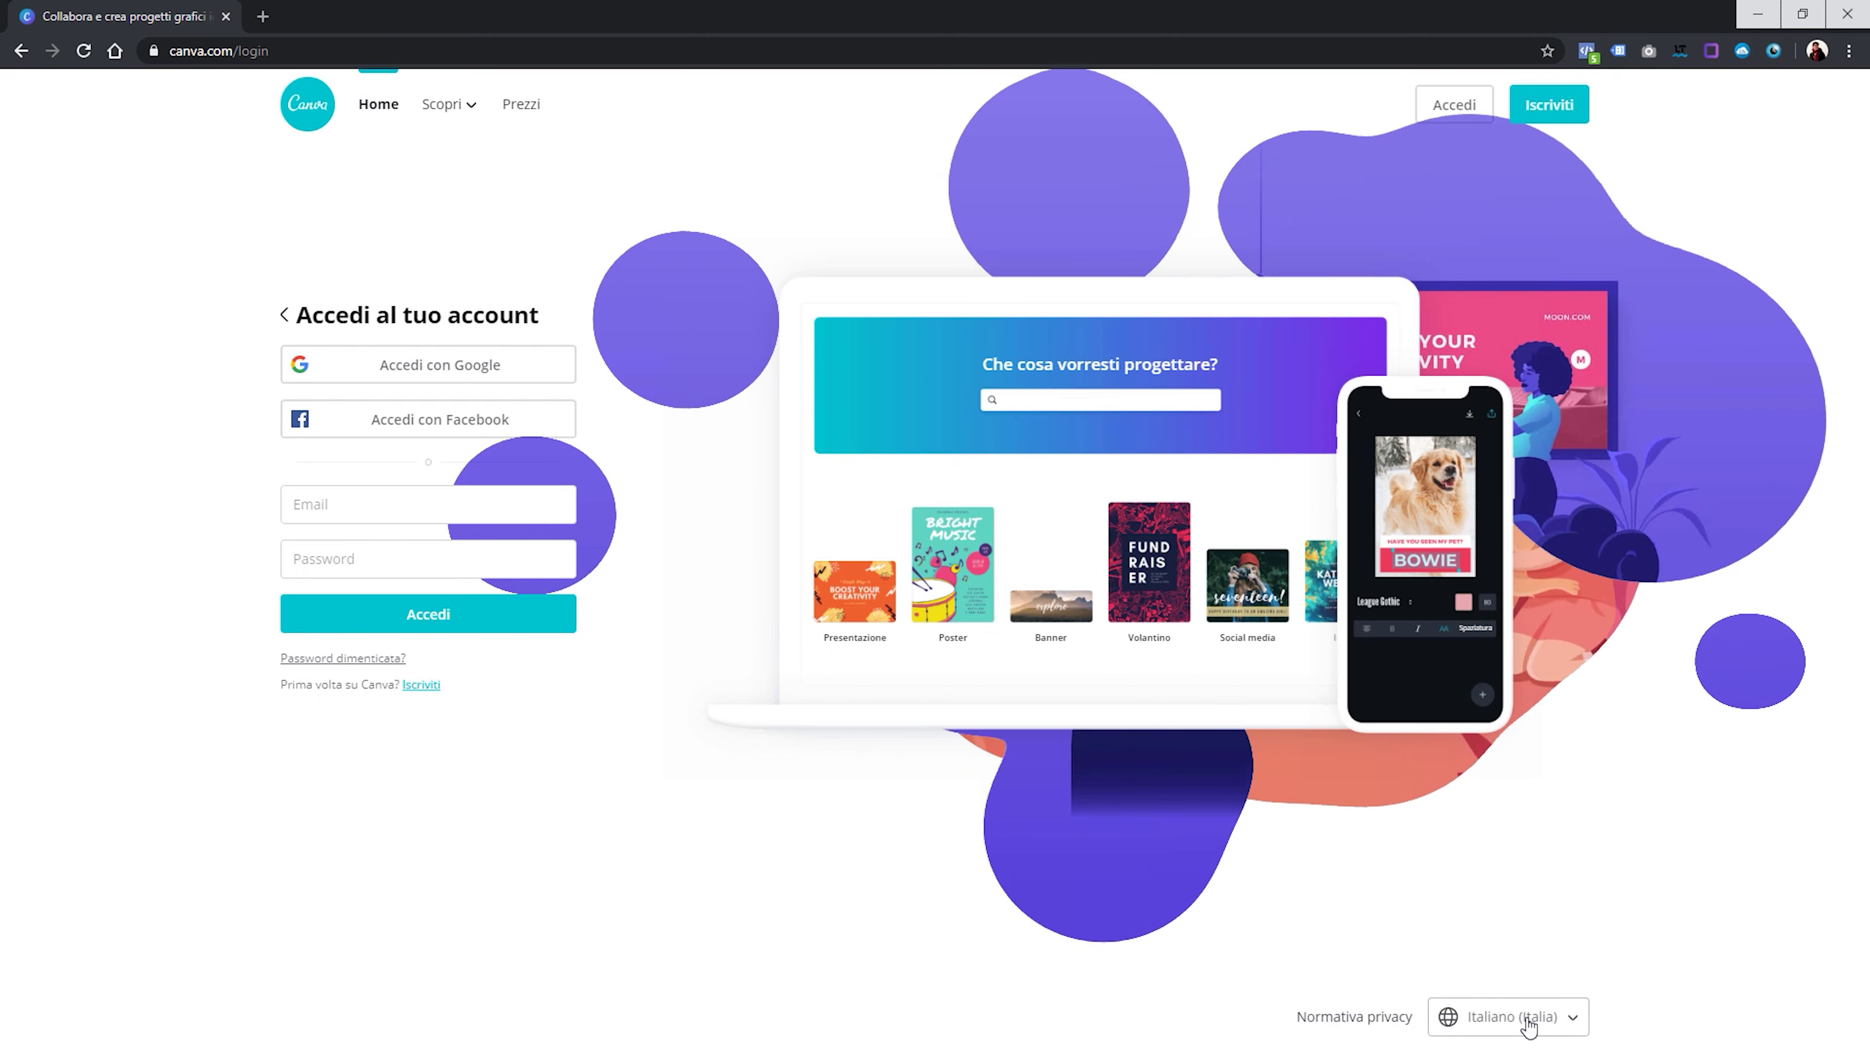
Glance at the site language list, then open the Prezzi pricing page
click(1555, 1018)
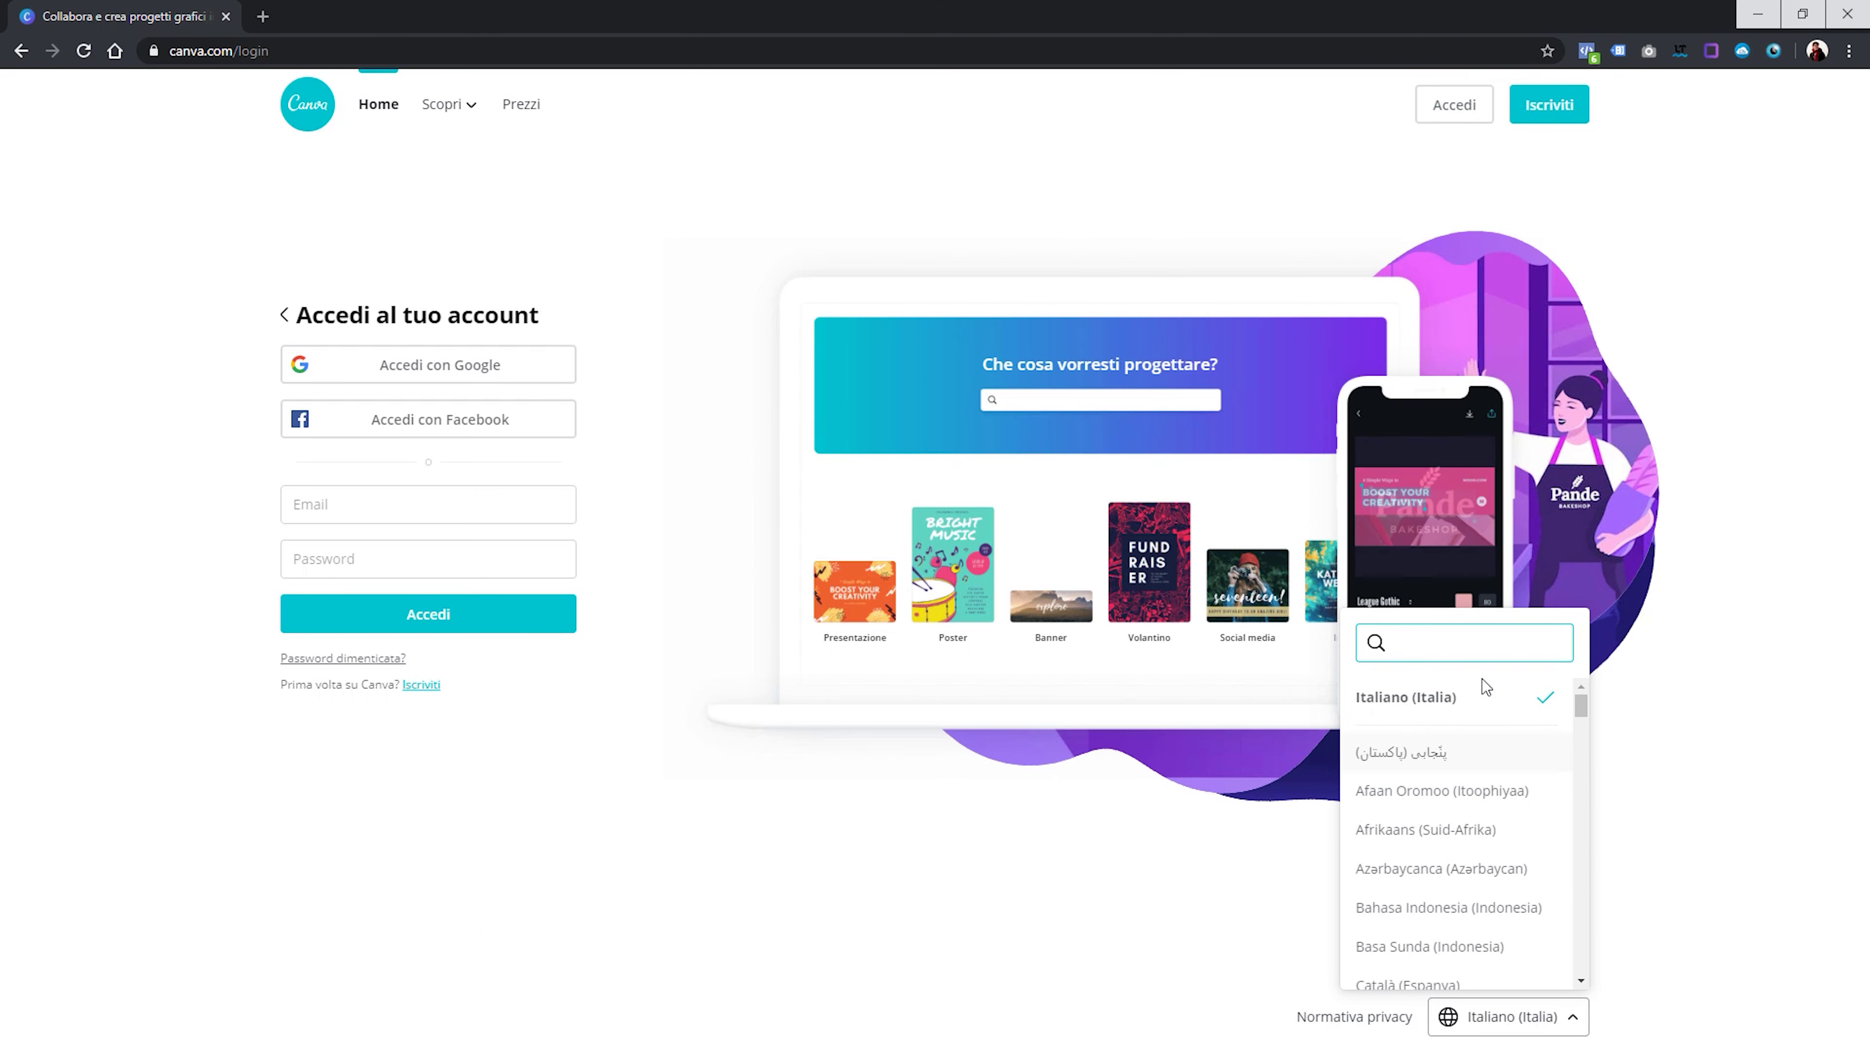
click(872, 888)
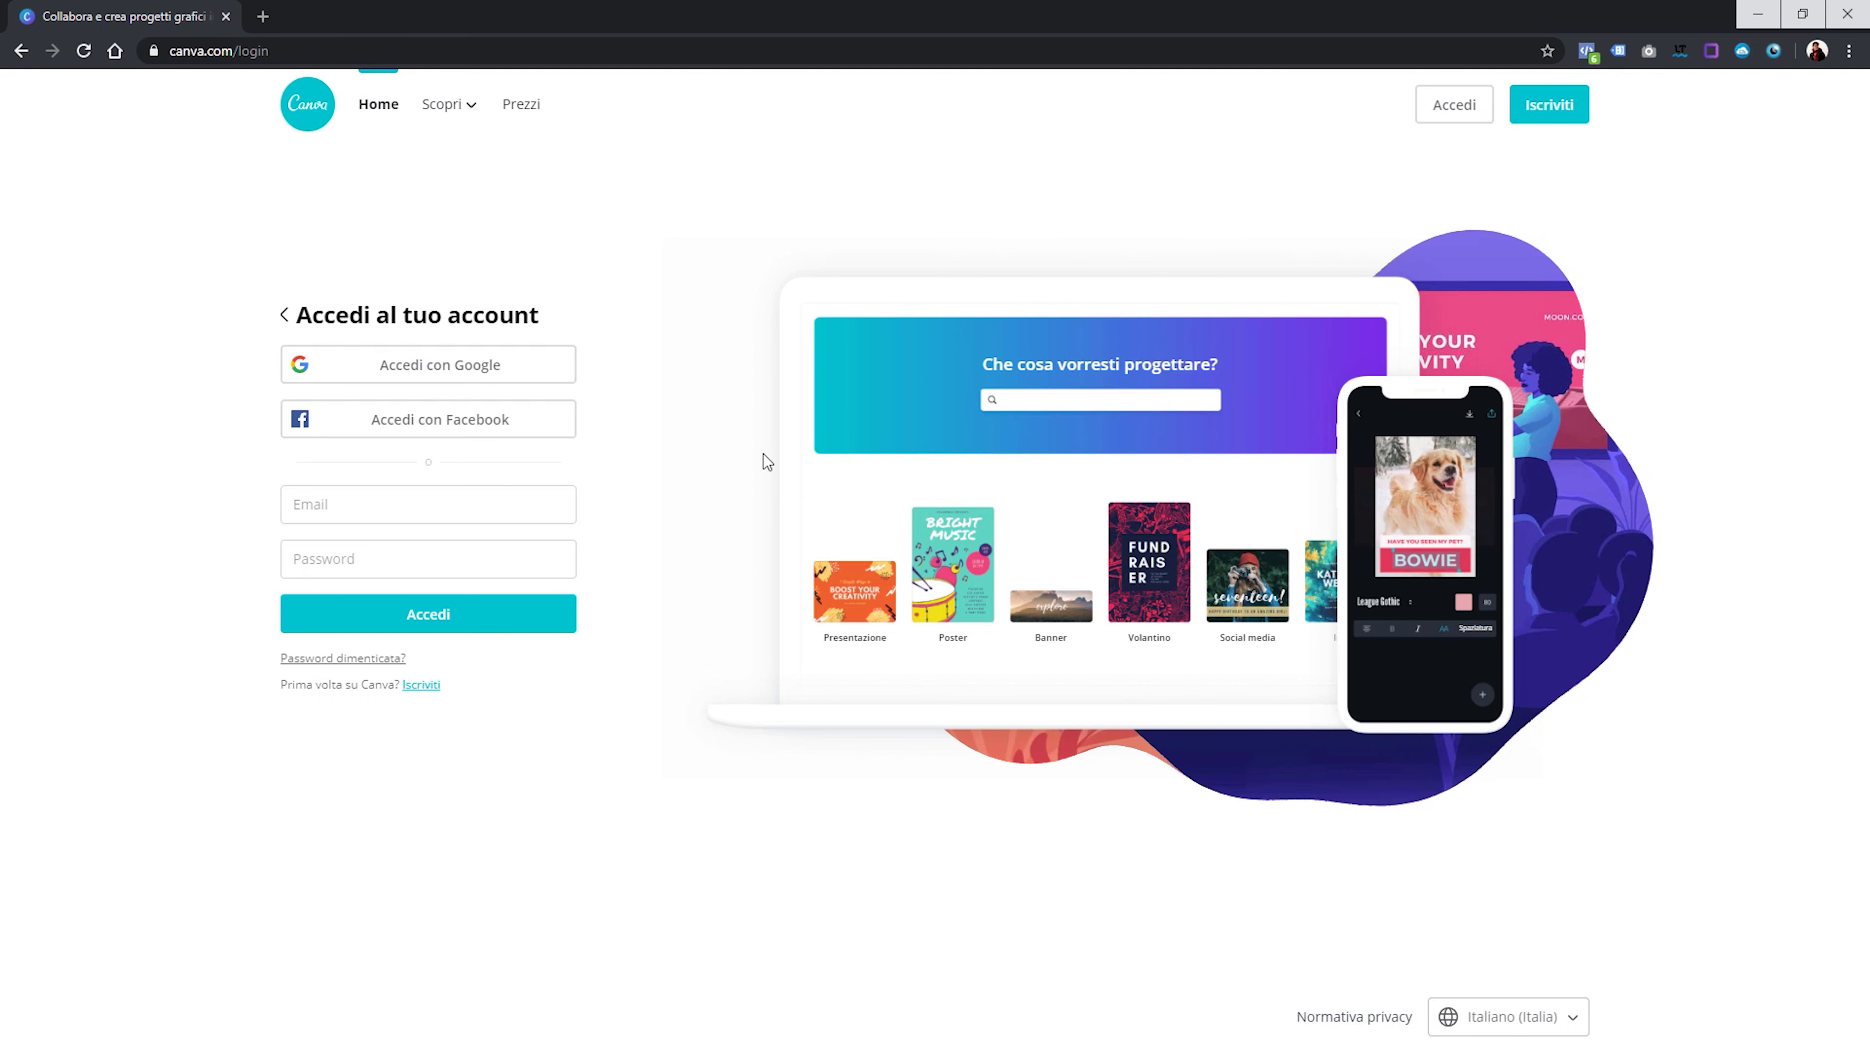
click(529, 108)
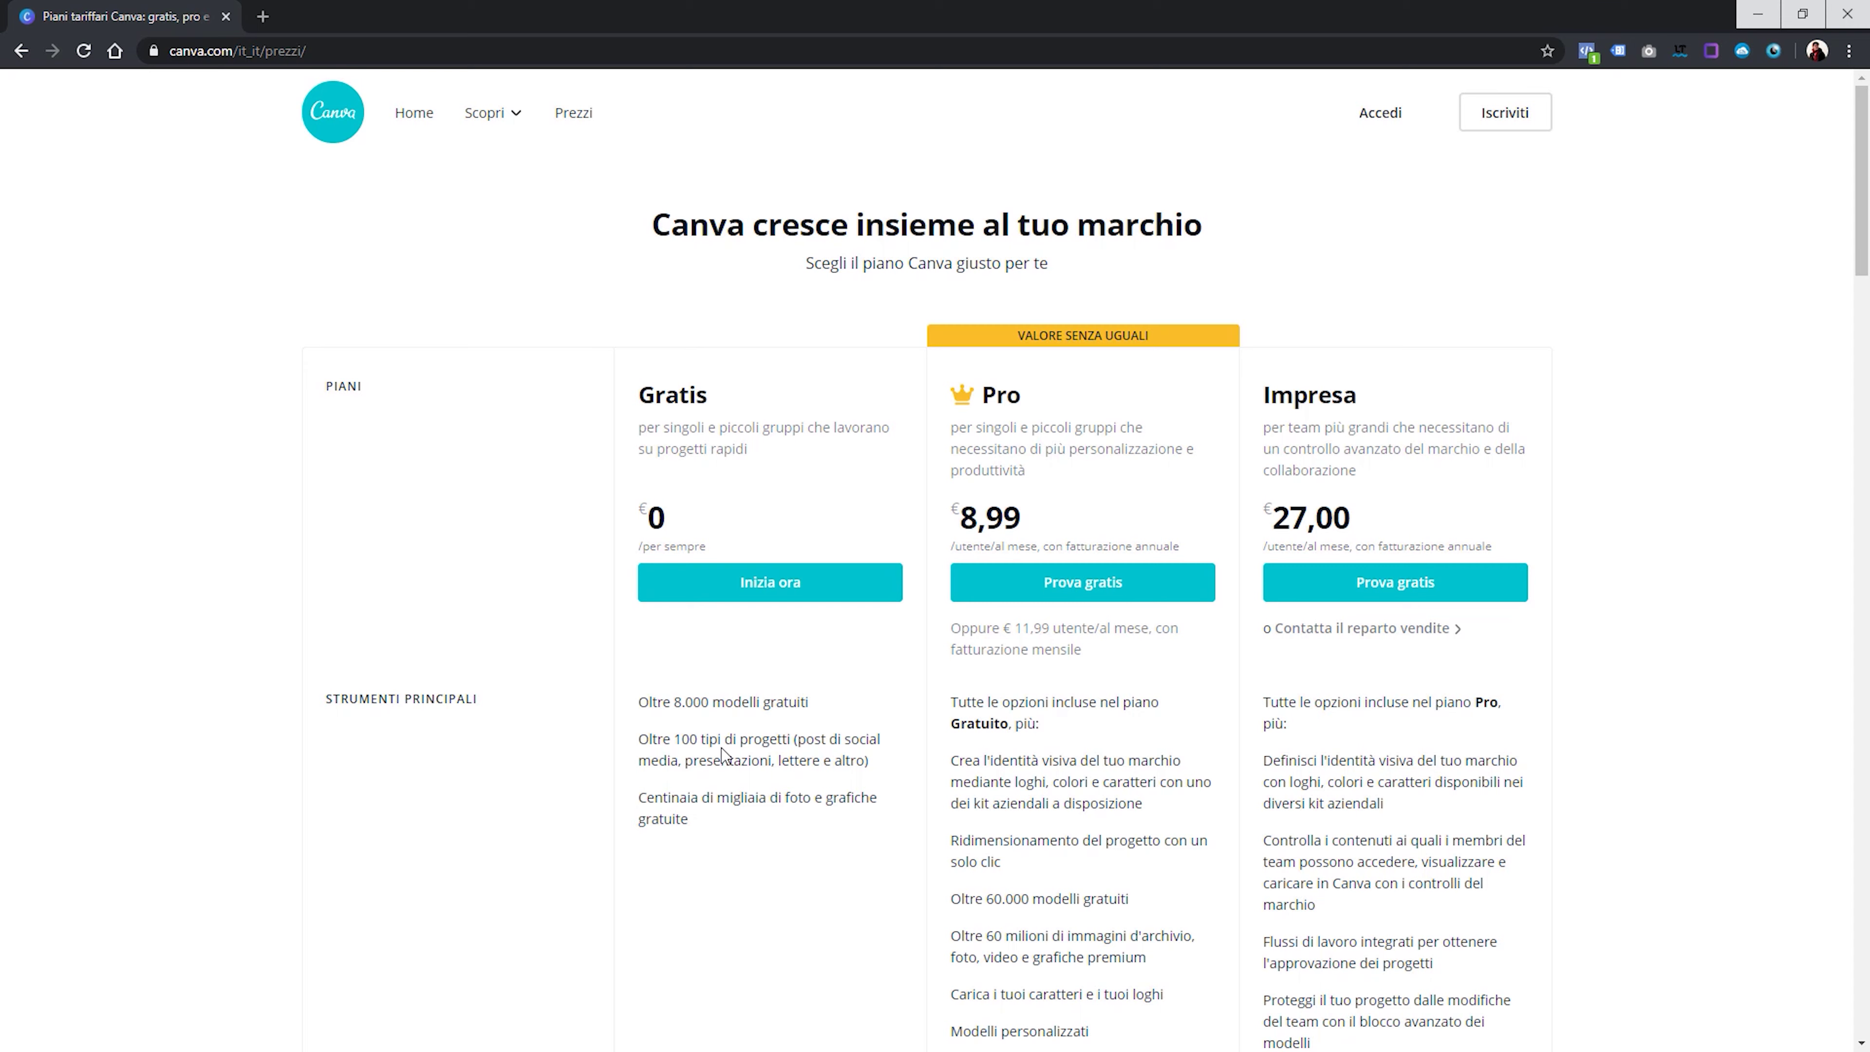
Scroll through the plan comparison table, then return to the Home page
scroll(720, 744, down, 1)
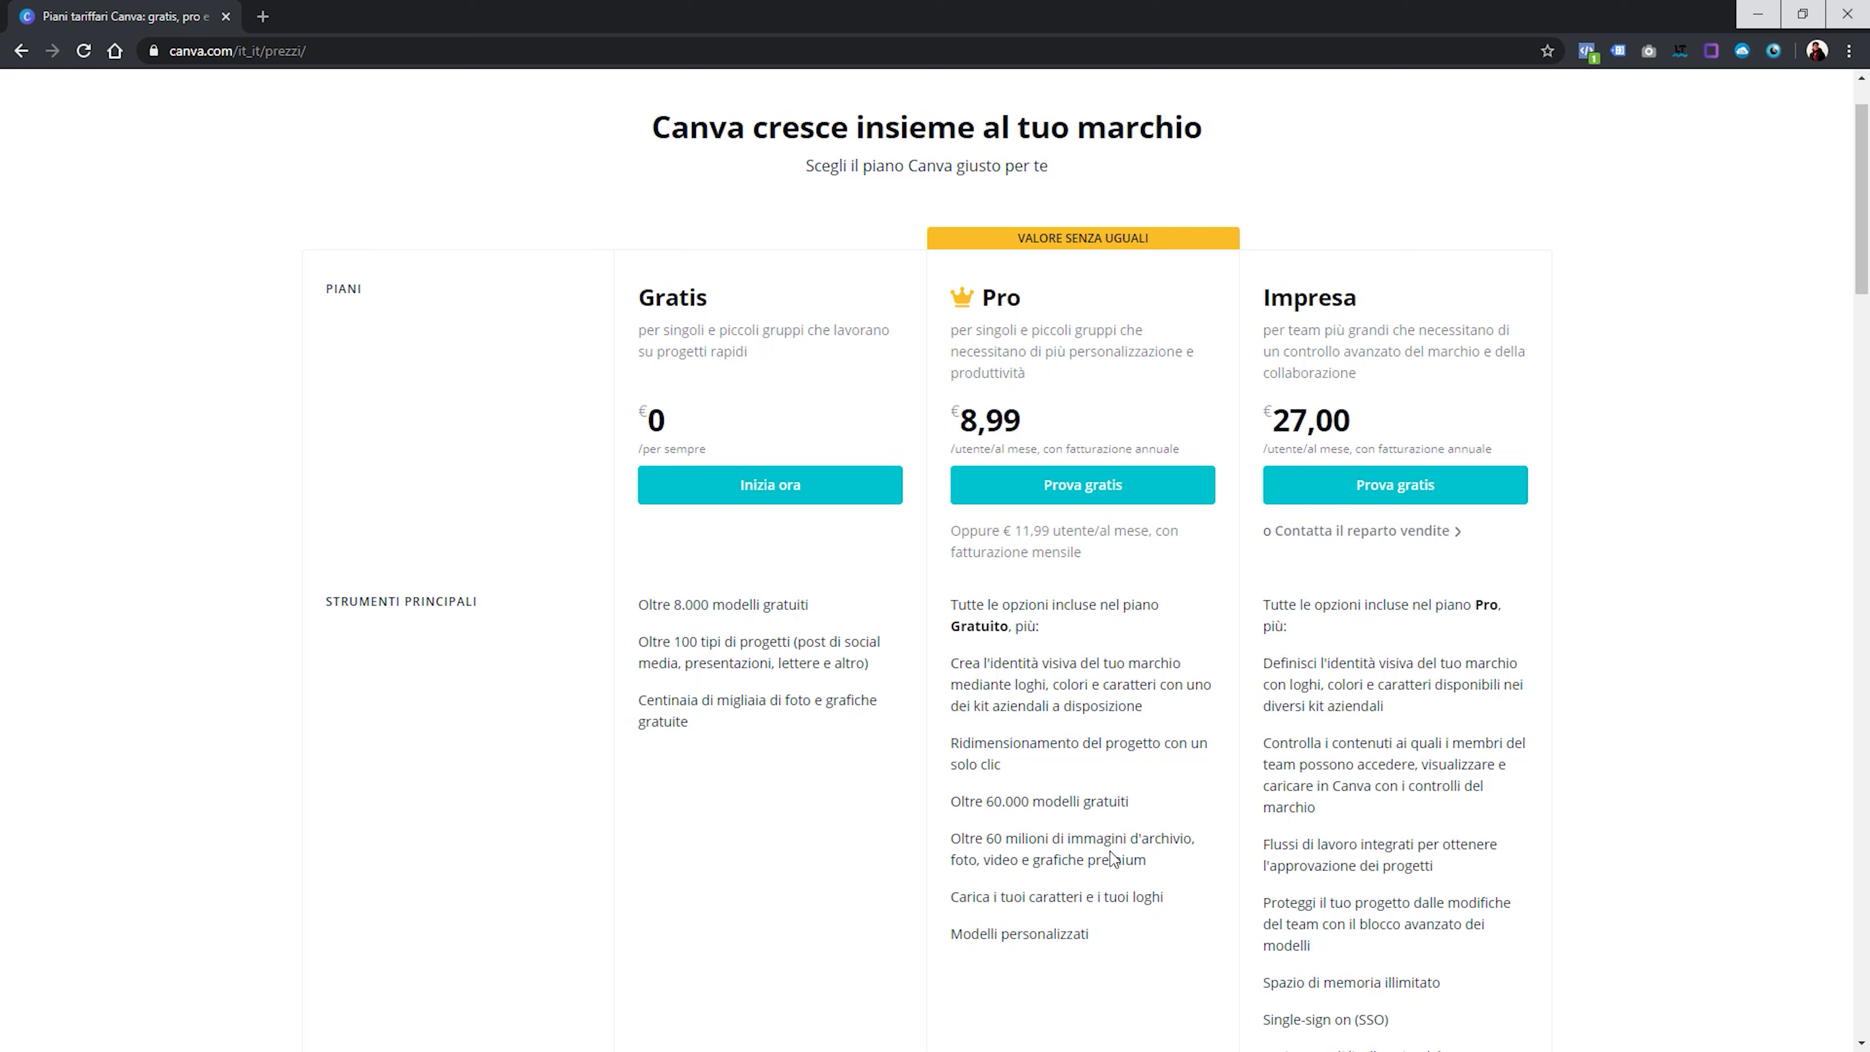
scroll(803, 389, up, 1)
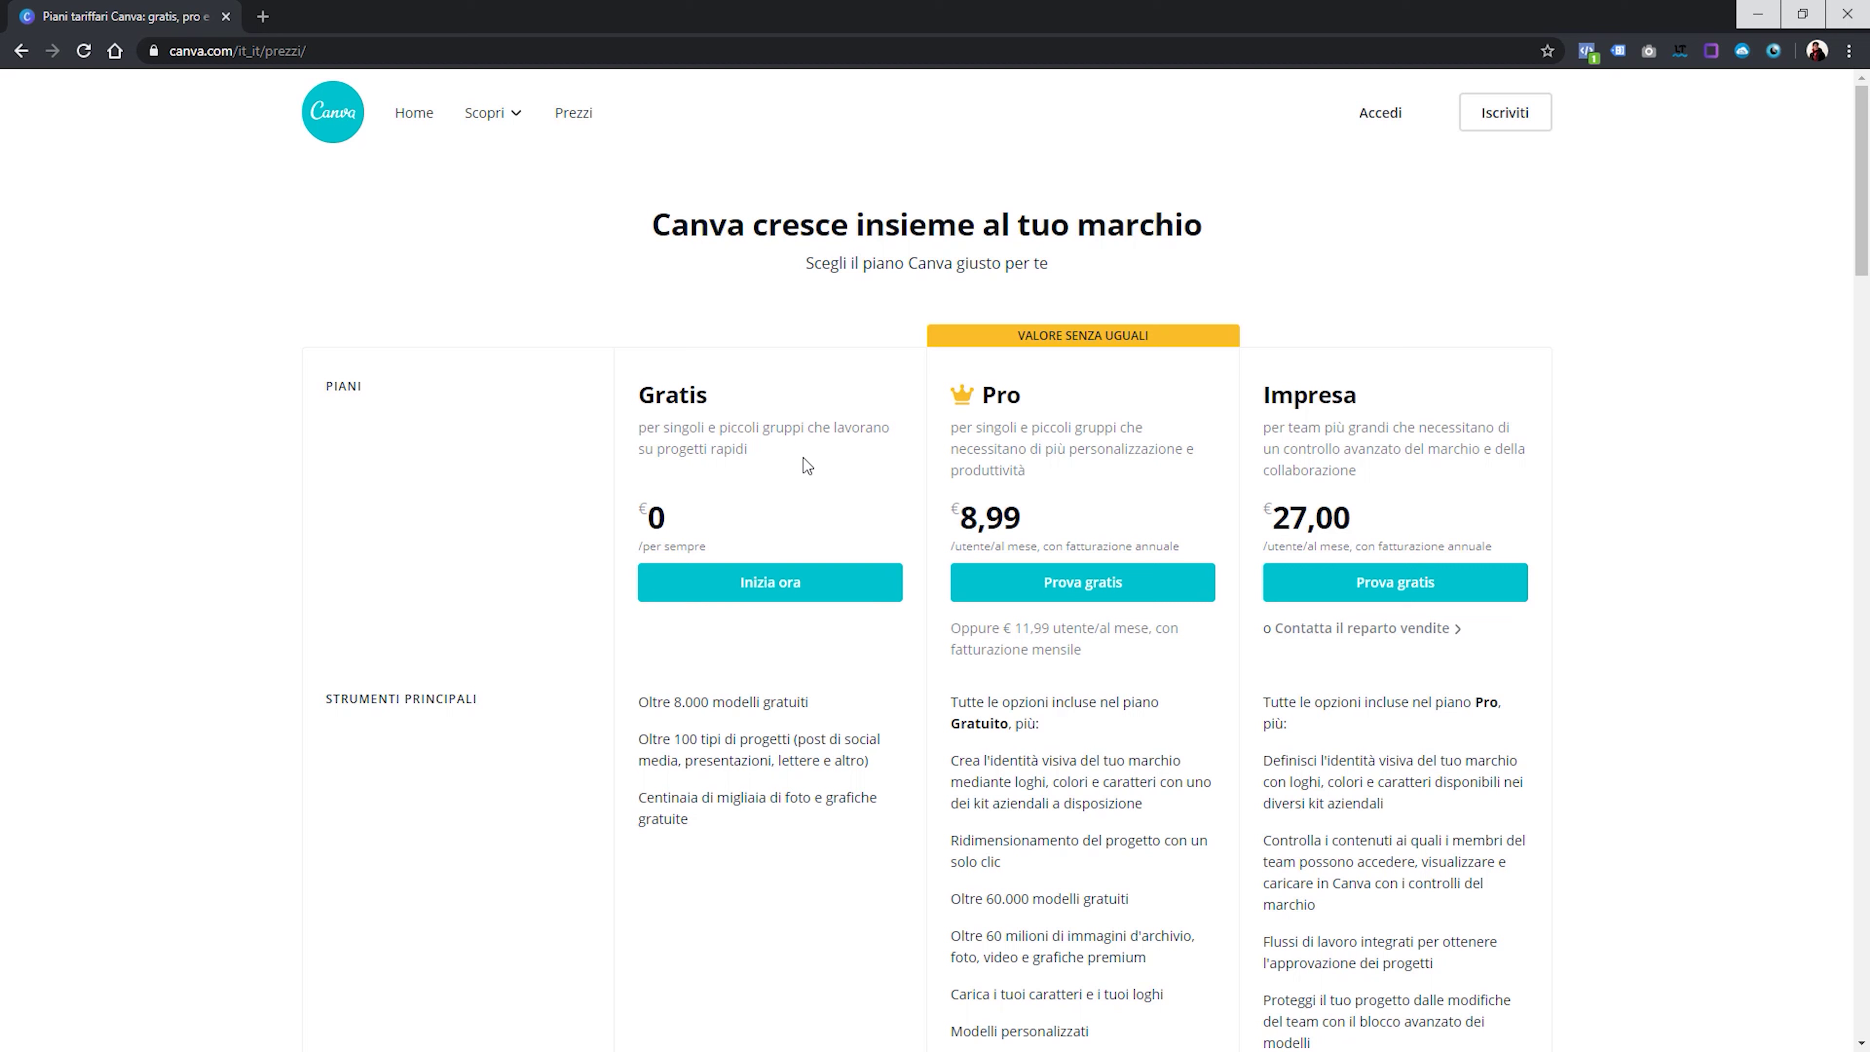
click(332, 112)
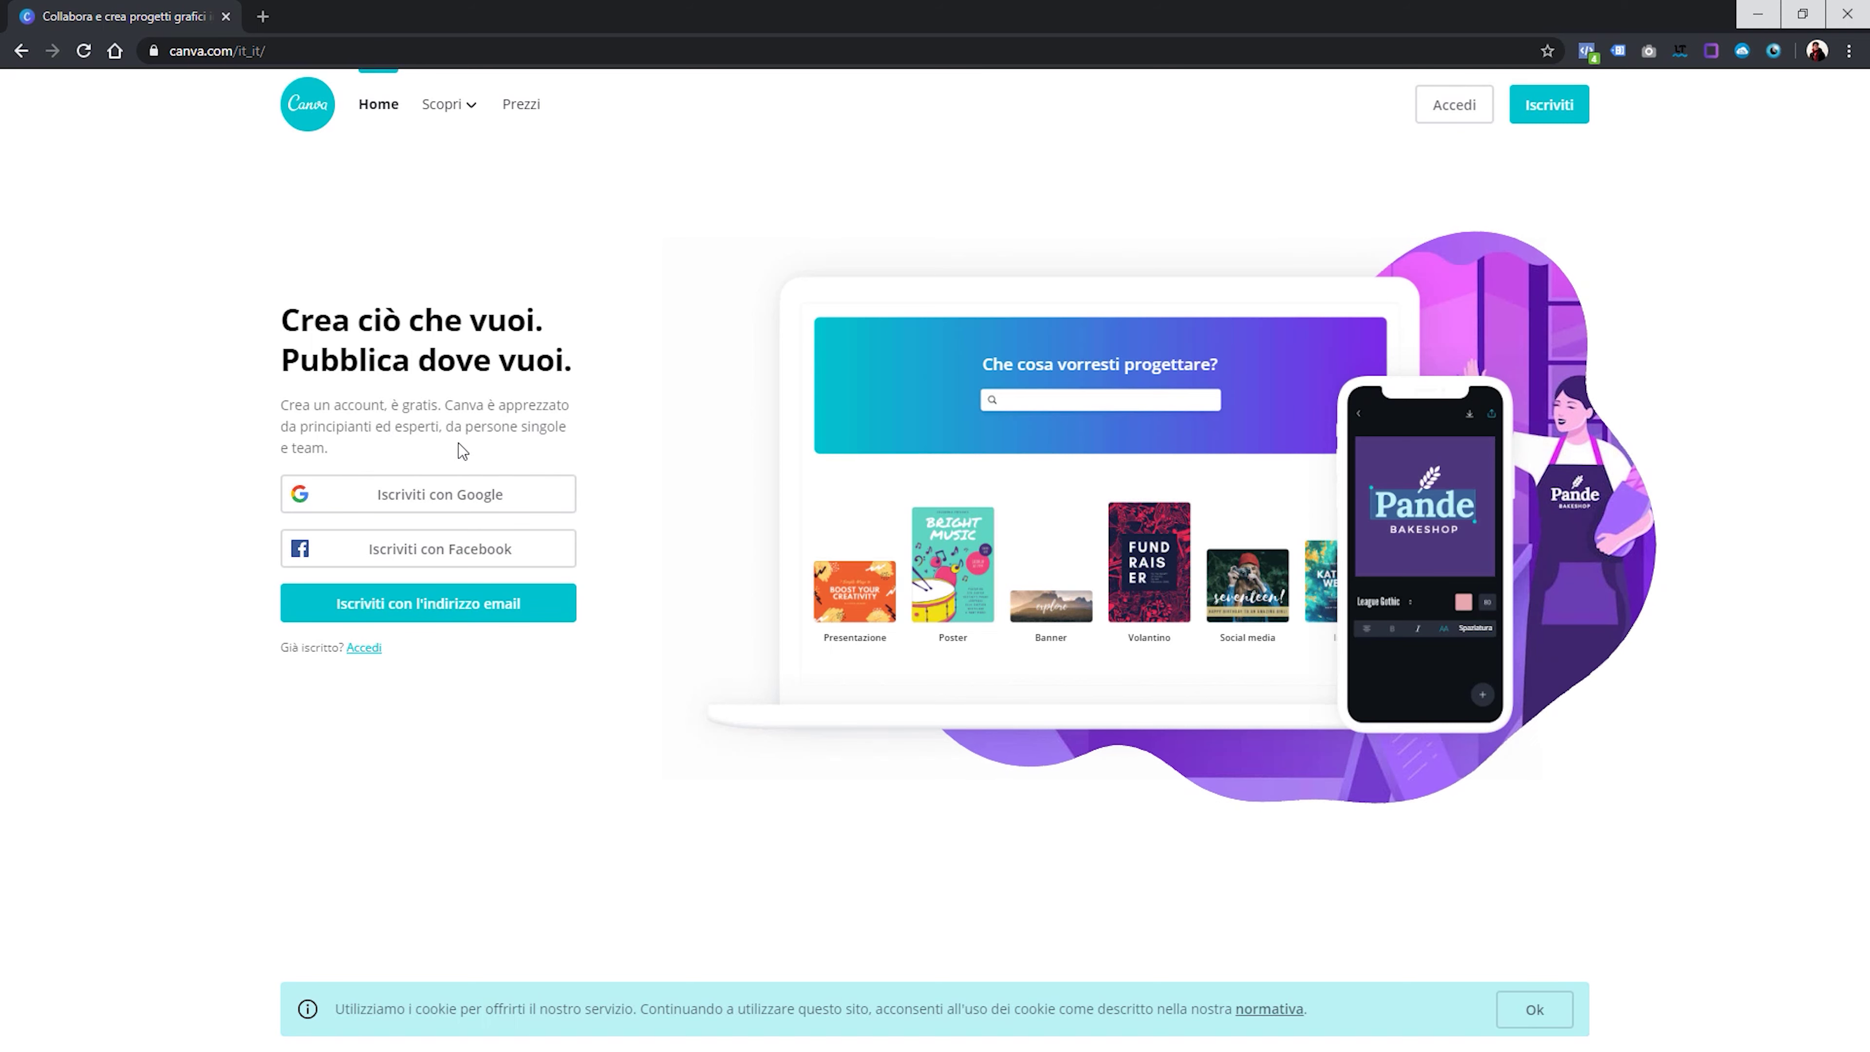
Sign in to Canva with the Google account
click(364, 648)
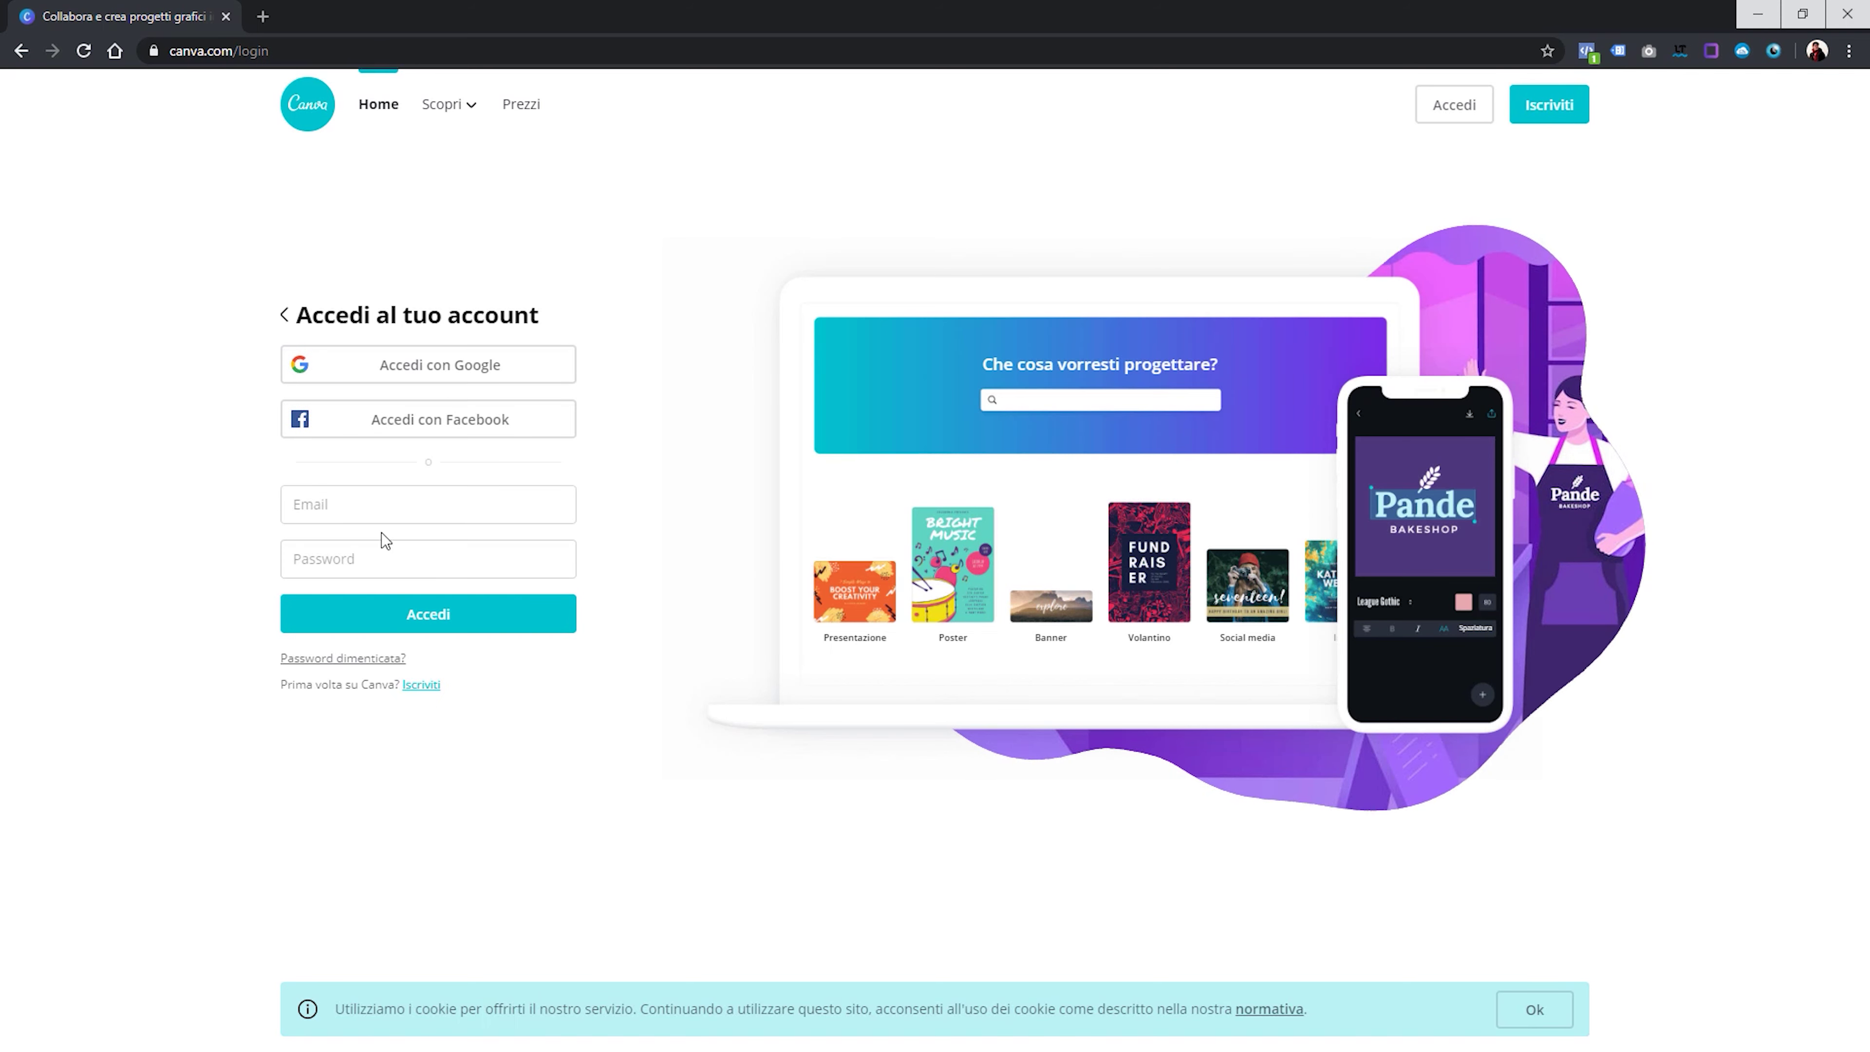
click(442, 375)
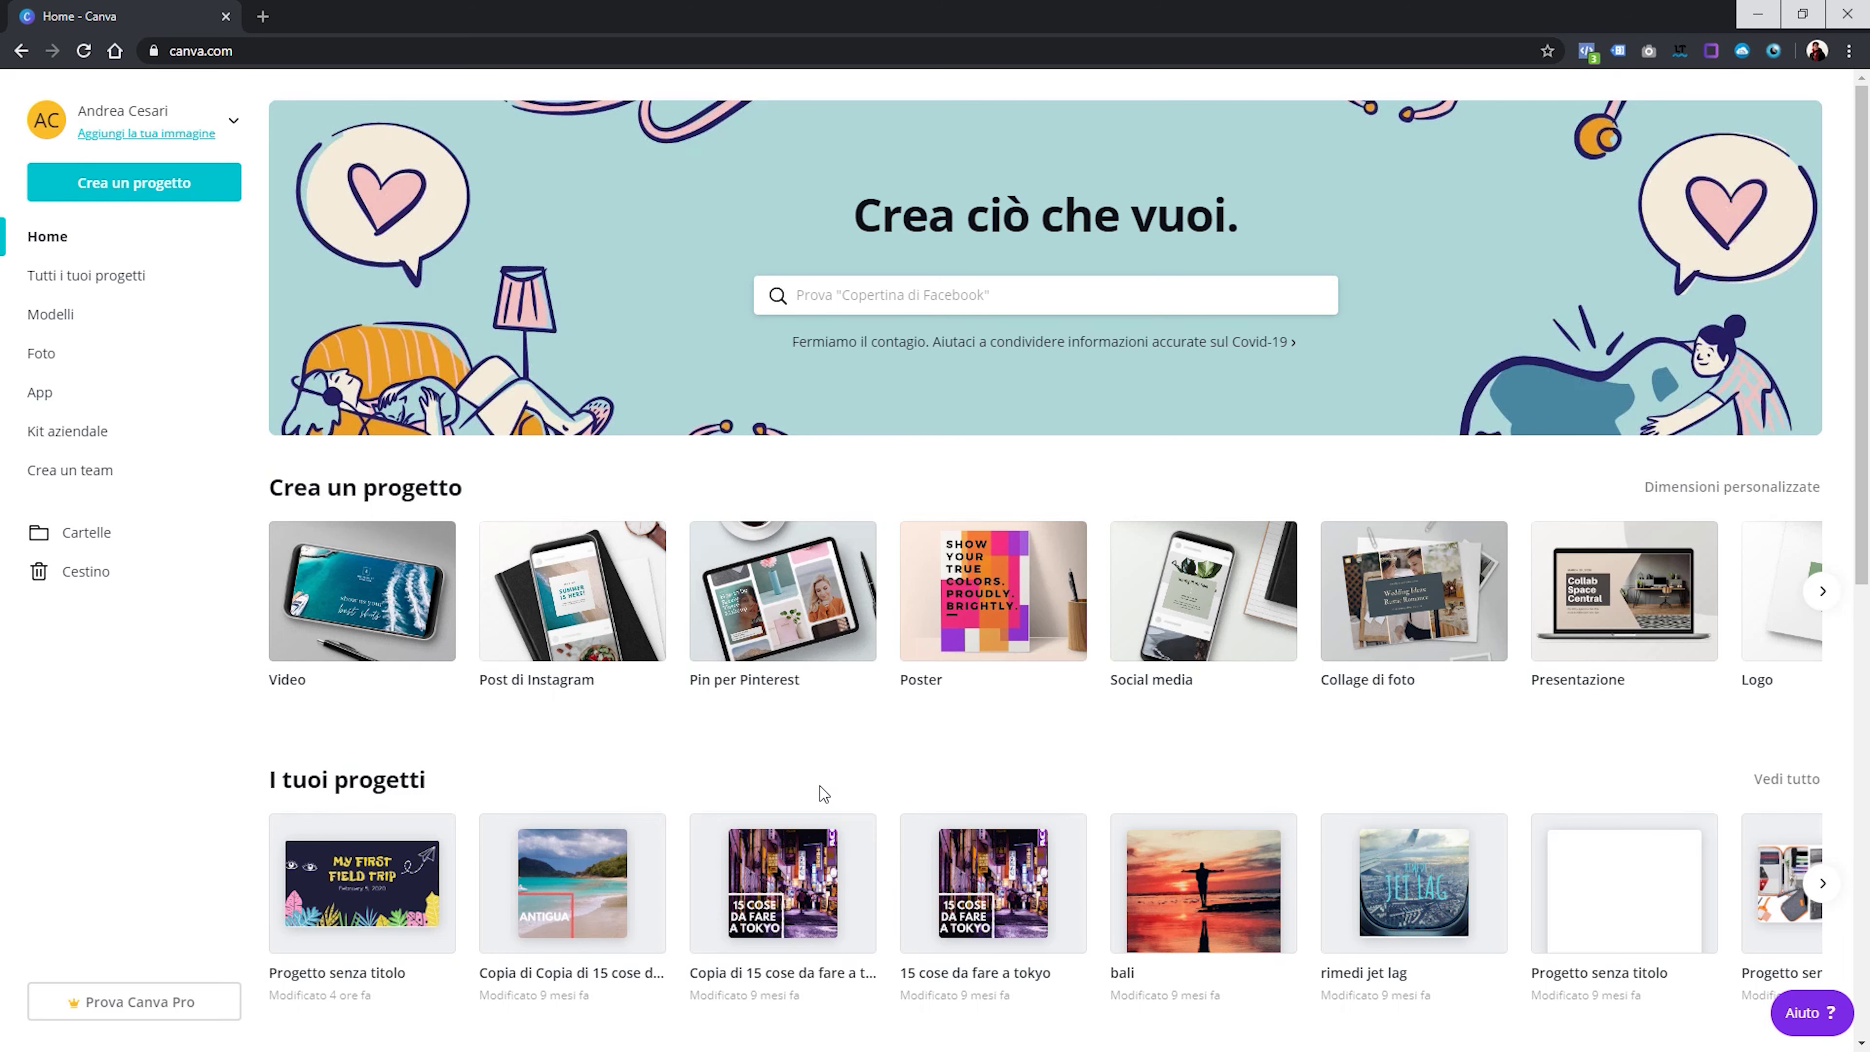
Browse the existing-projects and design-type carousels, then open the design search field
click(1819, 888)
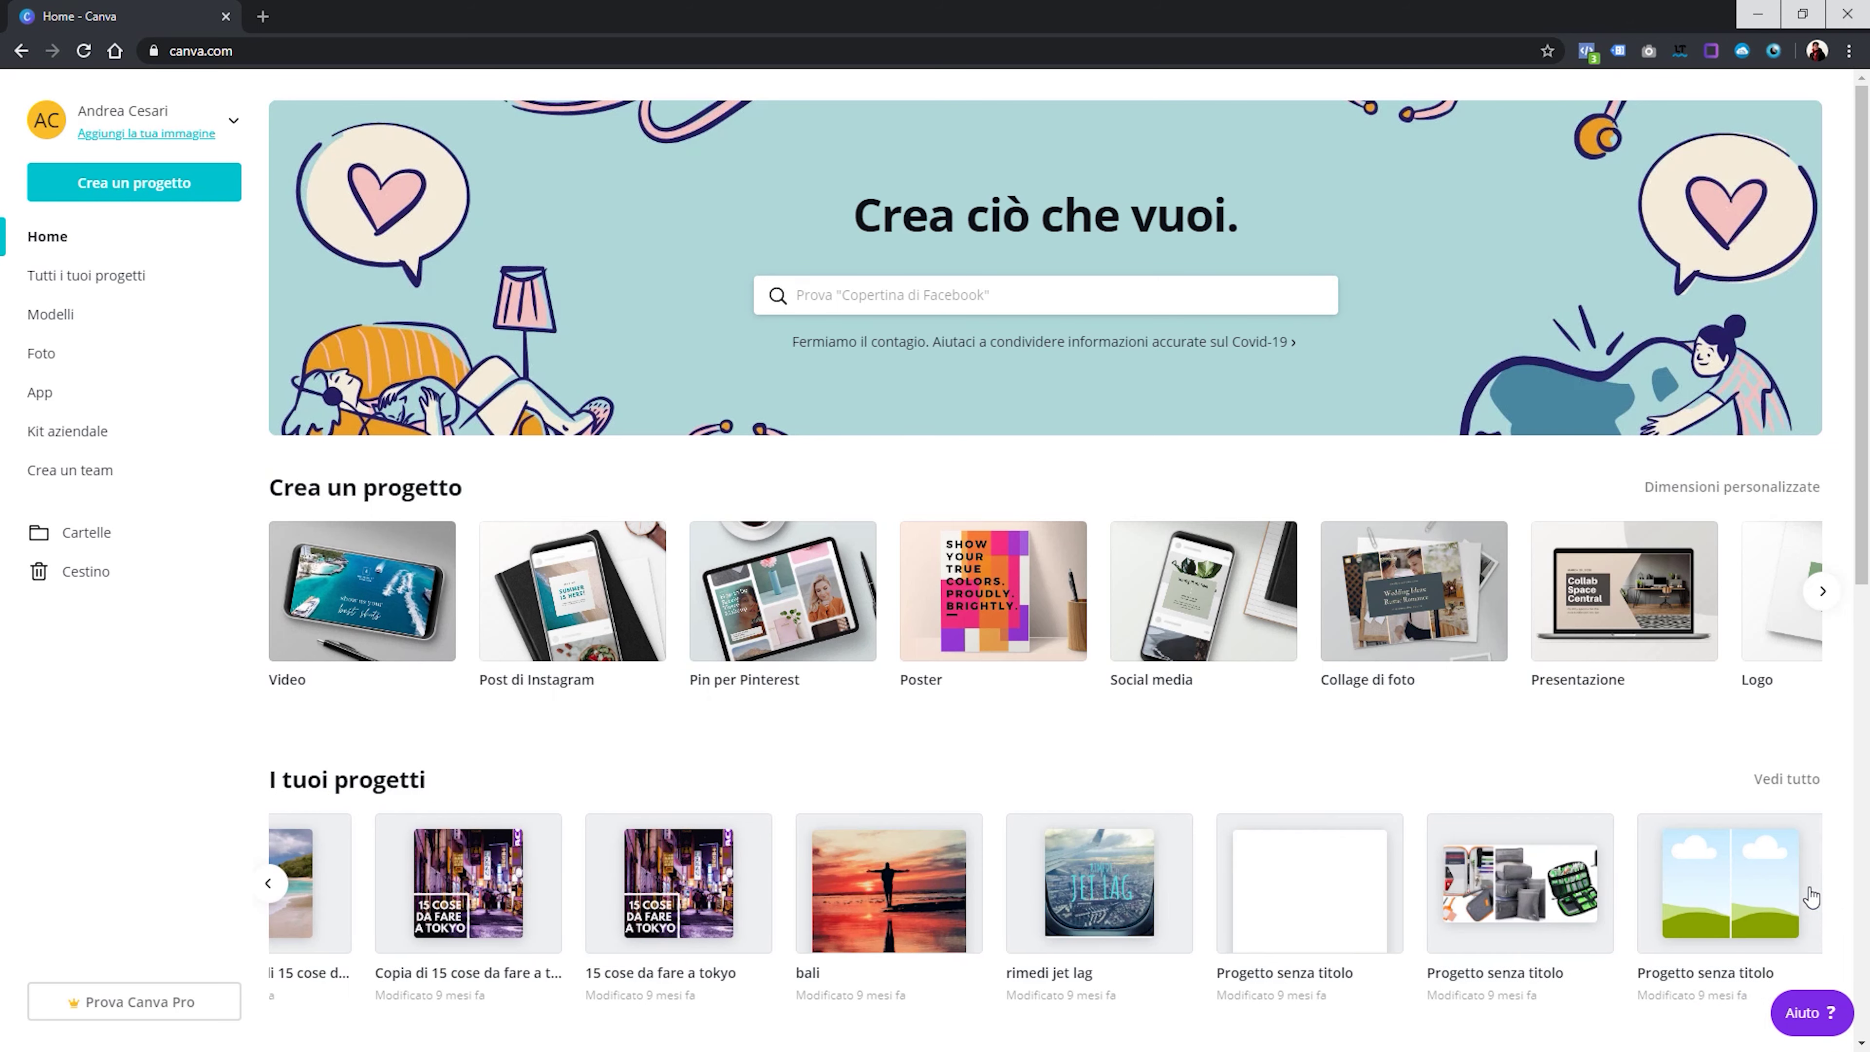
click(270, 884)
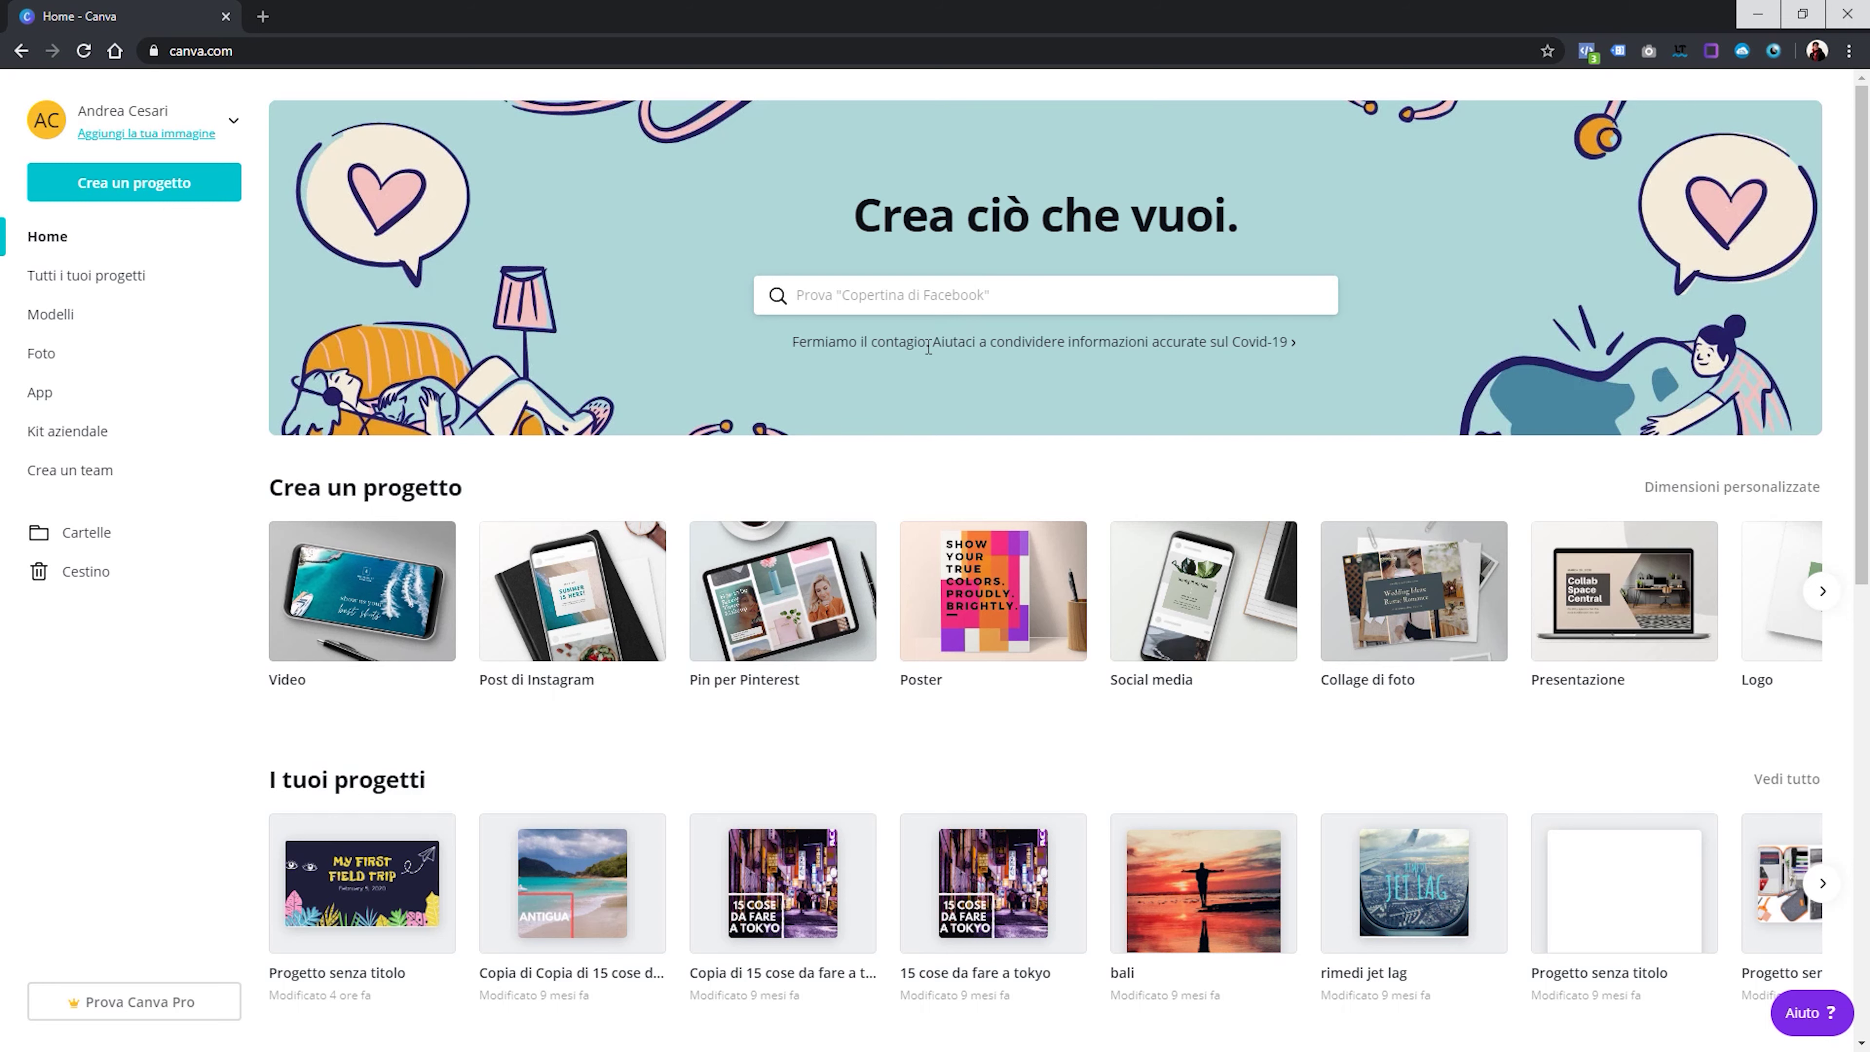
click(1822, 591)
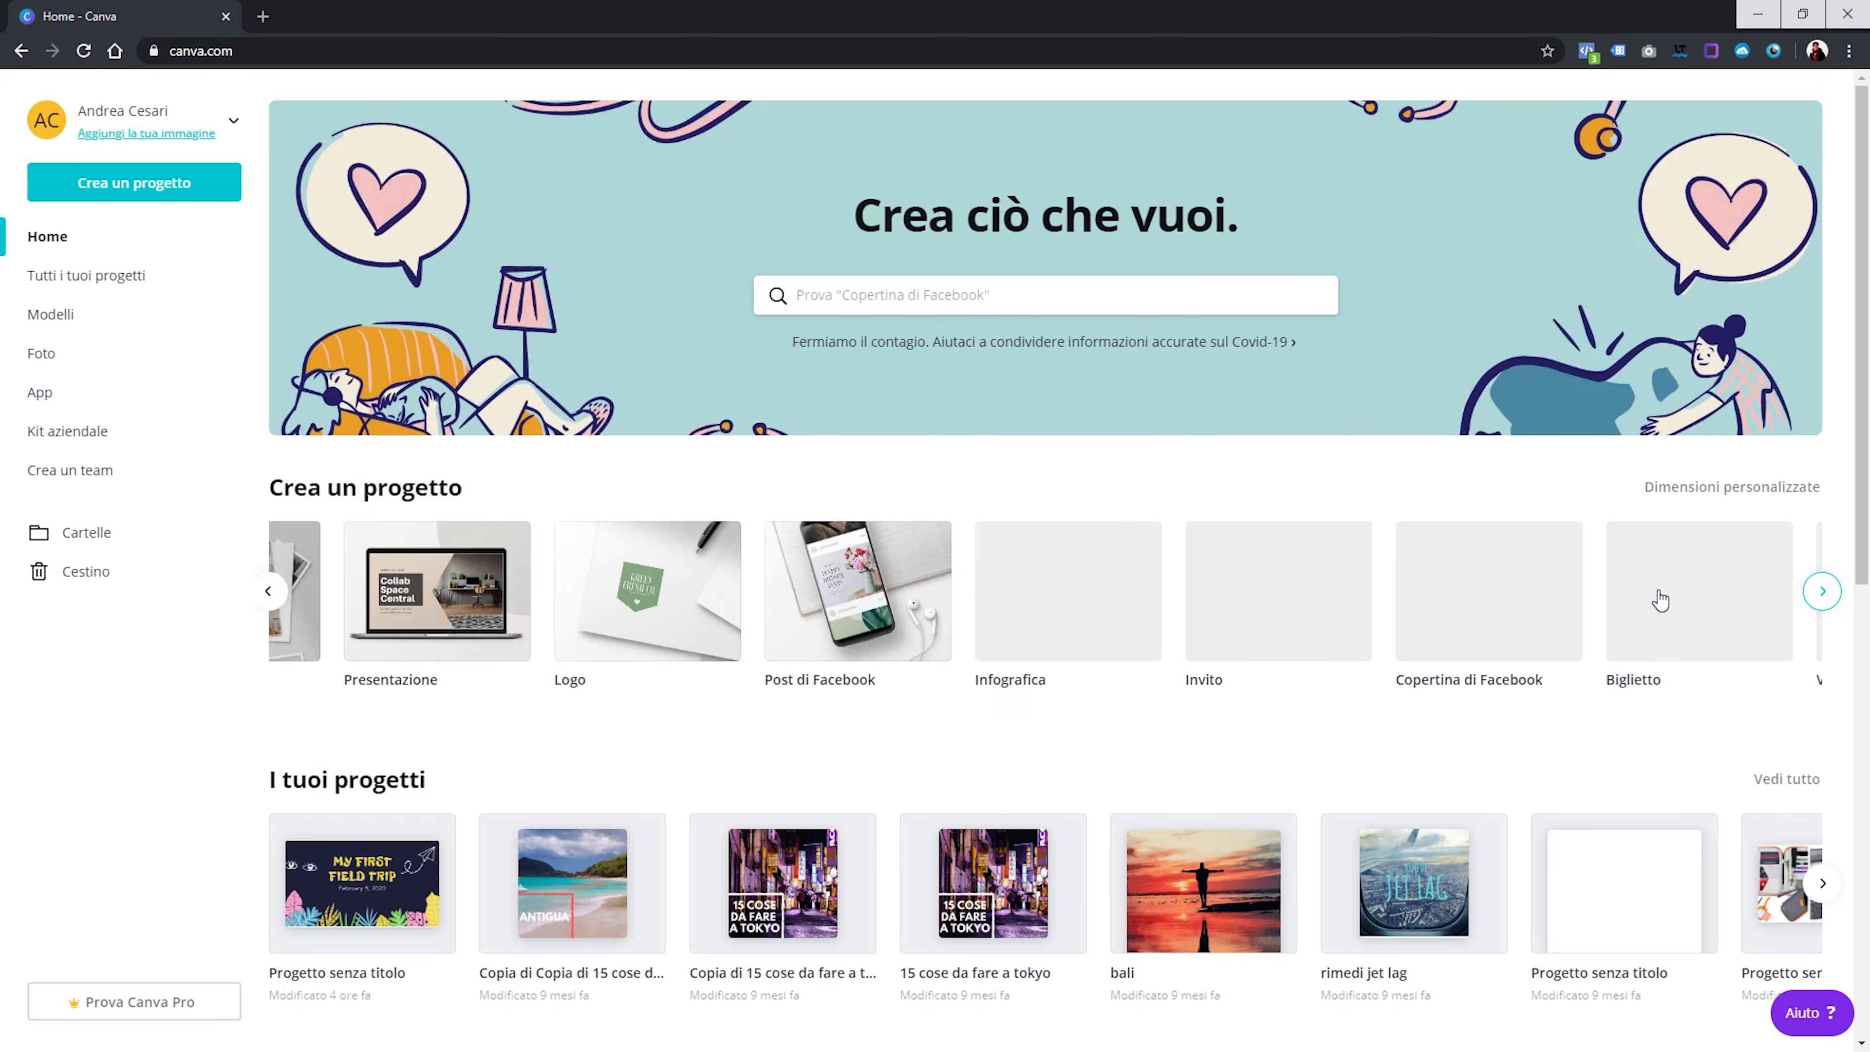
click(268, 590)
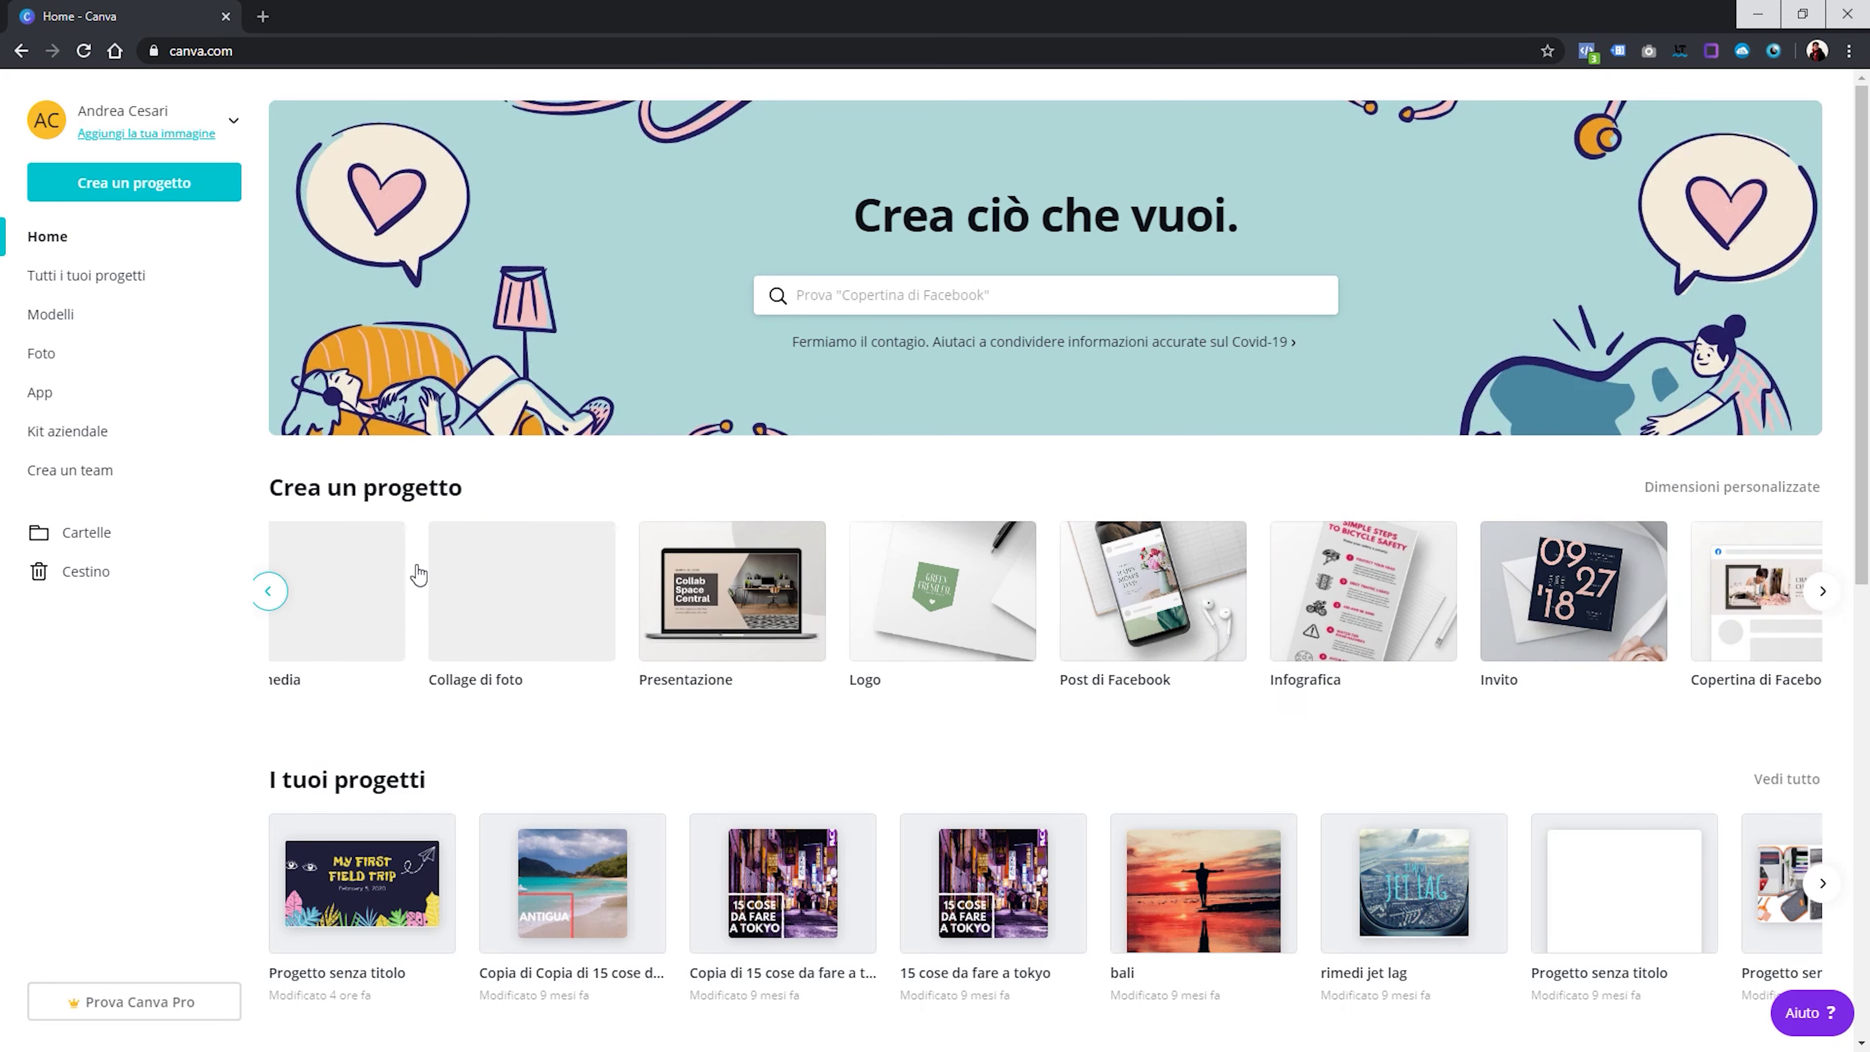
click(935, 297)
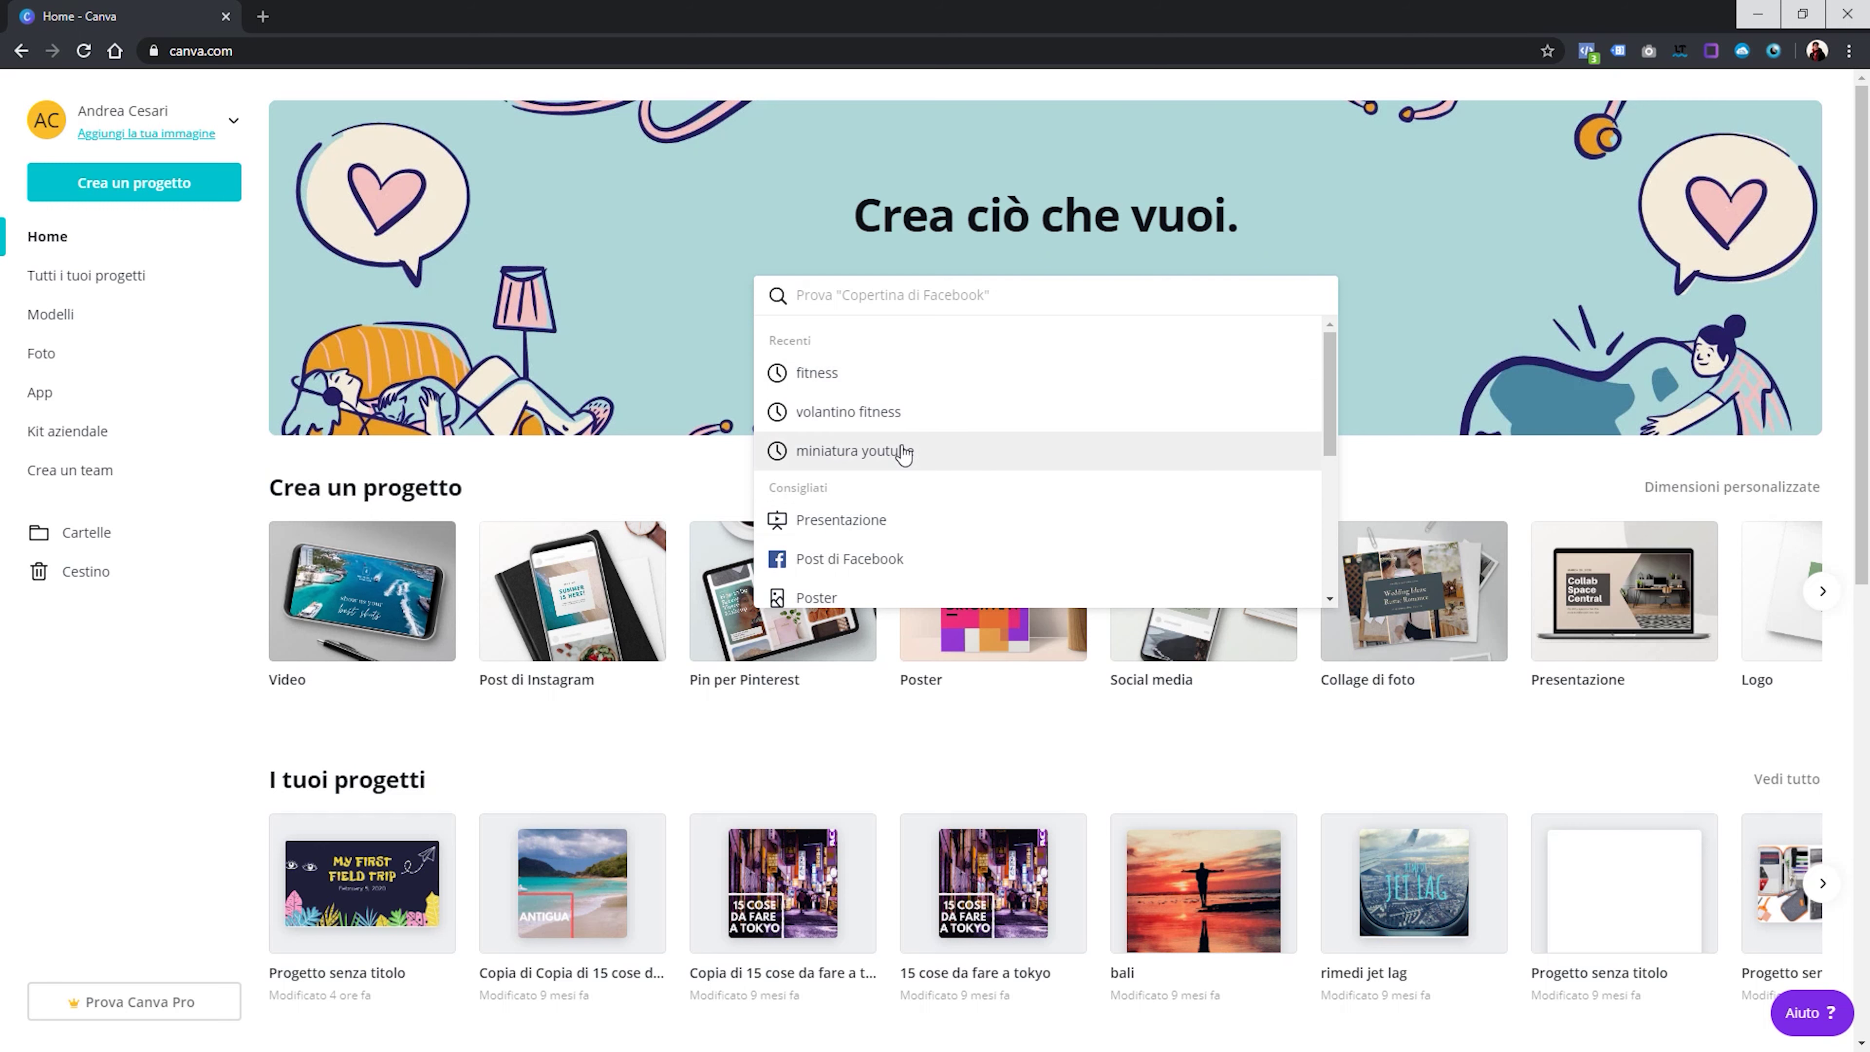
Scroll through the recent searches and suggested design types
scroll(906, 450, down, 2)
scroll(904, 457, down, 2)
scroll(901, 442, up, 2)
scroll(906, 431, down, 2)
scroll(913, 435, up, 3)
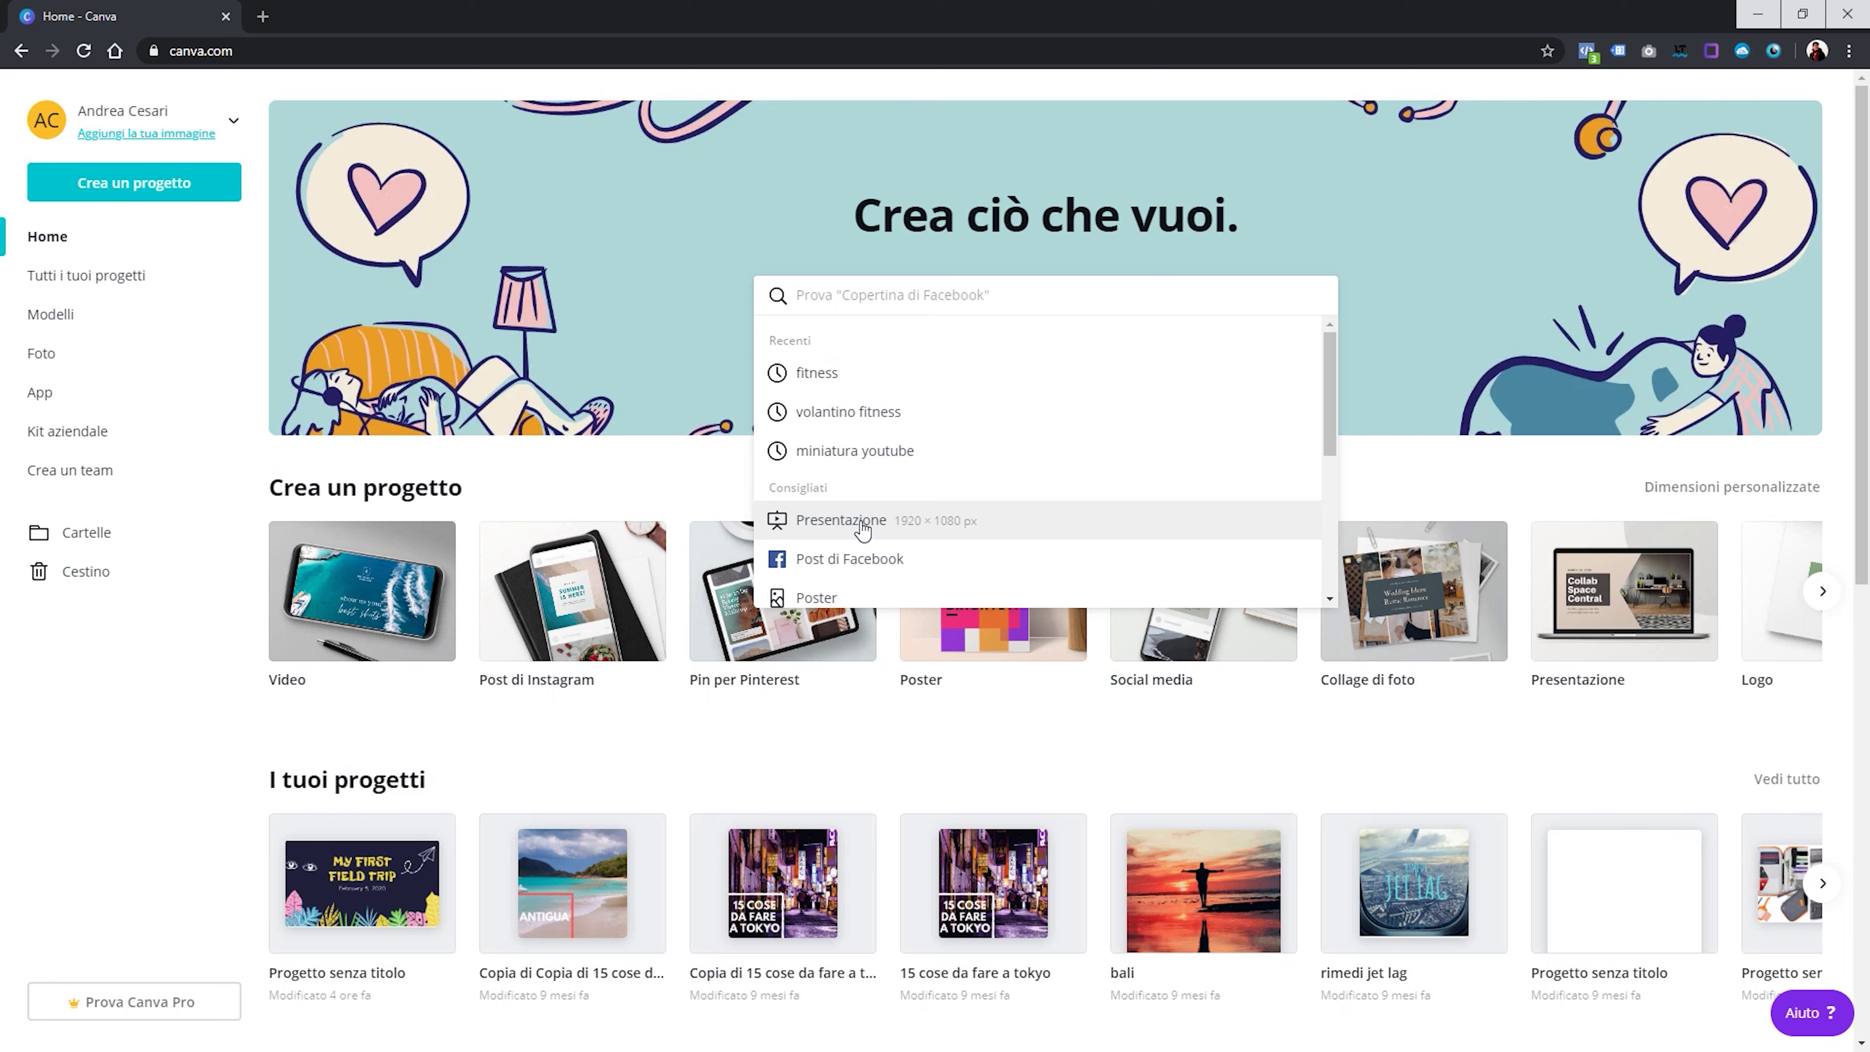
scroll(865, 515, down, 2)
scroll(868, 501, down, 2)
scroll(872, 471, down, 1)
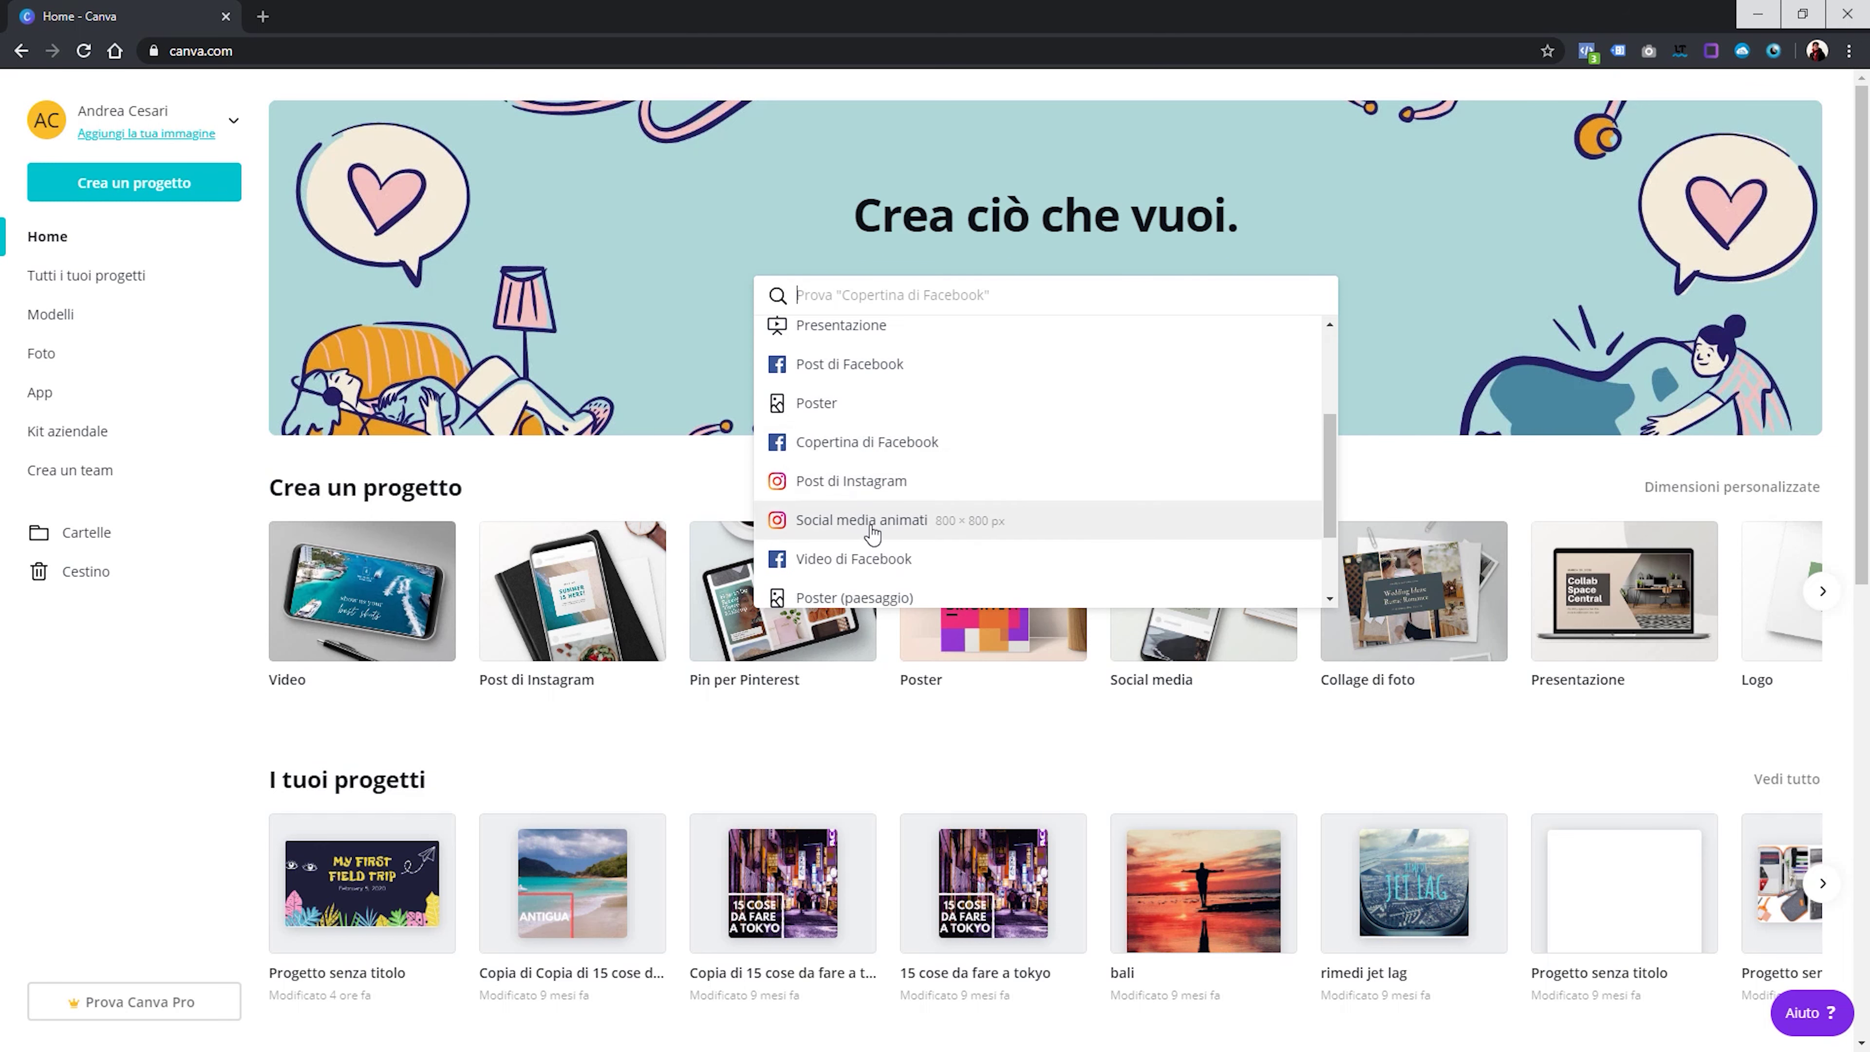
scroll(883, 501, down, 2)
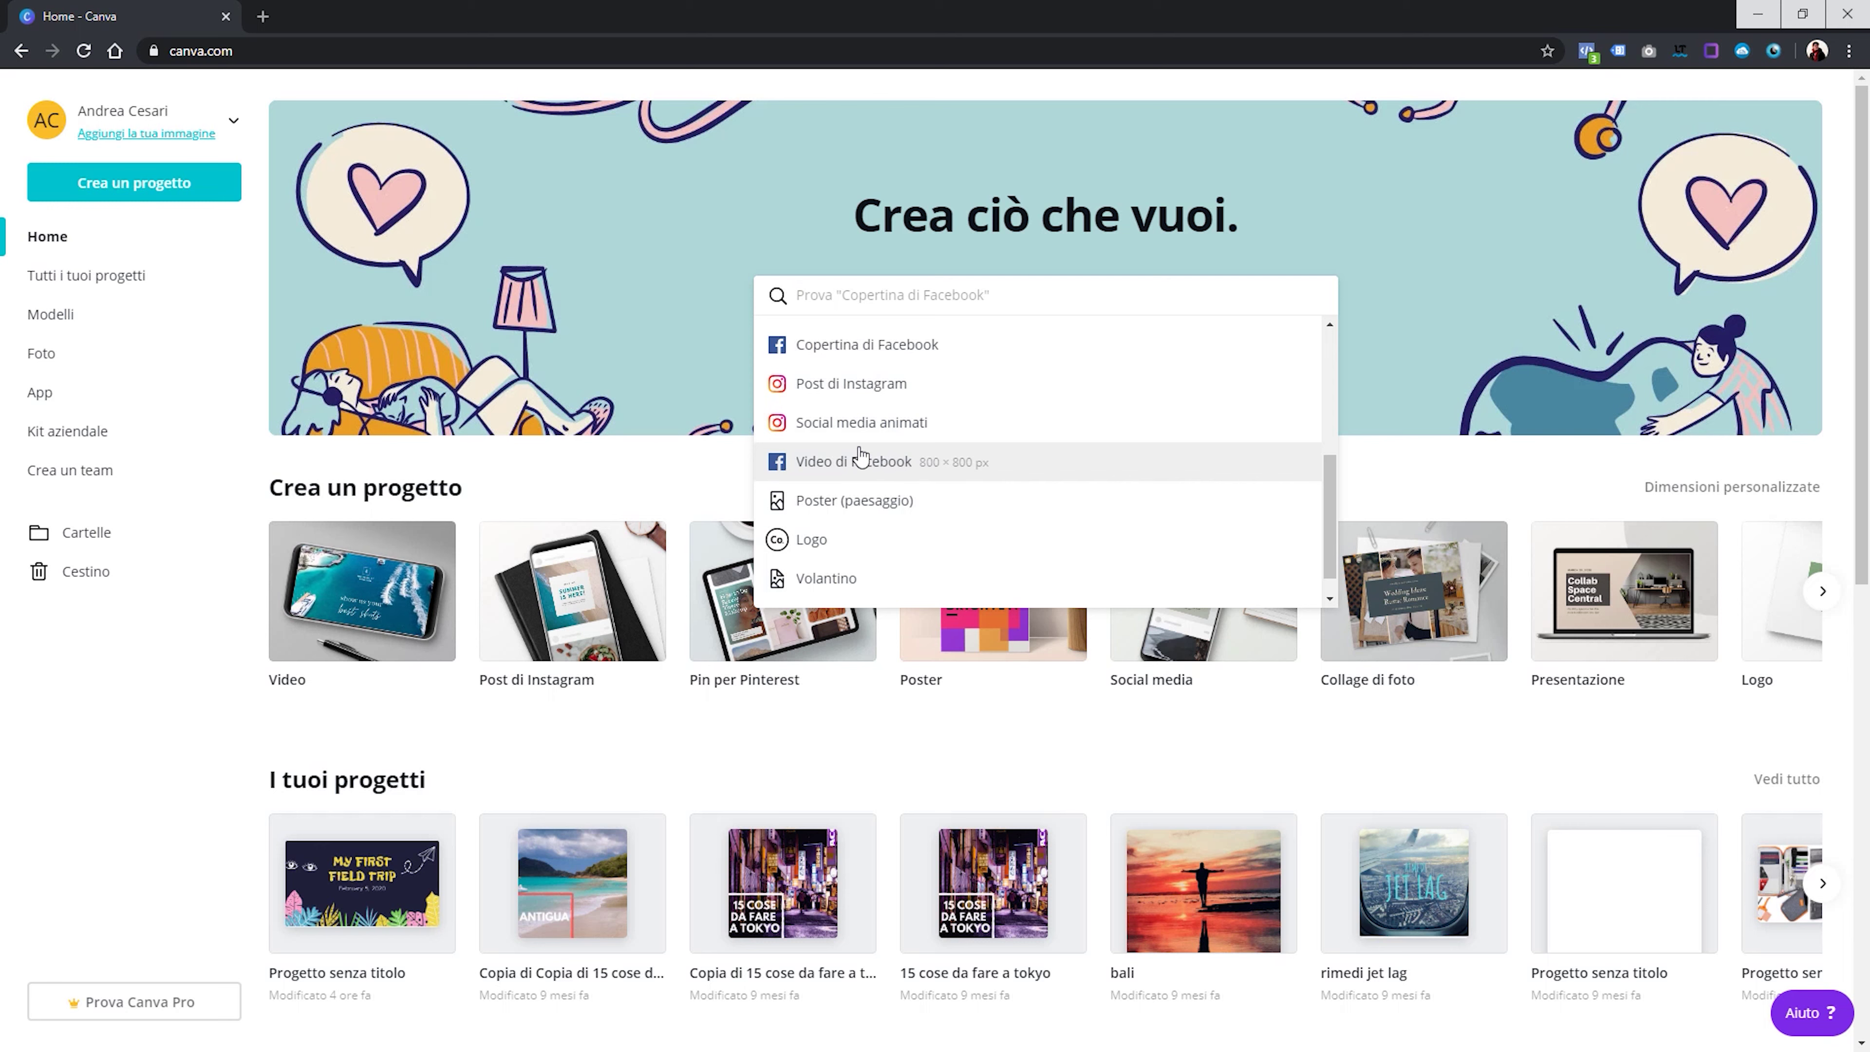
scroll(837, 501, down, 1)
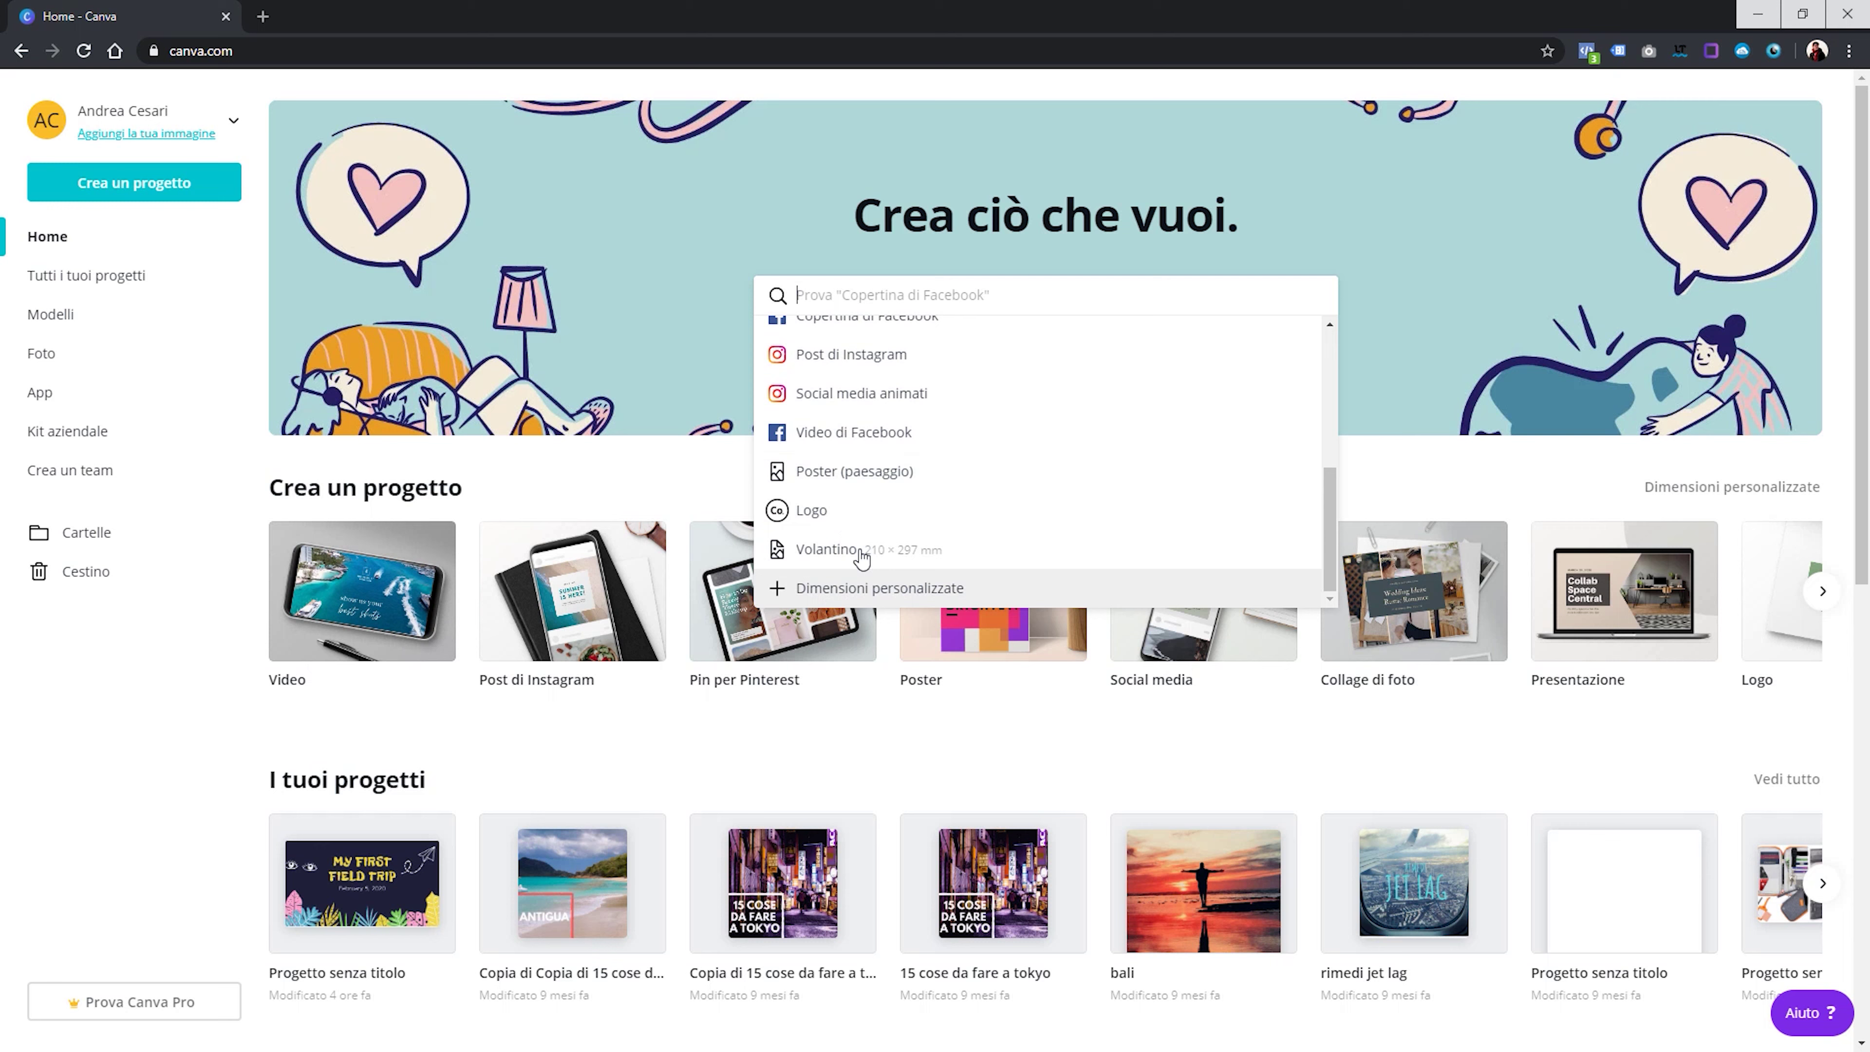
scroll(834, 451, up, 3)
scroll(837, 454, down, 3)
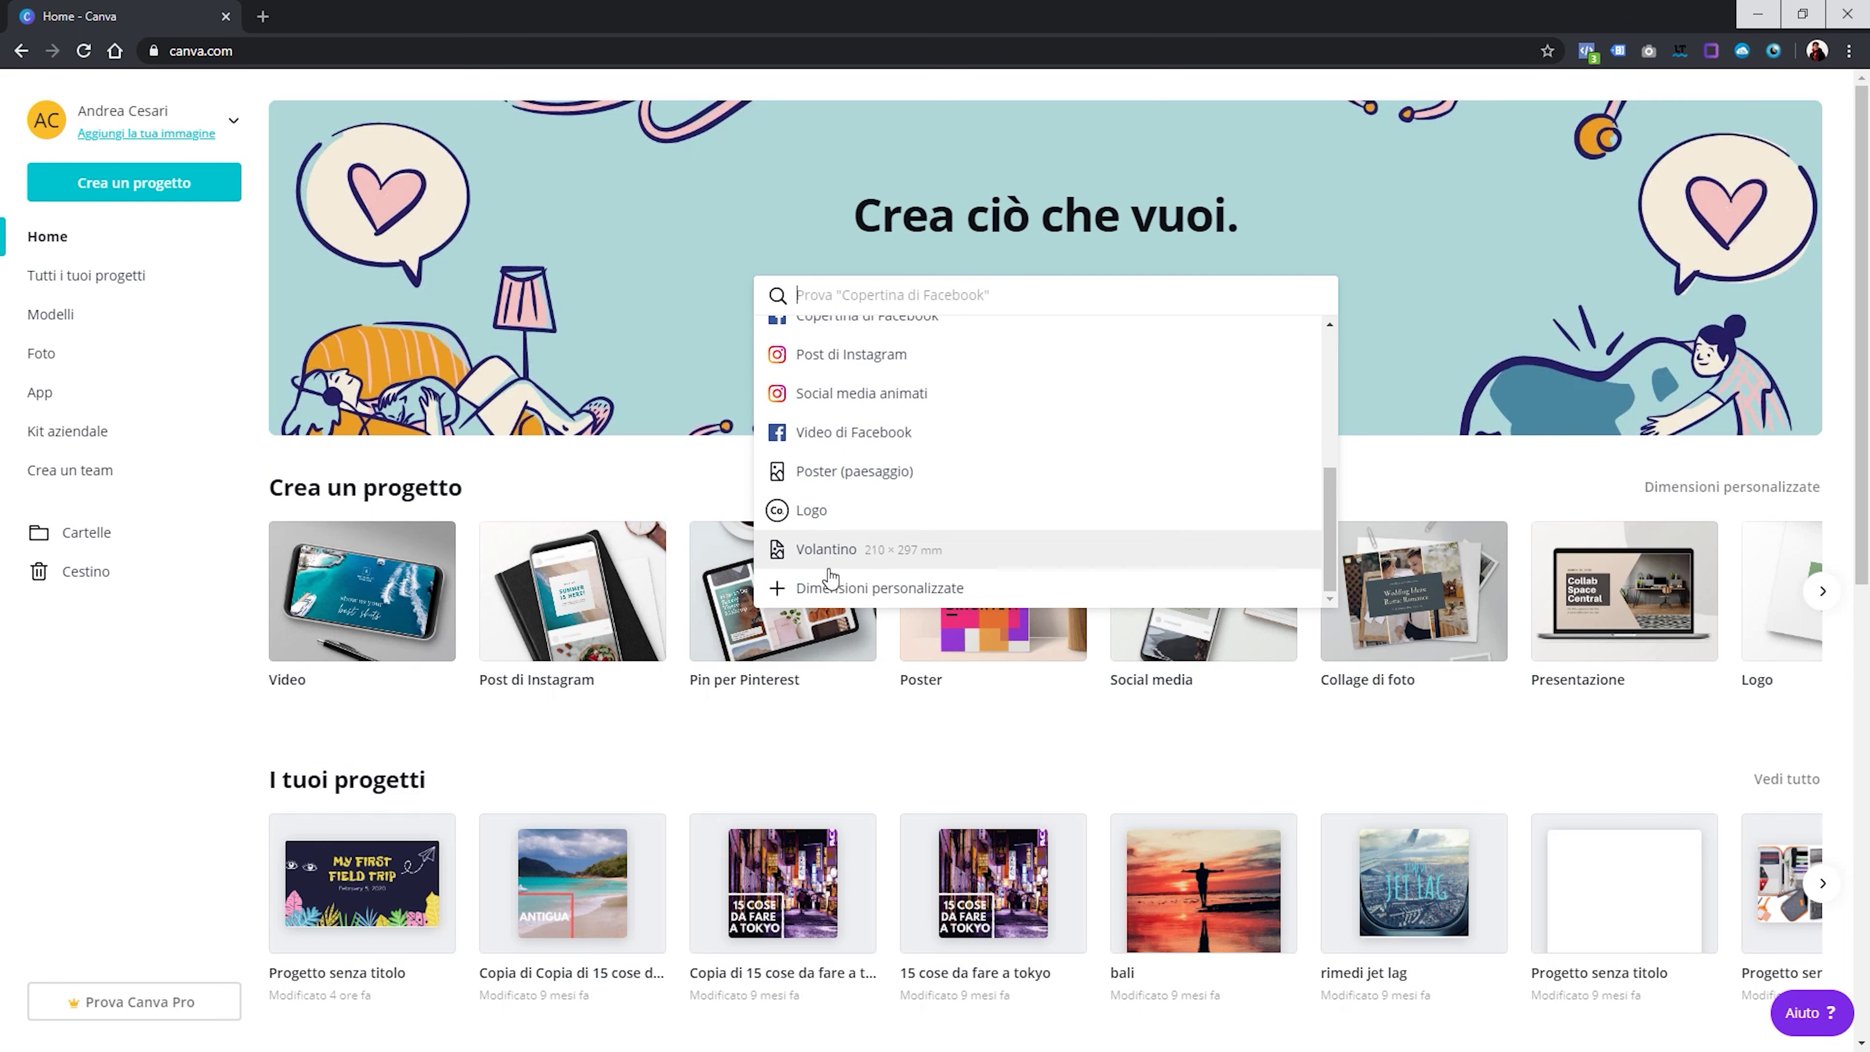
Inspect the custom-size Larghezza, Altezza and unit options, then close without creating a design
click(850, 595)
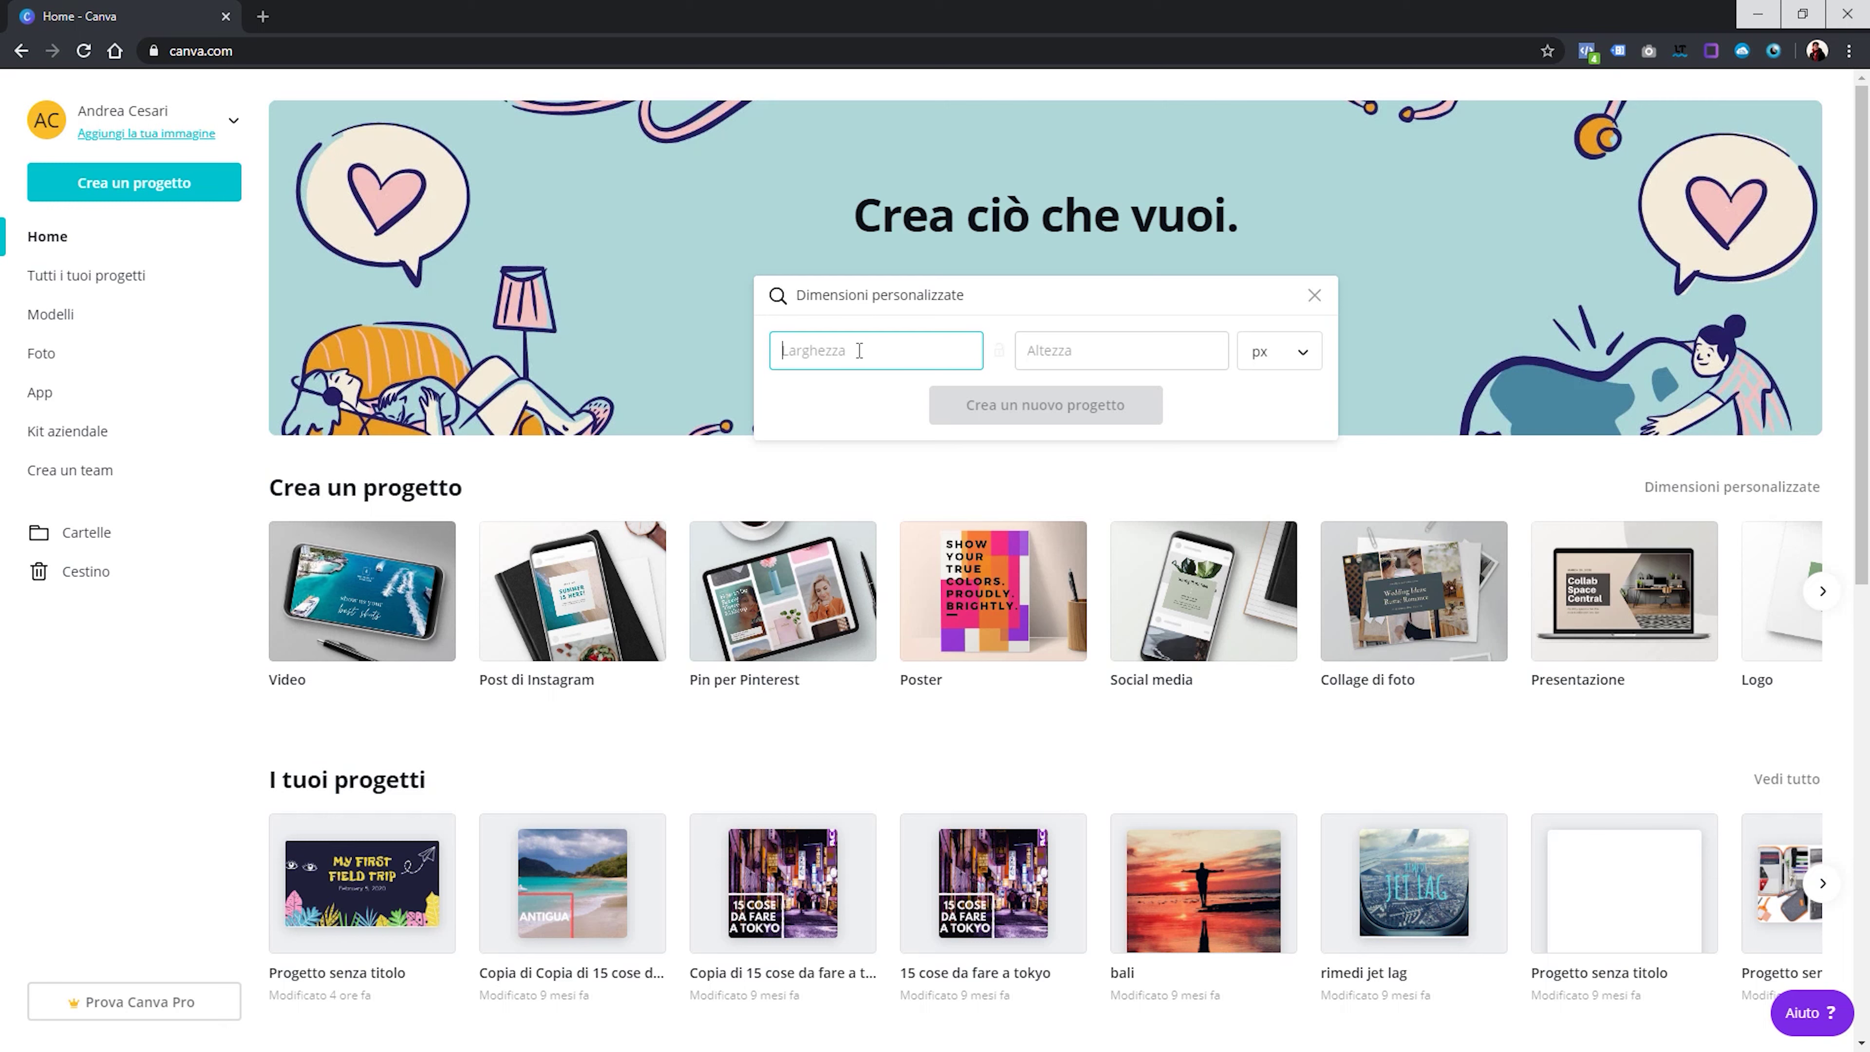
click(1099, 357)
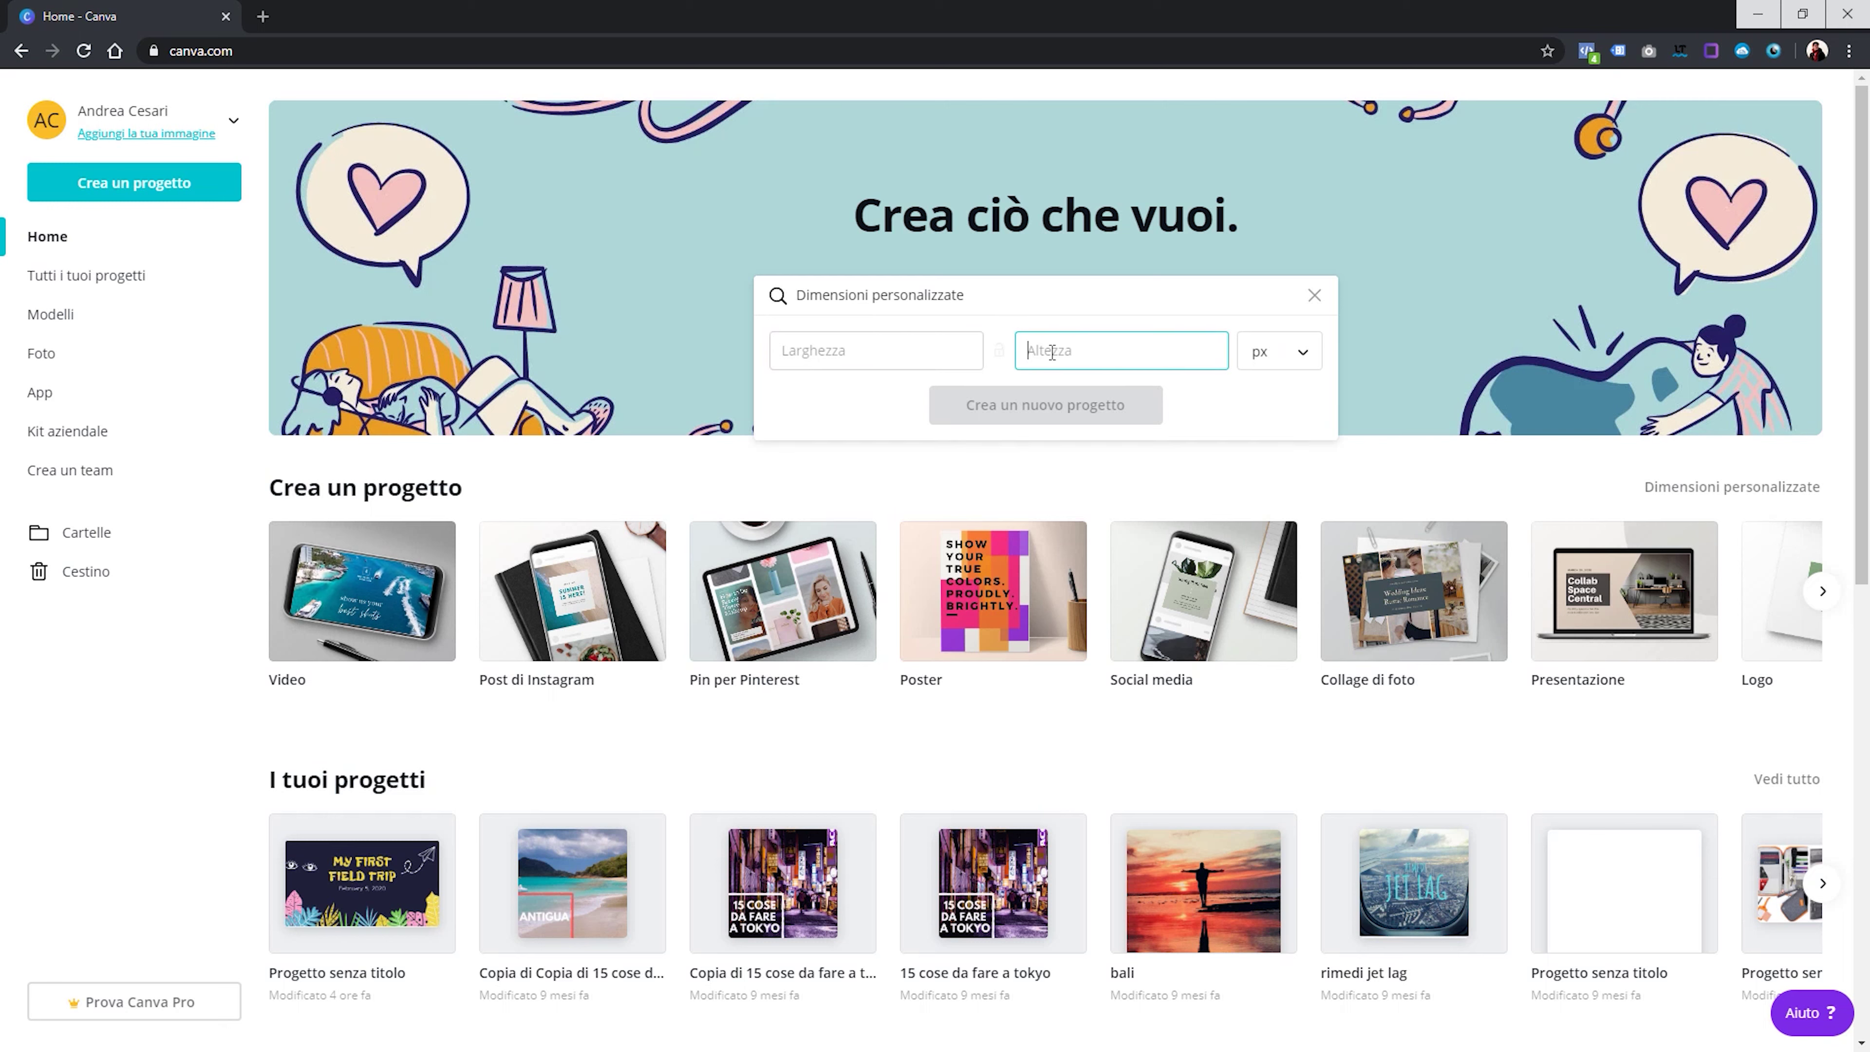
click(1277, 360)
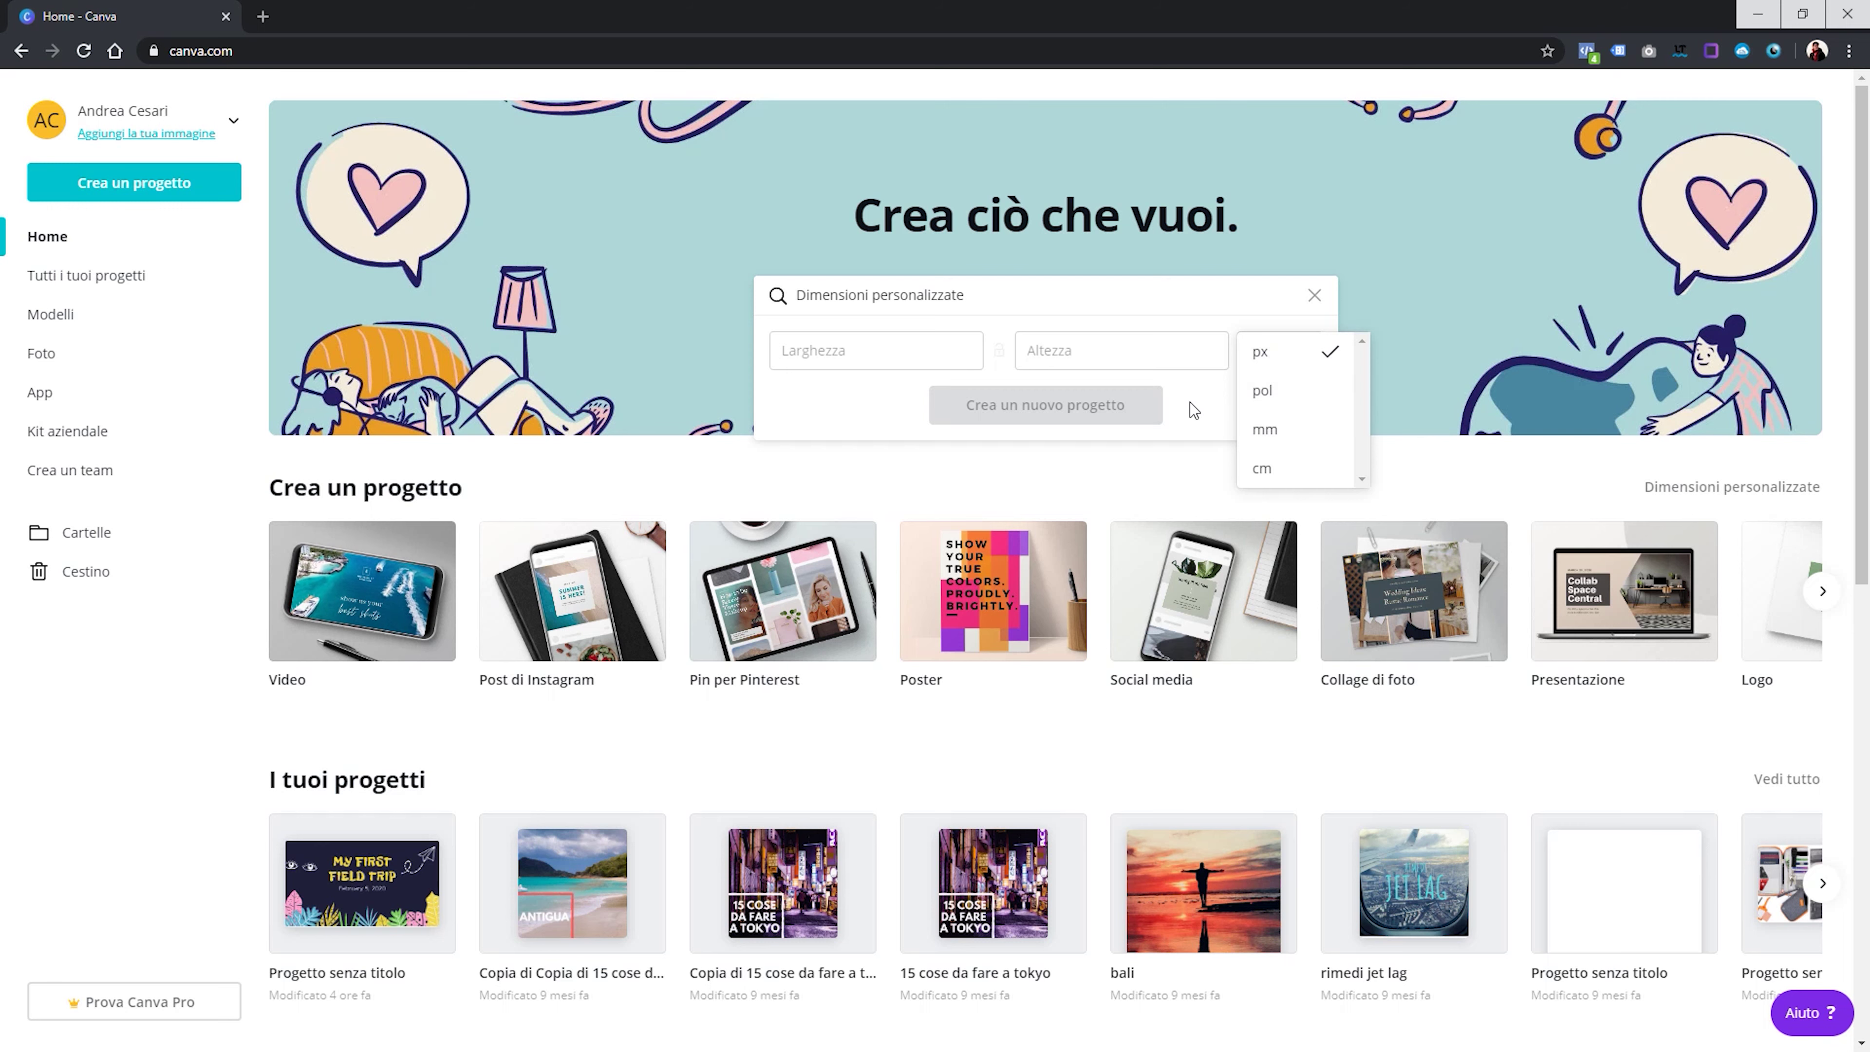
click(1104, 308)
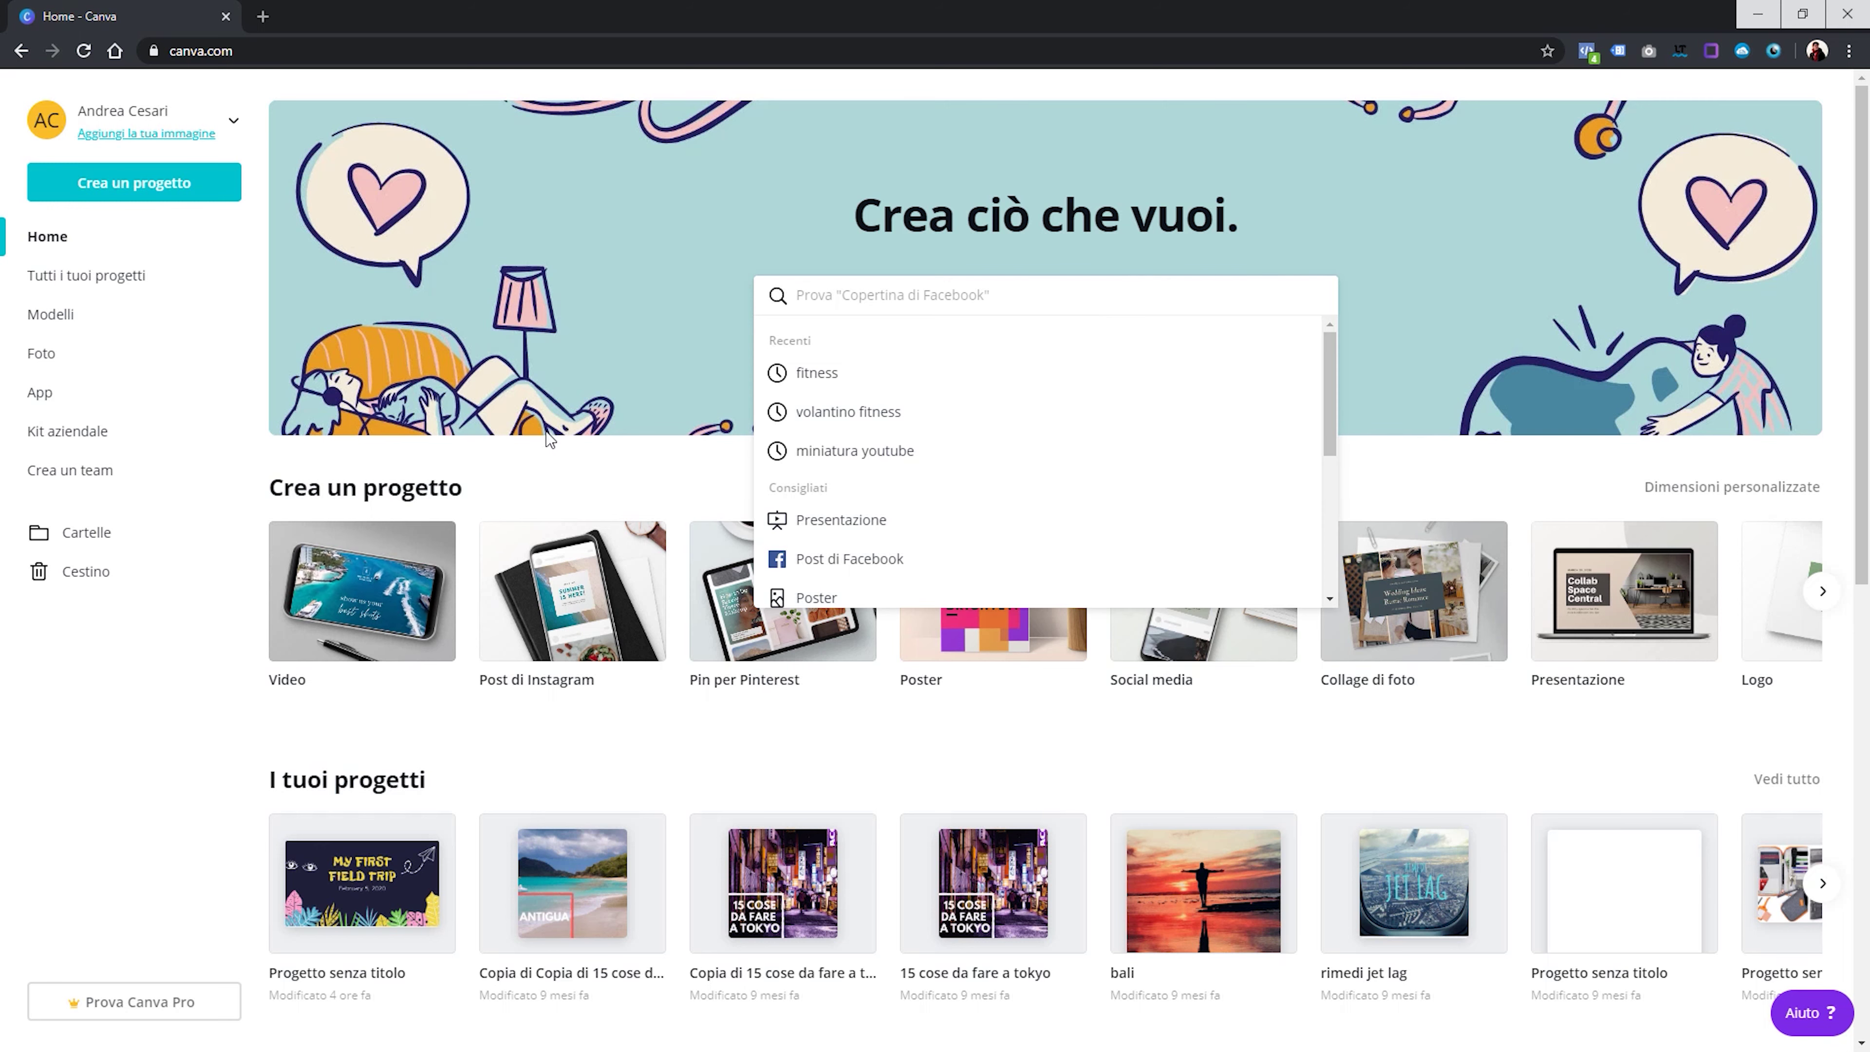
click(600, 471)
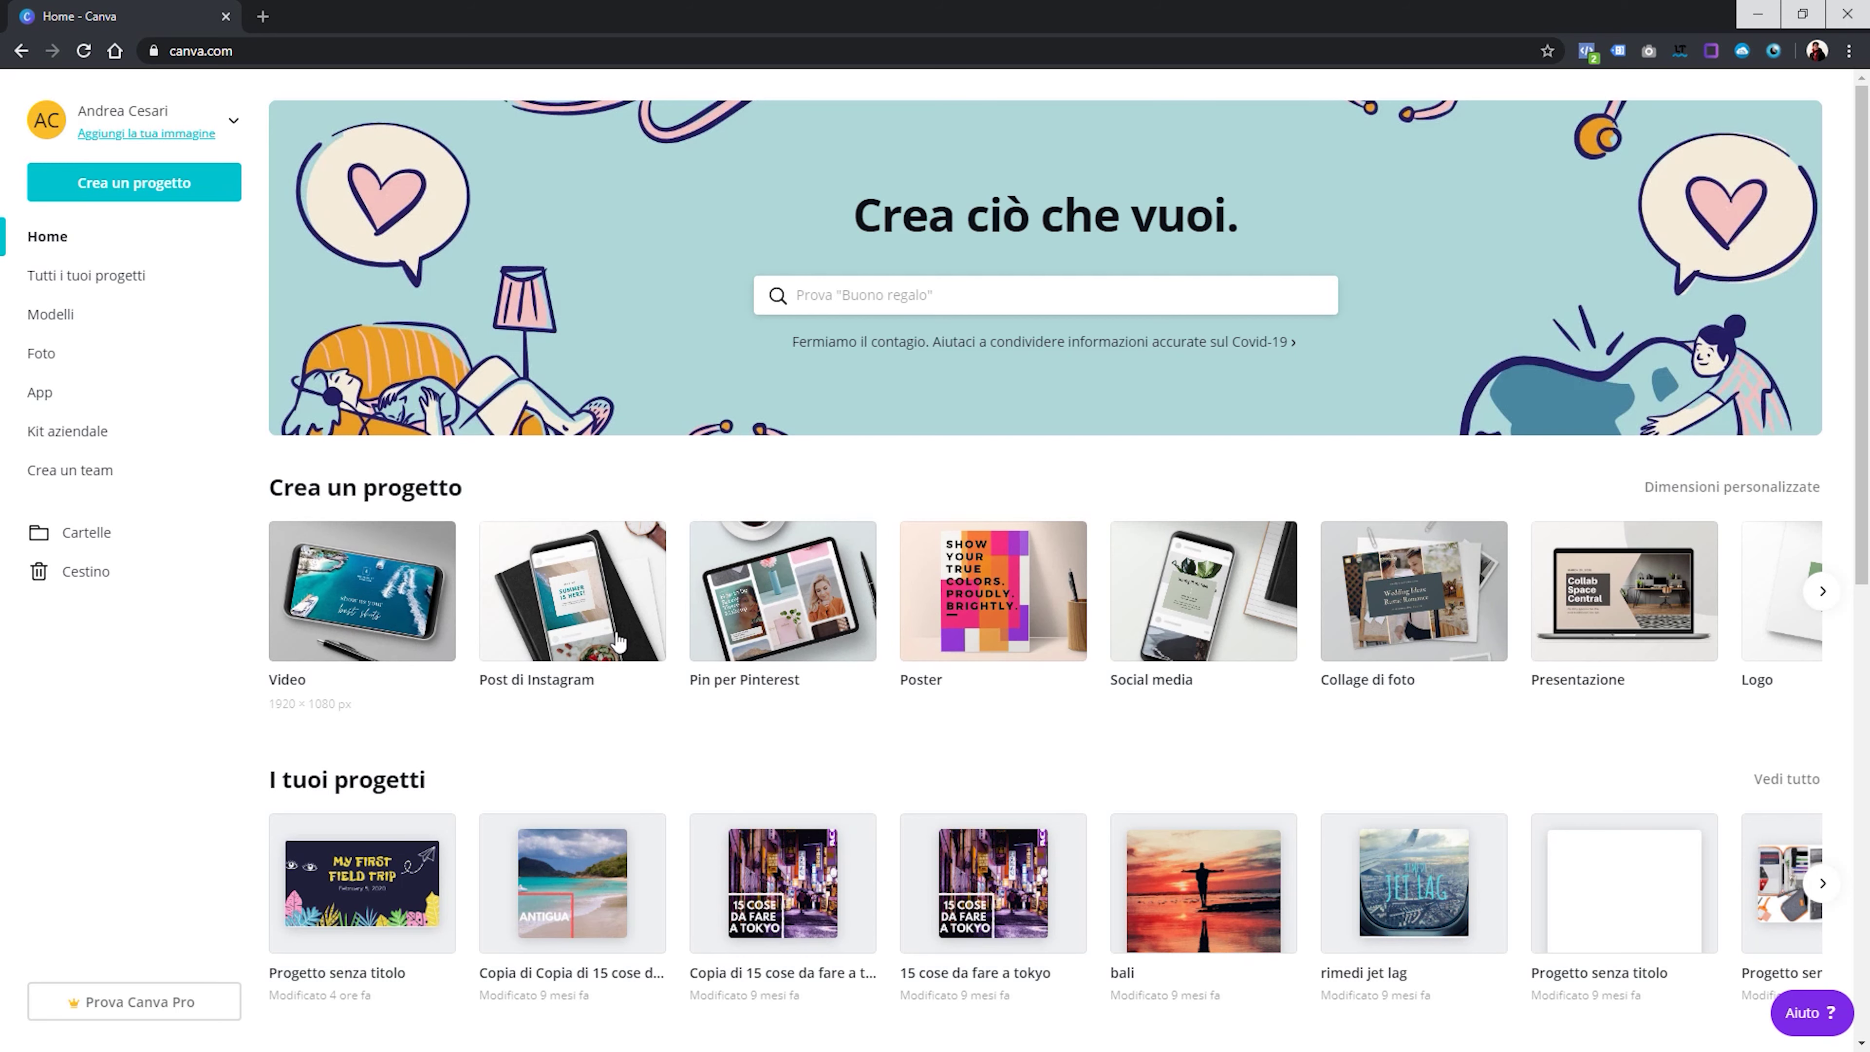
Start a new blank Instagram post design from the Post di Instagram tile
click(548, 618)
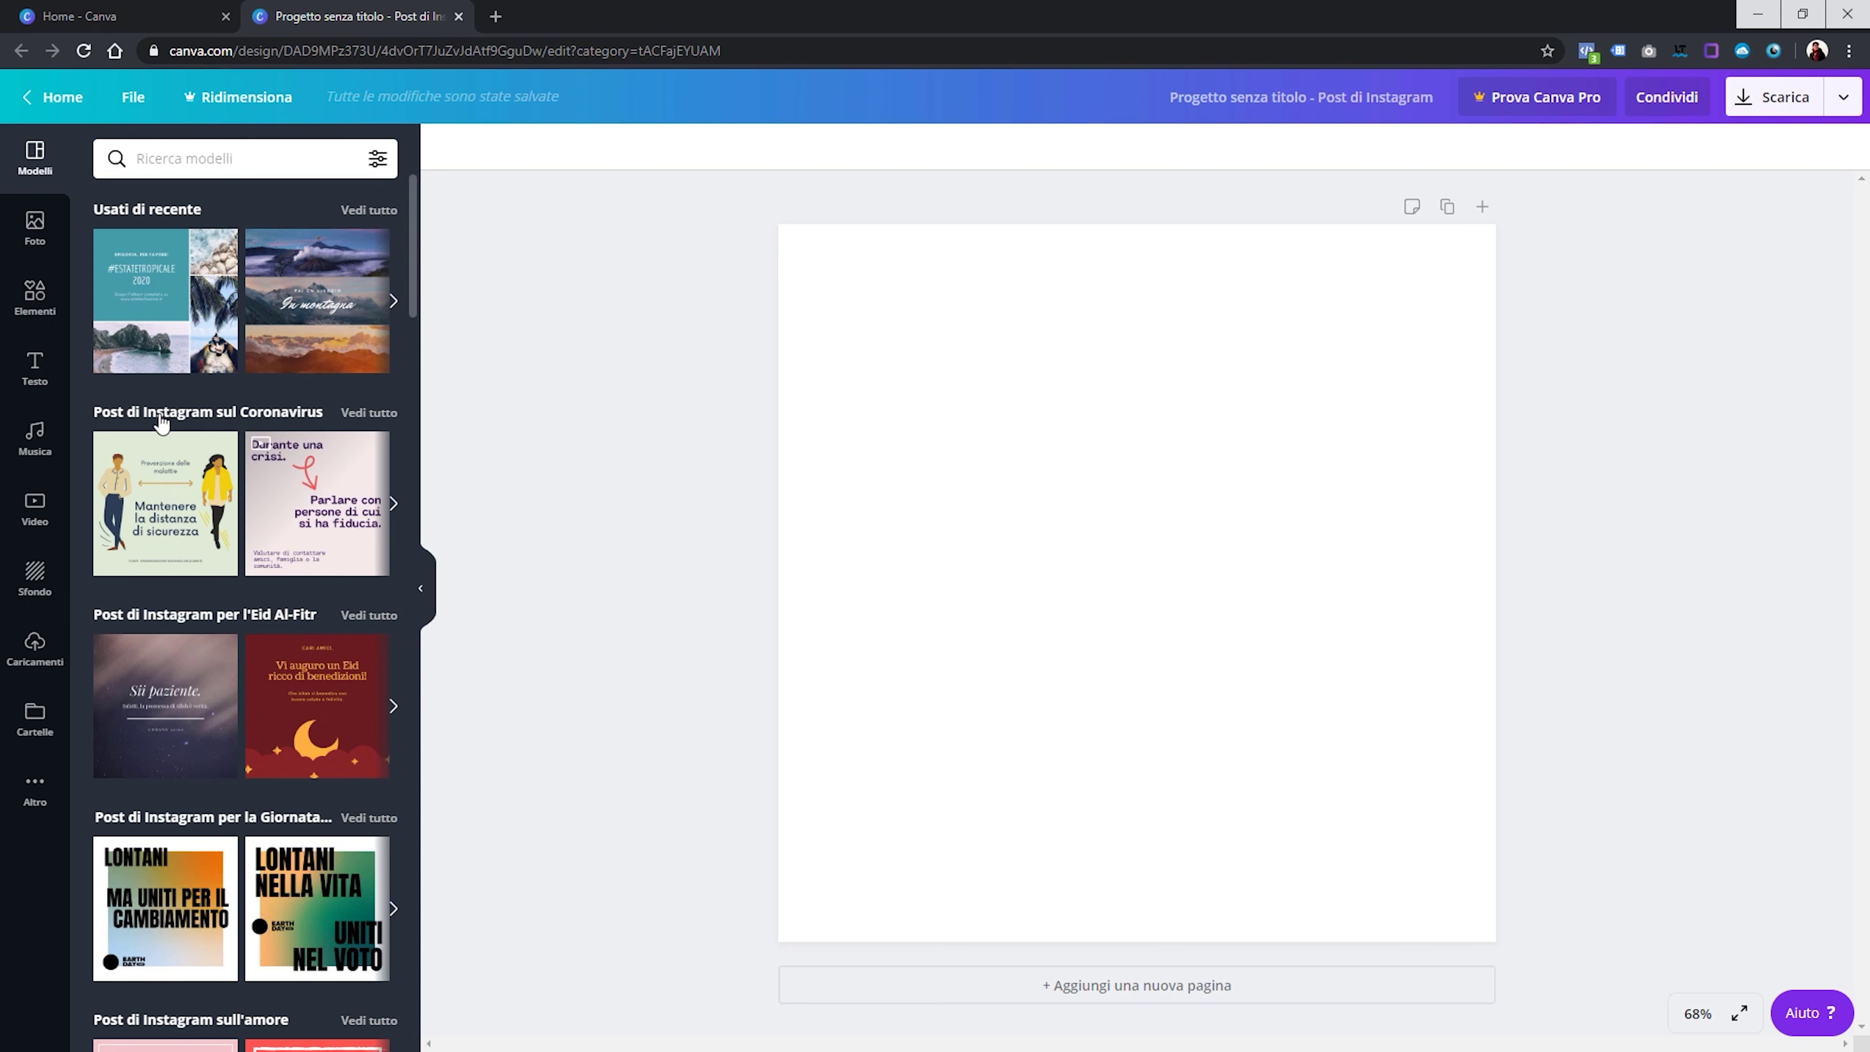
scroll(162, 398, down, 3)
scroll(162, 423, up, 3)
click(391, 507)
click(391, 505)
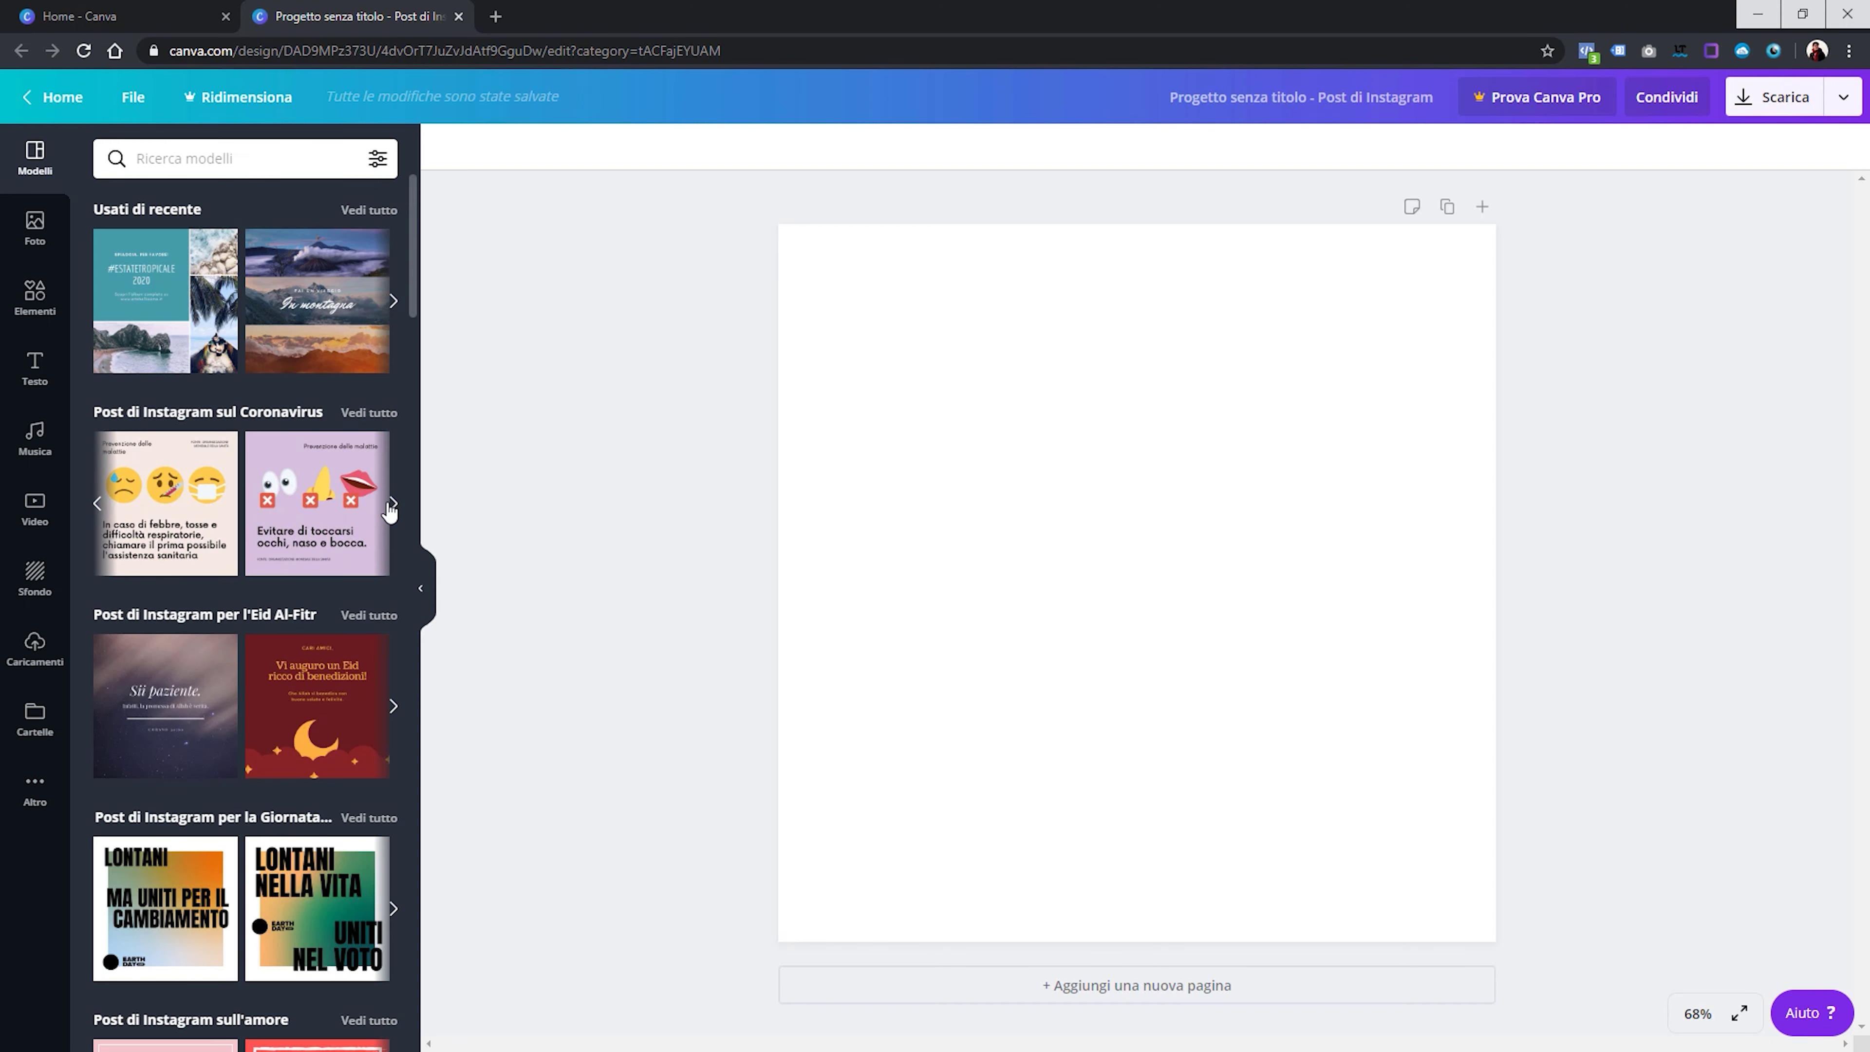
scroll(207, 747, down, 1)
scroll(207, 747, down, 4)
scroll(203, 736, down, 3)
scroll(195, 715, down, 6)
scroll(187, 685, down, 5)
scroll(187, 685, down, 10)
scroll(187, 685, up, 10)
scroll(187, 685, up, 4)
scroll(187, 685, down, 10)
scroll(187, 685, down, 6)
scroll(187, 685, down, 3)
scroll(186, 685, up, 10)
scroll(187, 685, up, 8)
scroll(187, 685, up, 10)
scroll(183, 688, up, 2)
click(173, 176)
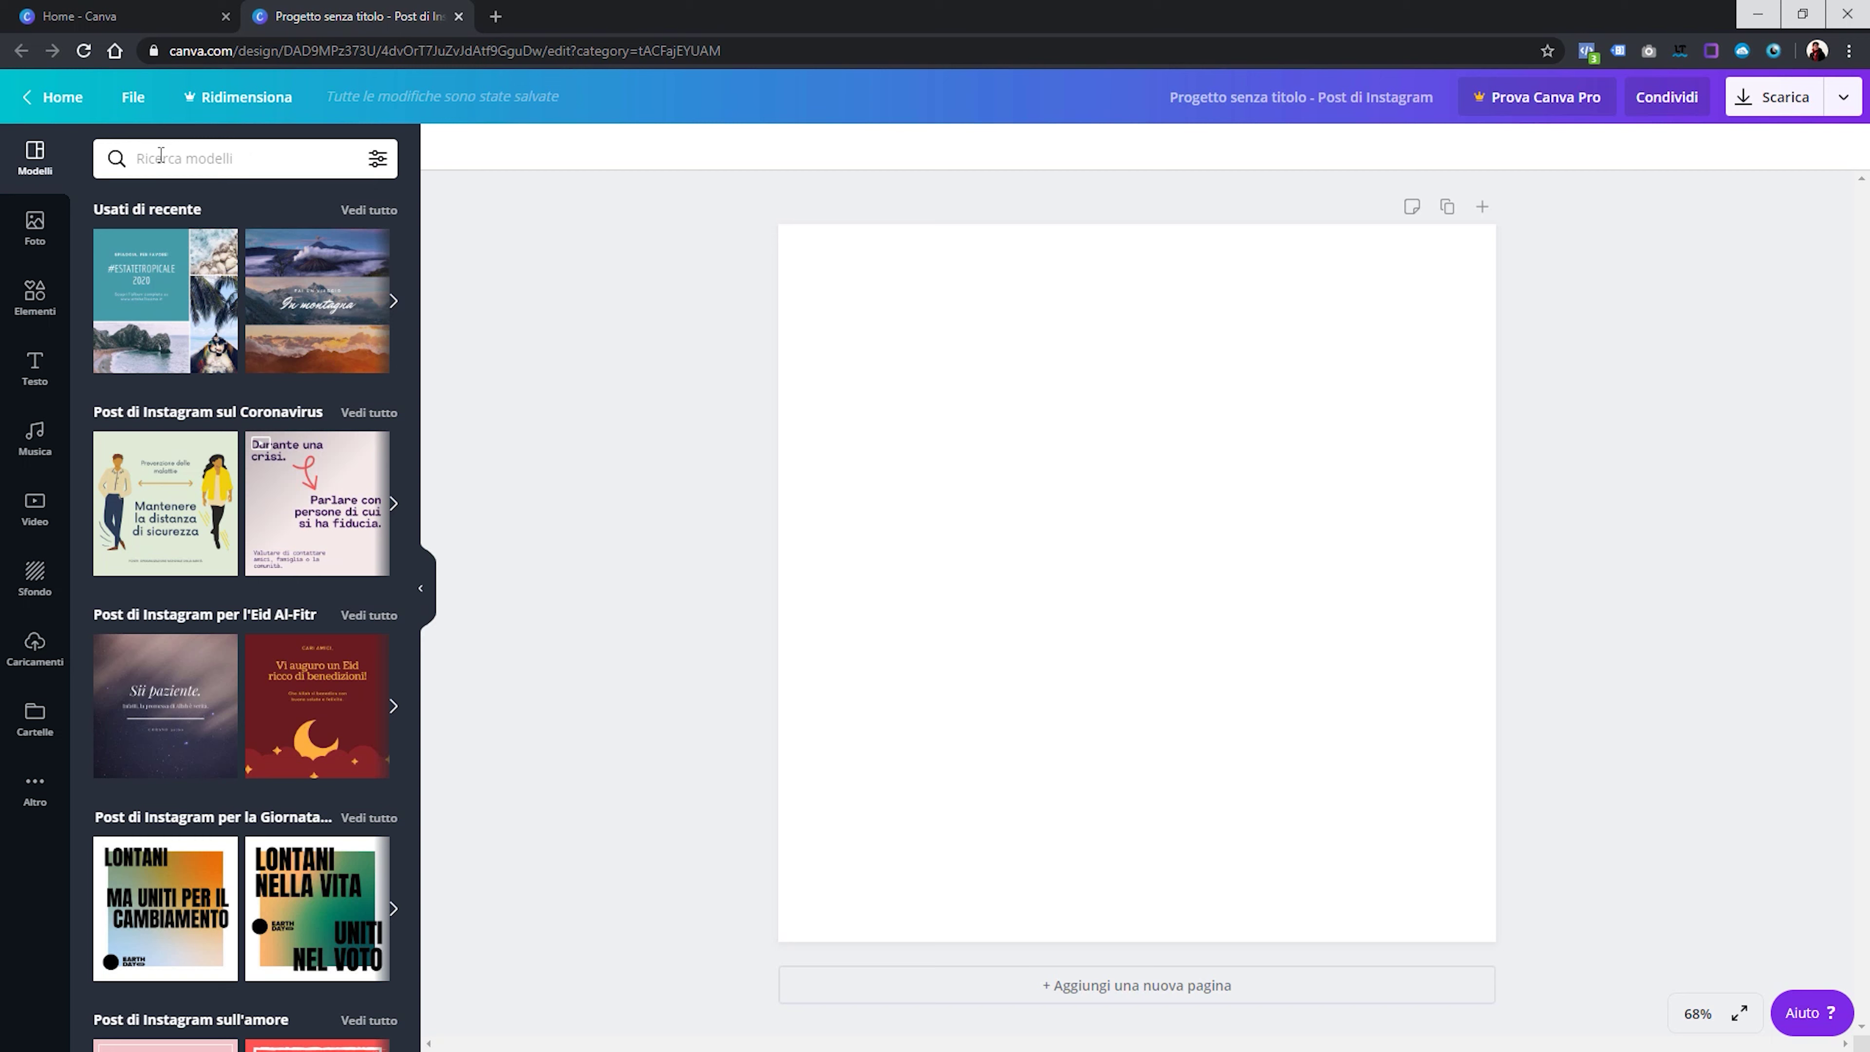
text(caff)
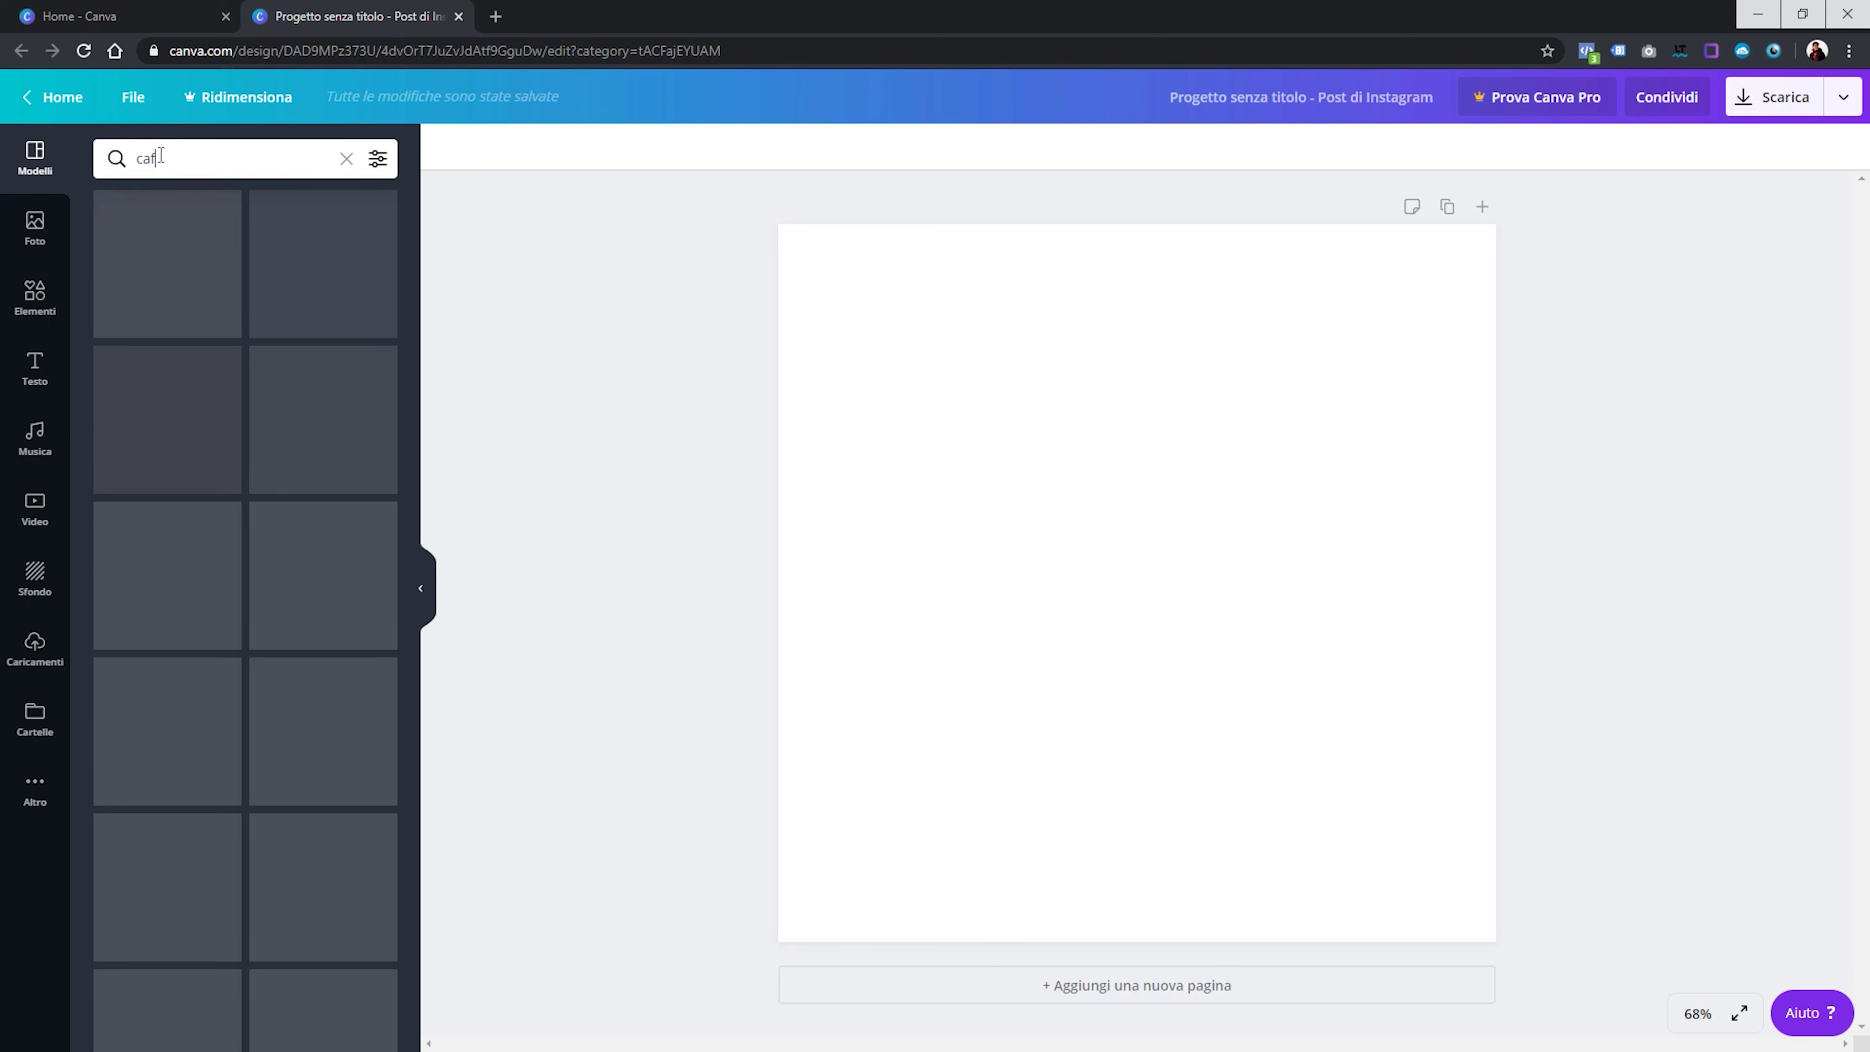
text(è)
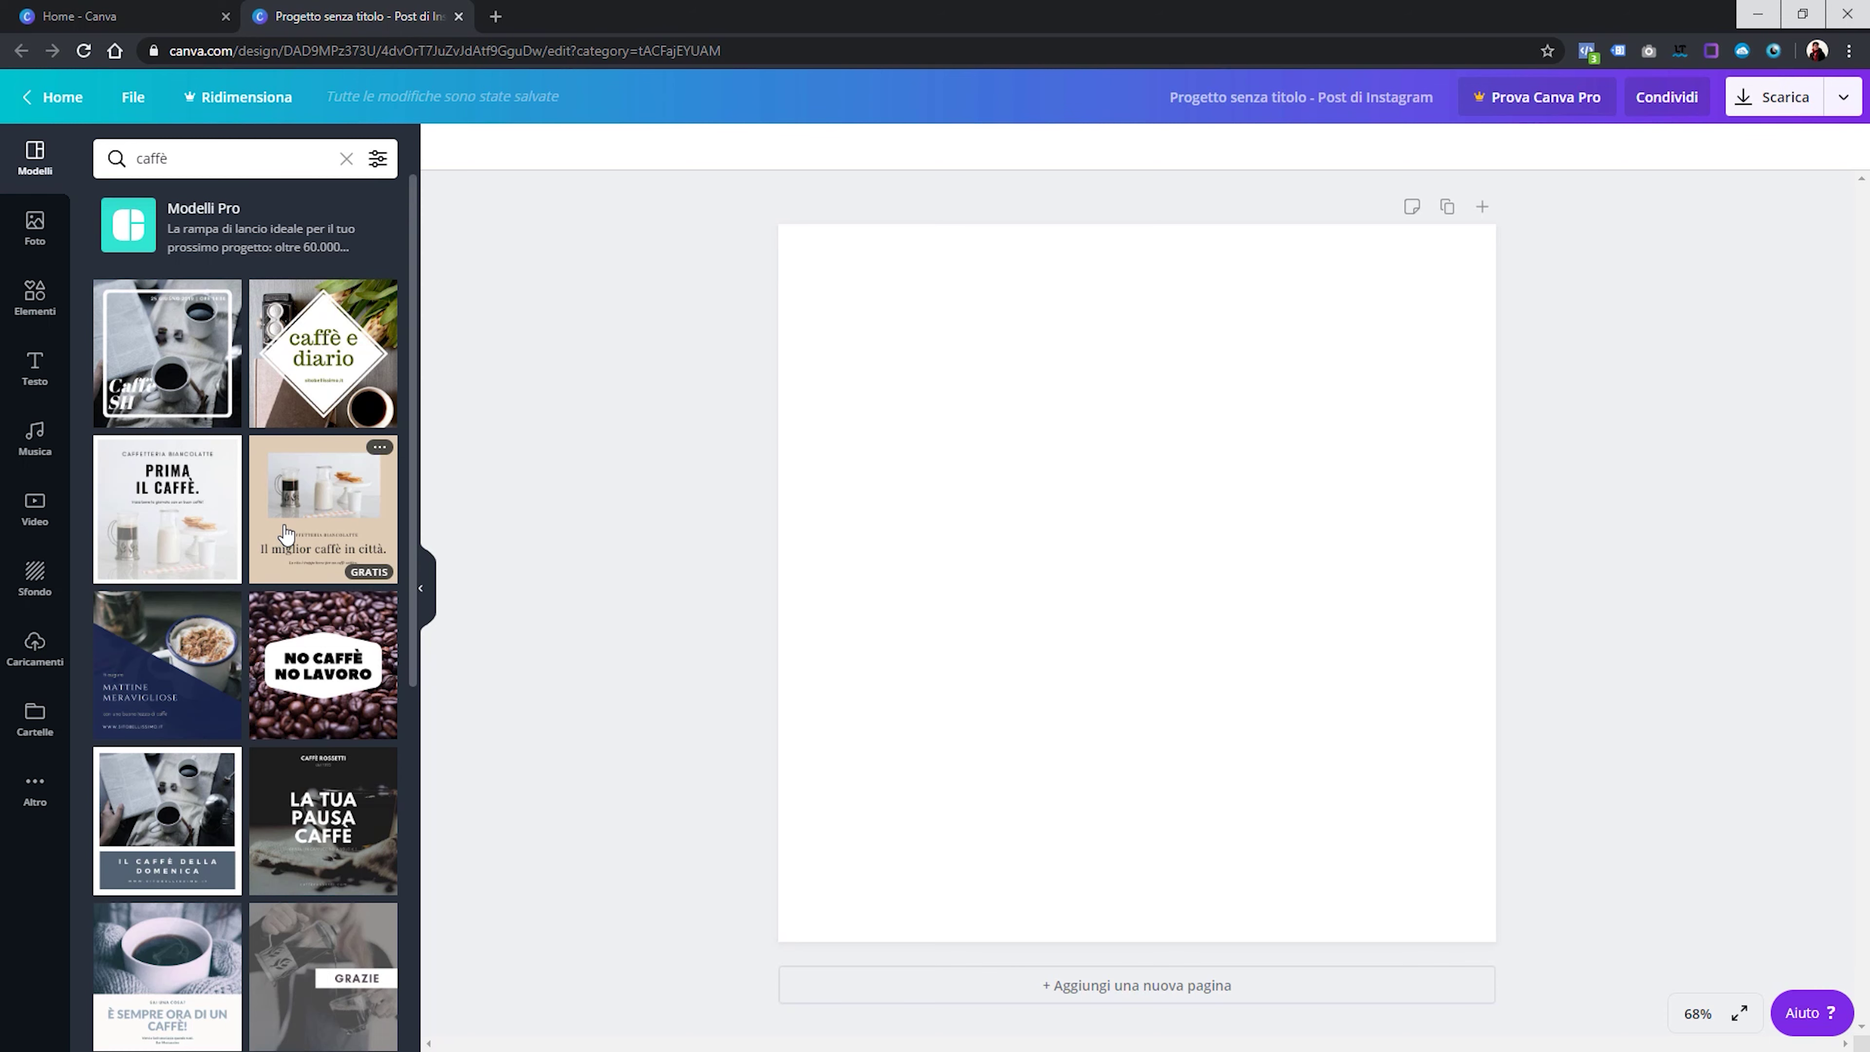
scroll(285, 532, down, 4)
scroll(286, 532, down, 5)
scroll(286, 531, down, 1)
scroll(286, 532, down, 1)
scroll(286, 532, up, 1)
click(195, 402)
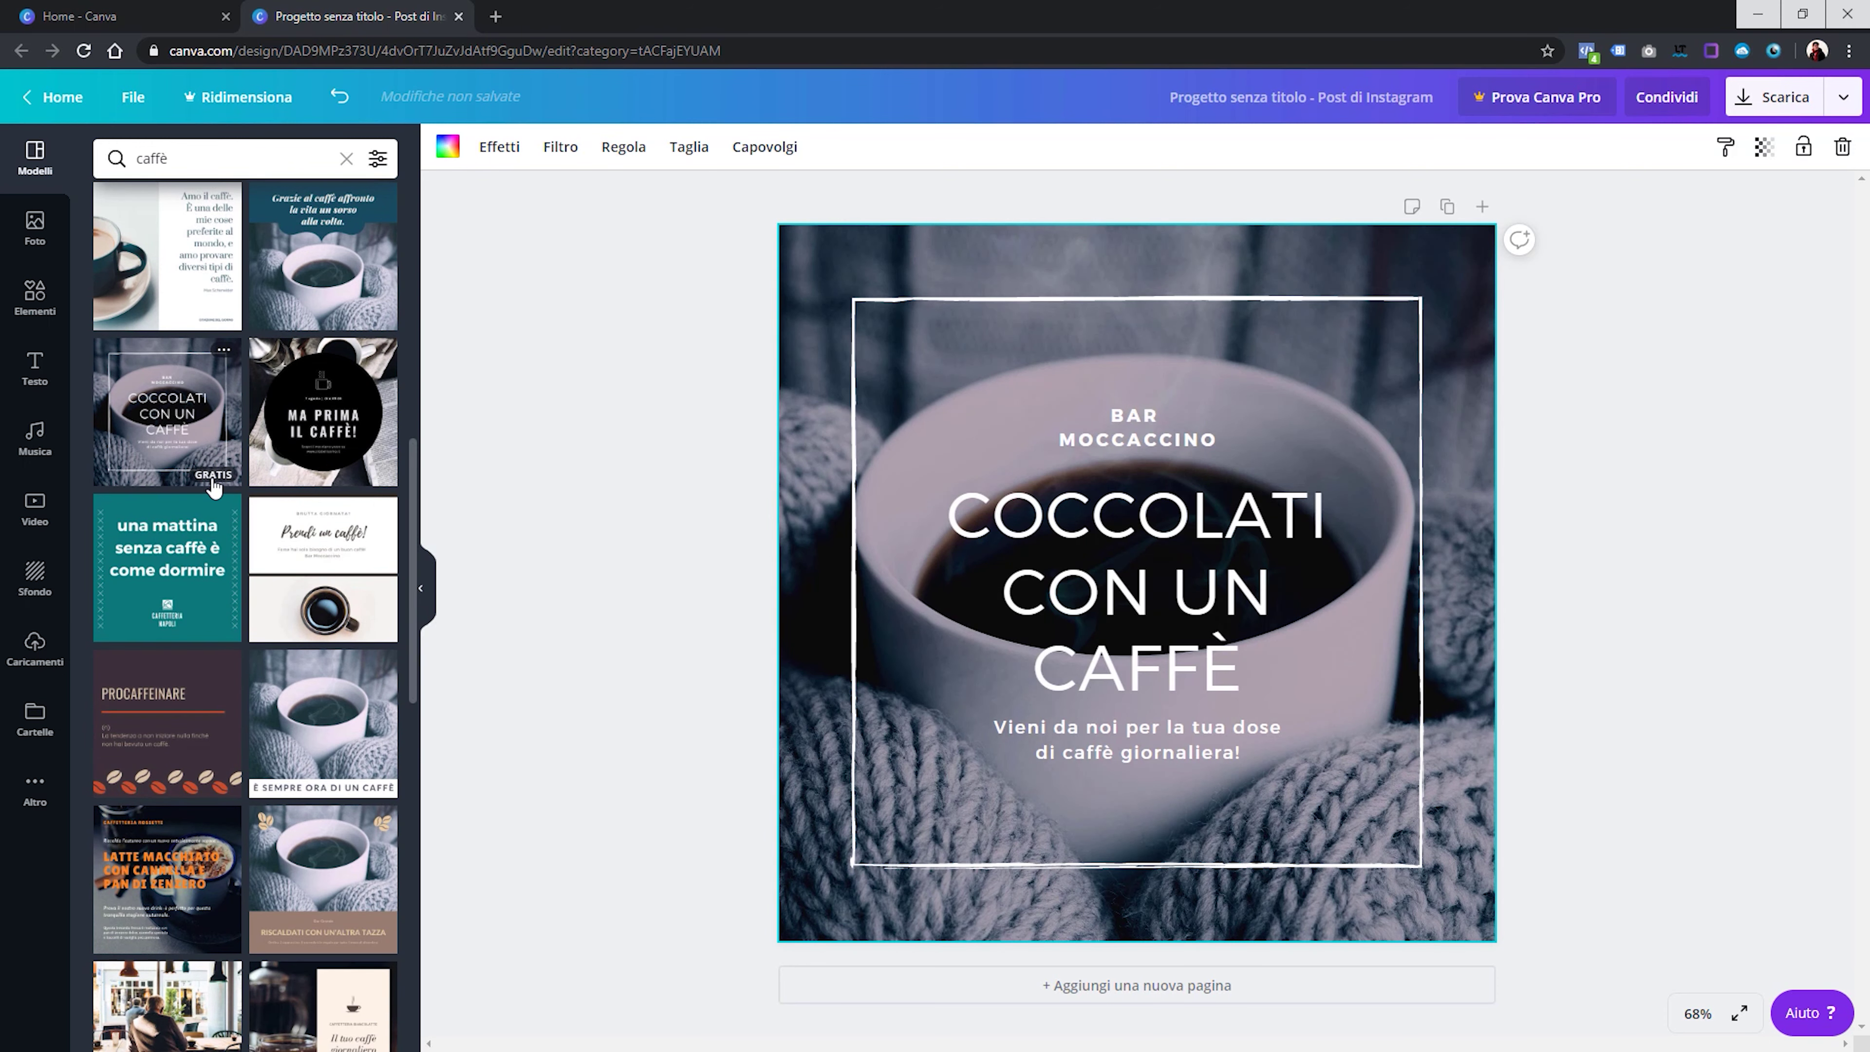
scroll(205, 463, down, 7)
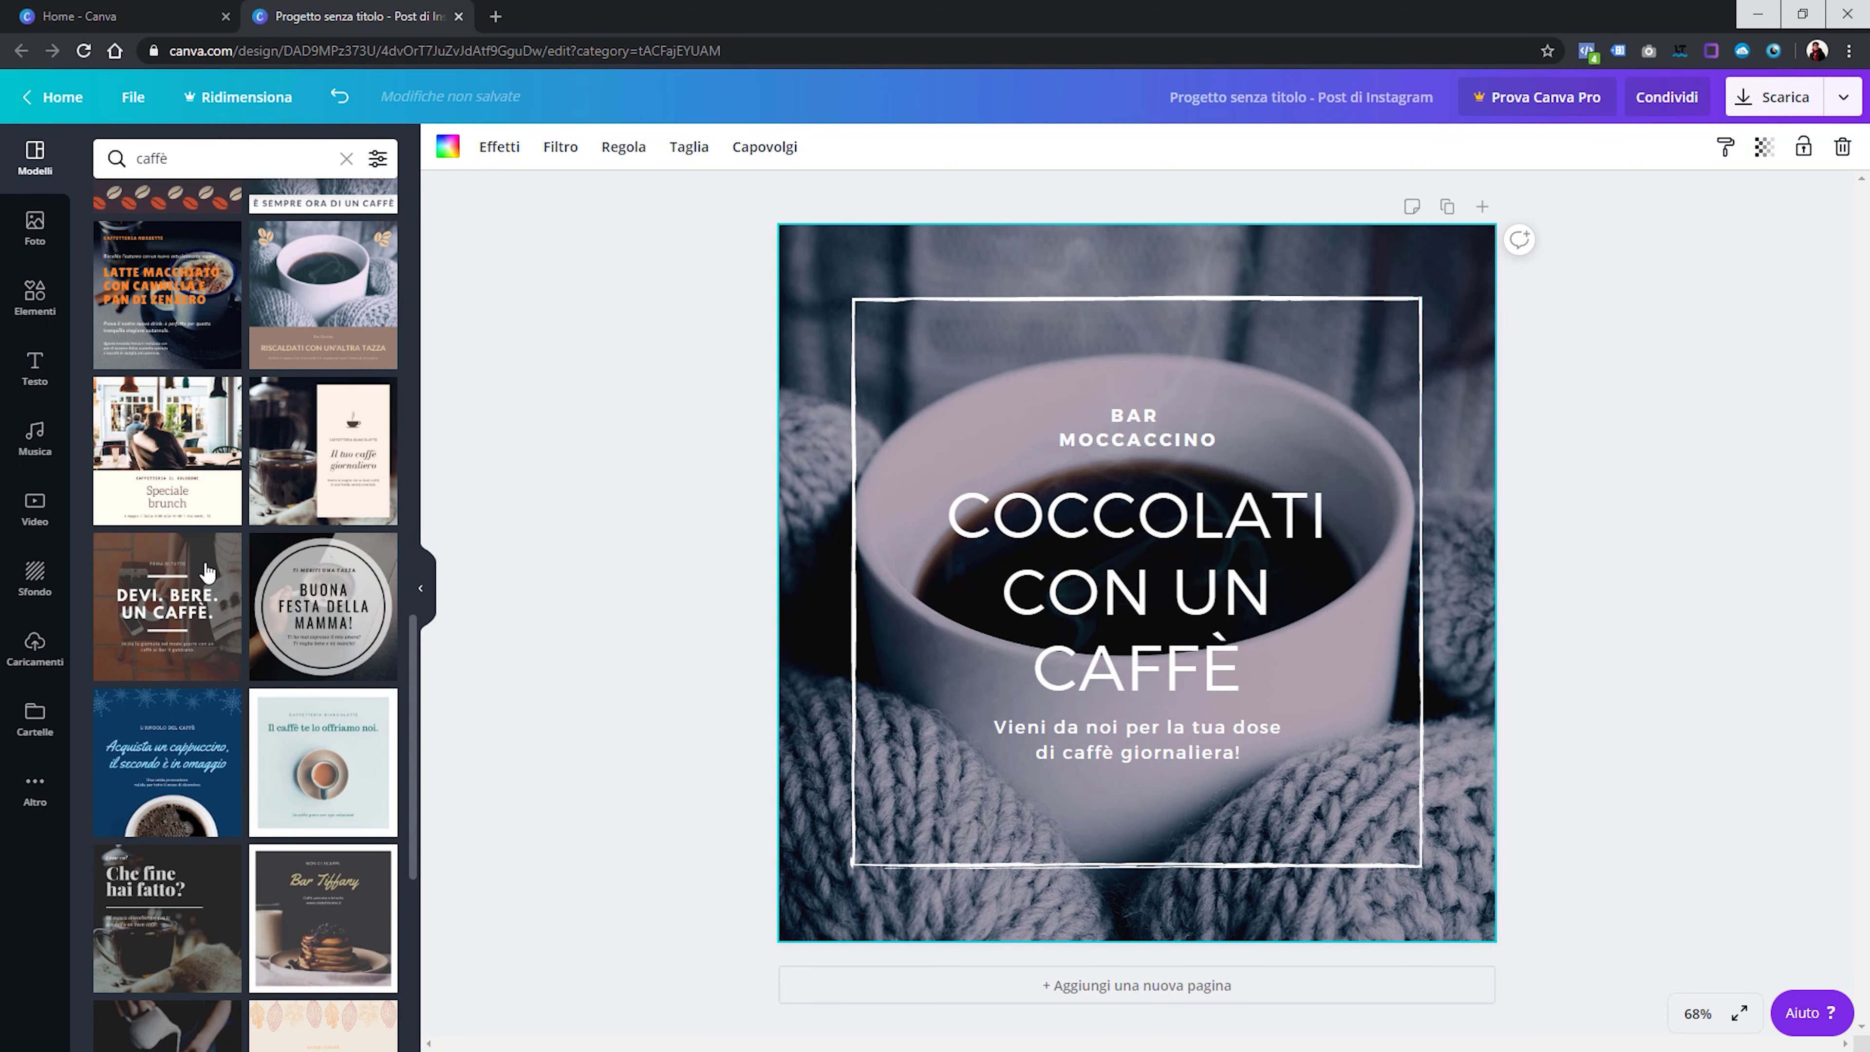
scroll(208, 571, down, 5)
scroll(204, 571, down, 2)
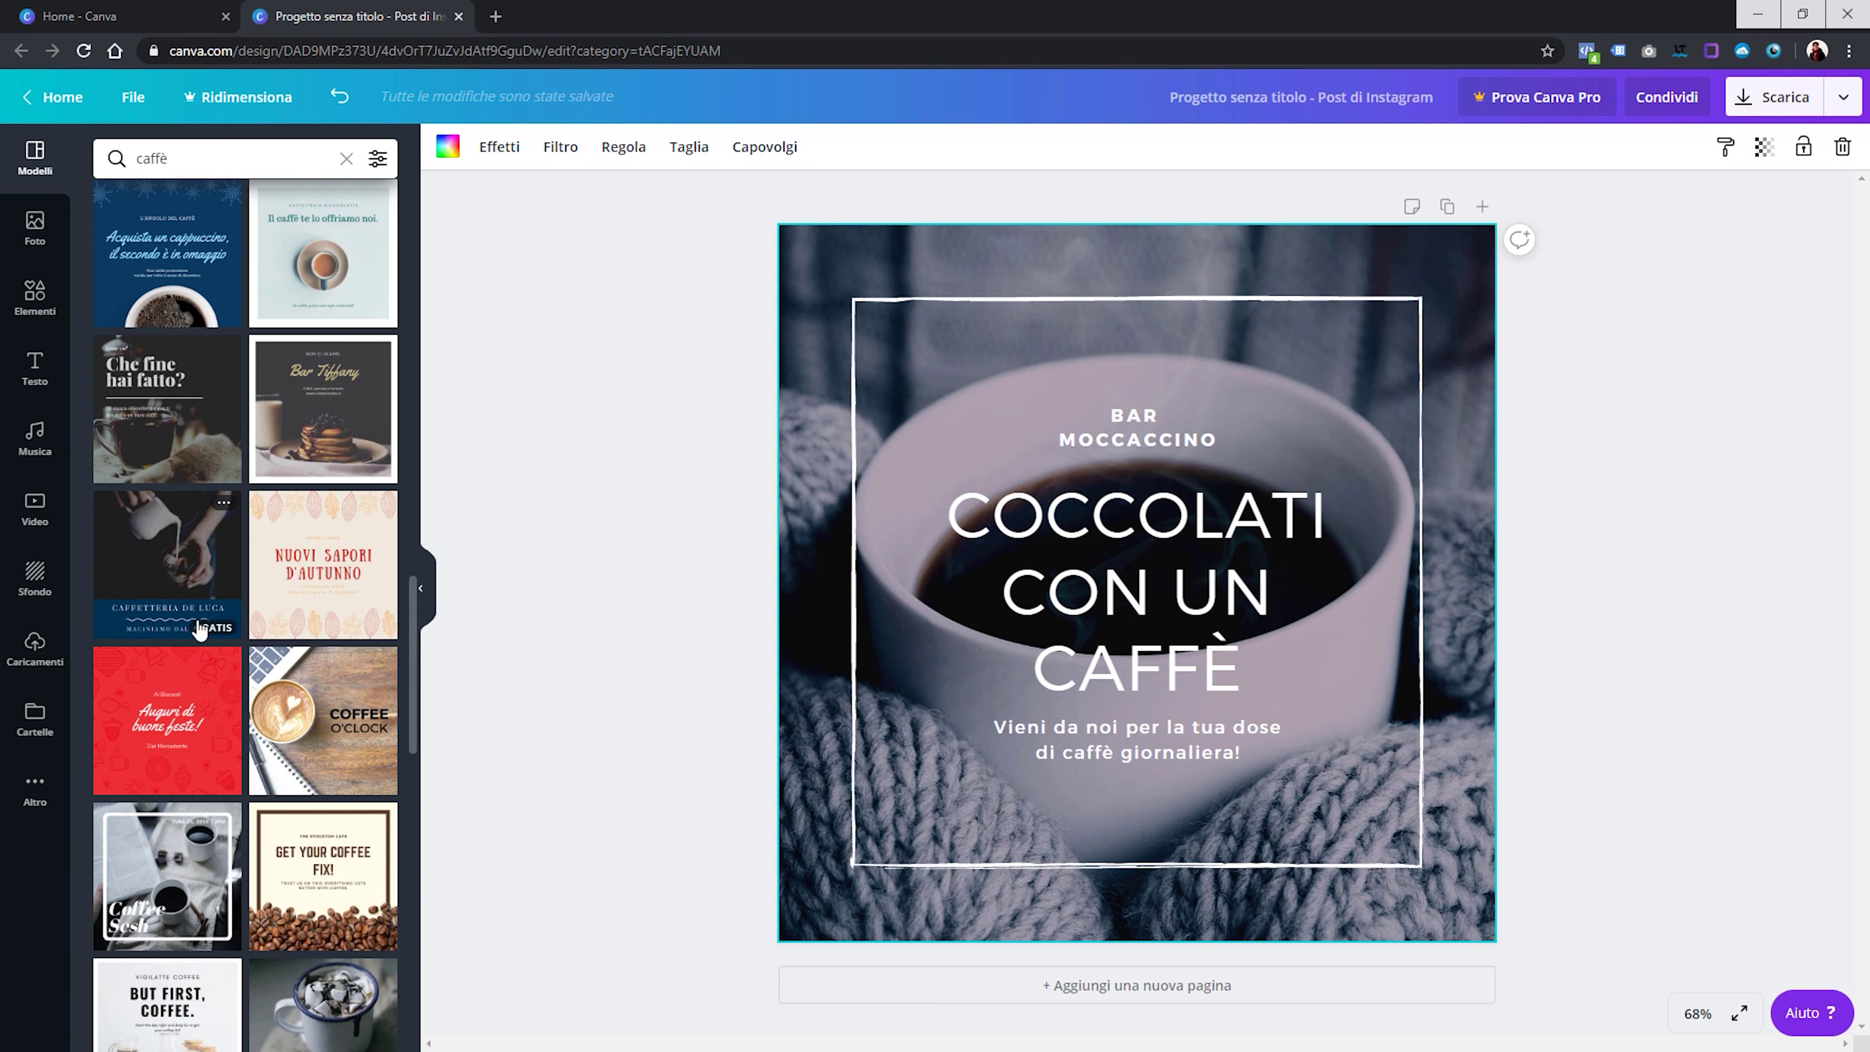
scroll(204, 572, down, 2)
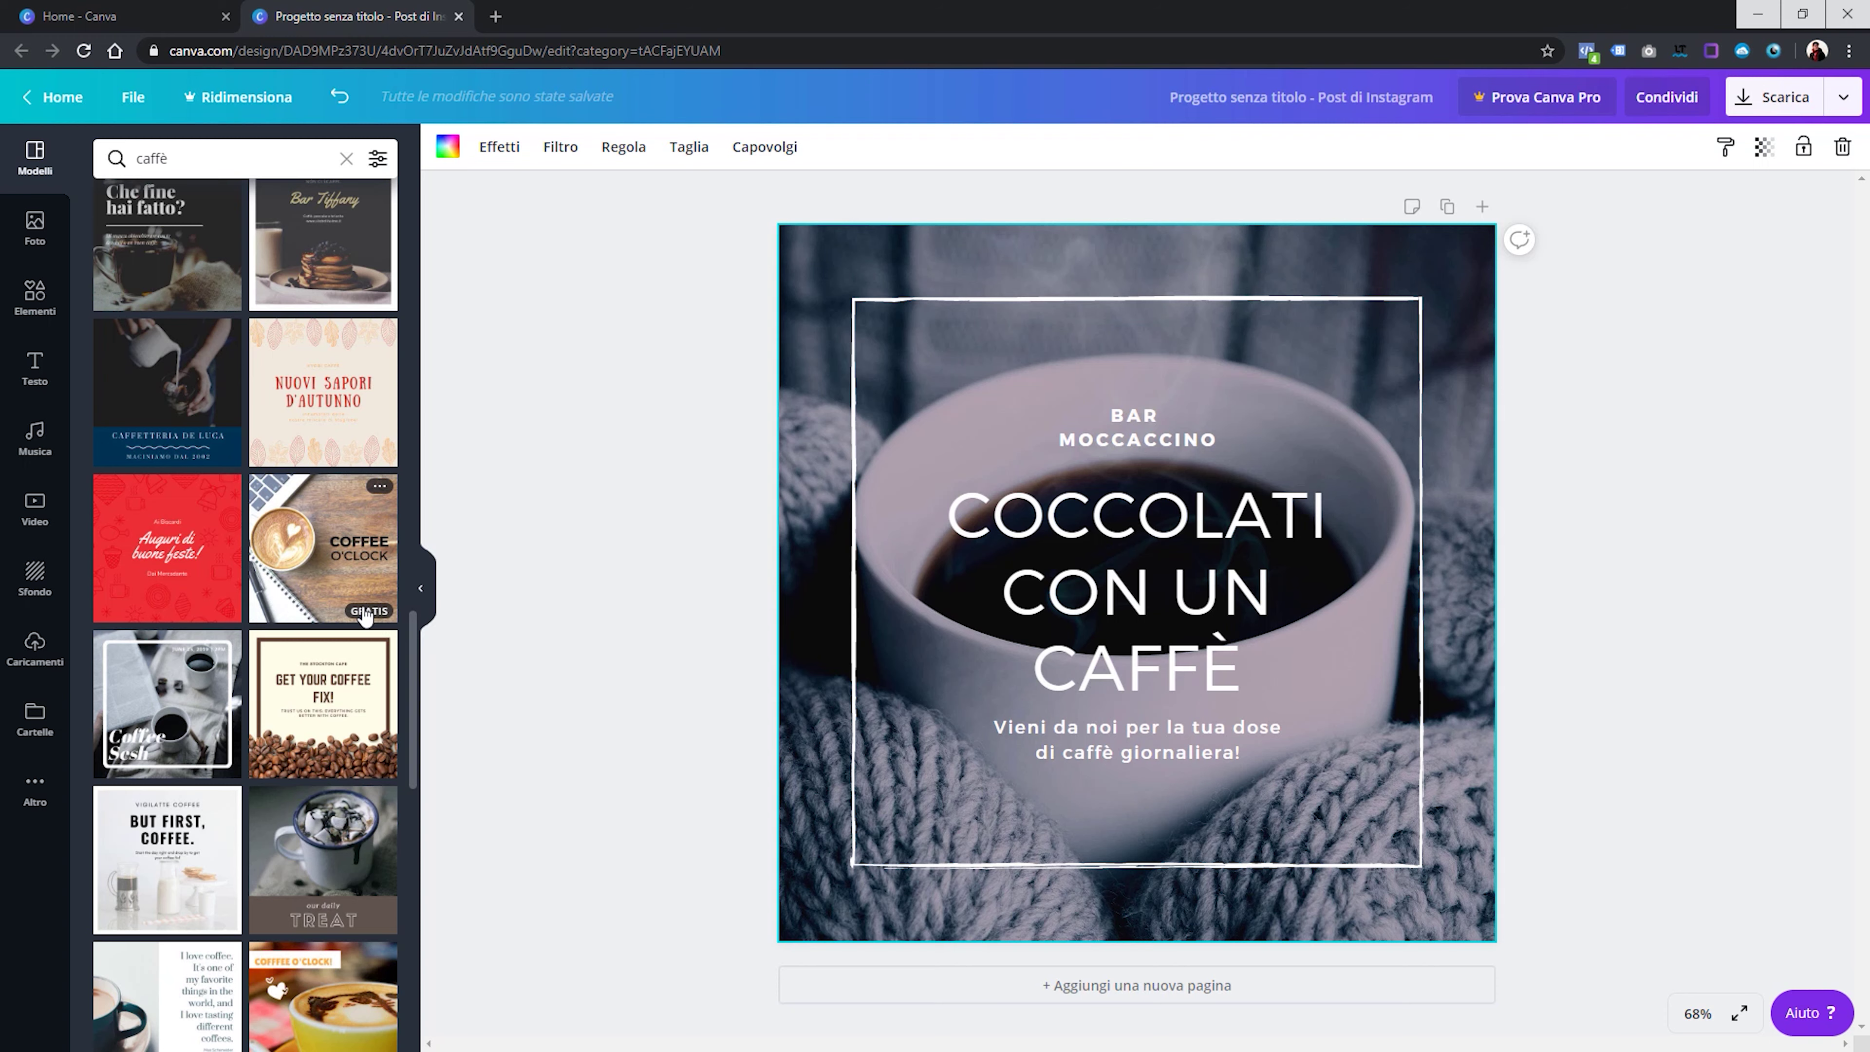
mouse_move(166, 874)
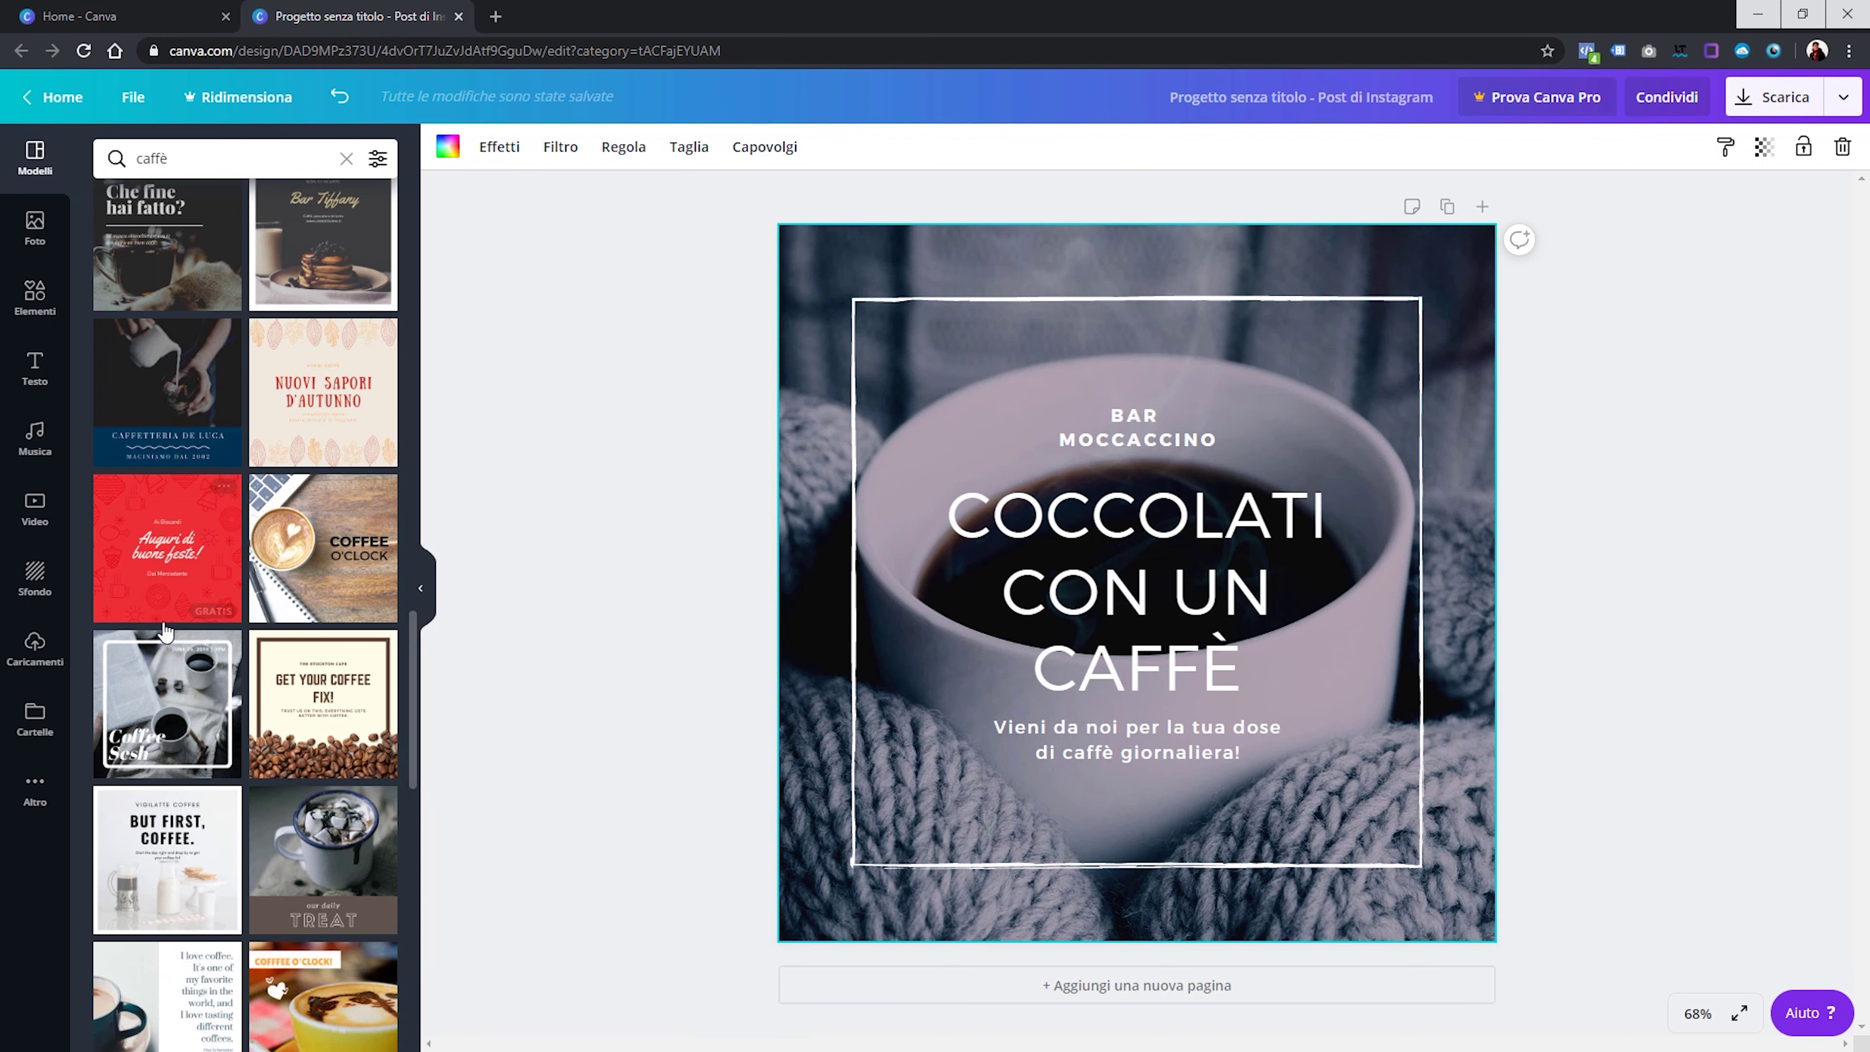
scroll(272, 666, down, 9)
scroll(206, 655, up, 10)
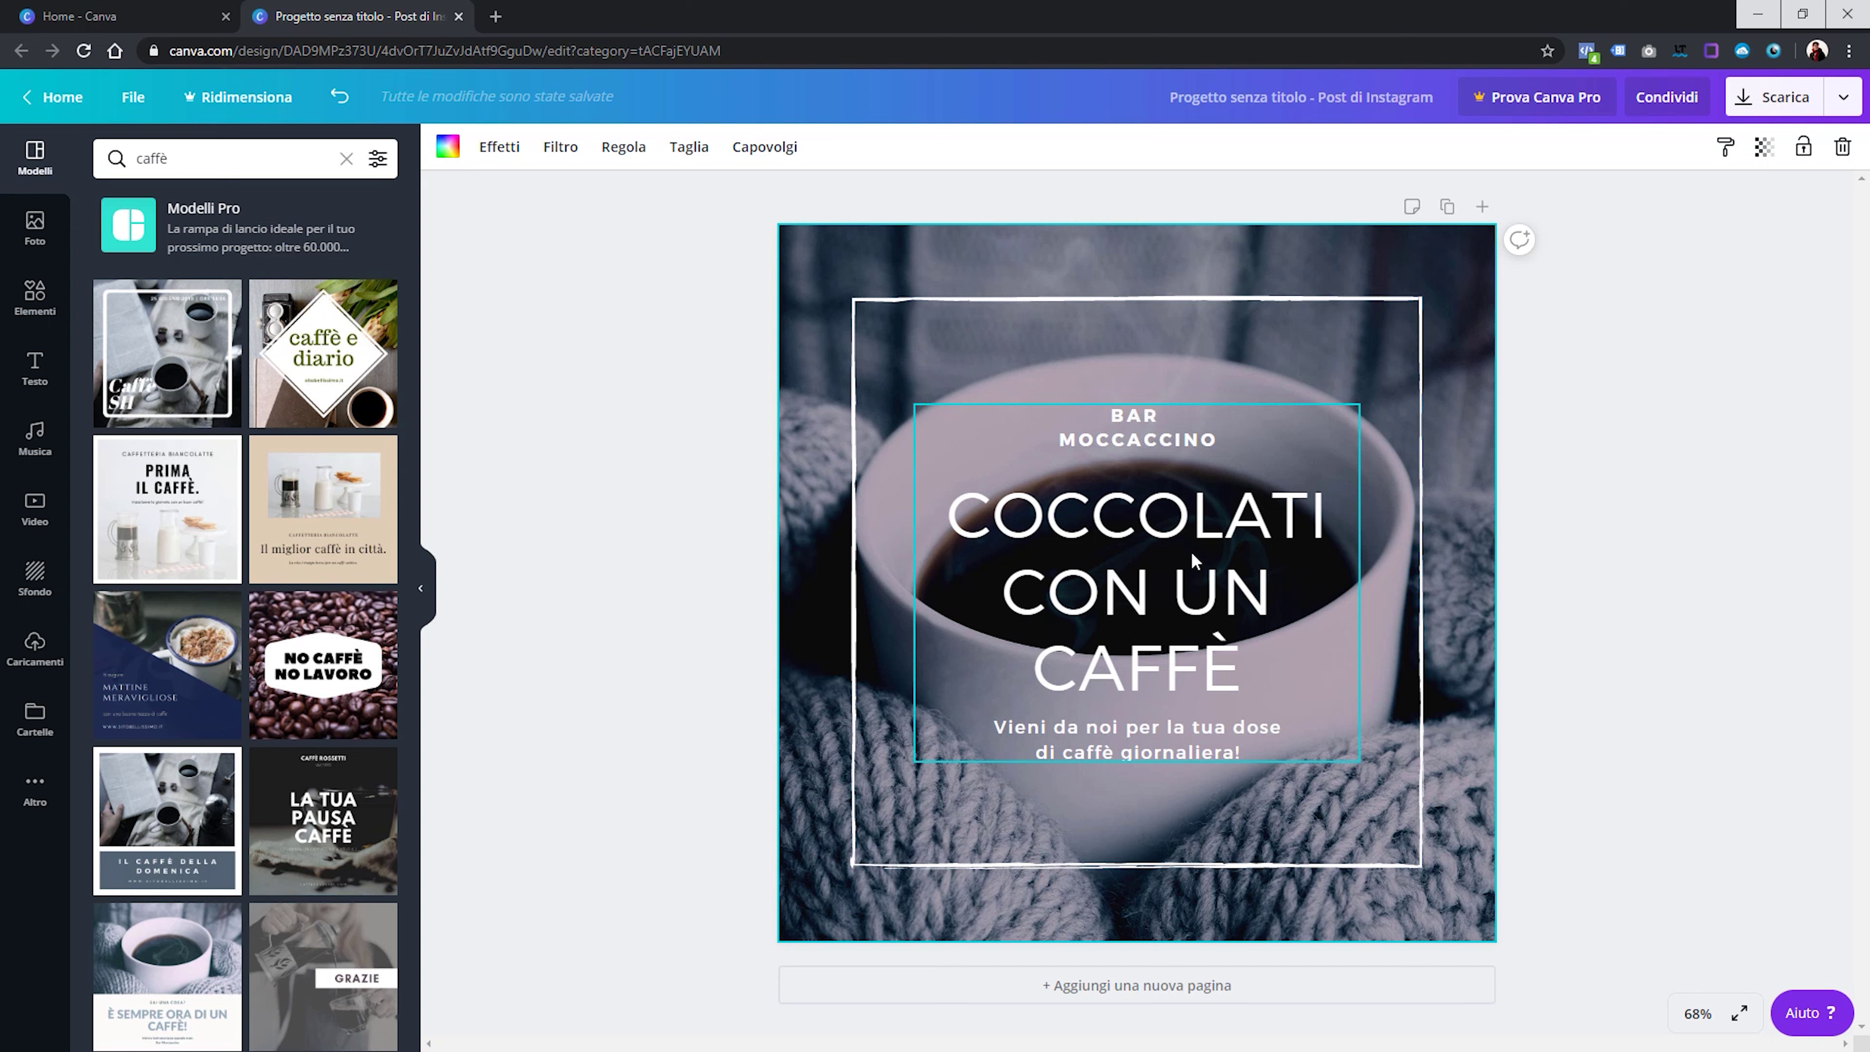
Select MOCCACCINO in the text block, dismiss the spelling suggestions, leaving the text unchanged
click(1127, 437)
double_click(1157, 433)
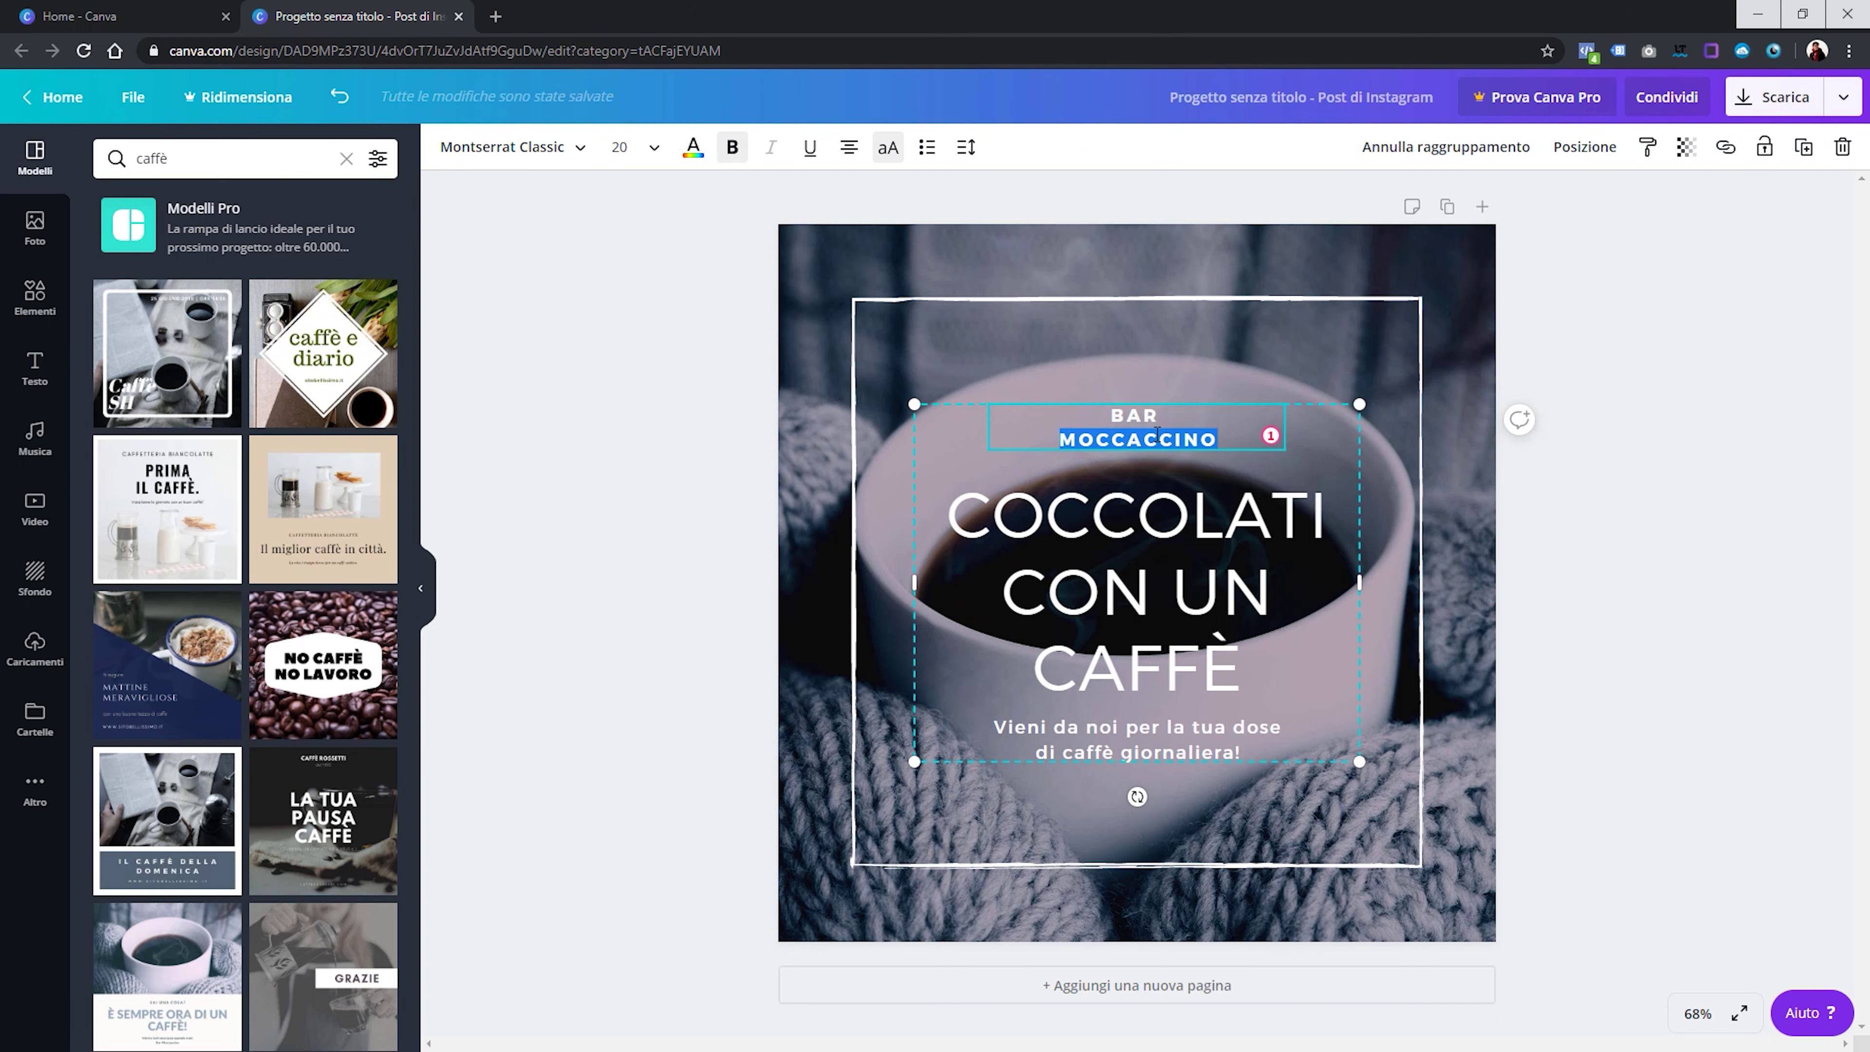
click(1225, 432)
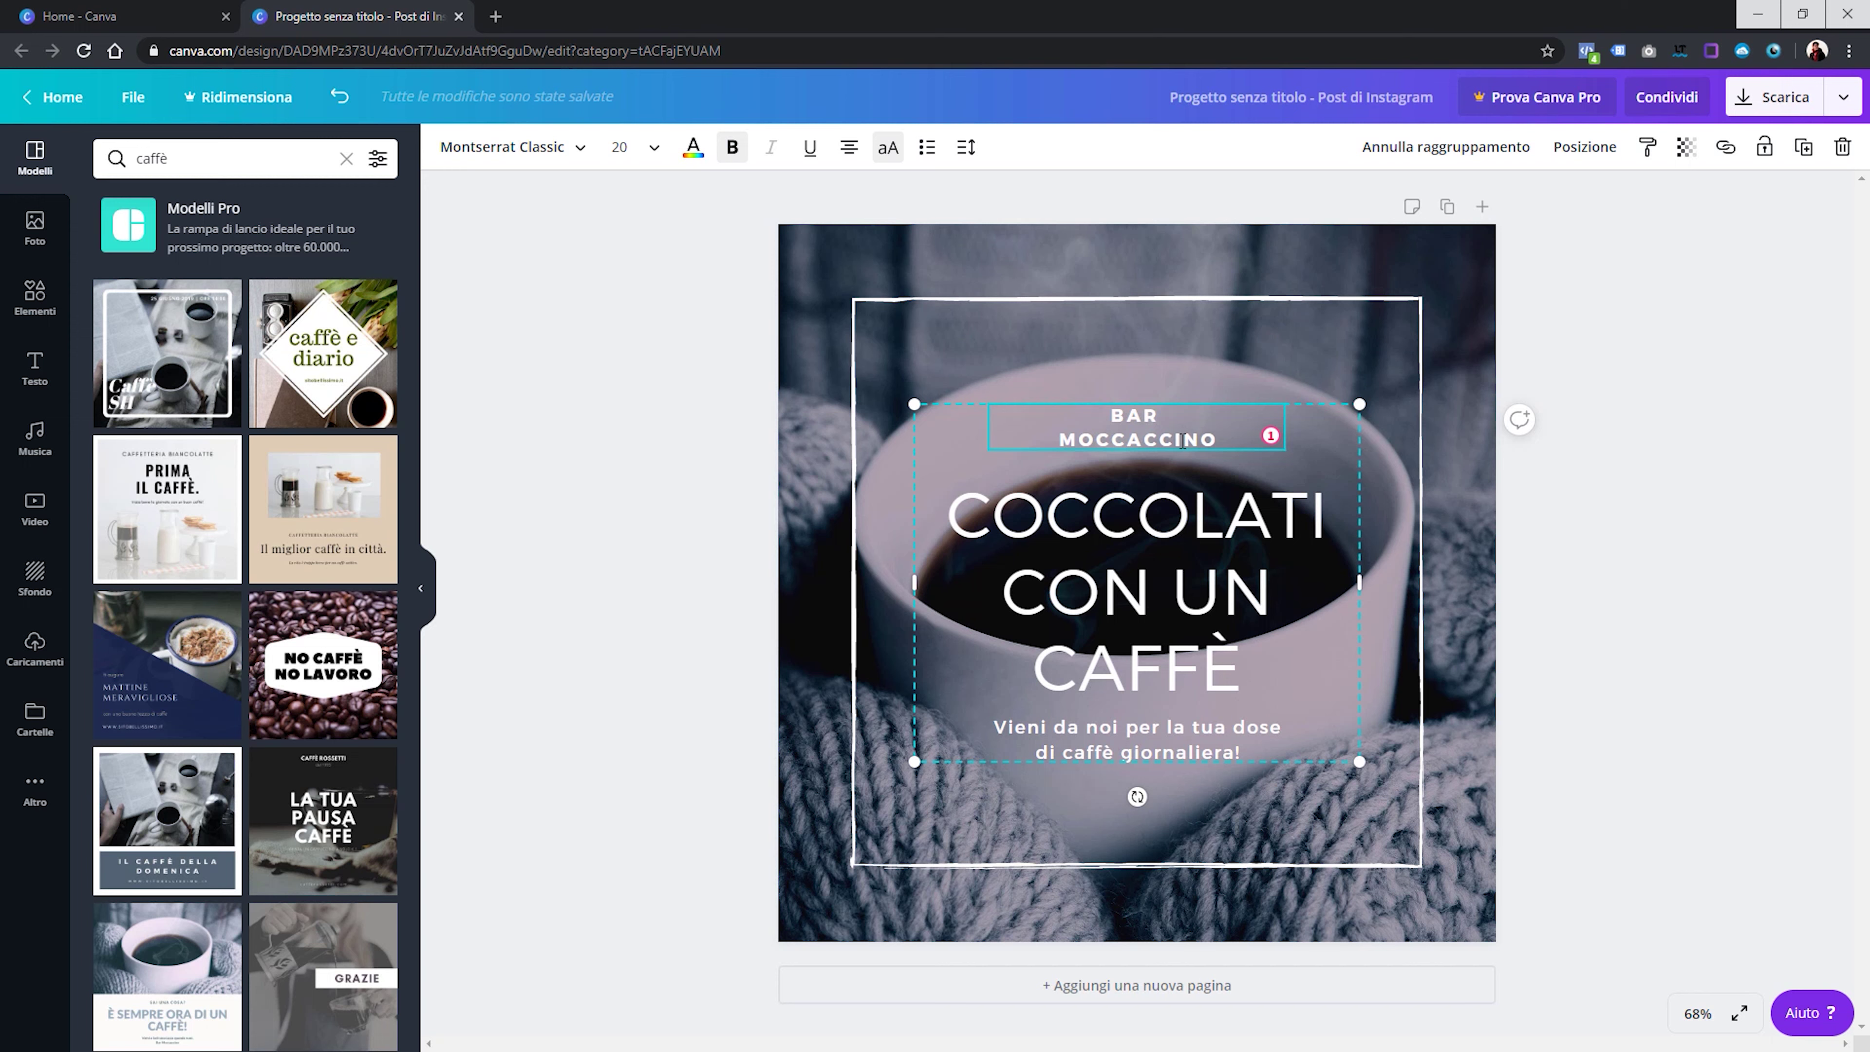
double_click(1159, 433)
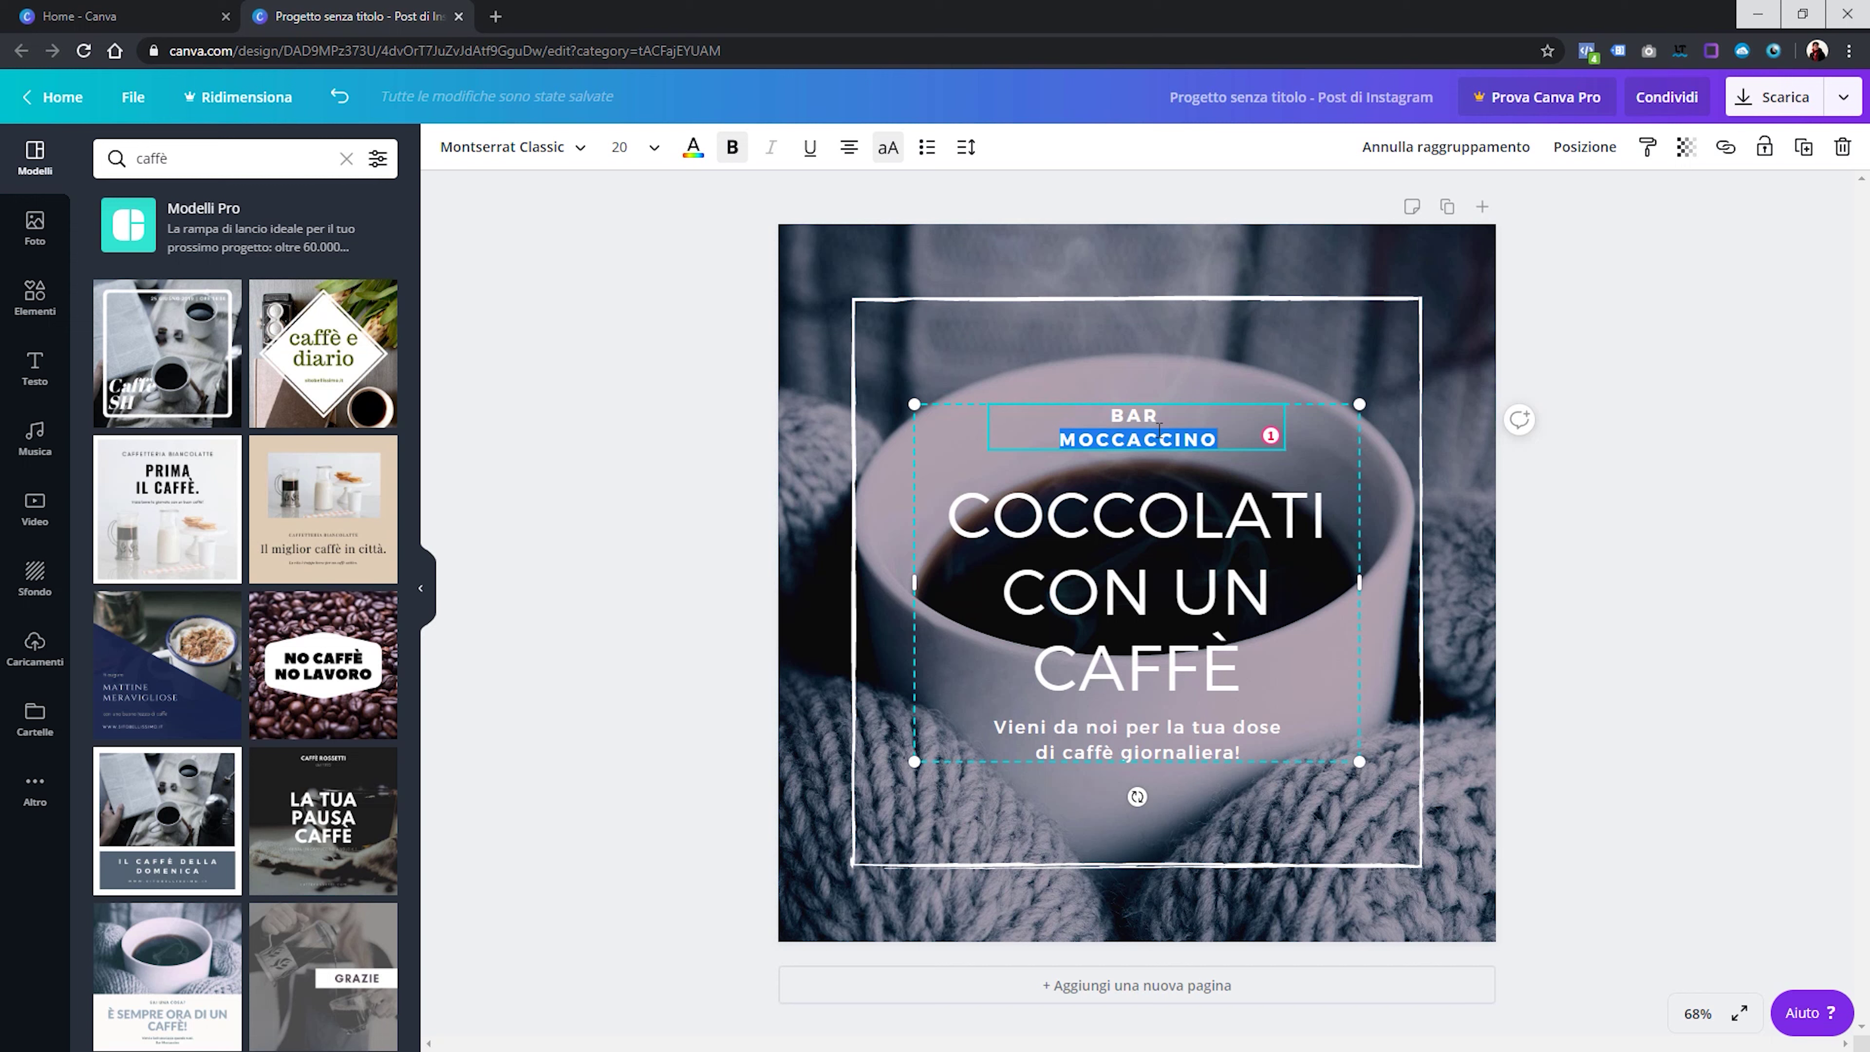
click(1159, 433)
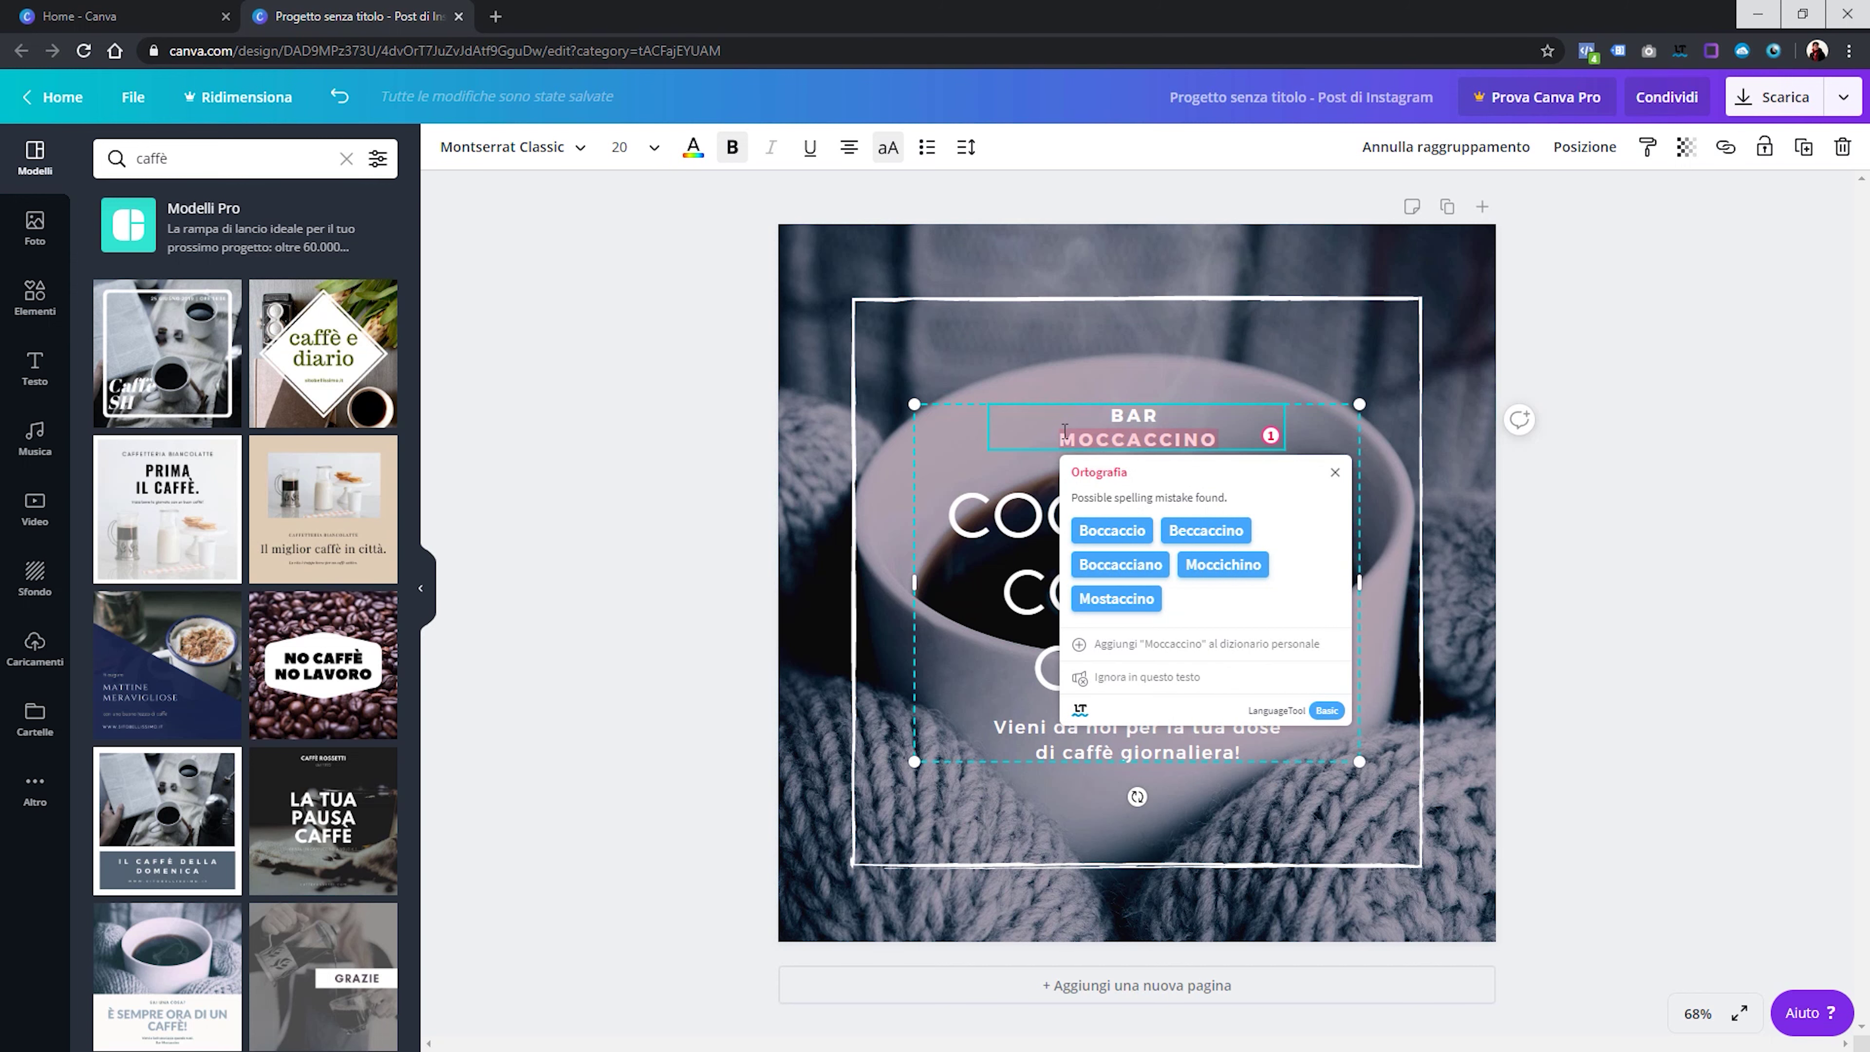
double_click(1124, 434)
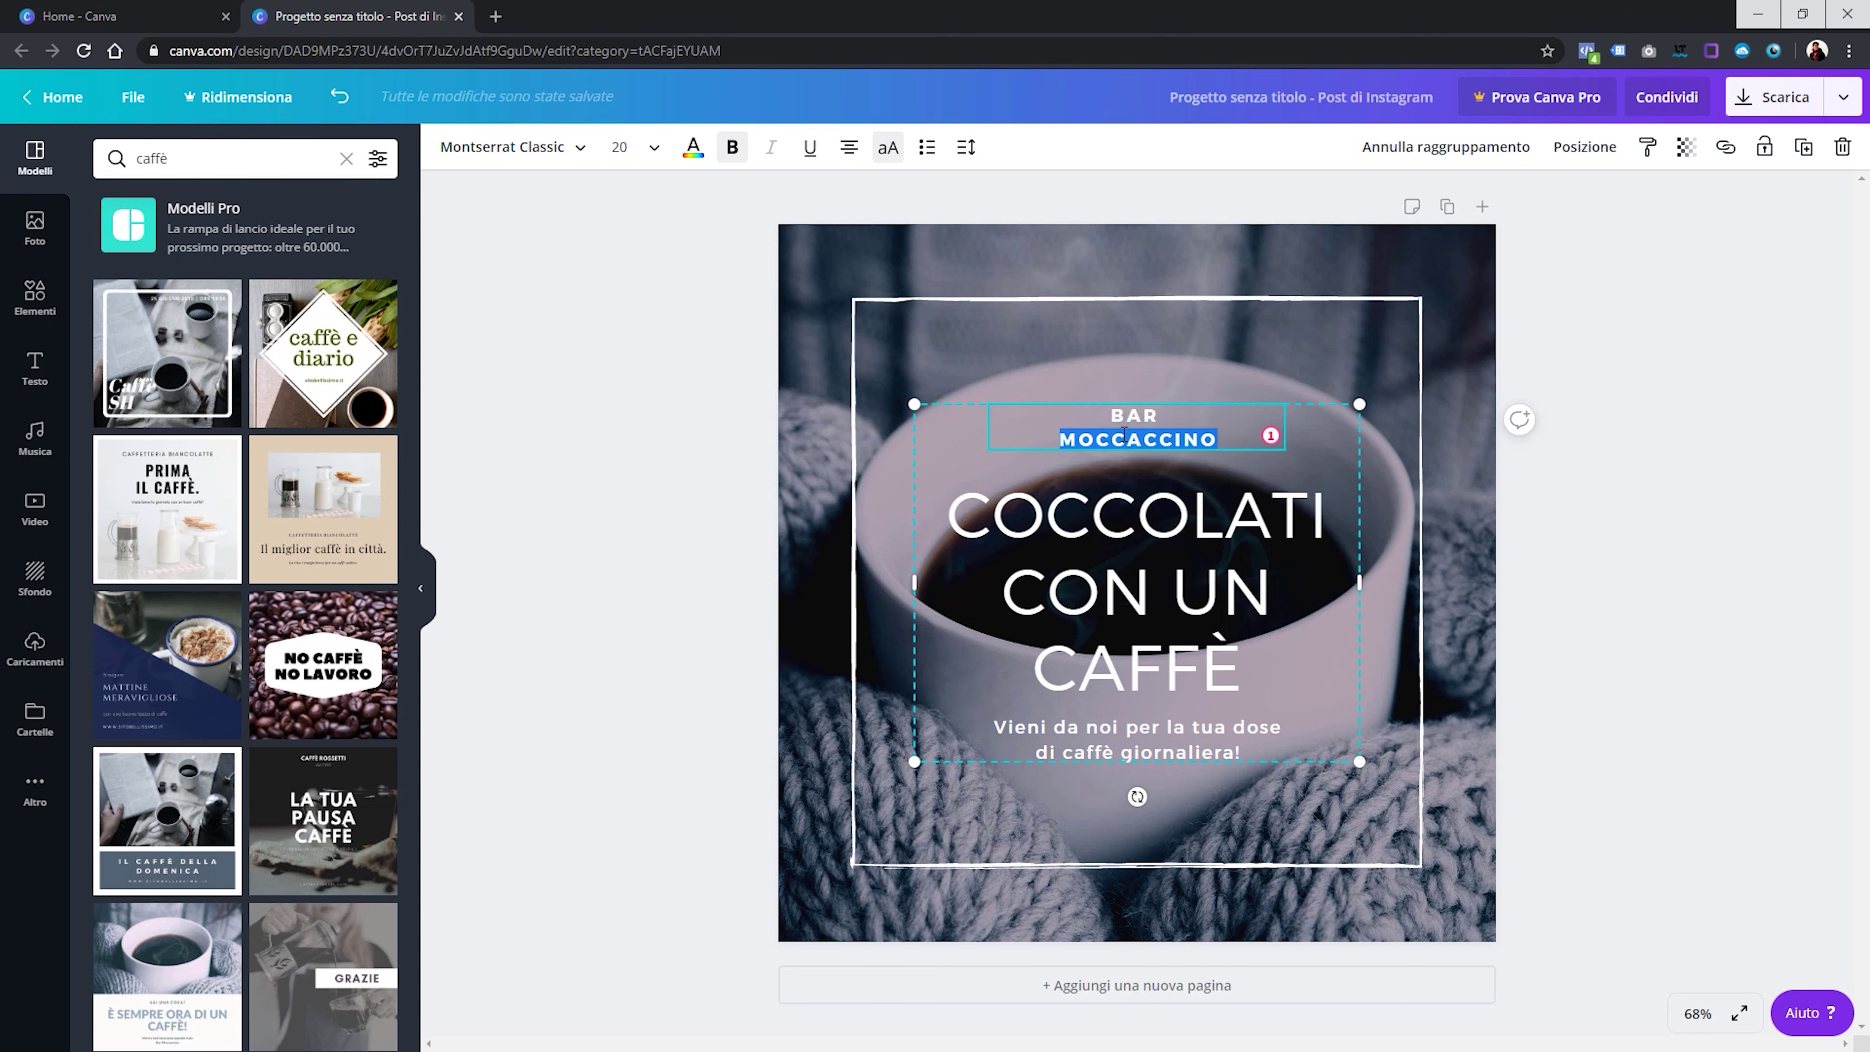
click(847, 442)
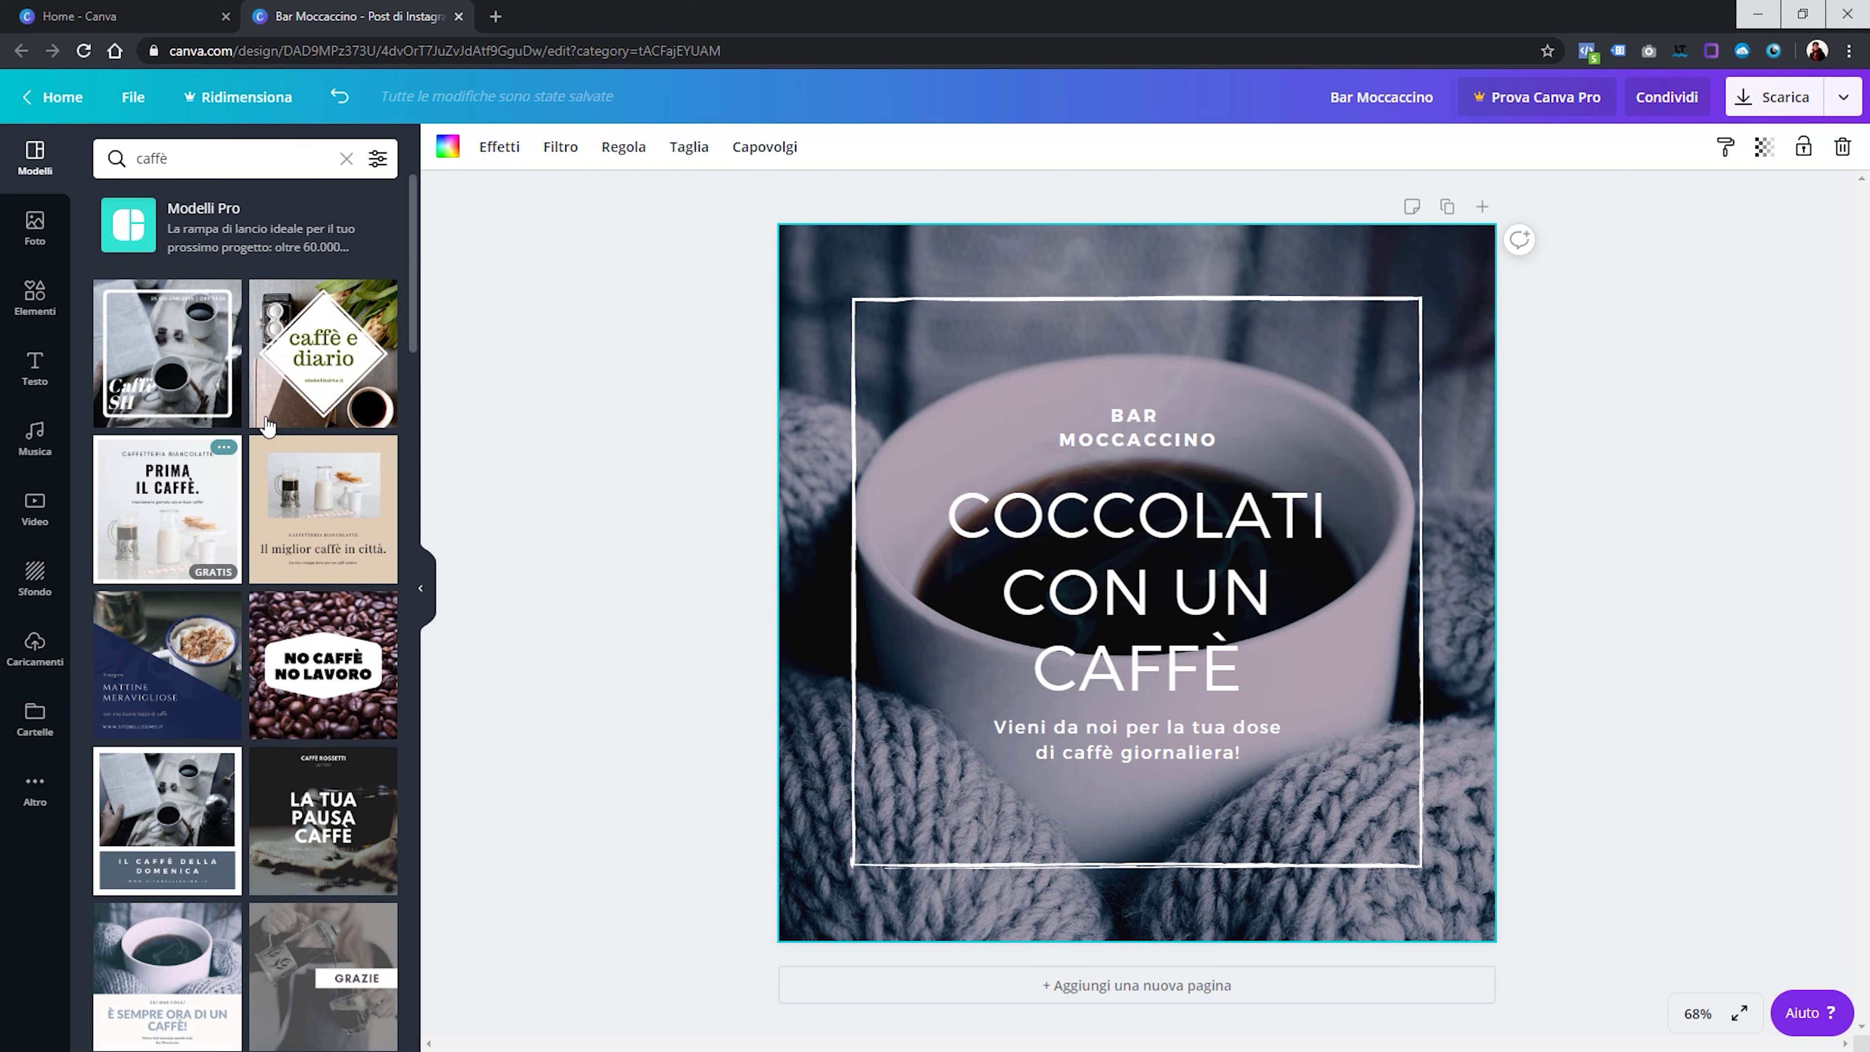
scroll(243, 516, down, 5)
scroll(250, 552, down, 3)
scroll(258, 586, down, 2)
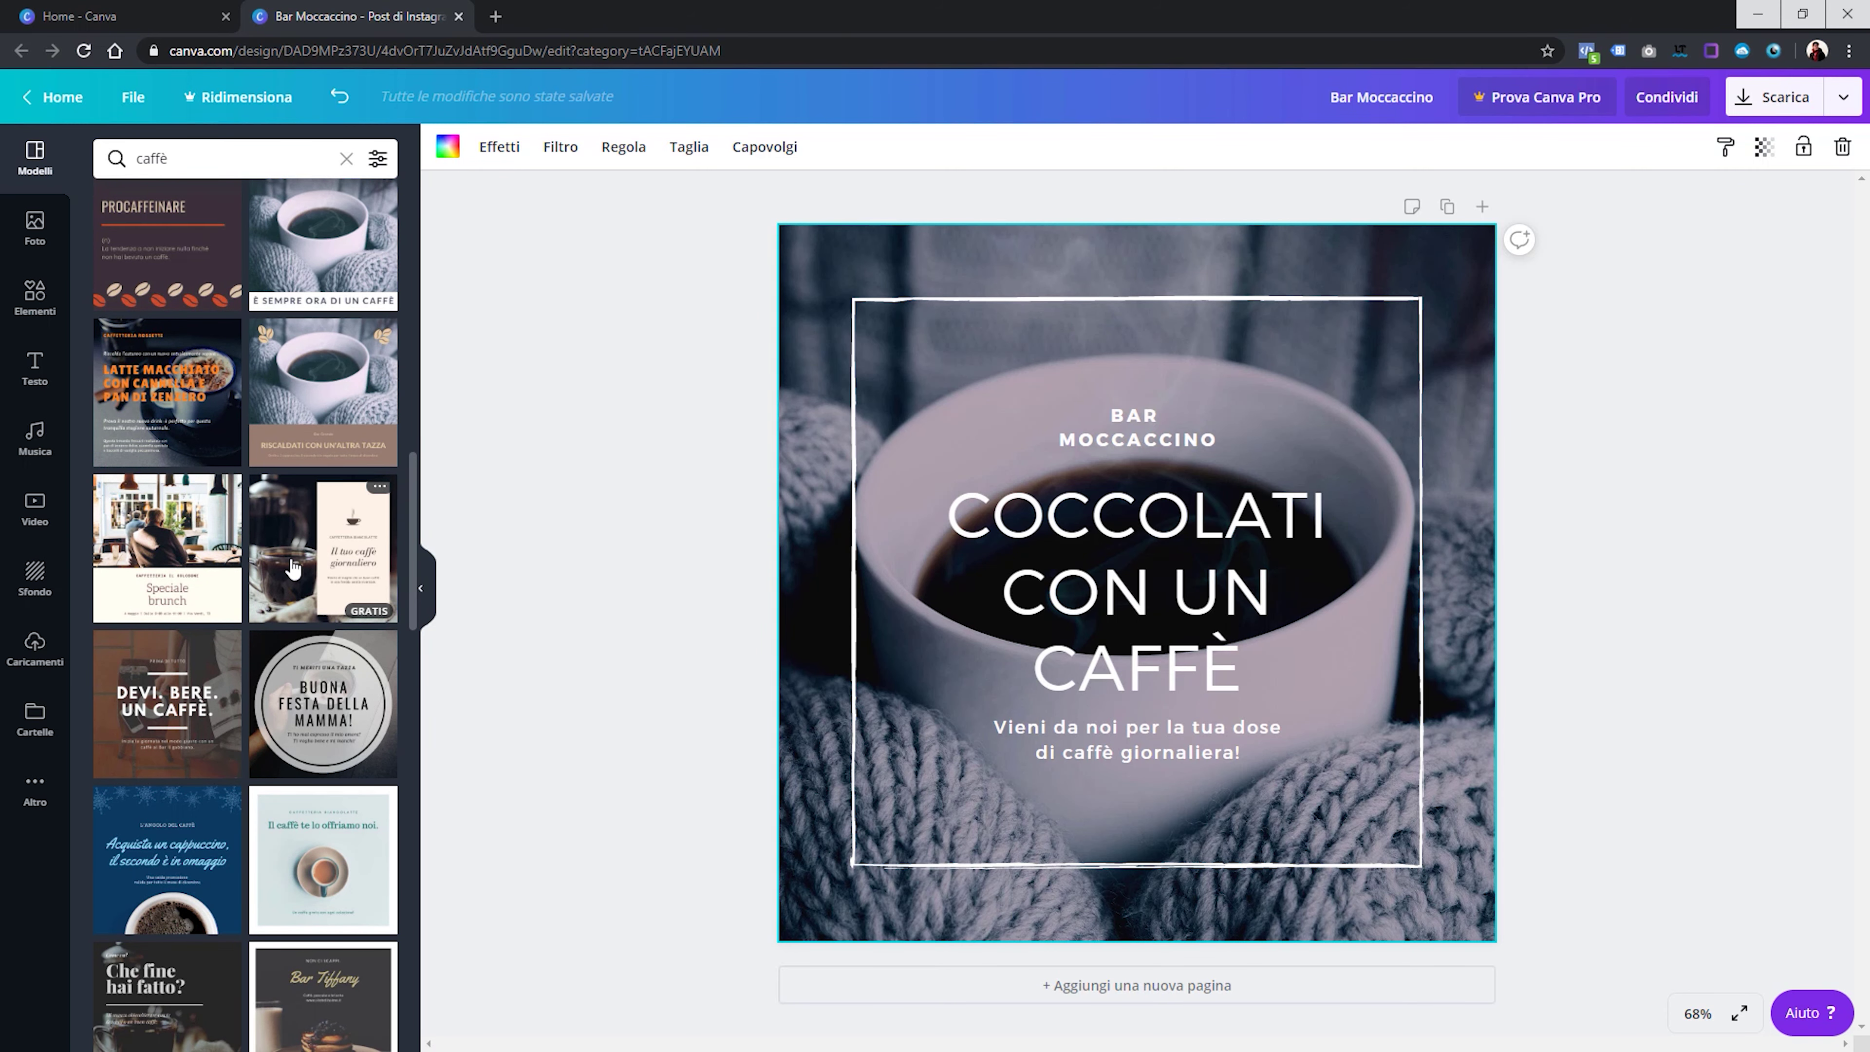
click(330, 560)
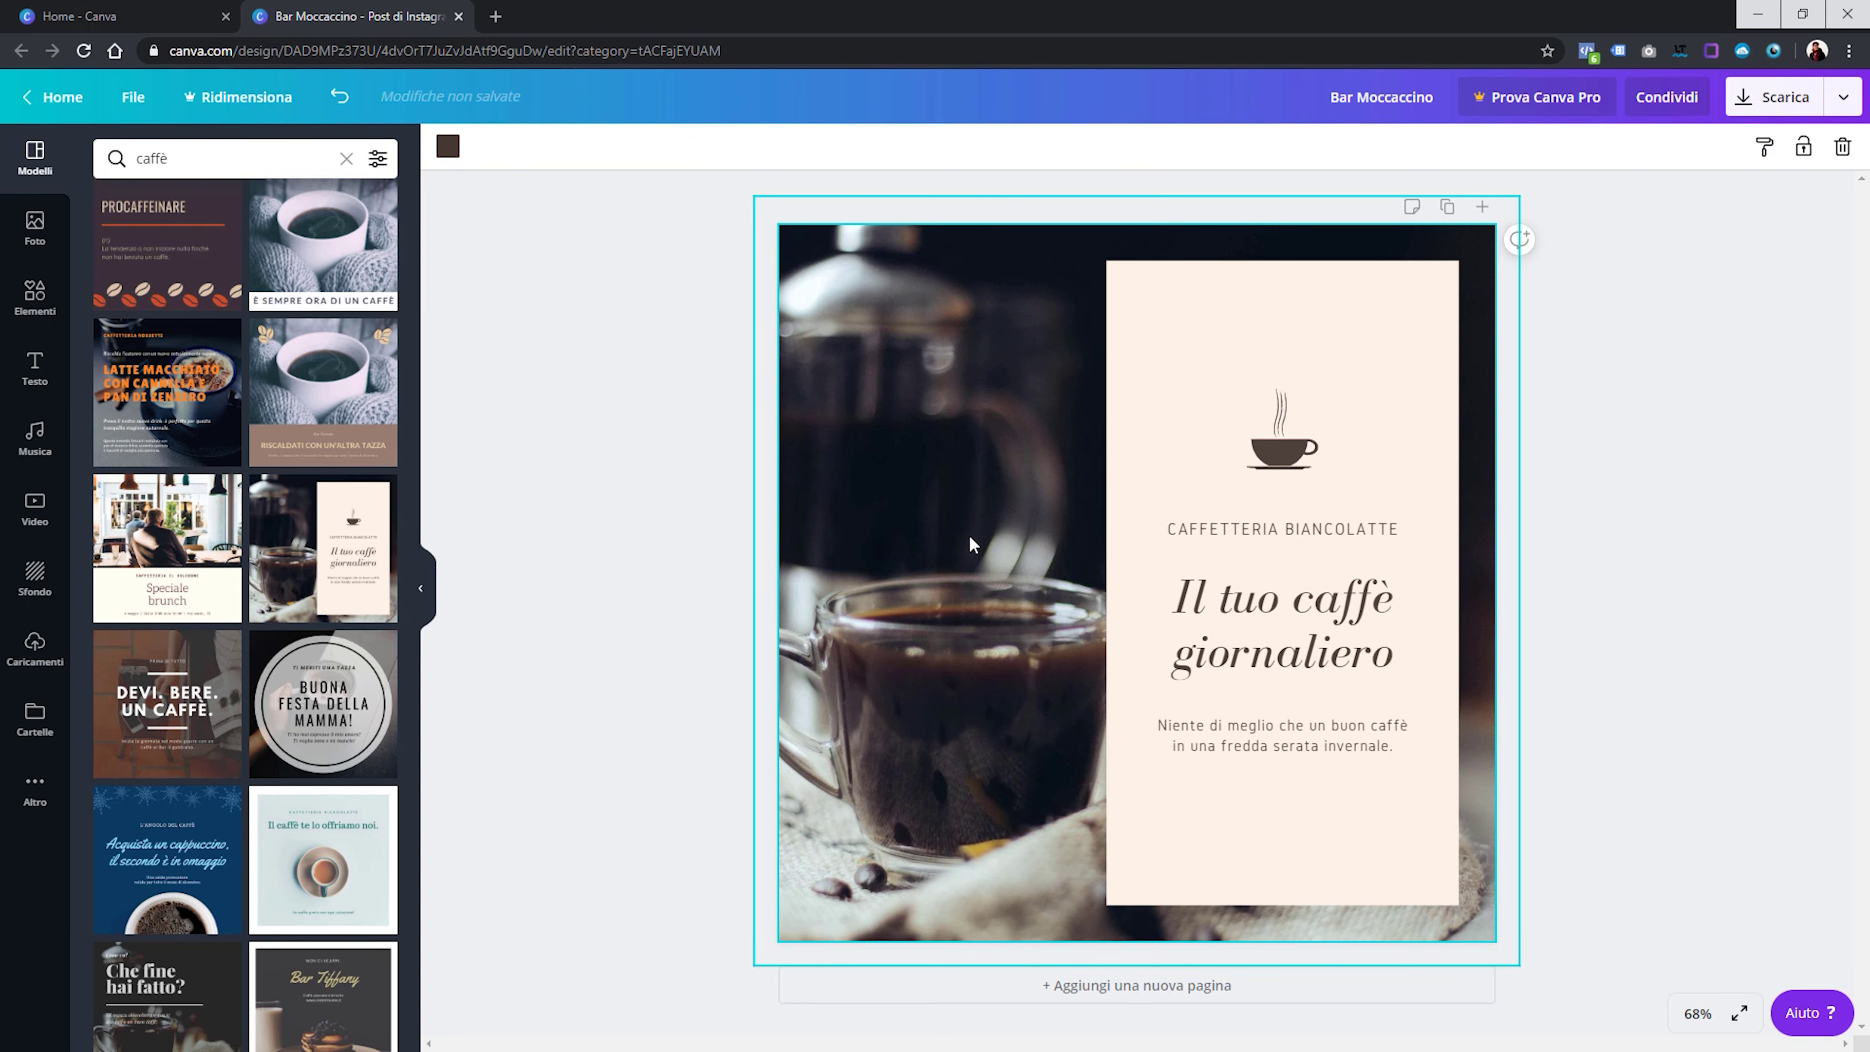
scroll(225, 608, up, 10)
click(195, 692)
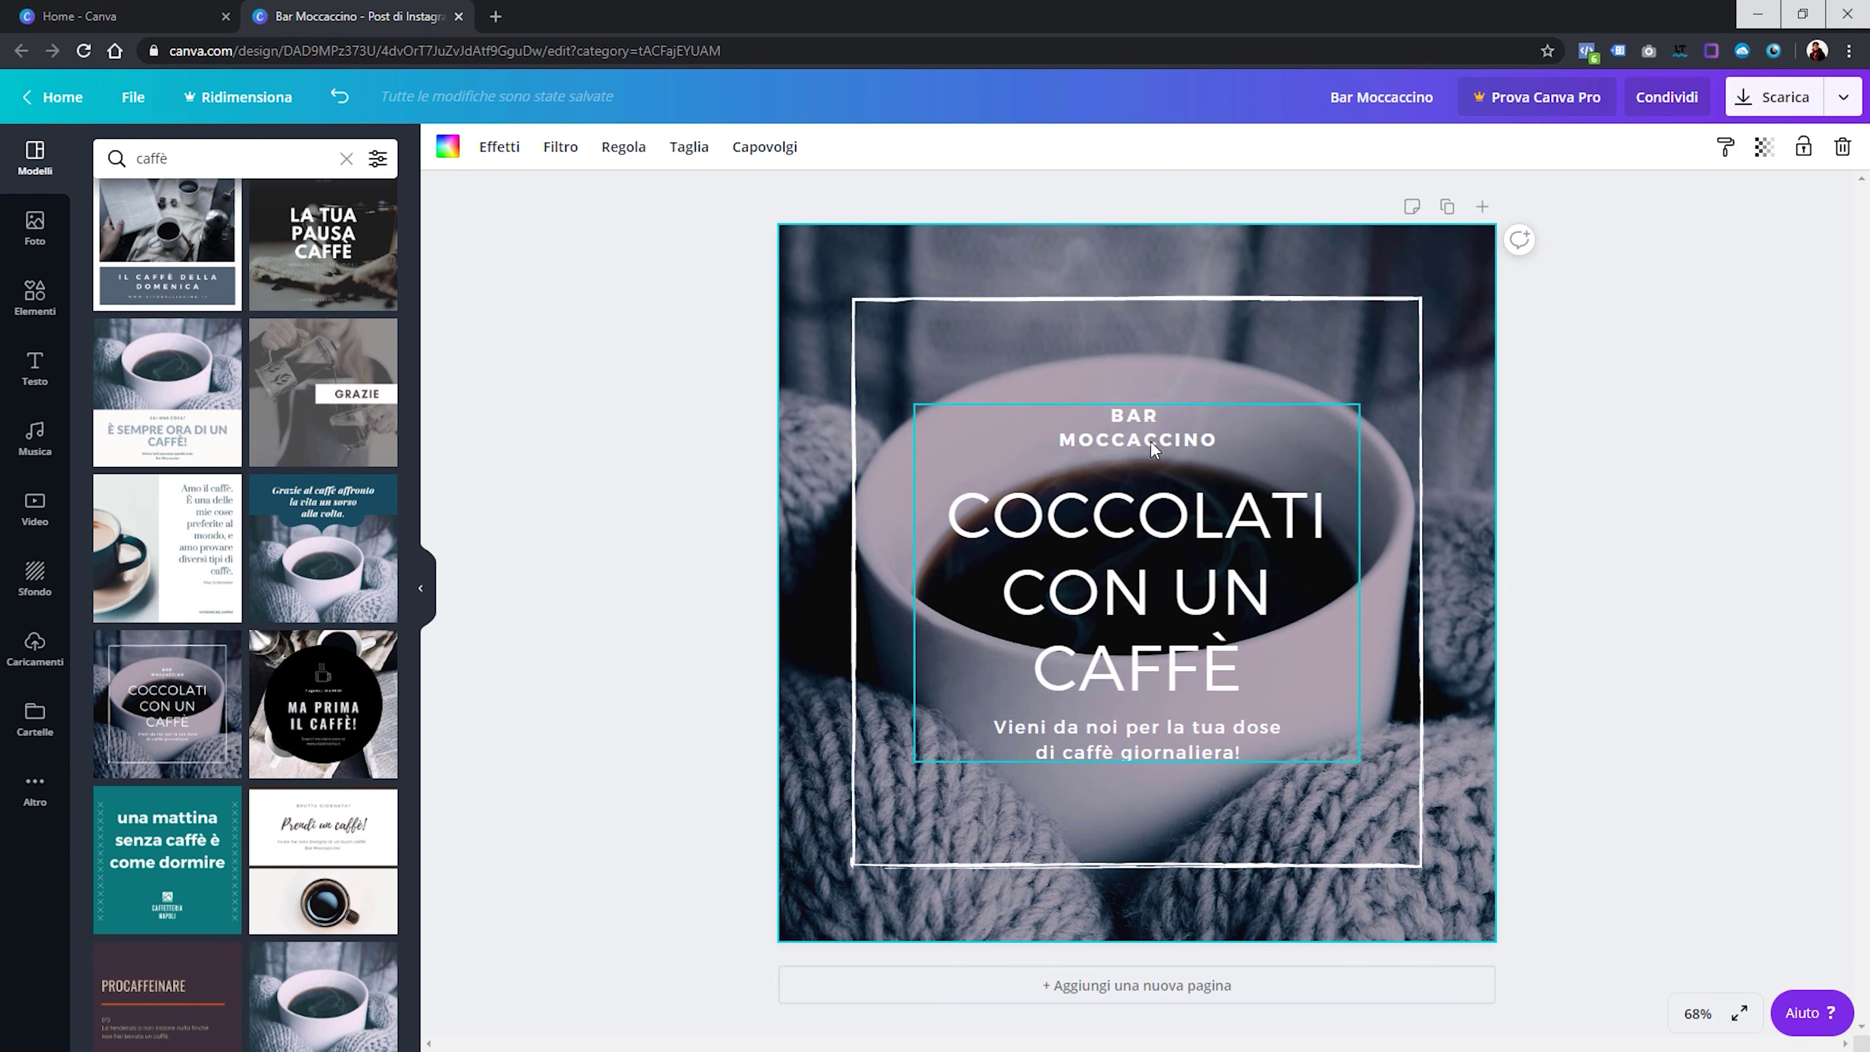
Replace MOCCACCINO with DEL BORGO so the line reads BAR DEL BORGO
click(1128, 441)
double_click(1128, 441)
key(BackSpace)
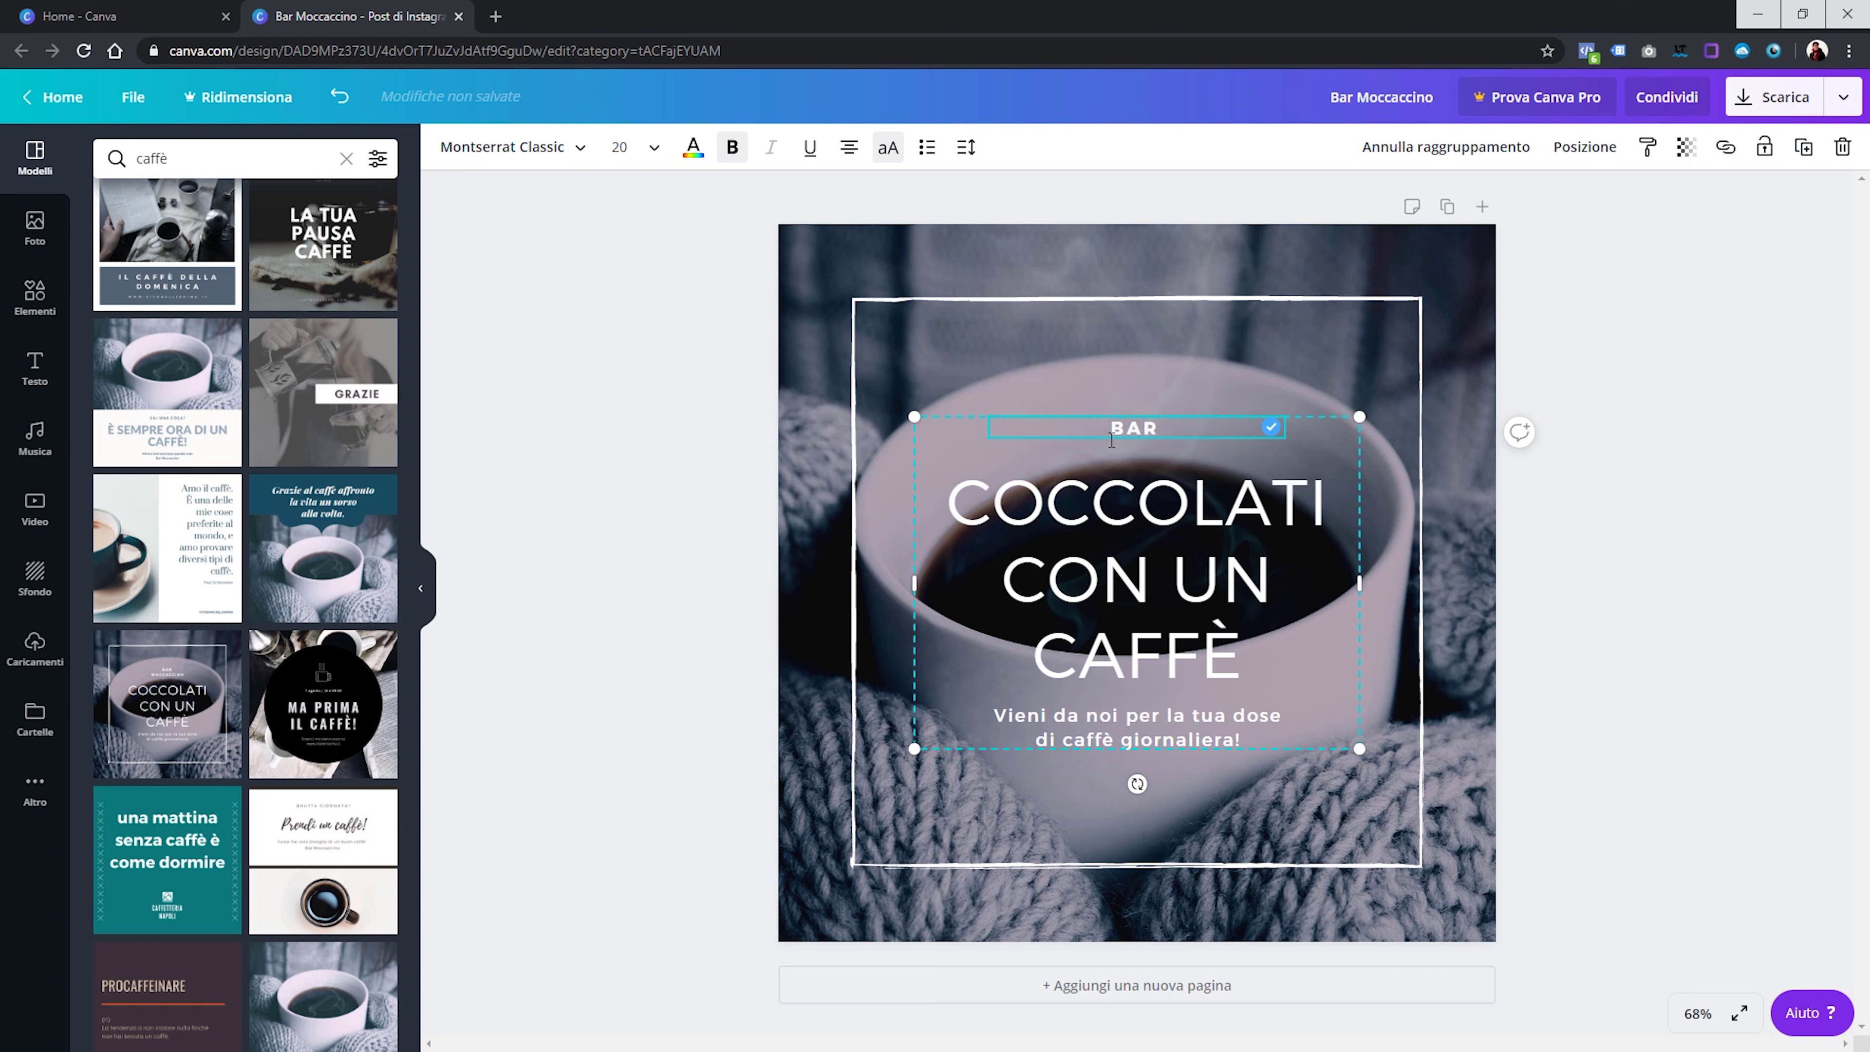
text(DEL BORGO)
click(1112, 497)
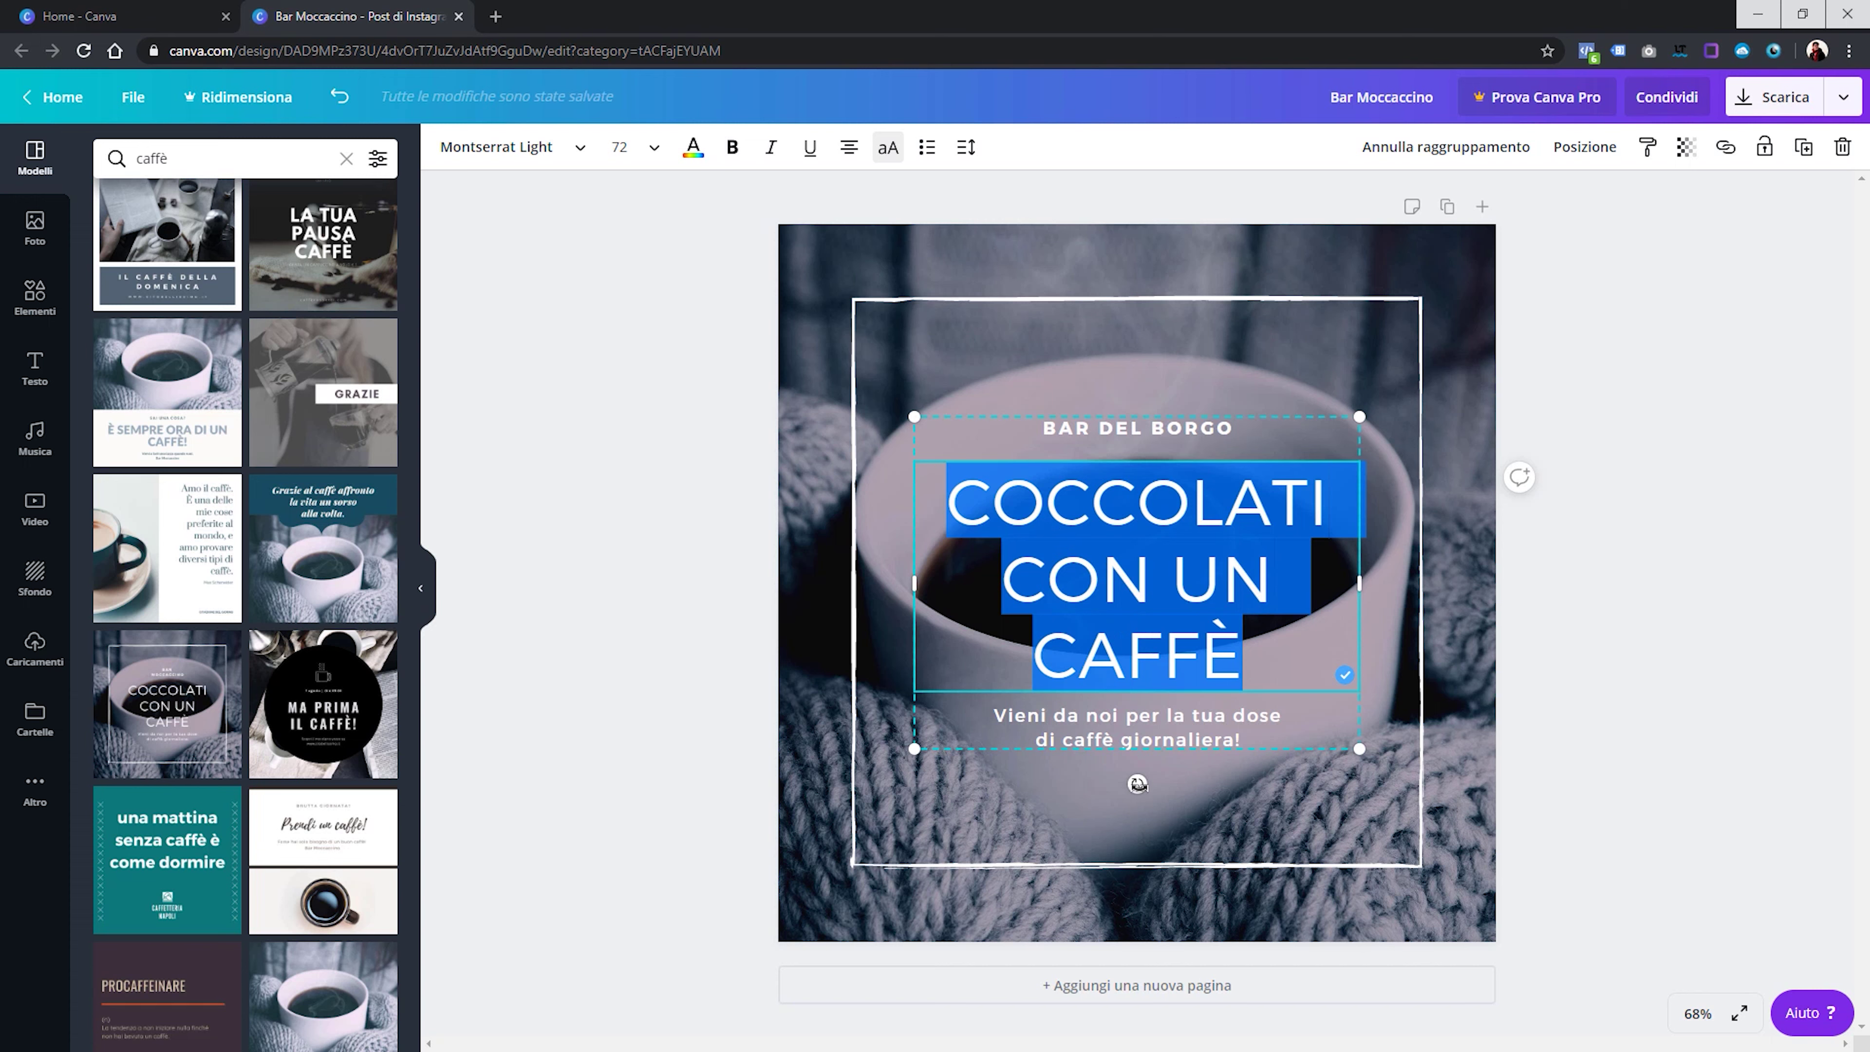
double_click(1085, 433)
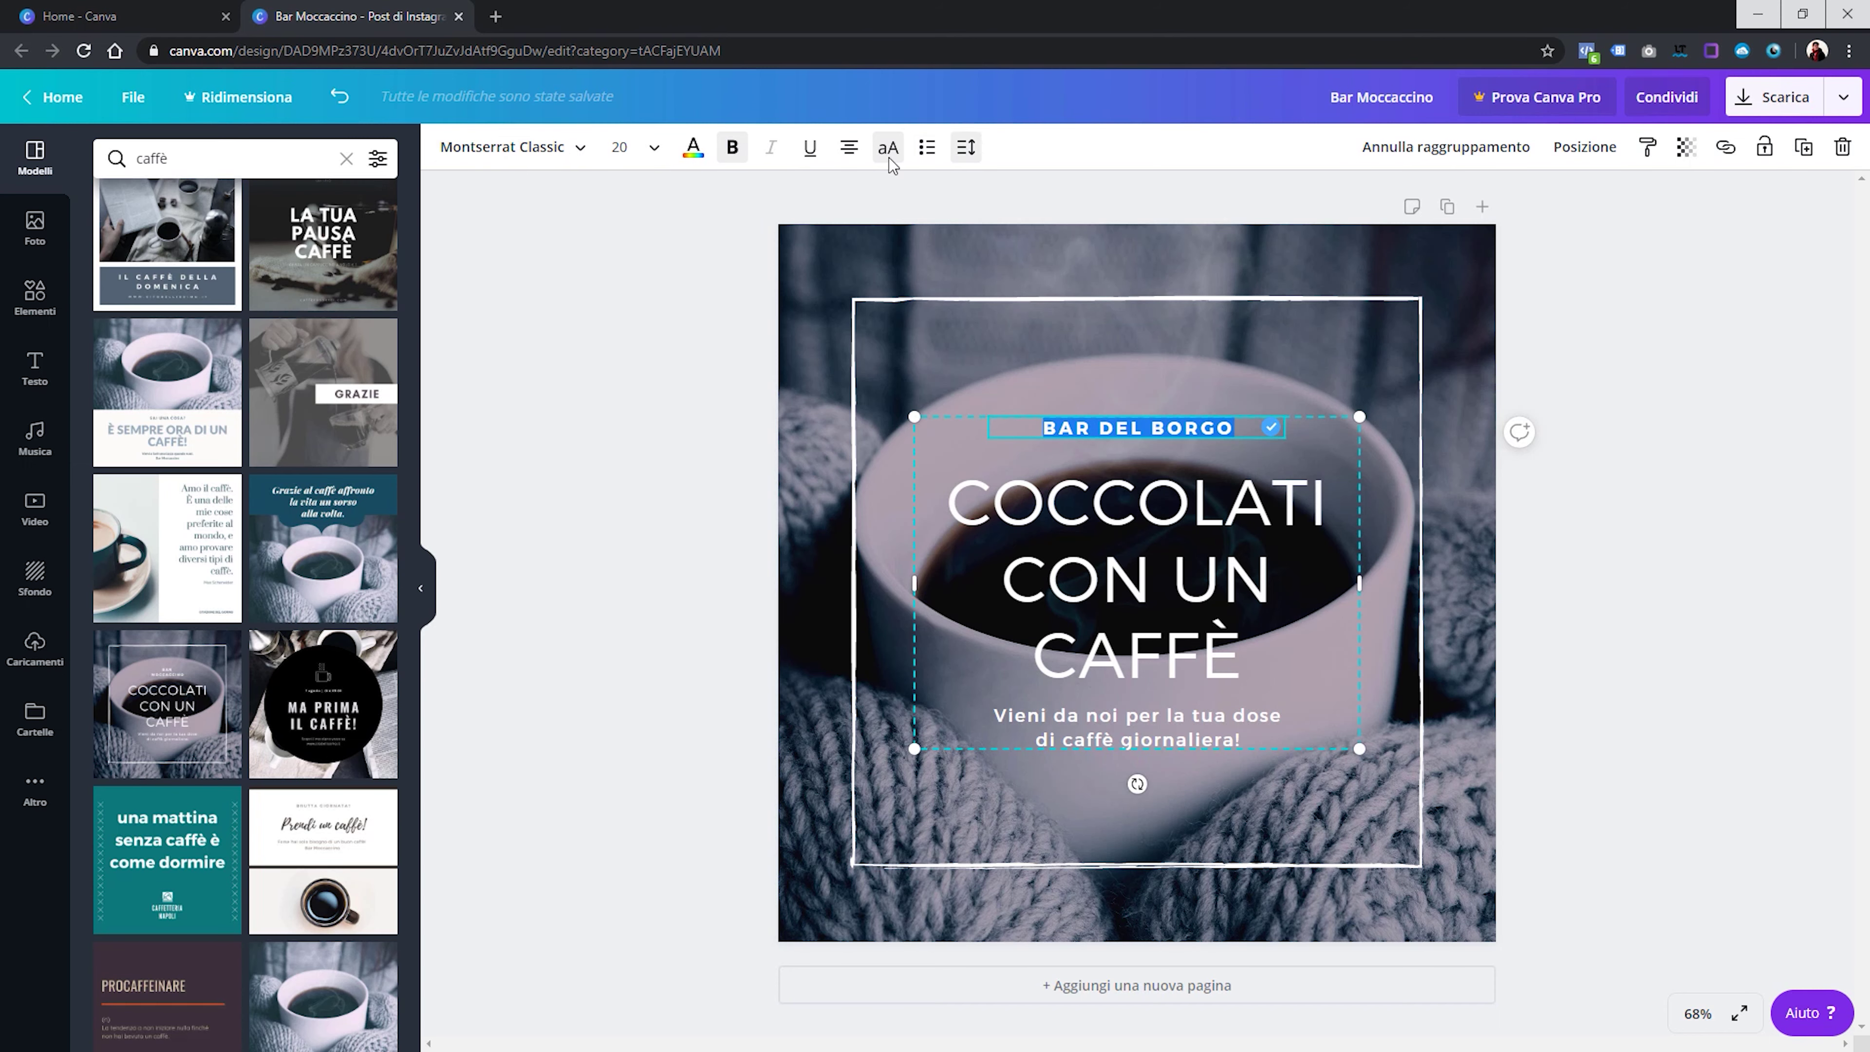
click(548, 151)
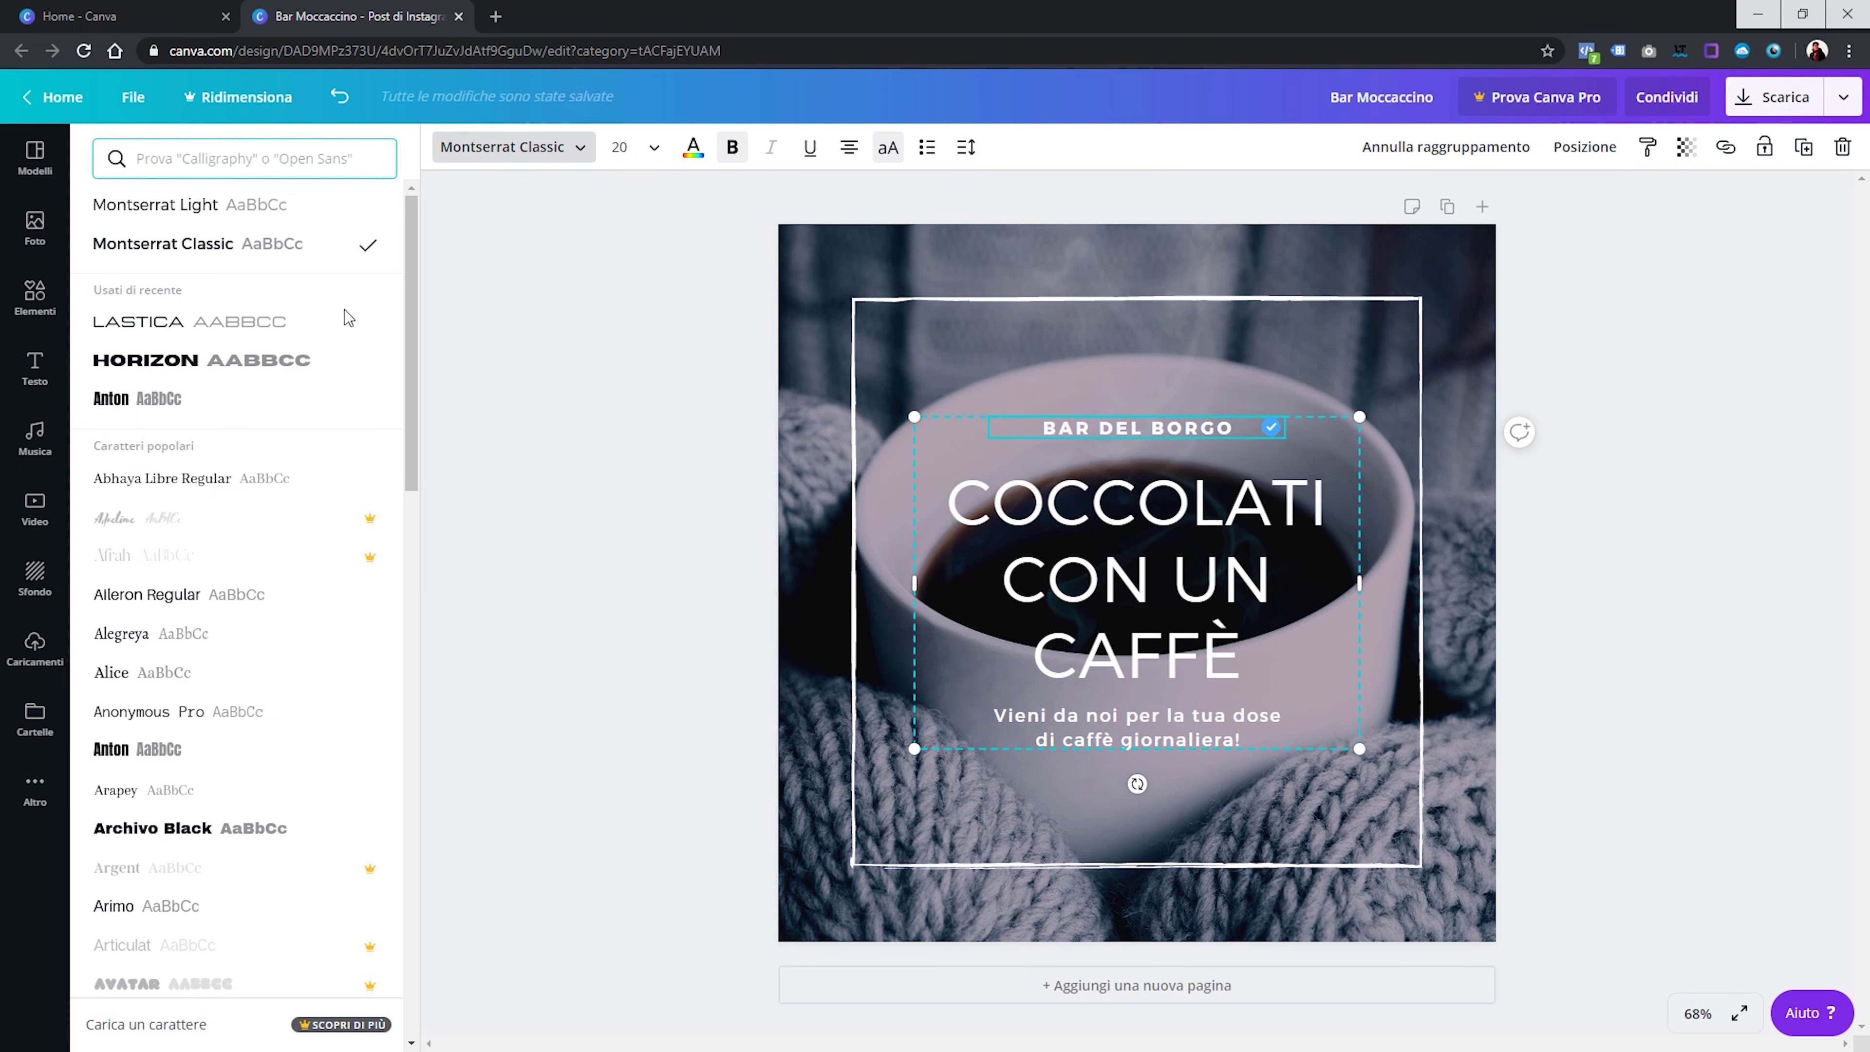
scroll(324, 434, down, 2)
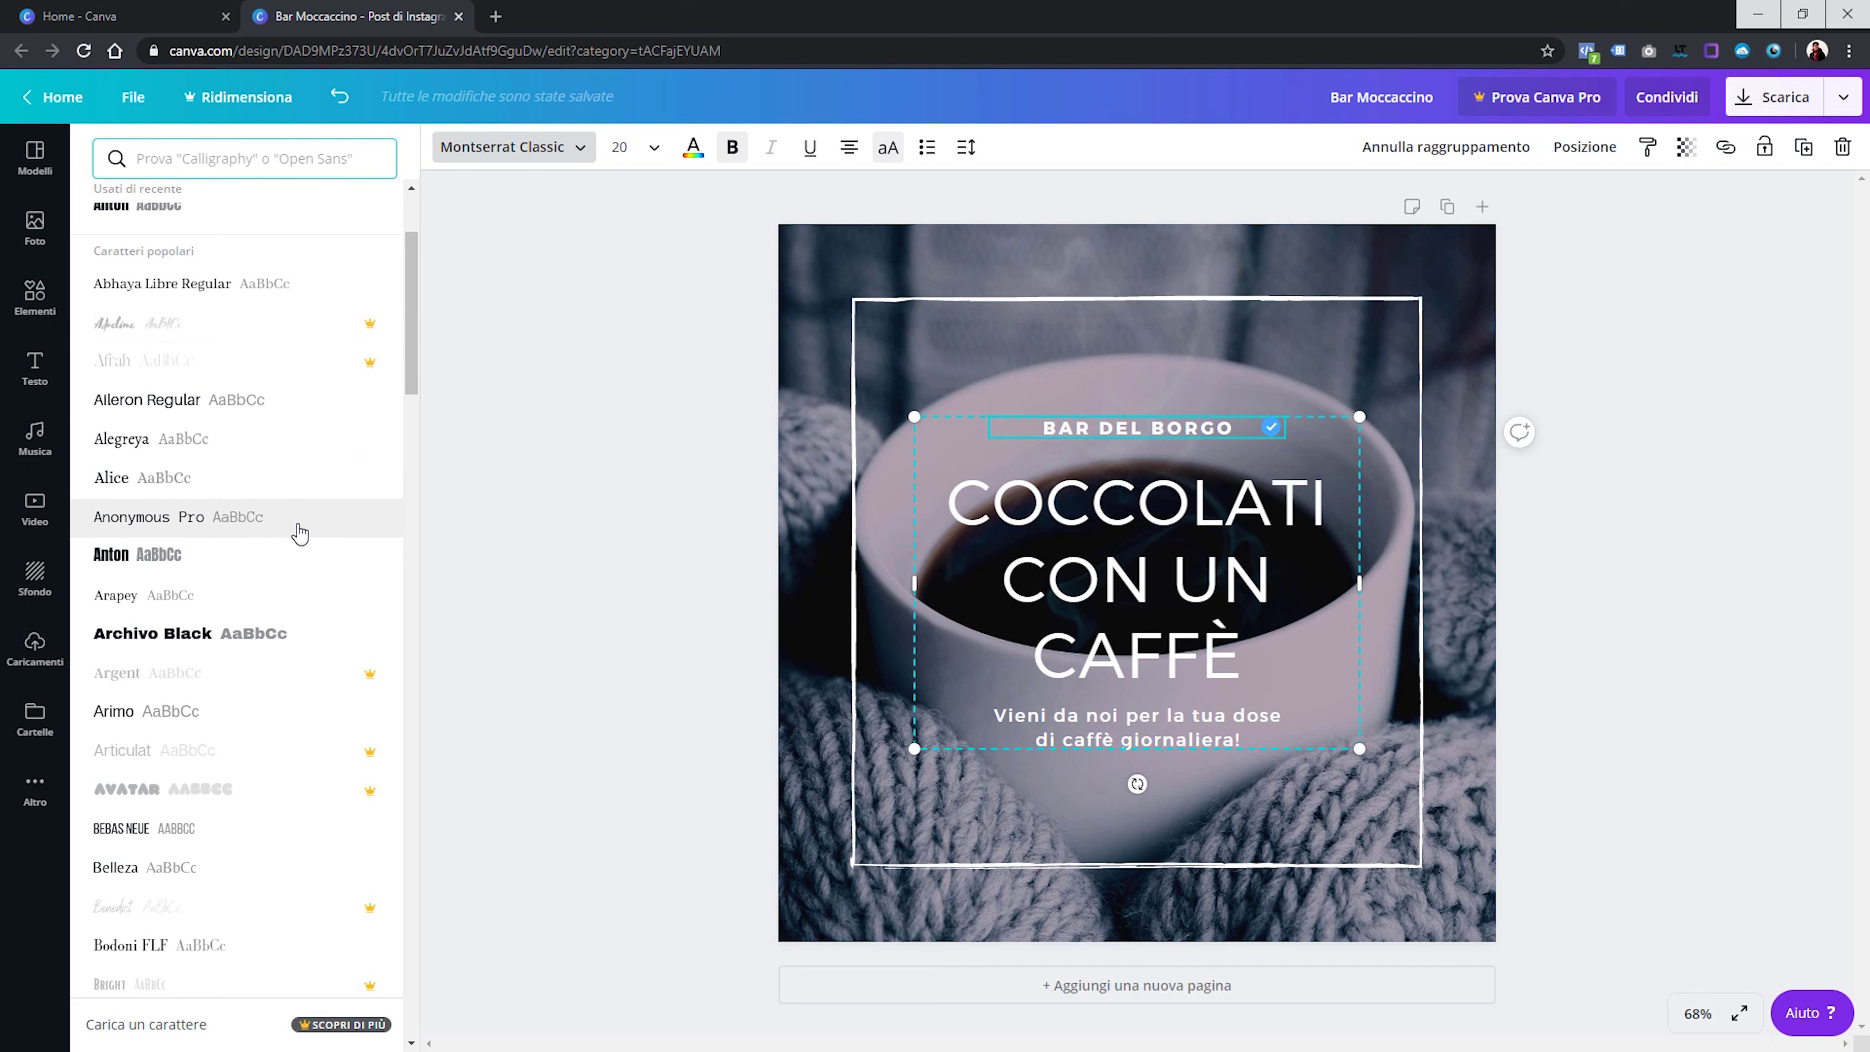
scroll(300, 533, down, 2)
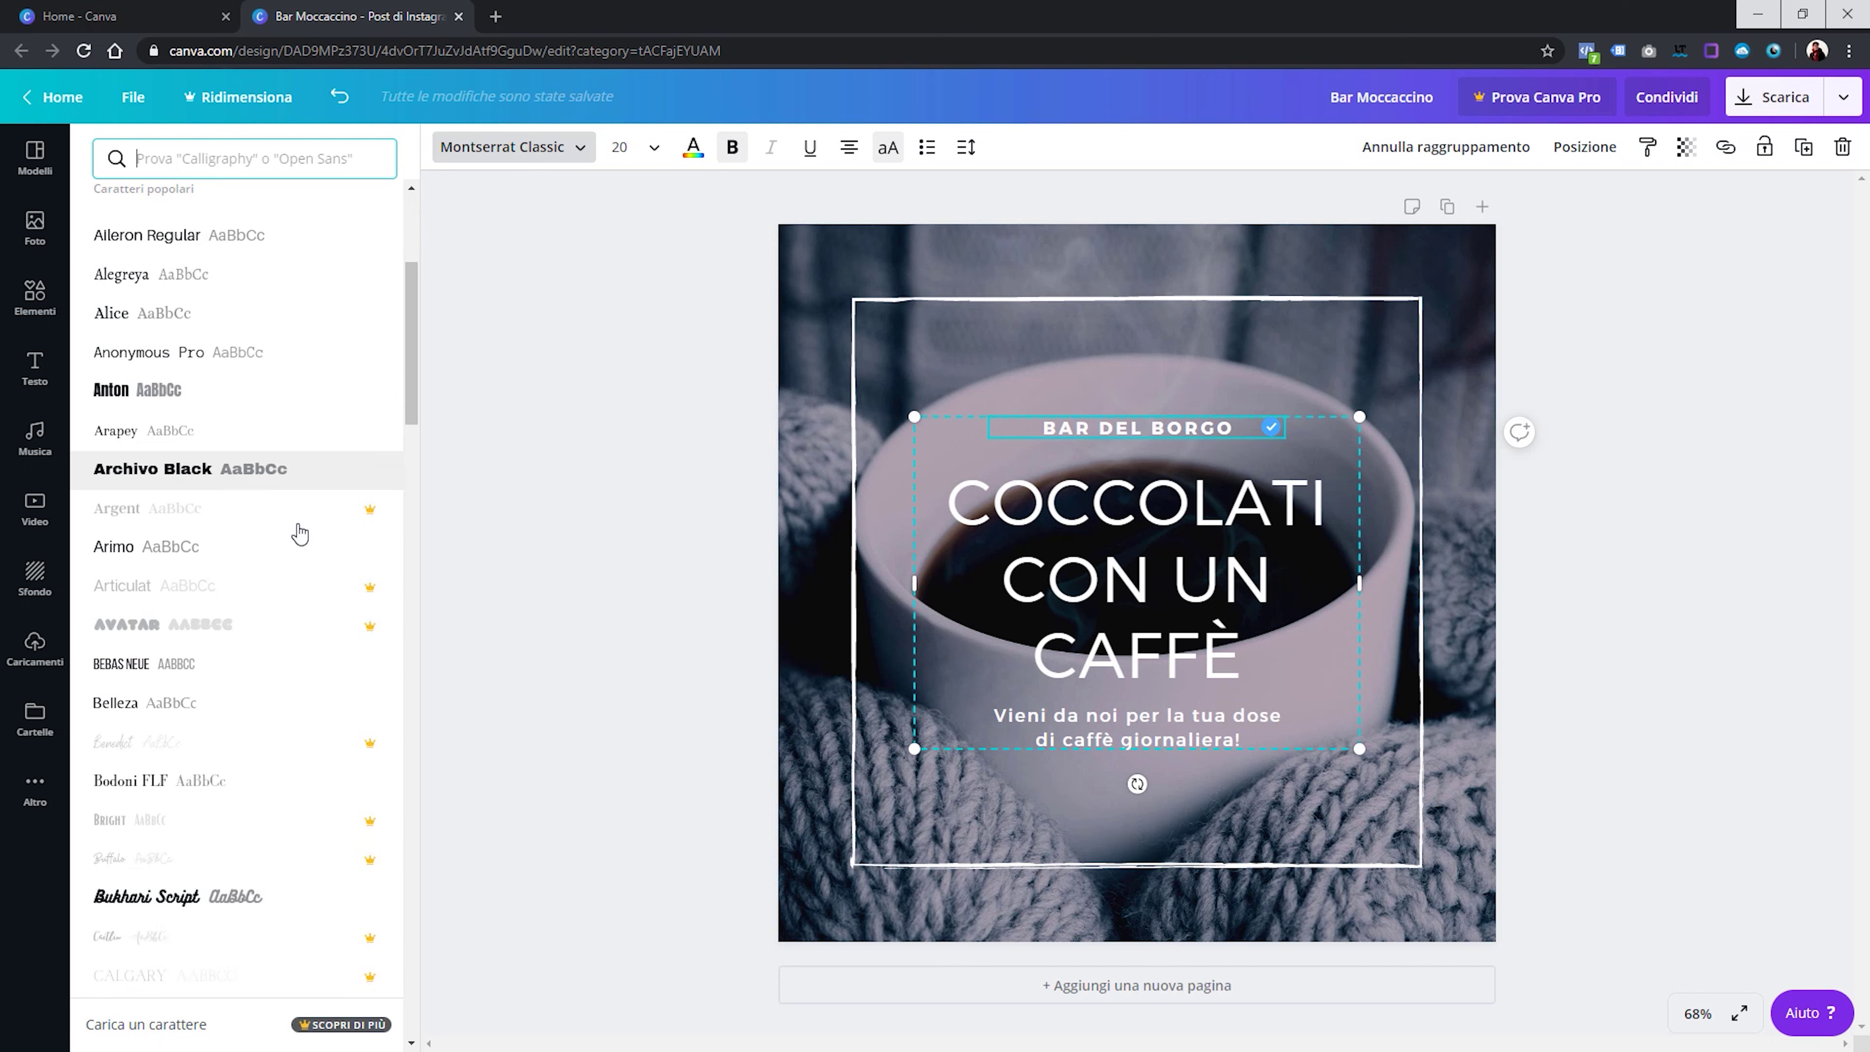
scroll(300, 533, down, 10)
scroll(299, 534, down, 7)
scroll(299, 533, down, 8)
scroll(300, 533, down, 2)
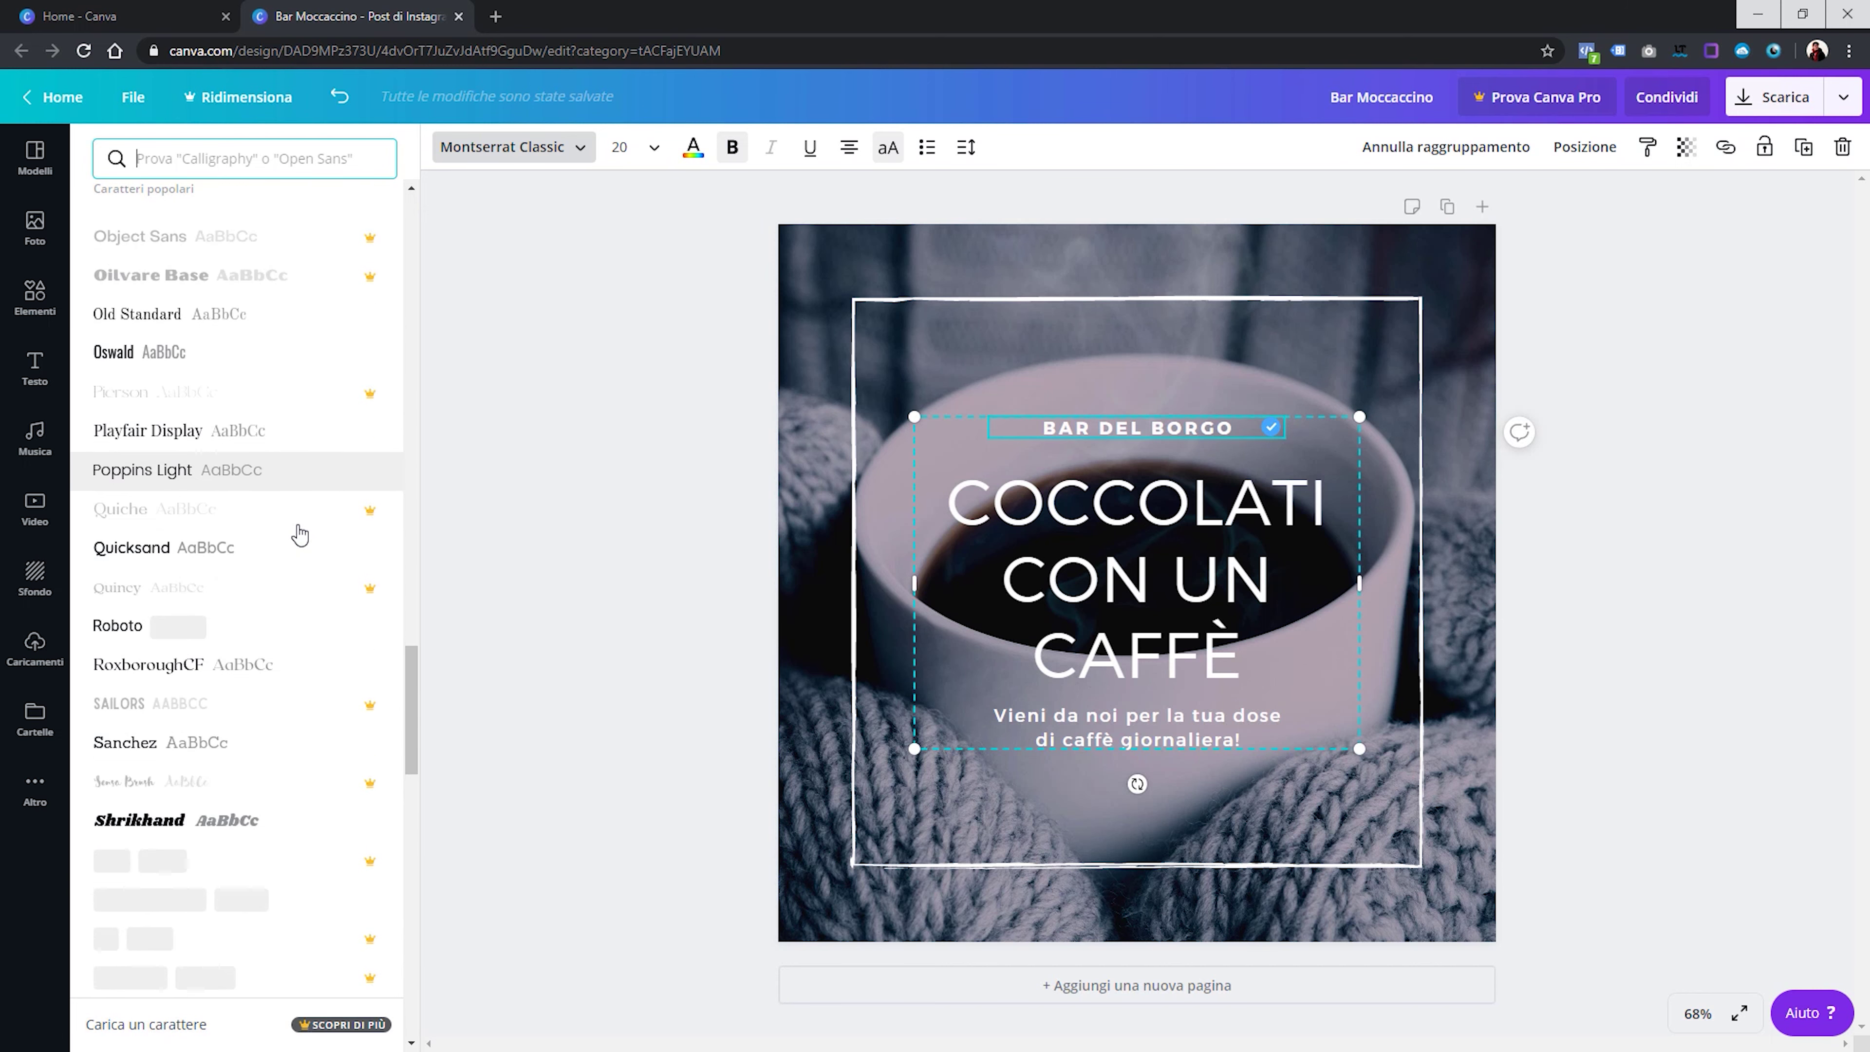
scroll(298, 532, down, 5)
scroll(297, 531, down, 5)
scroll(295, 538, down, 3)
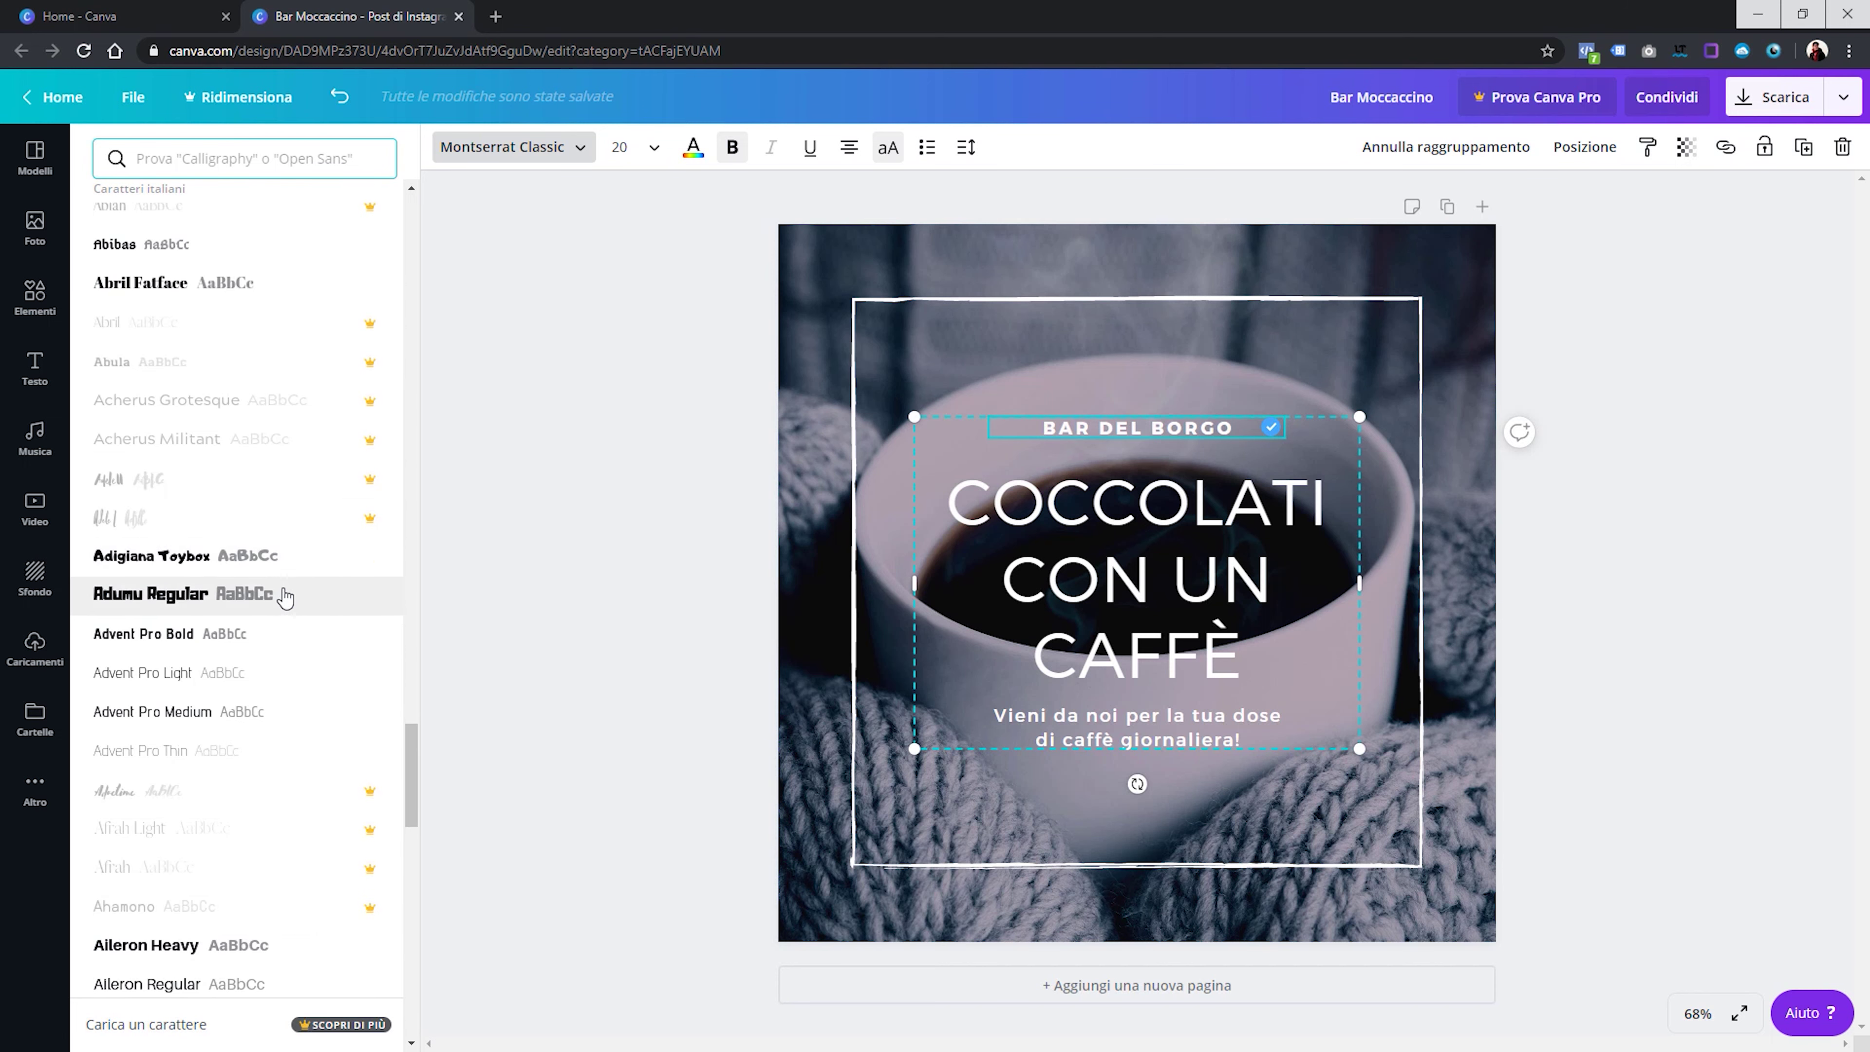
scroll(272, 596, down, 10)
scroll(243, 603, down, 4)
scroll(246, 610, down, 5)
scroll(246, 610, down, 7)
scroll(246, 610, down, 2)
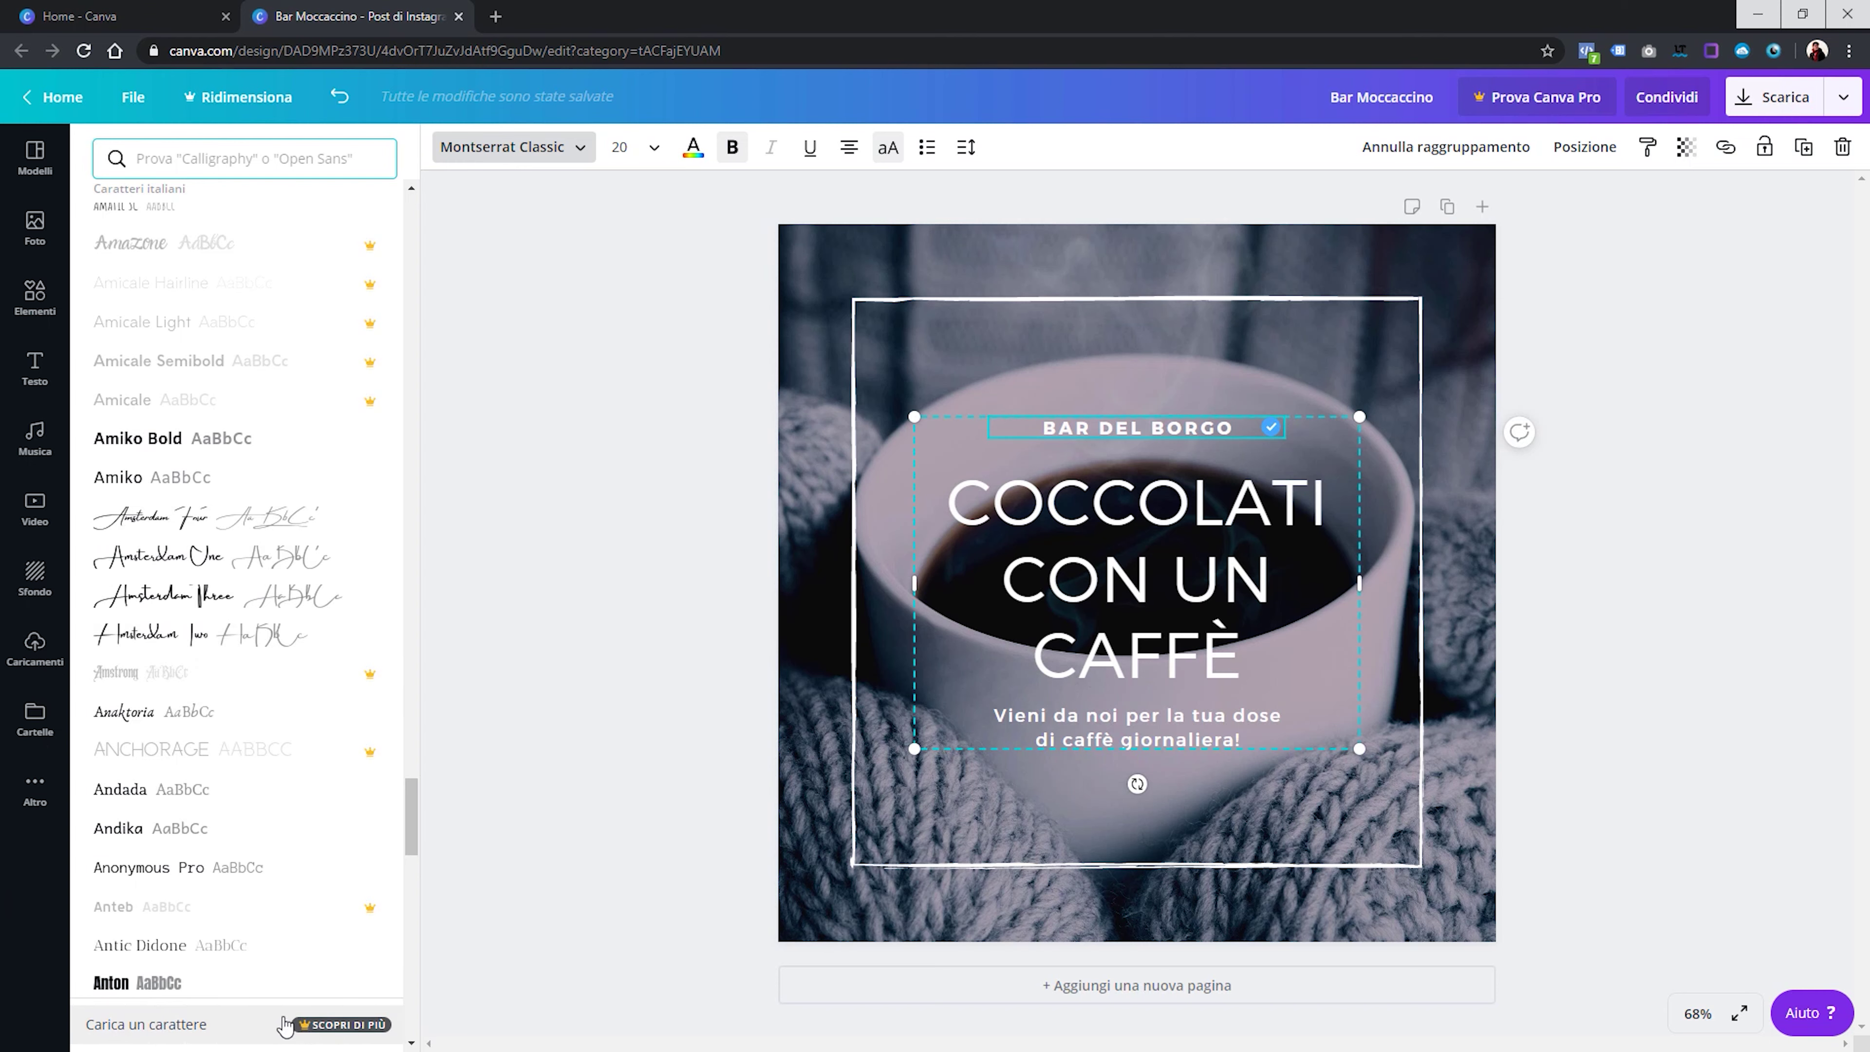
Resize BAR DEL BORGO to 48, then settle on size 28
click(1140, 426)
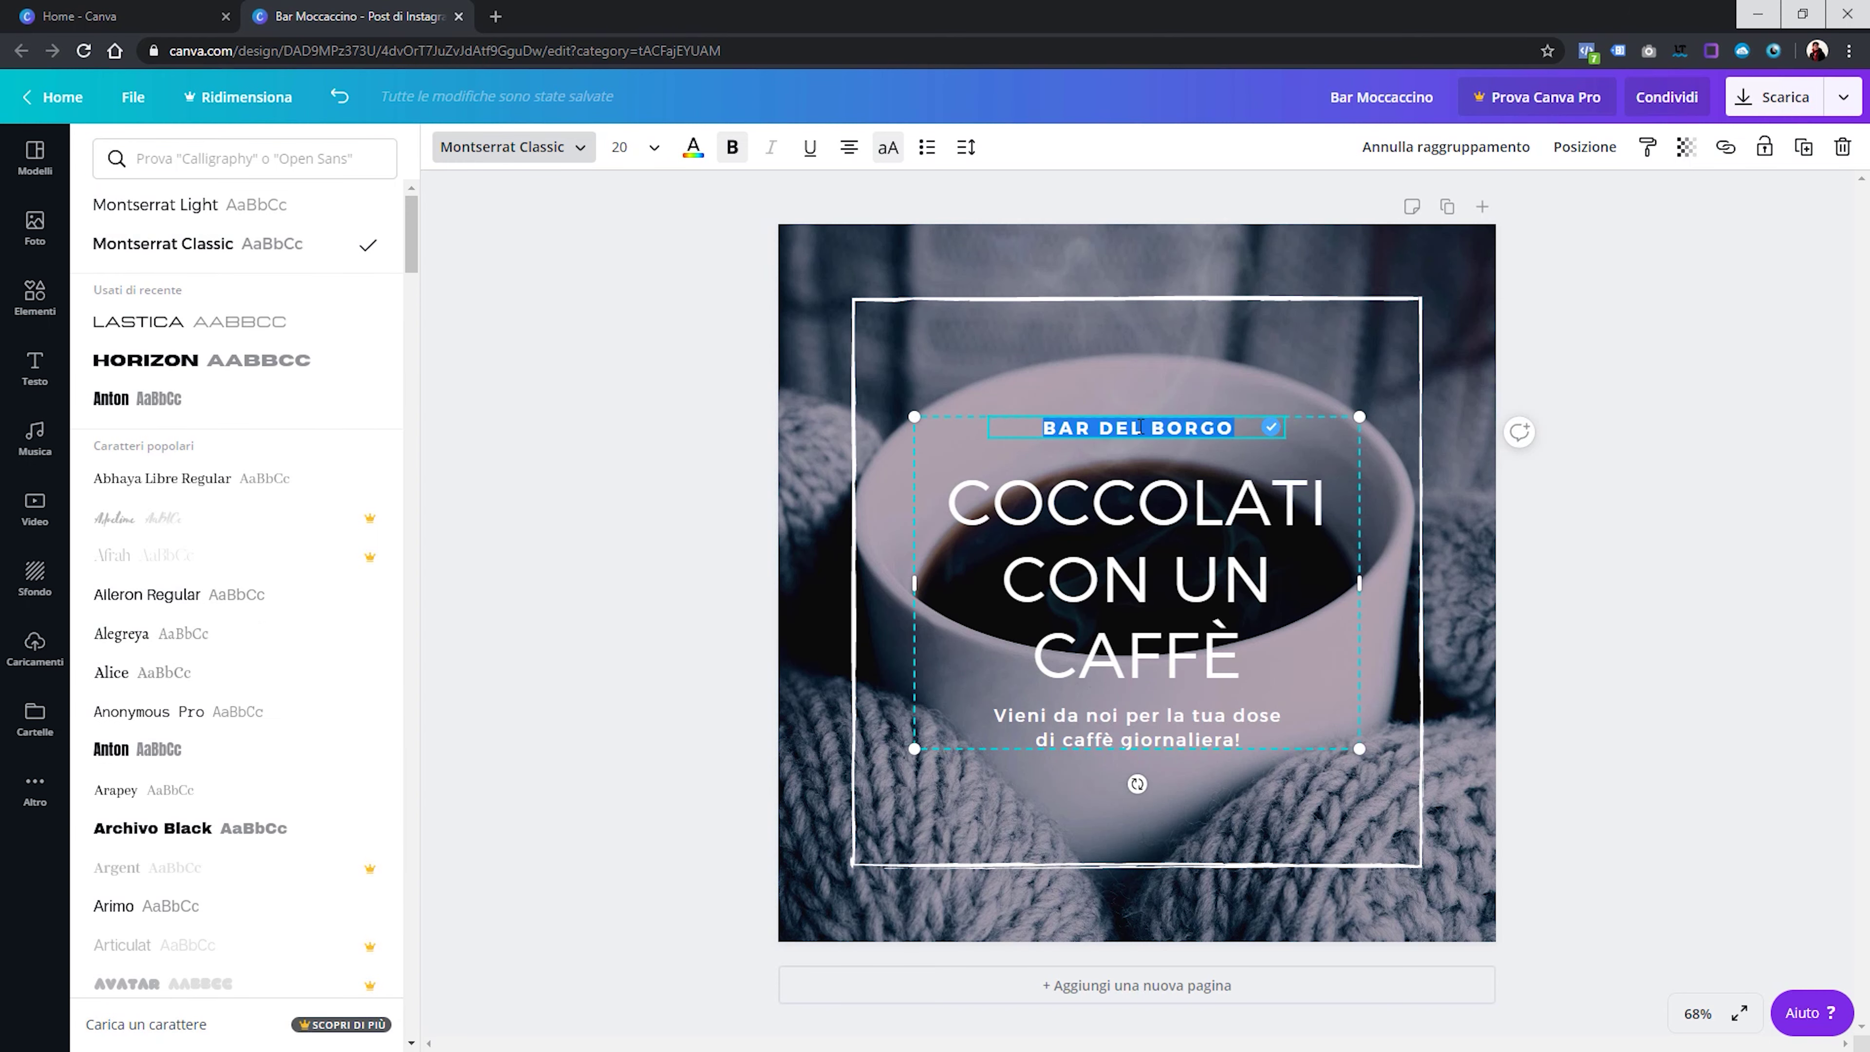
click(651, 148)
scroll(689, 379, down, 3)
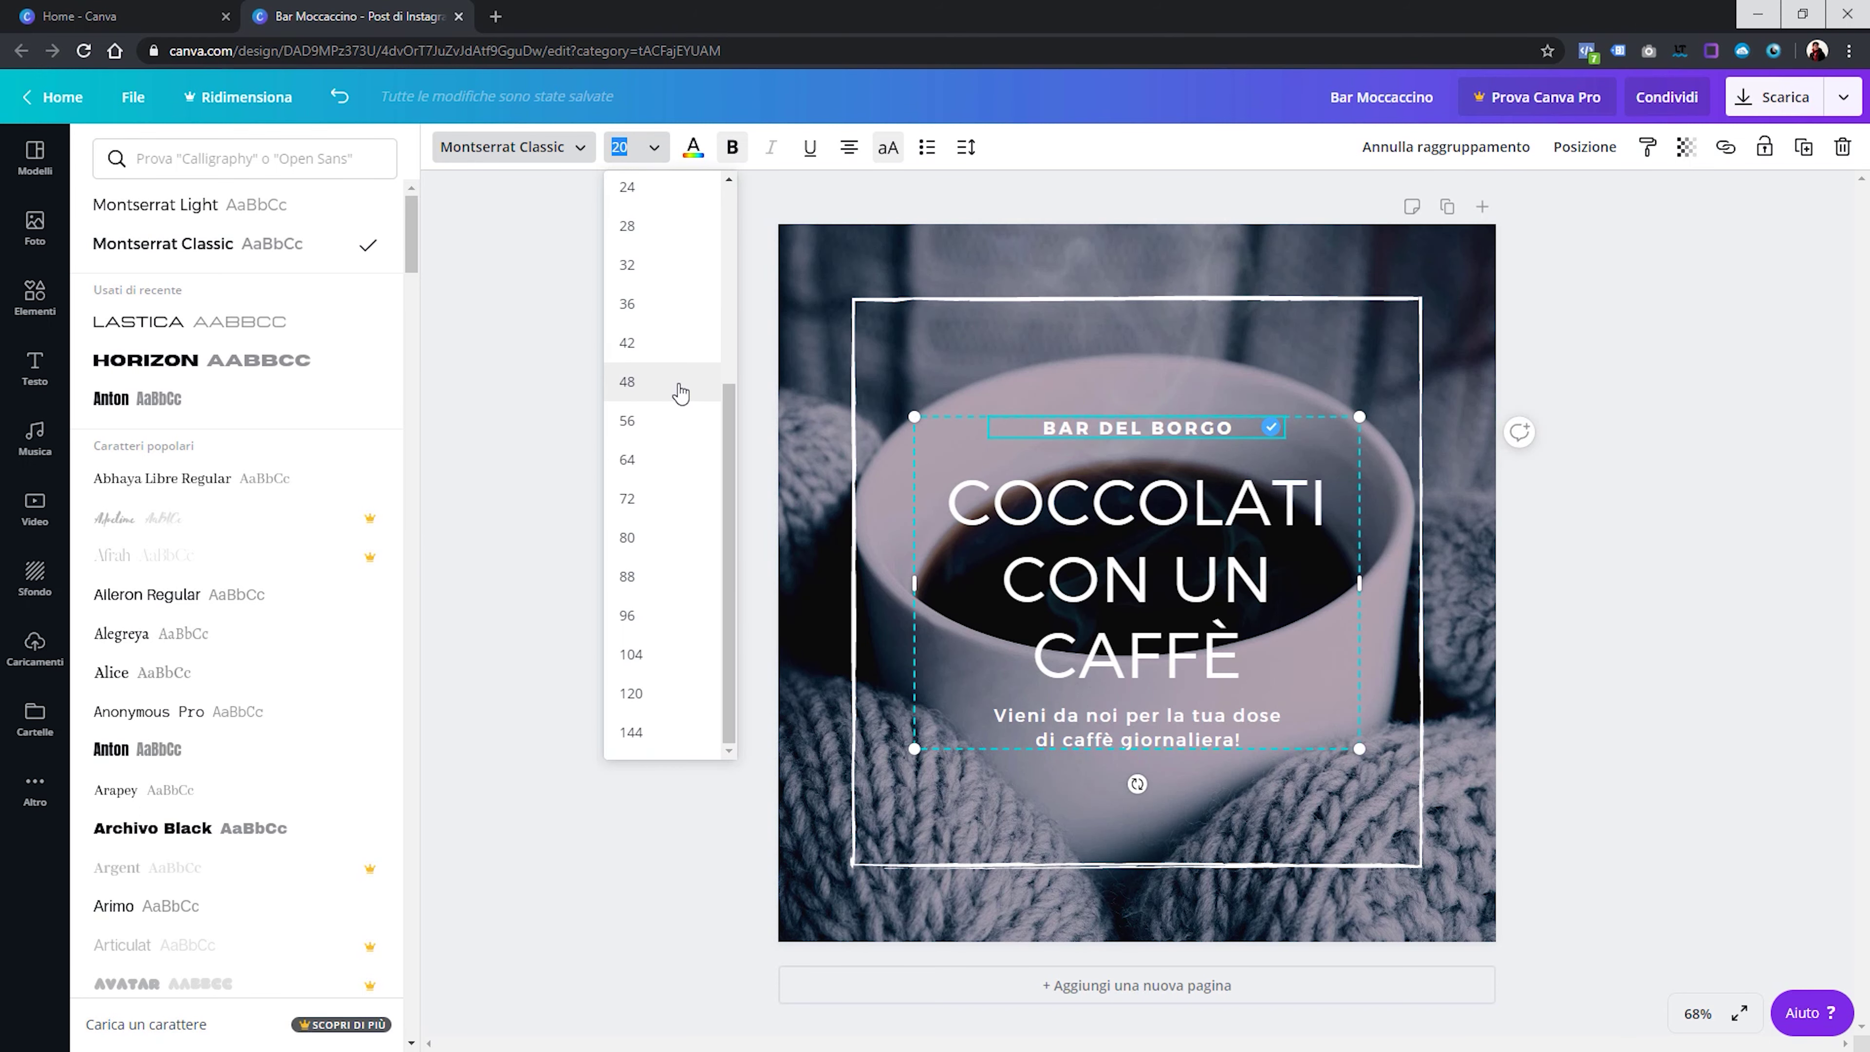
click(681, 382)
click(651, 148)
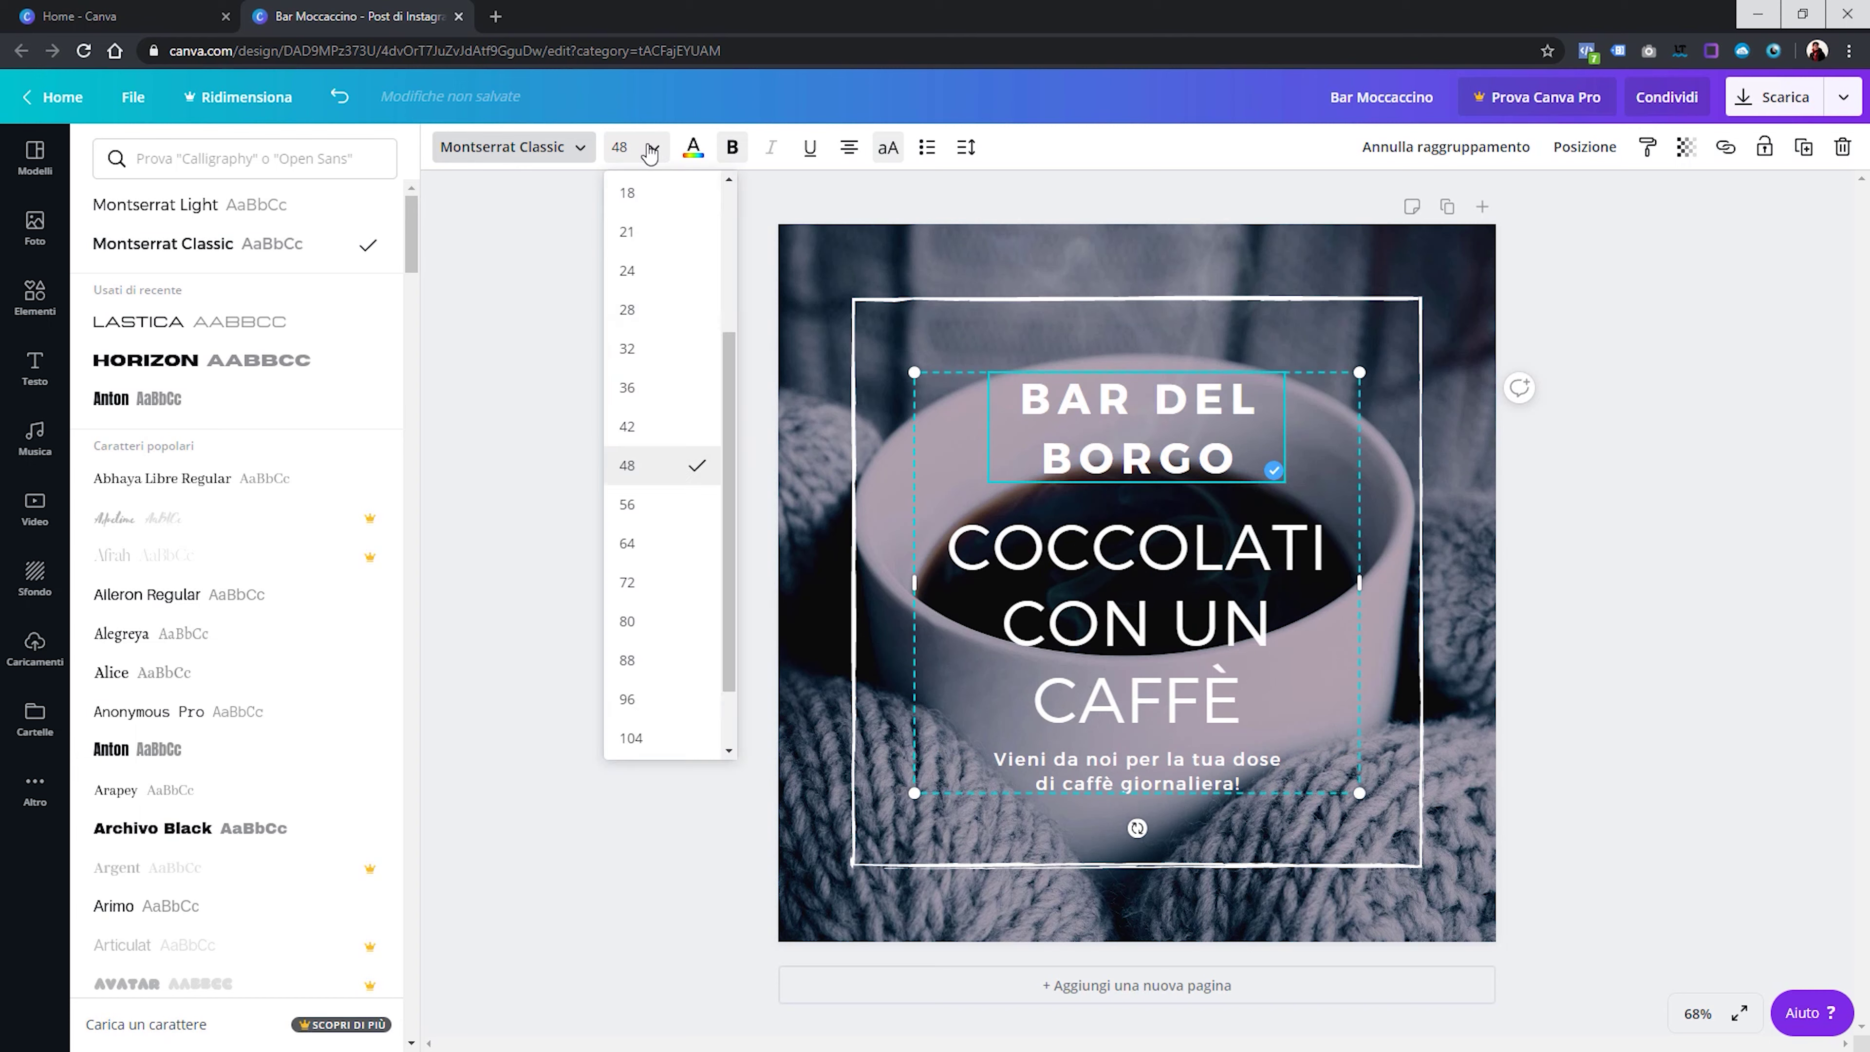
click(674, 316)
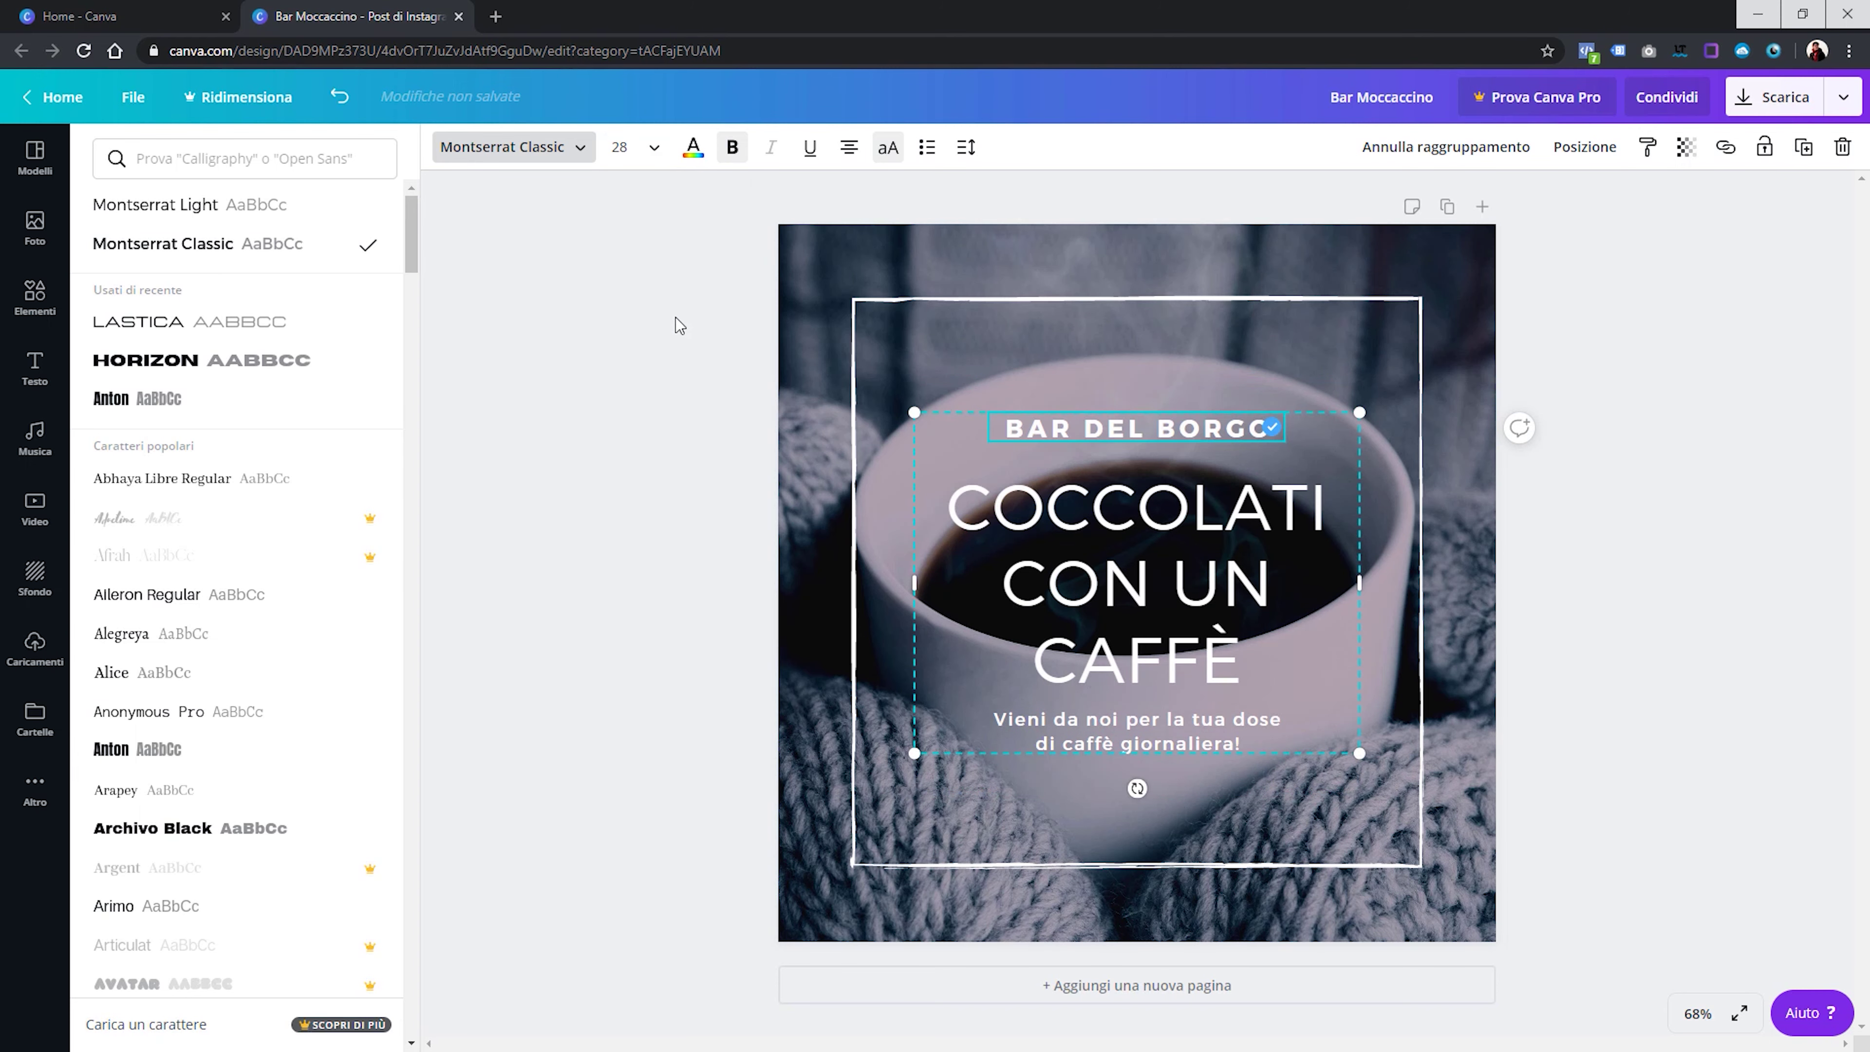
Try salmon, cyan, light blue and olive text colours, then undo back to white
click(693, 149)
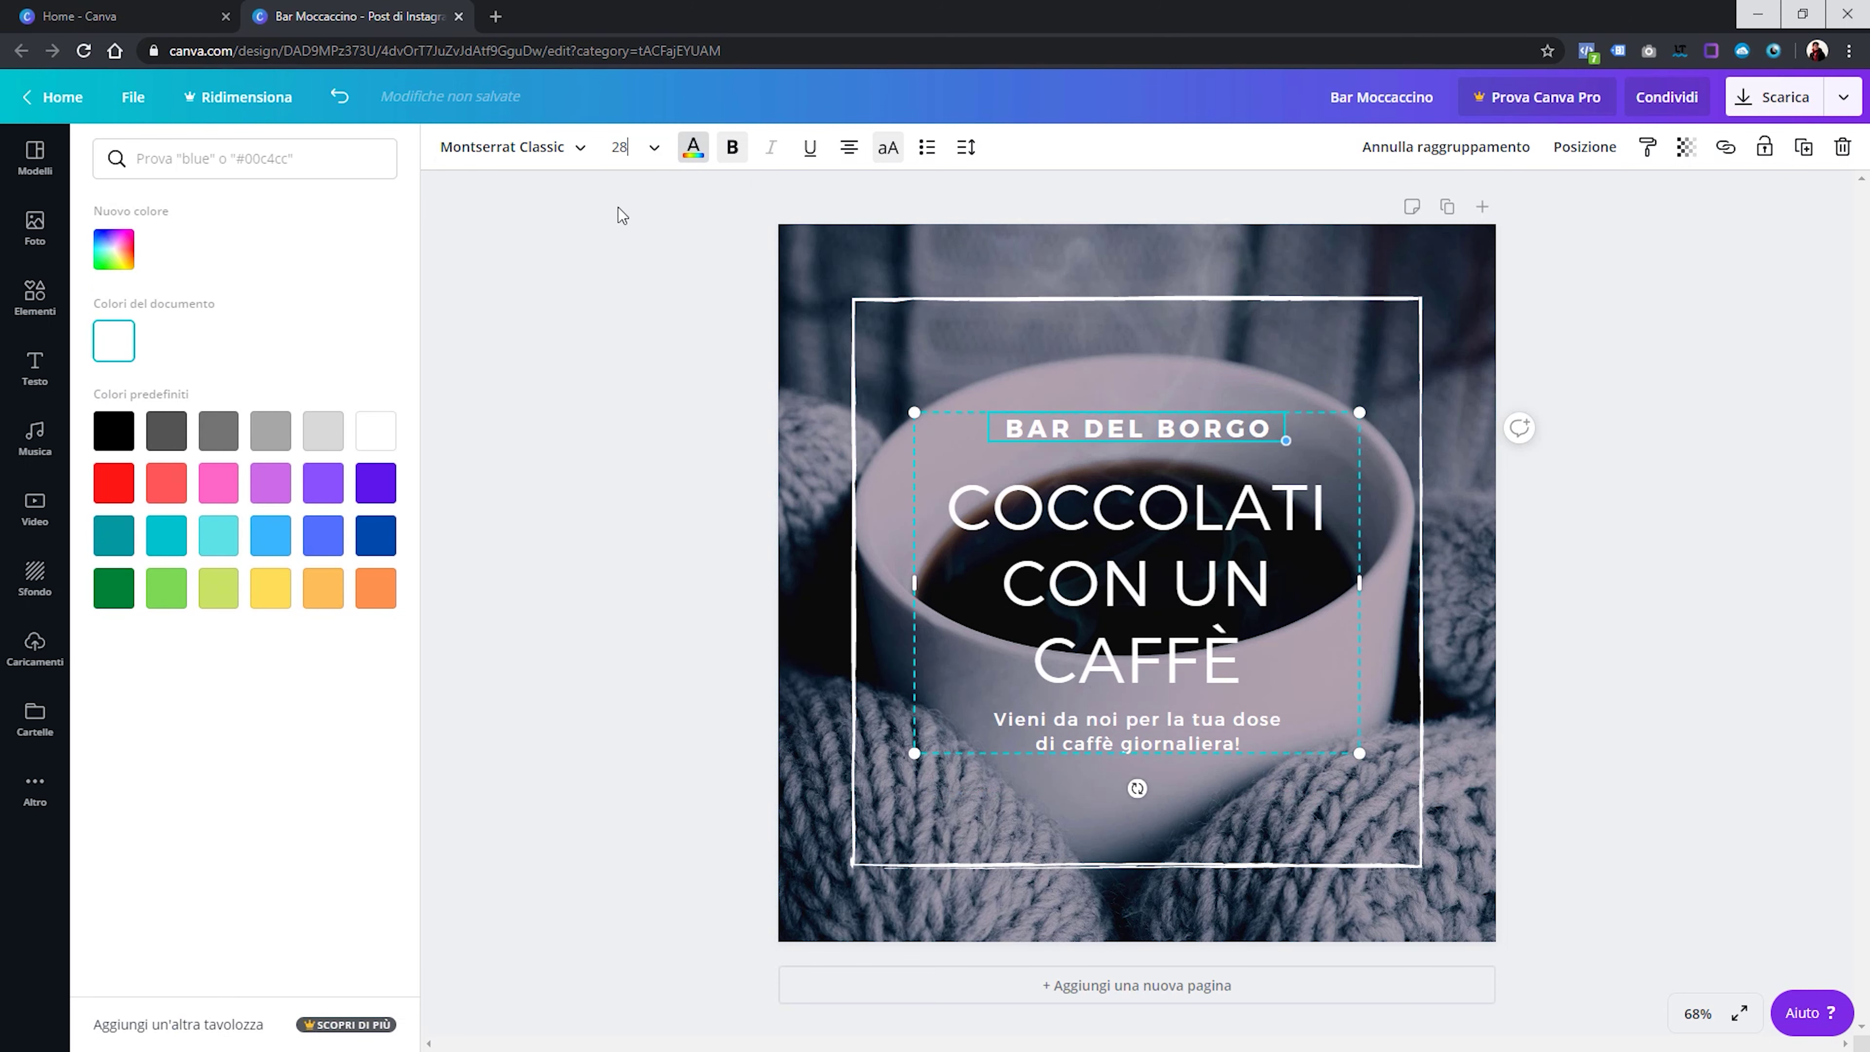
click(166, 482)
click(166, 536)
click(283, 543)
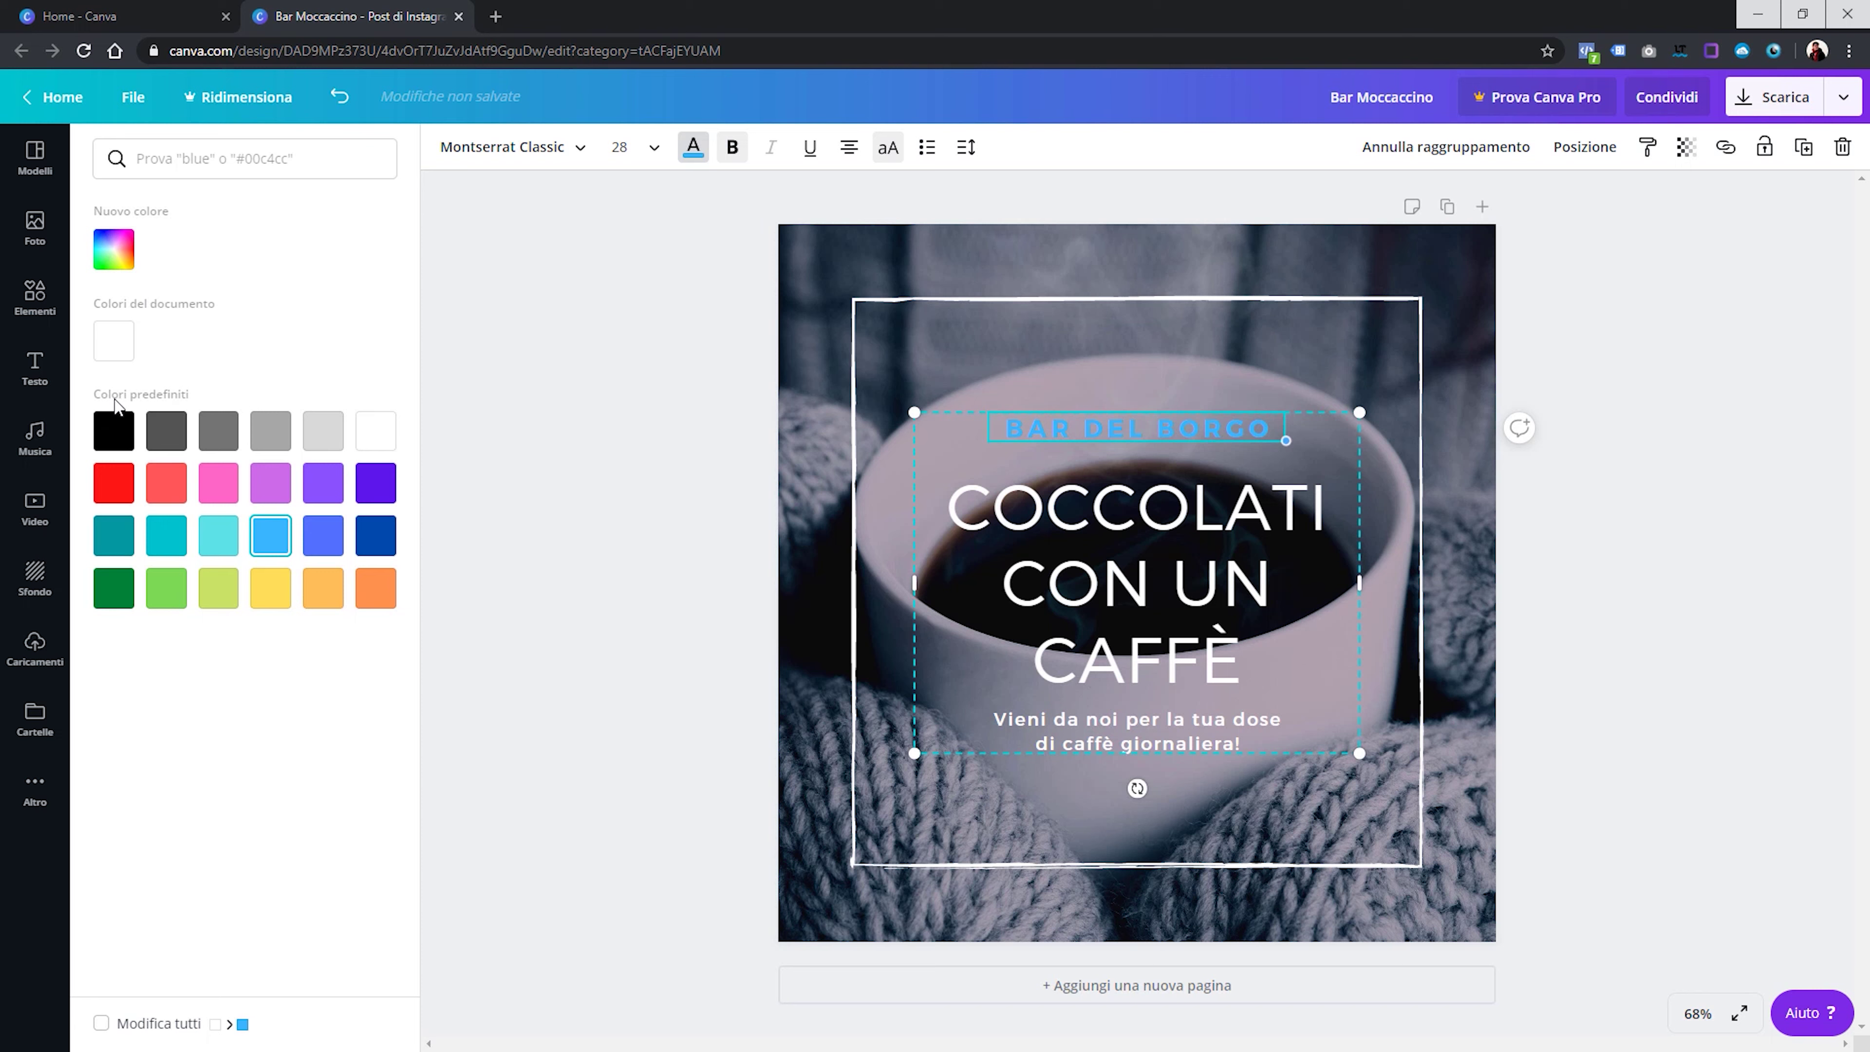
click(118, 250)
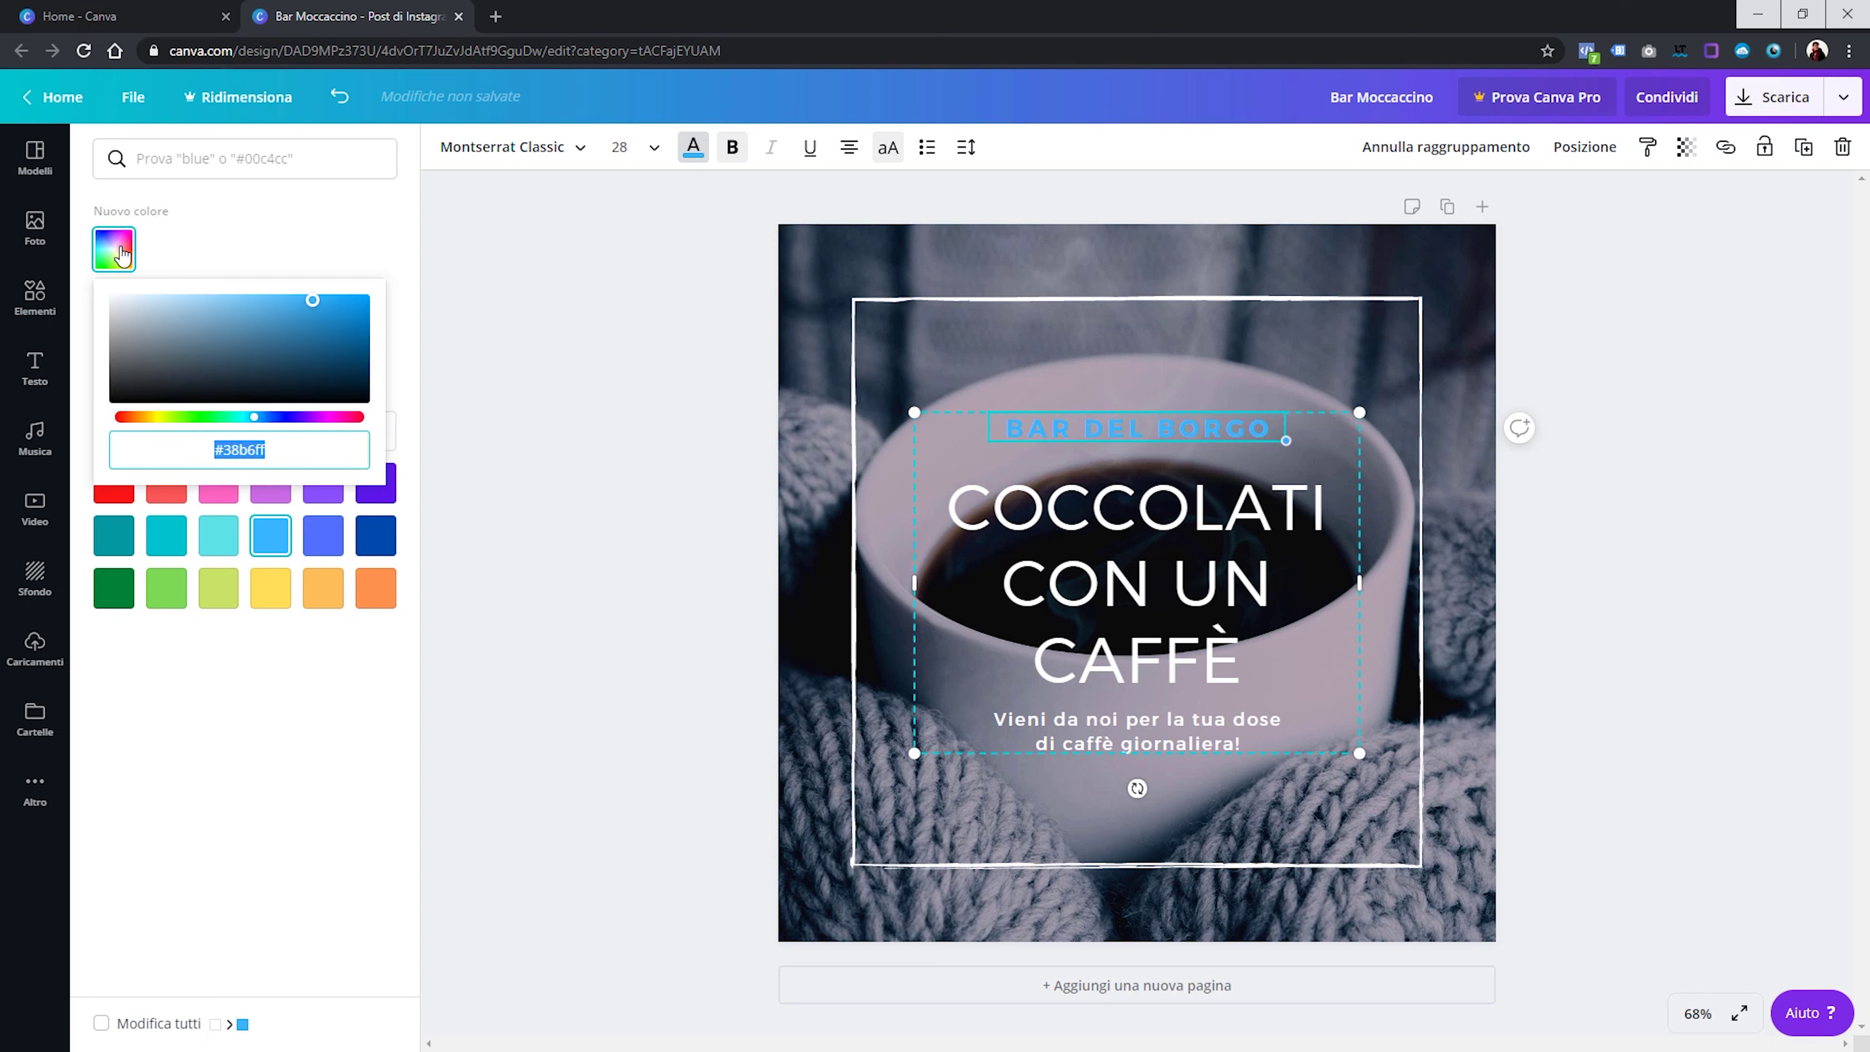
drag(208, 321, 193, 338)
mouse_move(229, 426)
mouse_down()
mouse_move(161, 417)
mouse_move(324, 334)
mouse_up()
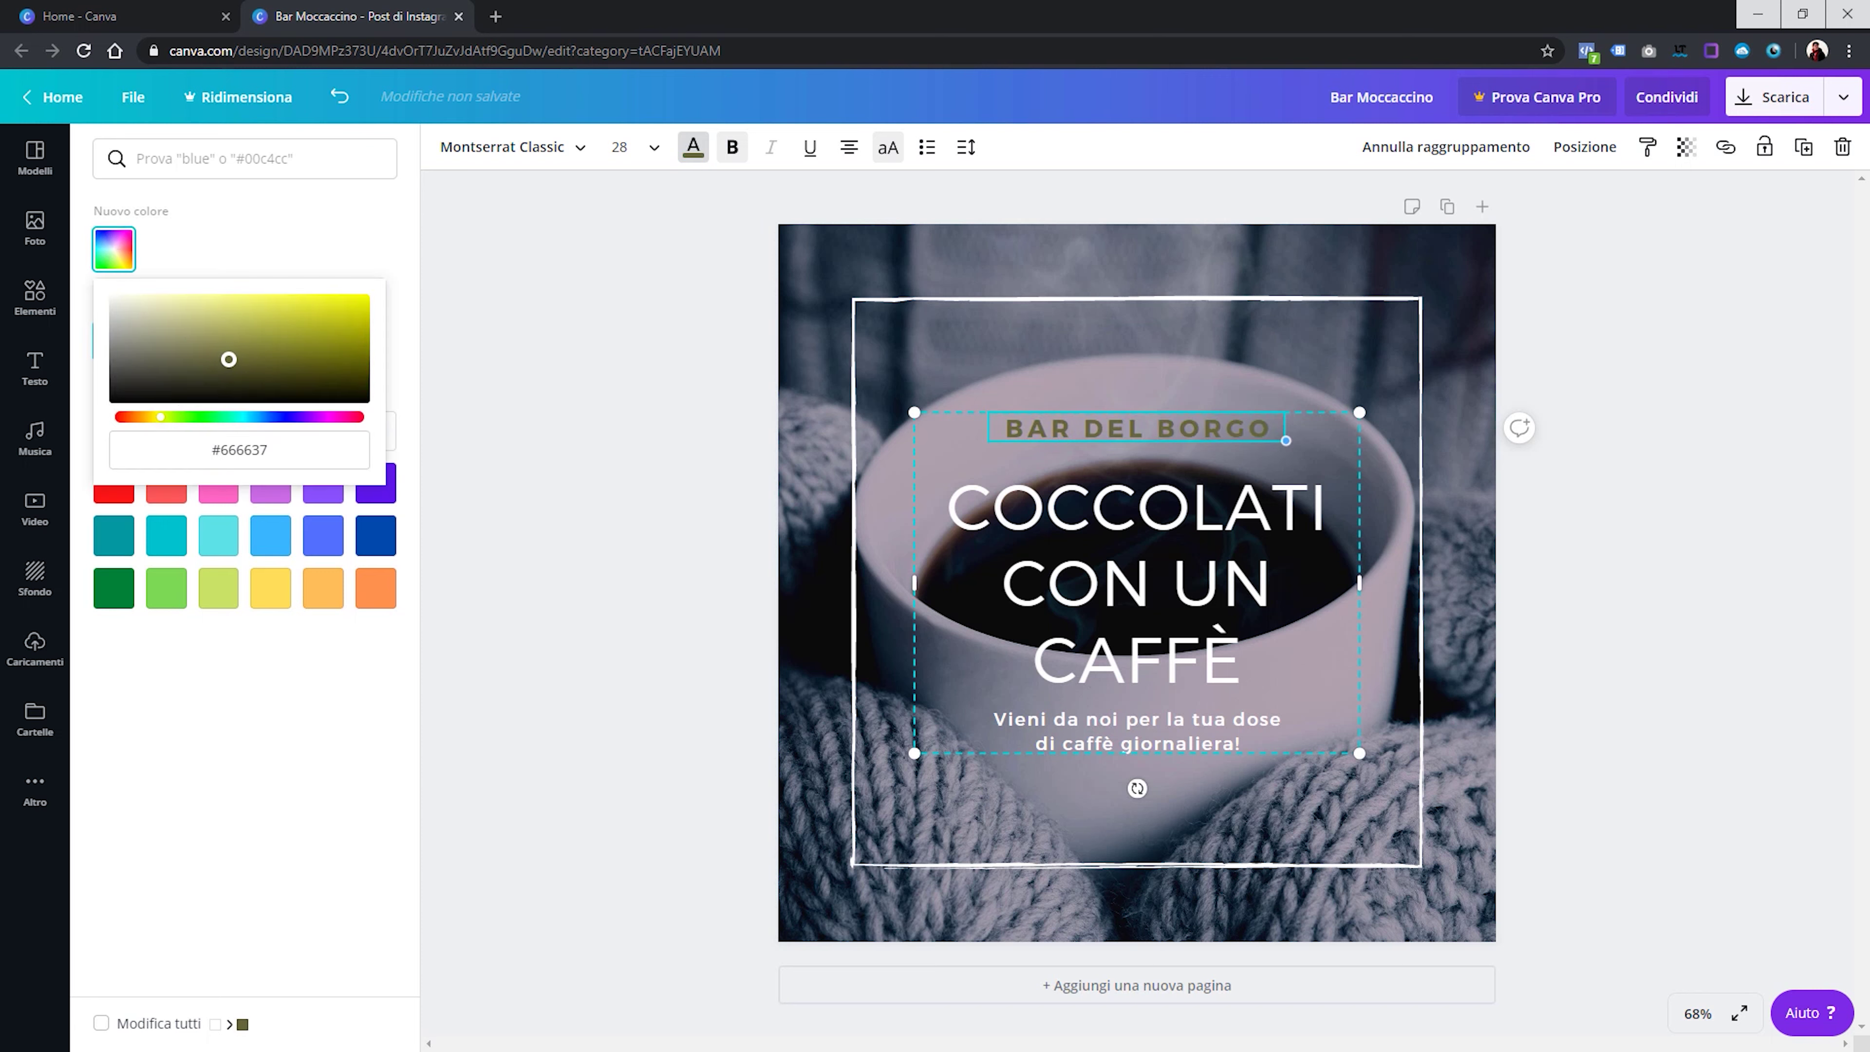
click(286, 265)
key(ctrl+z)
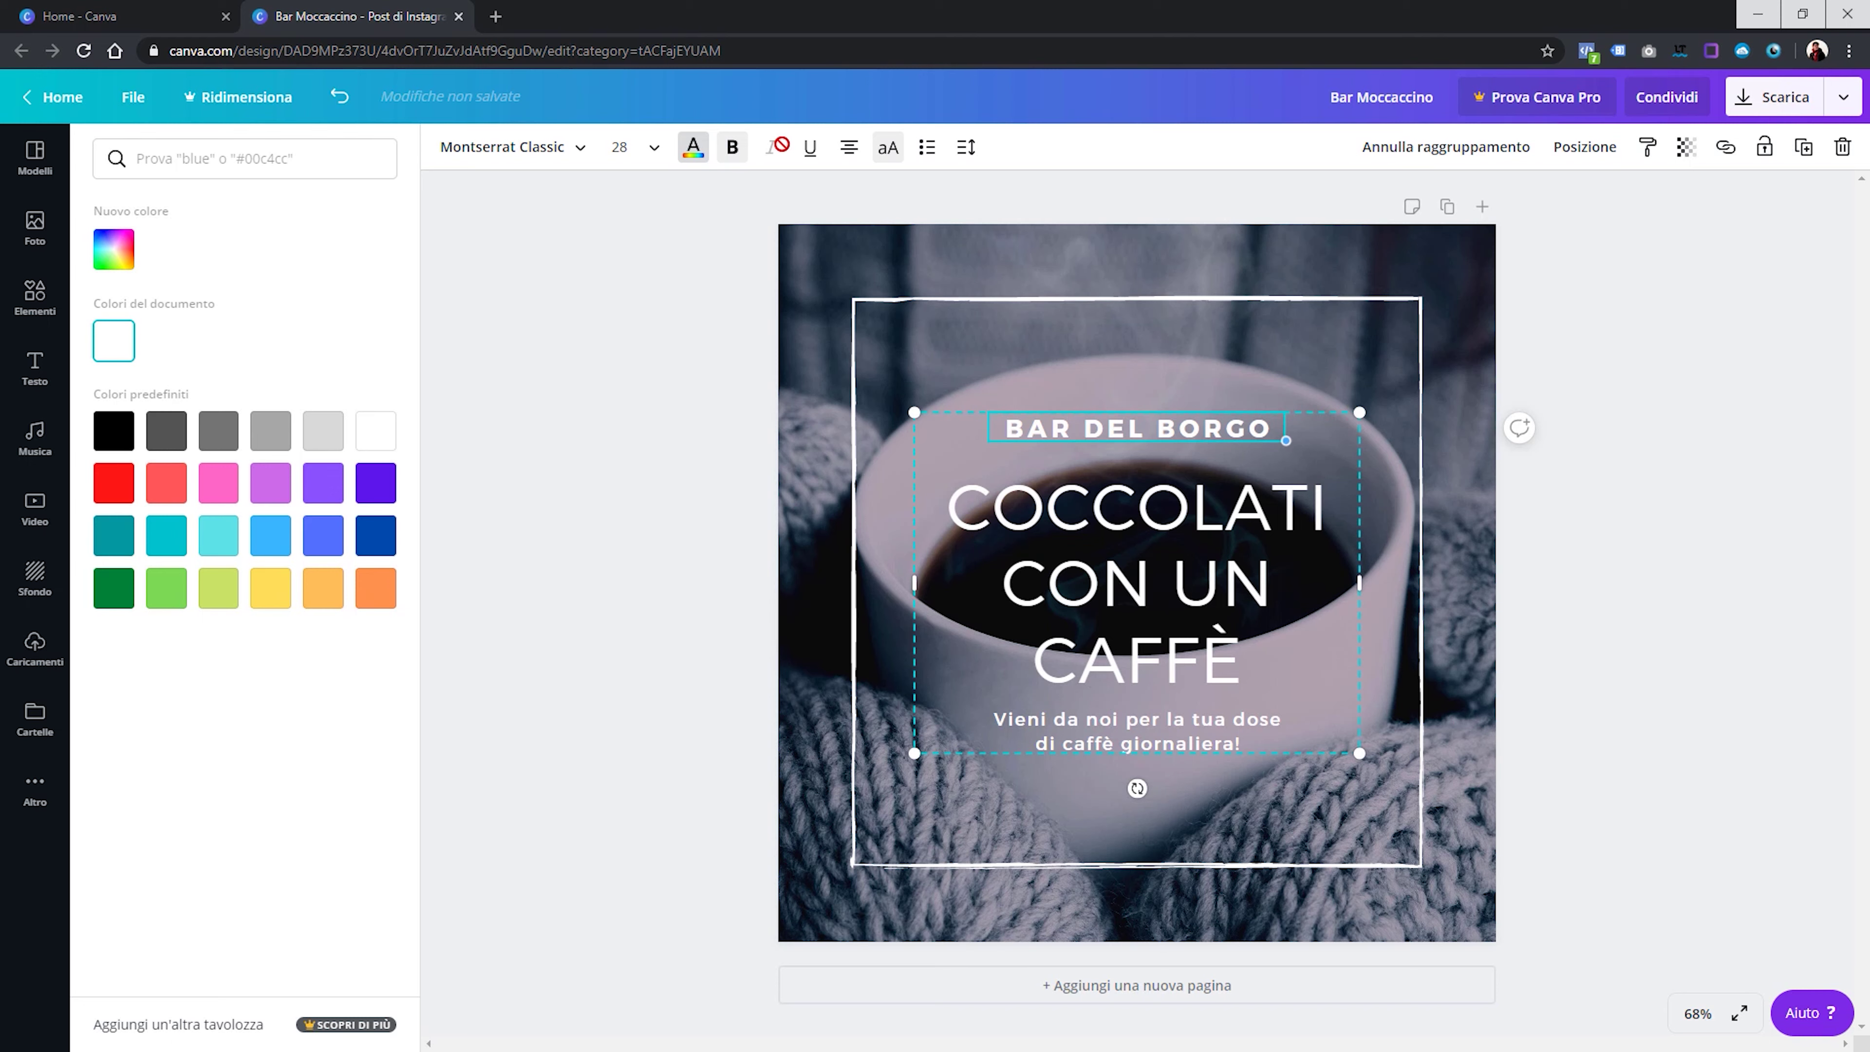
Resize and reposition the text group within the frame, undoing a trial tilt
click(693, 146)
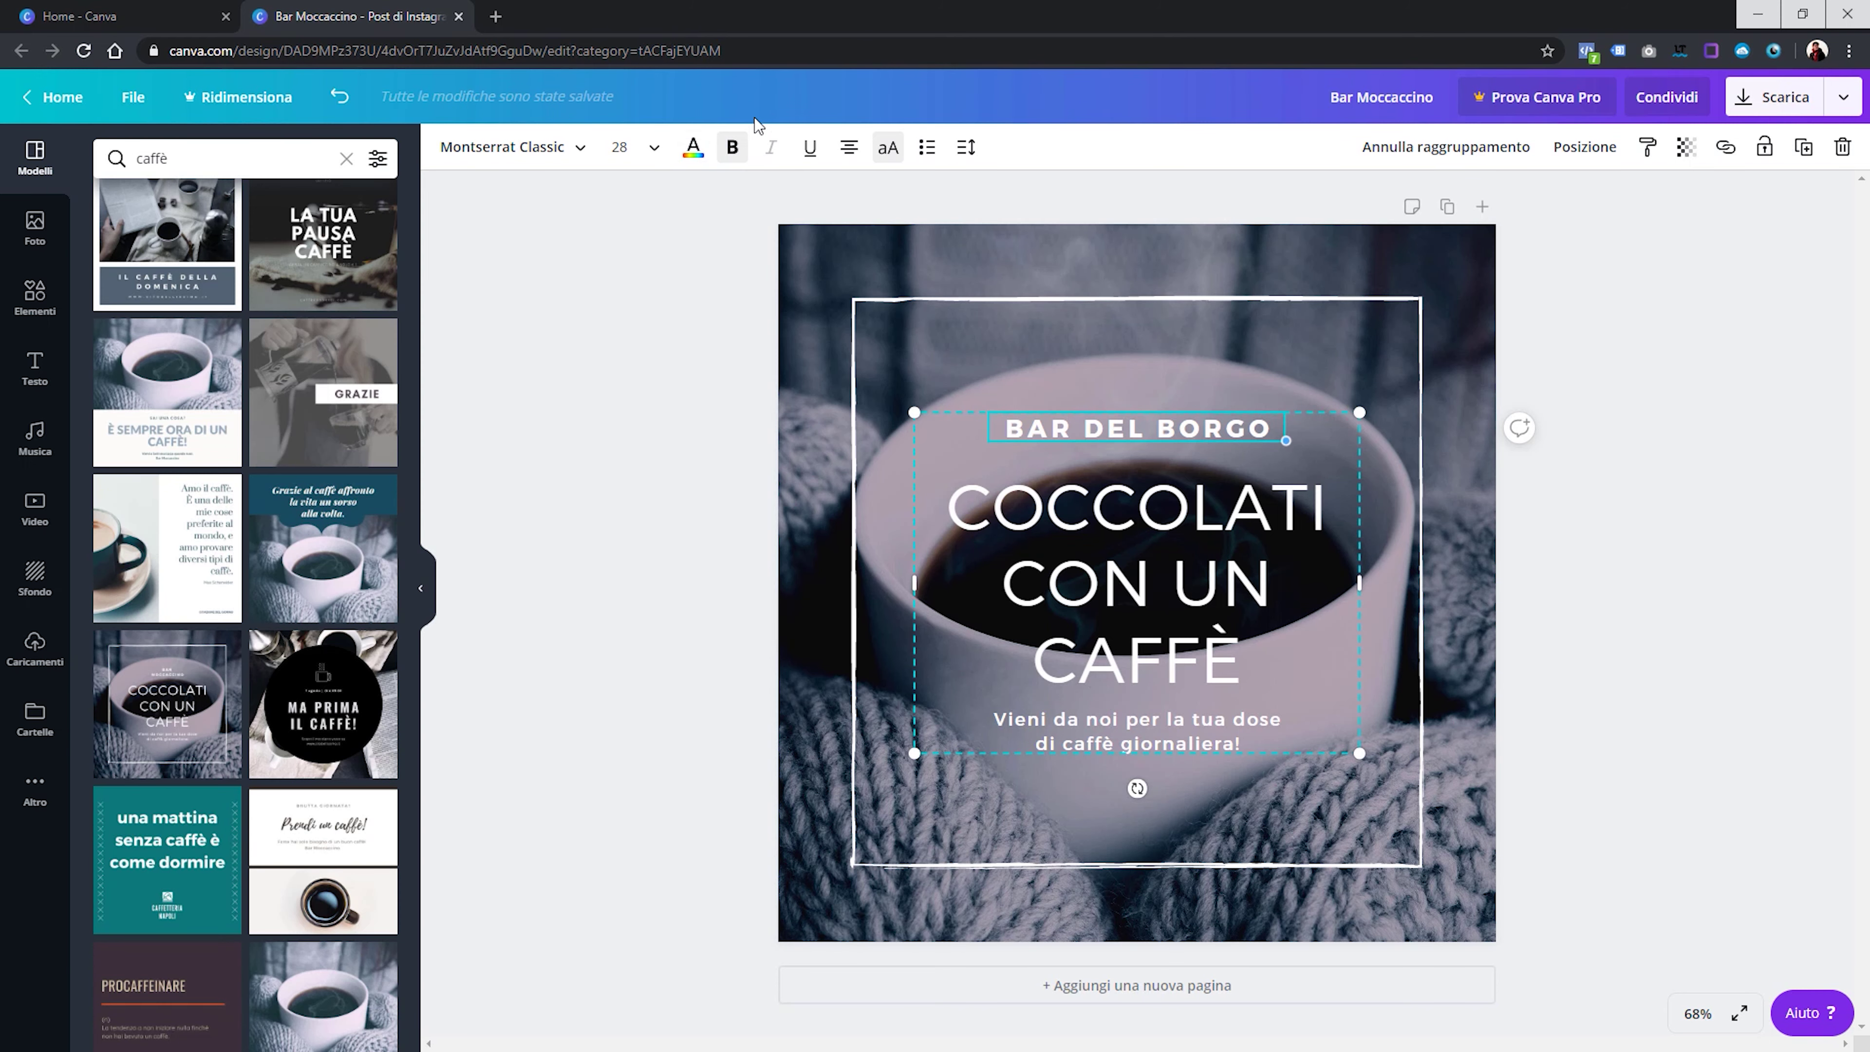
click(817, 151)
click(1134, 516)
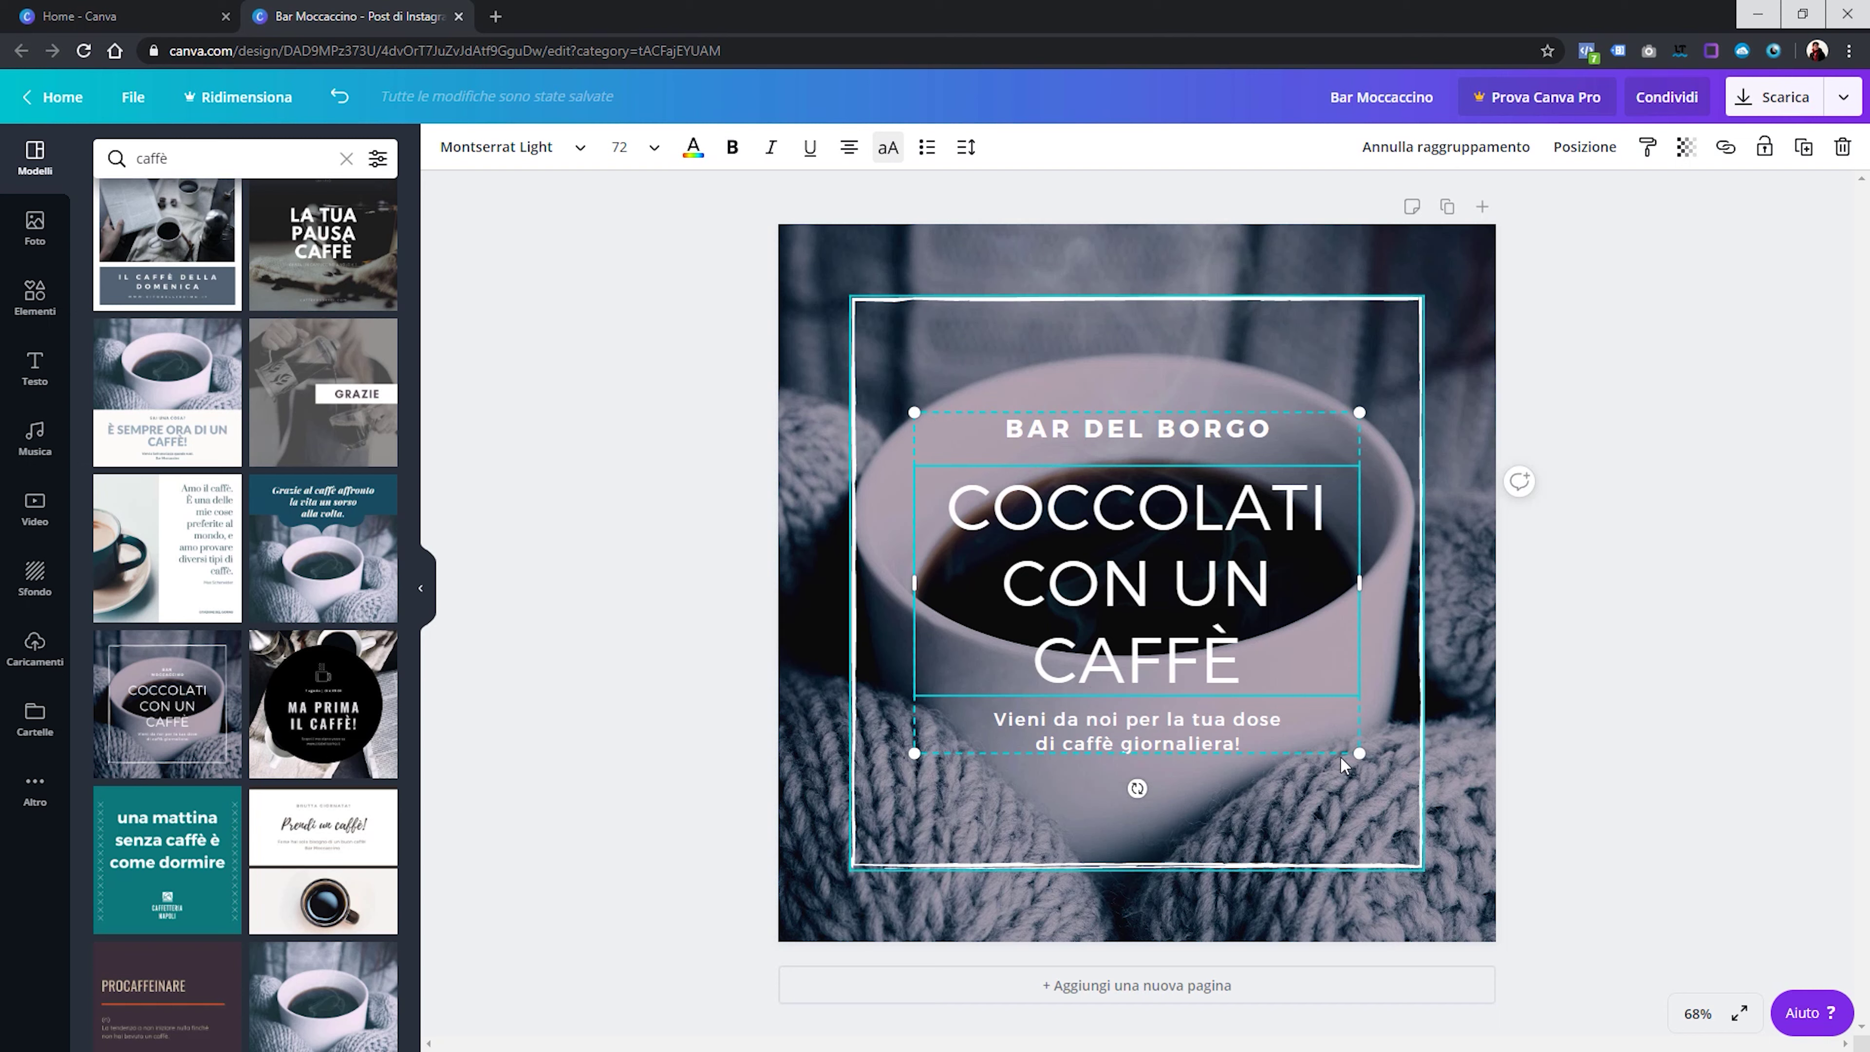
mouse_move(1359, 752)
mouse_down()
mouse_move(1251, 685)
mouse_move(1367, 758)
mouse_up()
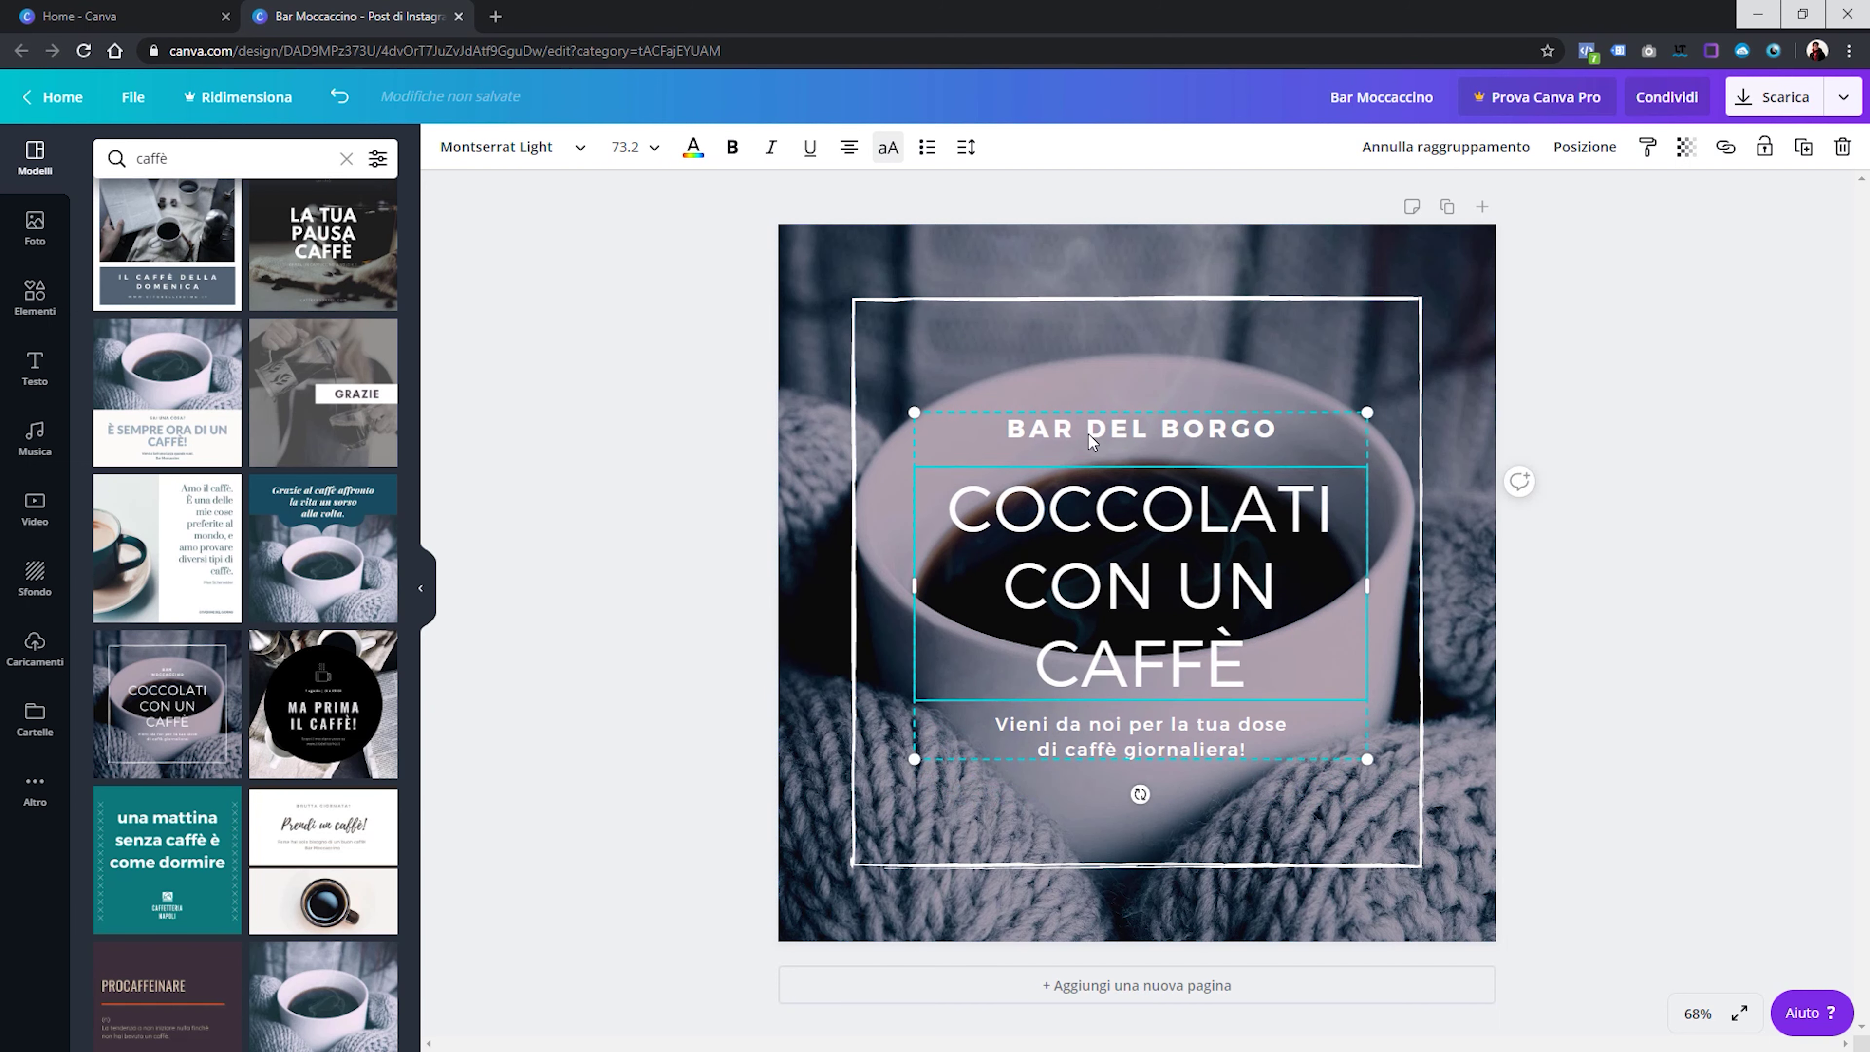
drag(1147, 590, 1152, 523)
drag(1140, 506, 1141, 590)
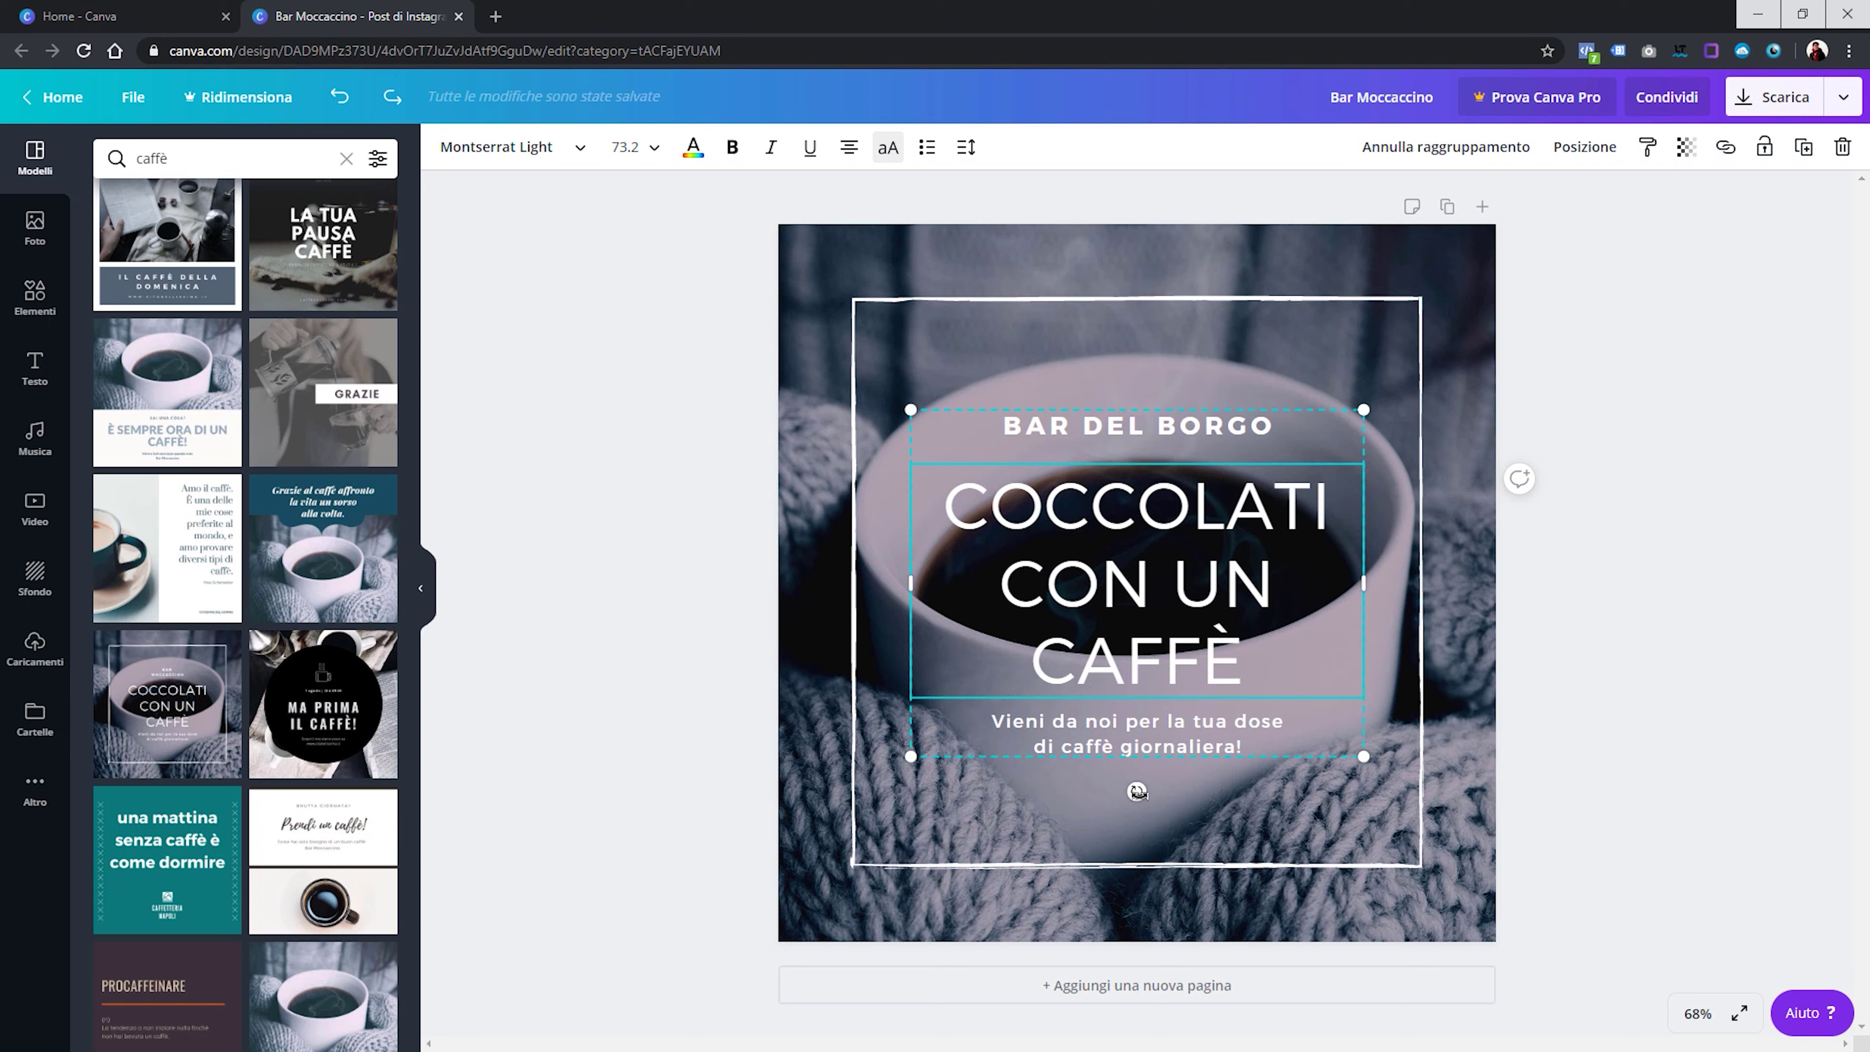
mouse_move(1138, 790)
mouse_down()
mouse_move(1290, 703)
mouse_move(1120, 668)
mouse_move(1076, 770)
mouse_up()
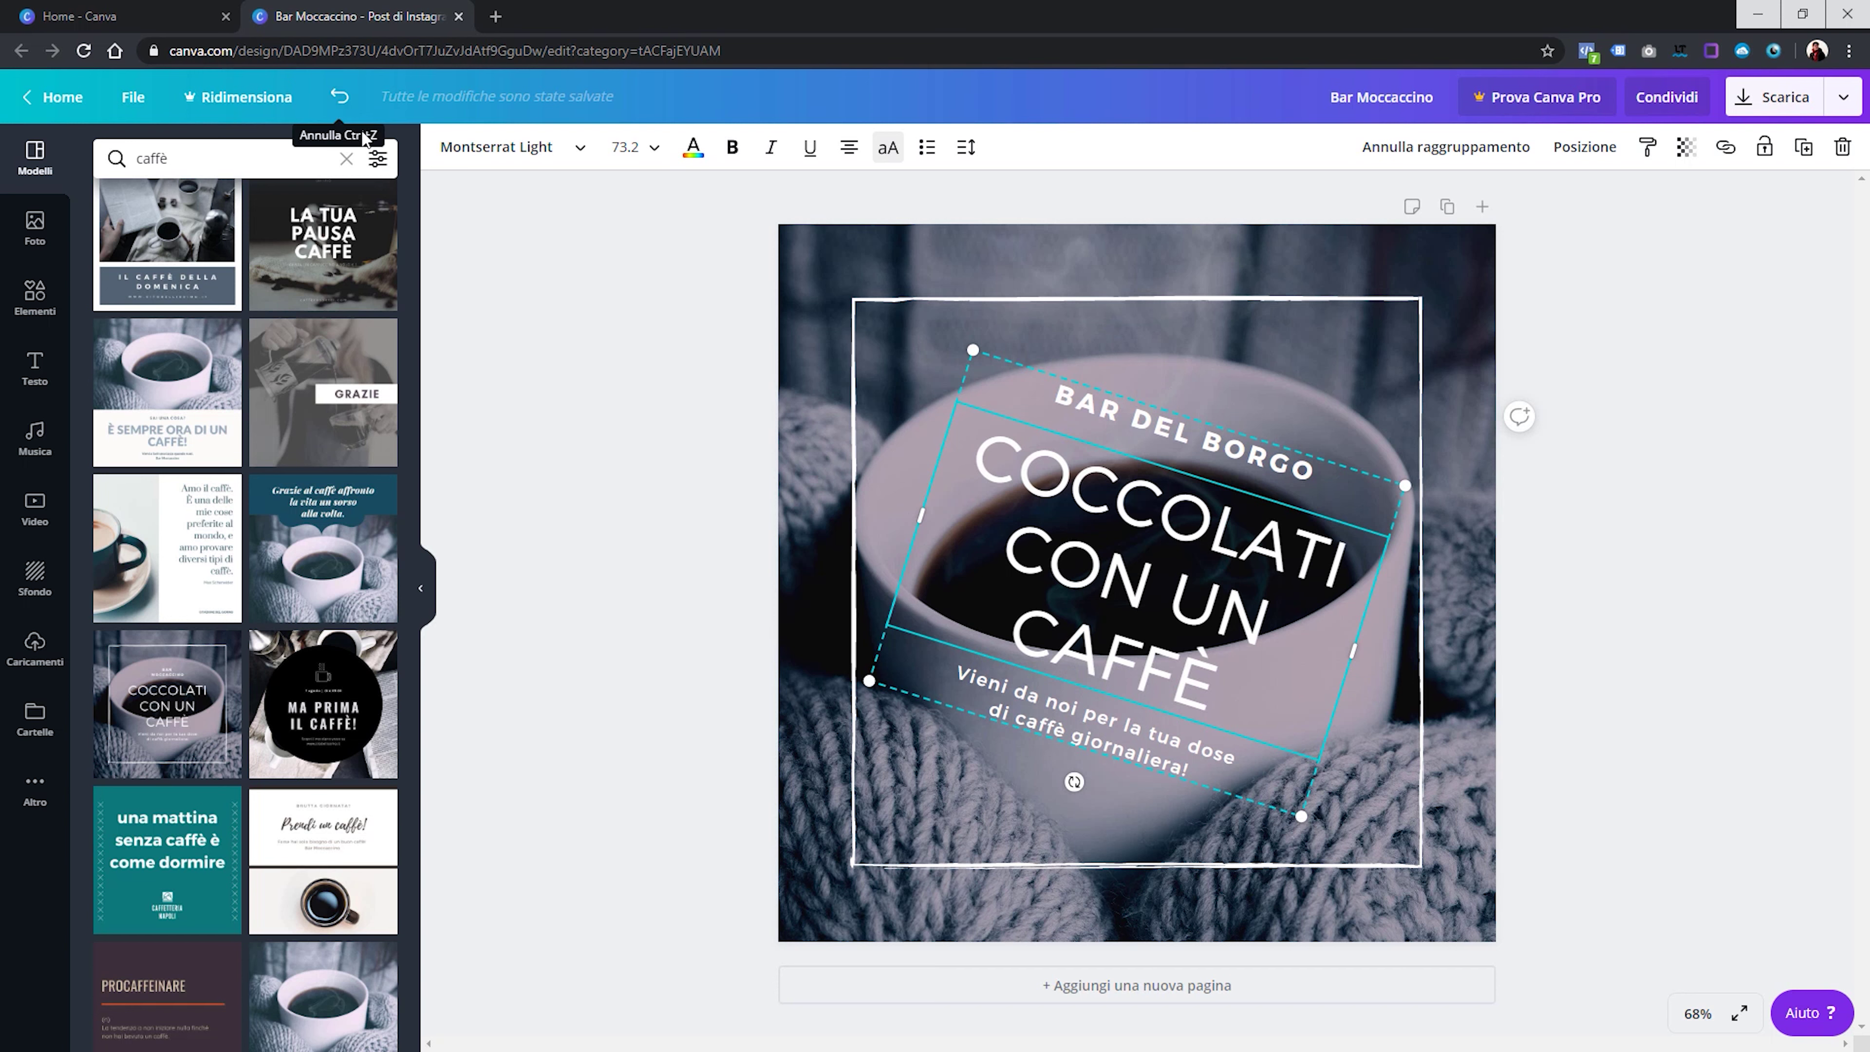
click(339, 99)
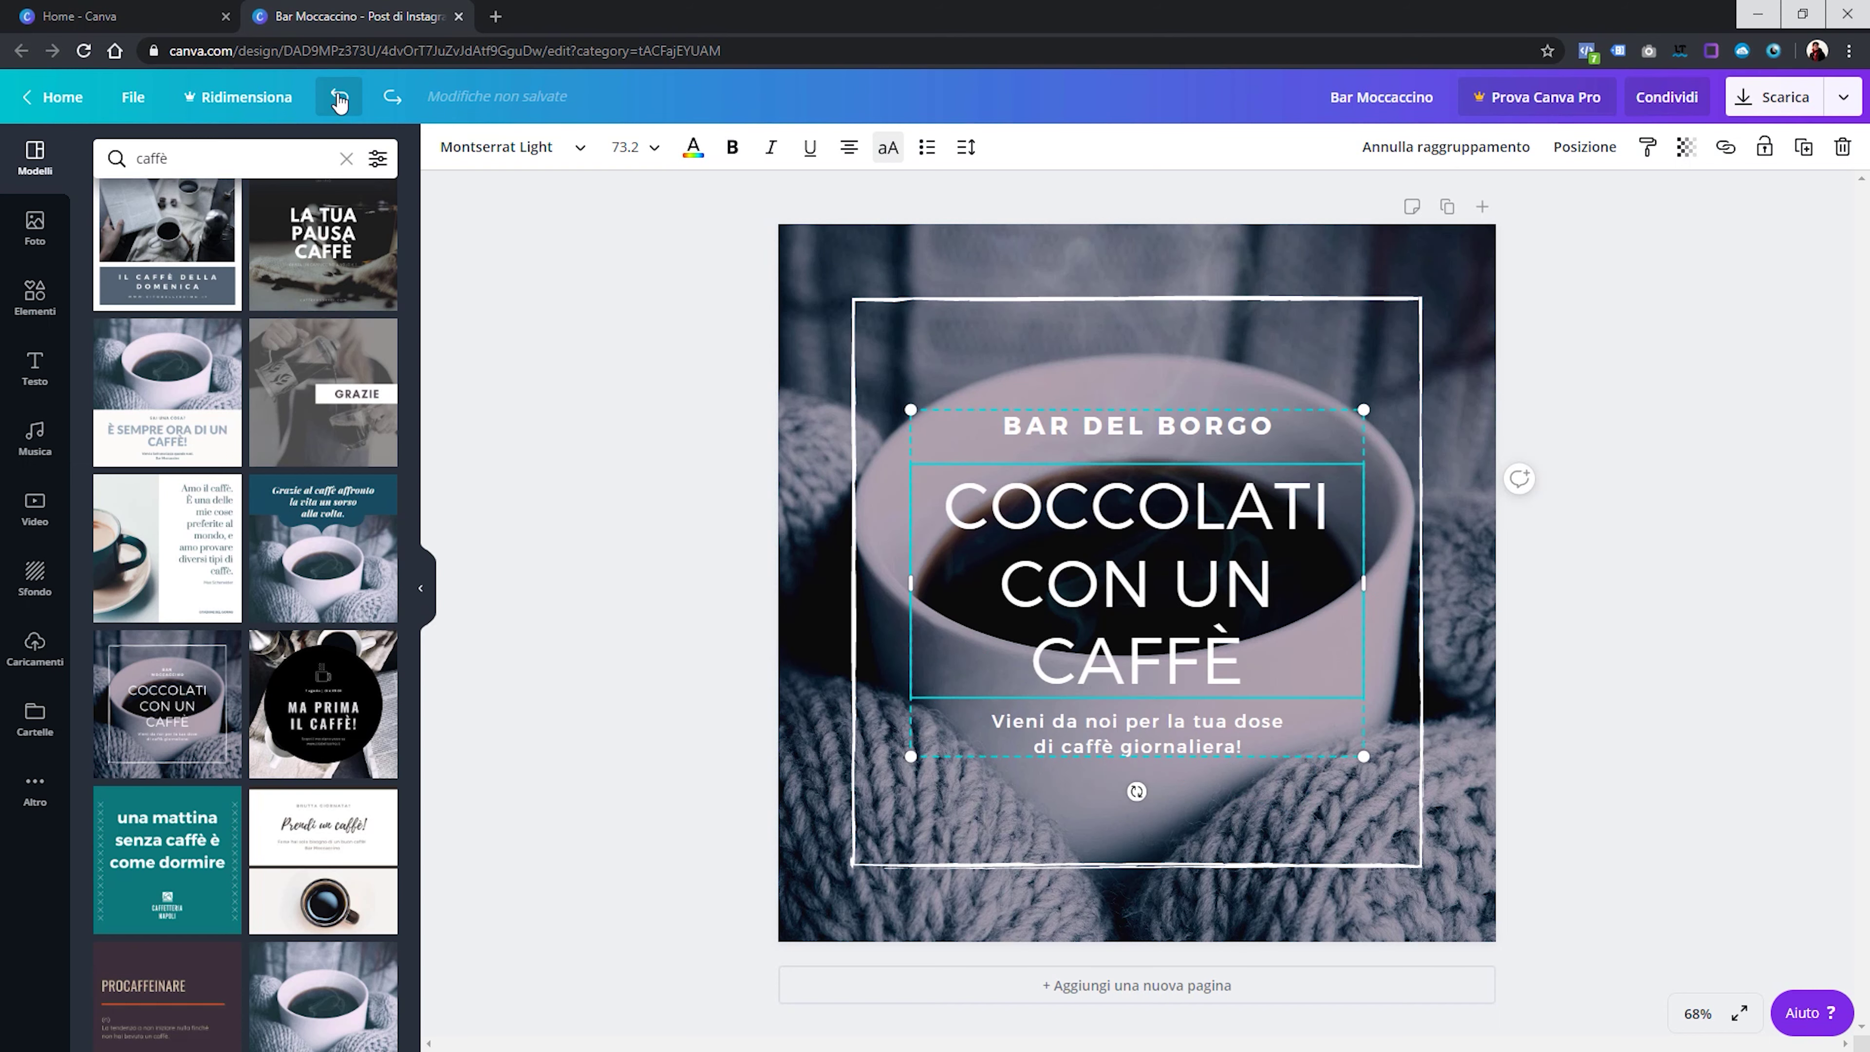
click(595, 440)
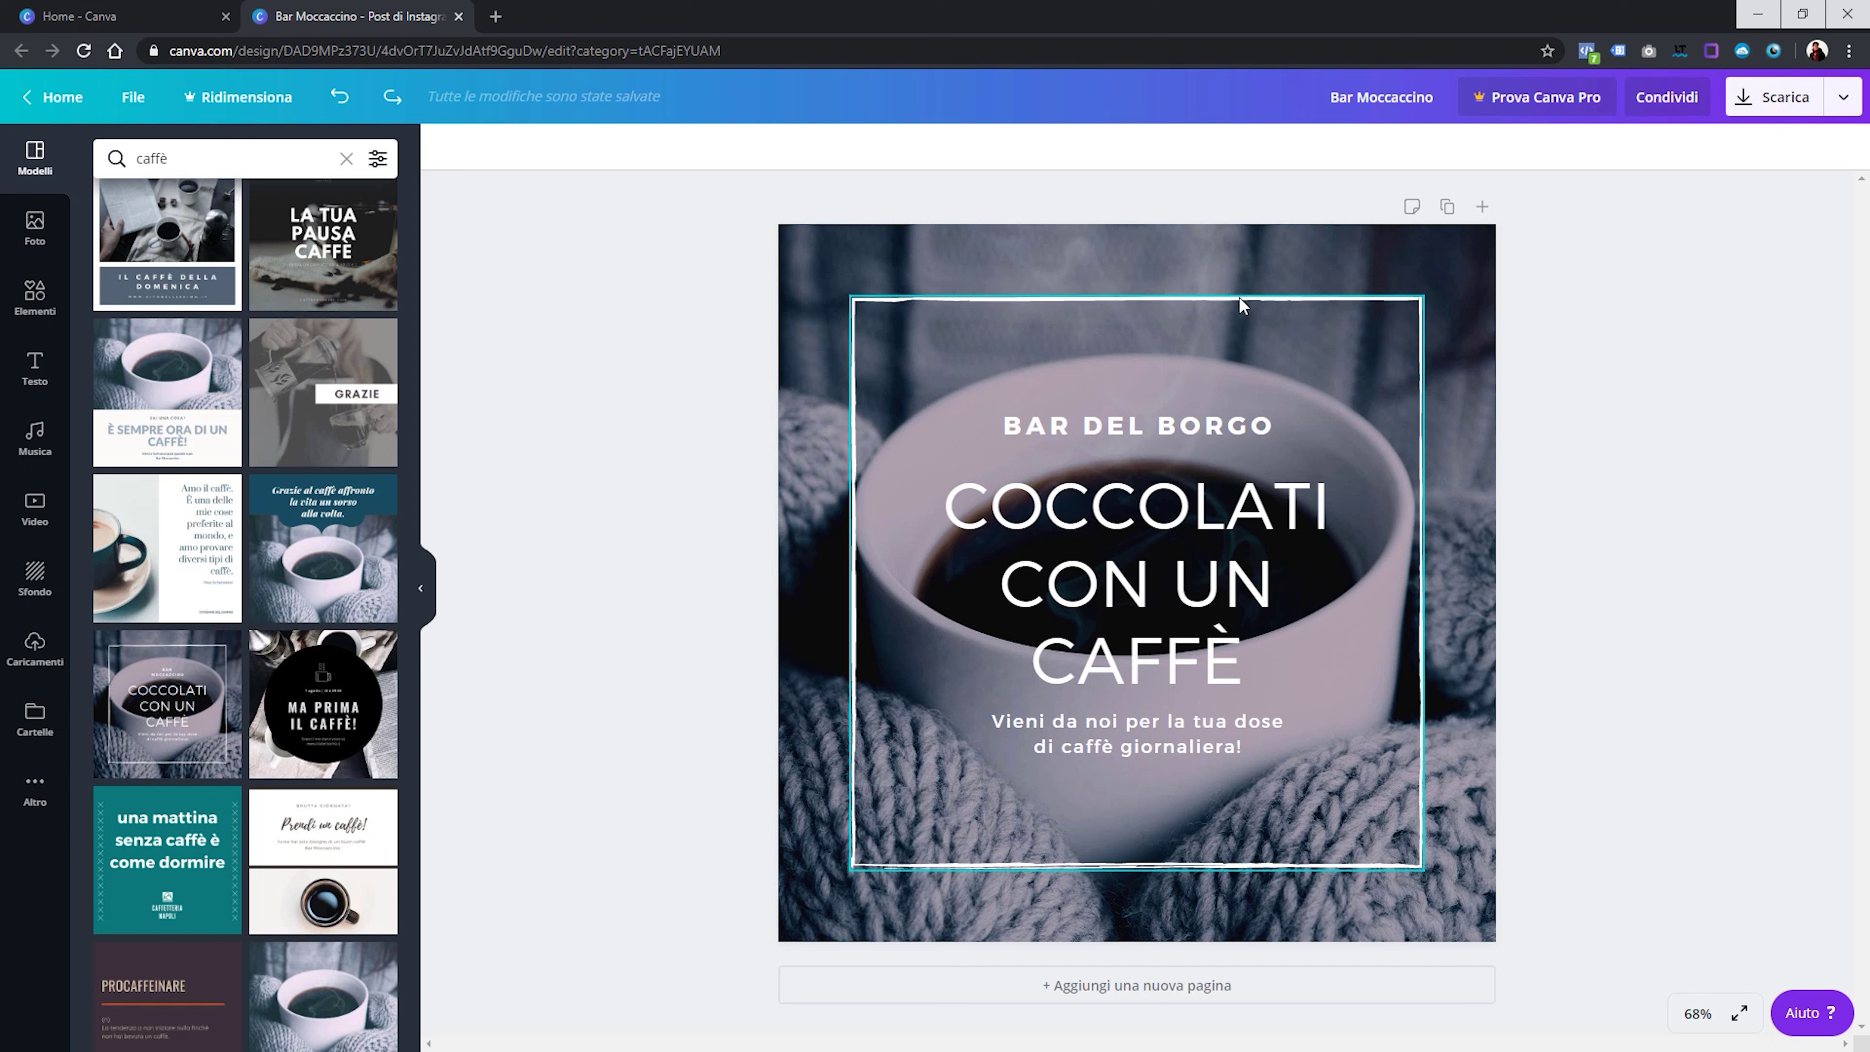
Resize the white frame and rotate it about 45° into a diamond around the BAR DEL BORGO text
click(863, 305)
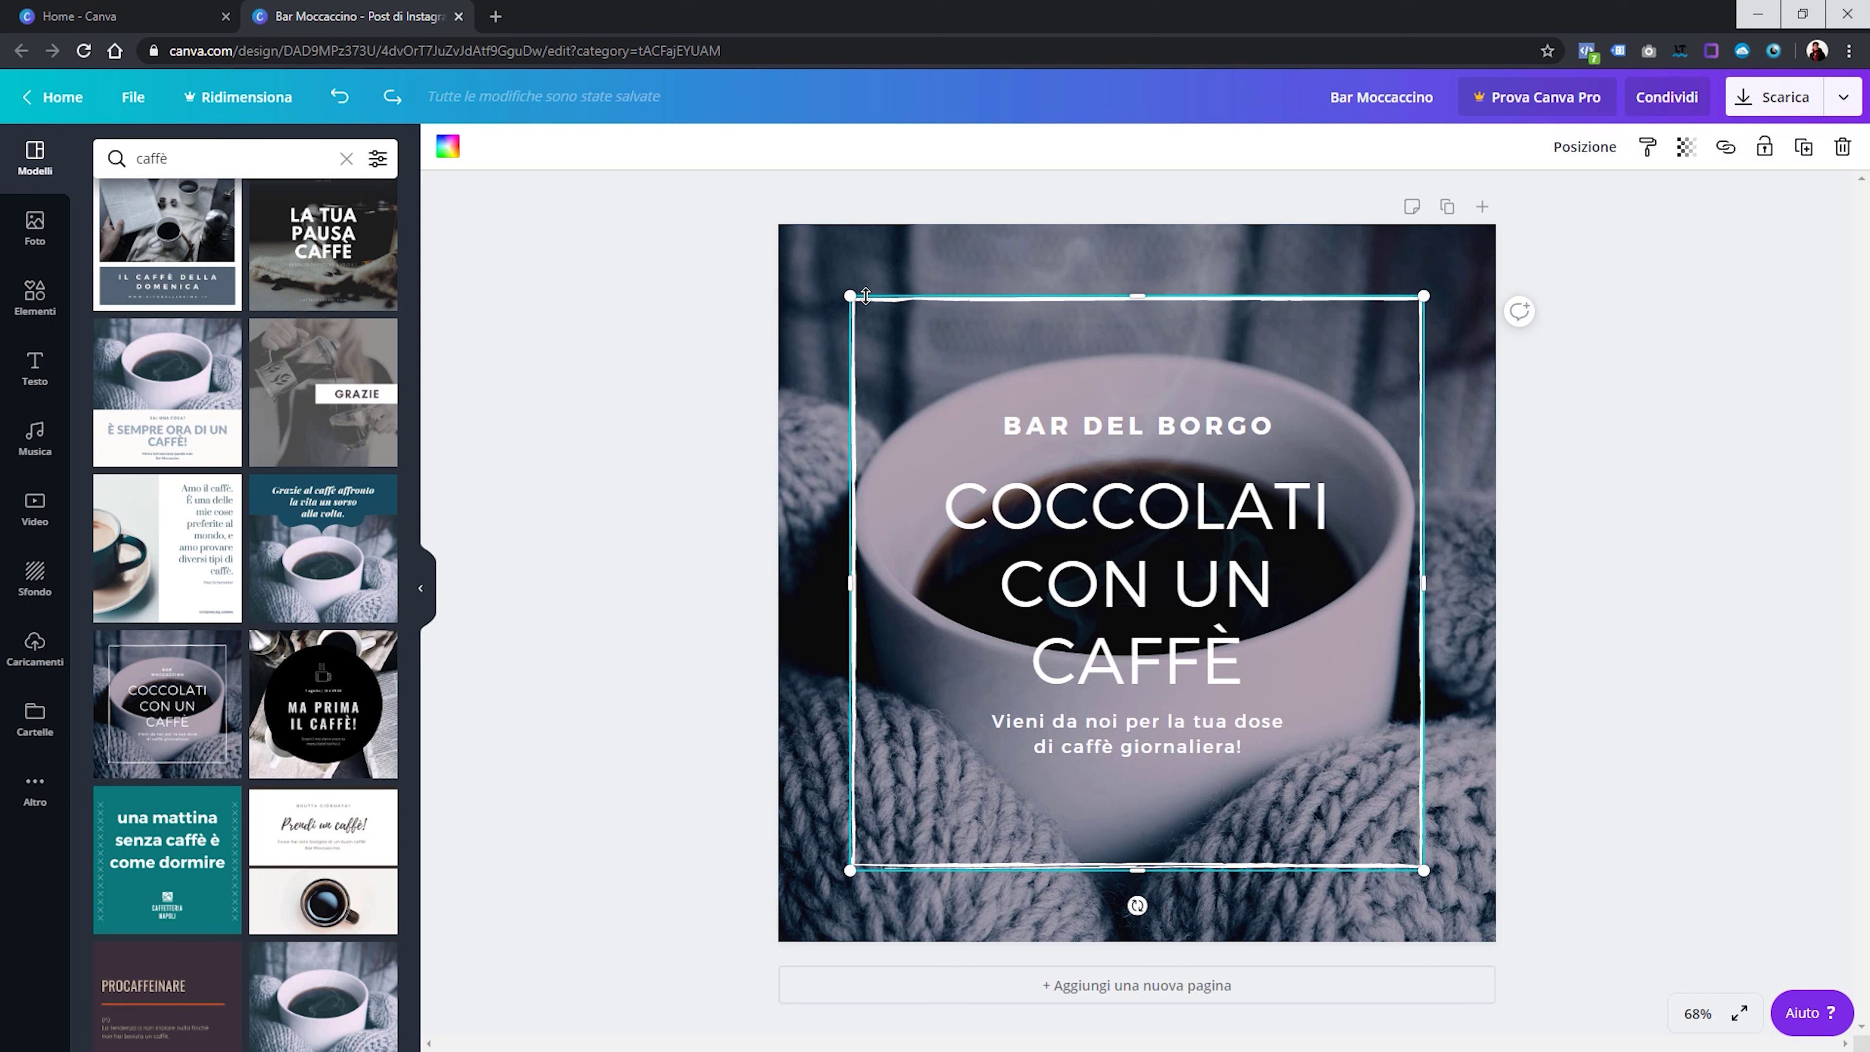
mouse_move(850, 294)
mouse_down()
mouse_move(1032, 433)
mouse_move(843, 289)
mouse_up()
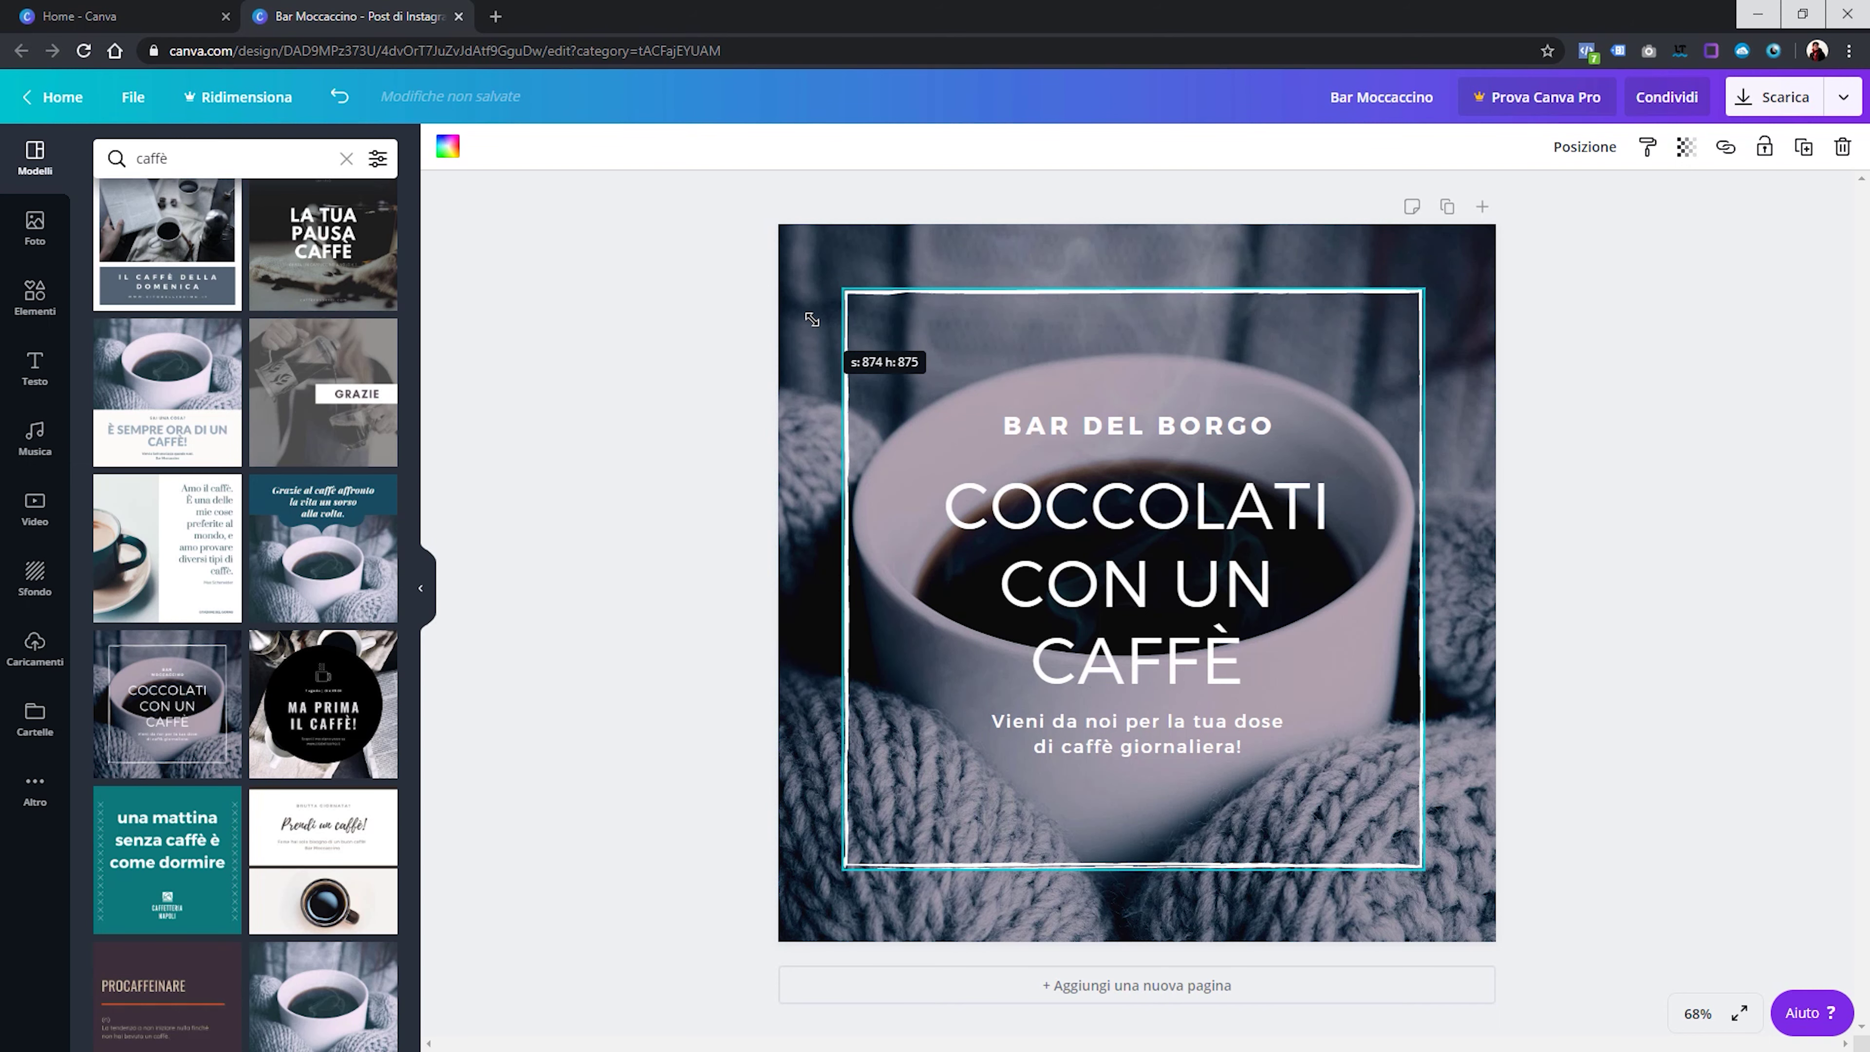
drag(1132, 904, 883, 813)
click(664, 701)
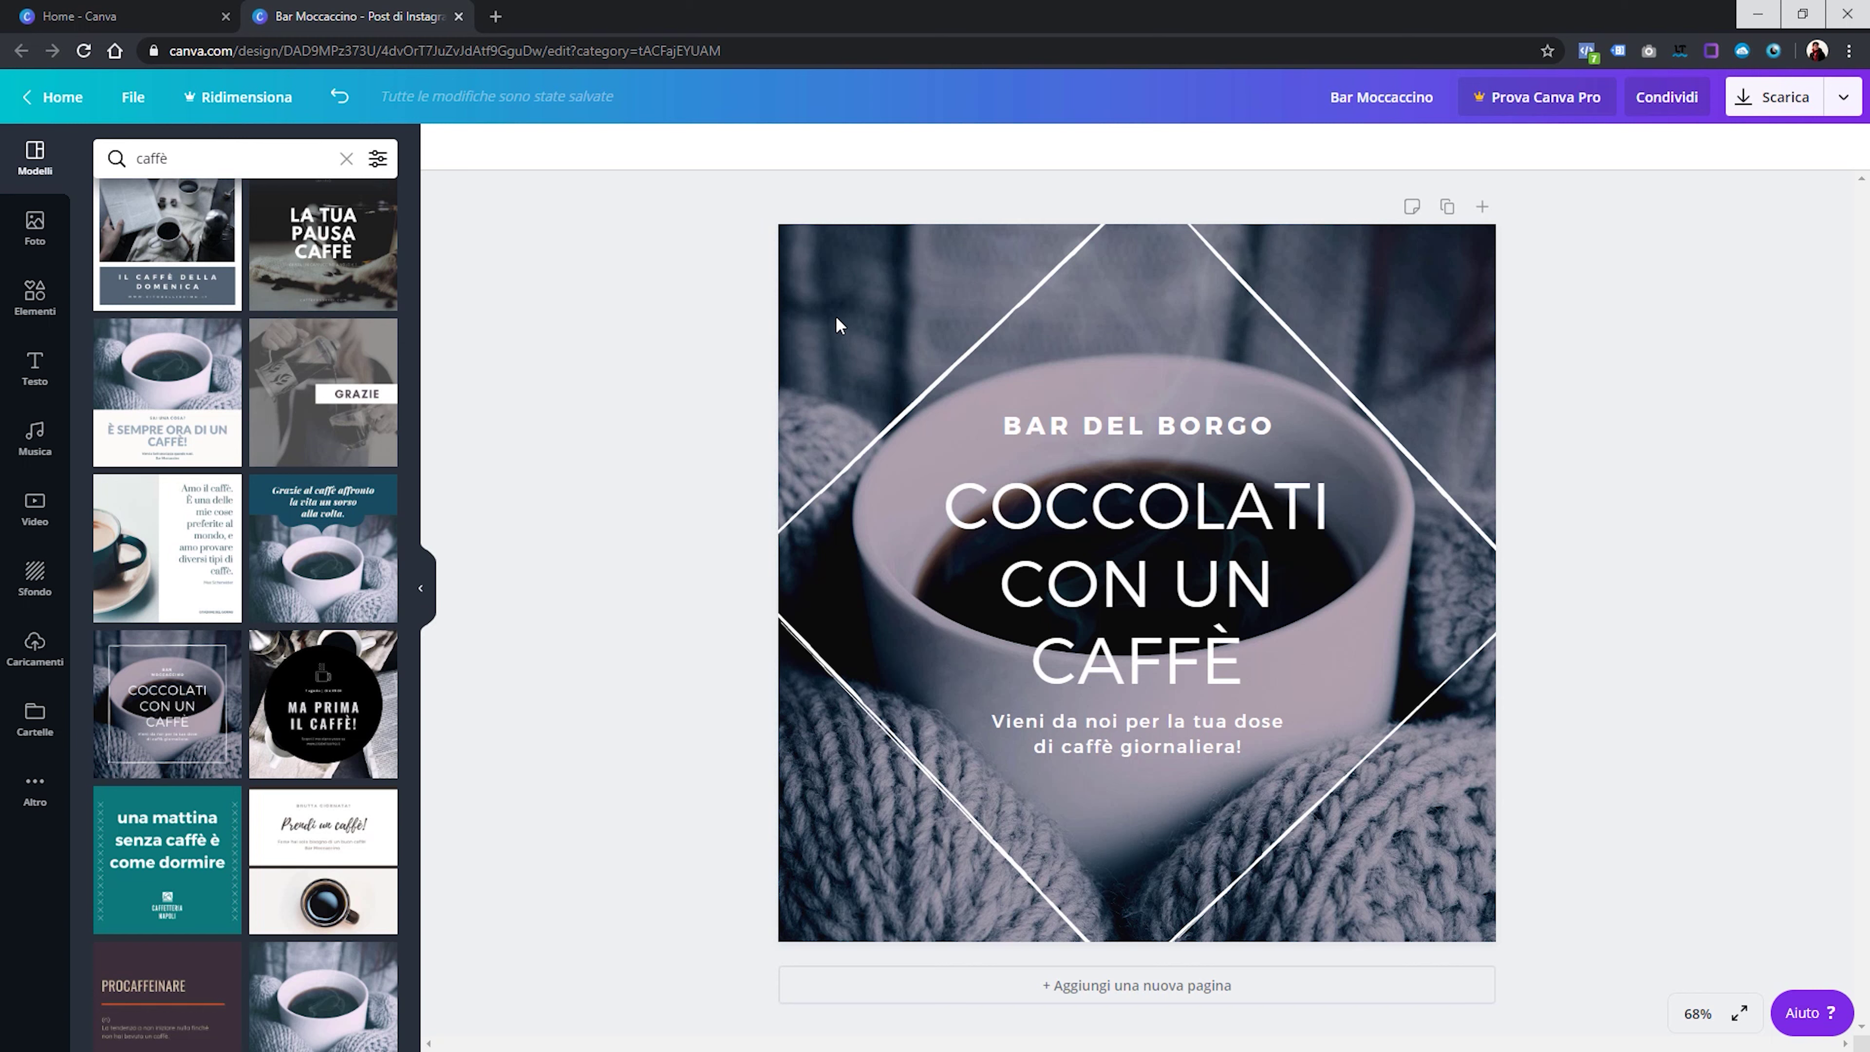
double_click(847, 280)
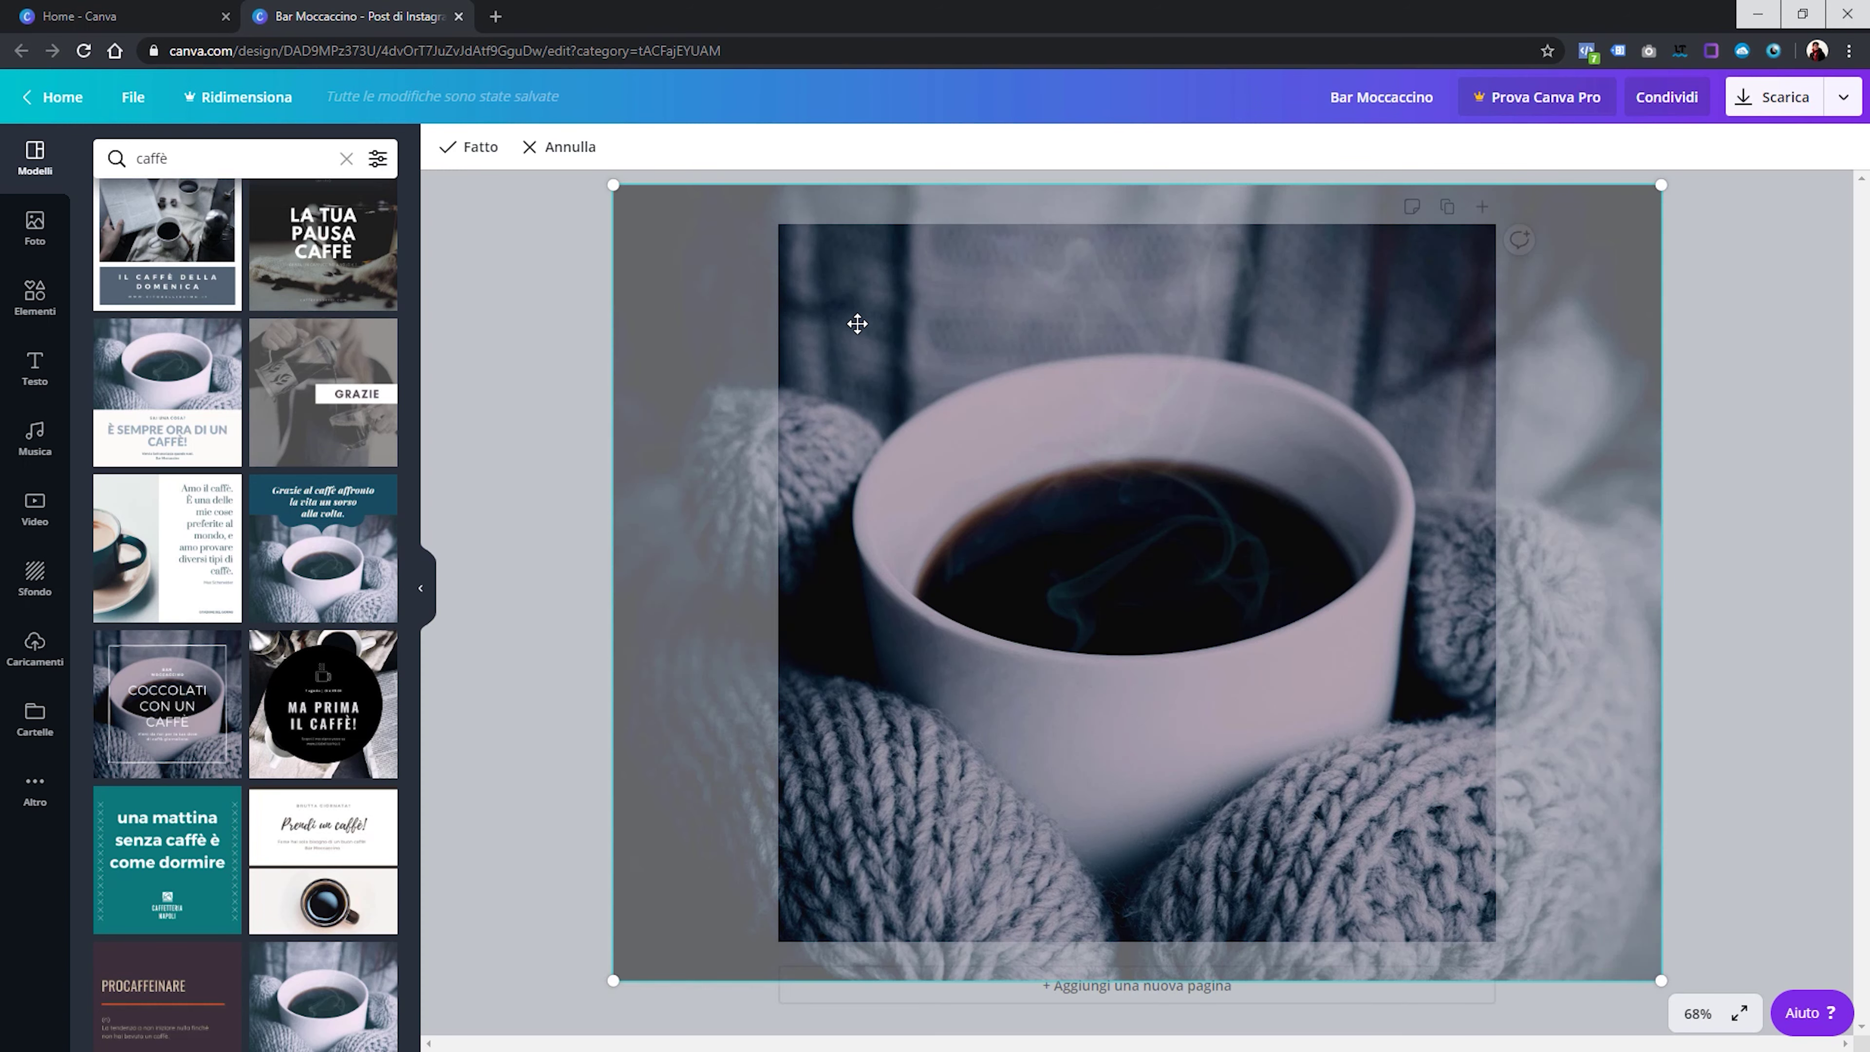
drag(856, 323, 897, 364)
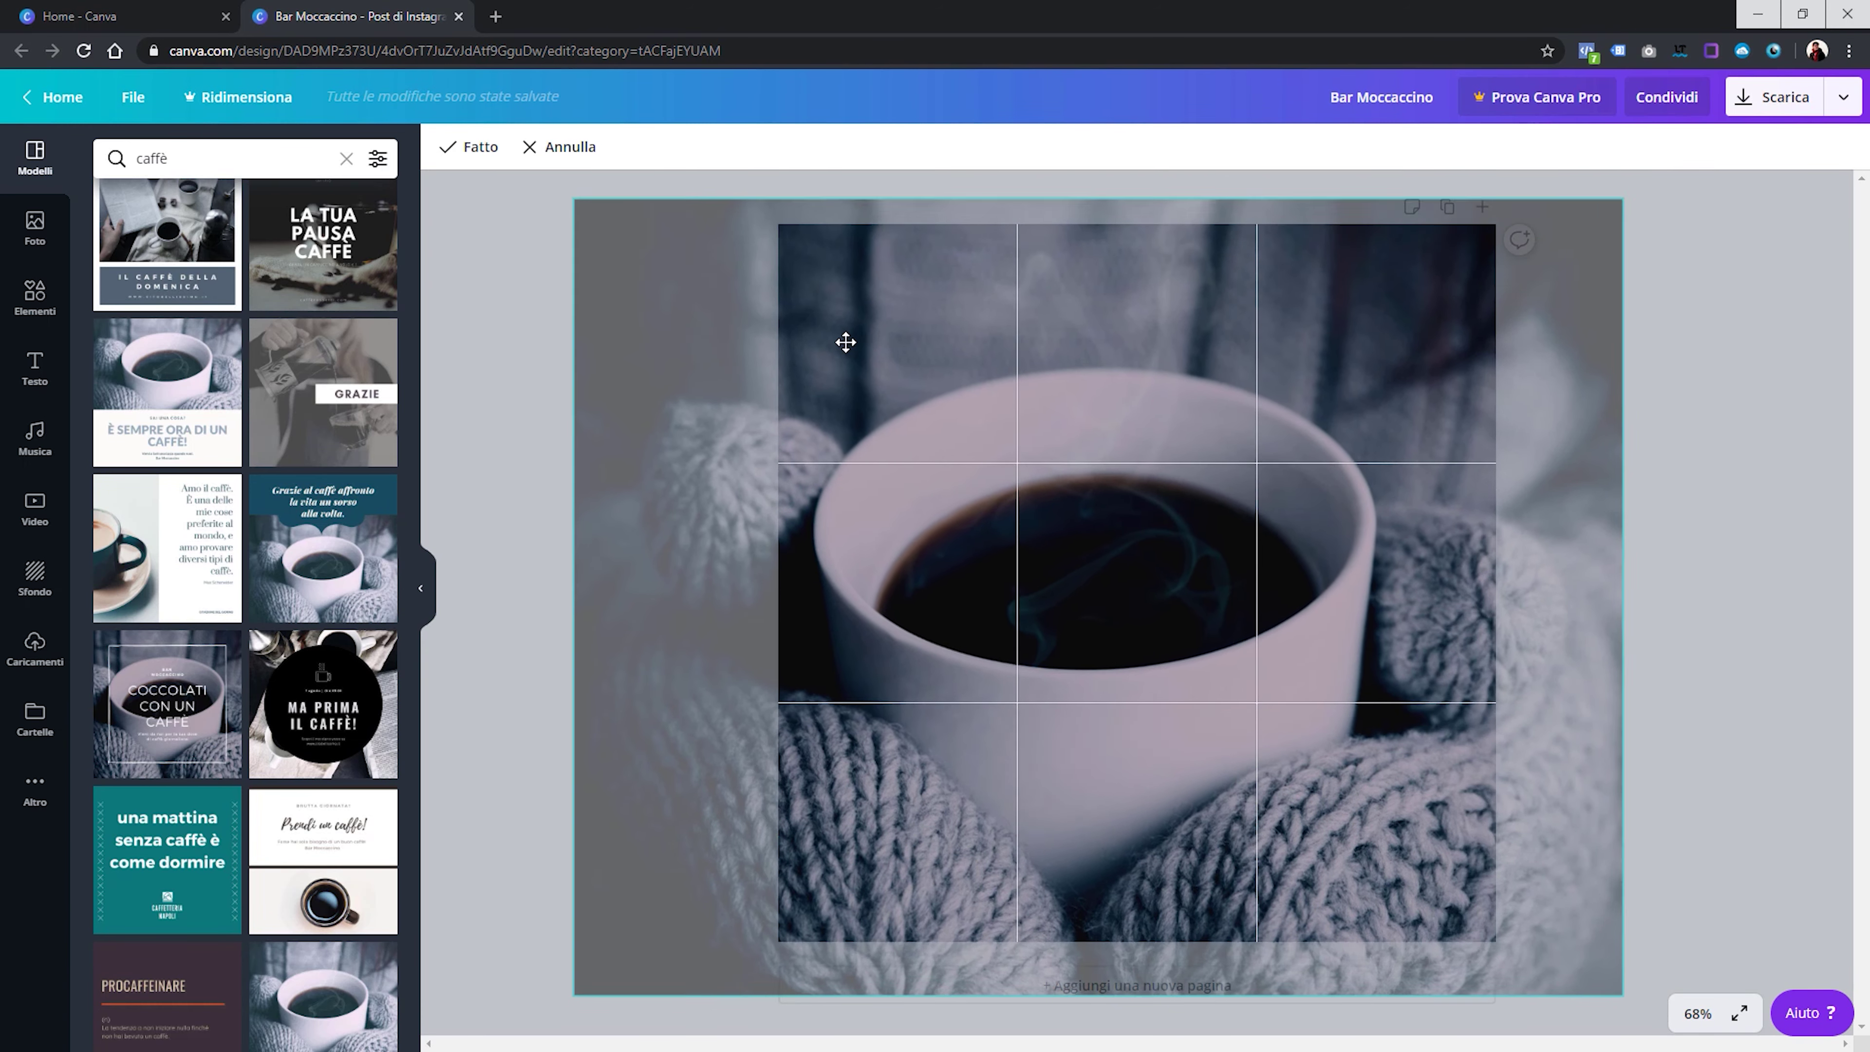
drag(898, 363, 835, 309)
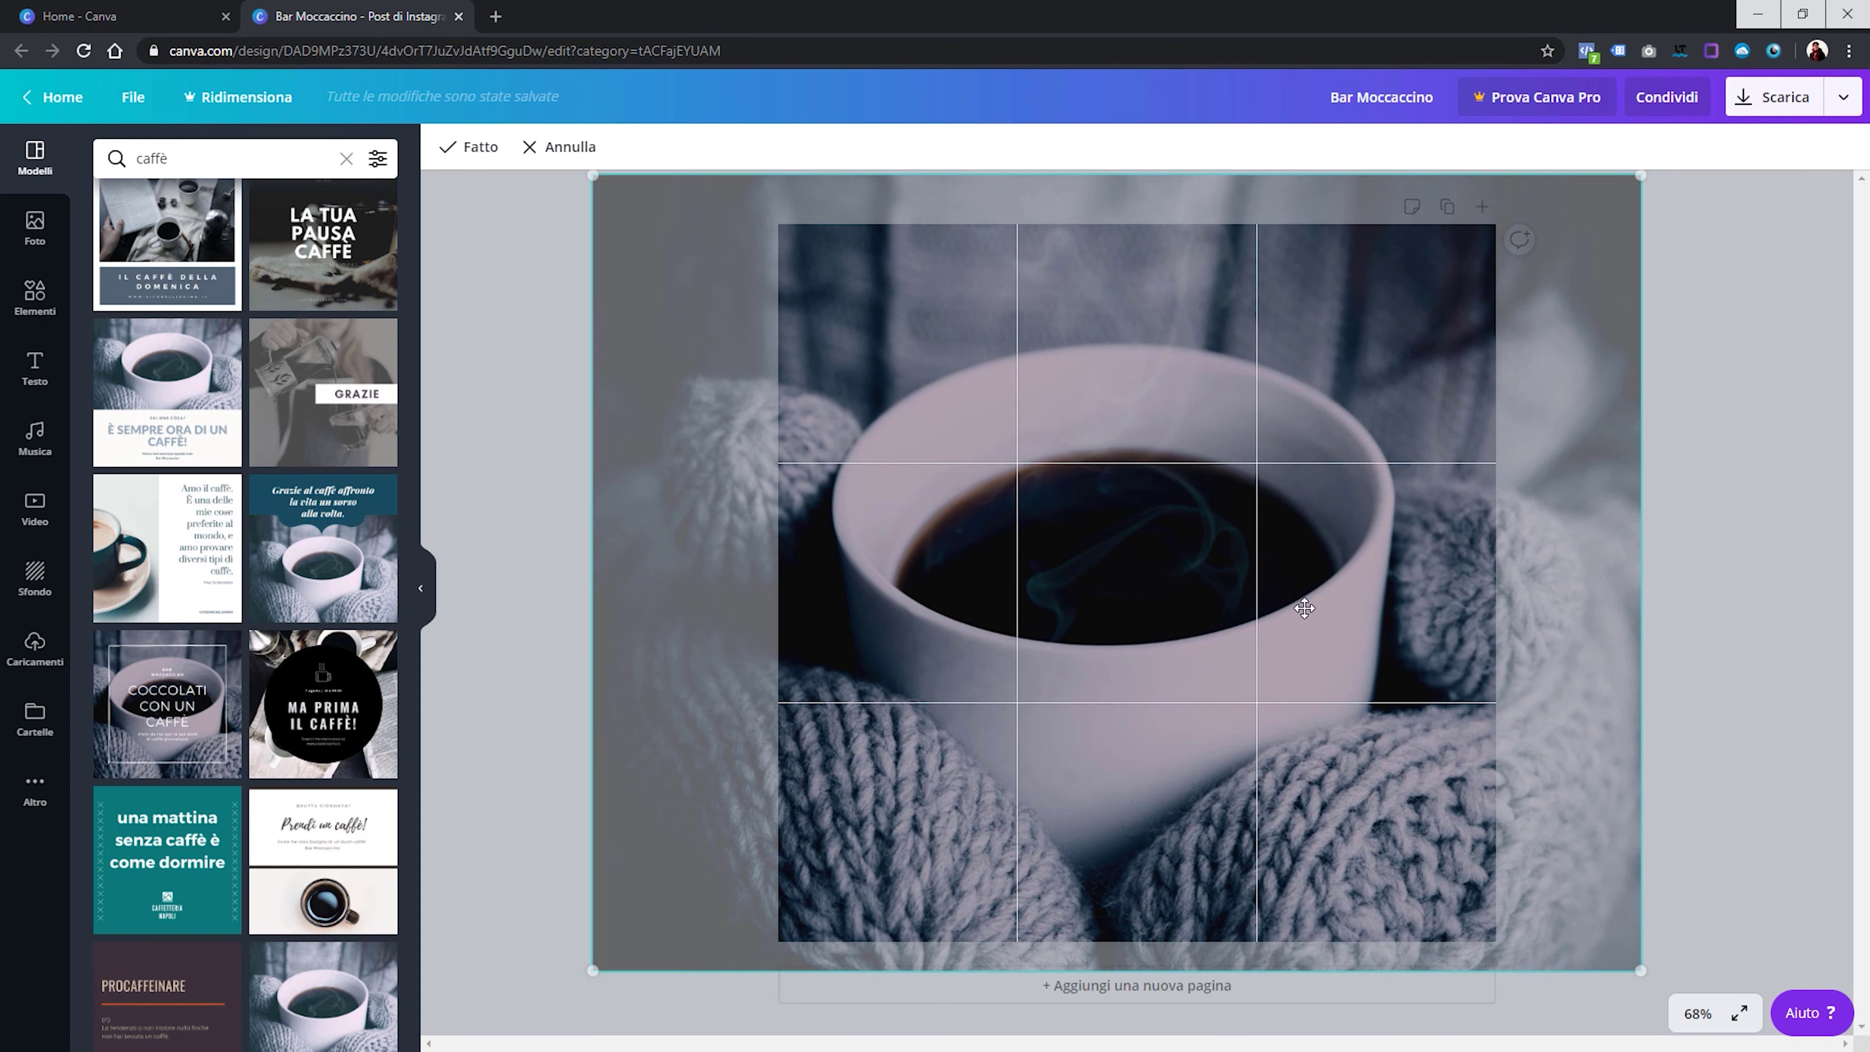
drag(1641, 971, 1601, 941)
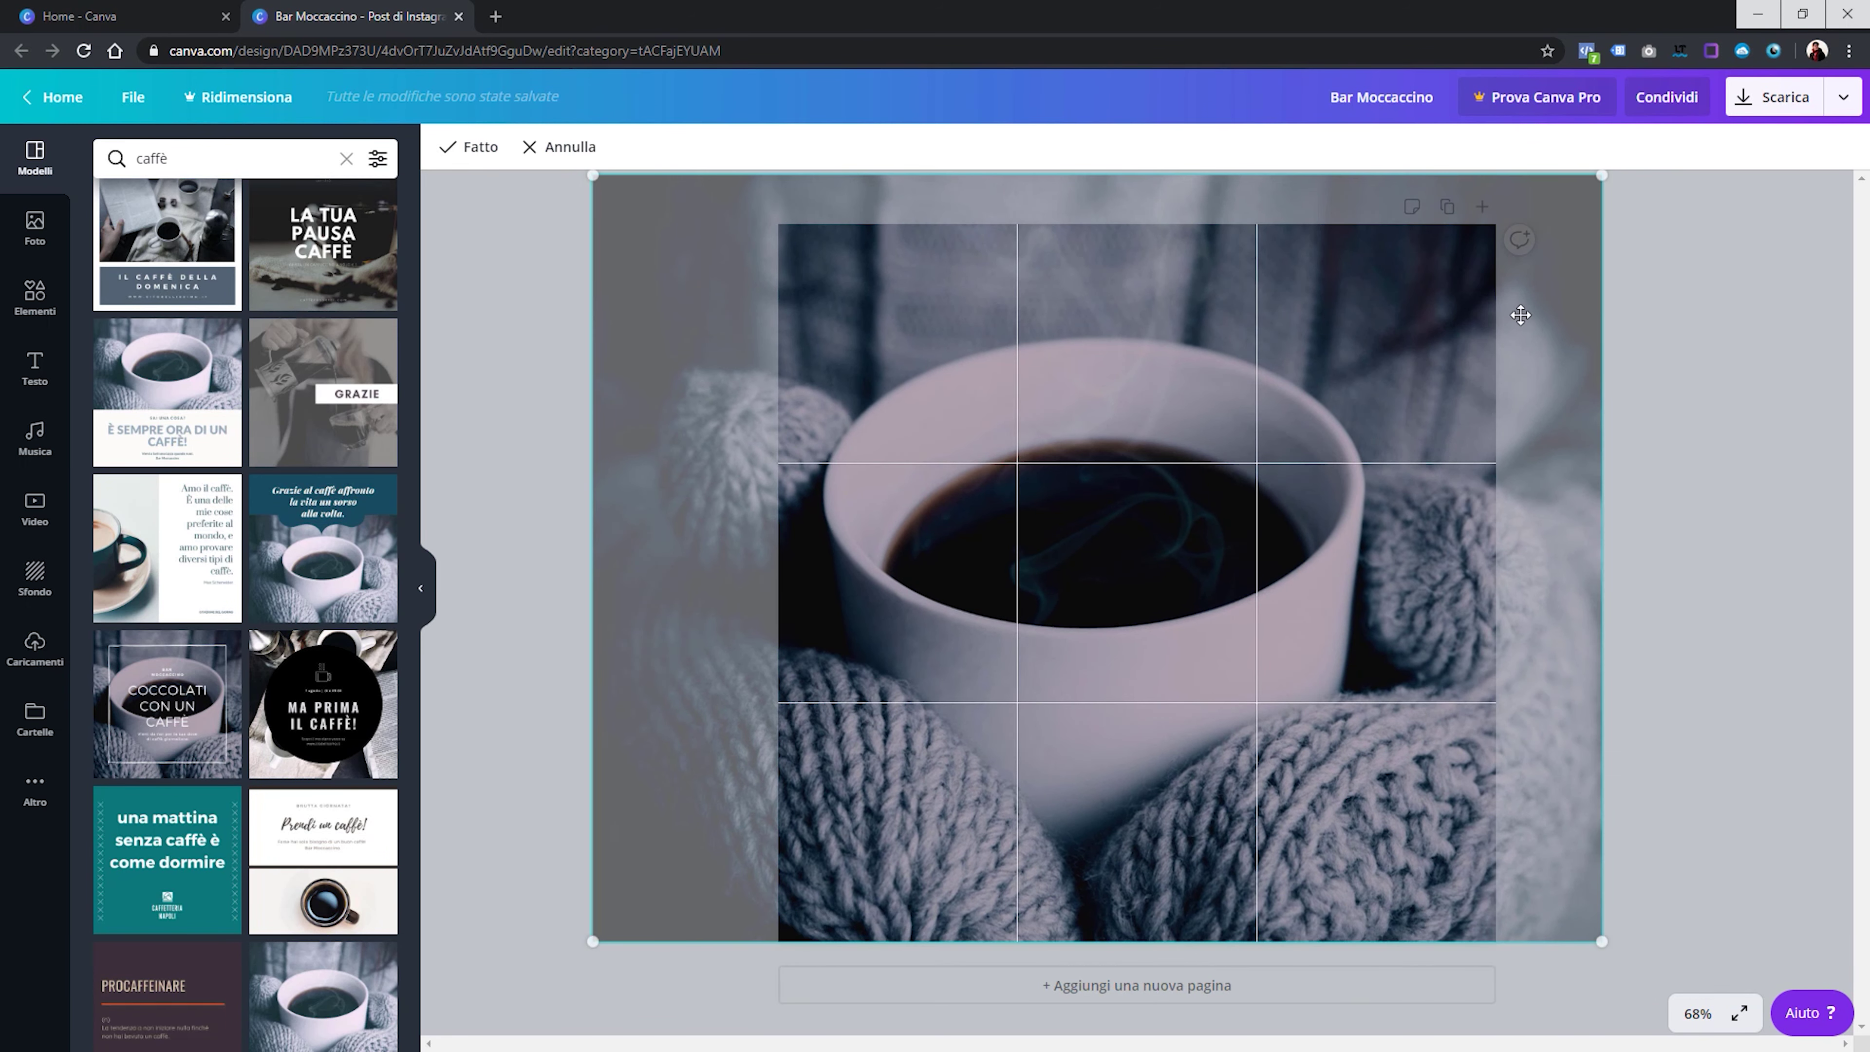
drag(1601, 175, 1537, 224)
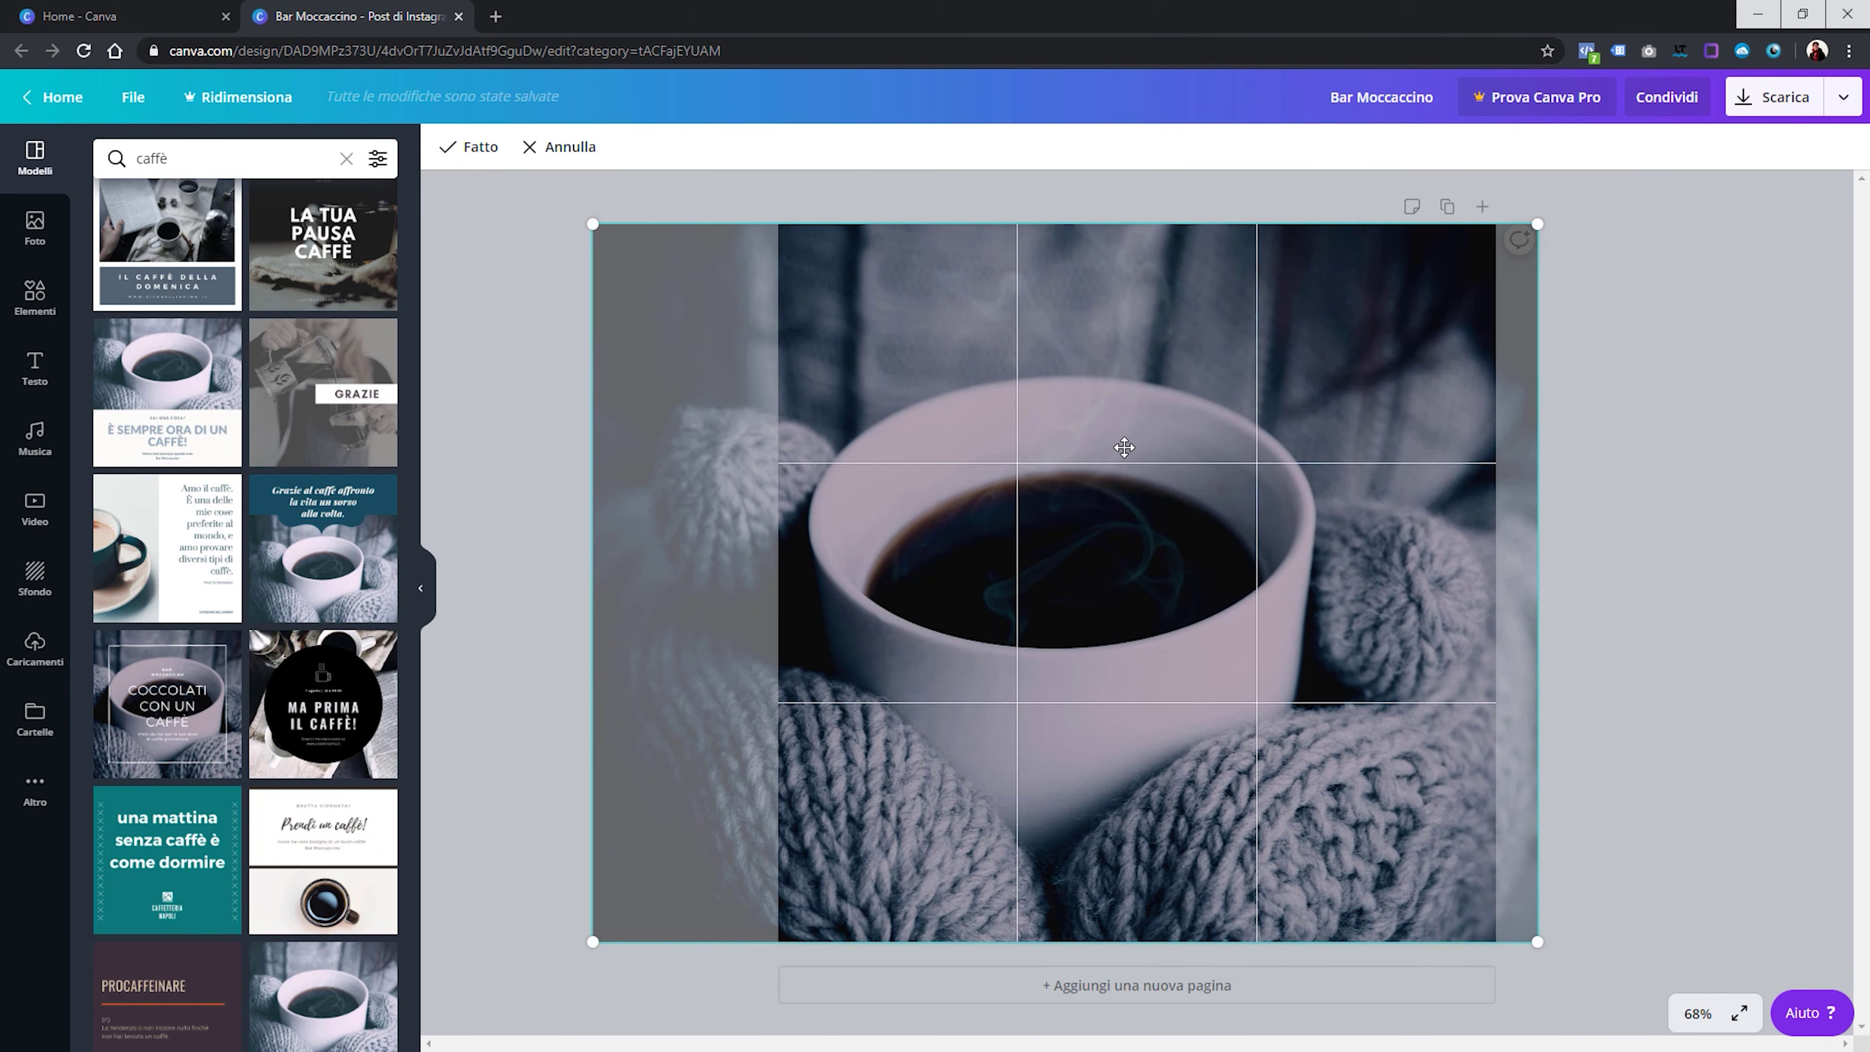
drag(1124, 447, 1190, 447)
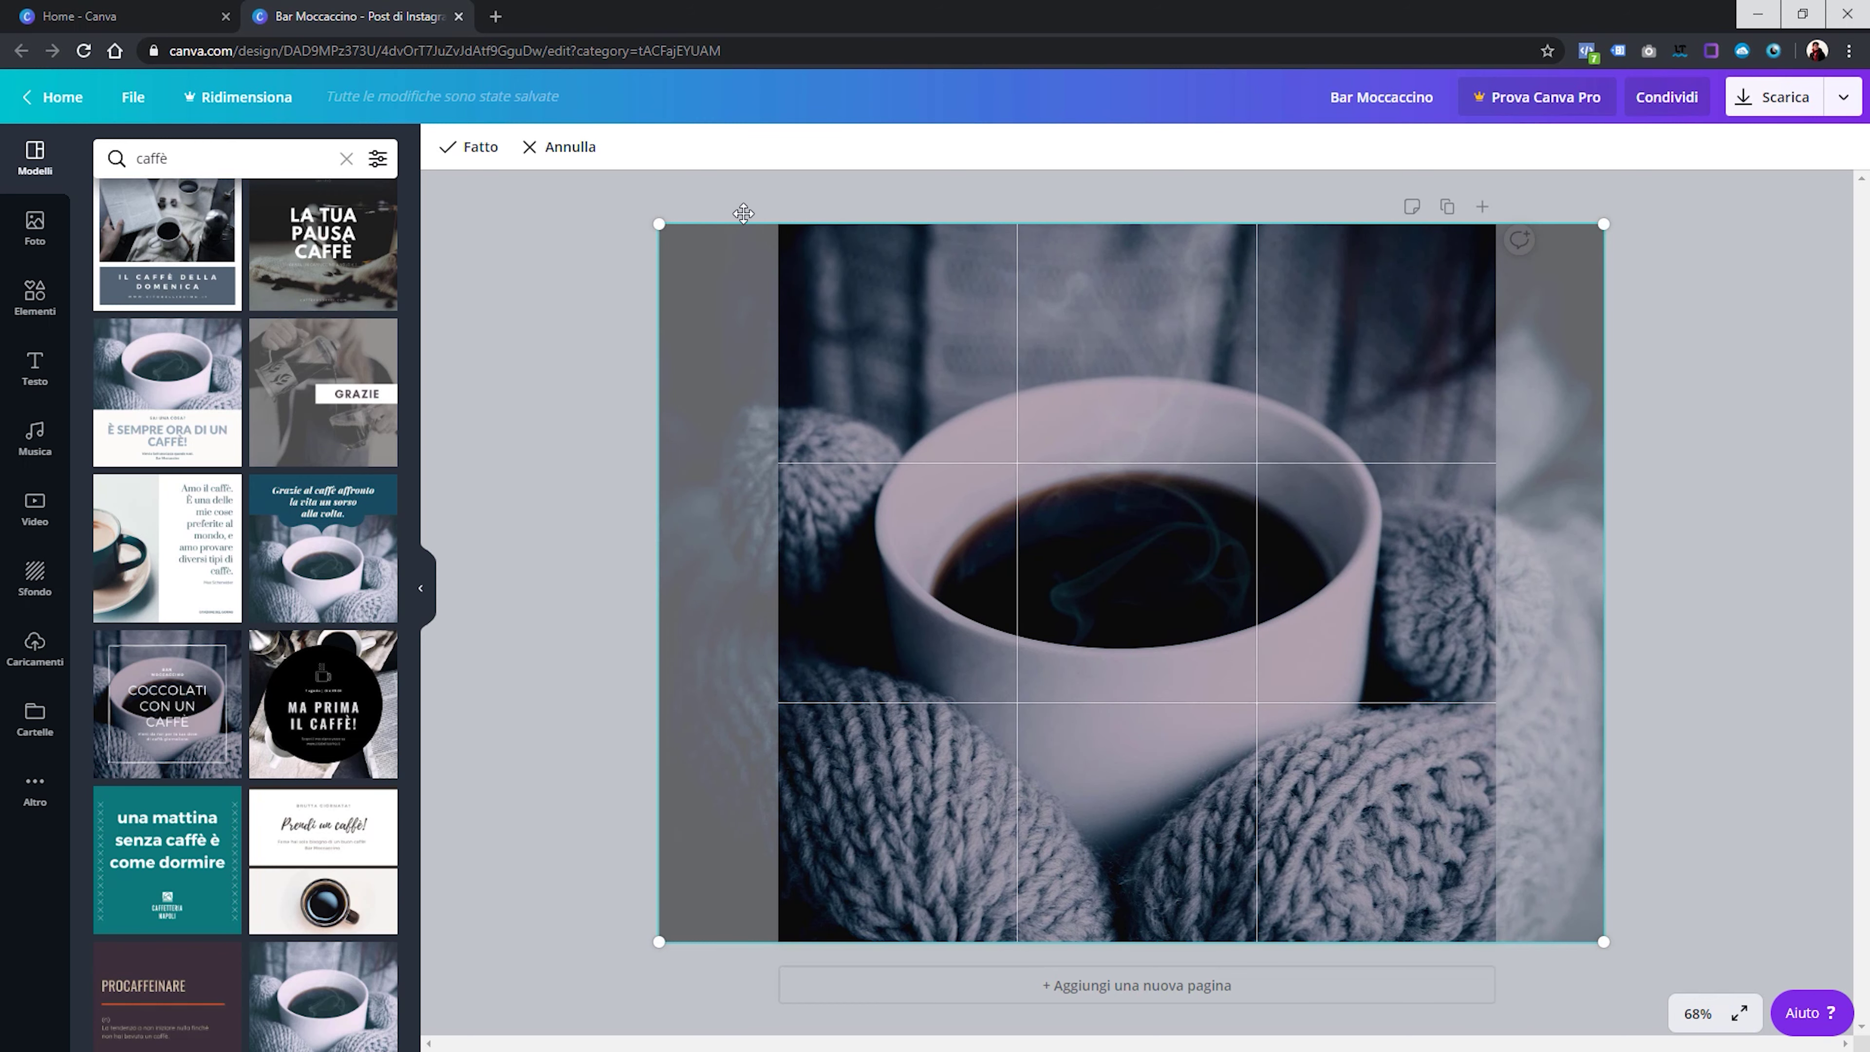
drag(659, 224, 444, 62)
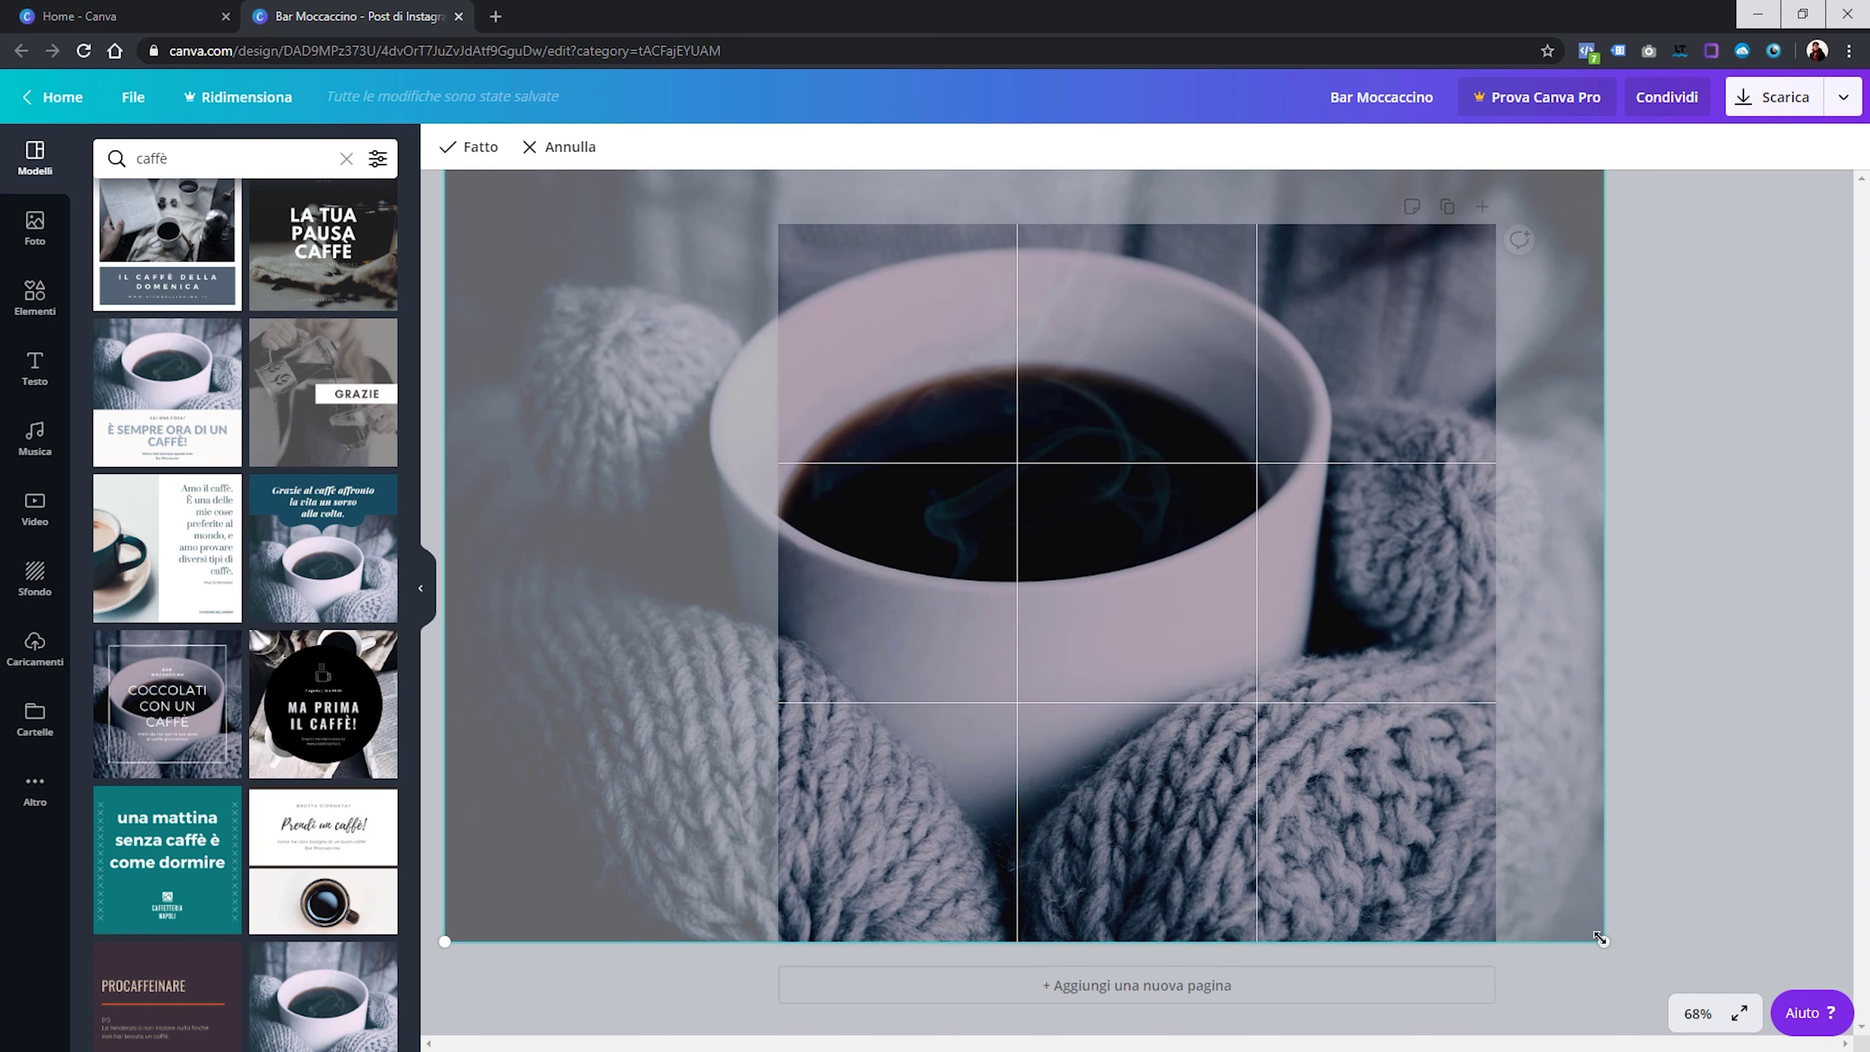
drag(1601, 939, 1825, 1035)
click(1124, 559)
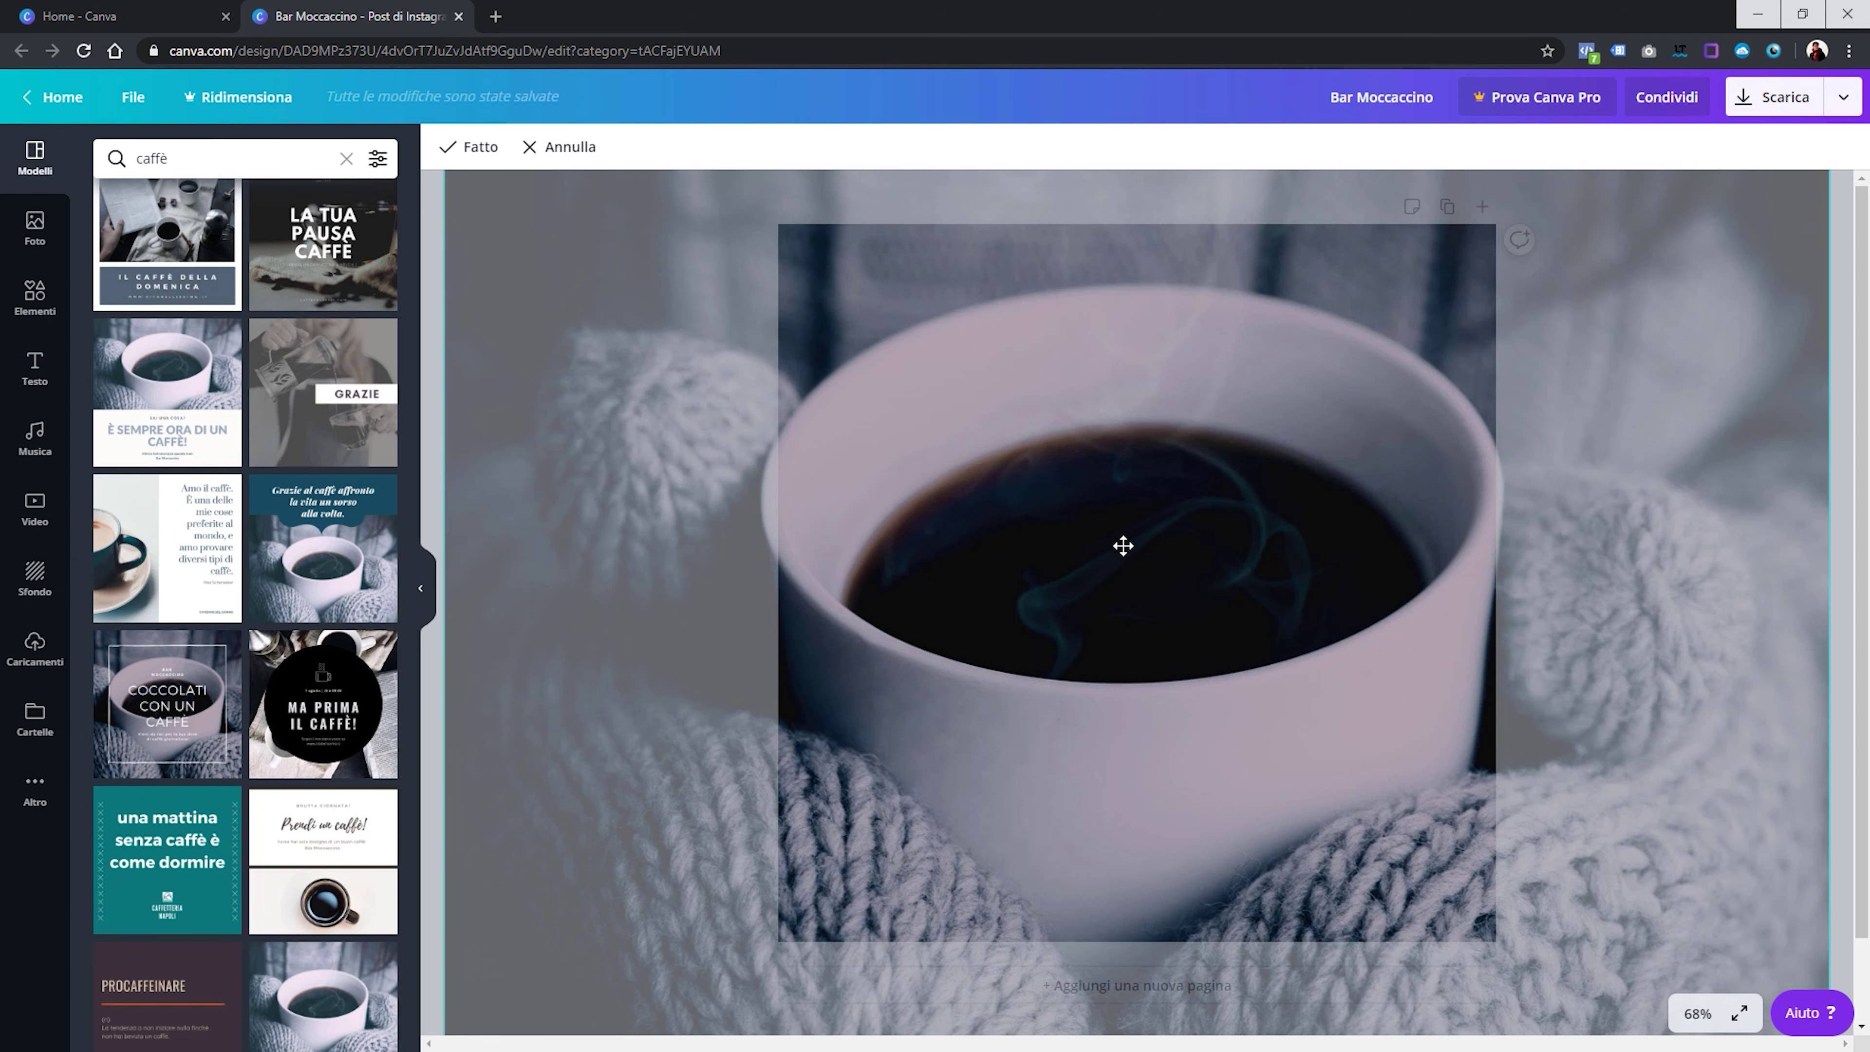
key(Return)
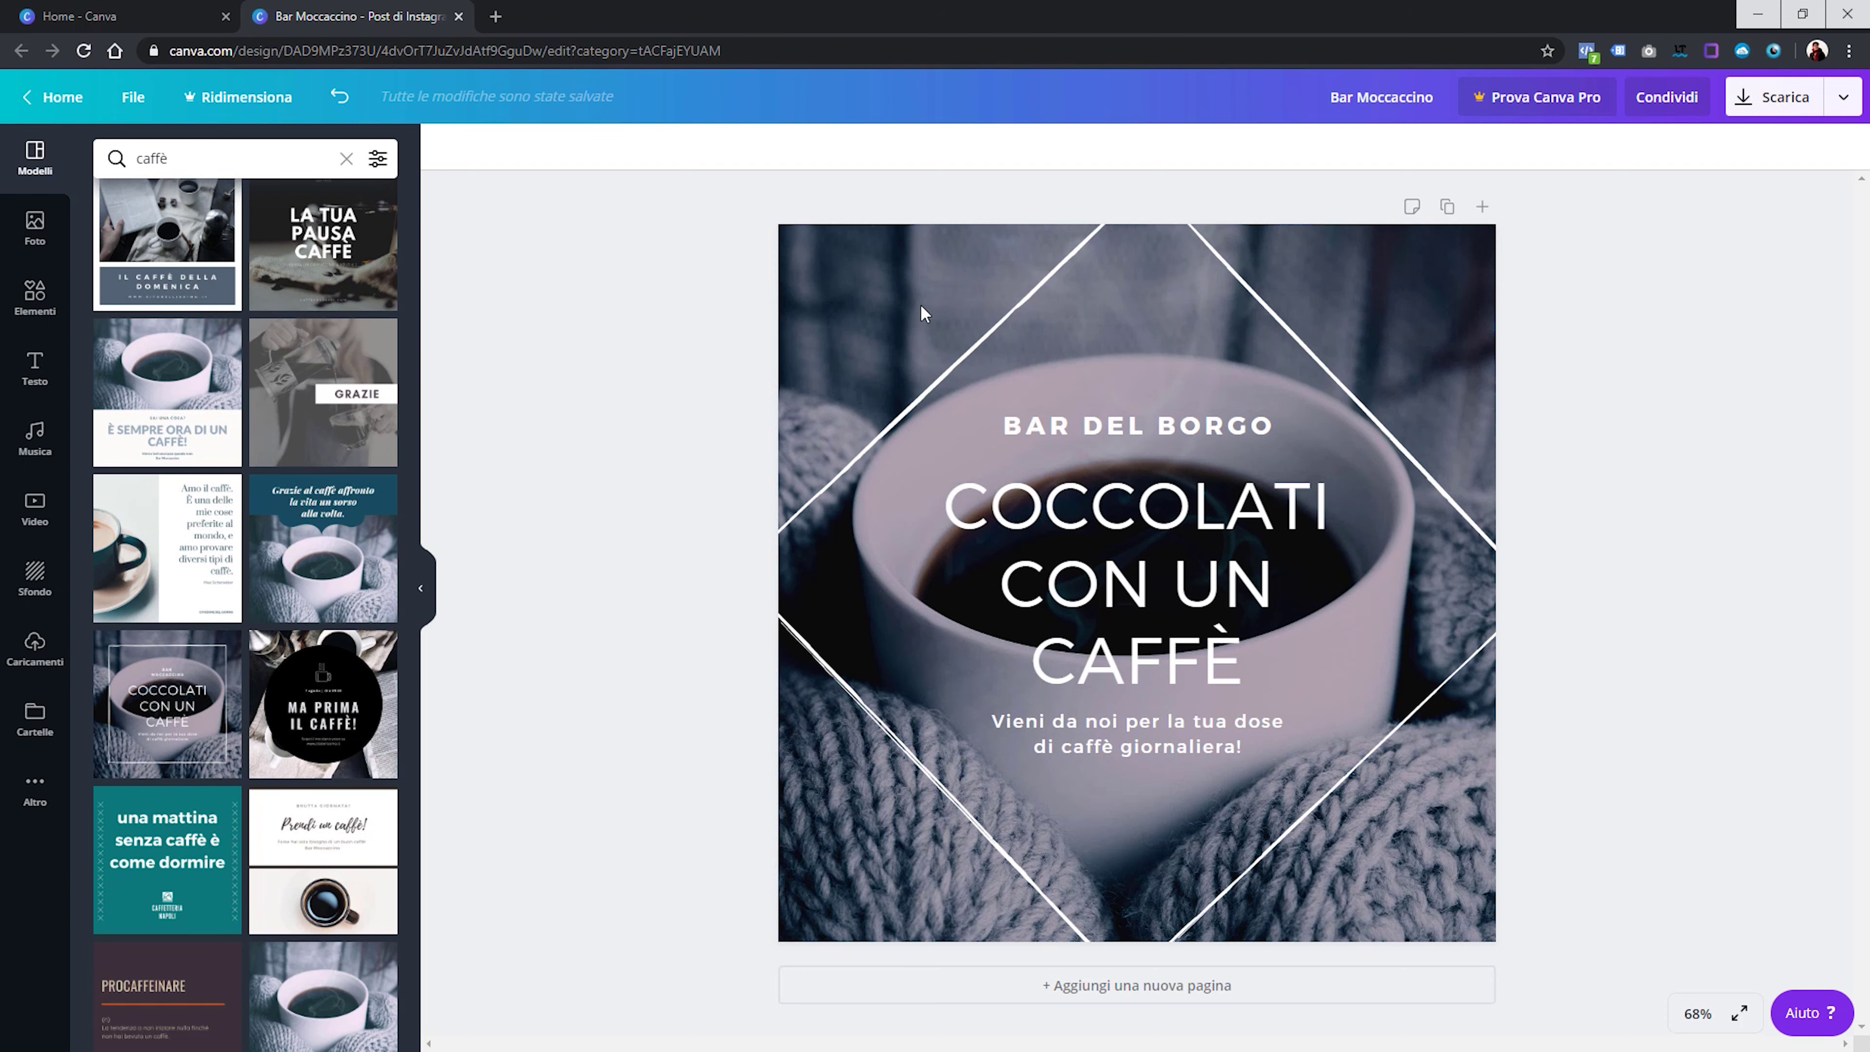
double_click(892, 302)
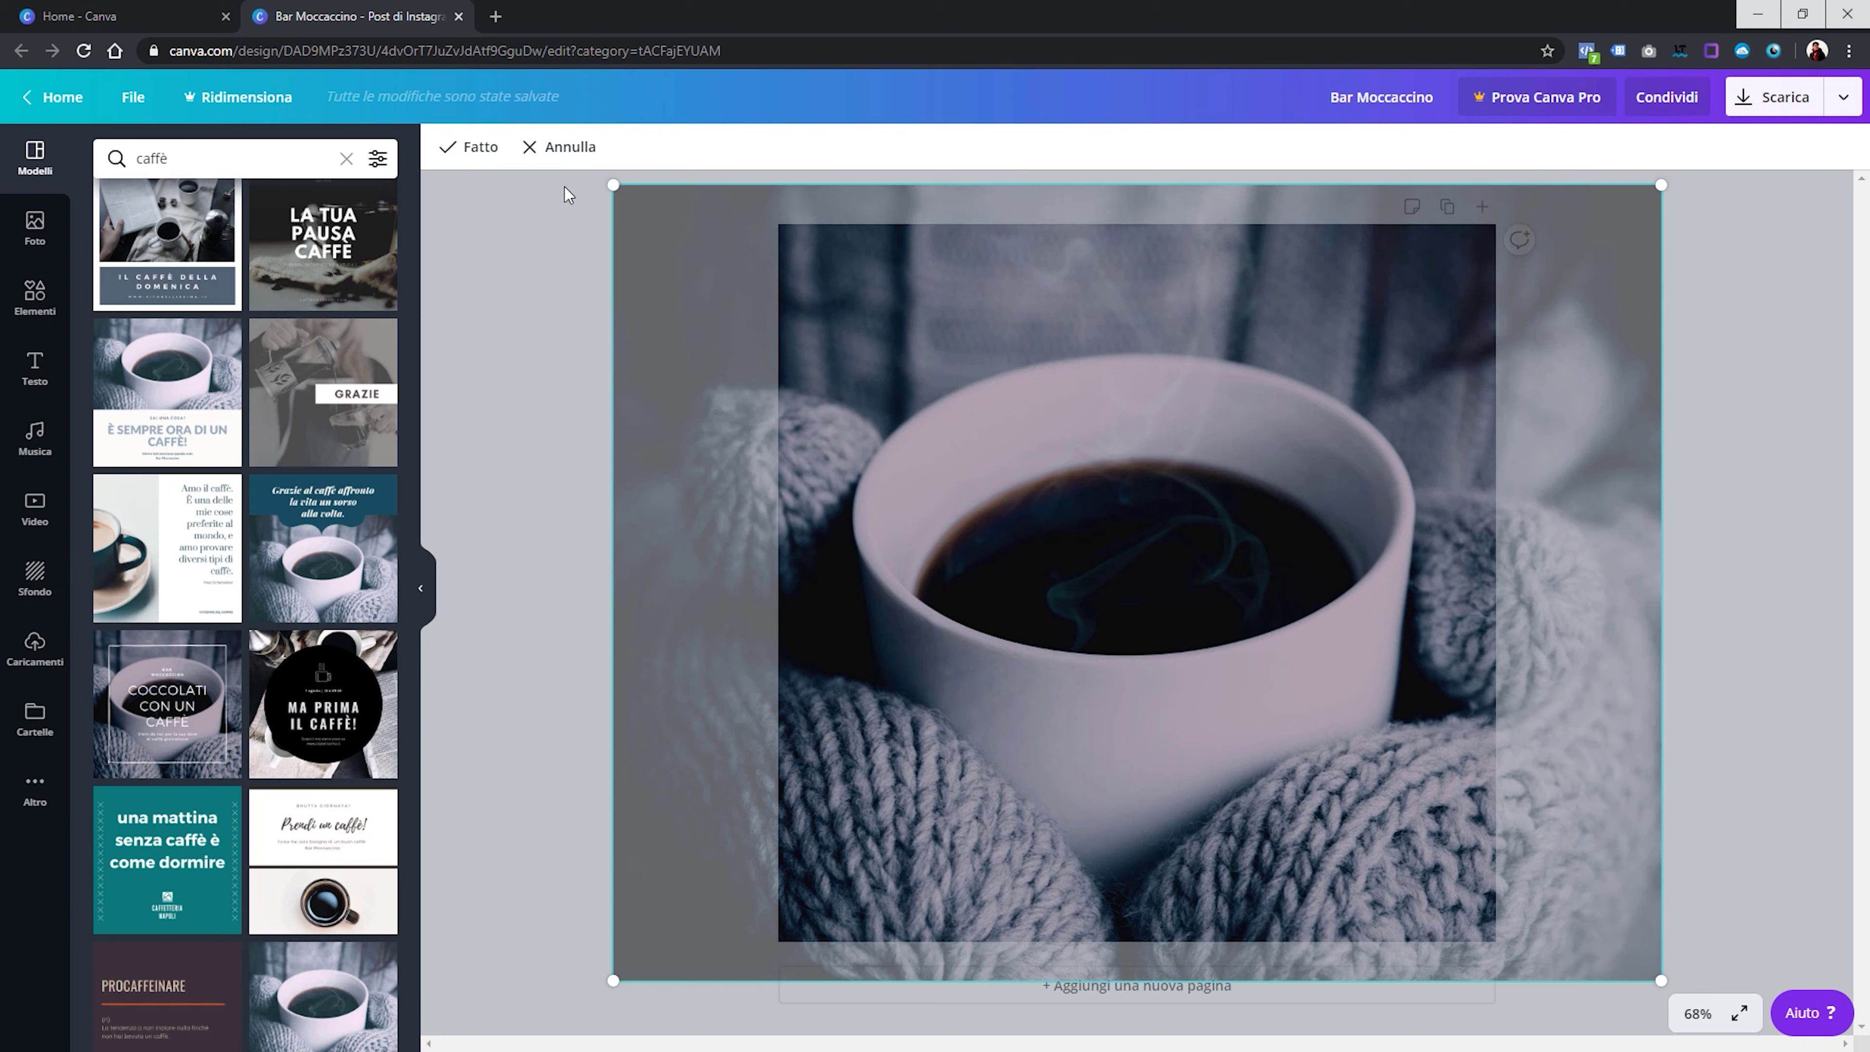
click(477, 149)
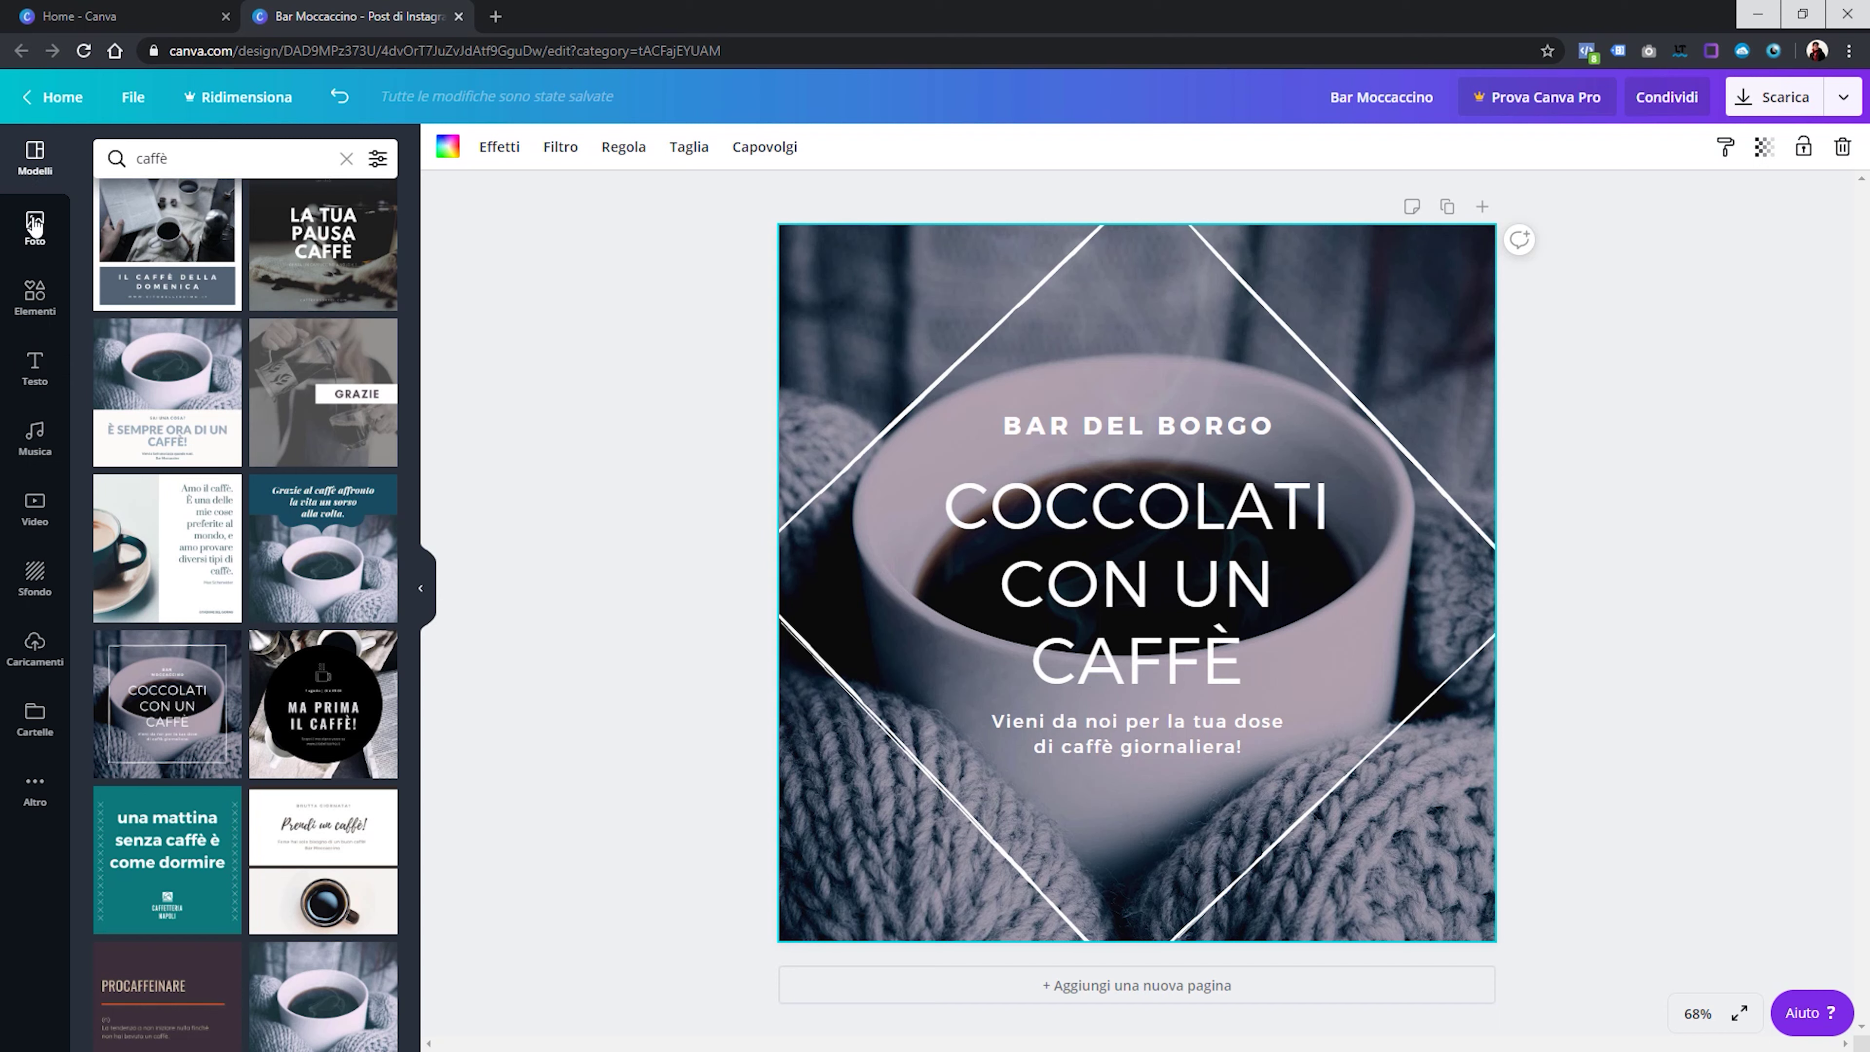
Browse the stock photo library and rerun the recent 'caffè' photo search
click(34, 224)
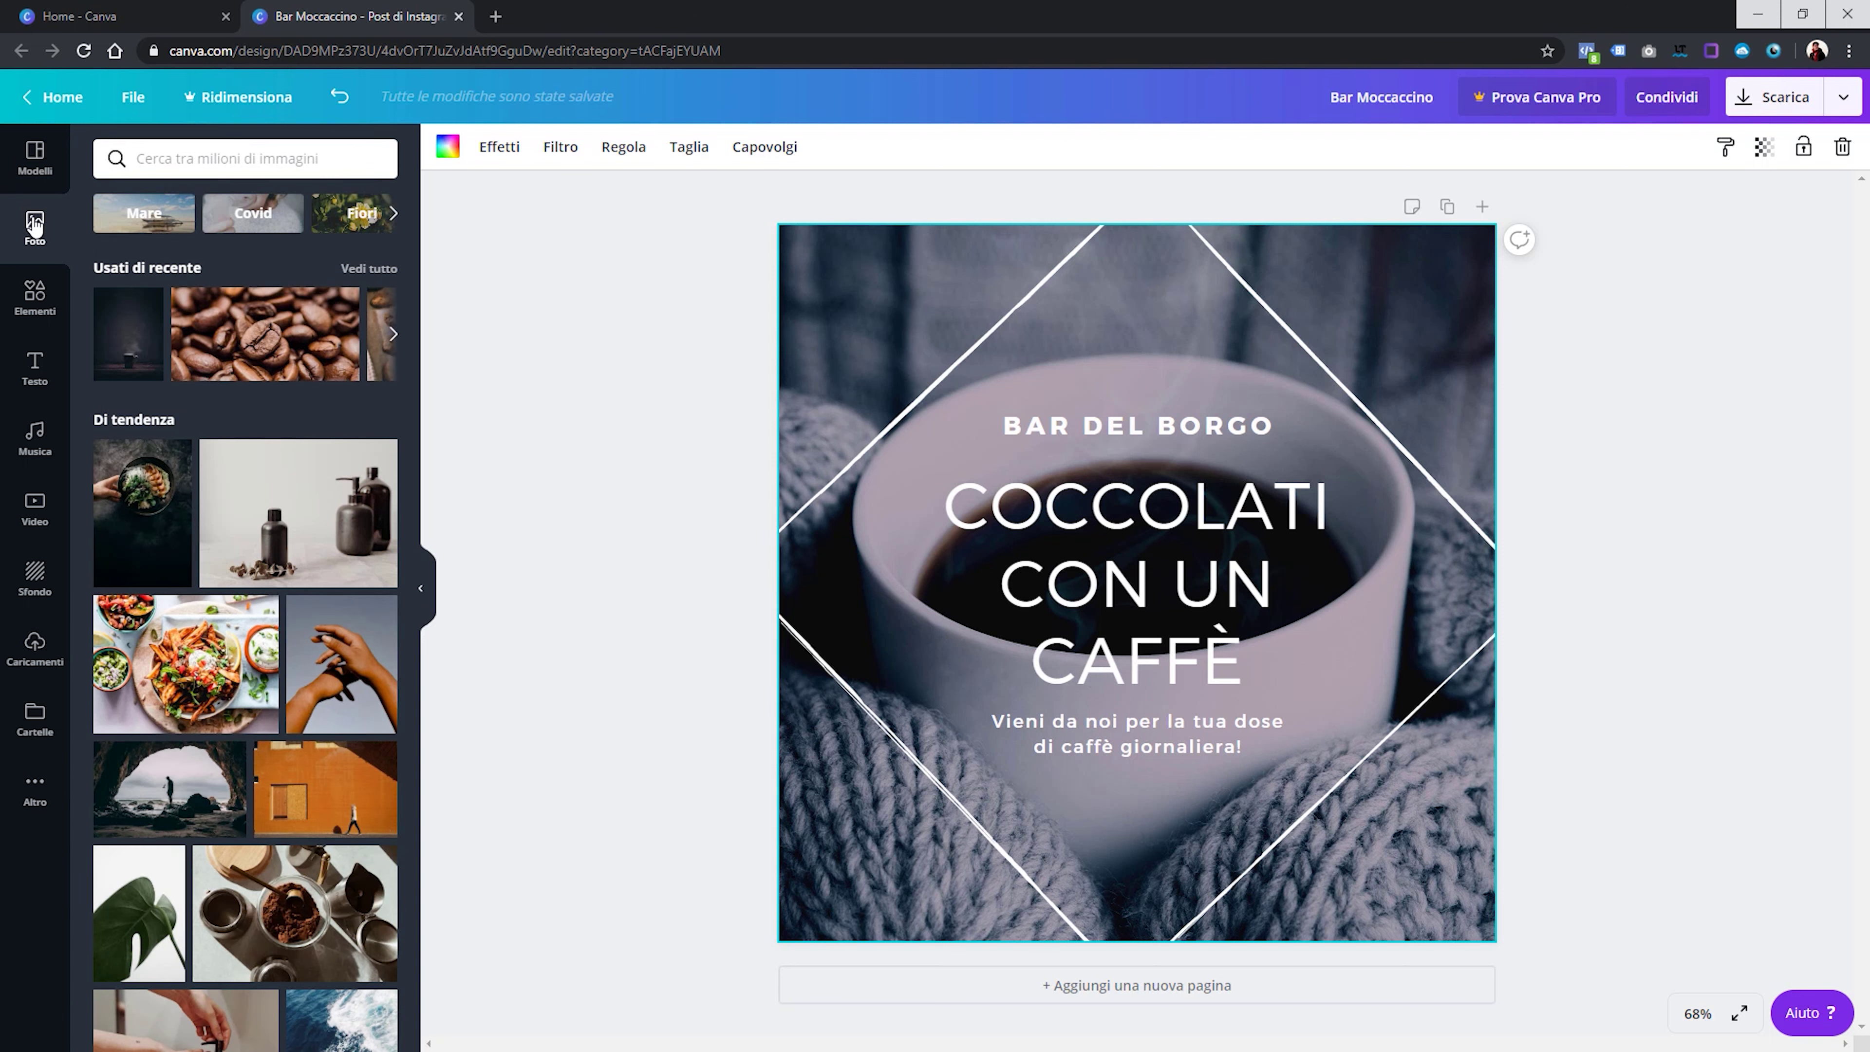
scroll(280, 441, down, 1)
scroll(279, 441, up, 1)
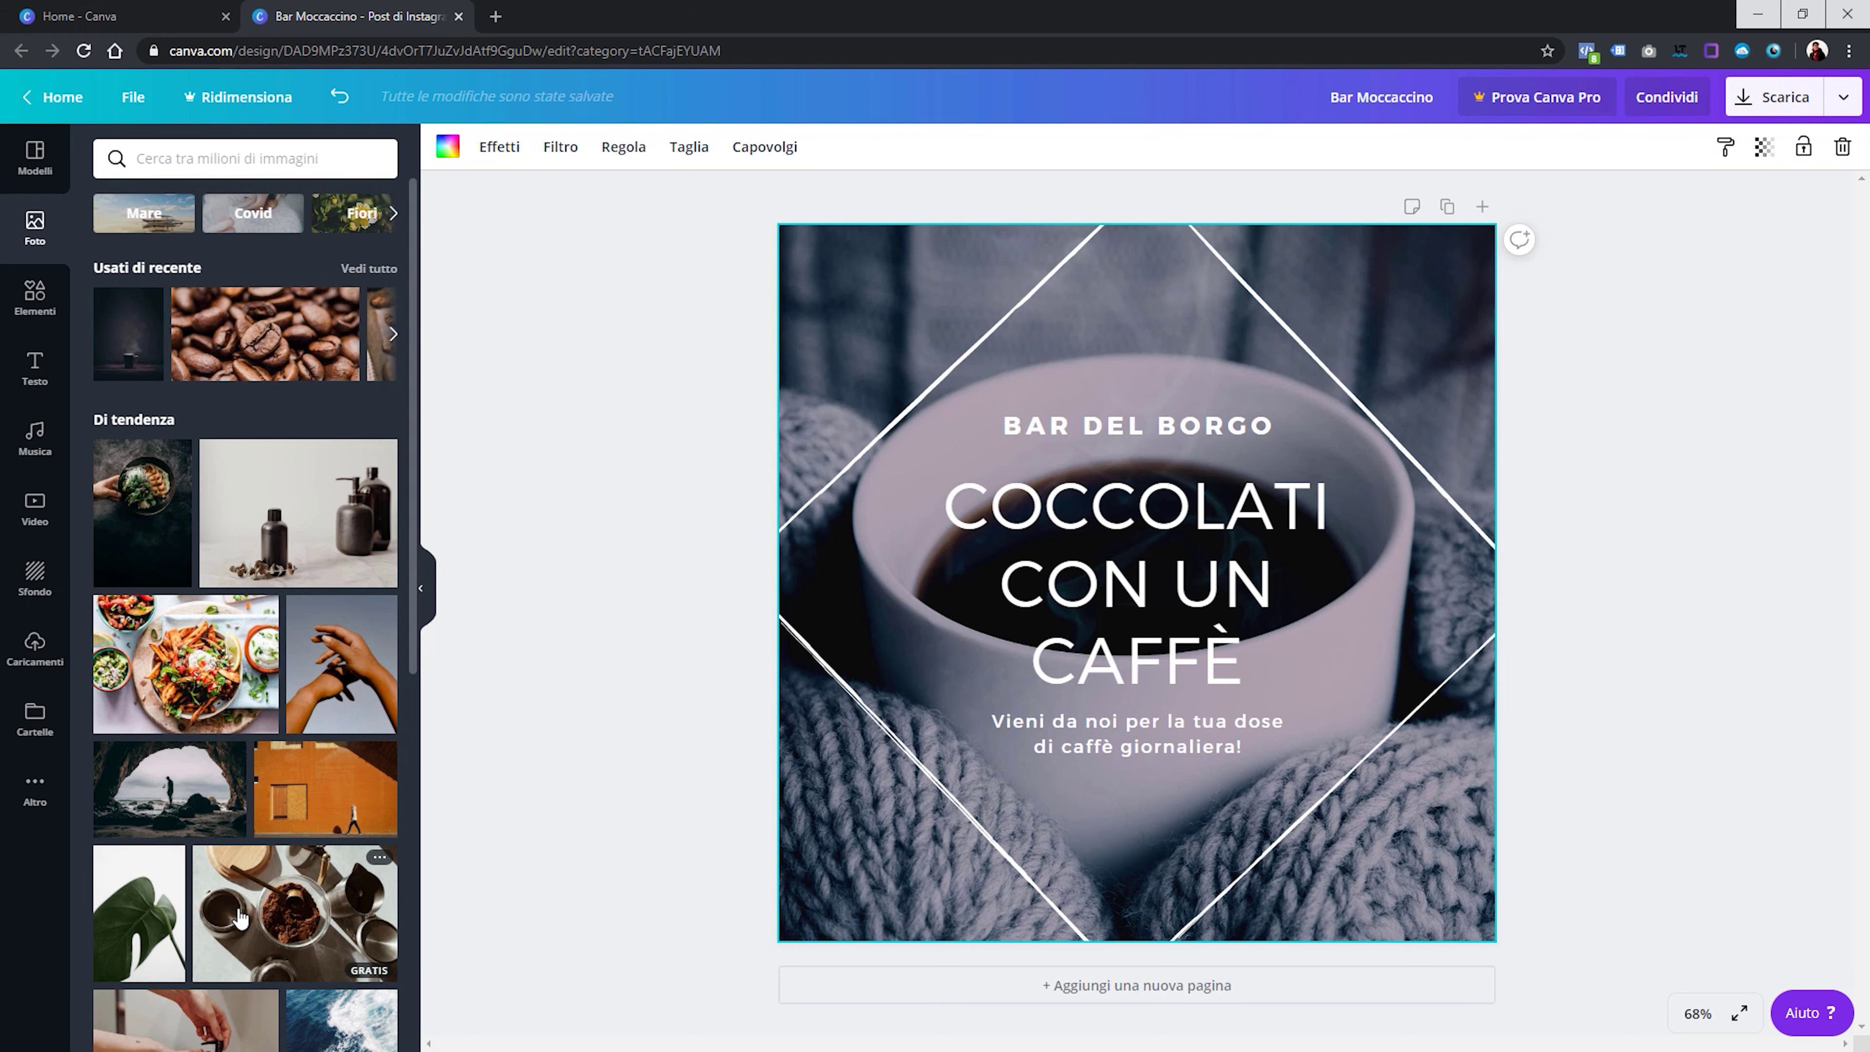
scroll(261, 621, down, 5)
scroll(261, 621, down, 2)
scroll(250, 630, down, 3)
scroll(243, 639, down, 3)
scroll(180, 522, up, 15)
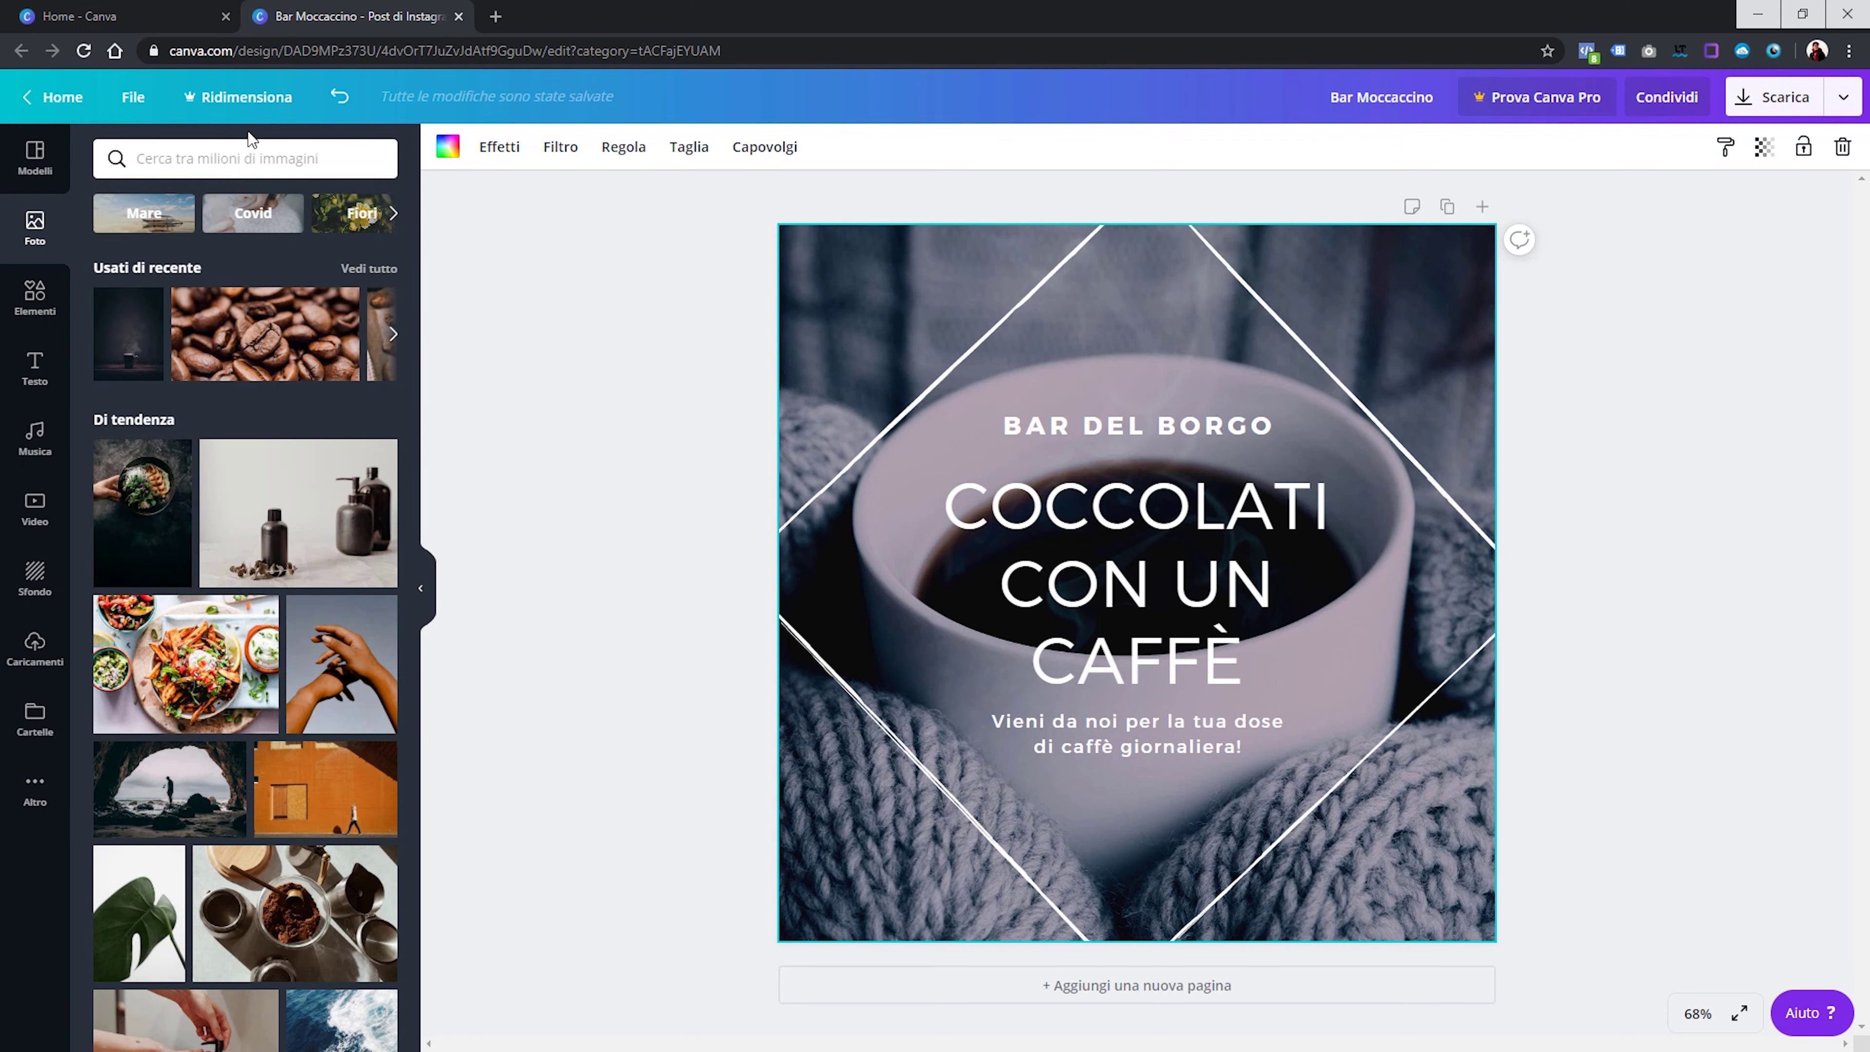
click(230, 147)
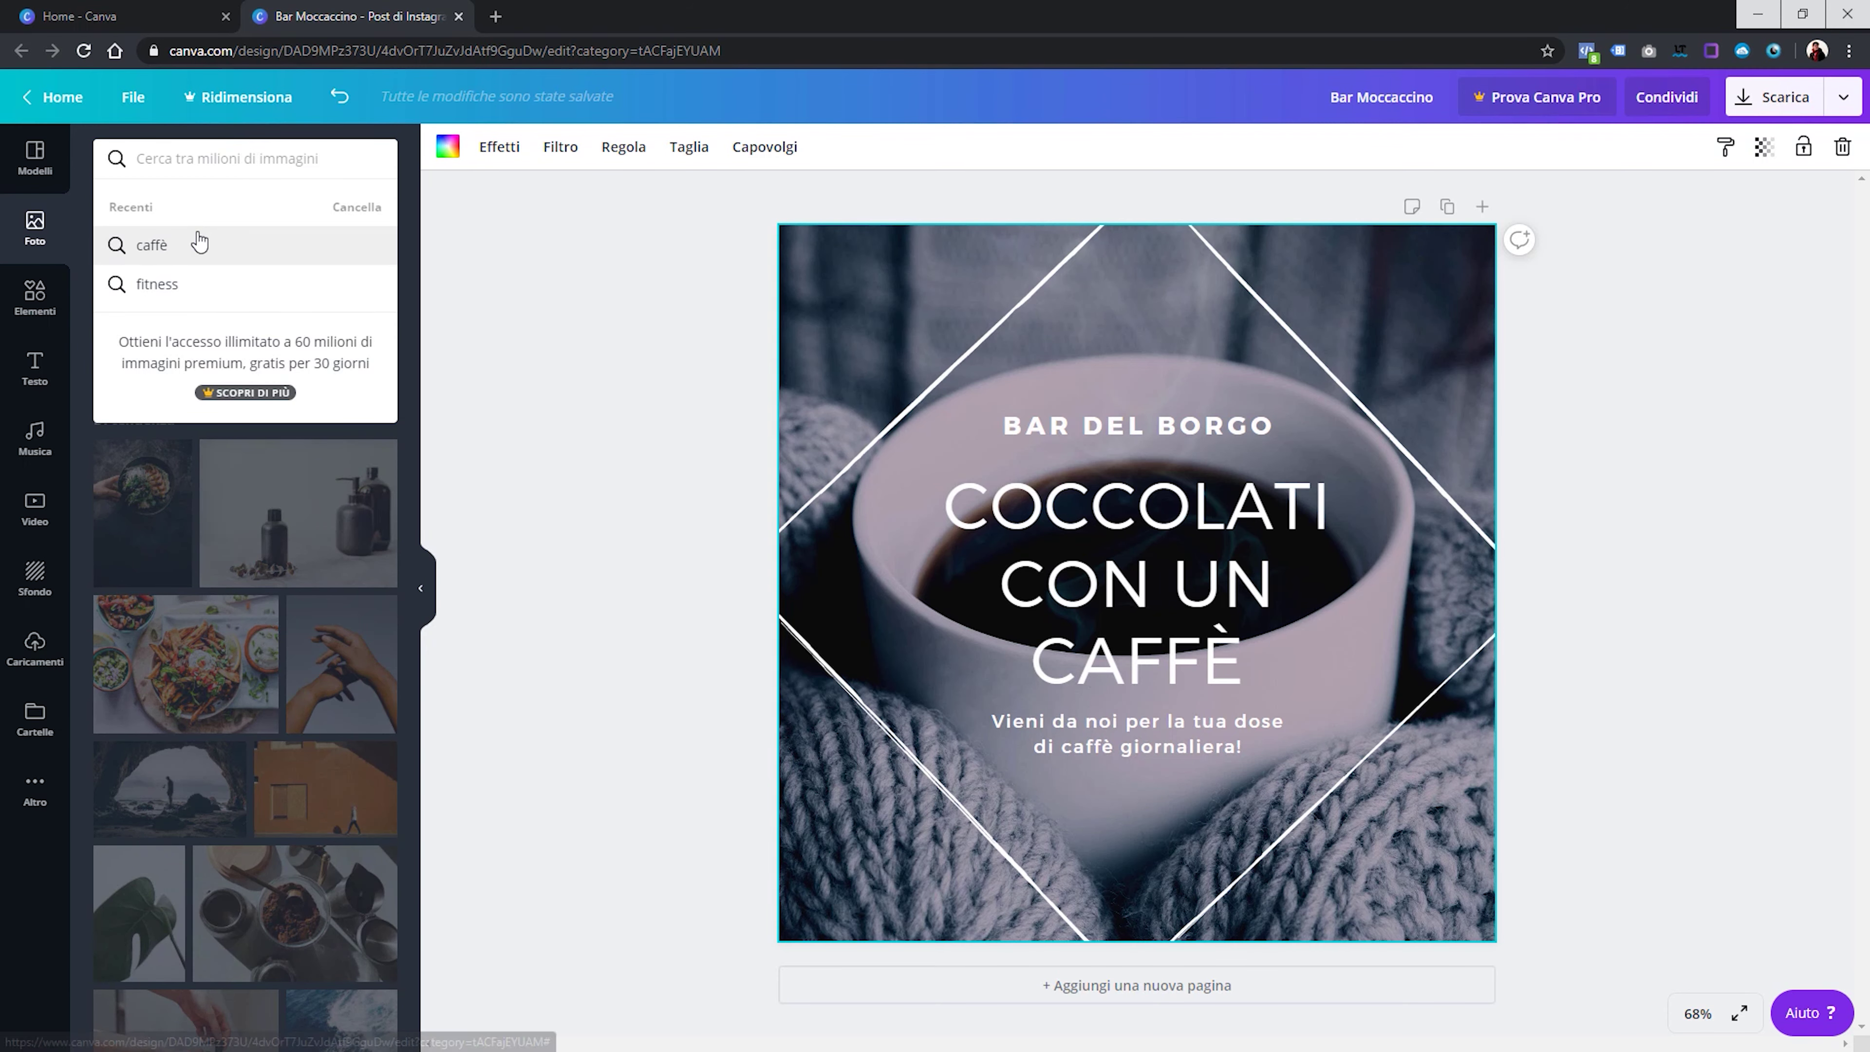
click(197, 244)
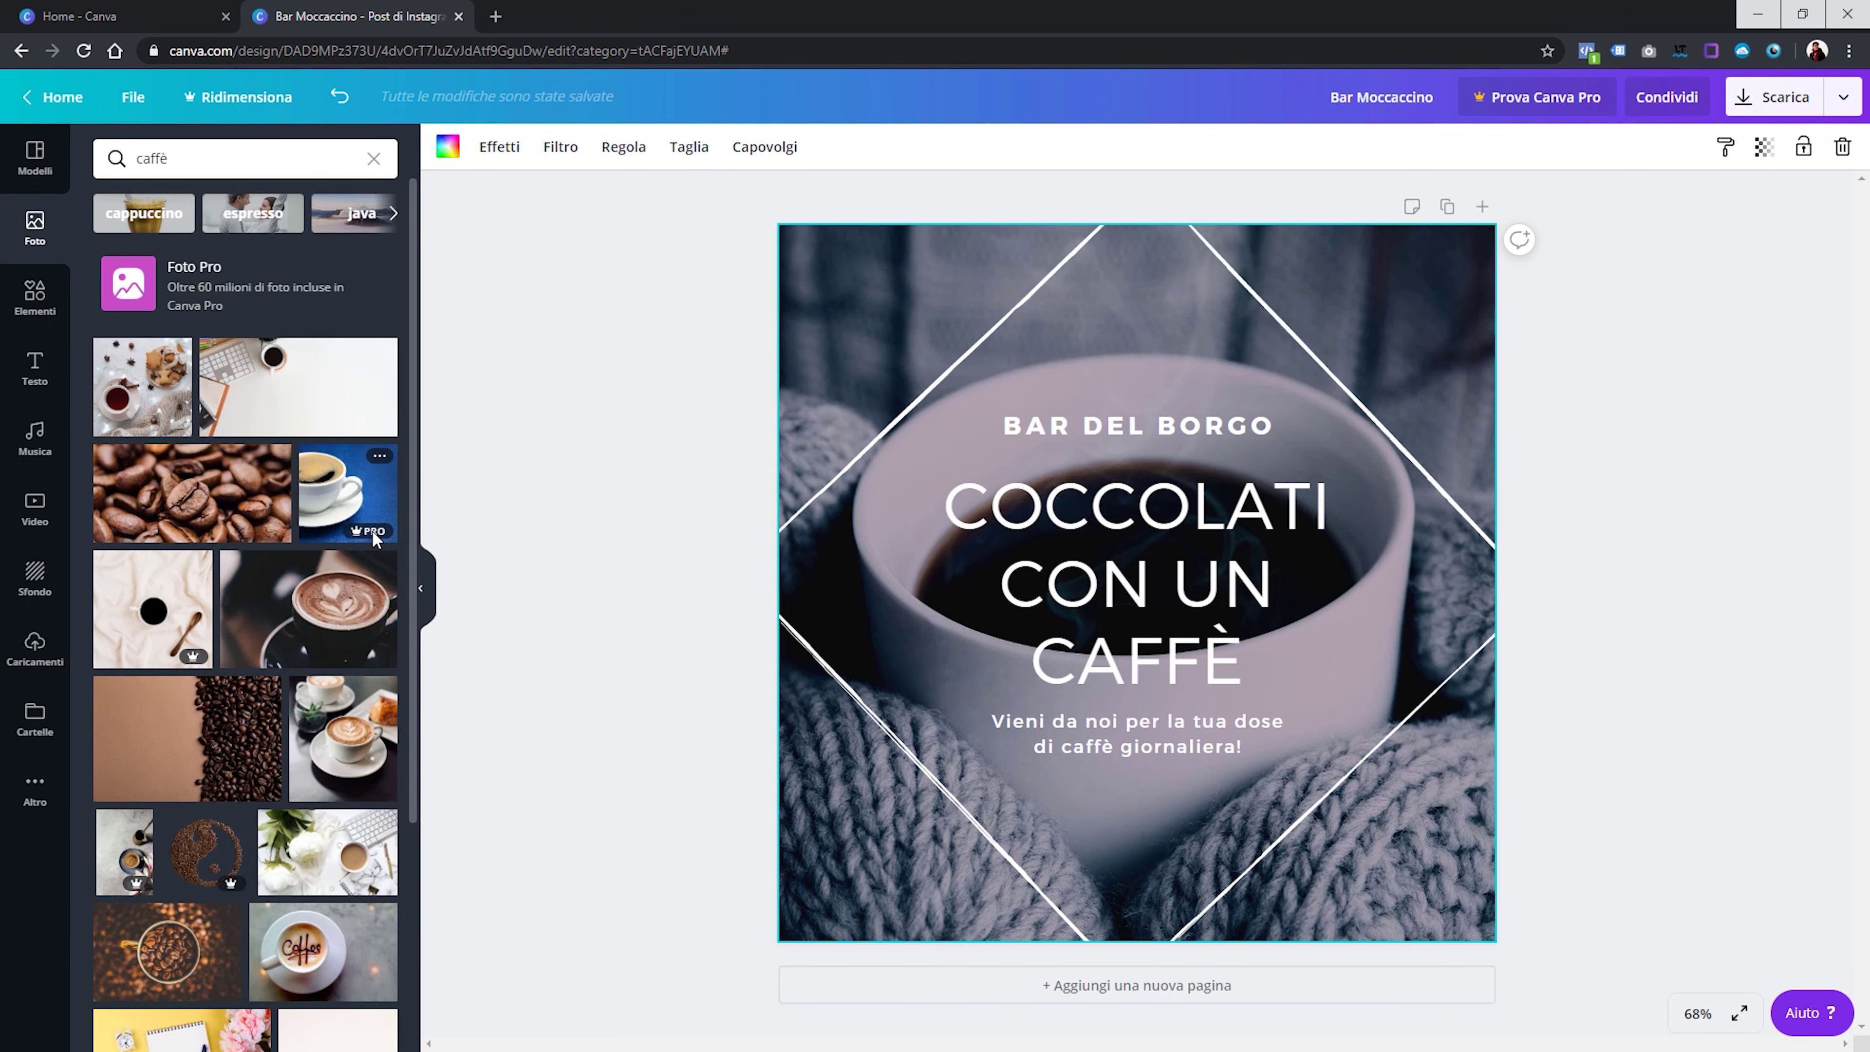
mouse_move(151, 608)
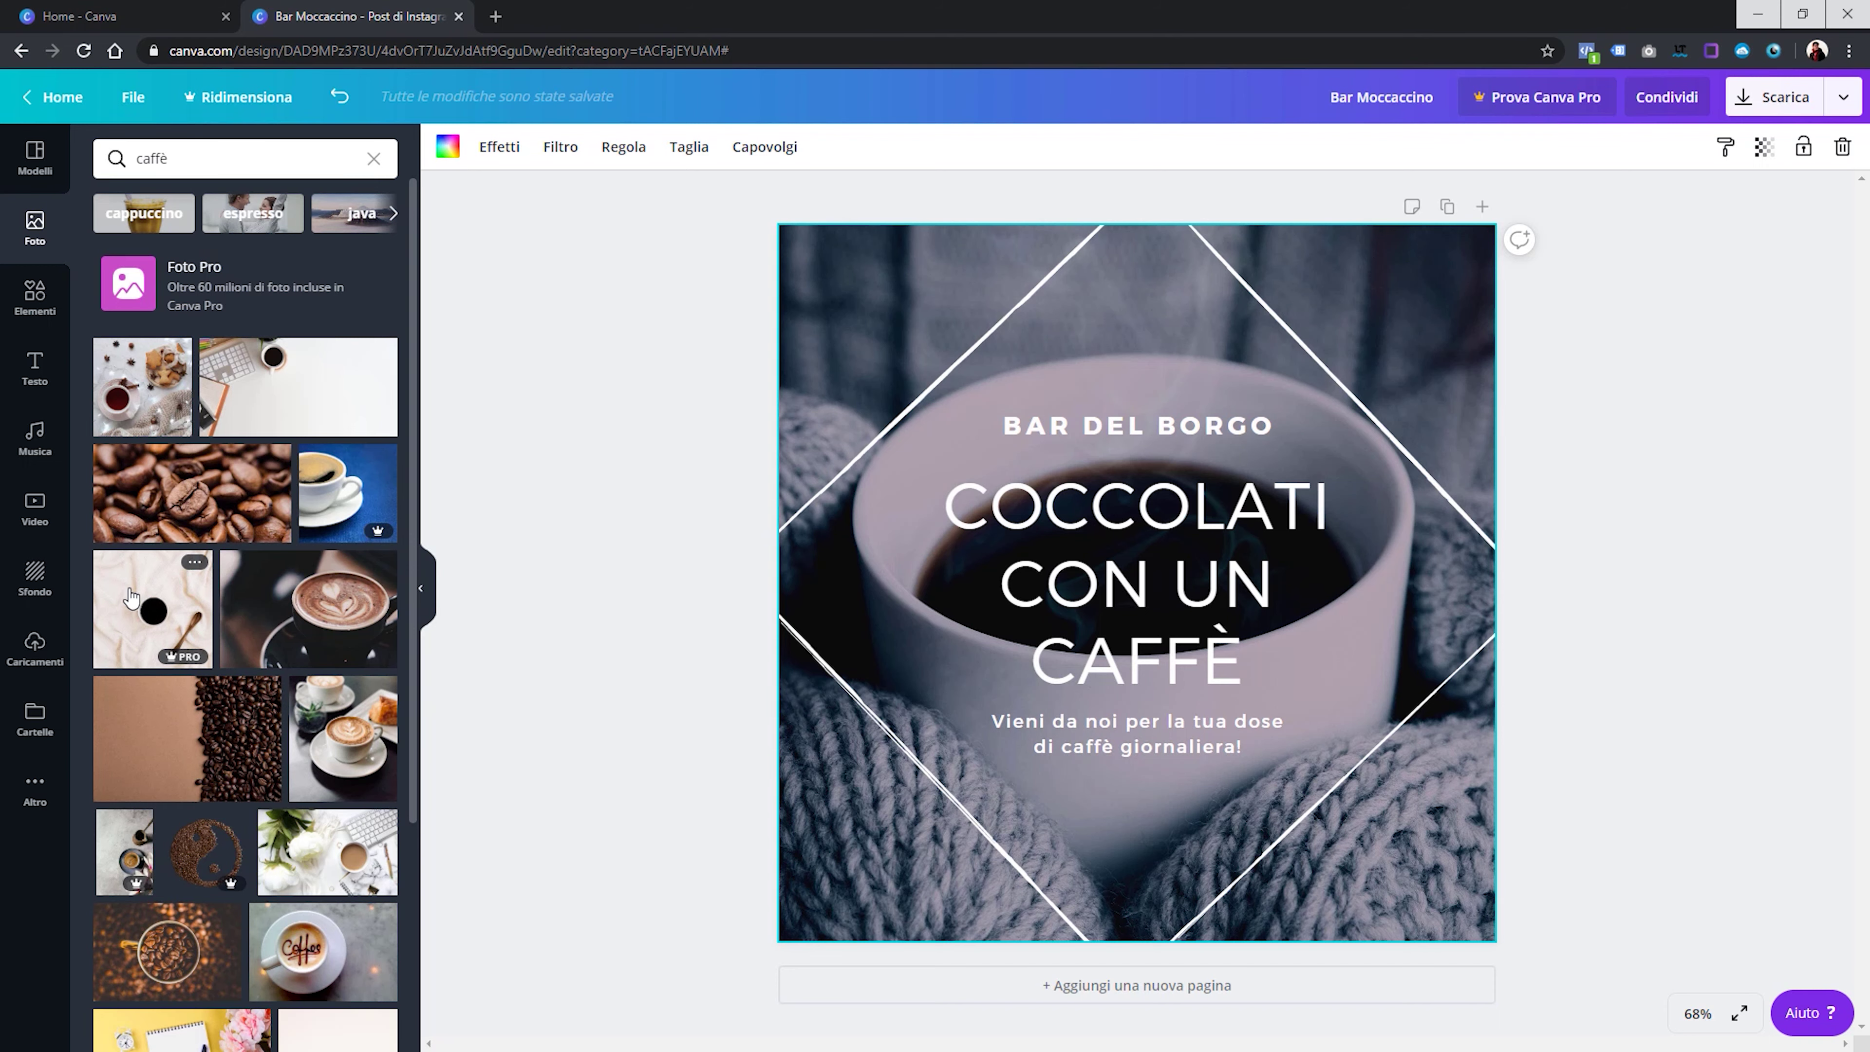
Try the coffee-and-spoon photo as background, then replace it with the coffee-beans photo
mouse_move(141, 603)
mouse_down()
mouse_move(933, 278)
mouse_move(908, 274)
mouse_up()
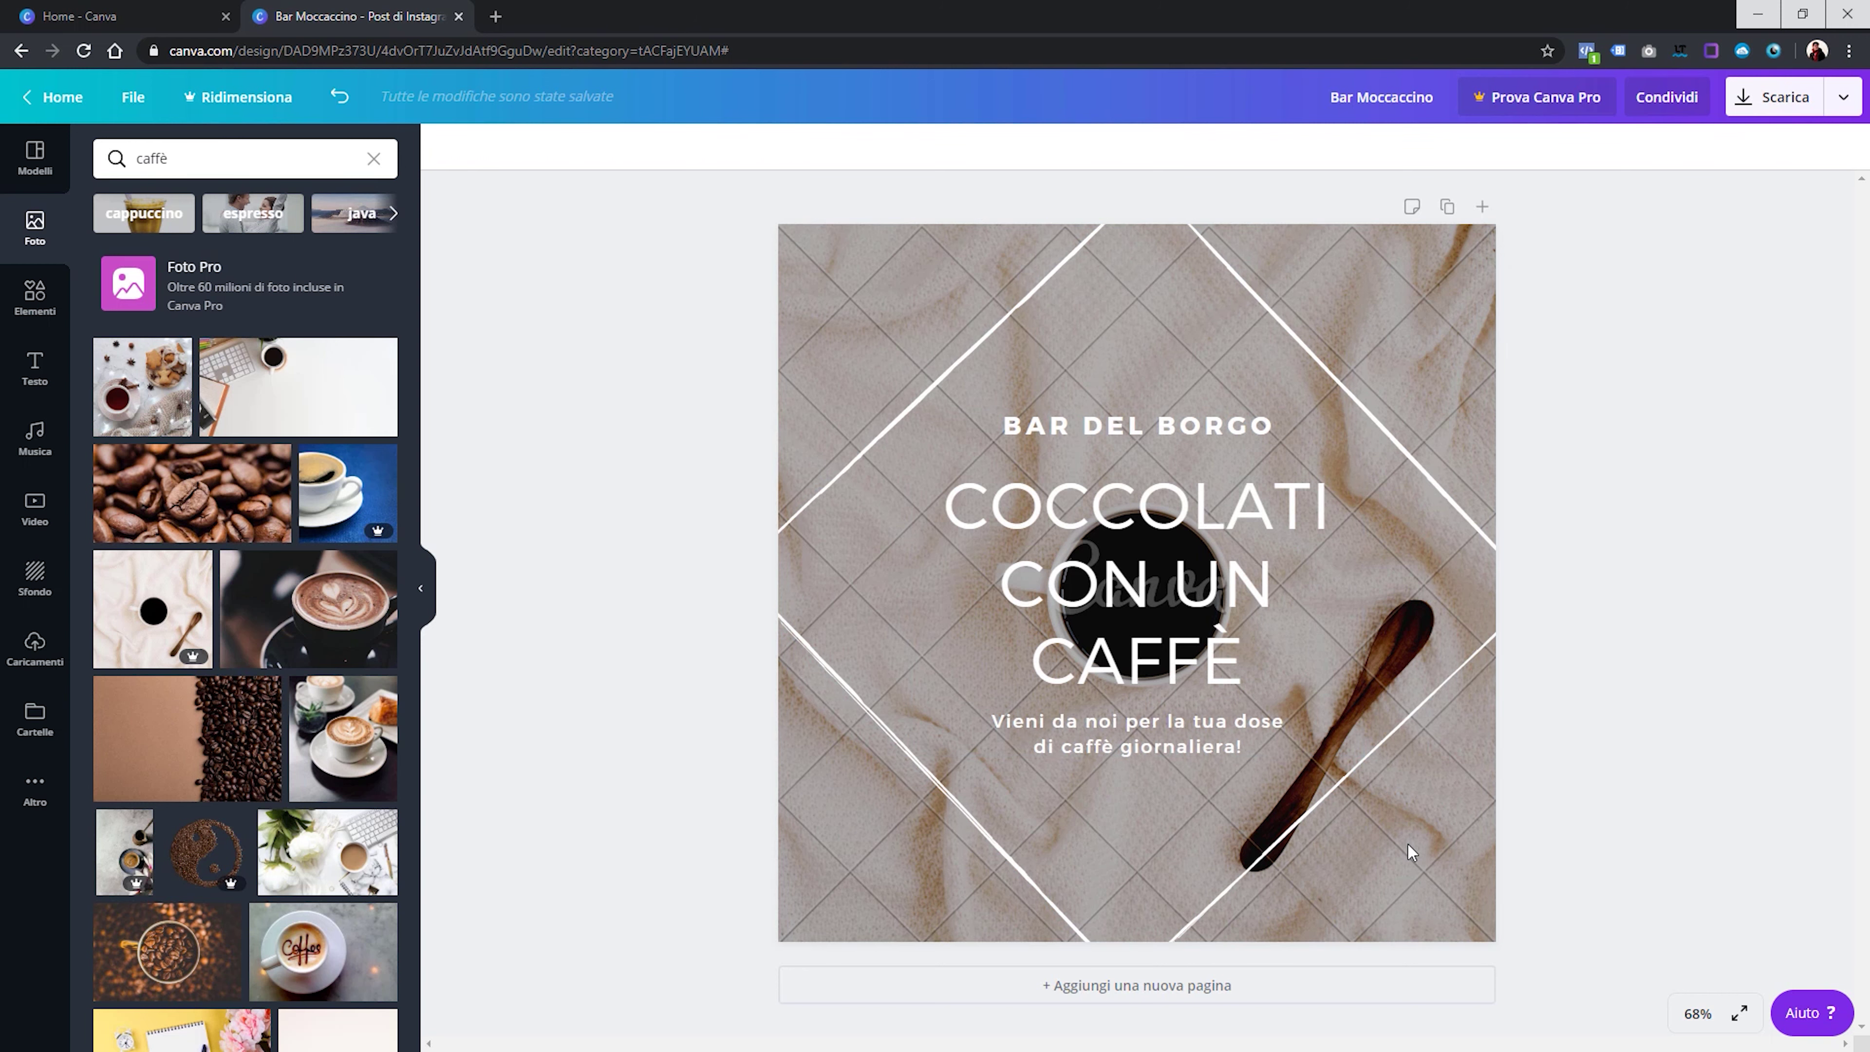
double_click(1422, 847)
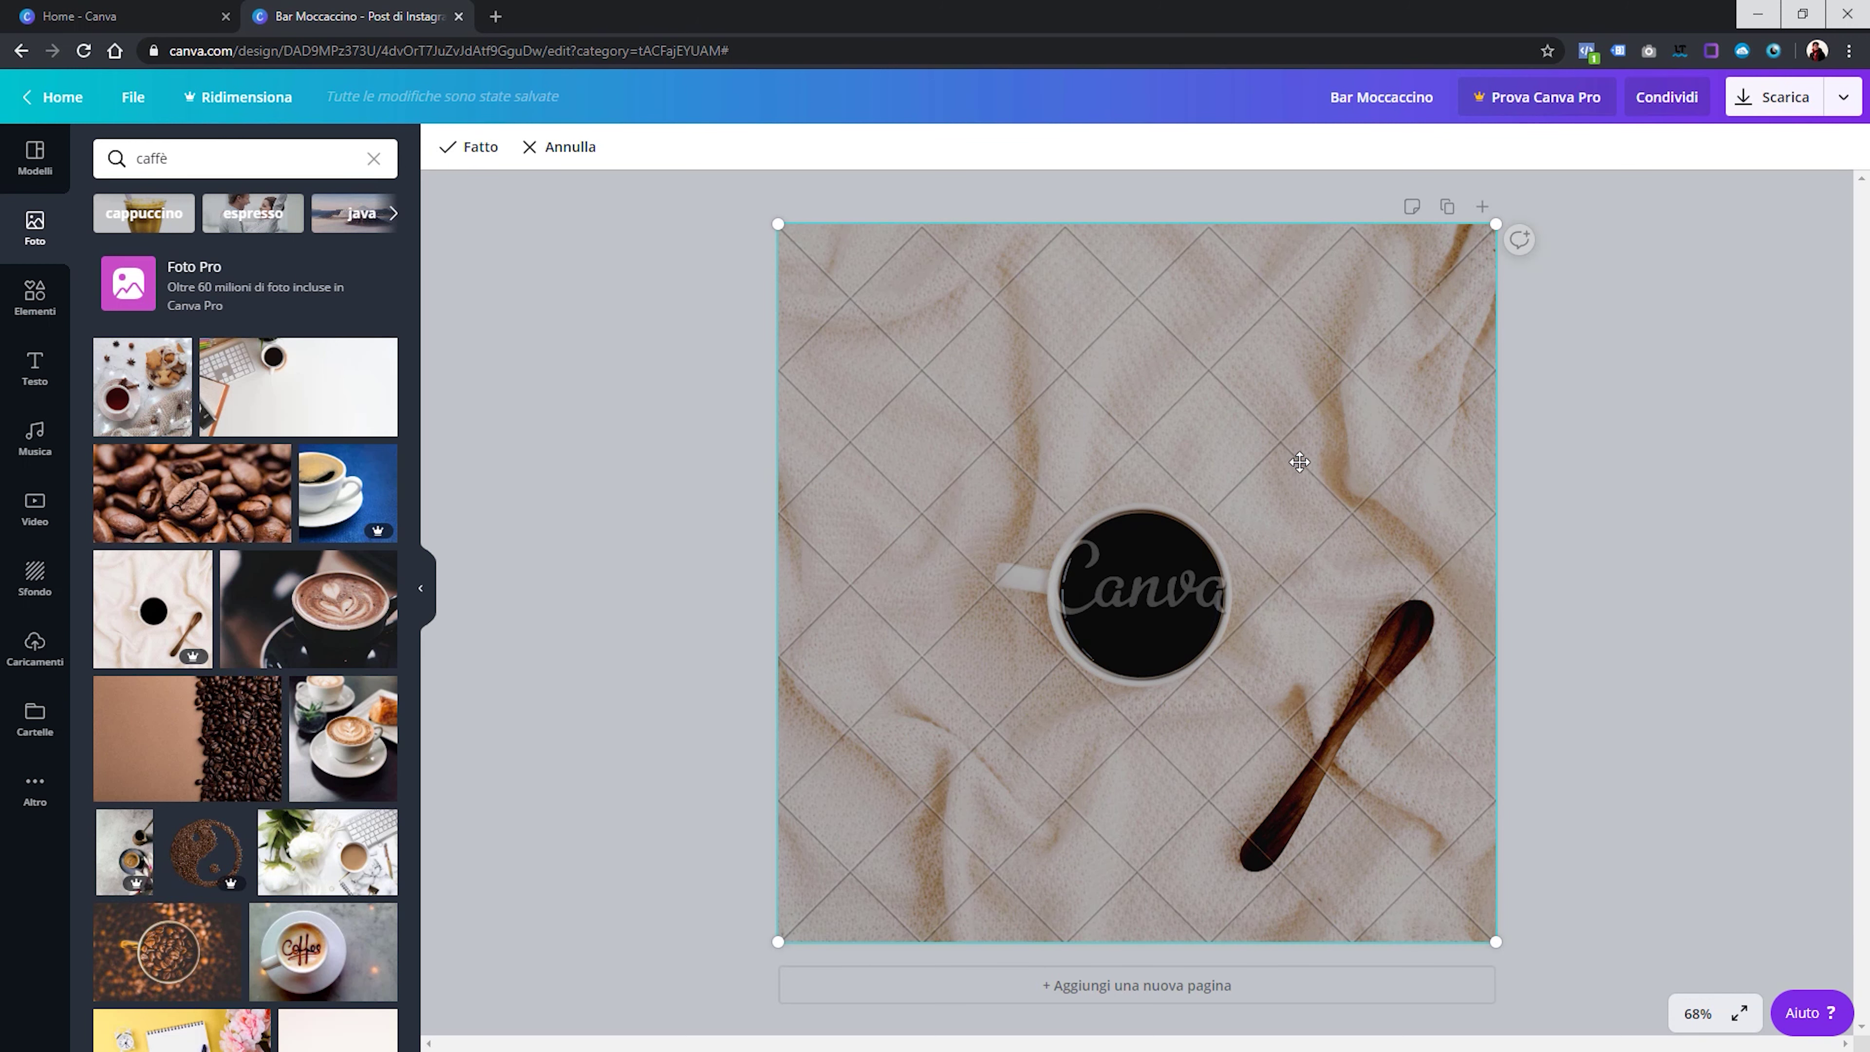
click(478, 148)
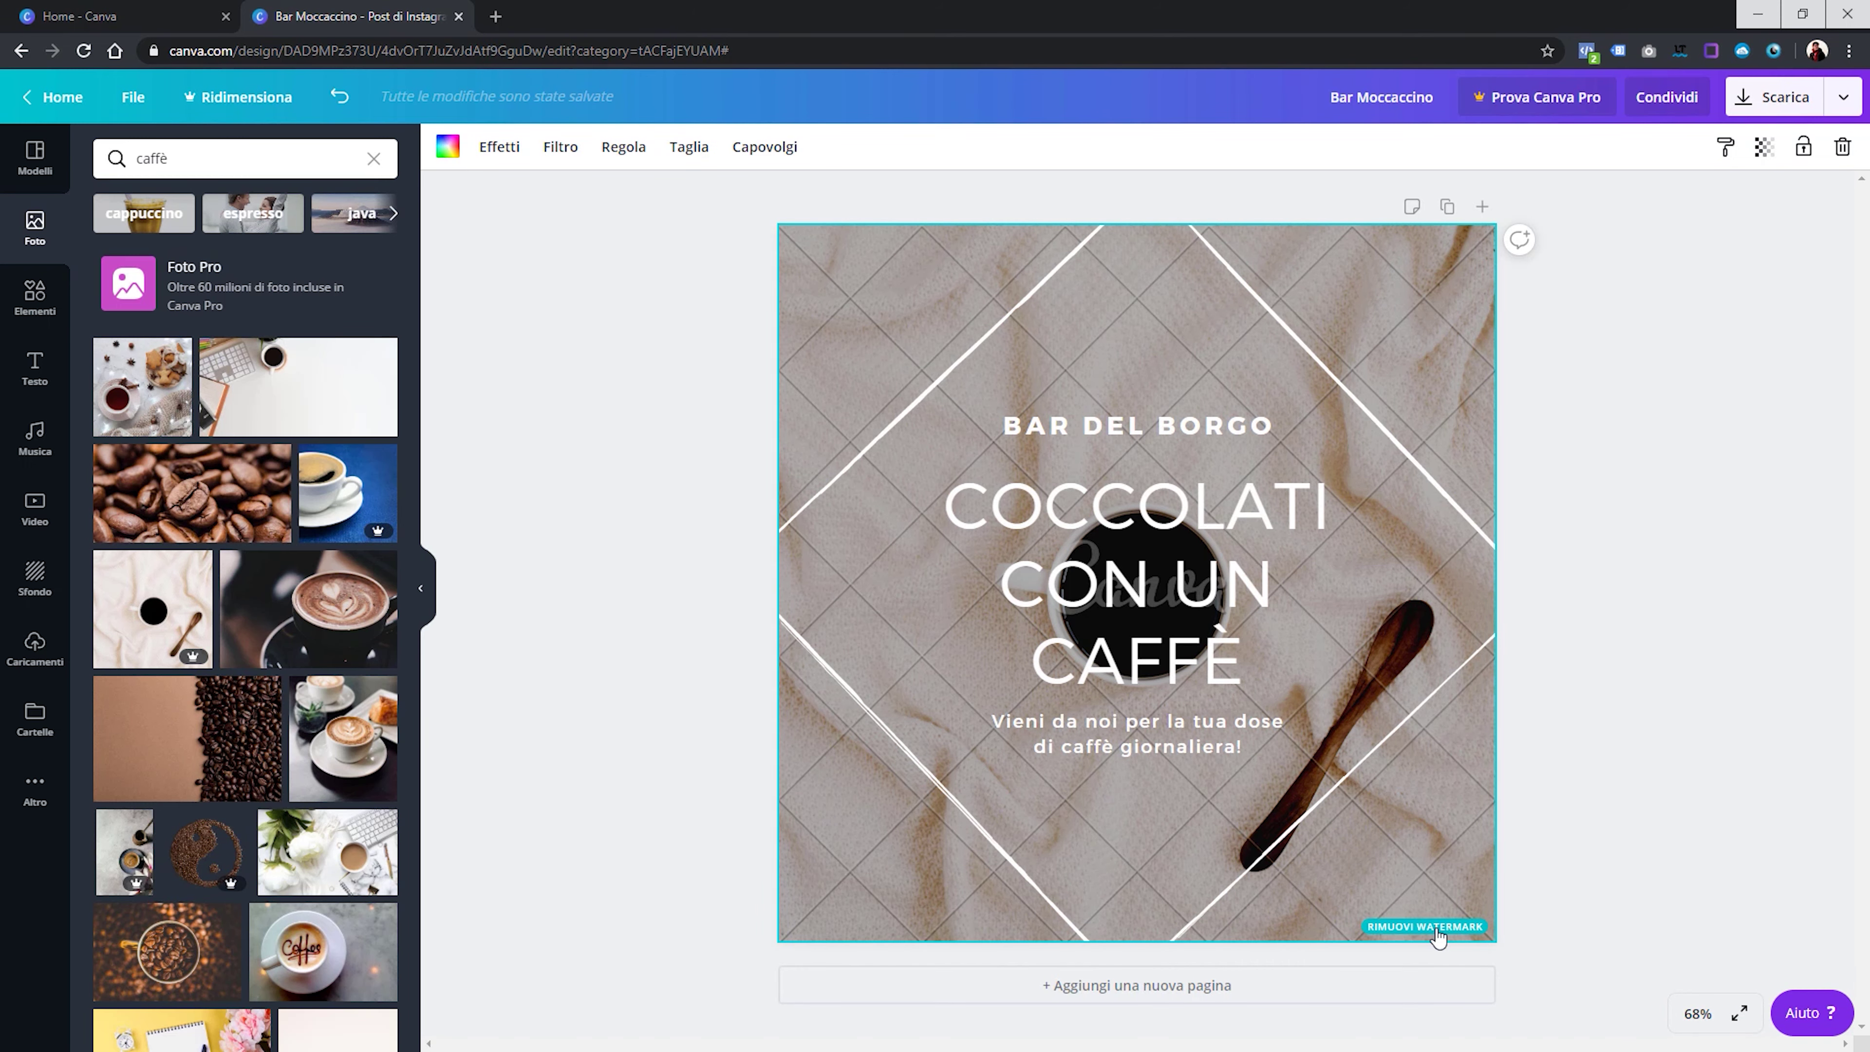
double_click(1448, 346)
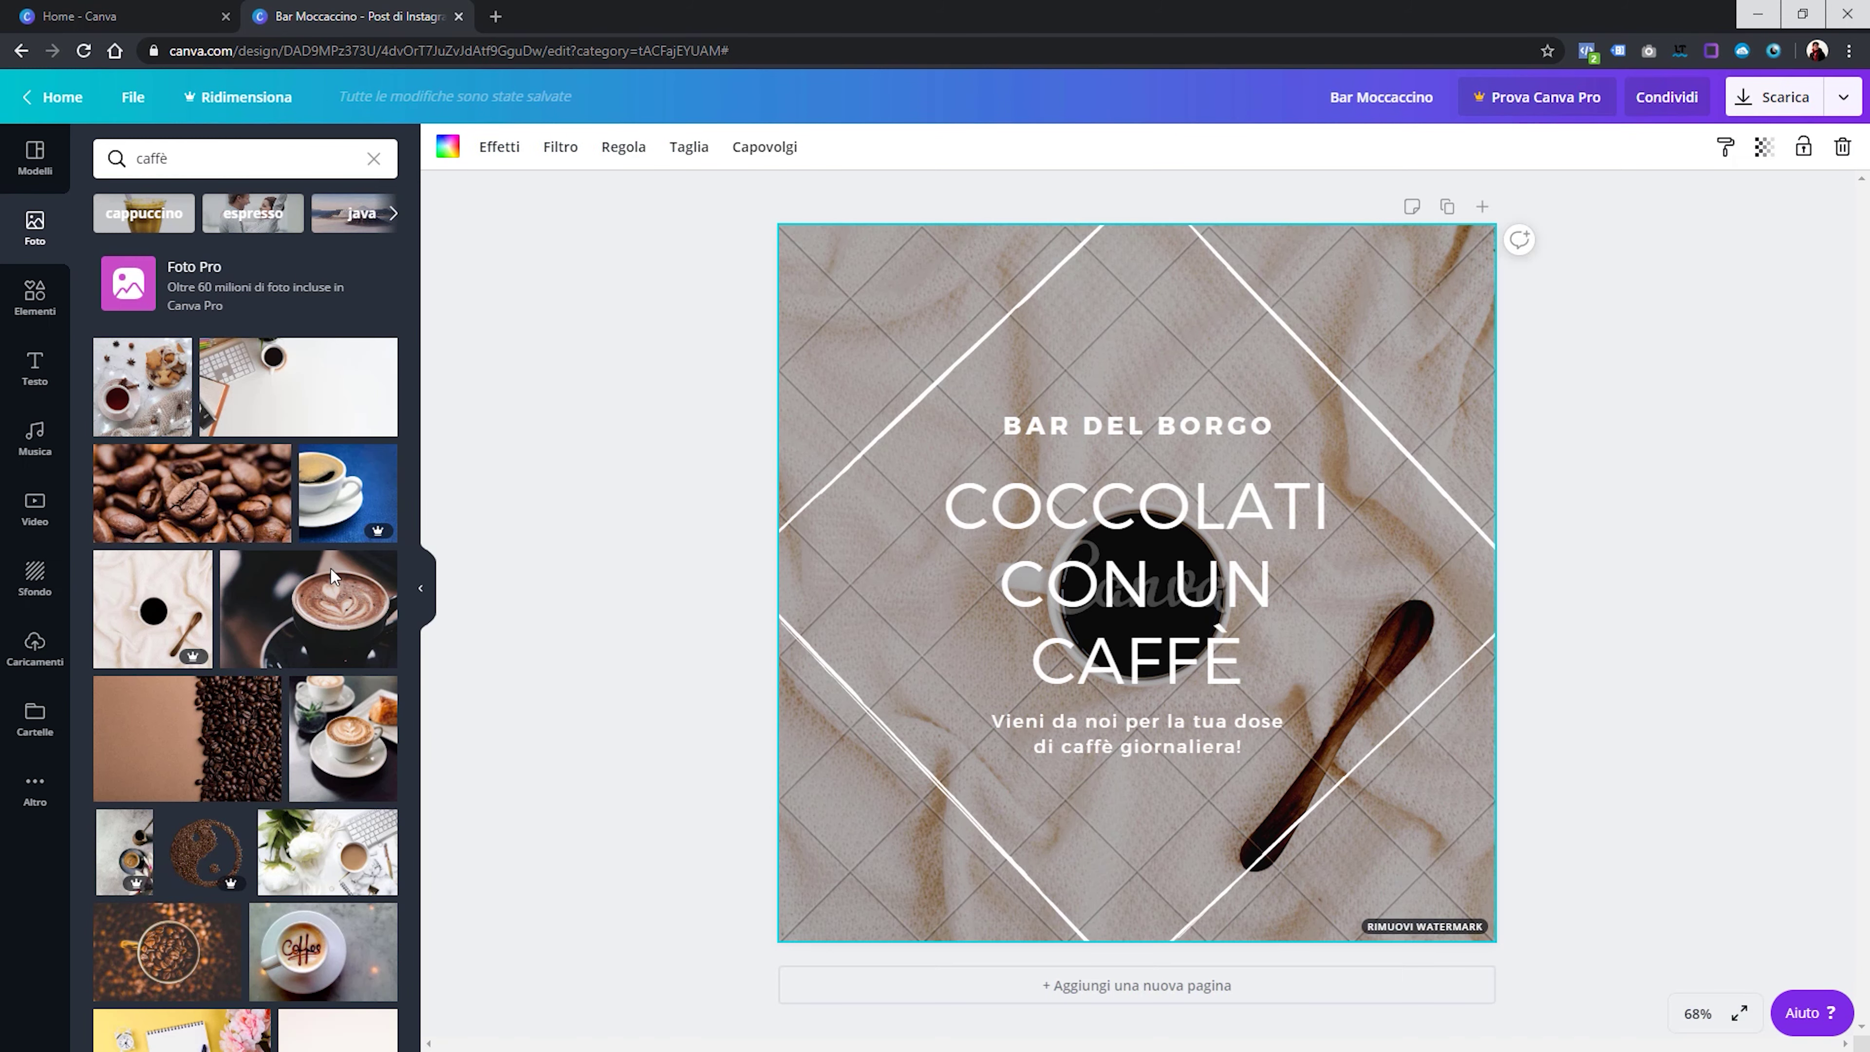
click(449, 151)
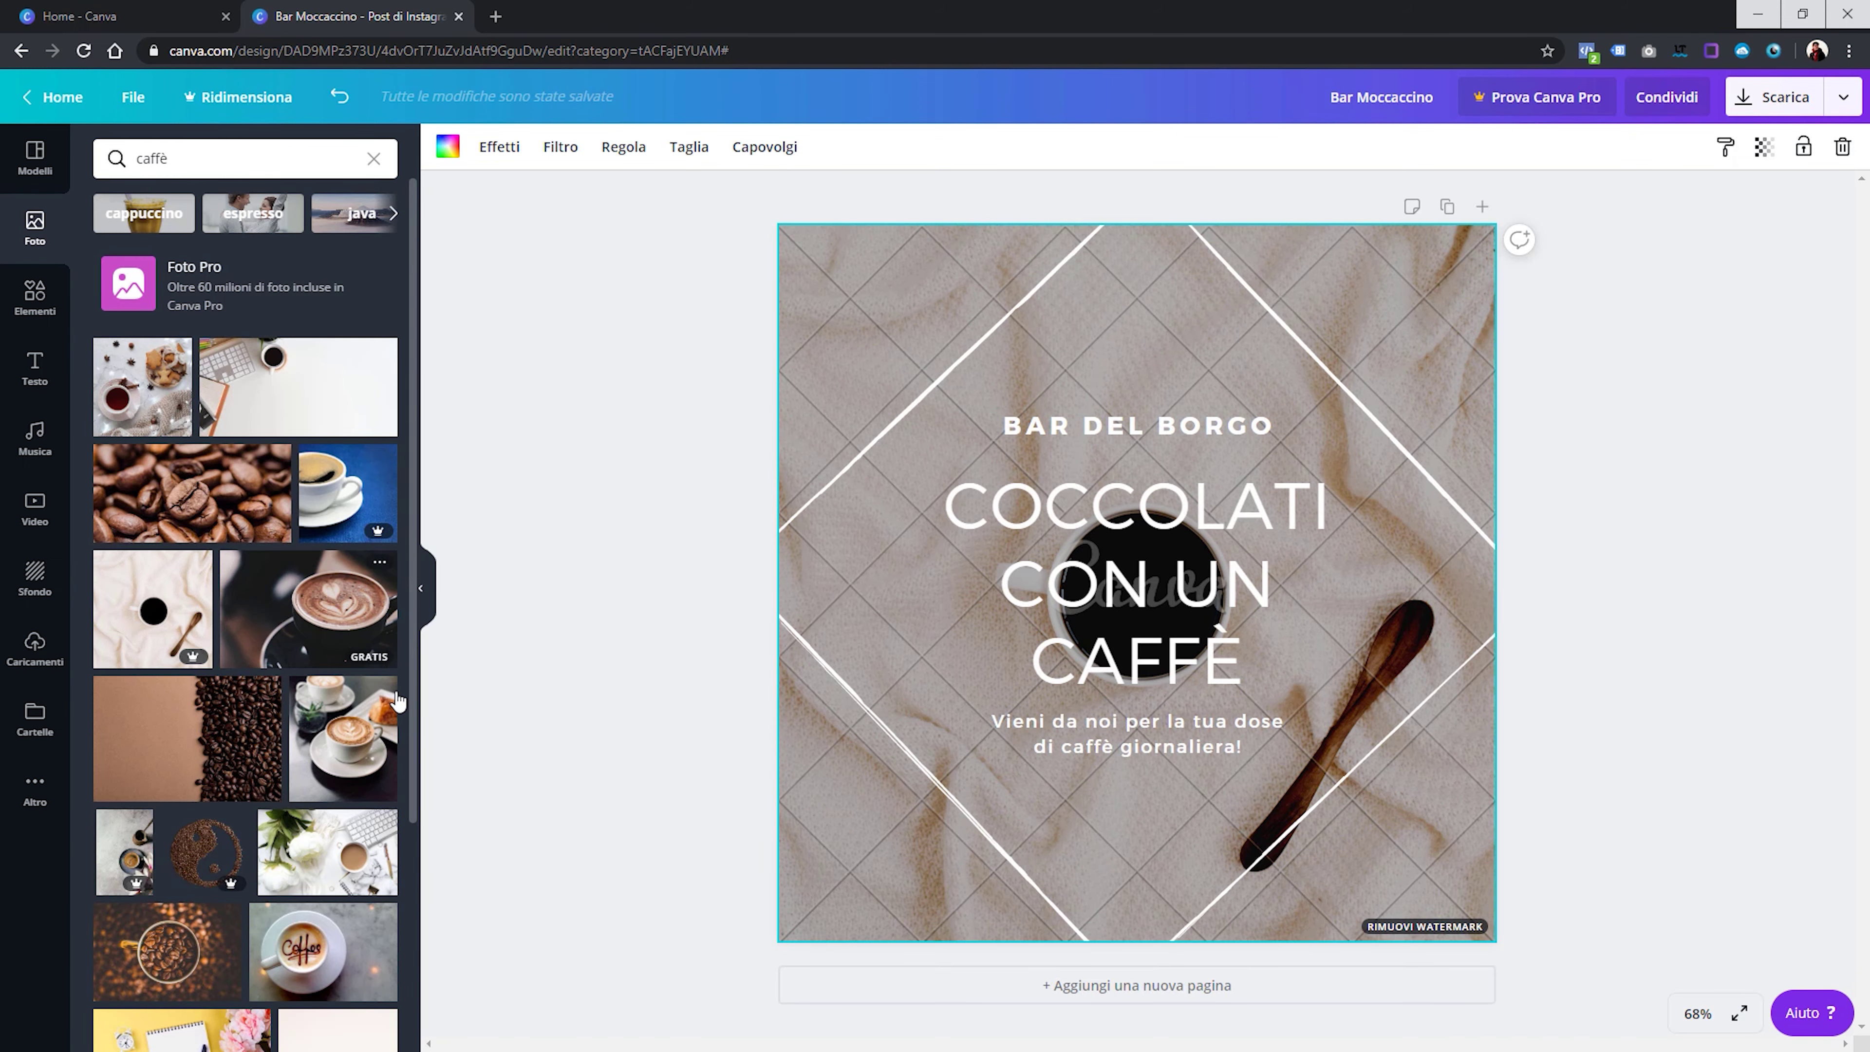
scroll(257, 700, down, 4)
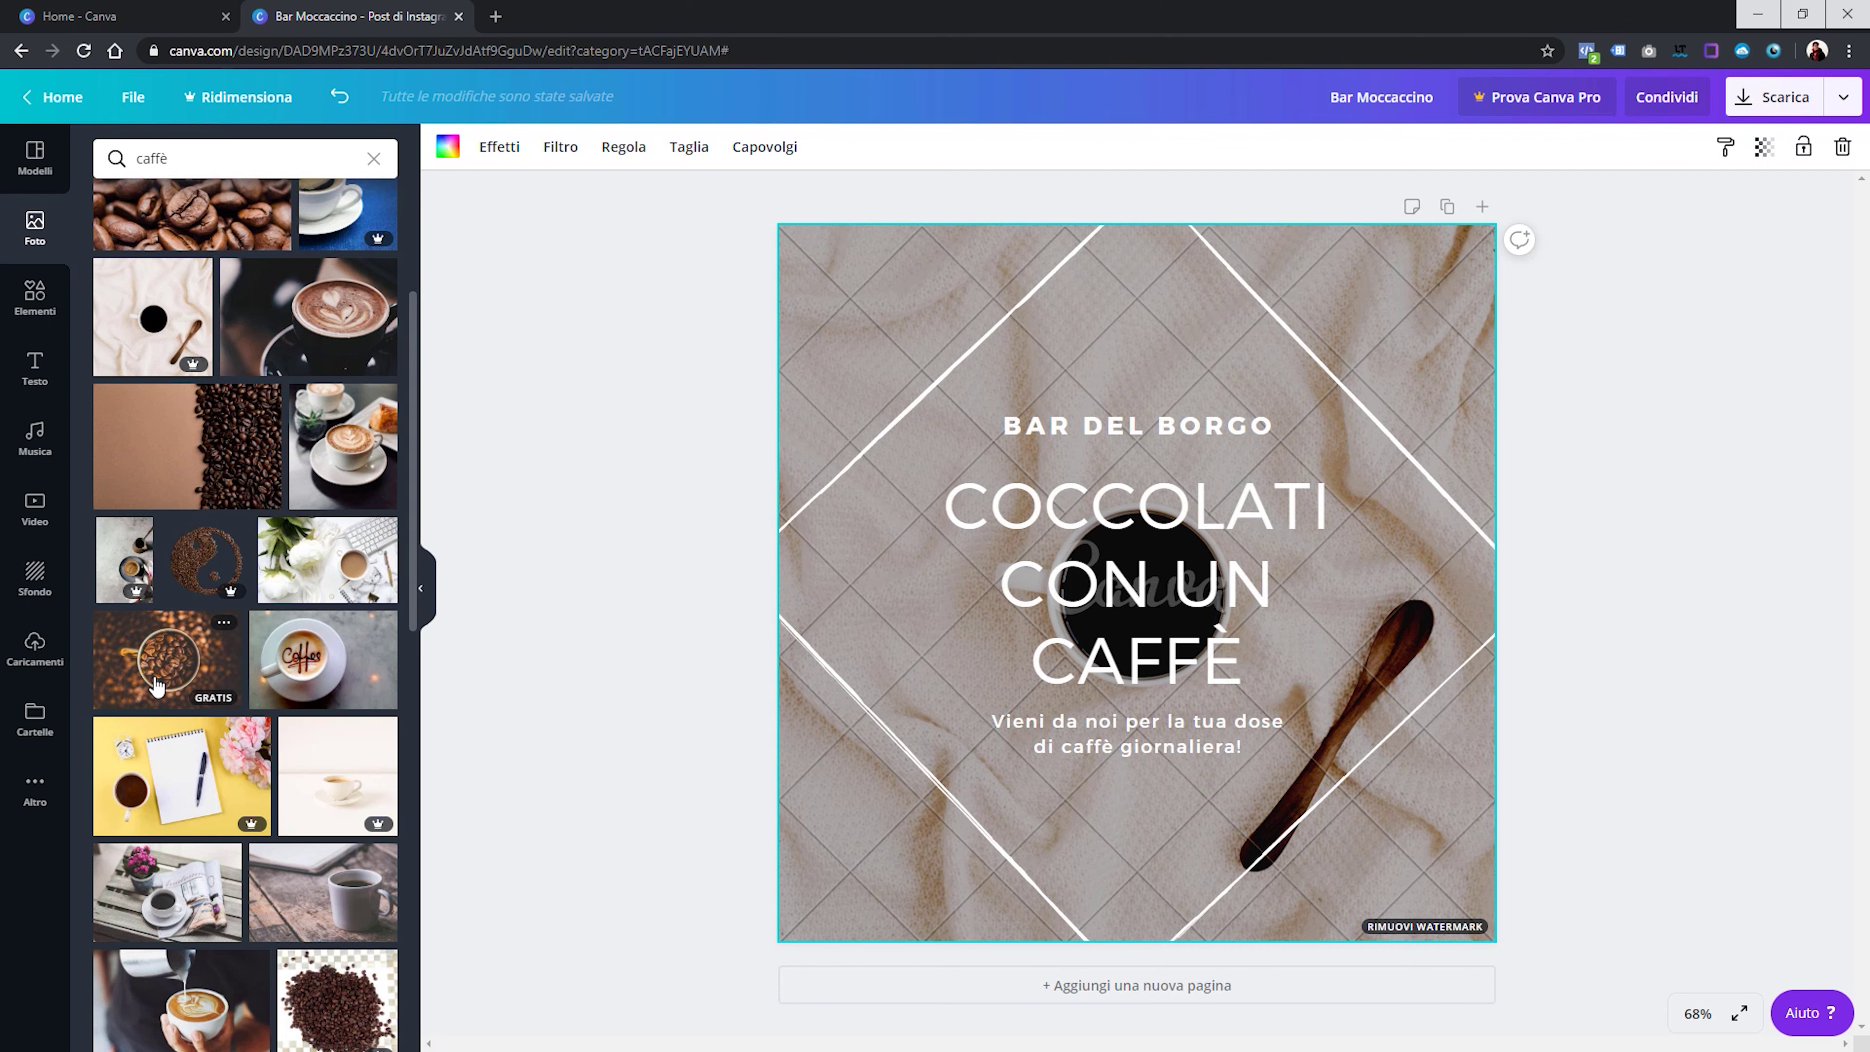
drag(151, 667, 784, 397)
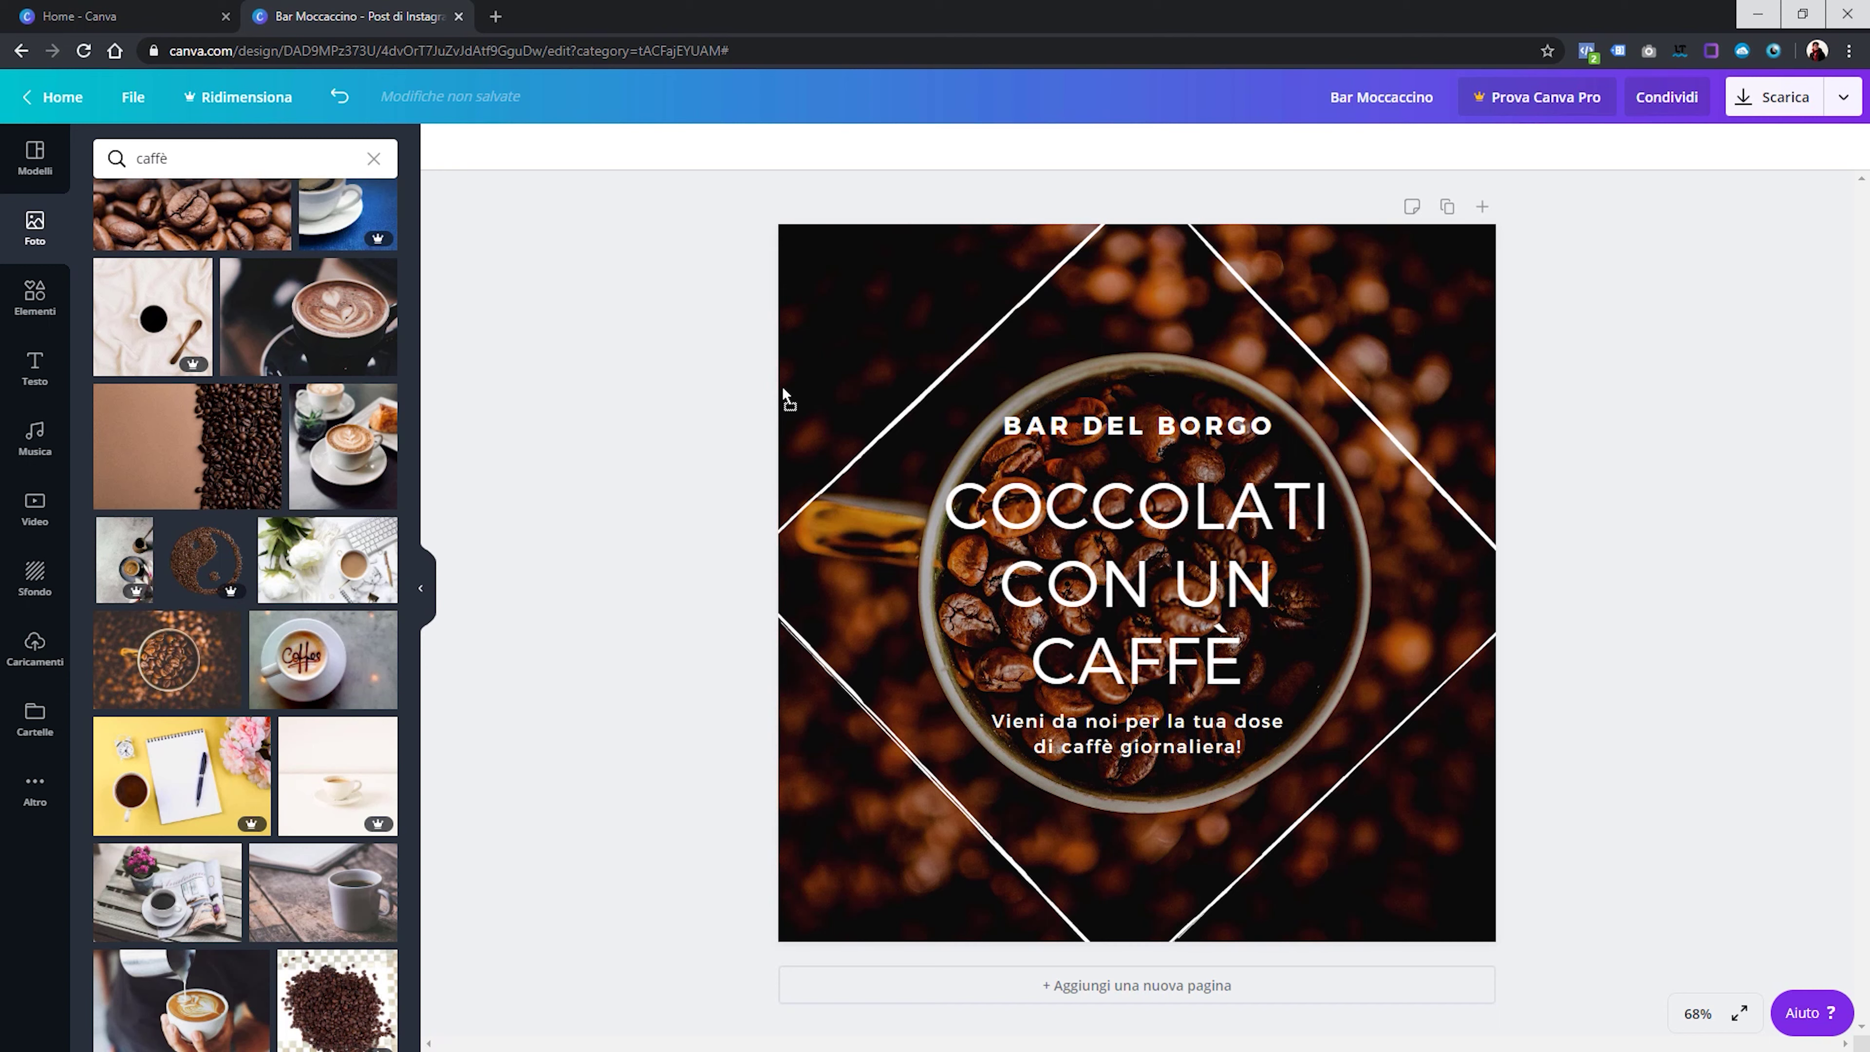
Nudge the title text slightly lower and bring the latte-and-croissant photo onto the design
drag(1137, 509, 1137, 519)
click(1165, 300)
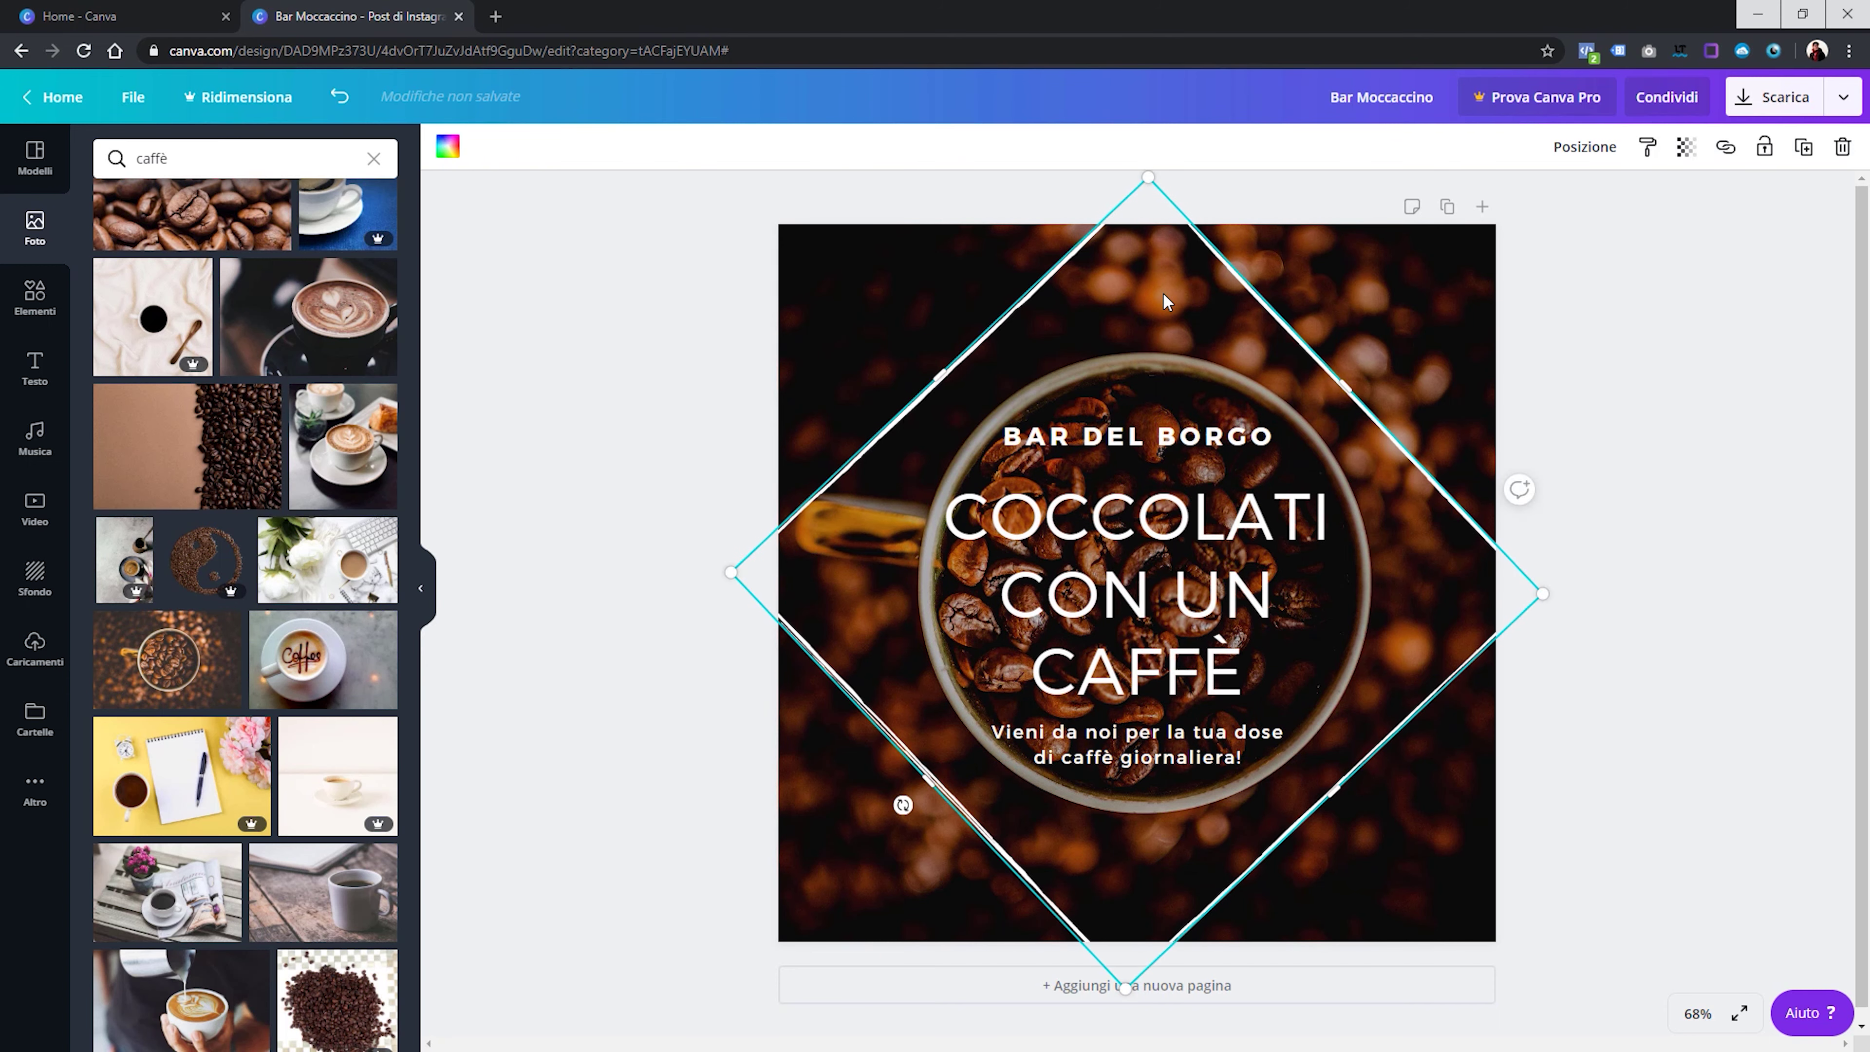
click(979, 215)
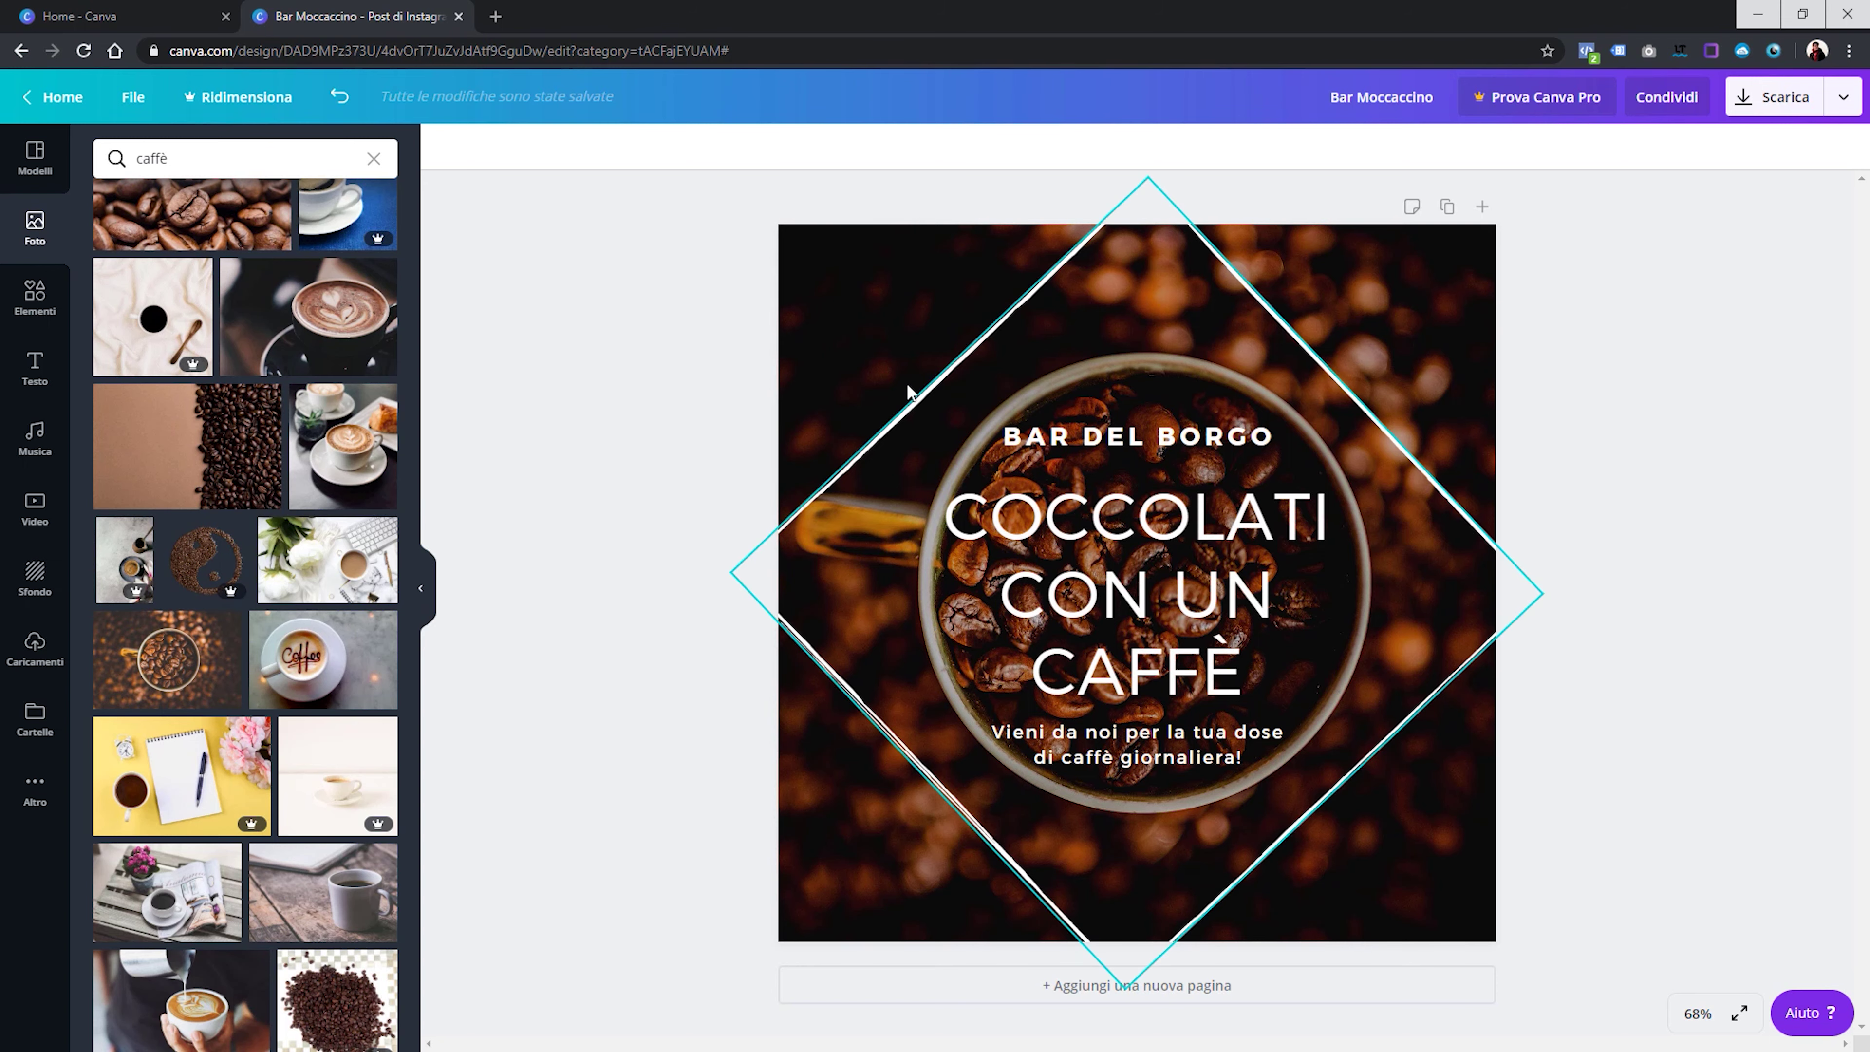
drag(337, 472, 783, 421)
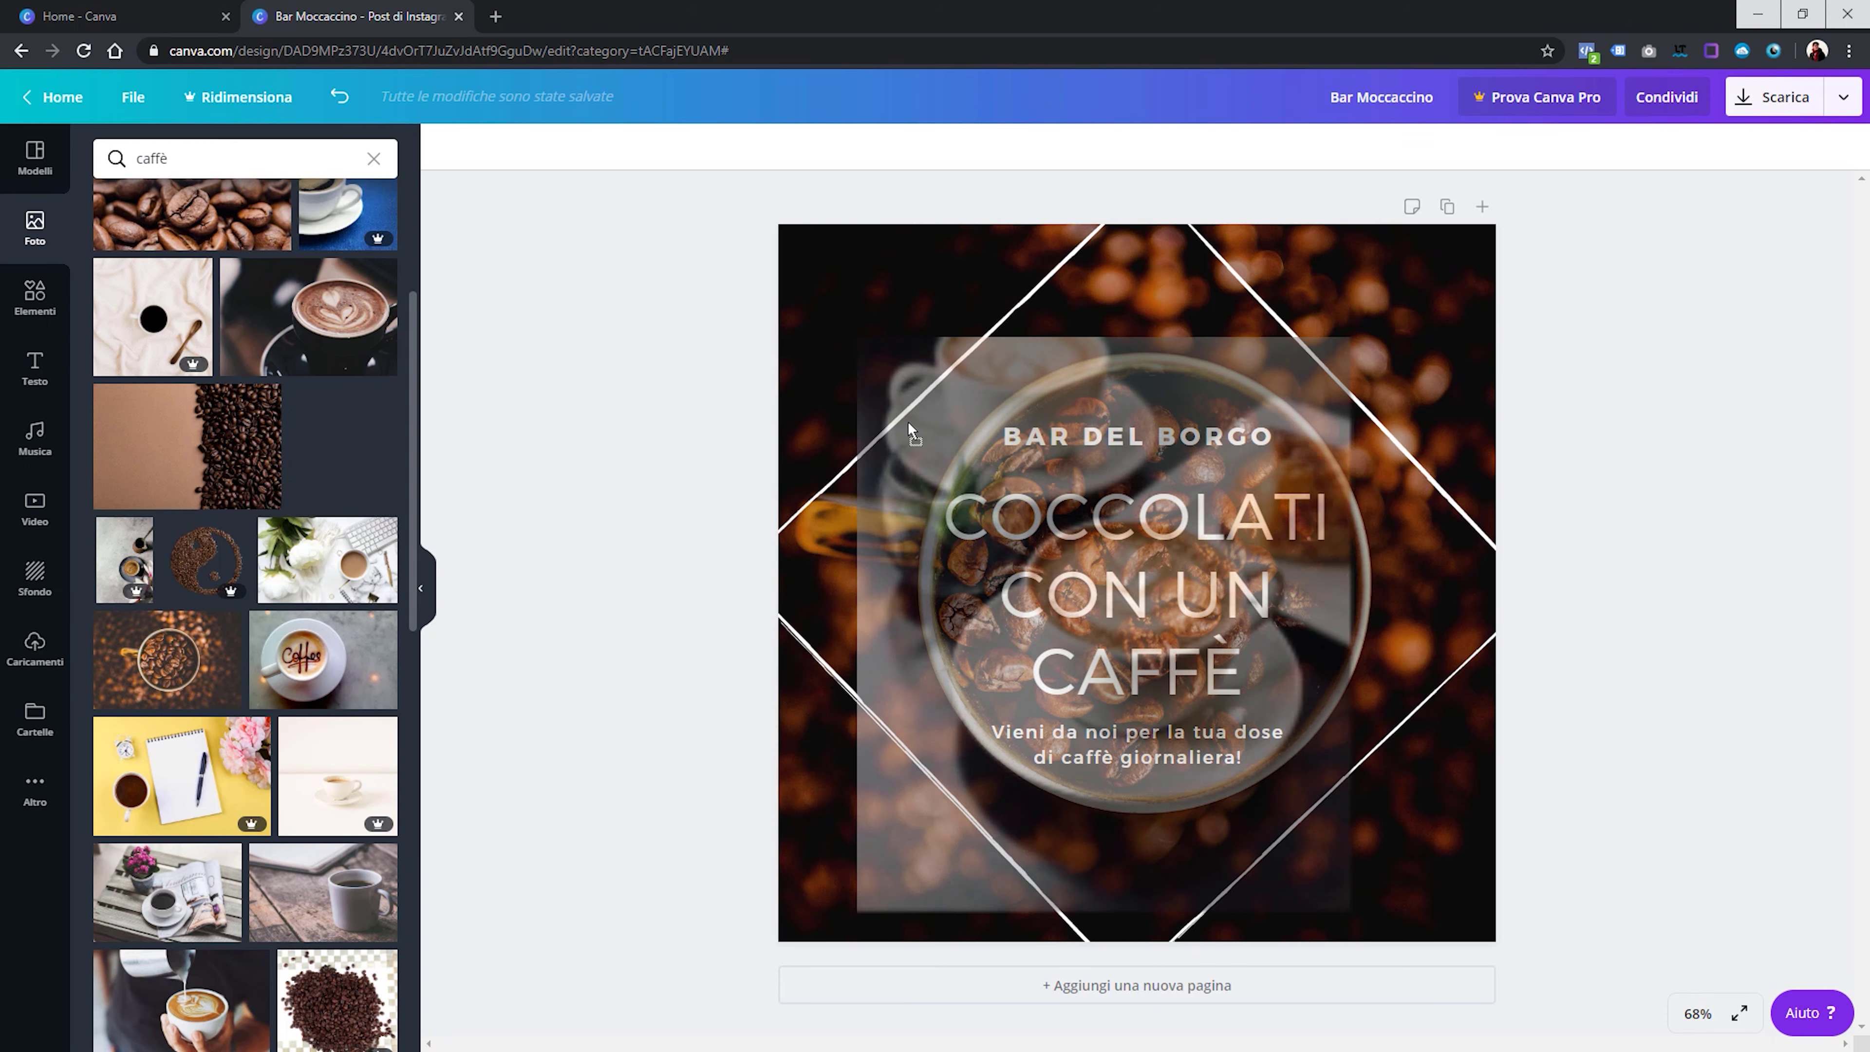
Drop the latte-and-croissant photo as a separate image and shrink it into the top-left quarter
mouse_move(830, 421)
mouse_down()
mouse_move(907, 384)
mouse_move(854, 296)
mouse_up()
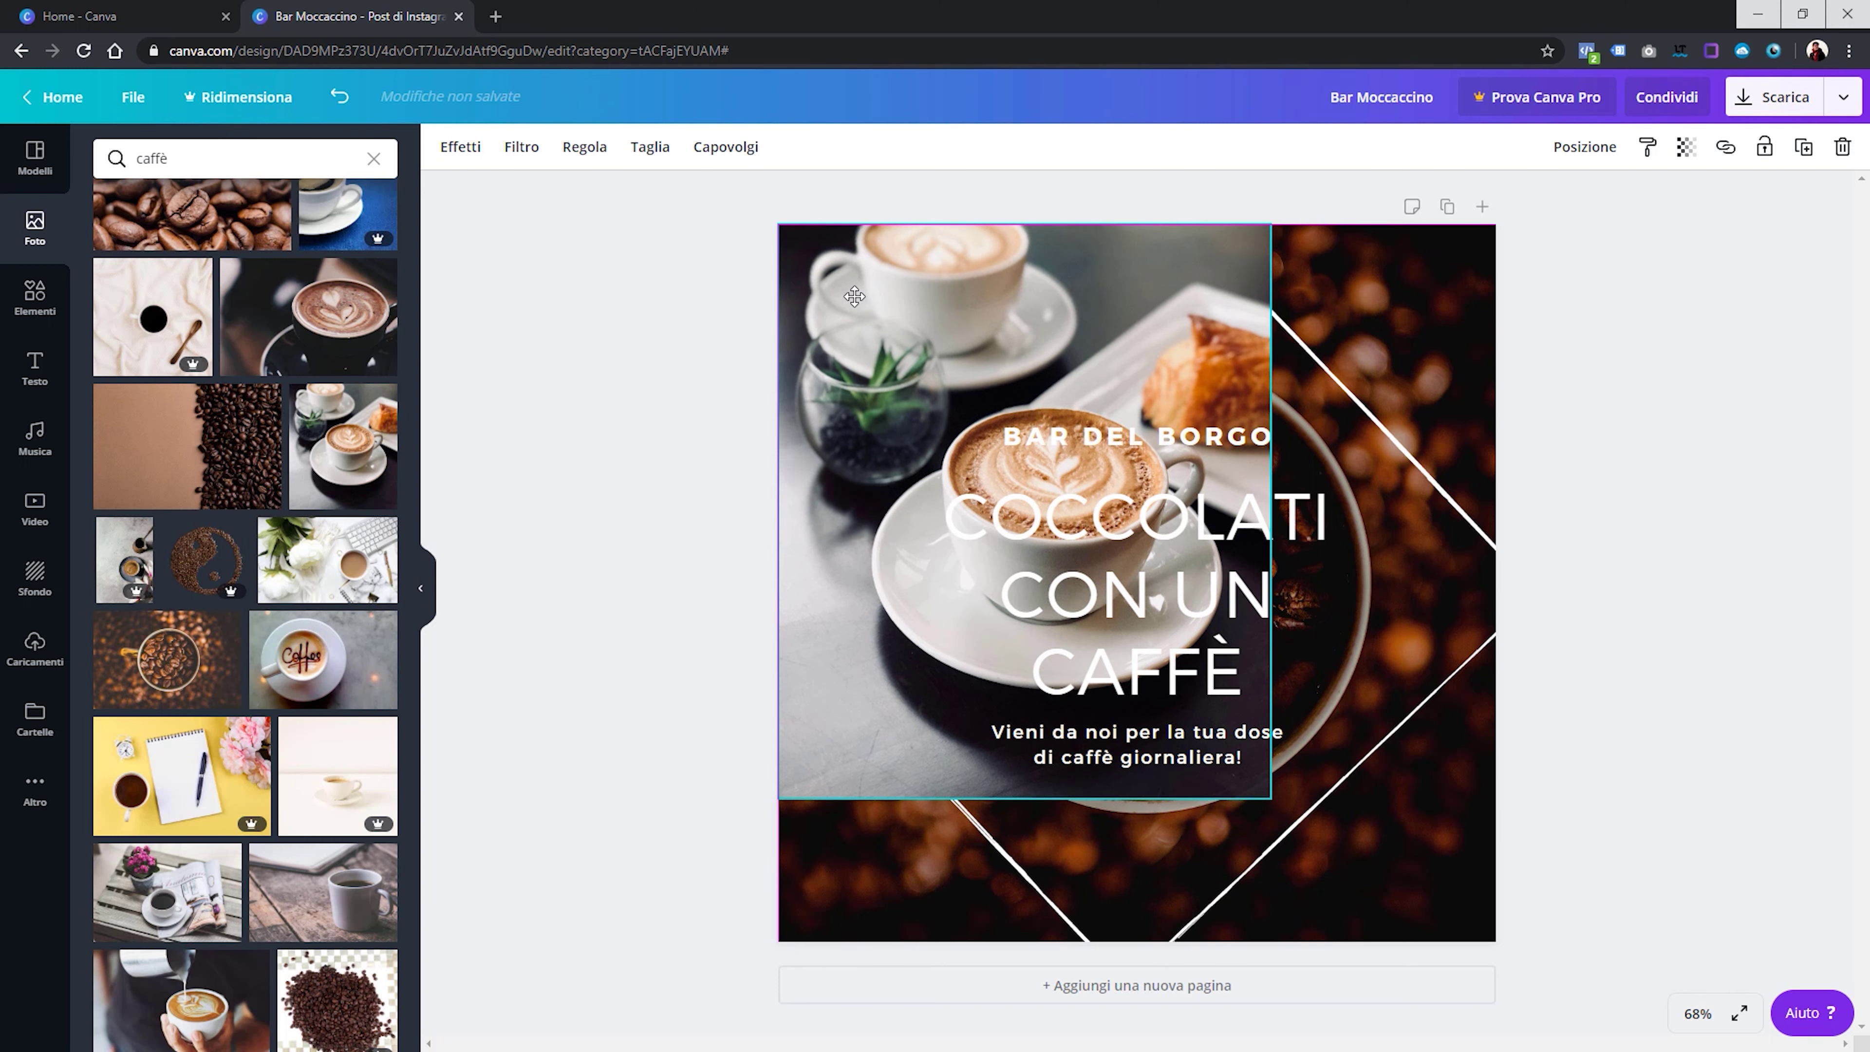
drag(1270, 797, 1085, 582)
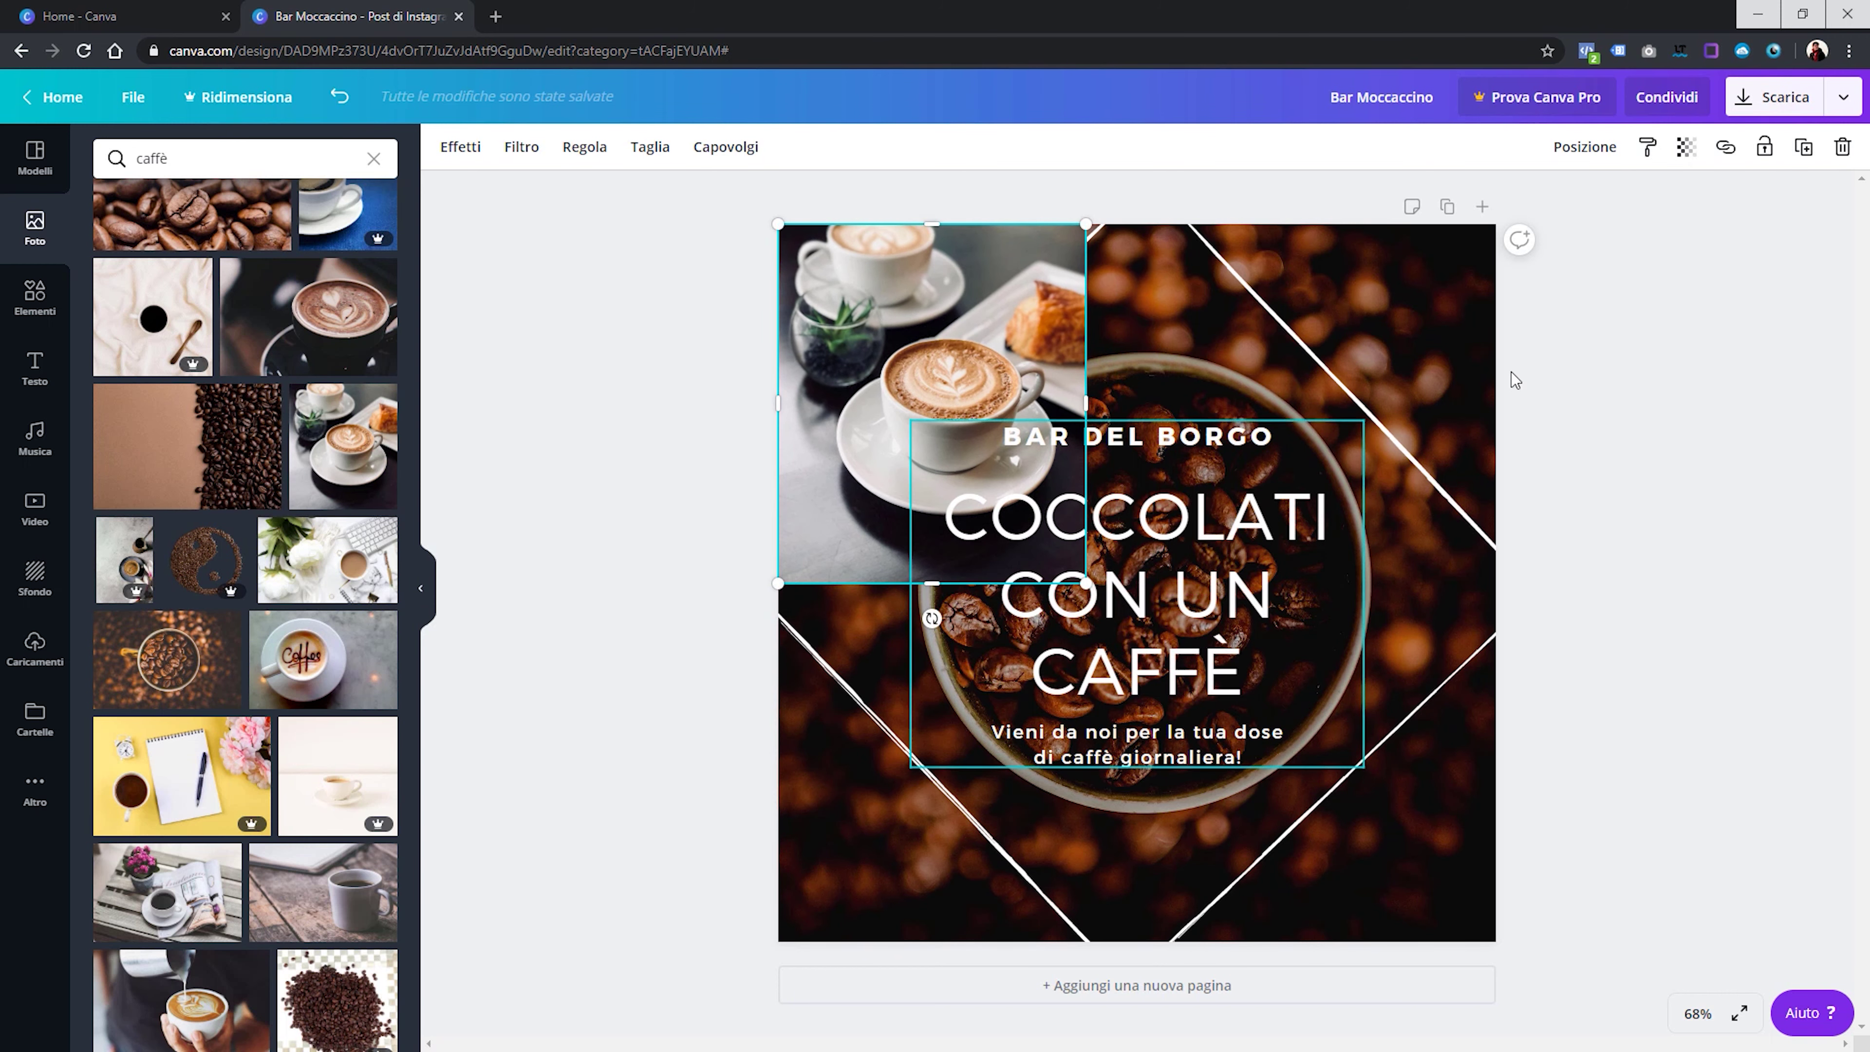
scroll(213, 645, down, 5)
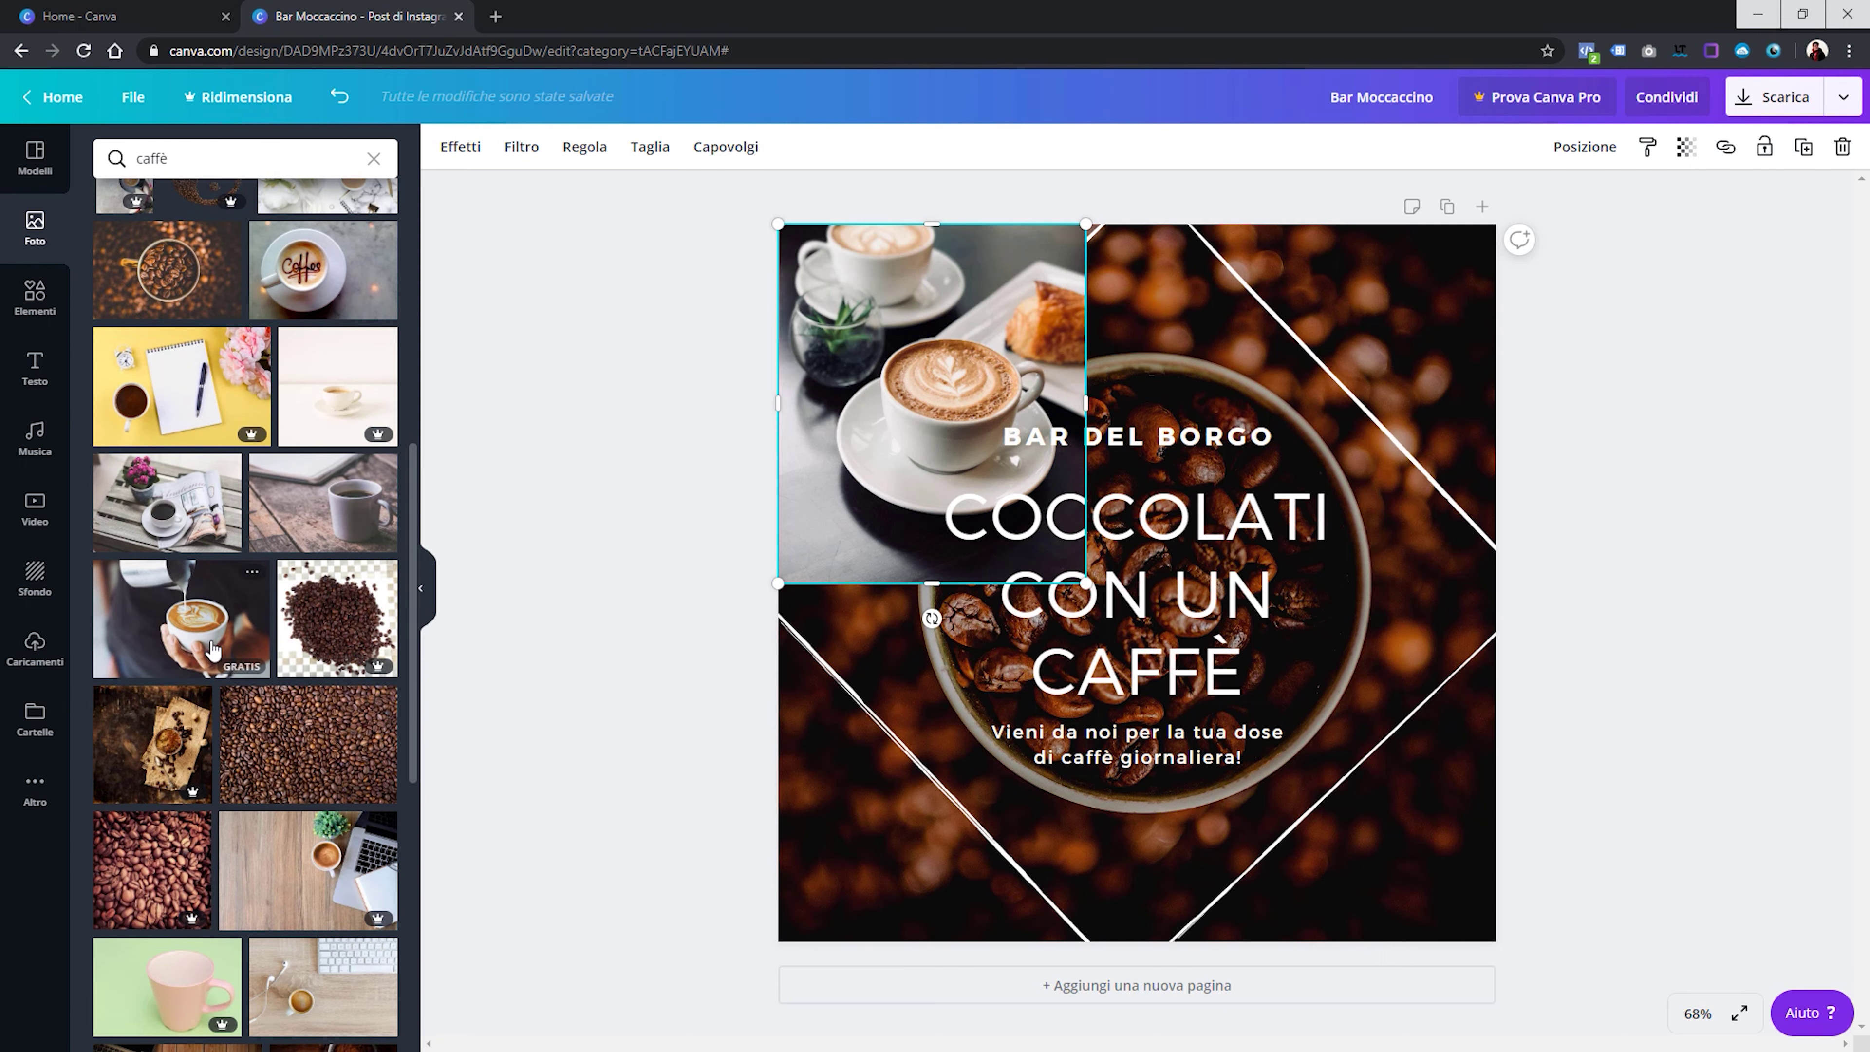
Trial the latte-art and coffee-beans photos on the design, then delete both
drag(213, 644, 1010, 643)
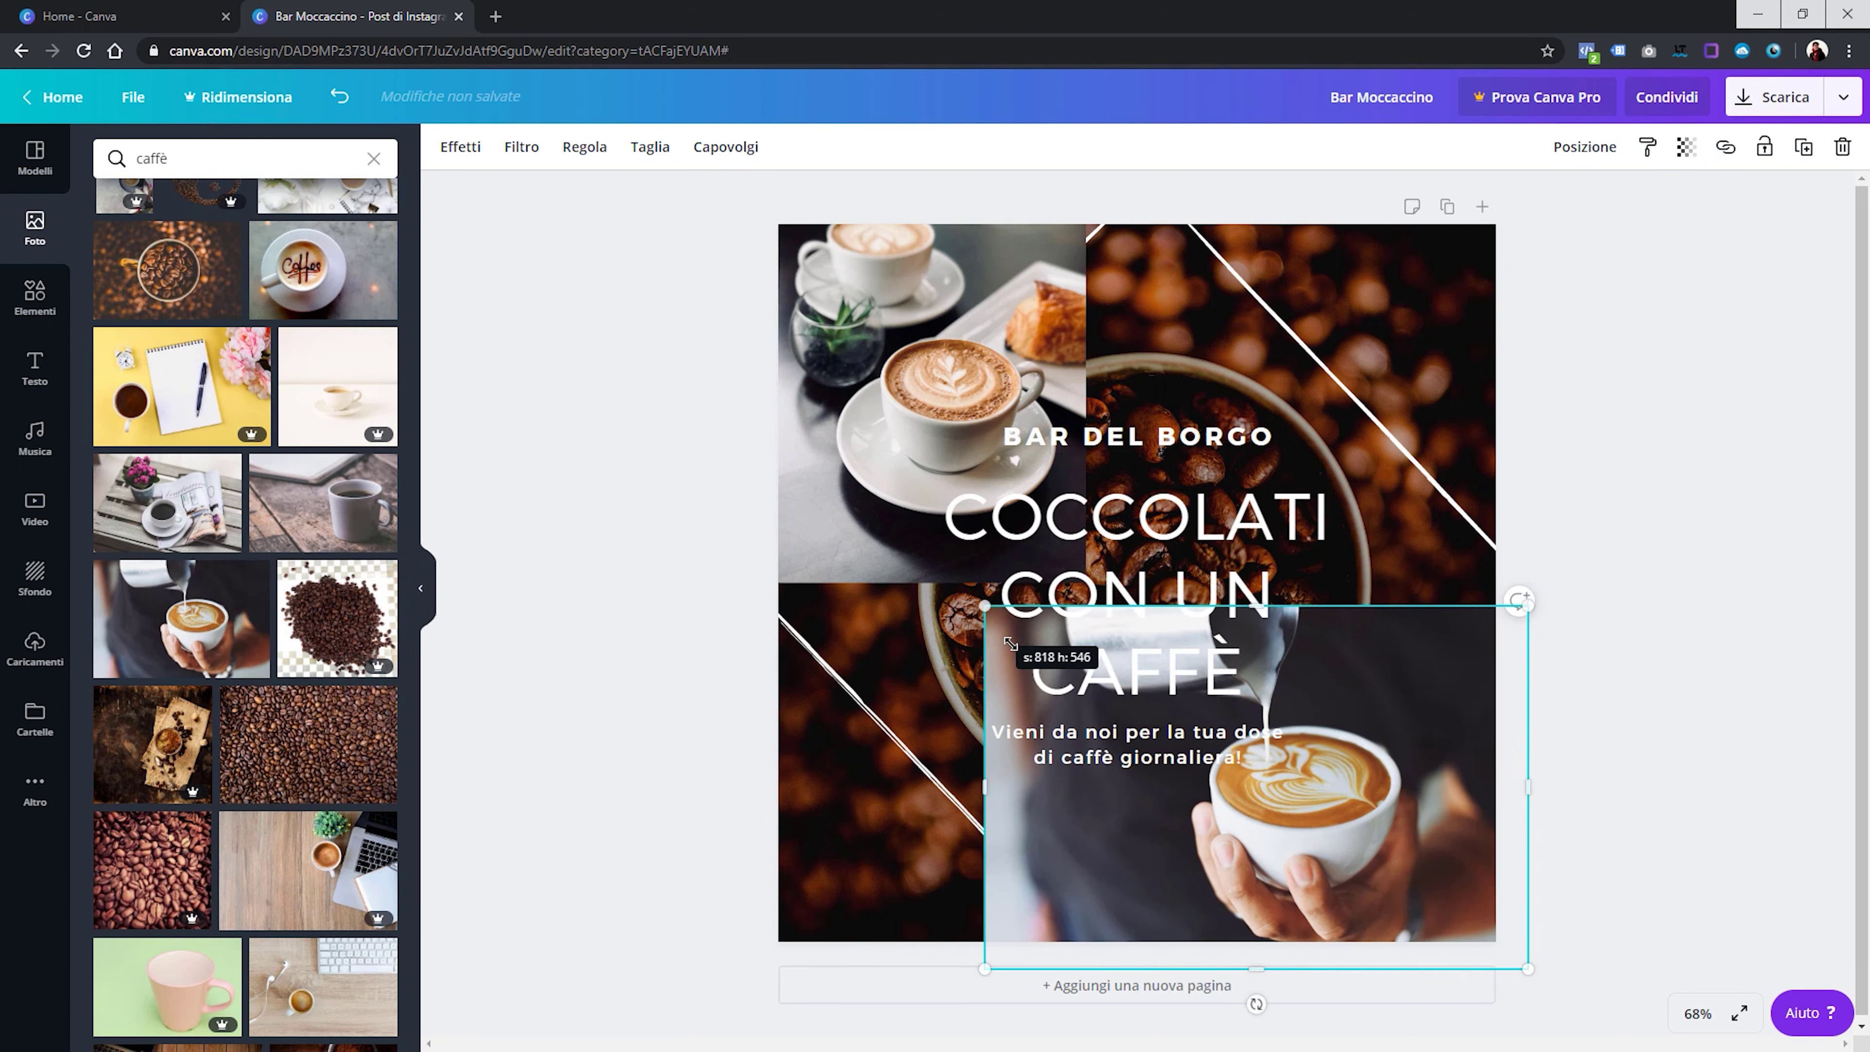
drag(1528, 969, 1489, 941)
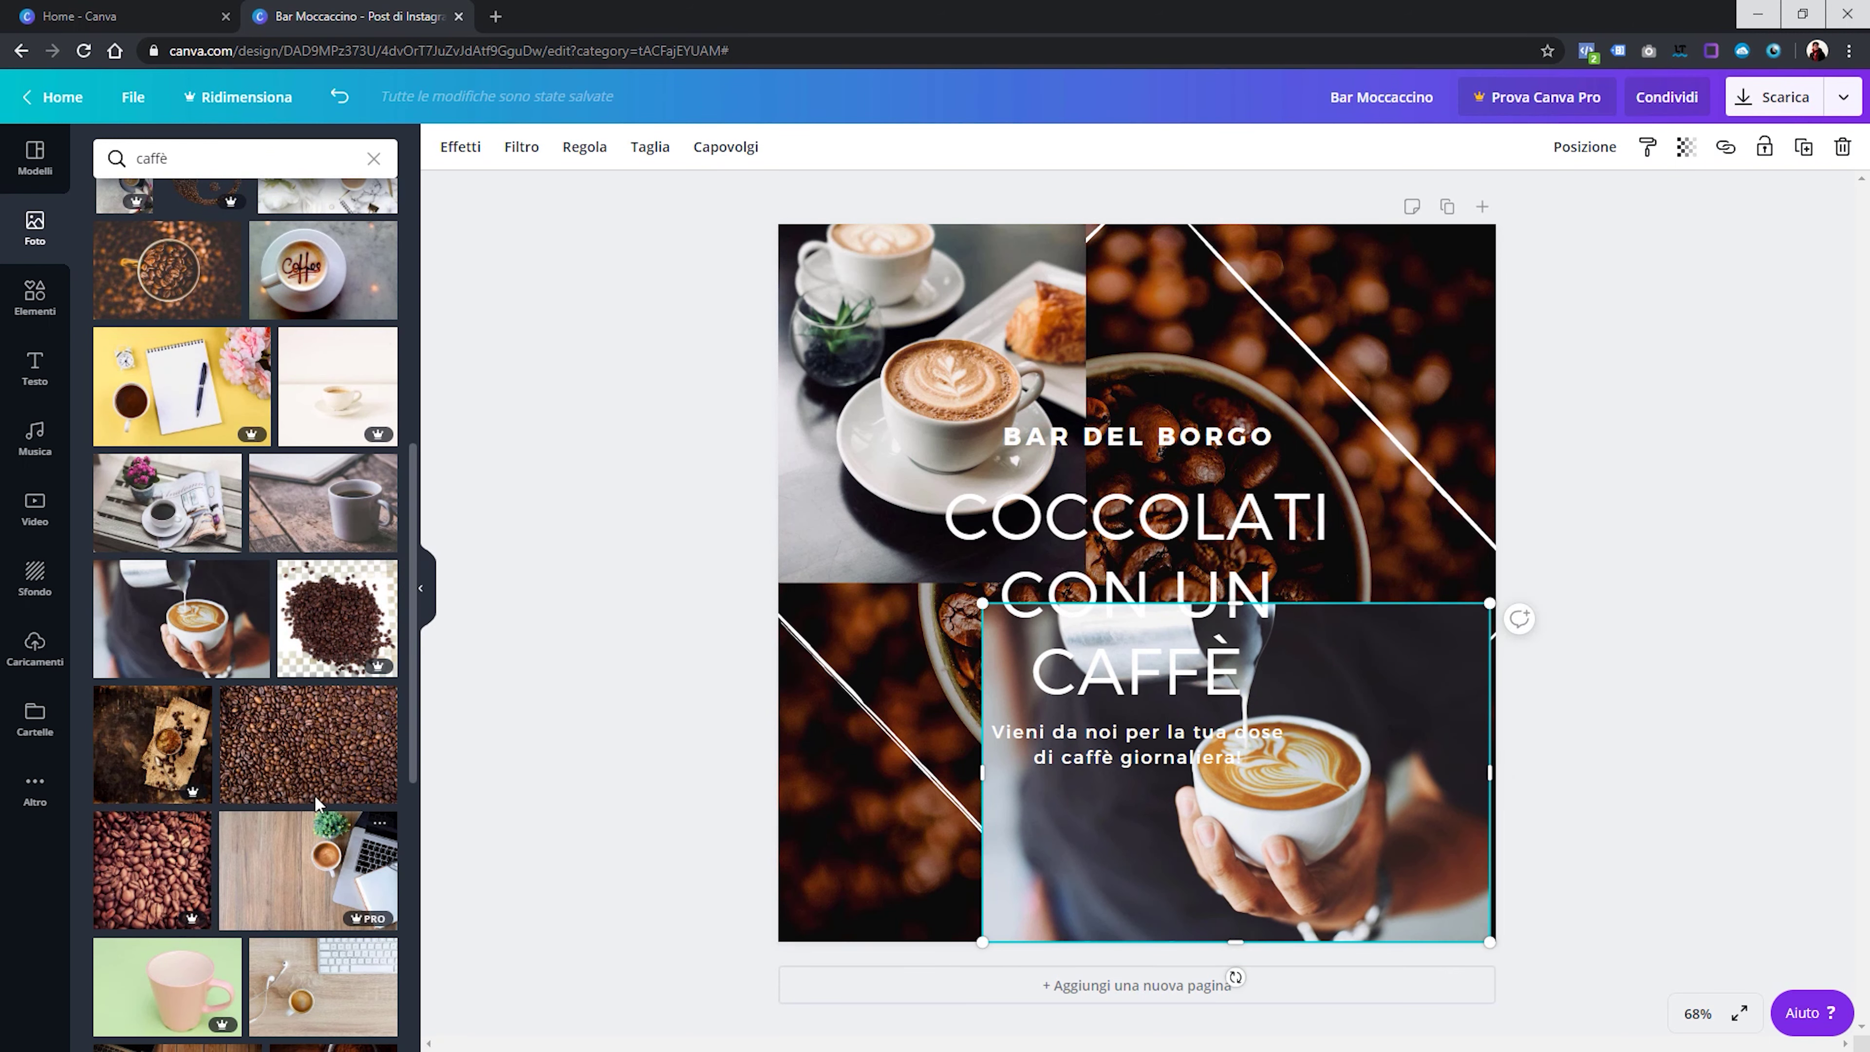
drag(318, 803, 1511, 602)
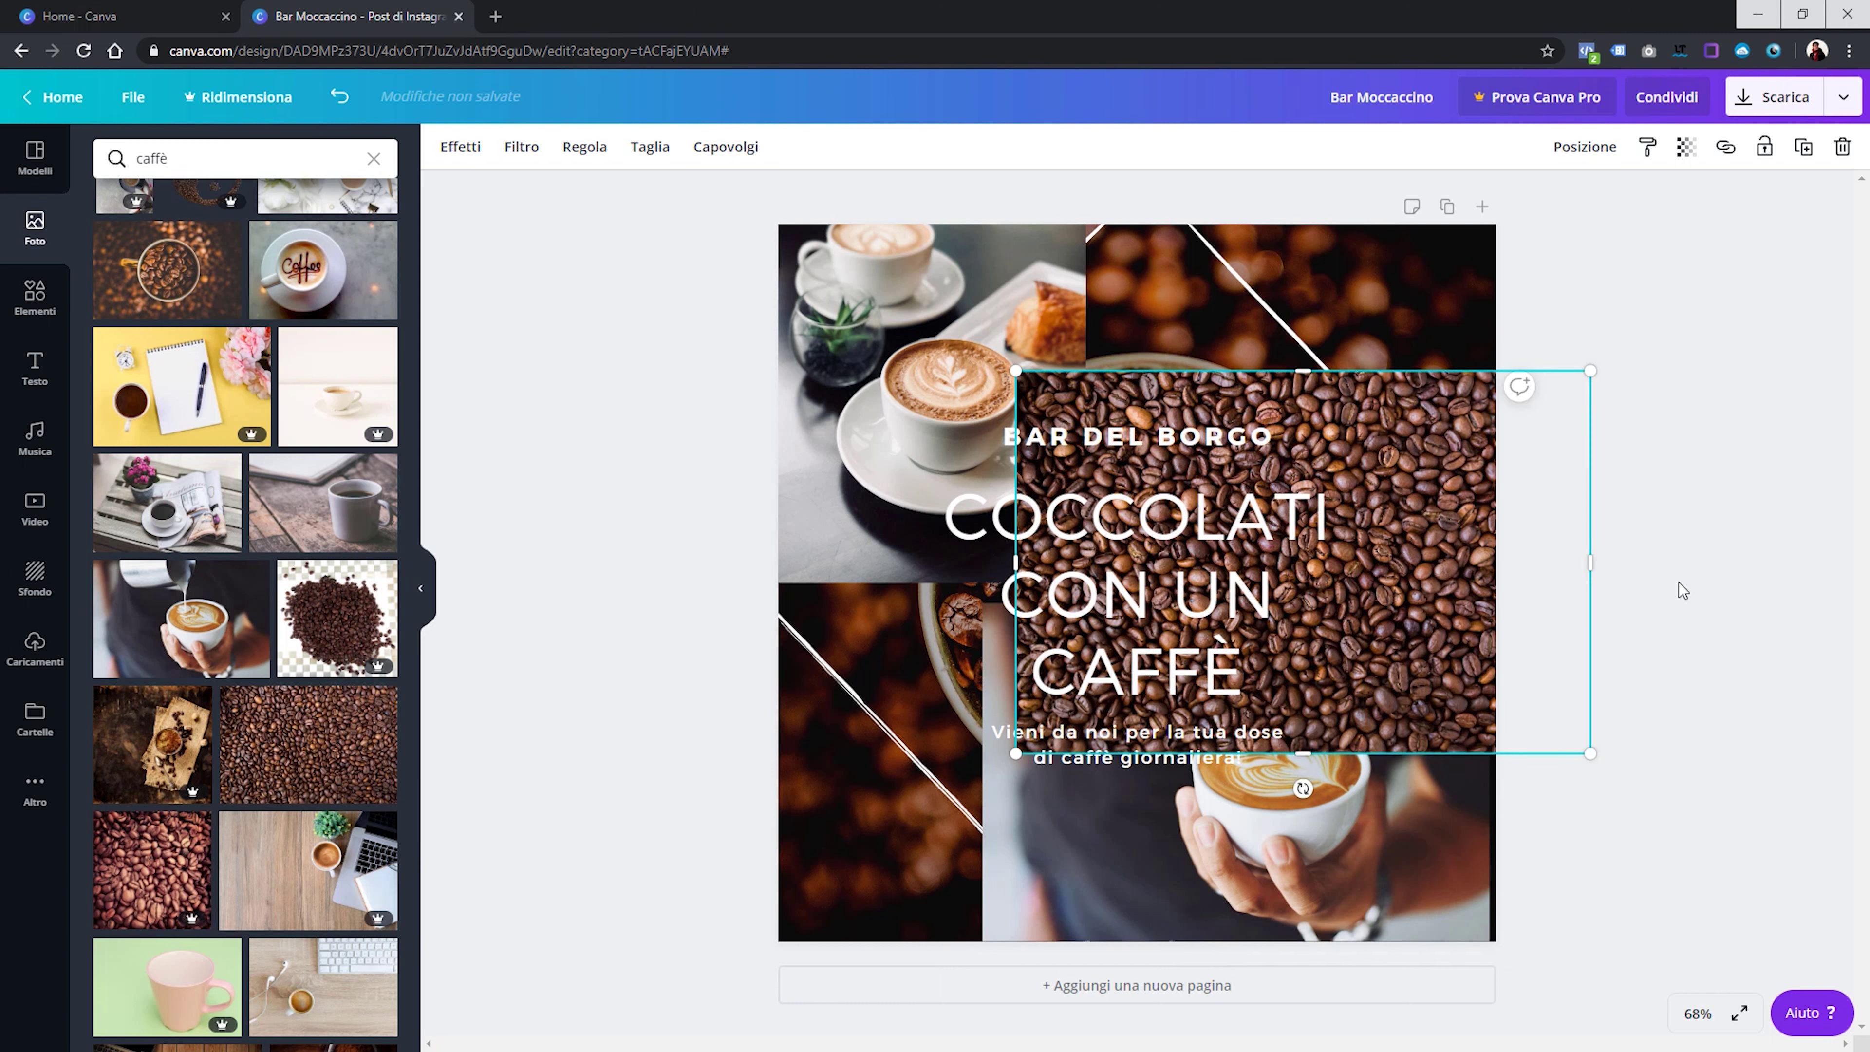
key(ctrl+z)
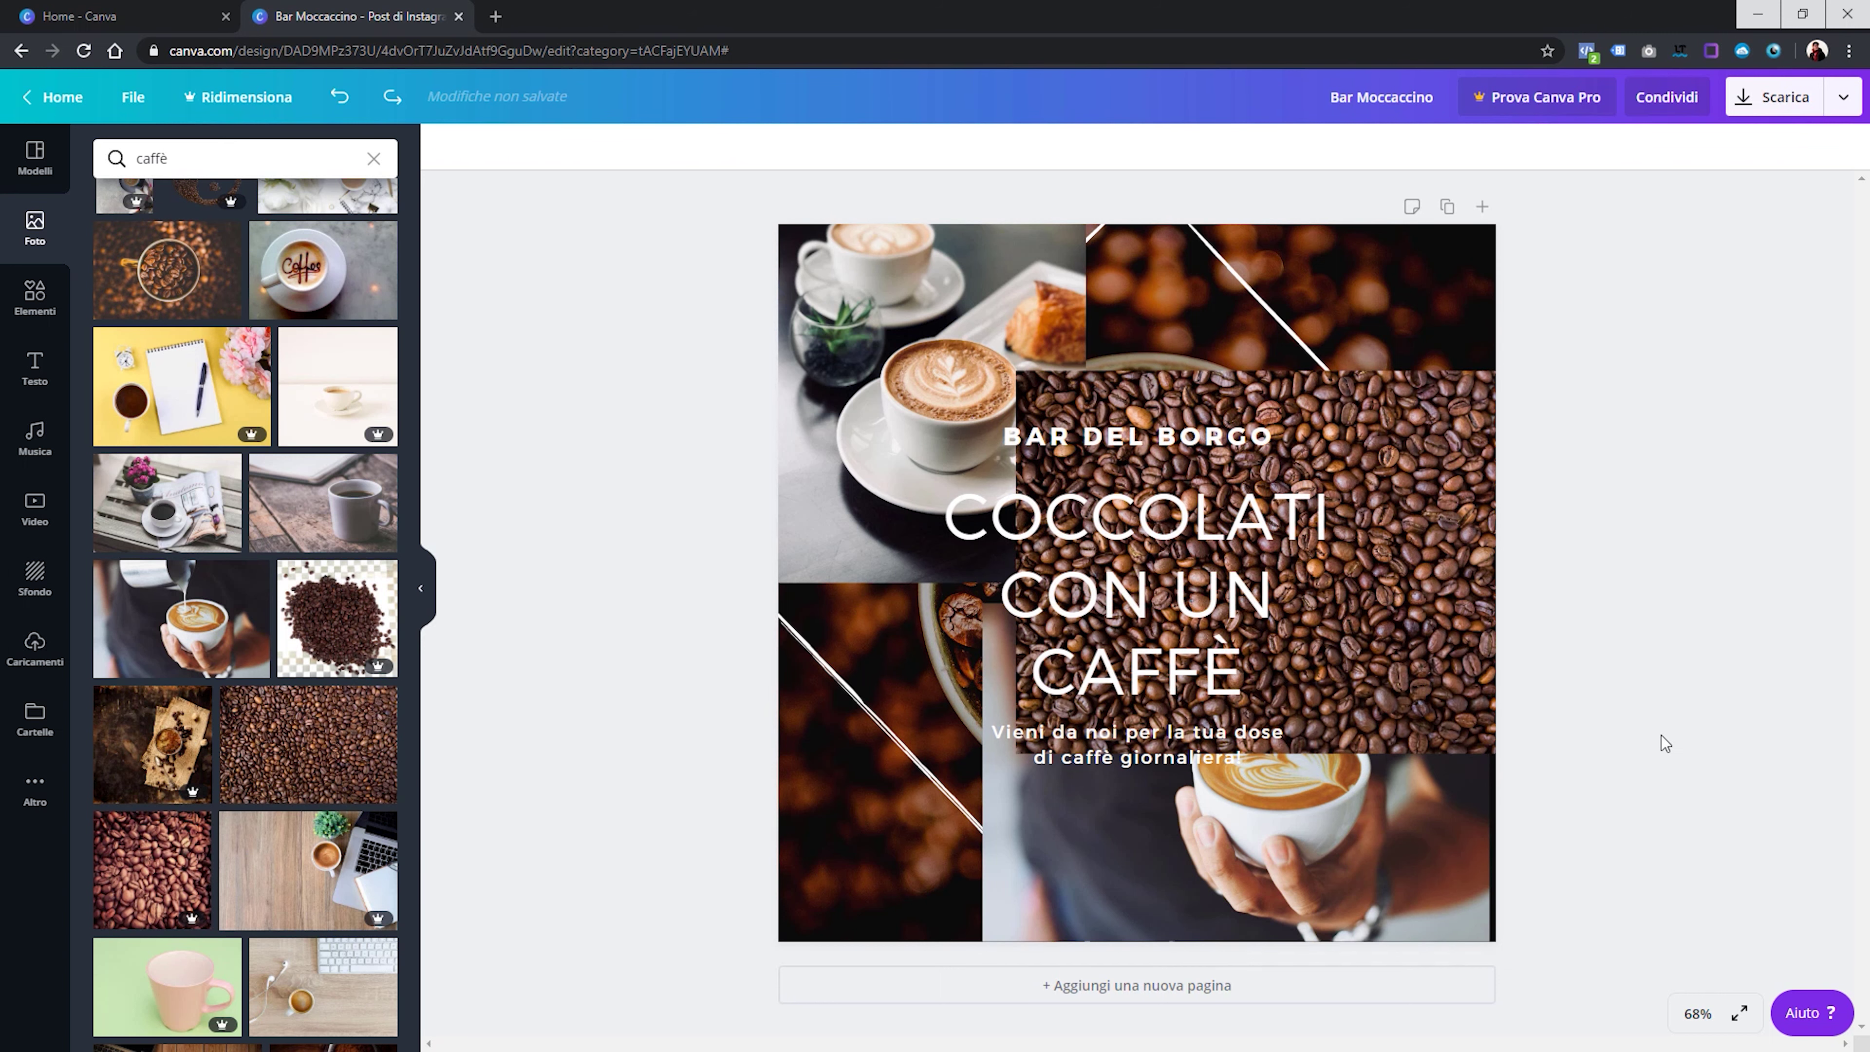
click(1417, 438)
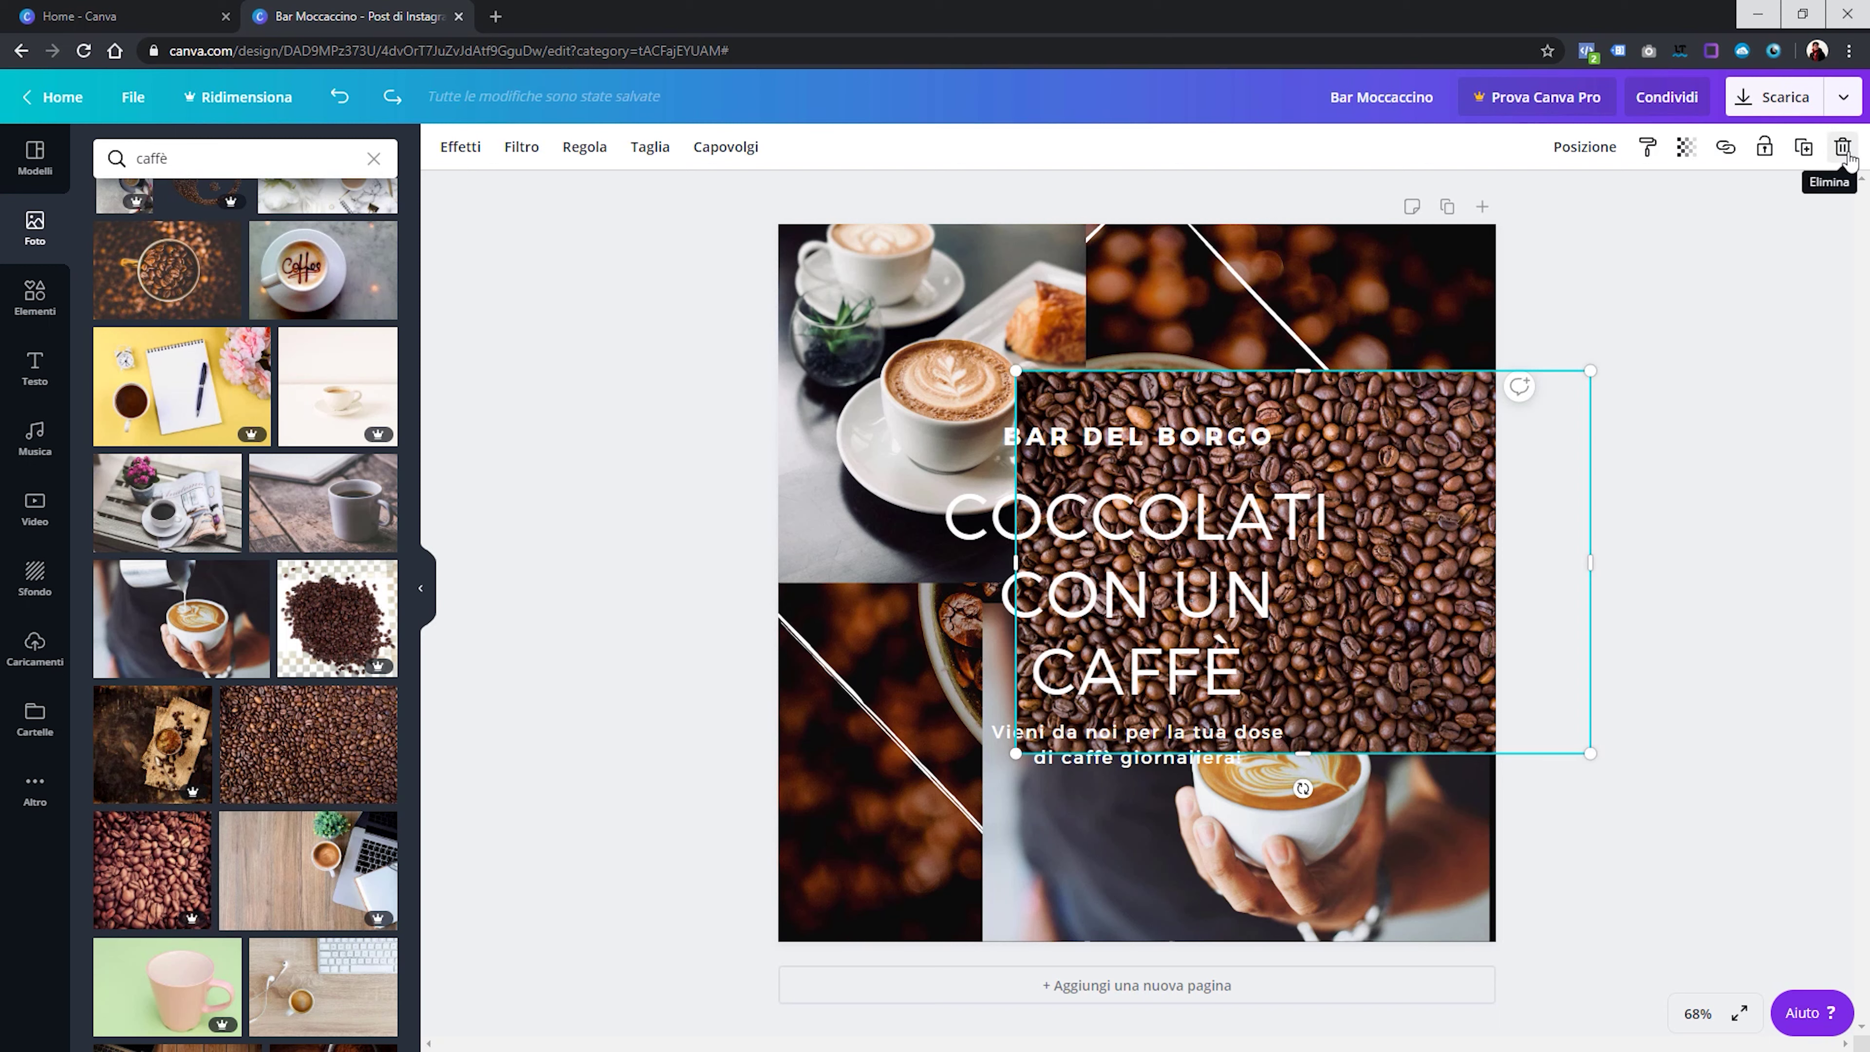
key(Delete)
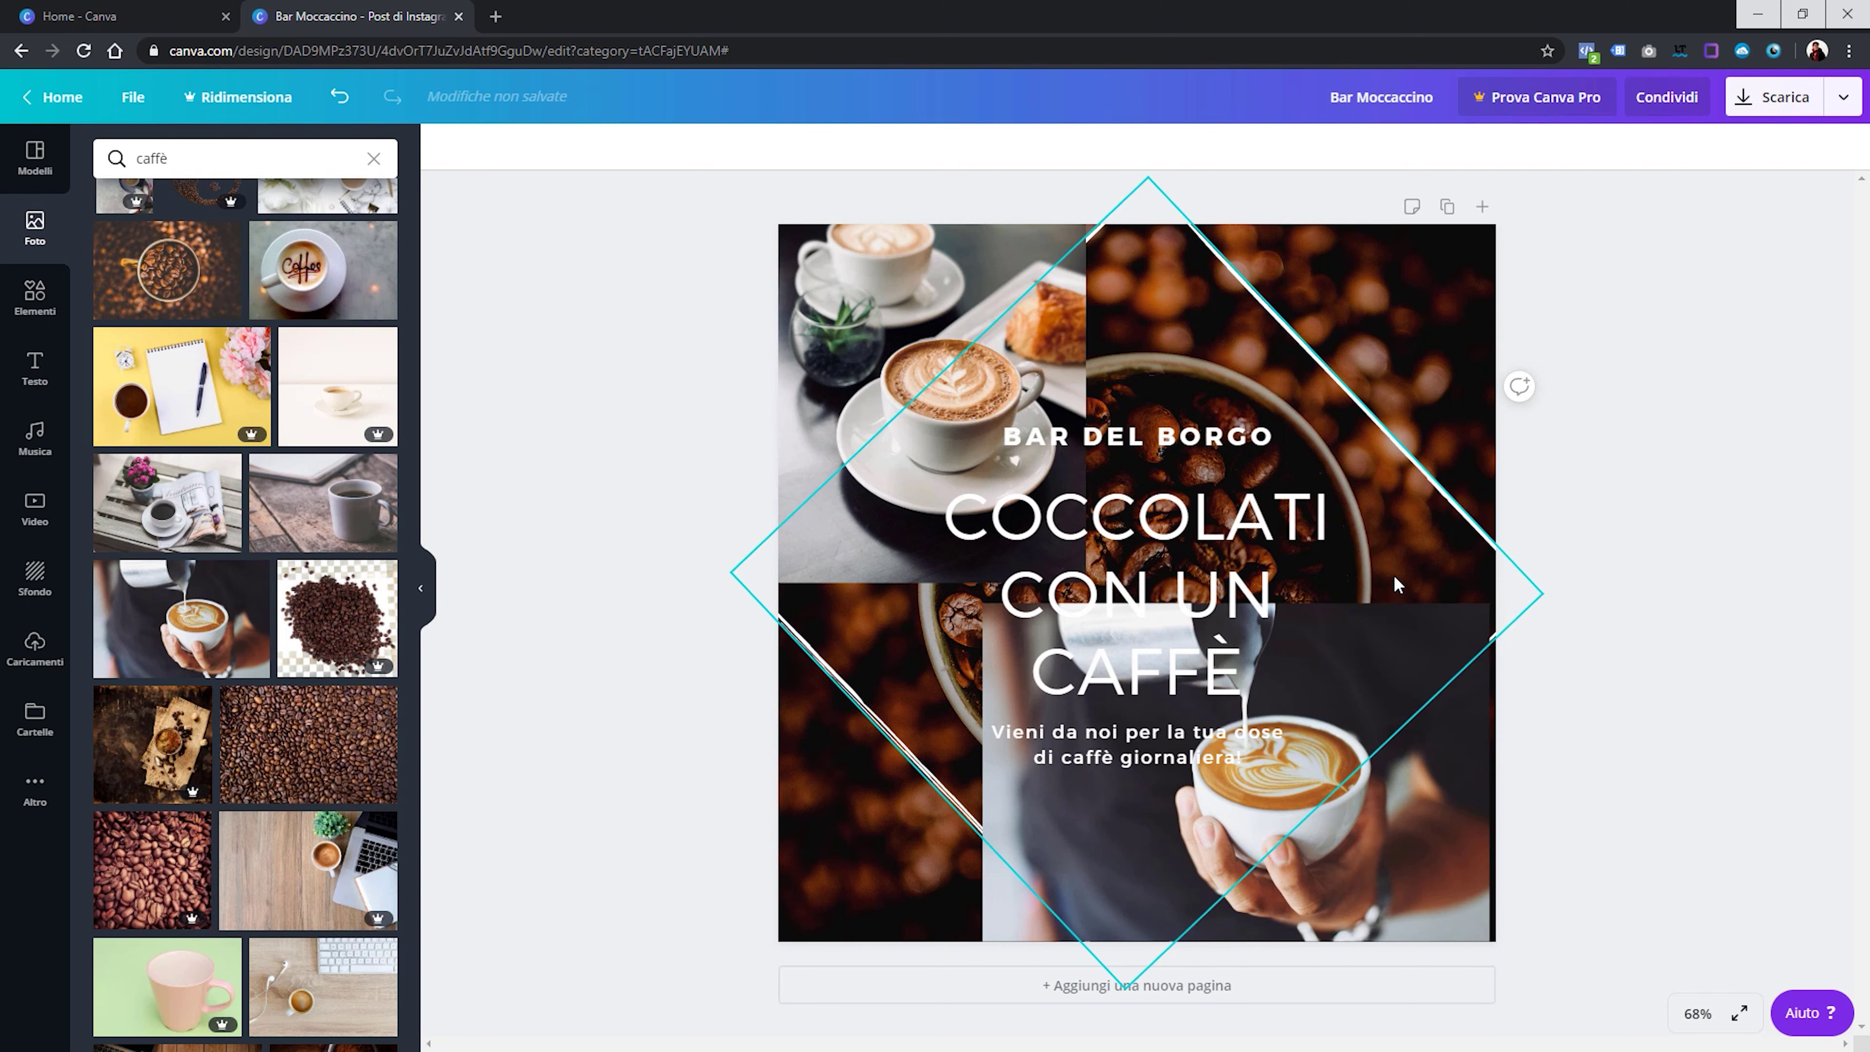
click(1454, 731)
key(Delete)
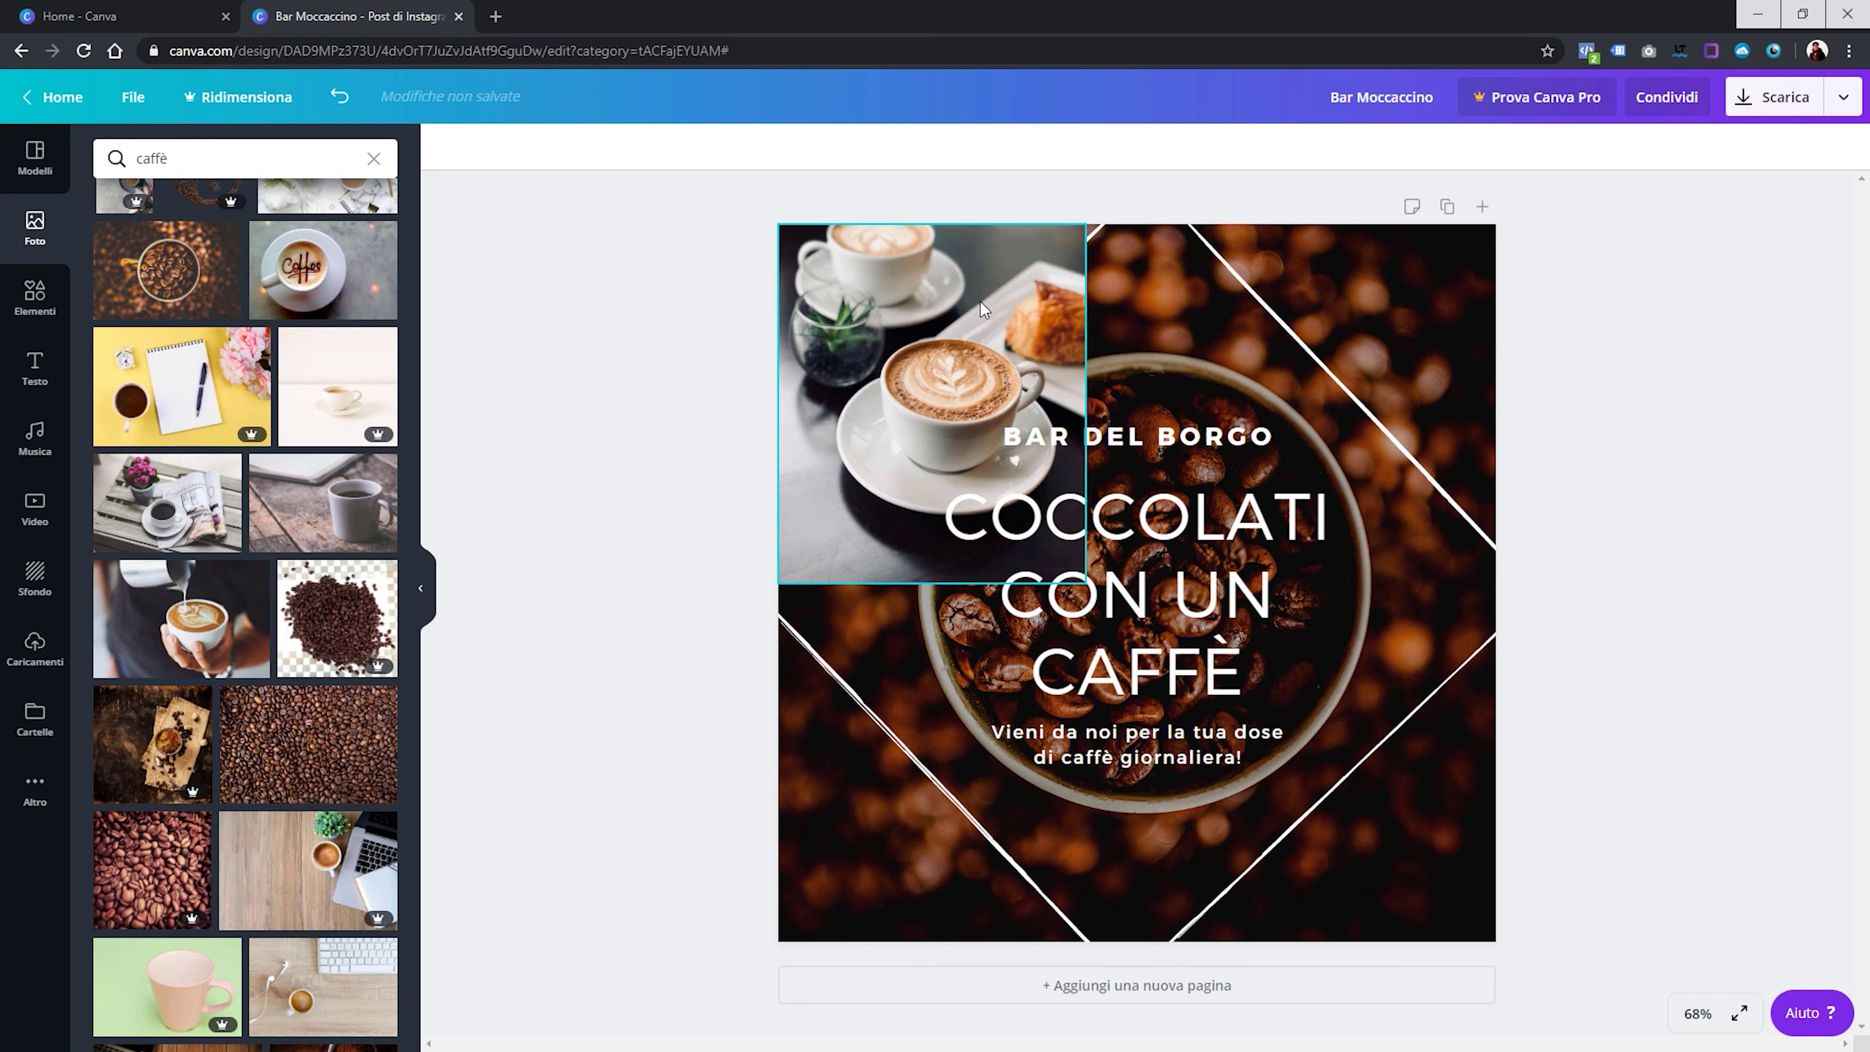
Make the top-left latte-and-croissant photo the page background with Sostituisci sfondo
right_click(965, 289)
click(685, 295)
click(913, 325)
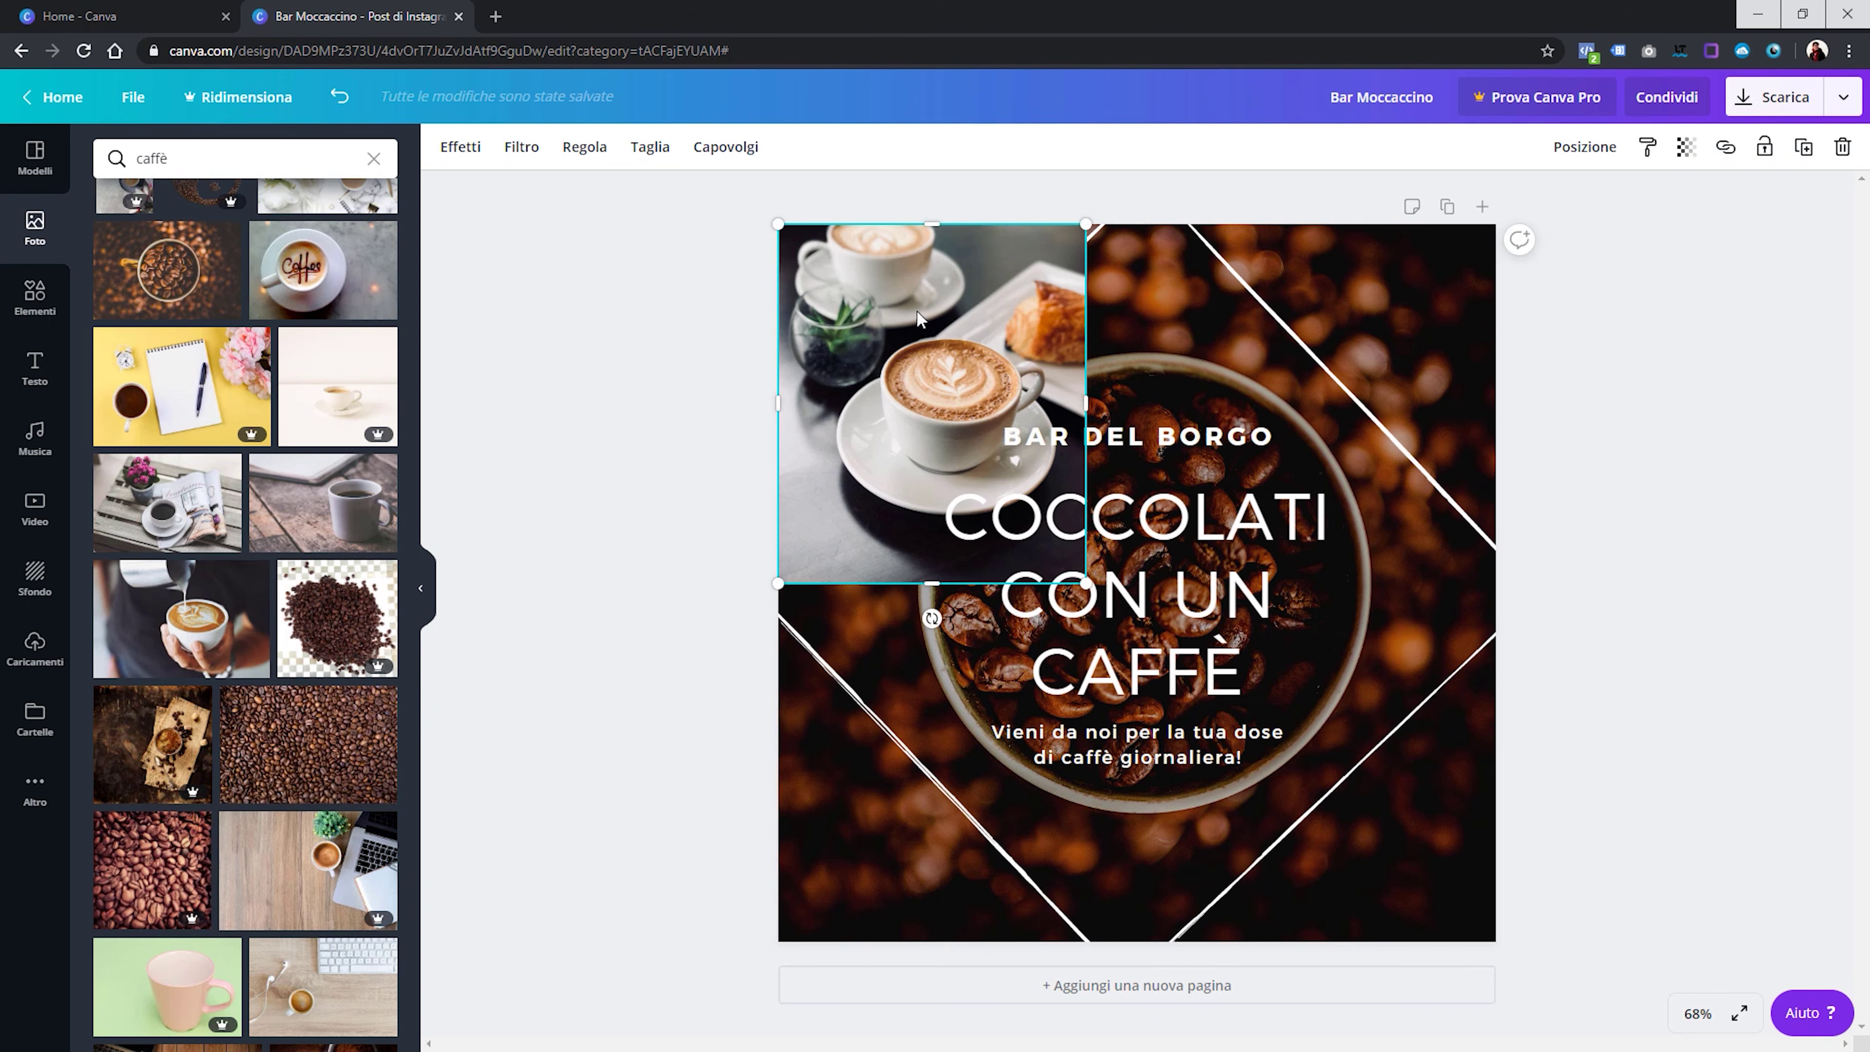
right_click(916, 313)
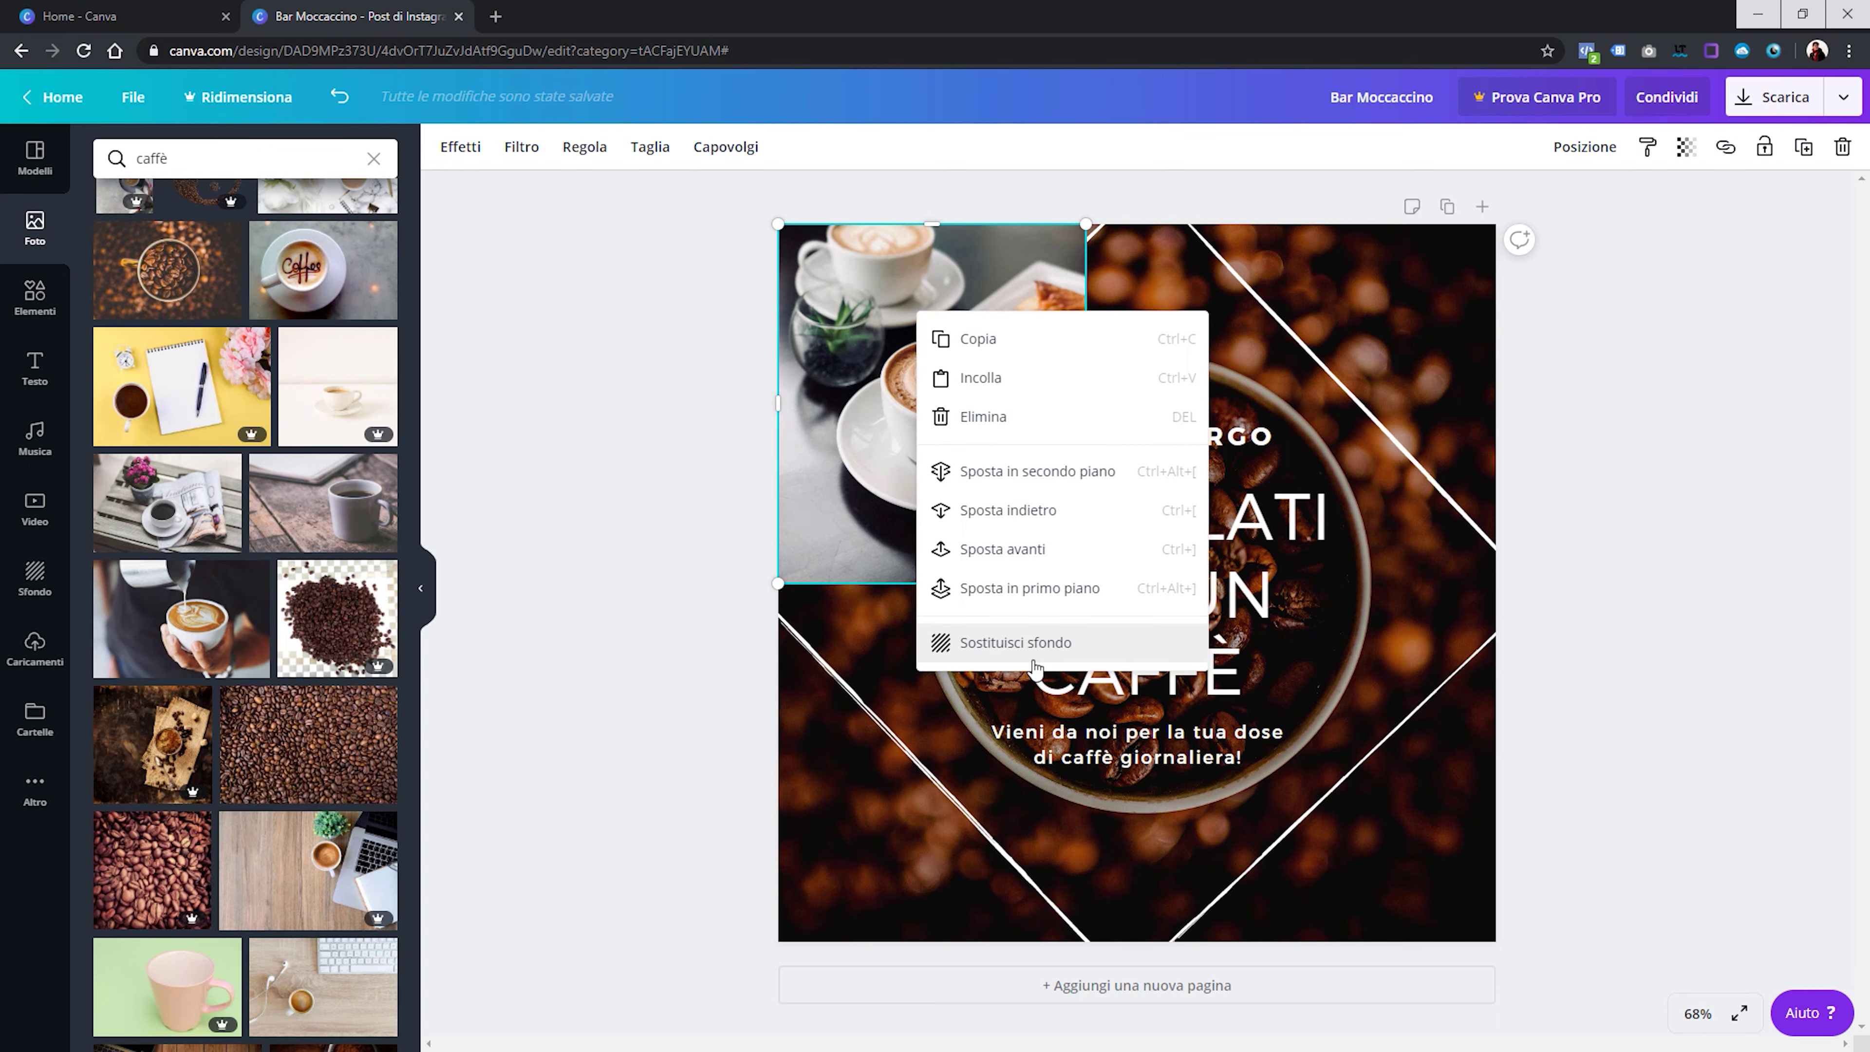
click(1034, 643)
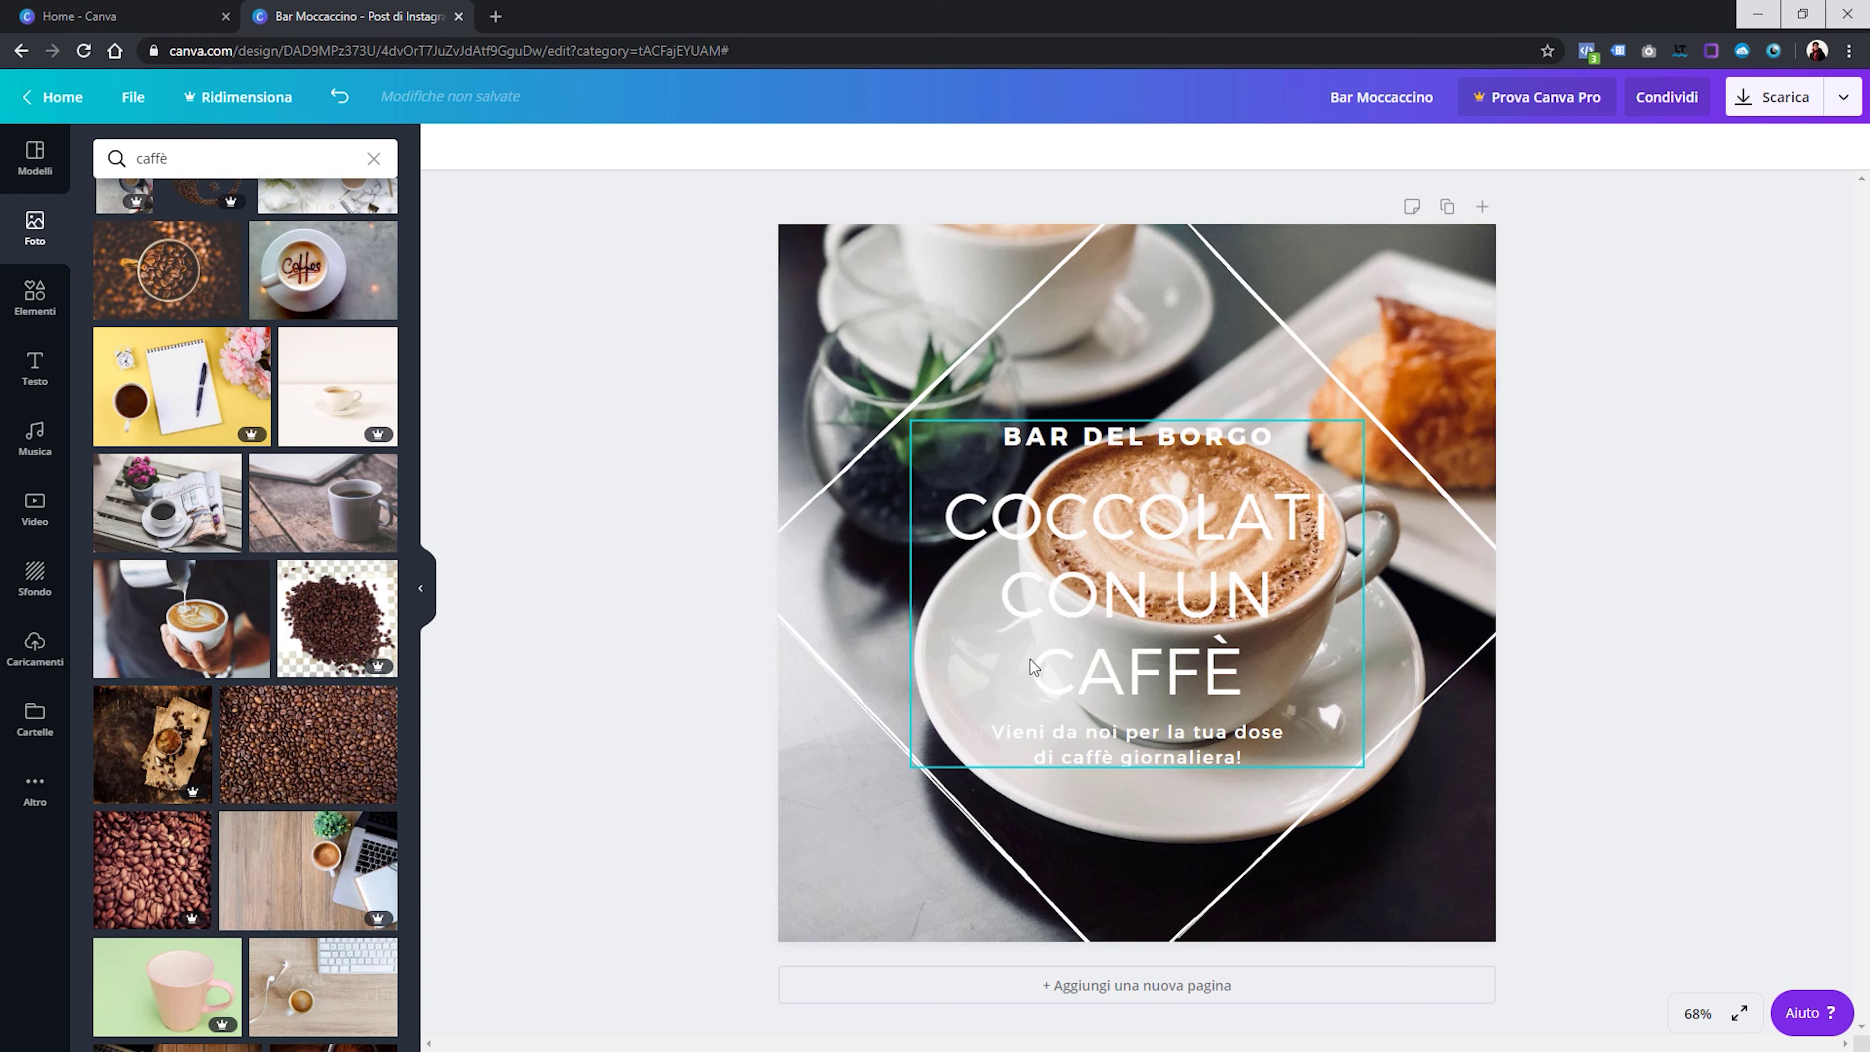
scroll(383, 670, up, 10)
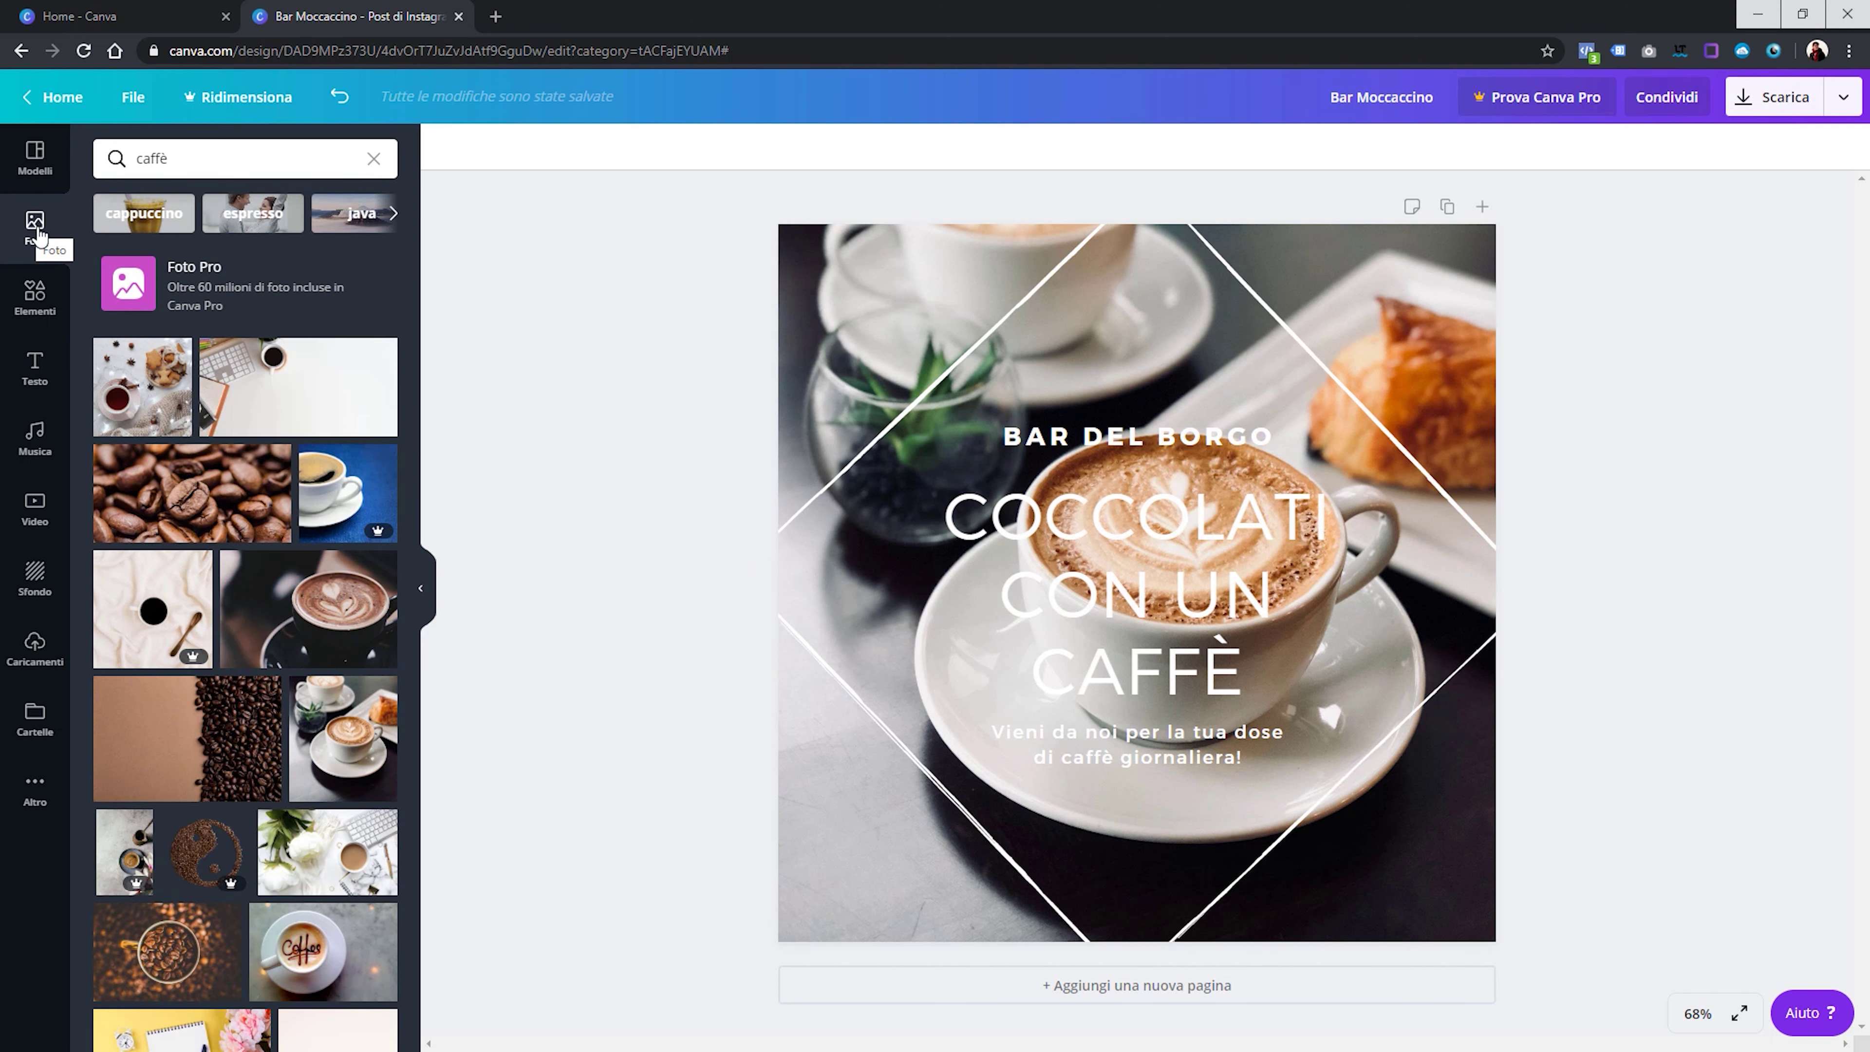
Show the uploads panel, start an image upload, then cancel it and close File Explorer
click(35, 644)
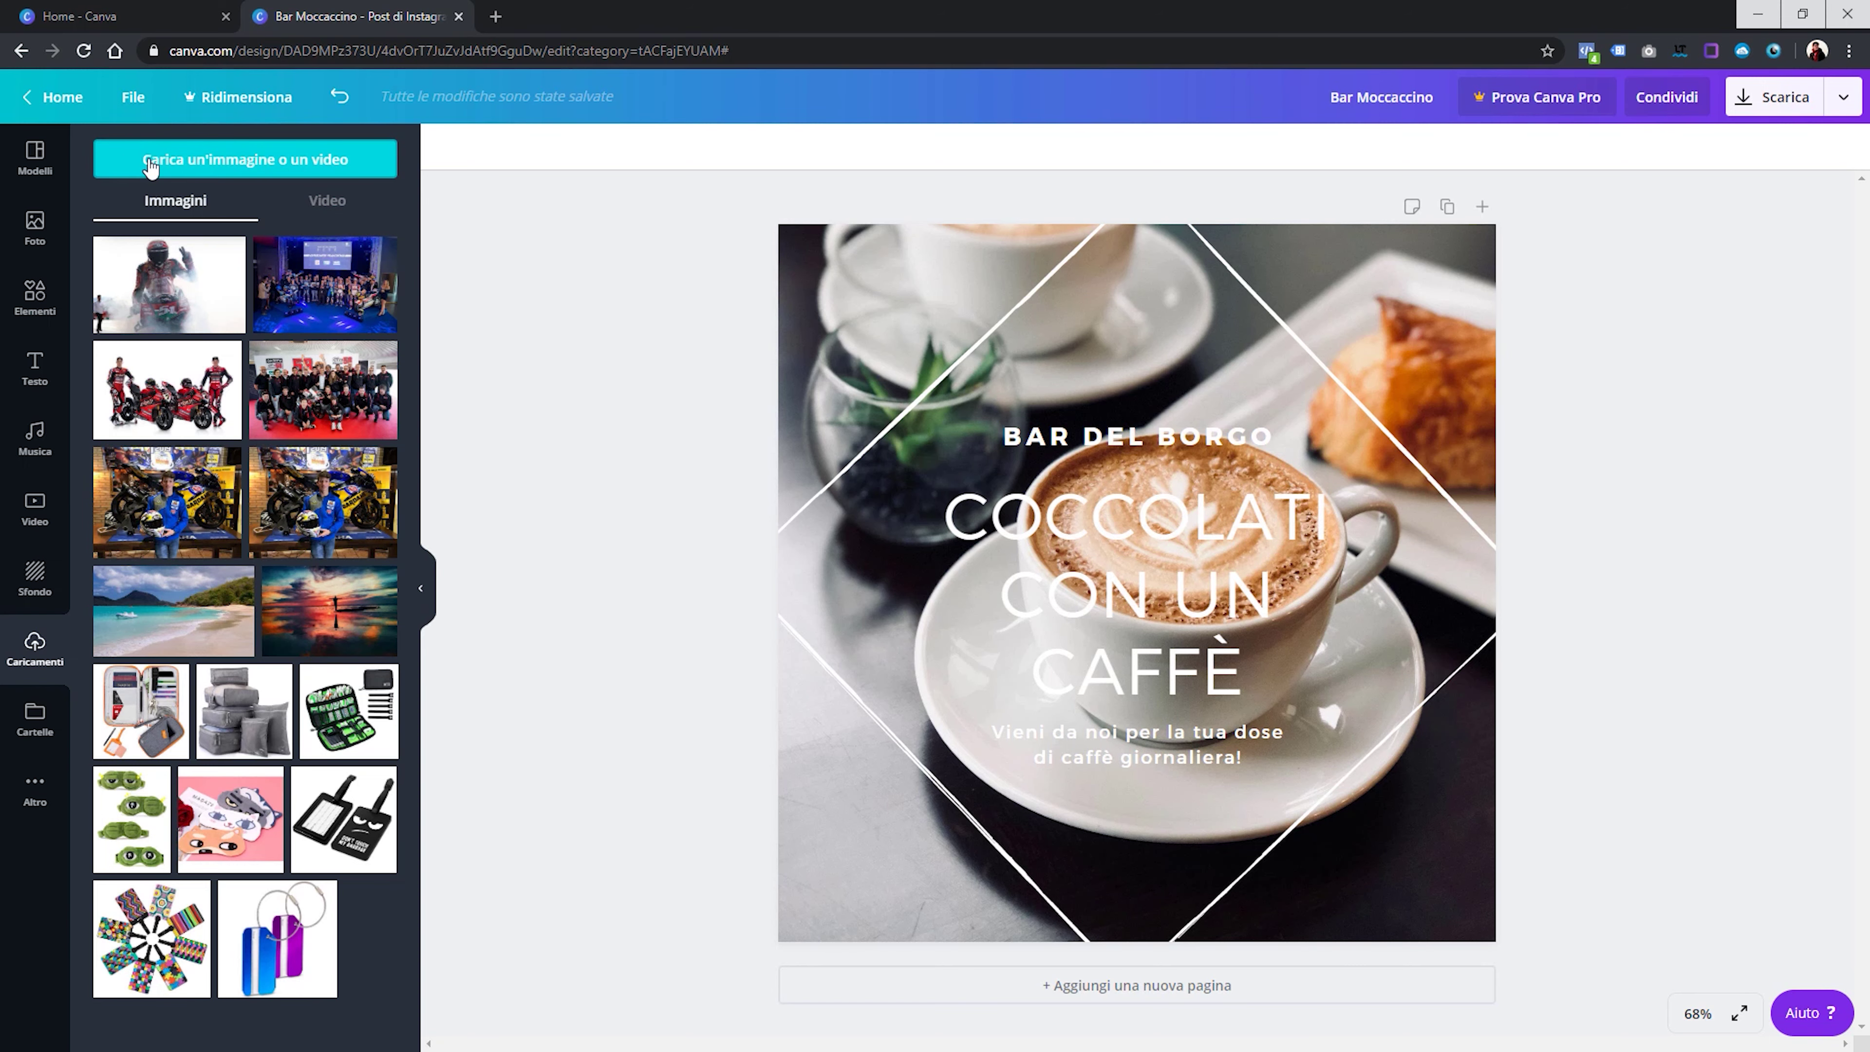
click(177, 168)
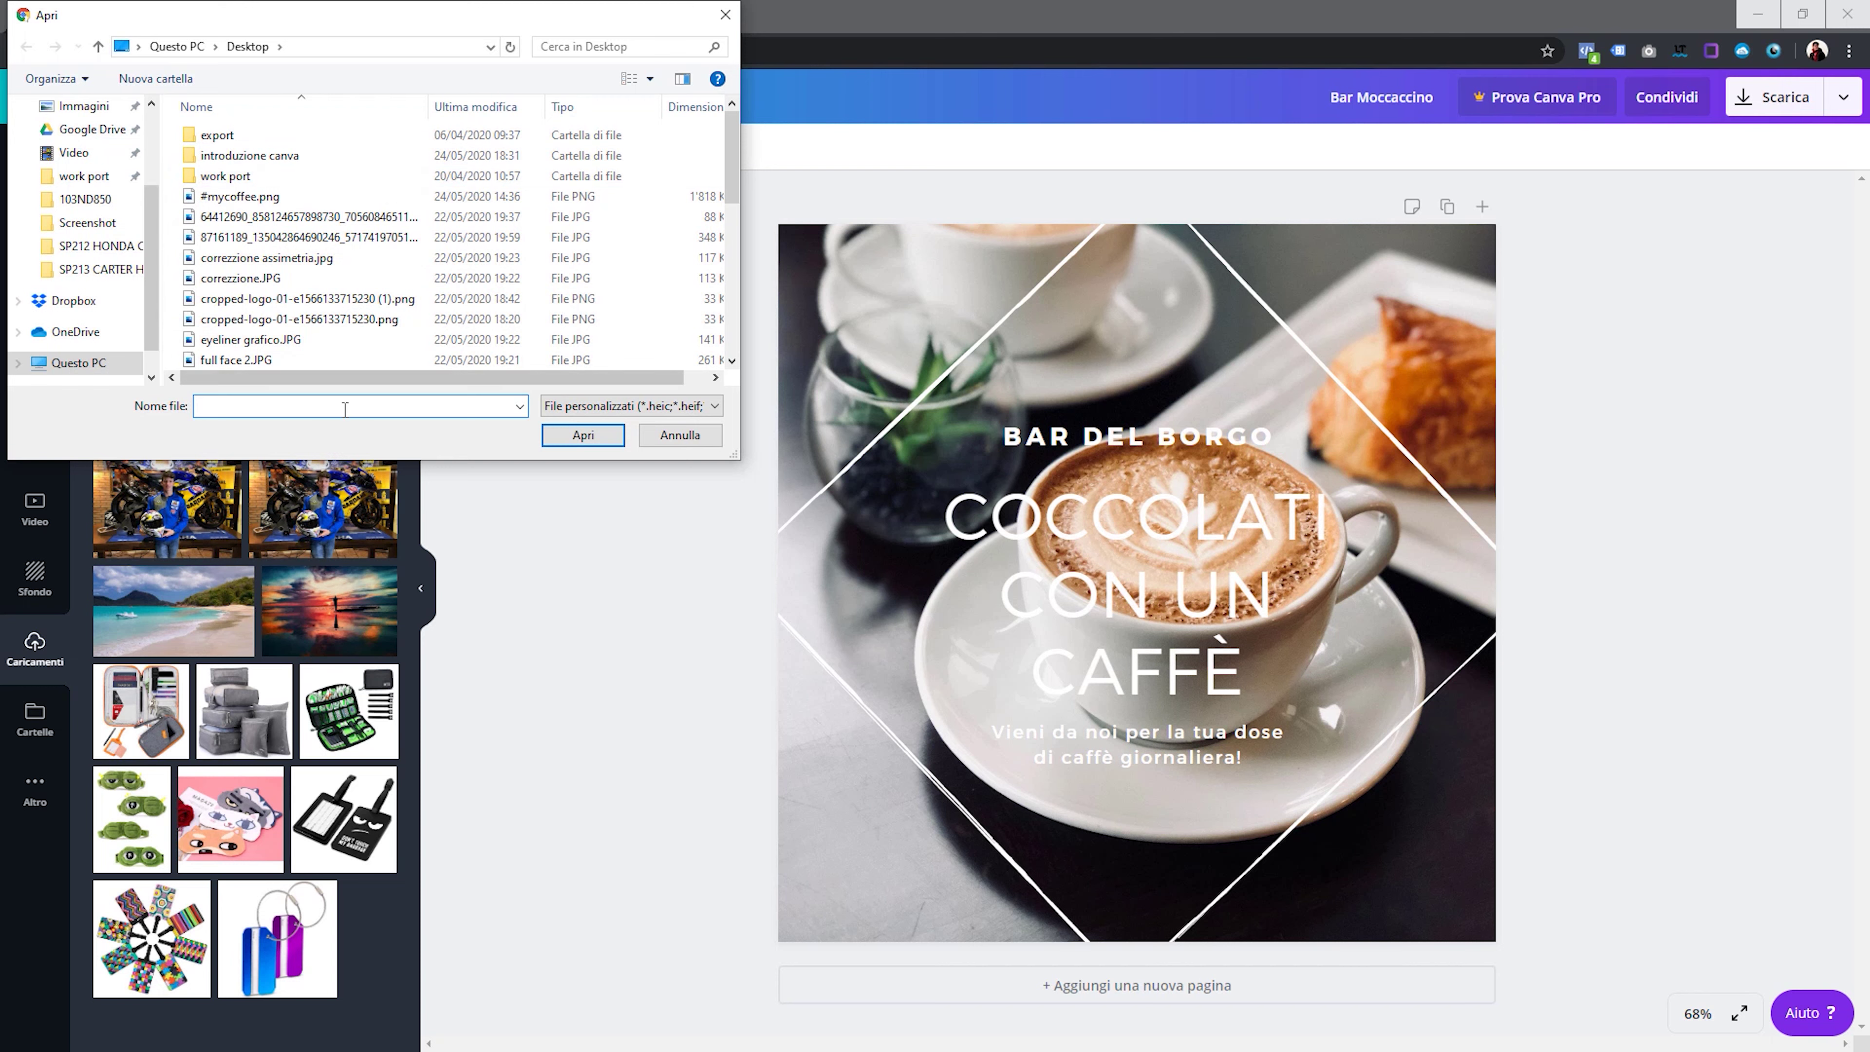
scroll(110, 266, up, 2)
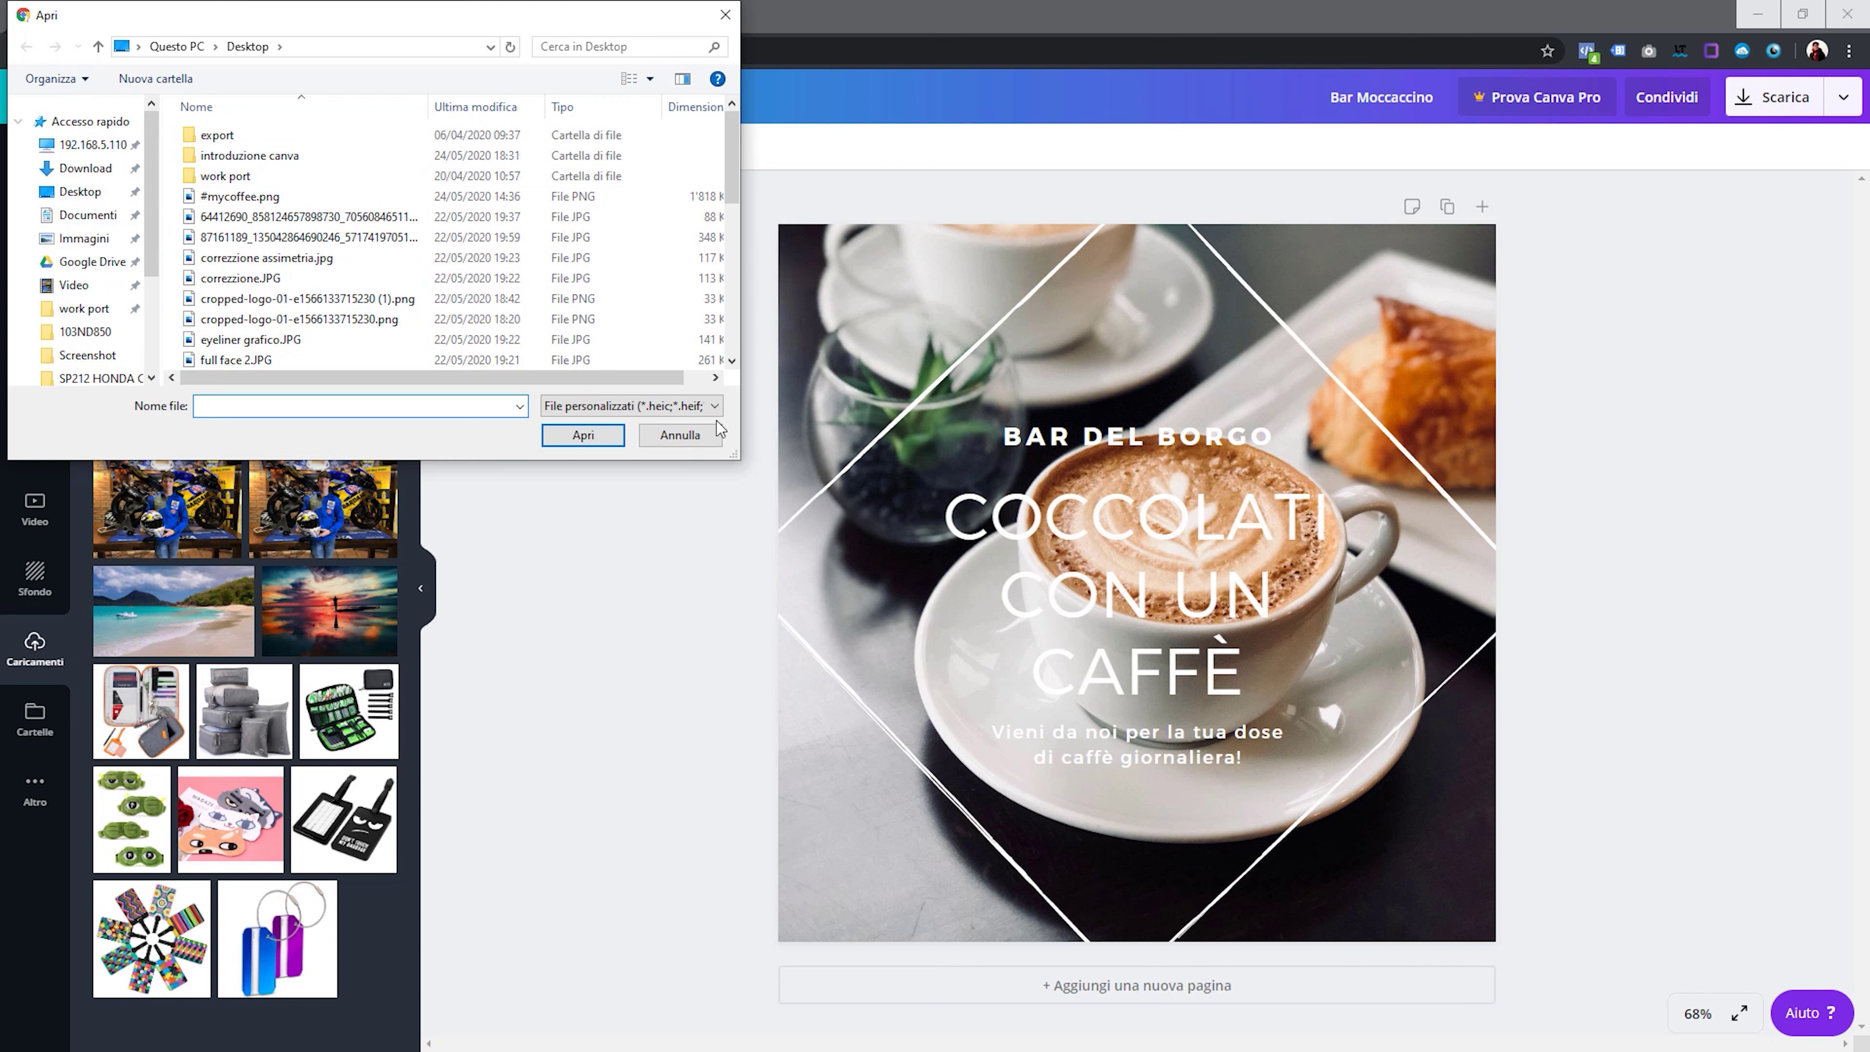
click(679, 435)
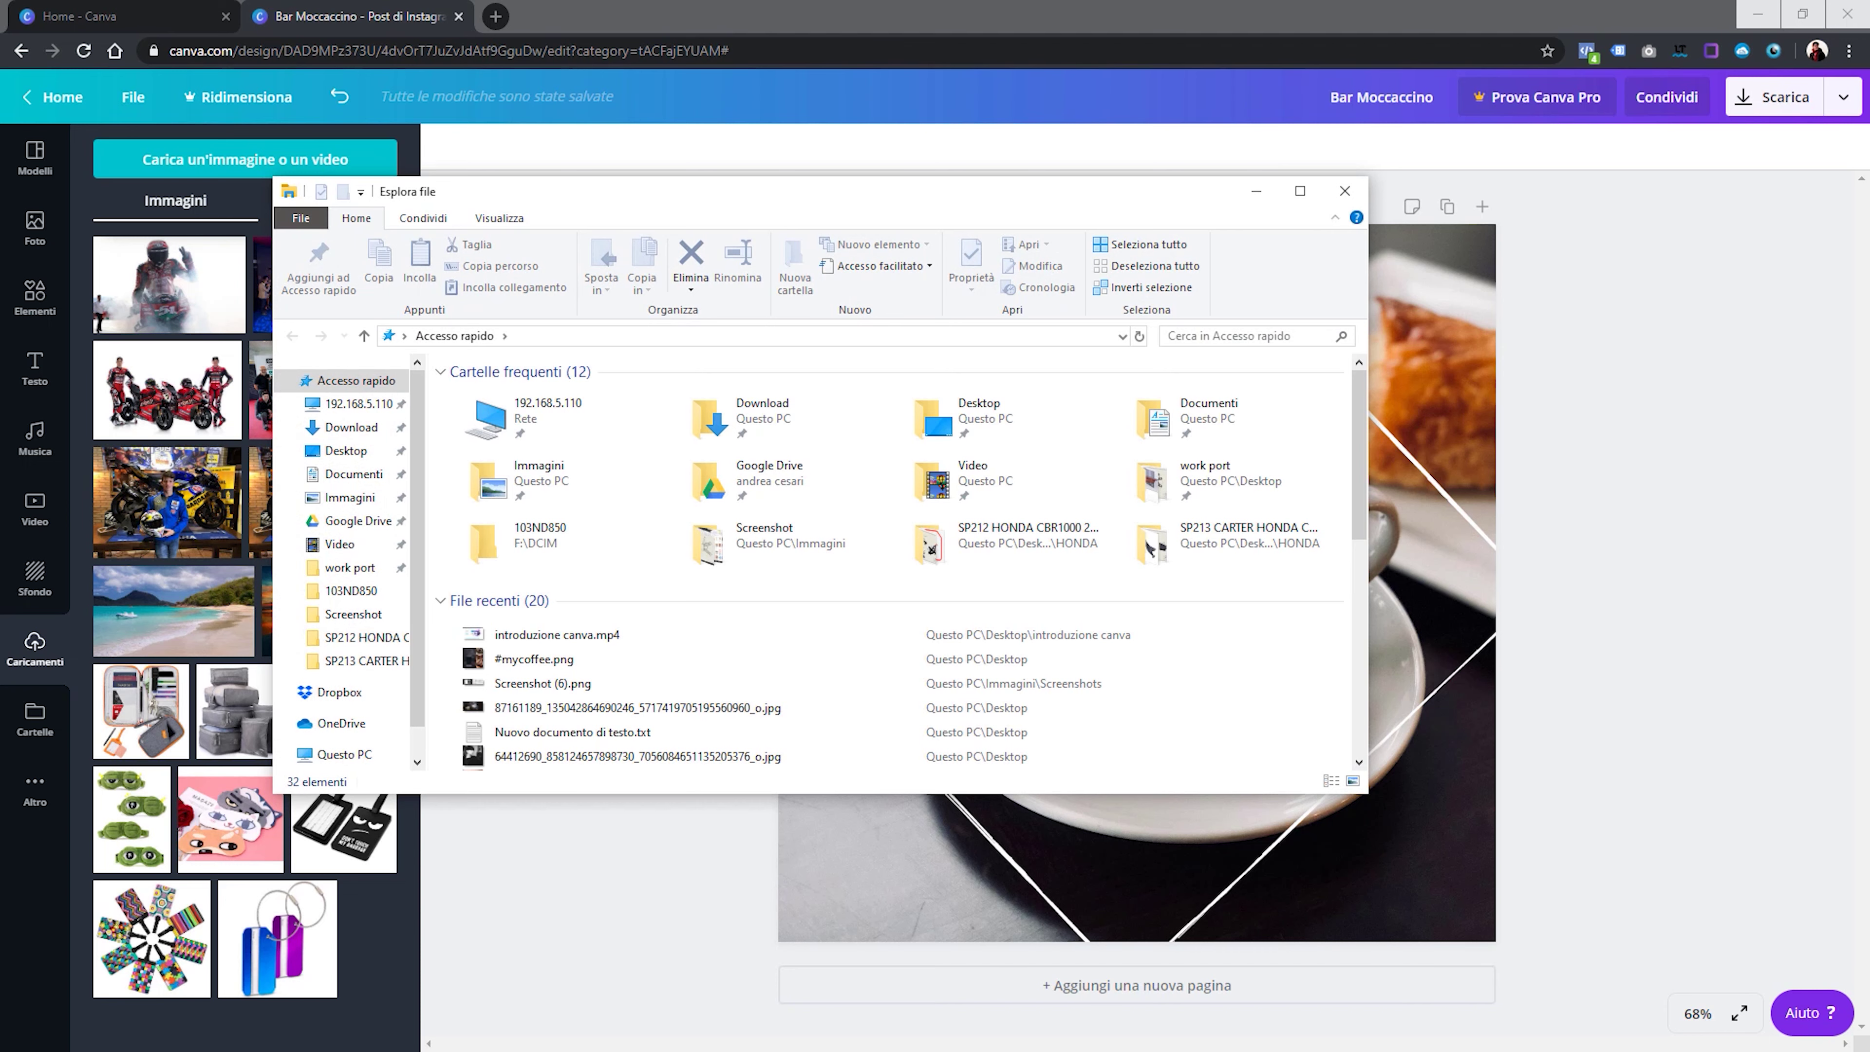
key(alt+F4)
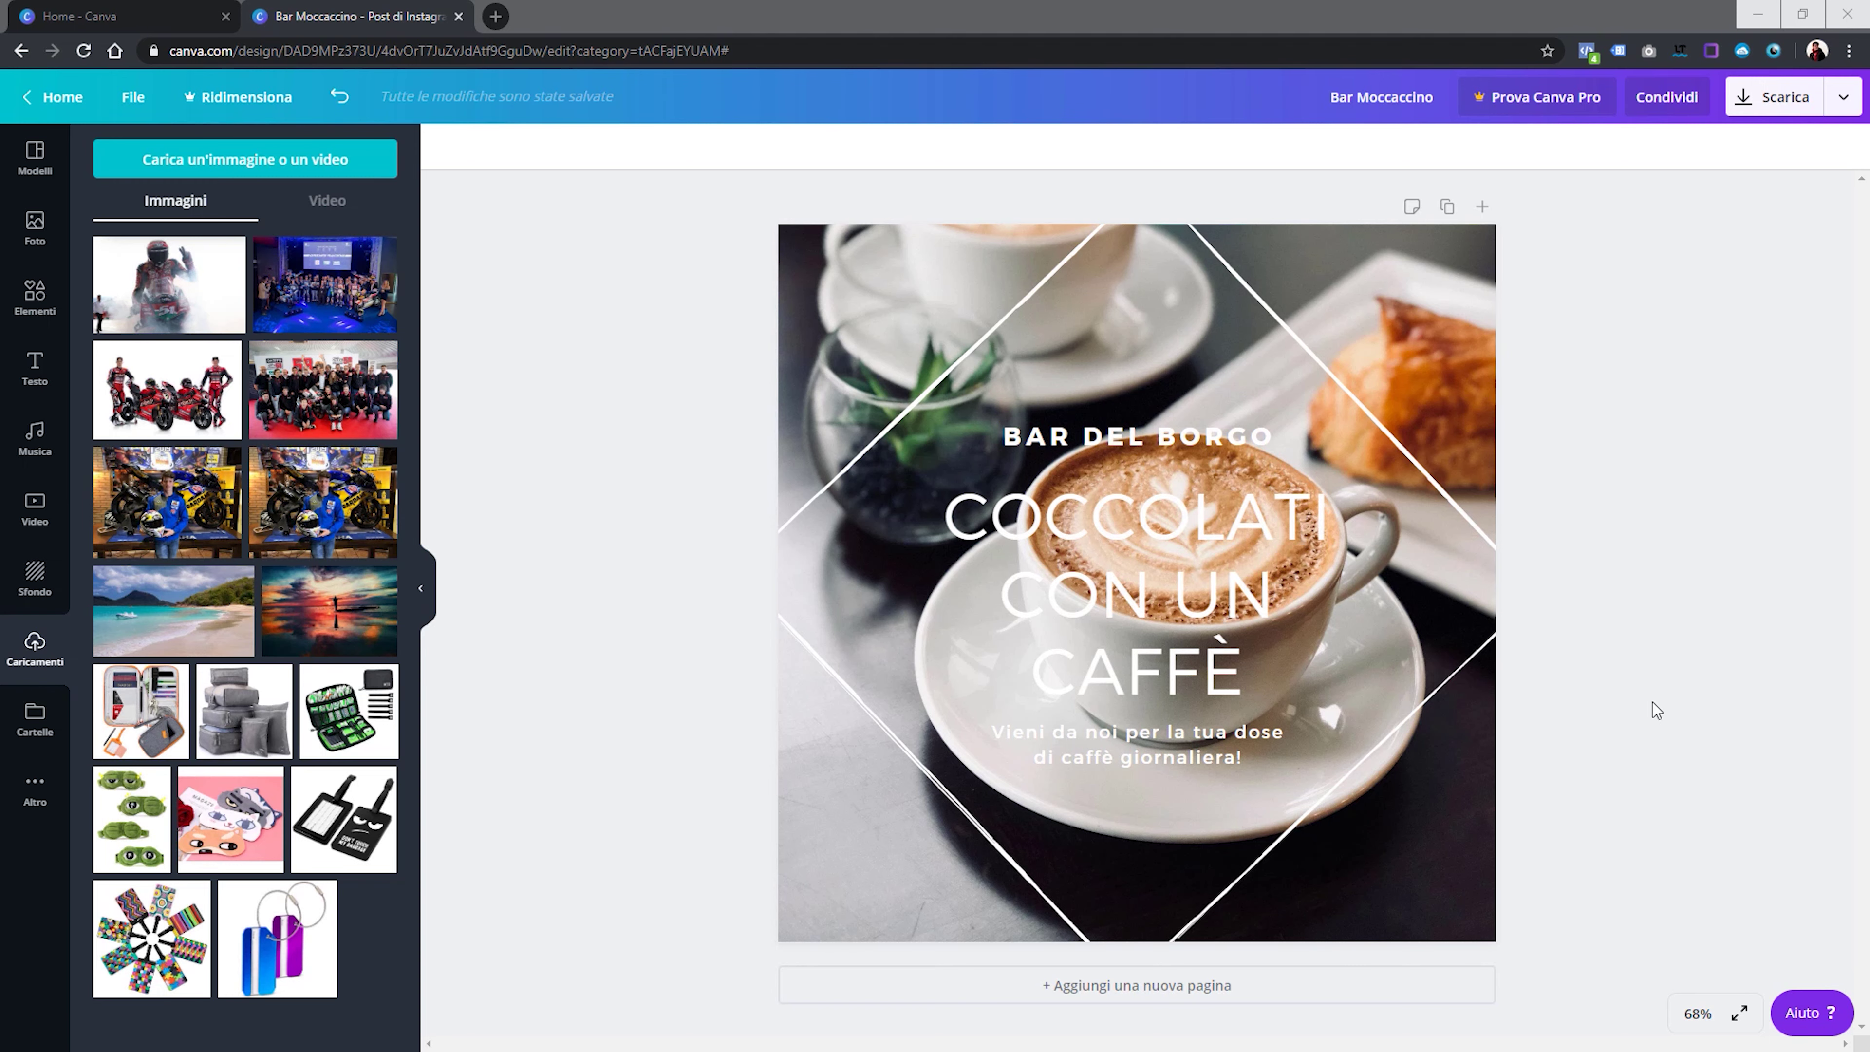
Upload the motorcycle image and make the sunset-over-water upload the post background
drag(1656, 711, 307, 475)
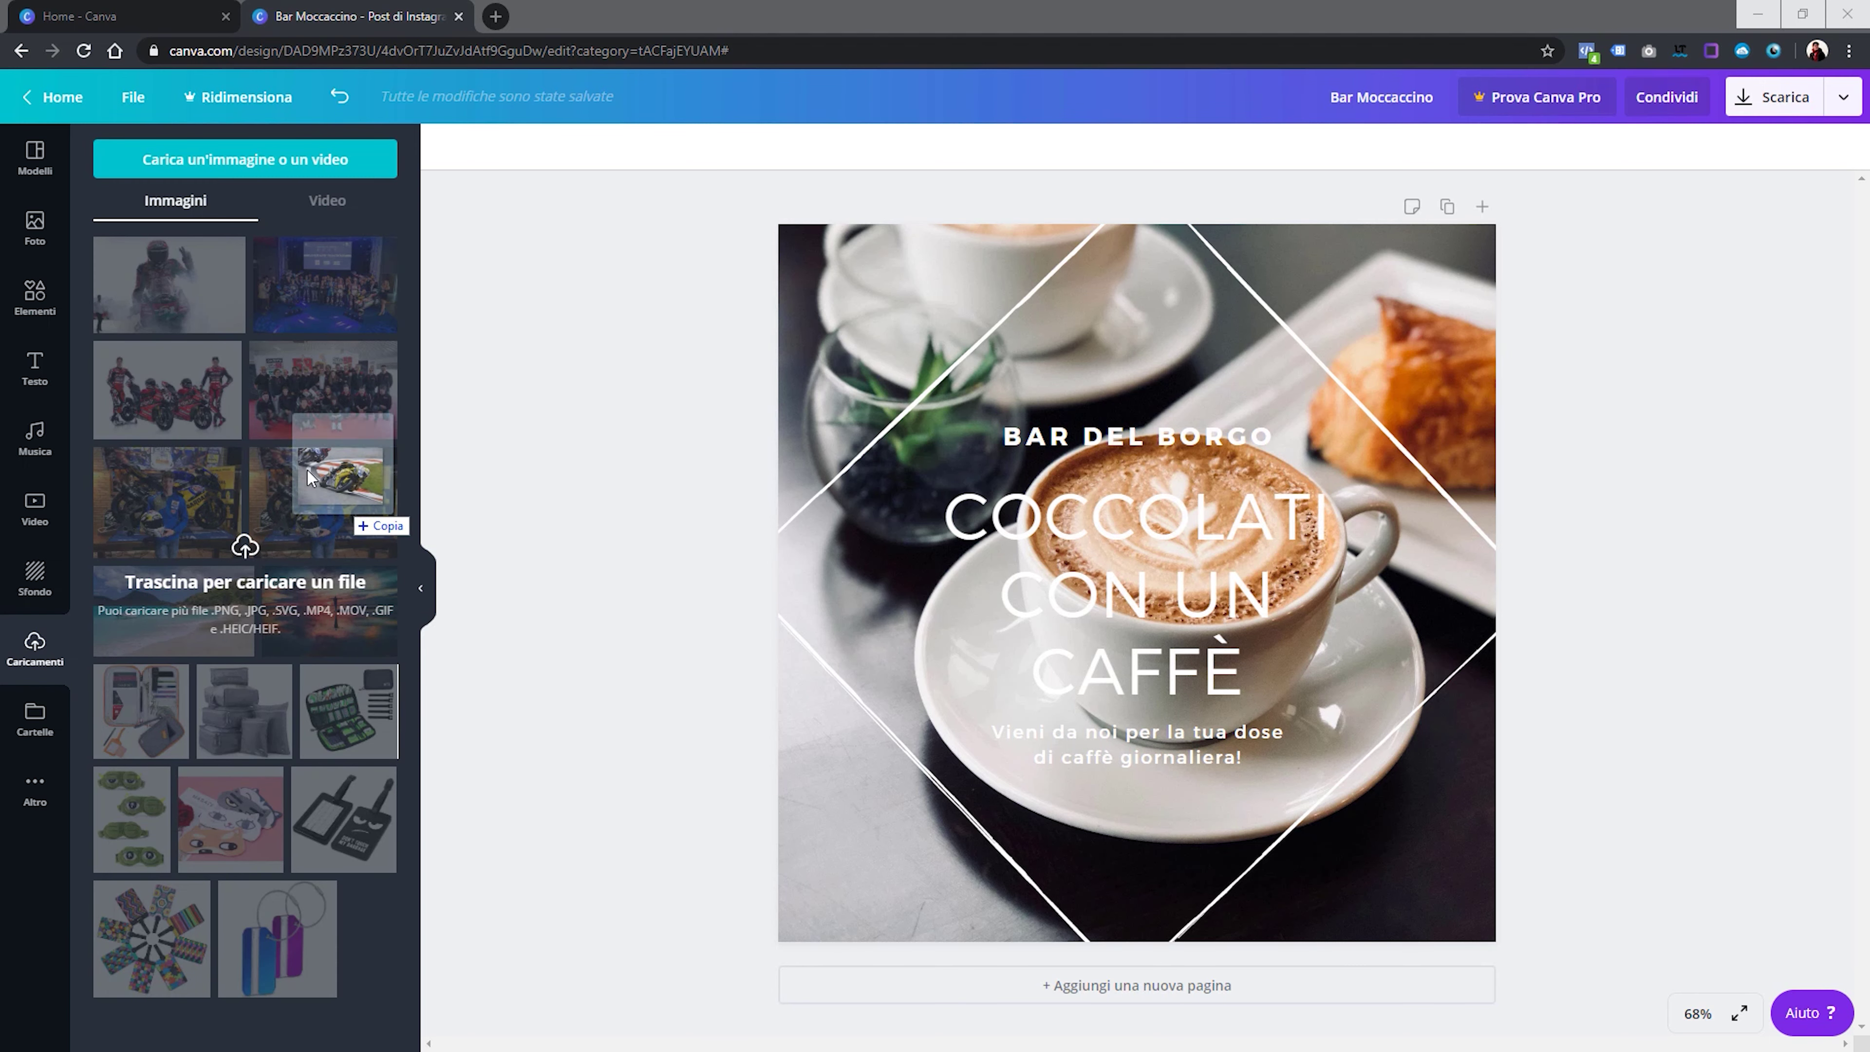
mouse_move(307, 475)
mouse_down()
mouse_move(486, 265)
mouse_move(257, 582)
mouse_up()
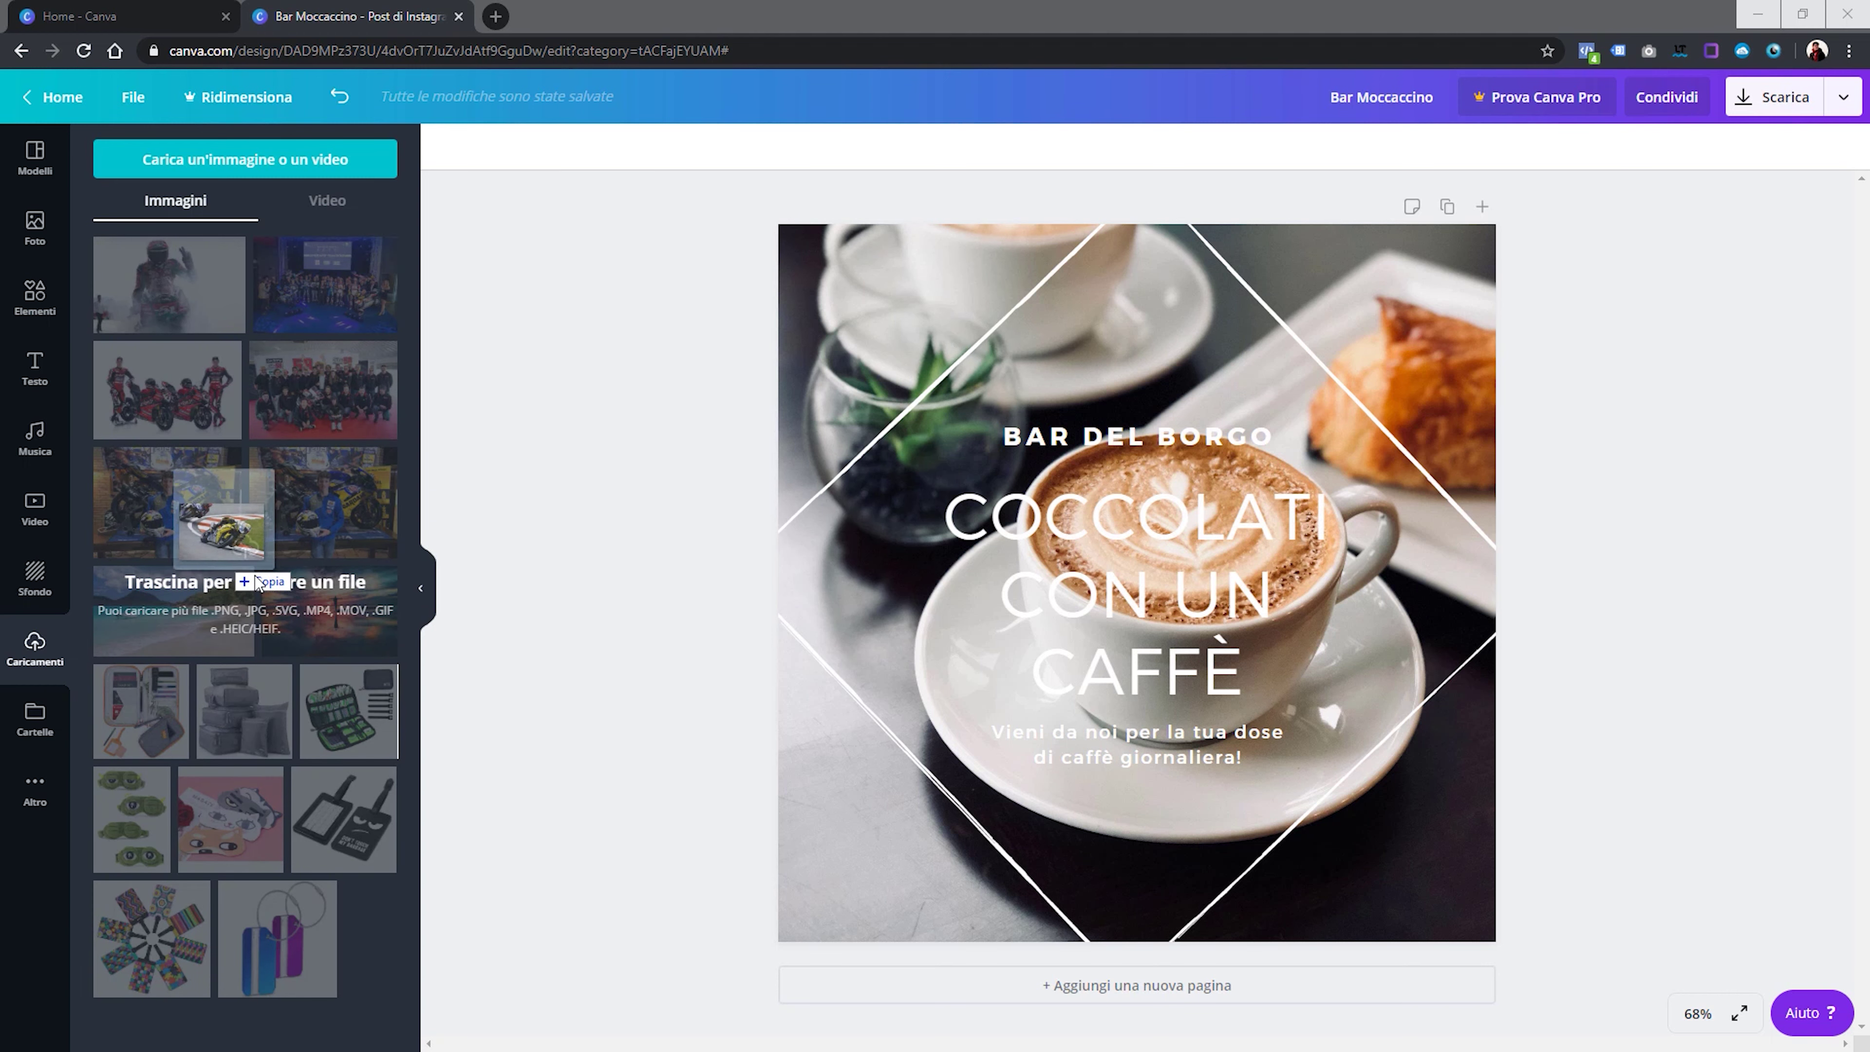
drag(257, 582, 231, 542)
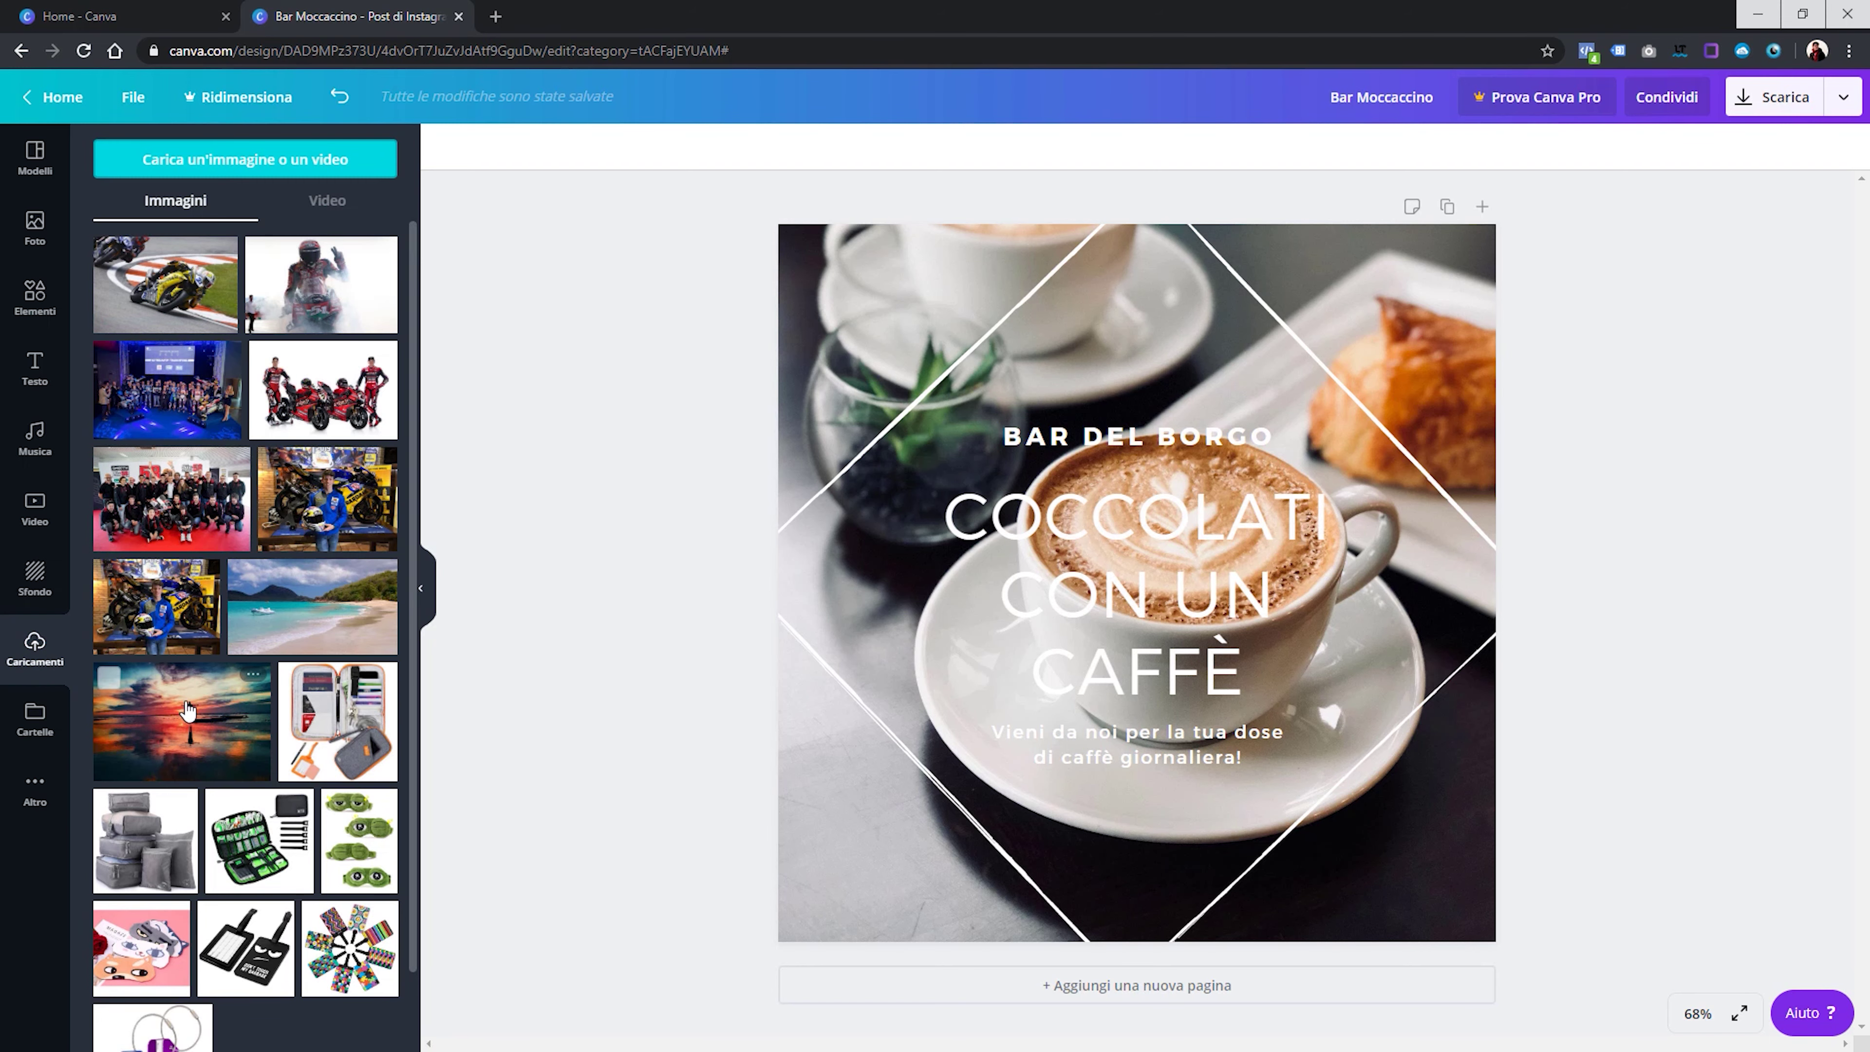
drag(188, 708, 834, 329)
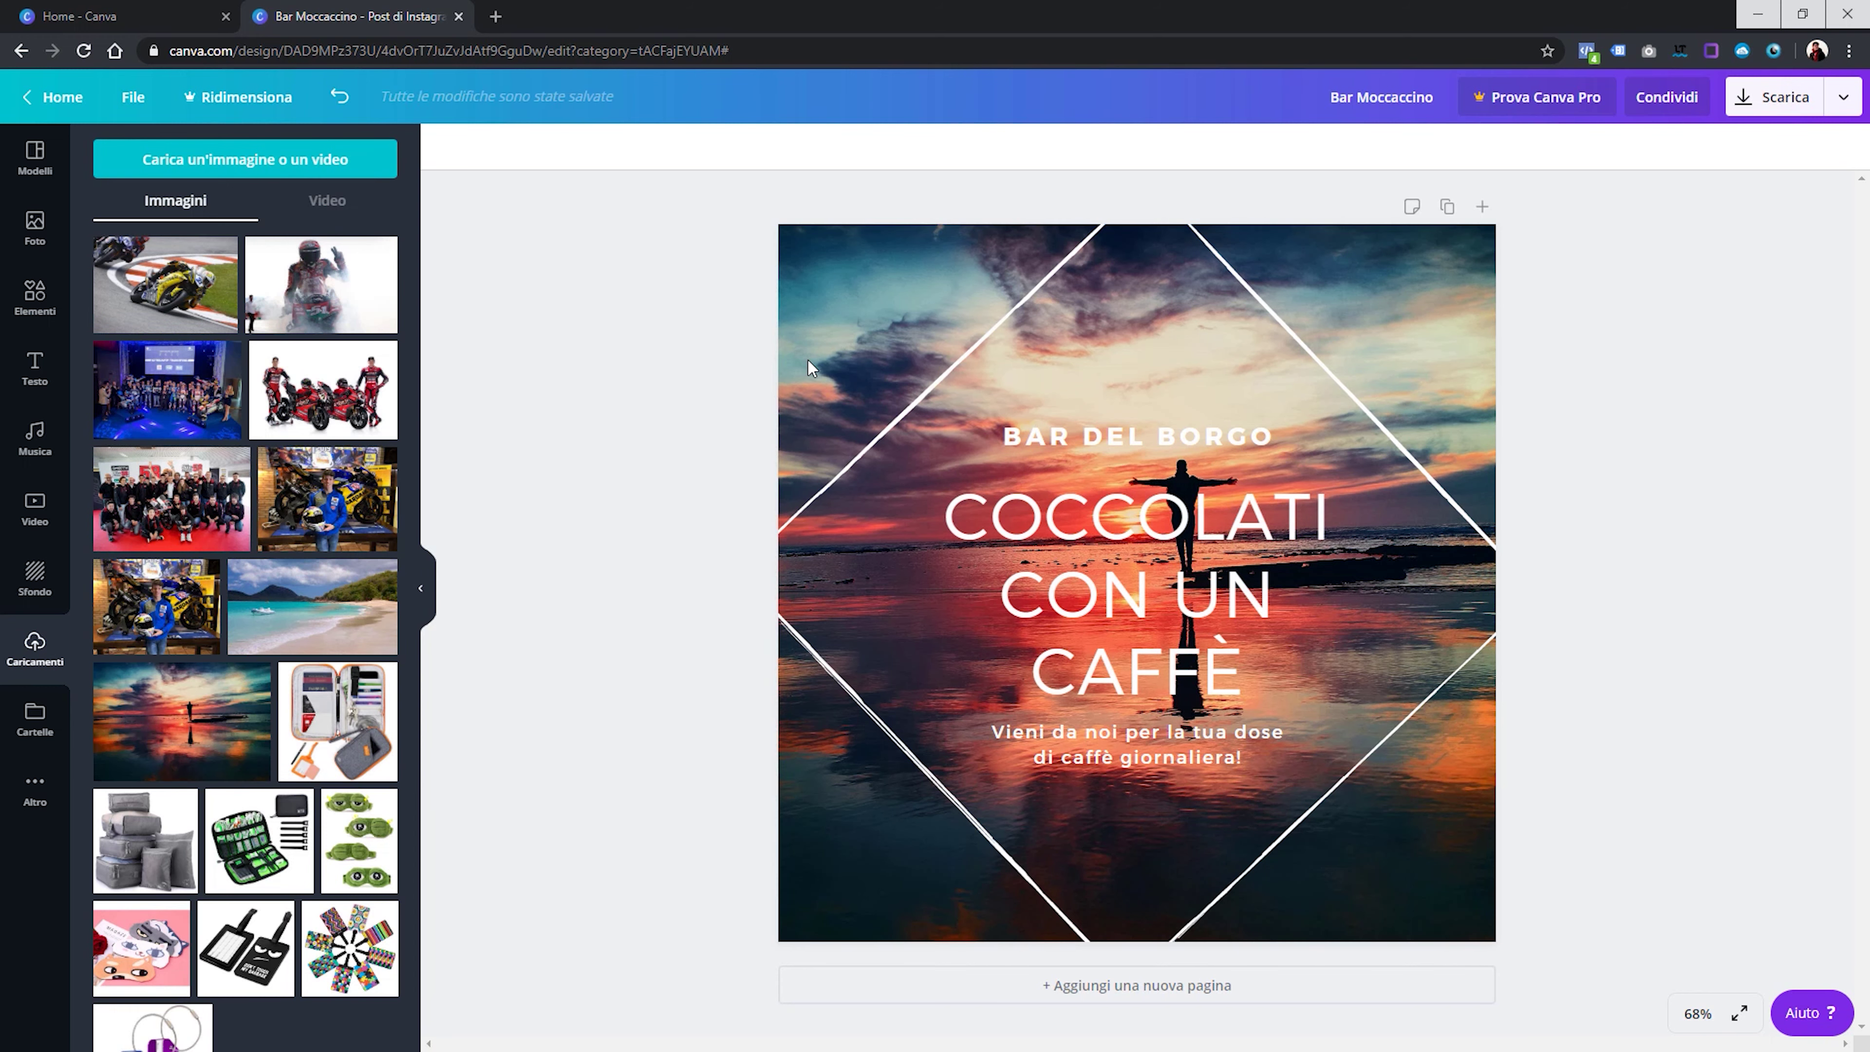
click(37, 159)
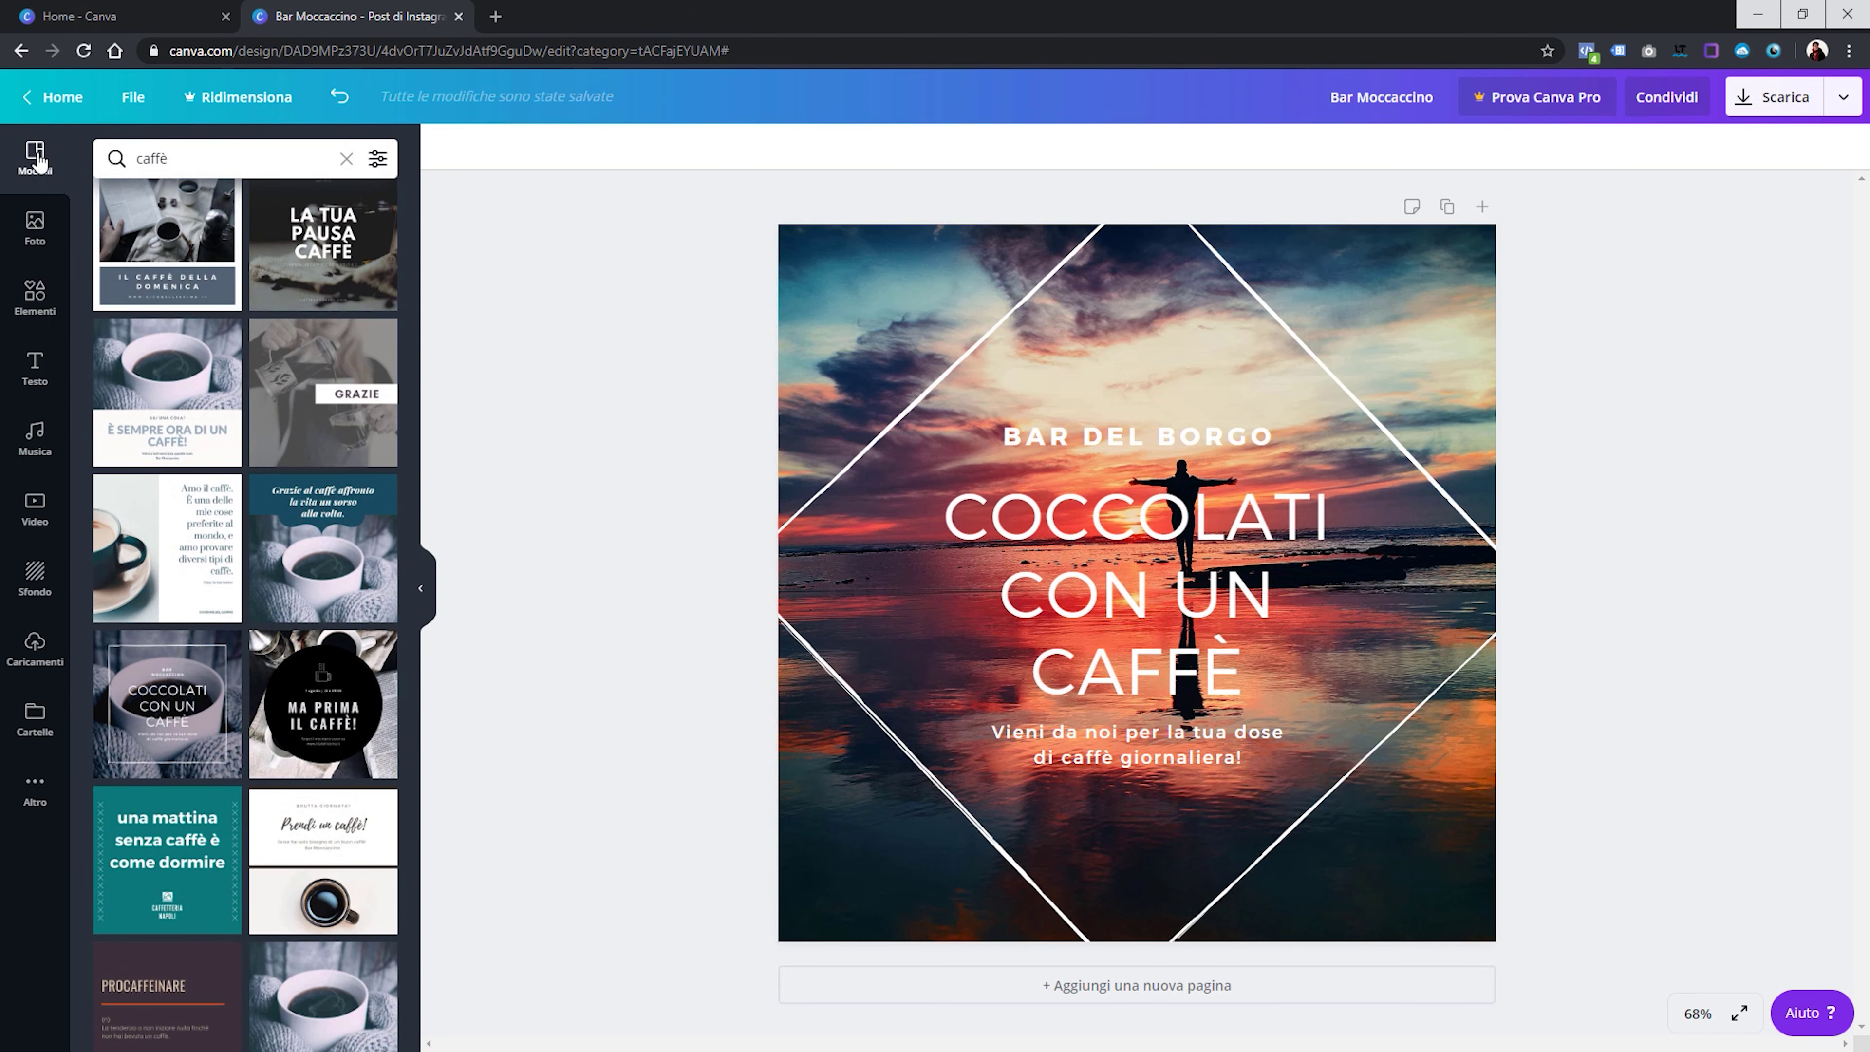
Clear the caffè template search and apply the black-and-white photo collage template
click(346, 159)
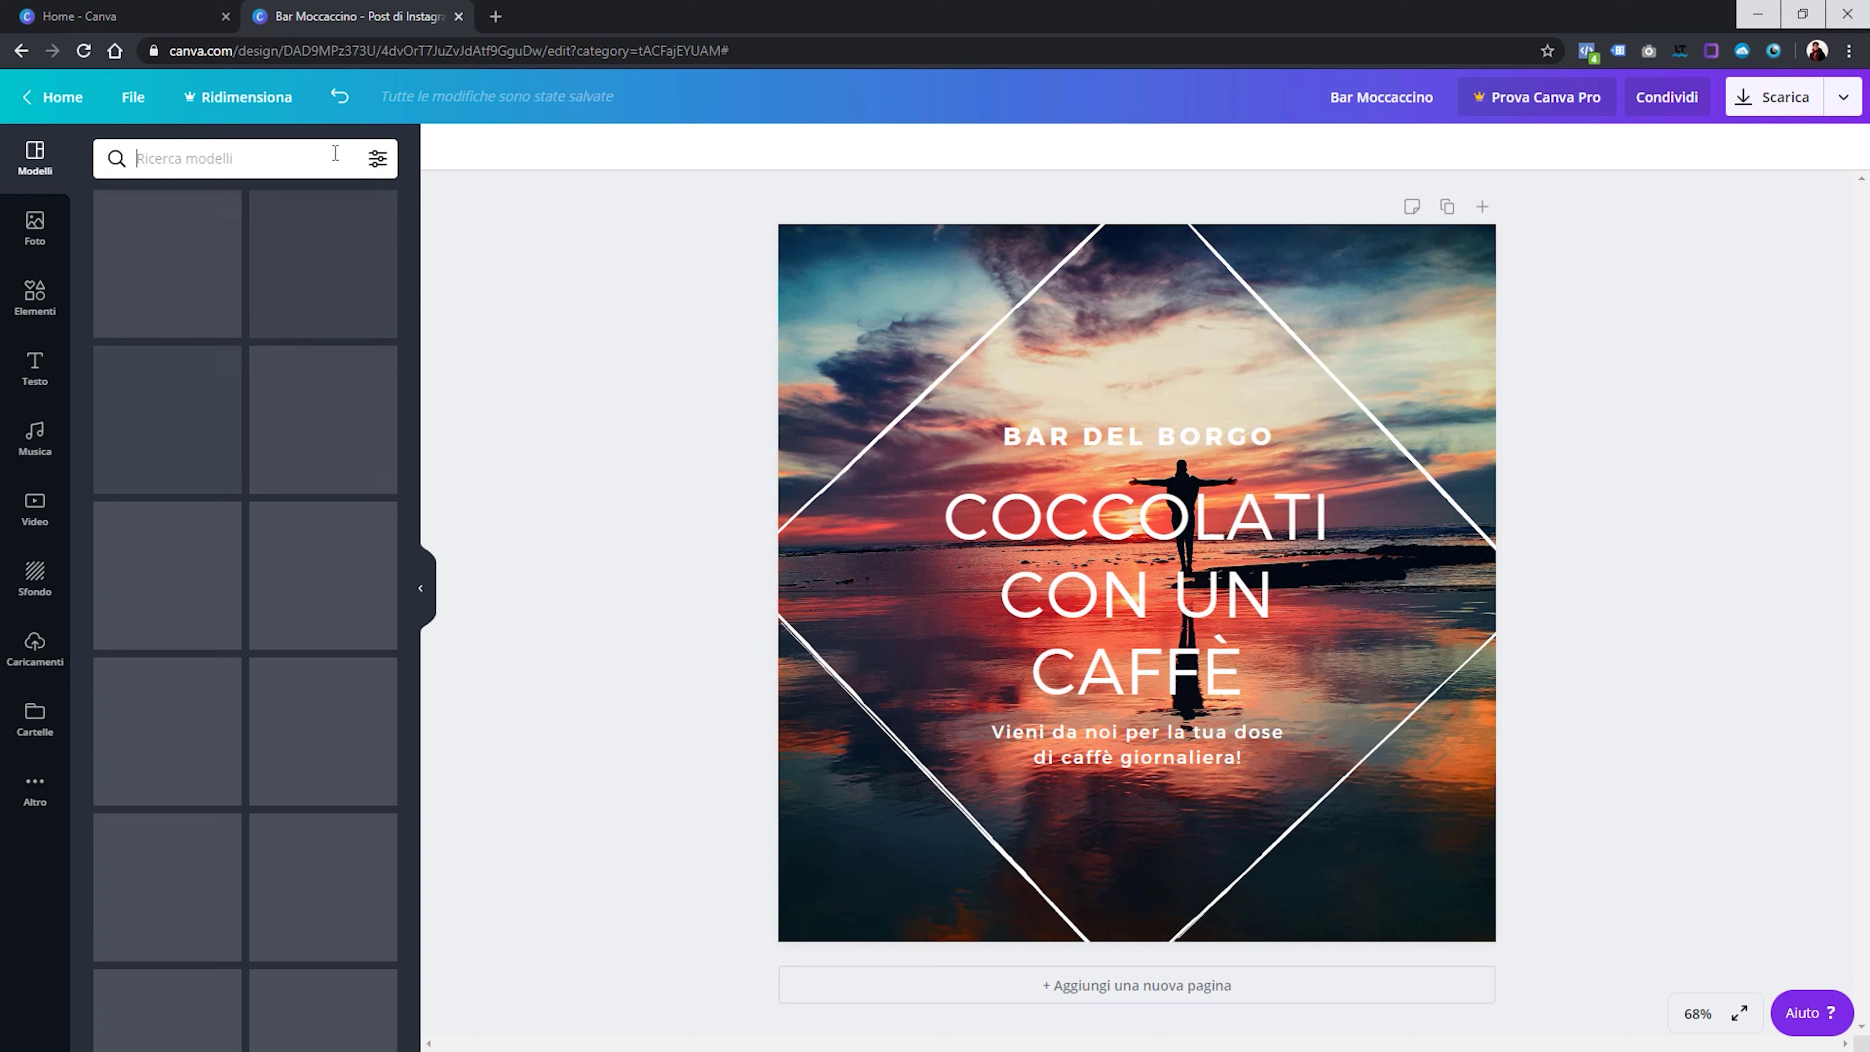
scroll(221, 412, down, 3)
scroll(199, 442, down, 10)
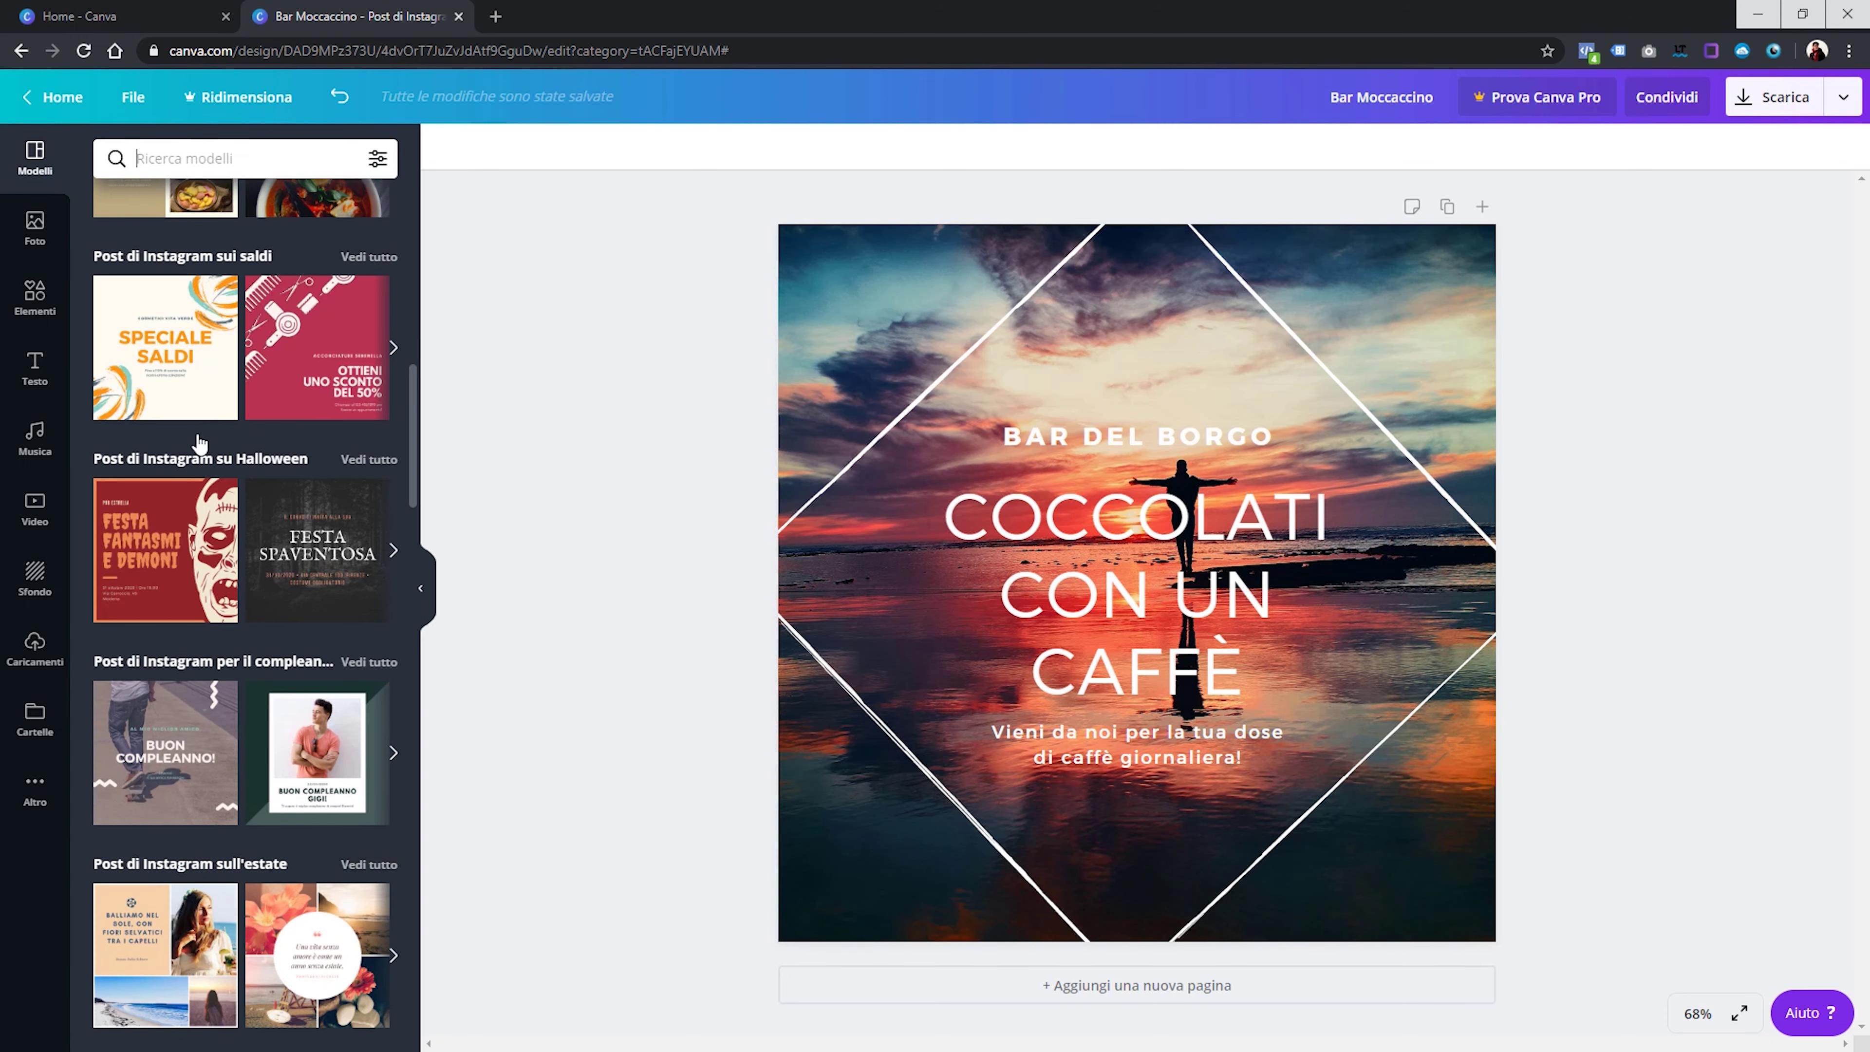
scroll(199, 442, down, 5)
scroll(199, 442, down, 5)
scroll(199, 443, down, 2)
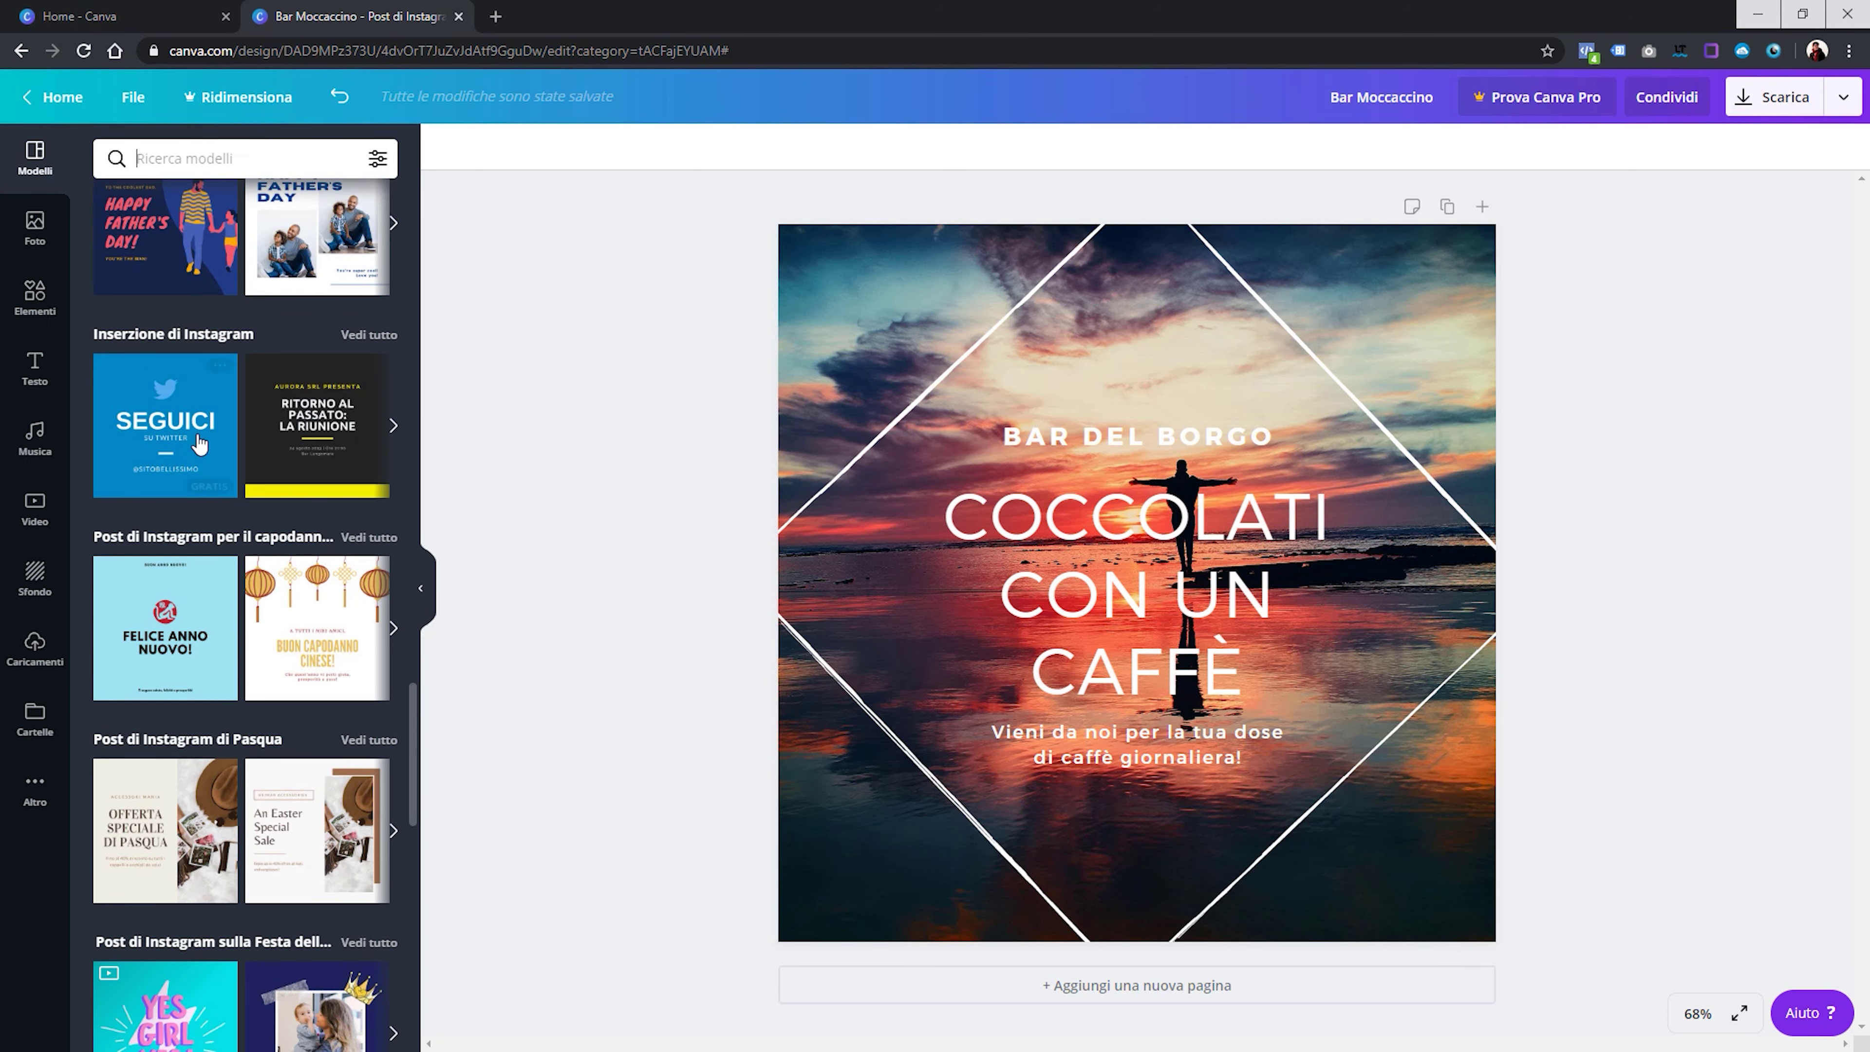
scroll(199, 442, down, 5)
scroll(199, 442, down, 3)
scroll(199, 442, down, 1)
scroll(199, 443, down, 3)
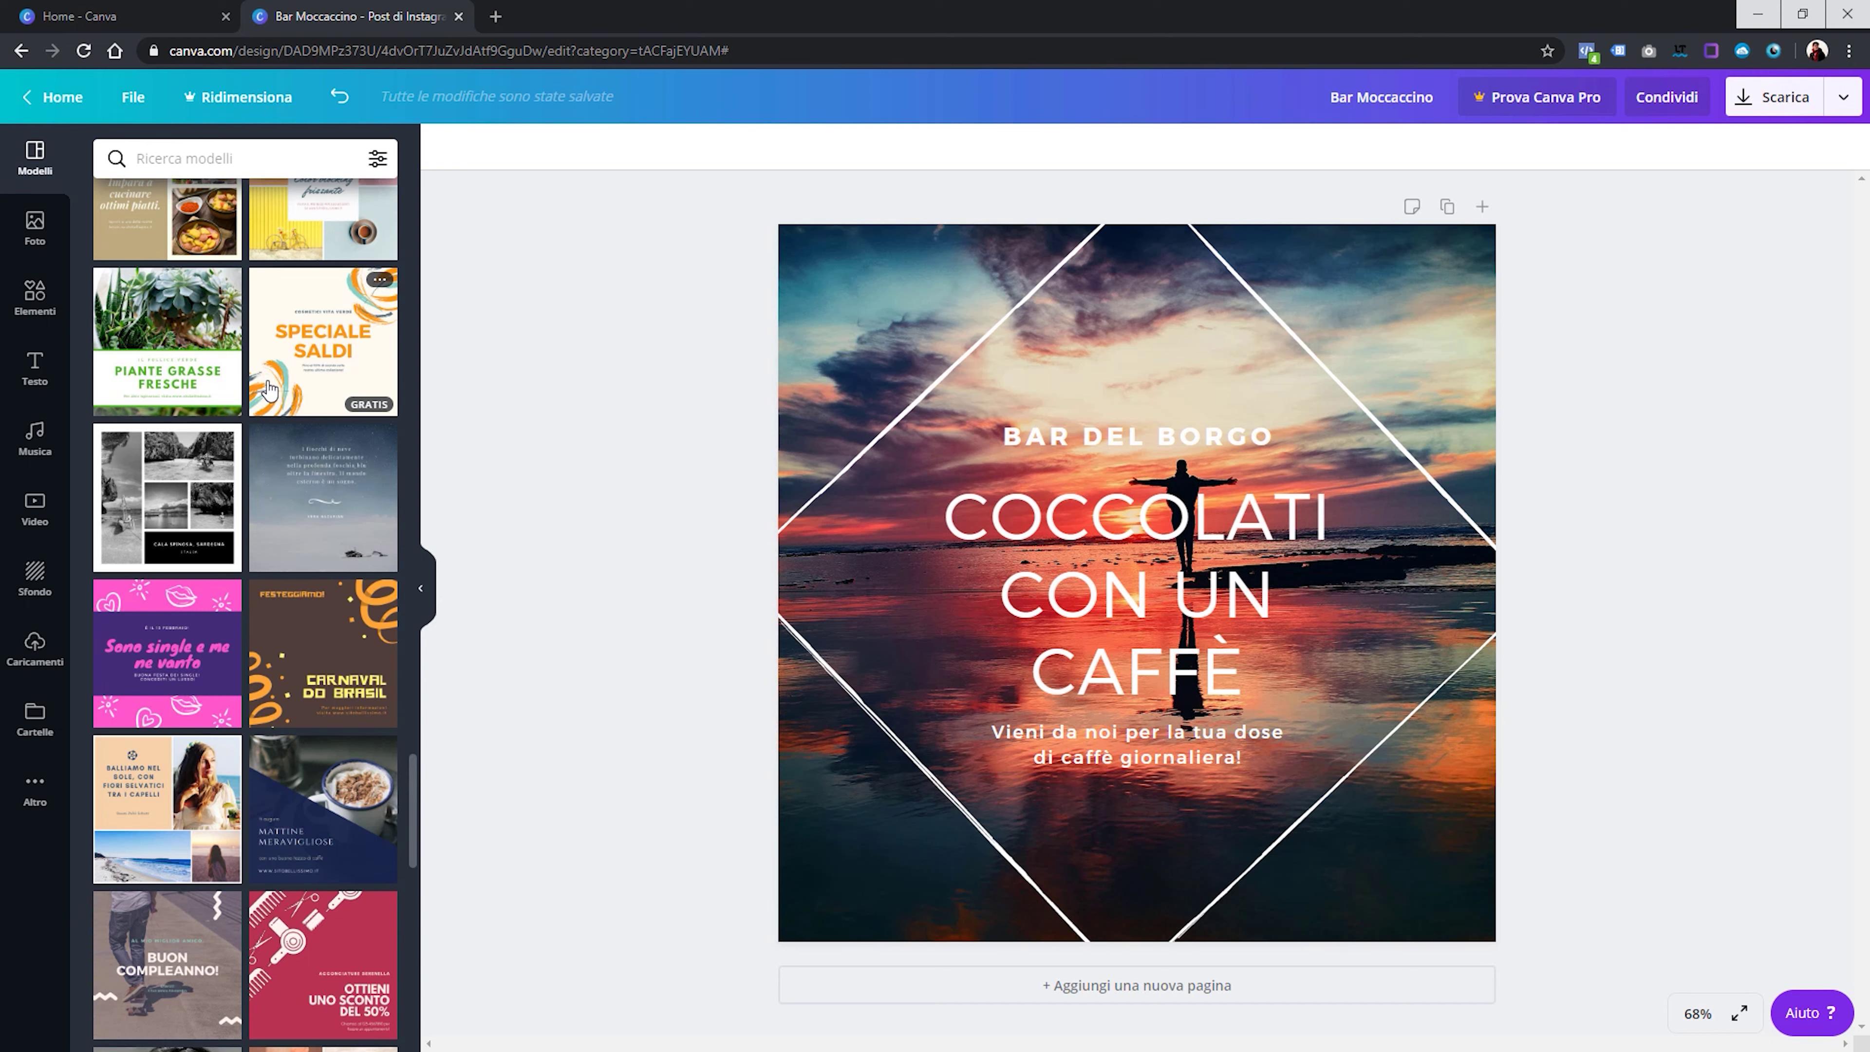
mouse_move(167, 496)
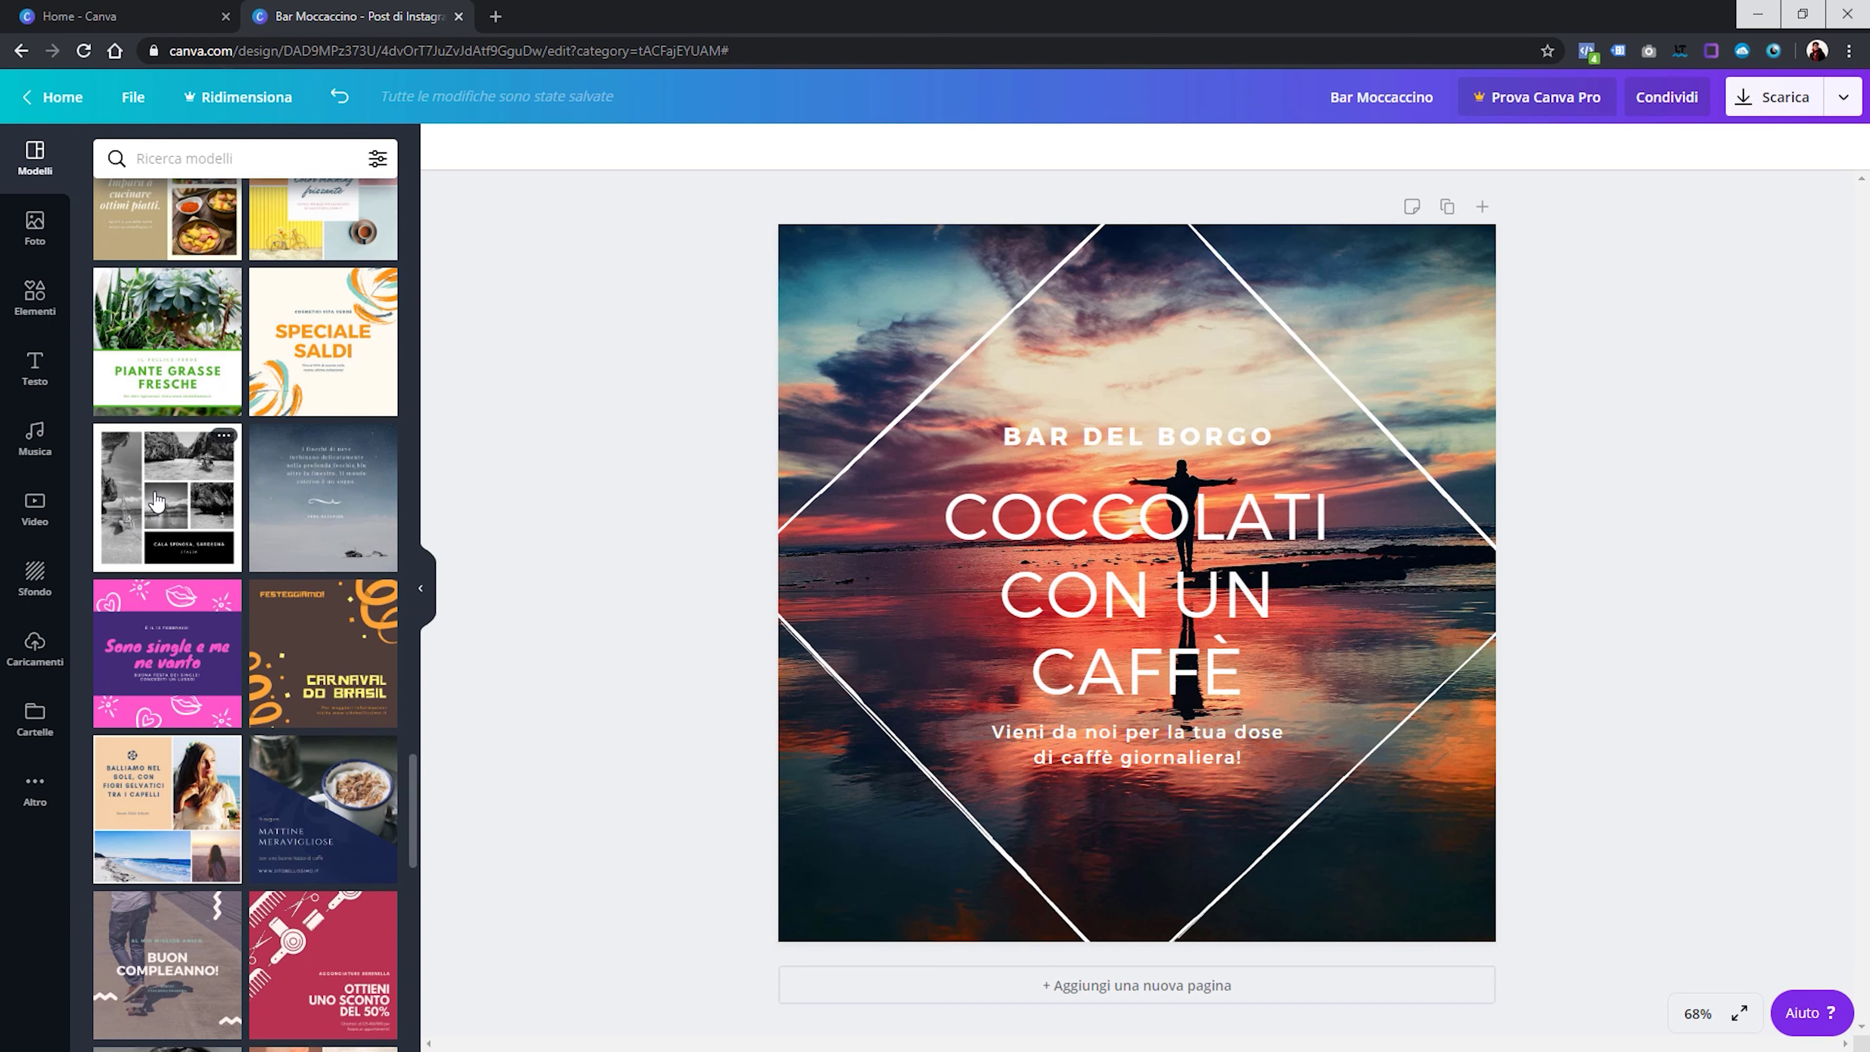
click(157, 502)
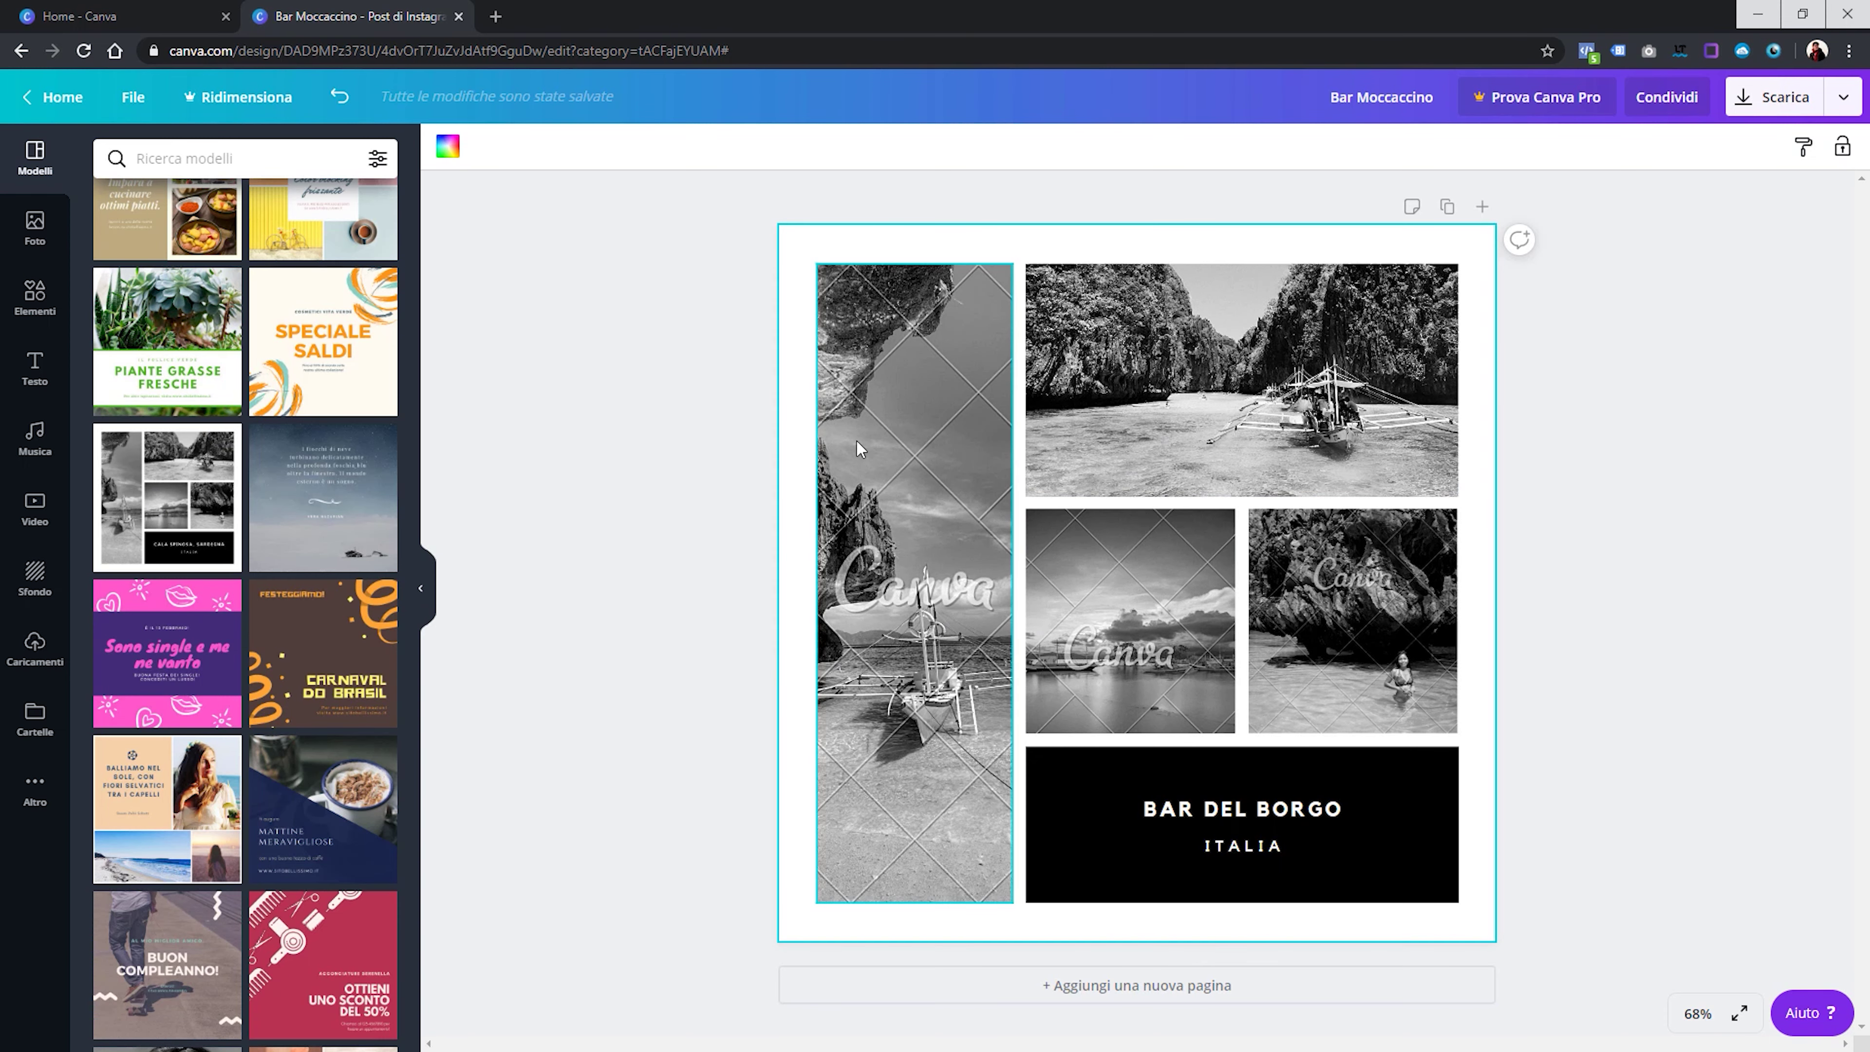
click(34, 227)
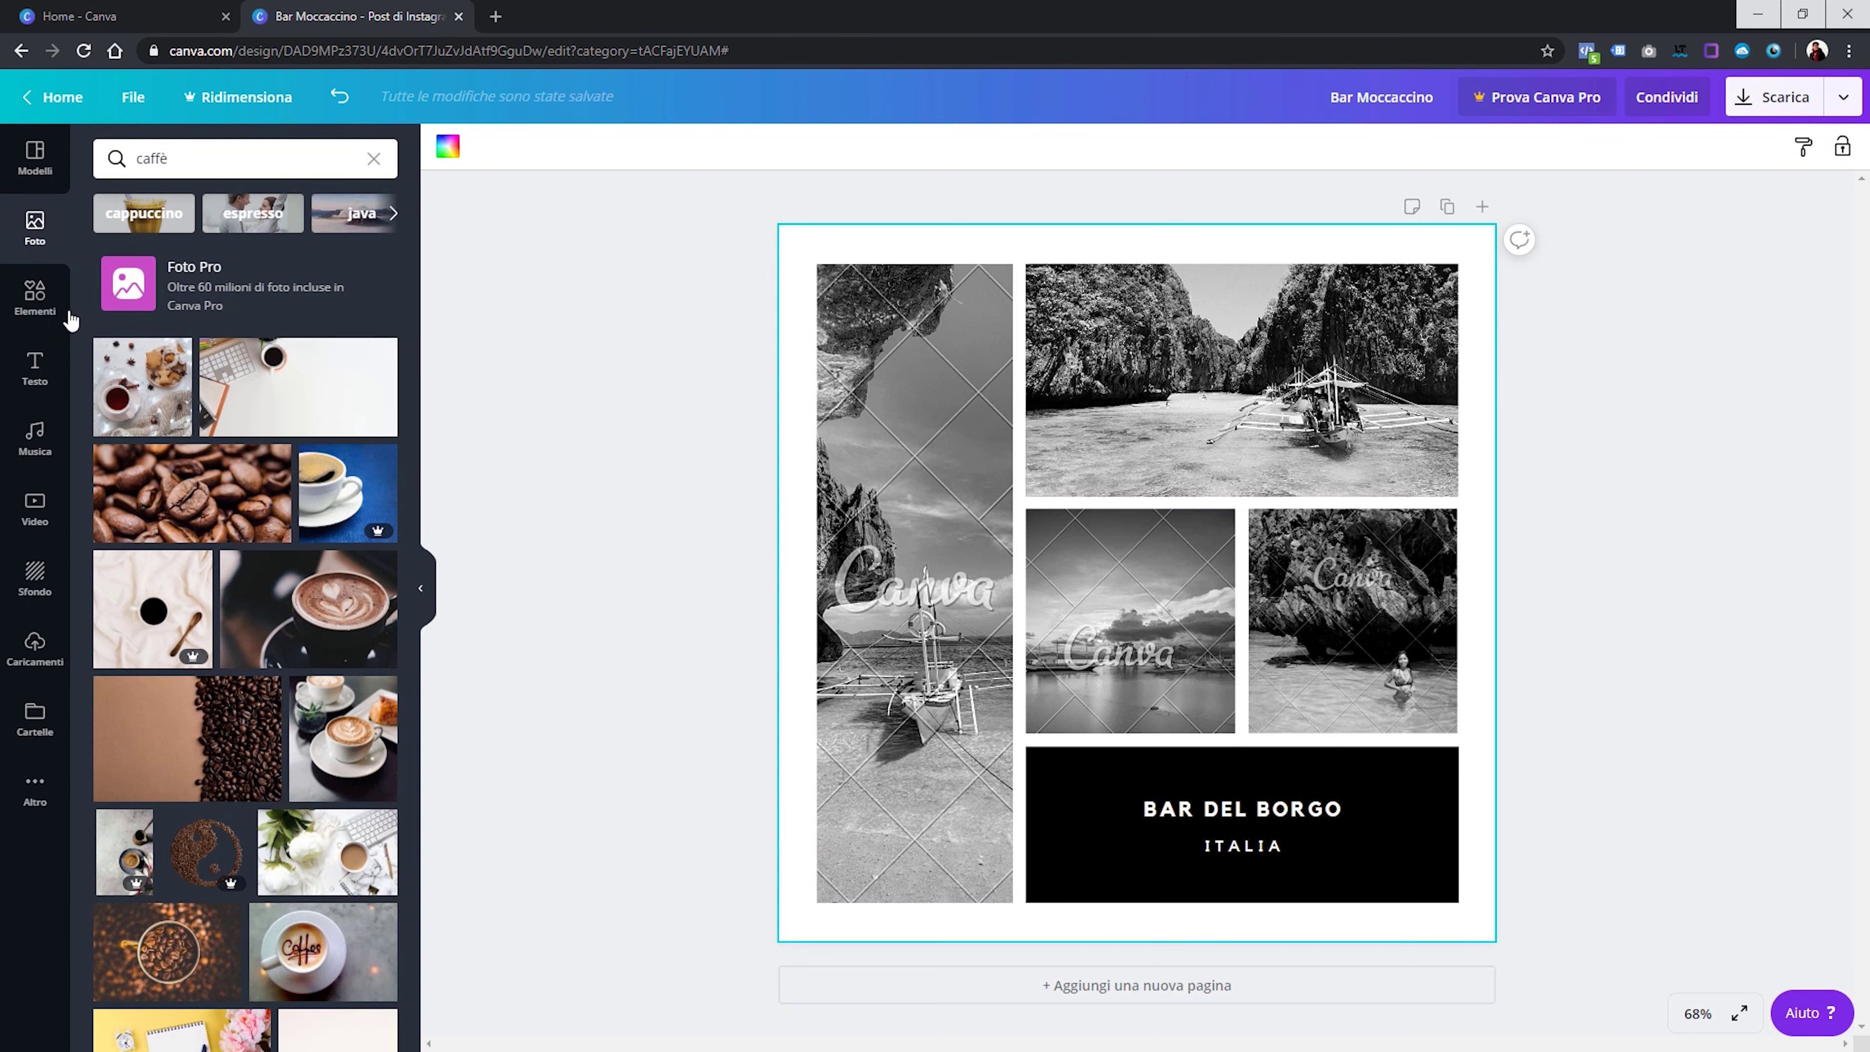
Clear the photo search and fill the tall left and top-right frames with city-night and hand photos
click(372, 159)
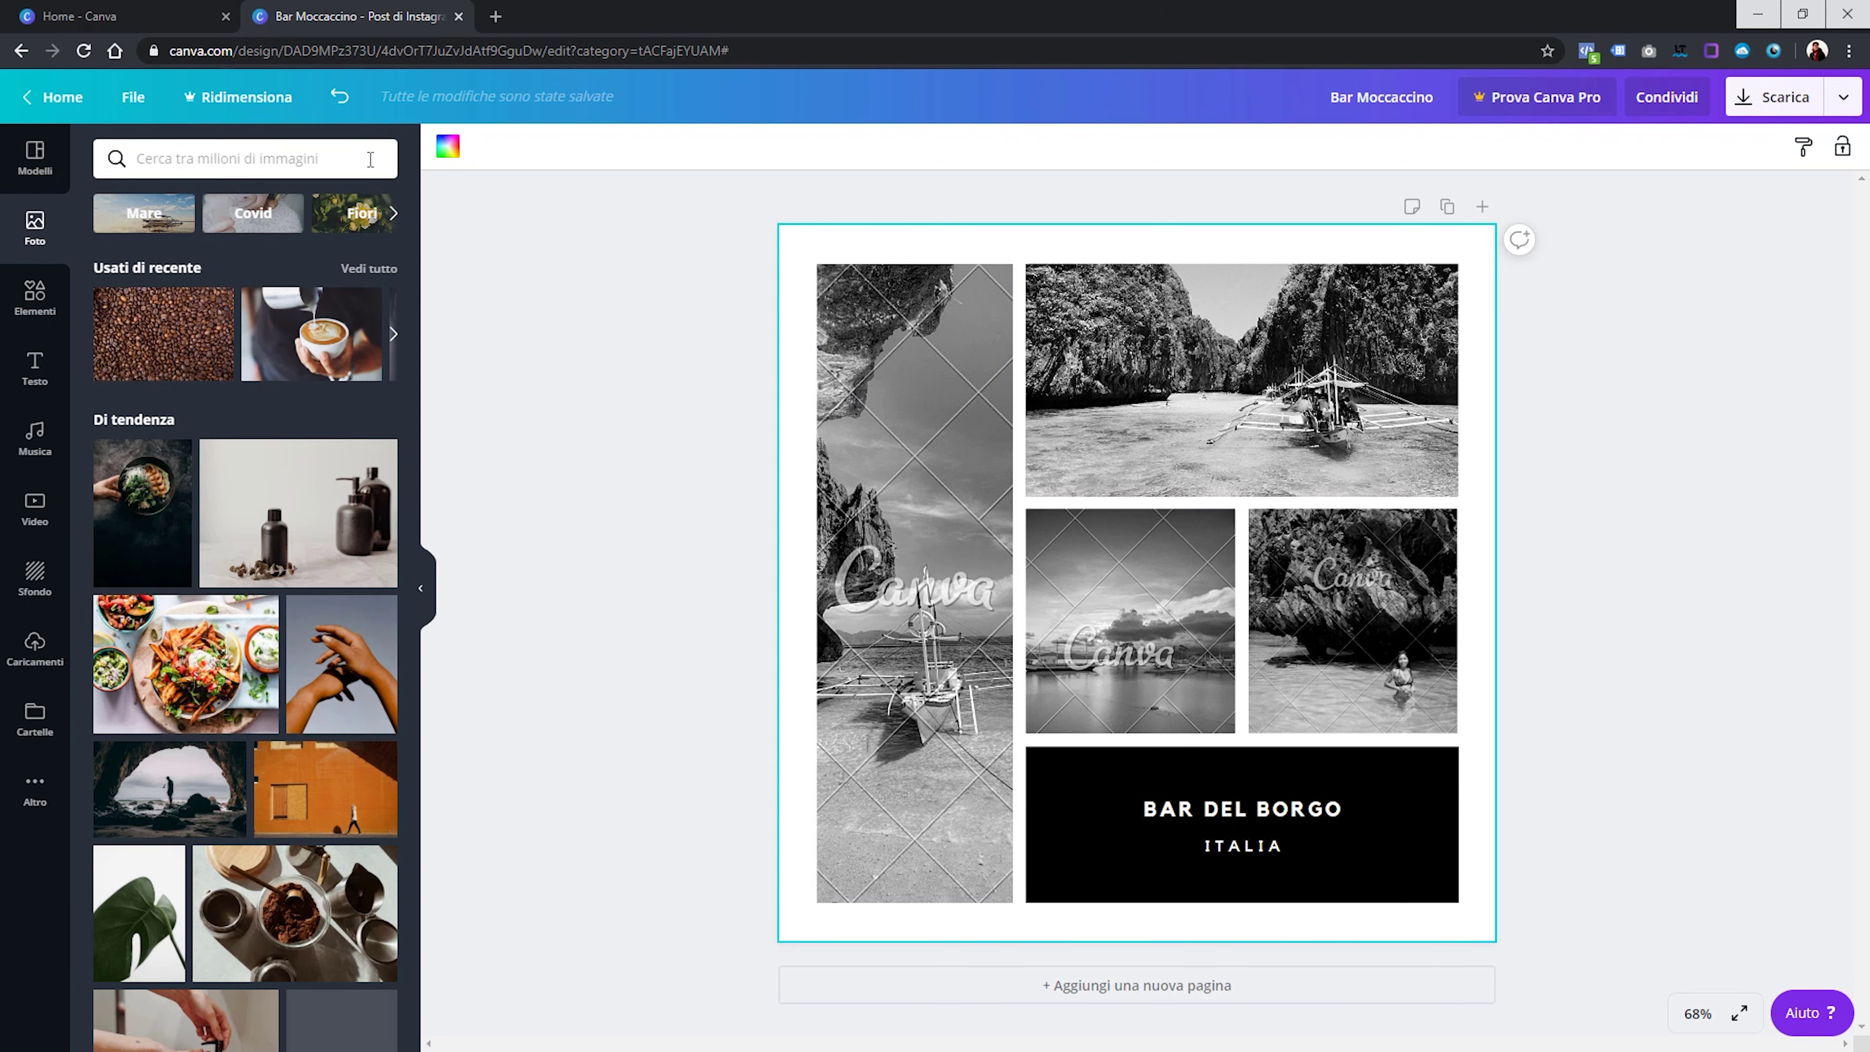
scroll(239, 515, down, 10)
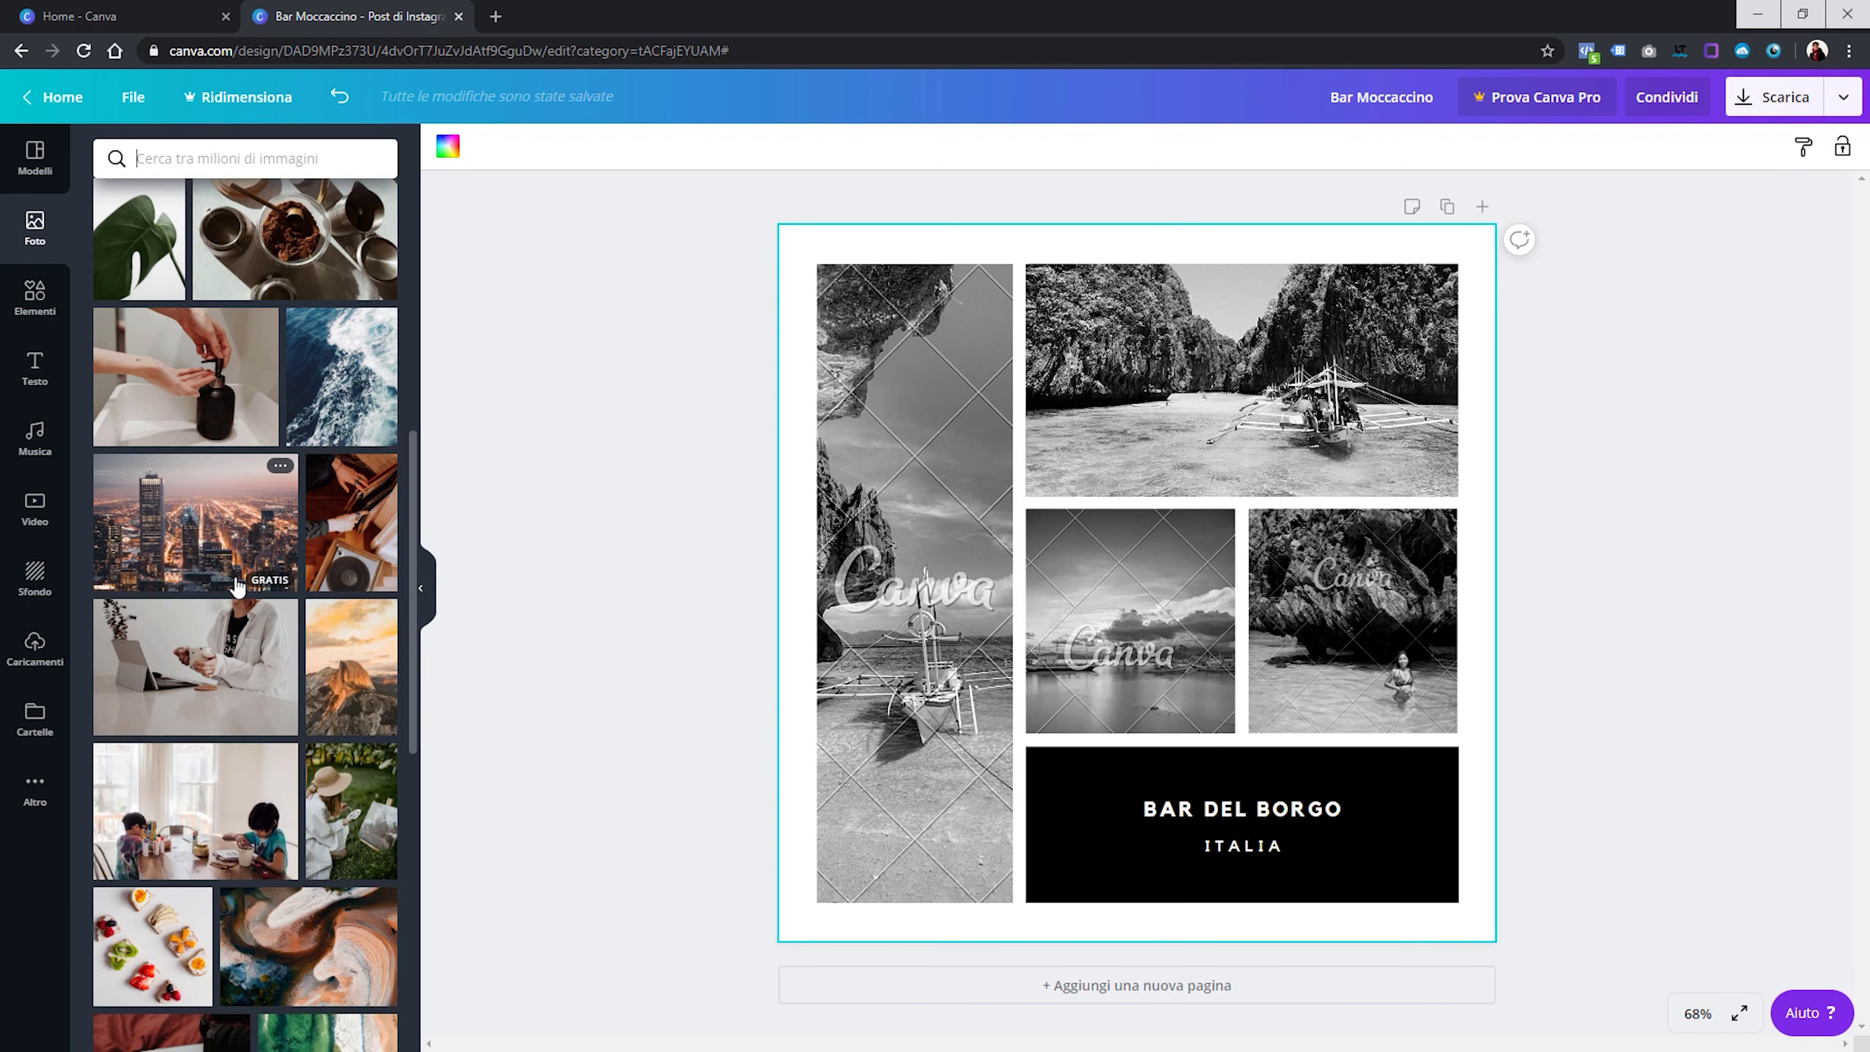
drag(230, 542, 892, 424)
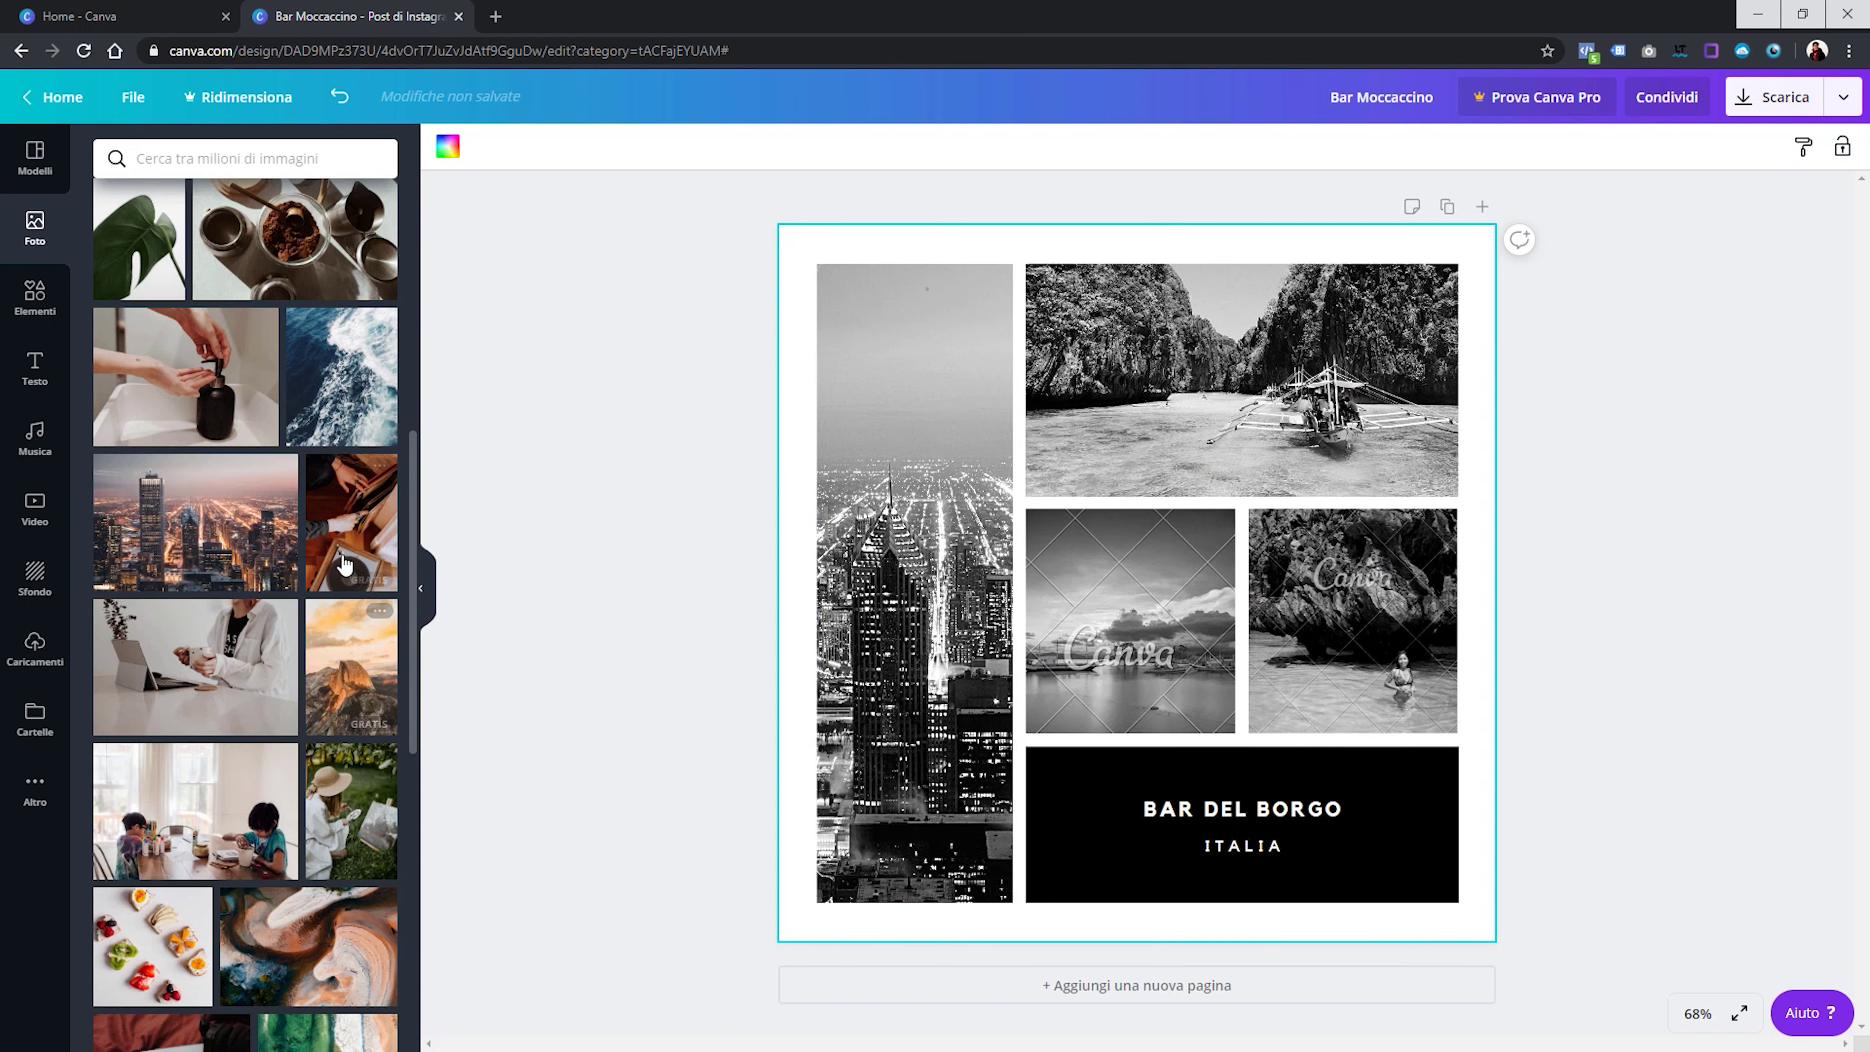
drag(345, 564, 1239, 403)
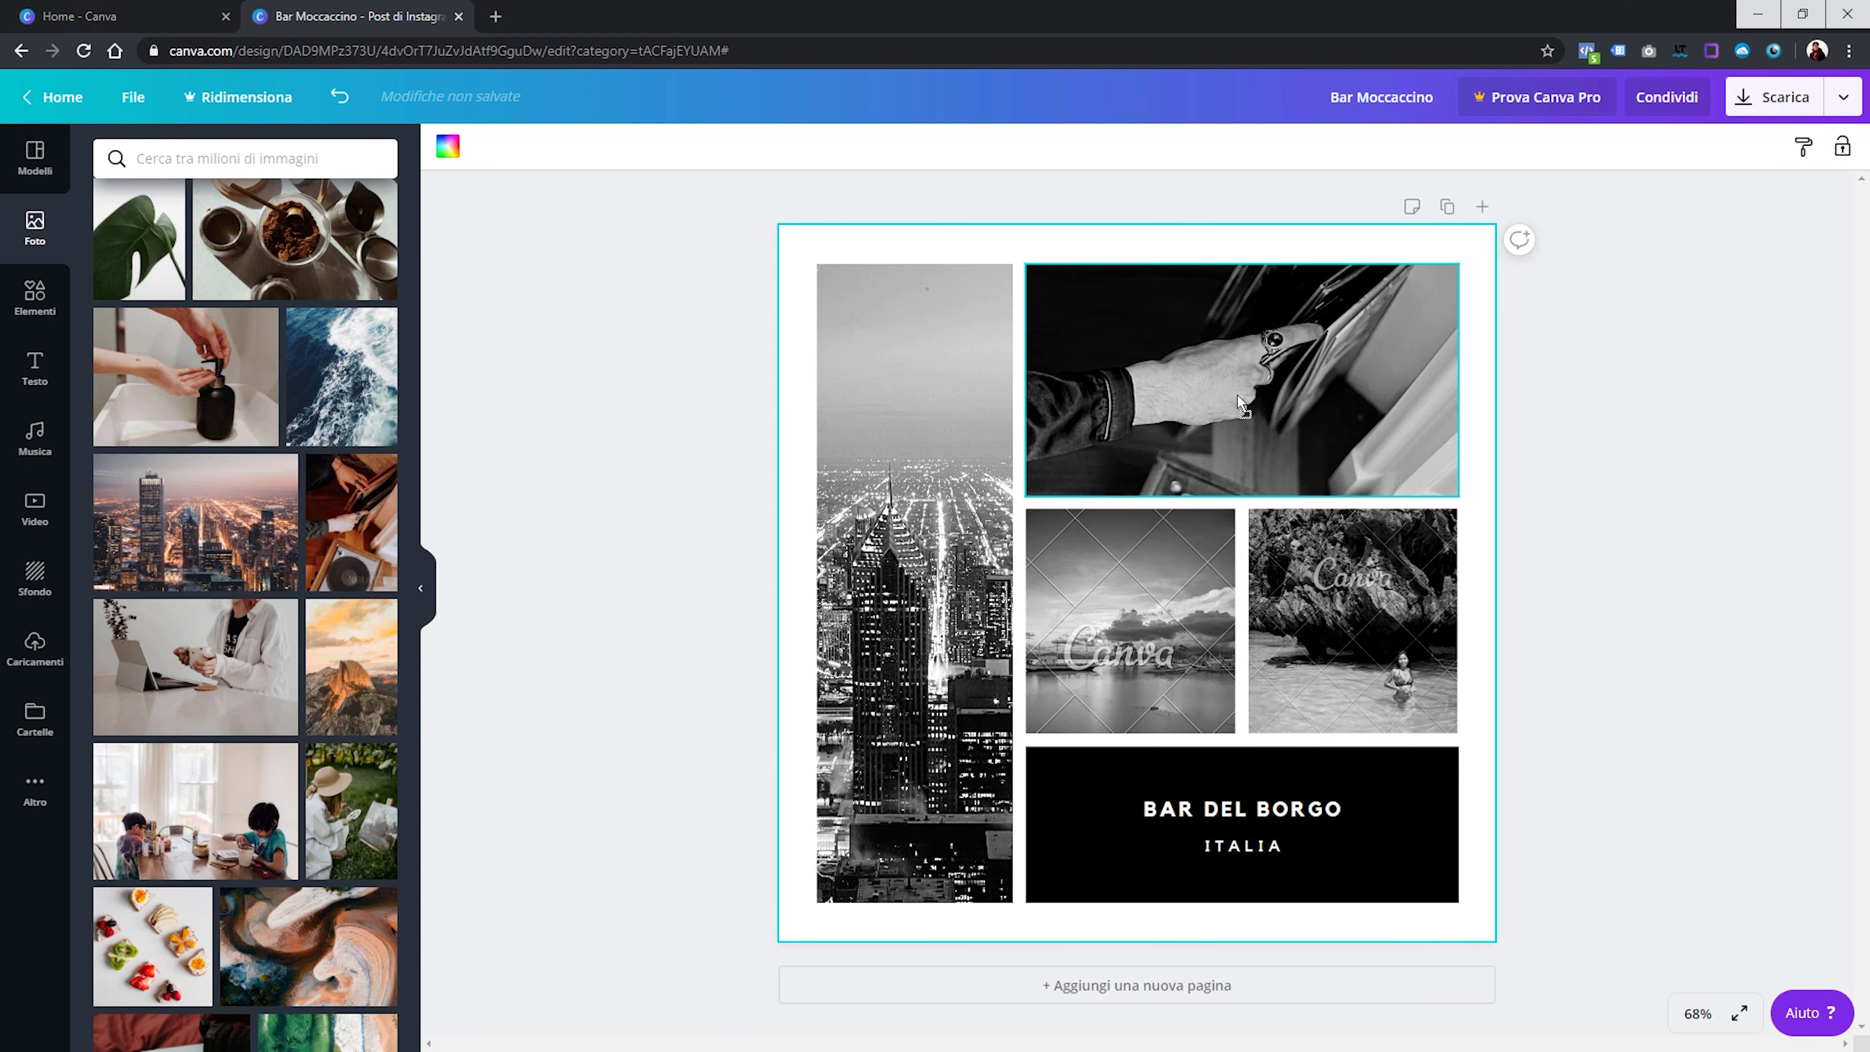
Put a laptop photo in the middle-left frame and a woman photo over the beach shot
scroll(333, 705, down, 5)
scroll(333, 705, down, 3)
scroll(327, 704, down, 2)
scroll(320, 701, down, 3)
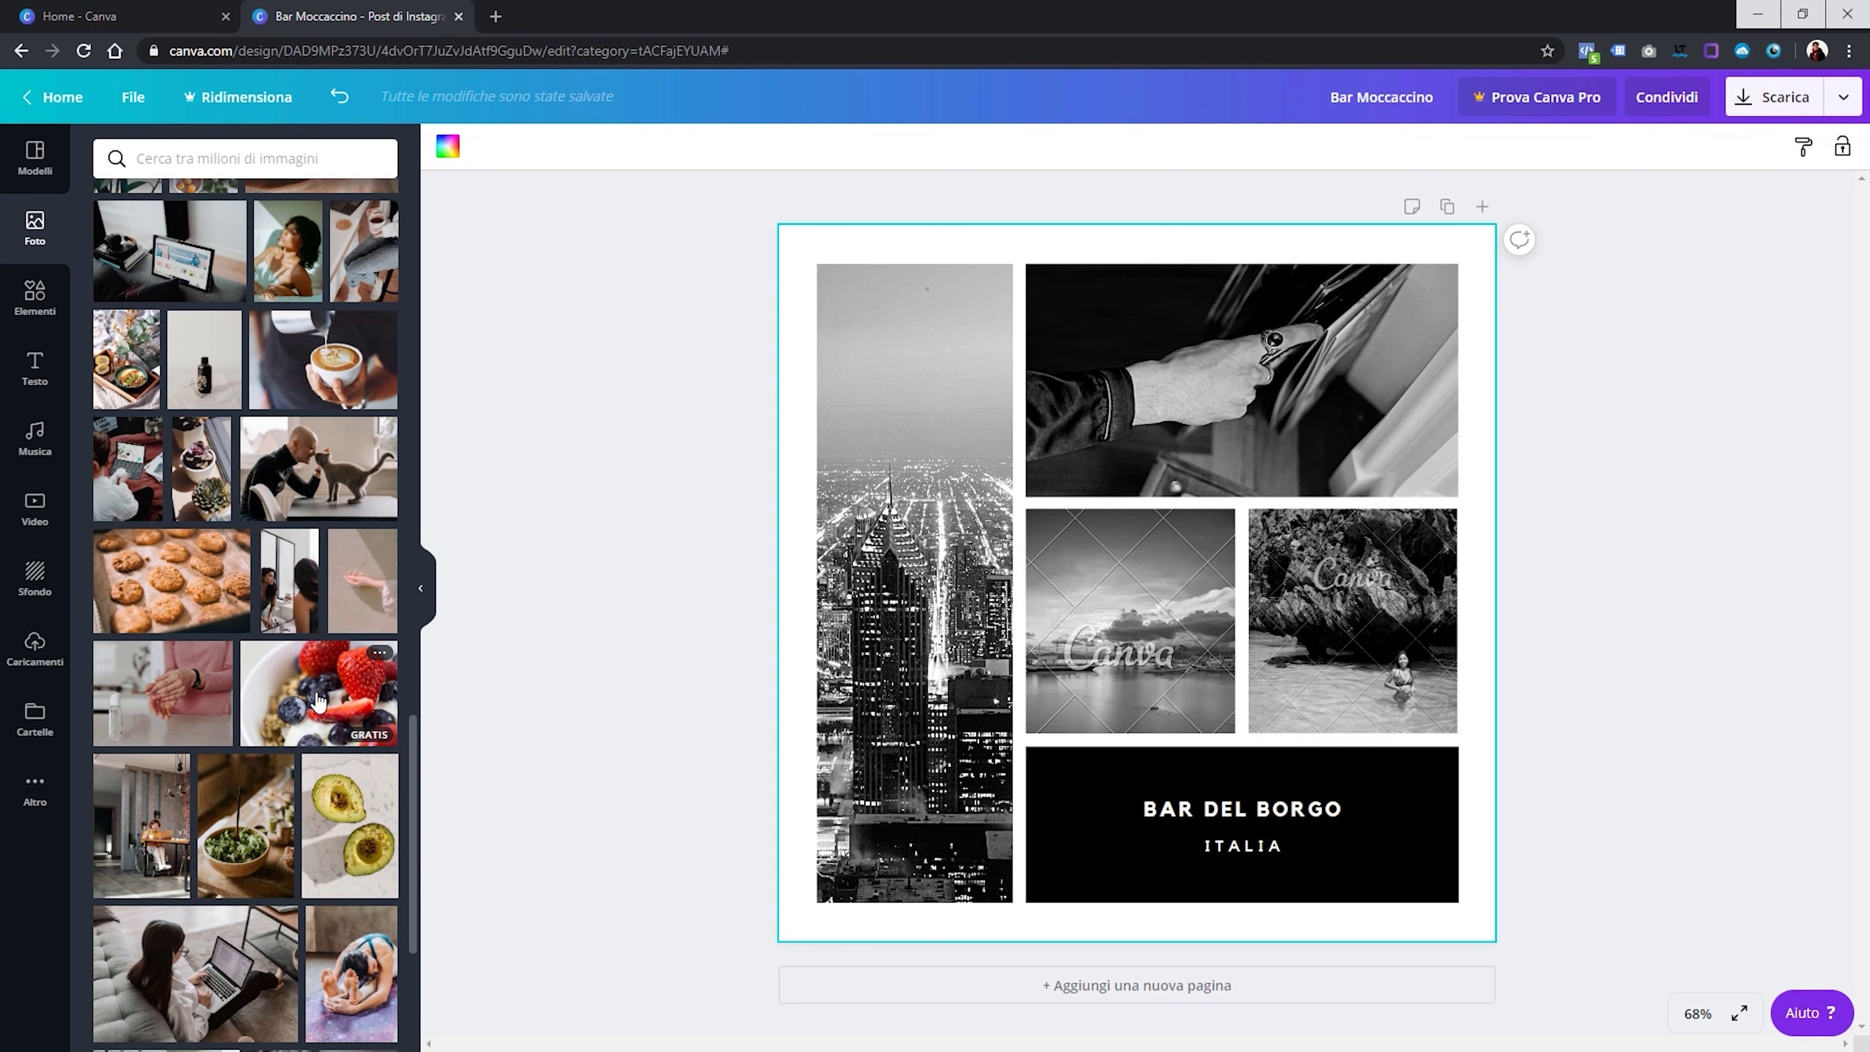
scroll(318, 701, down, 3)
scroll(302, 719, down, 3)
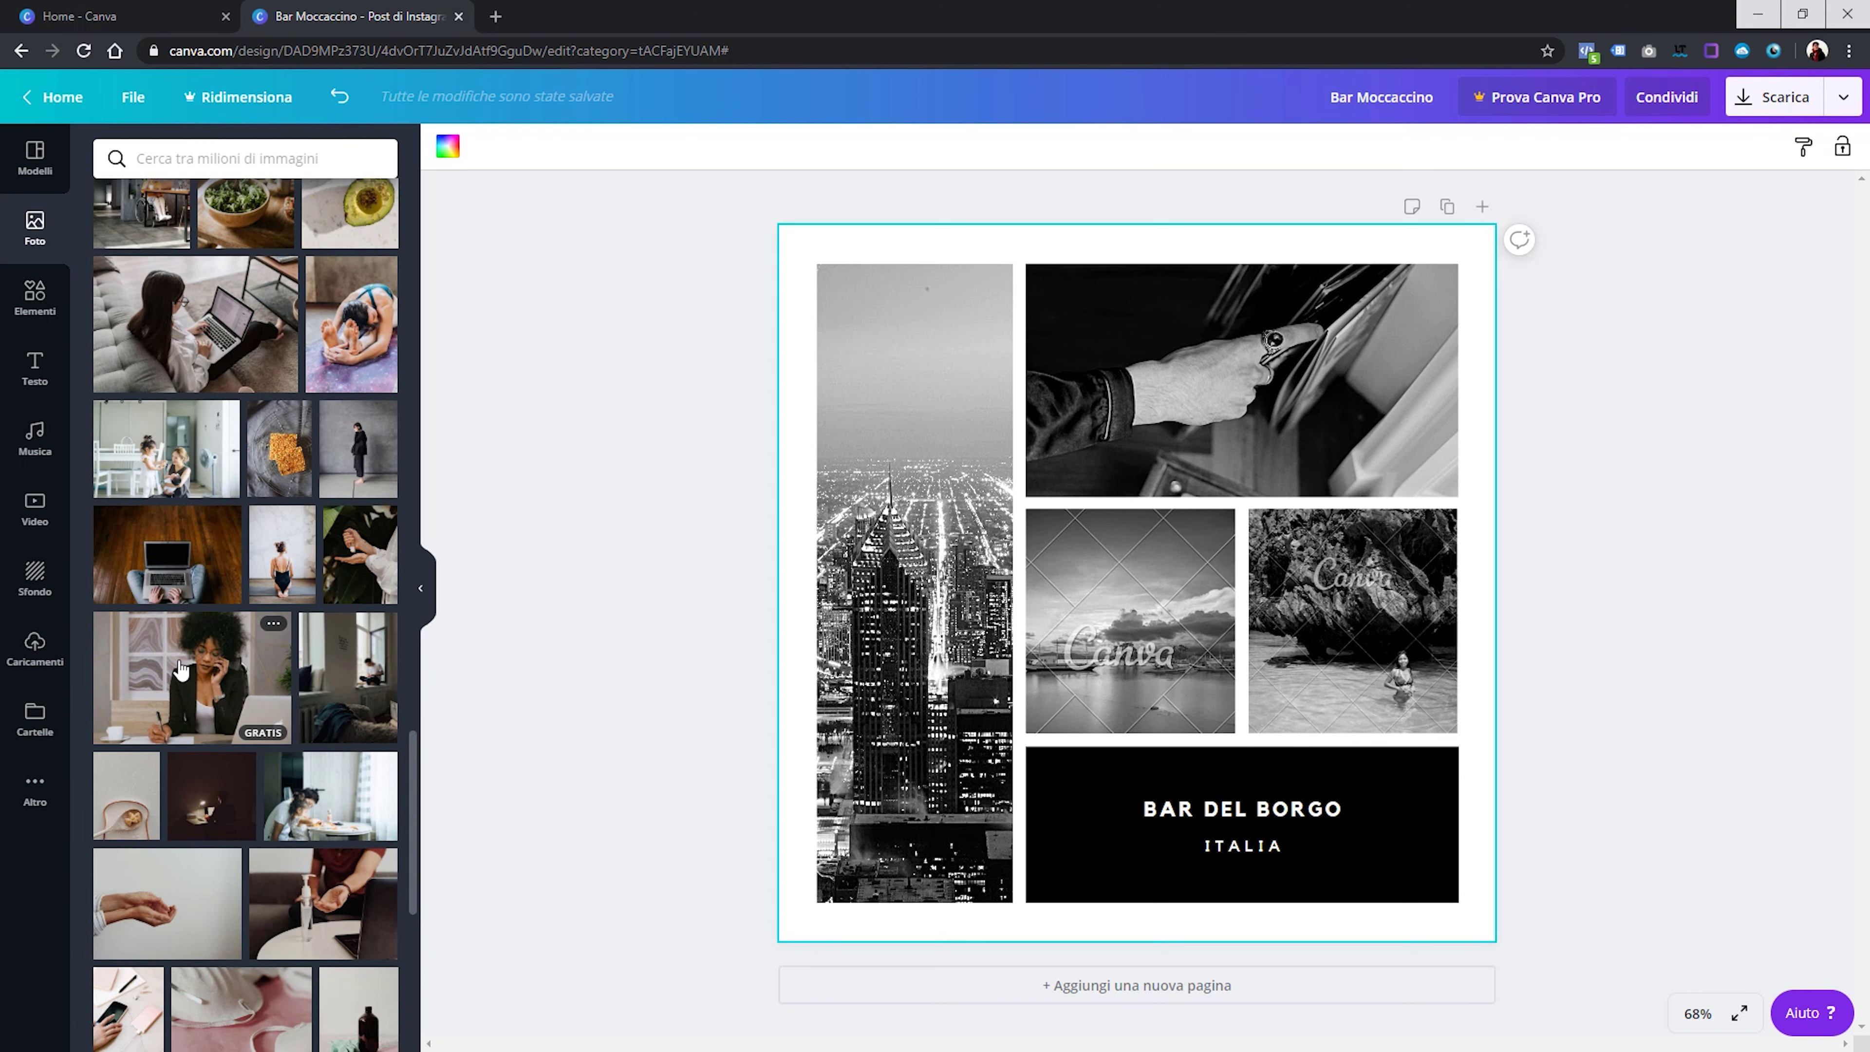
drag(167, 553, 1108, 615)
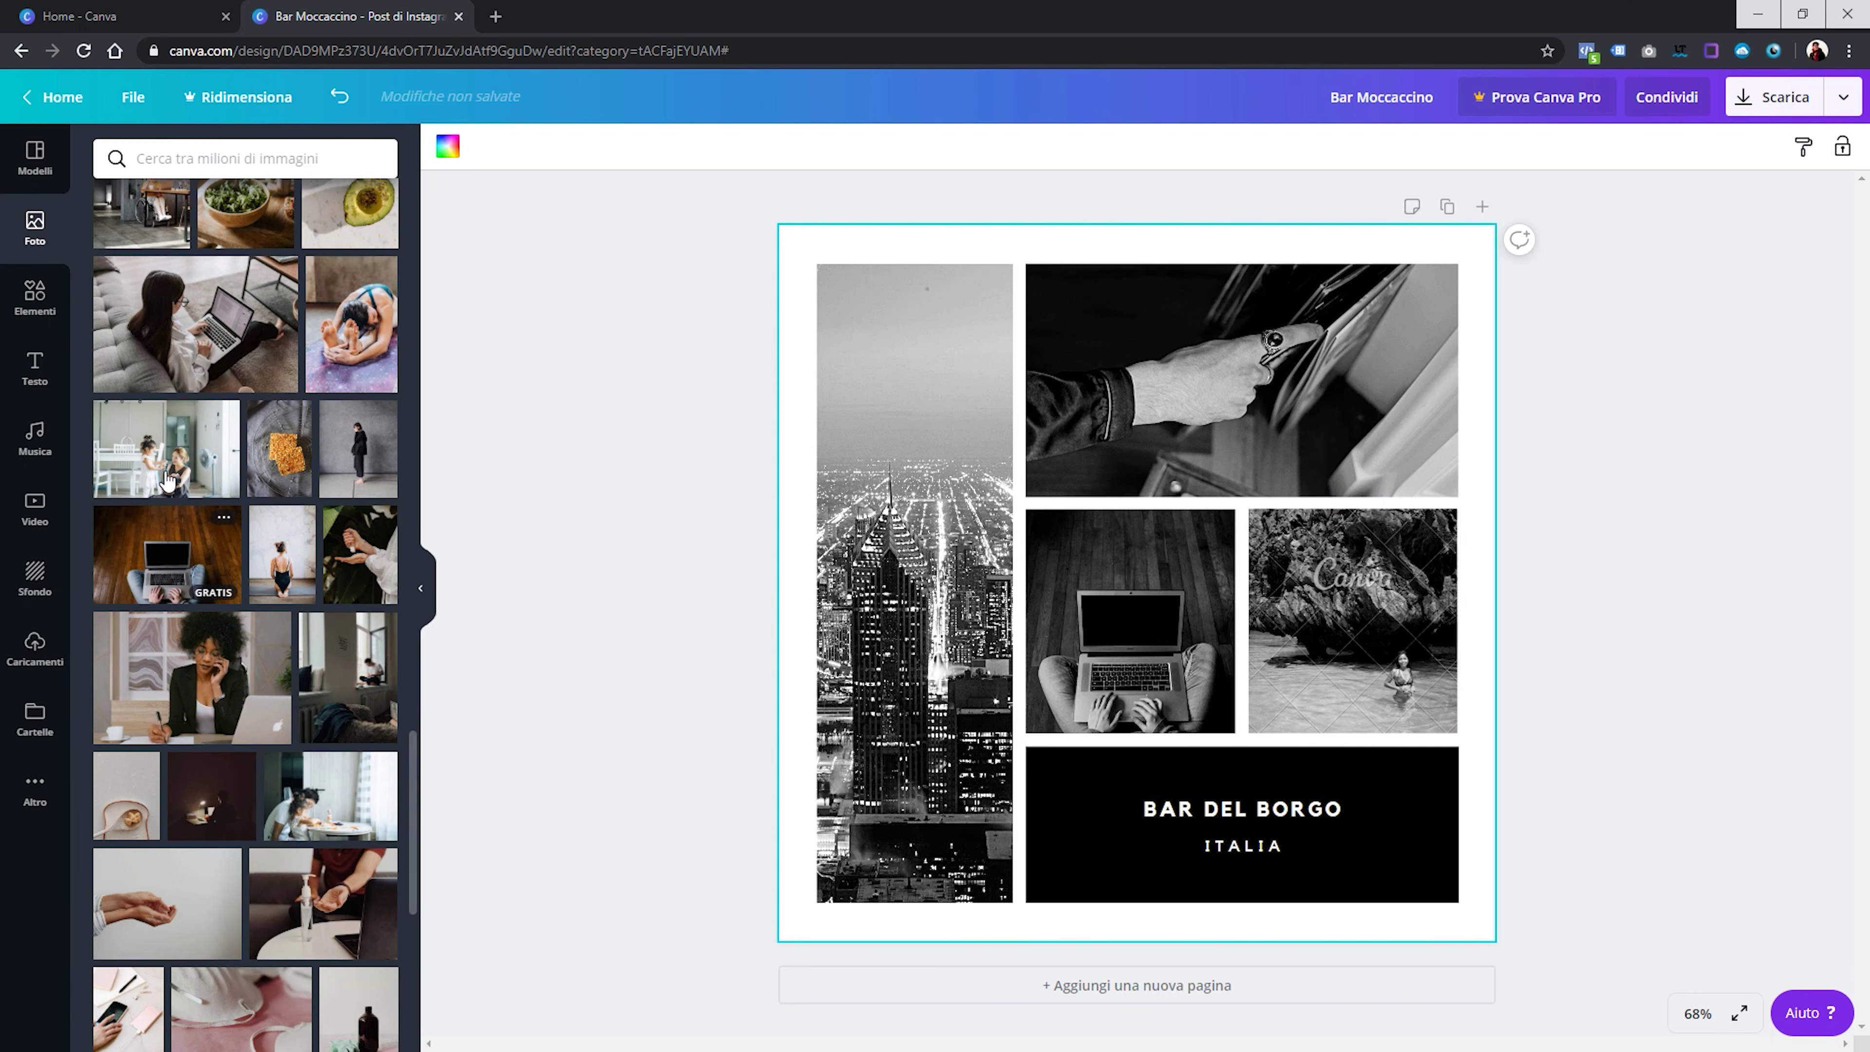
drag(255, 568, 1298, 623)
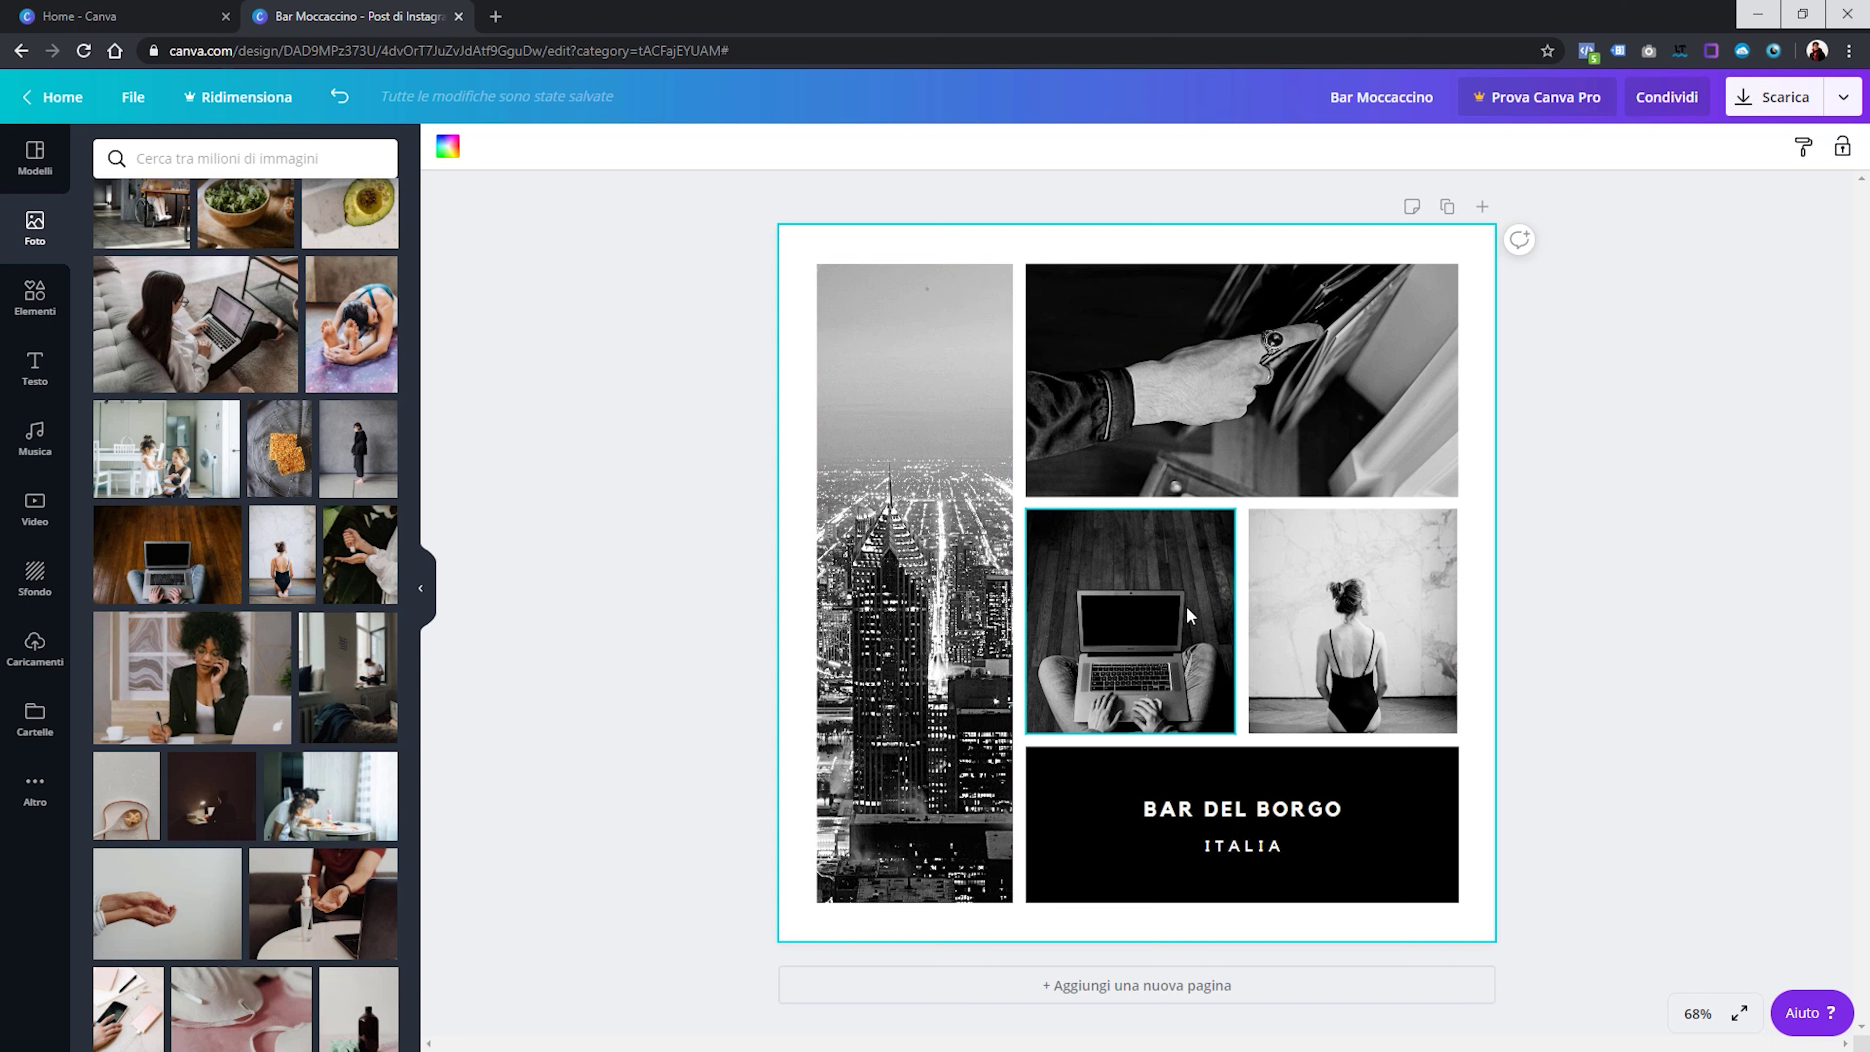
click(961, 431)
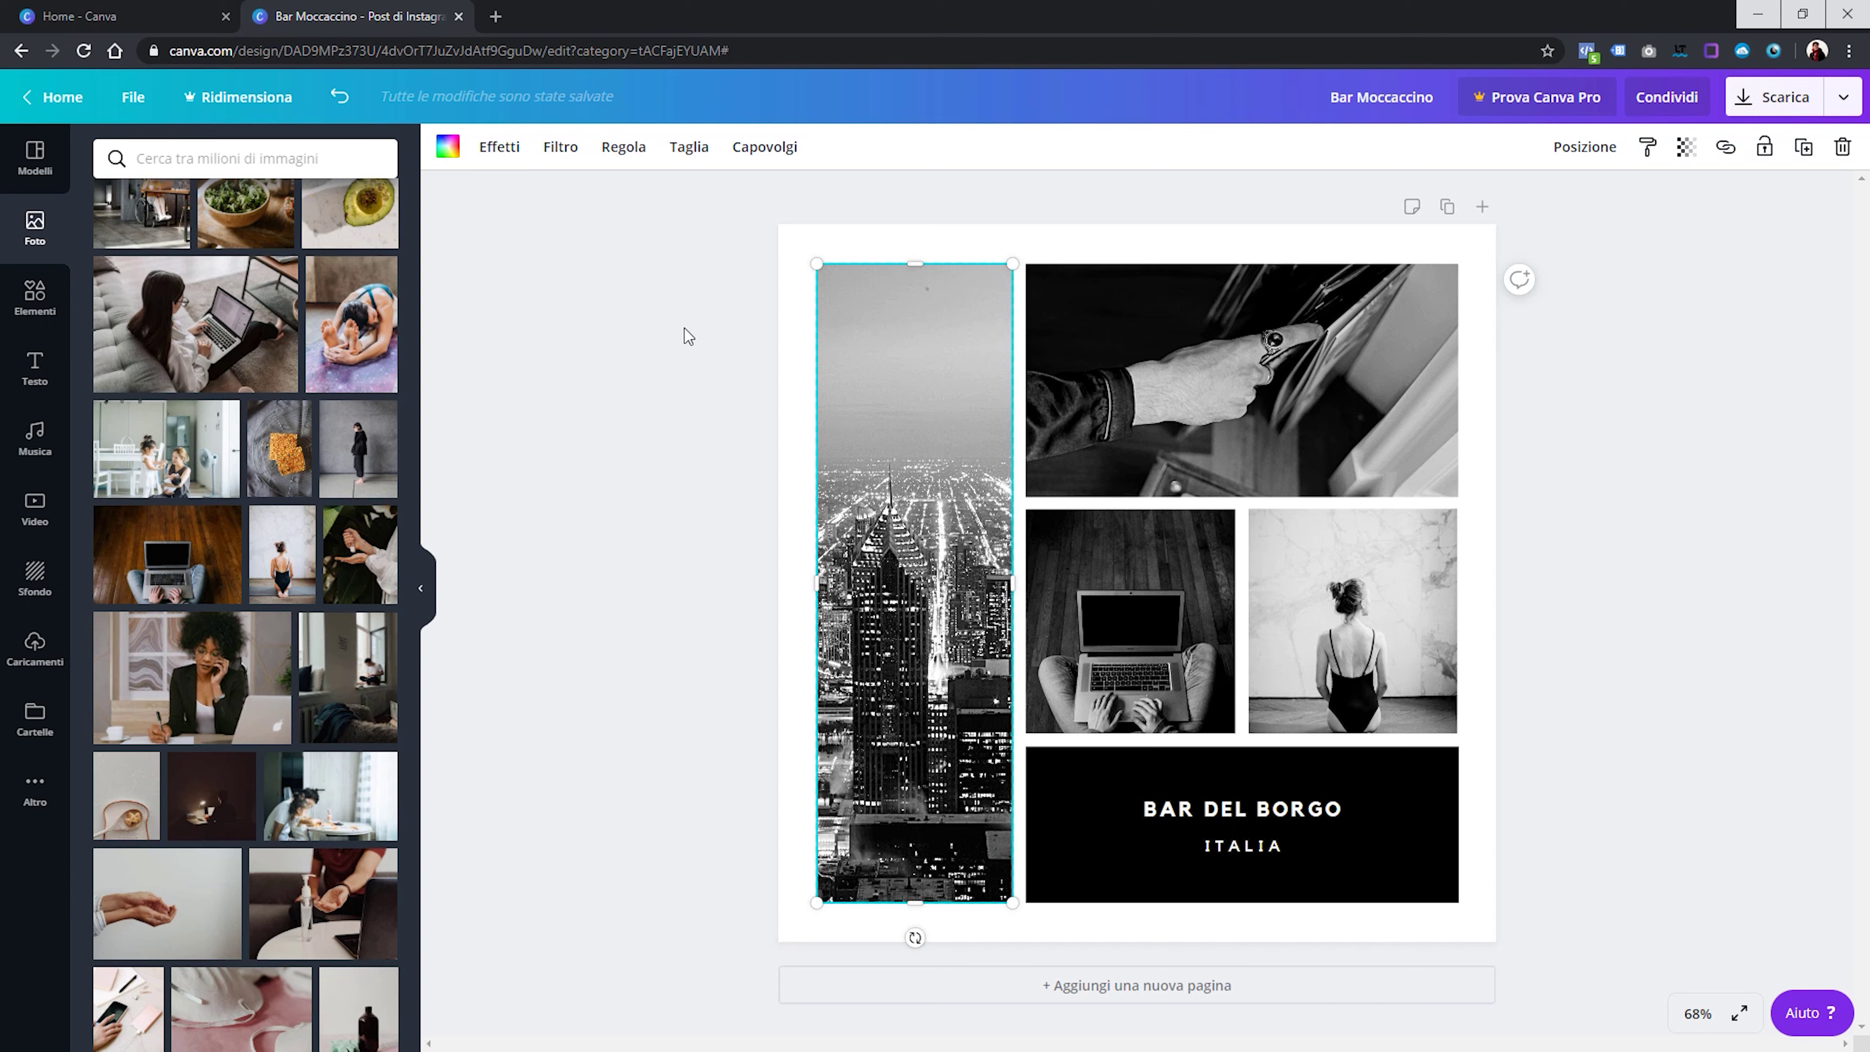
Try Greyscale and Street filters on the city photo, then leave it with no filter
click(490, 158)
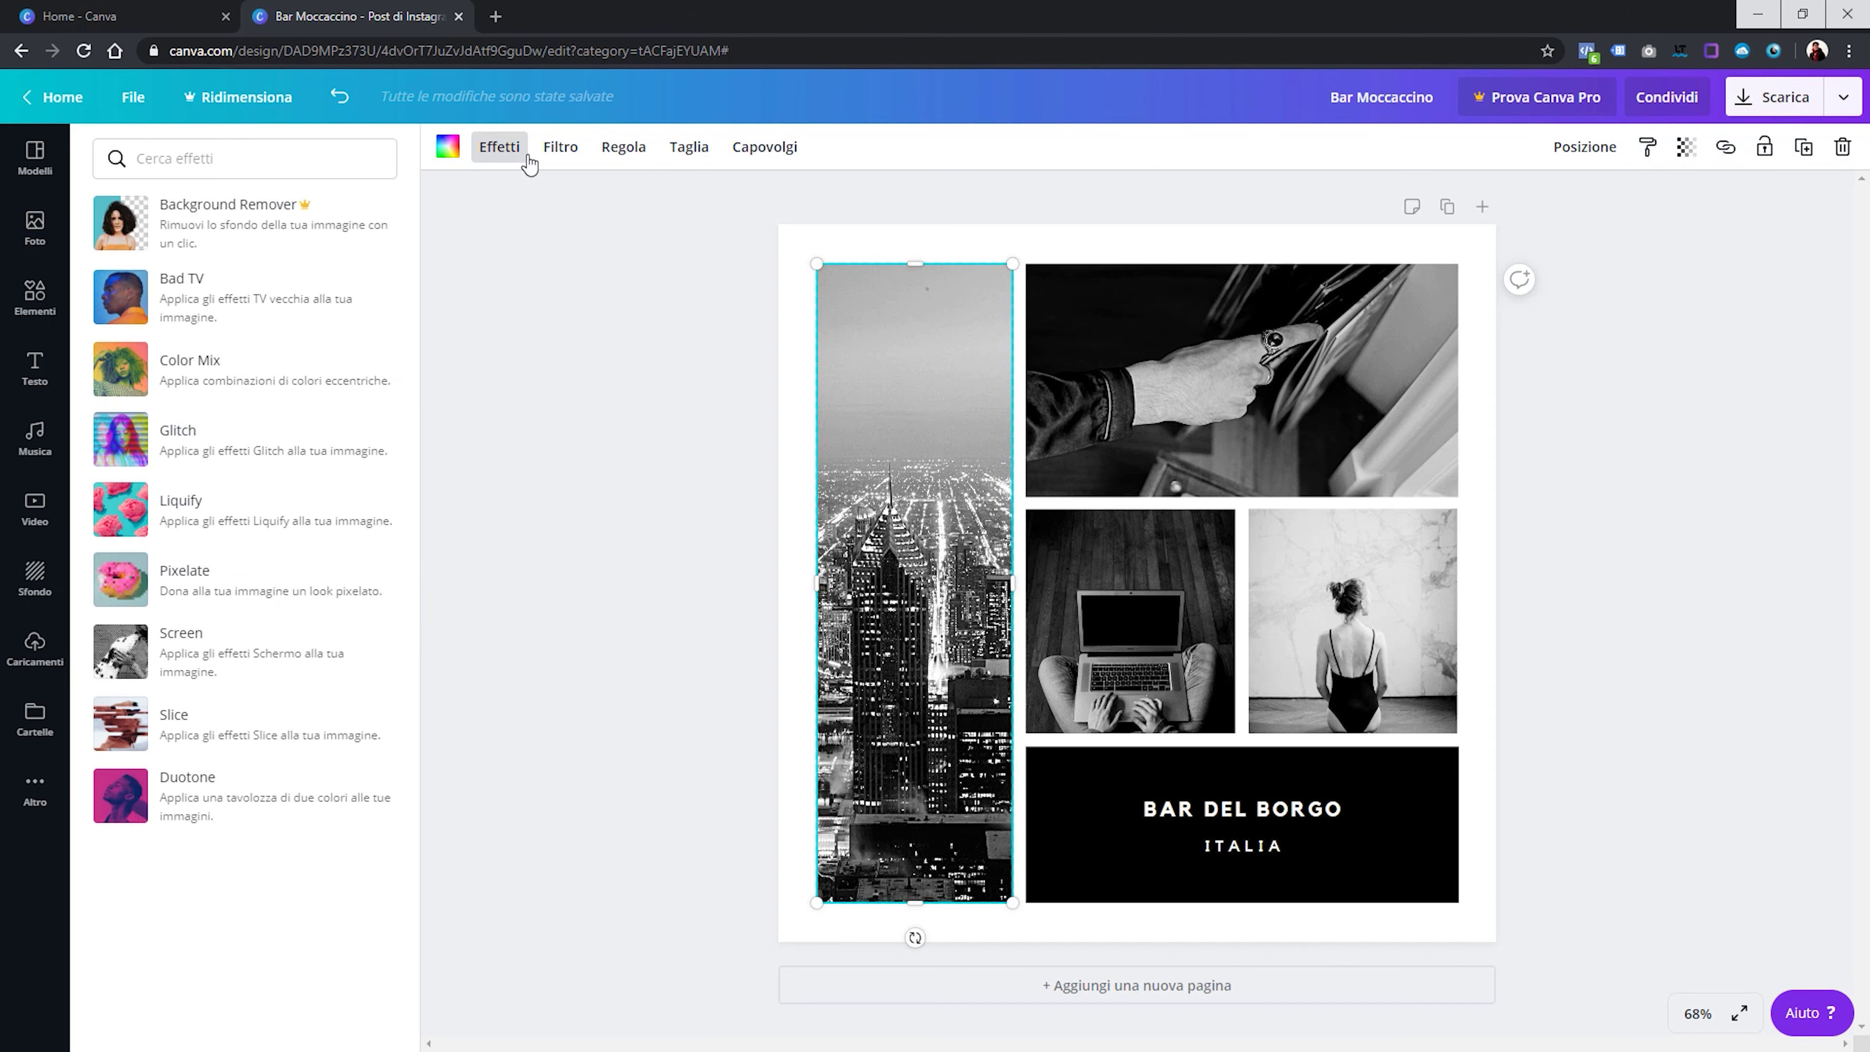
click(559, 158)
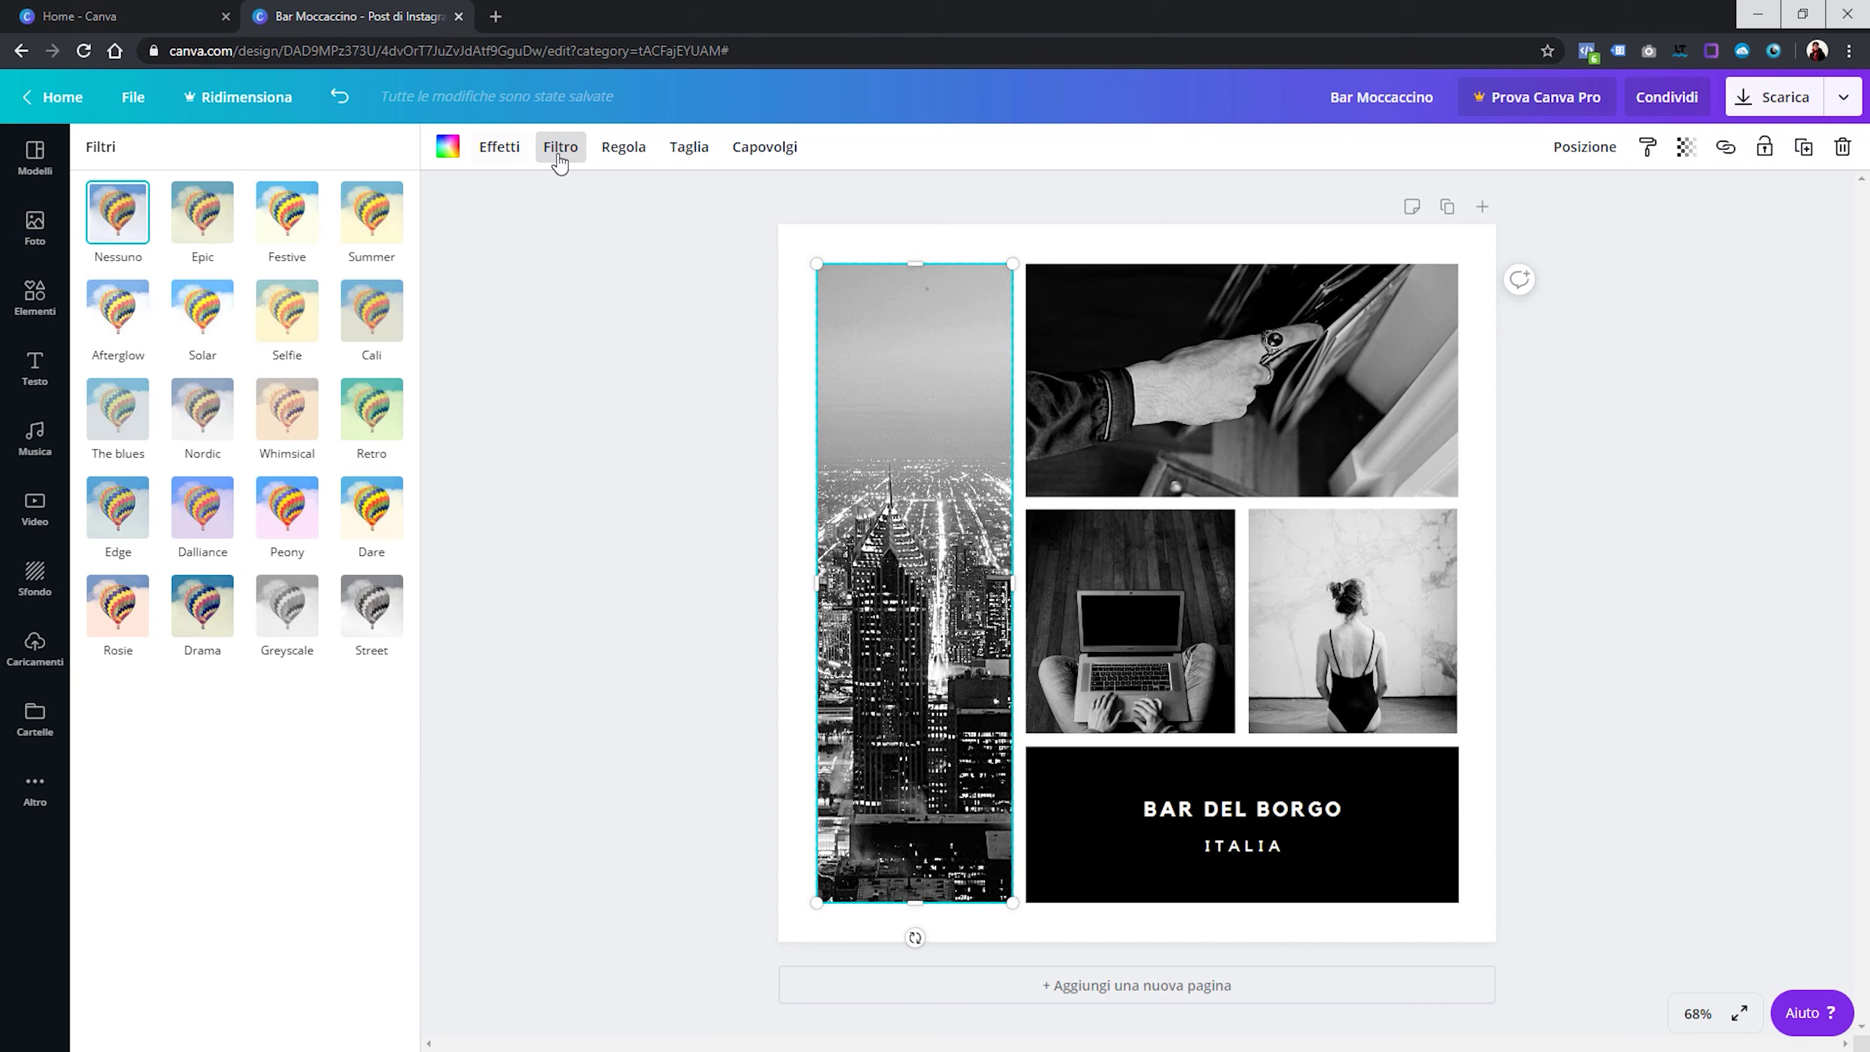
click(134, 225)
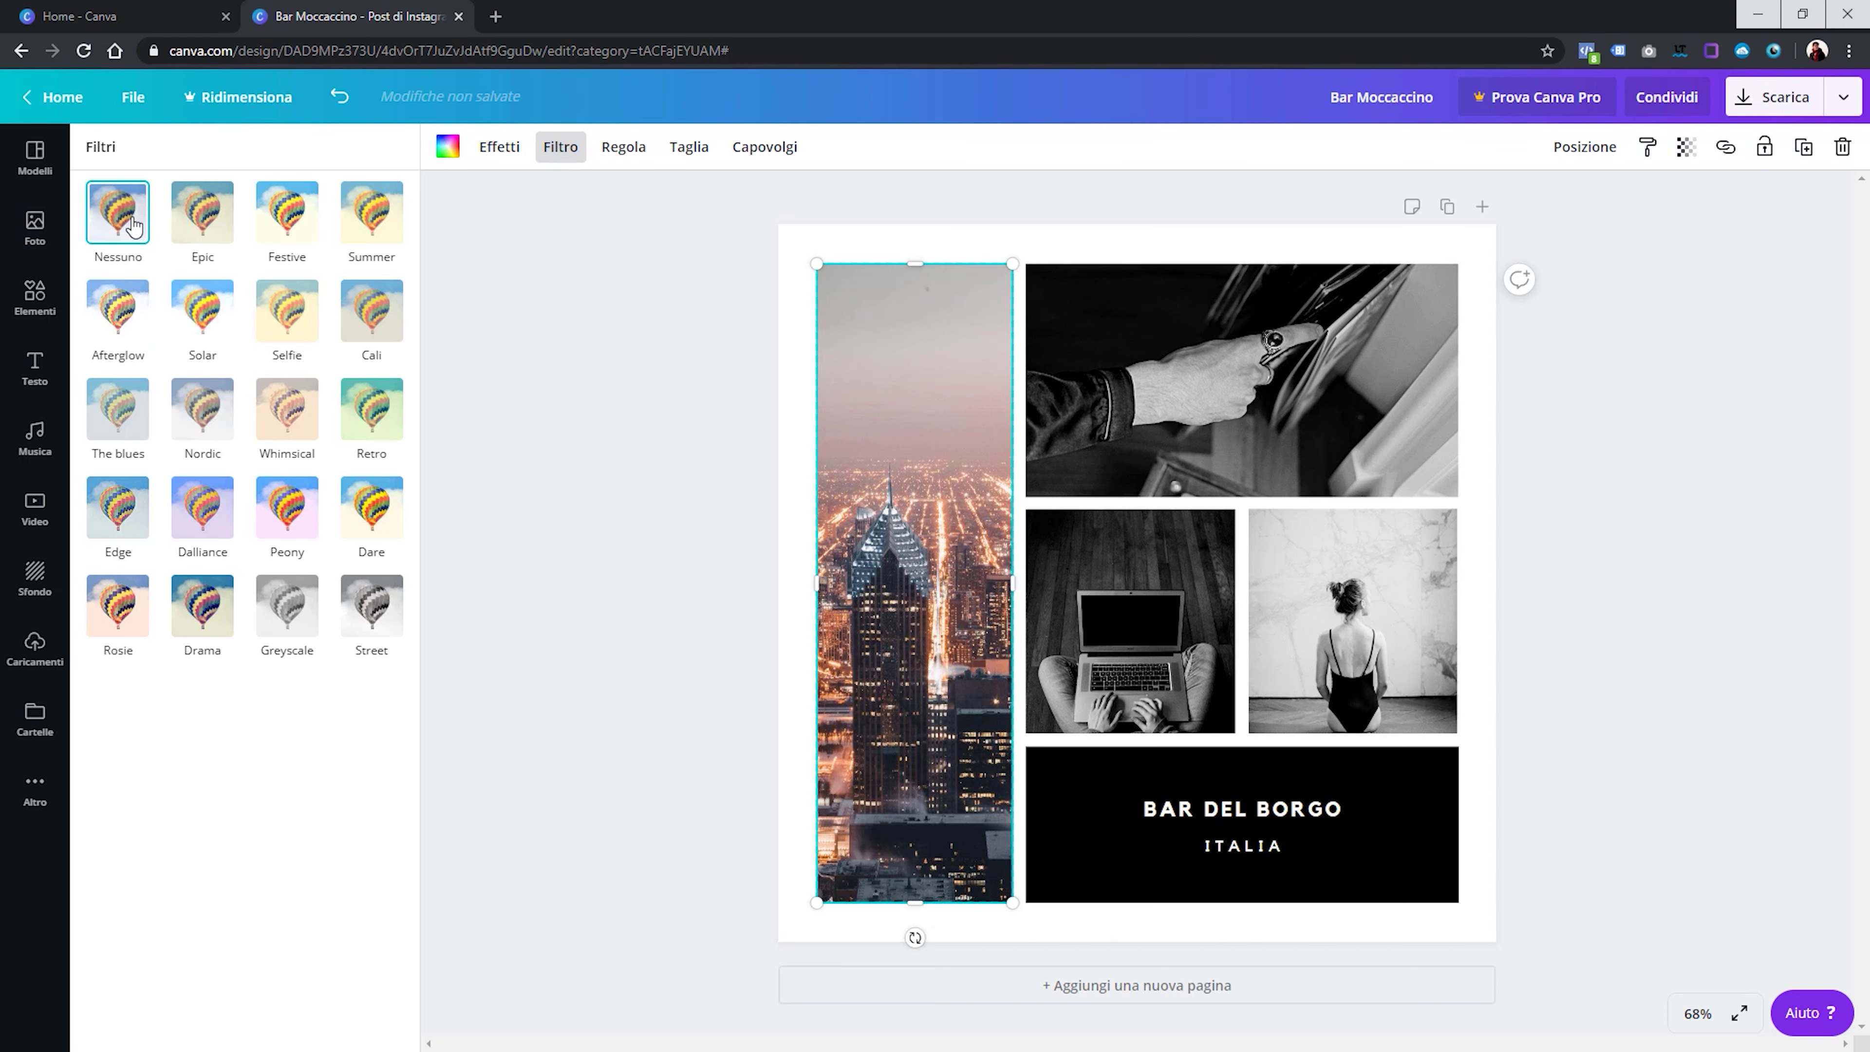
click(293, 621)
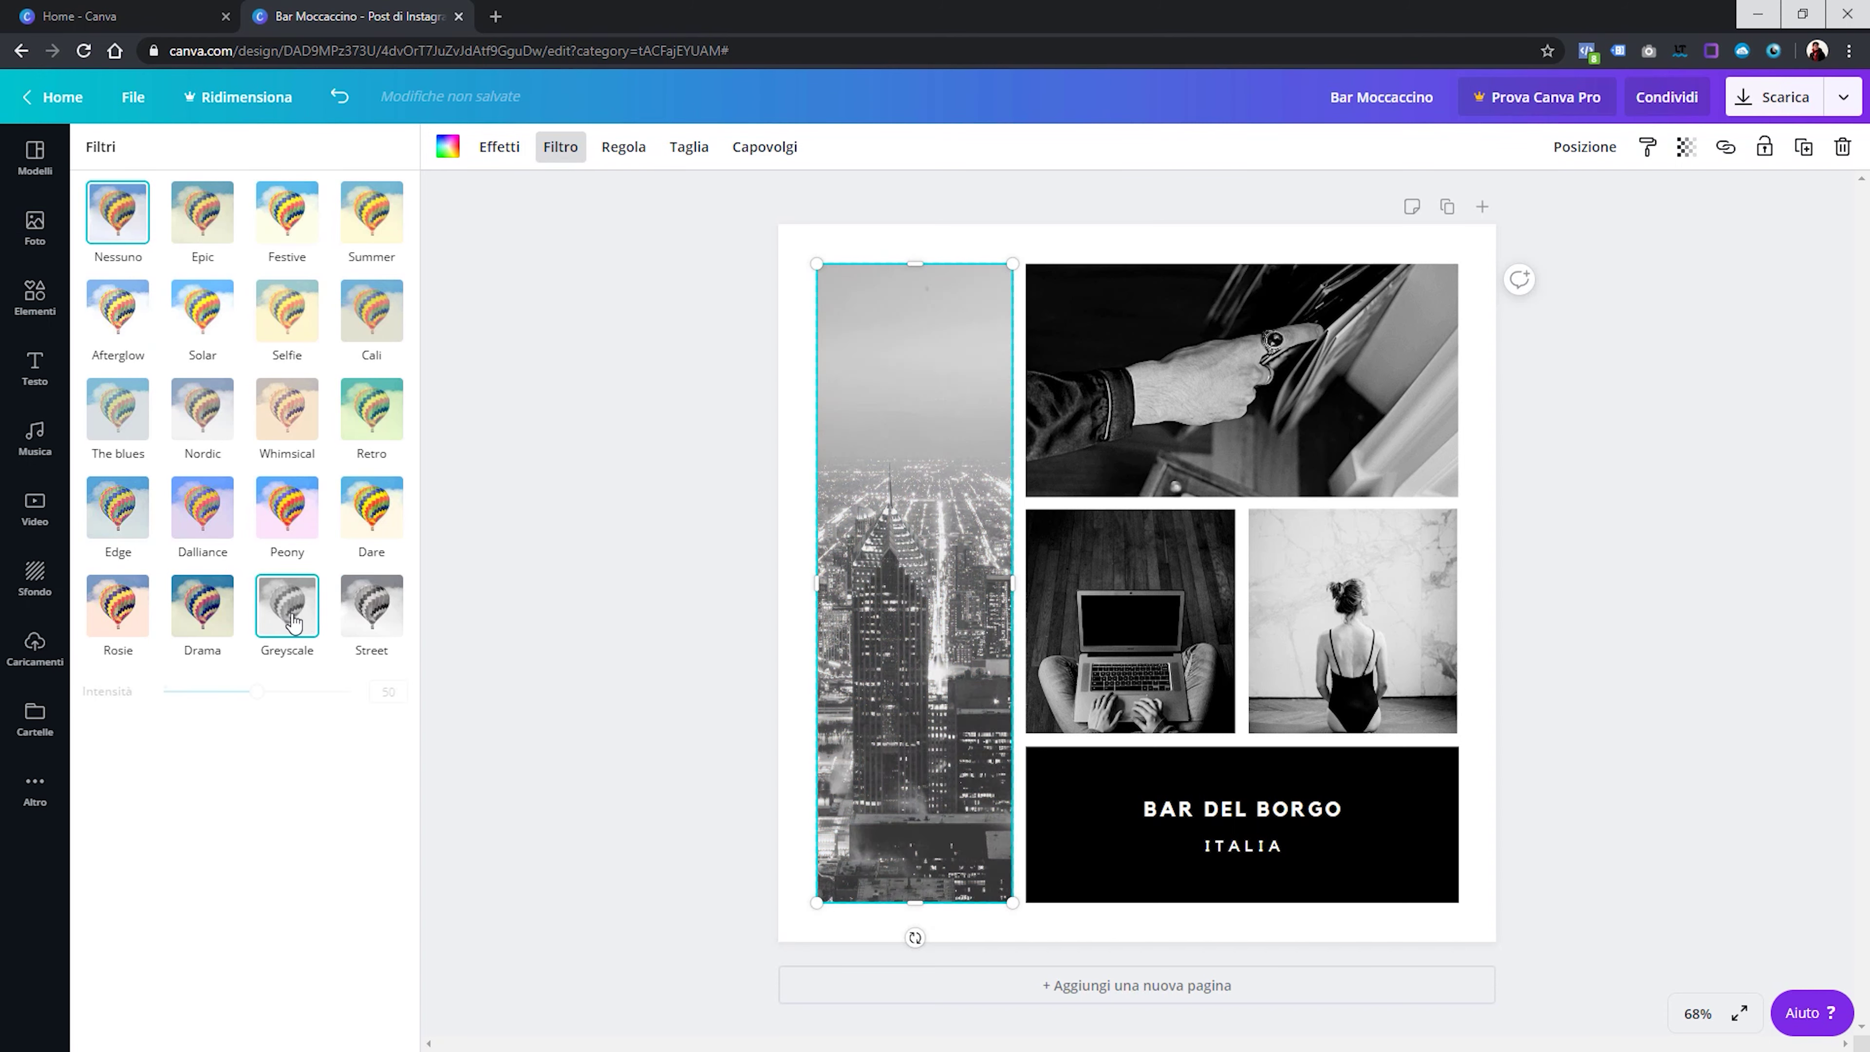
click(372, 617)
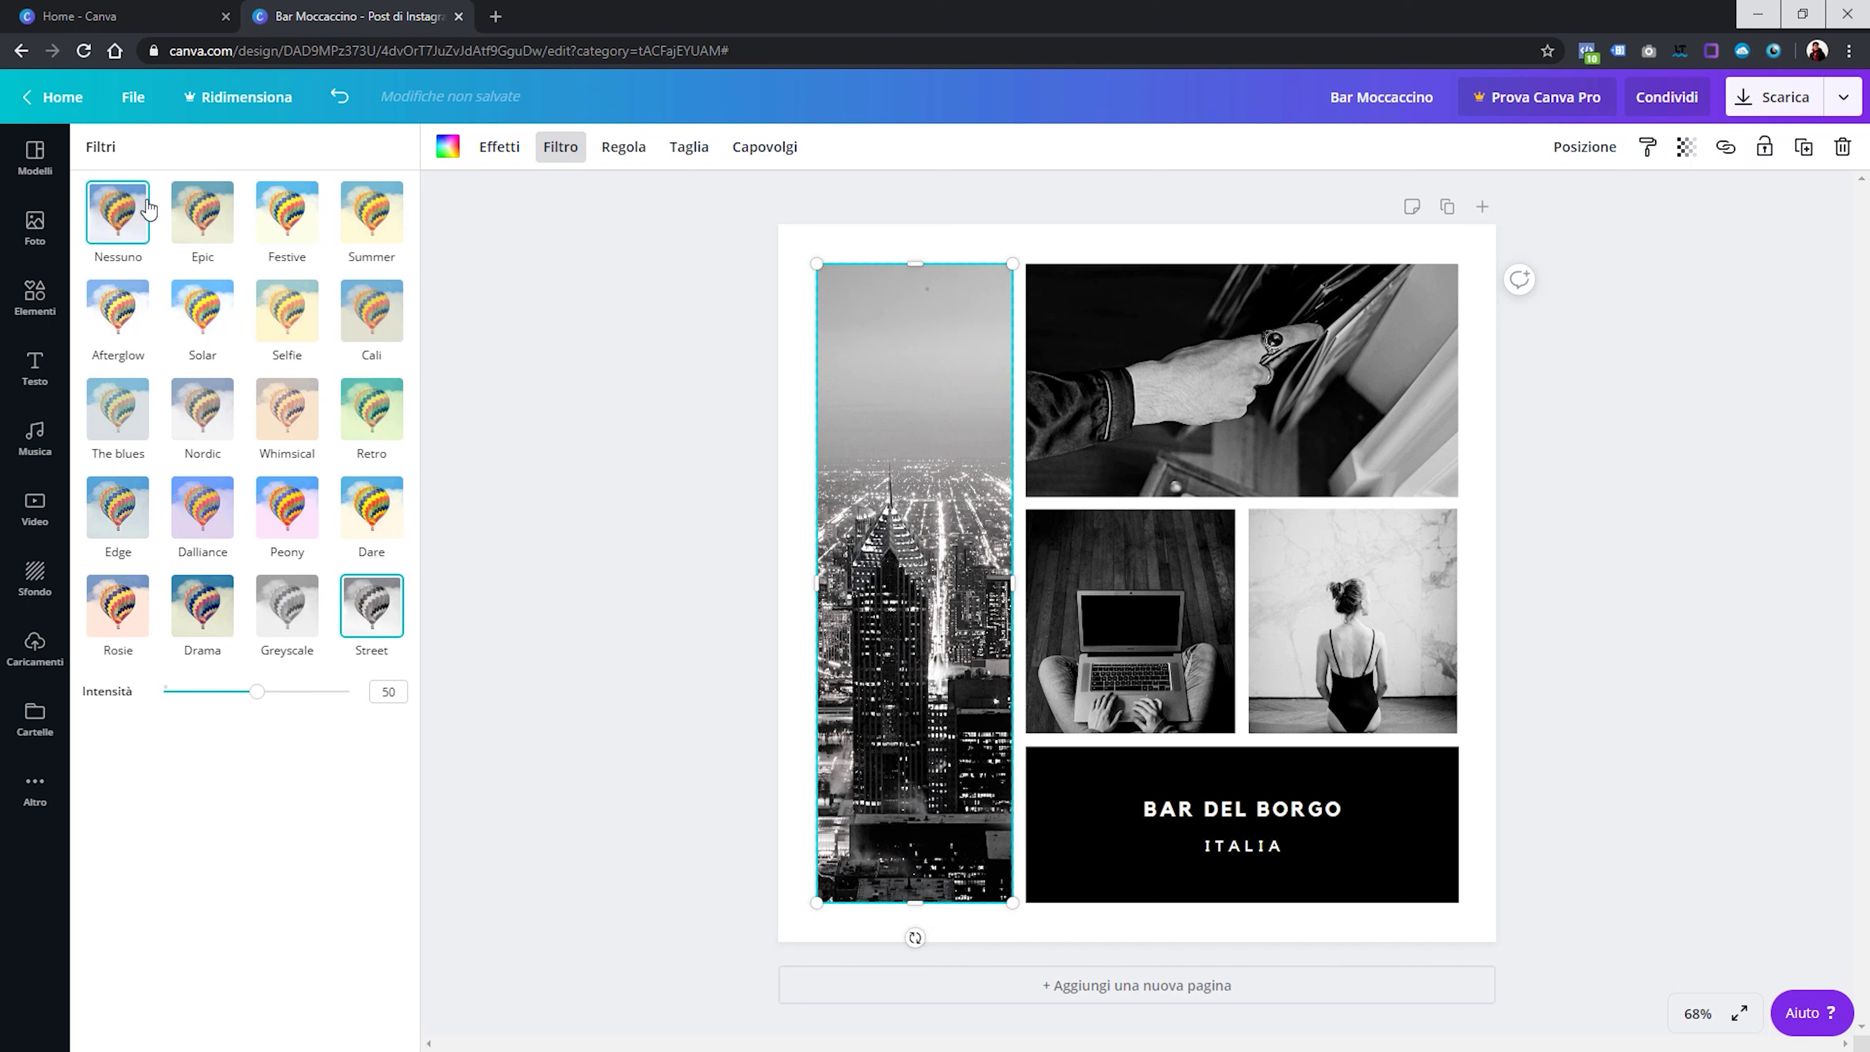
click(119, 228)
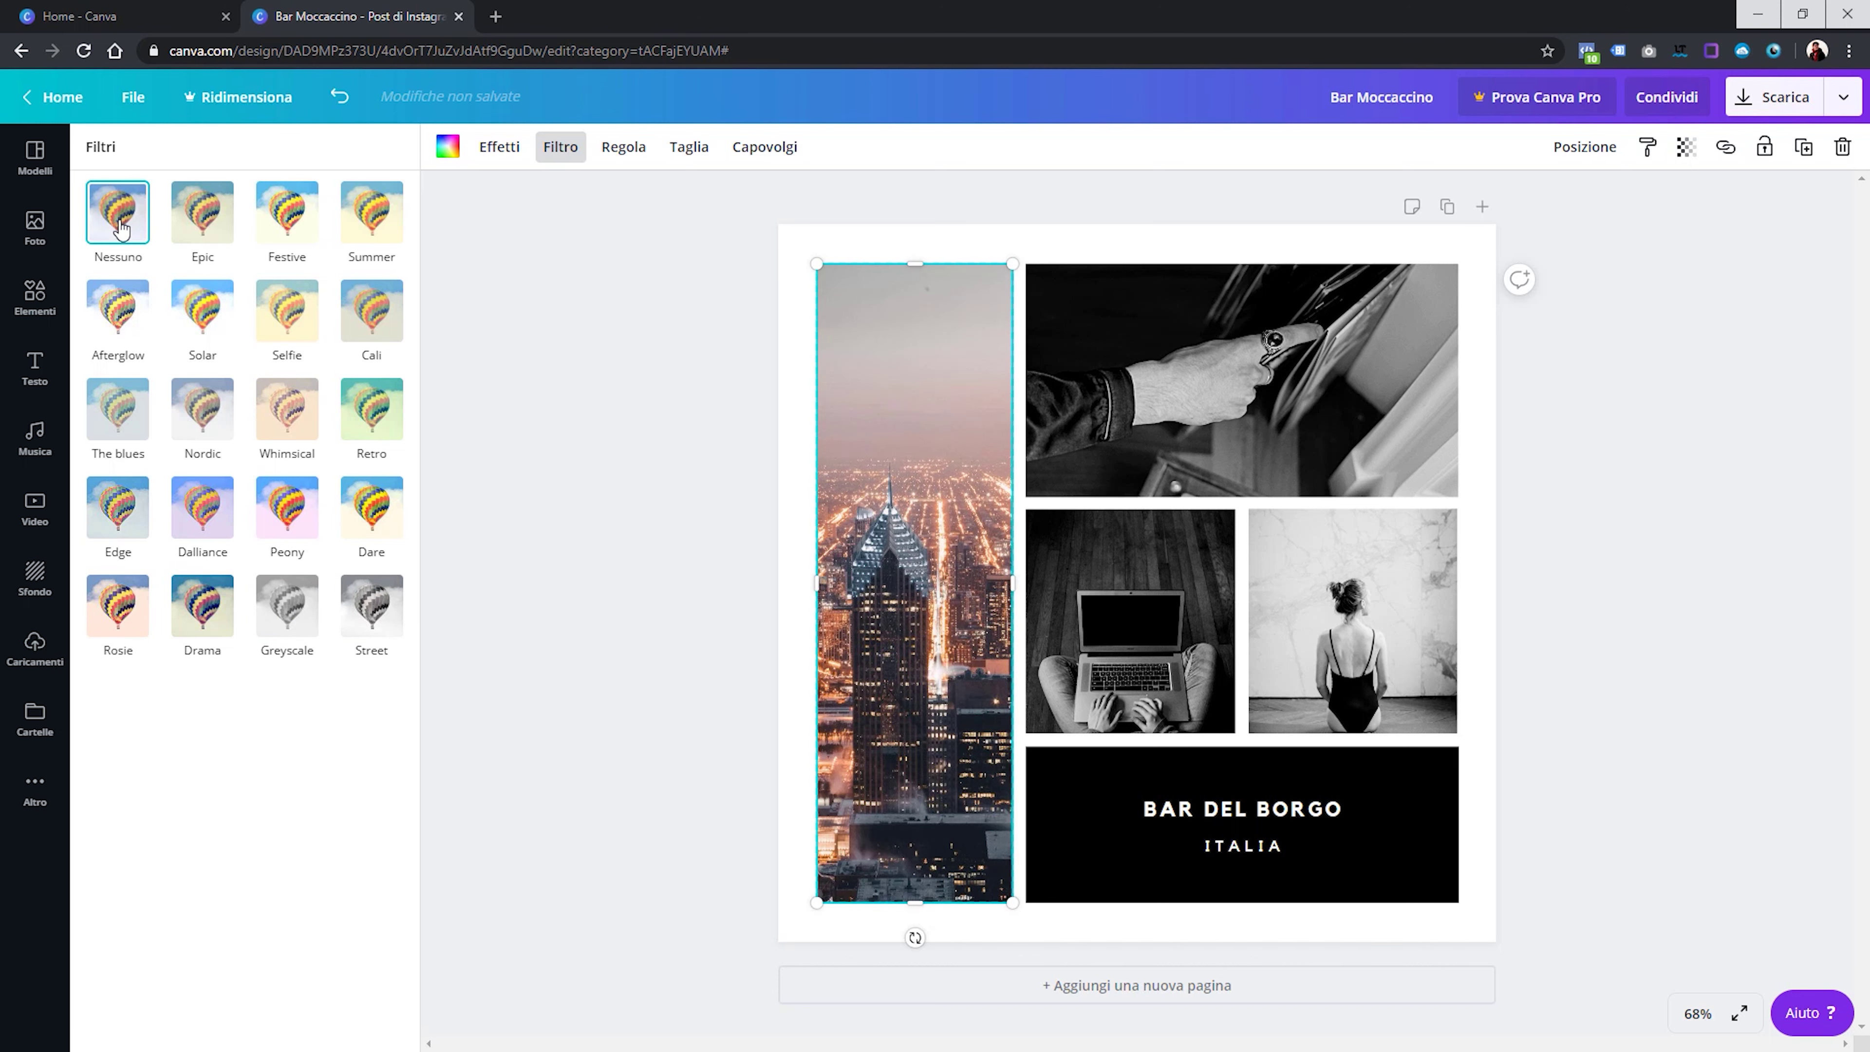
click(1161, 334)
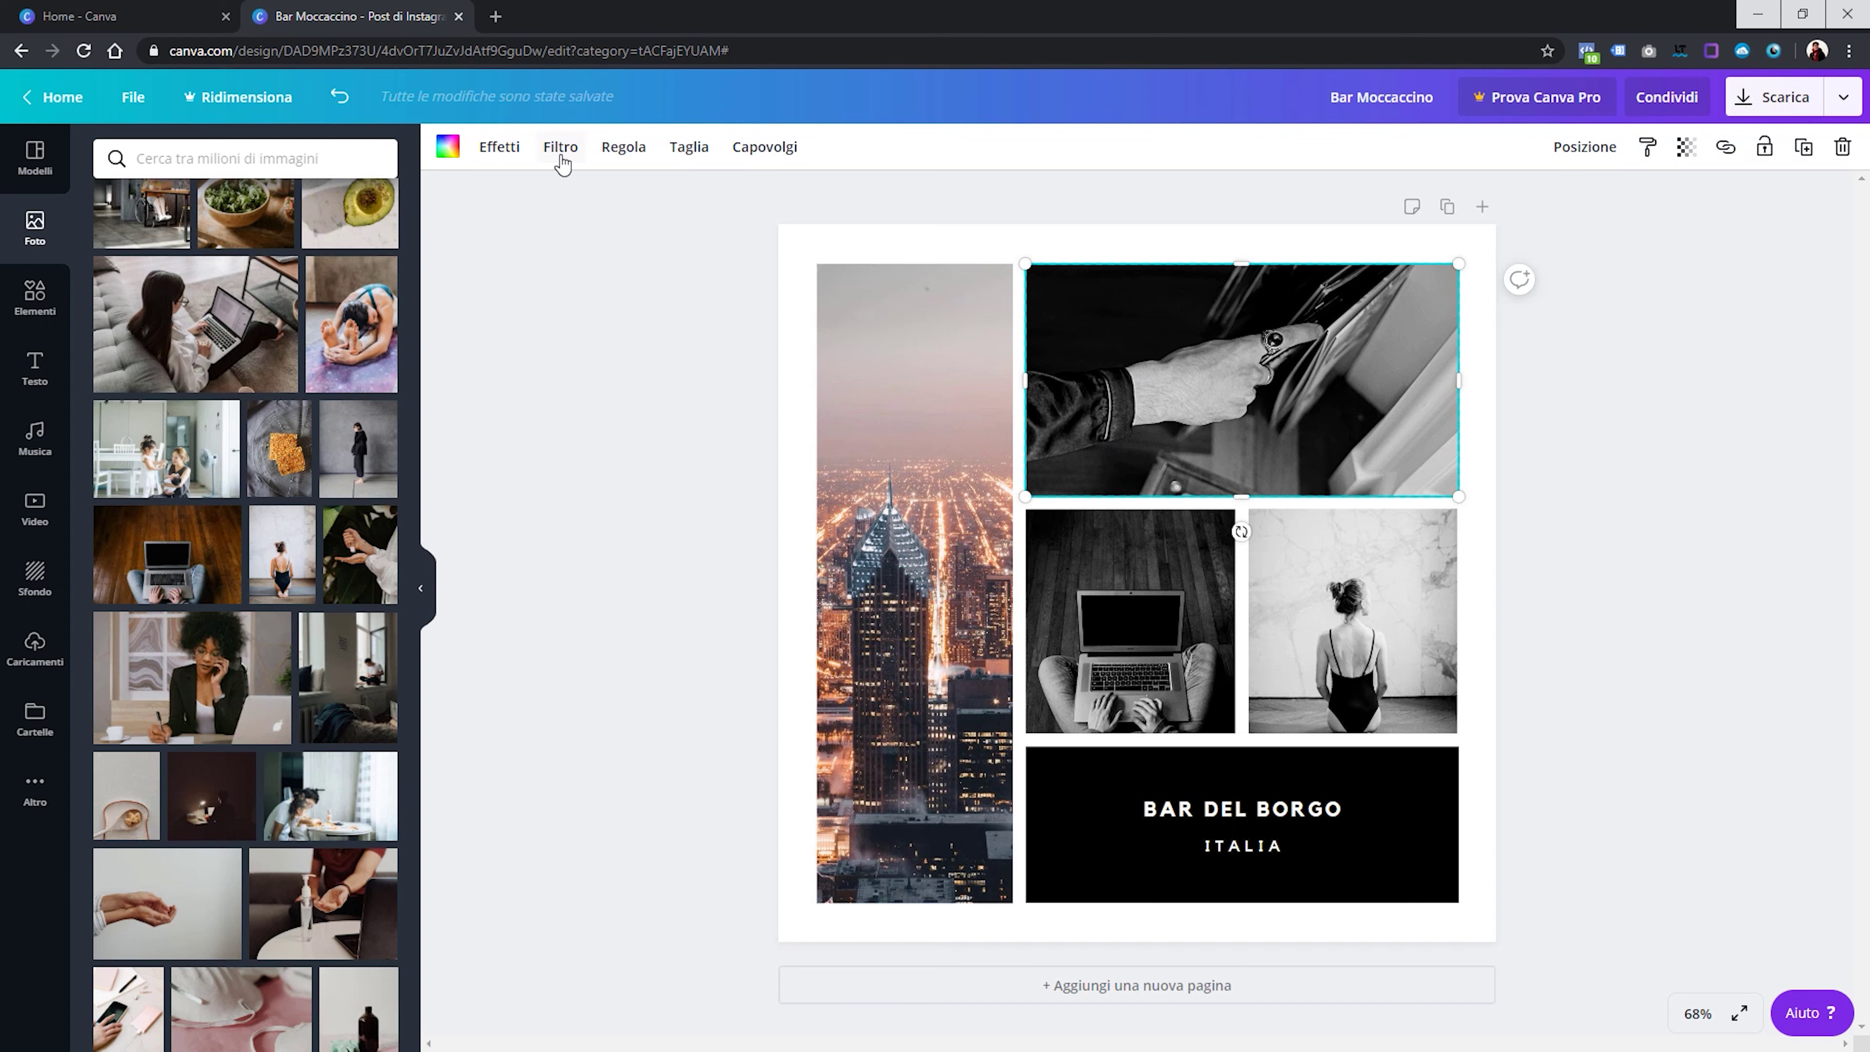
Set the hand photo's filter to Nessuno and reset the laptop photo's Regola adjustments
click(560, 156)
click(130, 217)
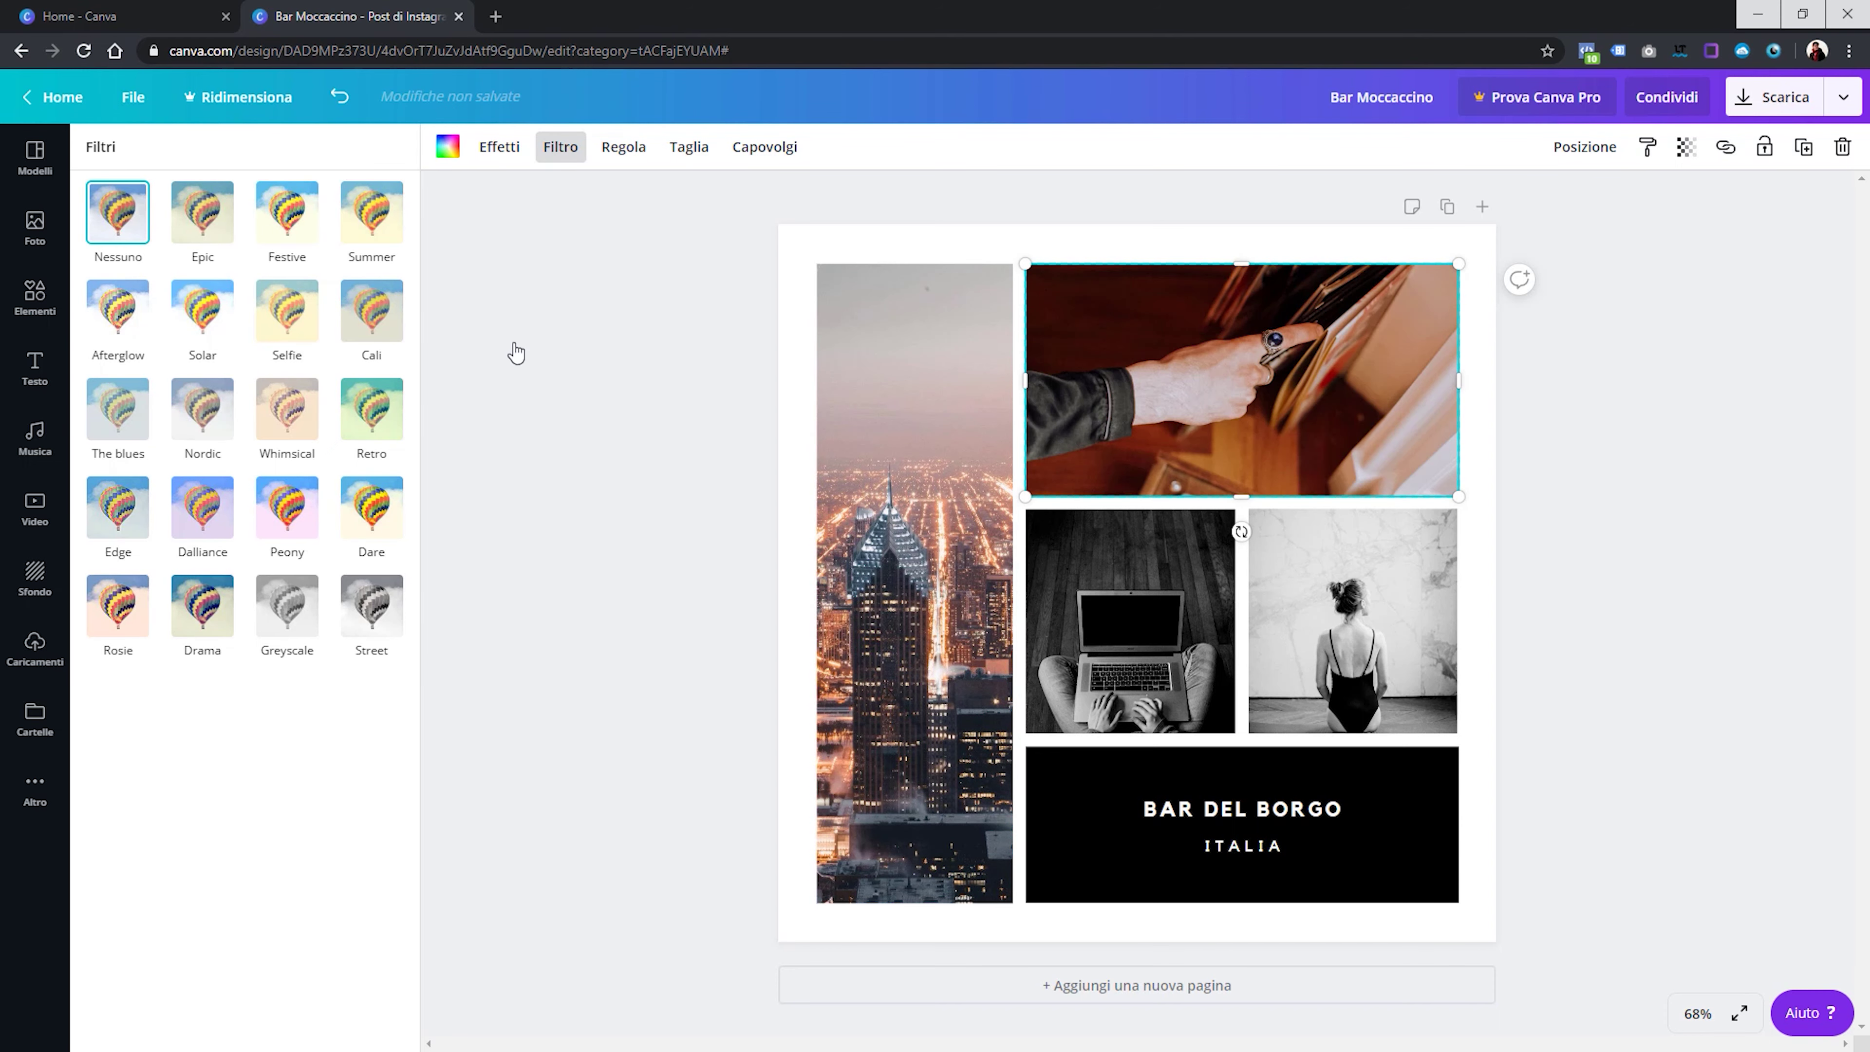
click(1154, 574)
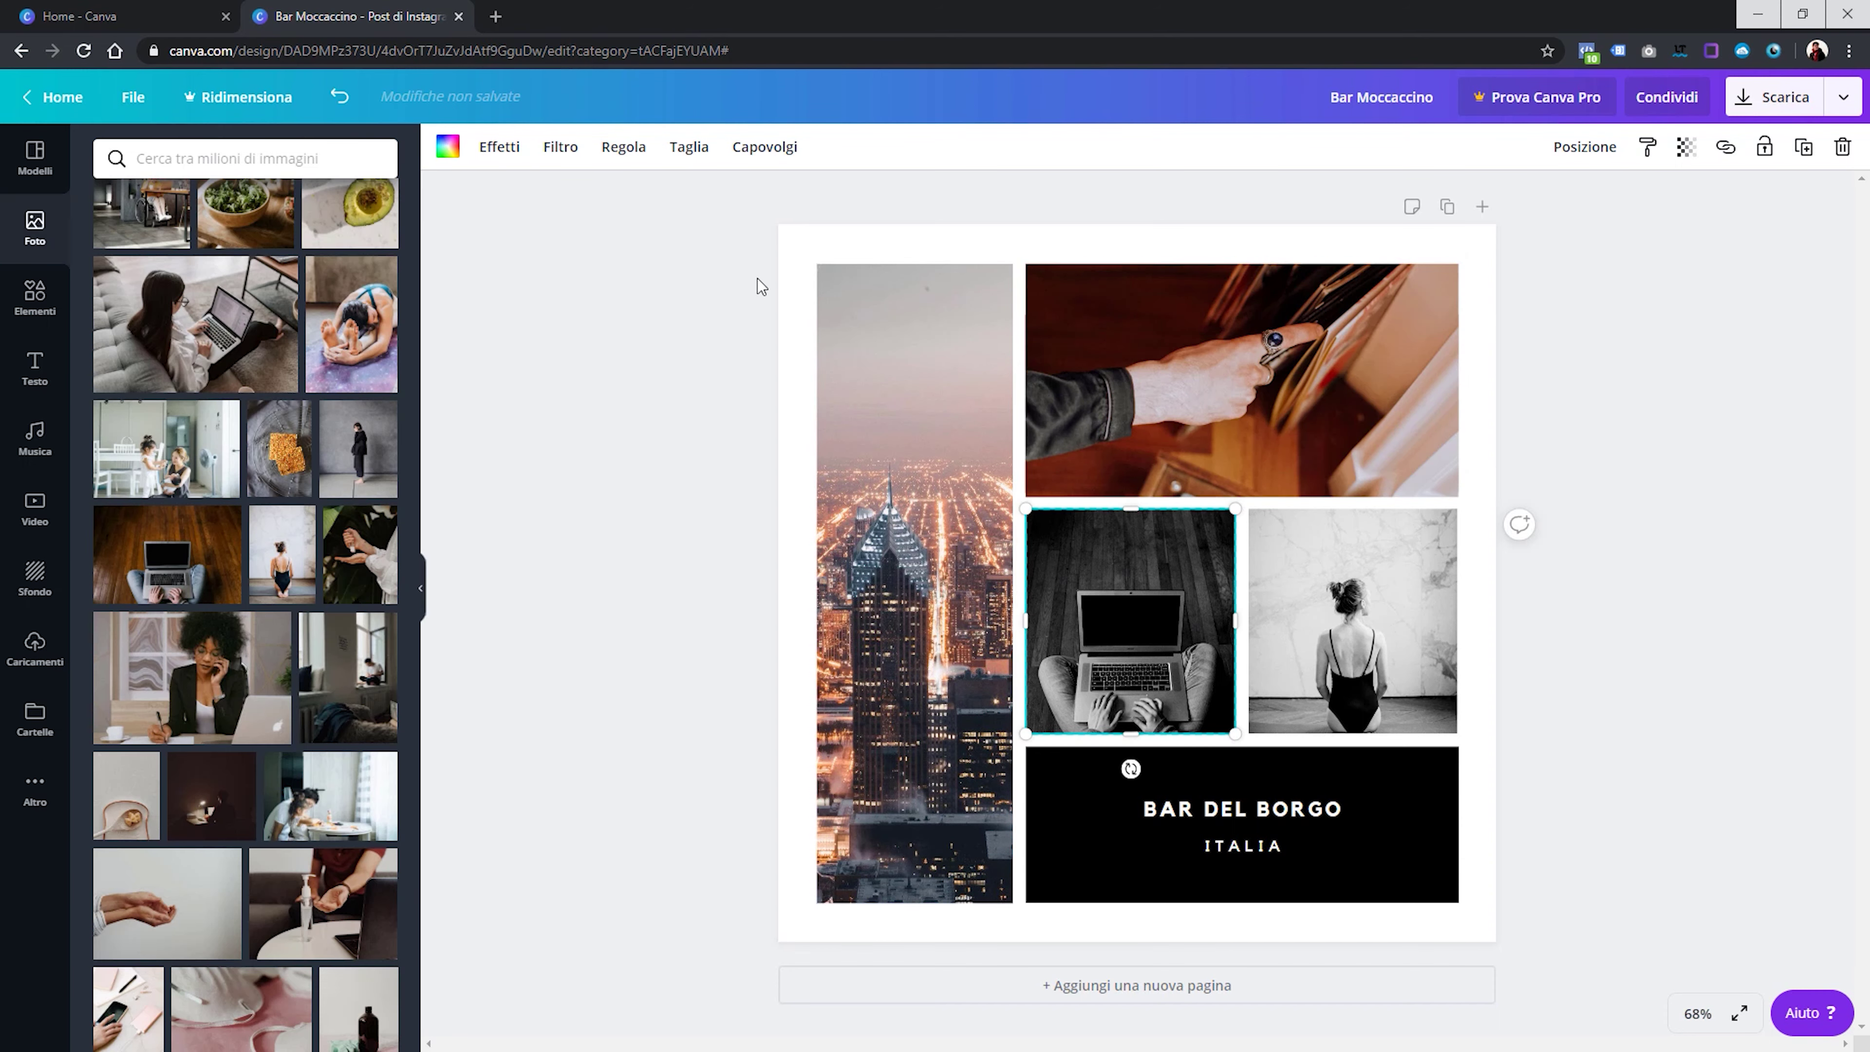
click(606, 159)
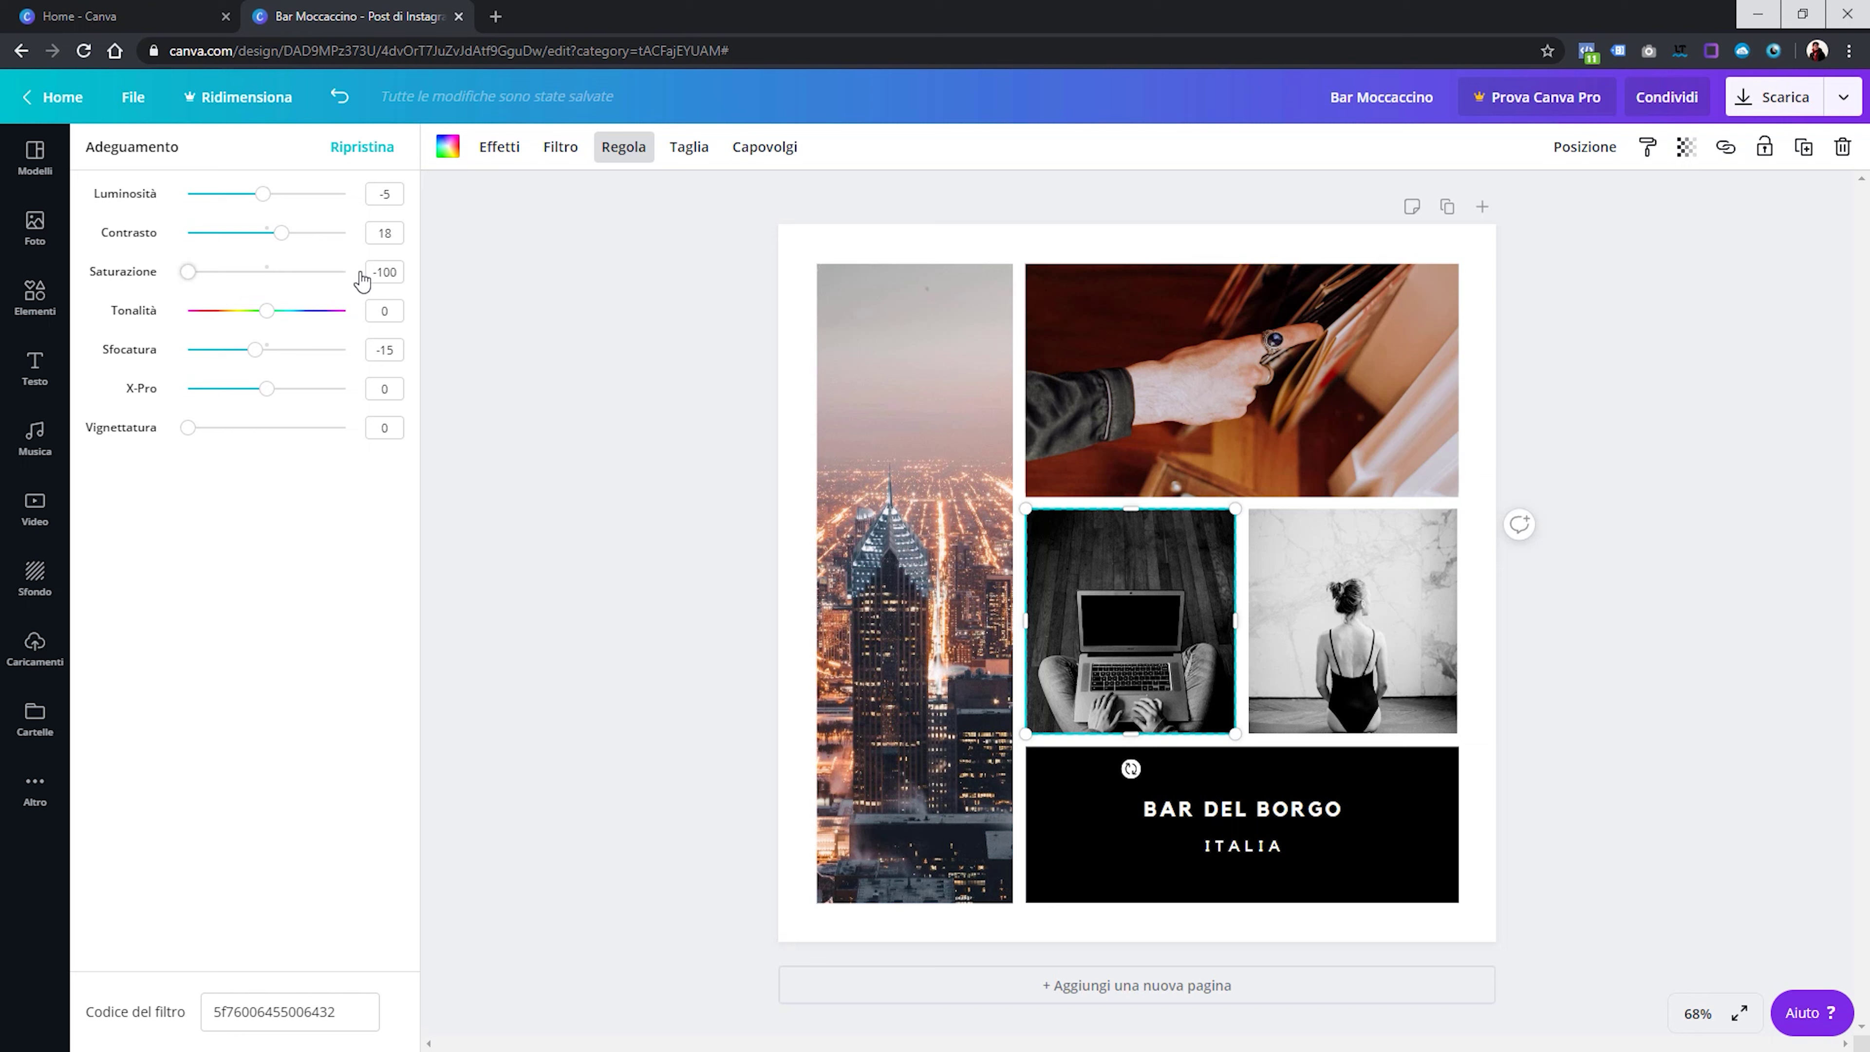
drag(239, 275, 278, 277)
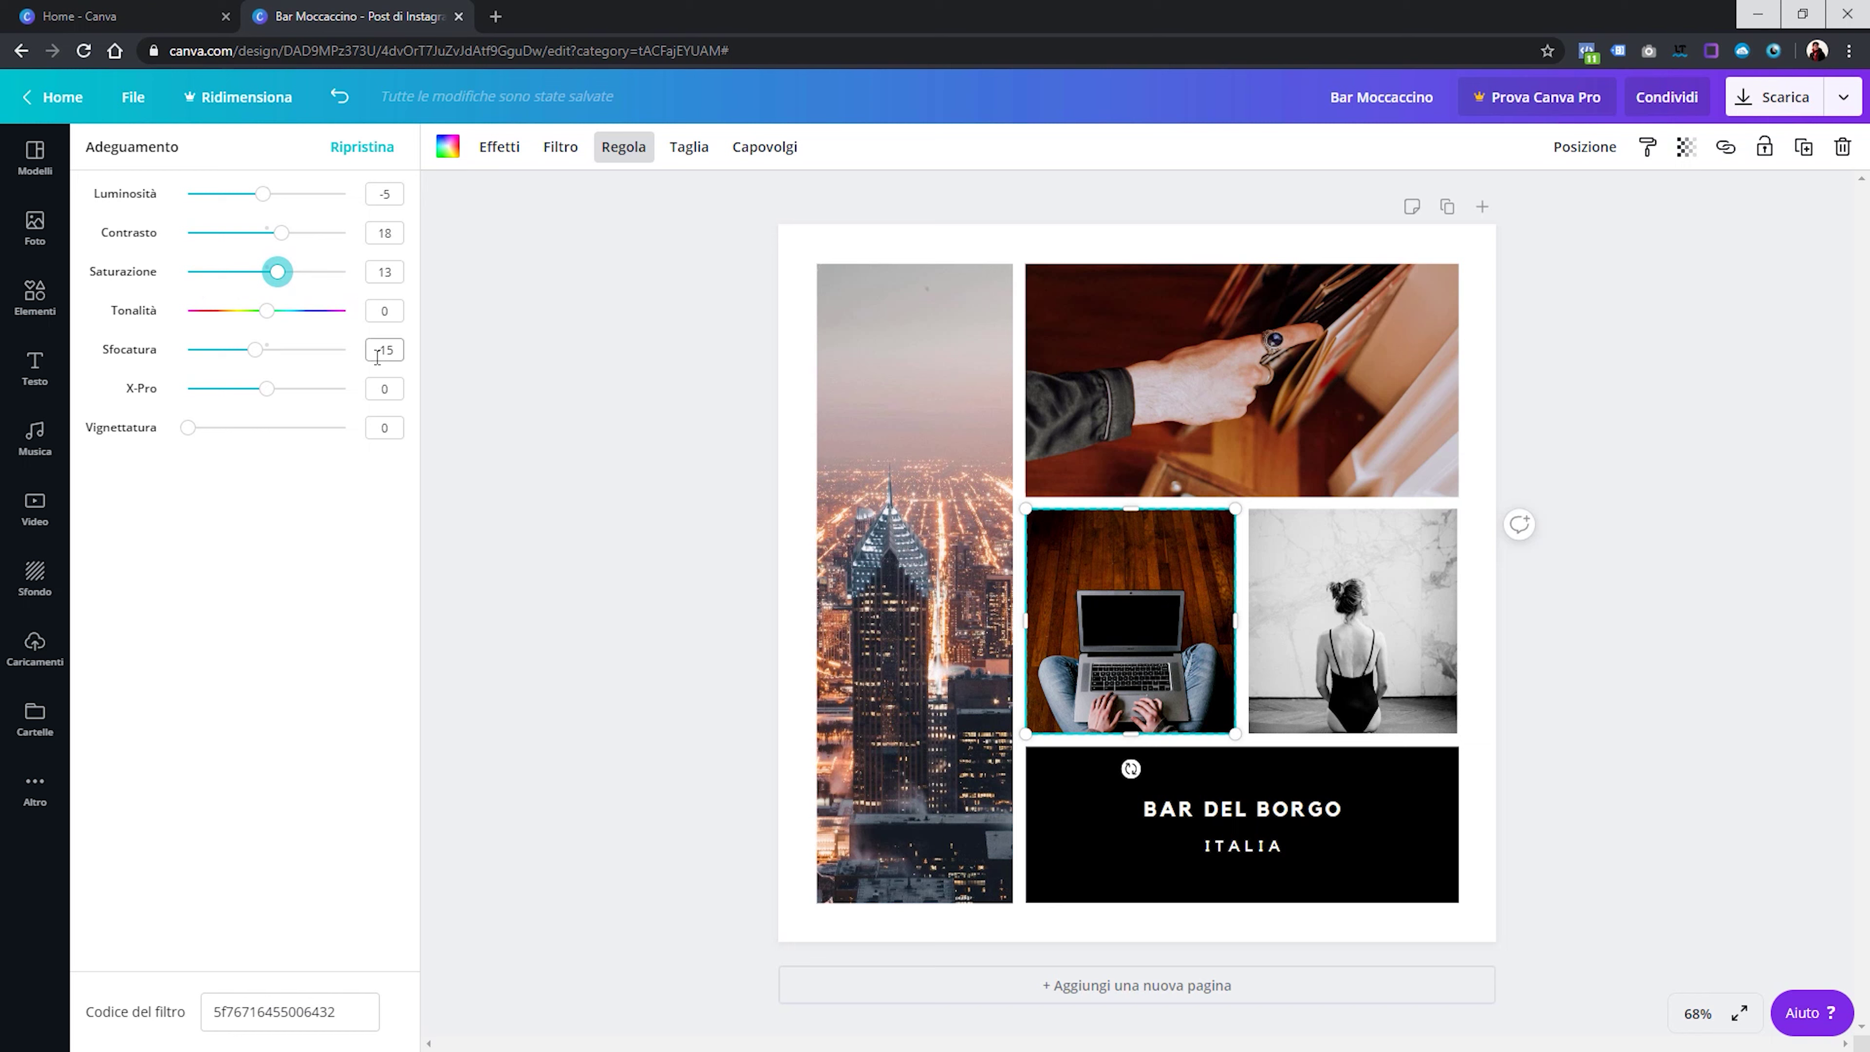
click(359, 151)
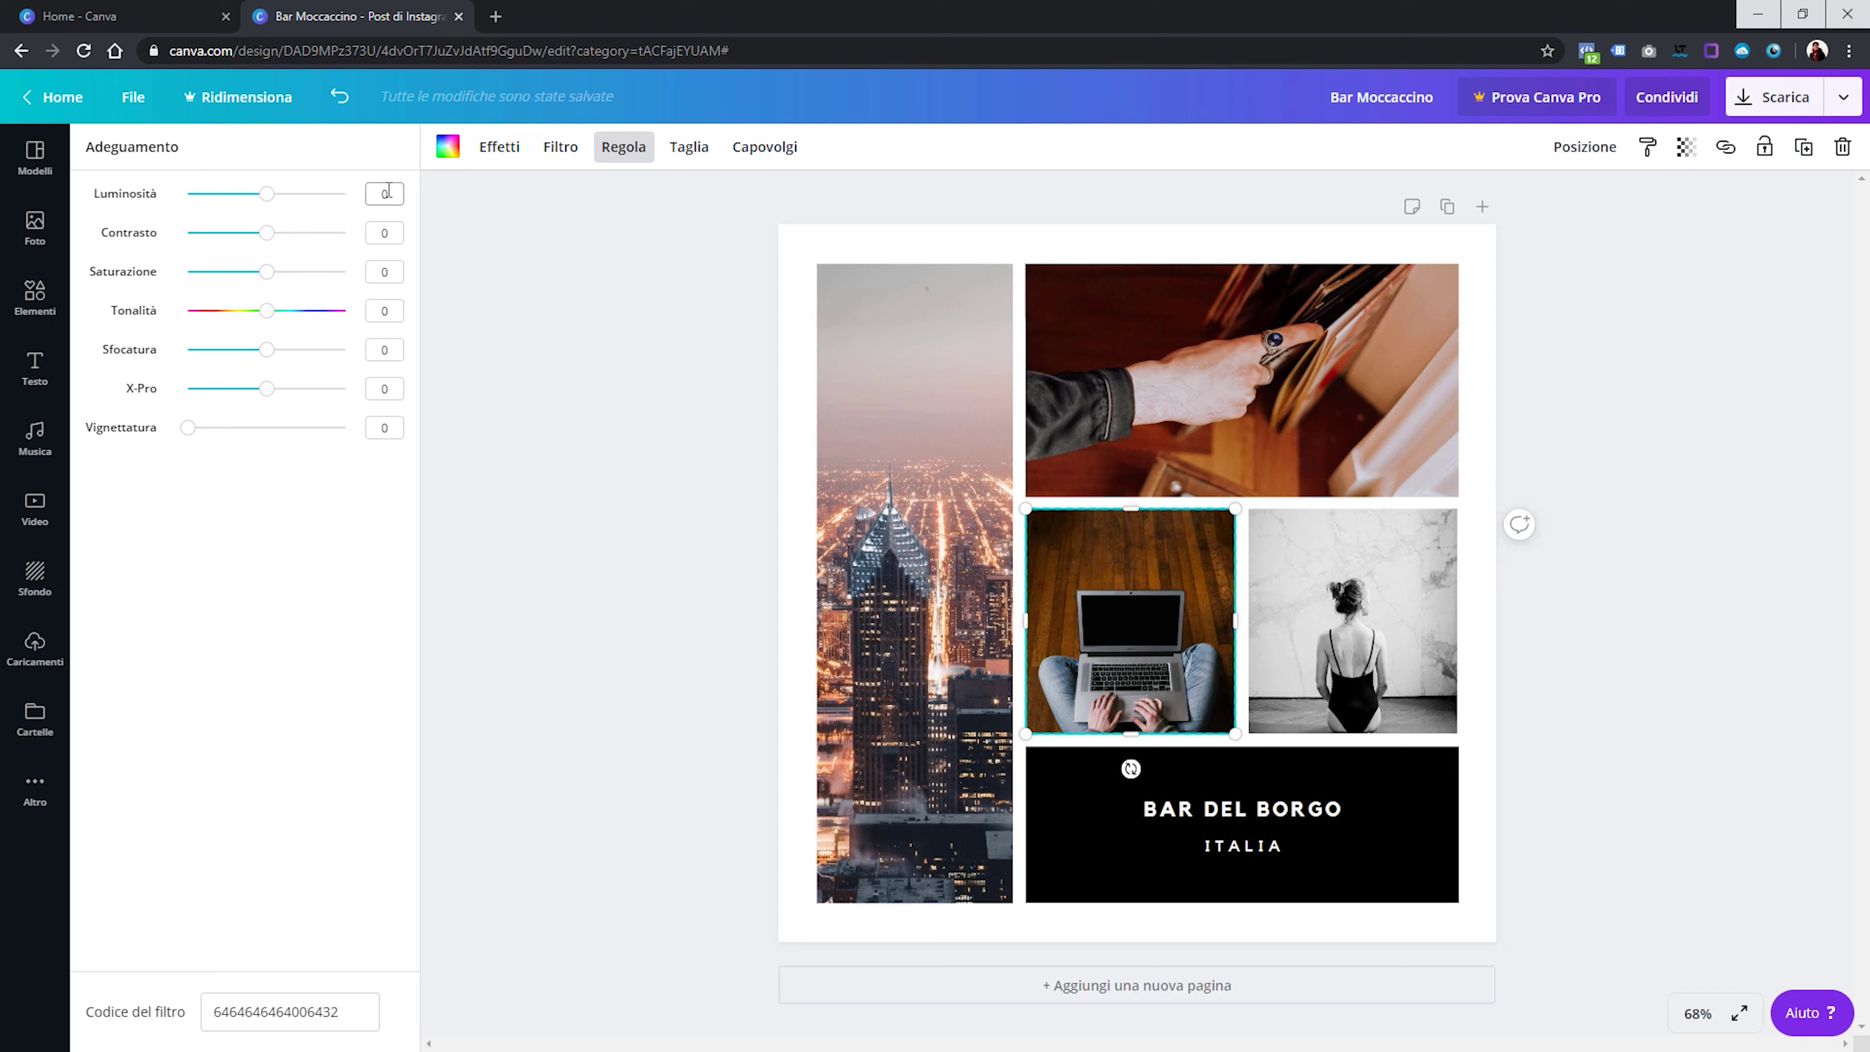
Reset the woman photo's Regola adjustments with Ripristina to restore its colour
click(1343, 619)
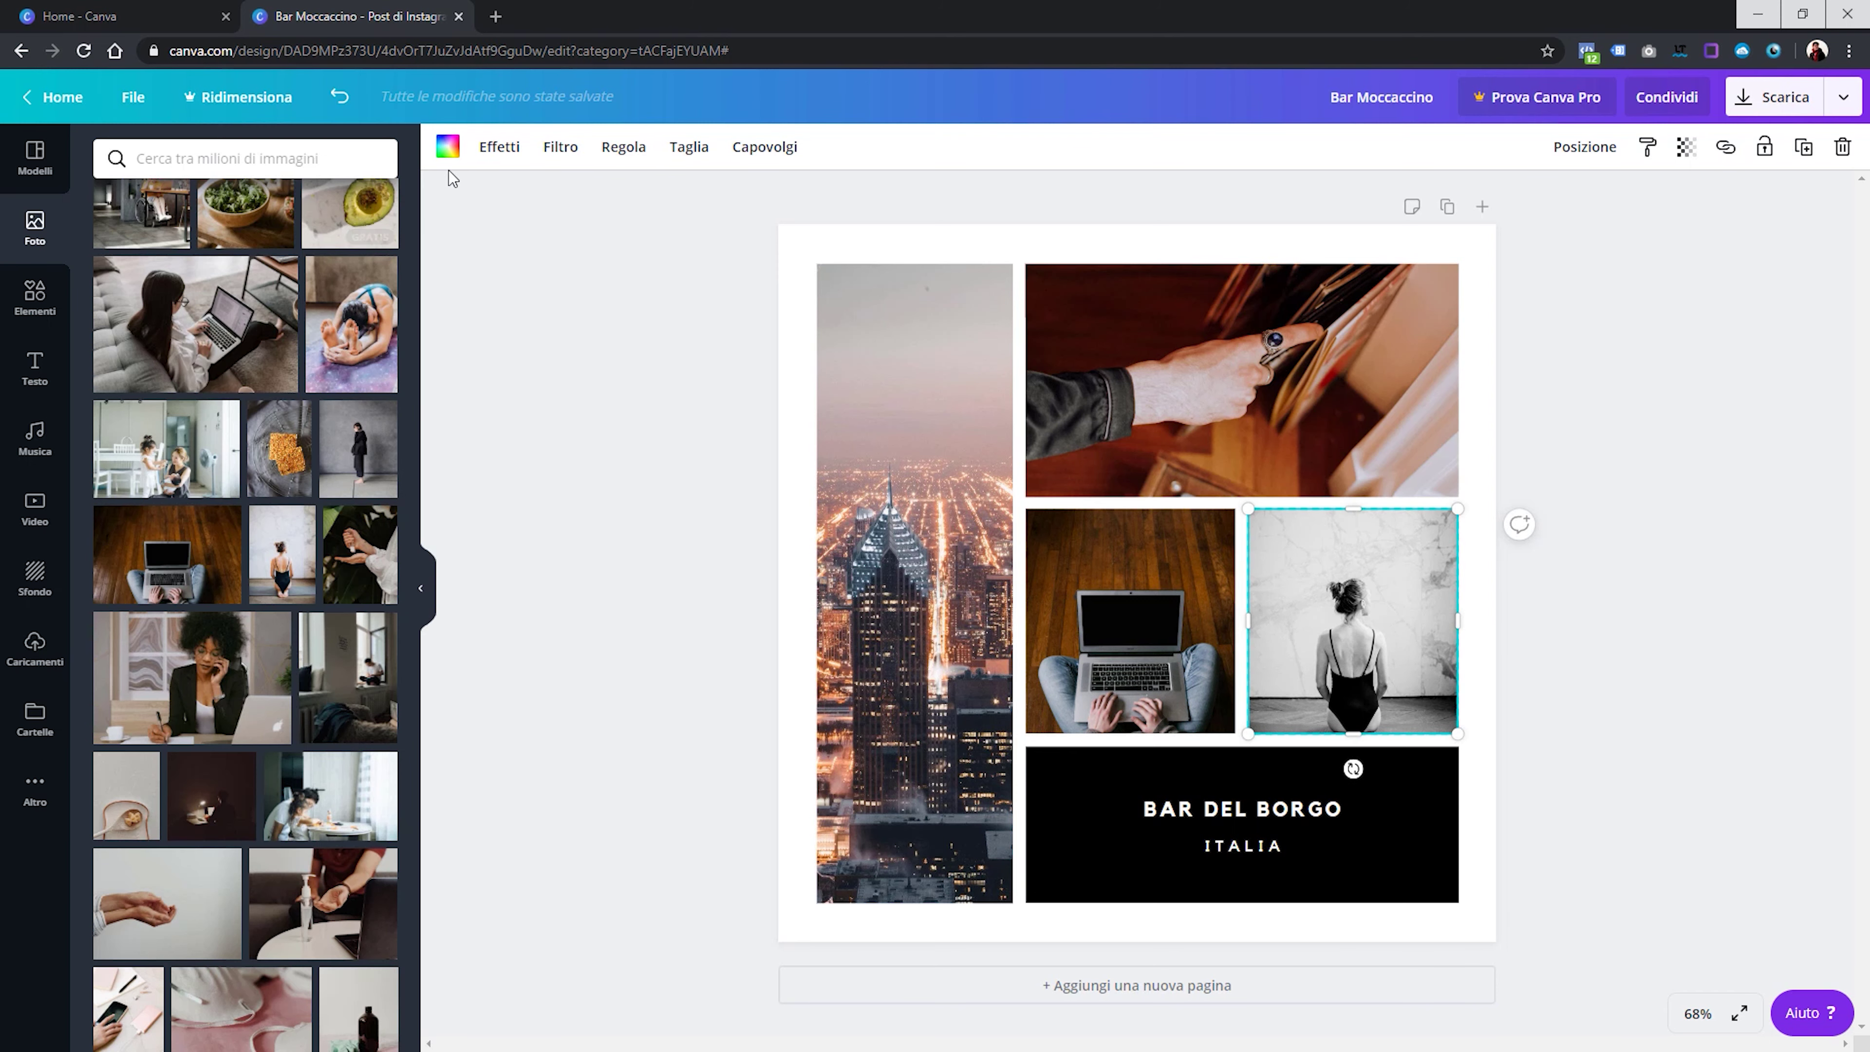
click(634, 151)
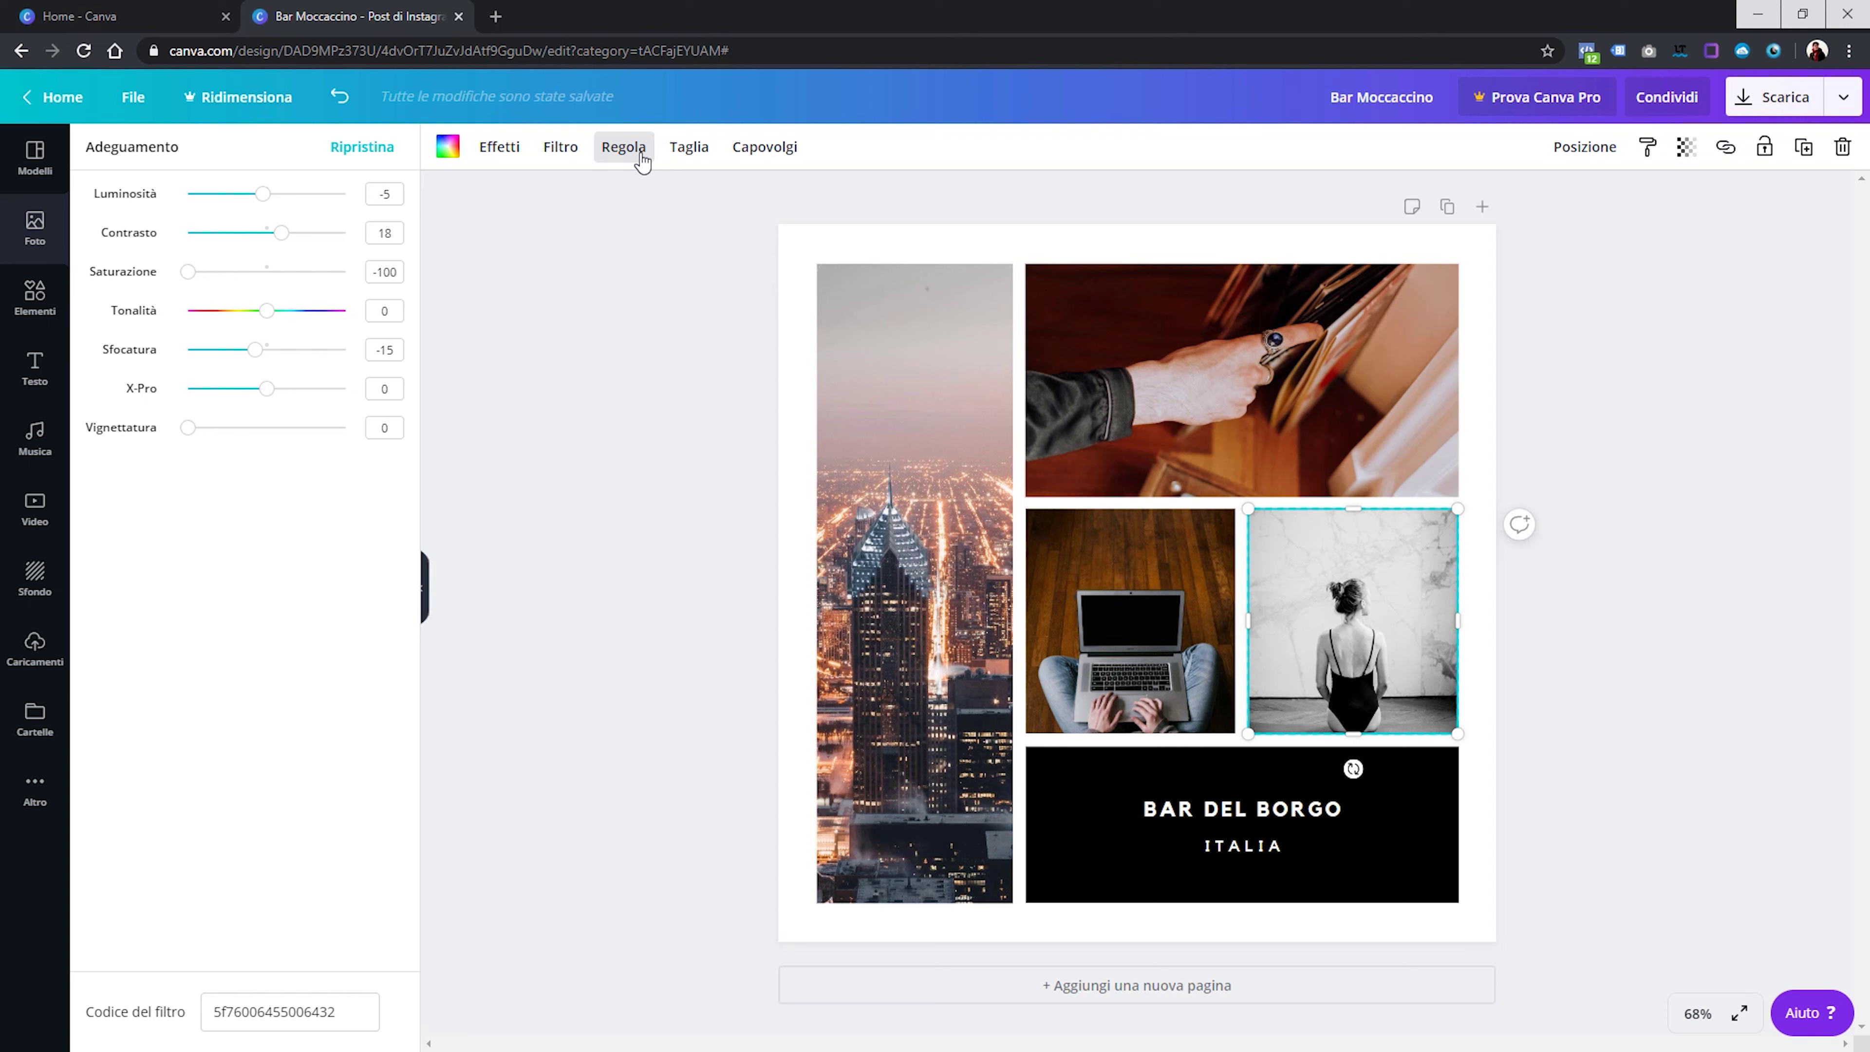
click(364, 151)
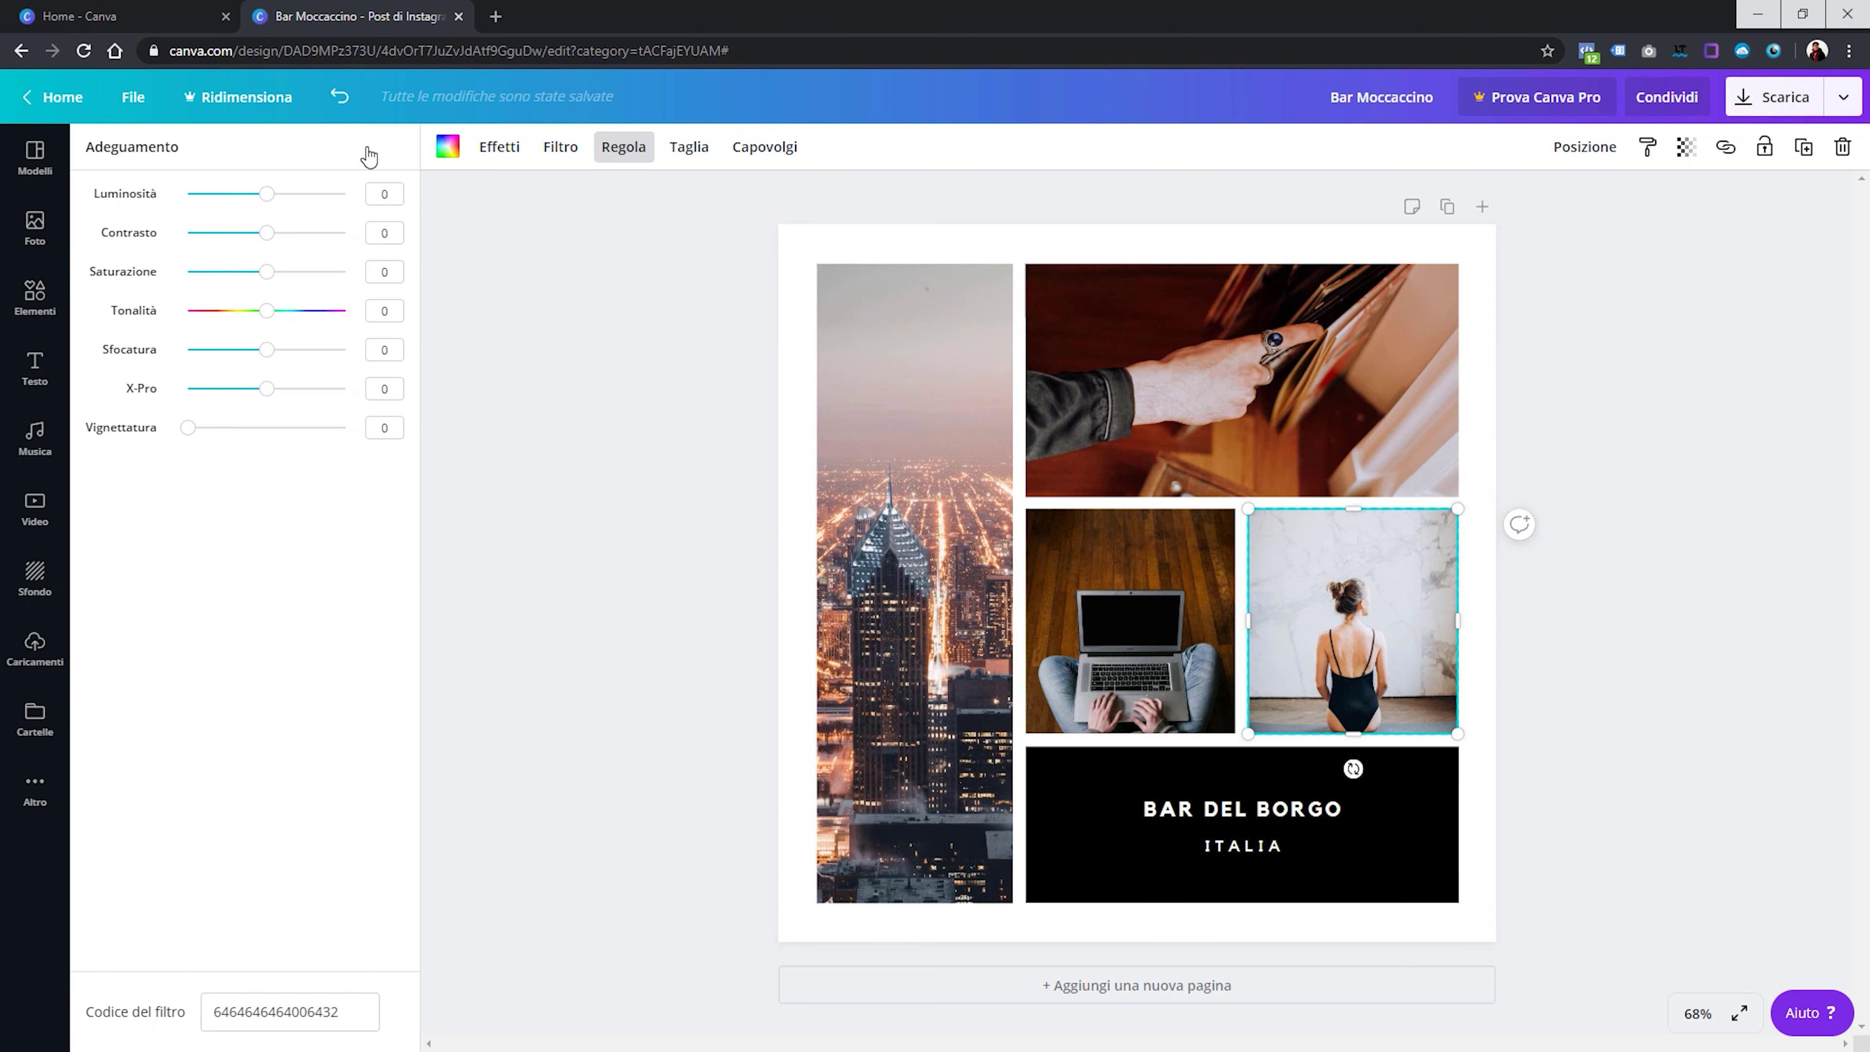
click(652, 552)
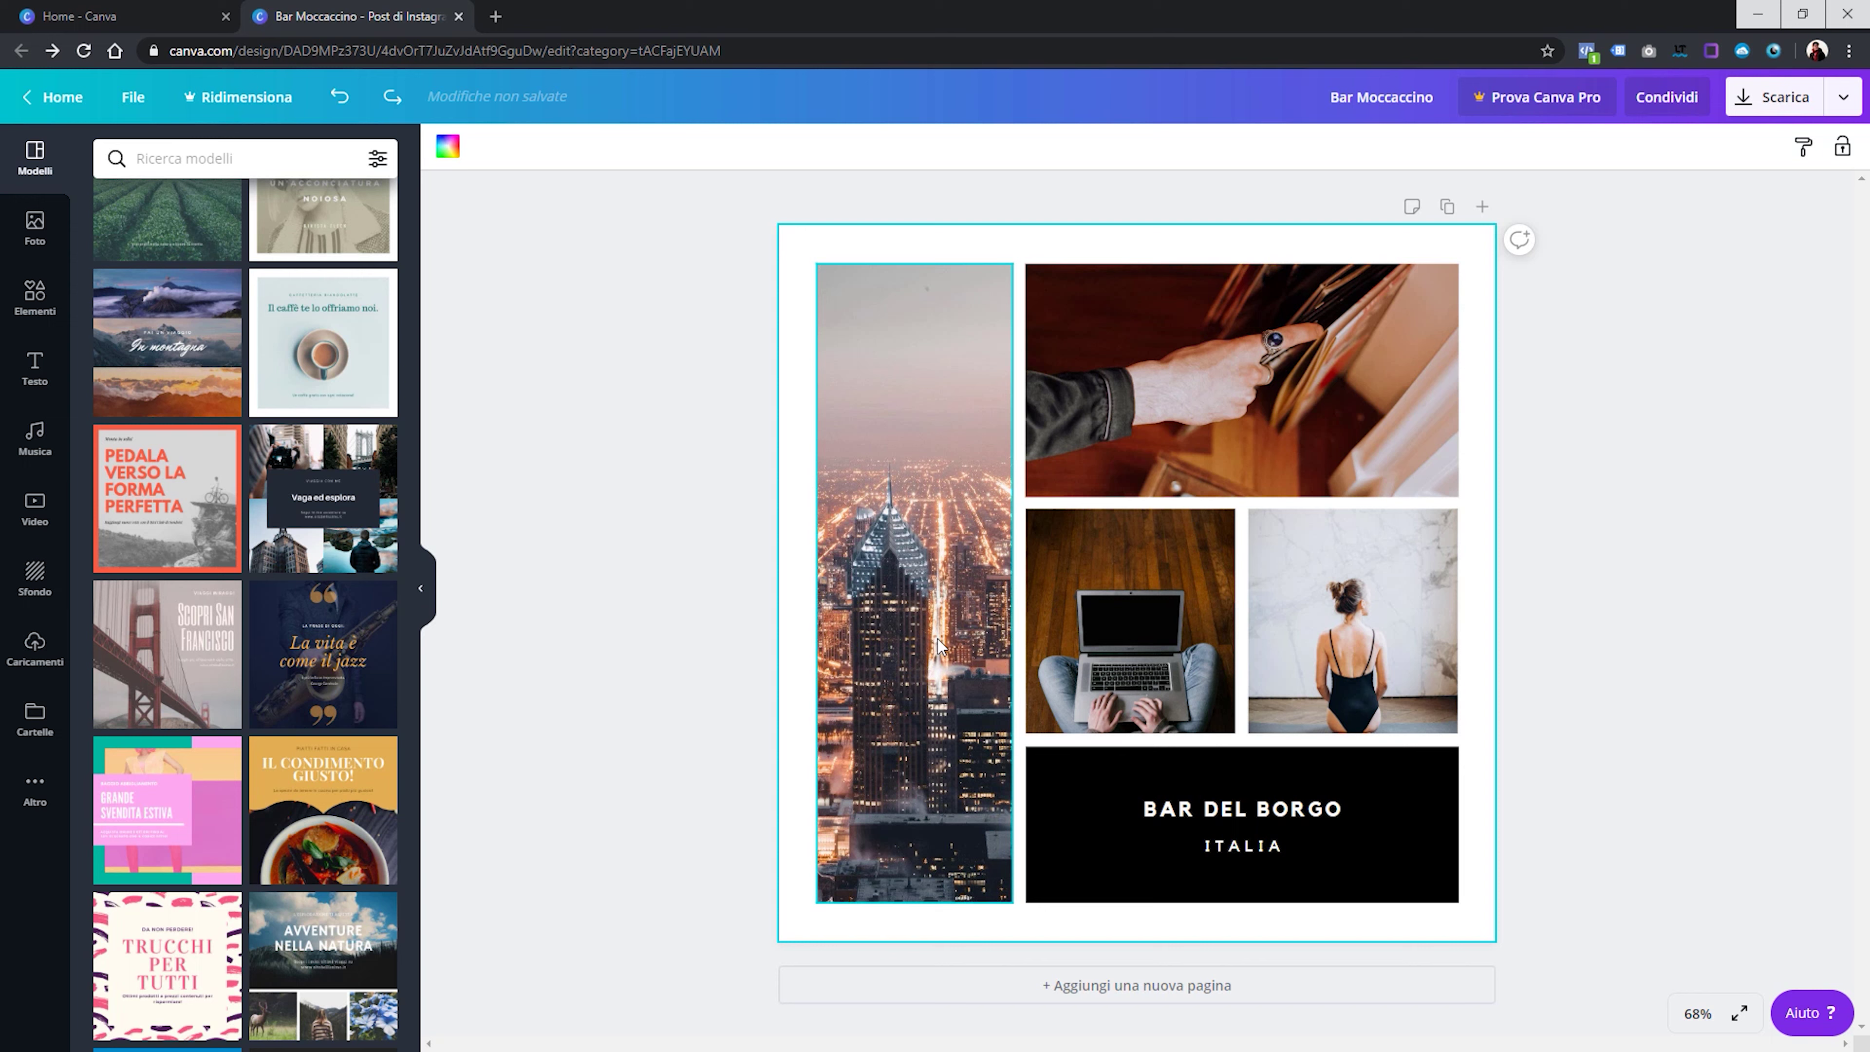
Lower the tops of the laptop and woman photos and extend the hand photo downward
click(1152, 528)
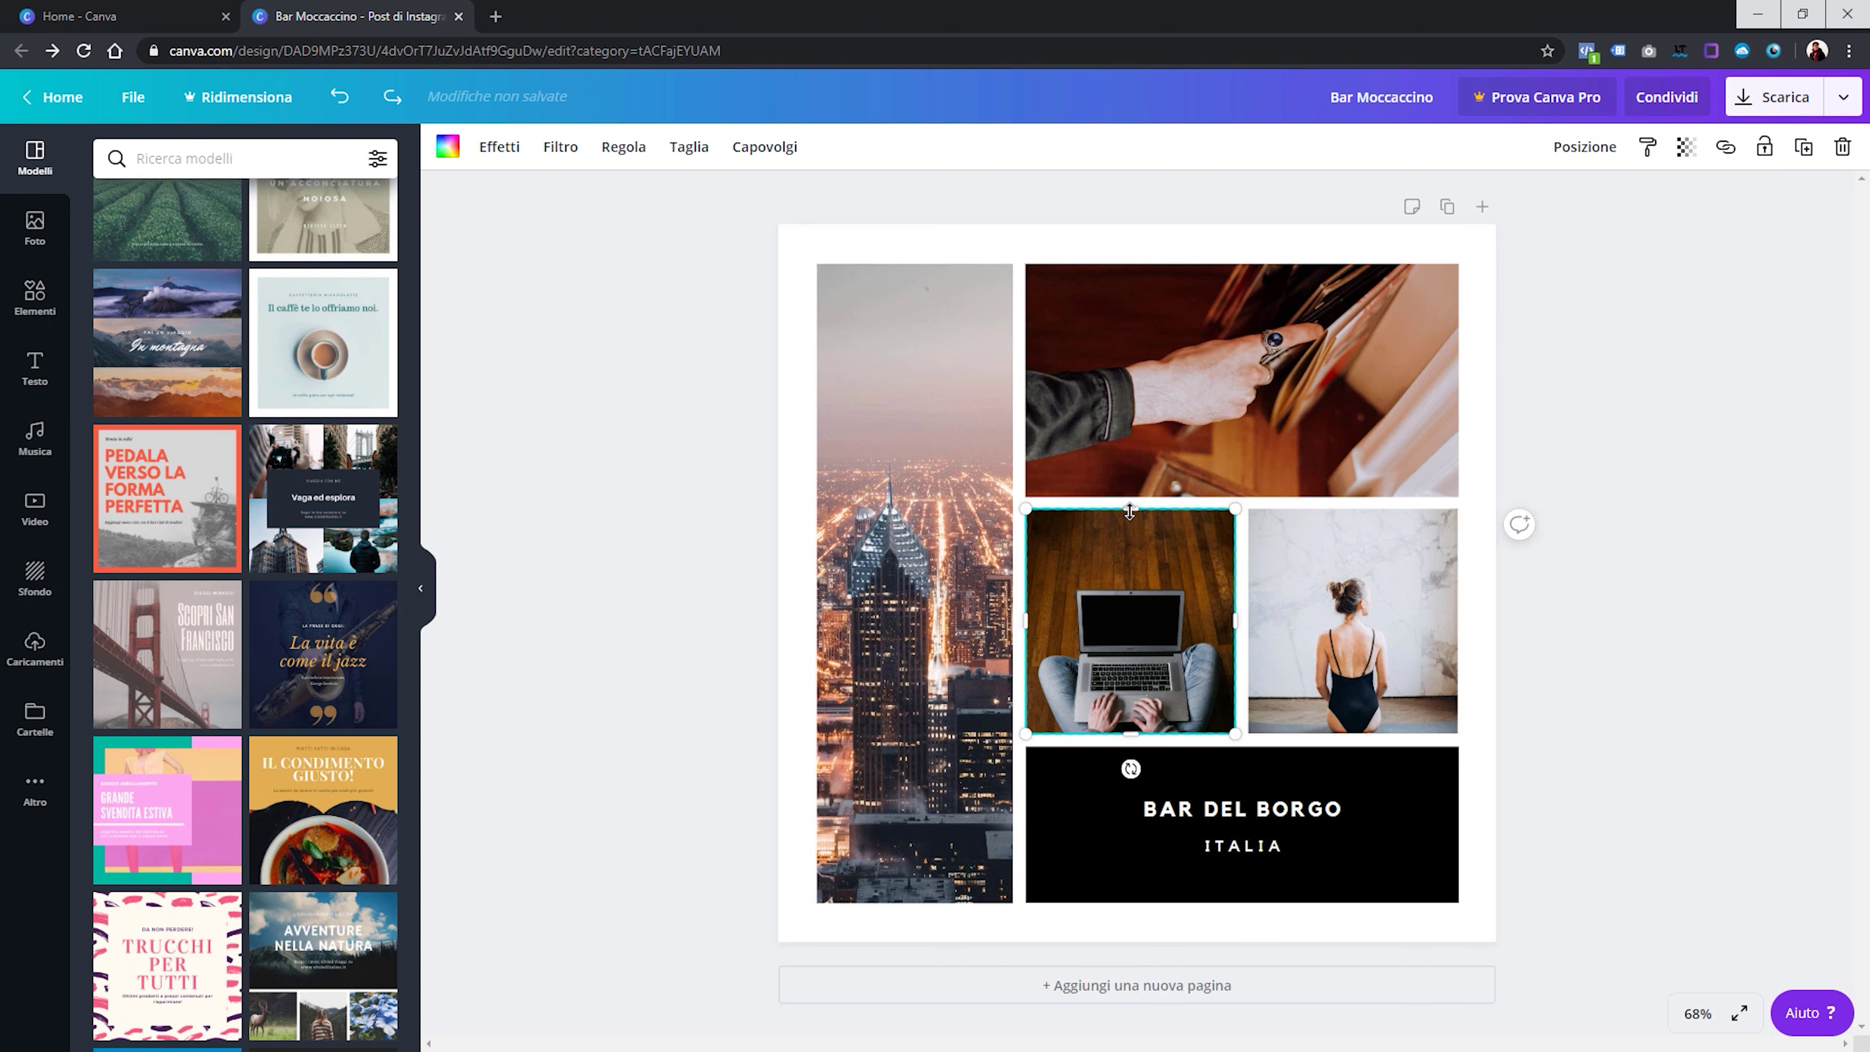
drag(1131, 511, 1131, 583)
click(1345, 560)
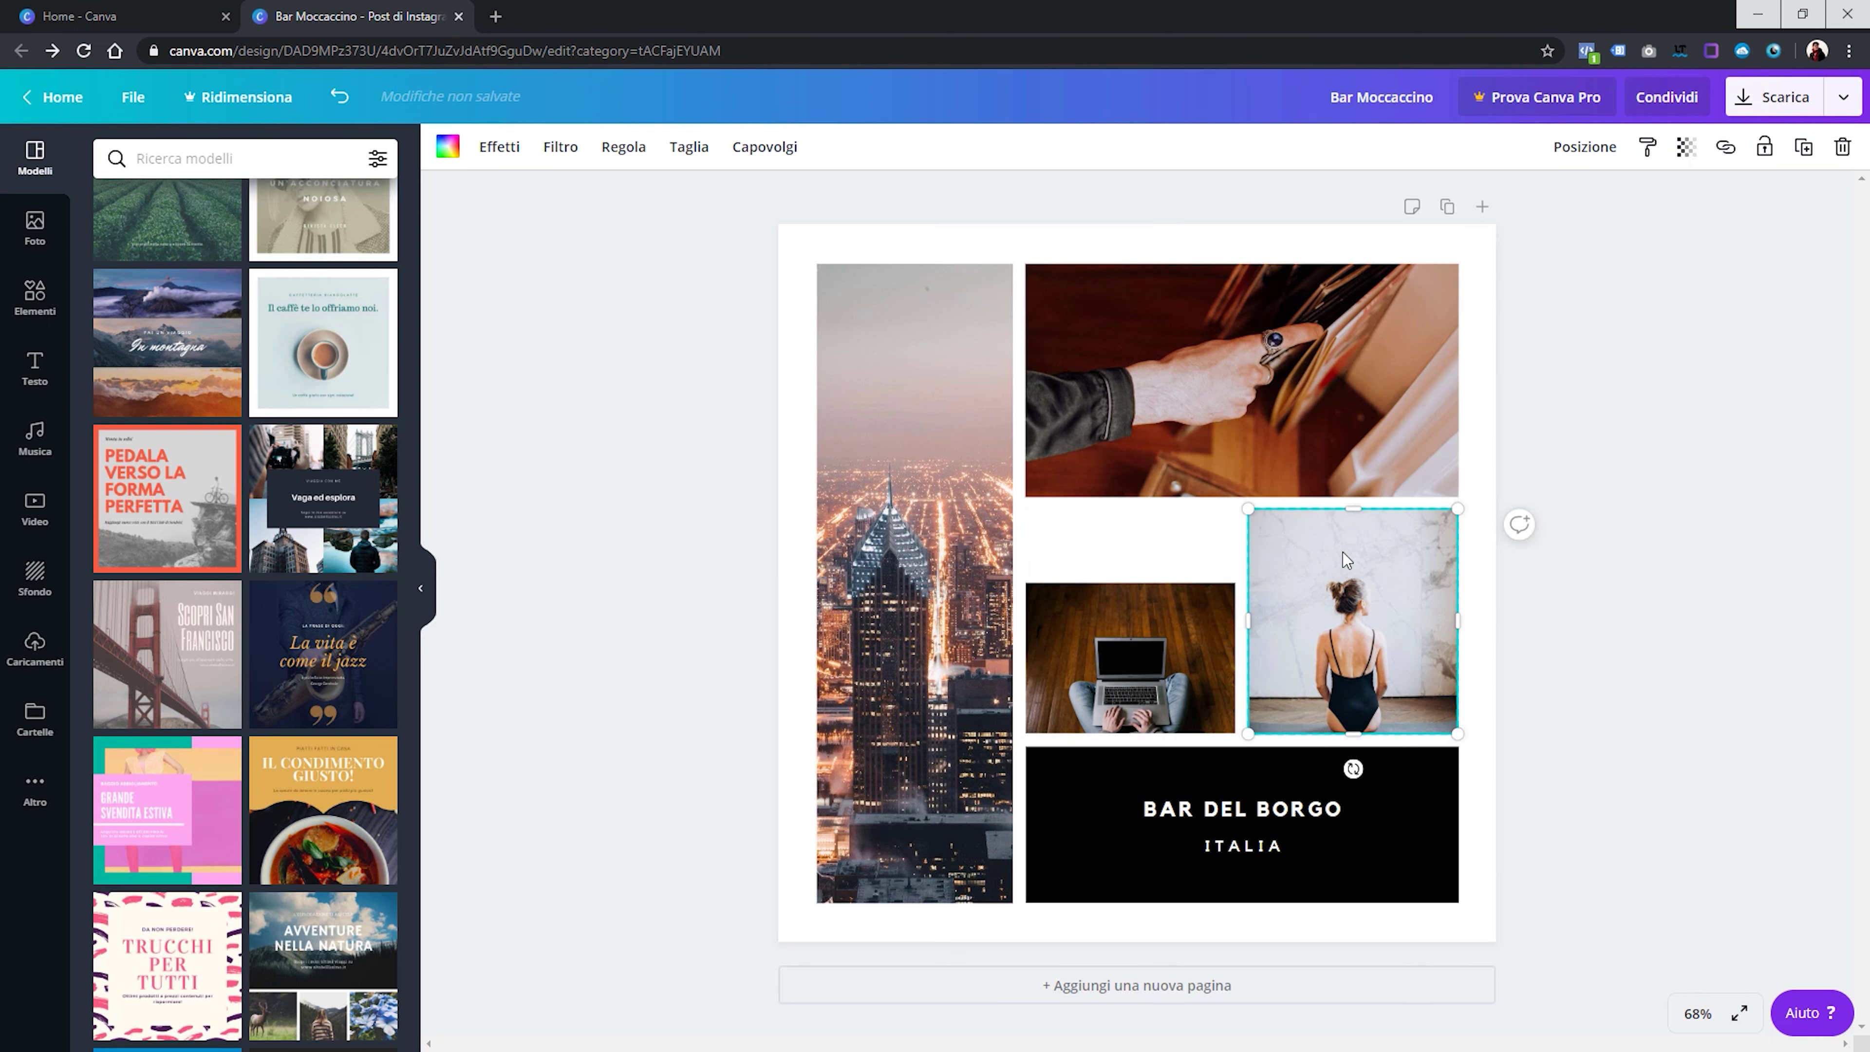
drag(1352, 510, 1352, 582)
click(1264, 489)
drag(1244, 500, 1244, 567)
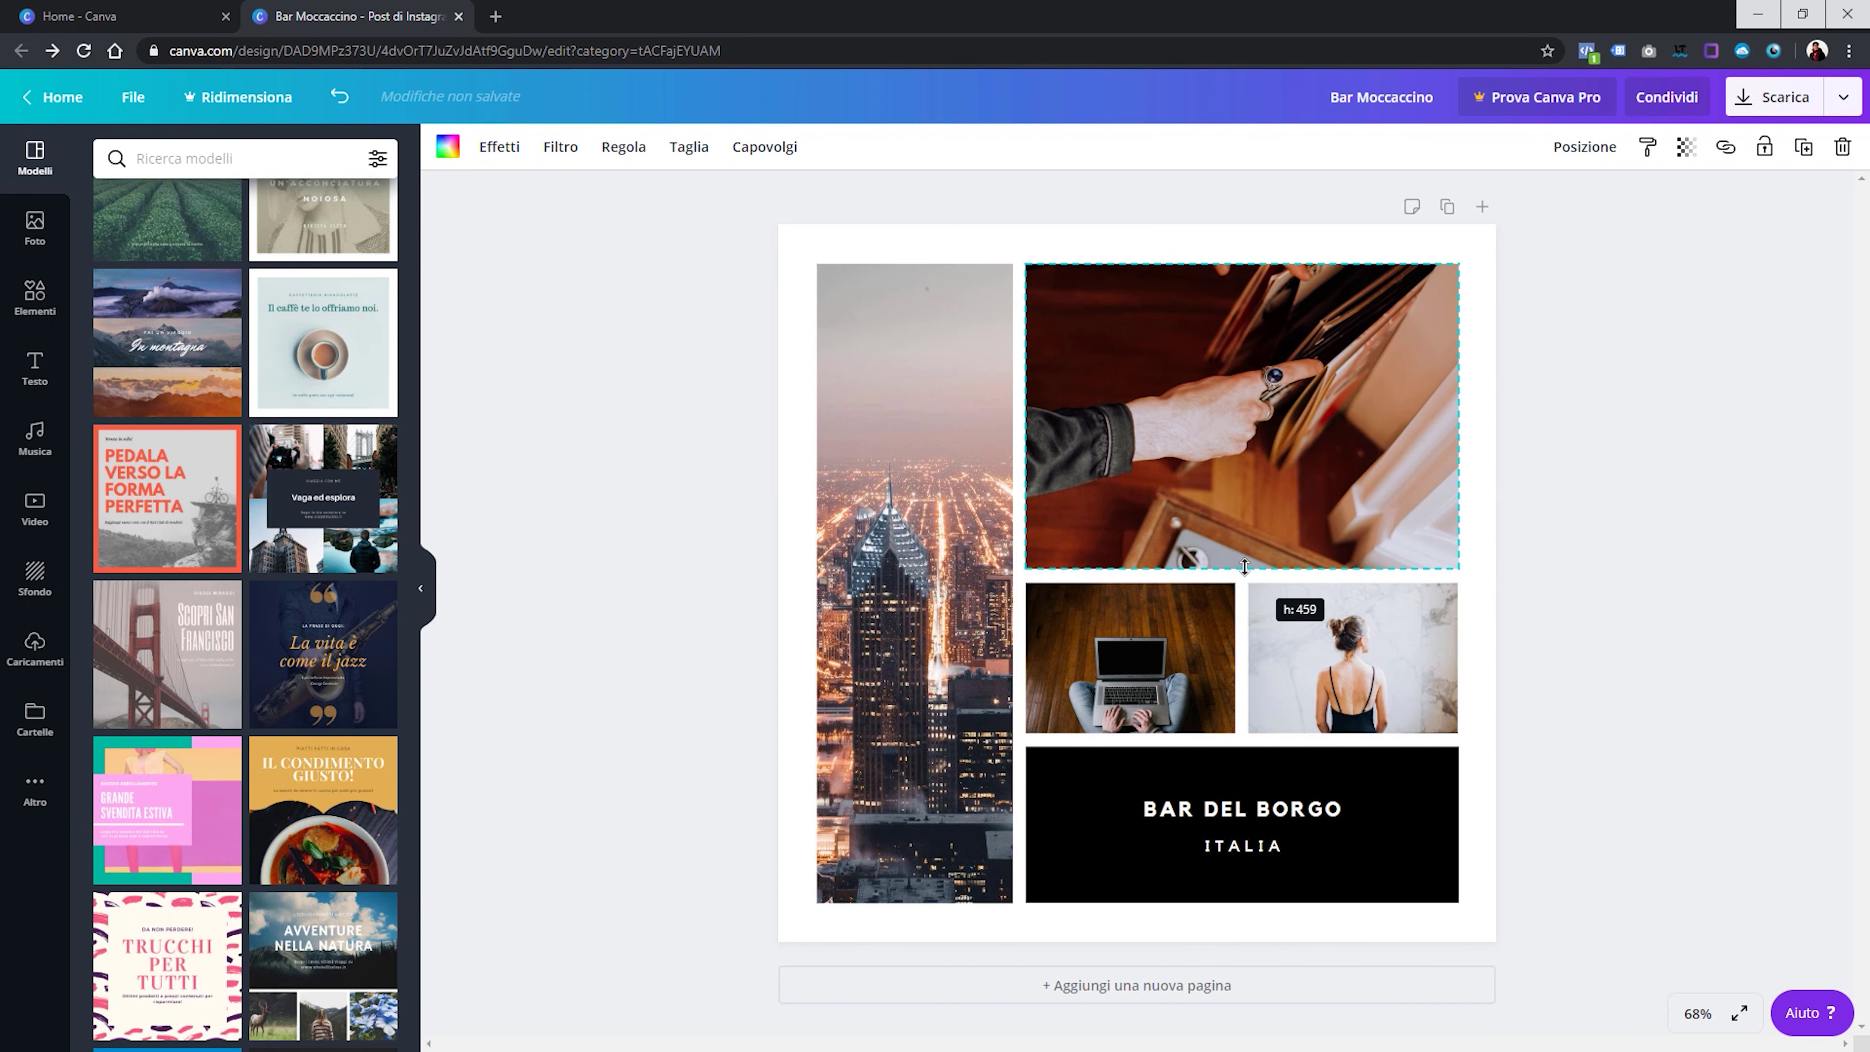
click(1519, 282)
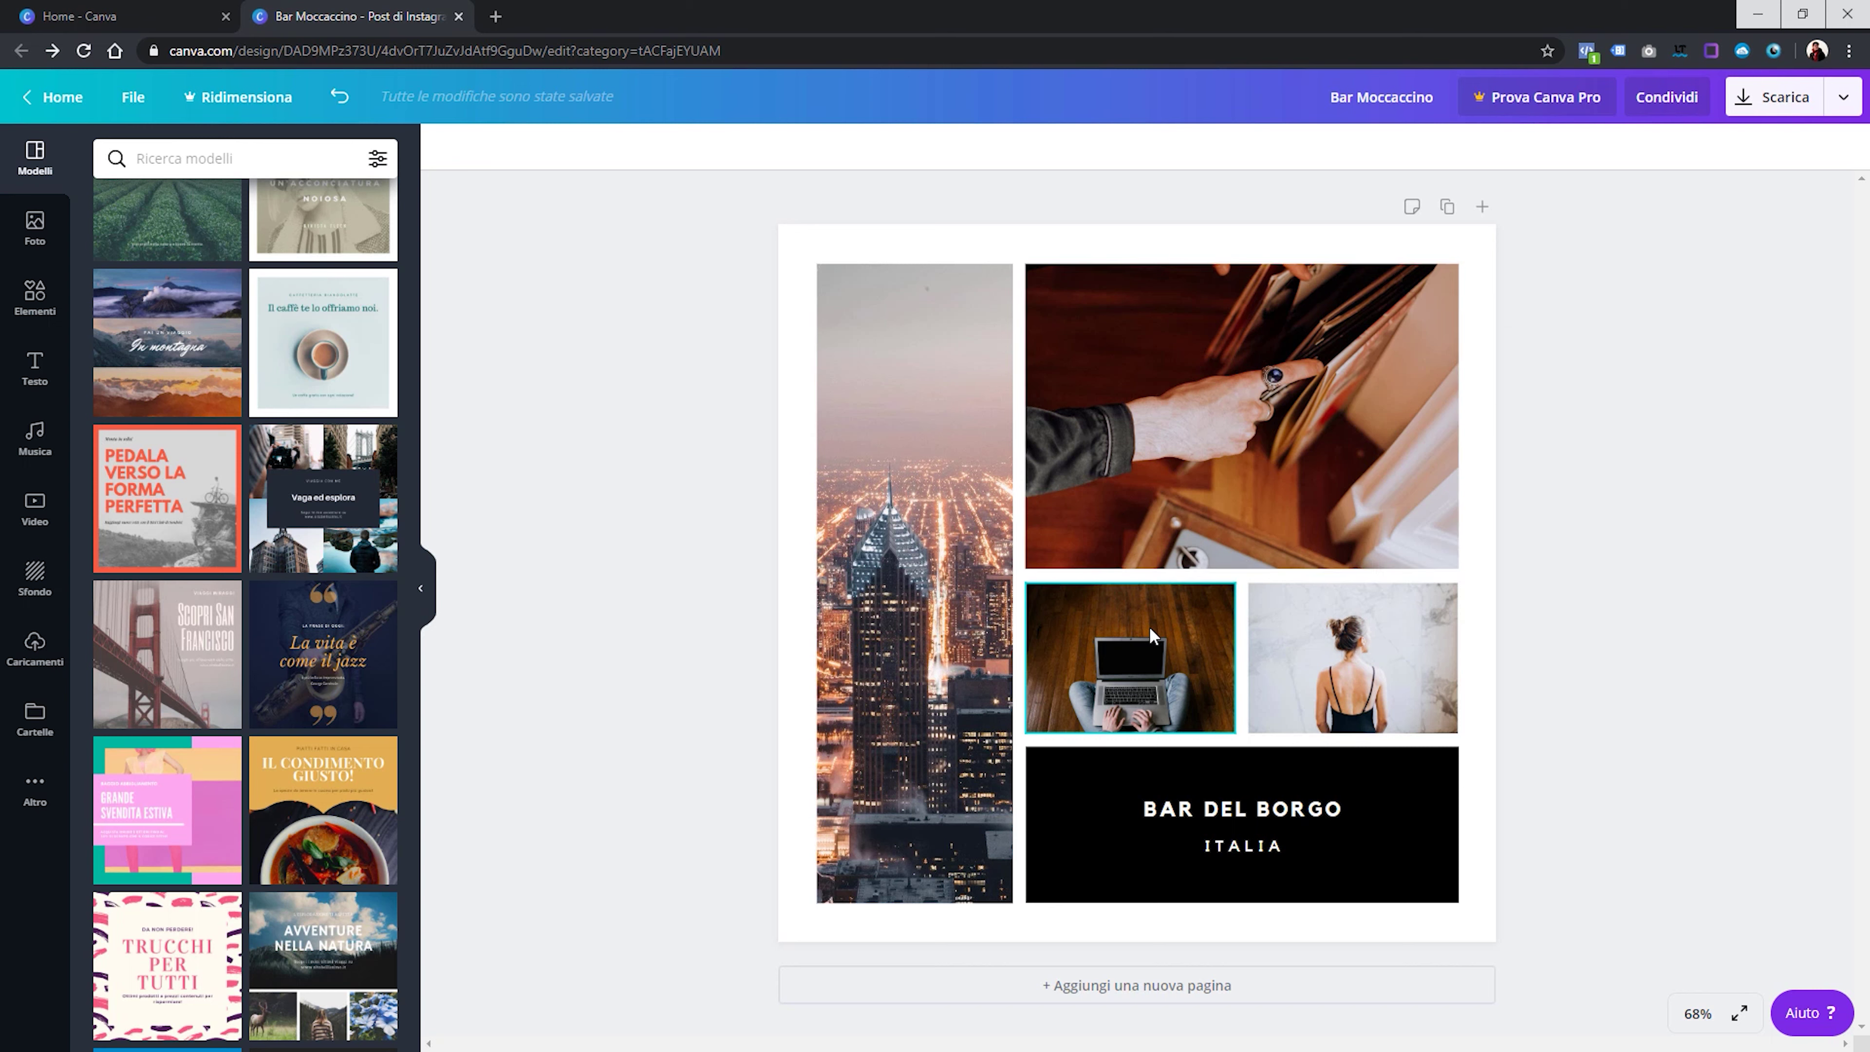
Re-crop the laptop photo, resizing and shifting it within its cell
double_click(1132, 655)
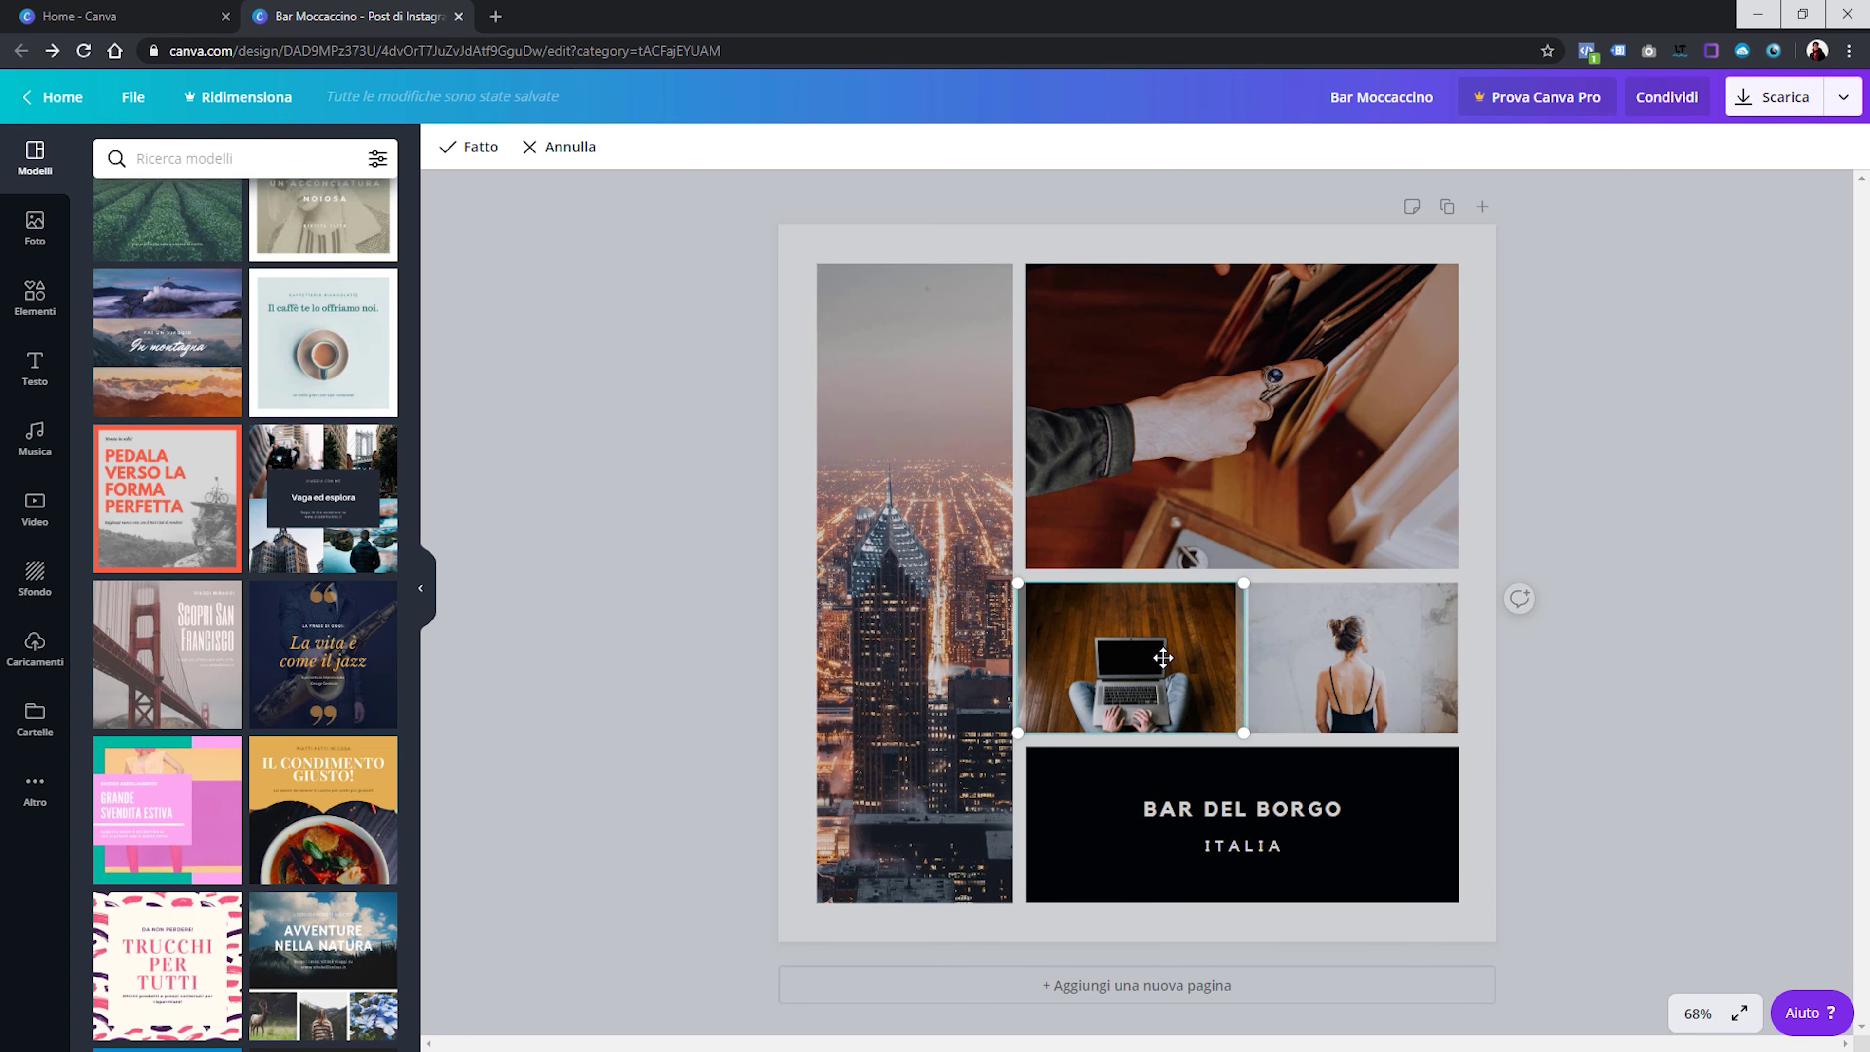
drag(1245, 584, 1509, 443)
drag(1186, 656, 1052, 665)
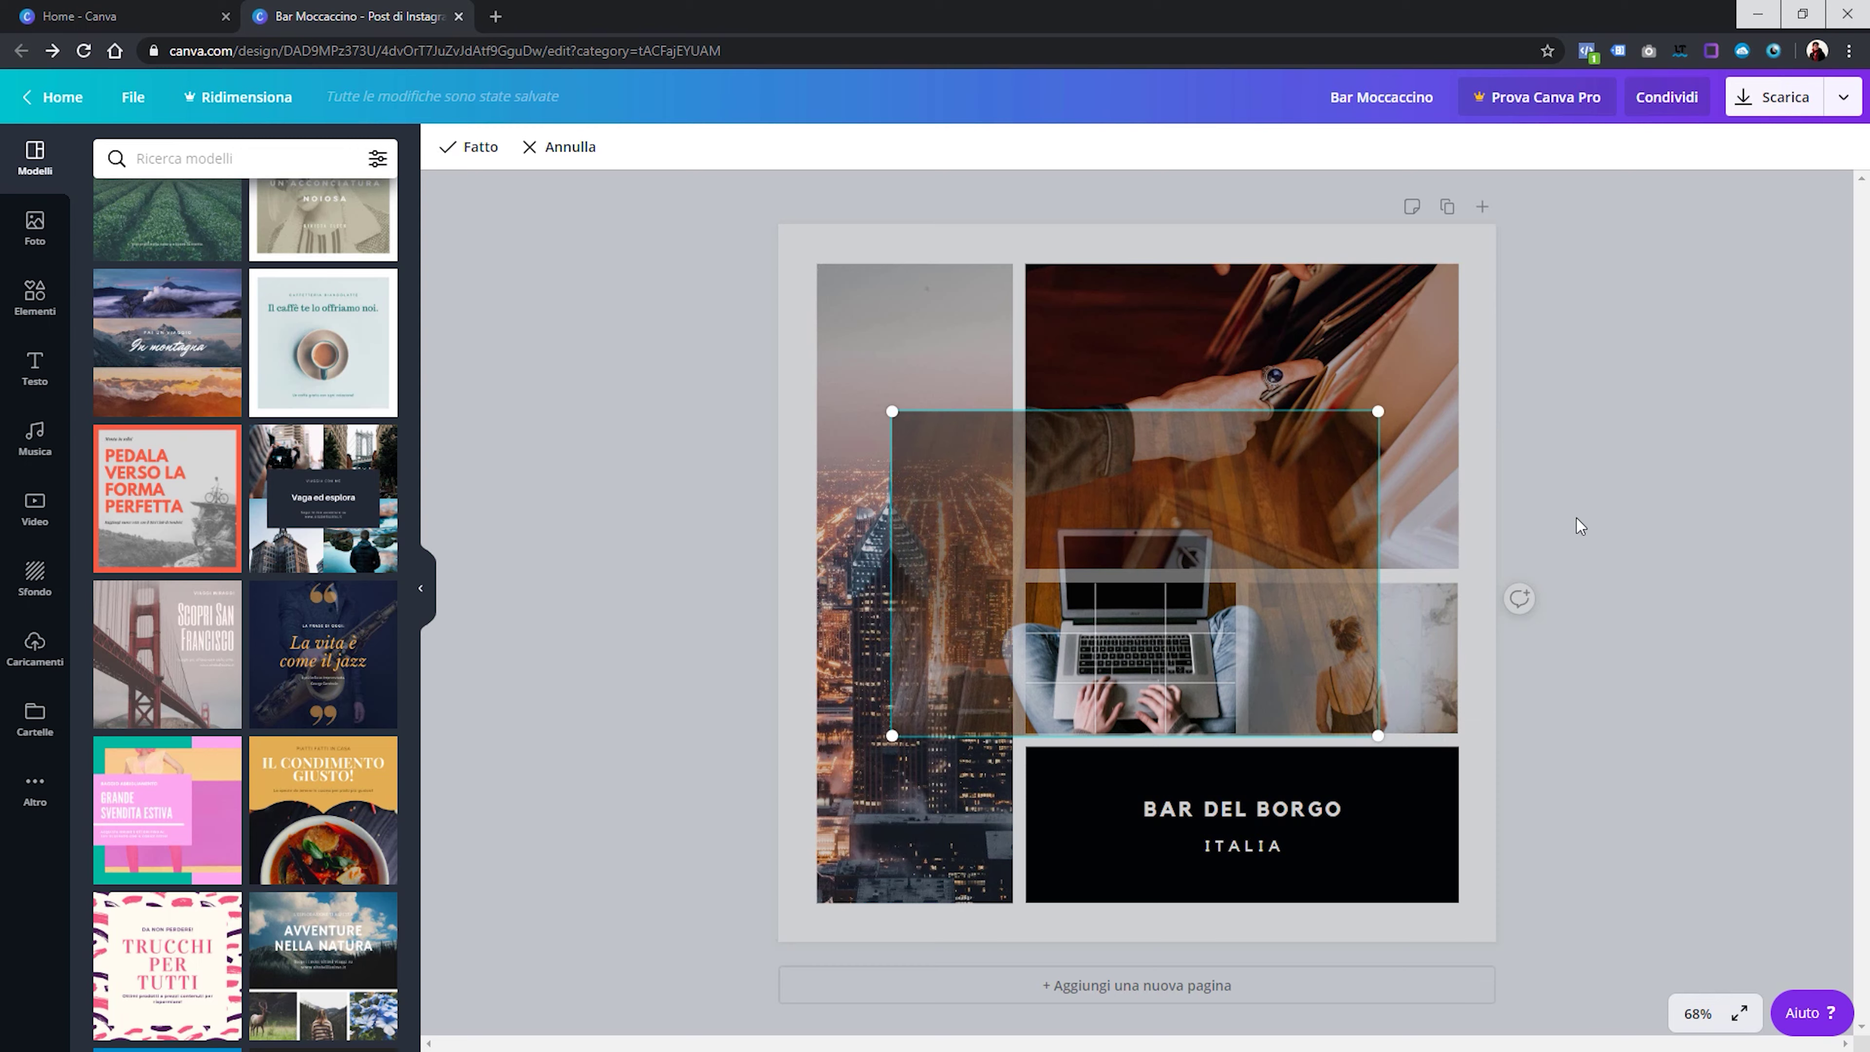
click(1581, 526)
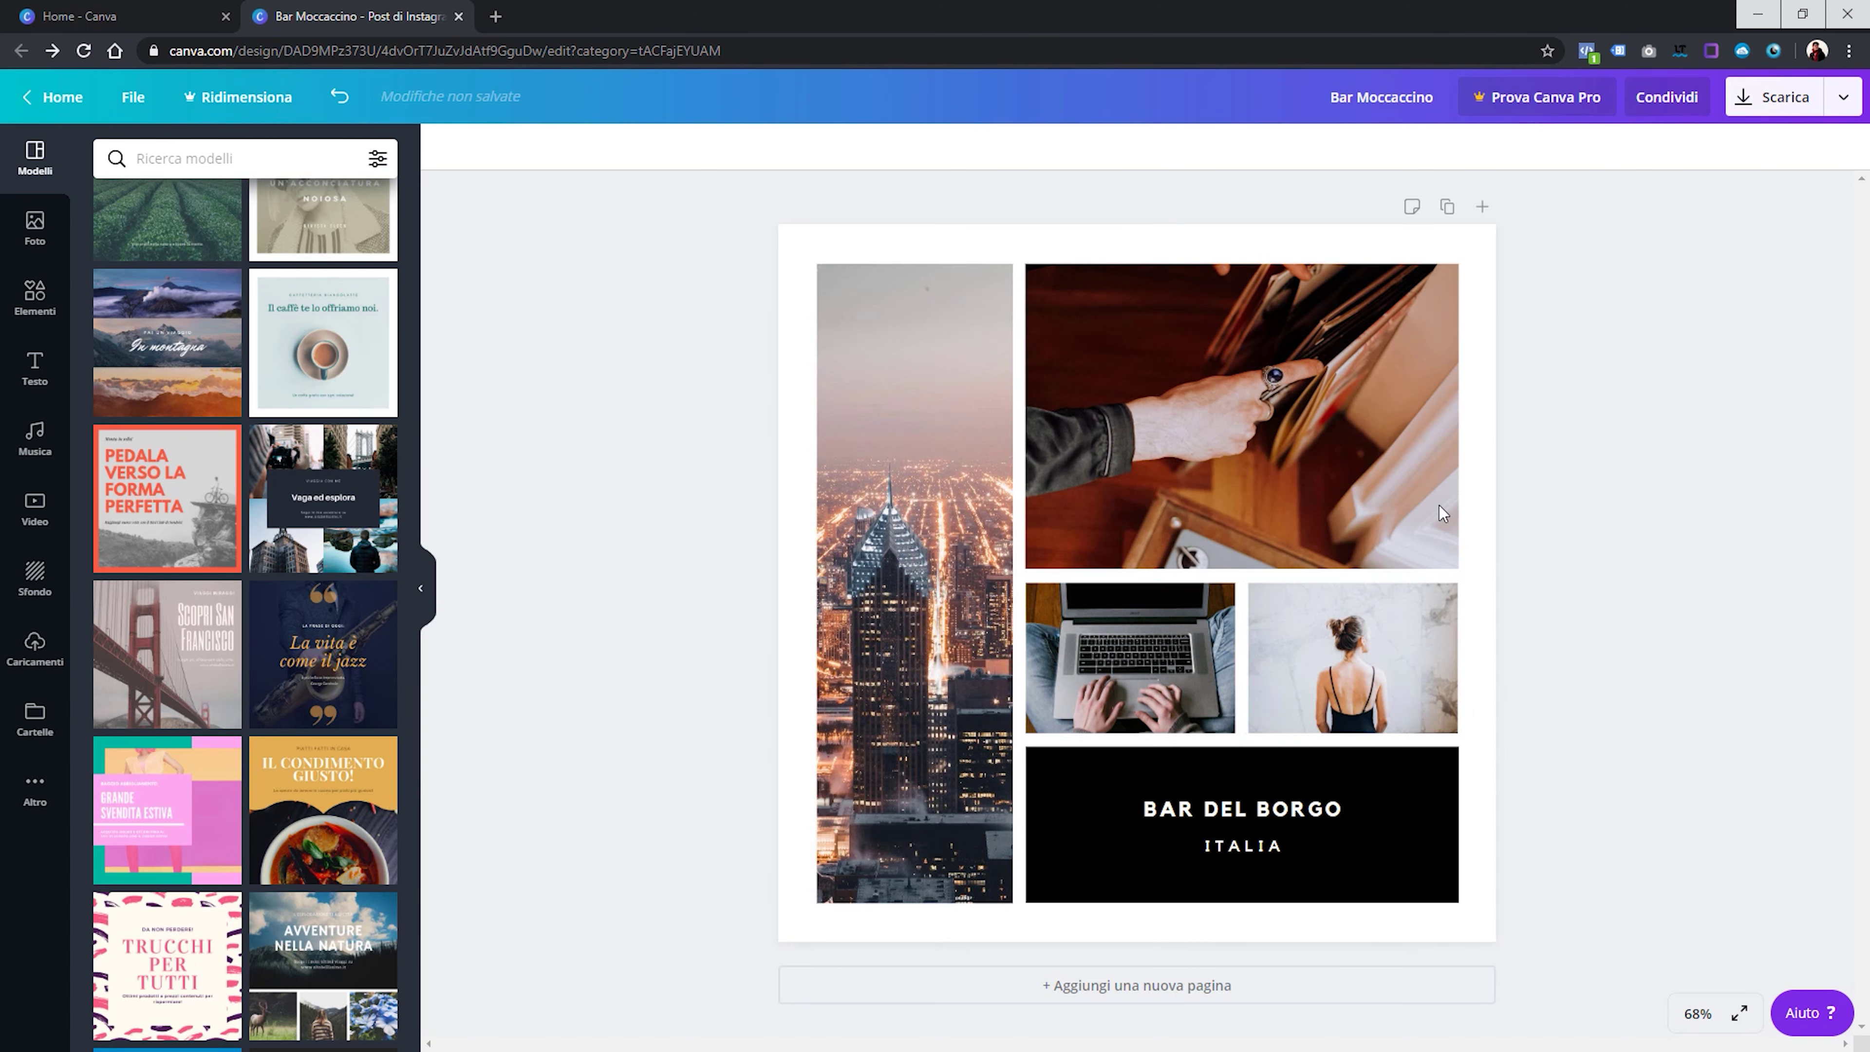
double_click(1134, 665)
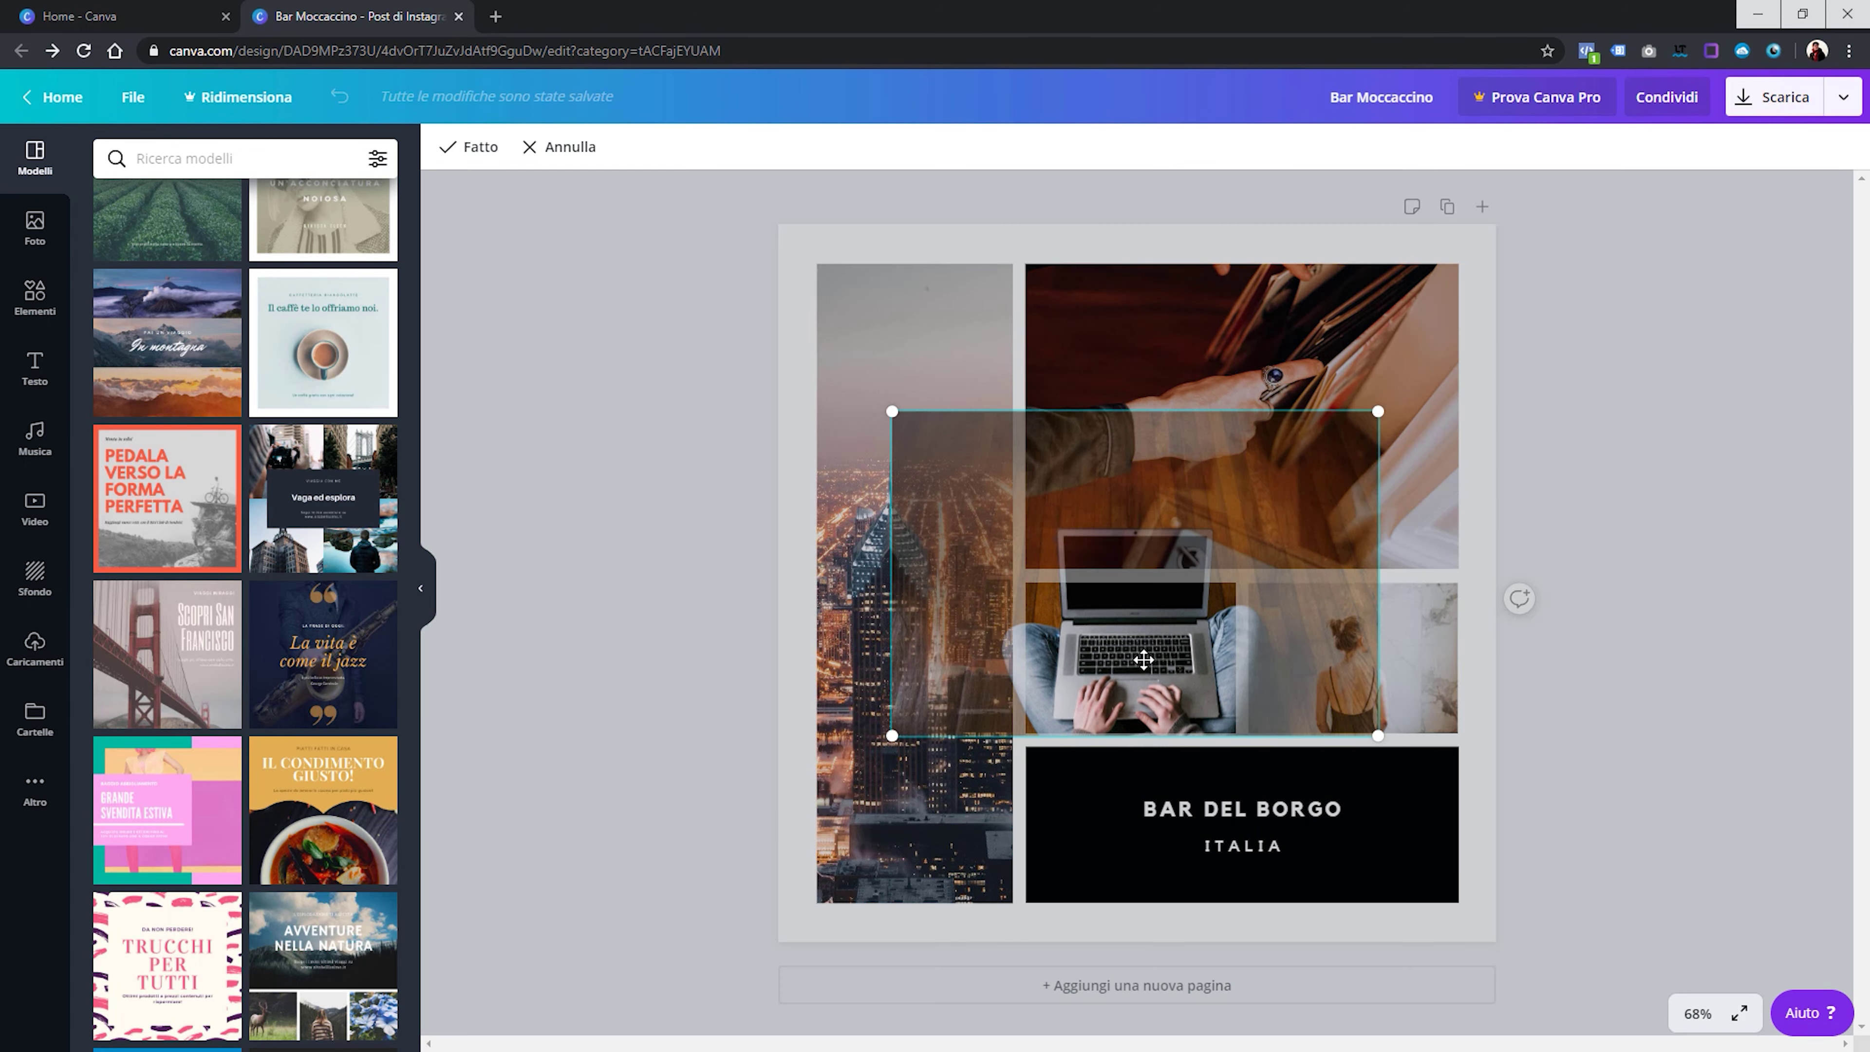
drag(1377, 410, 1234, 506)
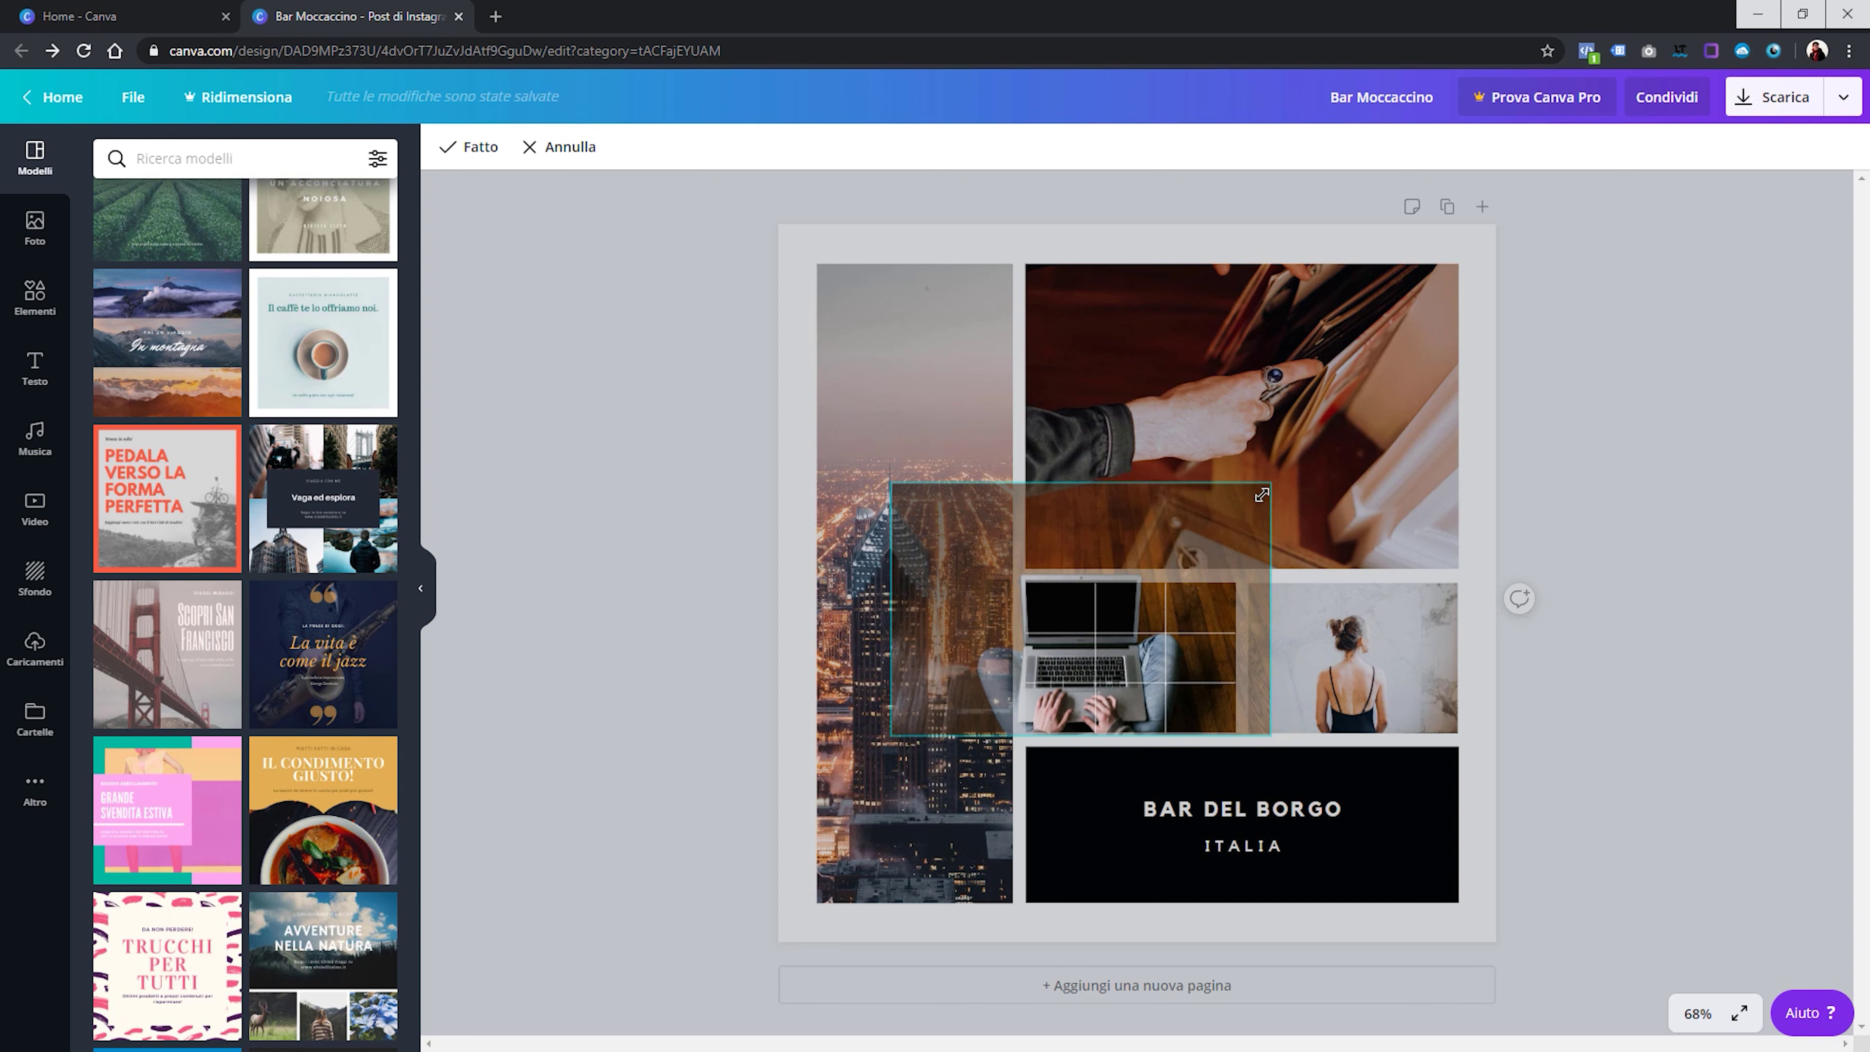
drag(1104, 668, 1170, 669)
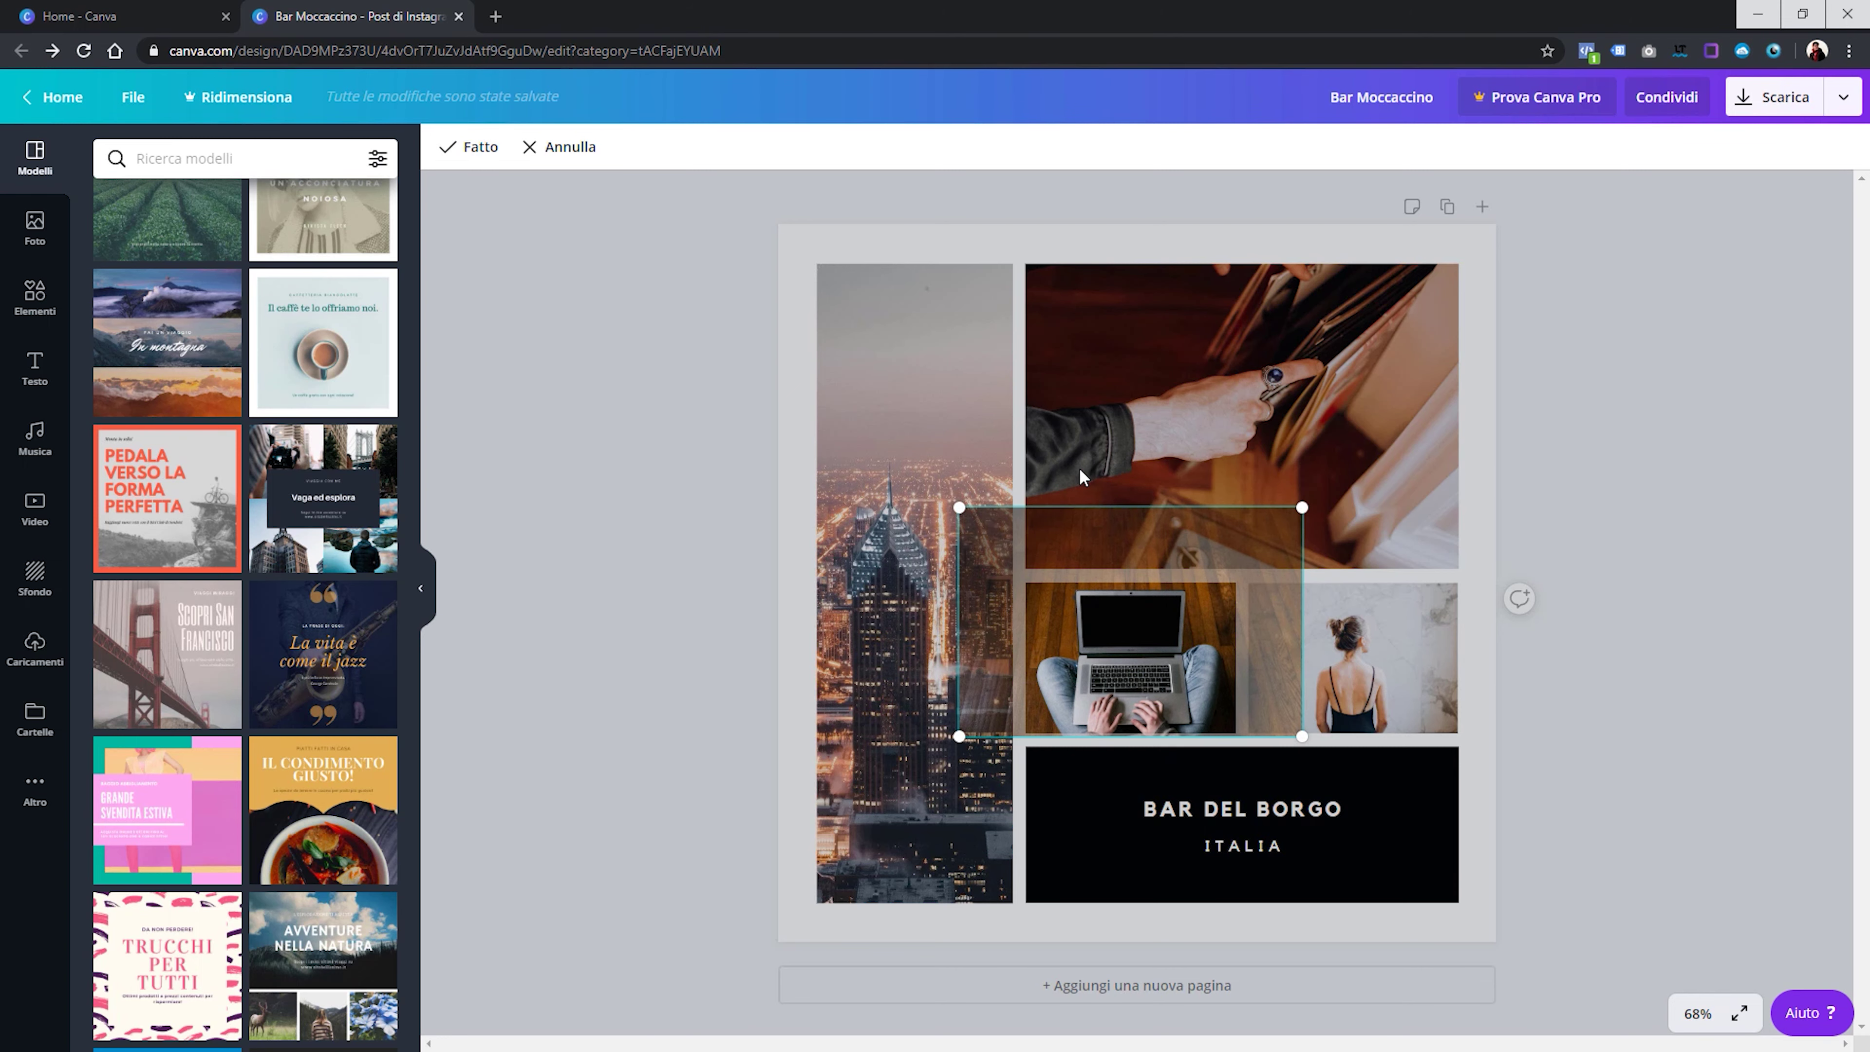
click(703, 524)
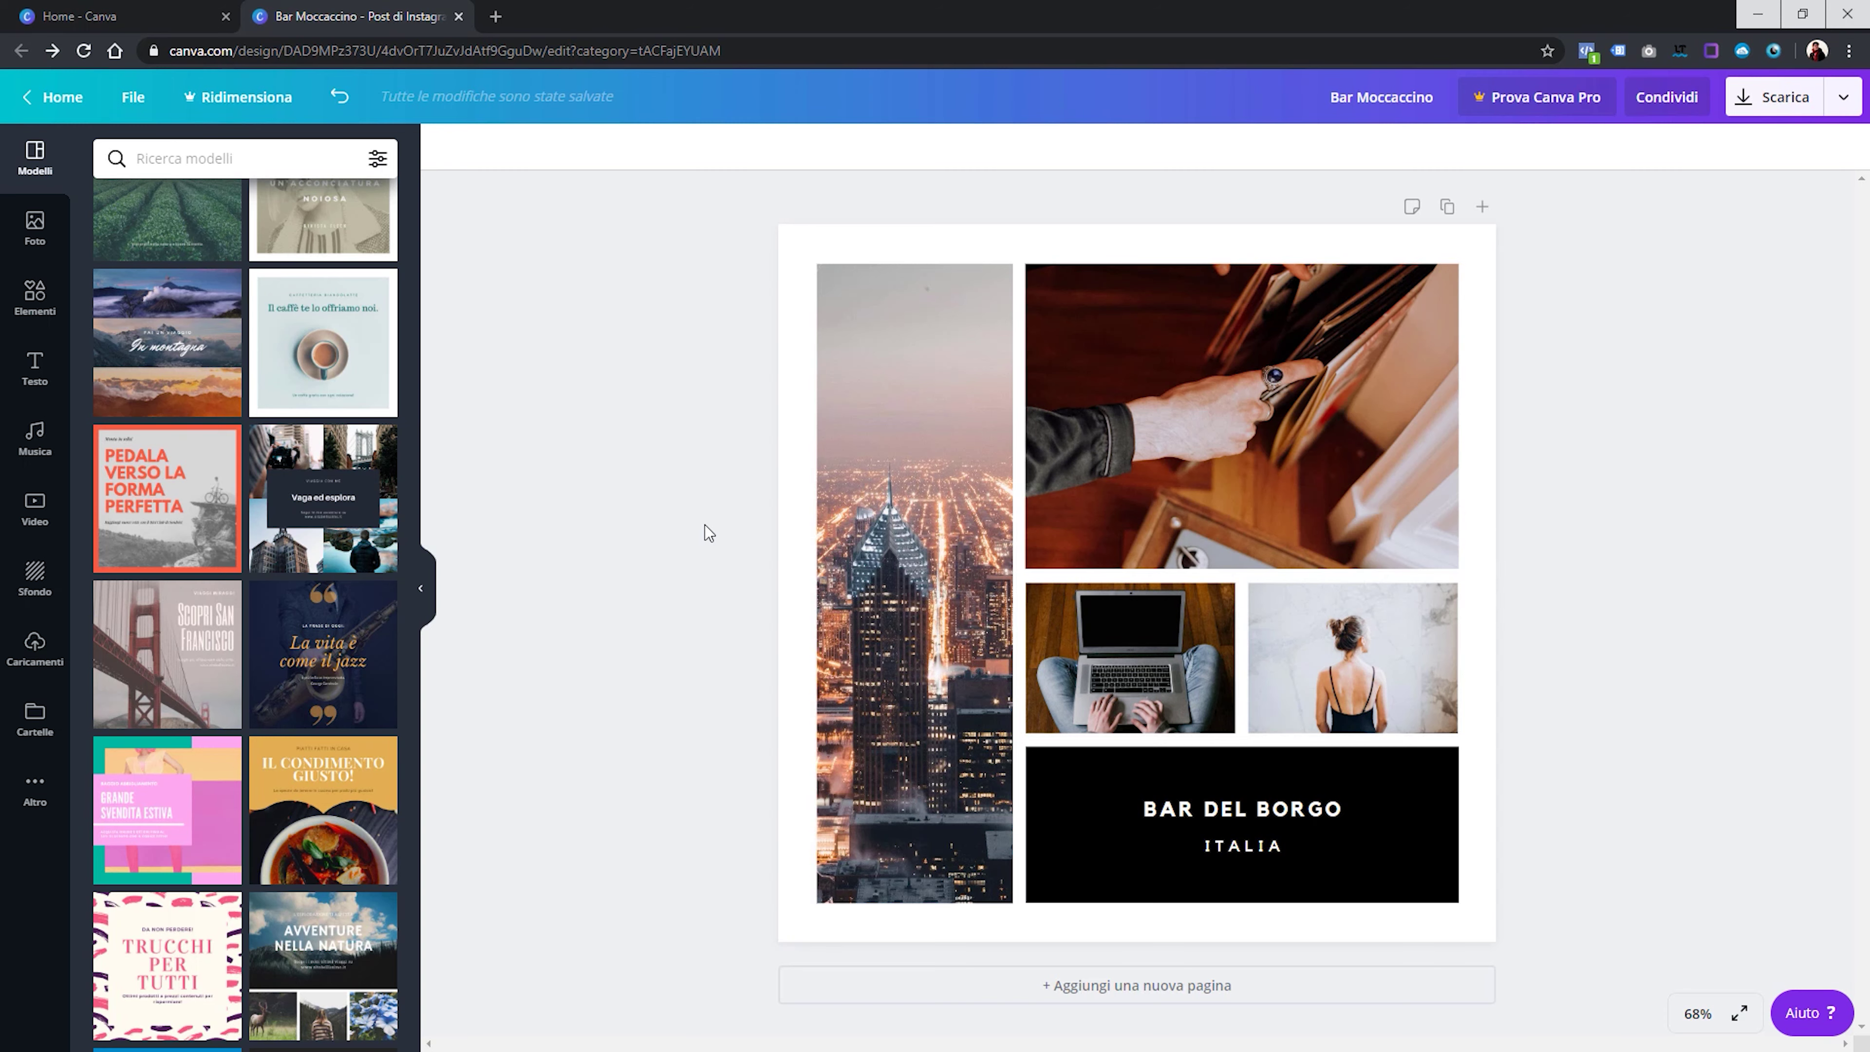
Re-crop the city photo to centre a single tall skyscraper, leaving the woman photo unchanged
double_click(921, 611)
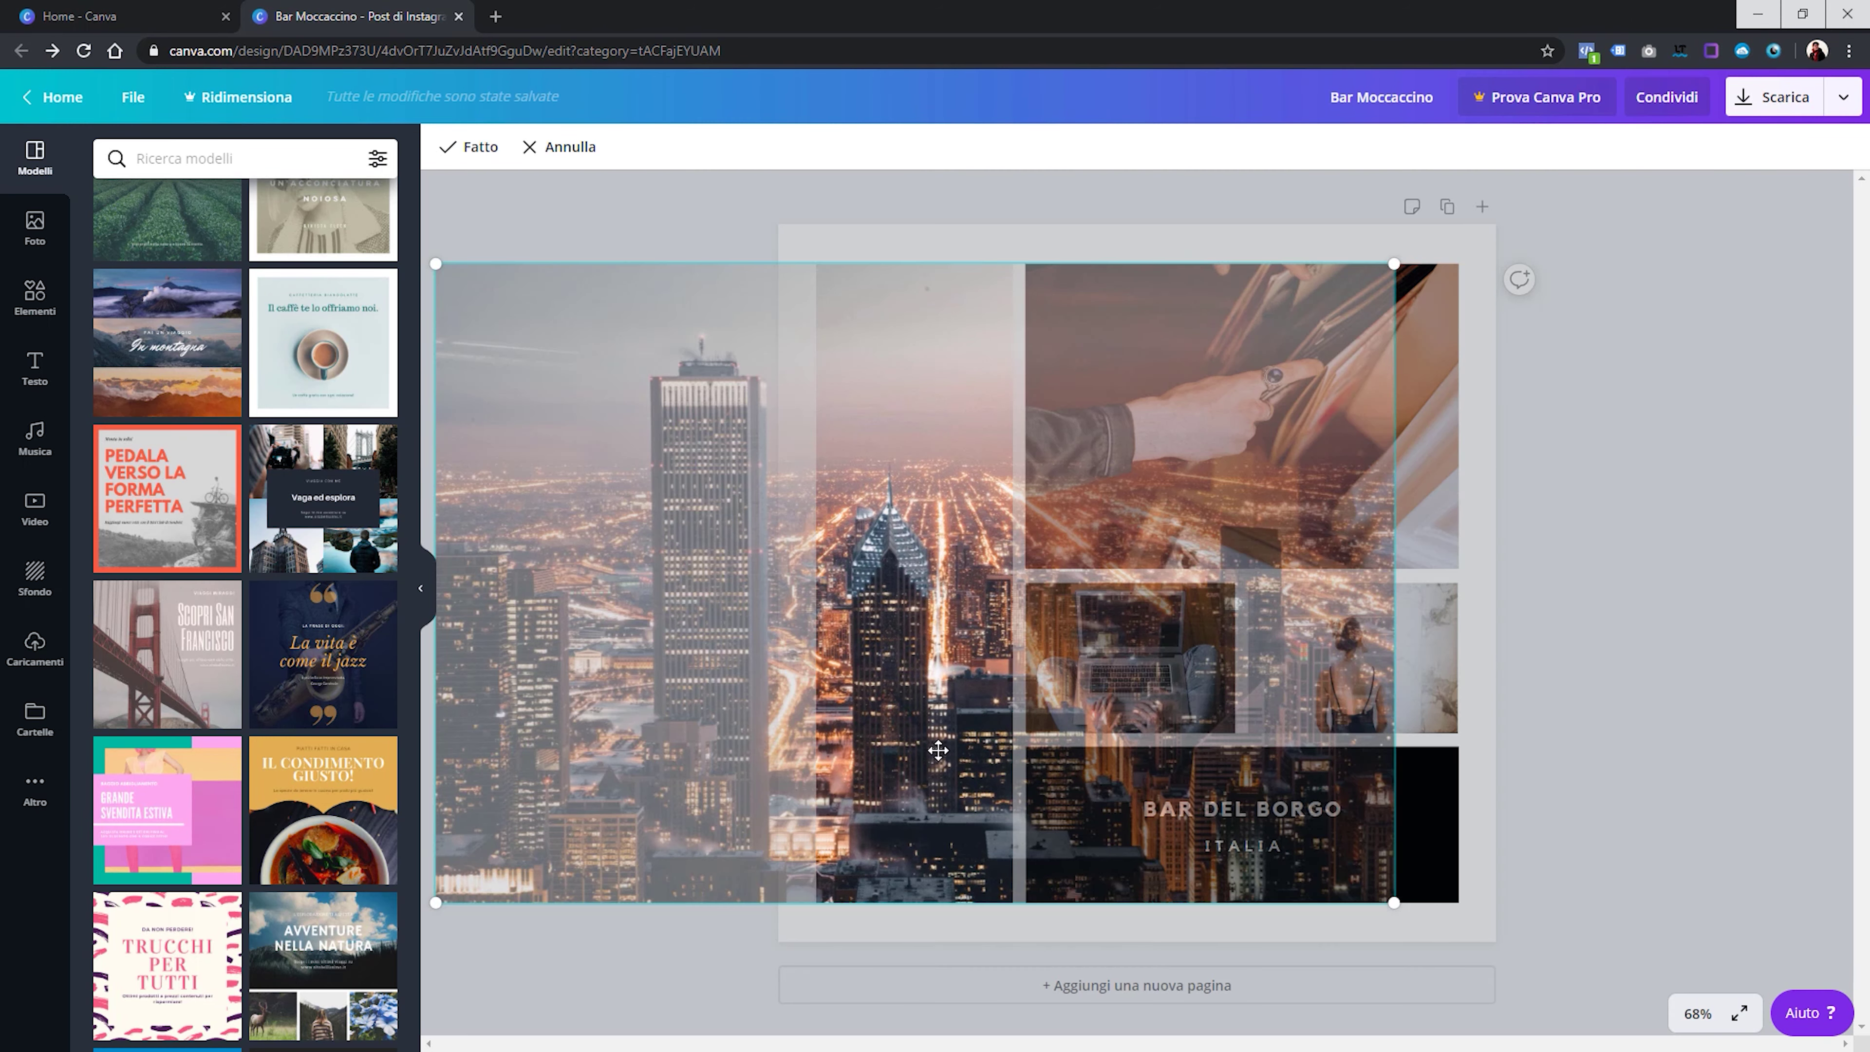
mouse_move(624, 605)
mouse_down()
mouse_move(980, 626)
mouse_move(880, 421)
mouse_up()
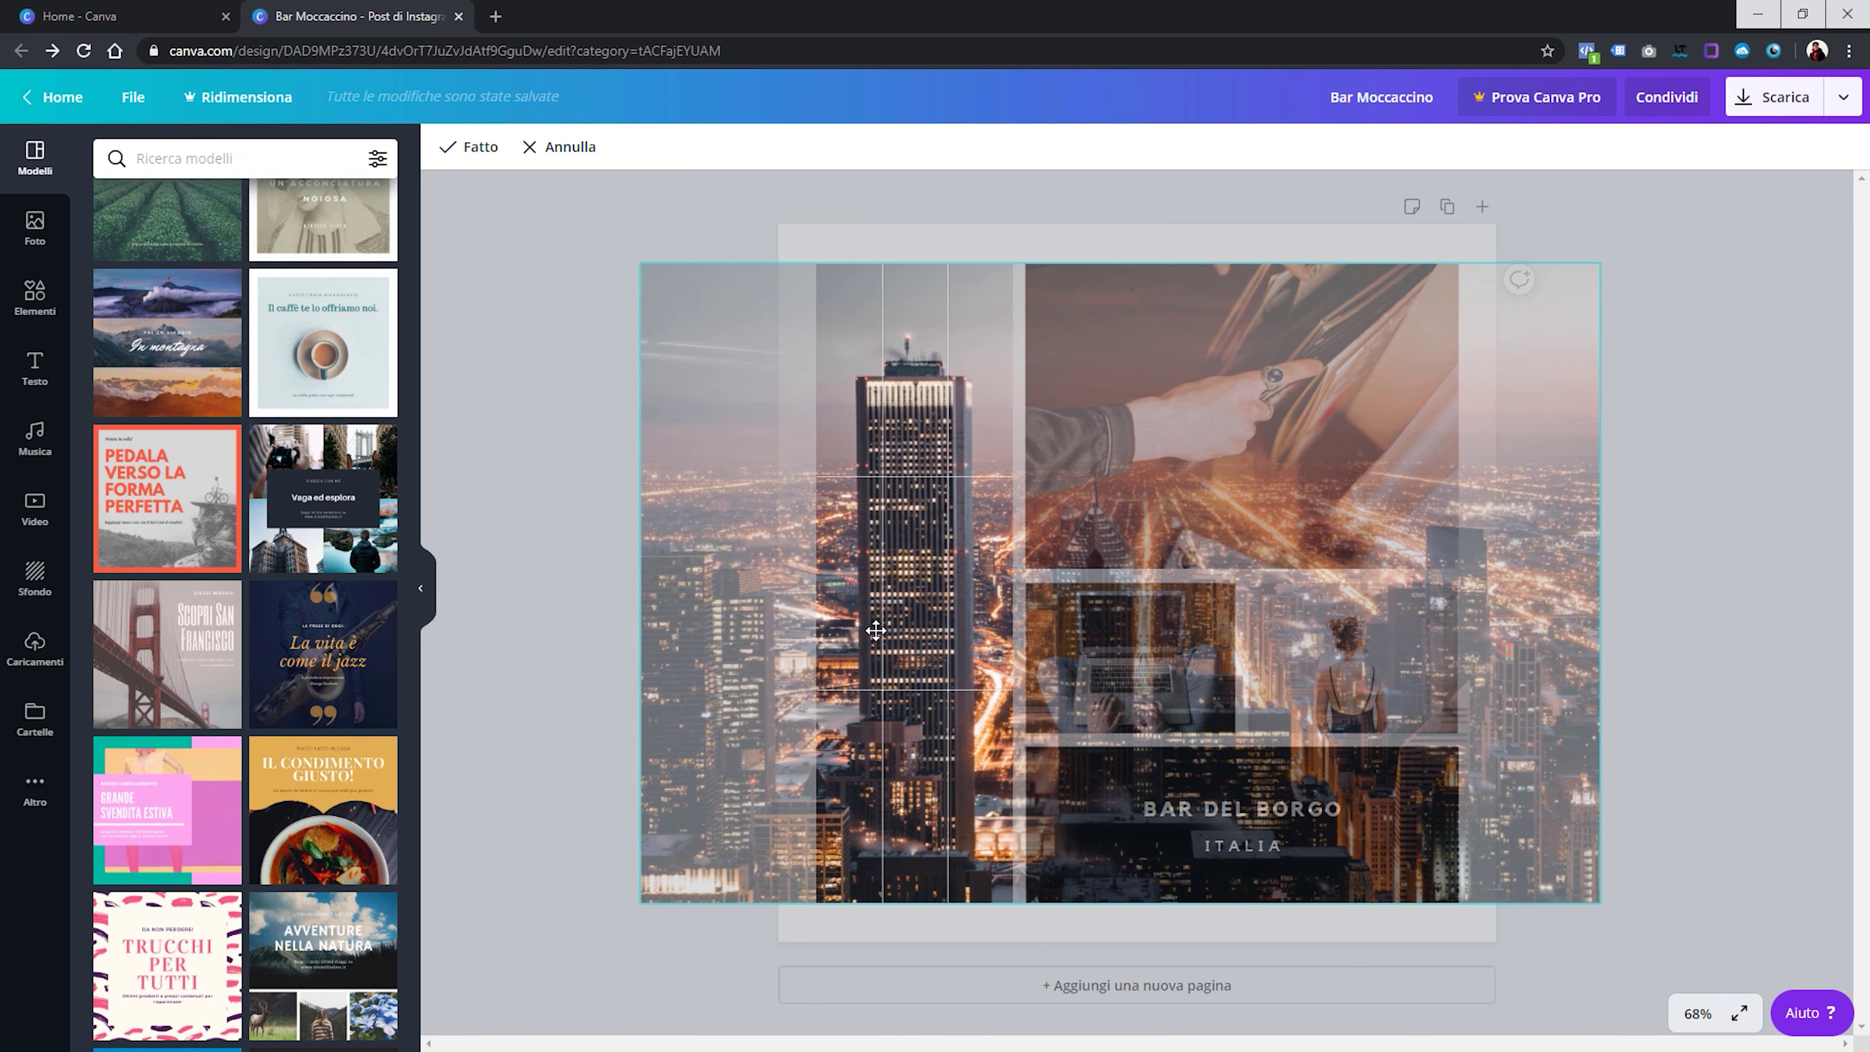
click(466, 155)
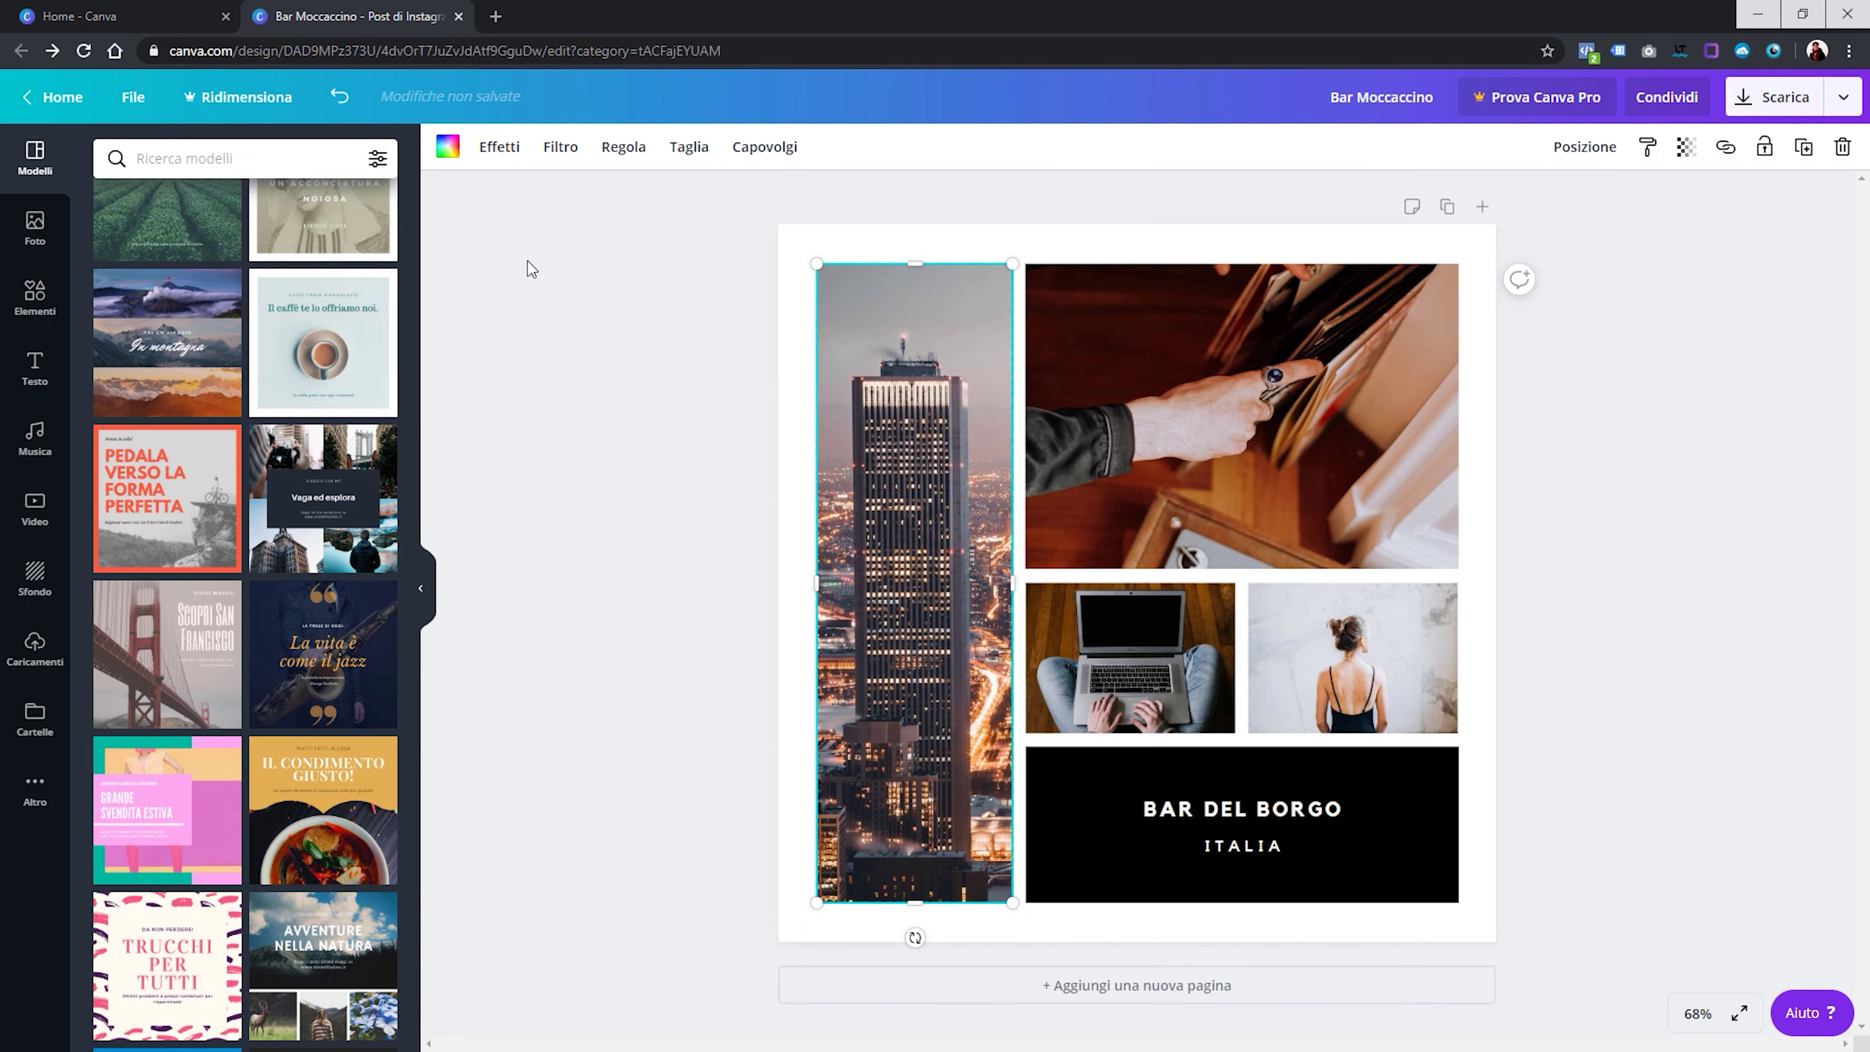
double_click(1282, 679)
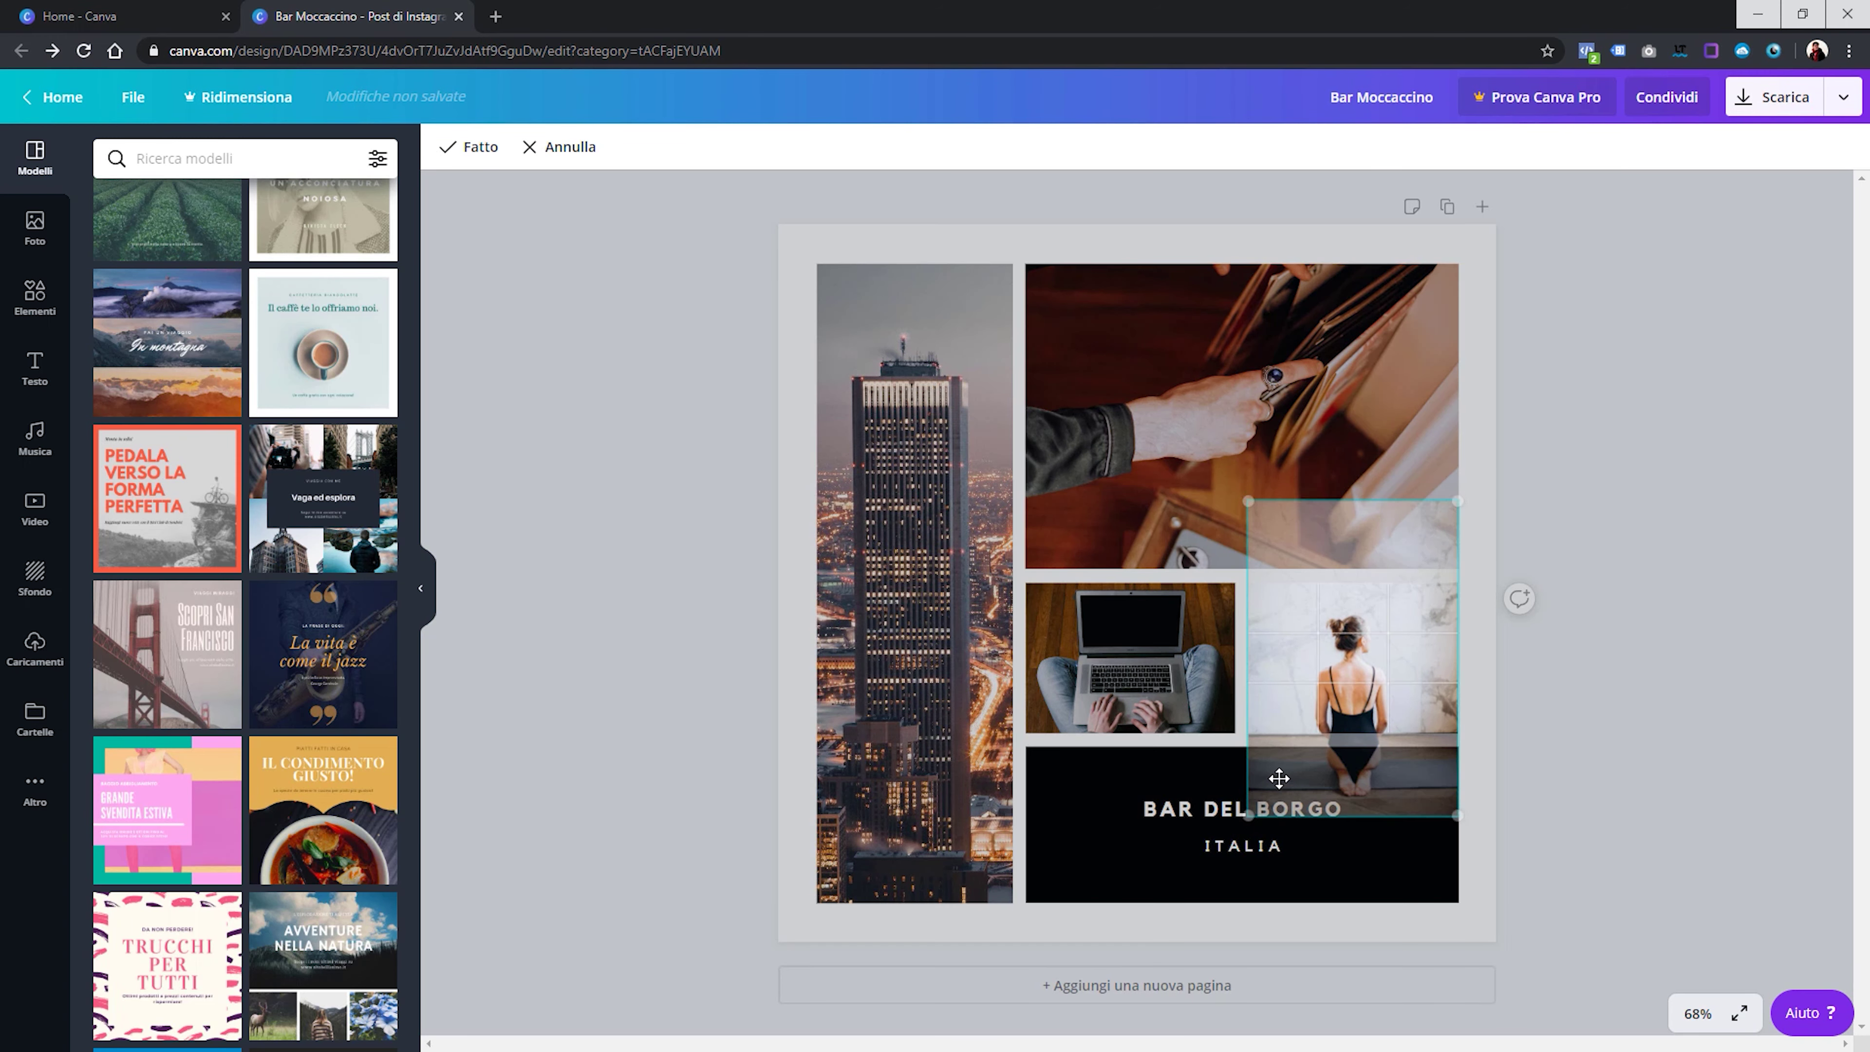
click(626, 663)
scroll(245, 549, down, 5)
scroll(245, 558, down, 3)
scroll(245, 558, down, 2)
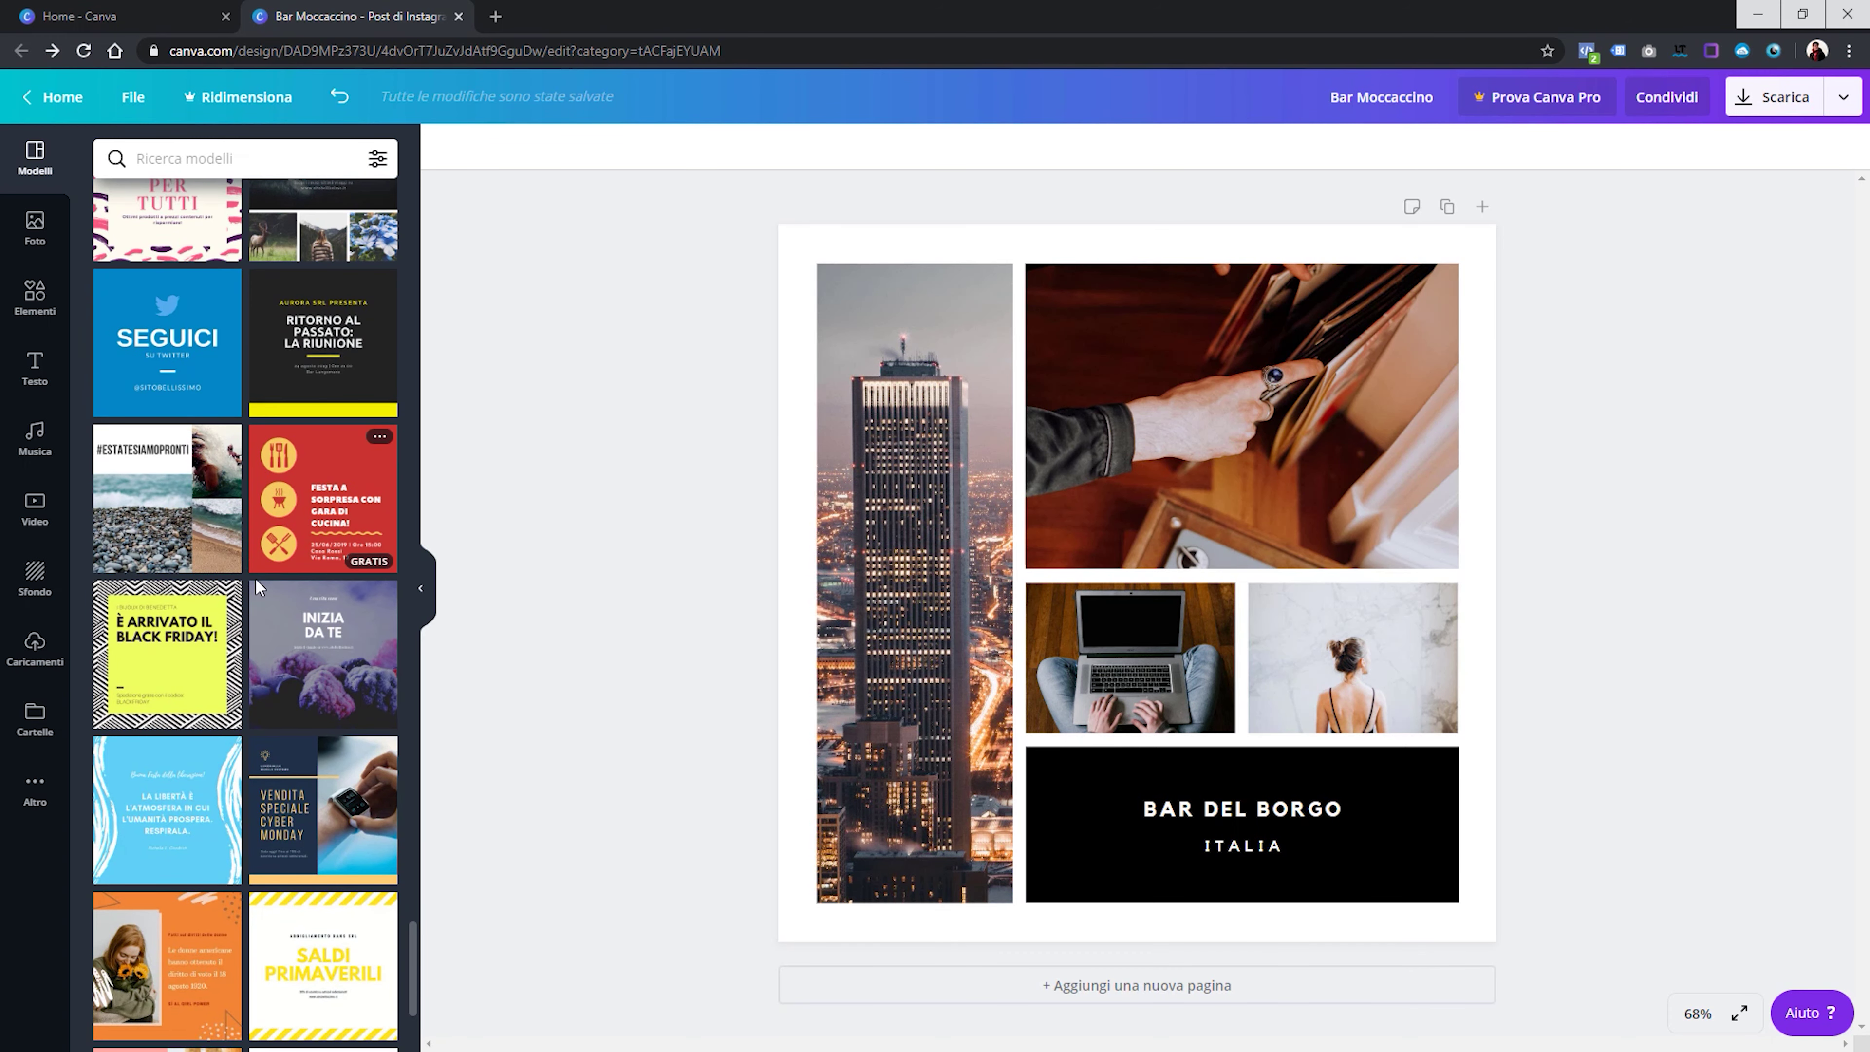
Return to the Canva Home page, where Bar Moccaccino heads the recent projects
scroll(257, 587, down, 5)
scroll(258, 589, down, 2)
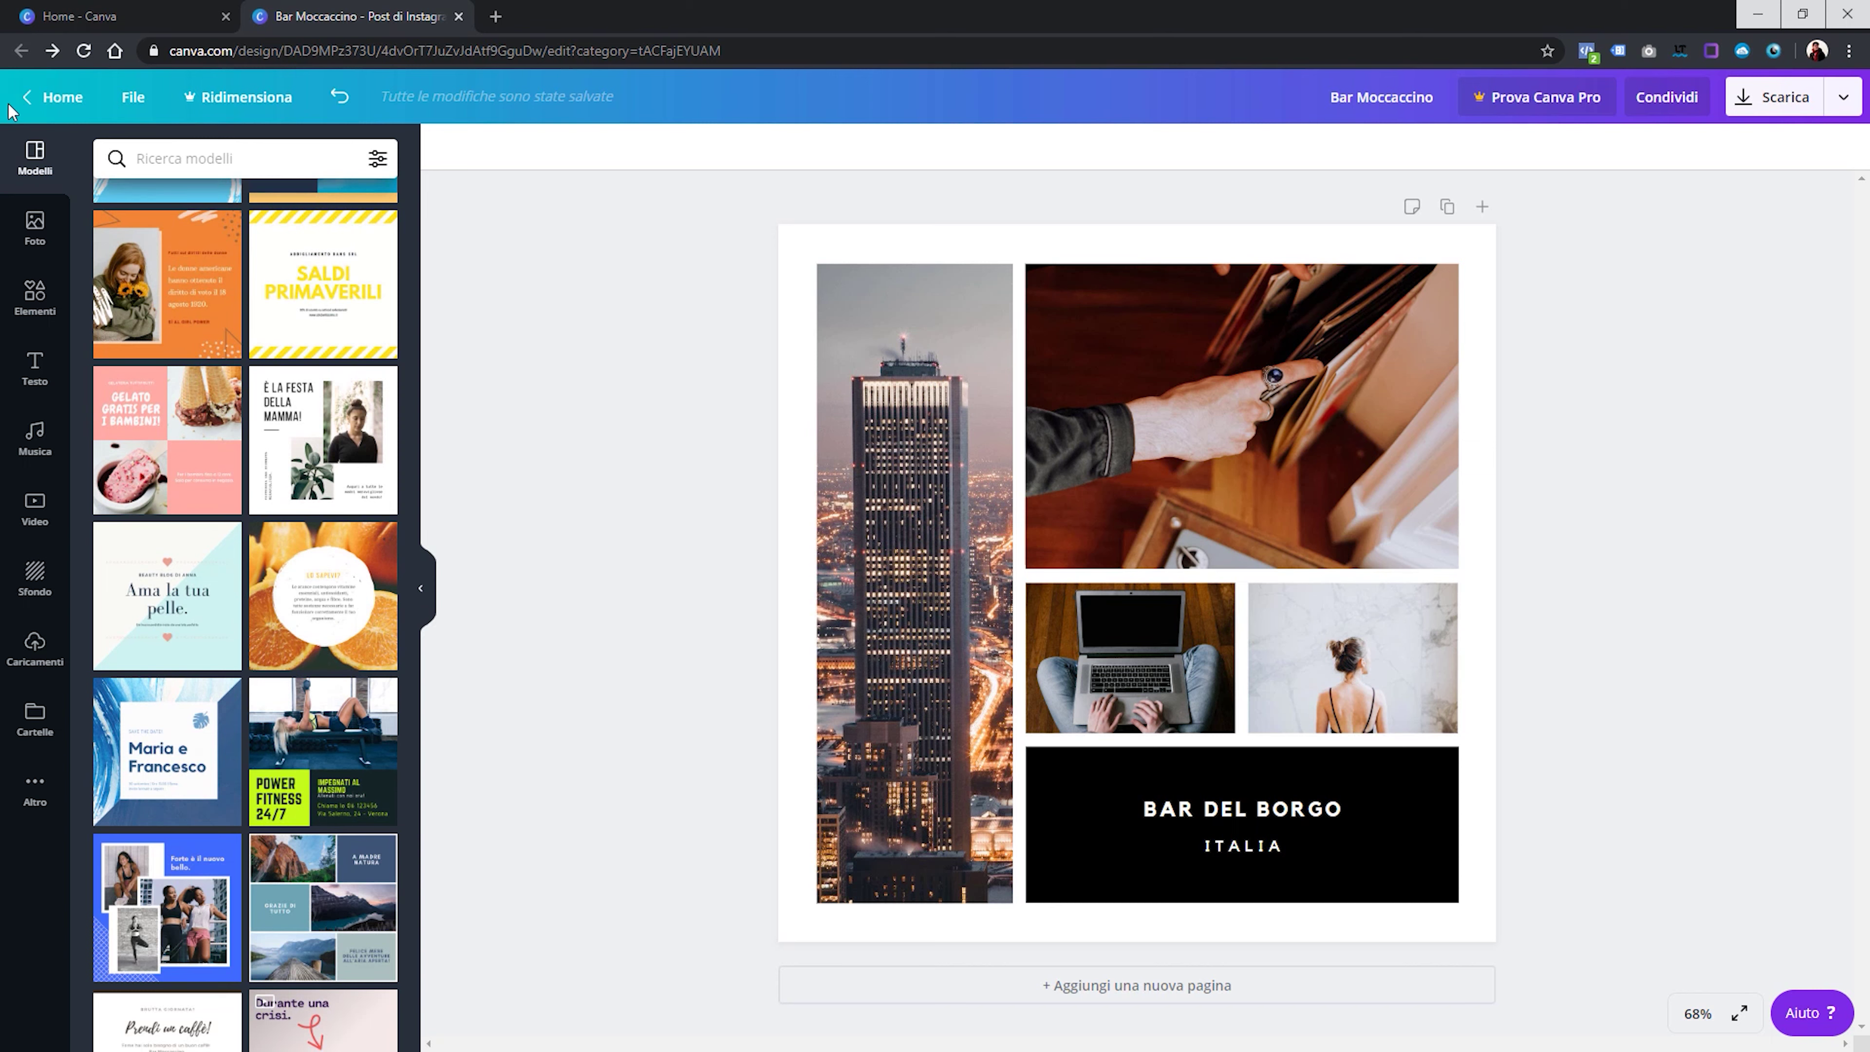
click(56, 102)
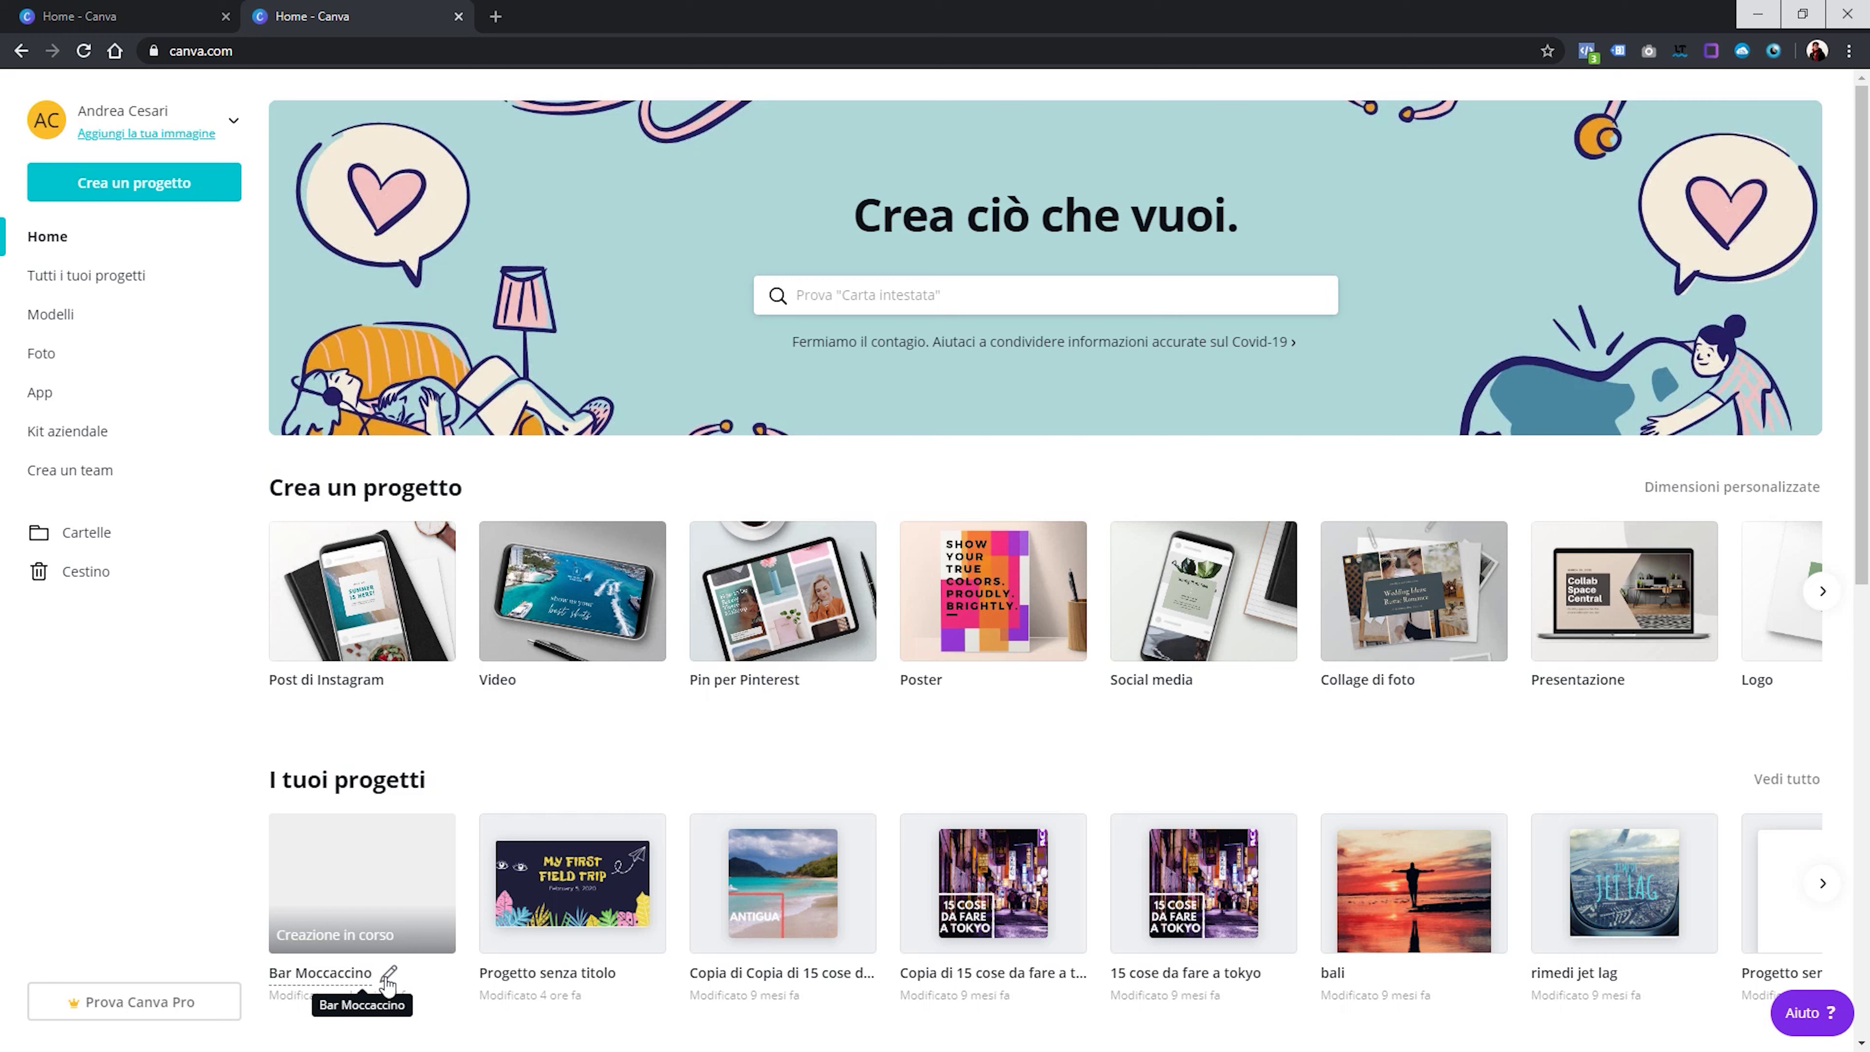
Rename the project to 'Bar del borgo' and start a new Instagram post design
click(388, 980)
double_click(357, 972)
text(del borgo)
key(Return)
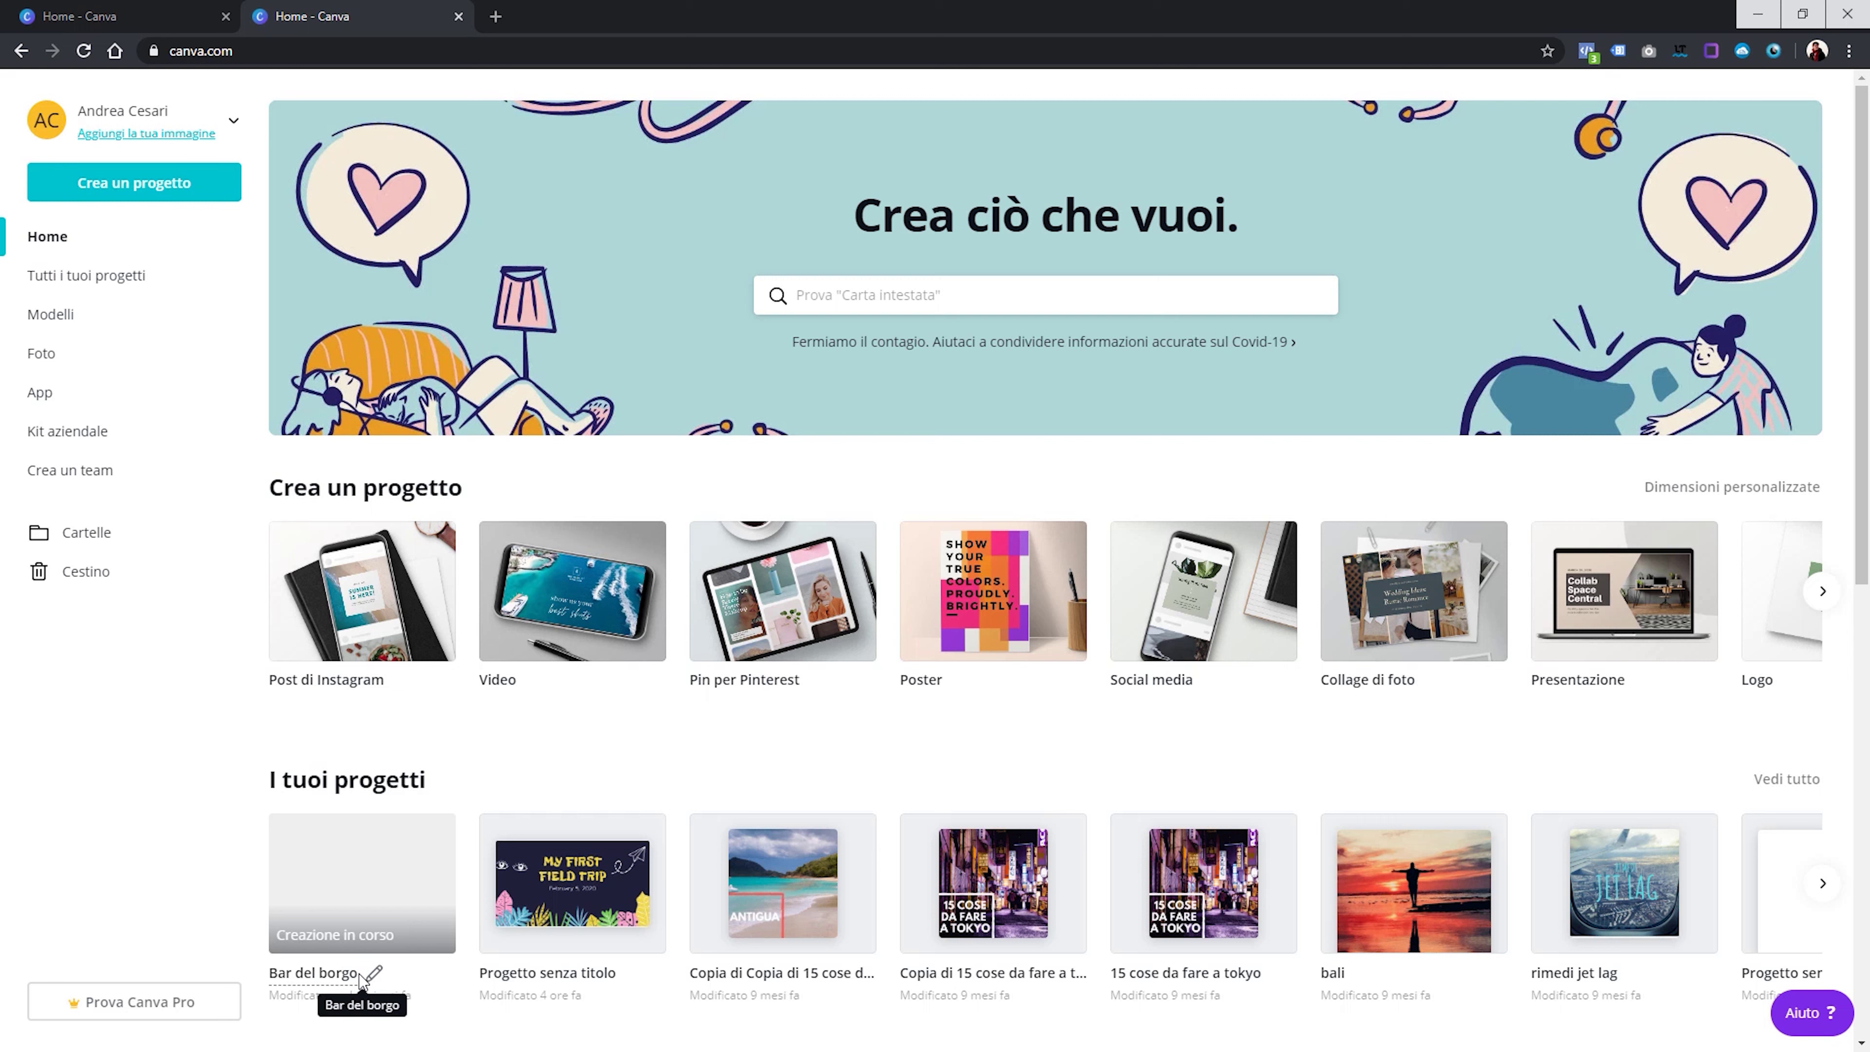
click(374, 589)
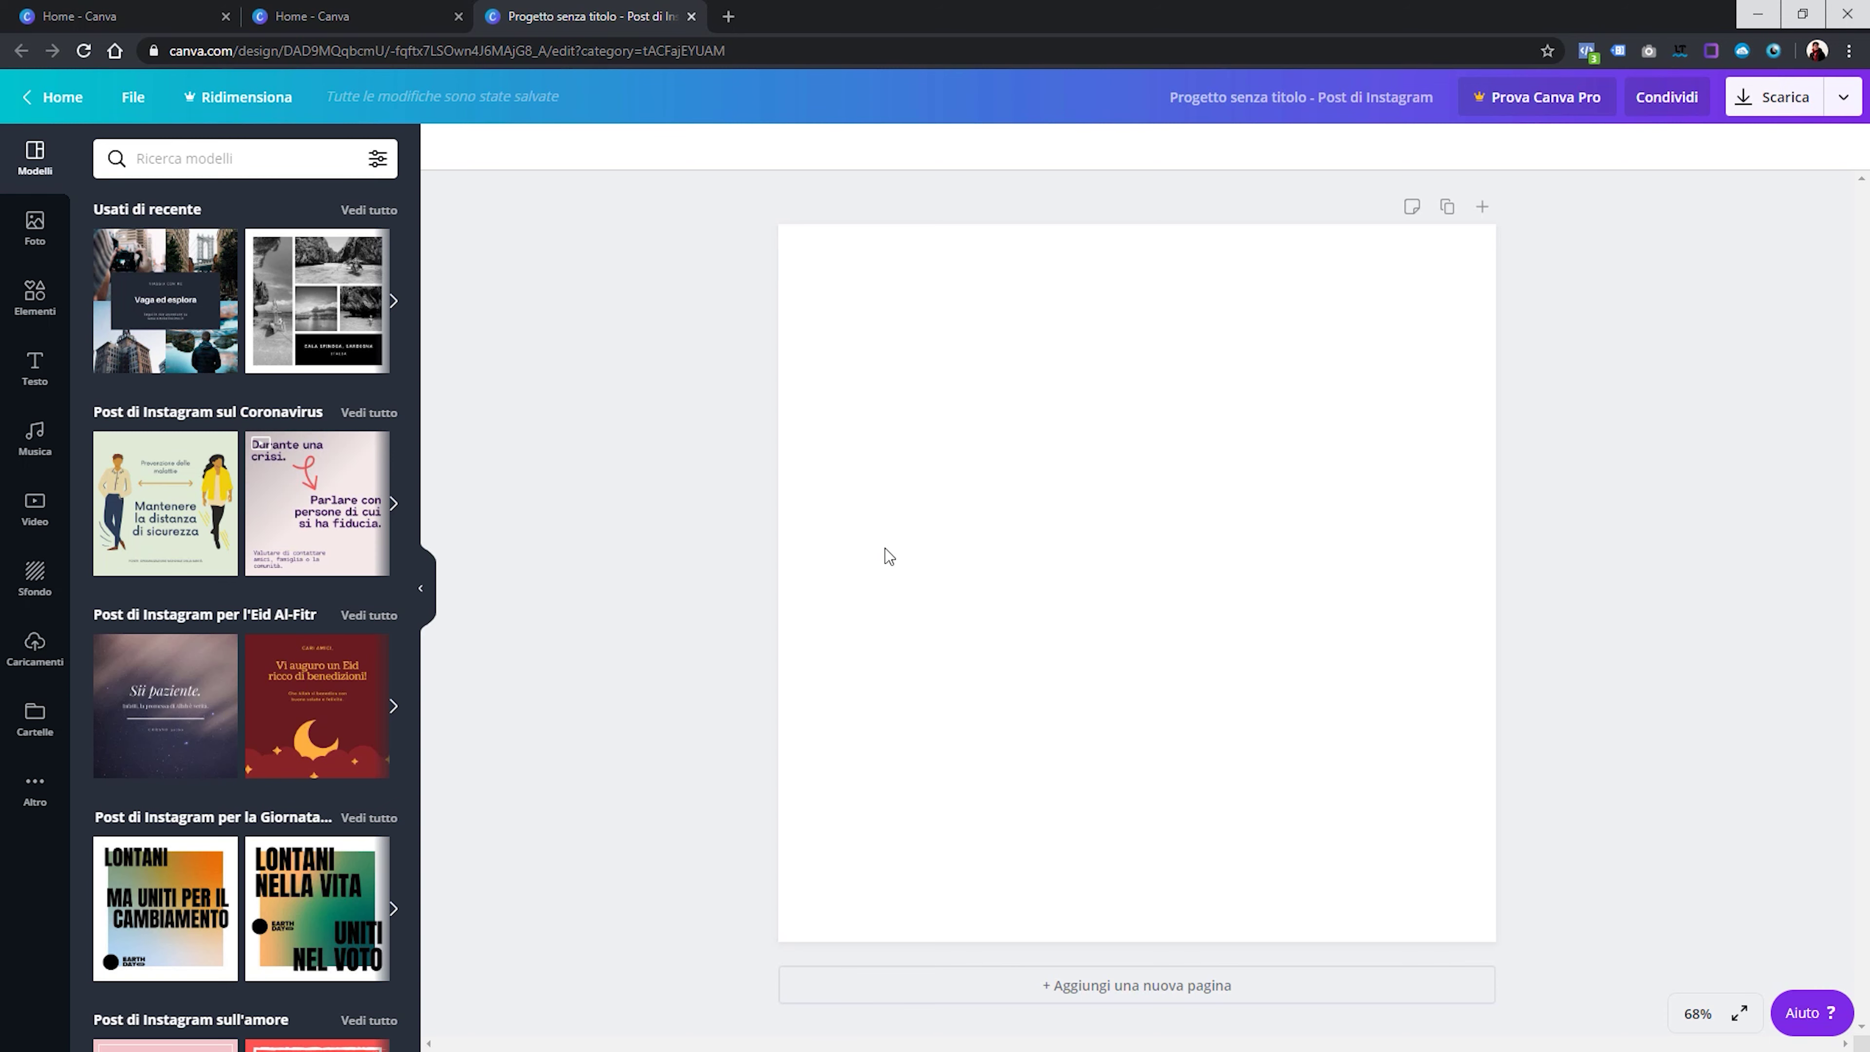
Try a stock bottle photo on the new Instagram post, then delete it
scroll(183, 427, down, 7)
scroll(165, 542, down, 7)
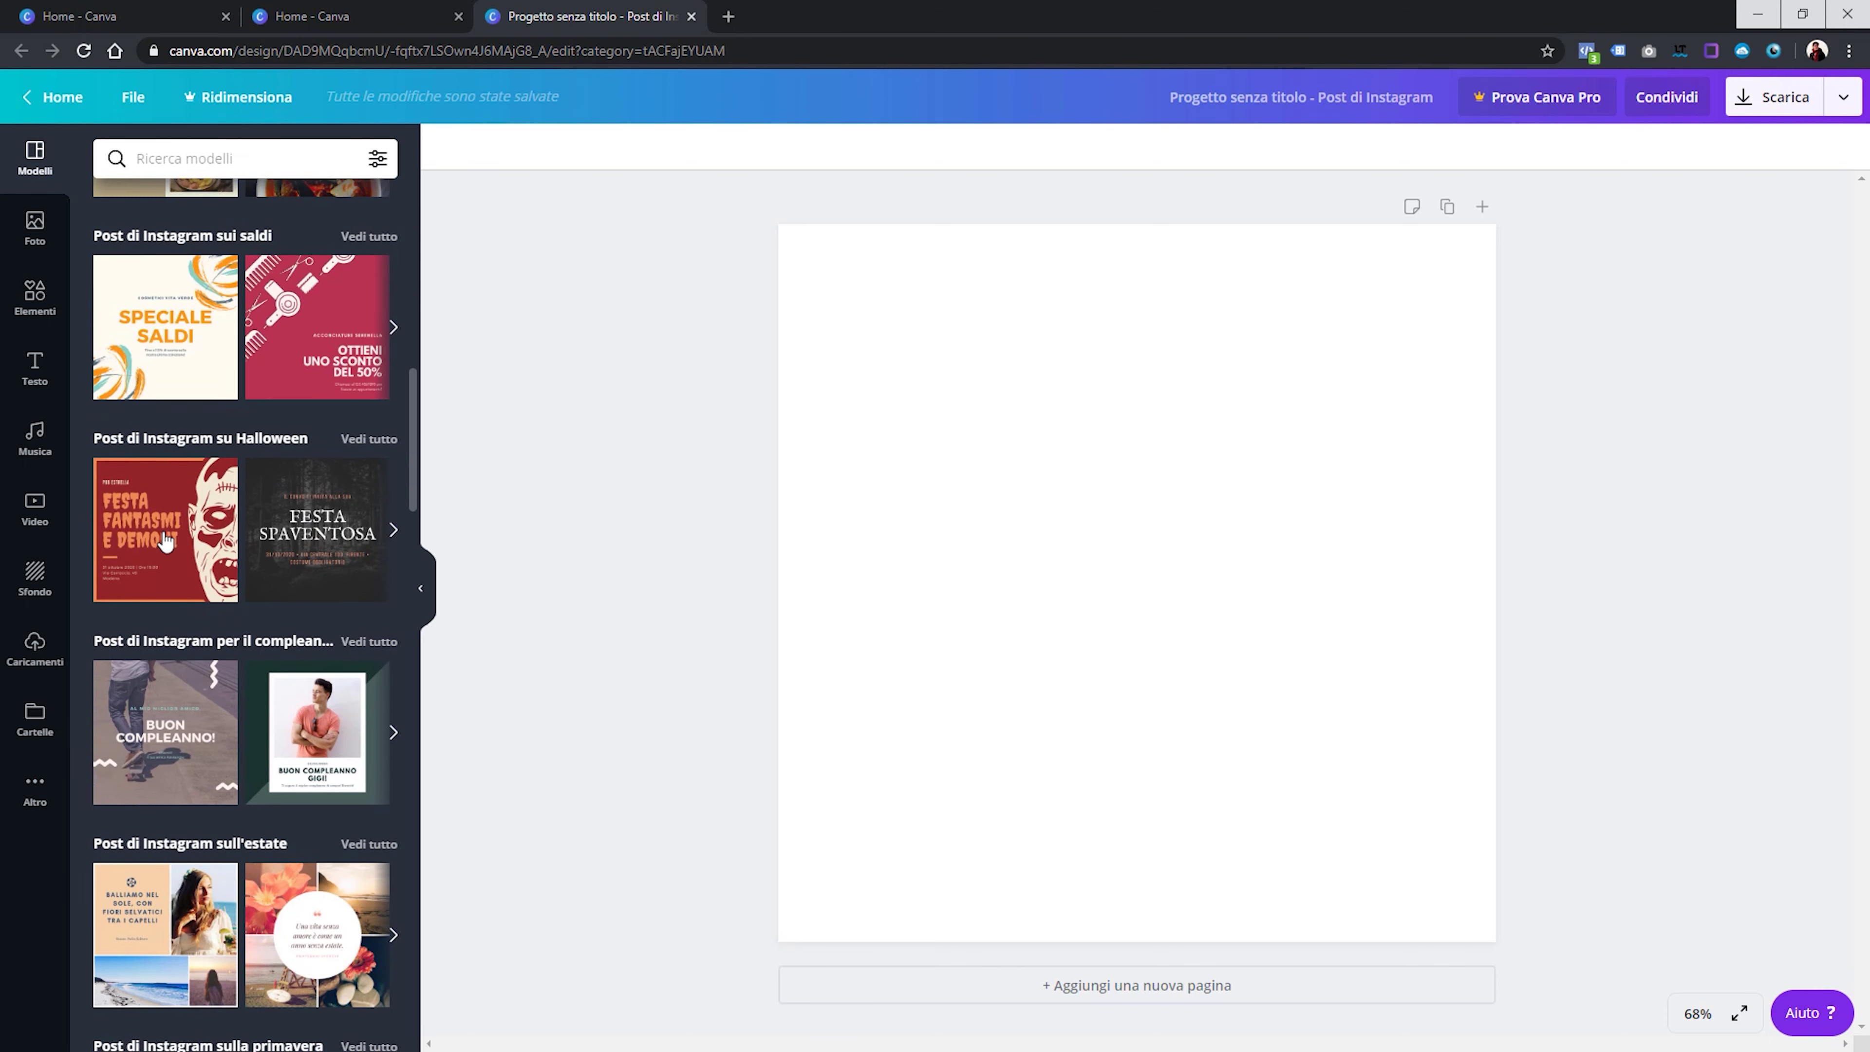
scroll(162, 529, up, 5)
scroll(162, 529, up, 5)
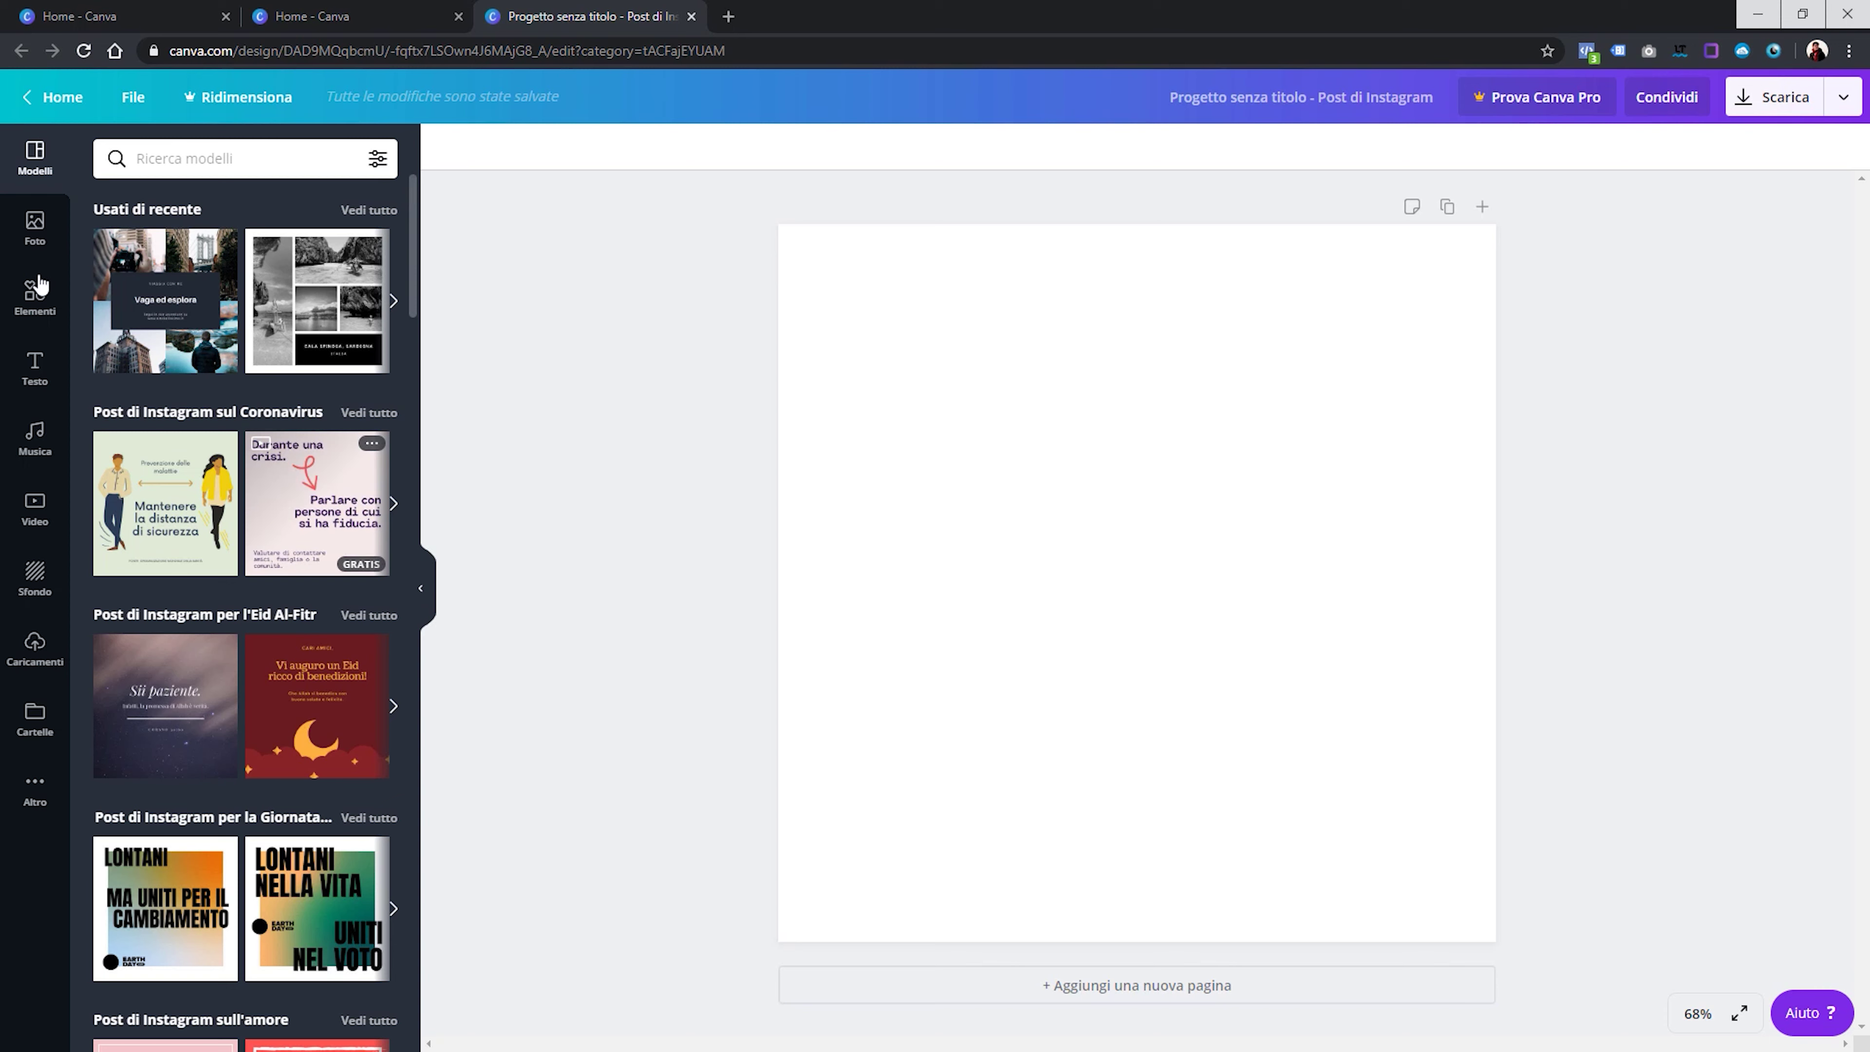
click(35, 224)
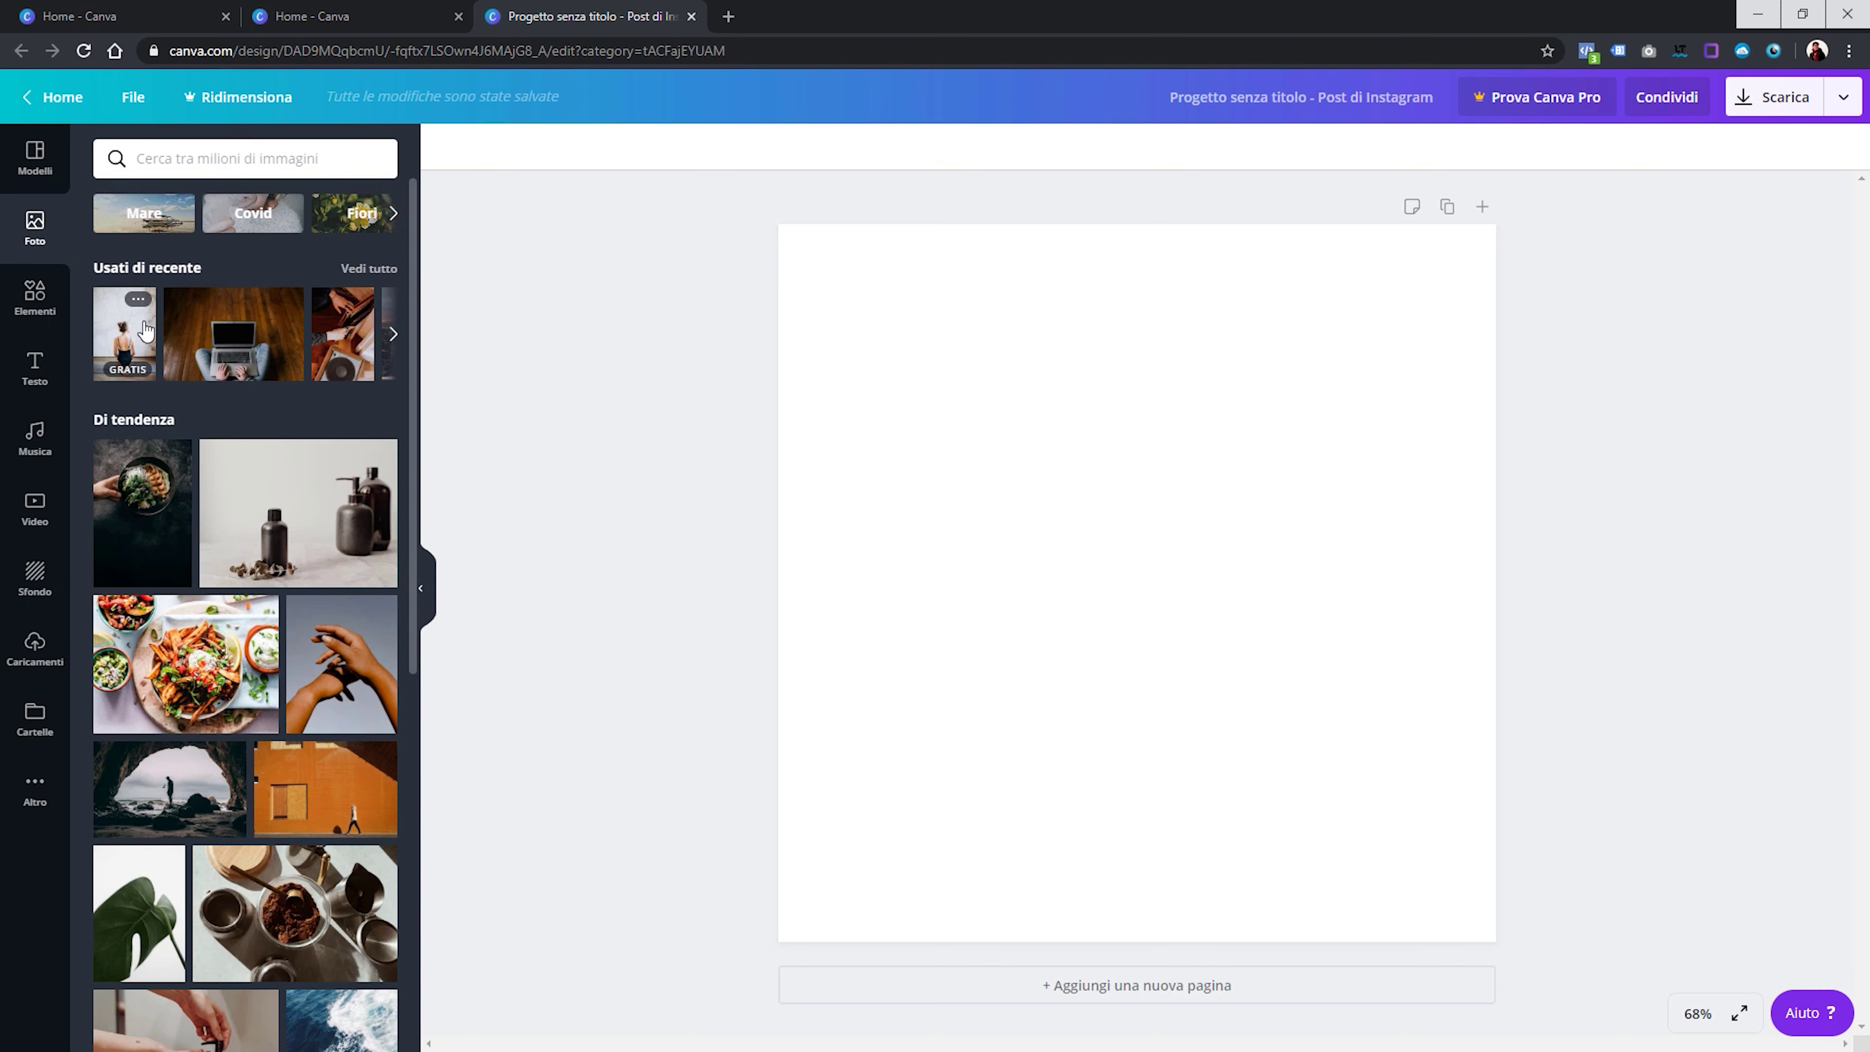
mouse_move(269, 521)
mouse_down()
mouse_move(825, 468)
mouse_move(815, 371)
mouse_move(791, 391)
mouse_move(981, 420)
mouse_up()
drag(1069, 550, 1000, 512)
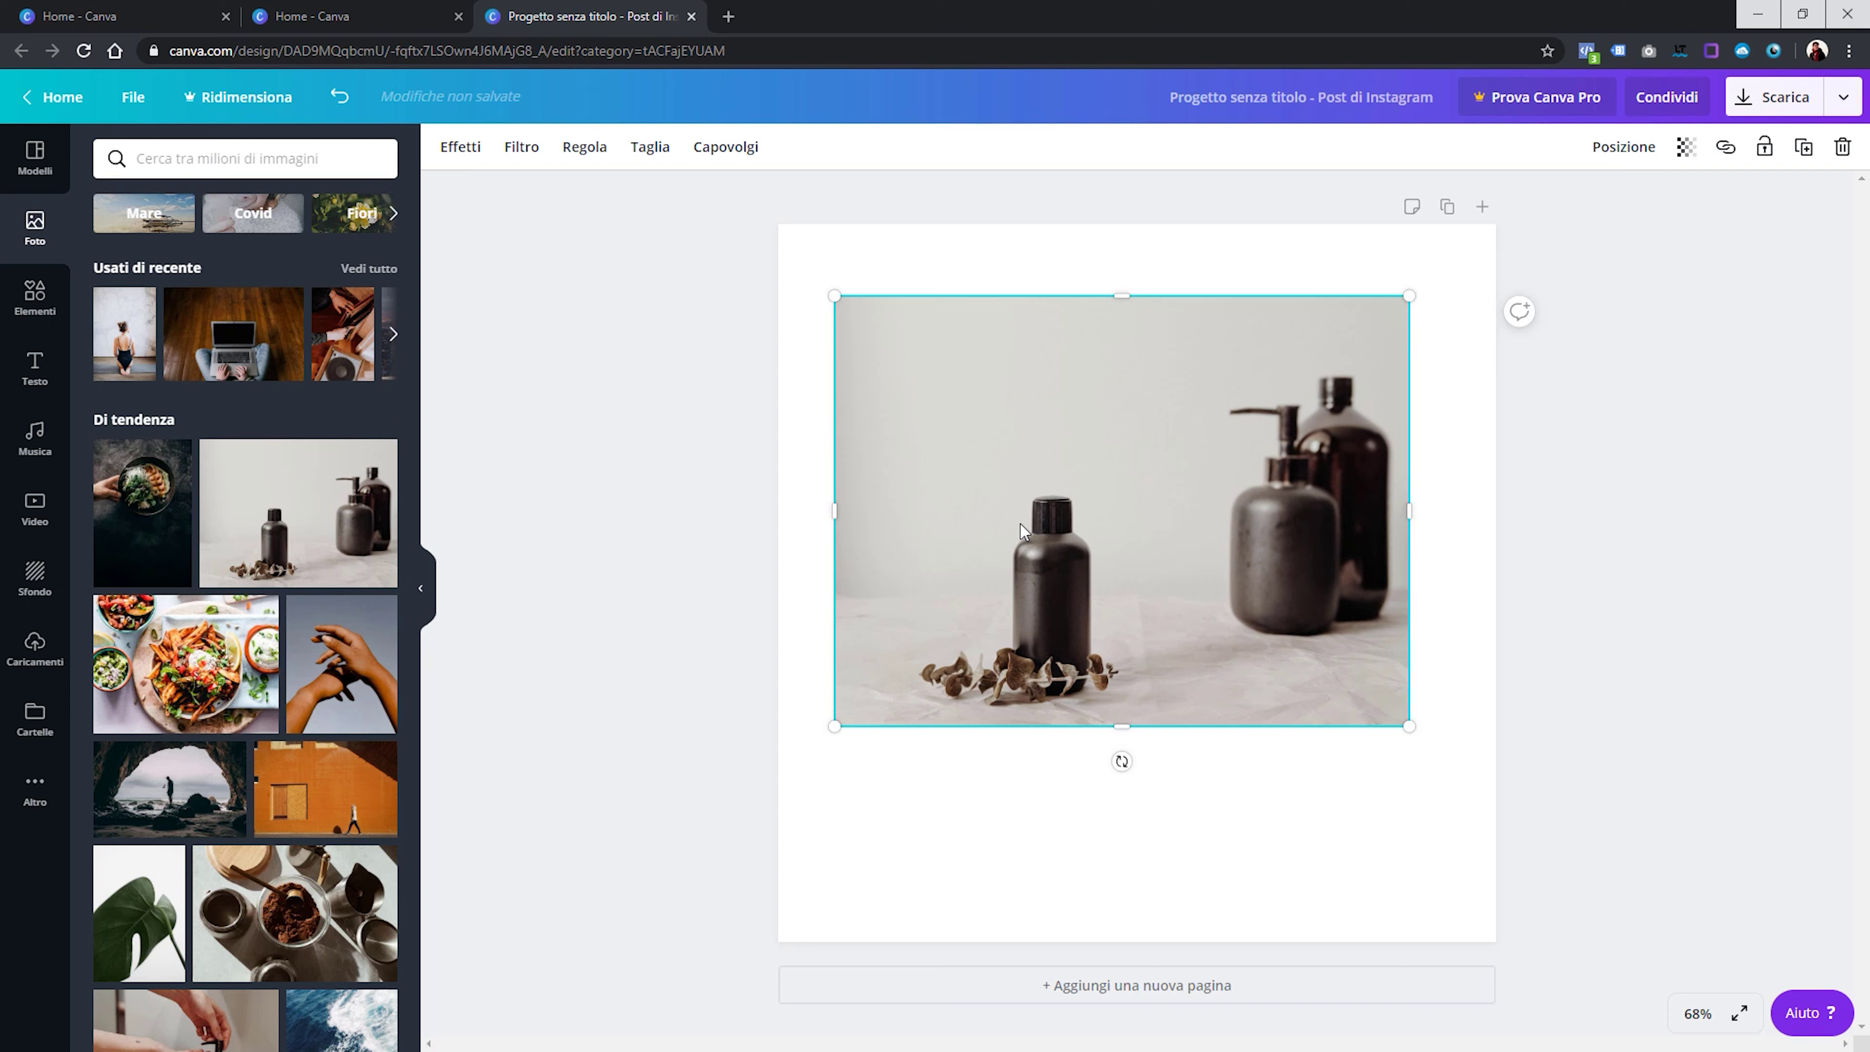
key(Delete)
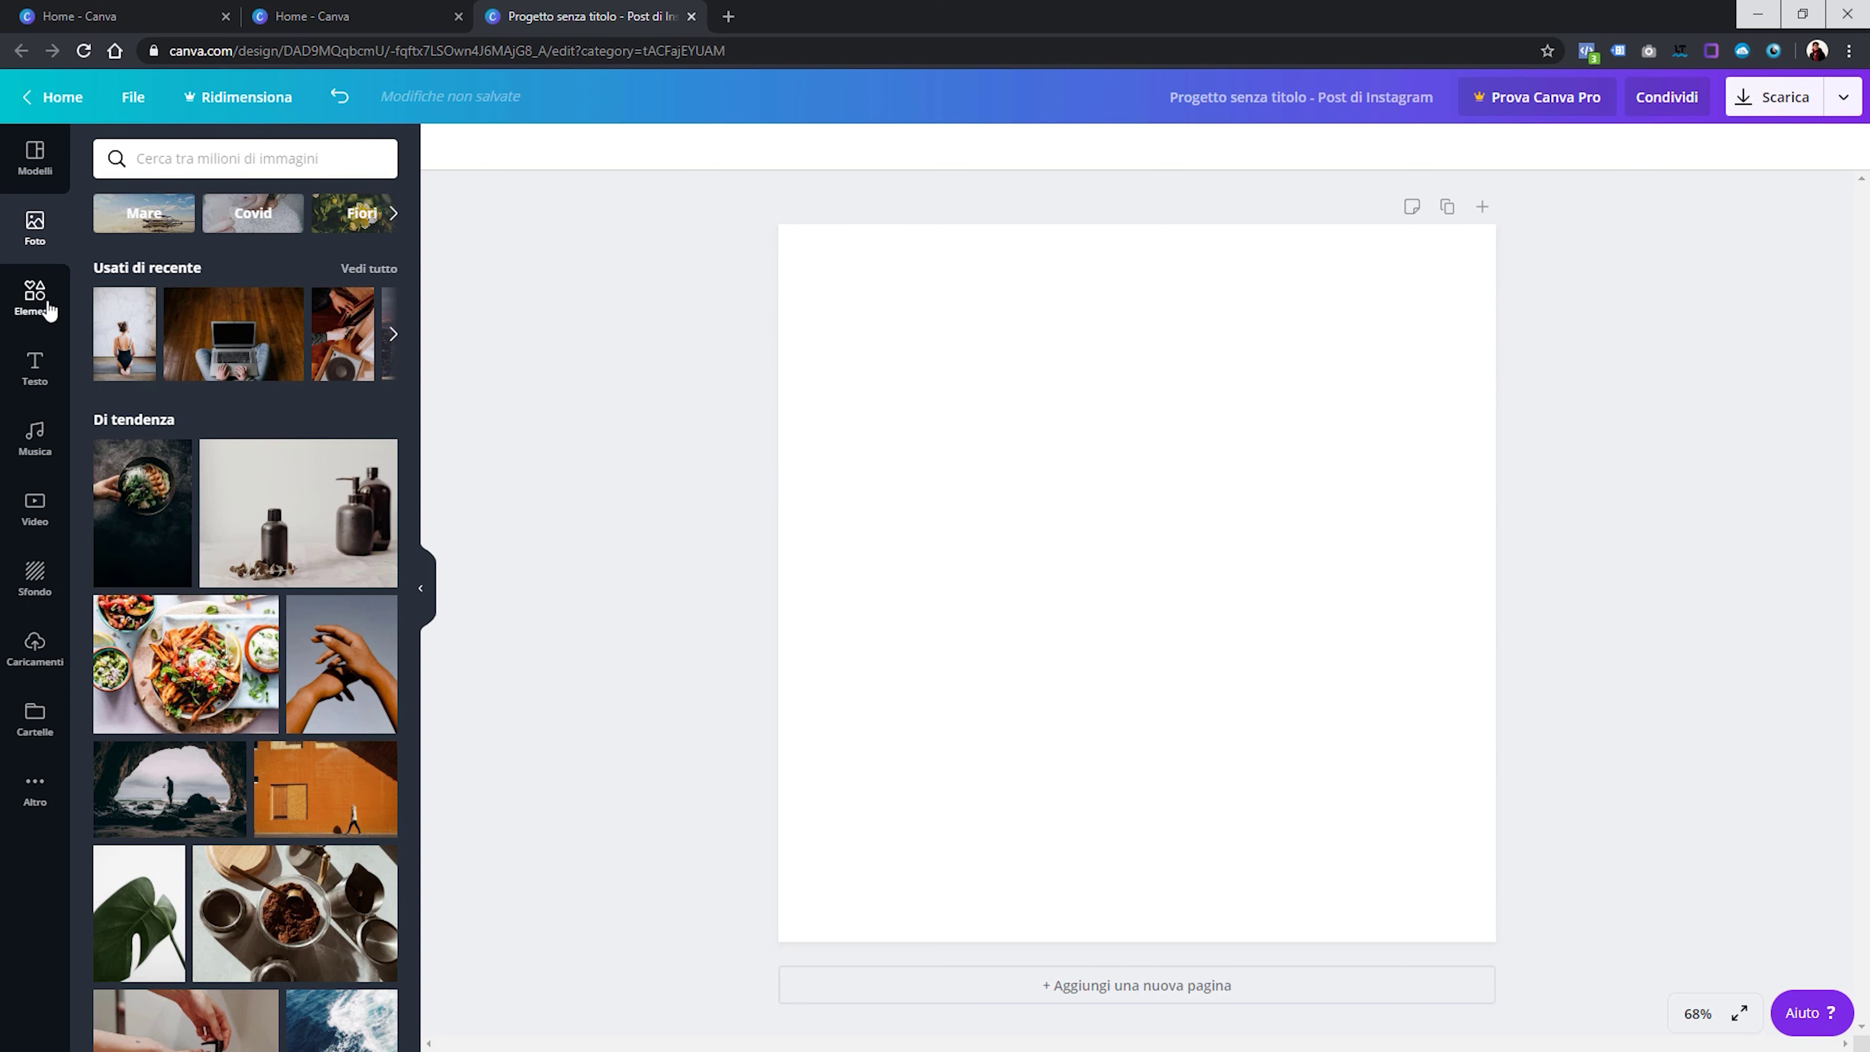
Open Elementi and view more Griglie layouts
click(31, 300)
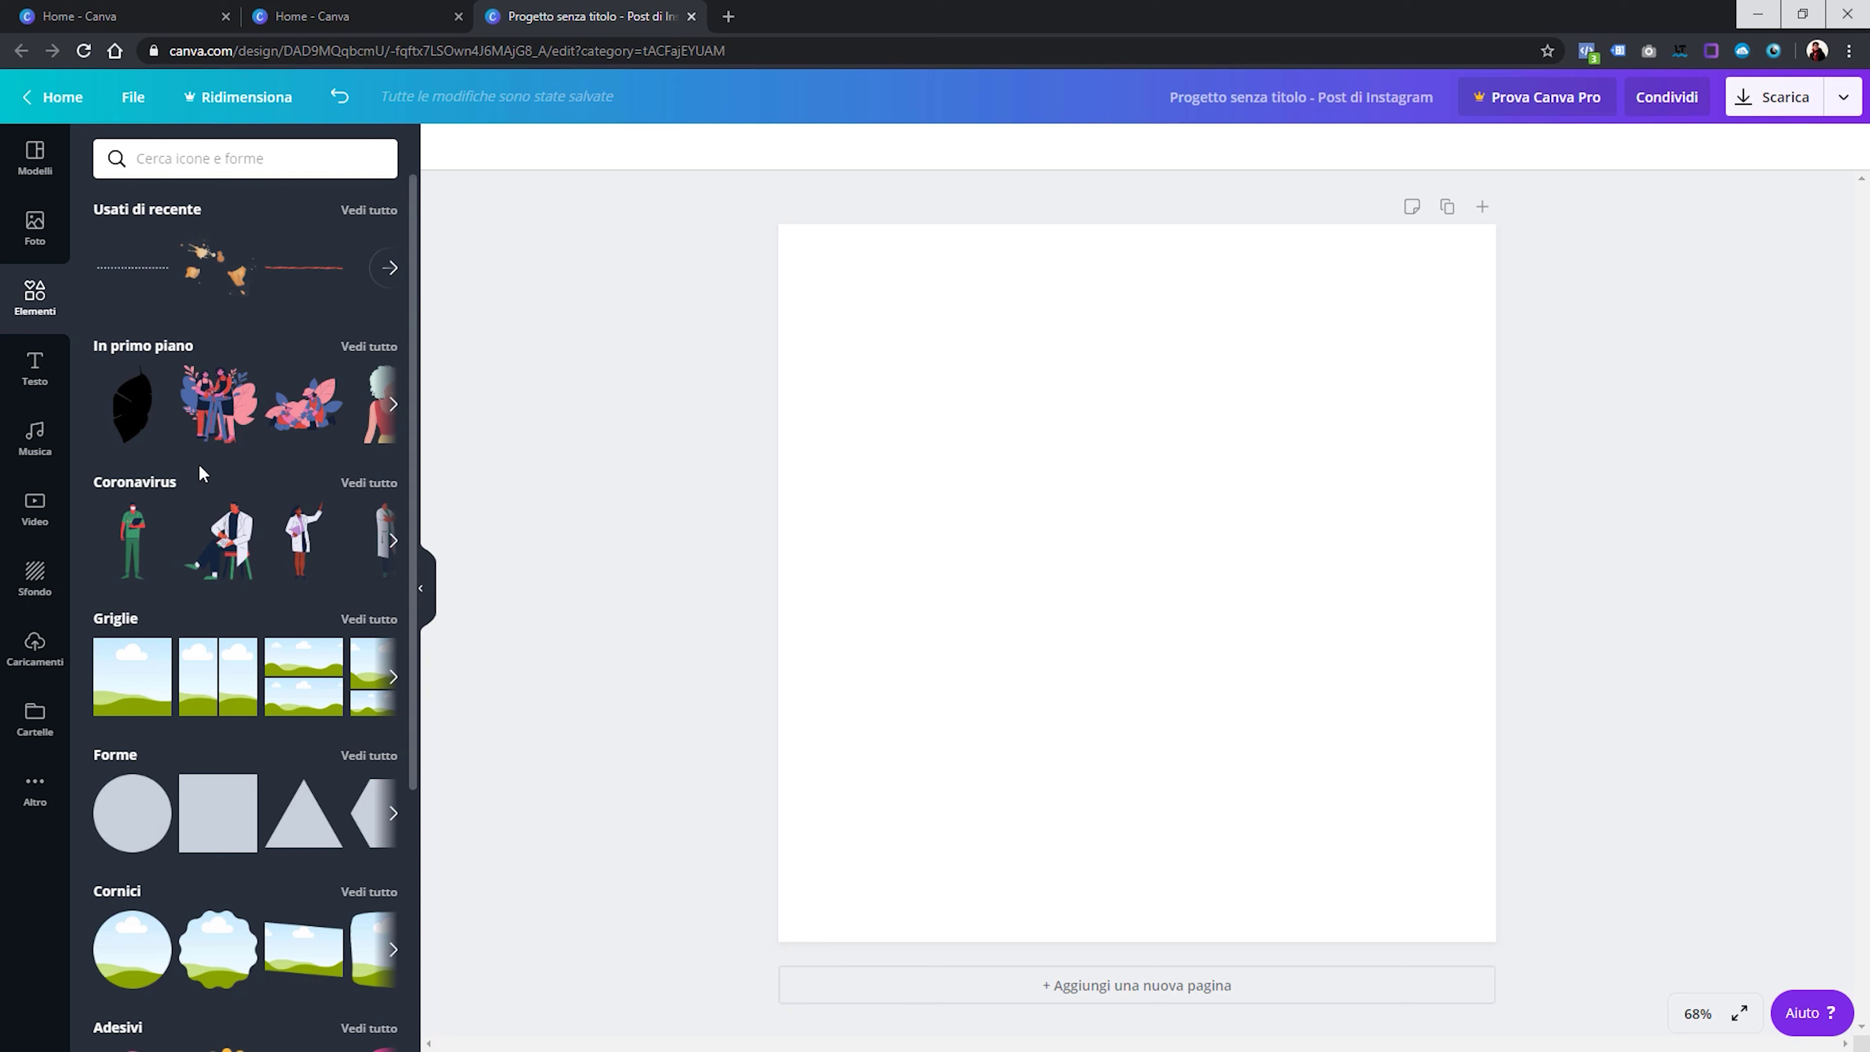
scroll(200, 471, down, 3)
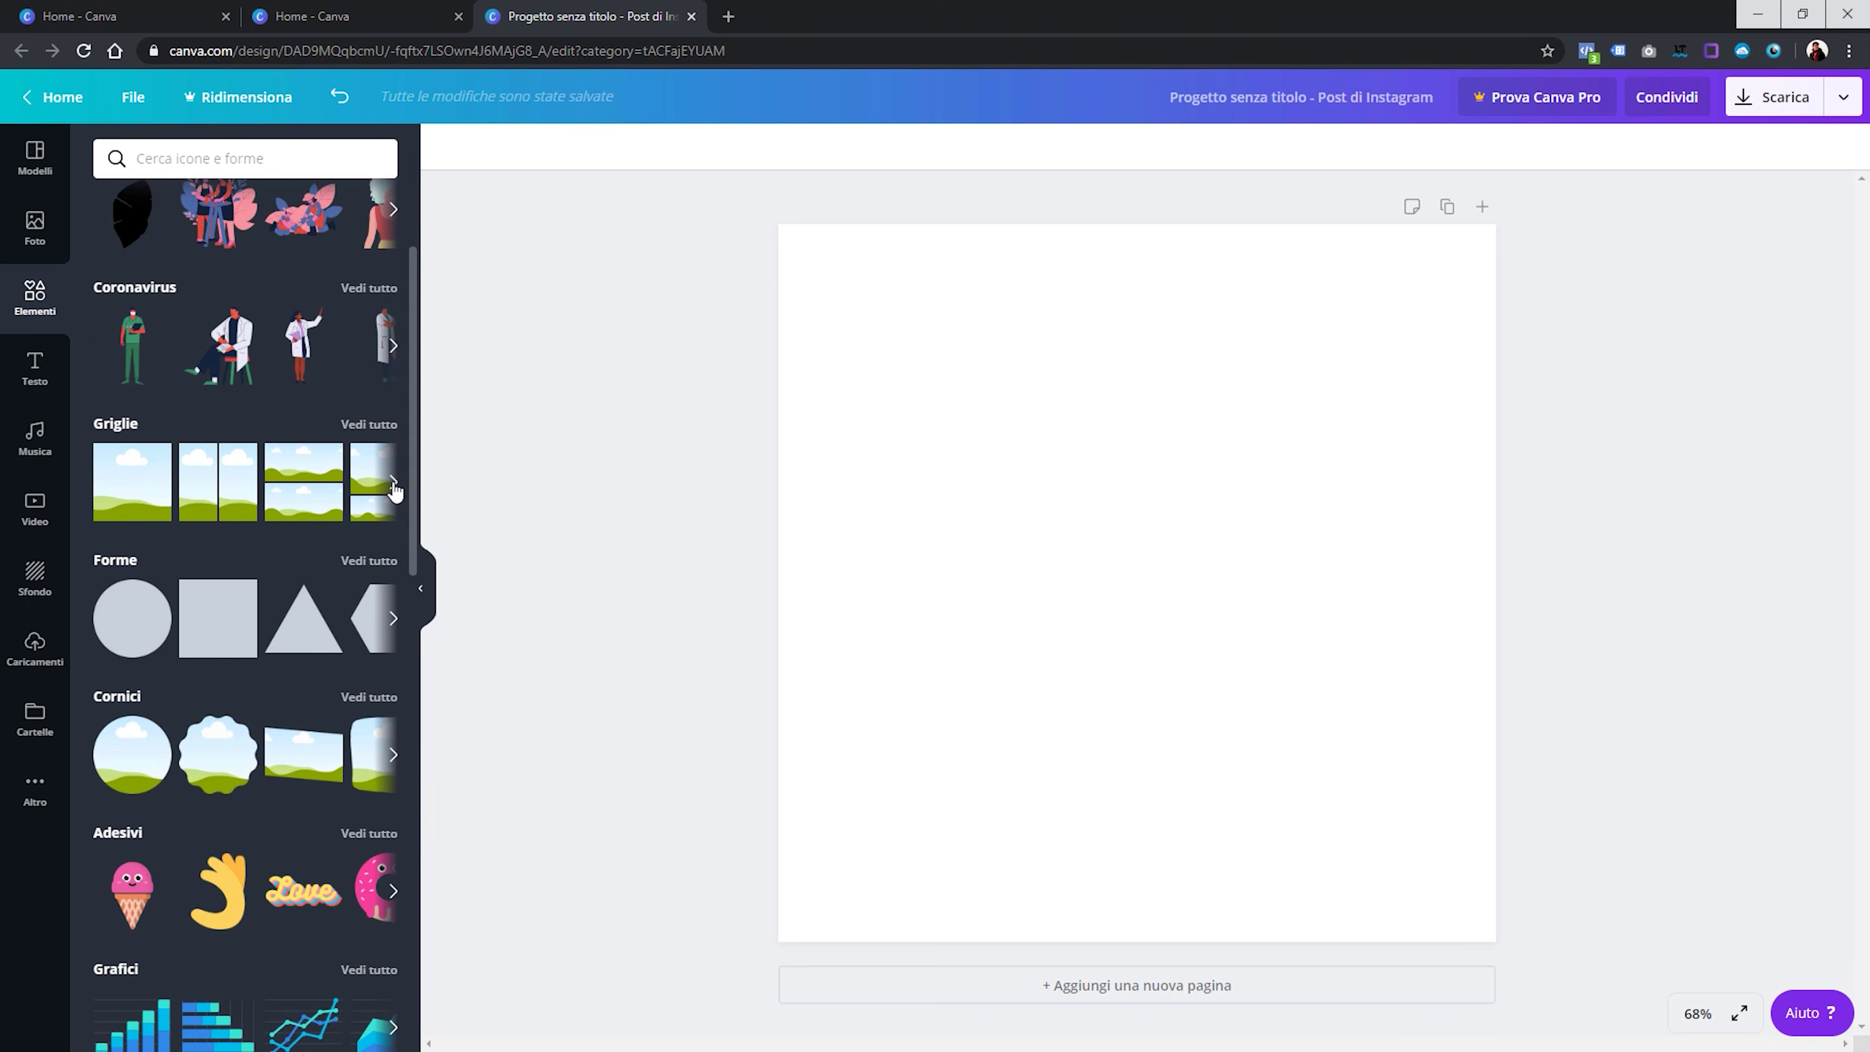
click(395, 490)
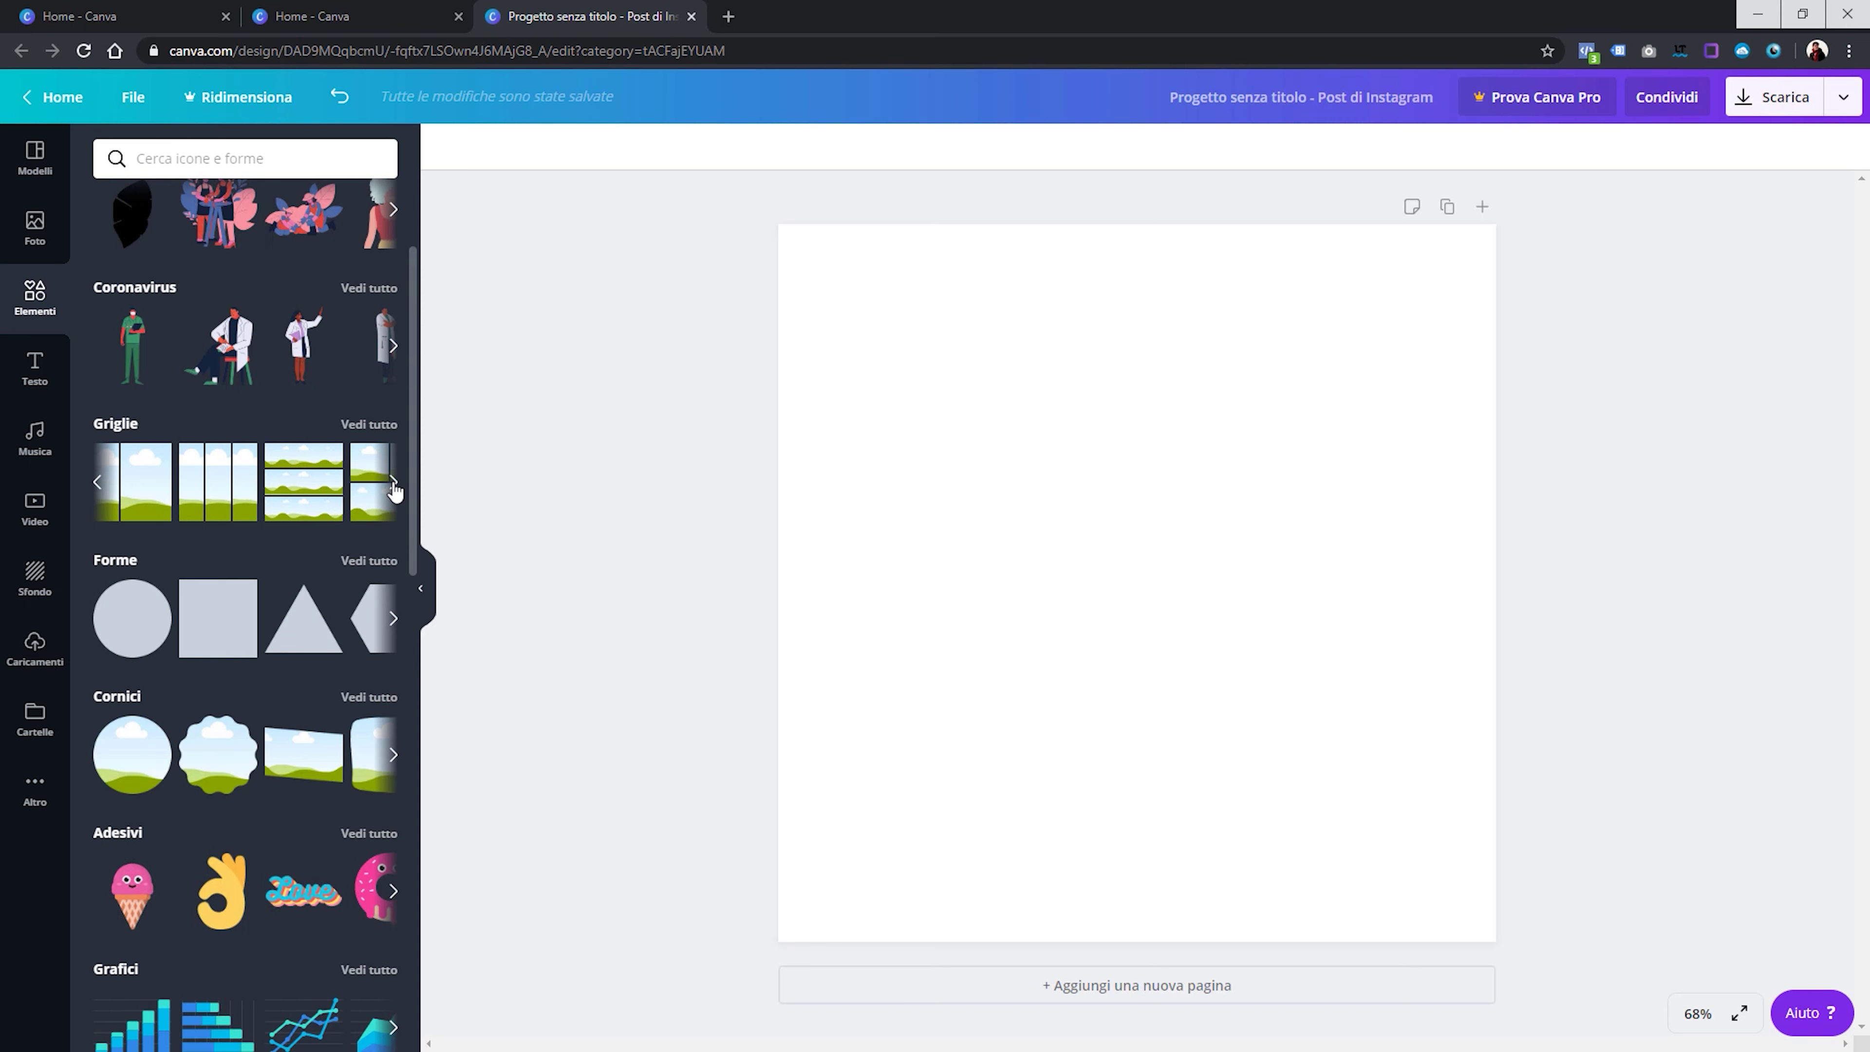
Browse the elements library and place the two-women-chatting illustration on the page
scroll(316, 589, down, 4)
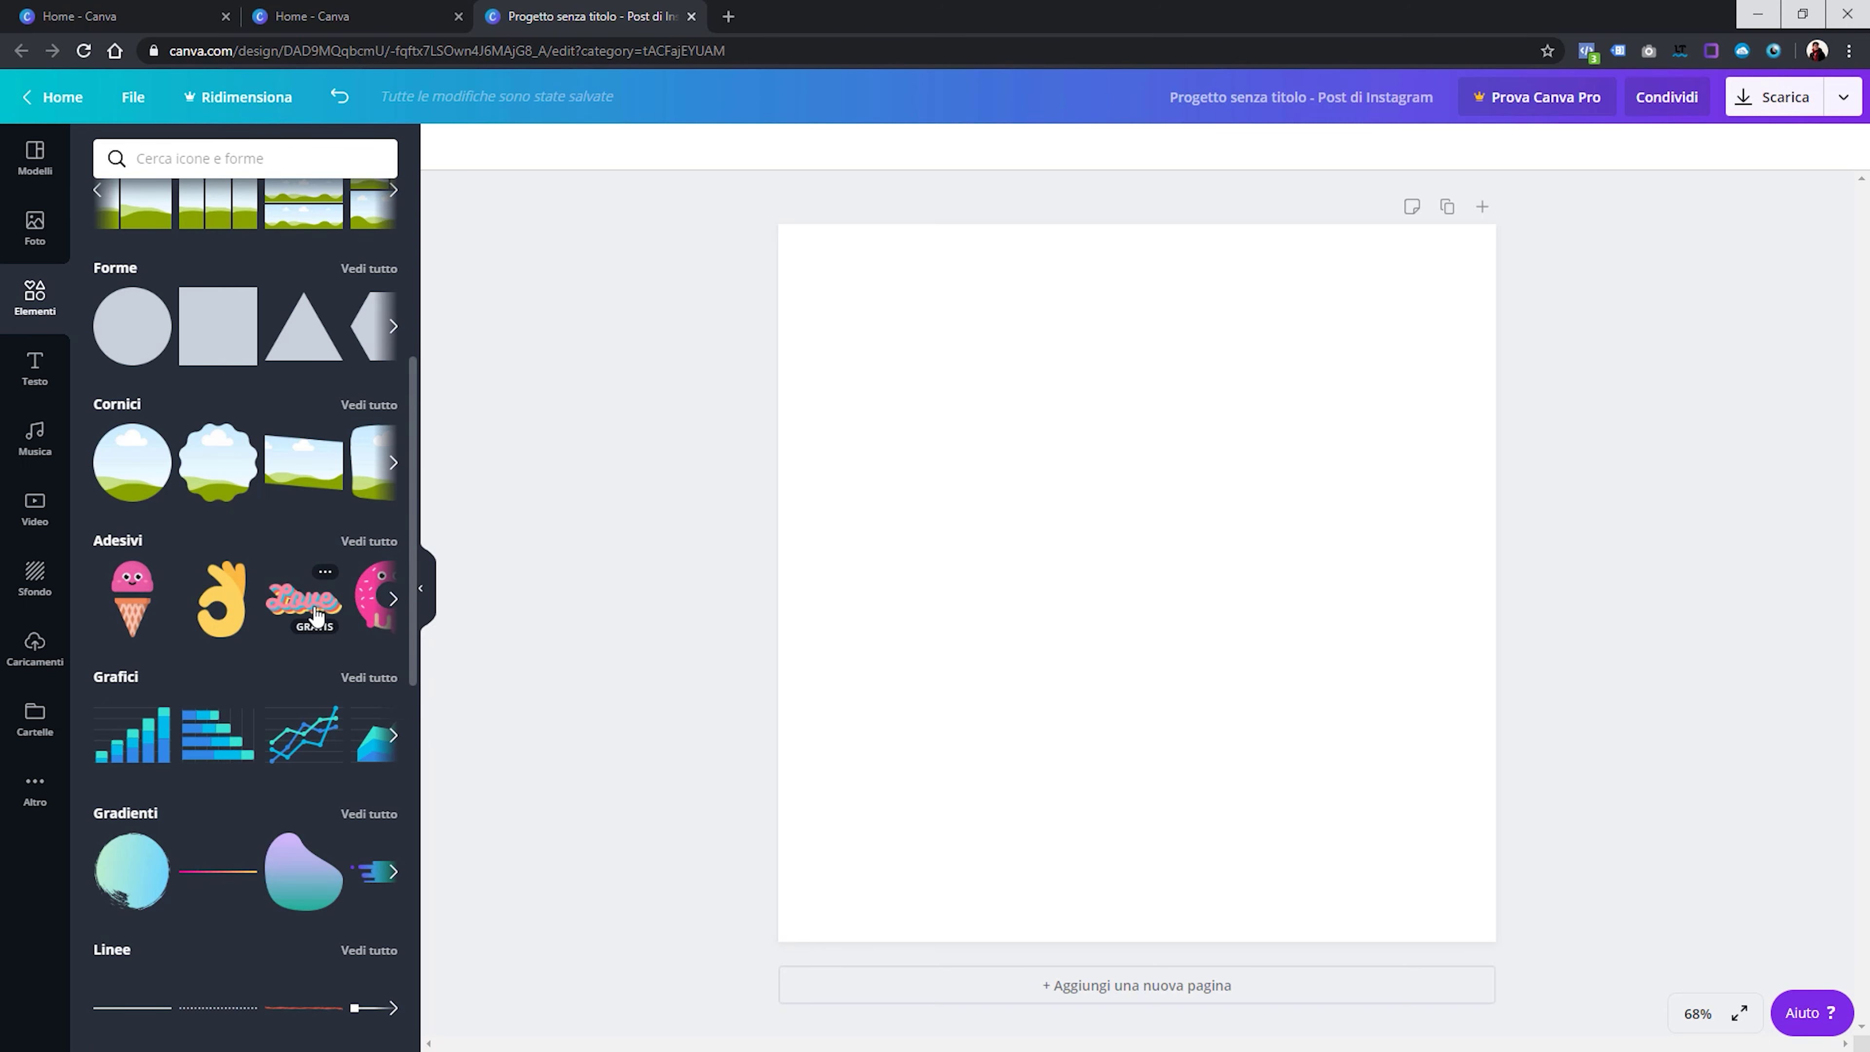
mouse_move(302, 891)
scroll(239, 621, down, 2)
scroll(240, 621, down, 1)
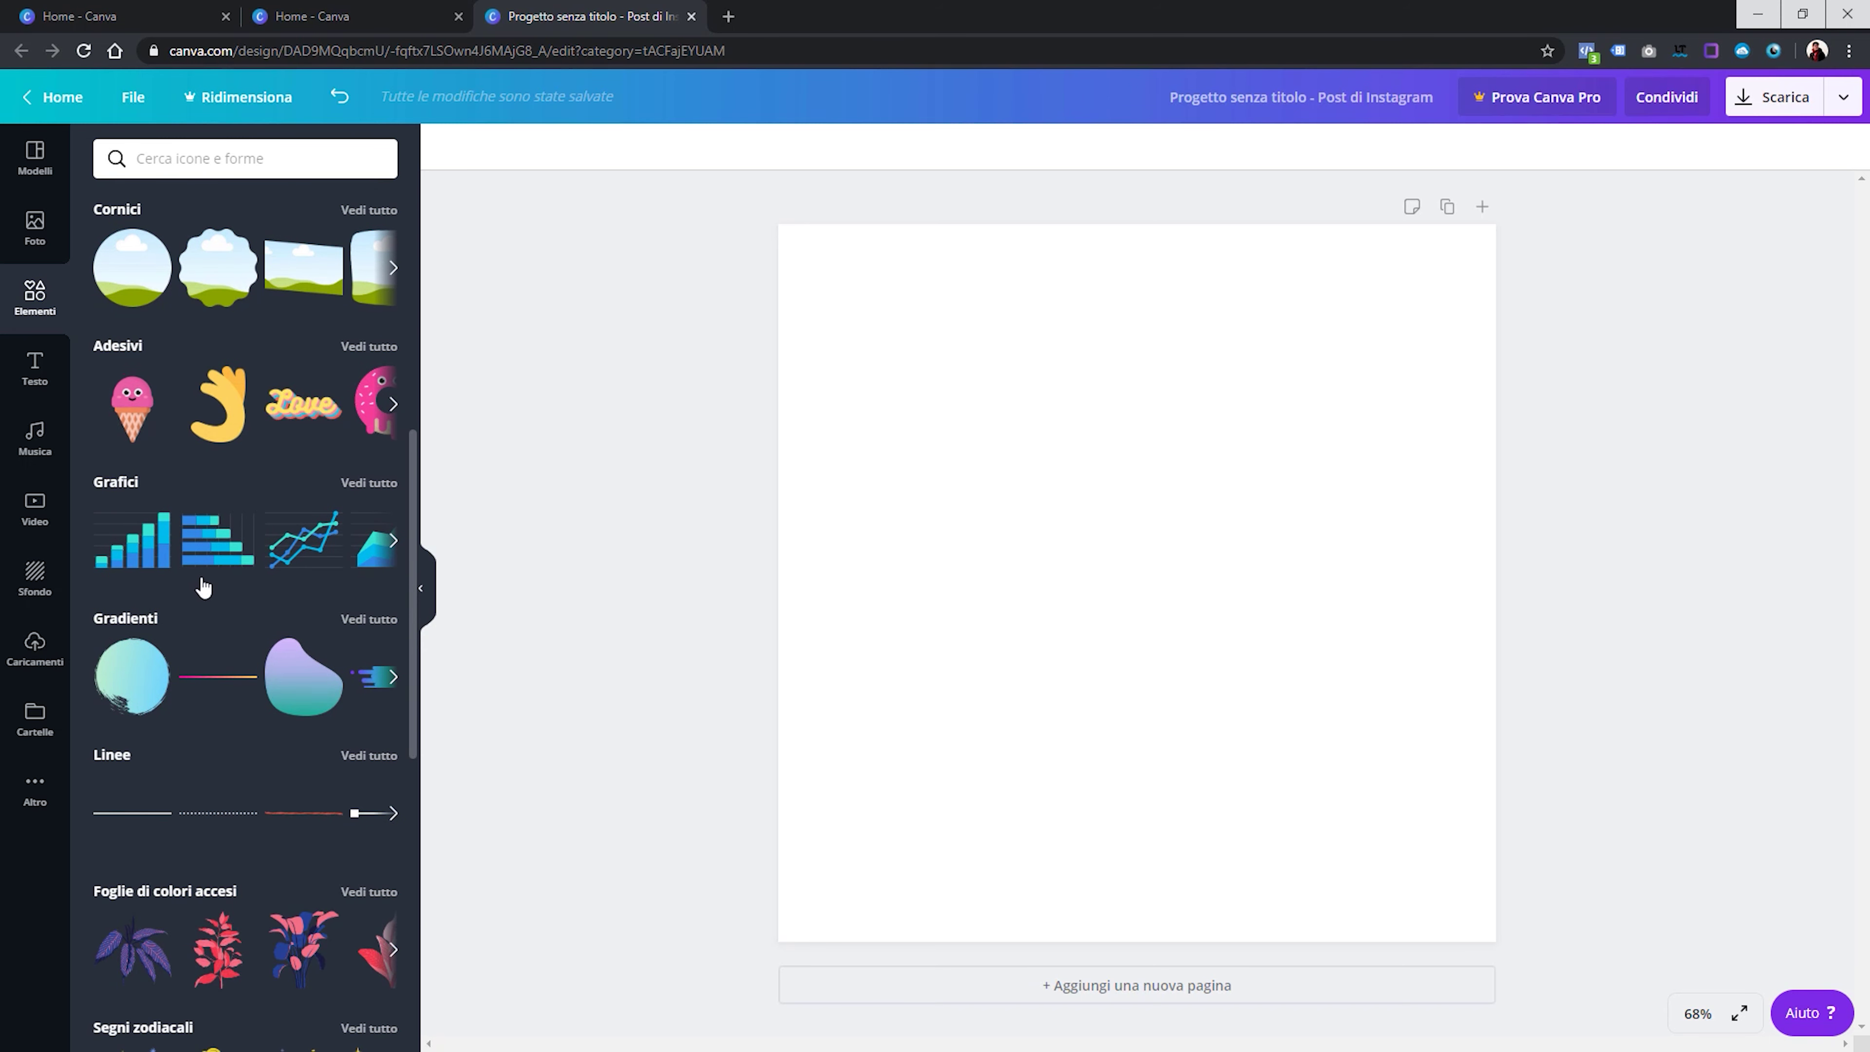
scroll(184, 670, down, 1)
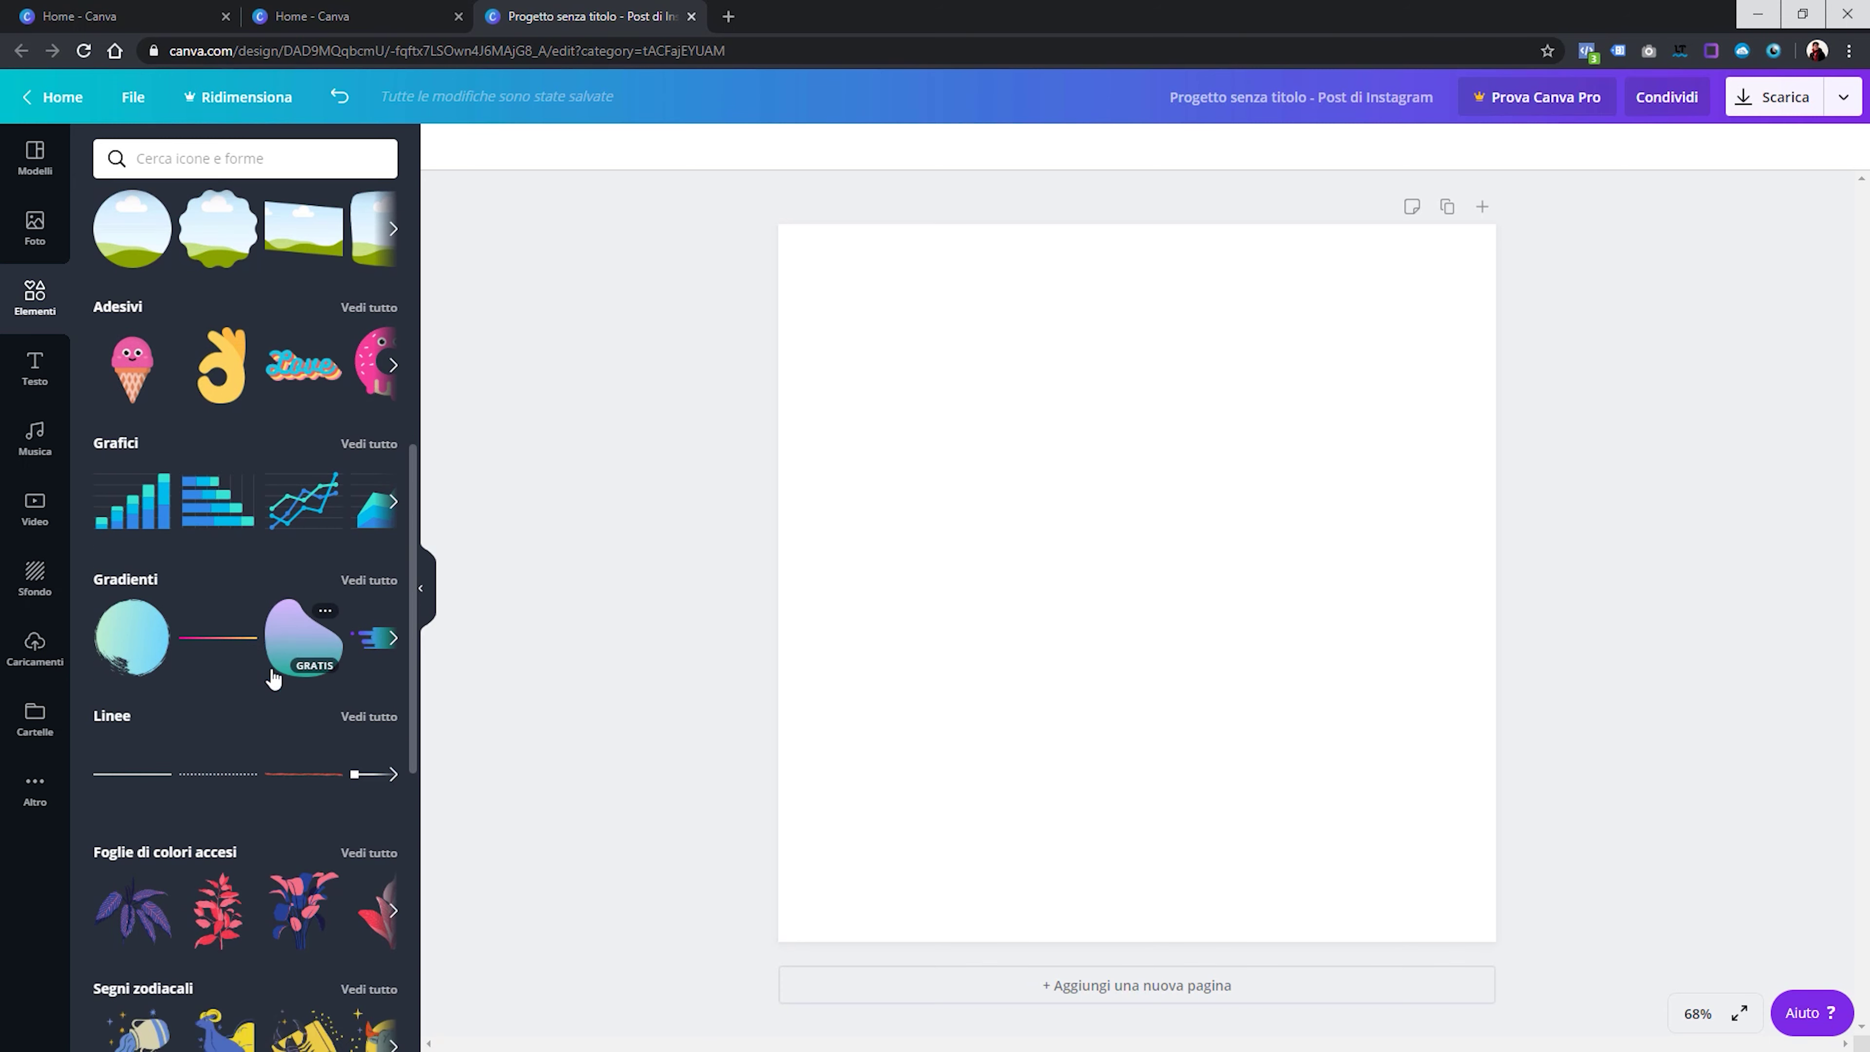
scroll(206, 678, down, 4)
scroll(243, 699, down, 6)
scroll(245, 705, down, 6)
scroll(245, 705, down, 2)
scroll(244, 705, down, 4)
scroll(245, 705, down, 3)
scroll(245, 706, up, 10)
scroll(245, 706, up, 10)
scroll(245, 705, up, 5)
scroll(245, 706, down, 4)
scroll(245, 705, up, 4)
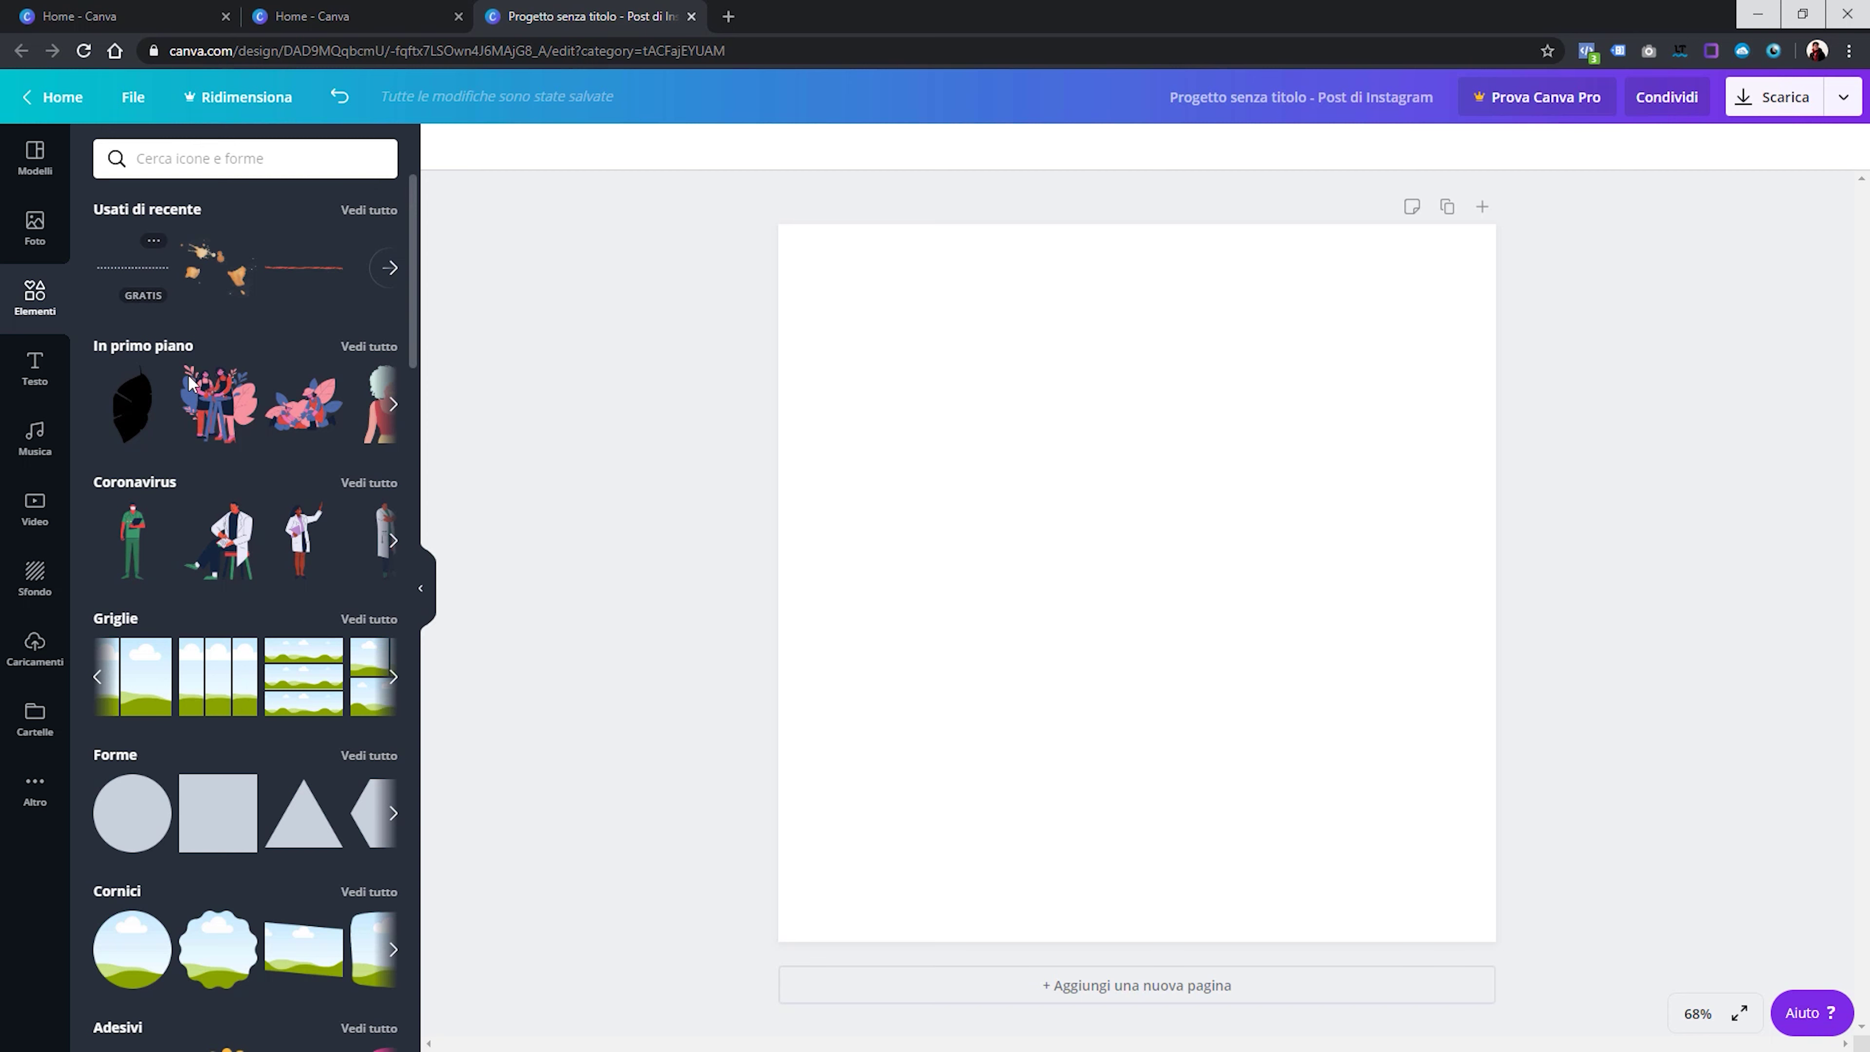
mouse_move(217, 412)
mouse_down()
mouse_move(836, 437)
mouse_move(965, 417)
mouse_up()
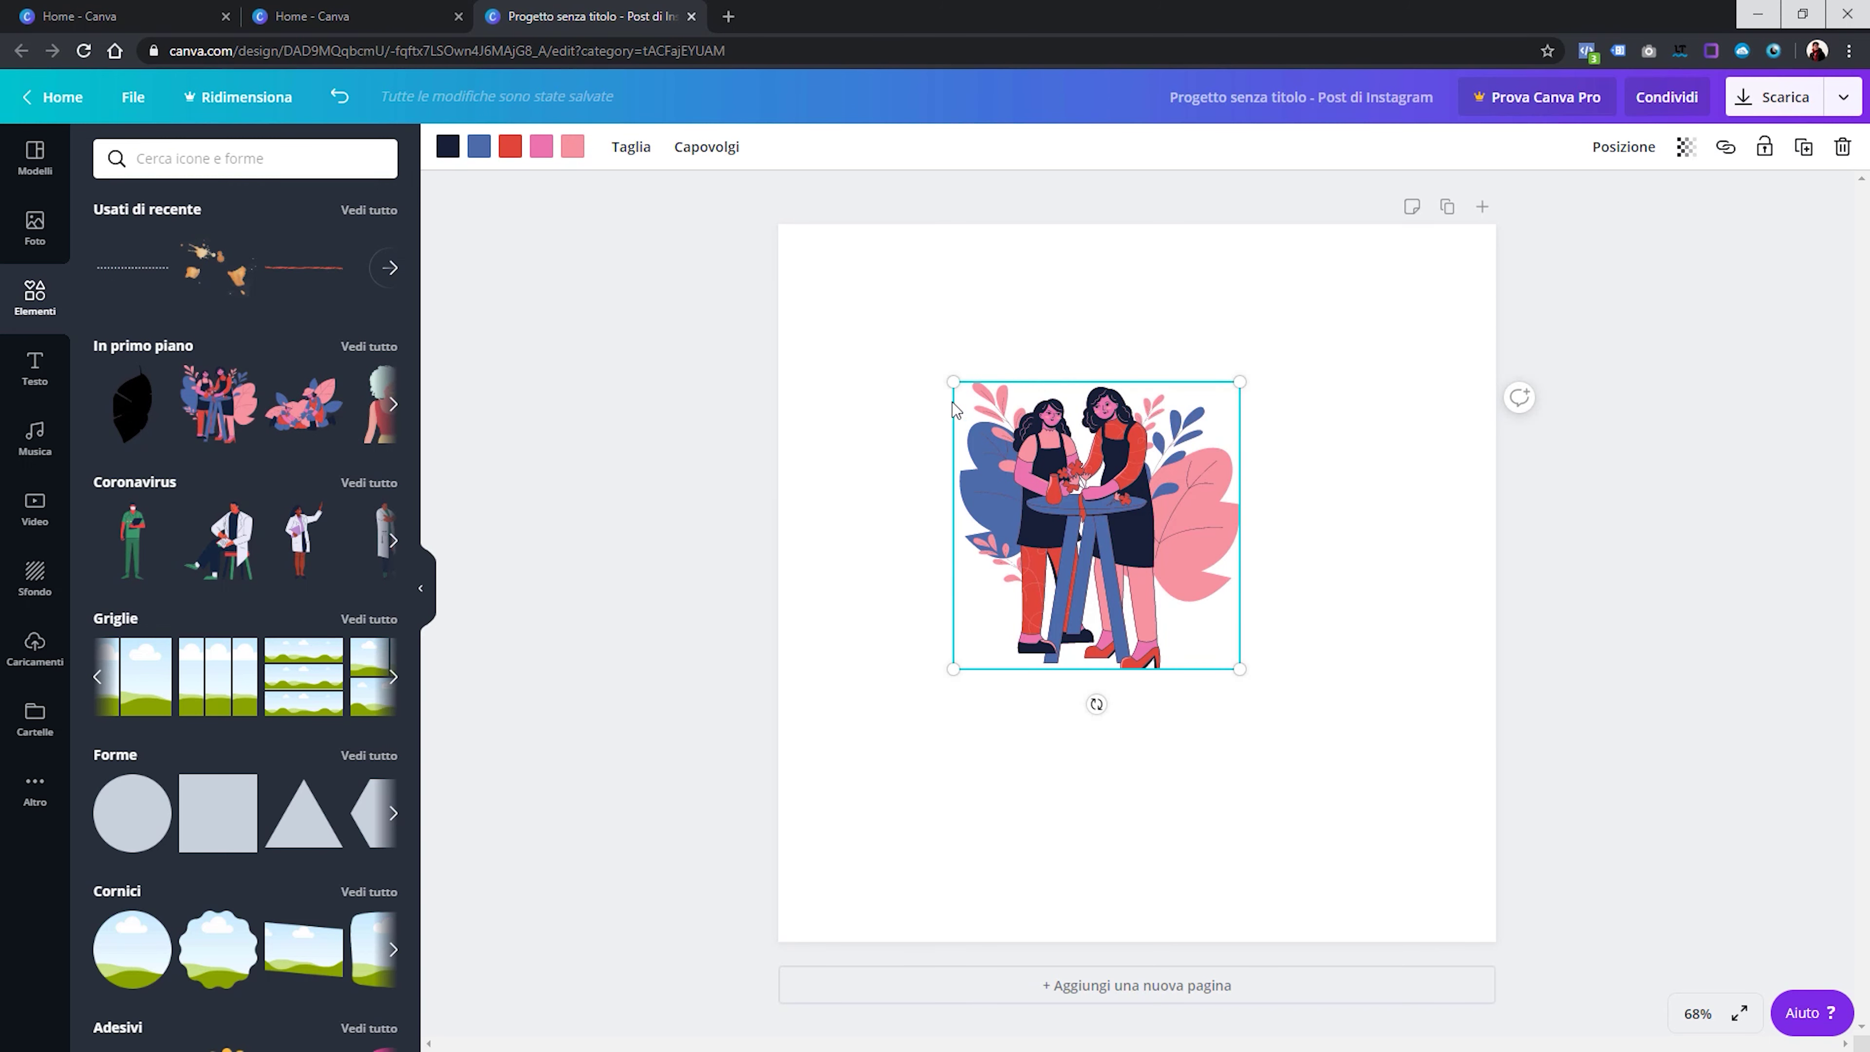
Shrink the two-women illustration, add the leafy plant sticker and shift the women down-right
mouse_move(989, 417)
mouse_down()
mouse_move(805, 290)
mouse_move(968, 397)
mouse_up()
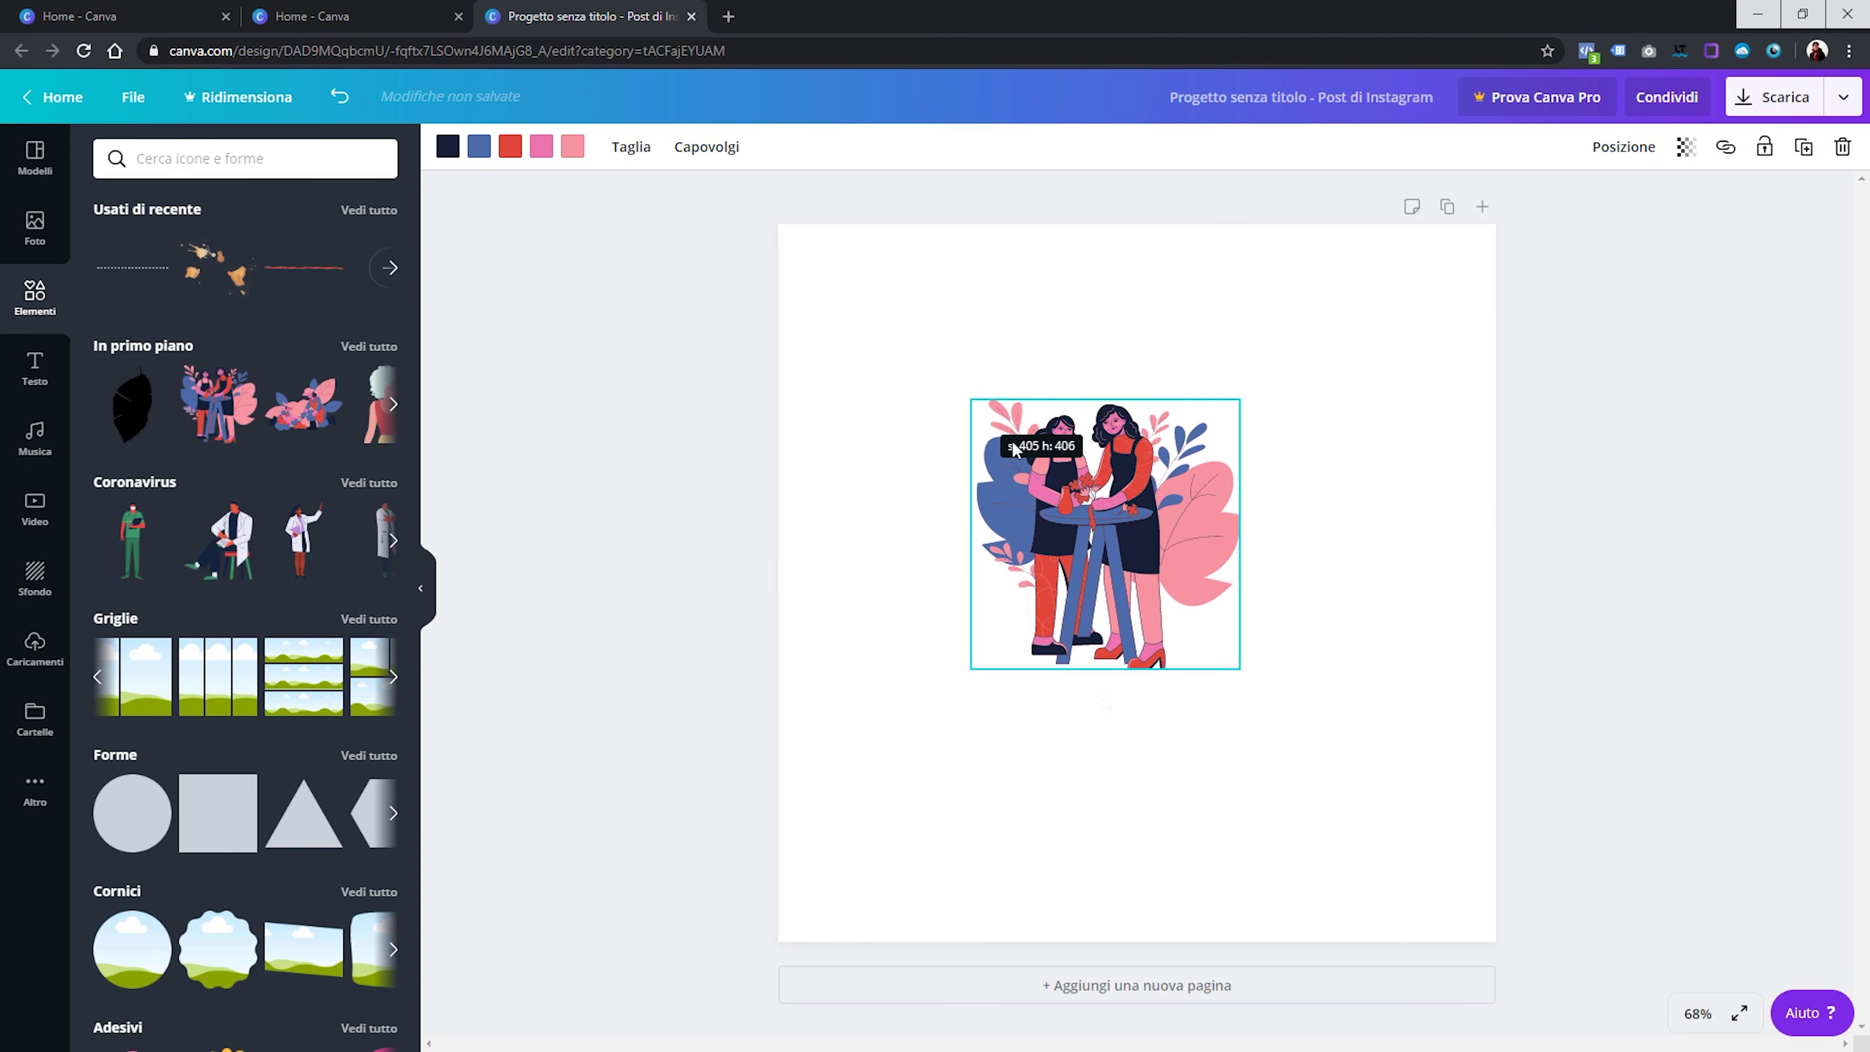
drag(1053, 492, 992, 444)
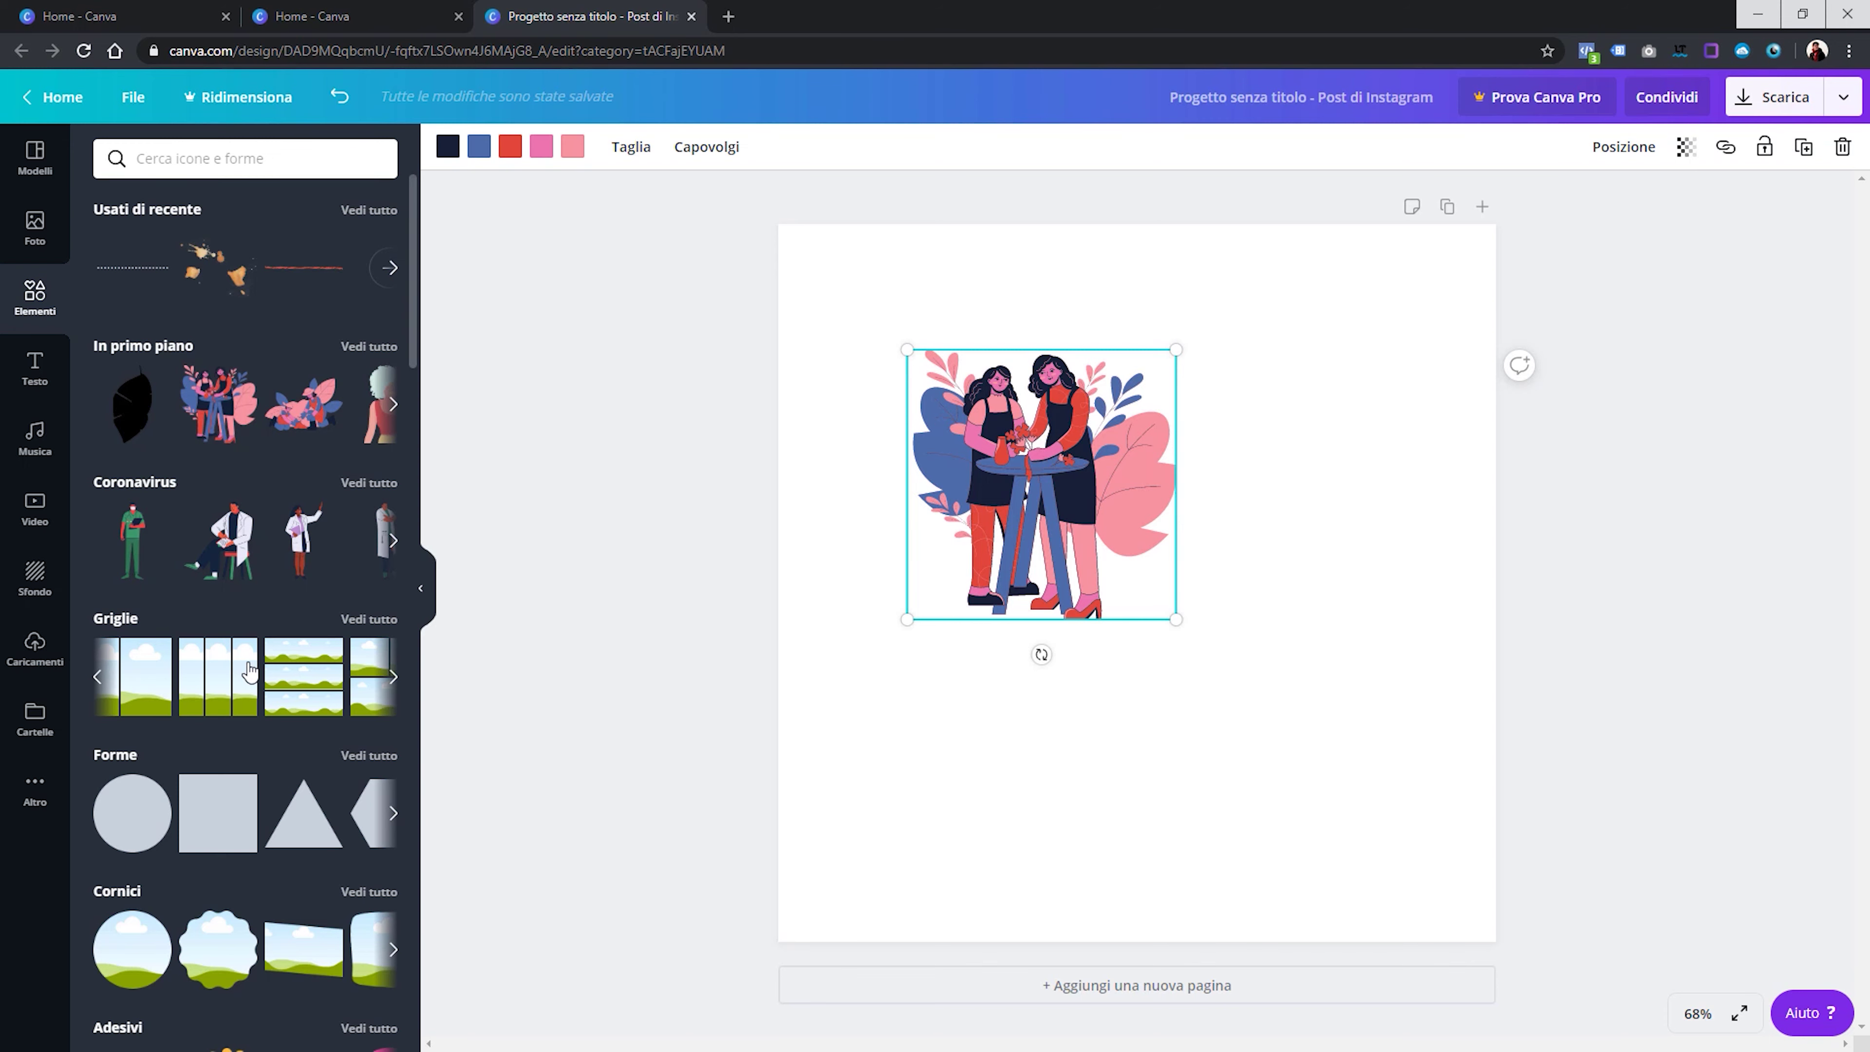
scroll(390, 552, down, 5)
scroll(390, 552, down, 1)
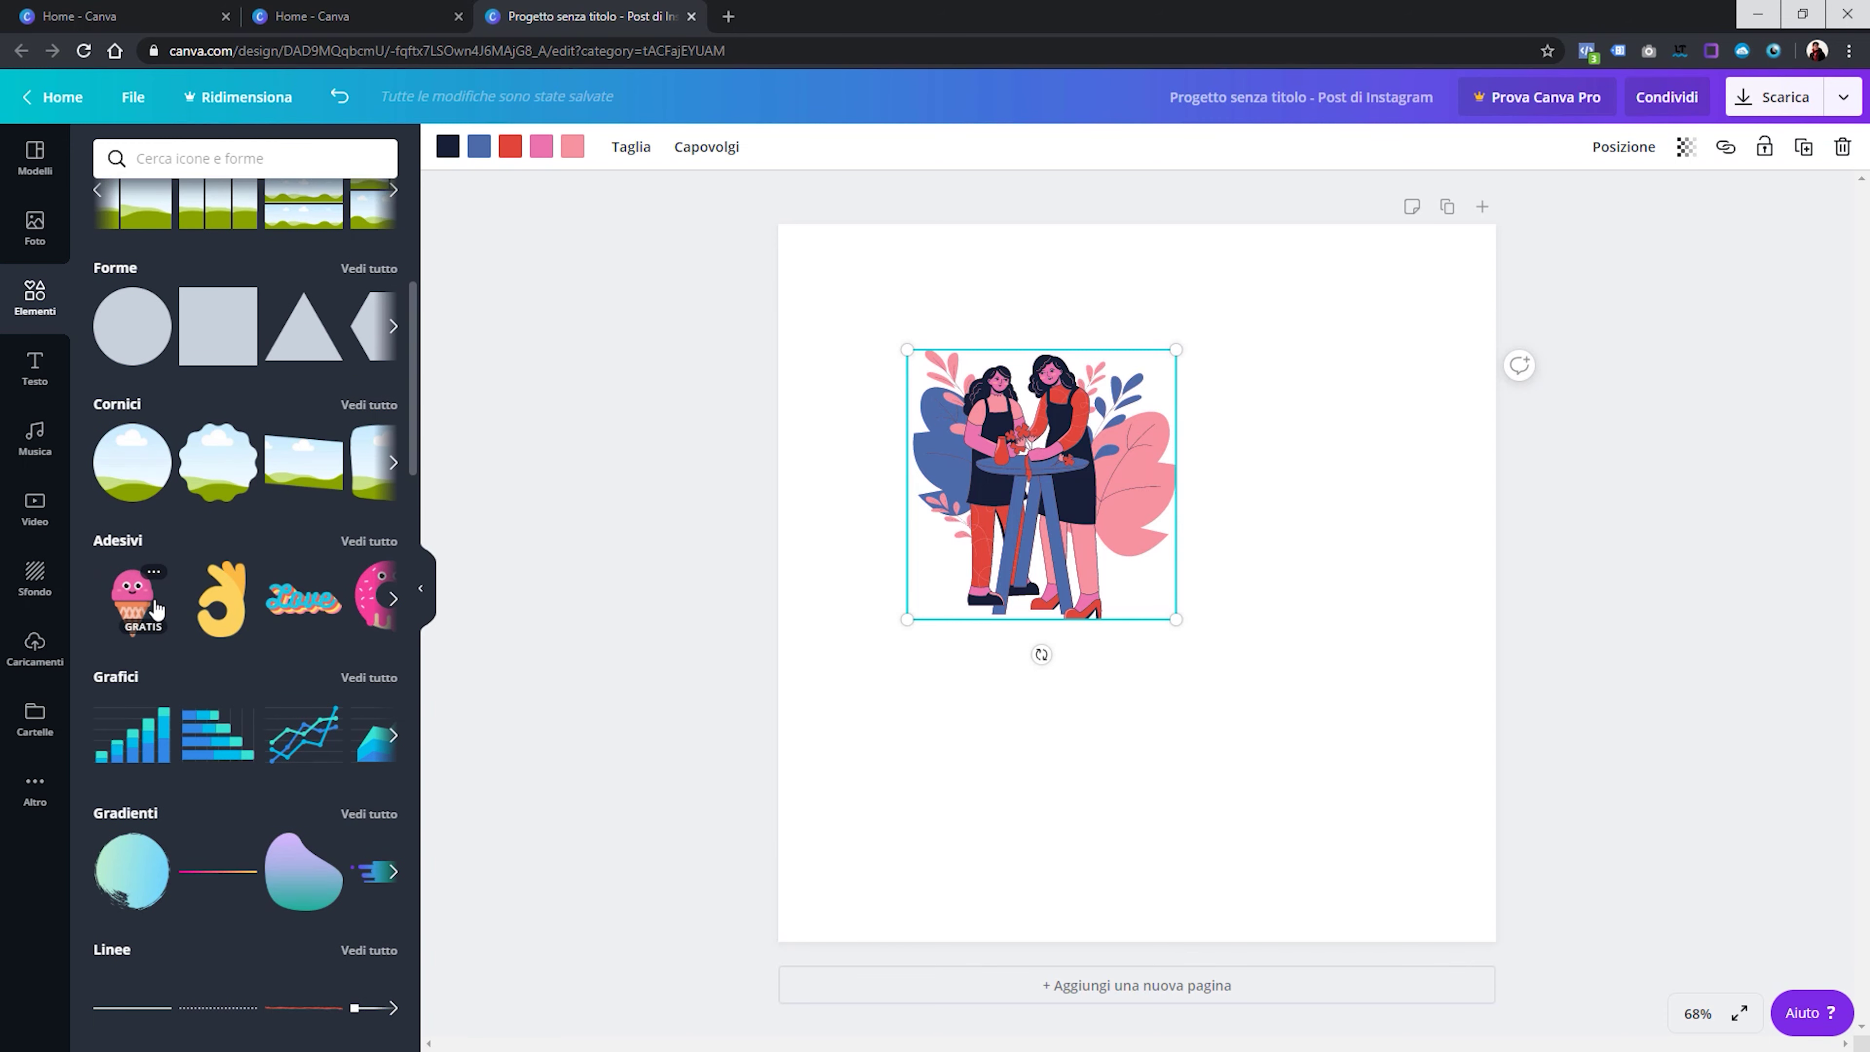
scroll(157, 609, down, 7)
mouse_move(305, 563)
mouse_down()
mouse_move(816, 516)
mouse_move(1136, 616)
mouse_up()
drag(1027, 484, 1059, 566)
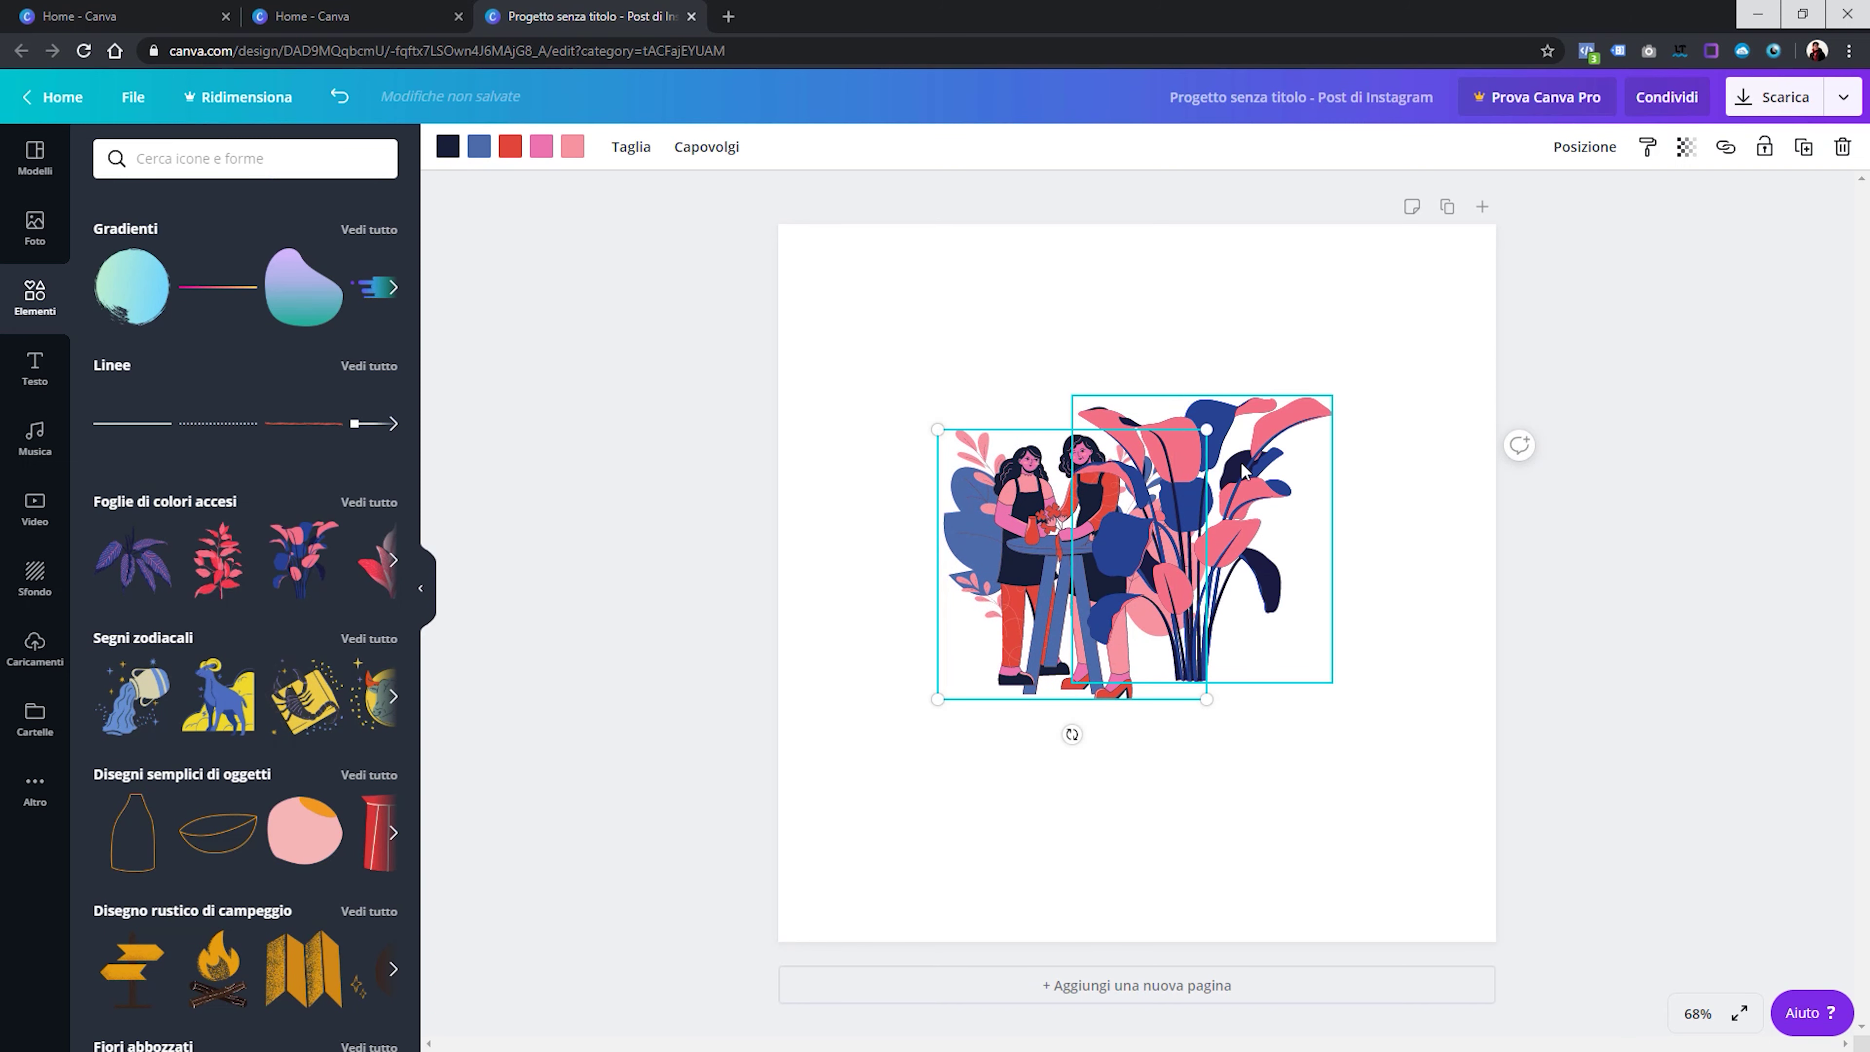
Send the plant behind the two women with Sposta in secondo piano and tuck it beside them
drag(1243, 471, 1156, 441)
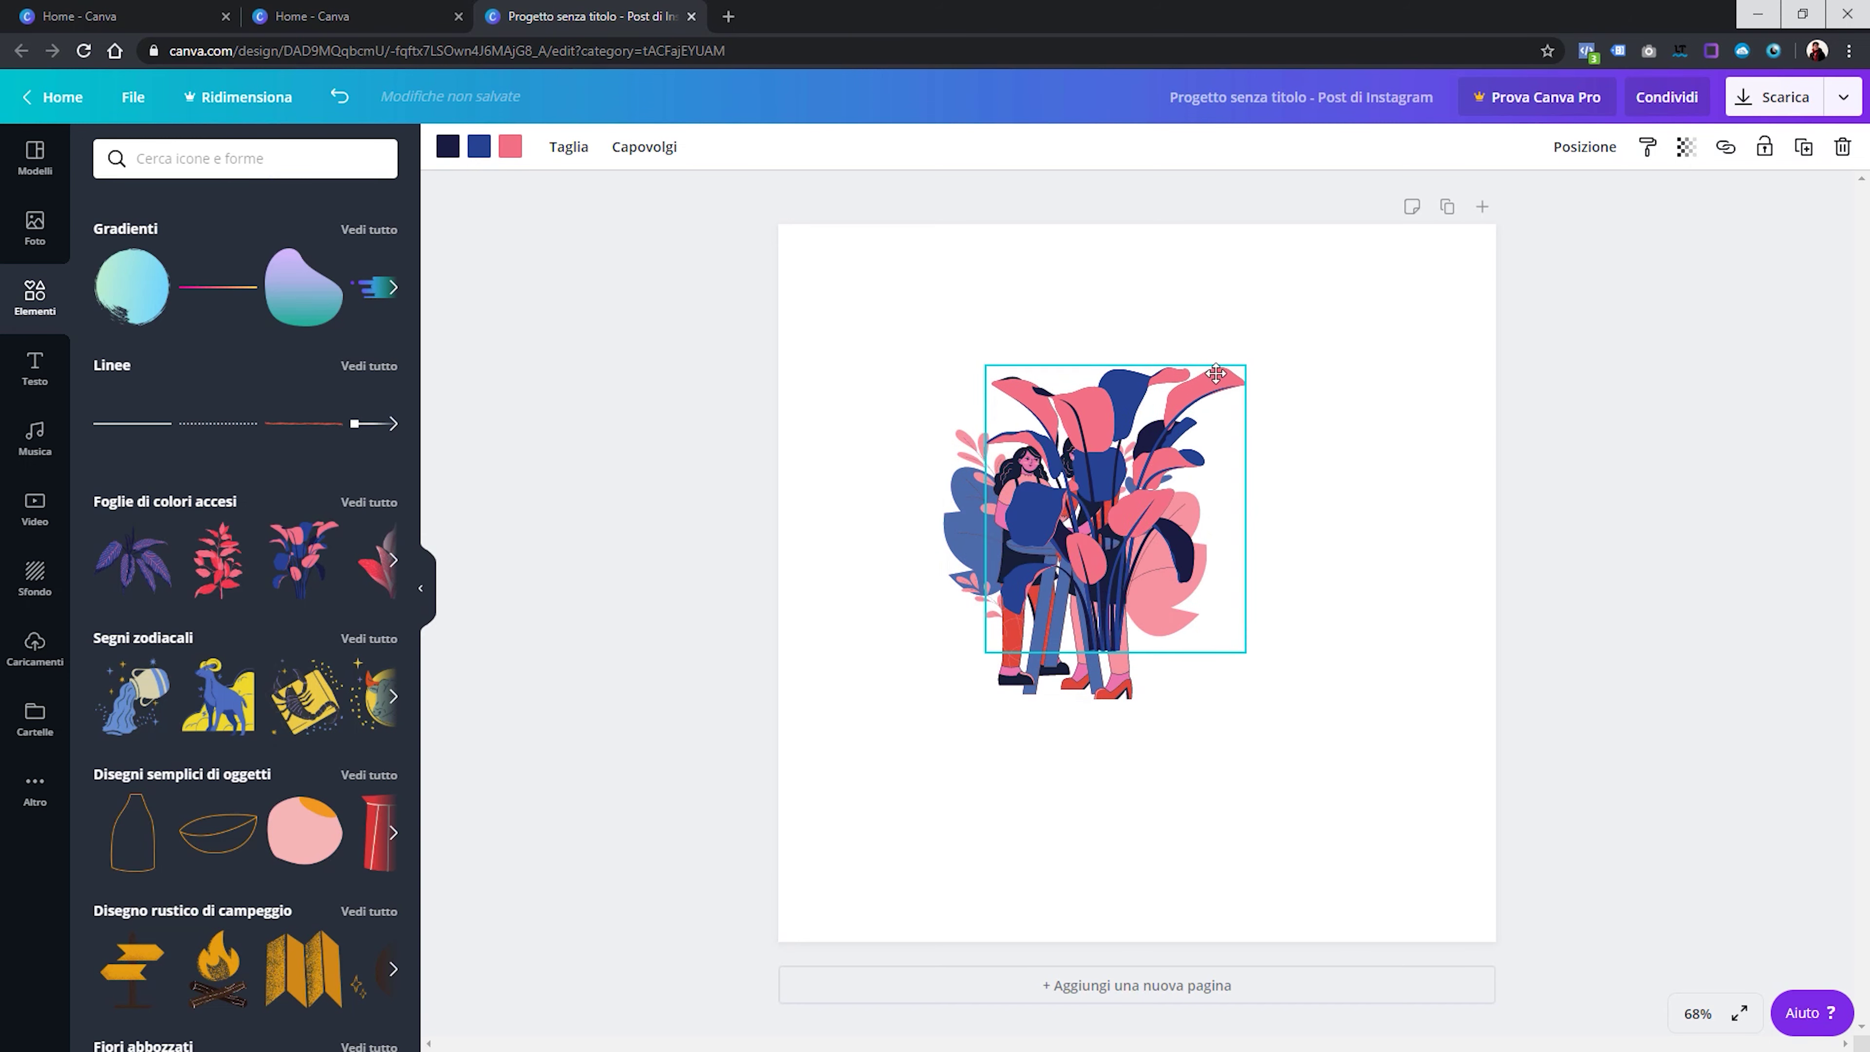
drag(1216, 374, 1384, 405)
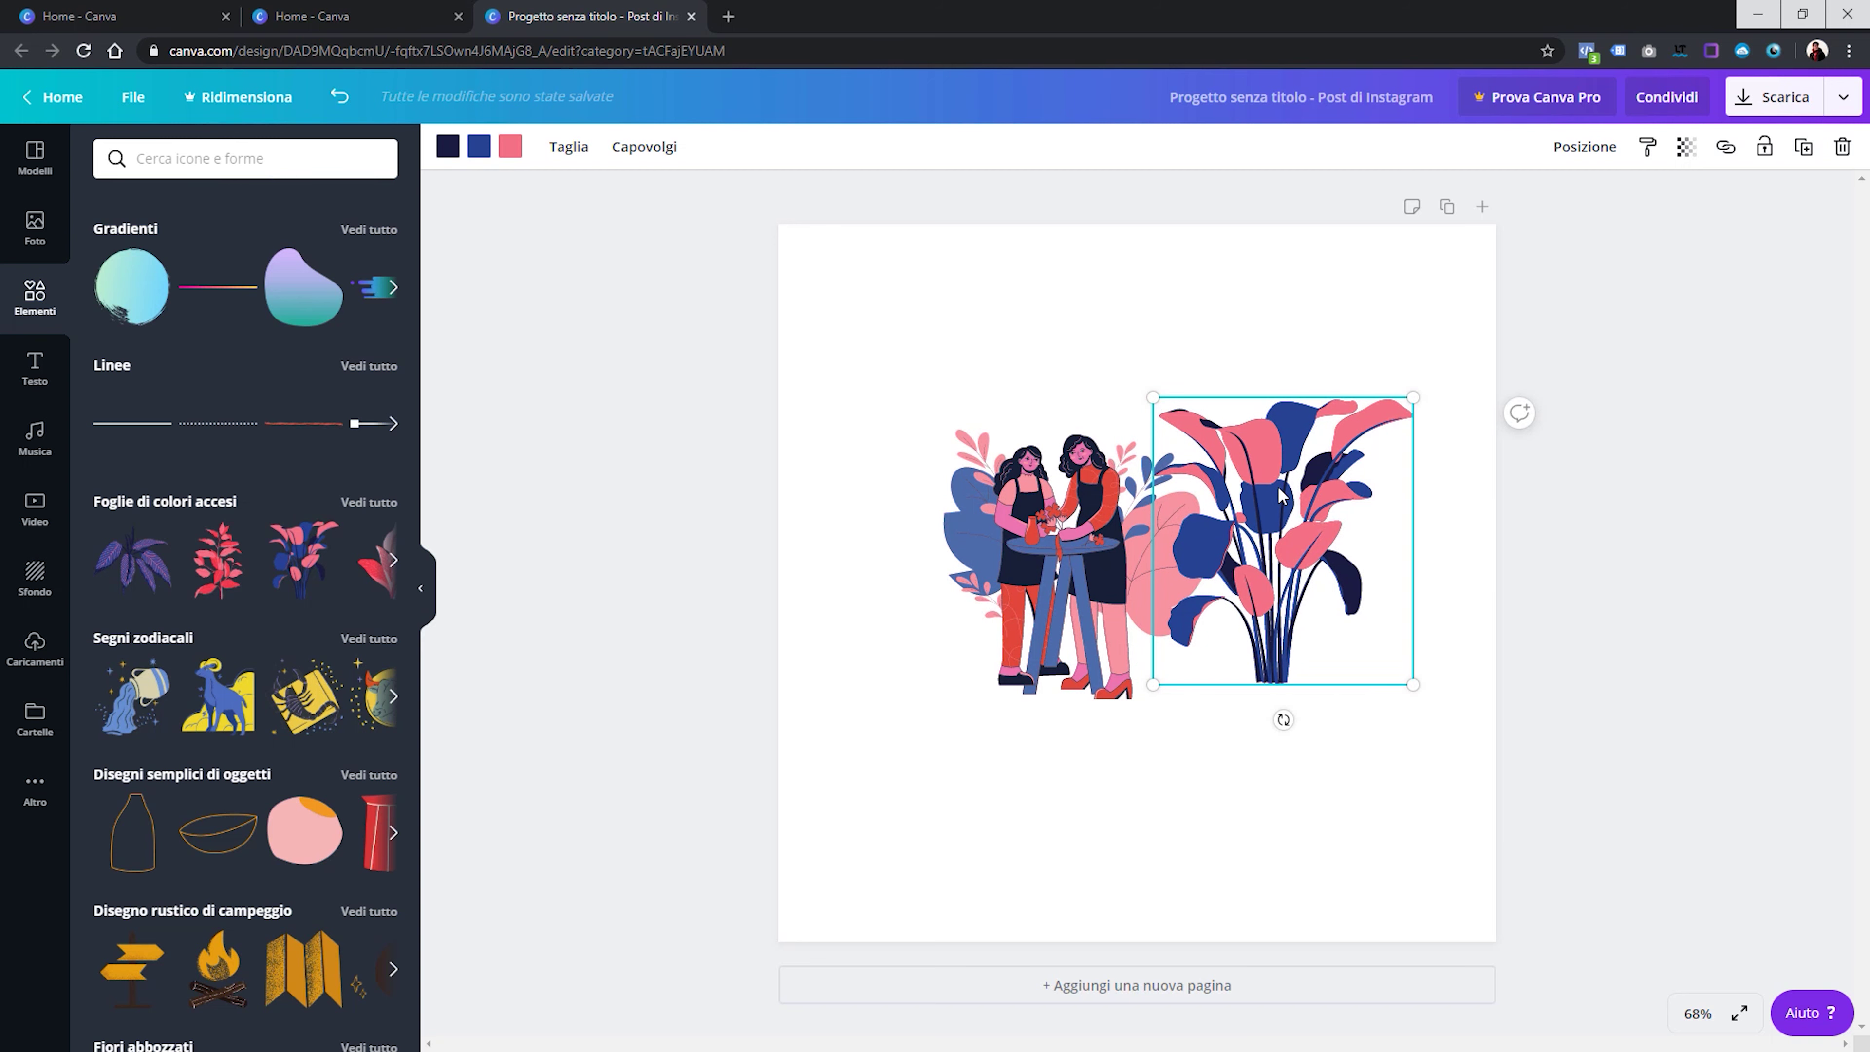
right_click(1281, 496)
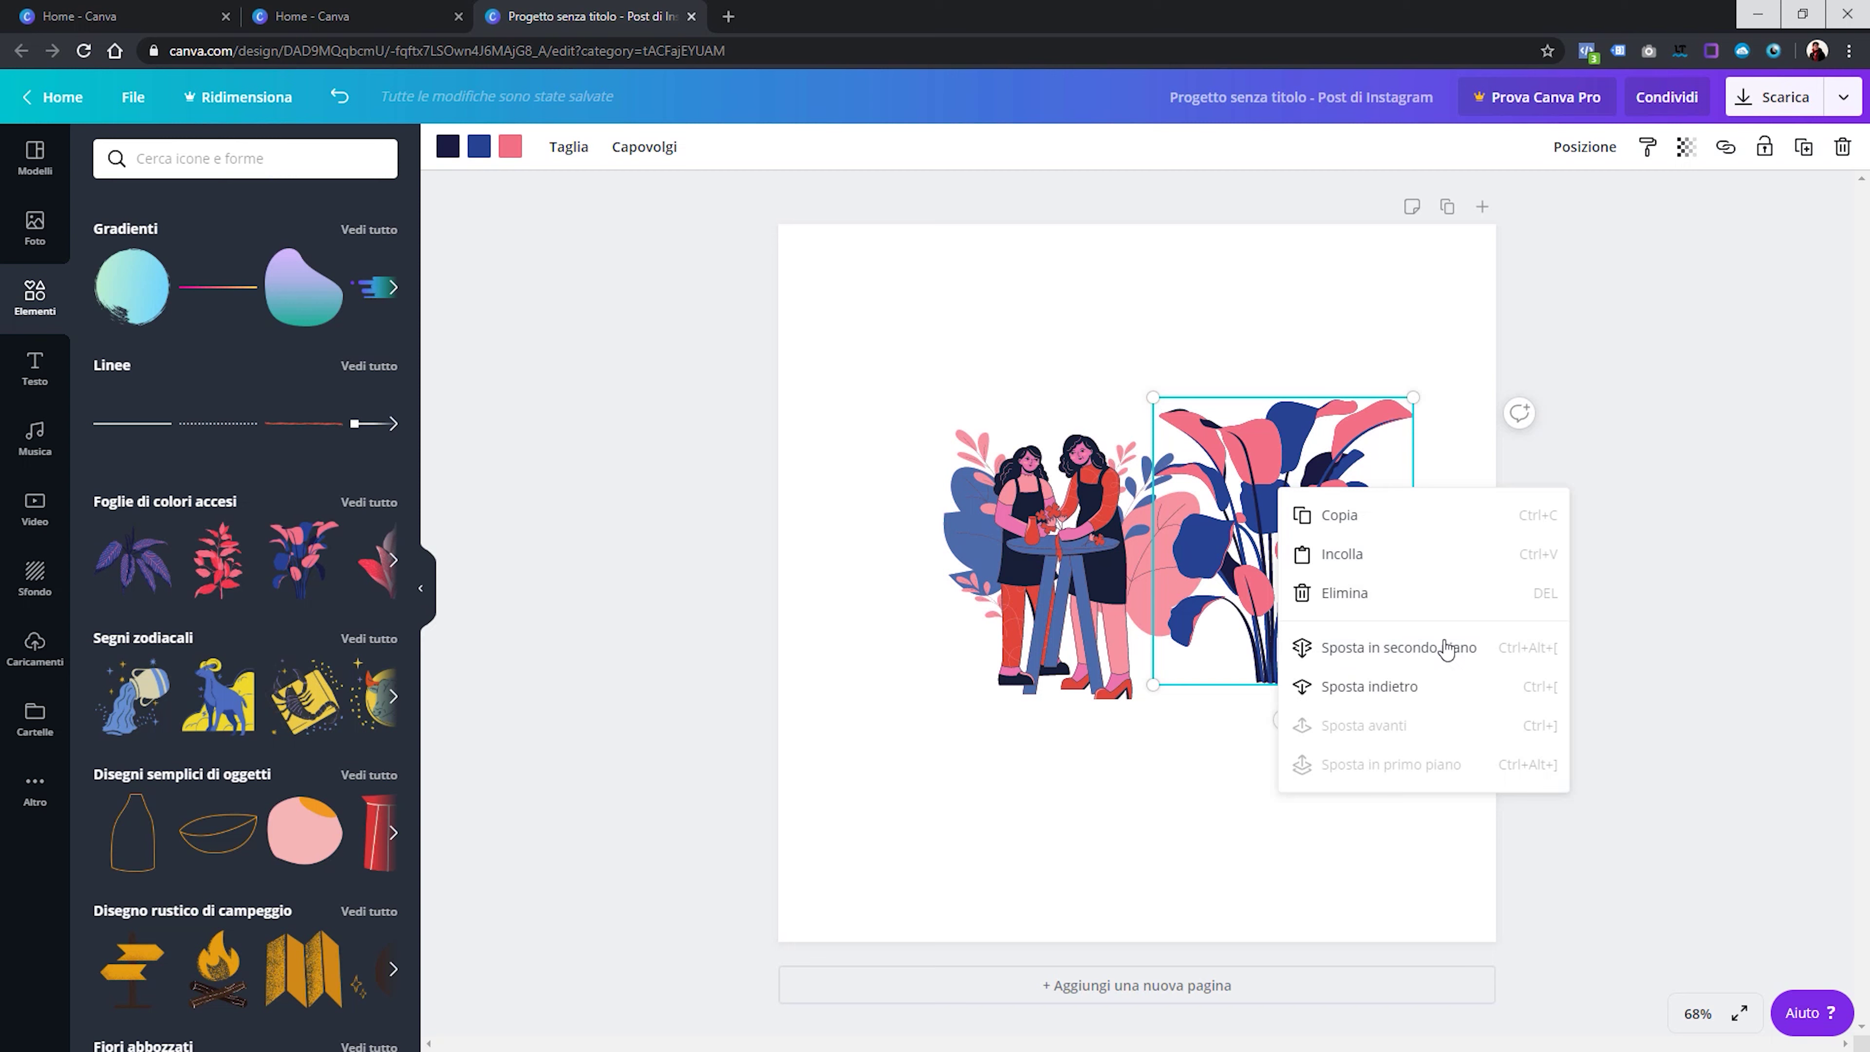
click(1416, 648)
drag(1281, 550, 1080, 526)
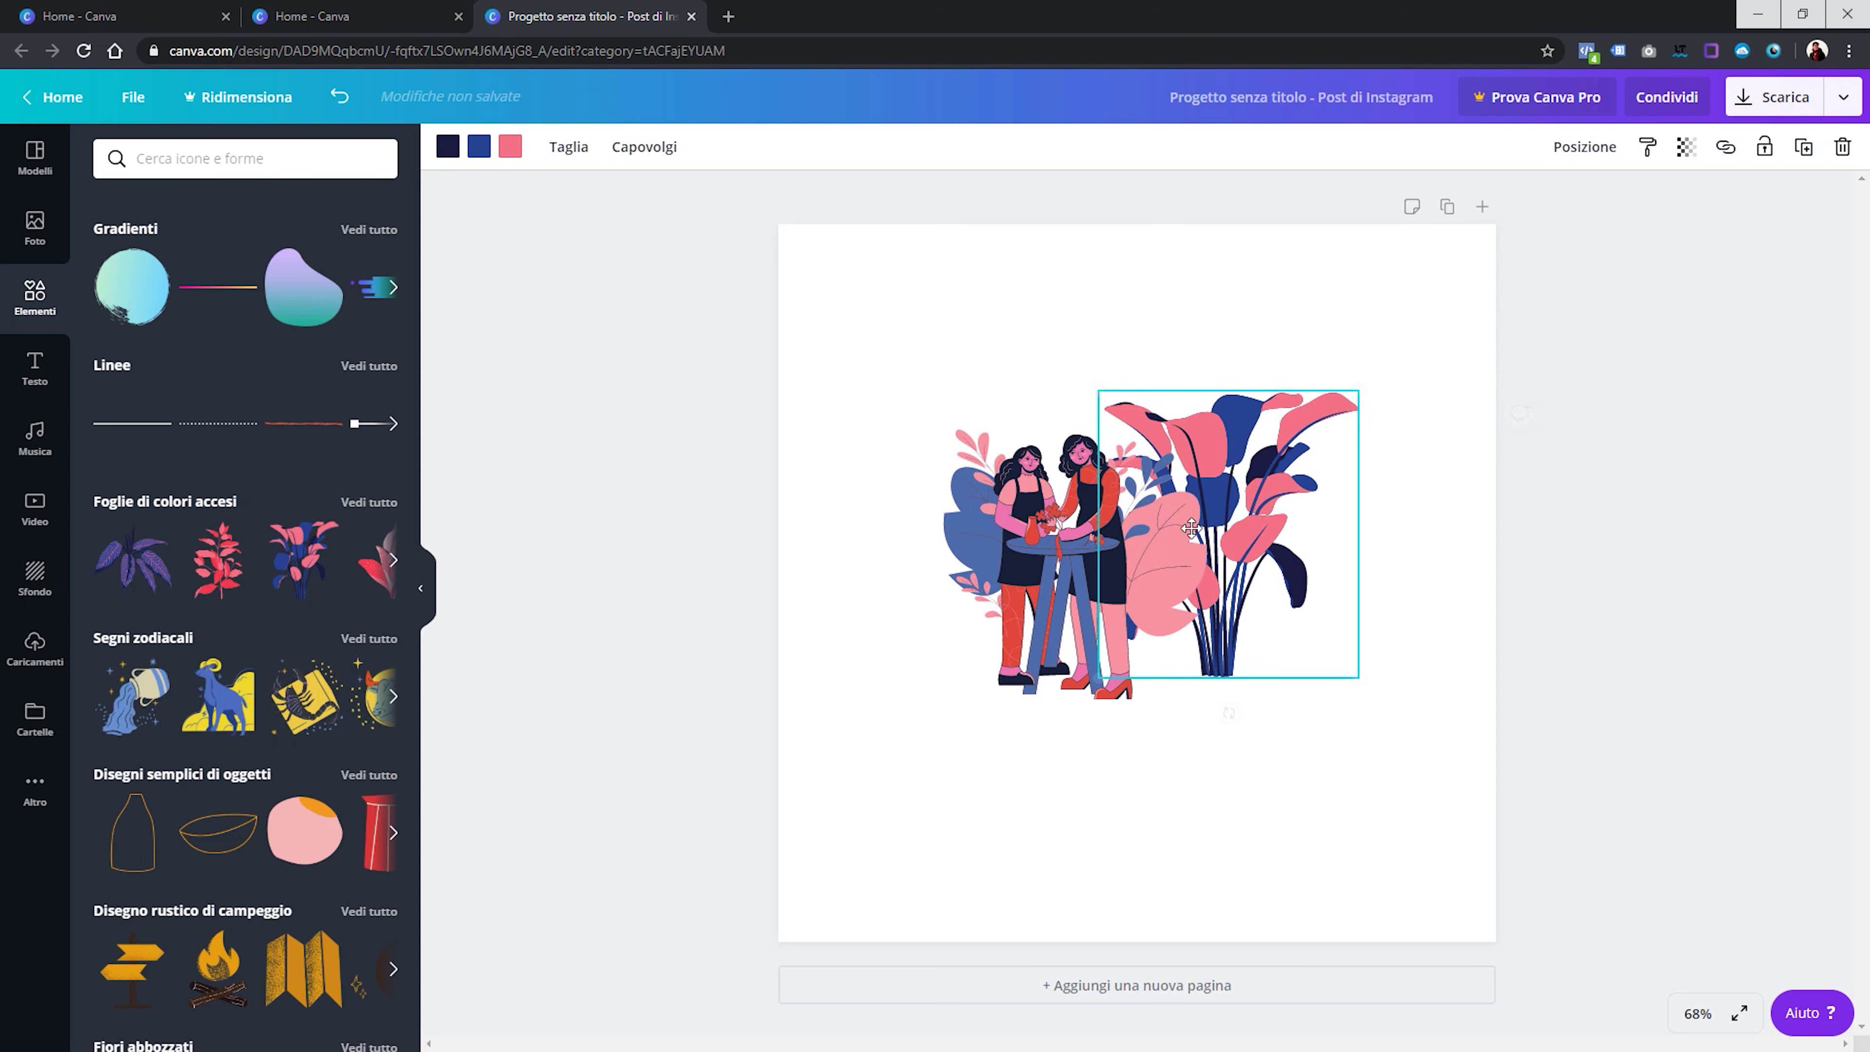
click(1610, 516)
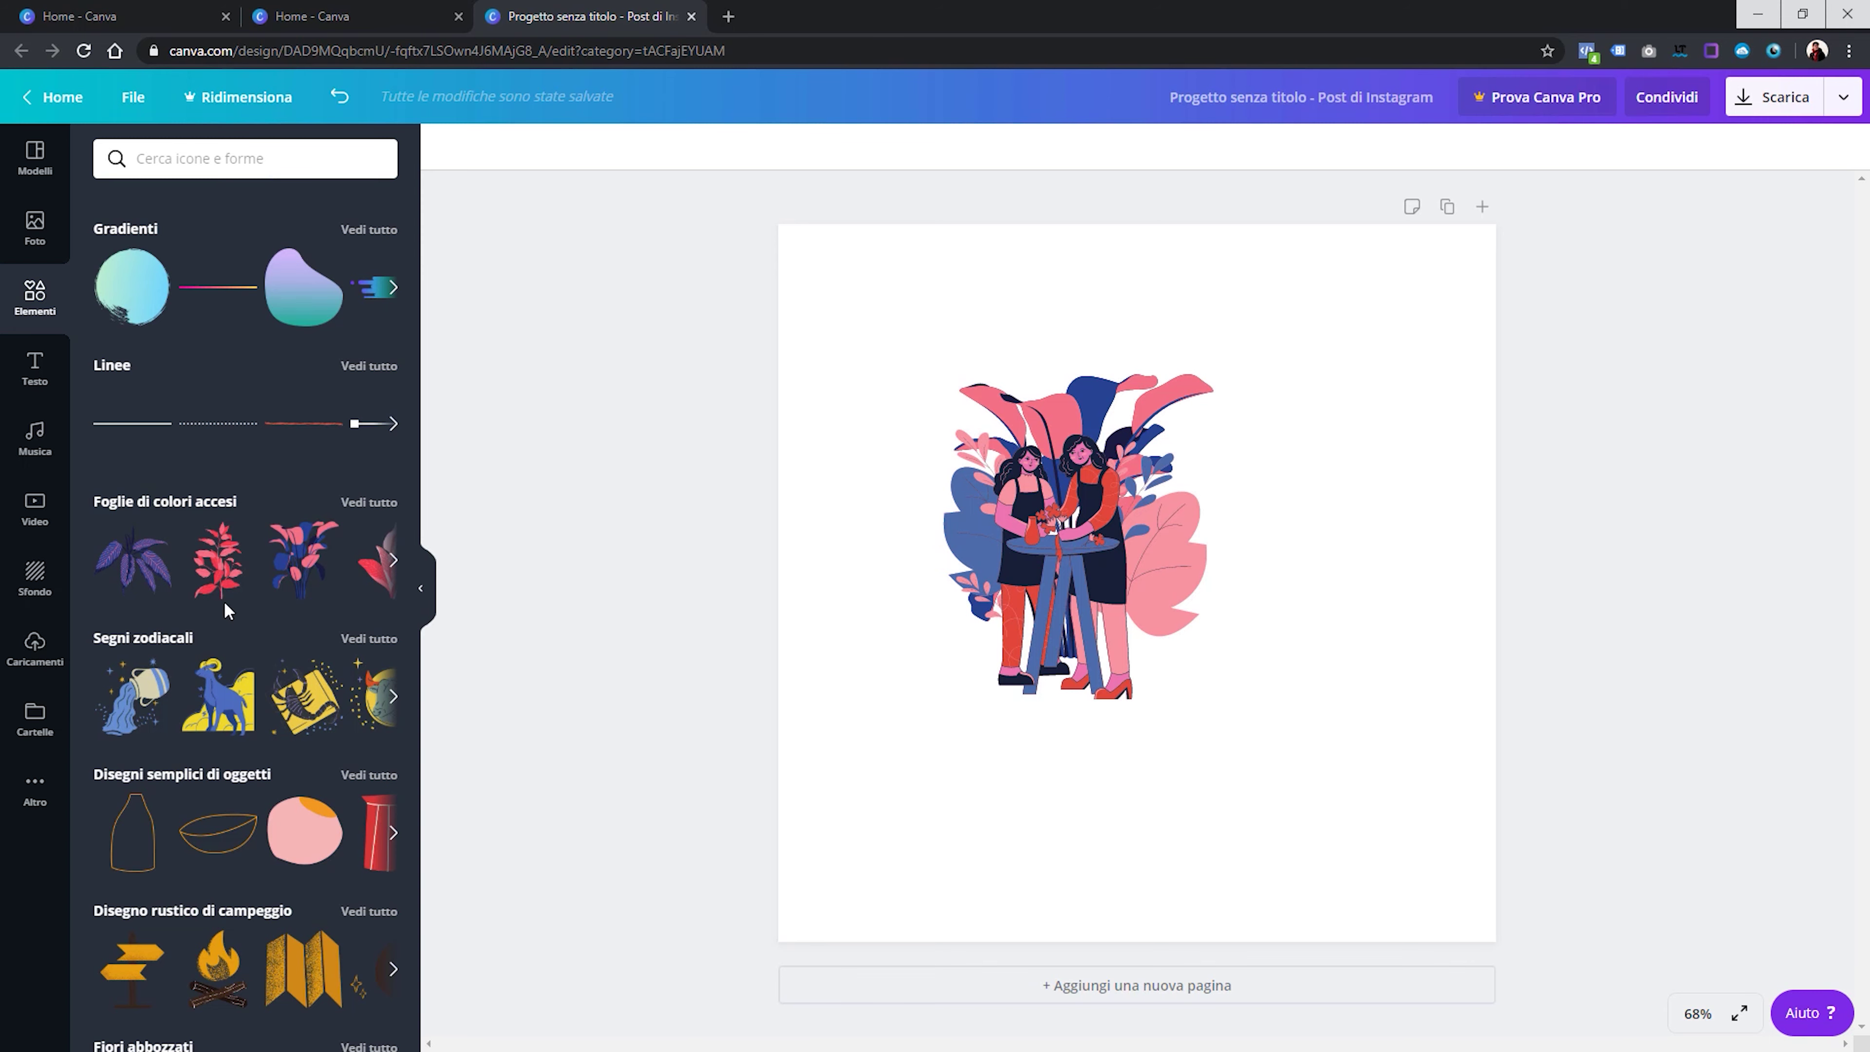
Add the folded-map graphic from Disegno rustico di campeggio and move it to the lower right
scroll(224, 601, down, 10)
scroll(213, 648, down, 3)
scroll(201, 699, down, 10)
scroll(202, 698, down, 3)
scroll(201, 699, up, 10)
scroll(201, 699, down, 15)
scroll(202, 701, up, 15)
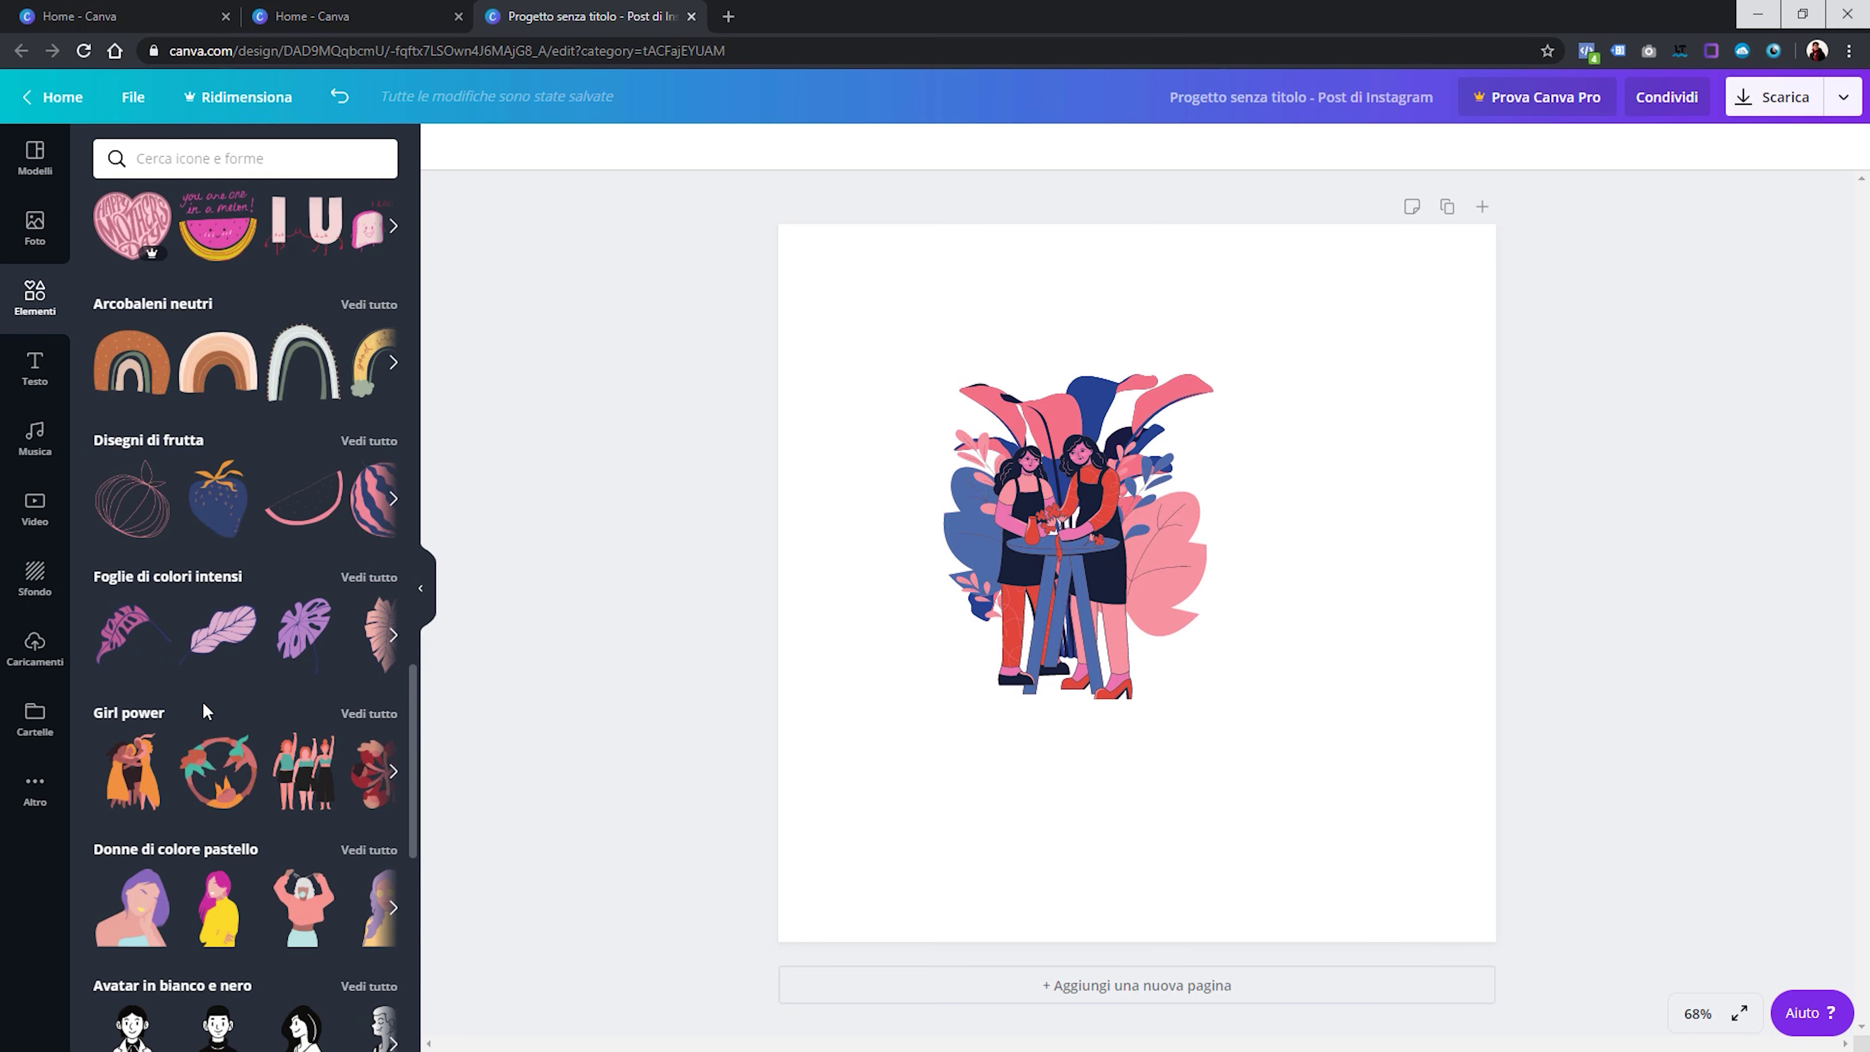
scroll(198, 709, up, 9)
scroll(176, 709, up, 5)
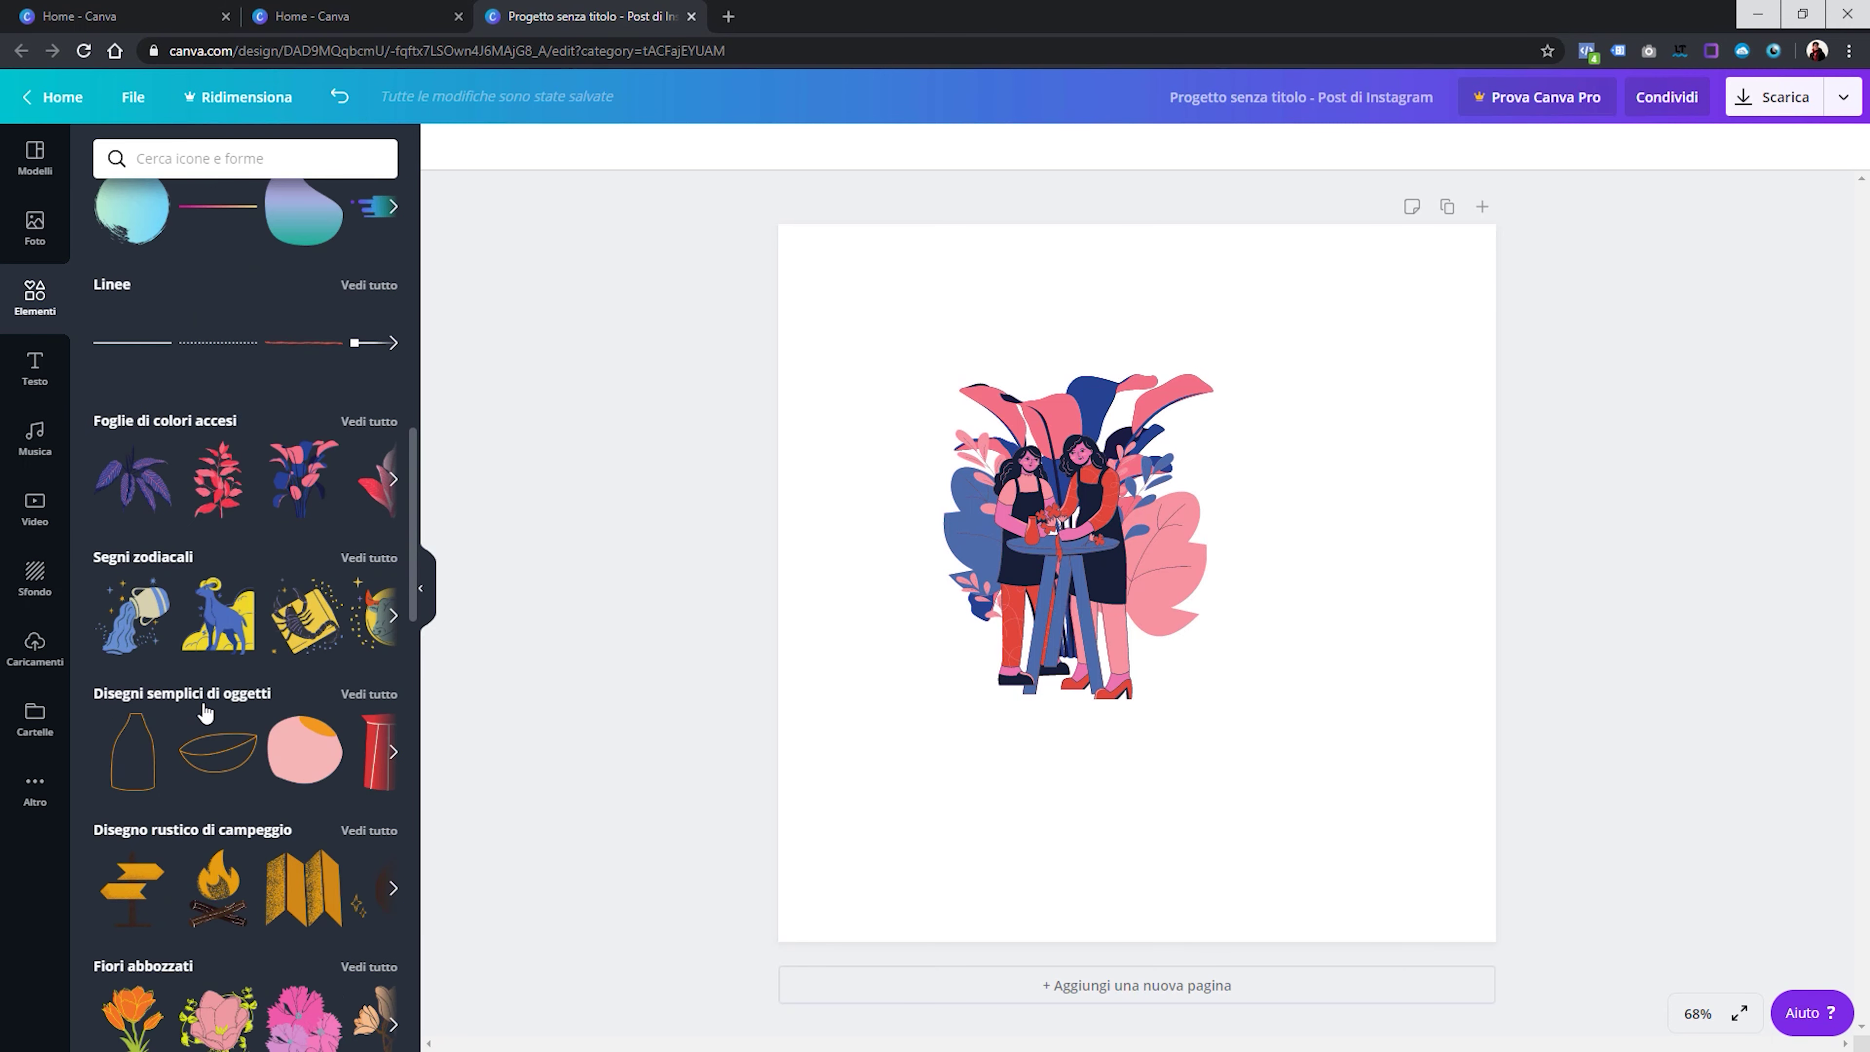
scroll(154, 709, down, 4)
mouse_move(303, 595)
mouse_down()
mouse_move(949, 421)
mouse_move(911, 460)
mouse_up()
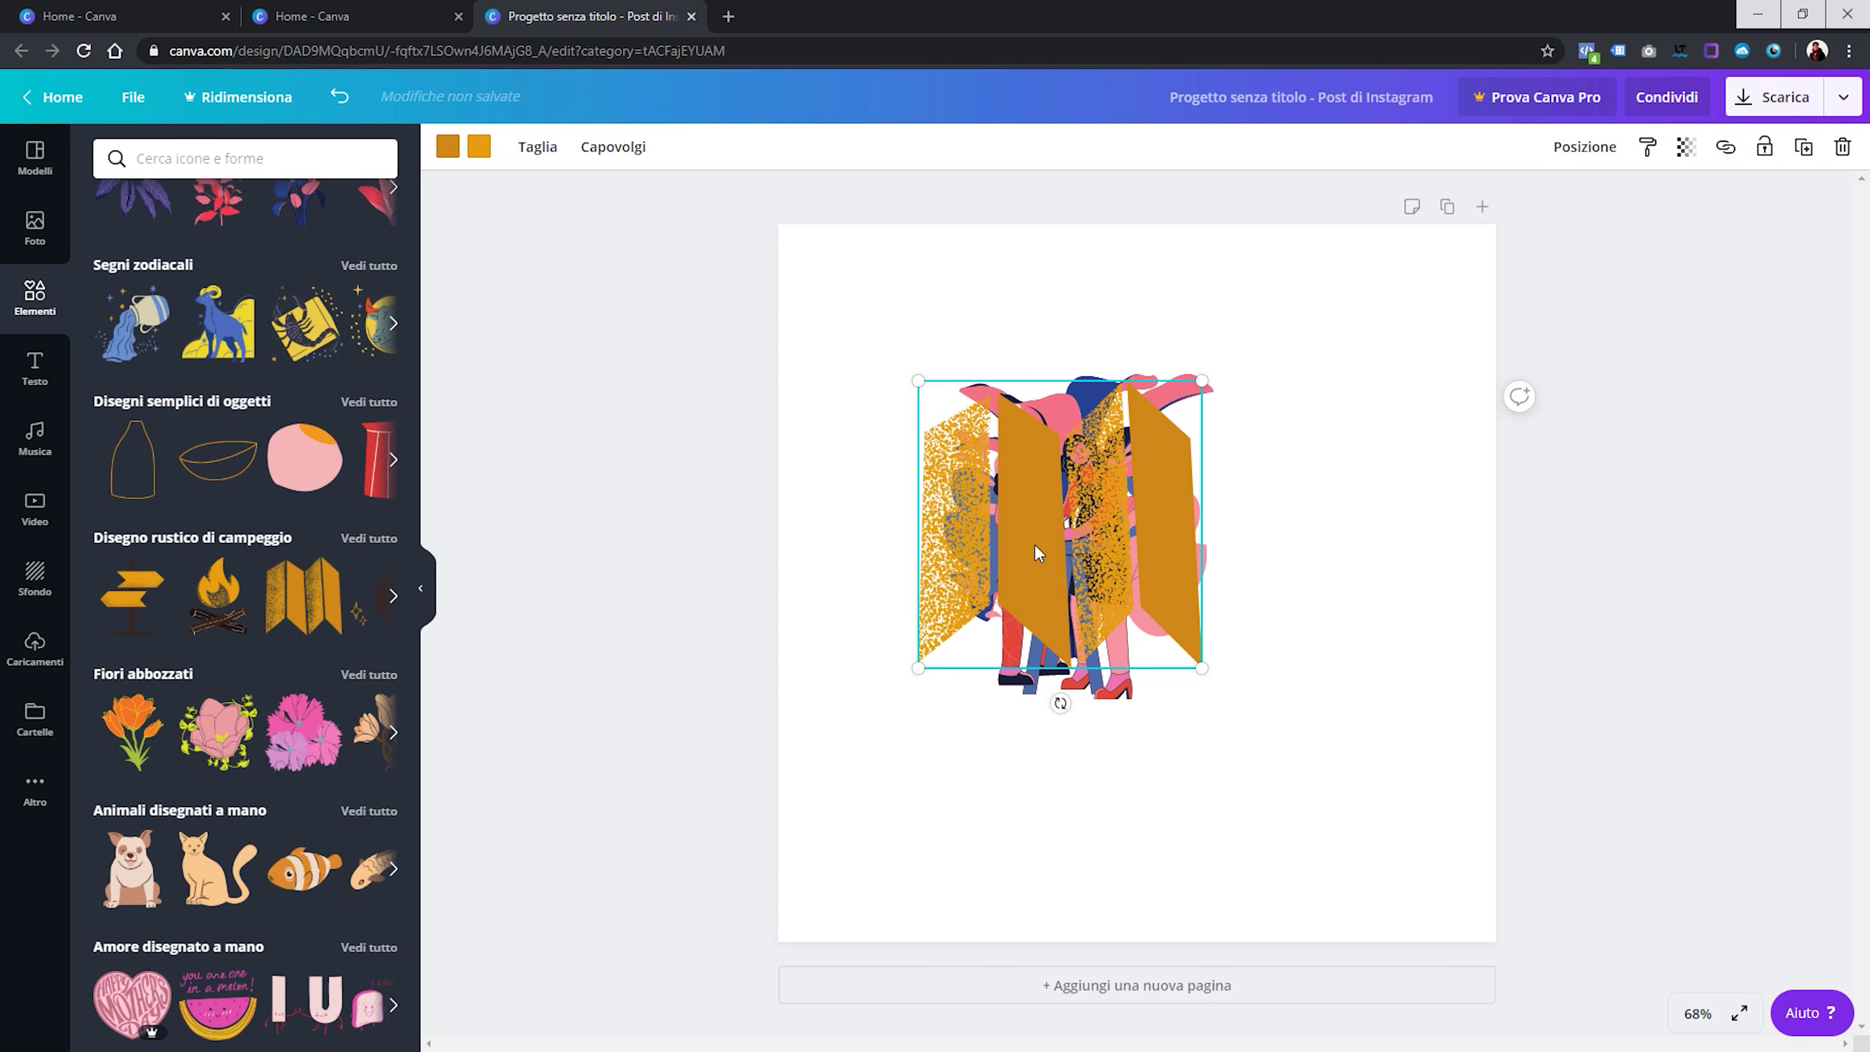
mouse_move(1075, 564)
mouse_down()
mouse_move(1295, 601)
mouse_move(1221, 763)
mouse_up()
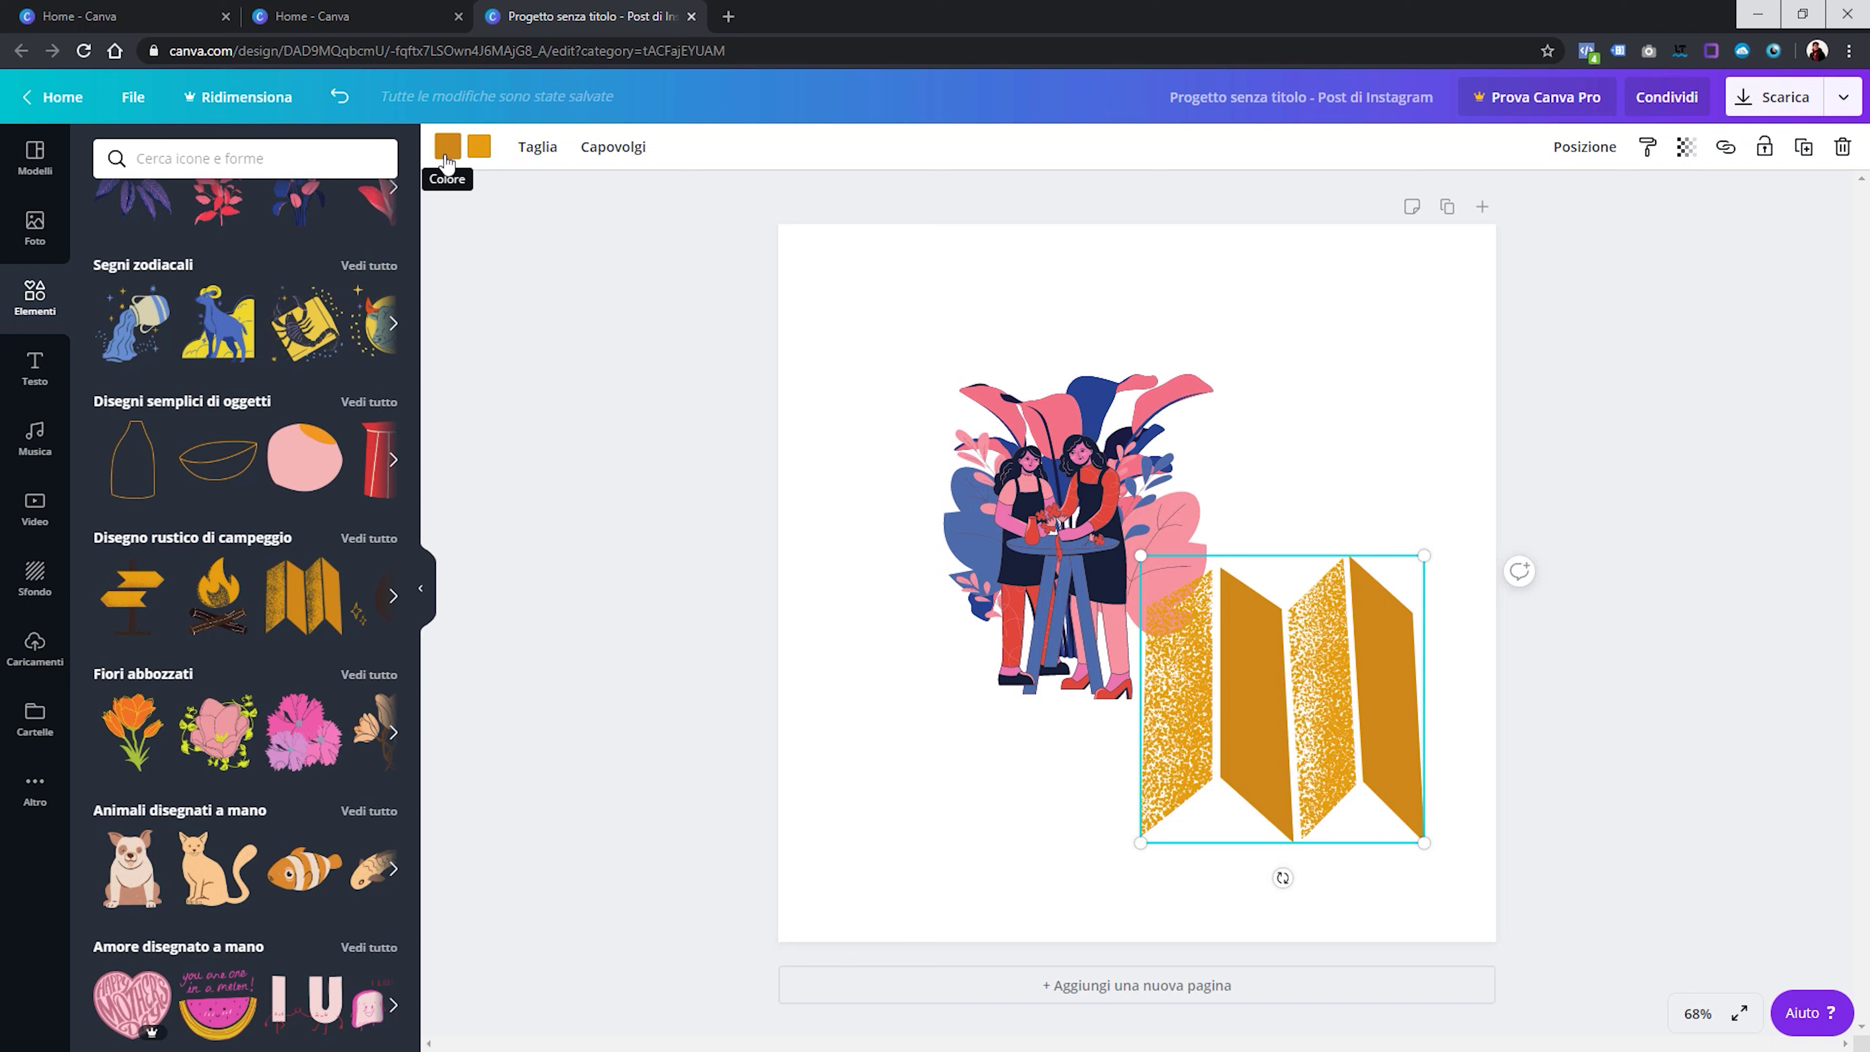
Recolour the map's solid panels dark green and its speckled panels light green
click(446, 149)
click(375, 341)
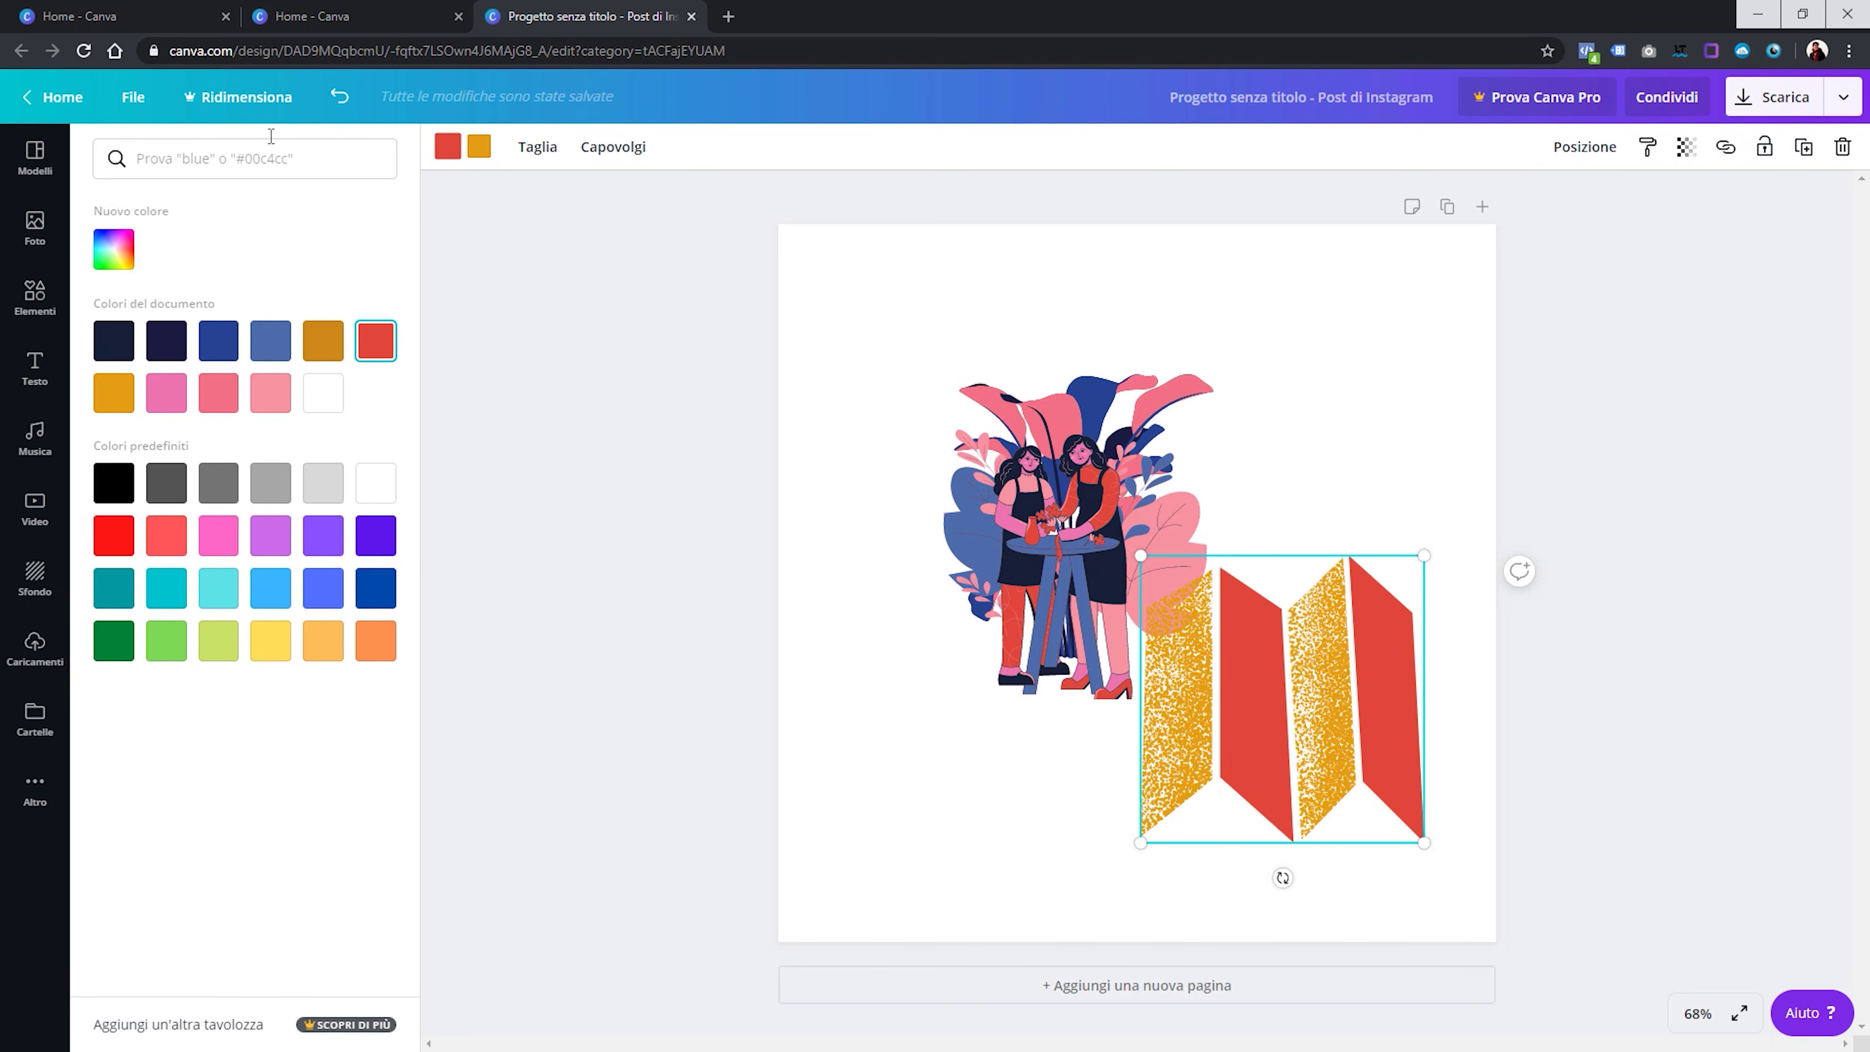
click(479, 146)
click(271, 392)
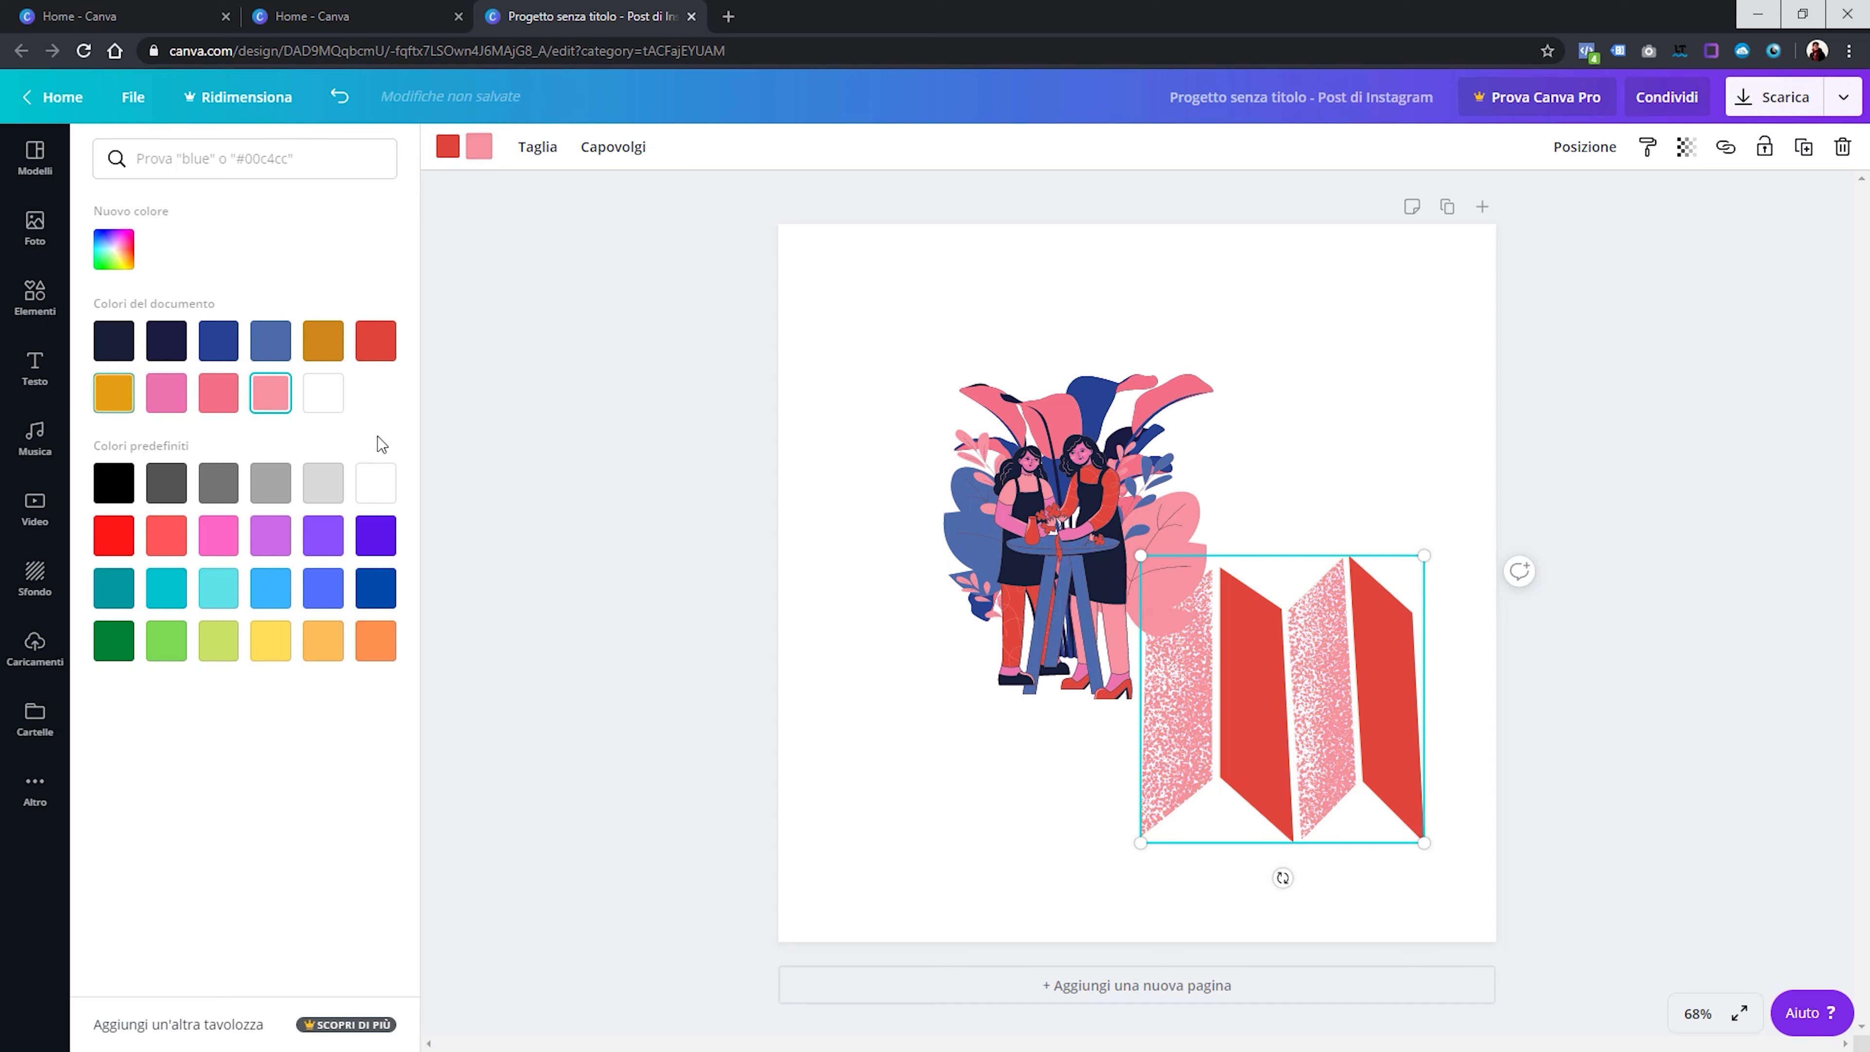
click(380, 597)
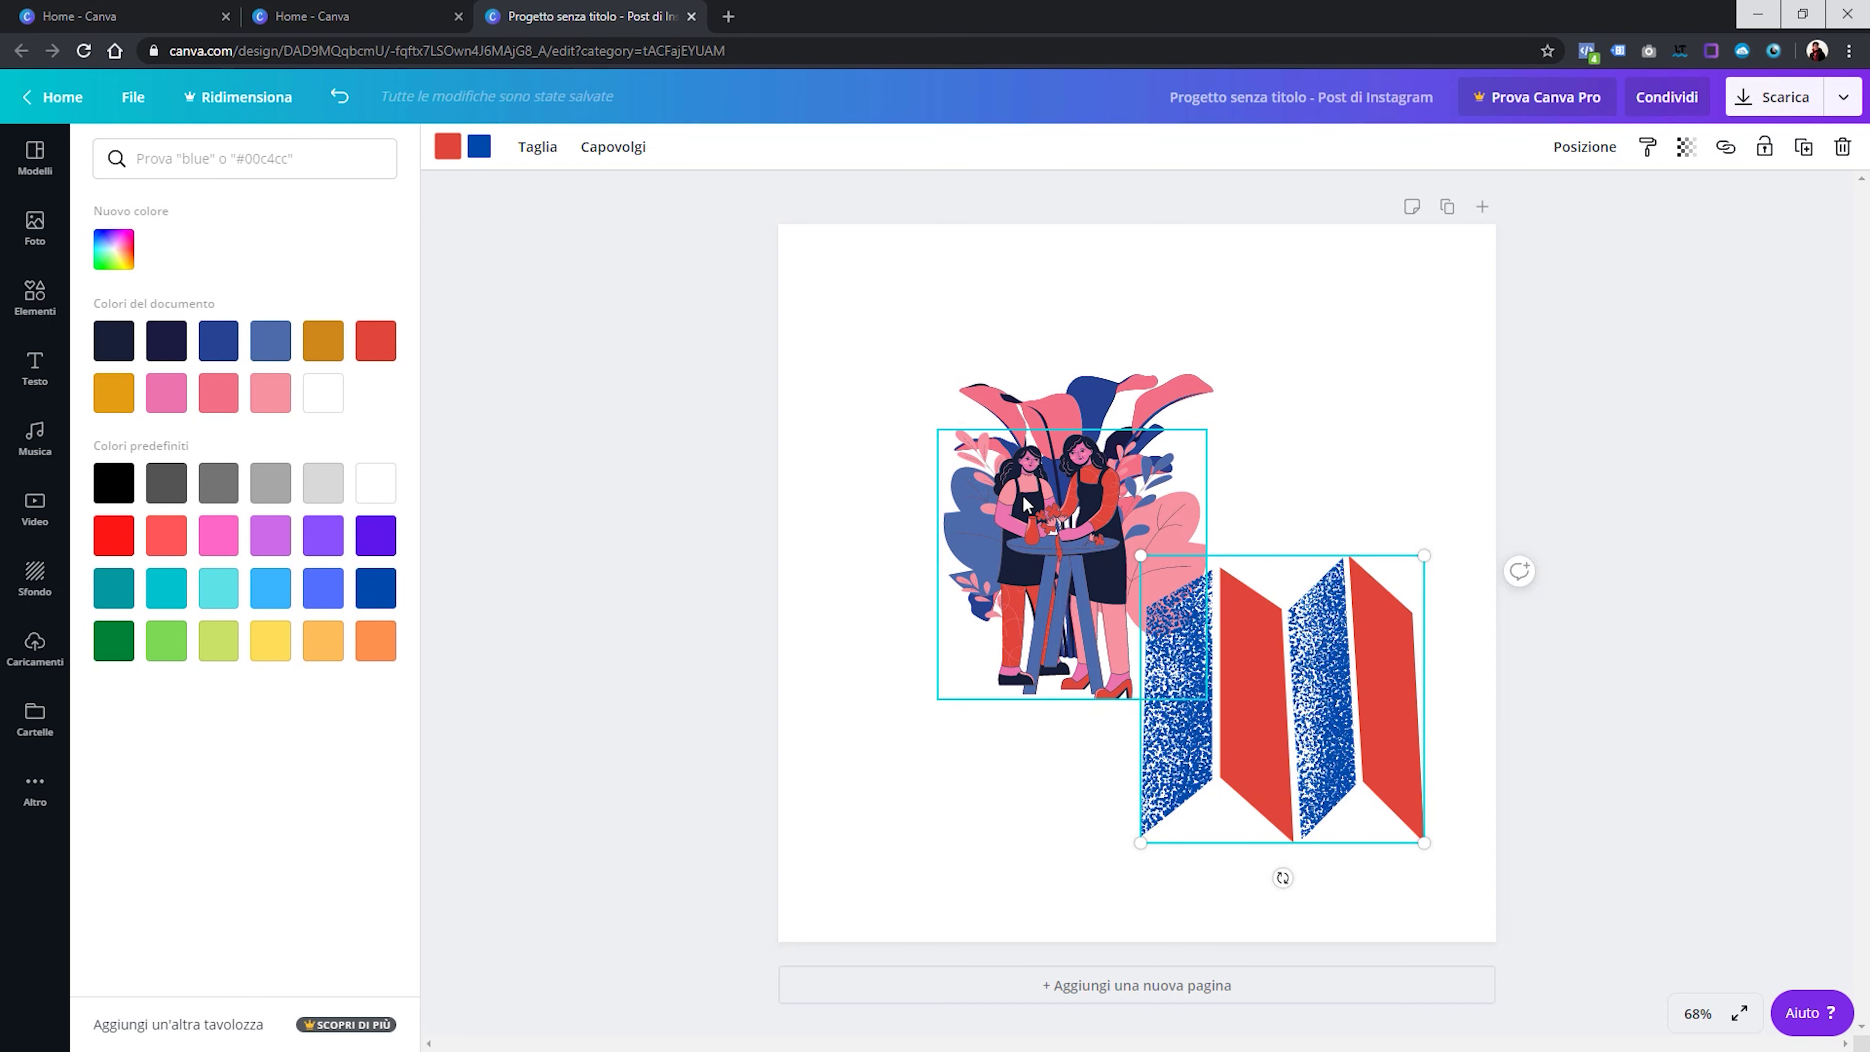
click(481, 148)
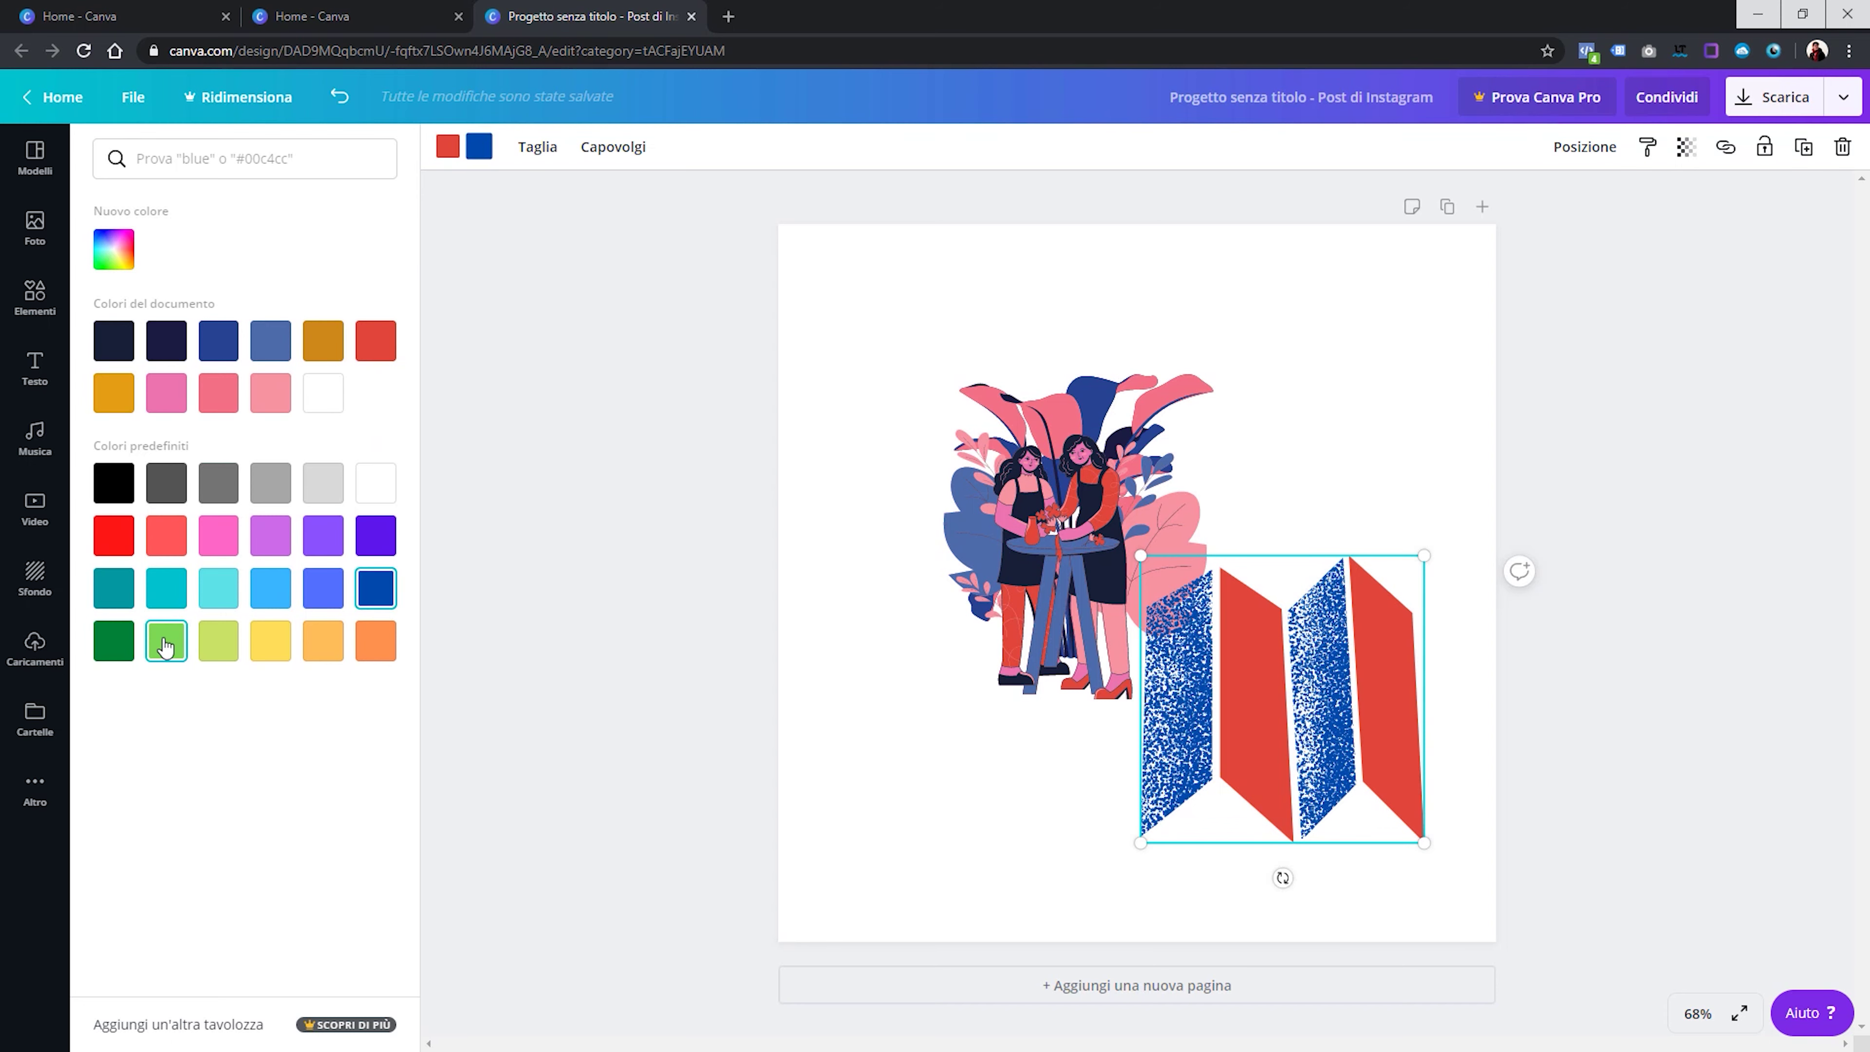
click(164, 639)
click(447, 147)
click(114, 641)
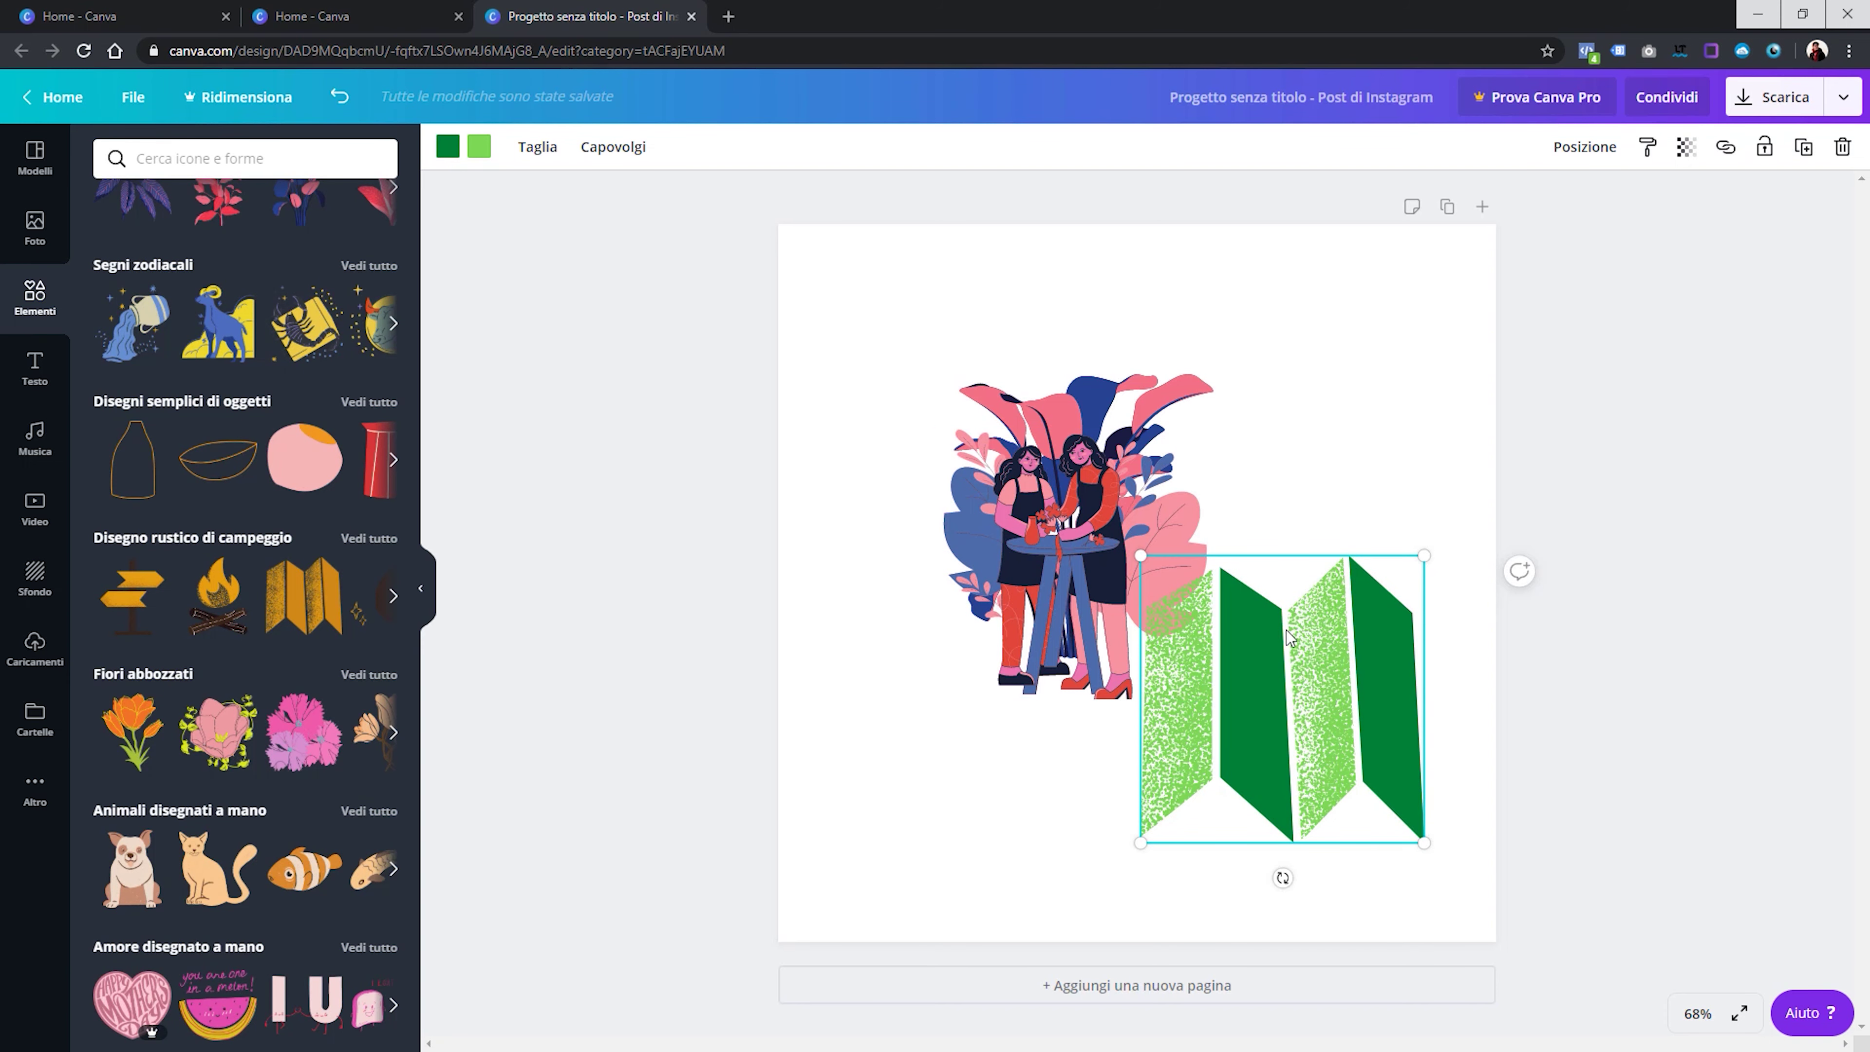
Shrink and rotate the map diagonally, then move it one layer back with Sposta indietro
drag(1142, 556, 1149, 564)
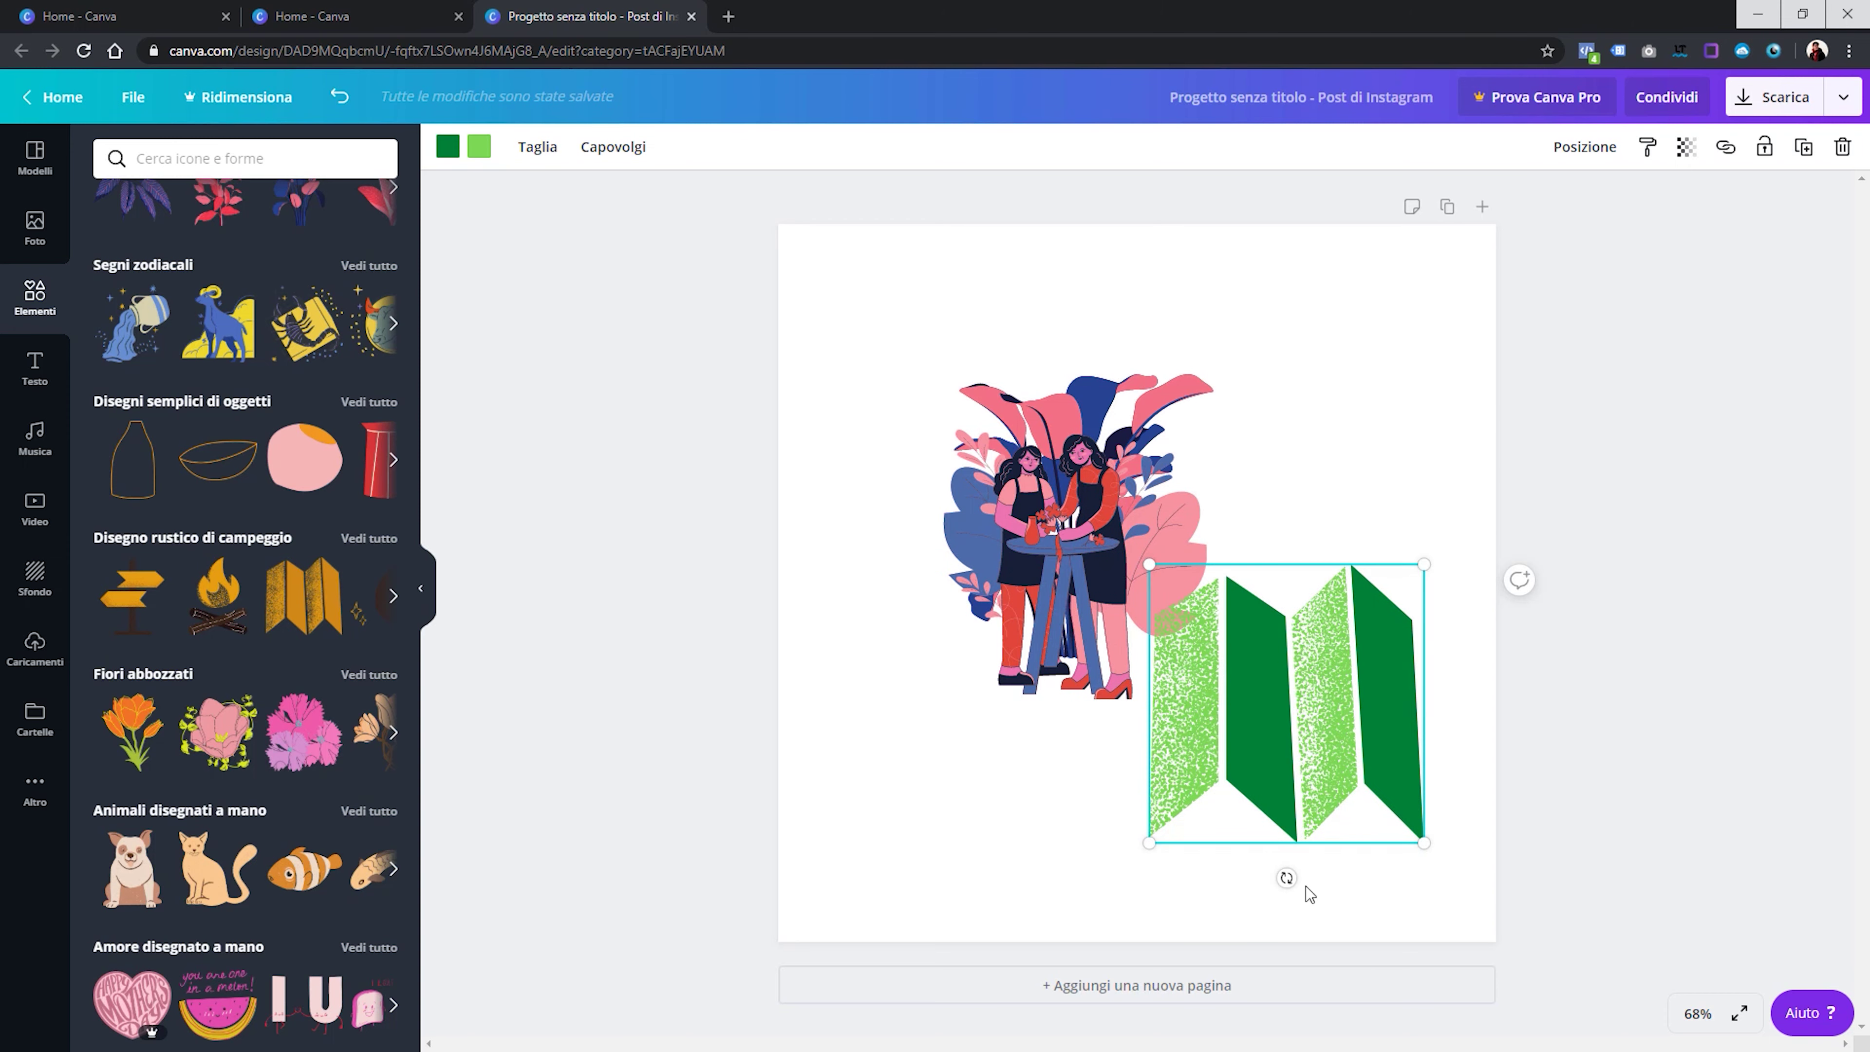
mouse_move(1367, 657)
mouse_down()
mouse_move(1351, 690)
mouse_move(1128, 531)
mouse_move(1216, 514)
mouse_up()
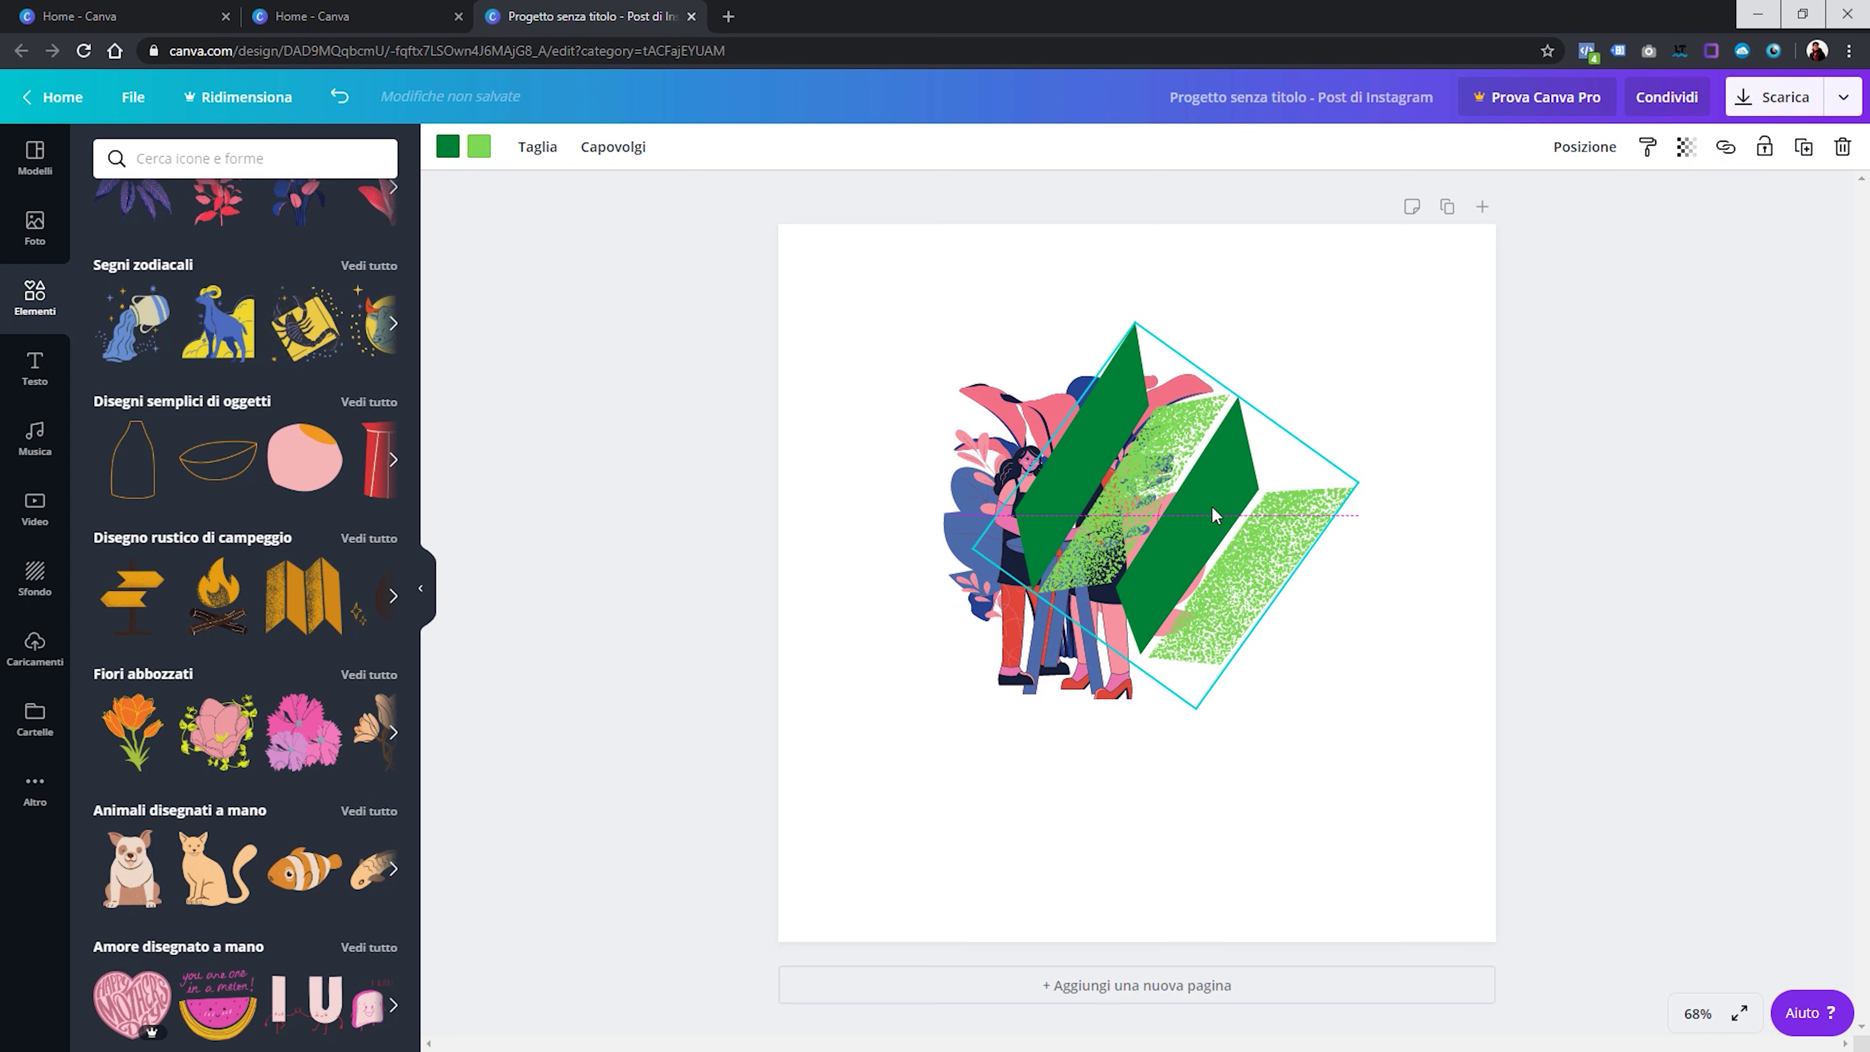
right_click(1216, 494)
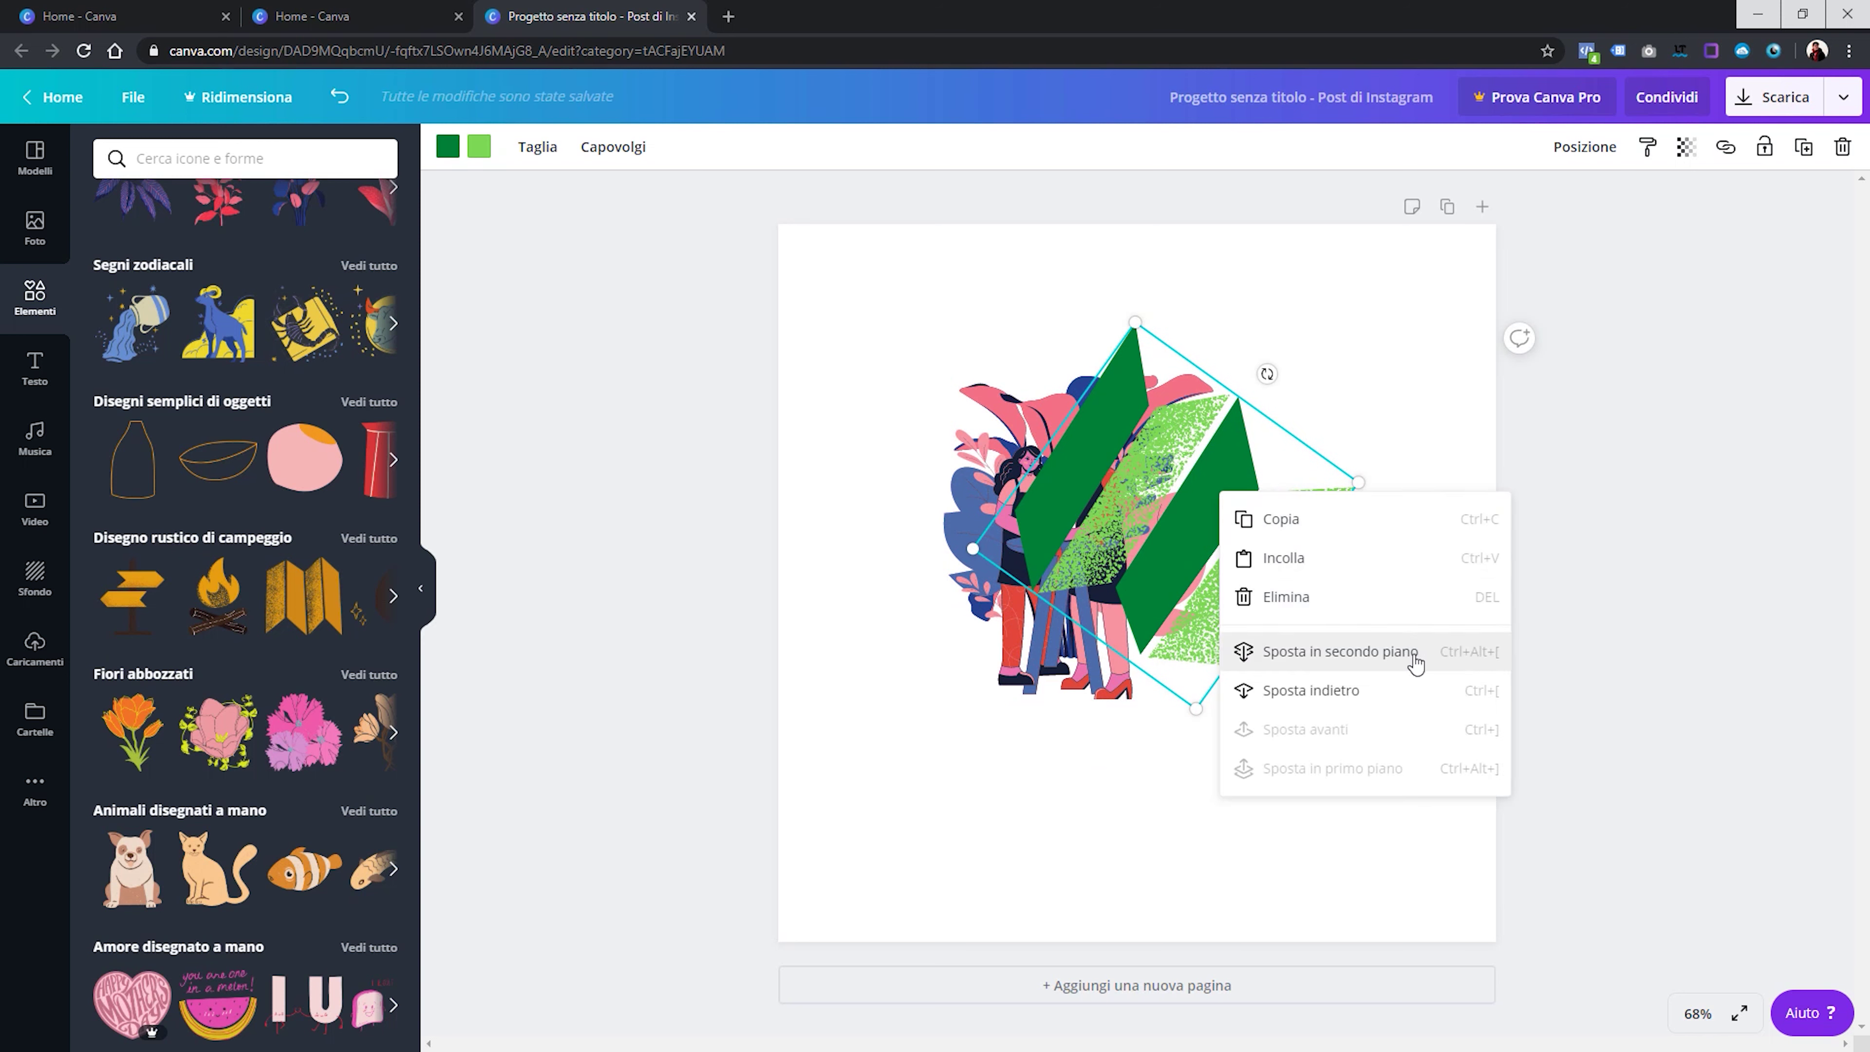
click(1414, 653)
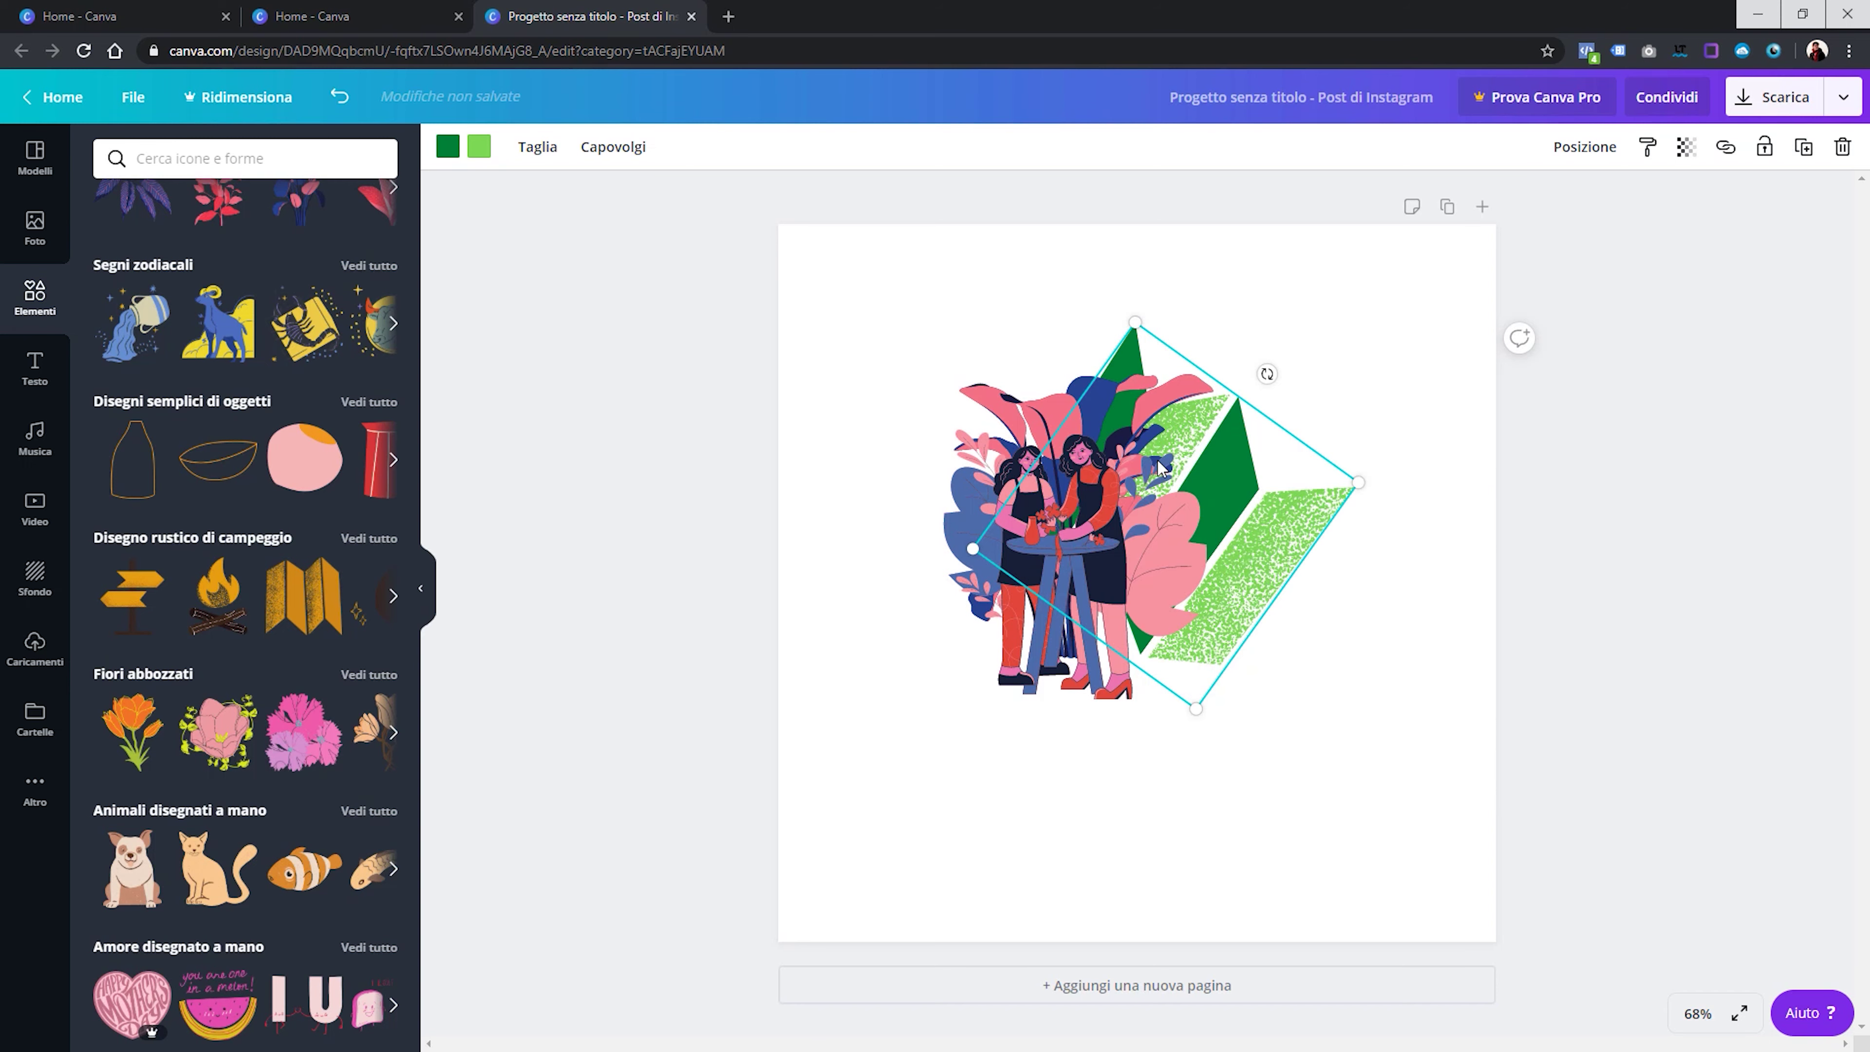
key(ctrl+z)
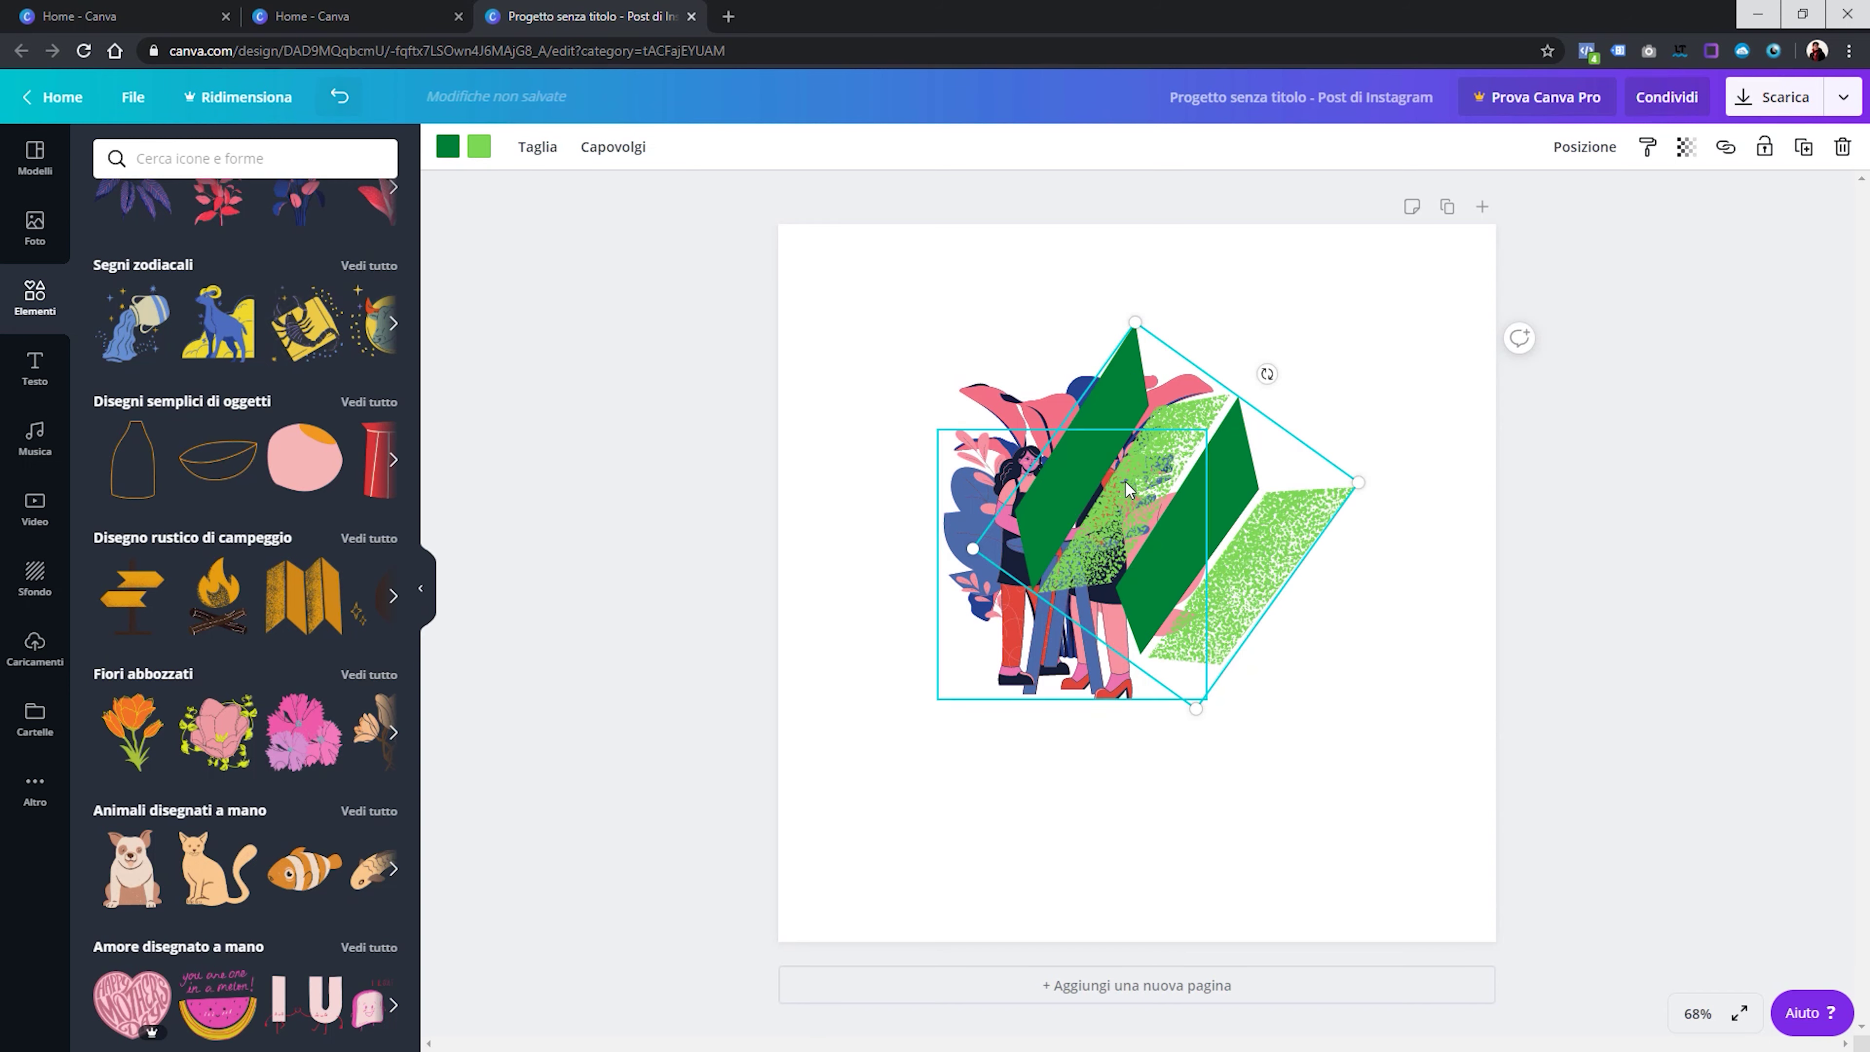
right_click(1234, 502)
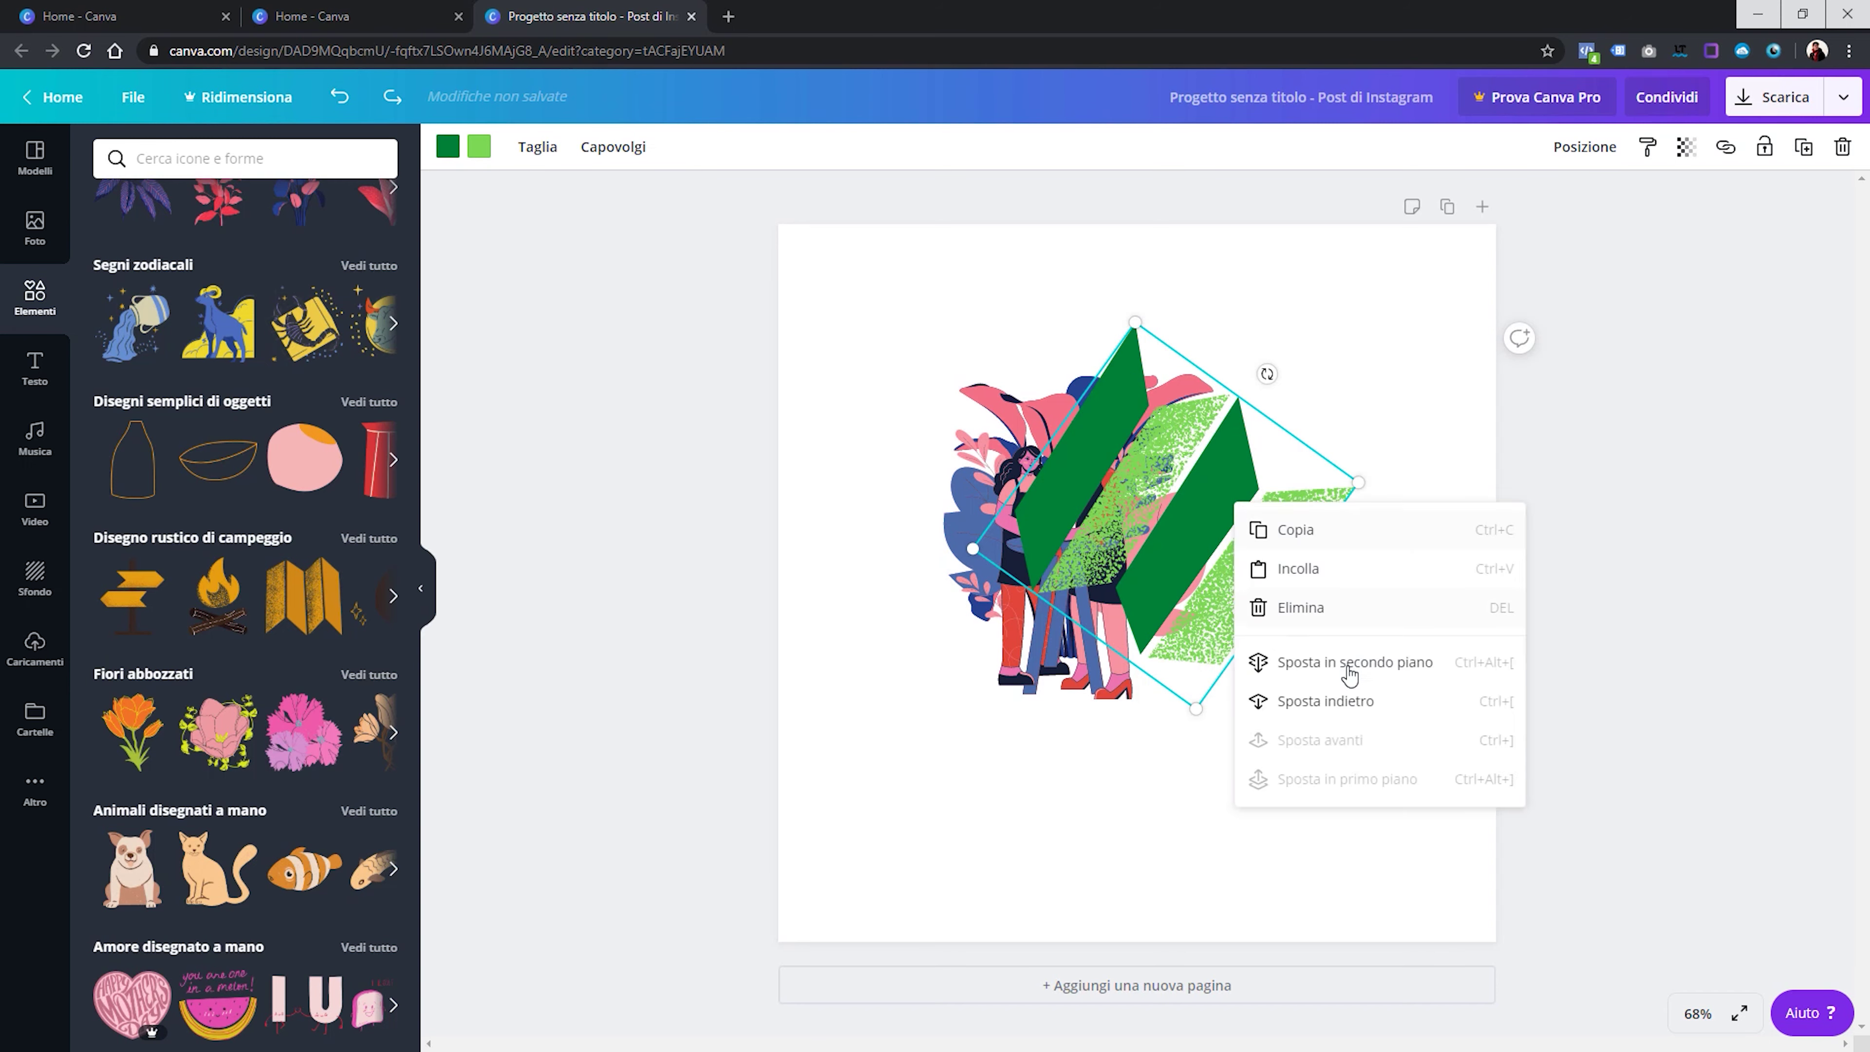
click(1367, 703)
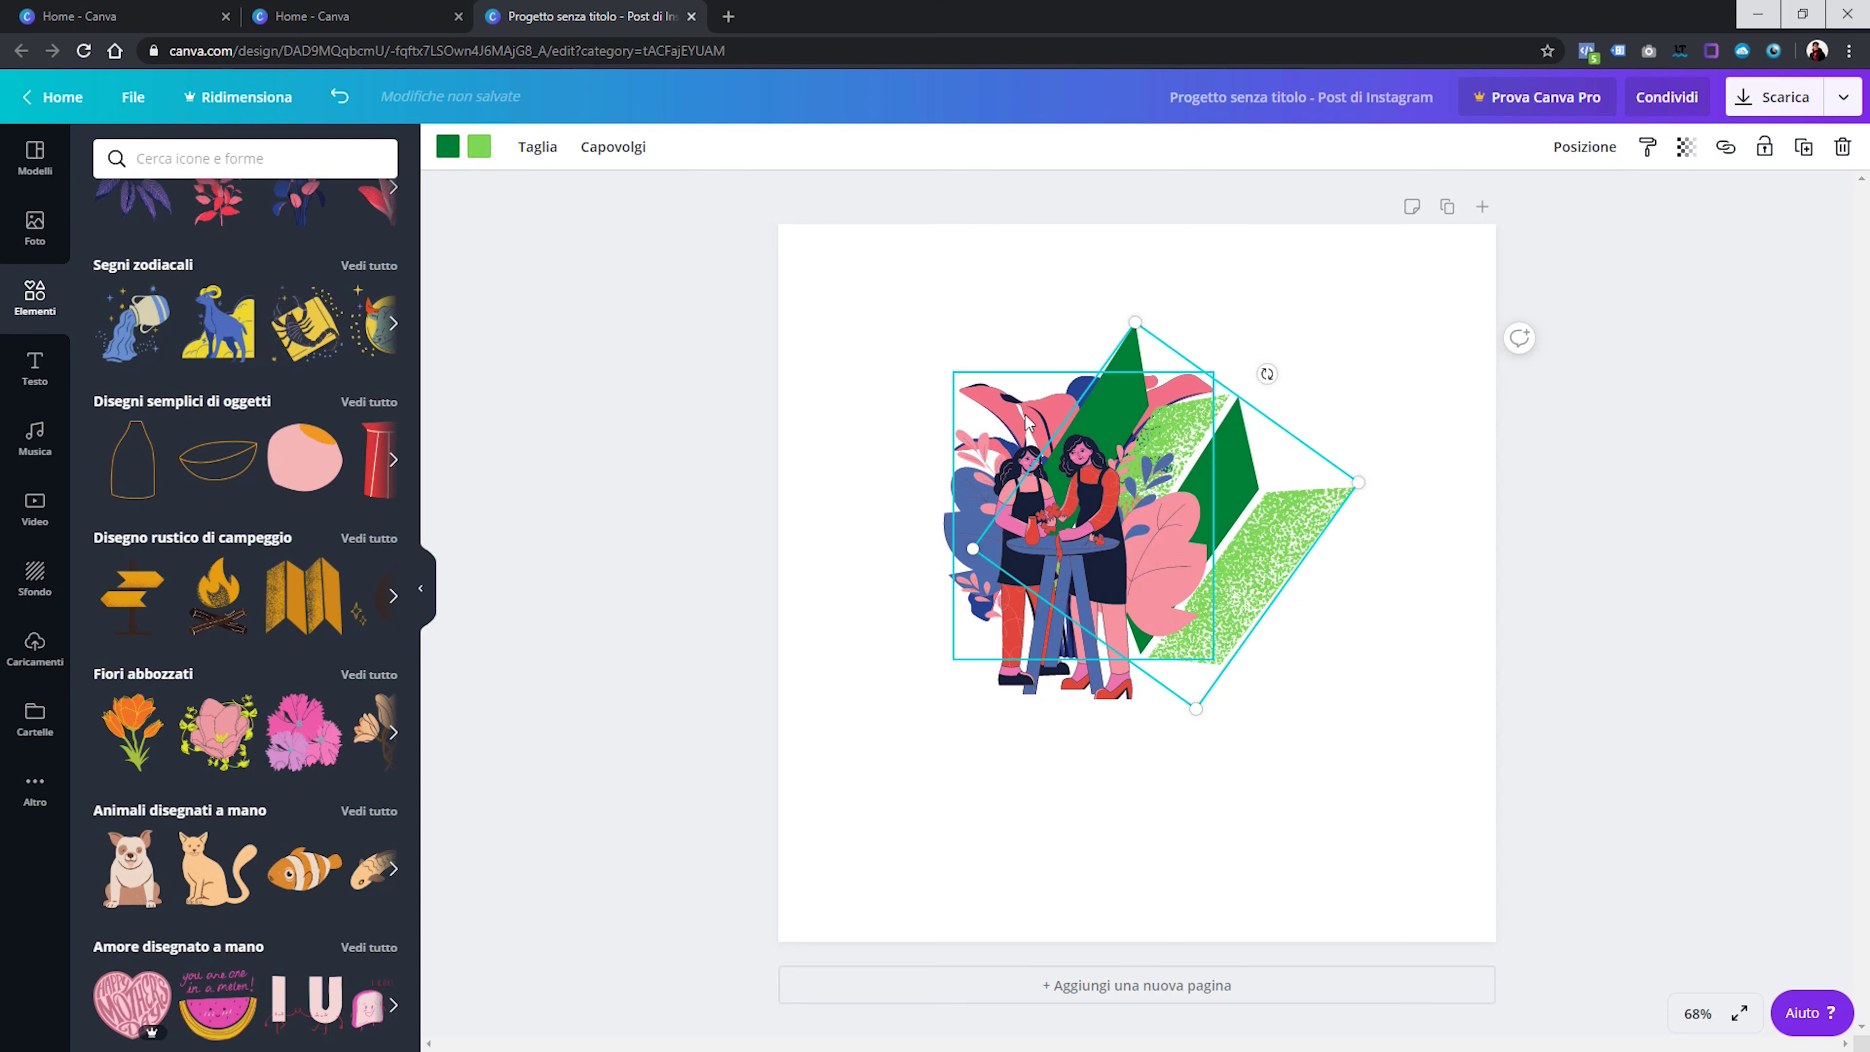
Bring the leafy plant in front of the two women using Sposta in primo piano and Sposta avanti
drag(1028, 421, 1086, 389)
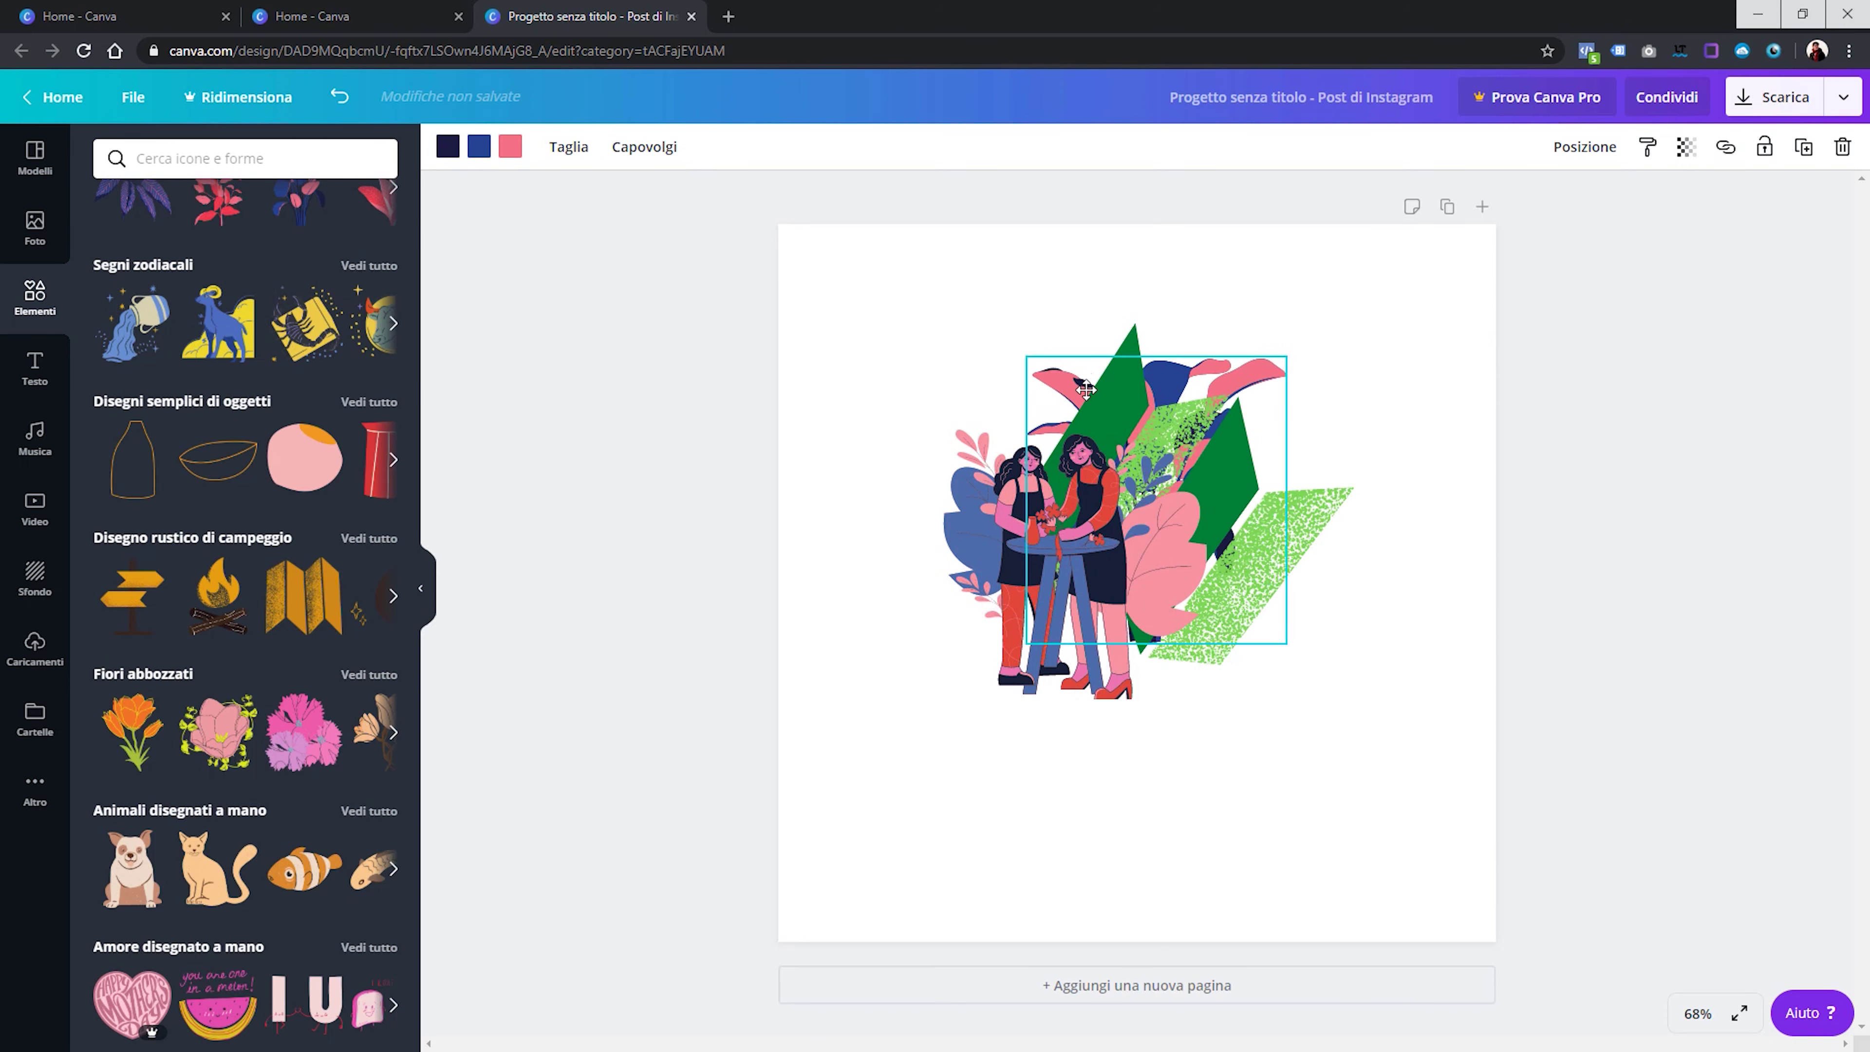
drag(1086, 389, 1028, 421)
right_click(1303, 536)
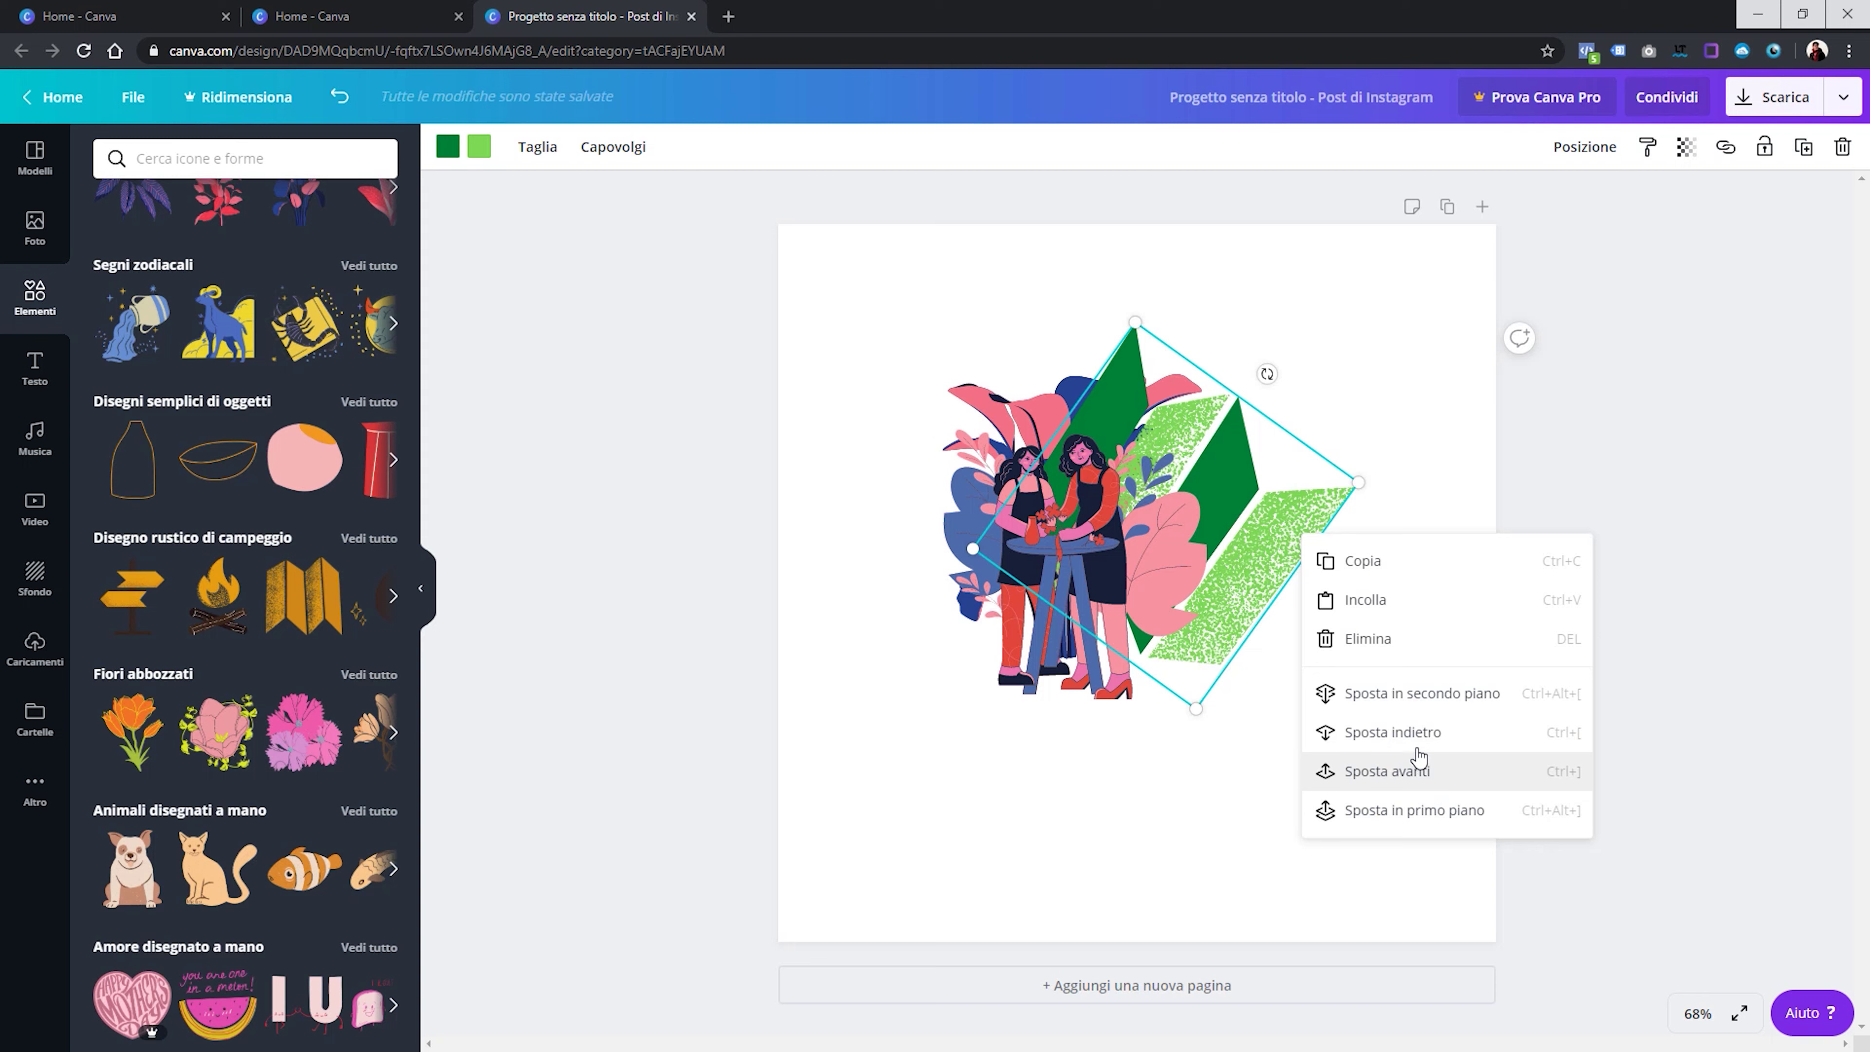
click(995, 407)
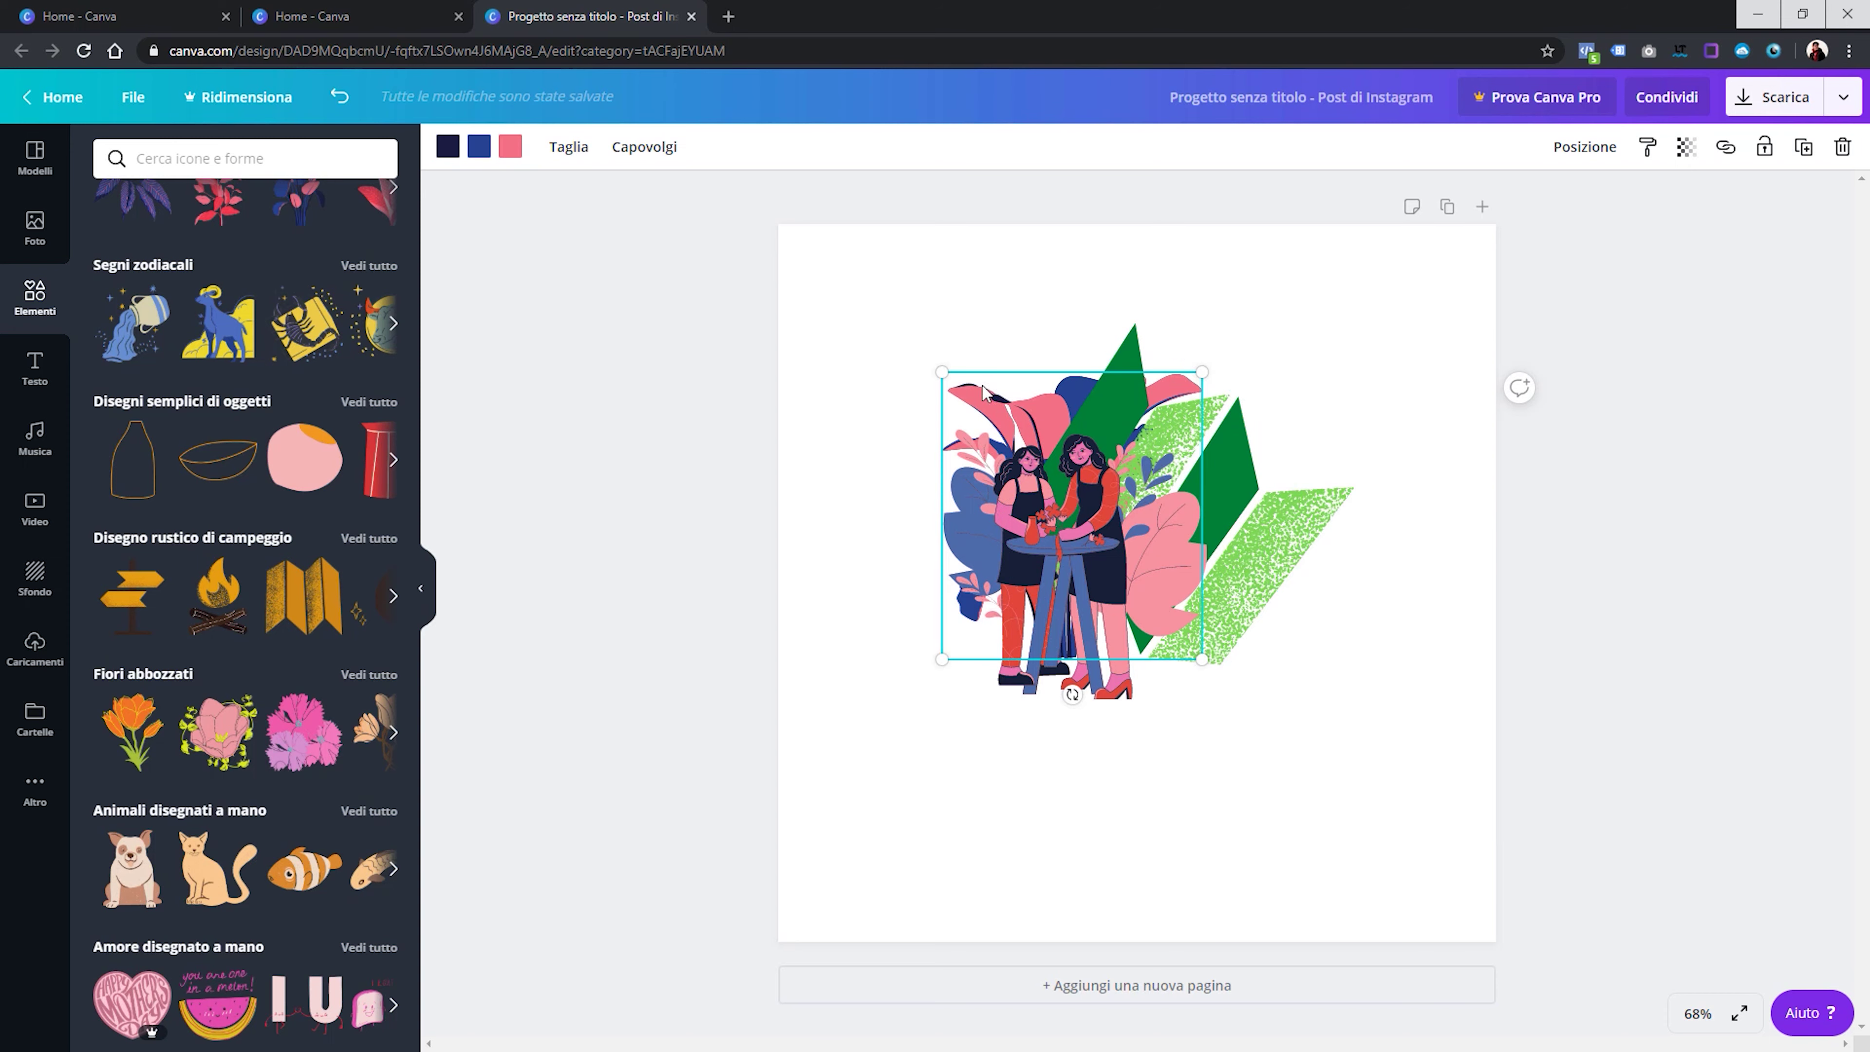
mouse_move(1008, 418)
mouse_down()
mouse_move(876, 333)
mouse_move(1005, 418)
mouse_up()
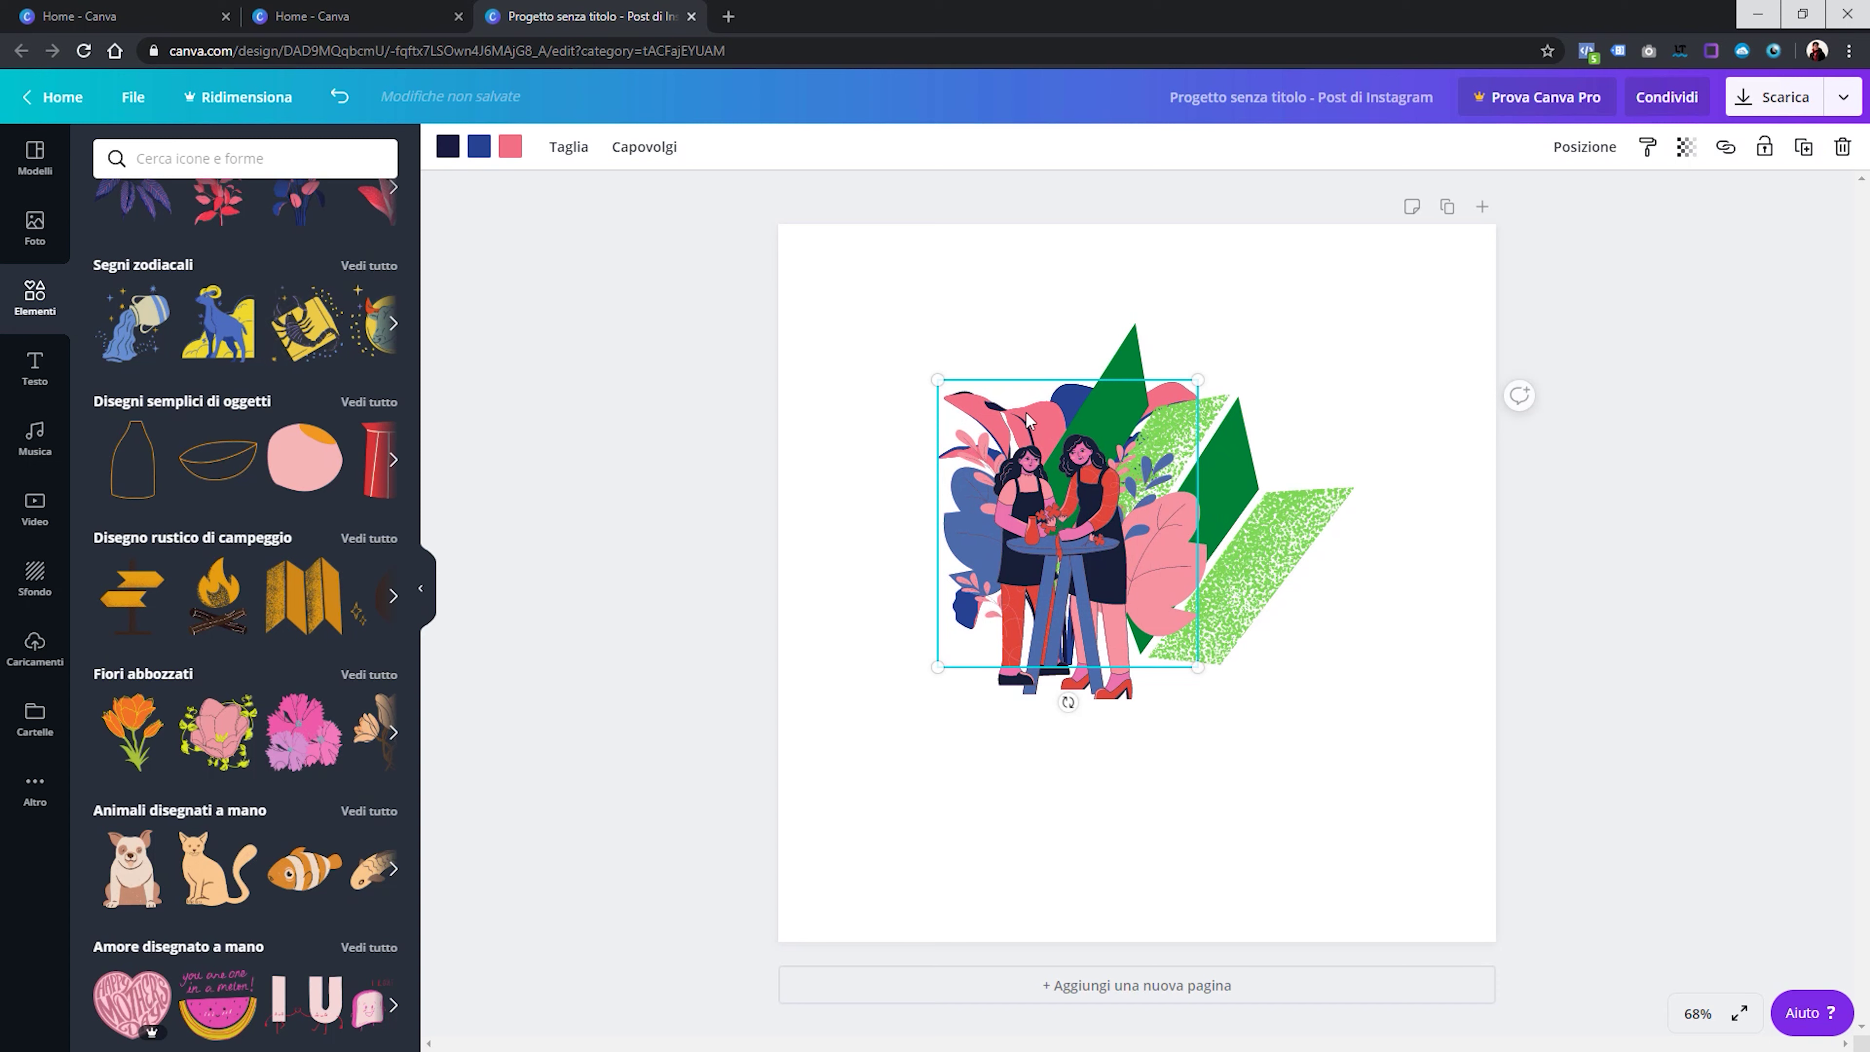
right_click(1029, 419)
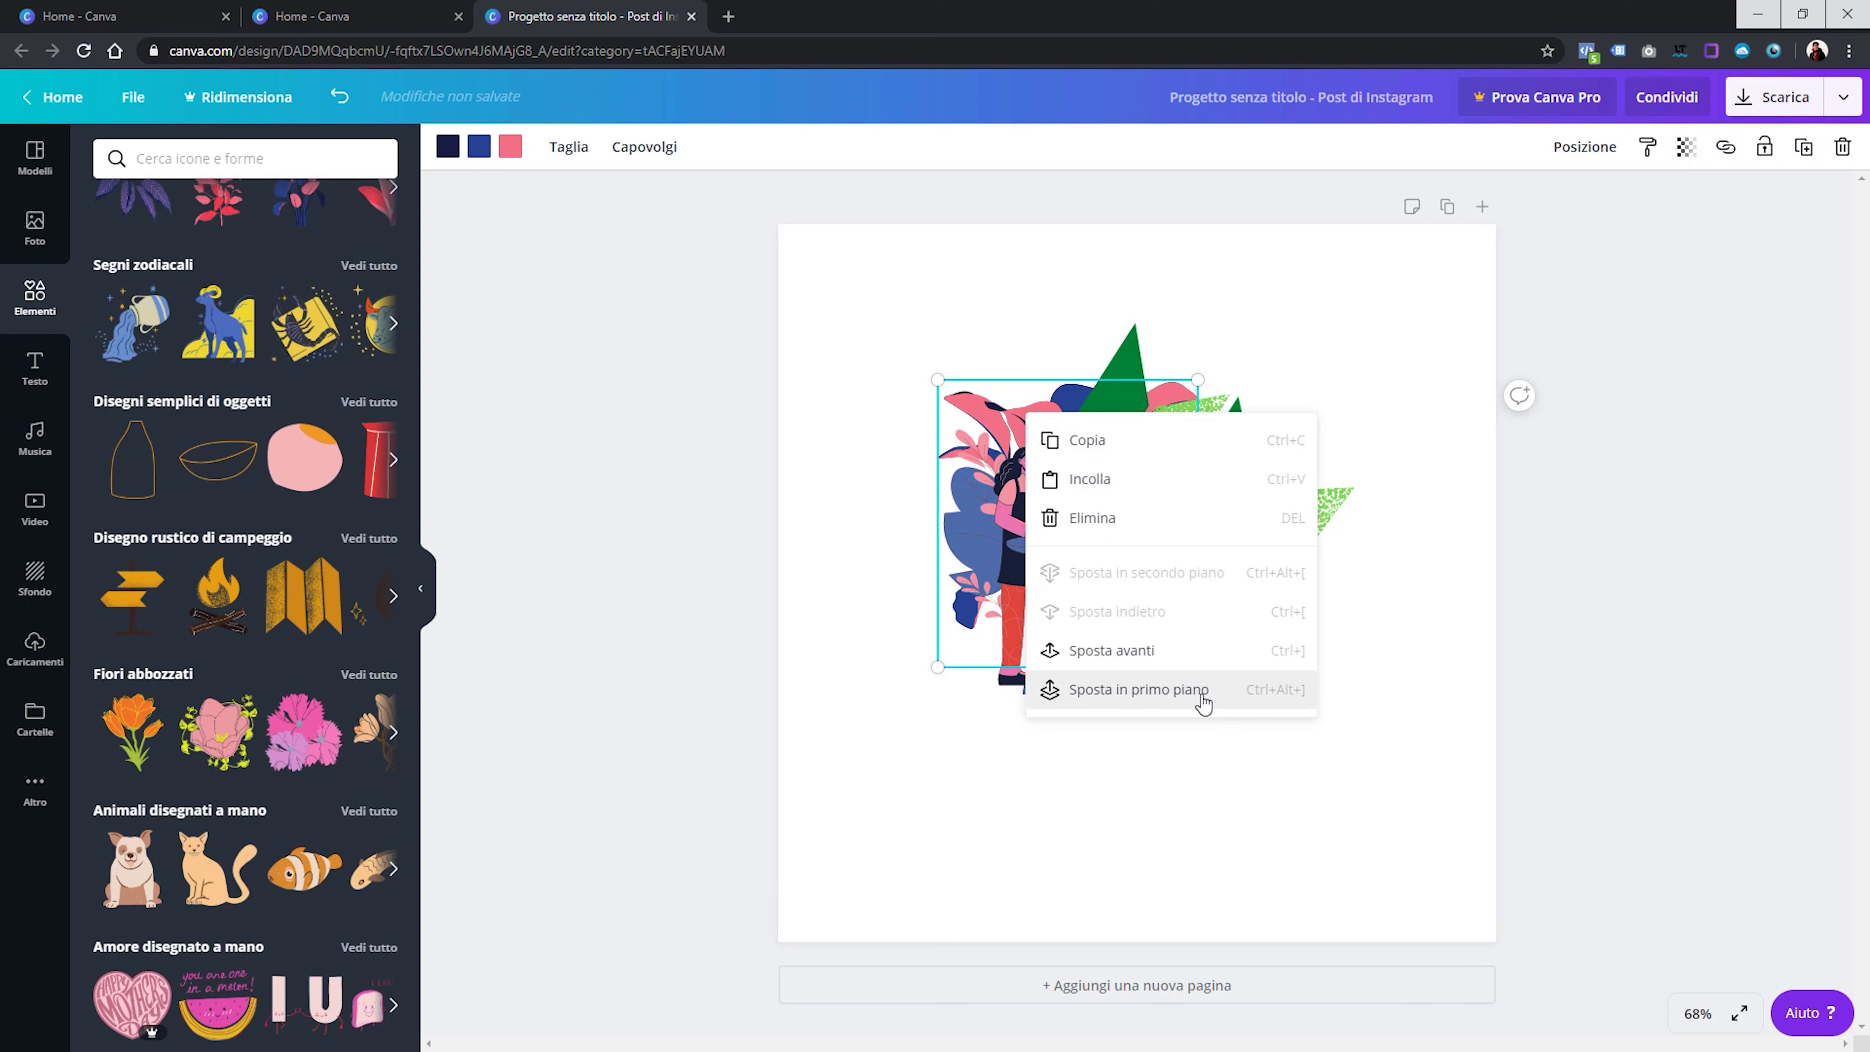
click(1189, 651)
right_click(1048, 409)
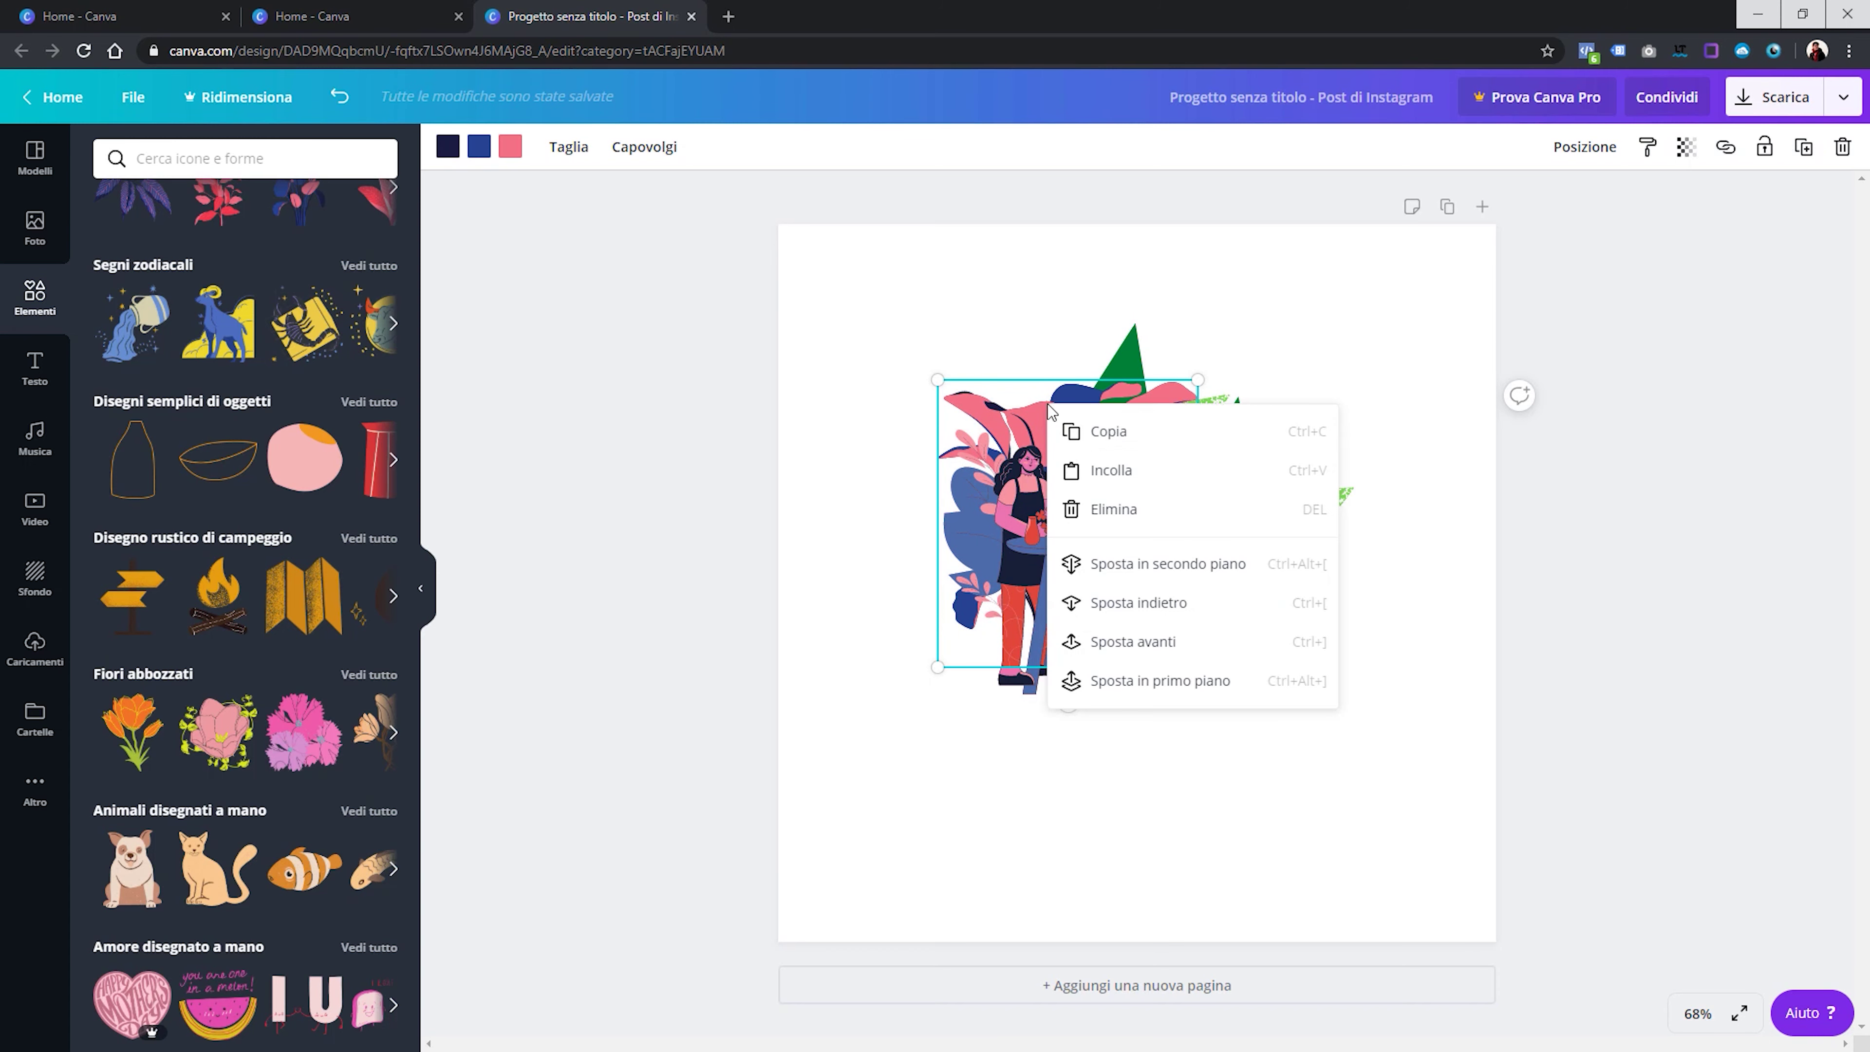
click(1163, 648)
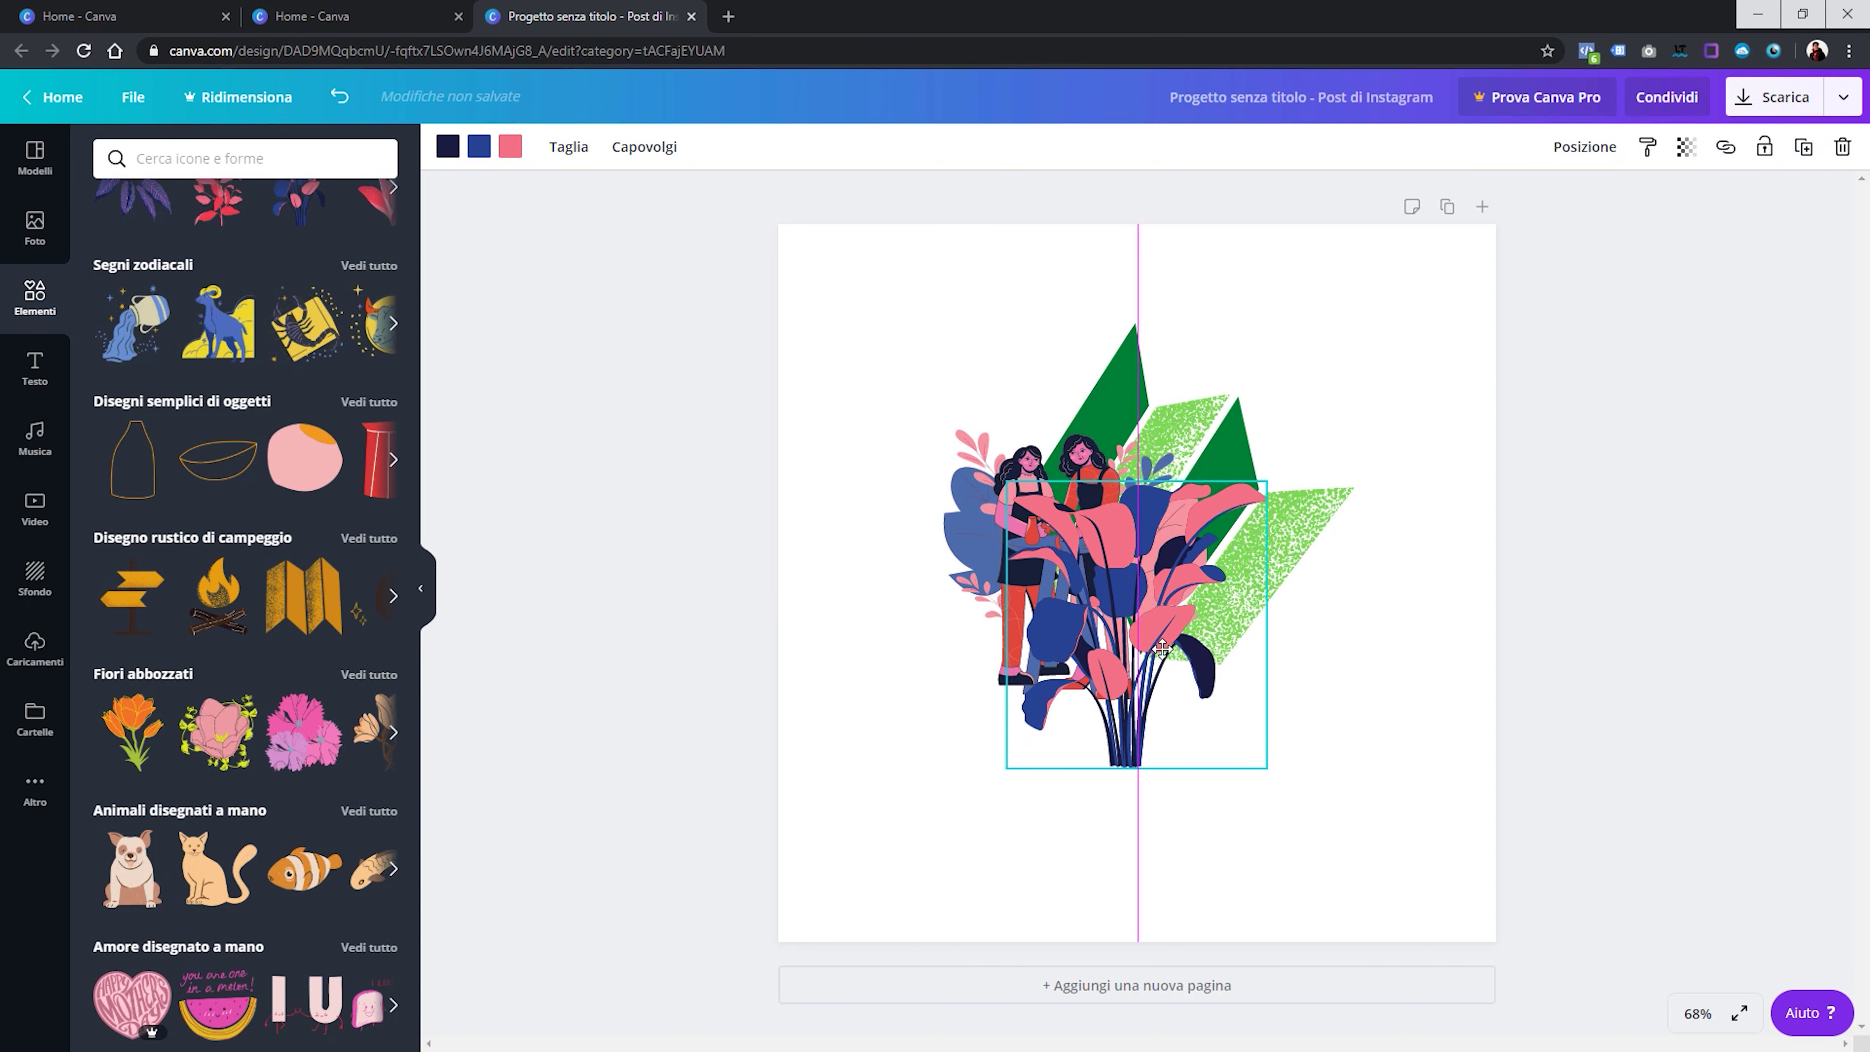
drag(1102, 578, 1392, 788)
mouse_move(1042, 668)
mouse_down()
mouse_move(1000, 687)
mouse_move(923, 853)
mouse_up()
drag(1206, 493, 1159, 437)
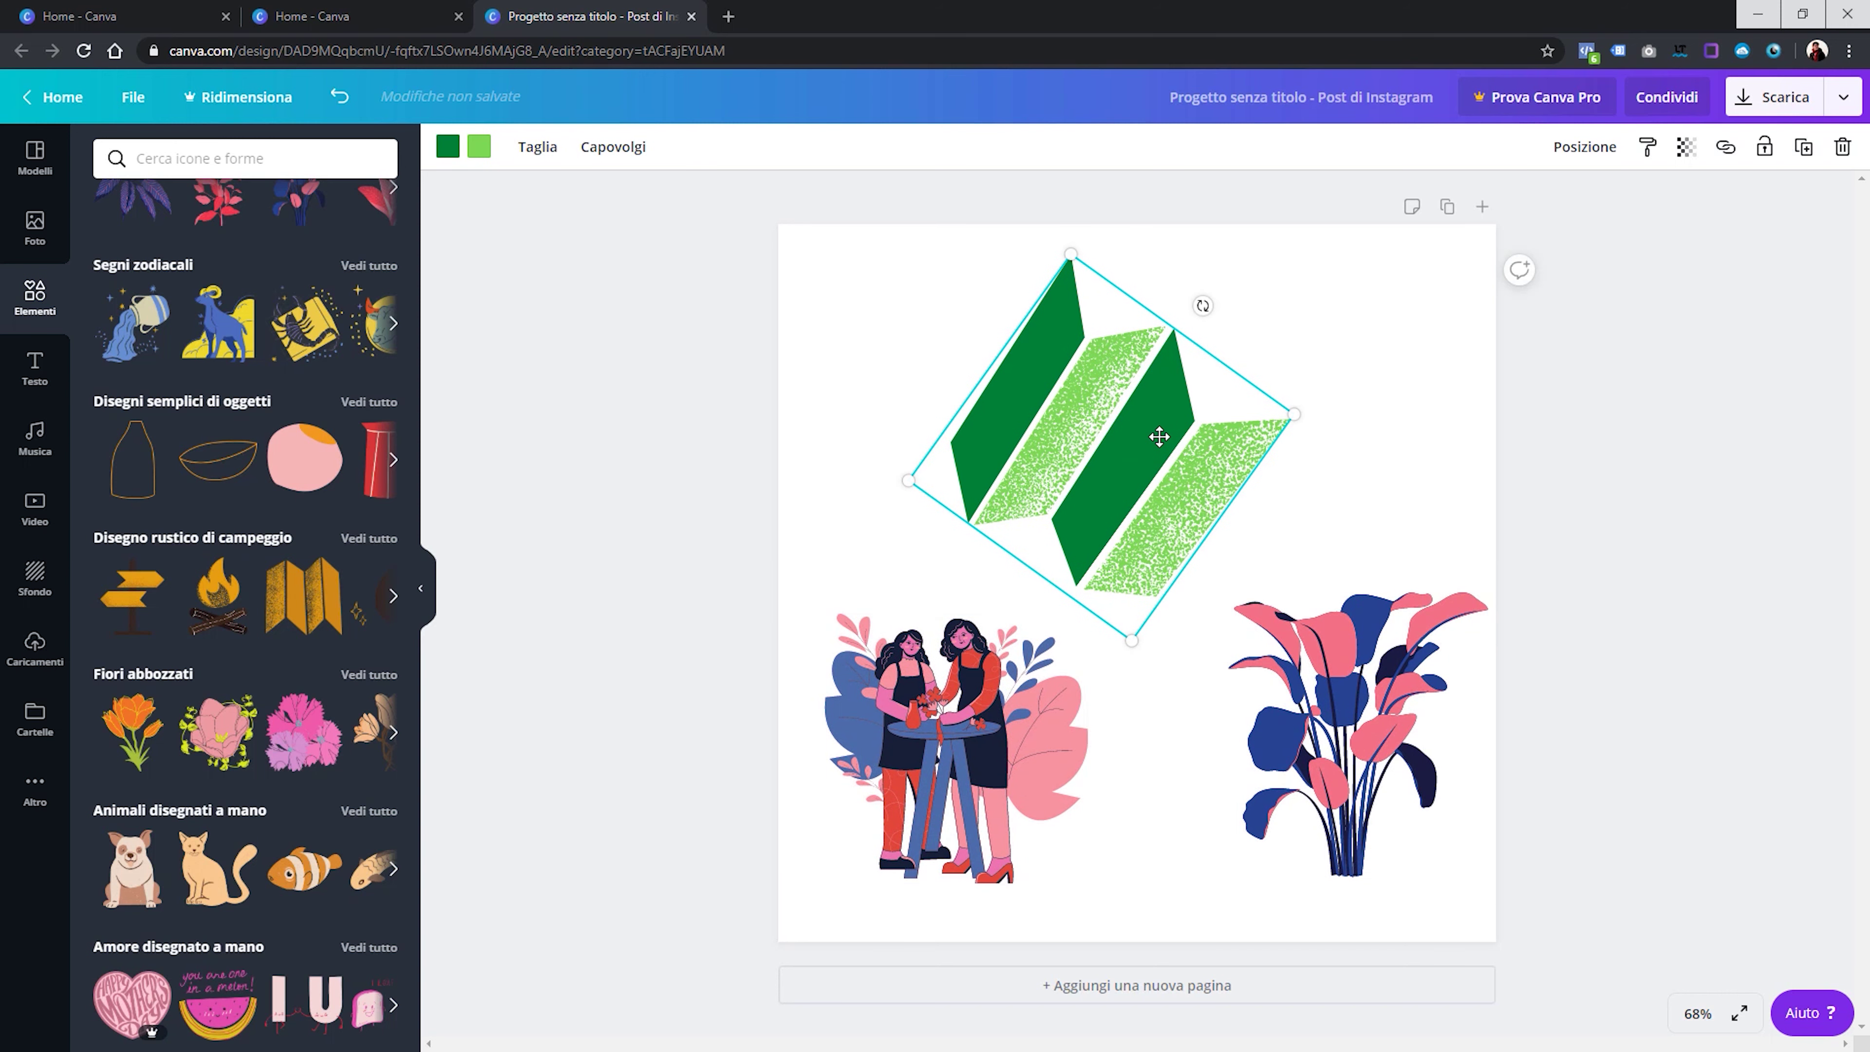
drag(1444, 685, 1402, 691)
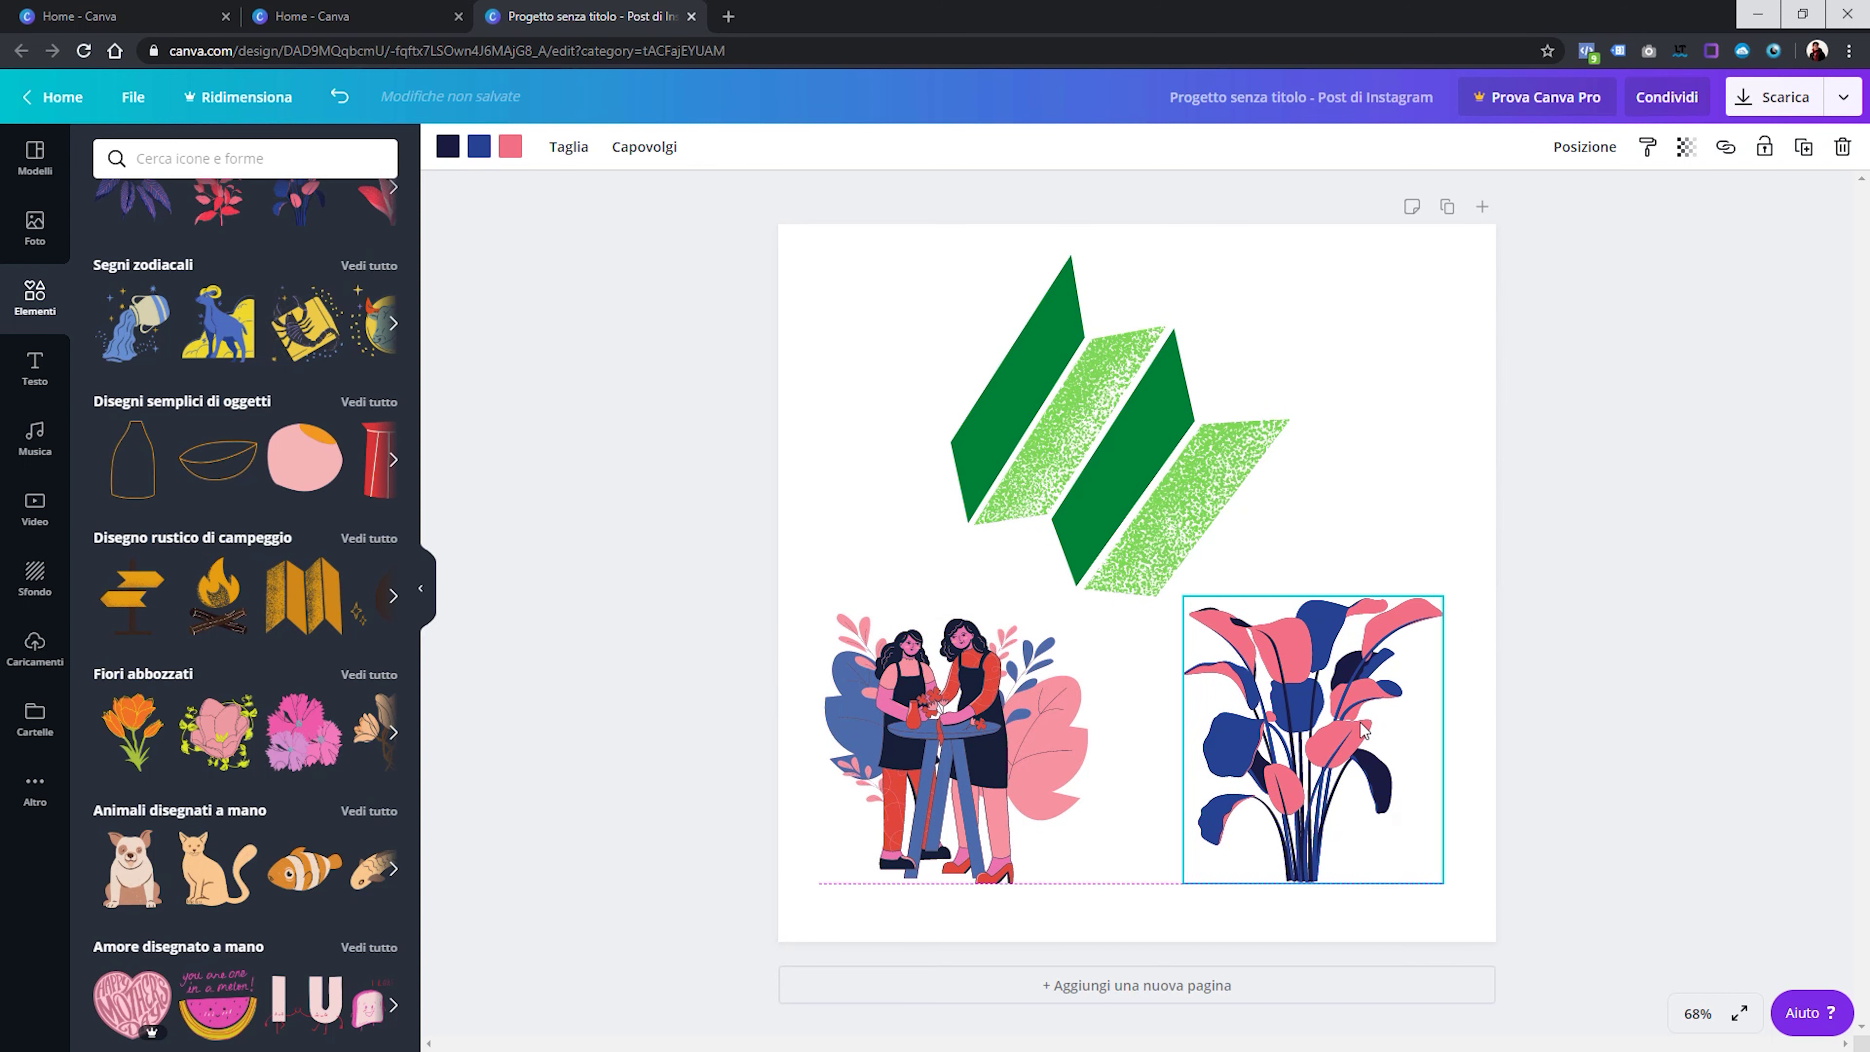
right_click(1322, 682)
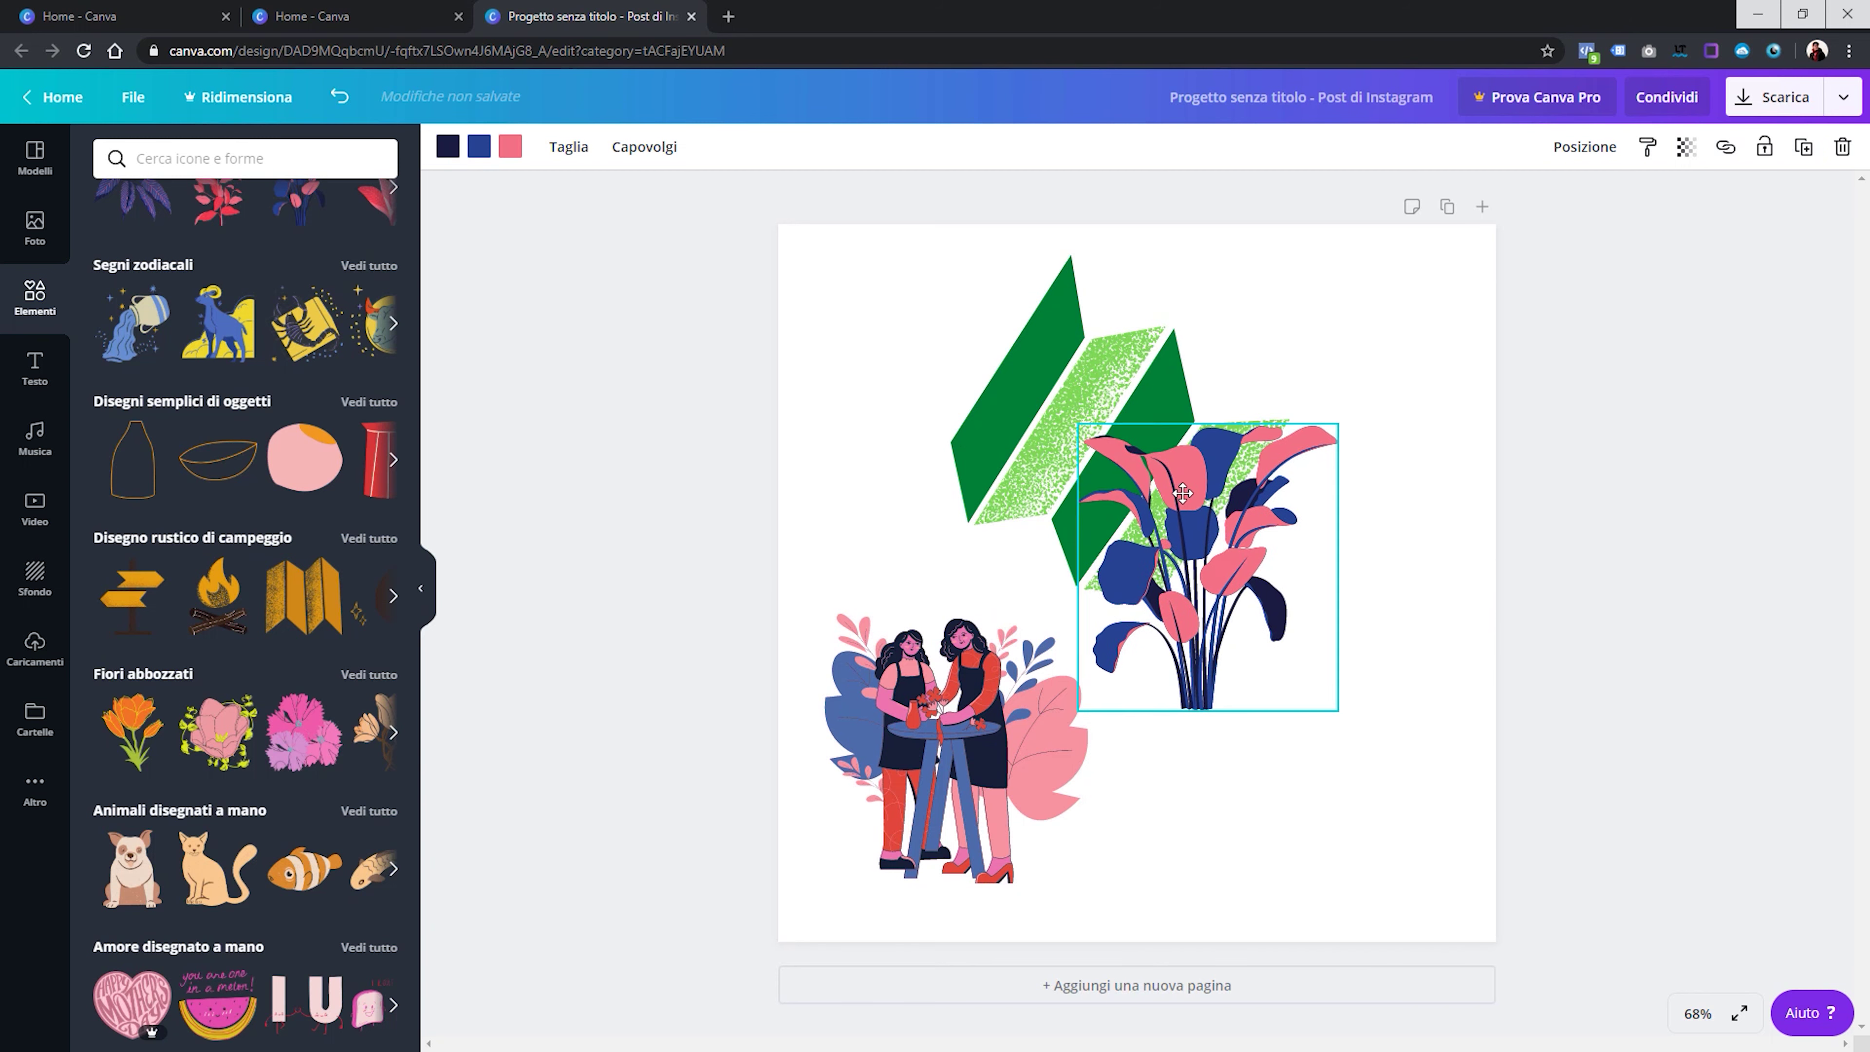
drag(1205, 567, 1144, 432)
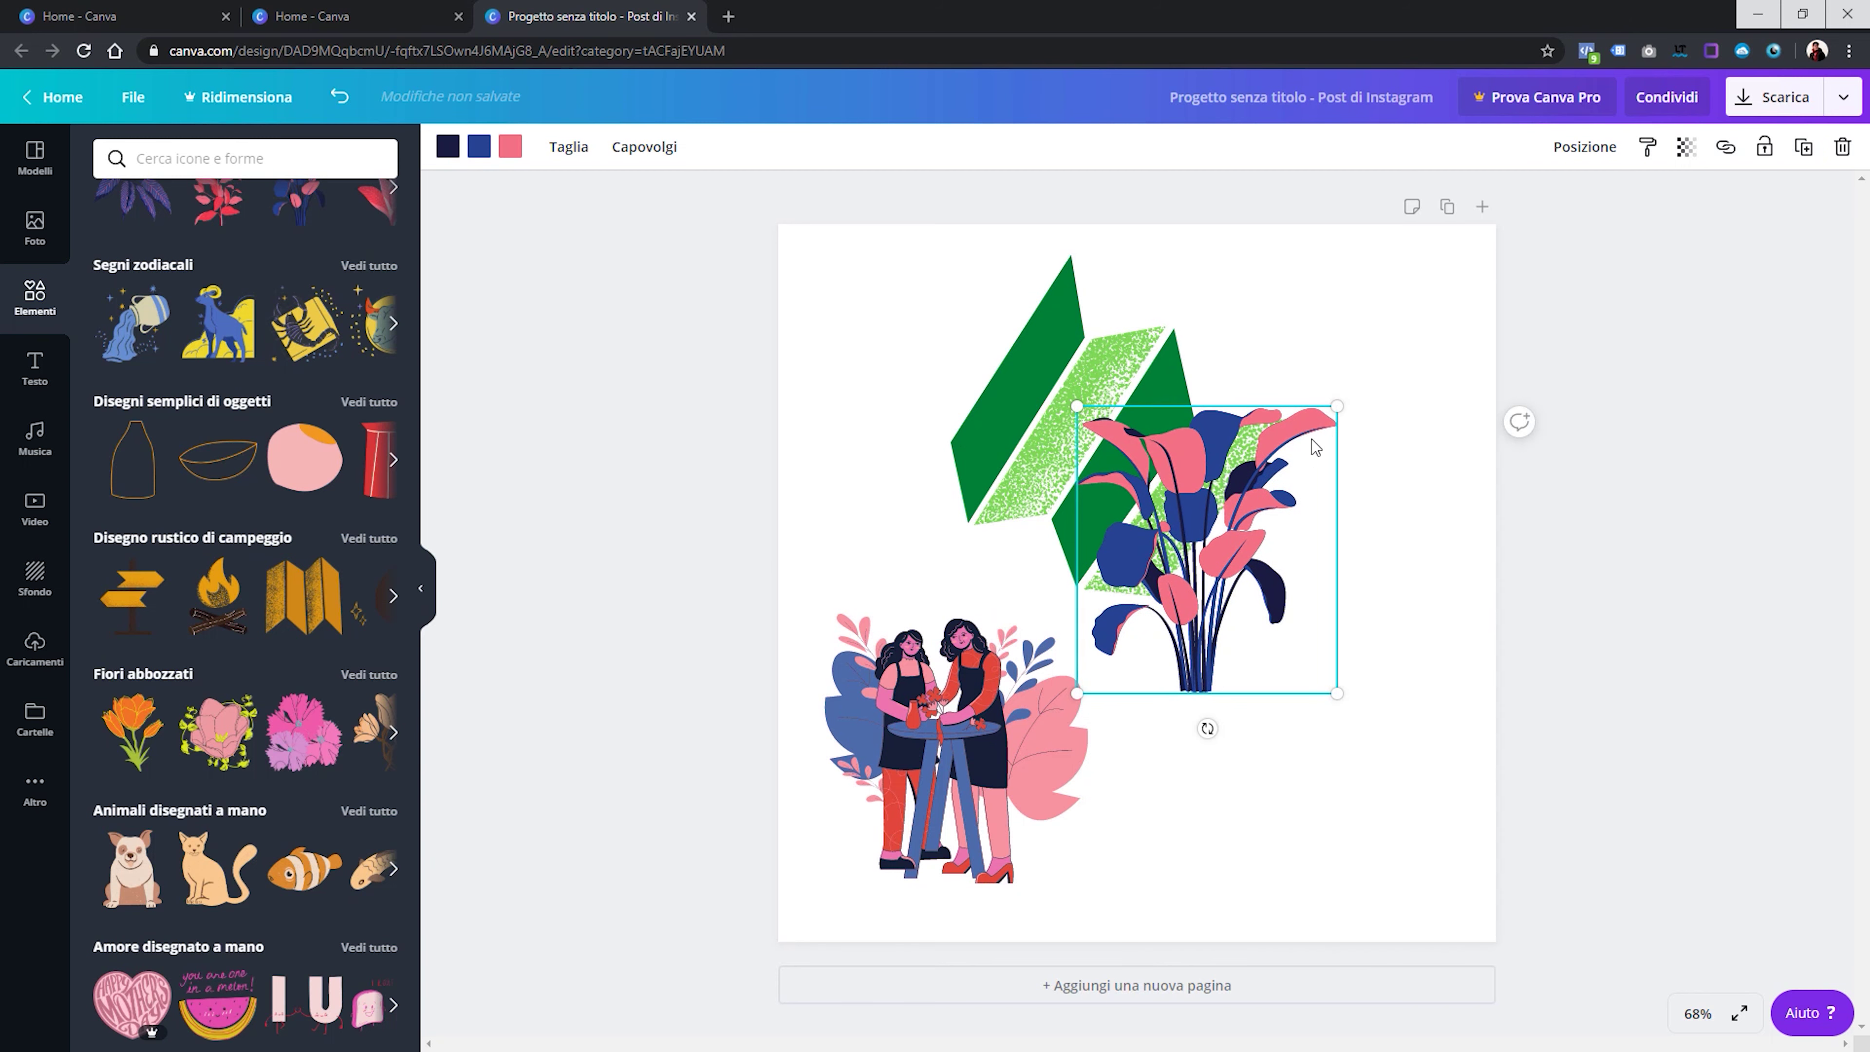
click(1588, 151)
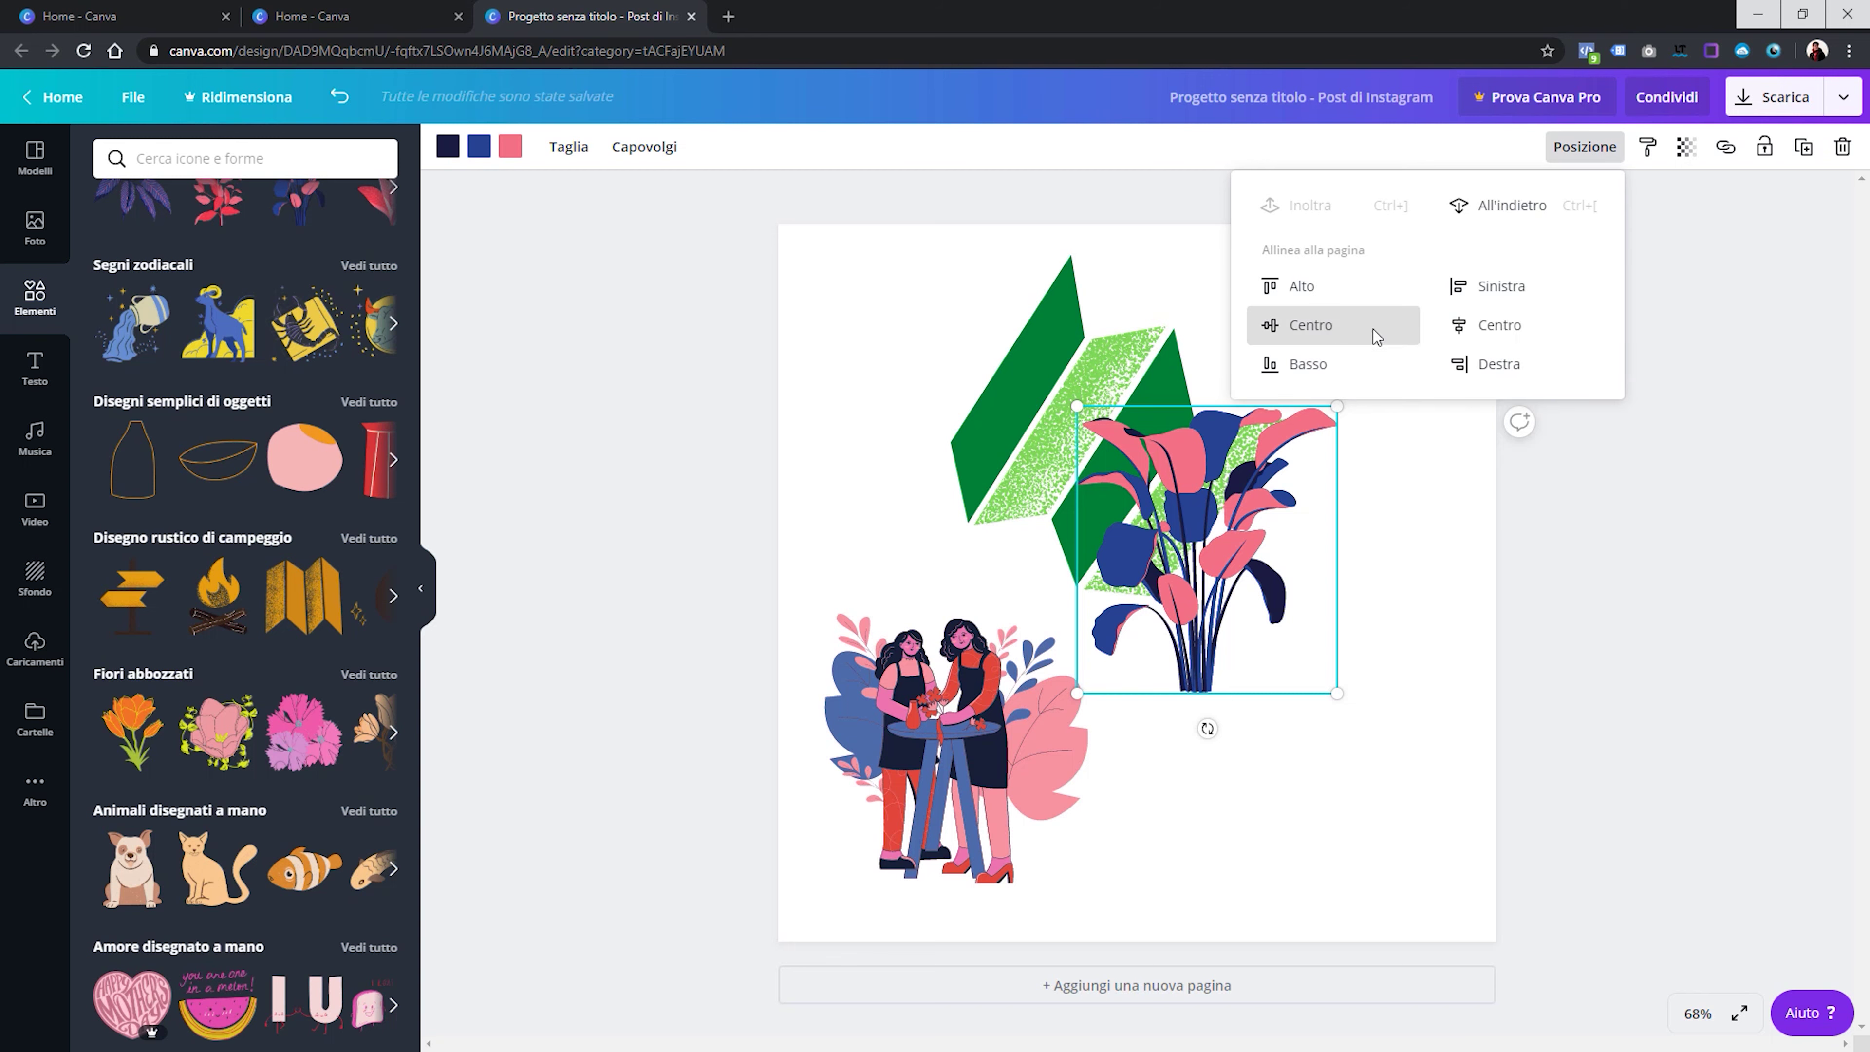
click(1321, 326)
click(1490, 325)
click(1499, 366)
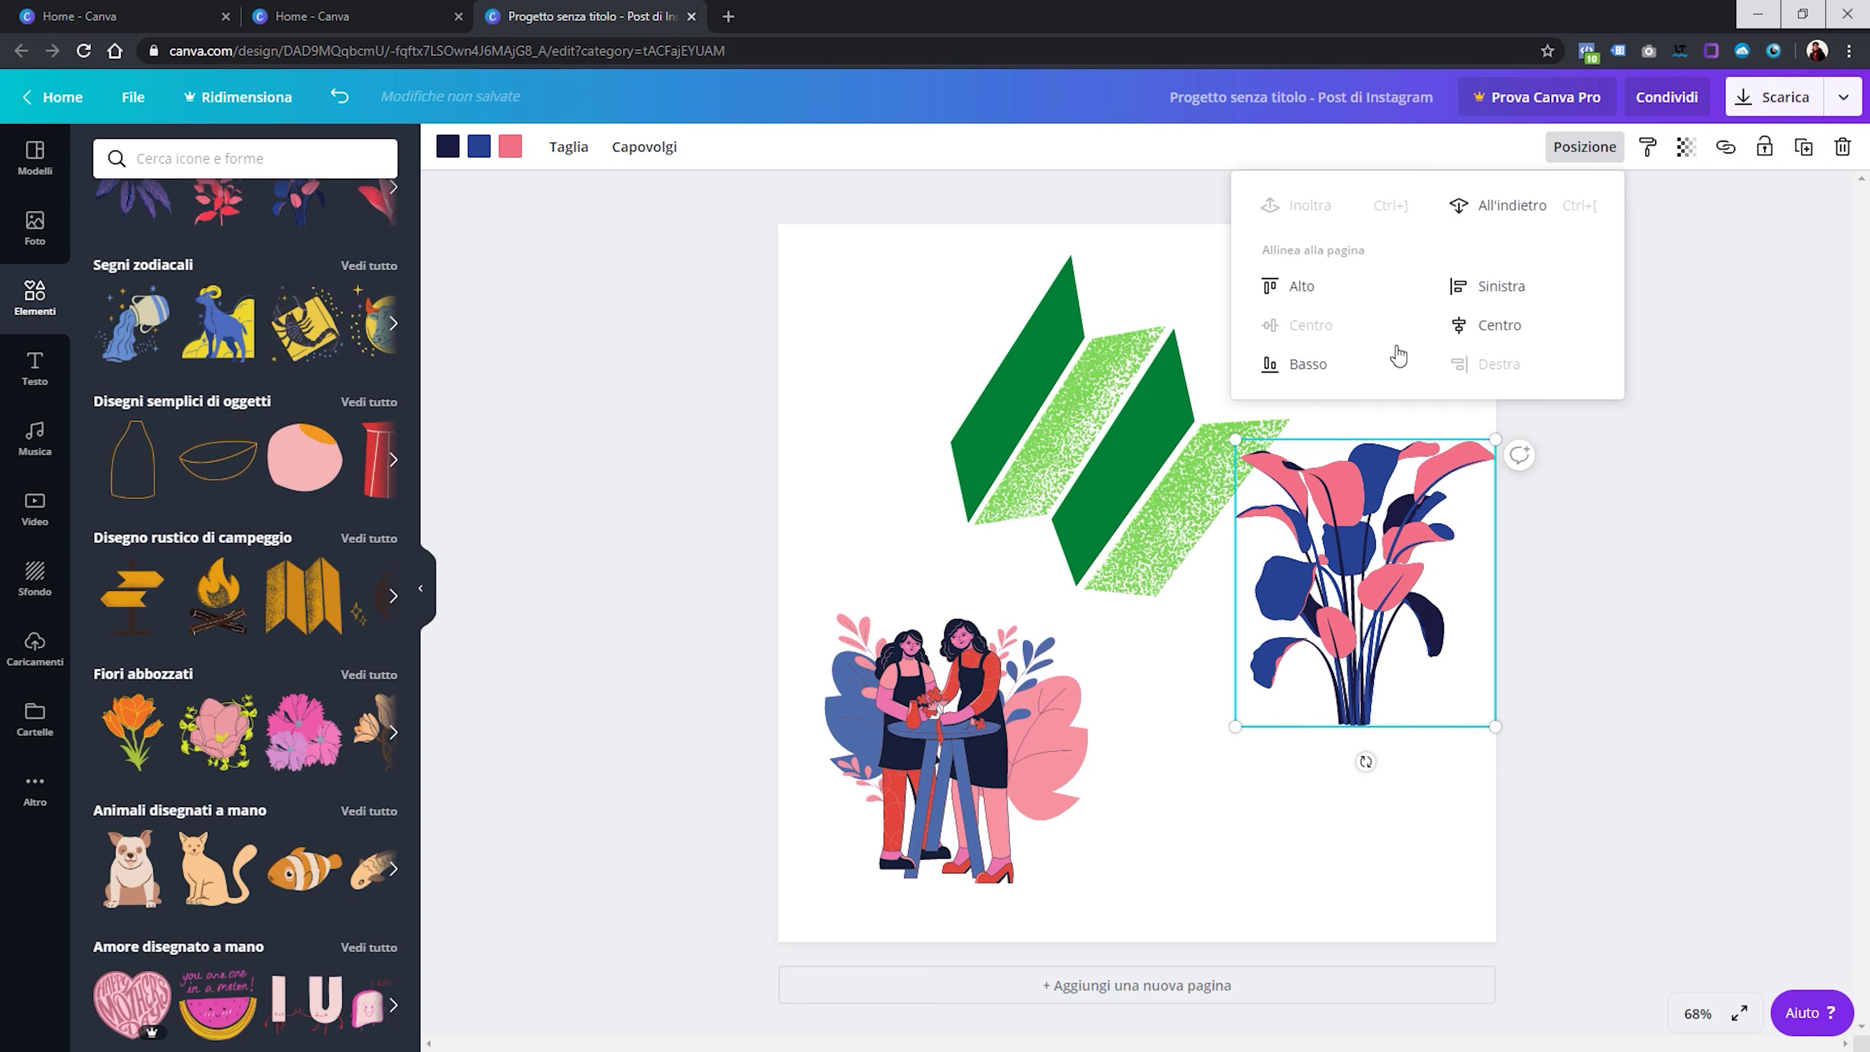
click(1476, 341)
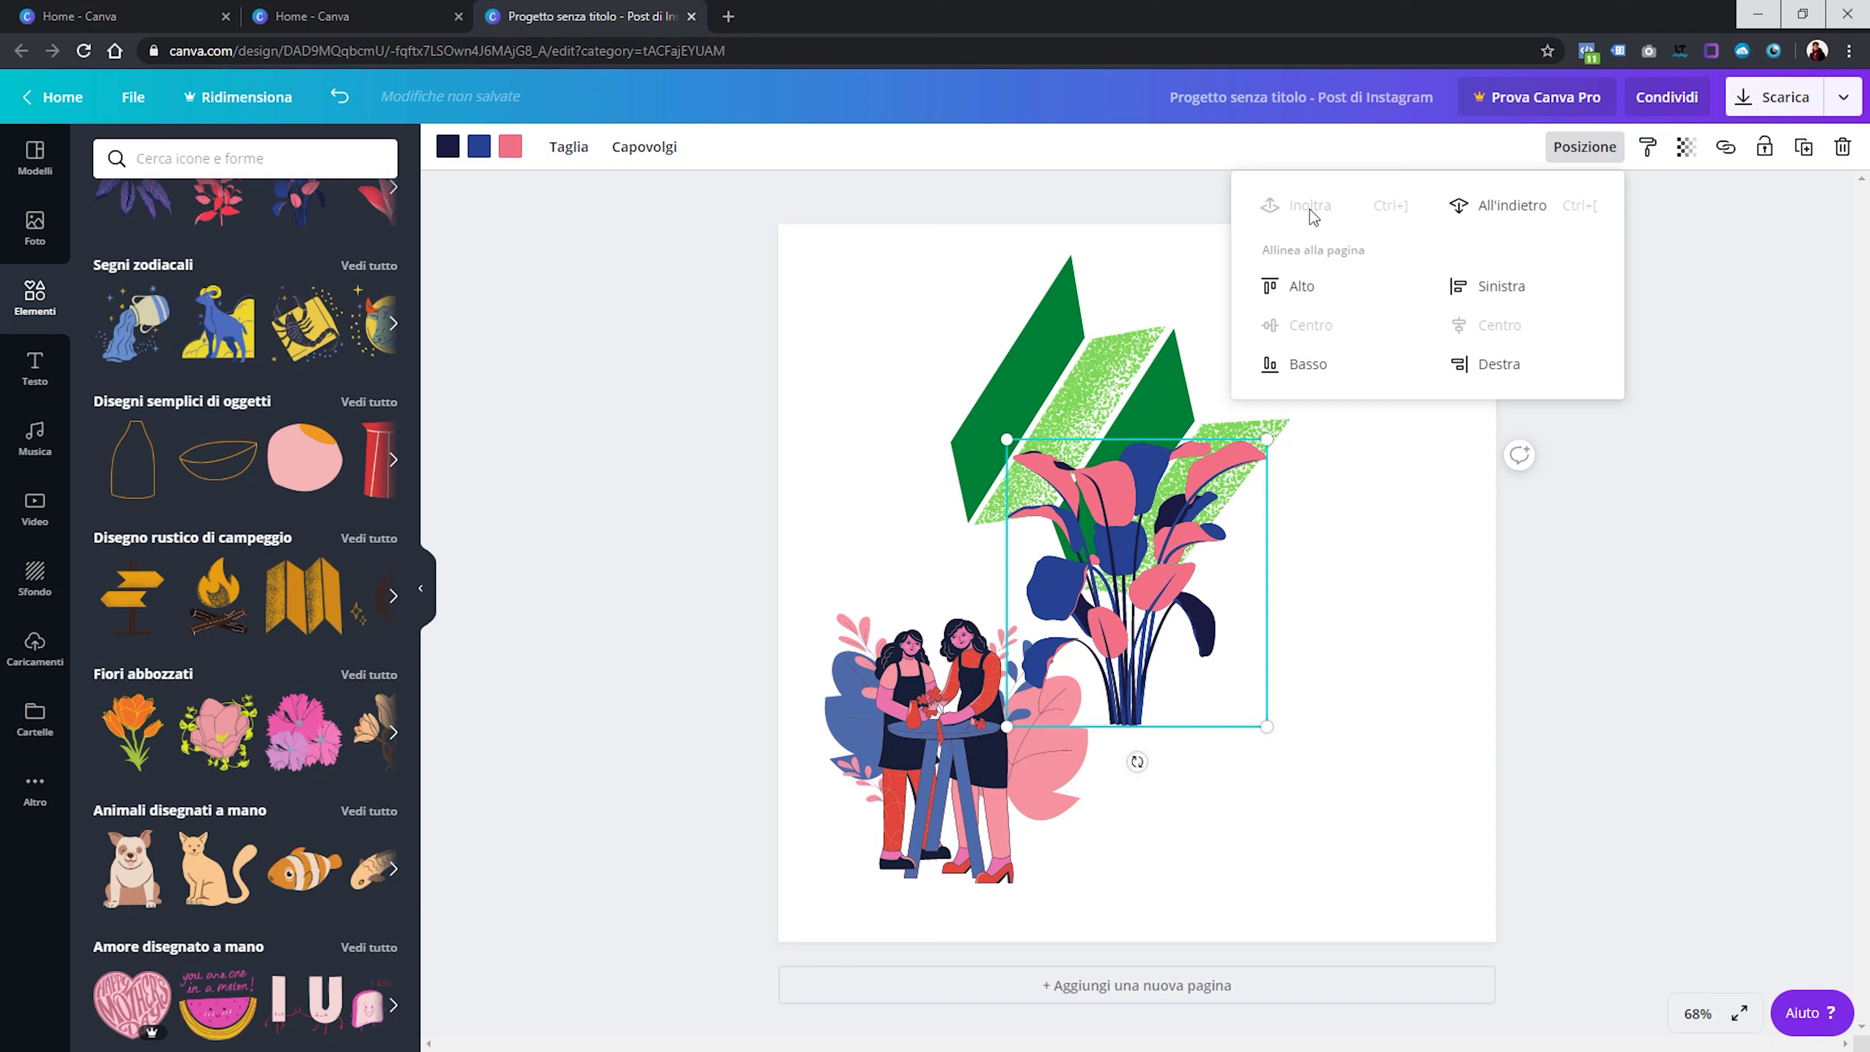
click(1467, 210)
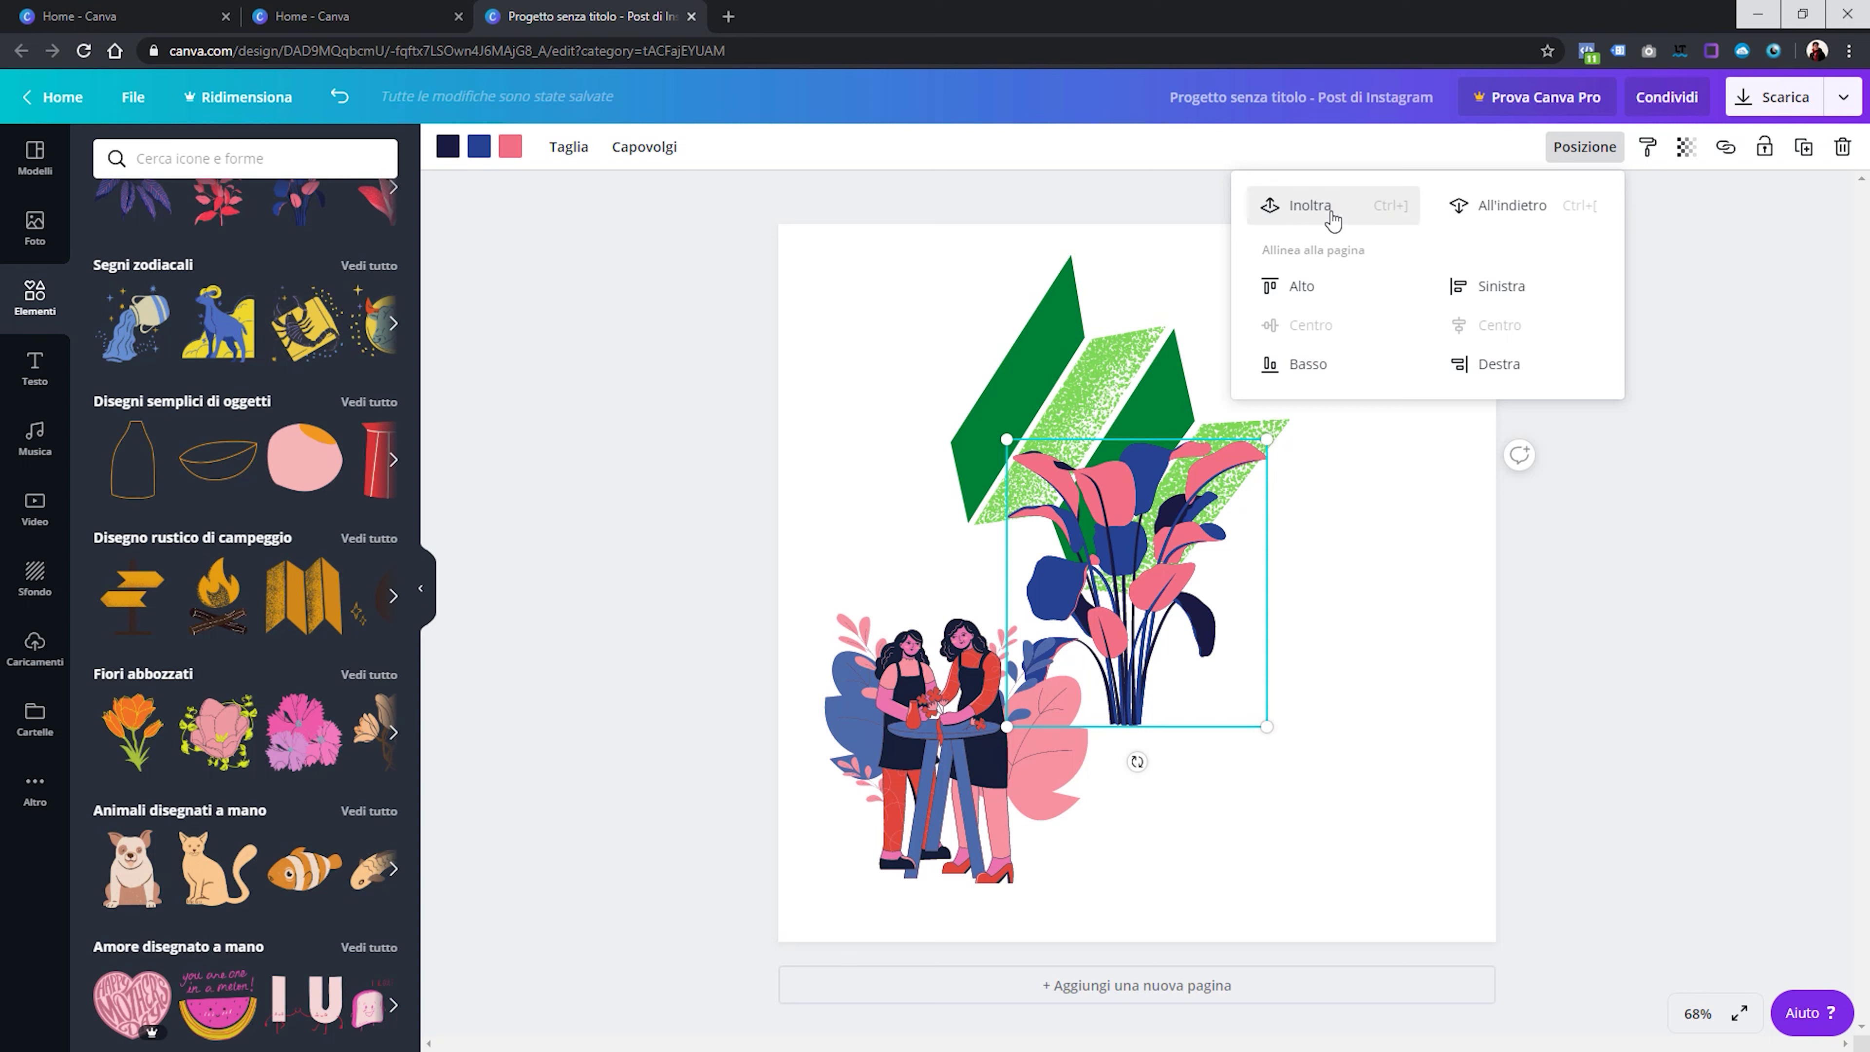
click(1332, 214)
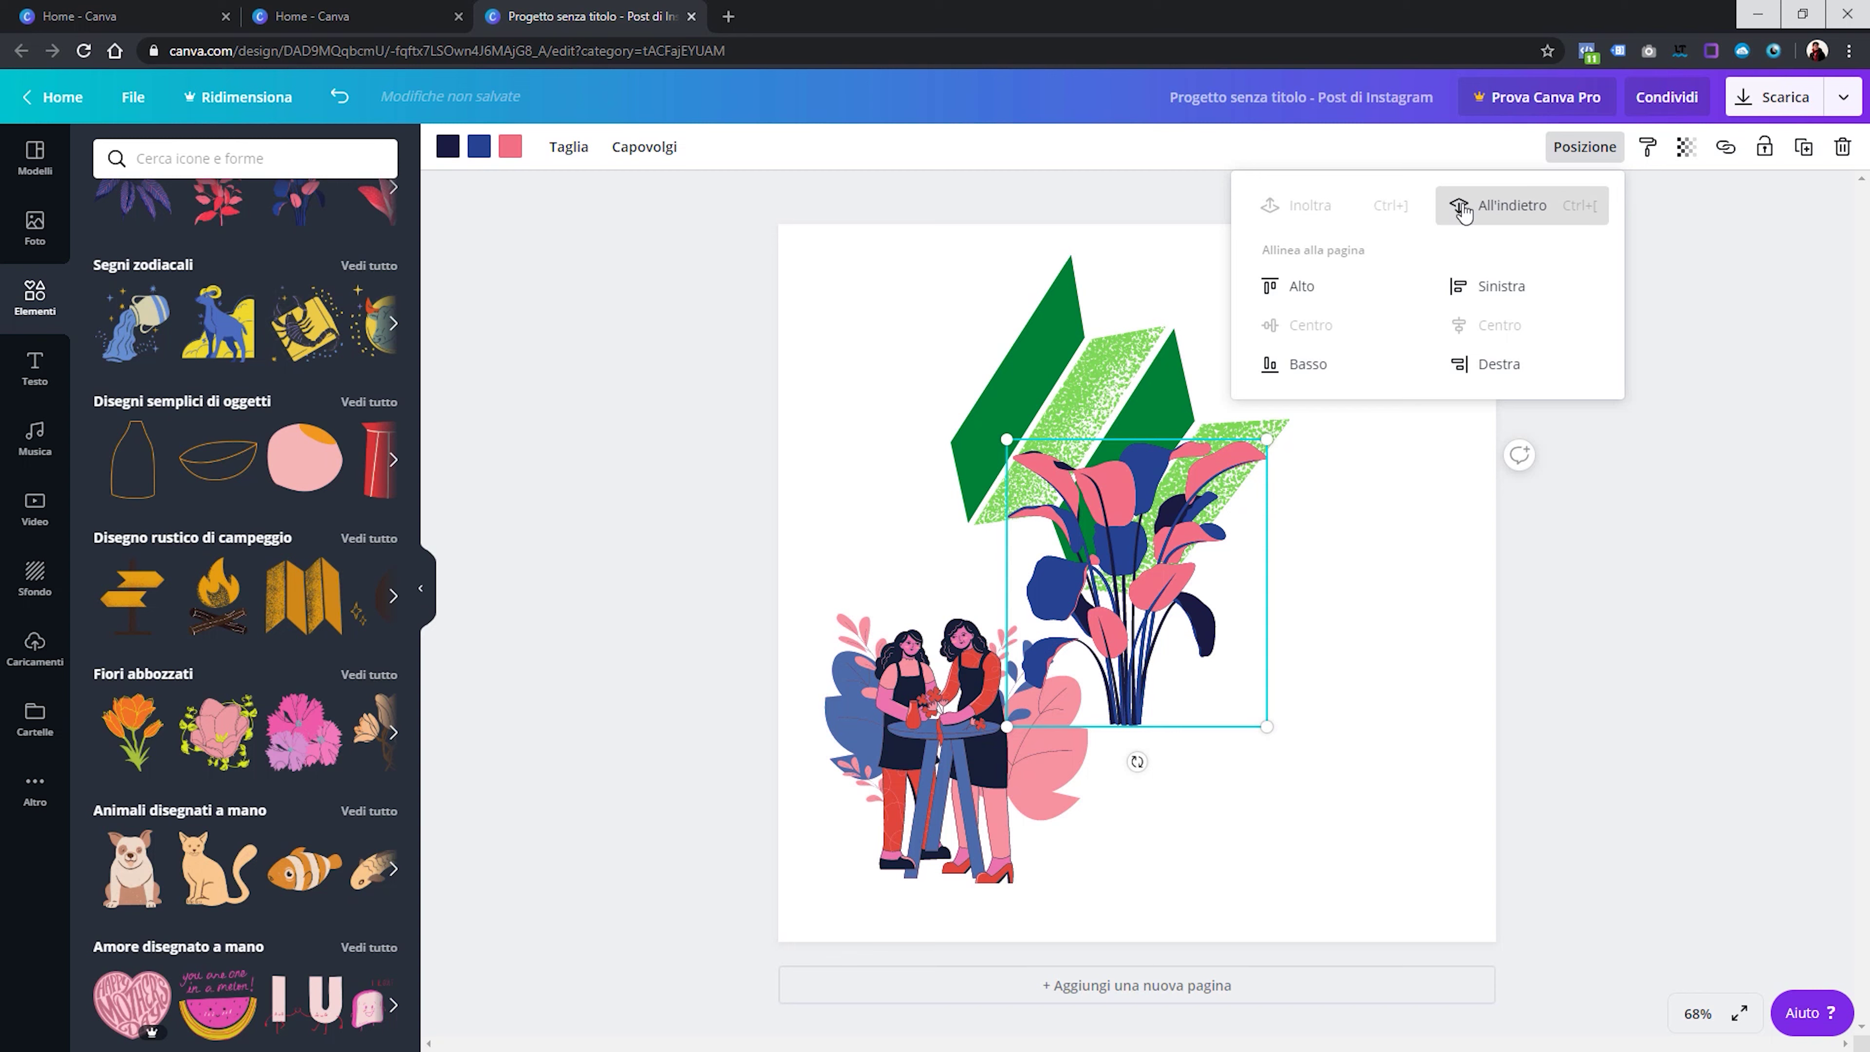
click(1501, 206)
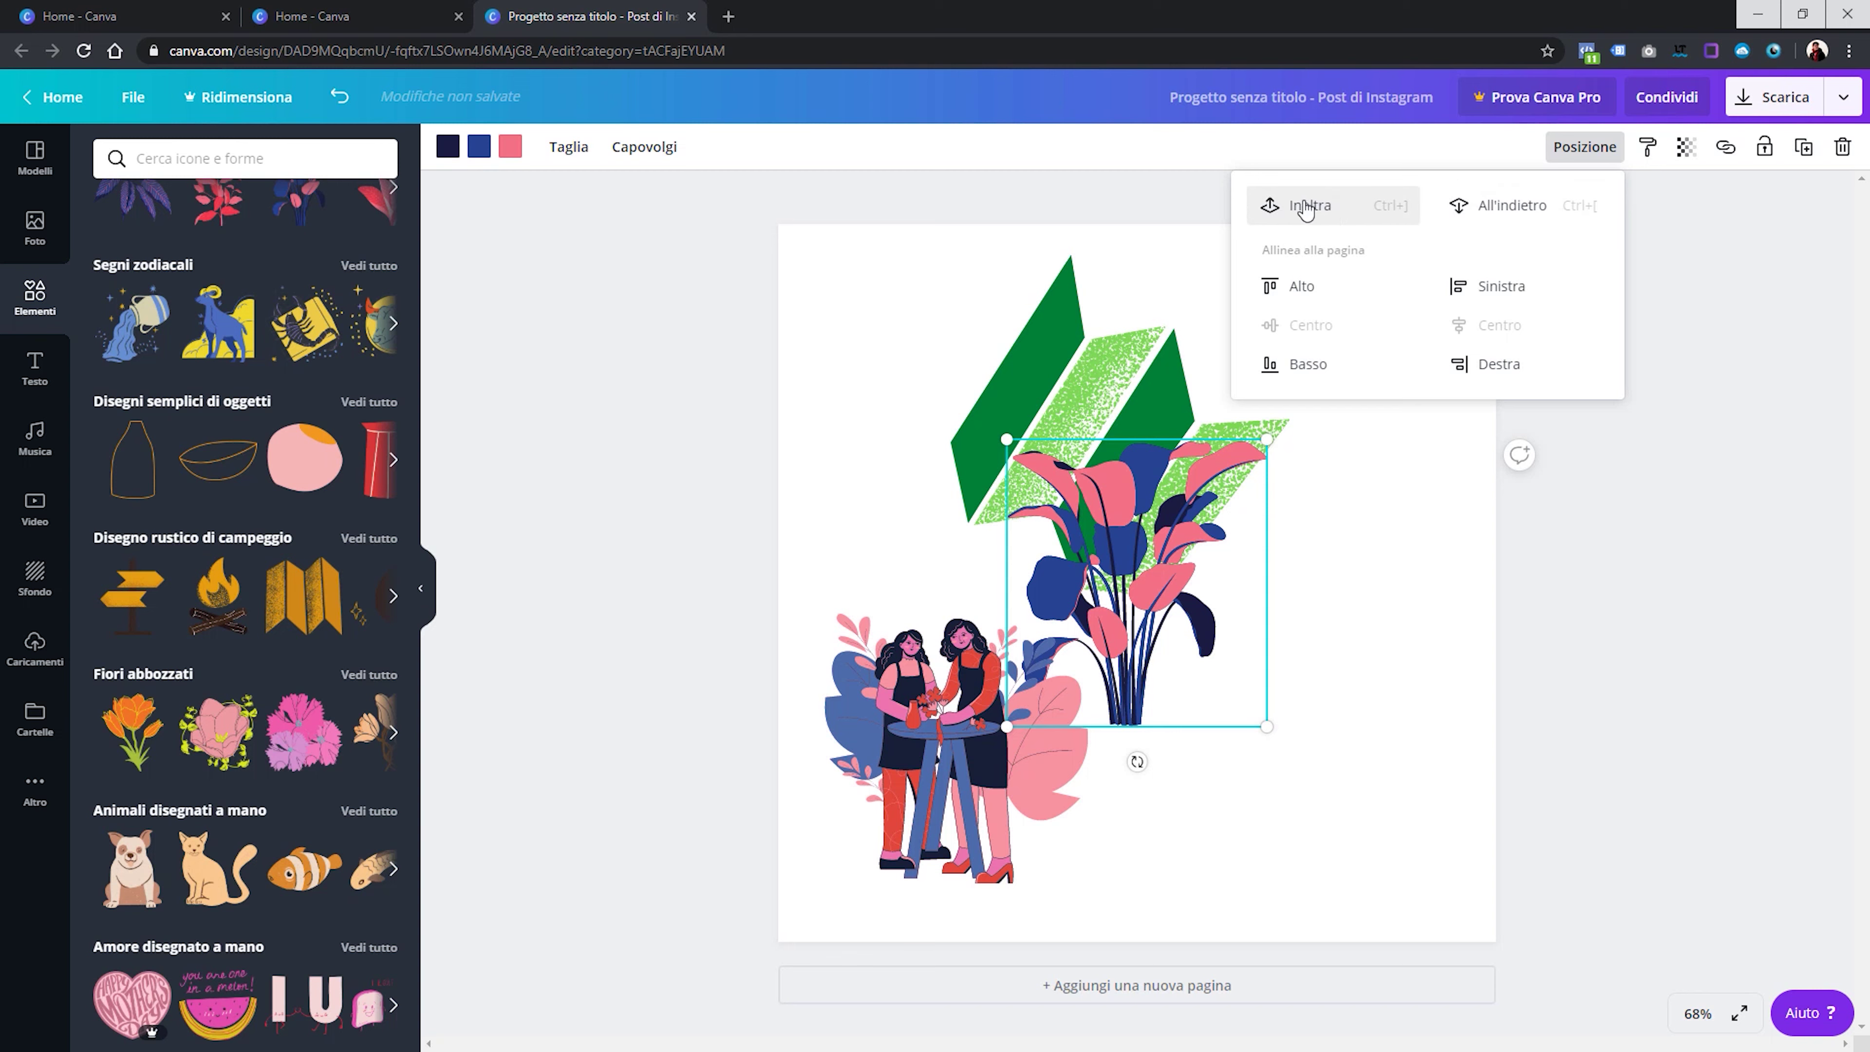
click(1444, 205)
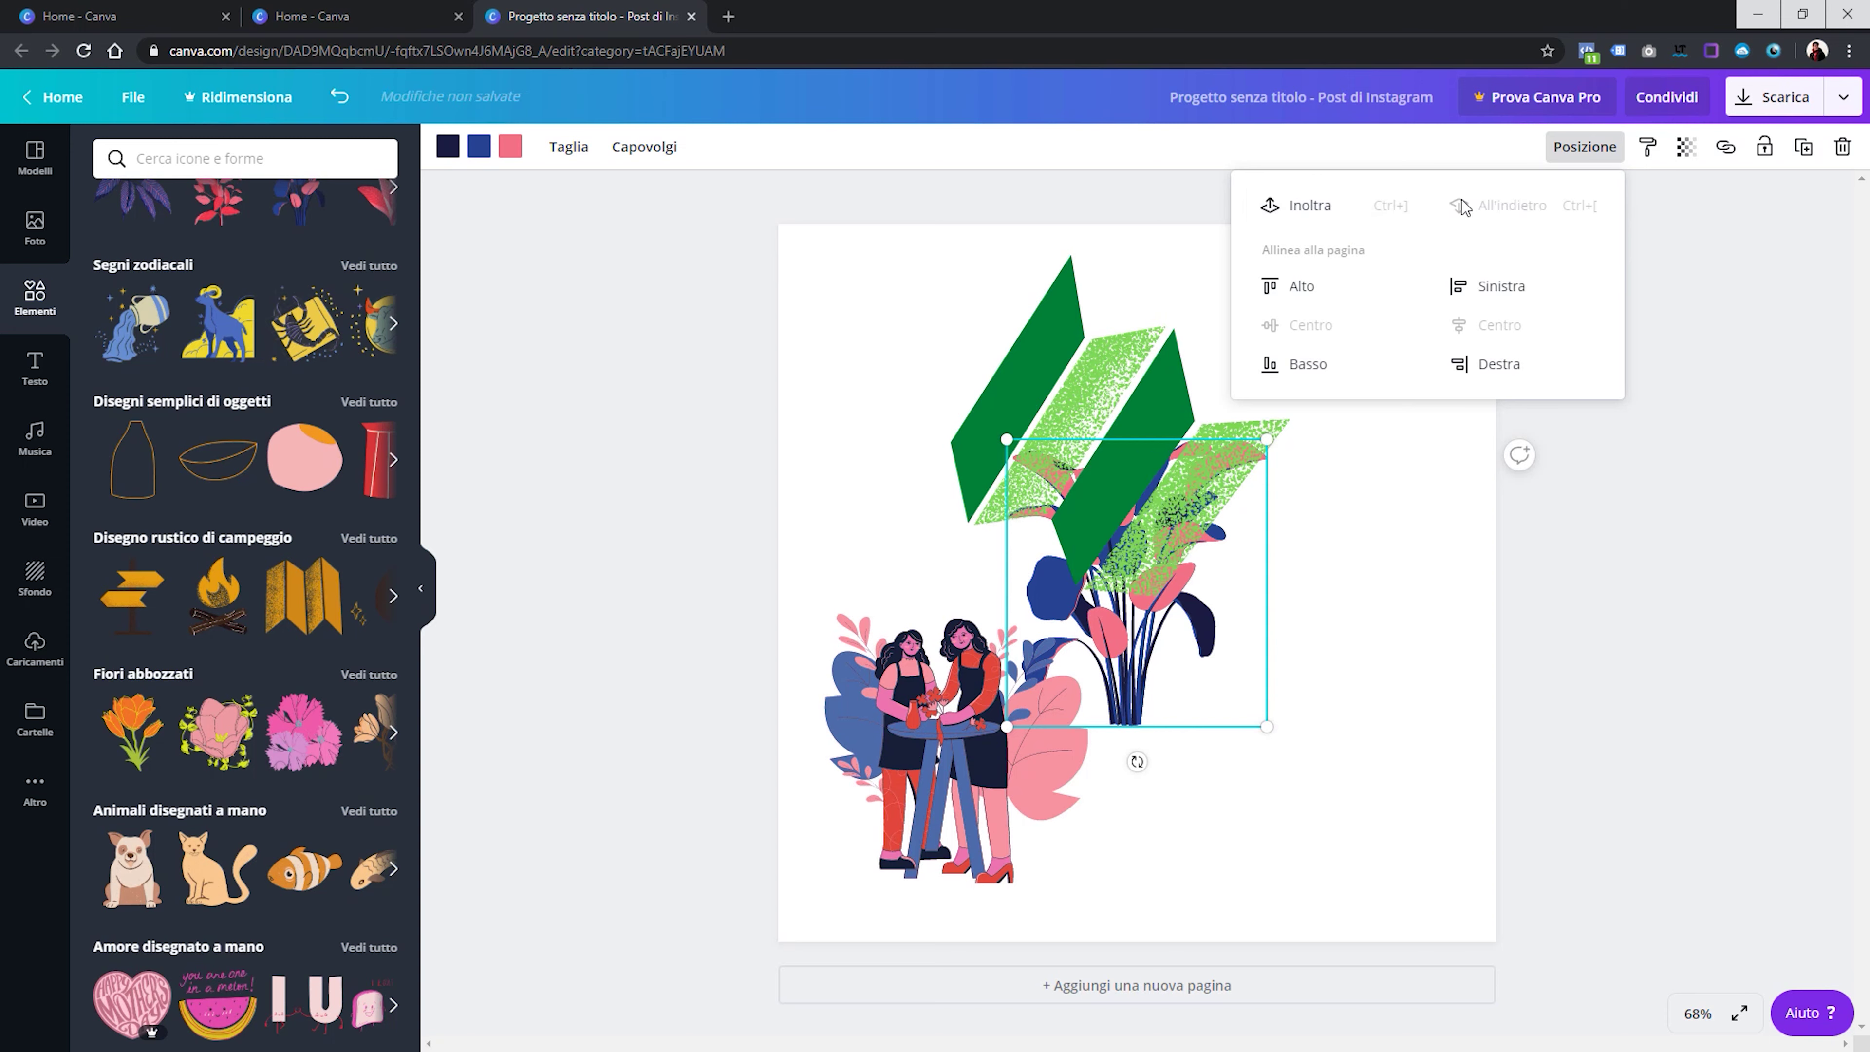
mouse_move(1188, 599)
mouse_down()
mouse_move(1354, 658)
mouse_move(1392, 732)
mouse_move(1282, 673)
mouse_move(1309, 707)
mouse_up()
click(889, 343)
click(974, 402)
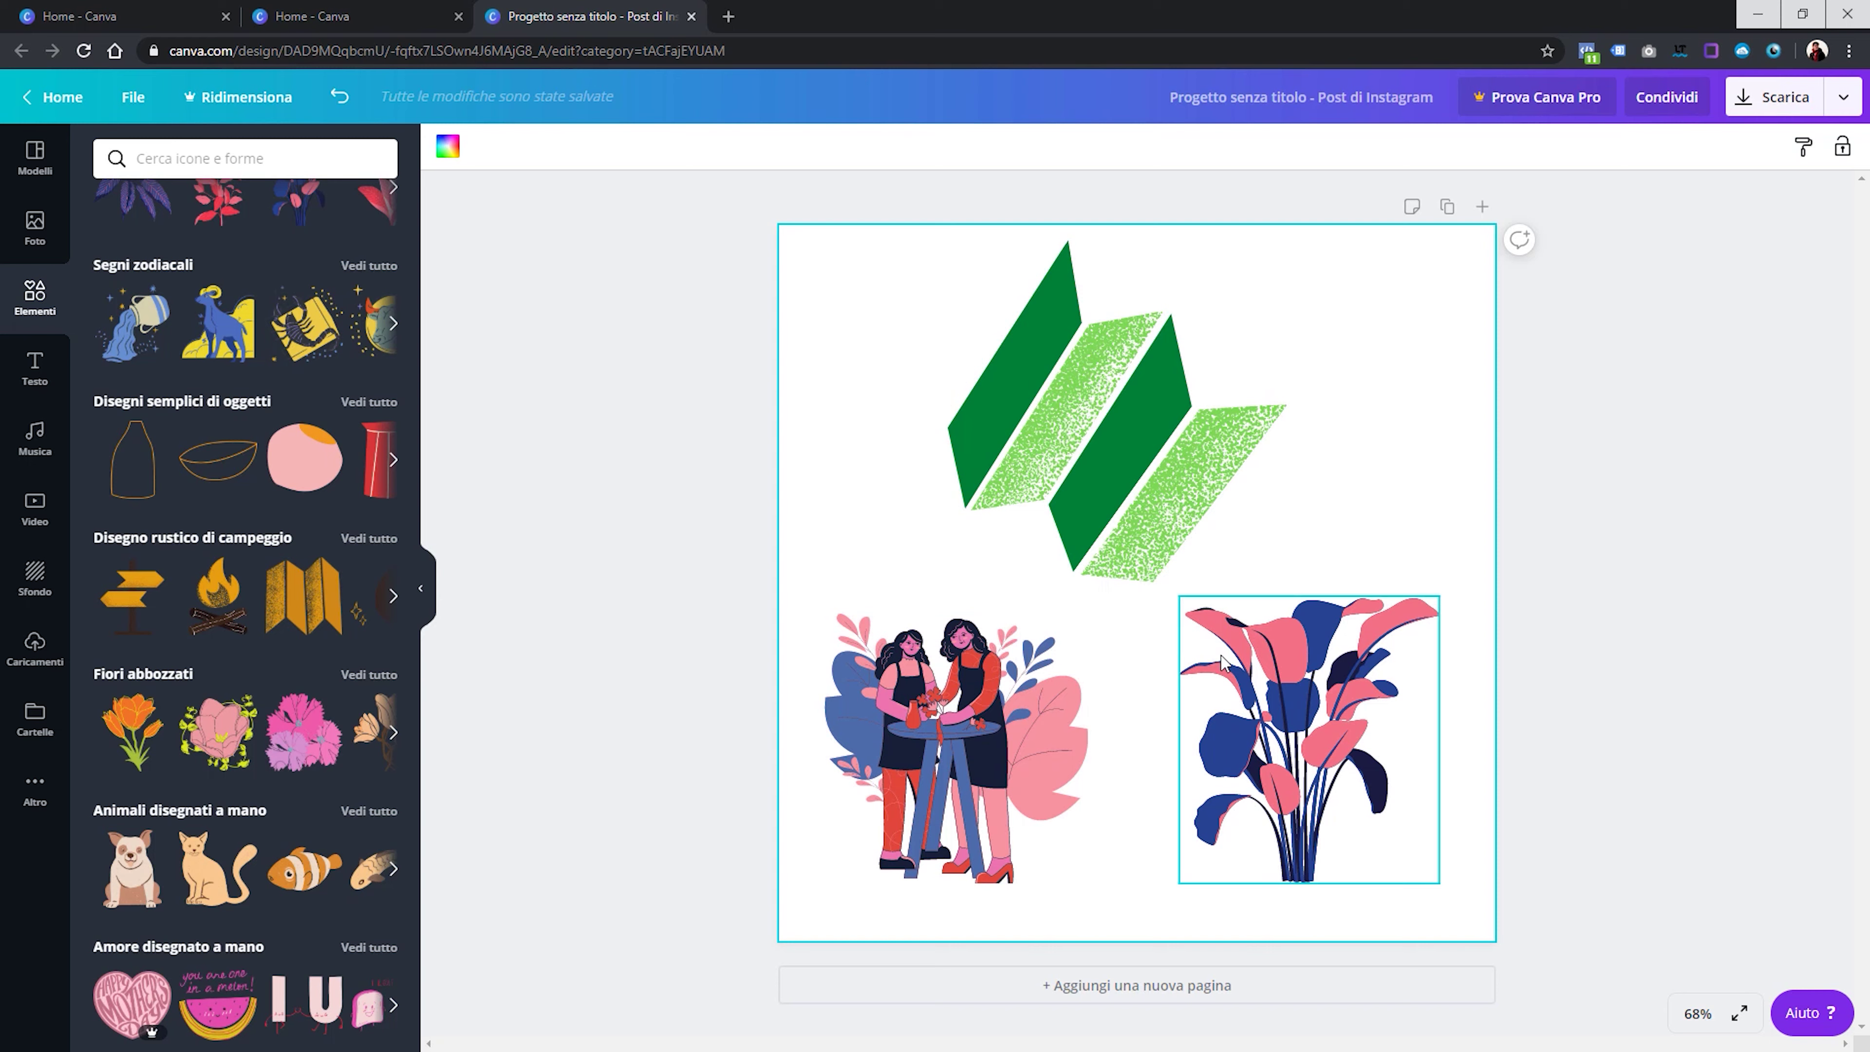
drag(989, 733, 1063, 688)
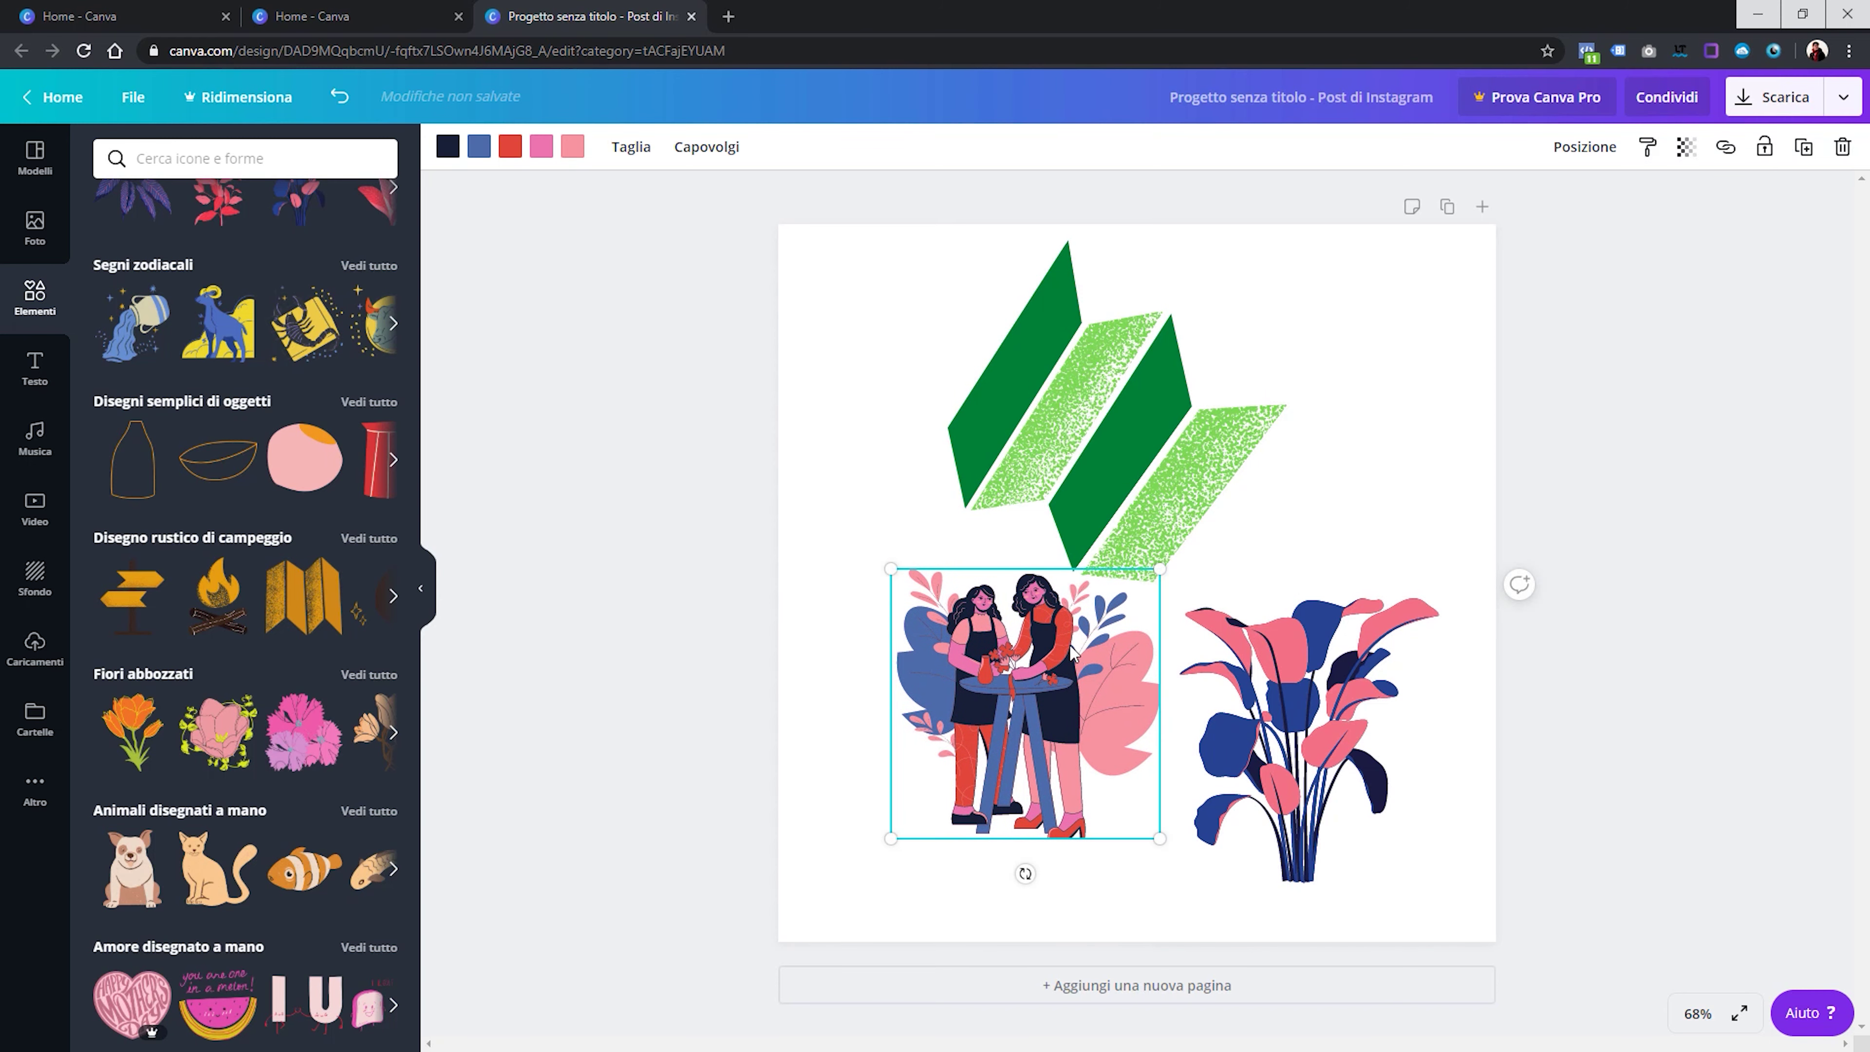
click(340, 96)
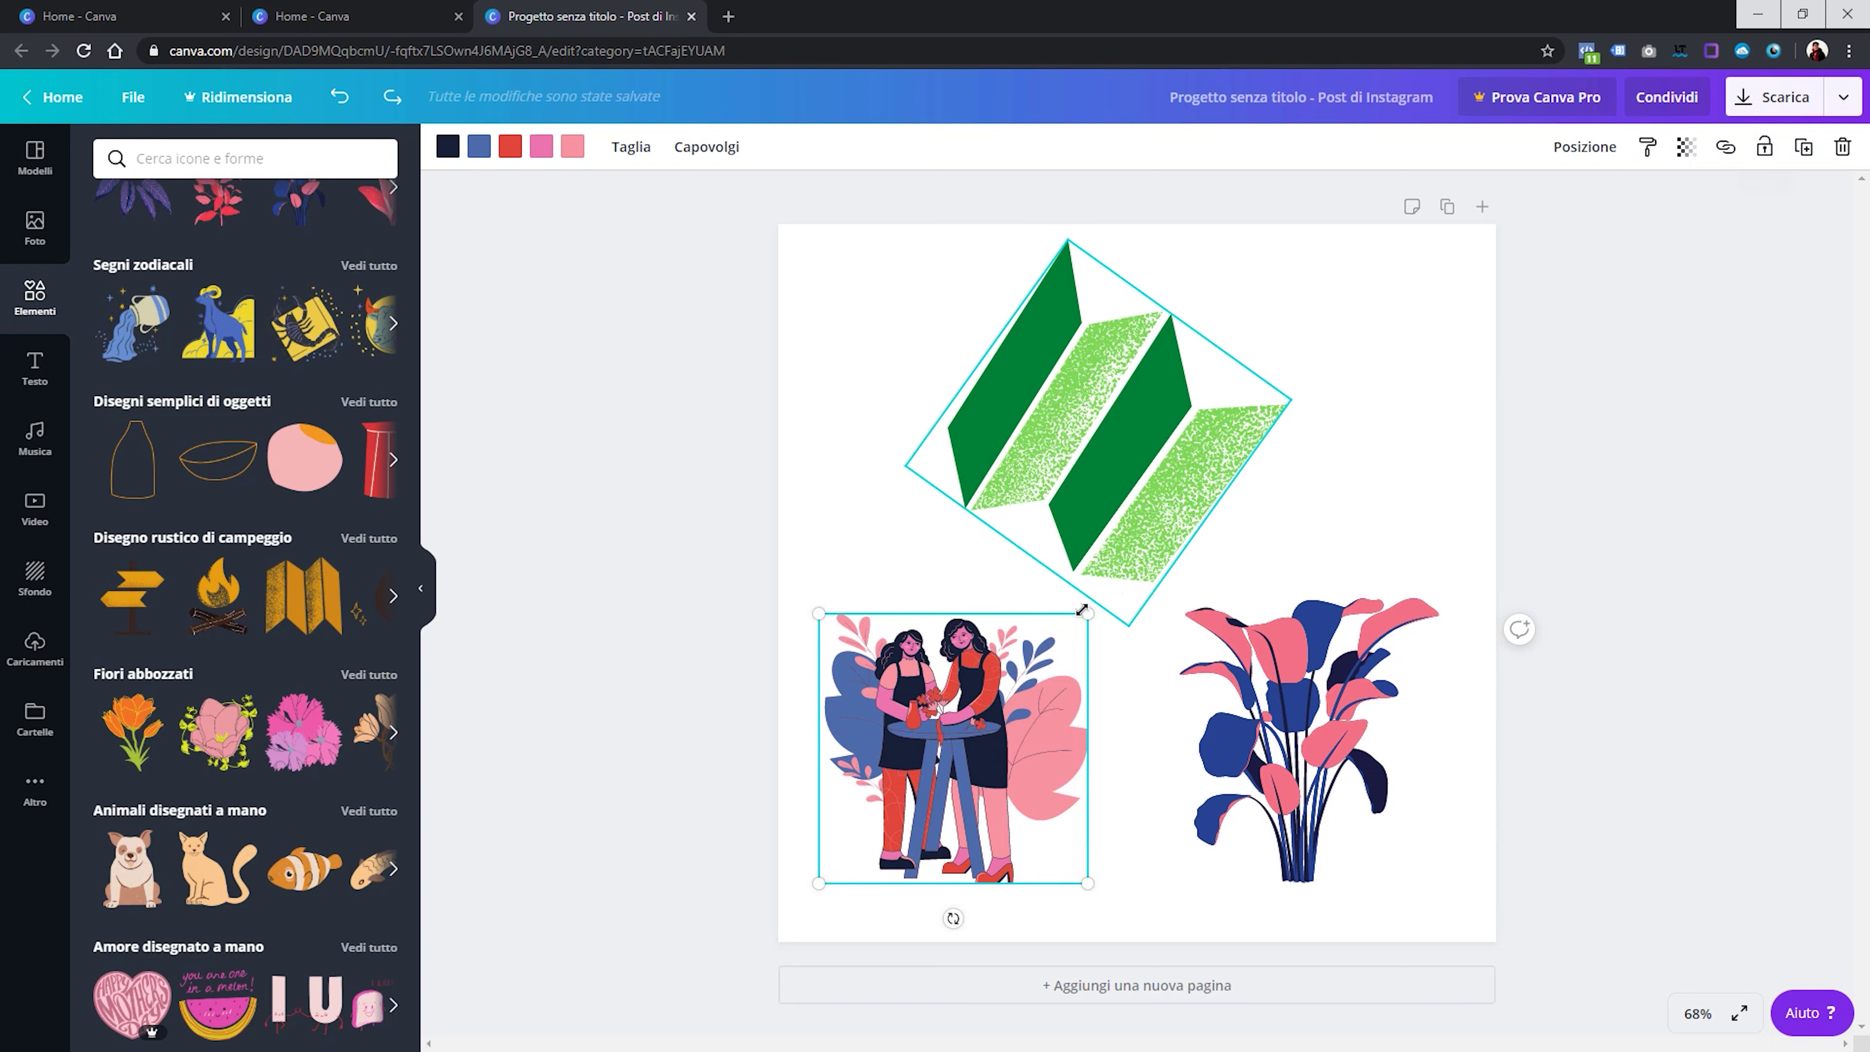
Lock the two-women illustration in place, then unlock it again
click(1765, 147)
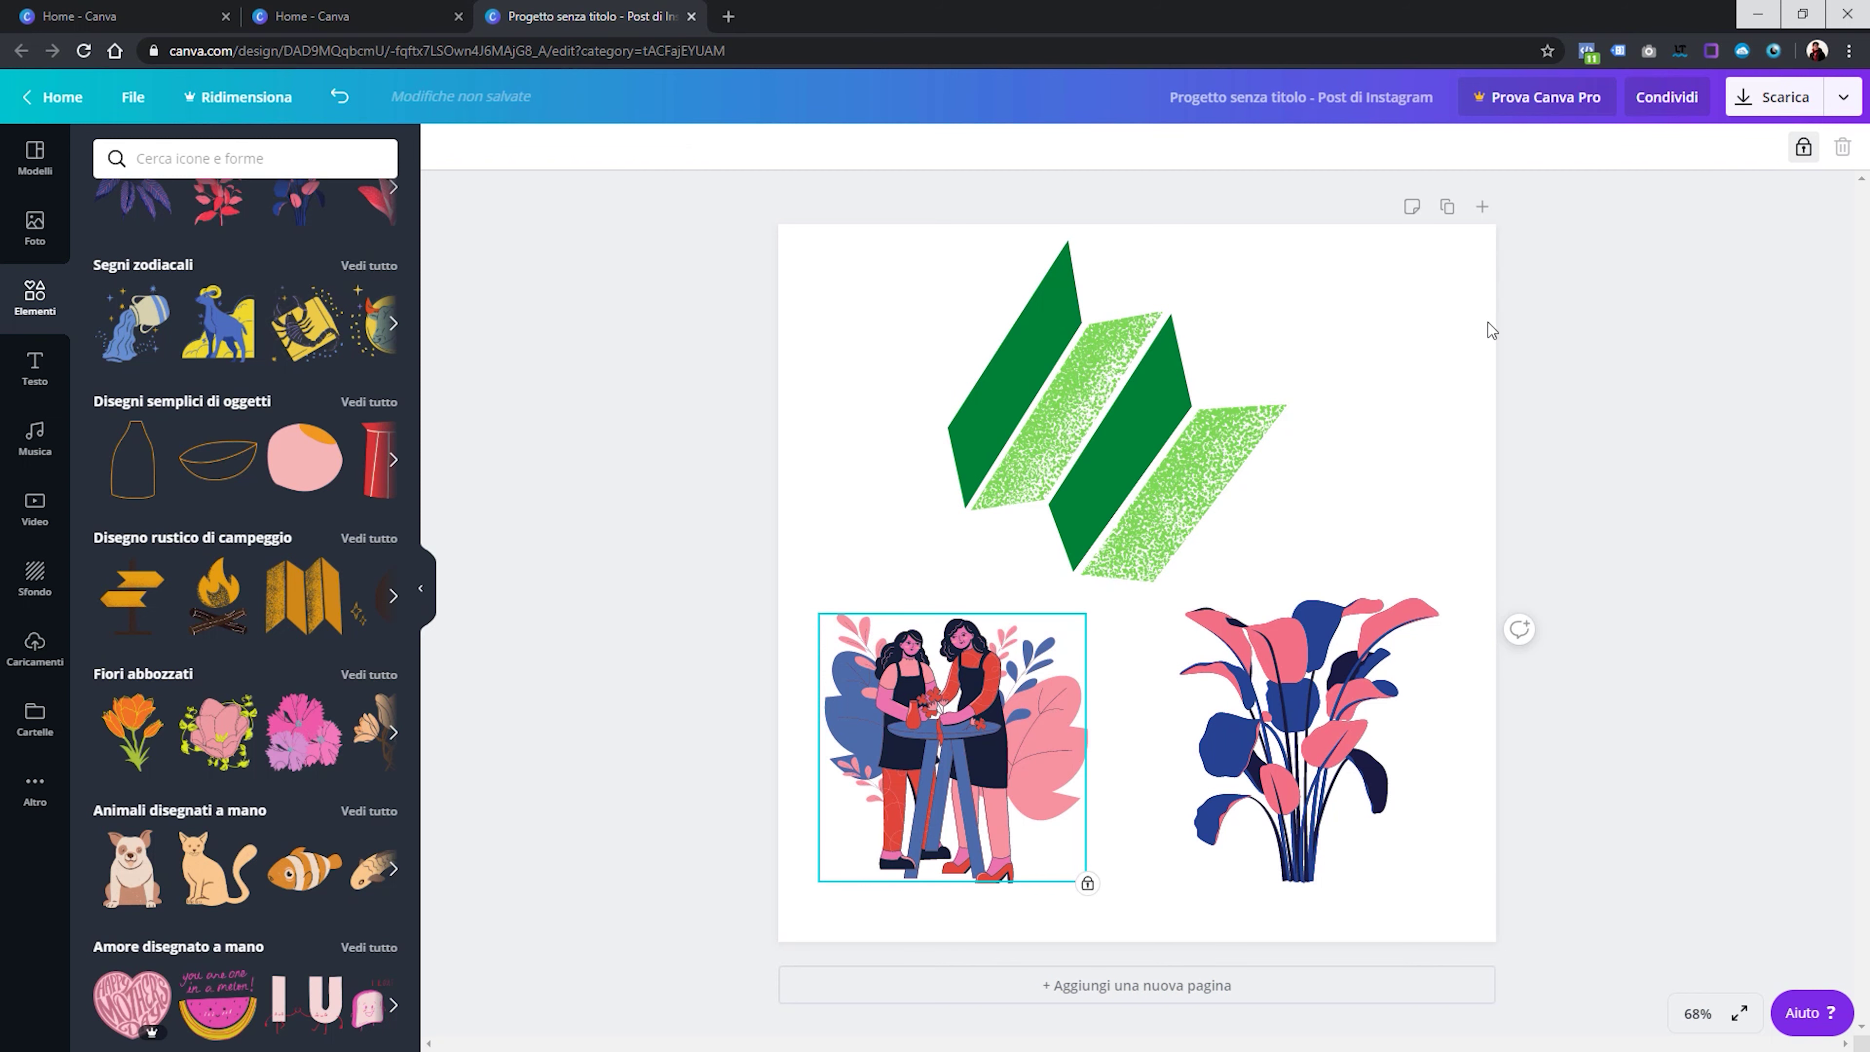
click(1575, 523)
click(1119, 619)
click(870, 723)
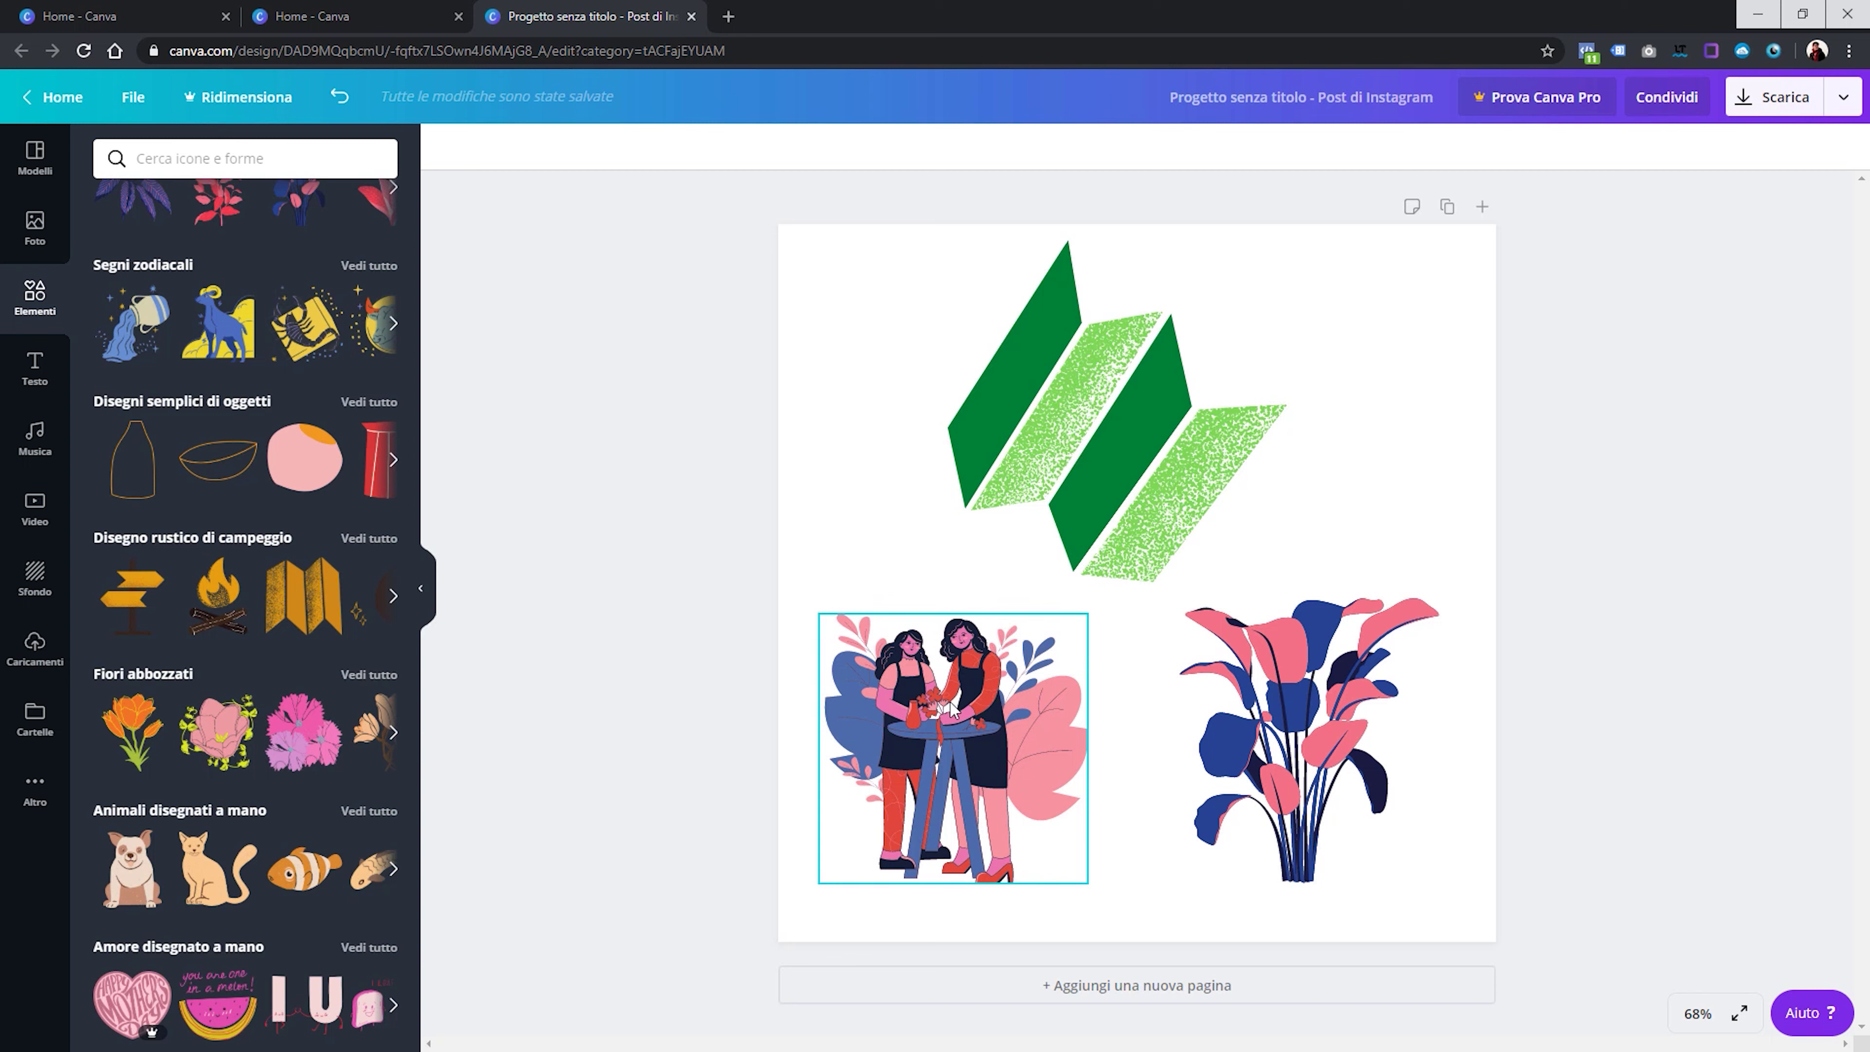
click(970, 701)
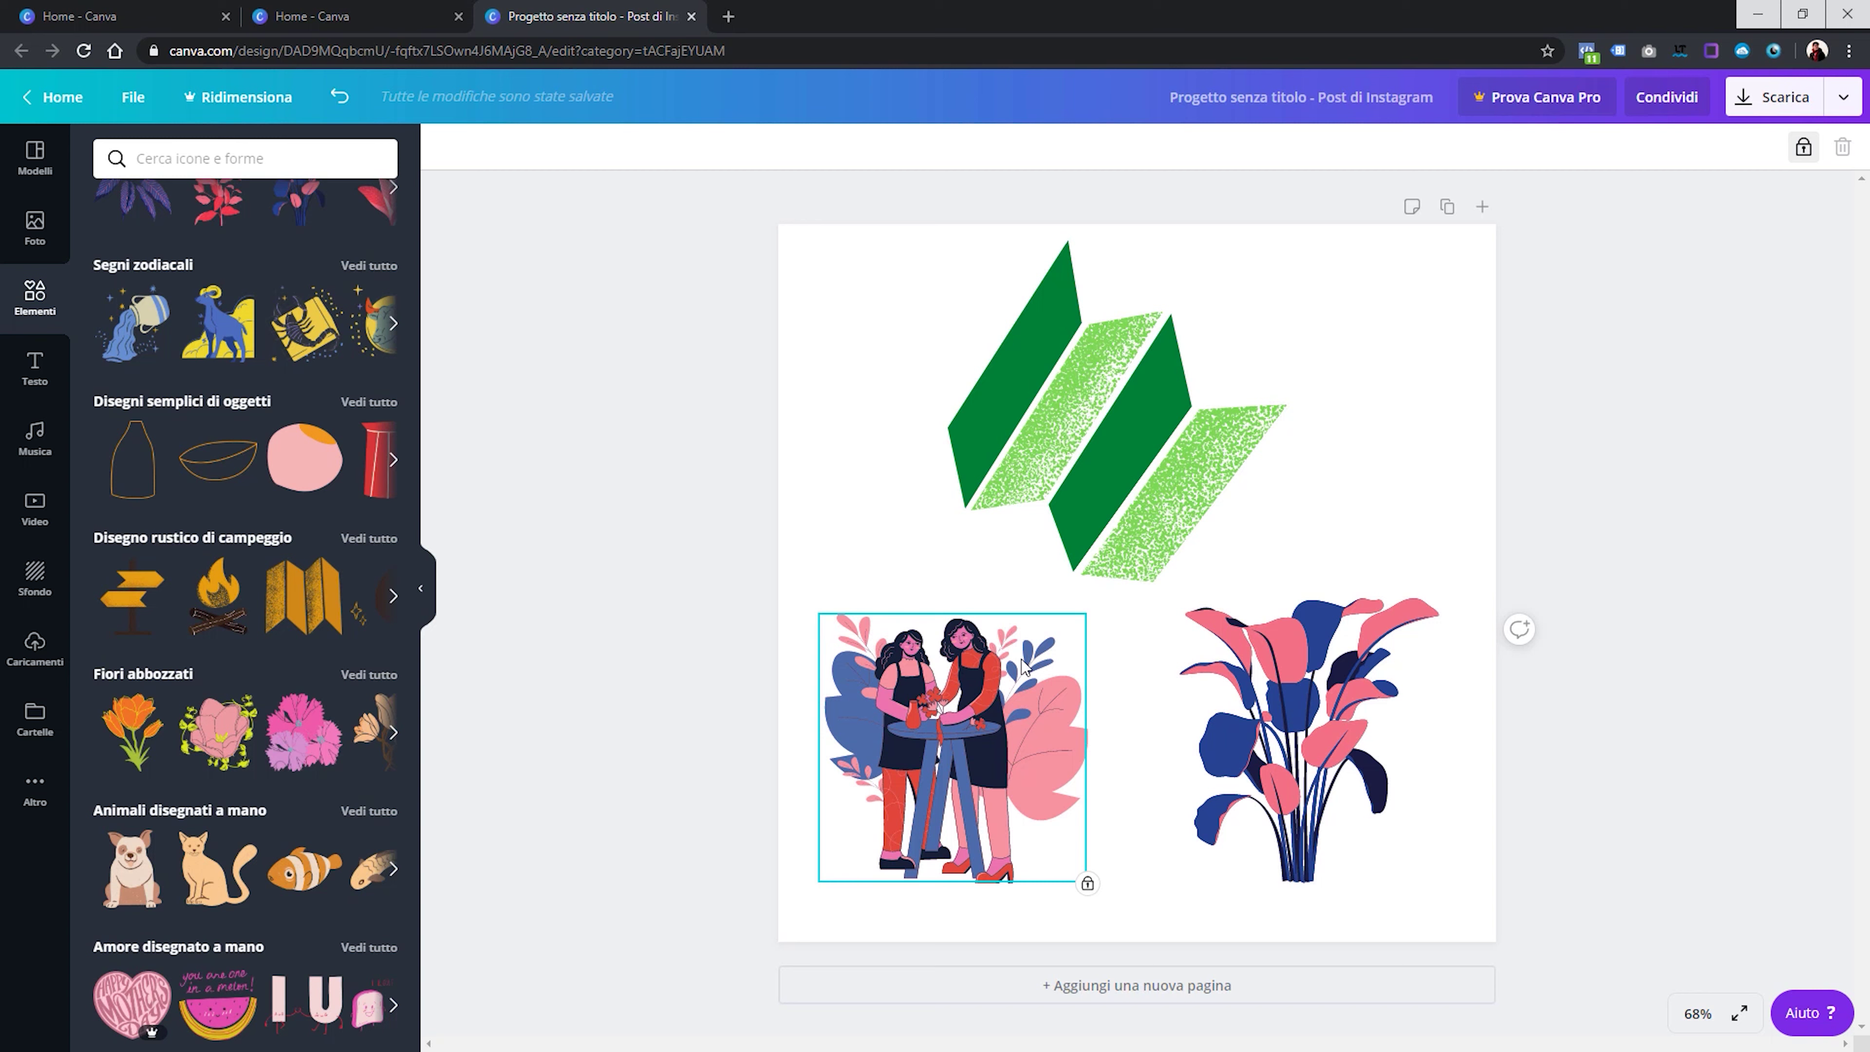
click(1803, 148)
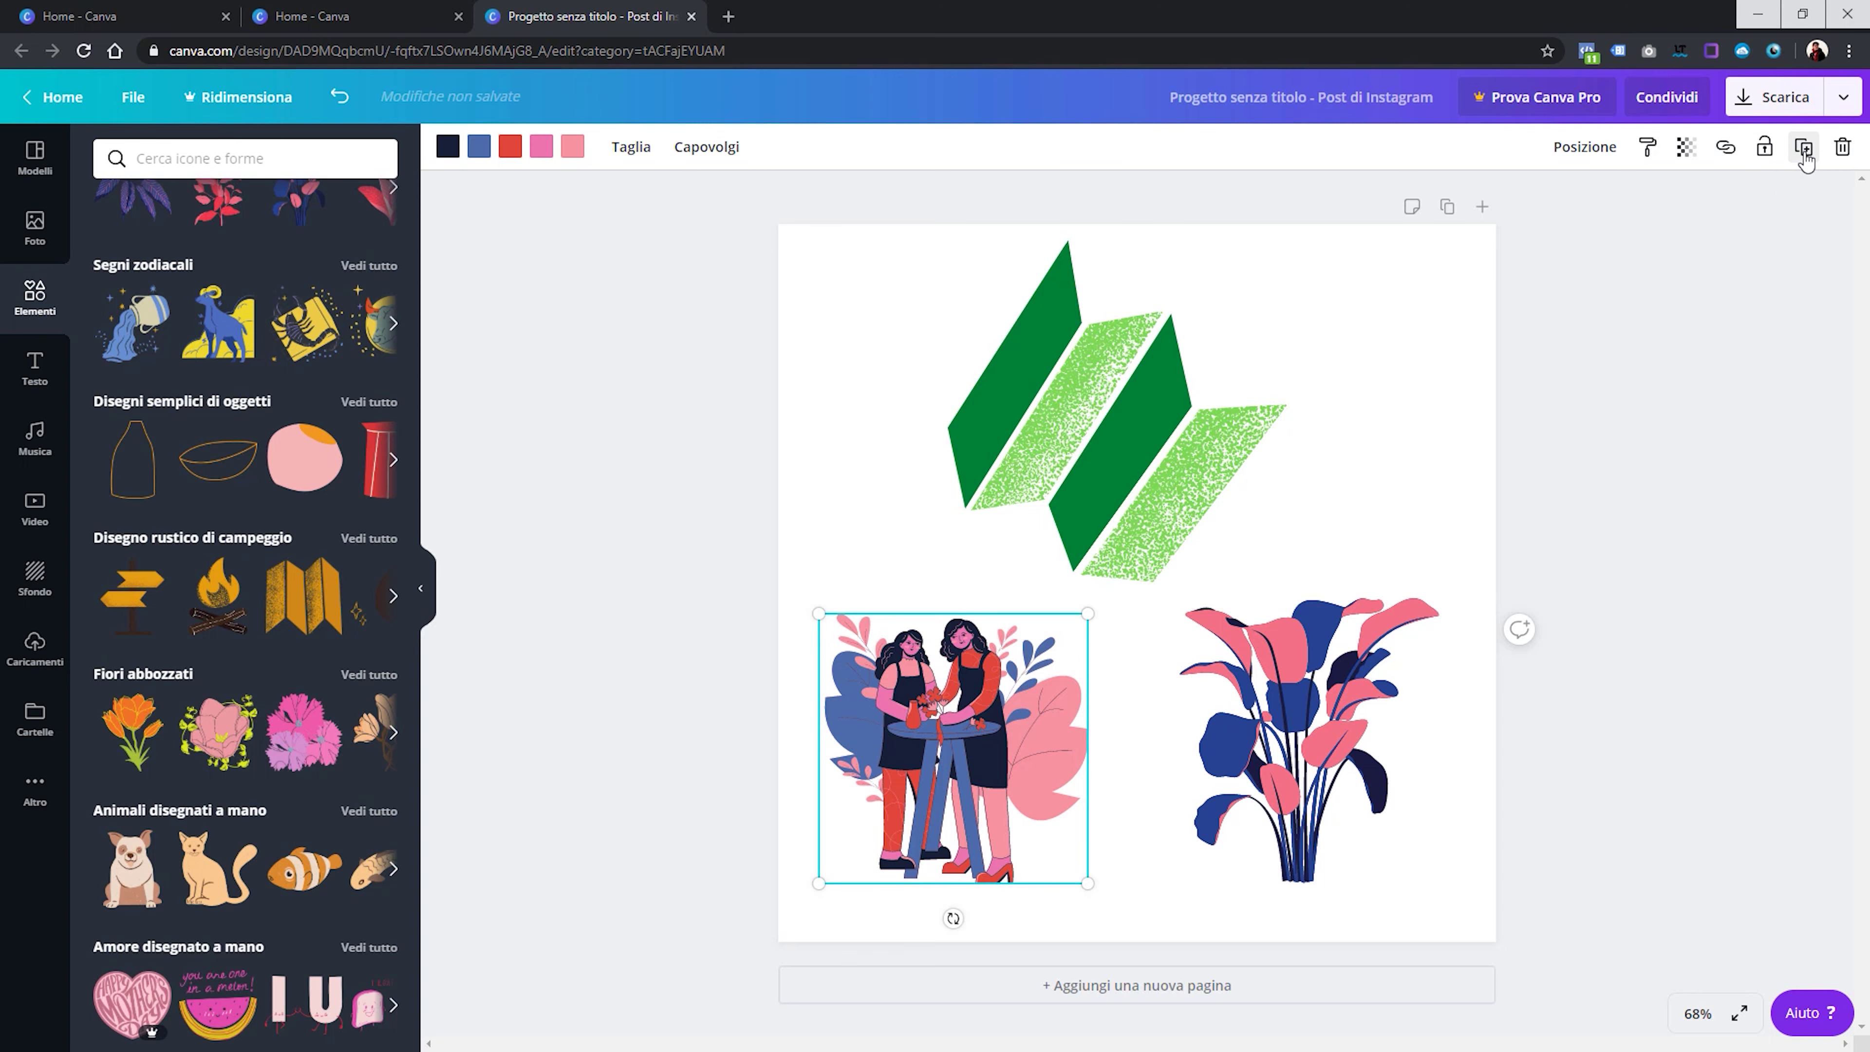
click(1718, 407)
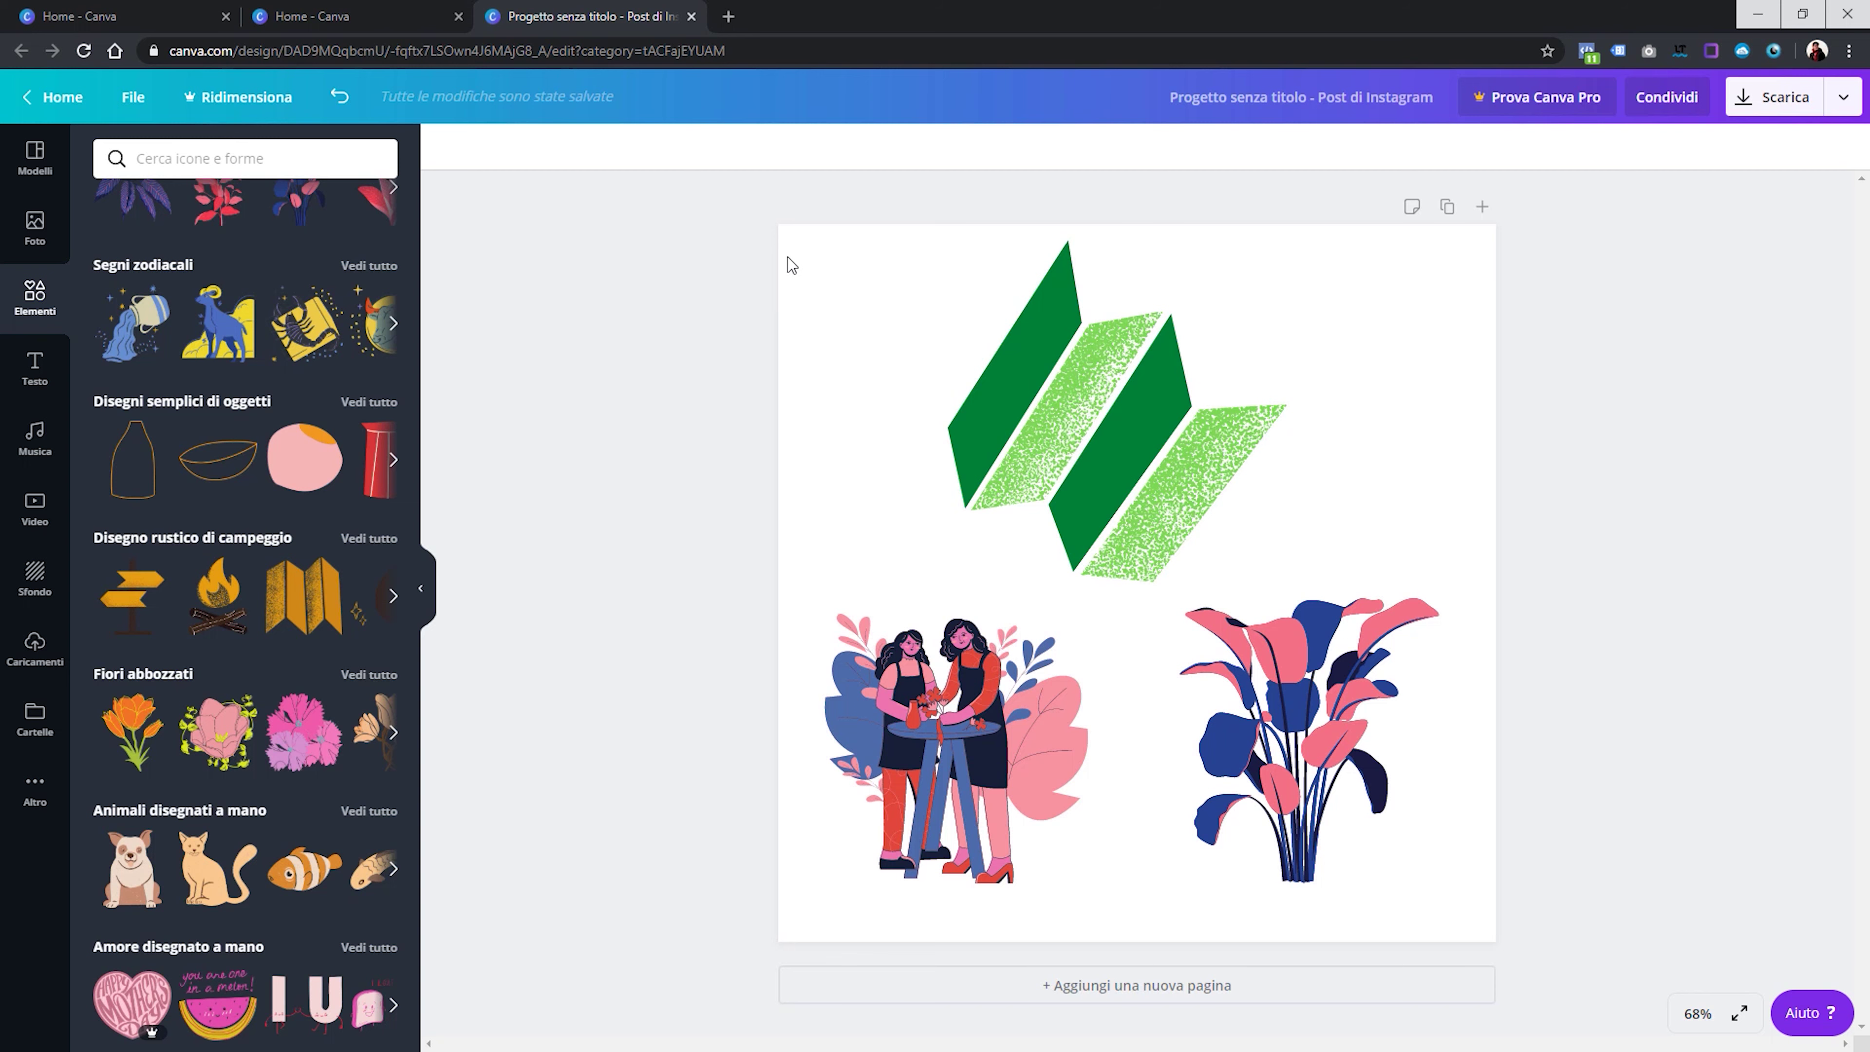
Box-select the green stripes, two women and plant together, nudge them, and delete all three
click(1075, 364)
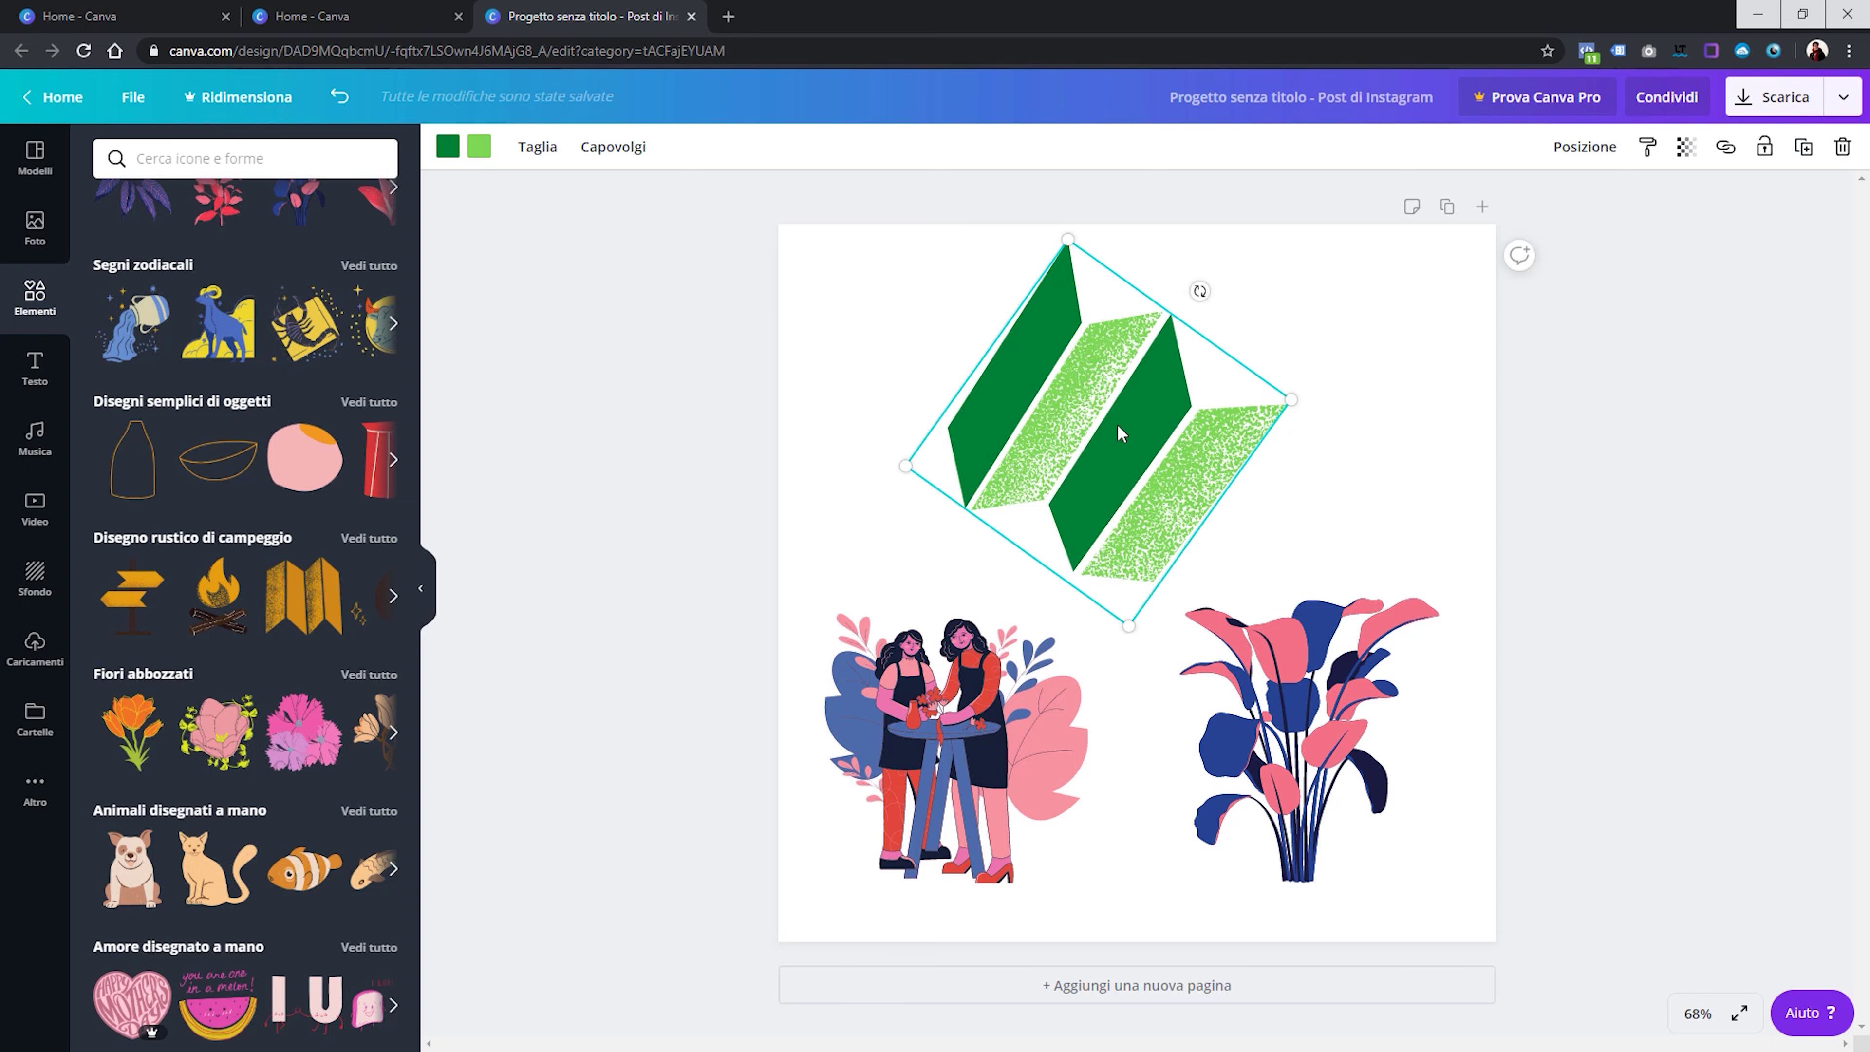
drag(857, 294, 1336, 793)
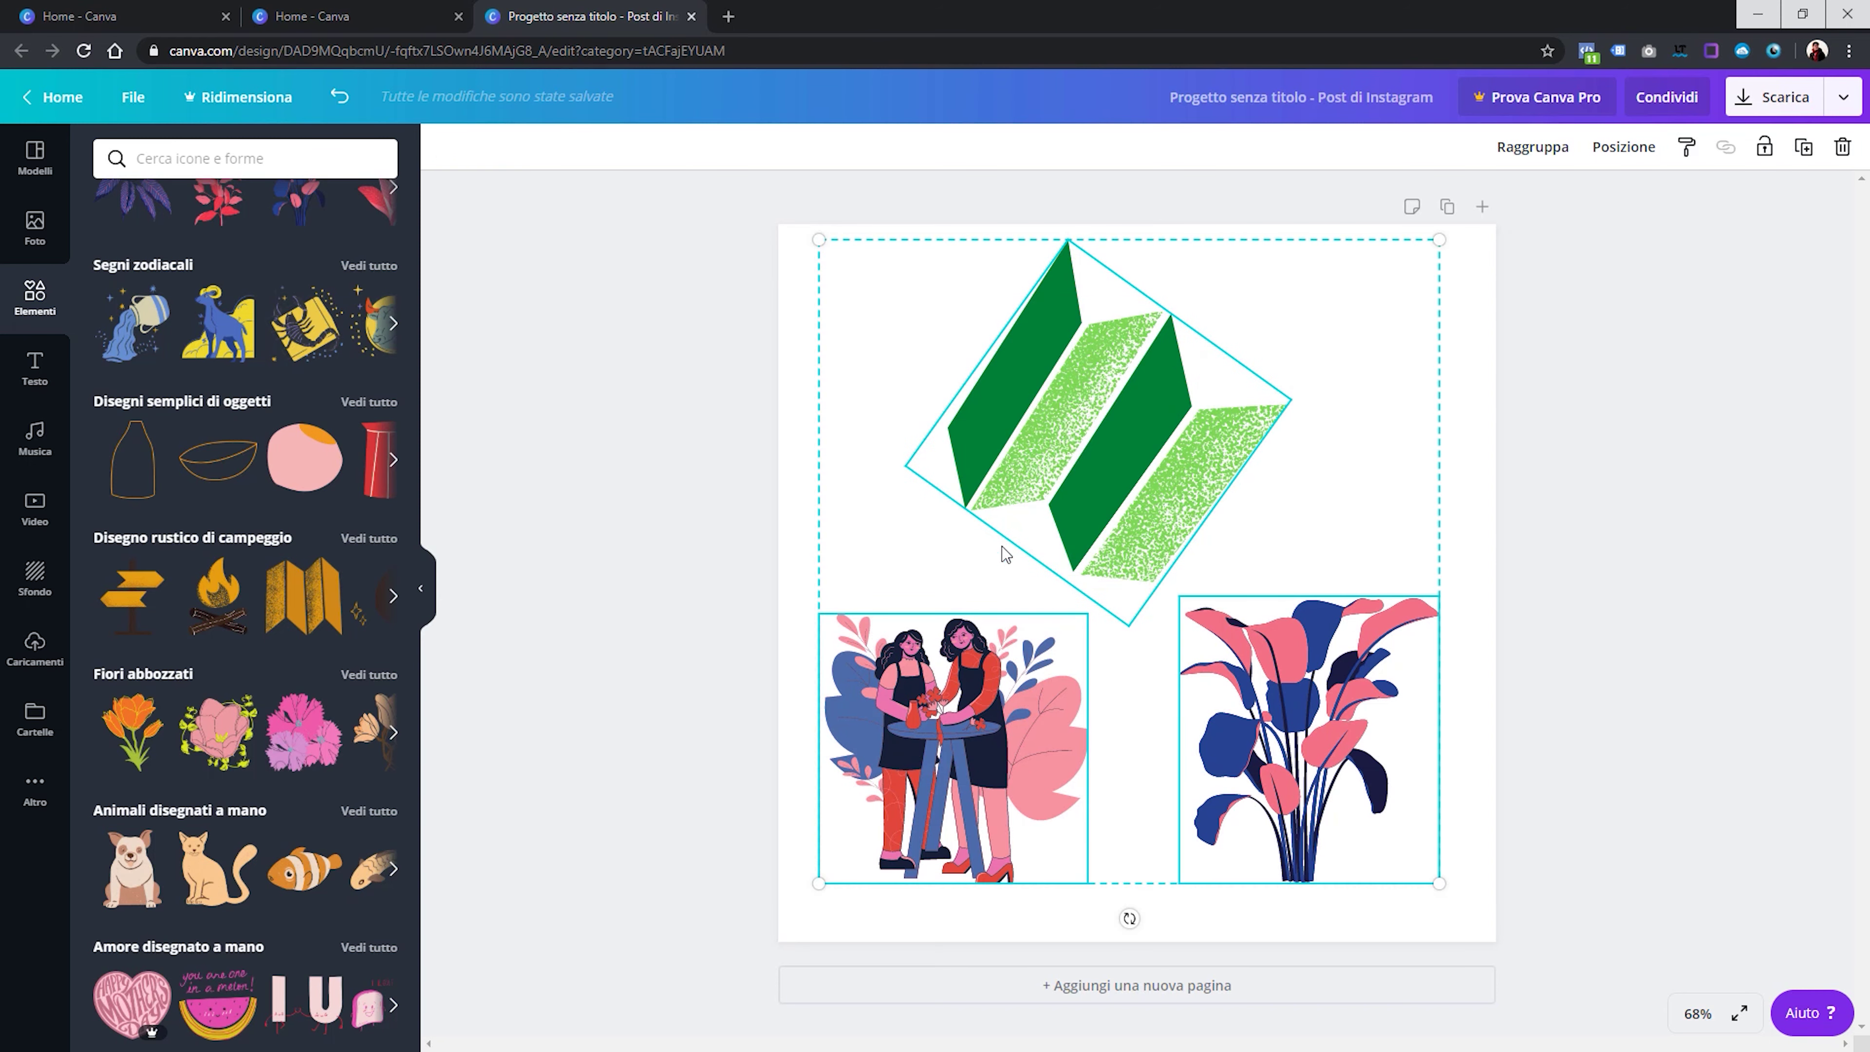
drag(1352, 718, 1401, 724)
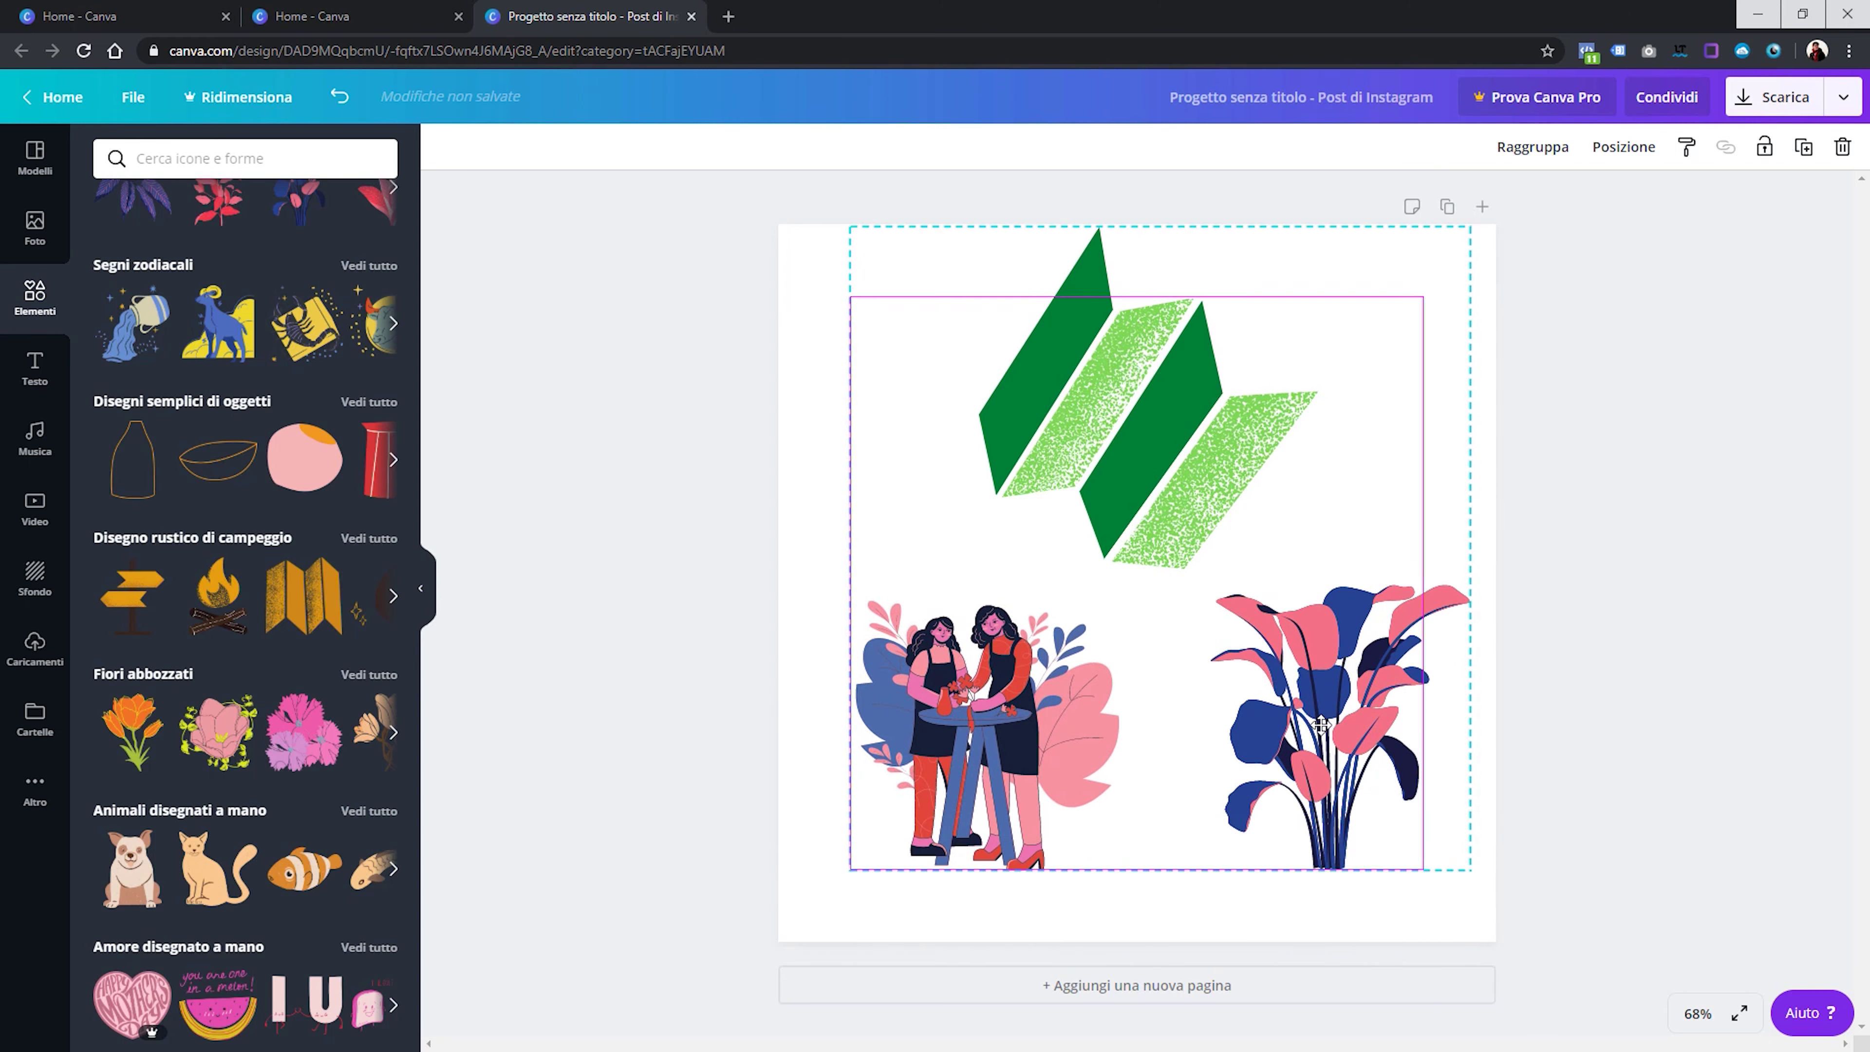
key(Delete)
Show all grid layouts under Elementi > Griglie and browse for a three-cell layout
scroll(181, 421, up, 15)
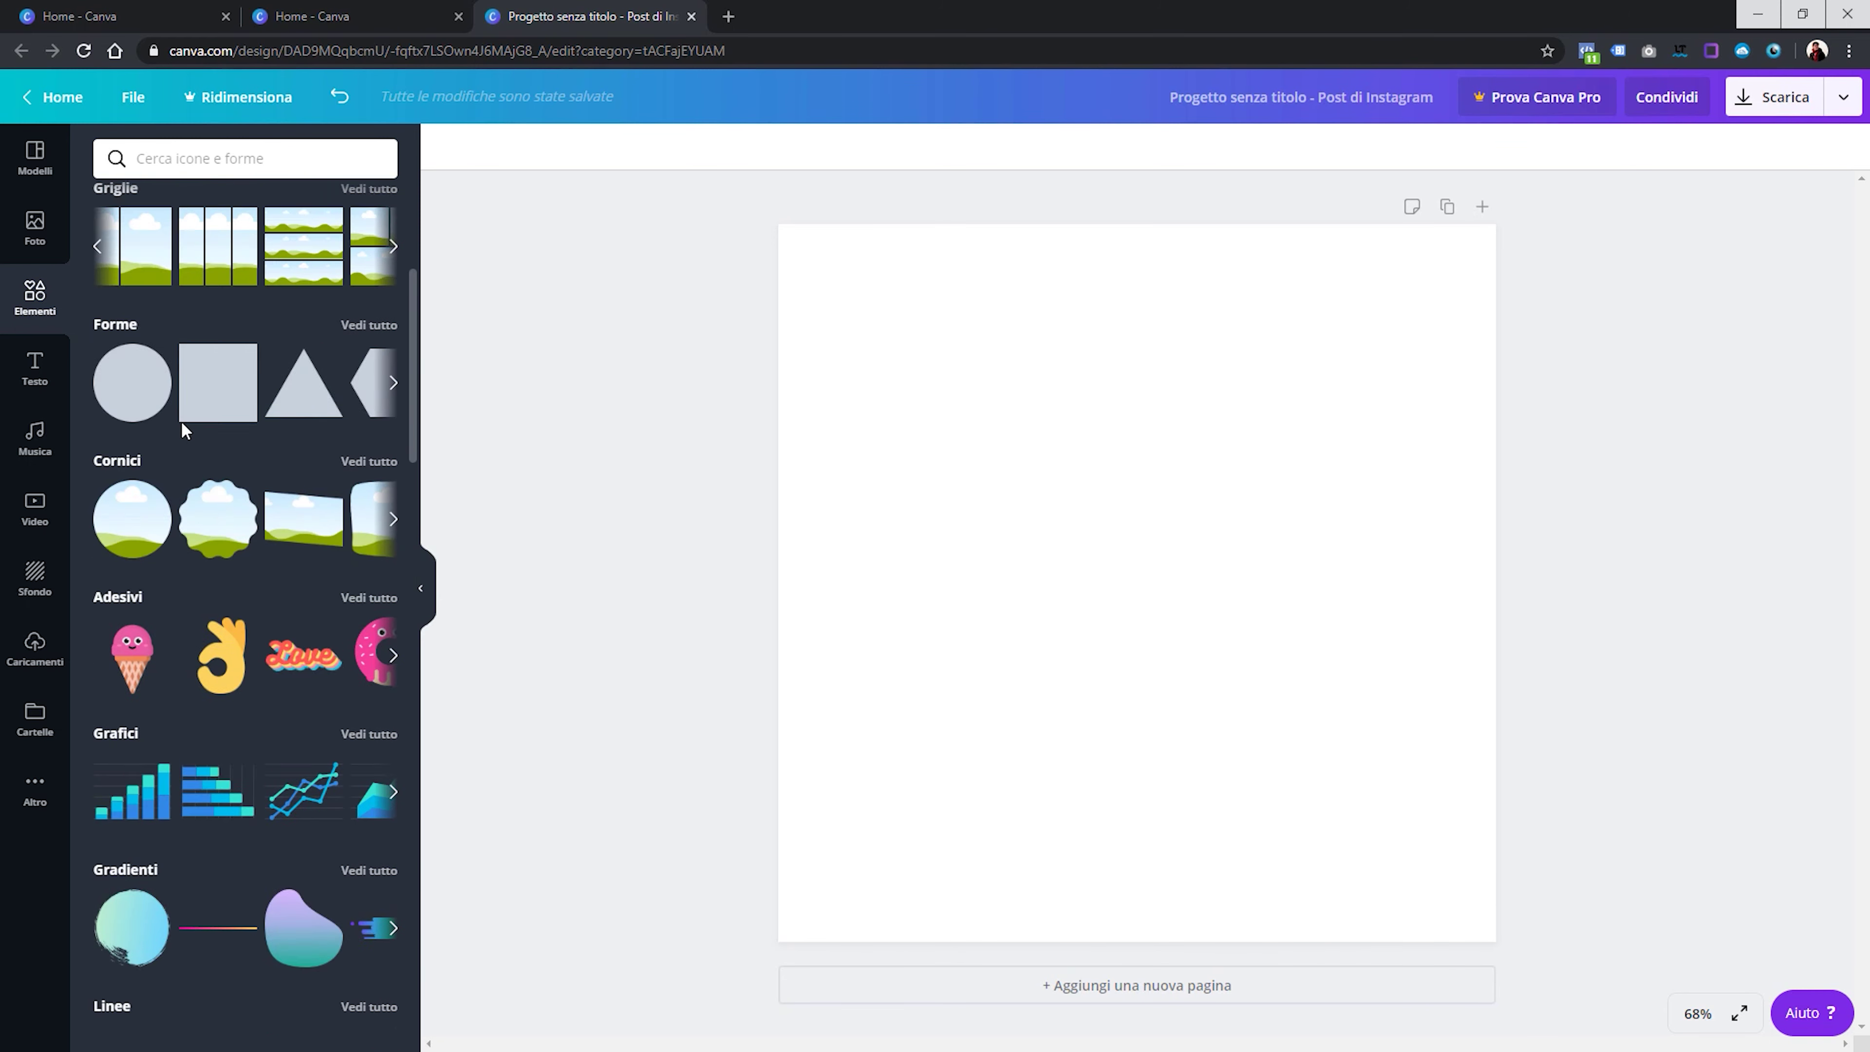
scroll(181, 421, down, 2)
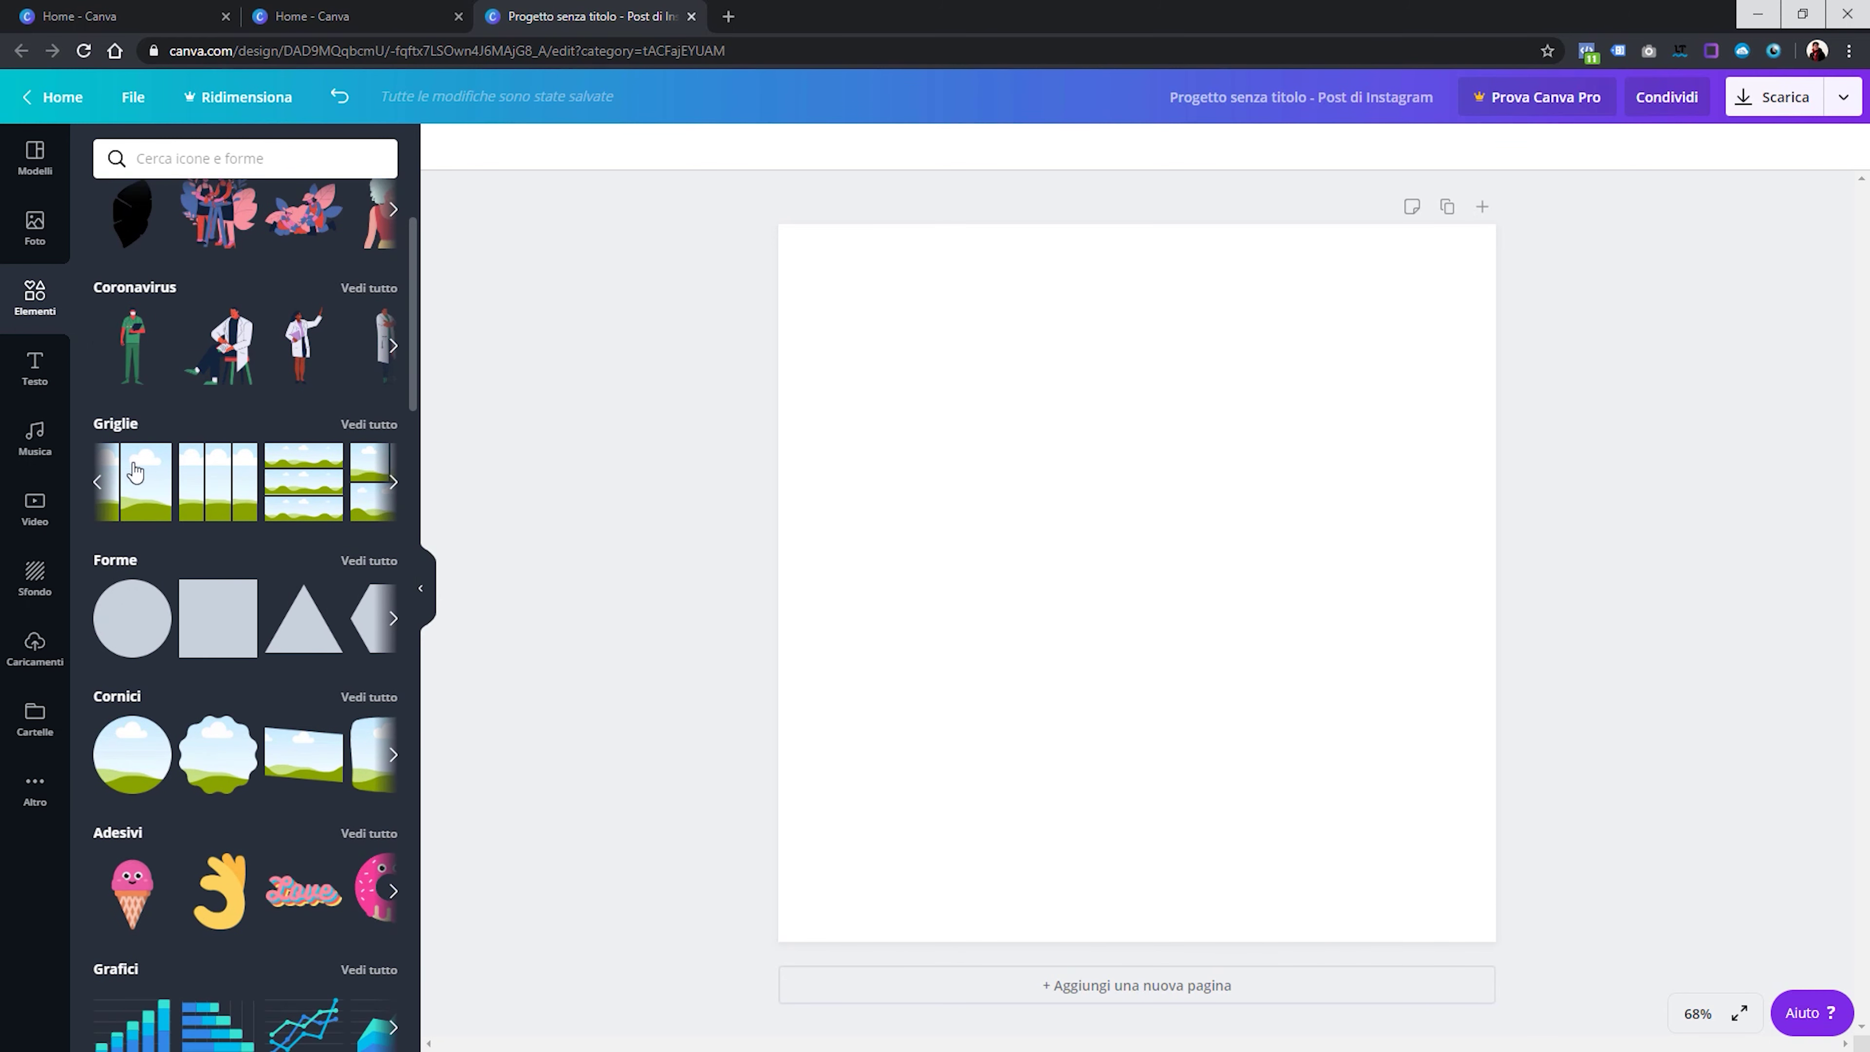
scroll(102, 480, right, 2)
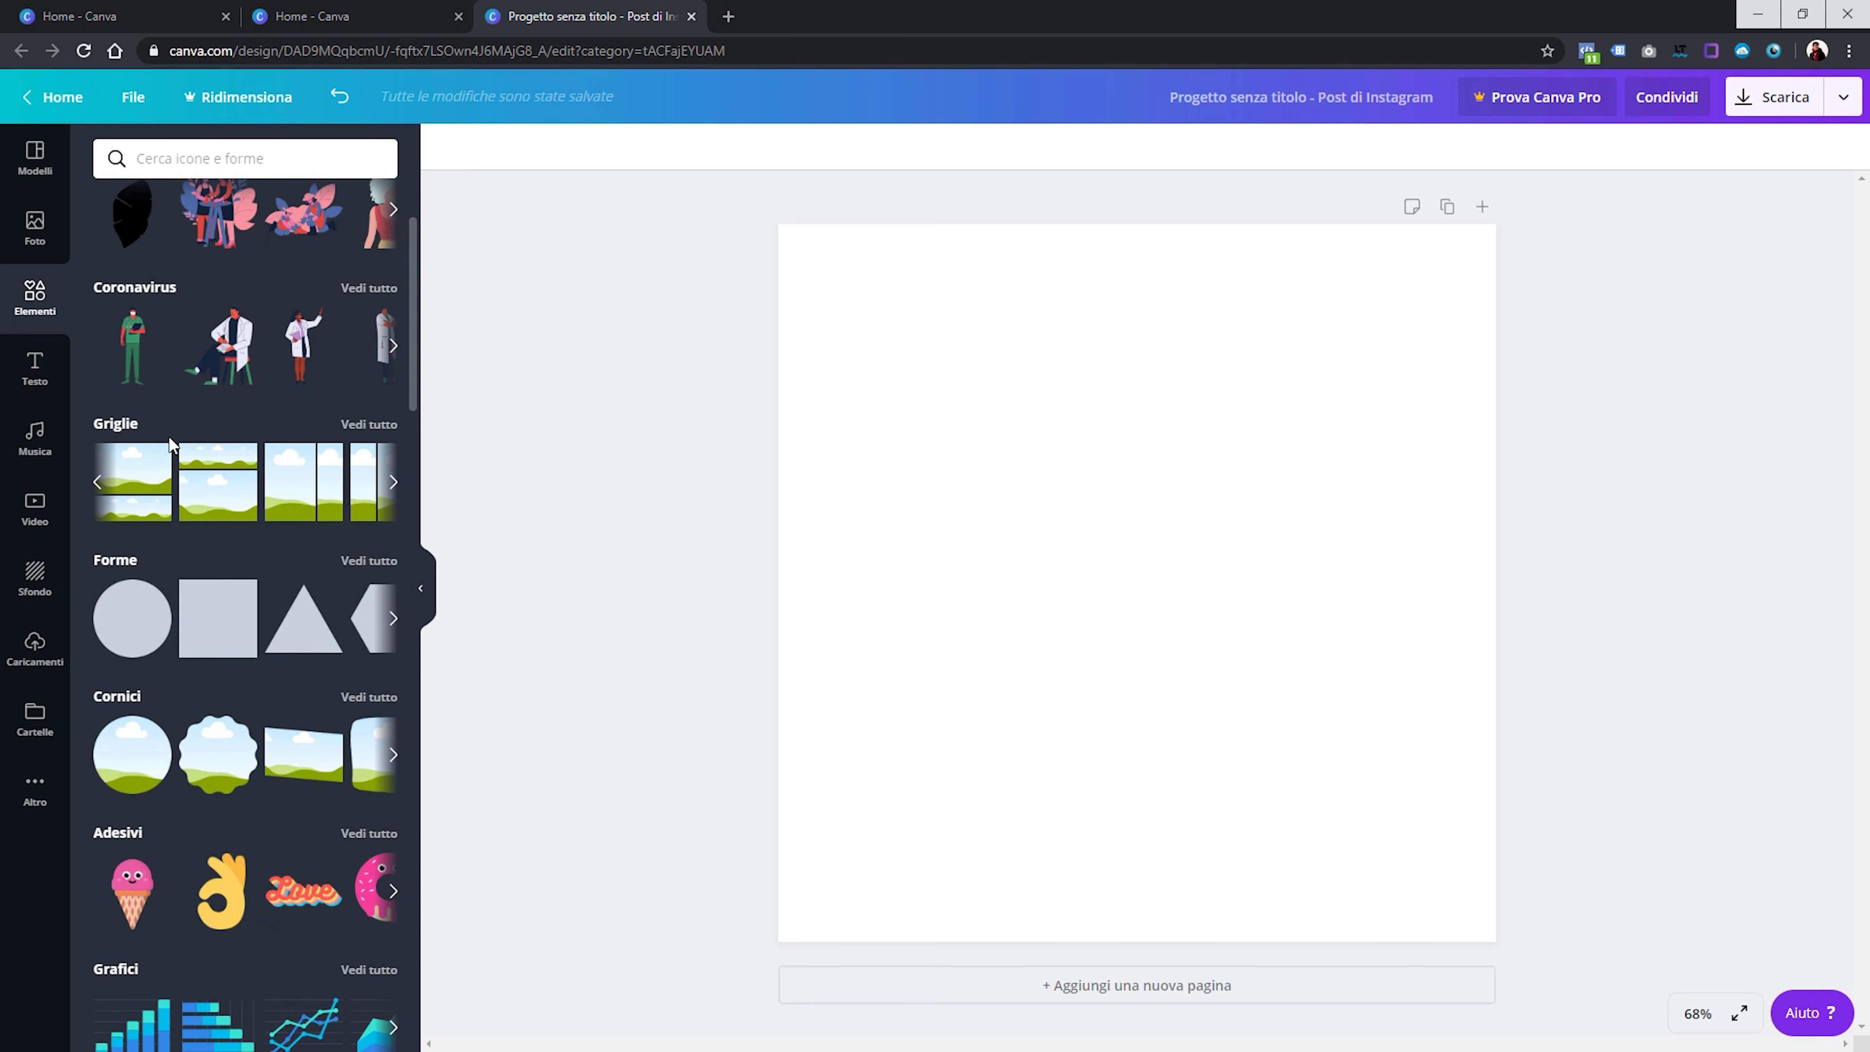
click(361, 425)
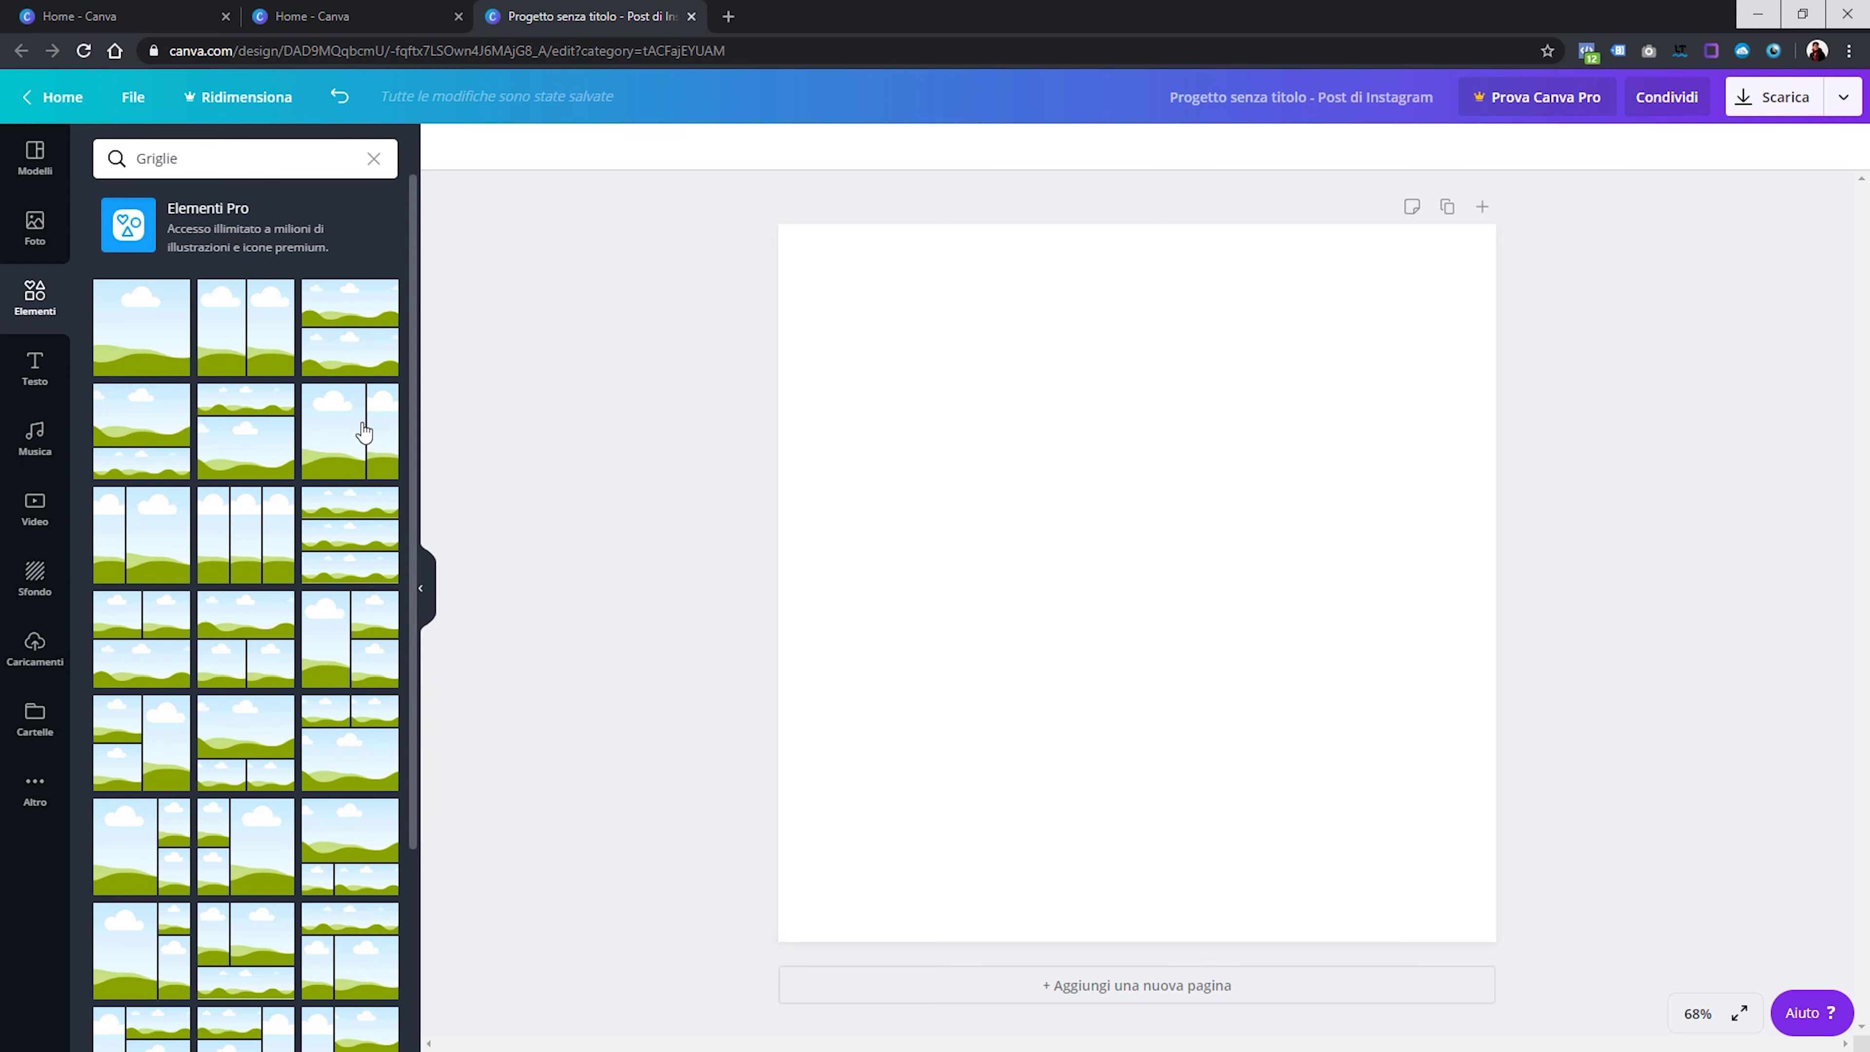
scroll(200, 624, down, 5)
scroll(200, 624, down, 5)
scroll(200, 624, down, 5)
scroll(200, 625, down, 3)
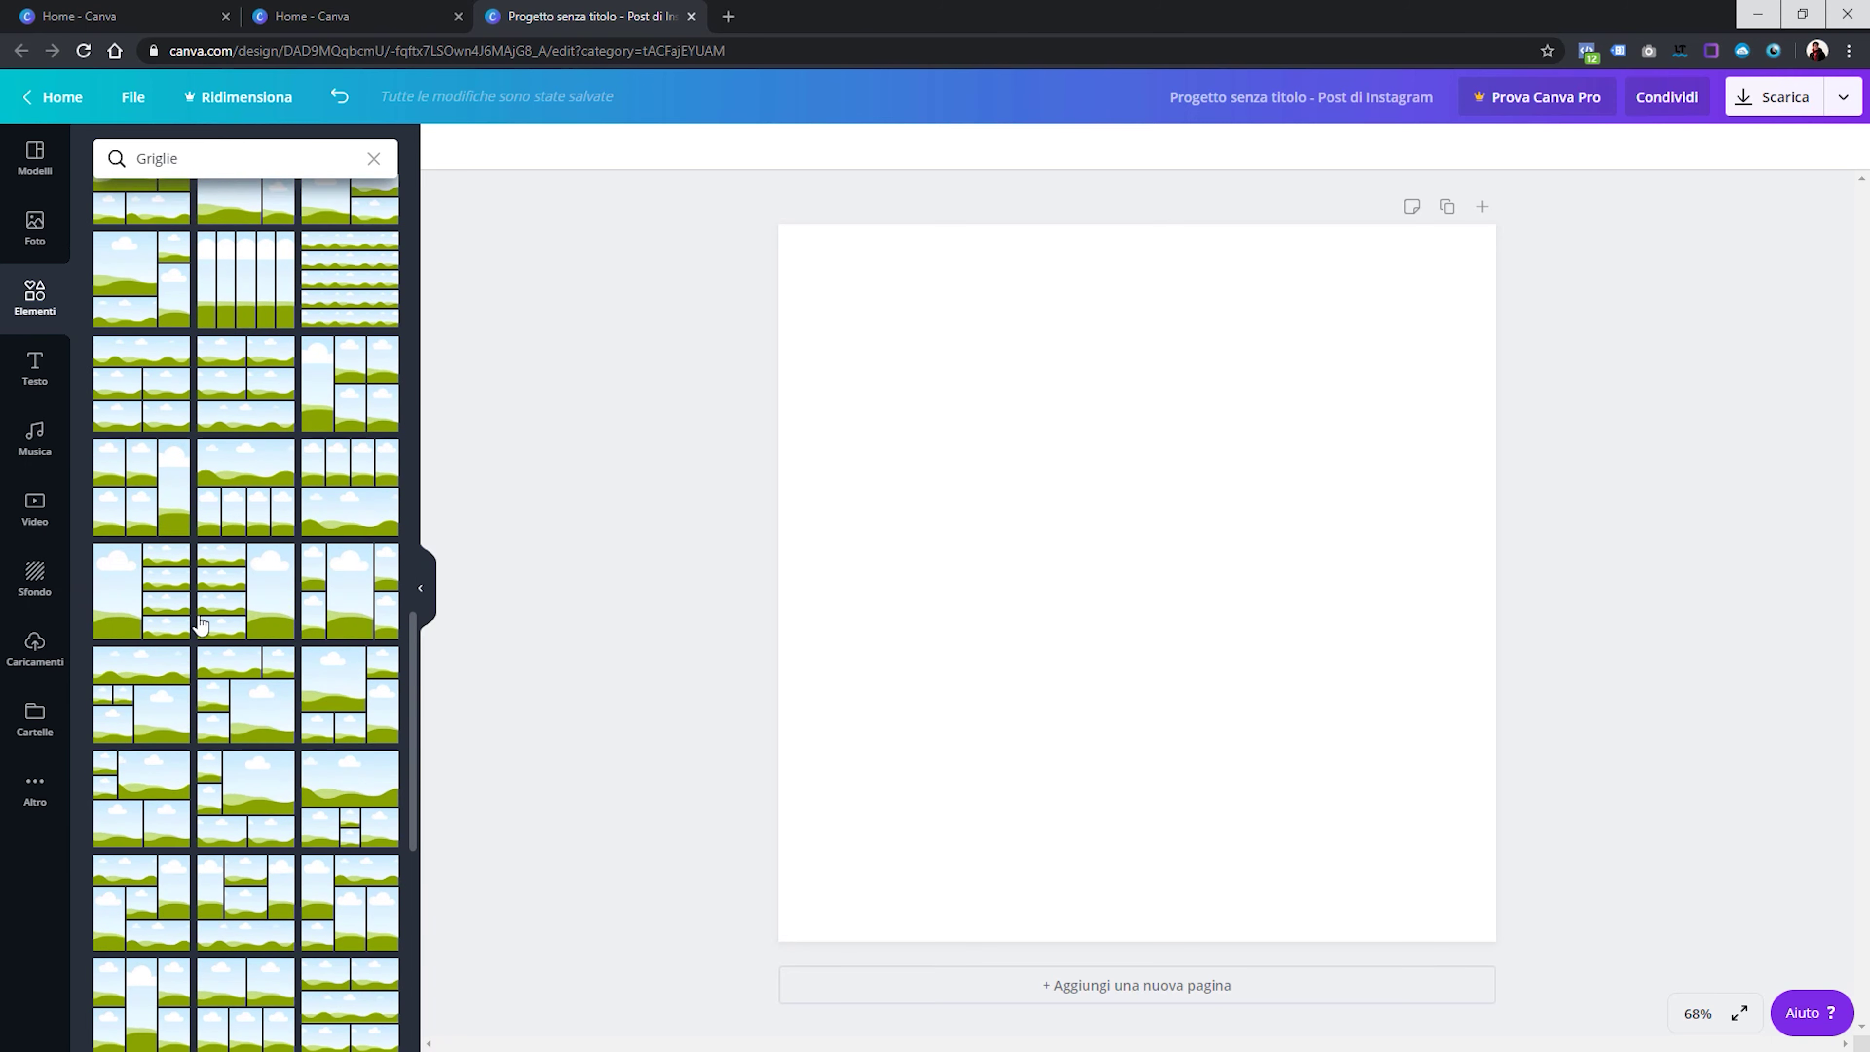
scroll(200, 625, up, 5)
scroll(200, 625, up, 5)
scroll(200, 624, up, 3)
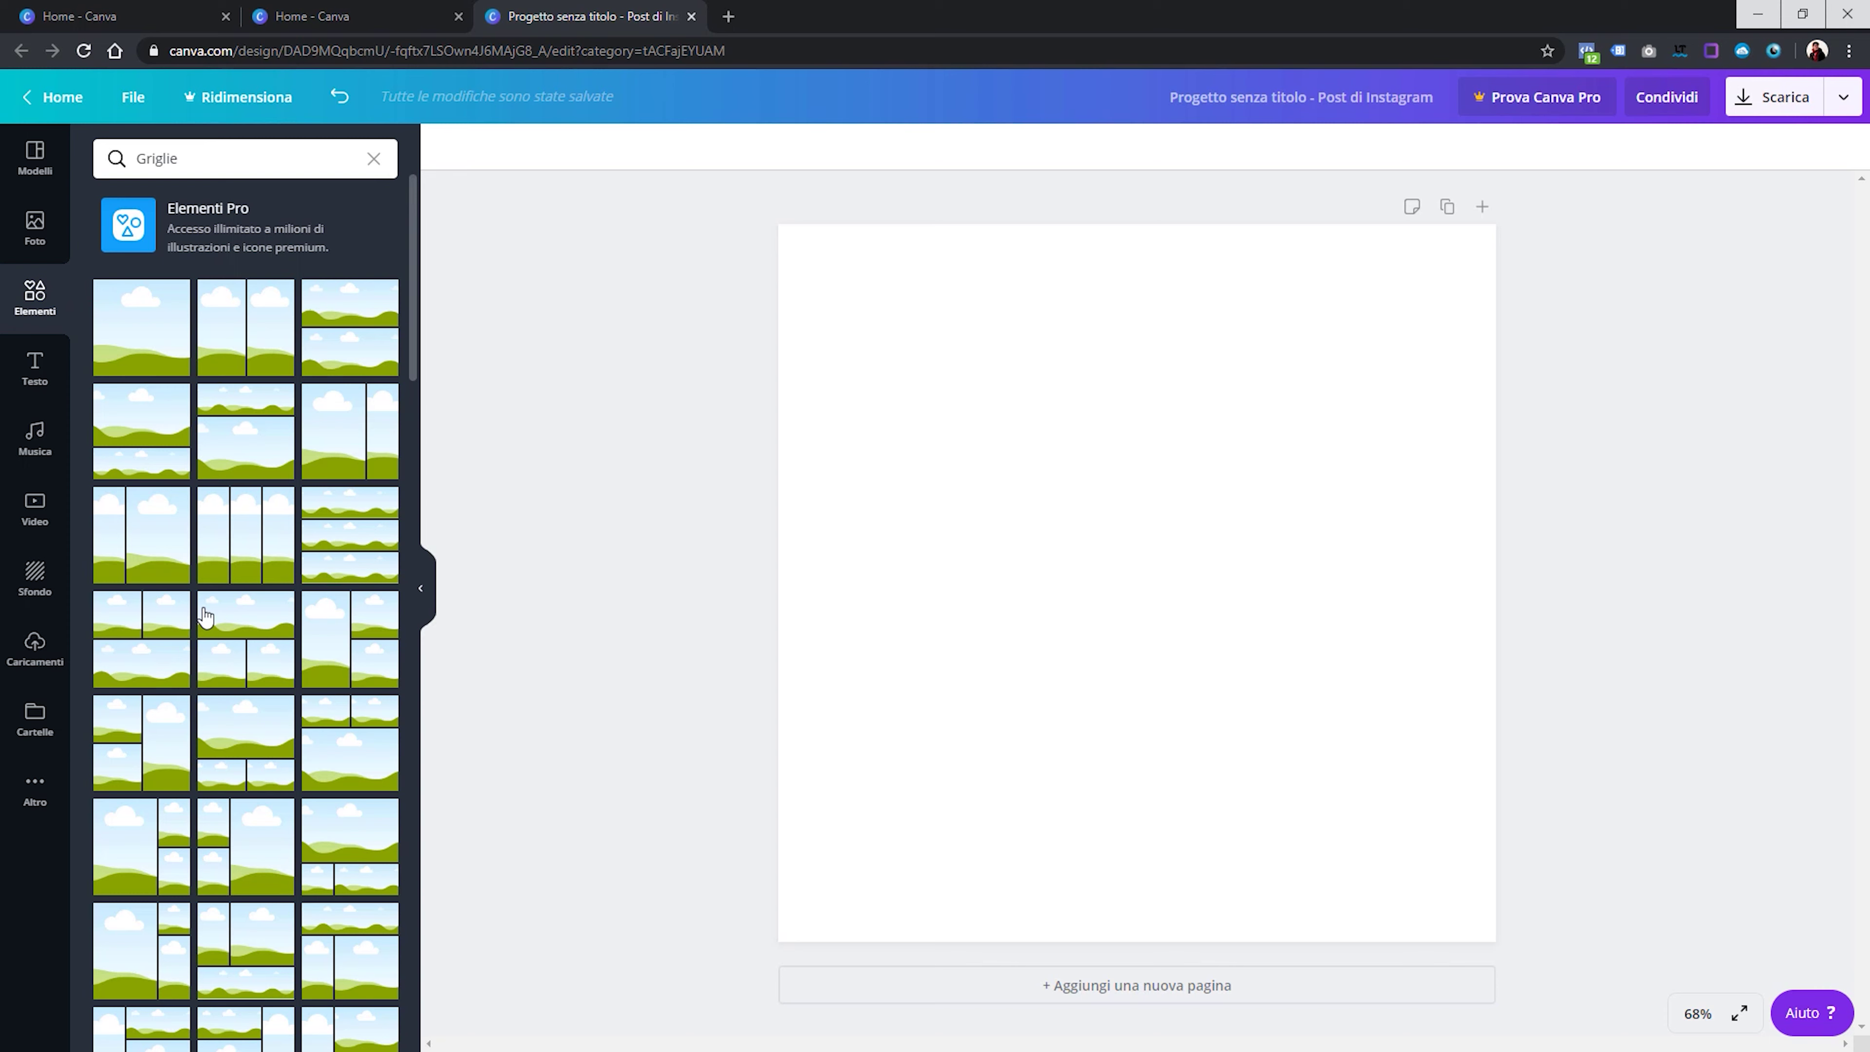
scroll(206, 618, down, 1)
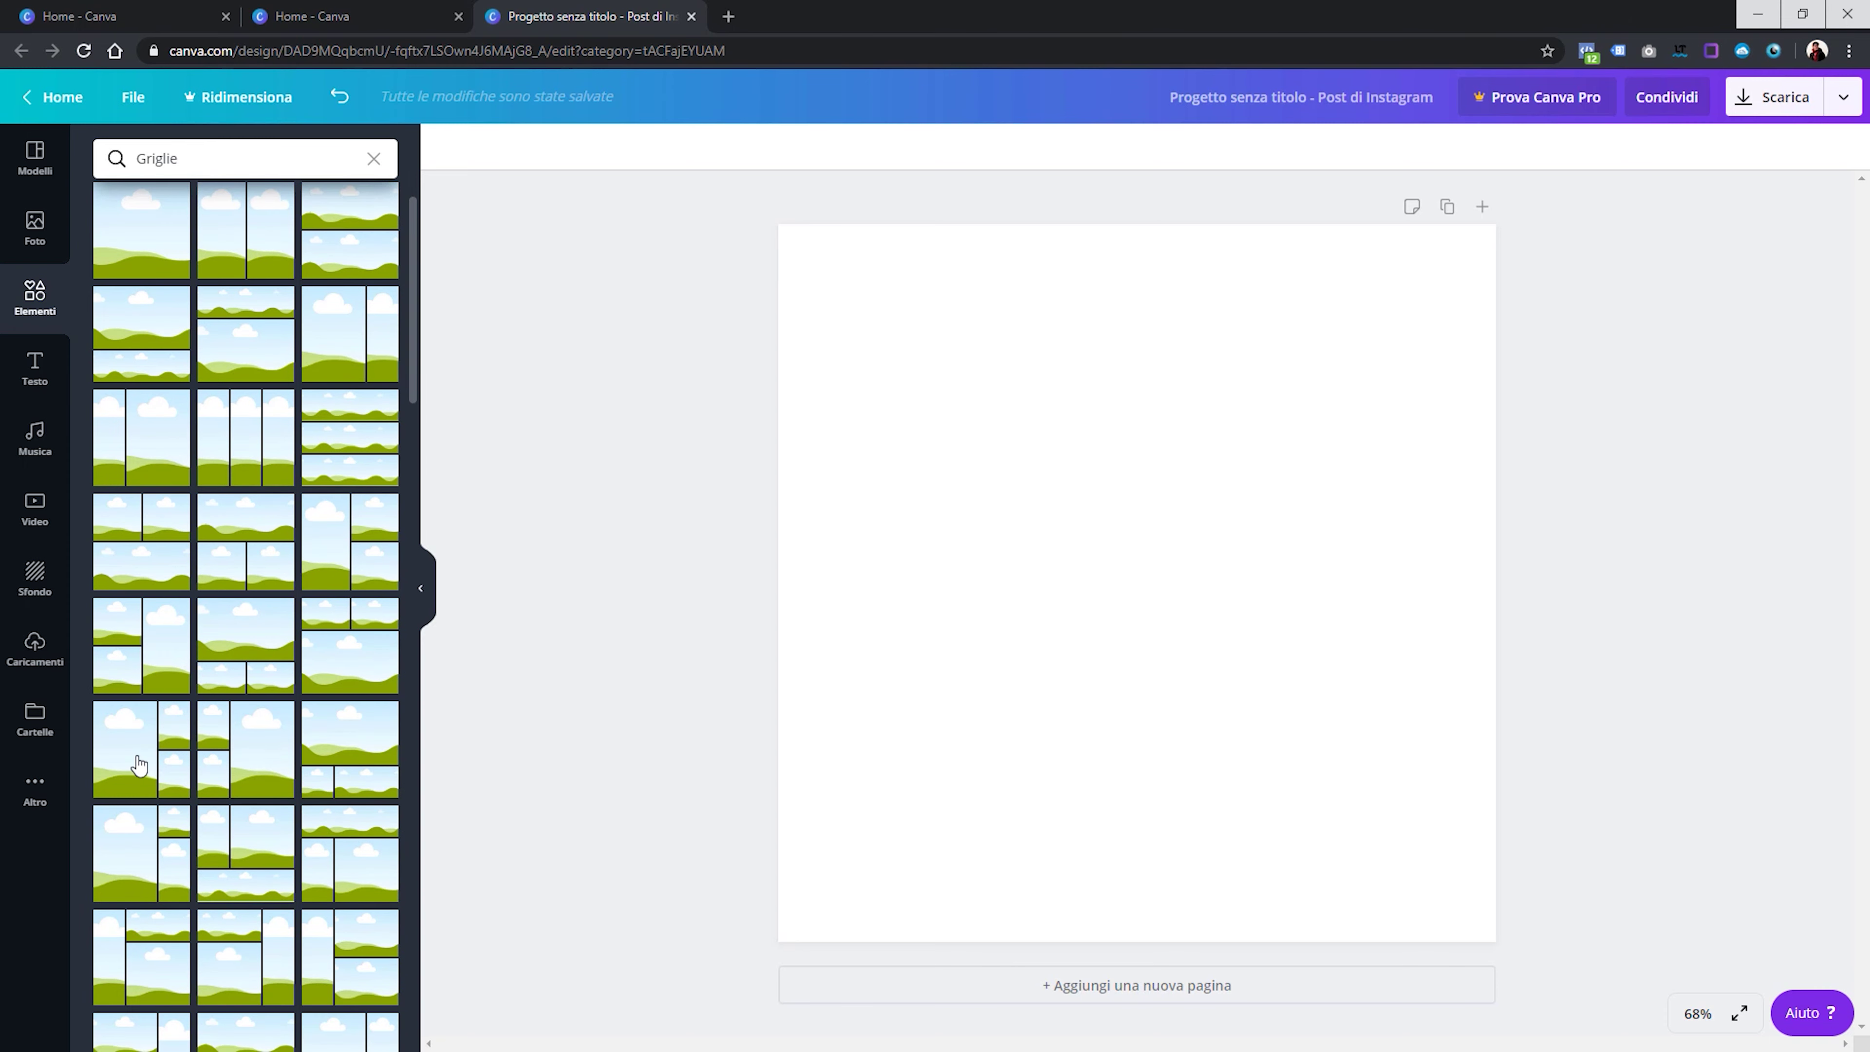
Add the grid with one tall left cell and two stacked right cells, filling the post, then deselect it
drag(139, 766, 1092, 516)
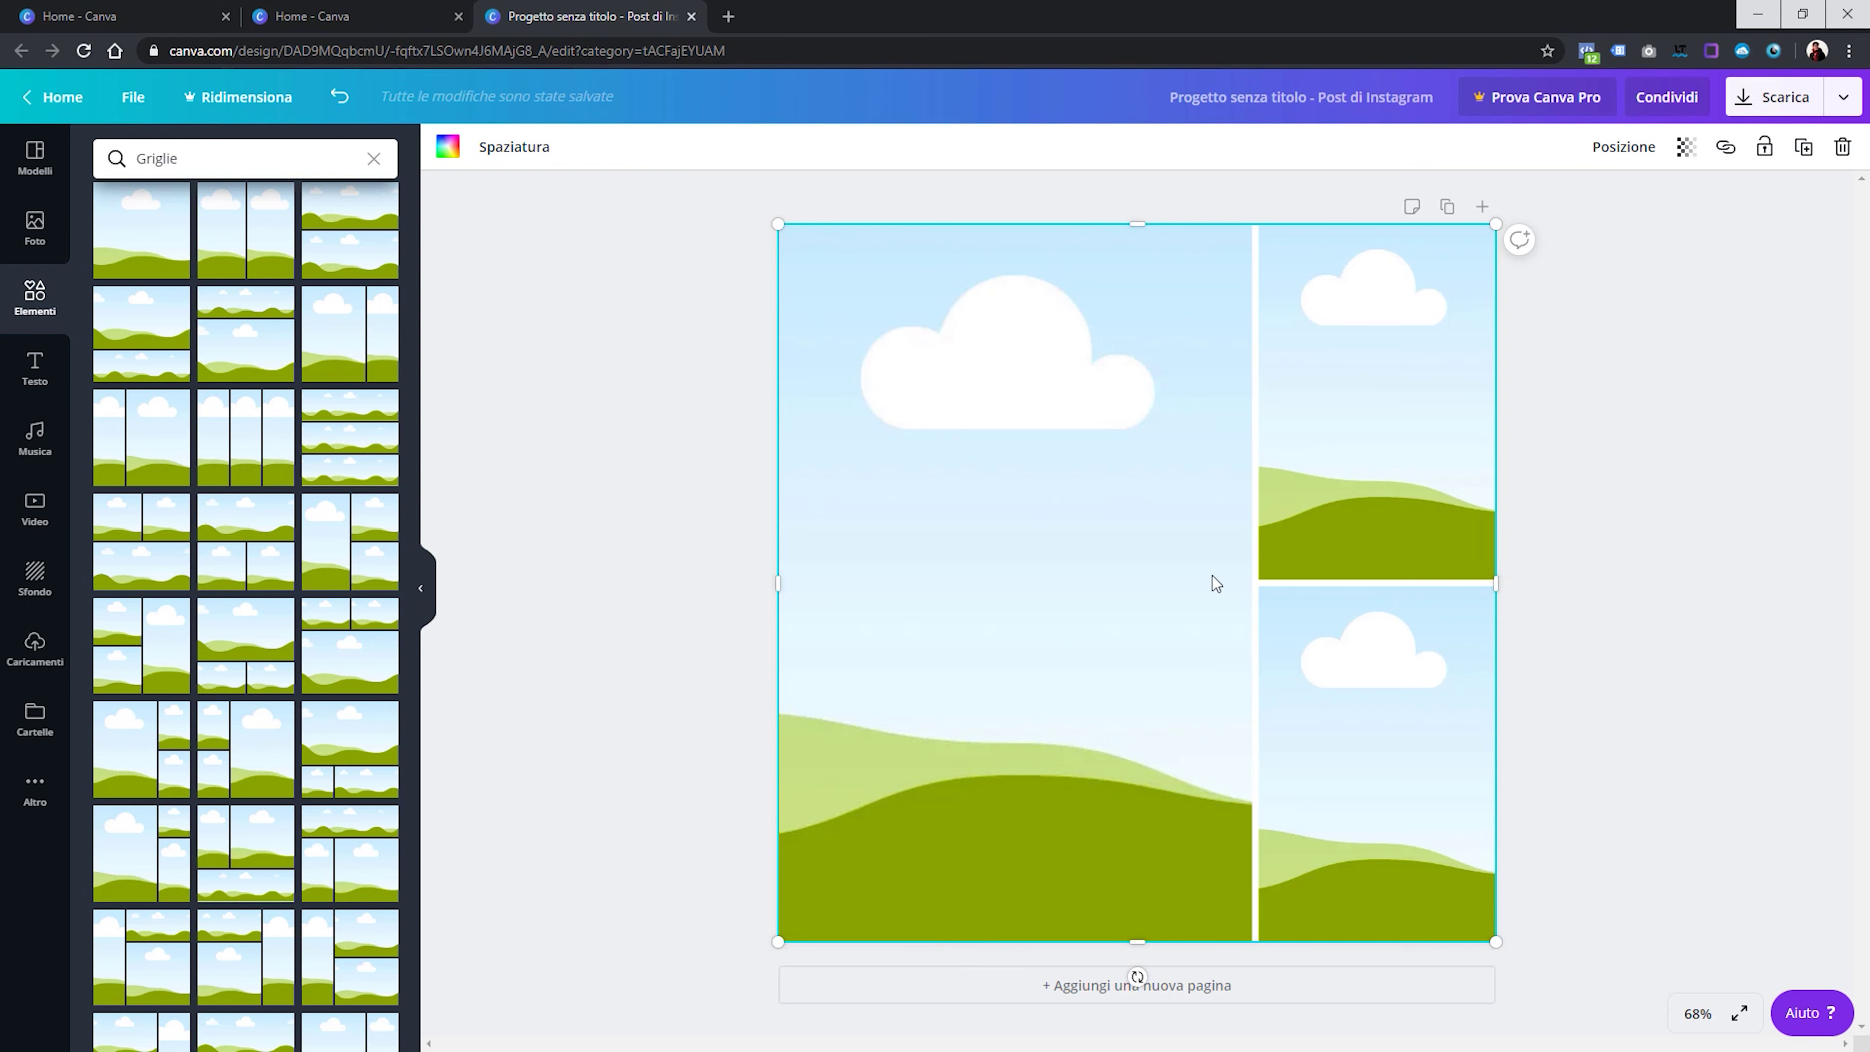
mouse_move(780, 222)
mouse_down()
mouse_move(1298, 479)
mouse_move(1110, 375)
mouse_move(868, 526)
mouse_move(784, 763)
mouse_move(777, 218)
mouse_up()
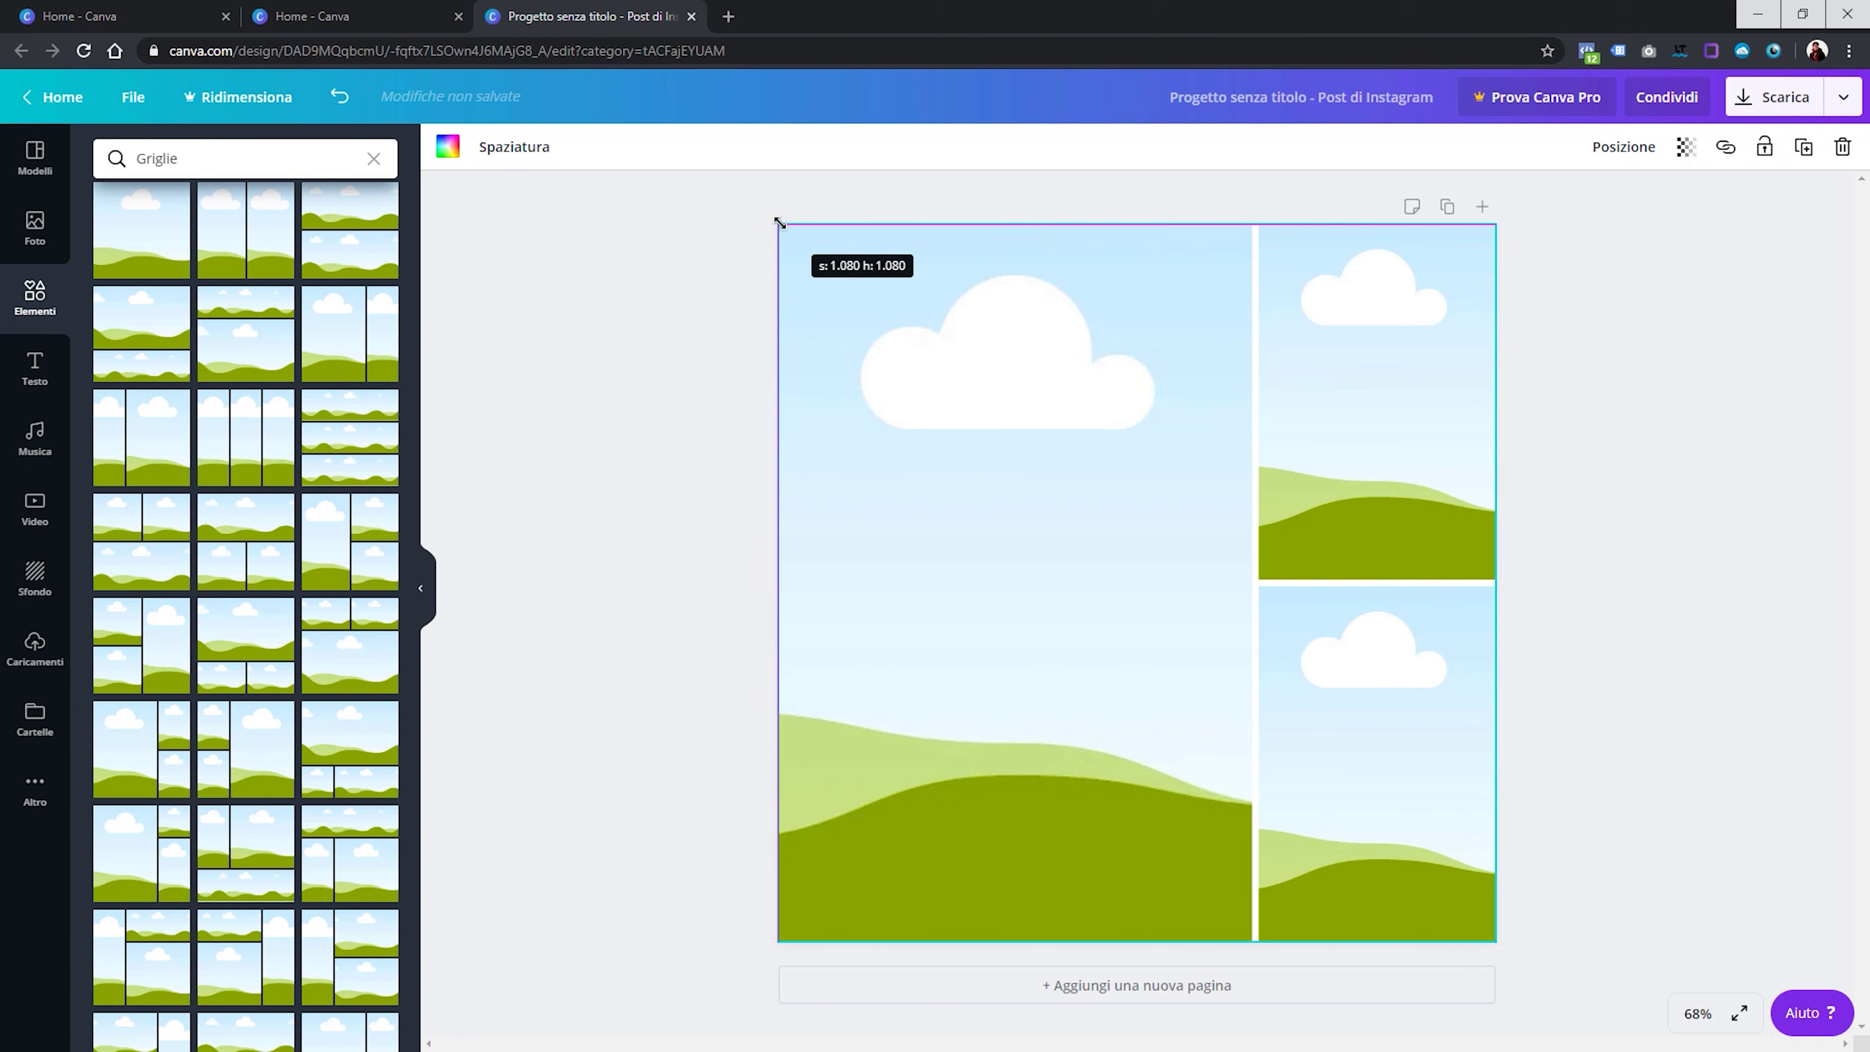
click(1021, 505)
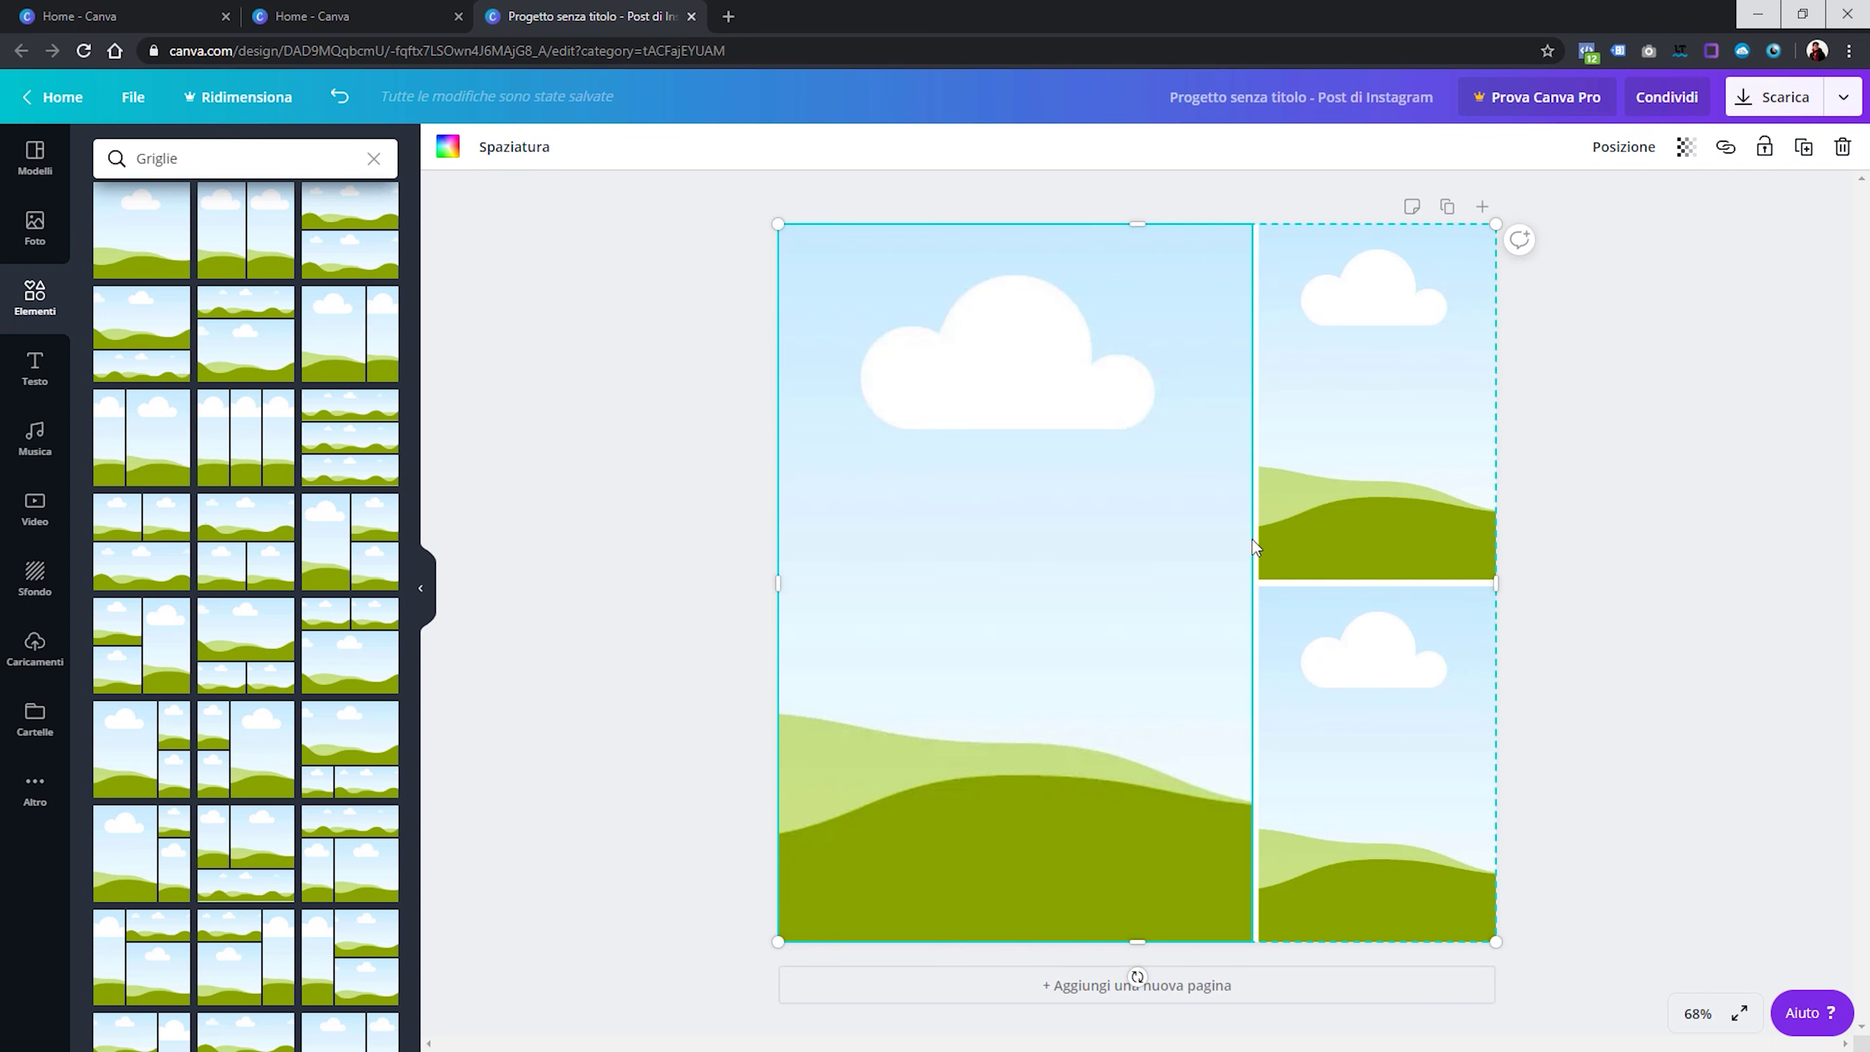
key(Escape)
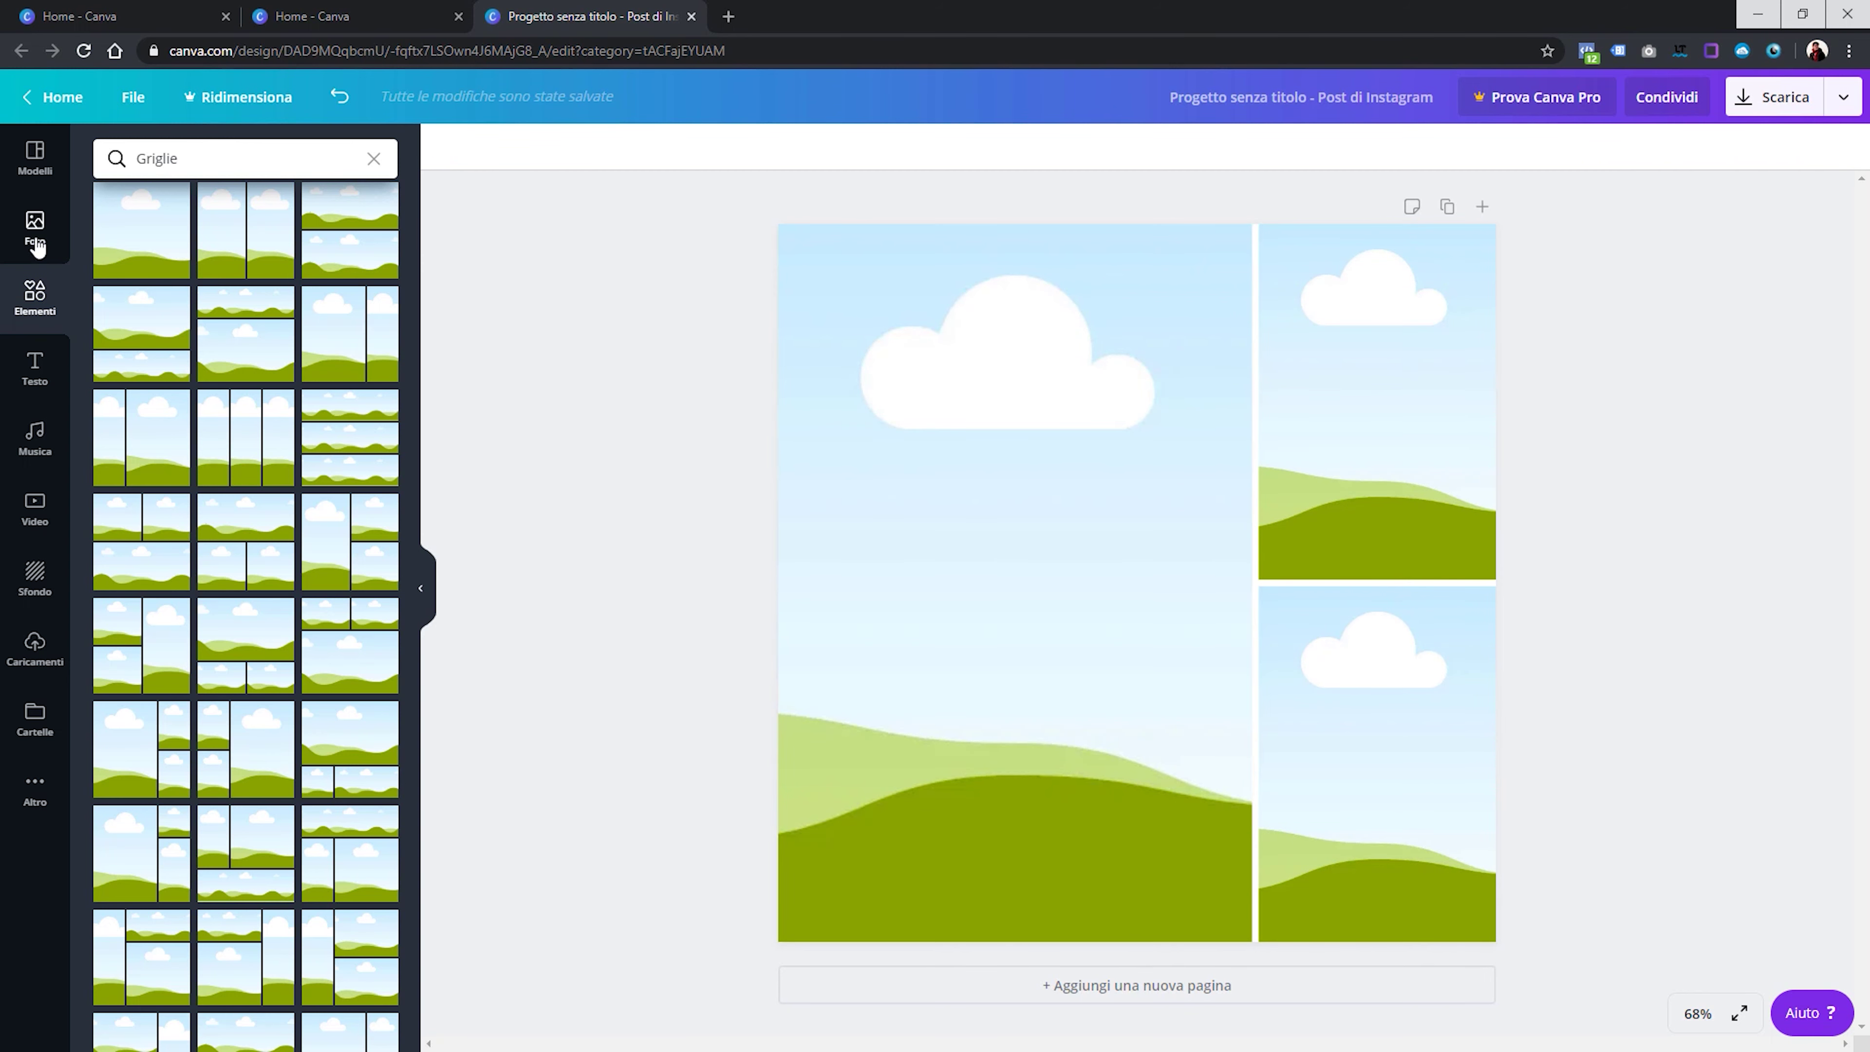
Search the Foto library for 'caffè' and browse the results
click(37, 247)
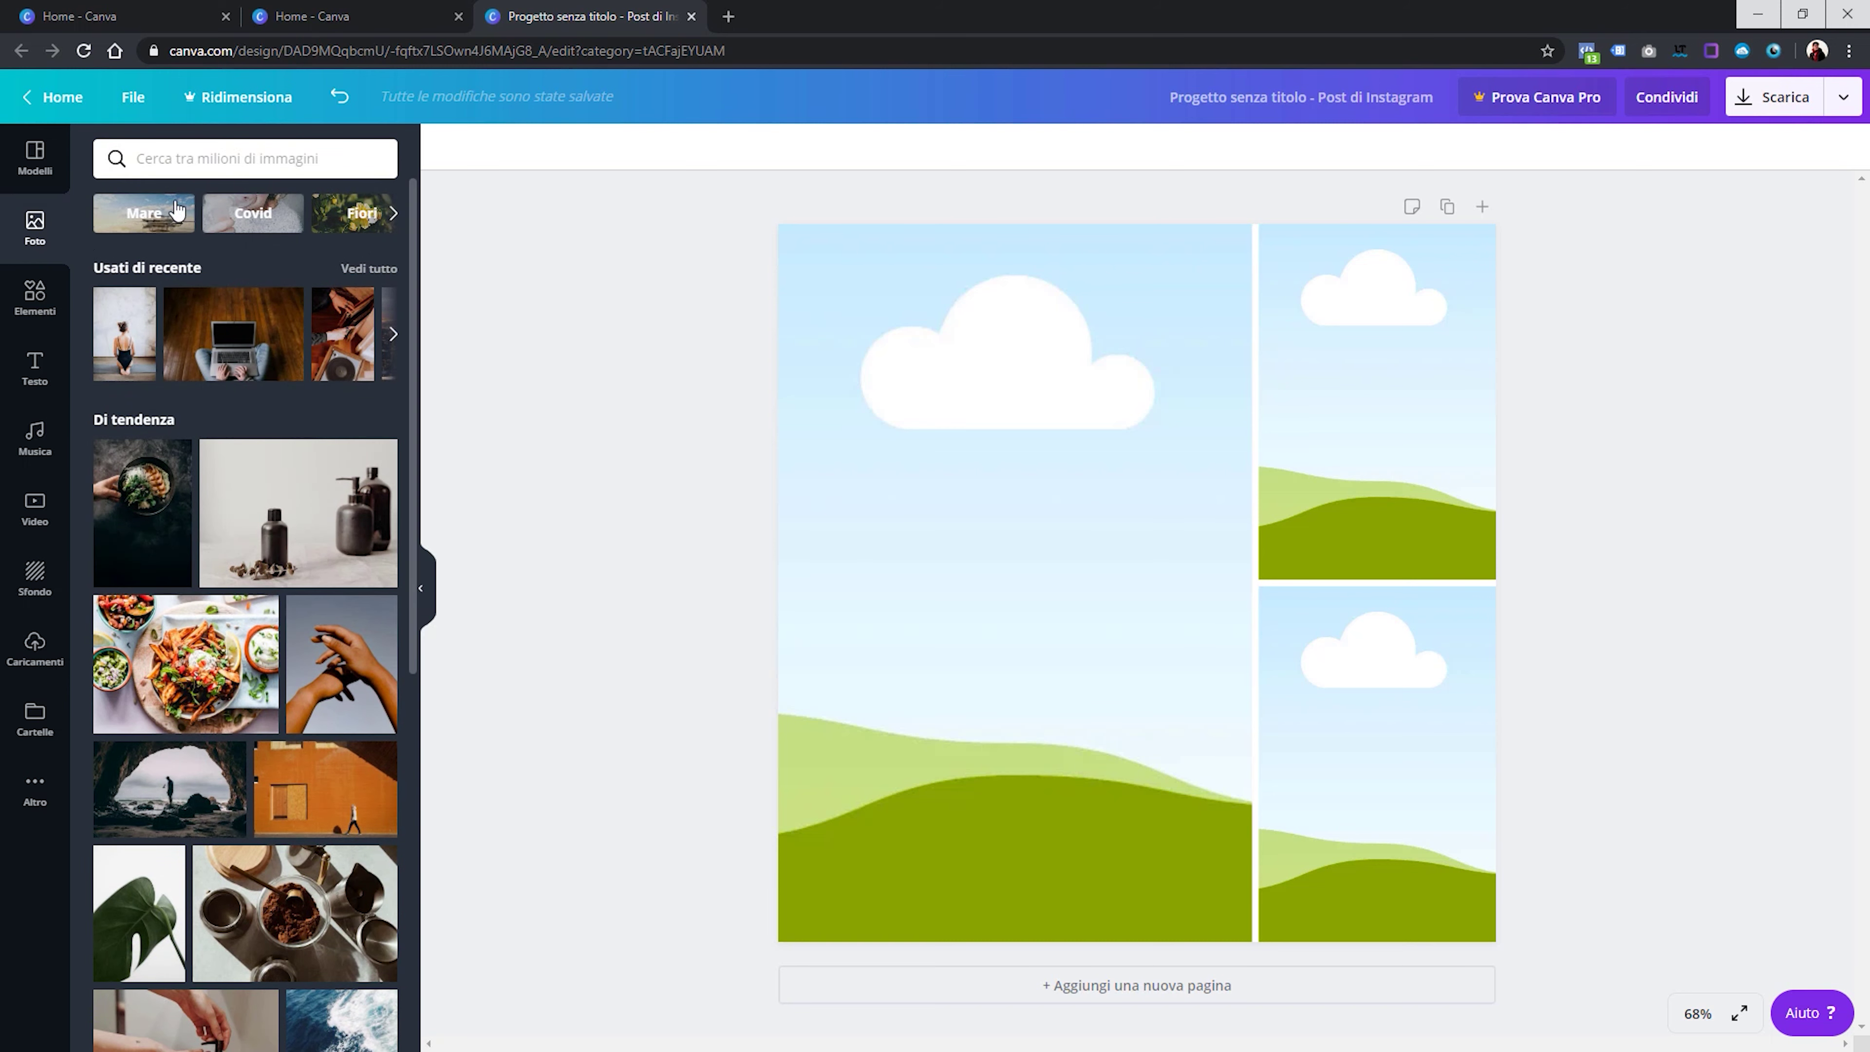
click(184, 160)
click(184, 247)
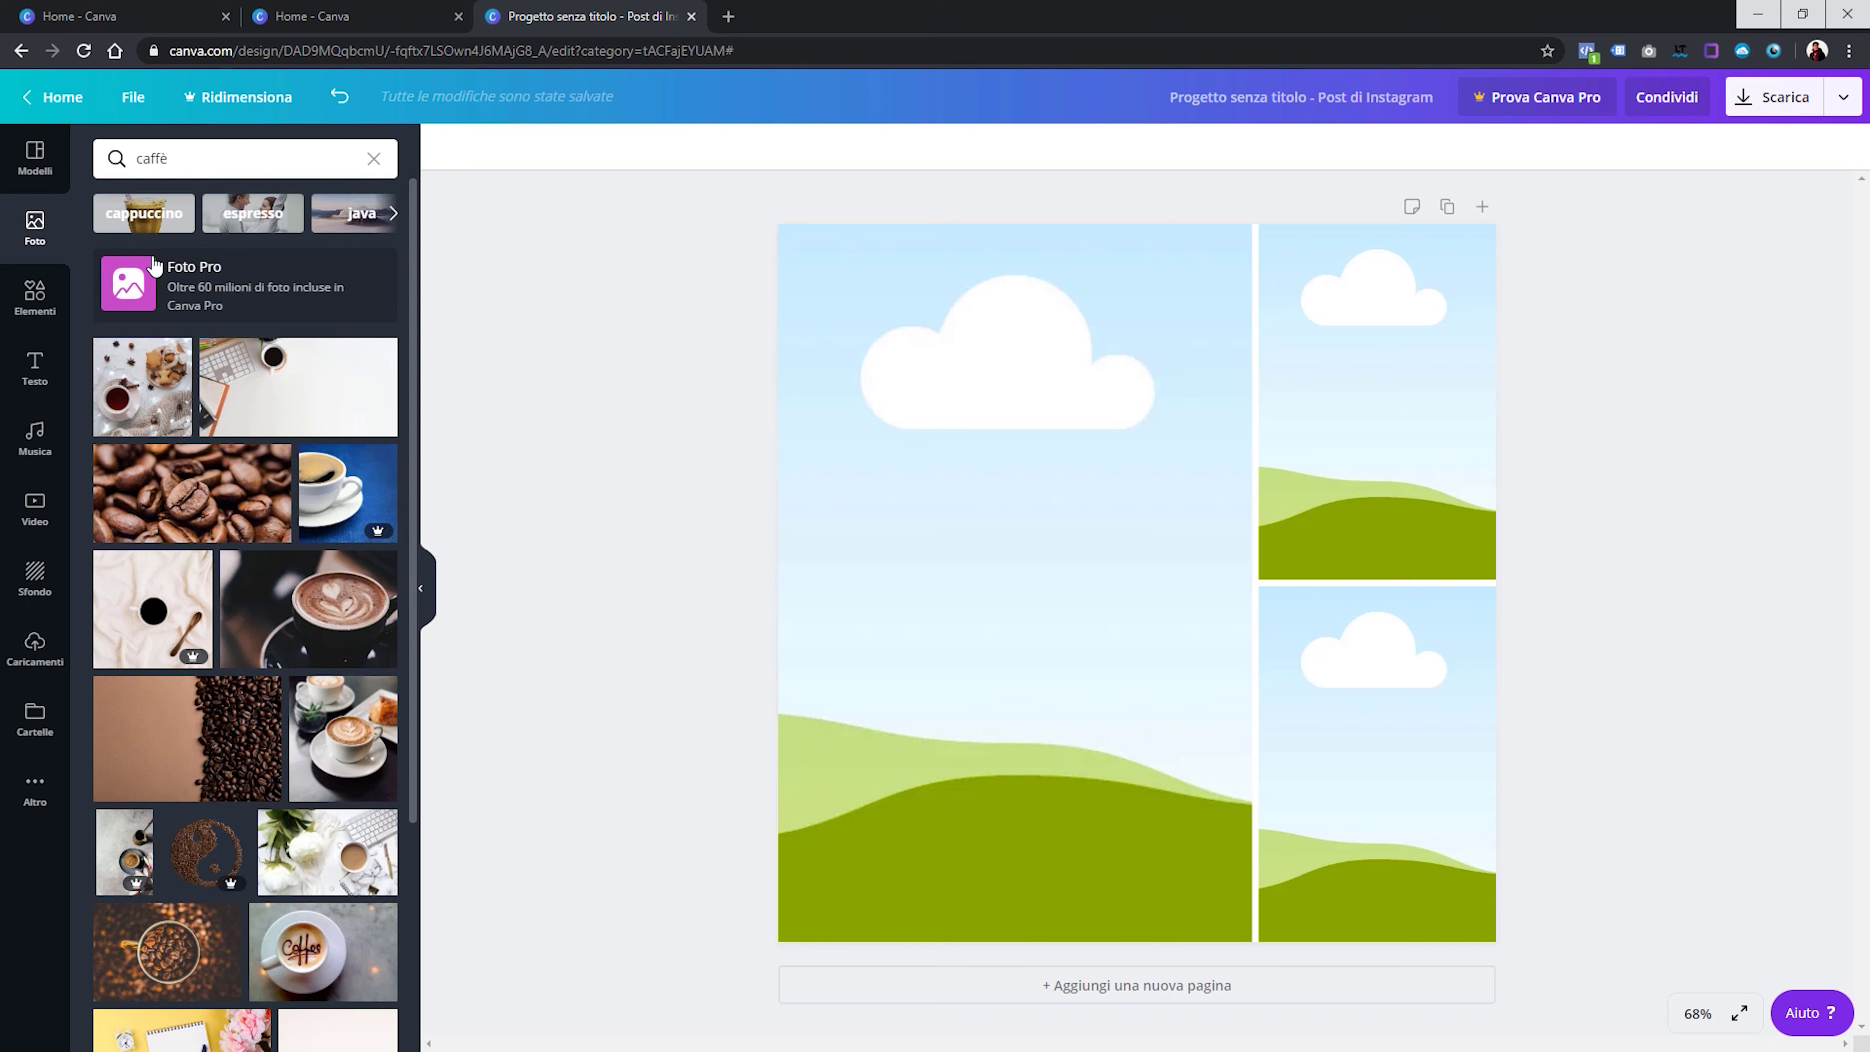
mouse_move(297, 388)
scroll(242, 432, down, 3)
scroll(242, 432, down, 2)
scroll(241, 432, down, 3)
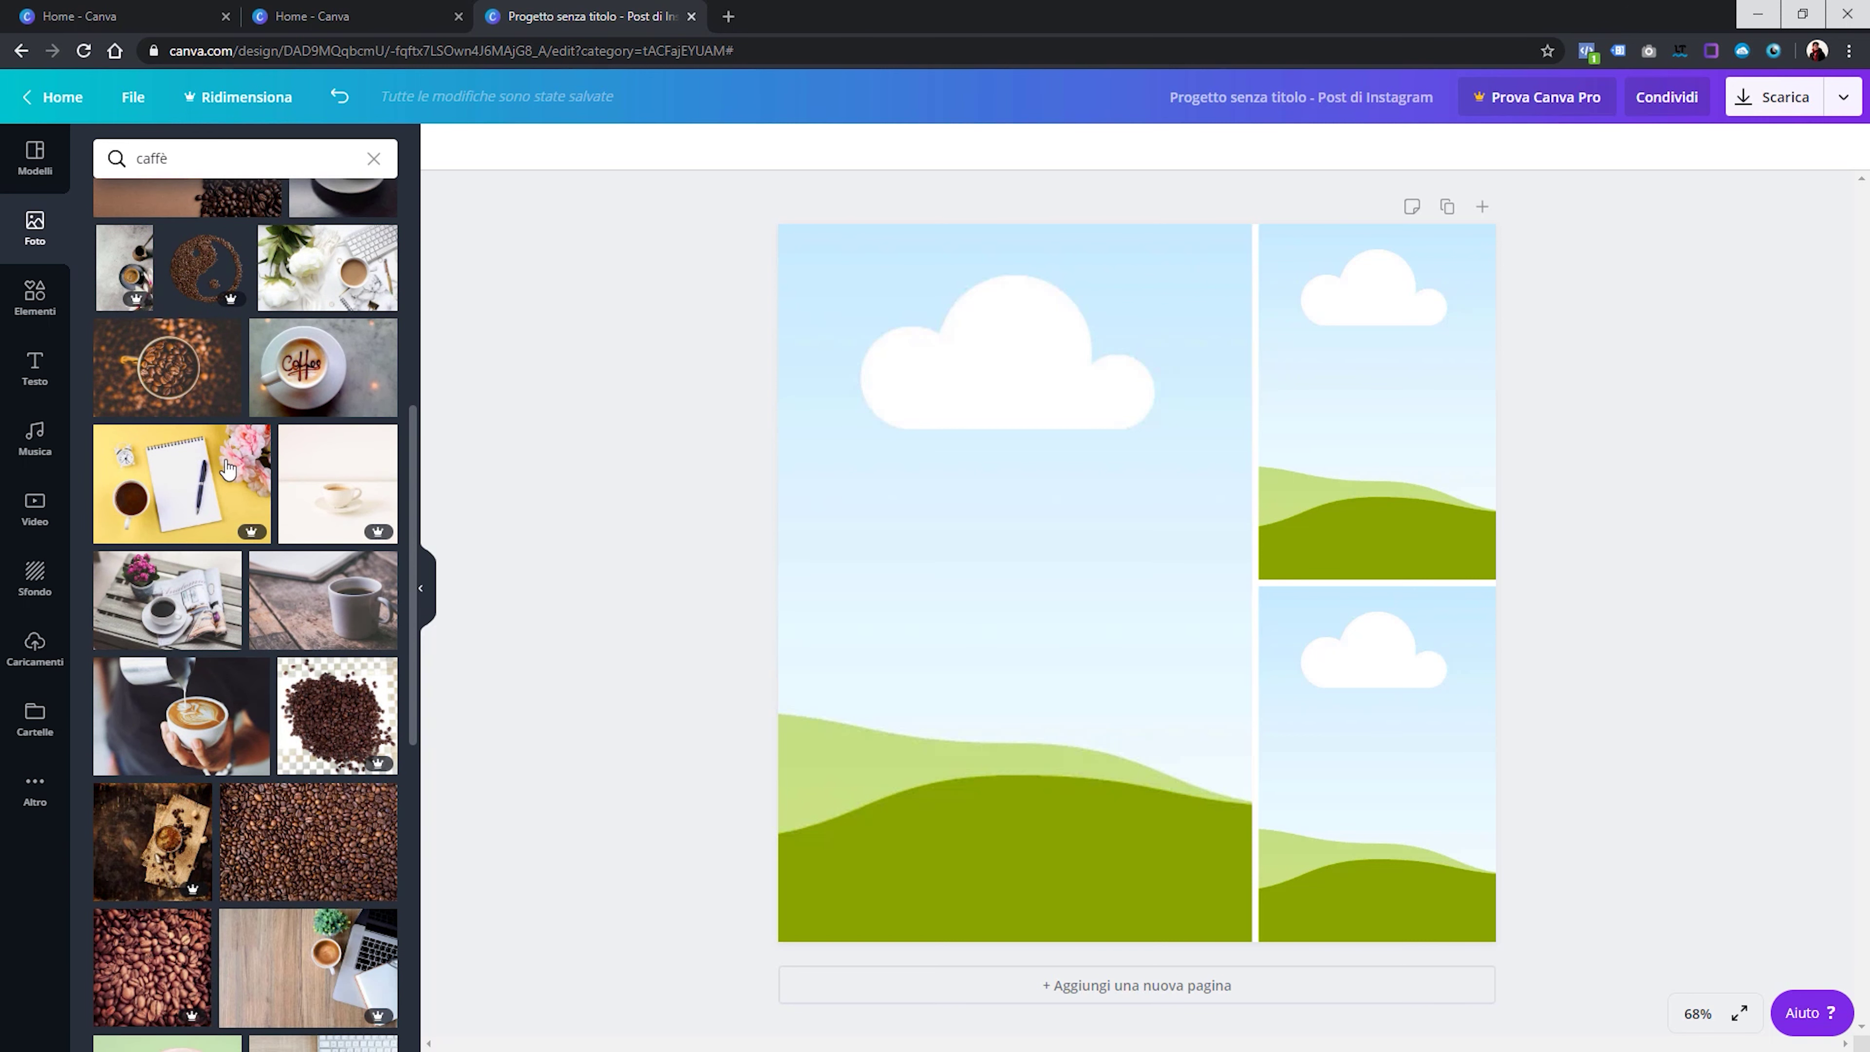
scroll(200, 541, down, 3)
Place the latte-art pour photo in the bottom-right cell and reposition it within the frame
drag(200, 541, 1376, 778)
double_click(1379, 752)
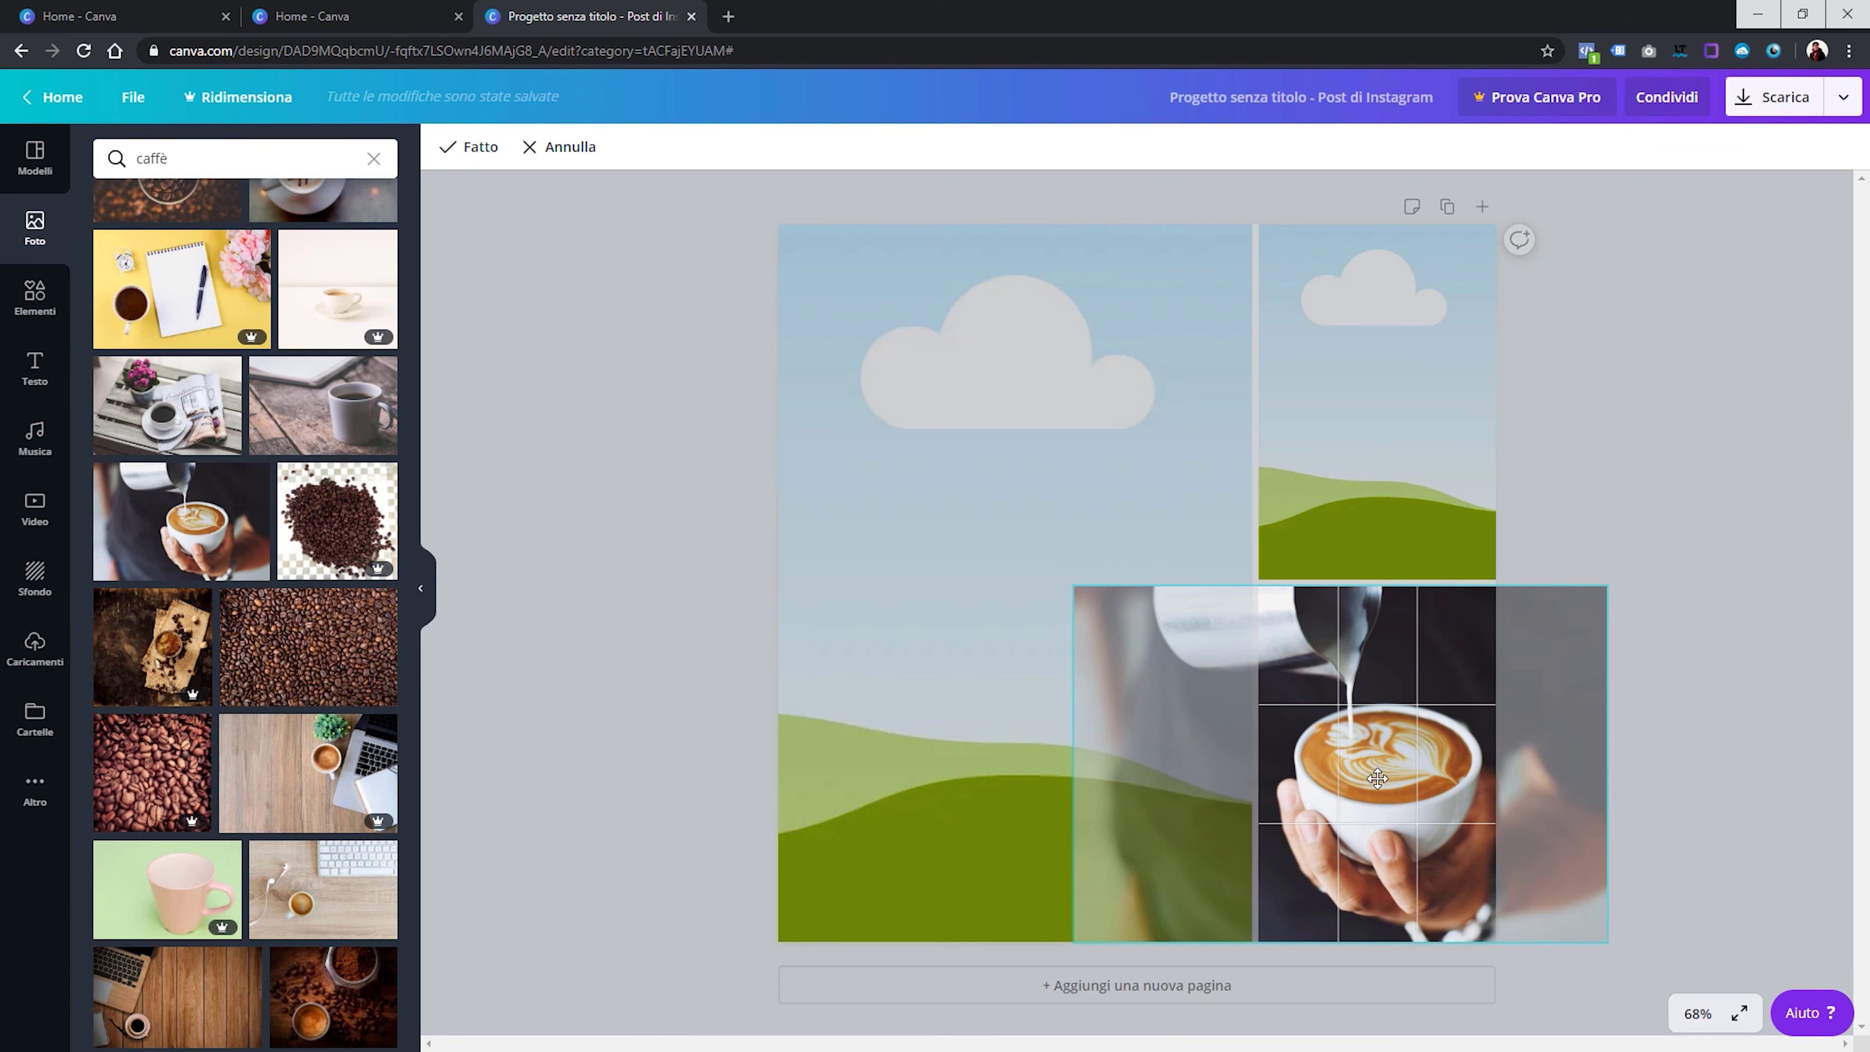
click(1570, 501)
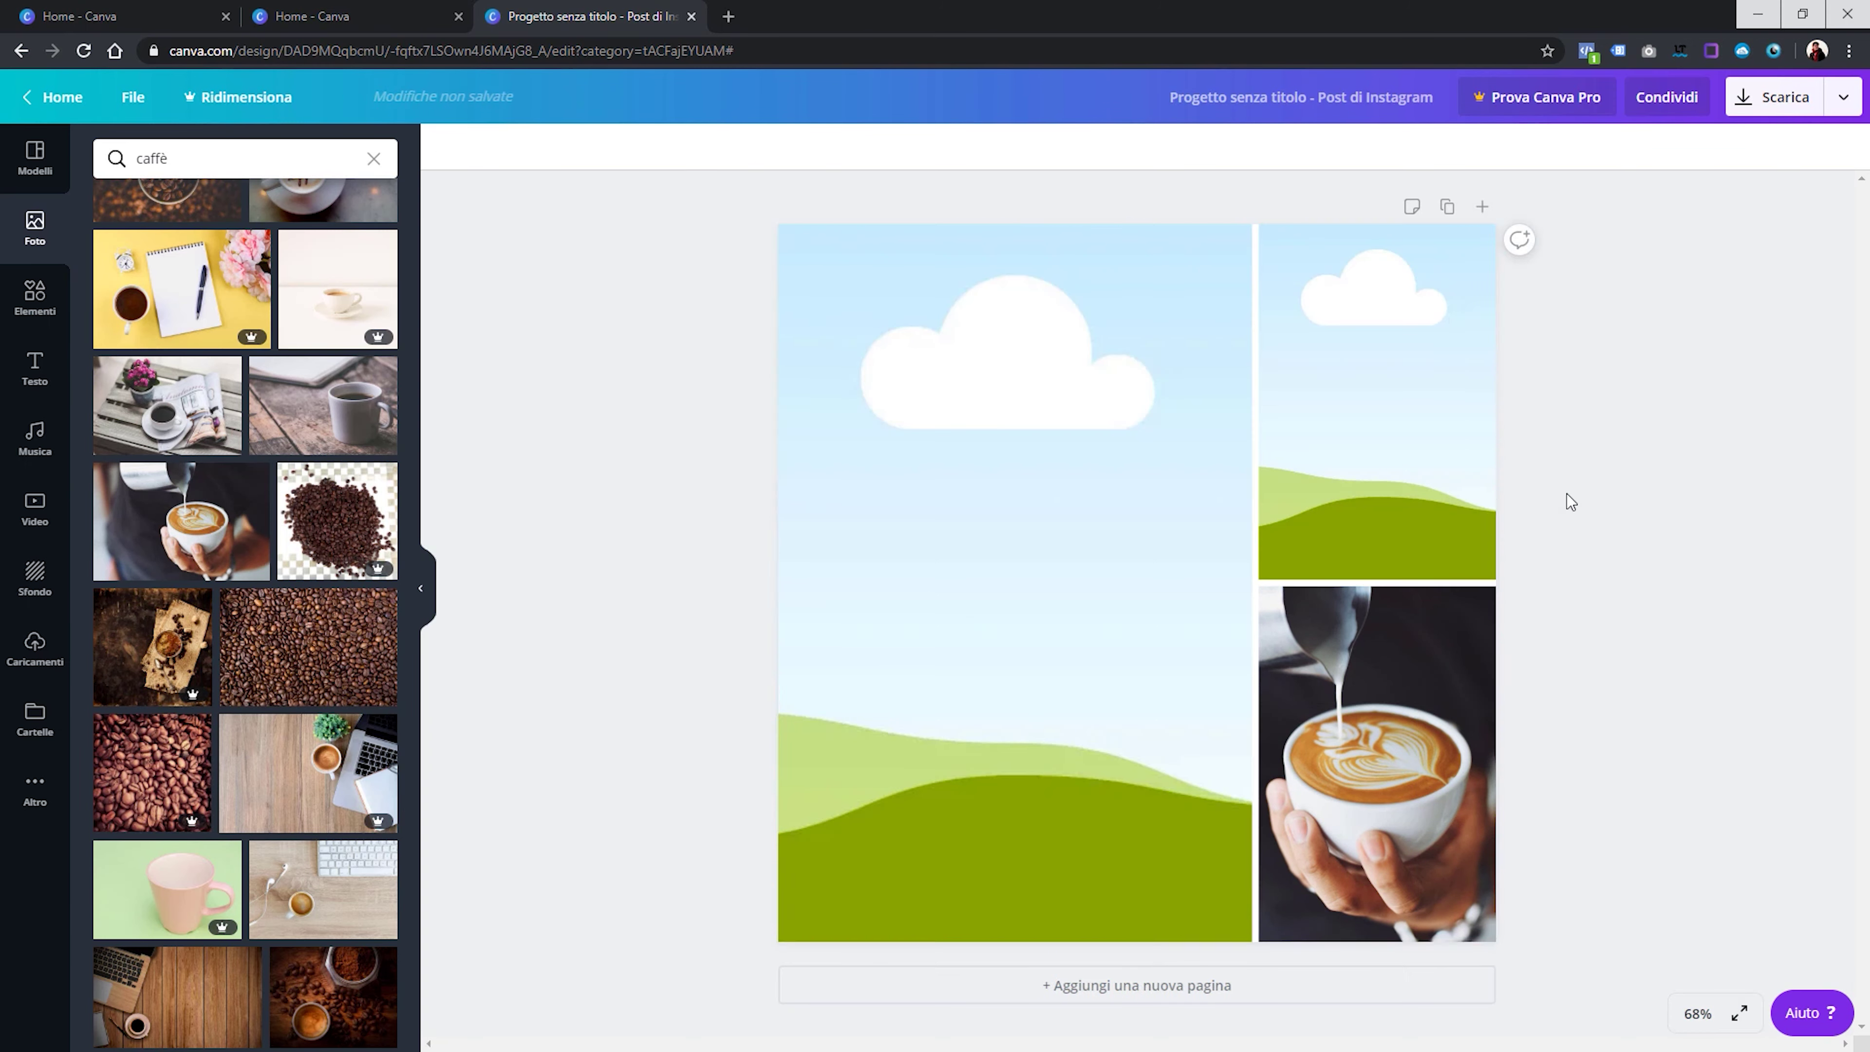
scroll(266, 762, down, 4)
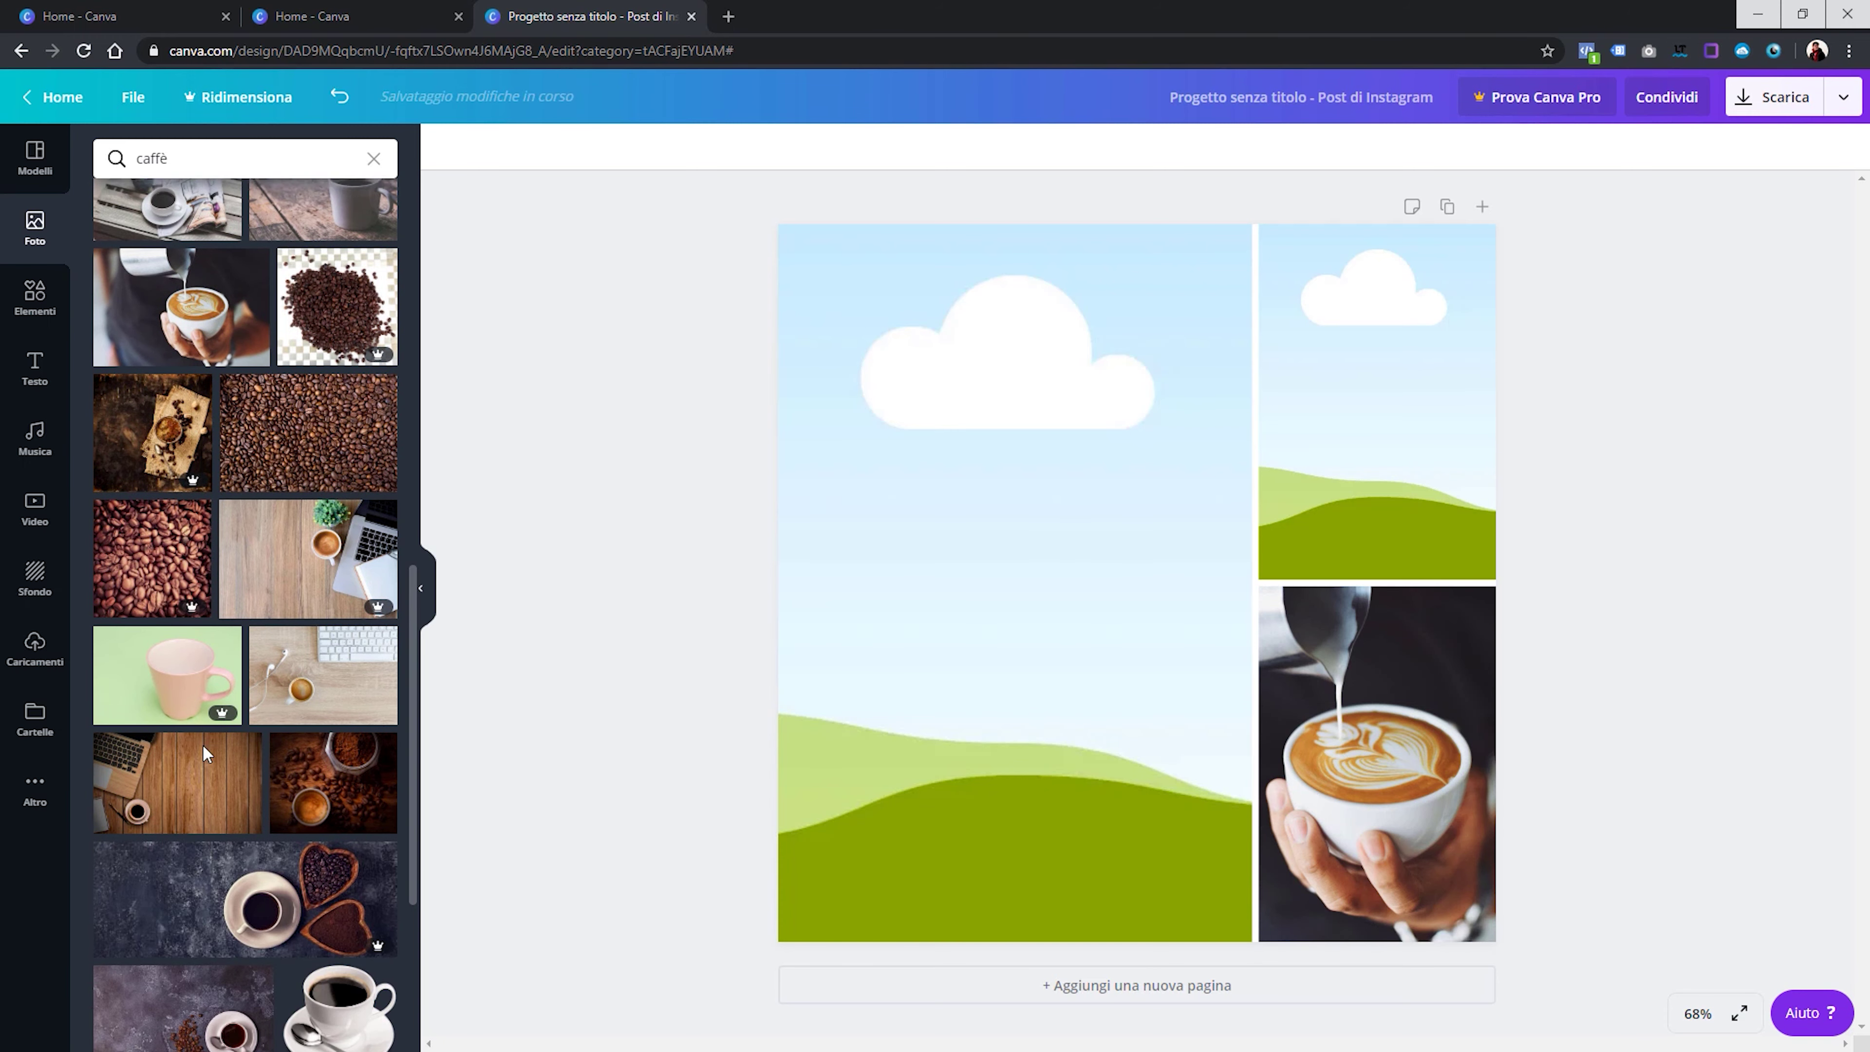
scroll(327, 731, down, 8)
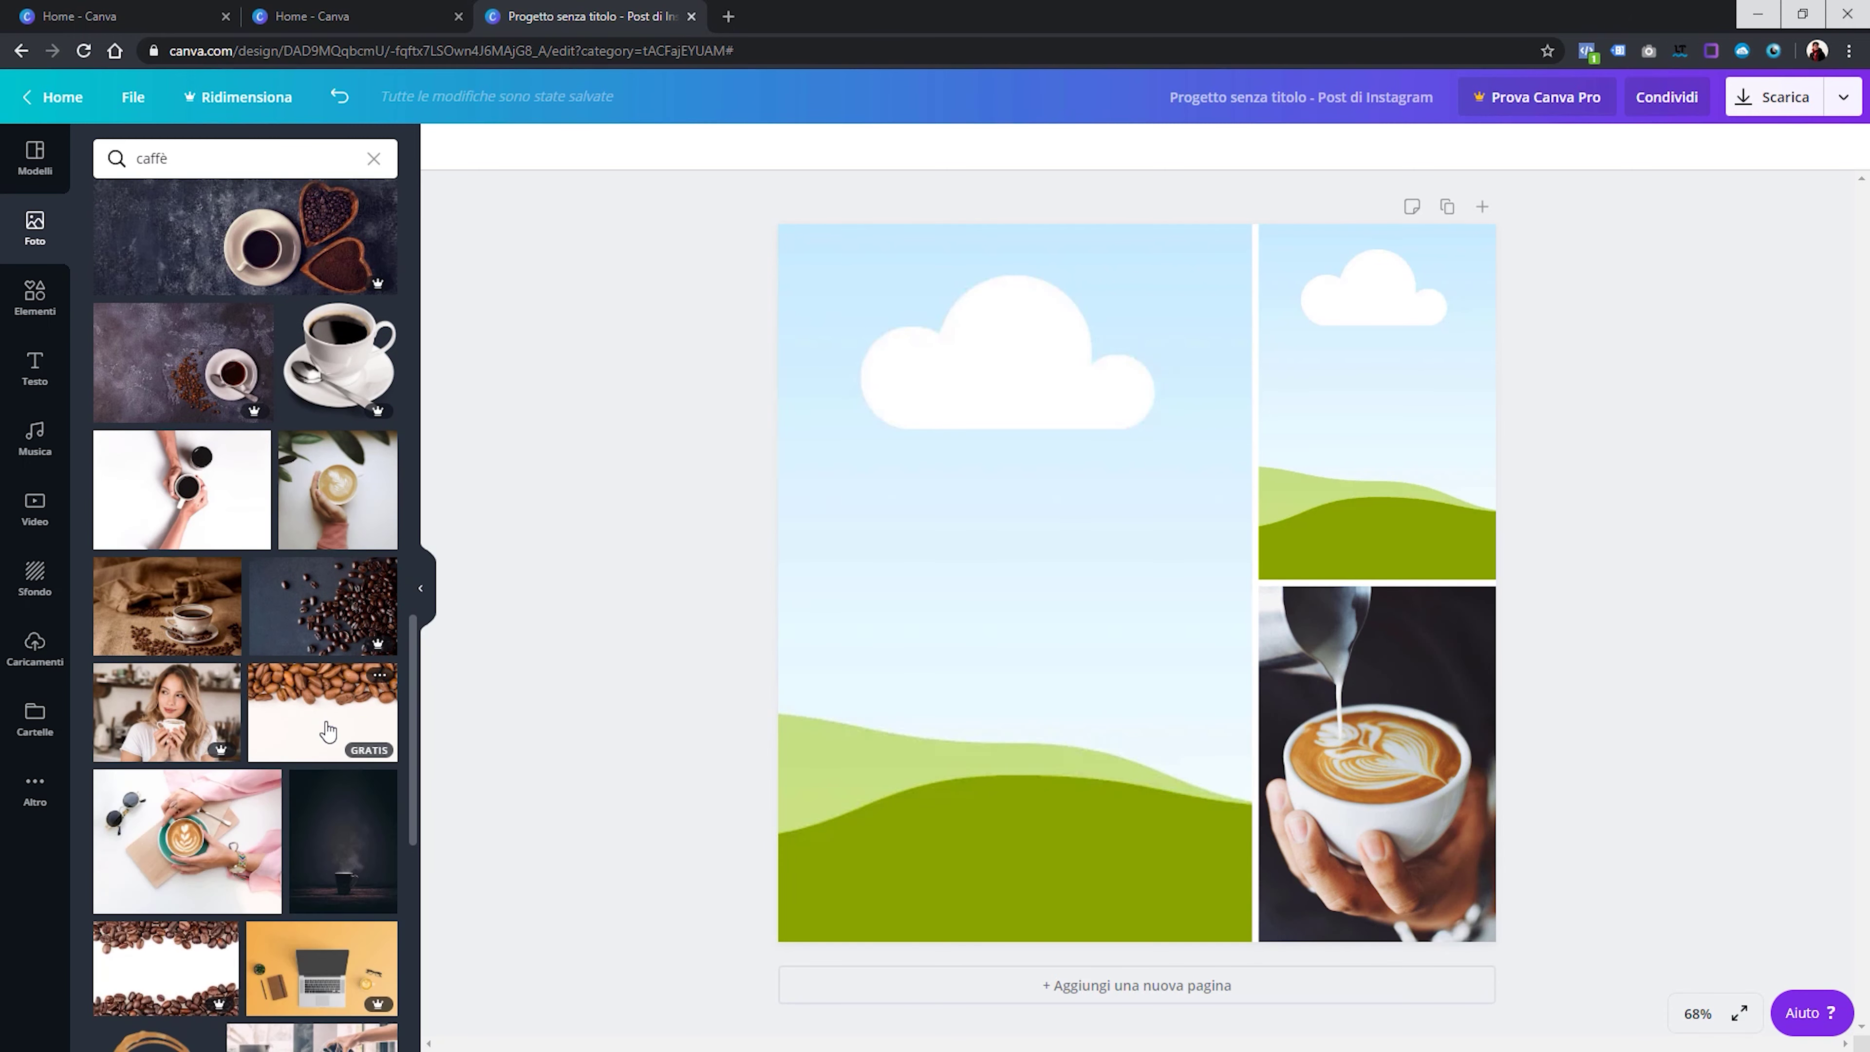
scroll(328, 732, down, 8)
Put the dark steaming-mug photo in the tall left cell, enlarged and shifted upward
scroll(328, 731, up, 4)
drag(342, 549, 961, 570)
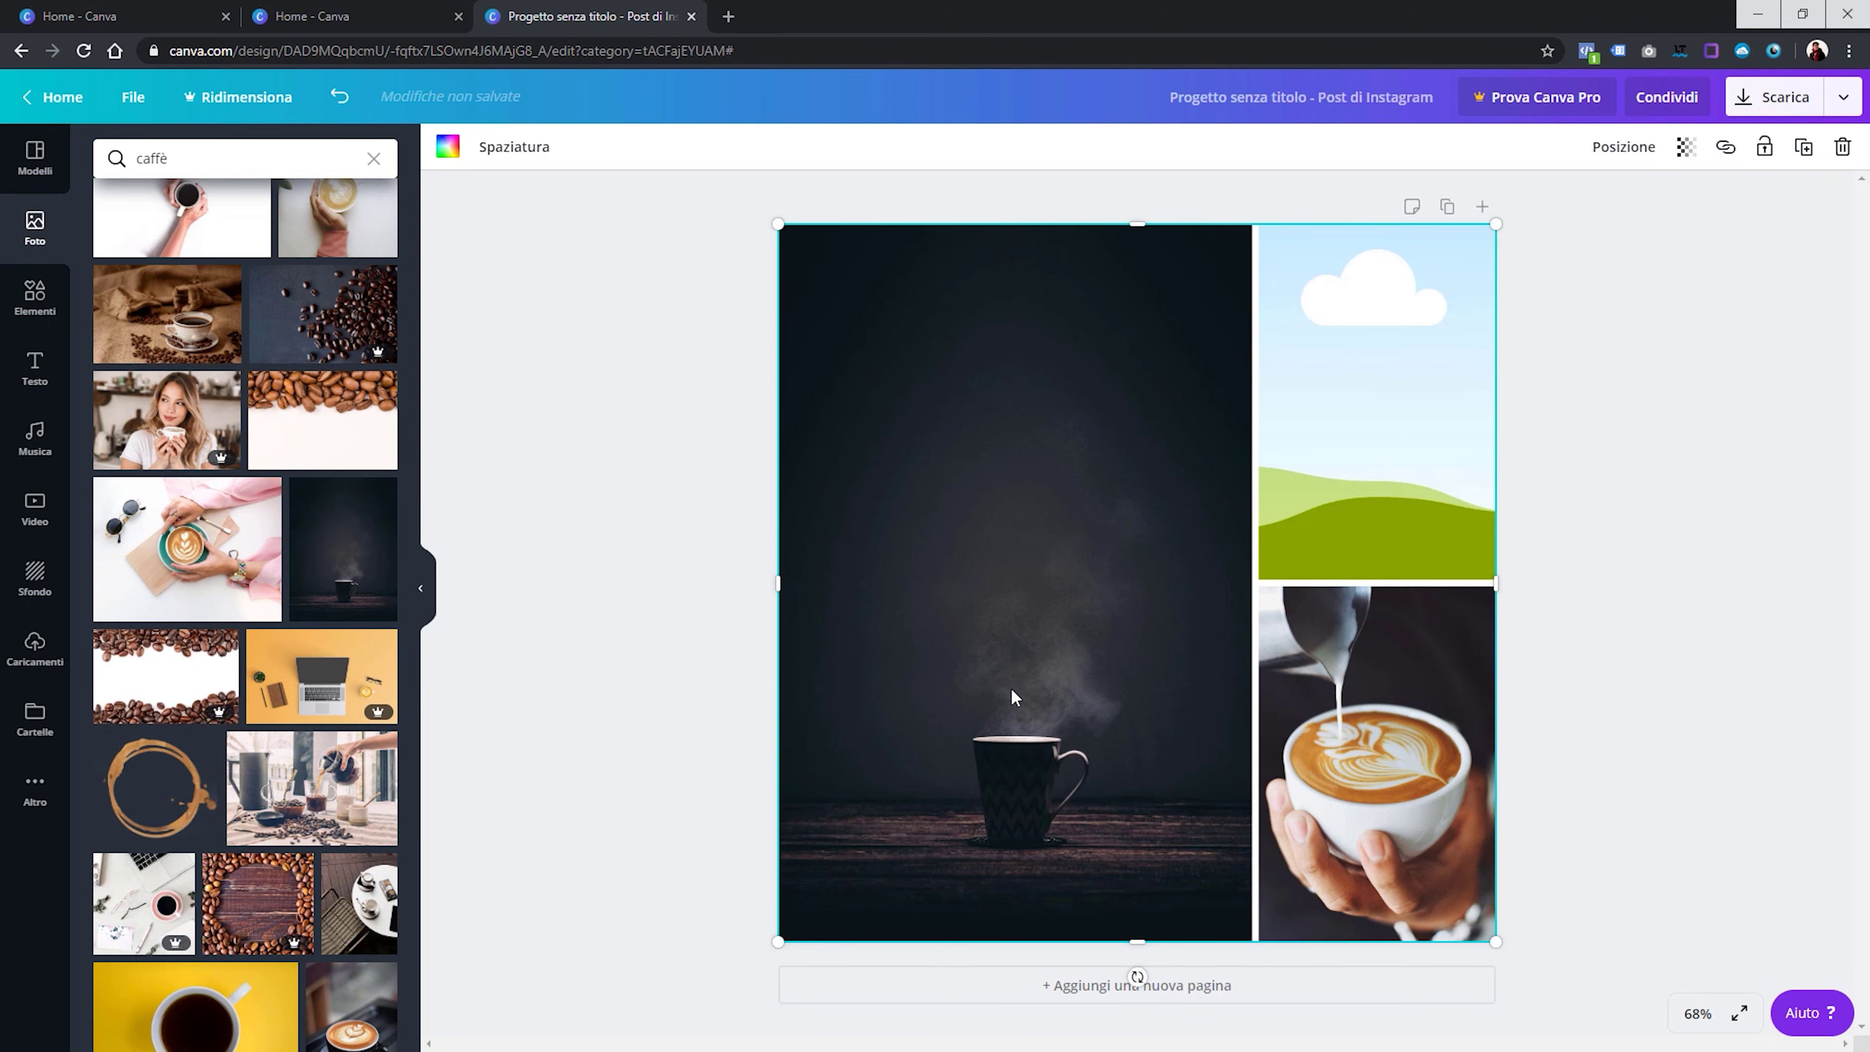
double_click(1010, 697)
drag(748, 939, 678, 1026)
drag(1030, 801, 1051, 719)
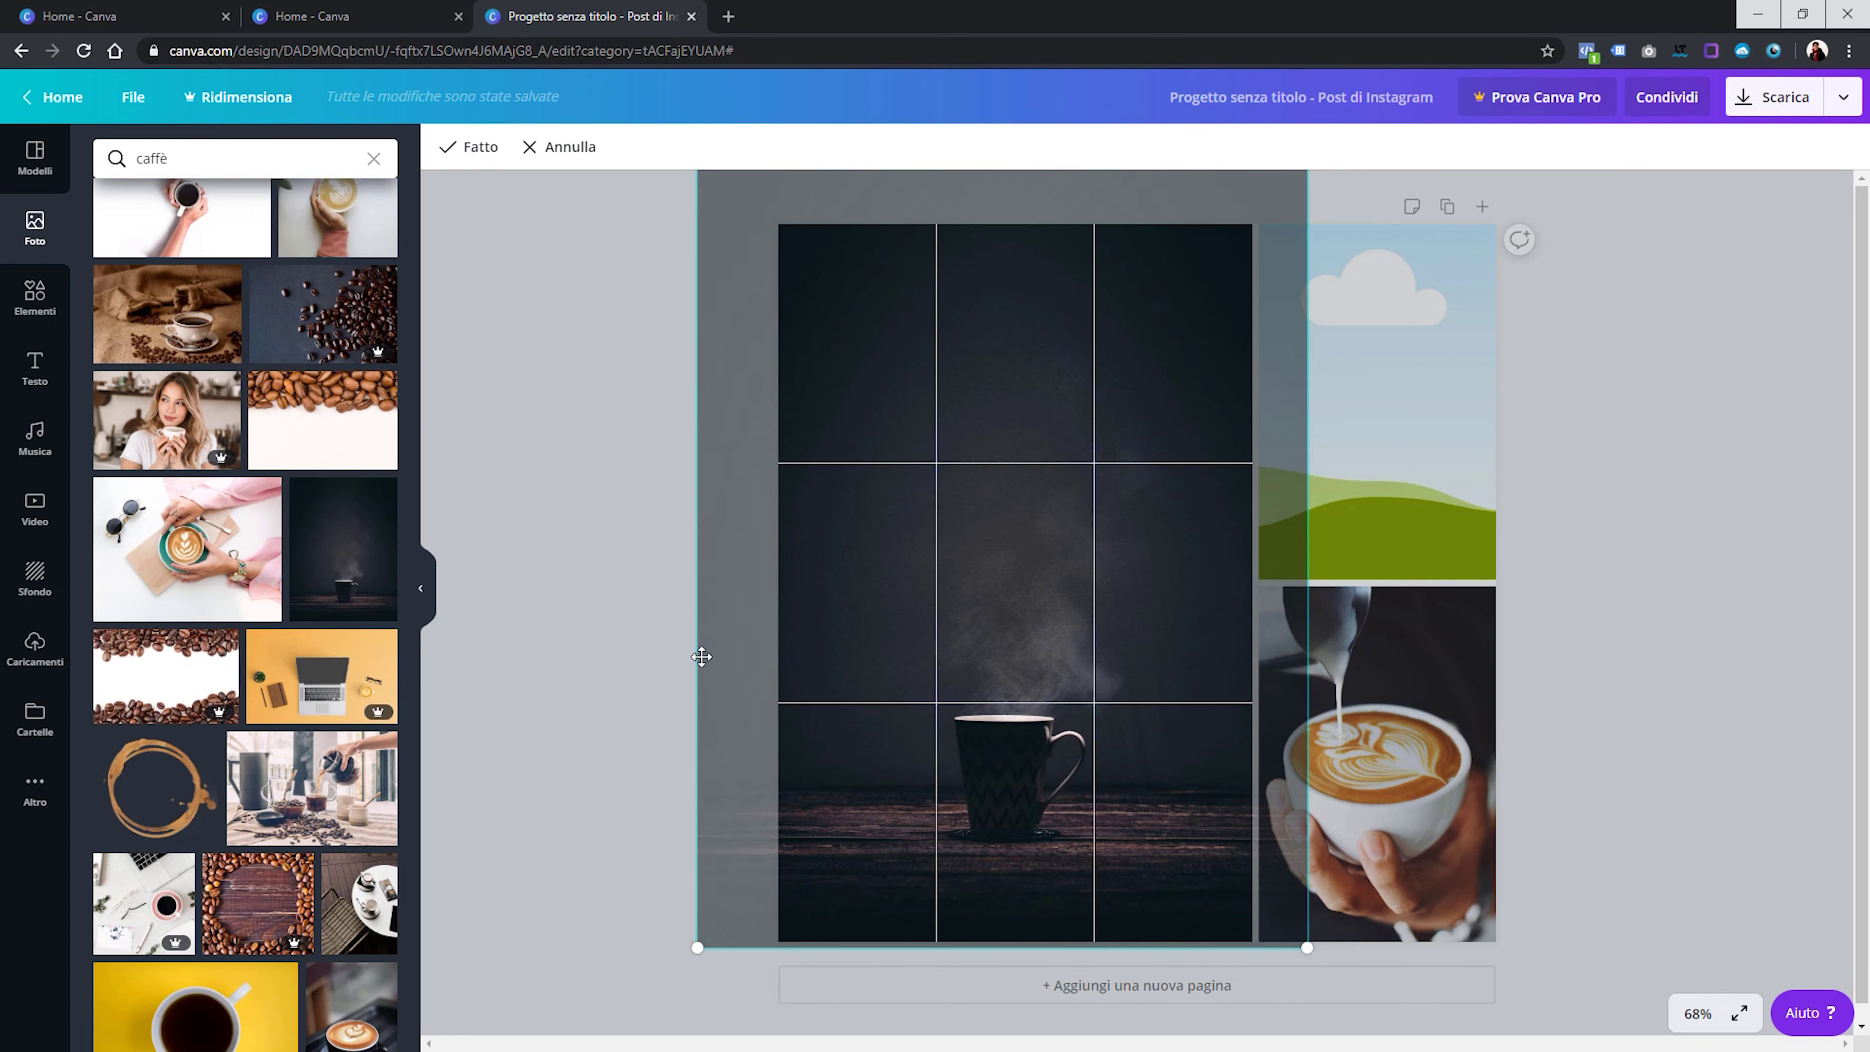
click(560, 638)
Find the close-up coffee beans photo and place it in the top-right cell
scroll(253, 706, down, 5)
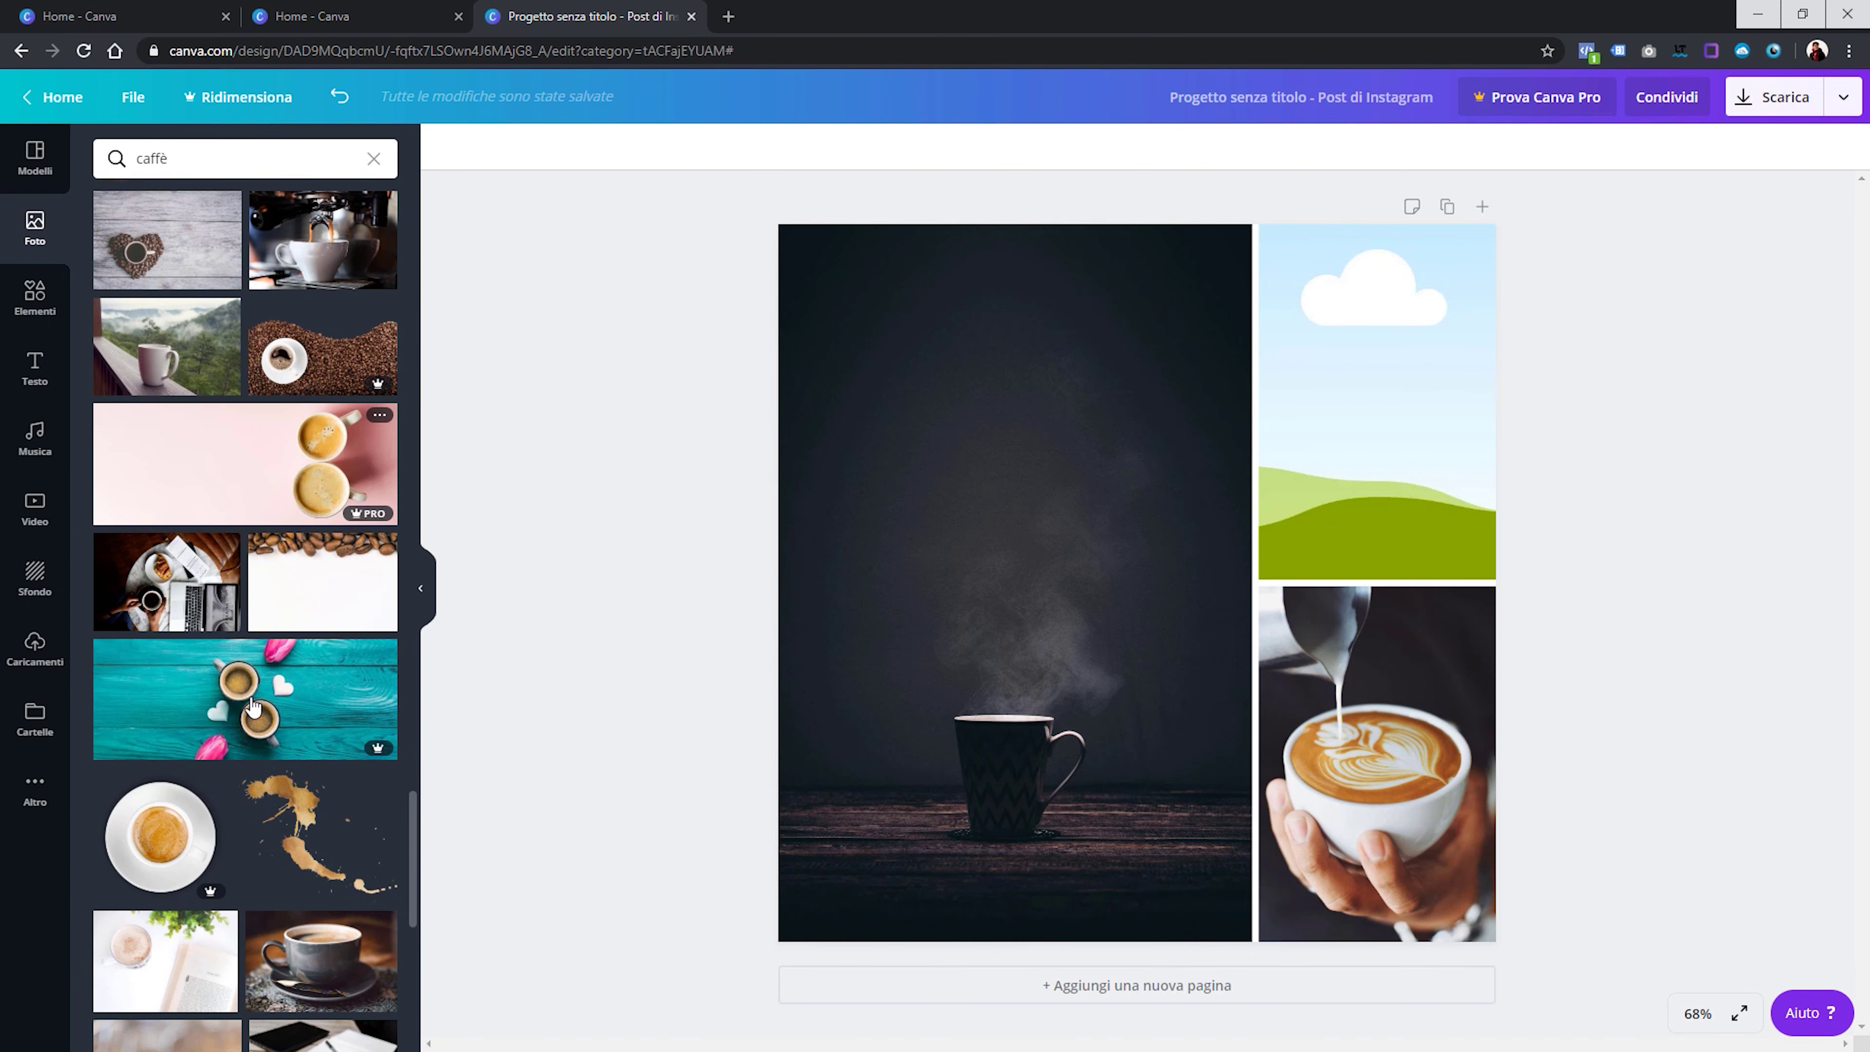
scroll(252, 706, up, 3)
scroll(252, 706, down, 5)
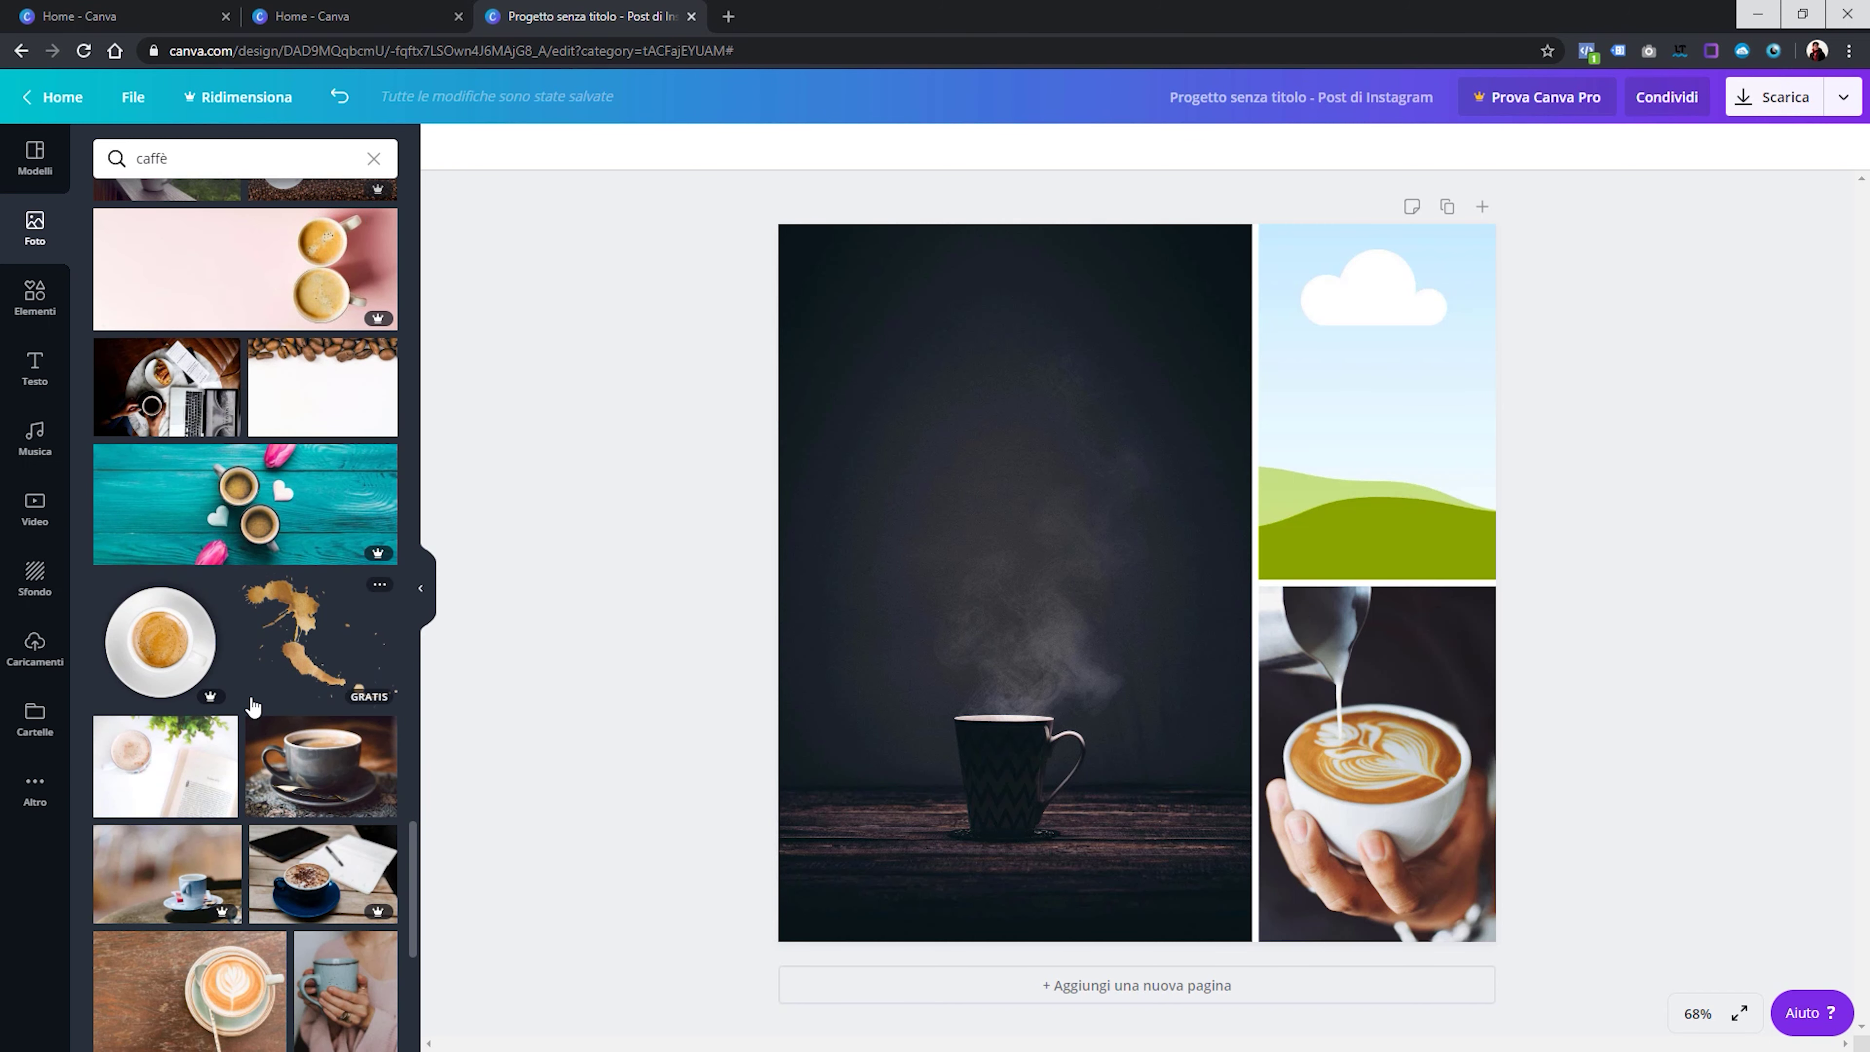
scroll(252, 705, down, 3)
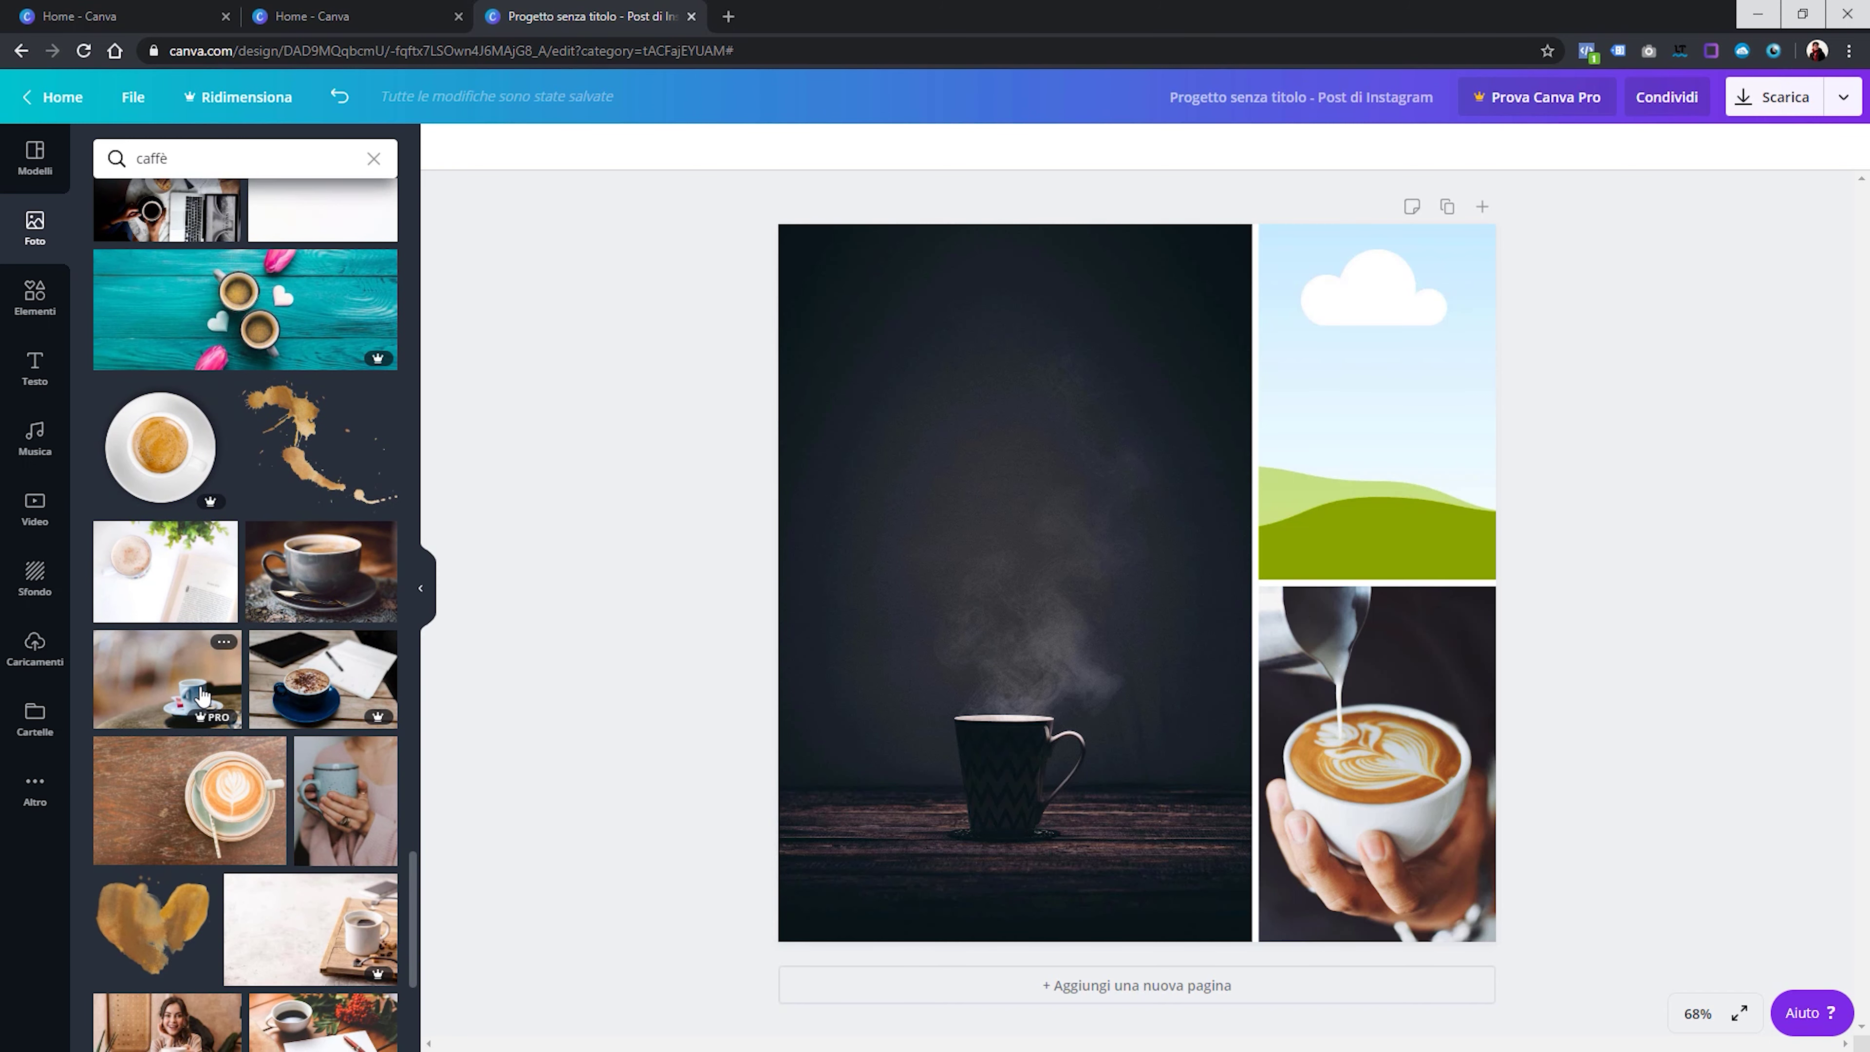
scroll(188, 689, down, 4)
scroll(186, 686, down, 5)
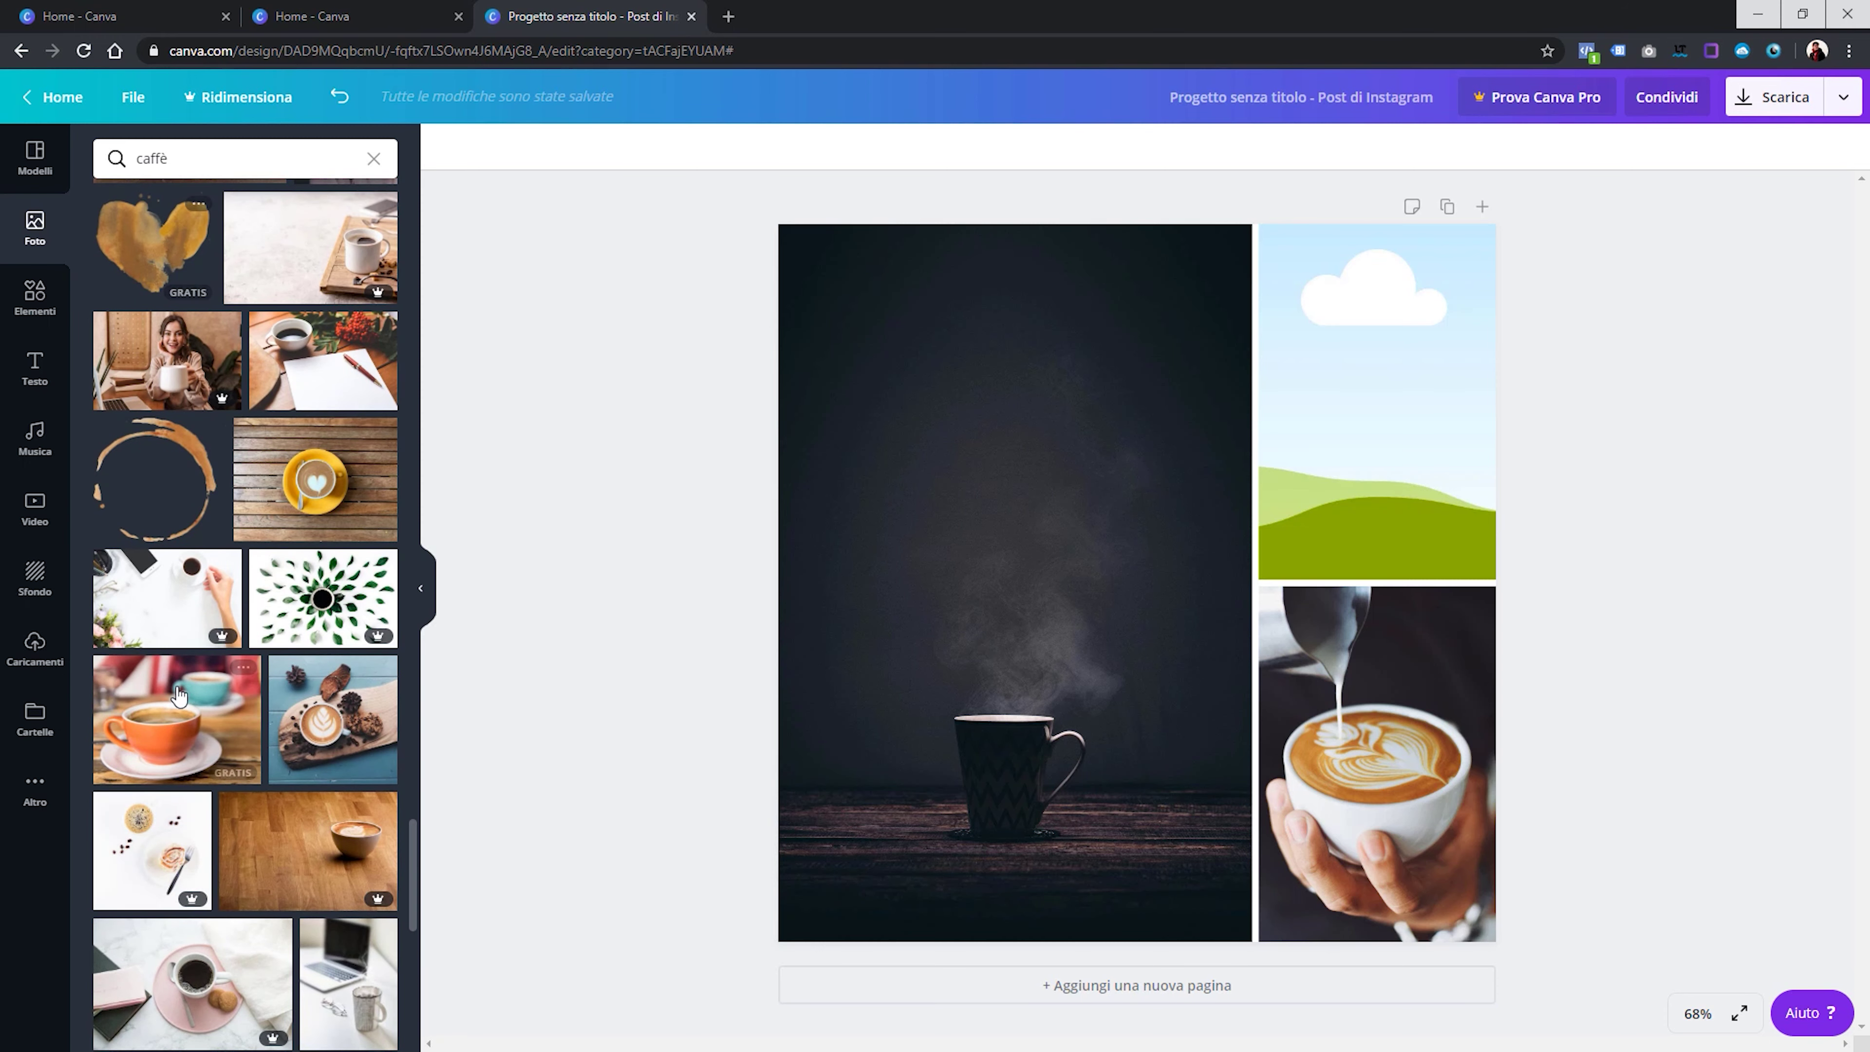
scroll(189, 689, down, 1)
scroll(176, 737, down, 5)
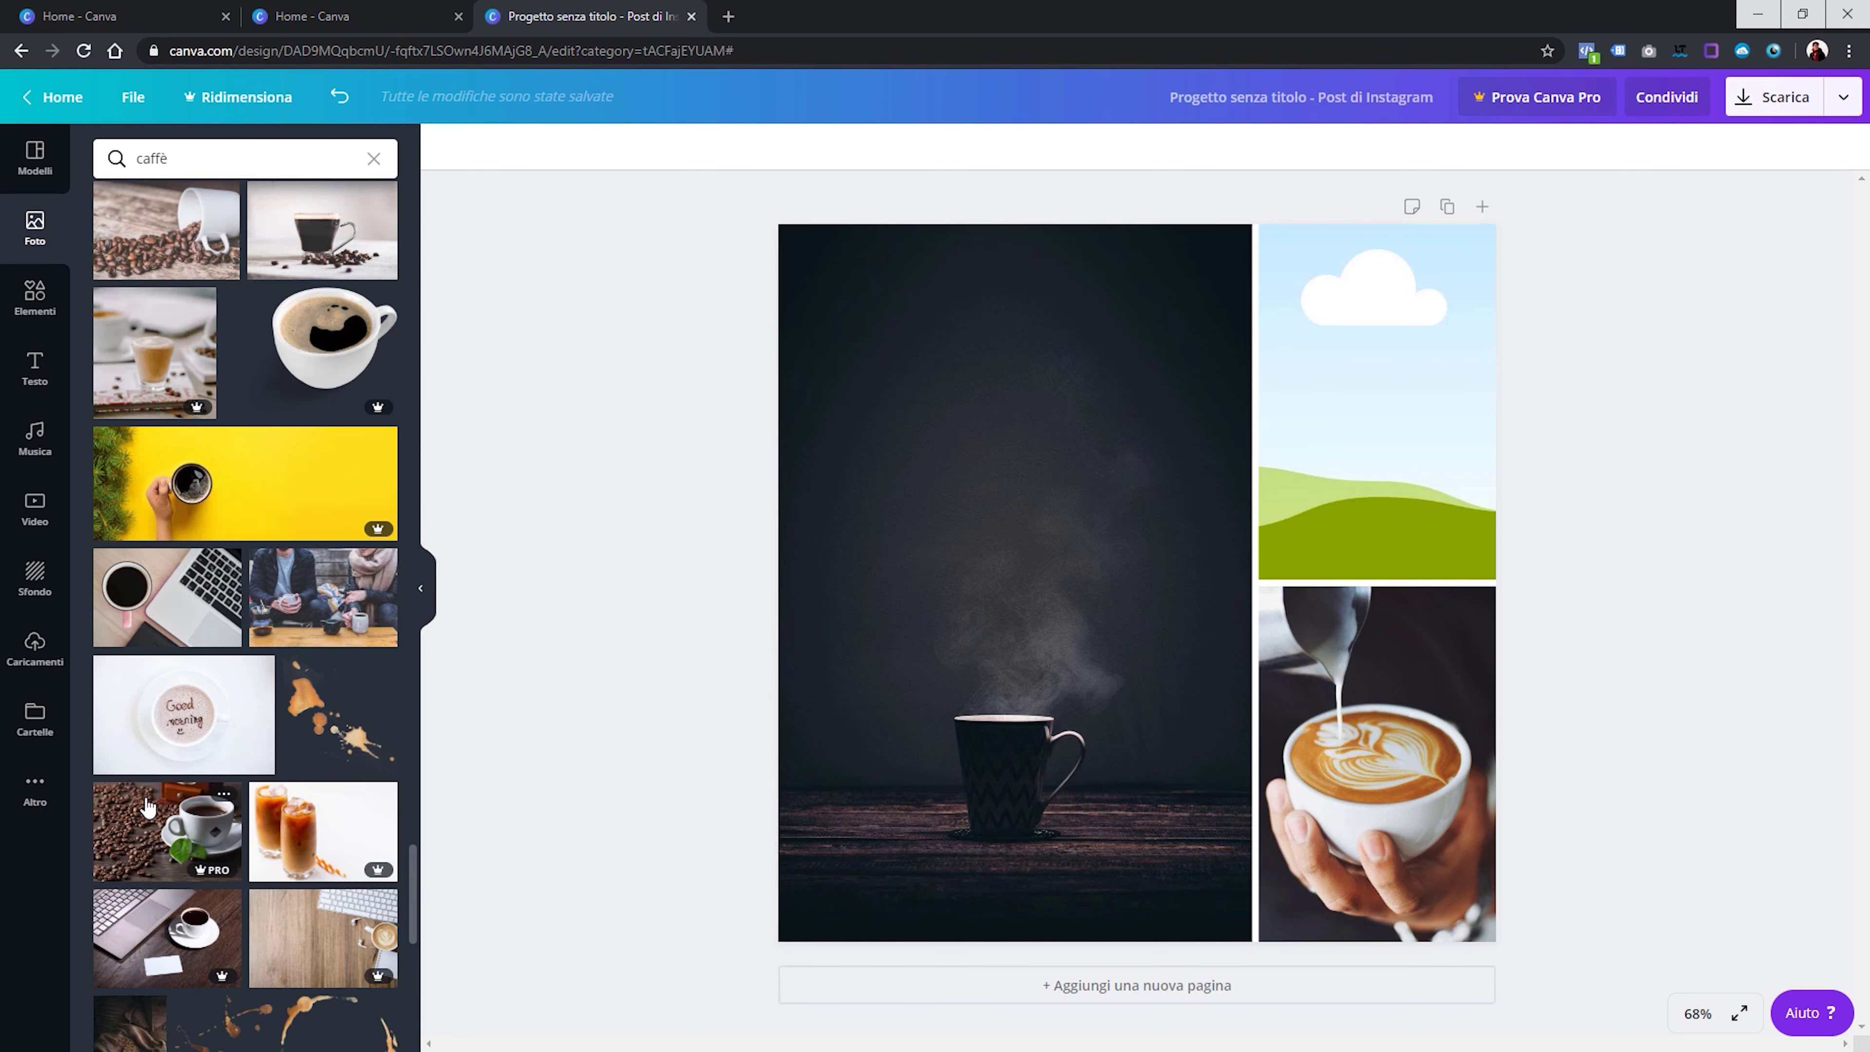
scroll(214, 780, down, 5)
scroll(218, 774, down, 5)
scroll(217, 773, up, 3)
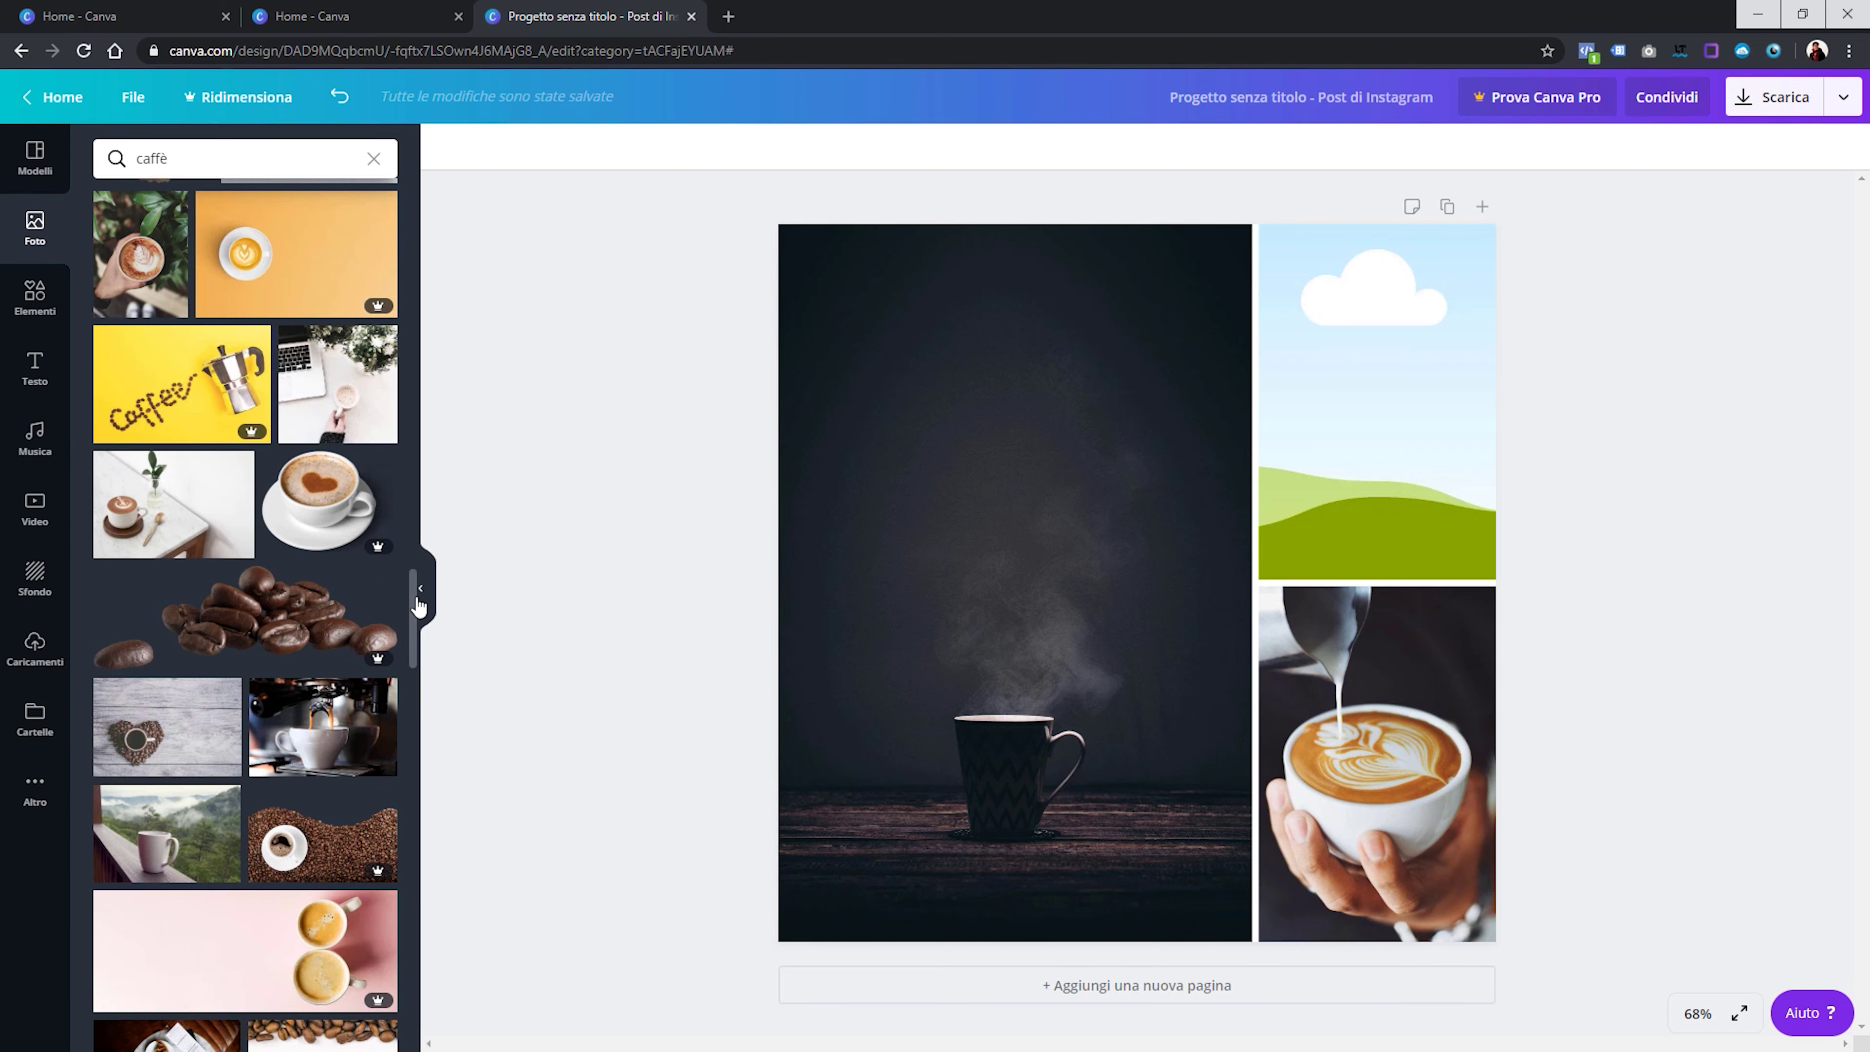
drag(414, 633, 395, 232)
scroll(294, 368, up, 3)
mouse_move(187, 531)
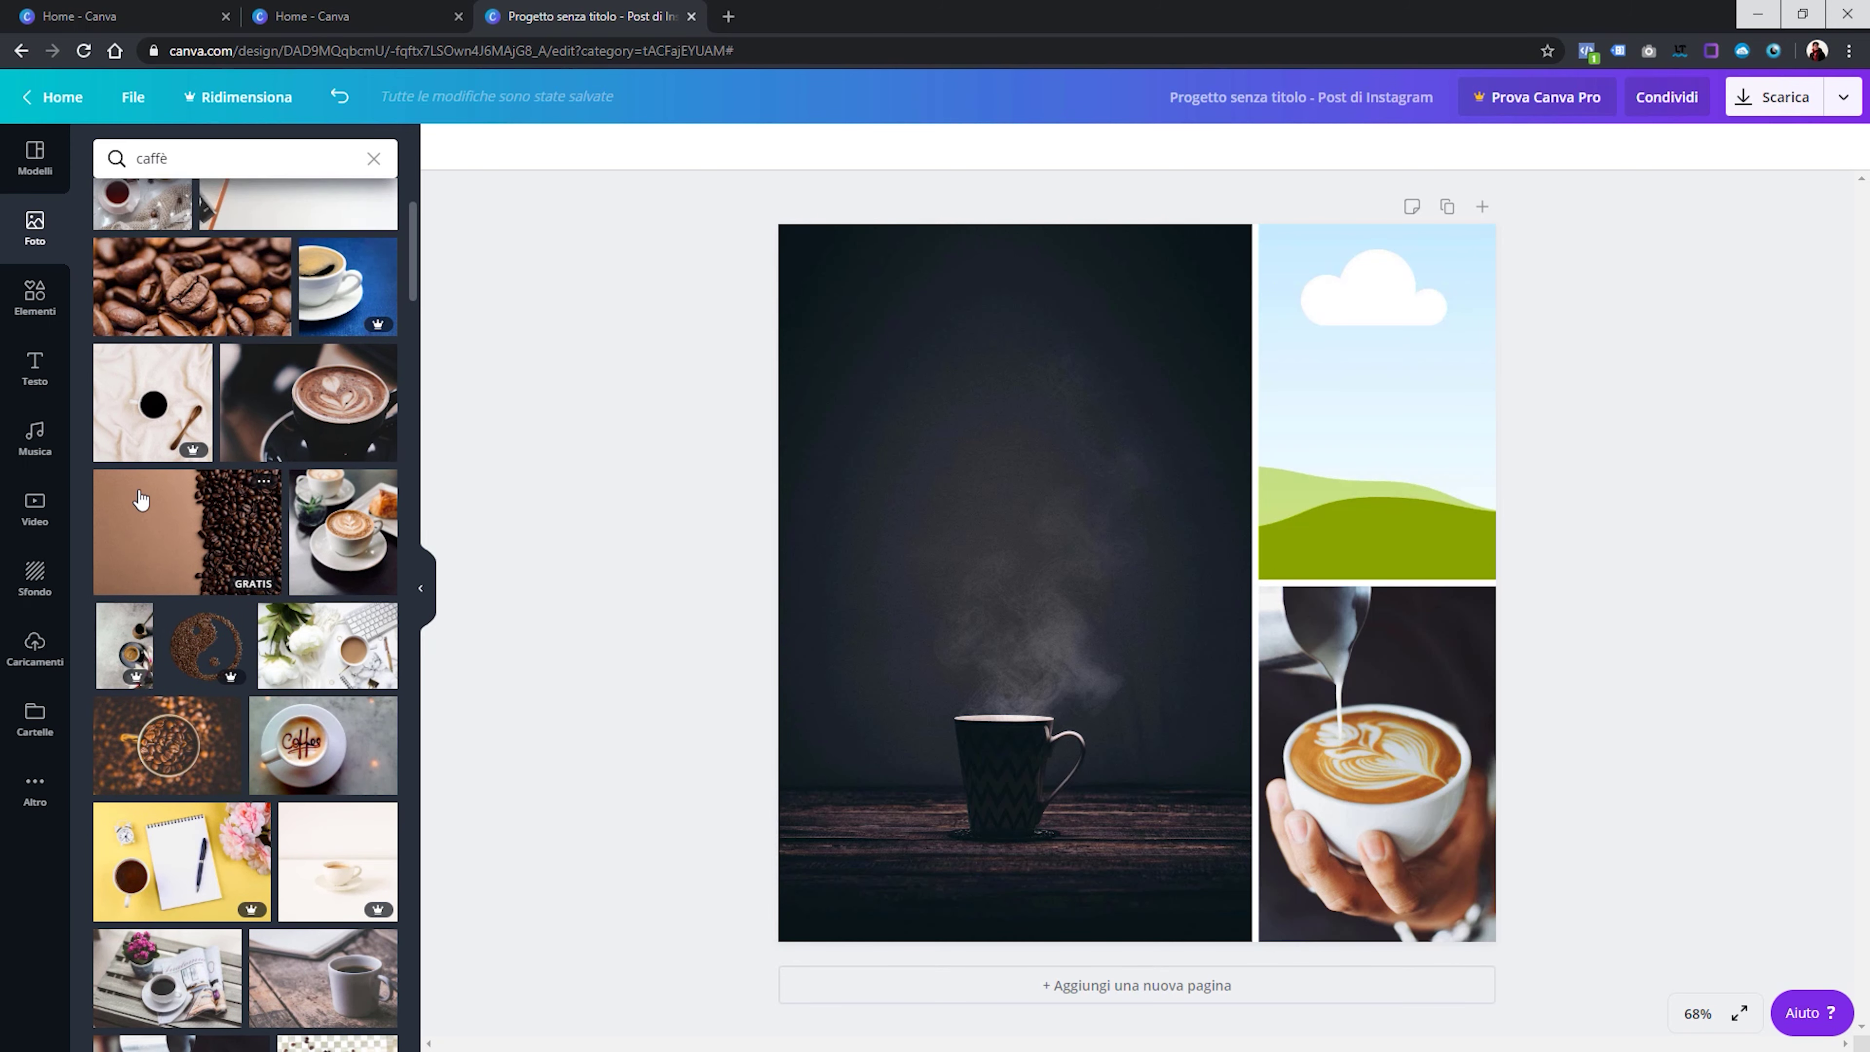
drag(191, 431, 1424, 372)
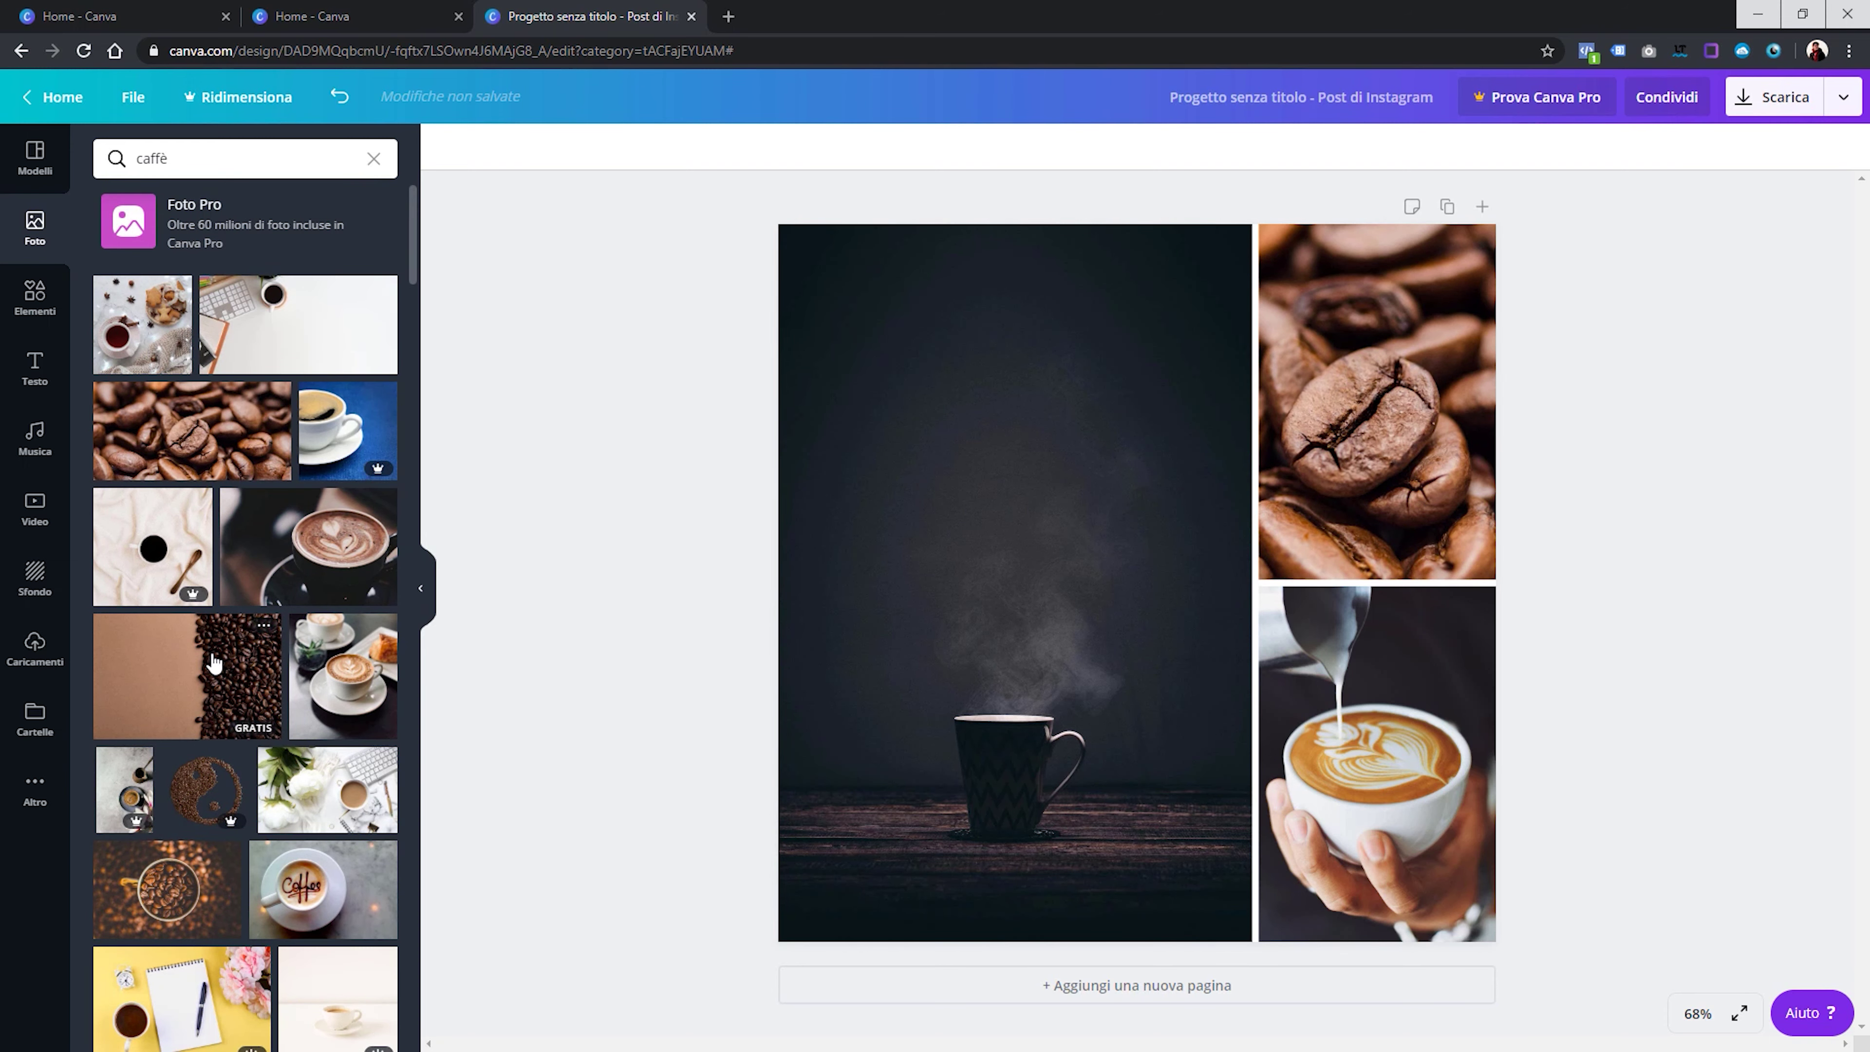
Fill the bottom-right cell with the white mug on weathered wood photo and adjust its framing
drag(167, 889, 1376, 766)
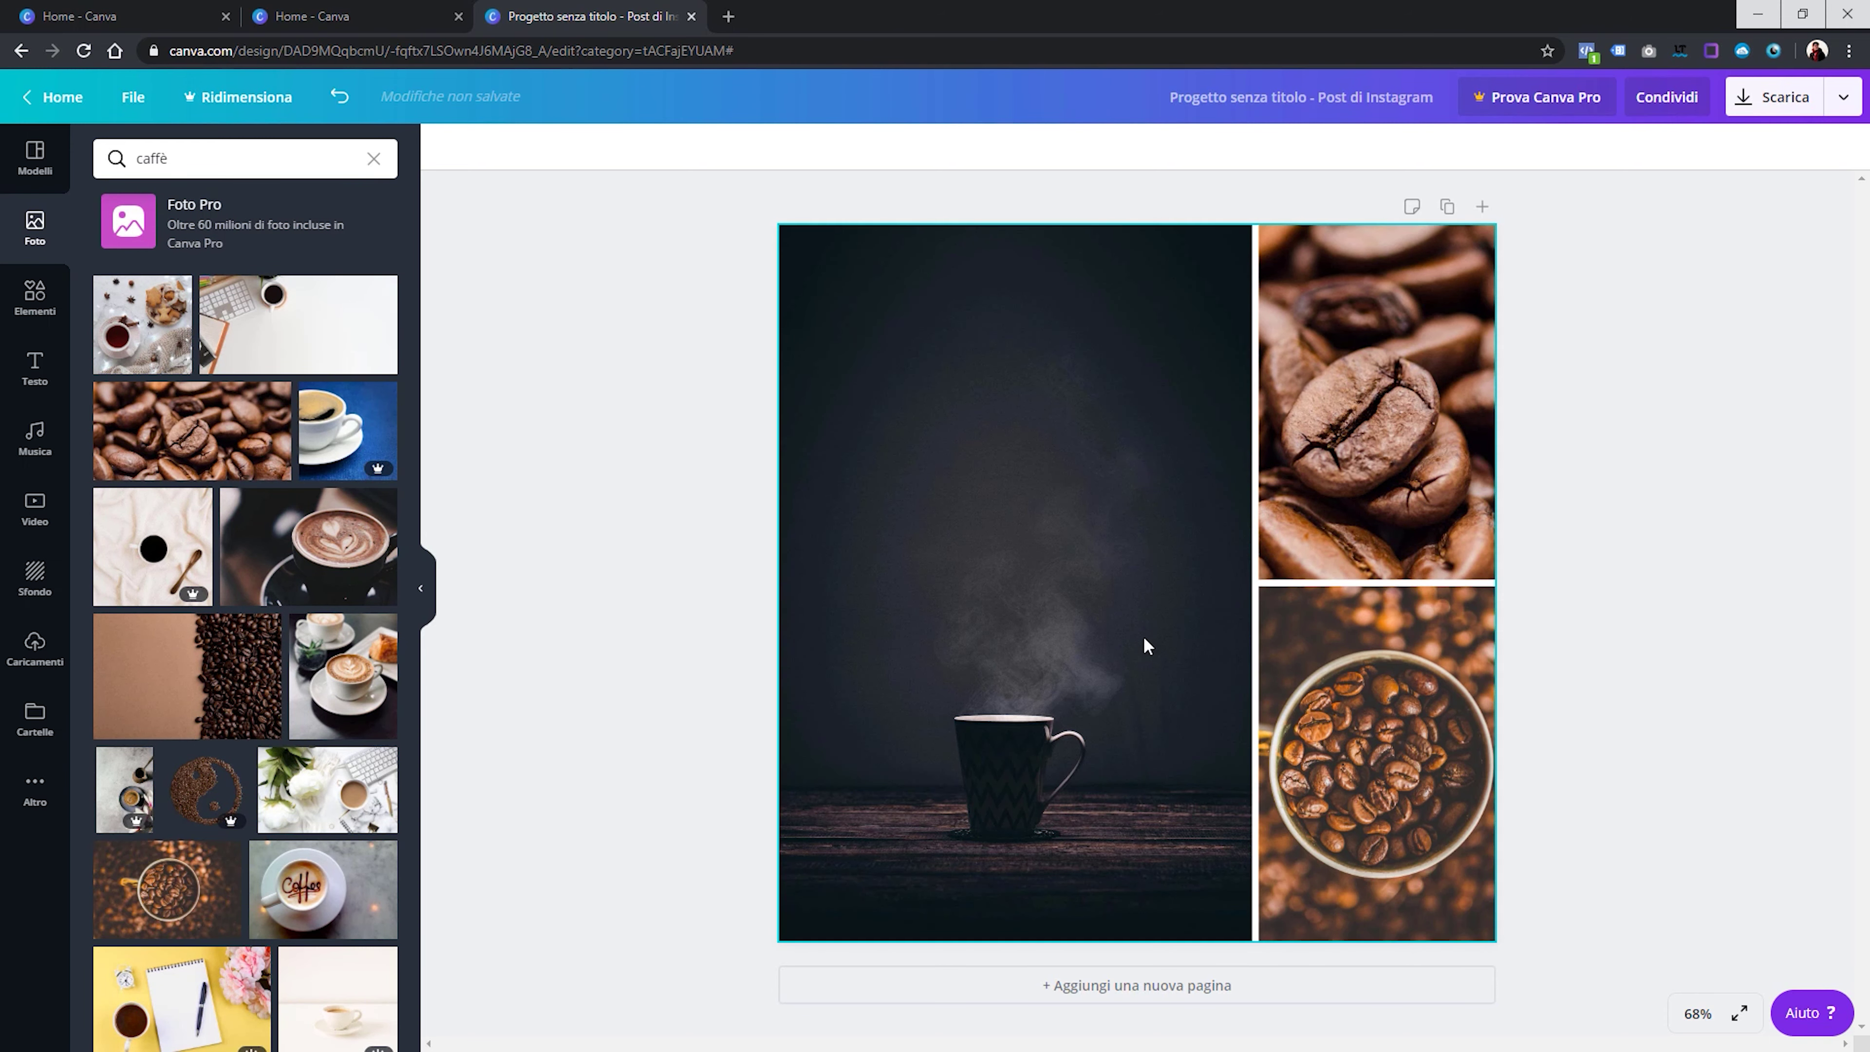
scroll(221, 774, down, 3)
scroll(221, 773, down, 3)
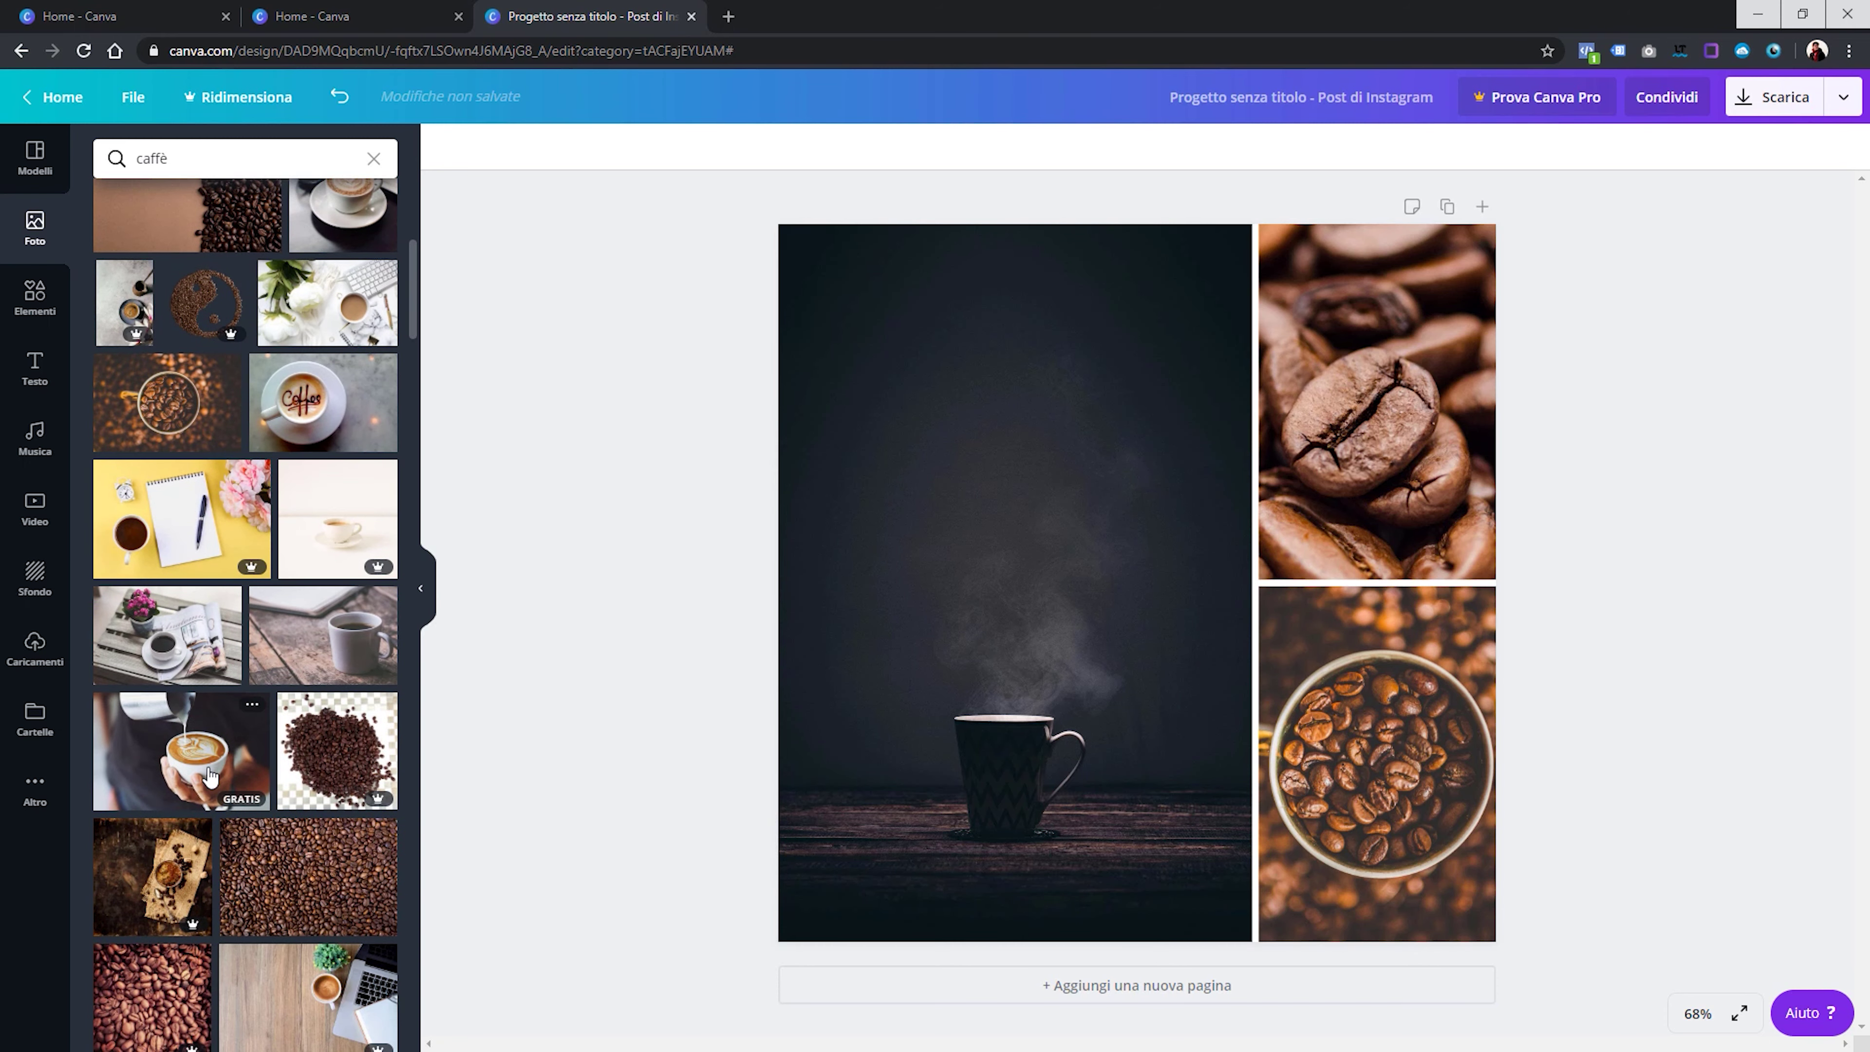
scroll(279, 626, down, 3)
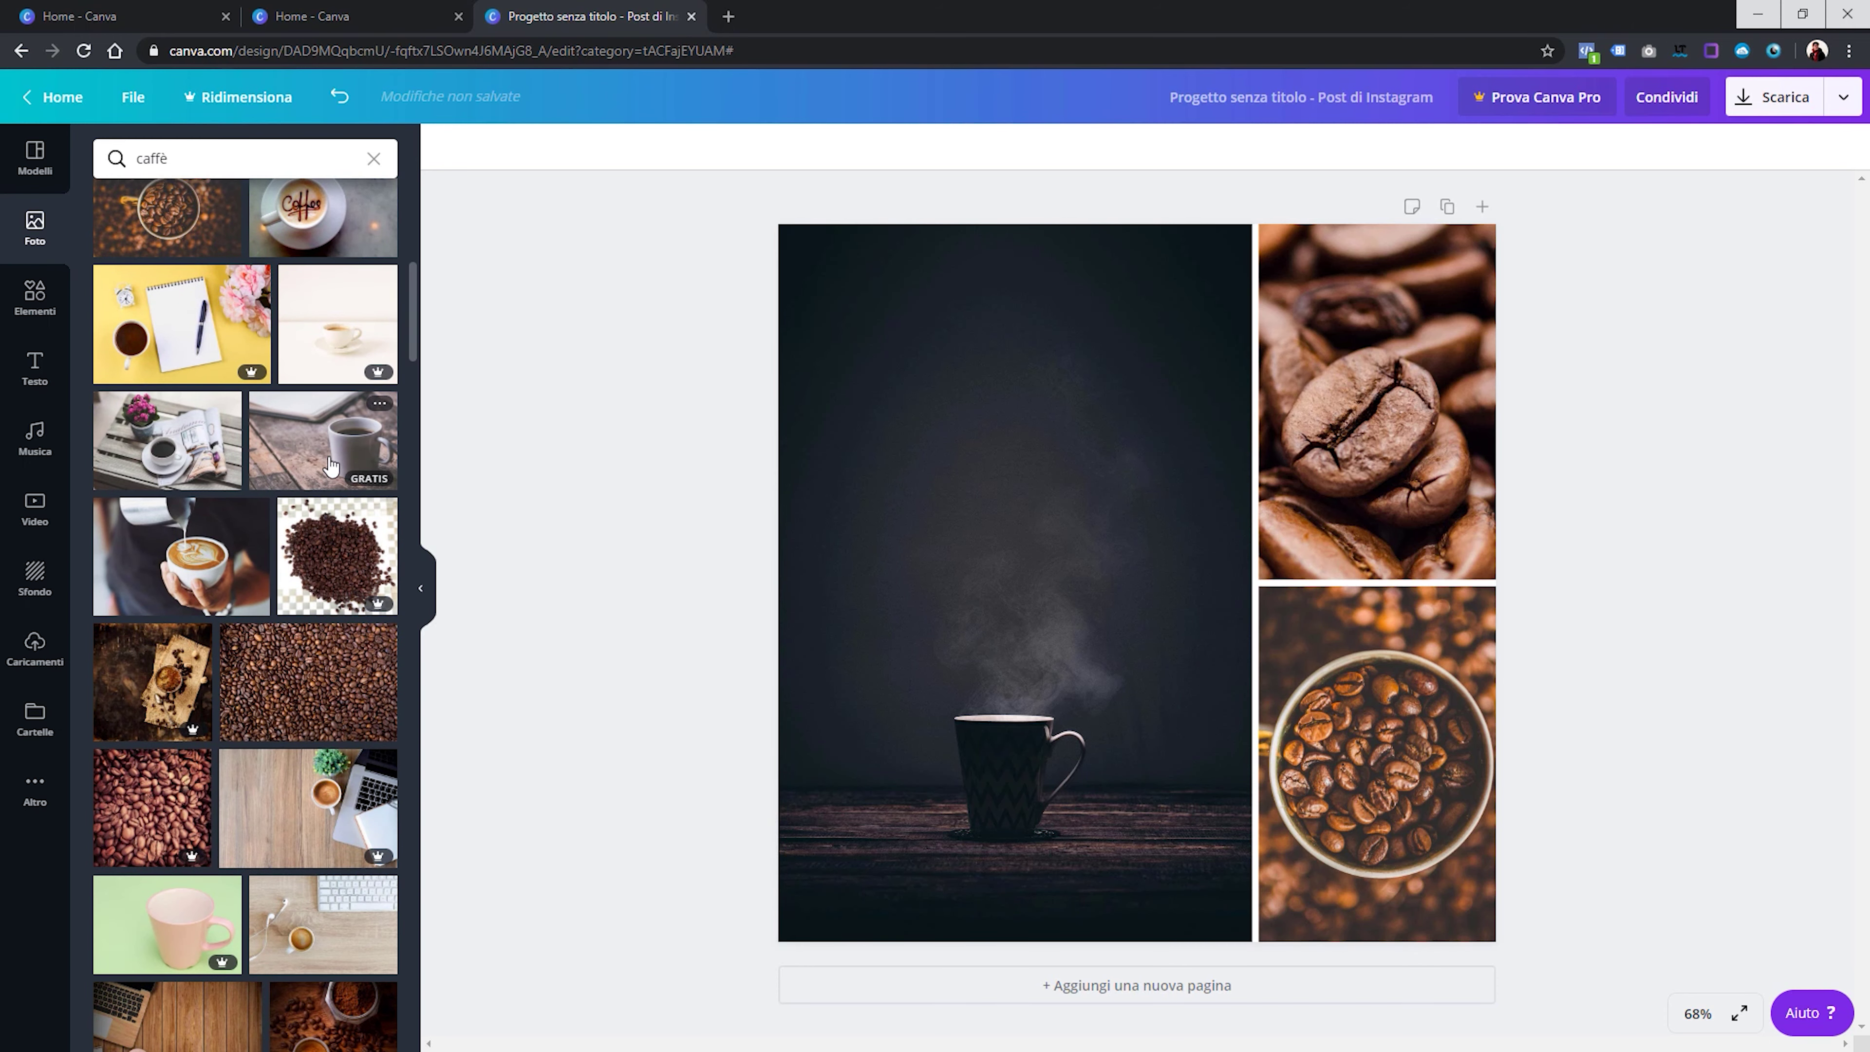
mouse_move(330, 464)
mouse_down()
mouse_move(1416, 764)
mouse_move(1428, 899)
mouse_up()
double_click(1417, 766)
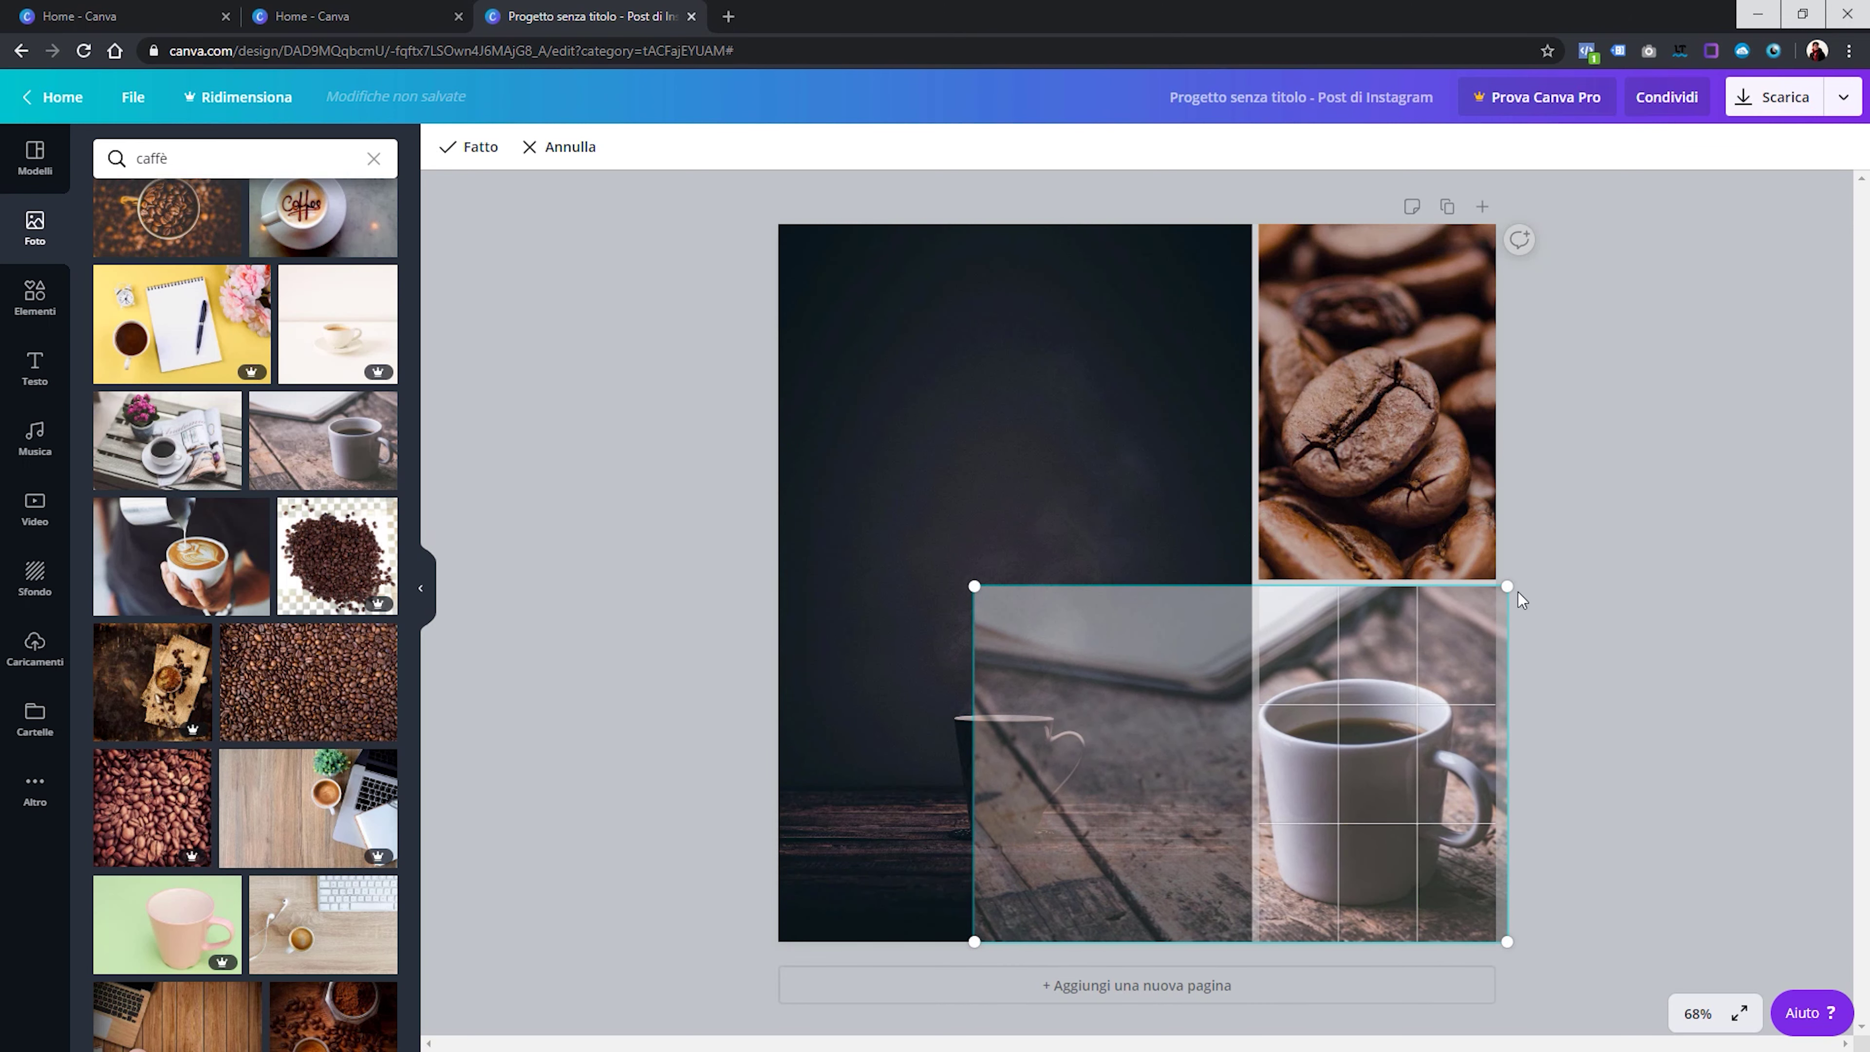
click(1635, 548)
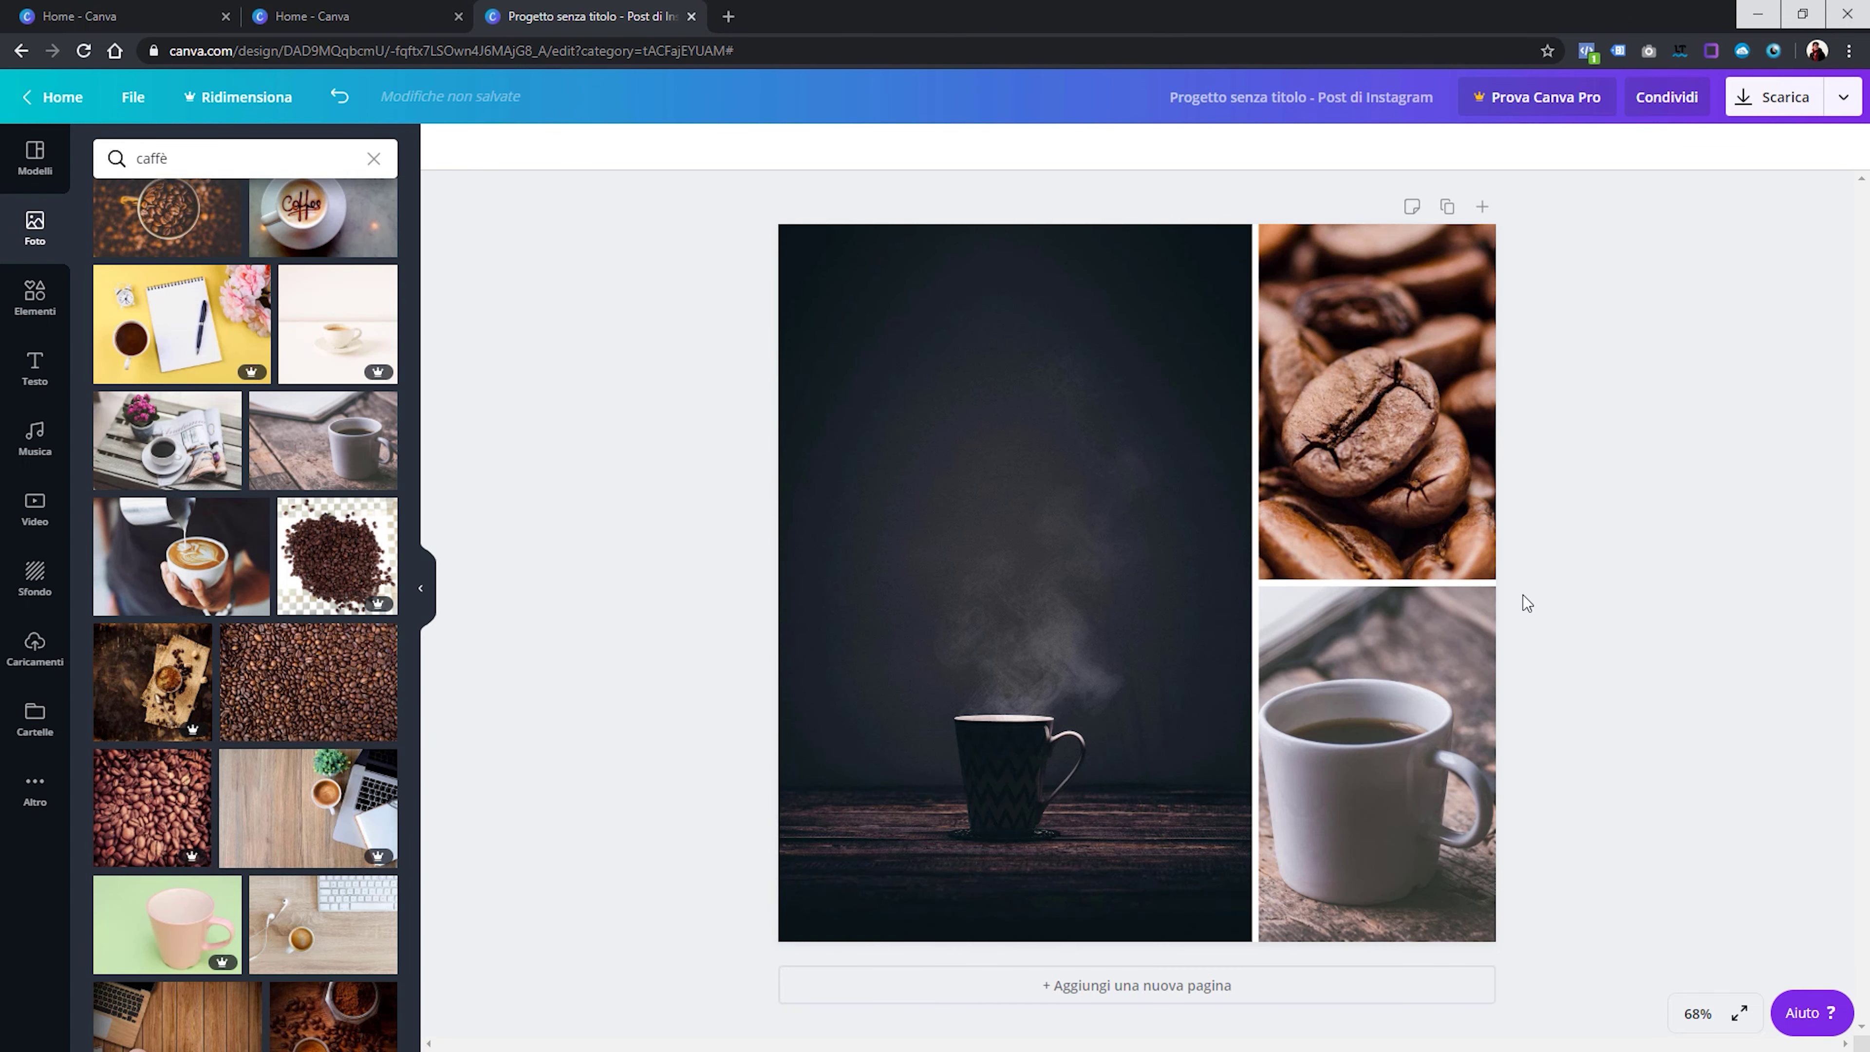
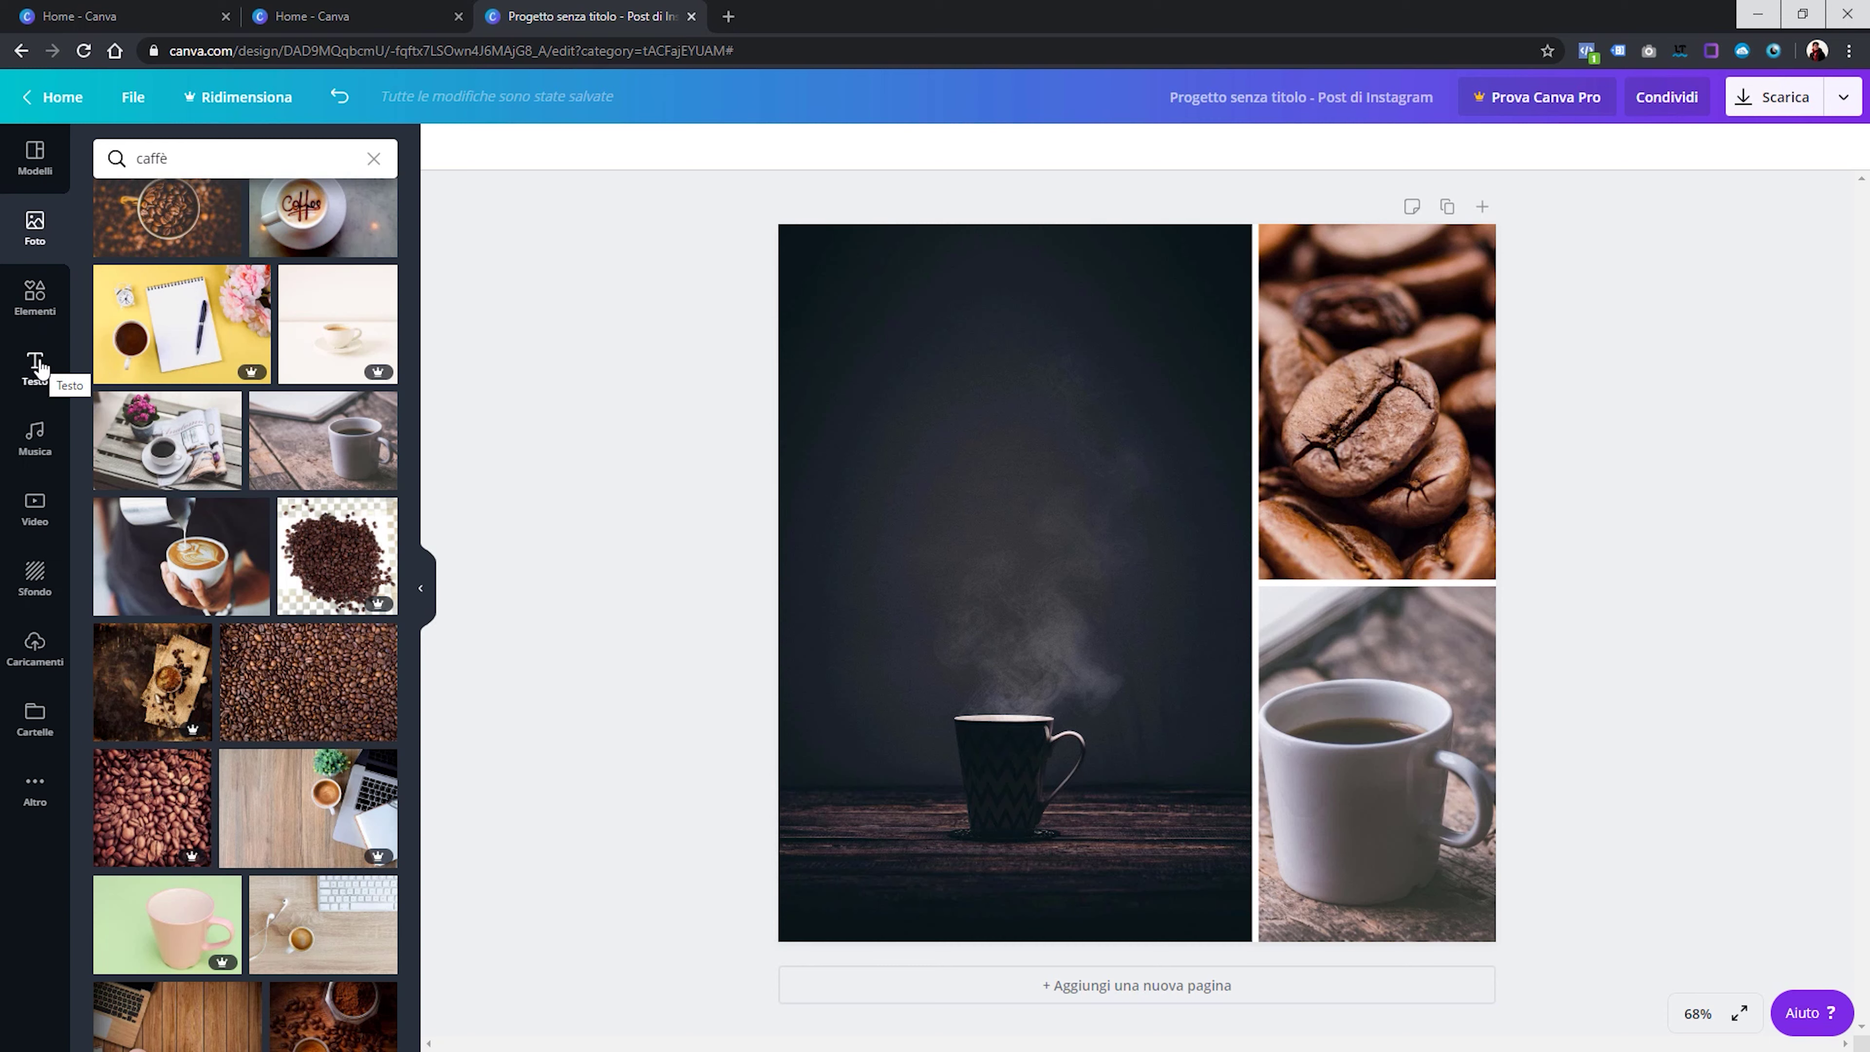
Add a heading from Testo, shrink it and move it near the bottom of the dark photo
click(39, 366)
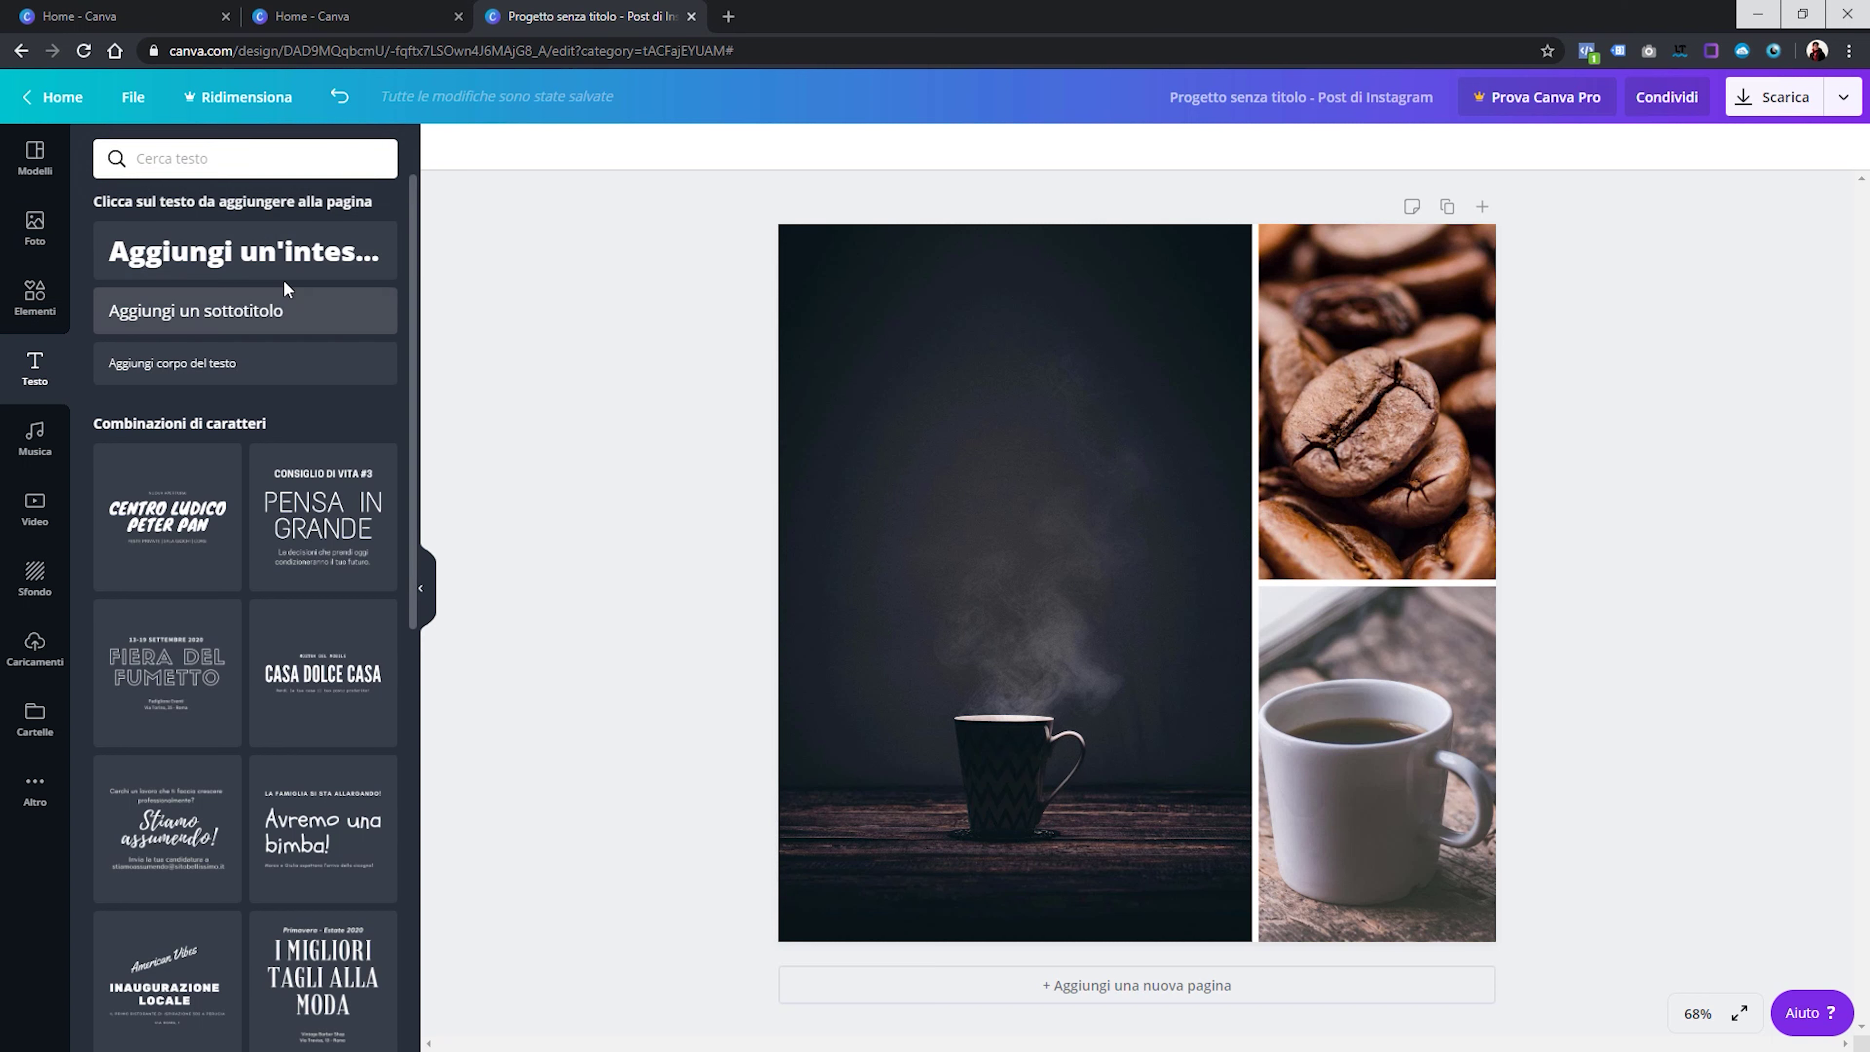
mouse_move(147, 258)
mouse_down()
mouse_move(435, 274)
mouse_move(905, 360)
mouse_up()
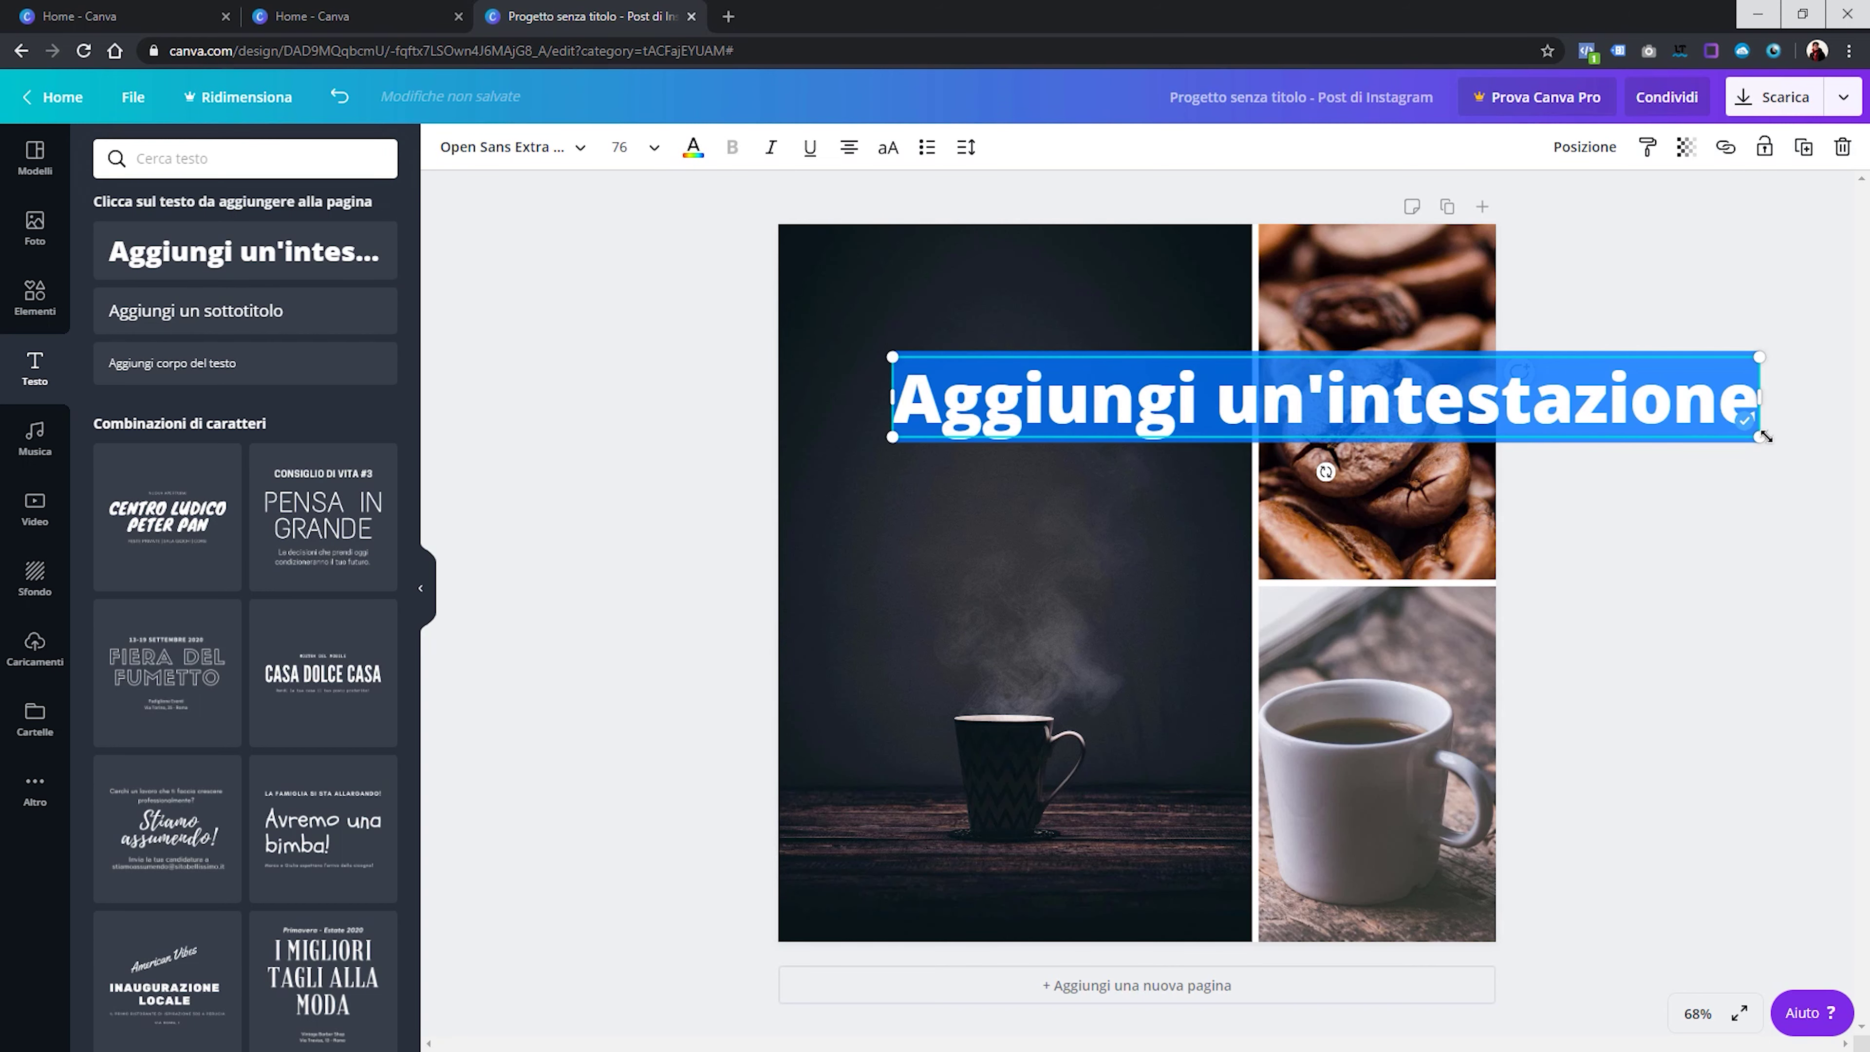
drag(1477, 422, 1237, 390)
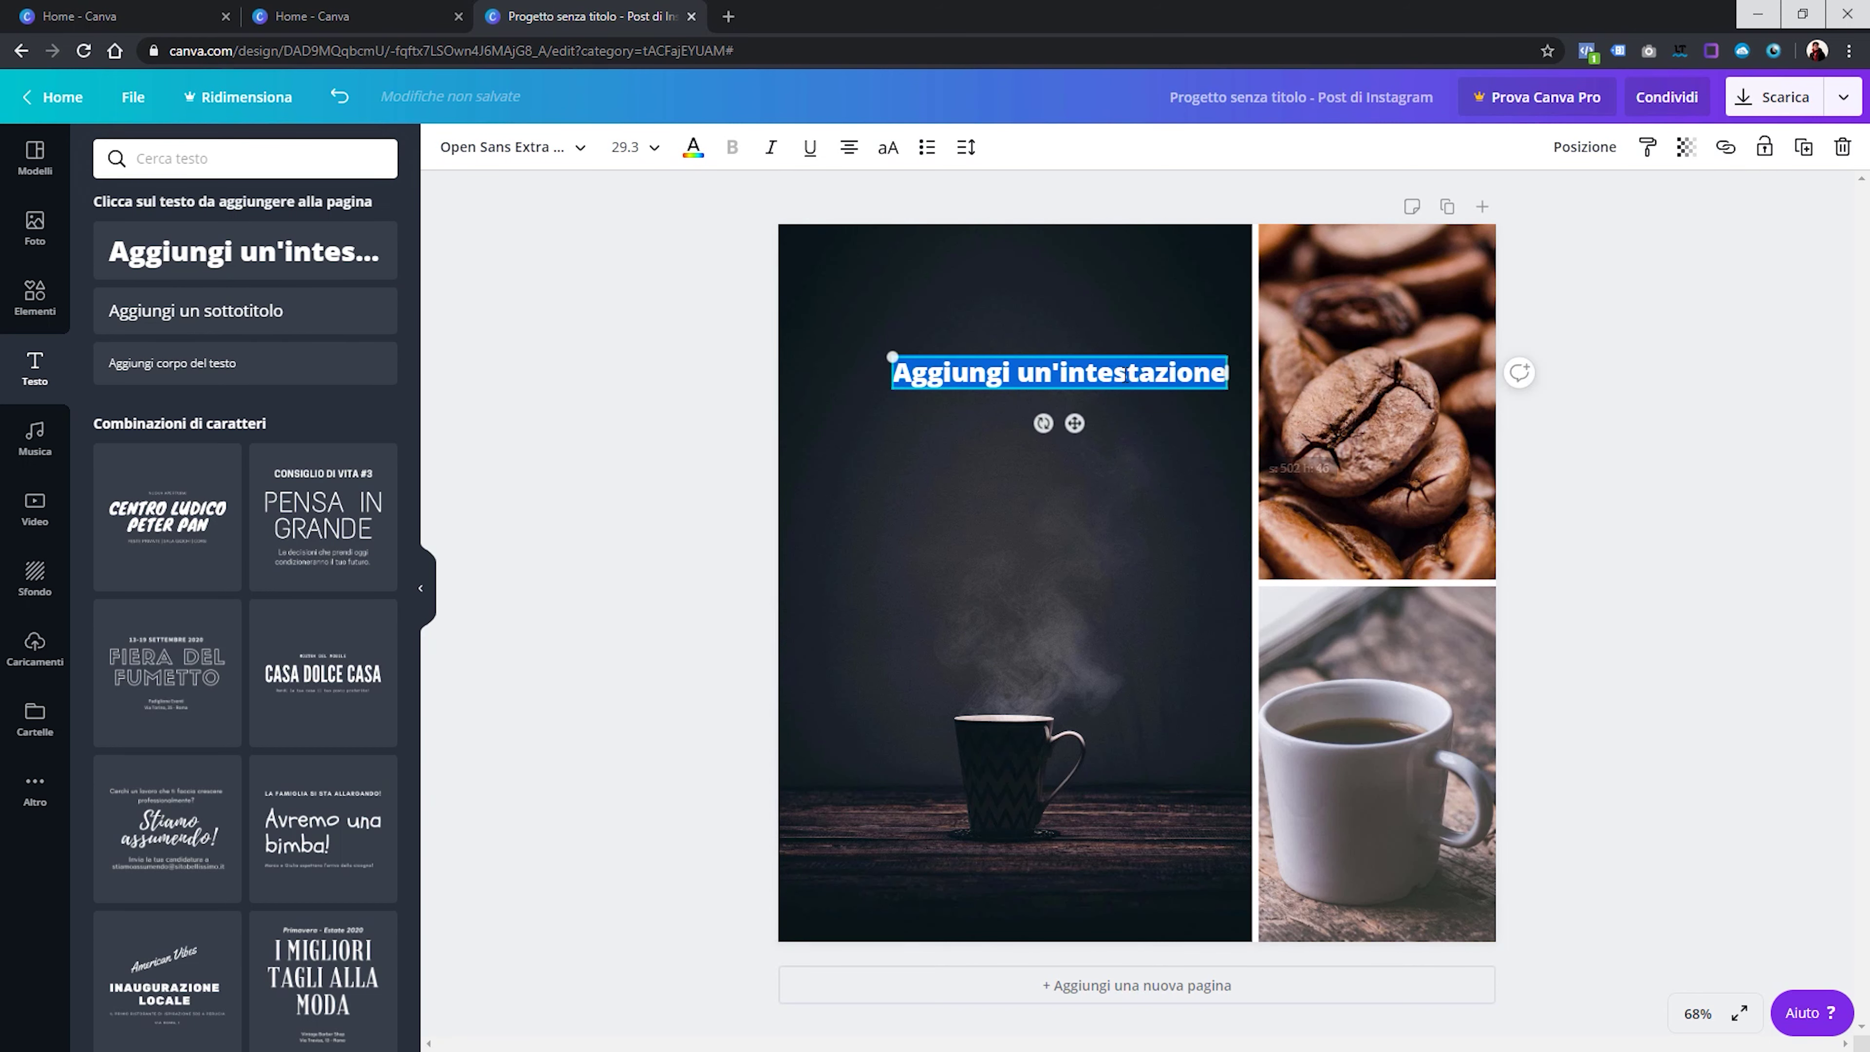
drag(1075, 422, 1018, 933)
Replace the heading text with the website address and select it for font changes
double_click(1007, 891)
triple_click(1007, 891)
text(www.cesariandrea.i)
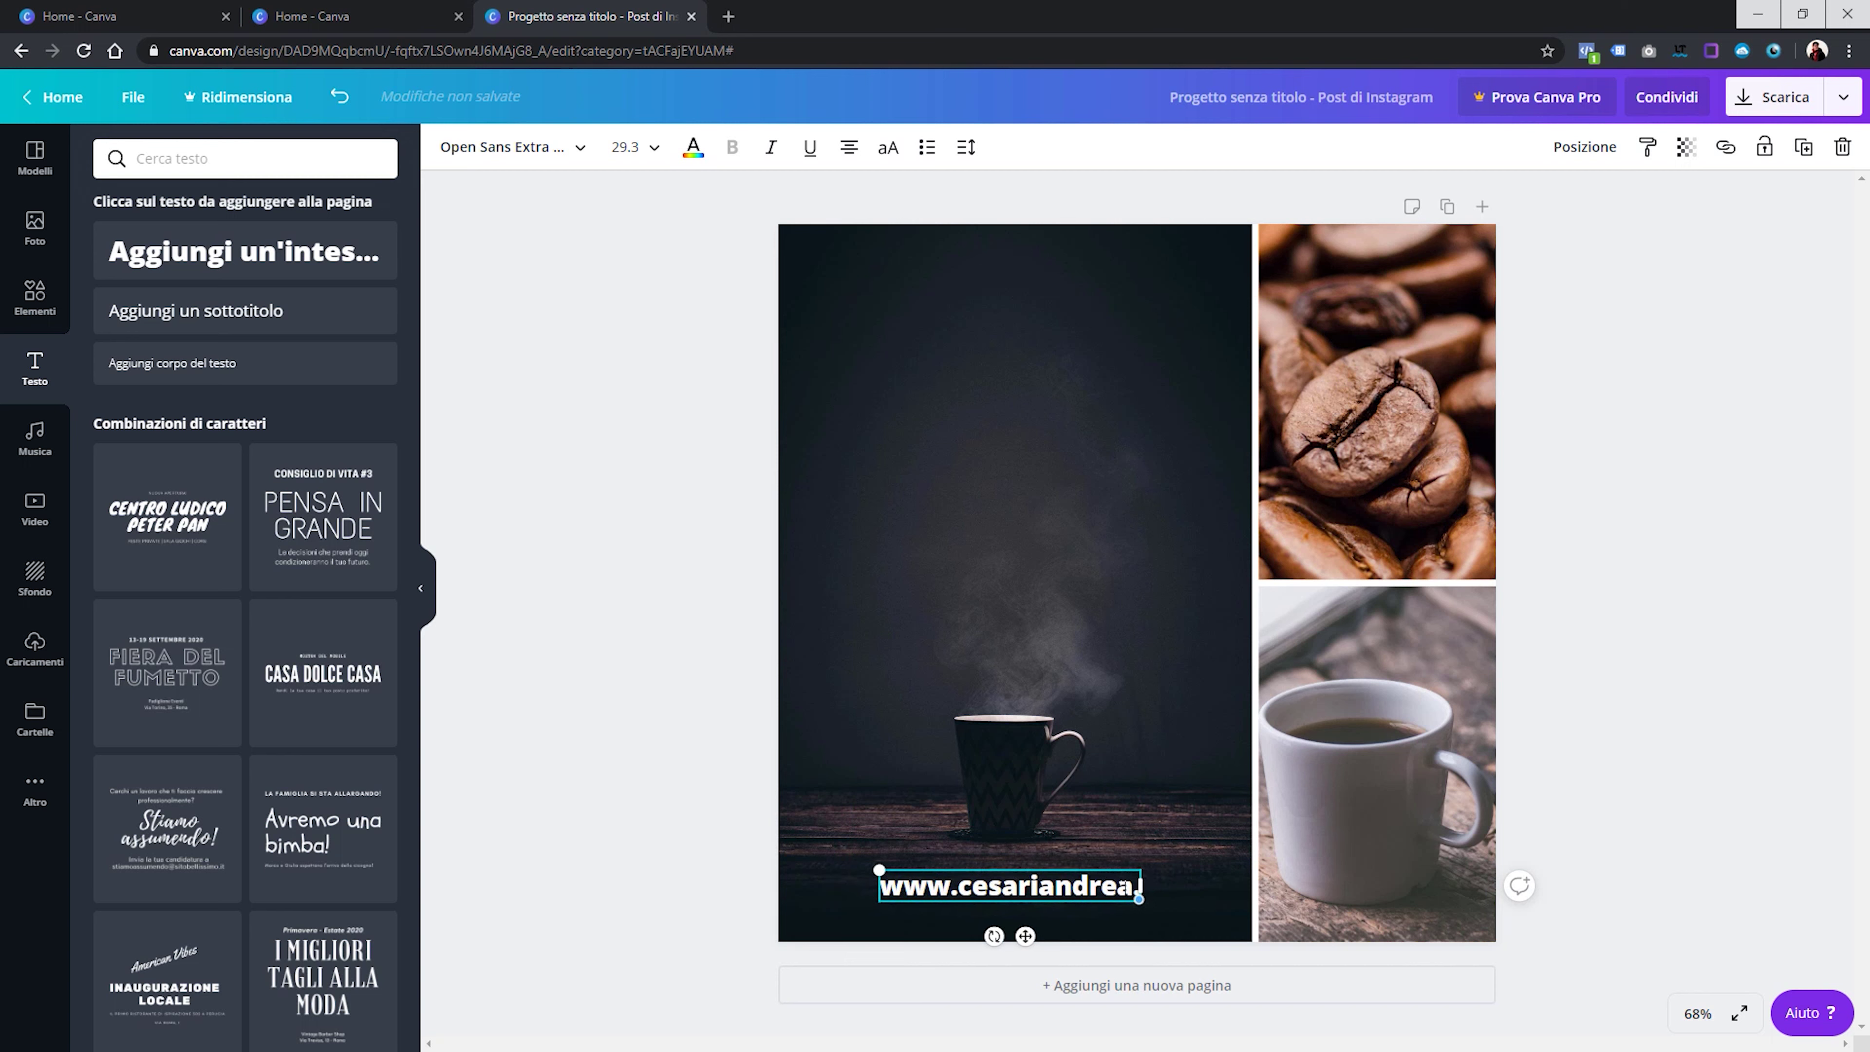
text(com)
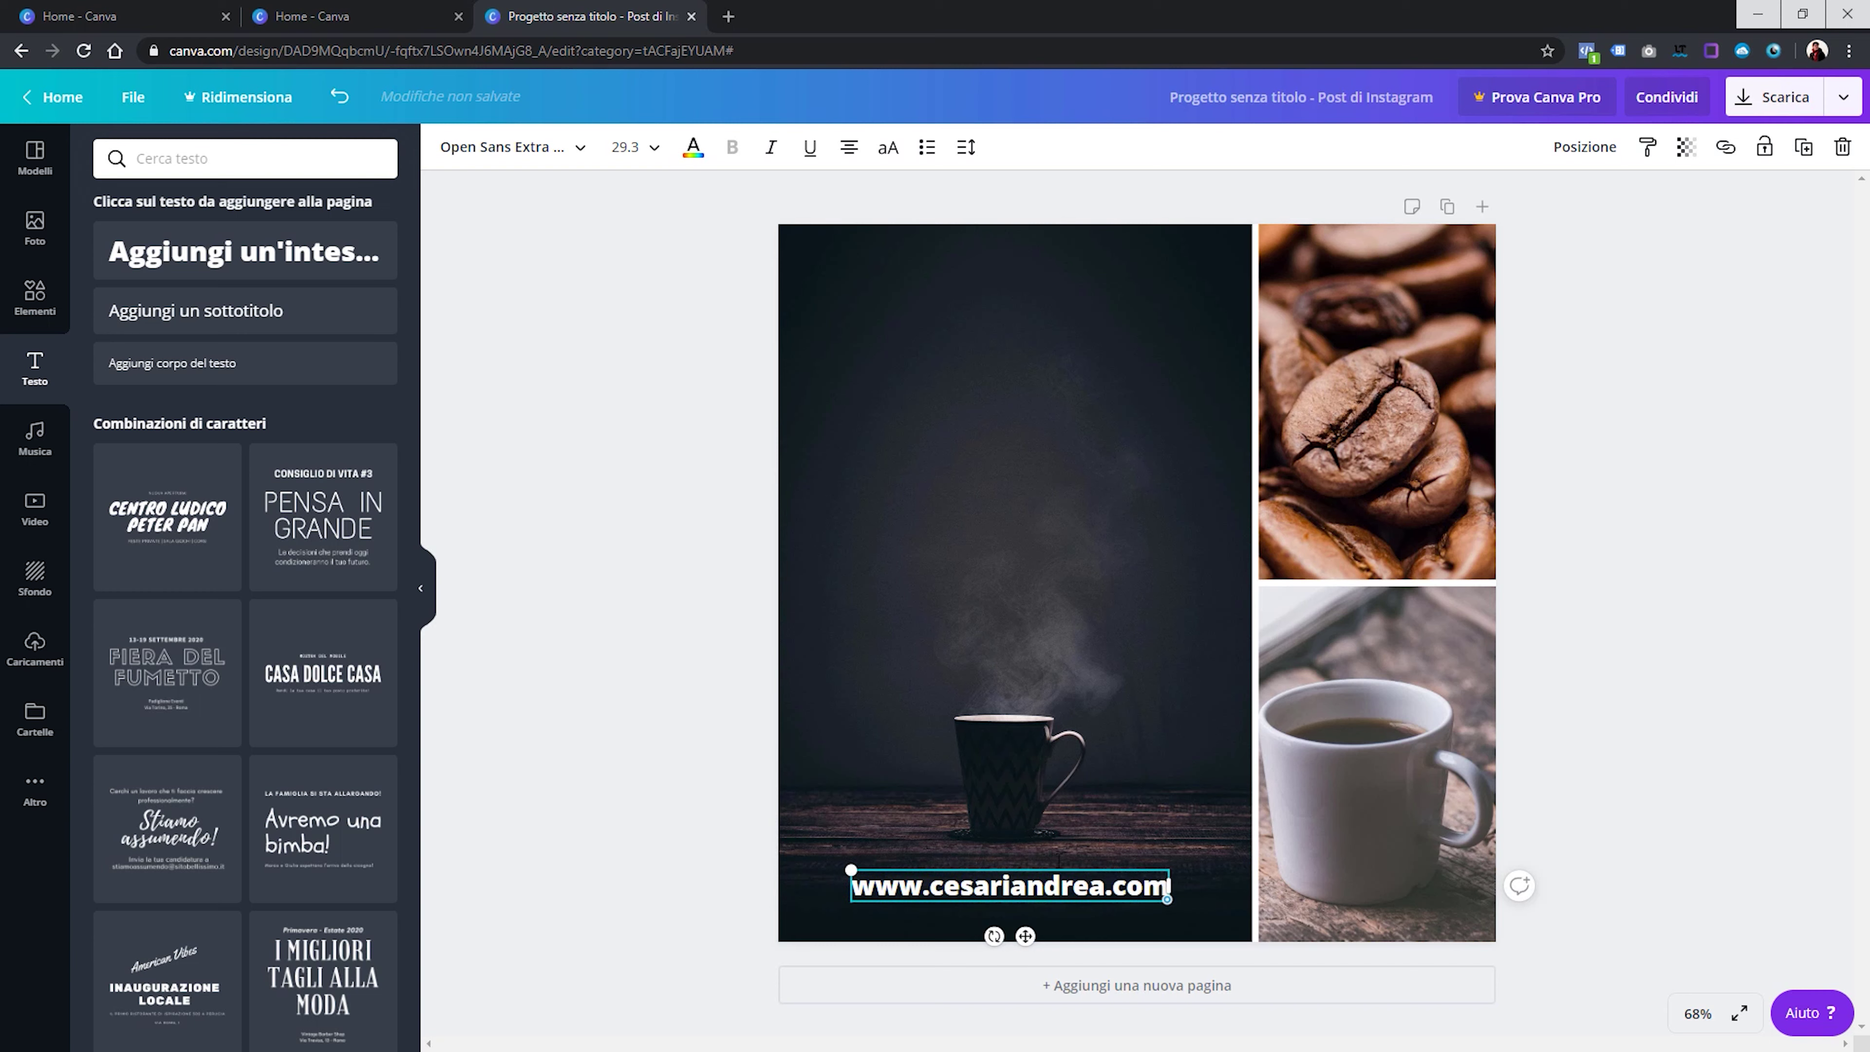
key(ctrl+a)
click(508, 148)
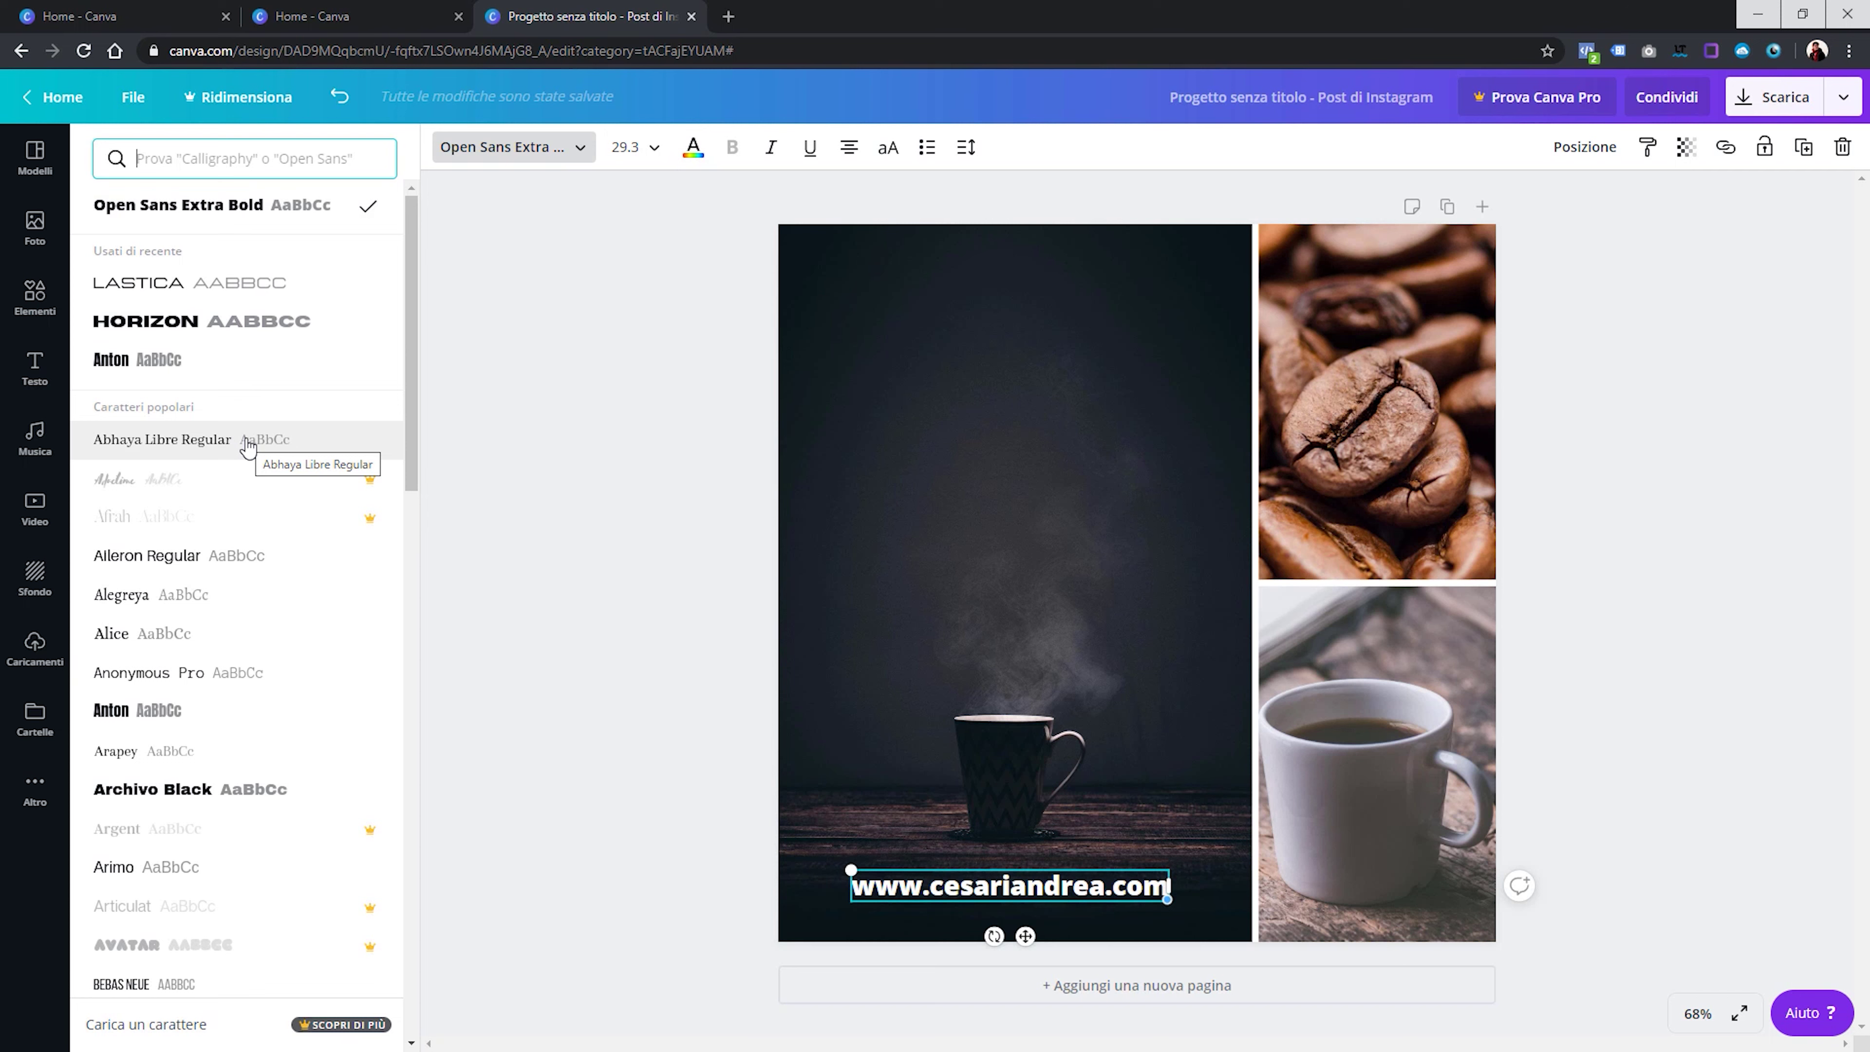
Set the website address in Abhaya Libre Regular and drag the Casa dolce casa template onto the page
click(250, 439)
click(1023, 917)
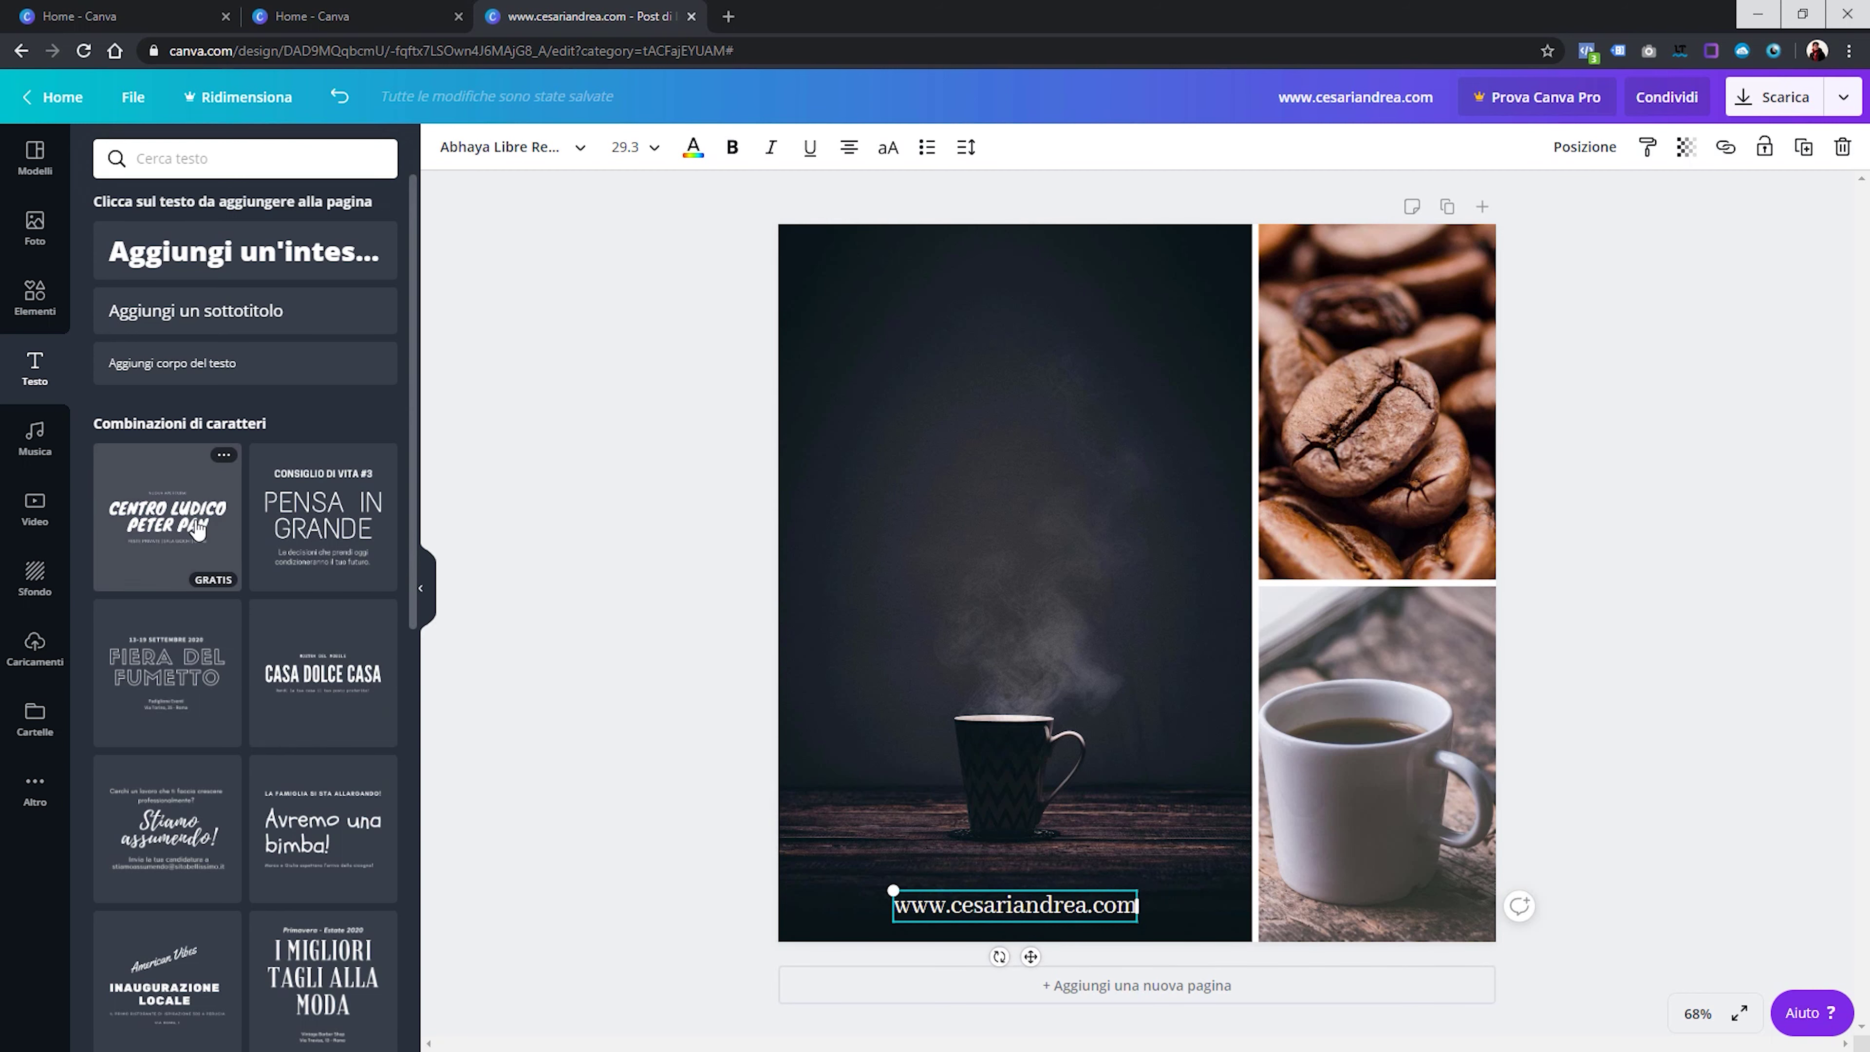
mouse_move(168, 516)
scroll(183, 486, down, 8)
scroll(183, 503, down, 6)
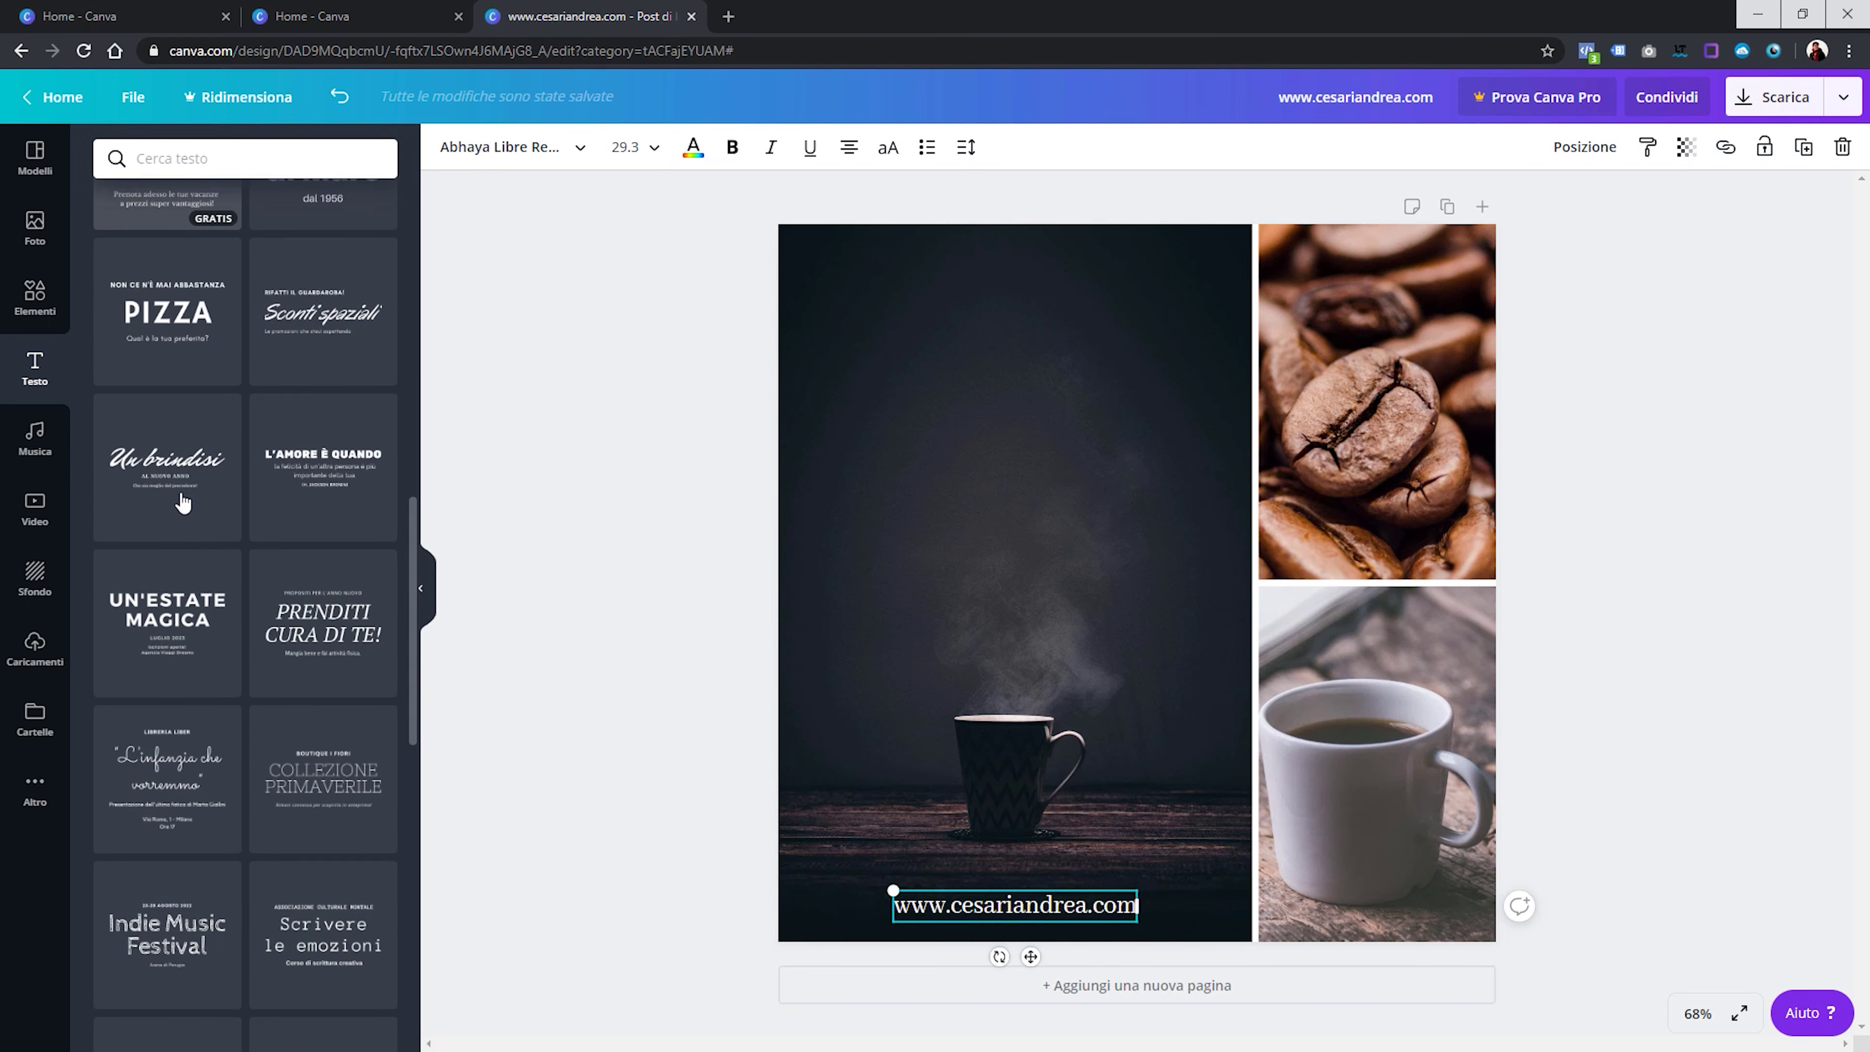
scroll(183, 502, down, 3)
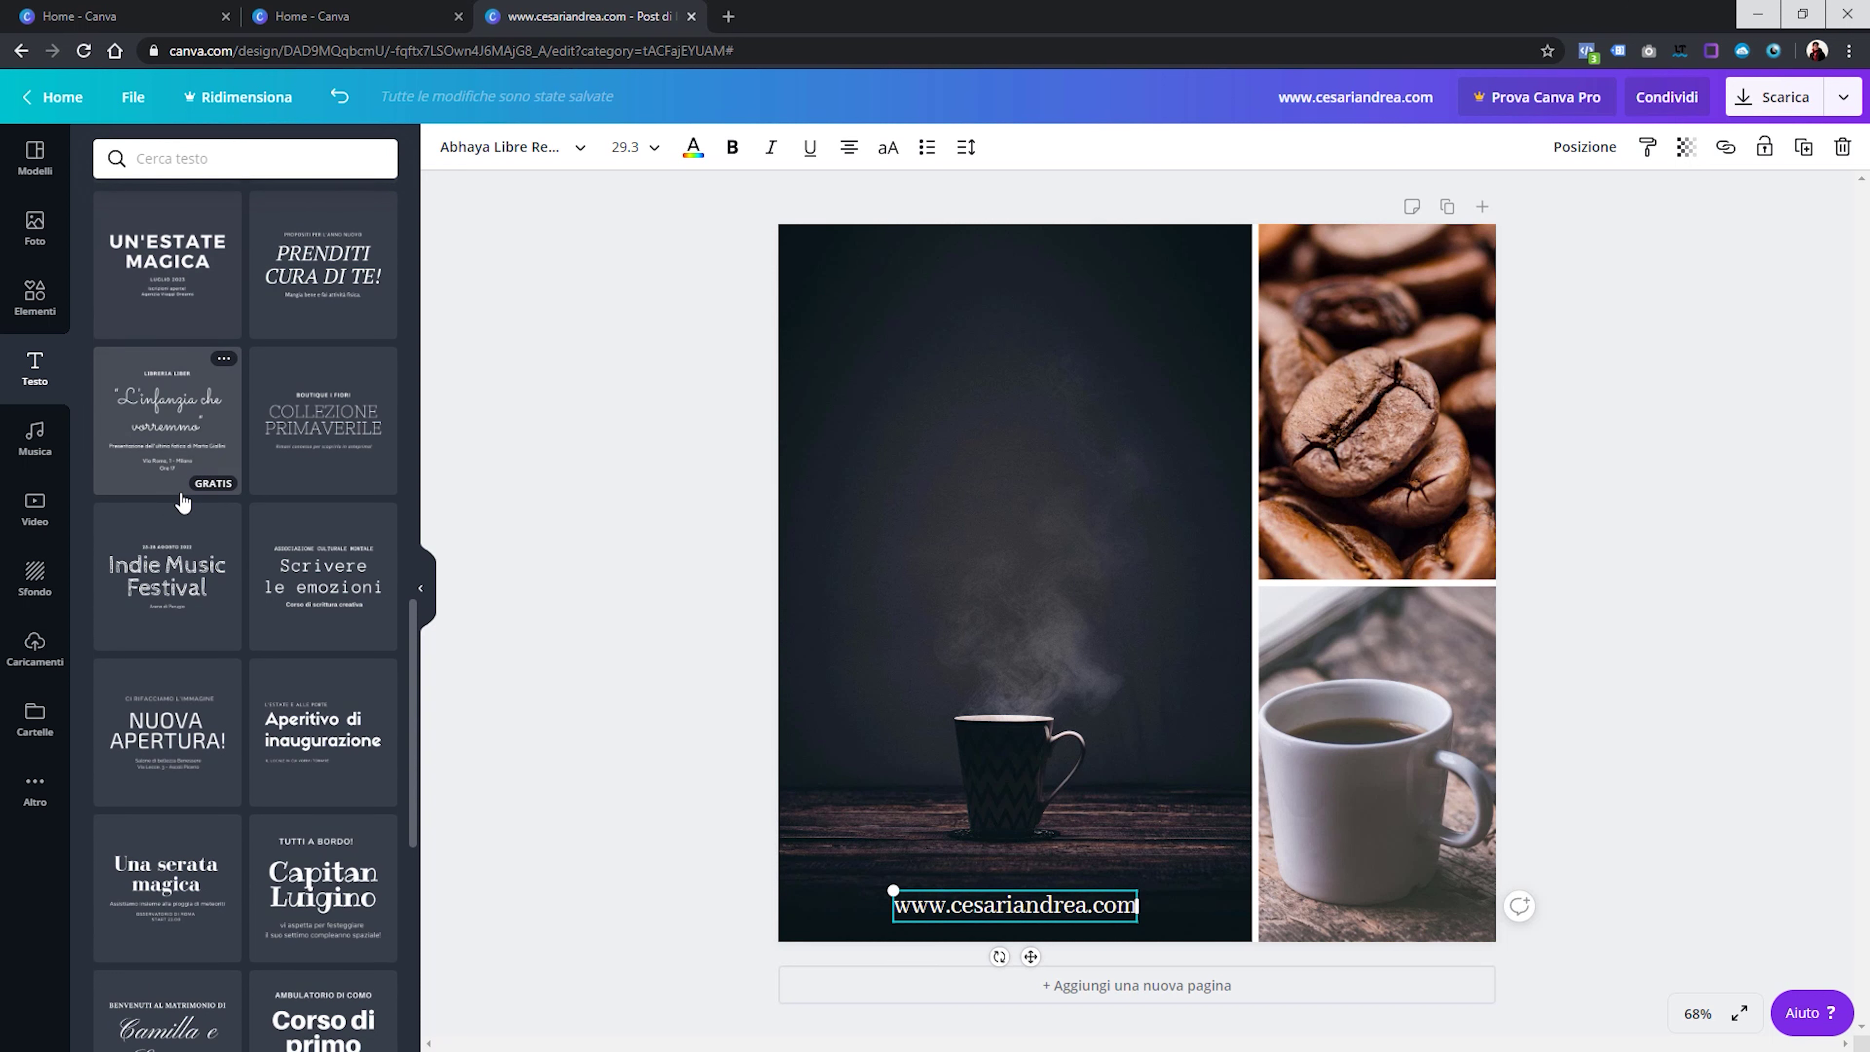
scroll(183, 502, up, 2)
scroll(183, 502, up, 4)
scroll(183, 503, up, 4)
mouse_move(324, 669)
mouse_down()
mouse_move(1065, 513)
mouse_move(889, 492)
mouse_up()
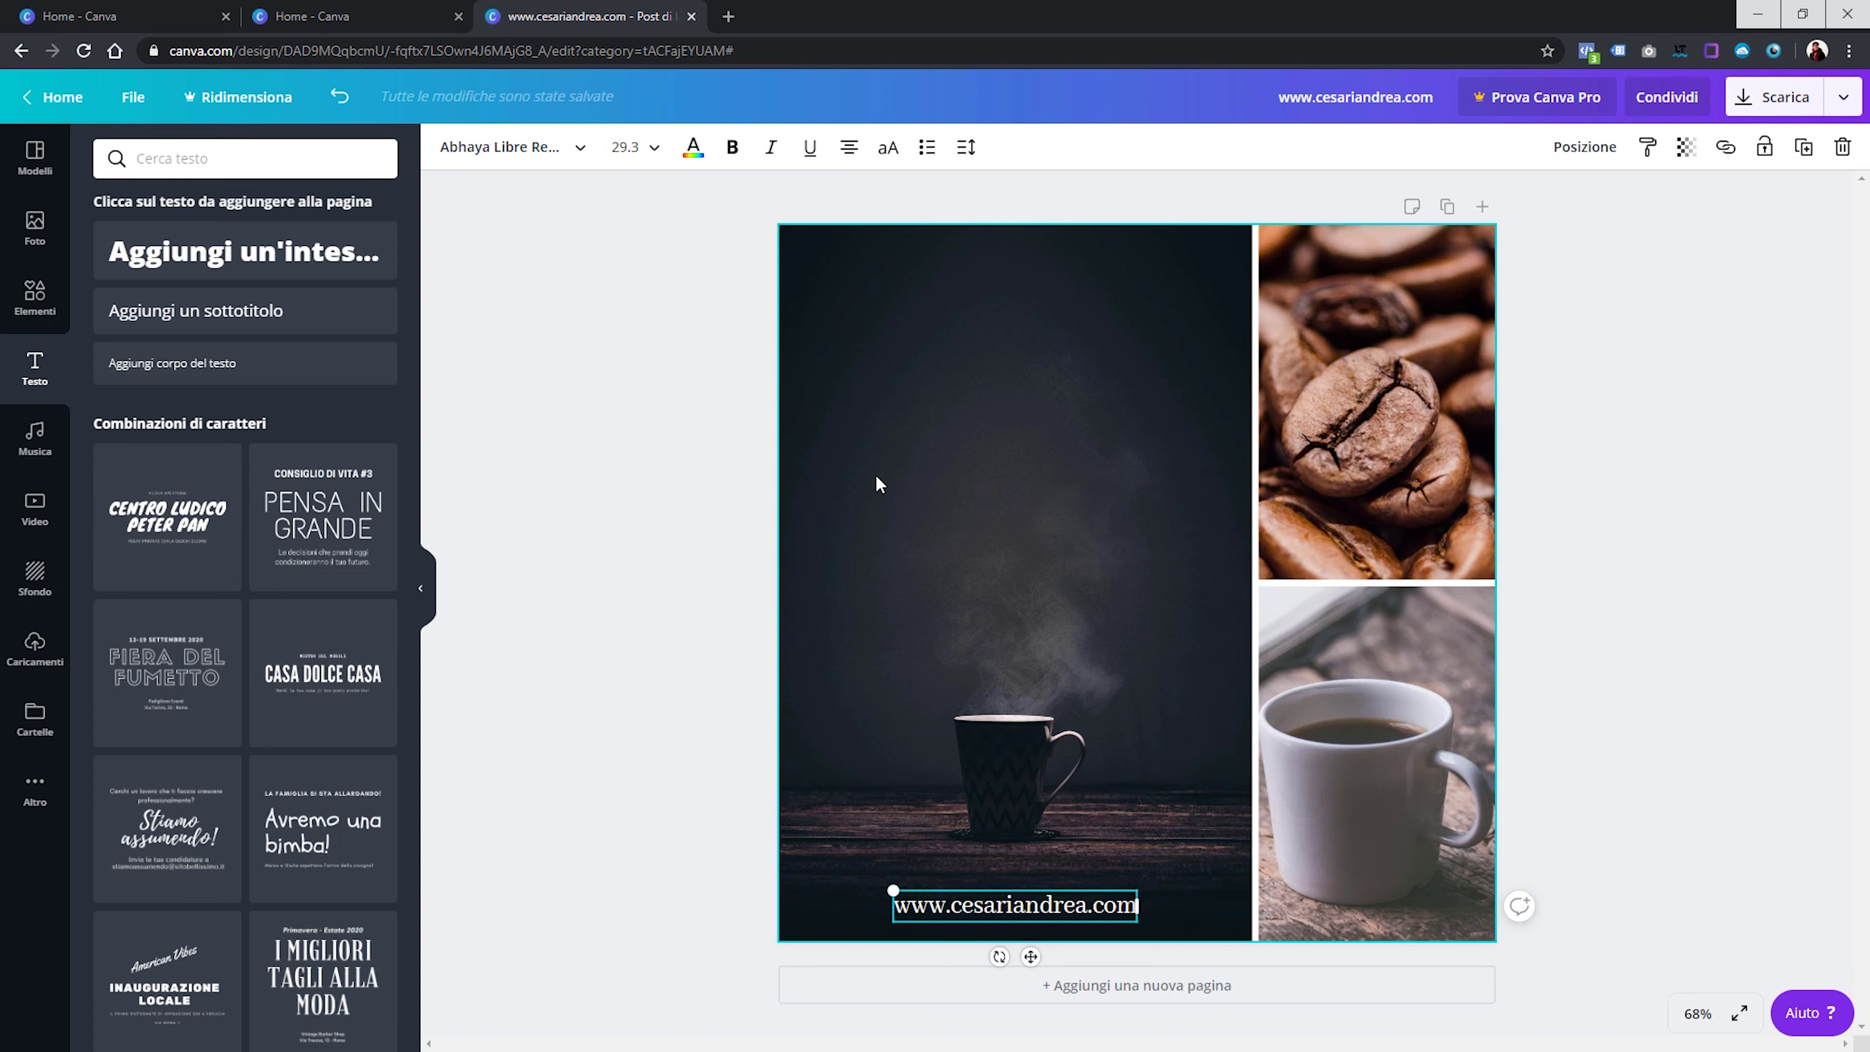
Shrink the MOSTRA DEL MOBILE / CASA DOLCE CASA title block and centre it near the photo's top
mouse_move(1403, 573)
mouse_down()
mouse_move(1221, 517)
mouse_move(1141, 373)
mouse_up()
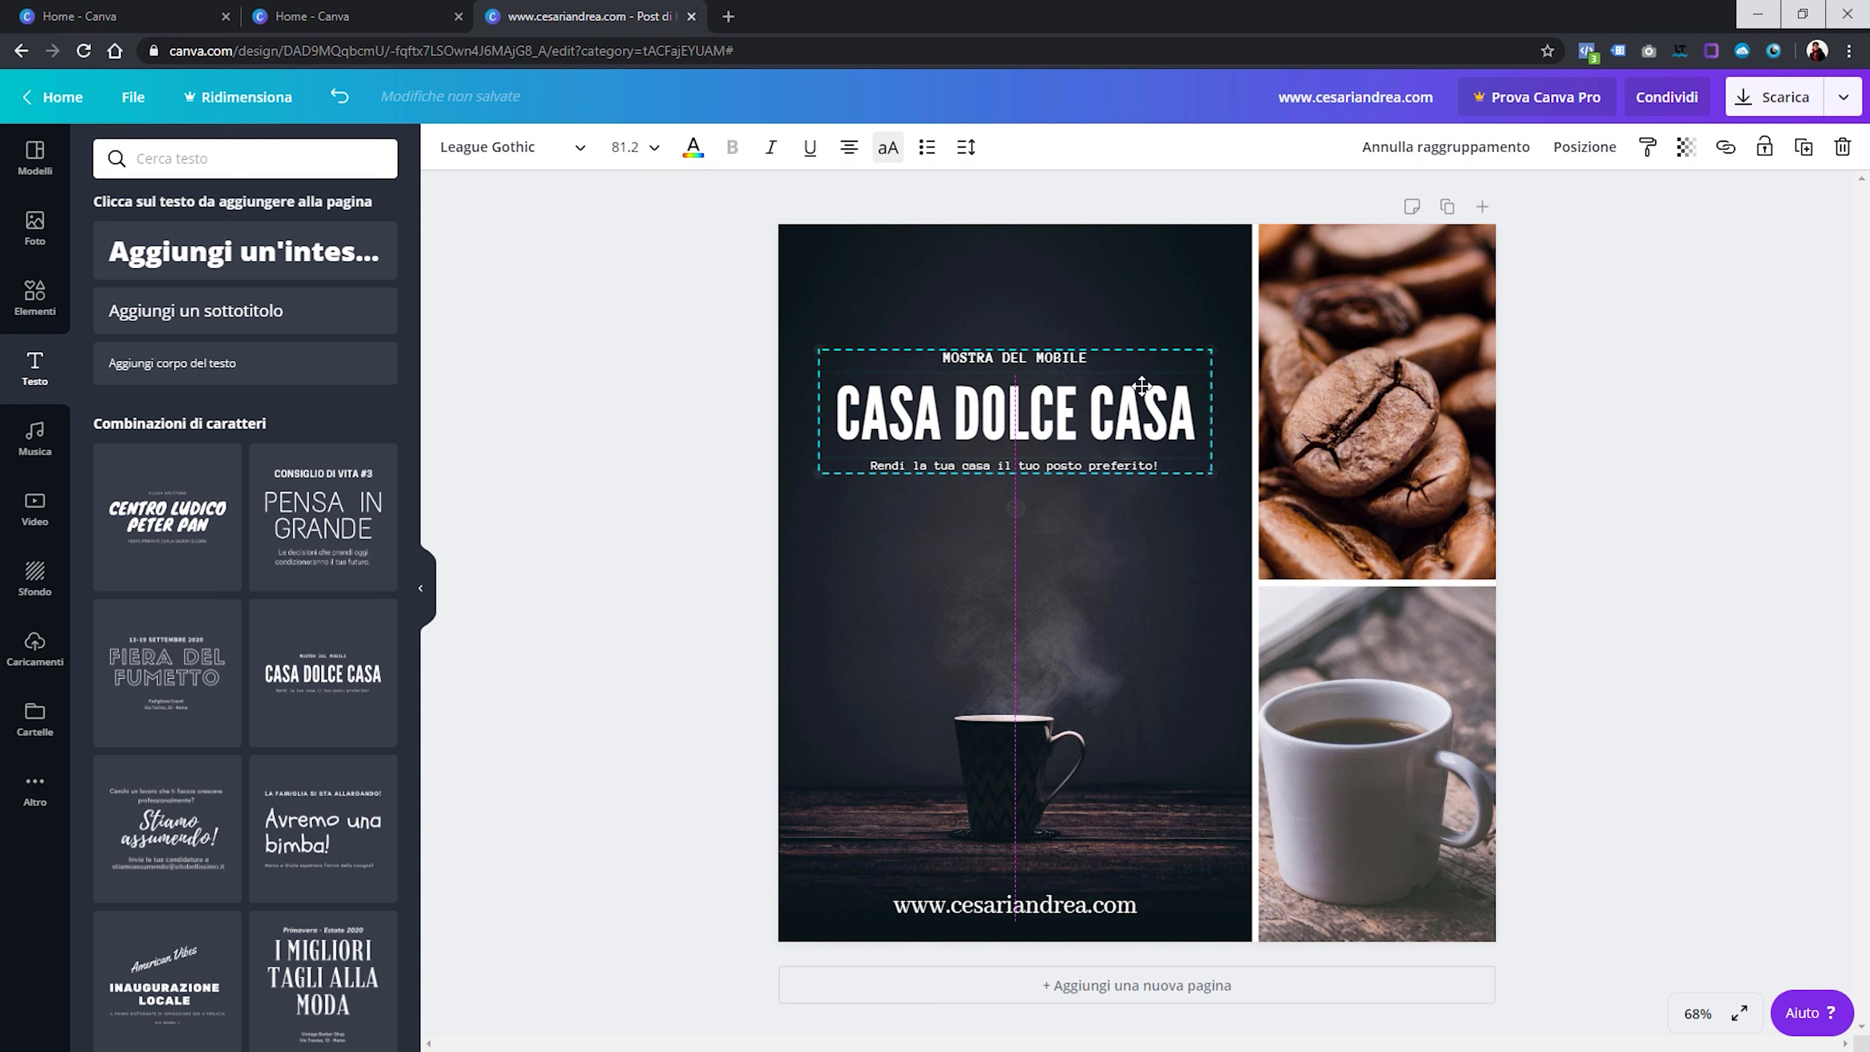
click(931, 256)
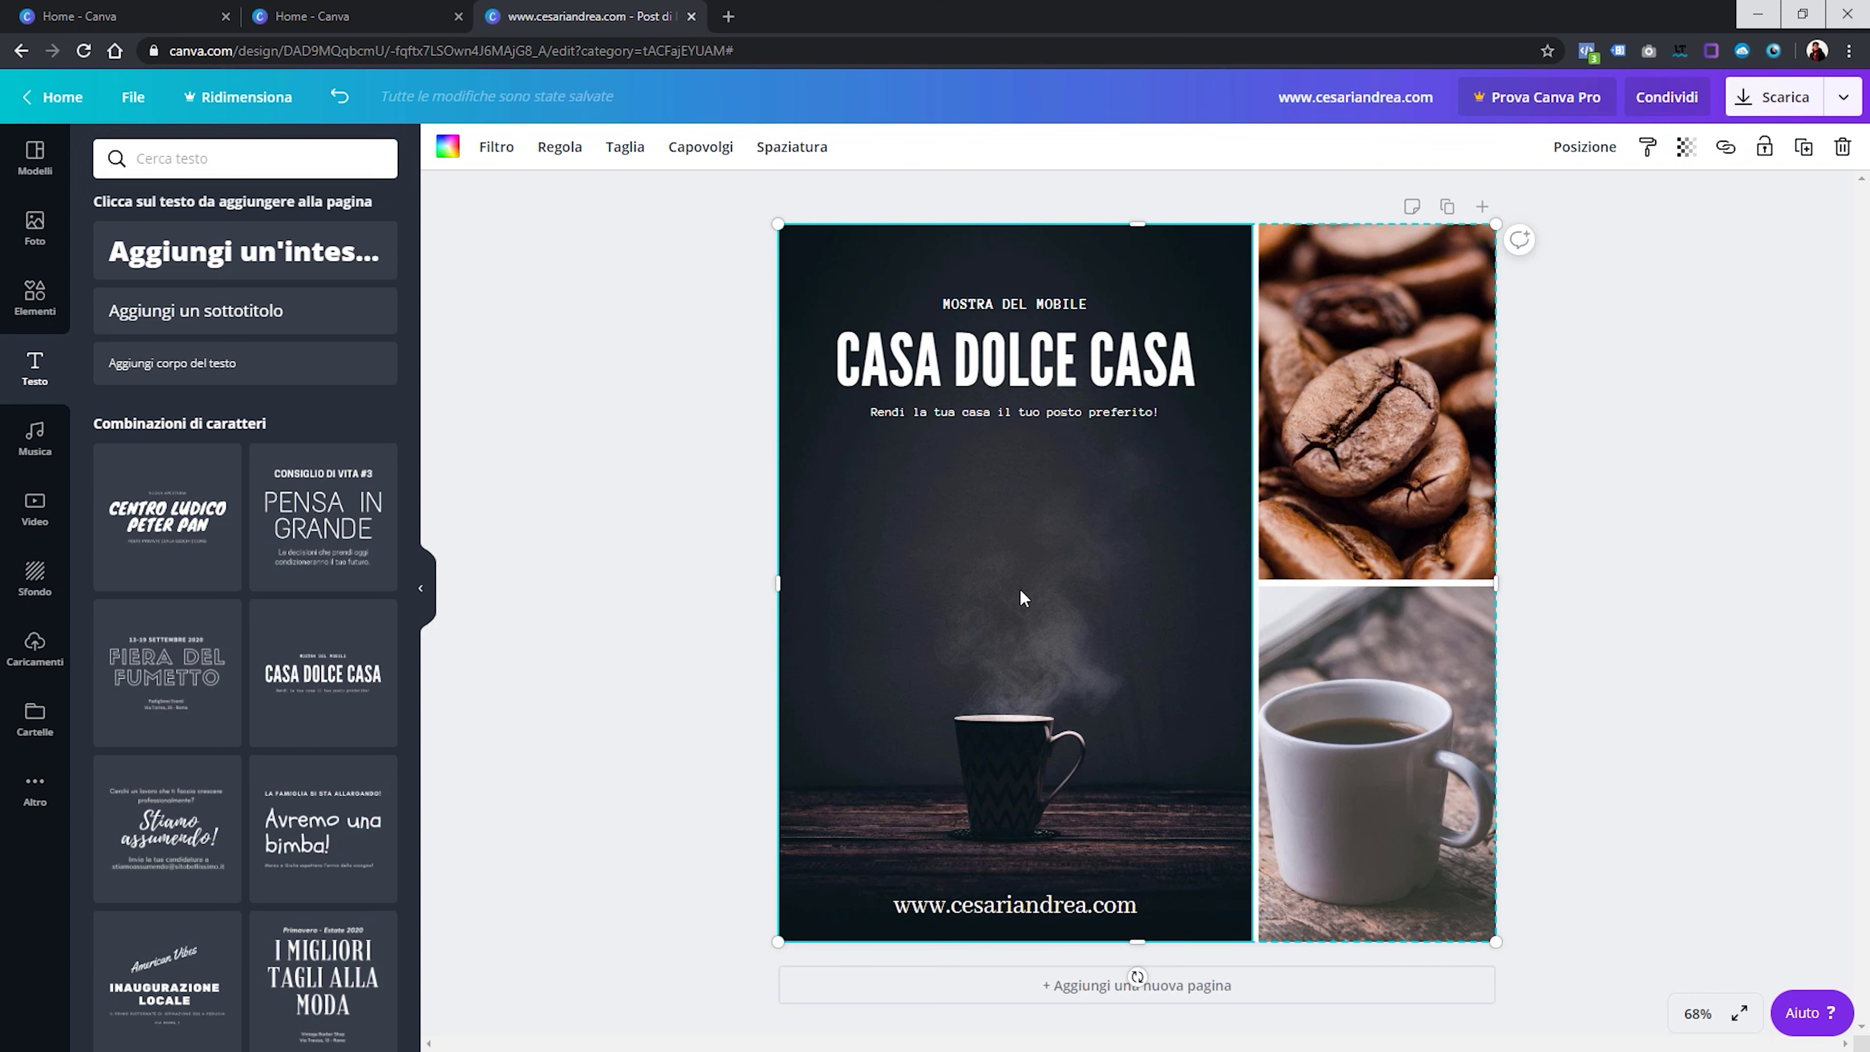
drag(1067, 368, 1057, 356)
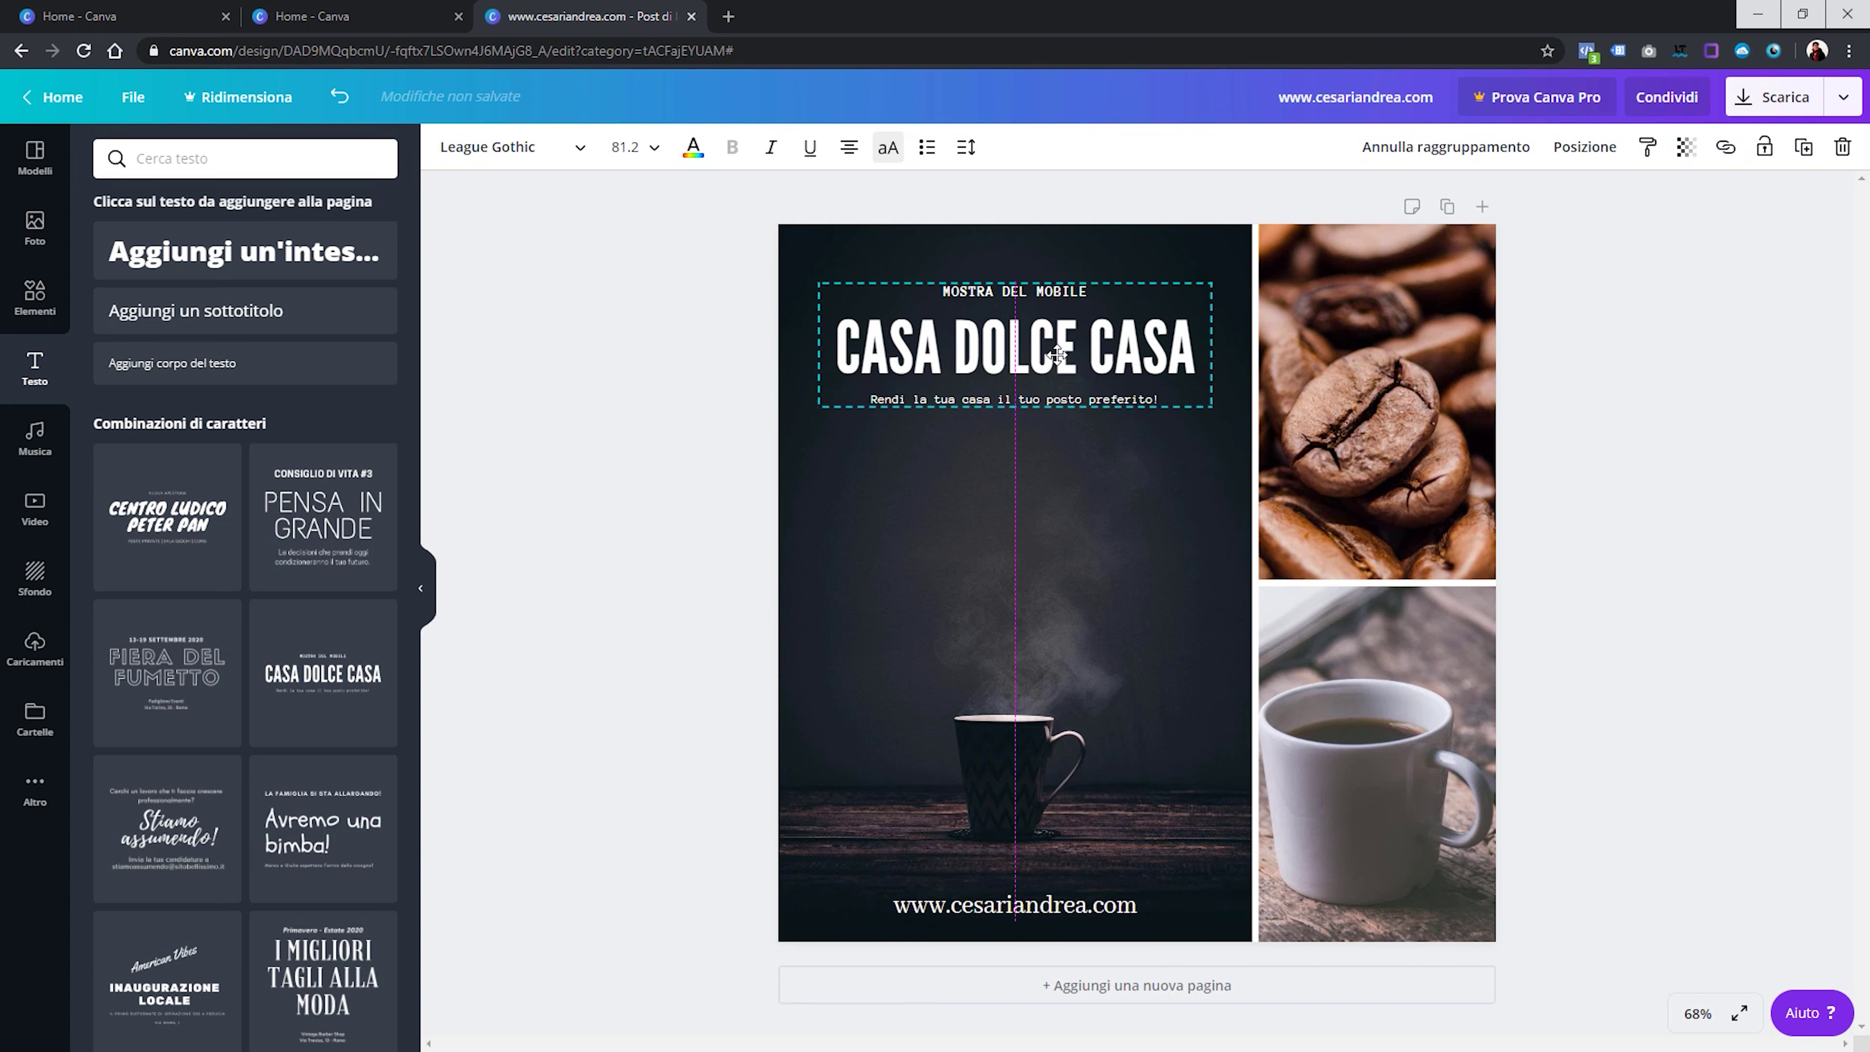
click(709, 444)
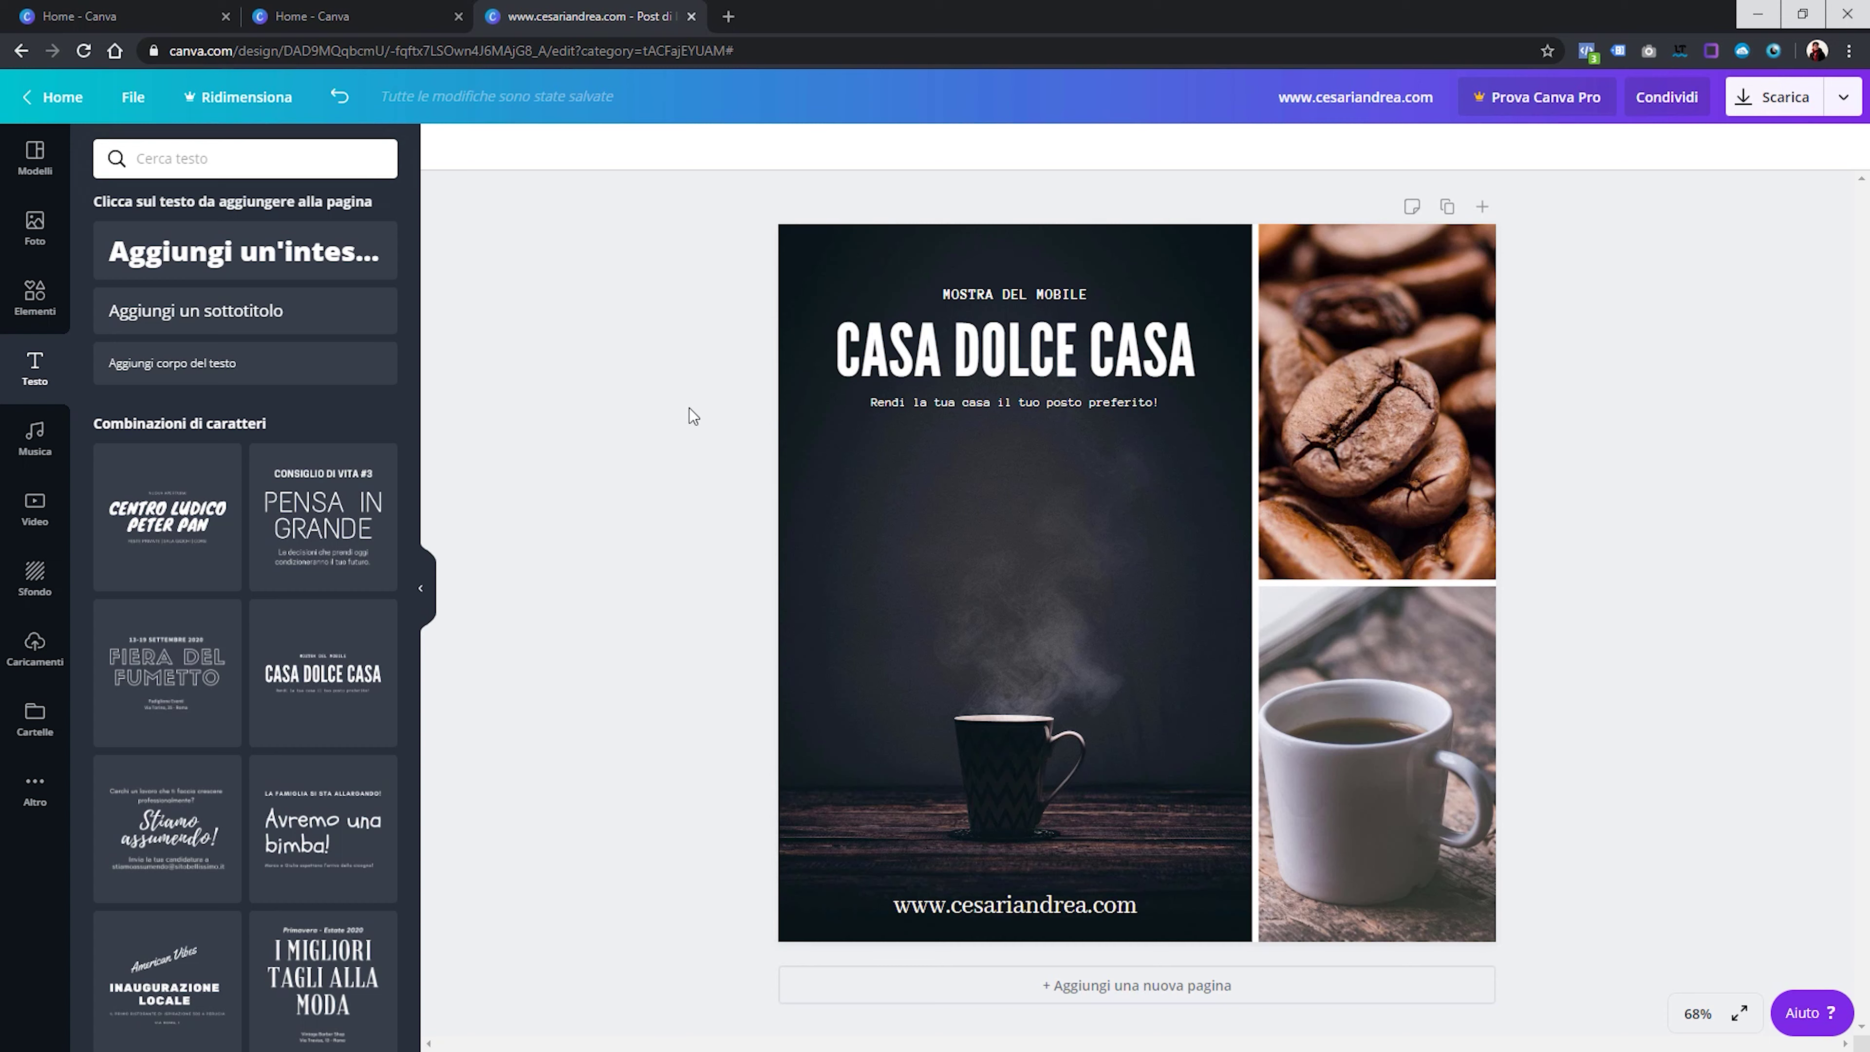
click(1338, 678)
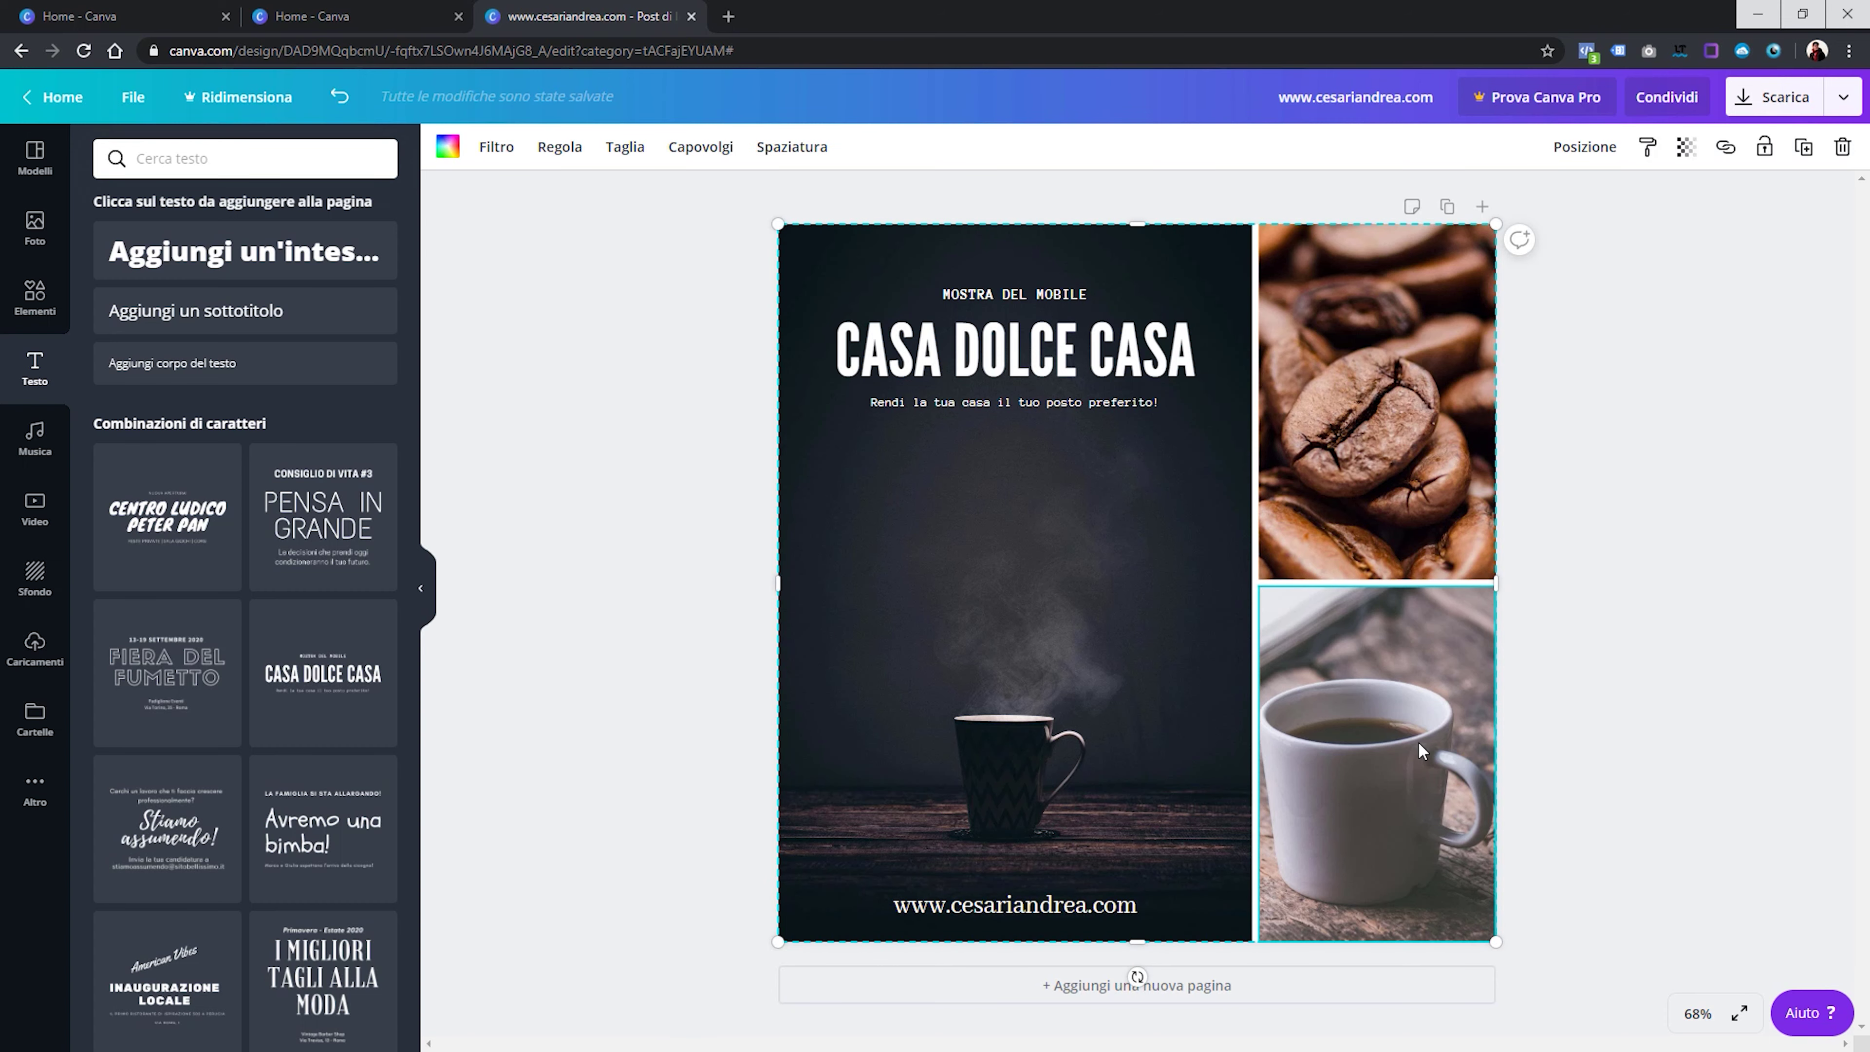
Drop a coffee-foam photo from the caffè results into the lower-right cell and crop it
click(34, 228)
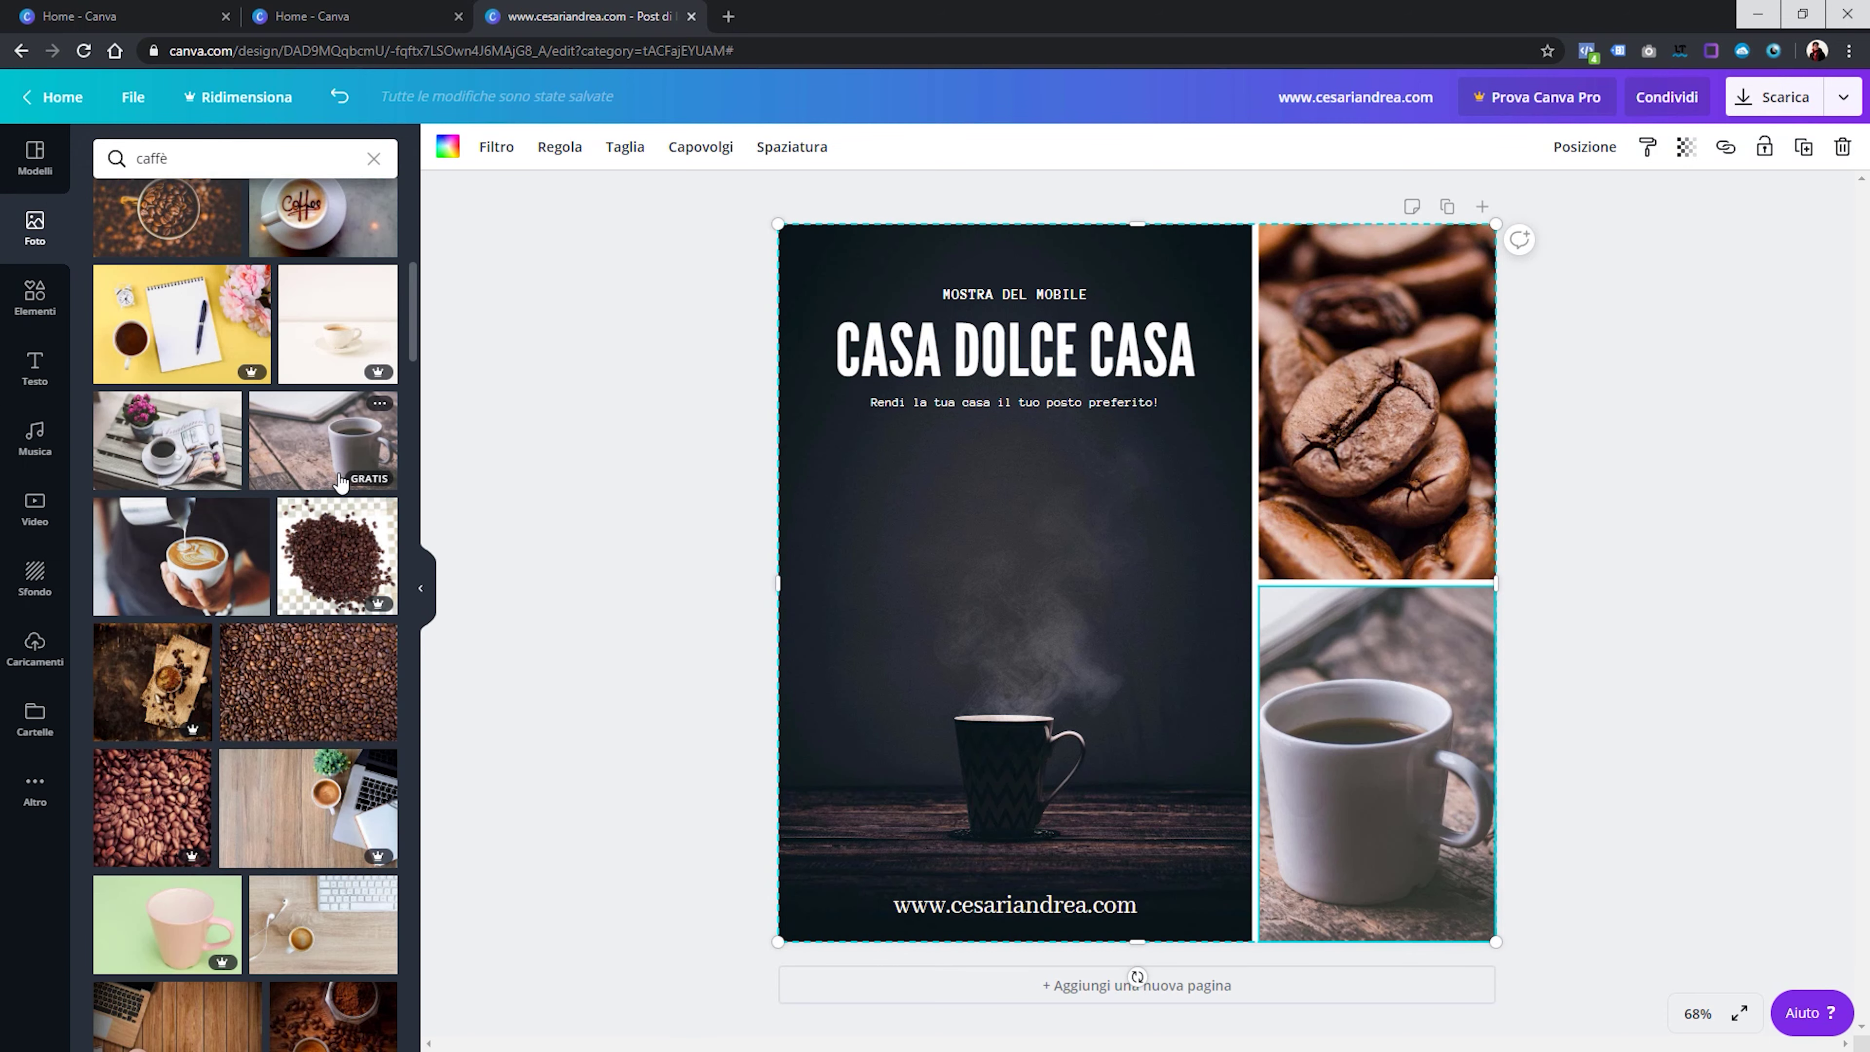
scroll(340, 483, down, 5)
scroll(147, 413, down, 5)
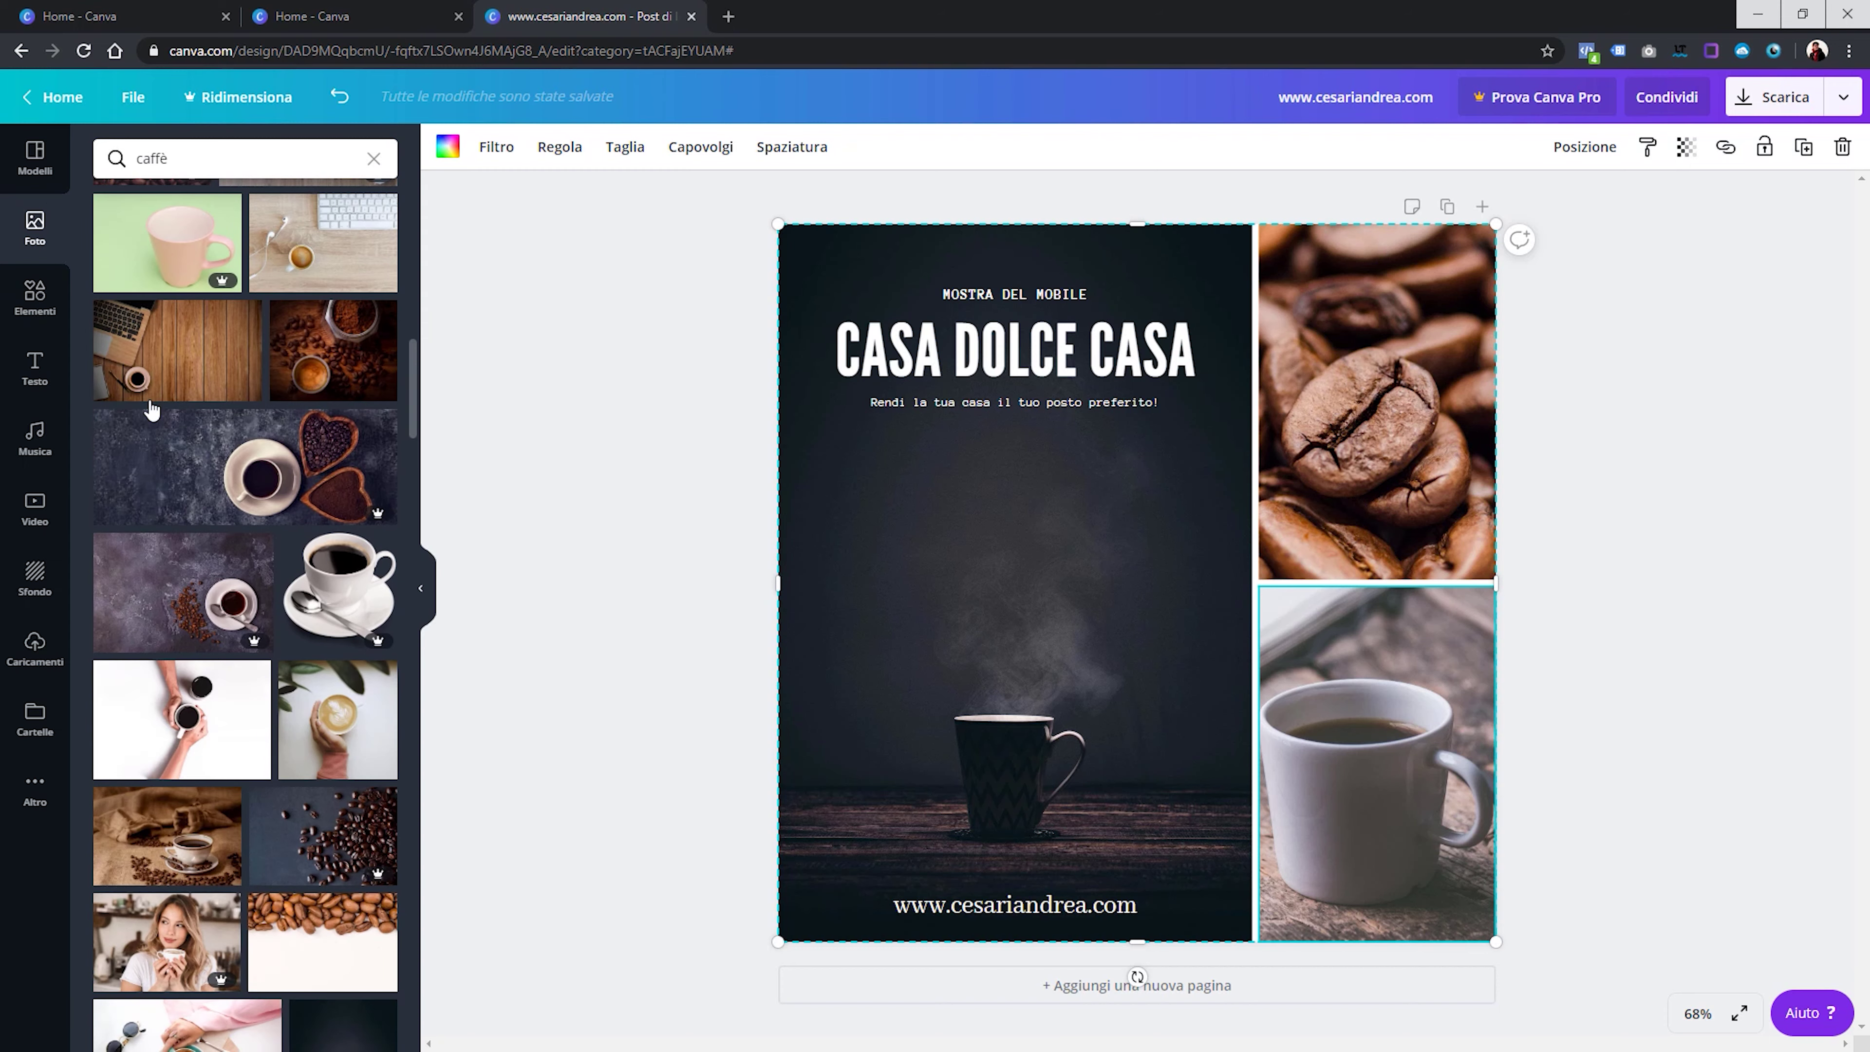
scroll(231, 654, down, 5)
drag(309, 670, 1365, 745)
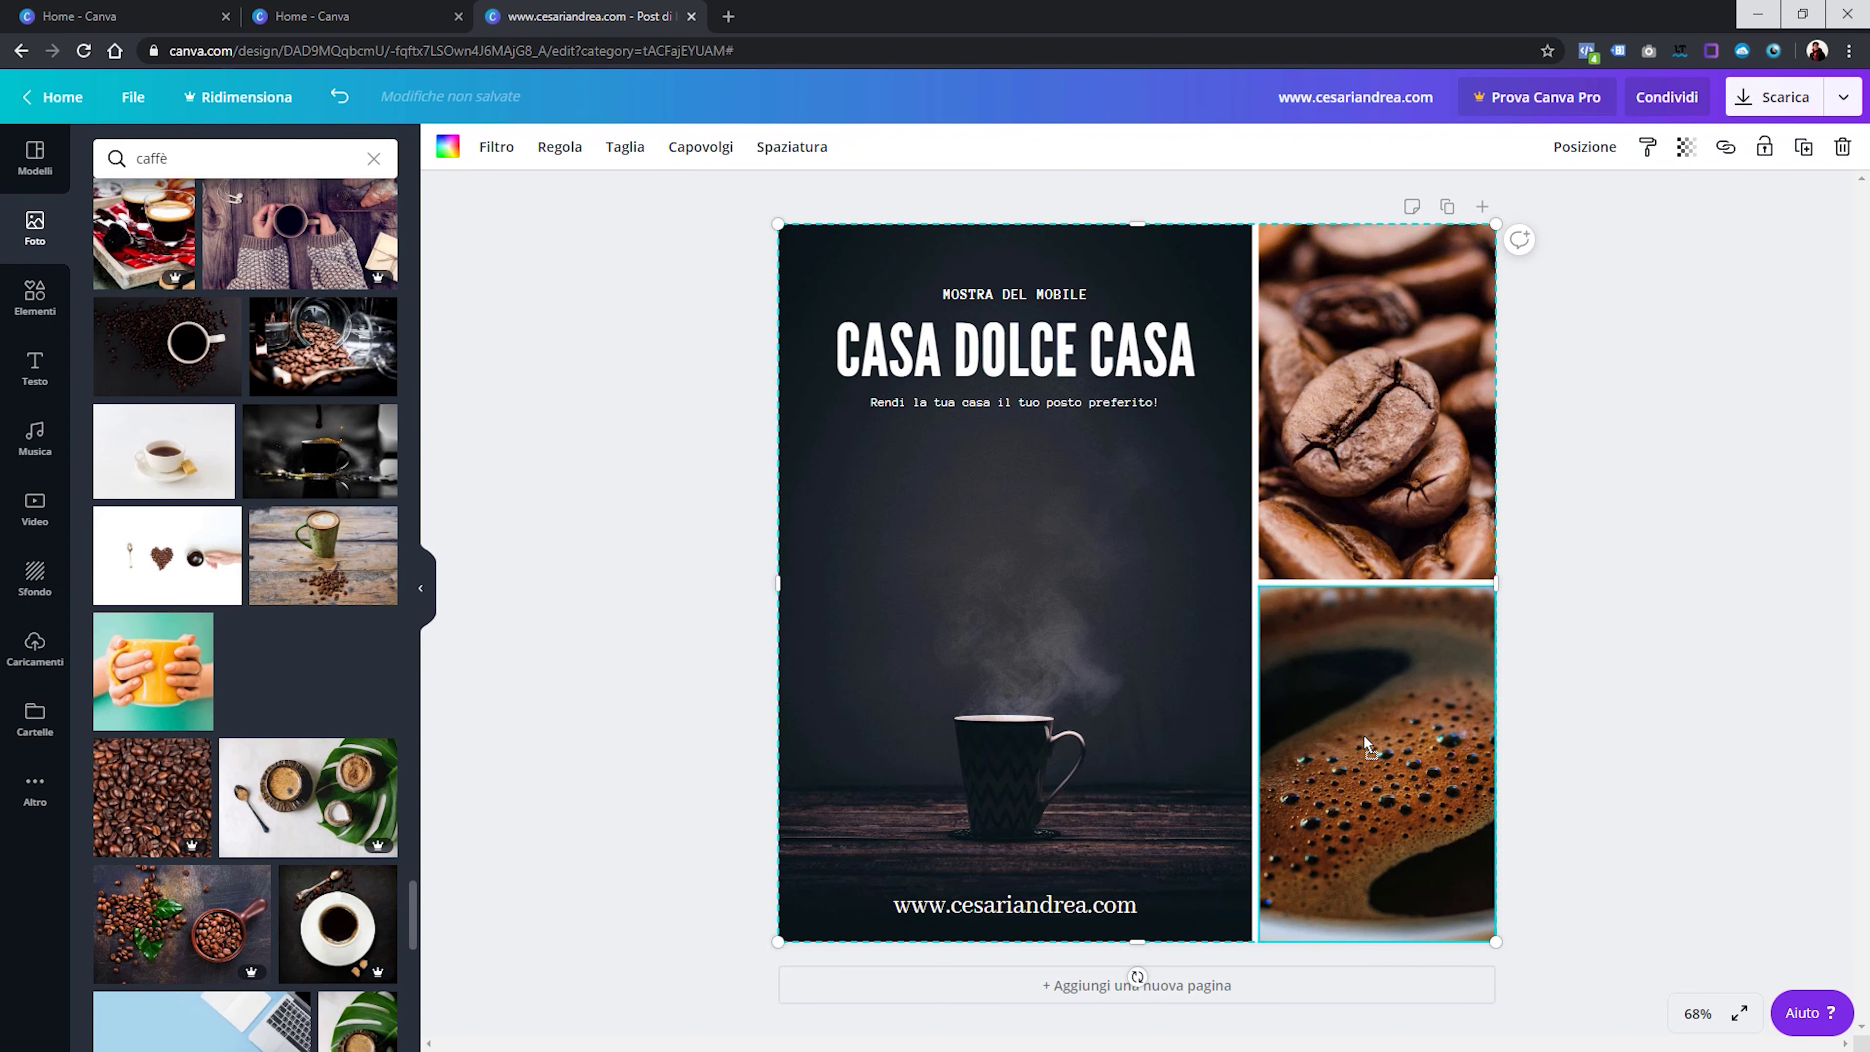
double_click(1396, 748)
mouse_move(1641, 942)
mouse_down()
mouse_move(1688, 972)
mouse_move(1671, 957)
mouse_up()
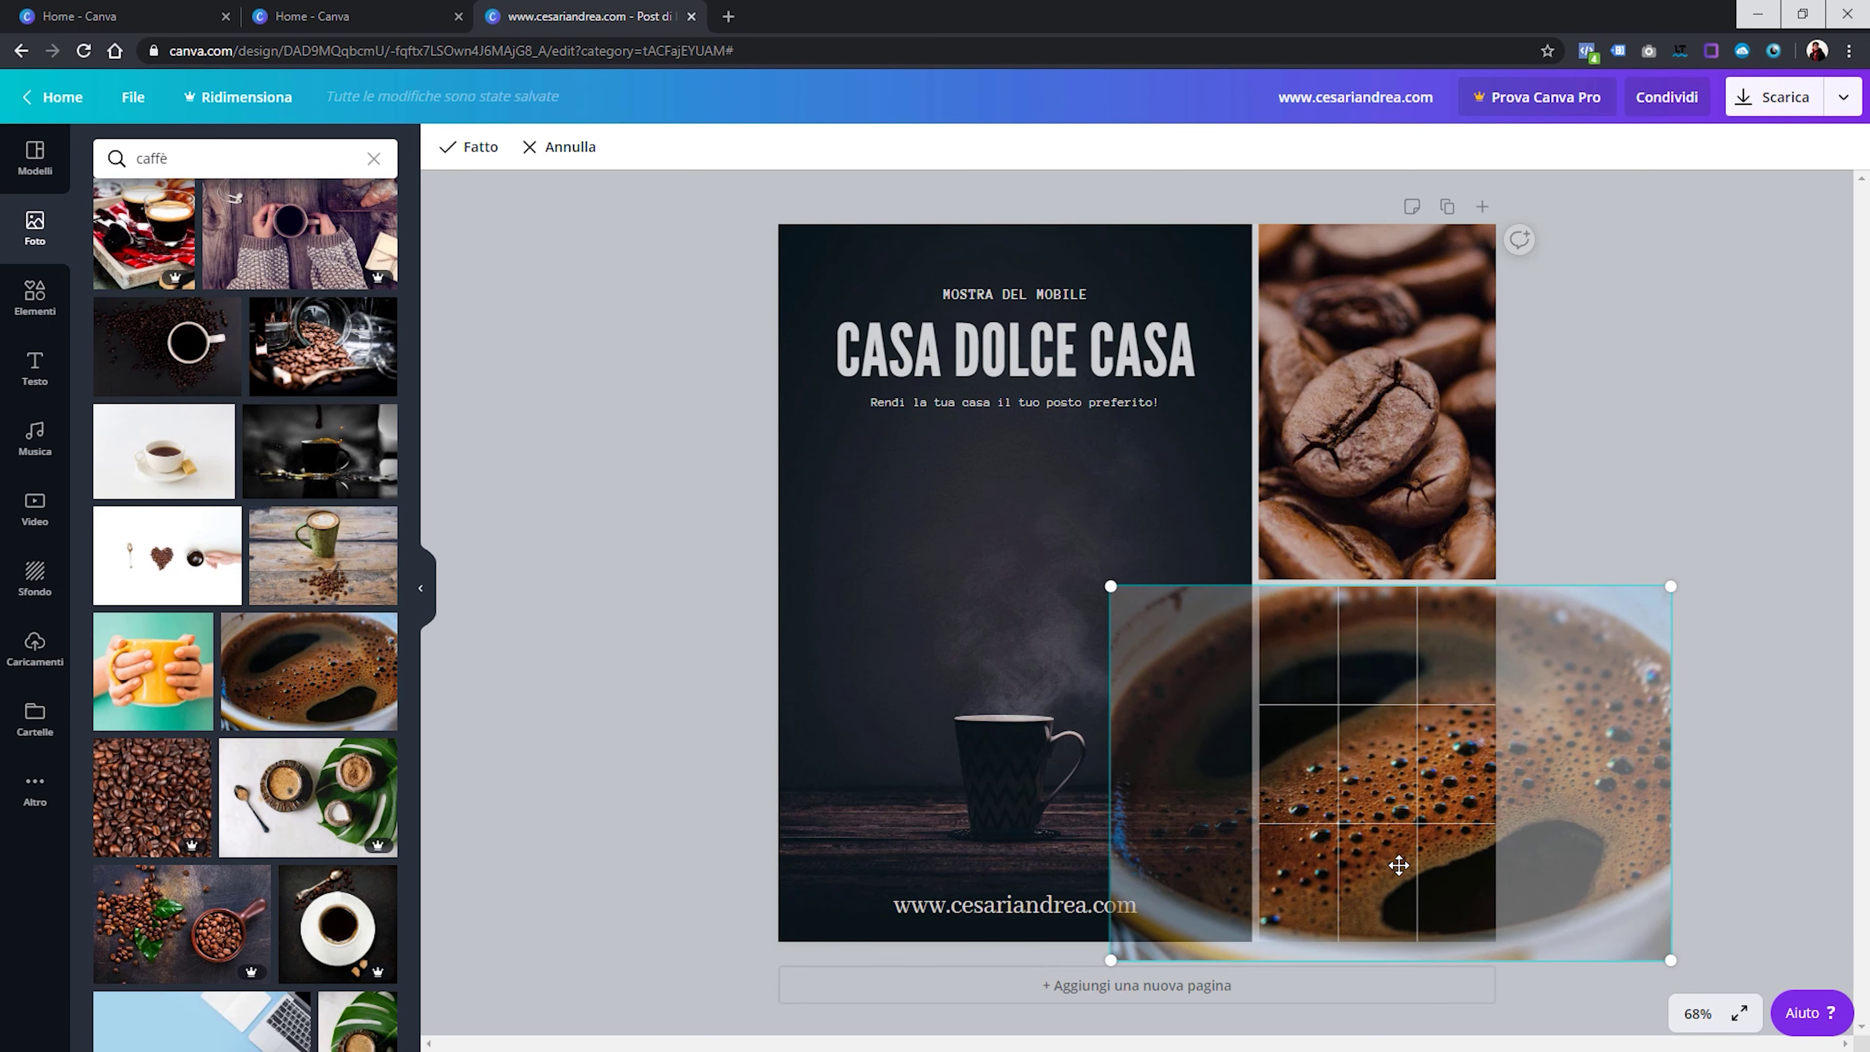
drag(1396, 861, 1390, 856)
click(1638, 493)
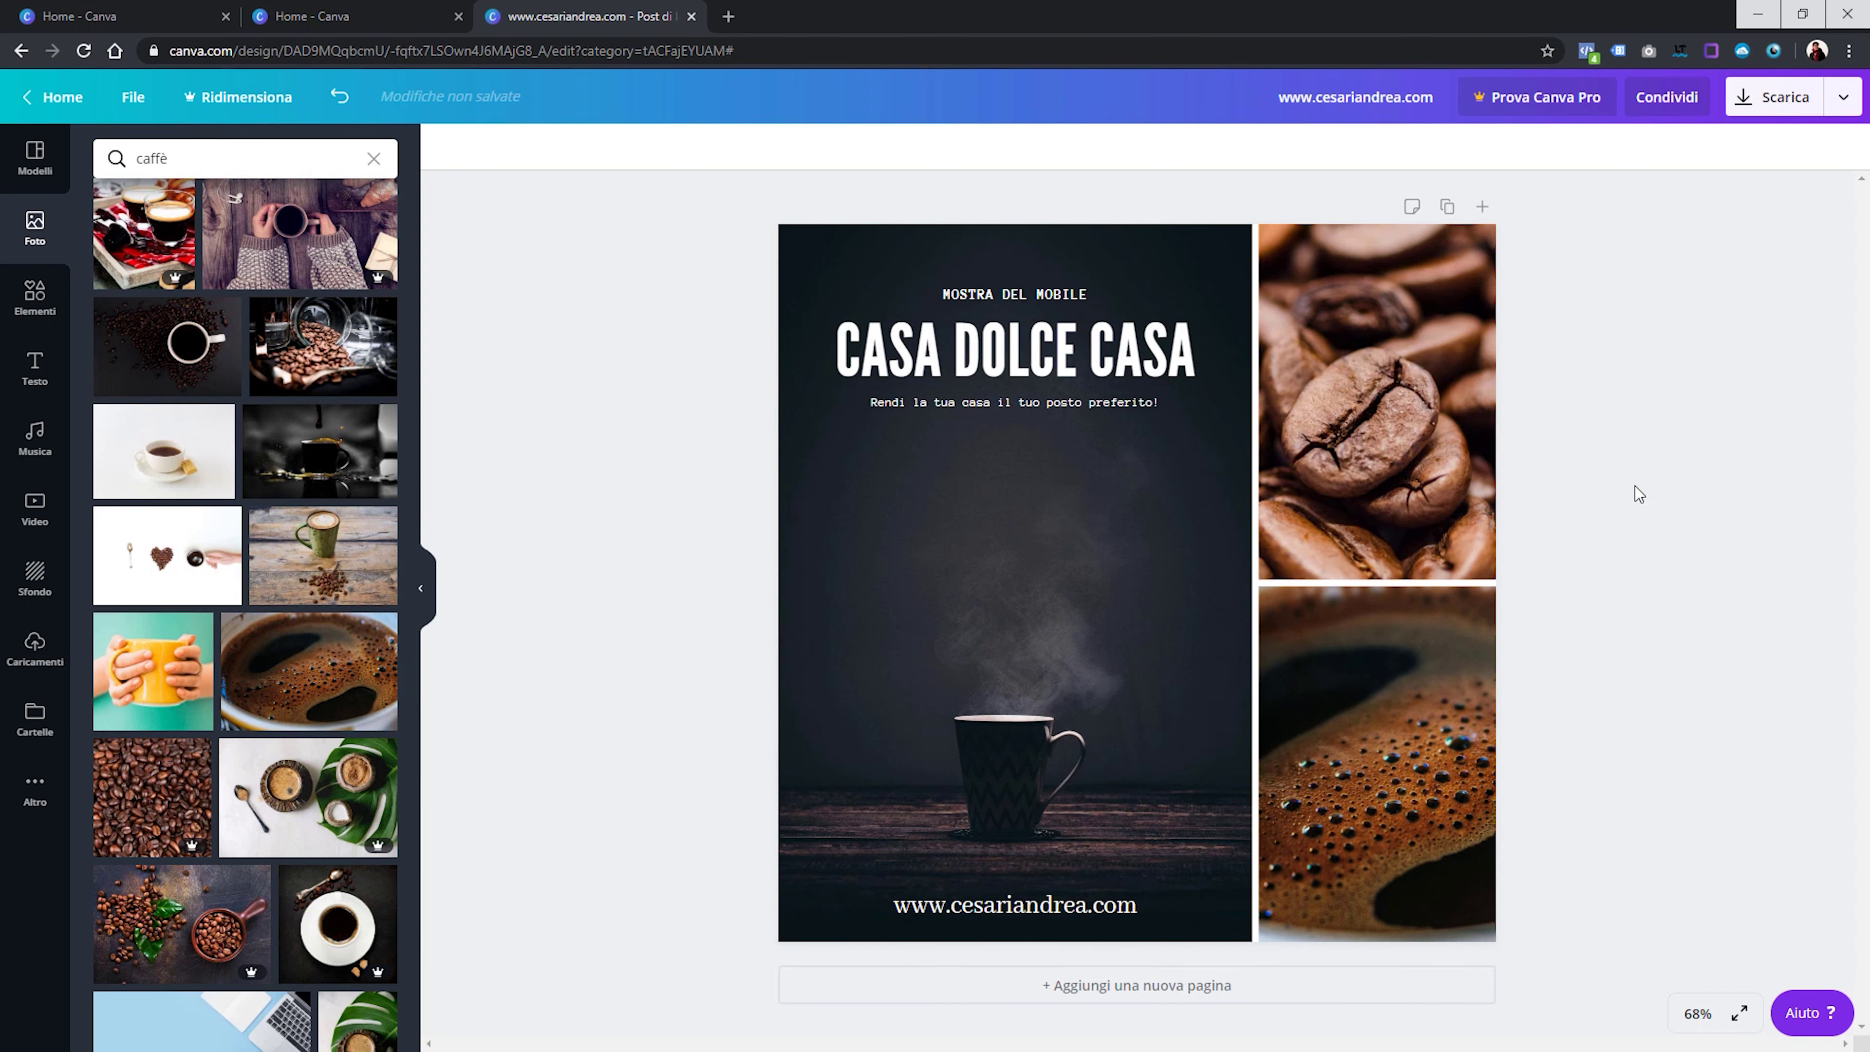
Replace the lower-right cell photo with the latte-art cup on a wooden table
scroll(180, 641, down, 5)
scroll(180, 641, down, 2)
mouse_move(180, 641)
mouse_down()
mouse_move(1427, 769)
mouse_move(1409, 763)
mouse_up()
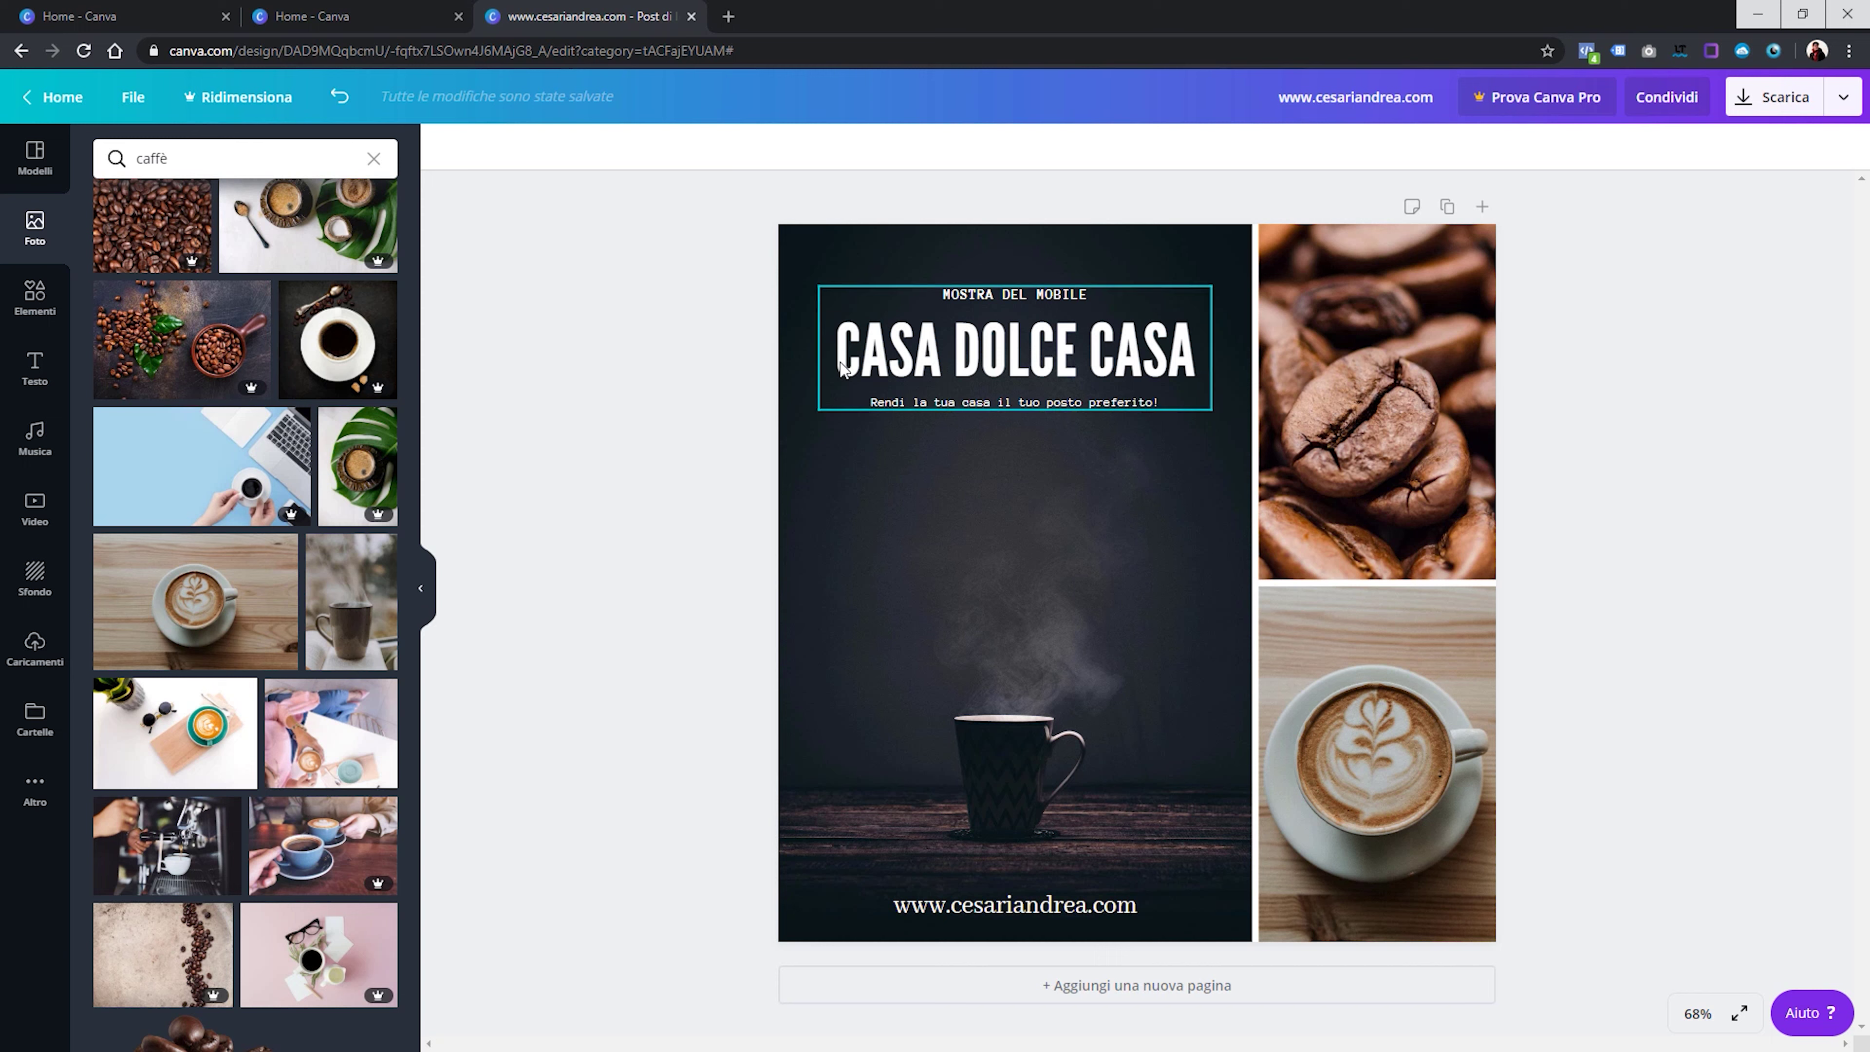
Change the title's top line to CAFFÈ ITALIANO and the subtitle to 'Scopri le offerte sul nostro sito'
double_click(987, 293)
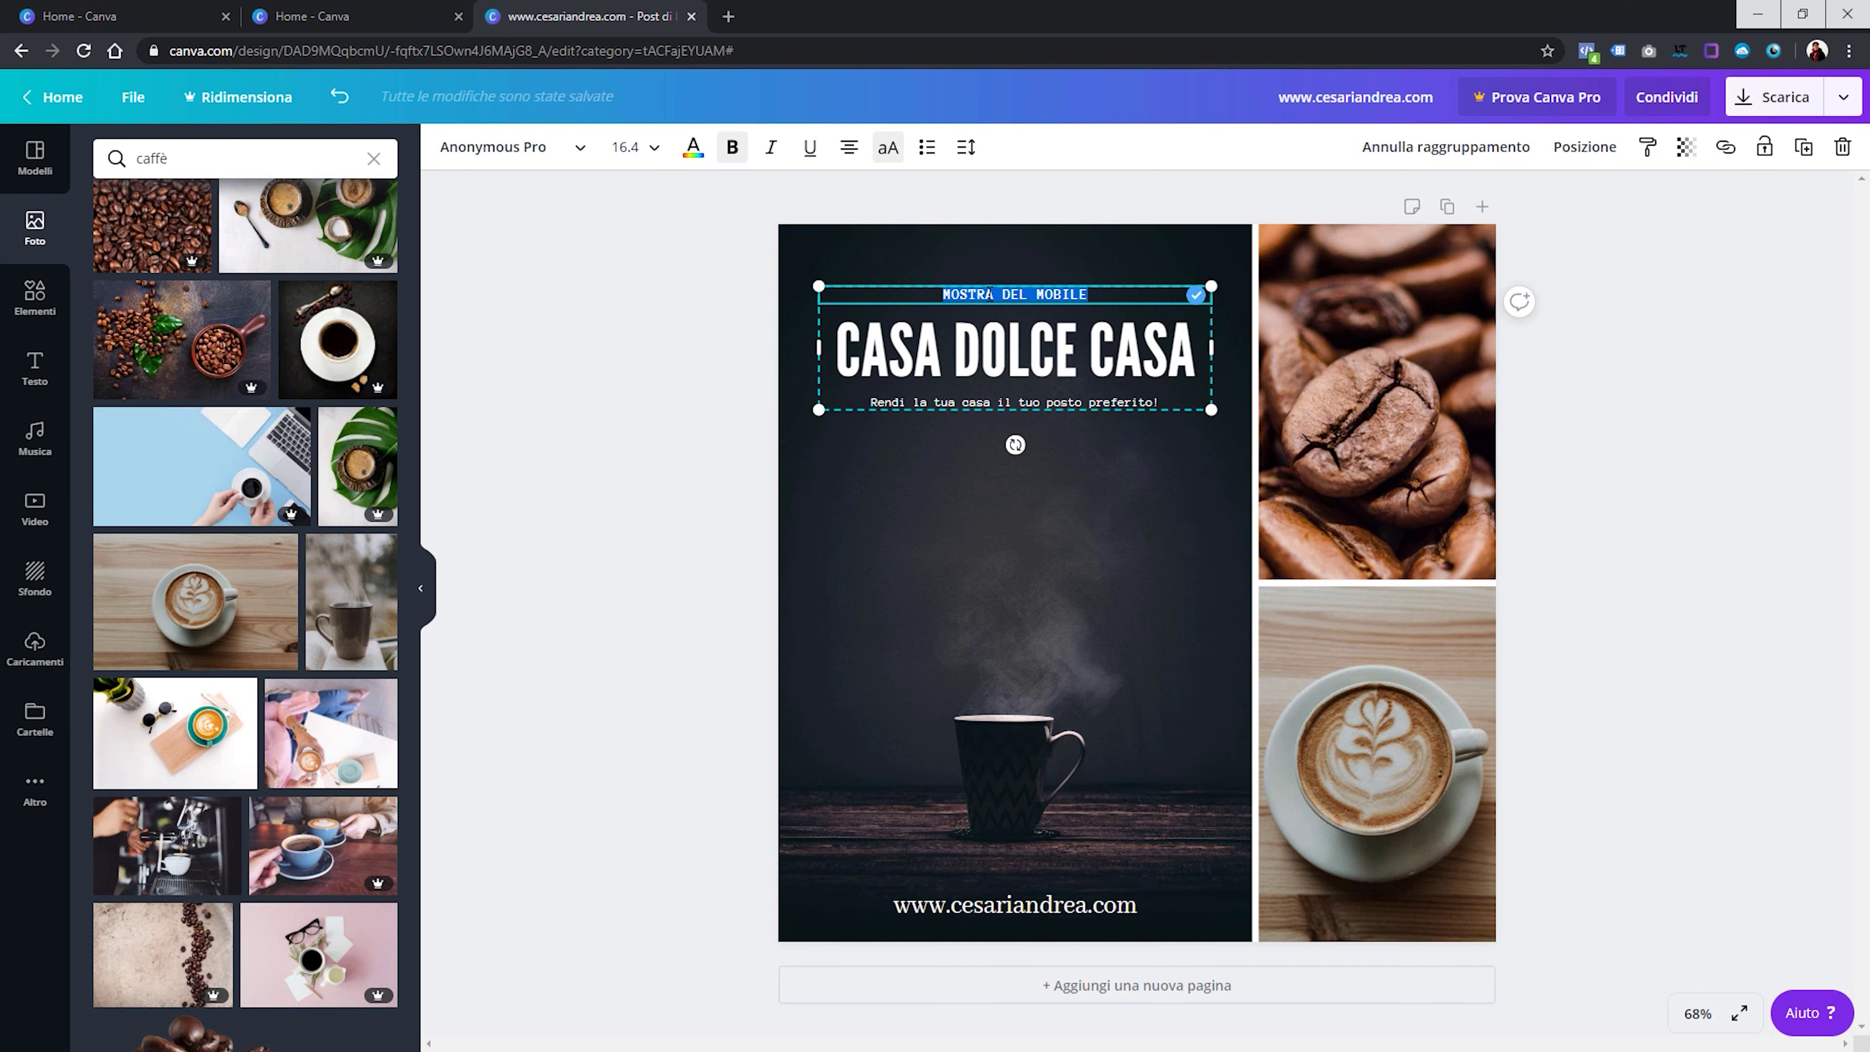
text(CAFFÈ ITALIANO)
double_click(1003, 401)
text(AS)
text(Sco)
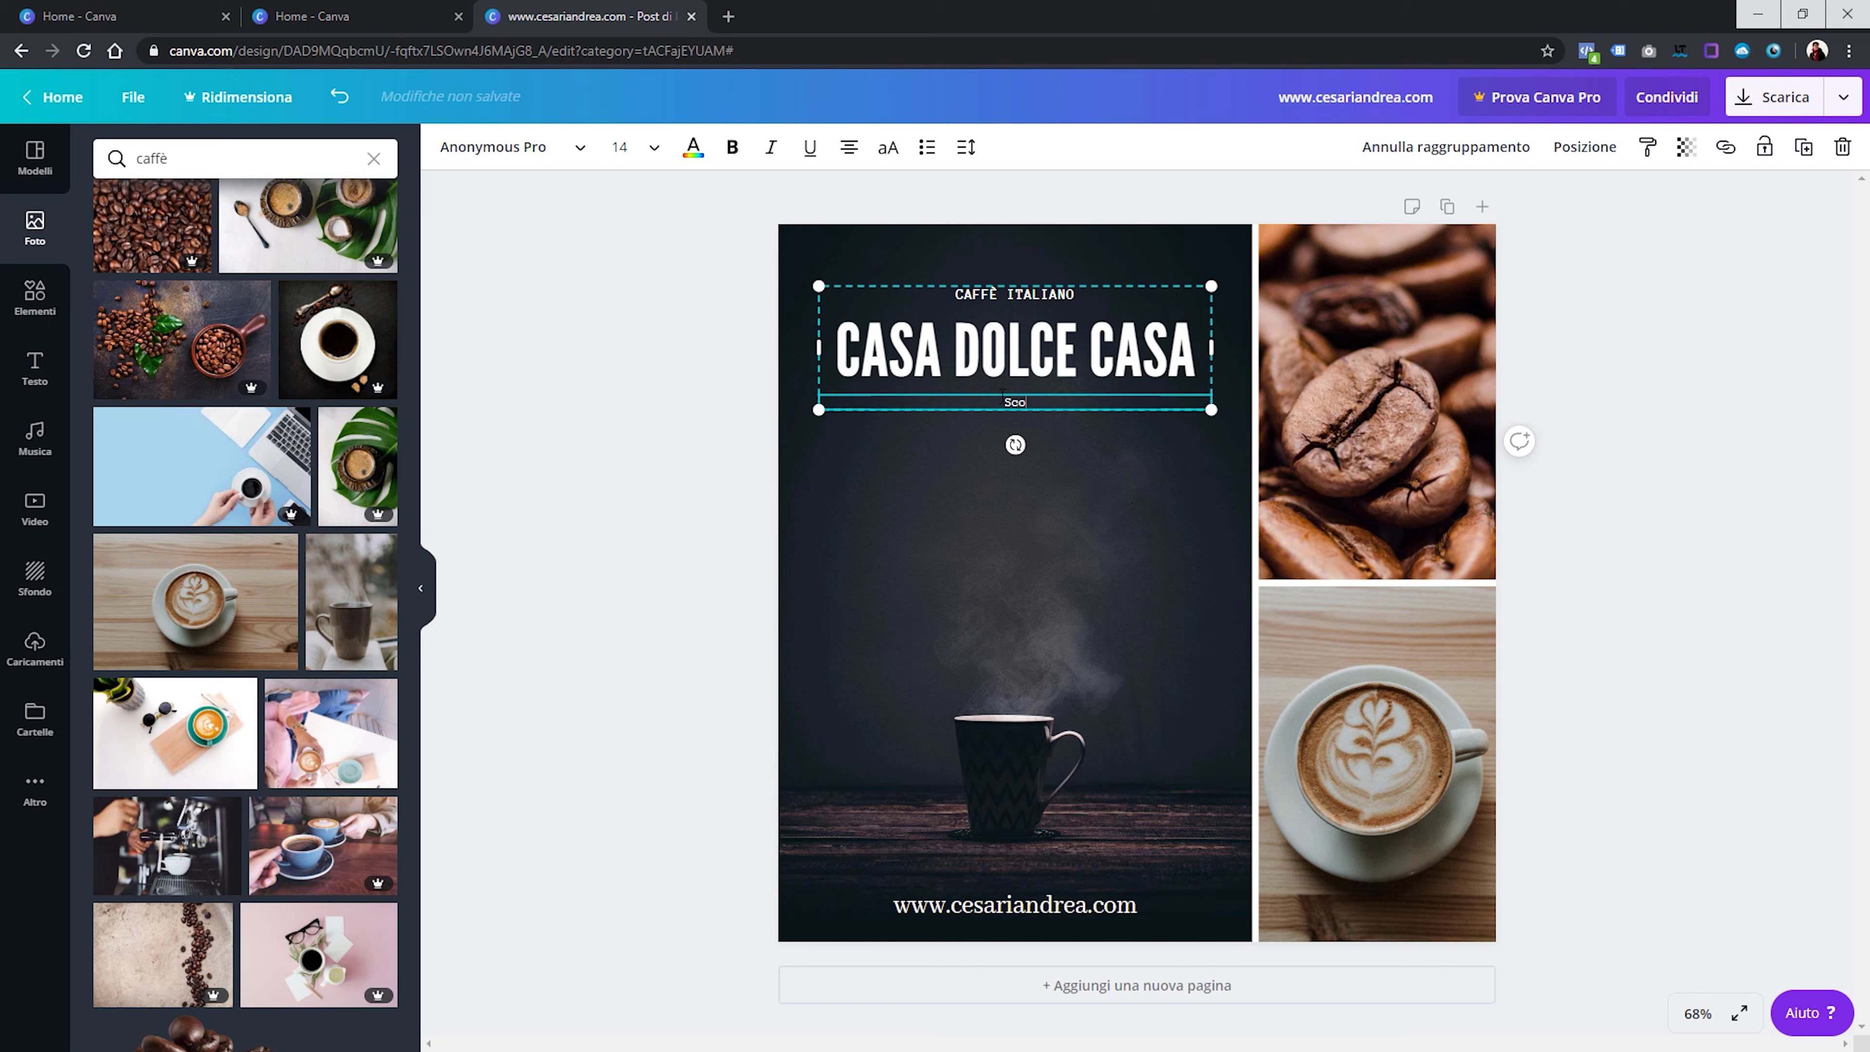
text(offerte sul nostro sito)
click(693, 472)
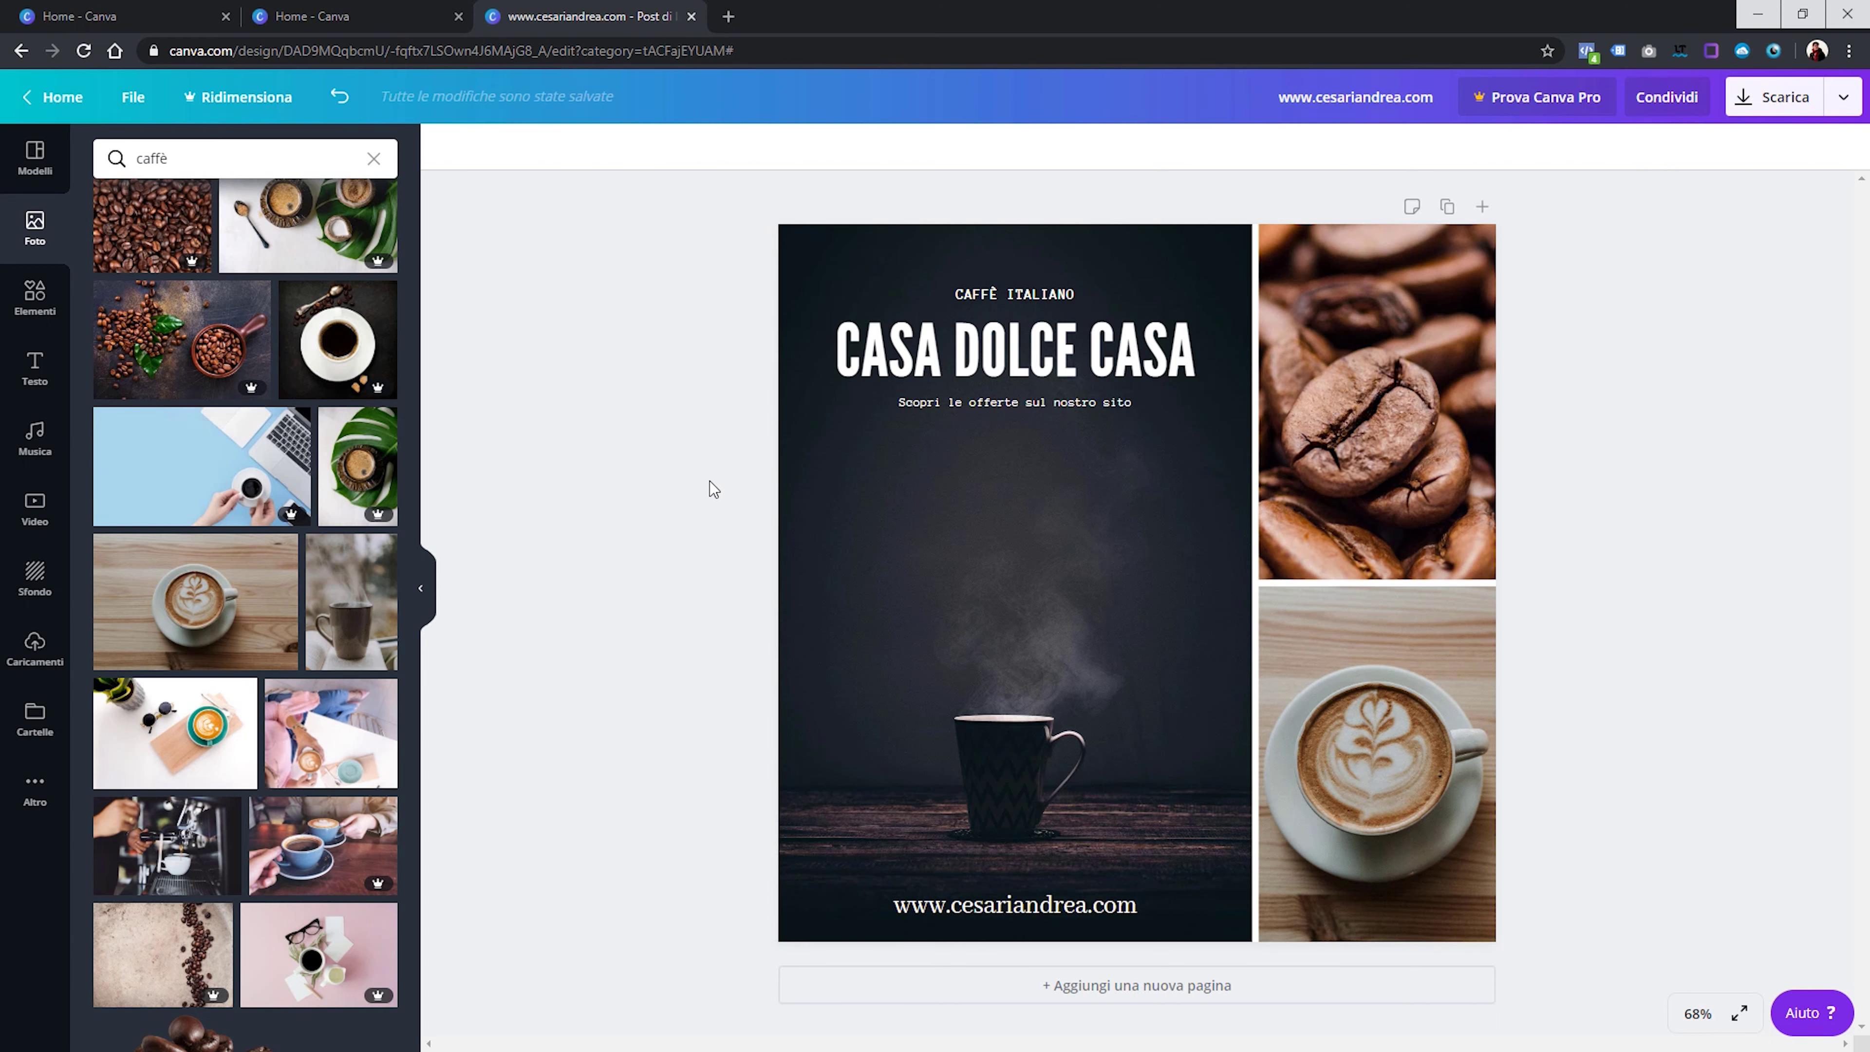
click(35, 294)
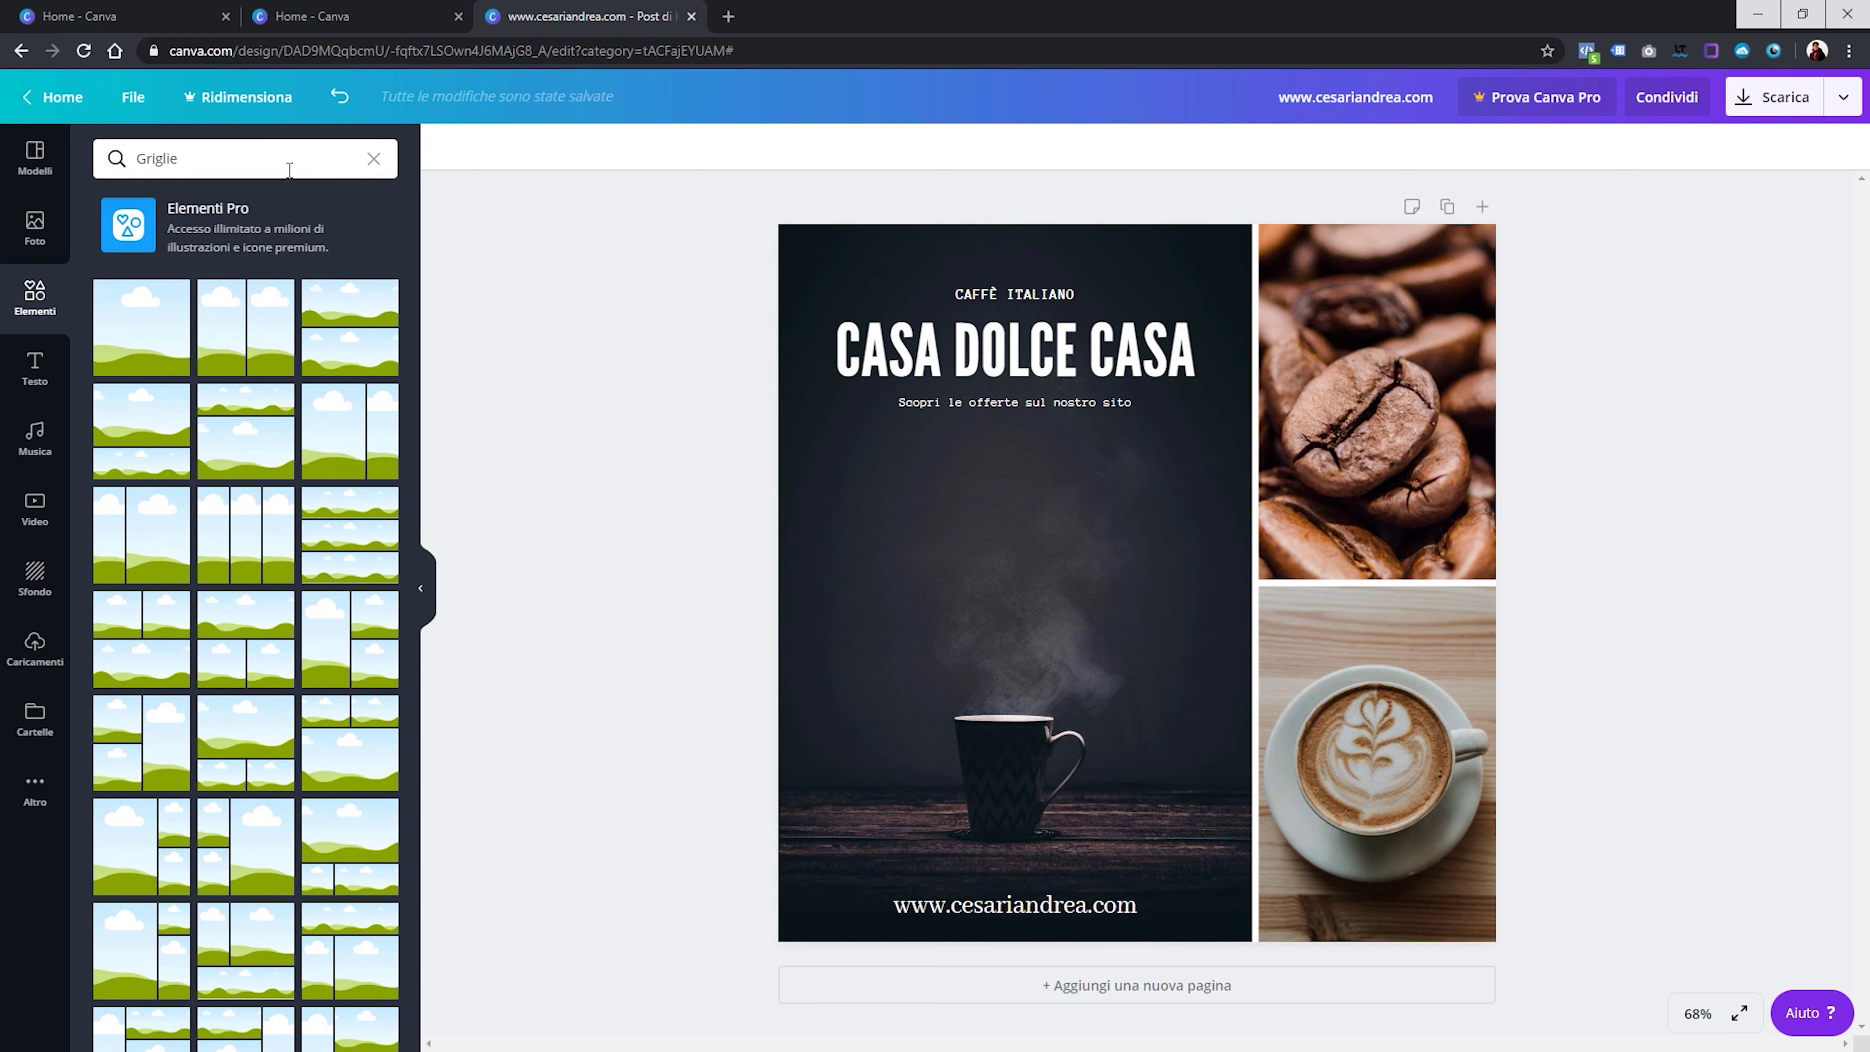
click(373, 161)
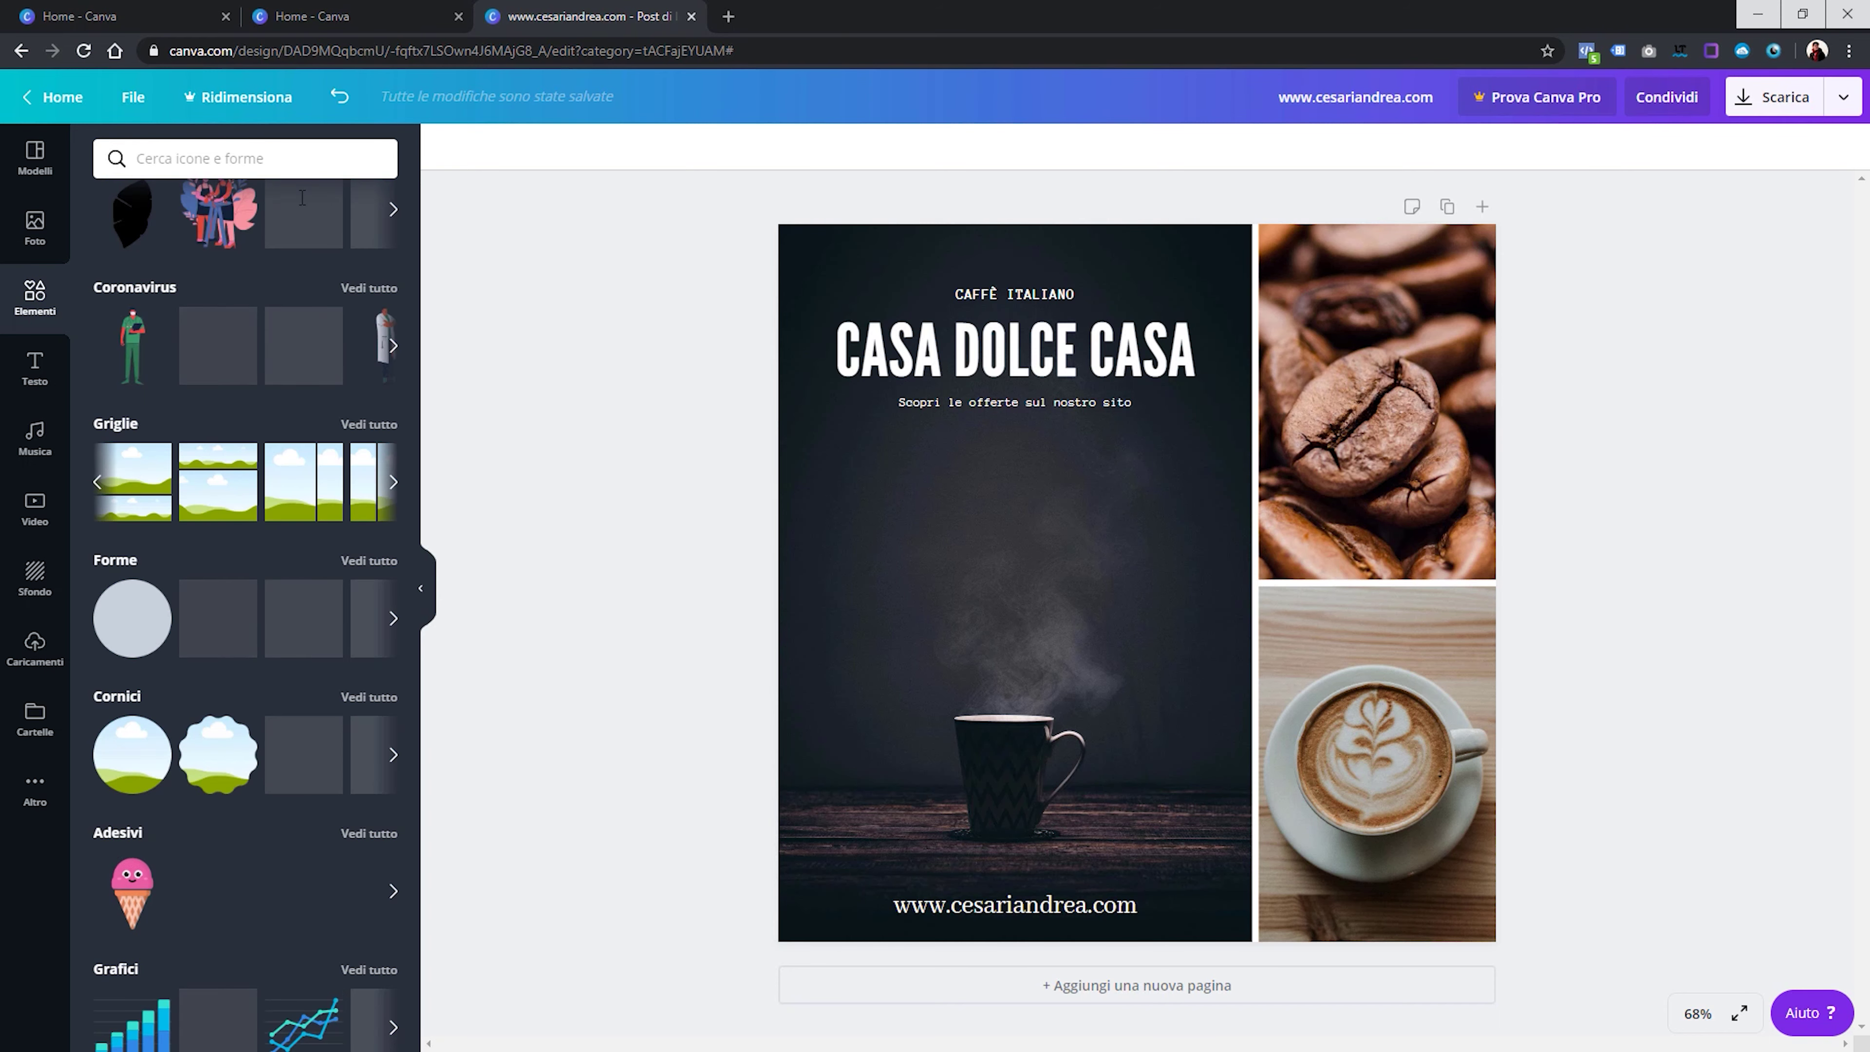
scroll(250, 453, up, 3)
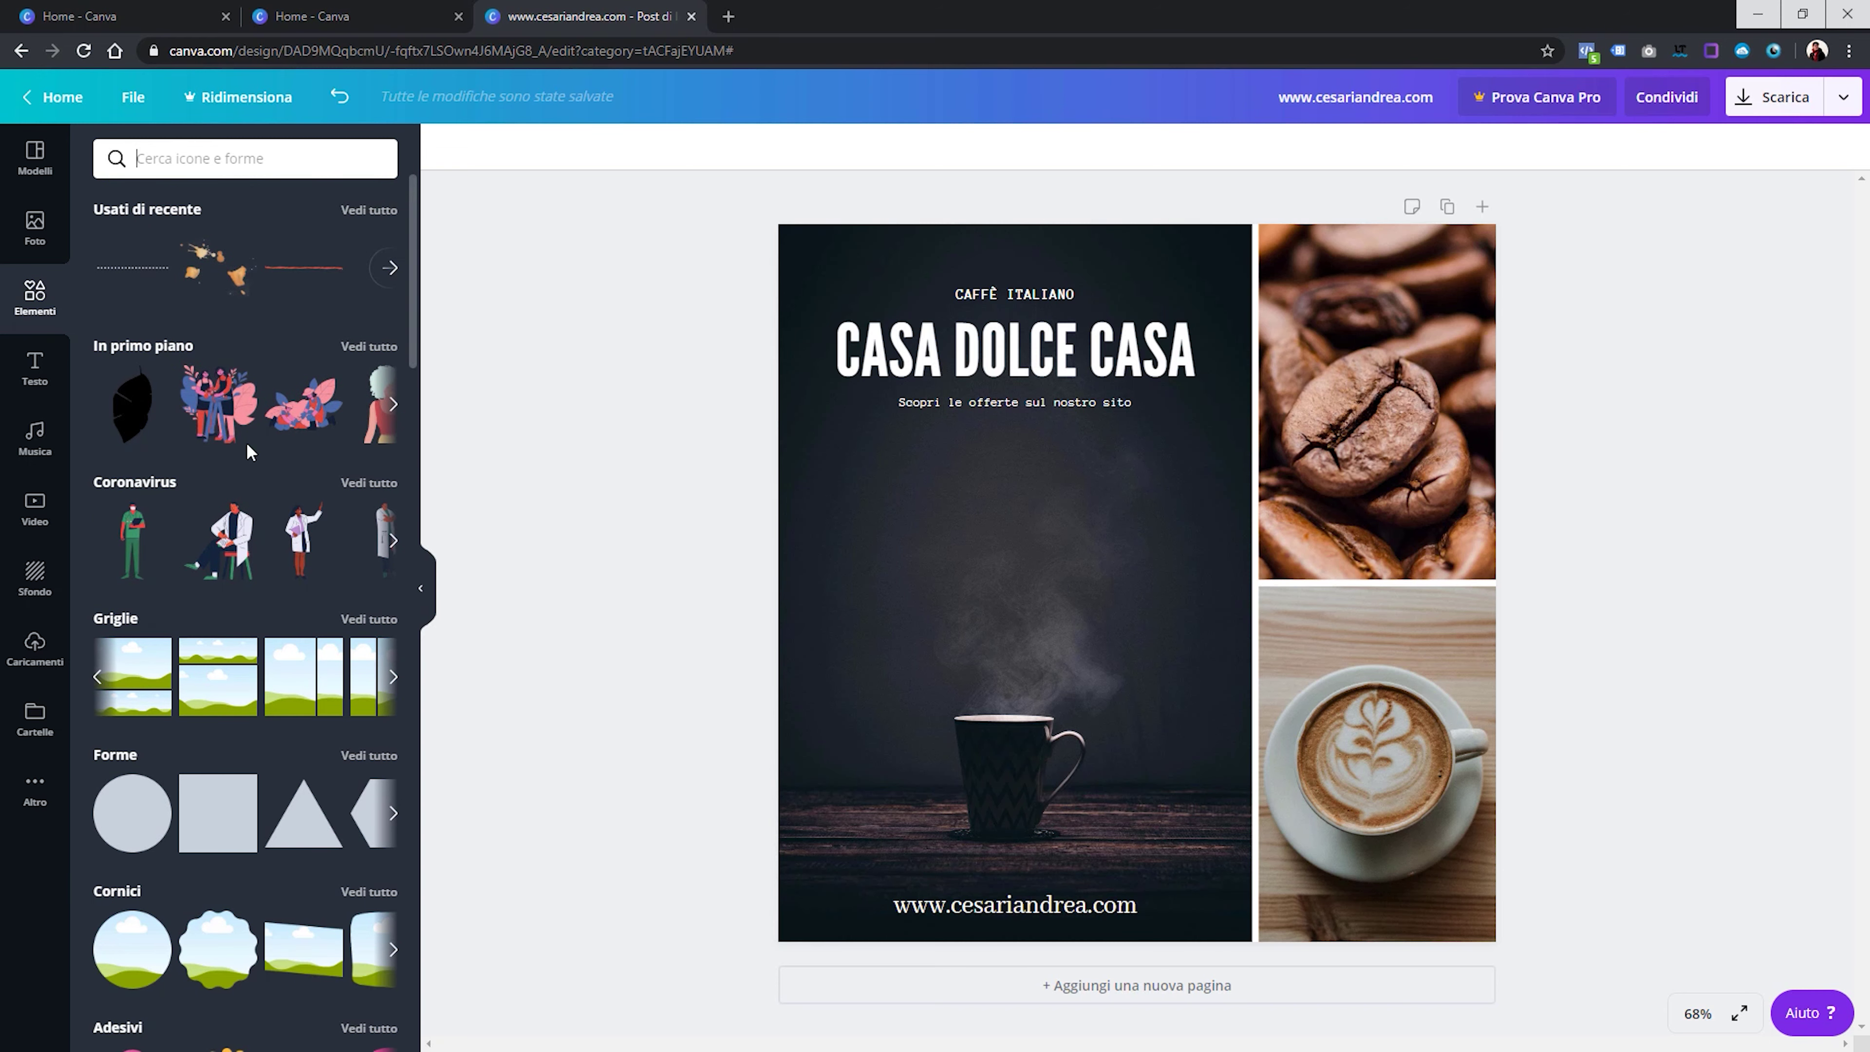
scroll(230, 440, down, 7)
scroll(229, 440, up, 7)
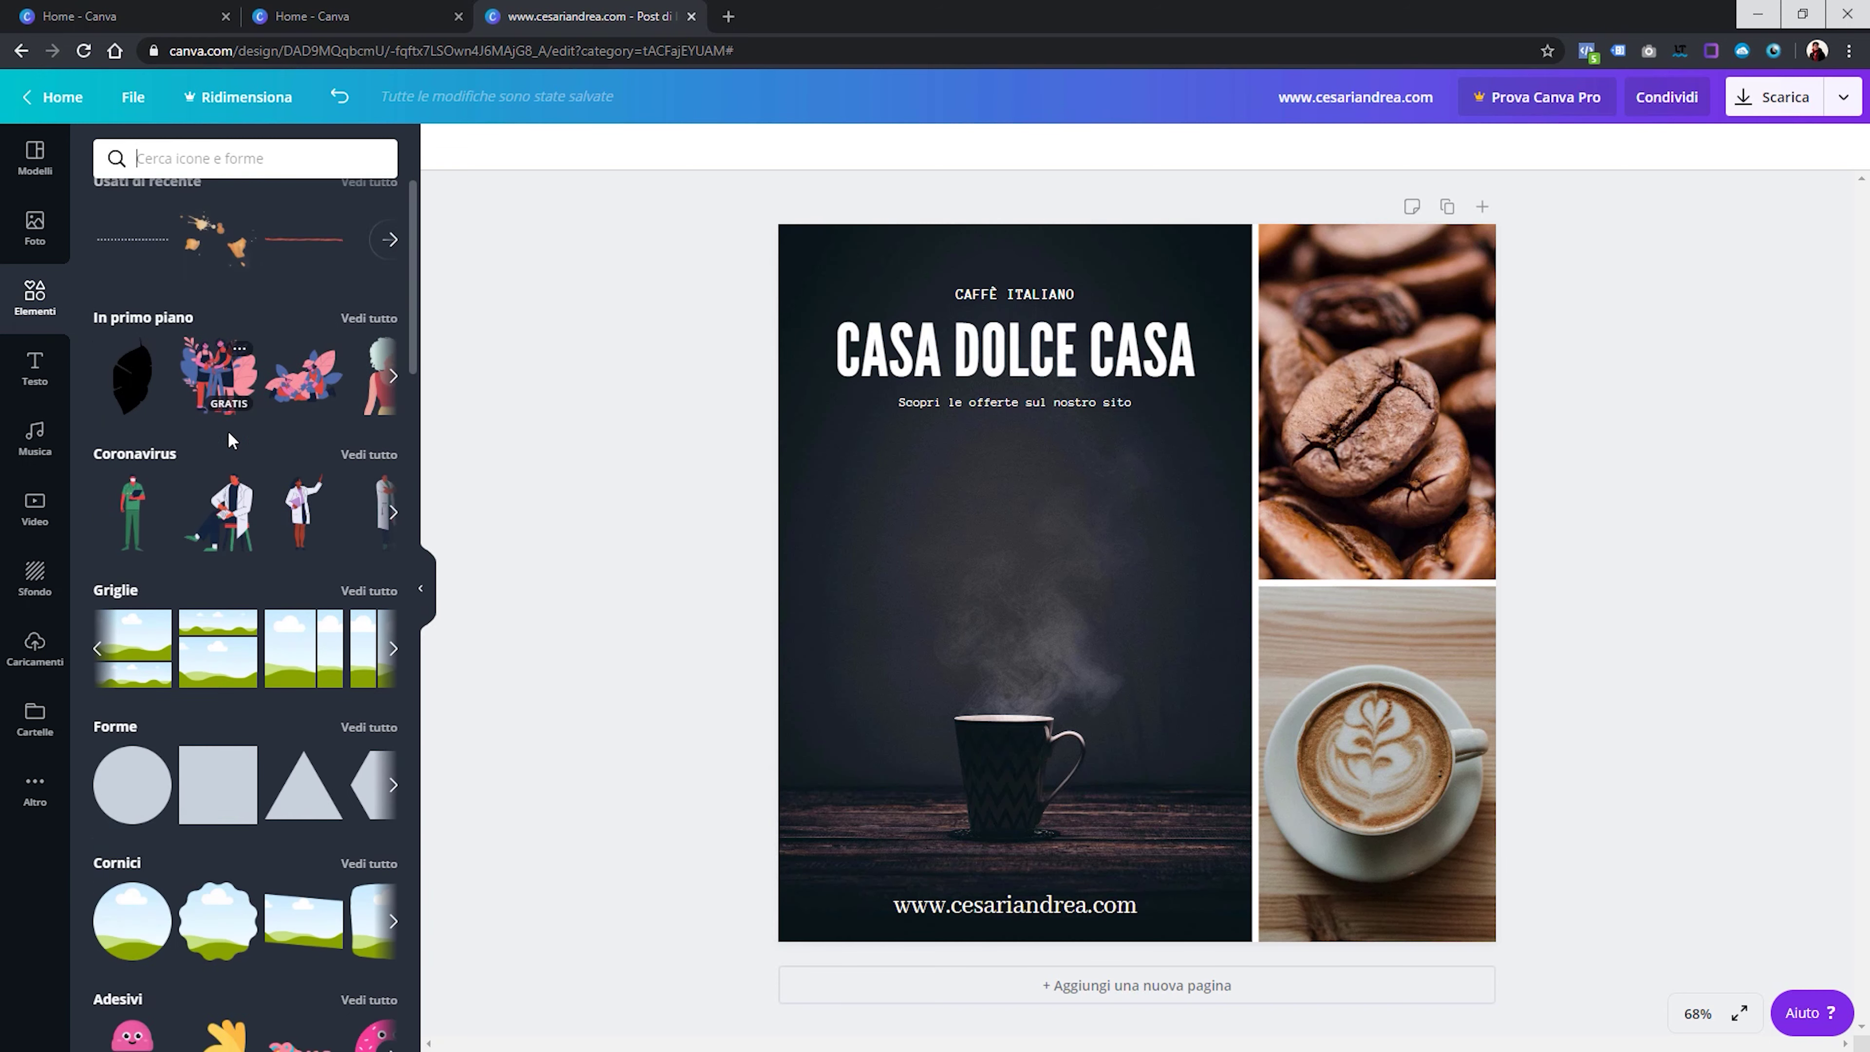
scroll(230, 439, down, 13)
scroll(228, 431, up, 3)
scroll(229, 431, up, 7)
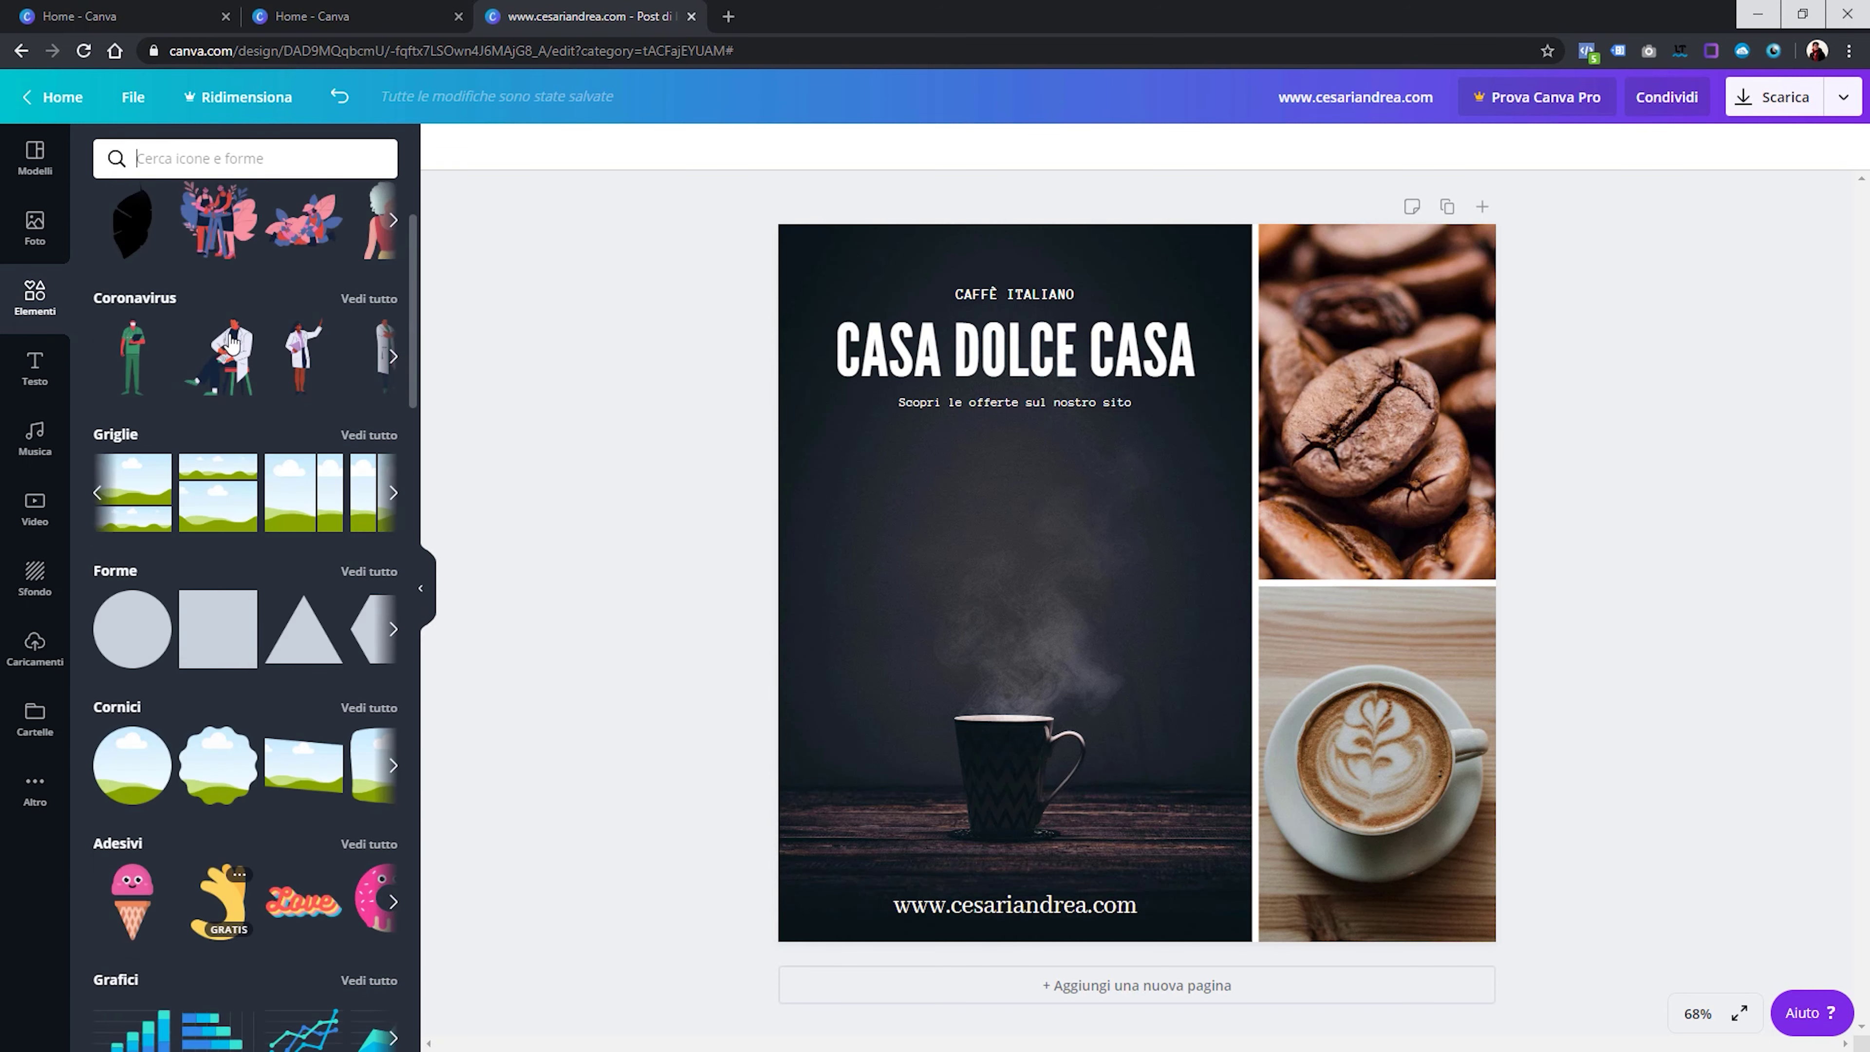
scroll(228, 431, up, 3)
text(cornici)
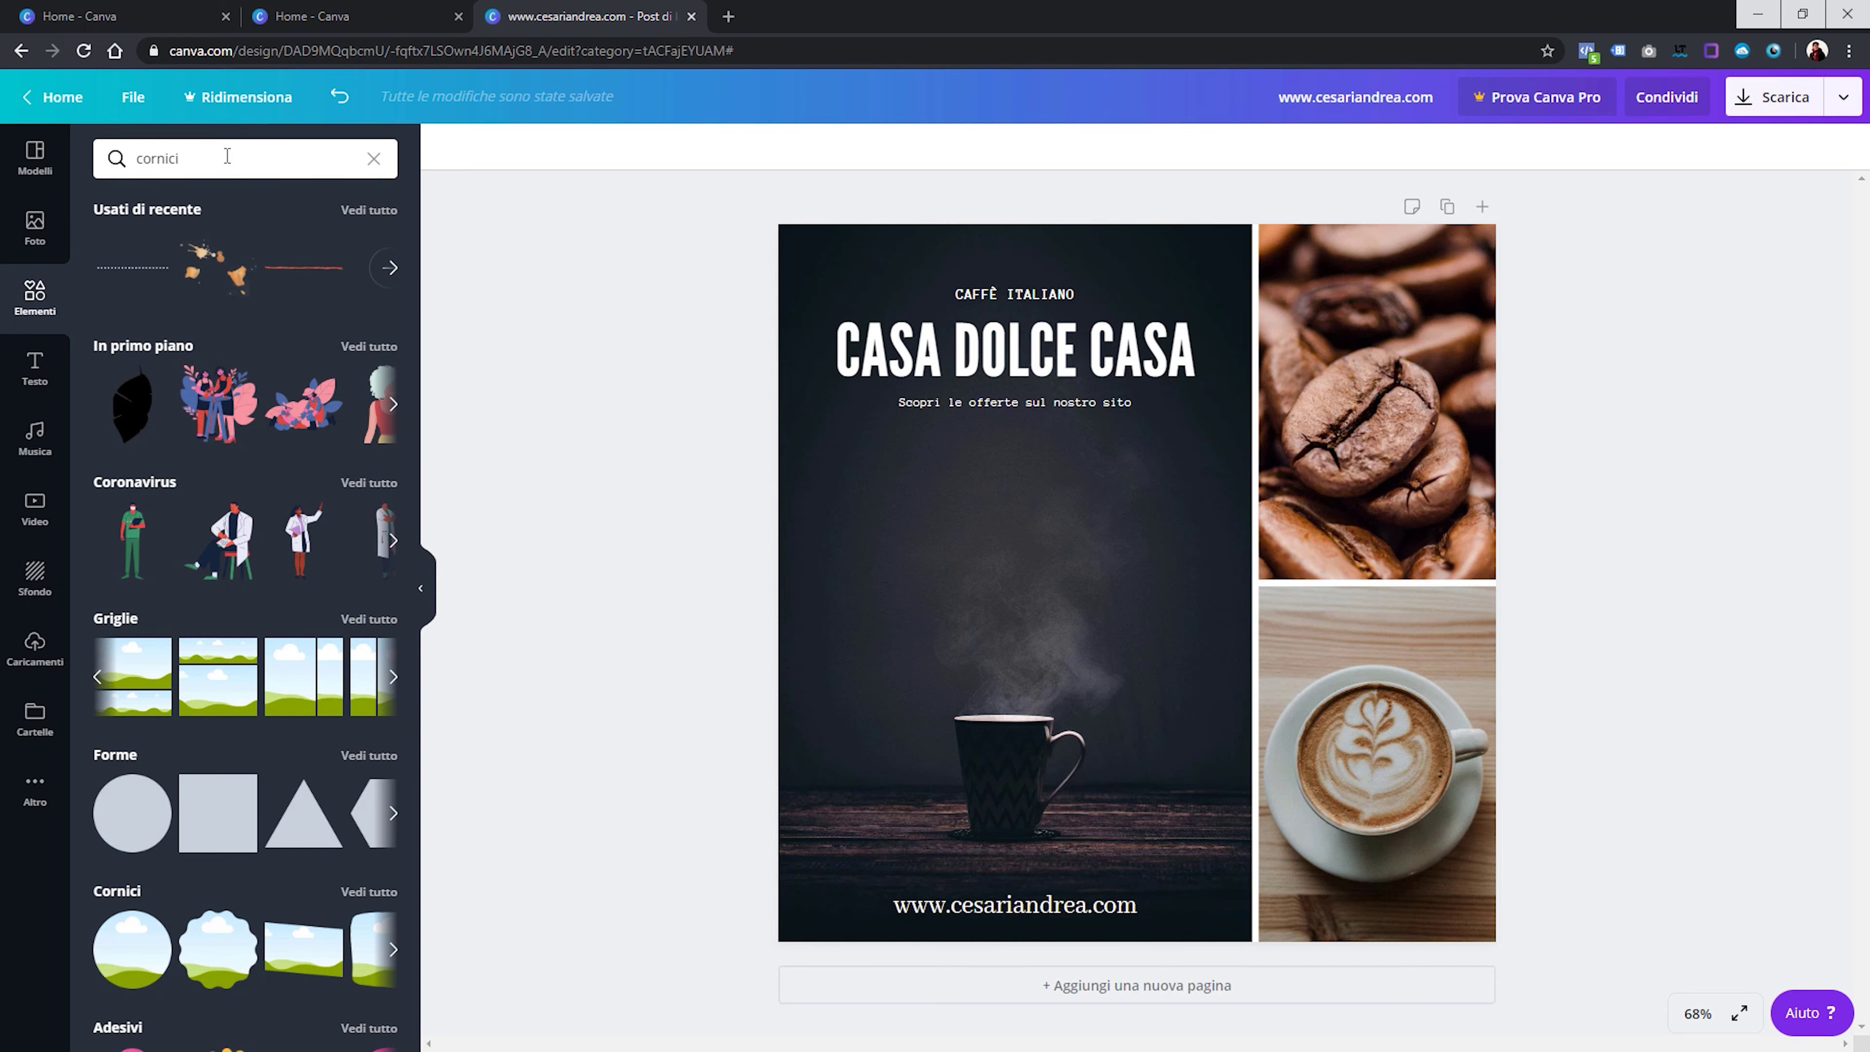
key(Return)
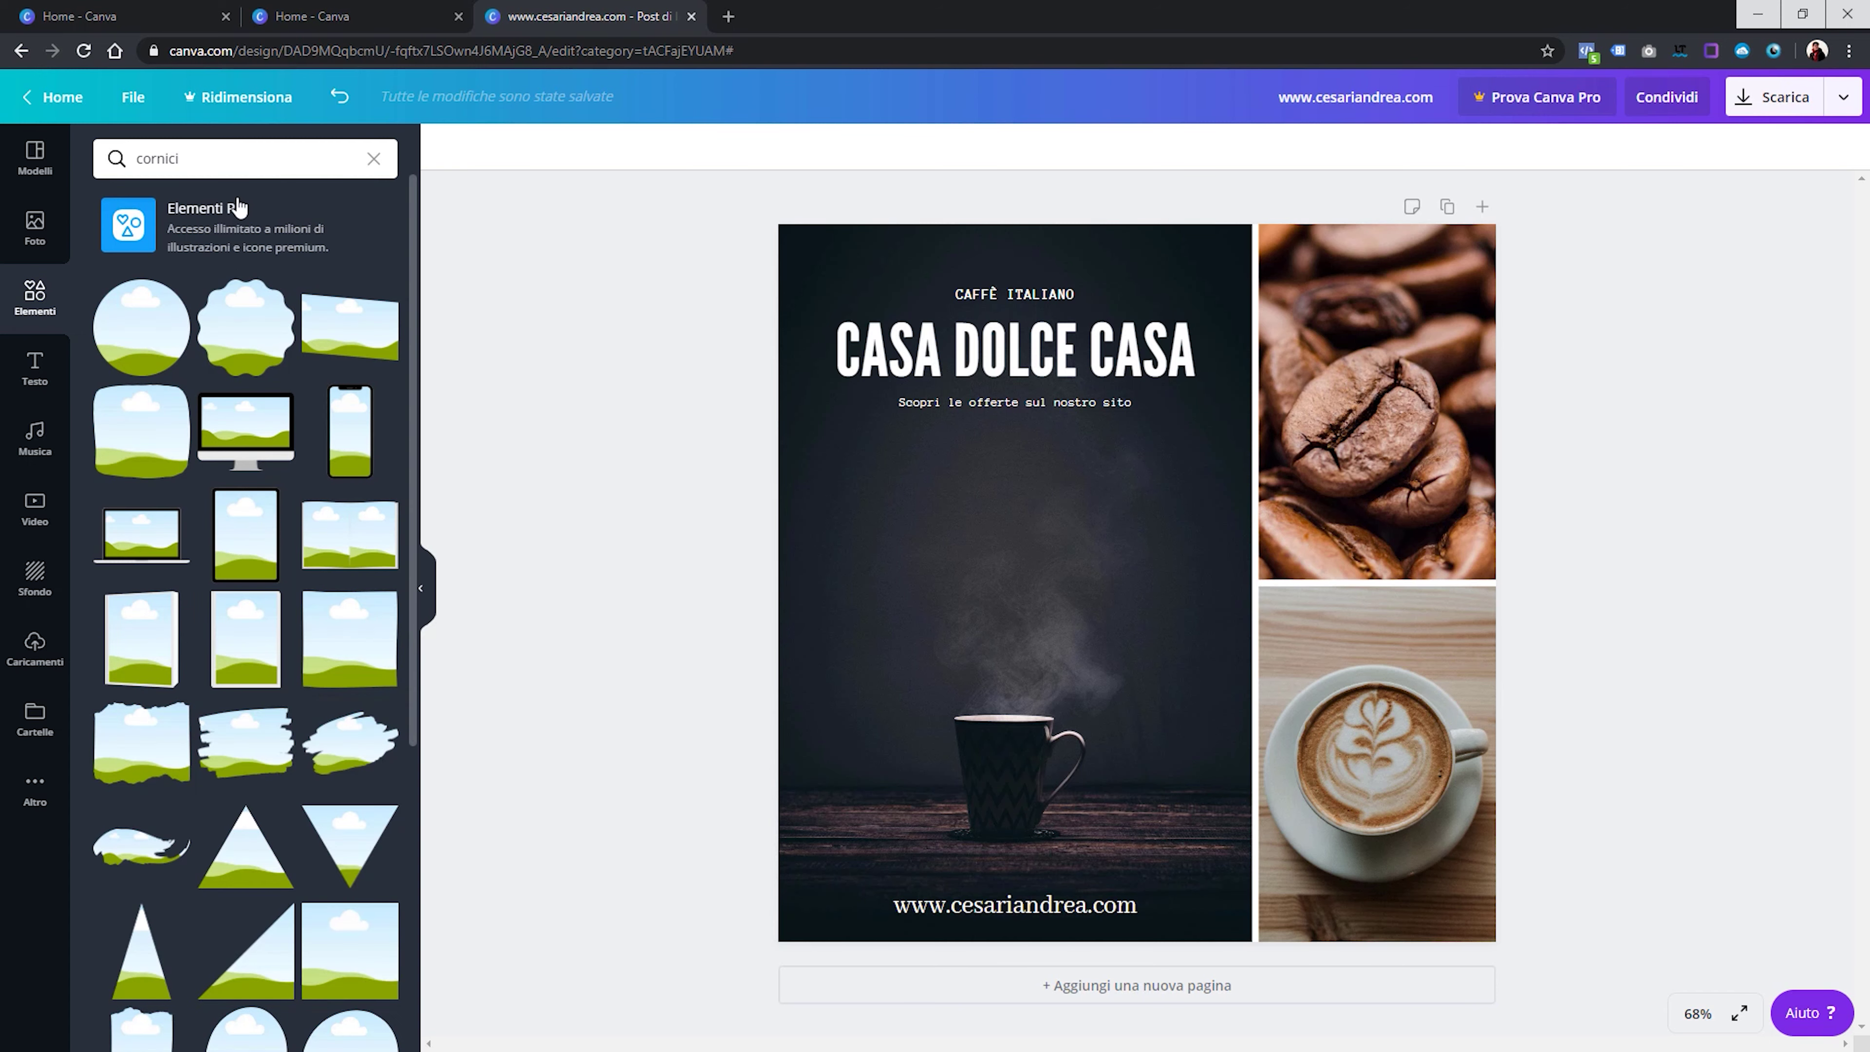
scroll(220, 353, down, 10)
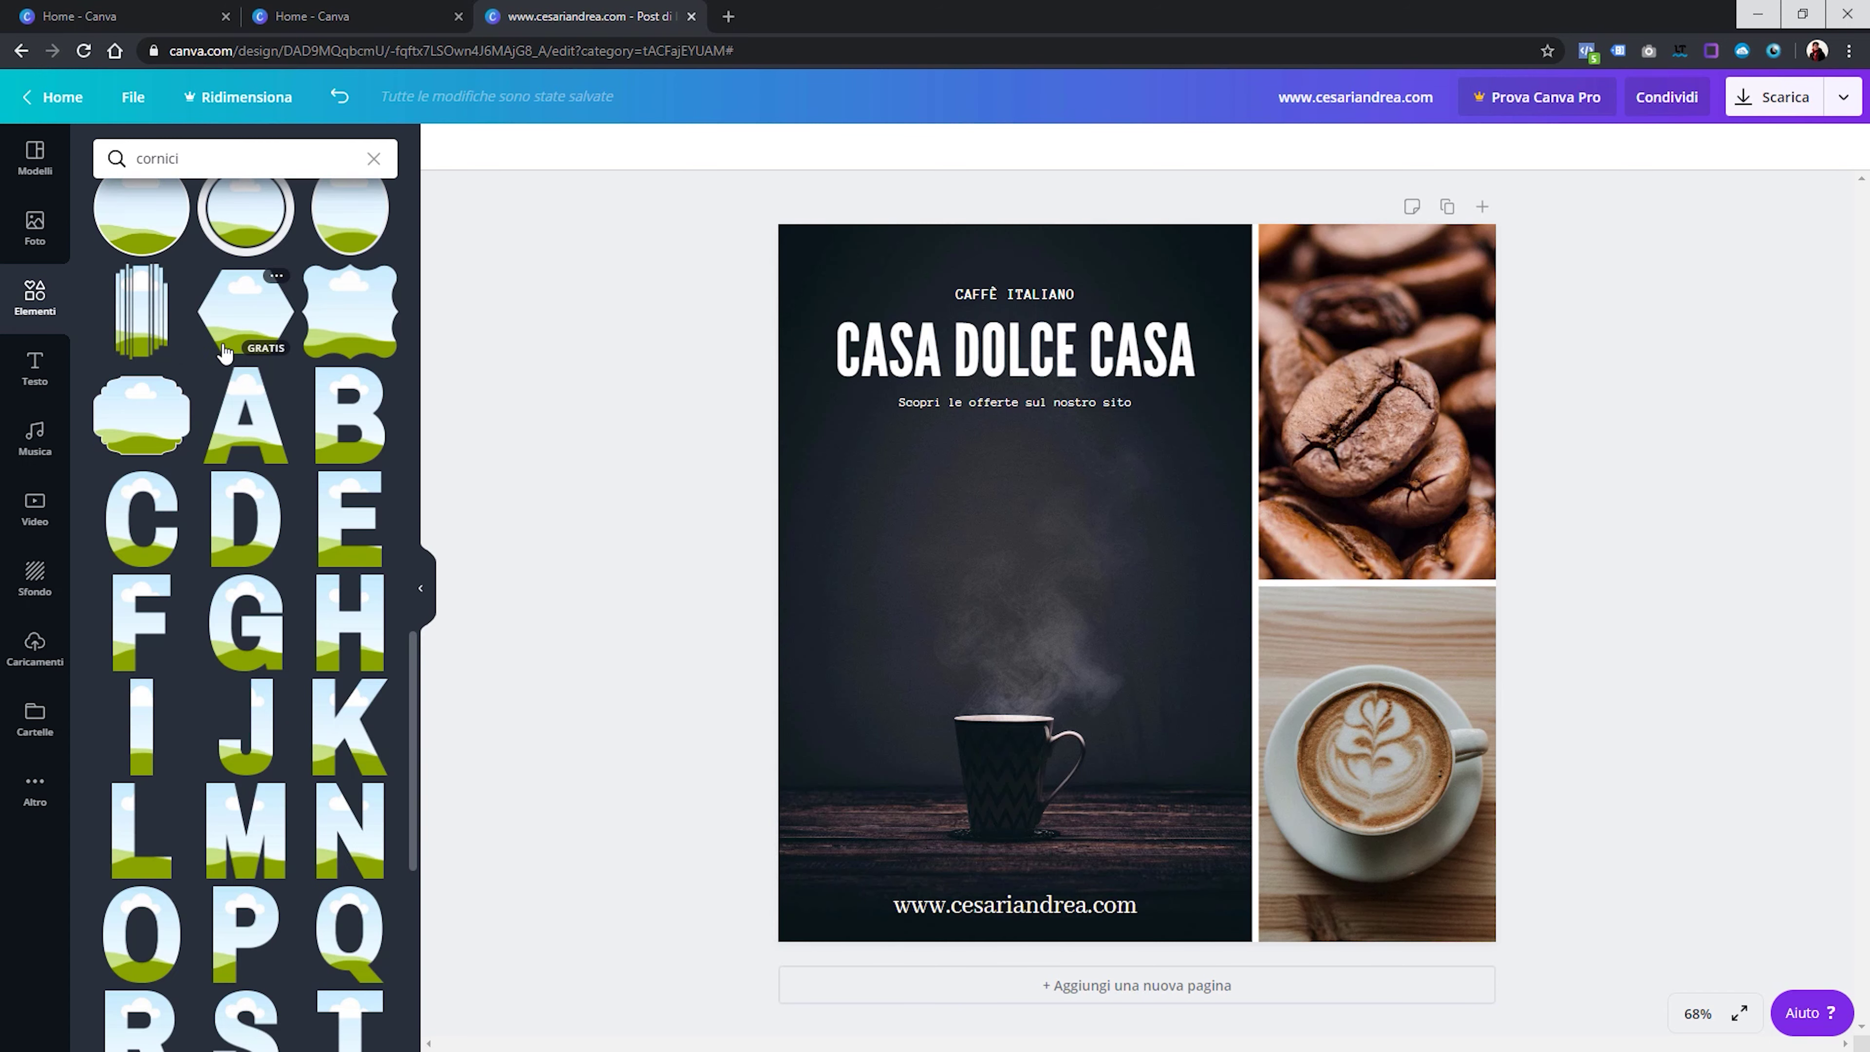
scroll(228, 427, down, 5)
scroll(233, 507, down, 5)
scroll(213, 486, down, 5)
scroll(201, 464, down, 5)
scroll(200, 465, down, 3)
scroll(200, 465, down, 5)
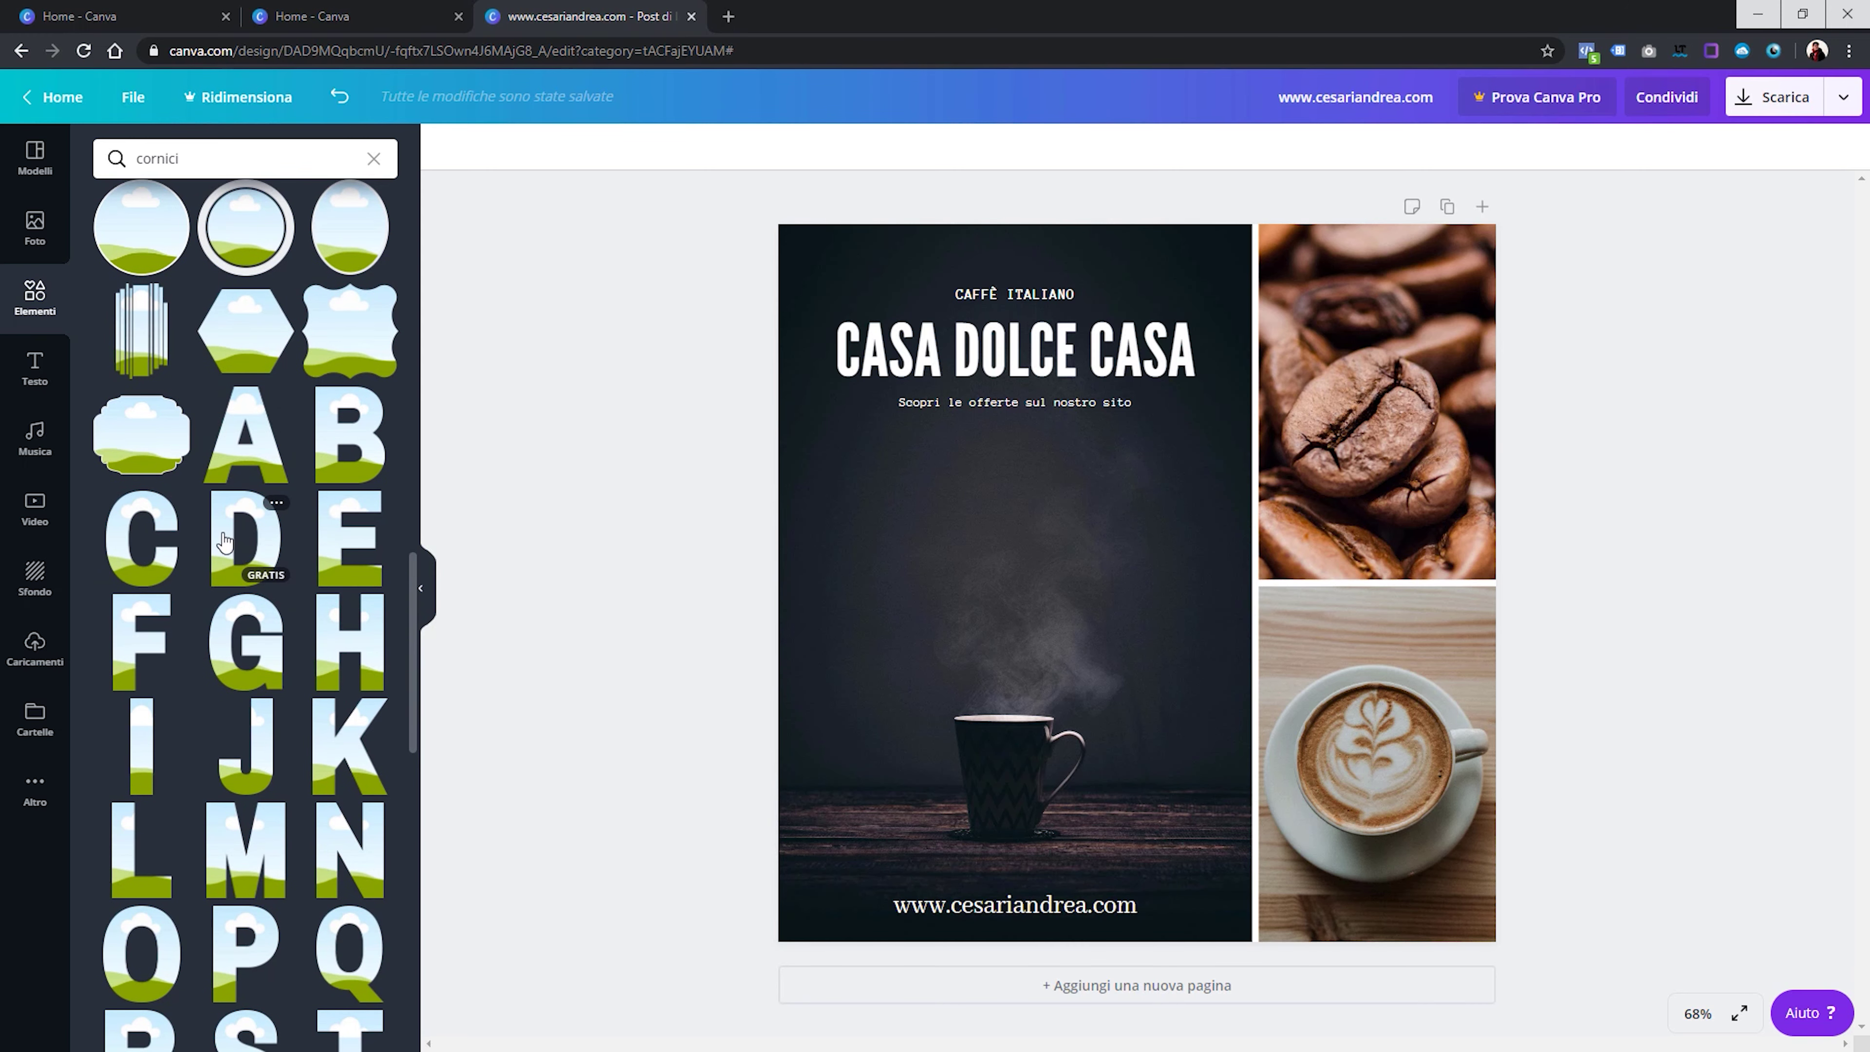
mouse_move(245, 442)
mouse_down()
mouse_move(908, 579)
mouse_move(861, 493)
mouse_up()
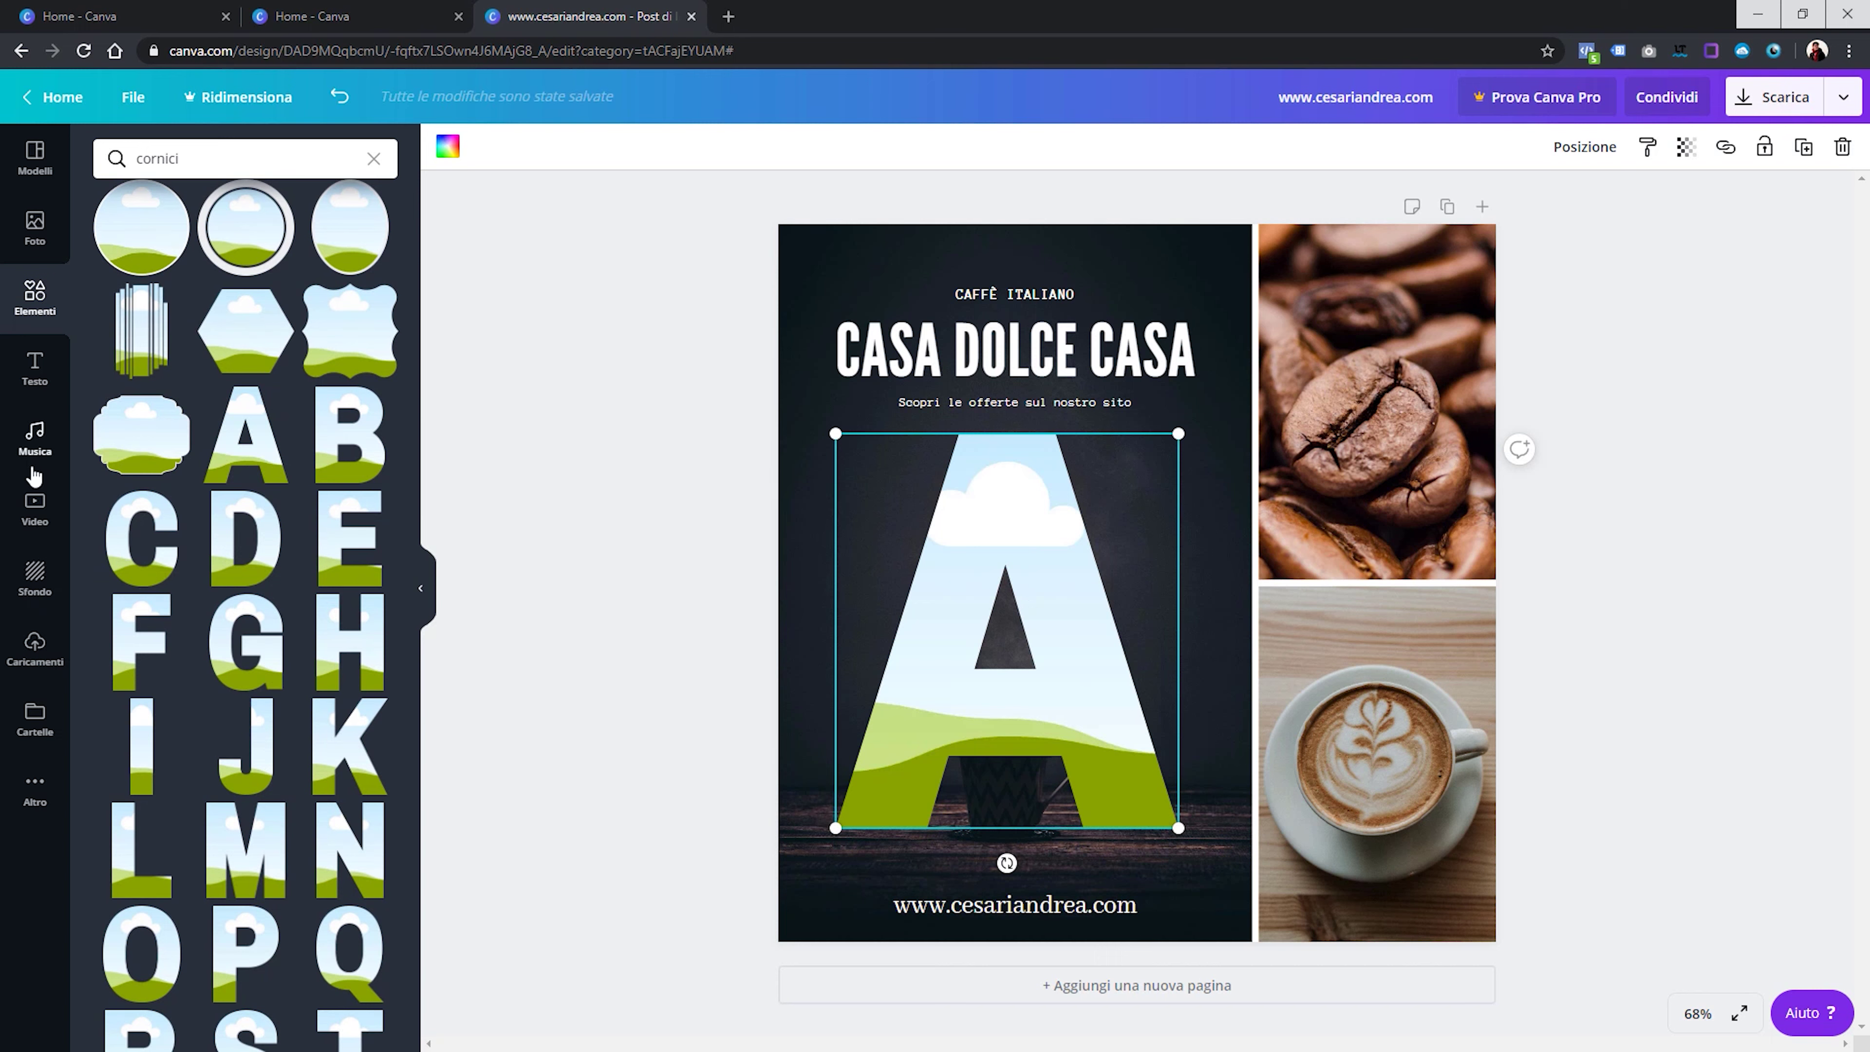
click(30, 224)
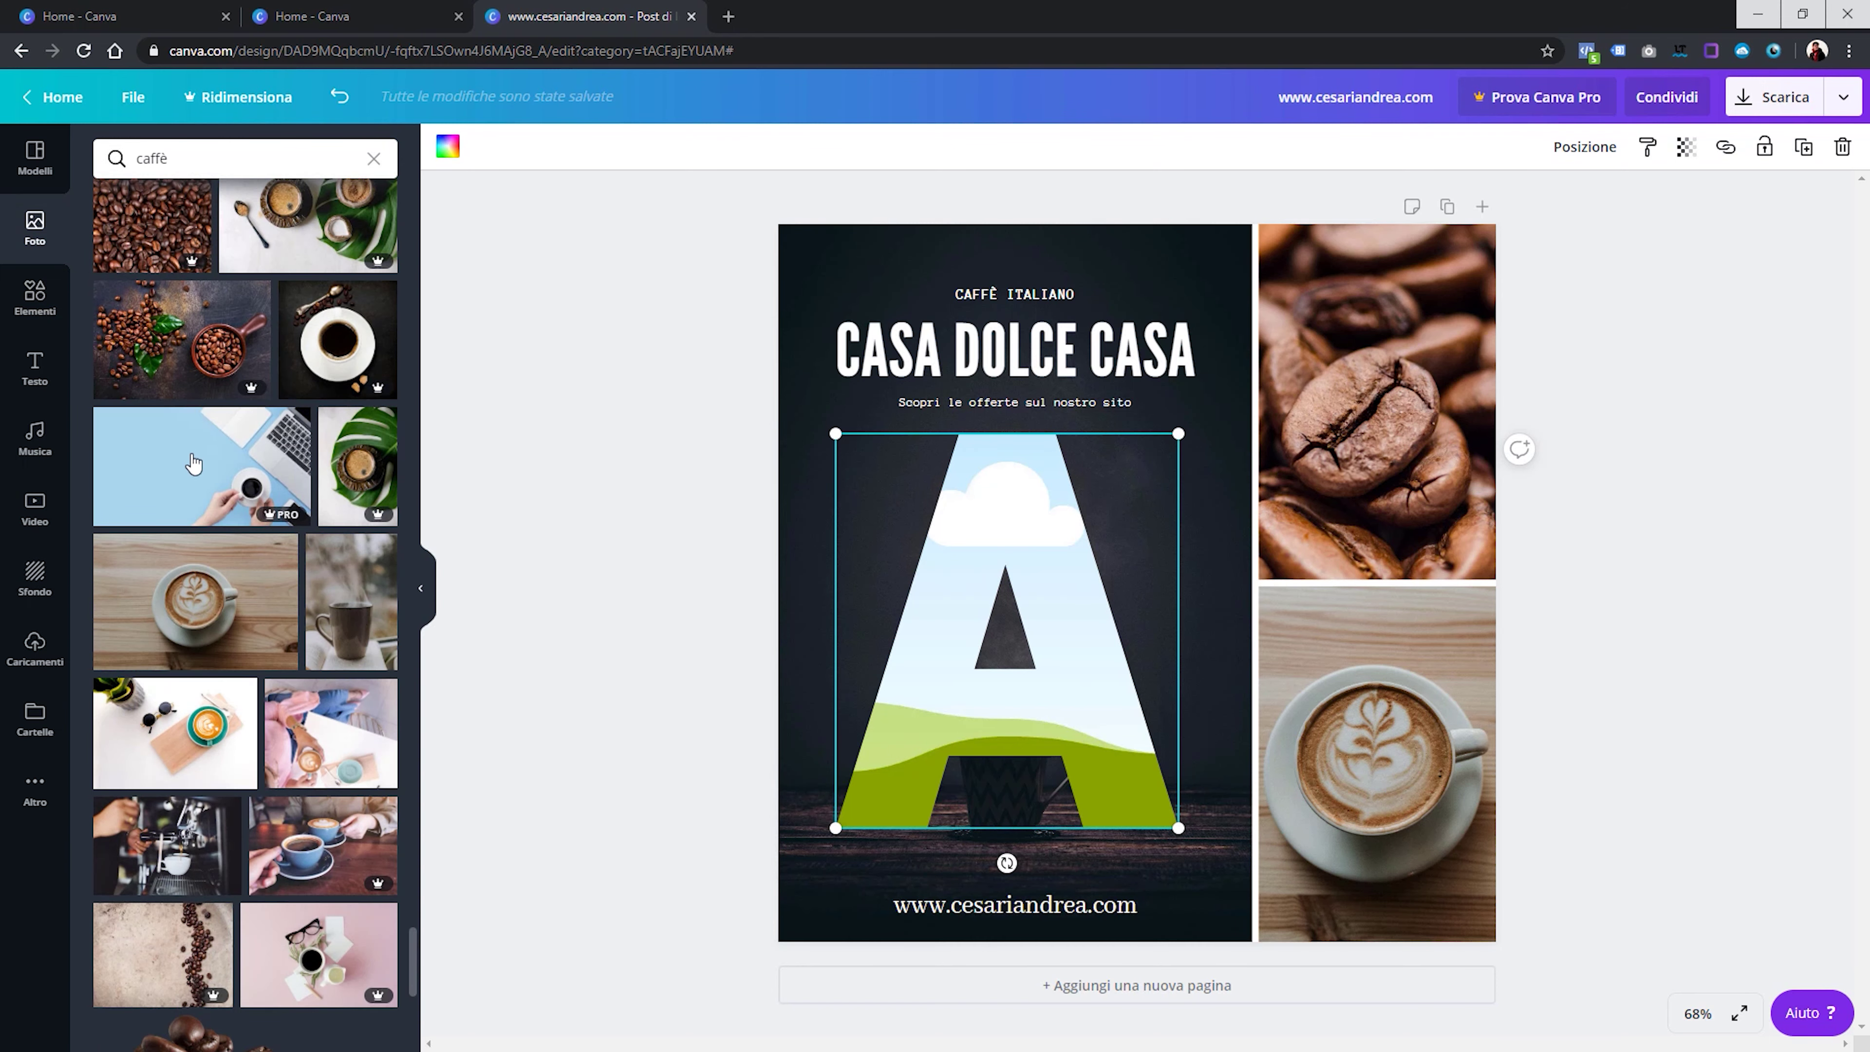
mouse_move(150, 229)
mouse_down()
mouse_move(812, 501)
mouse_move(961, 539)
mouse_up()
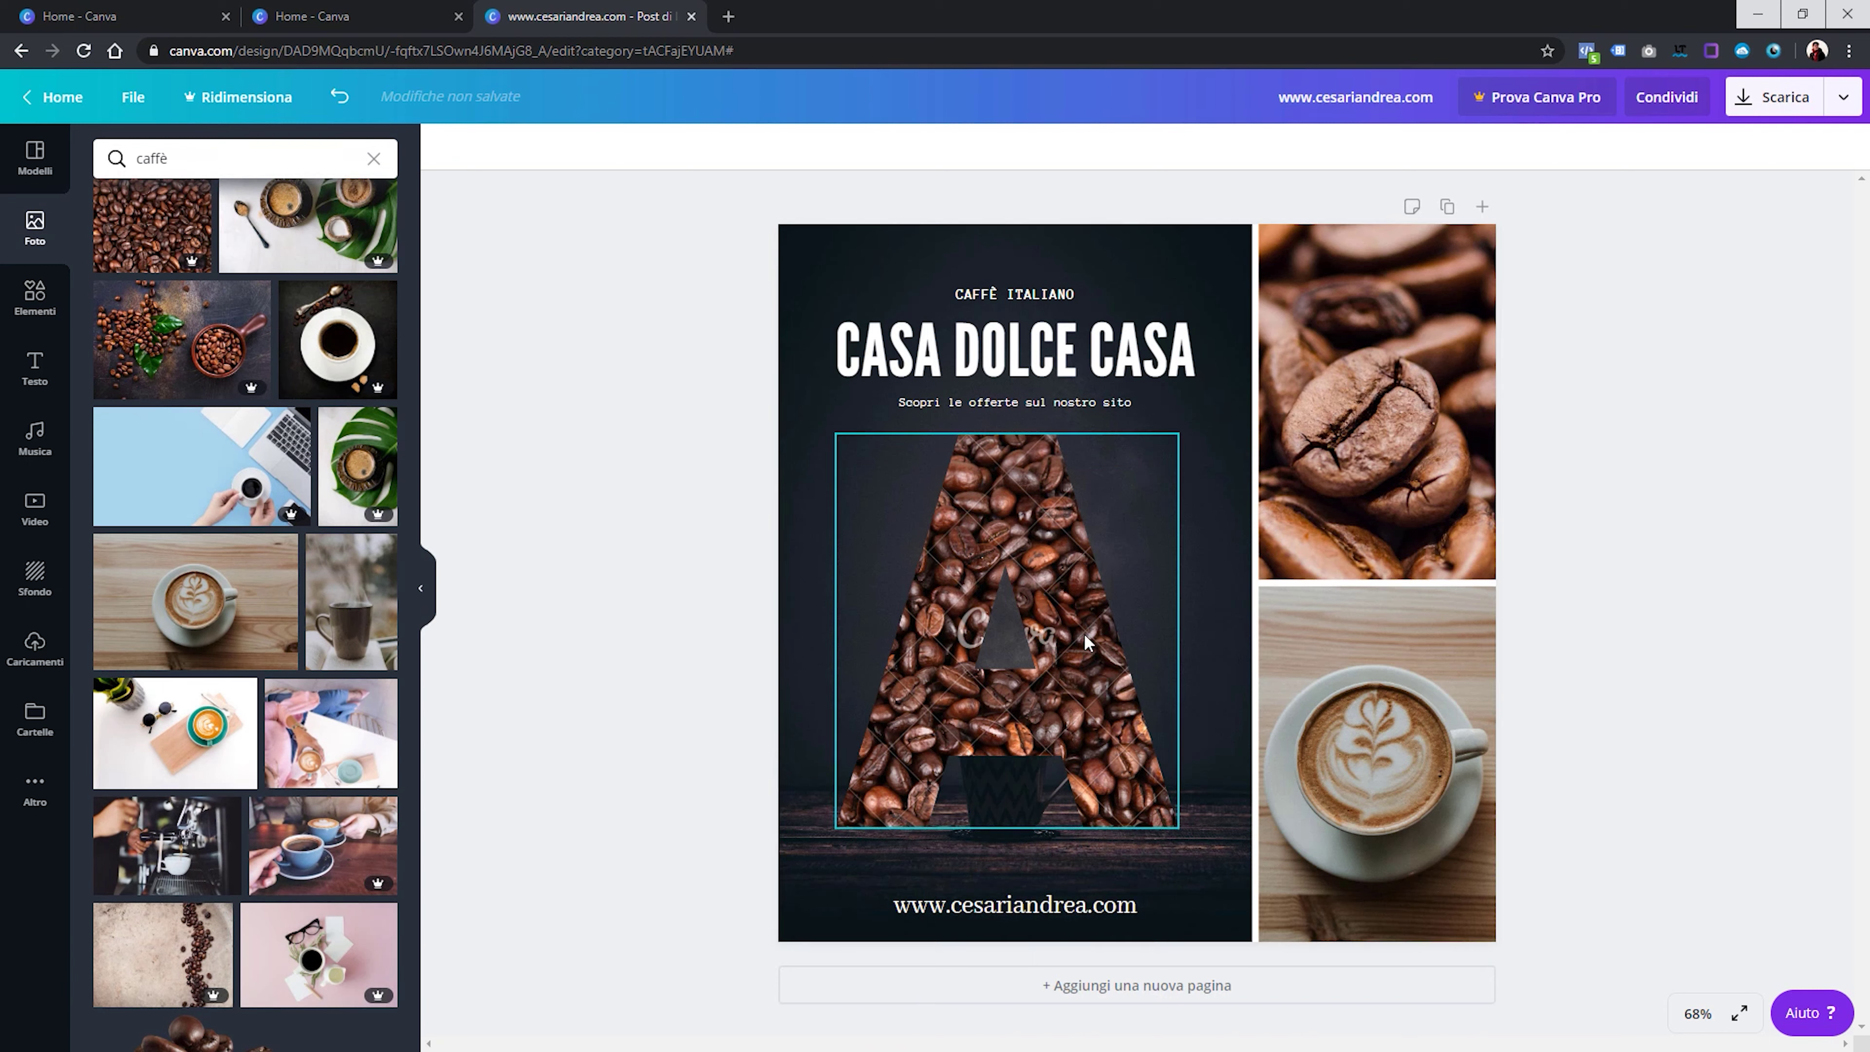
click(990, 701)
key(Delete)
key(Delete)
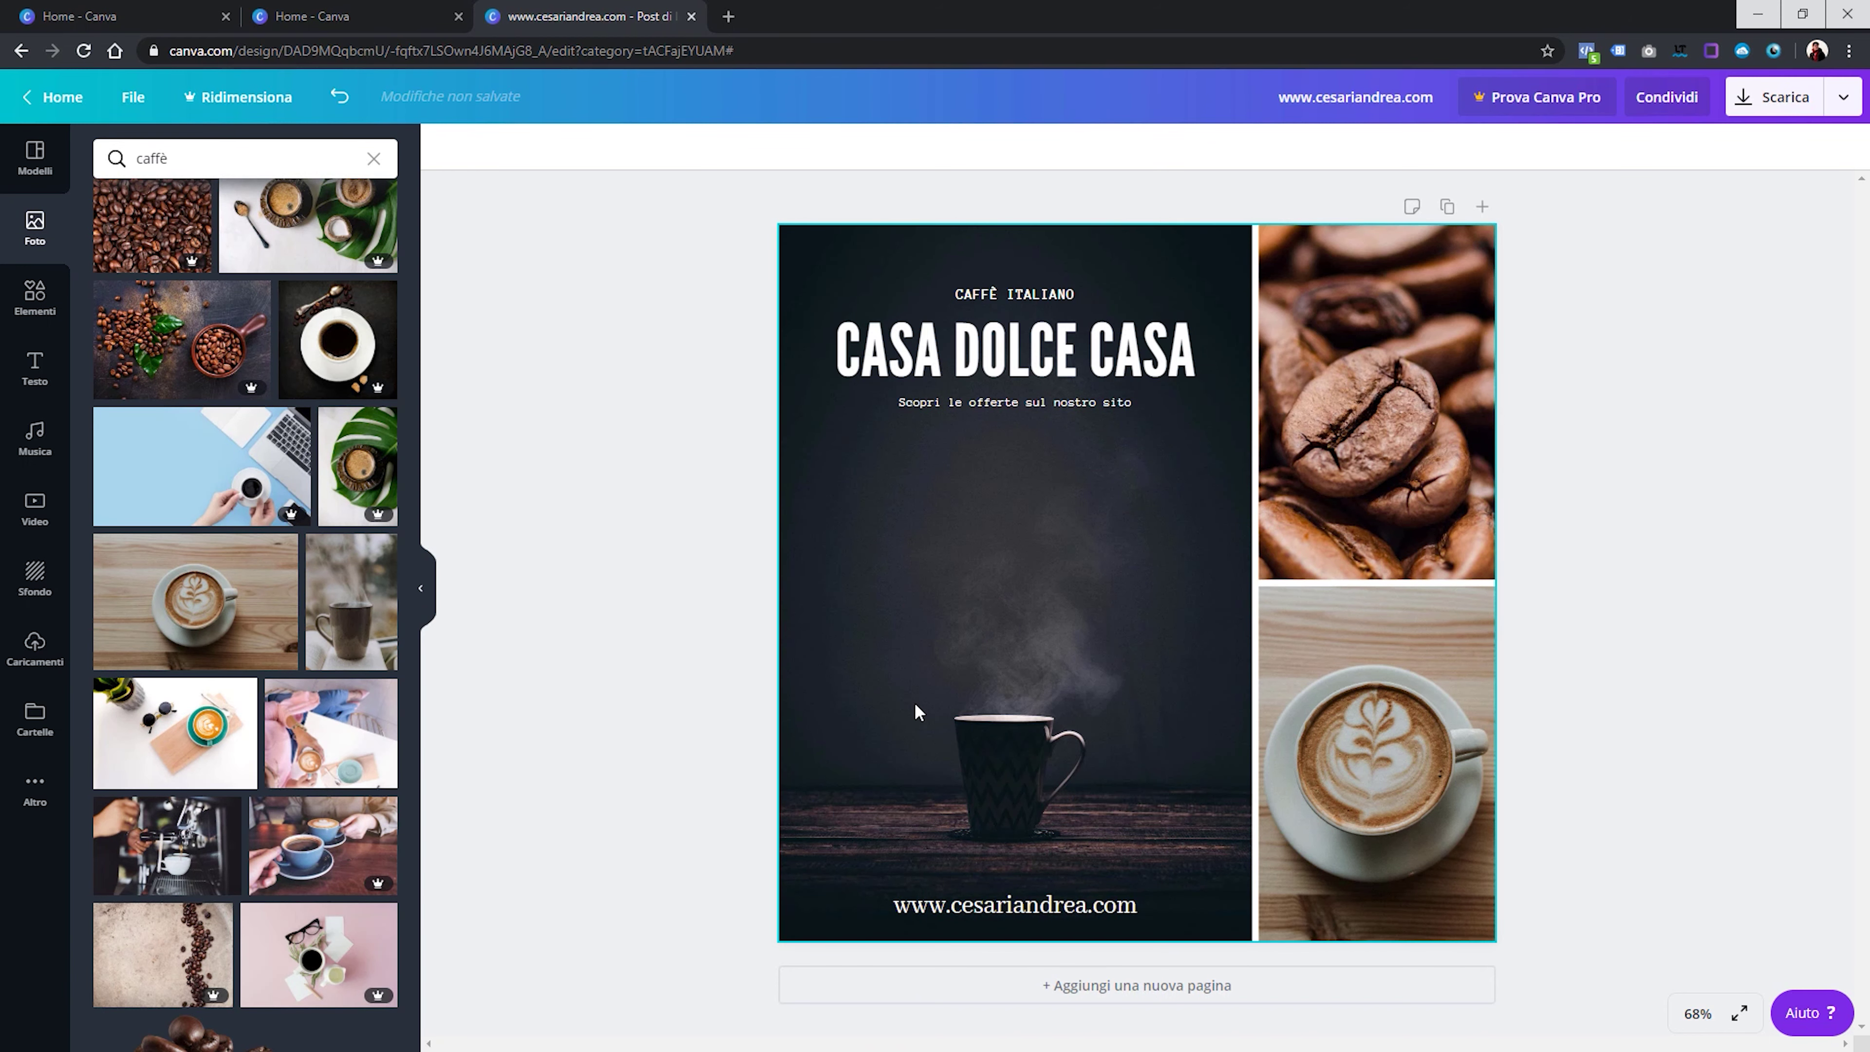
Add the diamond line-art frame from the Elementi monolinea collection onto the poster
click(34, 295)
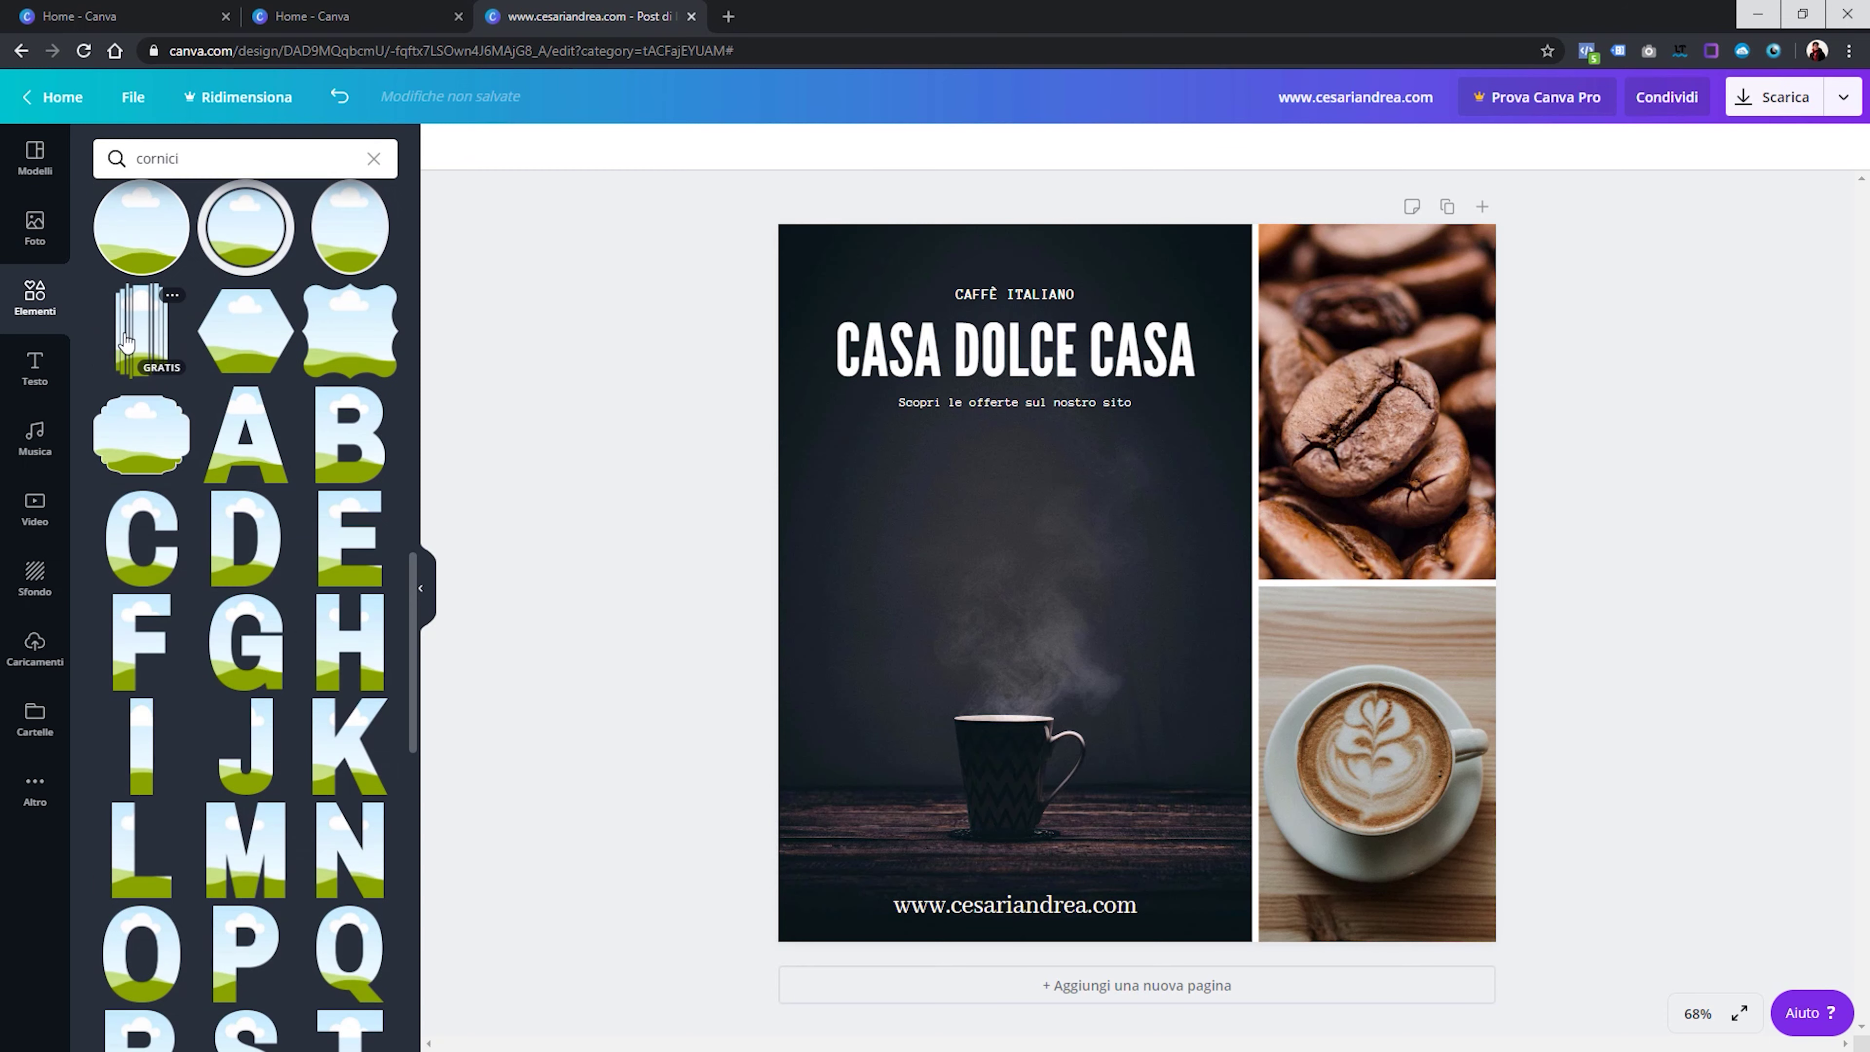
click(374, 159)
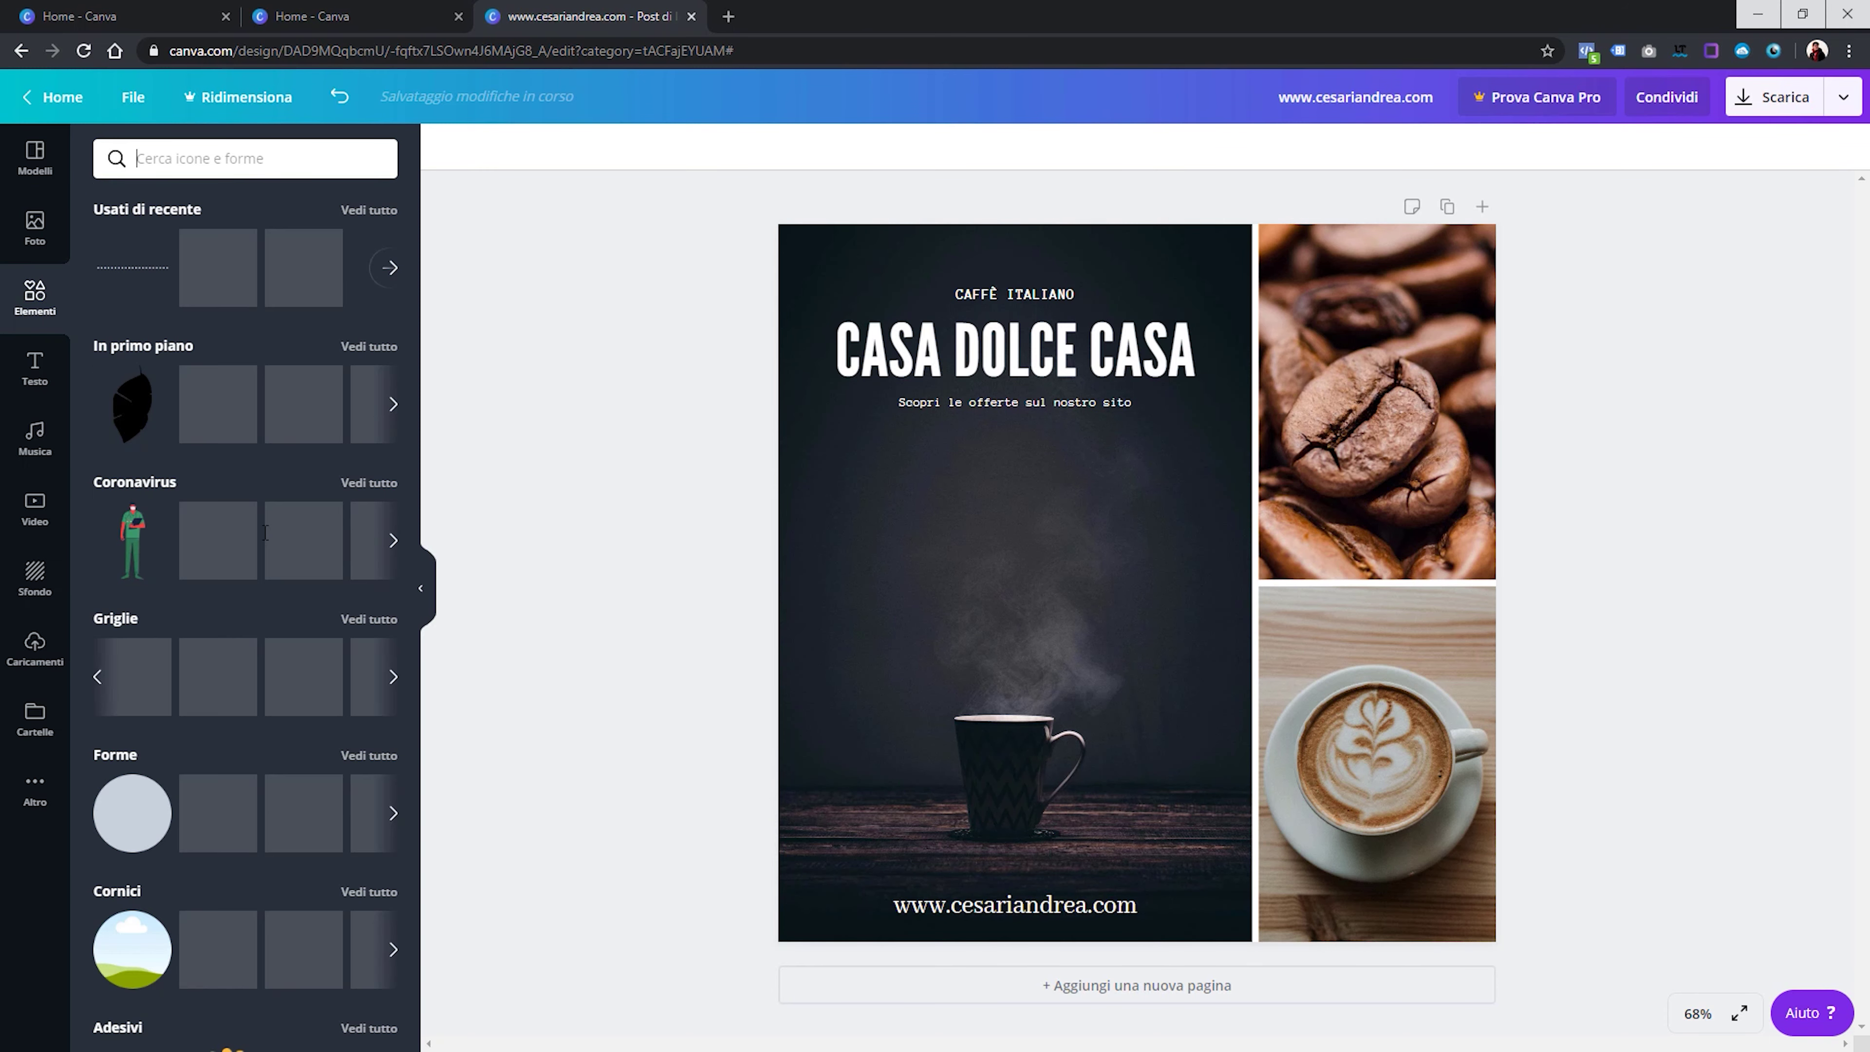
scroll(258, 442, down, 10)
click(361, 517)
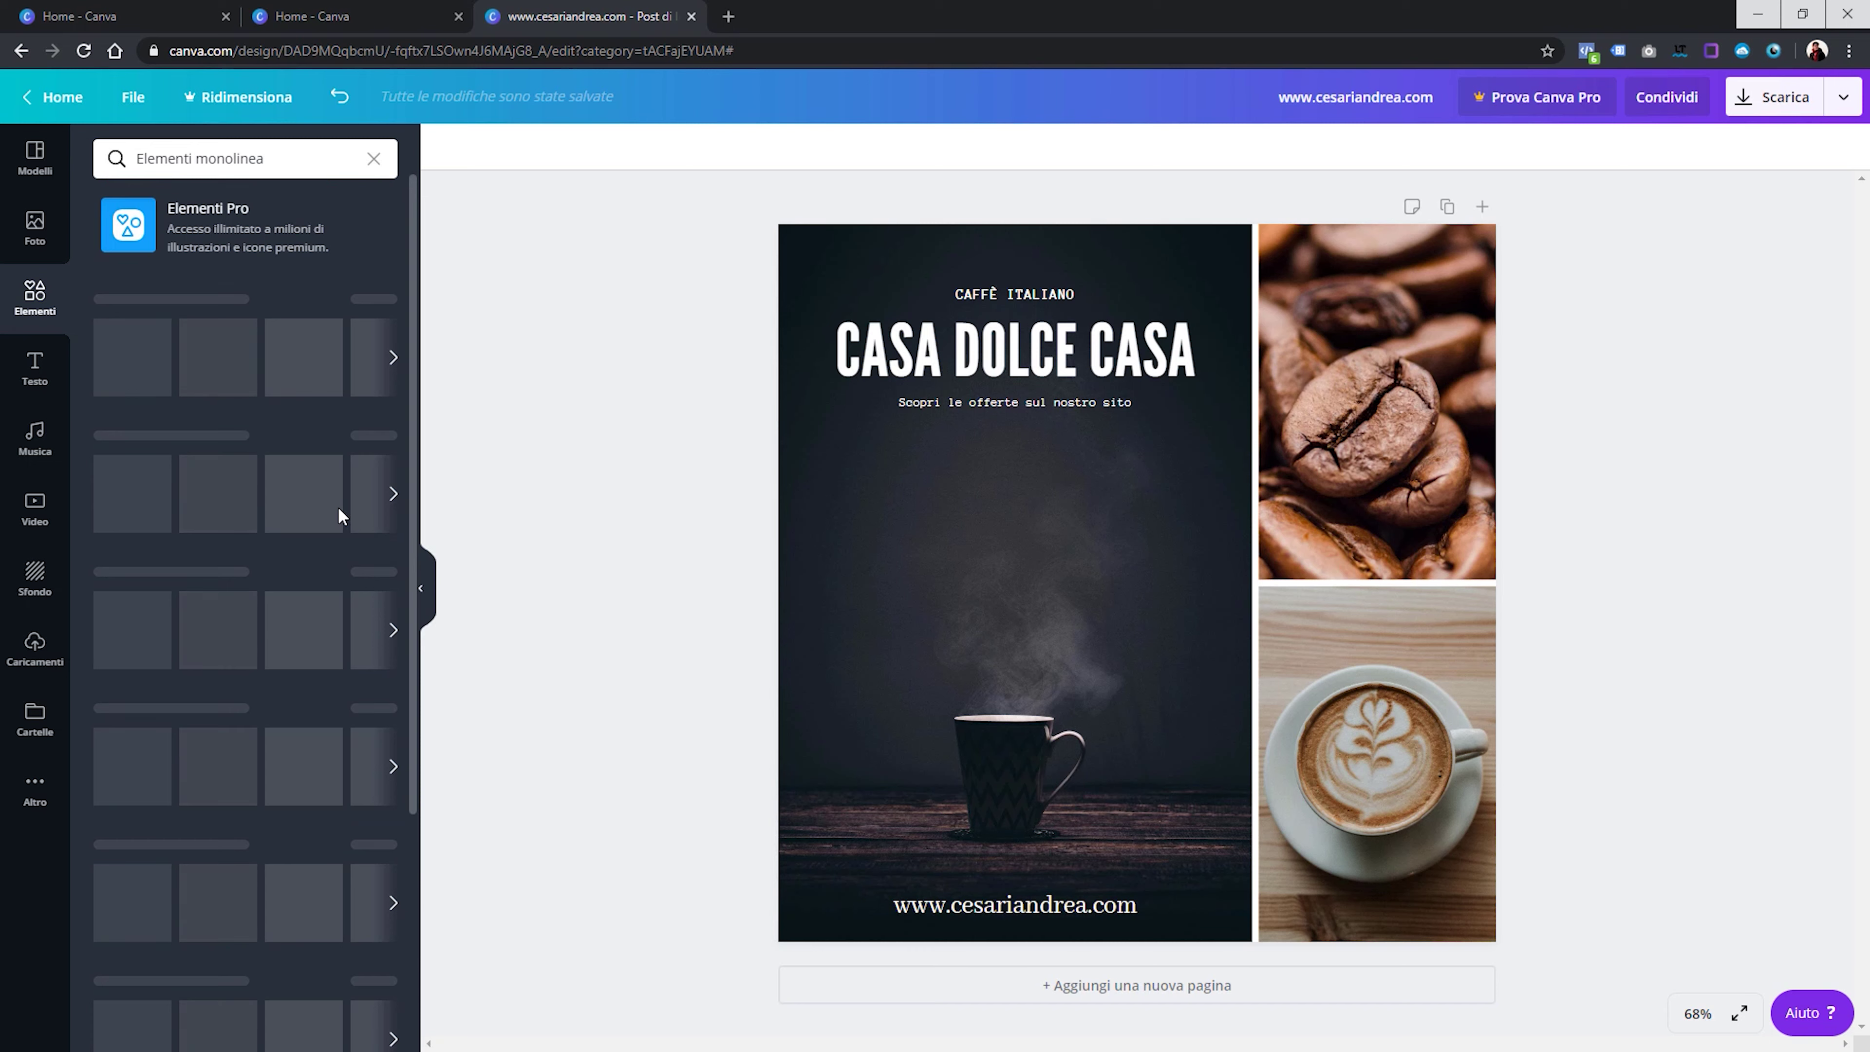
mouse_move(349, 431)
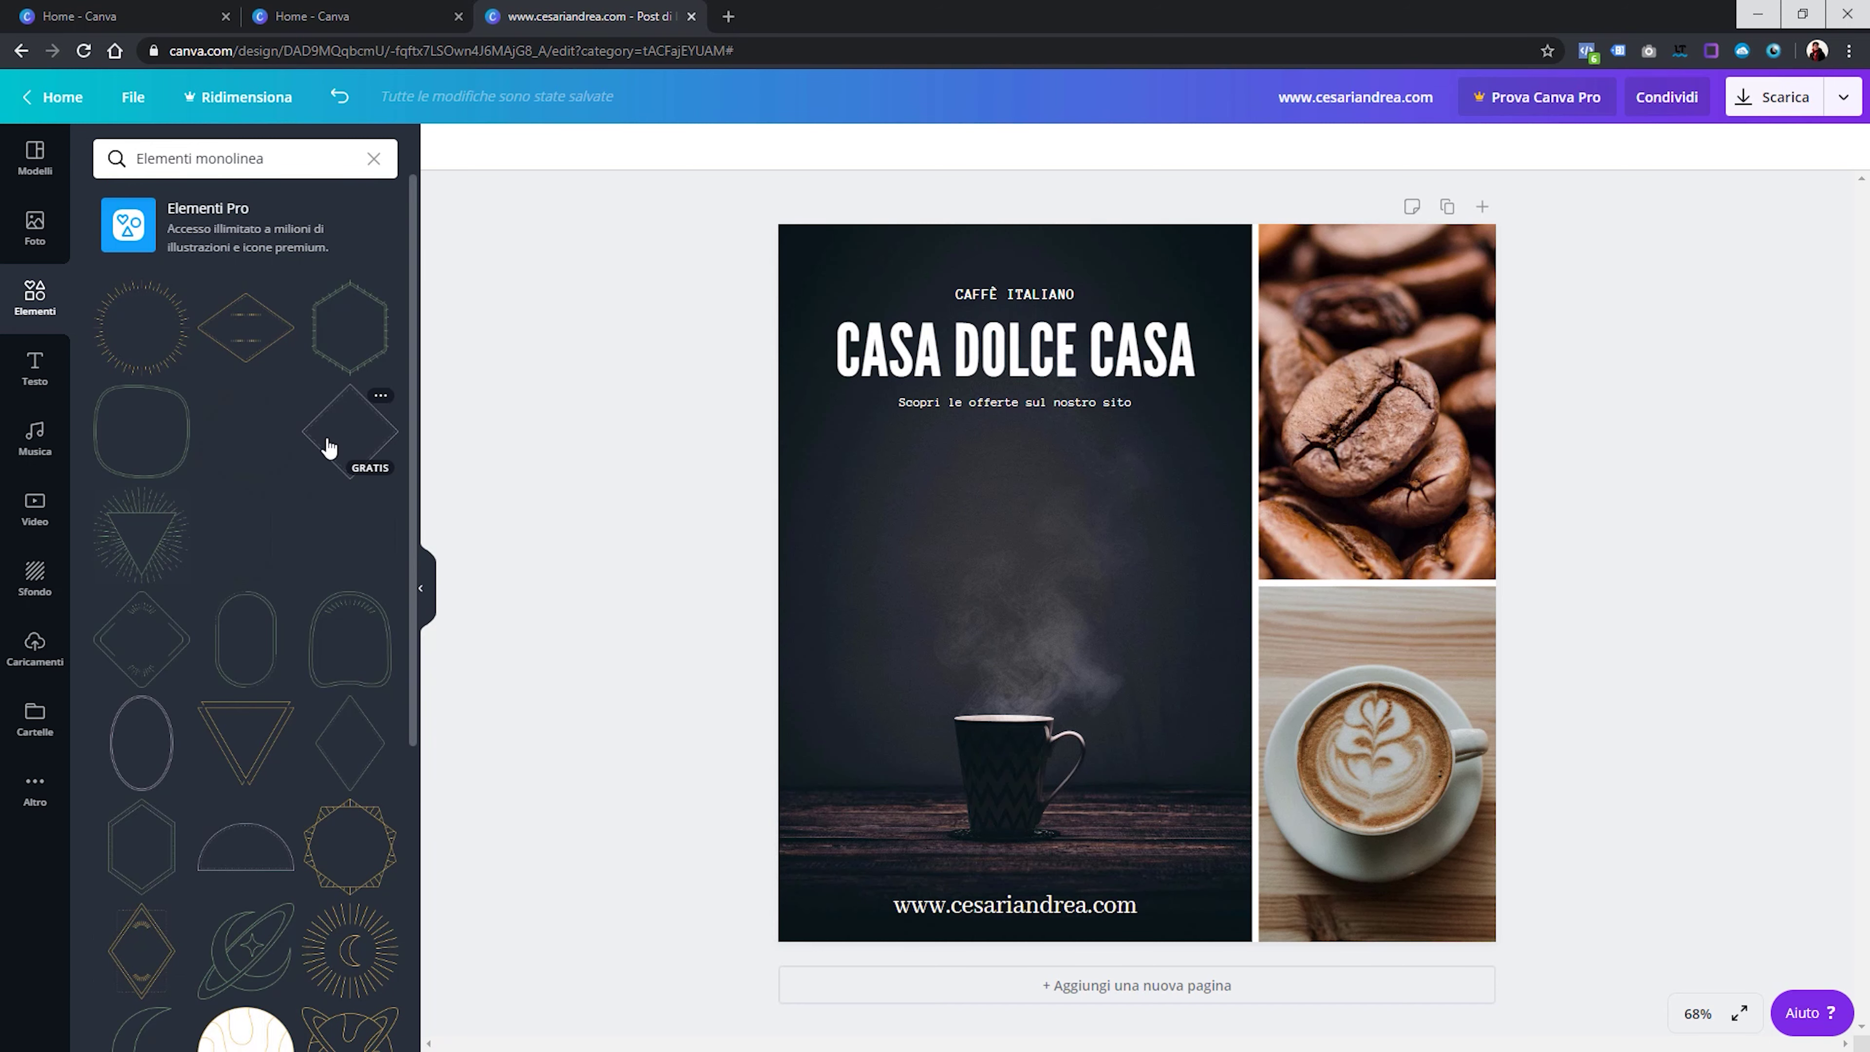
scroll(326, 477, down, 5)
scroll(327, 477, down, 2)
scroll(326, 476, down, 6)
scroll(326, 476, up, 8)
scroll(326, 477, up, 3)
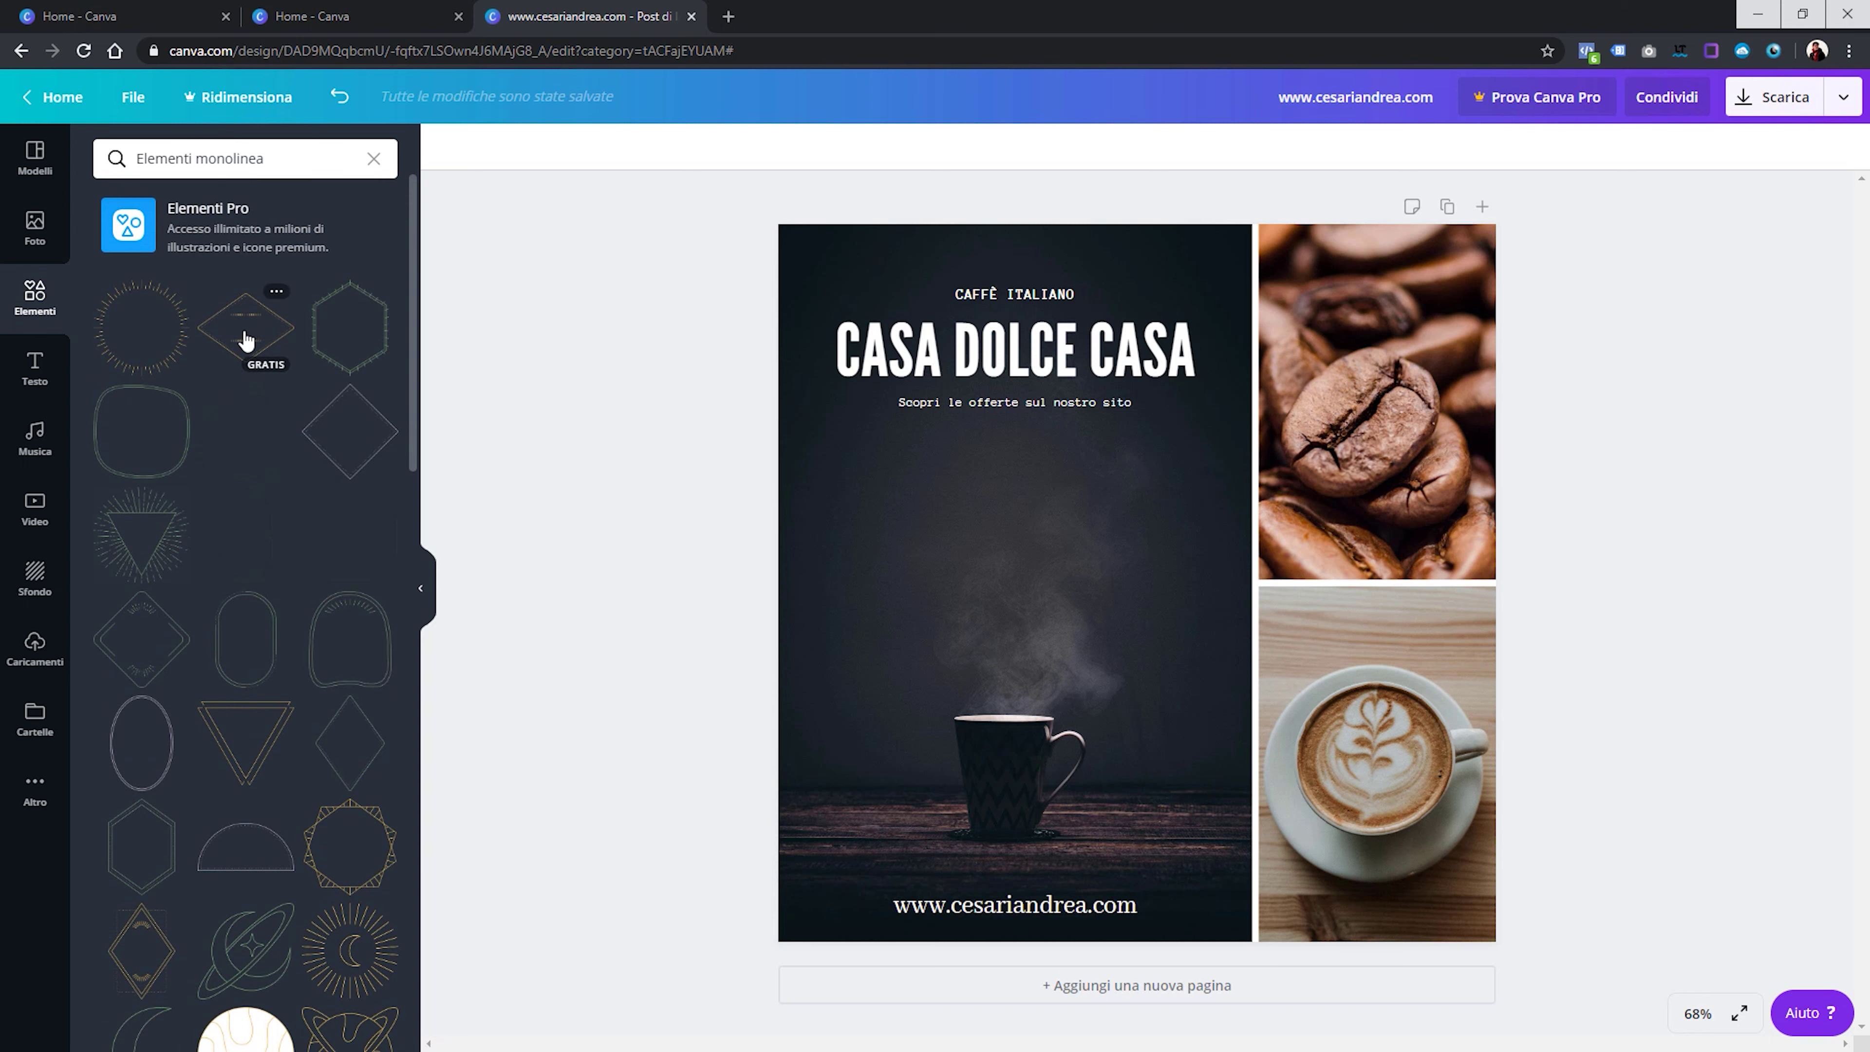
drag(255, 346, 906, 497)
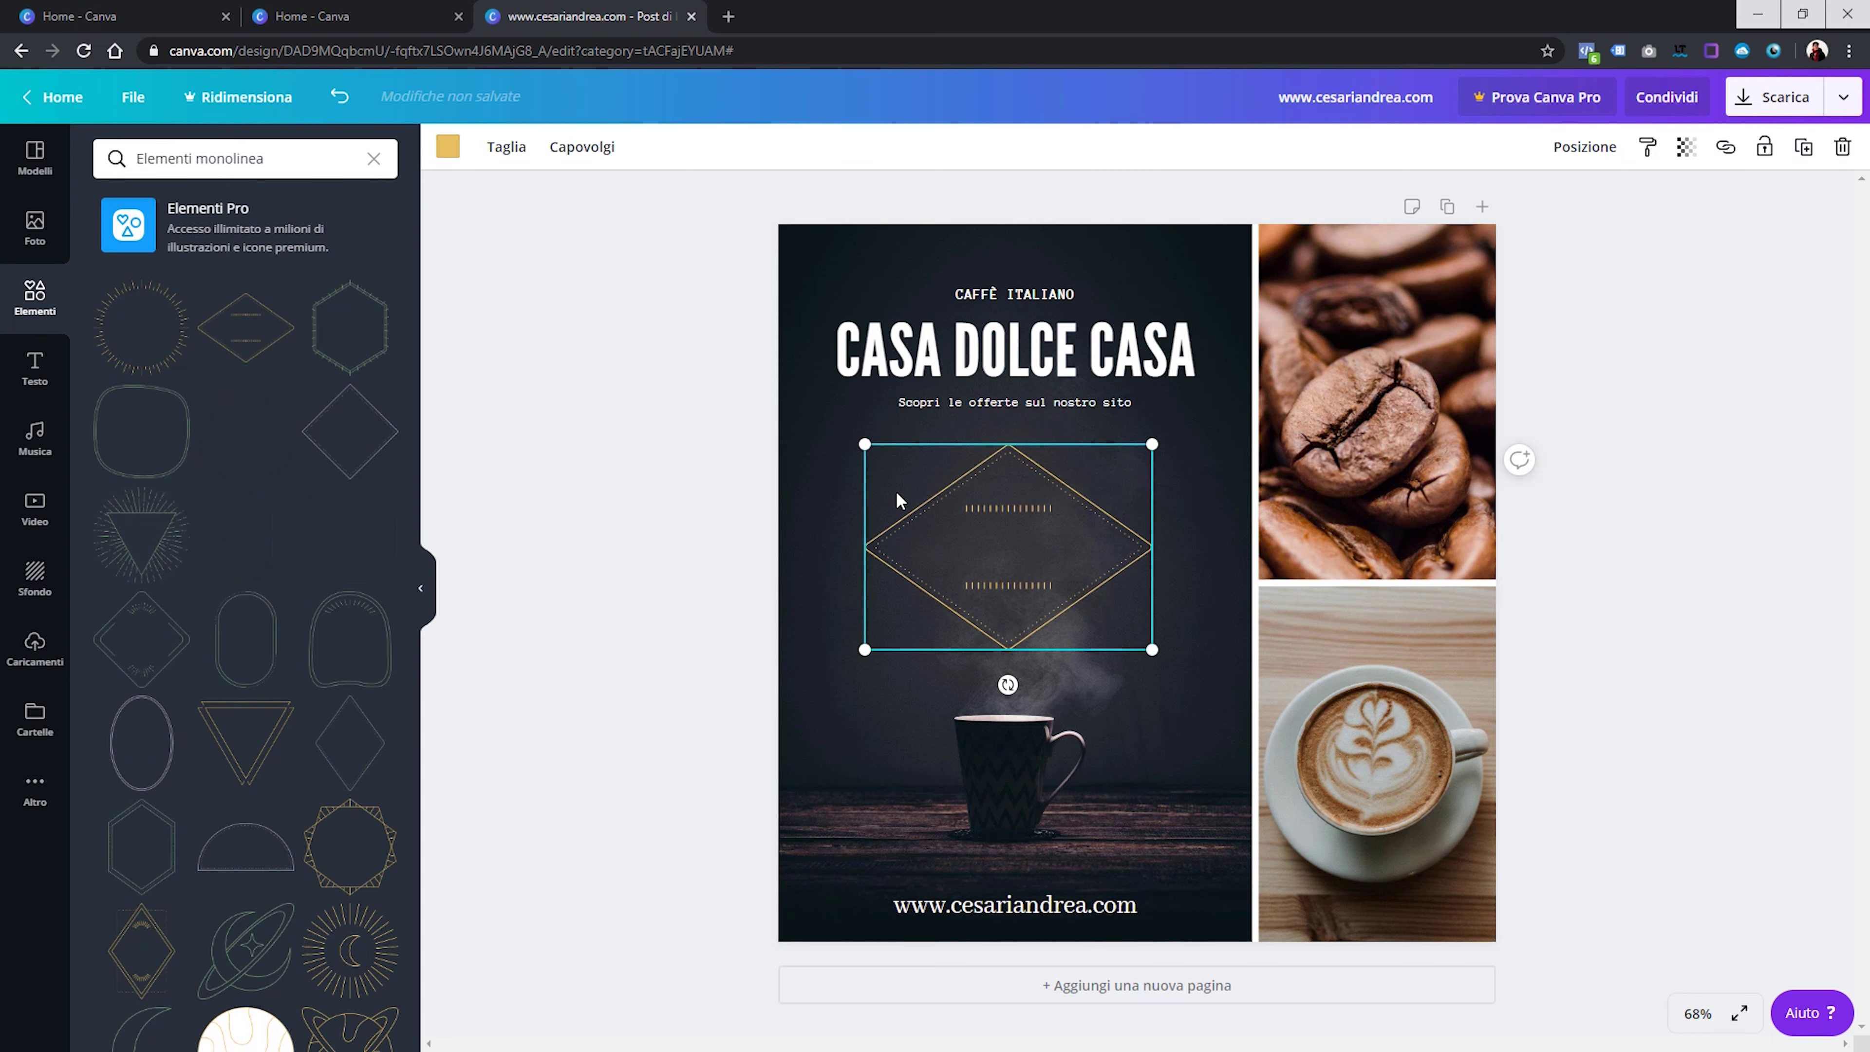
Recolour the diamond frame from gold to the photo's beige and enlarge it slightly
drag(972, 480, 971, 475)
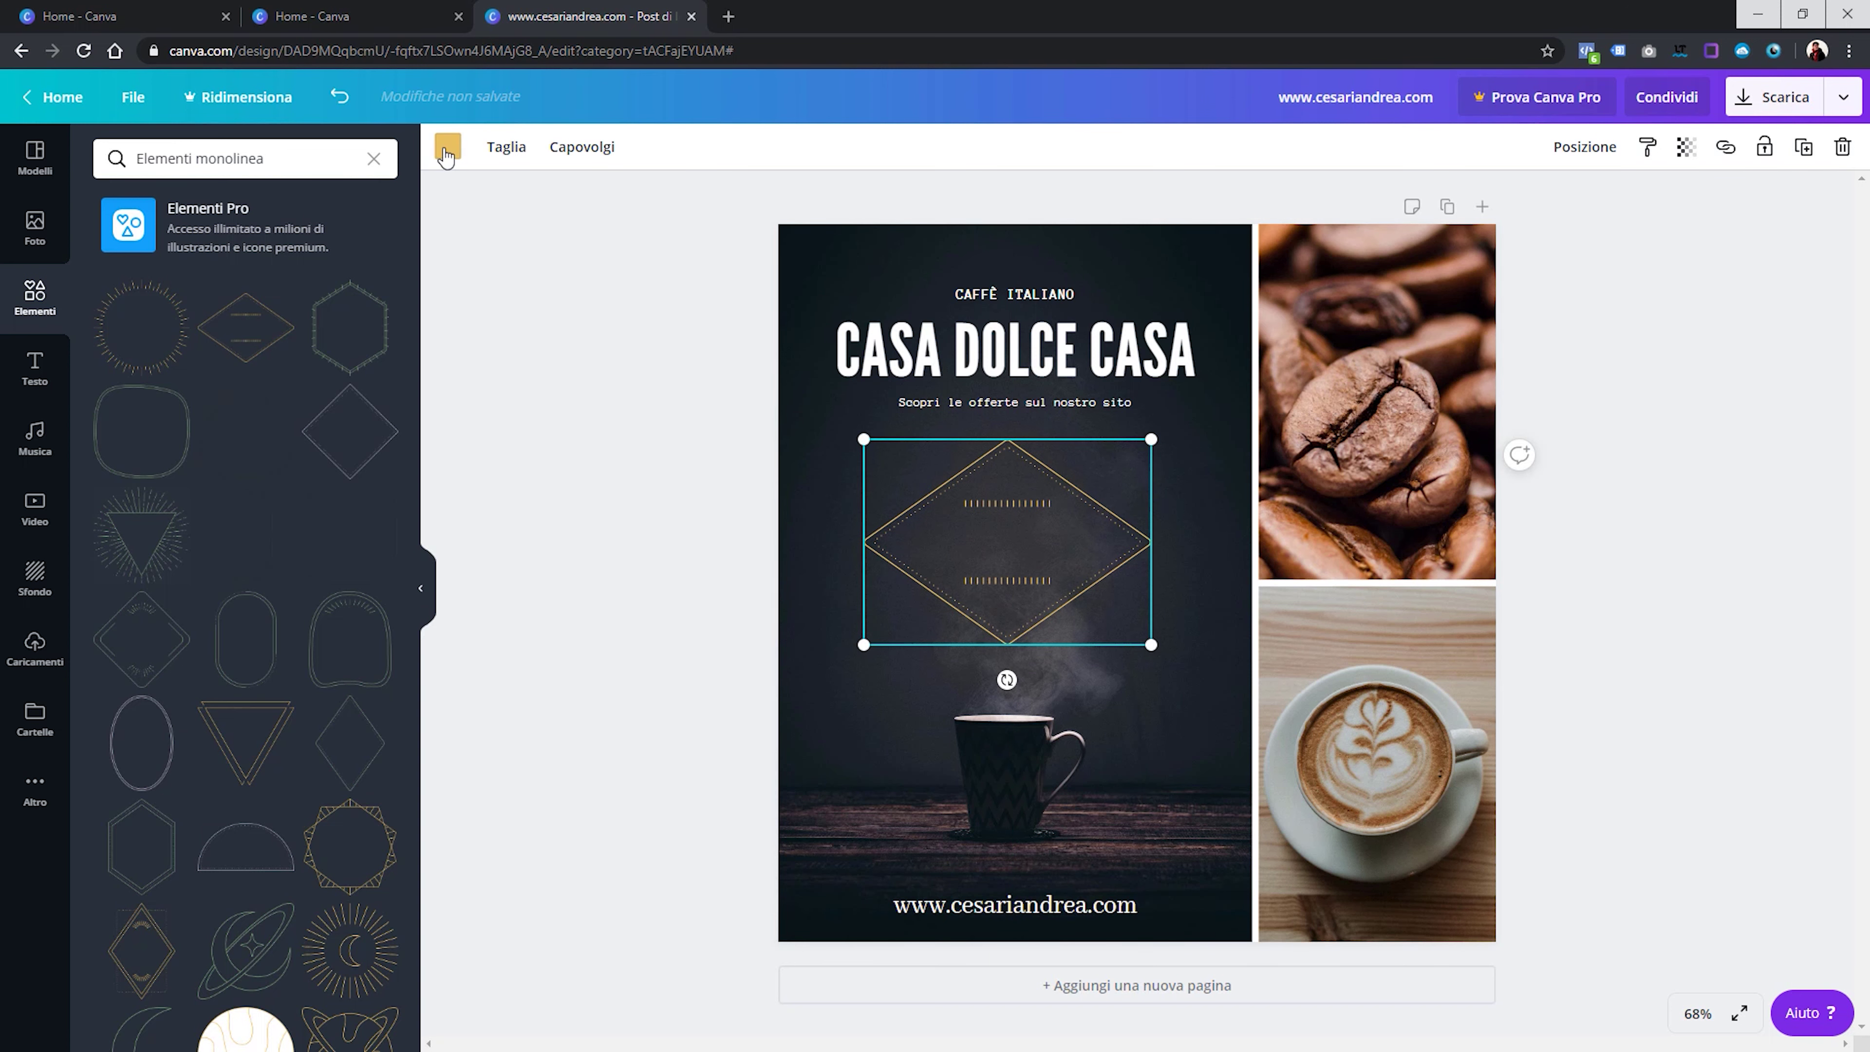
click(446, 151)
click(175, 349)
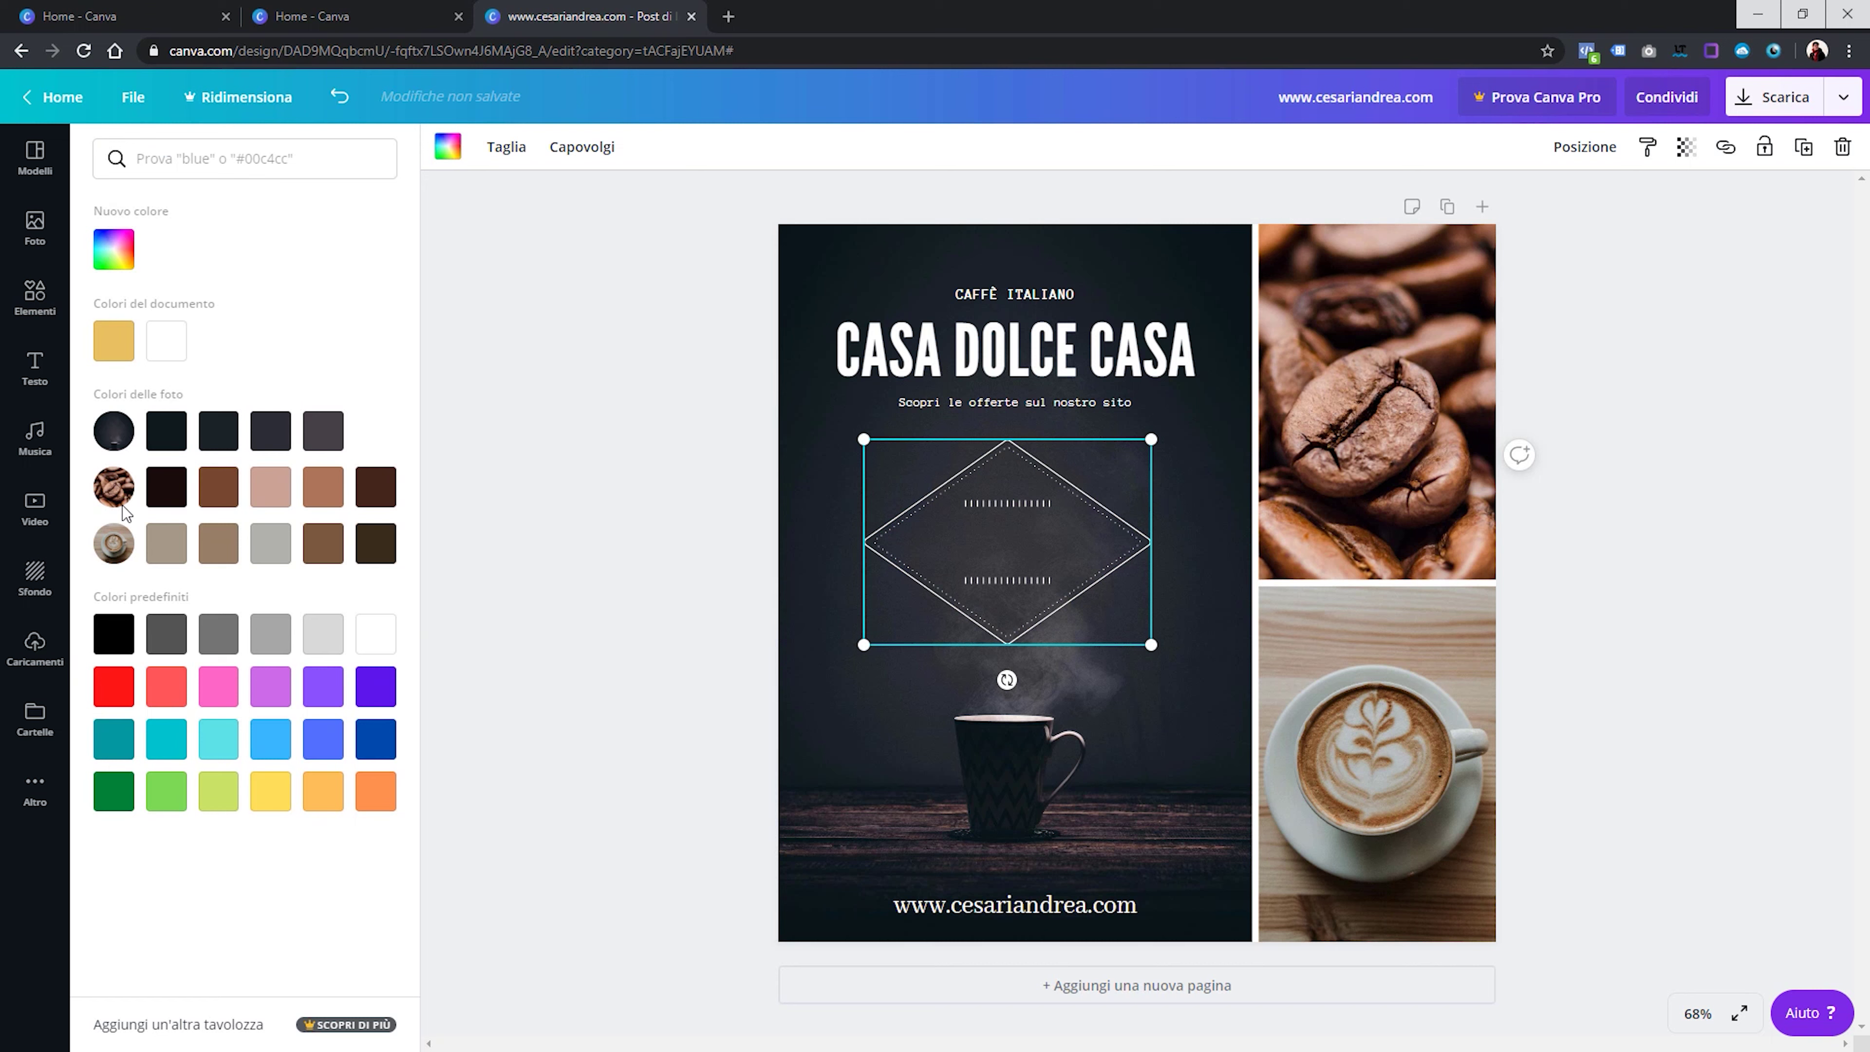
click(164, 559)
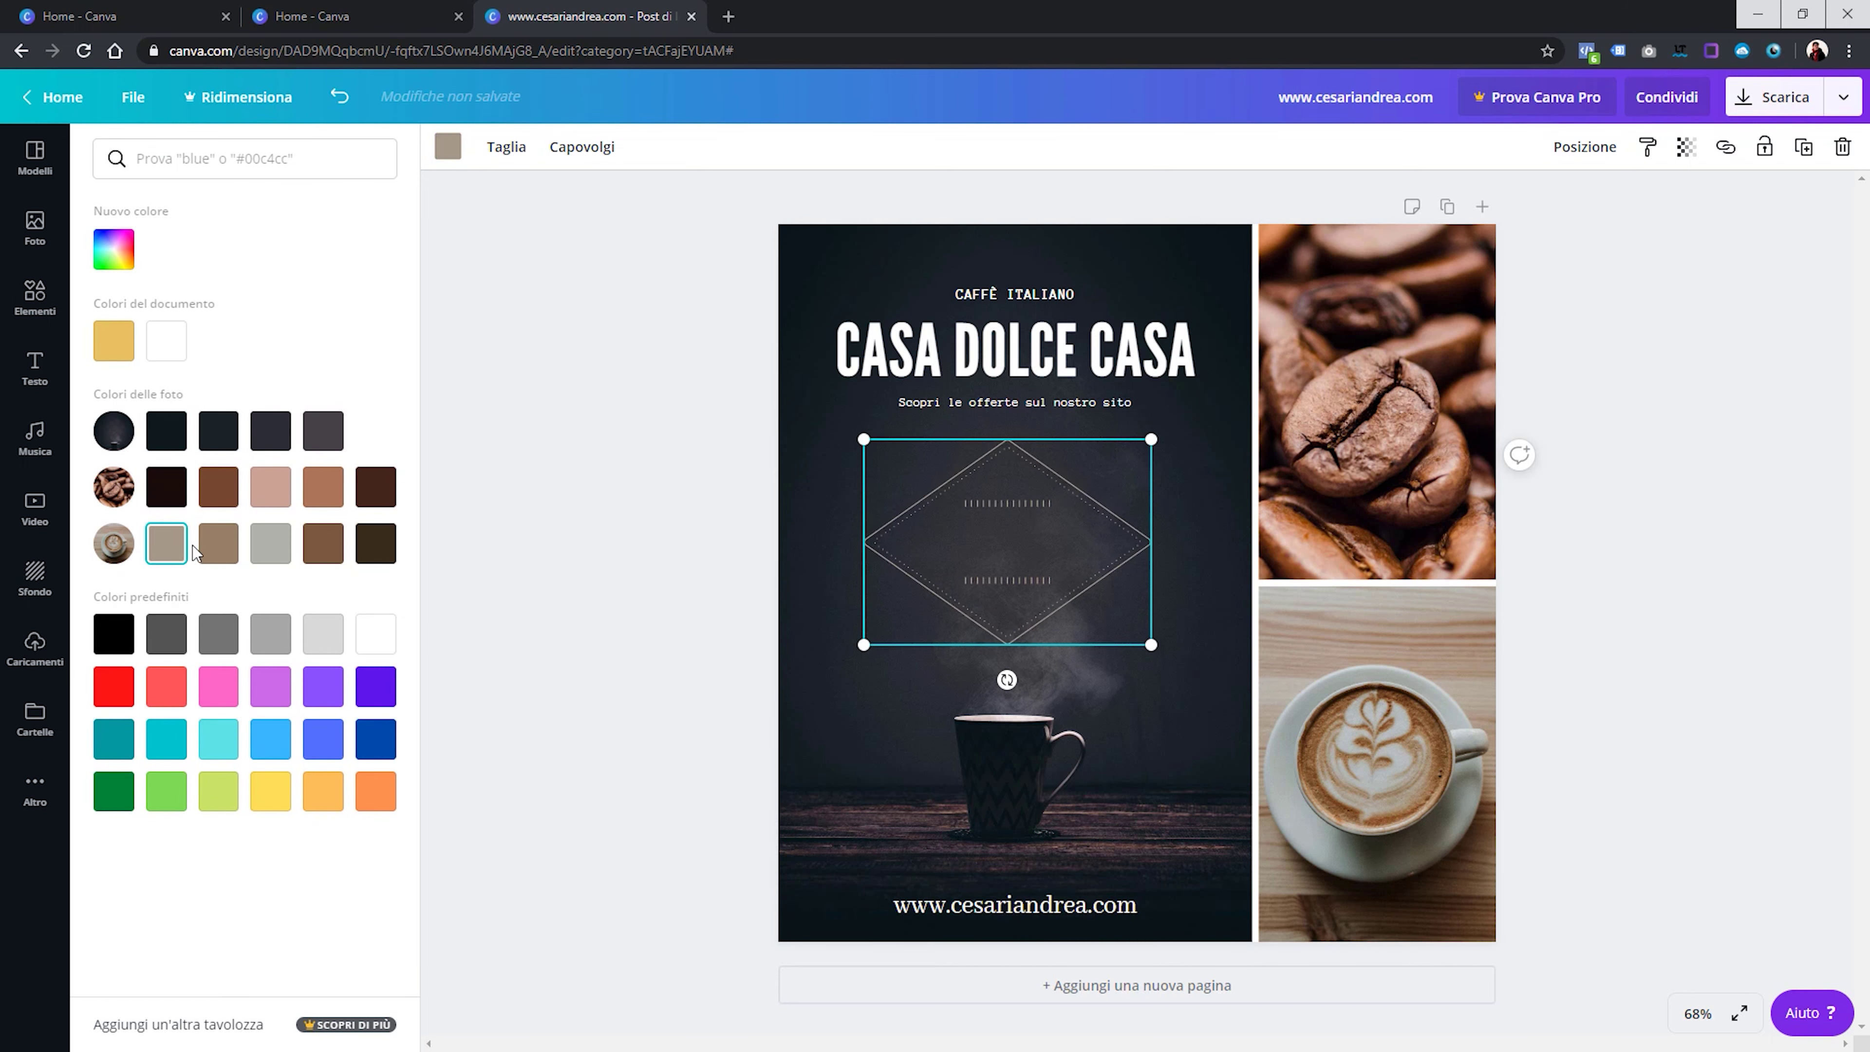
key(Escape)
drag(1152, 439, 1211, 397)
click(957, 324)
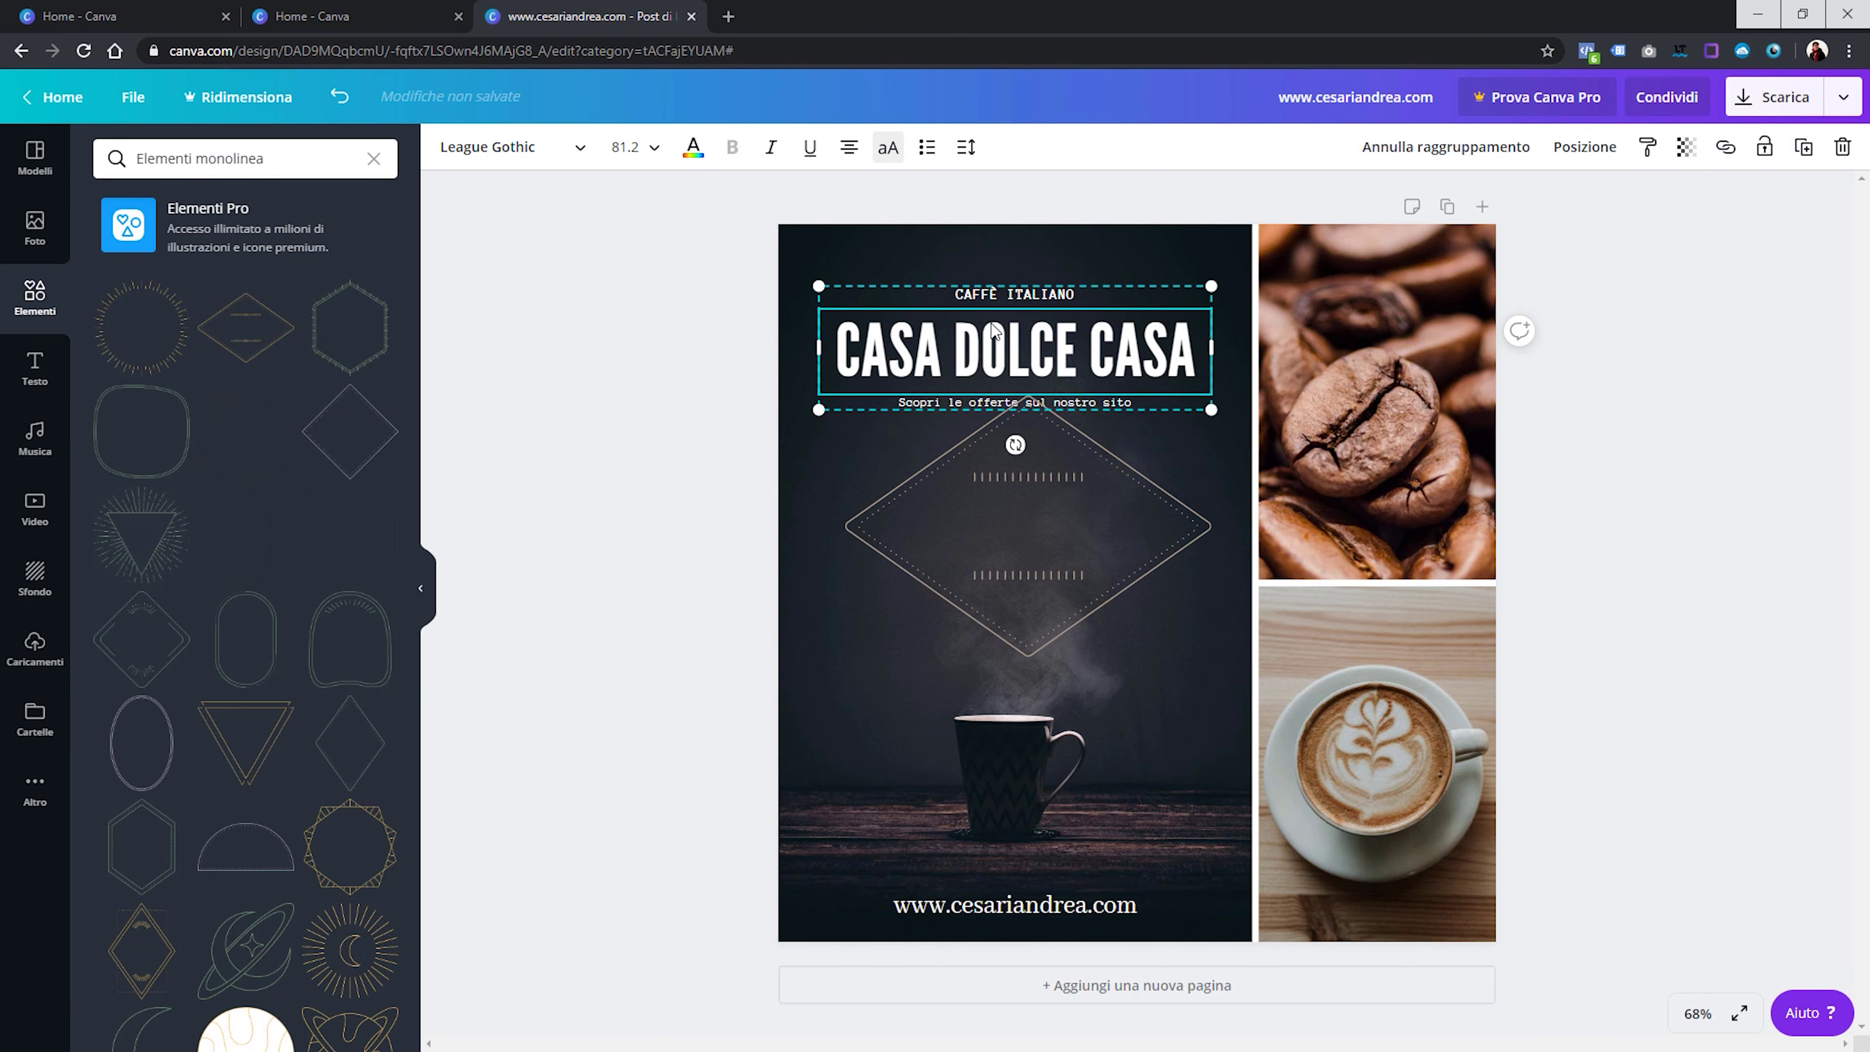
Delete the CASA DOLCE CASA title and CAFFÈ ITALIANO heading, undoing an accidental change
key(Delete)
click(638, 315)
click(852, 284)
key(Delete)
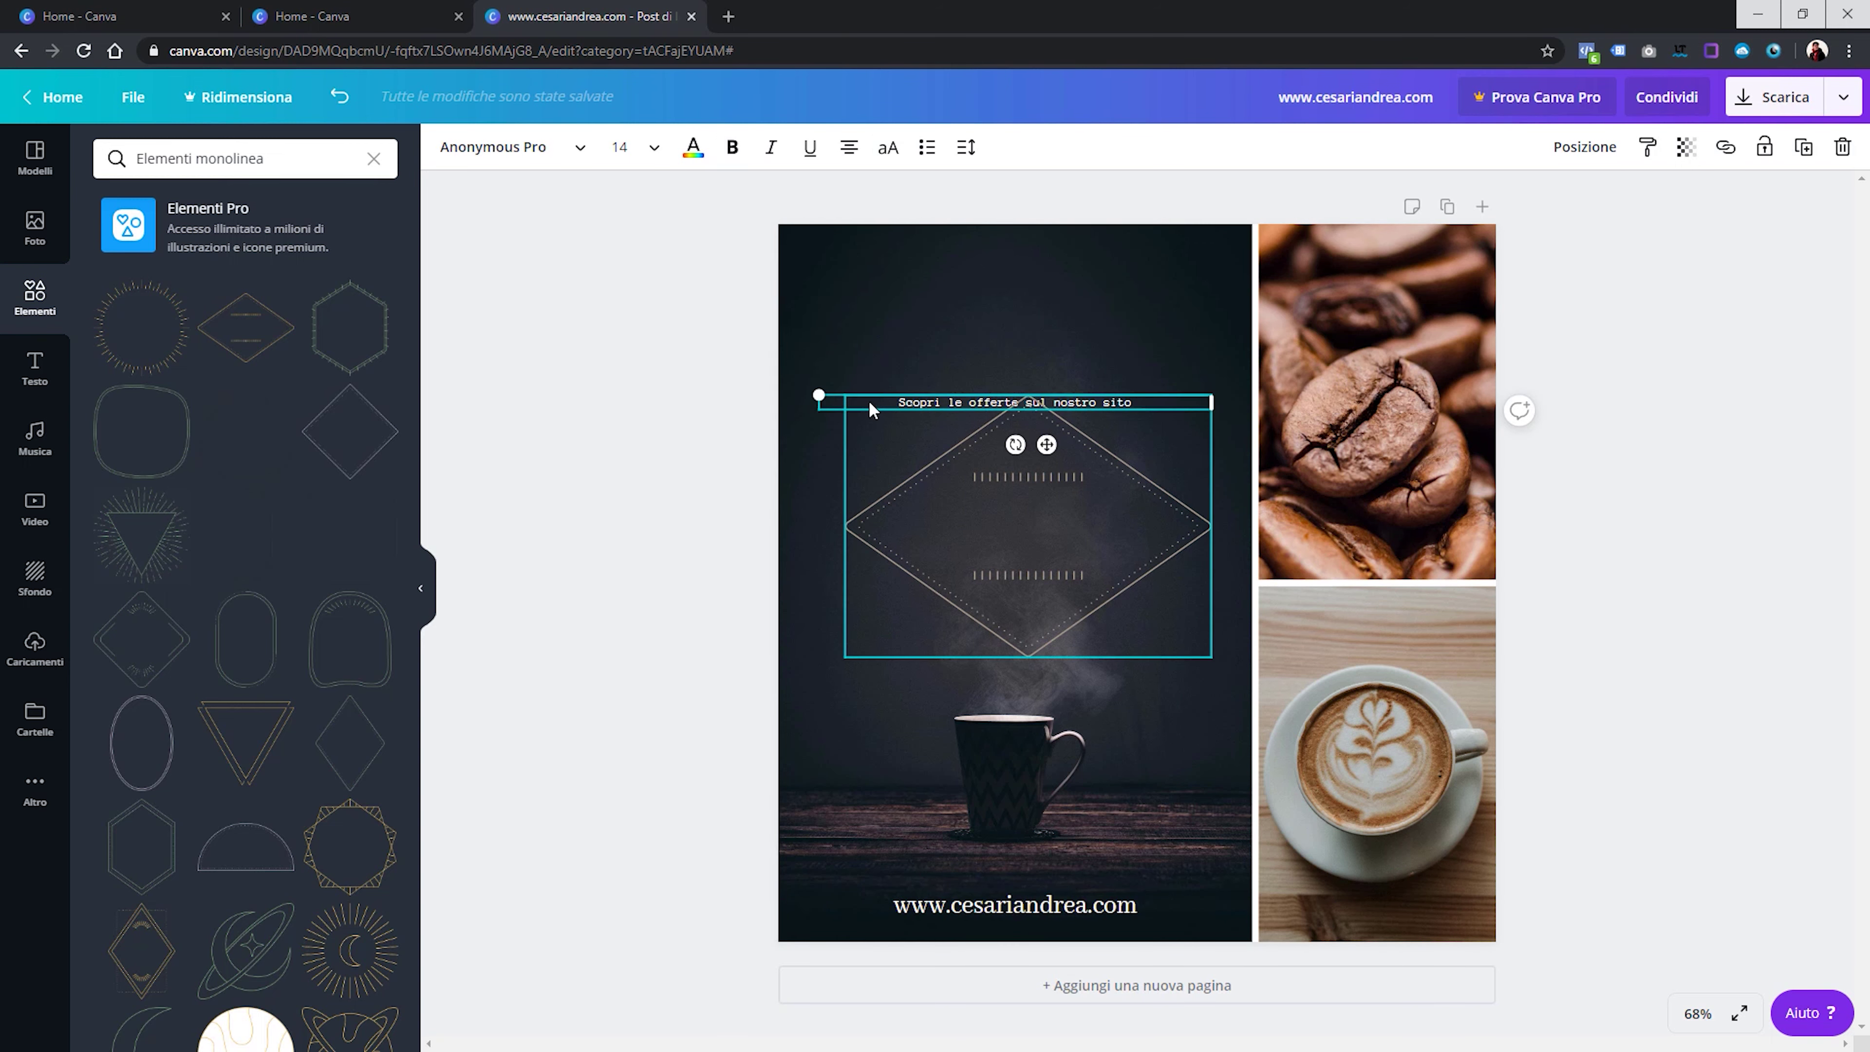
key(Delete)
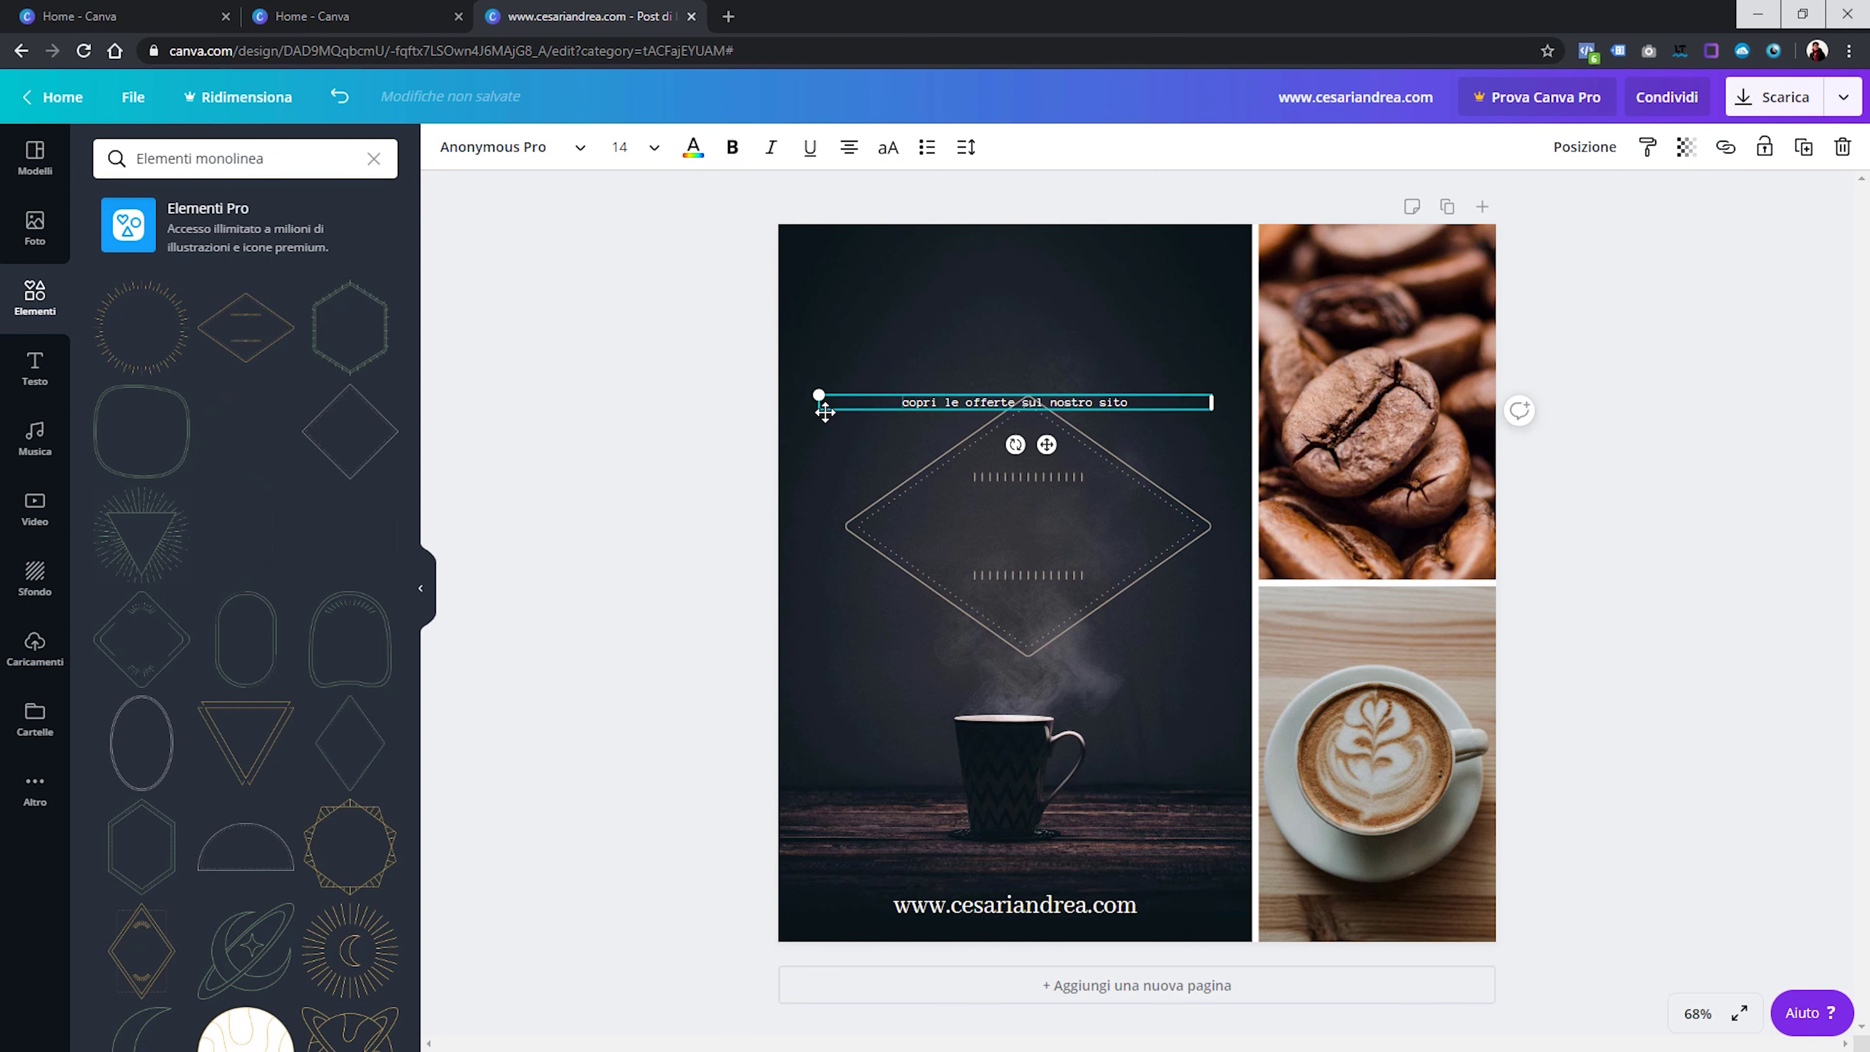
click(760, 425)
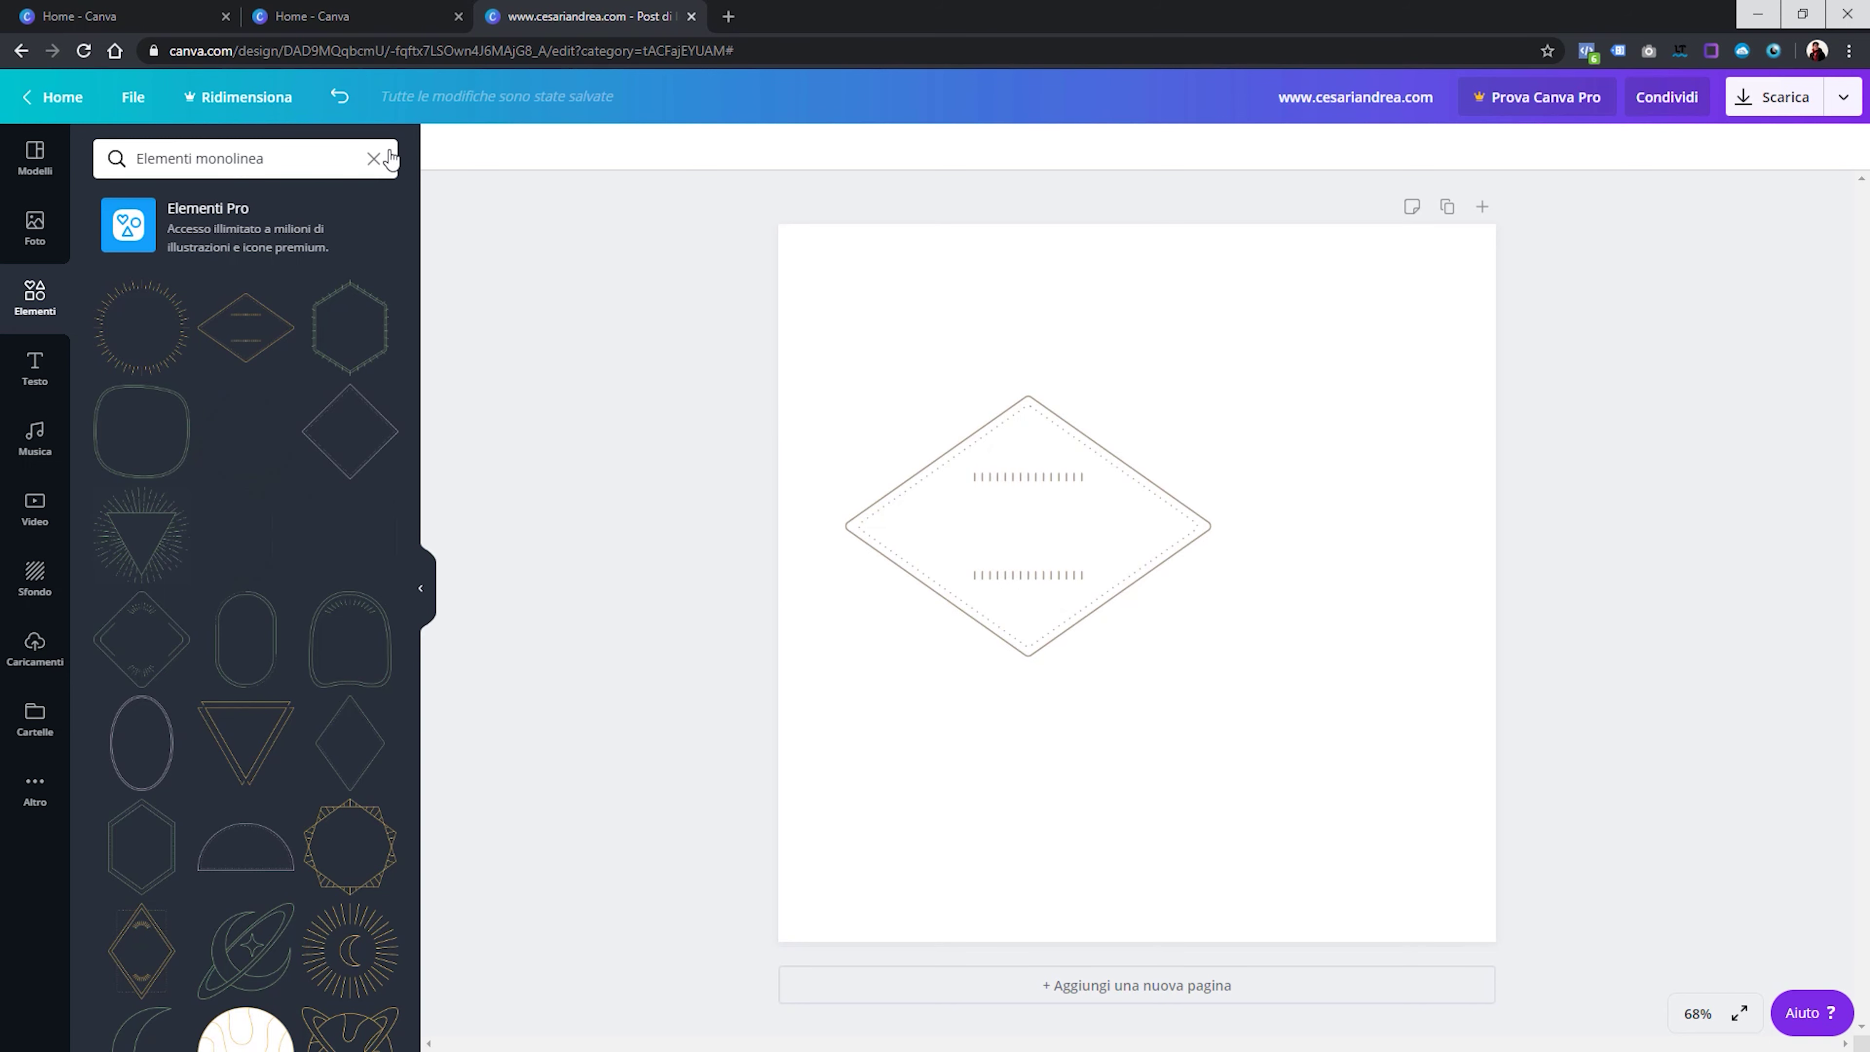
click(339, 97)
Delete the subtitle and move the diamond frame up to the poster's upper part
click(933, 405)
drag(926, 398, 926, 472)
click(948, 400)
key(Delete)
drag(1023, 506, 1006, 265)
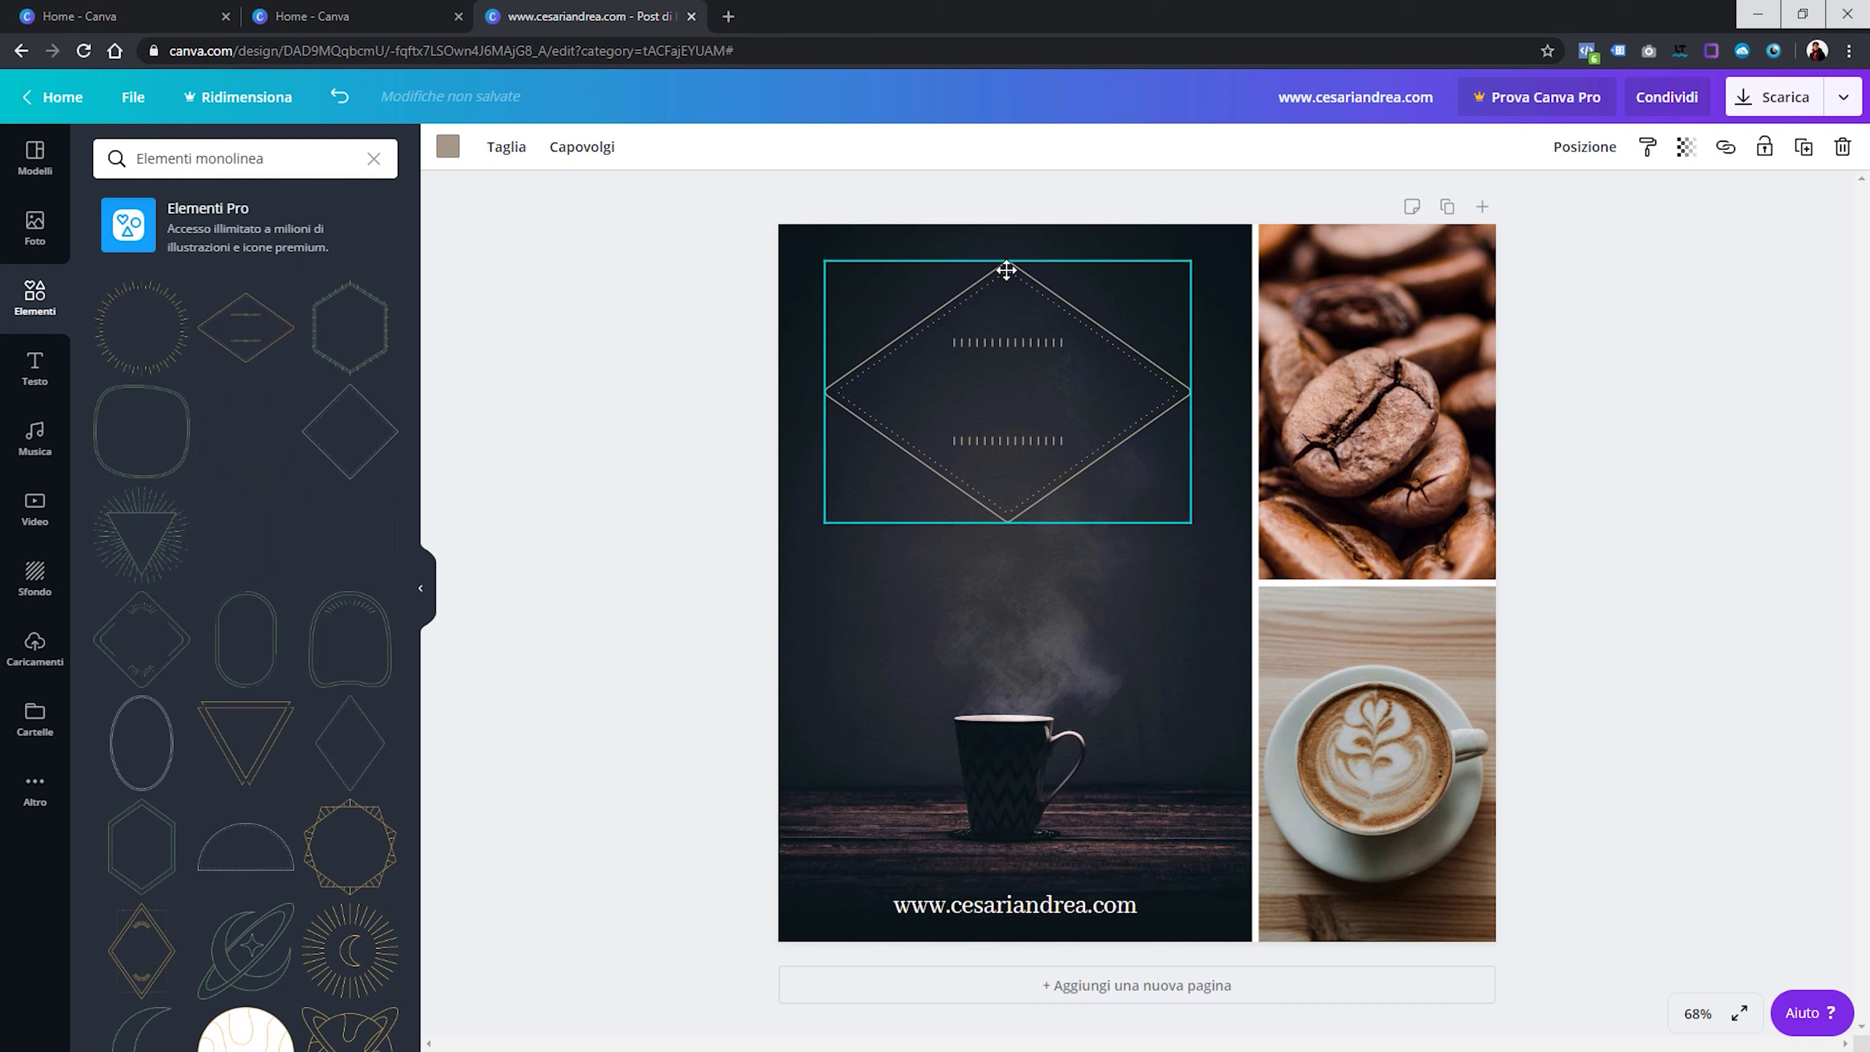
Add a new heading reading 'Caffè Italiano' with capitalised C and I
click(37, 366)
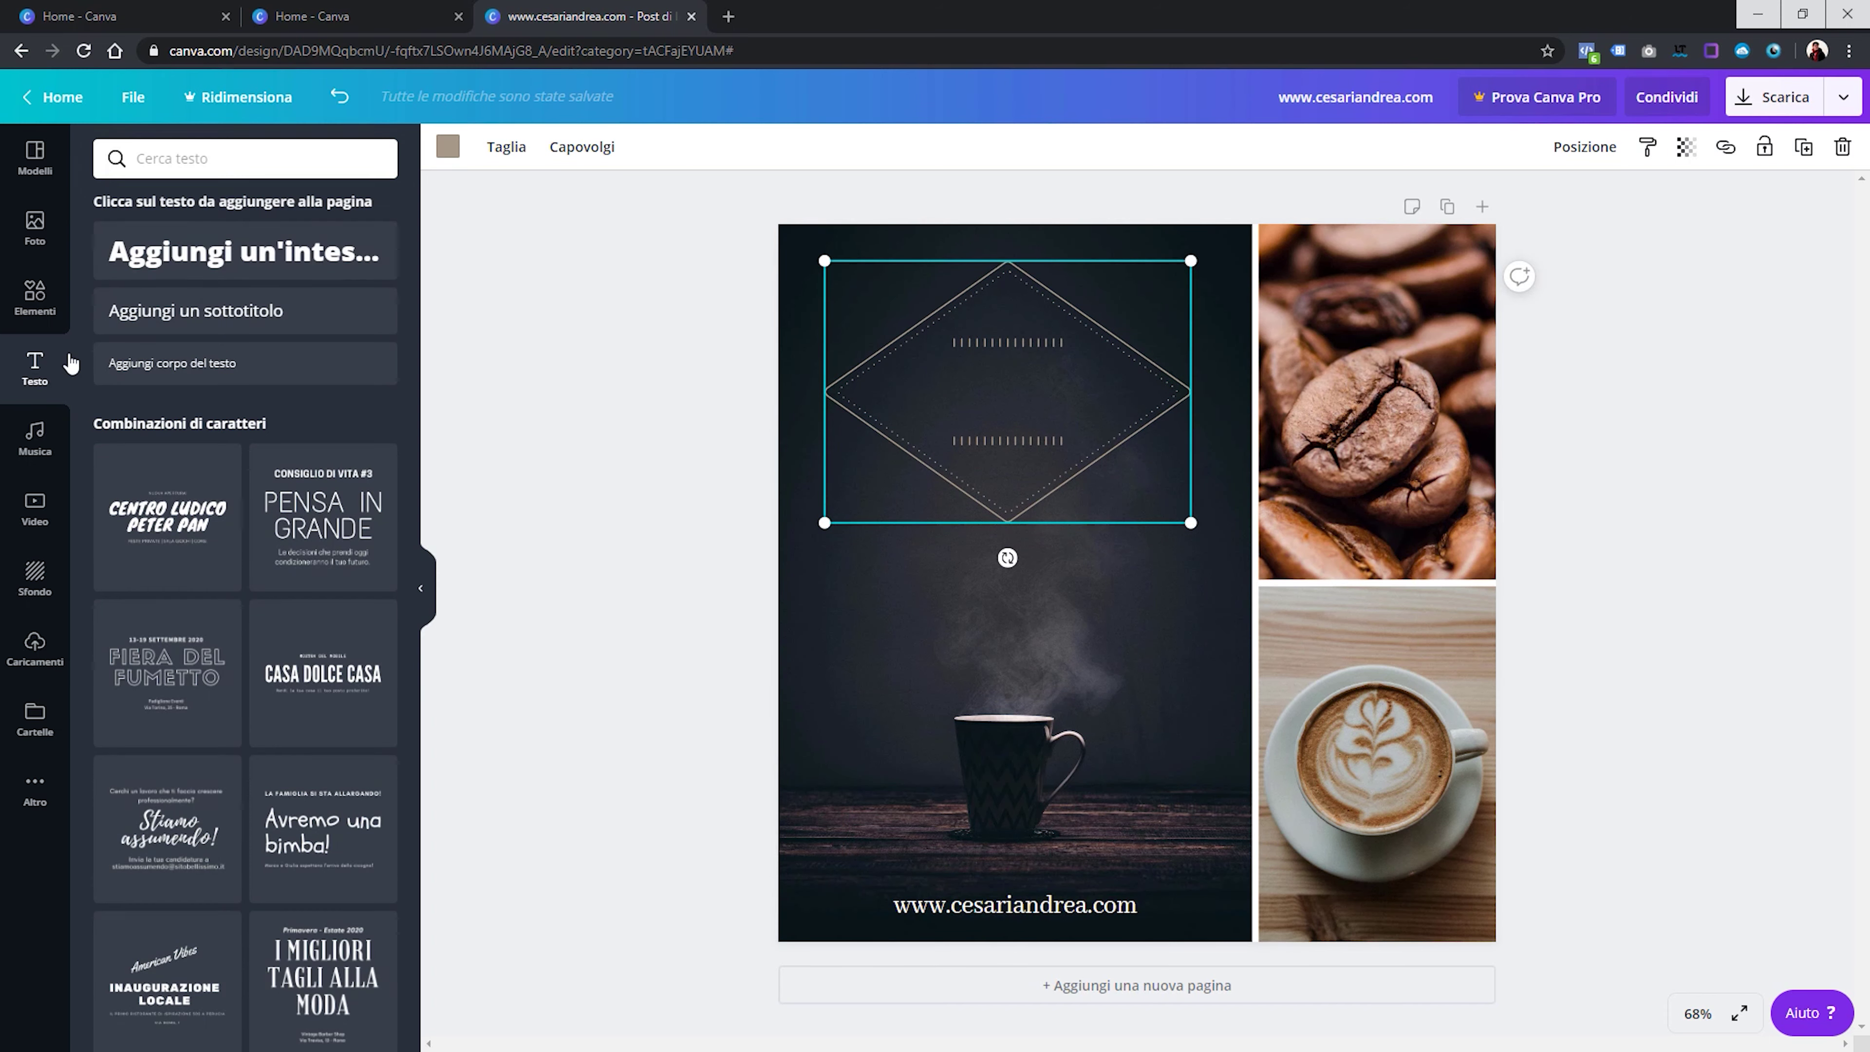
click(199, 252)
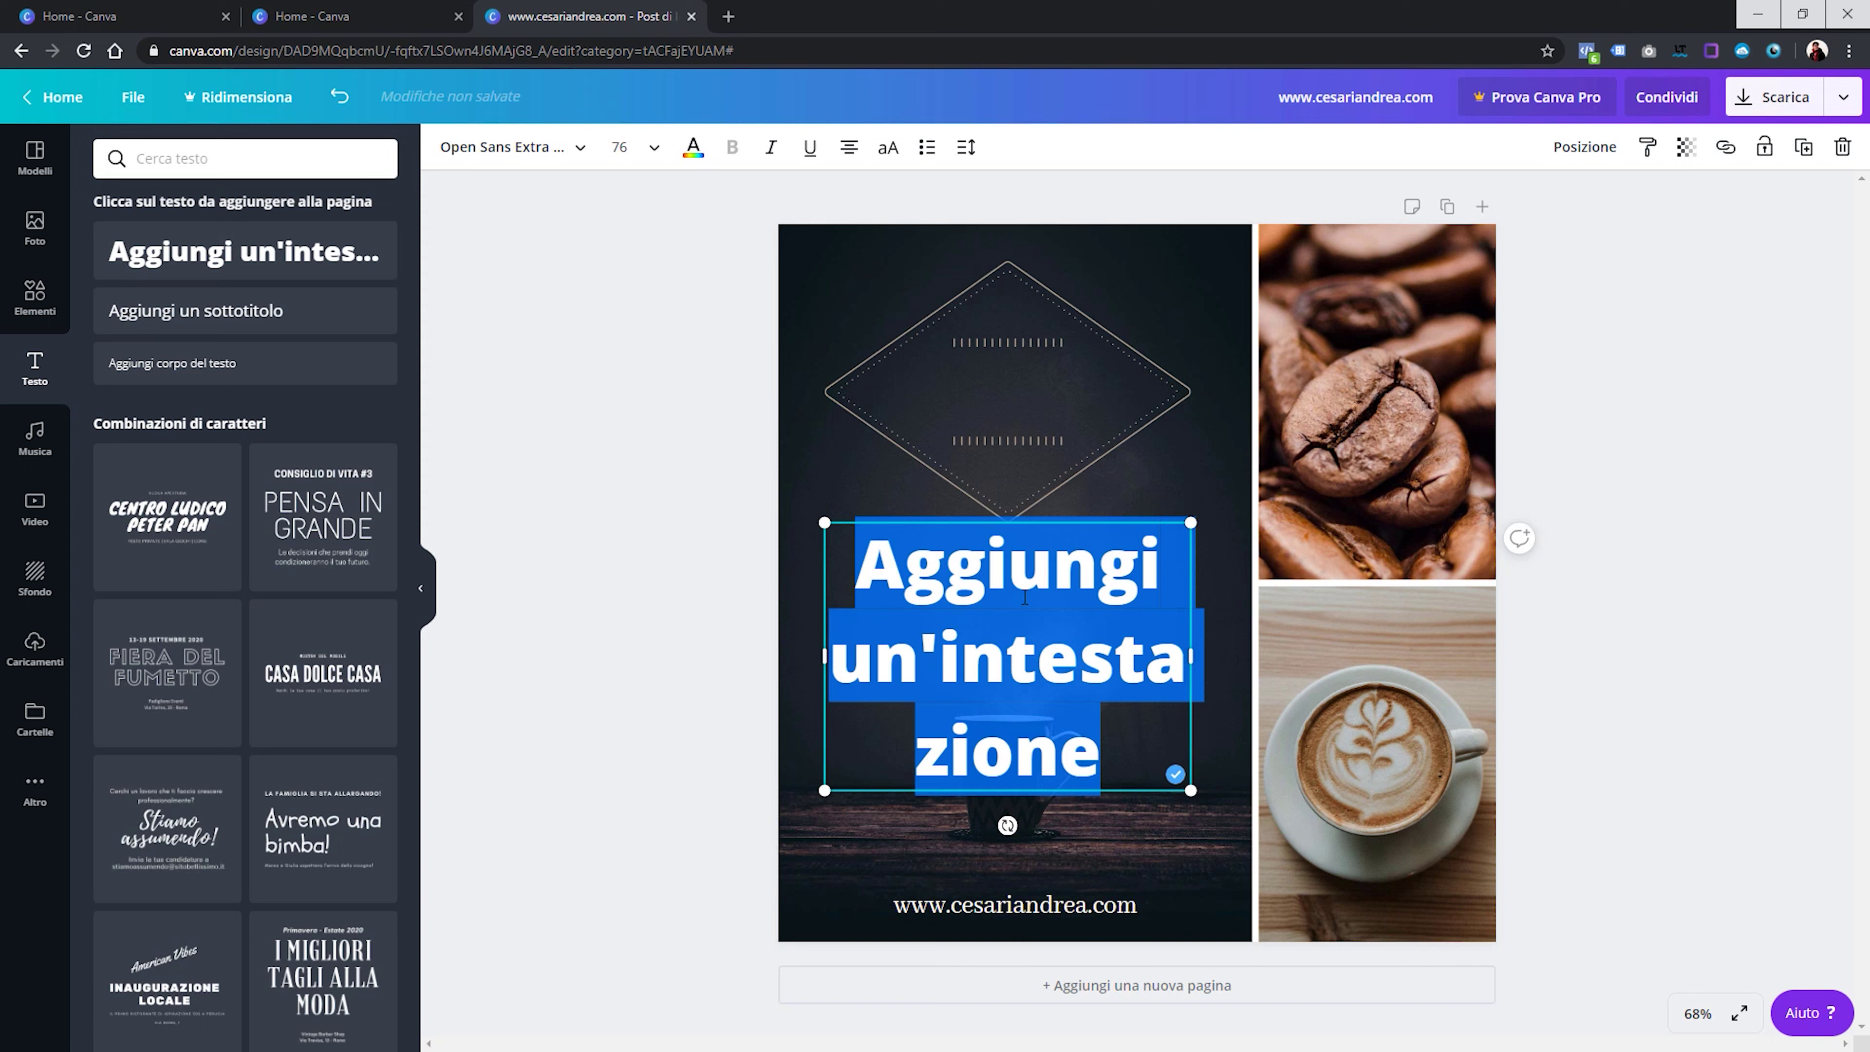
text(caffè ital)
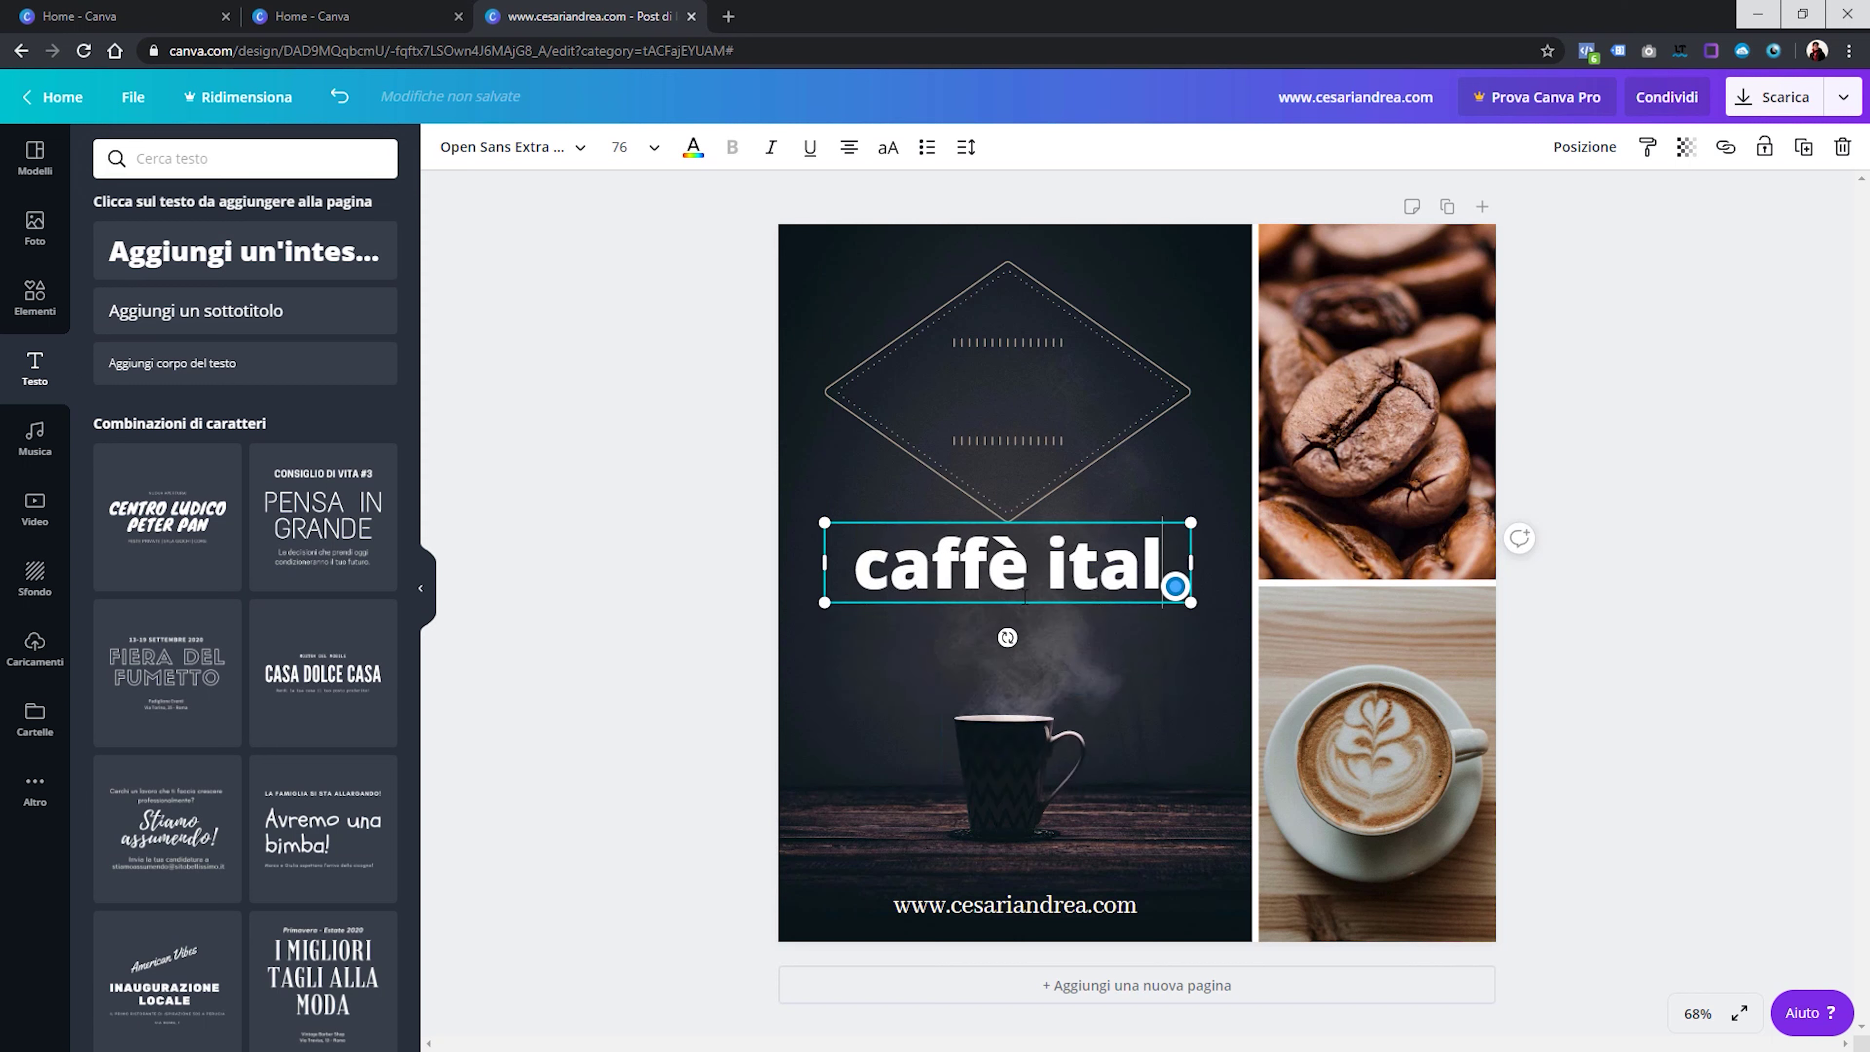
text(iano)
drag(896, 654, 881, 654)
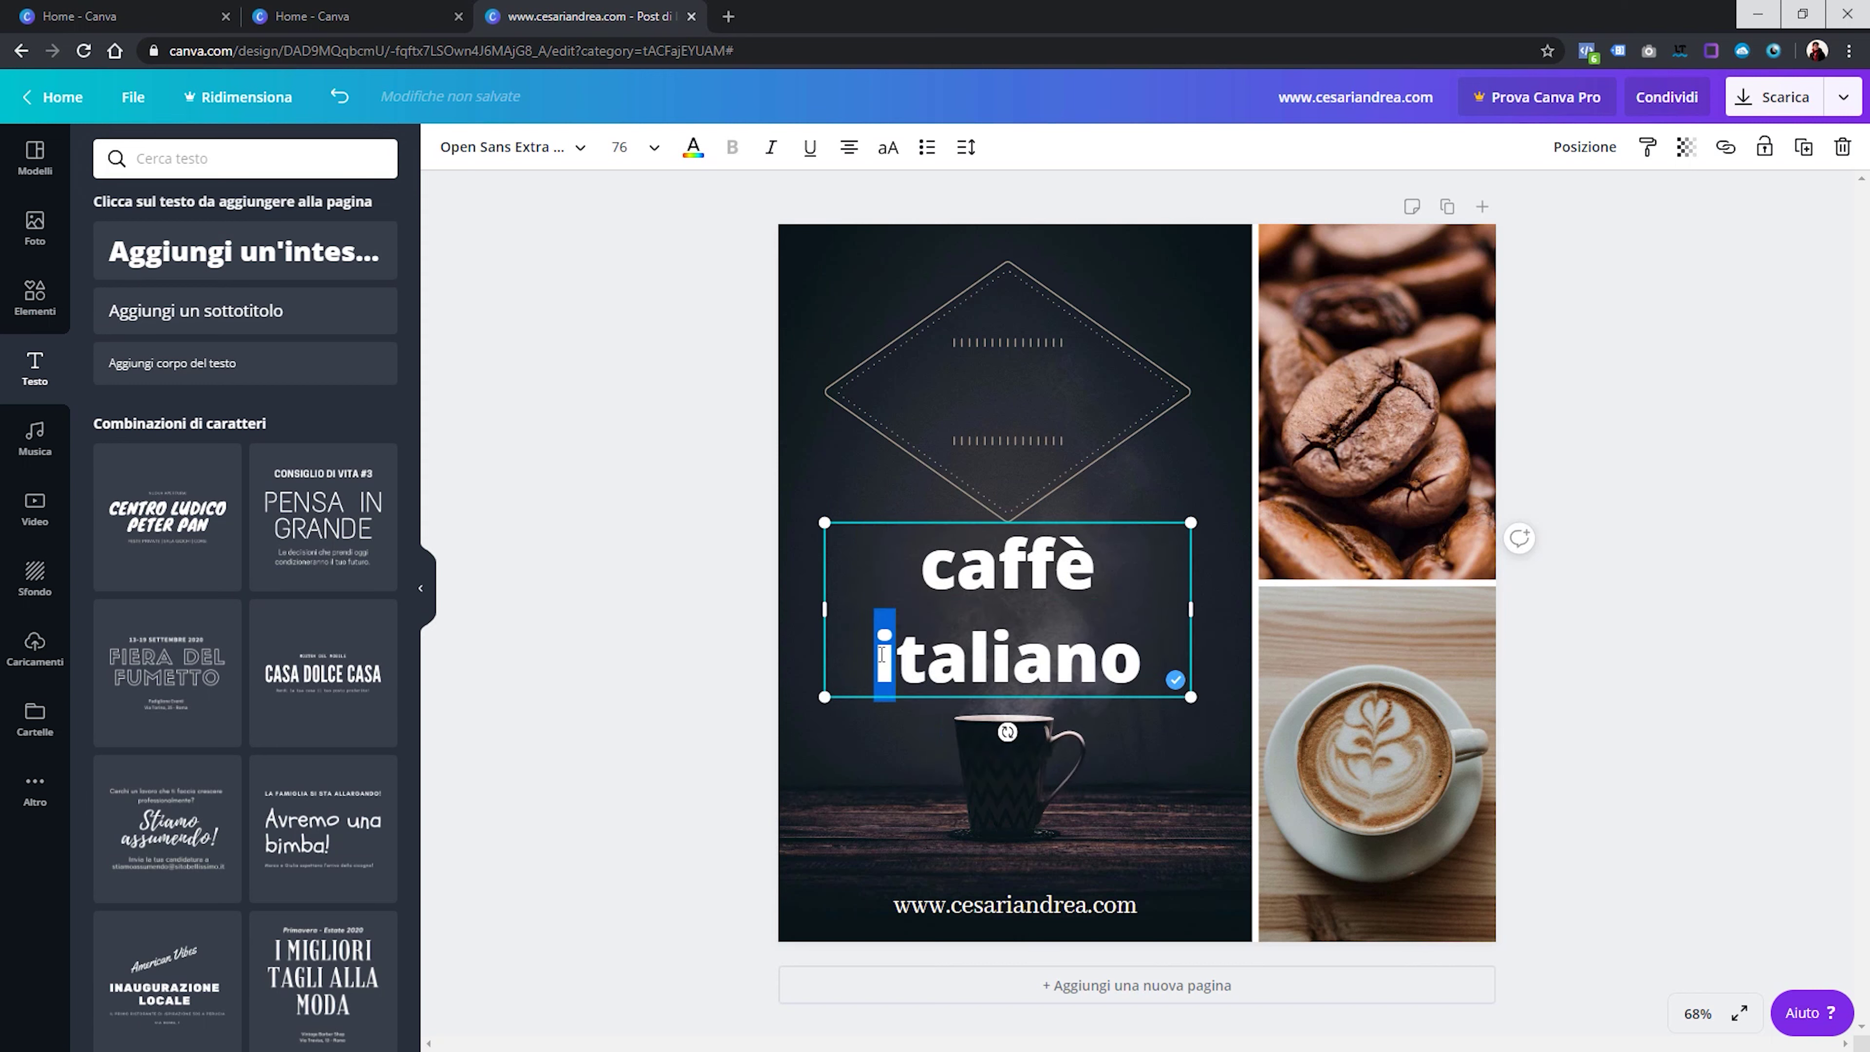
text(I)
key(Up)
key(Right)
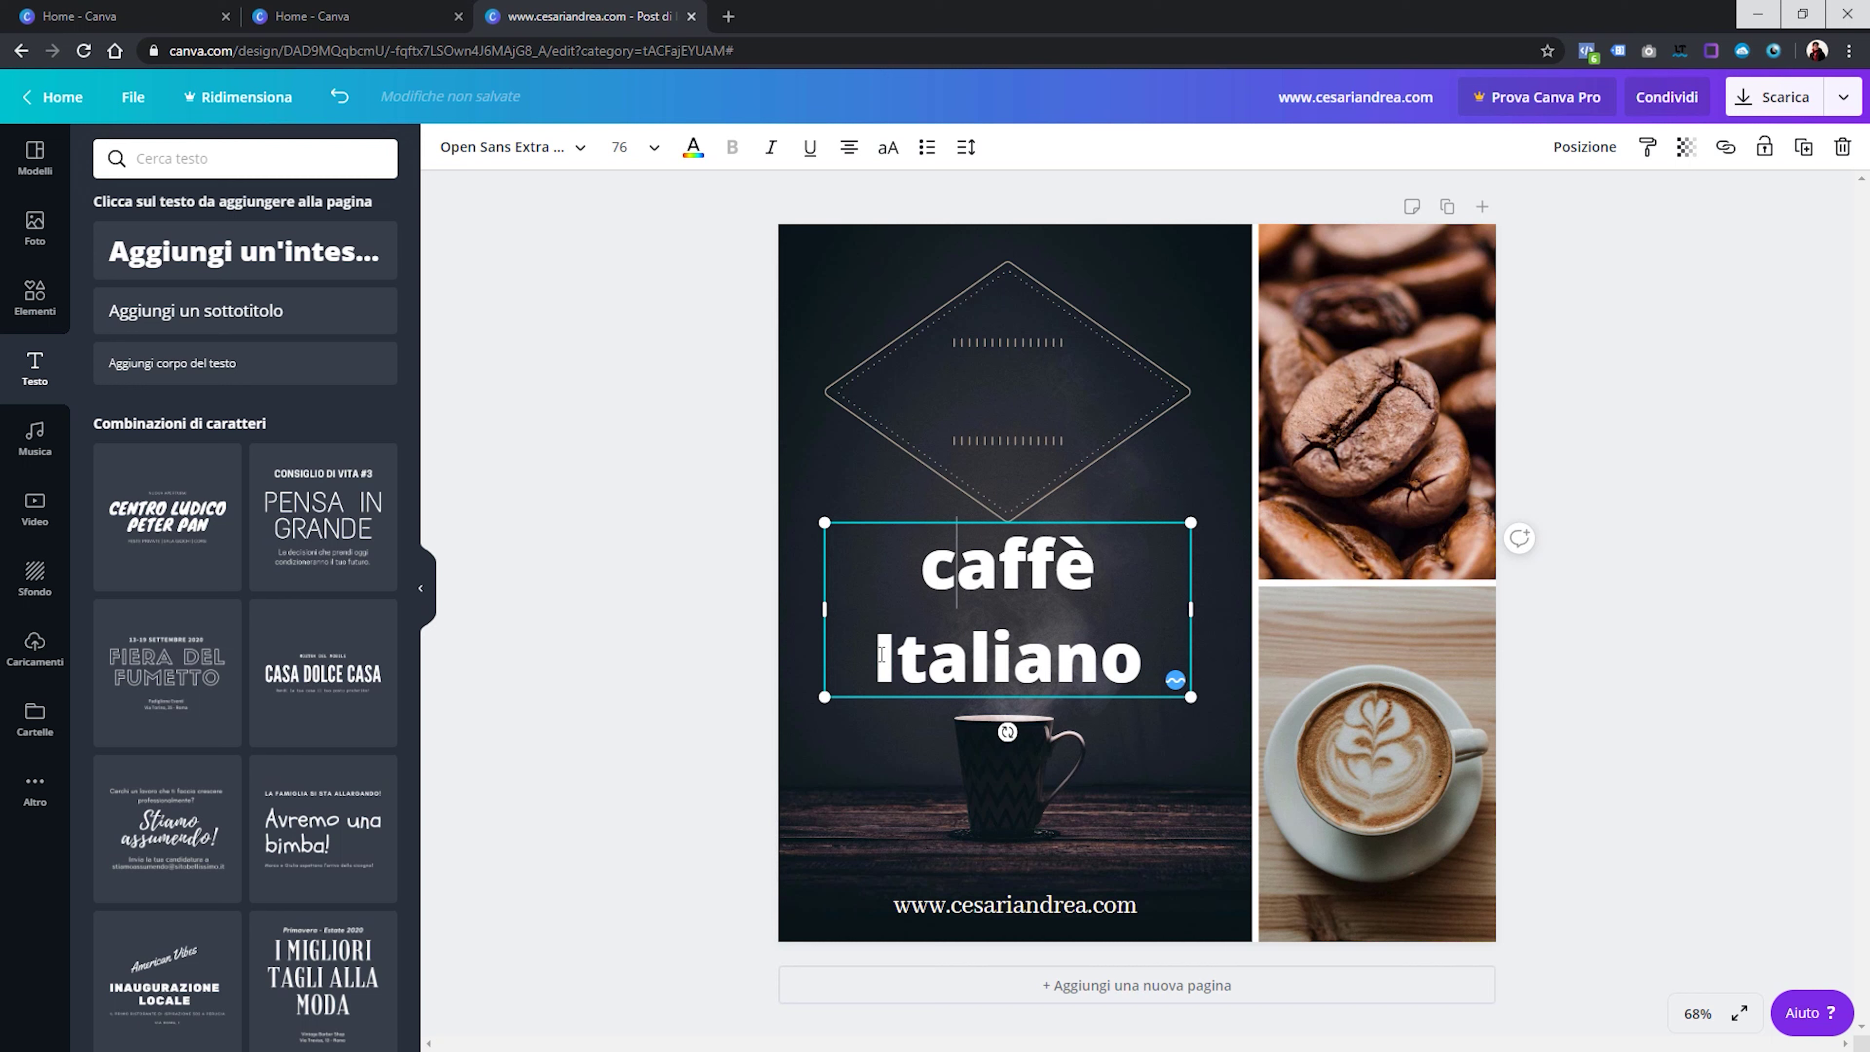
key(BackSpace)
text(C)
Make the heading size 32 and beige, and centre it inside the diamond
key(ctrl+a)
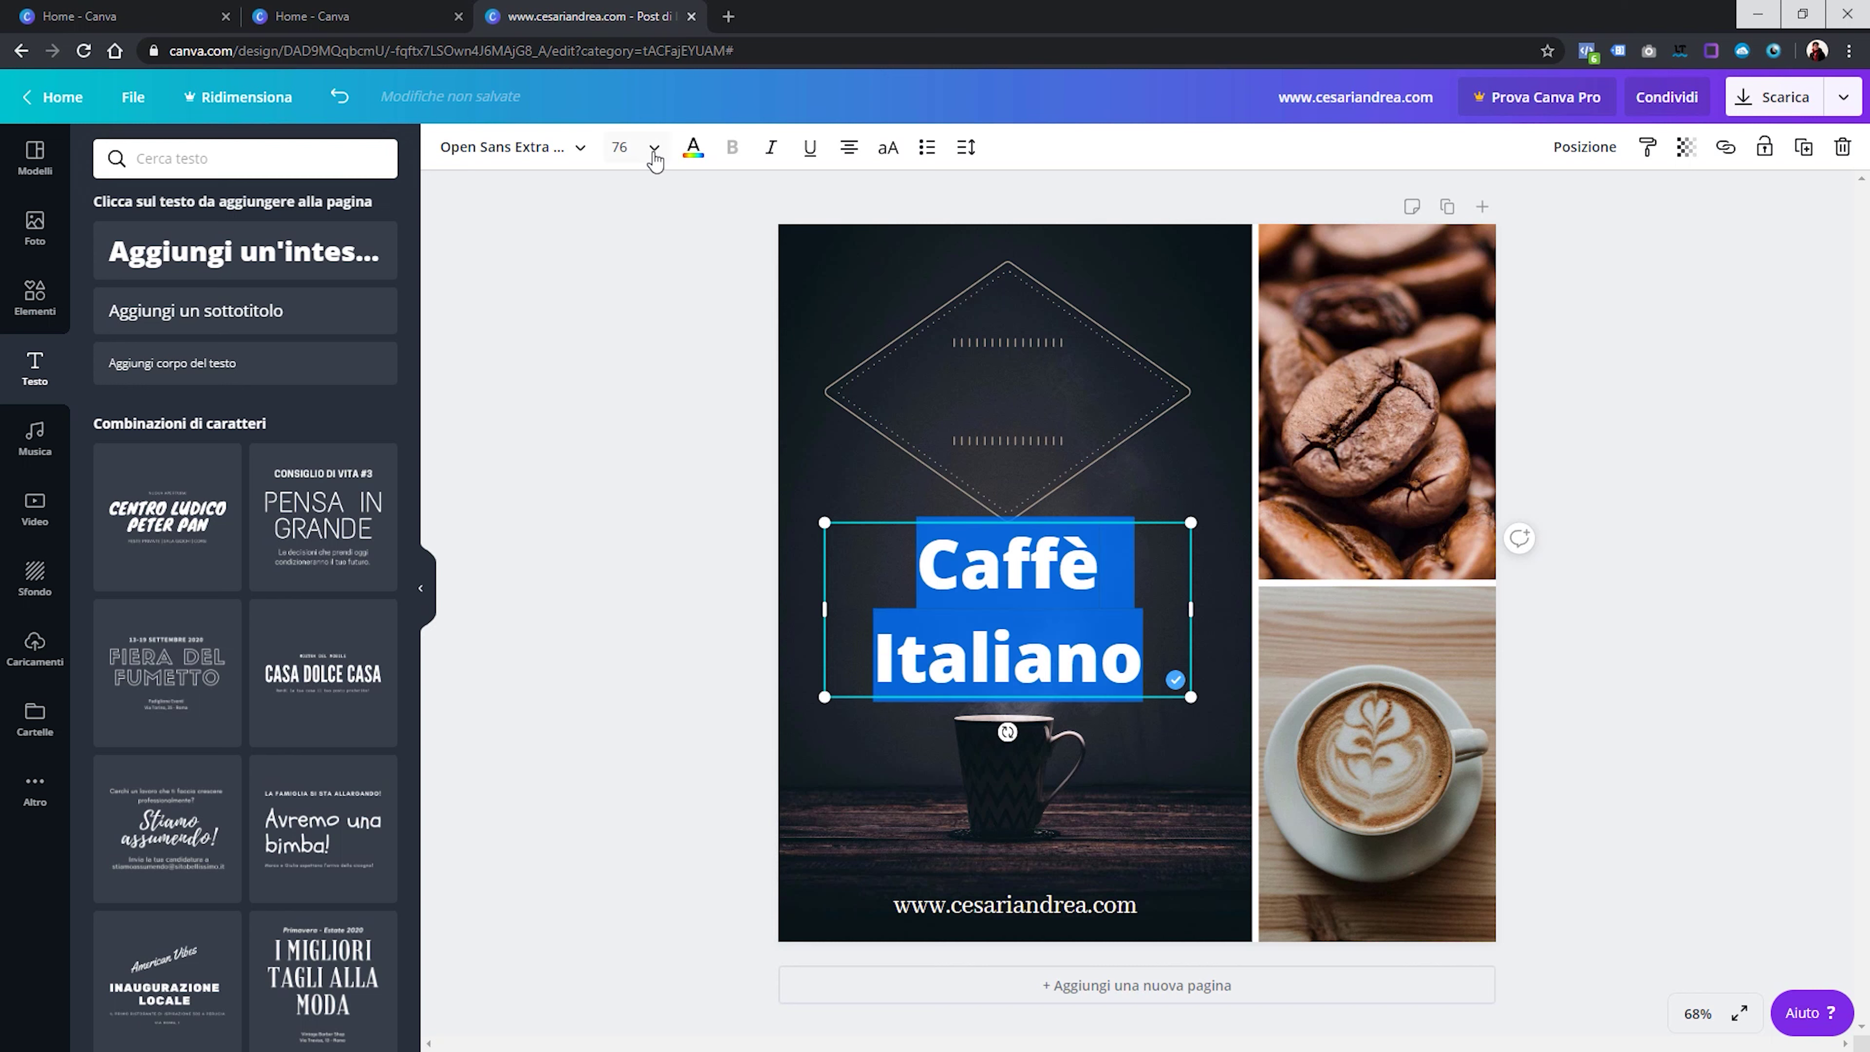
click(655, 148)
click(648, 587)
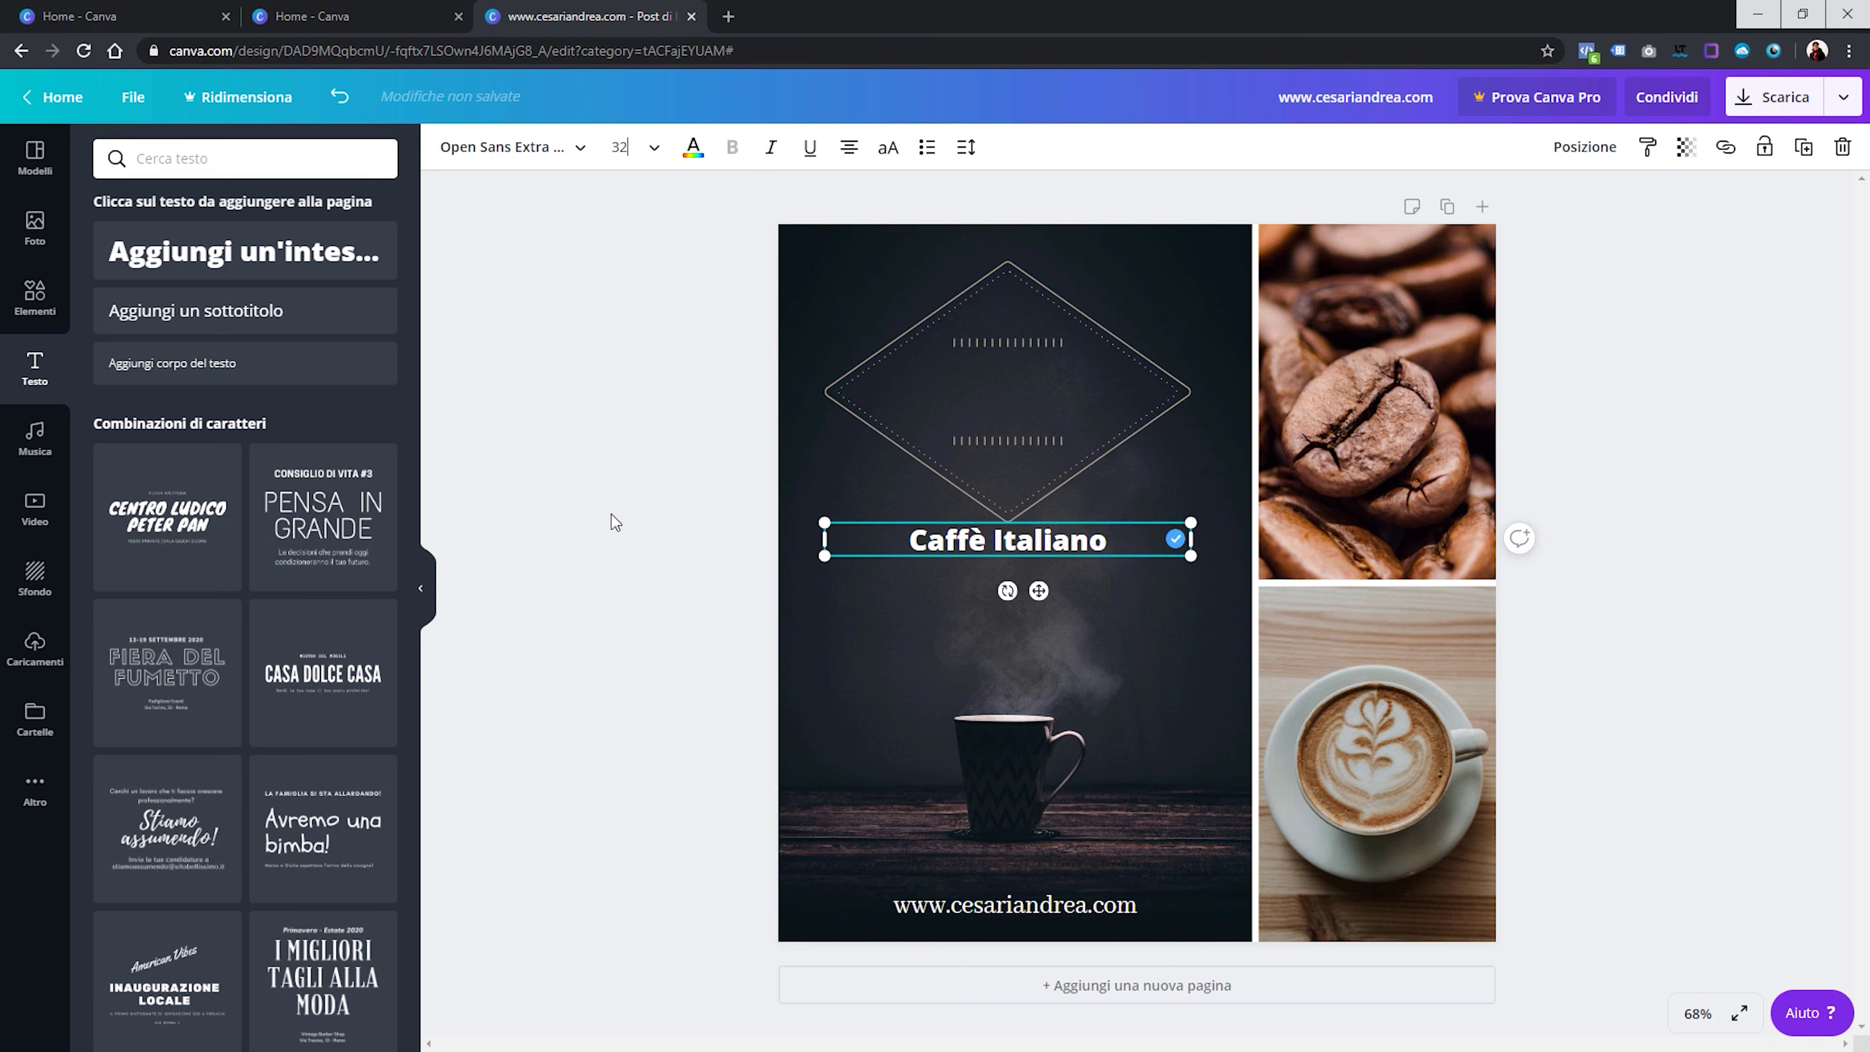
click(691, 150)
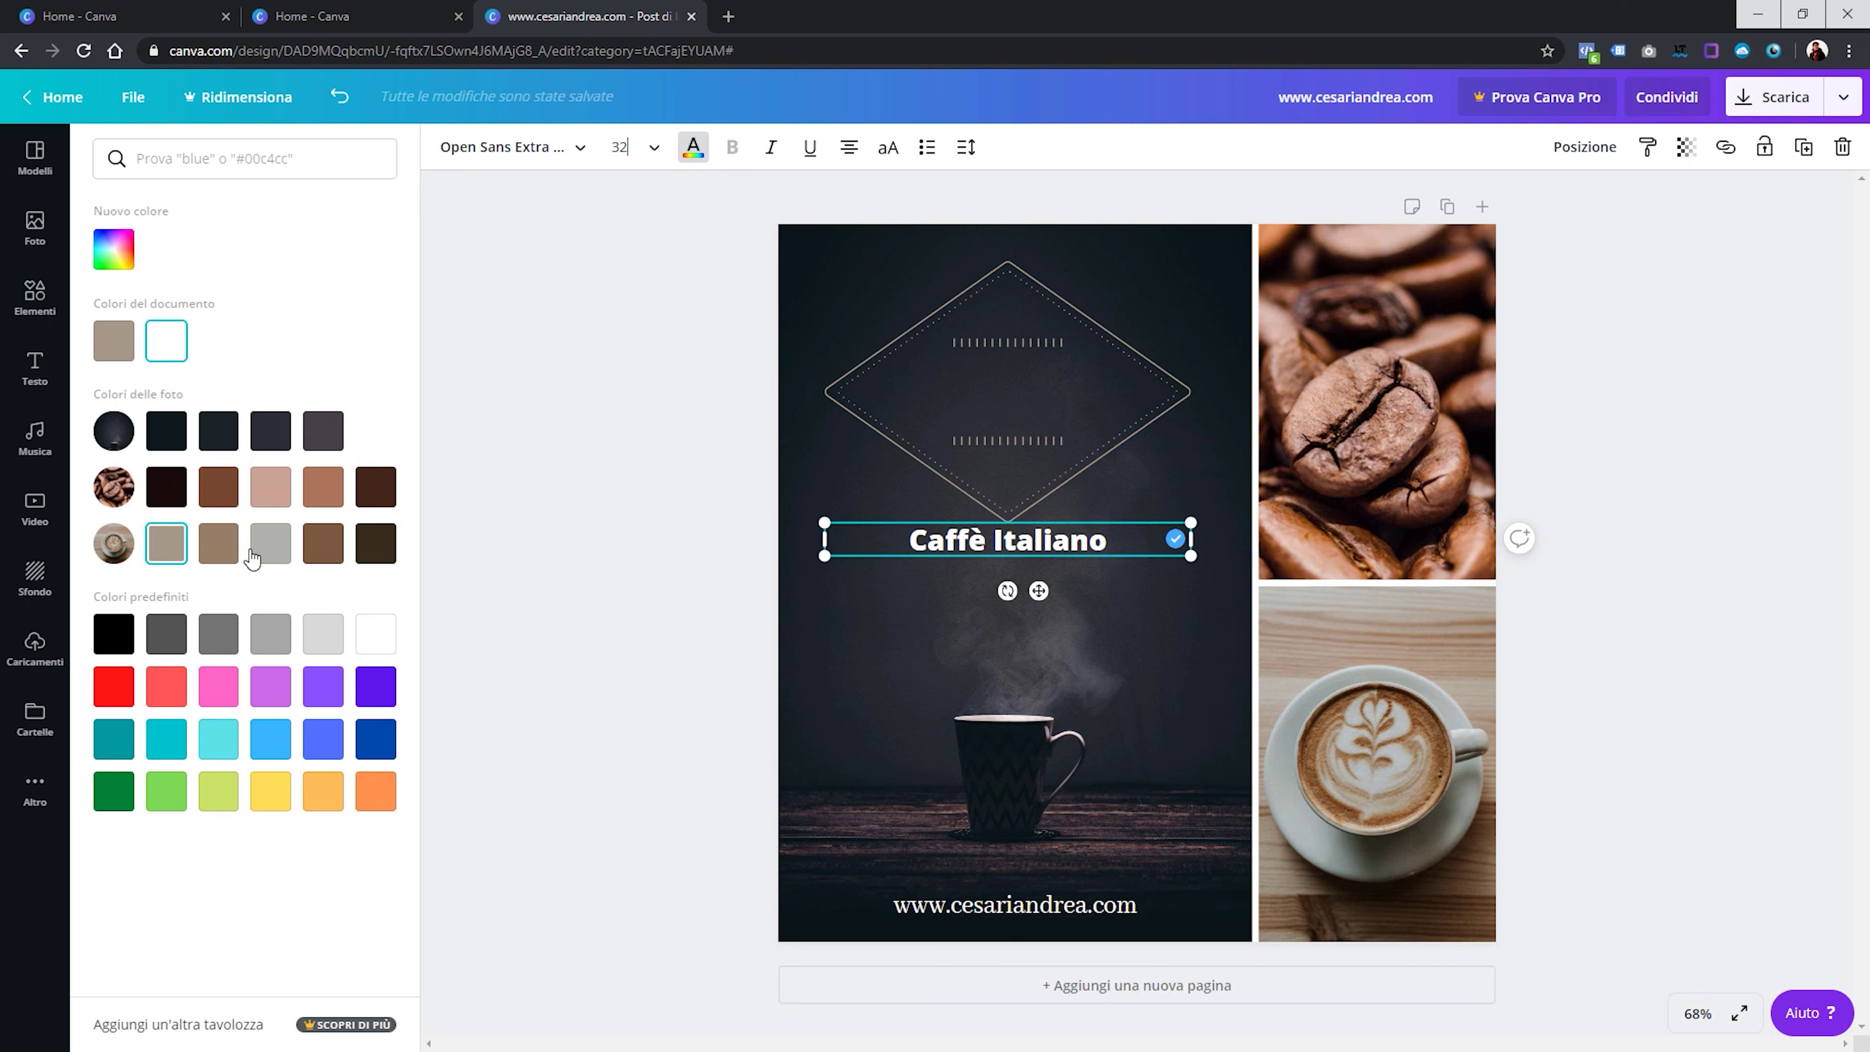
click(157, 559)
drag(1054, 549, 1051, 404)
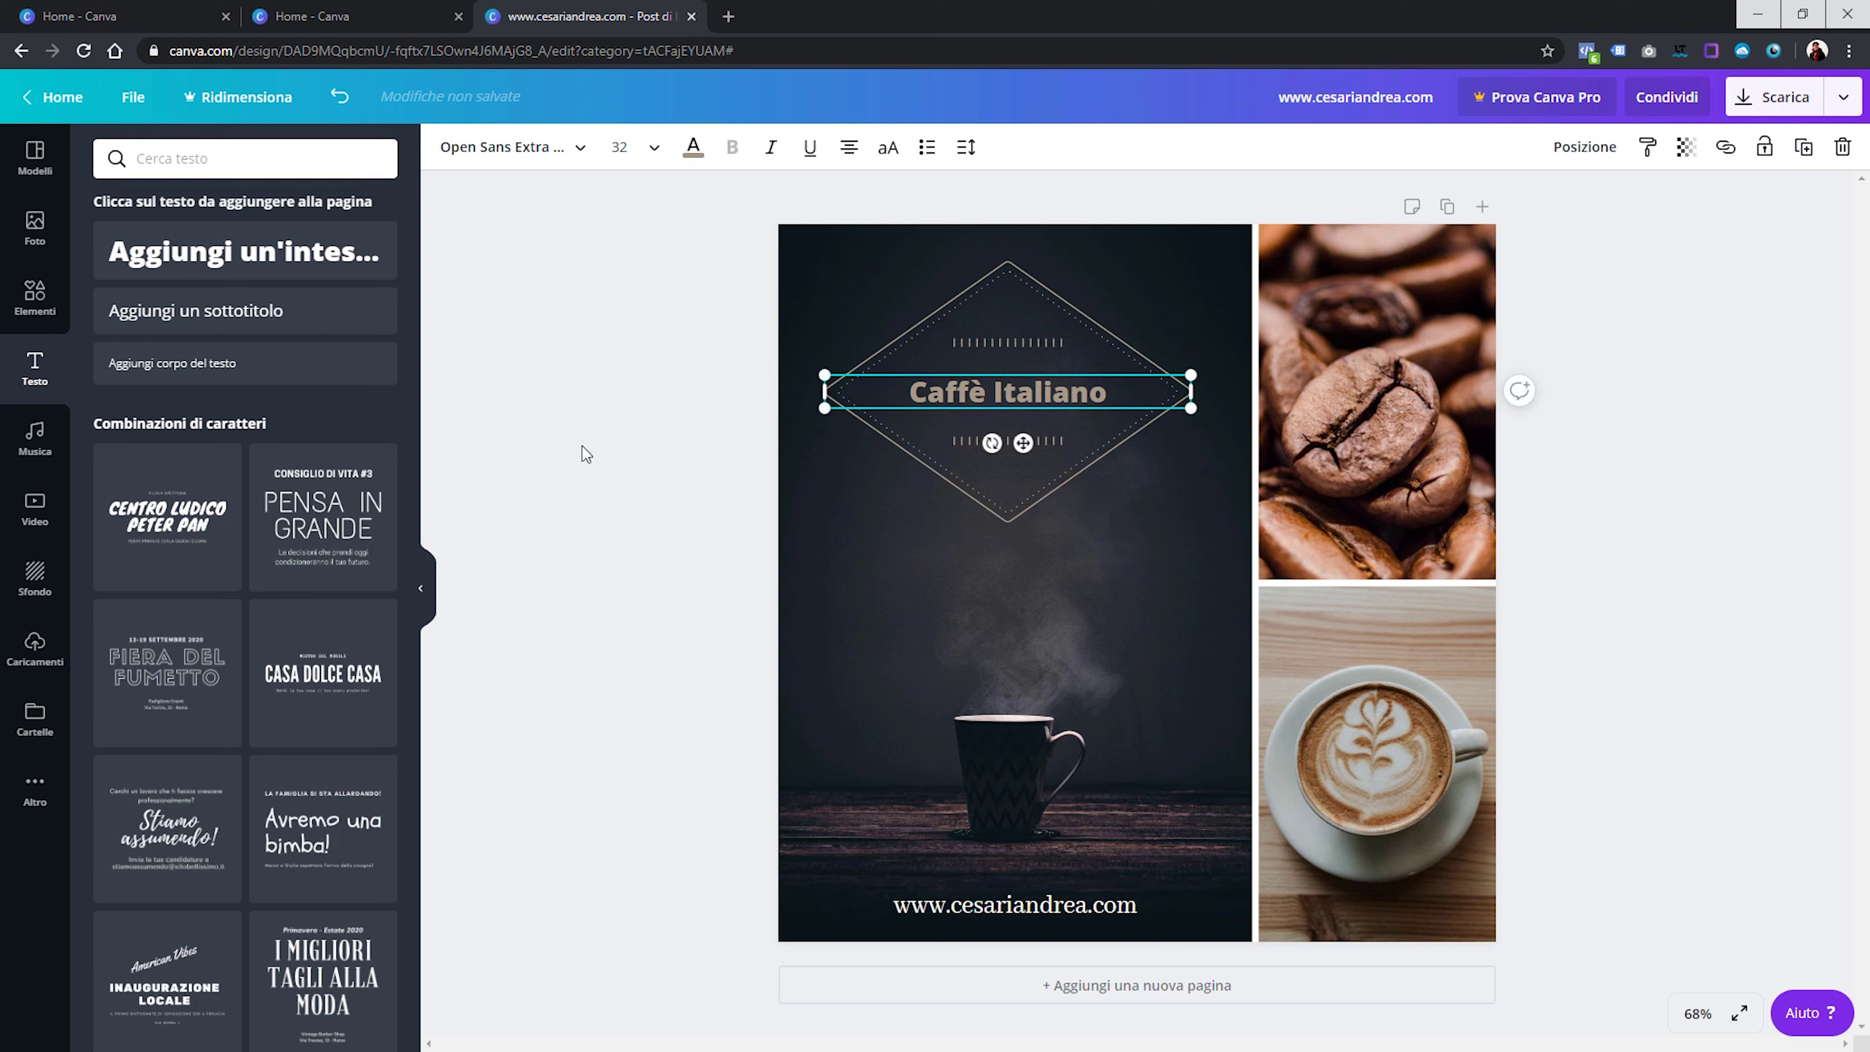
Make the website address text at the bottom beige
click(538, 476)
click(1002, 903)
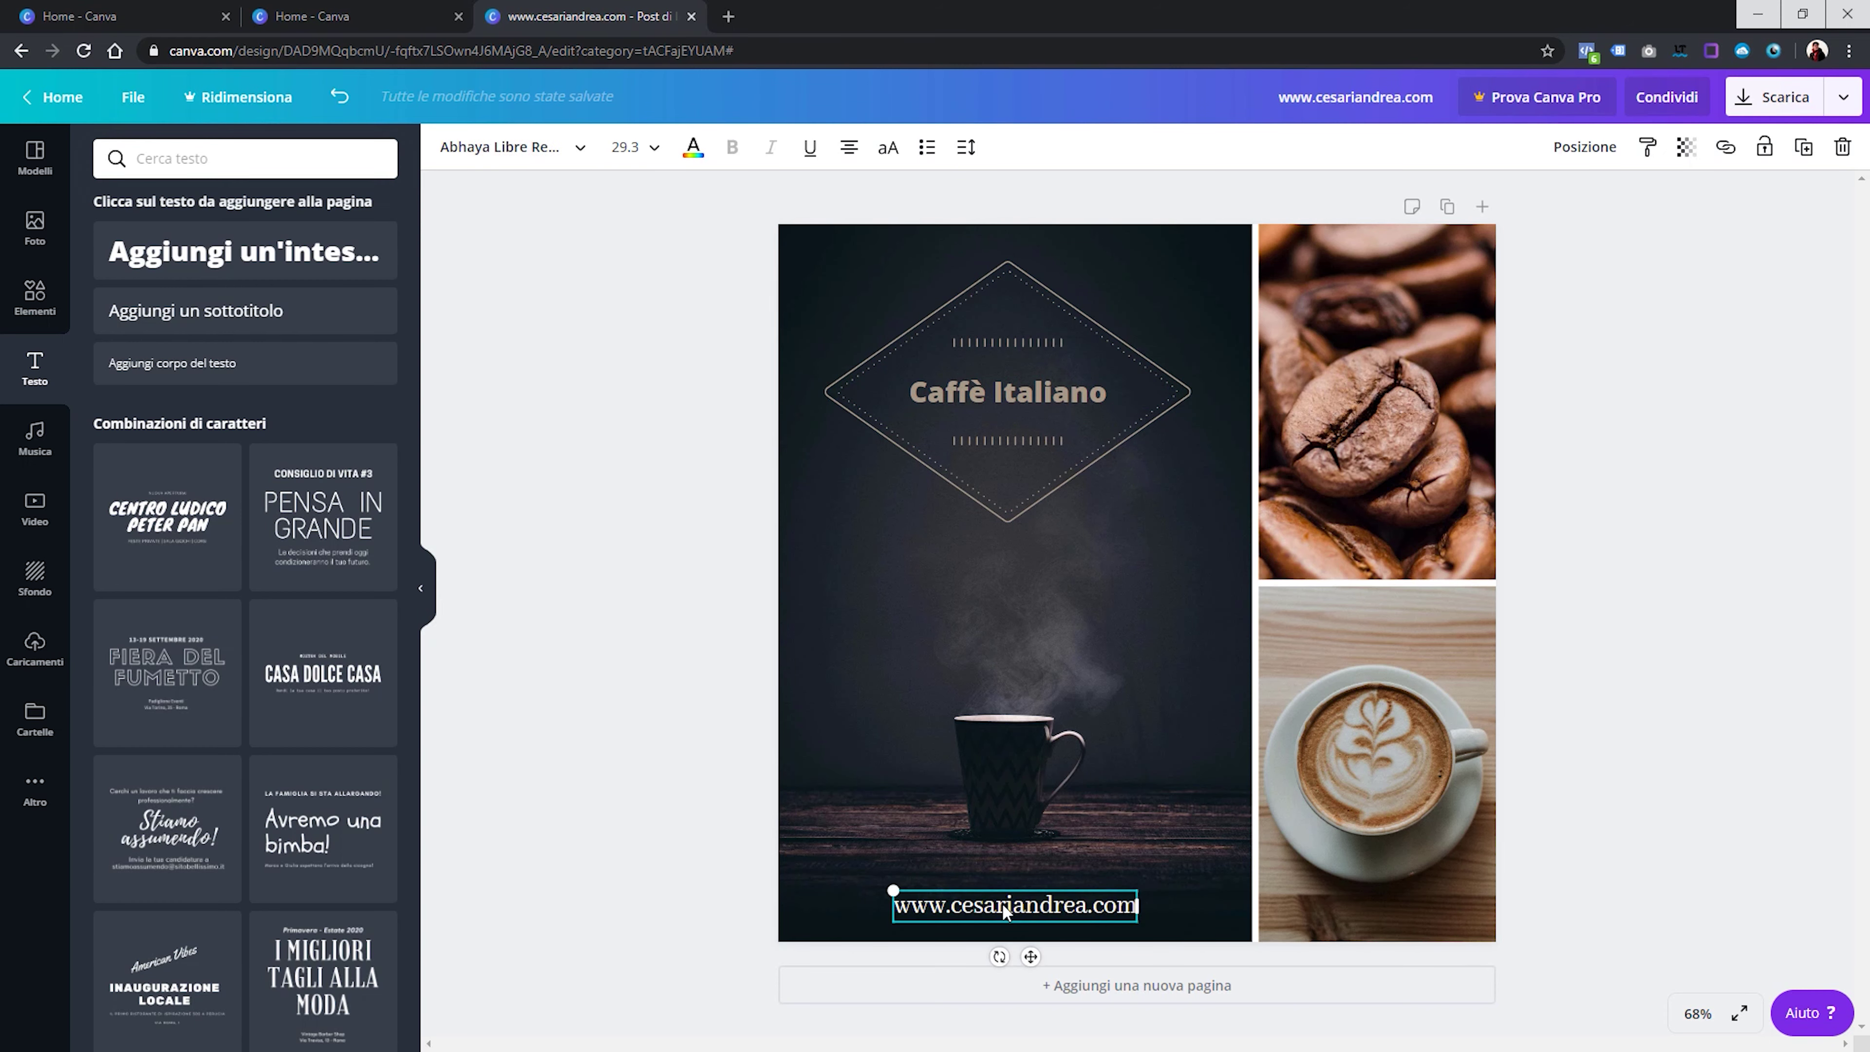
click(693, 146)
click(219, 543)
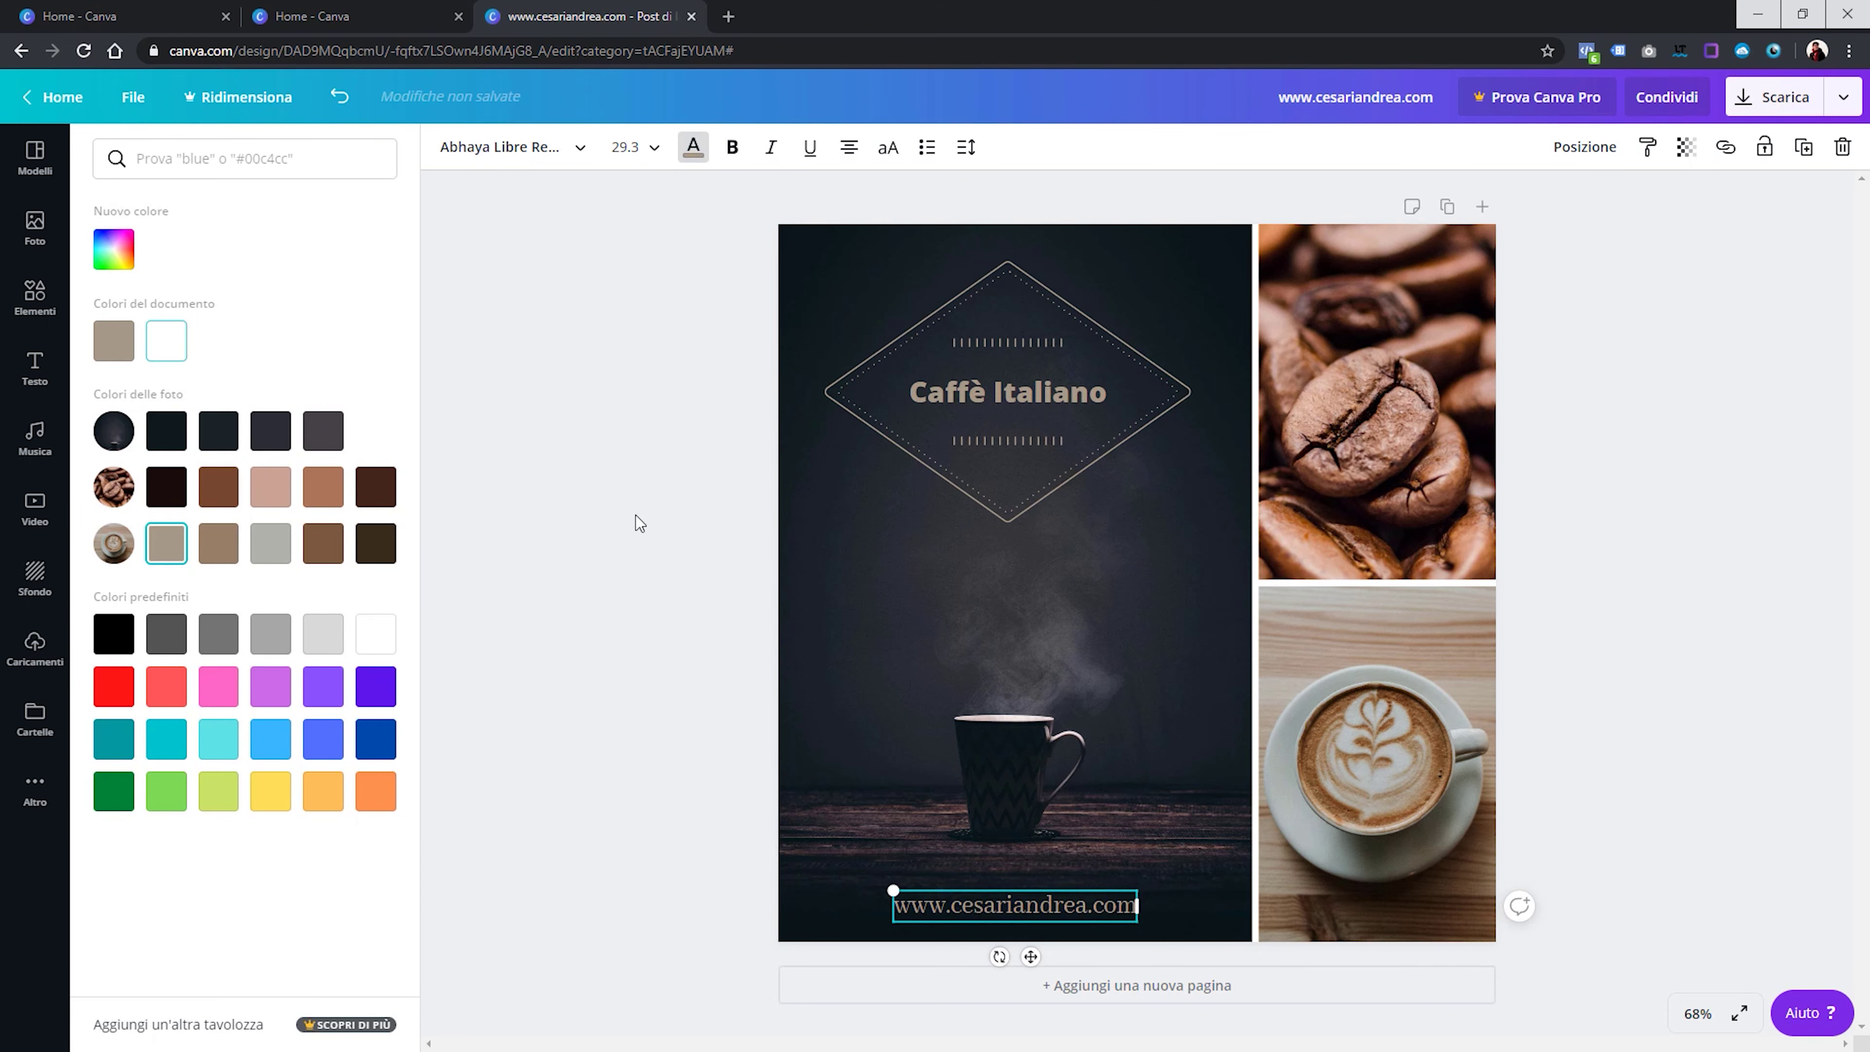
click(635, 514)
click(619, 410)
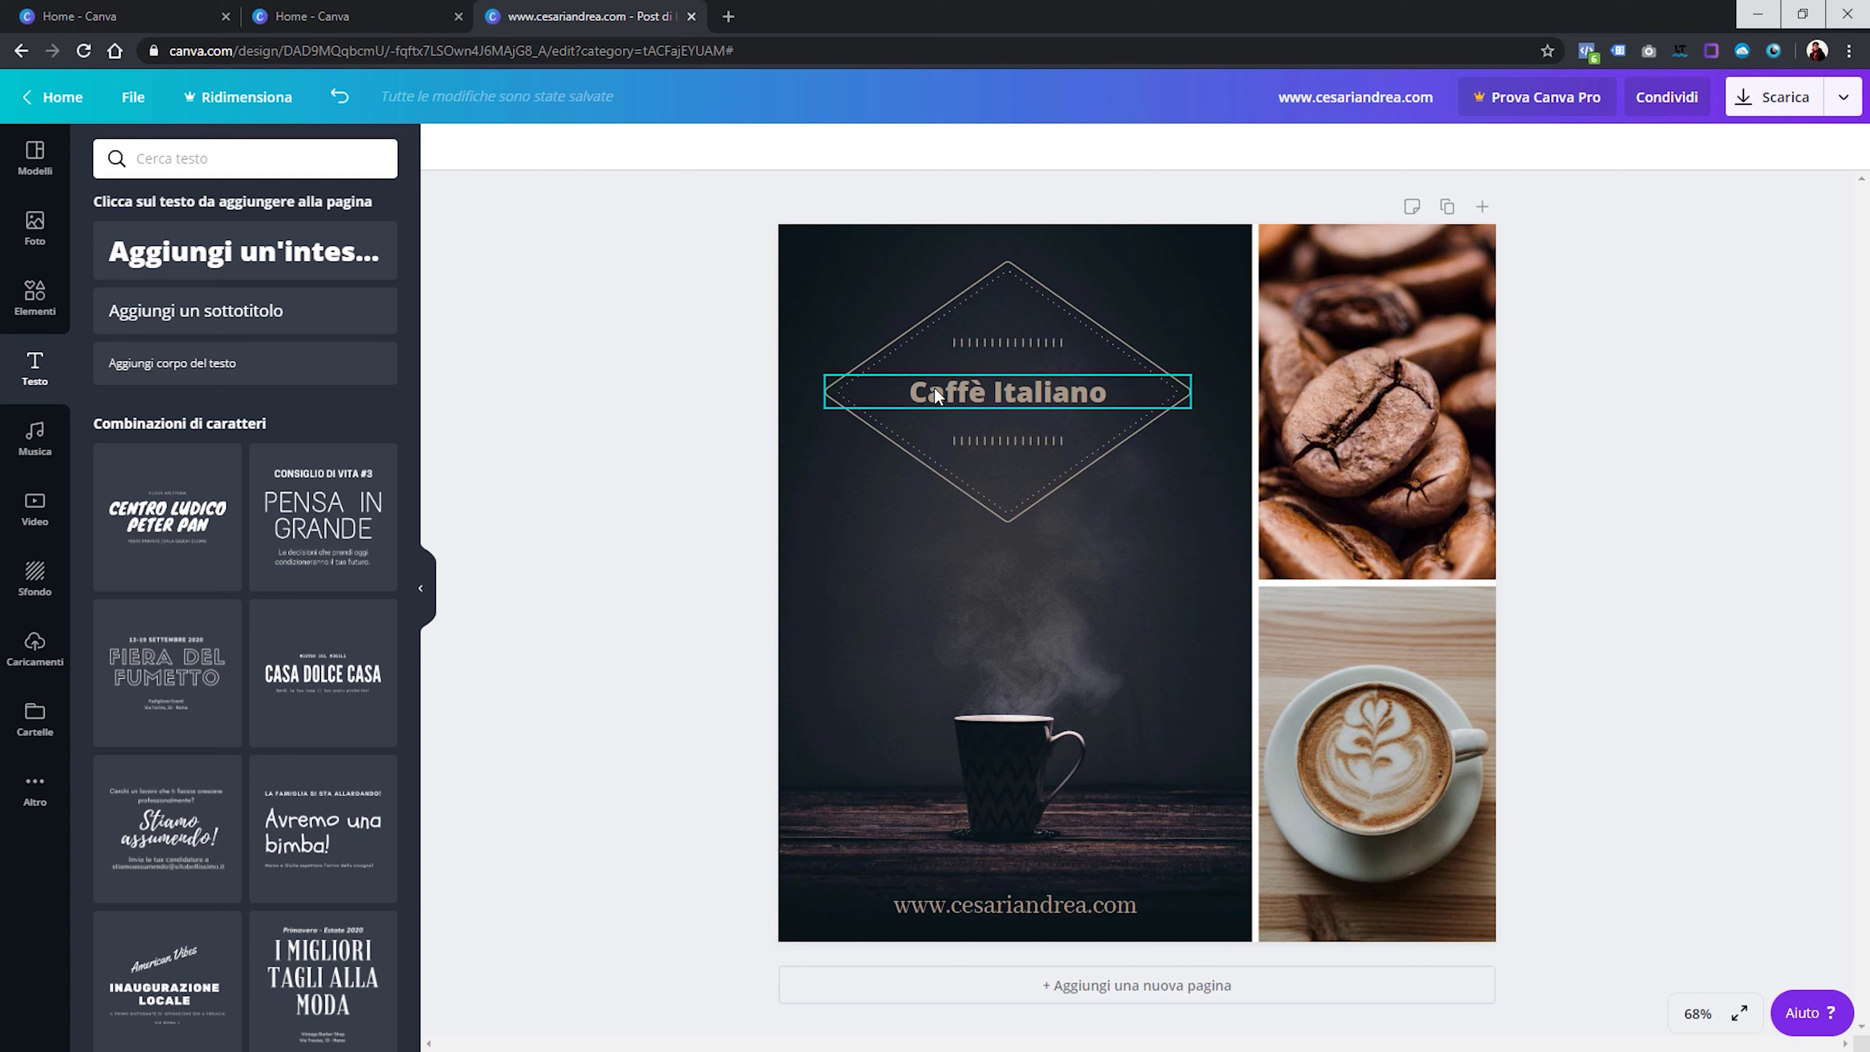
Try moving the Caffè Italiano title and diamond block, then undo back to the original position
mouse_move(933, 386)
mouse_down()
mouse_move(926, 482)
mouse_move(969, 534)
mouse_up()
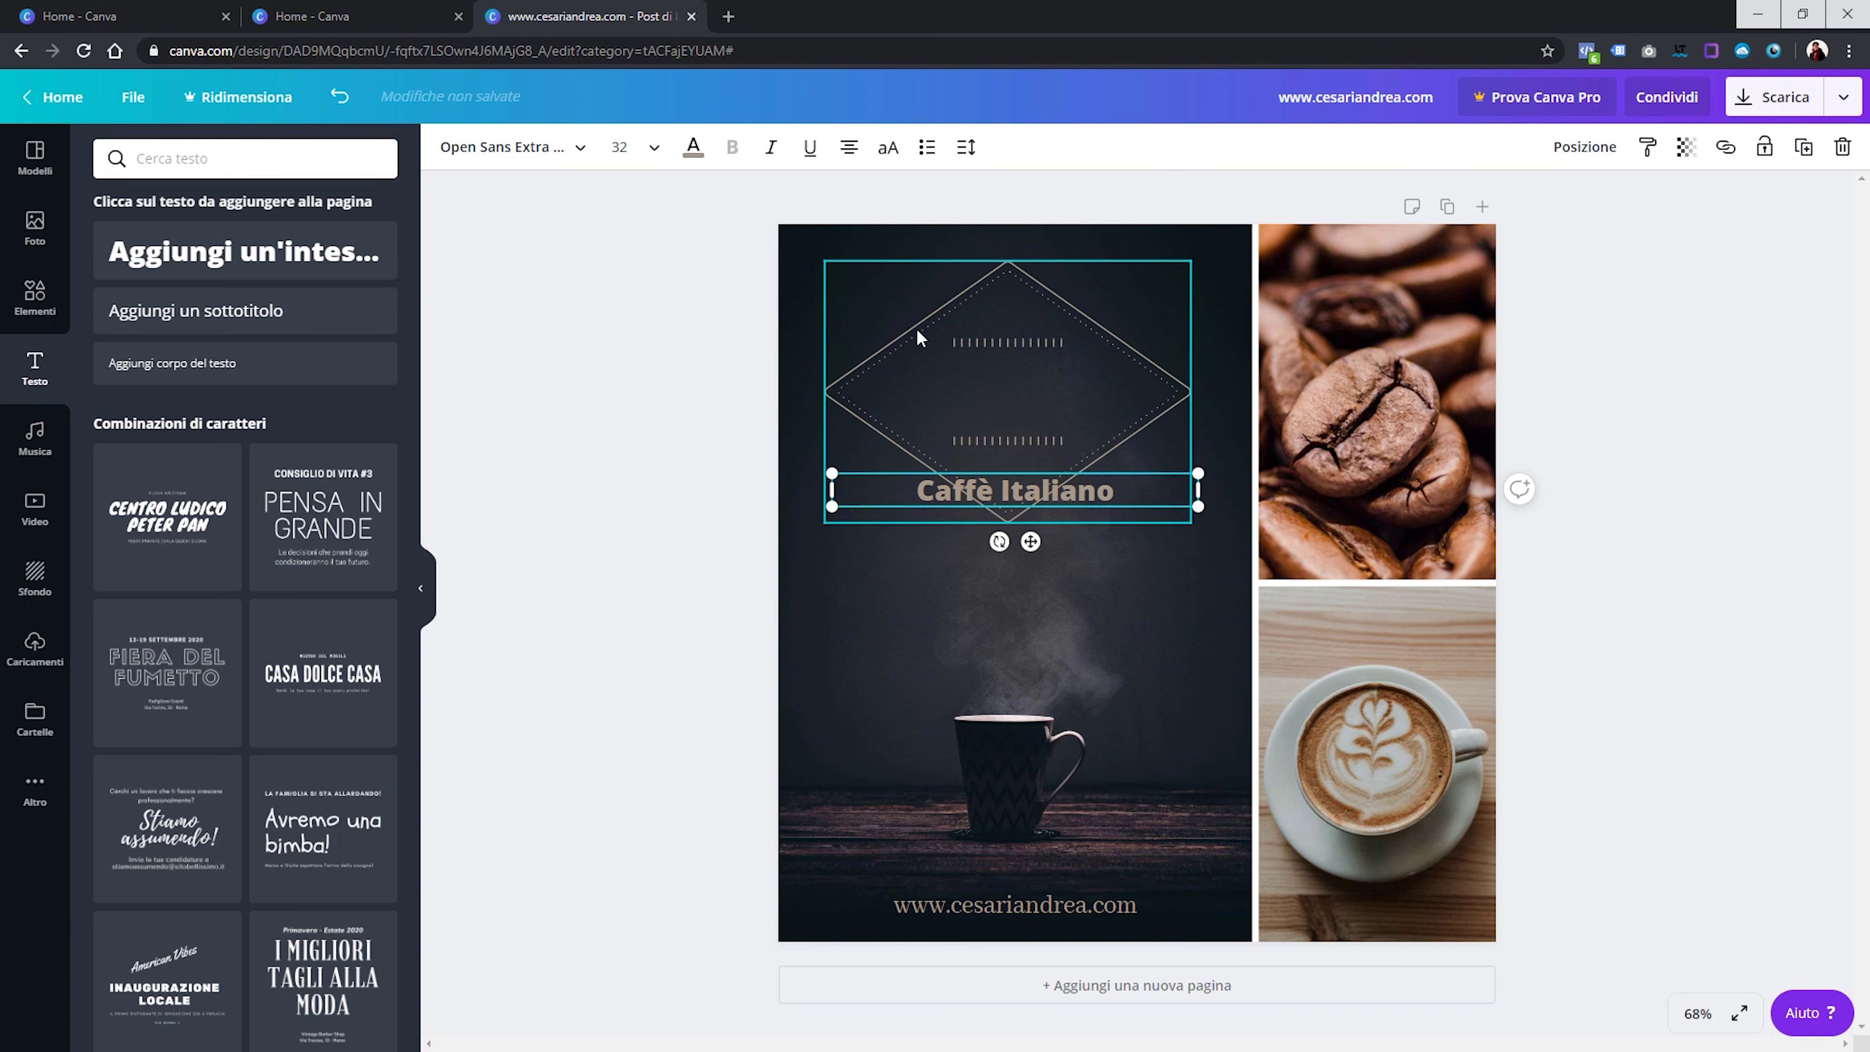
click(338, 96)
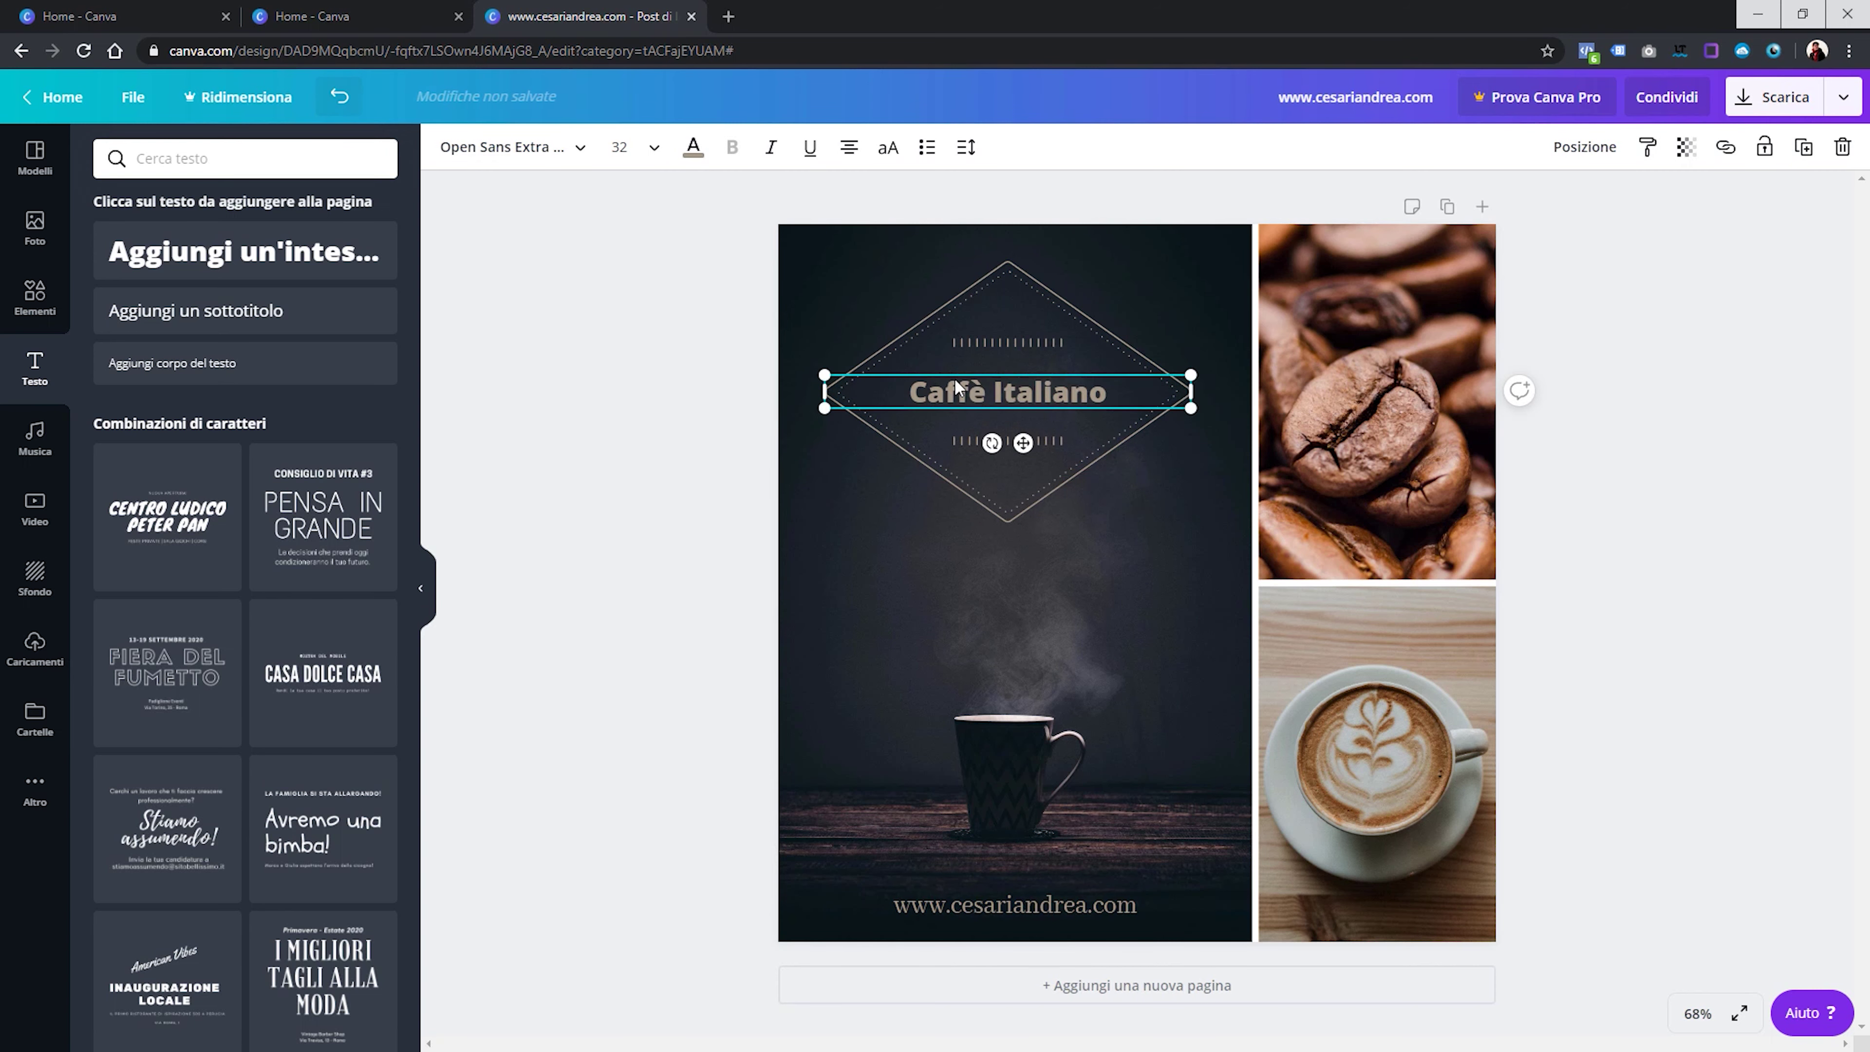
shift+click(912, 332)
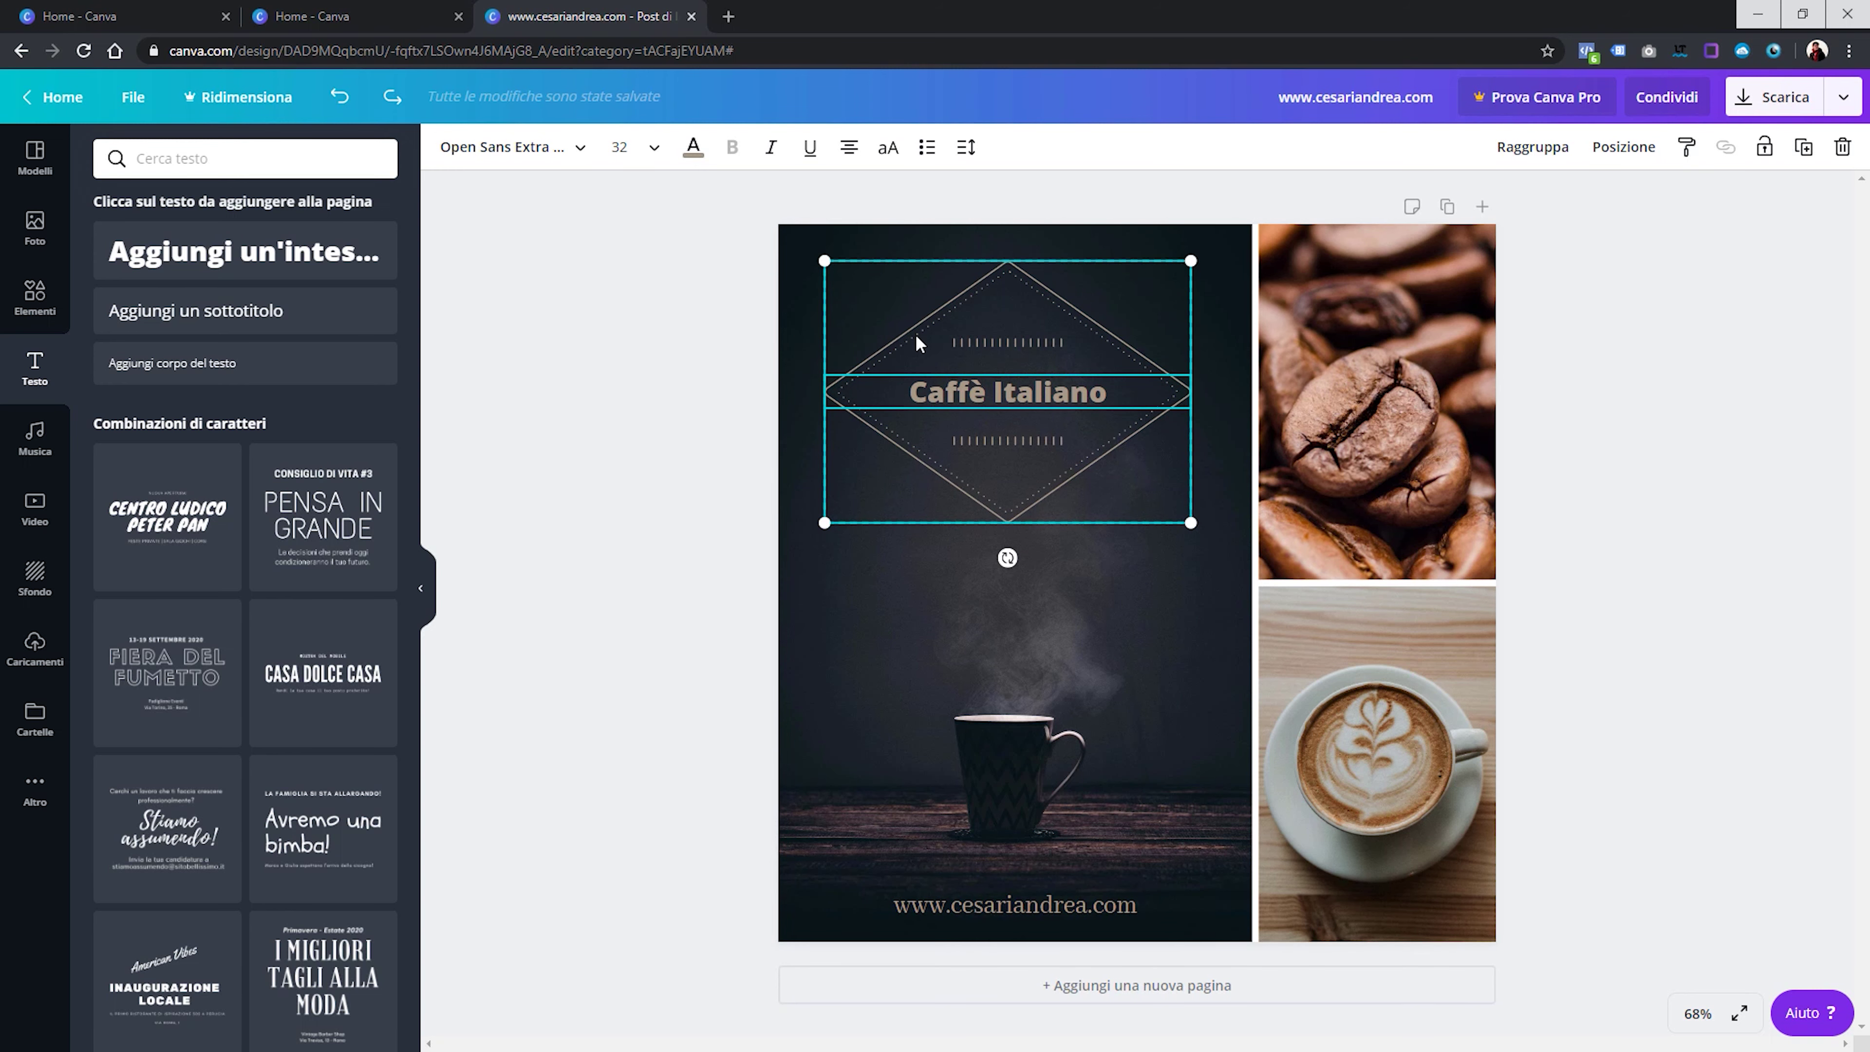
mouse_move(936, 321)
mouse_down()
mouse_move(913, 376)
mouse_move(941, 355)
mouse_up()
key(ctrl+z)
click(610, 329)
Group the Caffè Italiano text with the diamond frame, undoing a test move
click(929, 391)
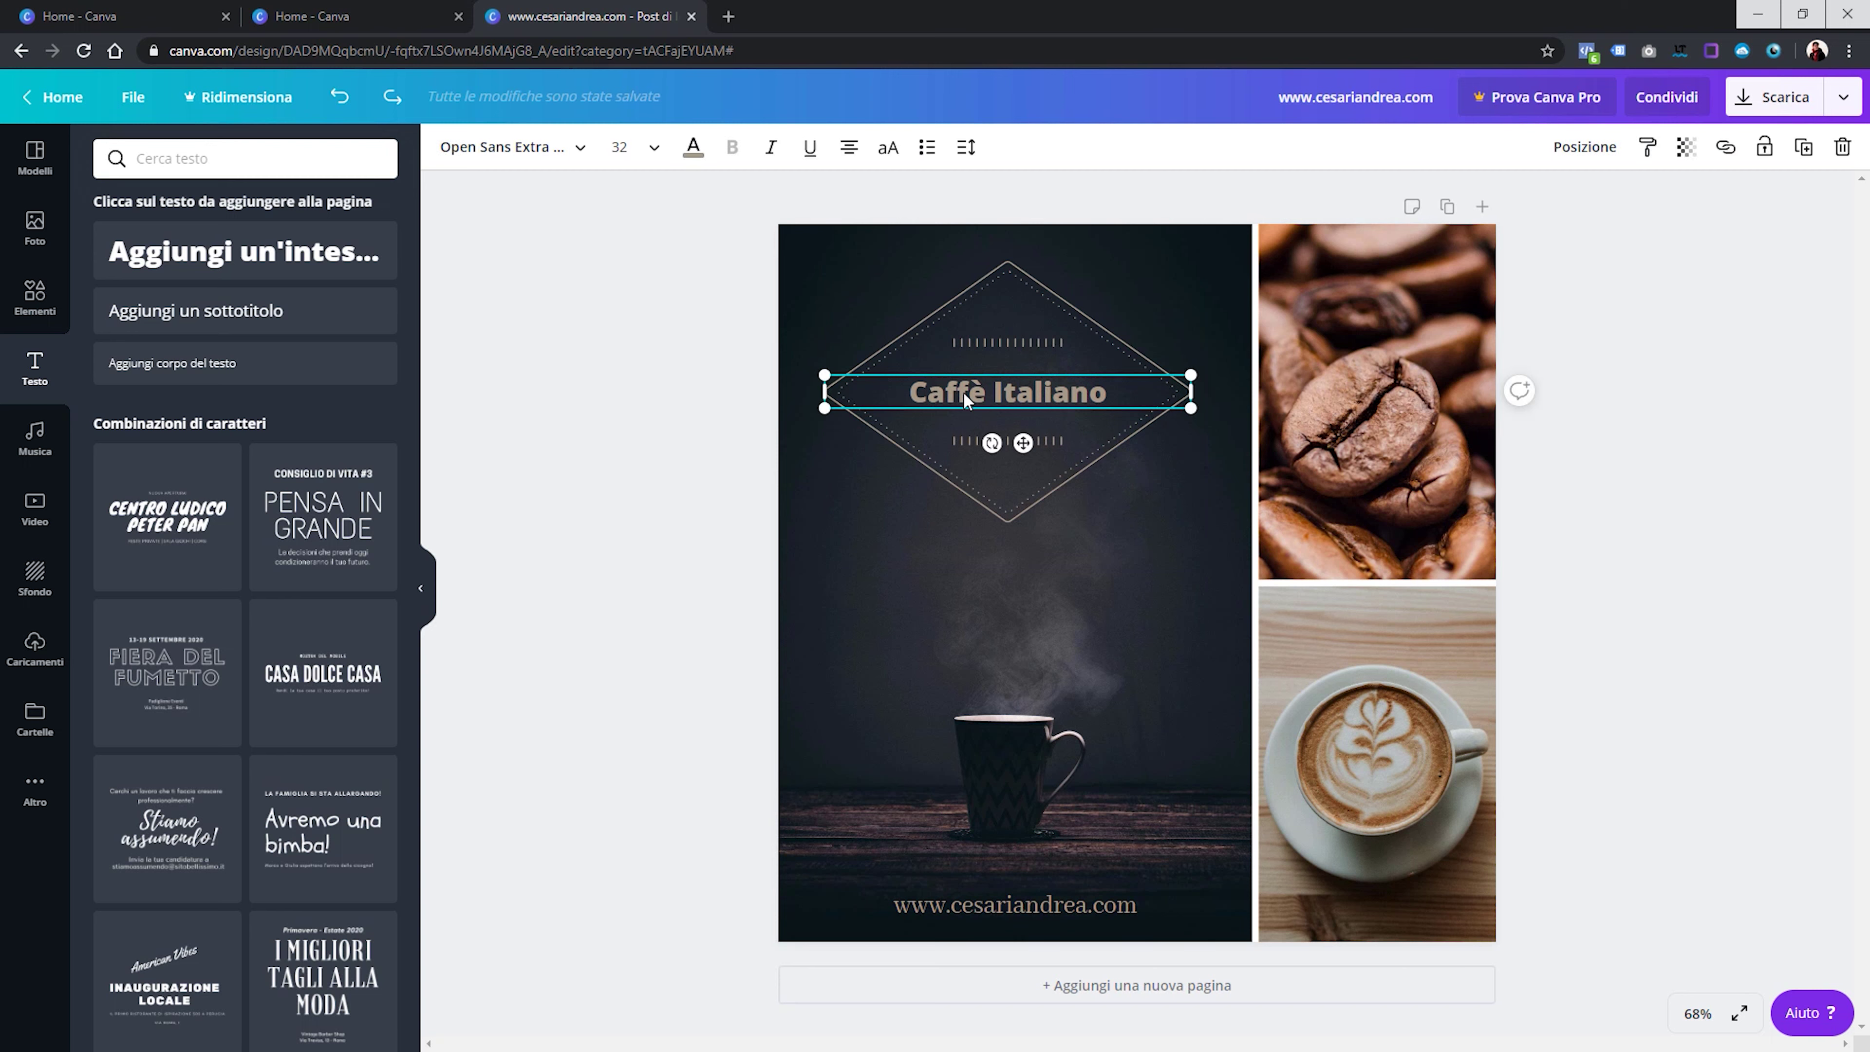
shift+click(918, 319)
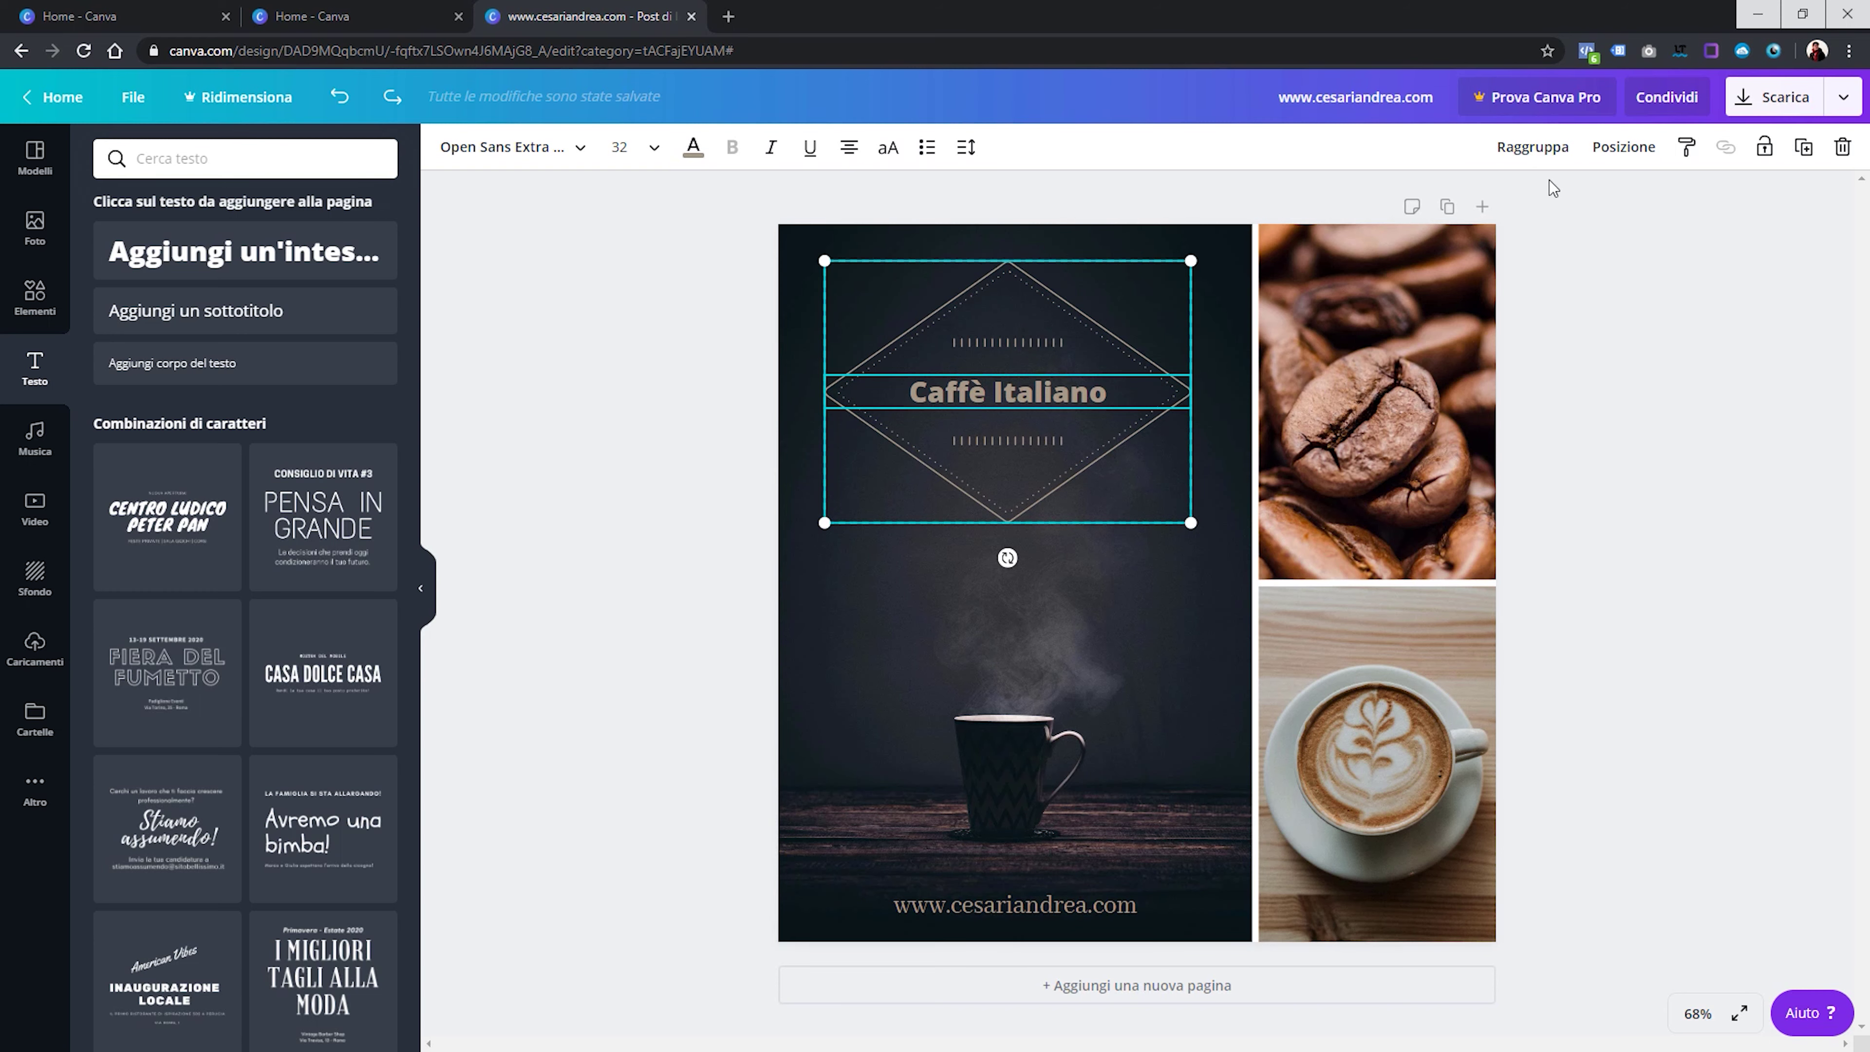
click(1536, 155)
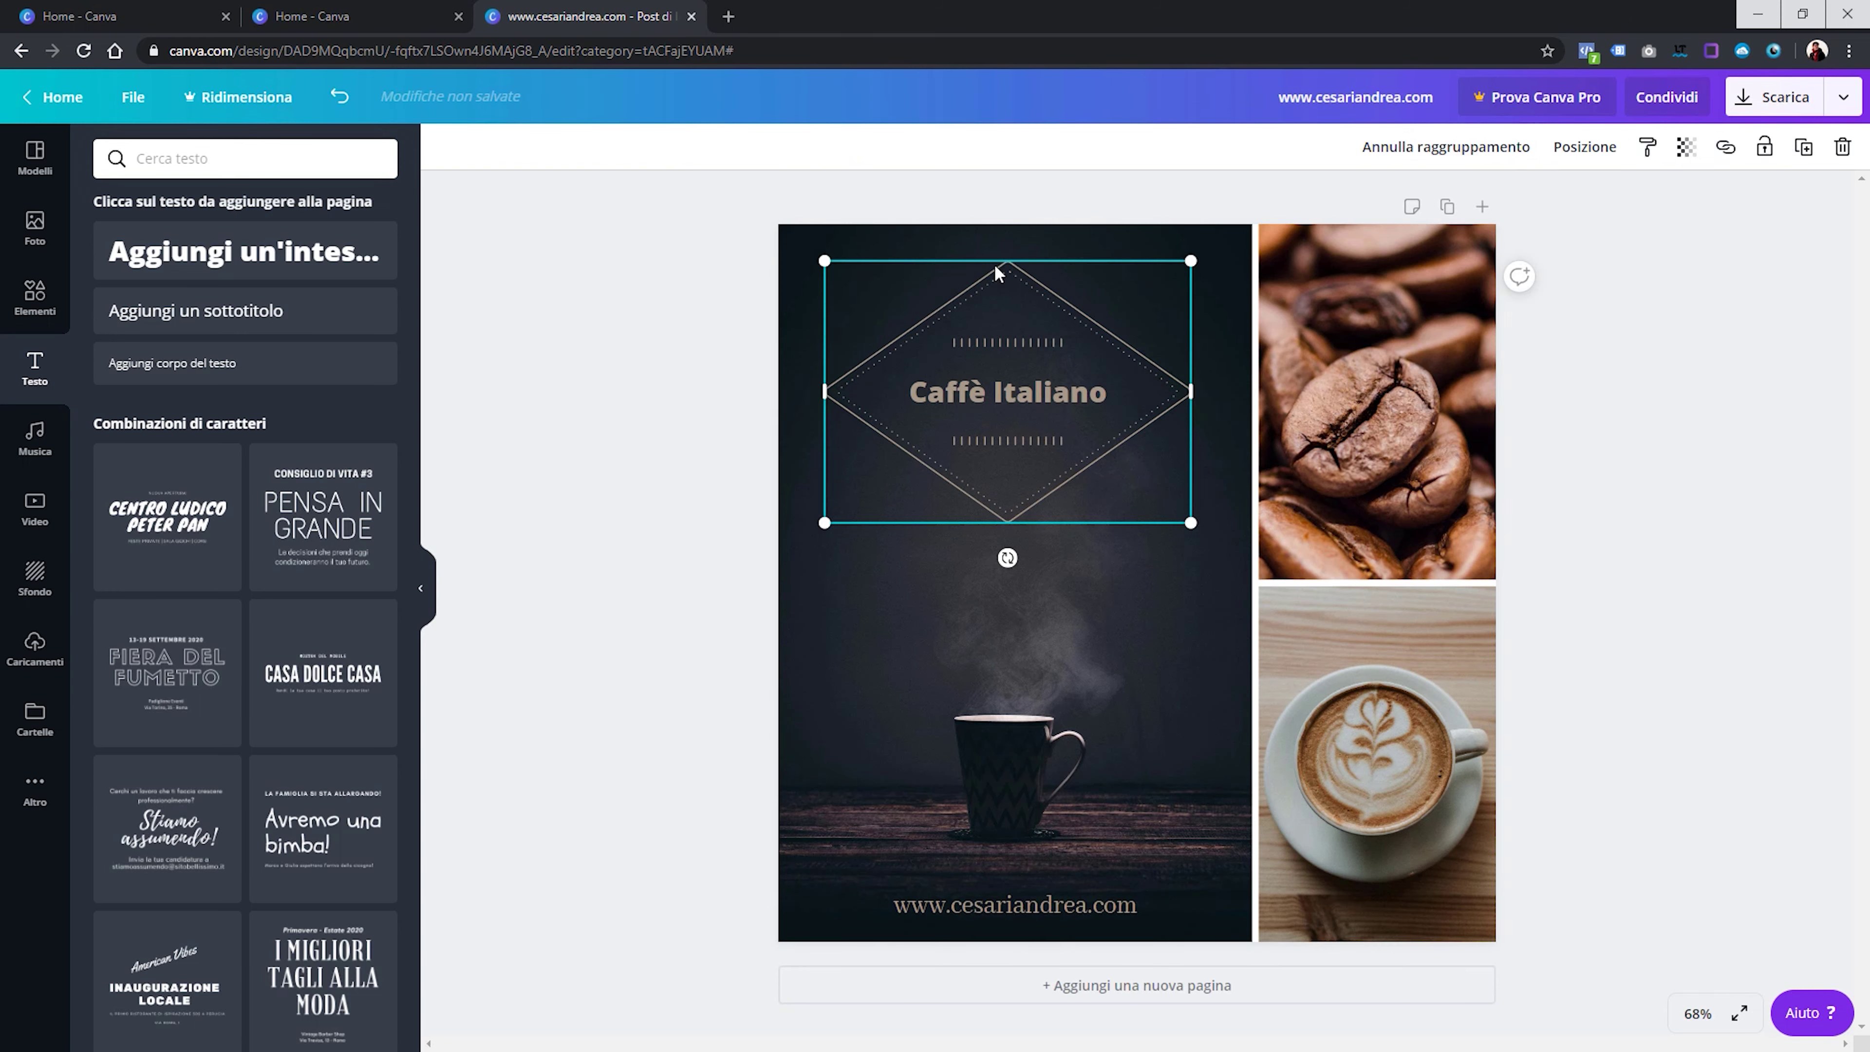
mouse_move(984, 418)
mouse_down()
mouse_move(1008, 544)
mouse_move(976, 337)
mouse_up()
key(ctrl+z)
click(672, 322)
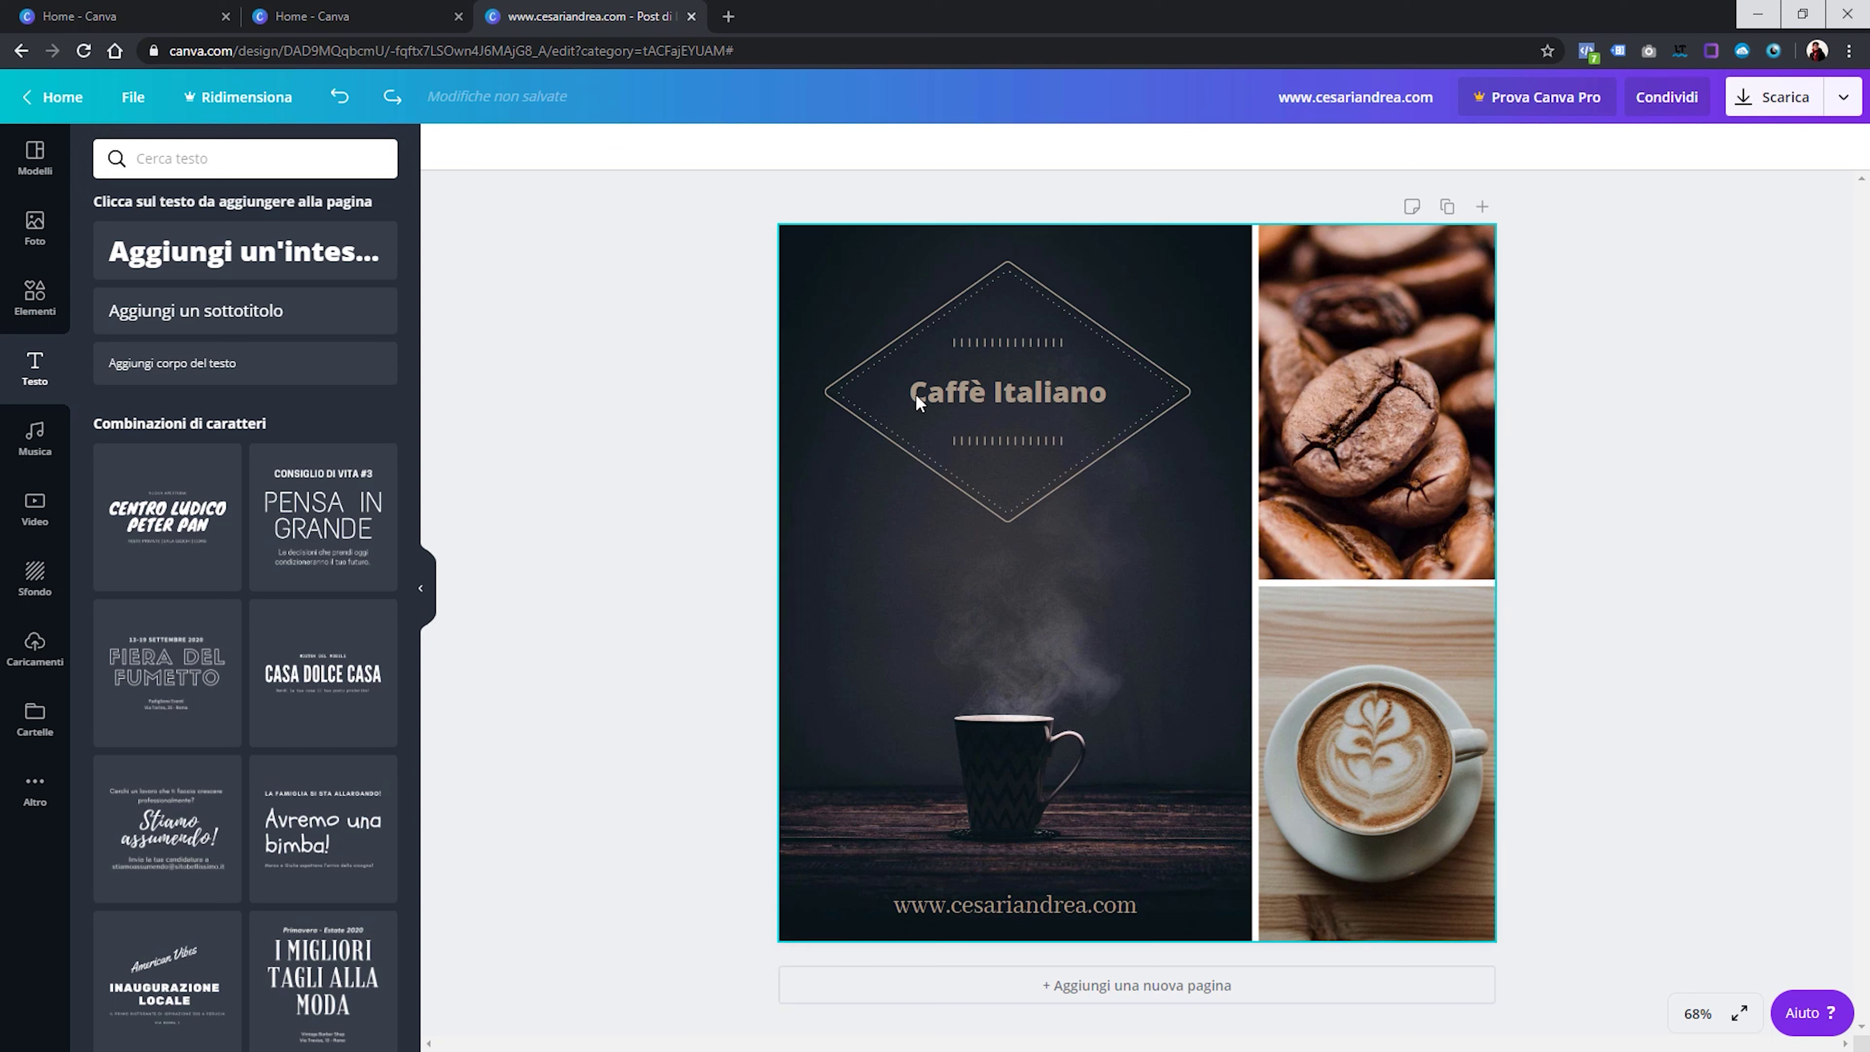
click(989, 391)
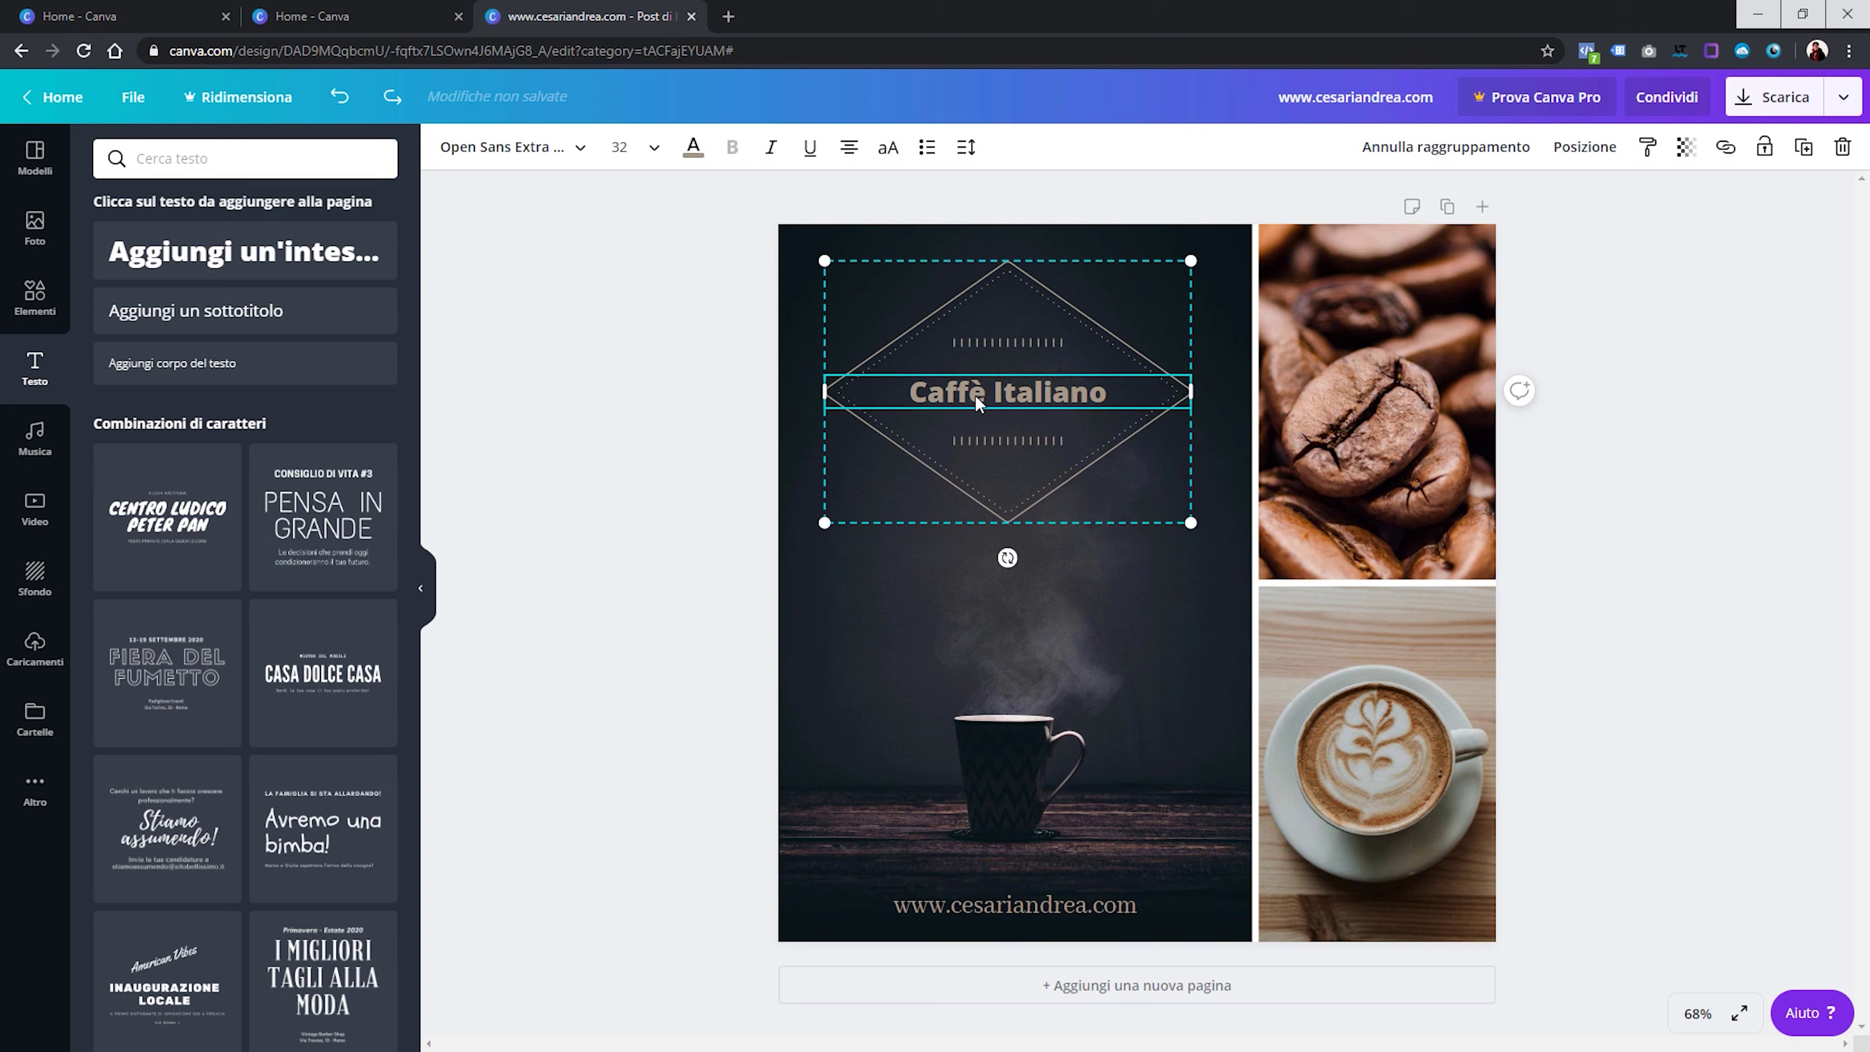
Test-replace the title text, then undo to restore 'Caffè Italiano'
double_click(990, 396)
text(ssssss)
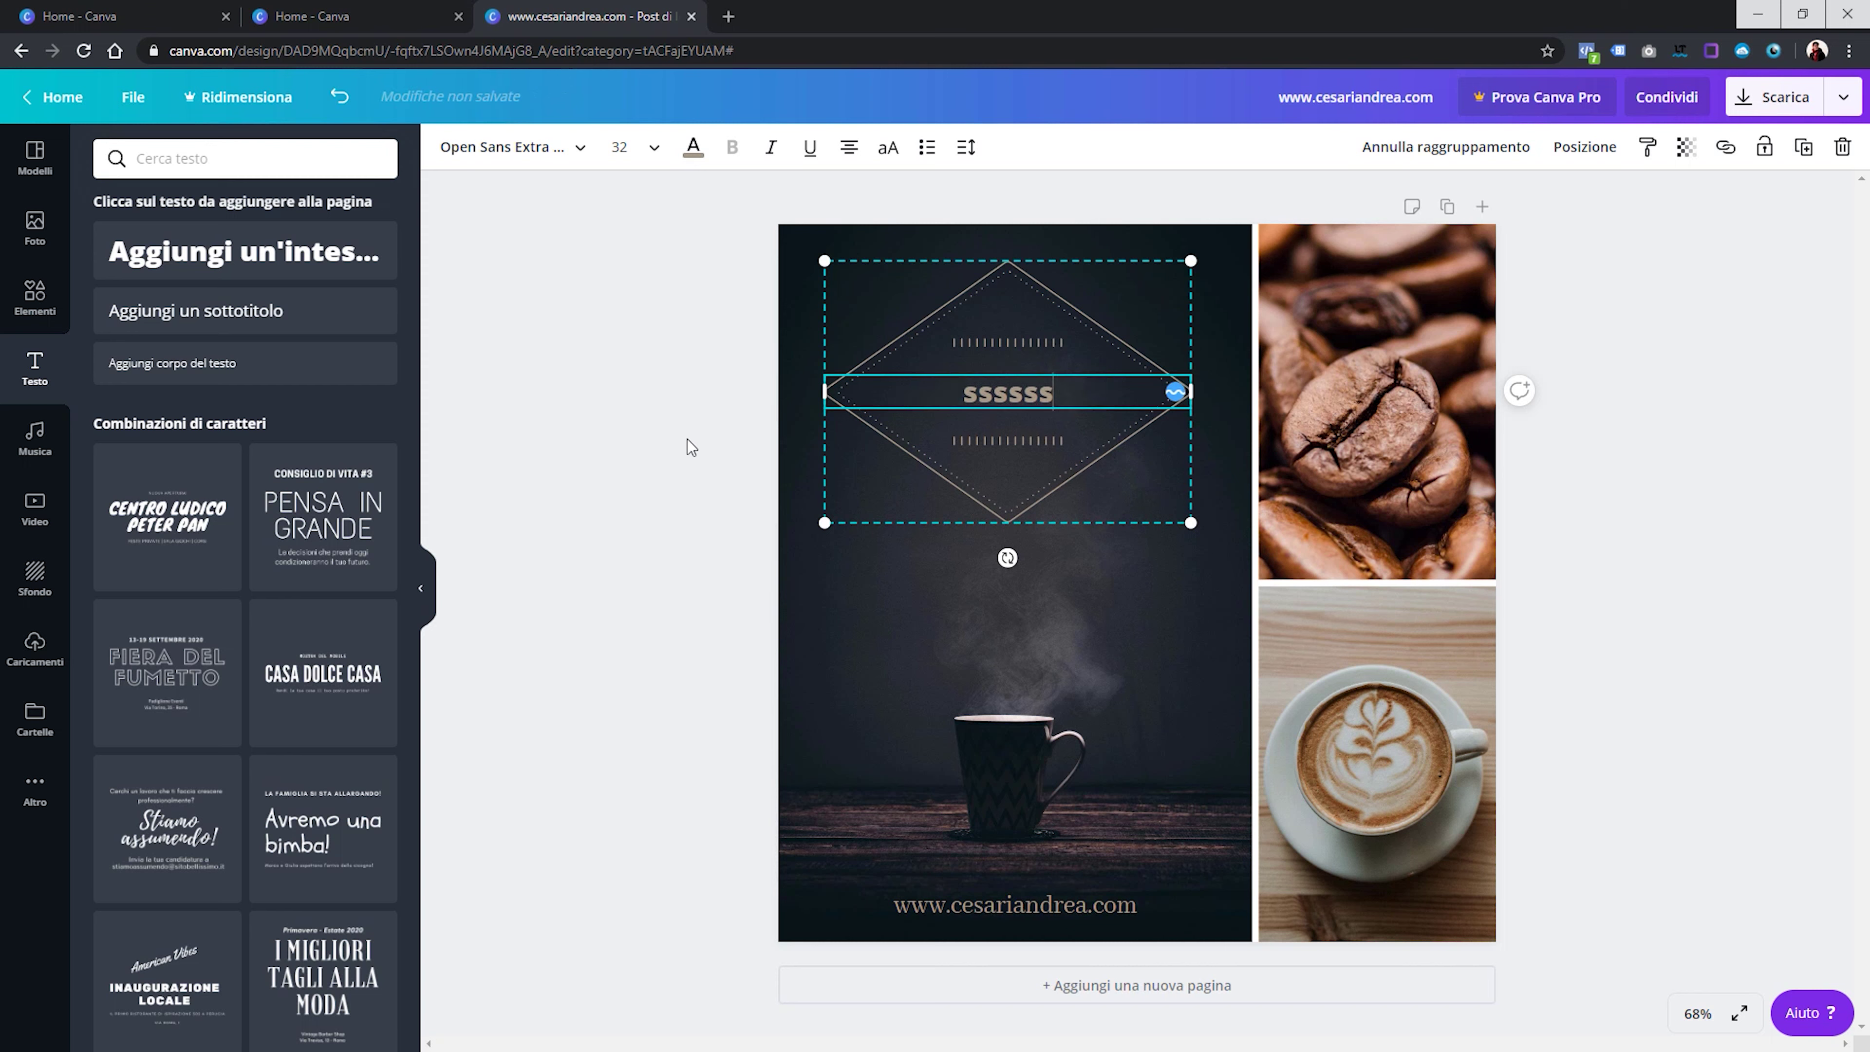
click(687, 440)
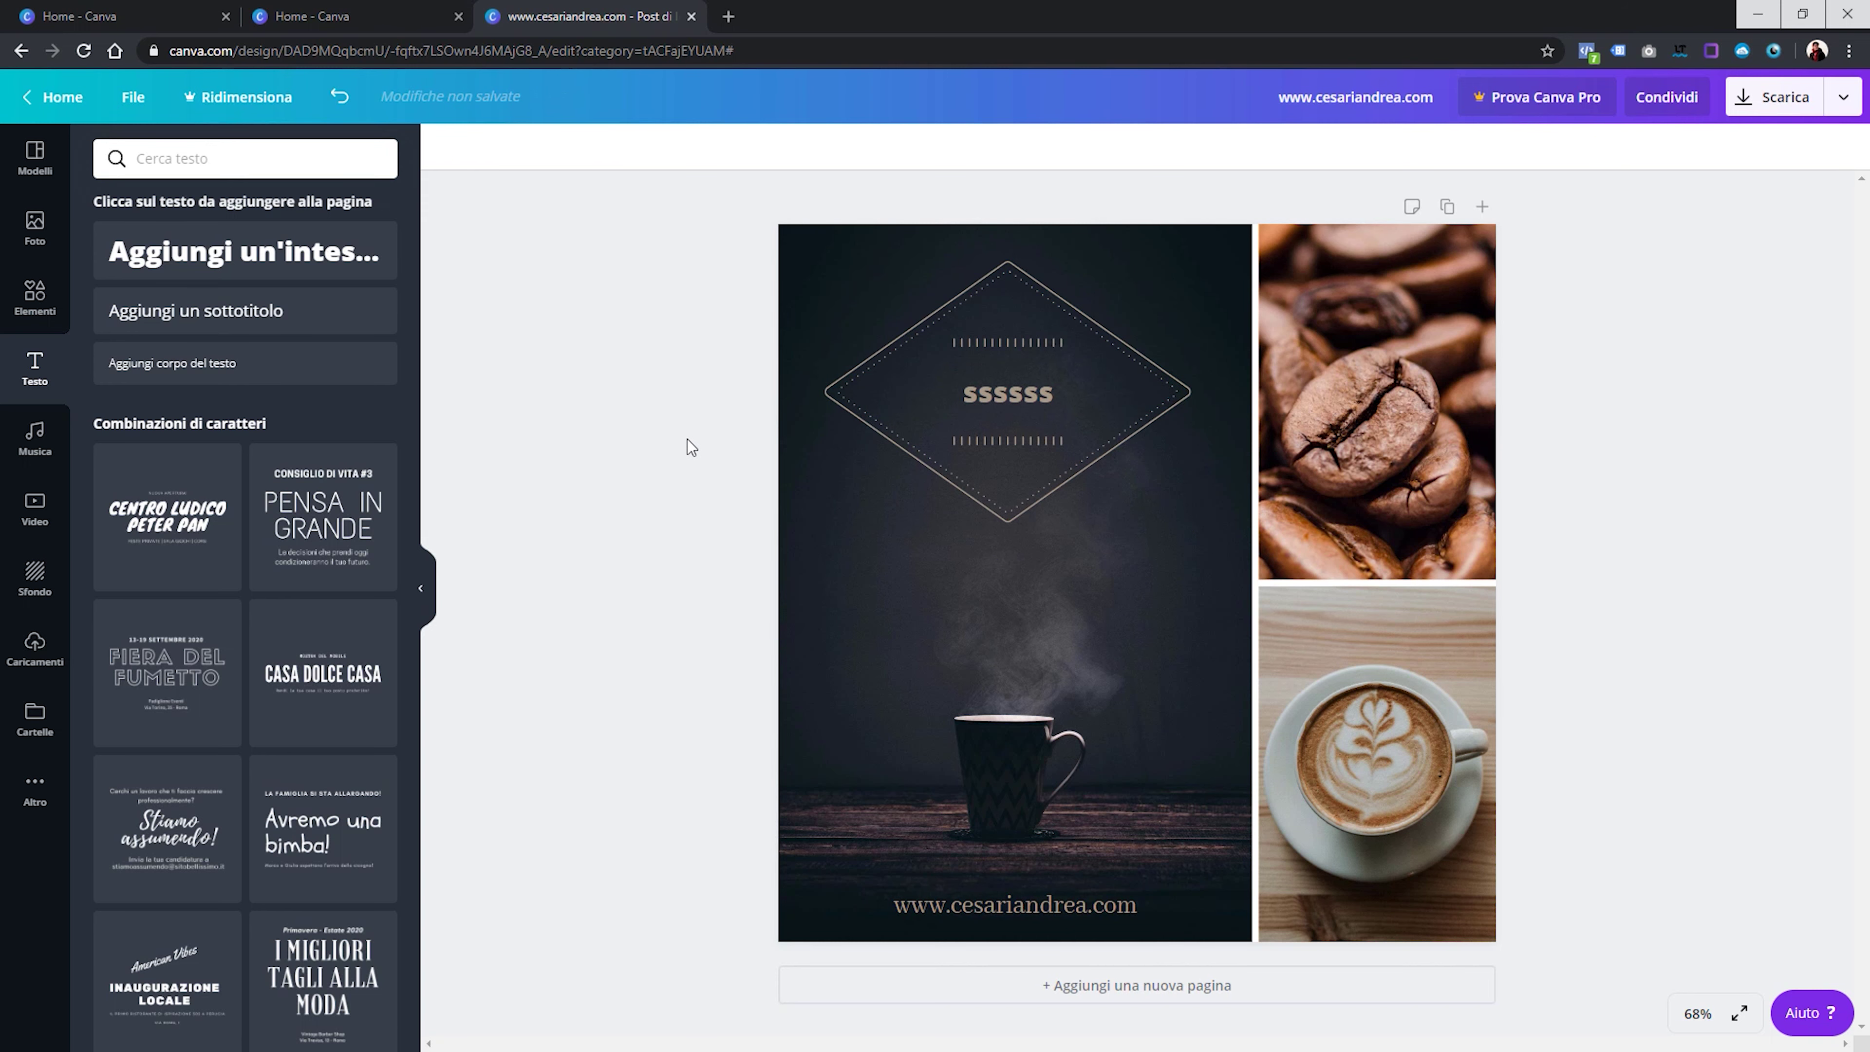
key(ctrl+z)
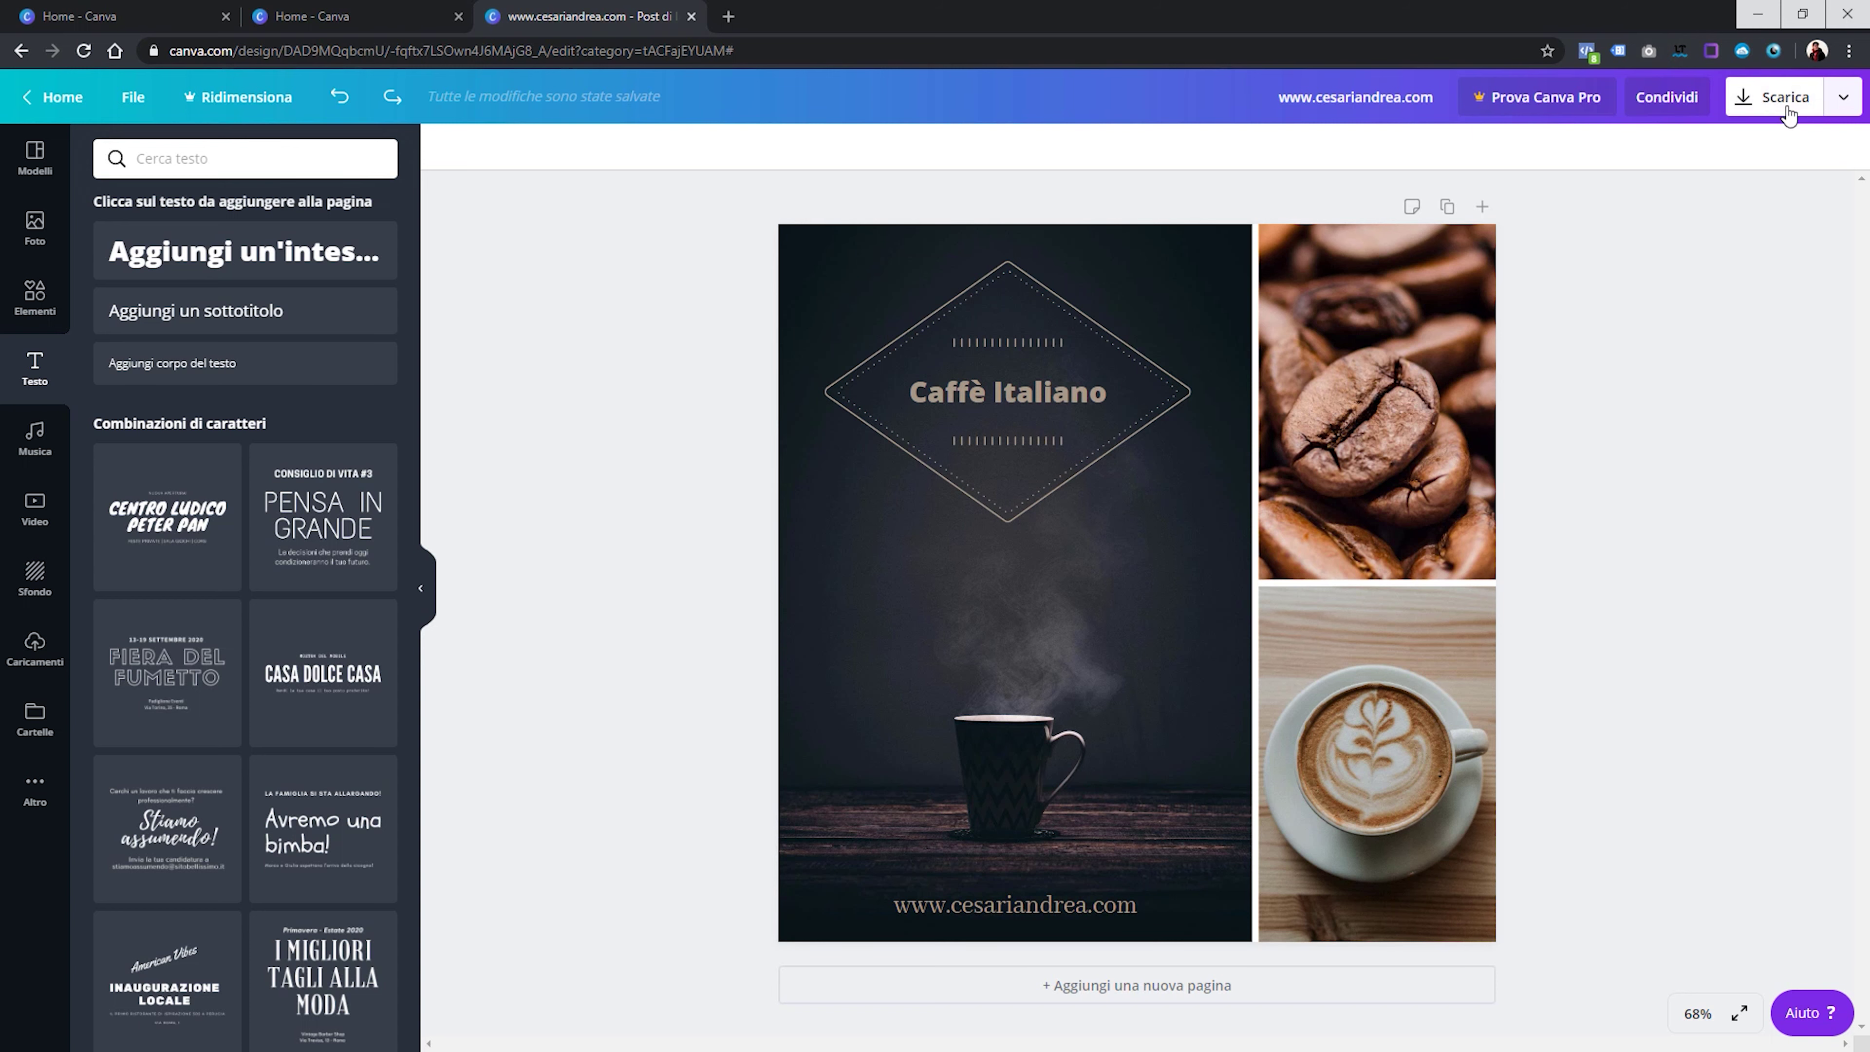
click(1684, 105)
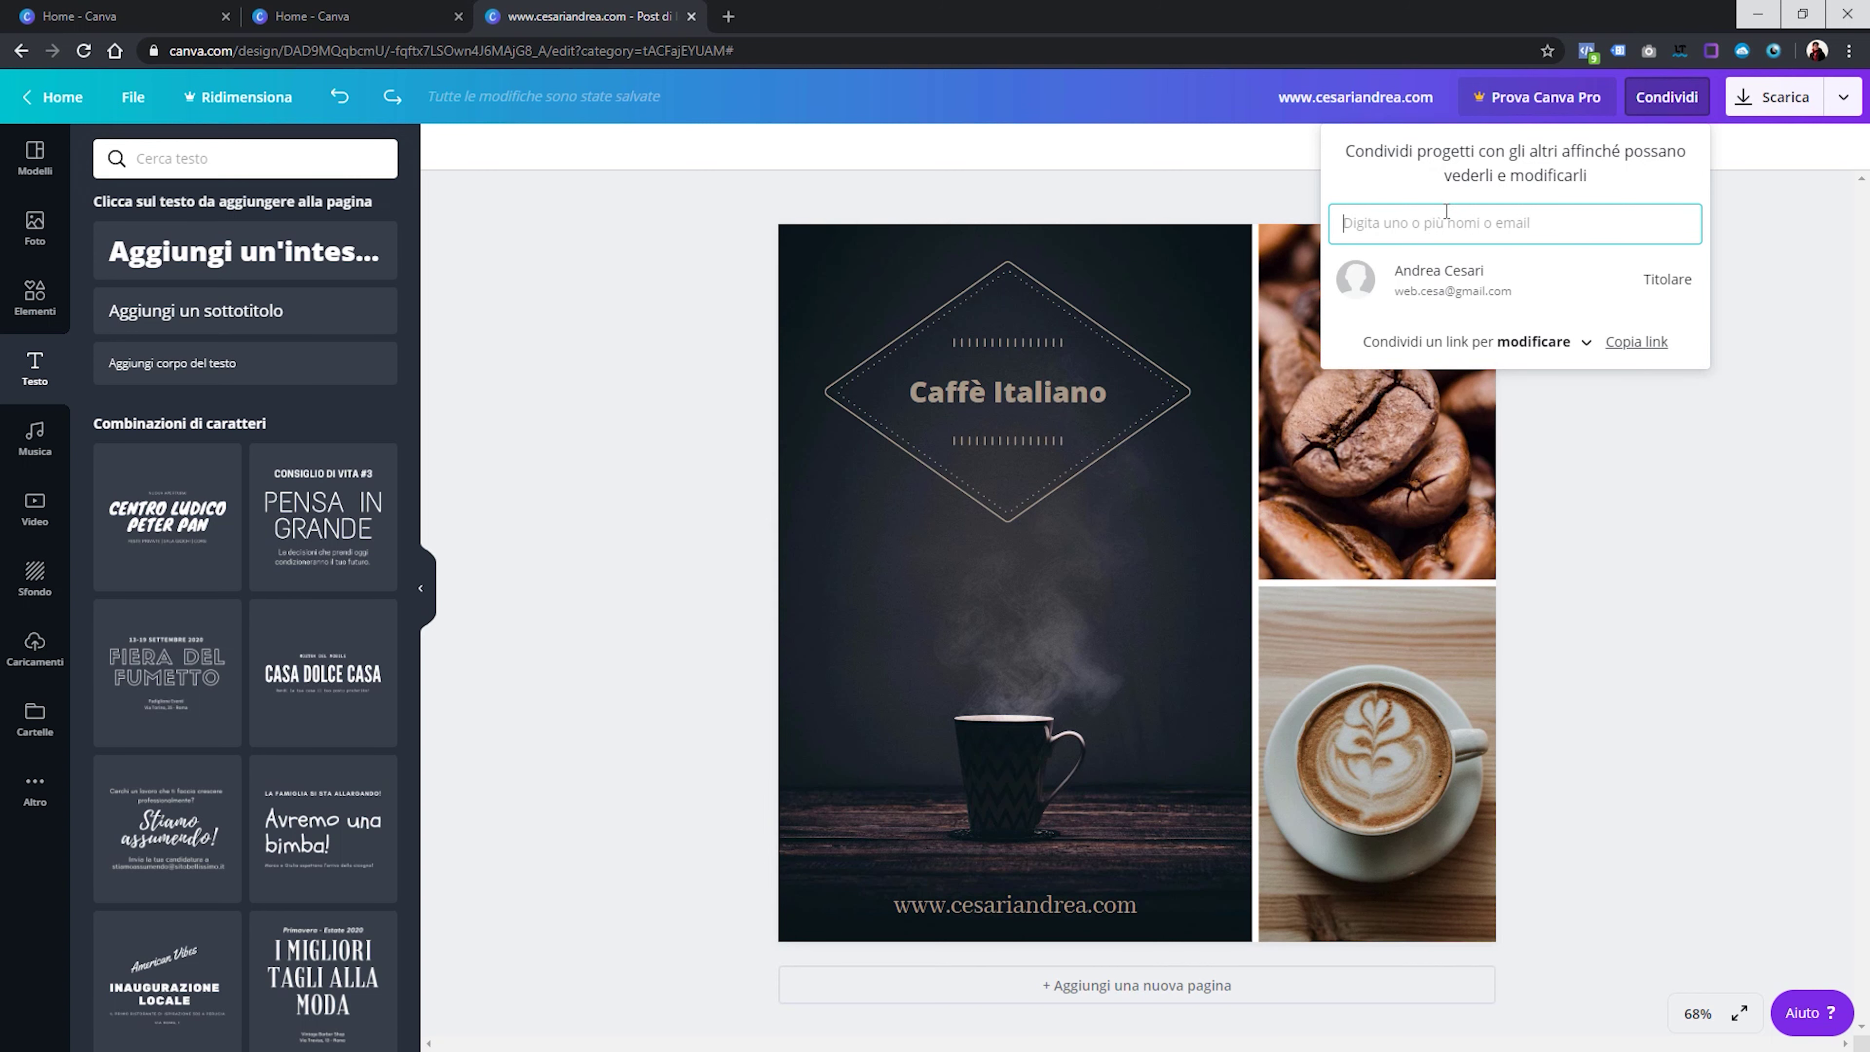
click(710, 603)
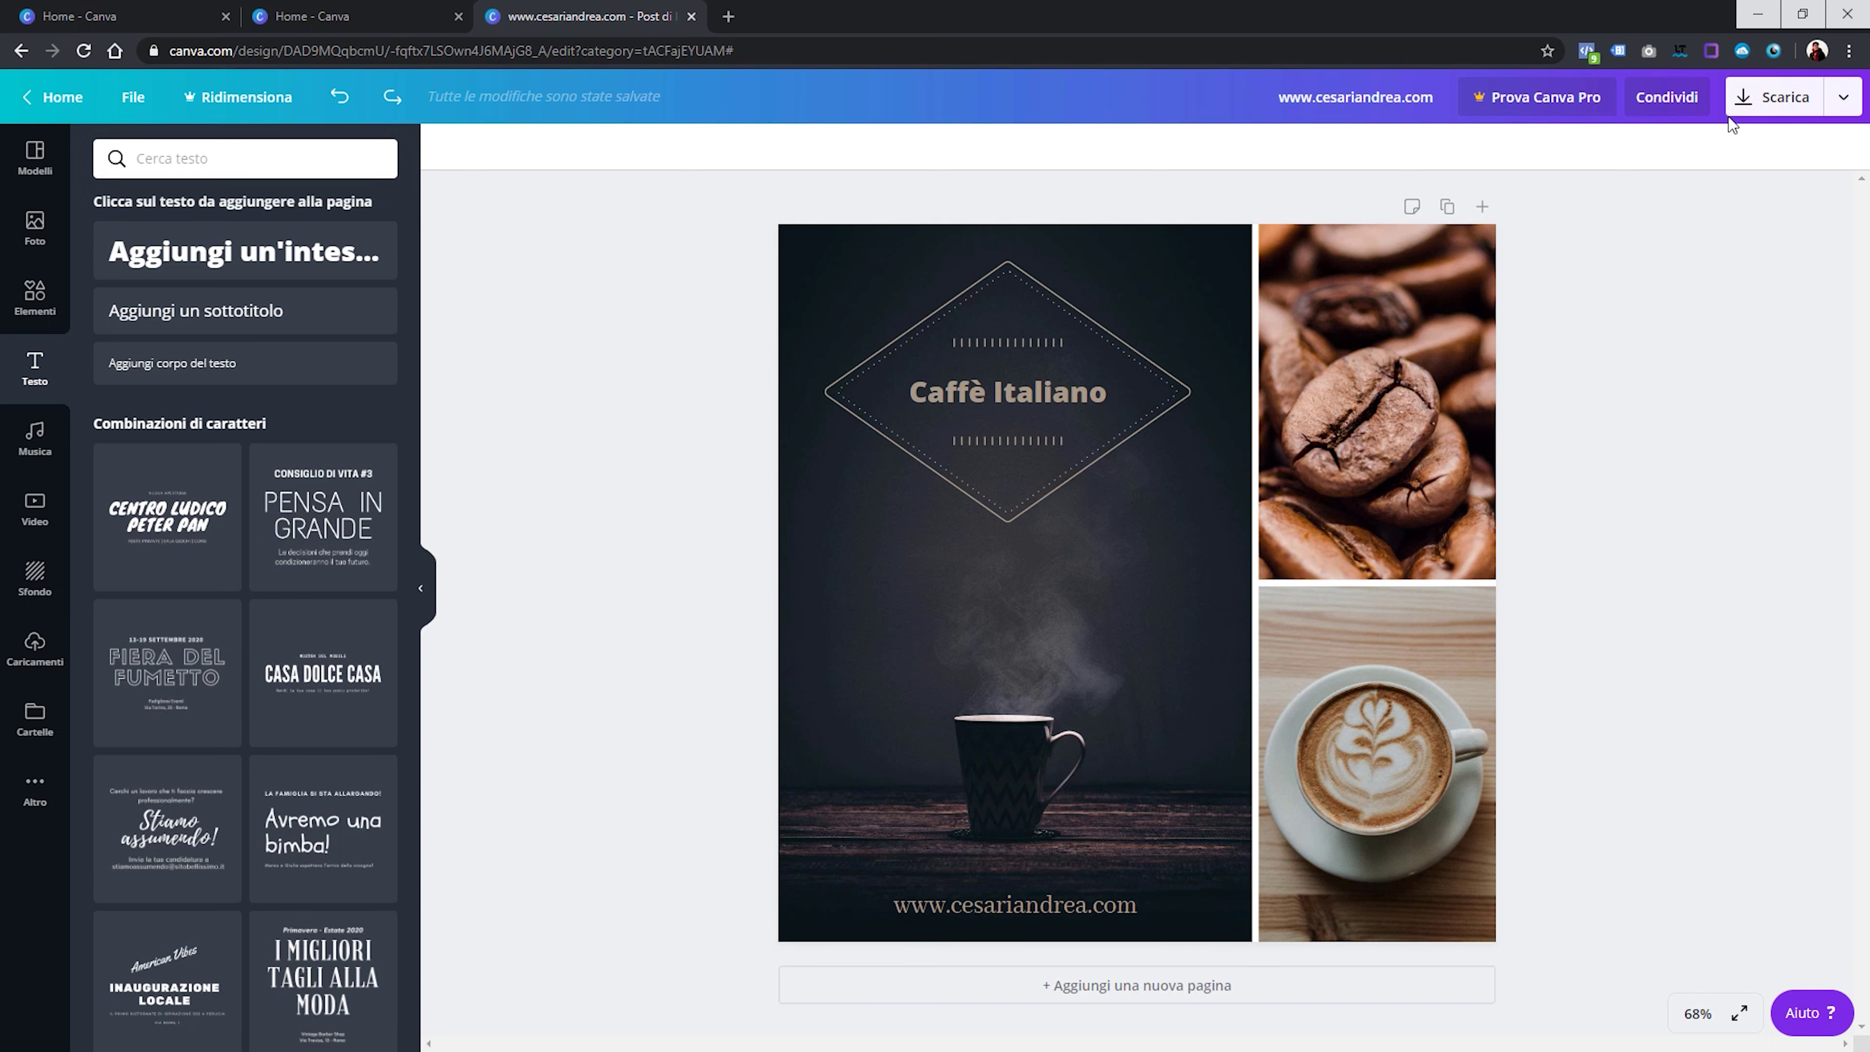
Try downloading as JPG with adjusted quality, closing the Canva Pro upgrade prompts
click(1783, 107)
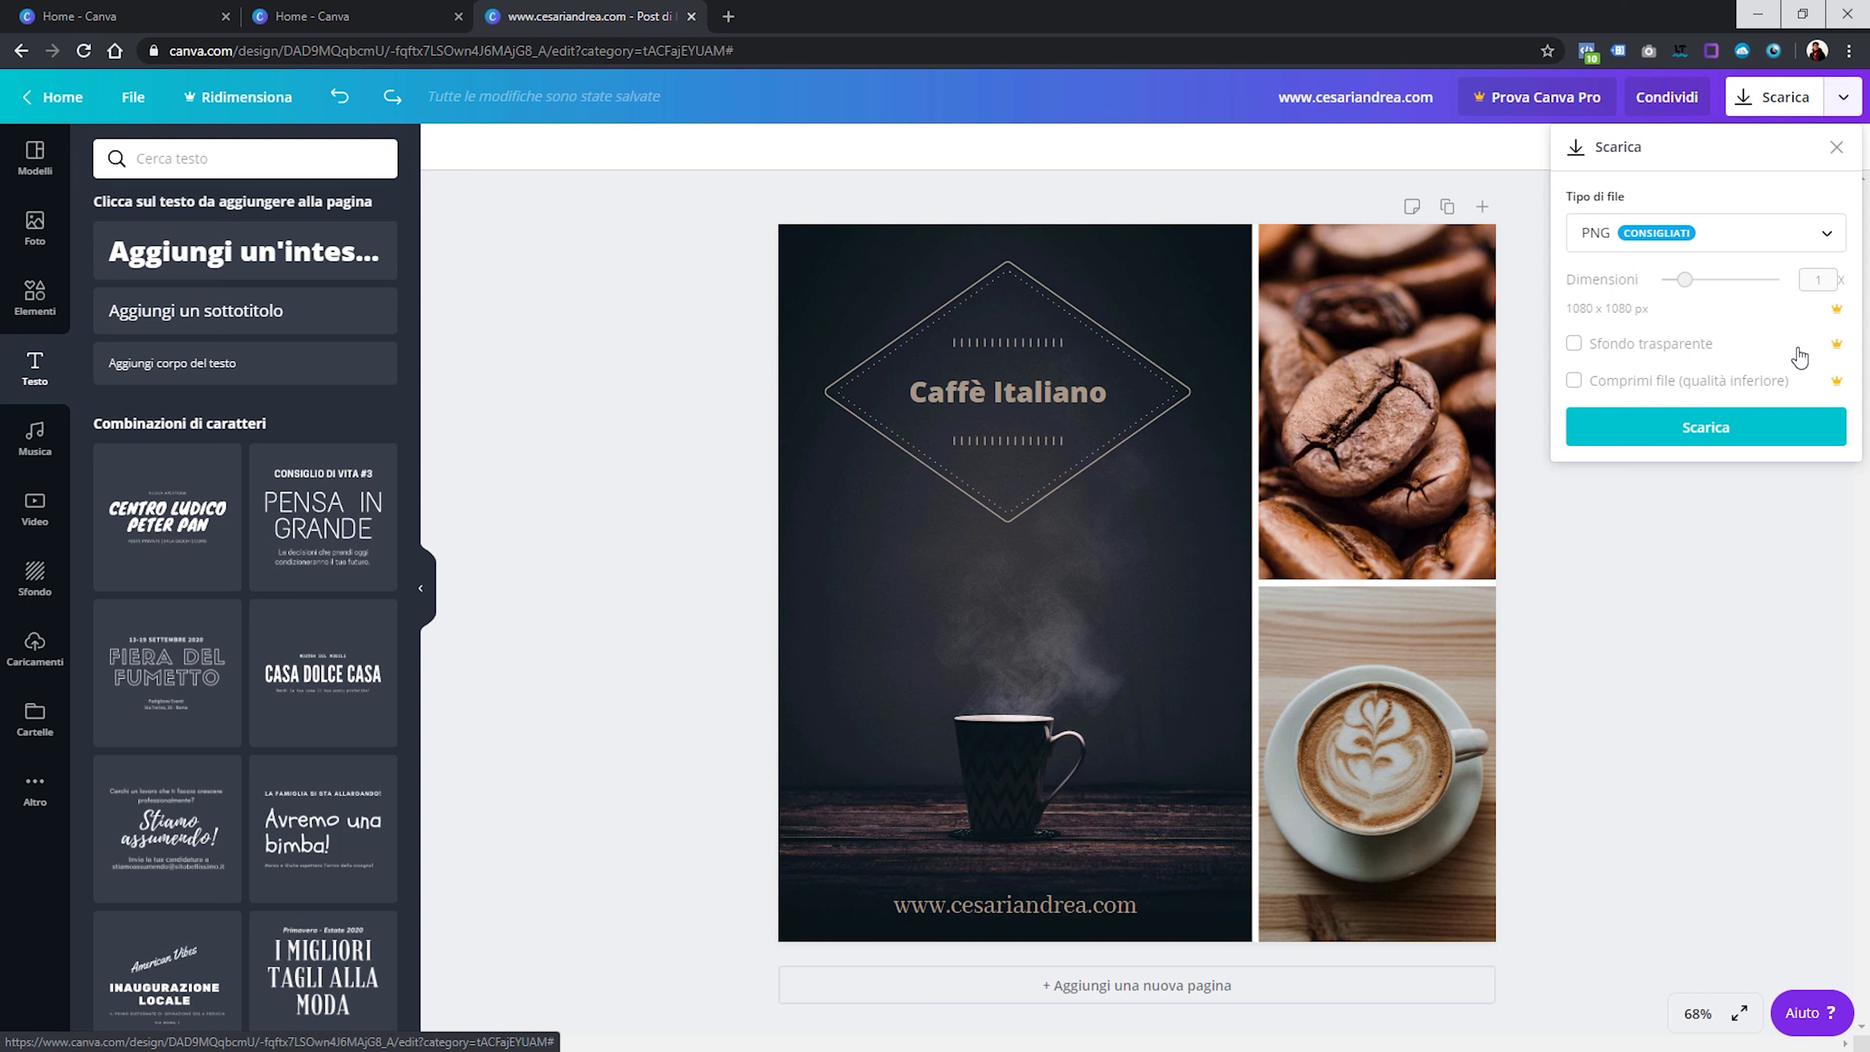
click(1671, 246)
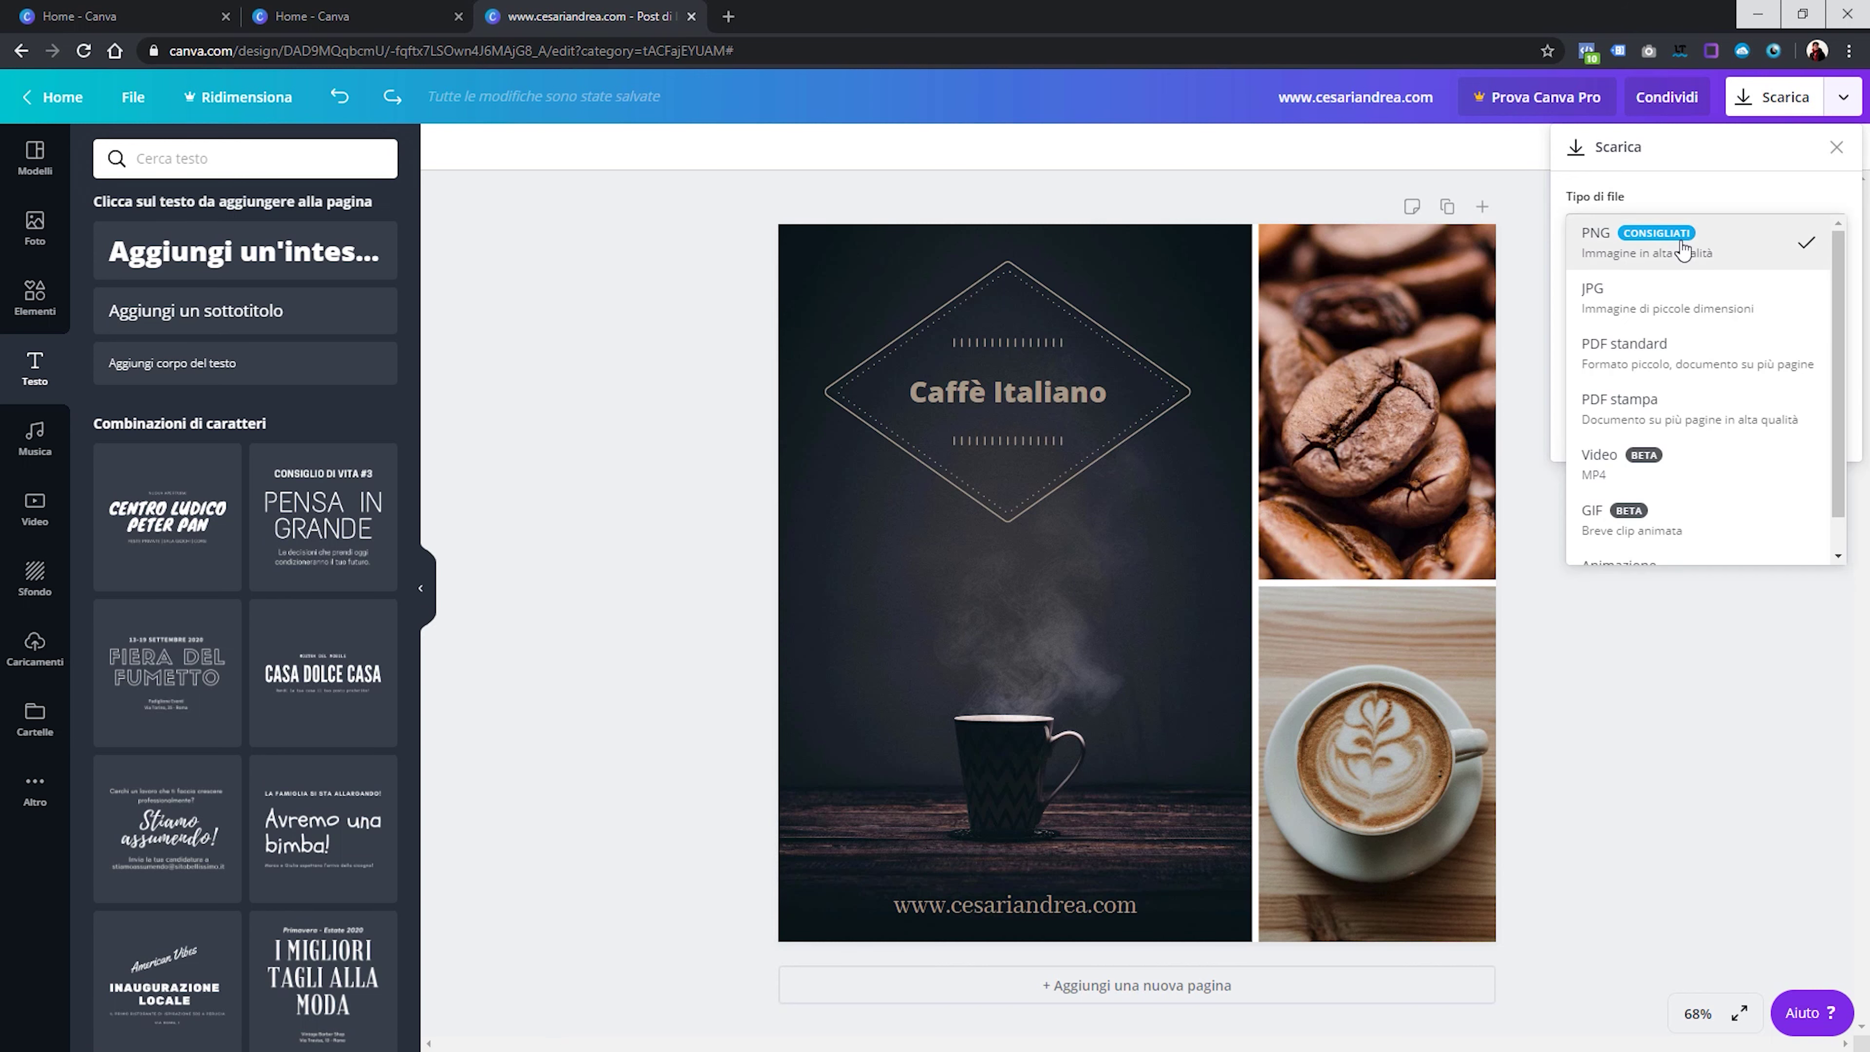
click(1619, 296)
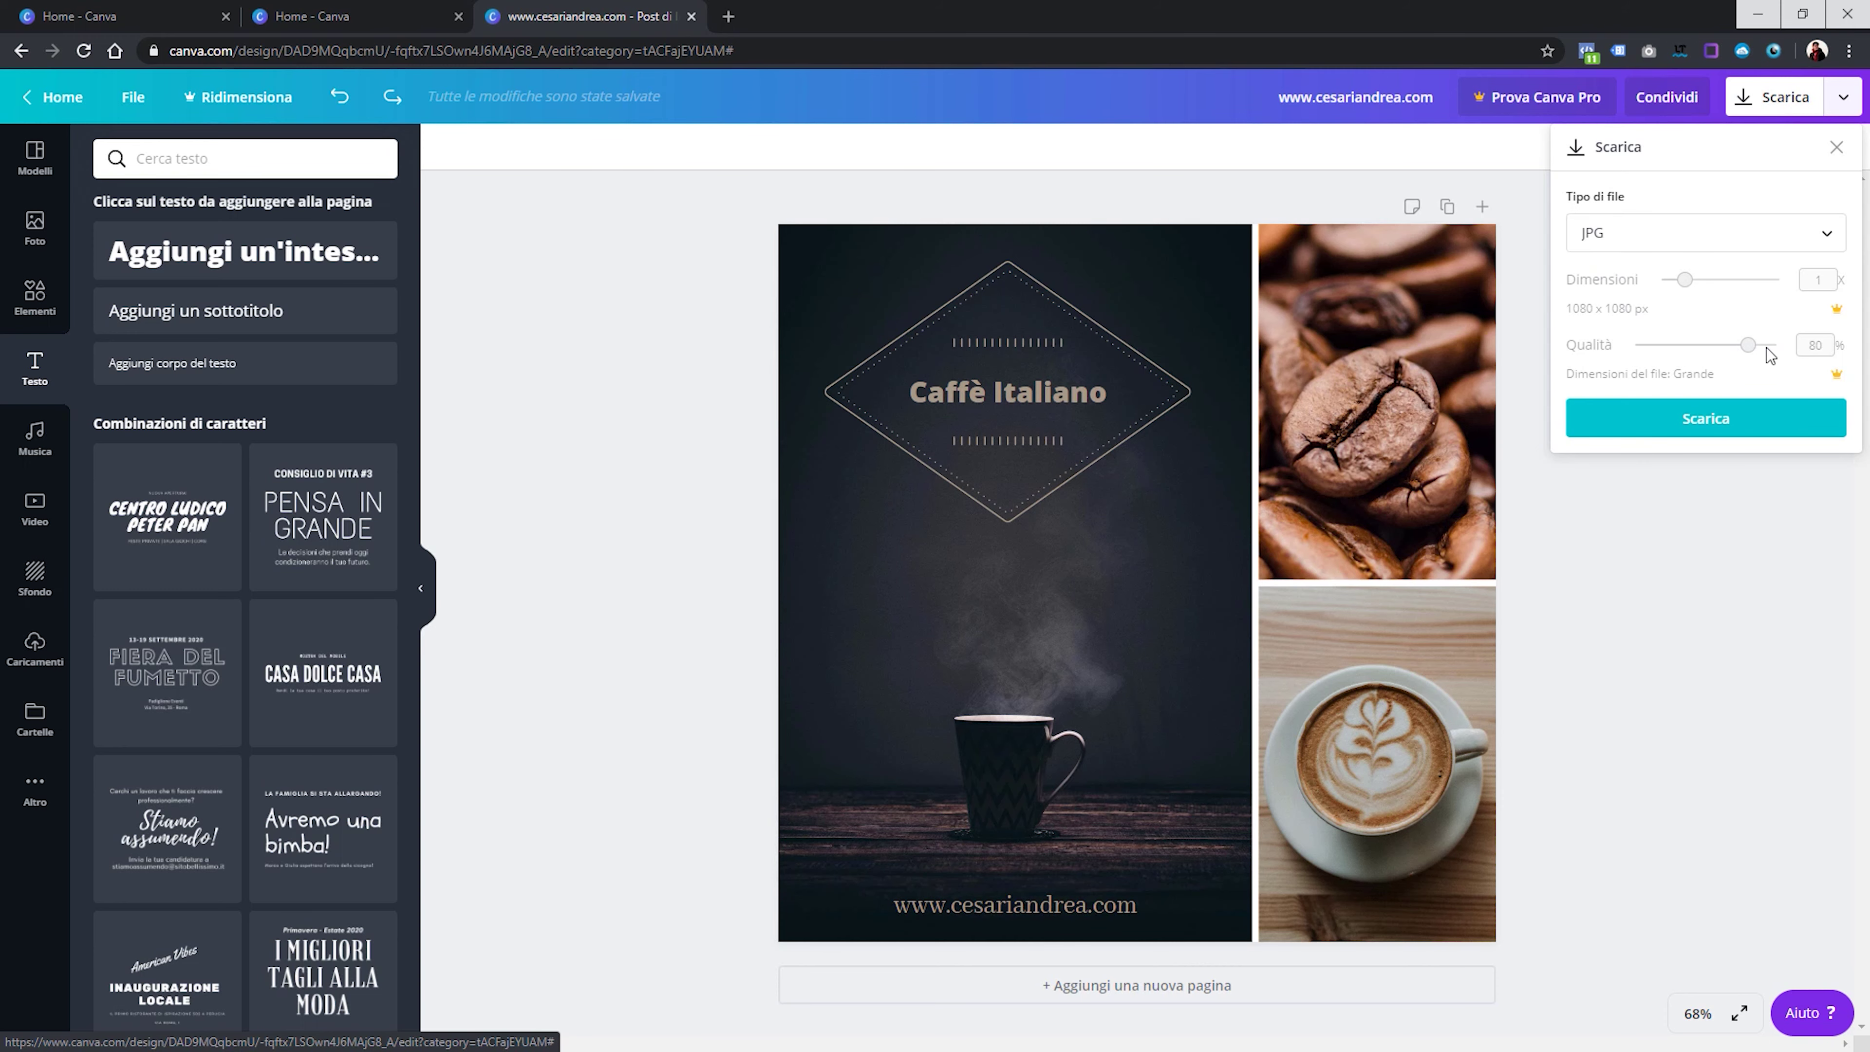
click(1750, 347)
click(1750, 344)
click(1821, 347)
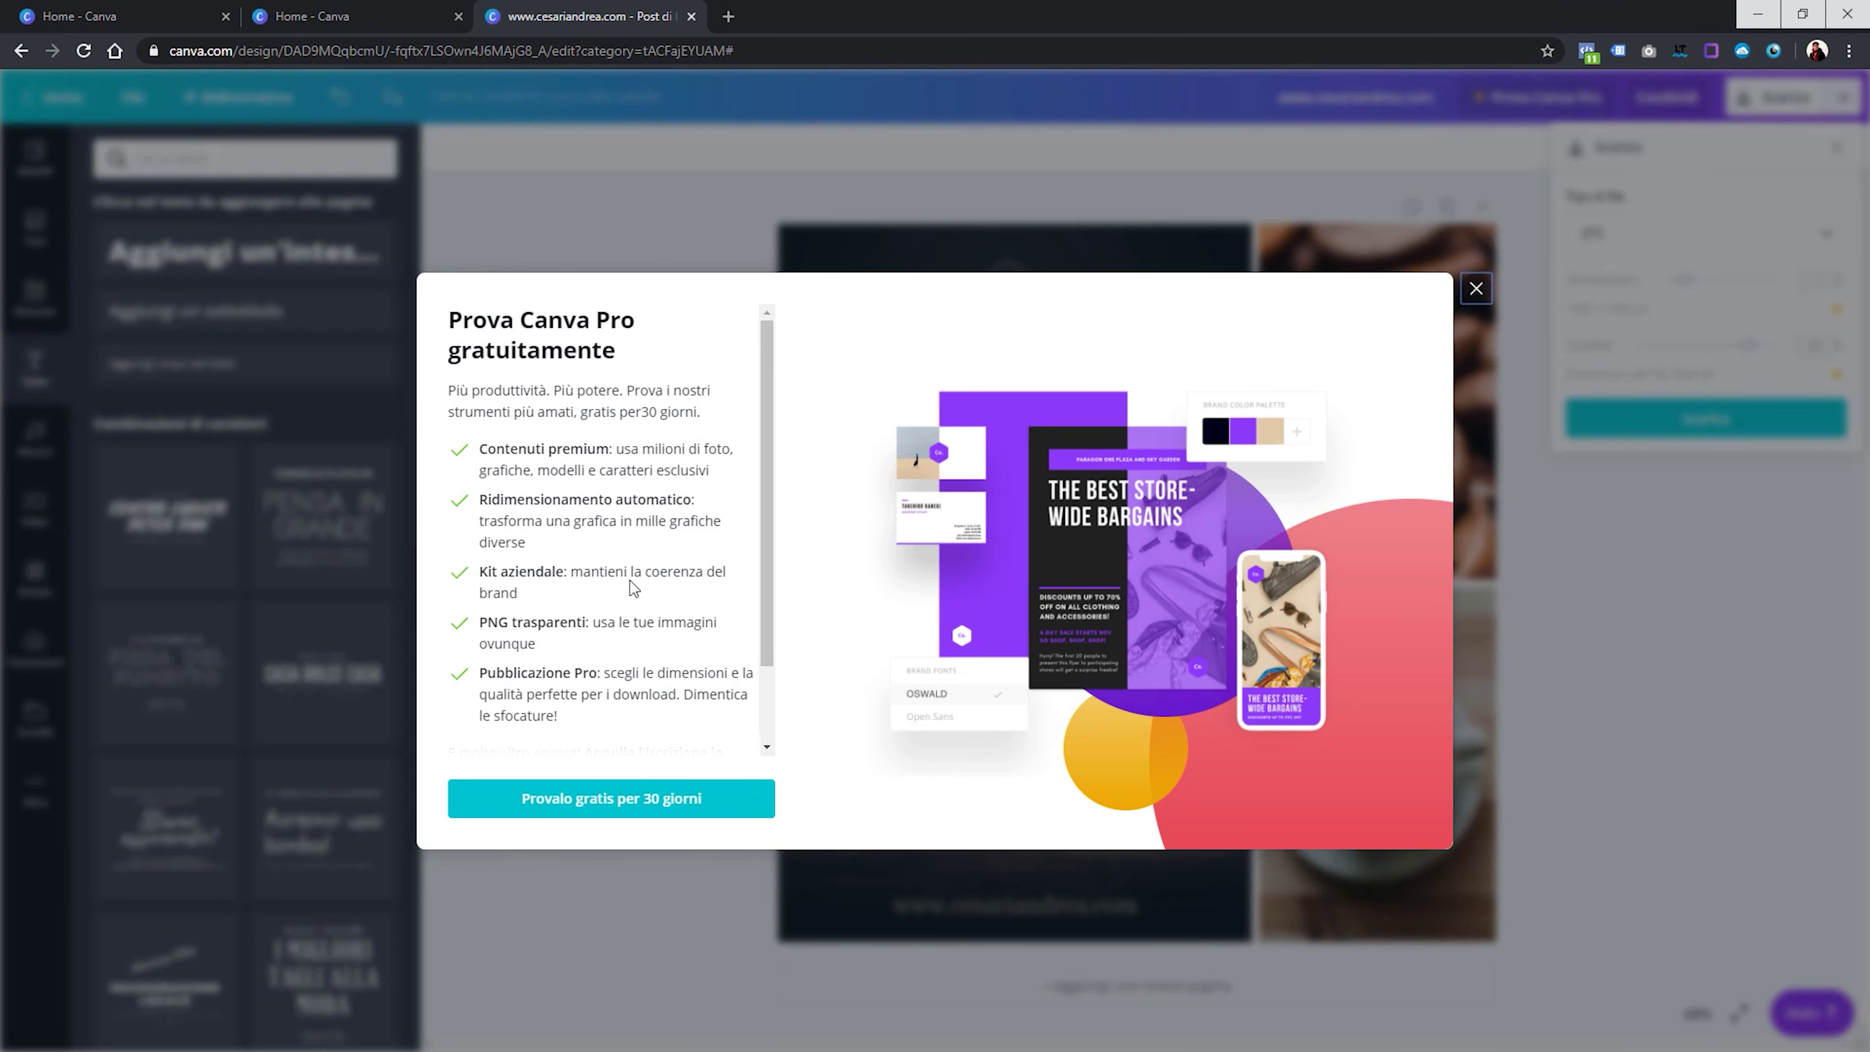
click(1475, 289)
click(1688, 252)
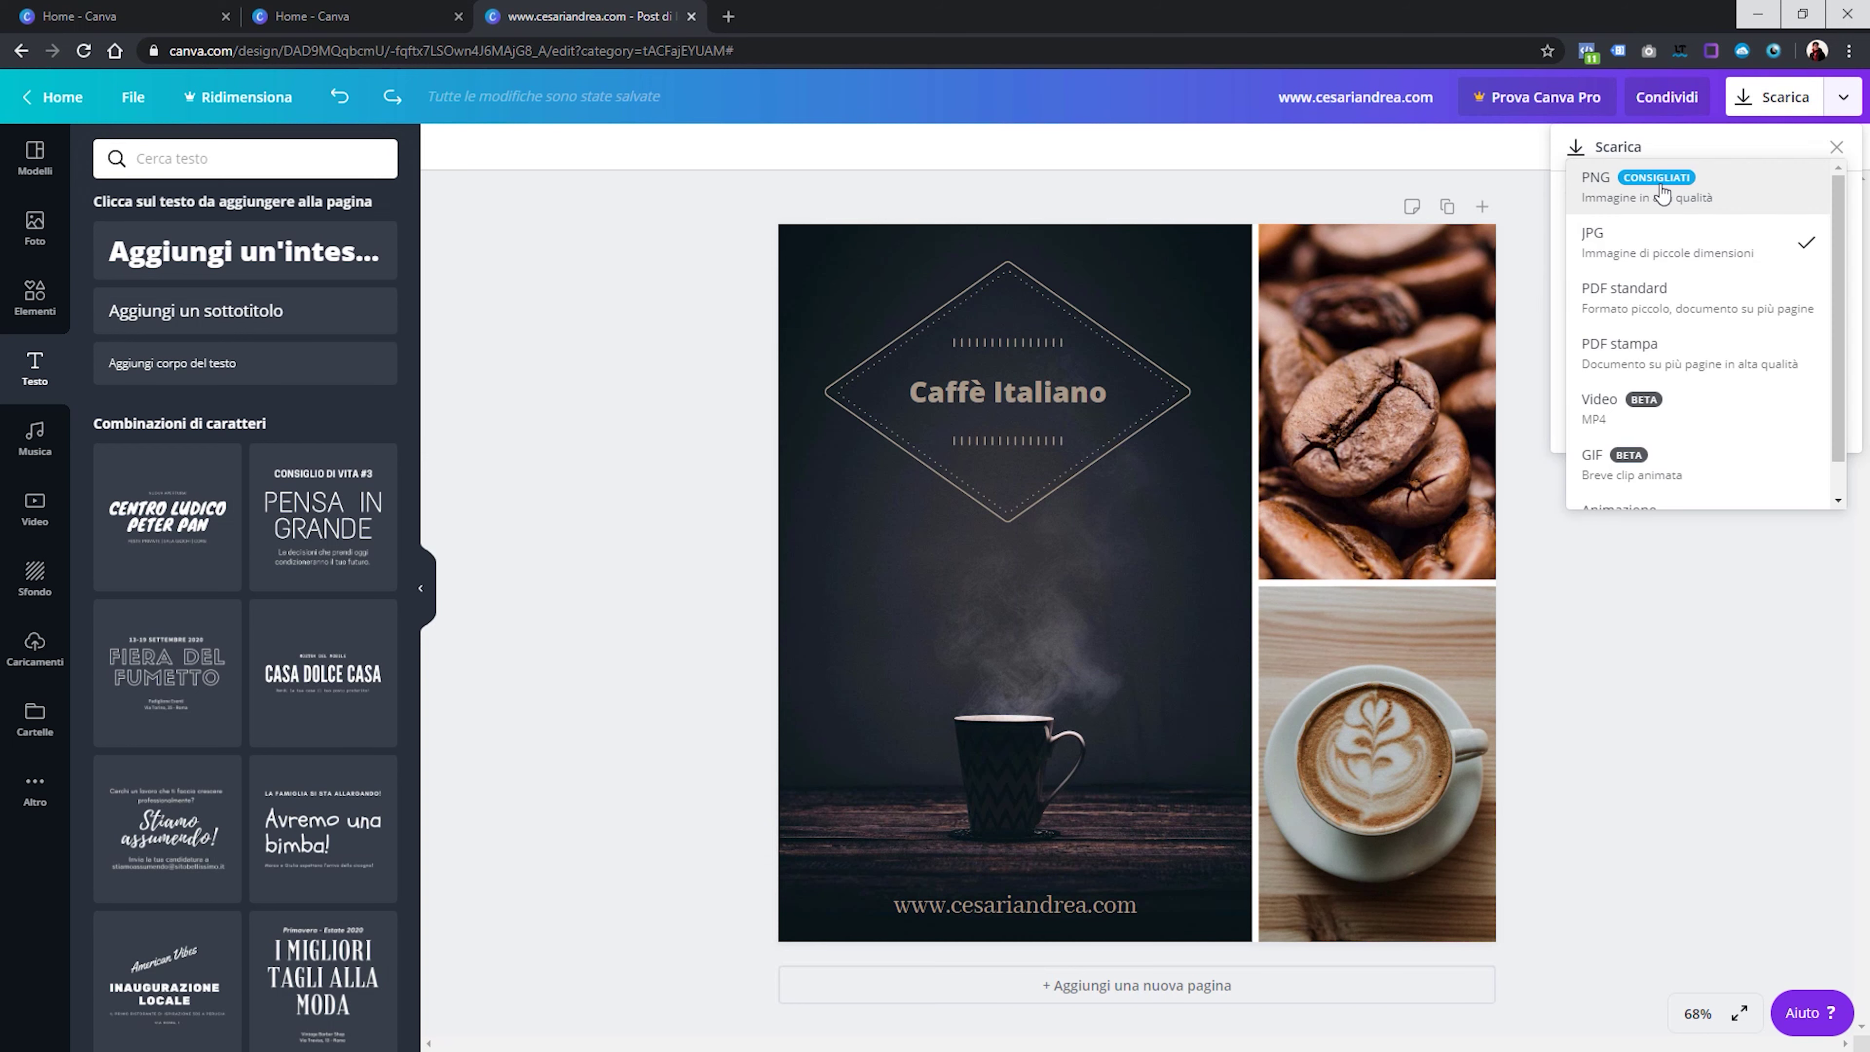
click(1645, 192)
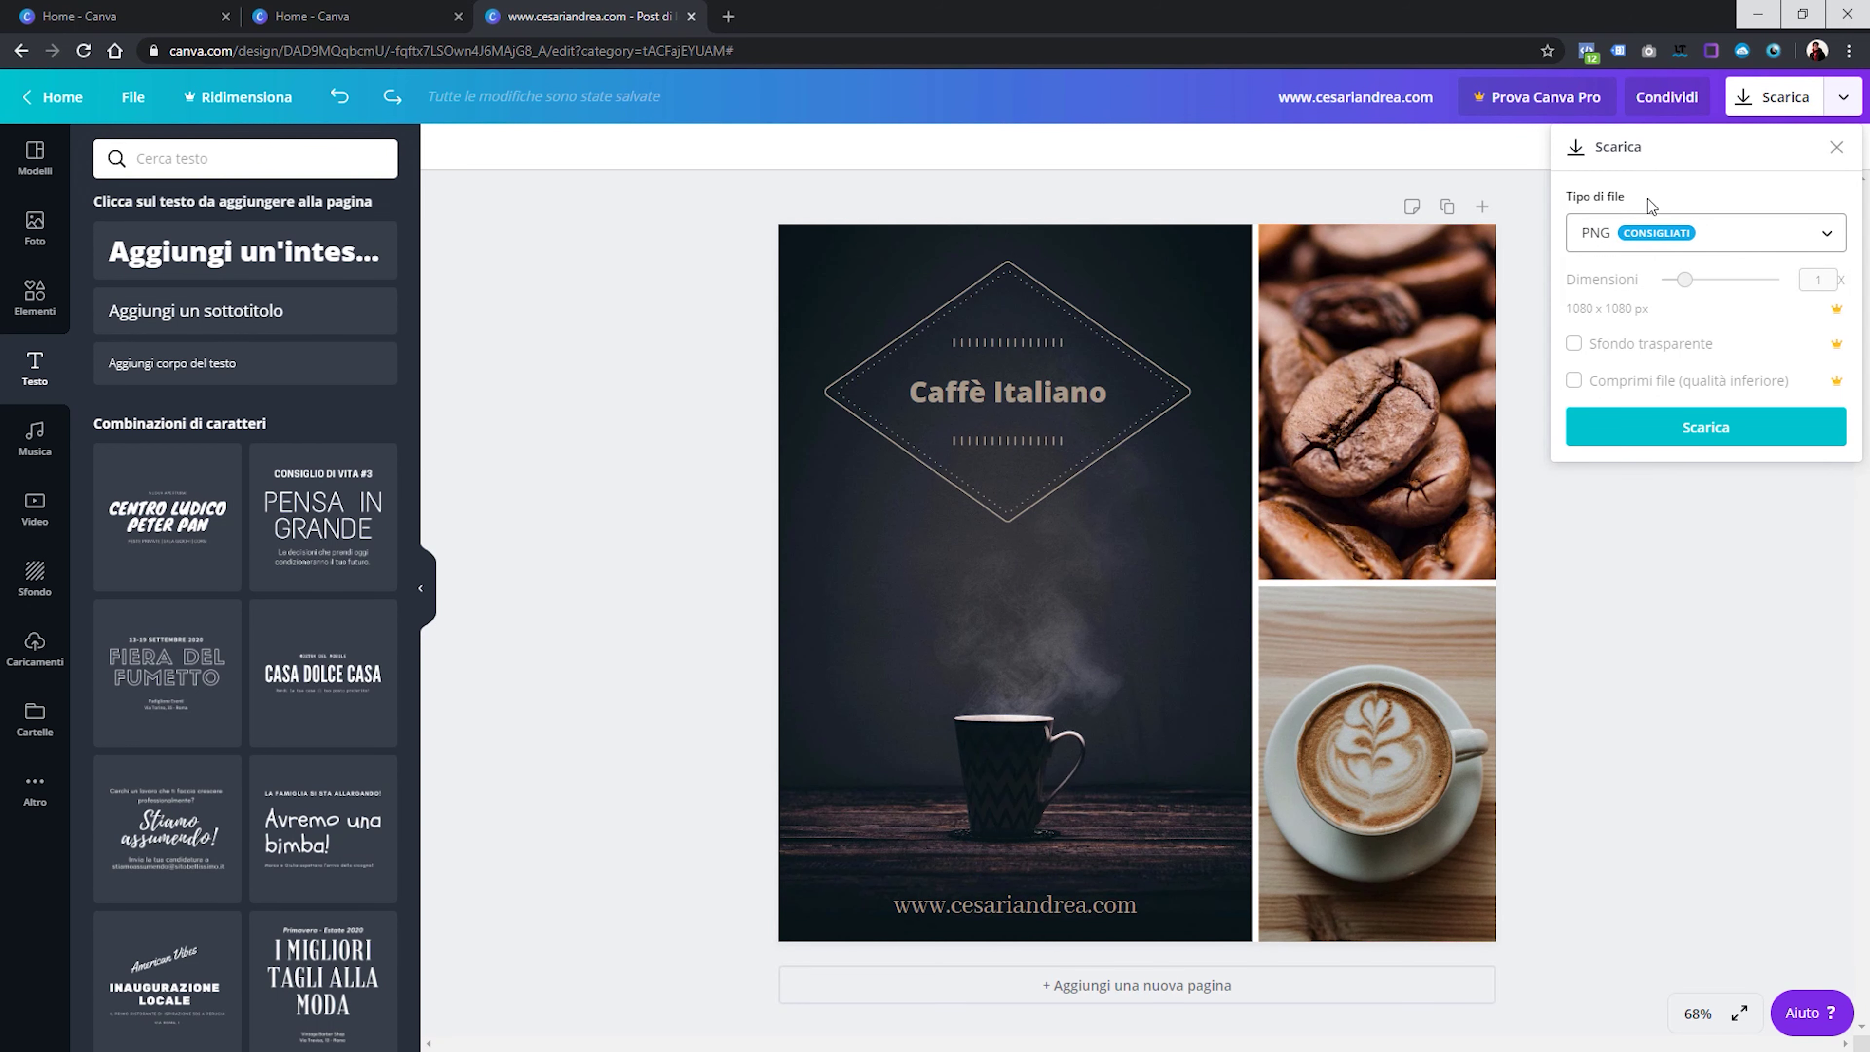
click(1678, 235)
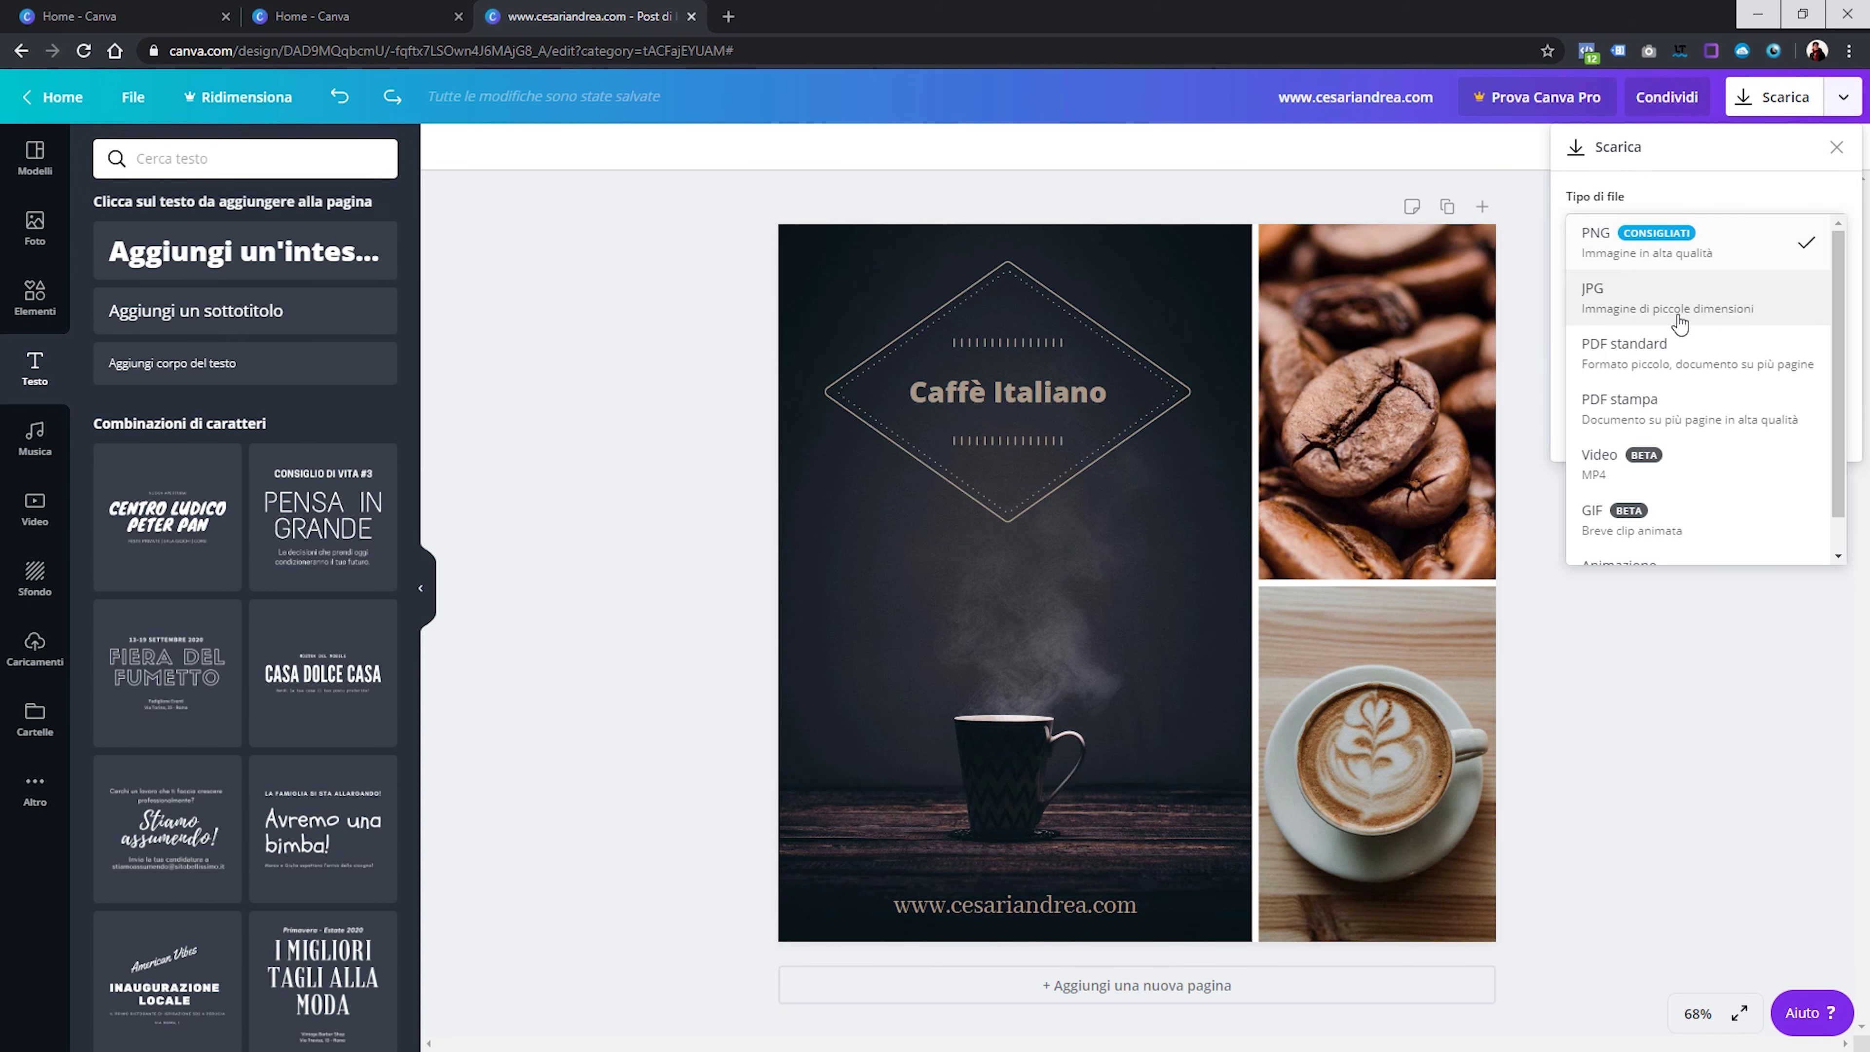
scroll(1685, 364, down, 1)
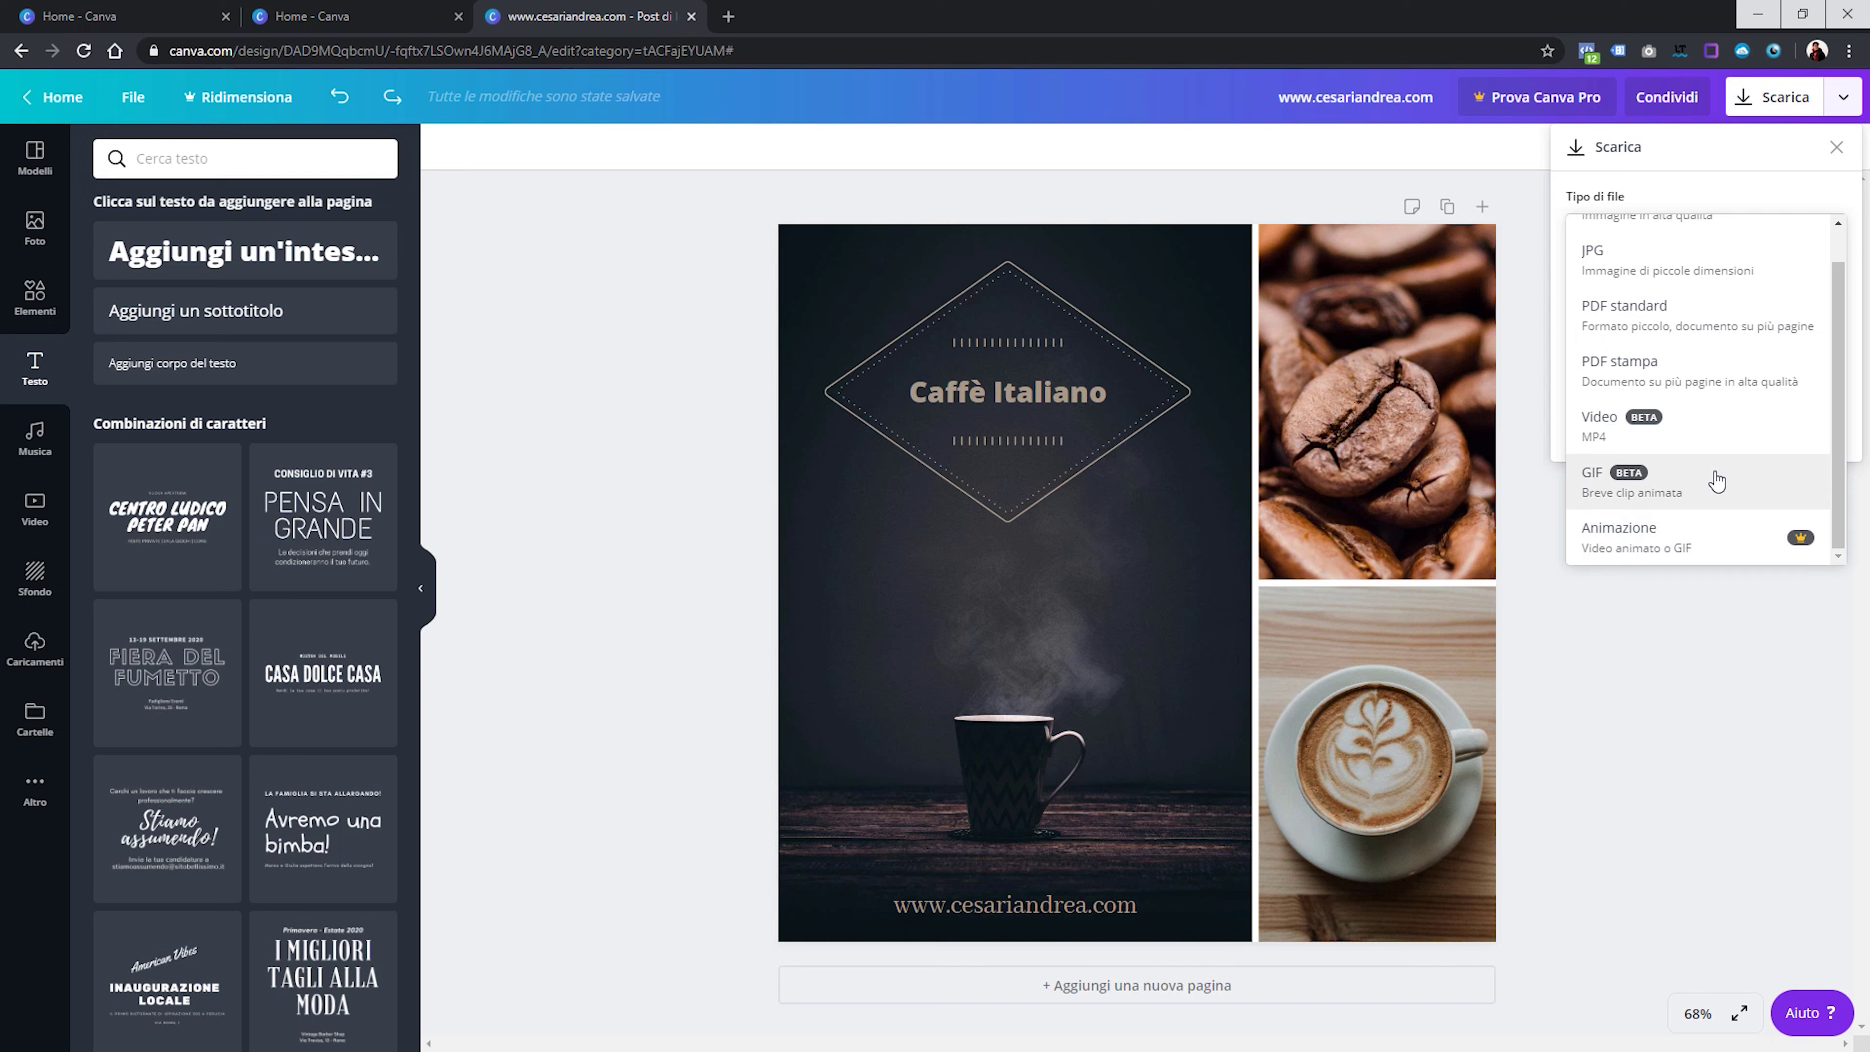
scroll(1707, 280, up, 1)
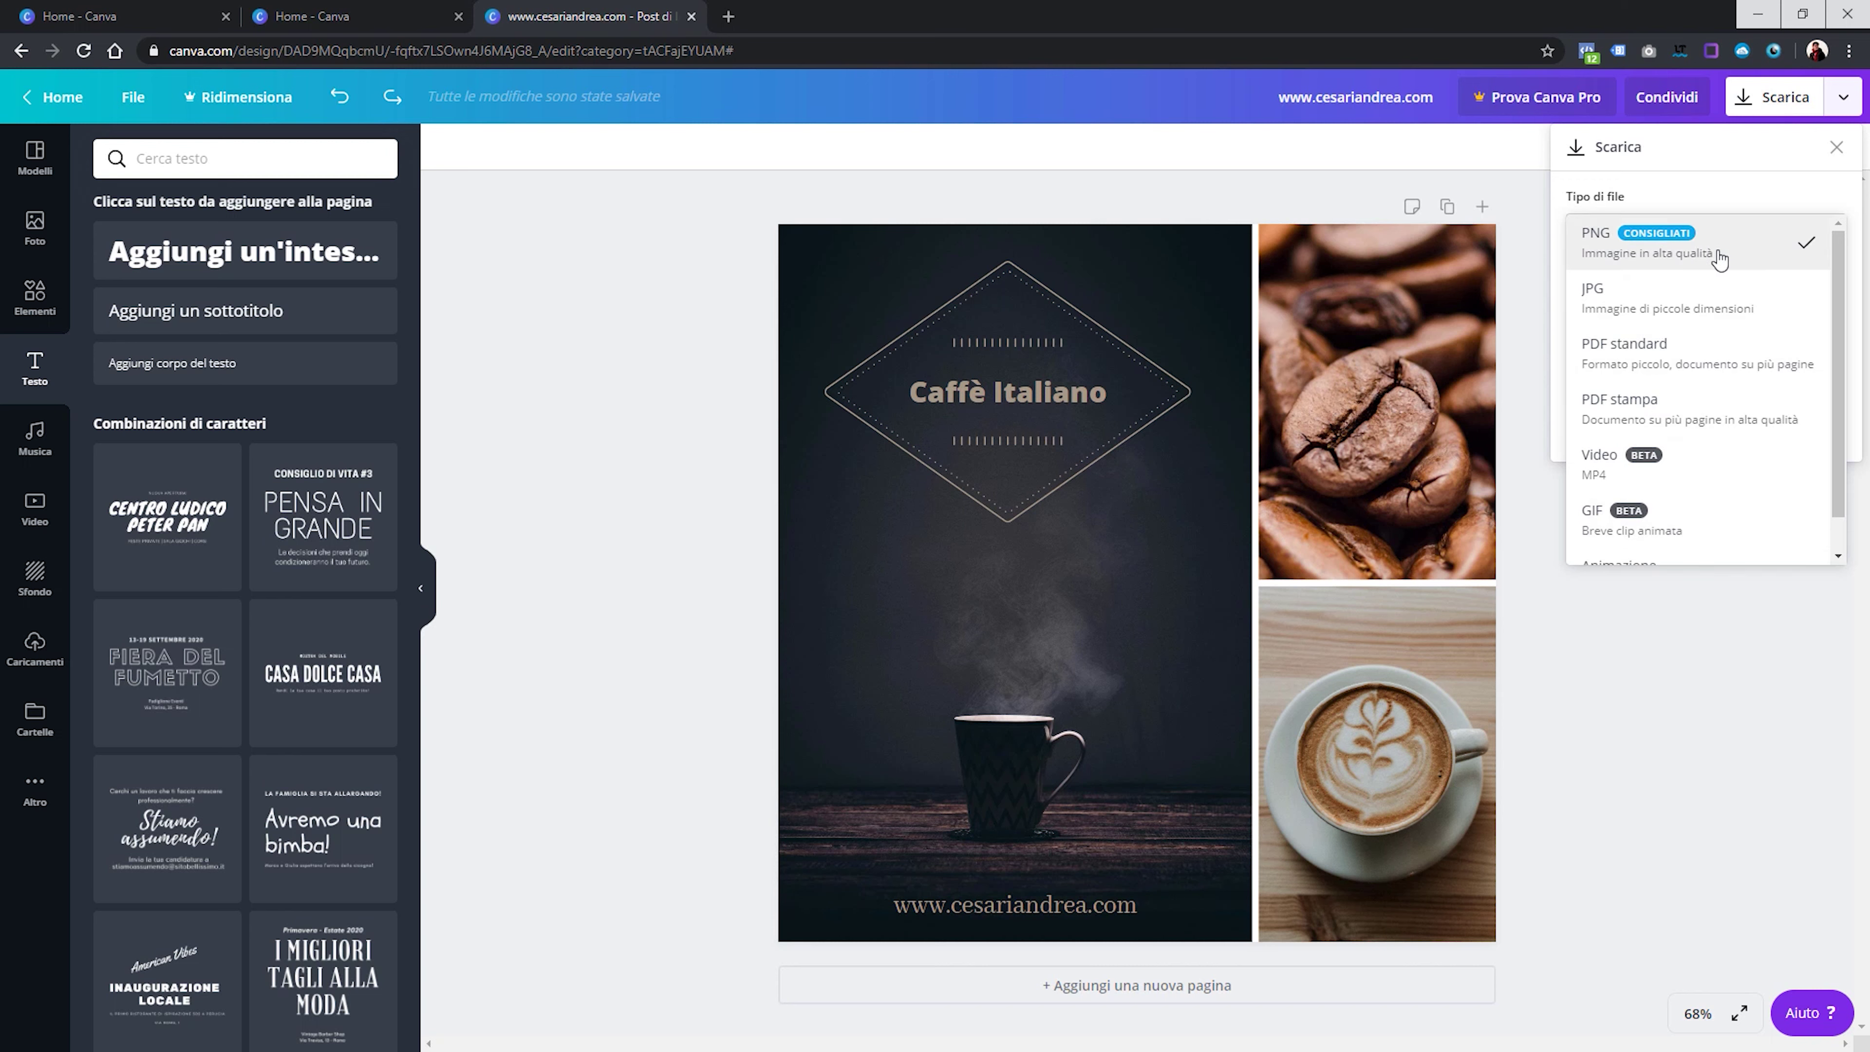
click(1719, 258)
click(1719, 428)
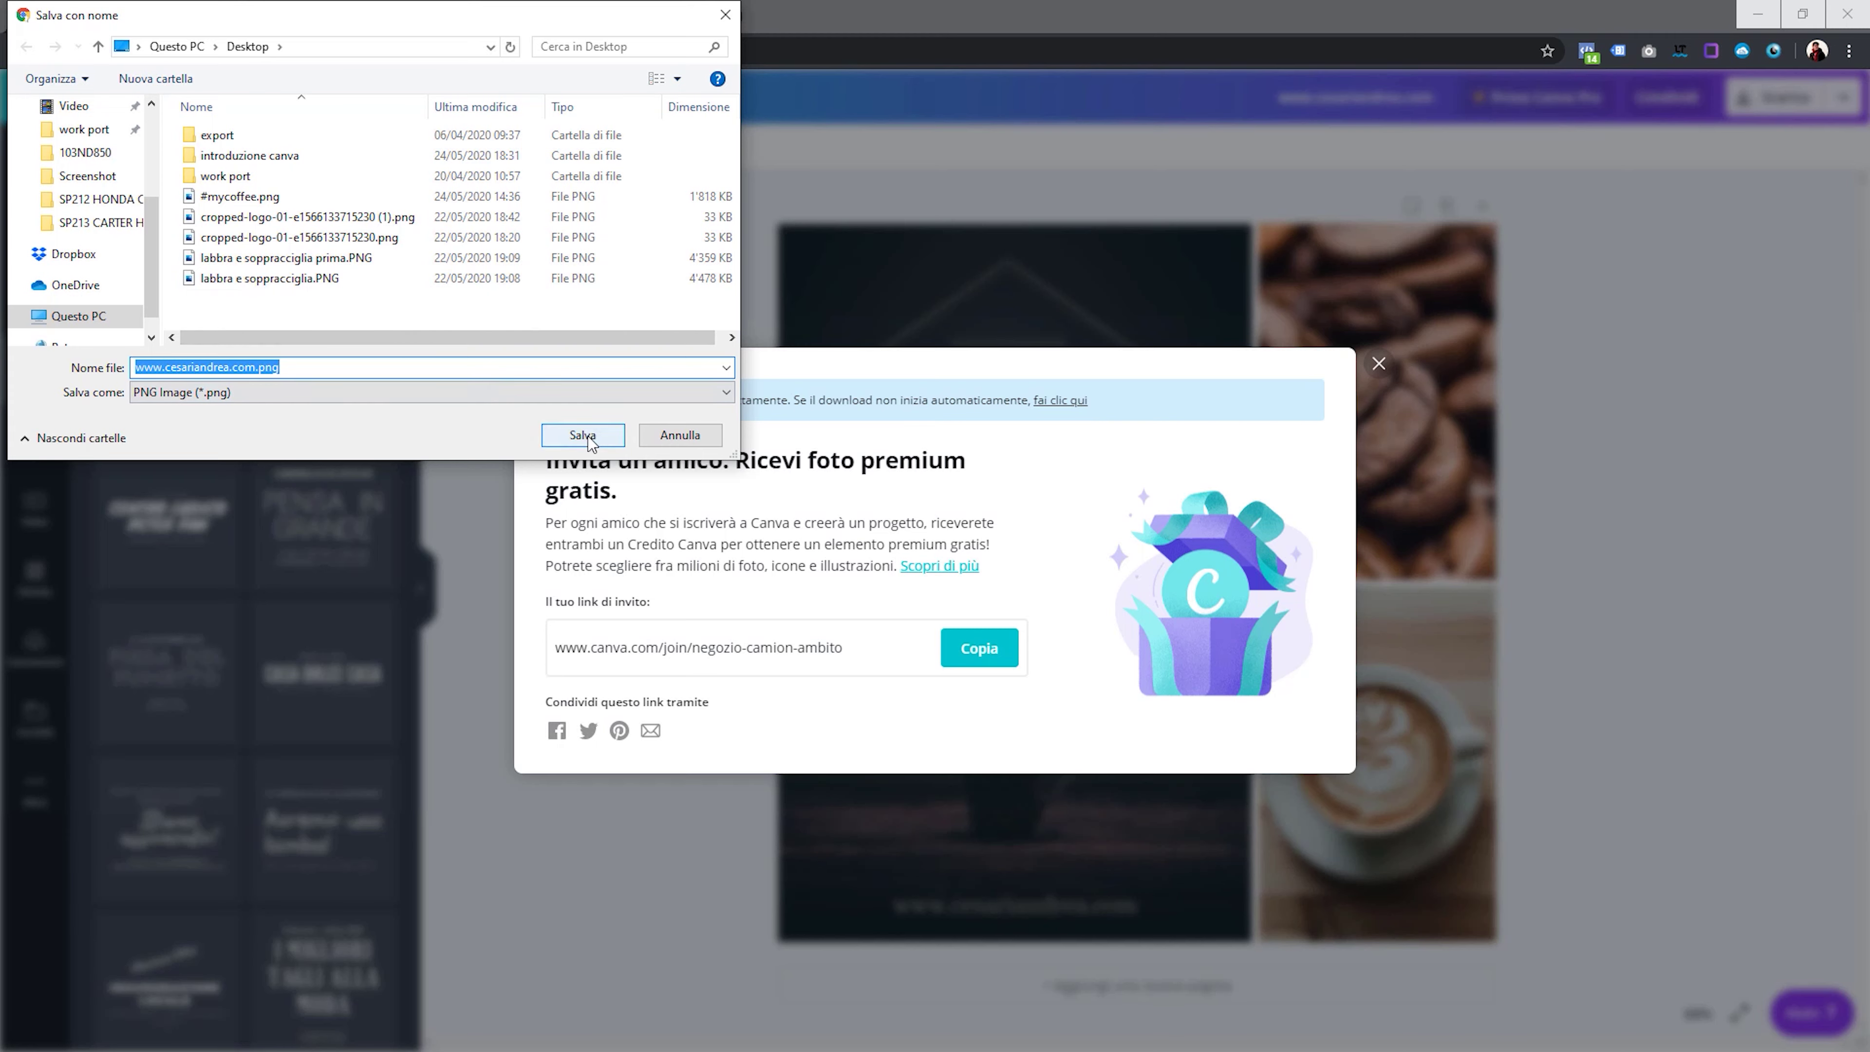
click(588, 436)
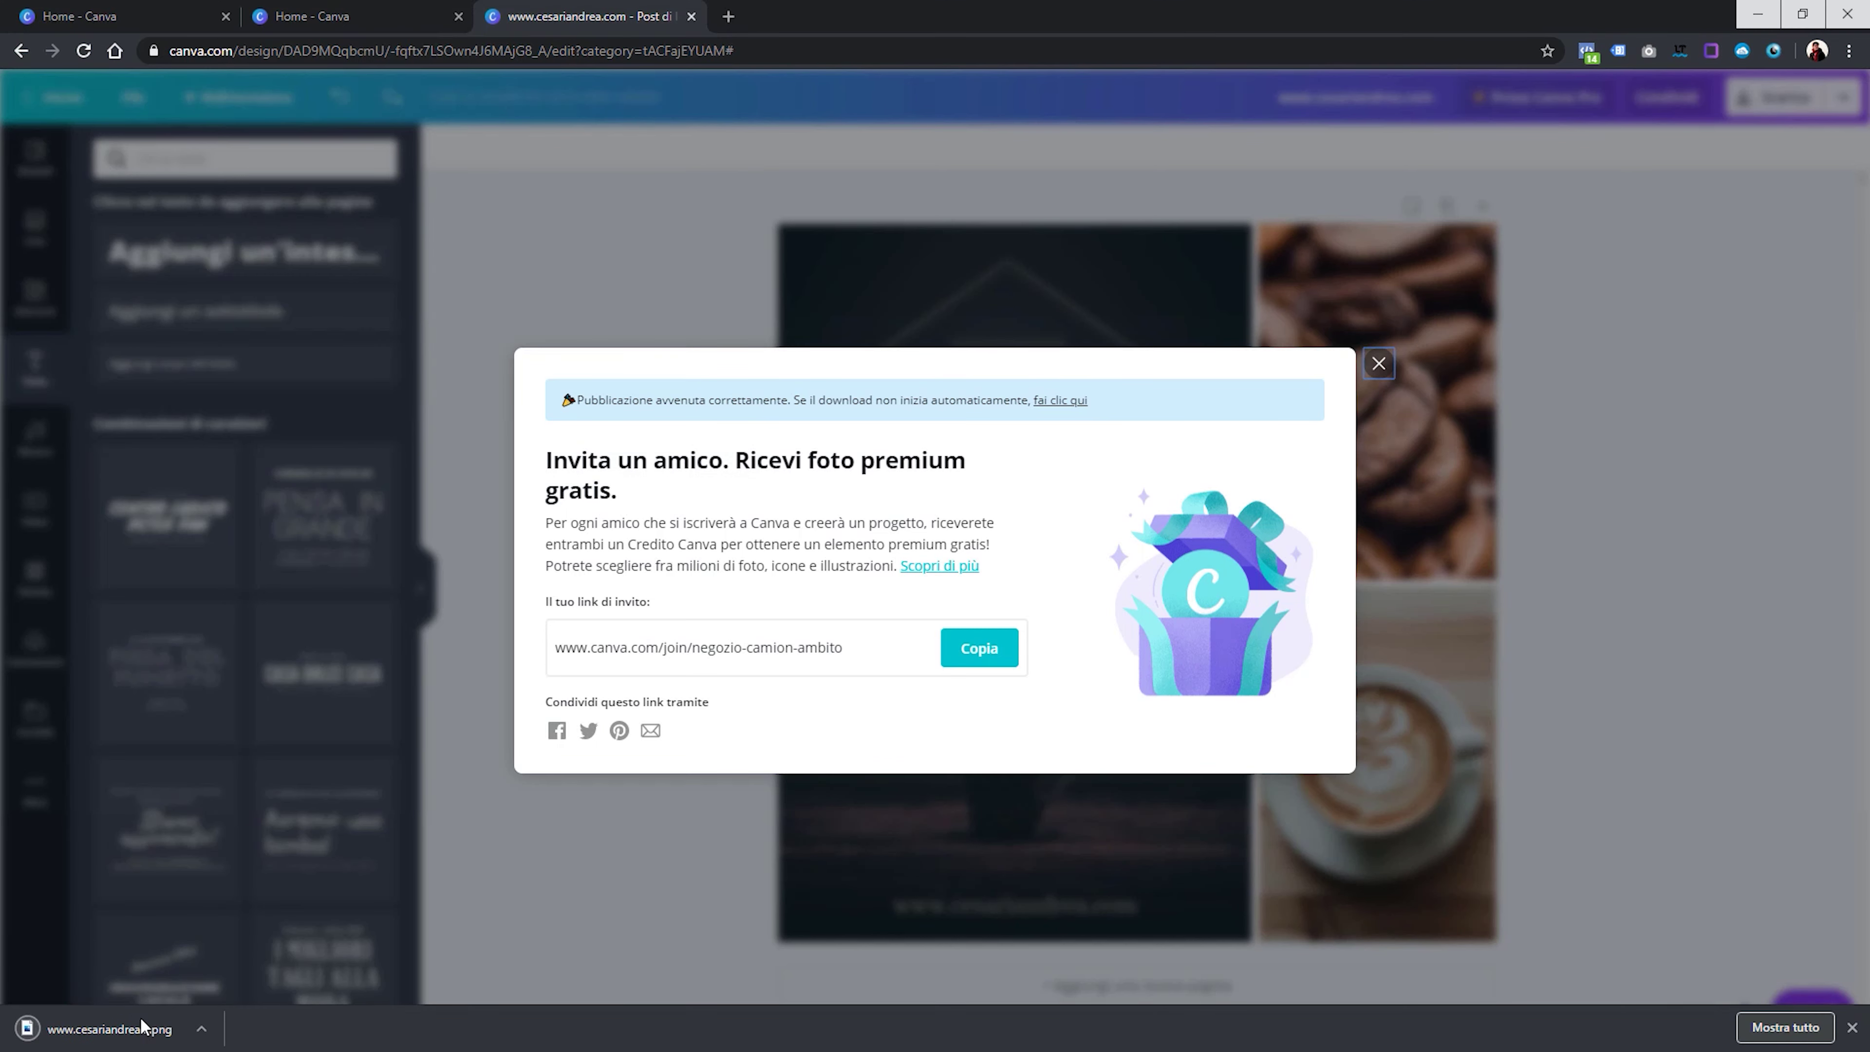
Check the downloaded PNG in the image viewer, then close it and the invite popup
click(110, 1029)
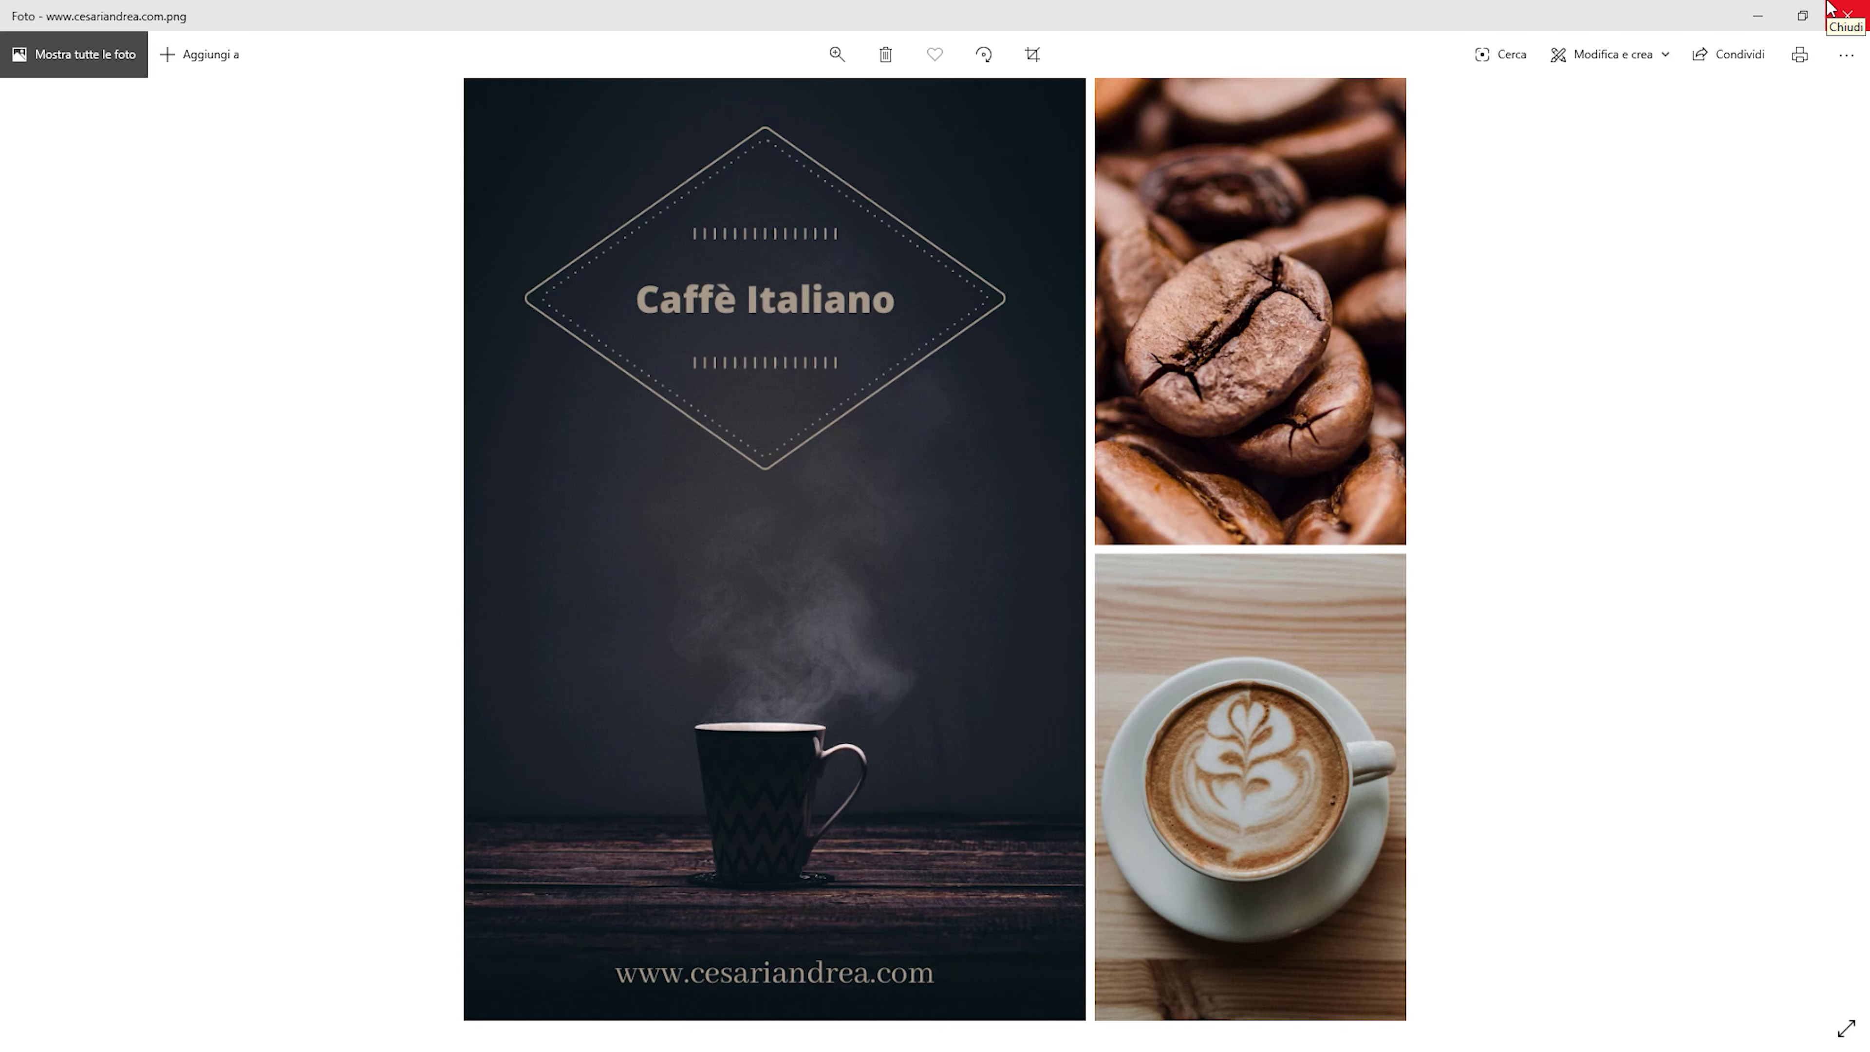
click(1826, 11)
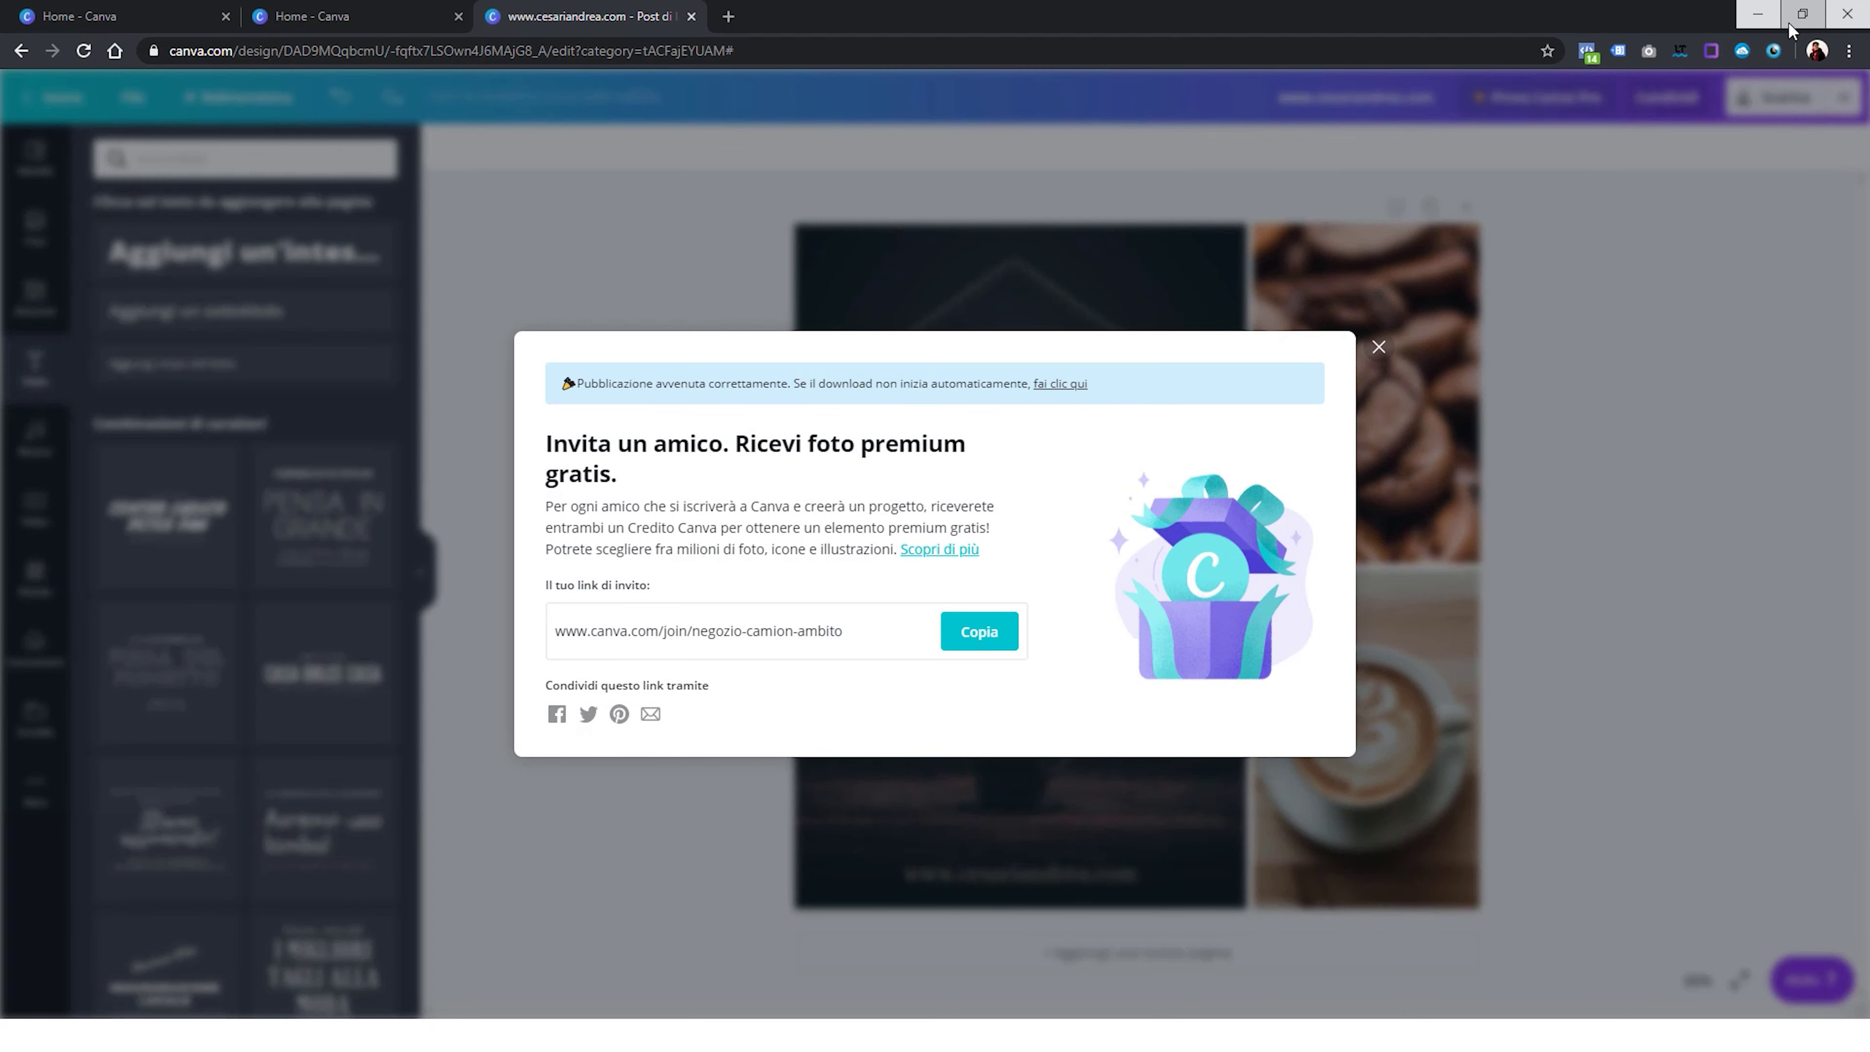
key(Escape)
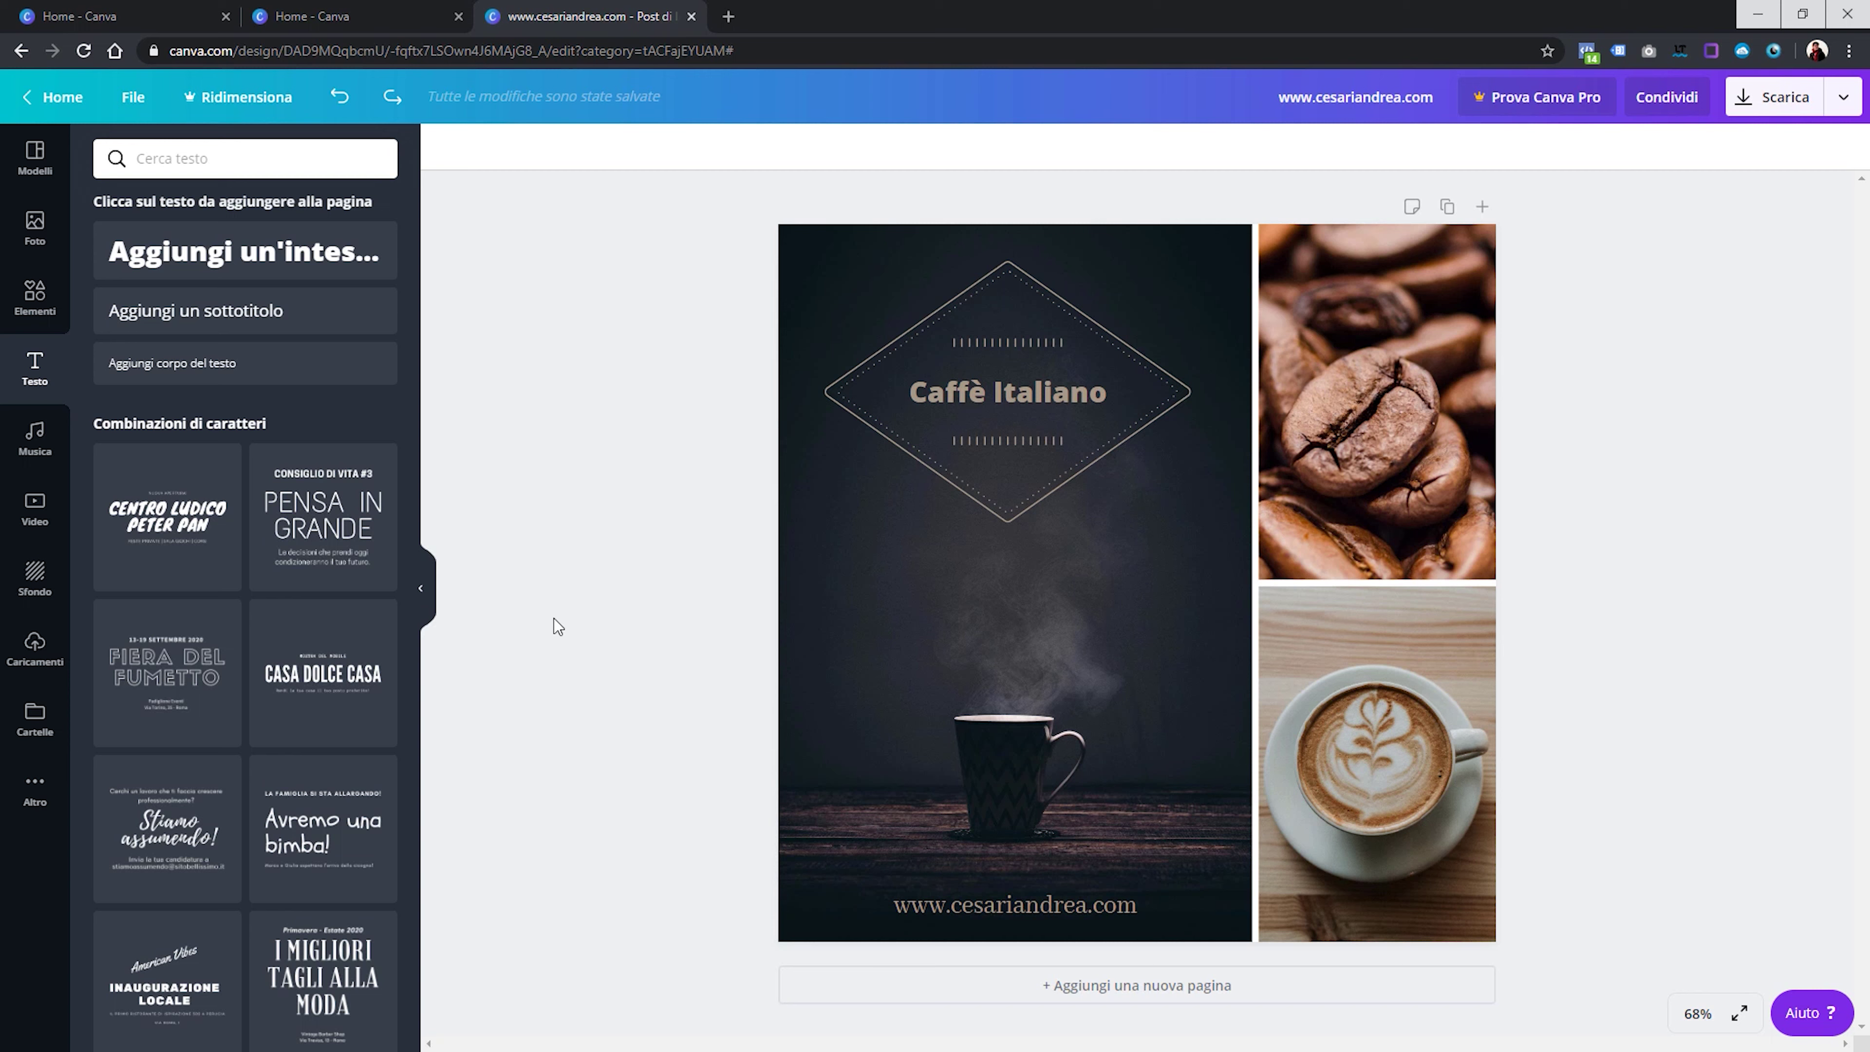
Clear the 'Elementi monolinea' element search and show the full Adesivi sticker collection
click(59, 310)
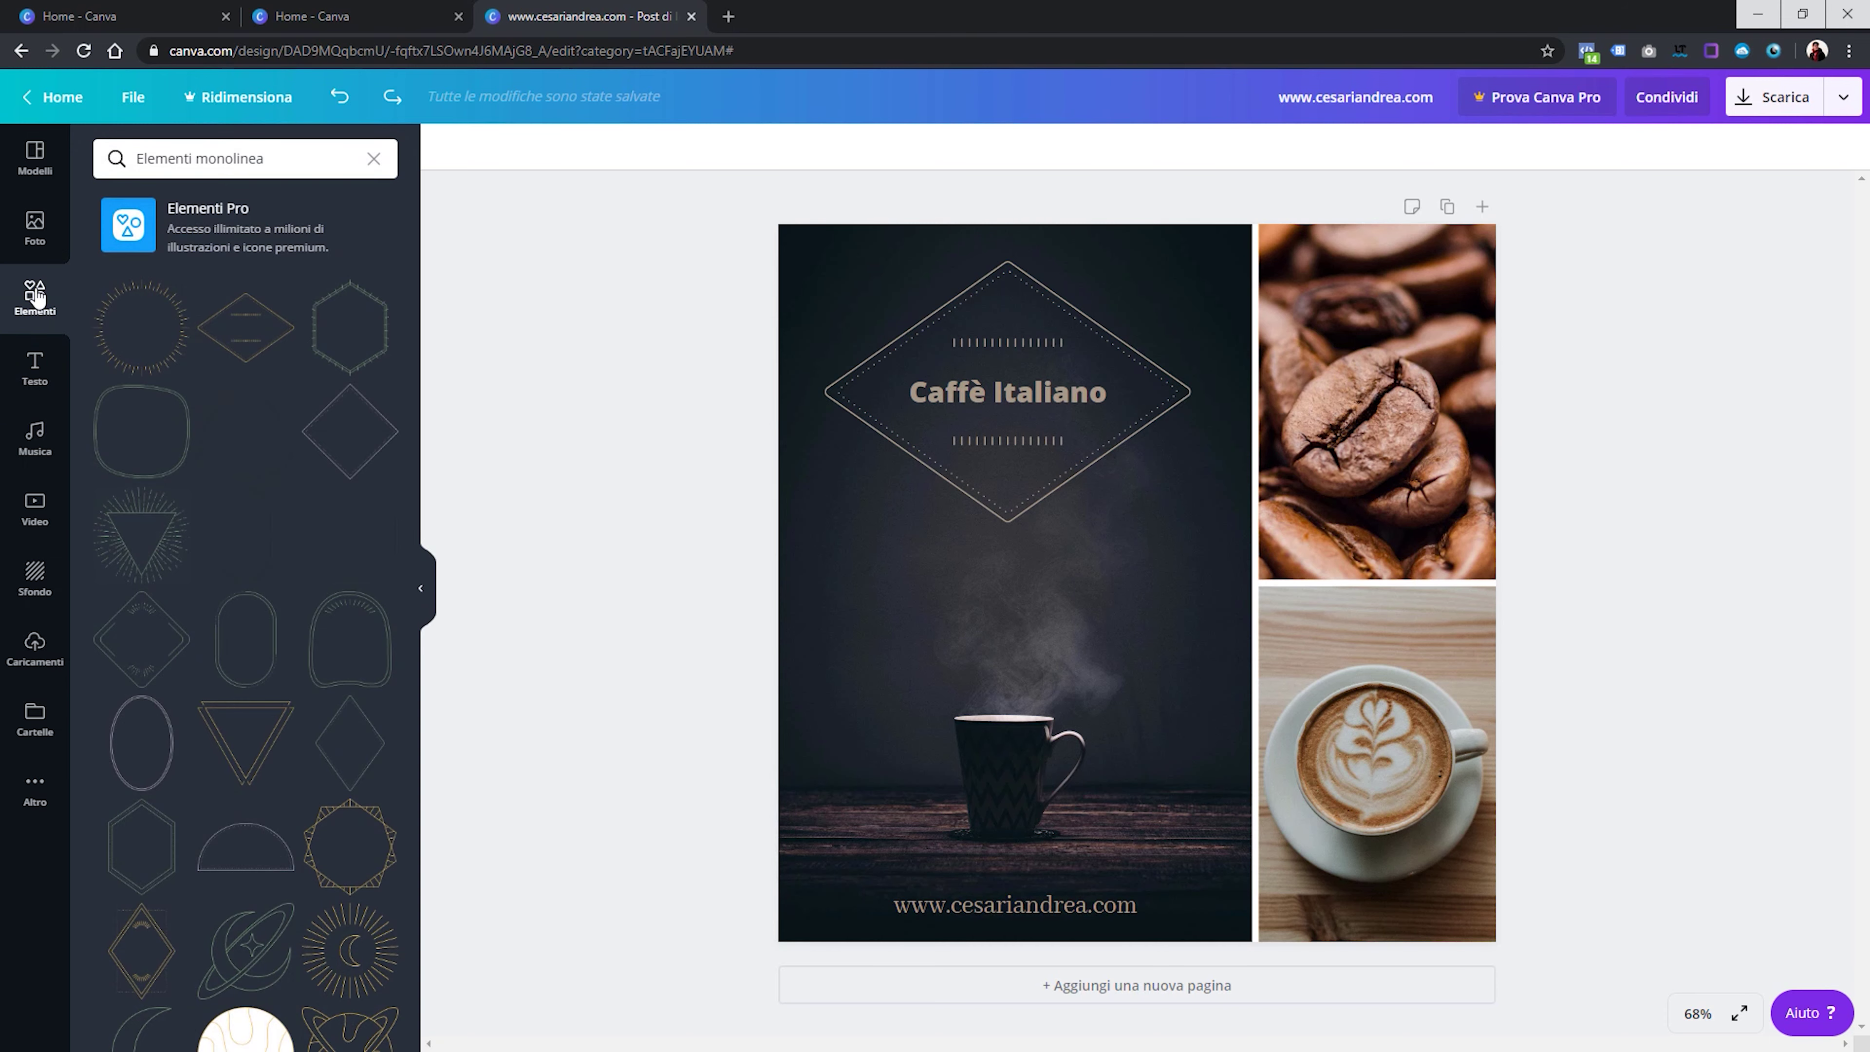
click(372, 161)
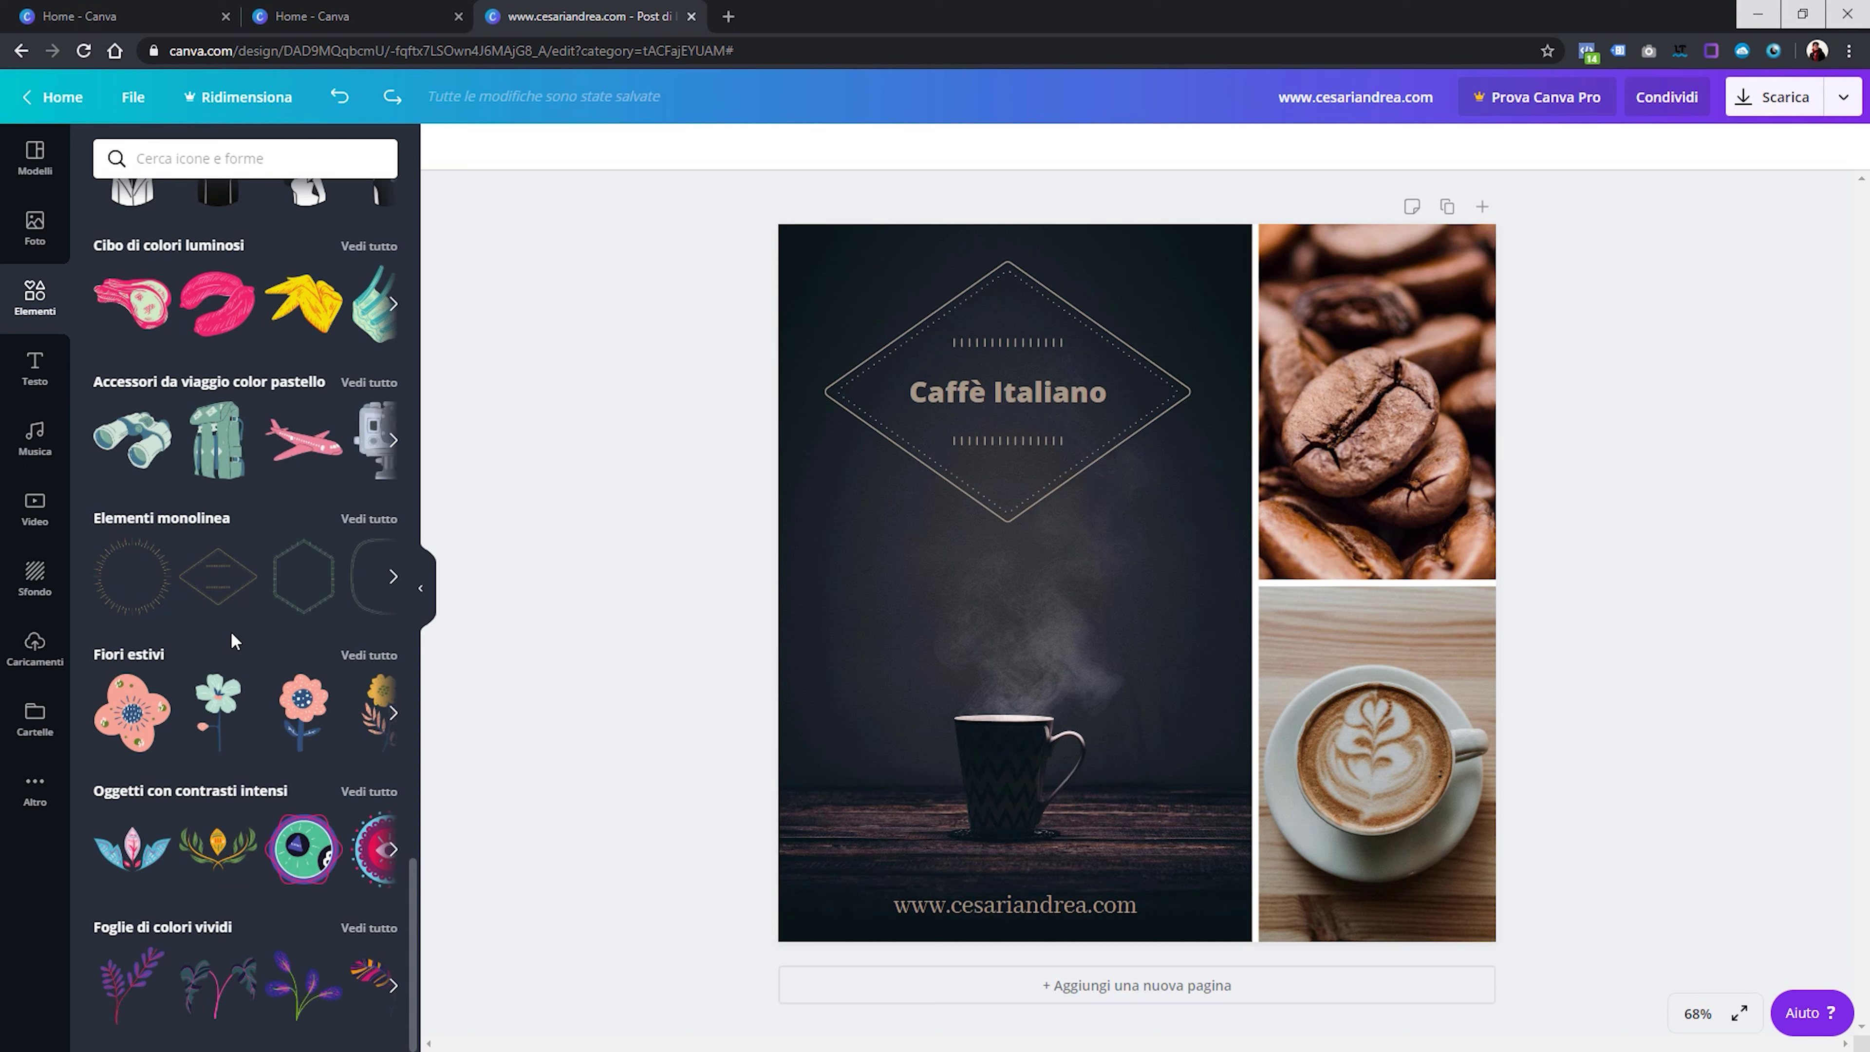
scroll(269, 646, up, 10)
scroll(291, 707, up, 4)
scroll(260, 687, up, 2)
scroll(260, 687, up, 6)
scroll(260, 687, up, 1)
scroll(260, 687, up, 8)
scroll(260, 687, up, 5)
scroll(260, 687, up, 3)
scroll(260, 687, down, 2)
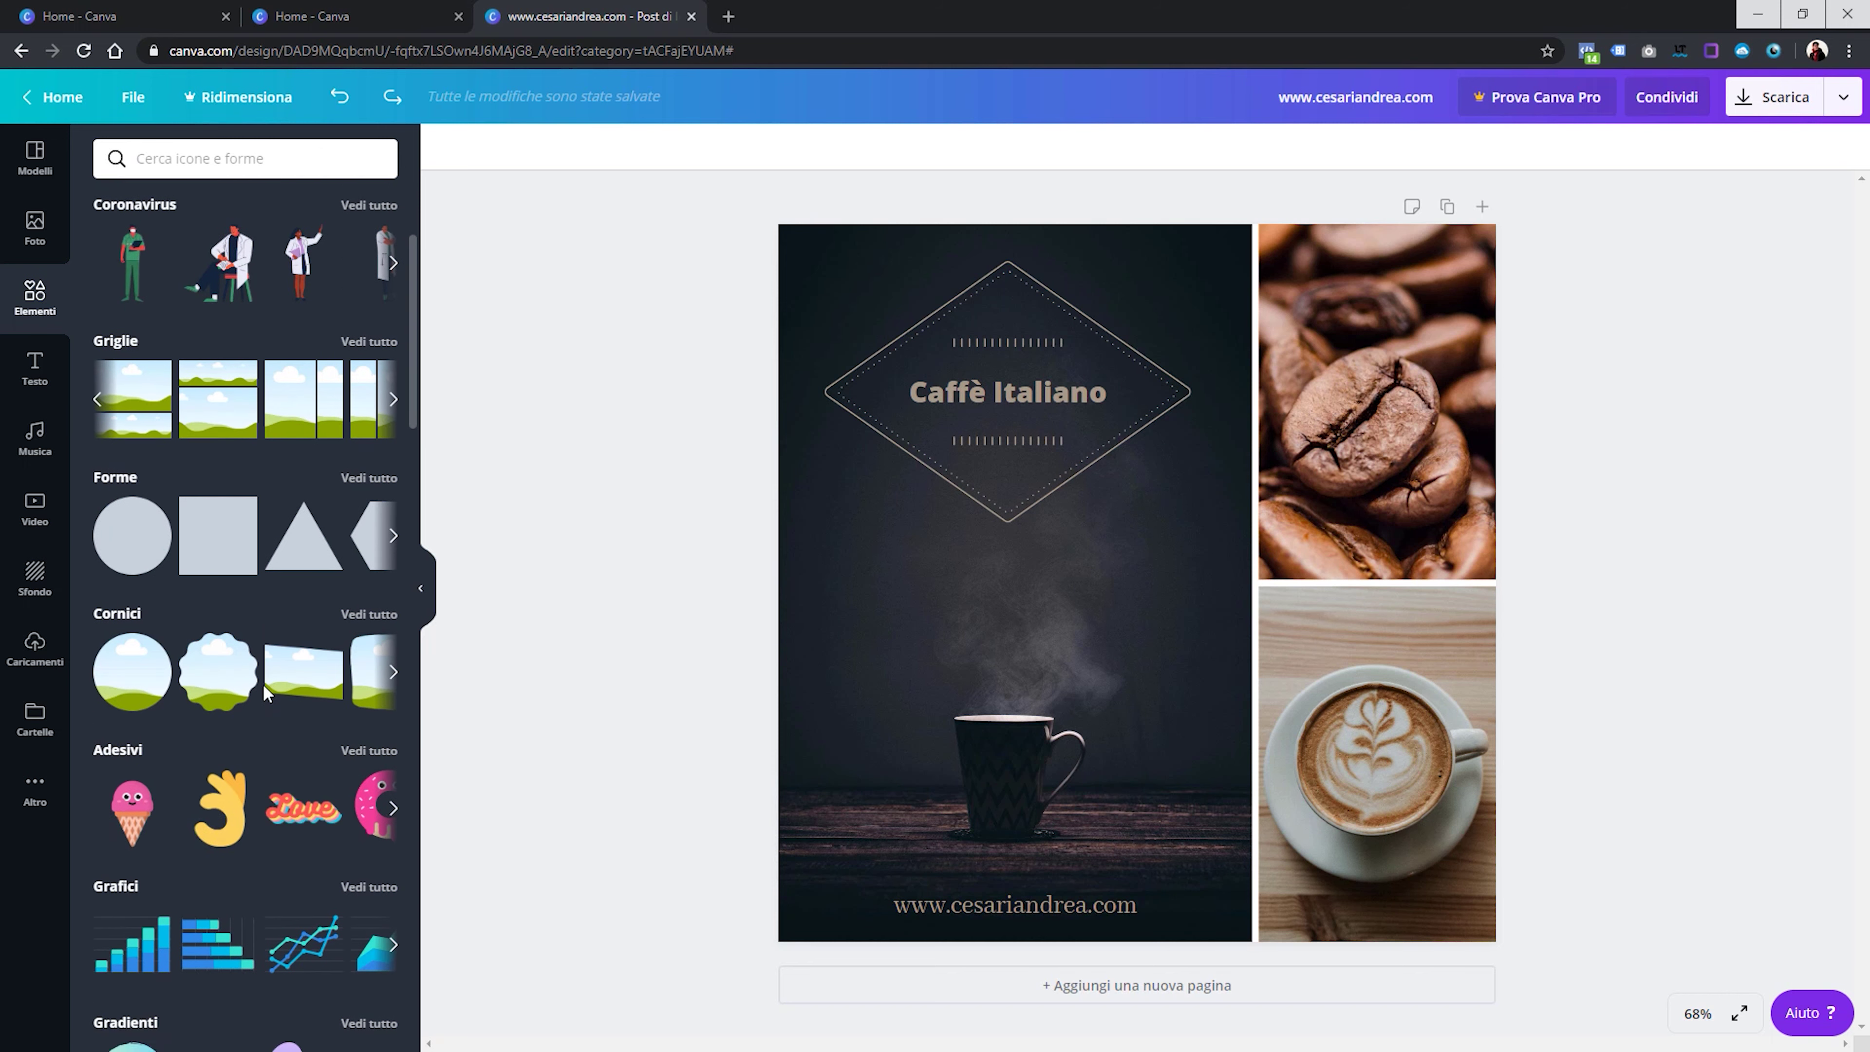
scroll(263, 684, down, 3)
click(365, 559)
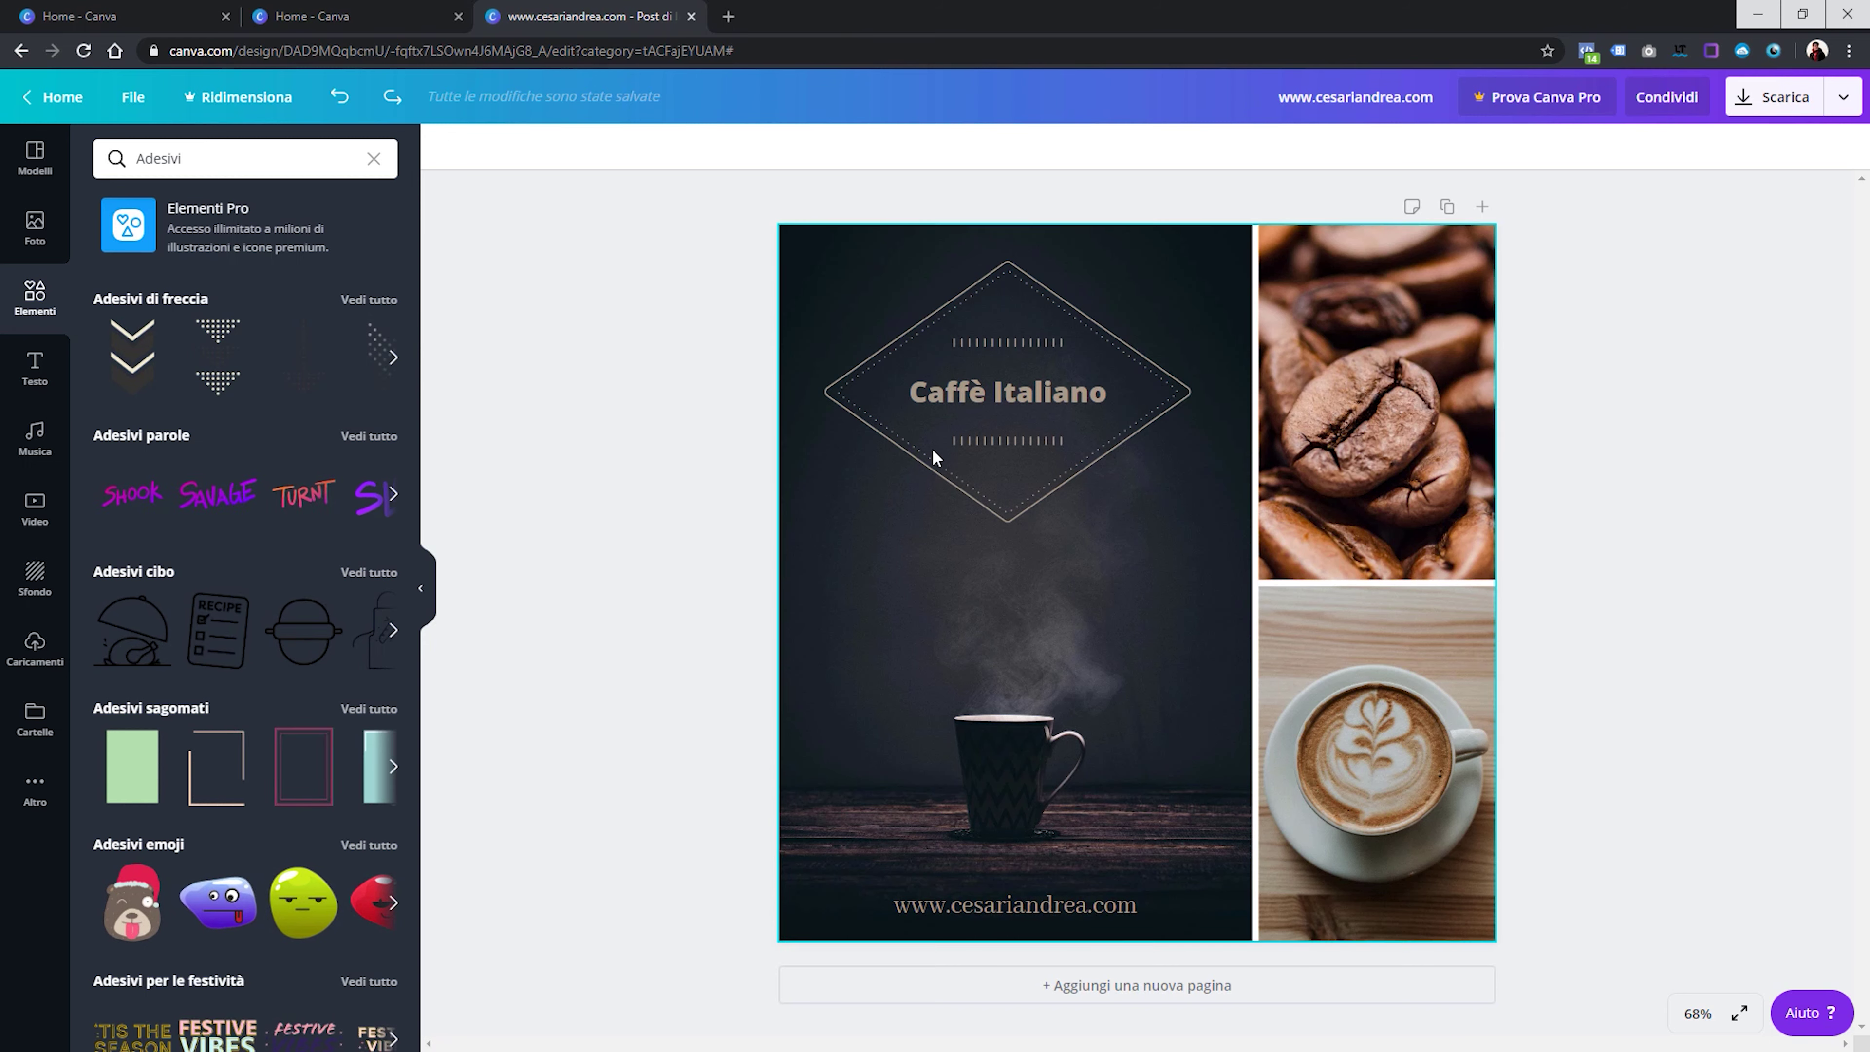
Ungroup the Caffè Italiano title group and delete its diamond line frame
click(925, 458)
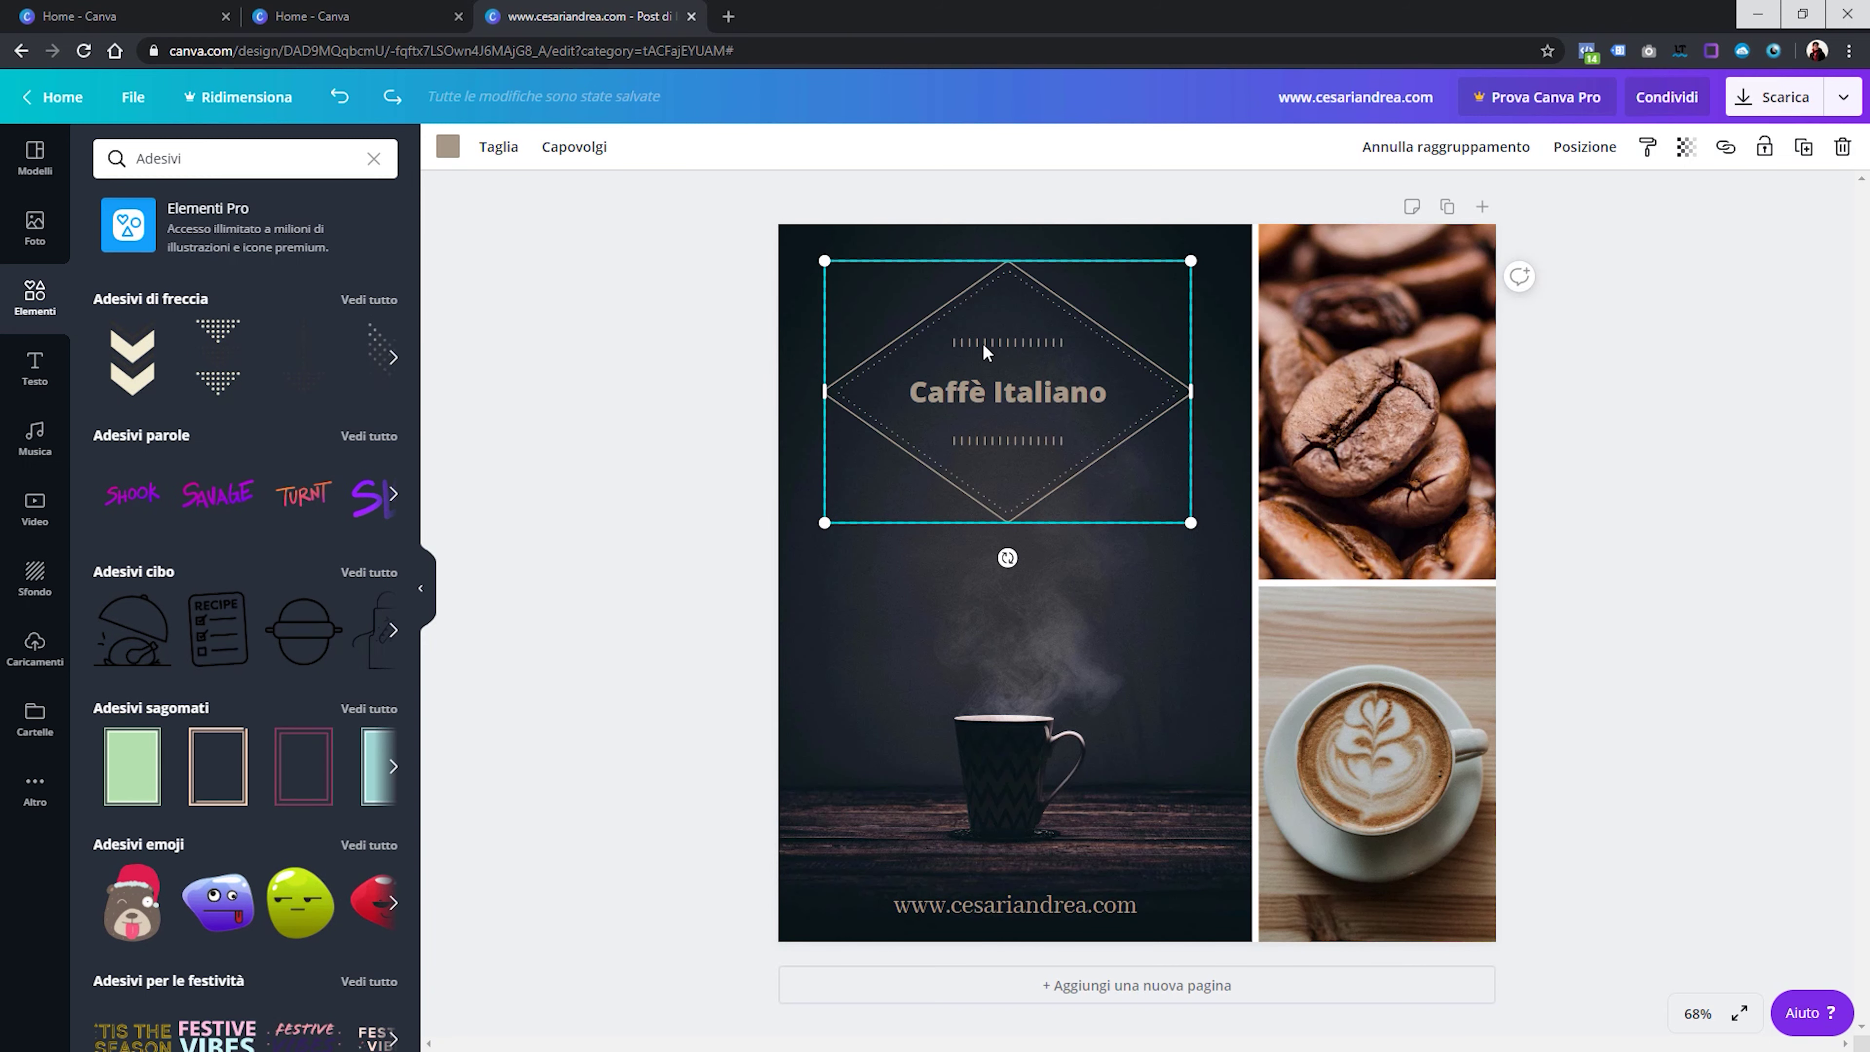
drag(907, 475, 907, 442)
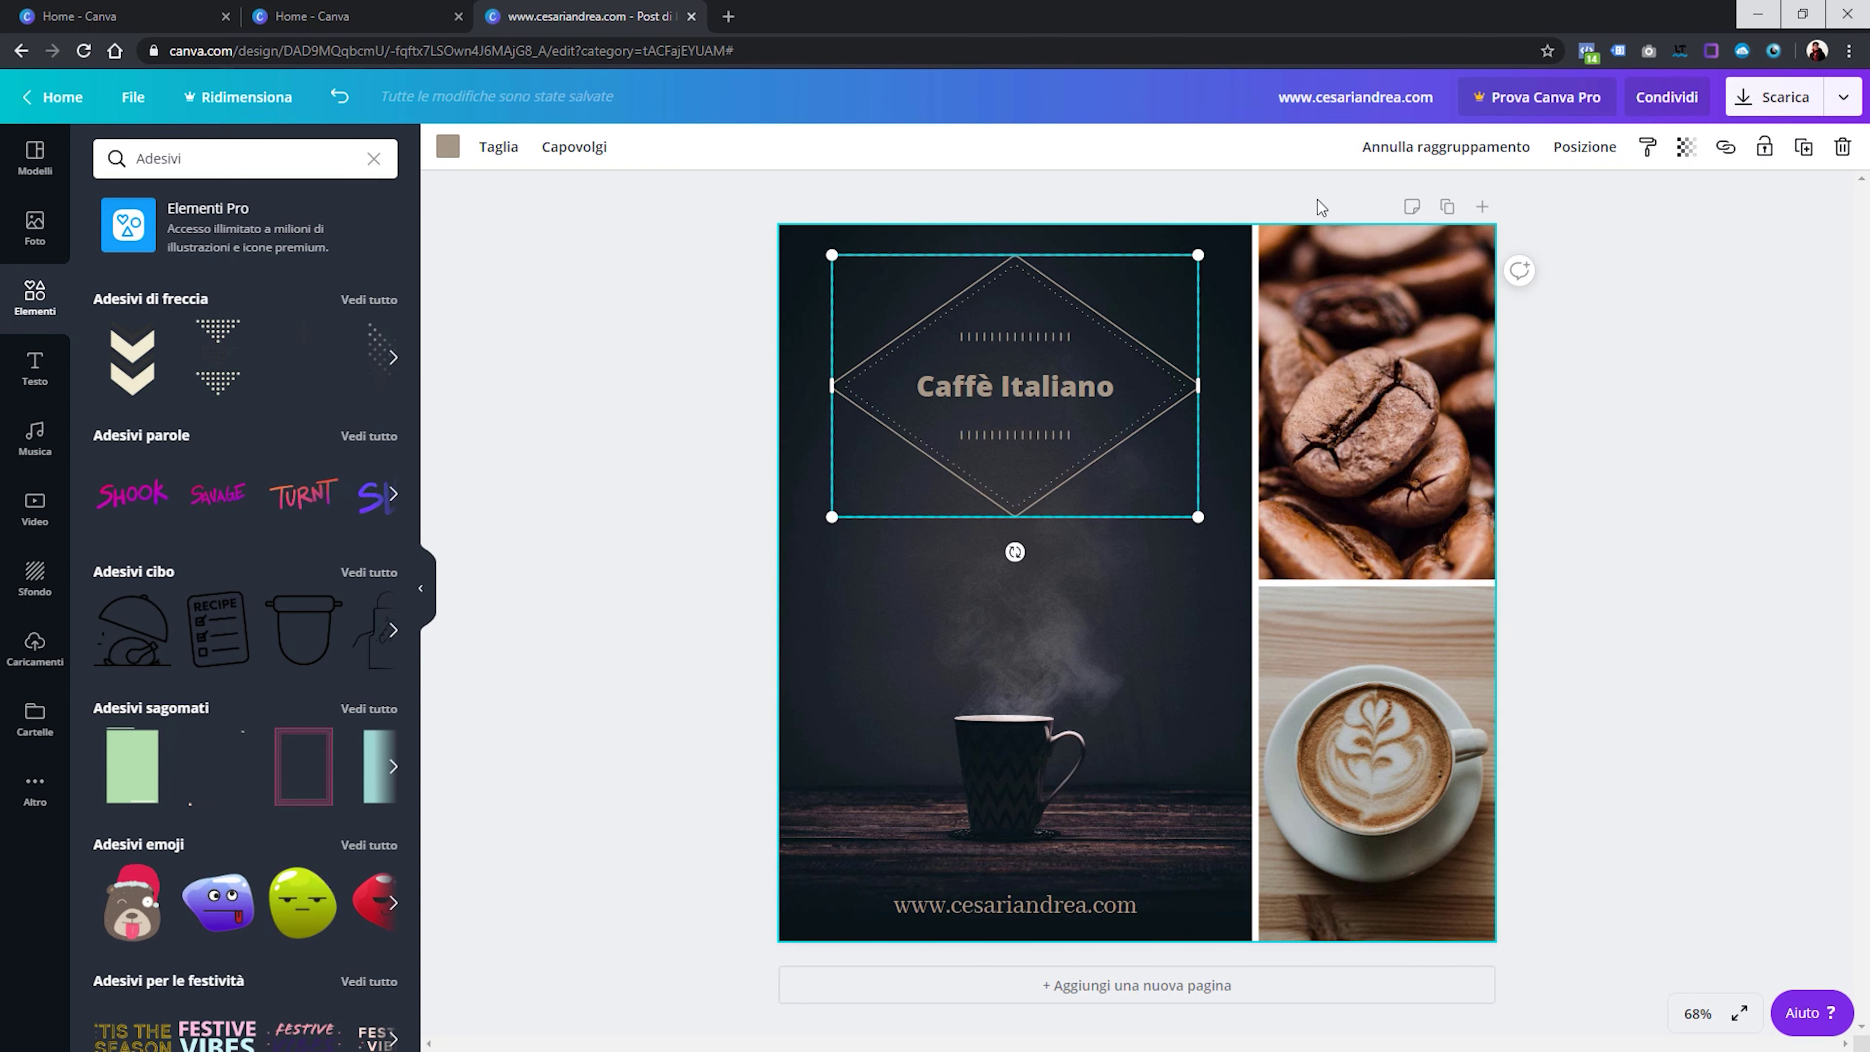
click(1420, 148)
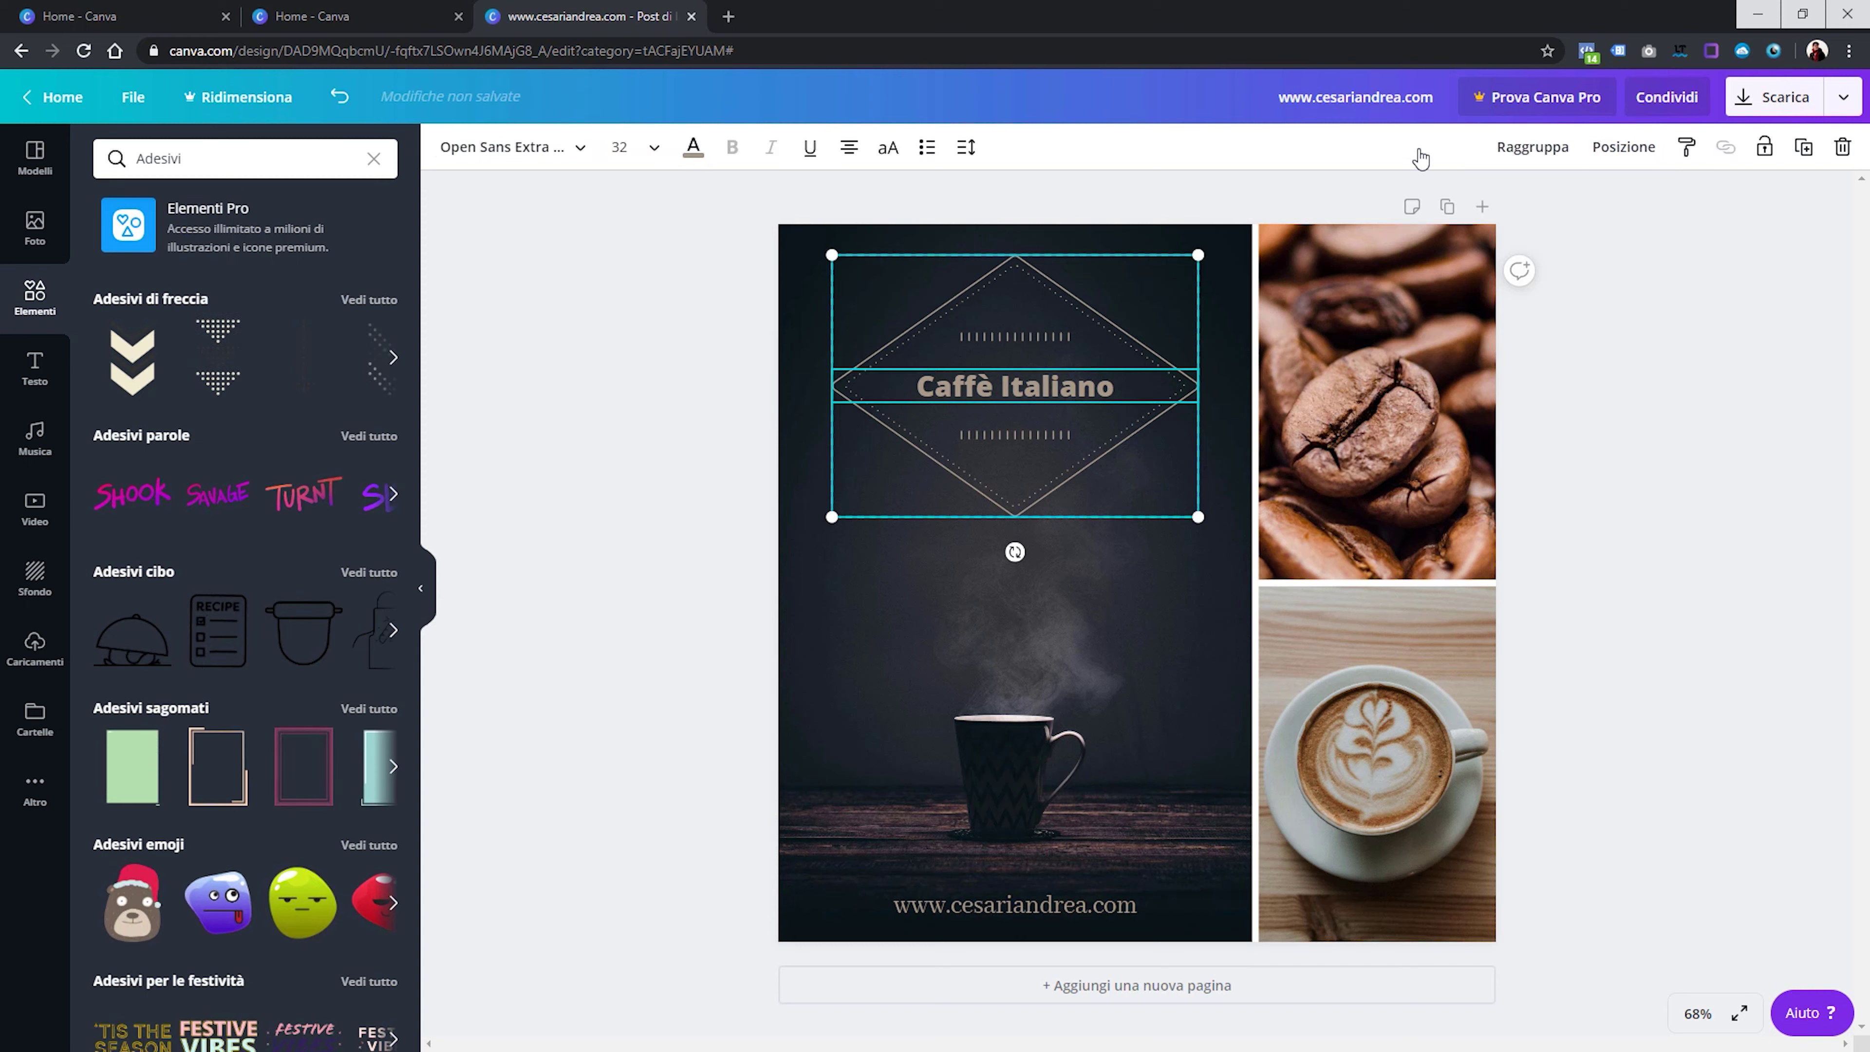
click(668, 281)
click(945, 306)
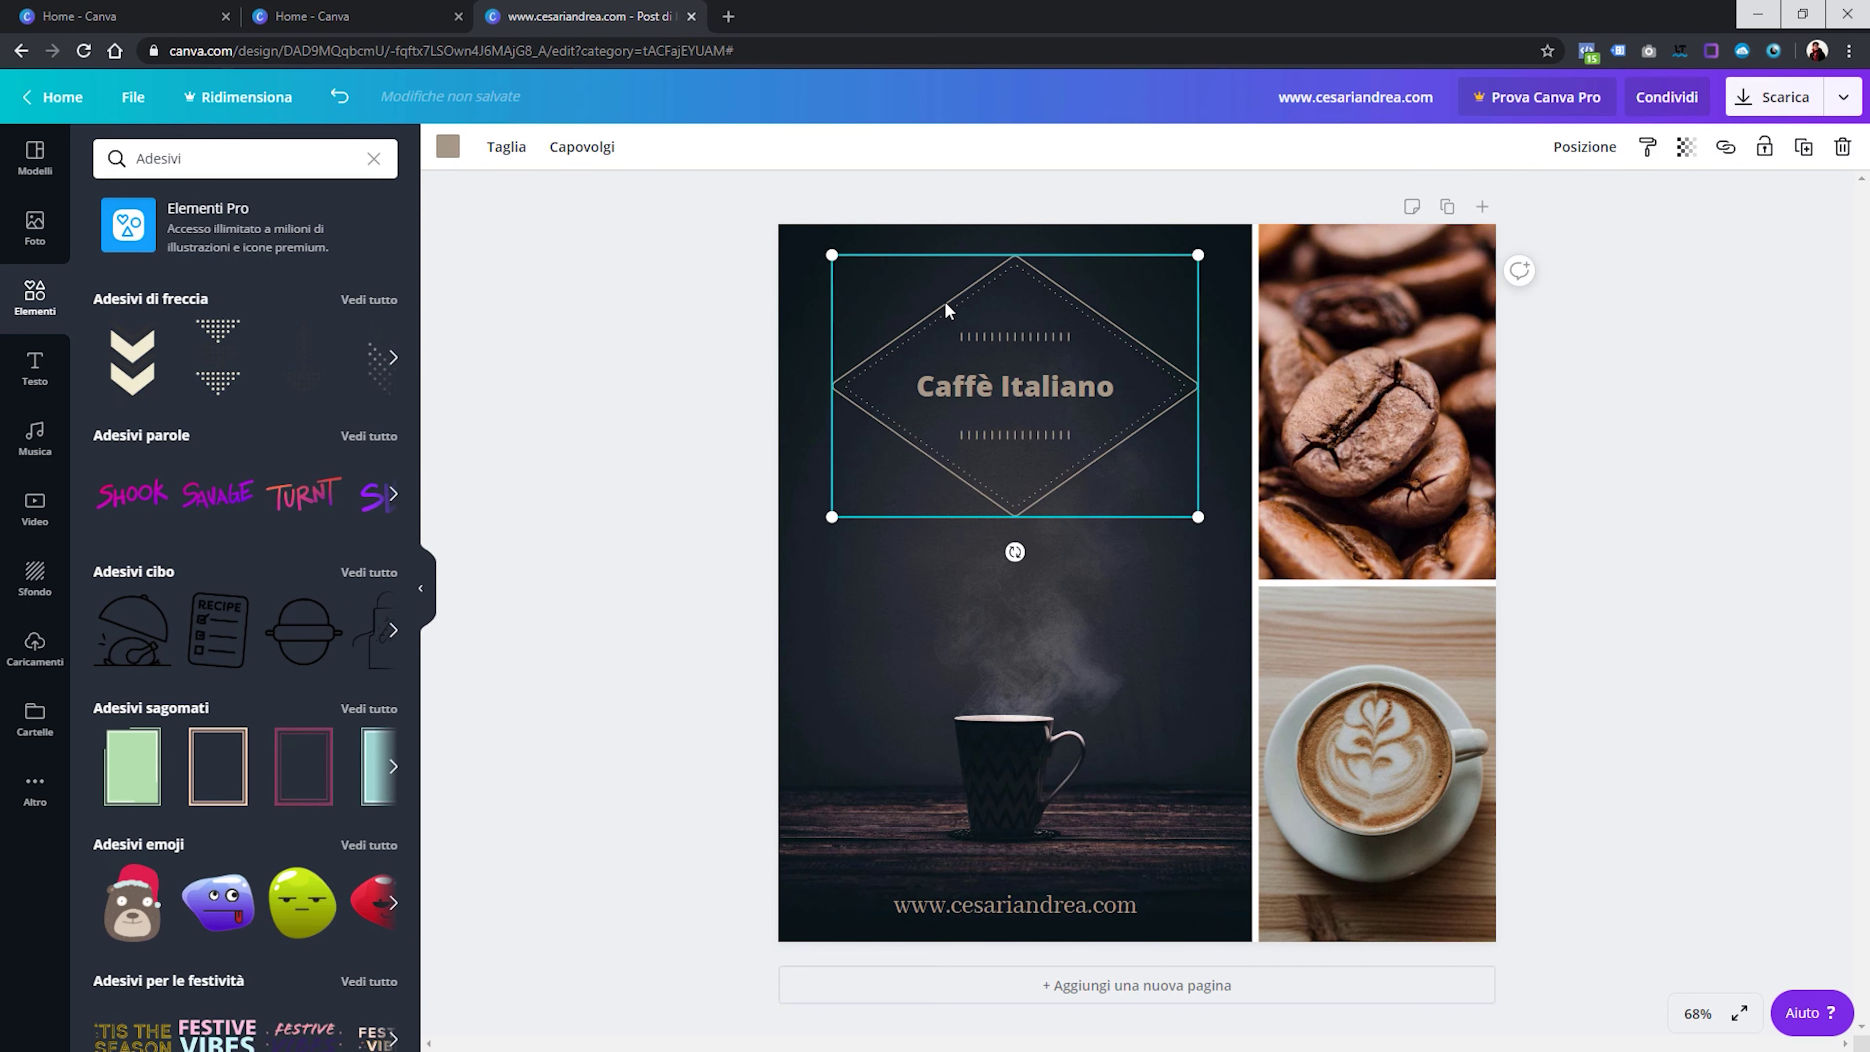
key(Delete)
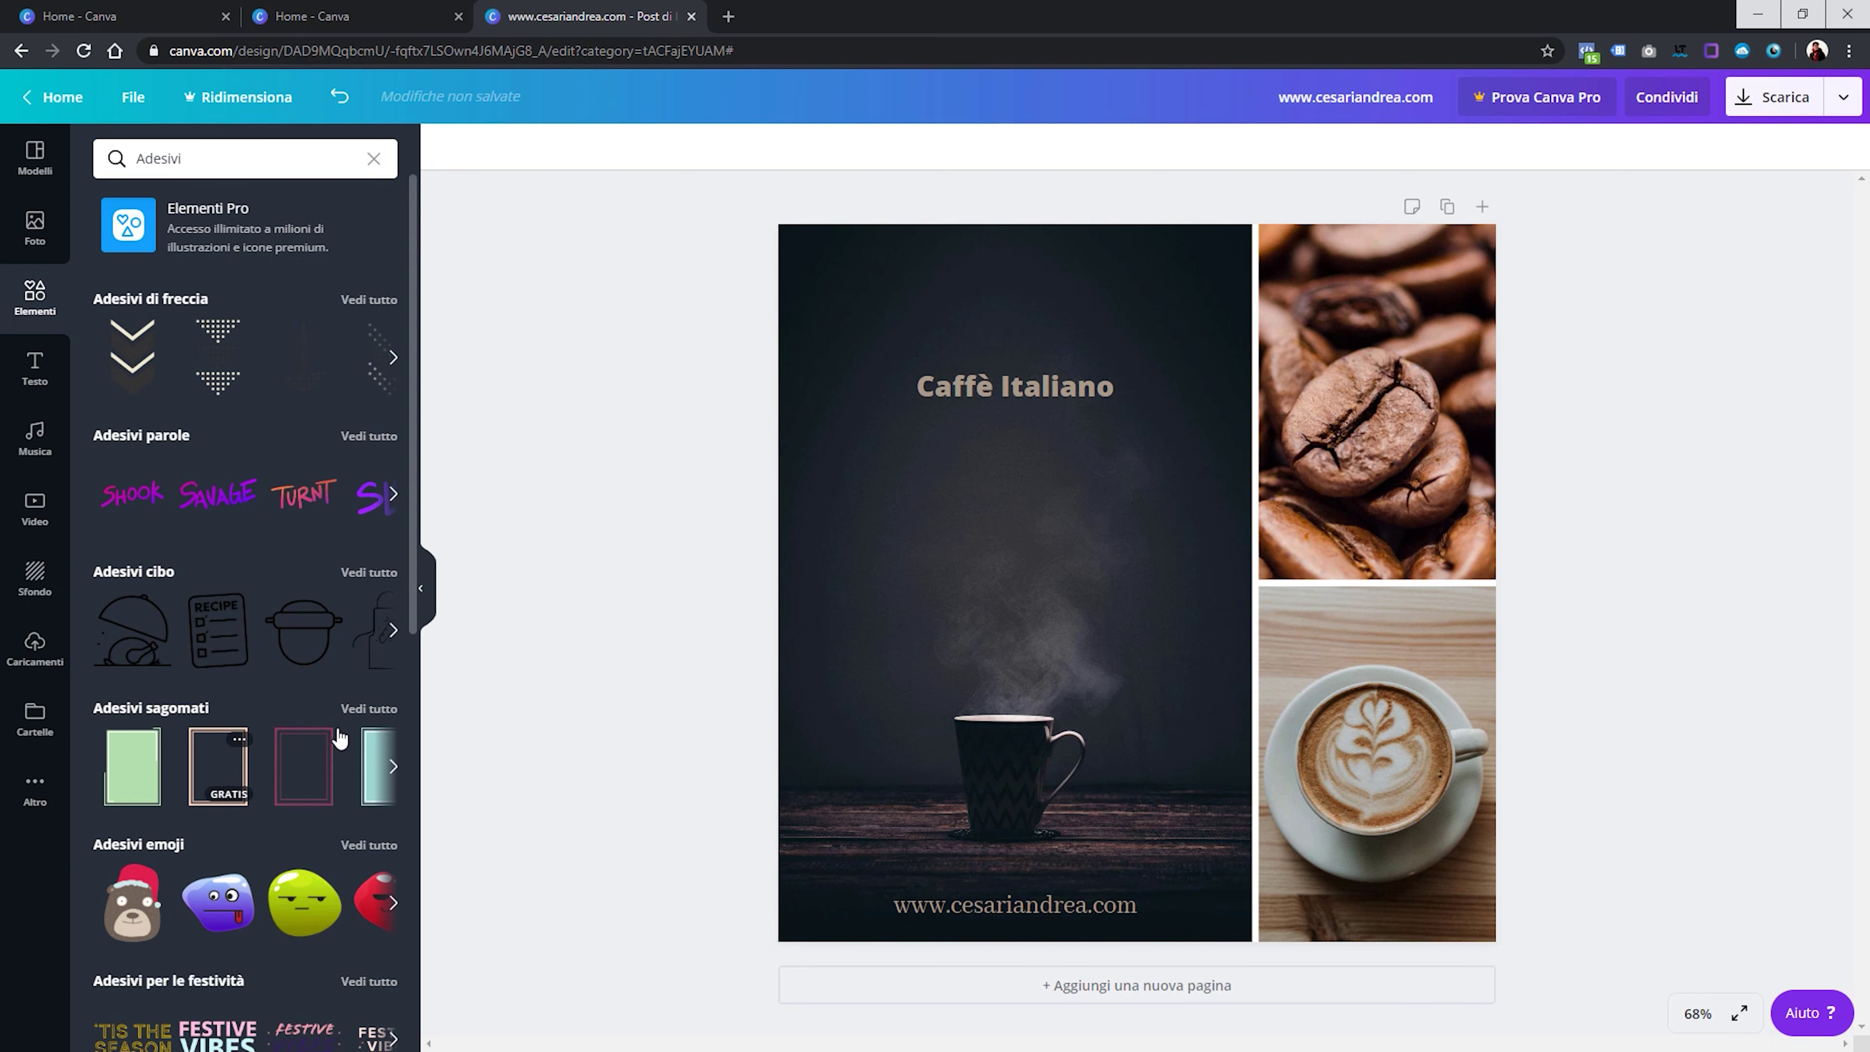
Add the Adesivi sagomati double-border frame sticker, sized and centred around the Caffè Italiano title
drag(851, 478, 837, 303)
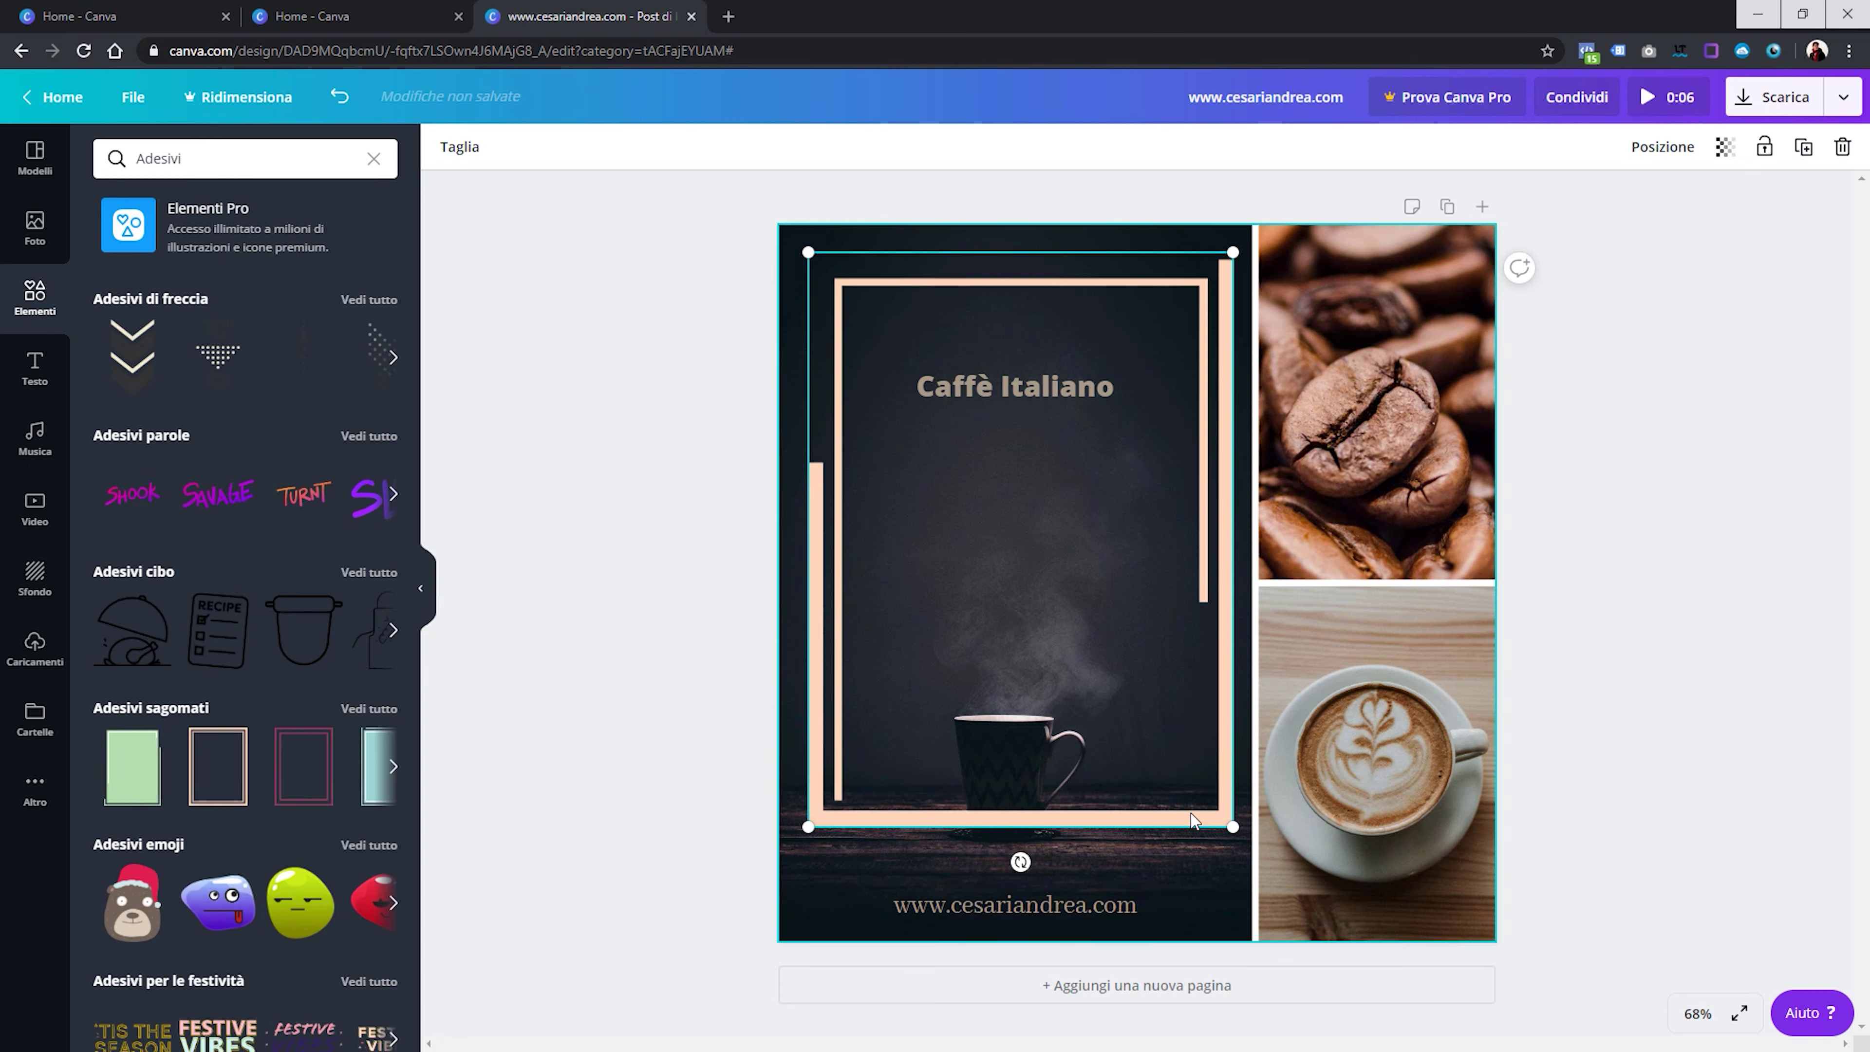
mouse_move(1233, 826)
mouse_down()
mouse_move(1094, 454)
mouse_move(857, 464)
mouse_move(1012, 433)
mouse_move(1076, 349)
mouse_up()
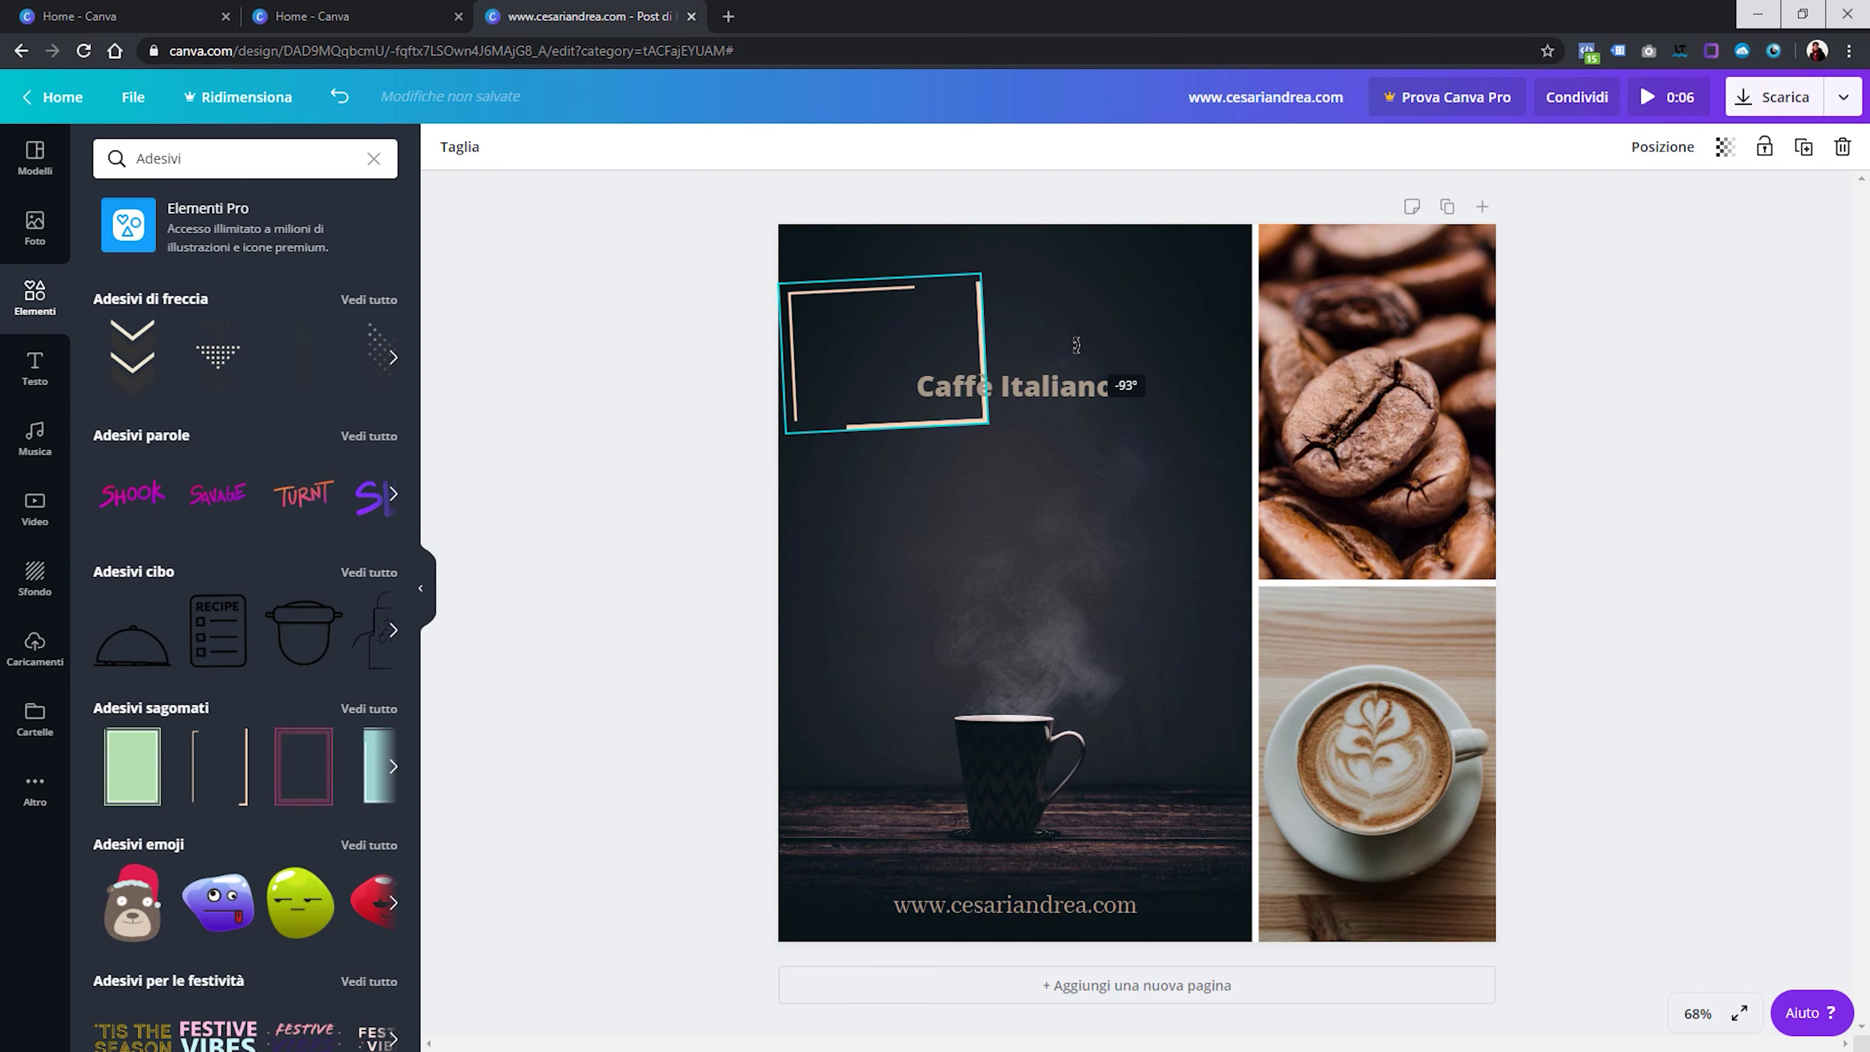
mouse_move(902, 285)
mouse_down()
mouse_move(1036, 318)
mouse_move(1014, 315)
mouse_up()
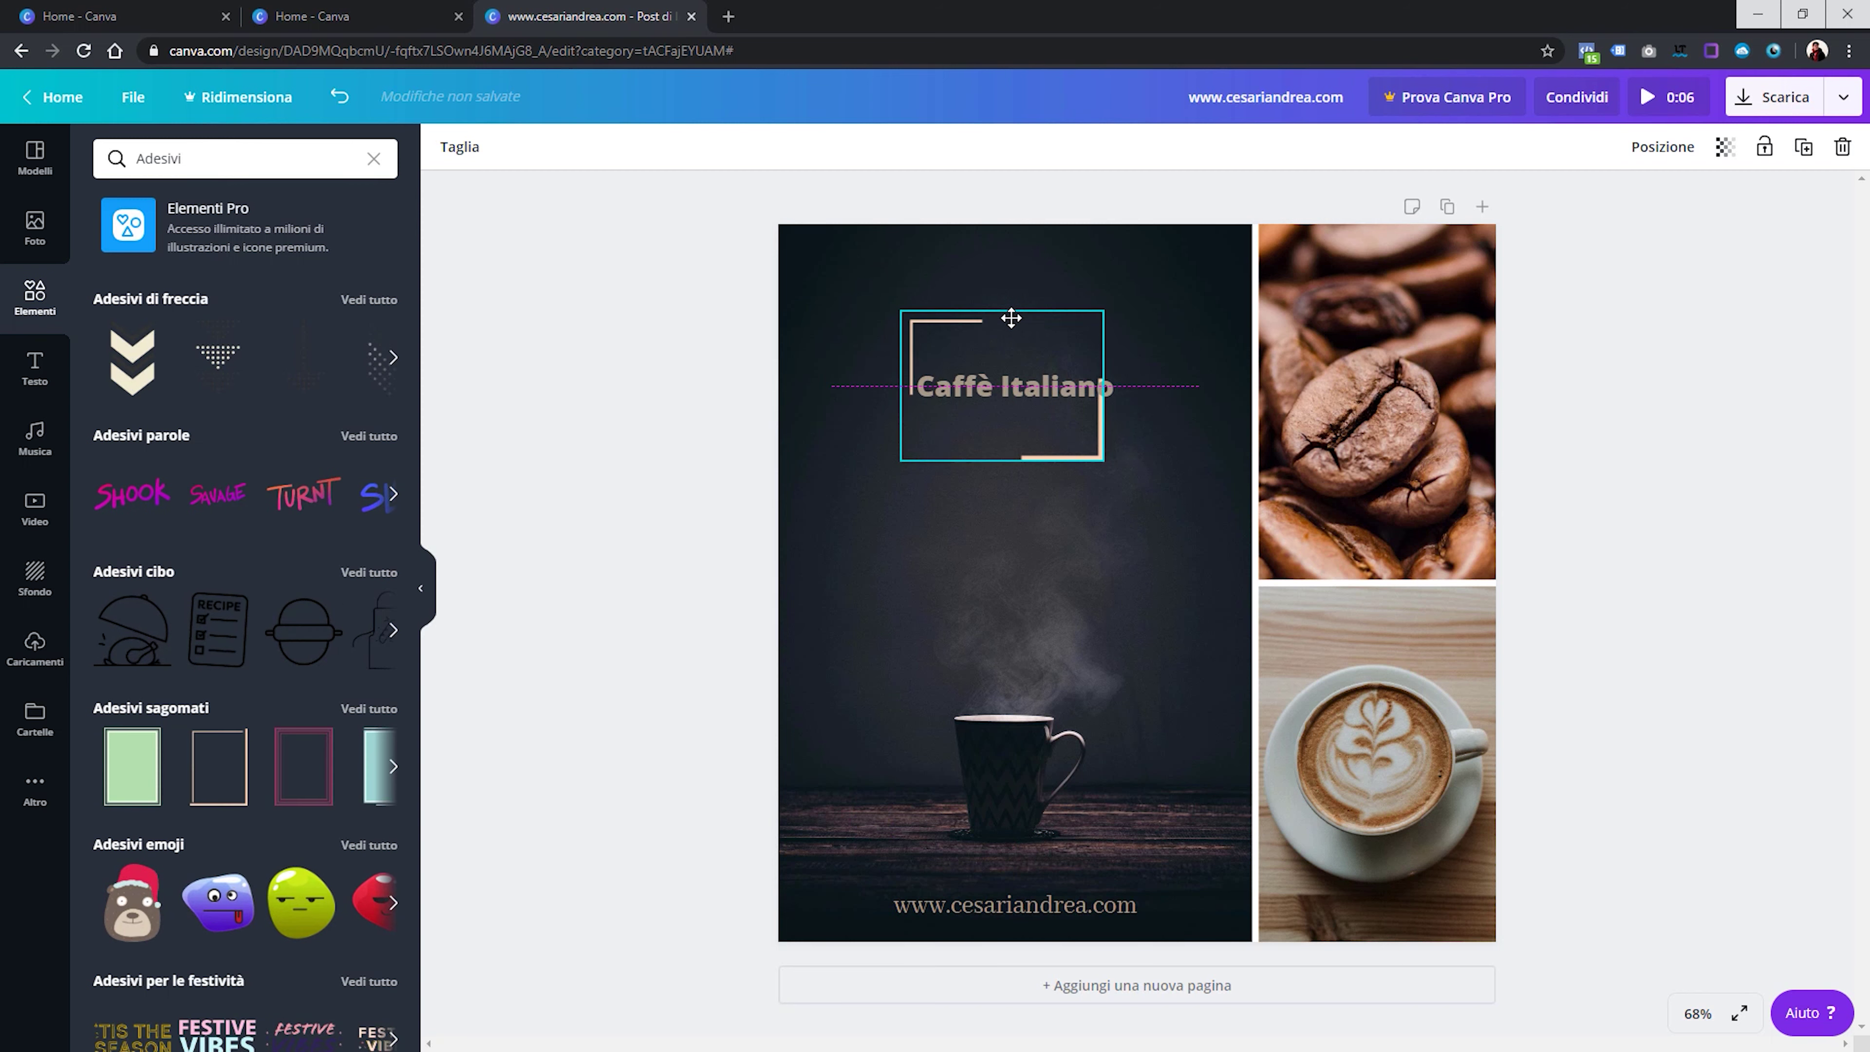
drag(1099, 461, 1162, 487)
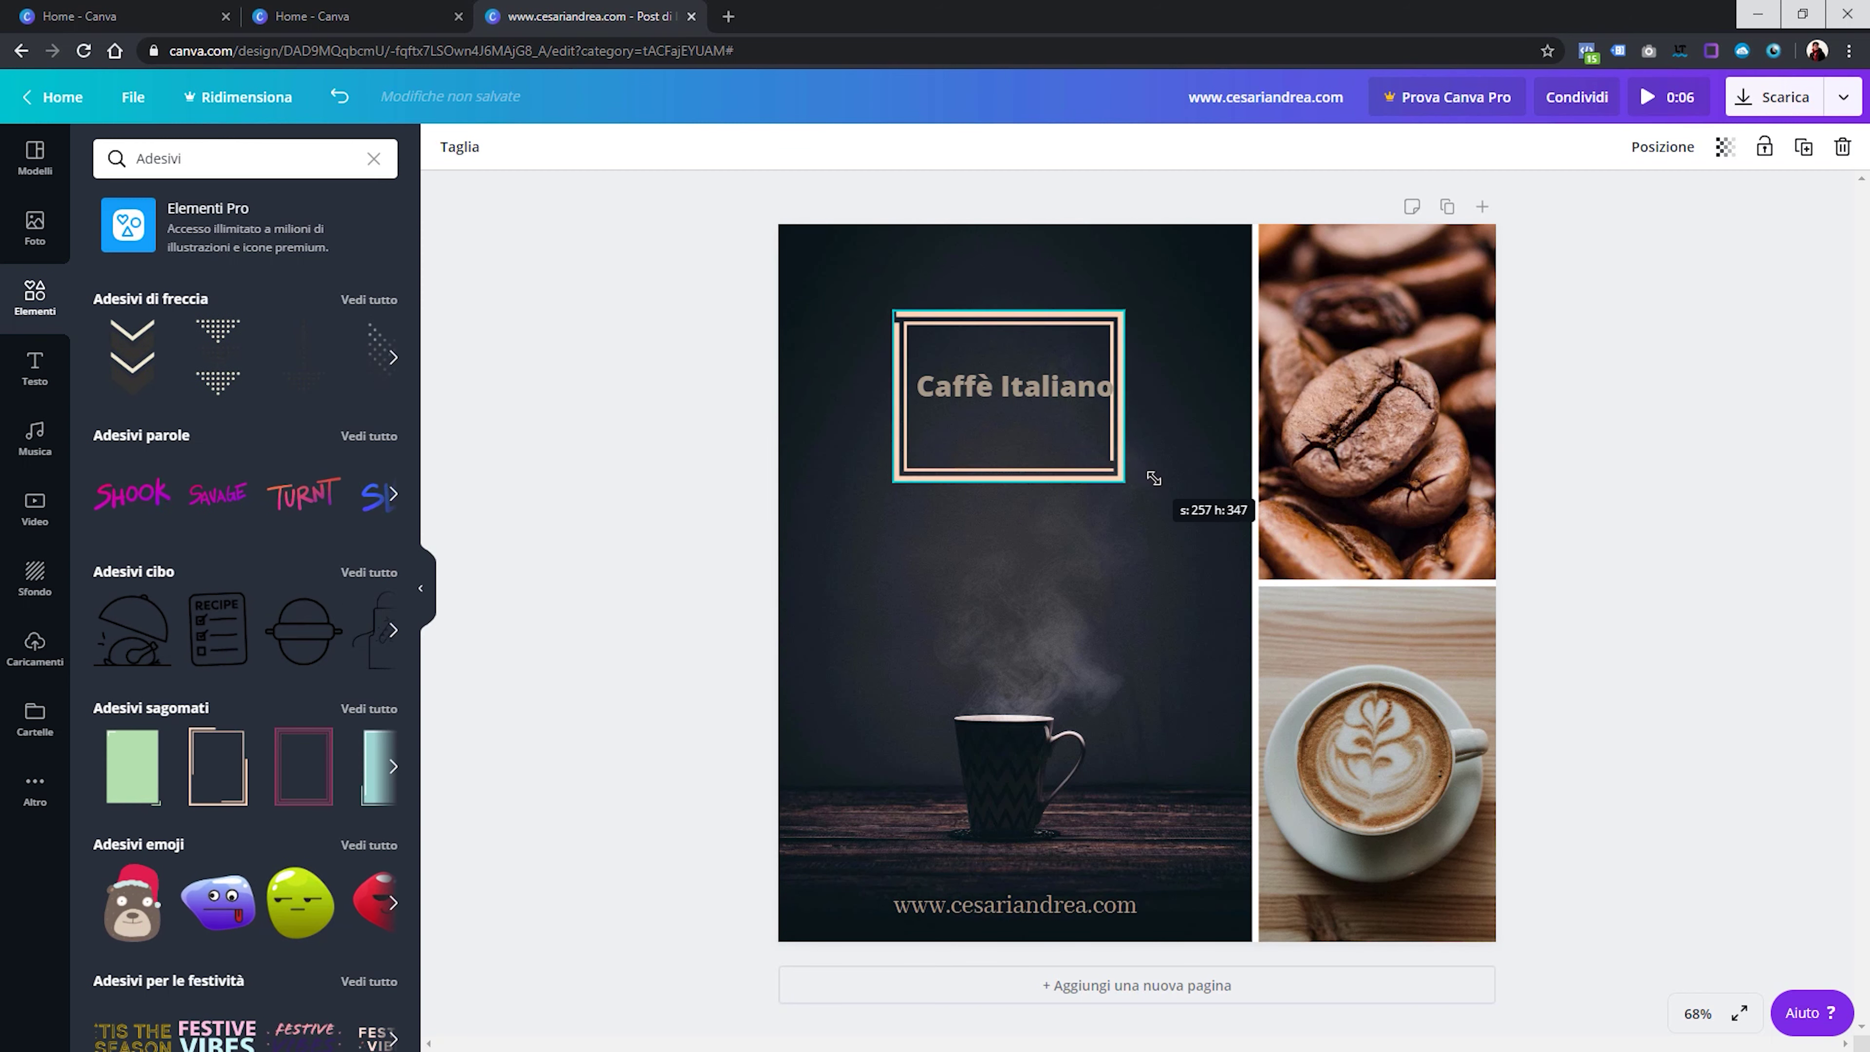
click(1143, 399)
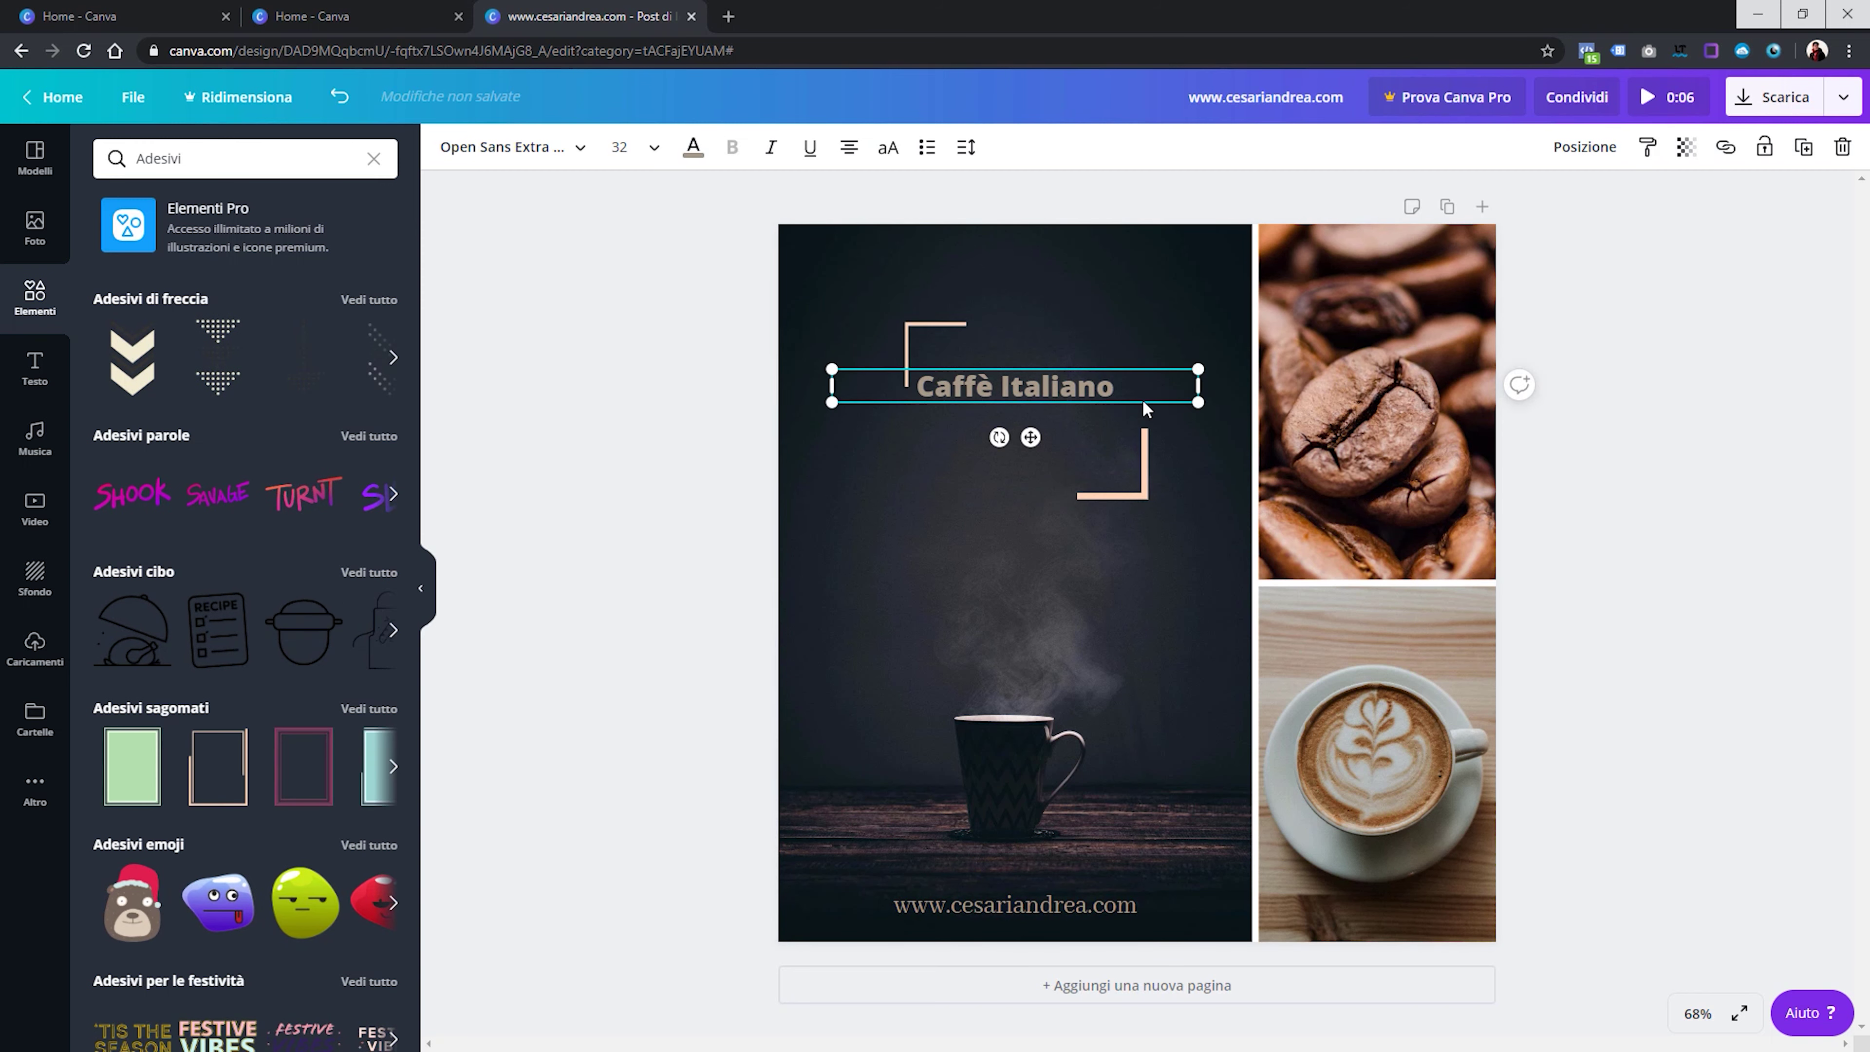
click(1130, 460)
drag(1068, 483, 1064, 469)
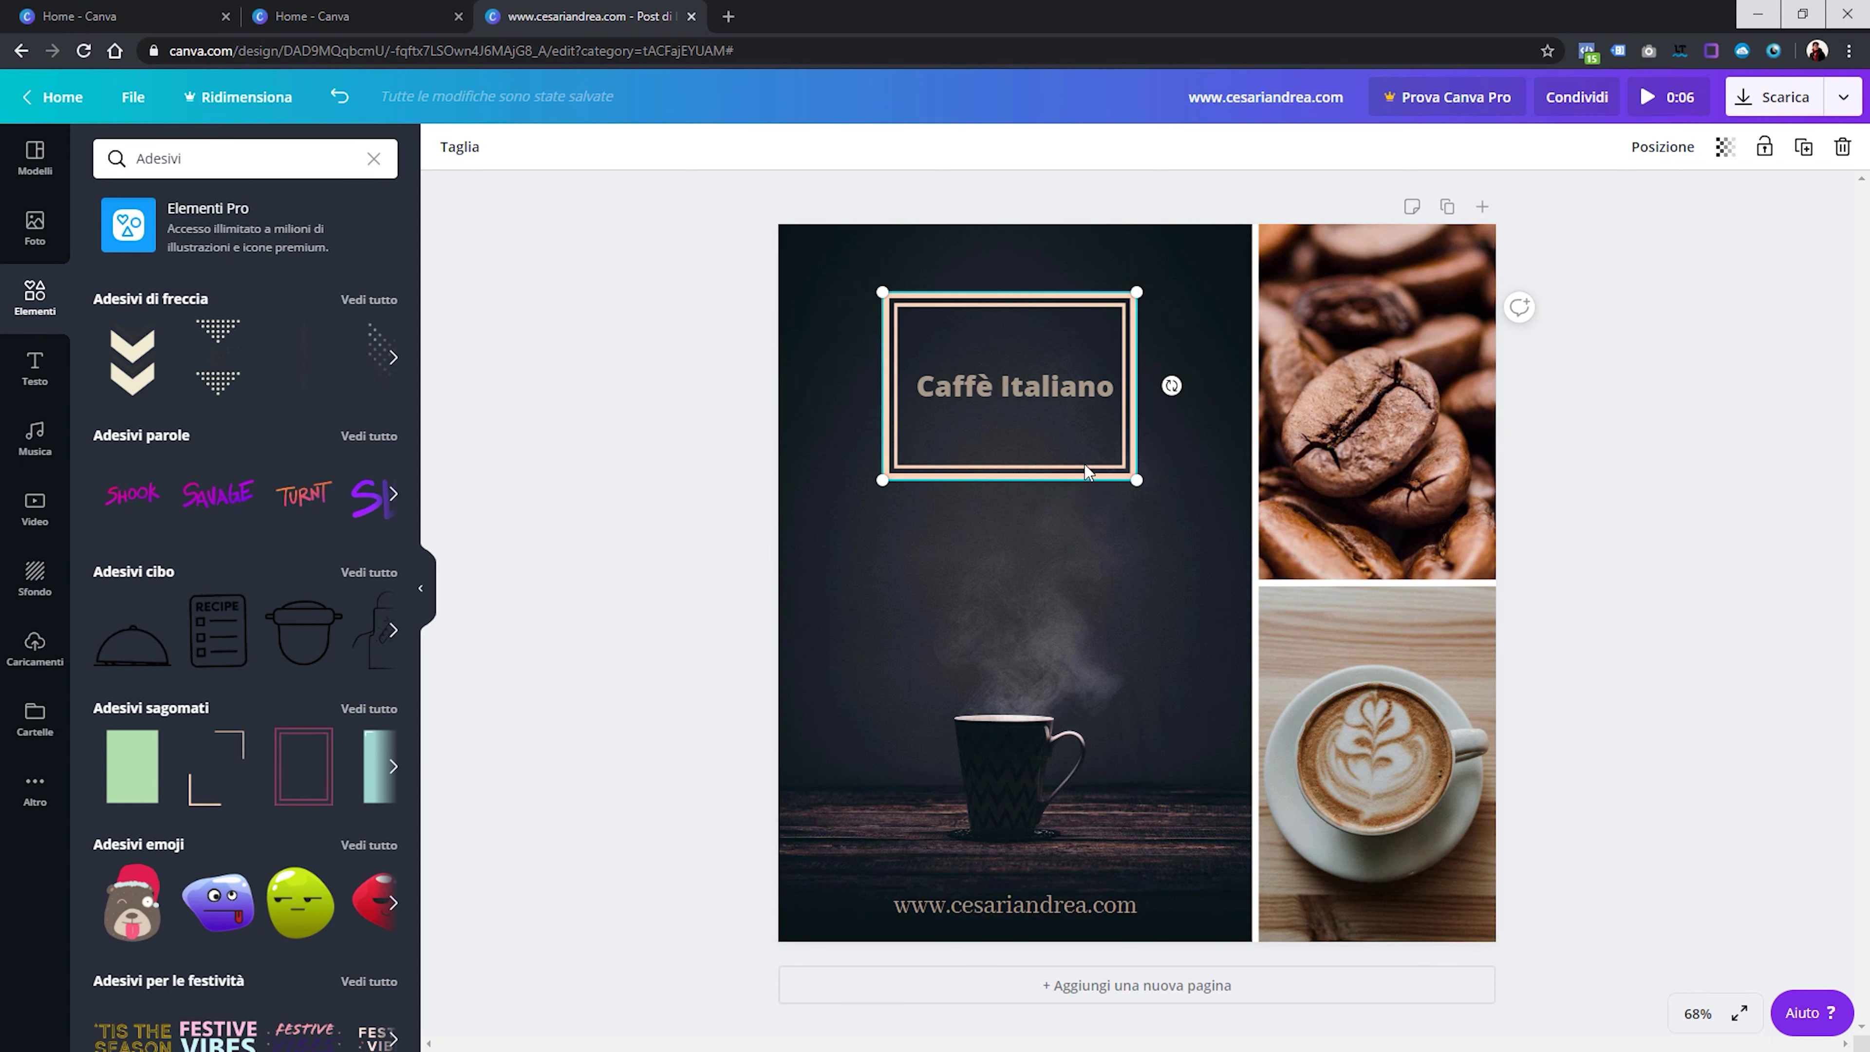
click(613, 417)
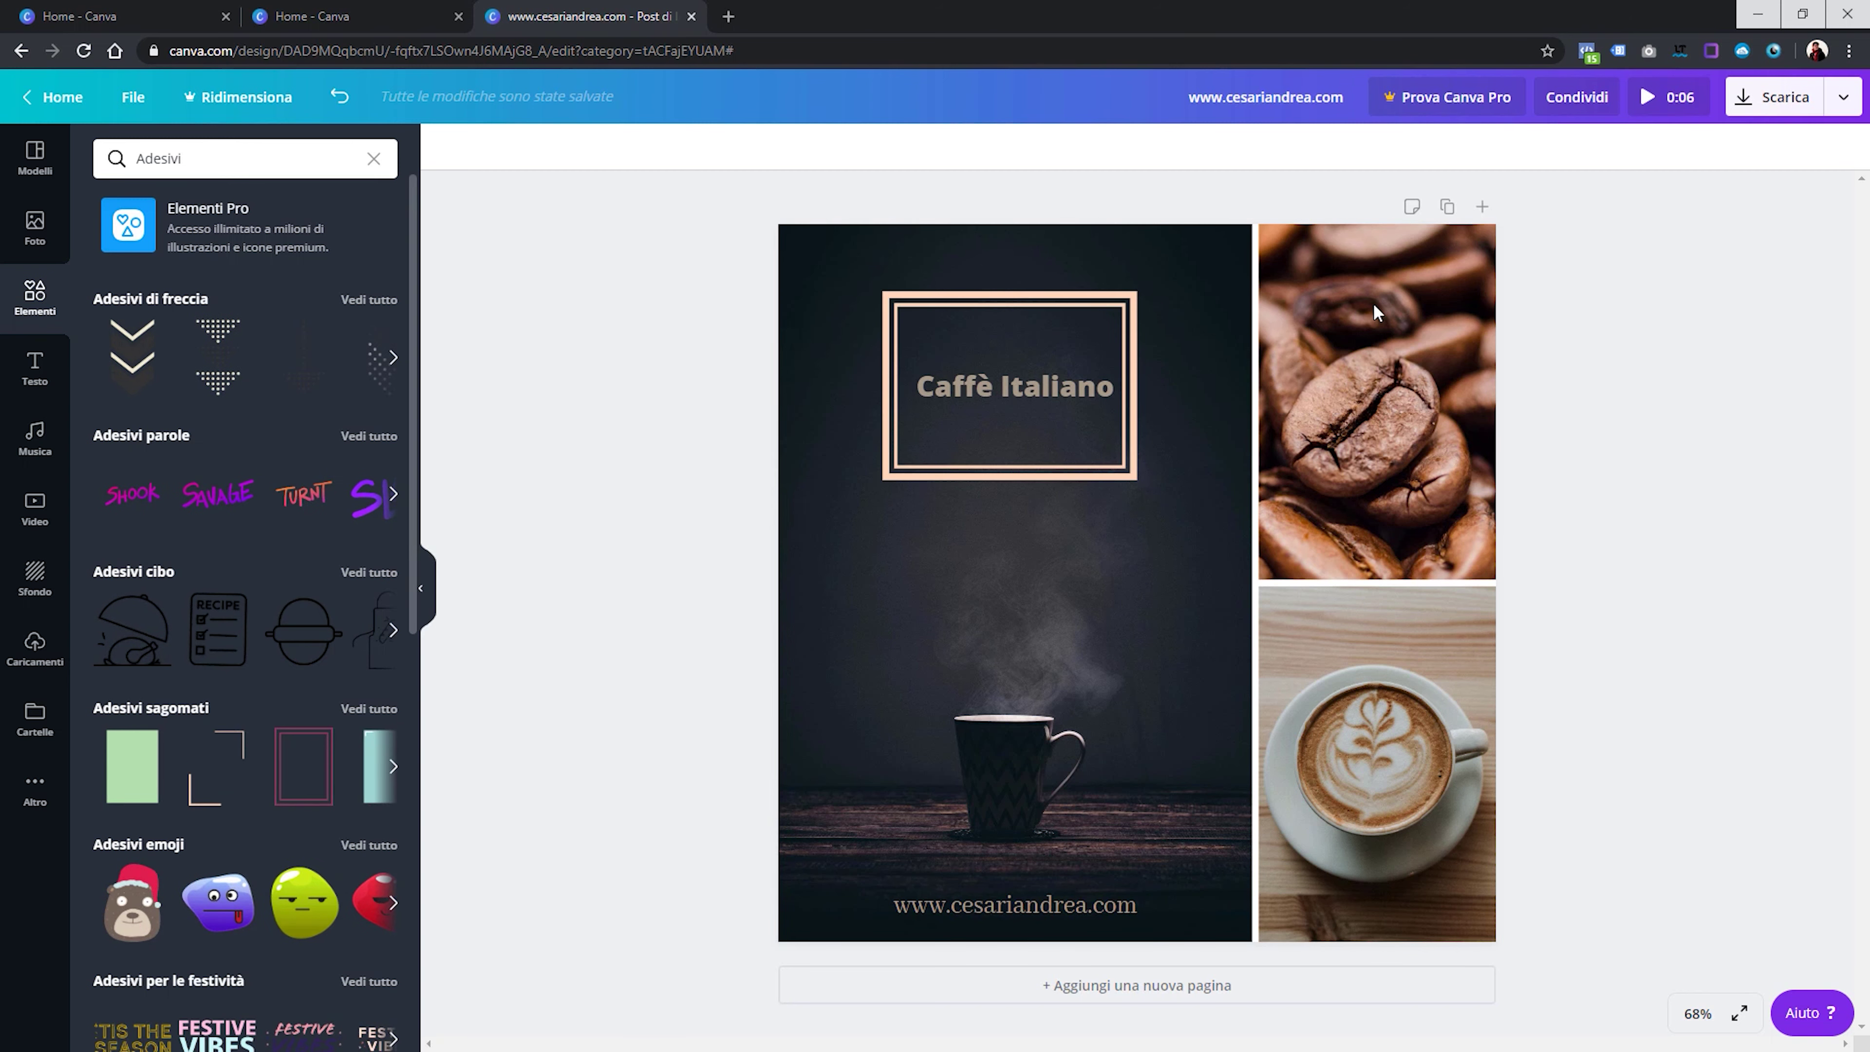
Download the animated post with Video (MP4) as the file type
click(1843, 110)
click(1803, 103)
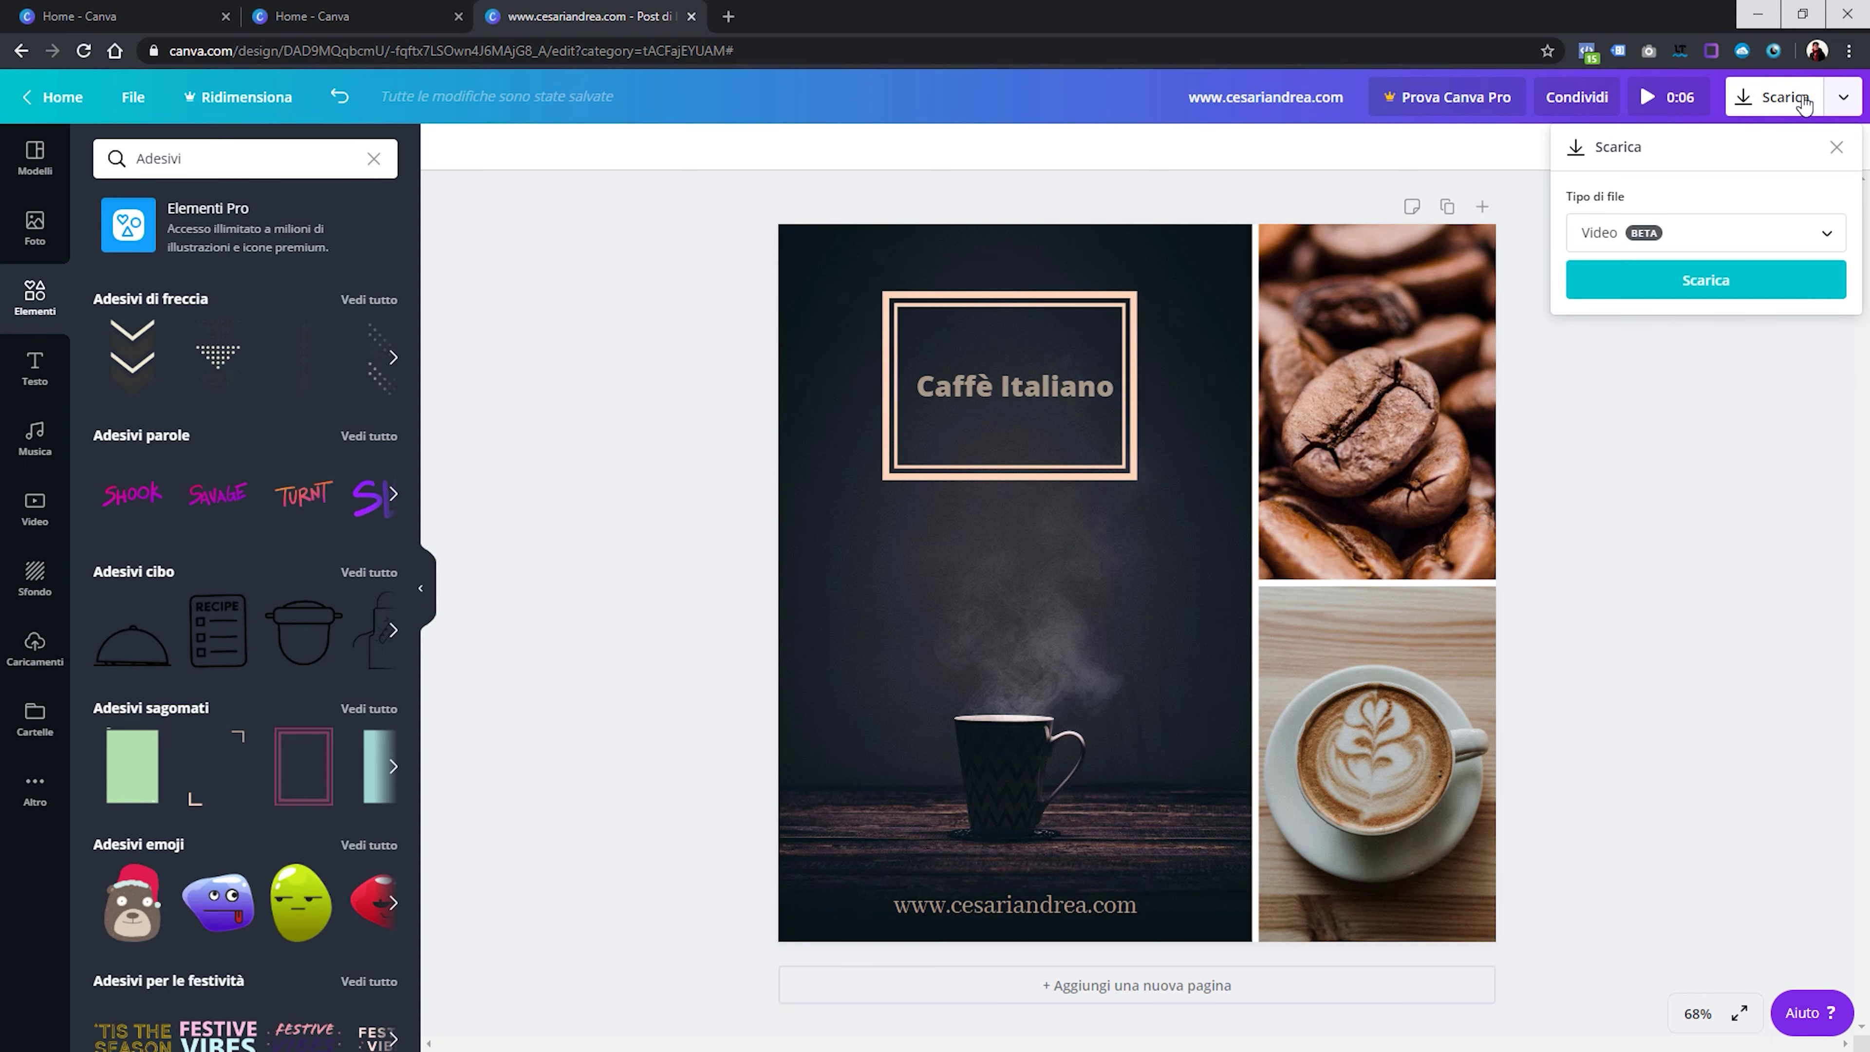
click(1658, 240)
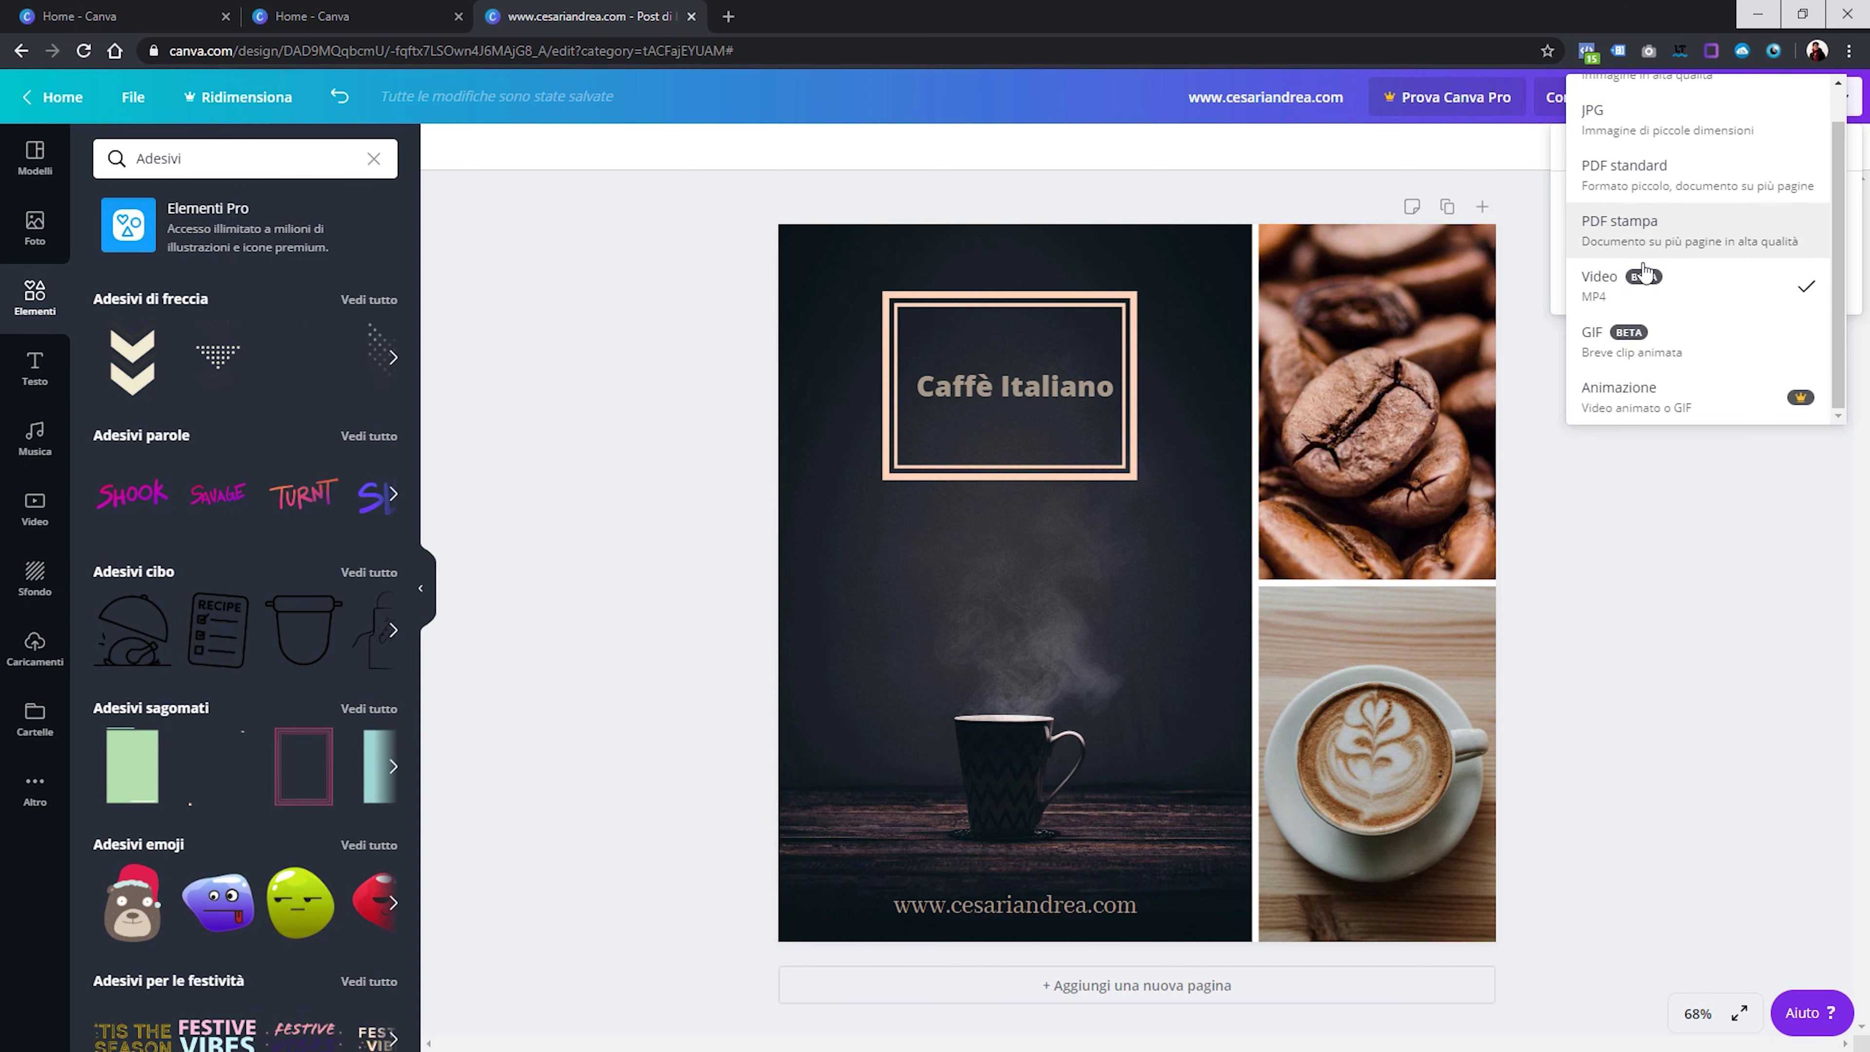
scroll(1653, 184, up, 1)
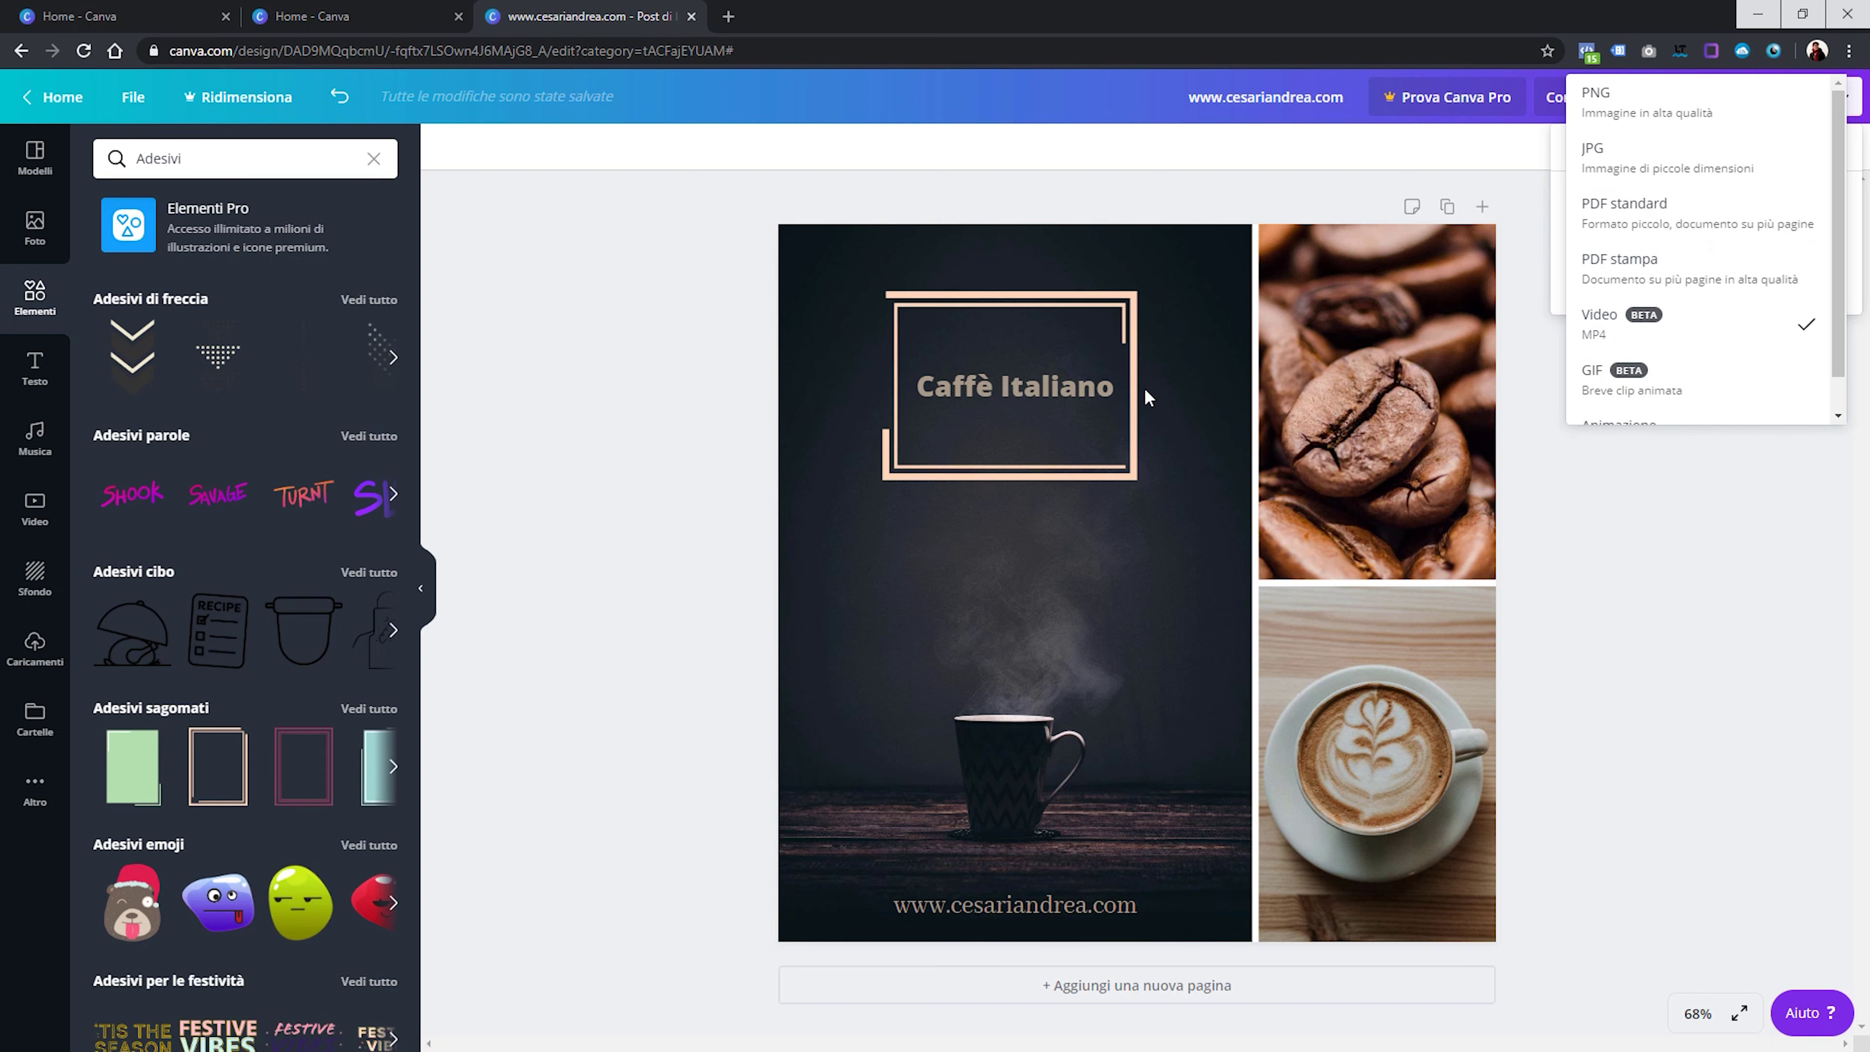
click(1669, 335)
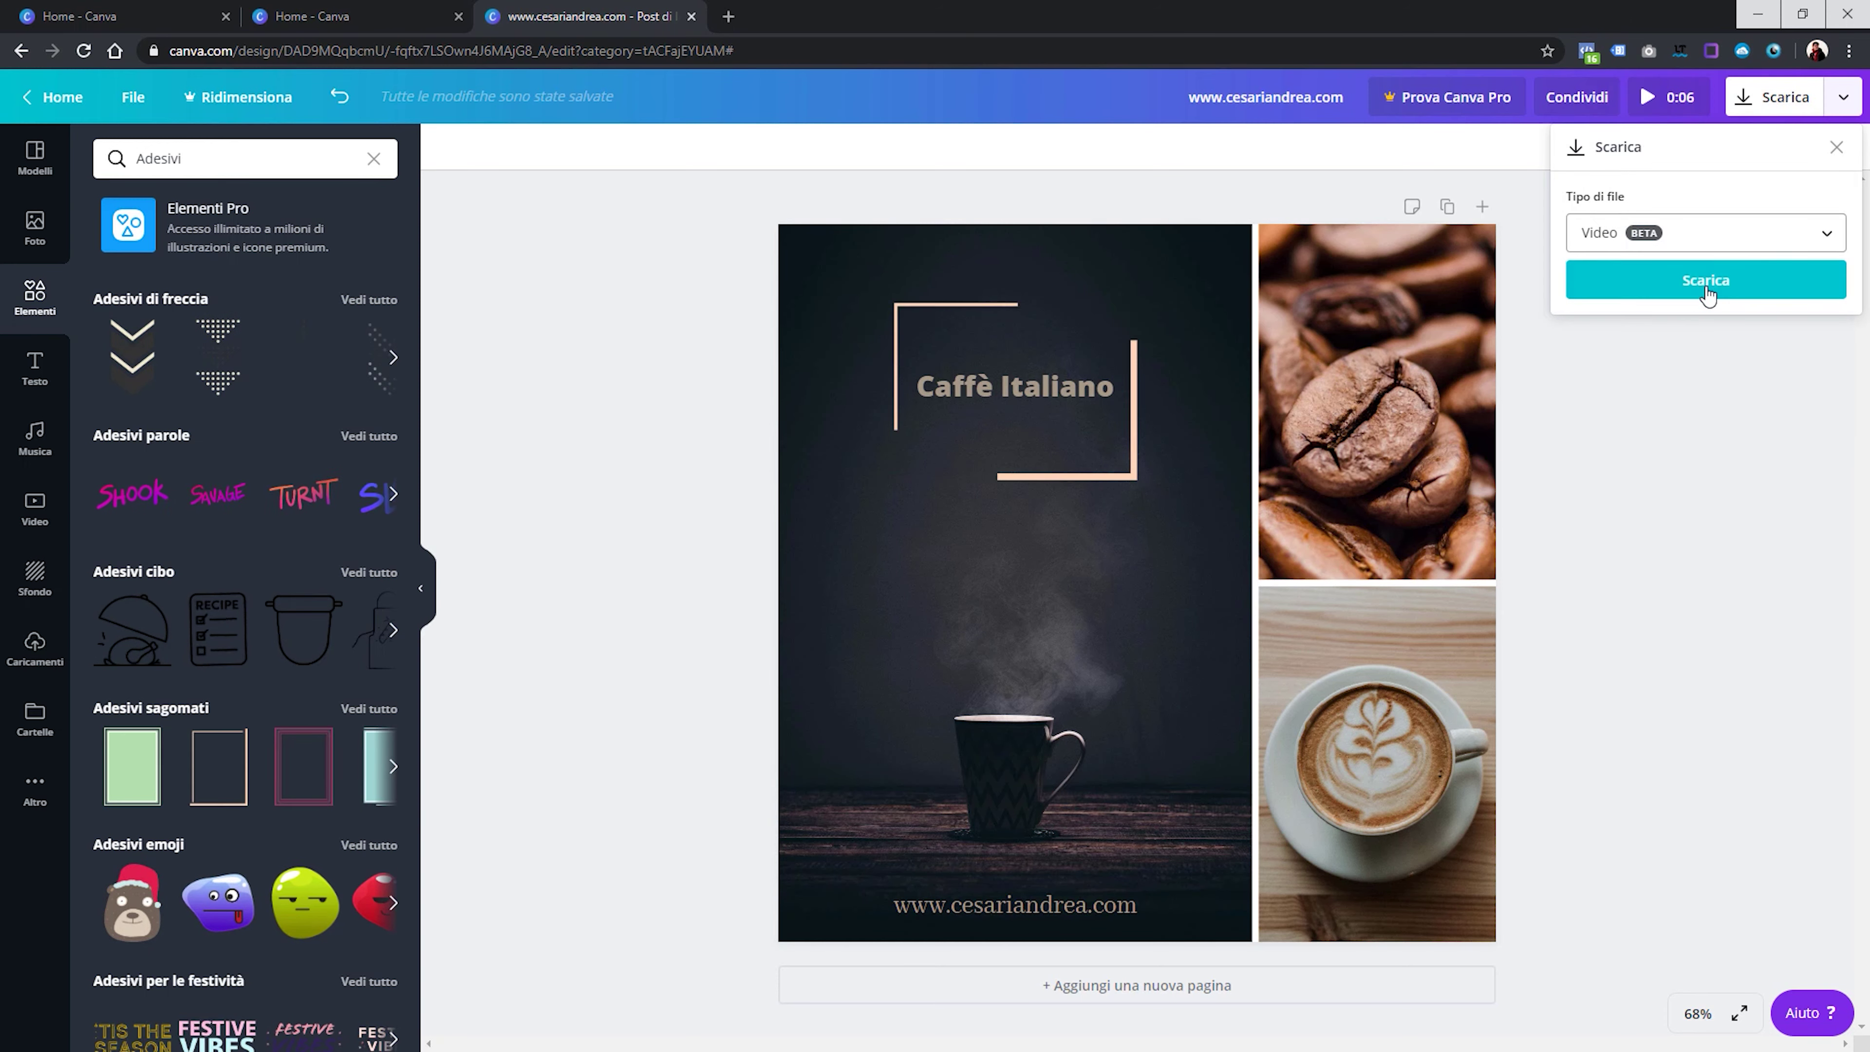
click(1706, 281)
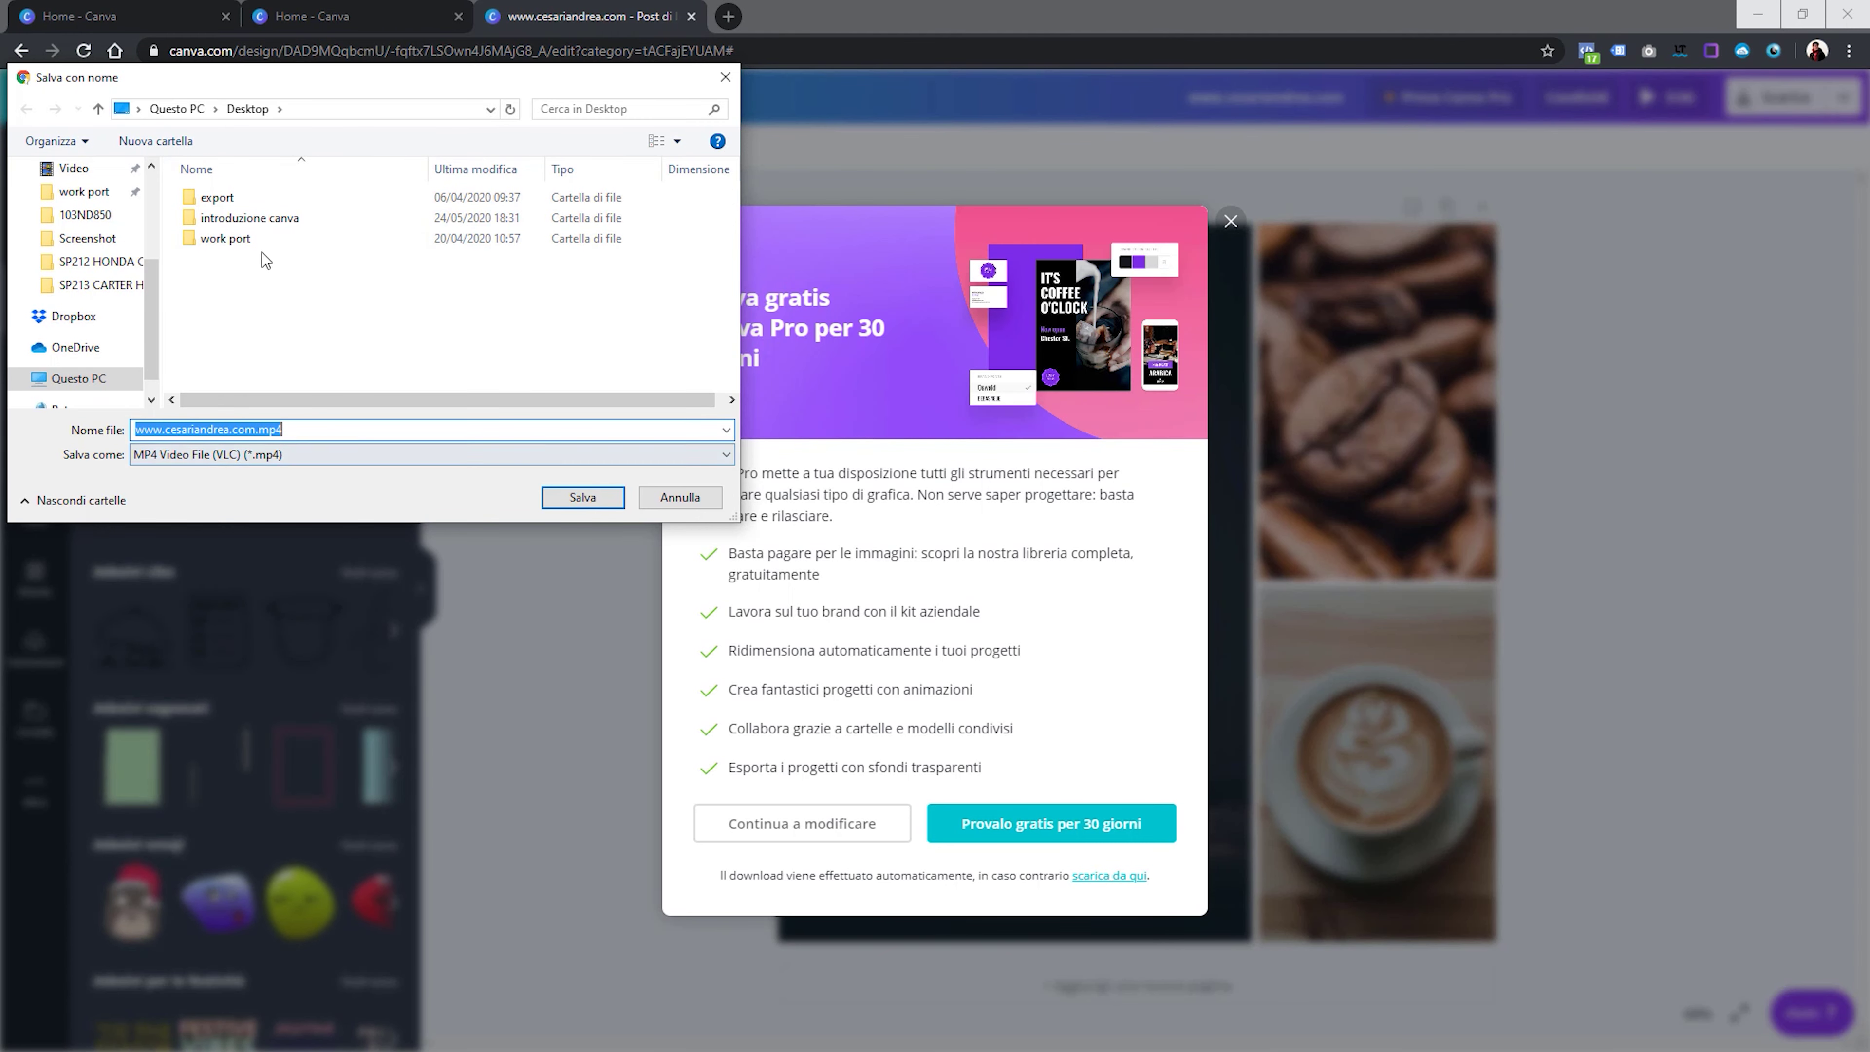
click(561, 500)
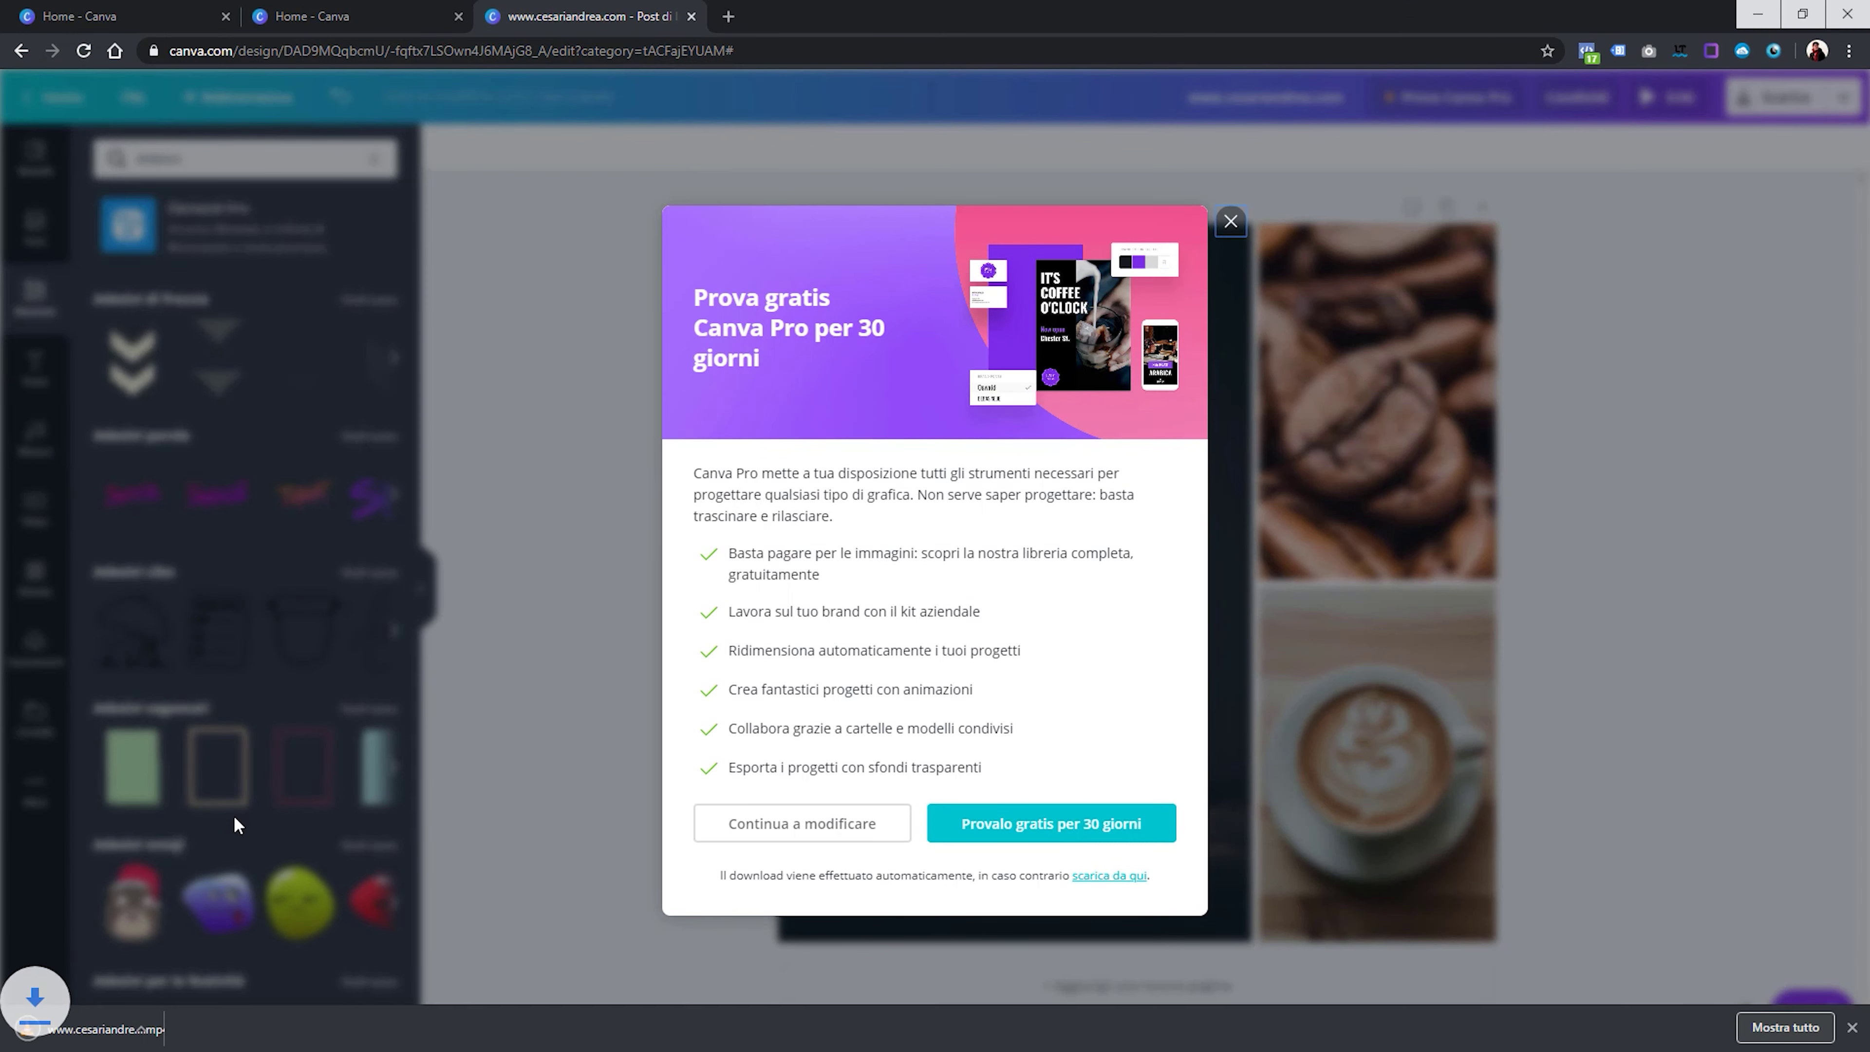
click(111, 1028)
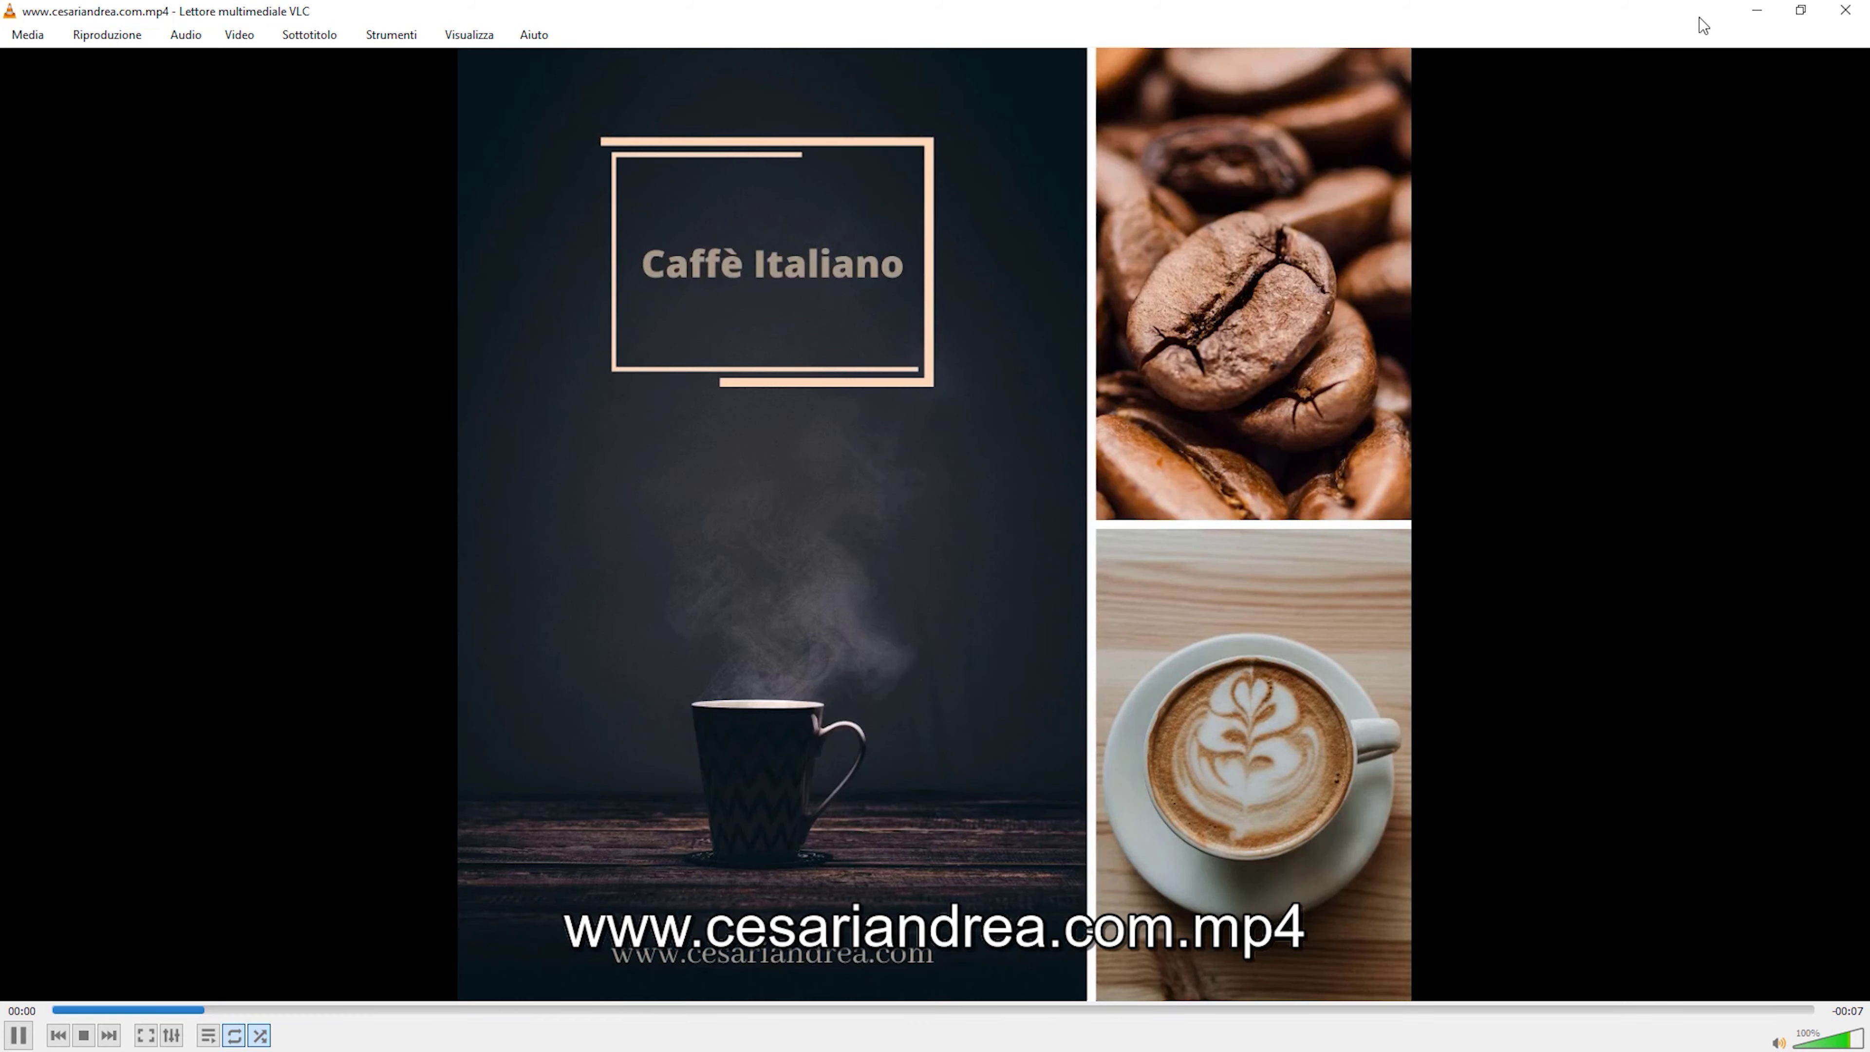
click(1845, 12)
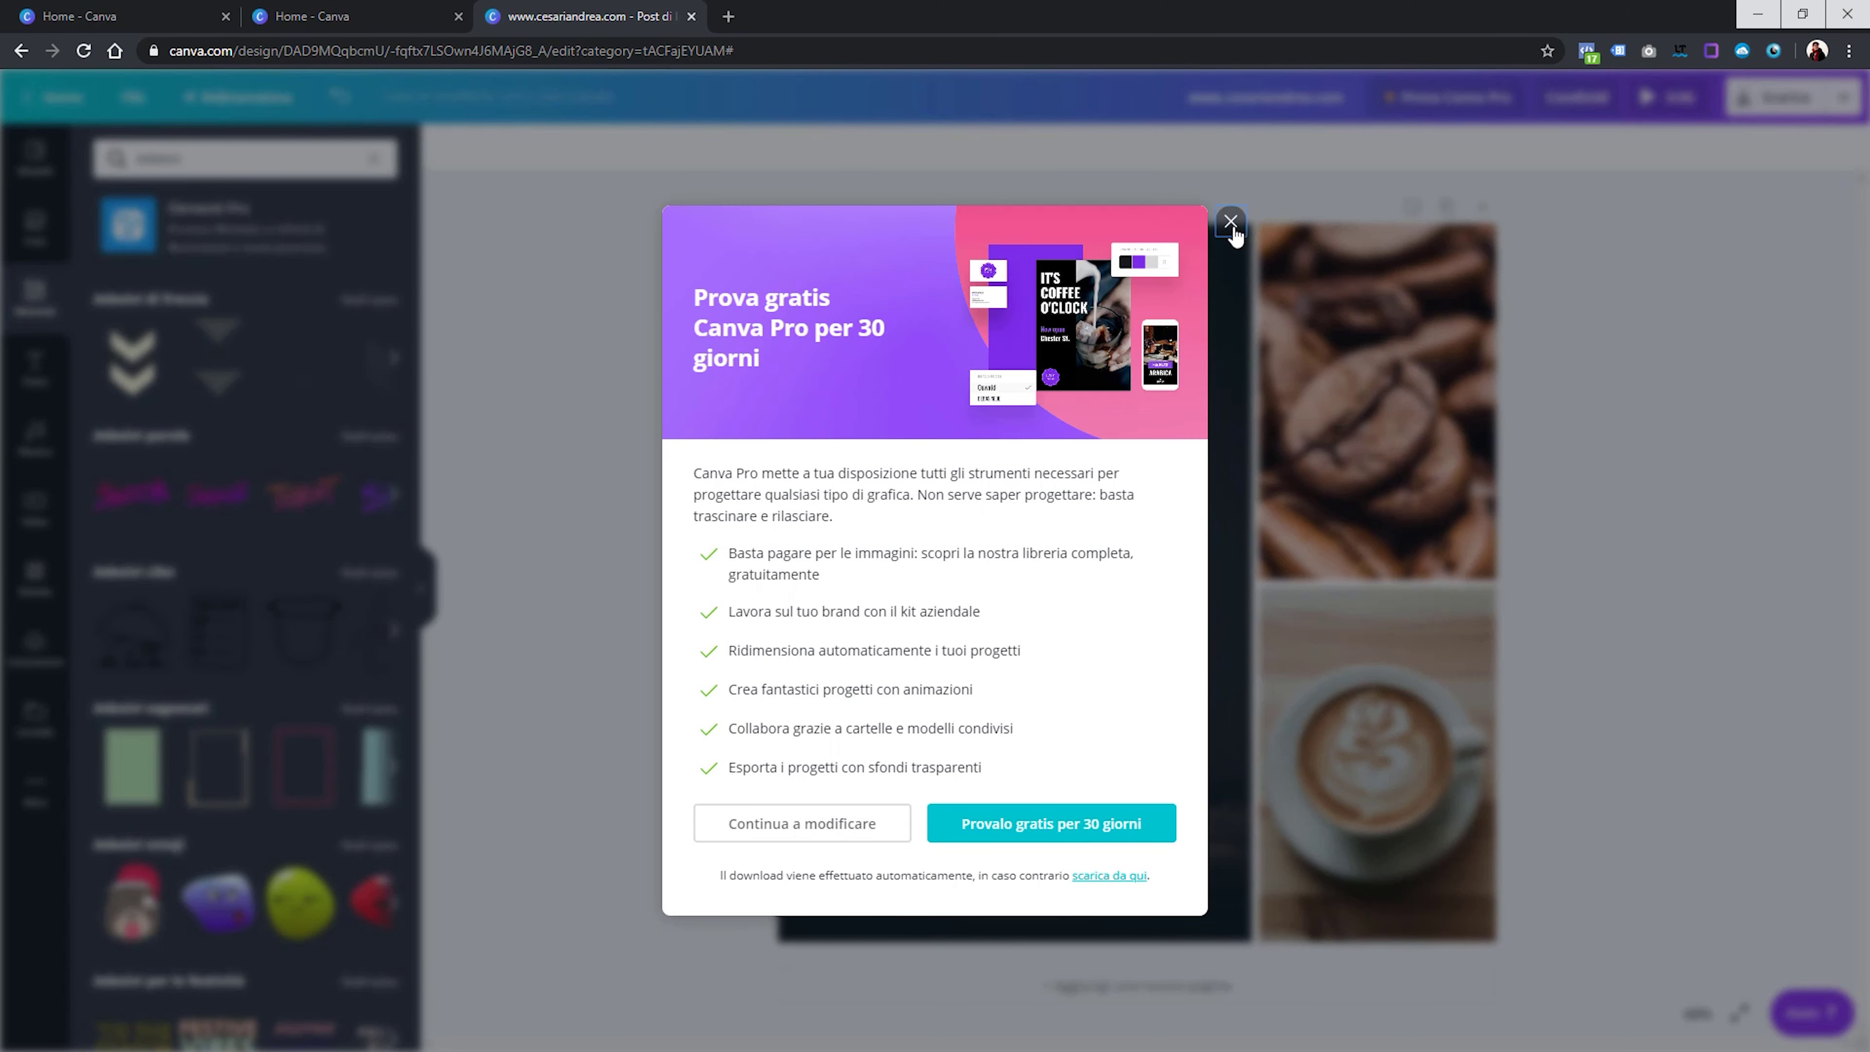
From the Canva home page, search templates for 'Storia di Instagram' and browse the results
click(1230, 221)
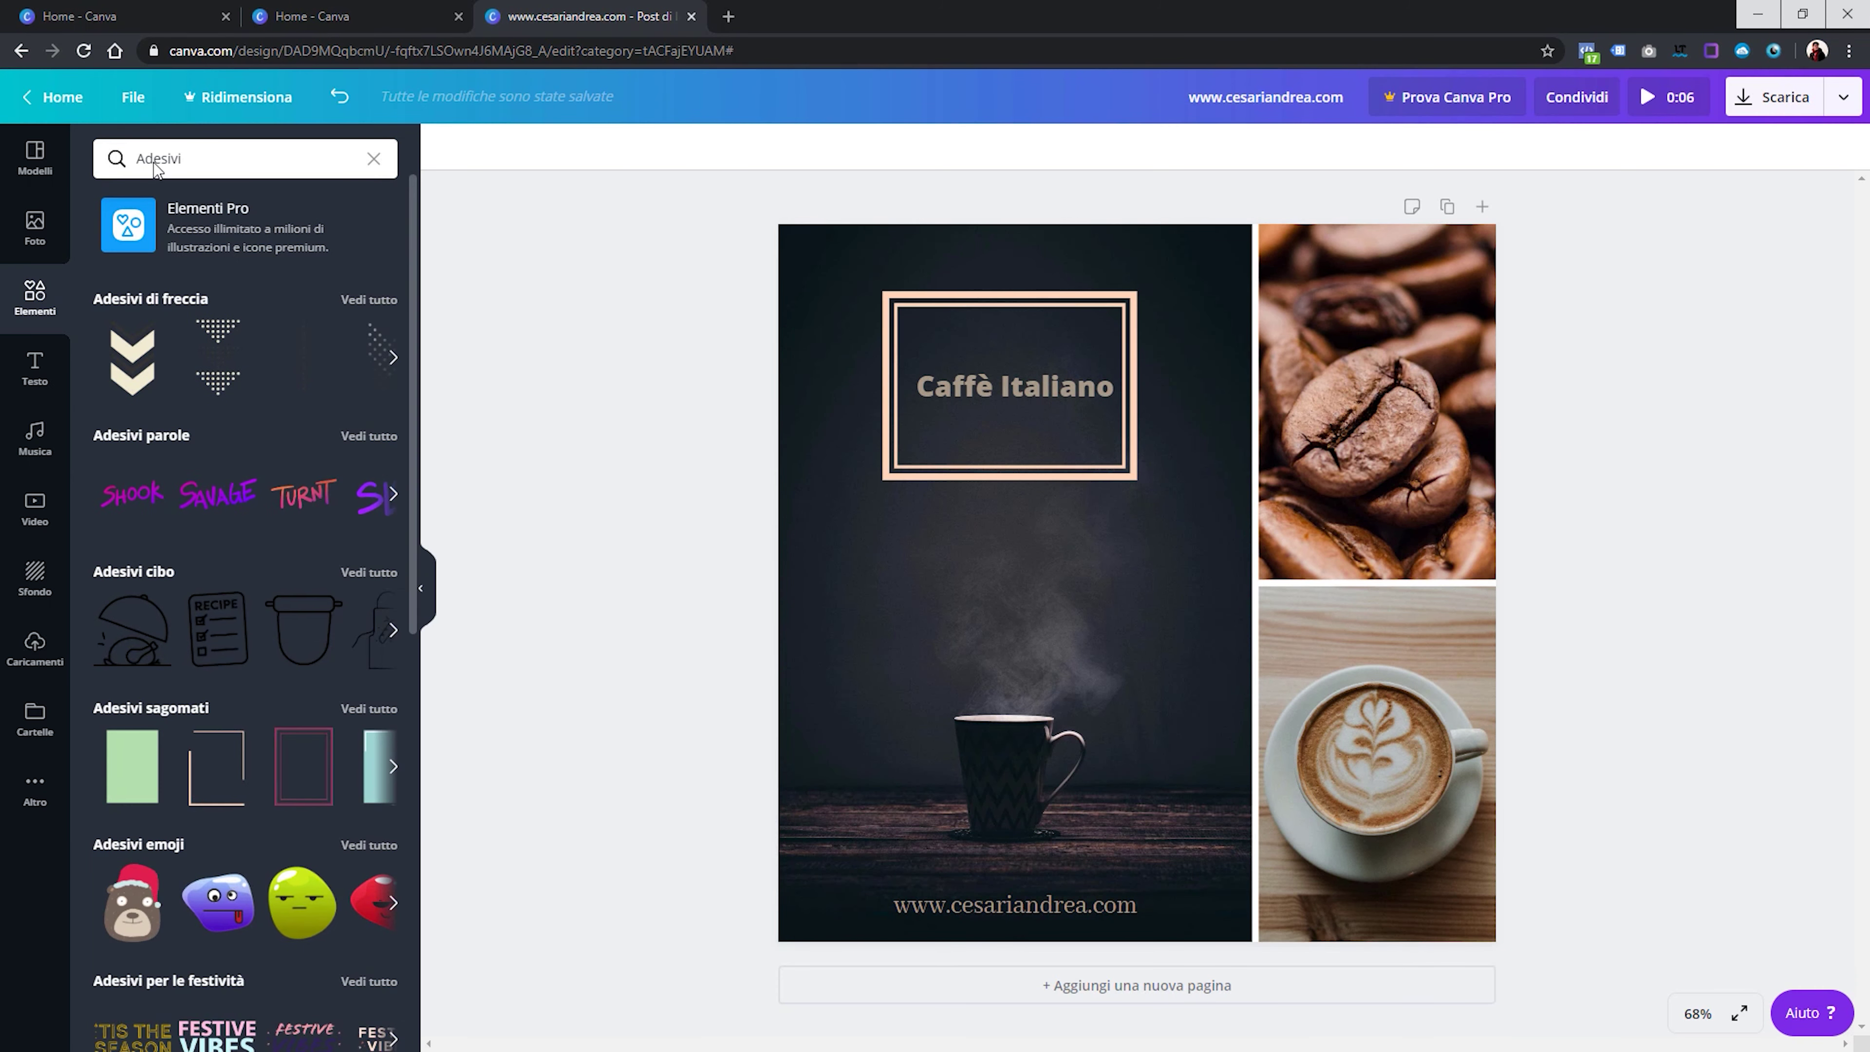
click(59, 104)
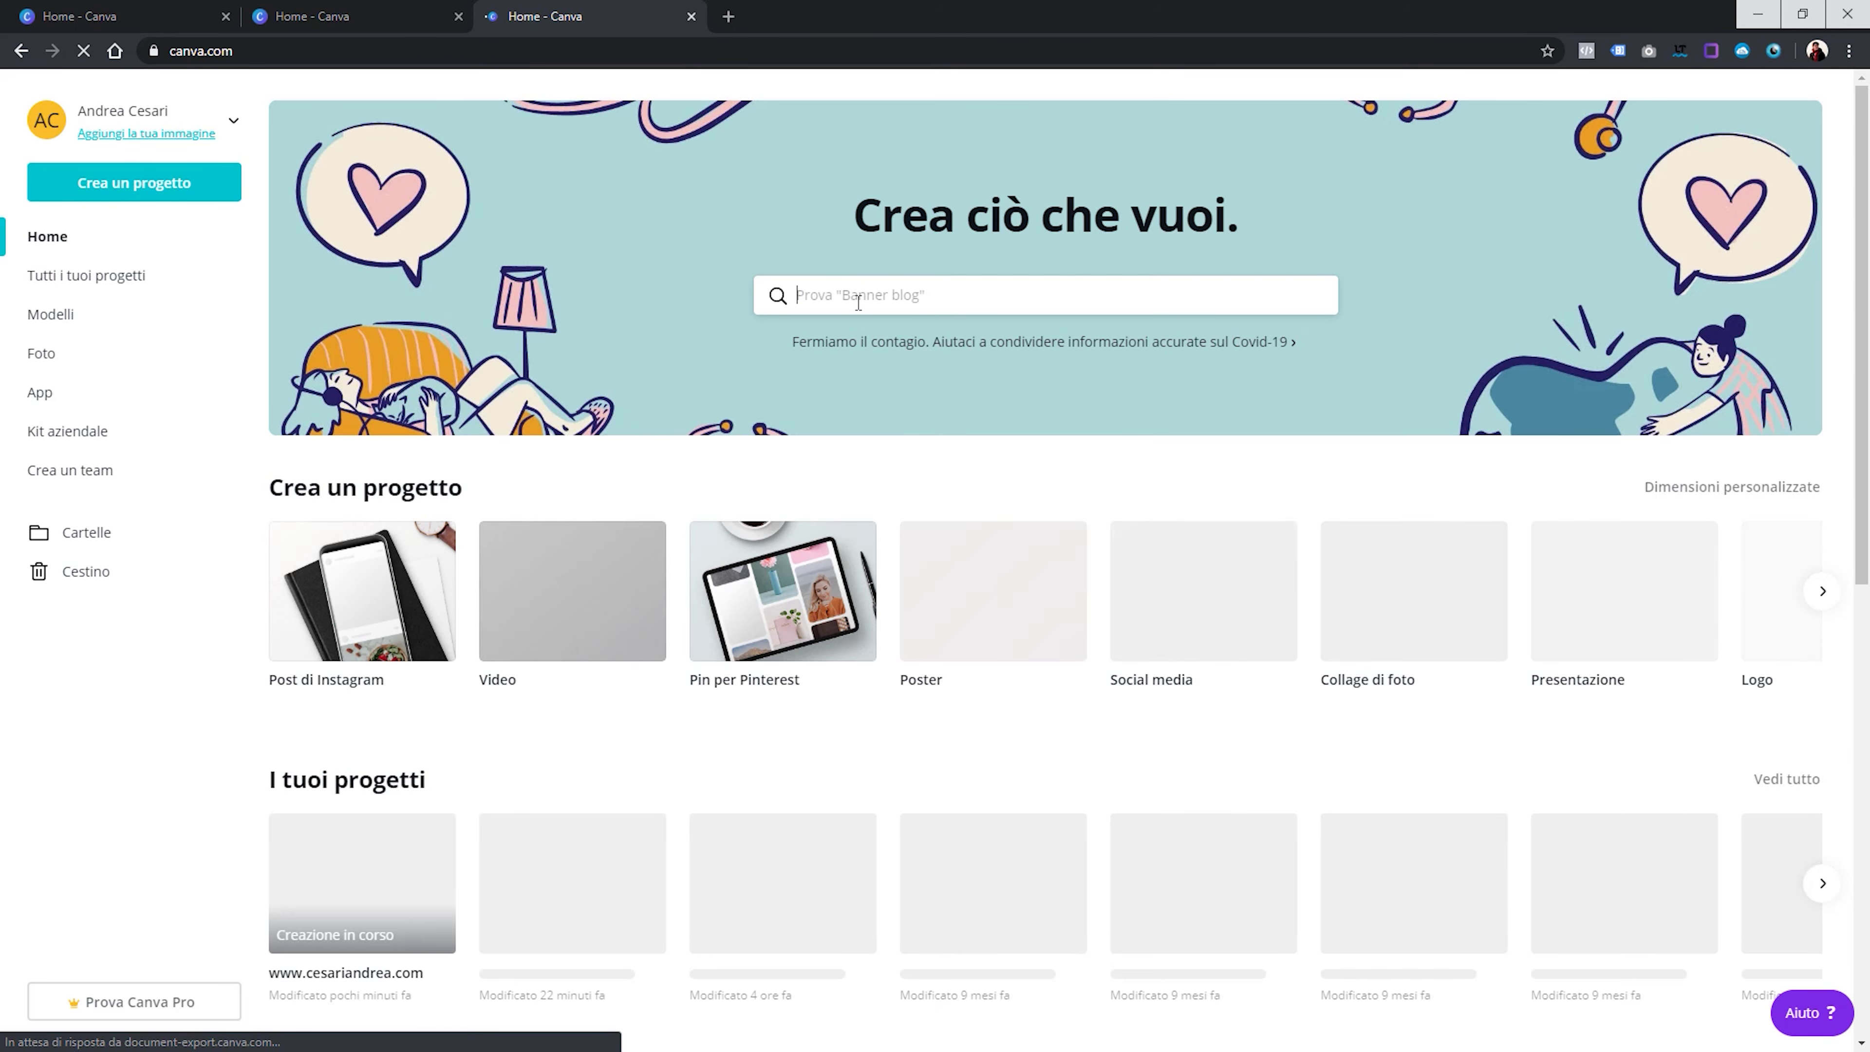
click(858, 302)
text(storie)
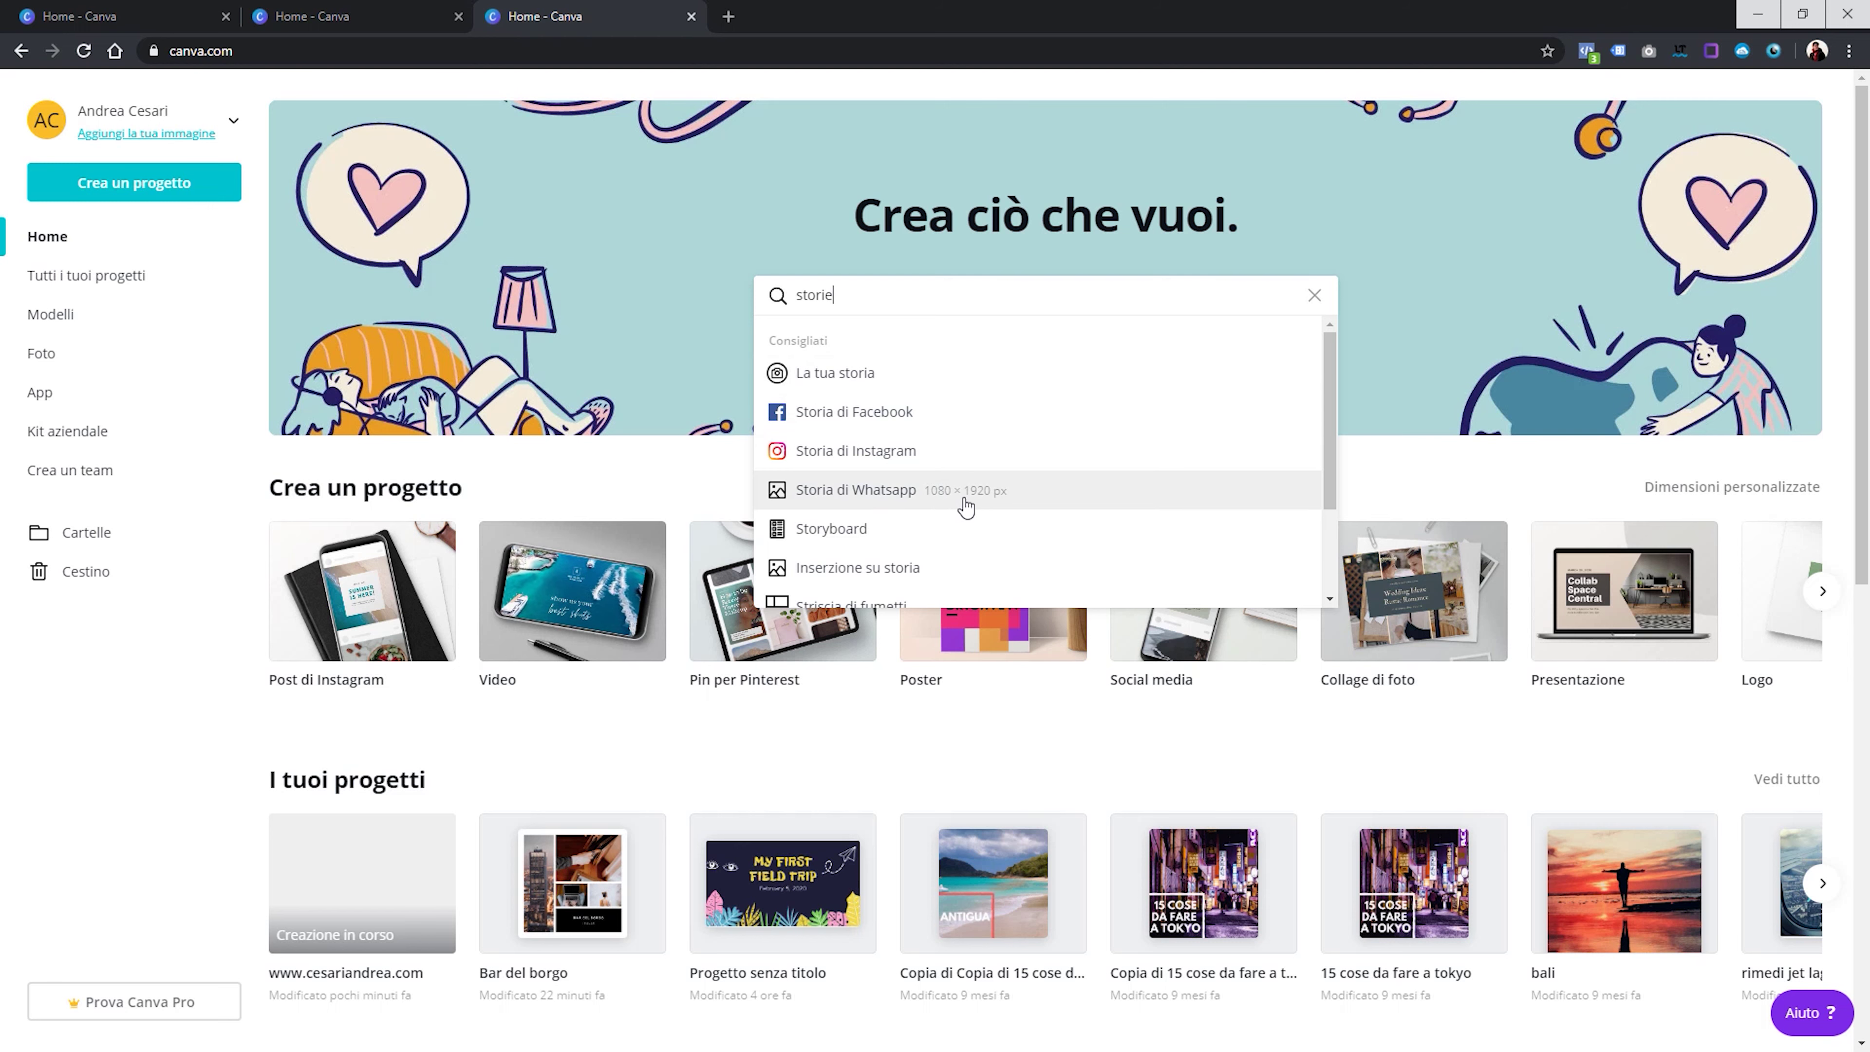
click(902, 451)
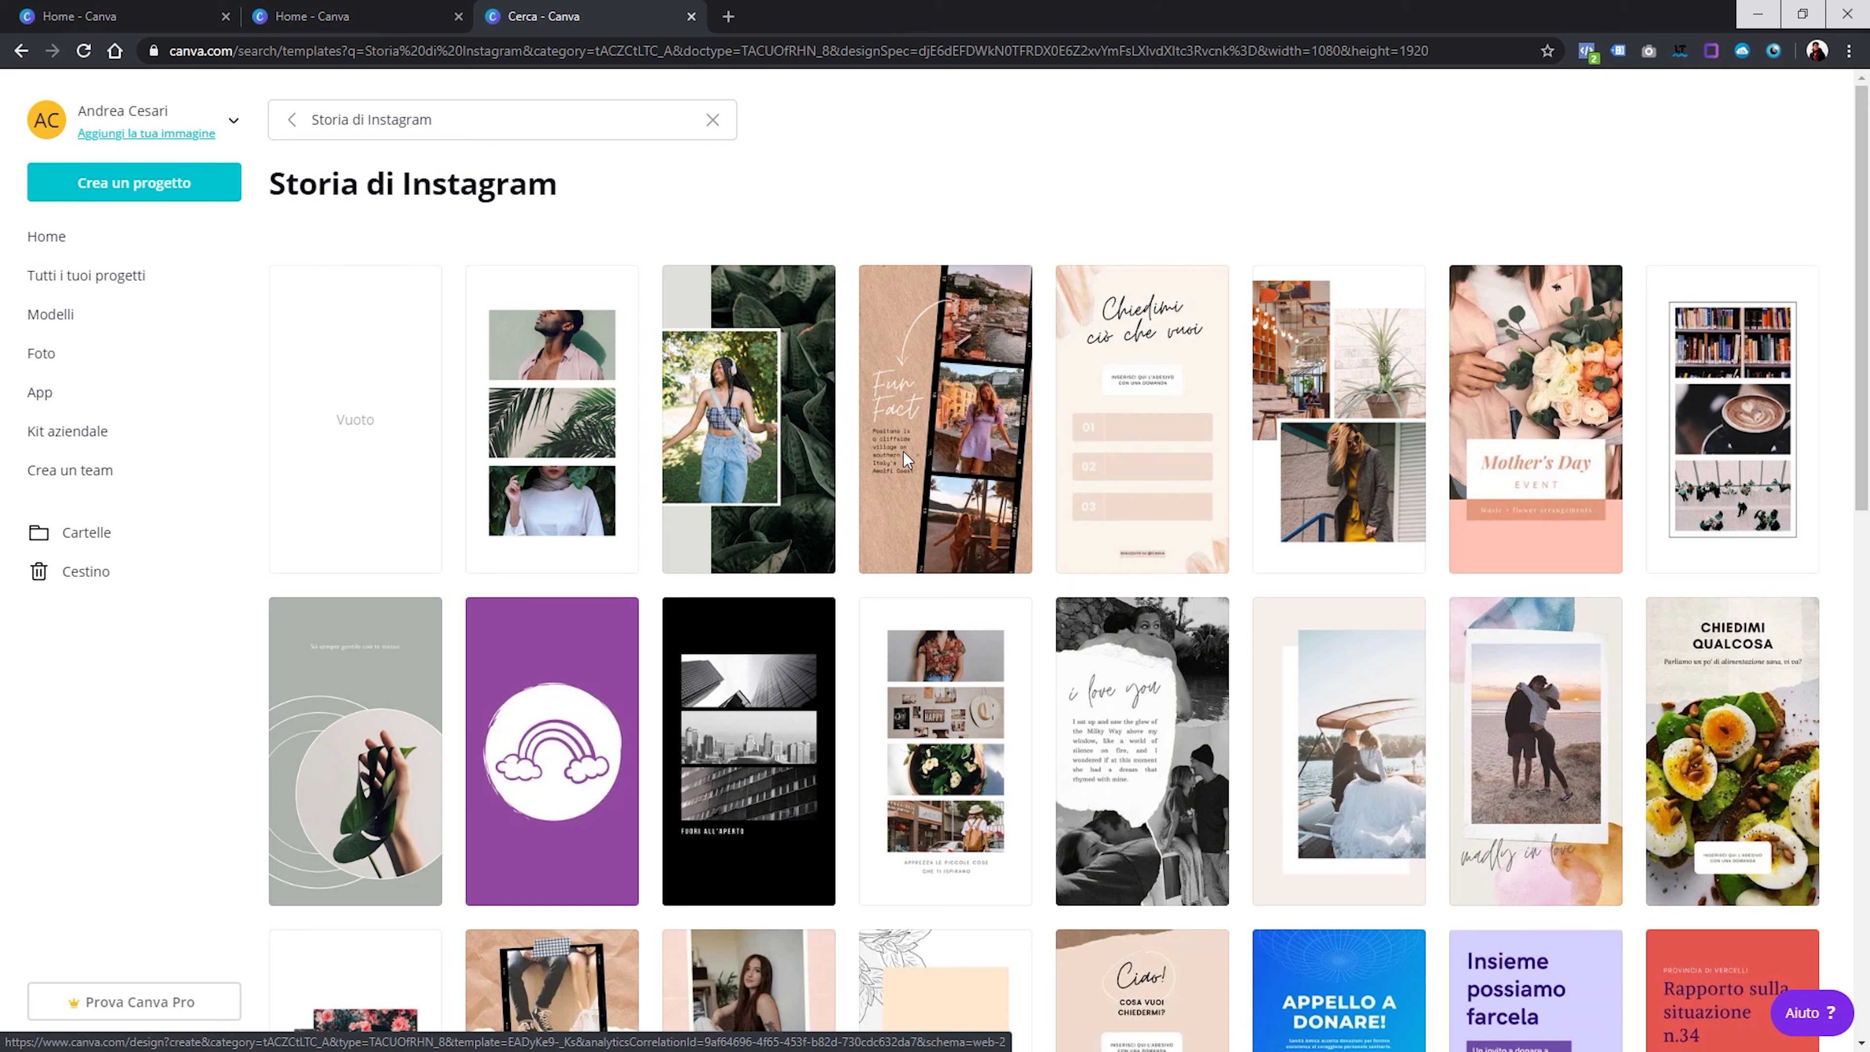
scroll(921, 280, down, 10)
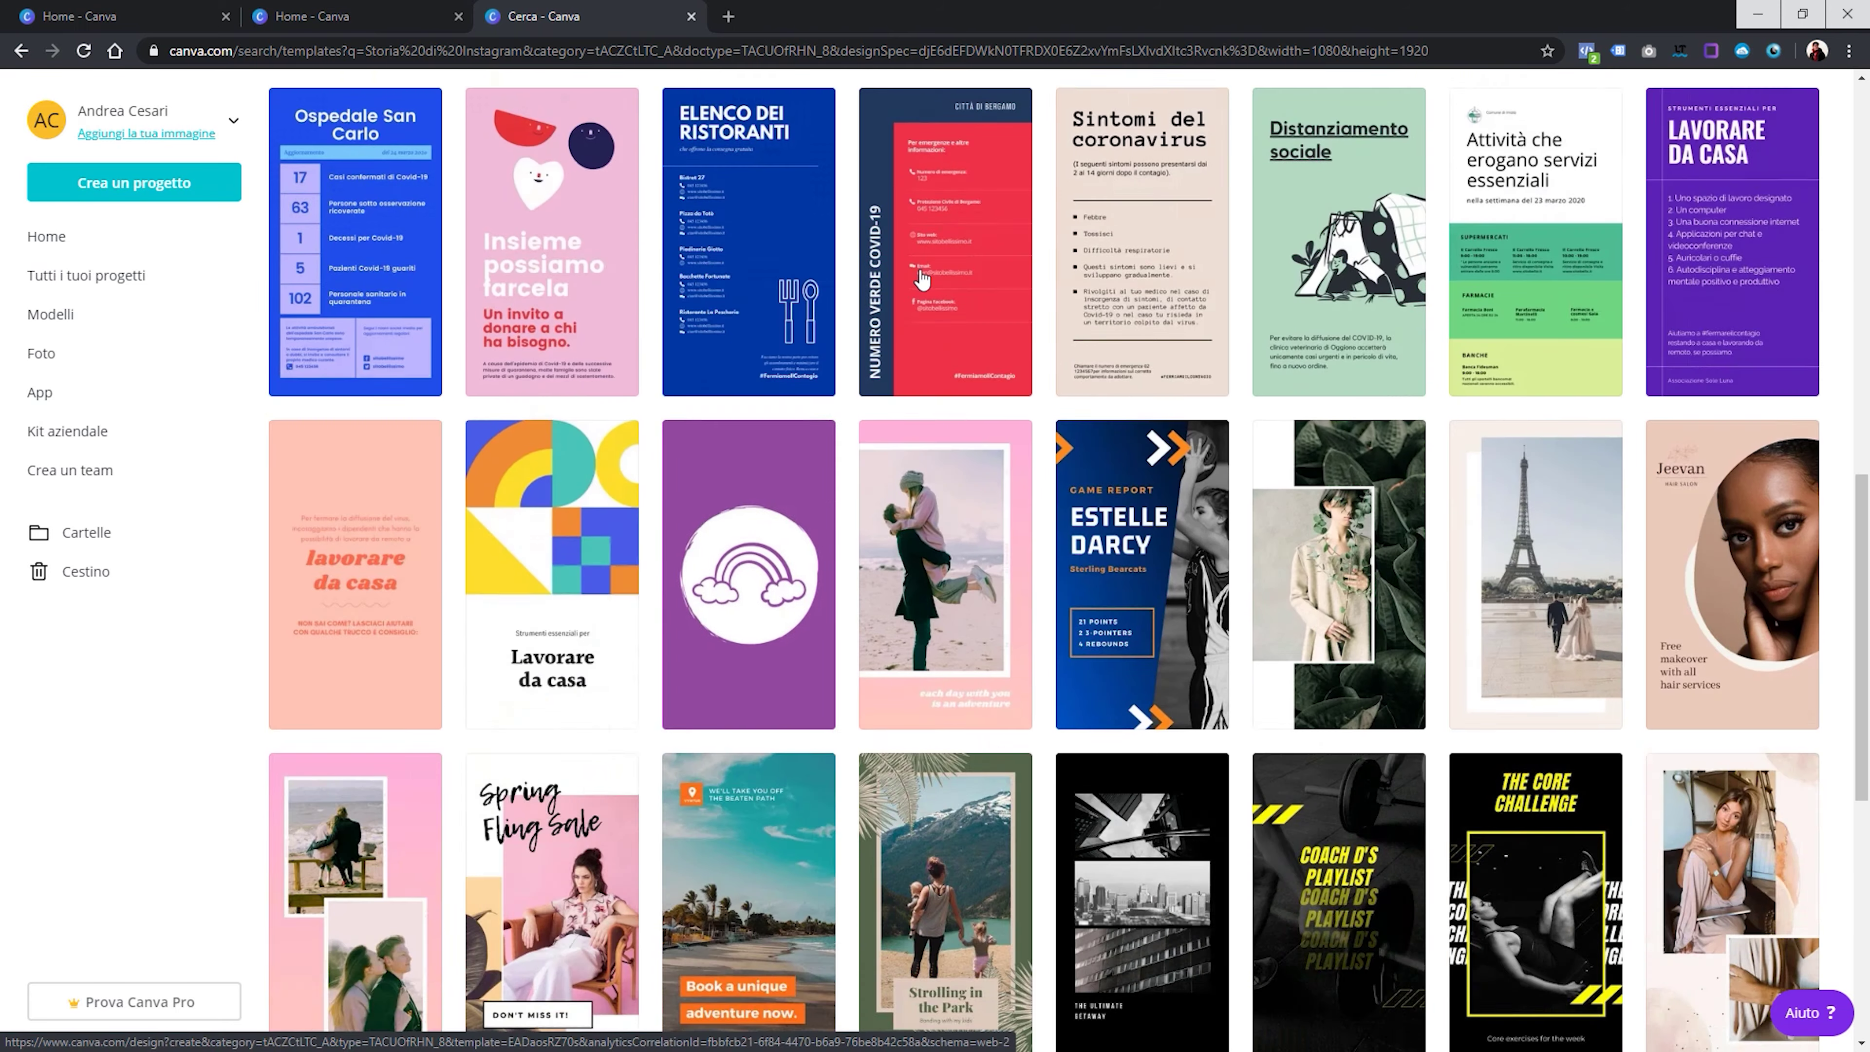
scroll(922, 280, down, 7)
scroll(922, 280, down, 2)
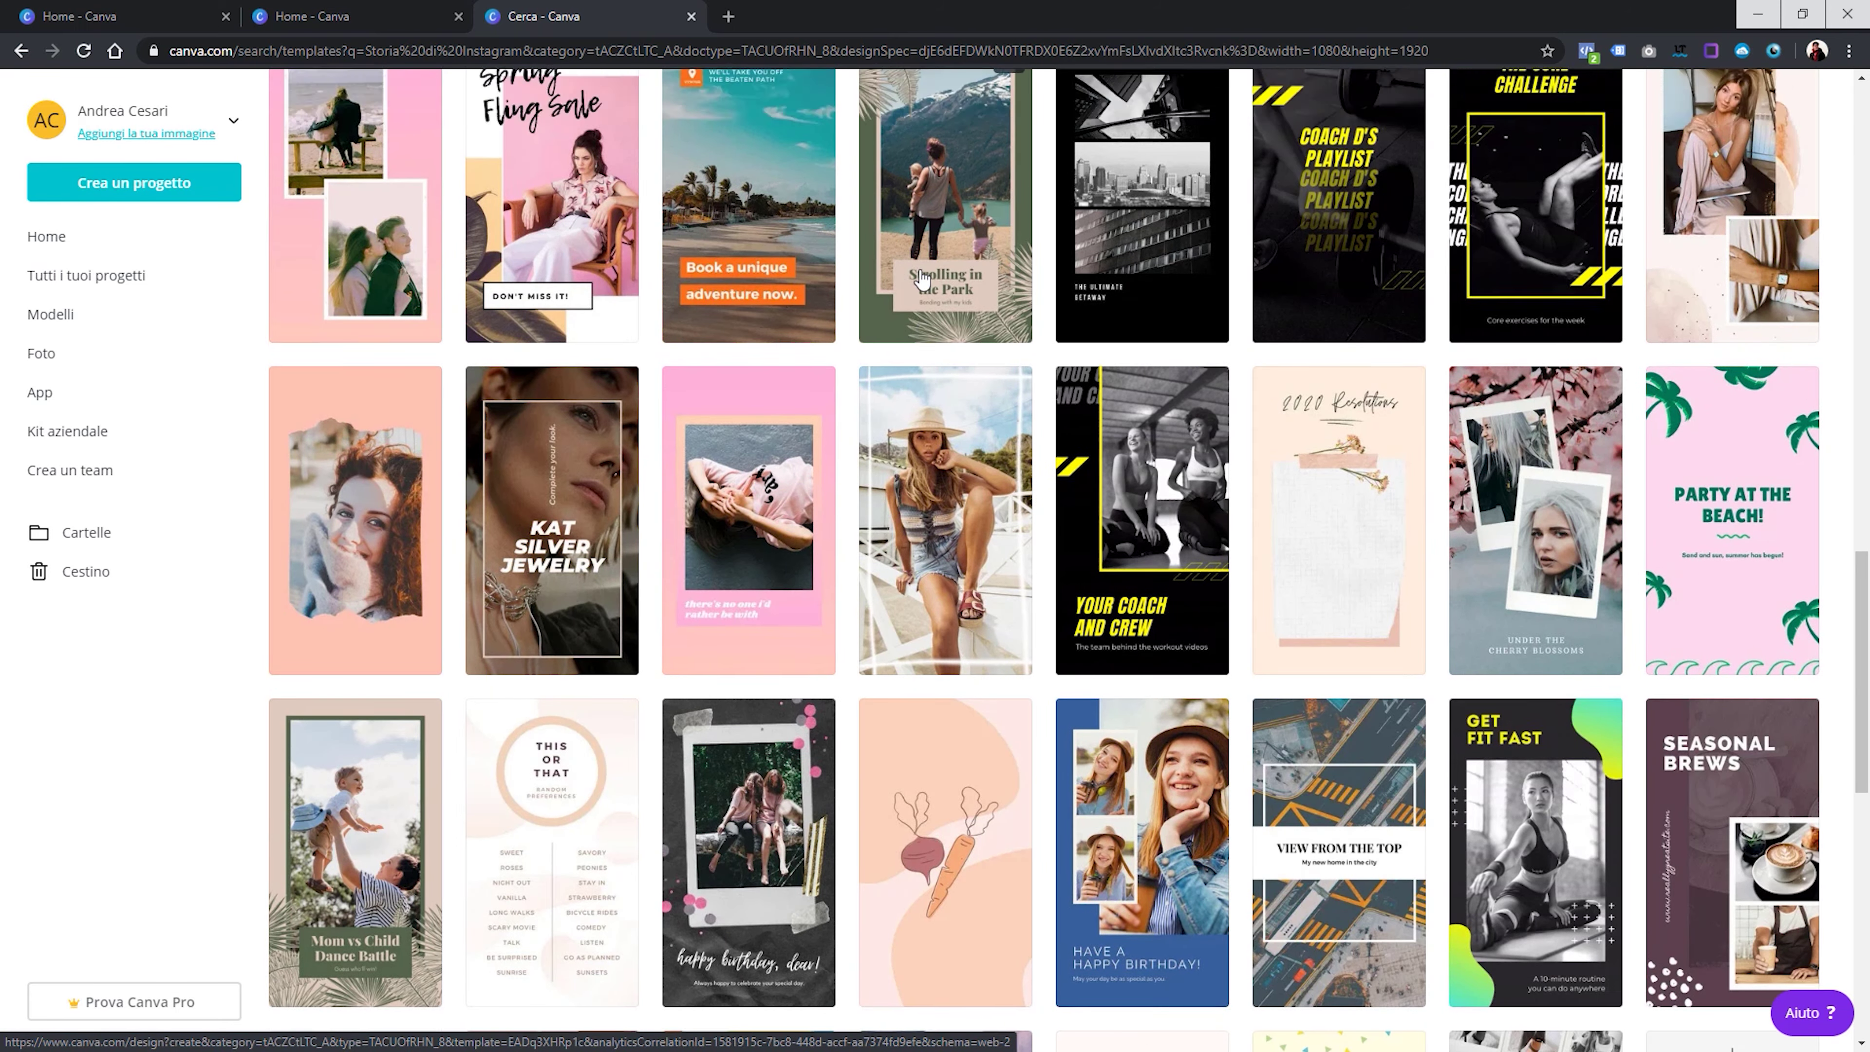
scroll(921, 280, down, 10)
scroll(922, 280, up, 7)
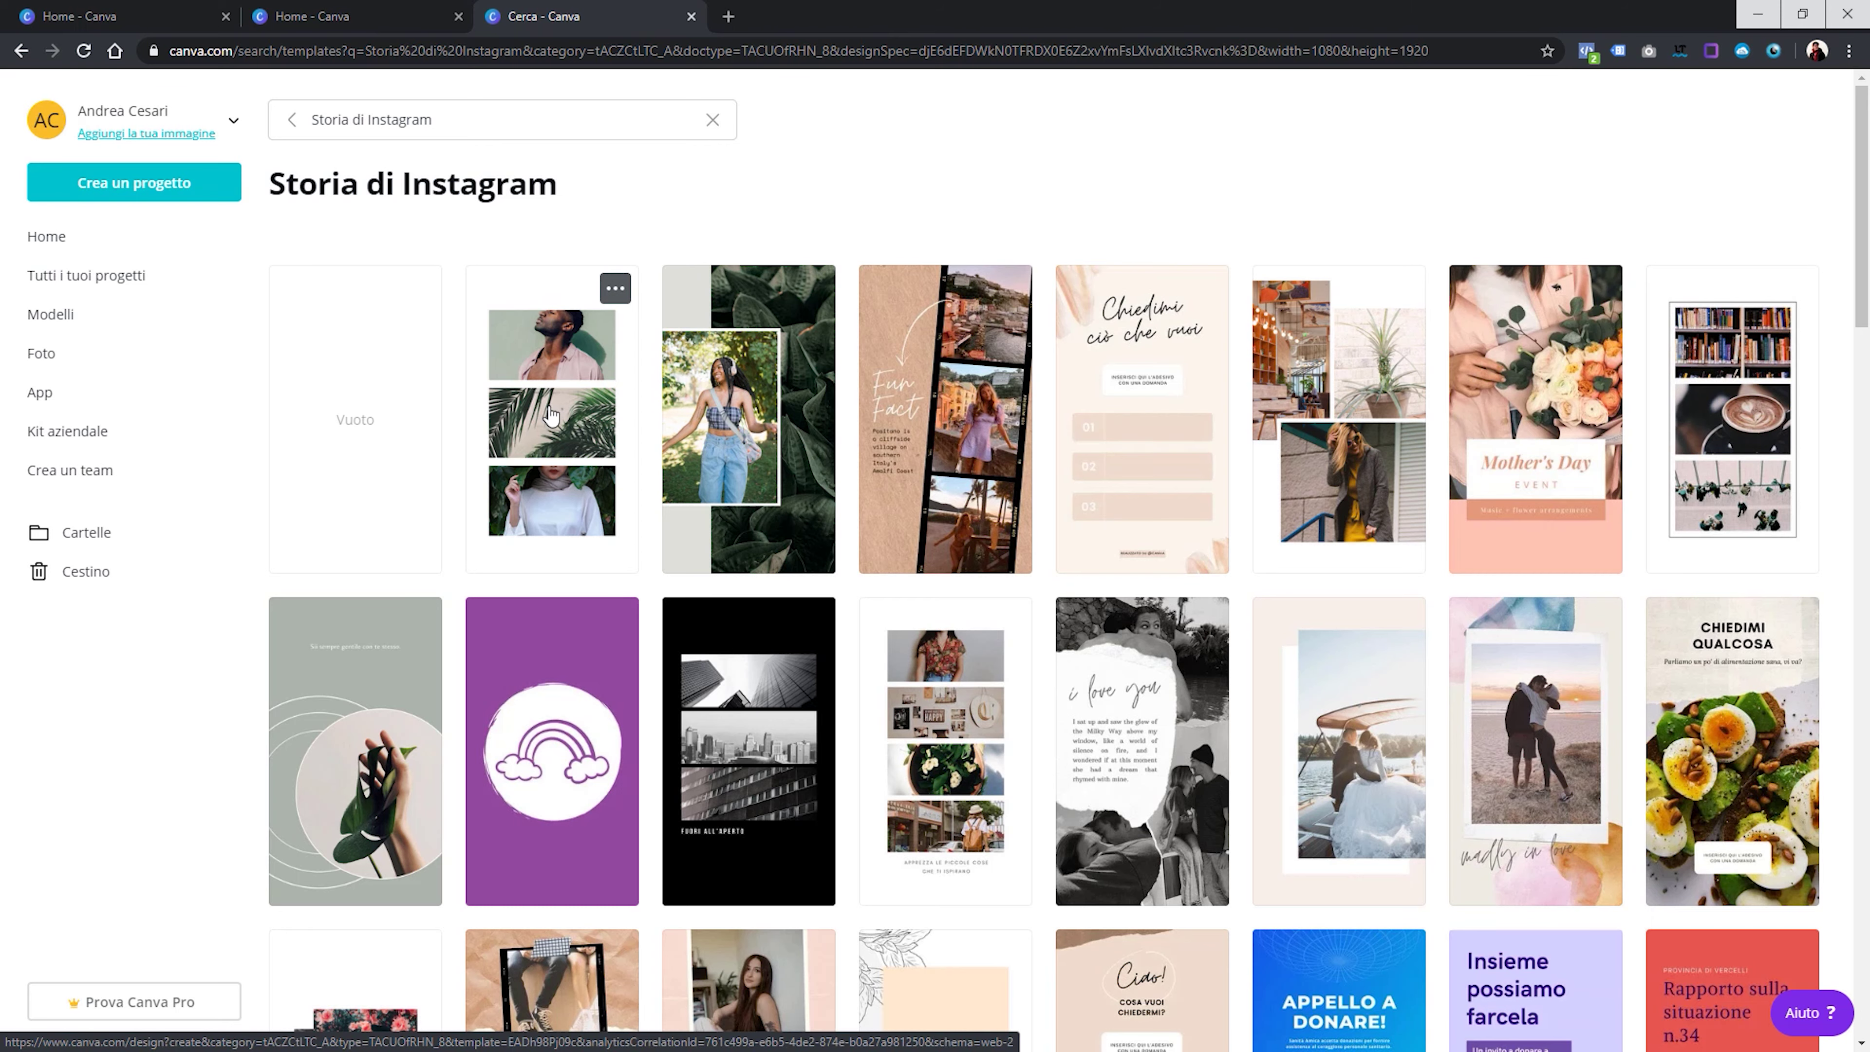
Open the '3 Foto Minimalista Storia di Instagram' template as a new design
click(582, 417)
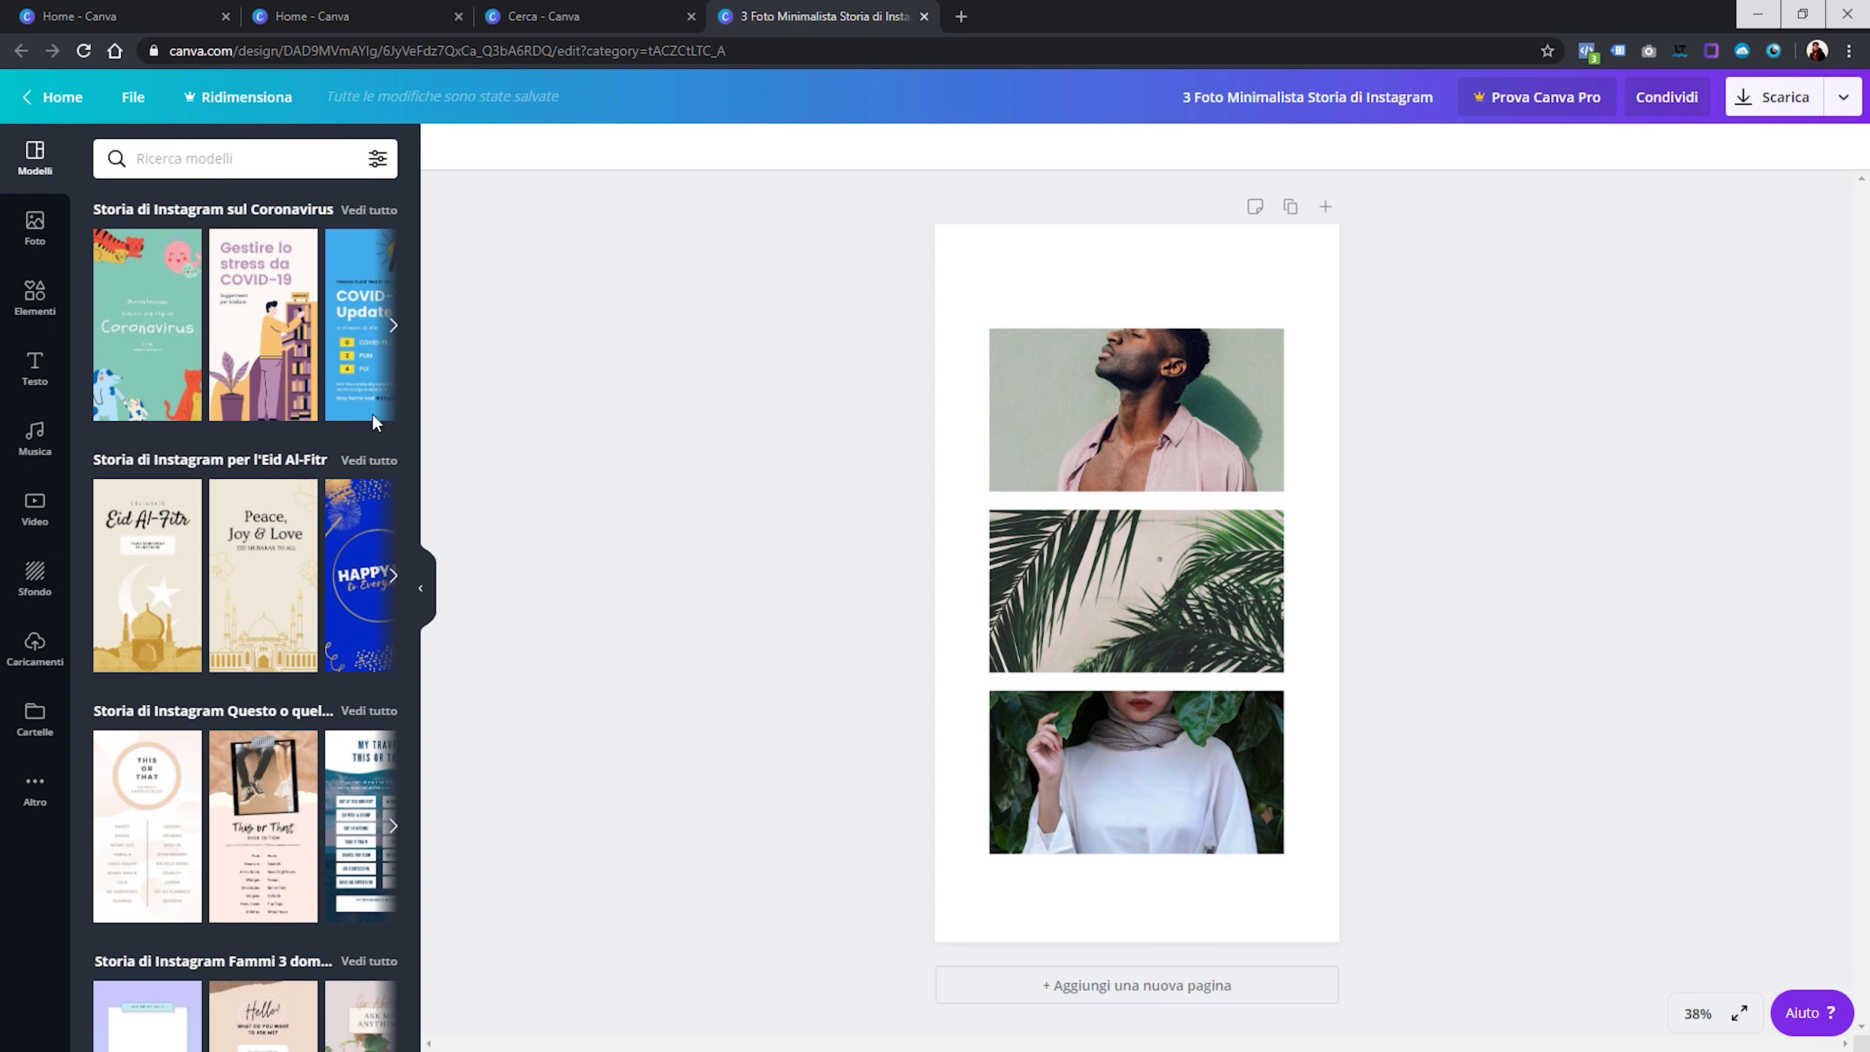
scroll(248, 505, down, 5)
scroll(248, 504, down, 4)
scroll(248, 505, down, 5)
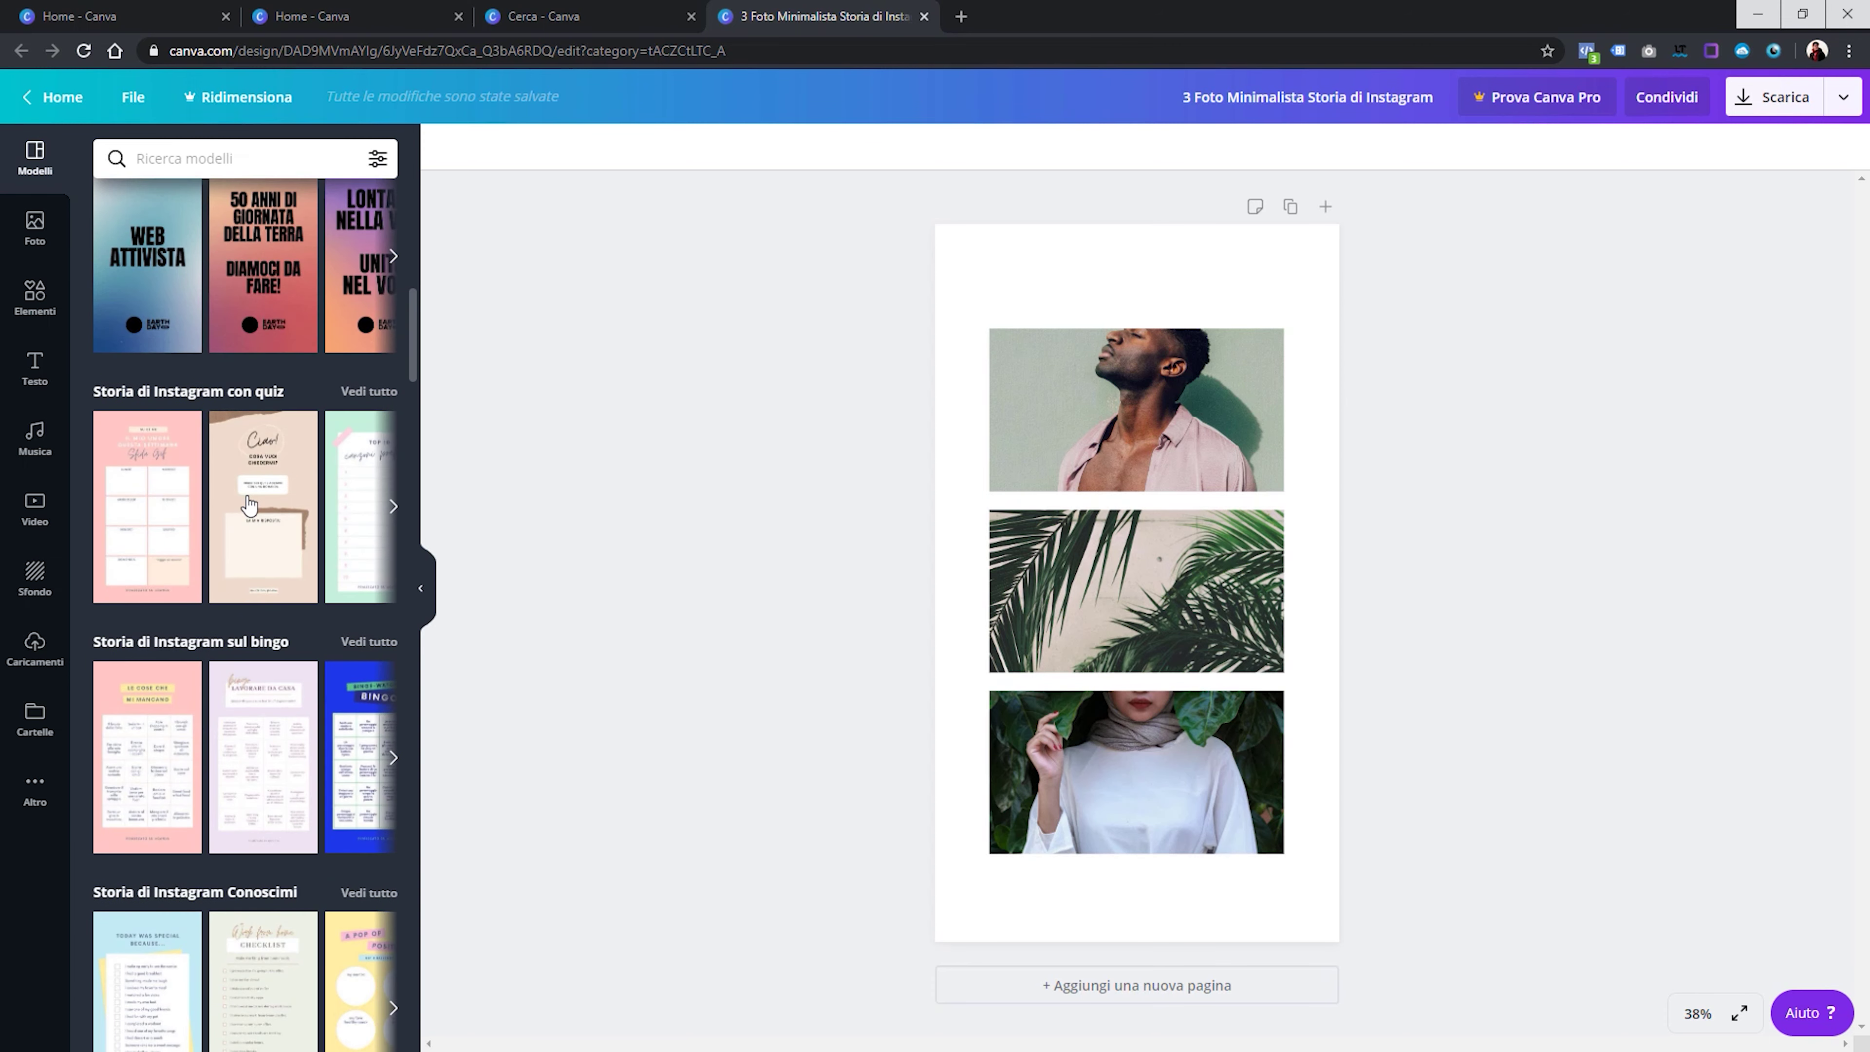
scroll(248, 504, down, 5)
scroll(248, 504, down, 7)
scroll(248, 505, down, 4)
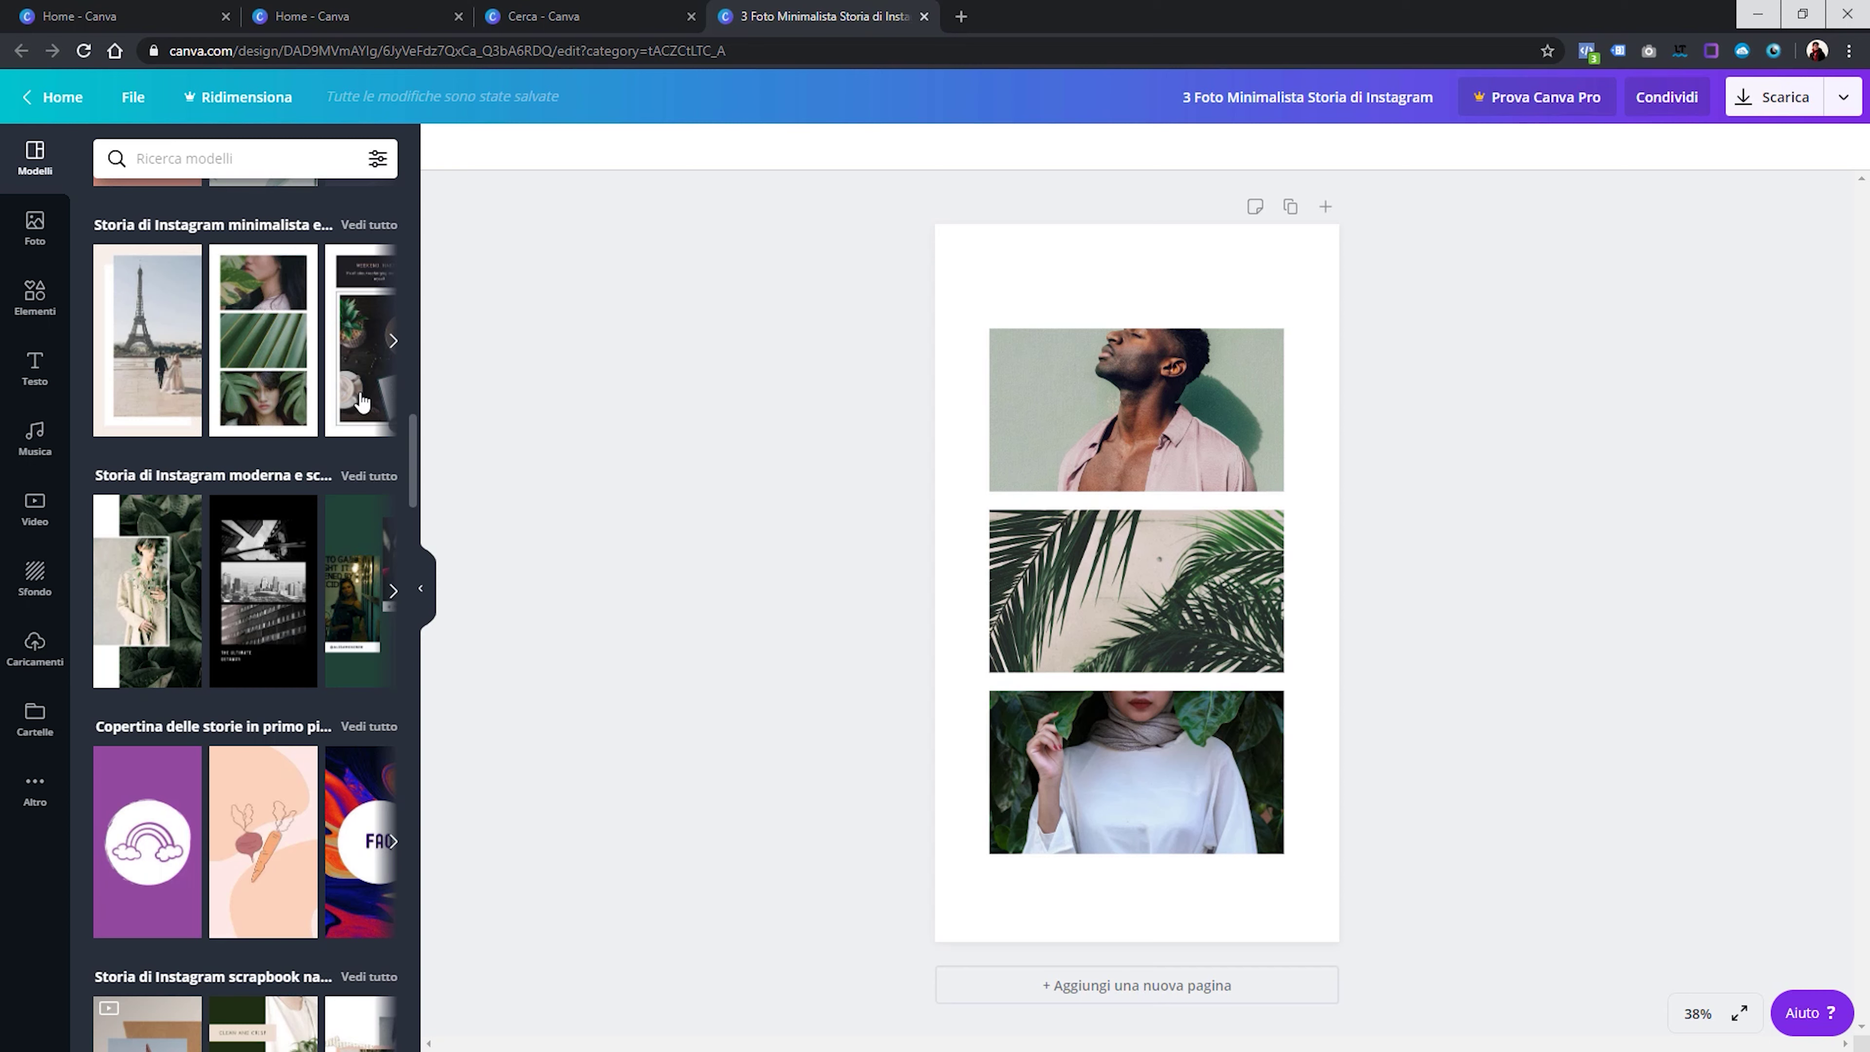
Apply the bordered bookshelf-and-coffee layout from 'Photo Grid with Border Your Story'
click(364, 394)
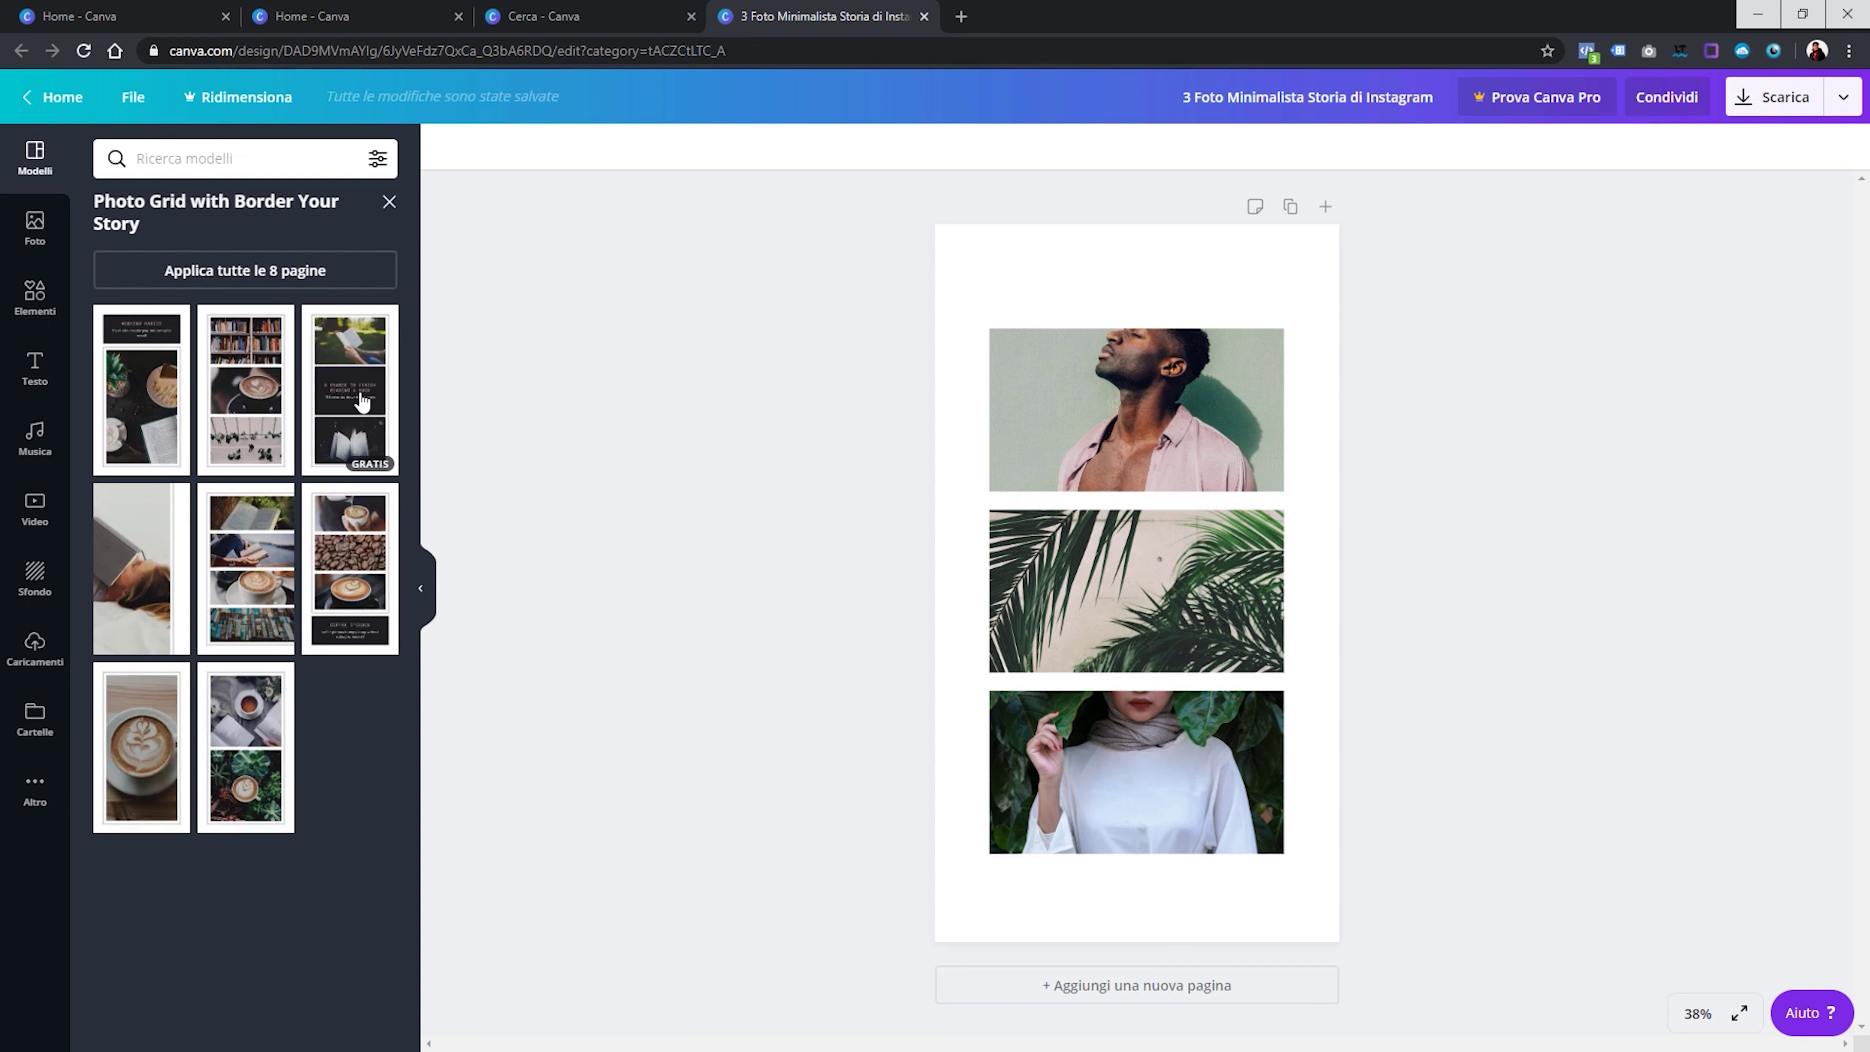
click(236, 386)
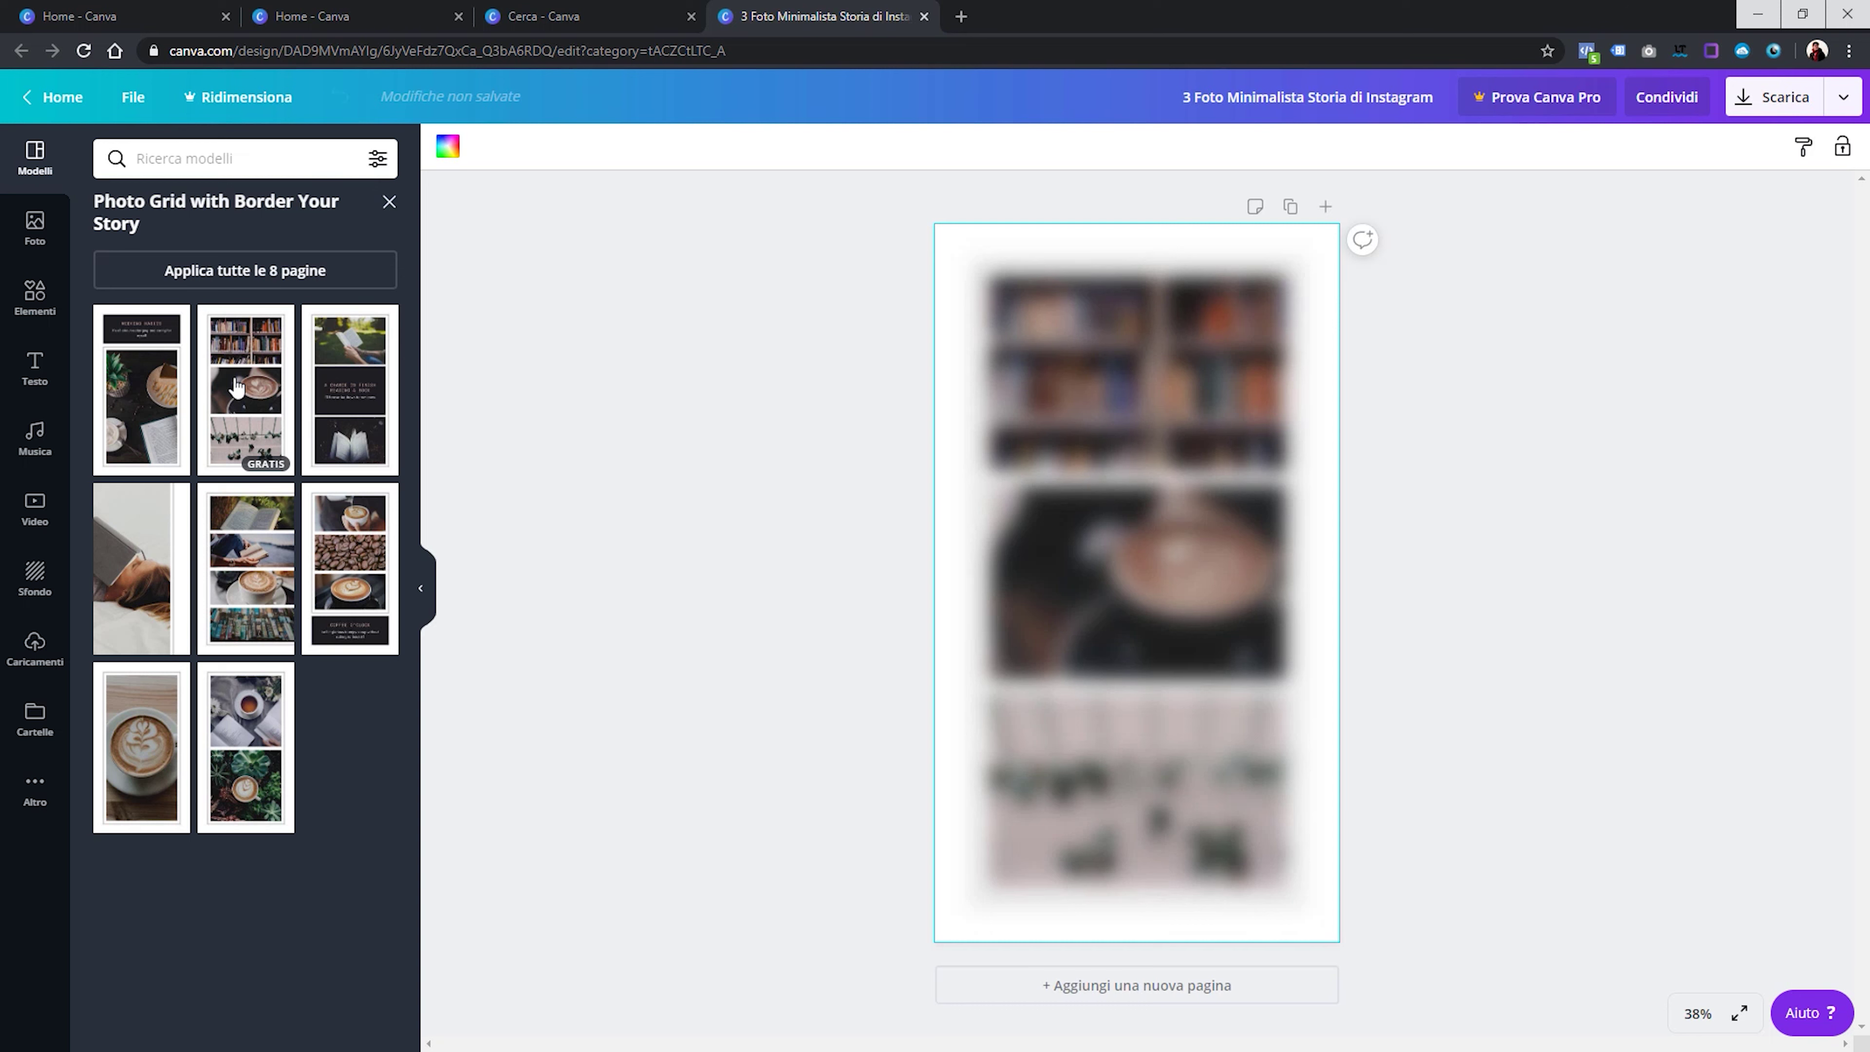
click(389, 202)
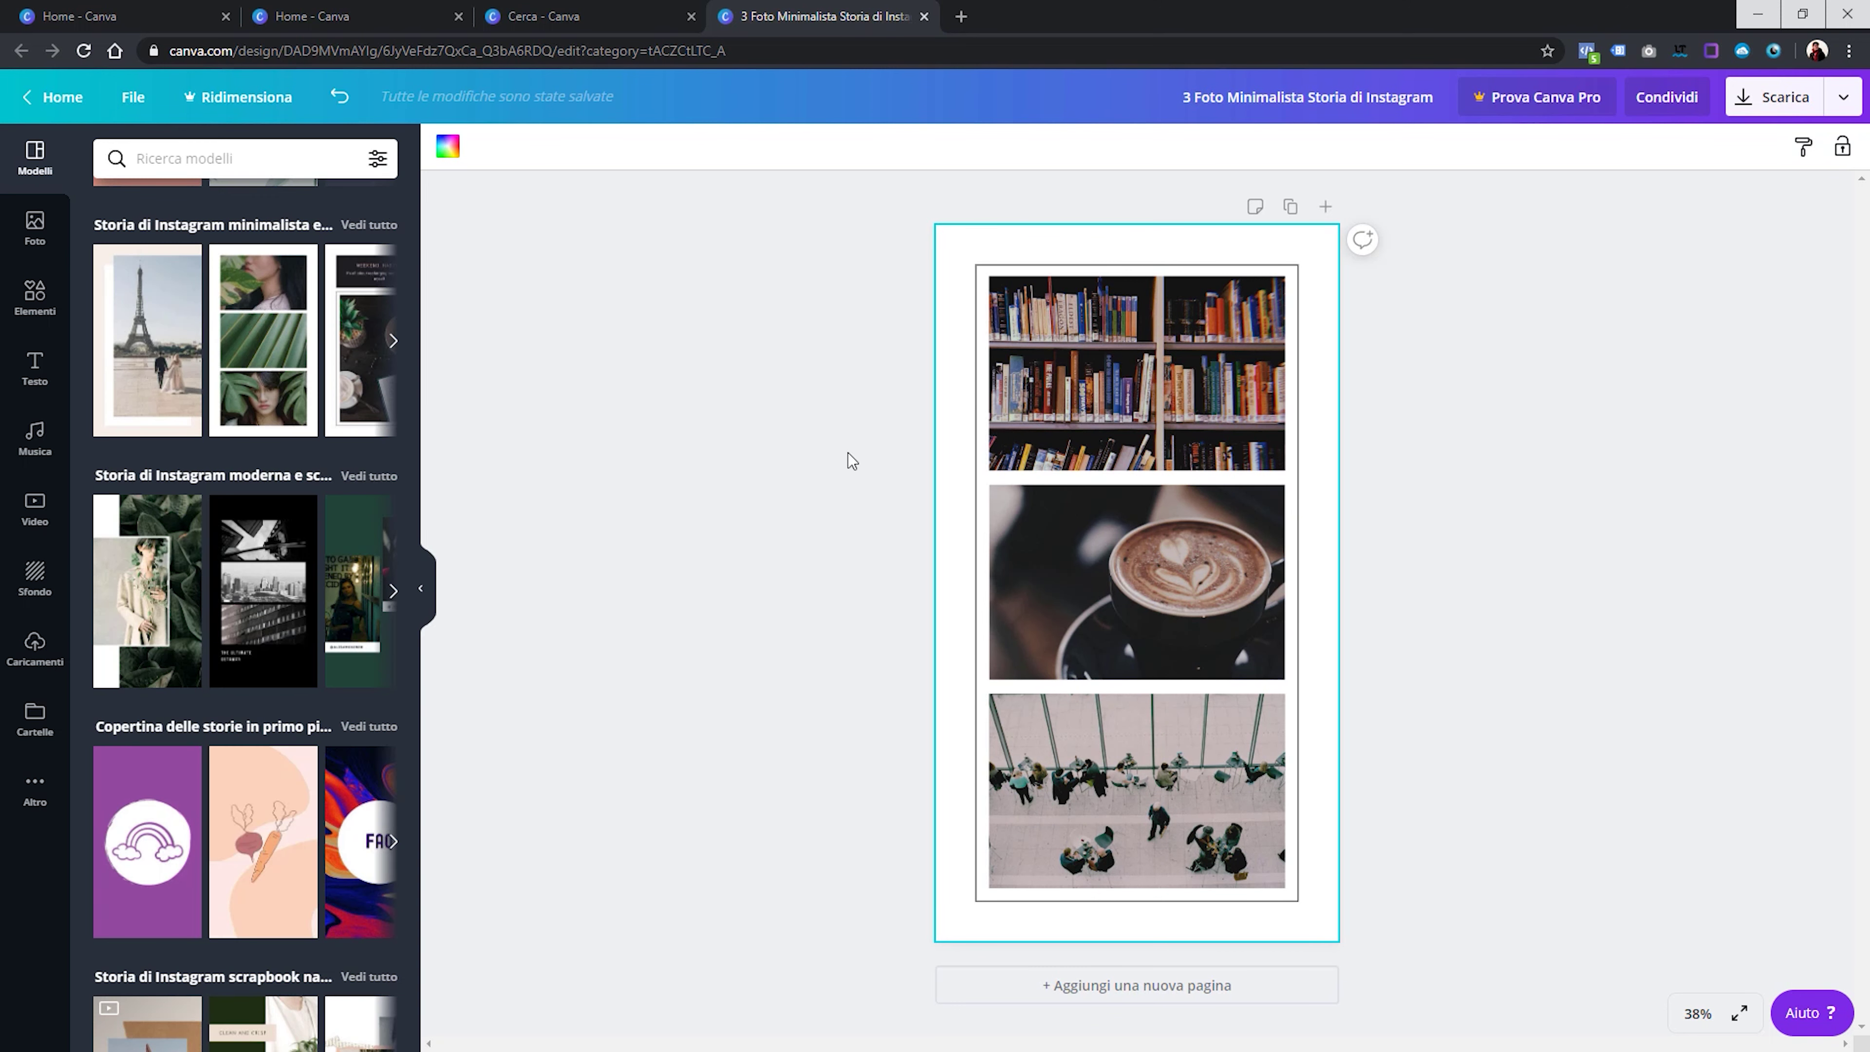
click(798, 474)
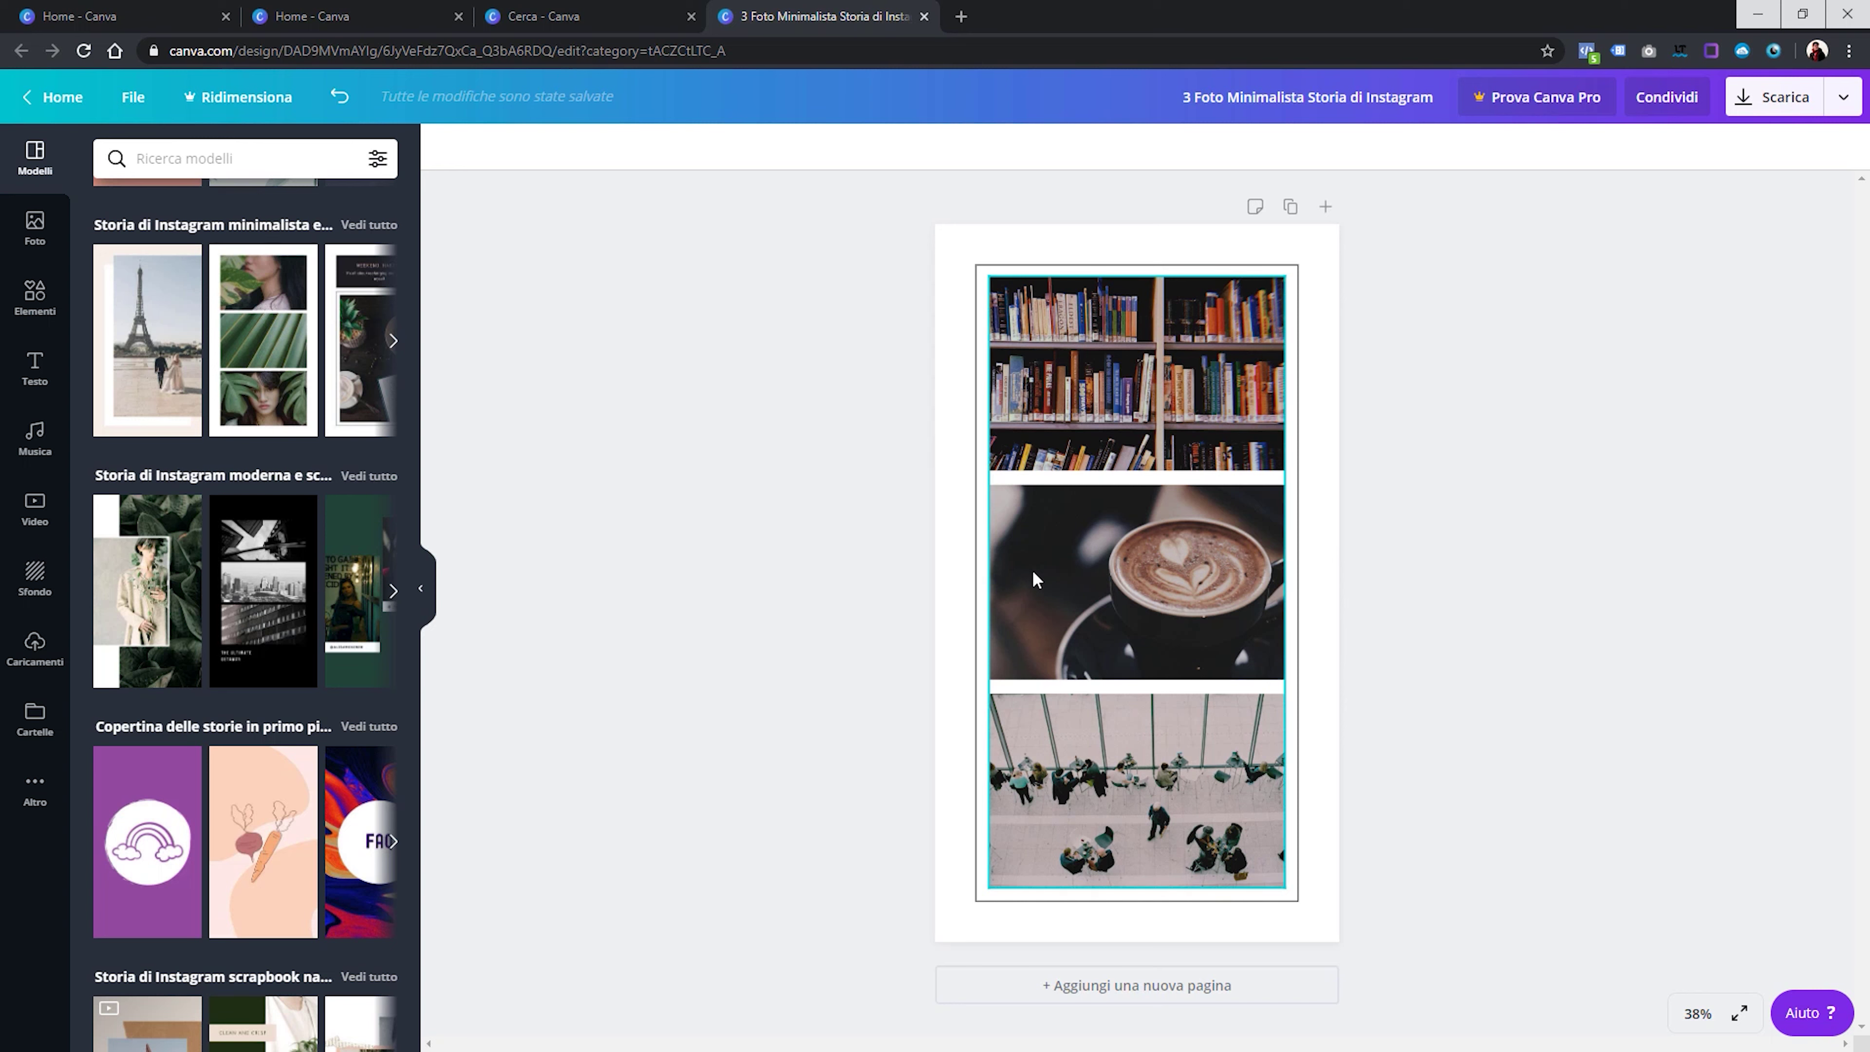
key(ctrl+z)
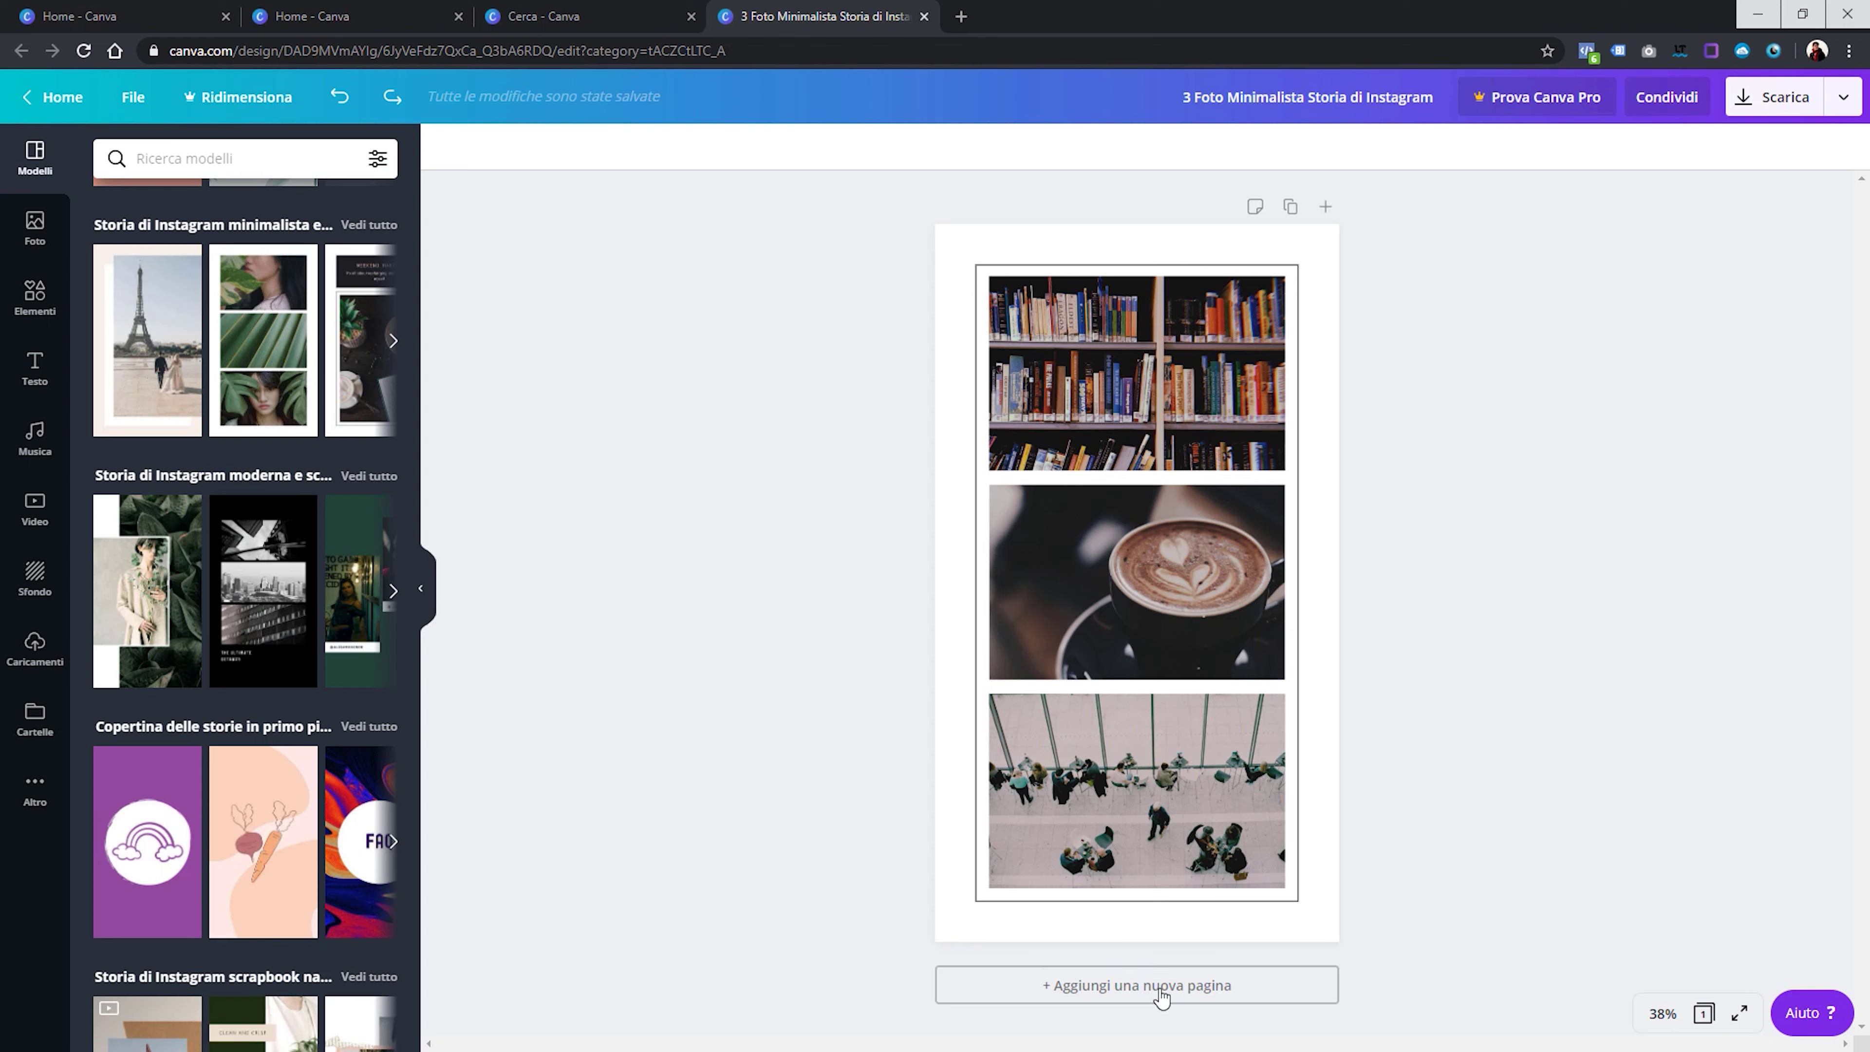
click(1161, 996)
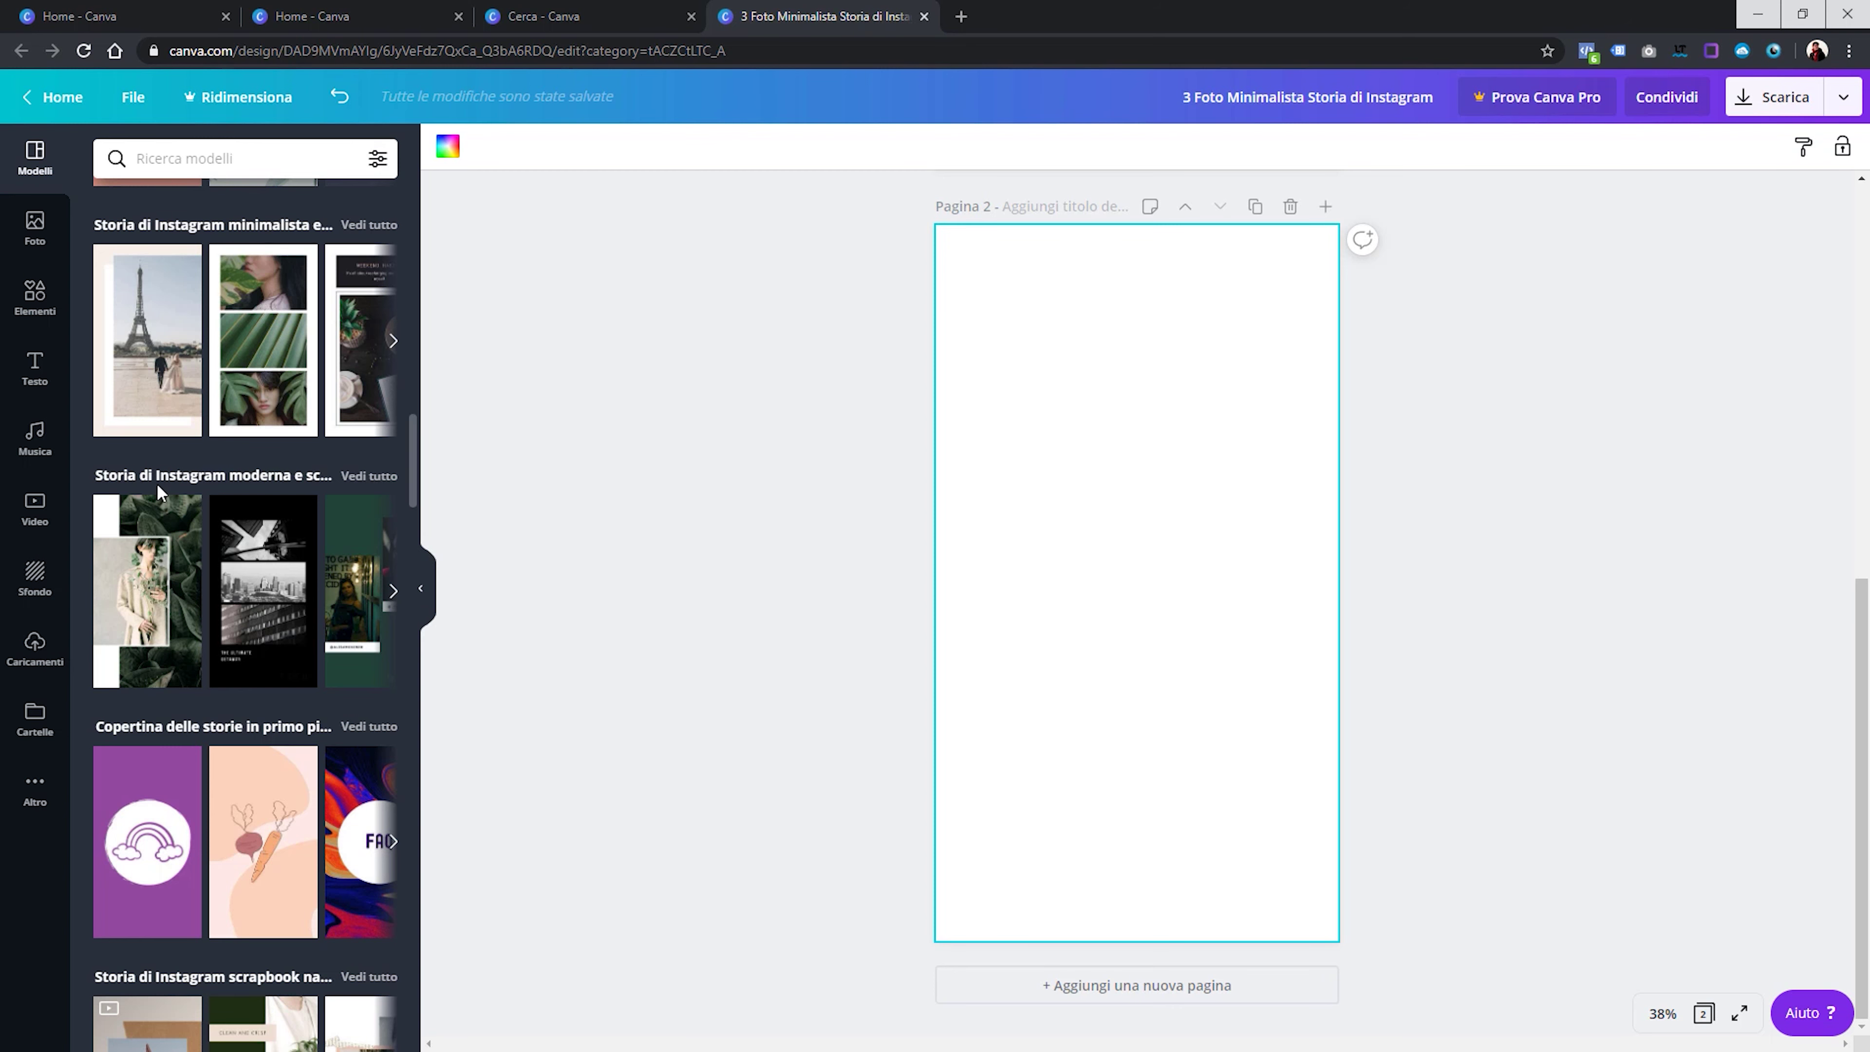
click(348, 103)
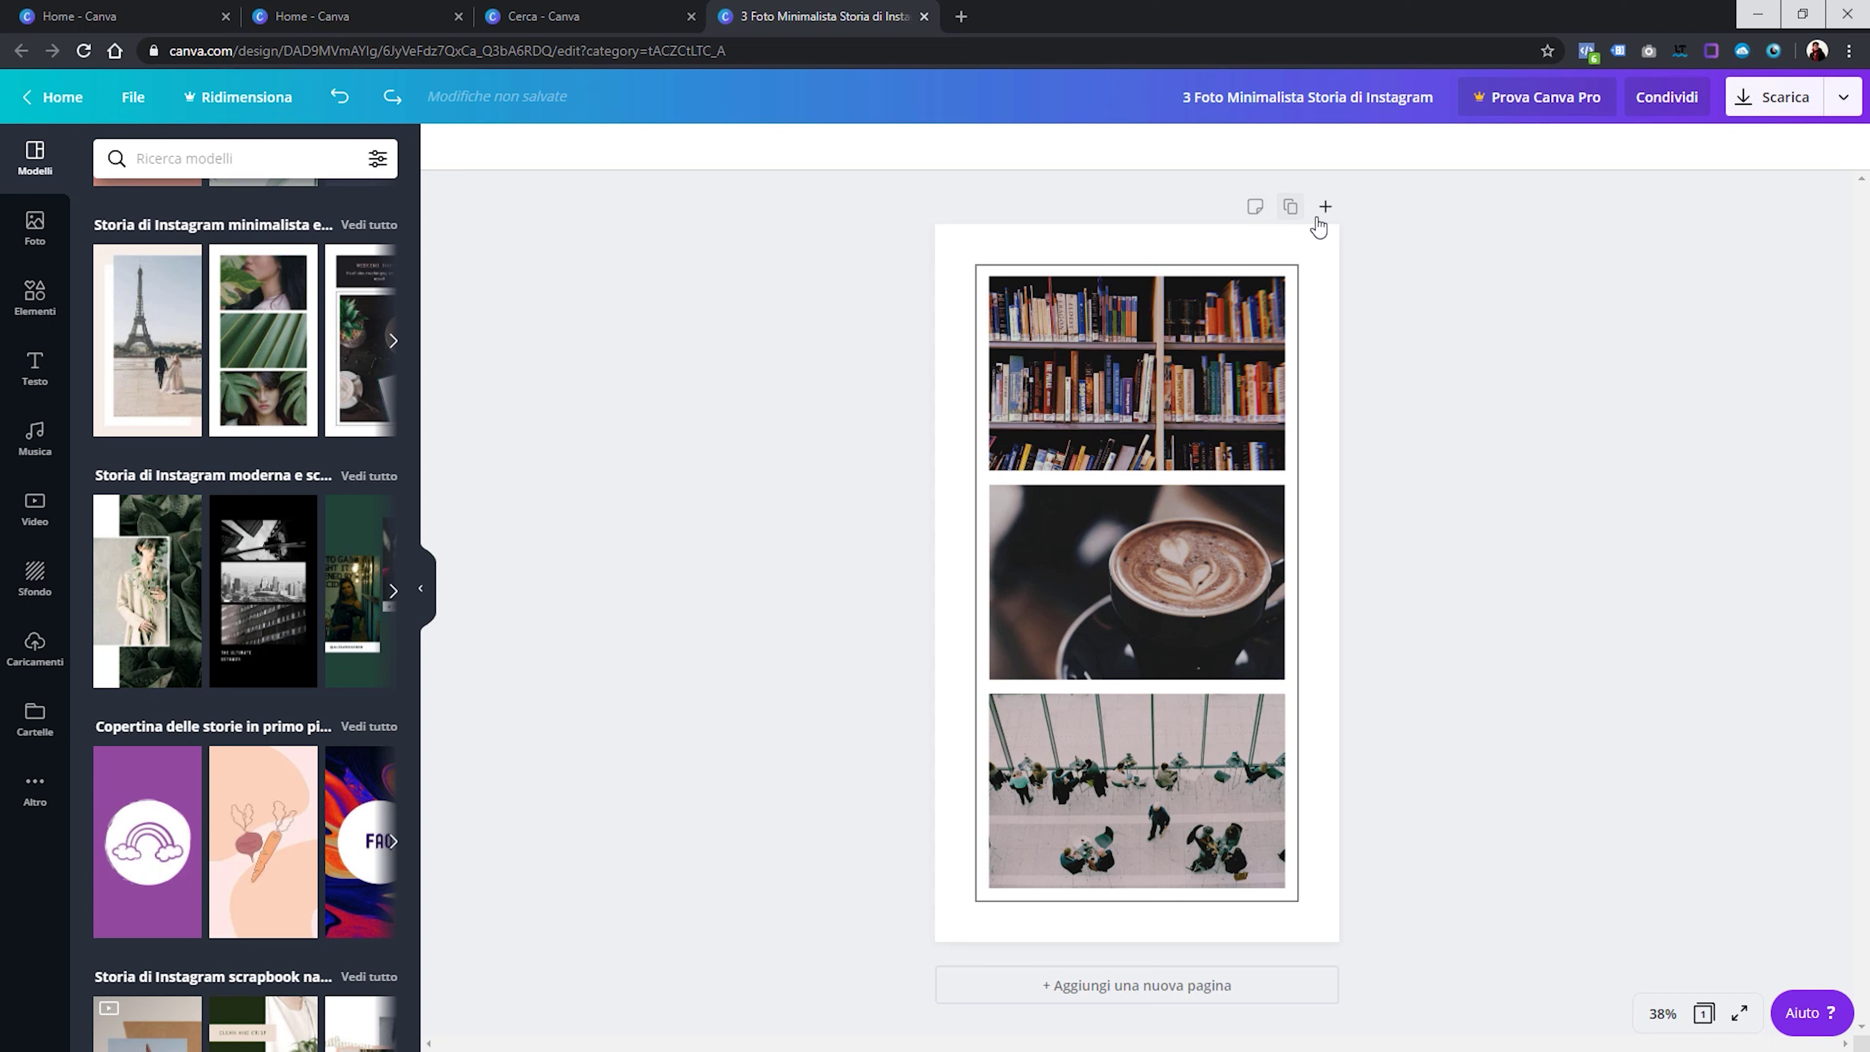
click(1256, 214)
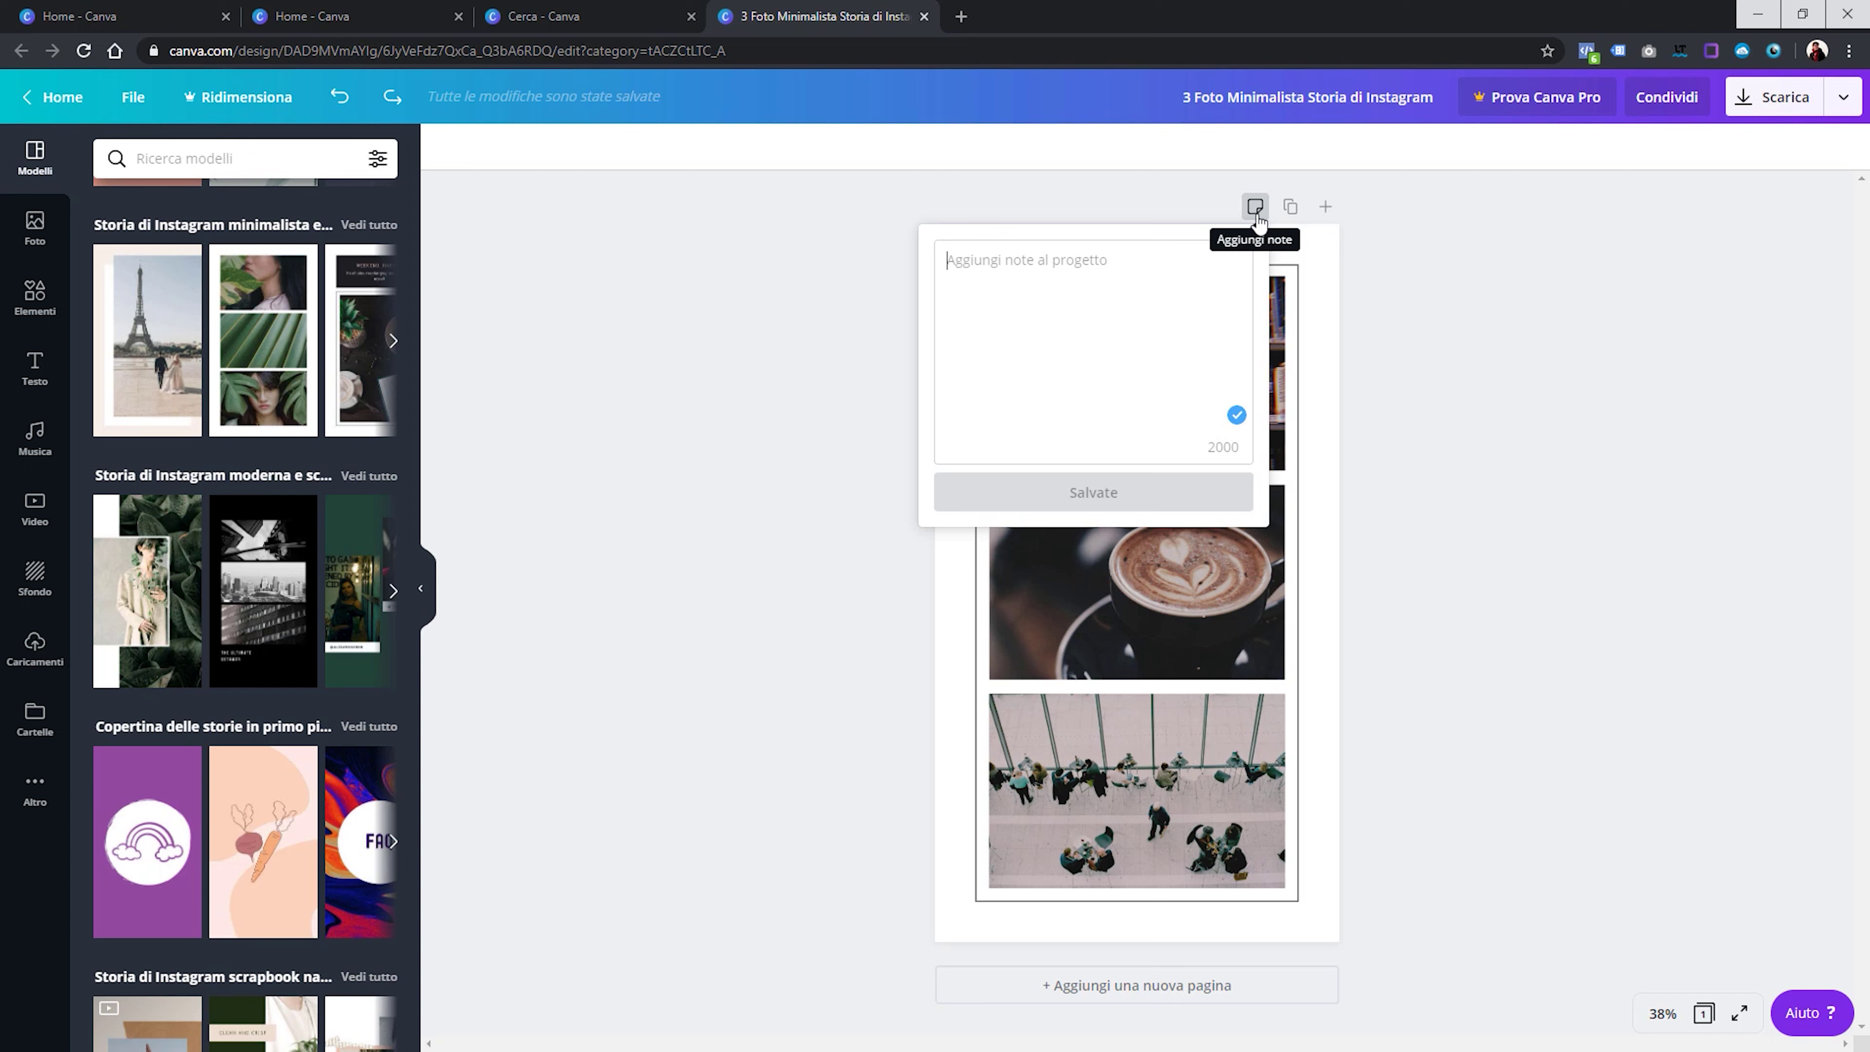
click(1168, 355)
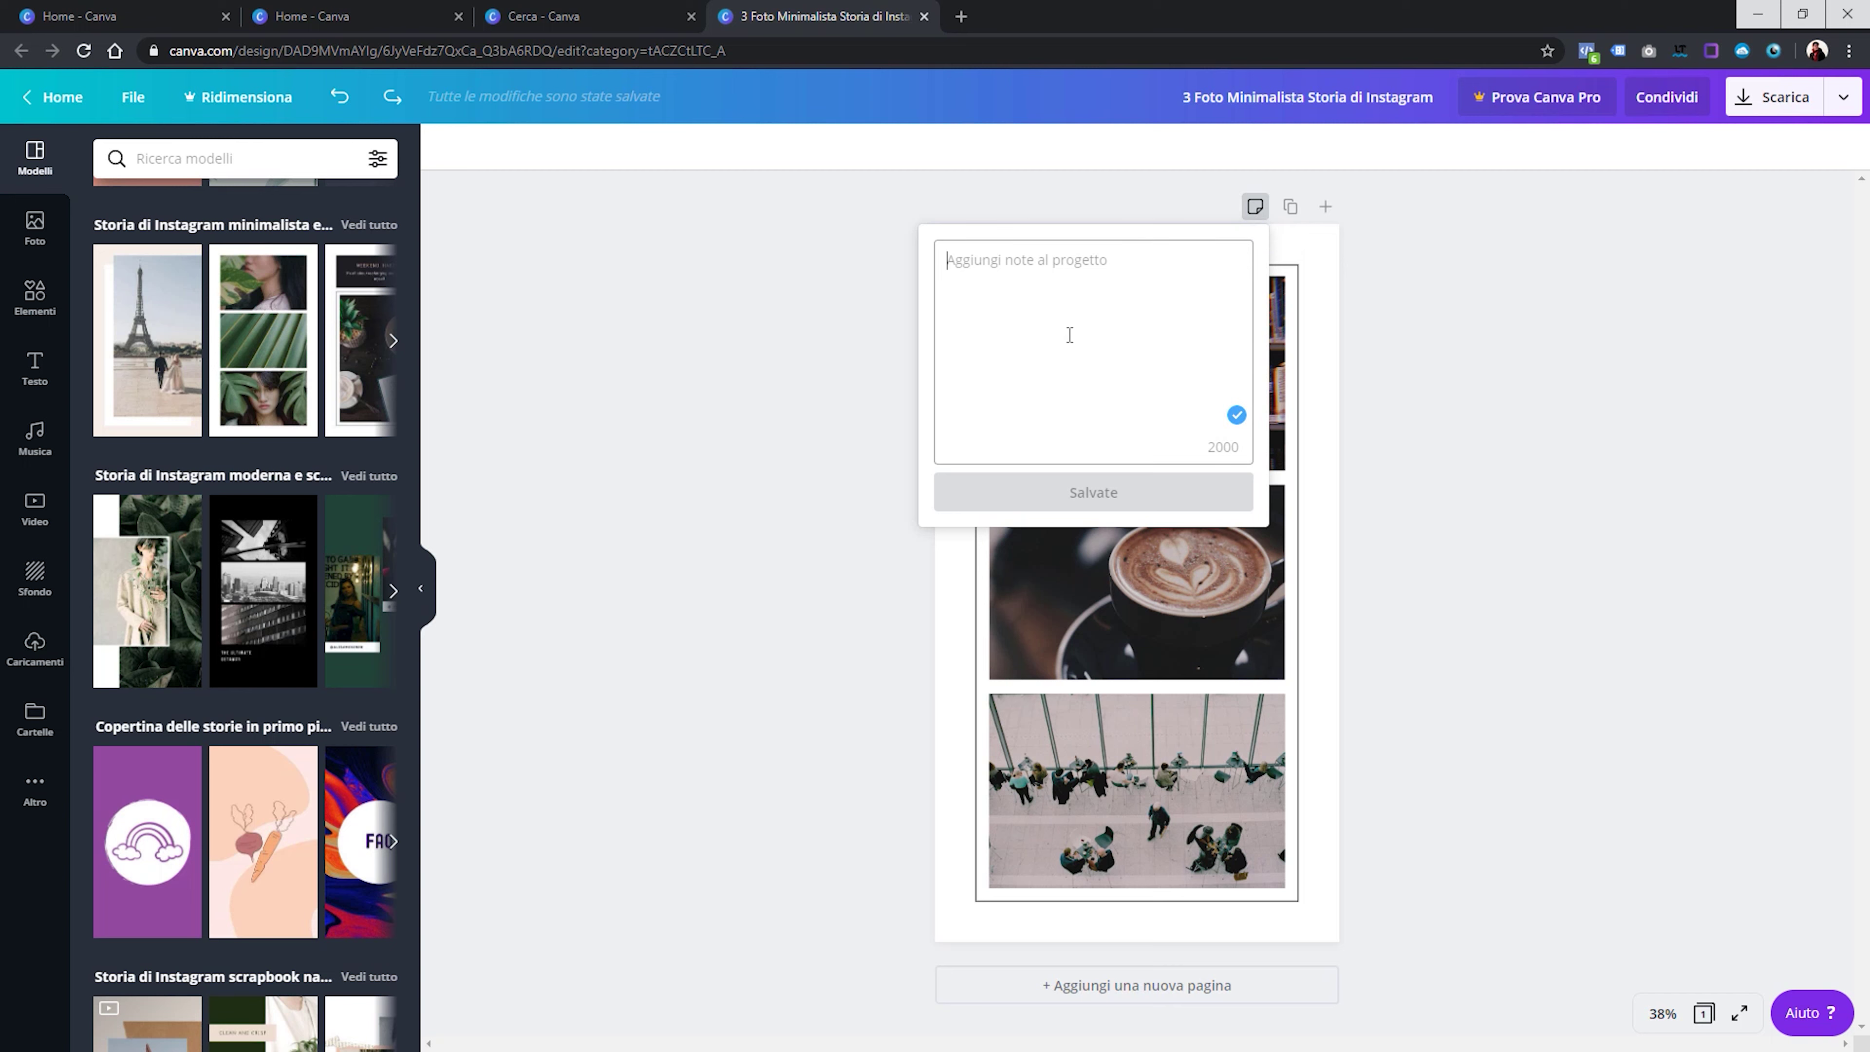
click(1401, 299)
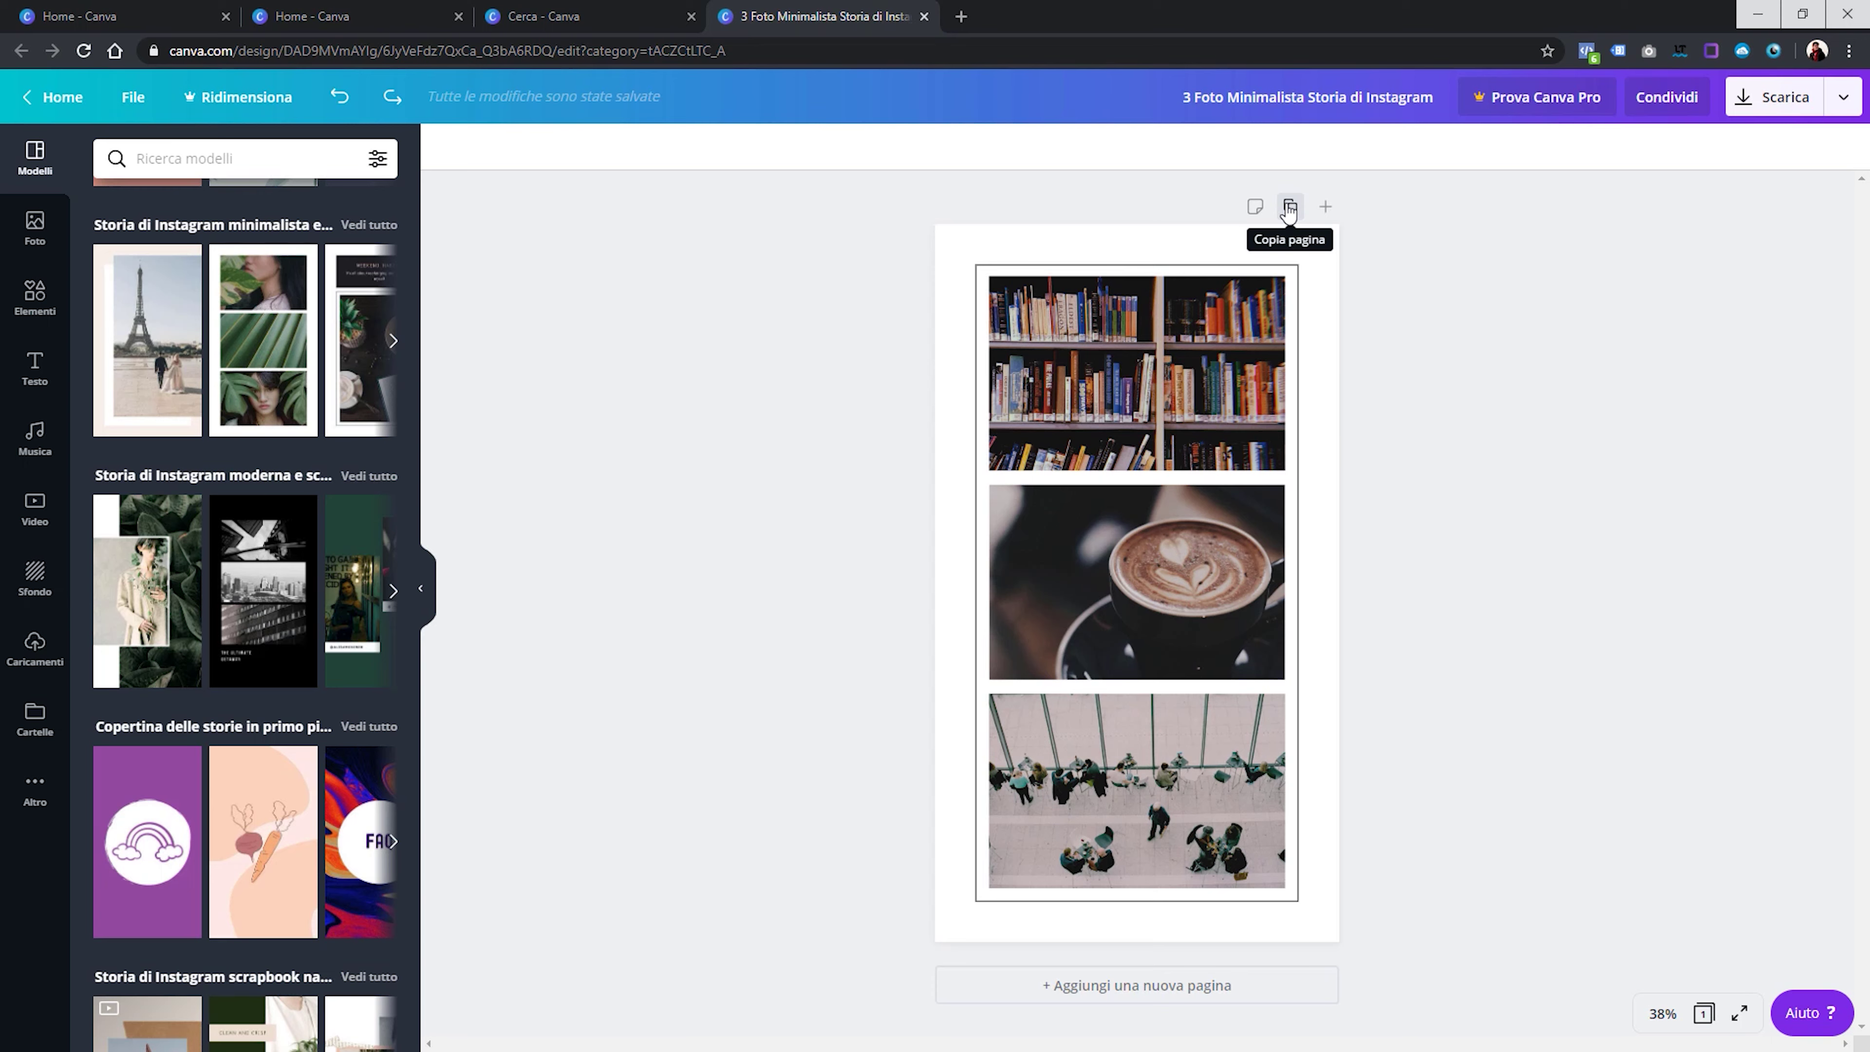
Duplicate the photo-grid page to create Pagina 2
click(1288, 208)
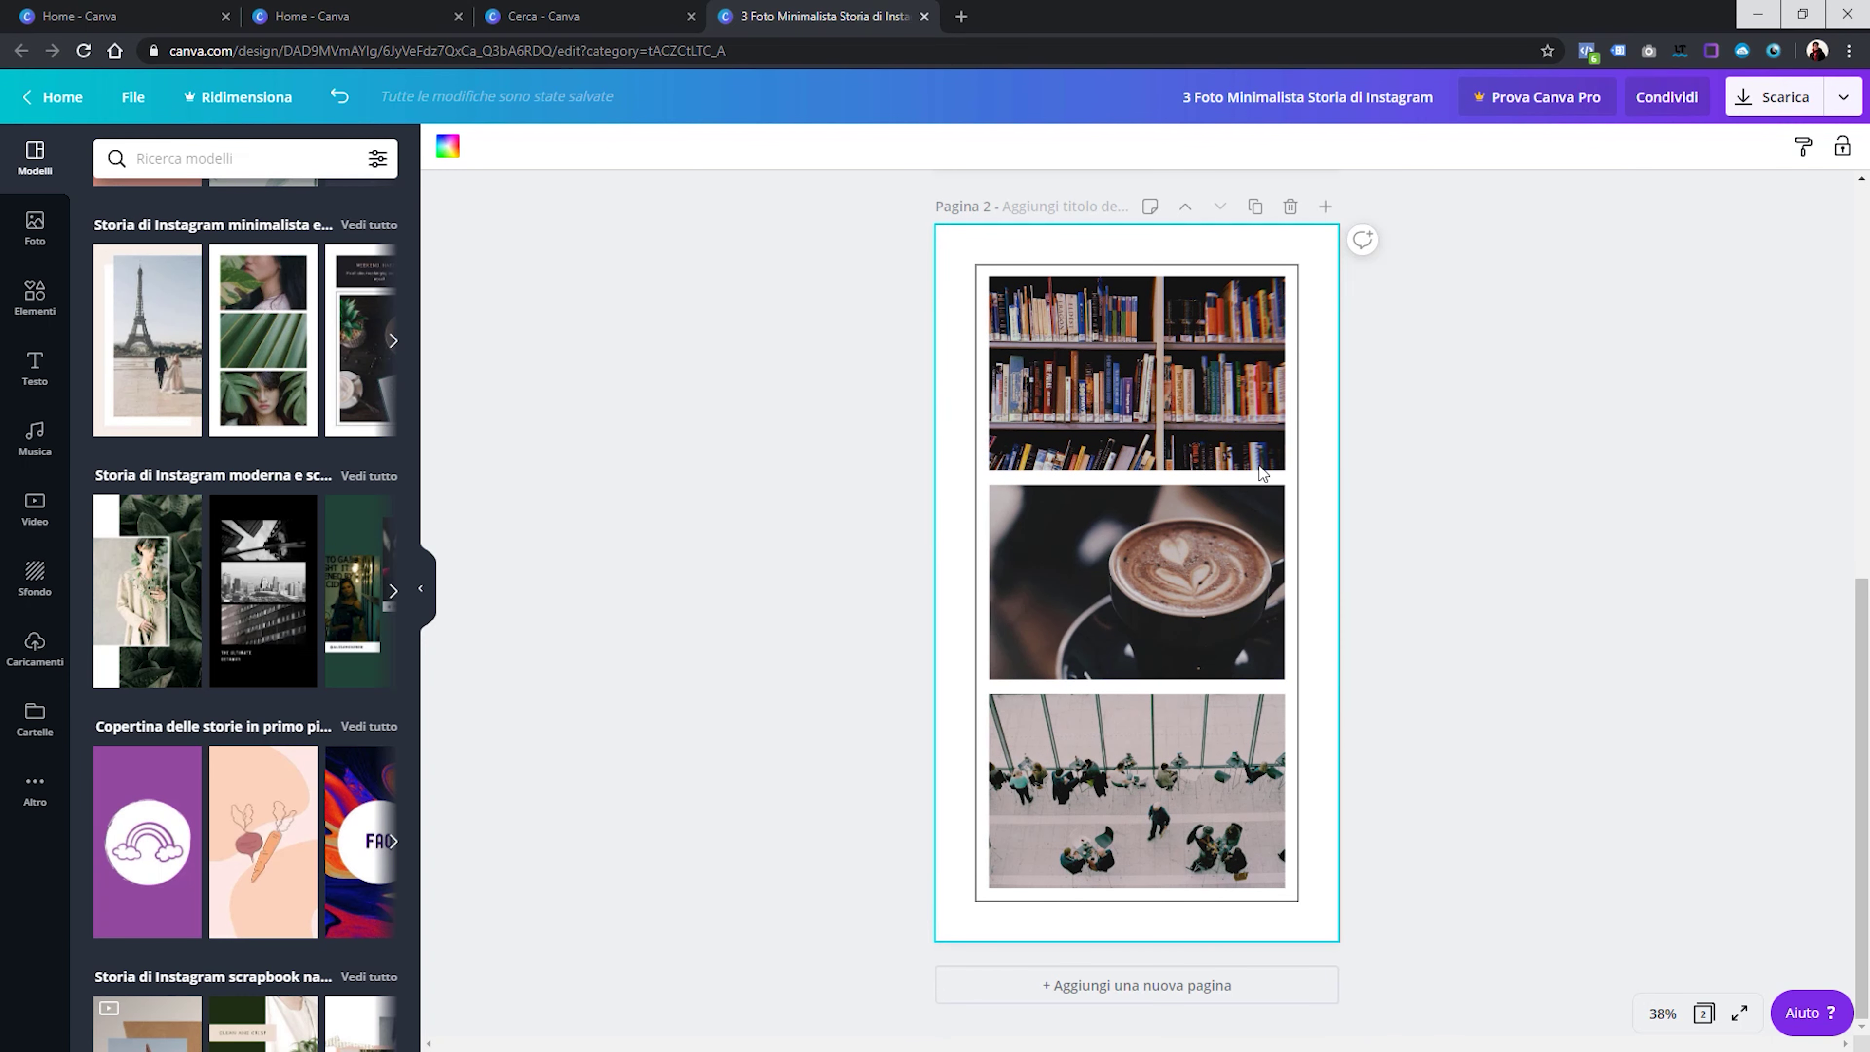
click(593, 391)
click(50, 249)
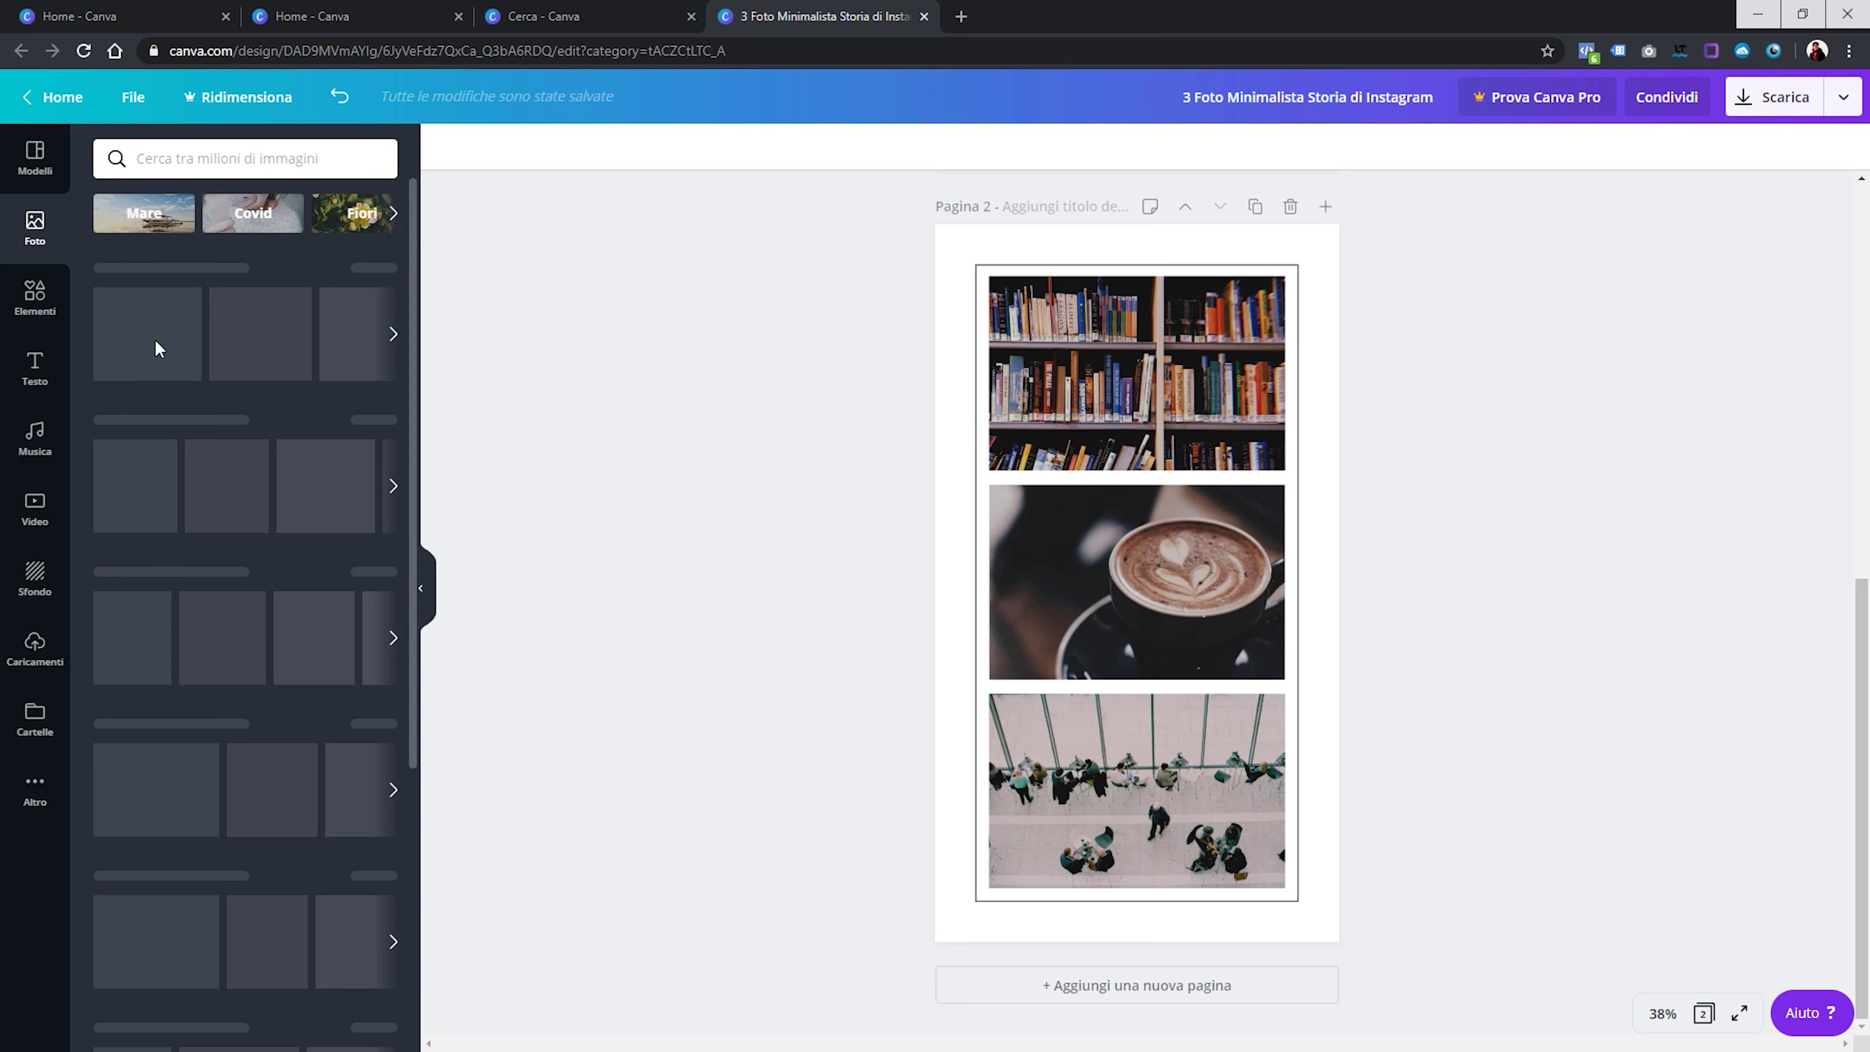
scroll(204, 406, down, 4)
scroll(204, 406, down, 5)
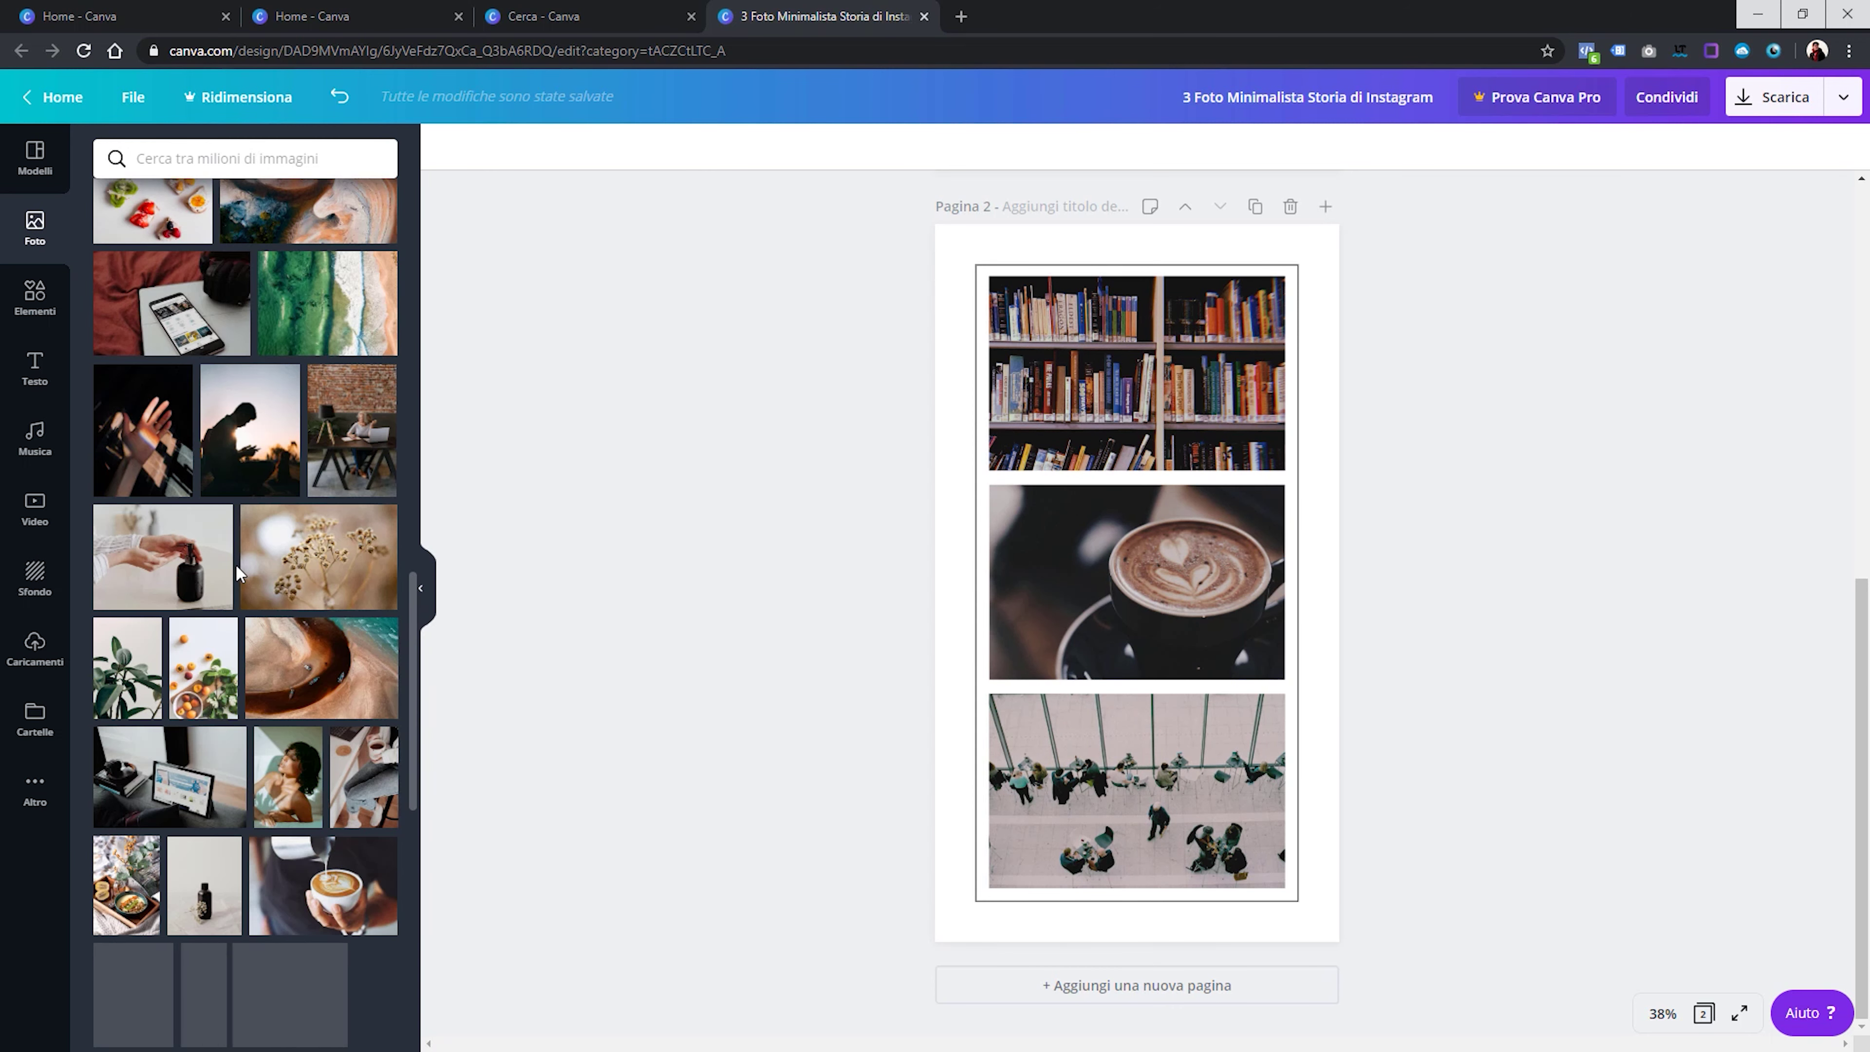
Fill Pagina 2's slots with sunlit hand, silhouette and aerial sand stock photos
drag(155, 439, 1119, 582)
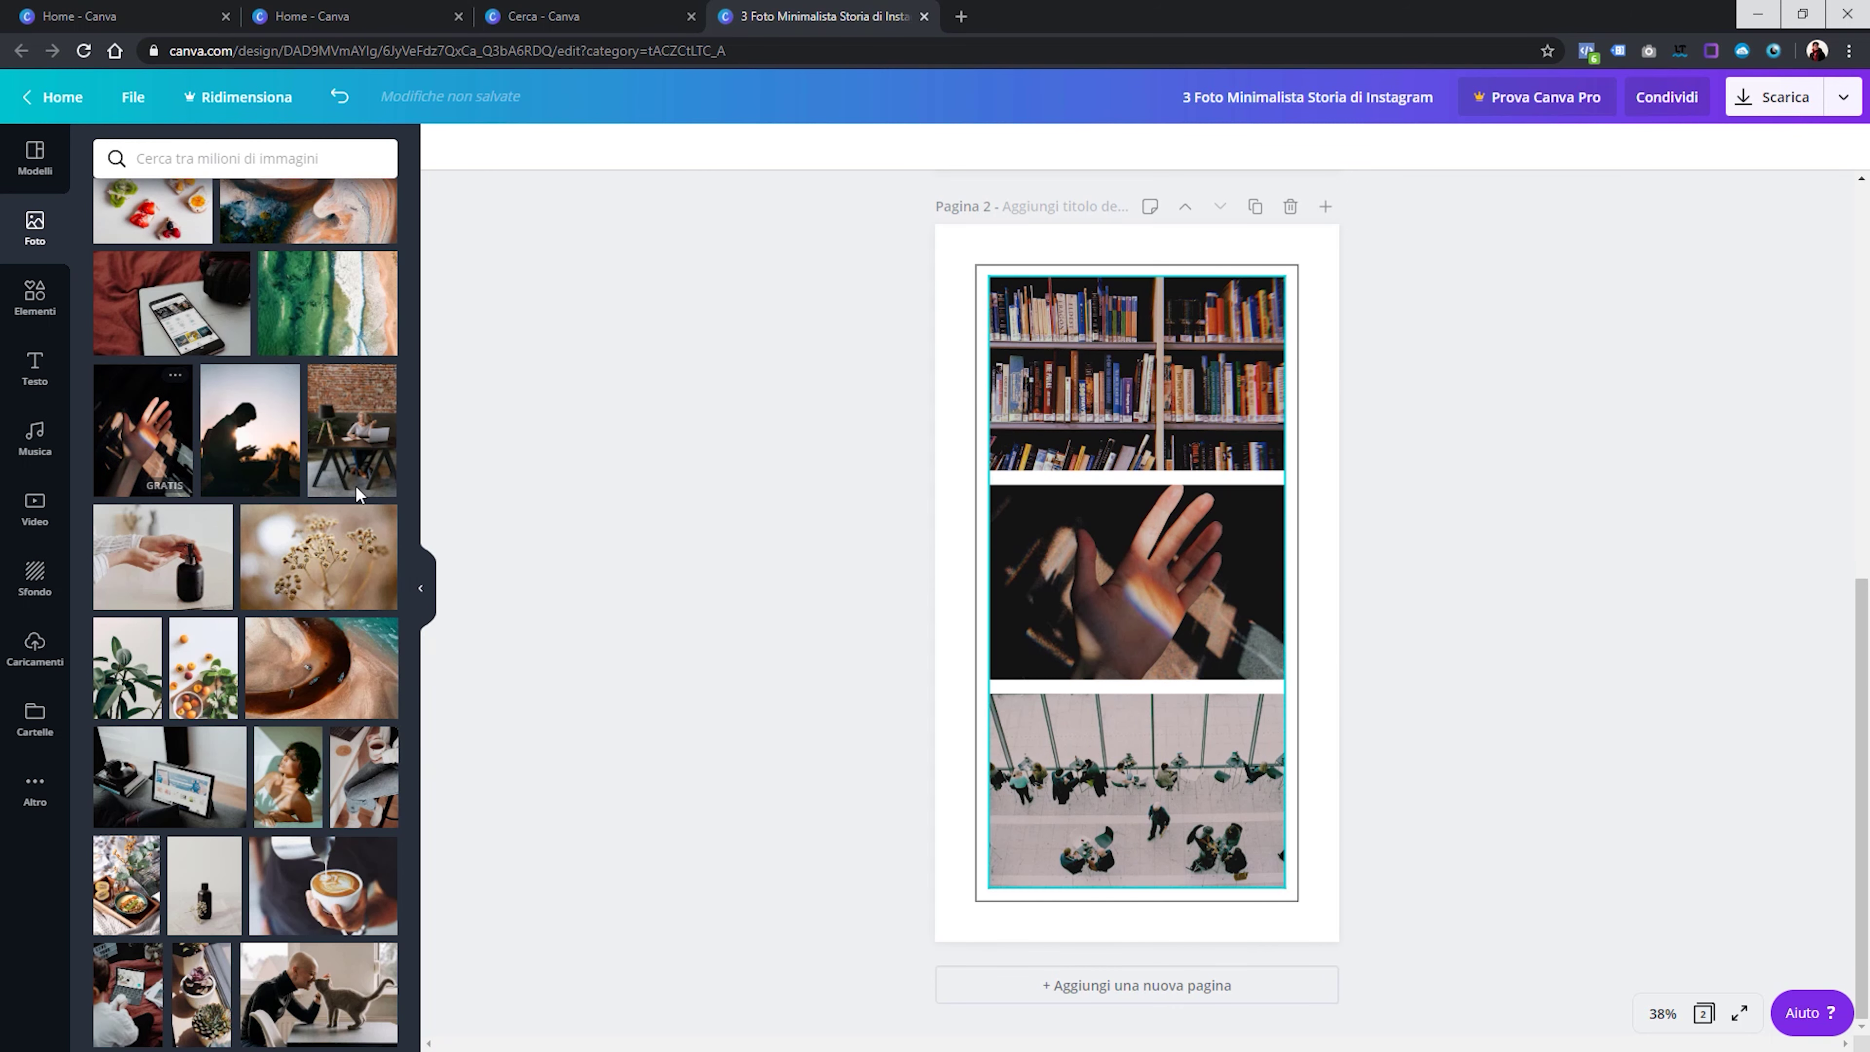
drag(250, 429, 1088, 357)
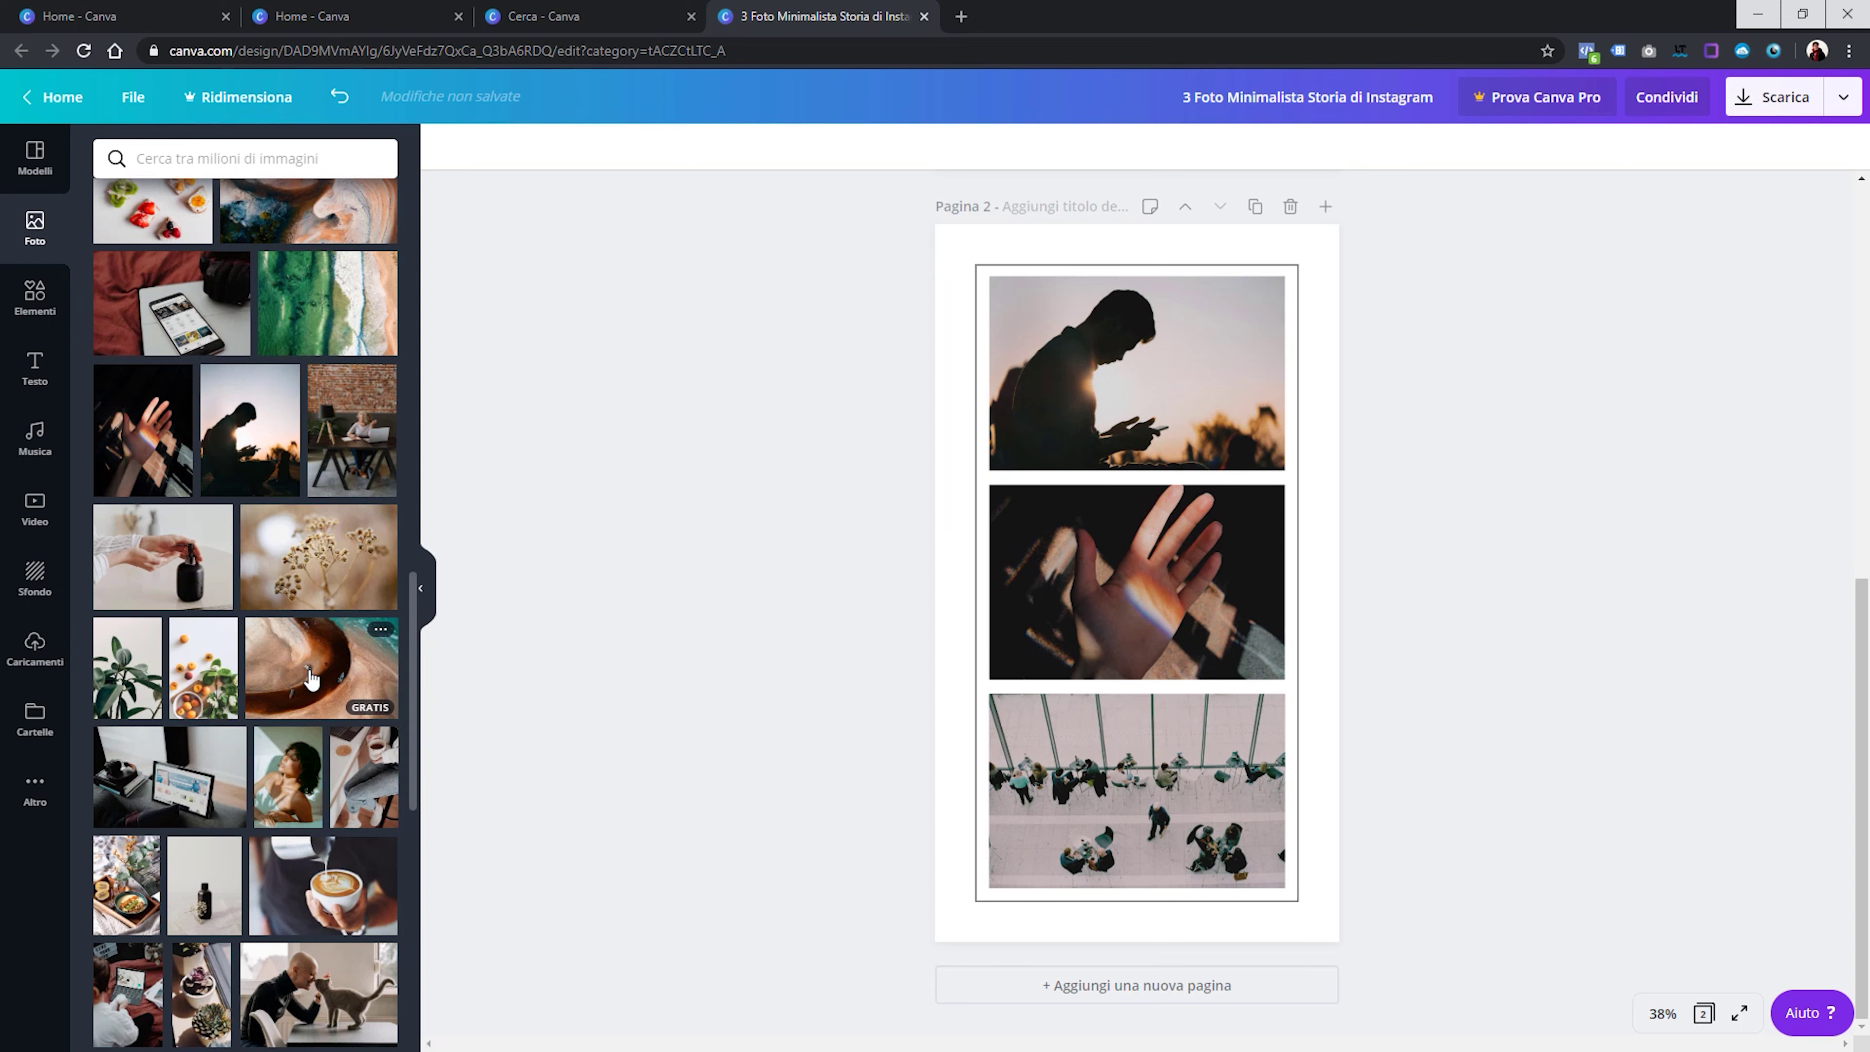
drag(321, 667, 1097, 728)
scroll(555, 566, up, 7)
scroll(556, 566, up, 3)
scroll(555, 566, down, 7)
scroll(556, 566, down, 3)
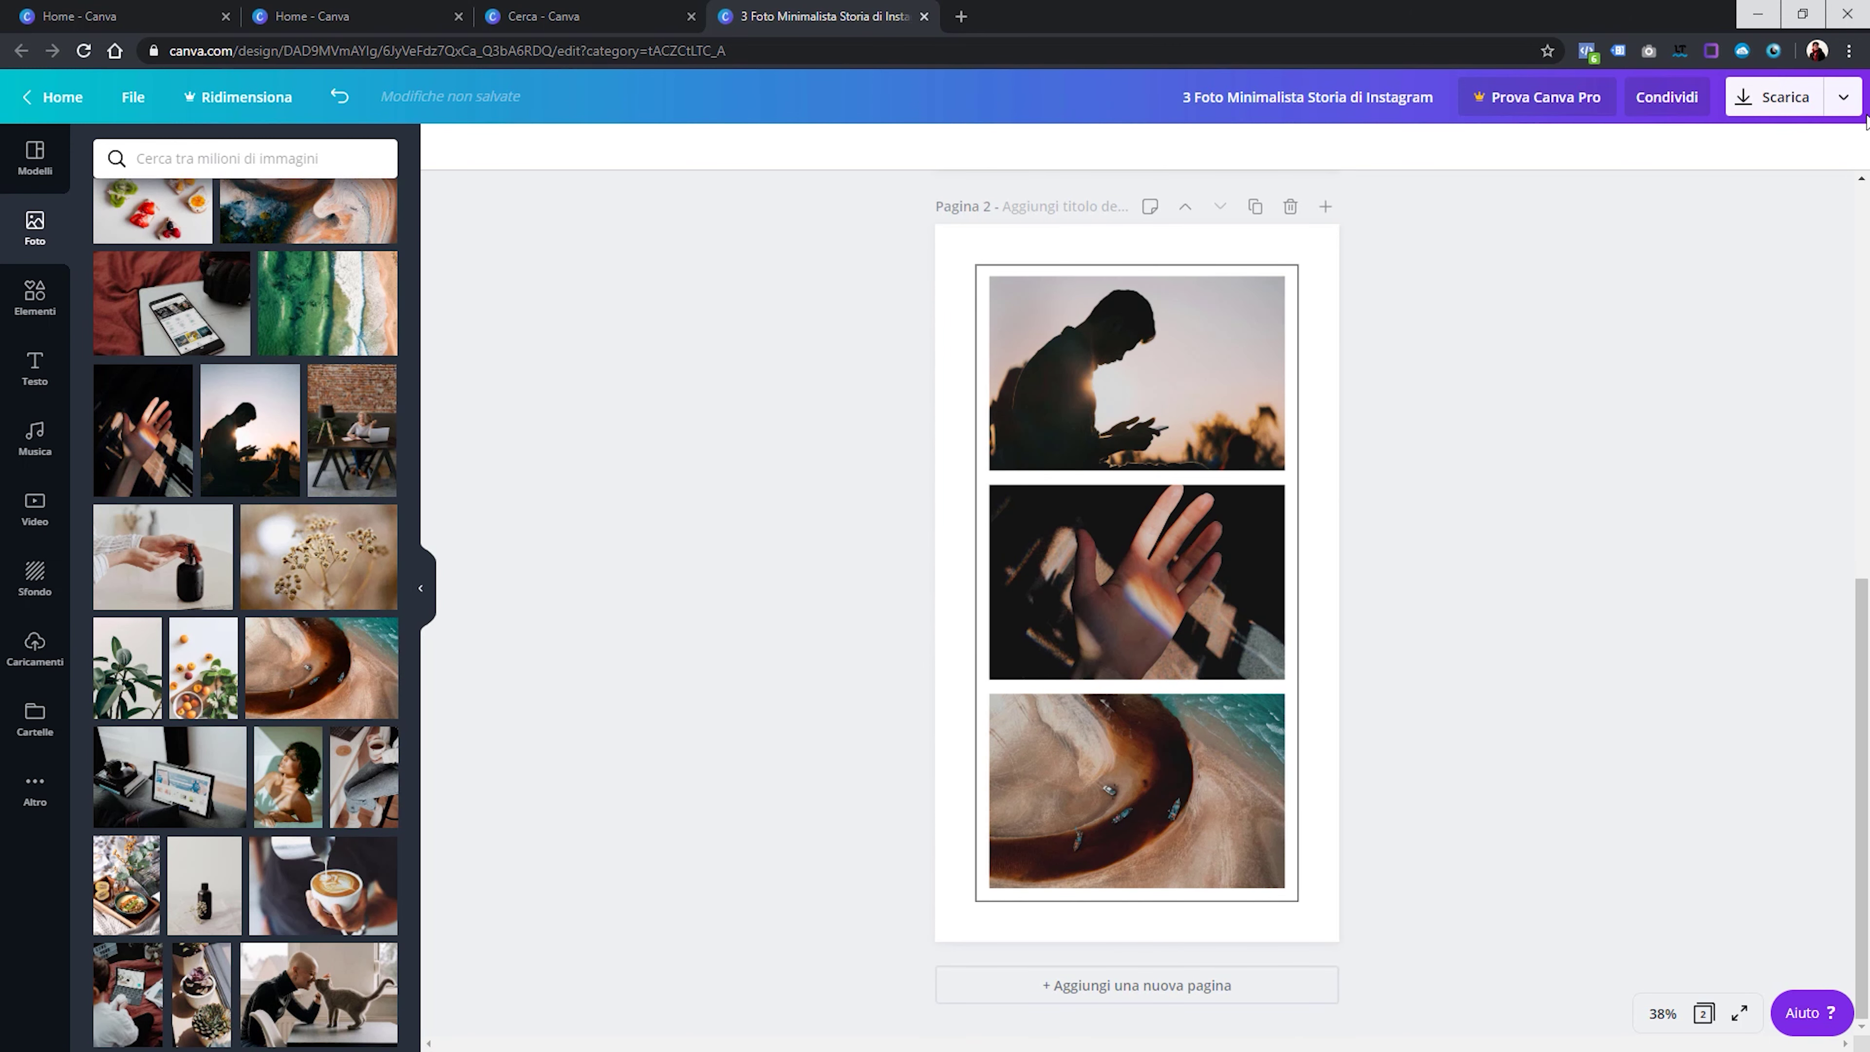
Download all pages as PNG in a zip saved to the Desktop, then dismiss the Pro offer
click(1842, 97)
click(1619, 196)
click(1641, 242)
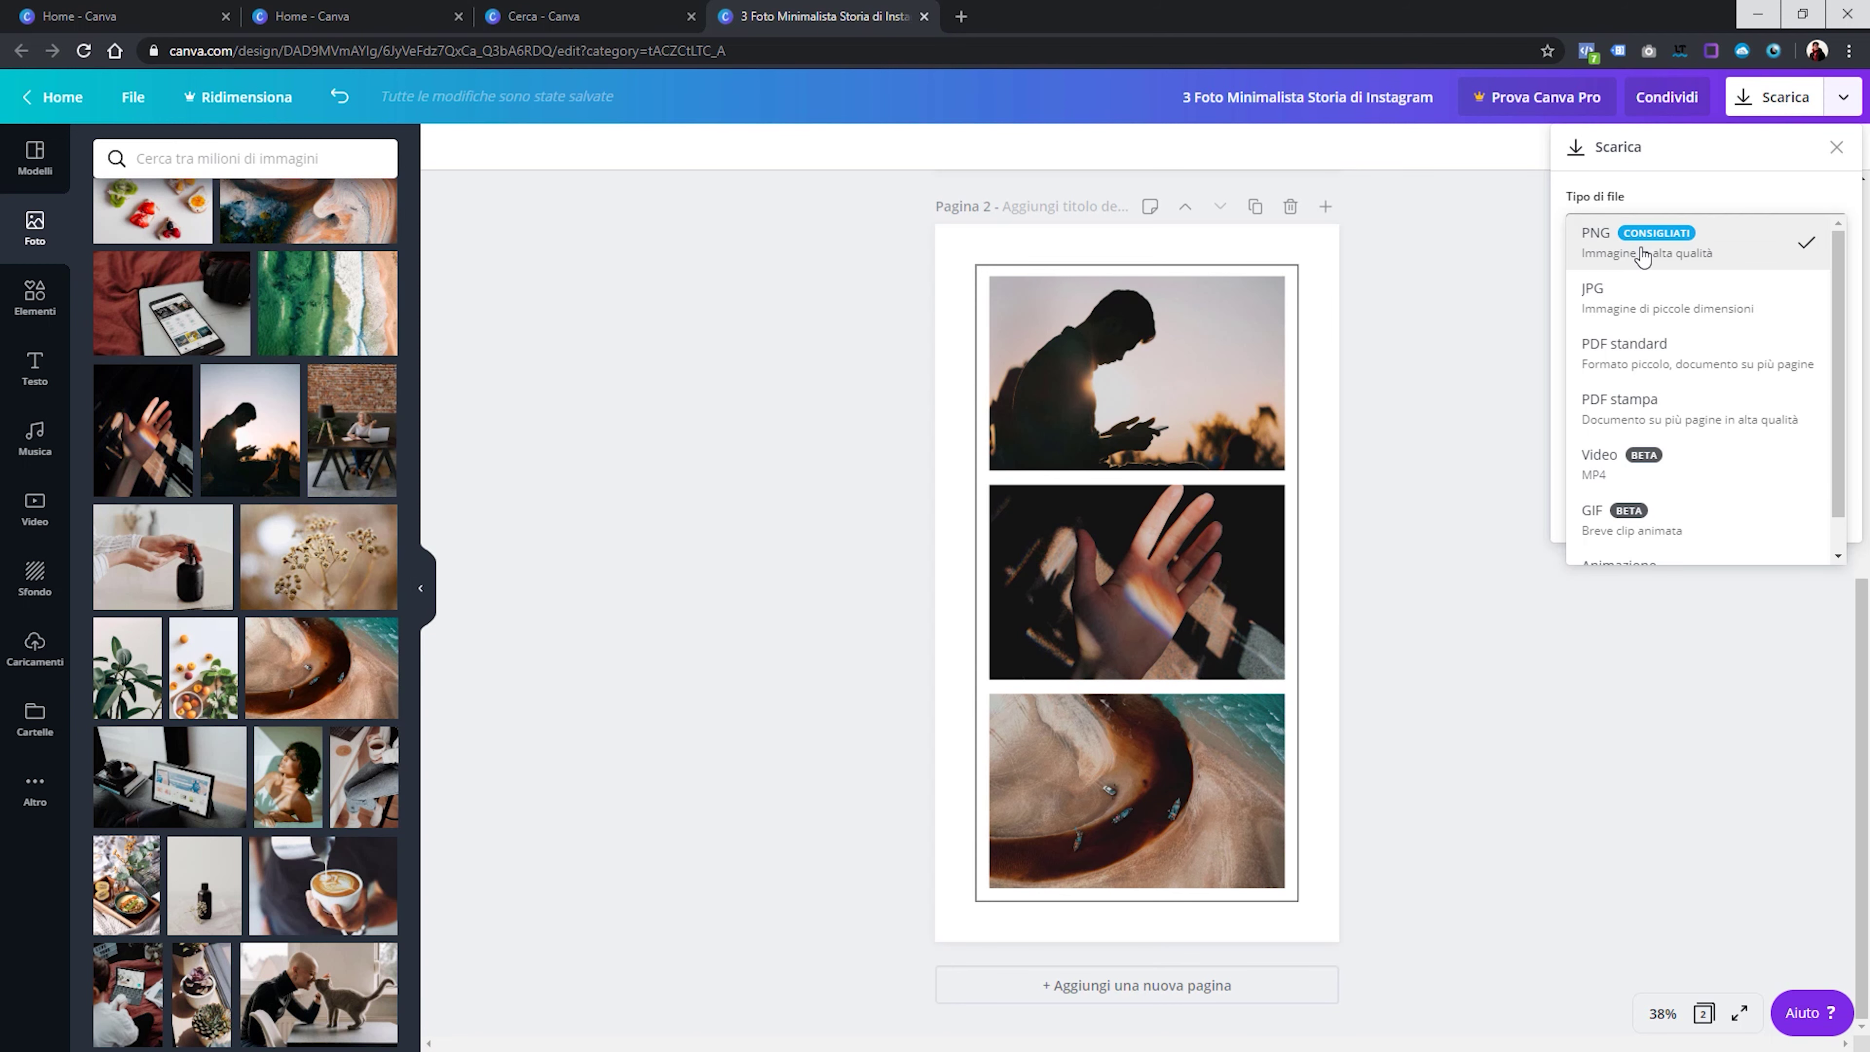
click(1641, 253)
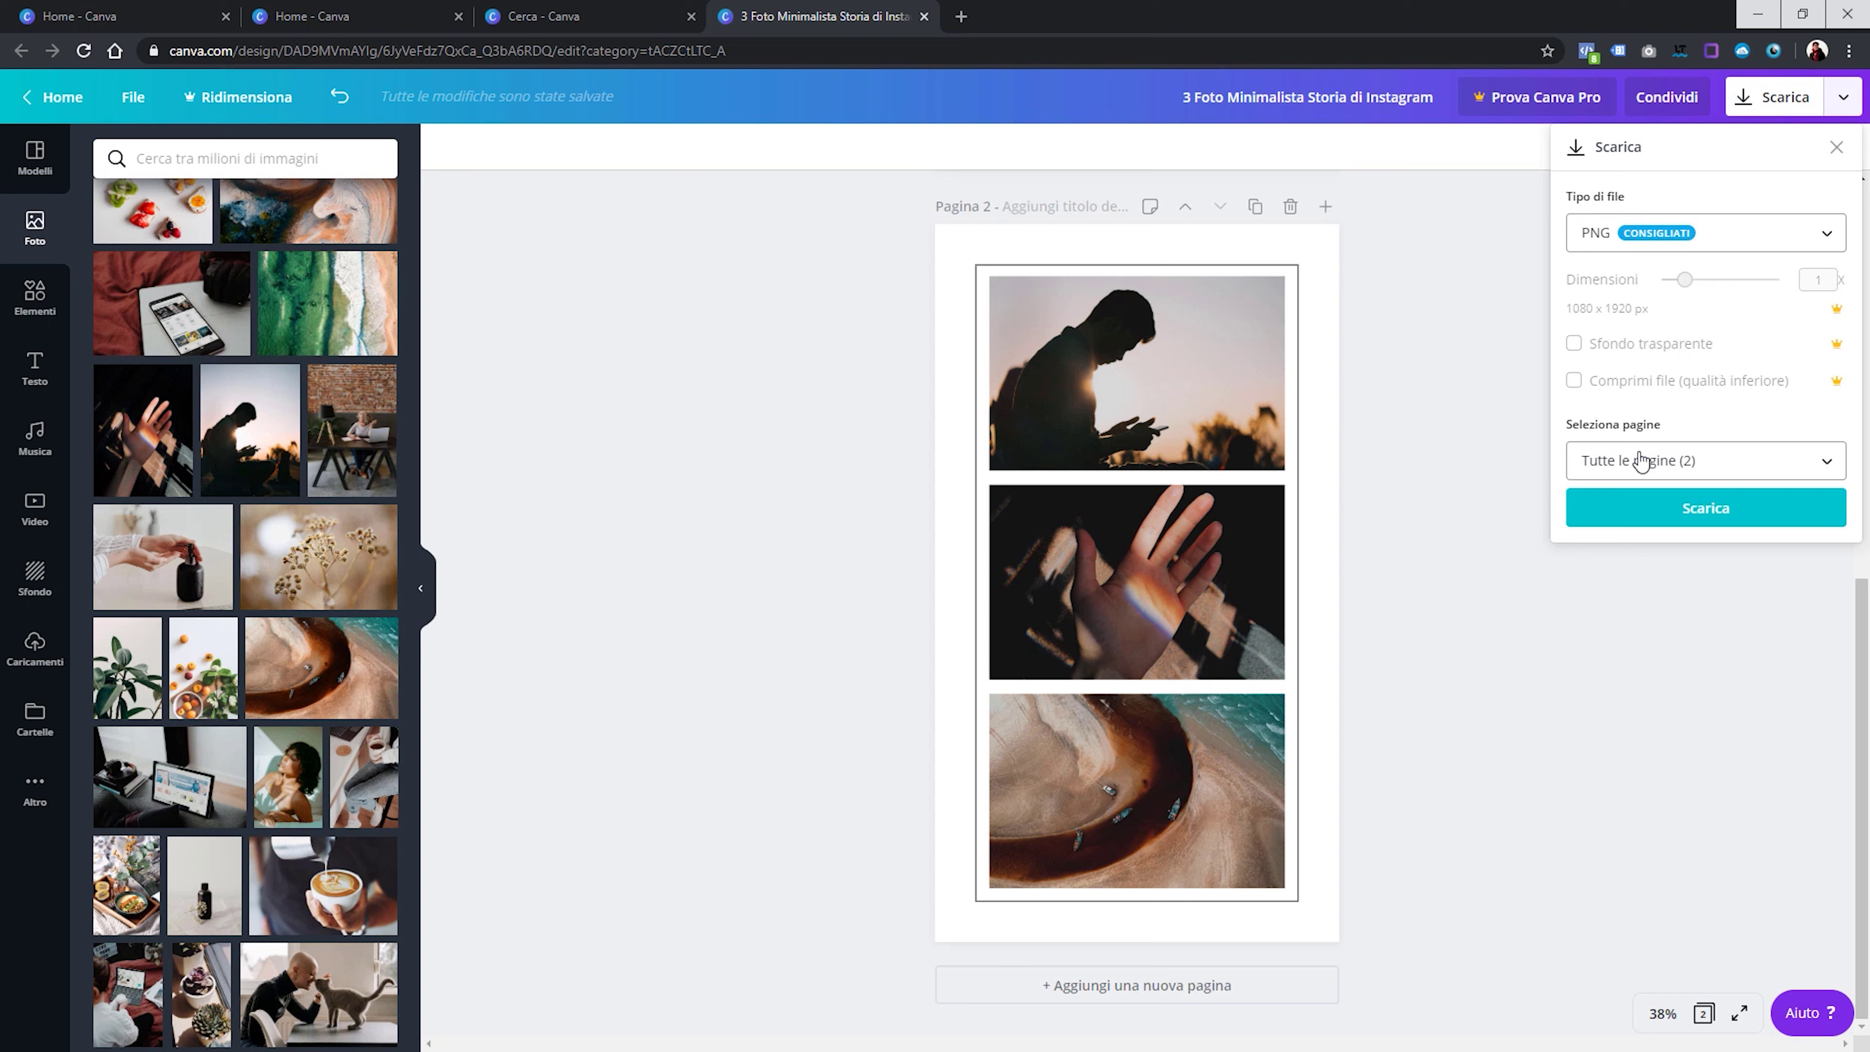
click(1638, 460)
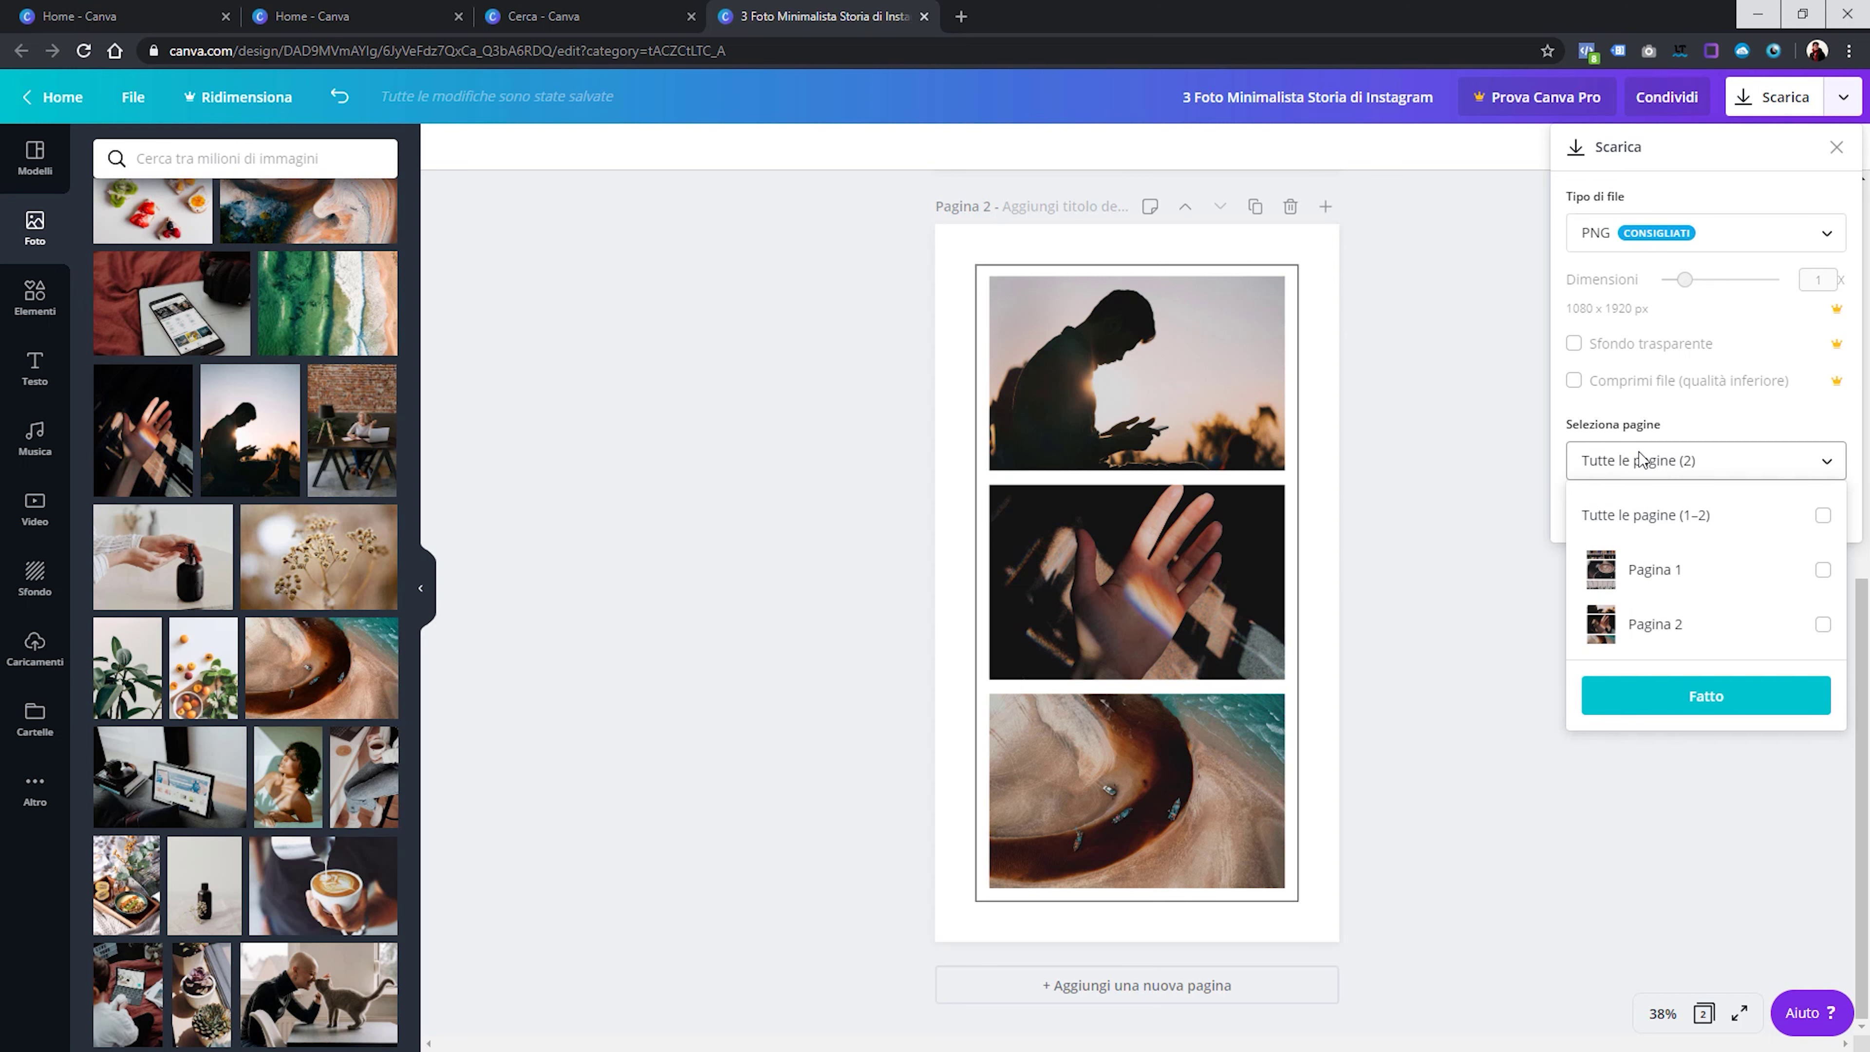
click(1737, 521)
click(1705, 457)
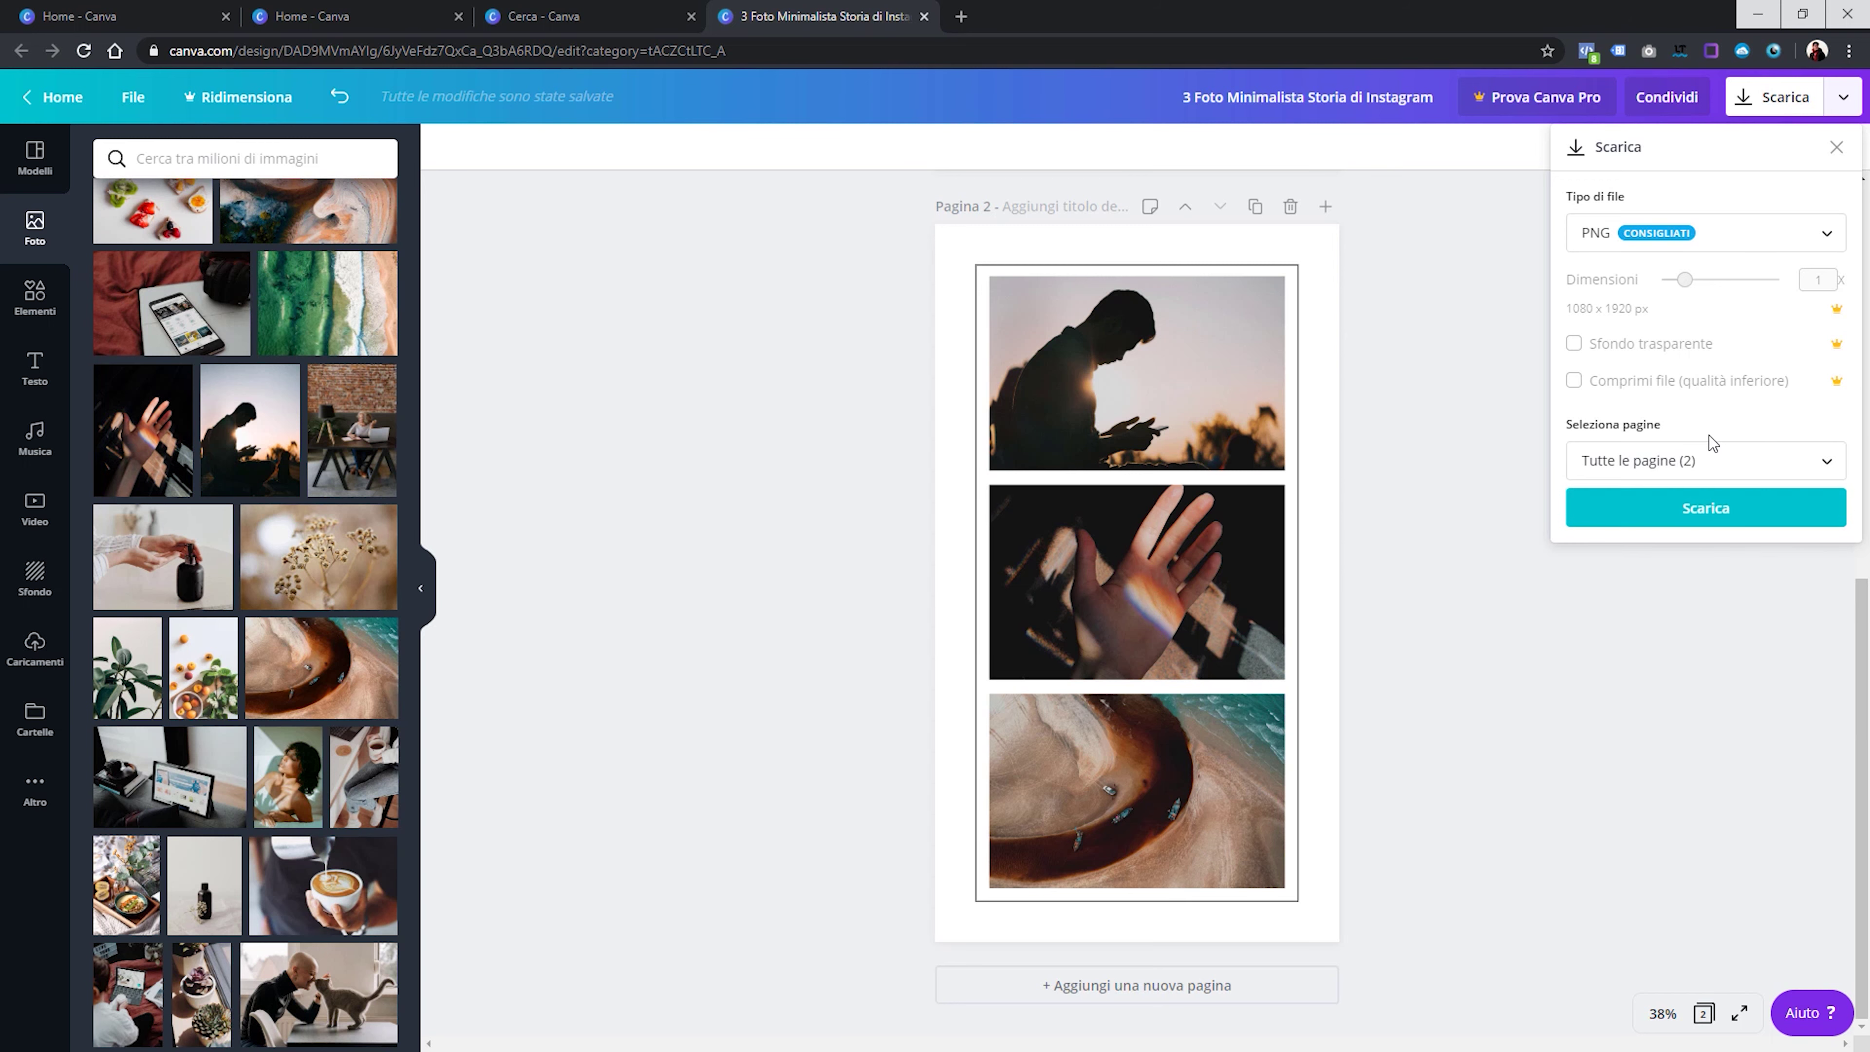
click(1706, 512)
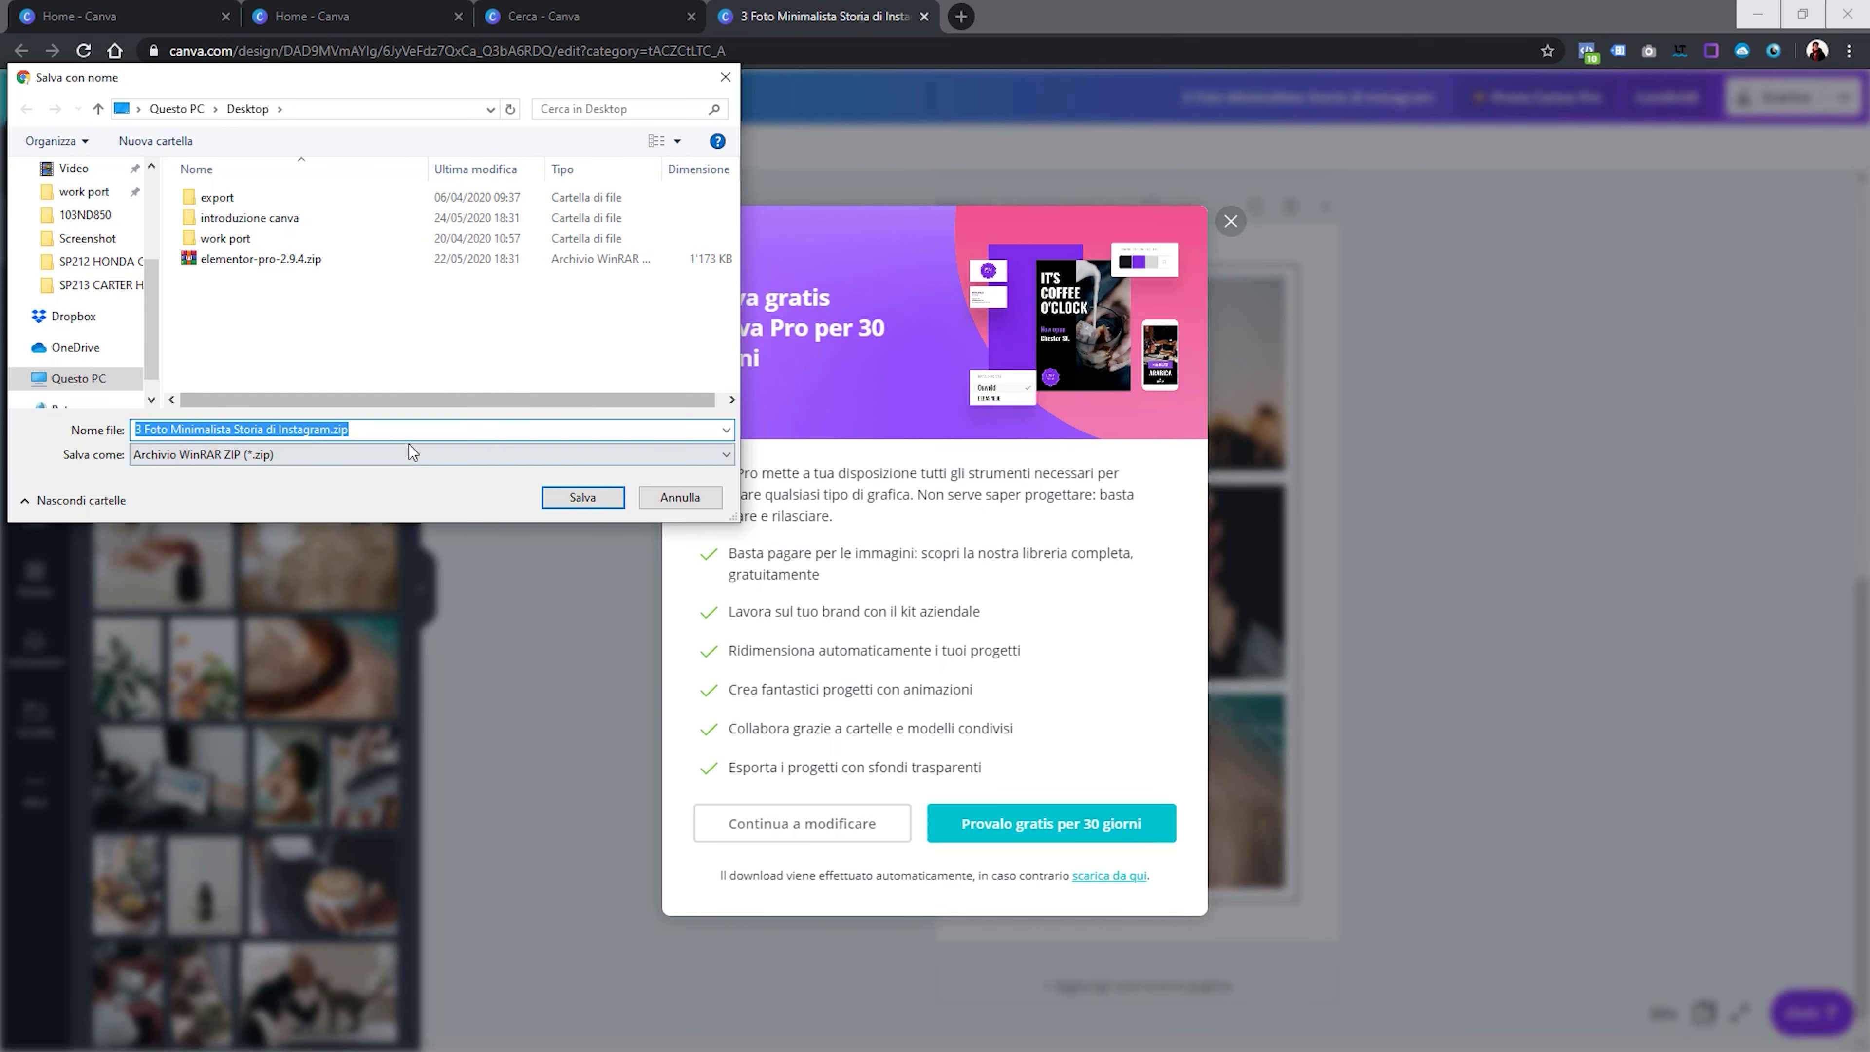
click(578, 498)
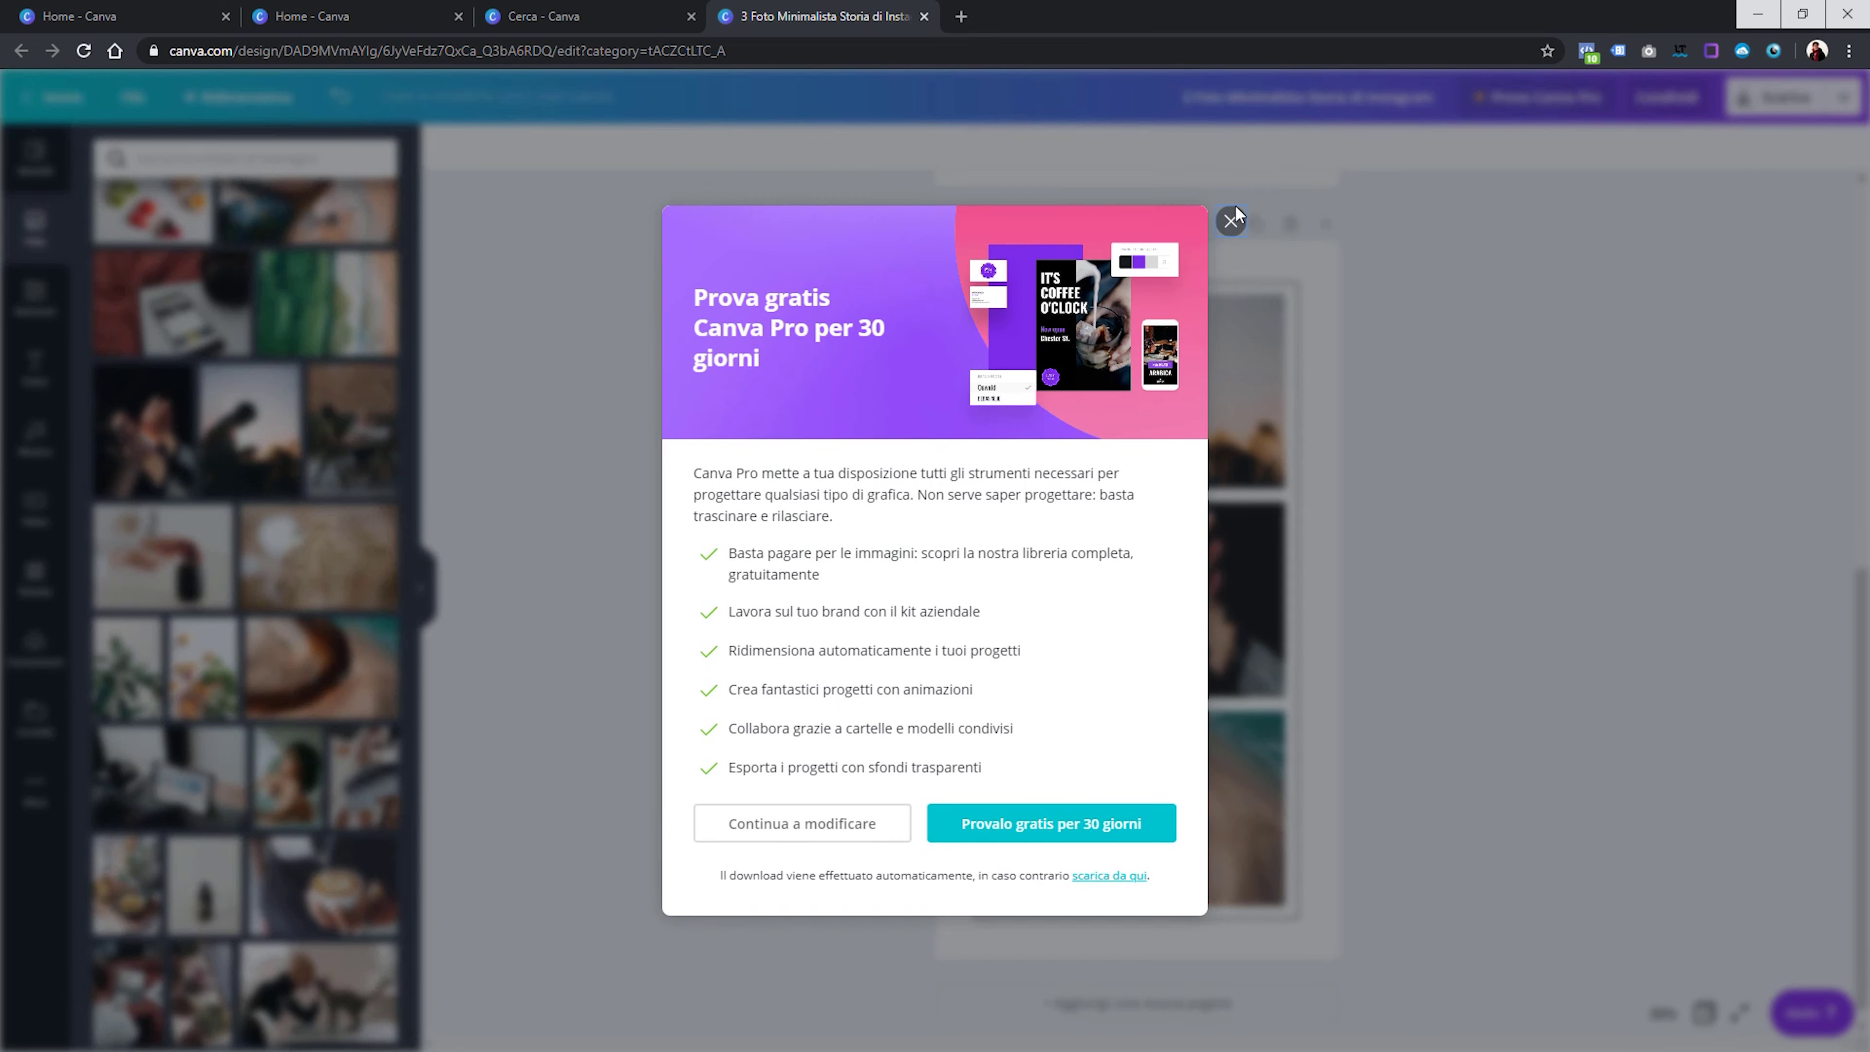
click(1230, 222)
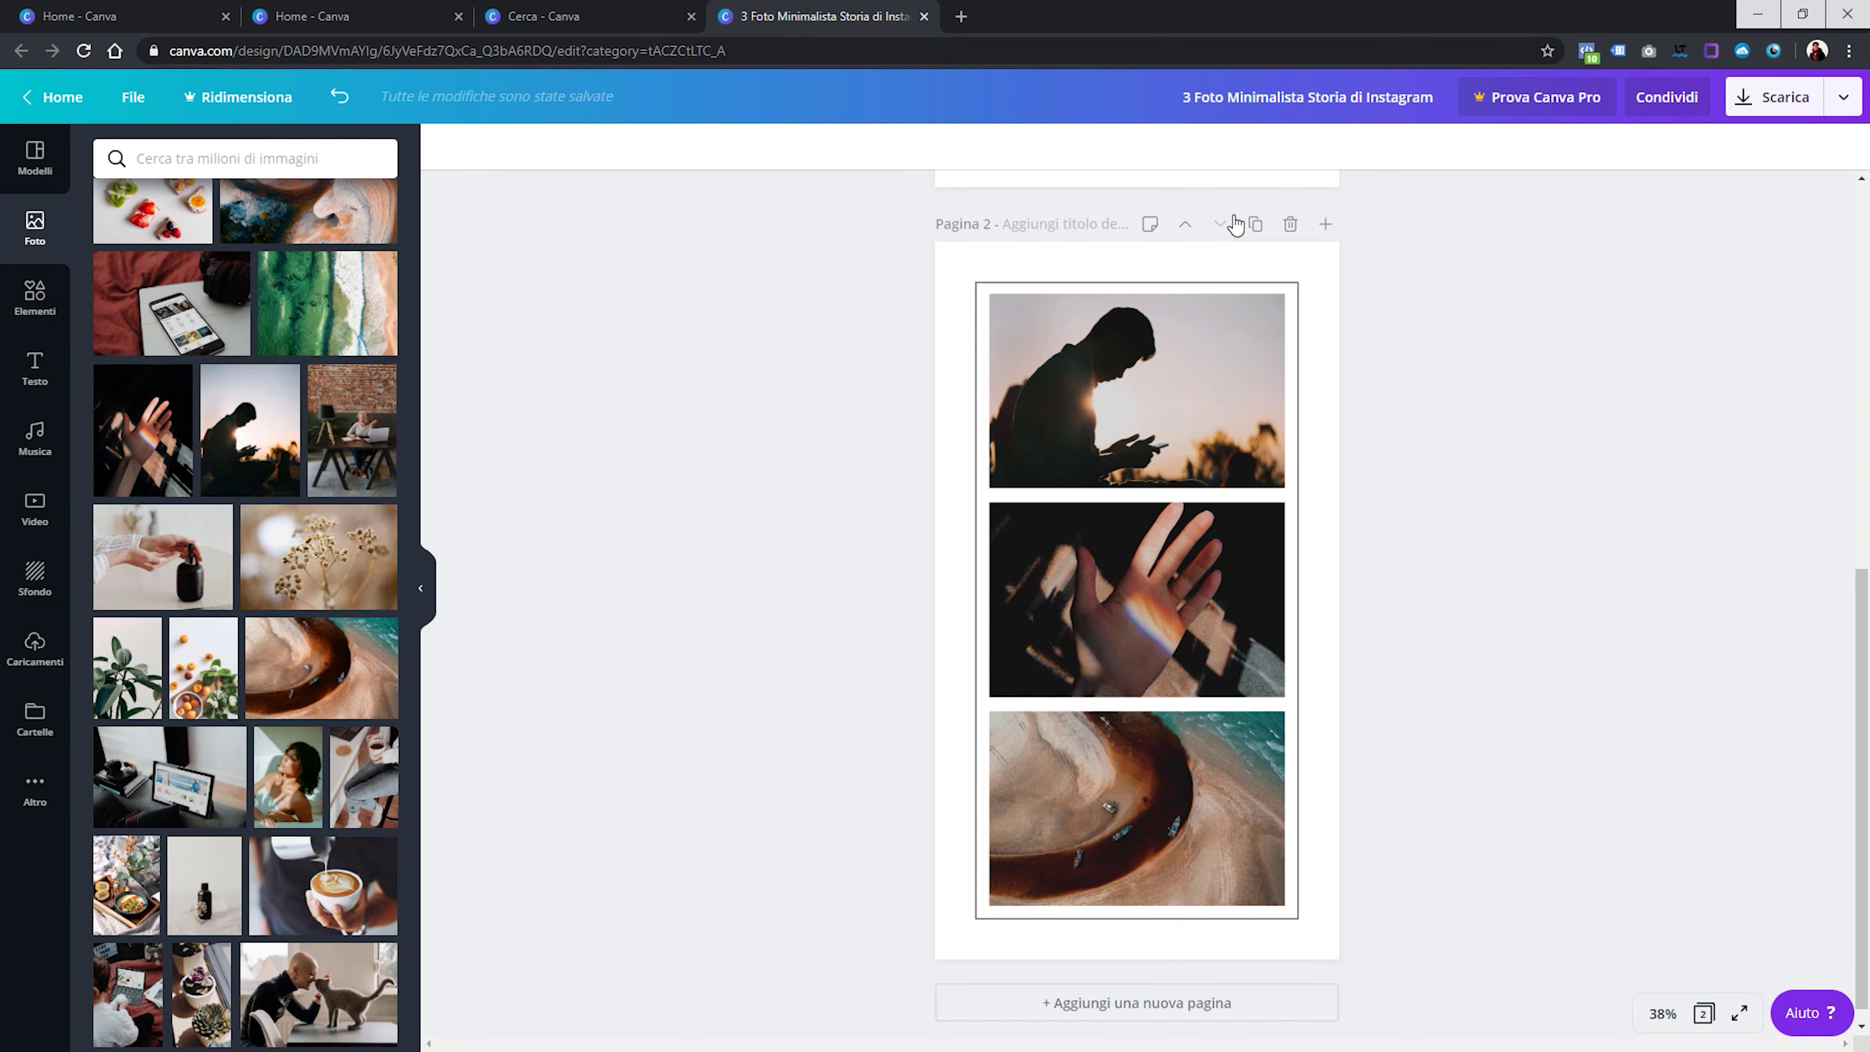
Pass through the projects list, then open the Modelli templates gallery
scroll(838, 266, up, 10)
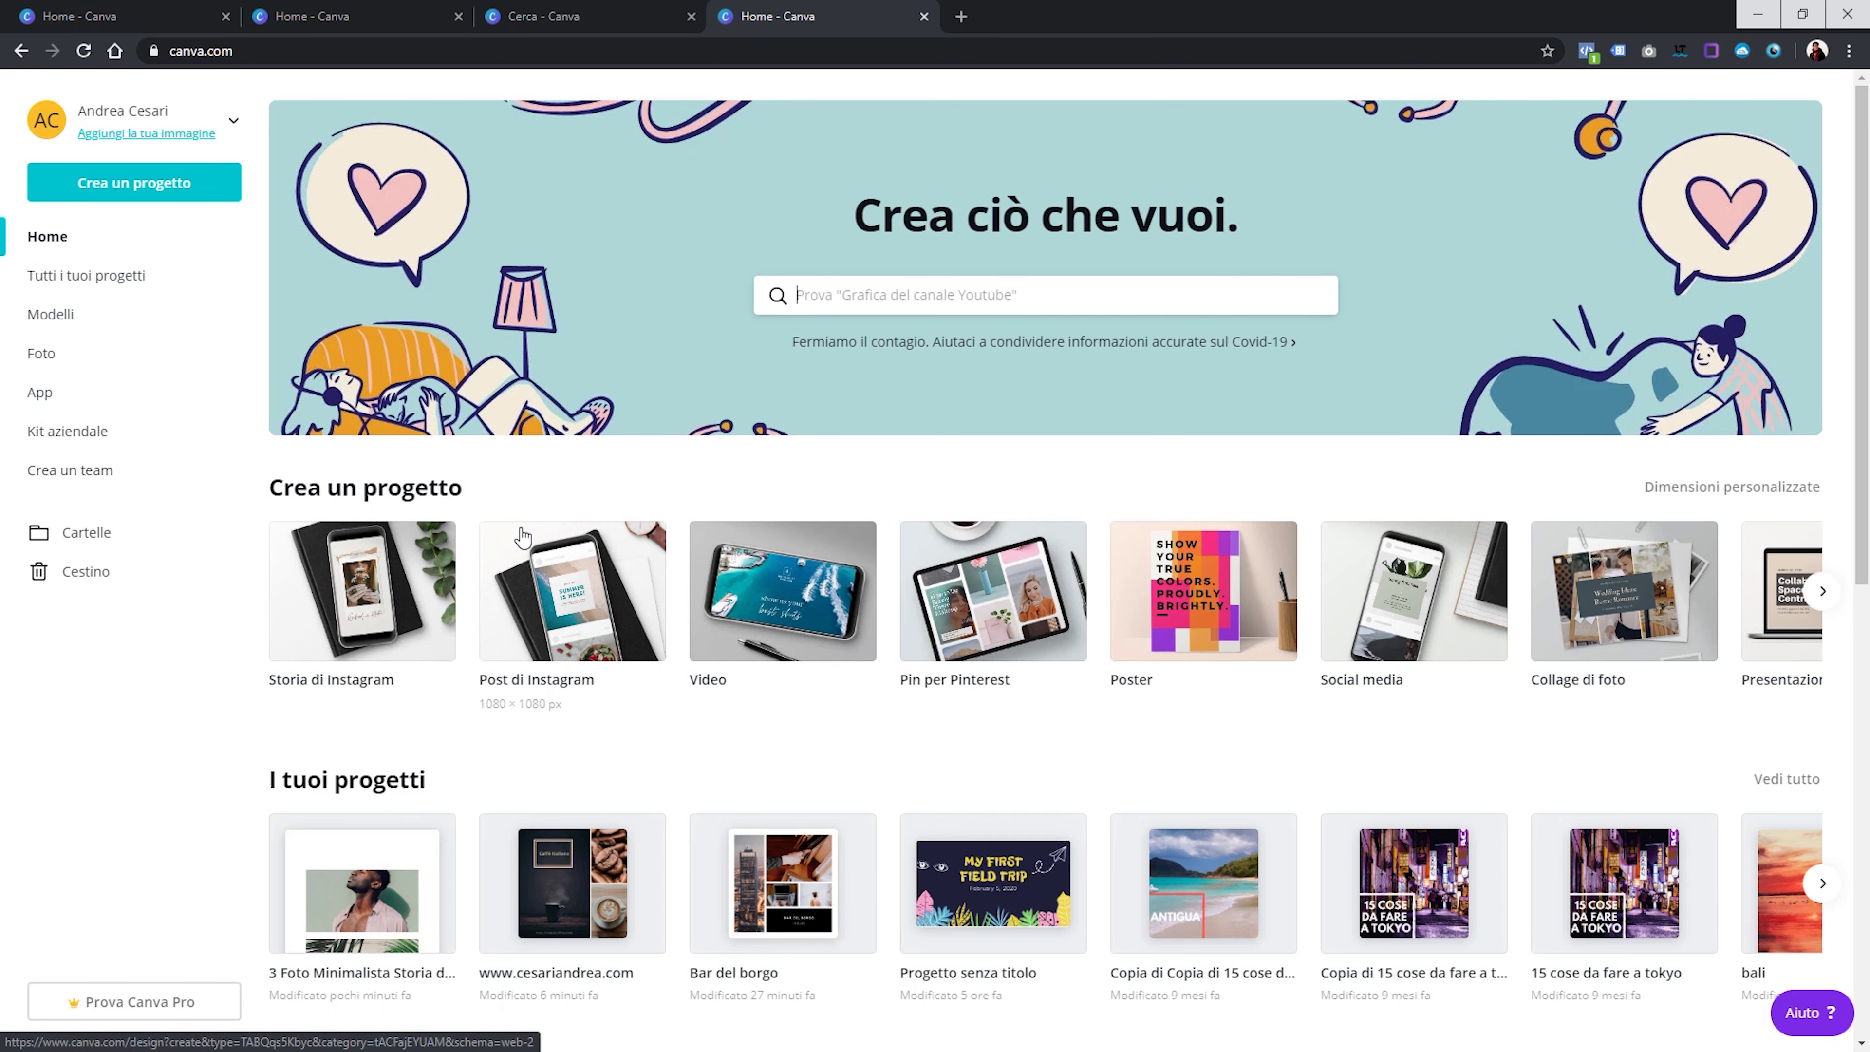
scroll(449, 729, down, 3)
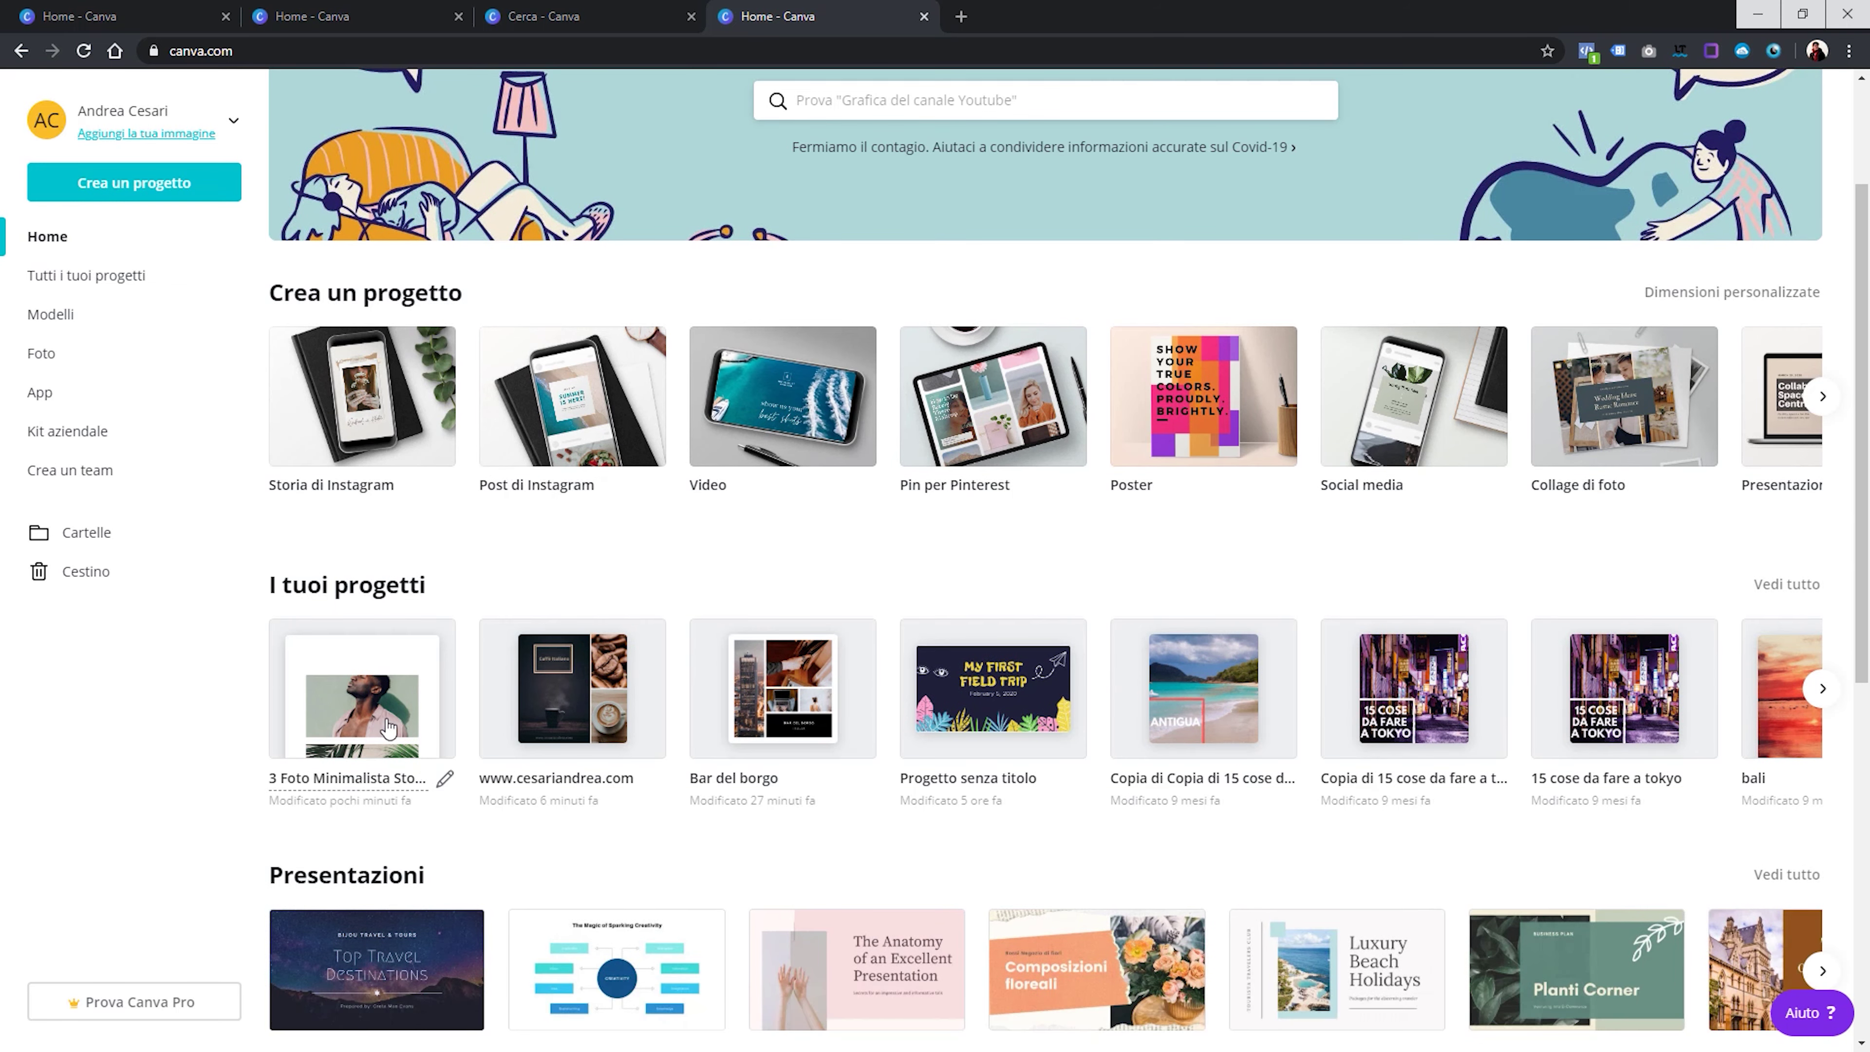
mouse_move(361, 881)
scroll(728, 766, up, 3)
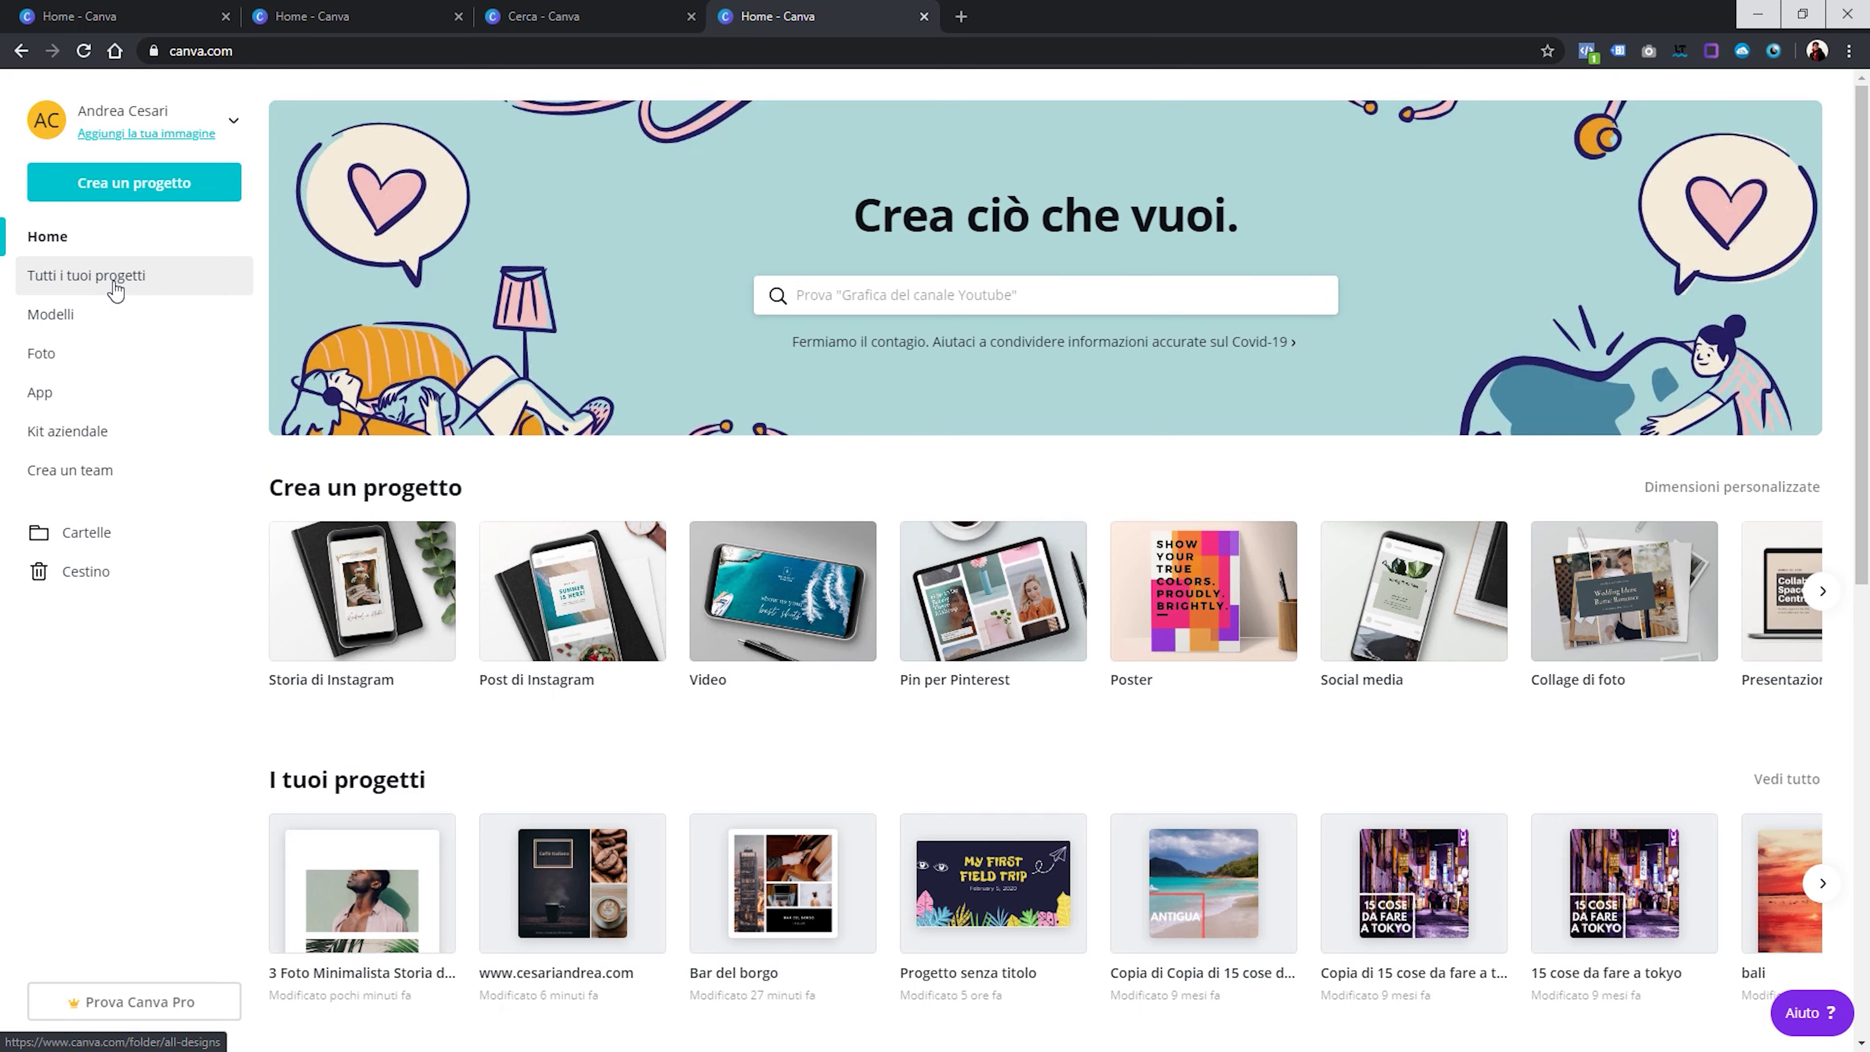
click(115, 287)
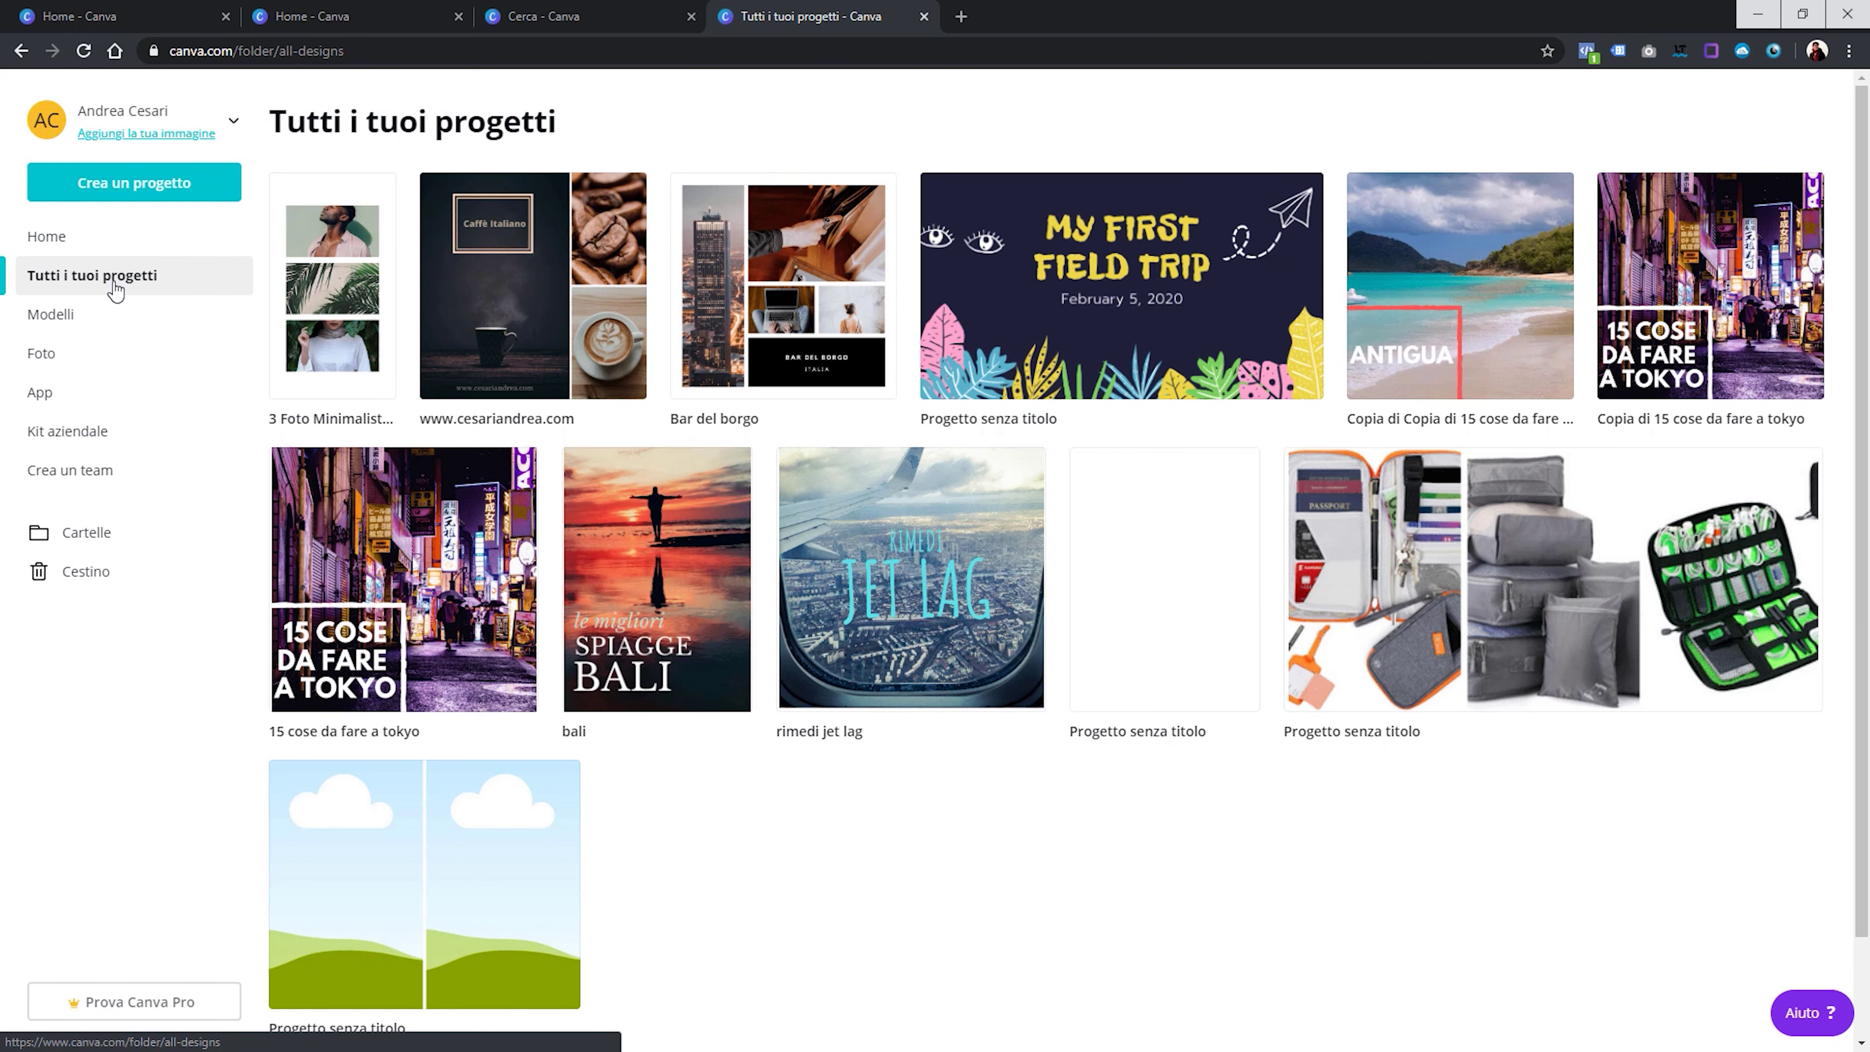
scroll(762, 736, down, 2)
scroll(762, 737, up, 2)
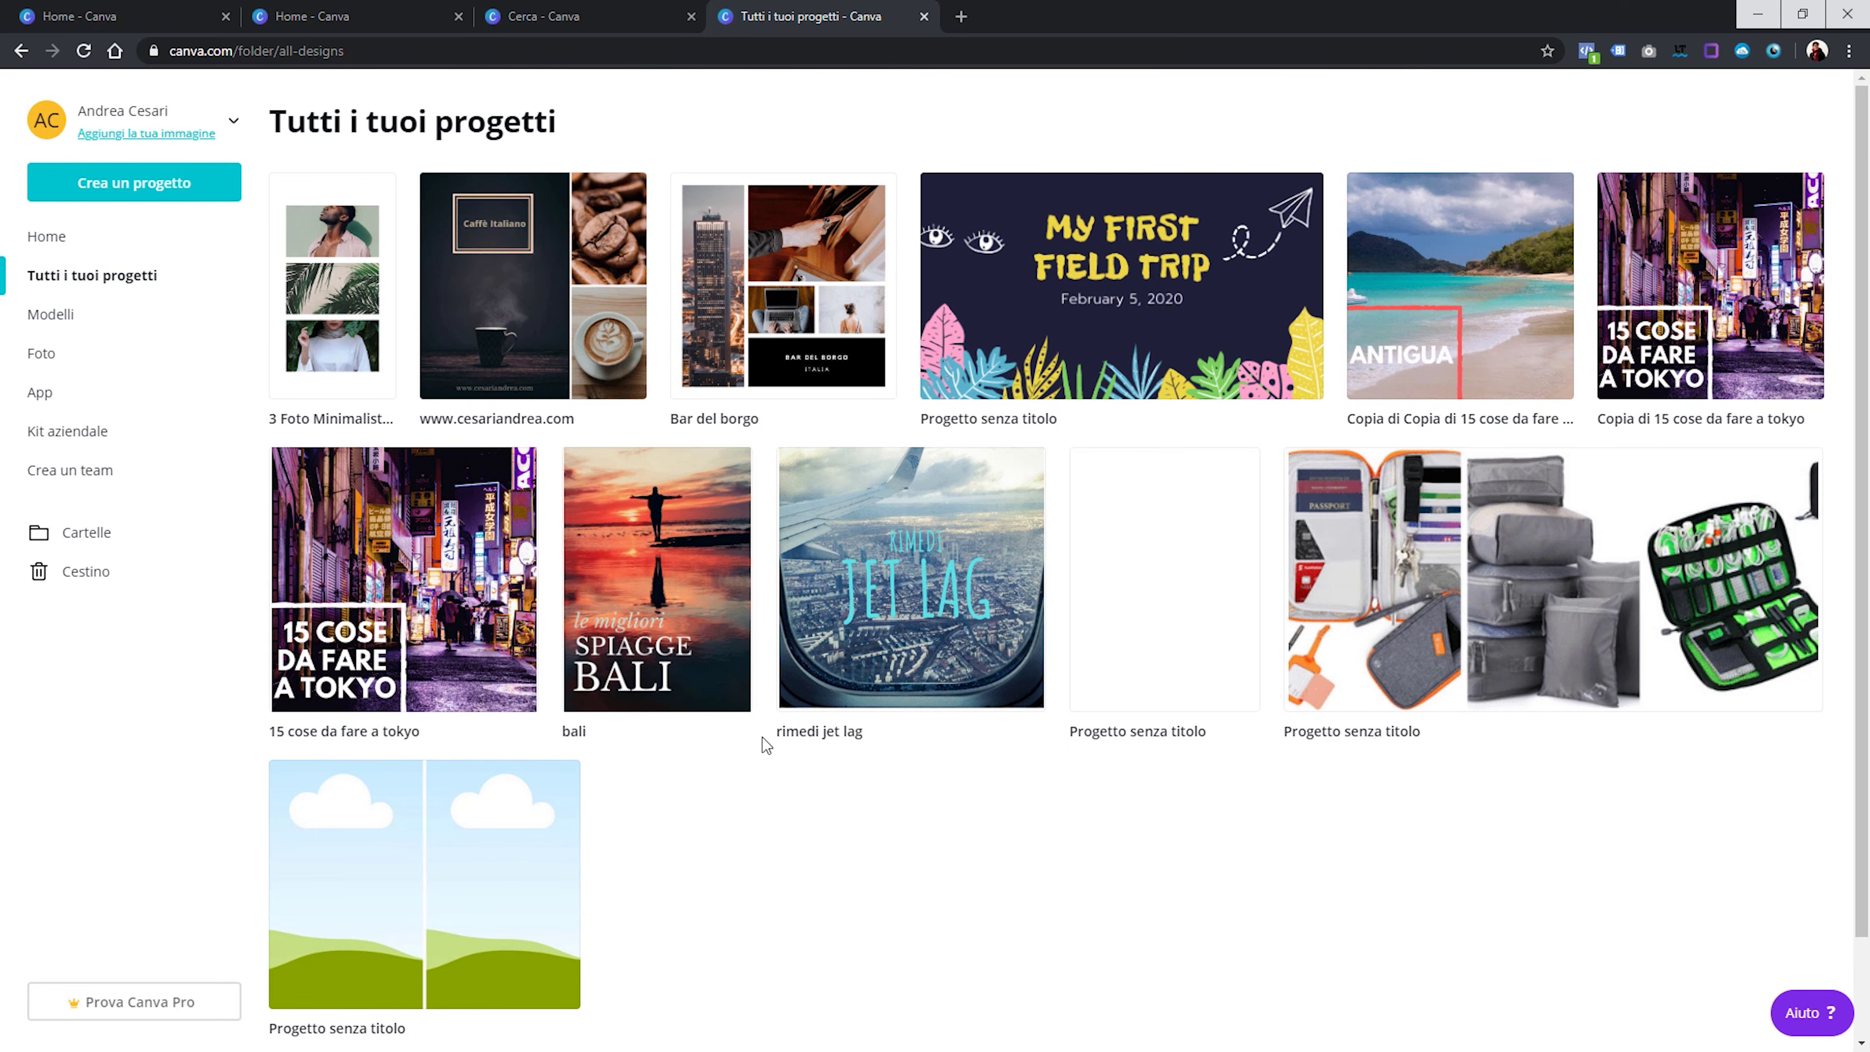
click(82, 317)
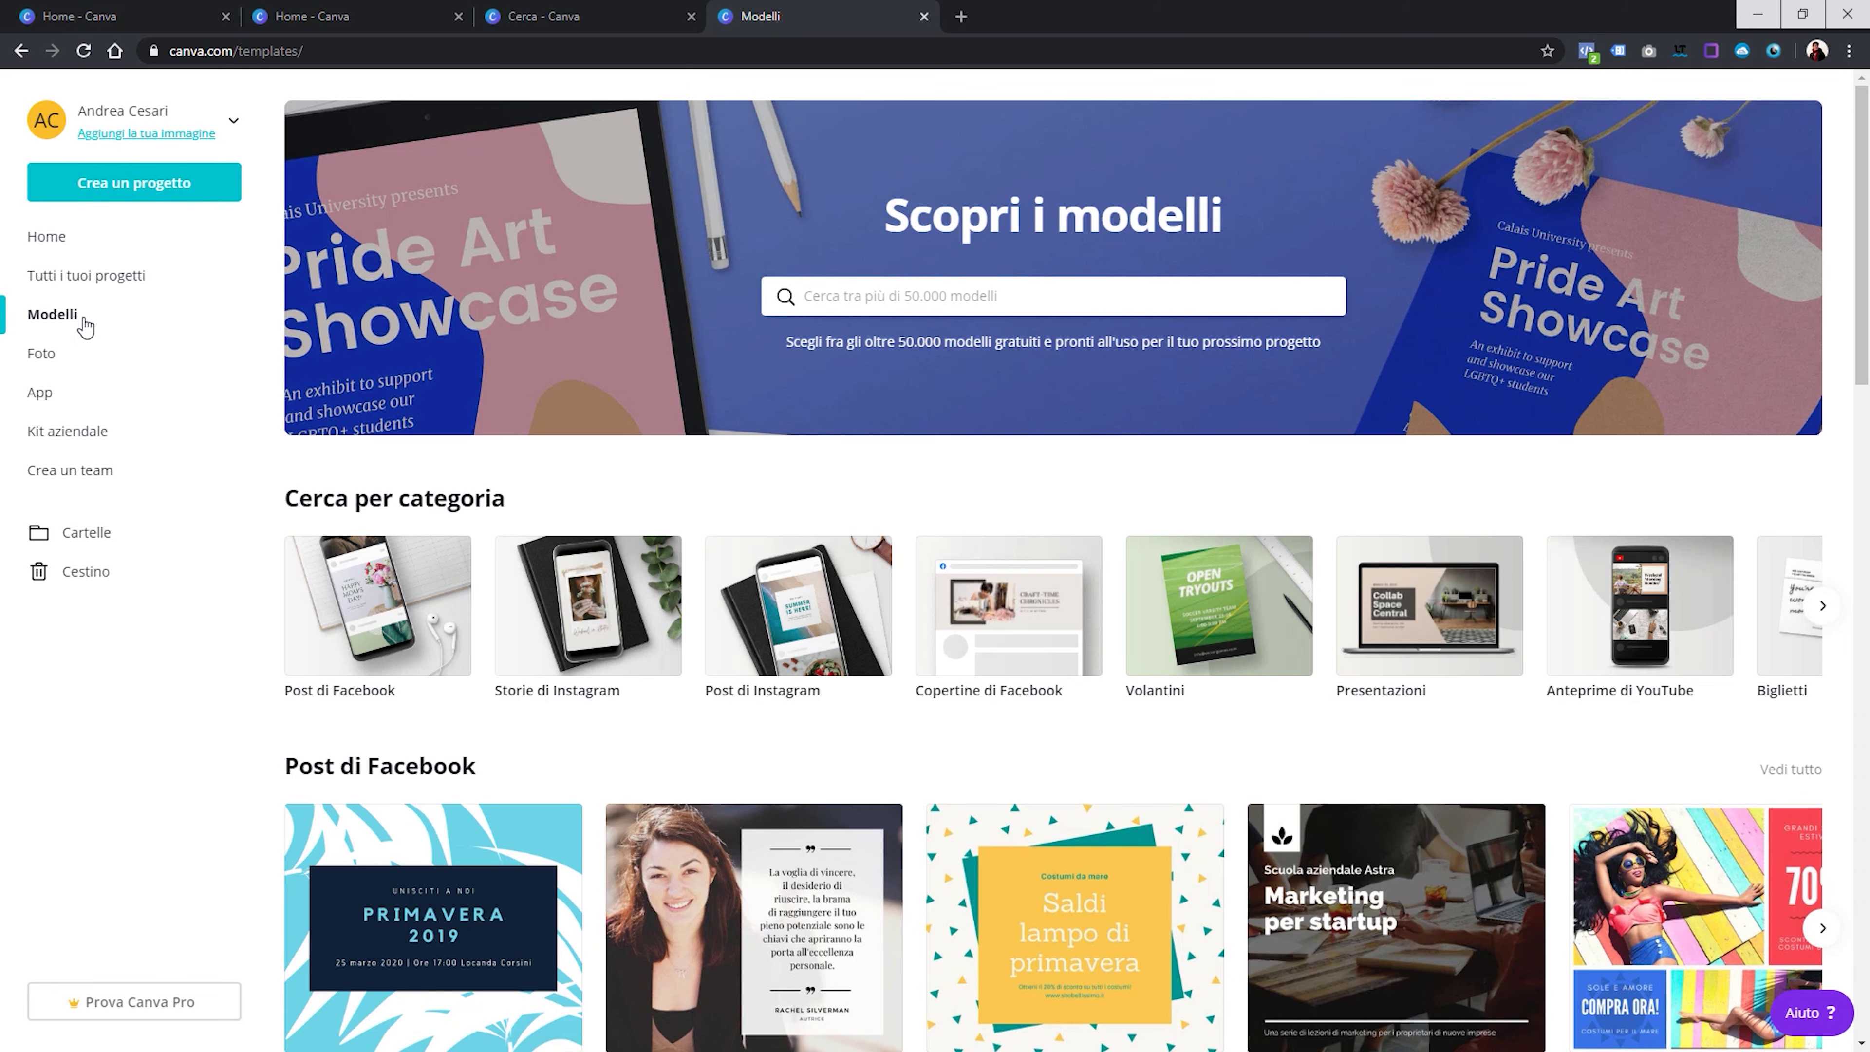
Browse the template rows, then advance the category carousel to Biglietti, Inviti, Brochure, Loghi and Poster
scroll(581, 363, down, 5)
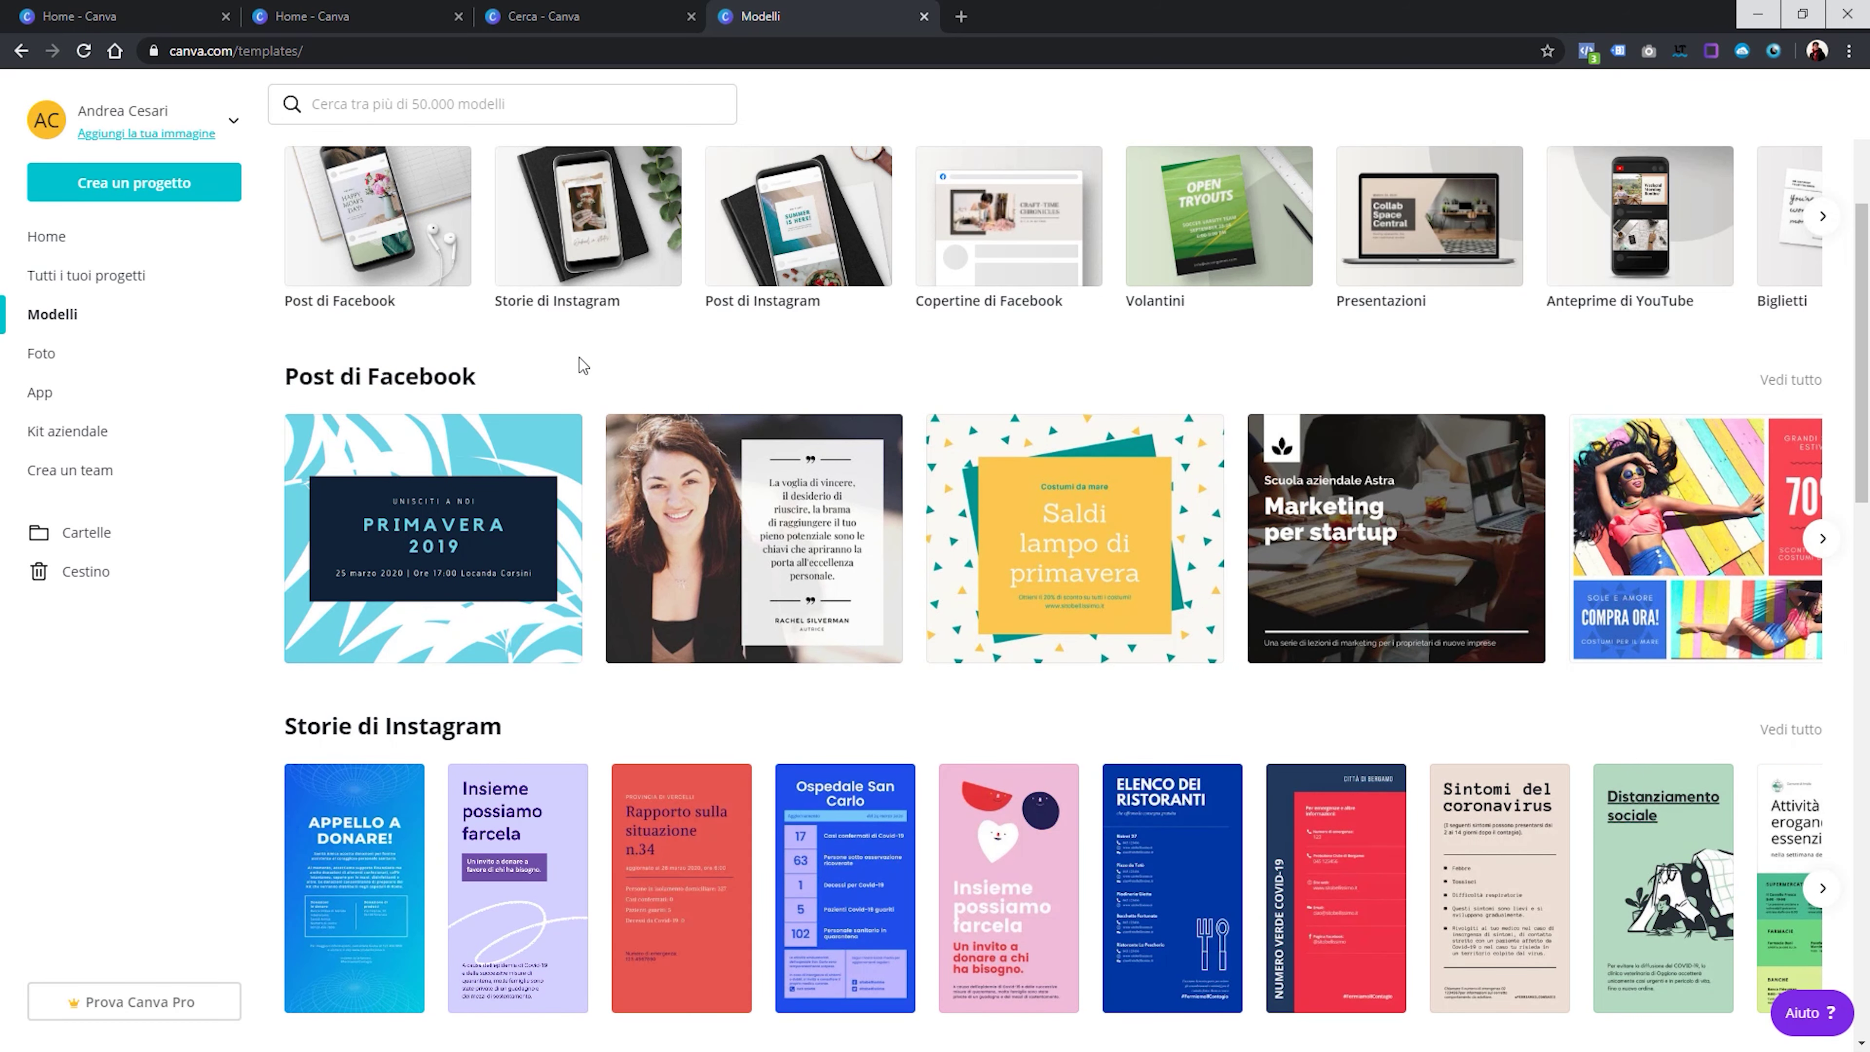
scroll(566, 361, down, 4)
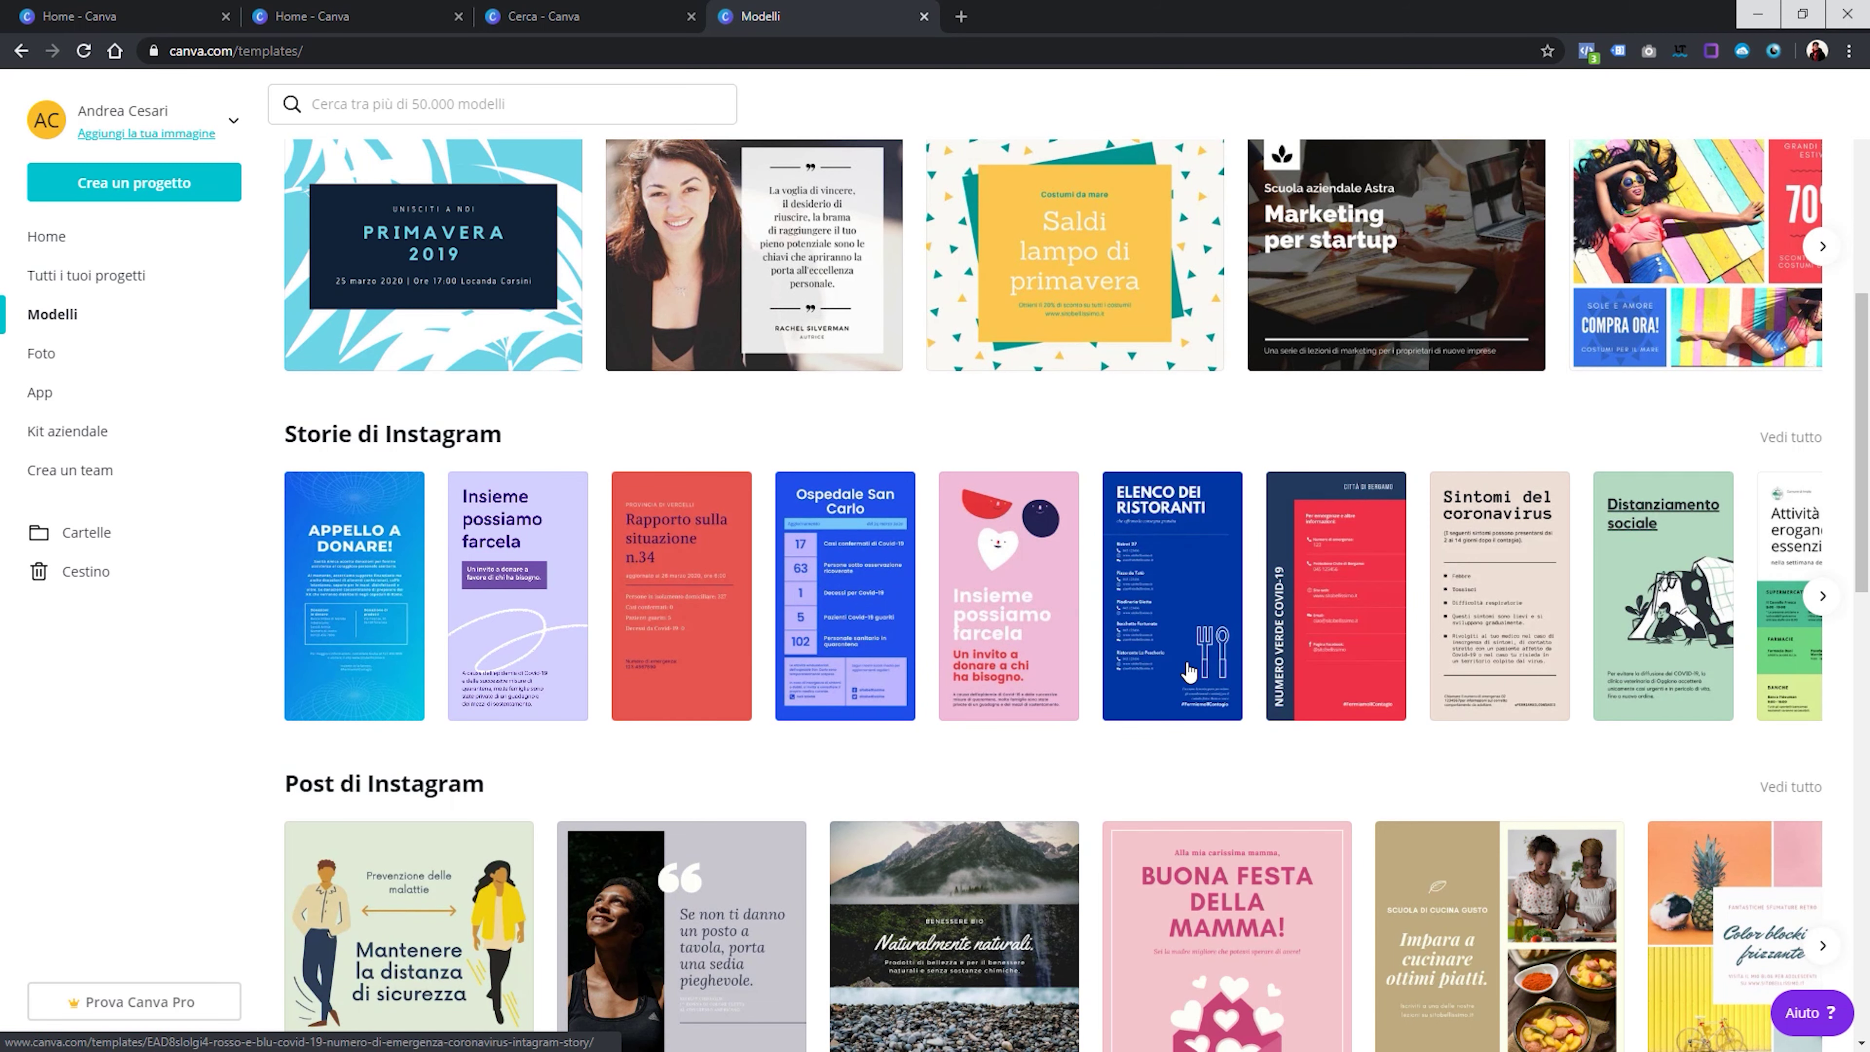
scroll(1281, 641, down, 3)
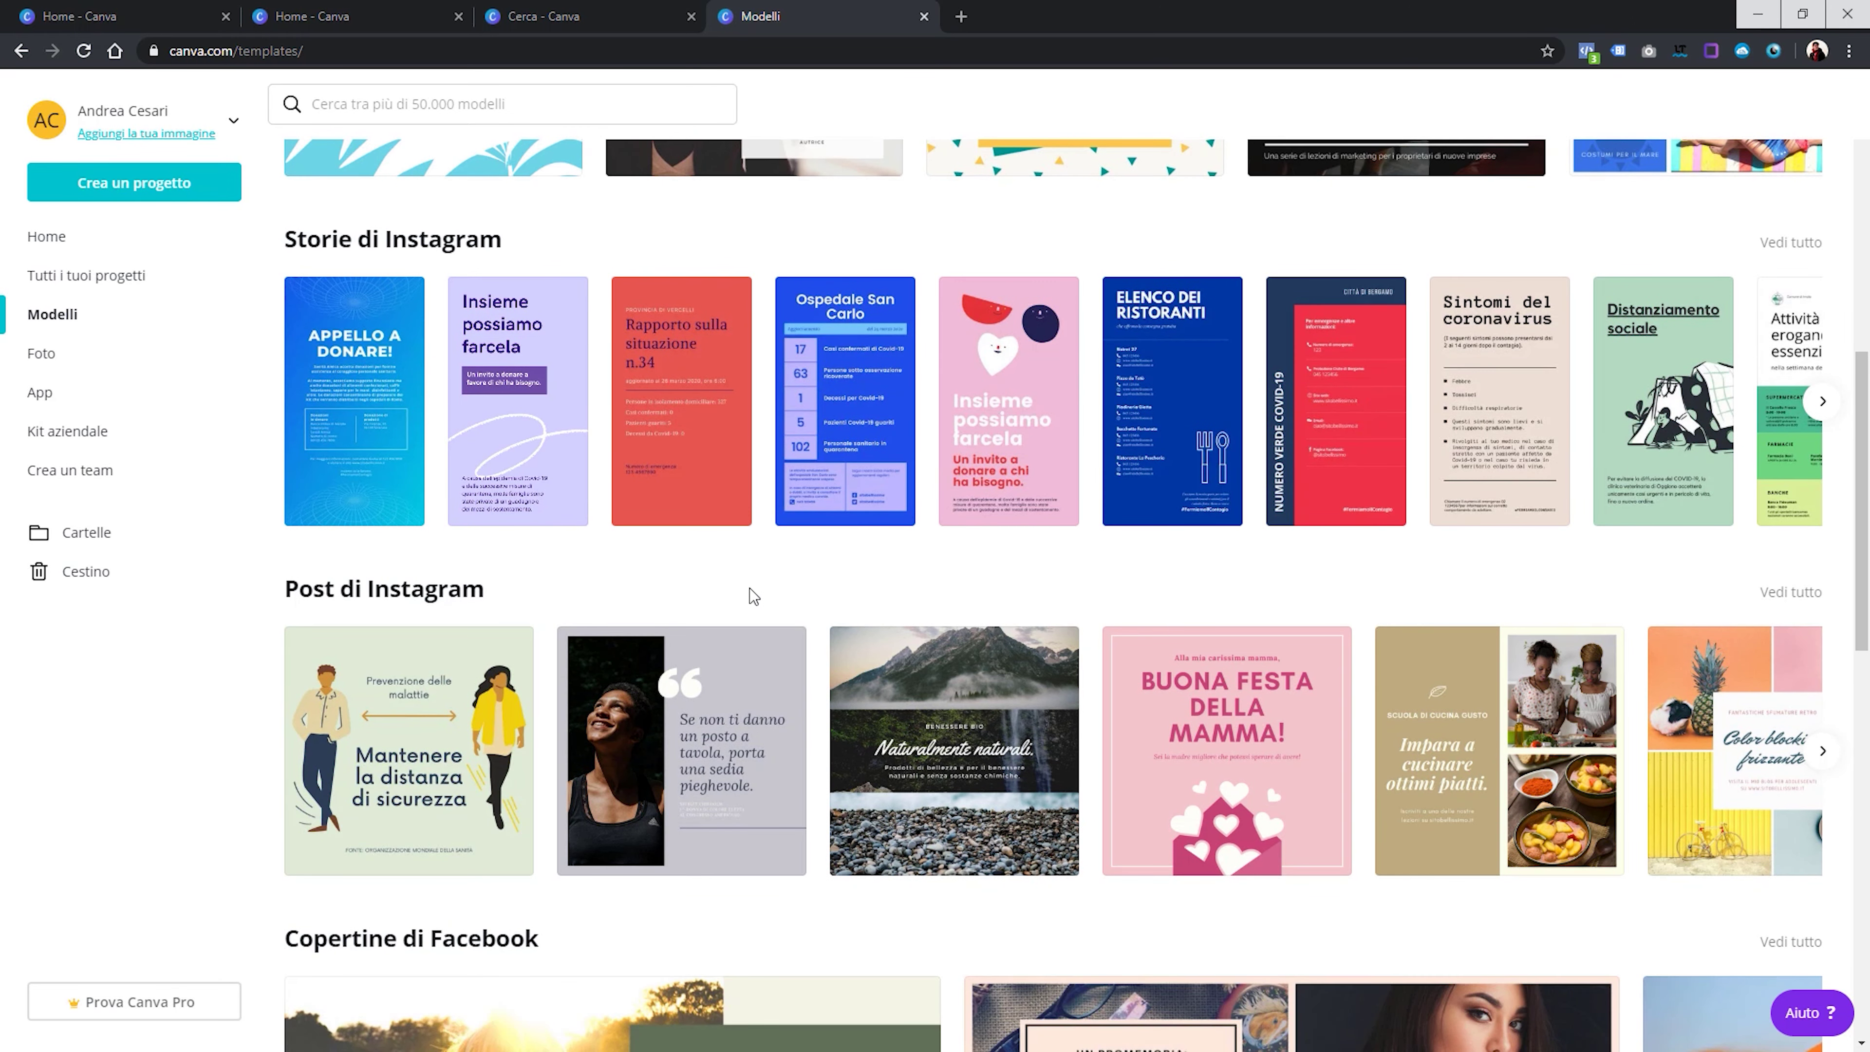
scroll(750, 588, down, 2)
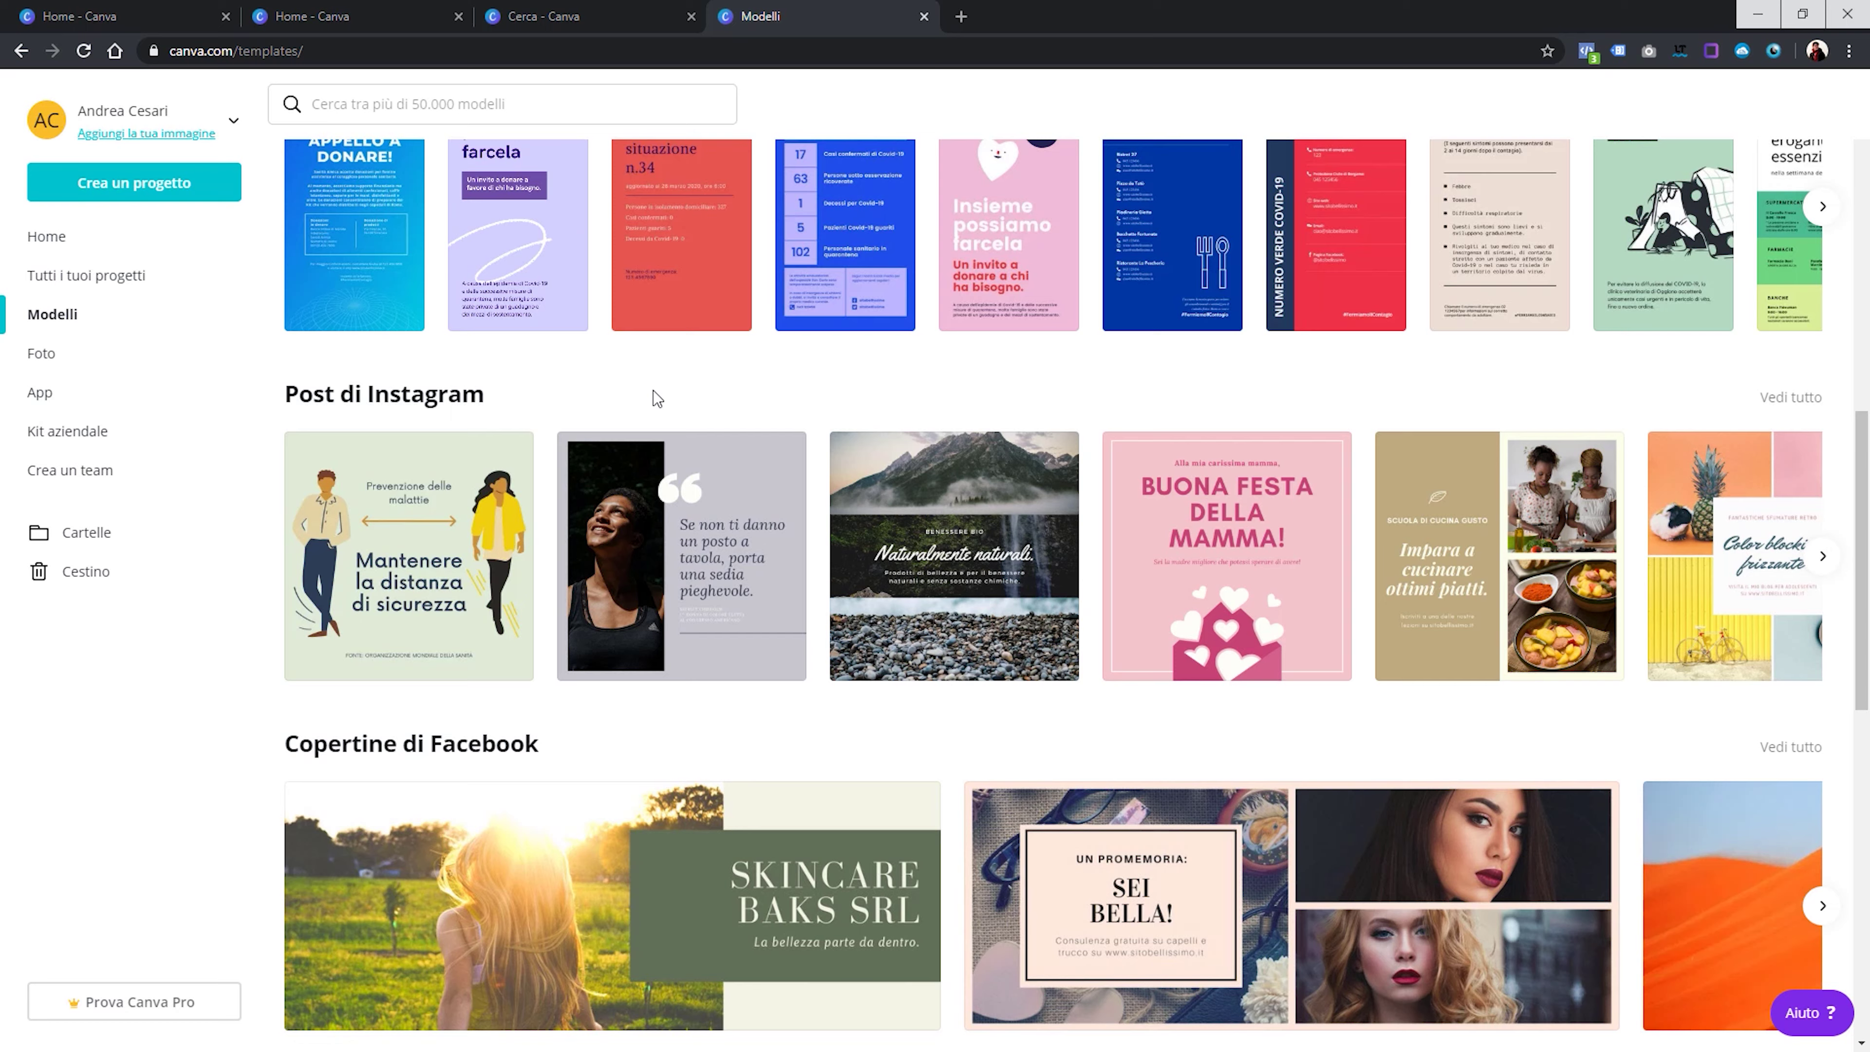
scroll(517, 421, down, 5)
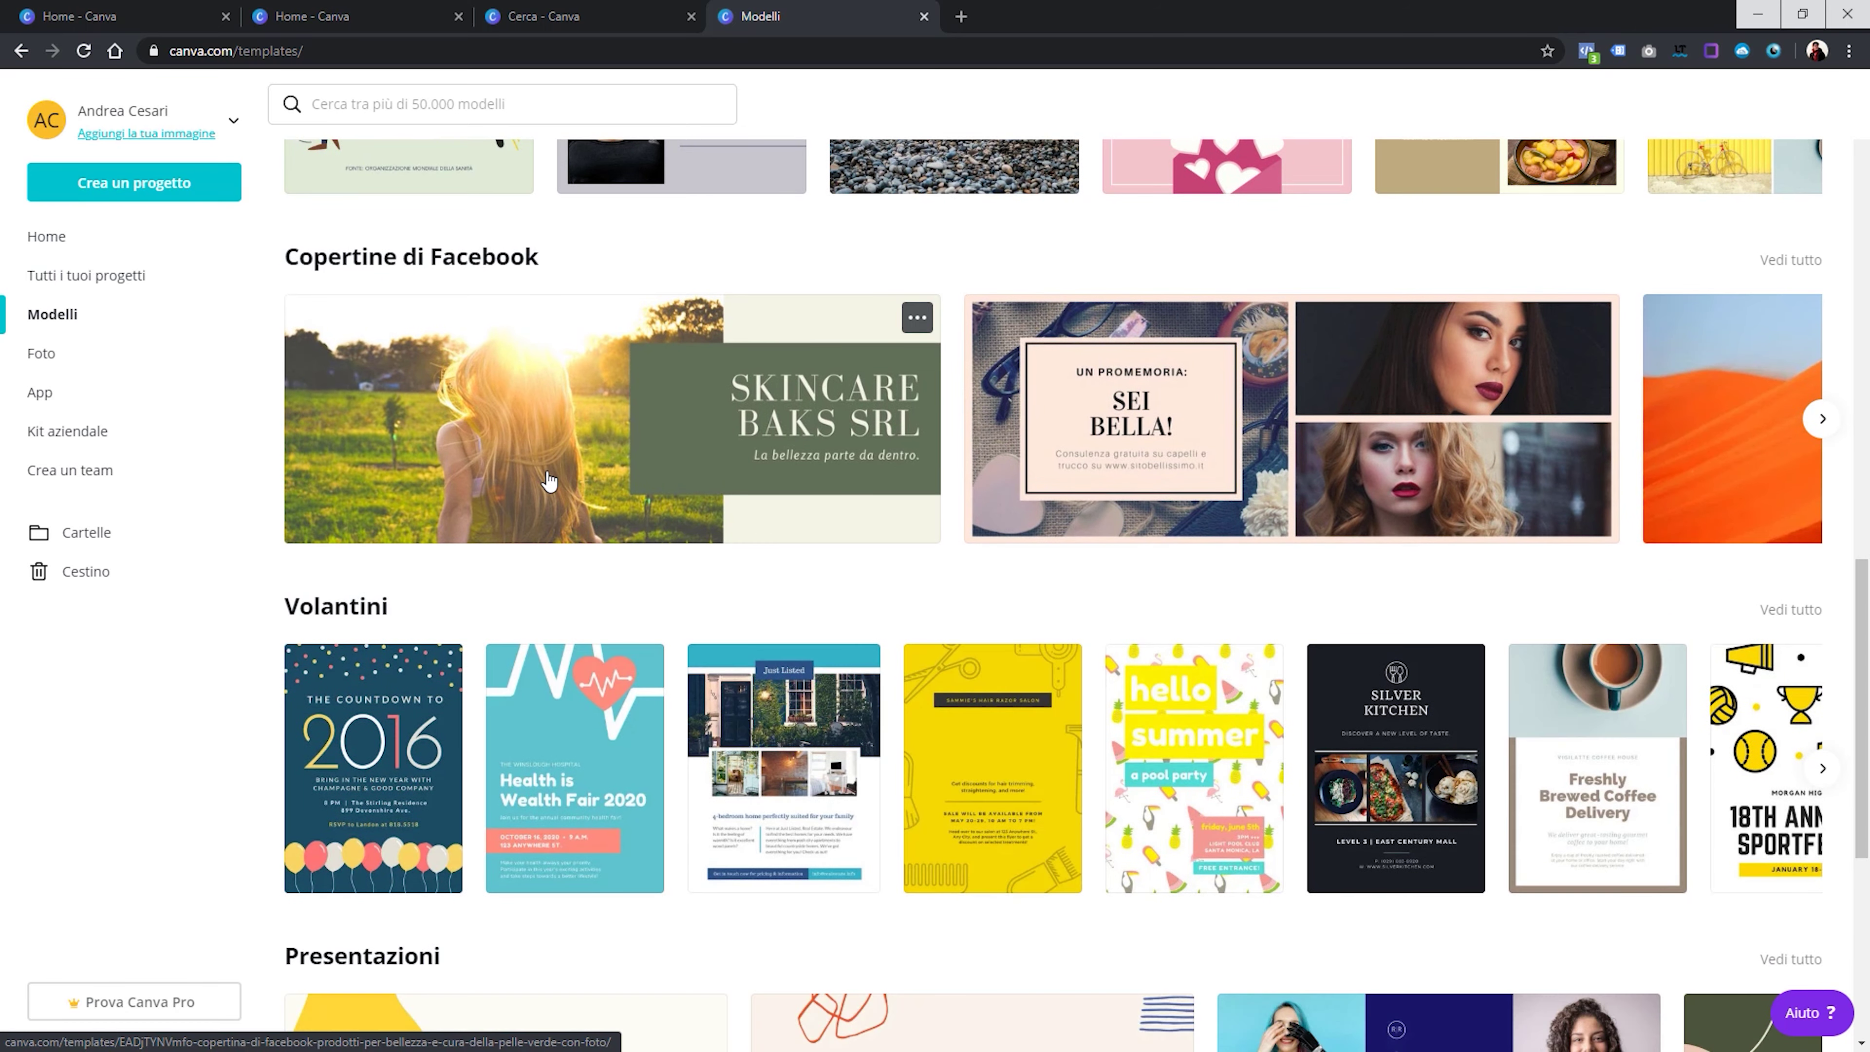
scroll(548, 480, down, 2)
scroll(548, 480, down, 1)
scroll(548, 480, down, 3)
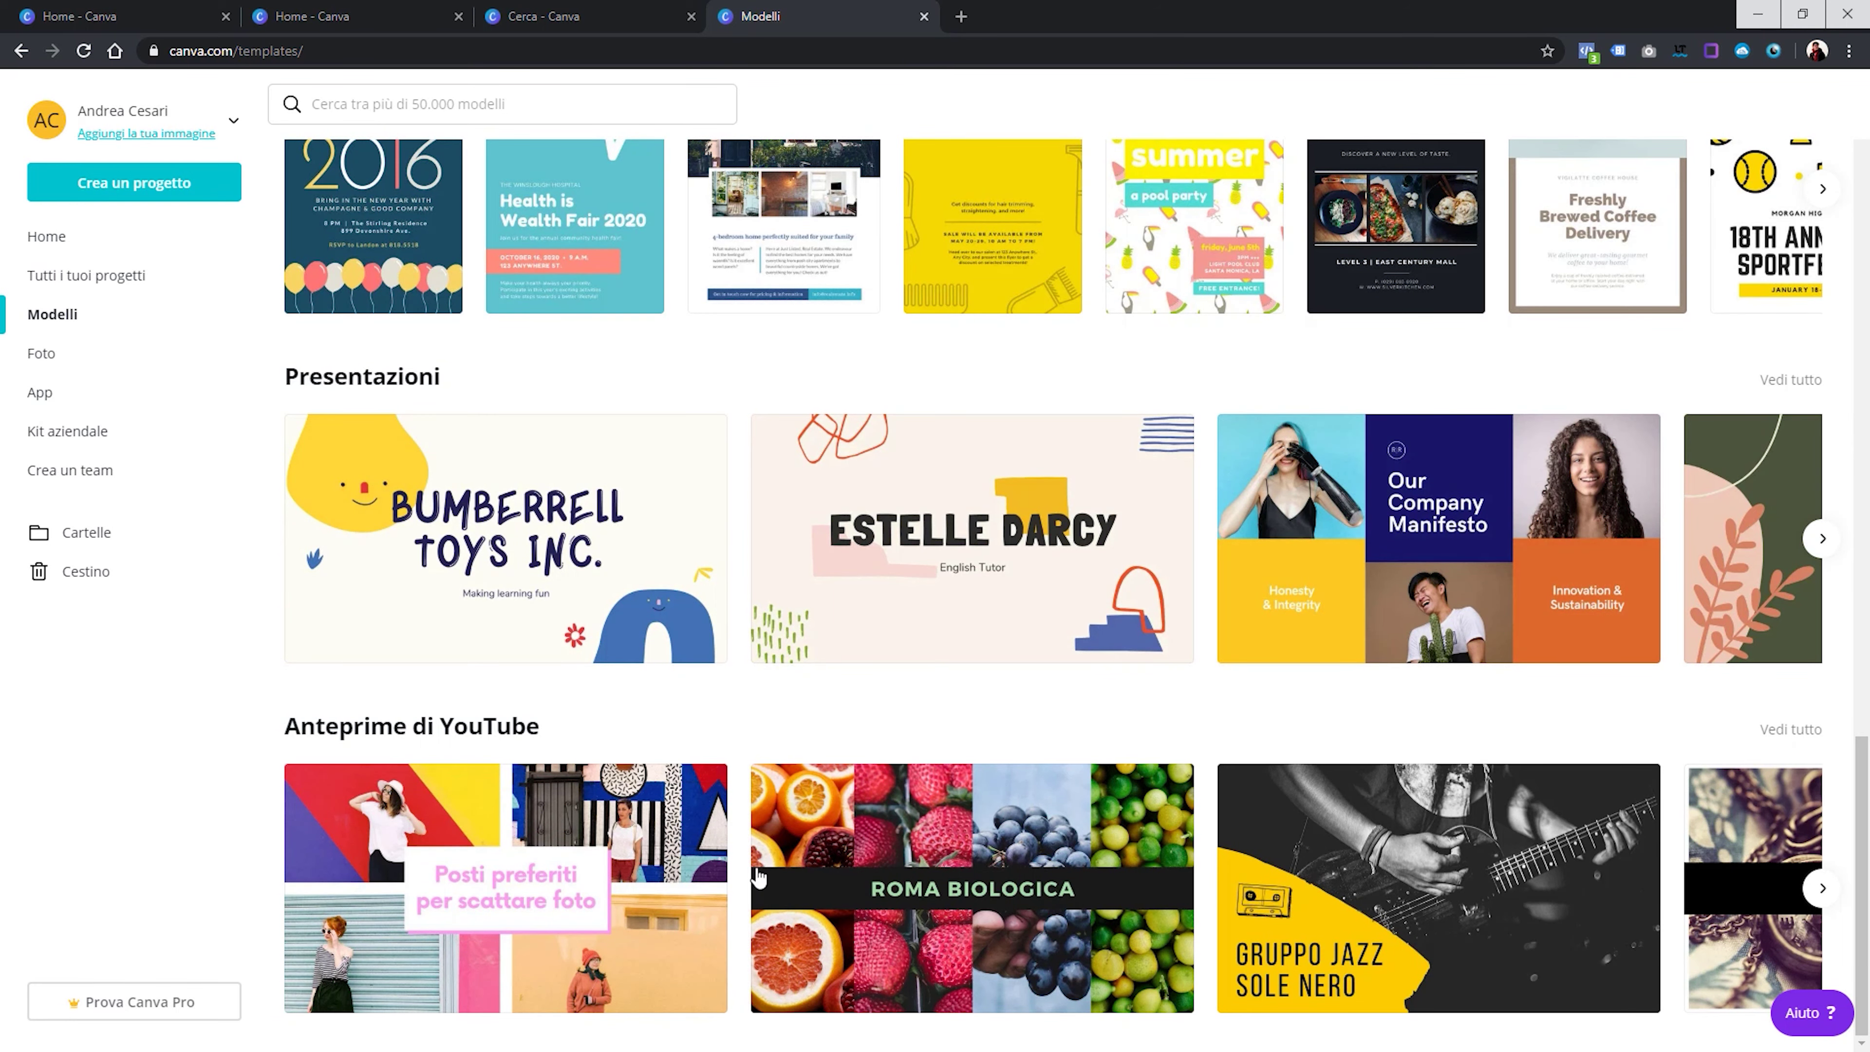
scroll(736, 883, up, 8)
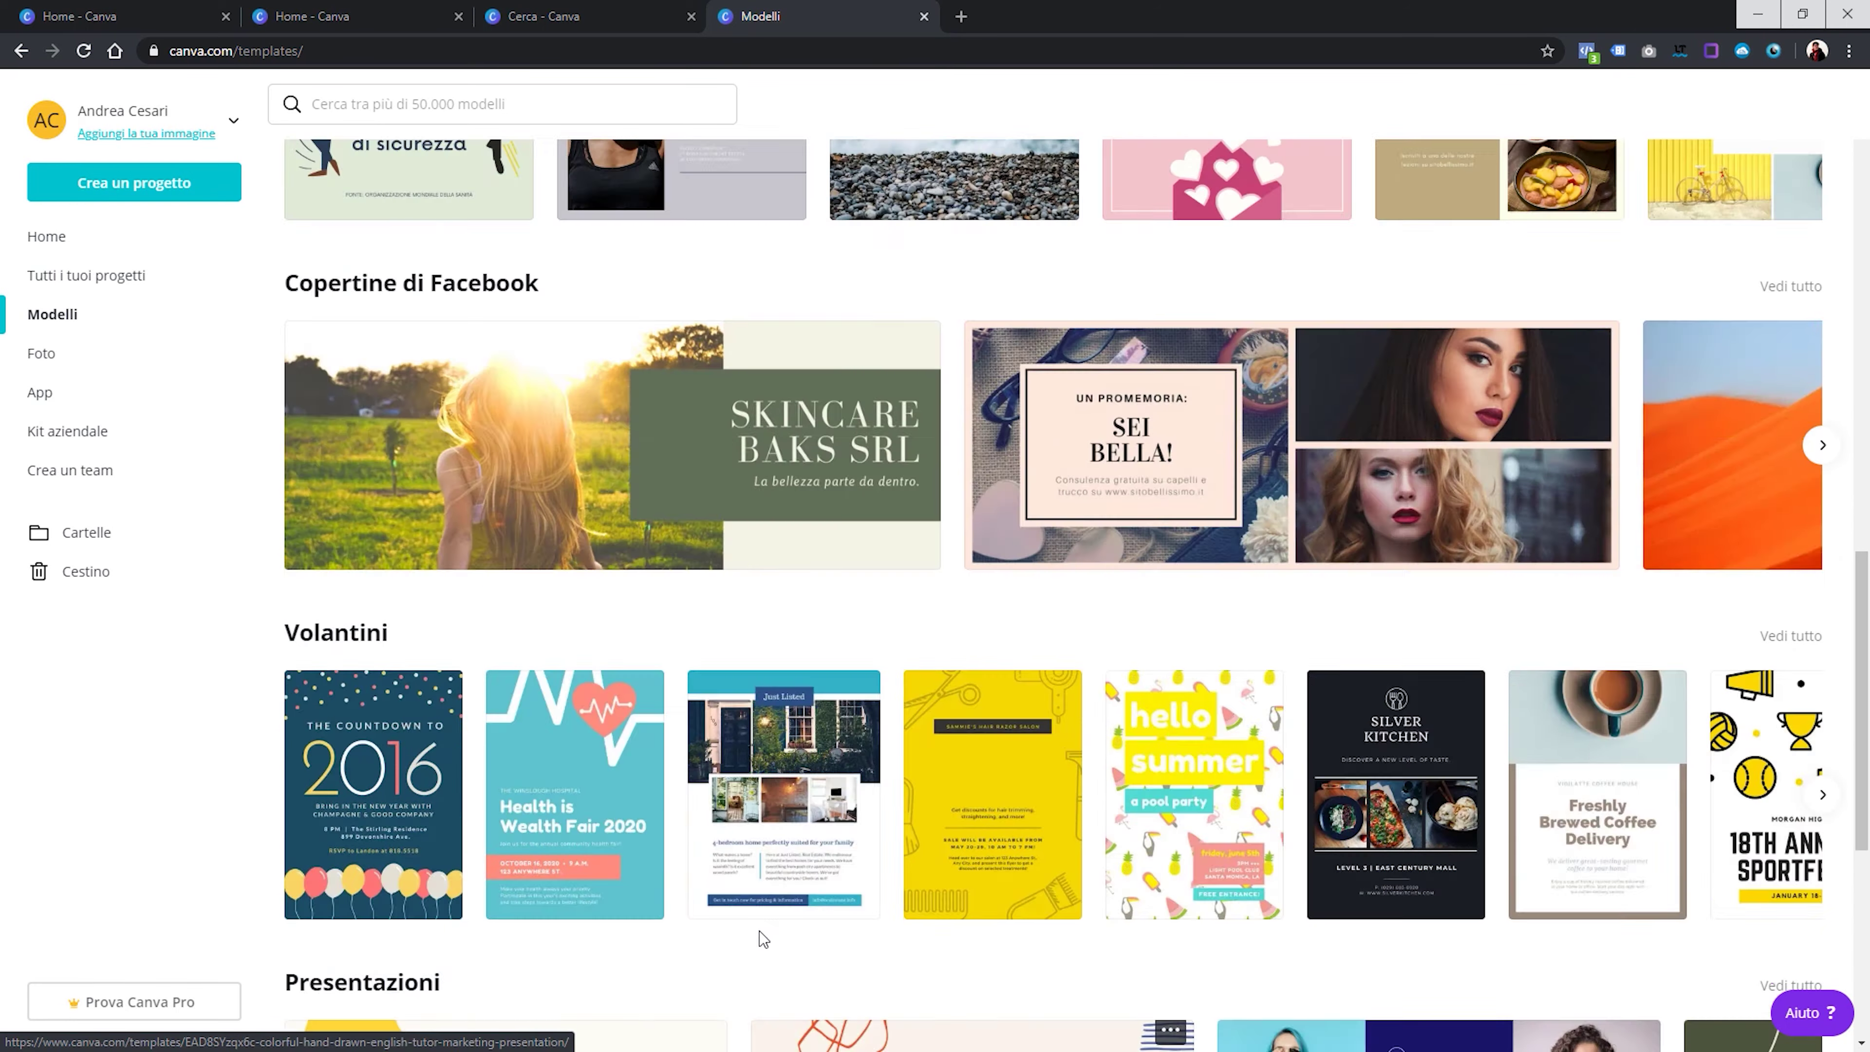
scroll(763, 884, up, 15)
scroll(809, 589, up, 5)
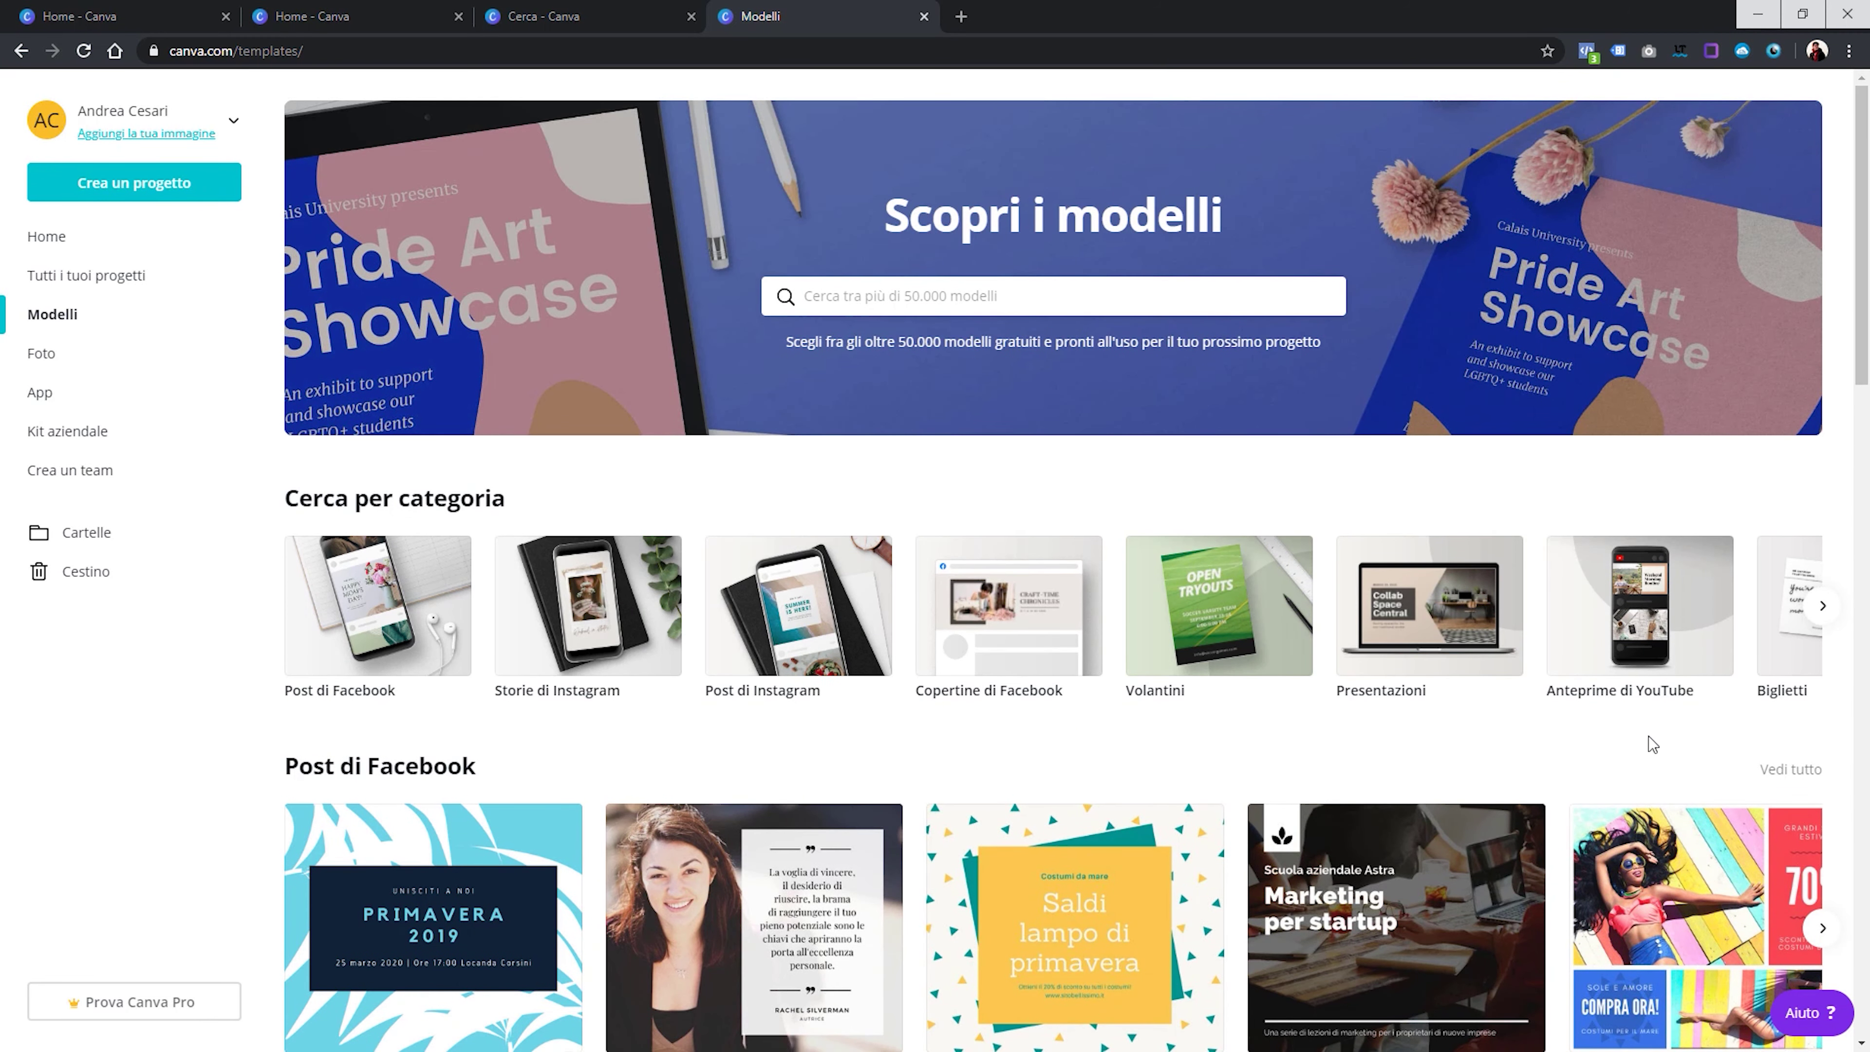
click(1821, 605)
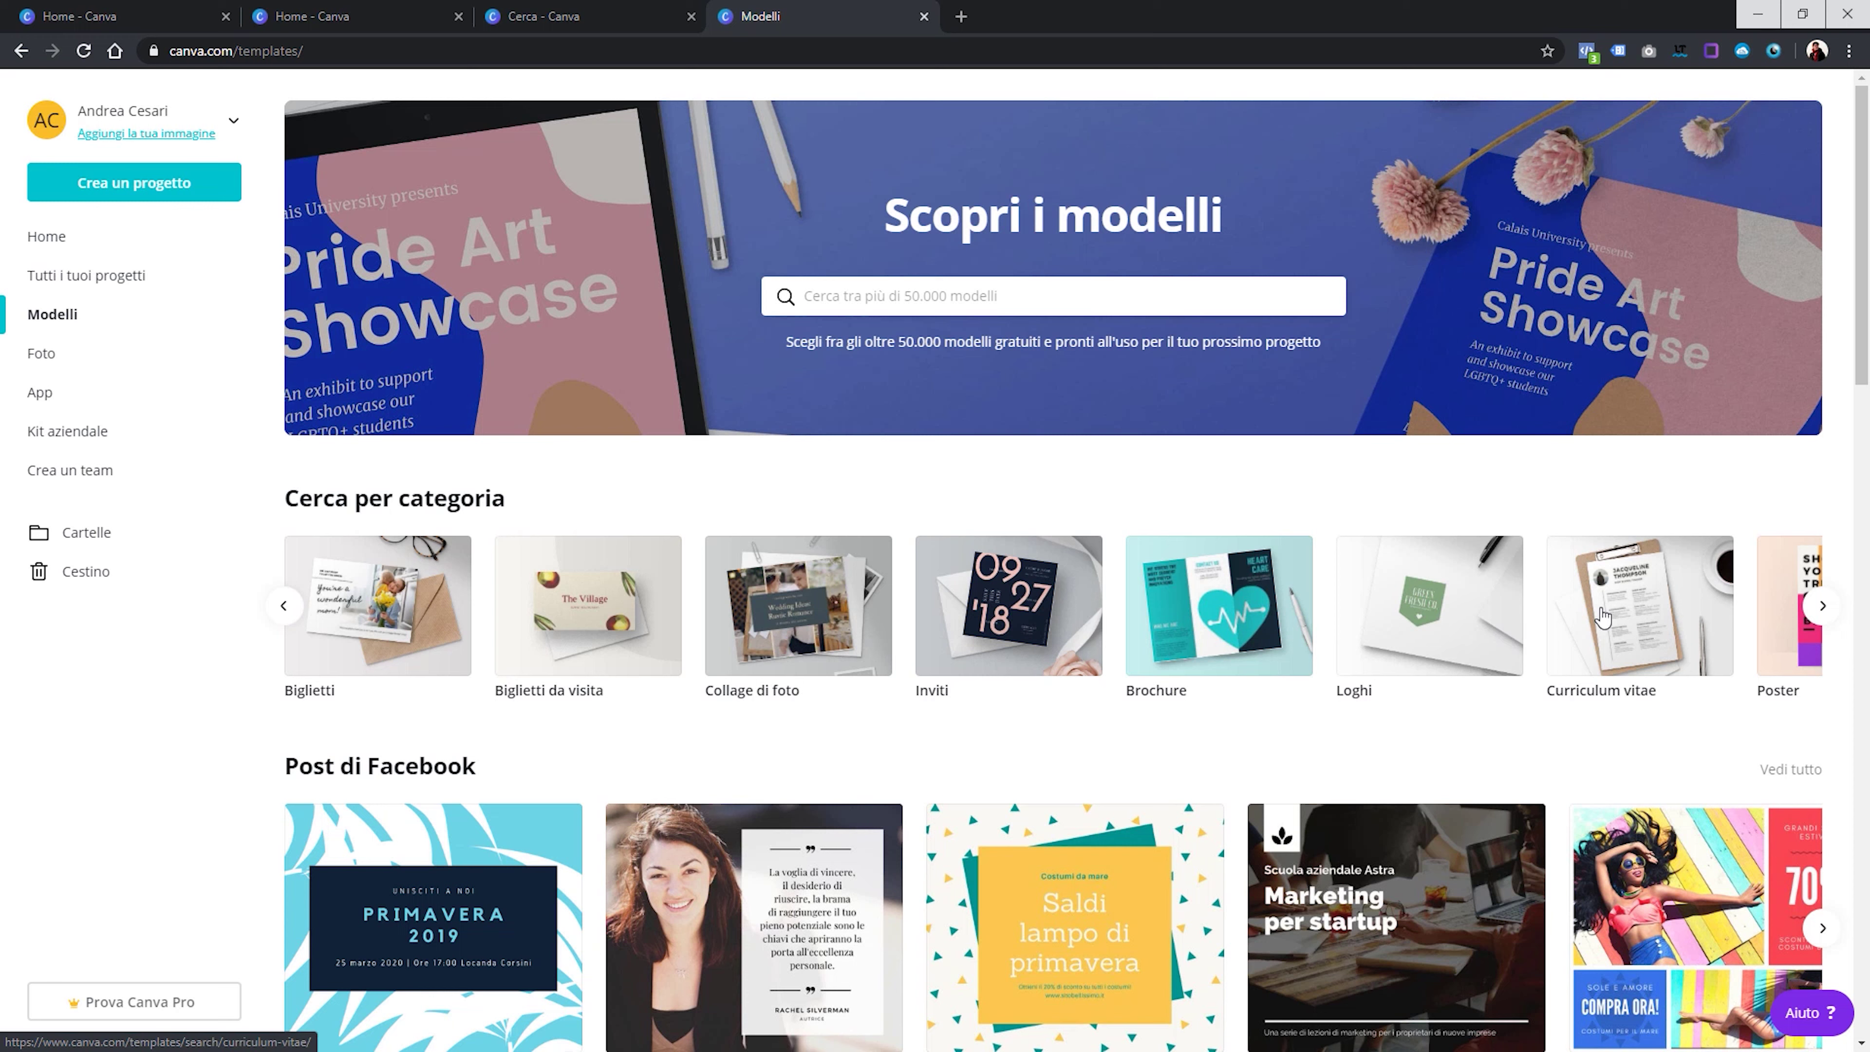
click(1814, 616)
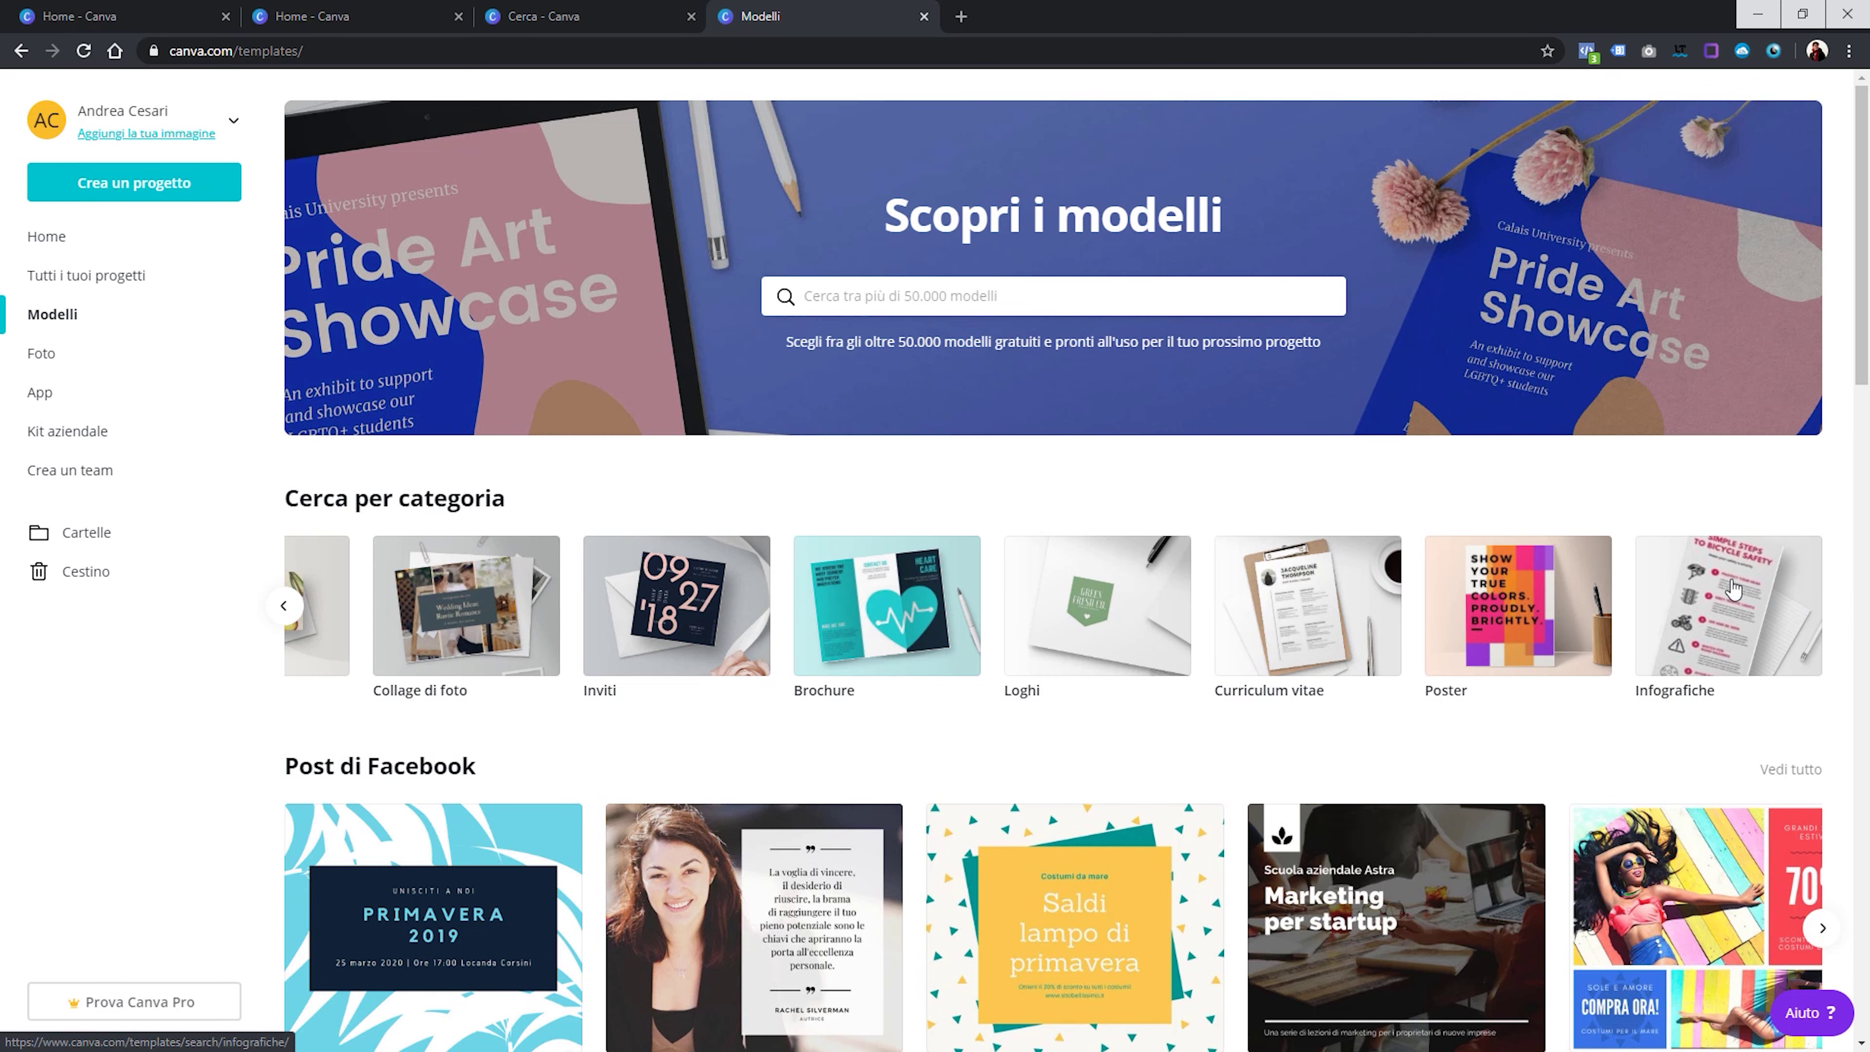
click(1737, 626)
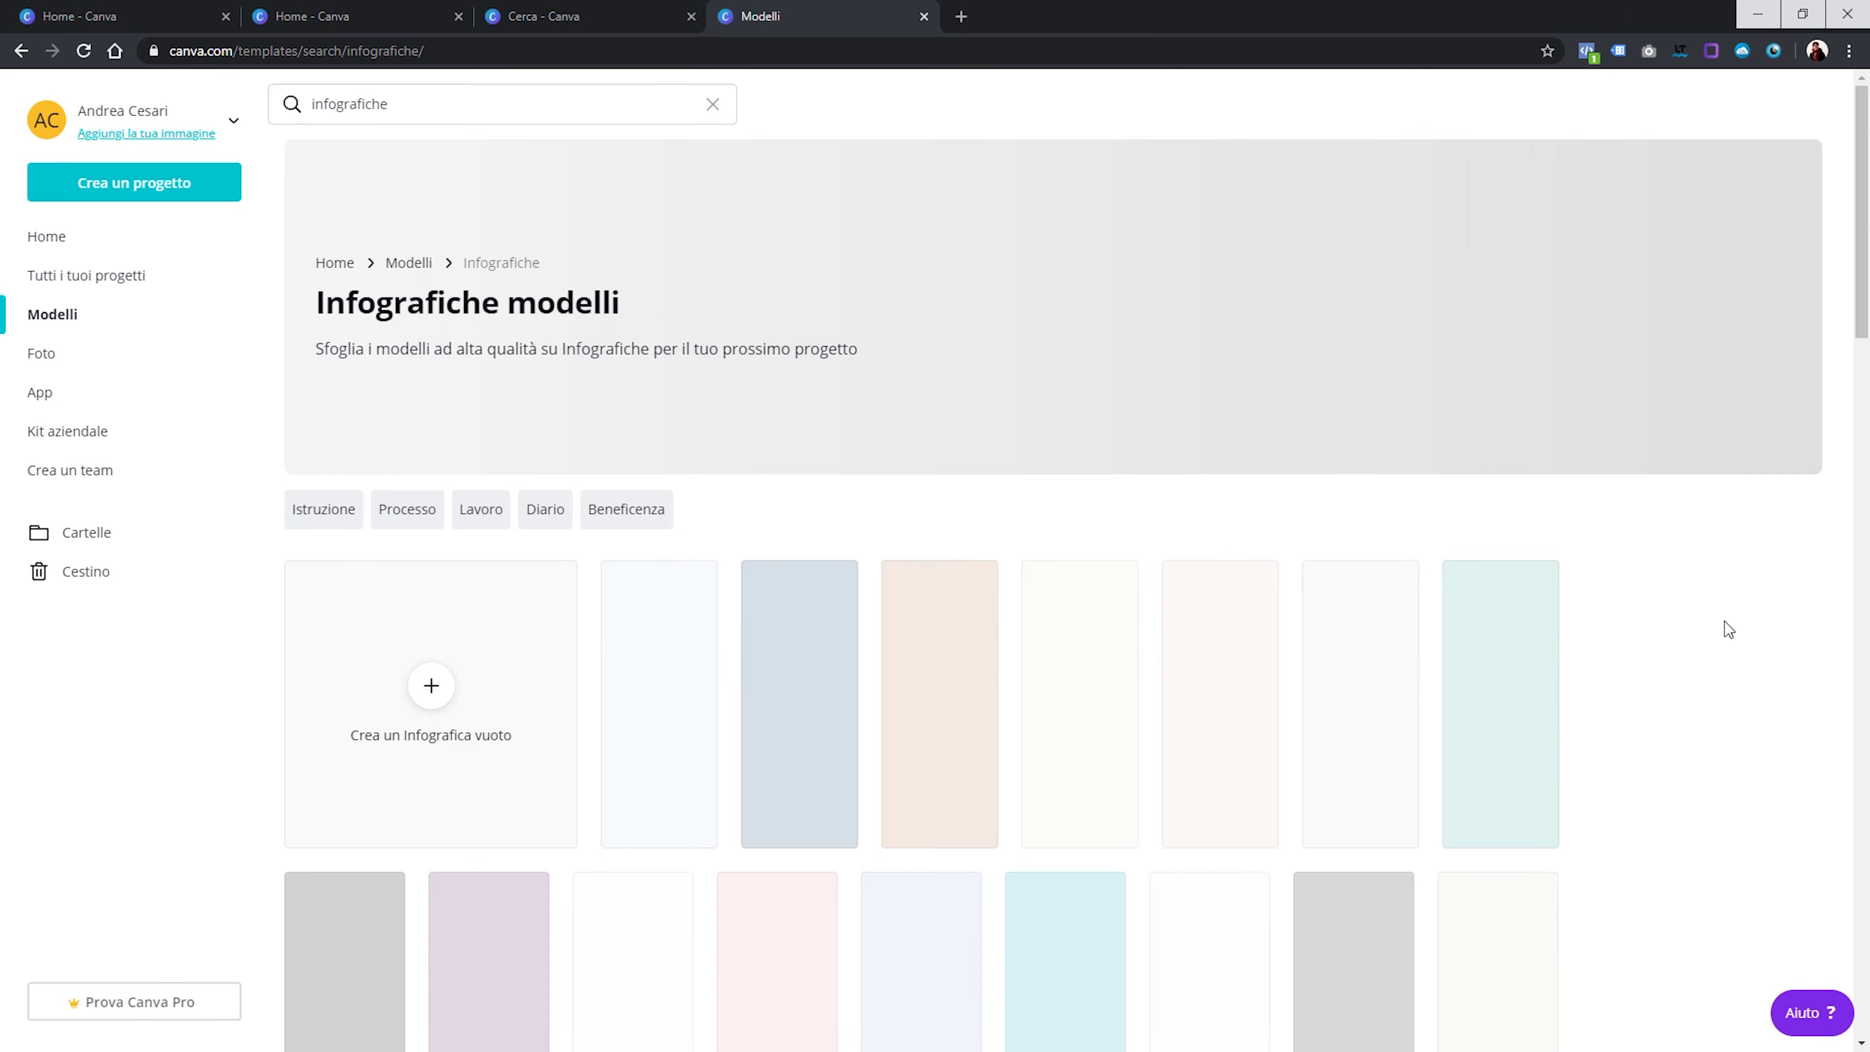
mouse_move(1488, 703)
scroll(920, 699, down, 10)
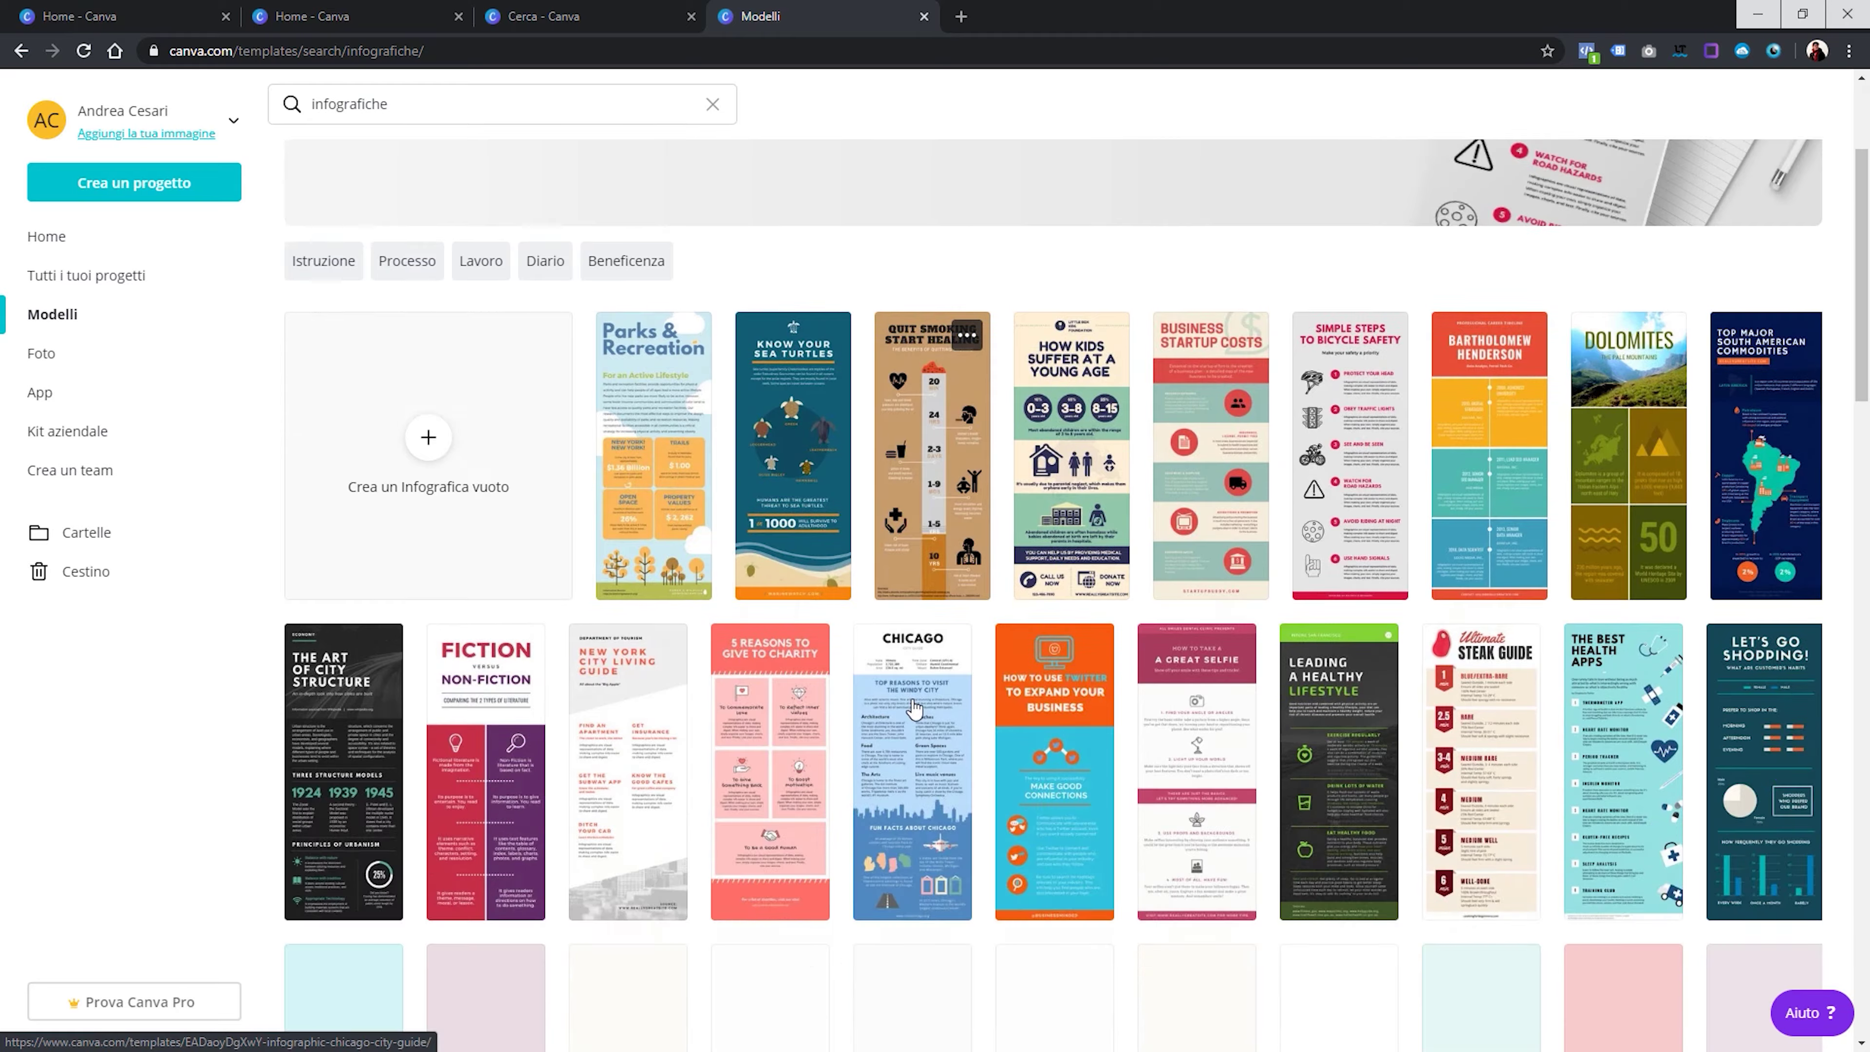
scroll(913, 708, down, 5)
scroll(913, 709, down, 2)
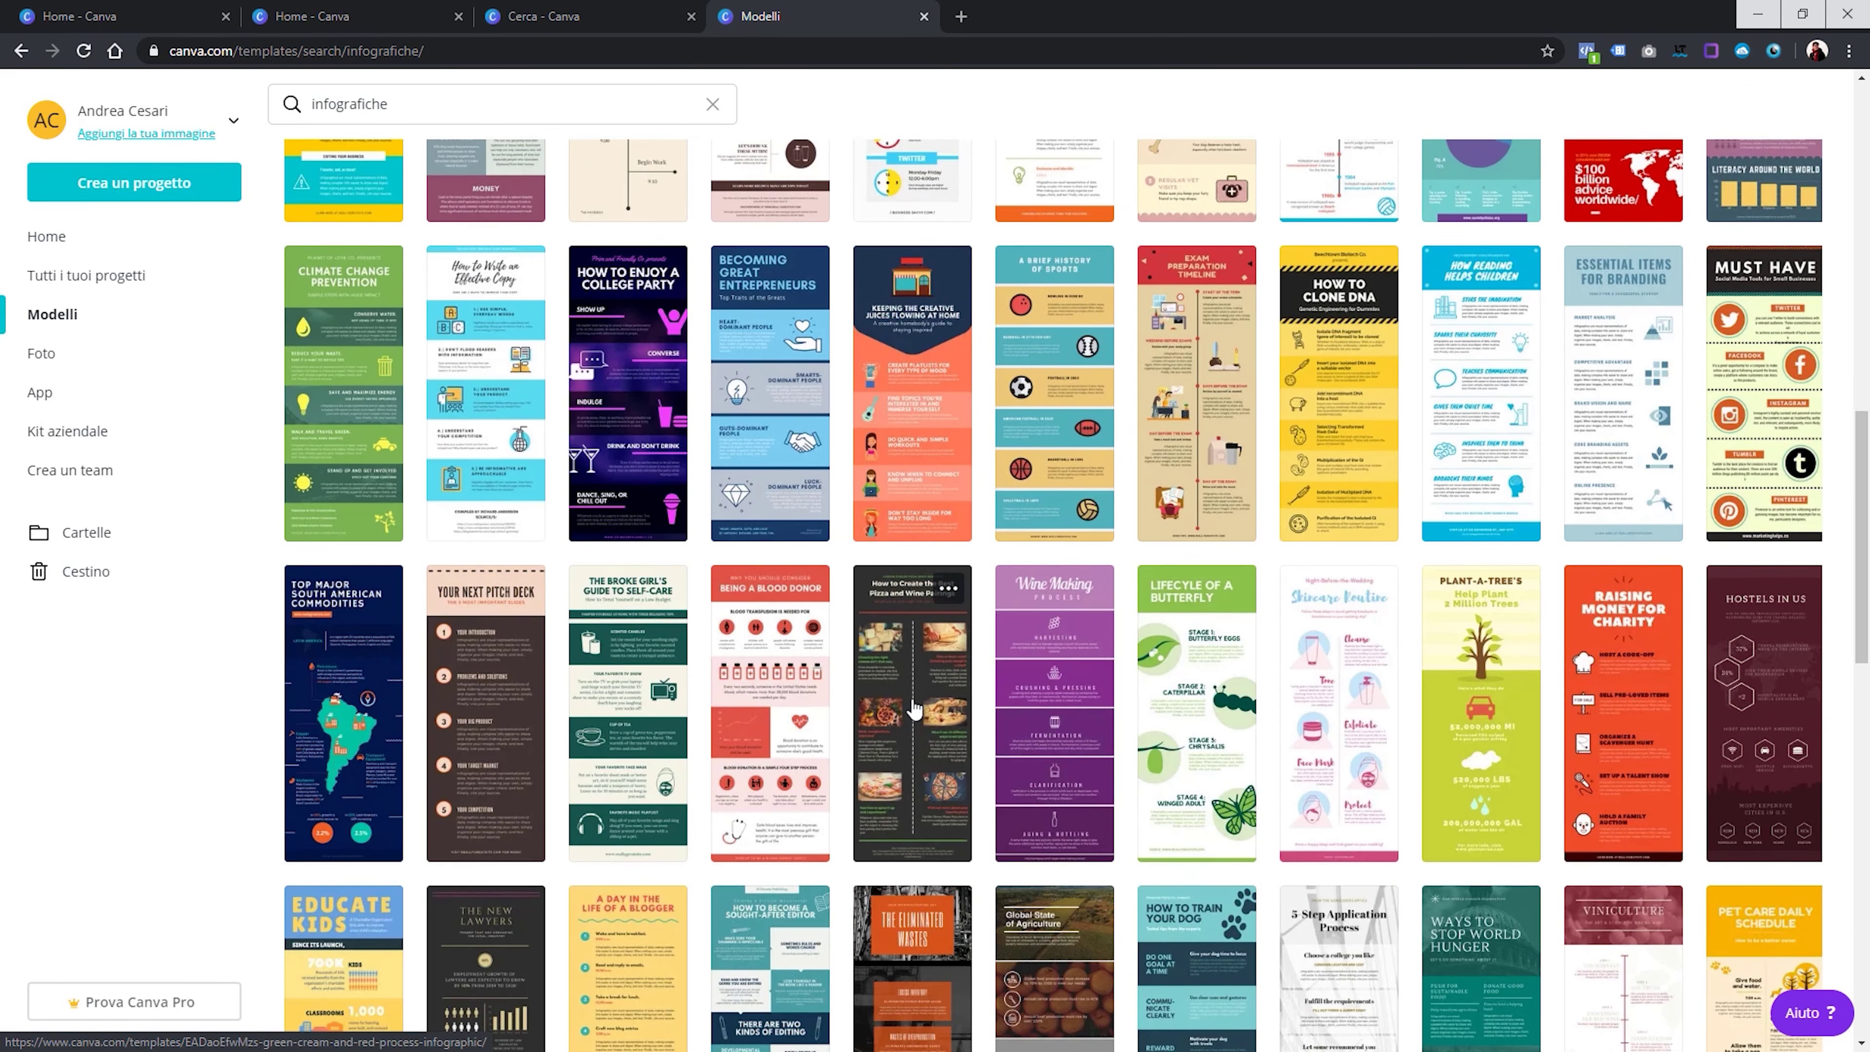
mouse_move(628, 713)
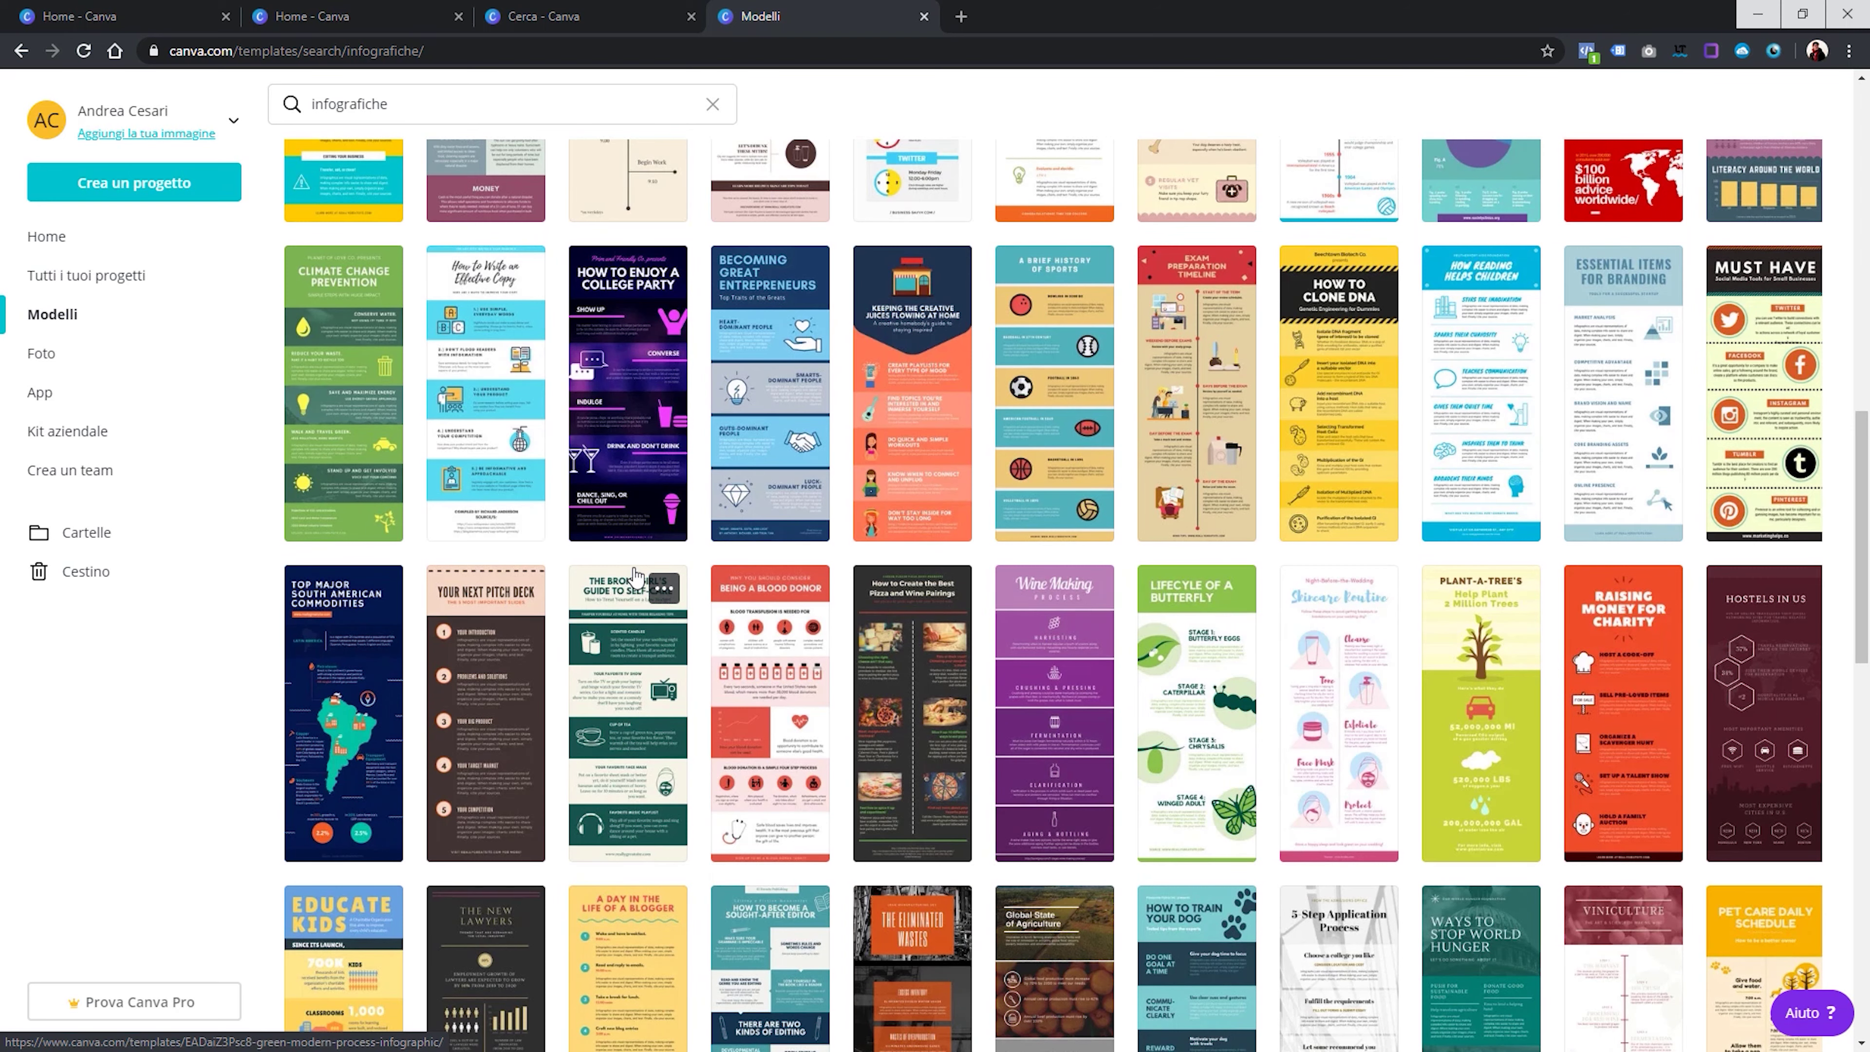
scroll(635, 575, up, 8)
click(713, 104)
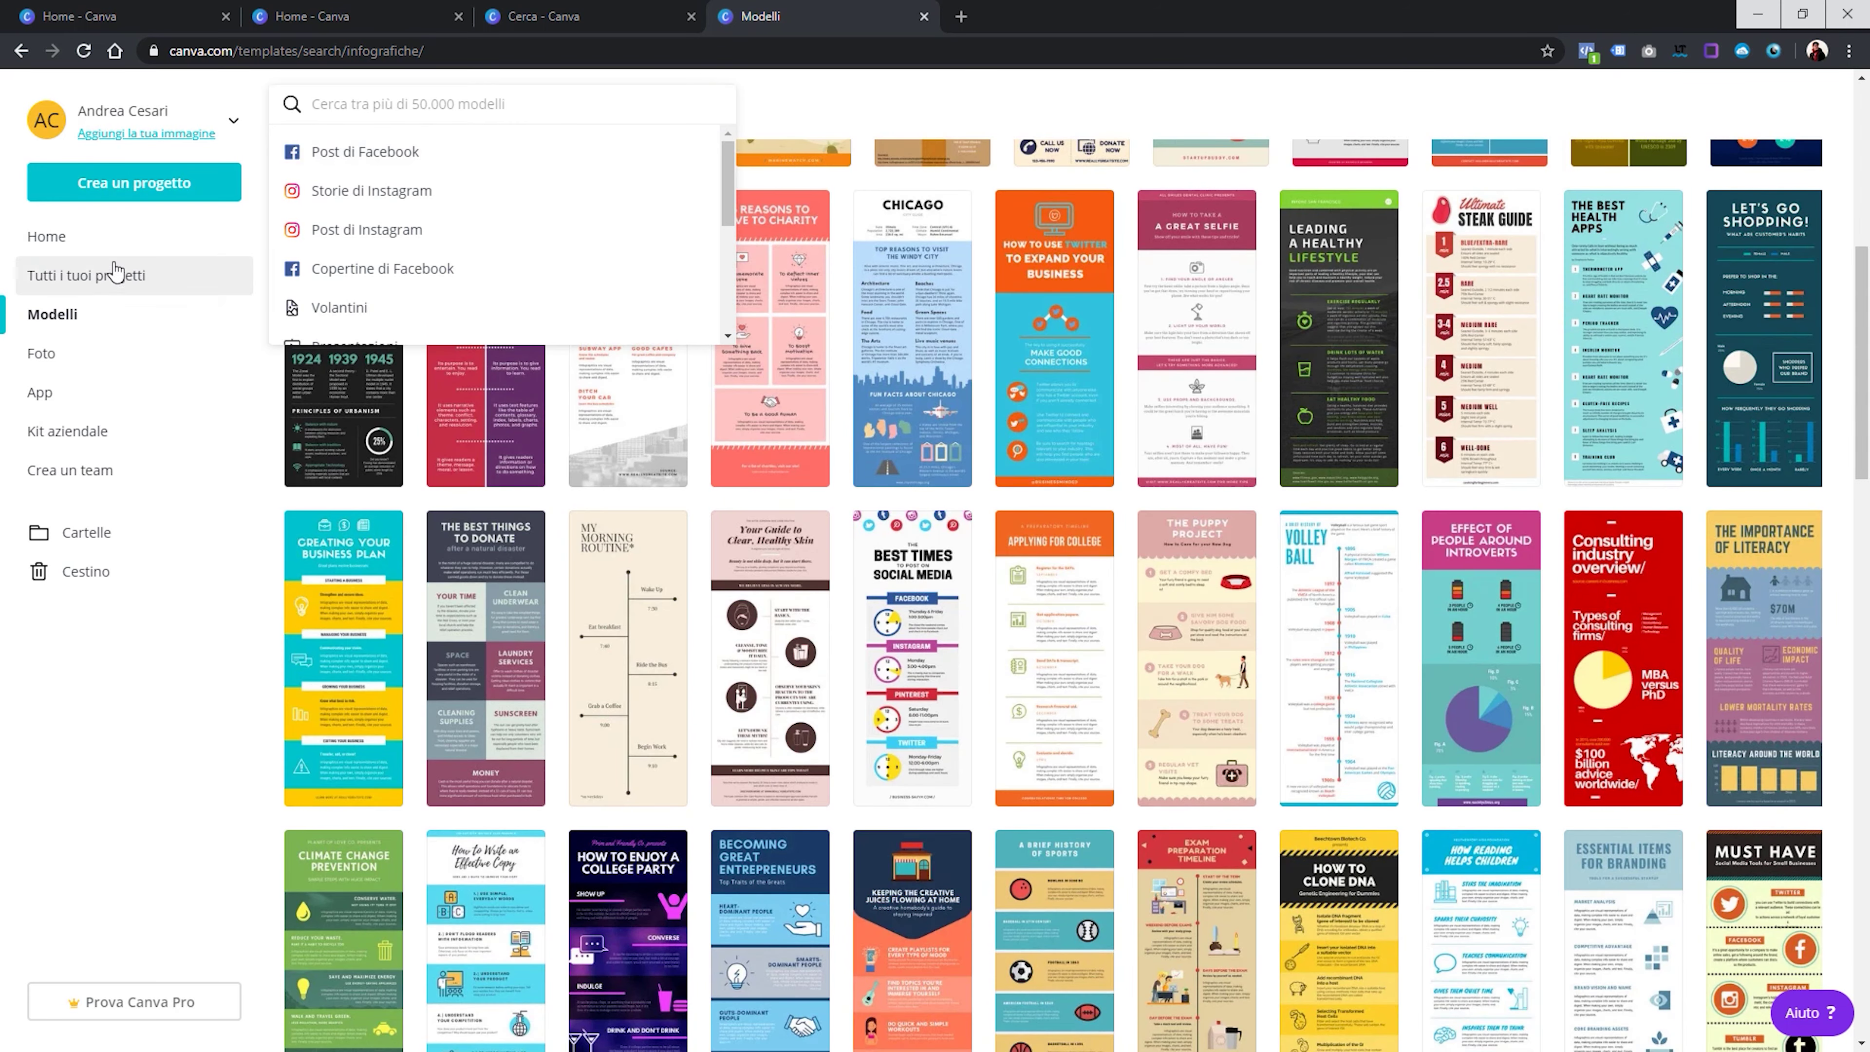
click(85, 315)
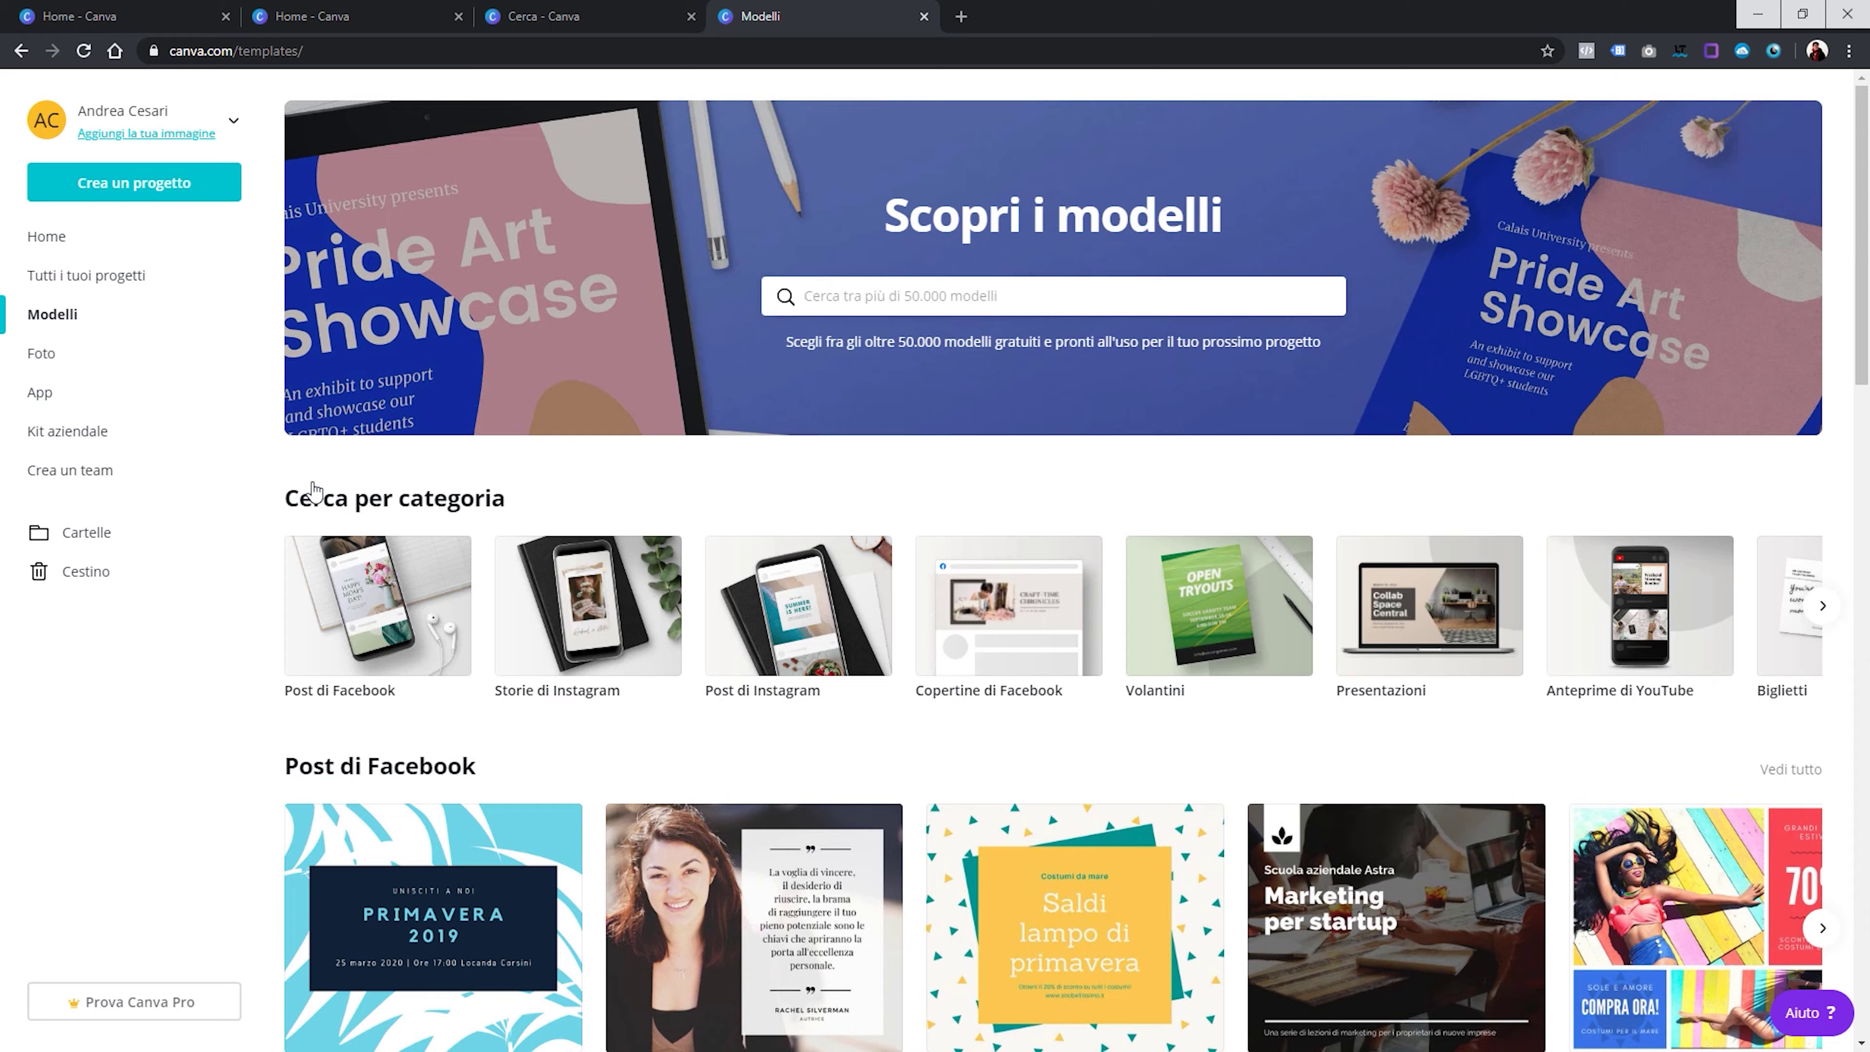
scroll(747, 590, down, 2)
scroll(746, 593, down, 10)
scroll(749, 593, down, 6)
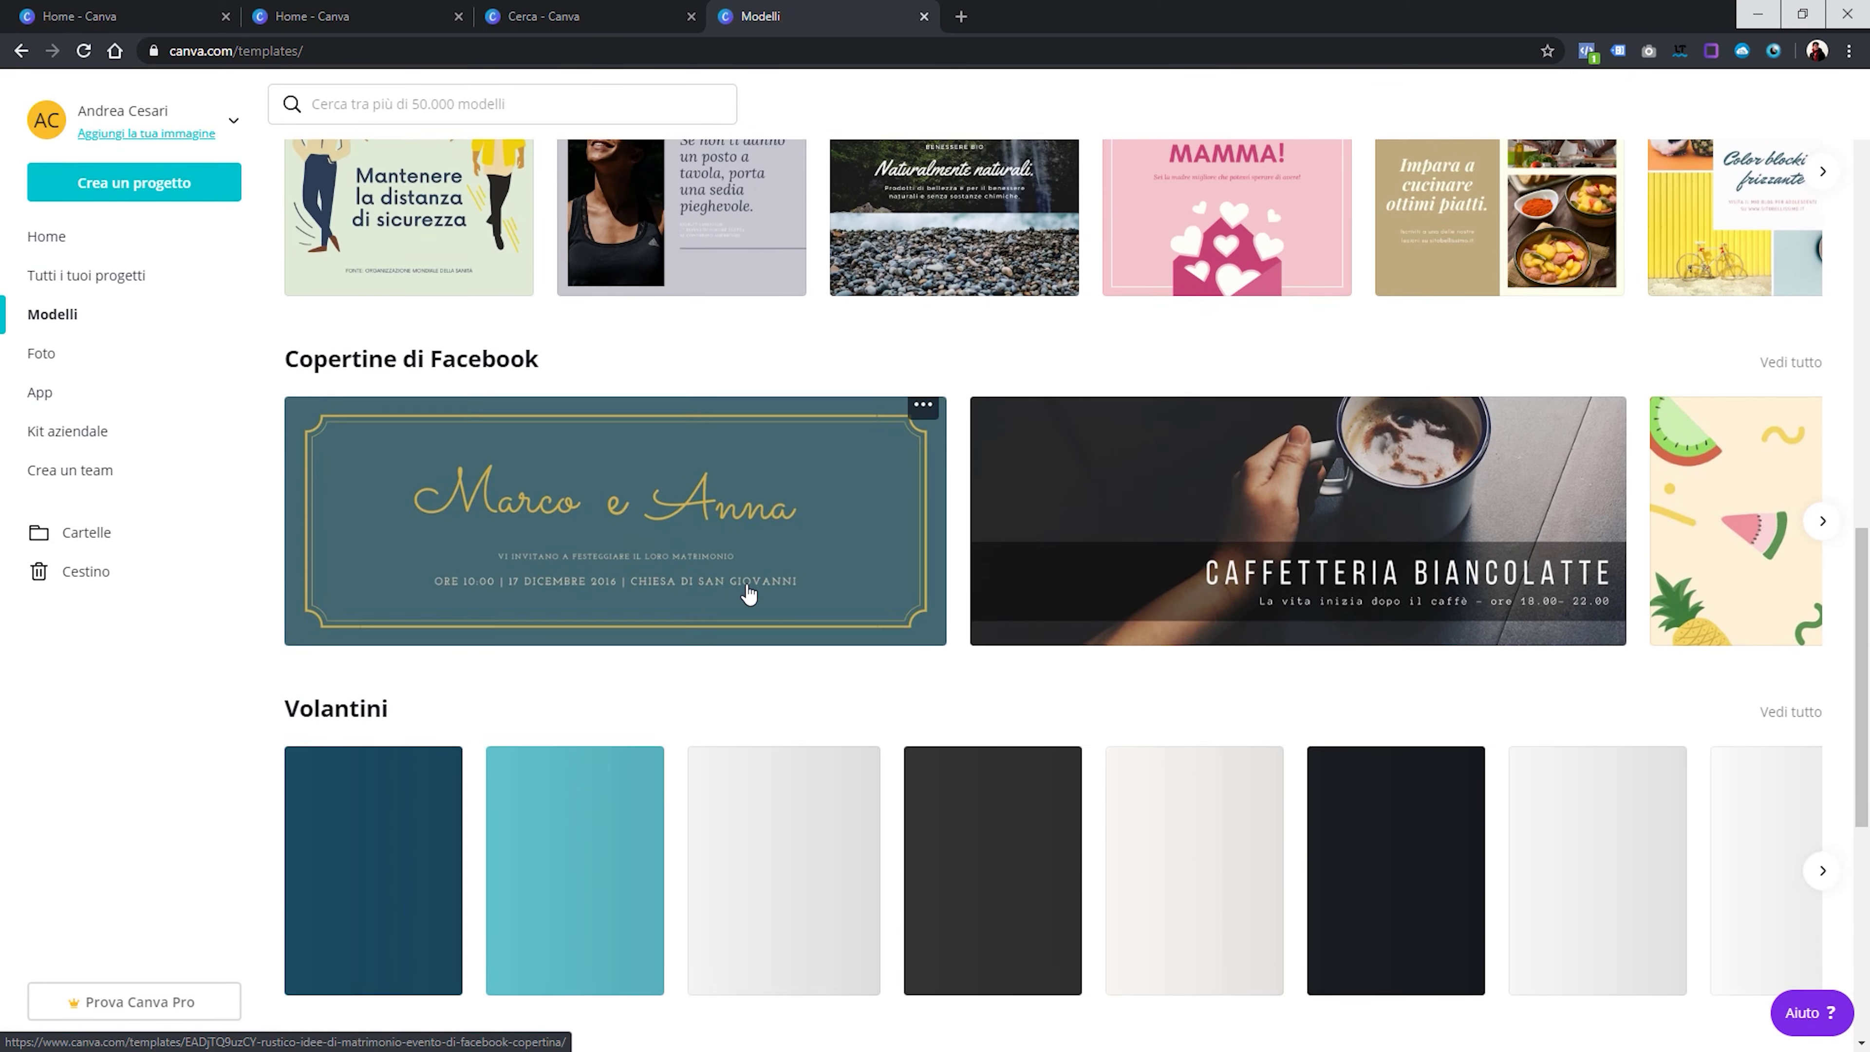
scroll(749, 593, down, 2)
scroll(749, 594, down, 3)
scroll(749, 594, down, 3)
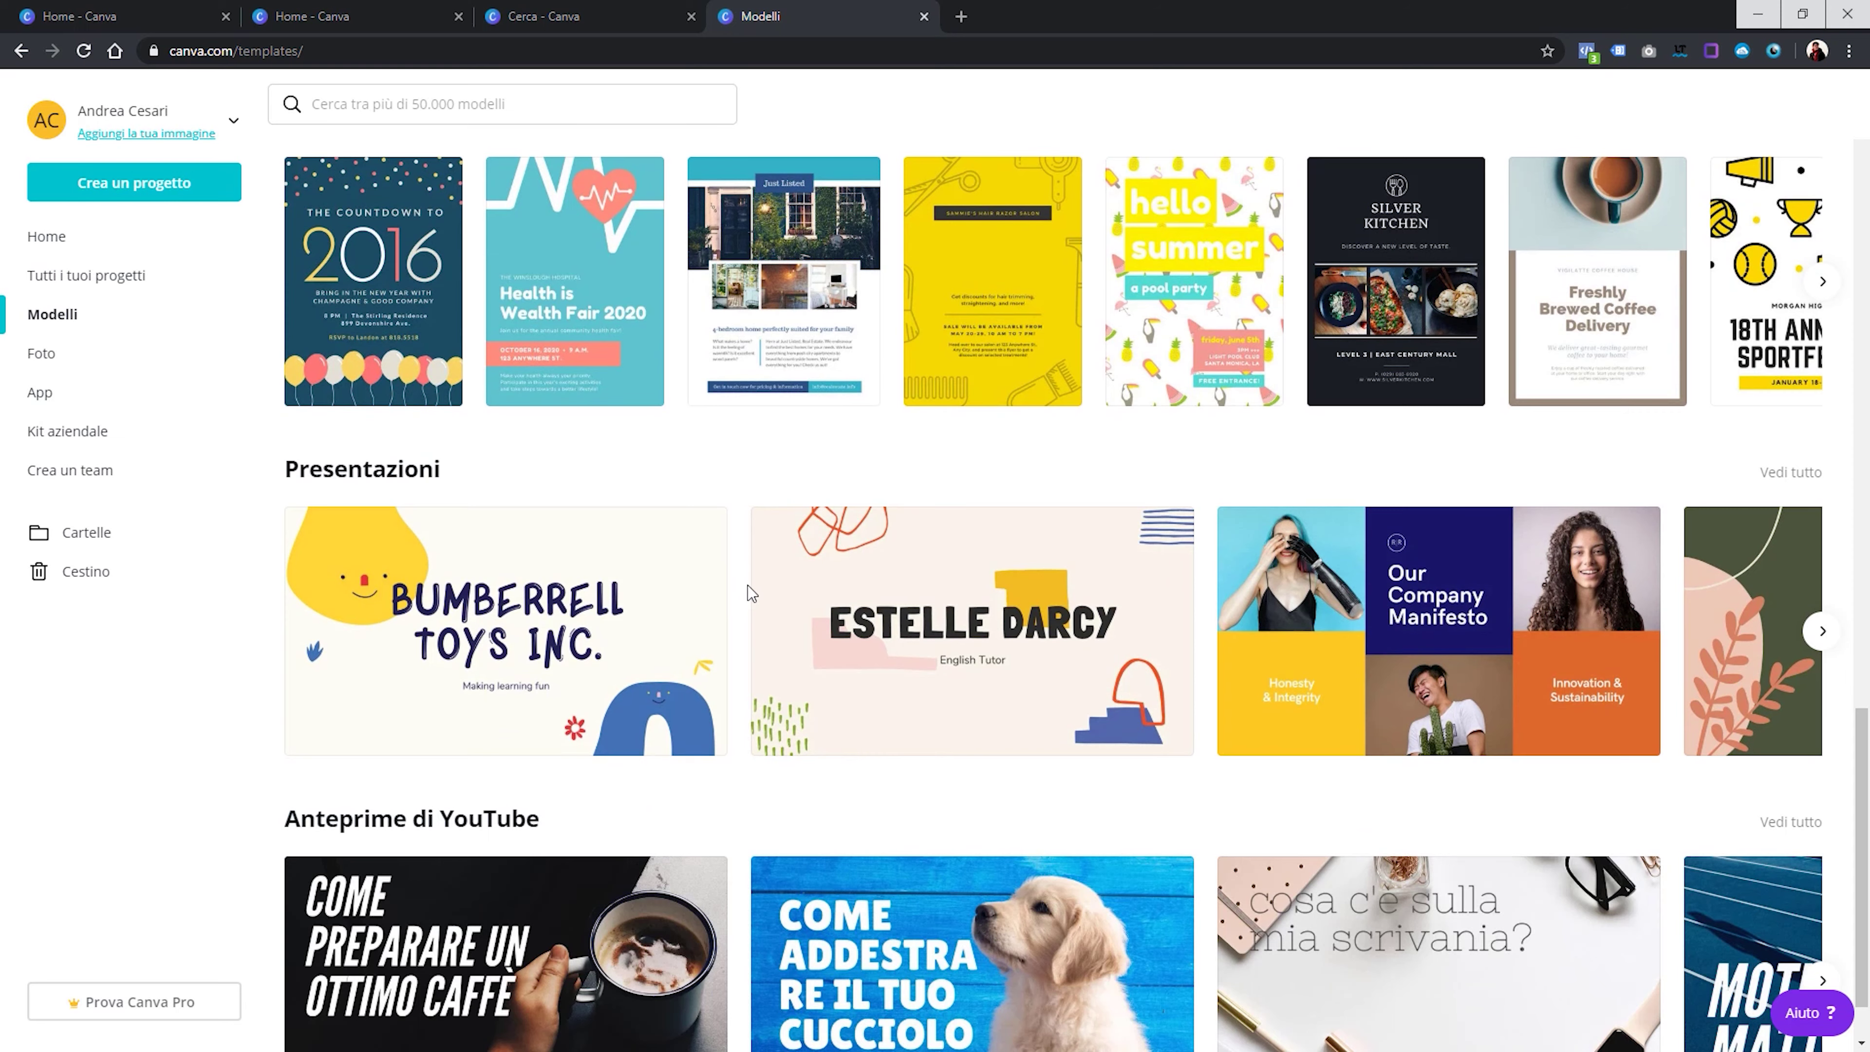
Preview the Bumberrell Toys presentation template's slides and start a new design from it
click(482, 633)
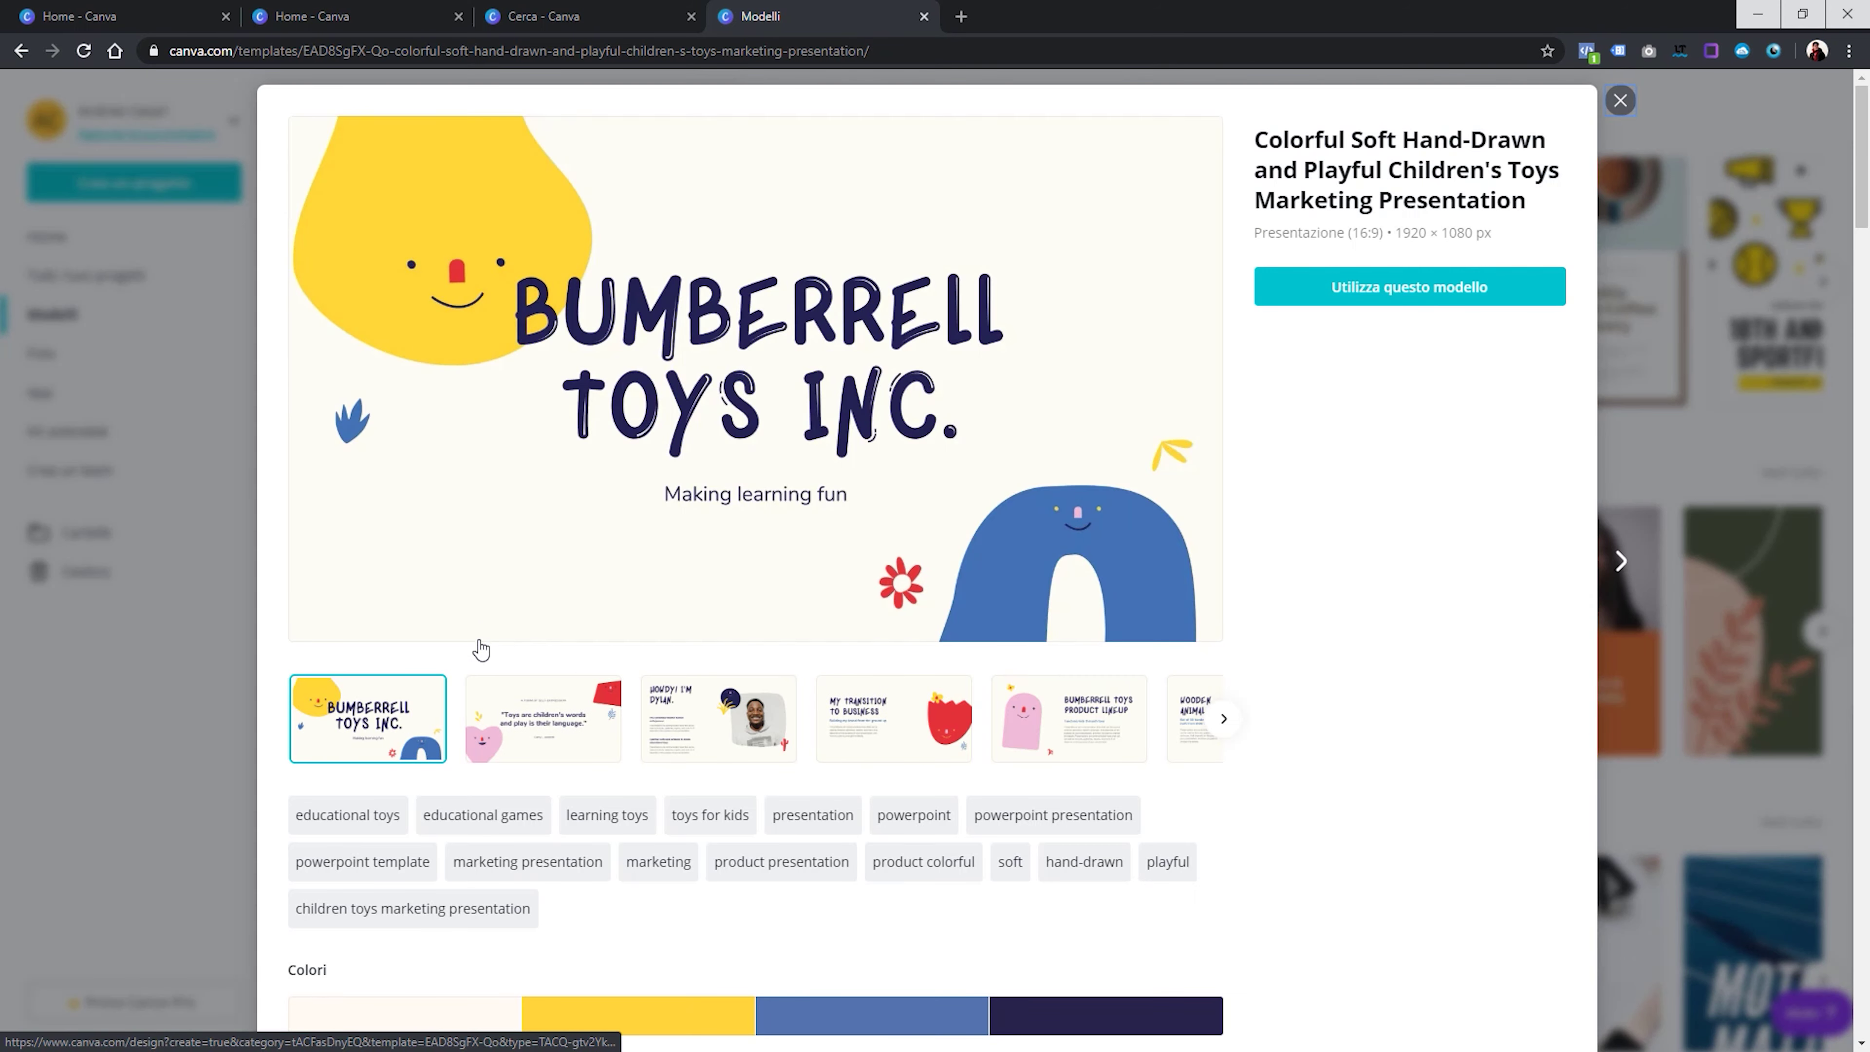
click(533, 726)
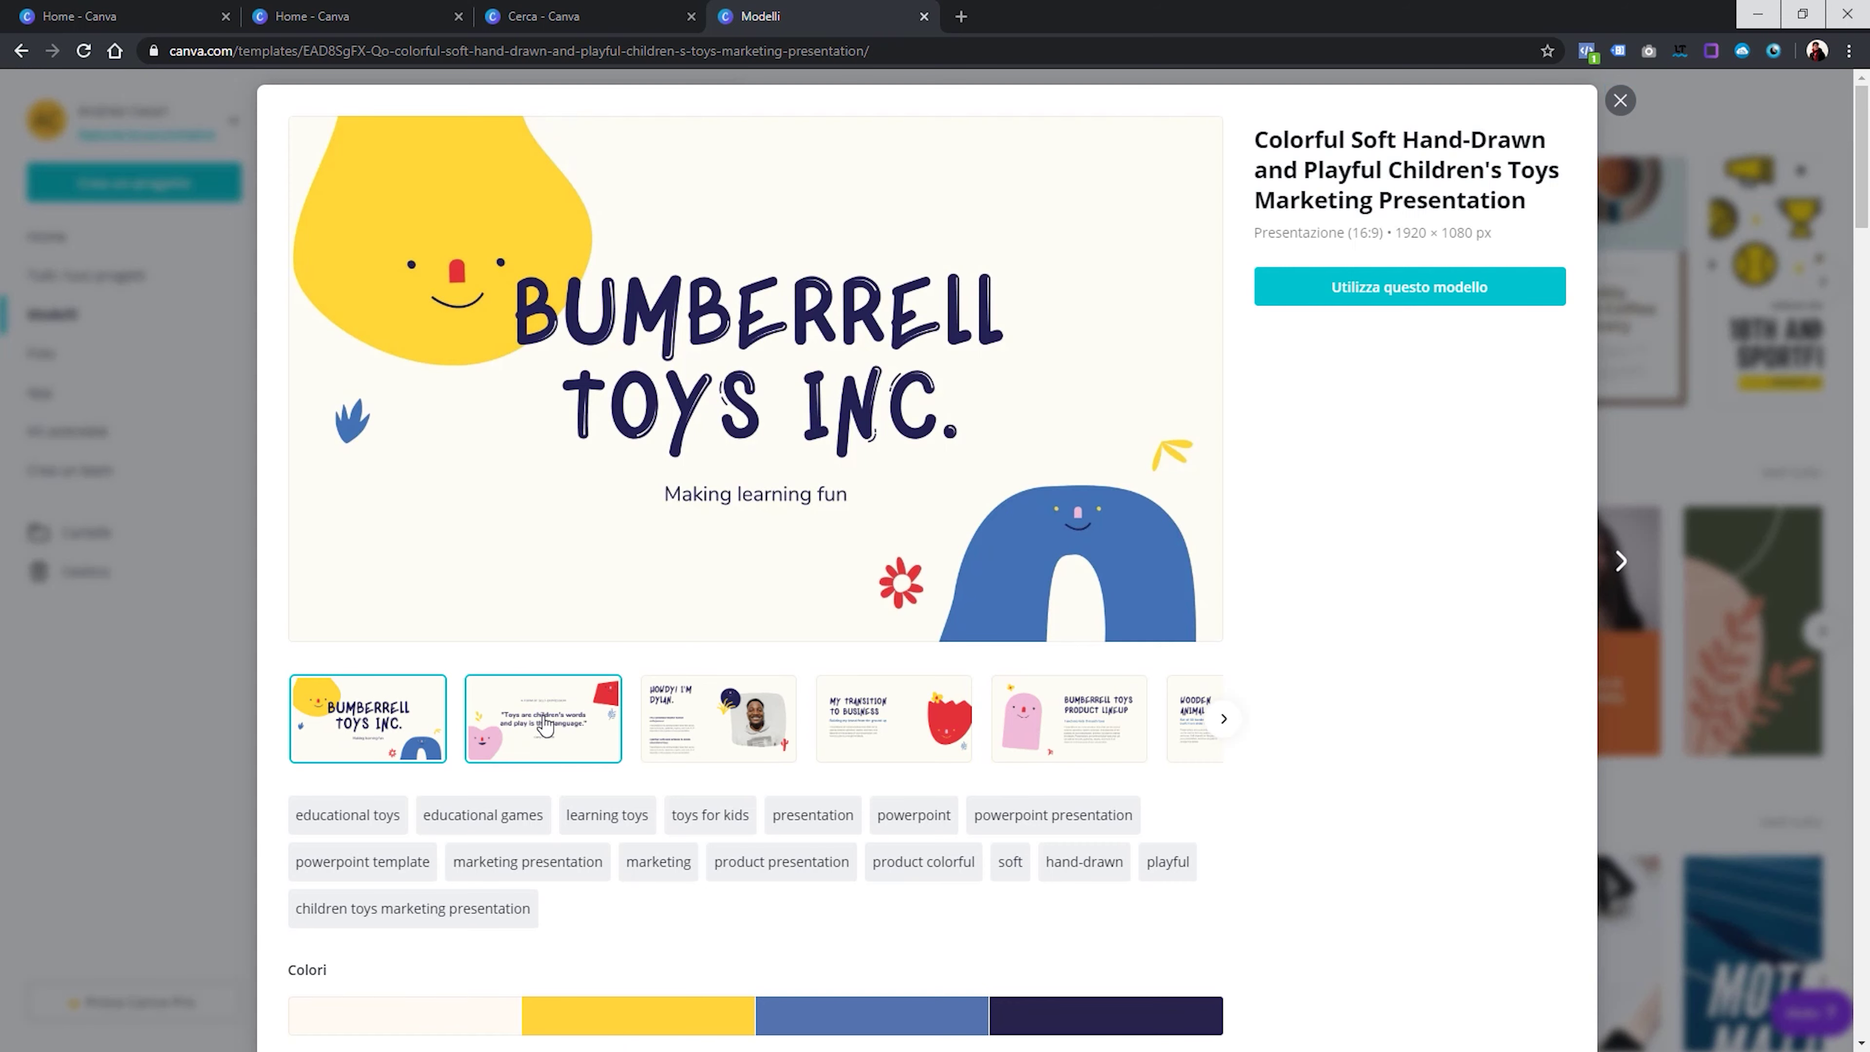
click(698, 733)
click(875, 747)
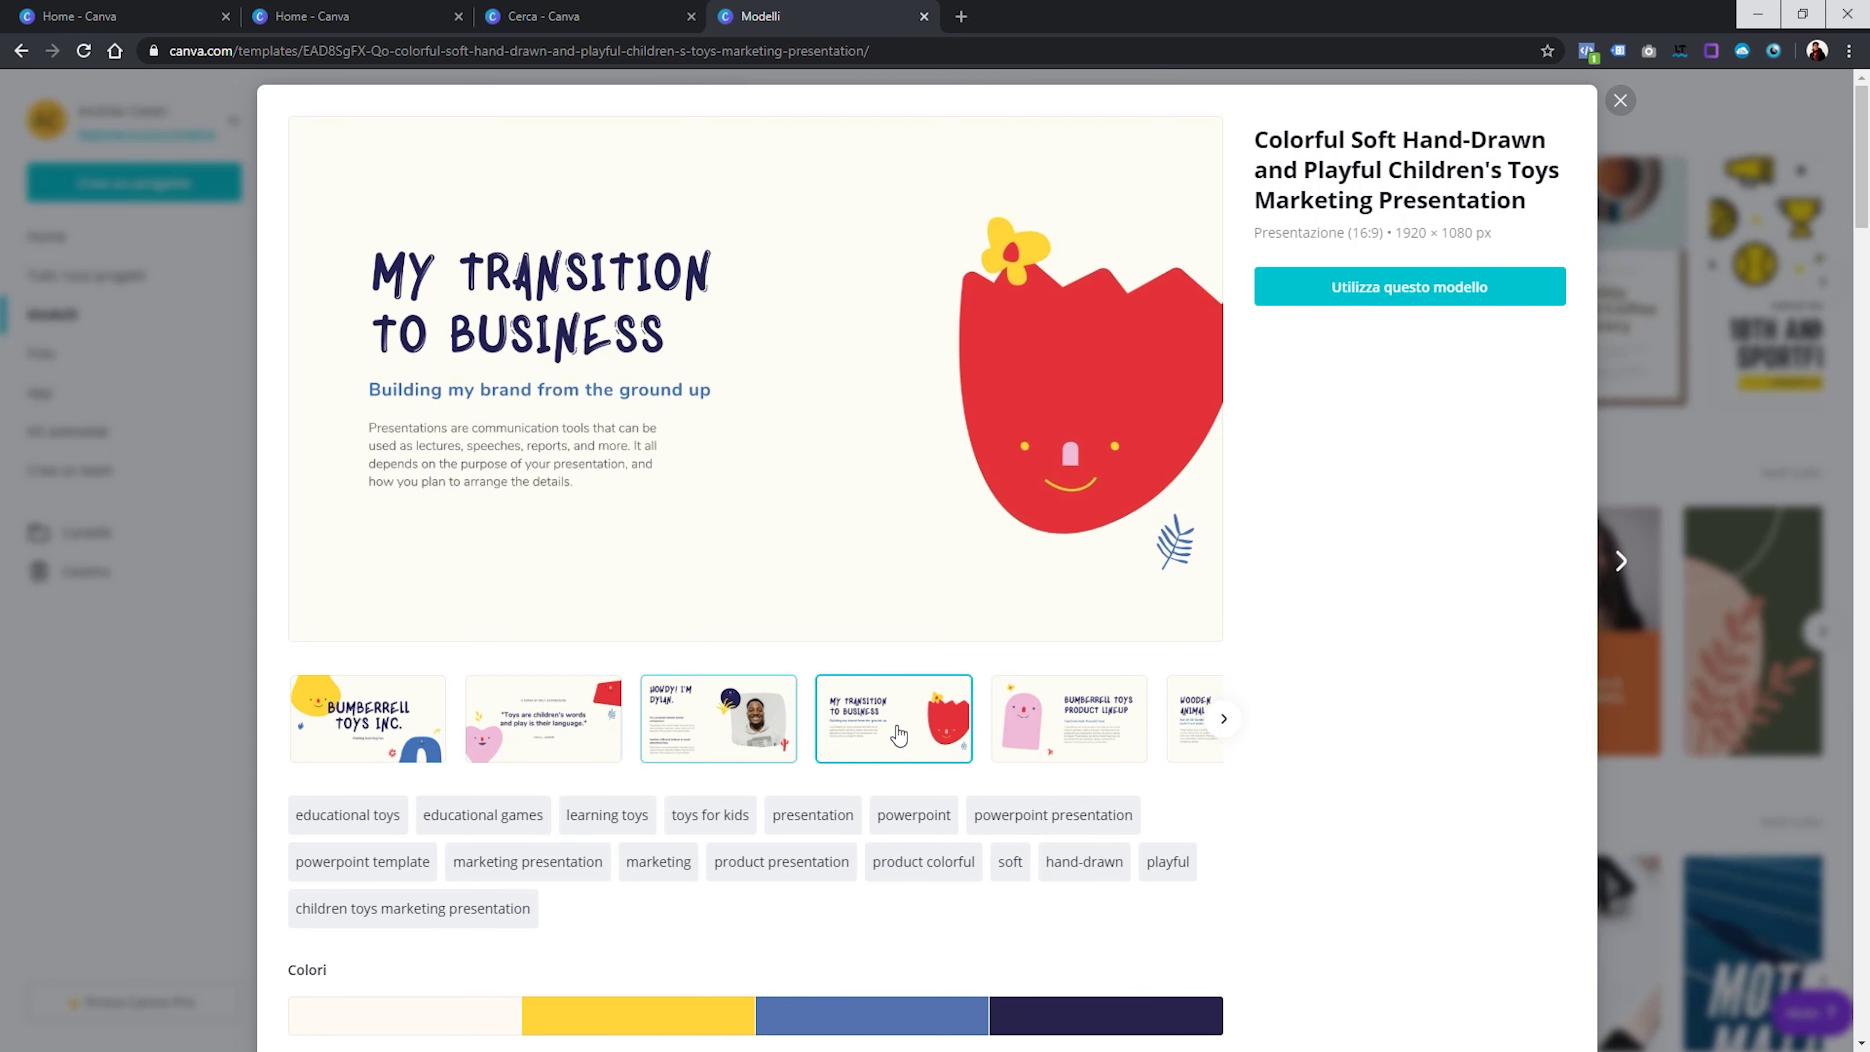
click(1074, 753)
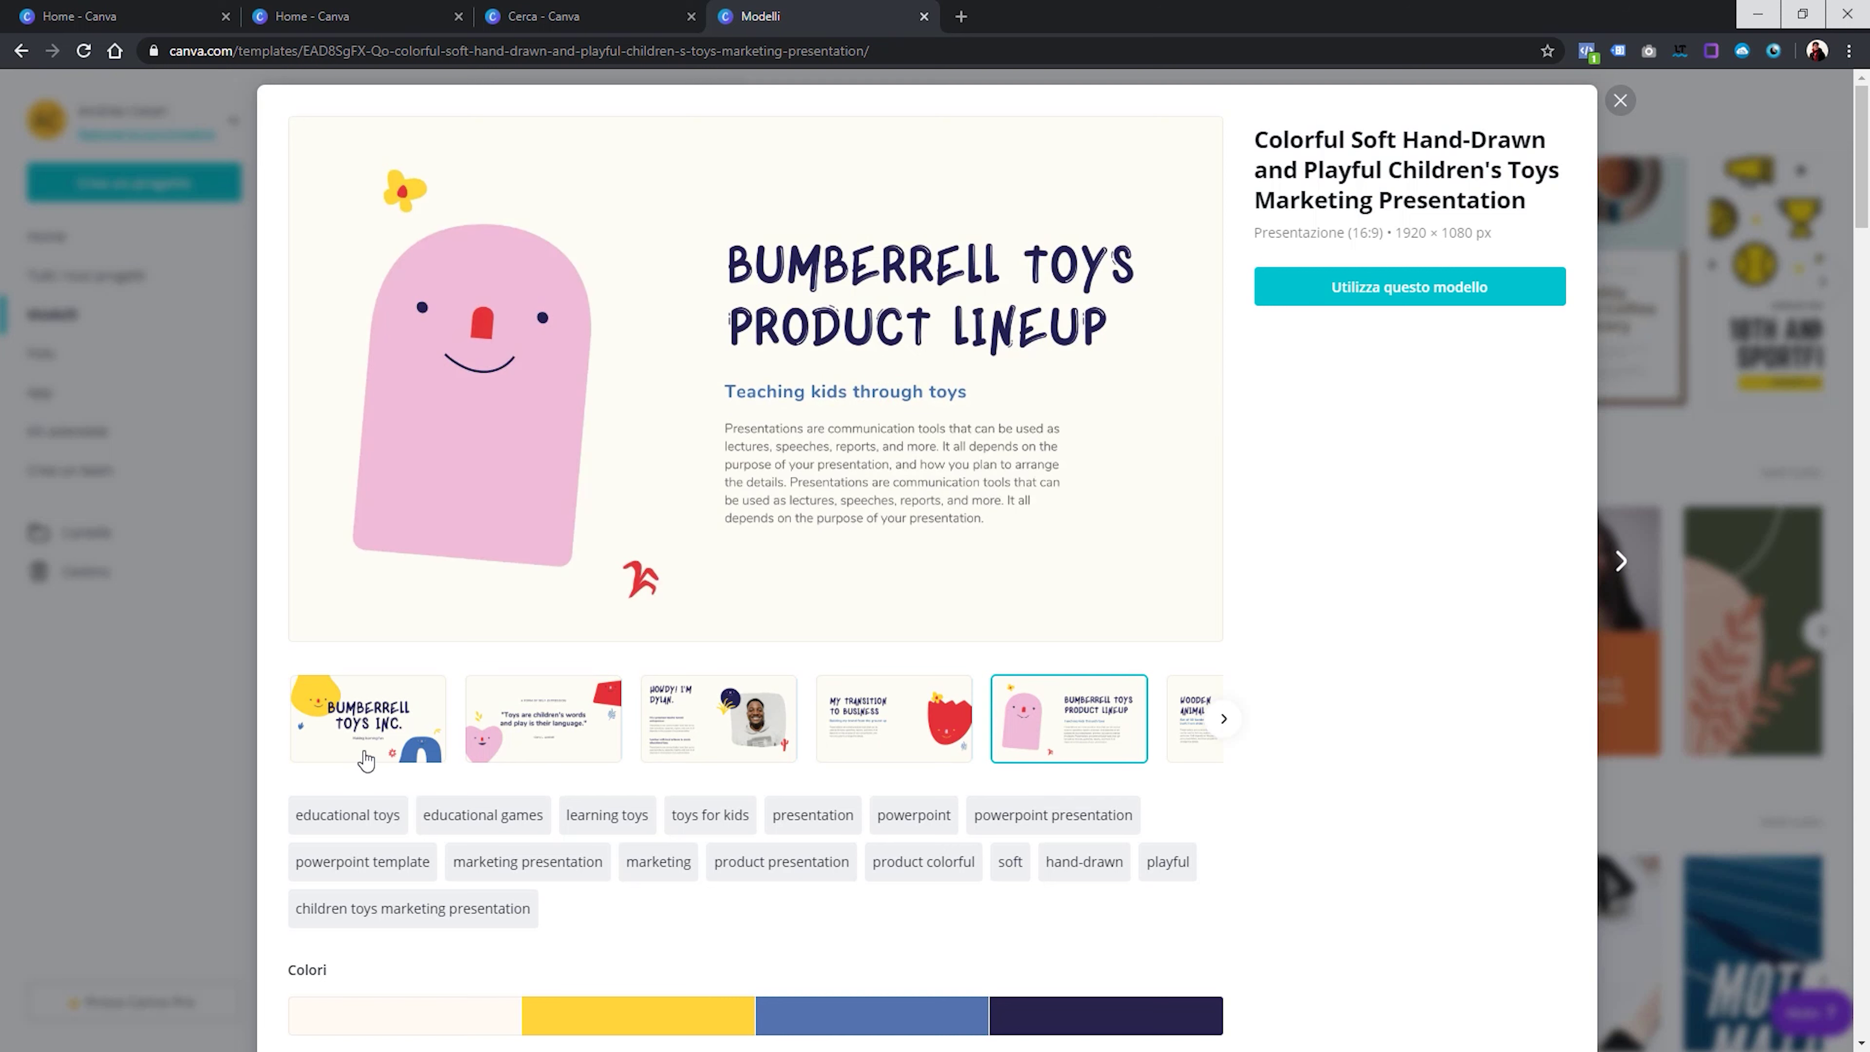
click(408, 739)
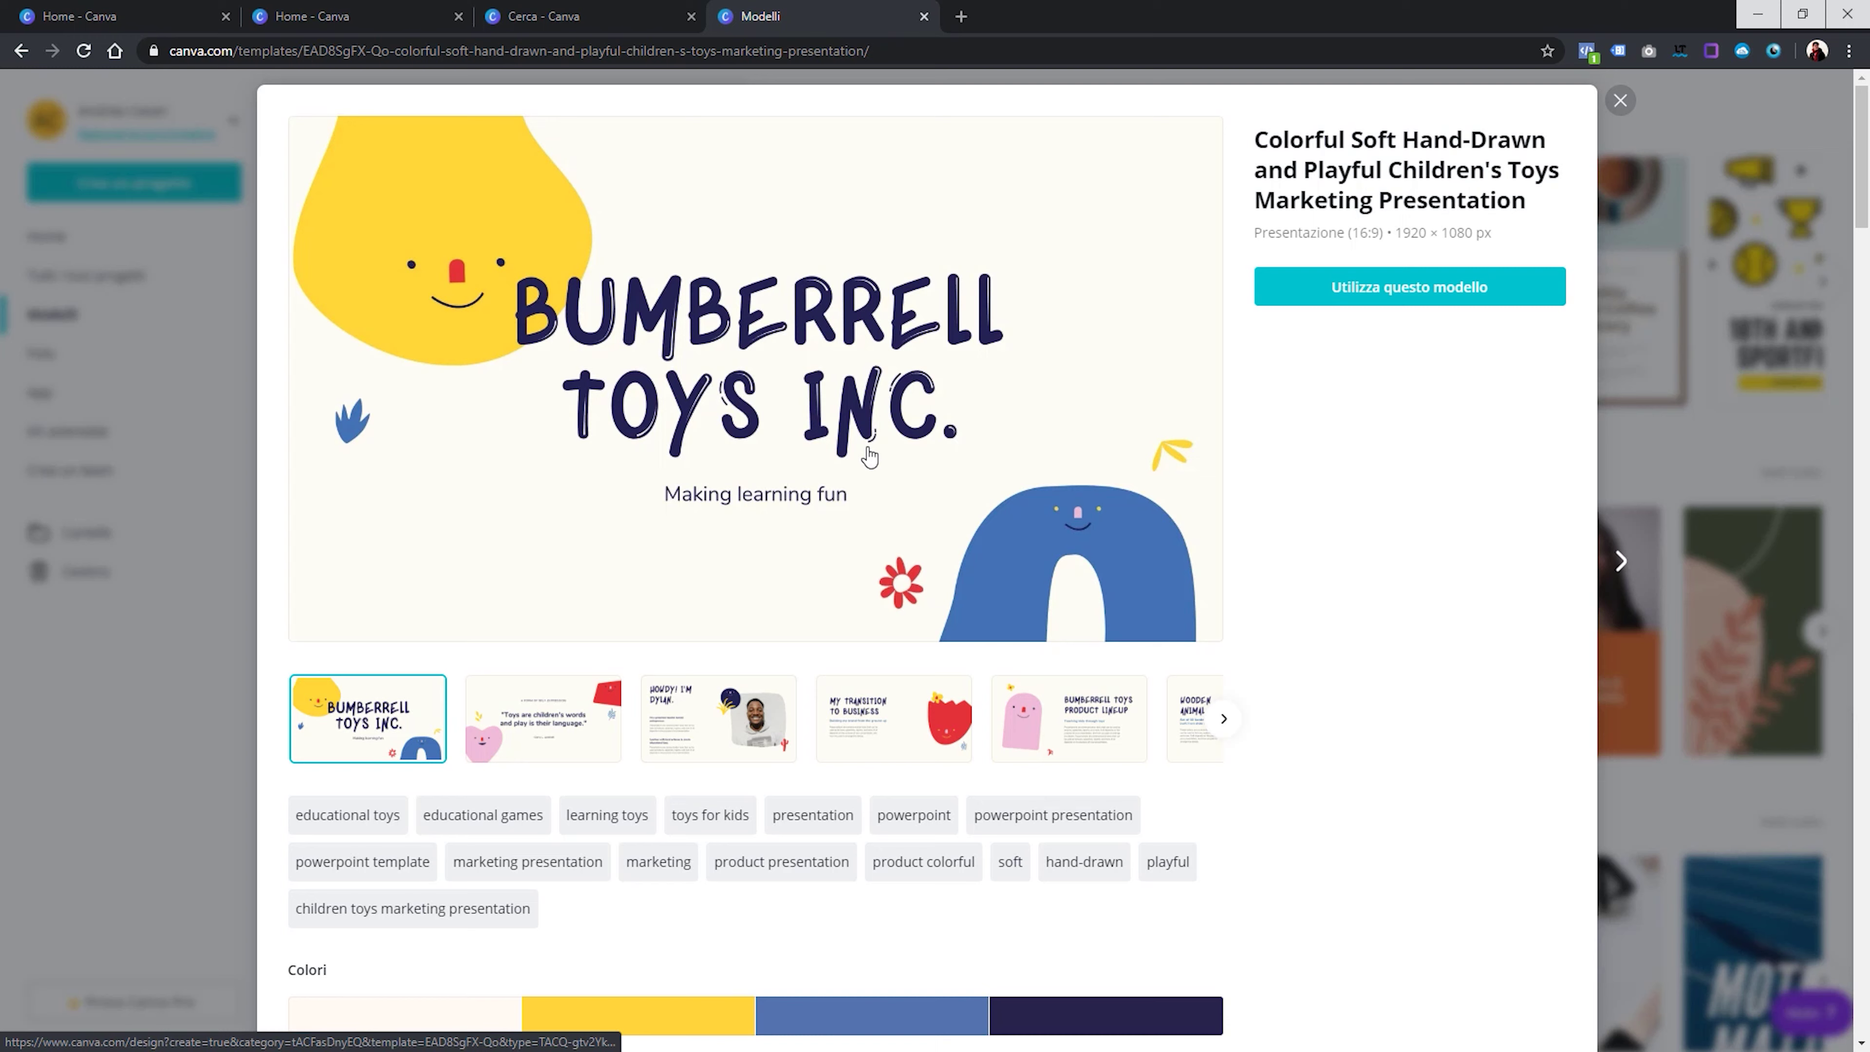
click(1406, 293)
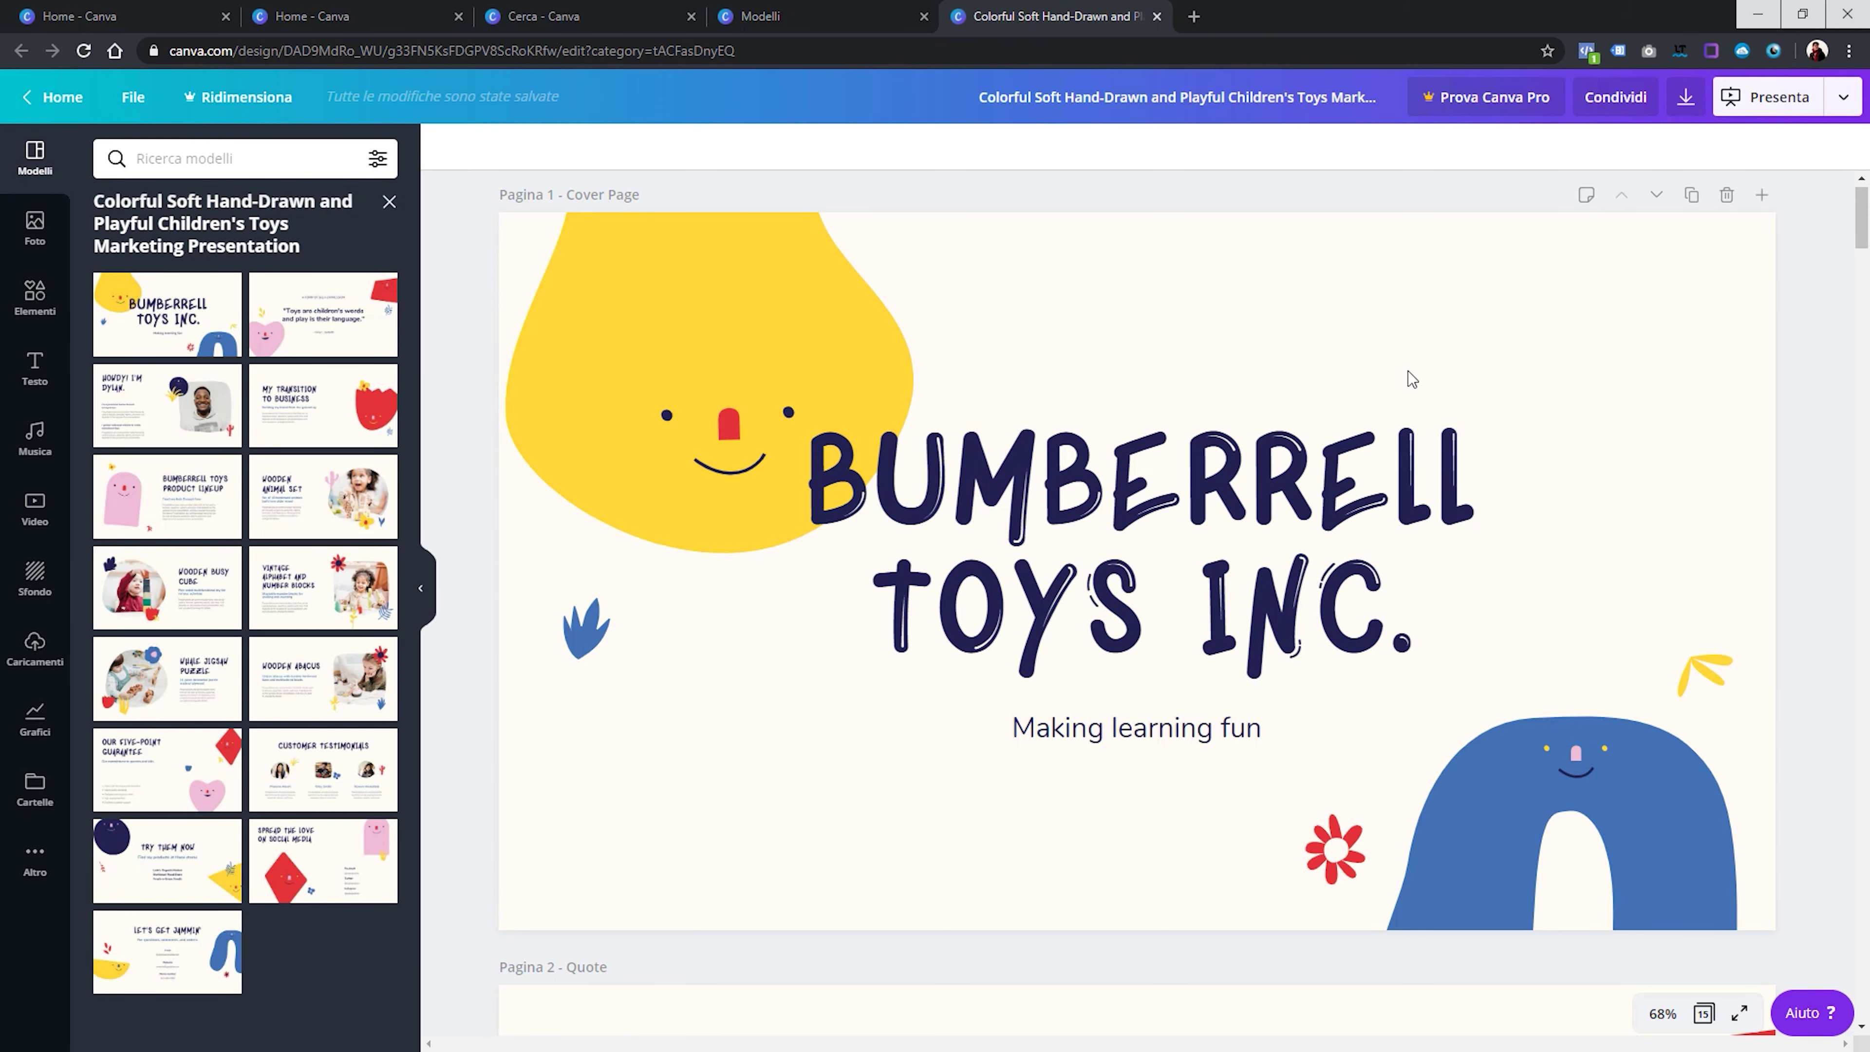
On the Quote page, nudge the quote group and snap it back to the slide centre
scroll(1362, 472, down, 1)
scroll(1289, 573, down, 4)
scroll(1289, 573, down, 4)
scroll(1288, 573, down, 6)
scroll(1288, 574, down, 3)
scroll(1289, 573, down, 10)
scroll(1289, 573, down, 2)
scroll(1288, 573, down, 6)
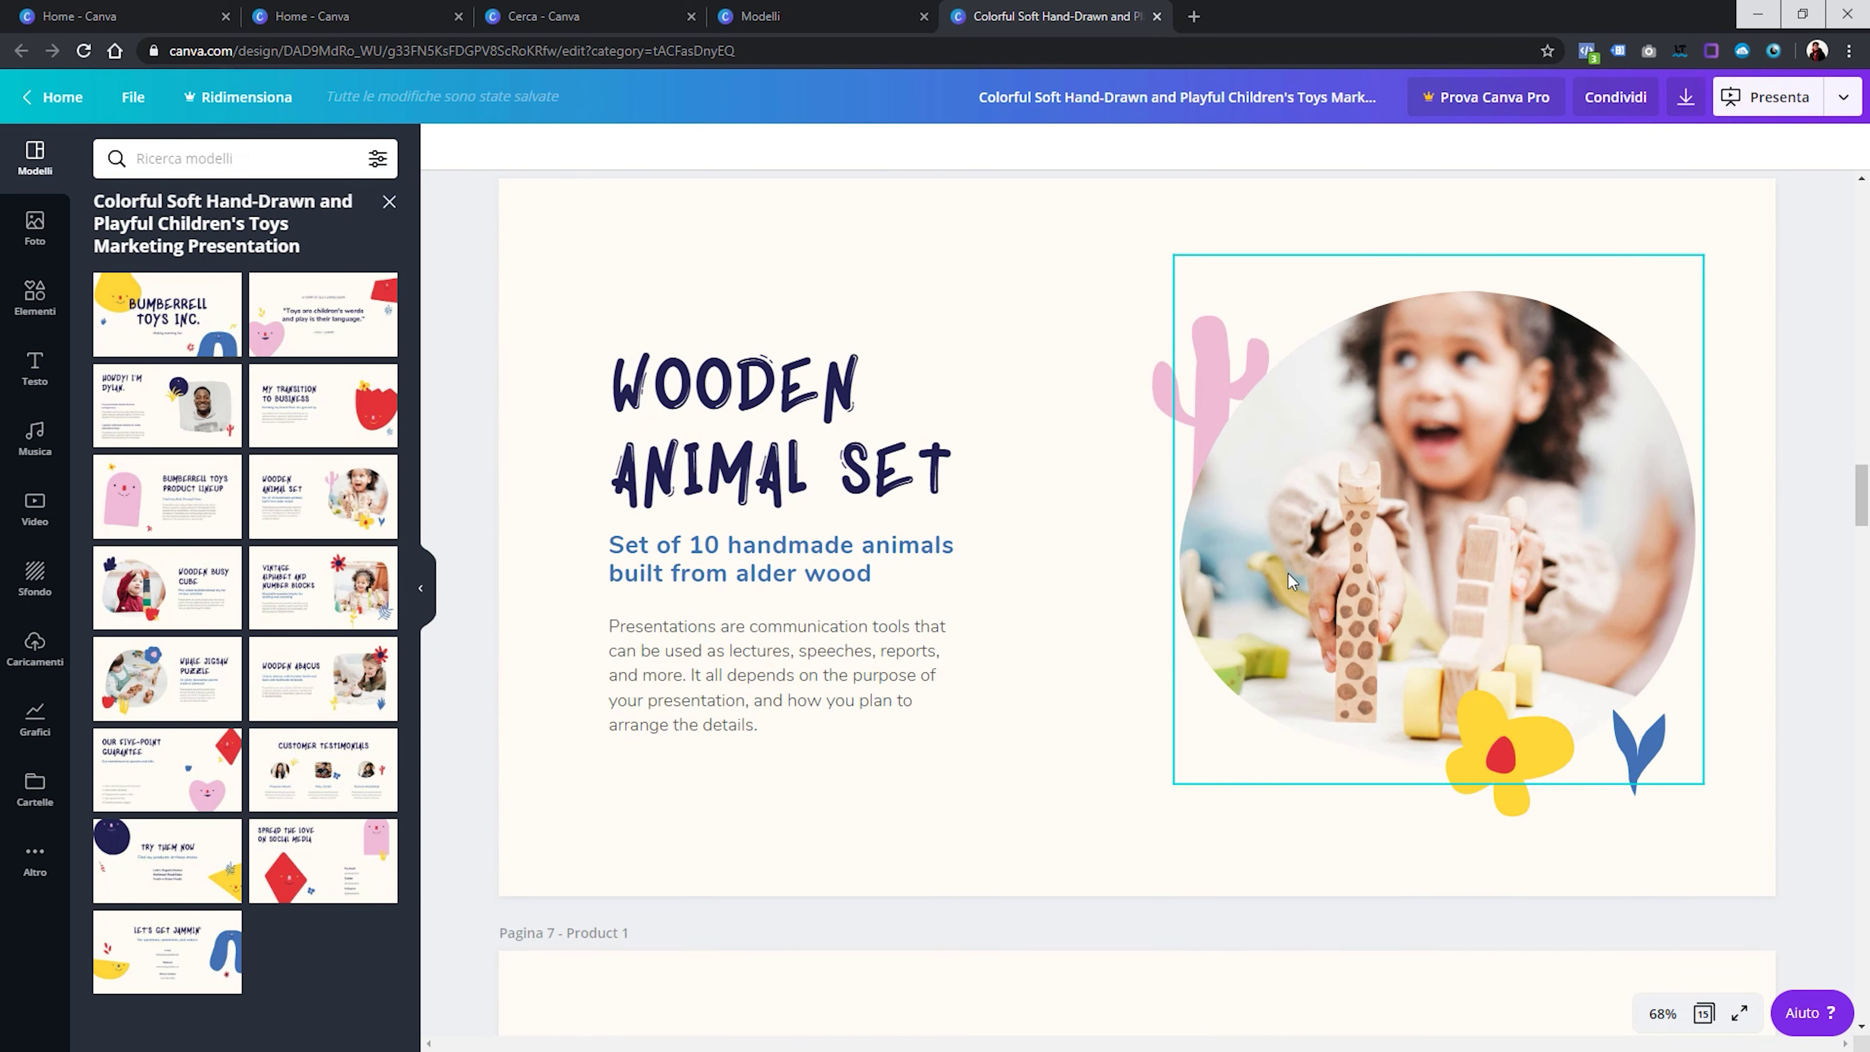
scroll(1288, 573, down, 10)
scroll(1288, 573, down, 5)
scroll(1289, 573, down, 5)
scroll(1293, 576, down, 1)
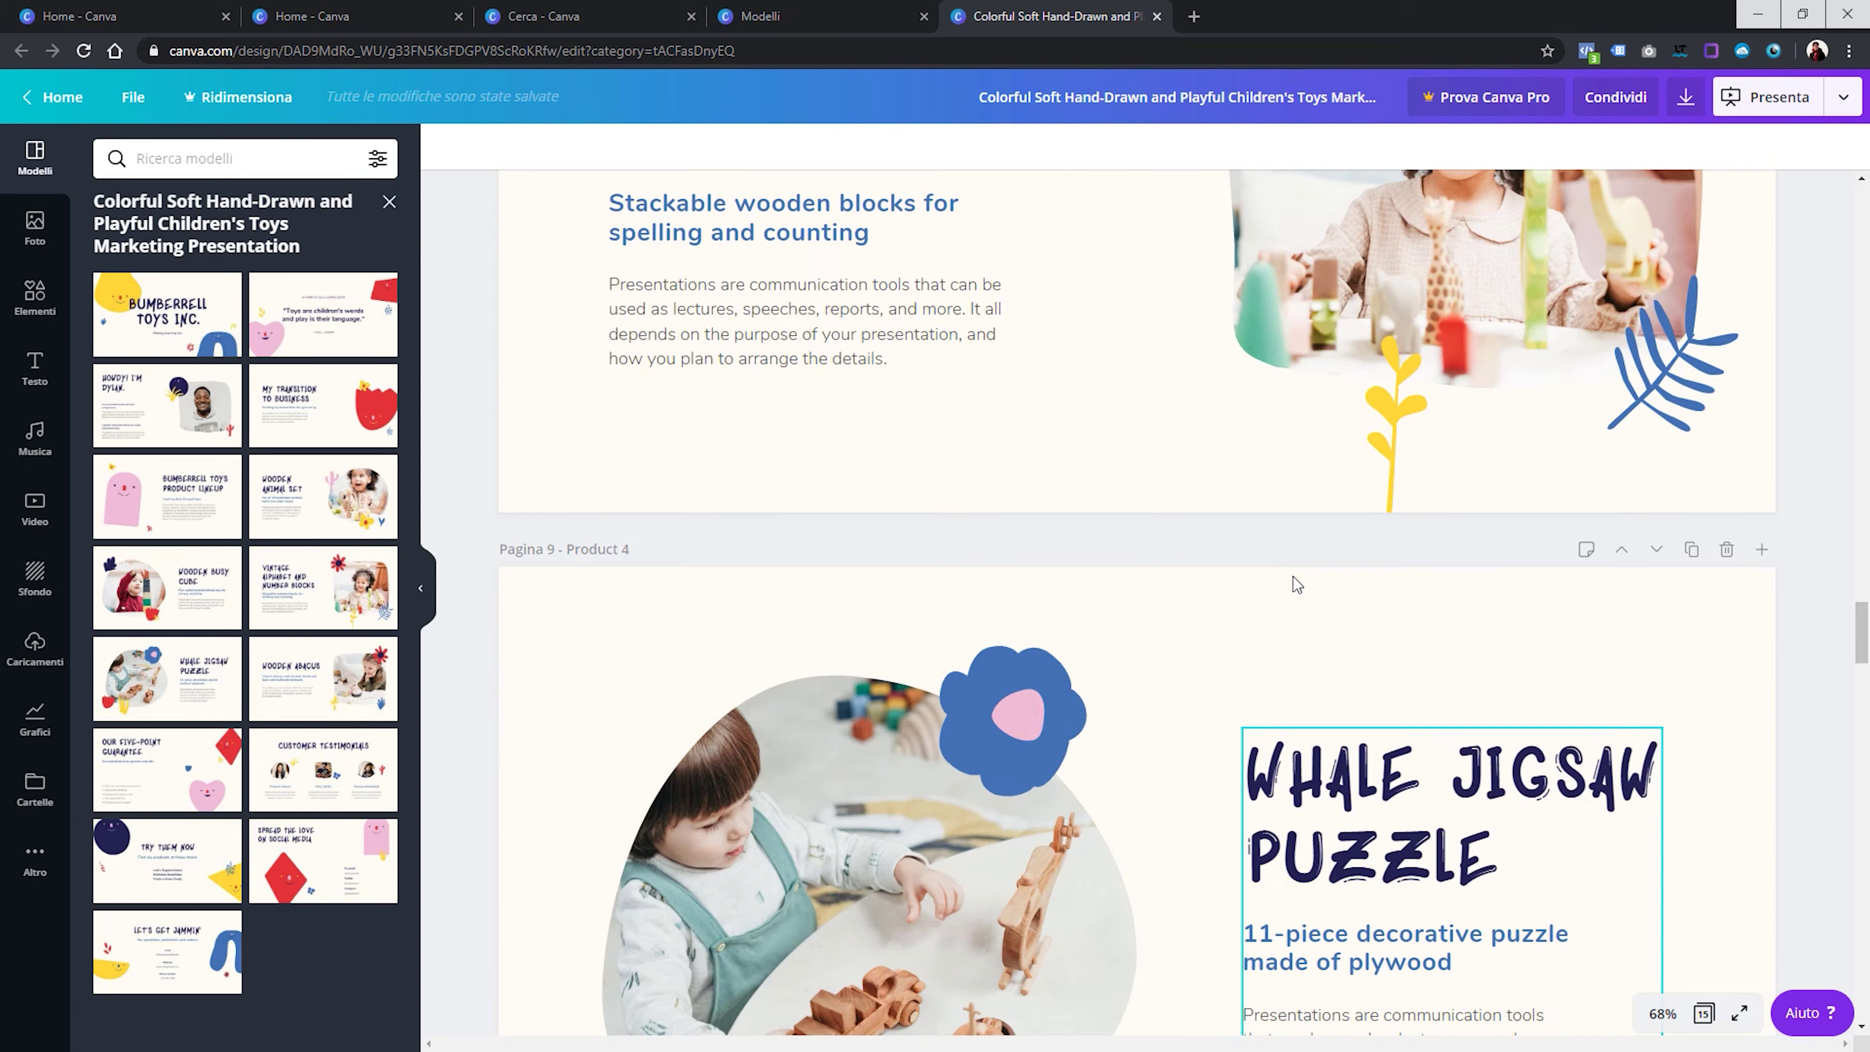
scroll(1293, 576, up, 14)
scroll(1292, 576, up, 14)
scroll(1293, 576, up, 12)
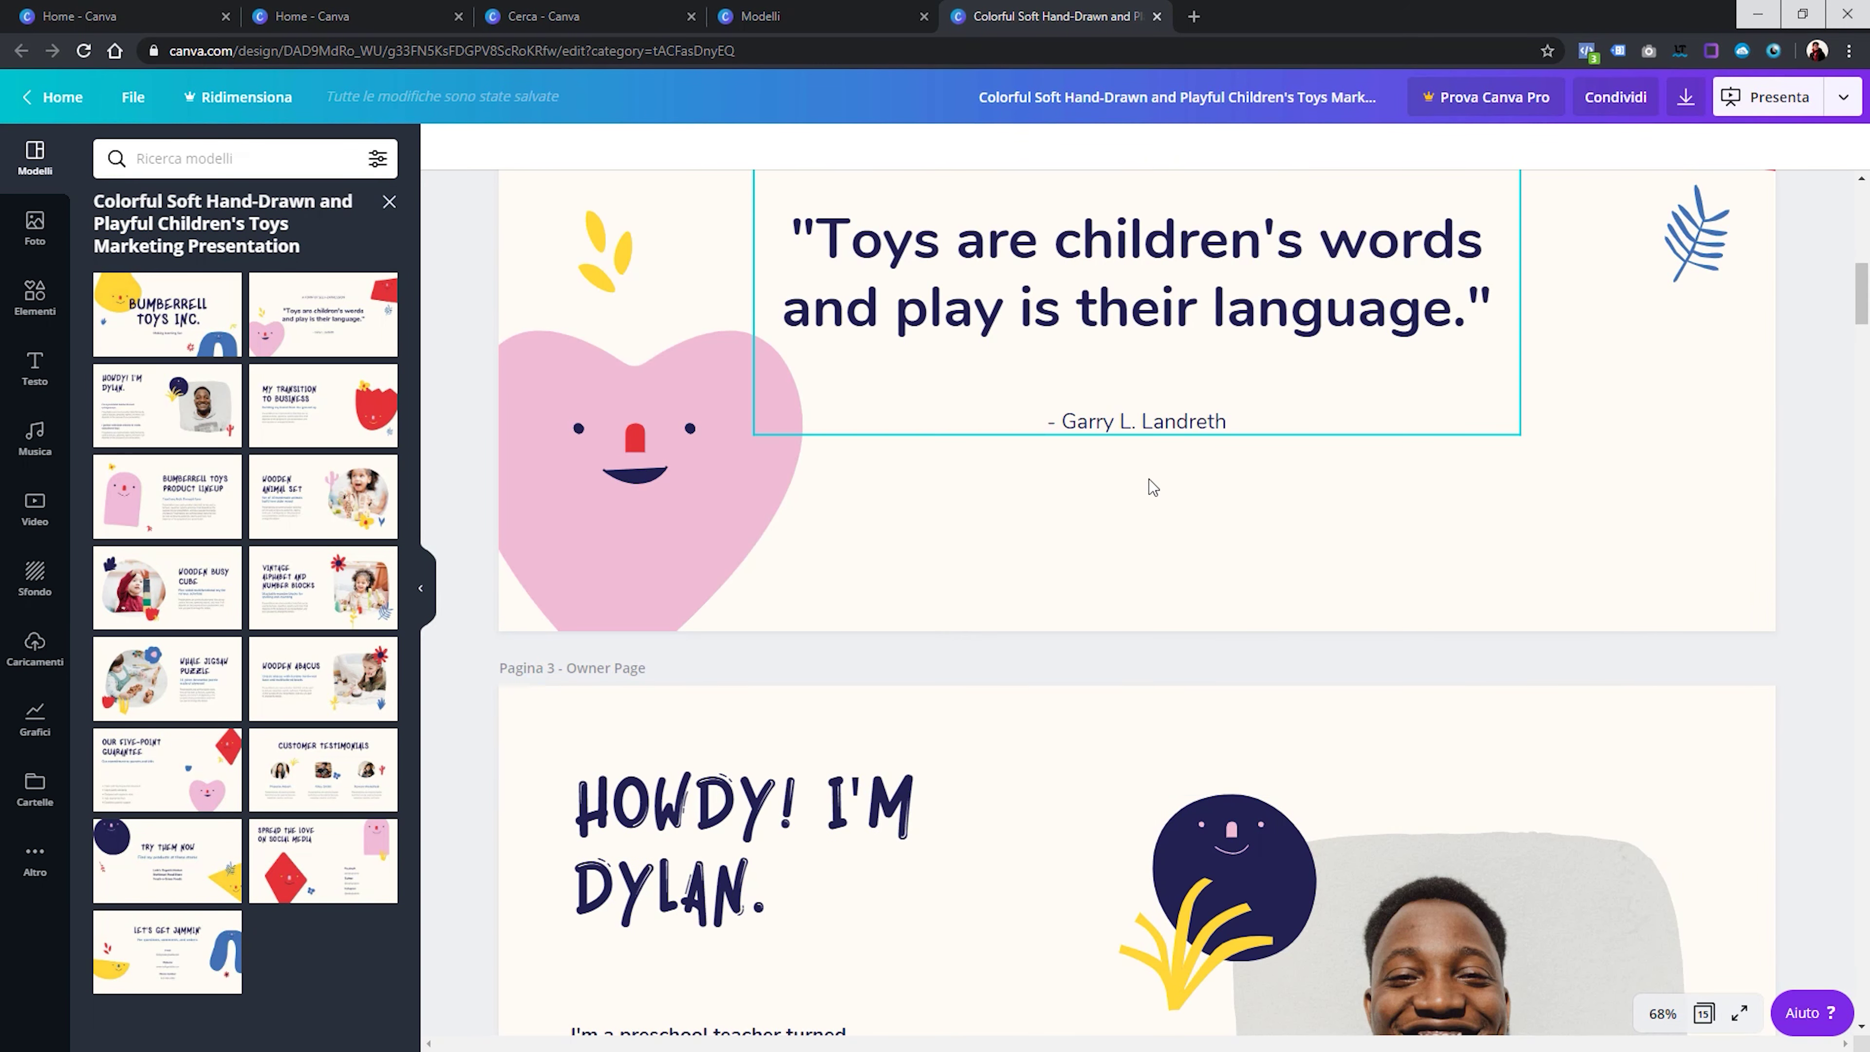
scroll(1141, 490, up, 12)
scroll(1134, 502, up, 3)
scroll(1134, 502, down, 2)
scroll(1081, 502, down, 12)
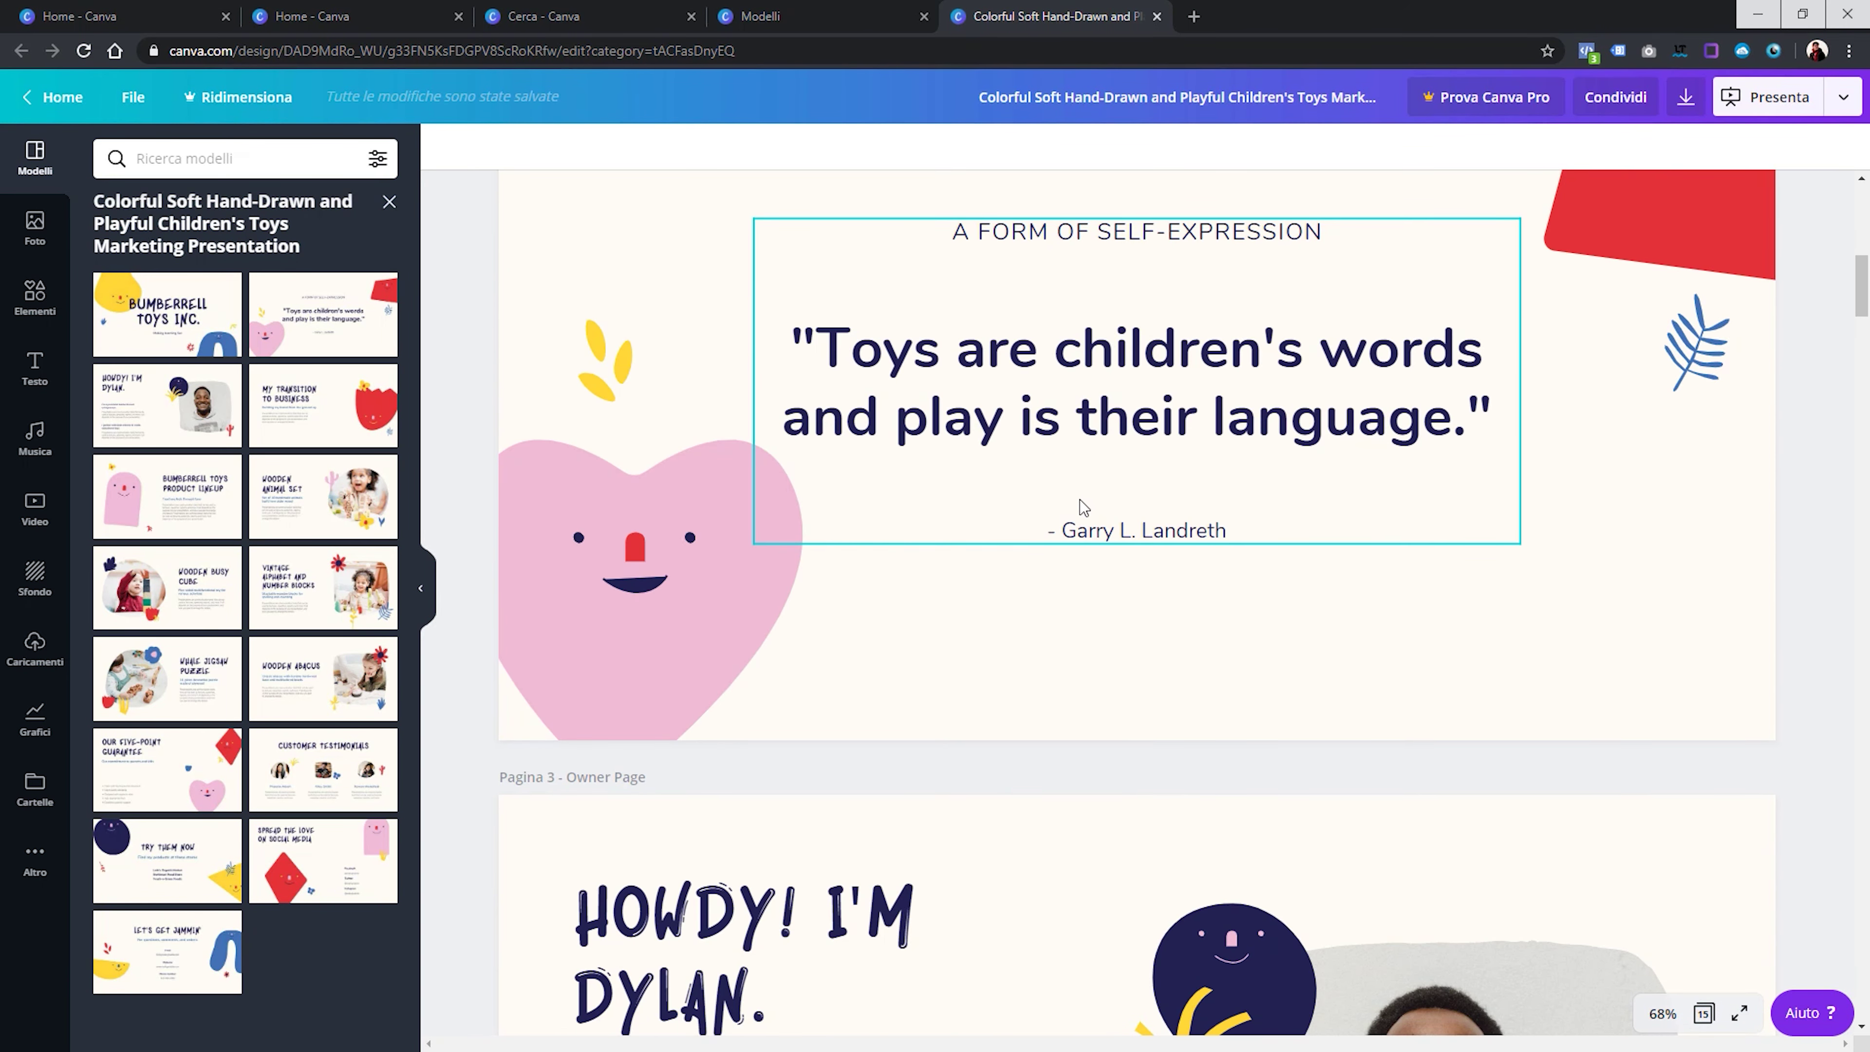
scroll(780, 549, up, 4)
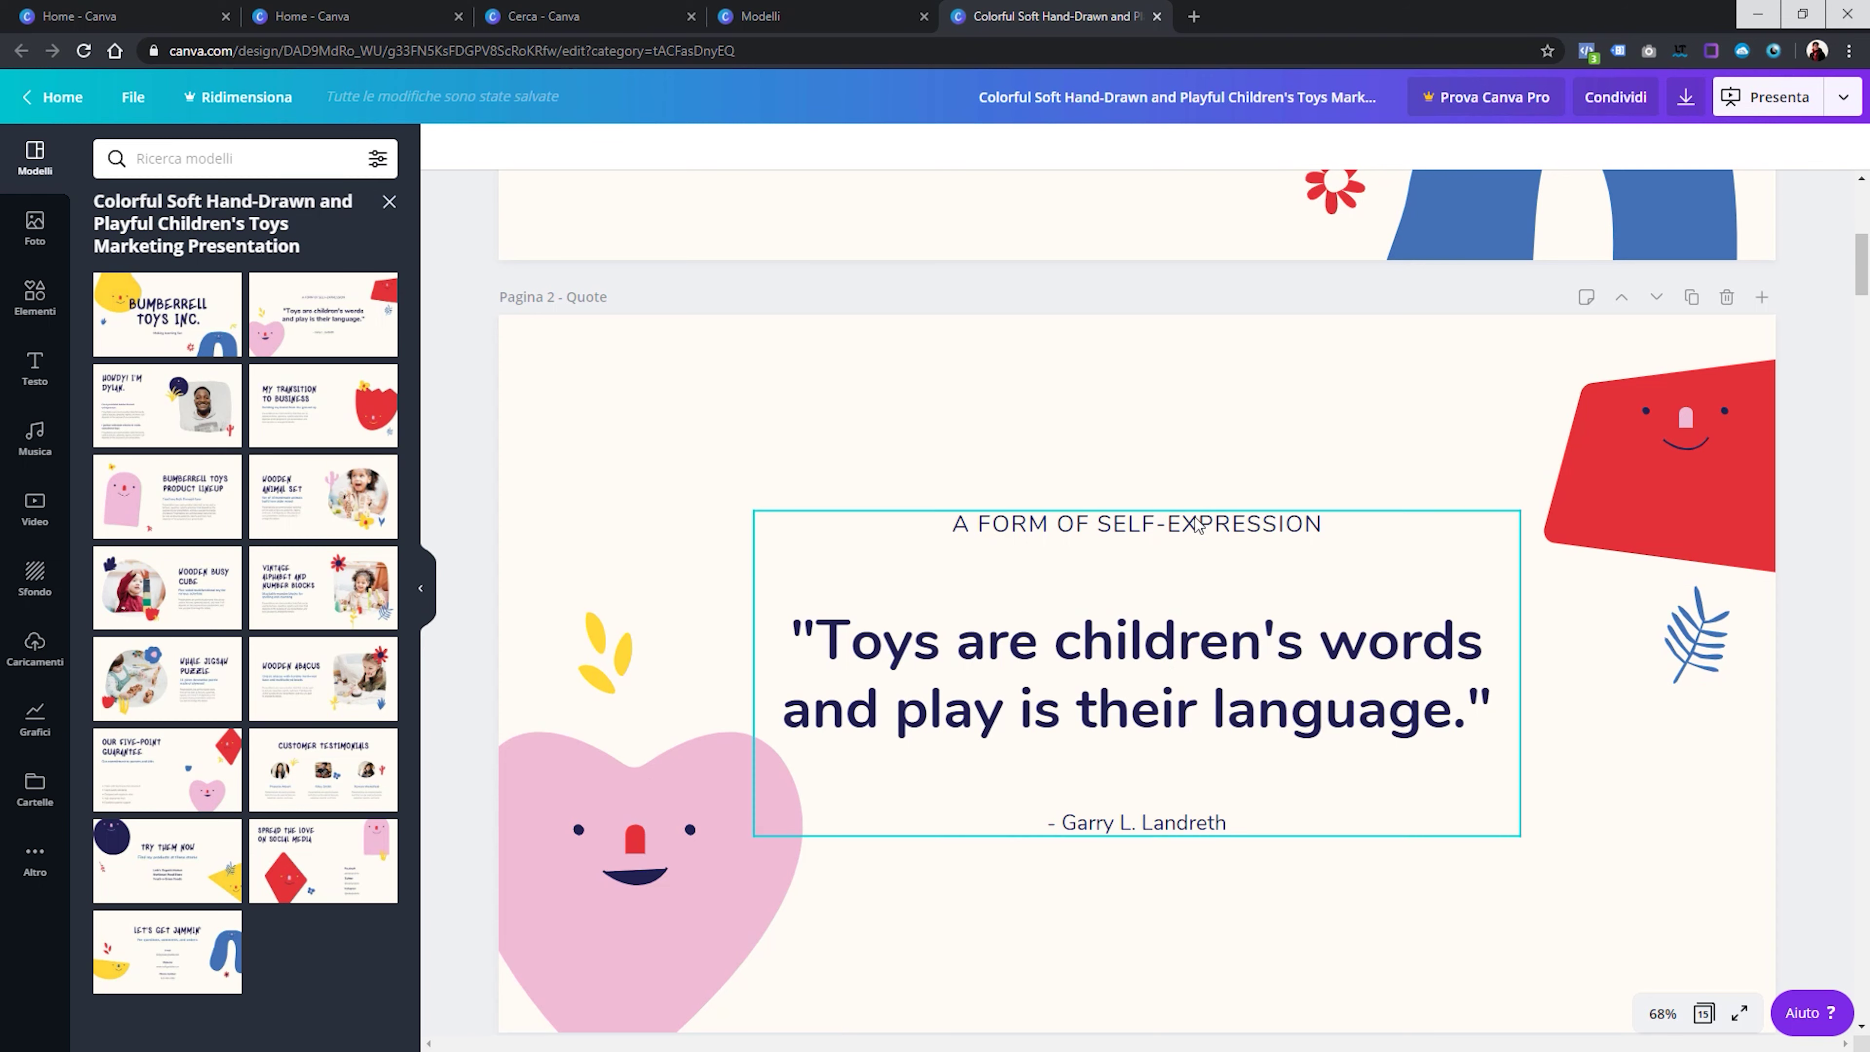
drag(1150, 674, 1038, 556)
drag(1110, 454, 1221, 571)
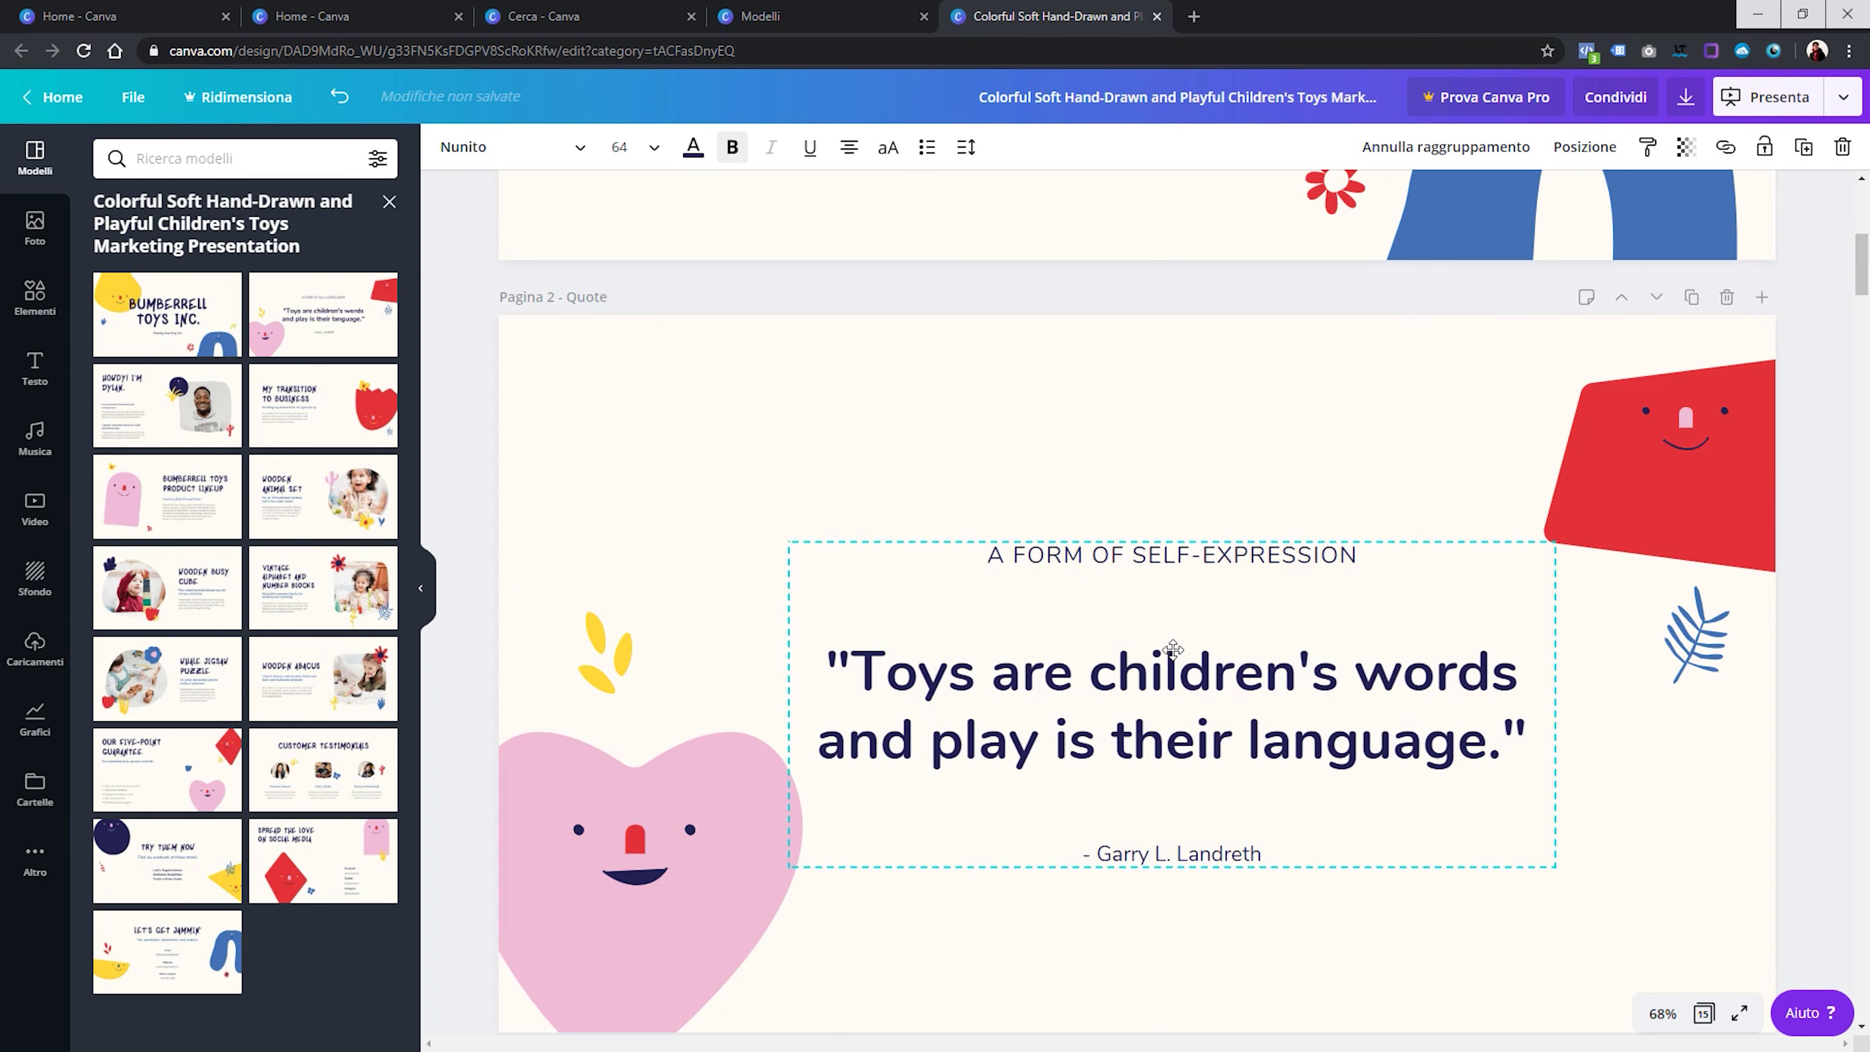
Replace the quote text with 'anafjsonasofas'
triple_click(1060, 642)
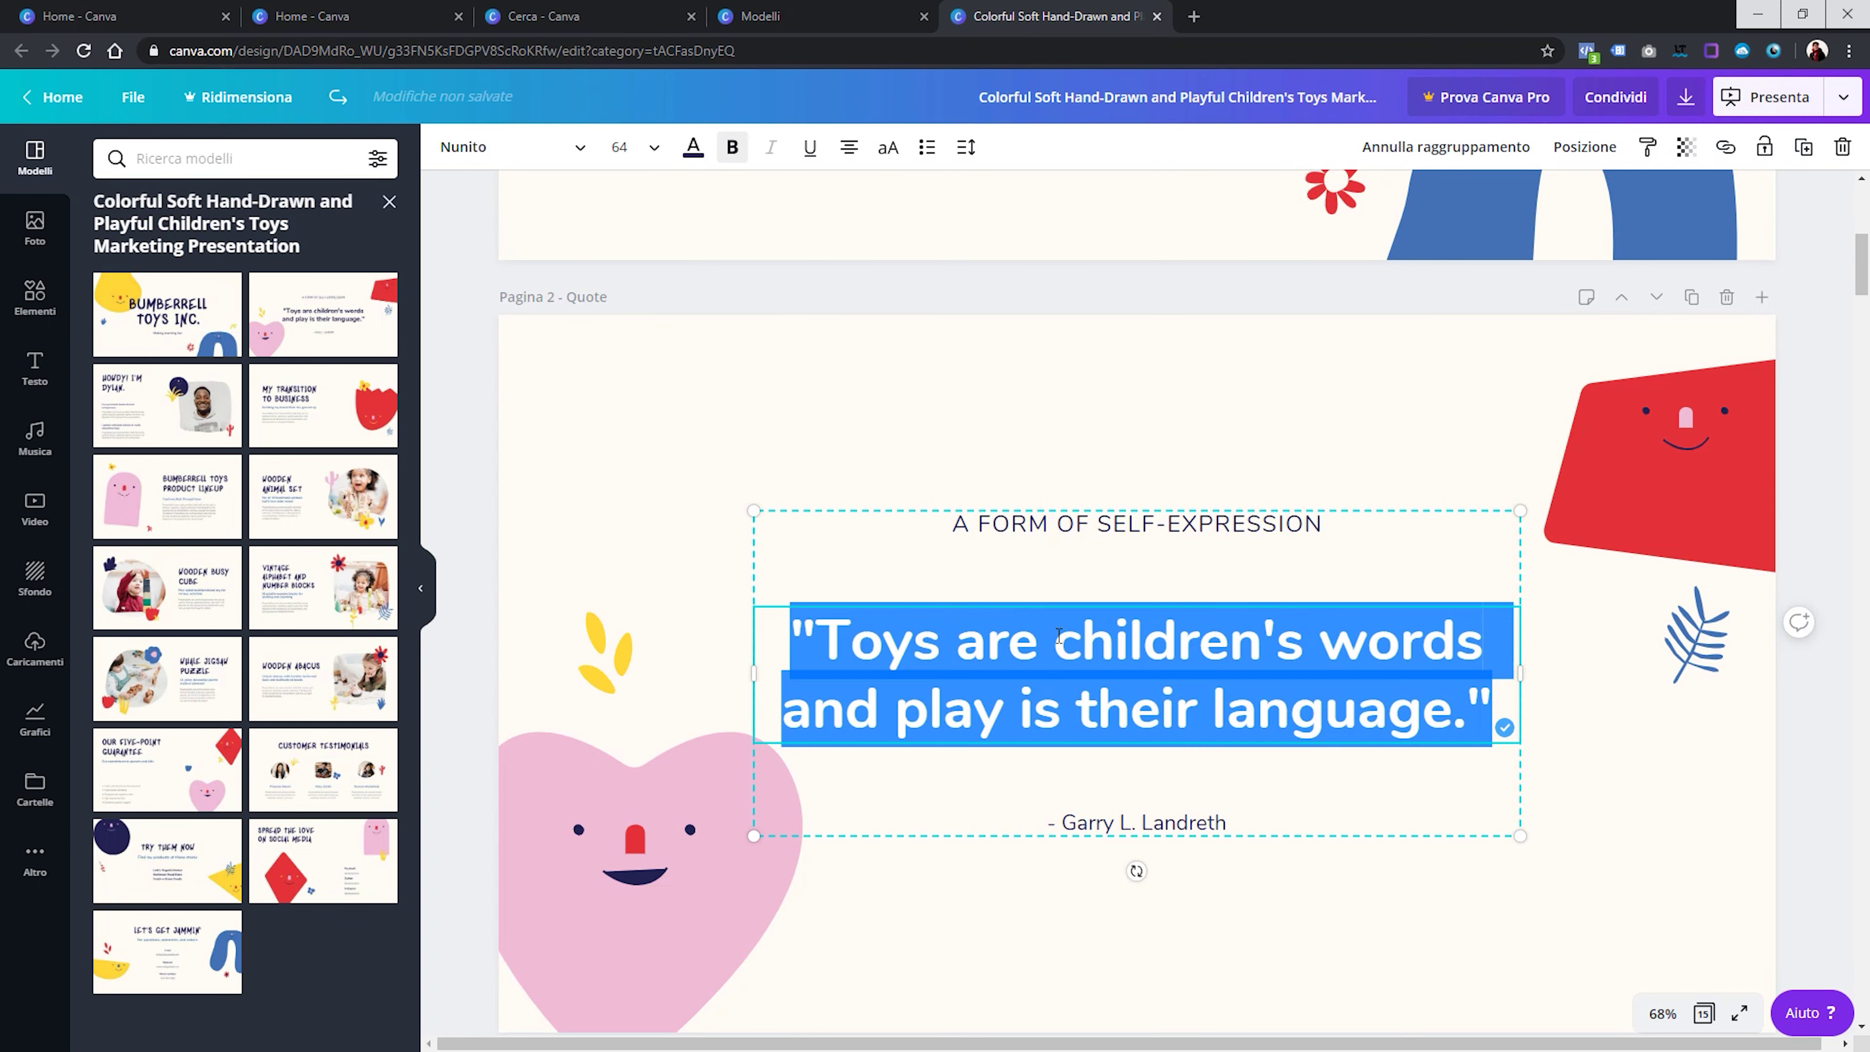
text(anafjsonasofas)
click(1064, 536)
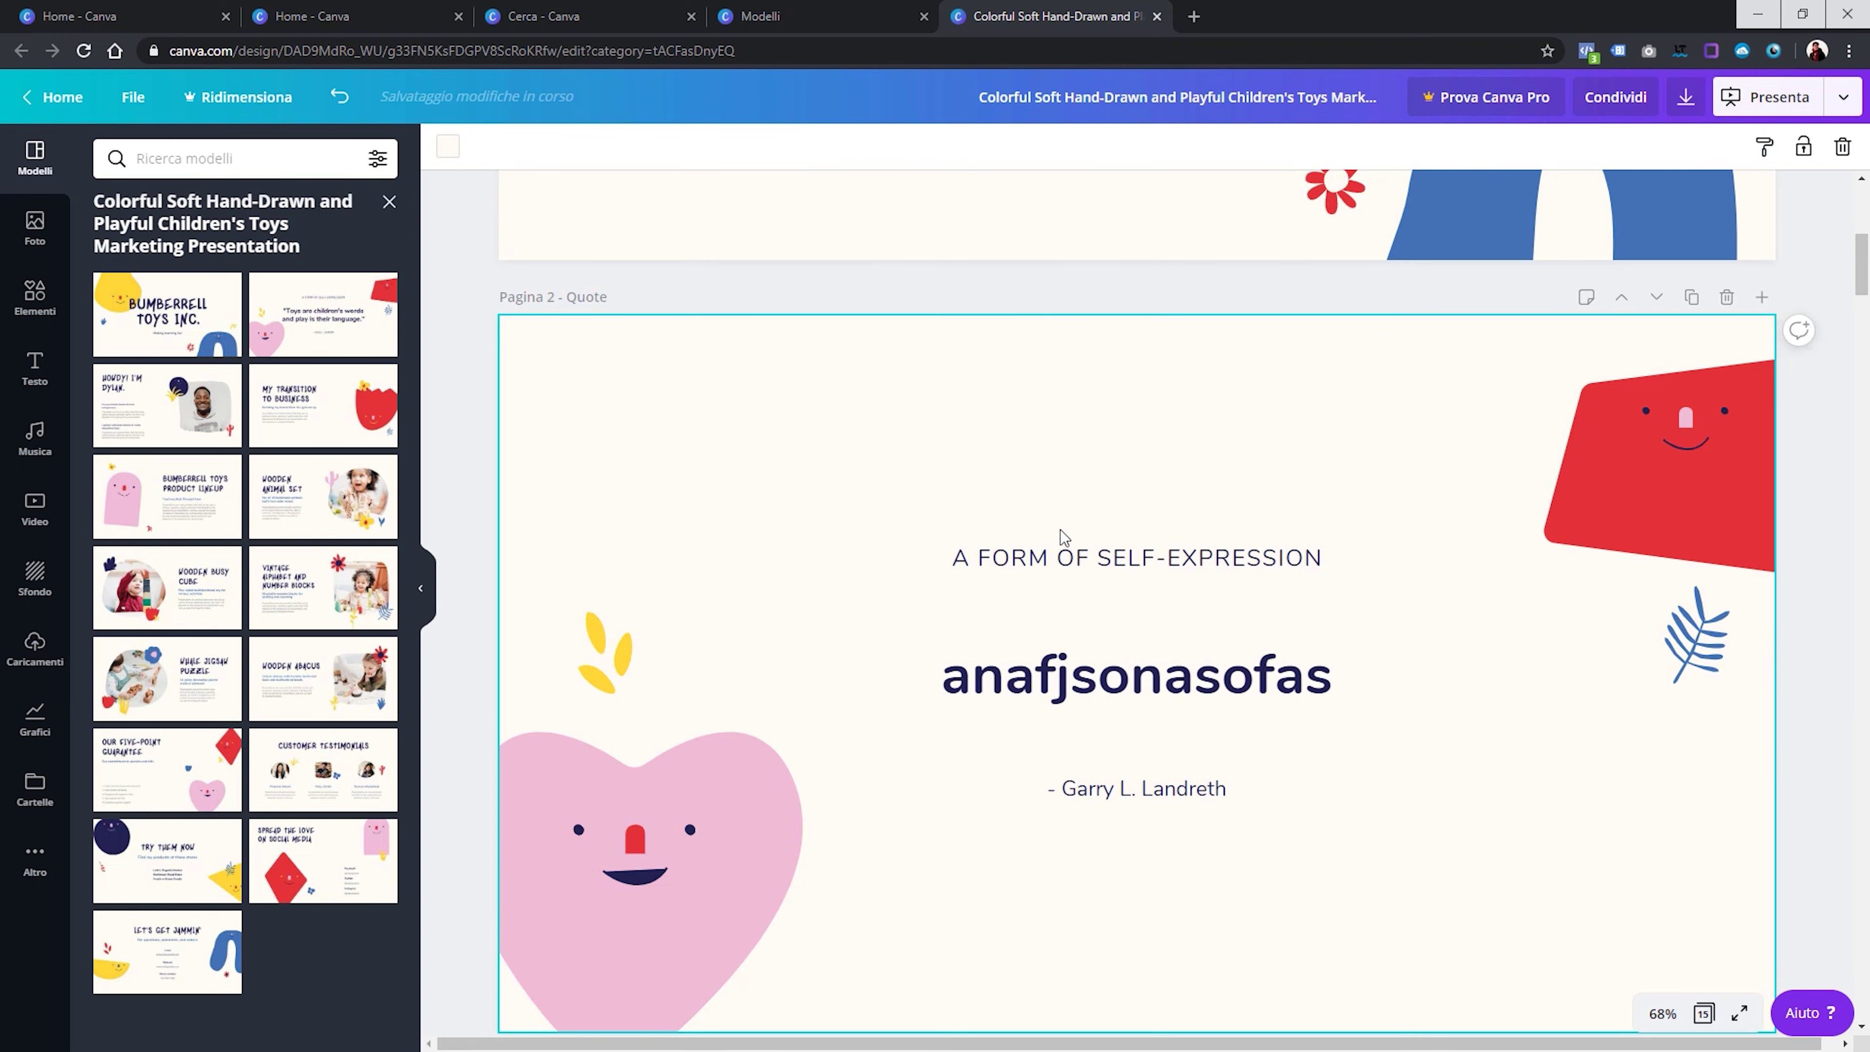
scroll(1061, 529, down, 7)
Swap the page 3 portrait for the sea cave photo, then delete the photo and its frame
scroll(1061, 529, down, 3)
click(1435, 737)
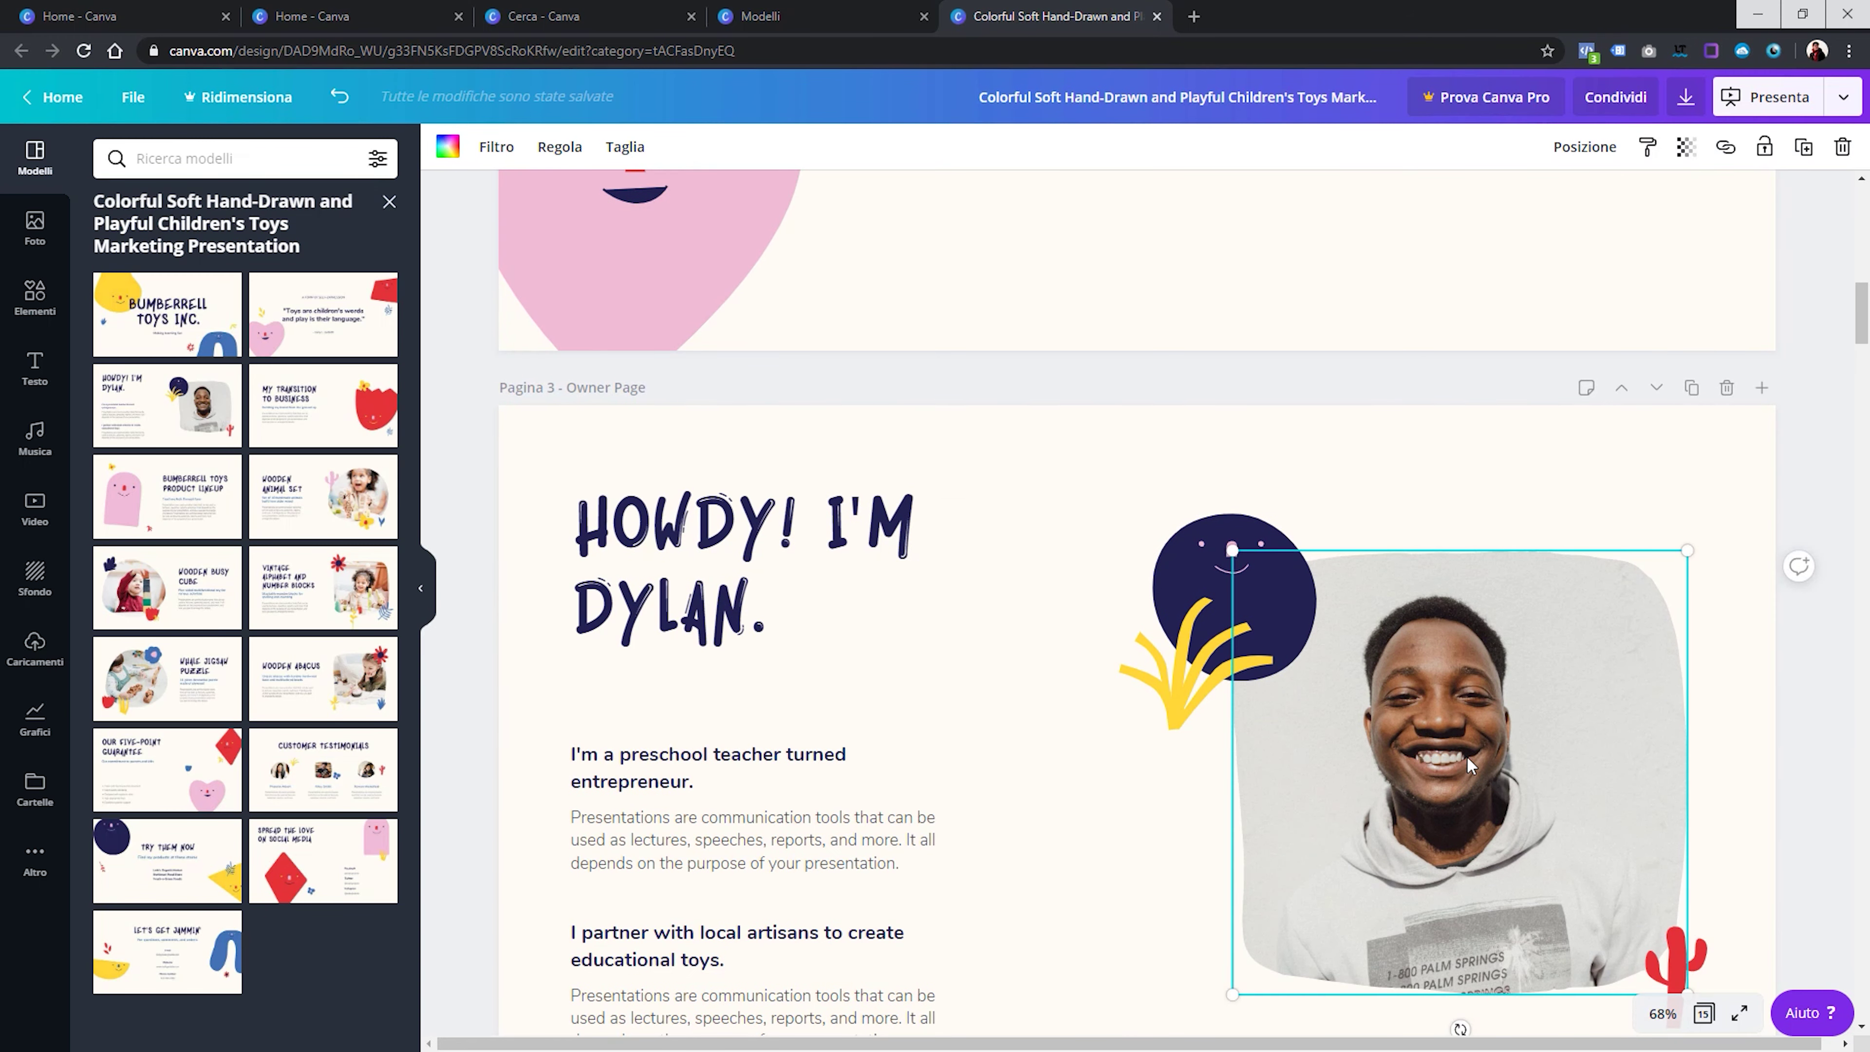
click(33, 235)
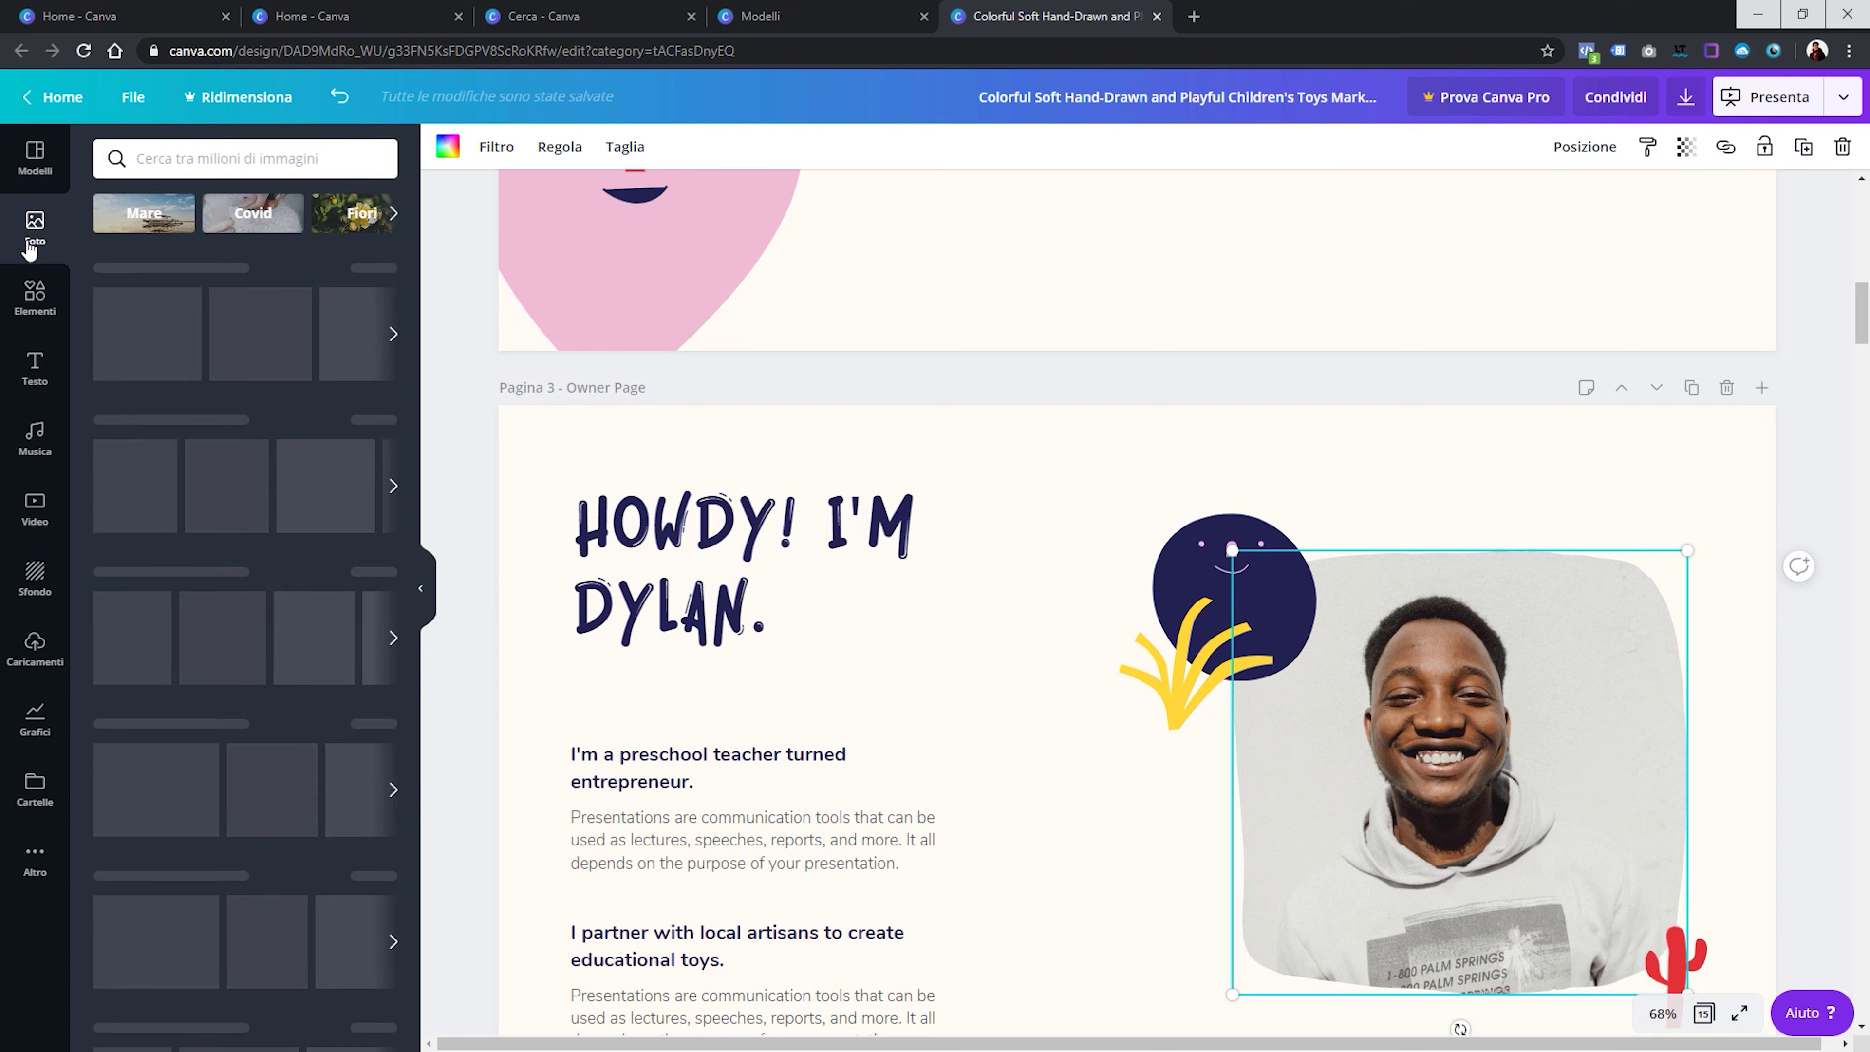
mouse_move(168, 787)
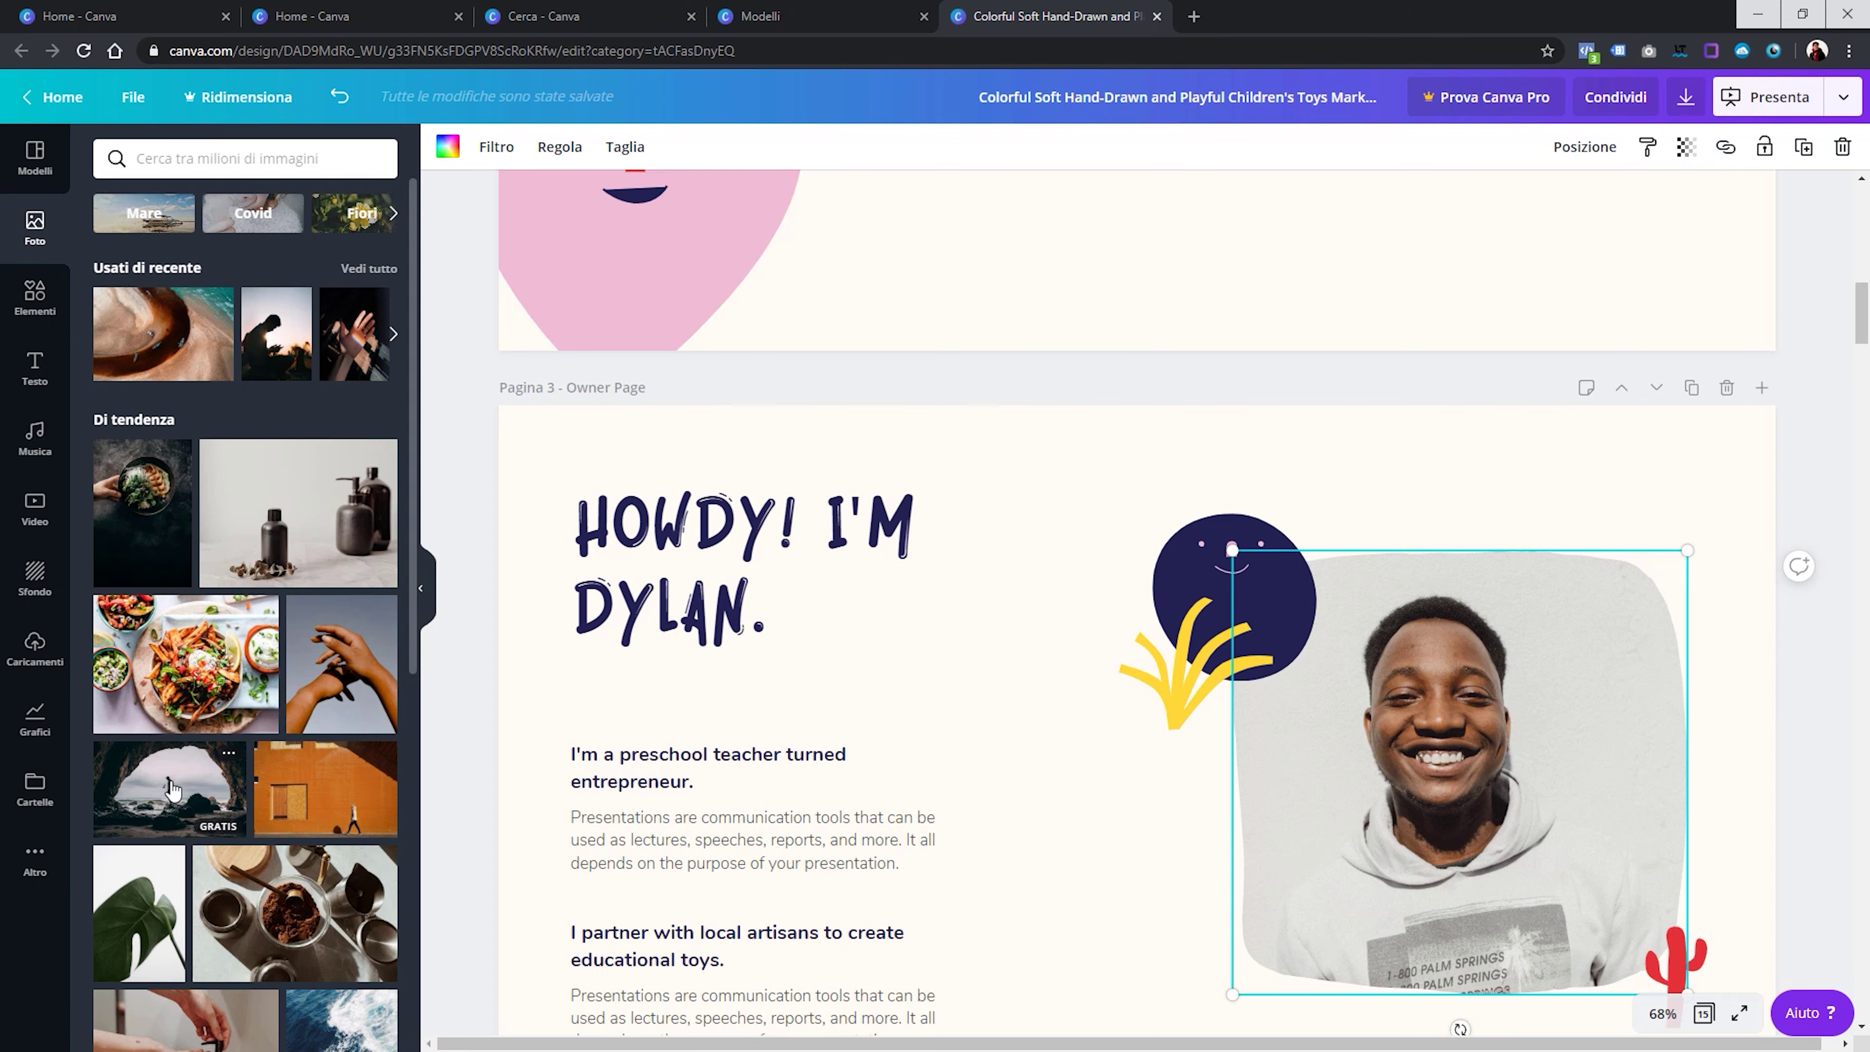
drag(171, 788, 1424, 731)
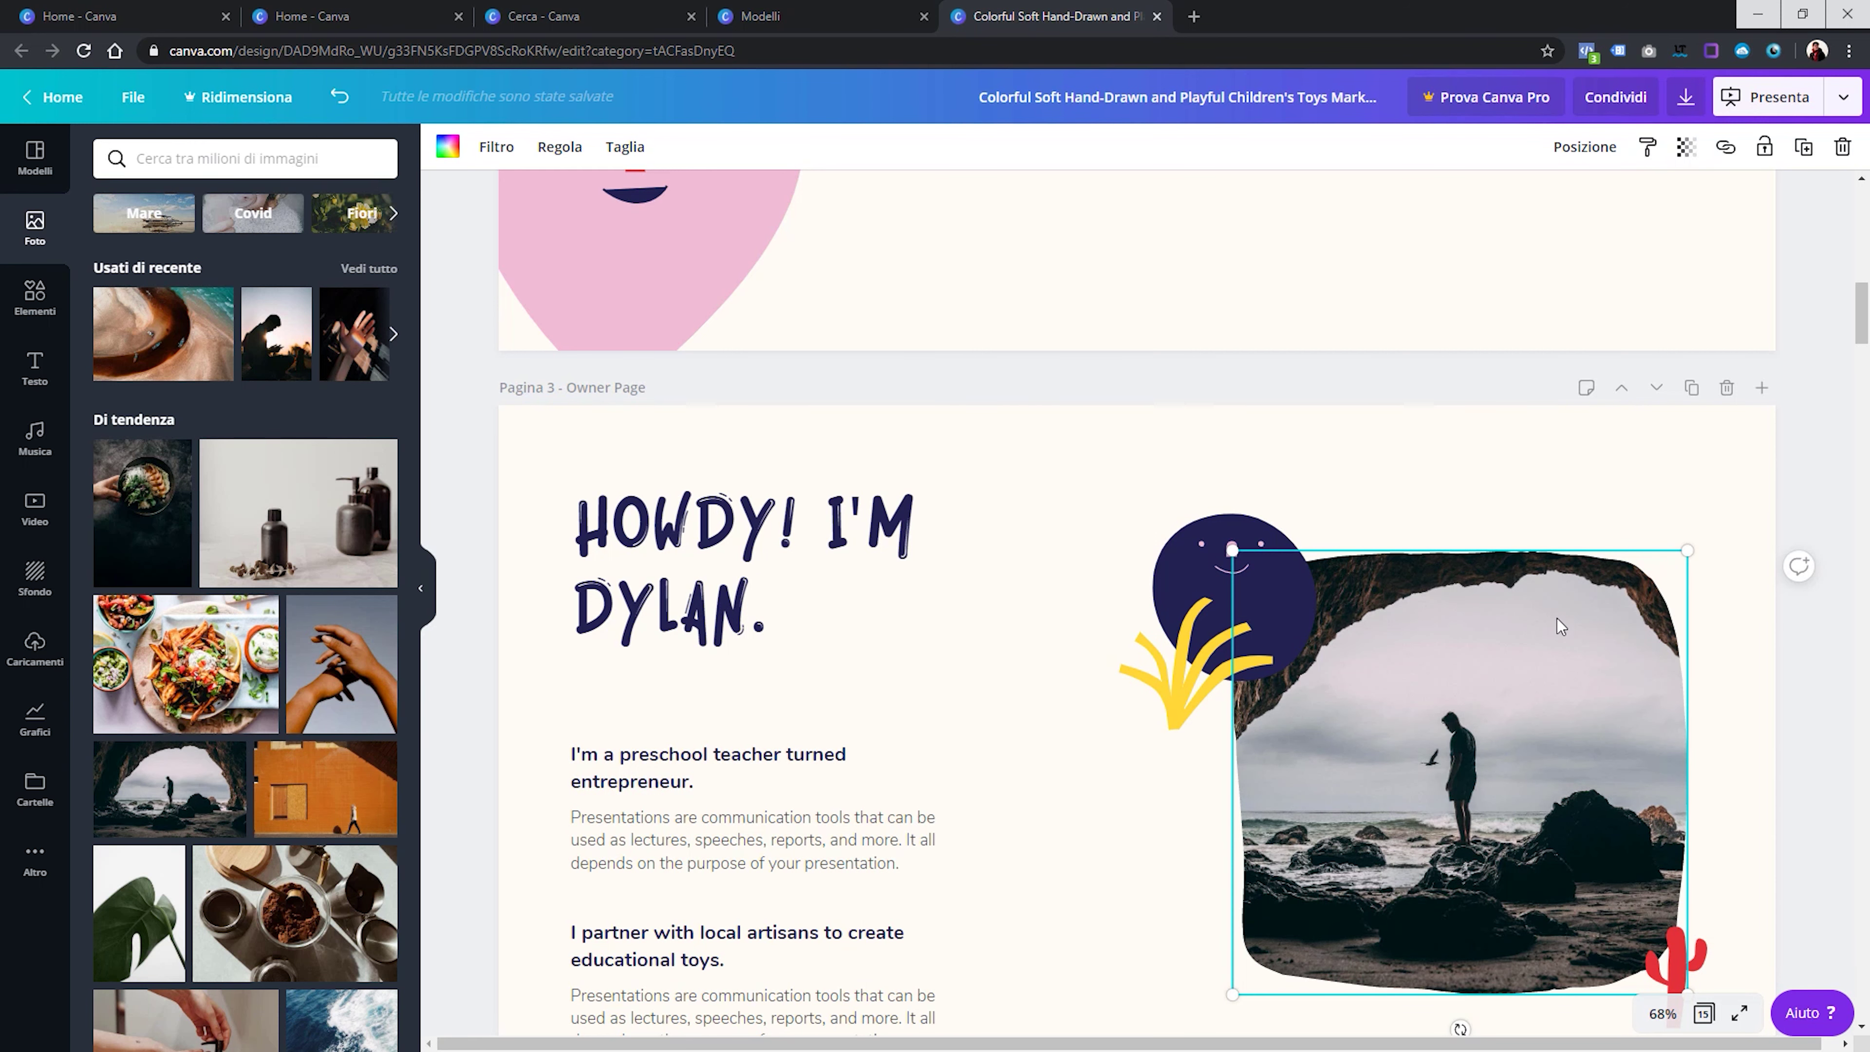
key(Delete)
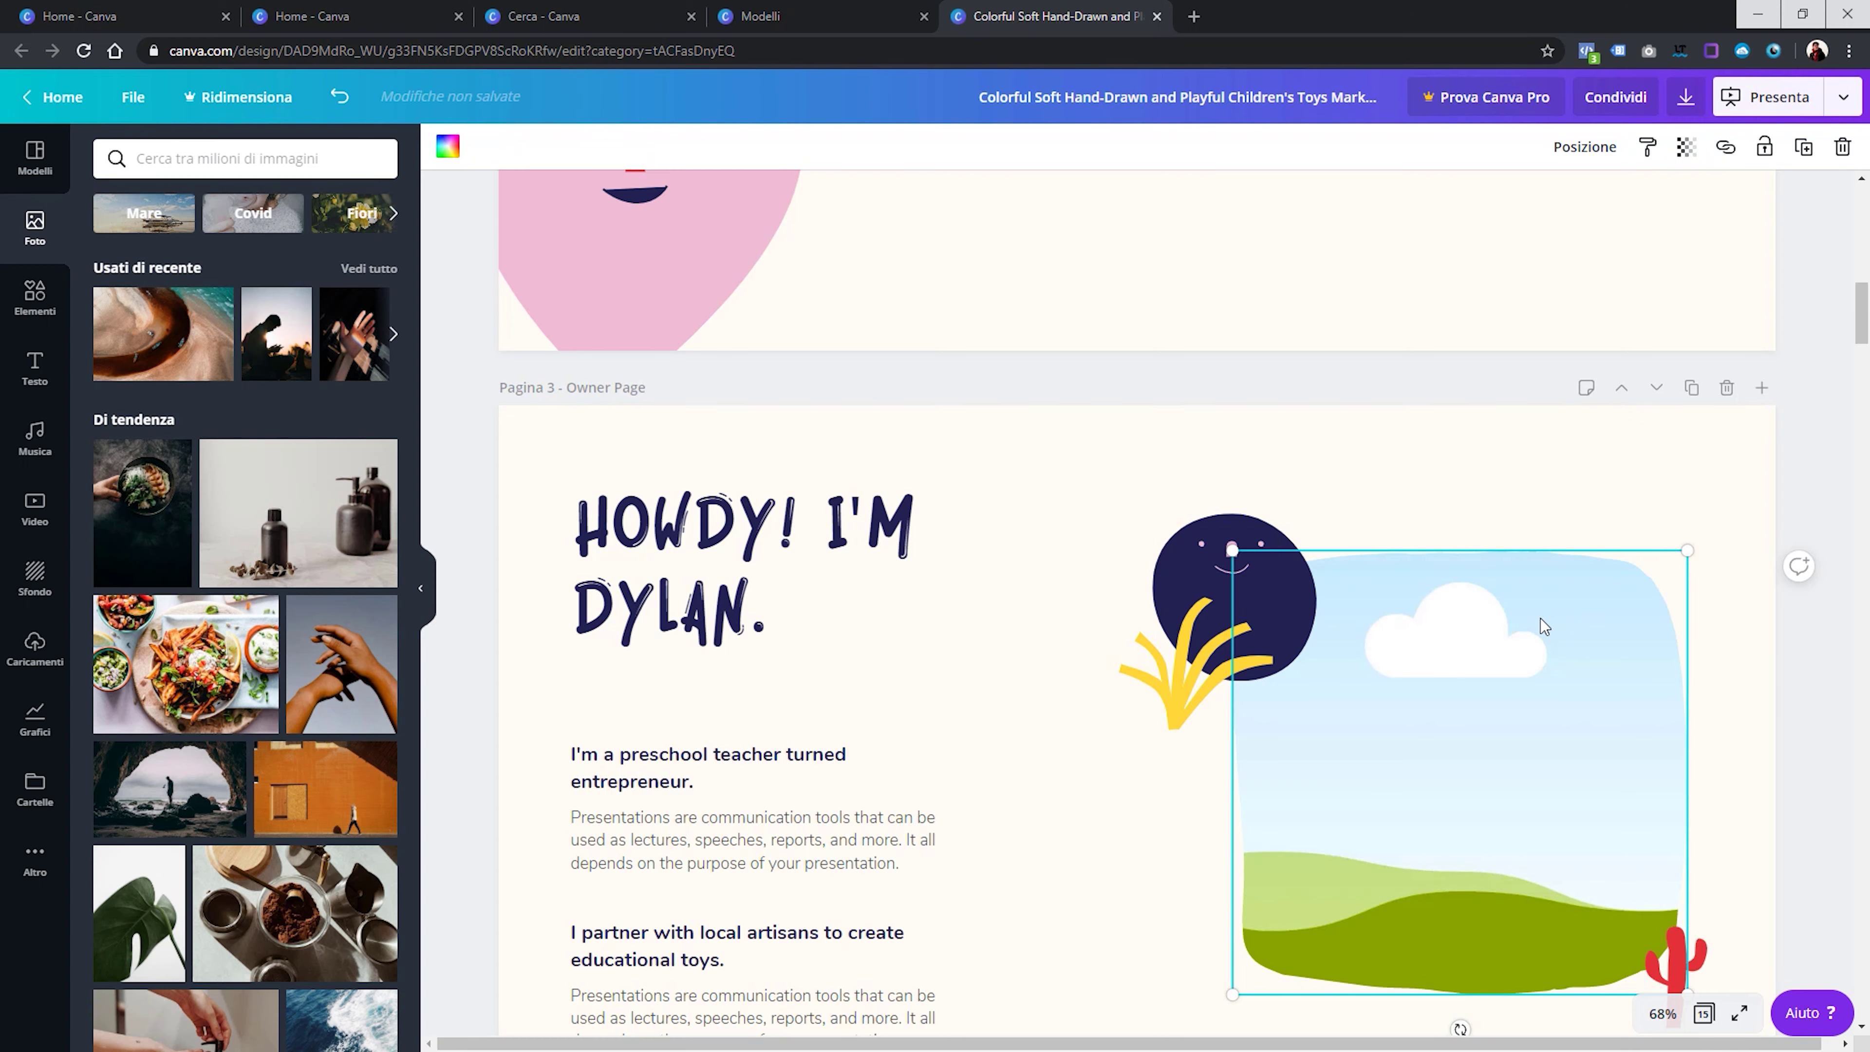
key(Delete)
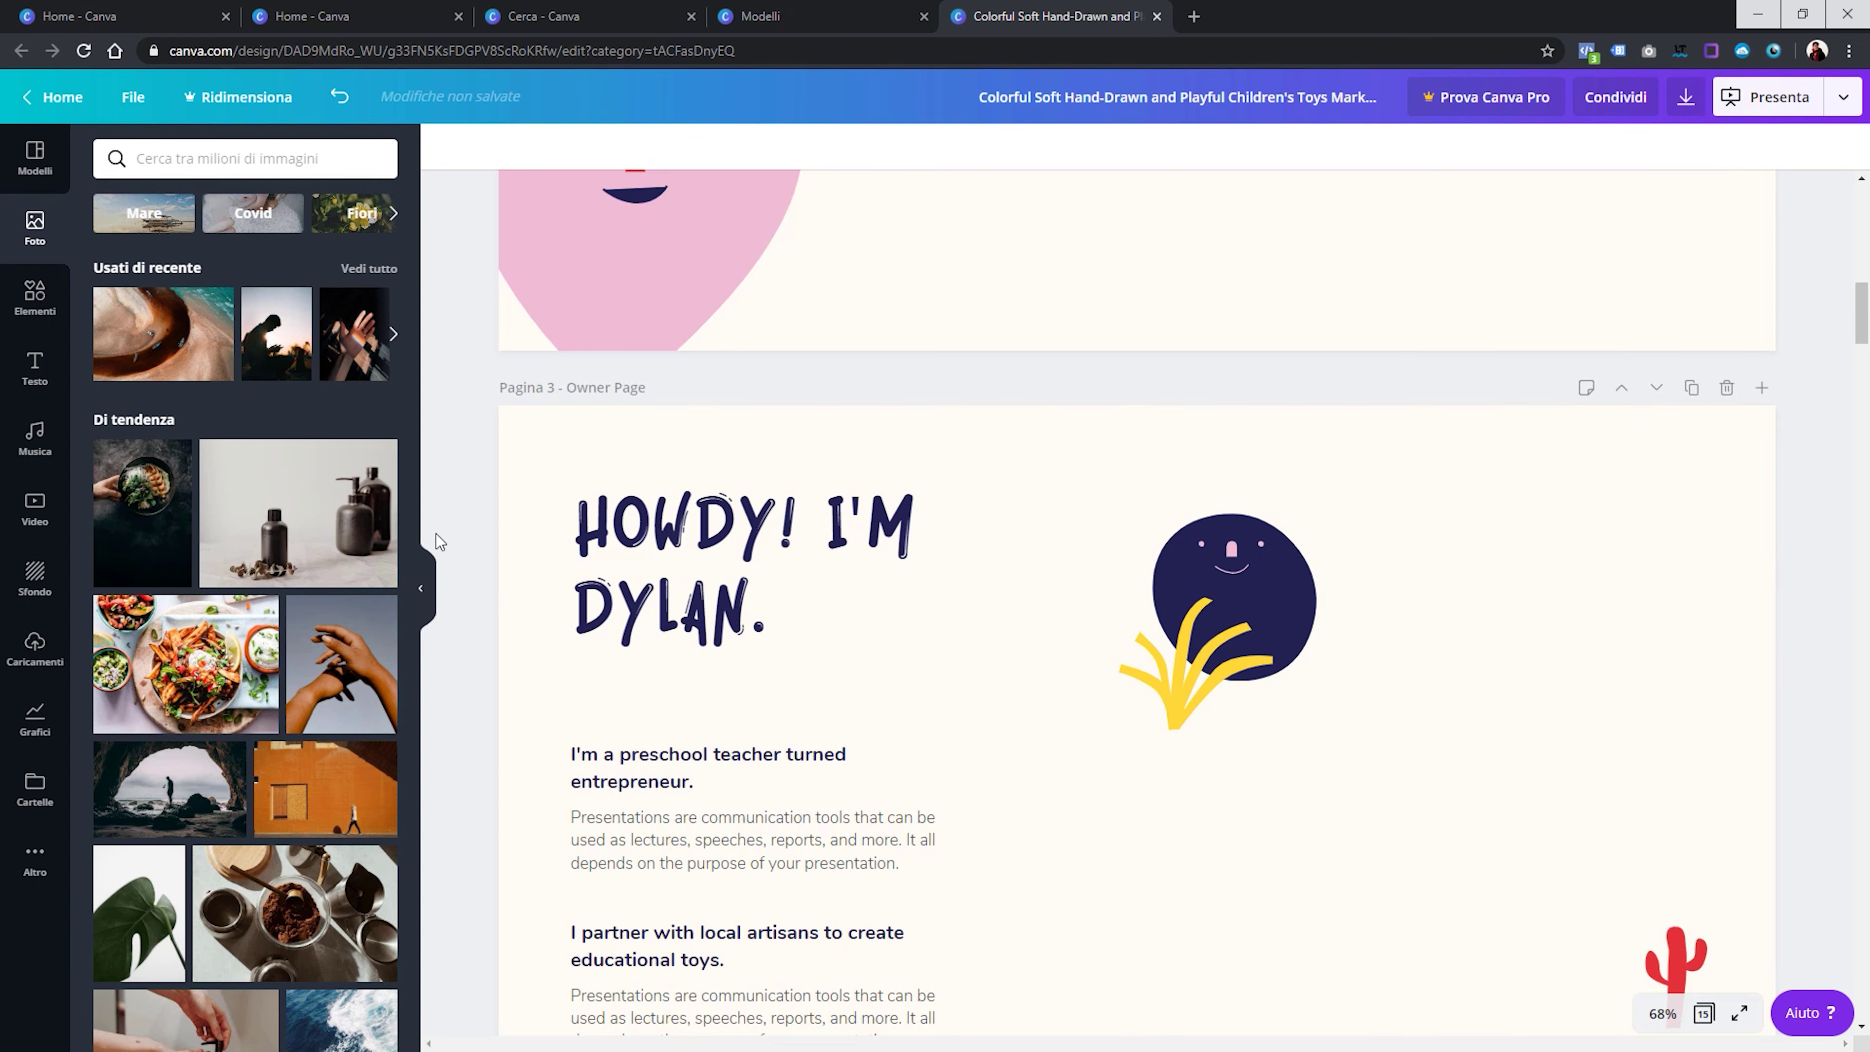
Add a scalloped frame from Elementi and fill it with the sea cave photo
click(35, 318)
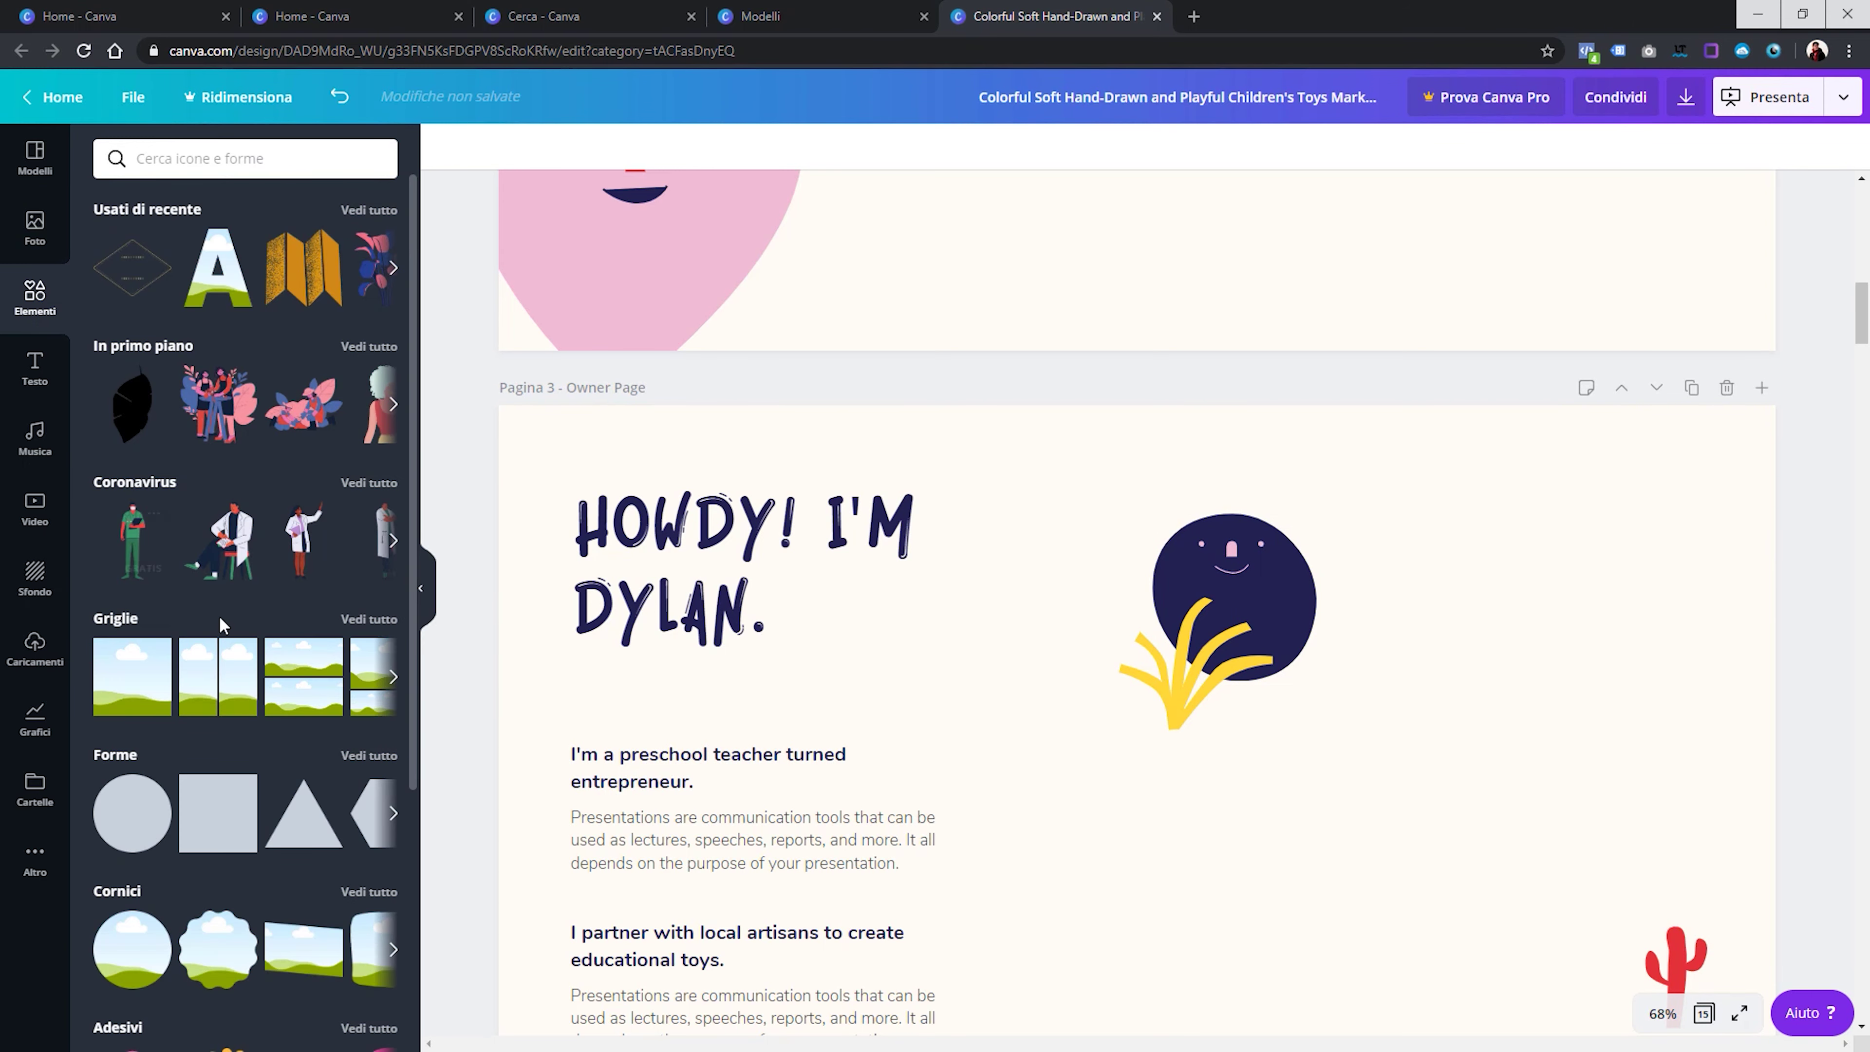
scroll(223, 624, down, 5)
drag(218, 577, 1376, 718)
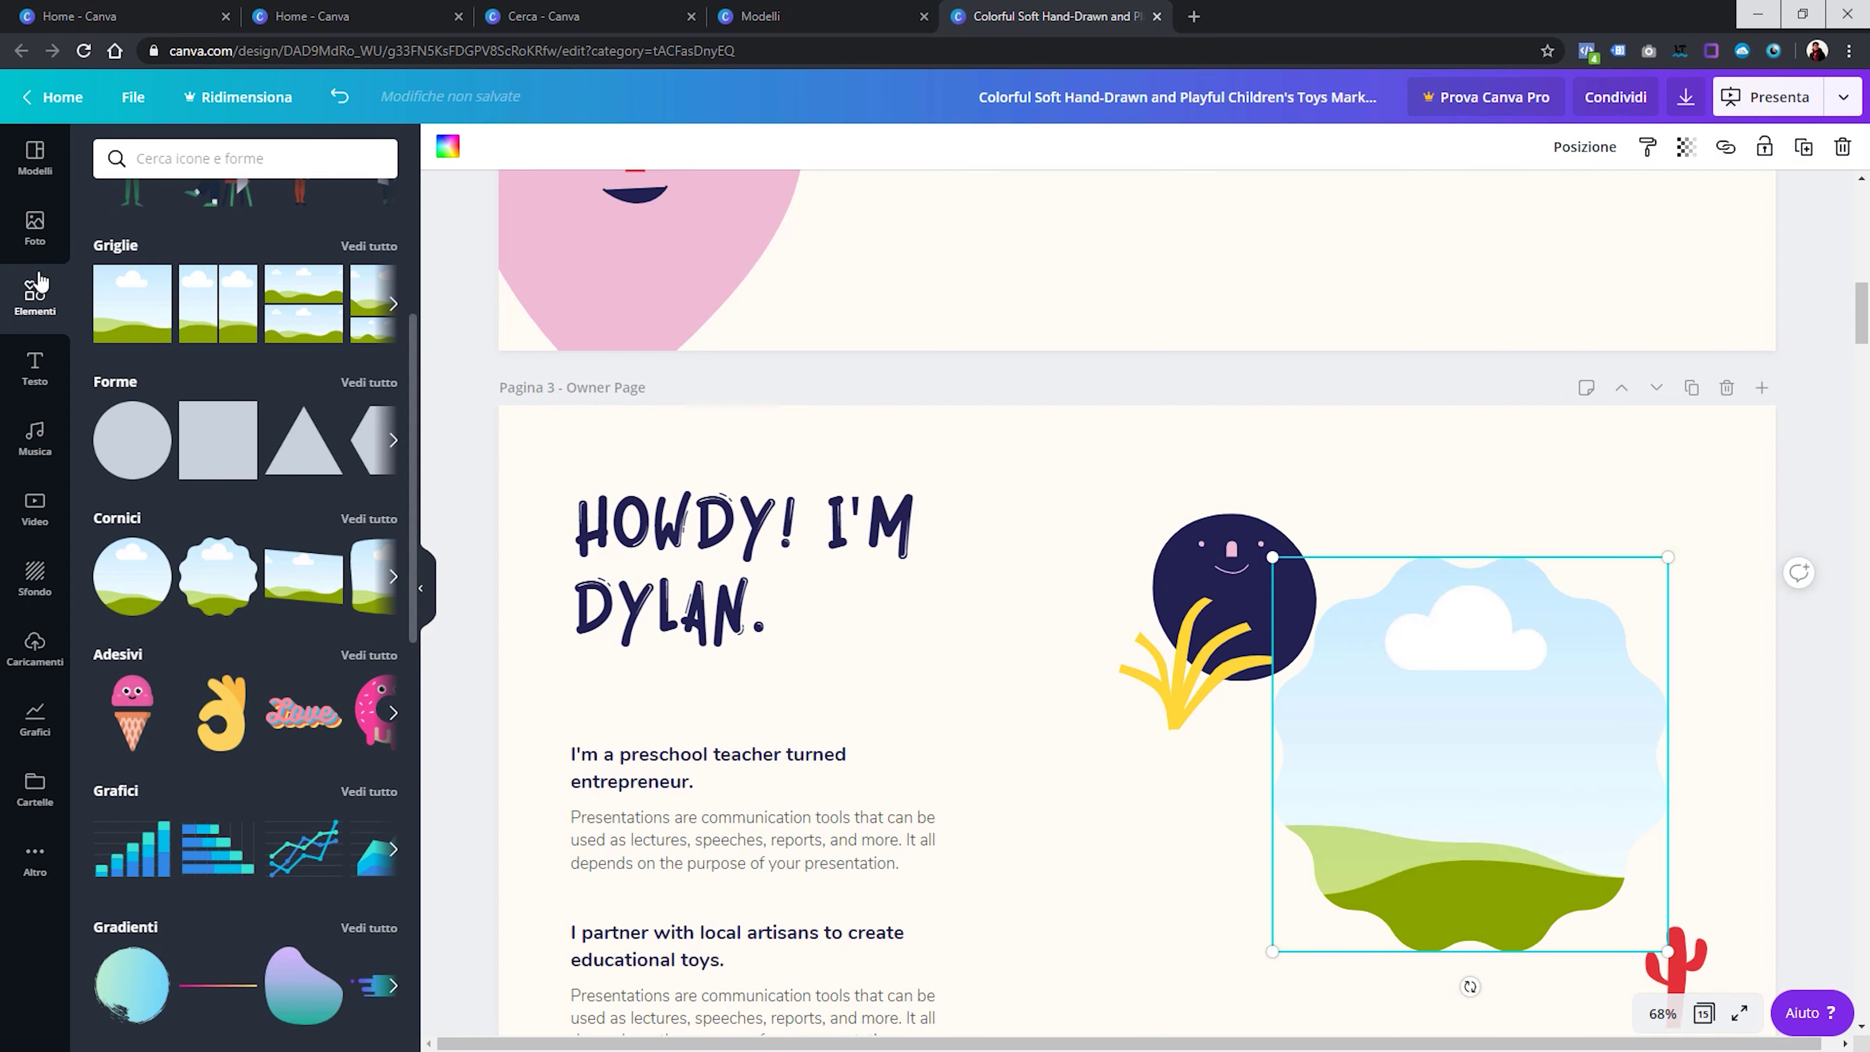
click(34, 228)
mouse_move(169, 788)
mouse_down()
mouse_move(1248, 740)
mouse_move(1417, 692)
mouse_up()
click(909, 501)
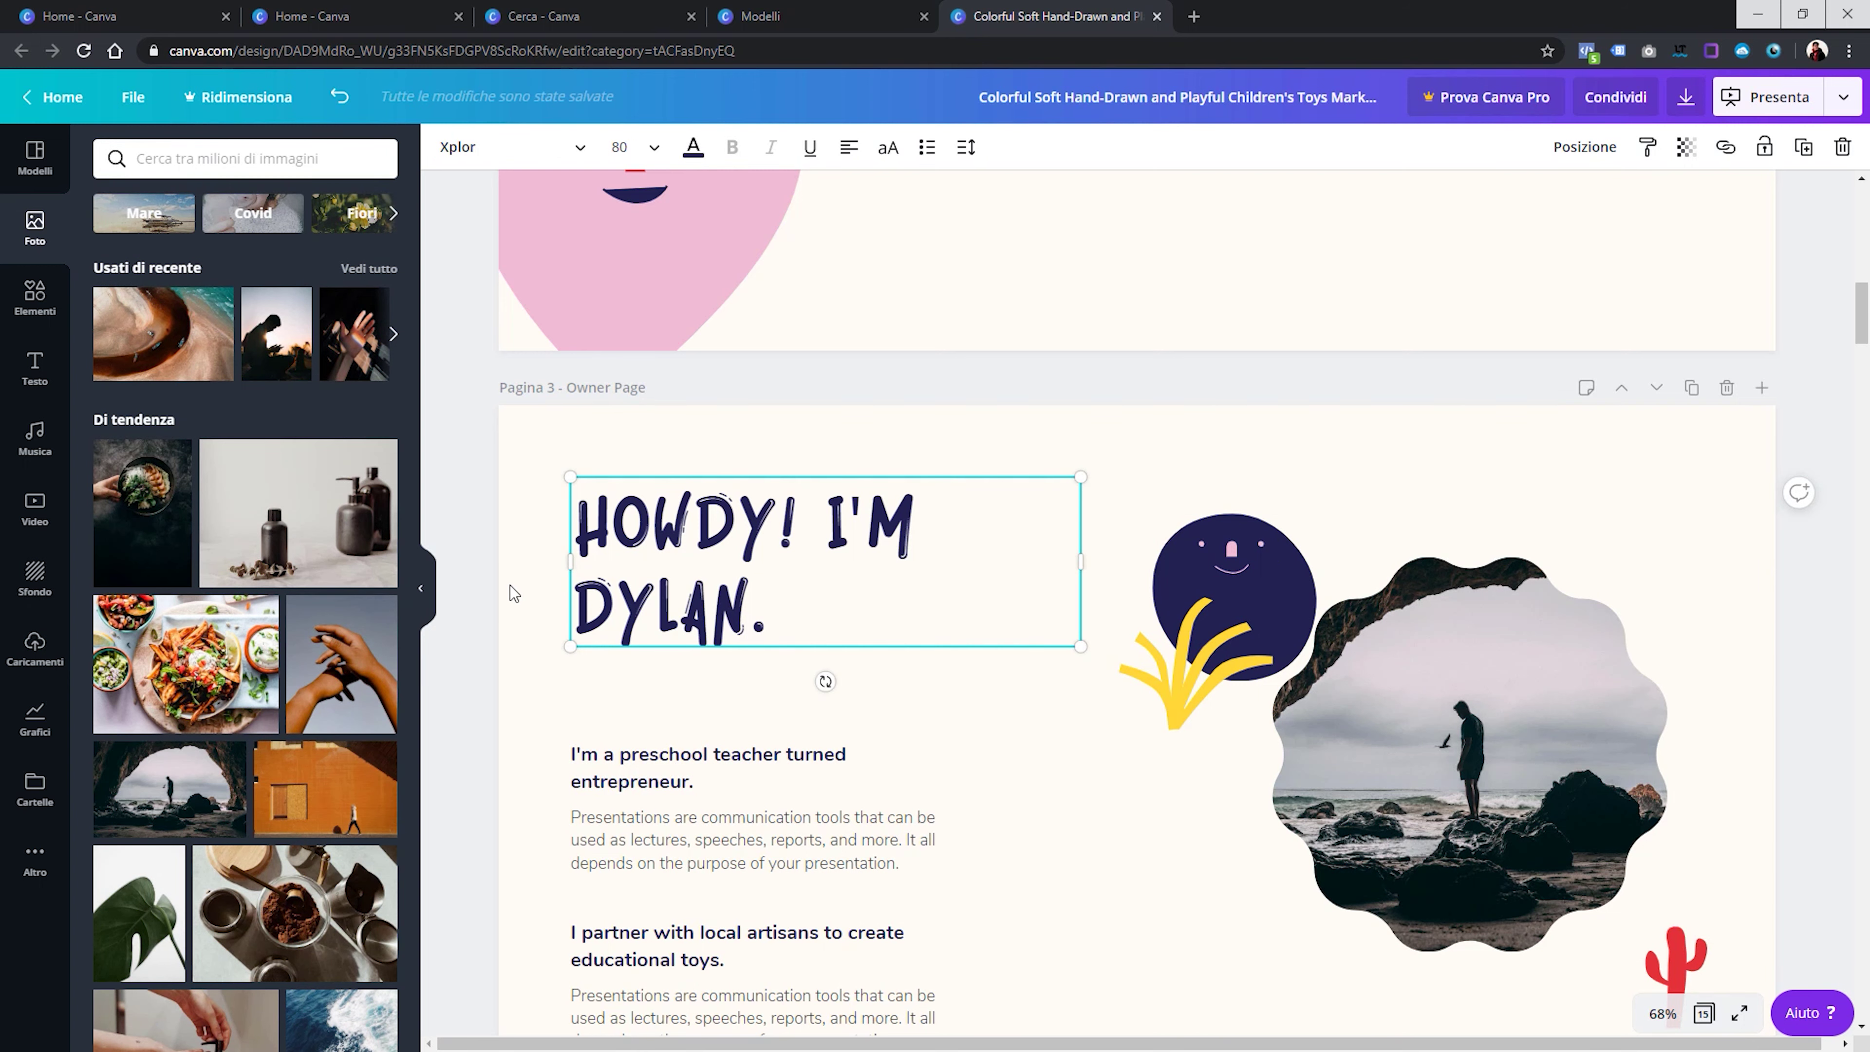
Recolour the page 3 smiley circle bright blue with black facial features
click(1266, 573)
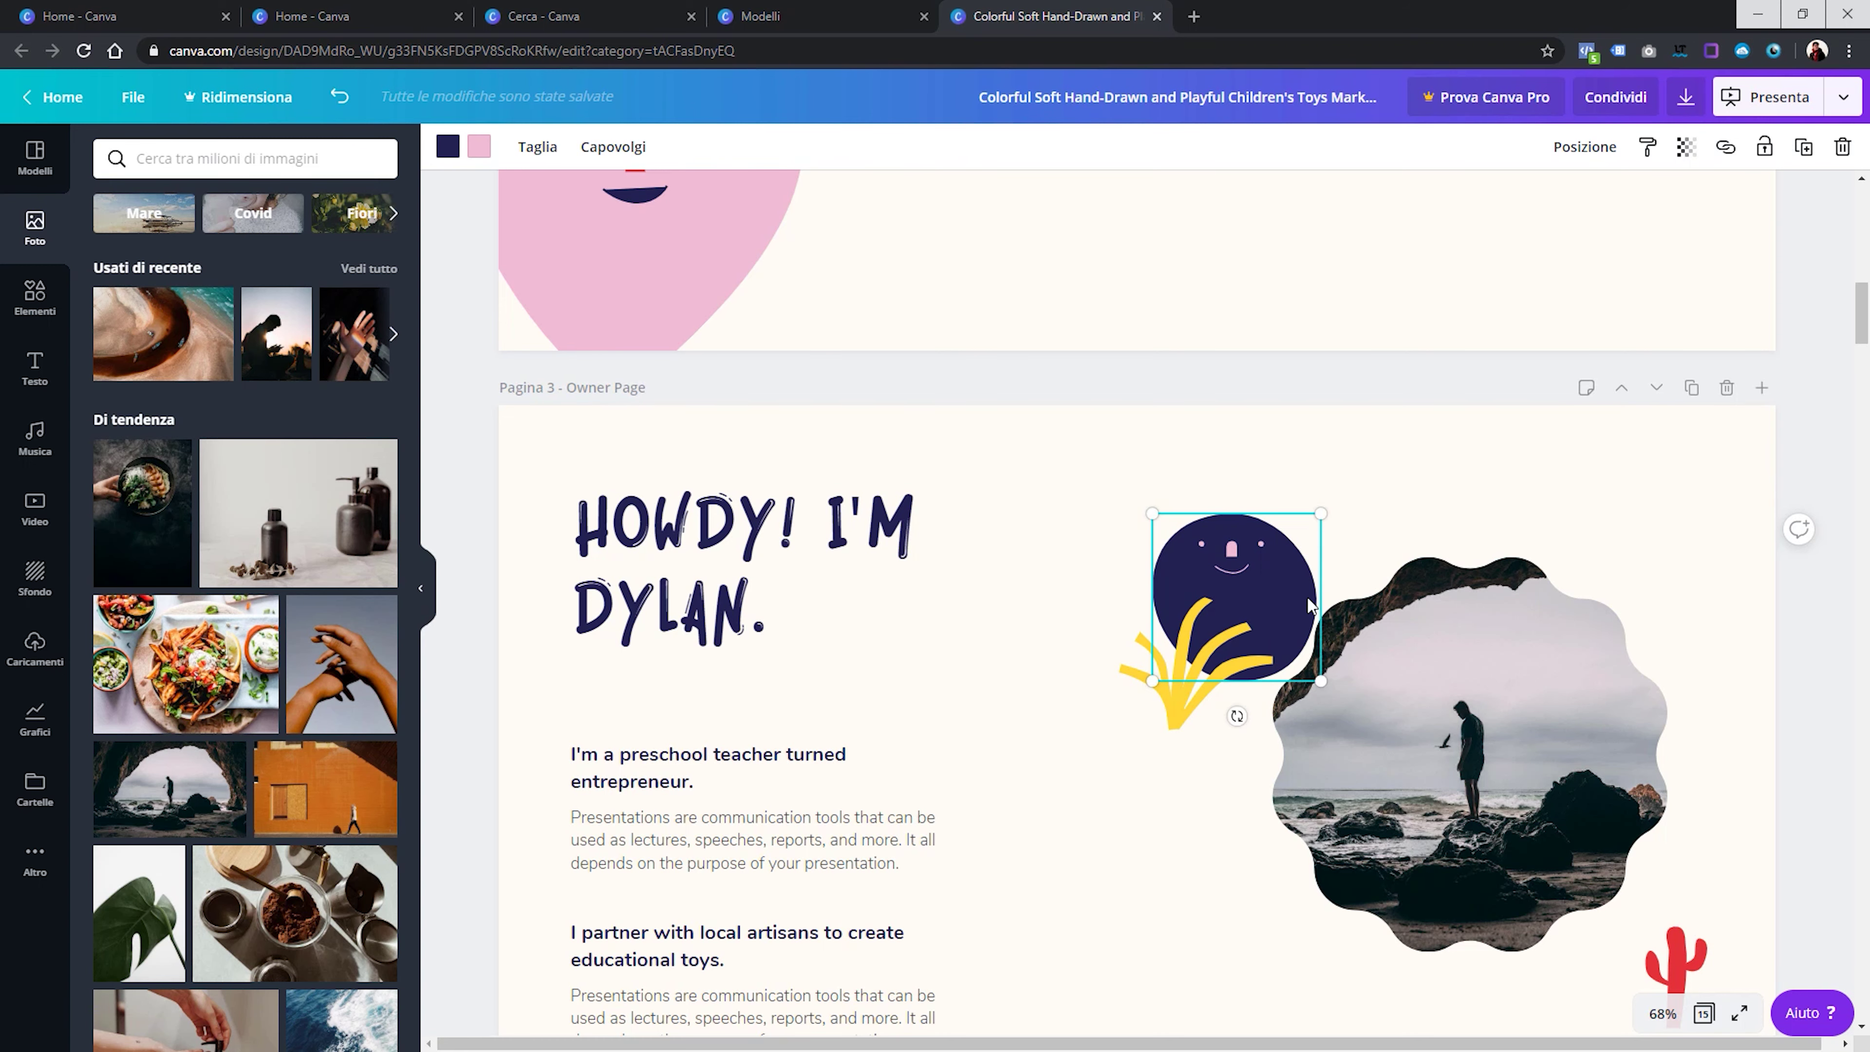
click(447, 145)
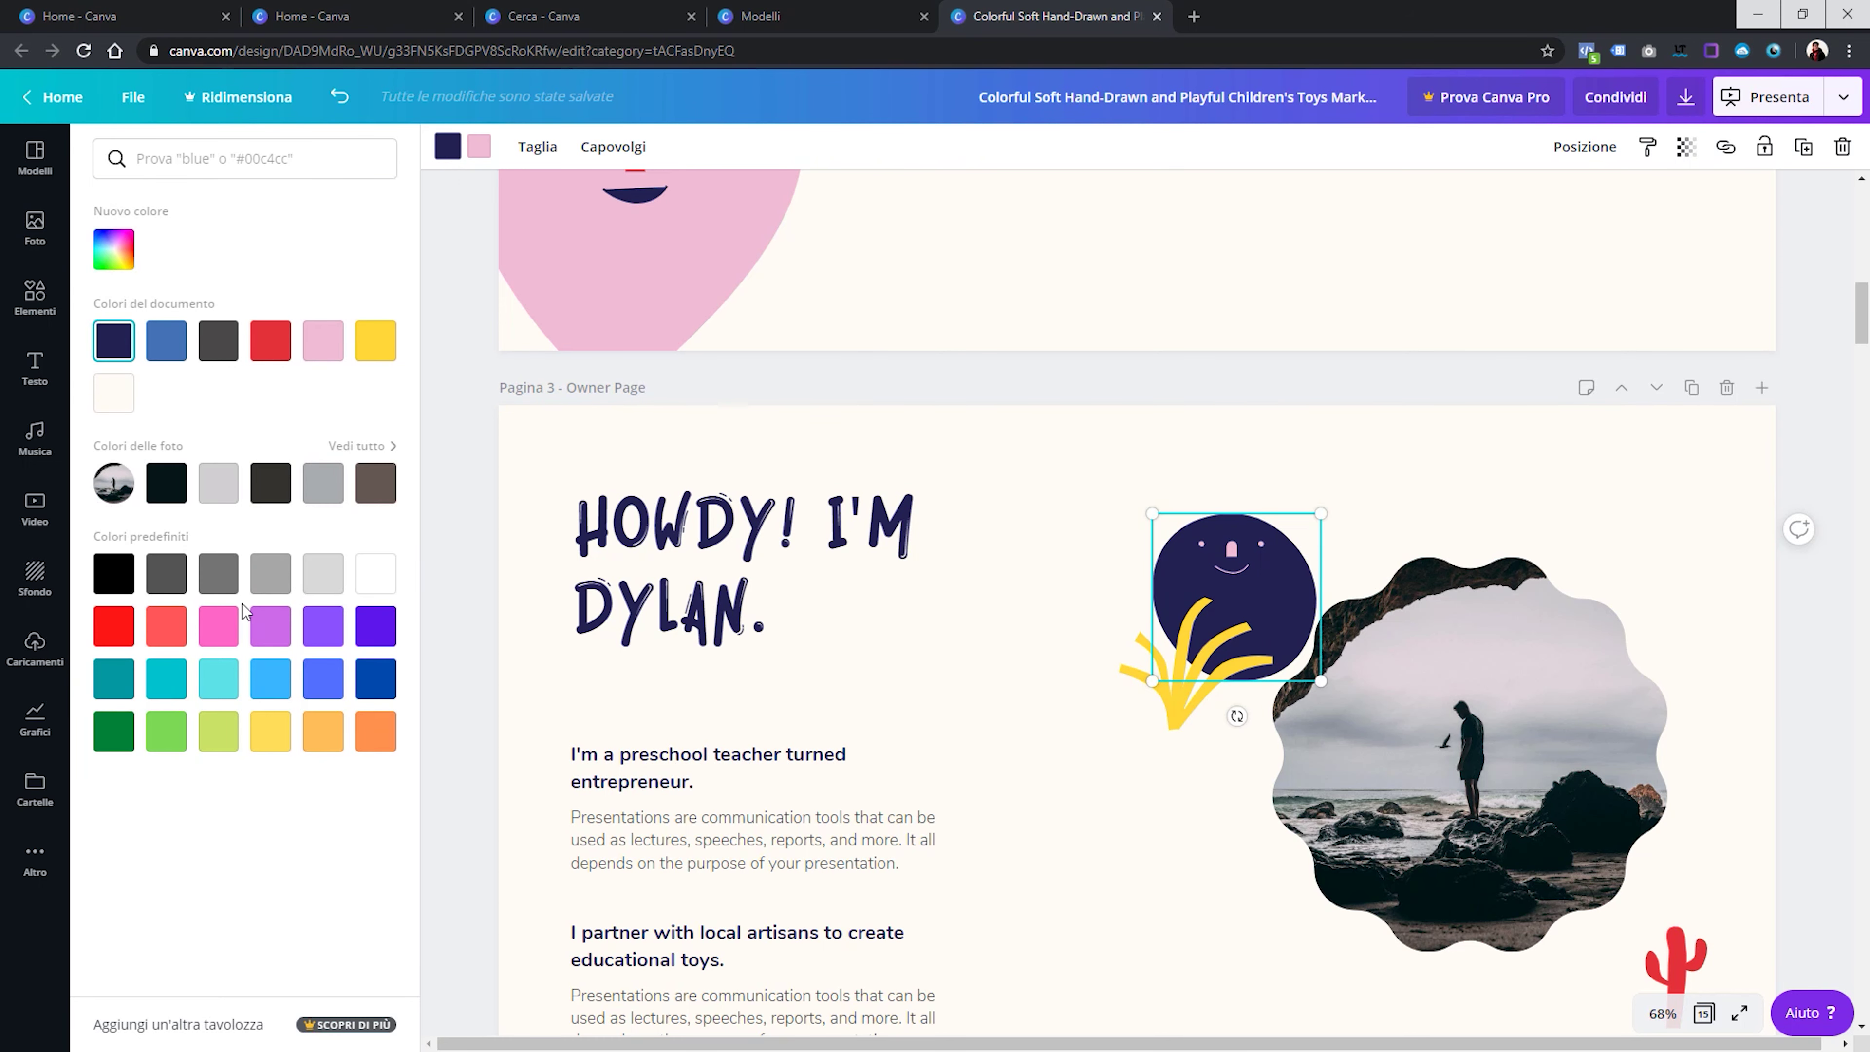
click(218, 678)
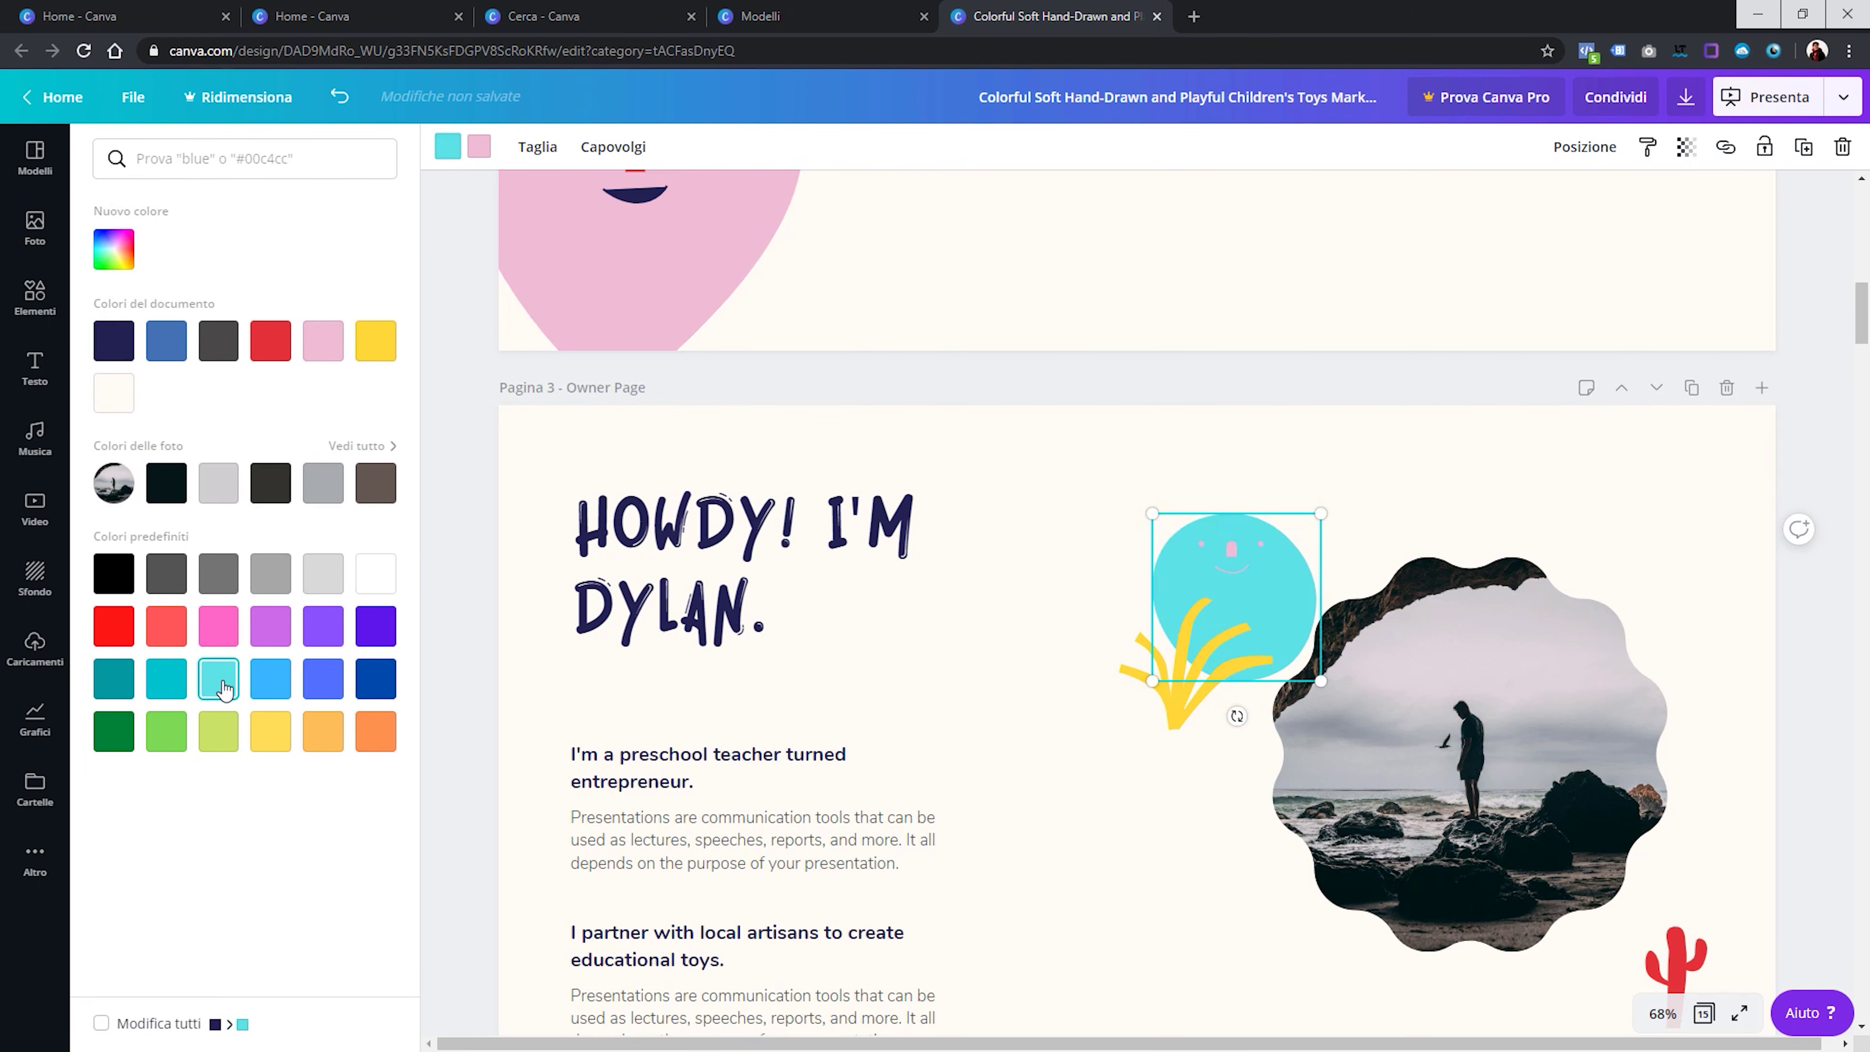
click(286, 686)
click(482, 153)
click(166, 483)
click(1211, 486)
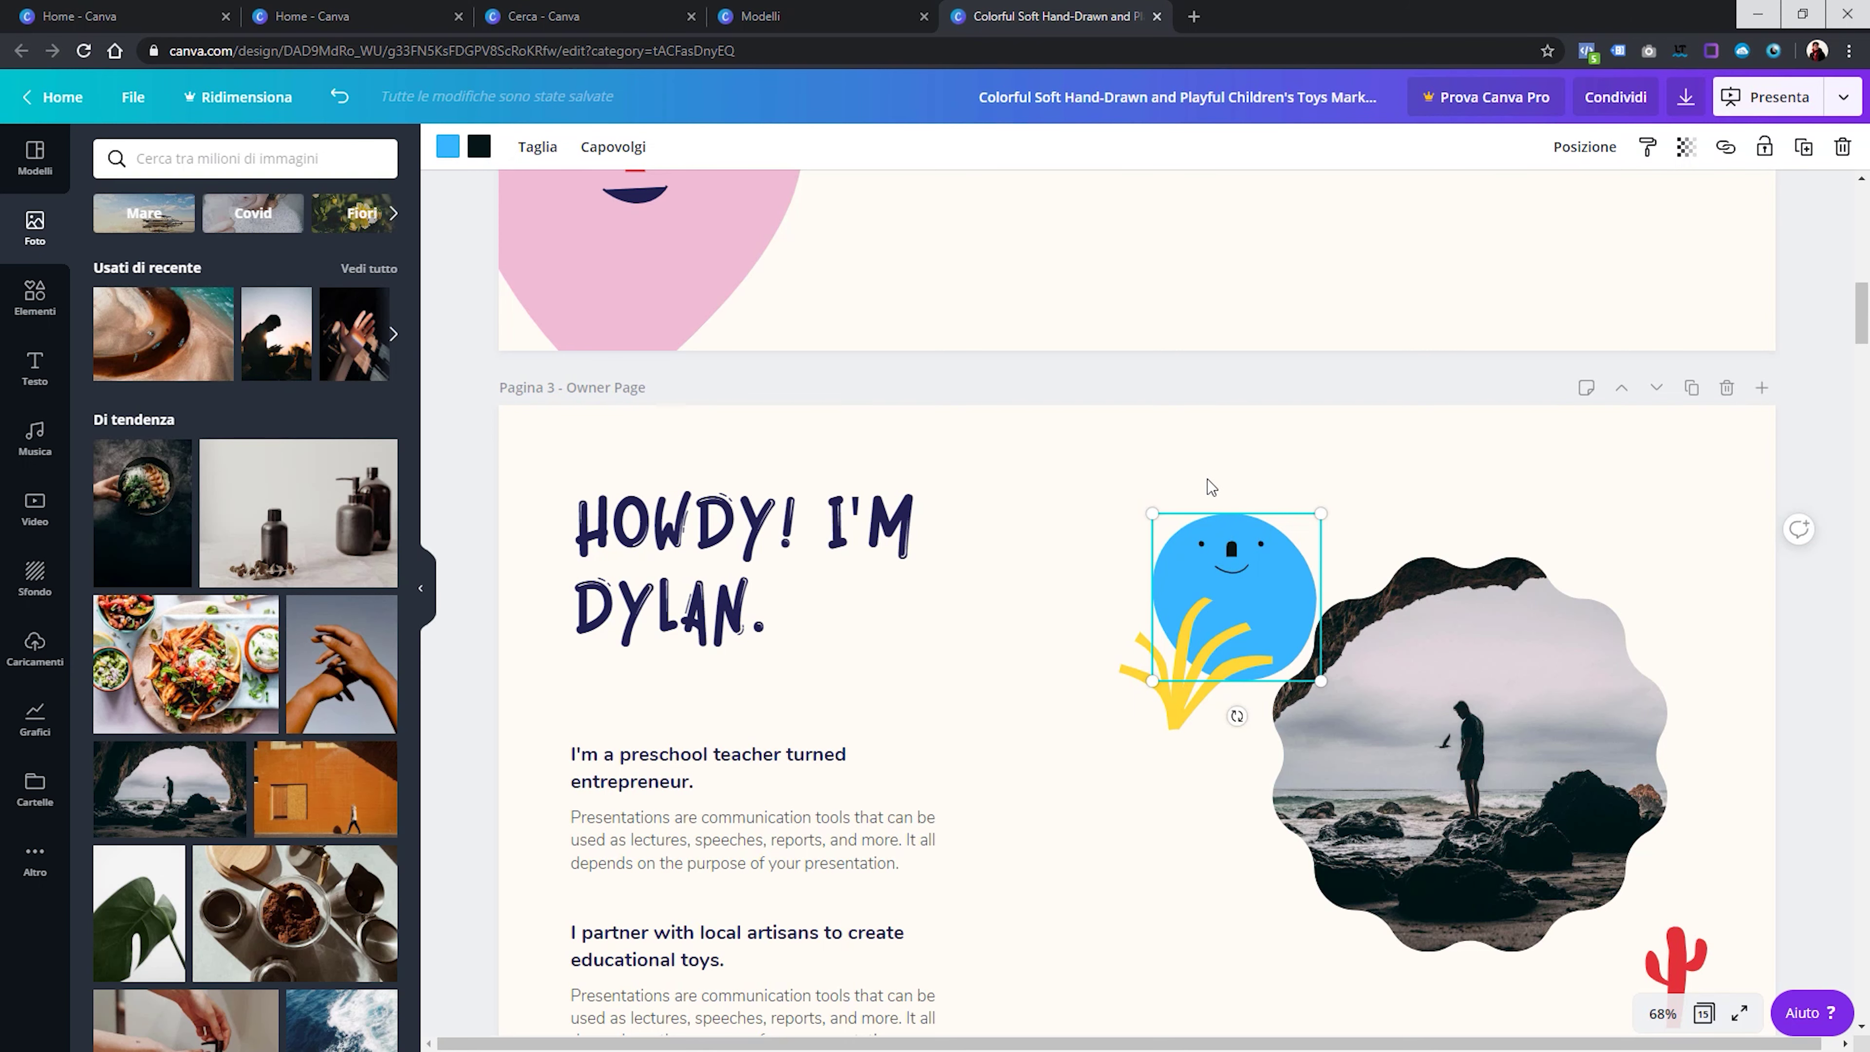
click(1208, 460)
Scroll down through the following presentation pages and back up
scroll(1208, 460, down, 1)
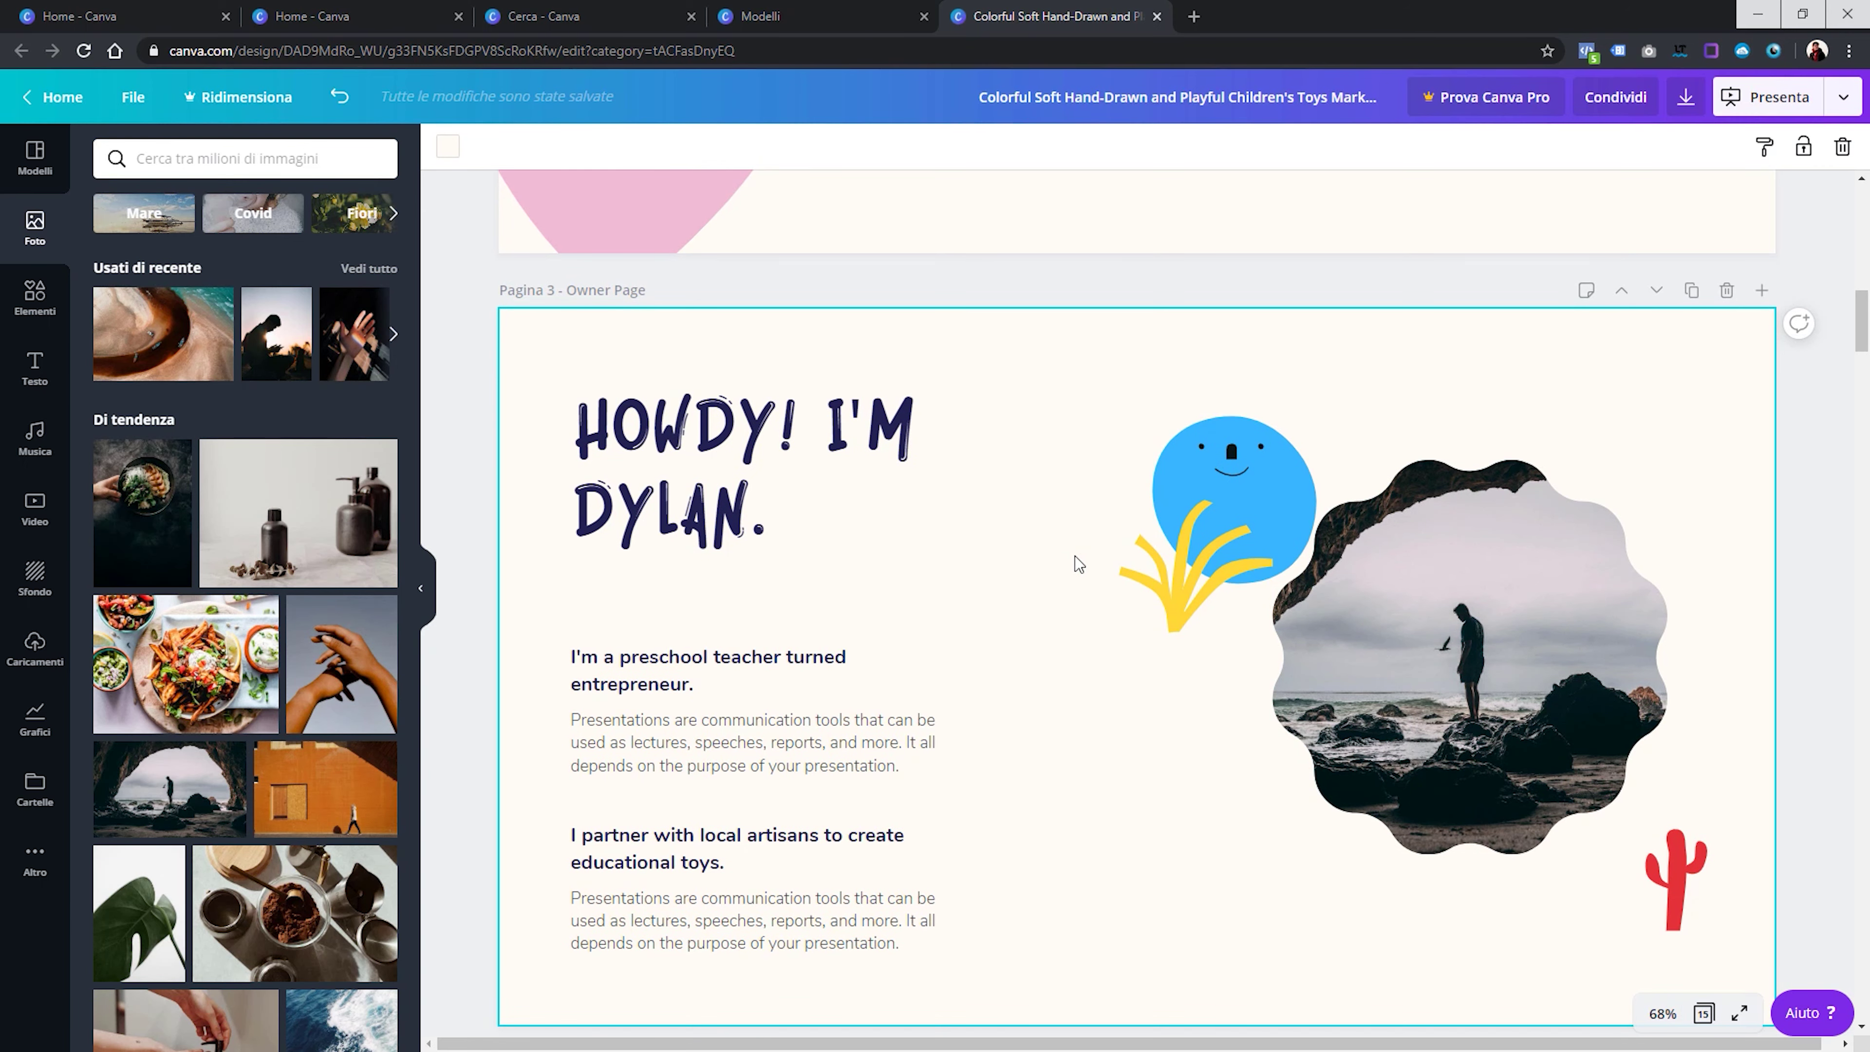
scroll(1074, 557, down, 15)
scroll(1074, 557, down, 10)
scroll(1074, 557, down, 20)
scroll(1074, 557, down, 15)
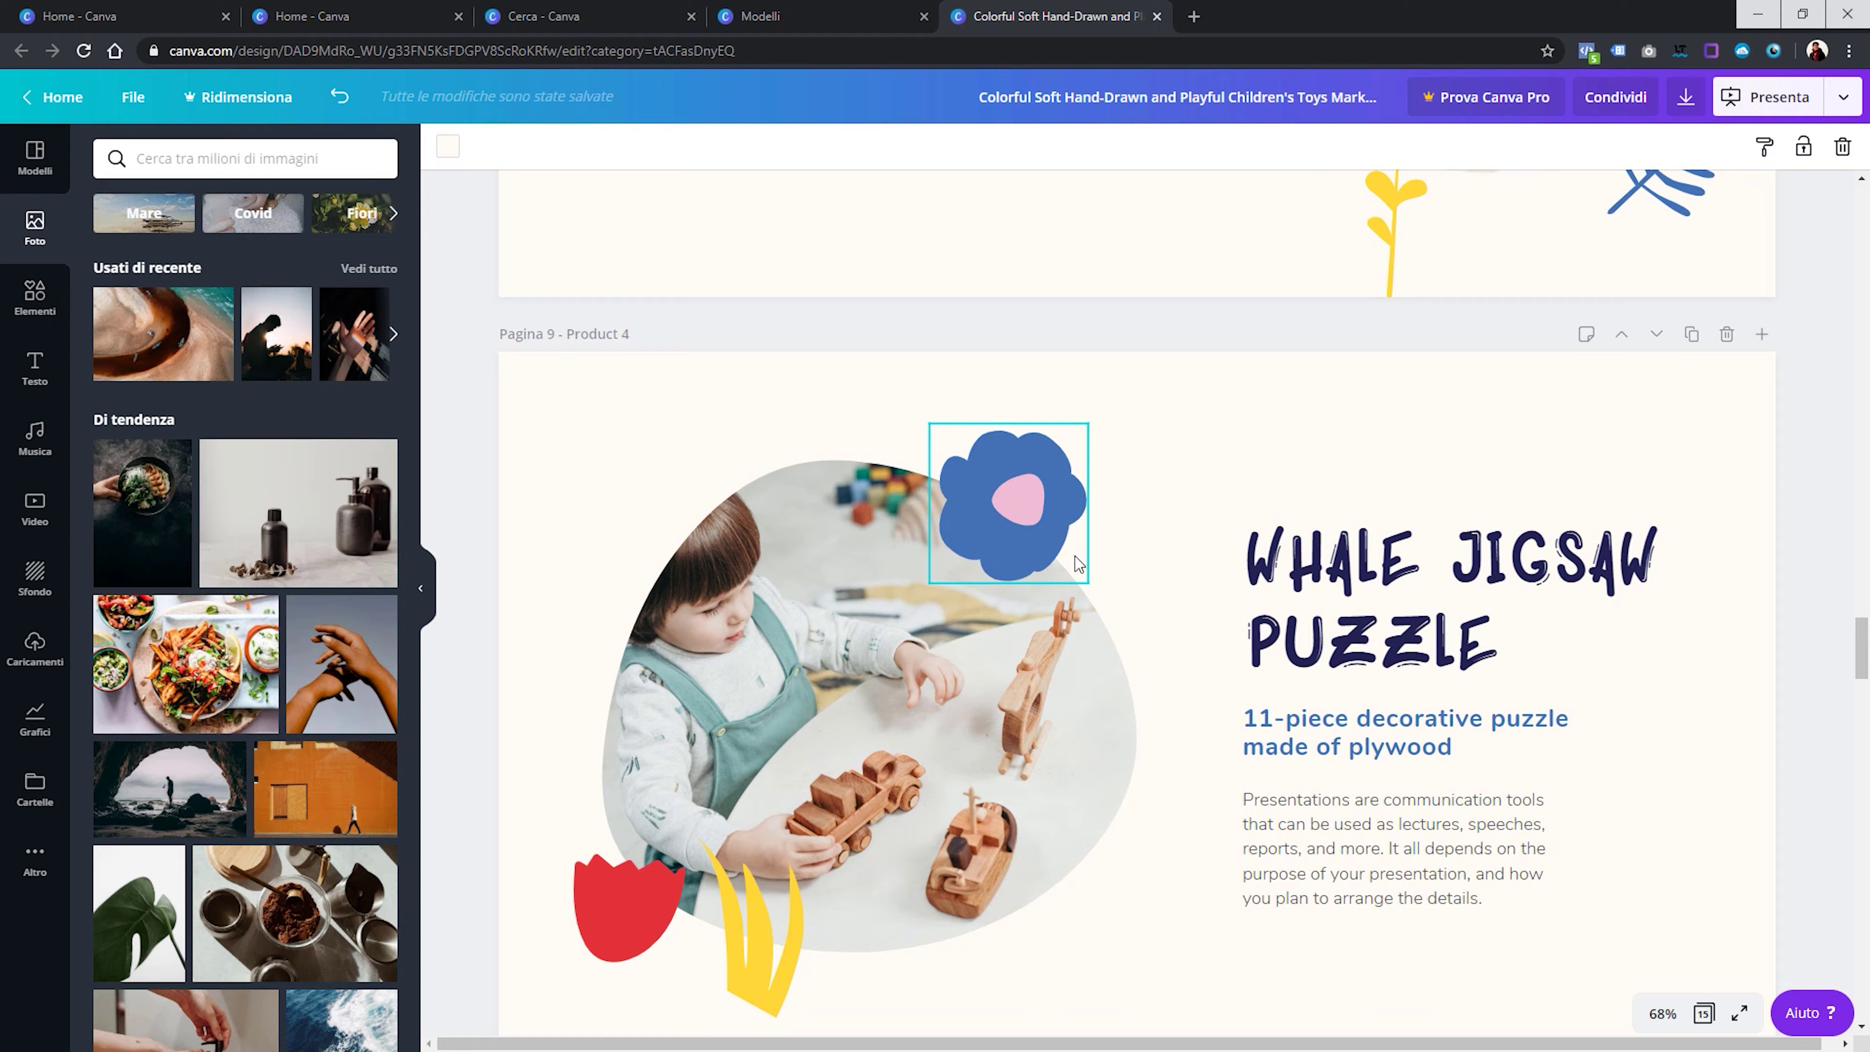
scroll(1075, 557, down, 15)
scroll(1075, 557, down, 20)
scroll(1075, 557, up, 15)
scroll(1075, 558, up, 15)
scroll(1053, 552, up, 20)
scroll(1031, 547, up, 10)
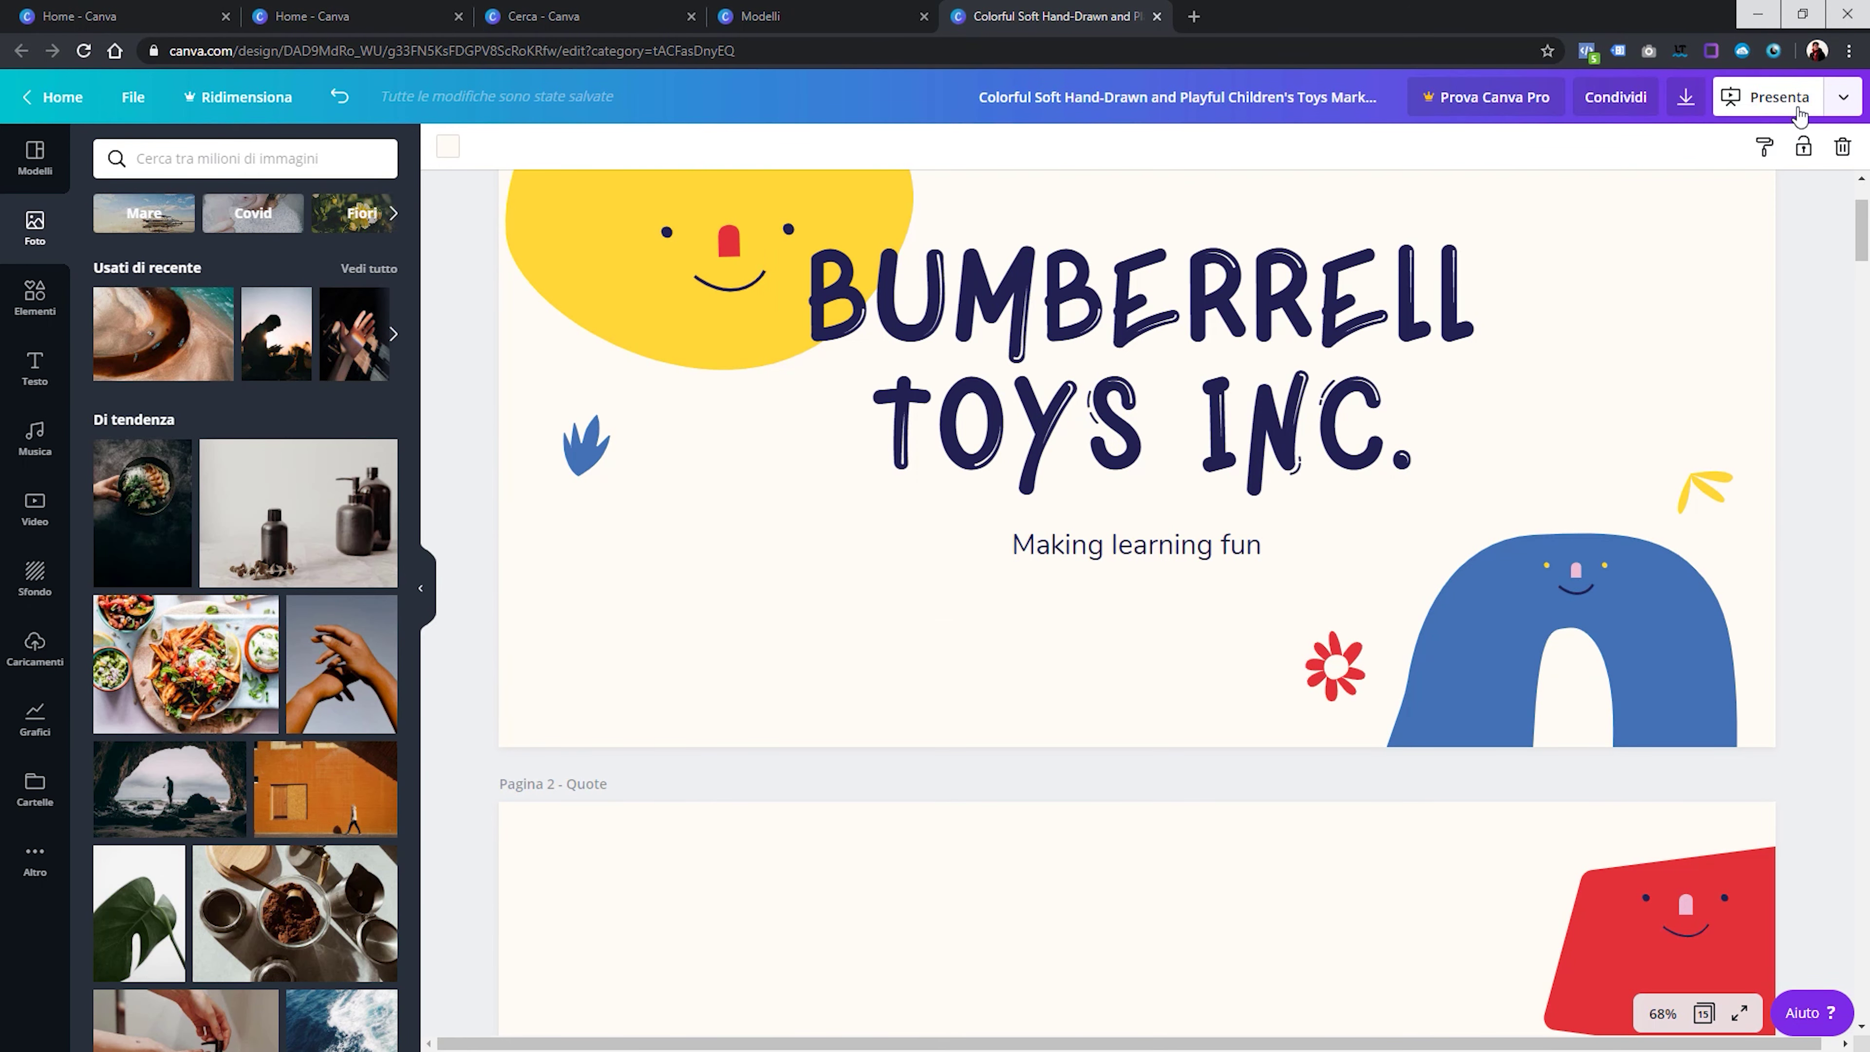
scroll(1619, 284, up, 3)
click(1774, 103)
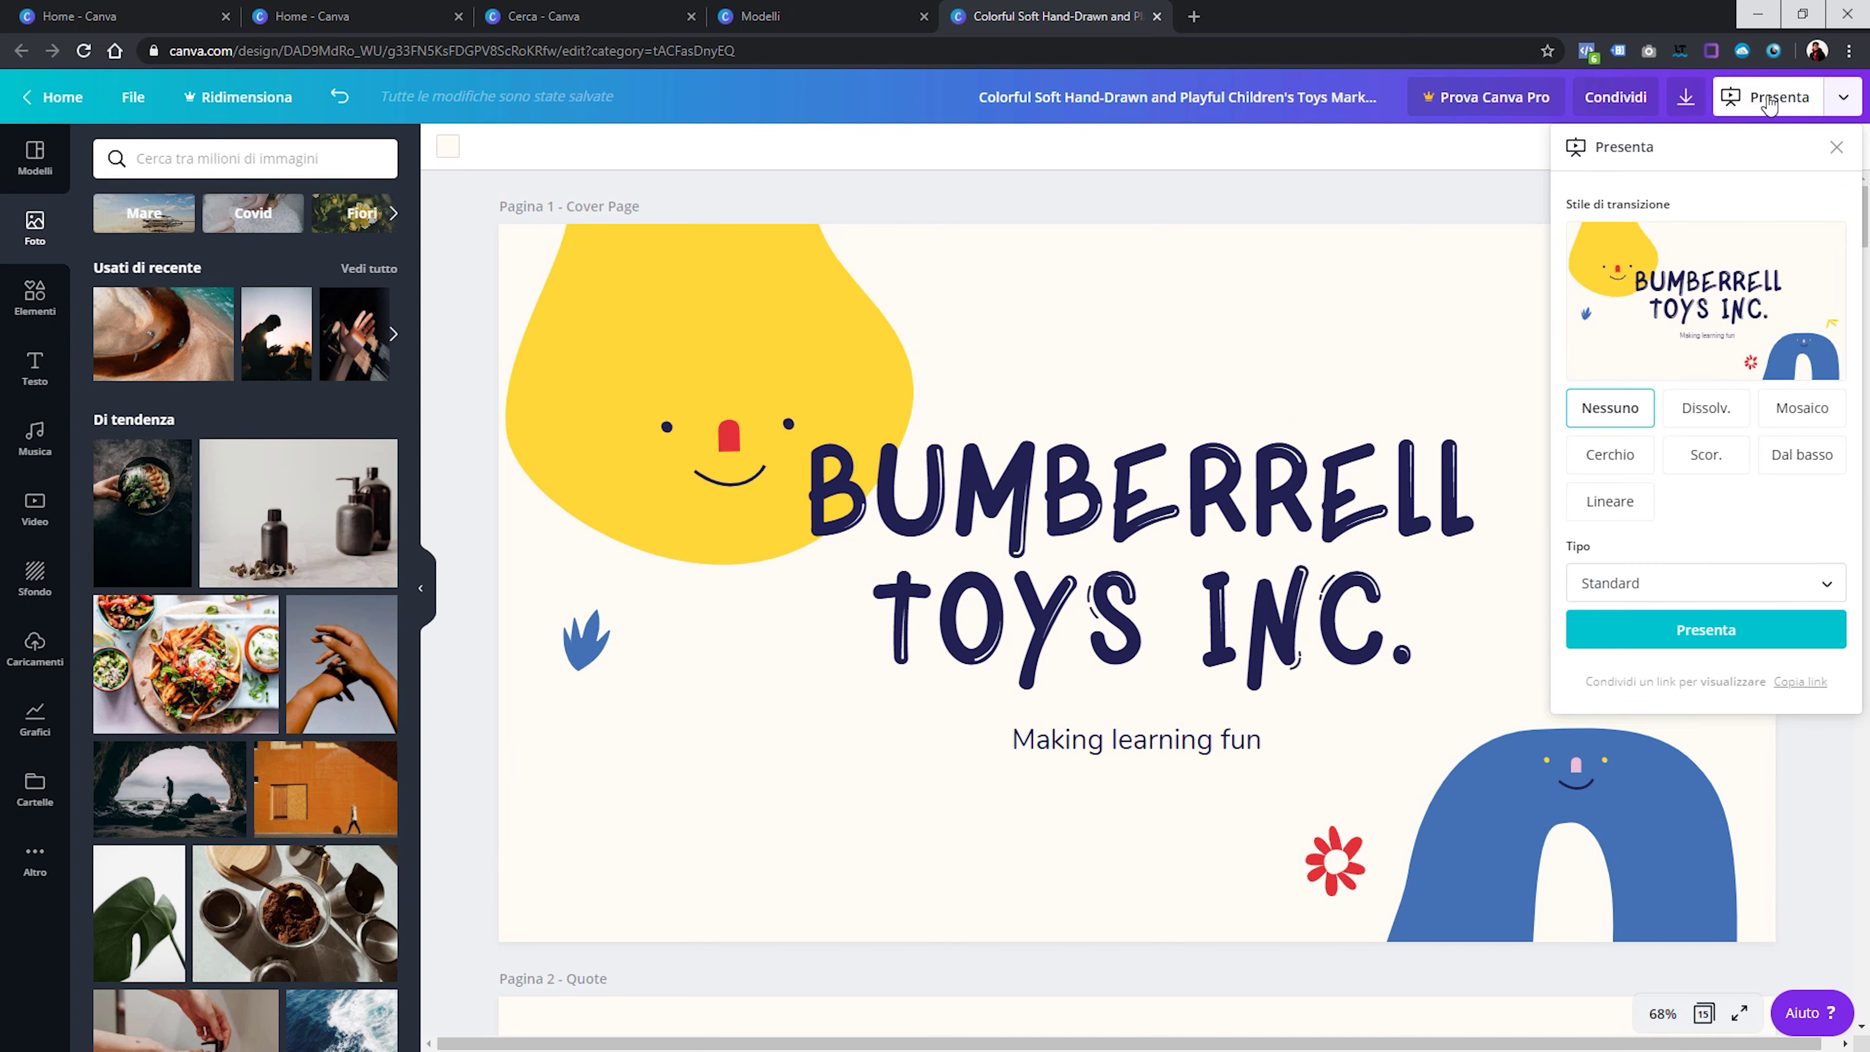
click(1677, 627)
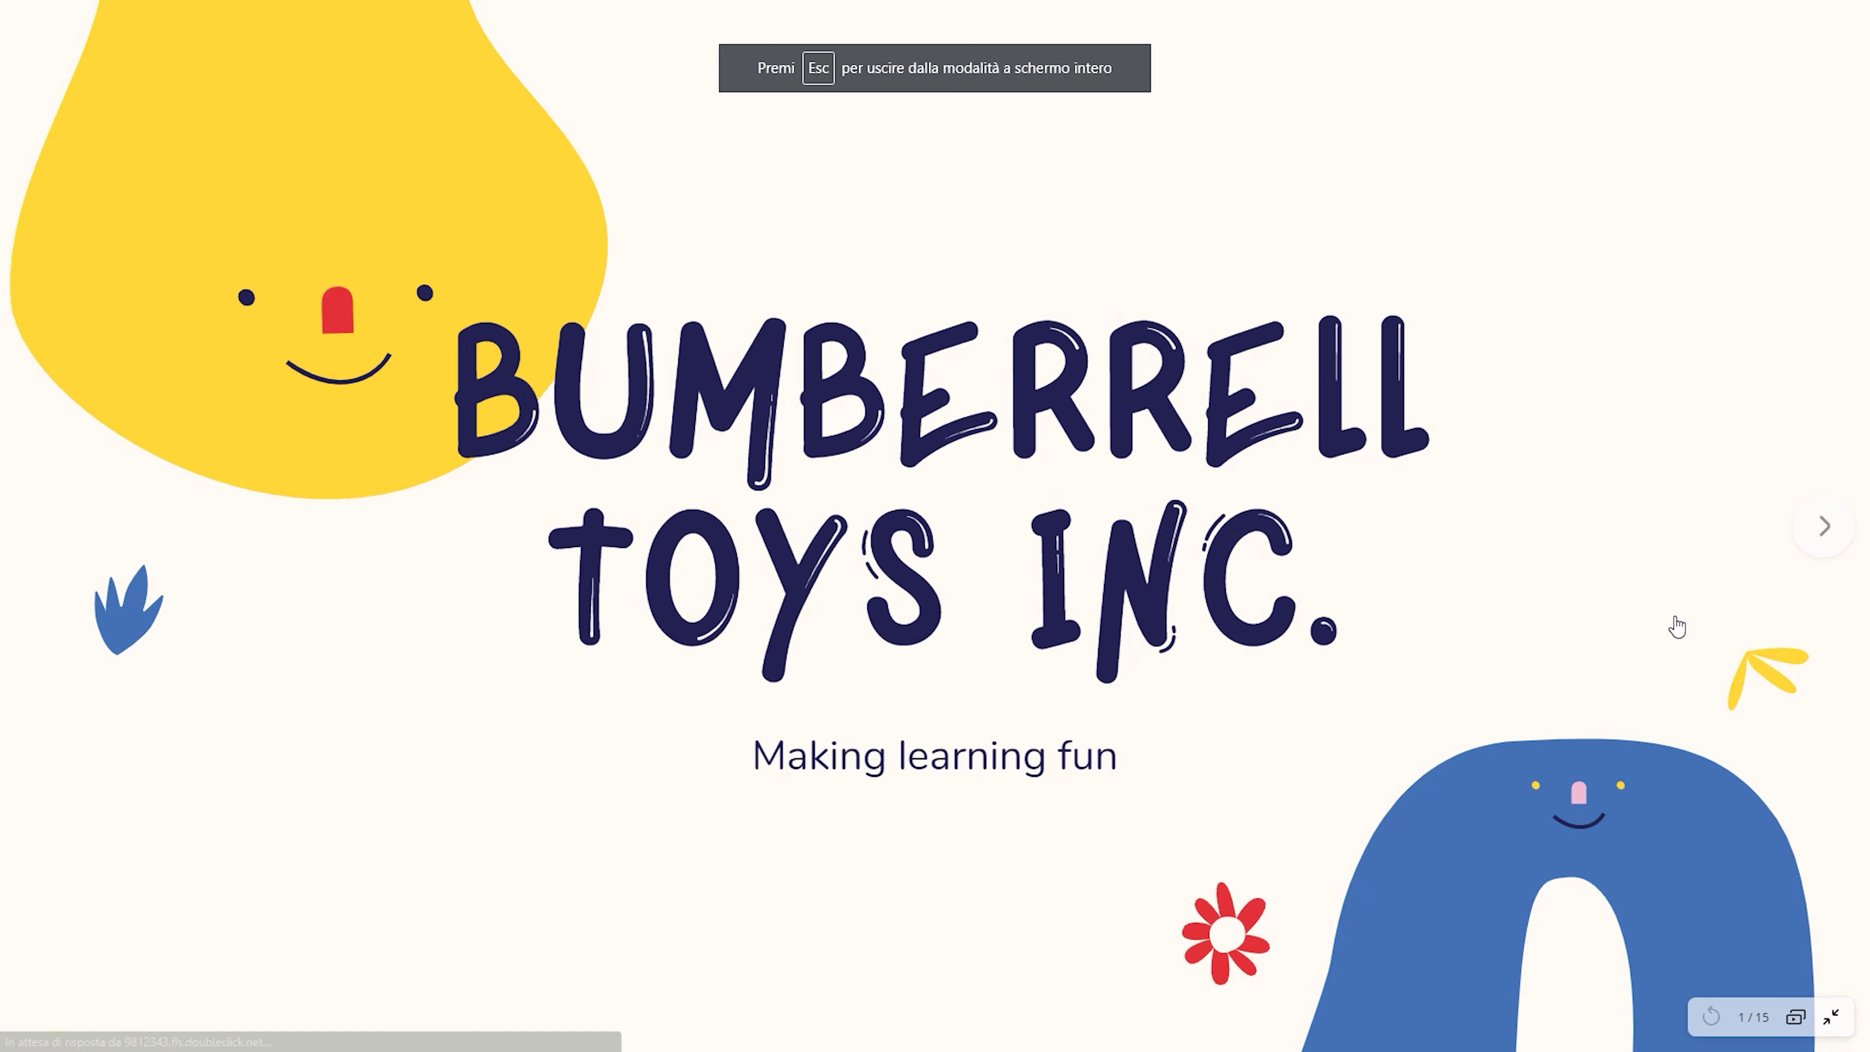
key(Right)
key(Right)
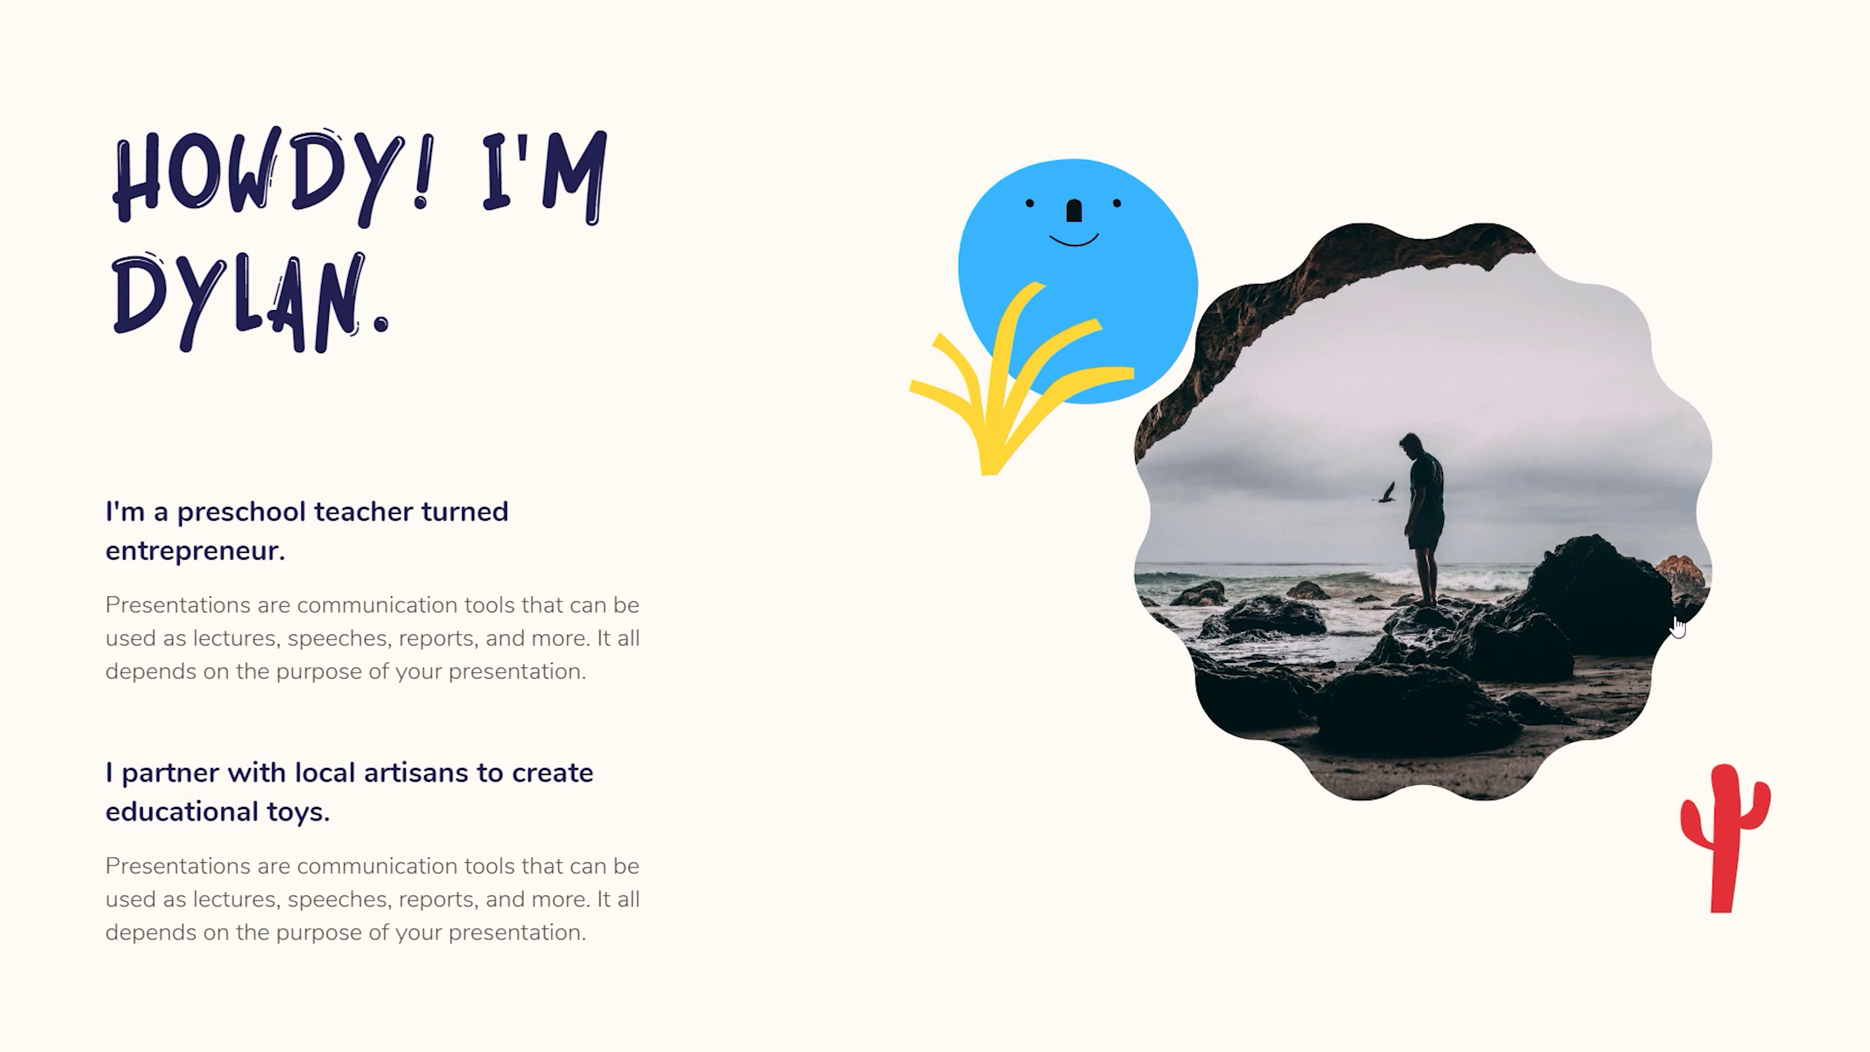
key(Right)
key(Right)
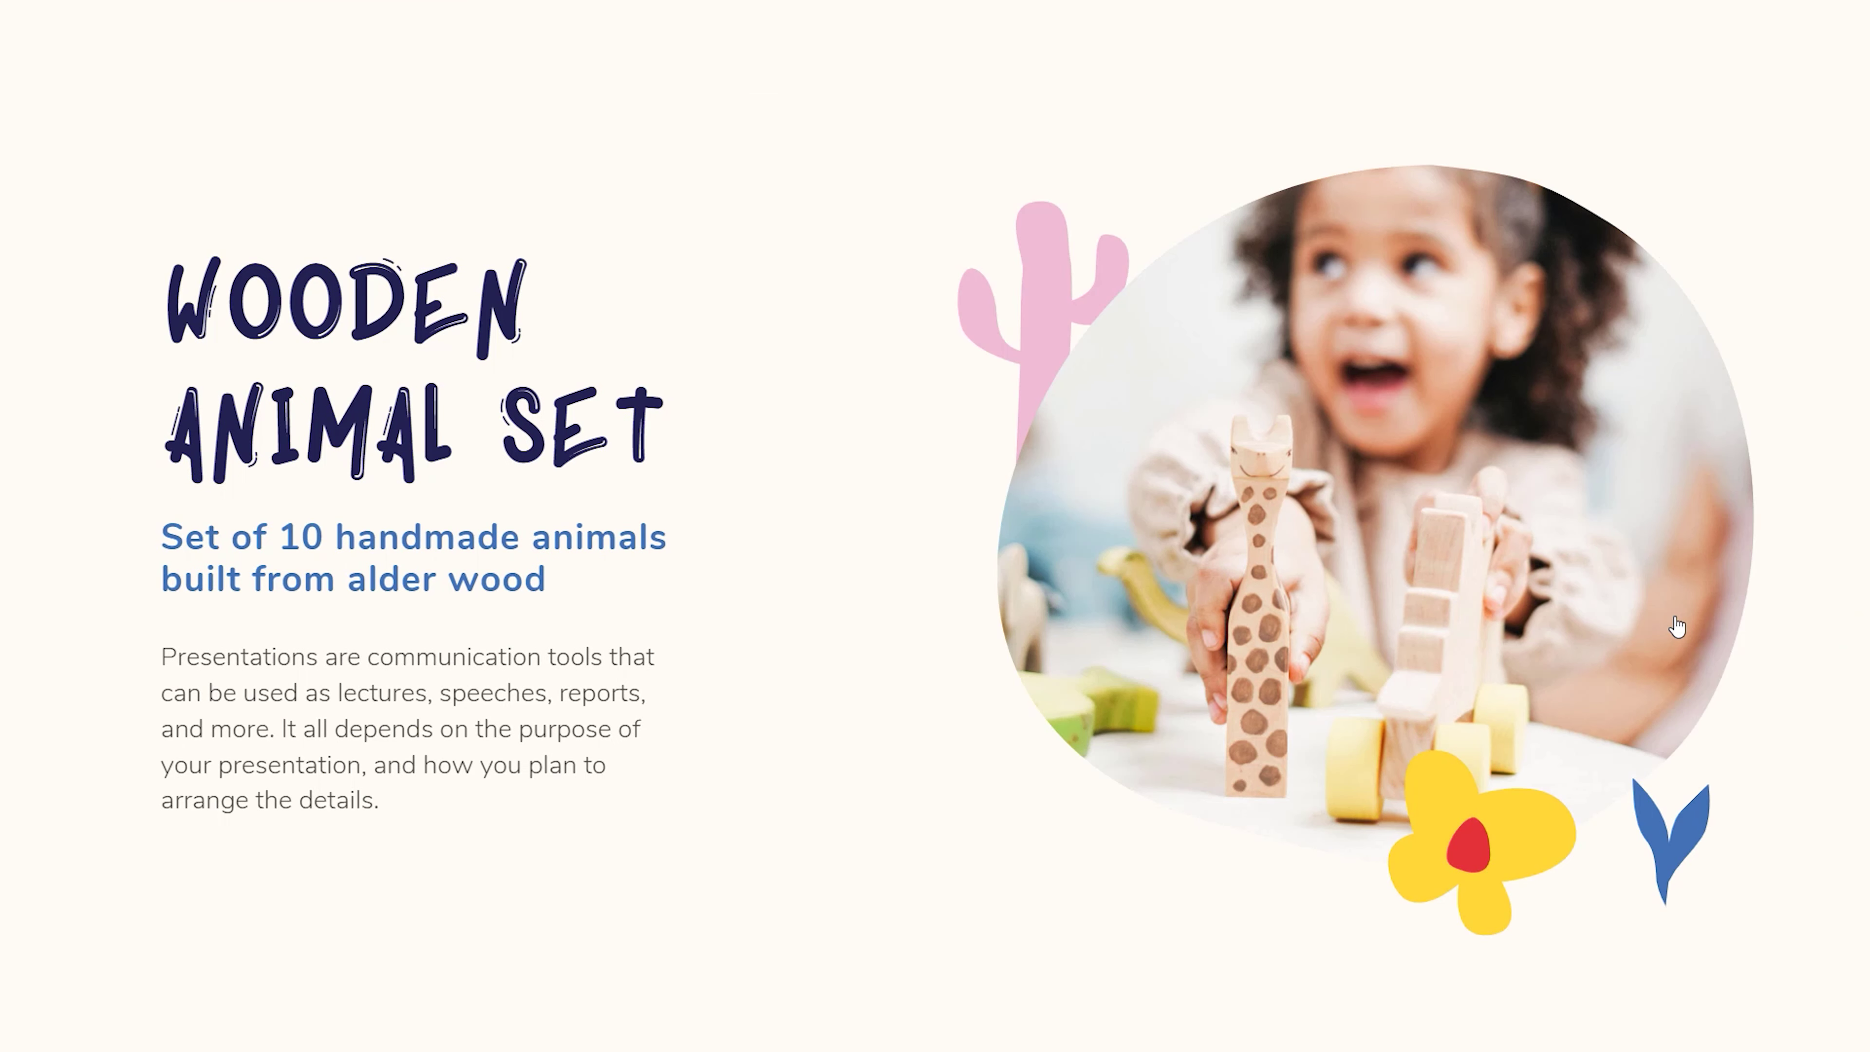
key(Escape)
scroll(1468, 588, up, 10)
scroll(1468, 588, up, 20)
scroll(1468, 588, up, 10)
scroll(1469, 588, up, 2)
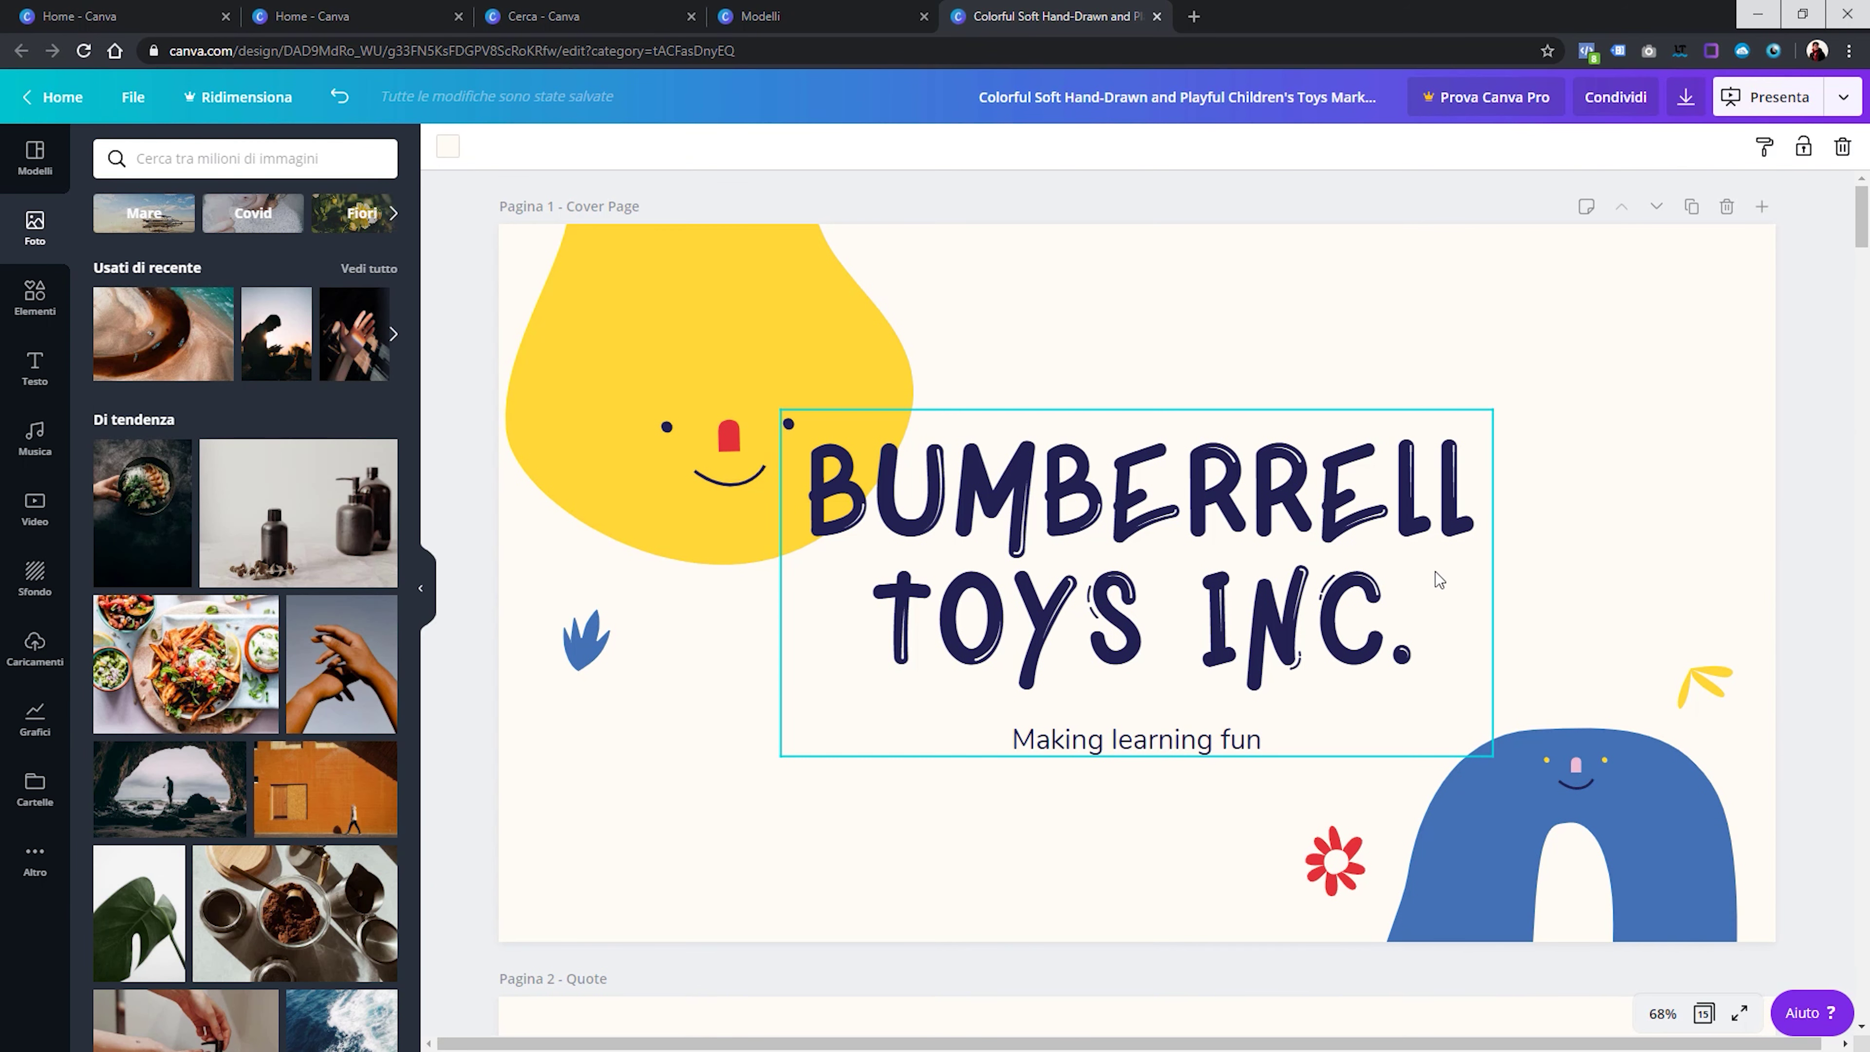
Review the download options (PDF Standard, page selection) without downloading, then return to the home page
click(1842, 97)
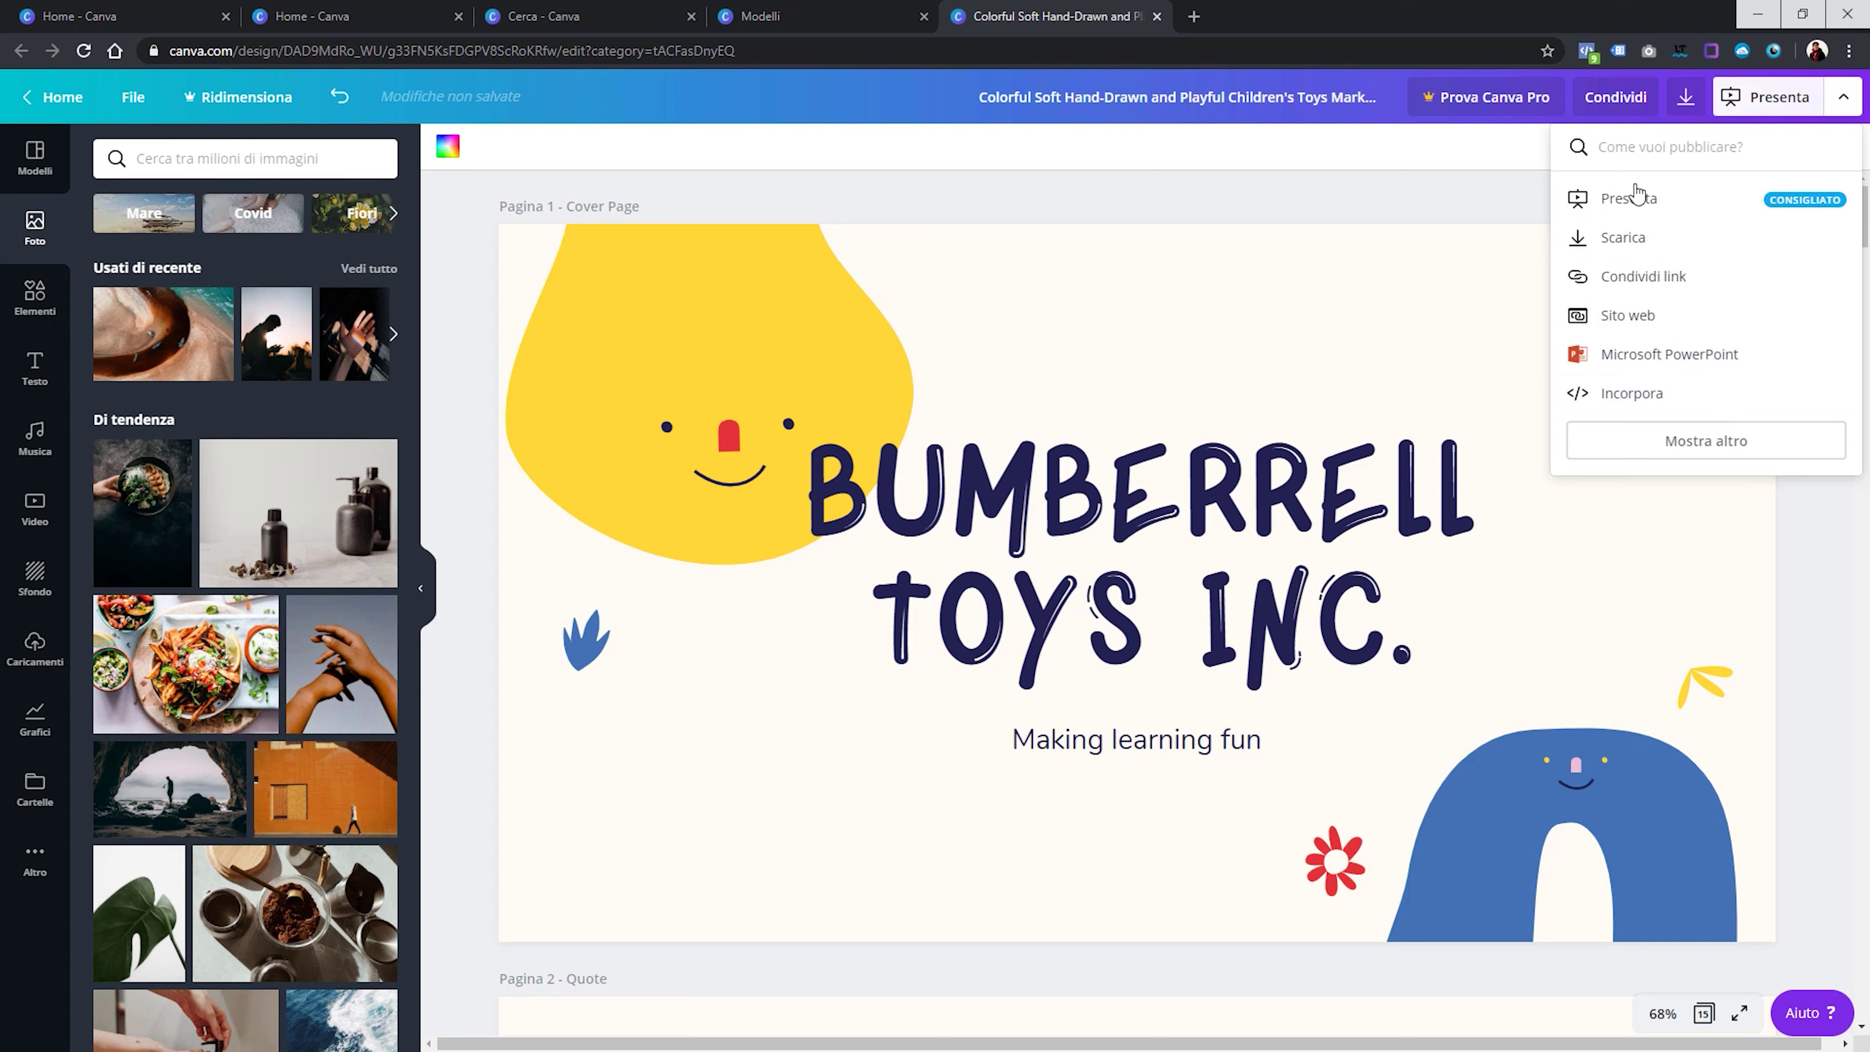
click(1638, 241)
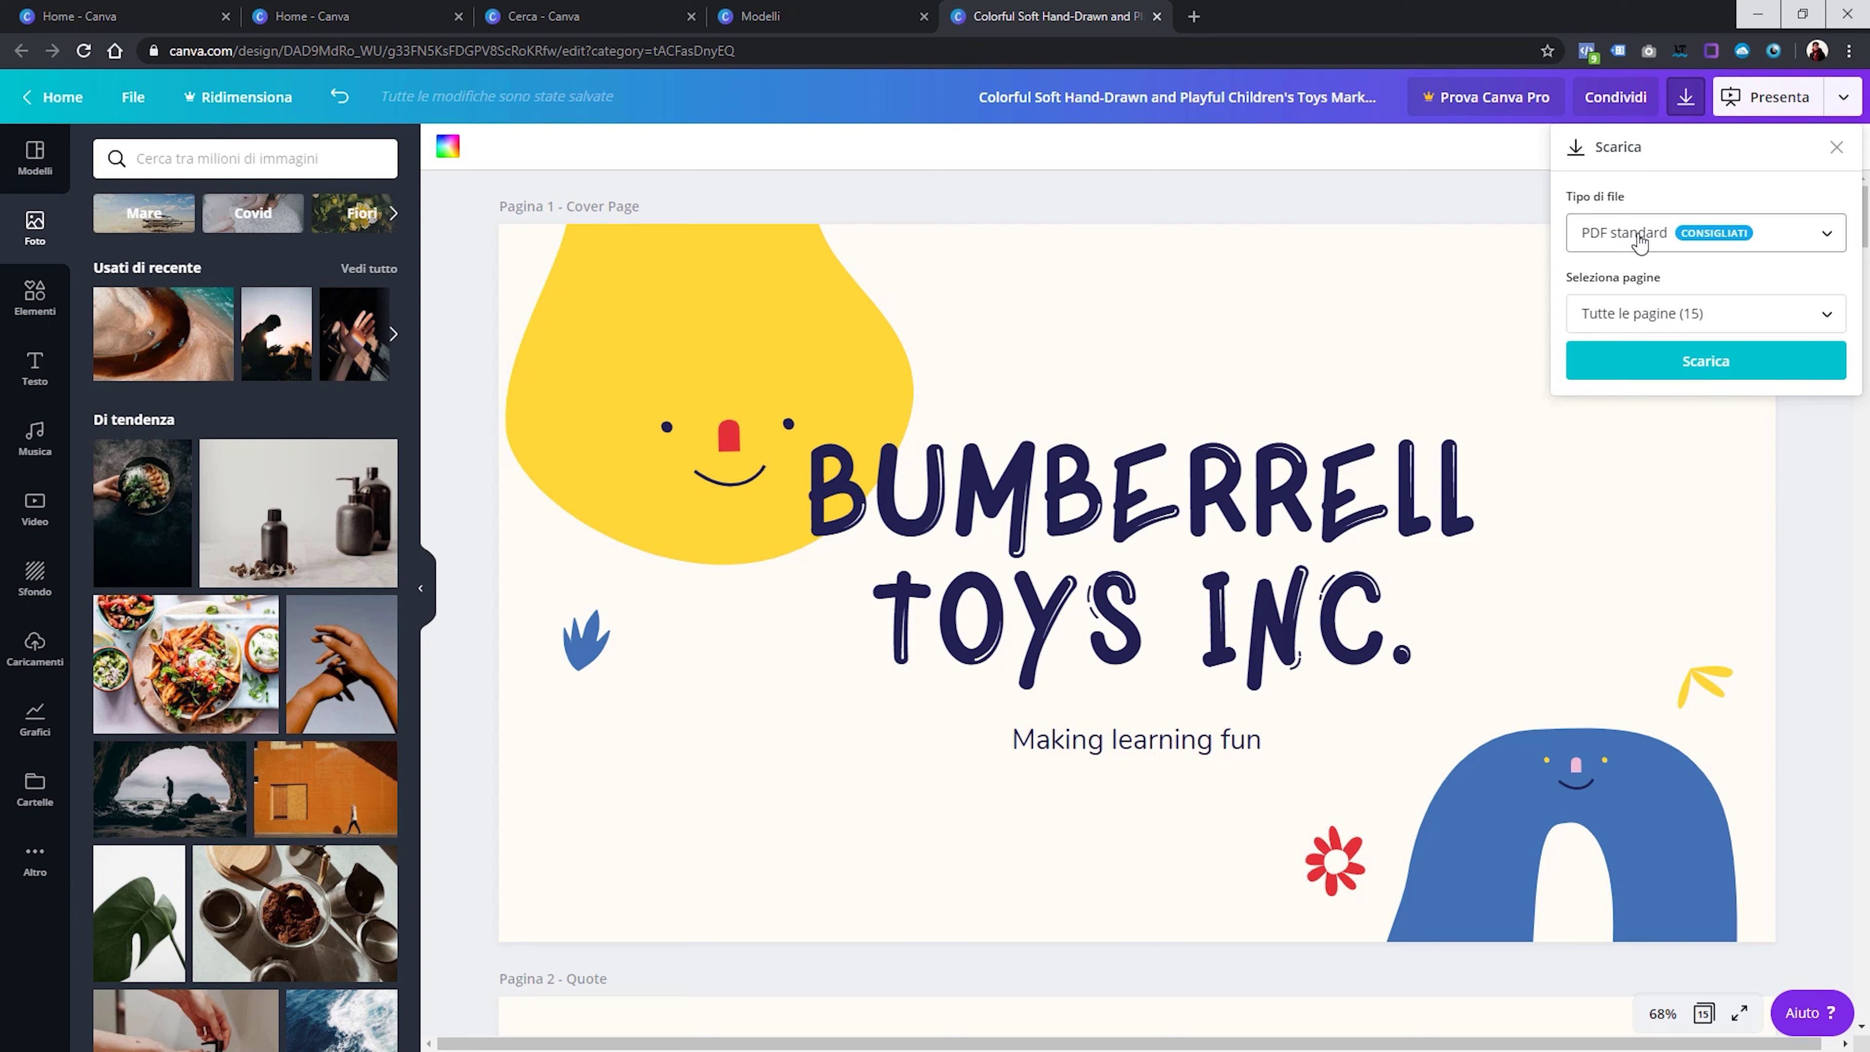
click(1638, 241)
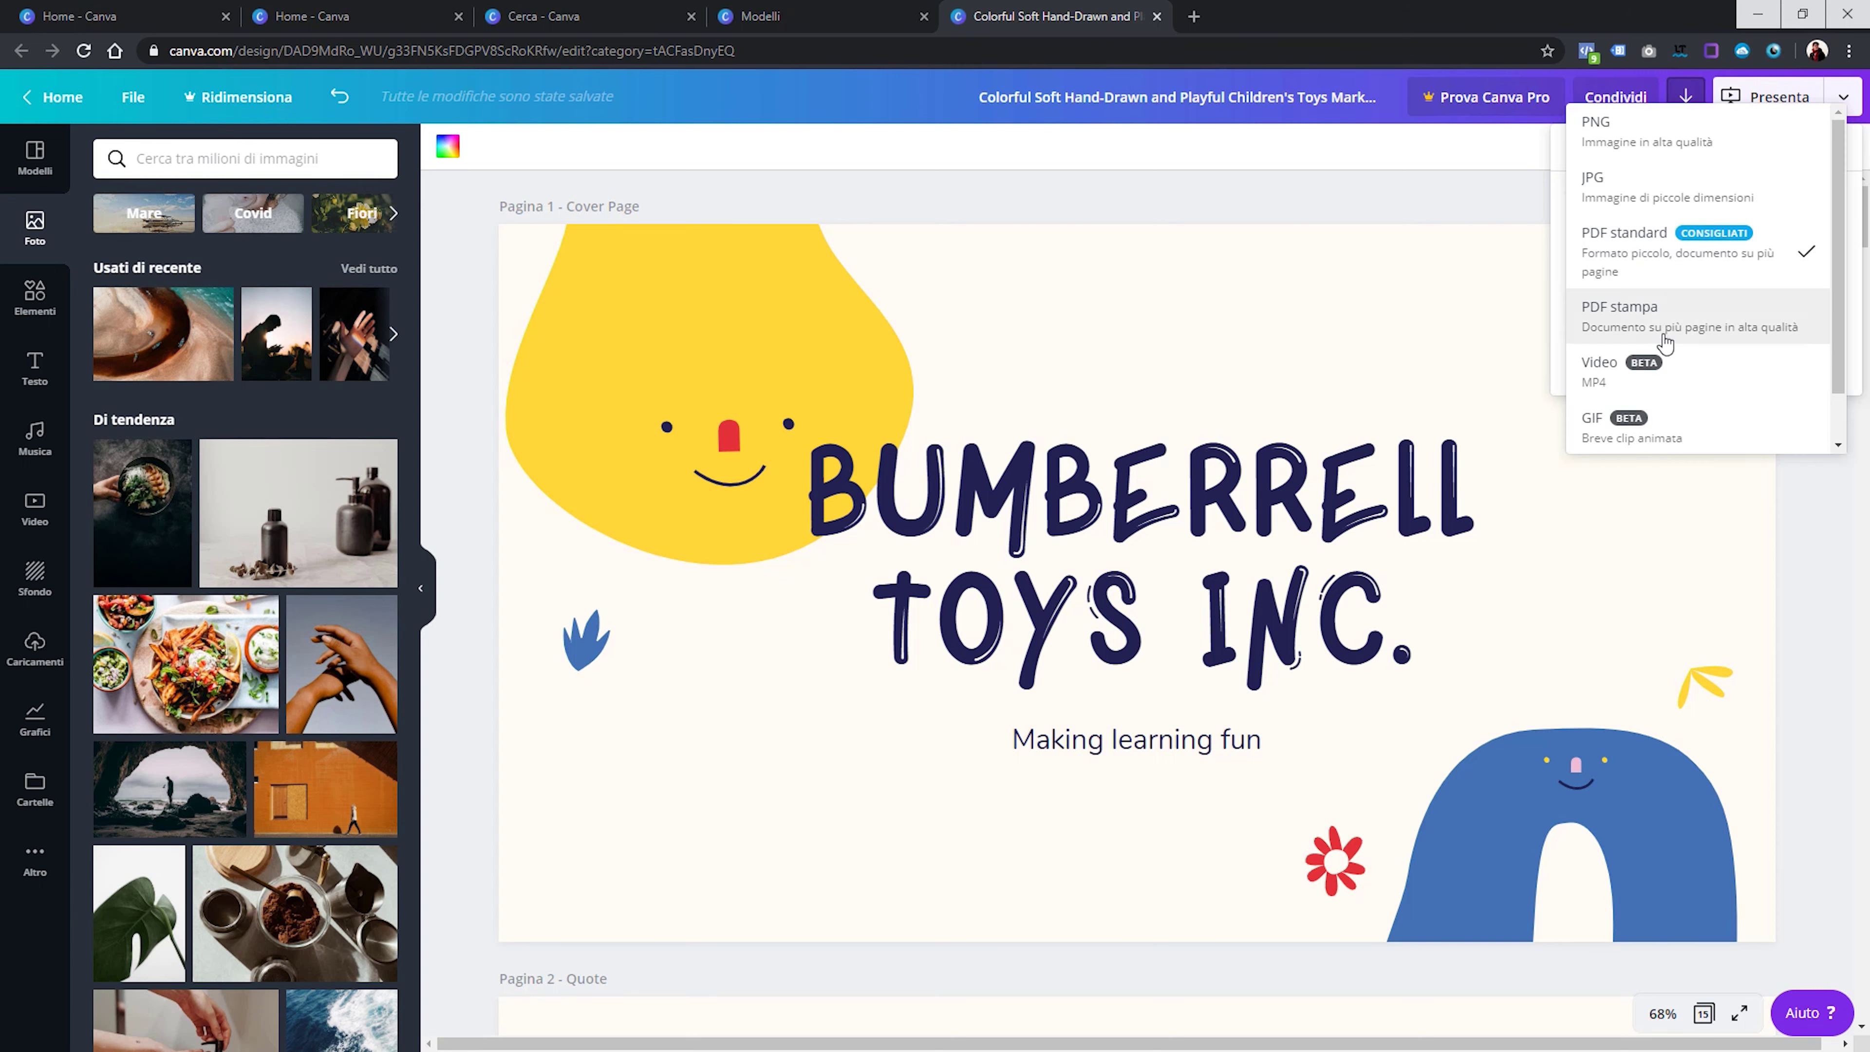
click(1485, 215)
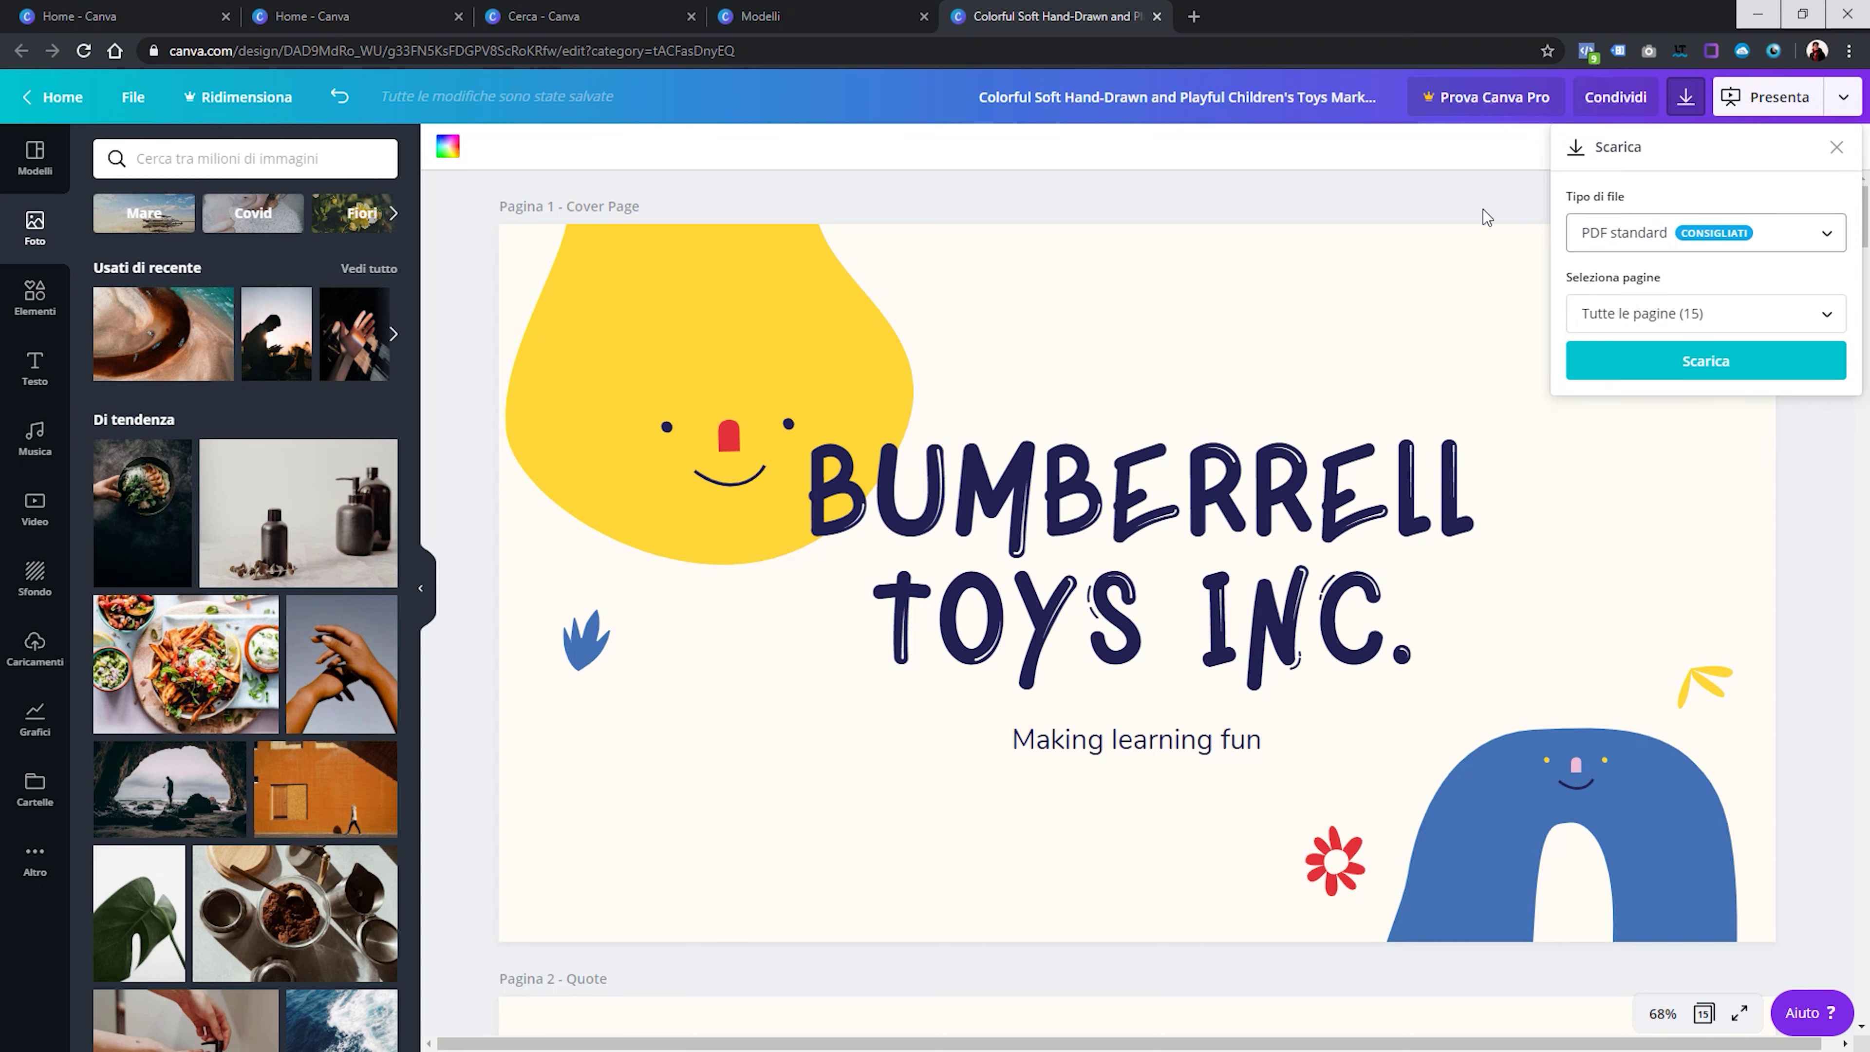
click(1686, 313)
scroll(1720, 424, down, 5)
scroll(1720, 424, down, 2)
scroll(1613, 419, up, 8)
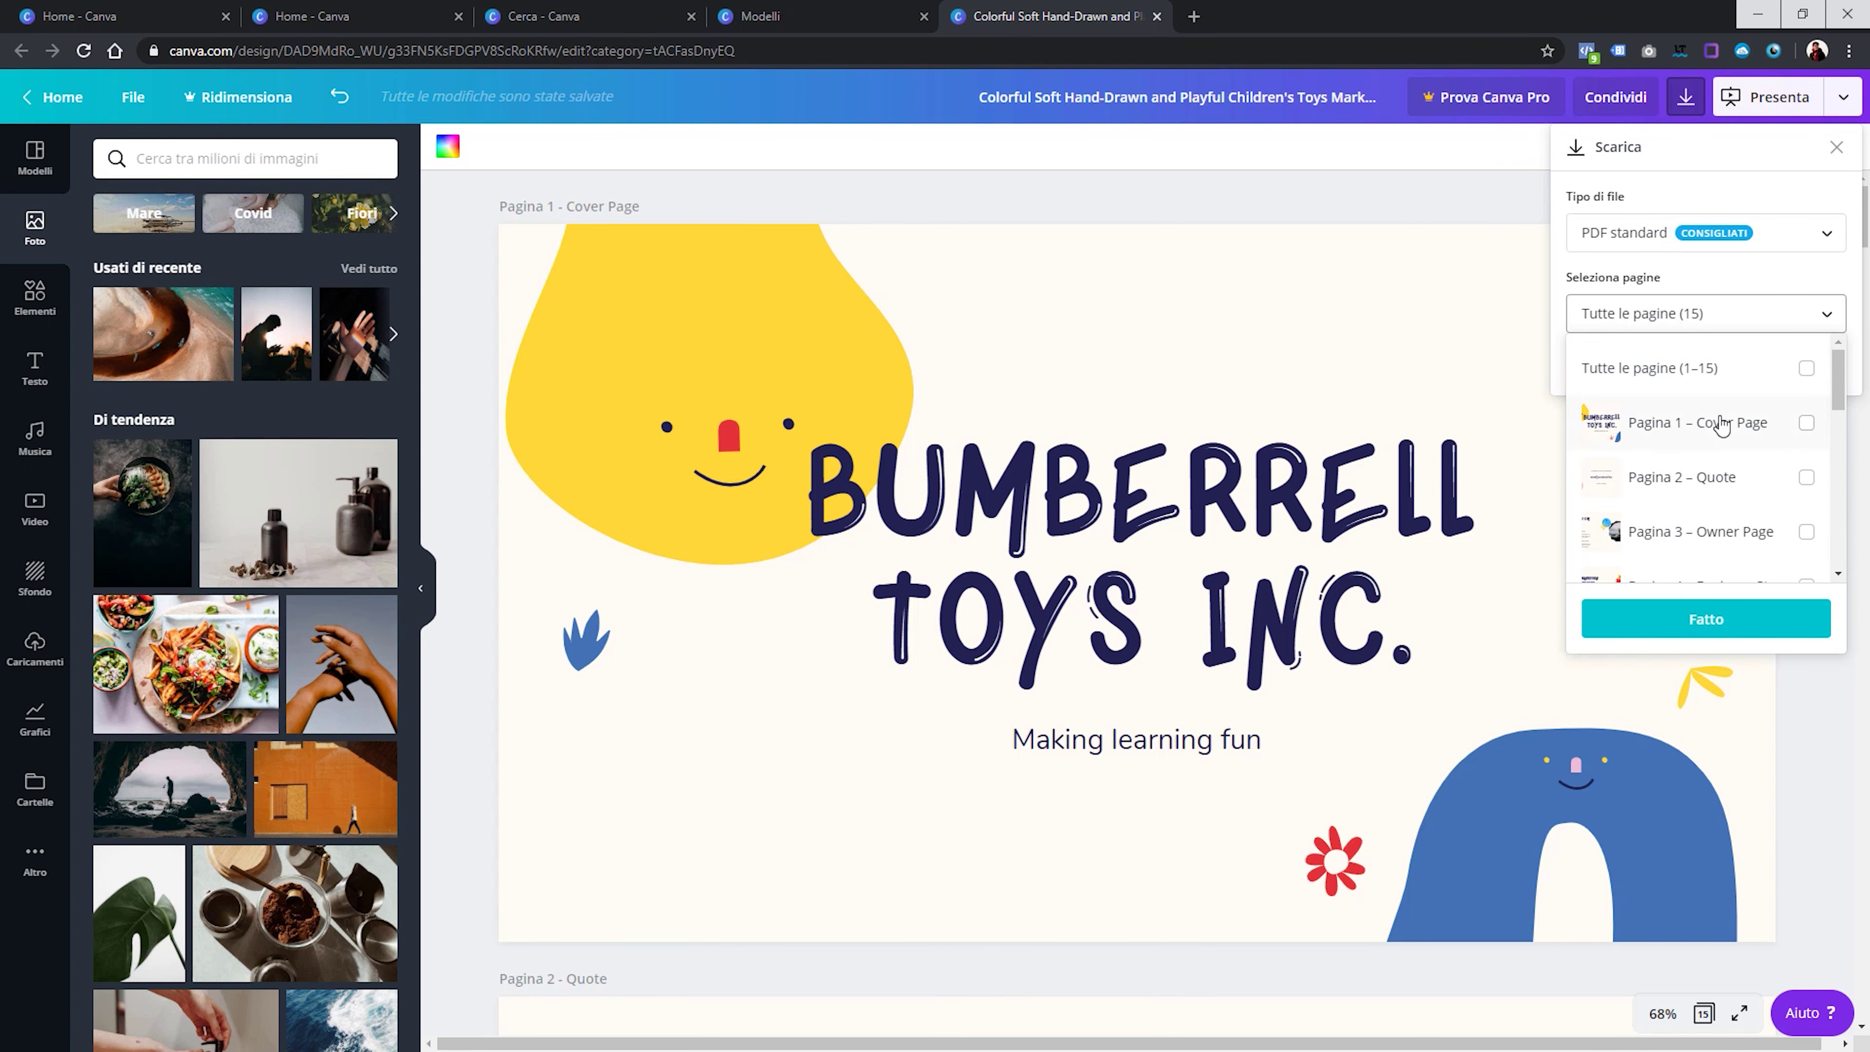
click(1346, 202)
click(1346, 201)
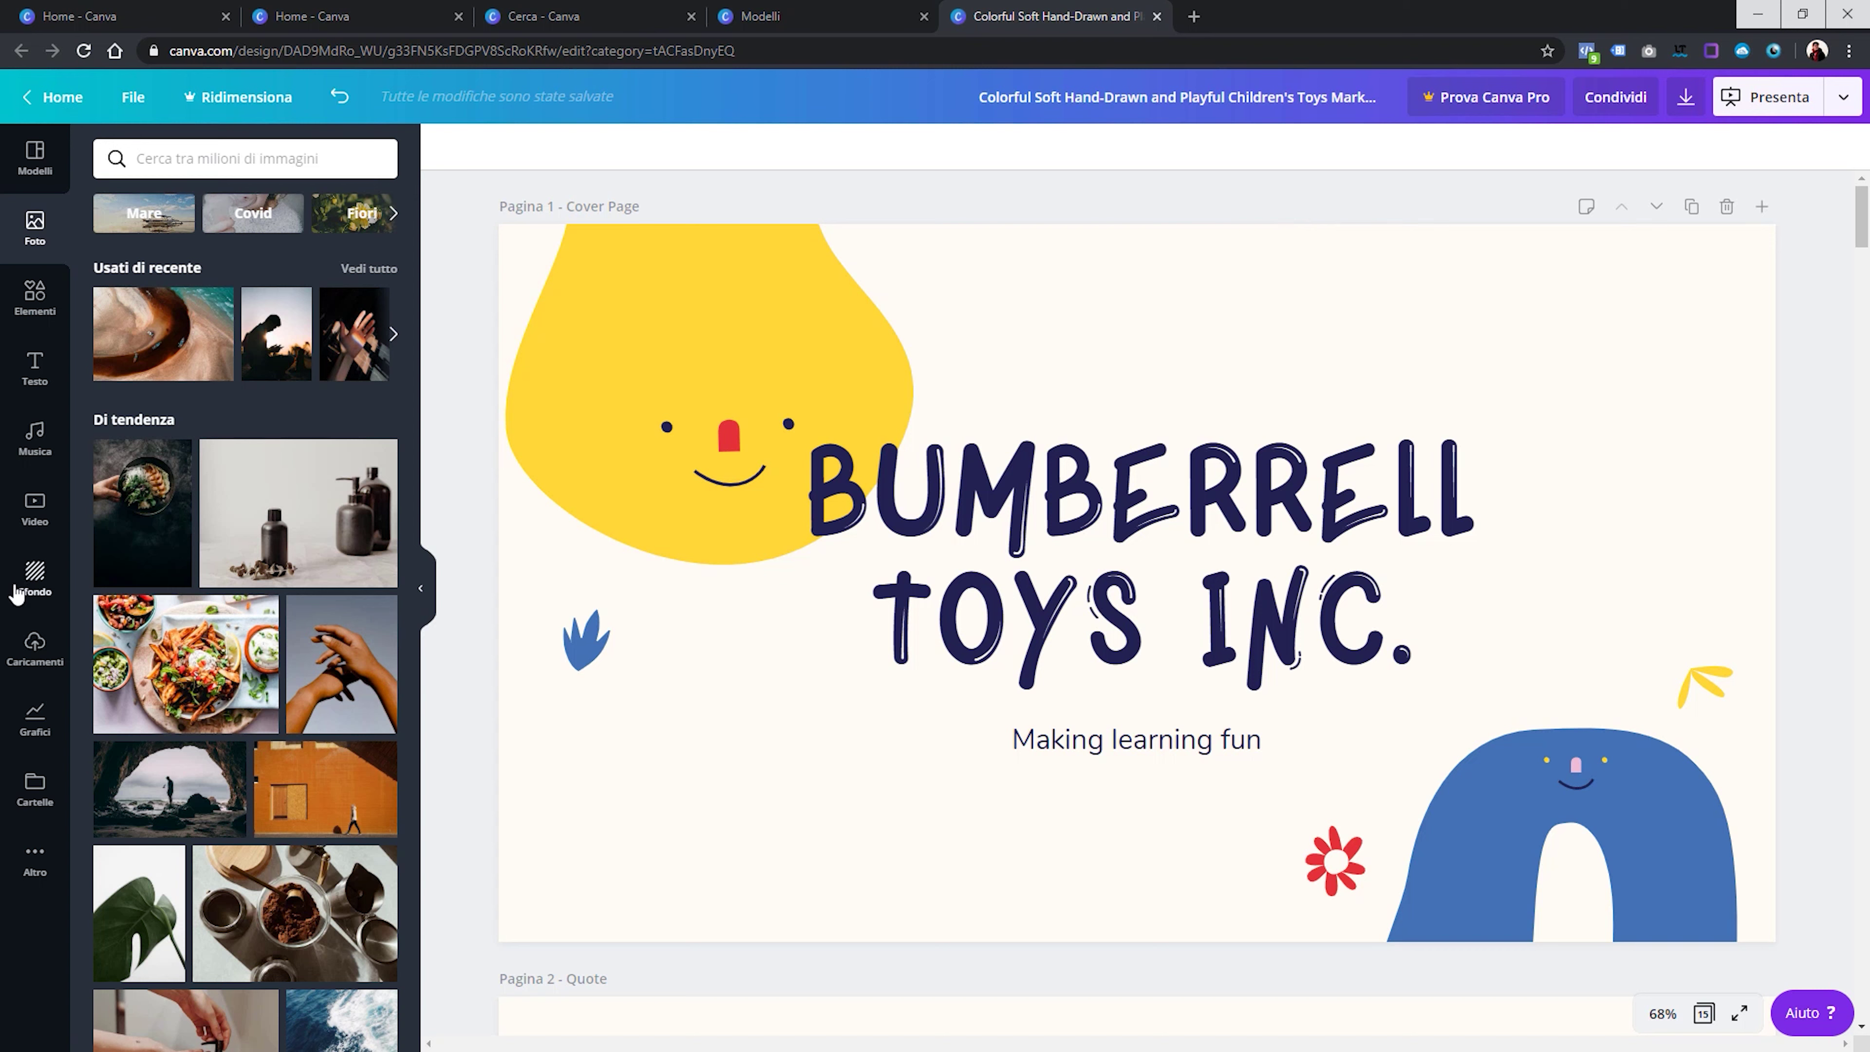
click(64, 109)
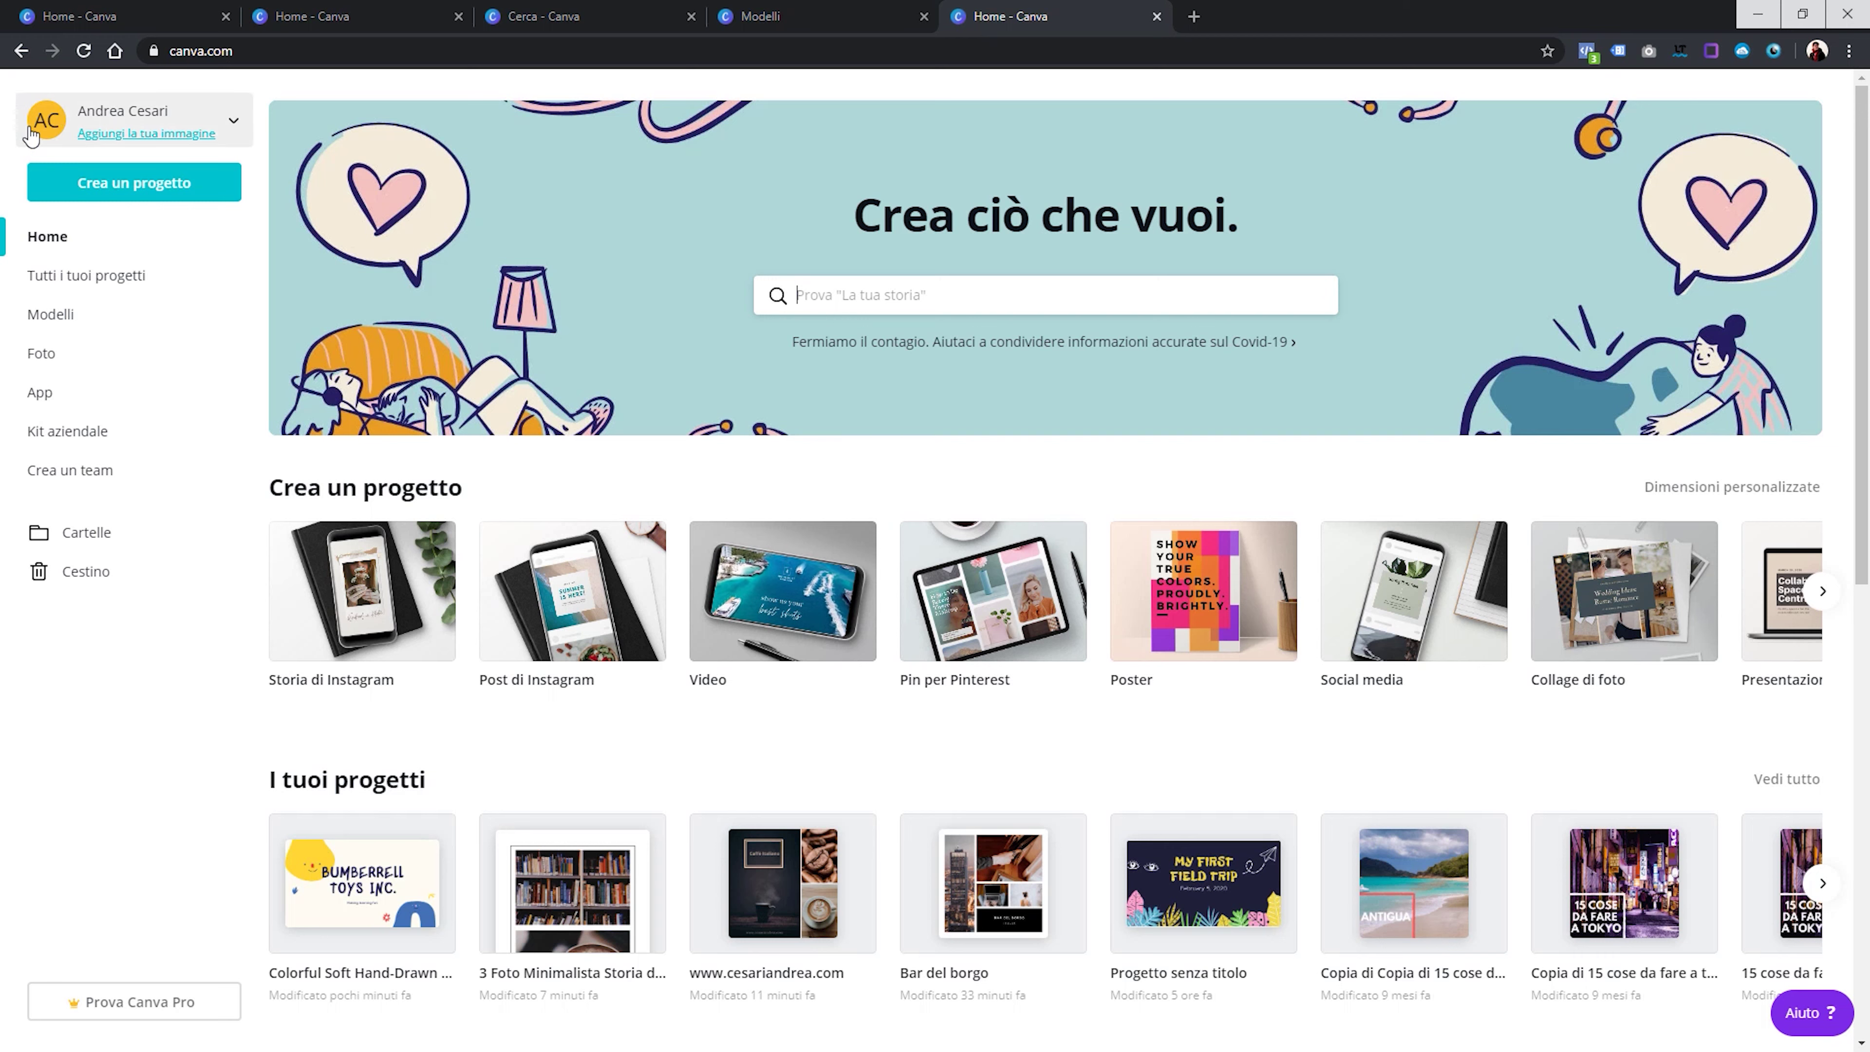
Create a new design with custom dimensions of 1920 × 1080 px
click(151, 184)
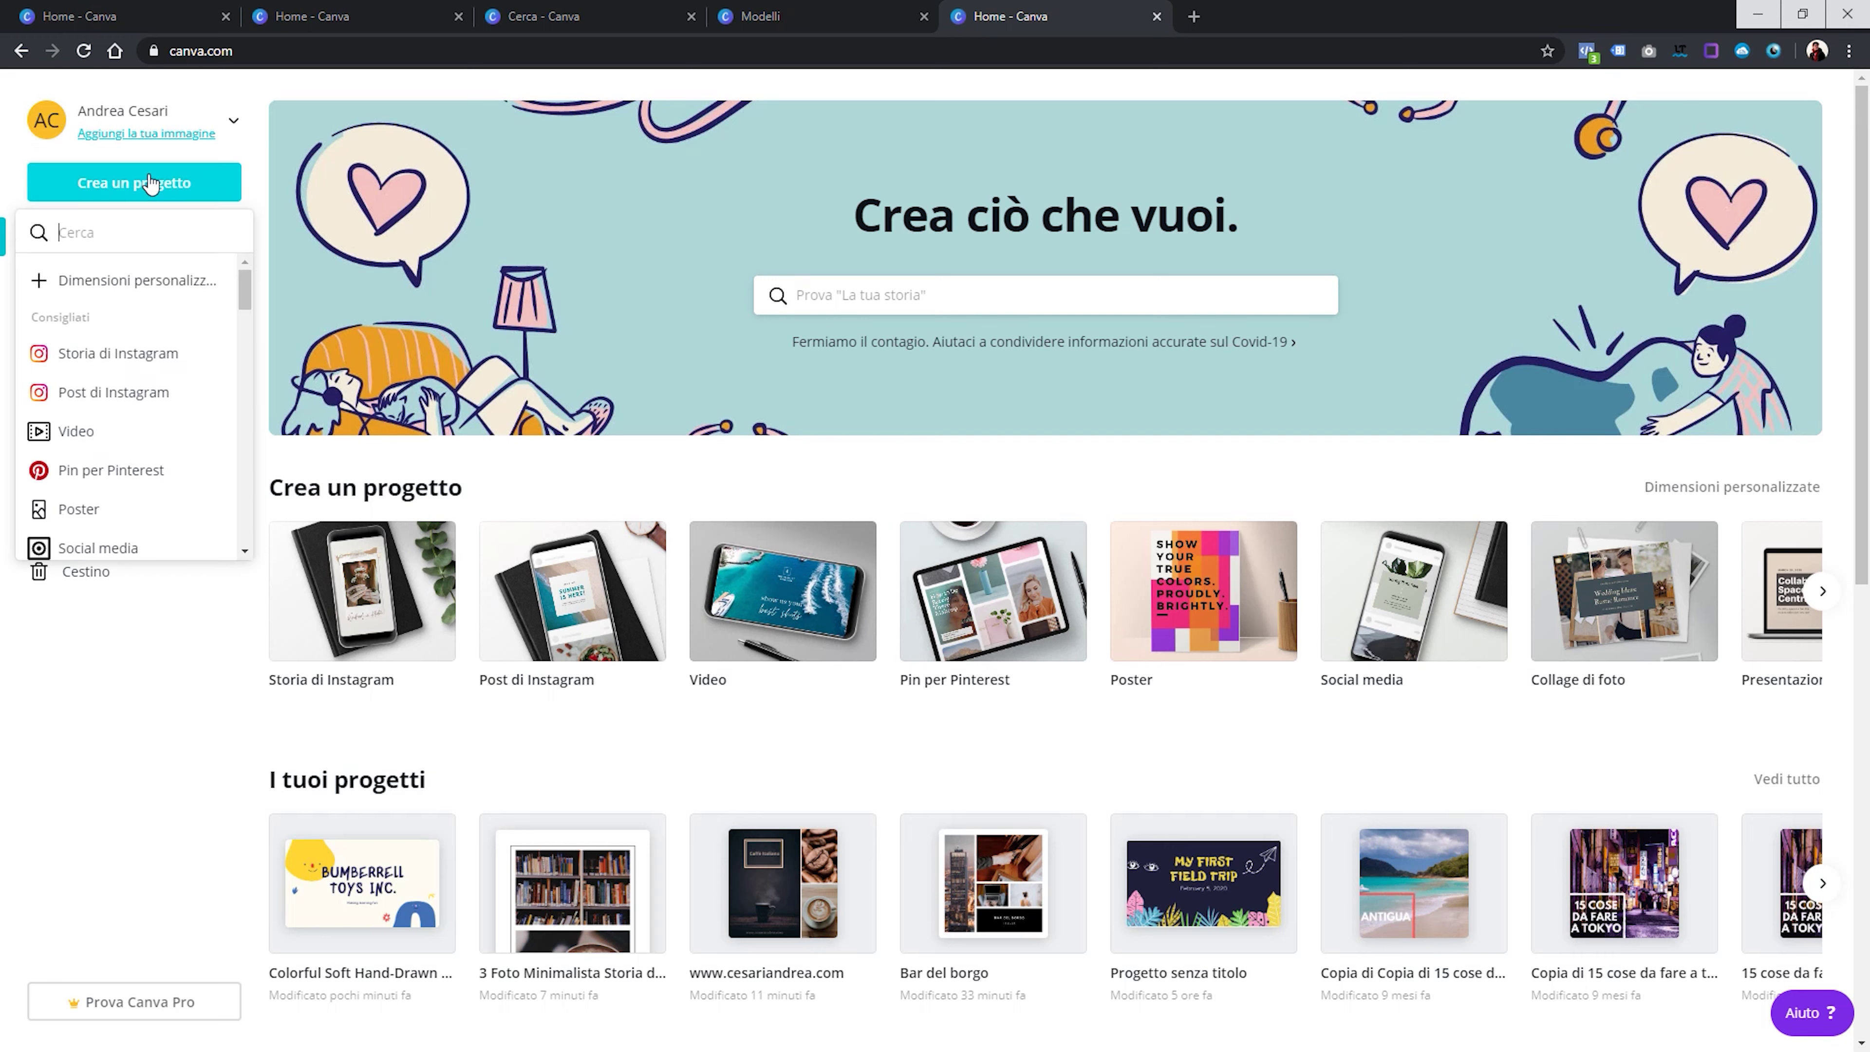
click(163, 296)
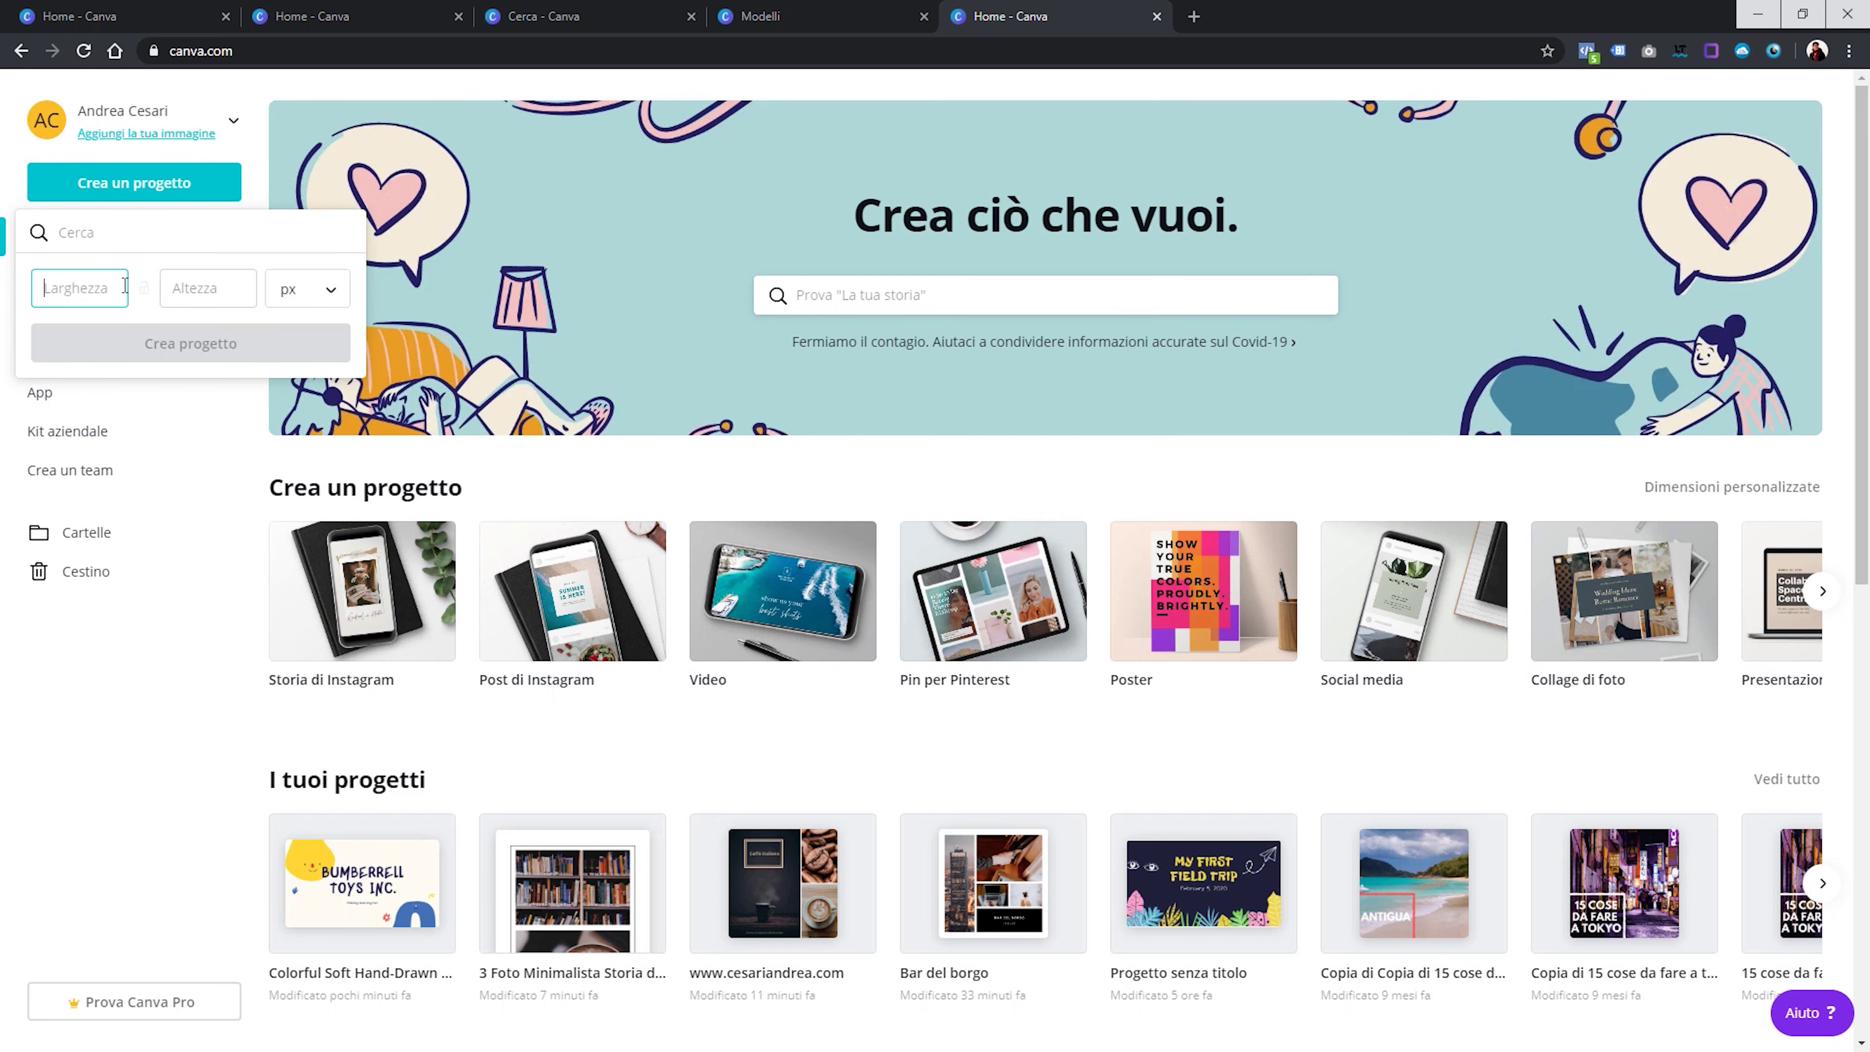
text(1920)
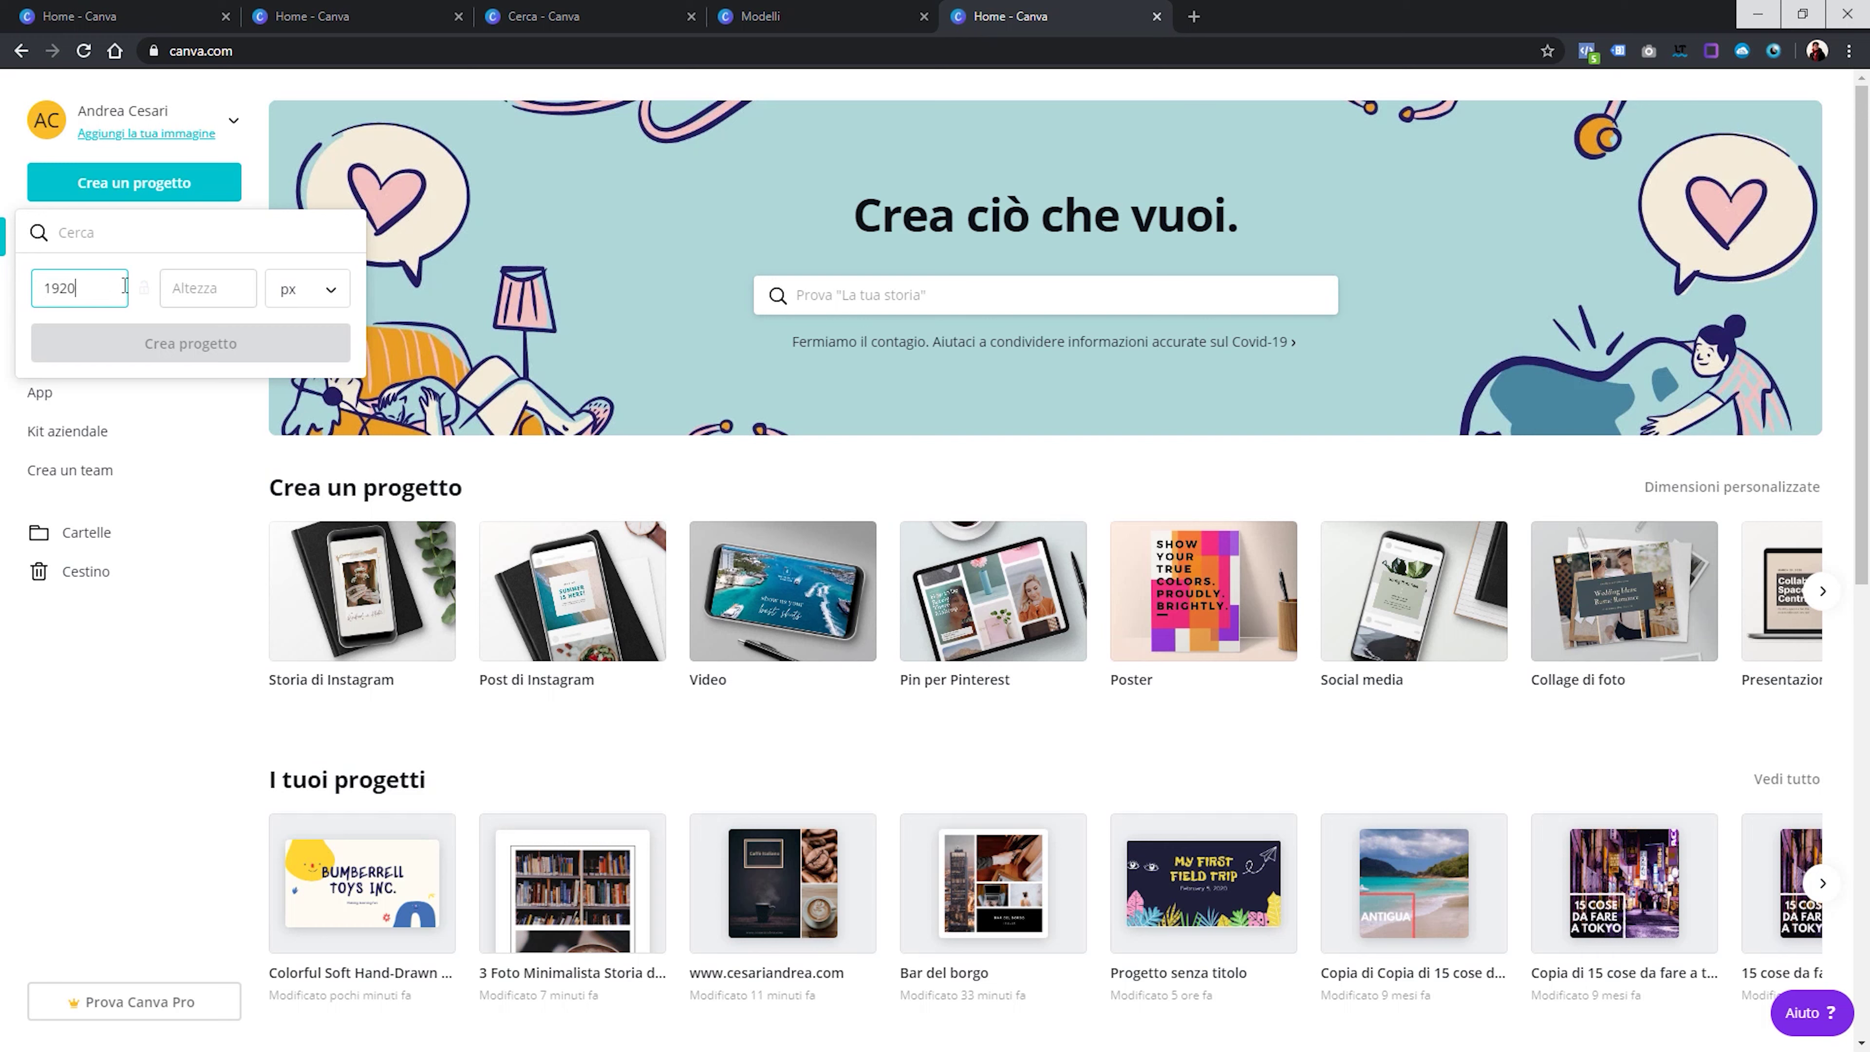
key(Tab)
text(1080)
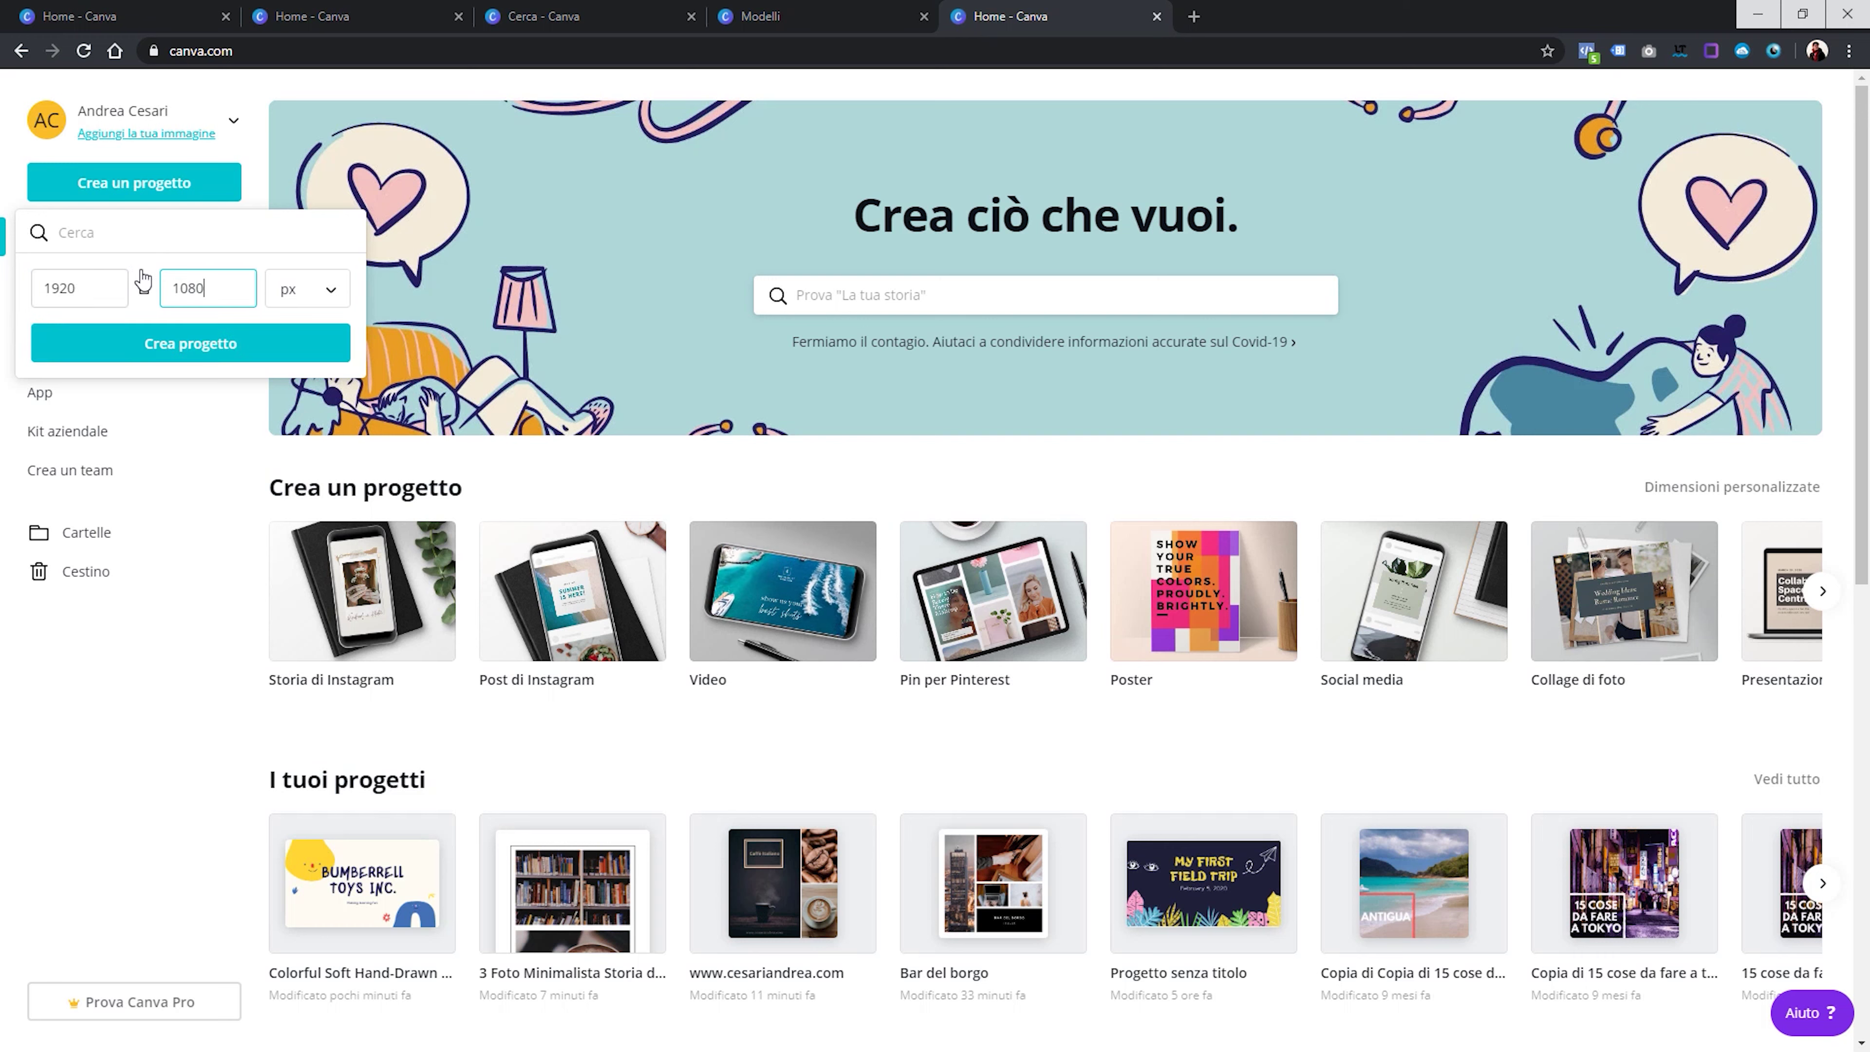
click(168, 345)
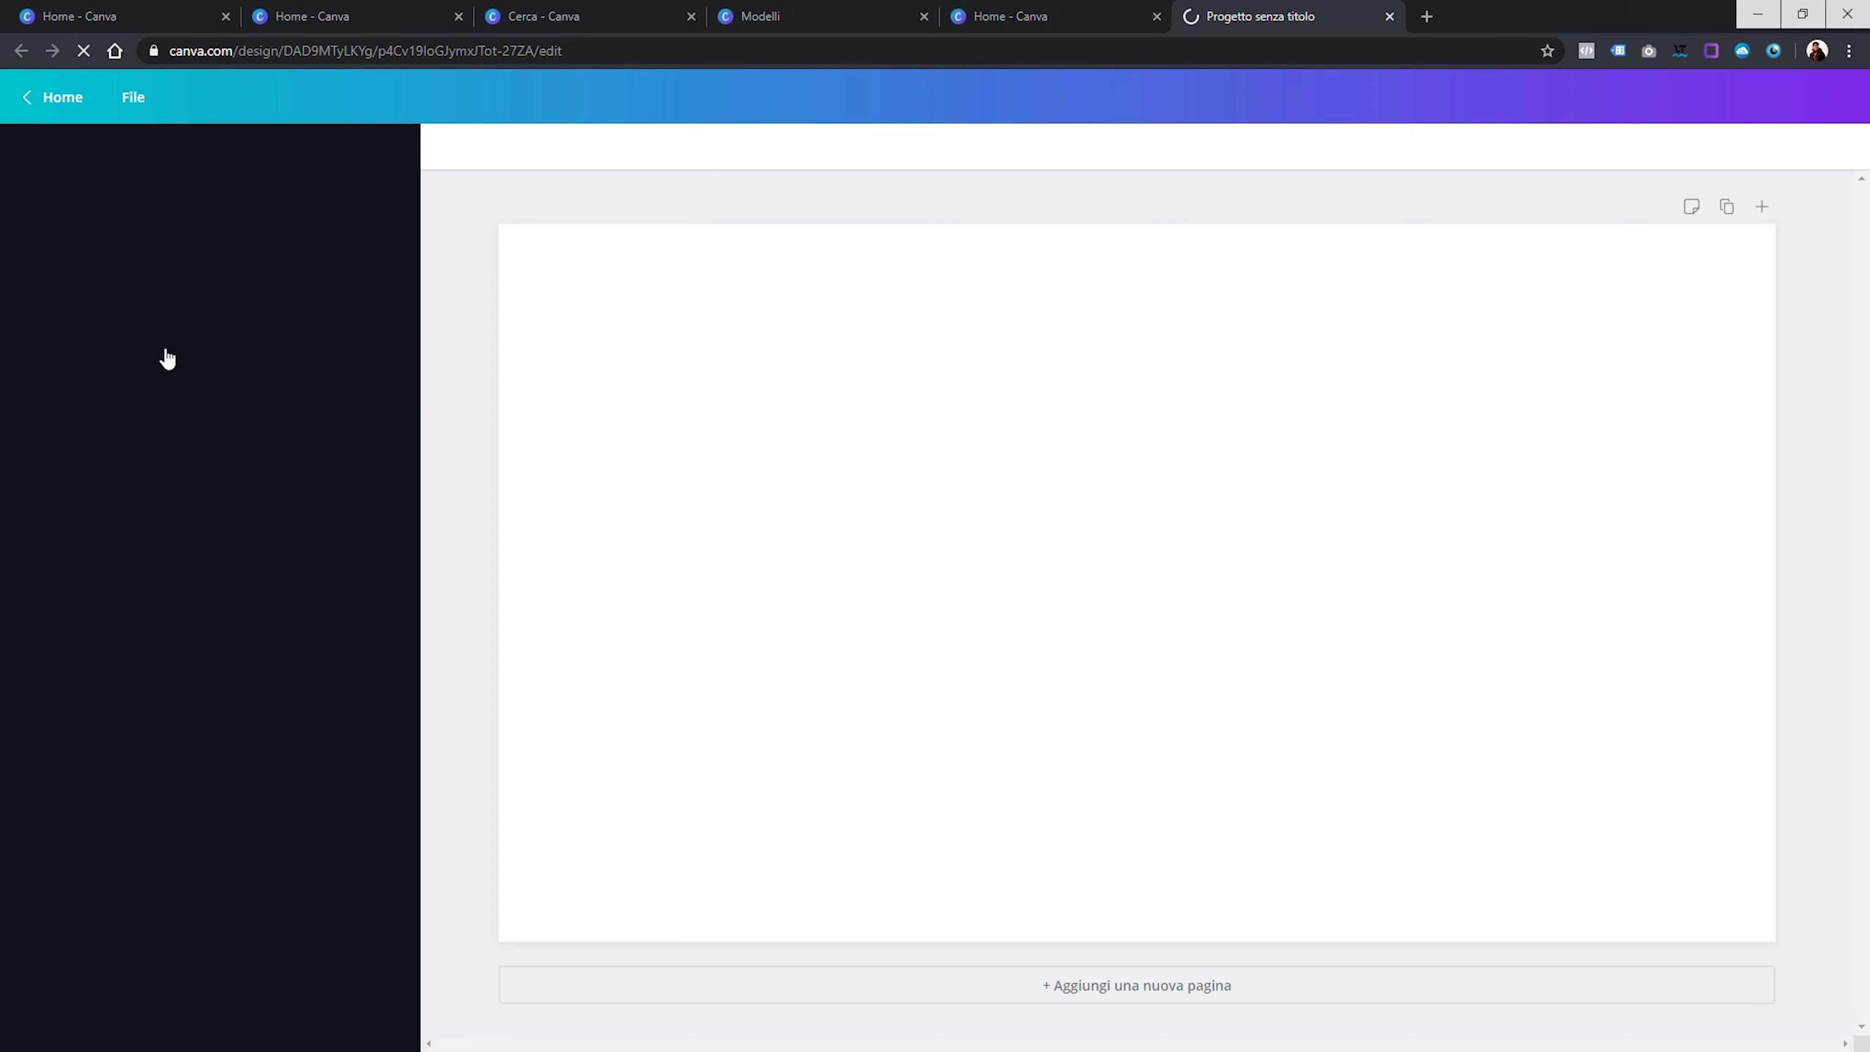
scroll(250, 643, down, 5)
scroll(250, 643, down, 5)
scroll(251, 637, down, 5)
scroll(252, 637, down, 3)
scroll(254, 635, down, 5)
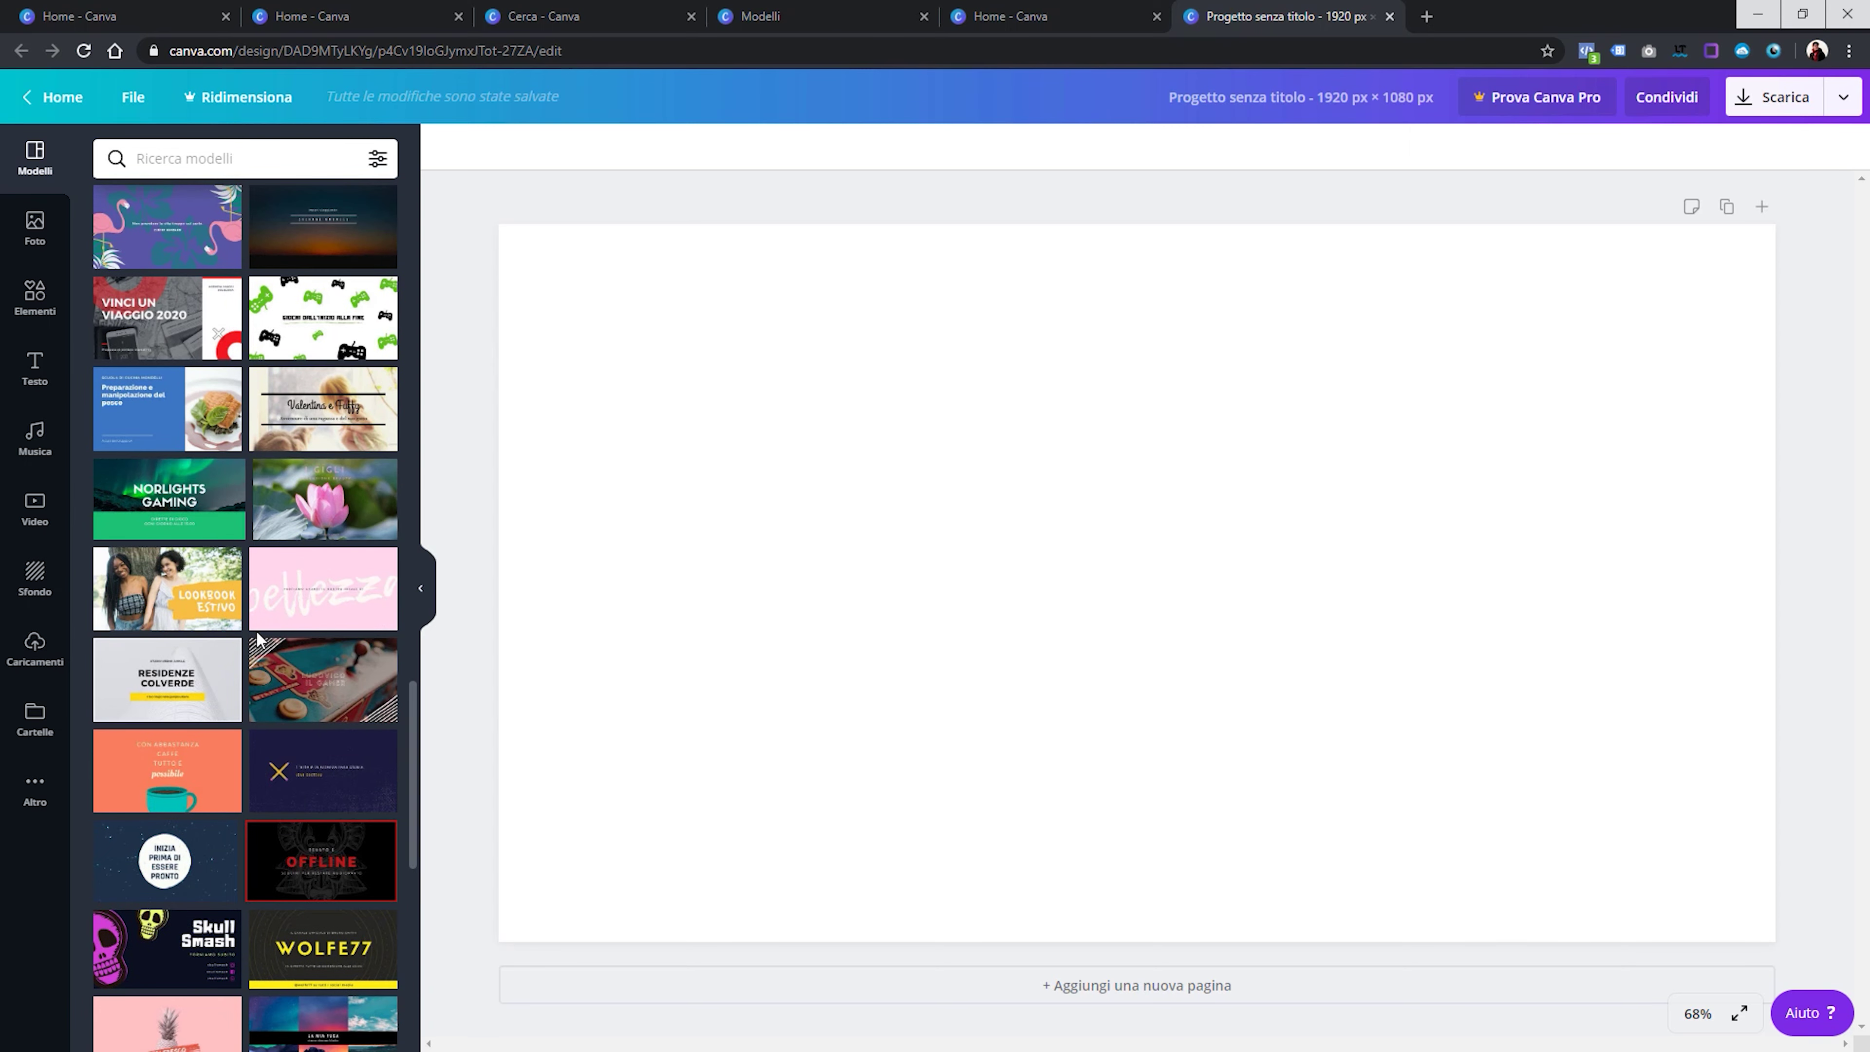
scroll(258, 638, down, 5)
scroll(257, 639, up, 10)
scroll(256, 642, up, 5)
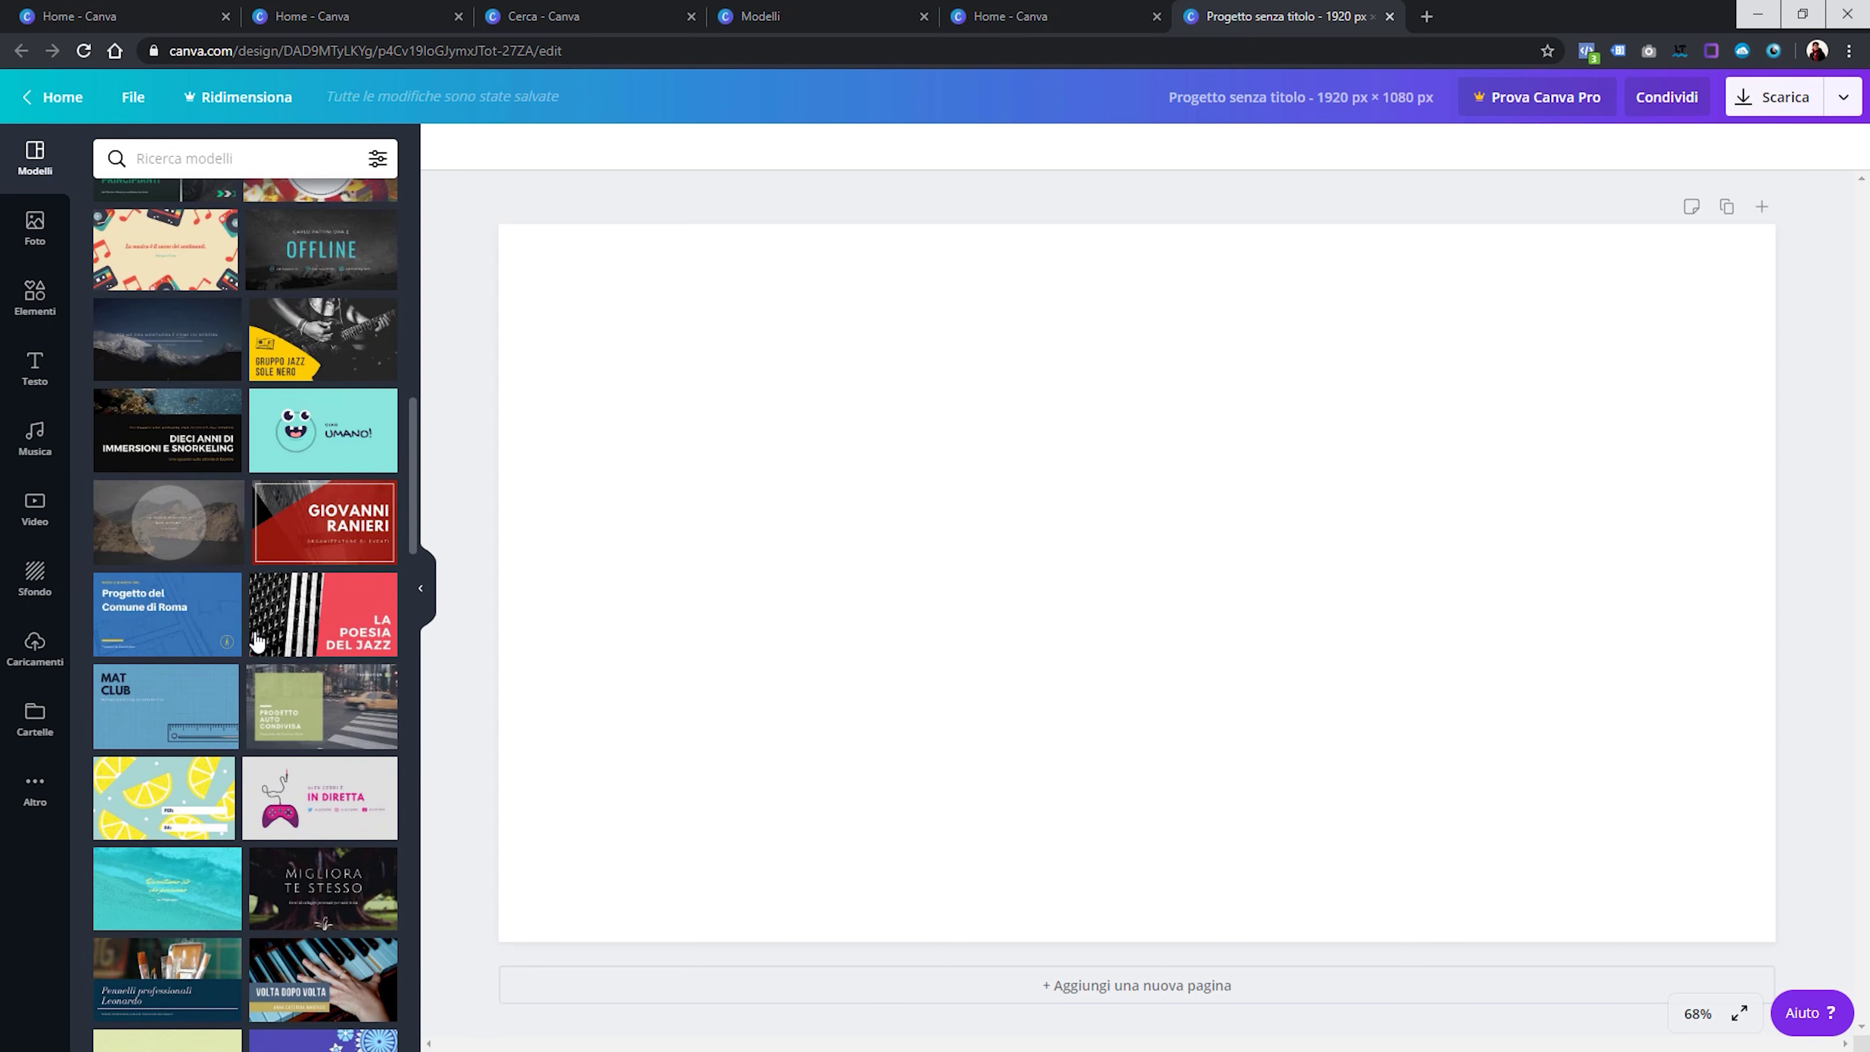
scroll(257, 633, up, 10)
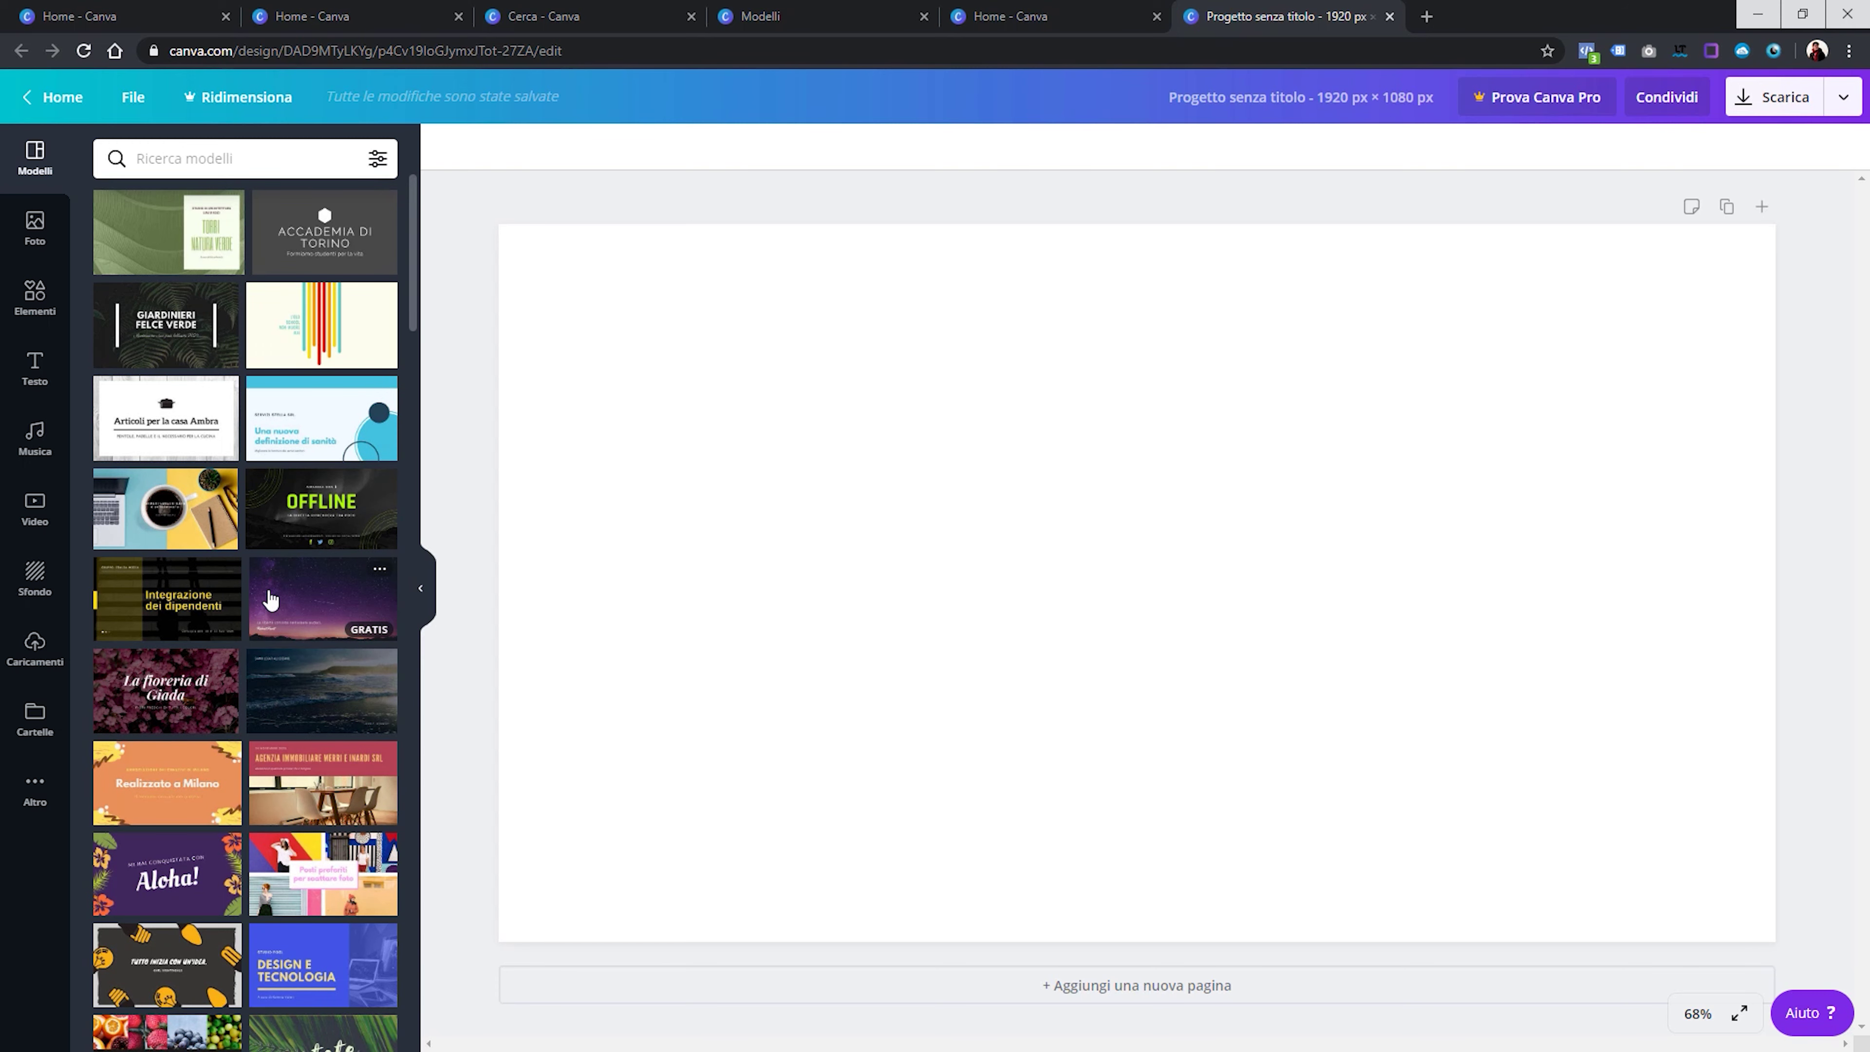
scroll(271, 603, down, 5)
scroll(273, 608, down, 5)
scroll(278, 613, down, 5)
scroll(281, 619, down, 5)
scroll(282, 619, up, 5)
scroll(281, 619, up, 5)
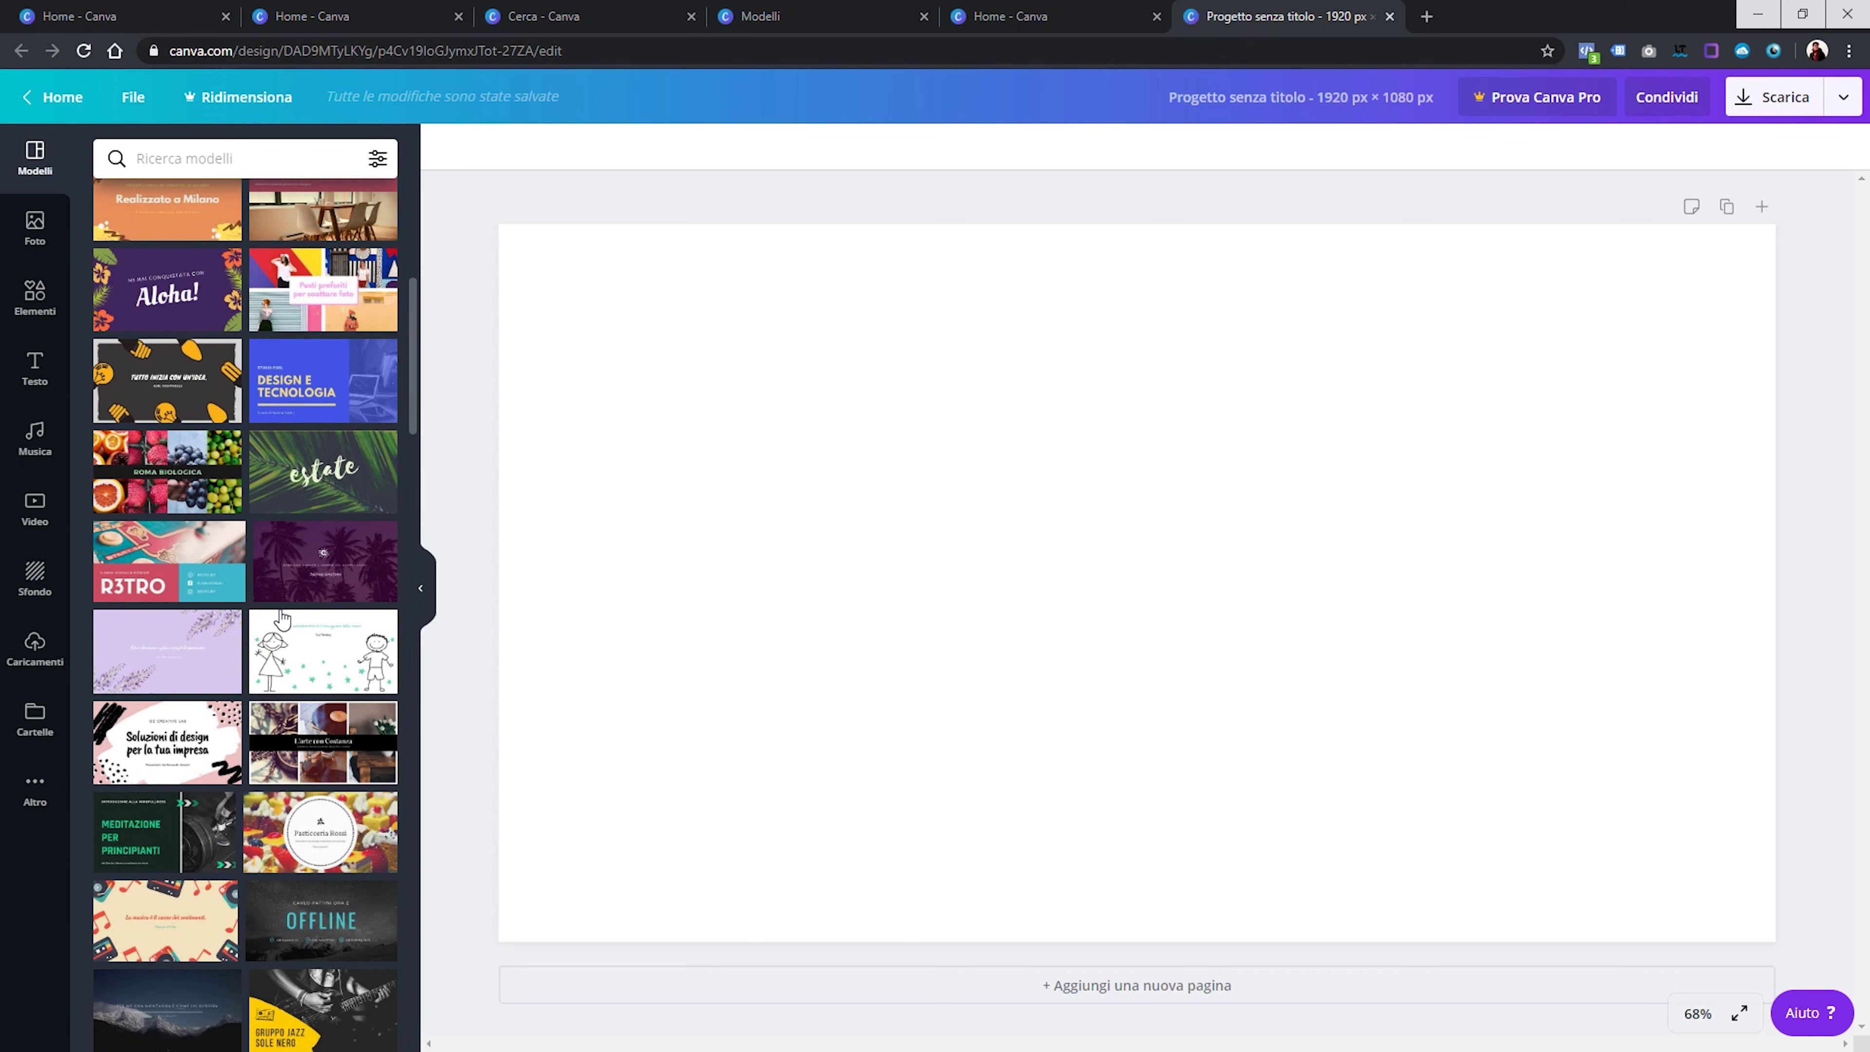
scroll(282, 619, up, 5)
mouse_move(321, 598)
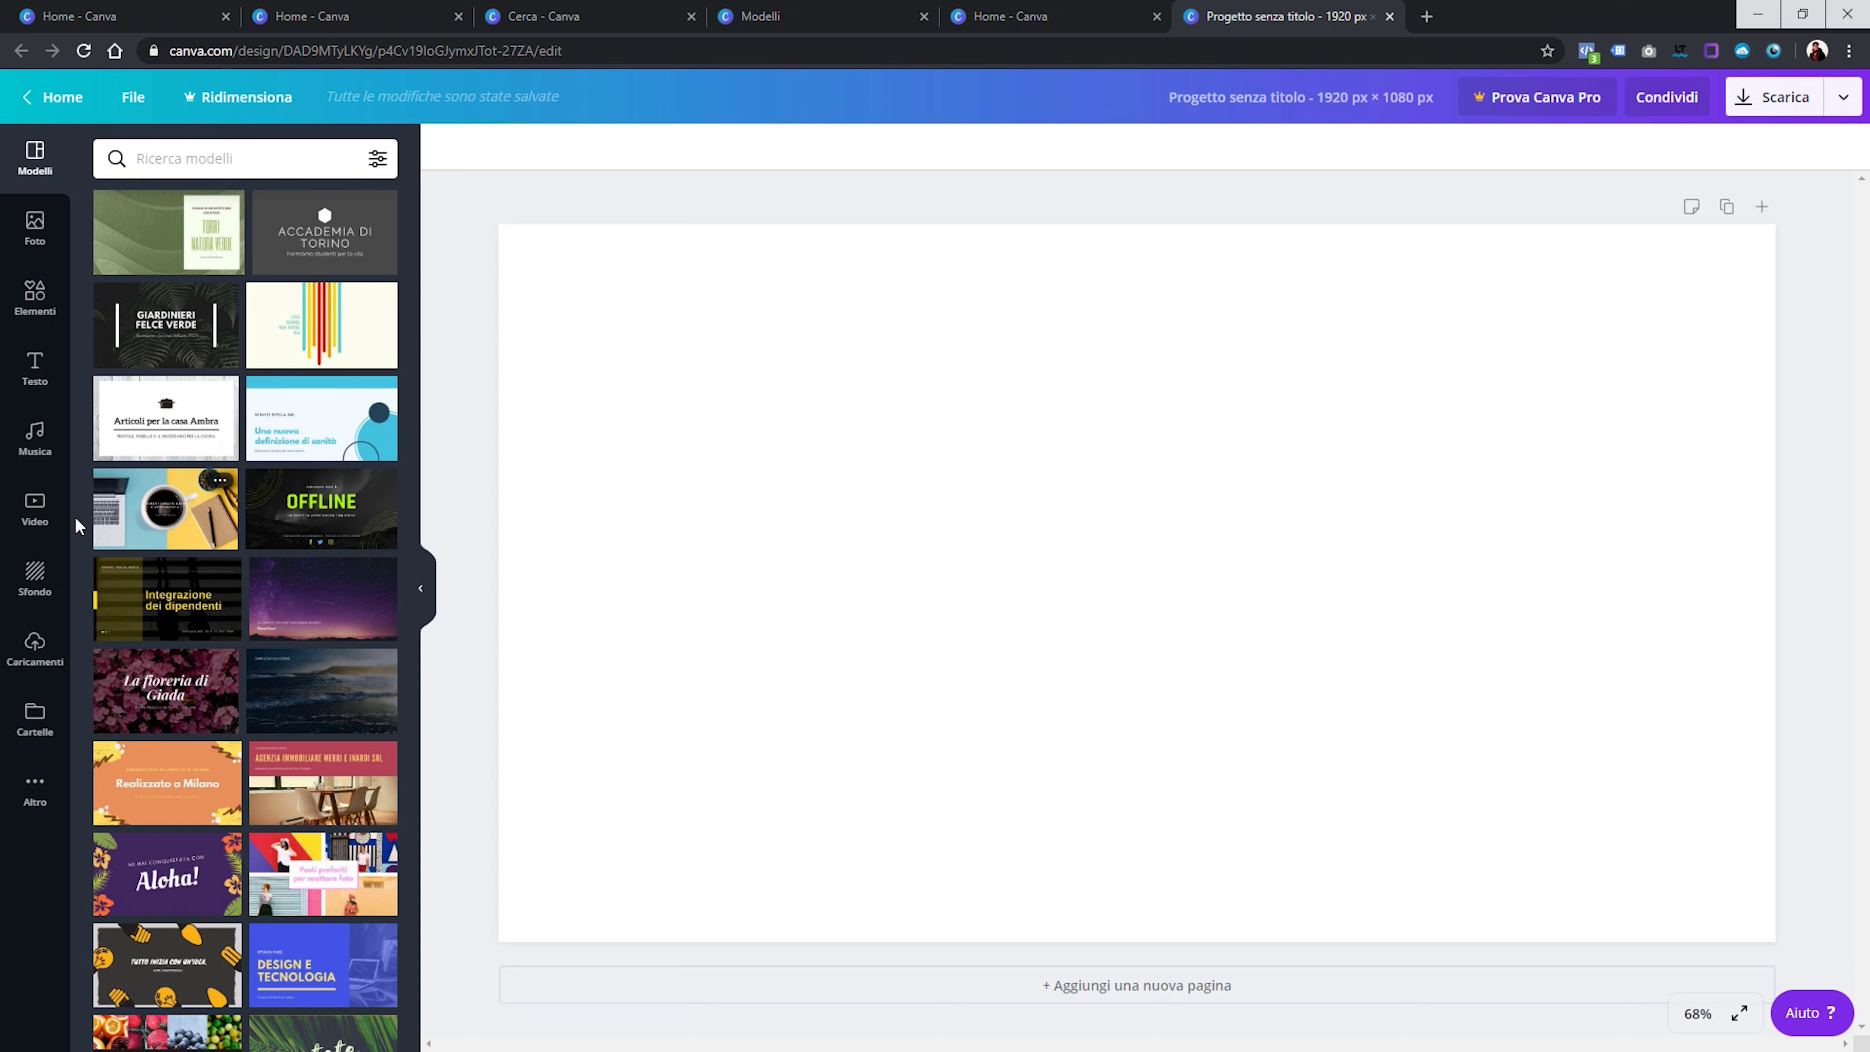
Search stock videos for 'caffè' and drag the milk-steaming clip to fill the page
click(35, 507)
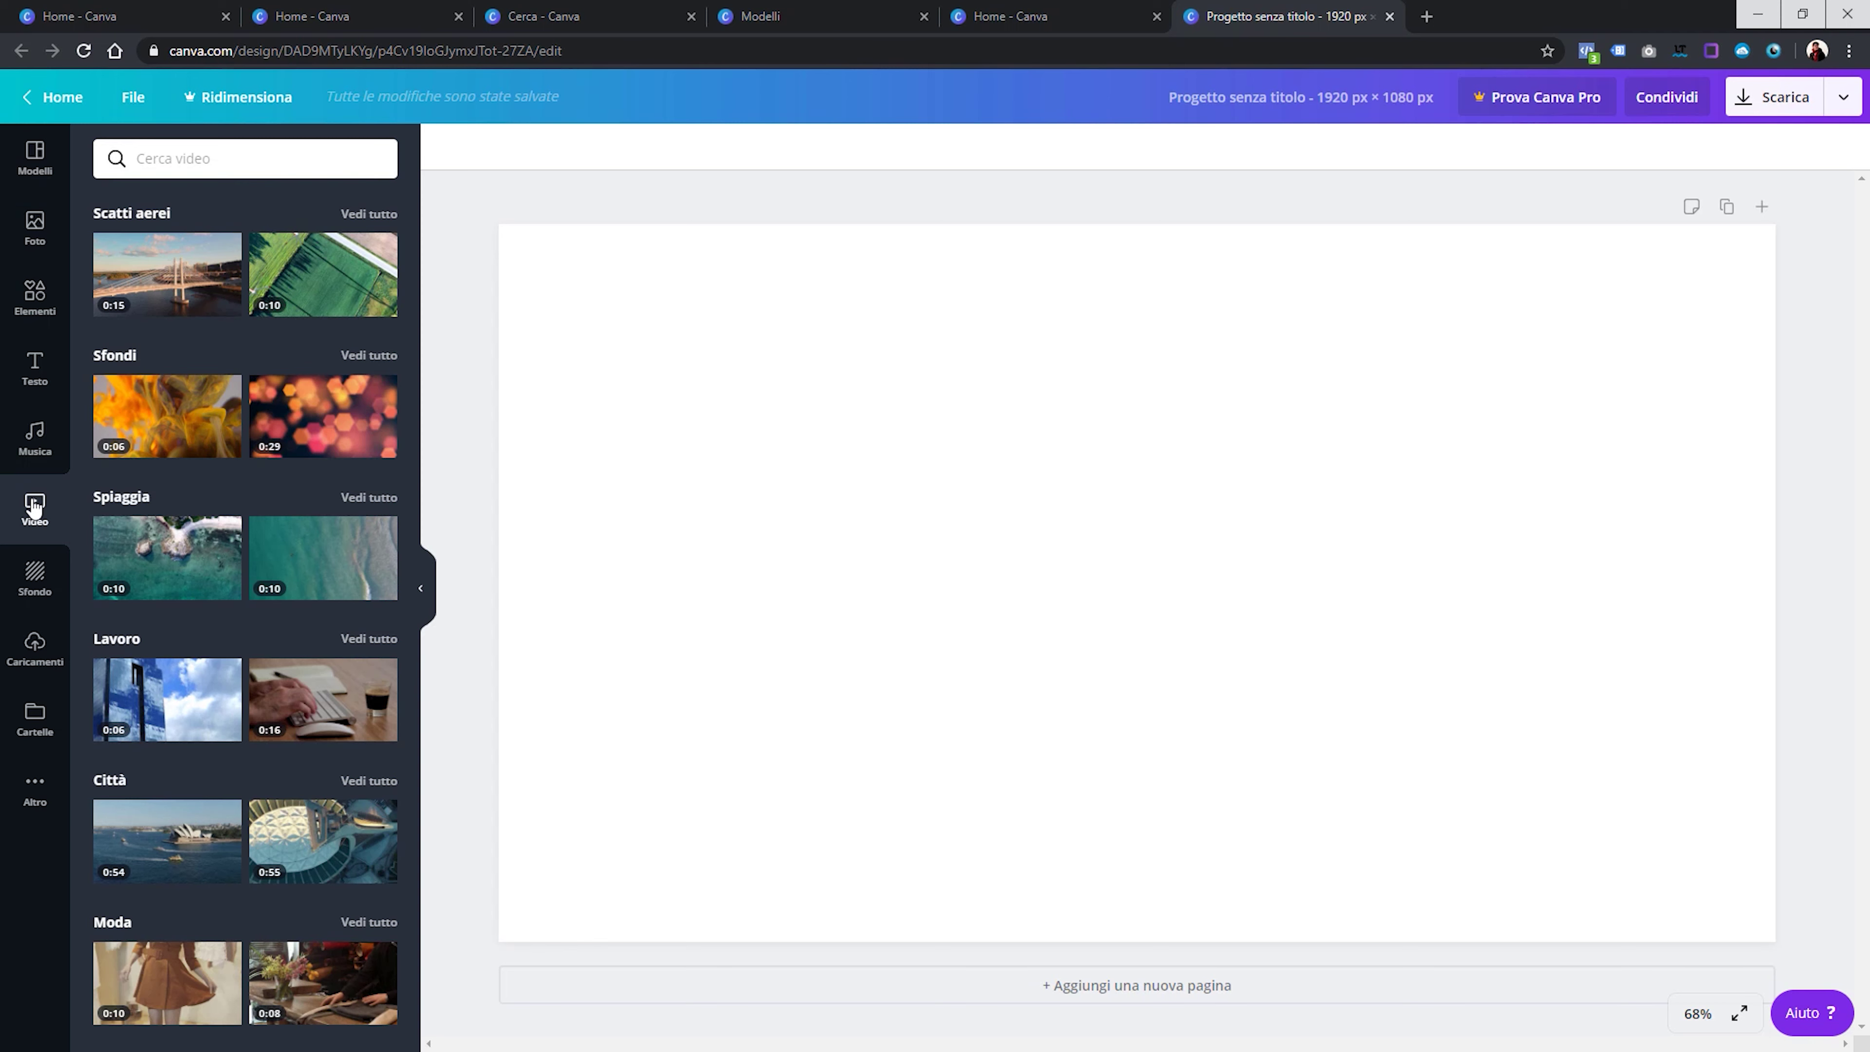
scroll(235, 580, down, 9)
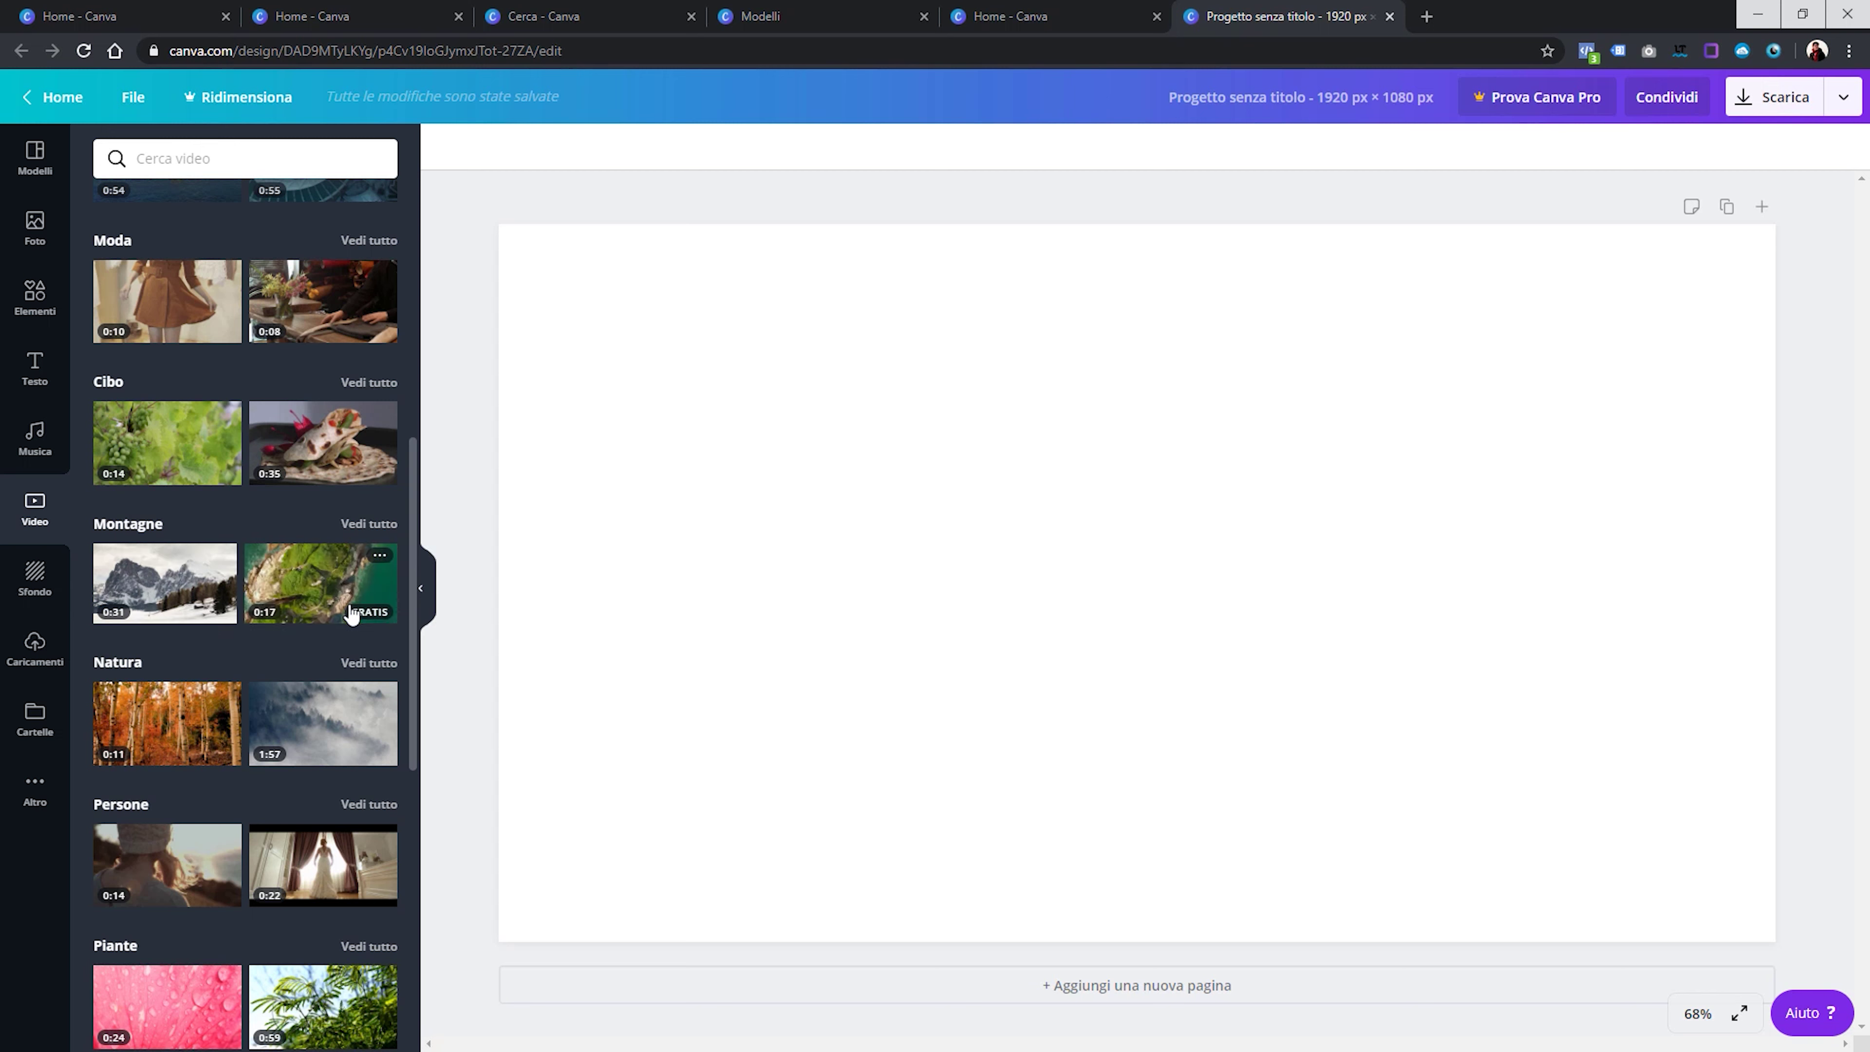
mouse_move(323, 443)
scroll(331, 464, down, 1)
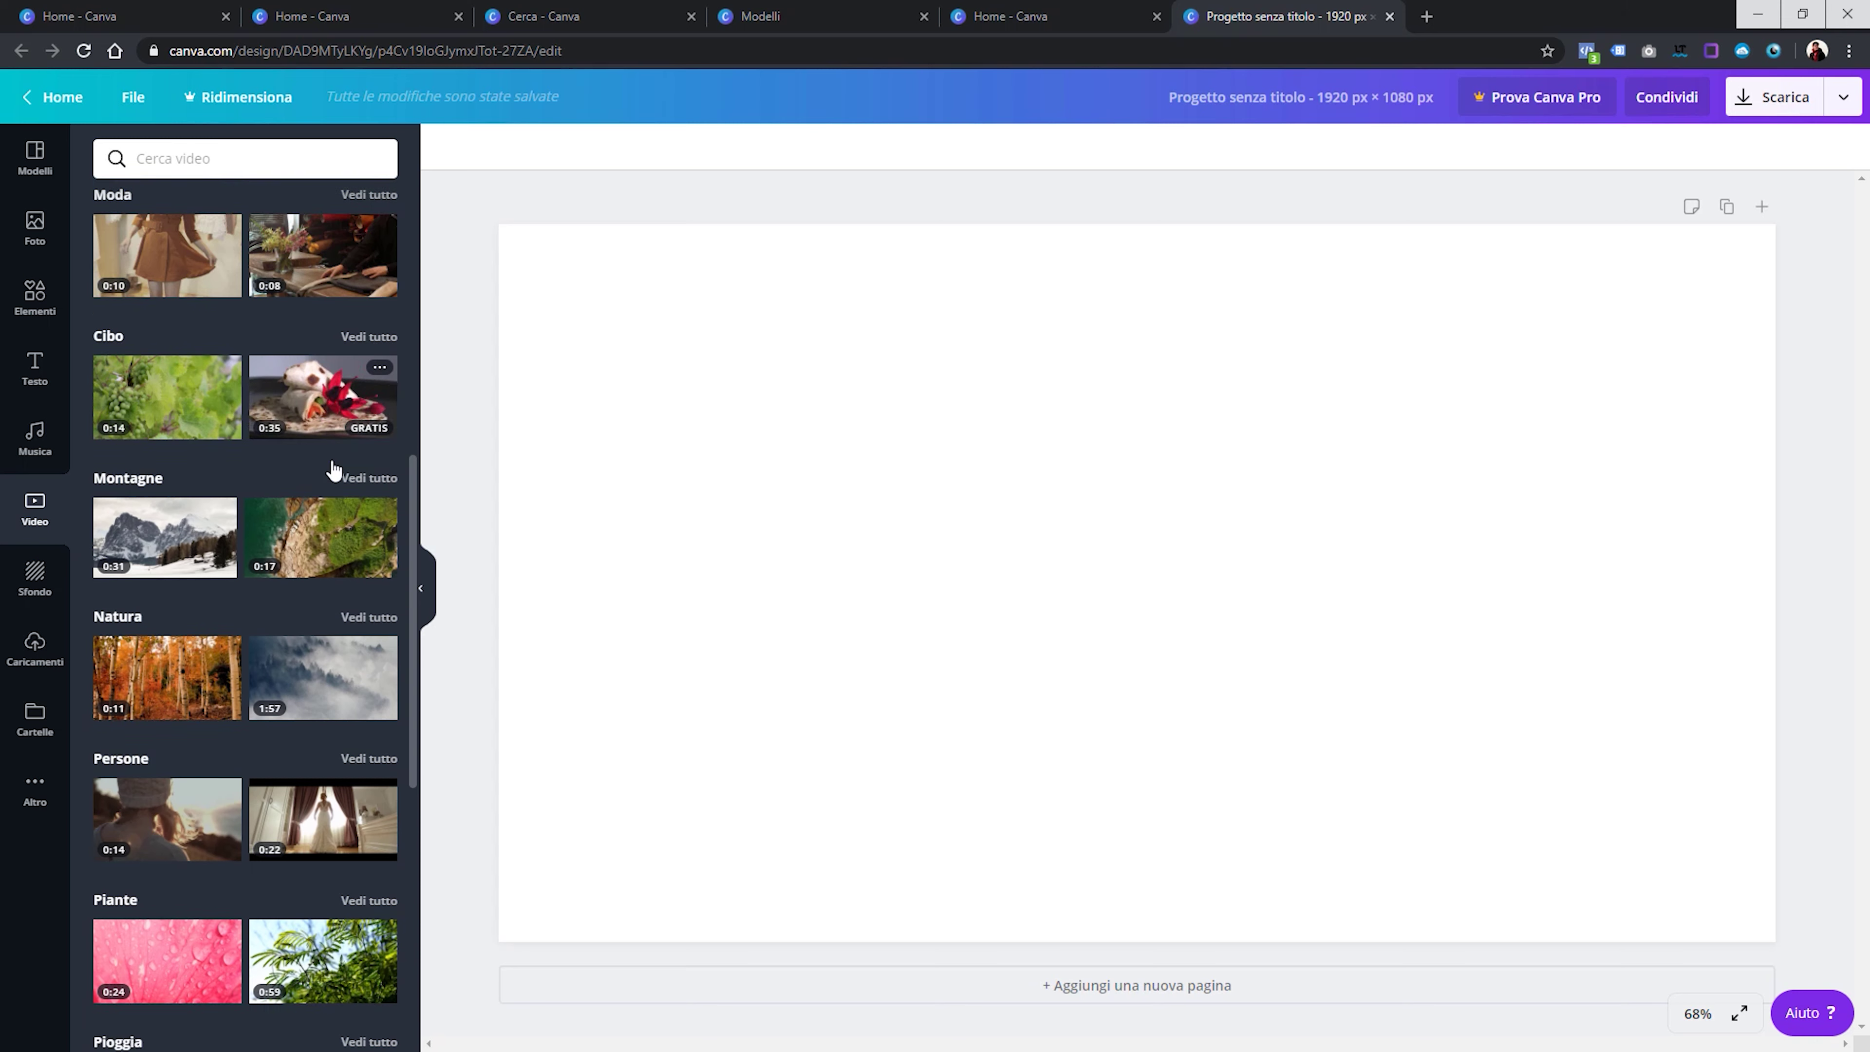
scroll(332, 516, down, 3)
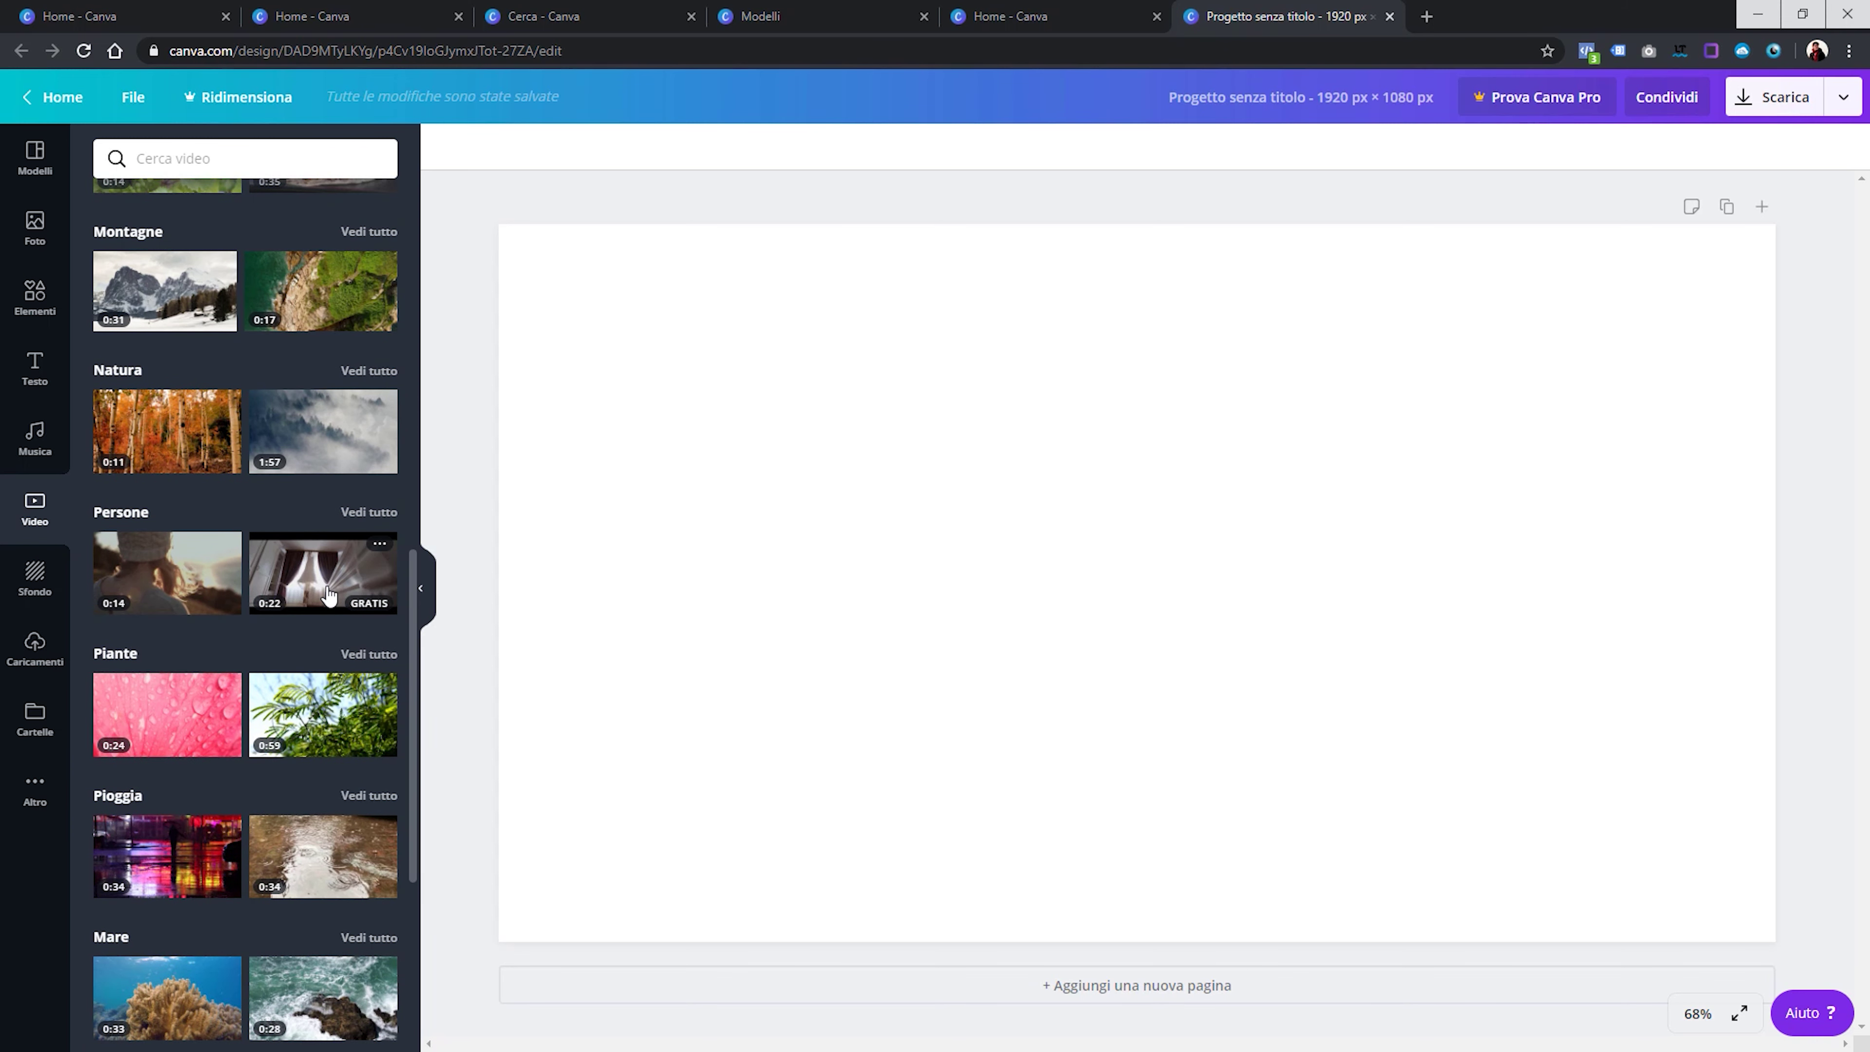
scroll(329, 595, down, 4)
scroll(329, 595, down, 8)
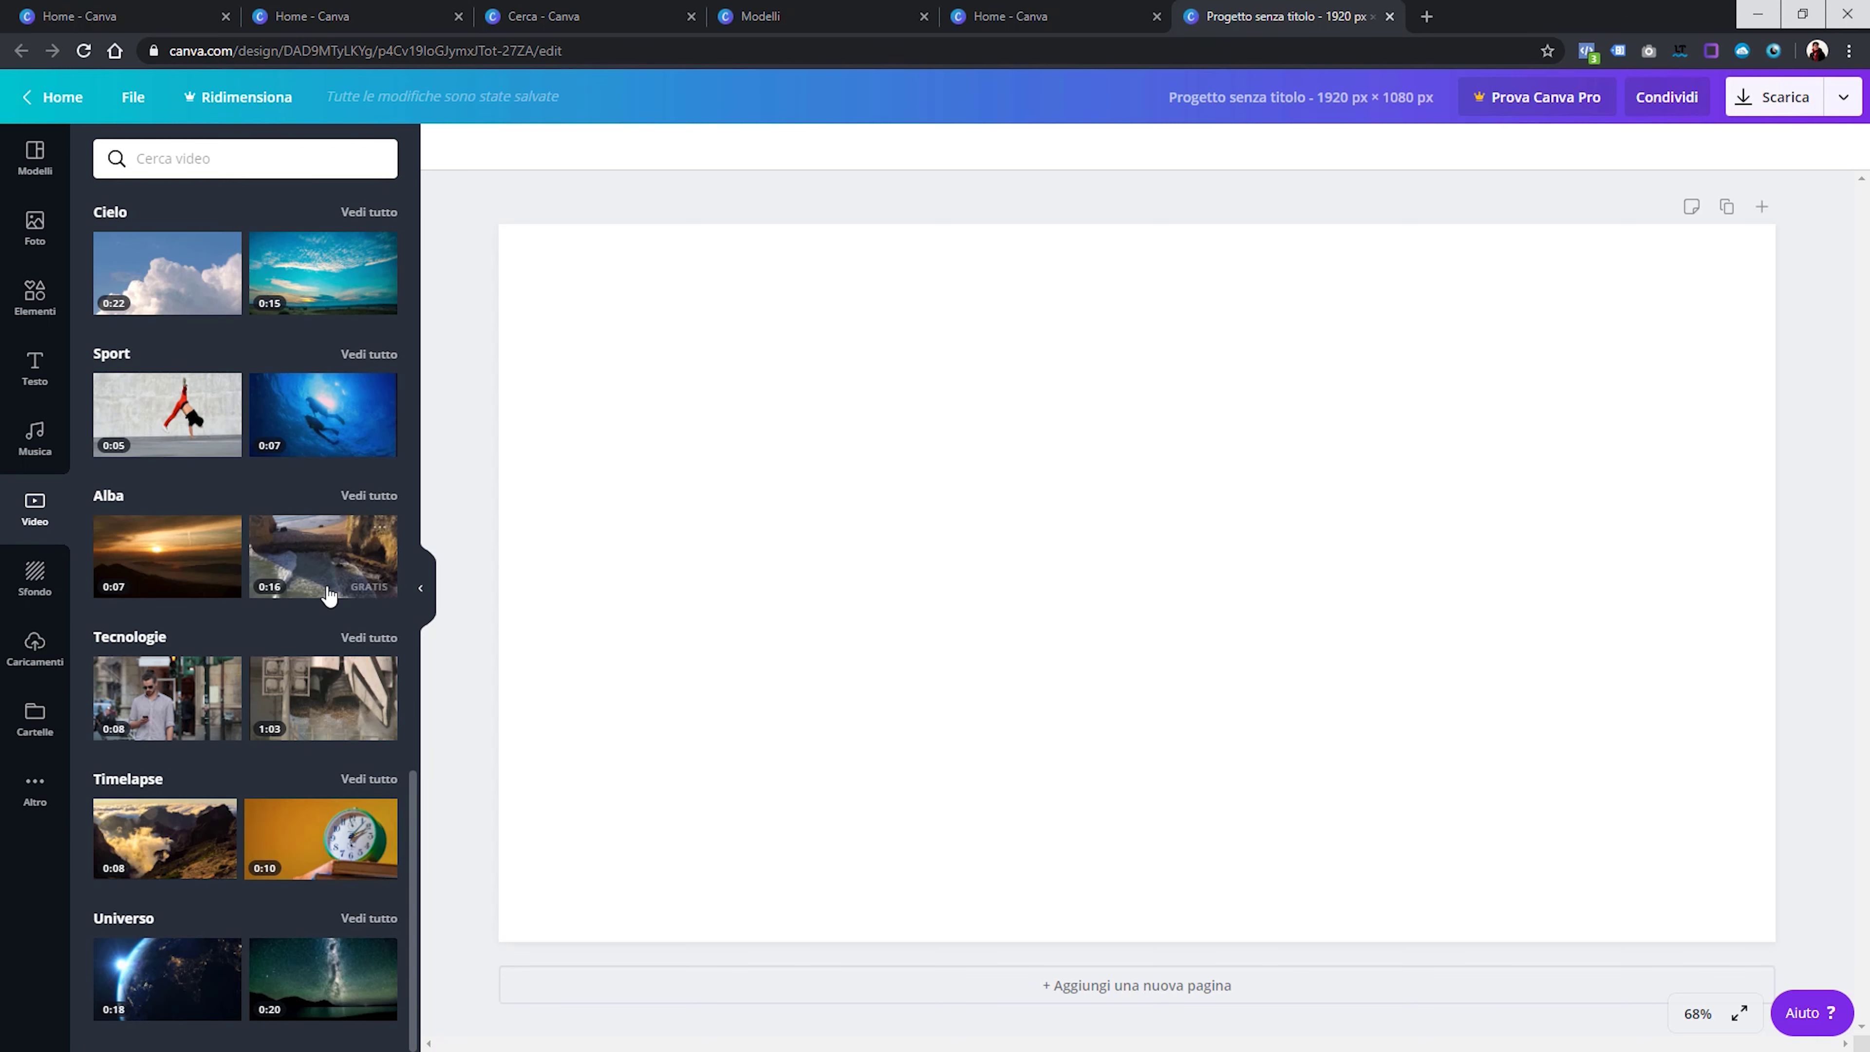
scroll(332, 589, up, 4)
scroll(327, 589, up, 8)
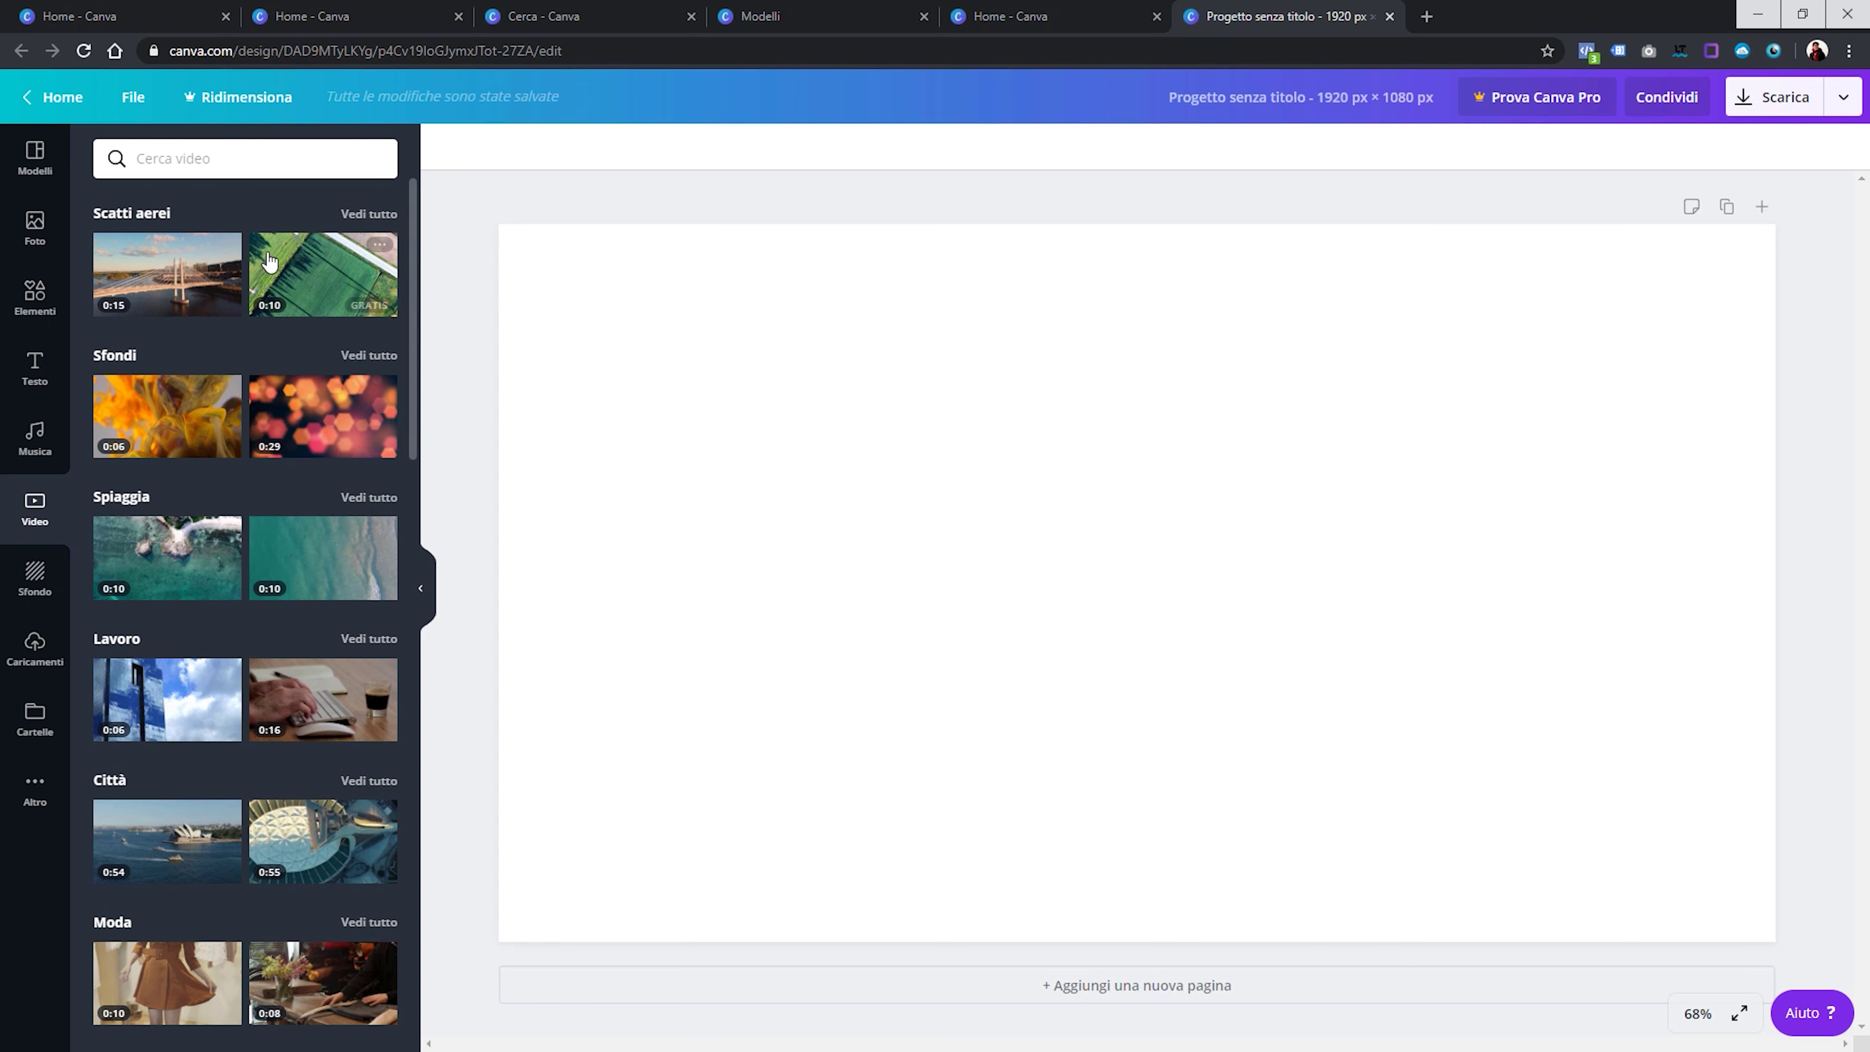
click(262, 163)
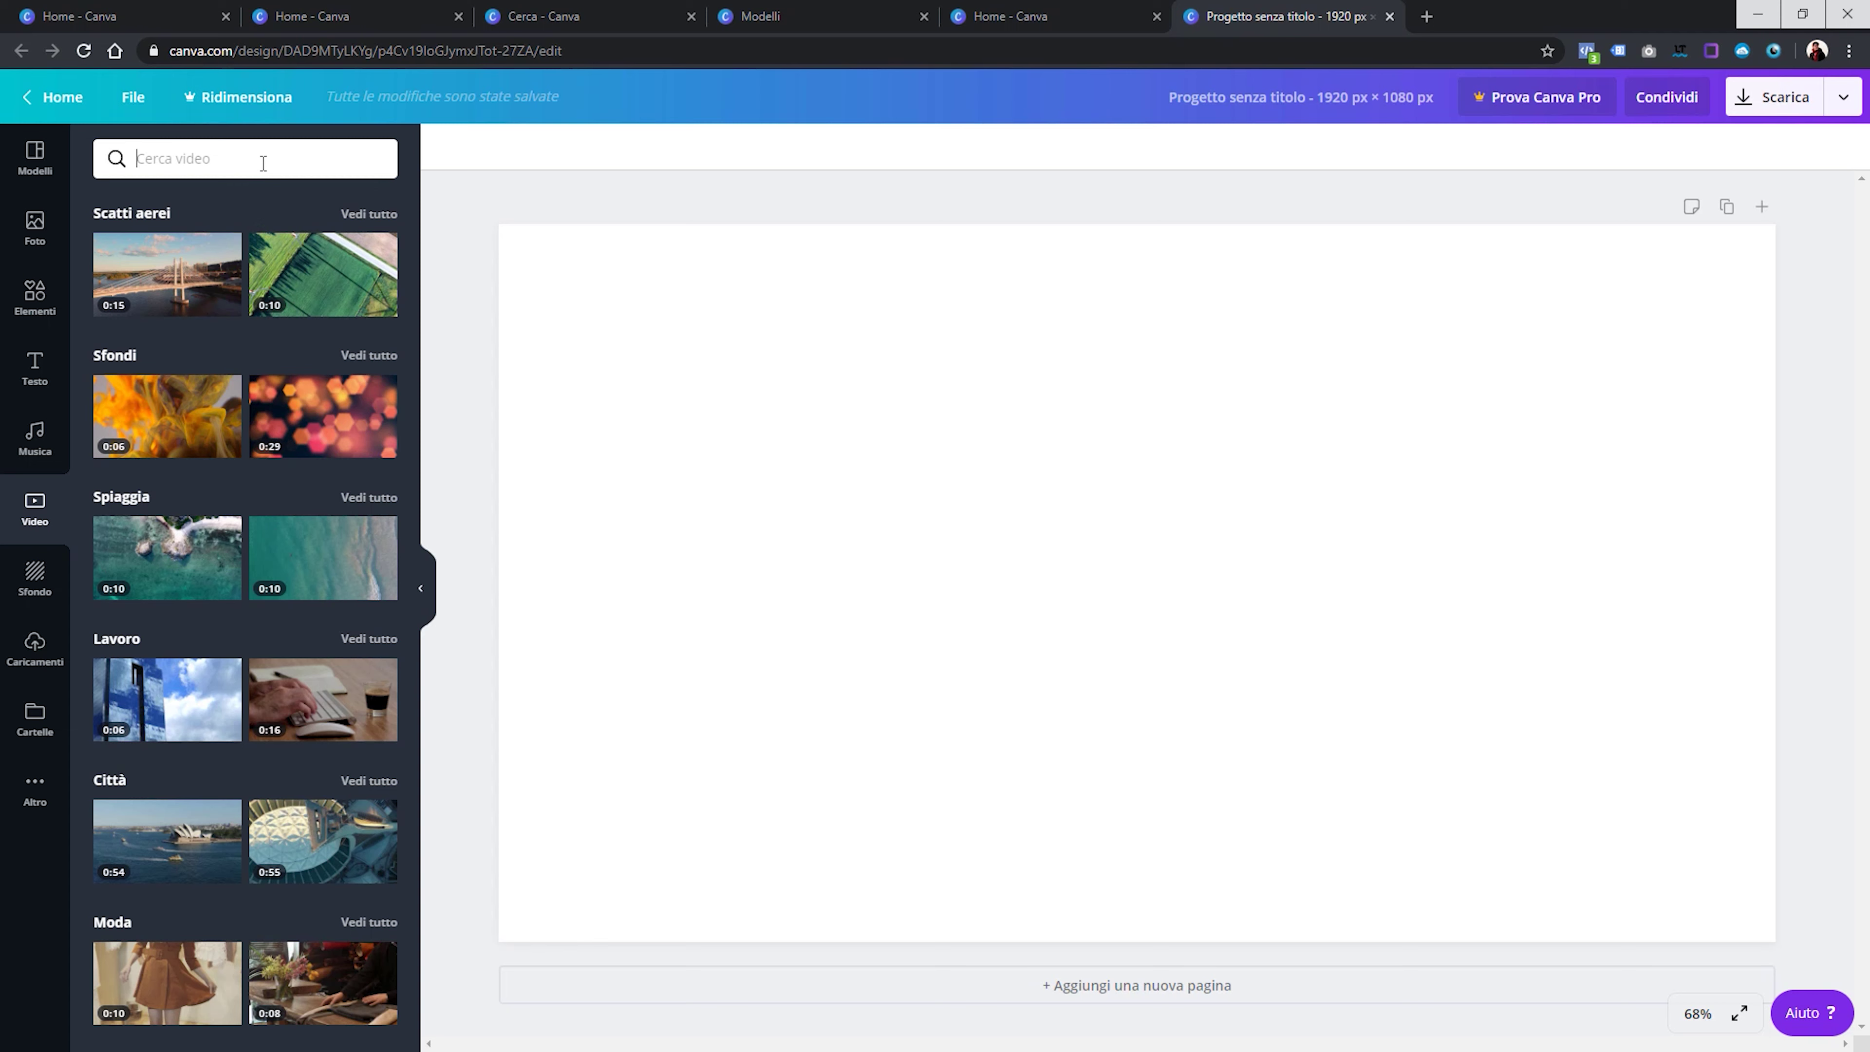
text(caffè)
key(Return)
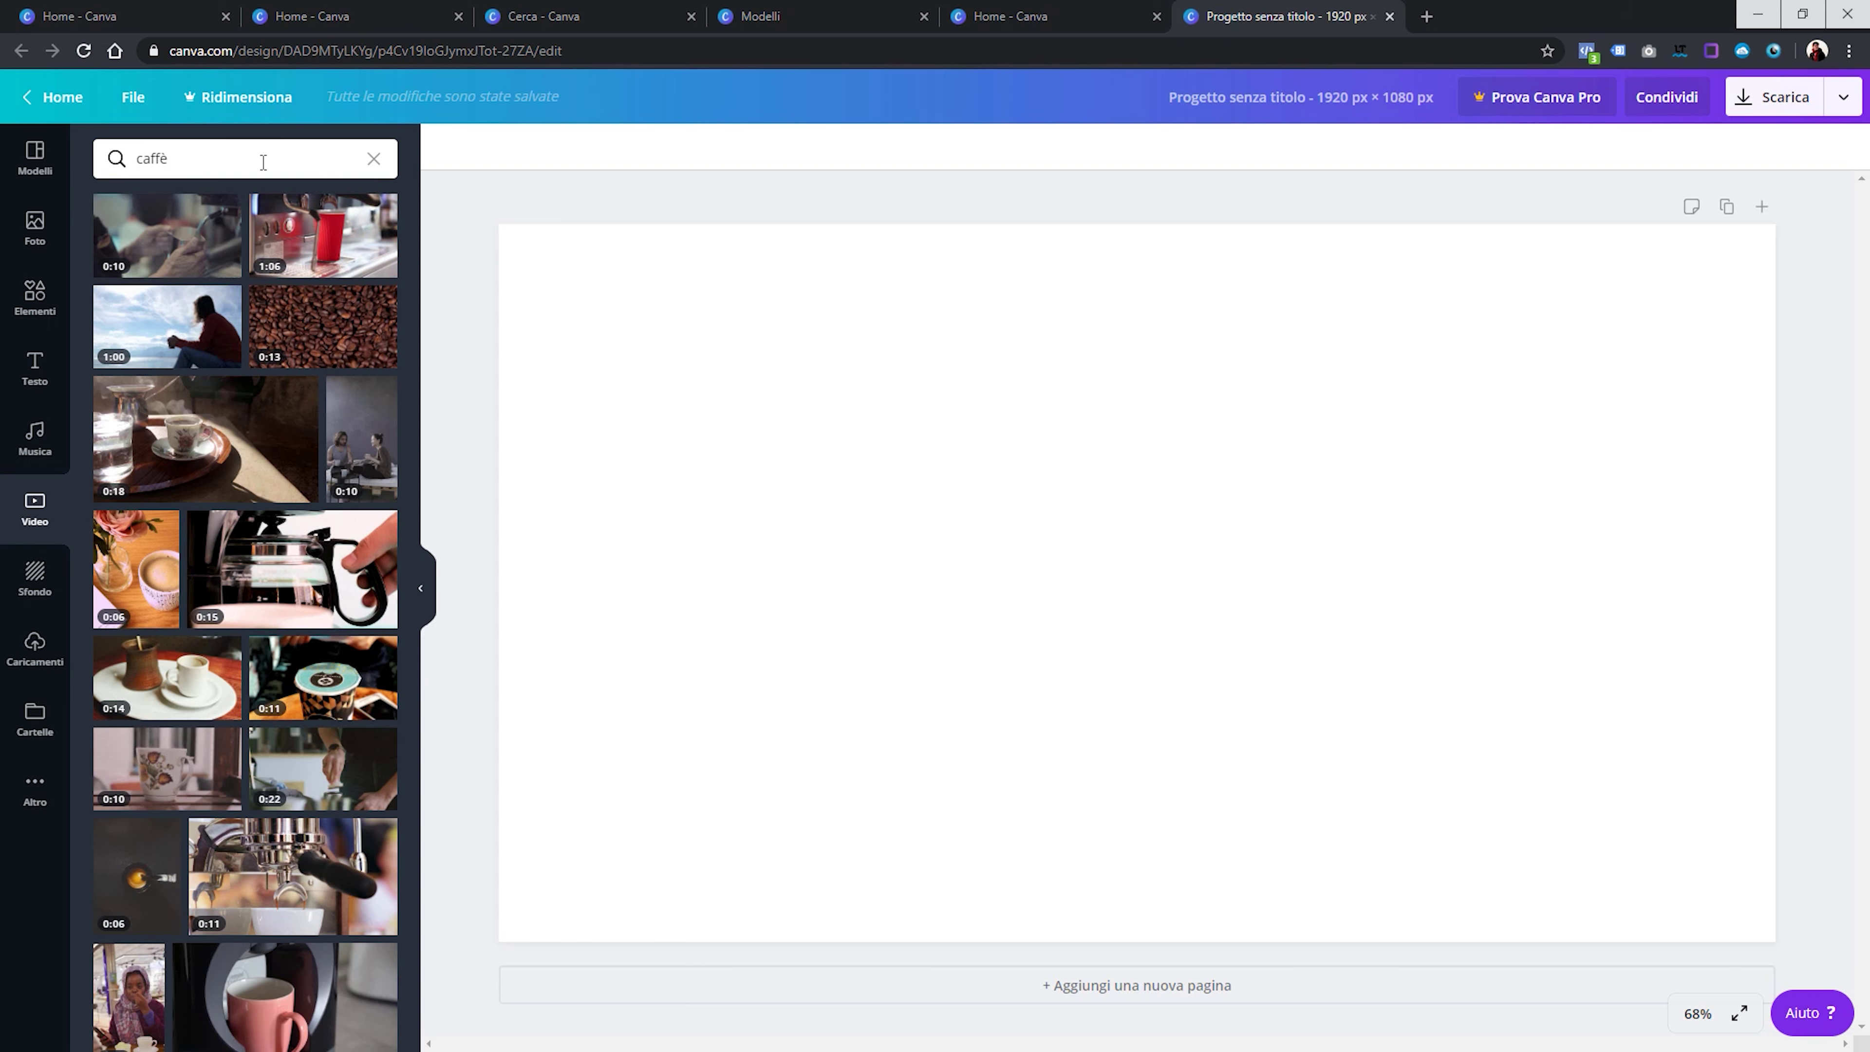
drag(221, 247, 536, 282)
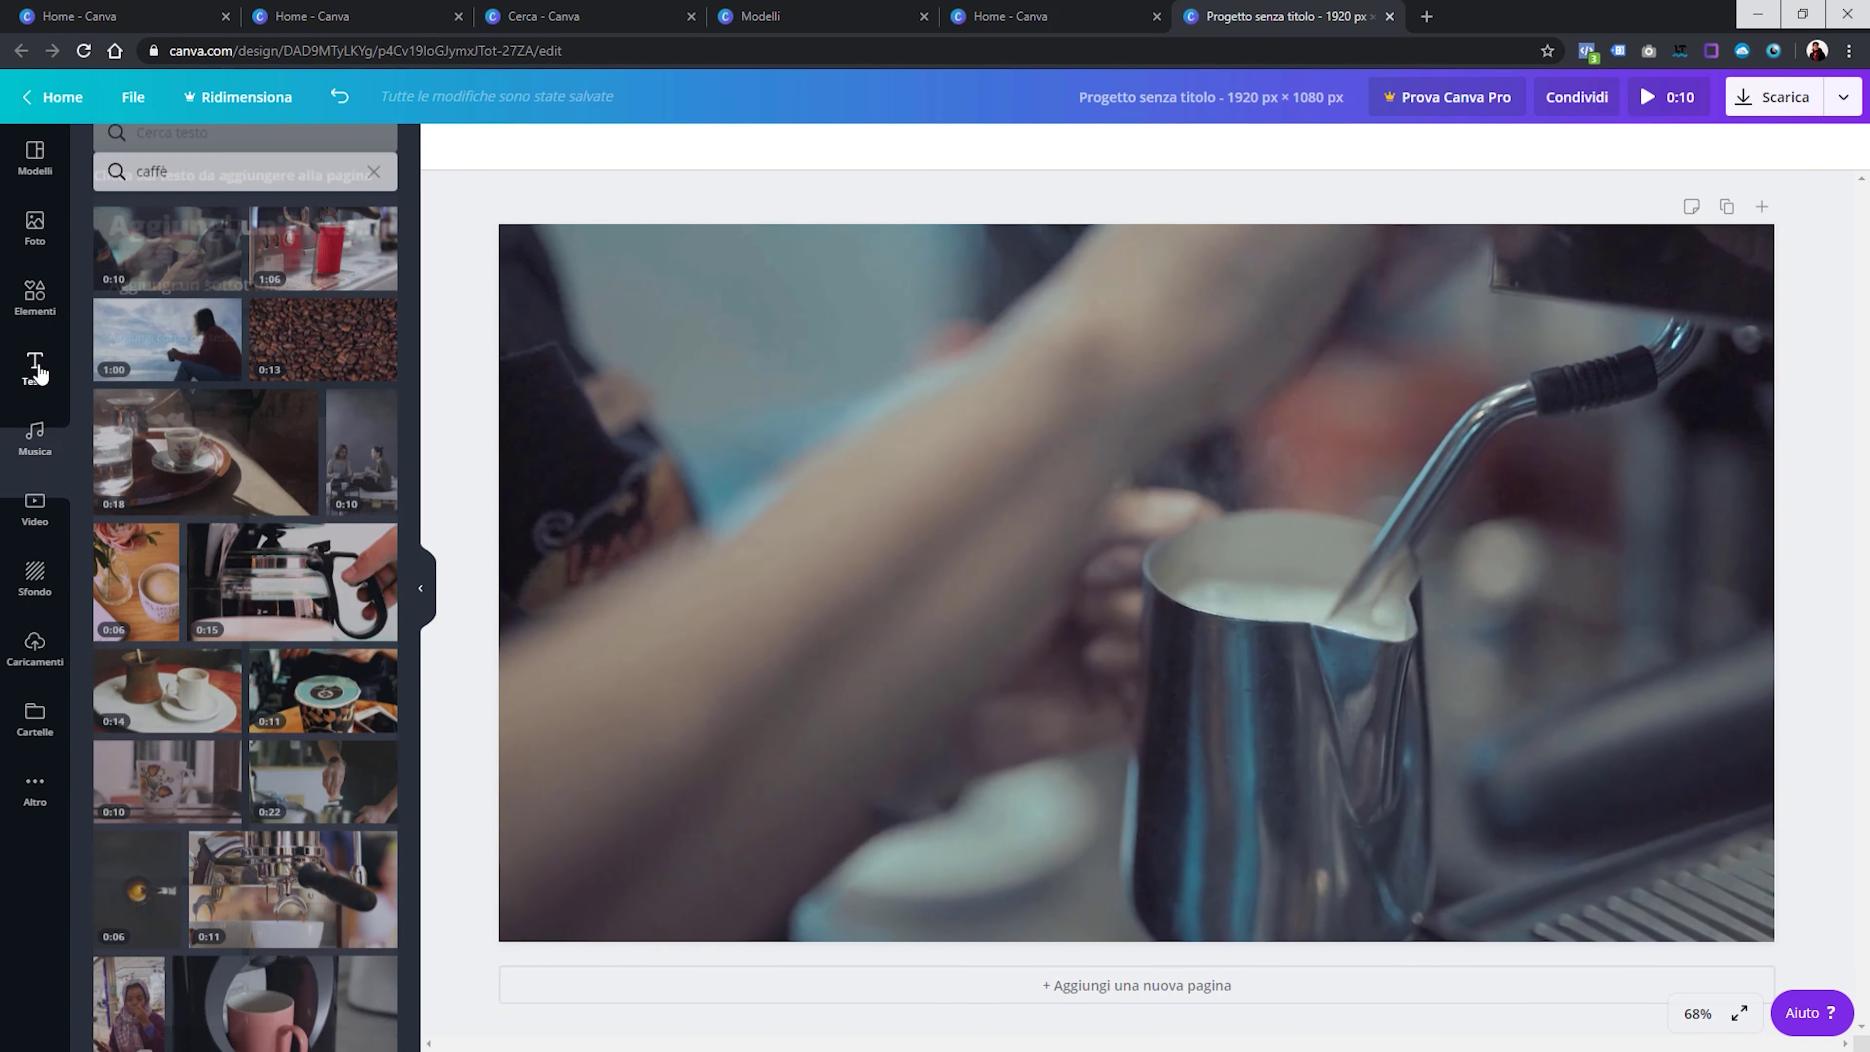
Add an 'Aggiungi un'intestazione' heading and move it to the video's lower left
click(37, 357)
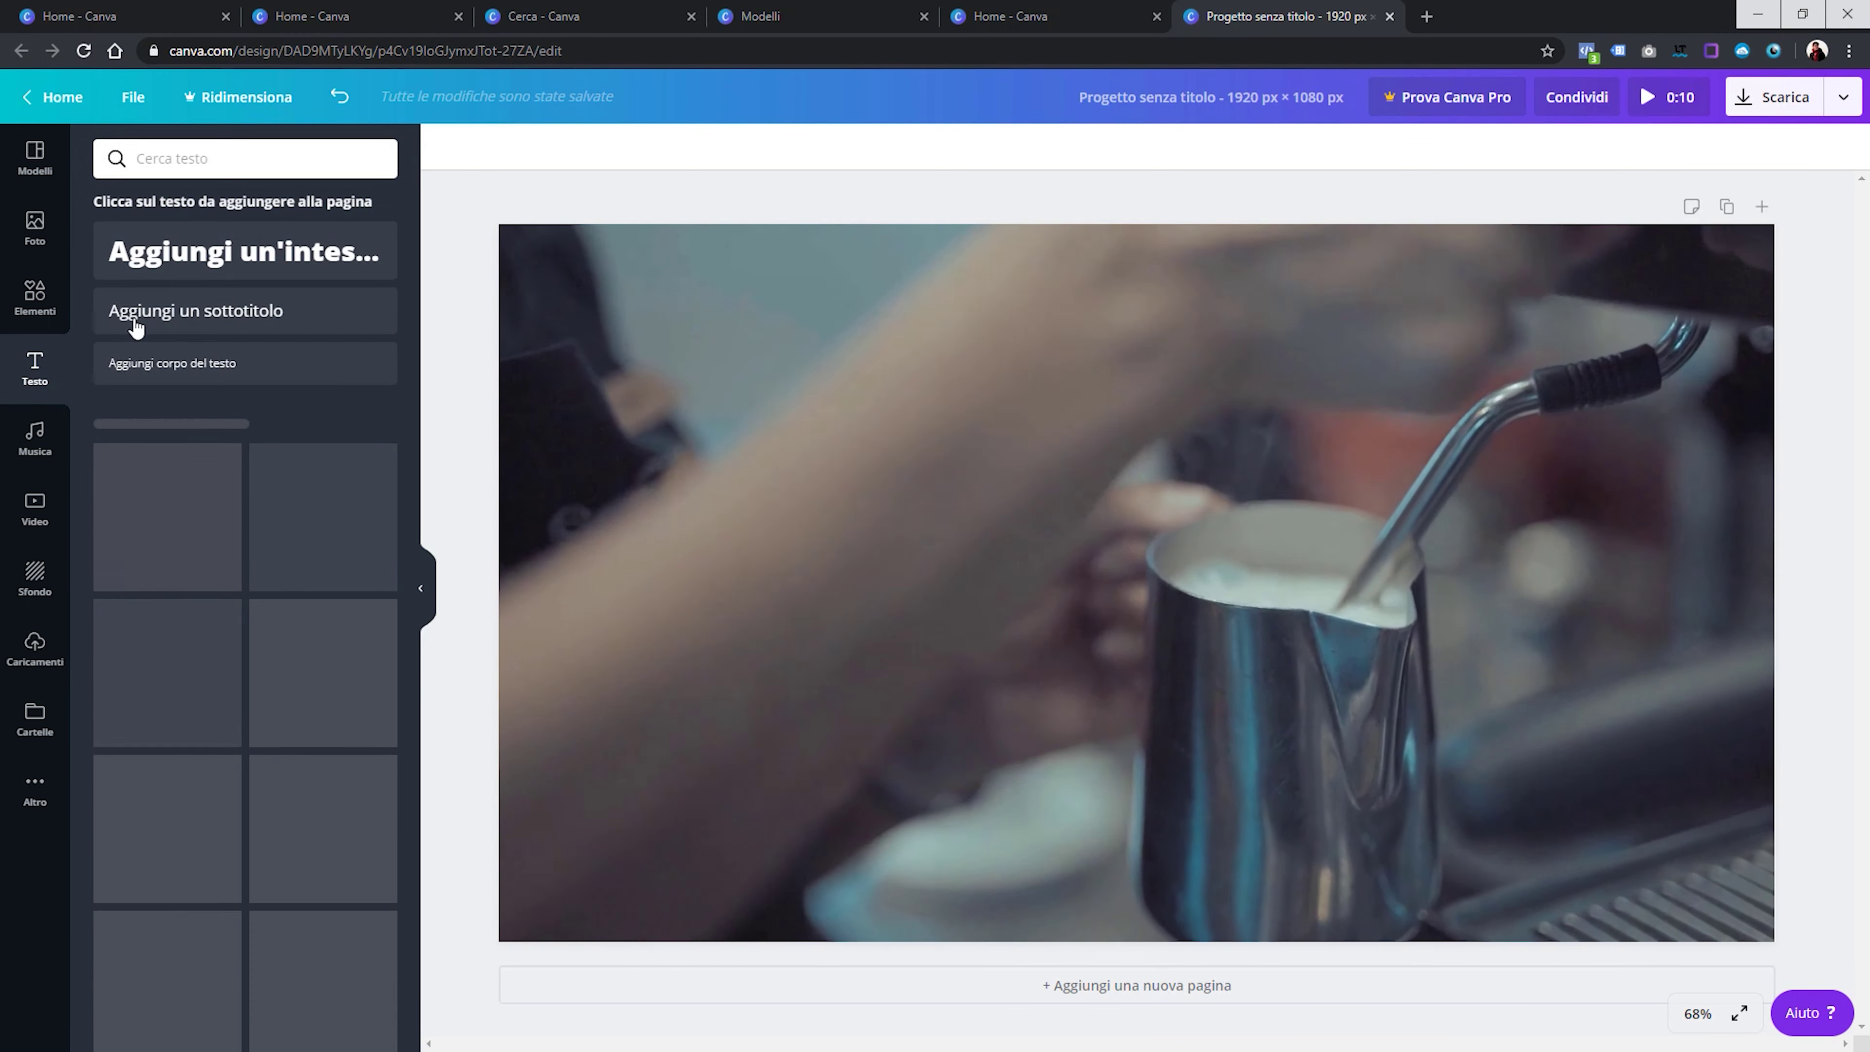
drag(140, 249, 1067, 712)
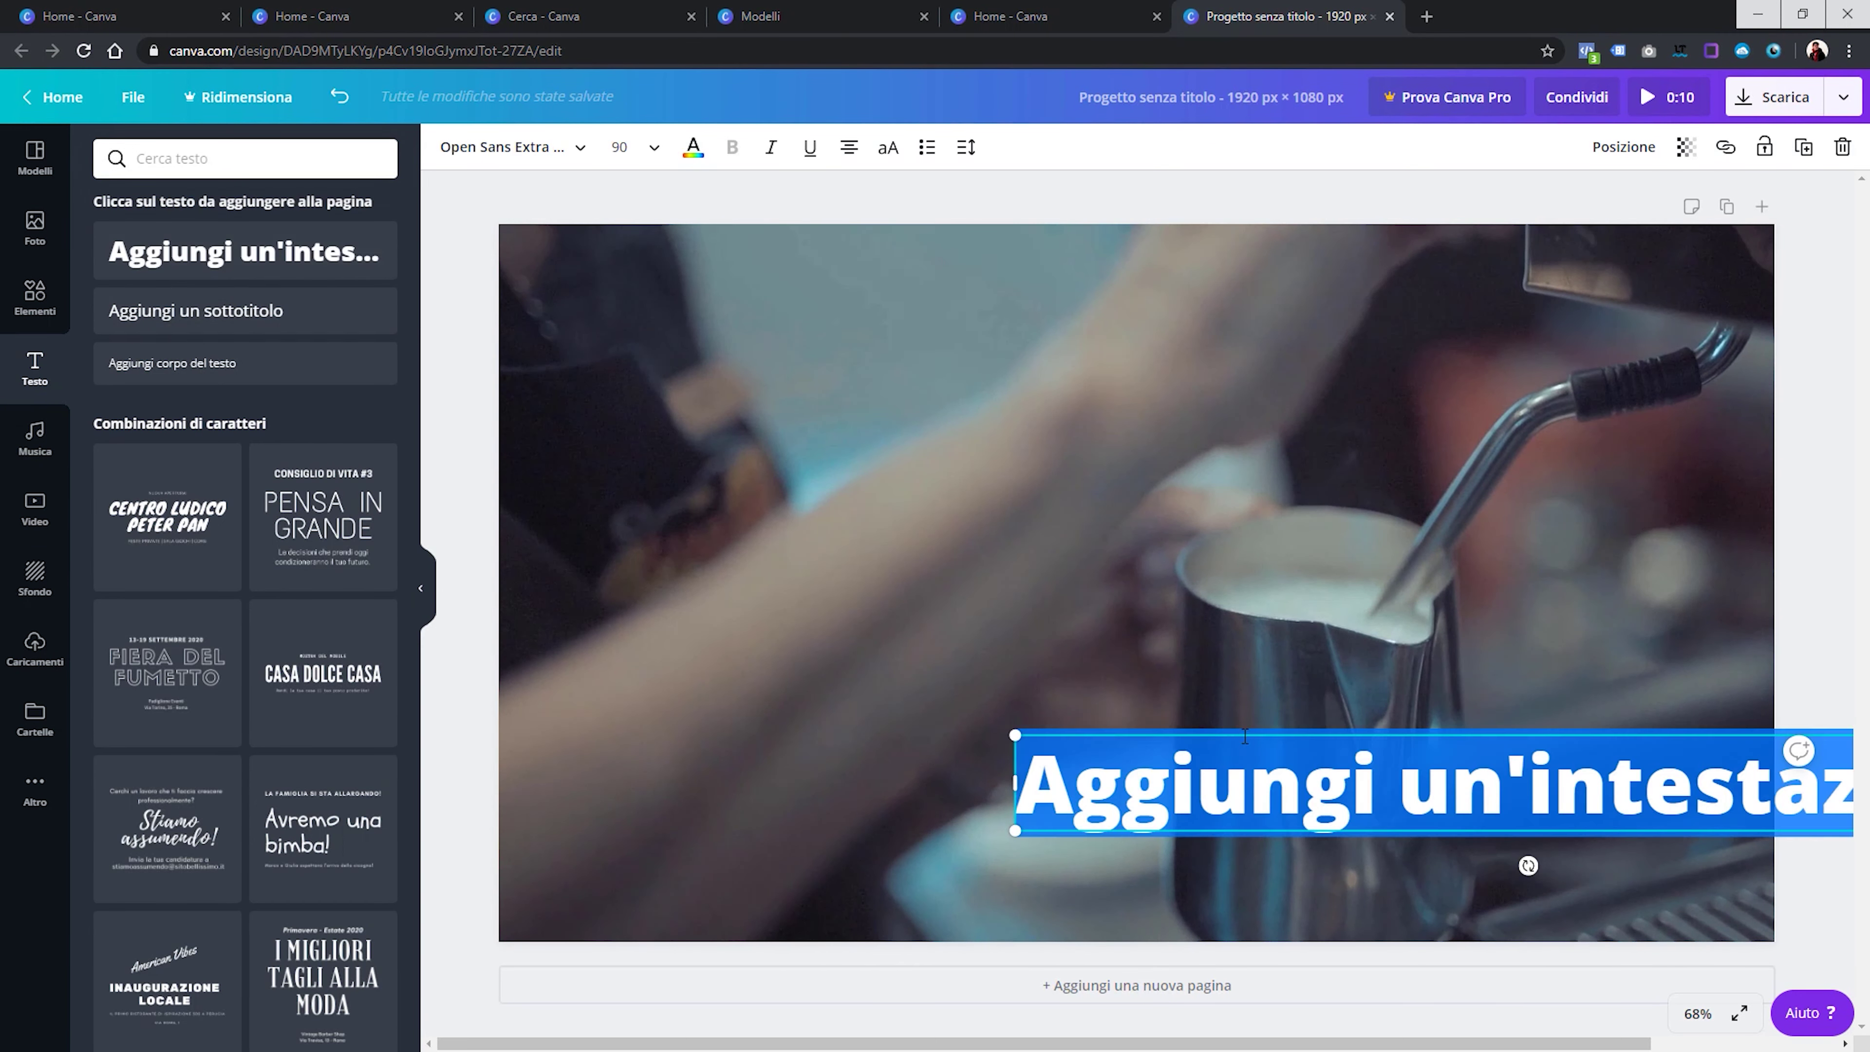
drag(1244, 731, 752, 799)
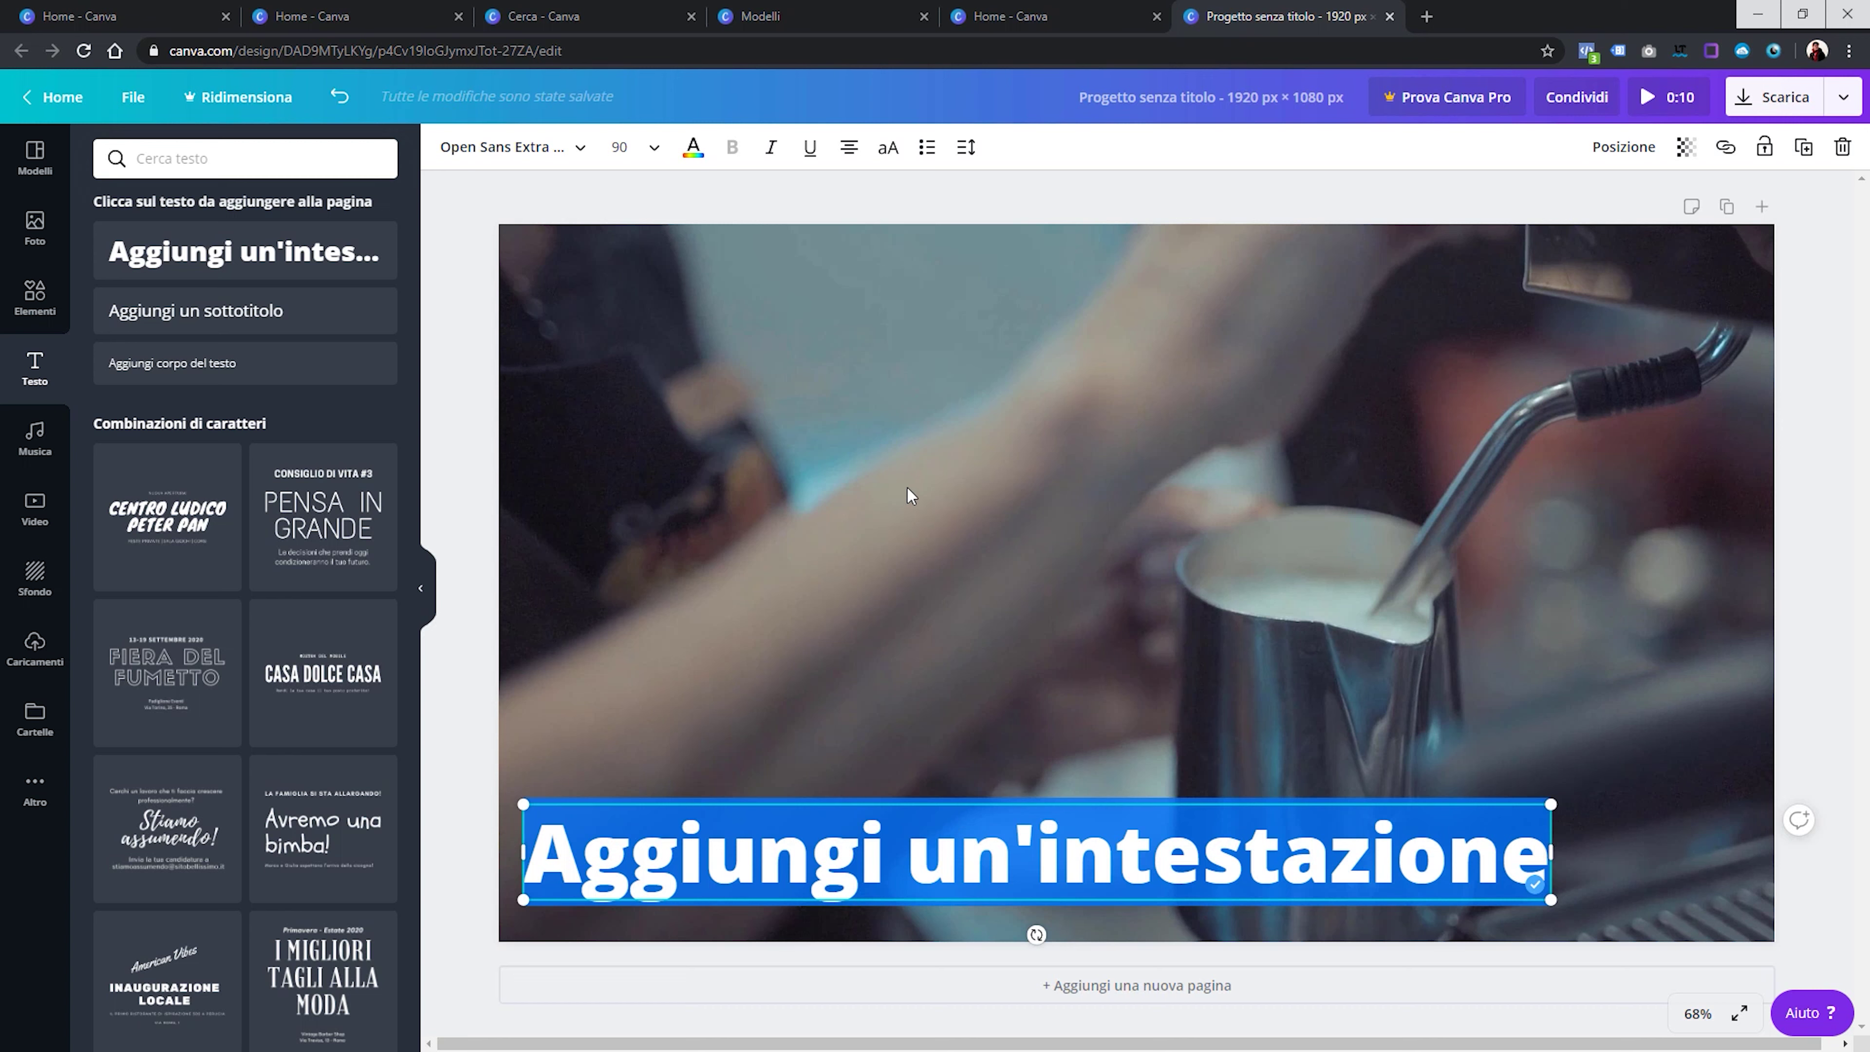
click(35, 296)
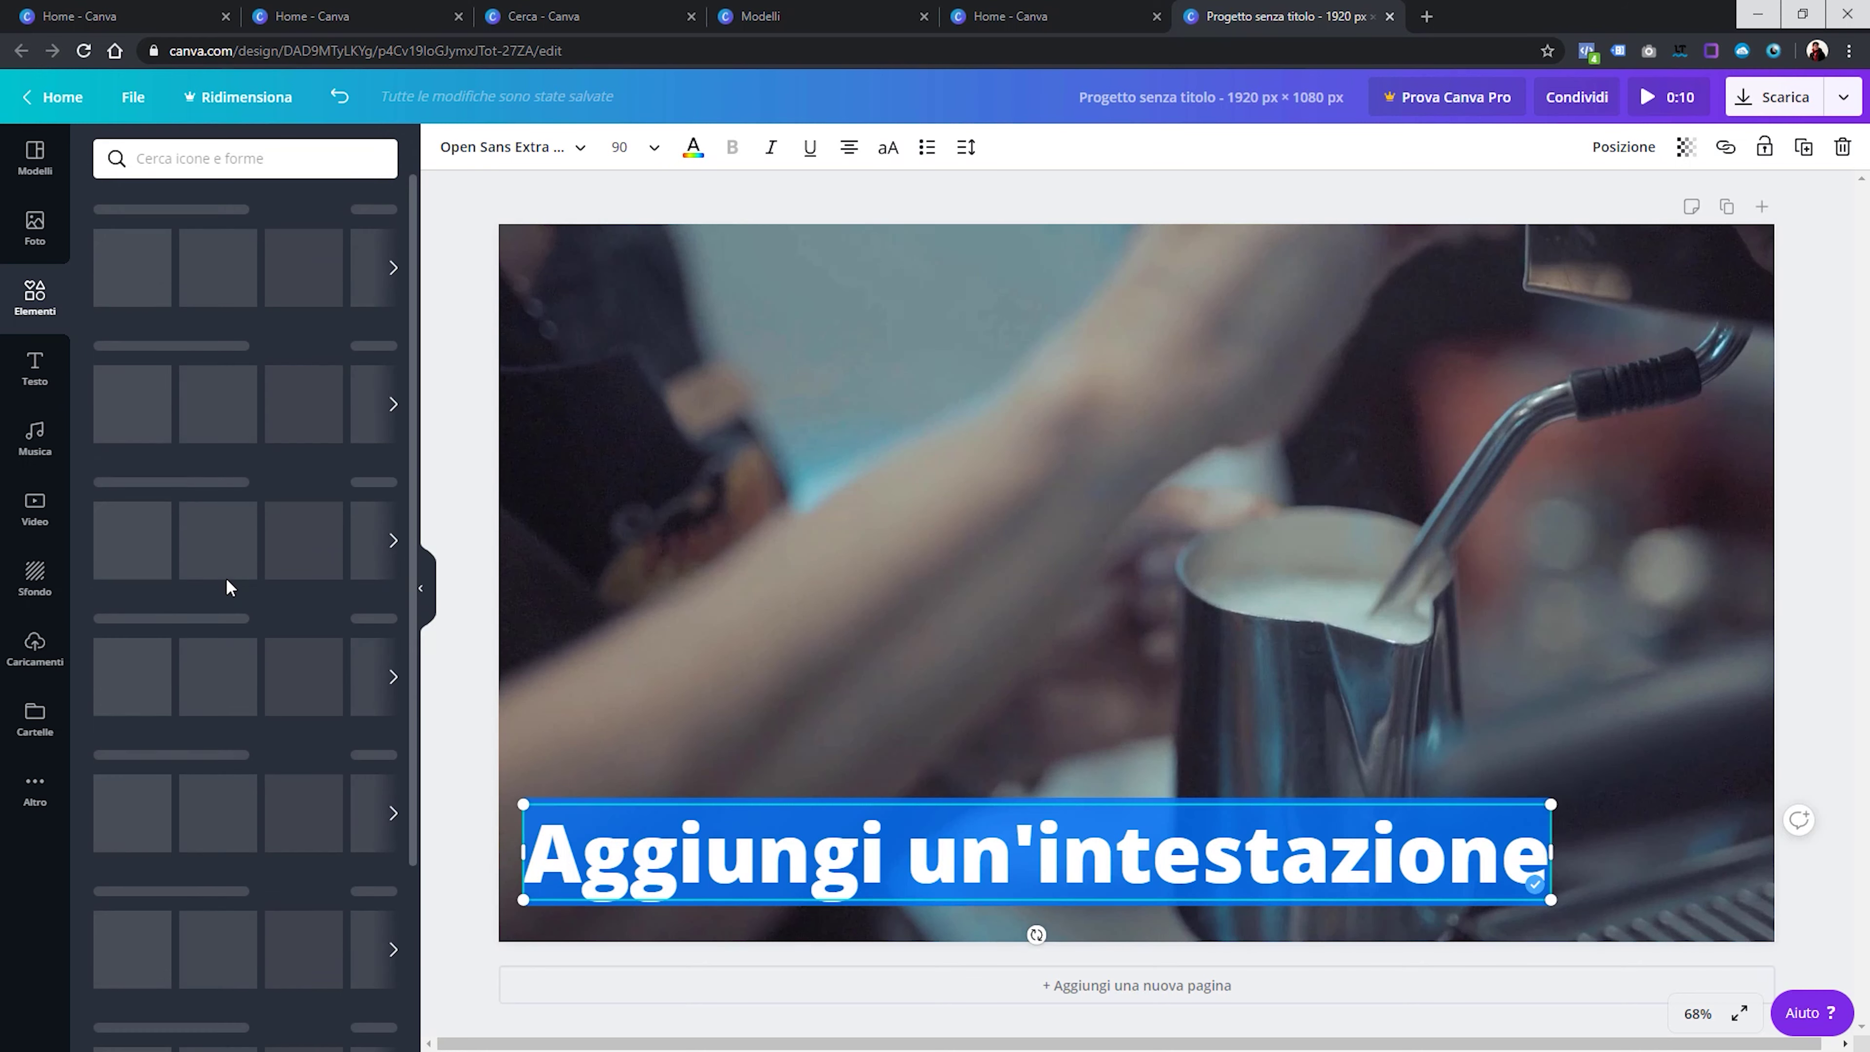
Search elements for 'caffè' and place the orange takeaway cup on the page's right
click(229, 161)
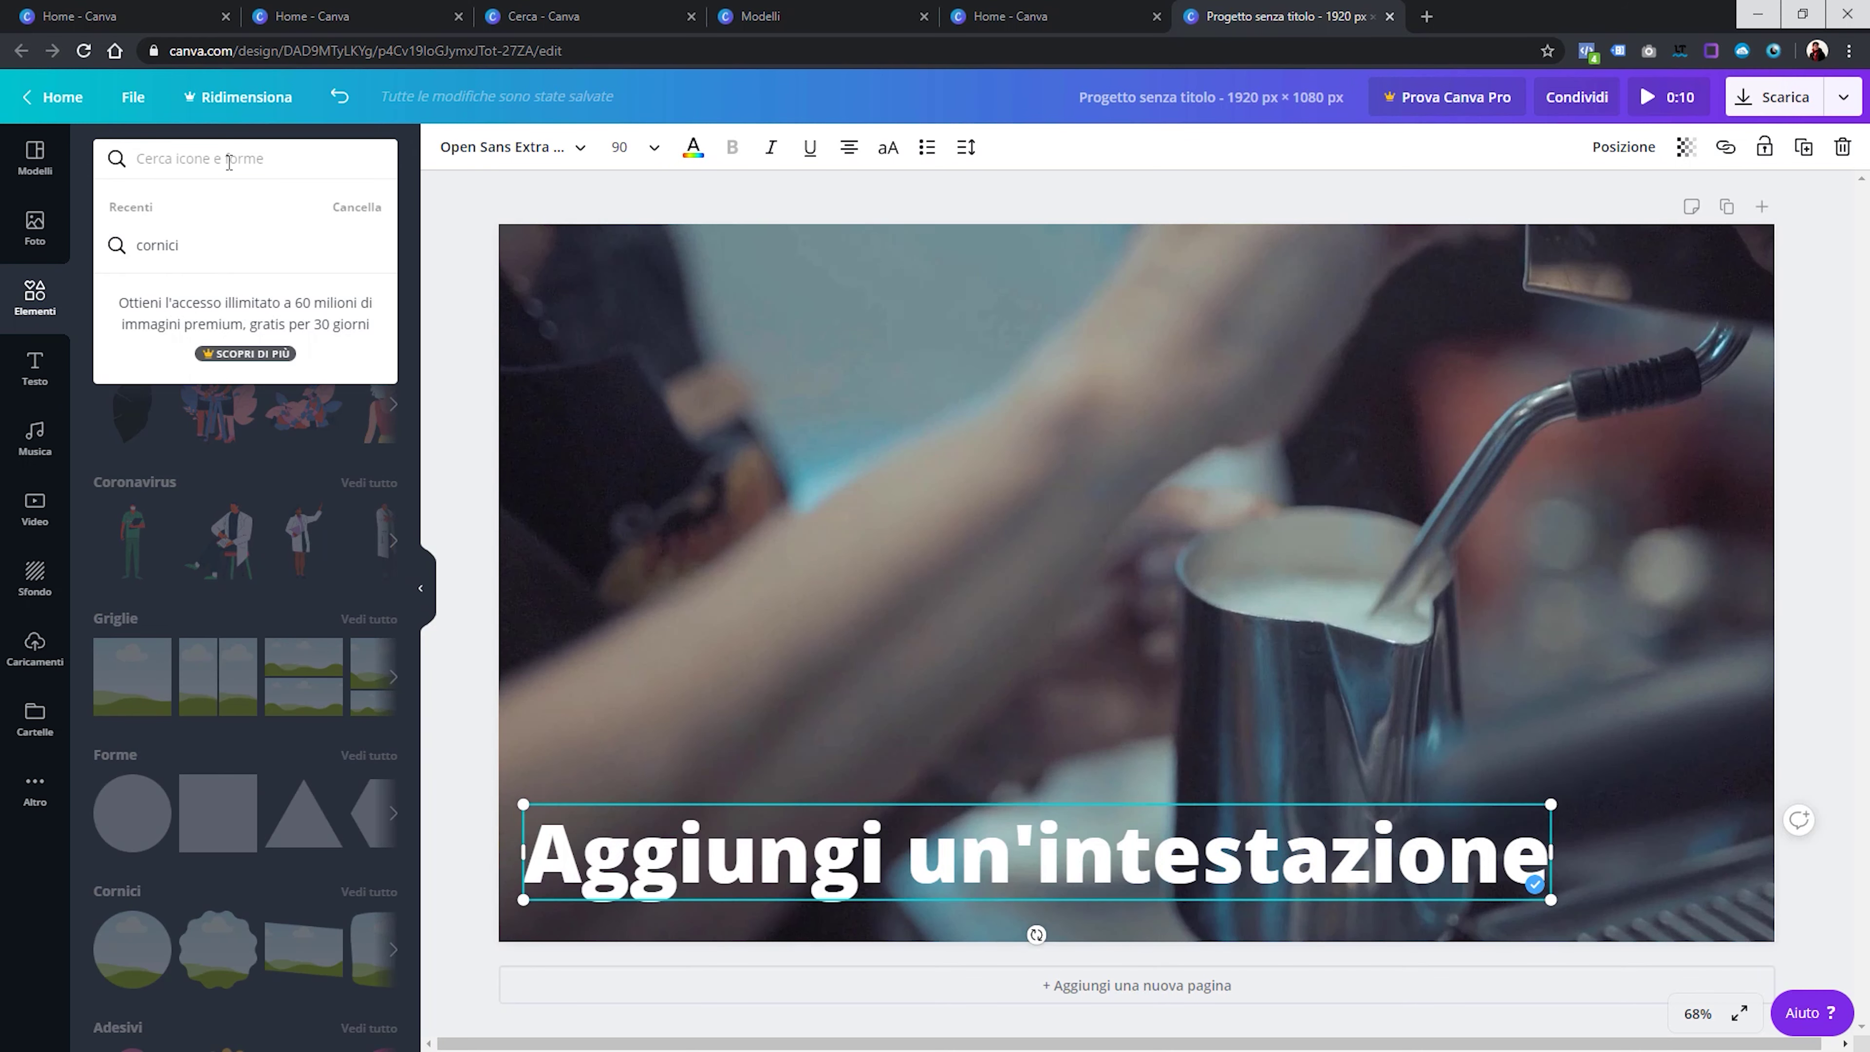
text(xaffè)
key(Return)
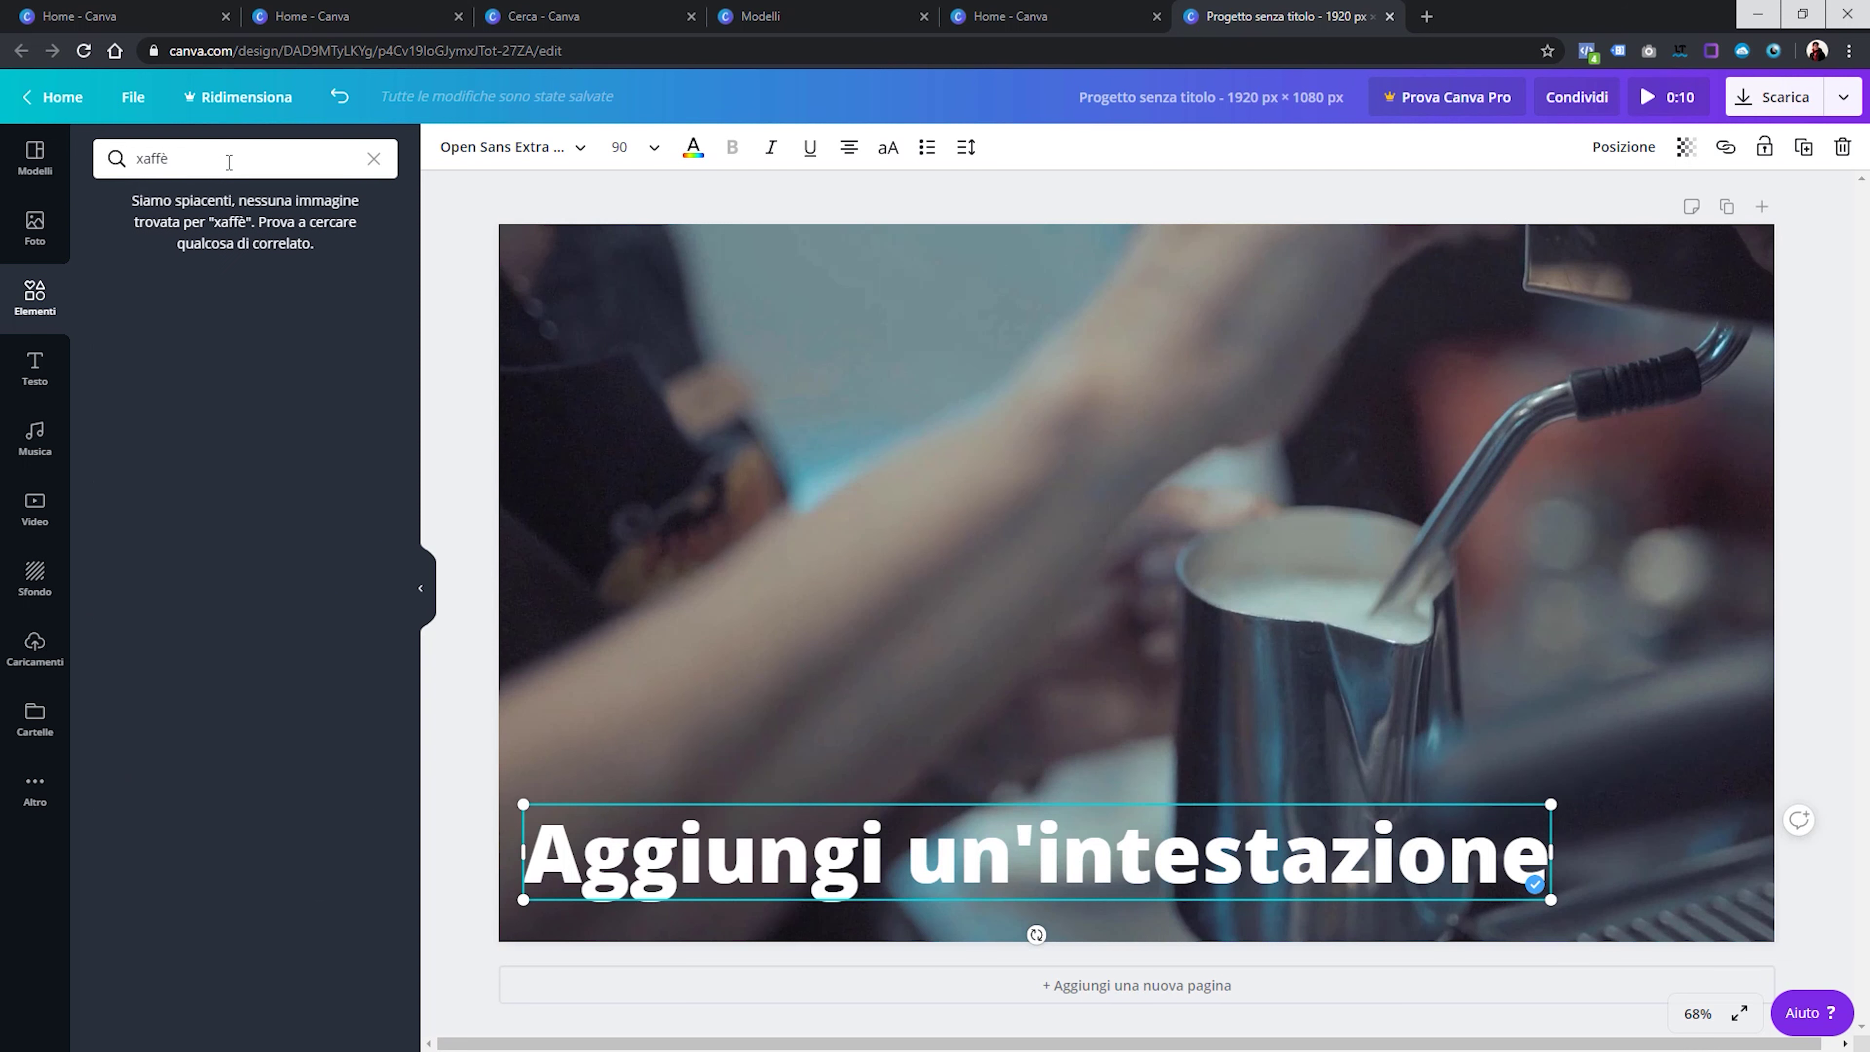
click(138, 158)
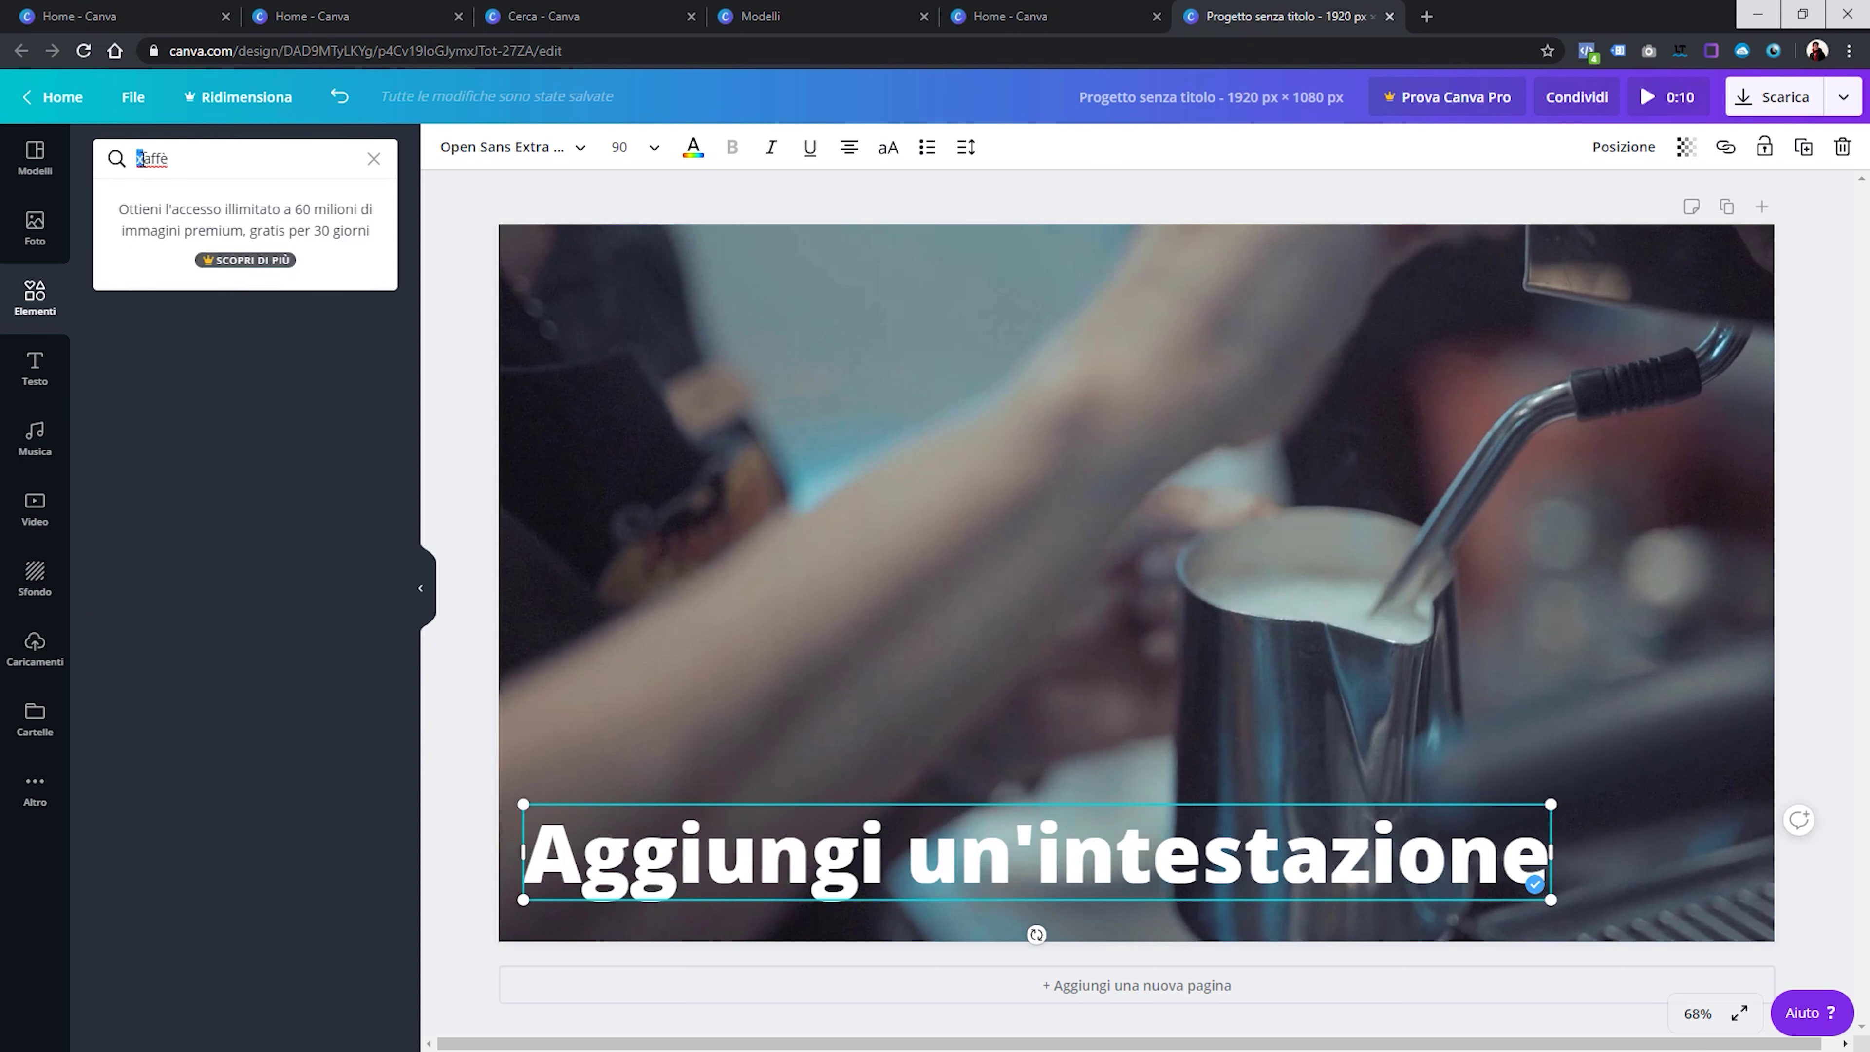
text(c)
key(Return)
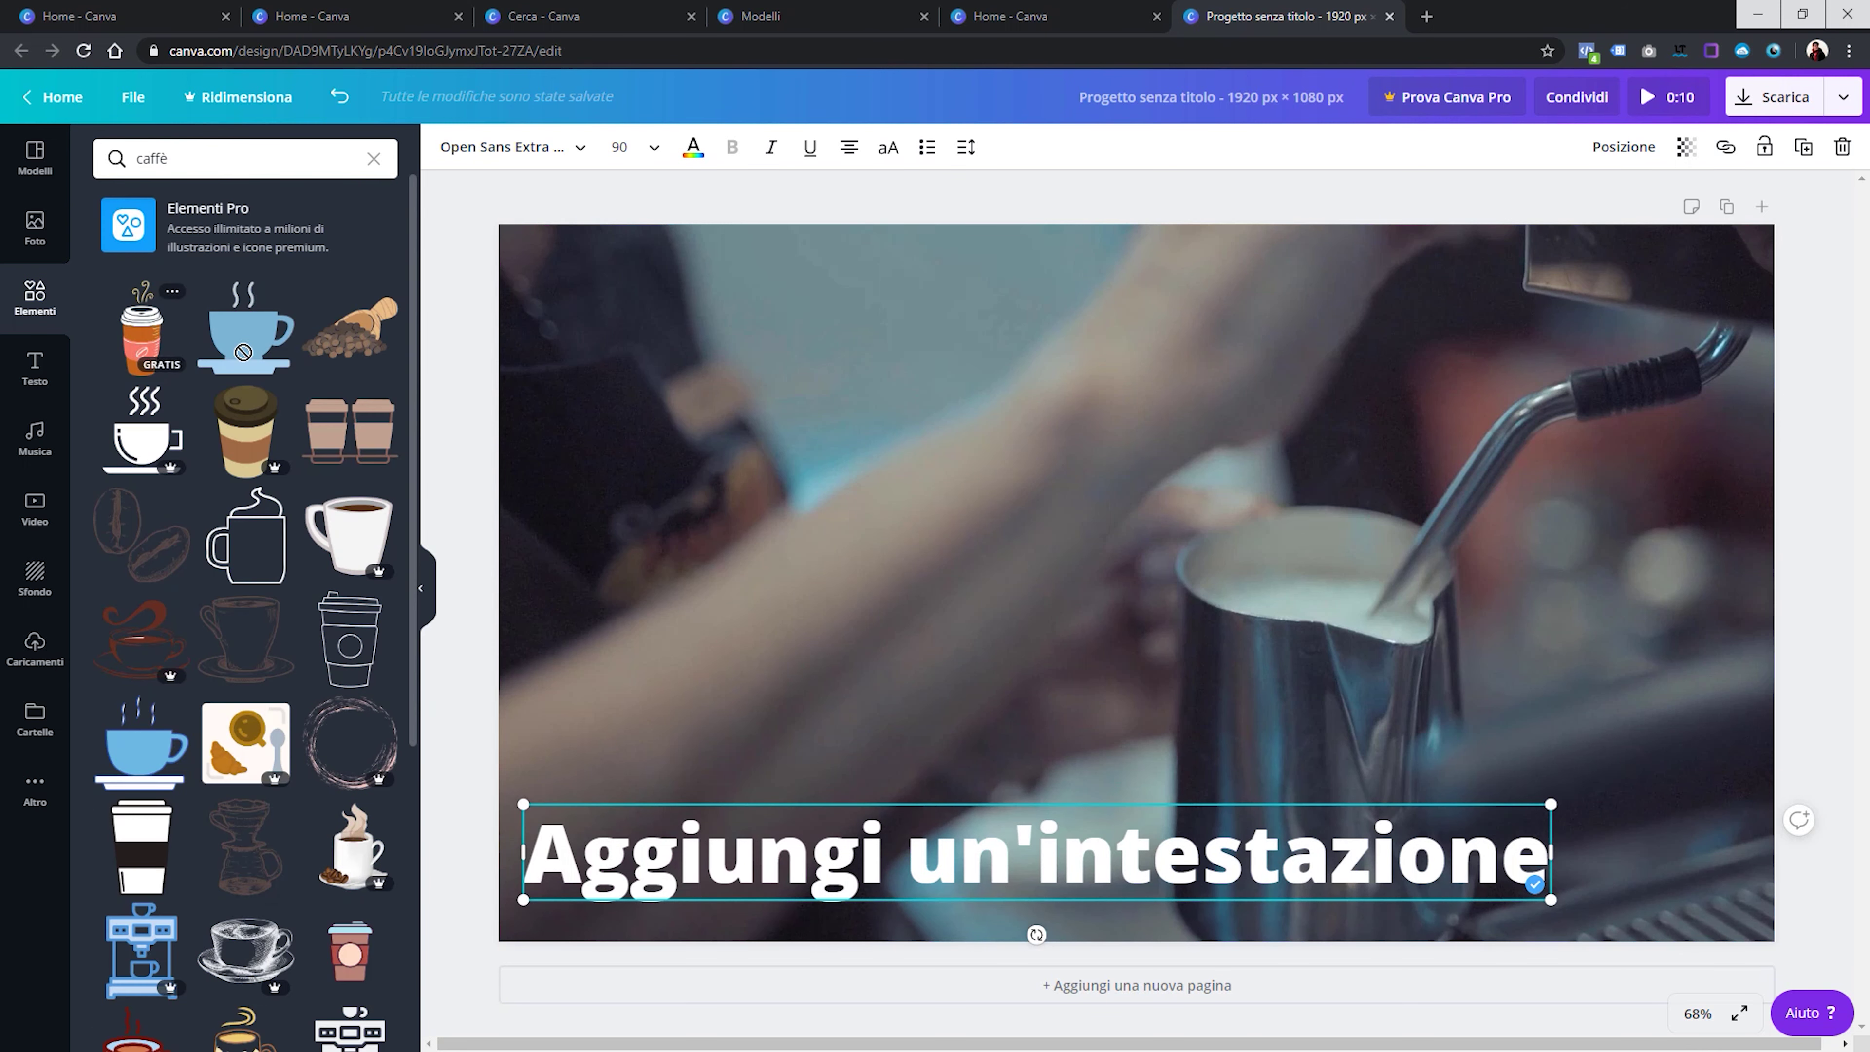
drag(243, 352, 1648, 590)
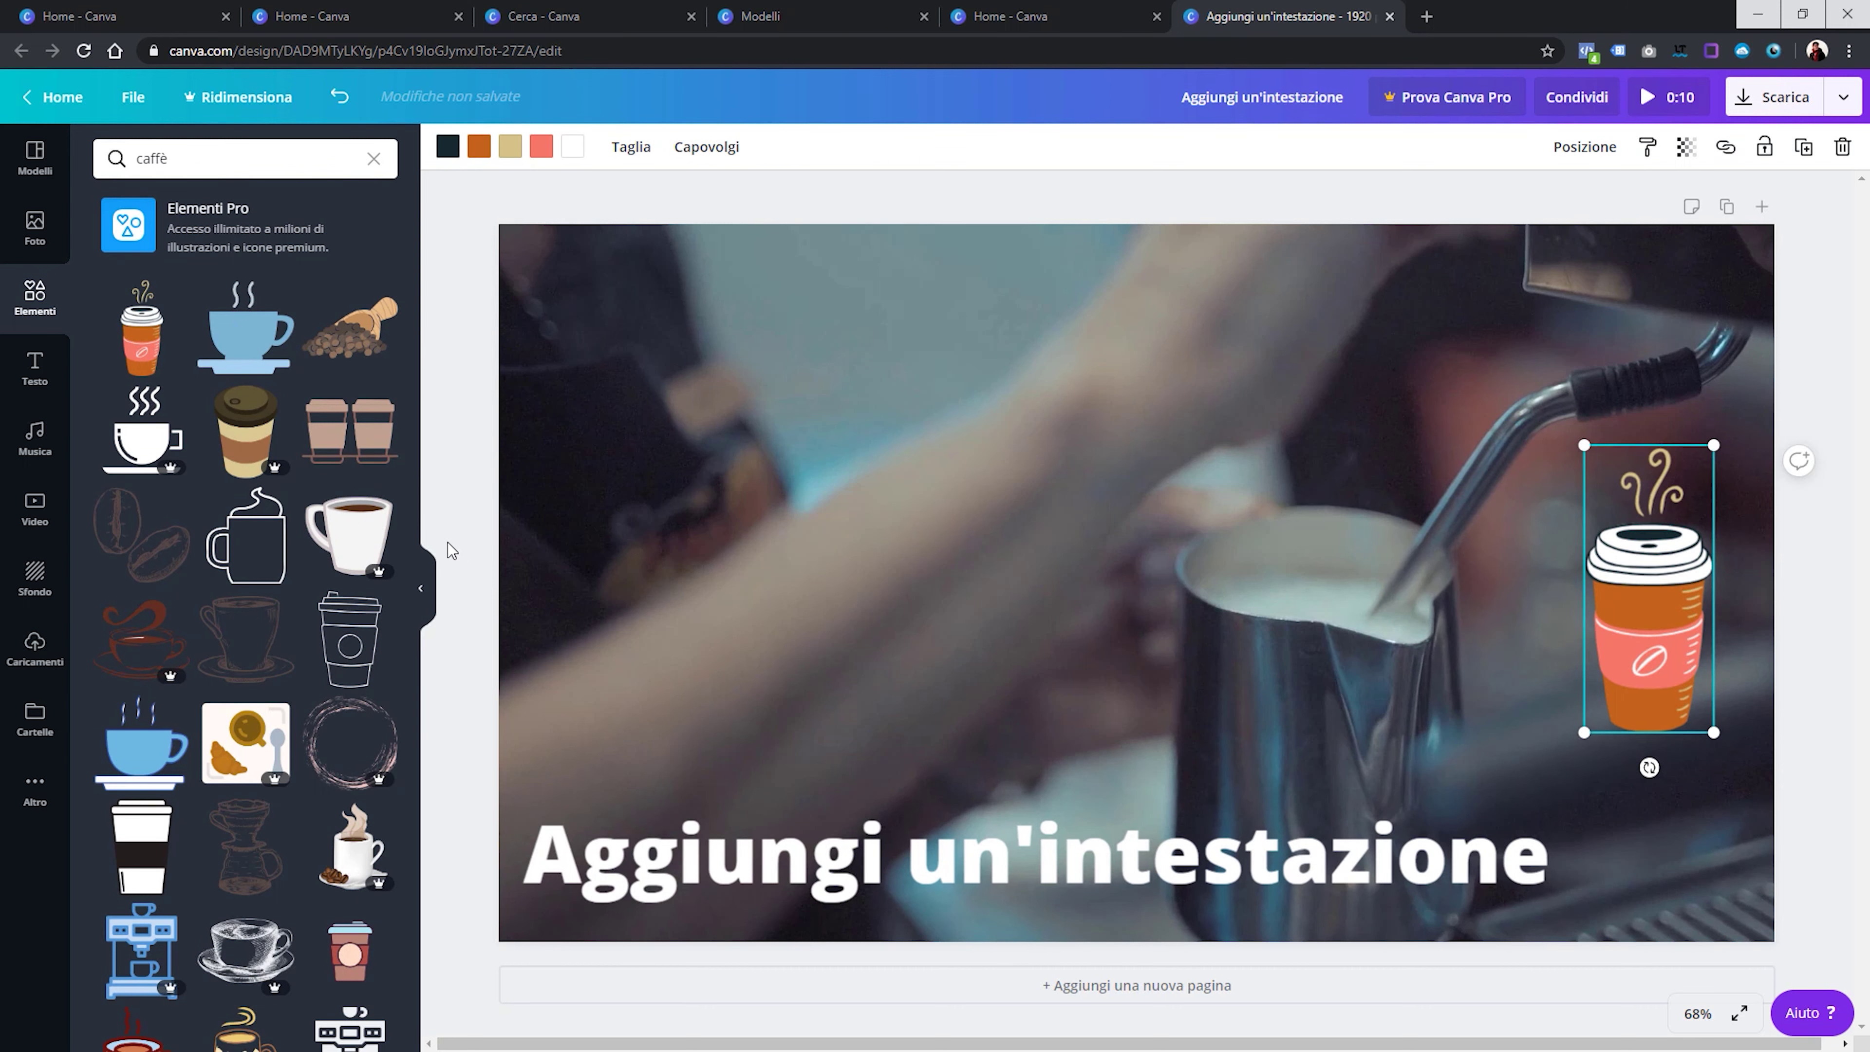
click(474, 497)
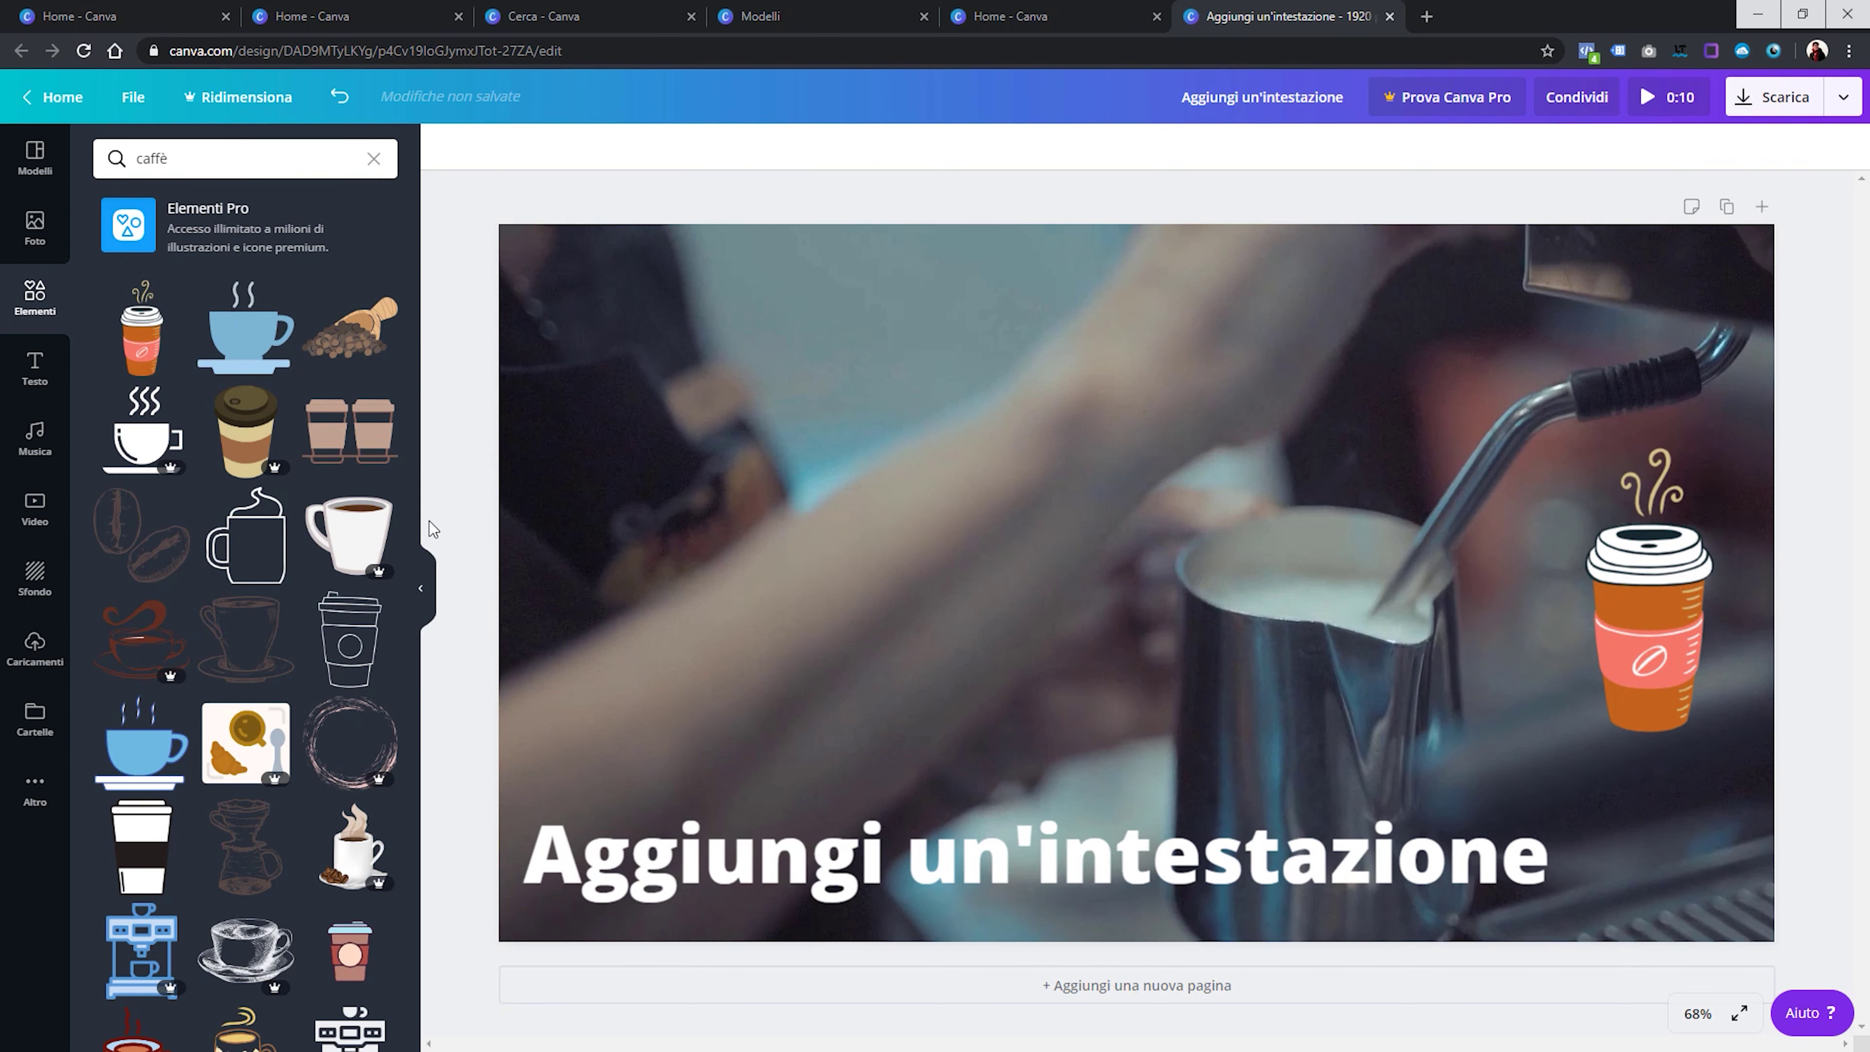
Preview the video, then delete the heading, coffee cup graphic and background video
click(1668, 97)
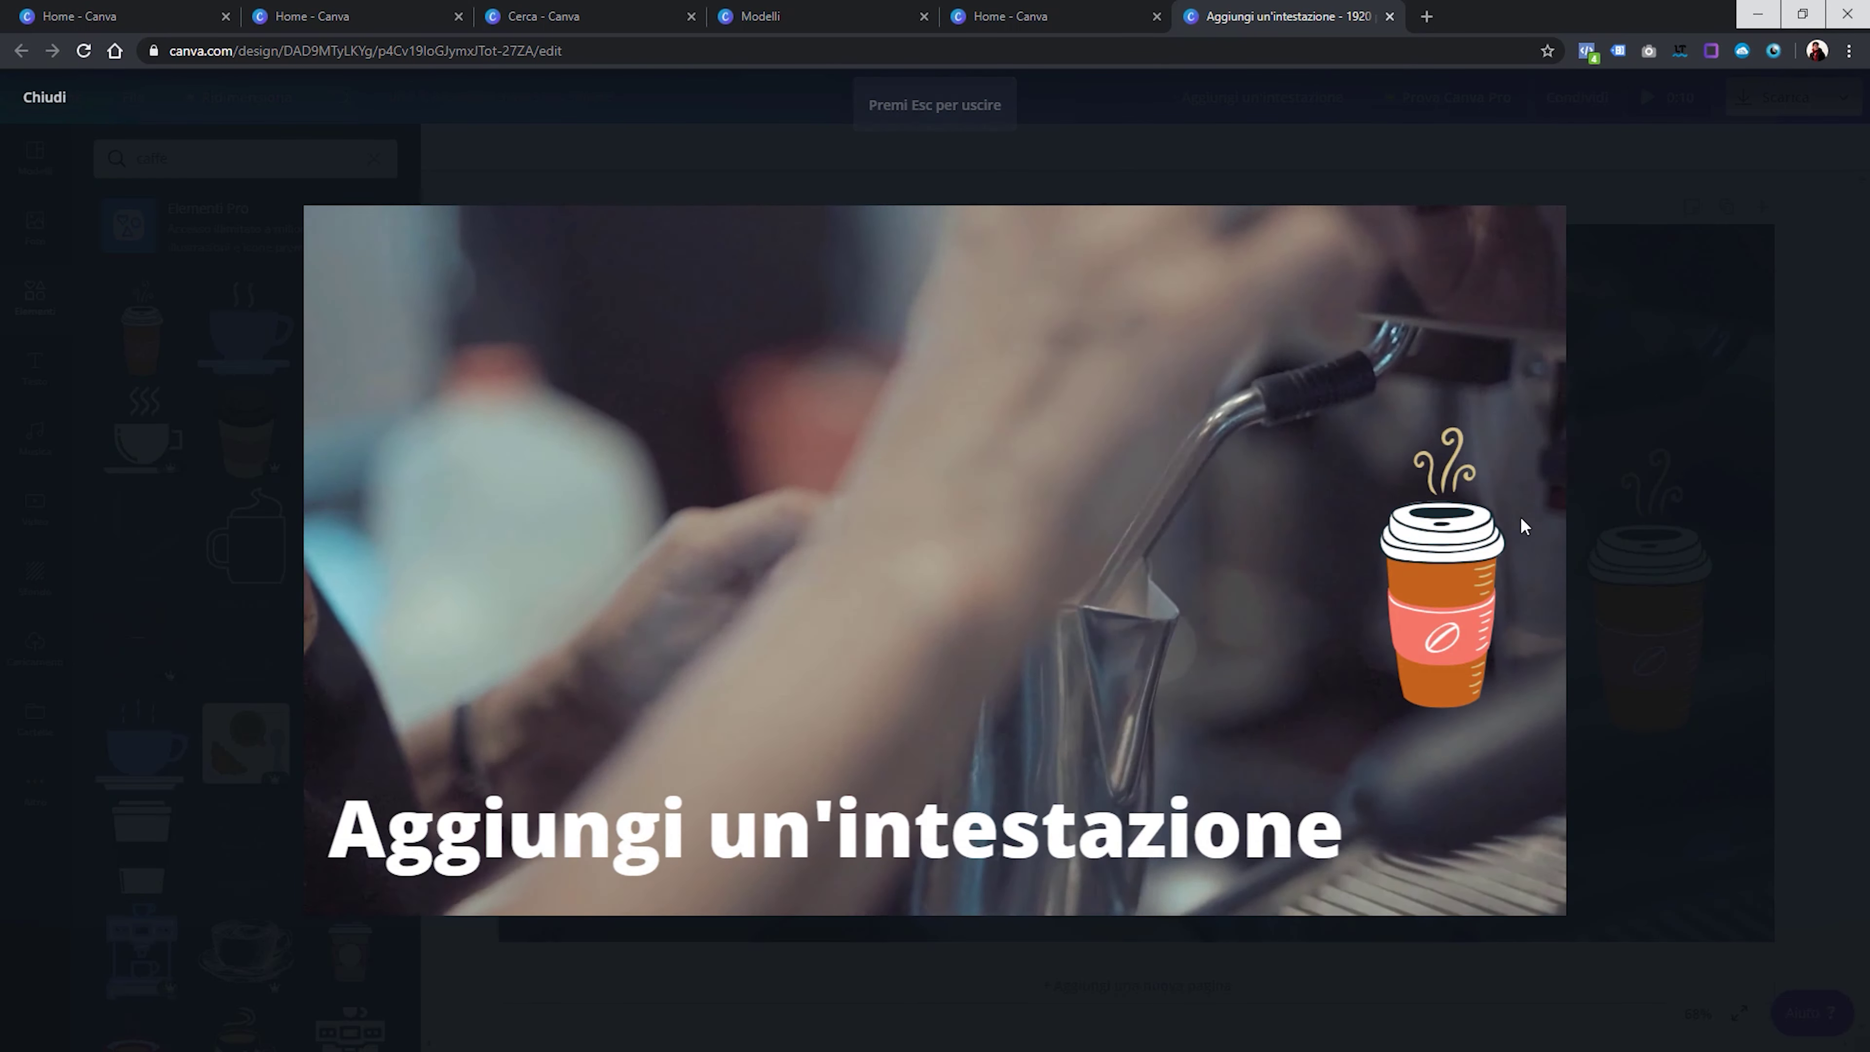
key(Escape)
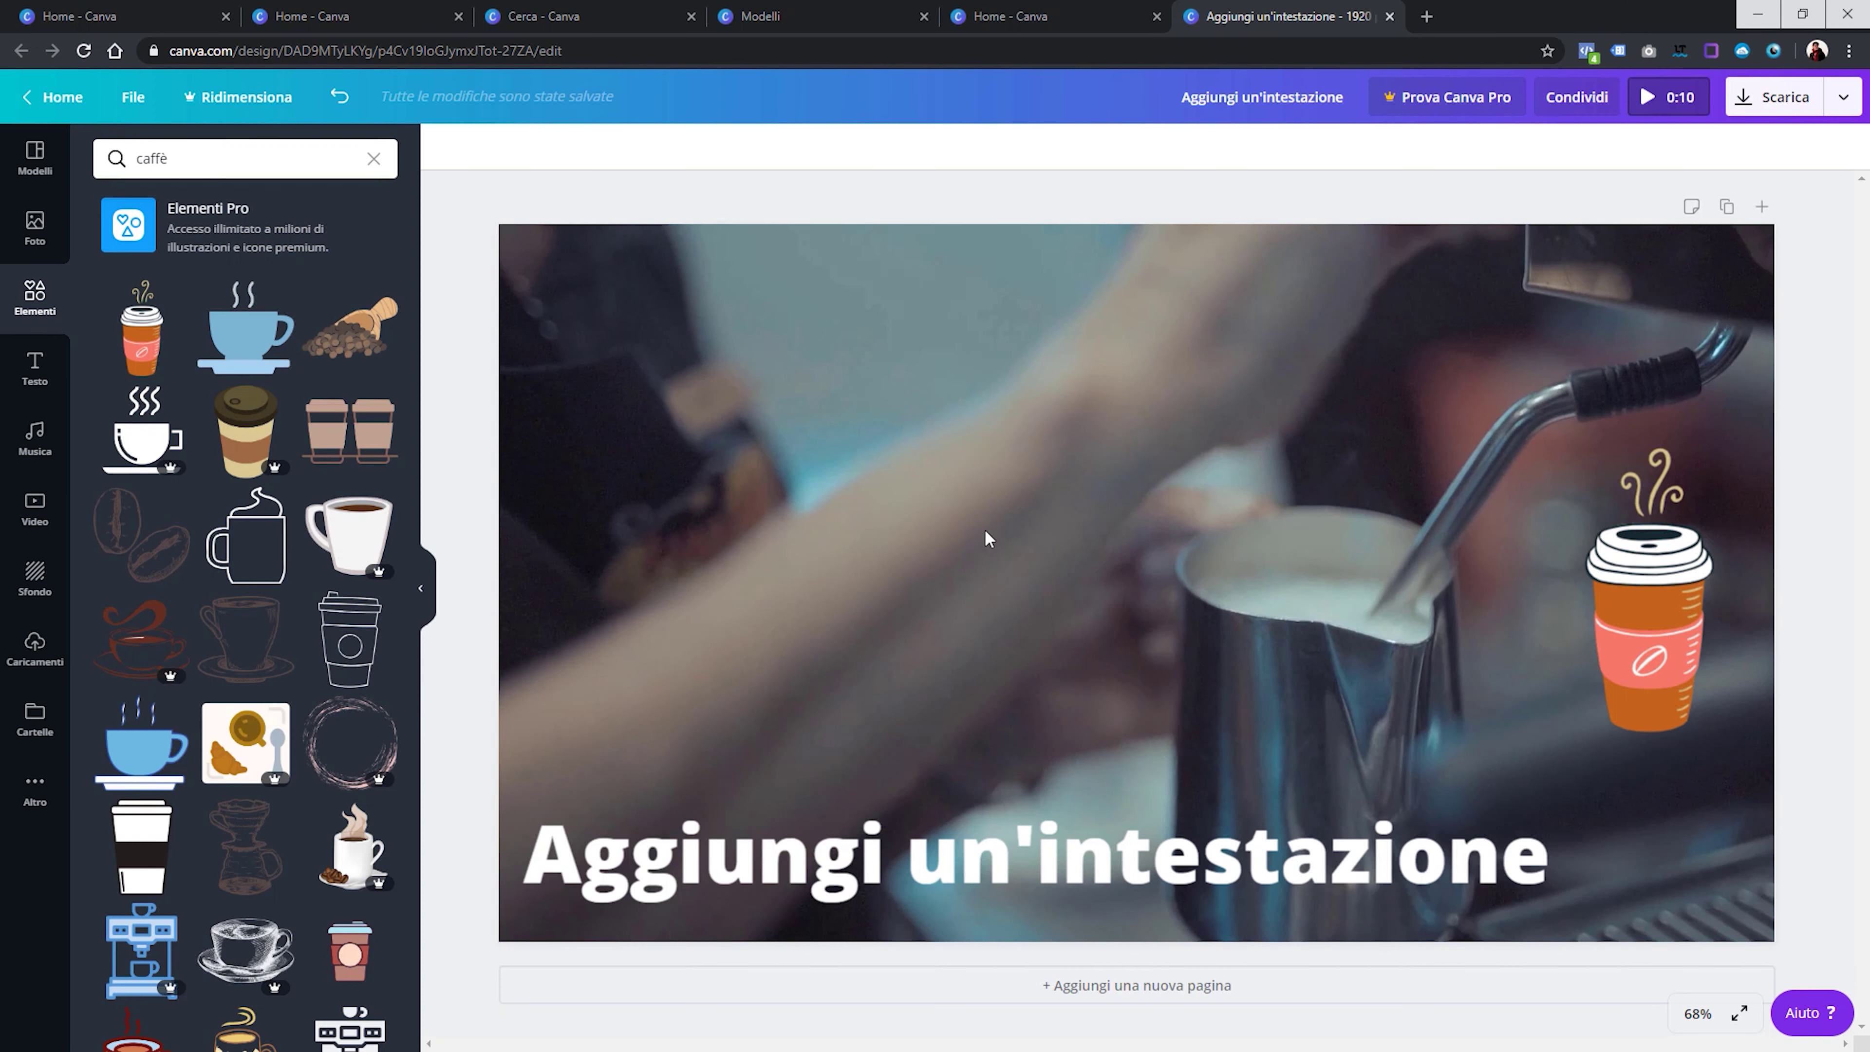
click(1332, 819)
key(Delete)
click(1637, 666)
key(Delete)
click(1281, 625)
key(Delete)
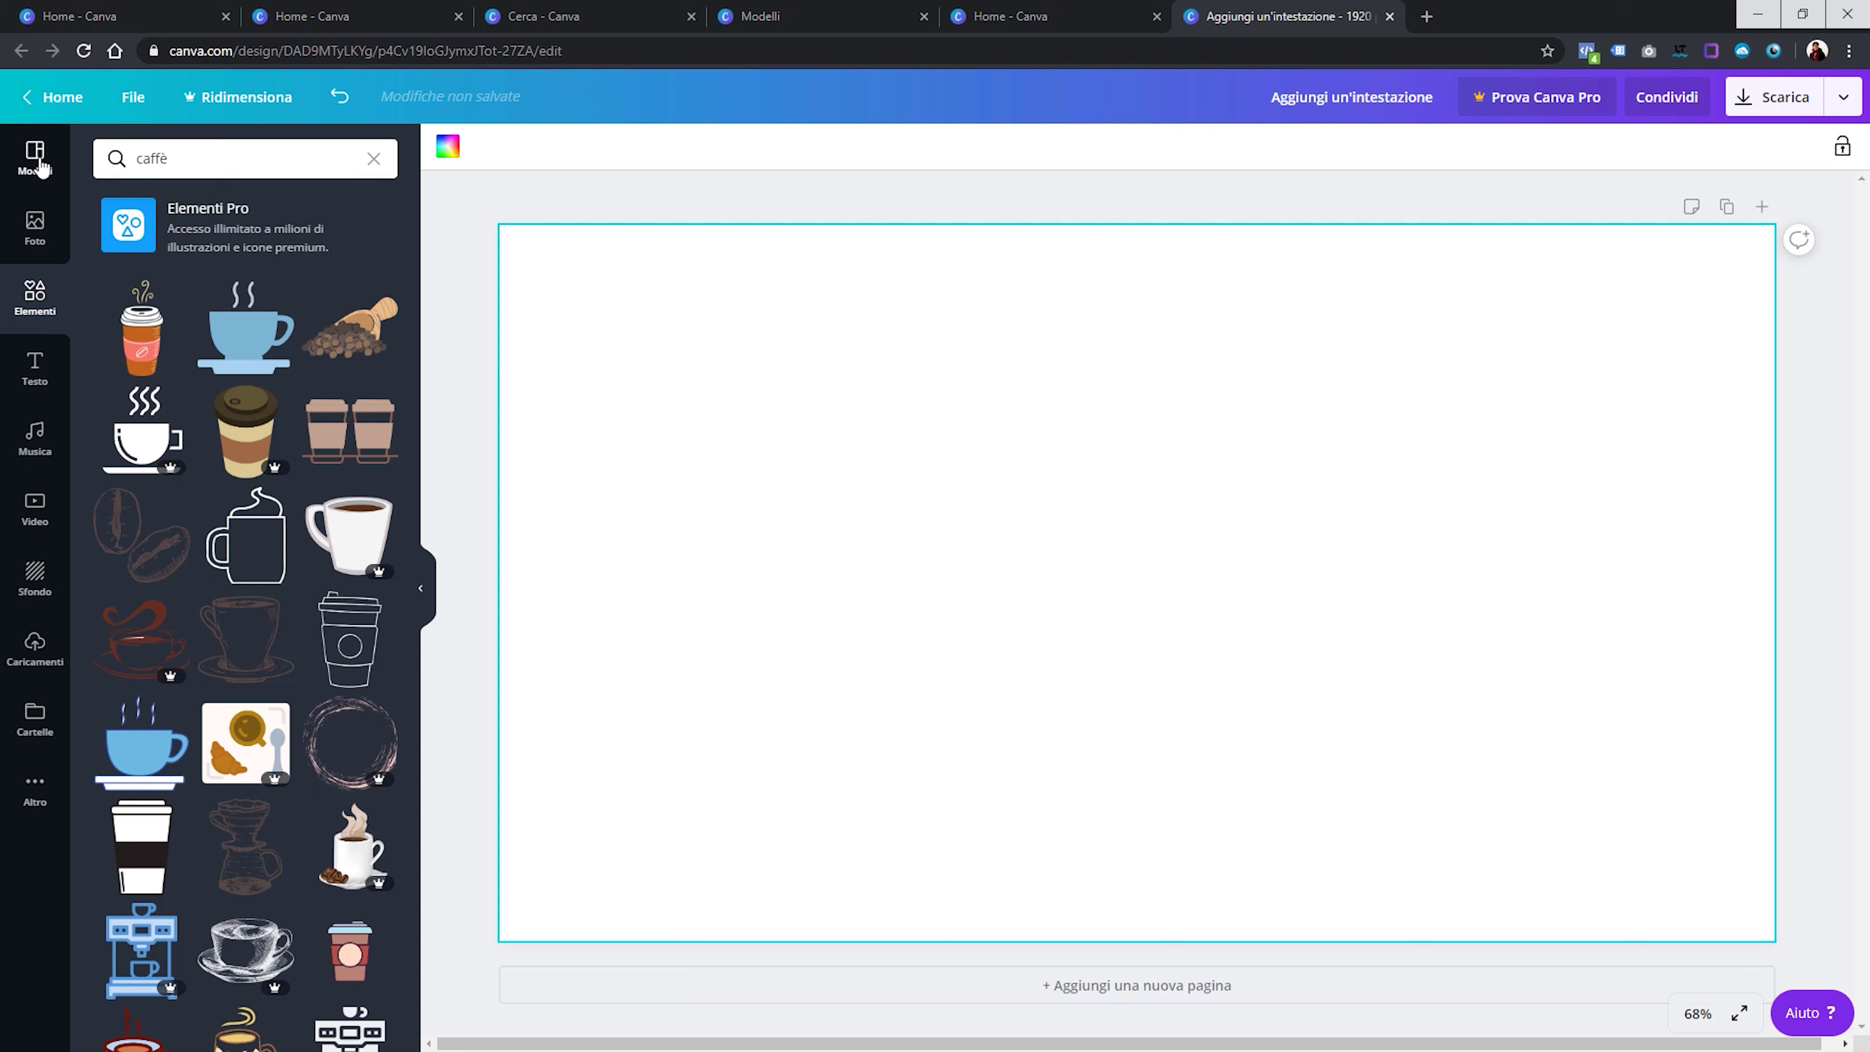
Add a four-cell 2×2 grid from the Elements grid layouts to fill the page
click(42, 168)
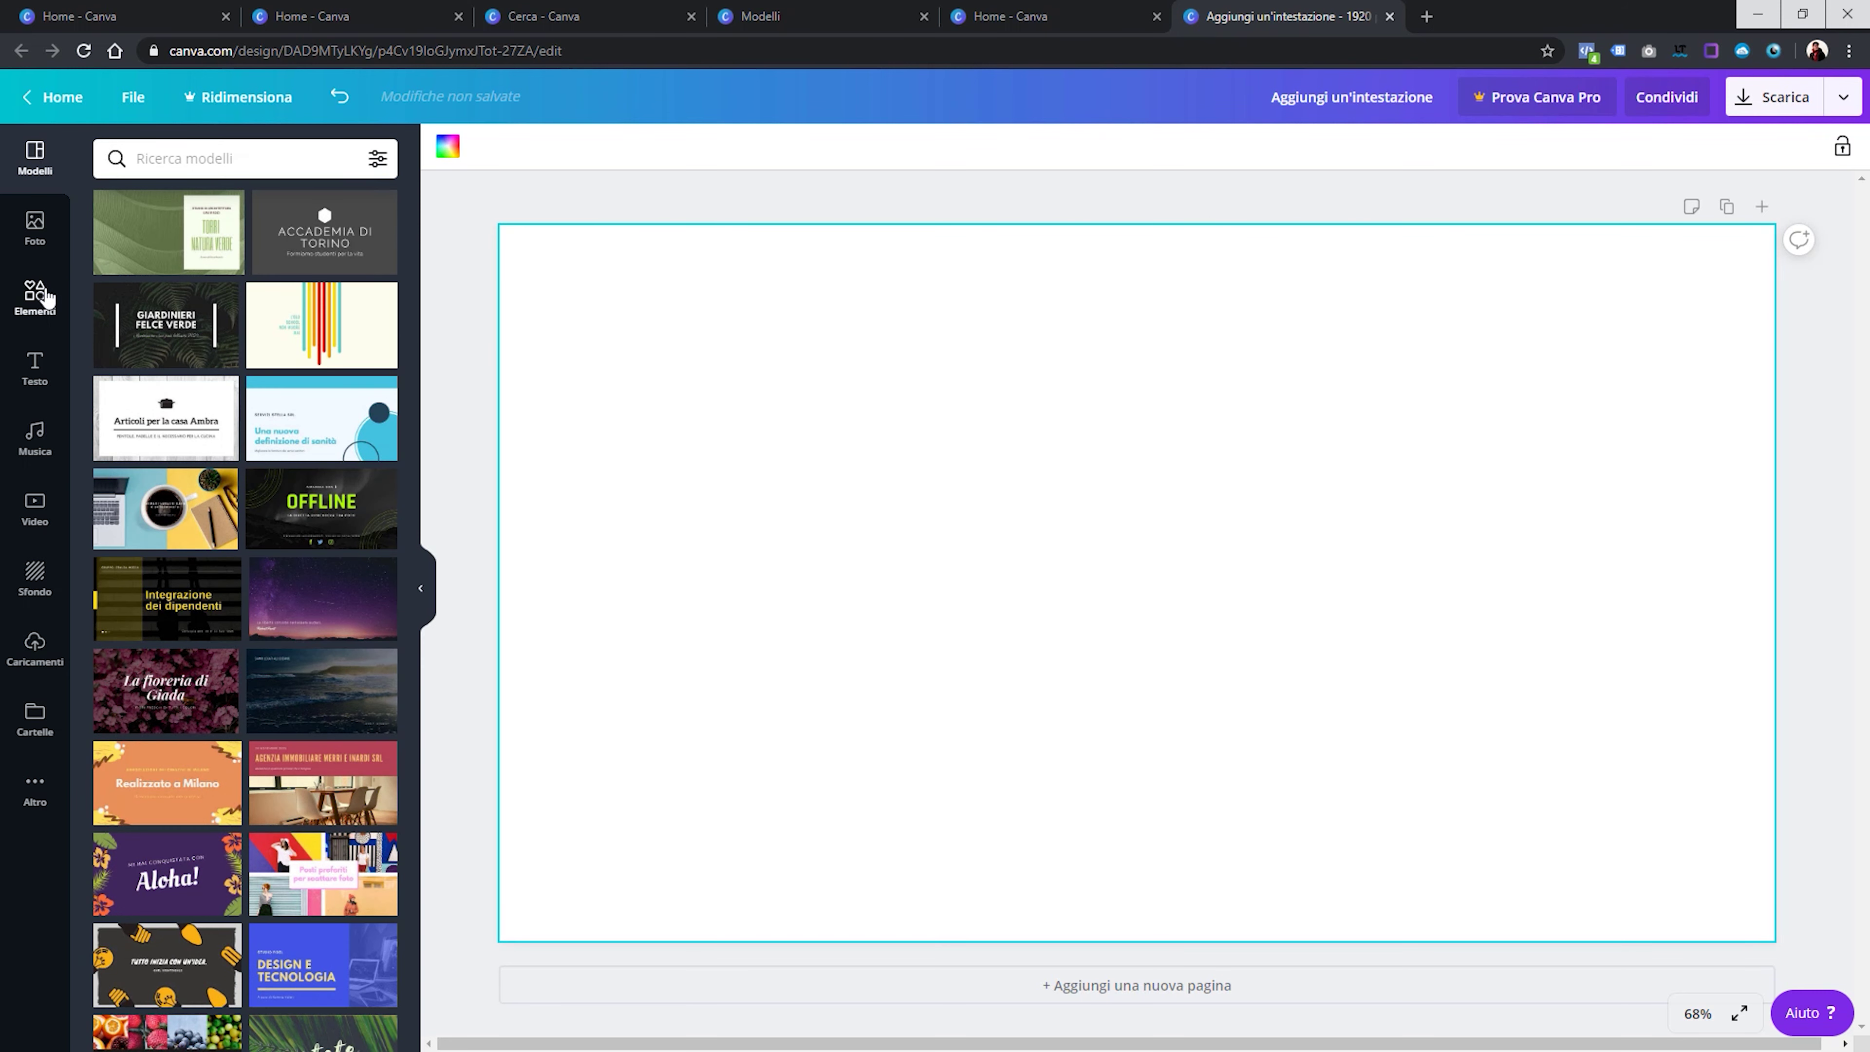
click(35, 294)
click(35, 243)
click(34, 295)
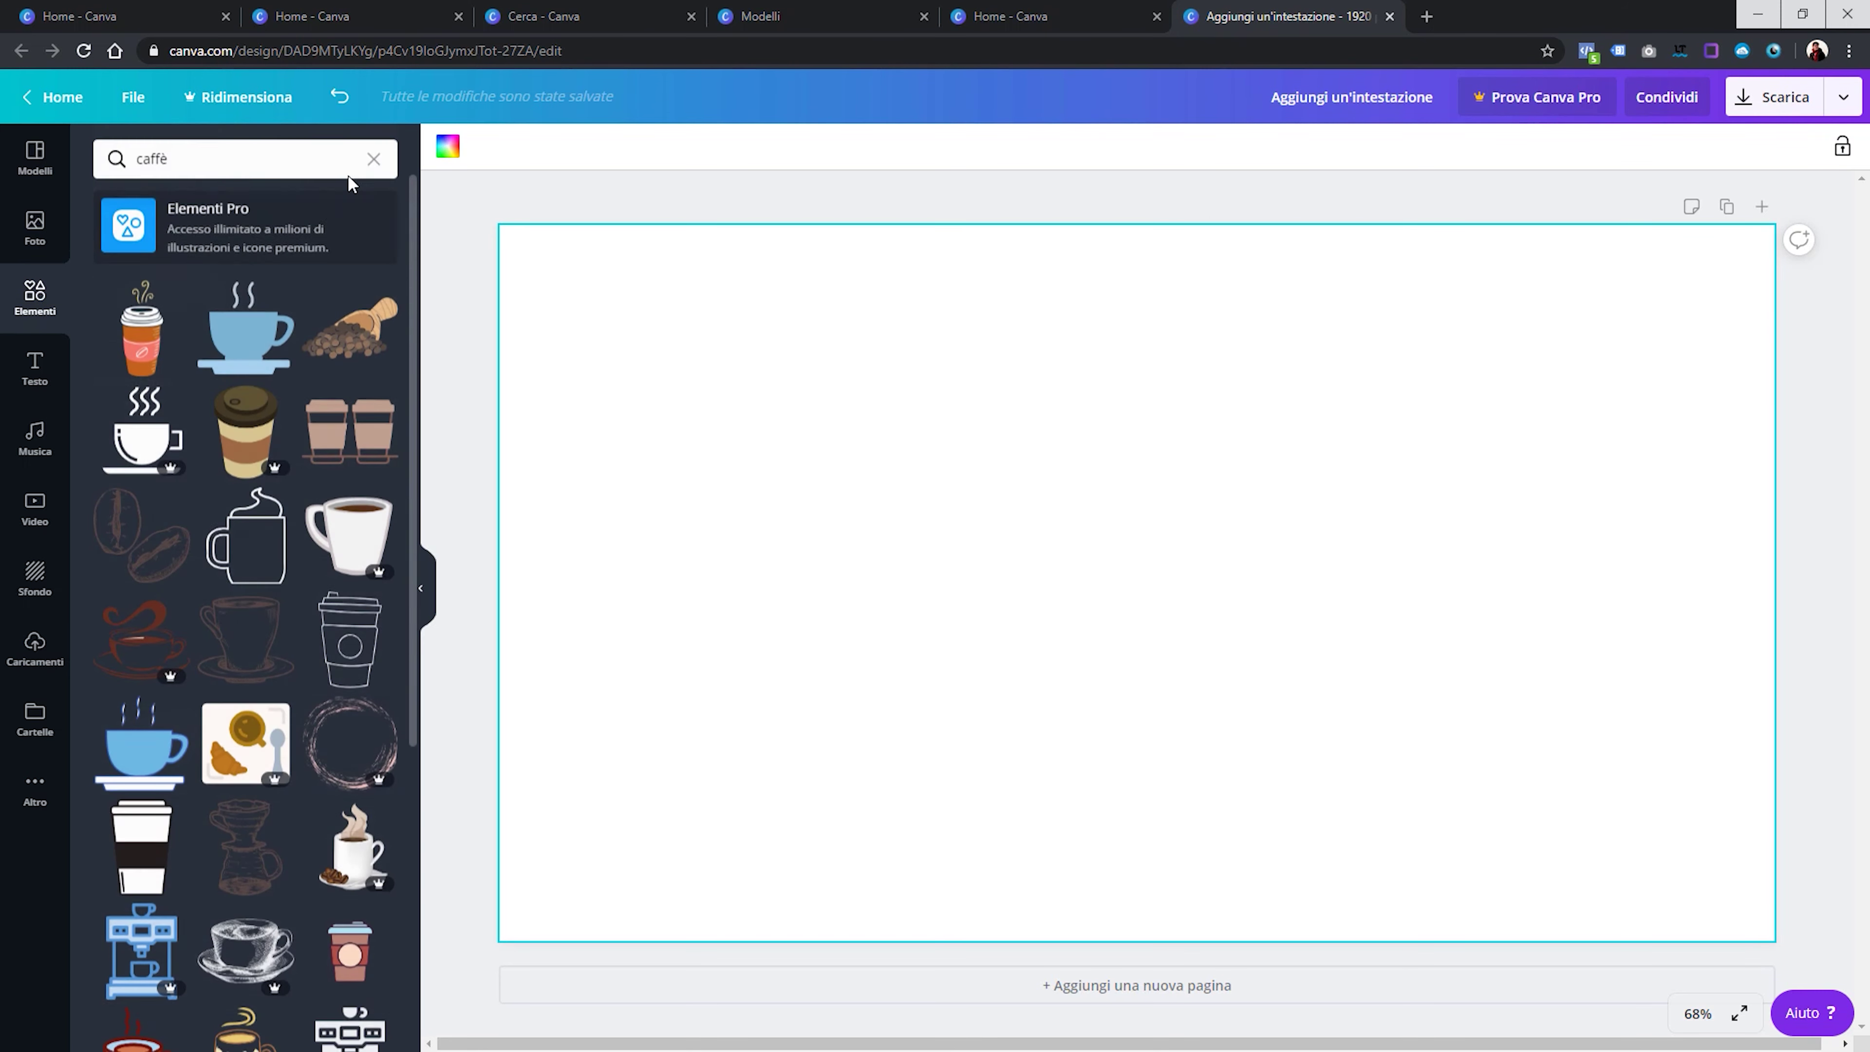
click(373, 158)
click(394, 681)
click(394, 677)
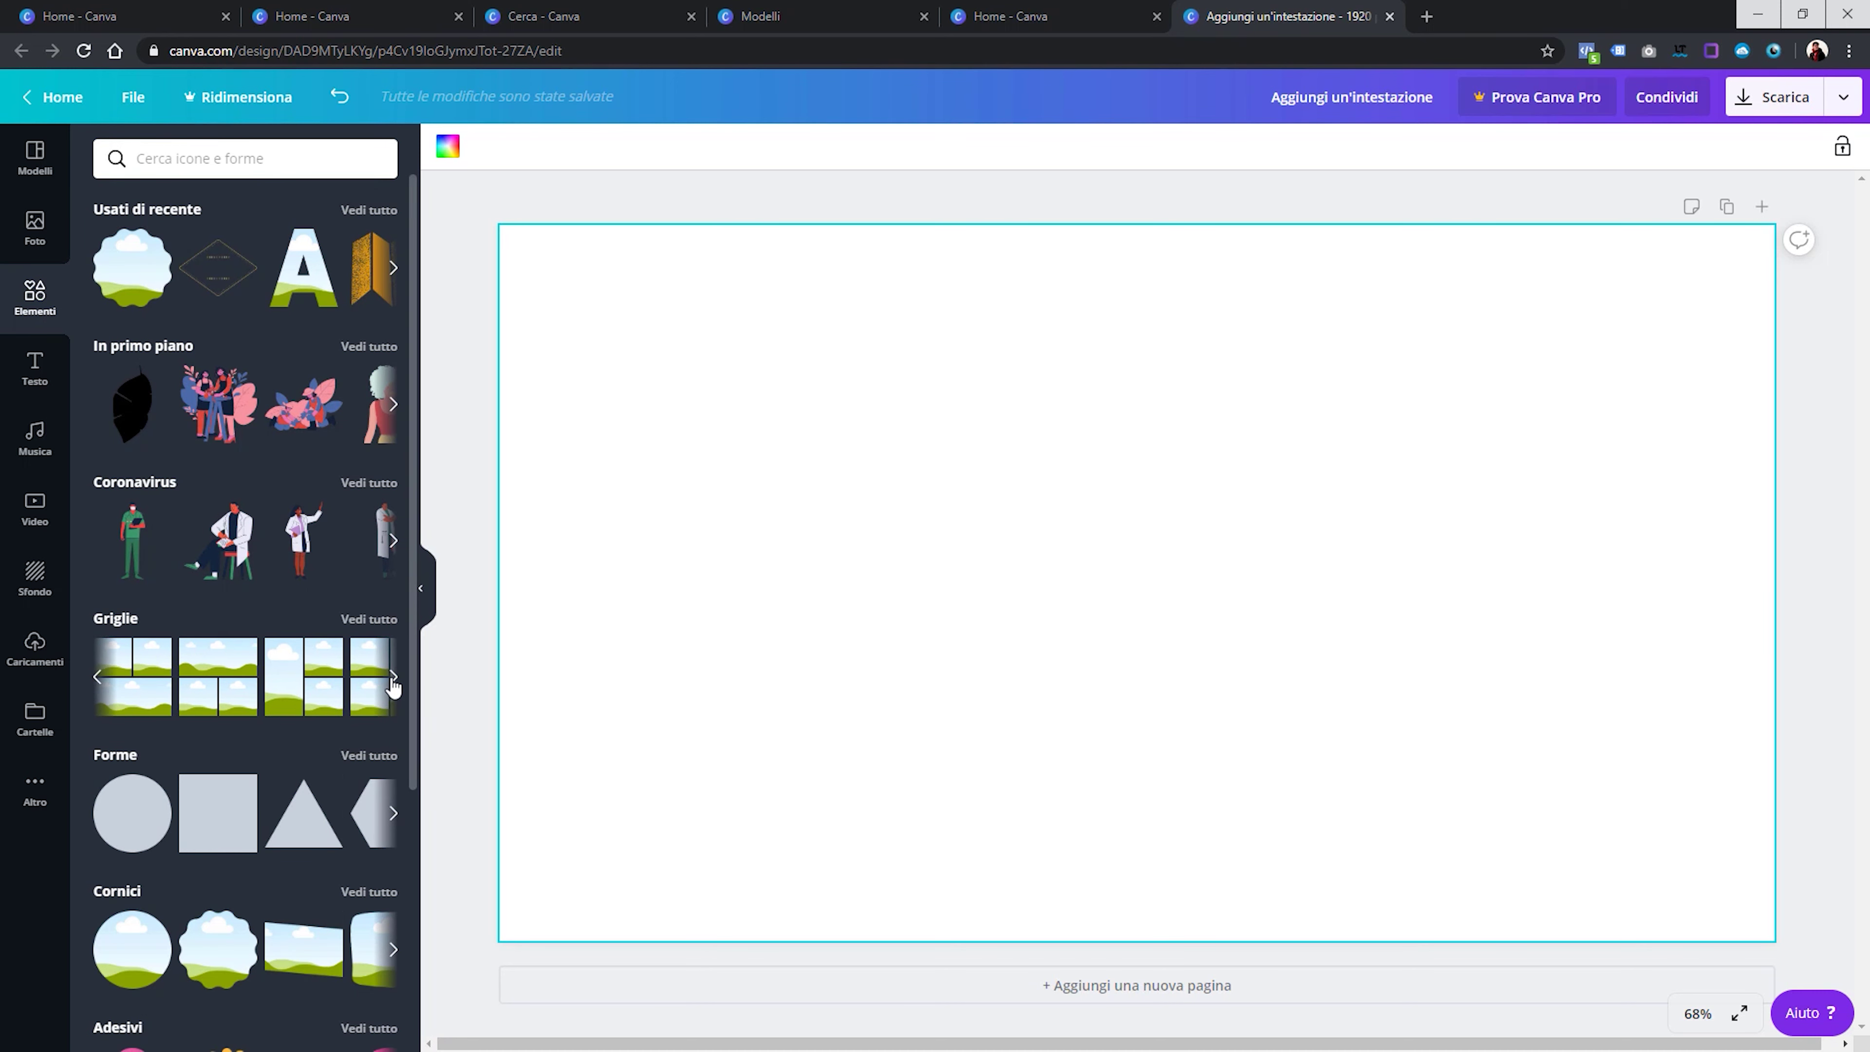
click(368, 619)
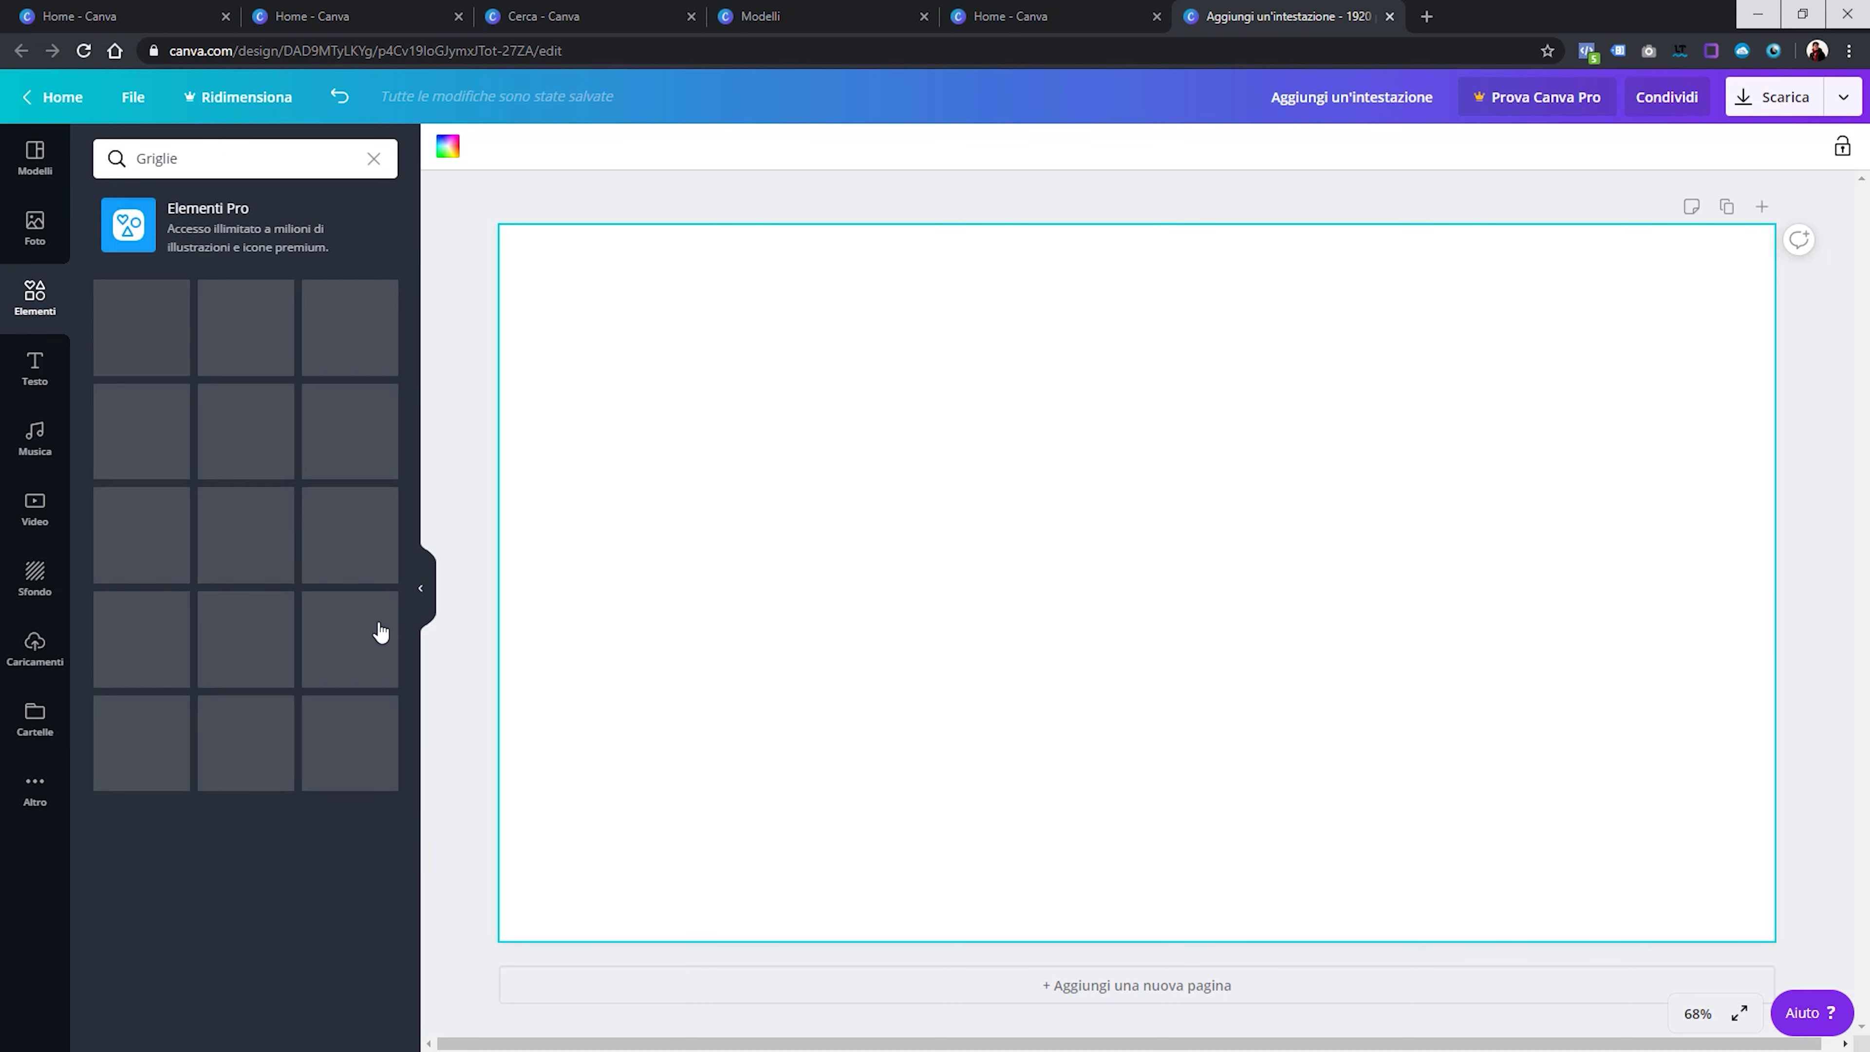
scroll(381, 632, down, 3)
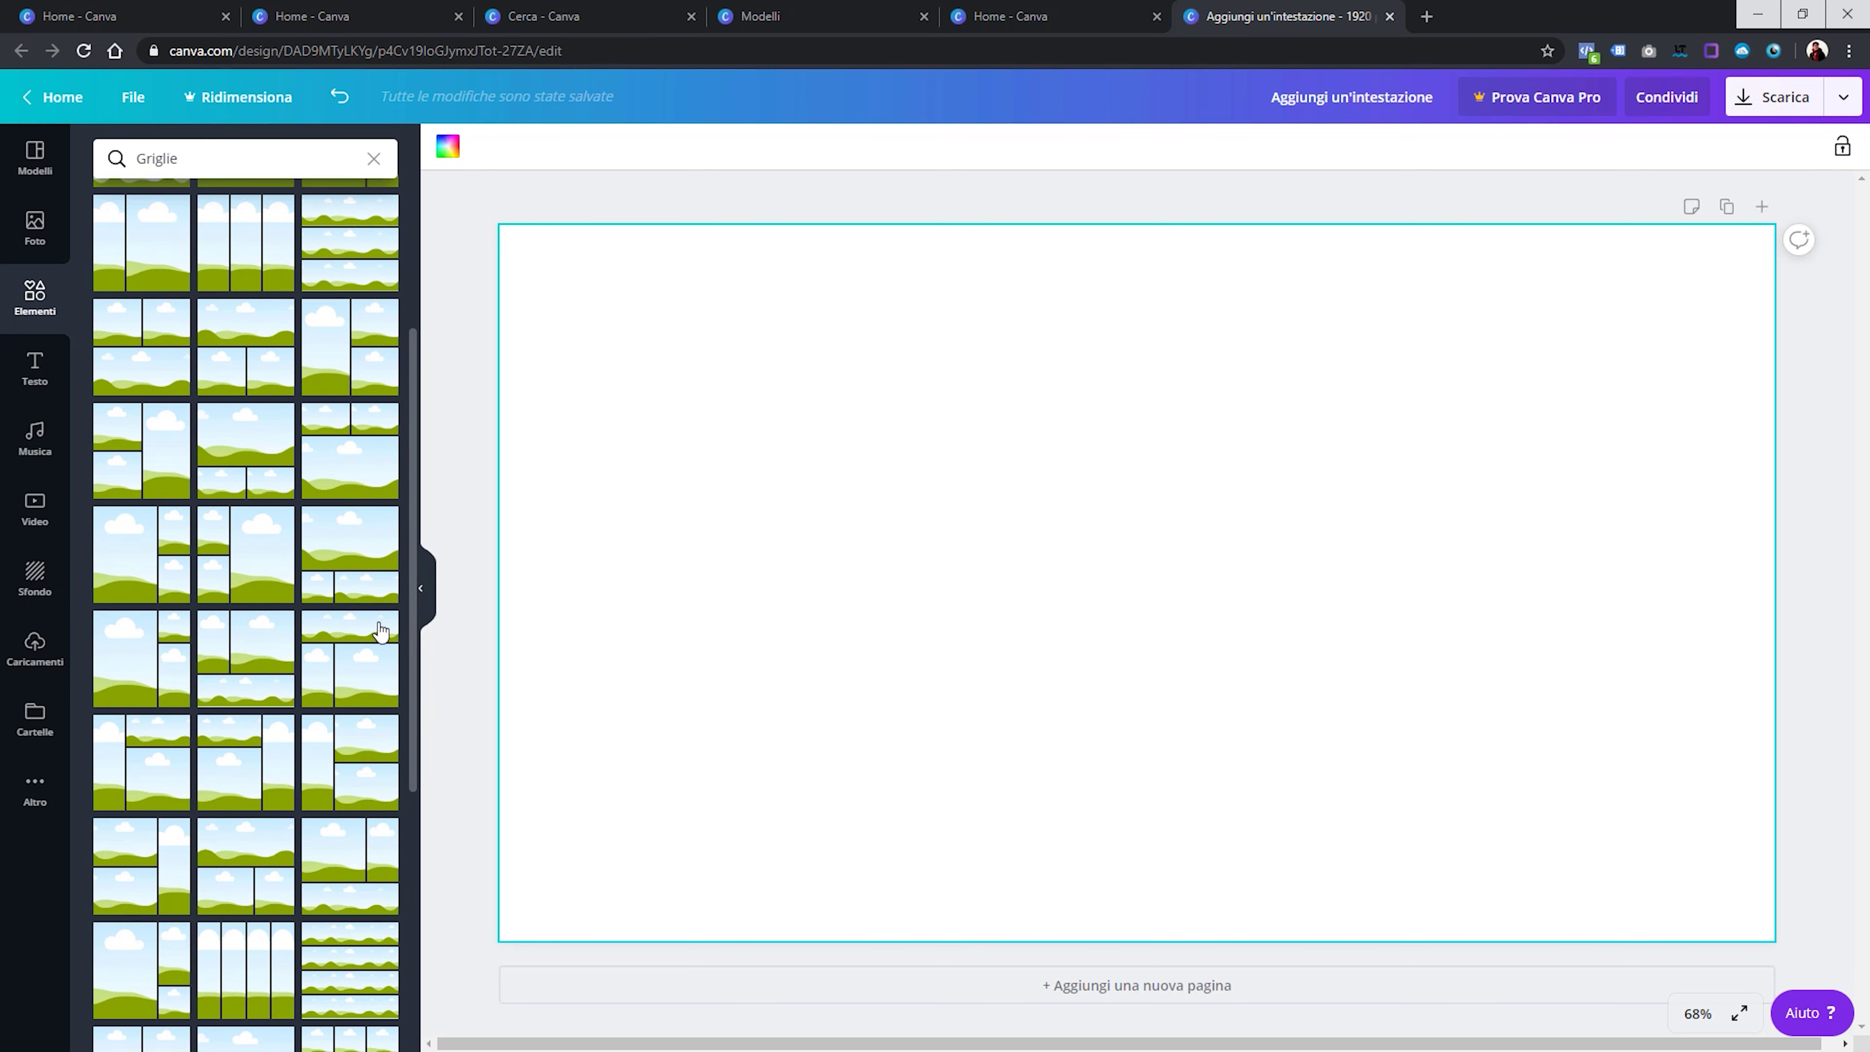
scroll(381, 632, down, 2)
scroll(381, 632, down, 2)
scroll(381, 632, down, 2)
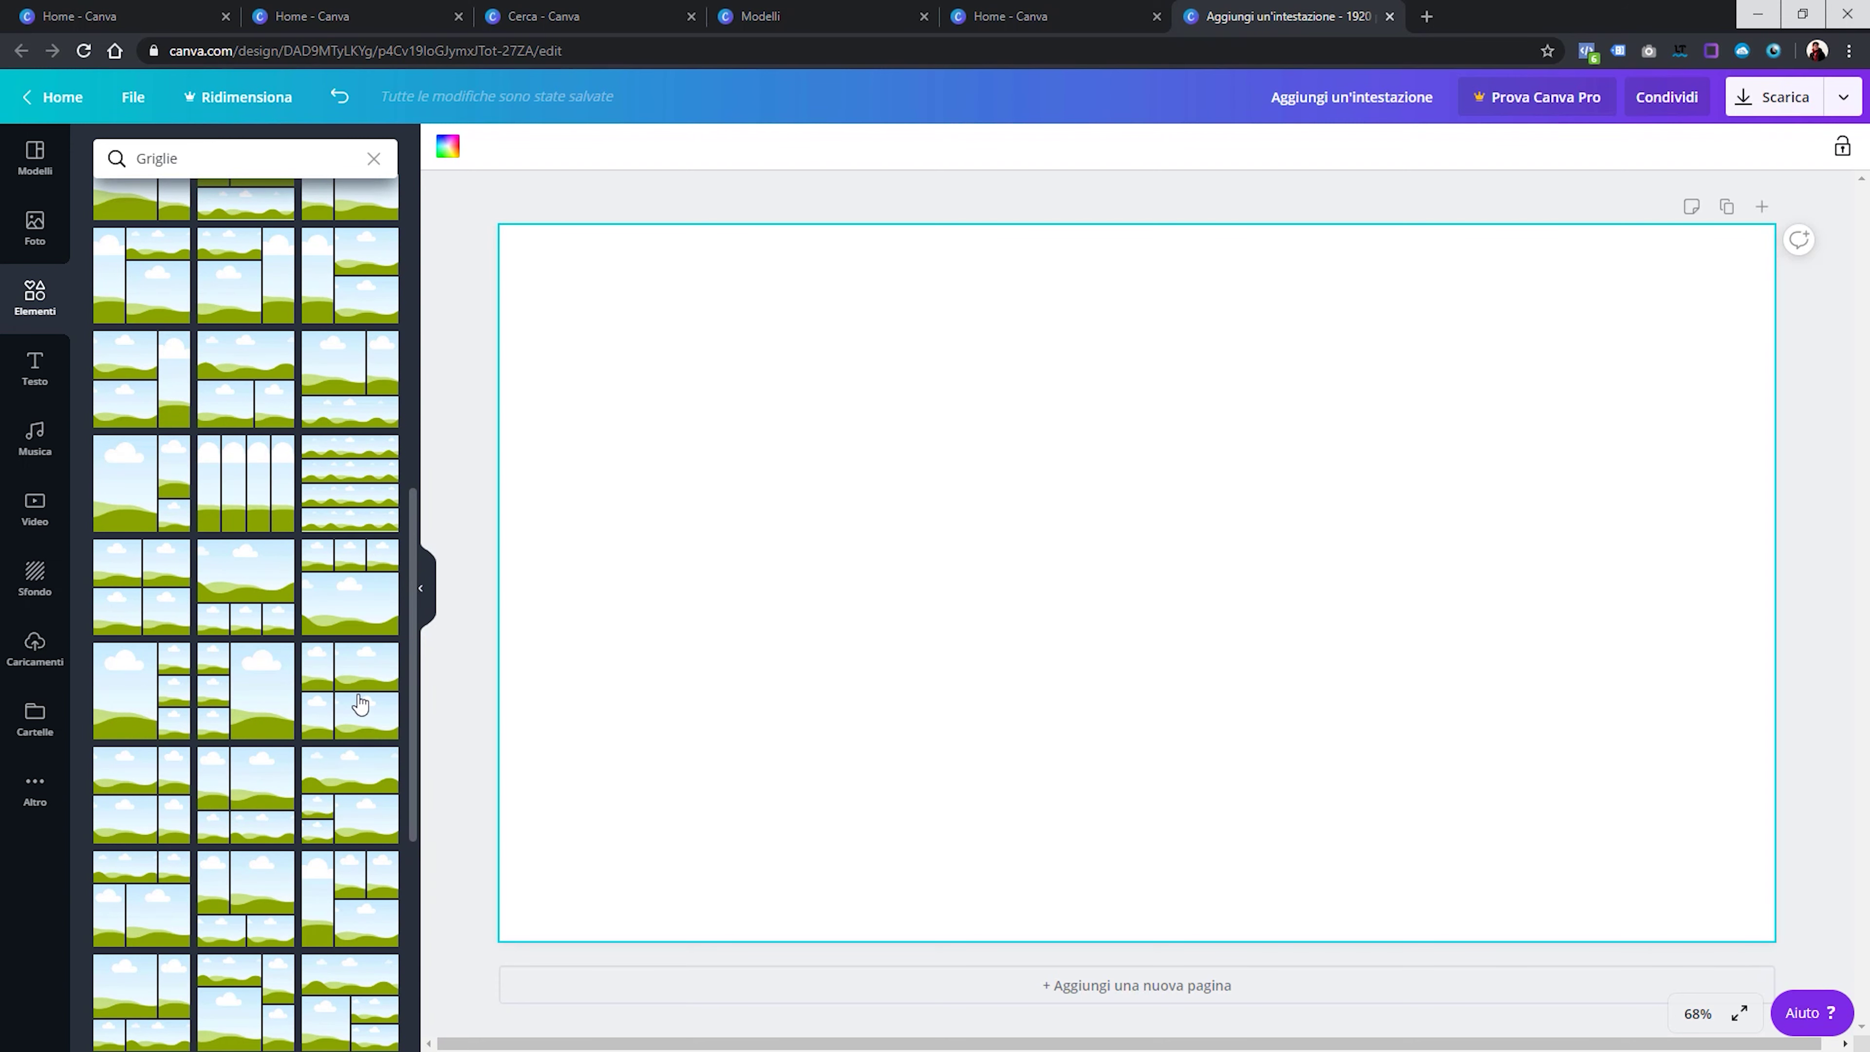
drag(360, 705, 956, 586)
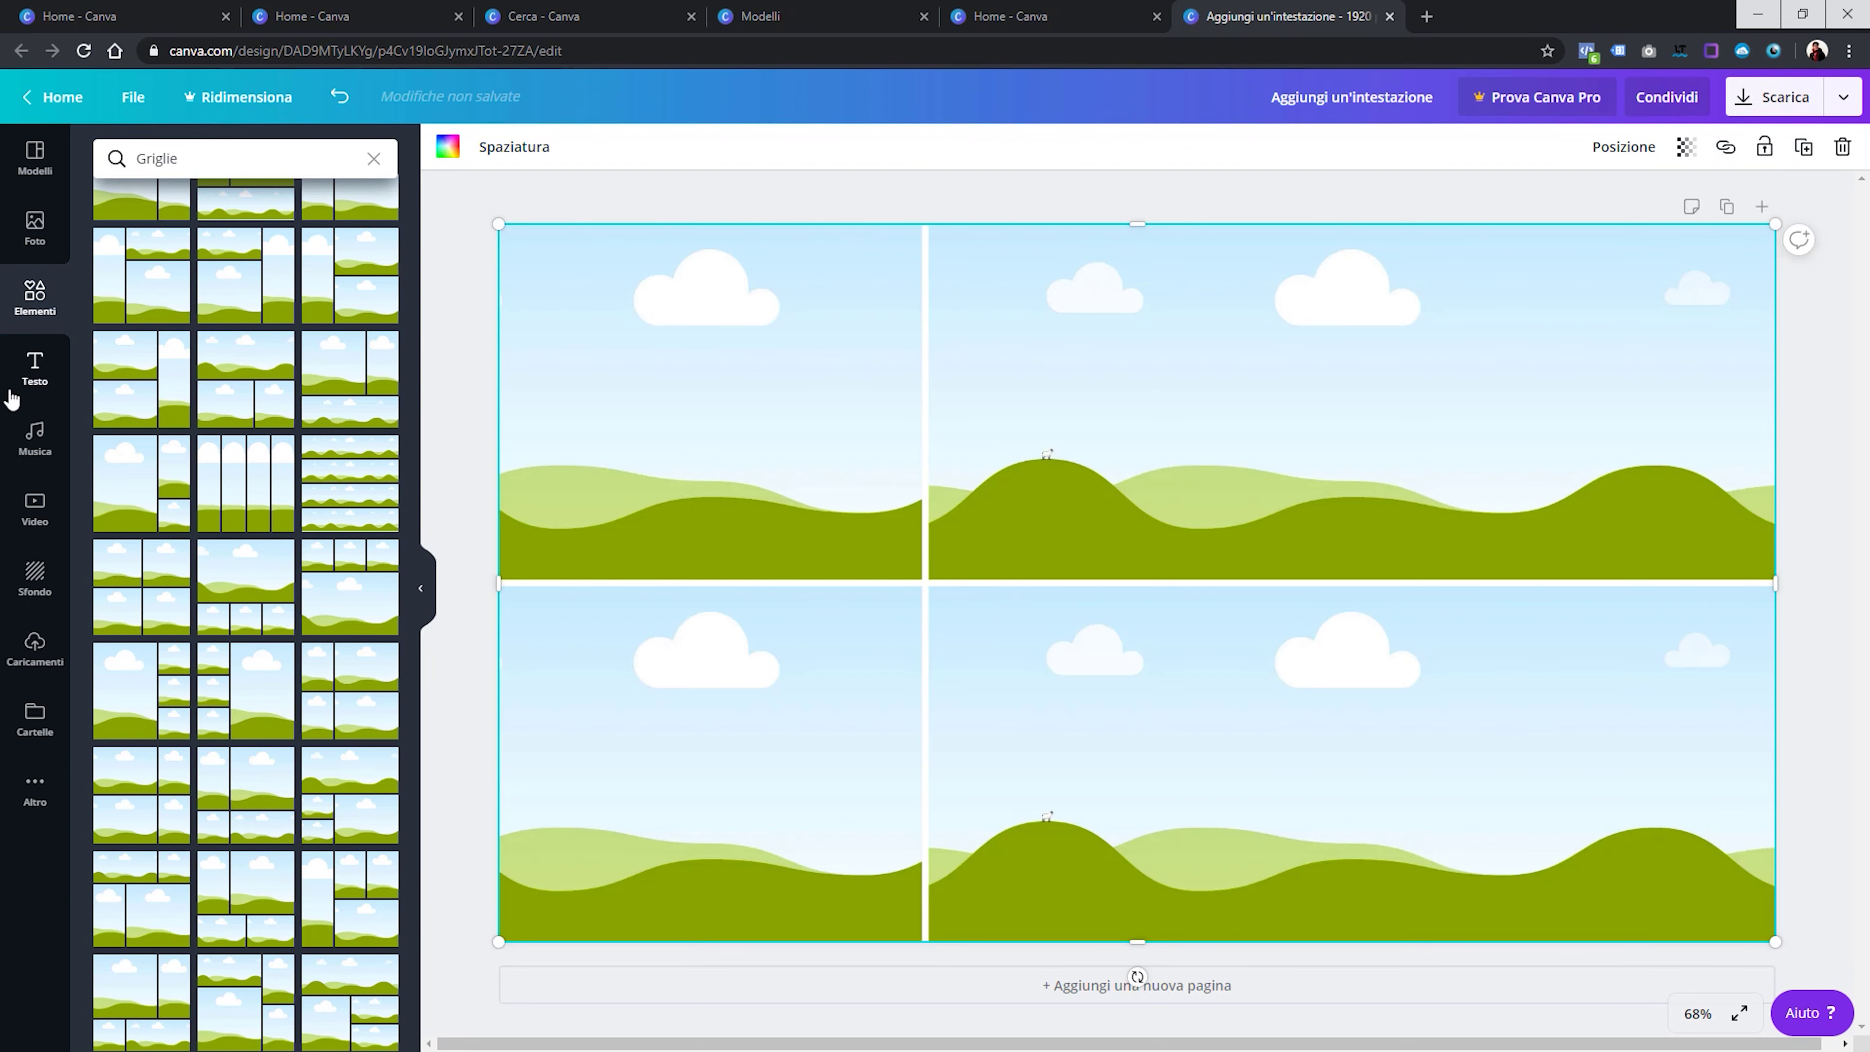
Fill the grid with coffee-beans, milk-pitcher and red-cup espresso videos and a food-plate photo
click(33, 516)
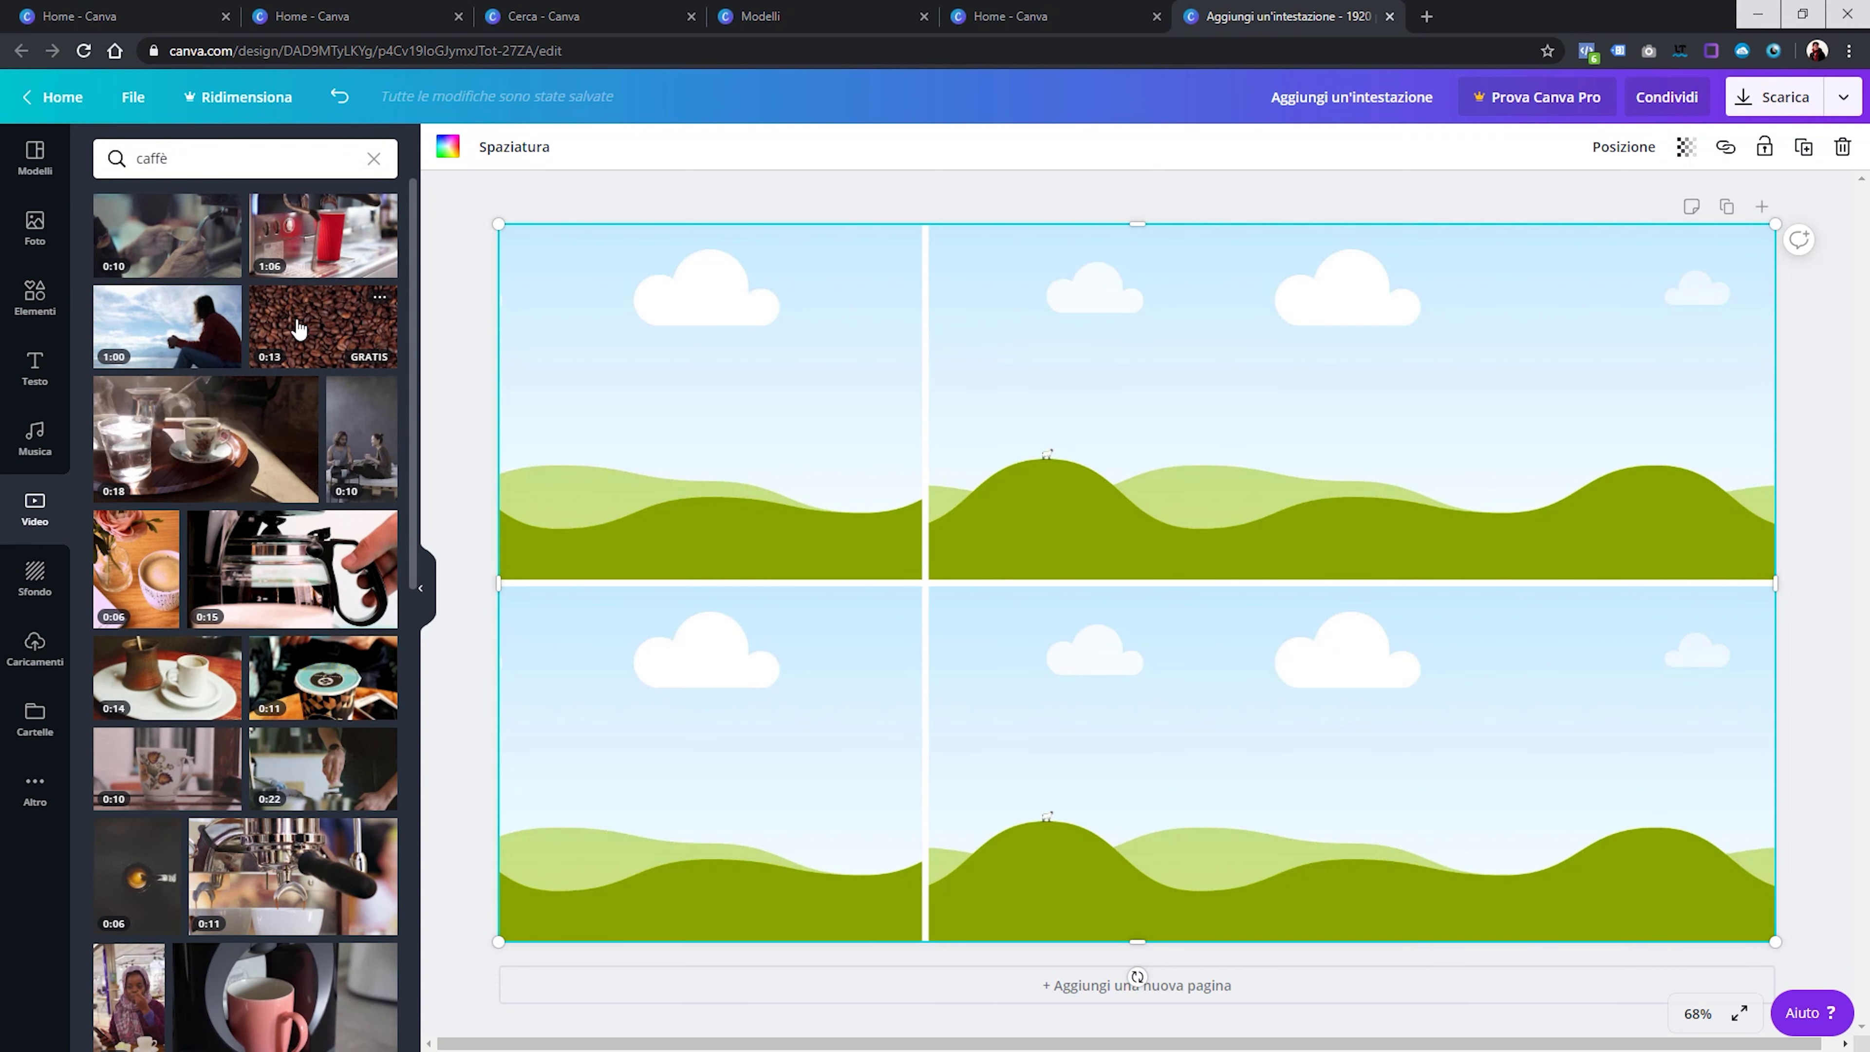
drag(298, 328, 641, 354)
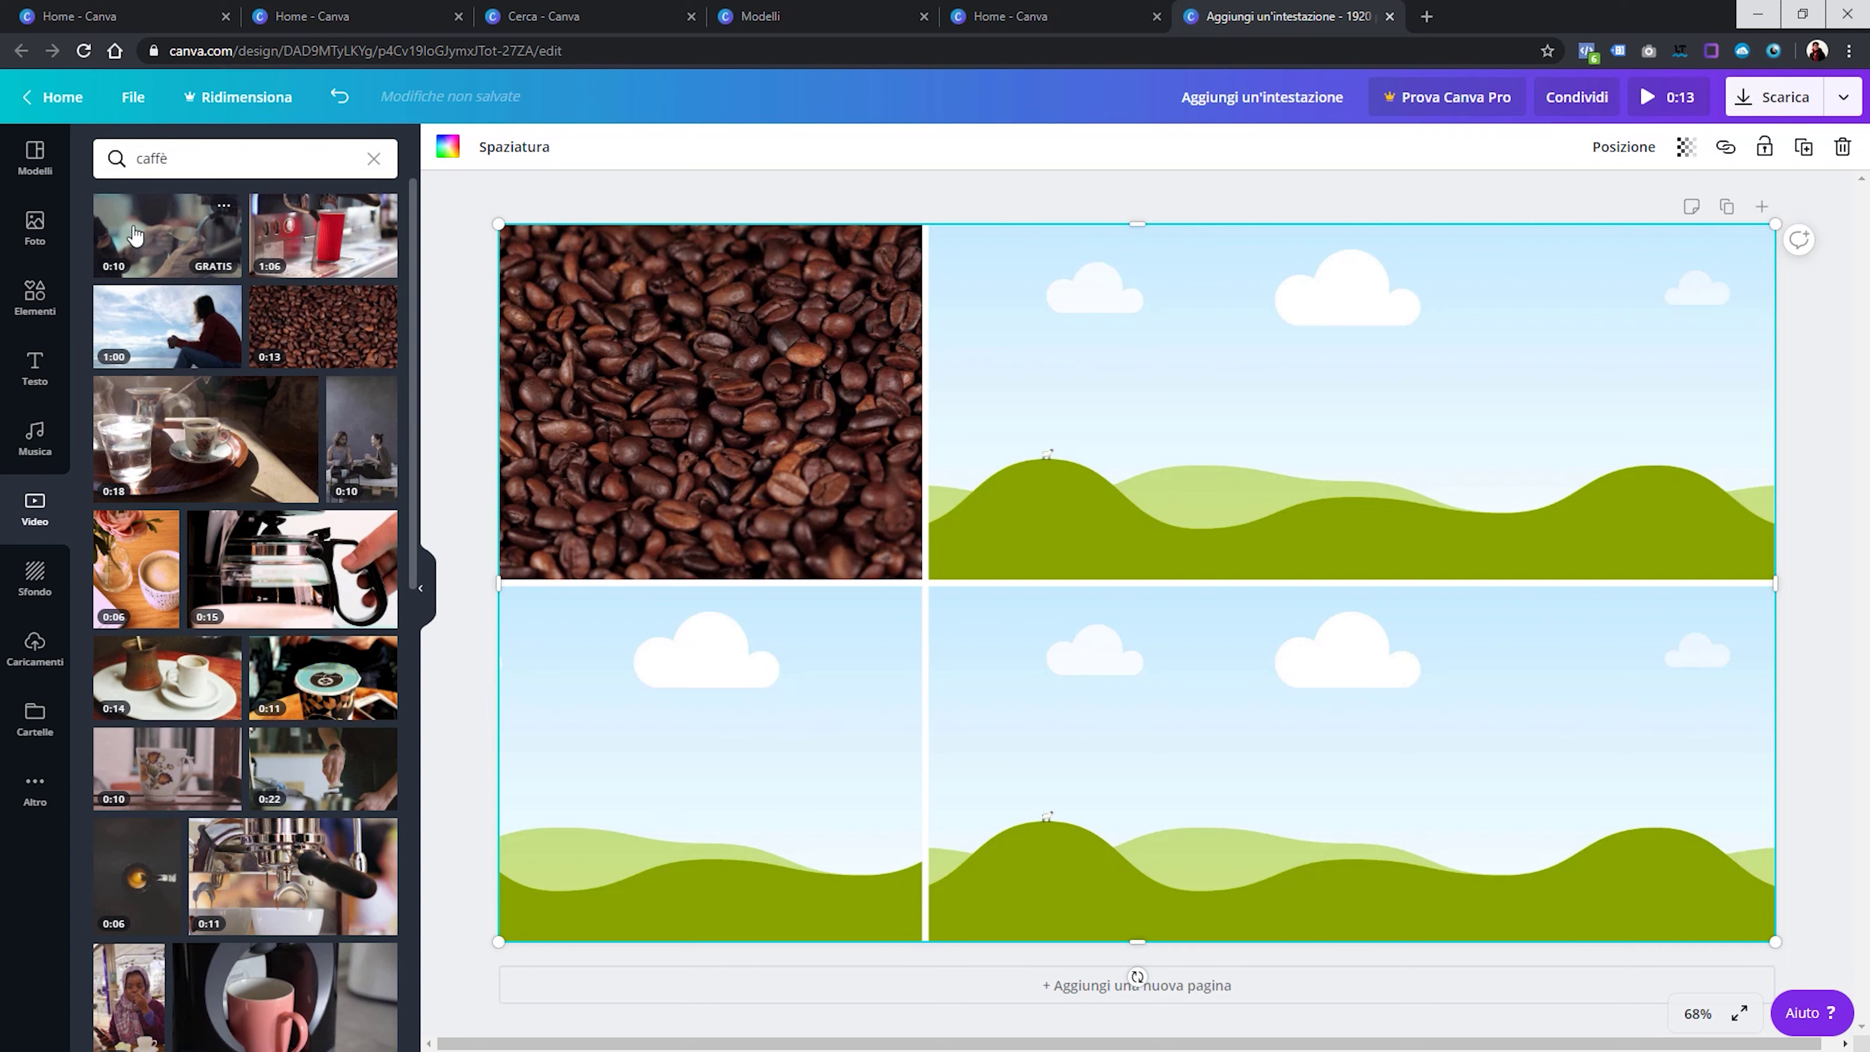
drag(134, 234, 1105, 417)
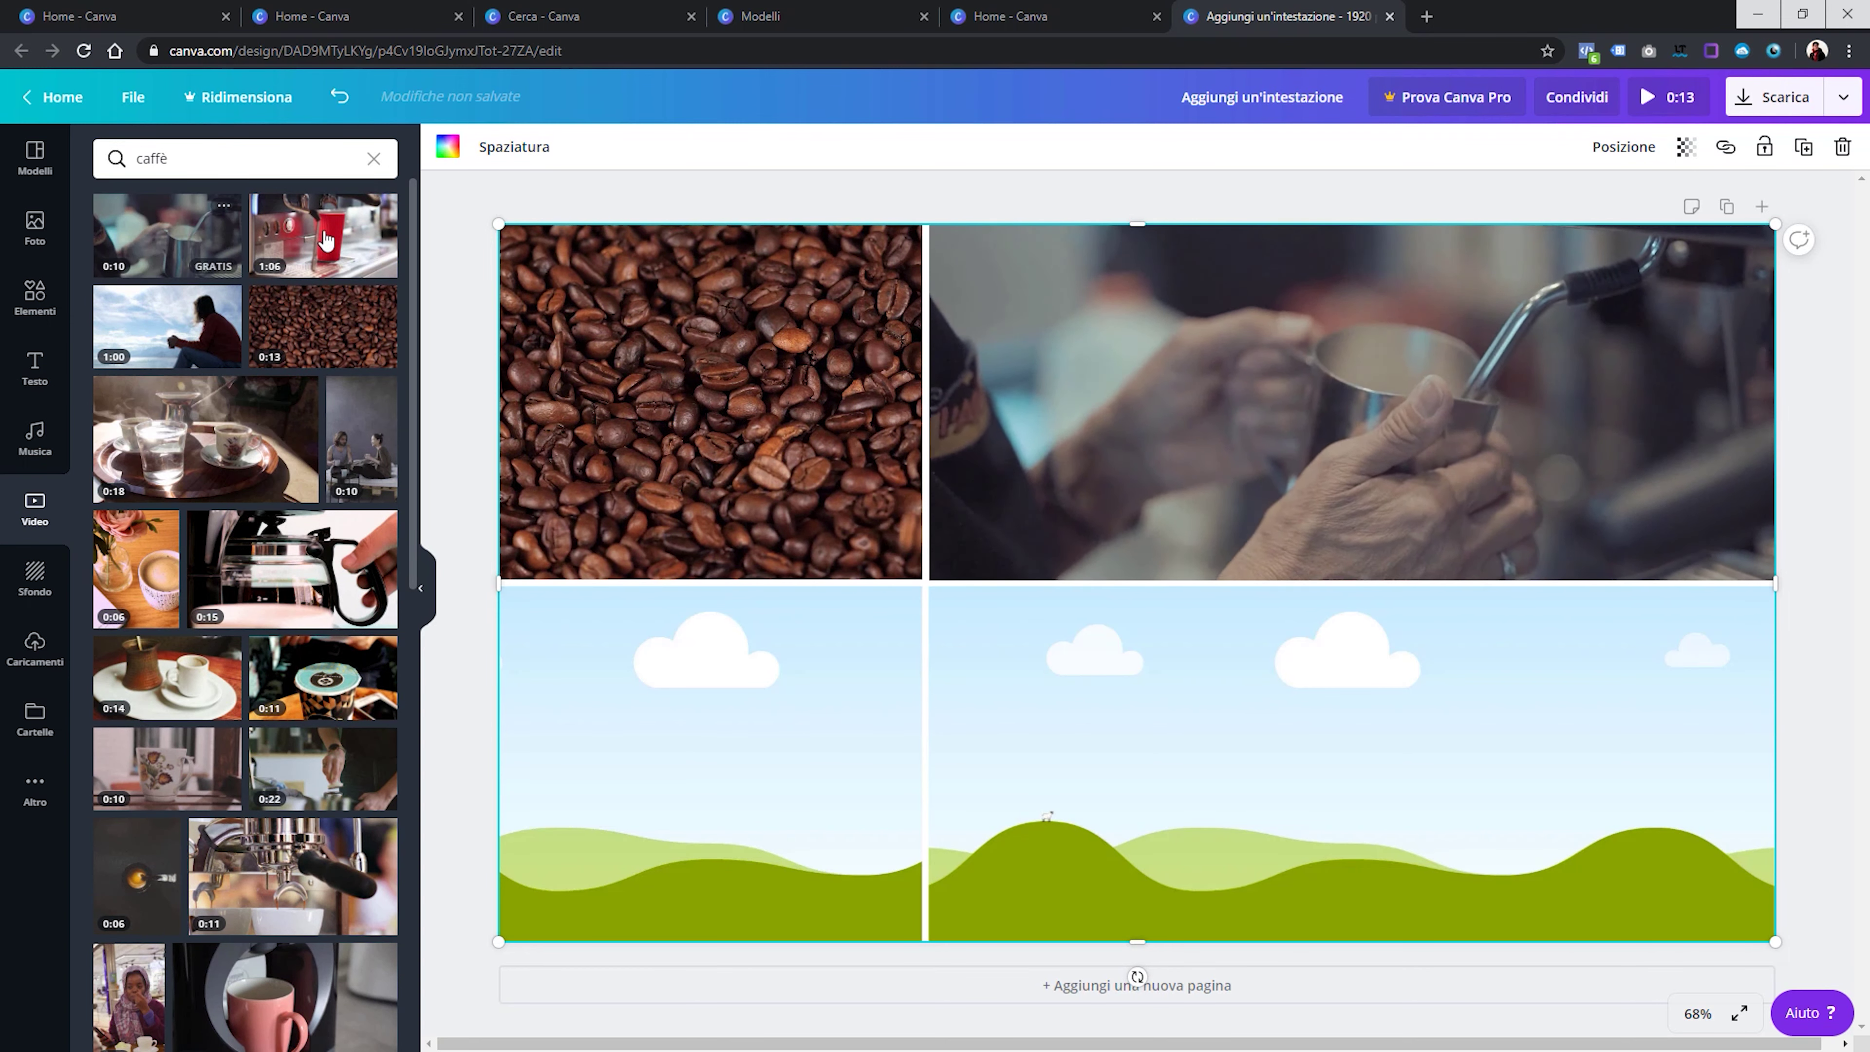
drag(327, 241, 771, 814)
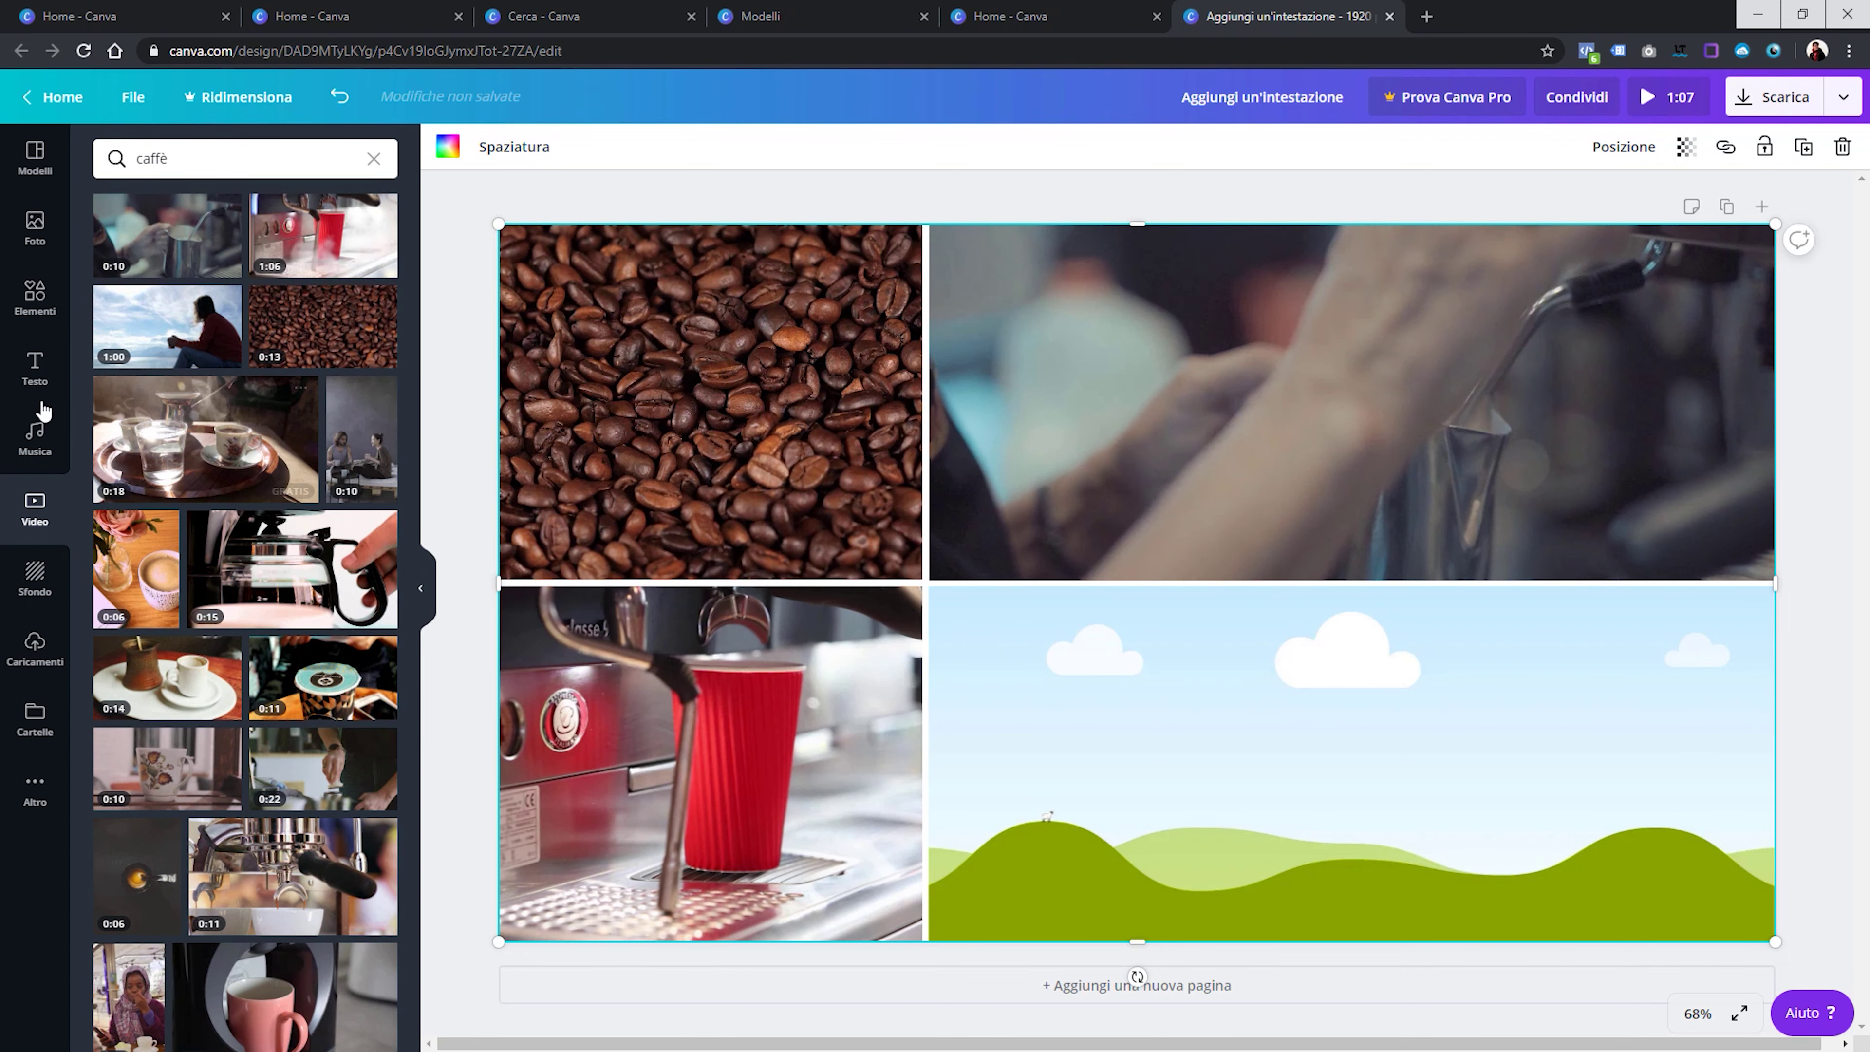
click(36, 243)
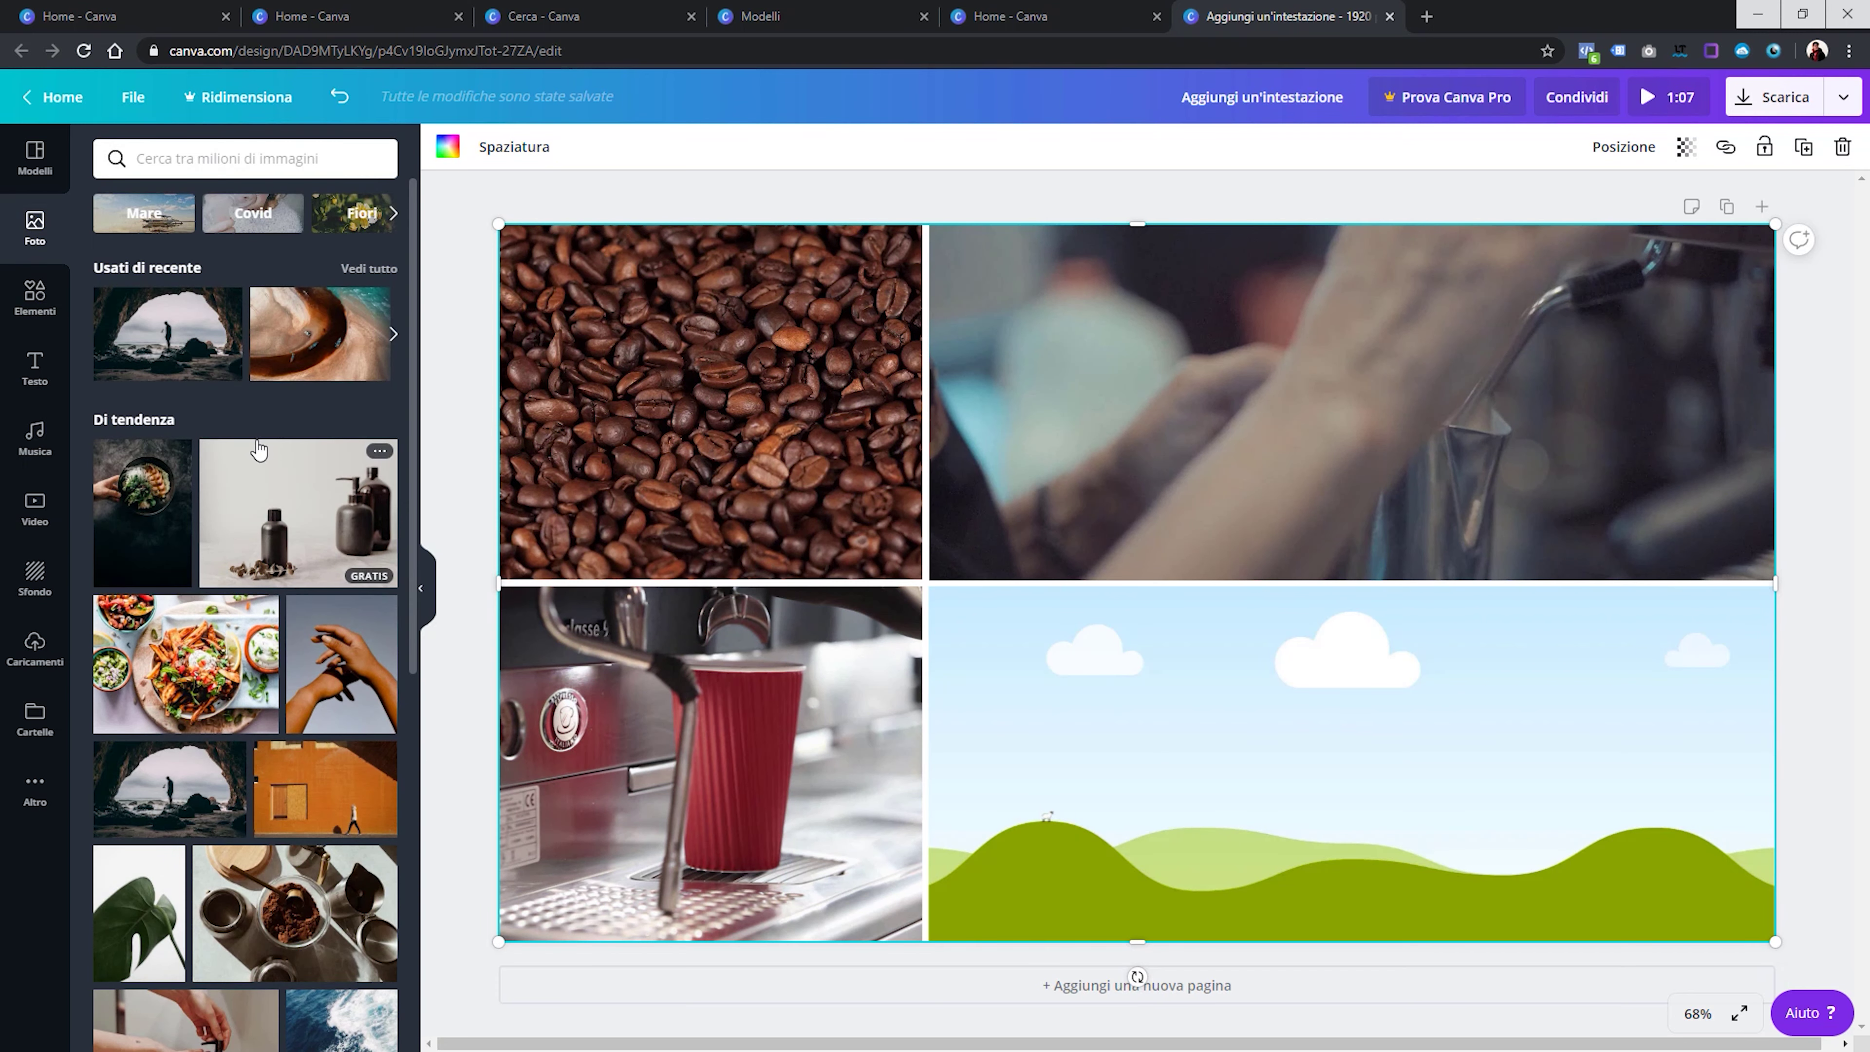
drag(158, 495, 1431, 802)
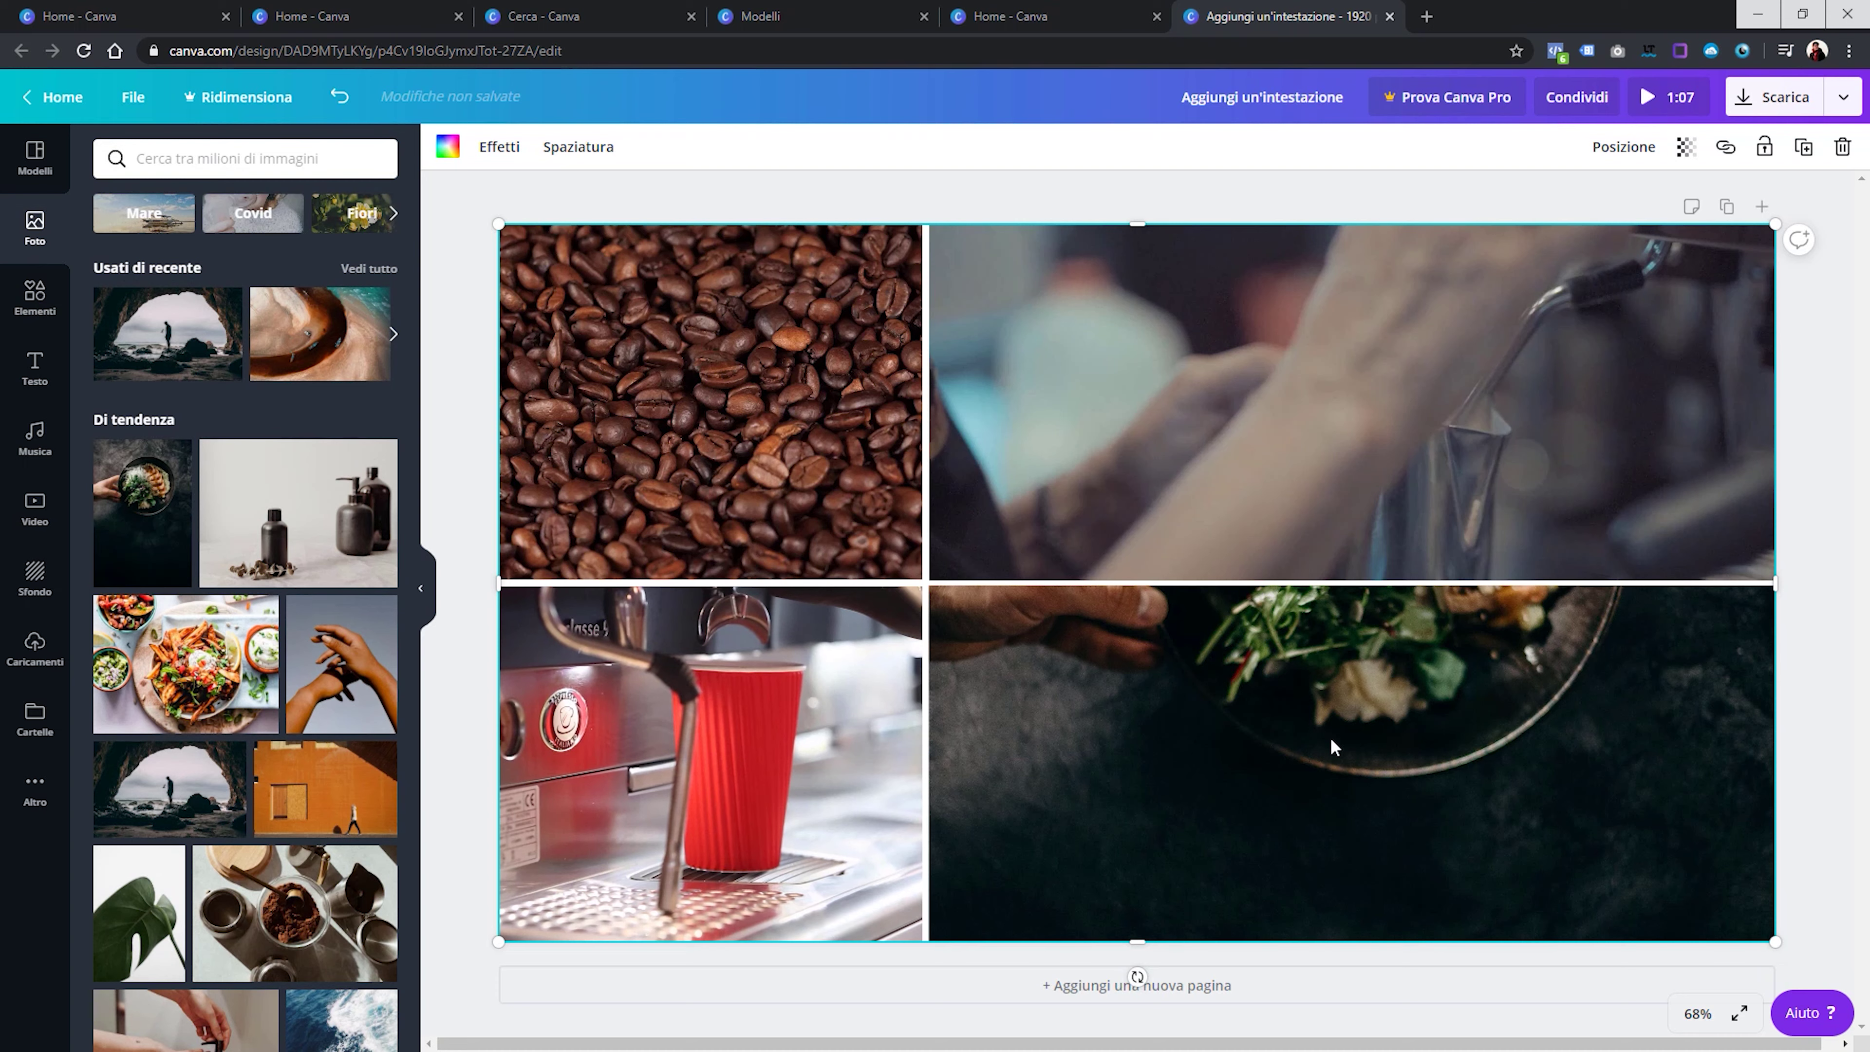
Shift the food-plate photo down within its bottom-right cell
double_click(1325, 712)
mouse_move(1318, 670)
mouse_down()
mouse_move(1352, 795)
mouse_move(1343, 752)
mouse_up()
click(1826, 672)
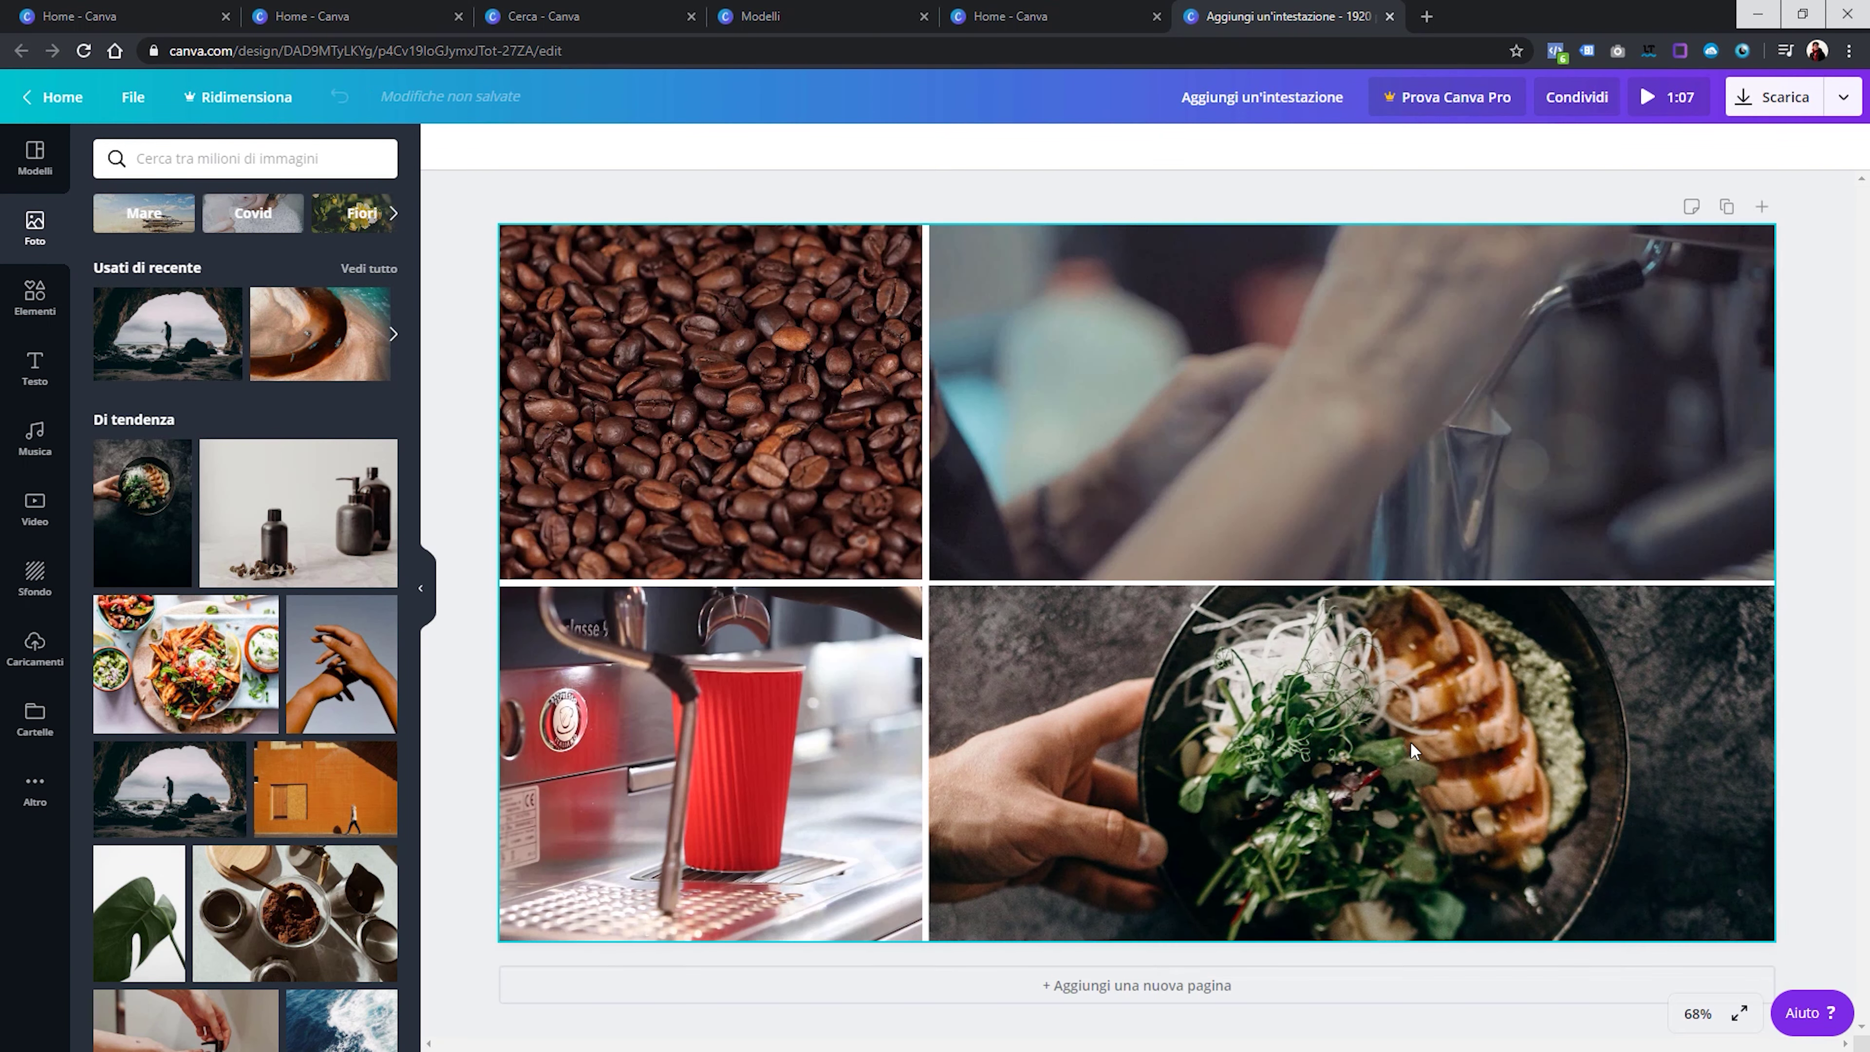
click(1347, 401)
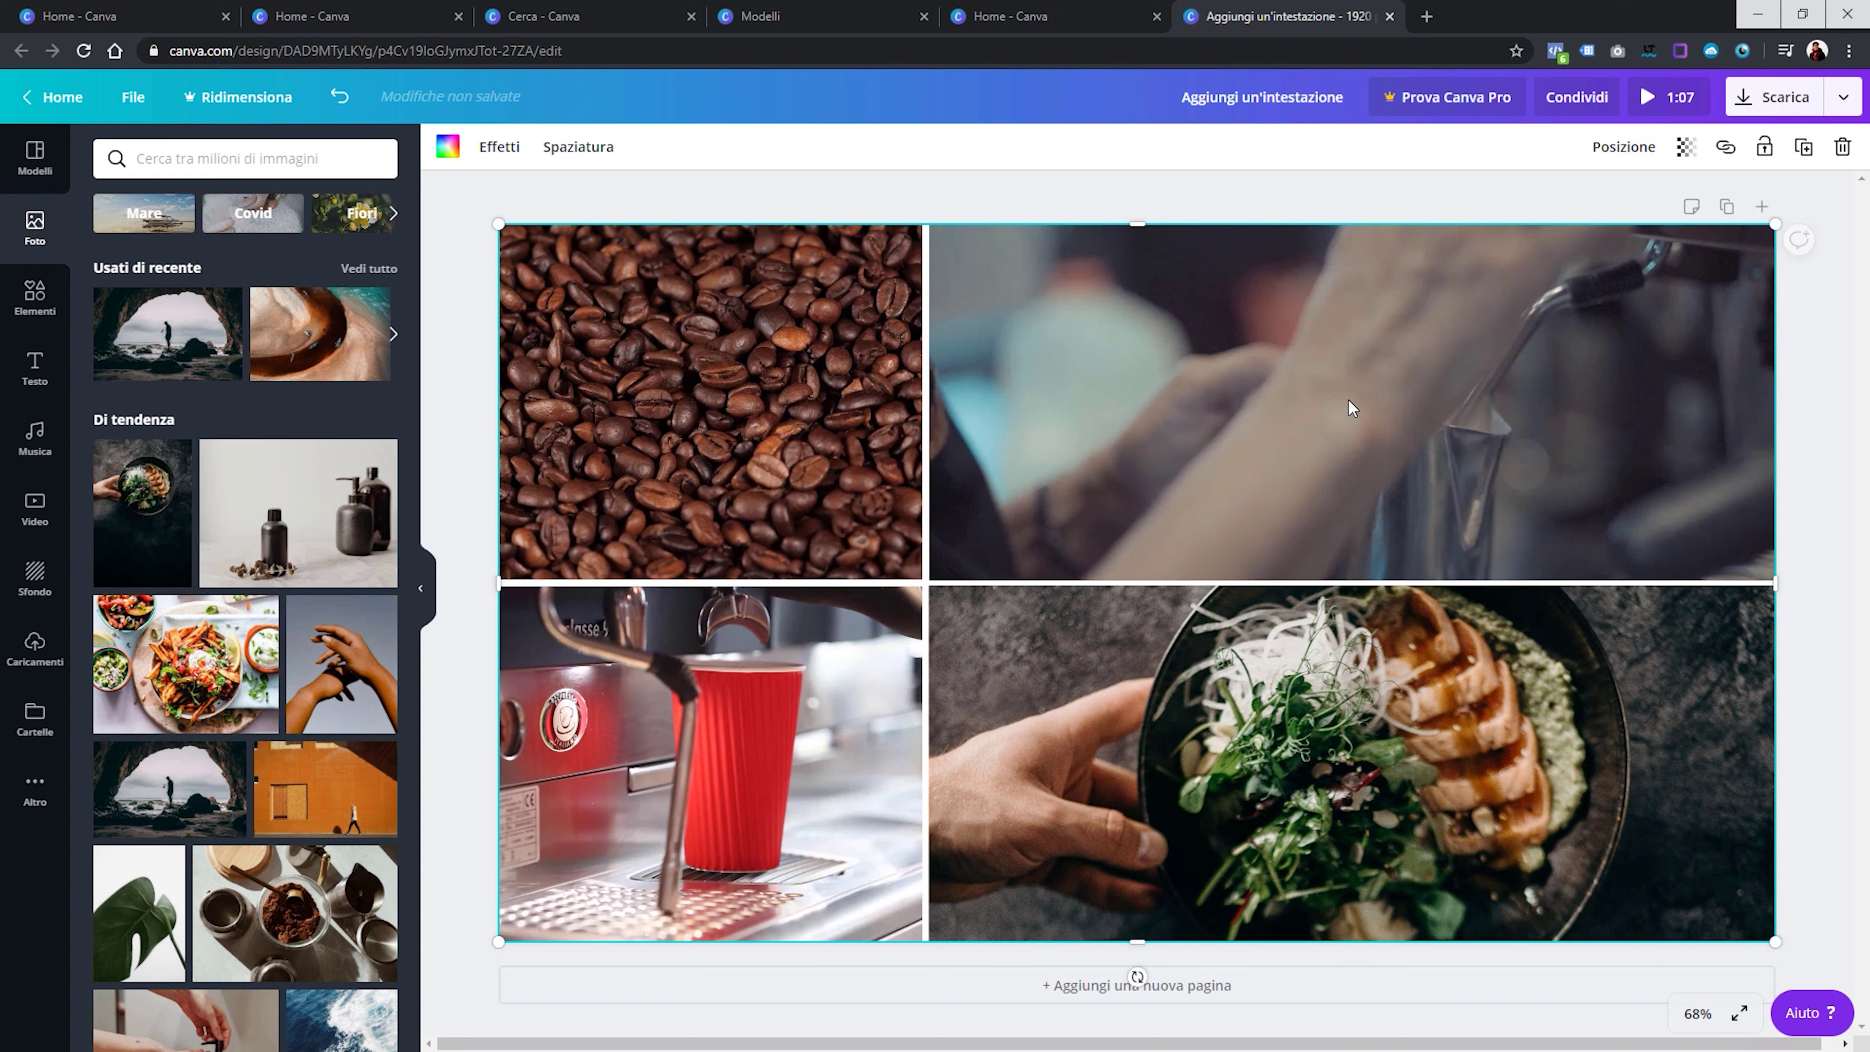
Shift the milk-pitcher video lower within its top-right cell
double_click(1237, 418)
mouse_move(1210, 385)
mouse_down()
mouse_move(1219, 526)
mouse_move(1218, 405)
mouse_up()
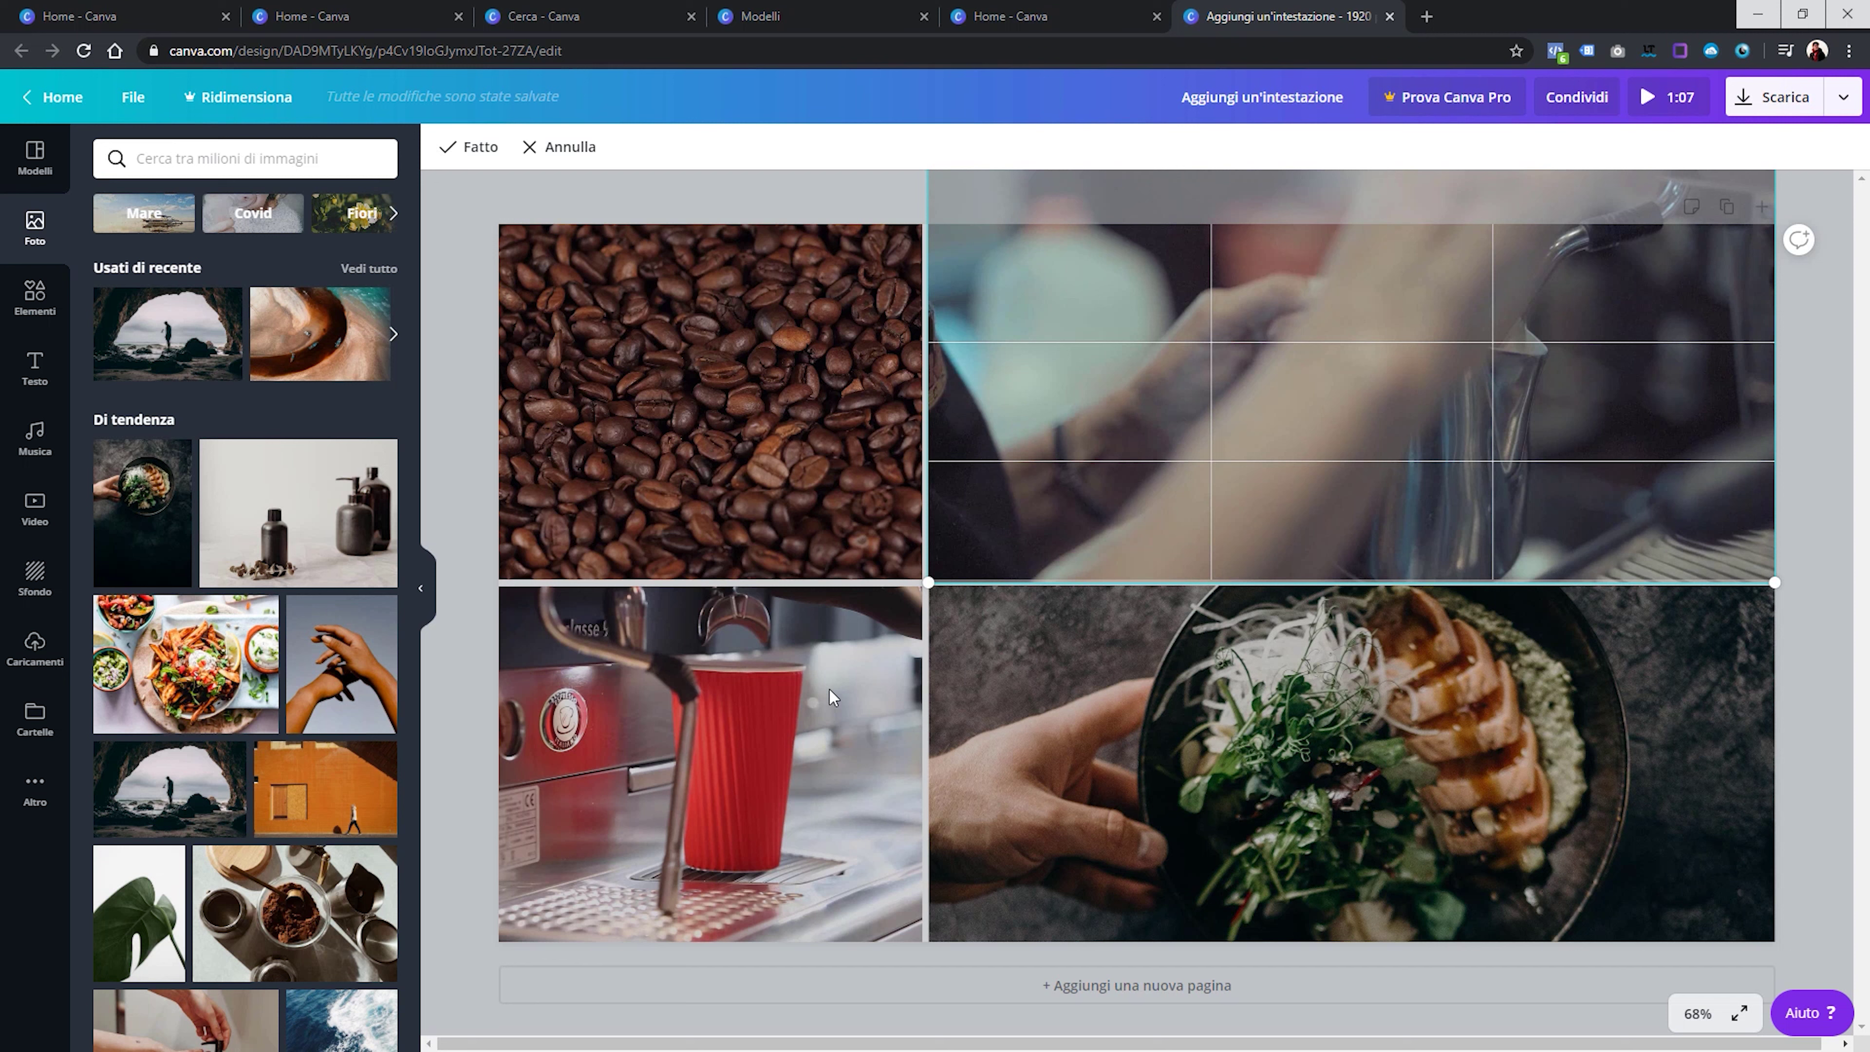
key(Return)
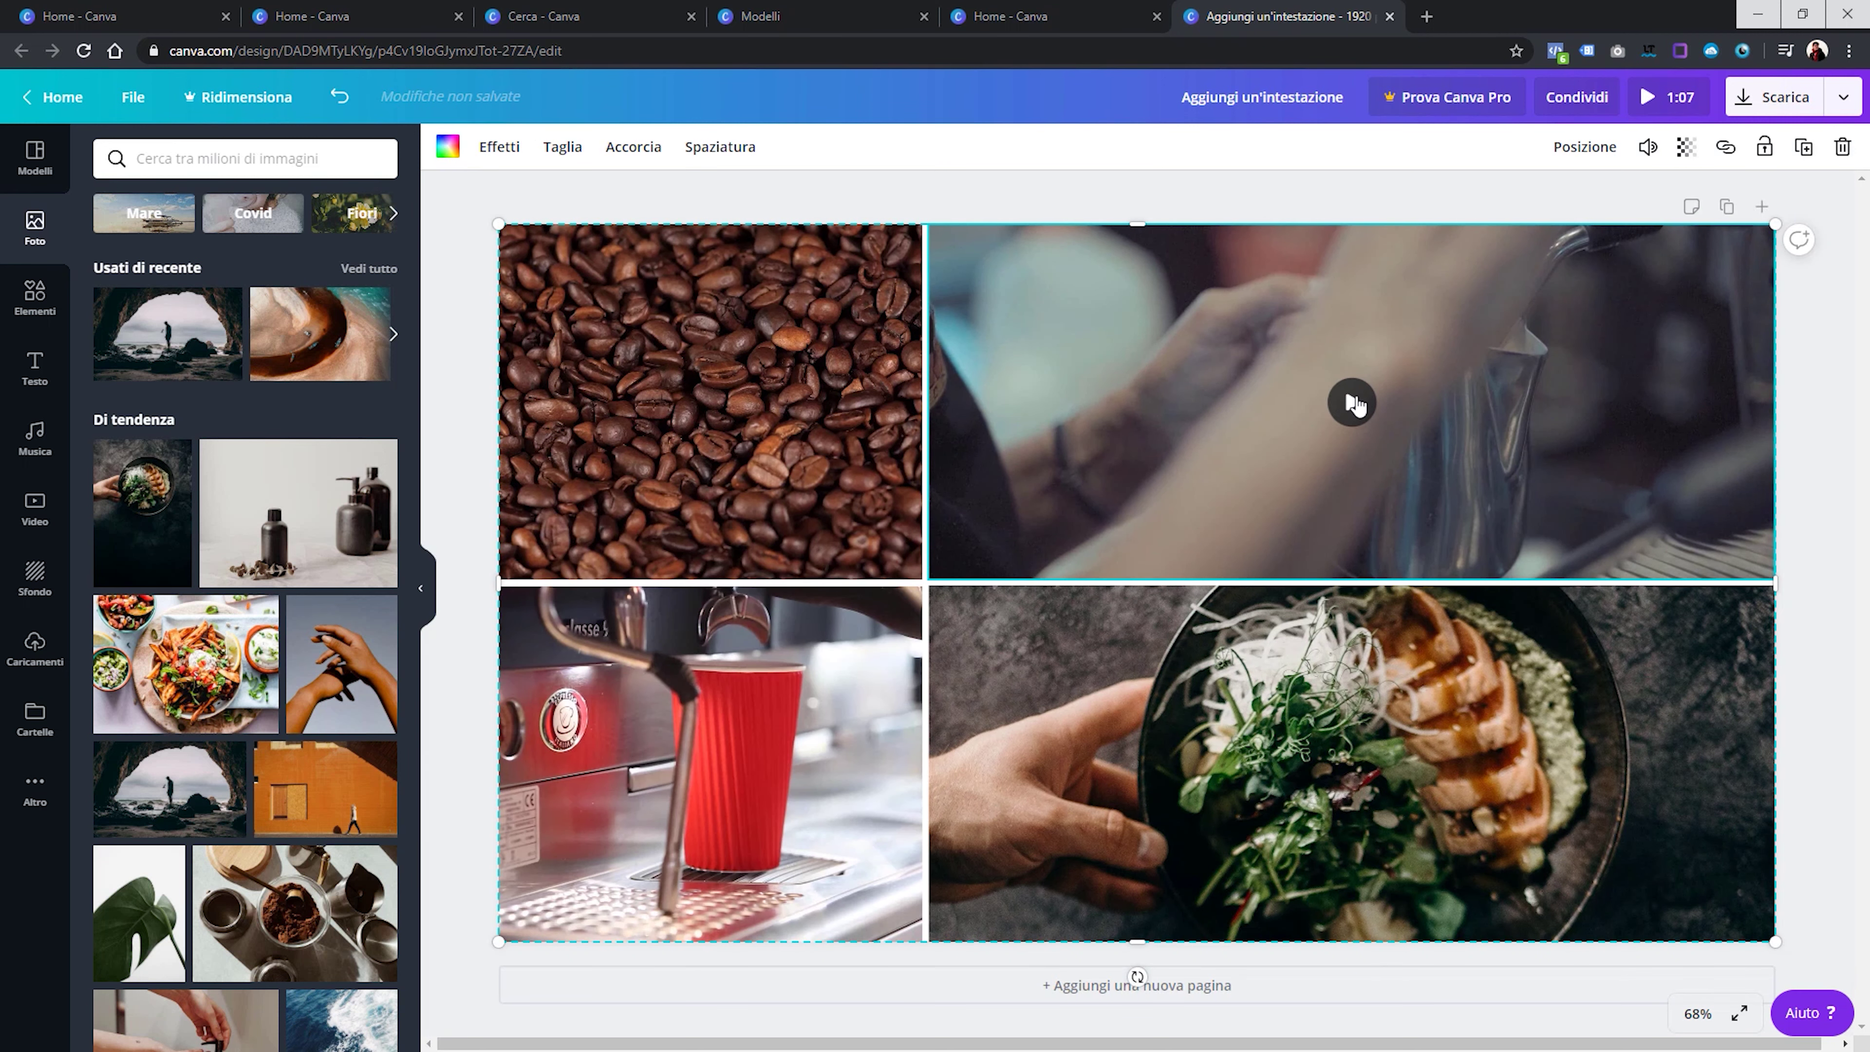
Test-play the coffee-beans clip, then preview the whole design full screen
click(711, 404)
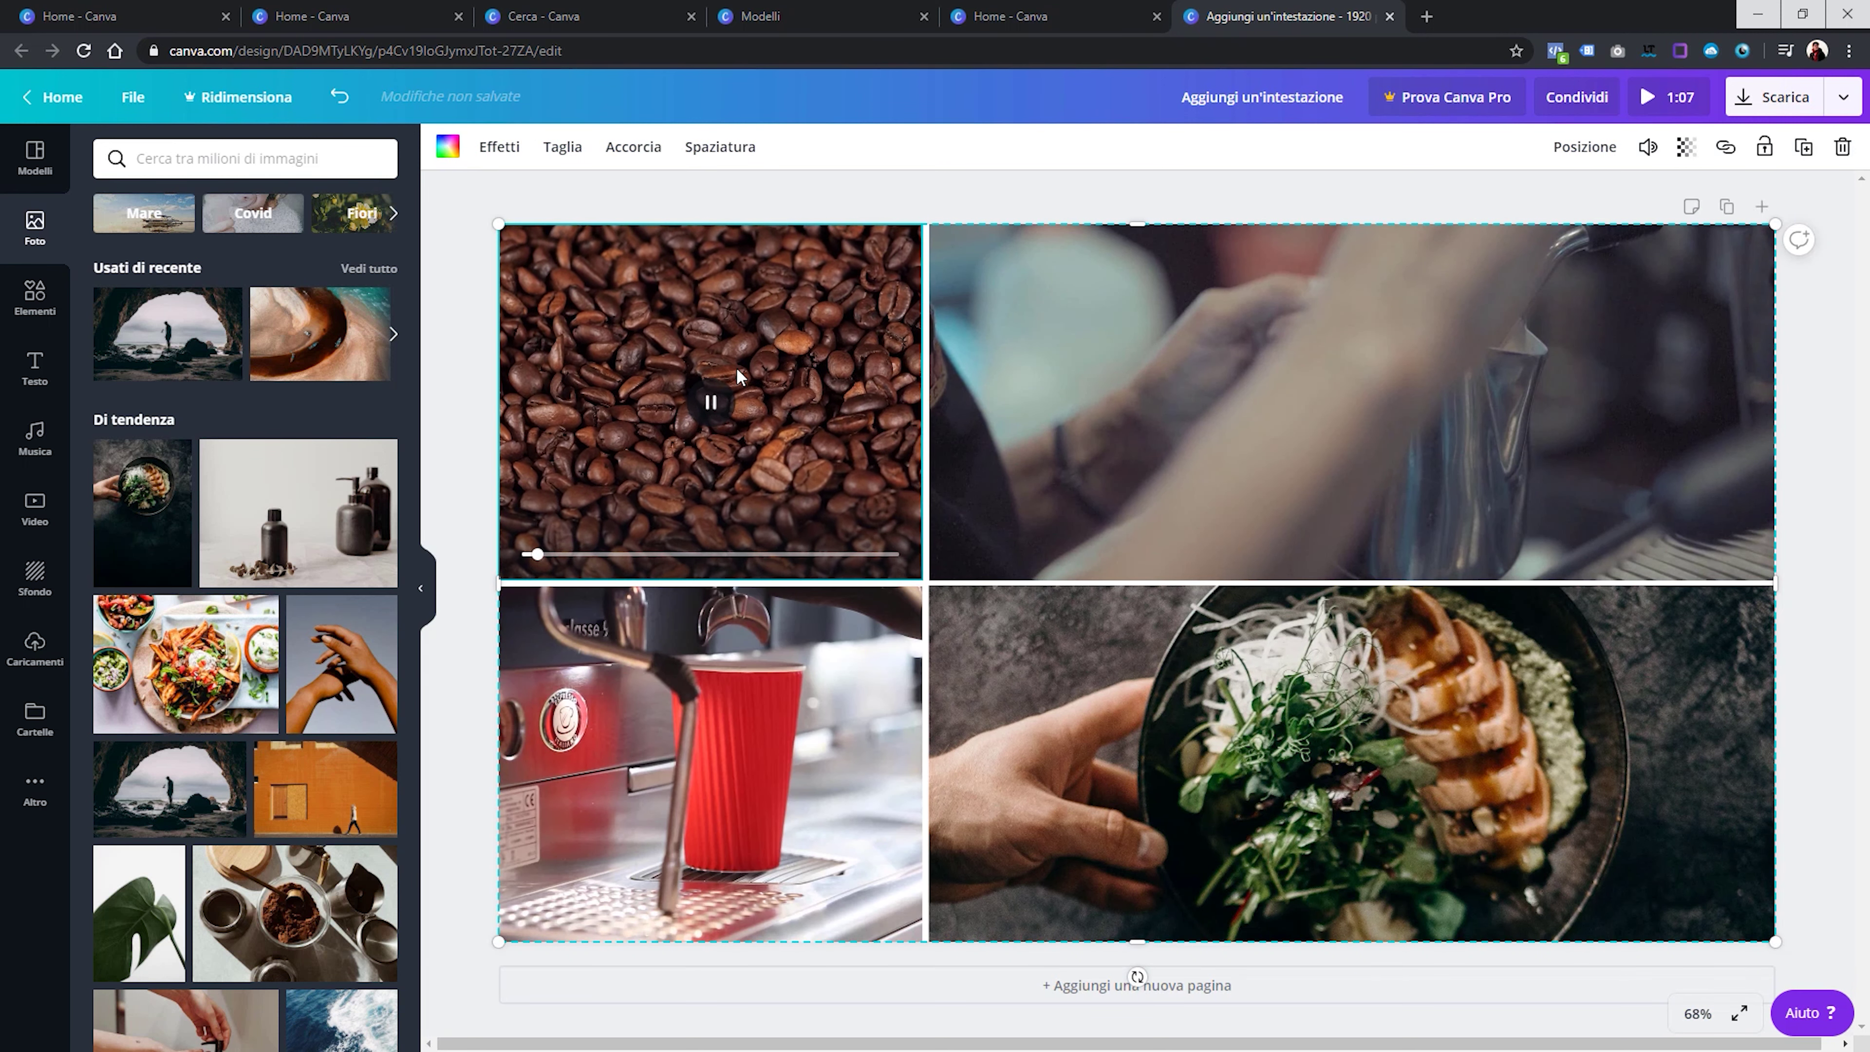
click(710, 403)
click(779, 200)
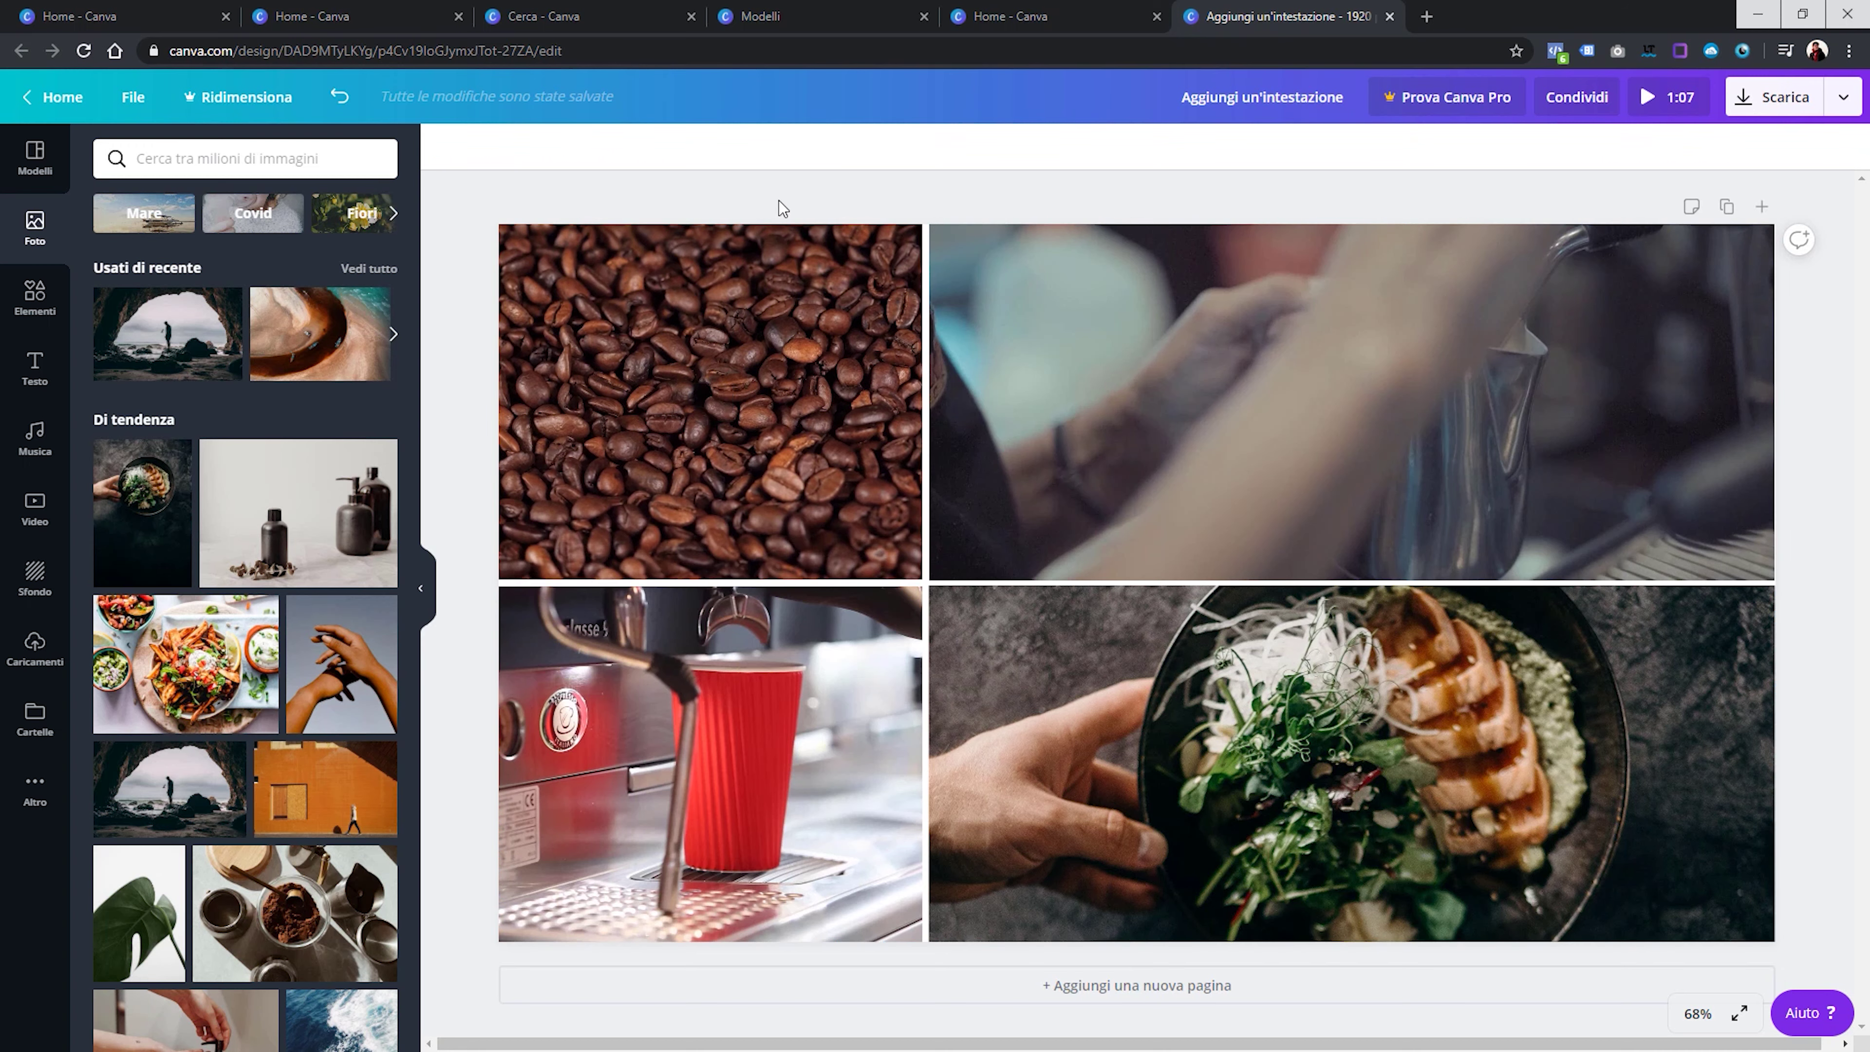
click(1666, 116)
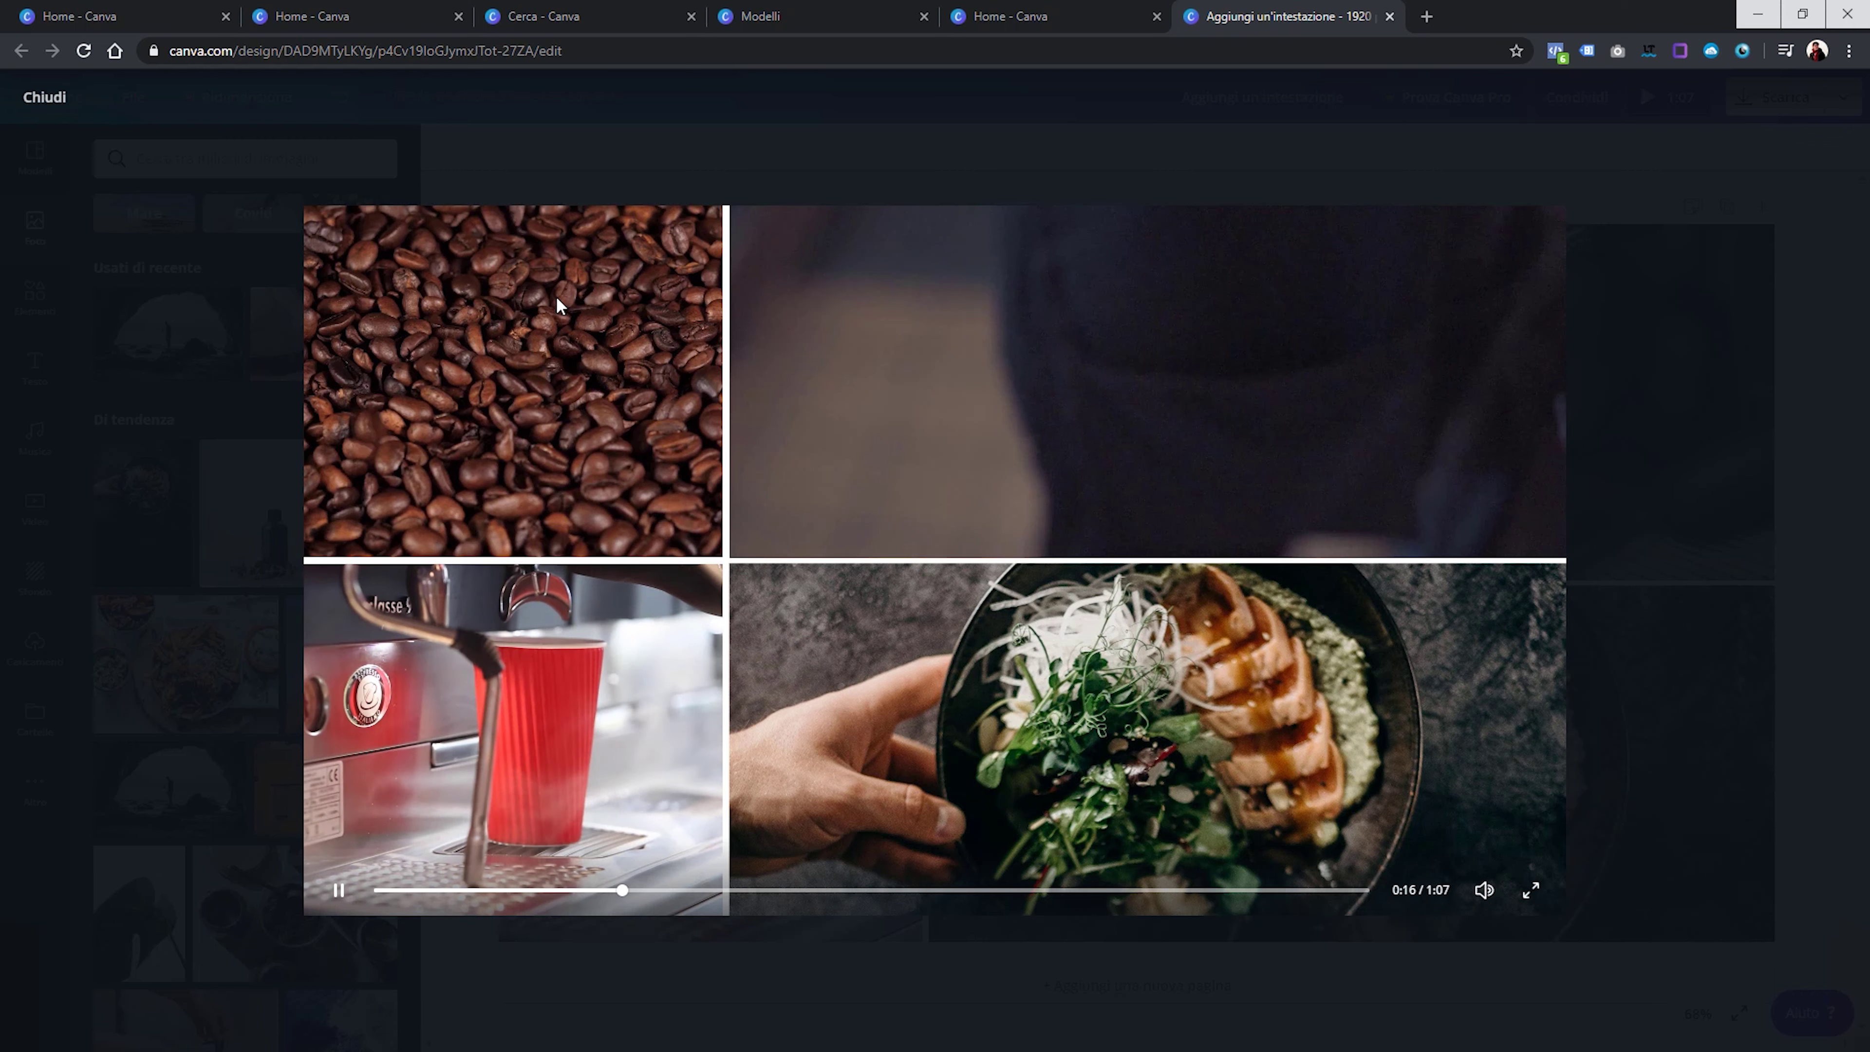
Exit the preview, select the red-cup espresso video and open its trim timeline
key(Escape)
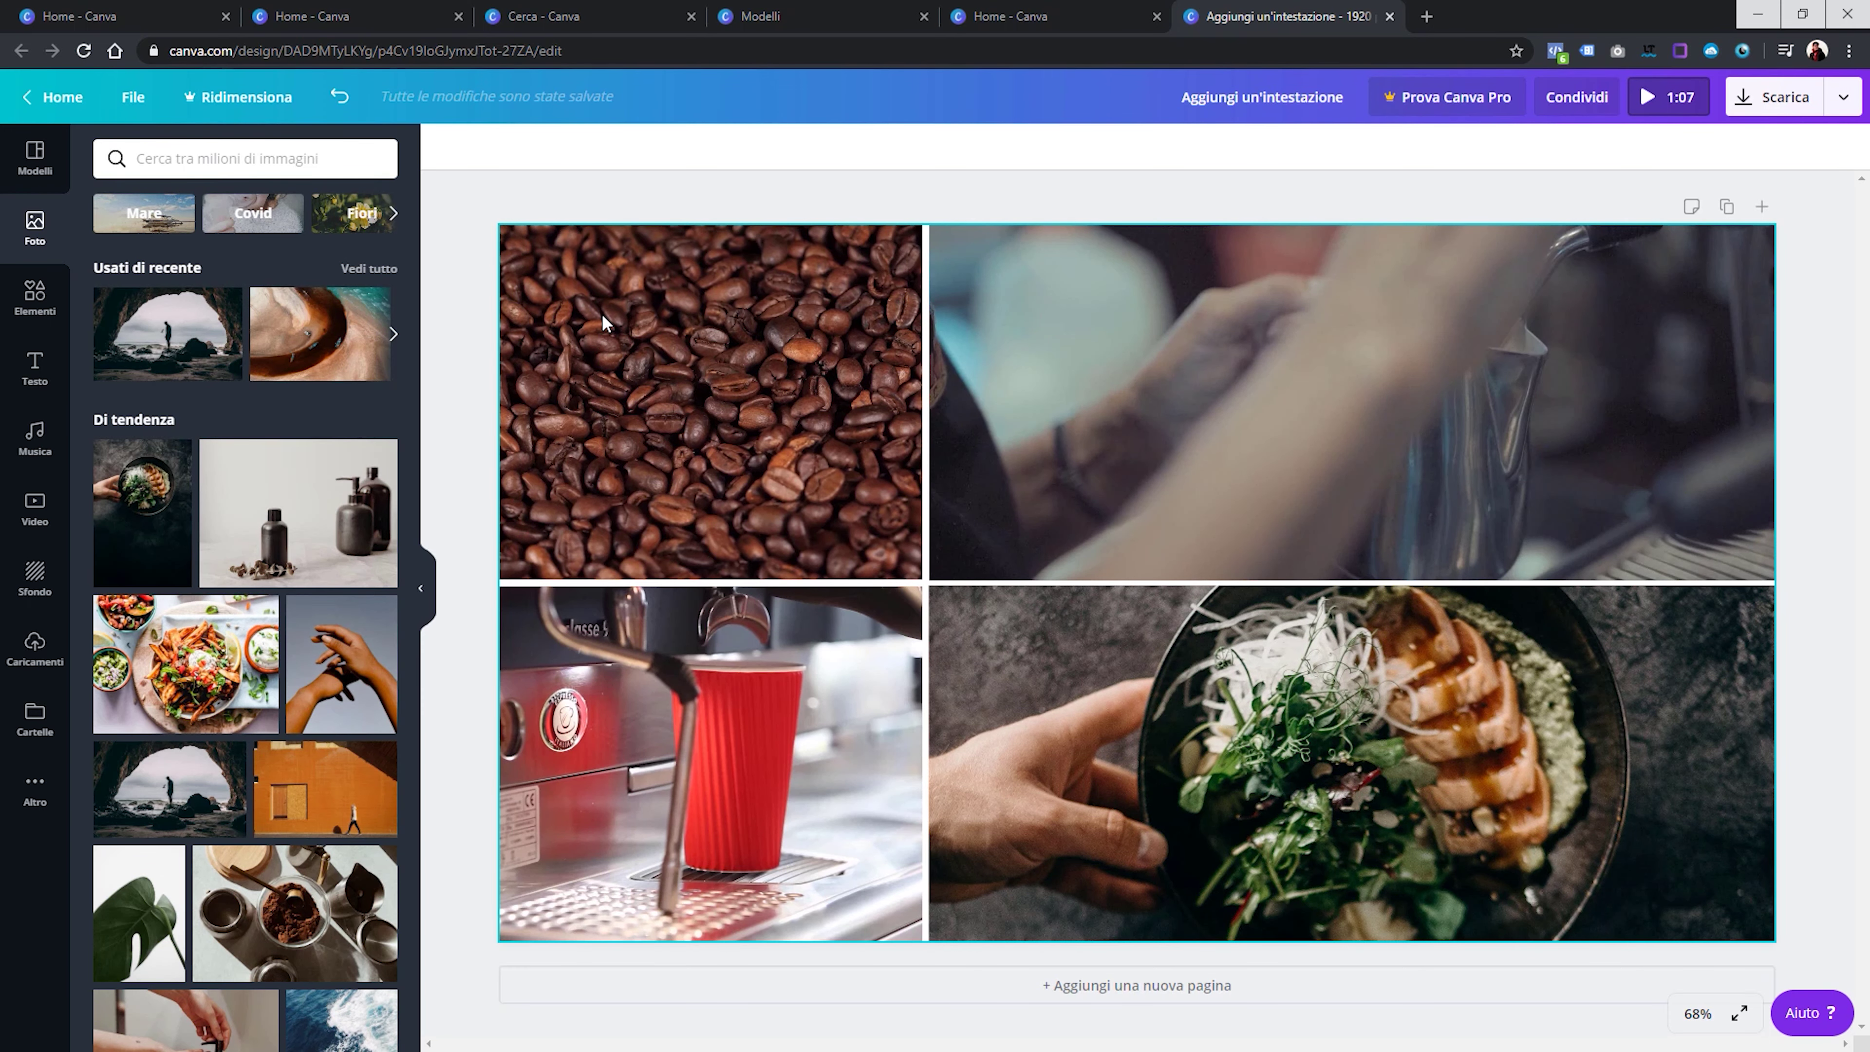
click(1198, 462)
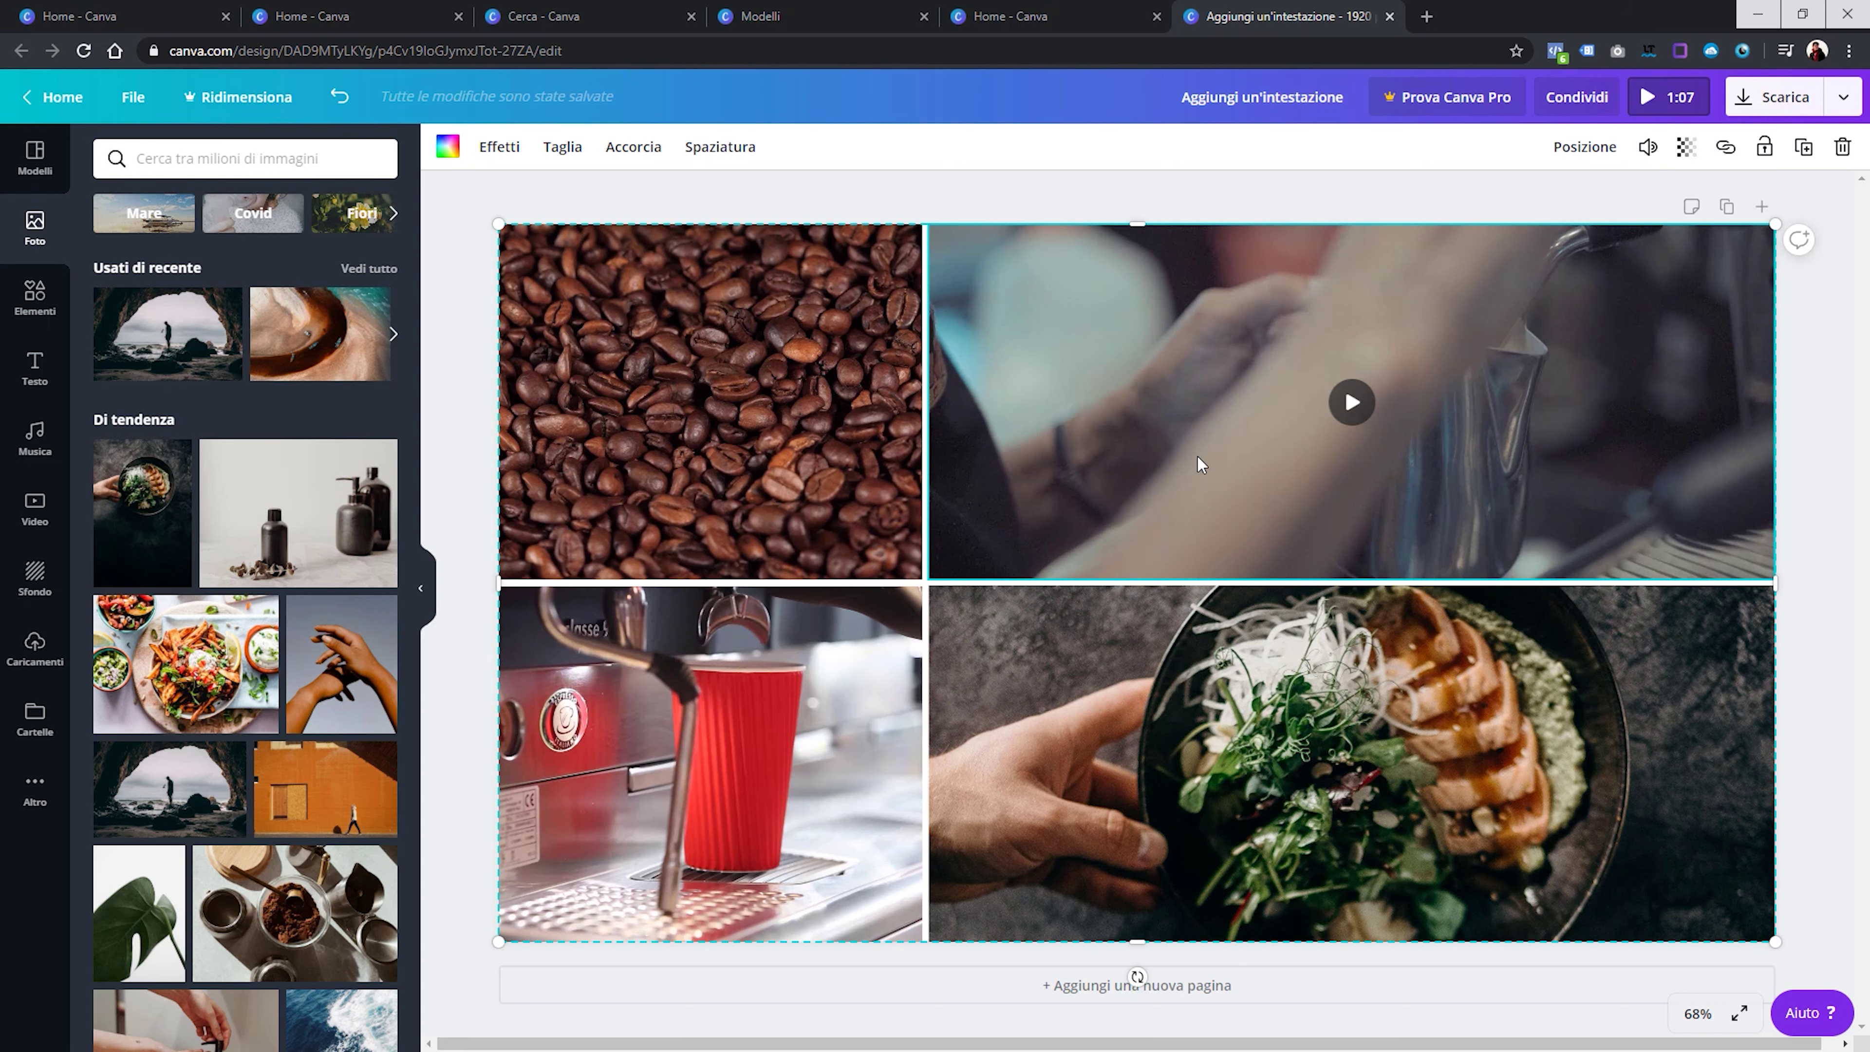
click(867, 182)
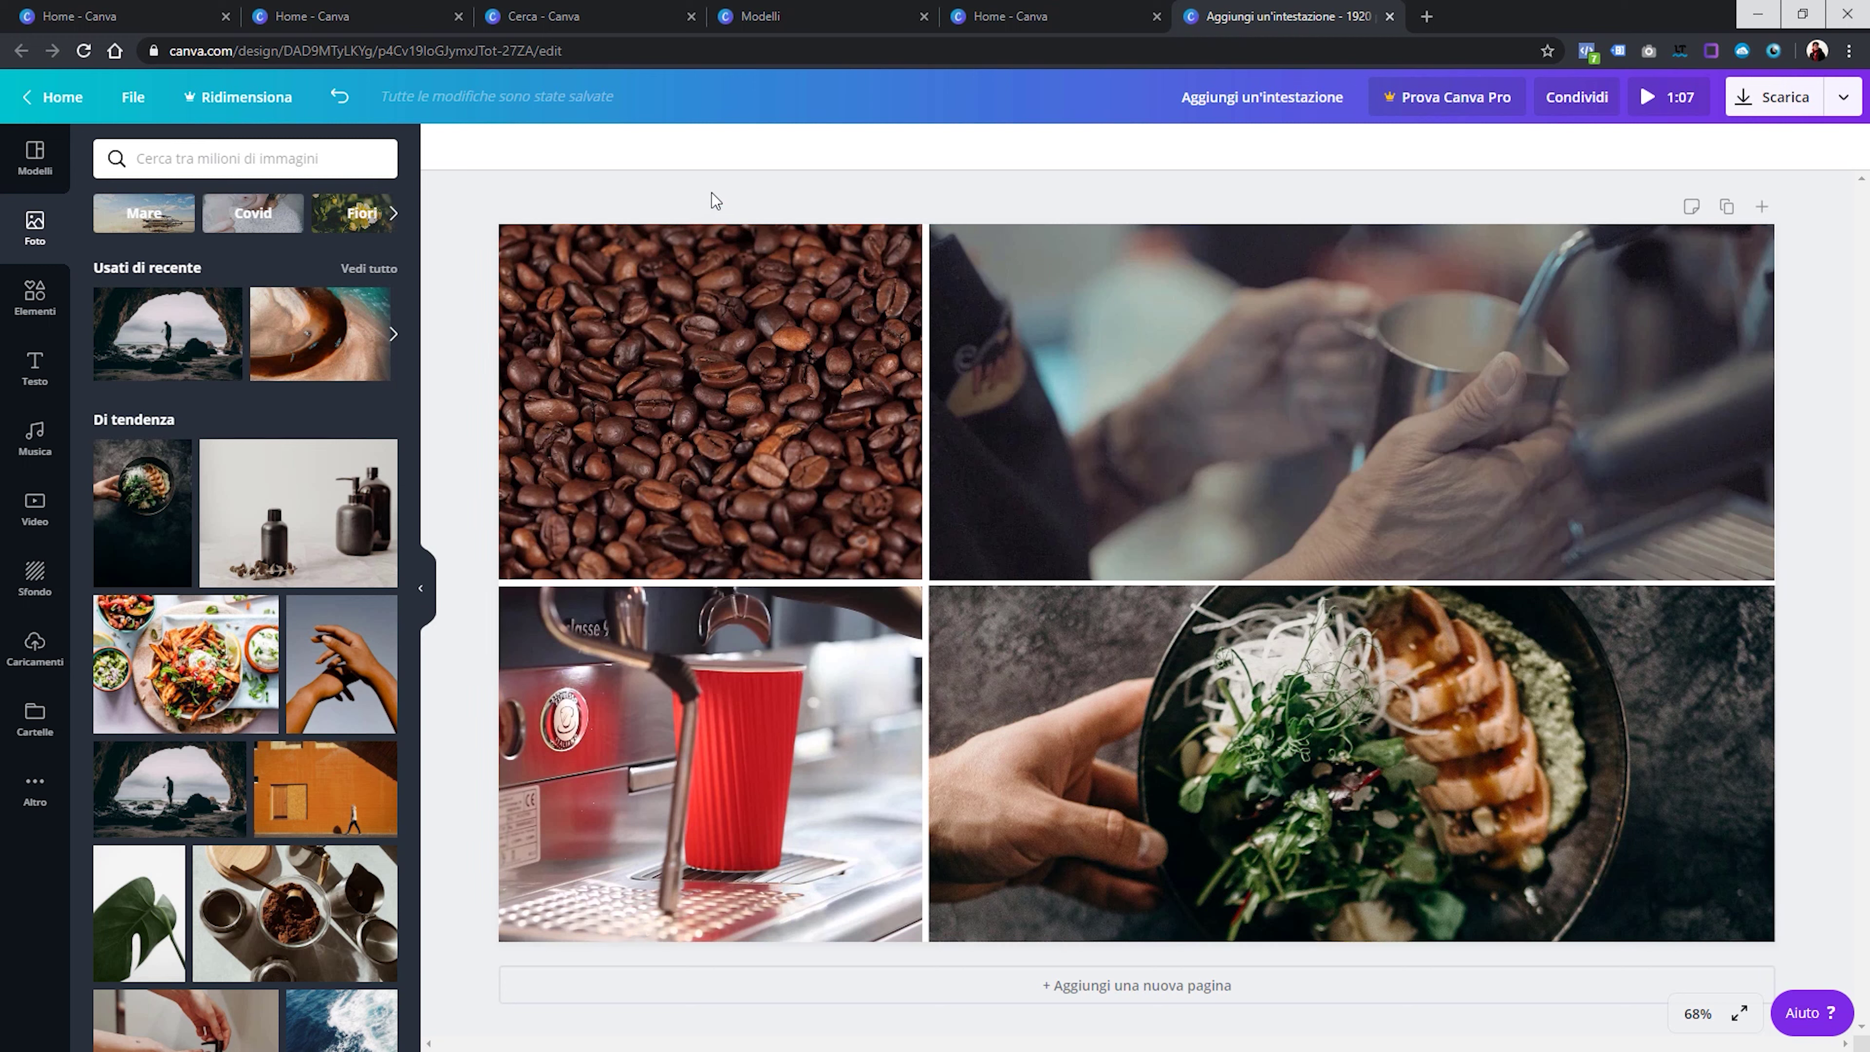
click(680, 731)
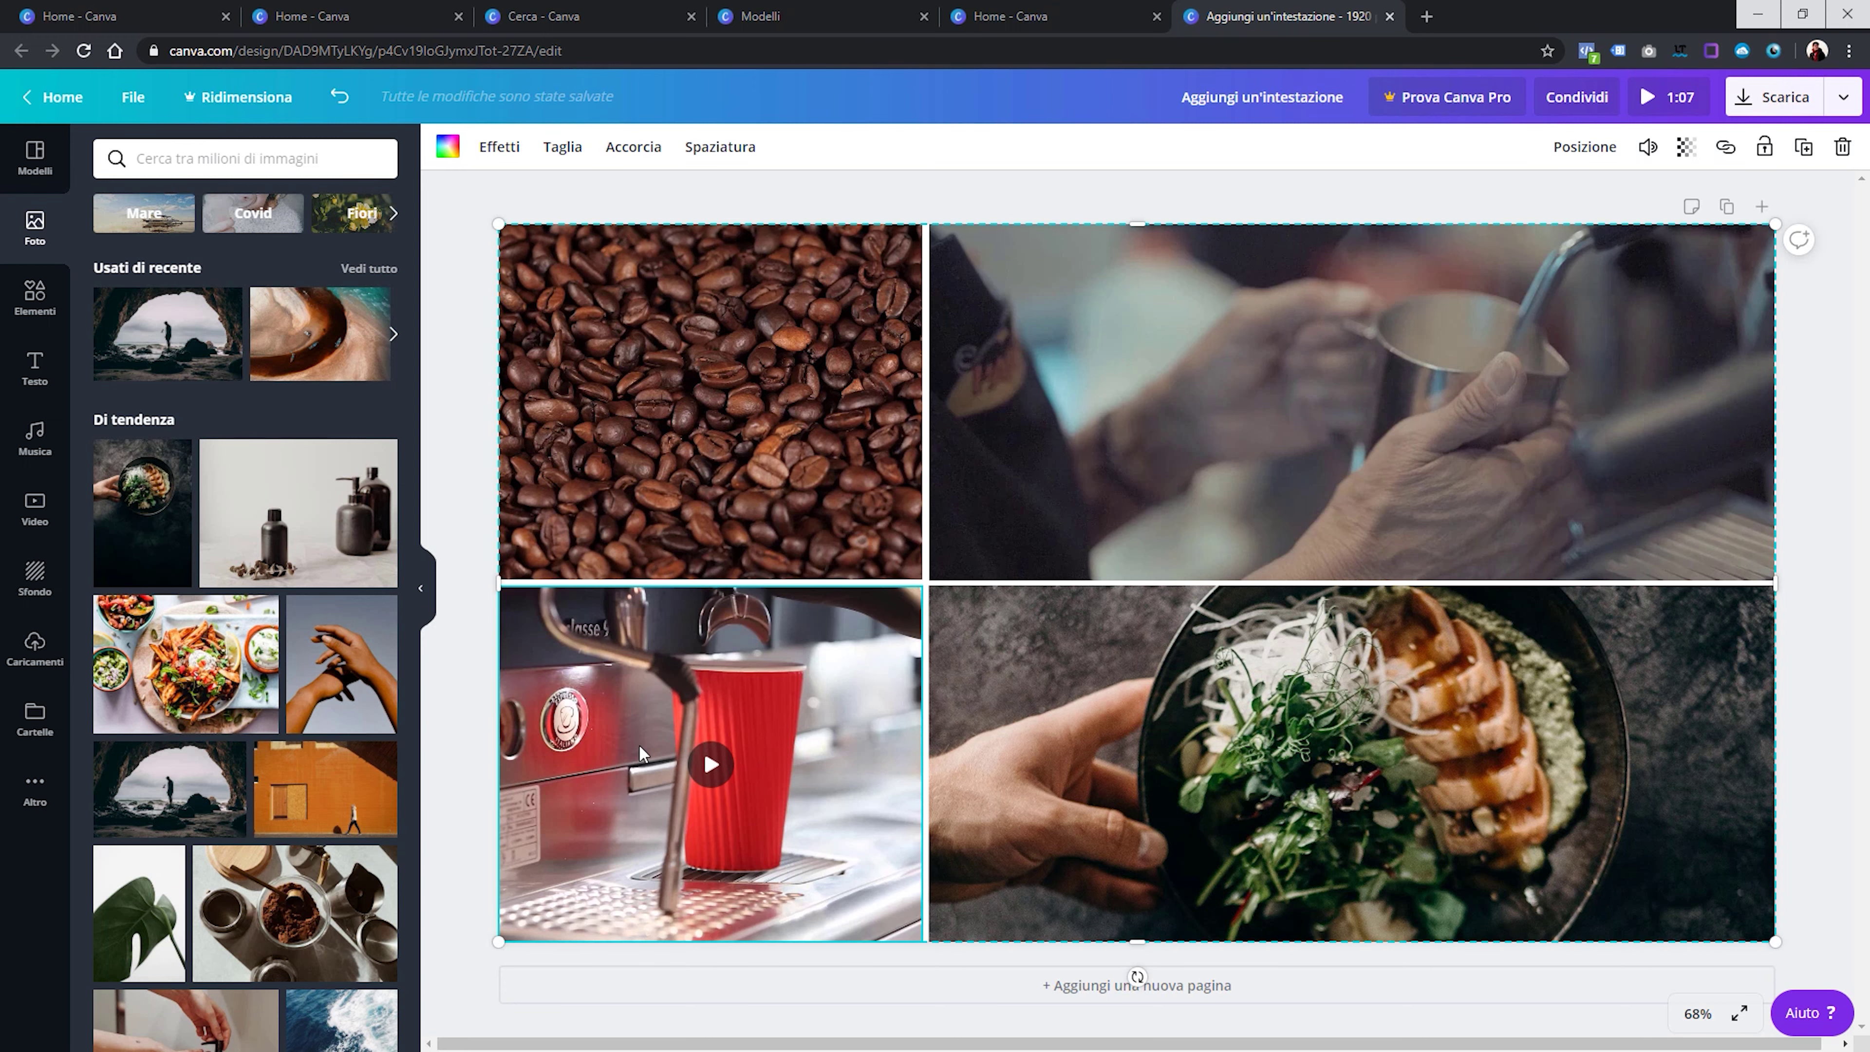
click(631, 153)
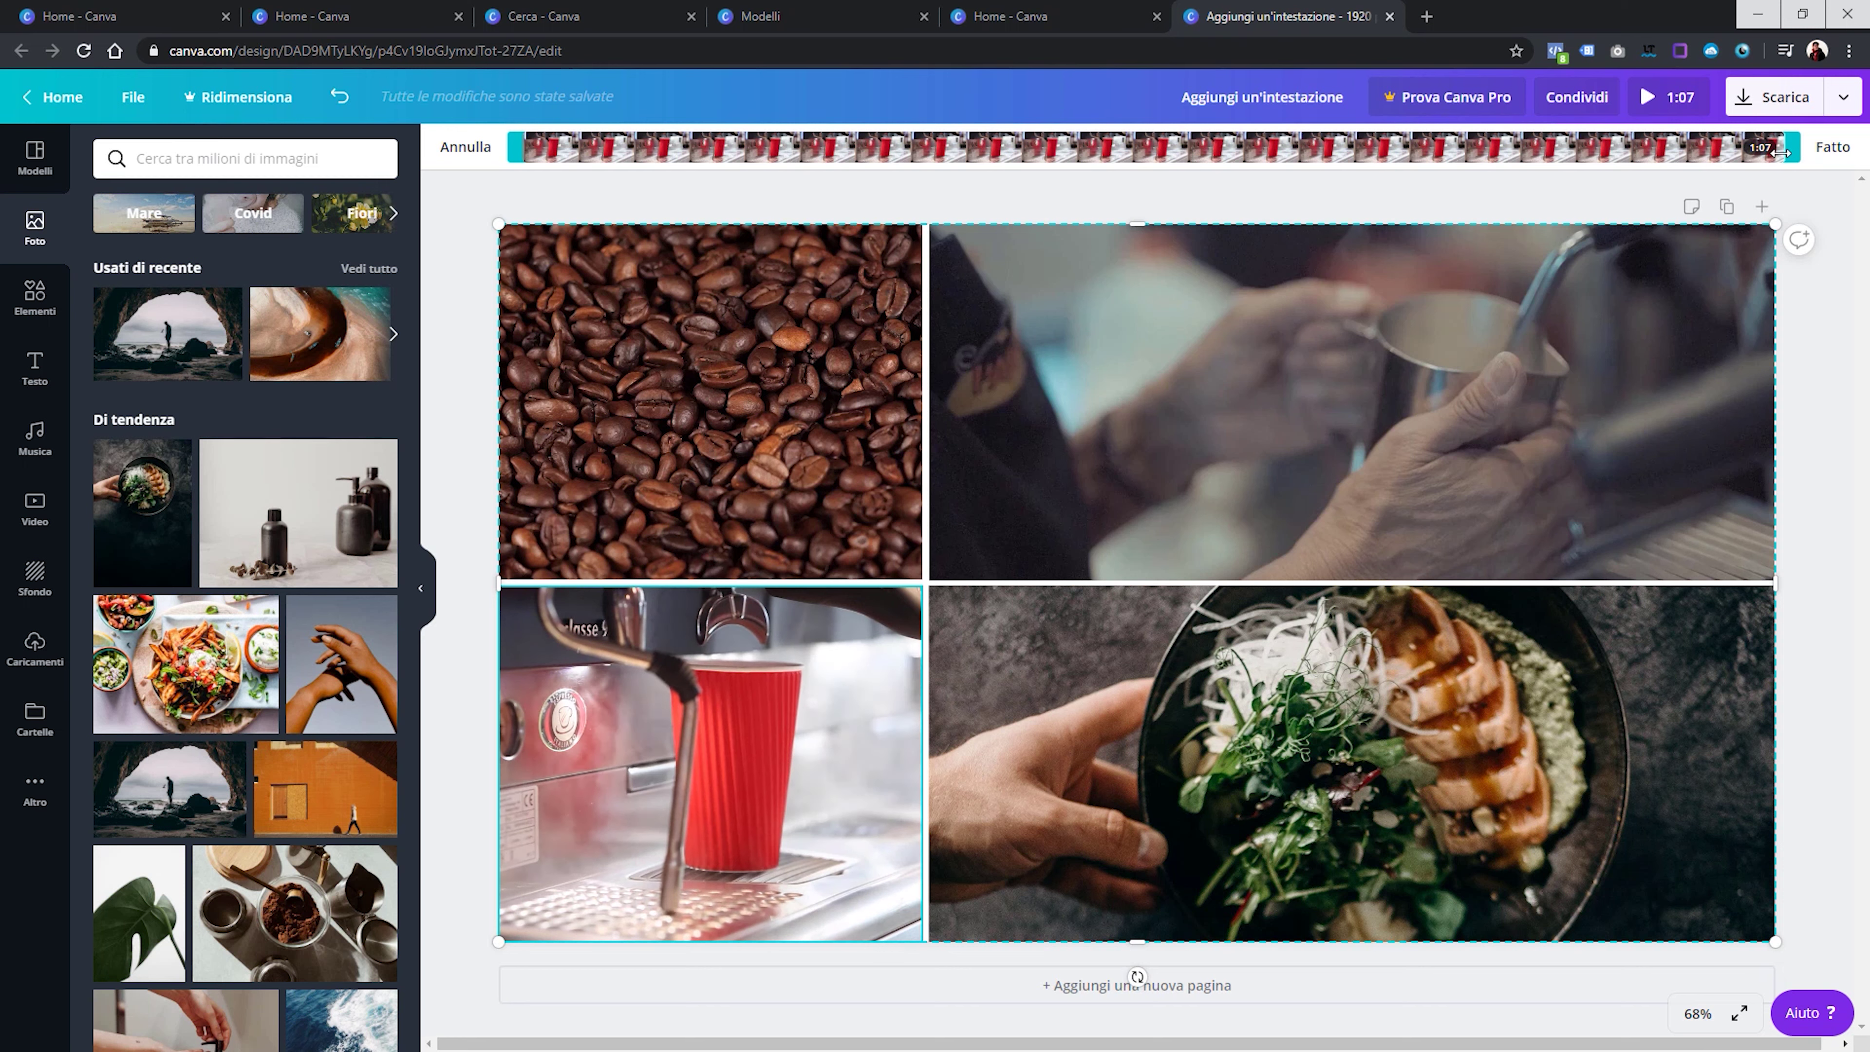
Trim the red-cup espresso clip to a 5.0 s window, bringing the design to 0:13
drag(1793, 149, 1368, 157)
drag(998, 157, 591, 162)
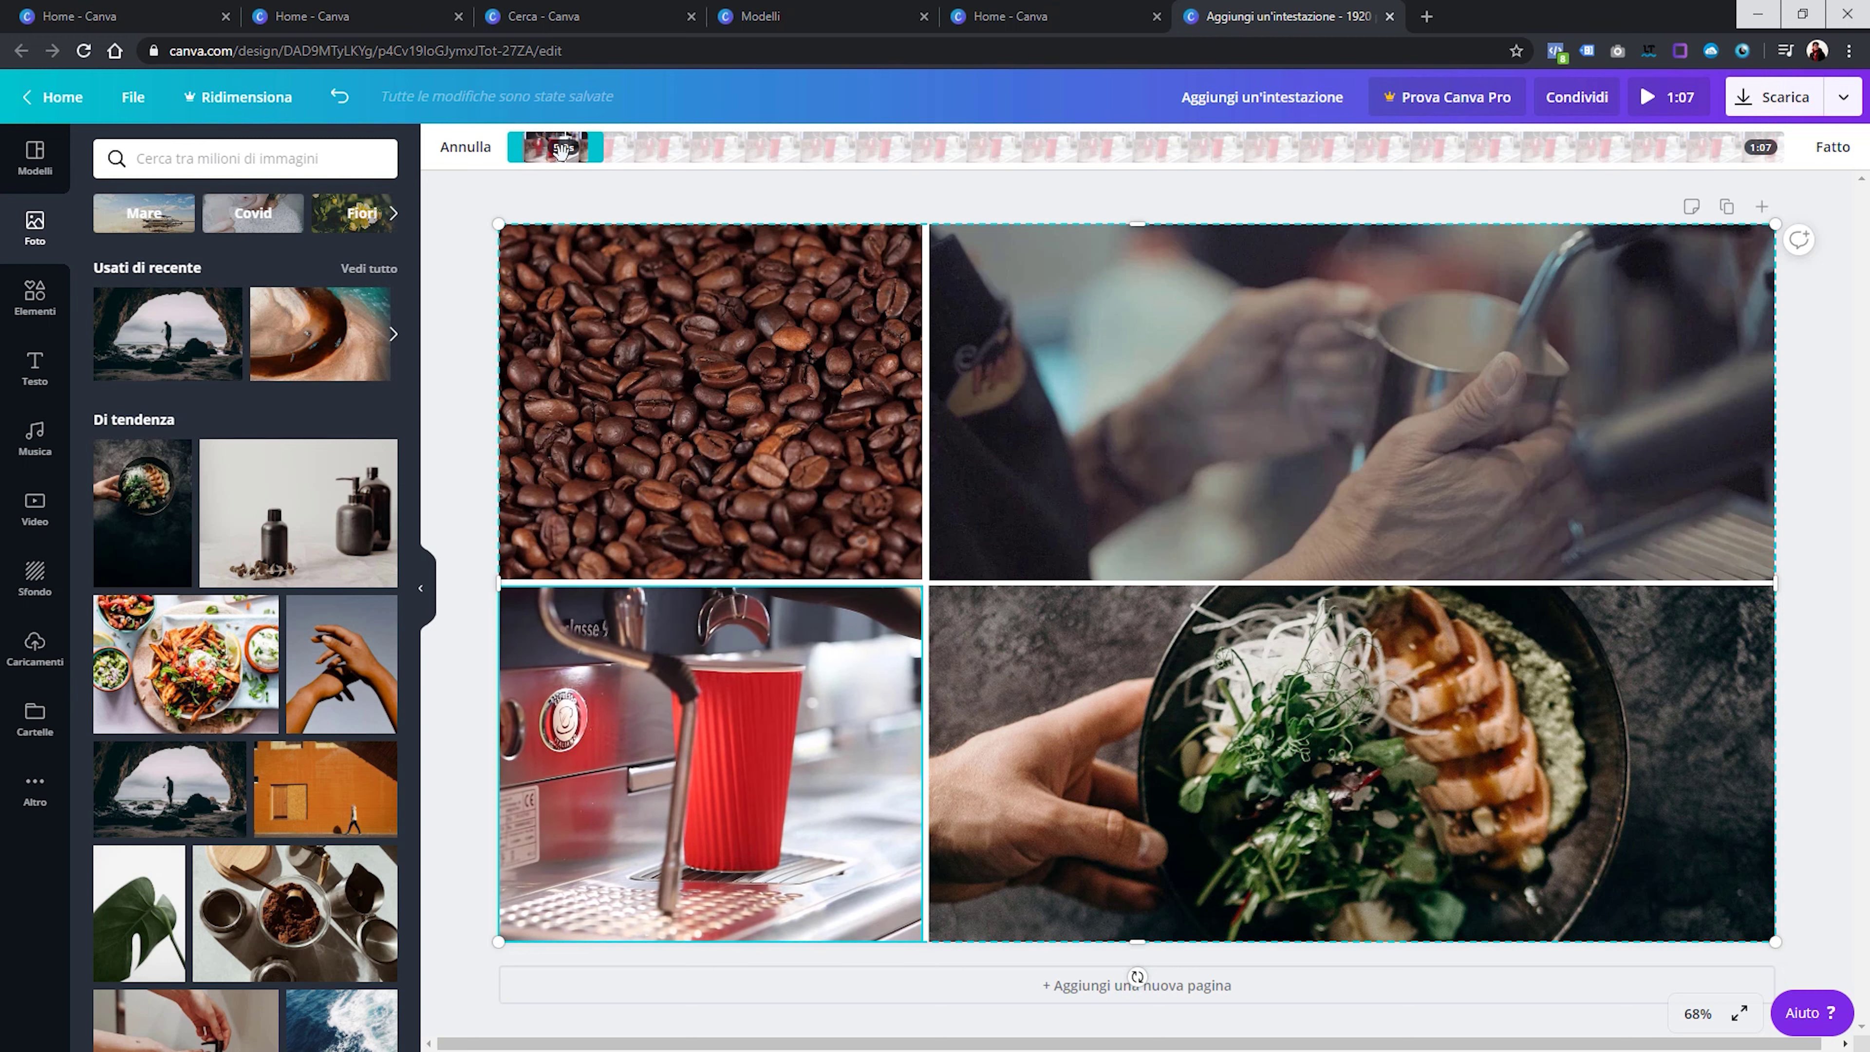
drag(577, 149, 1171, 151)
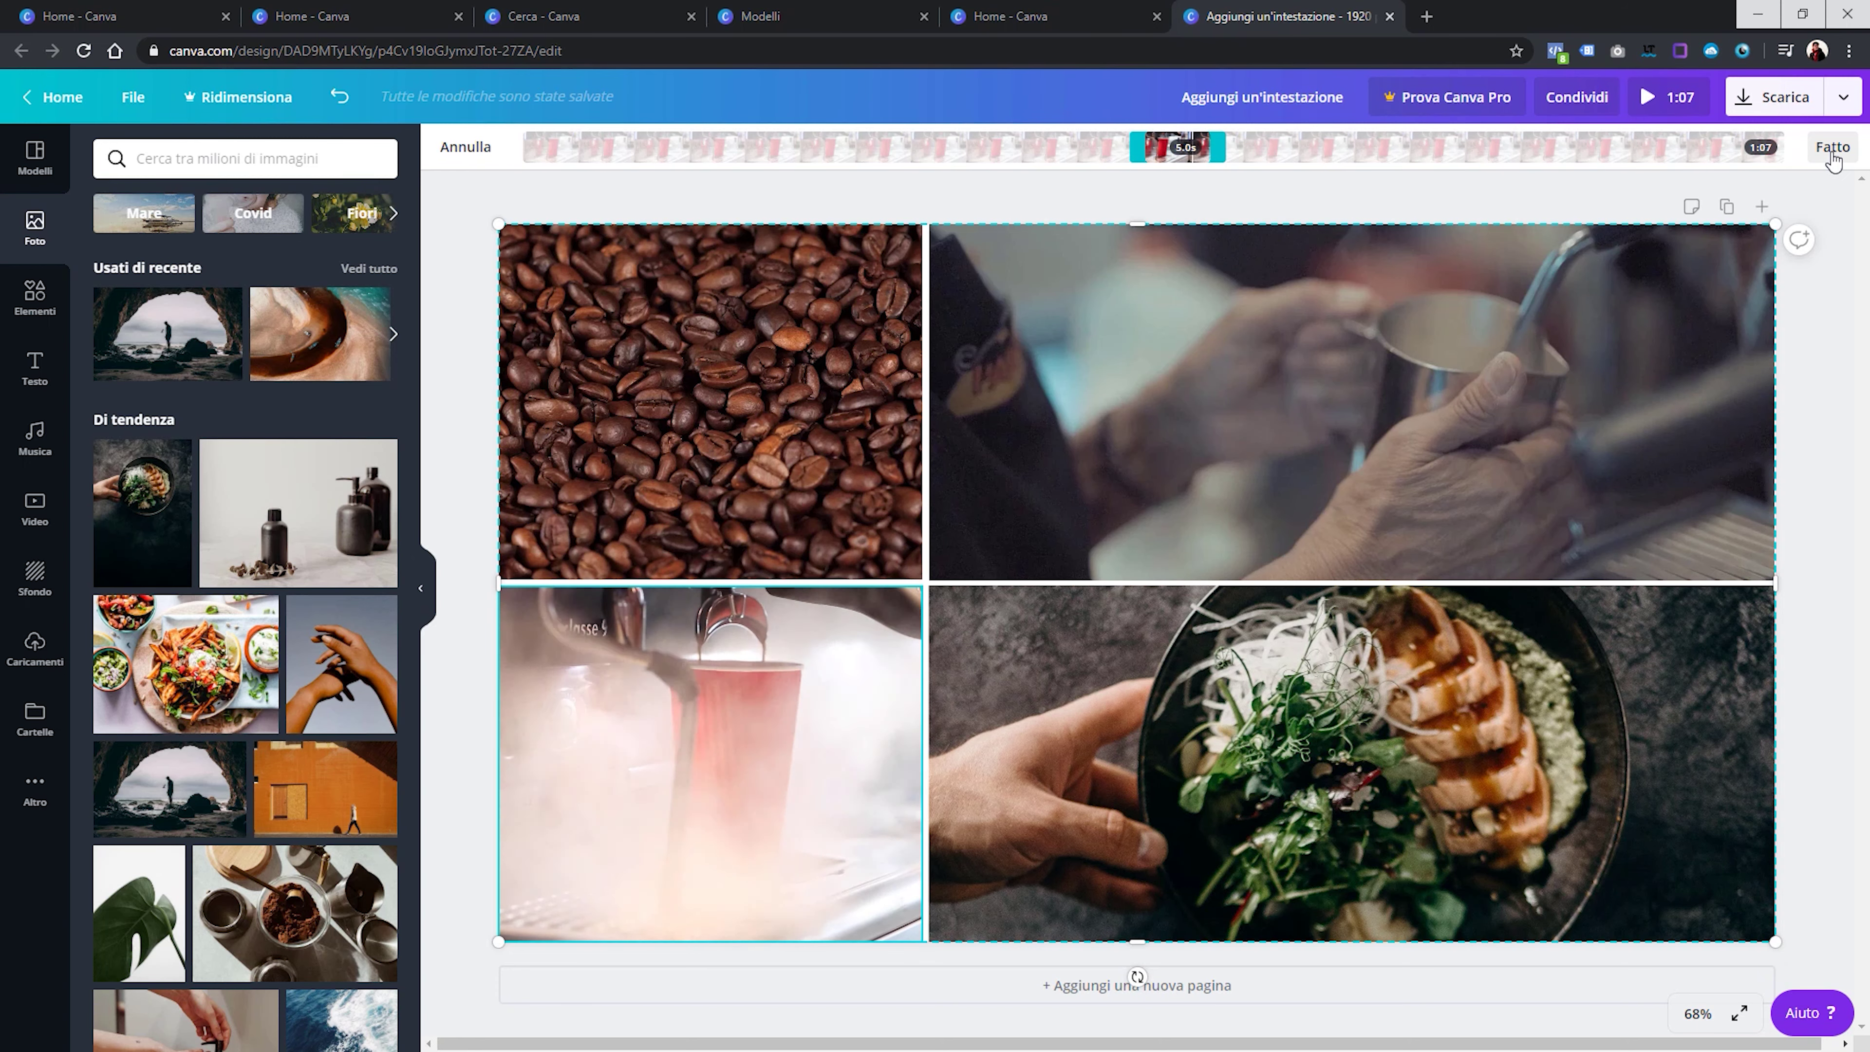
click(1832, 147)
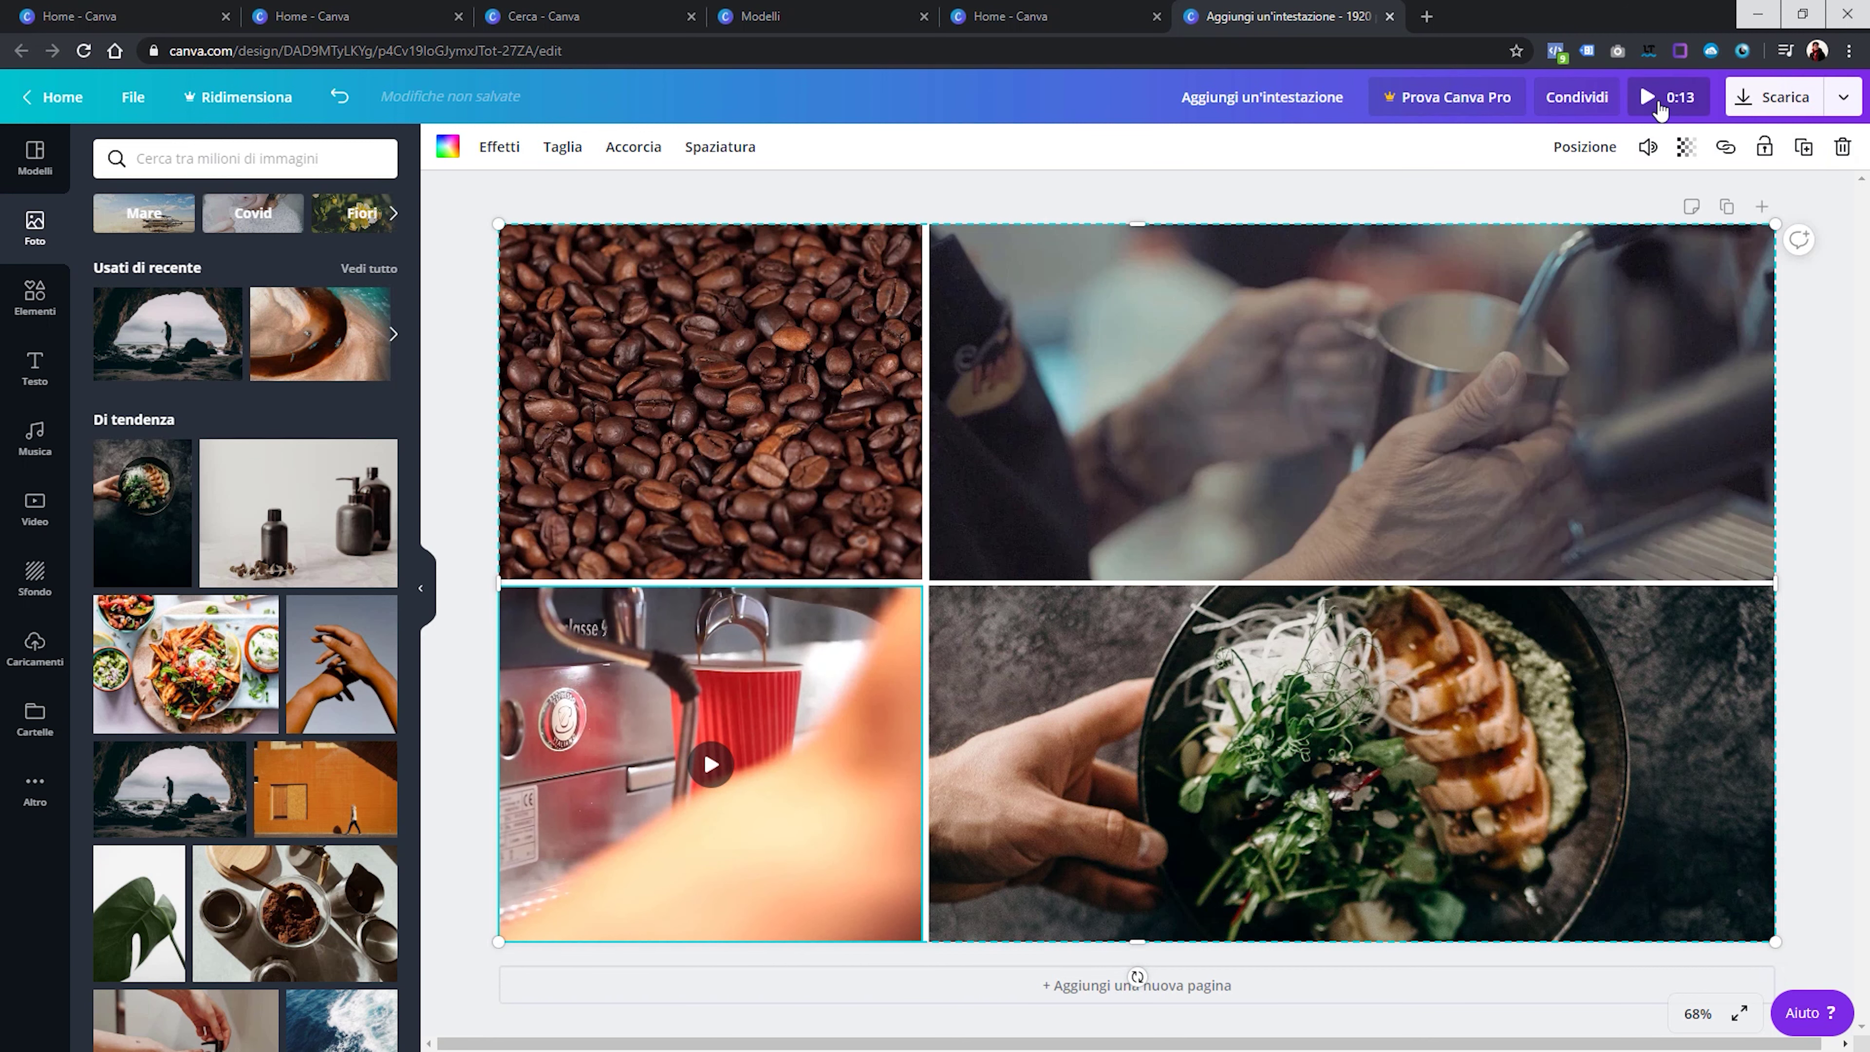
Trim the coffee-beans clip to a 5.0 s window
click(806, 309)
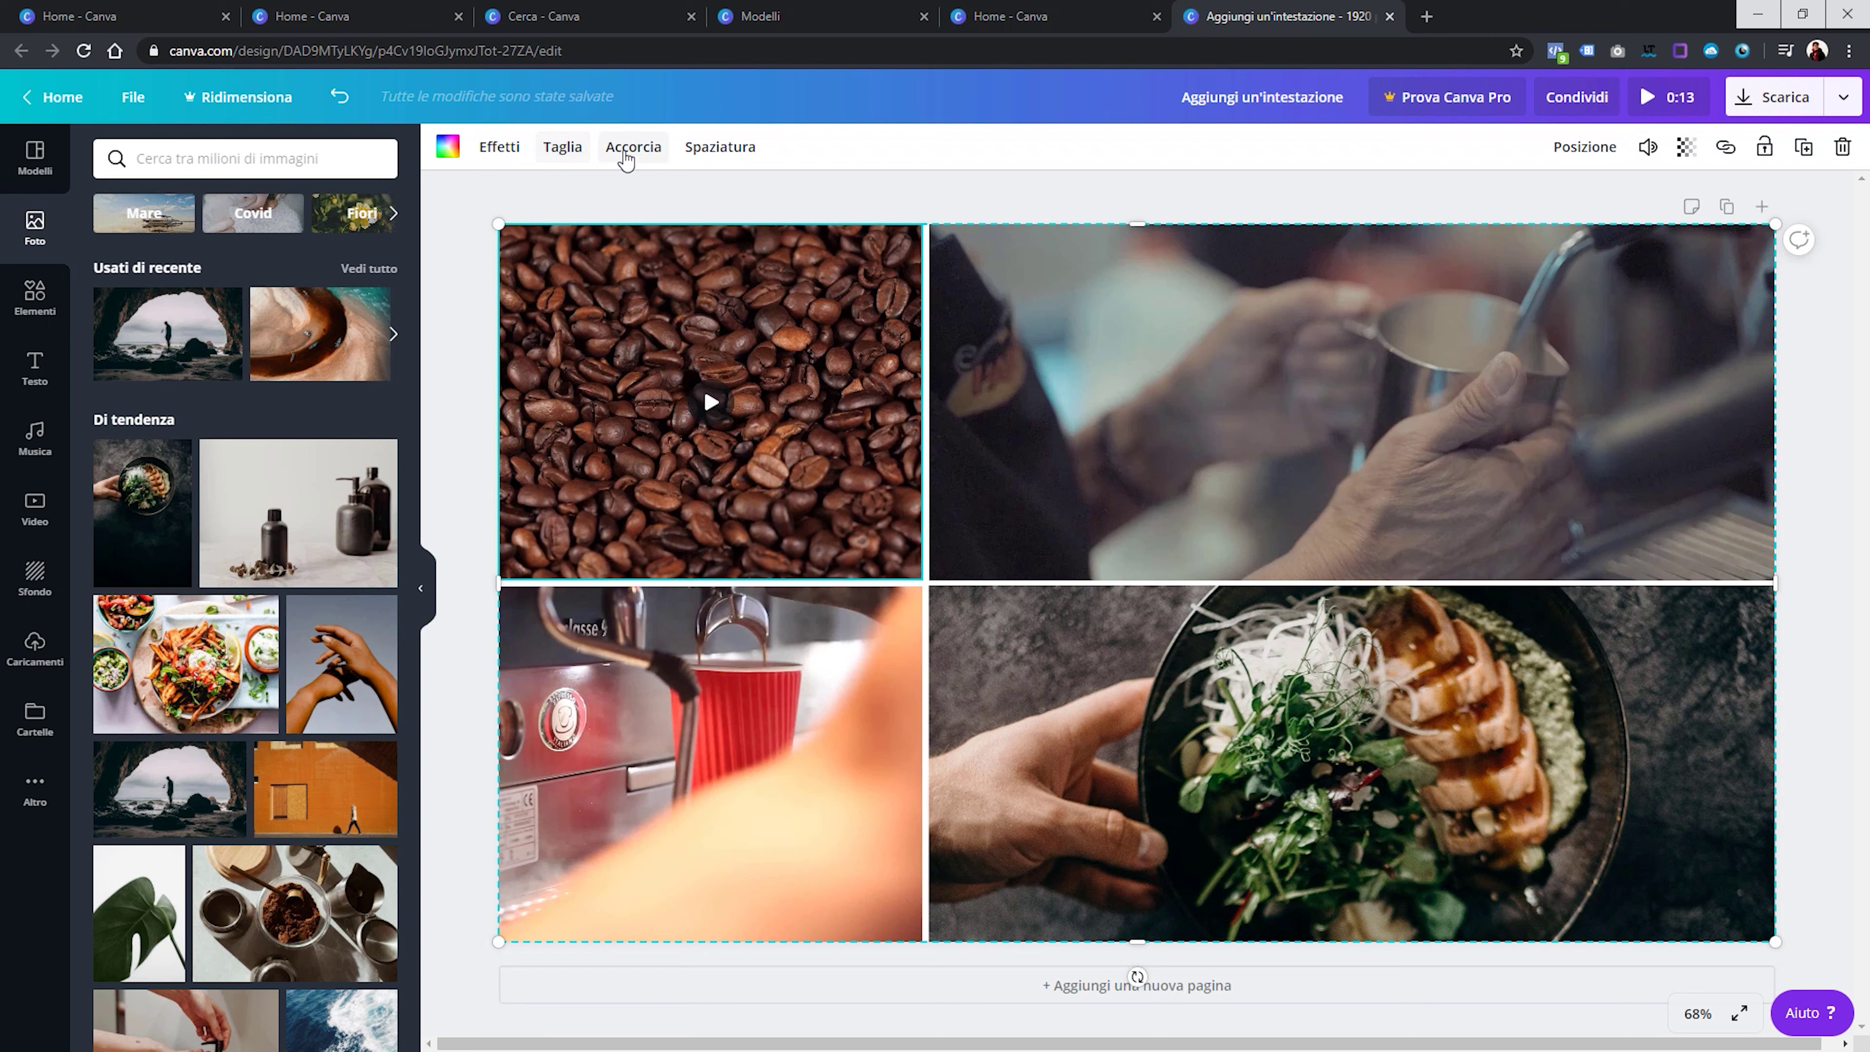
click(625, 147)
drag(527, 146, 800, 145)
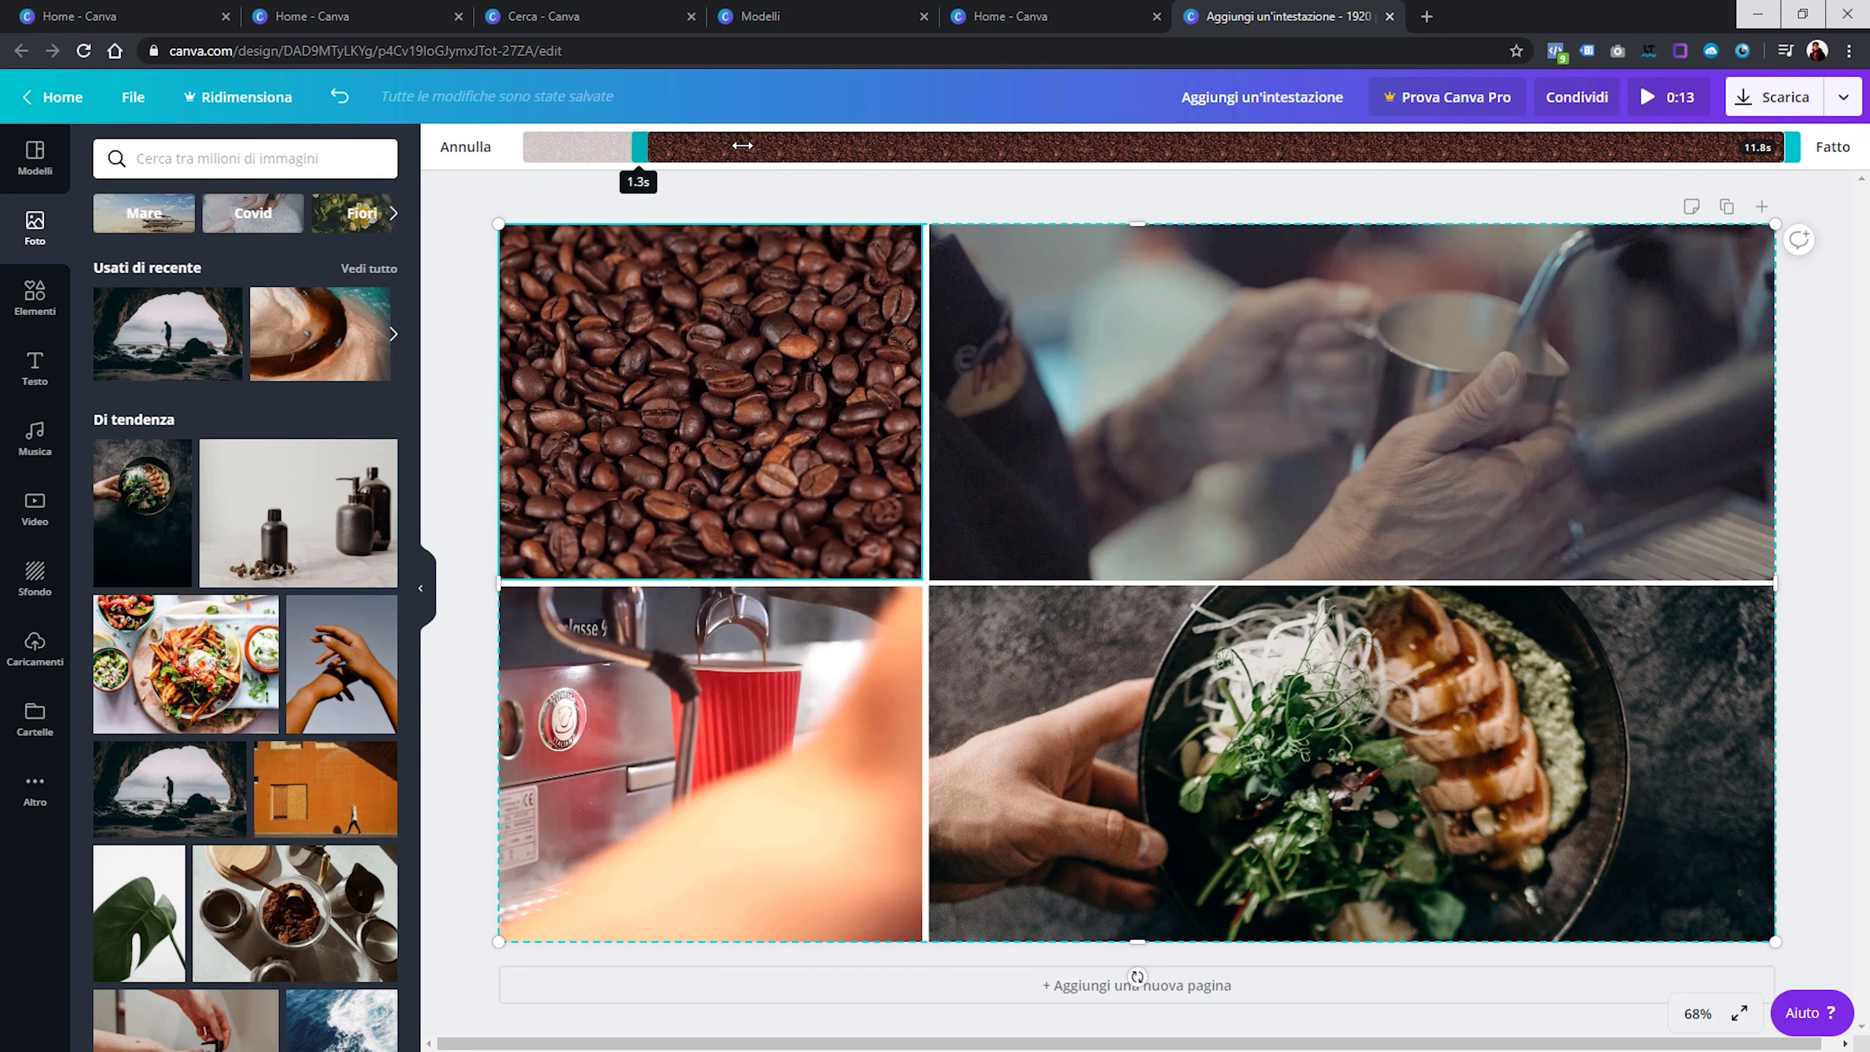
drag(1792, 147, 1236, 156)
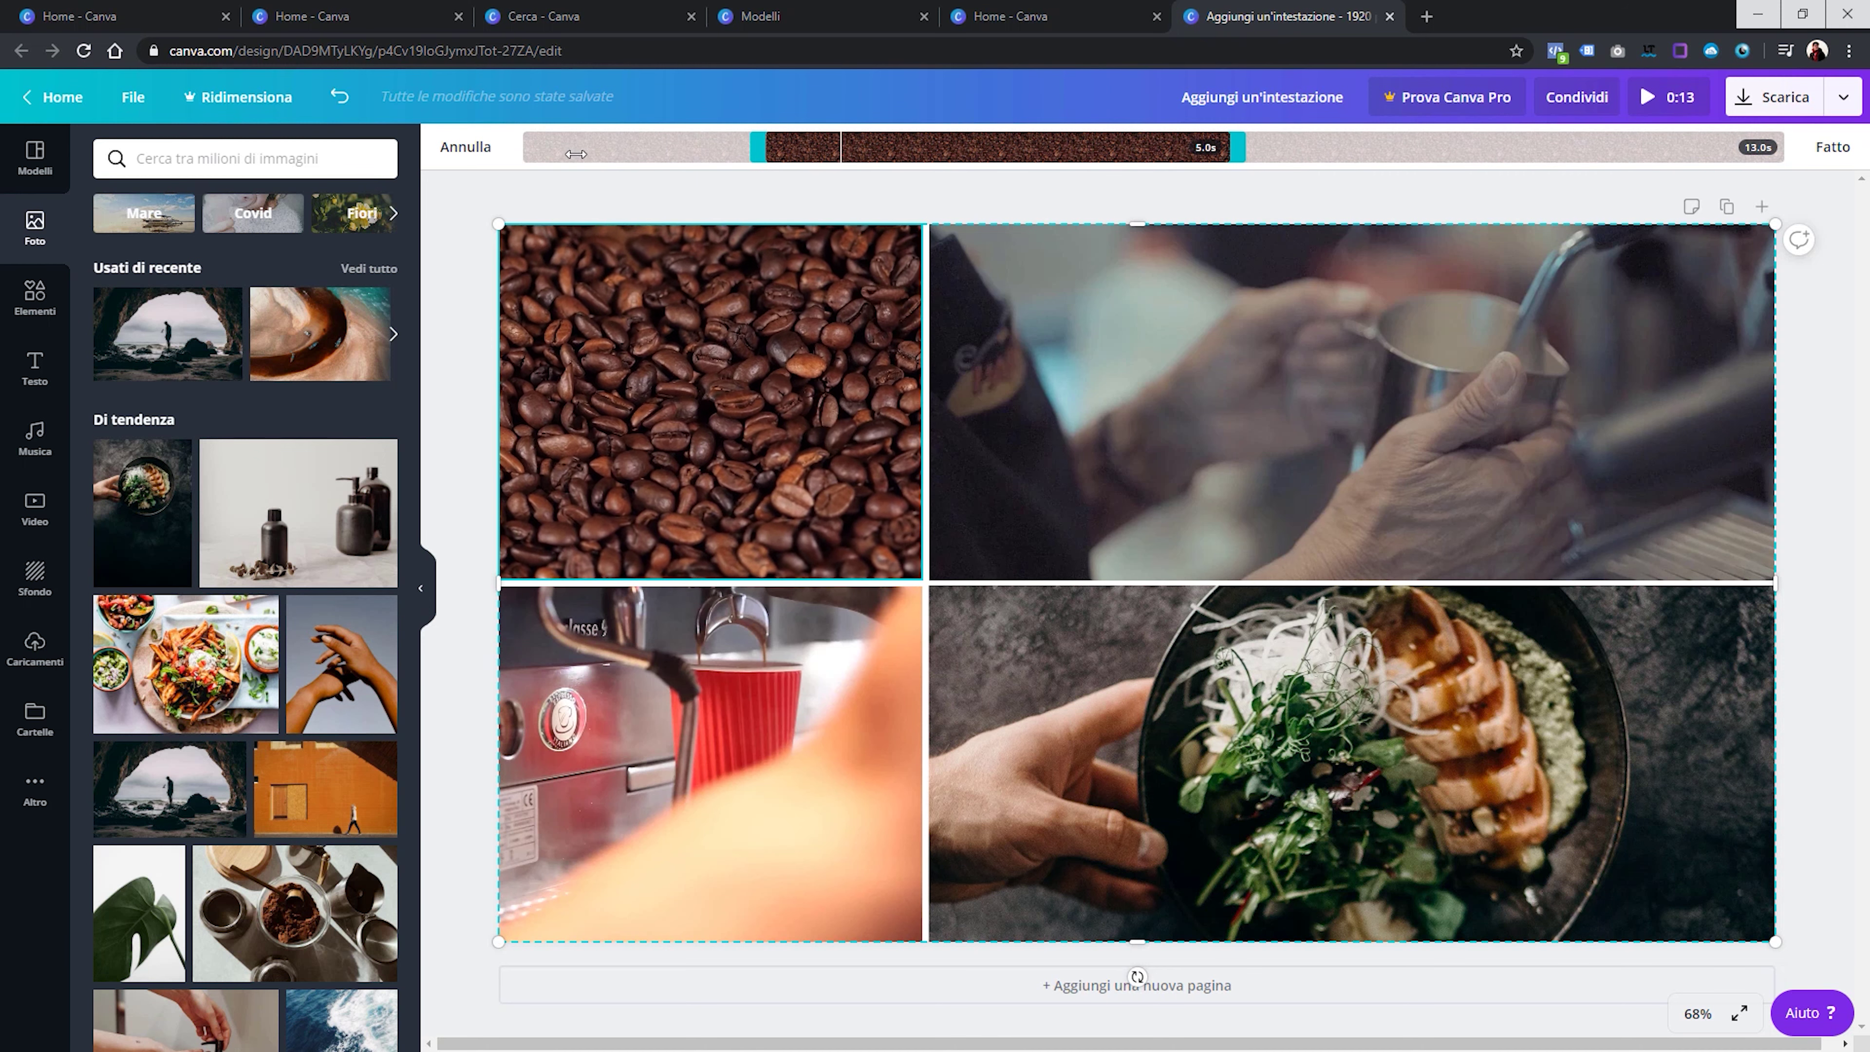
mouse_move(1001, 151)
mouse_down()
mouse_move(1218, 155)
mouse_move(1145, 157)
mouse_up()
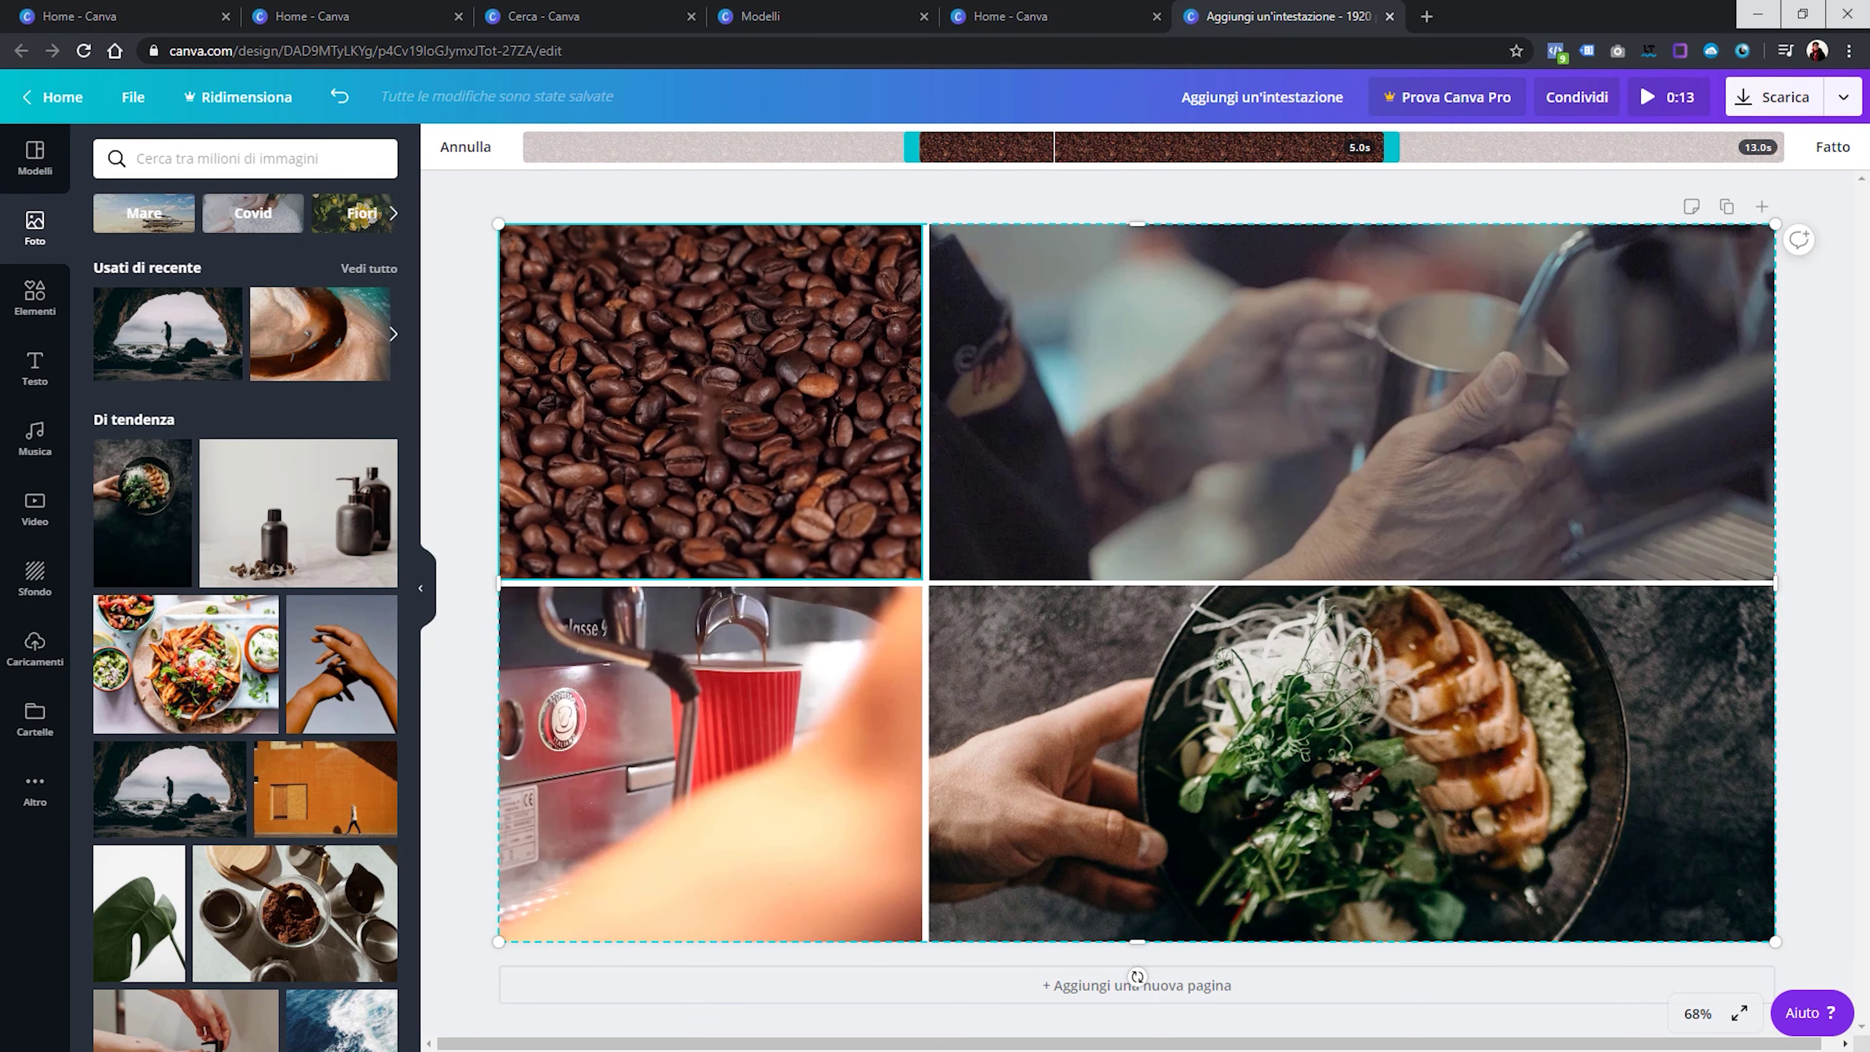
click(1833, 147)
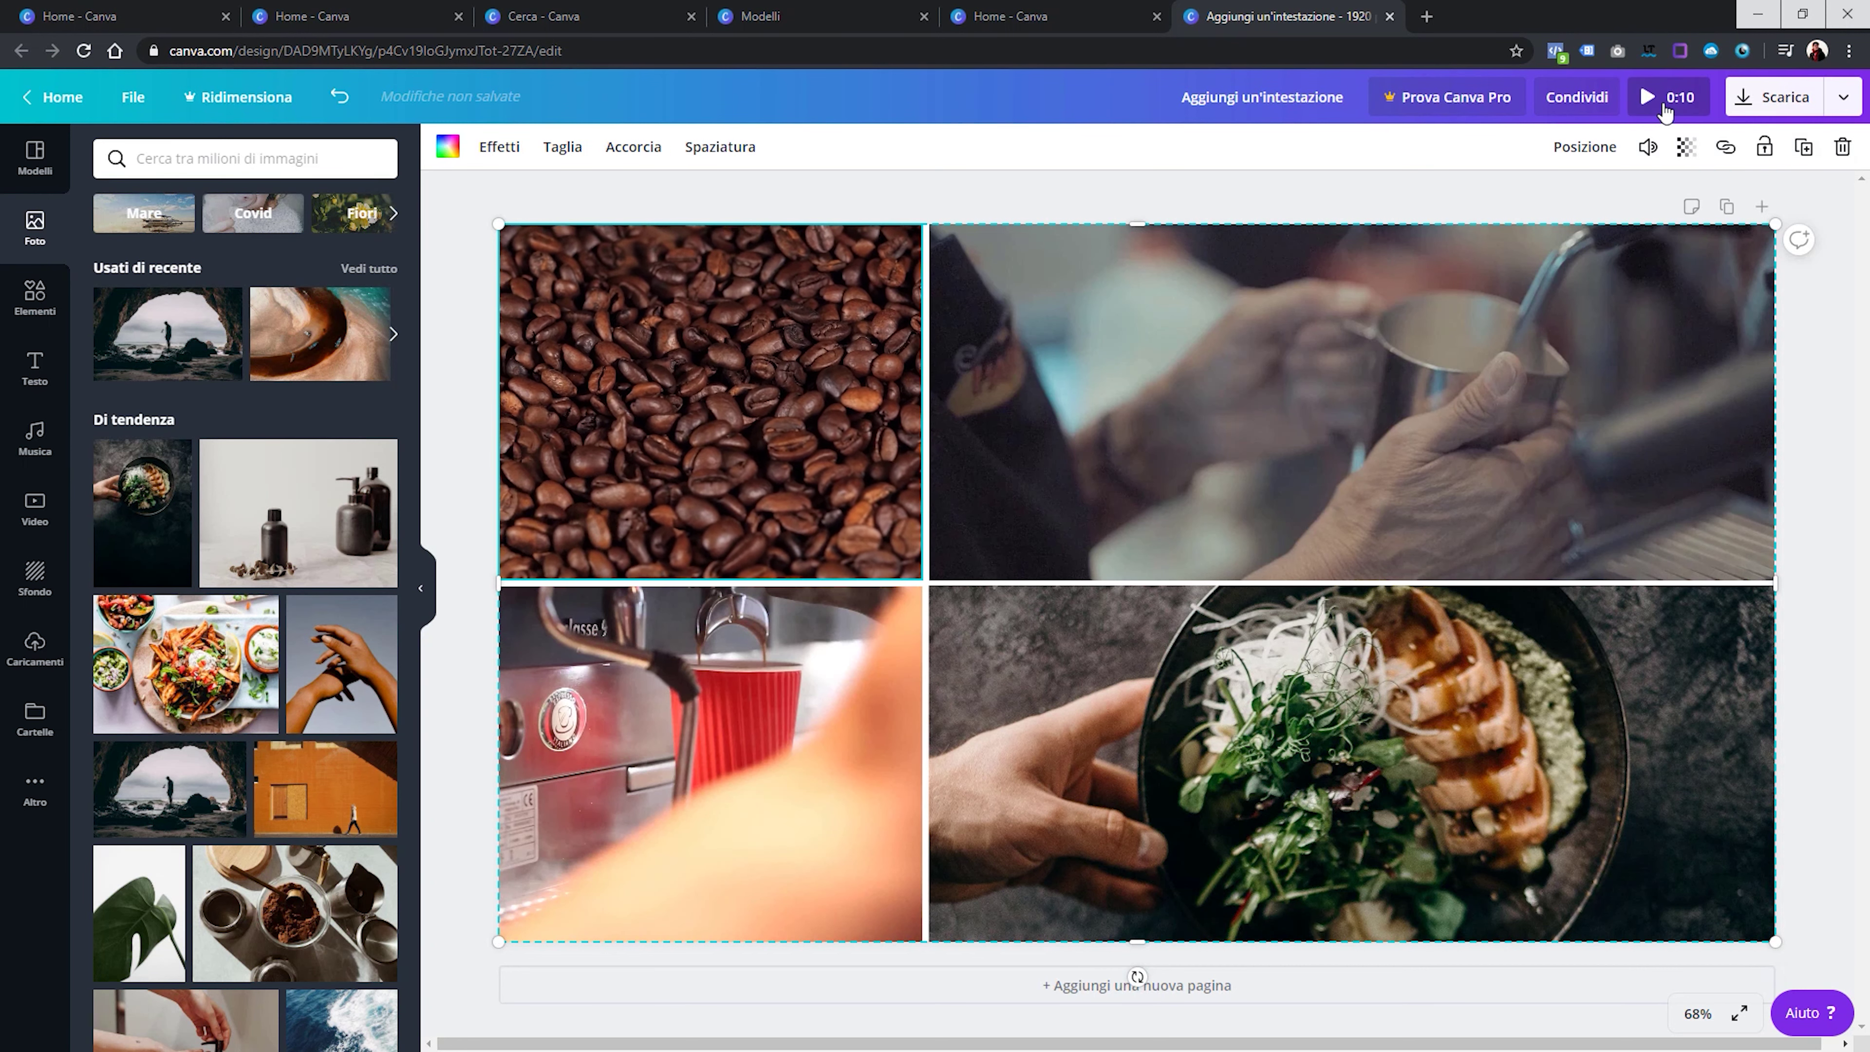
mouse_move(1352, 401)
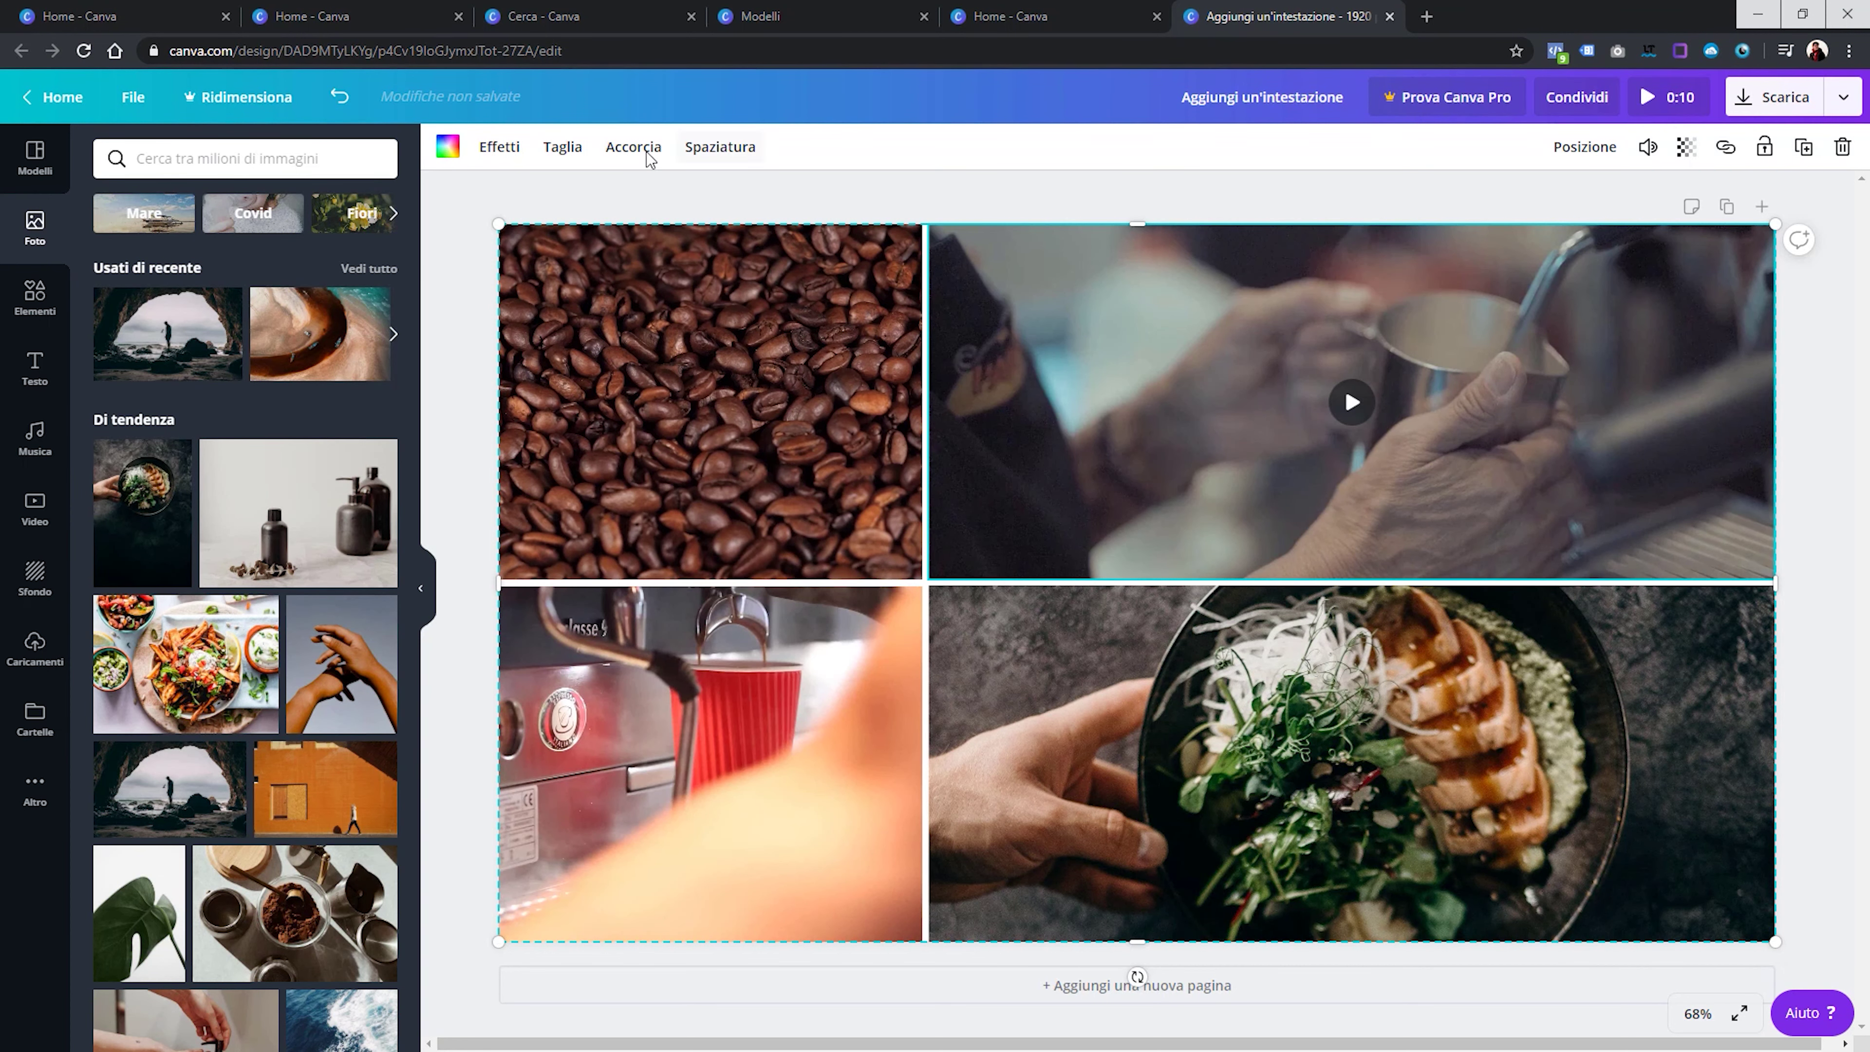
Trim the milk-pitcher clip to 5.0 seconds
click(632, 147)
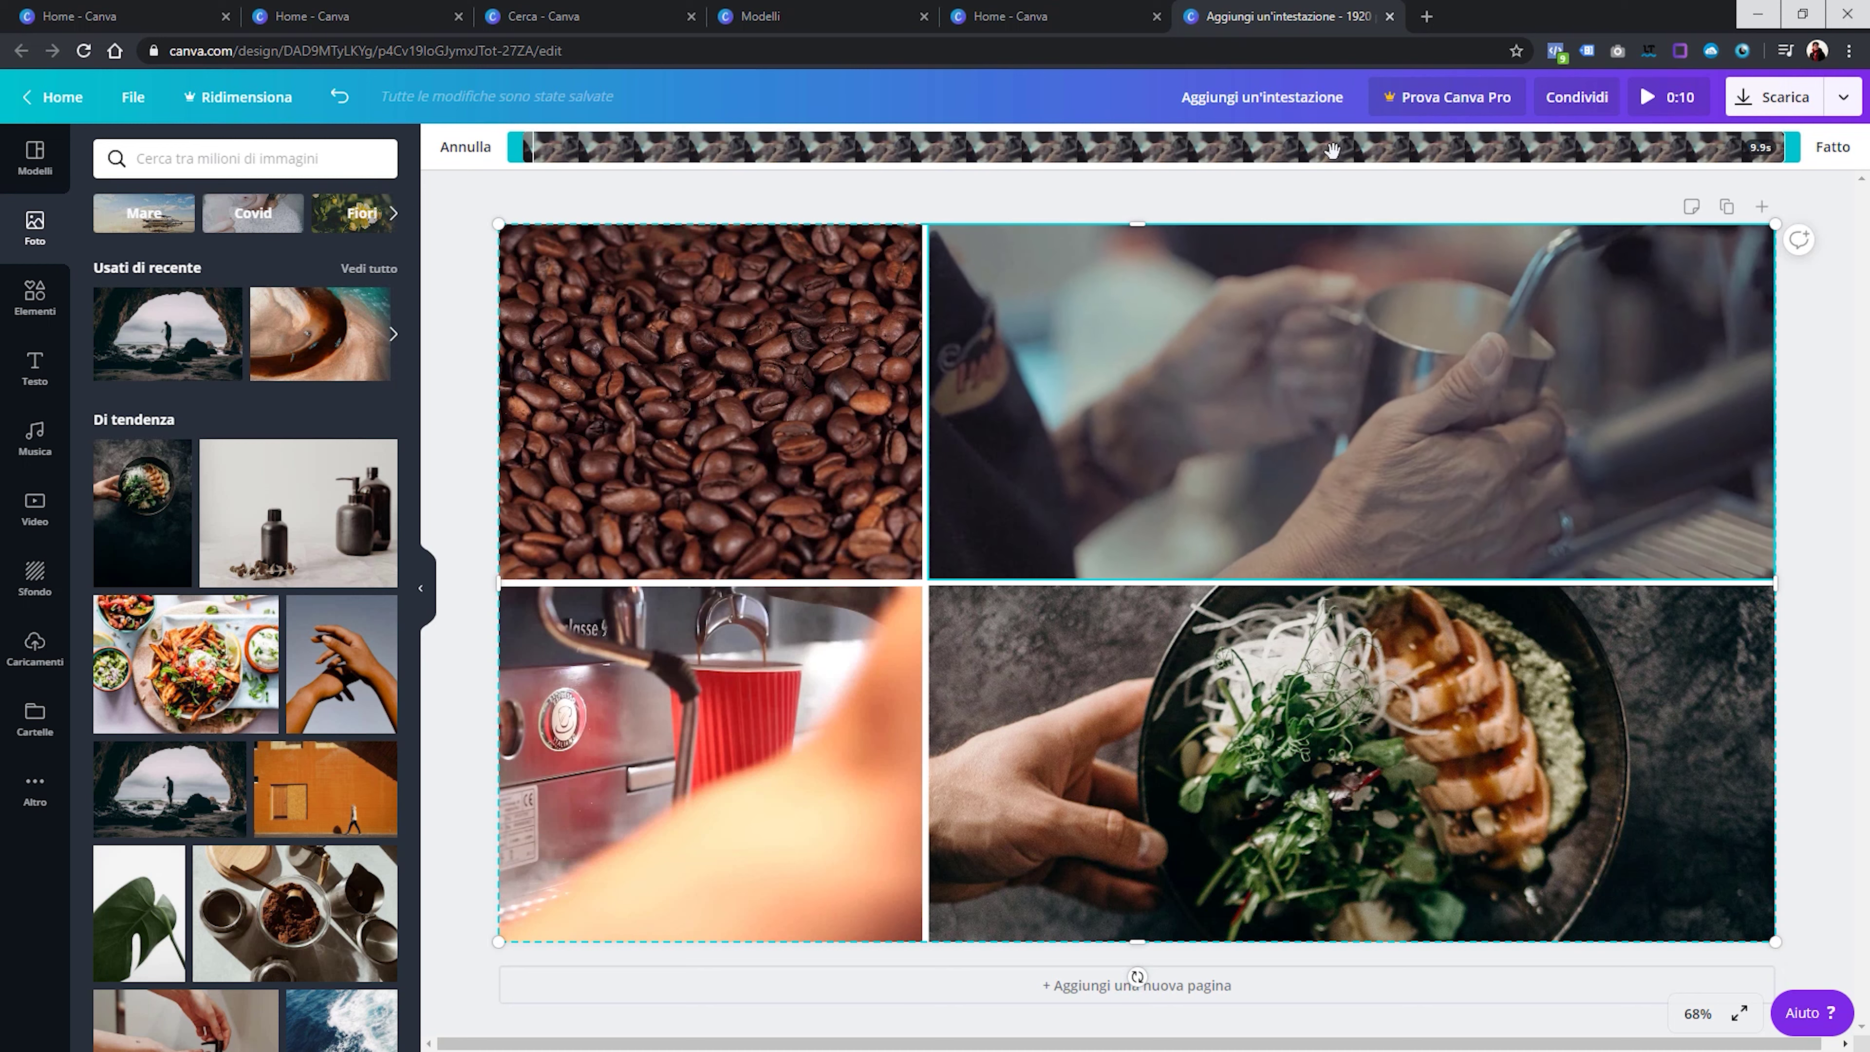
drag(1778, 146, 1139, 160)
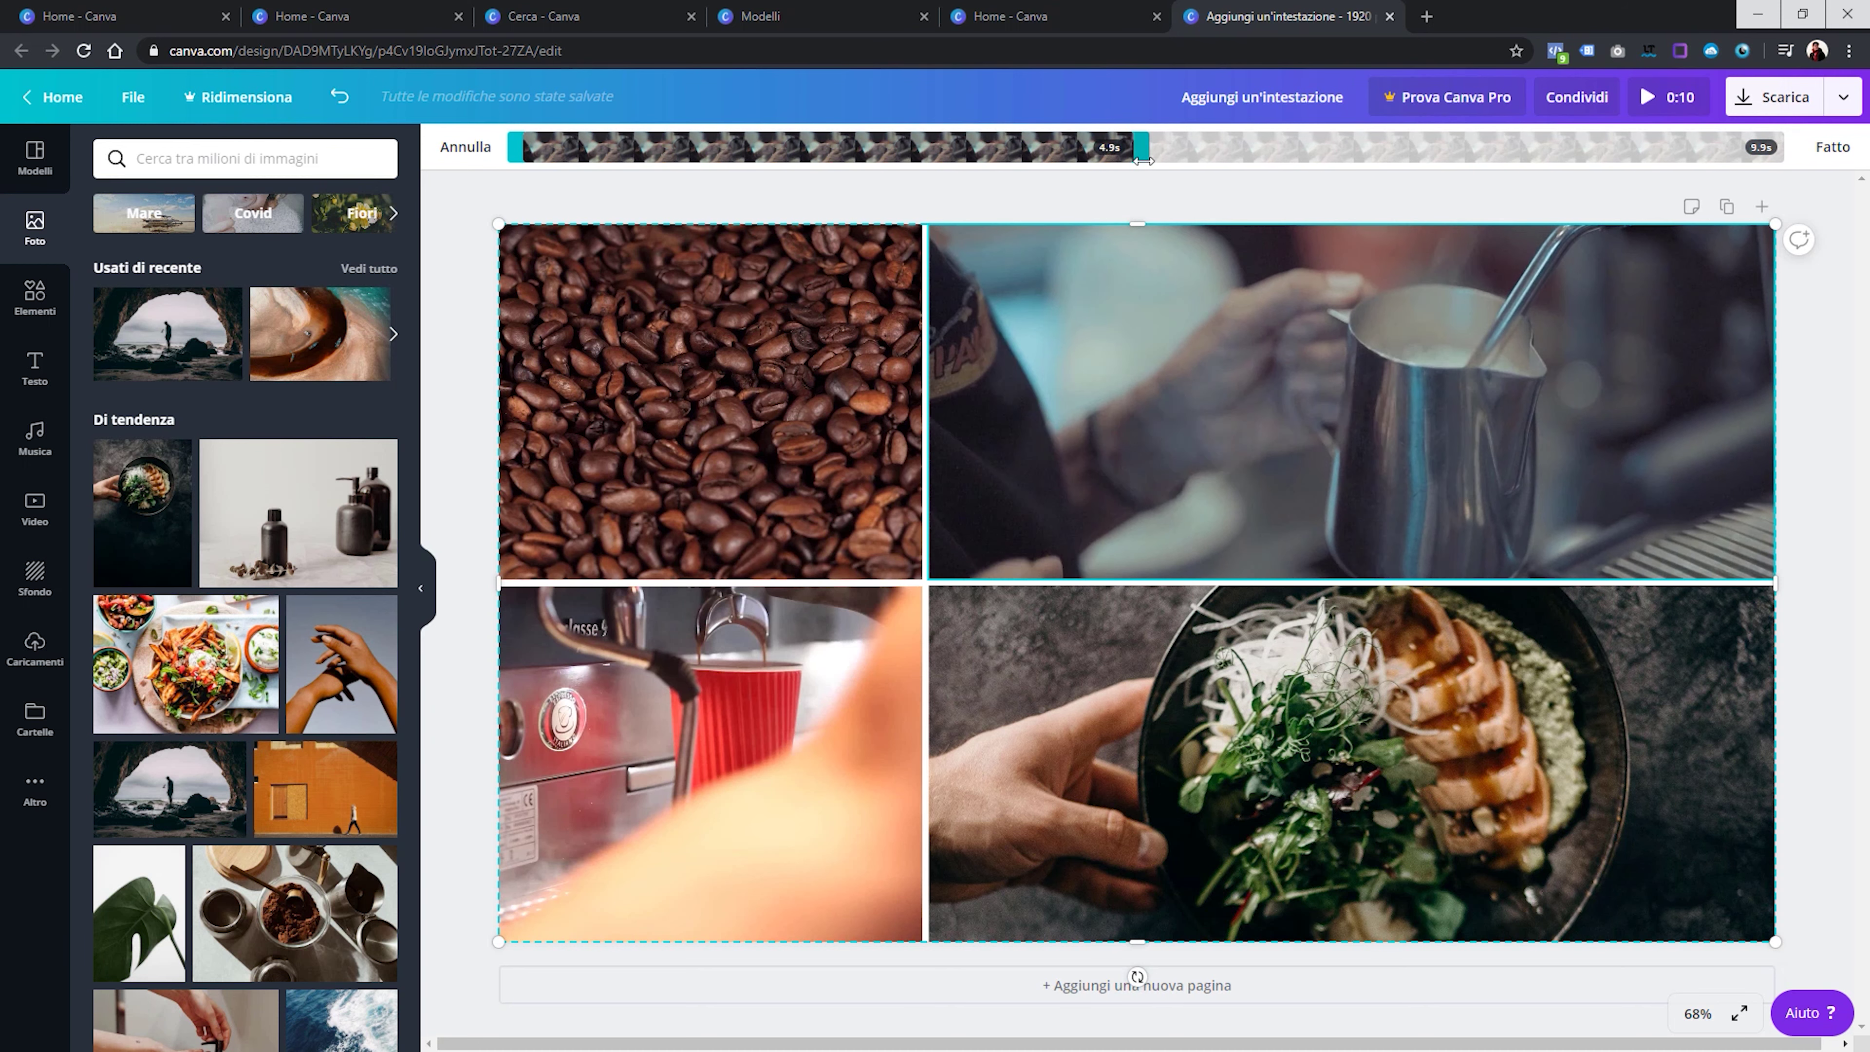
drag(1139, 159, 1152, 159)
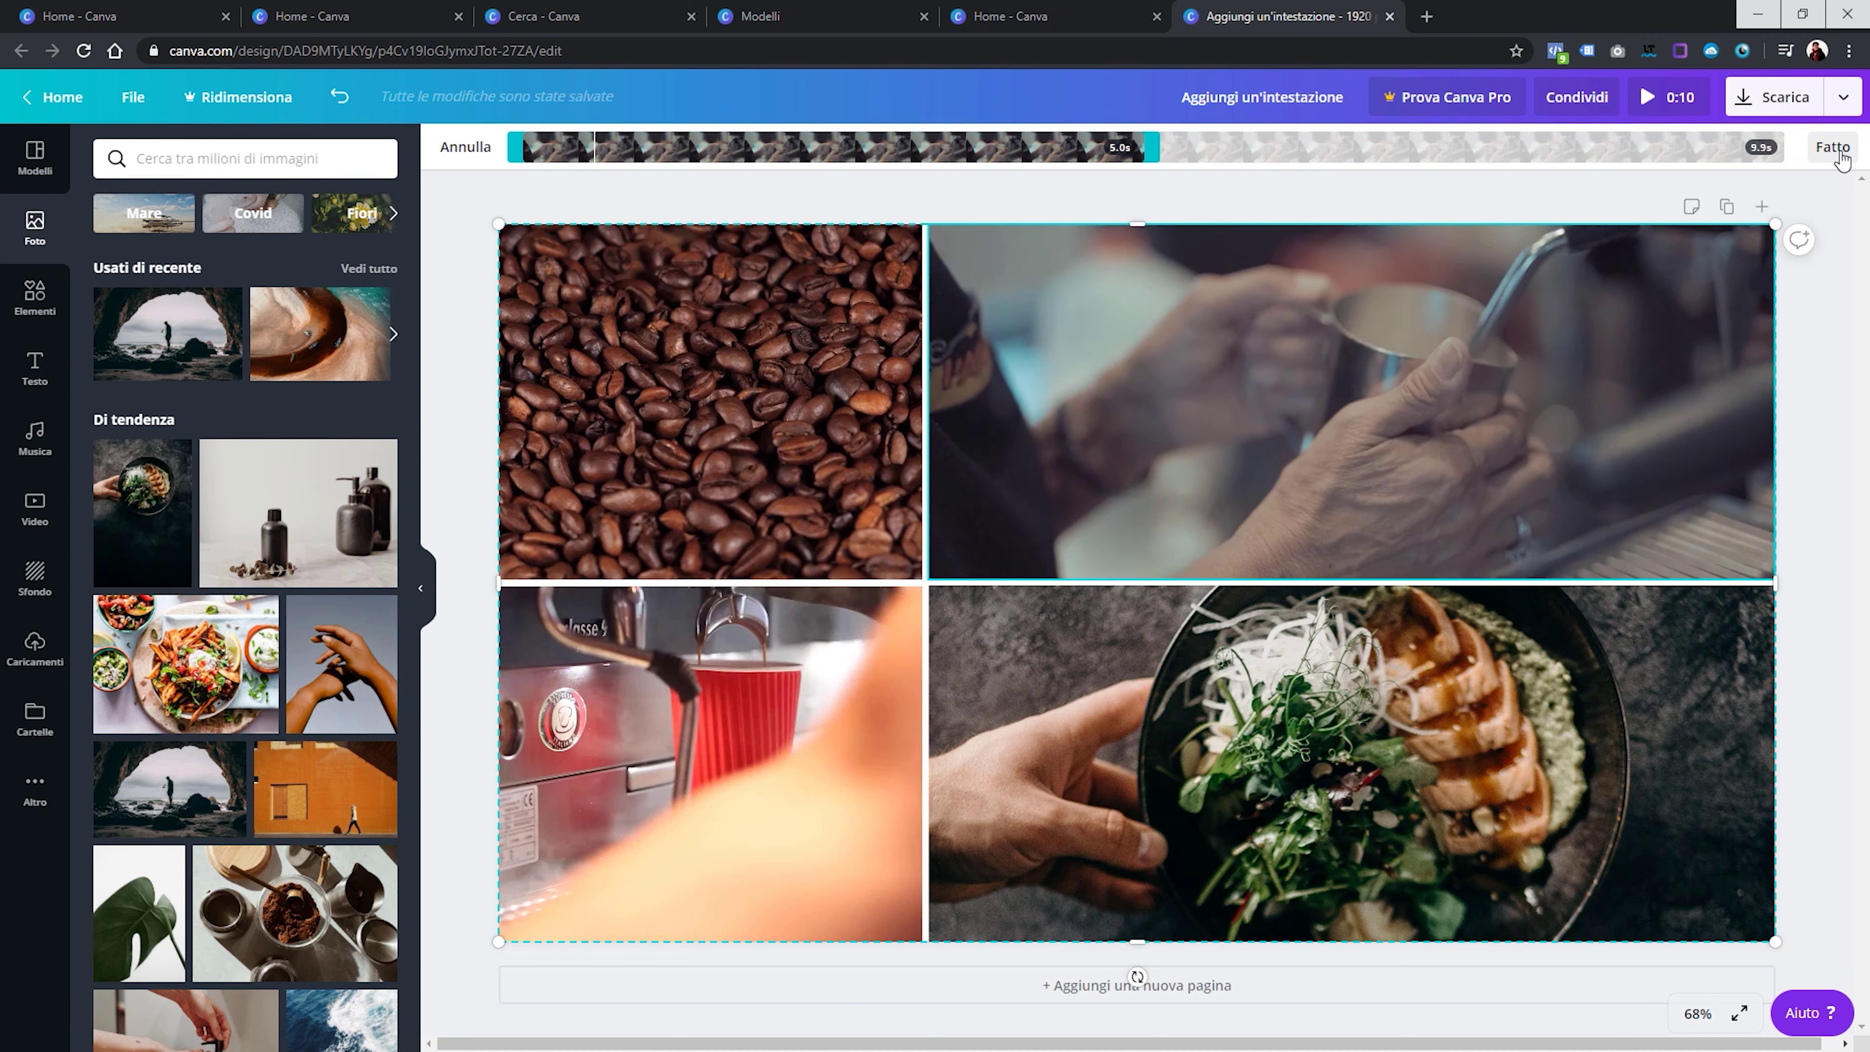
click(1833, 147)
Preview the whole 0:05 video full screen
click(1467, 190)
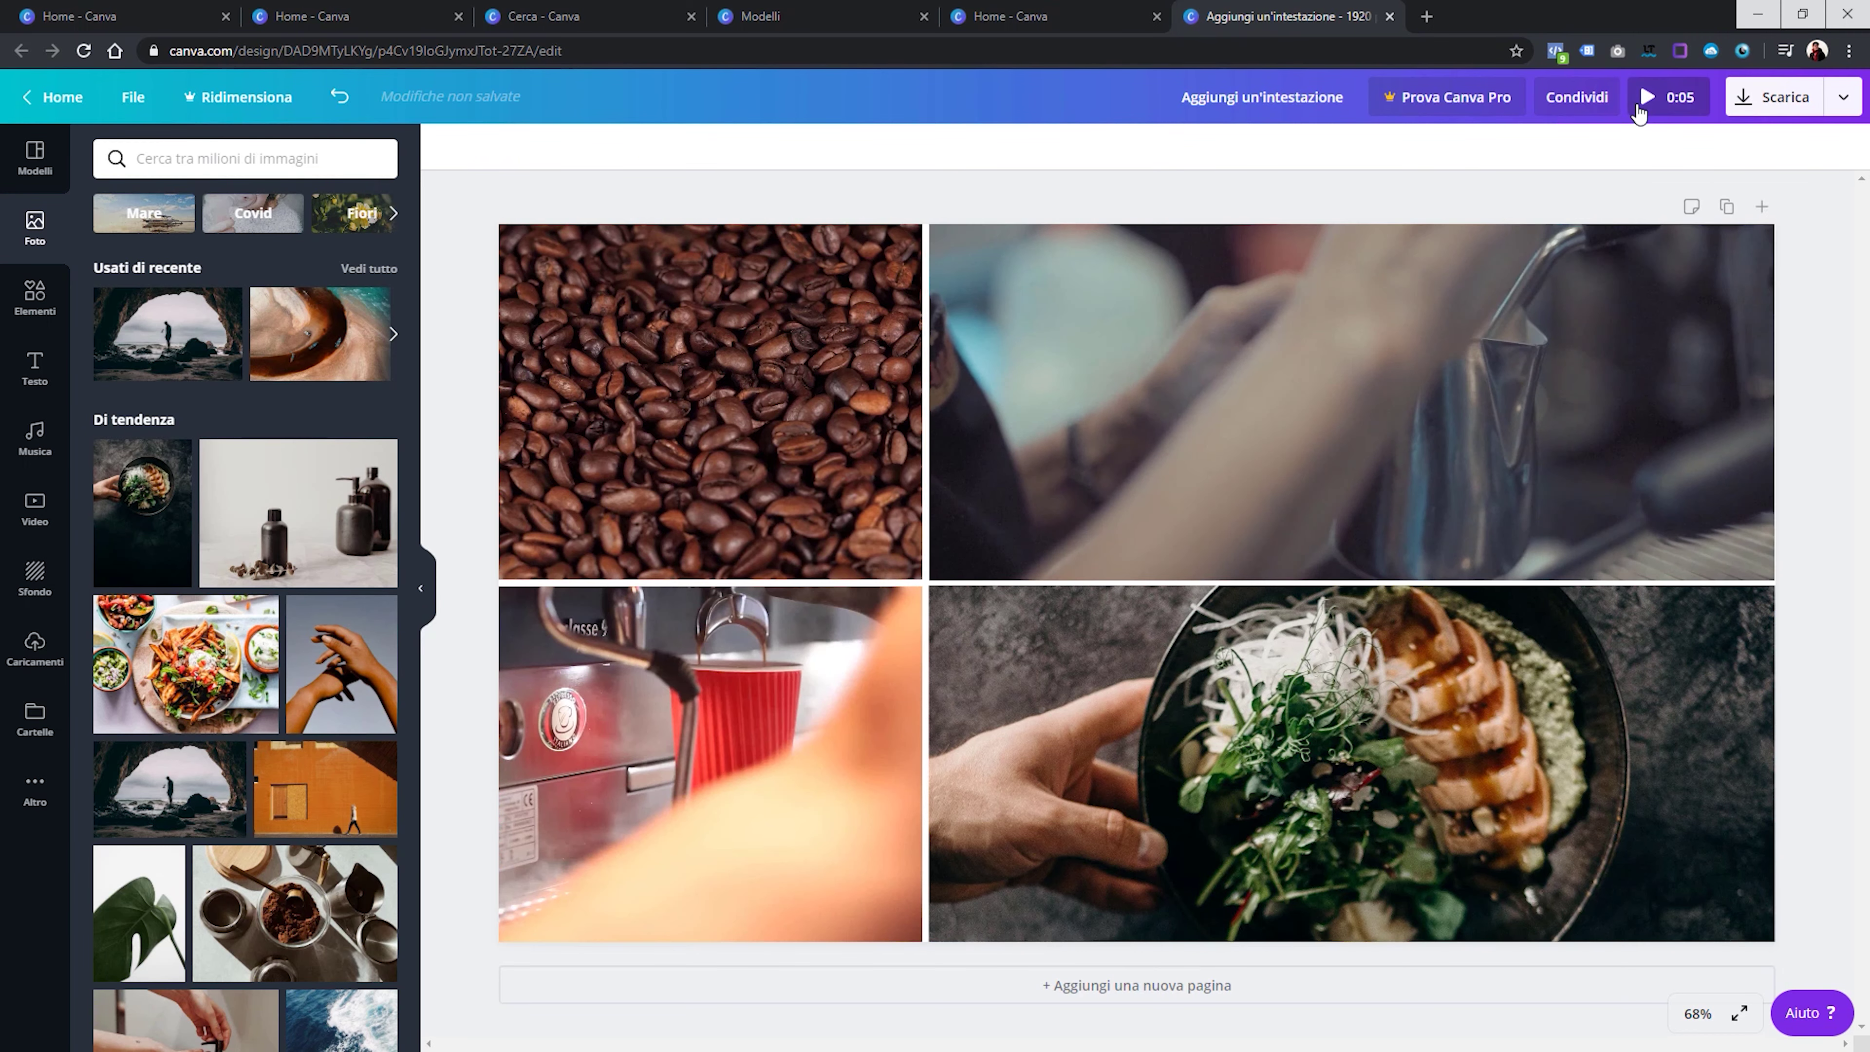
click(1653, 105)
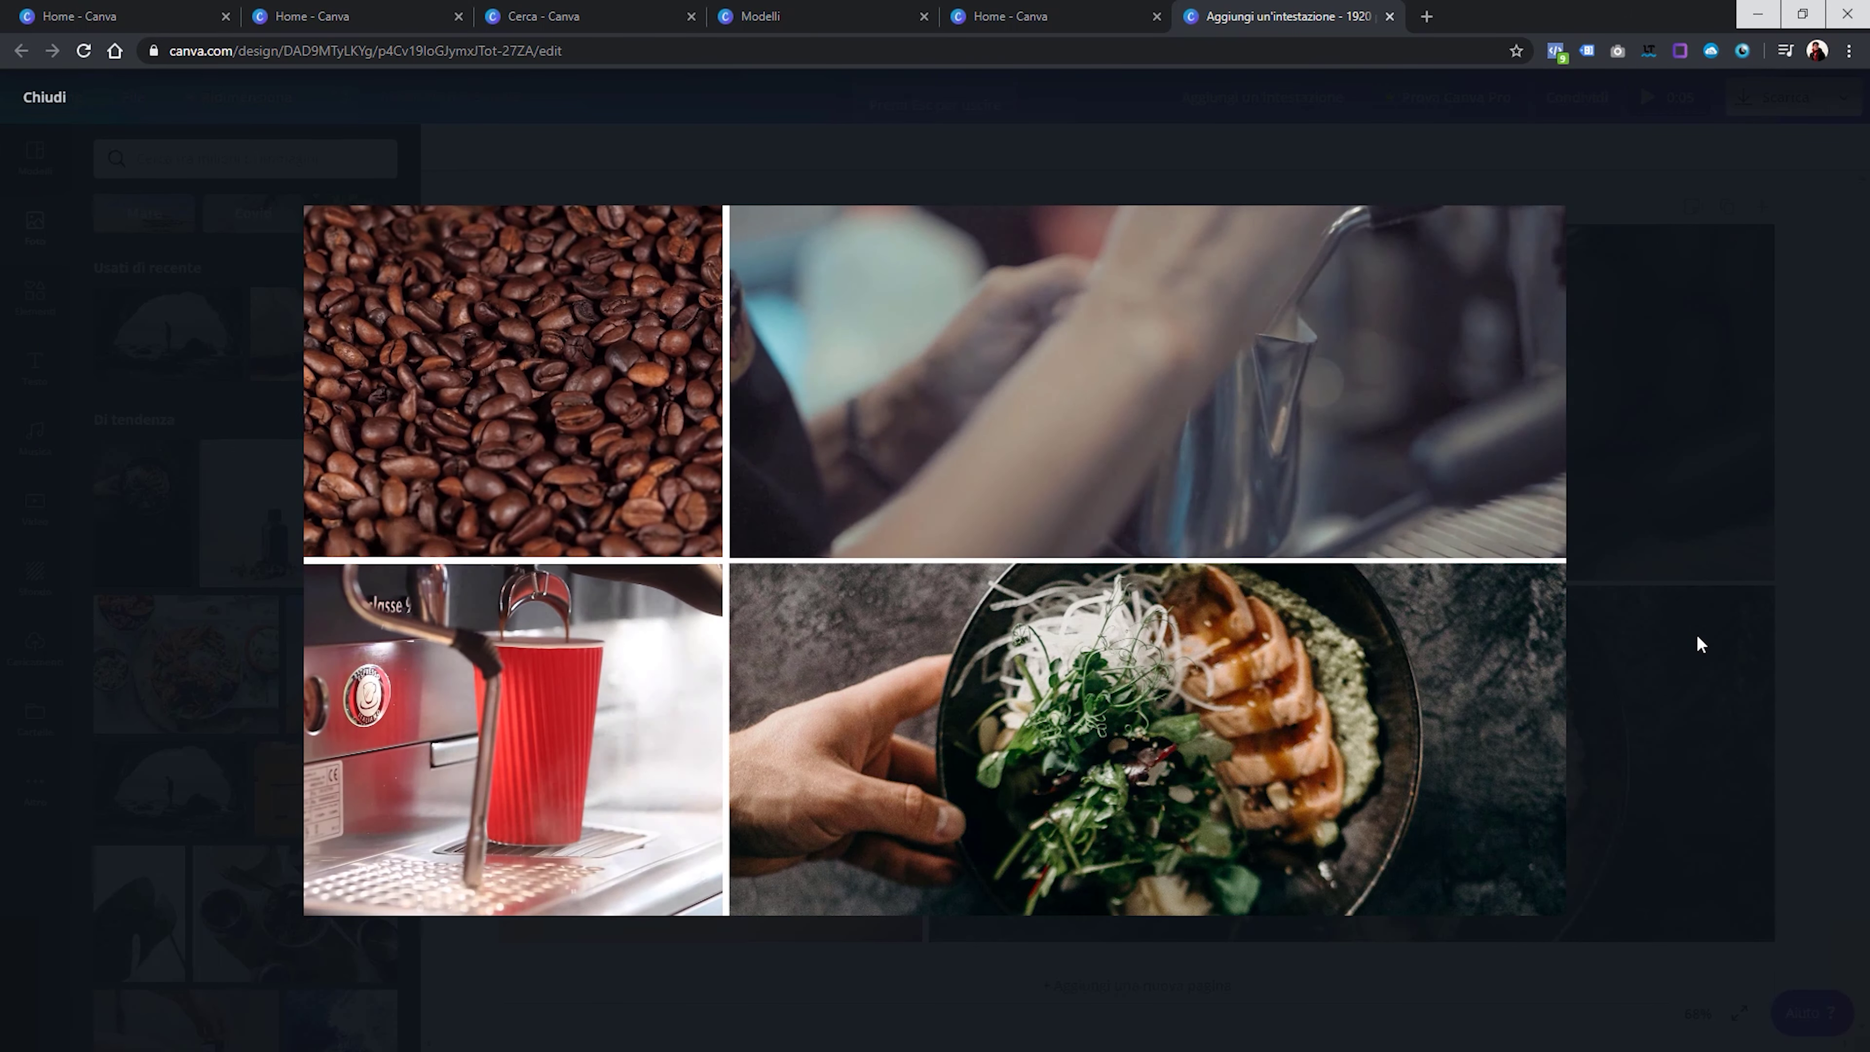
key(Escape)
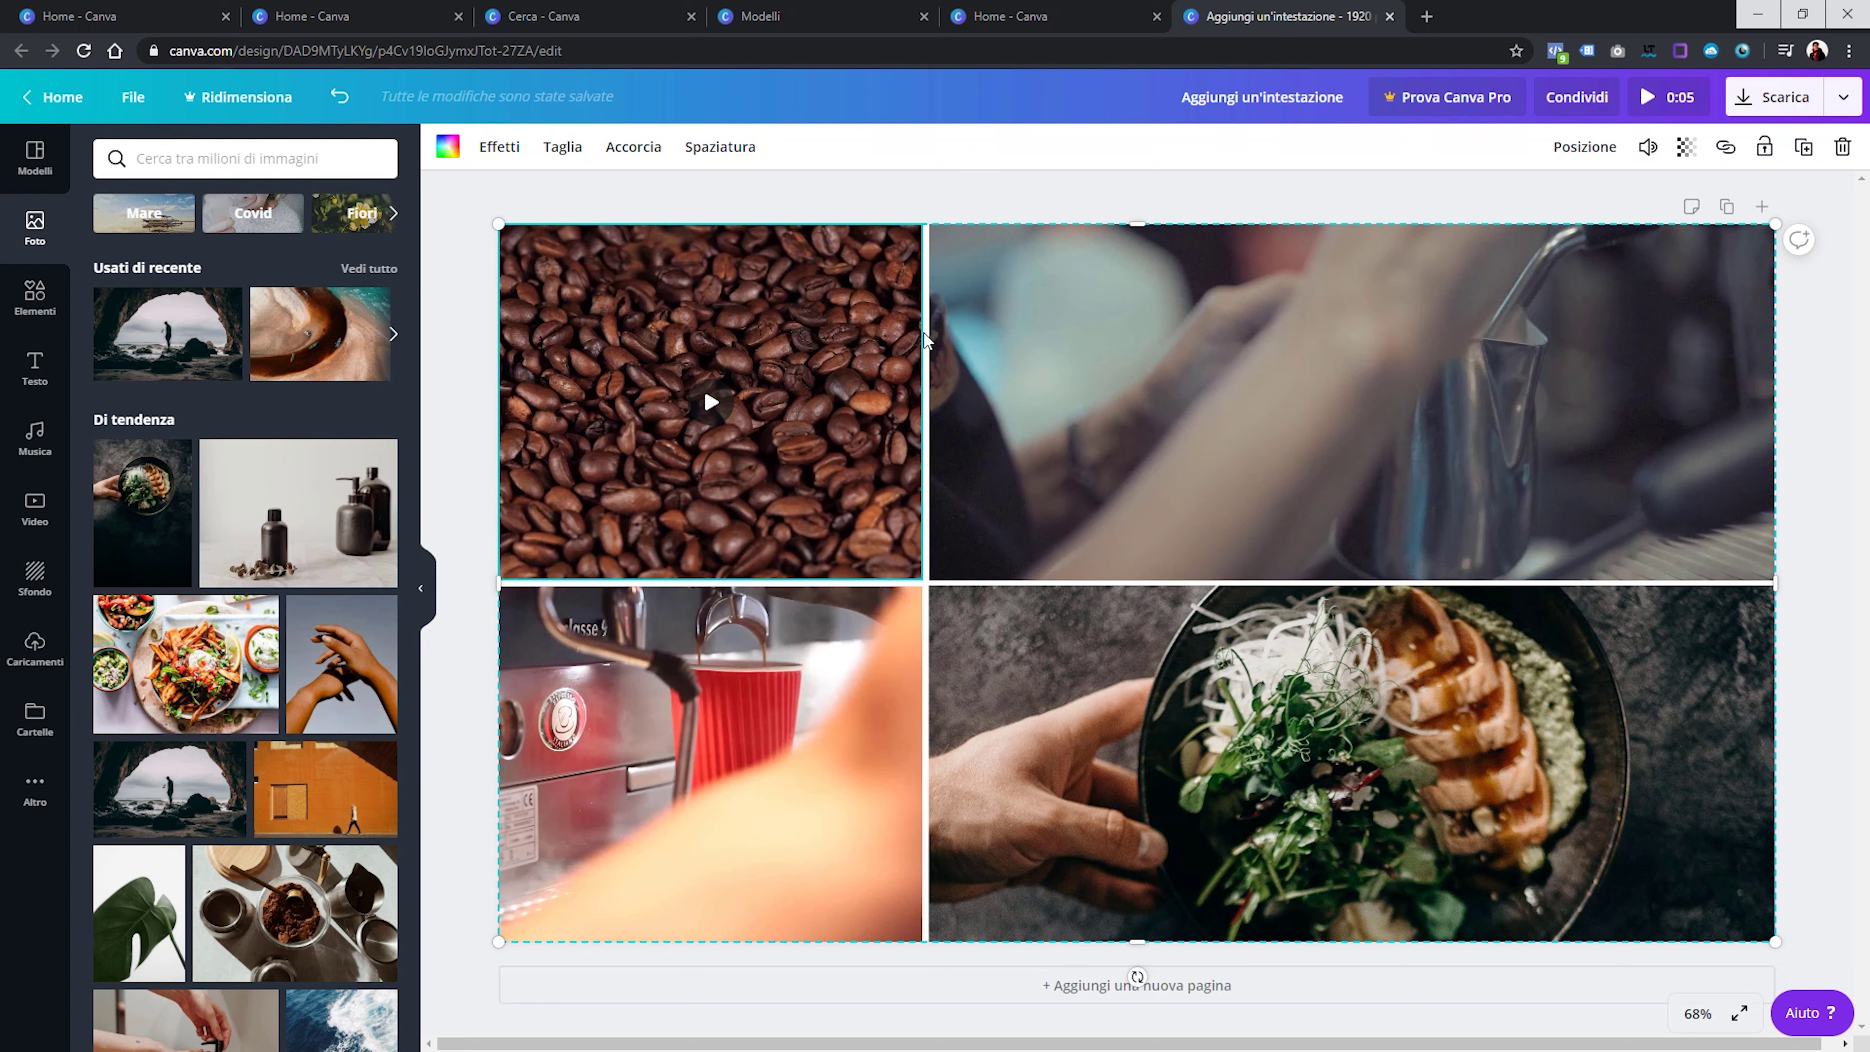
Shrink the grid, shift the milk-pitcher clip higher, then stretch the grid to fill the page
mouse_move(1133, 222)
mouse_down()
mouse_move(1143, 698)
mouse_move(1118, 305)
mouse_move(1135, 233)
mouse_move(1138, 624)
mouse_move(1172, 639)
mouse_move(1160, 665)
mouse_move(1057, 643)
mouse_up()
double_click(1139, 664)
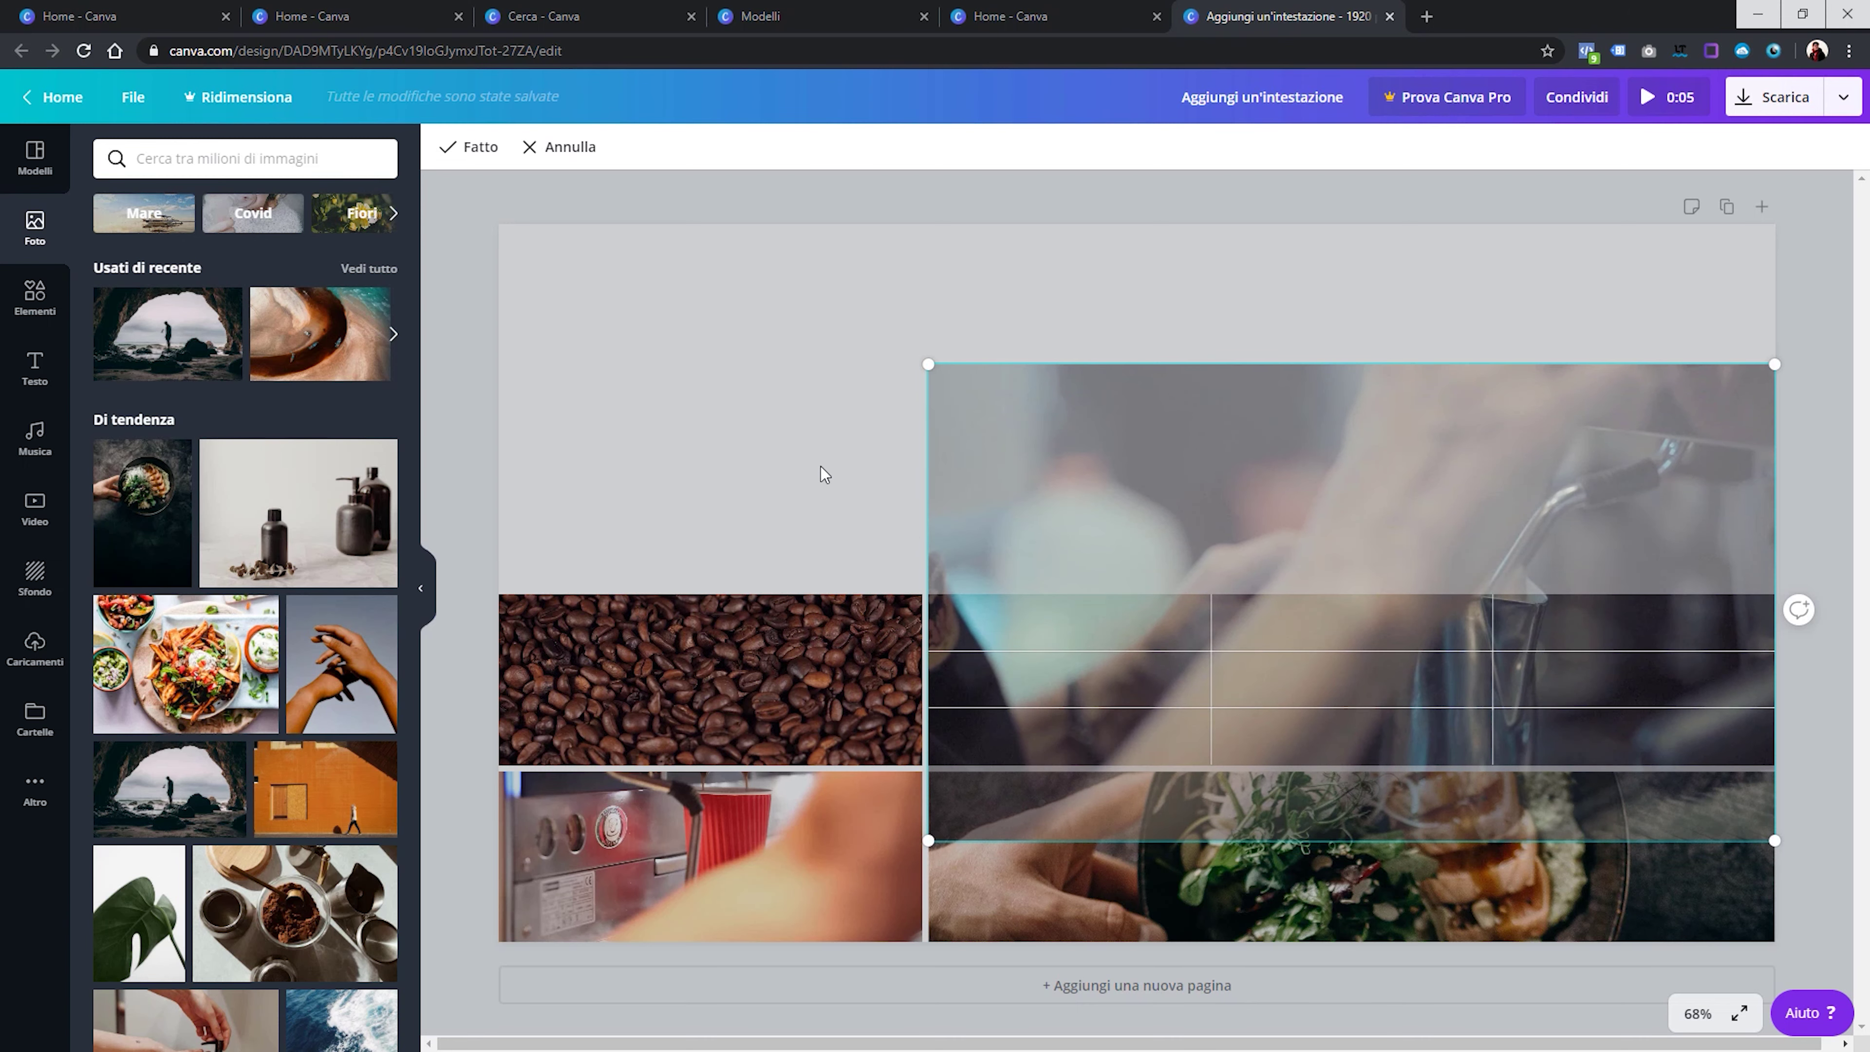
click(821, 466)
drag(1135, 593, 1133, 224)
click(1107, 212)
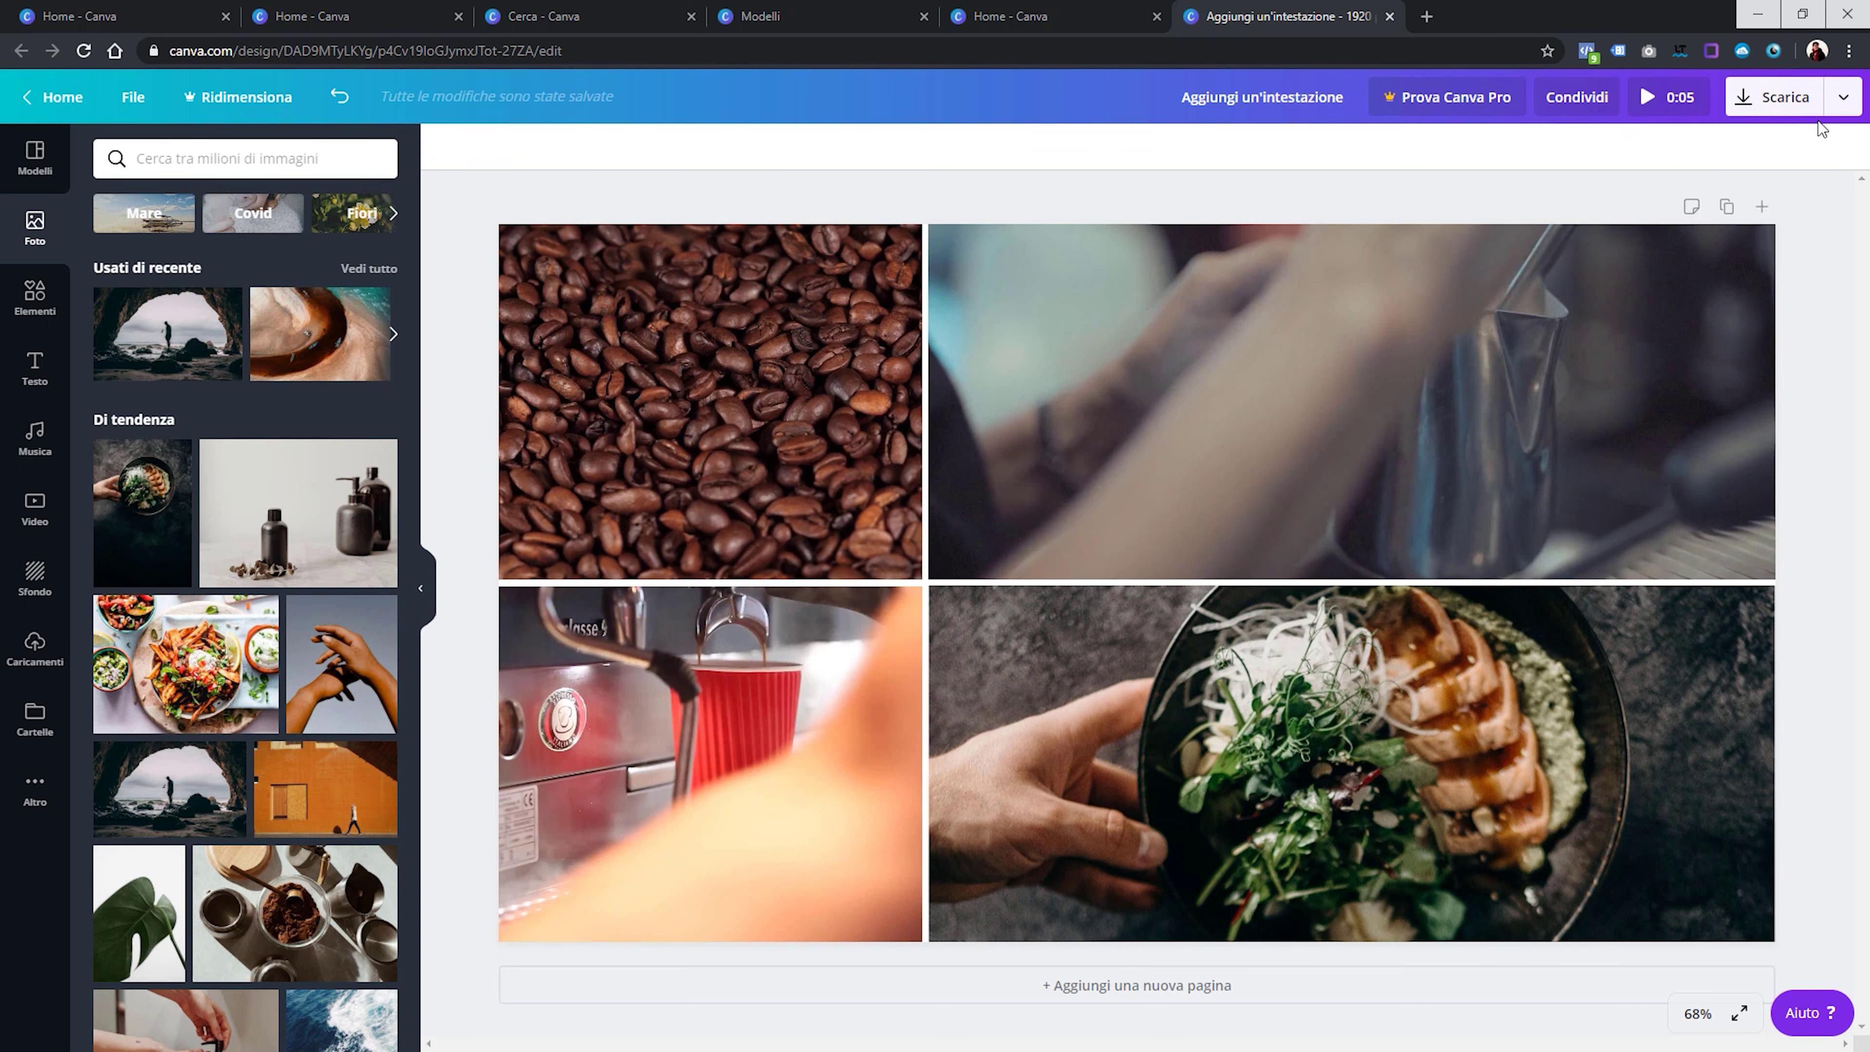
Choose Video (MP4) as the download file type
click(1843, 101)
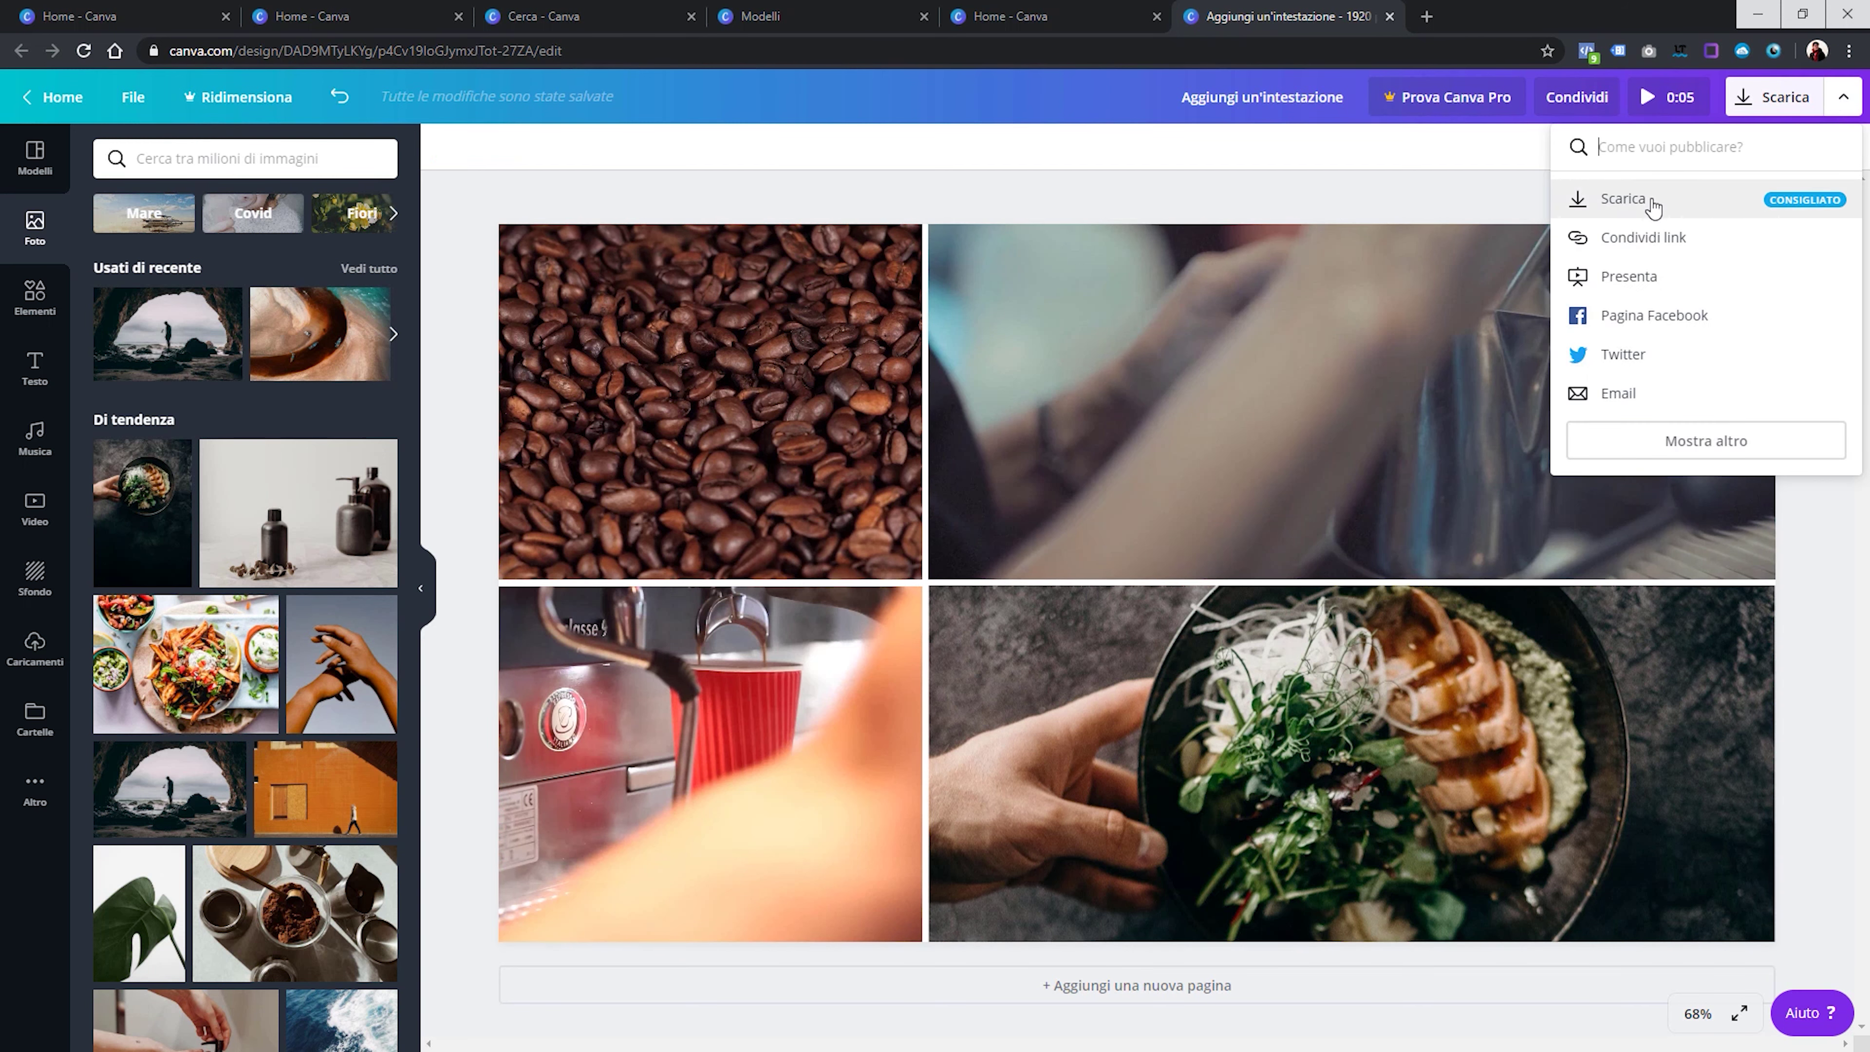
click(1627, 199)
click(1658, 241)
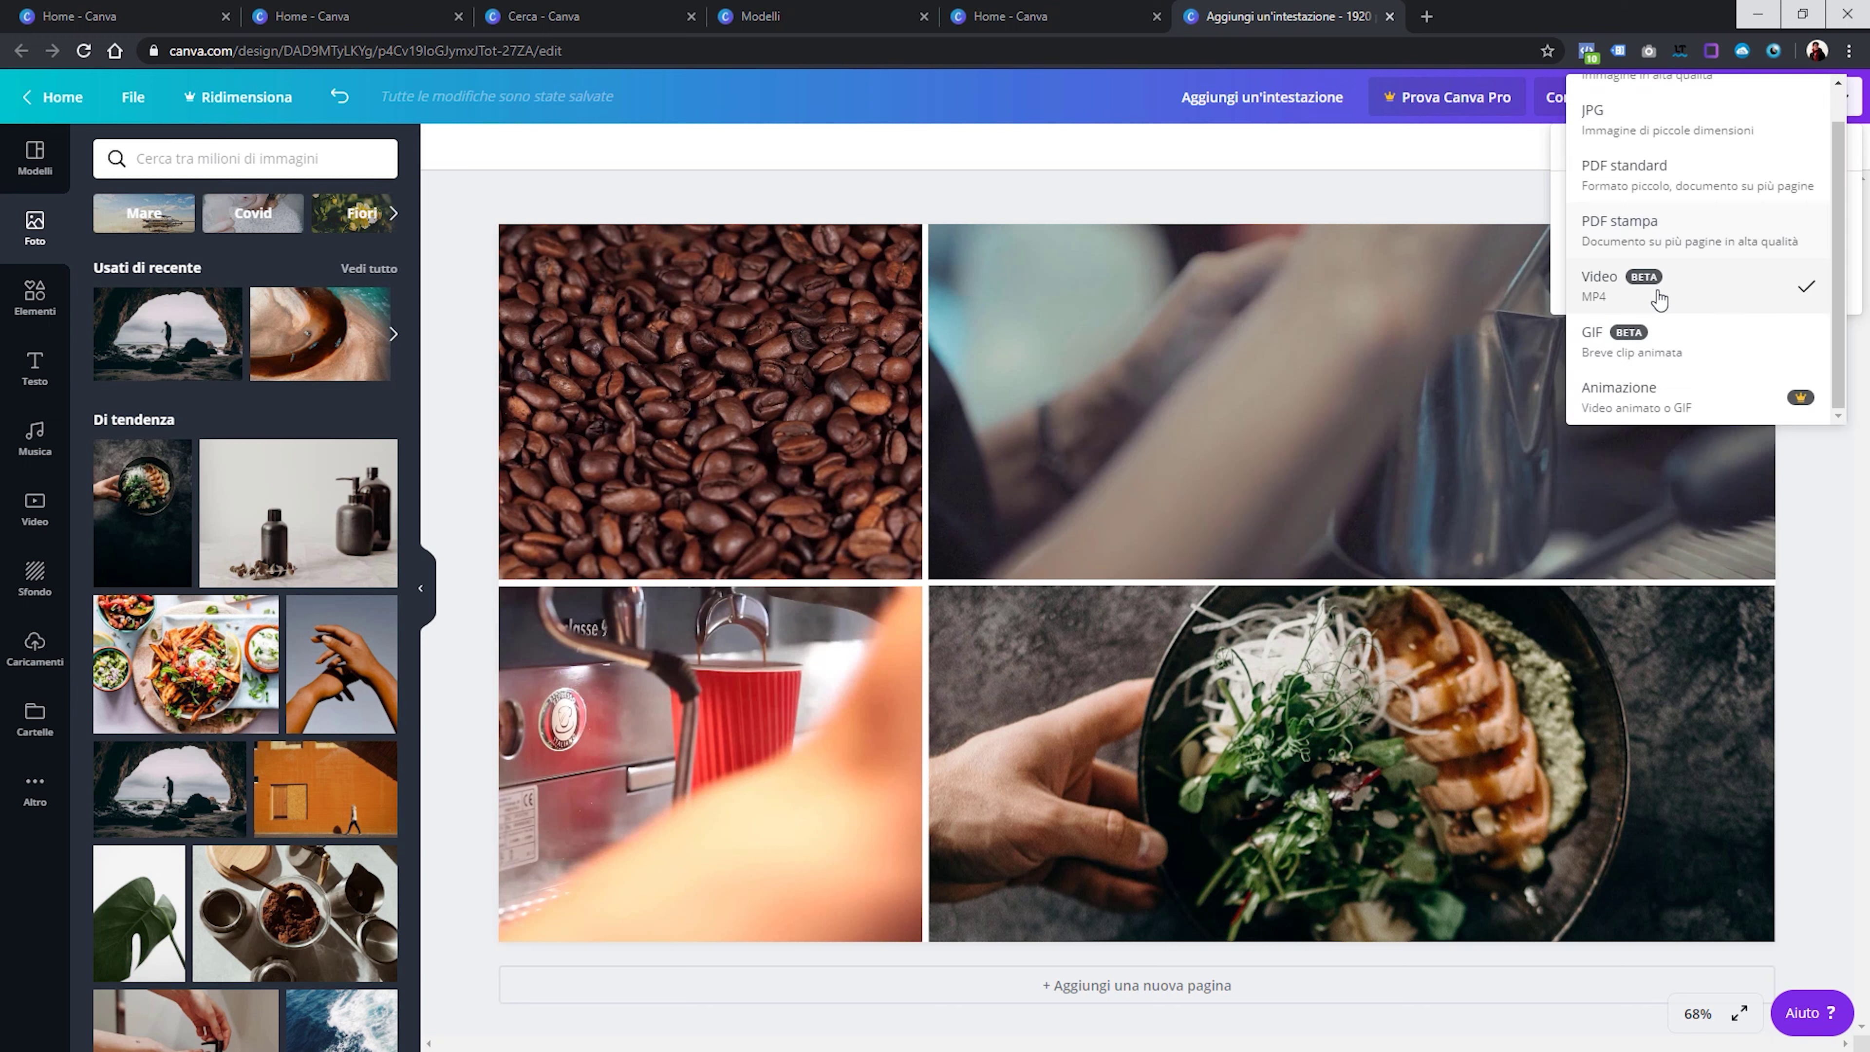
click(1687, 306)
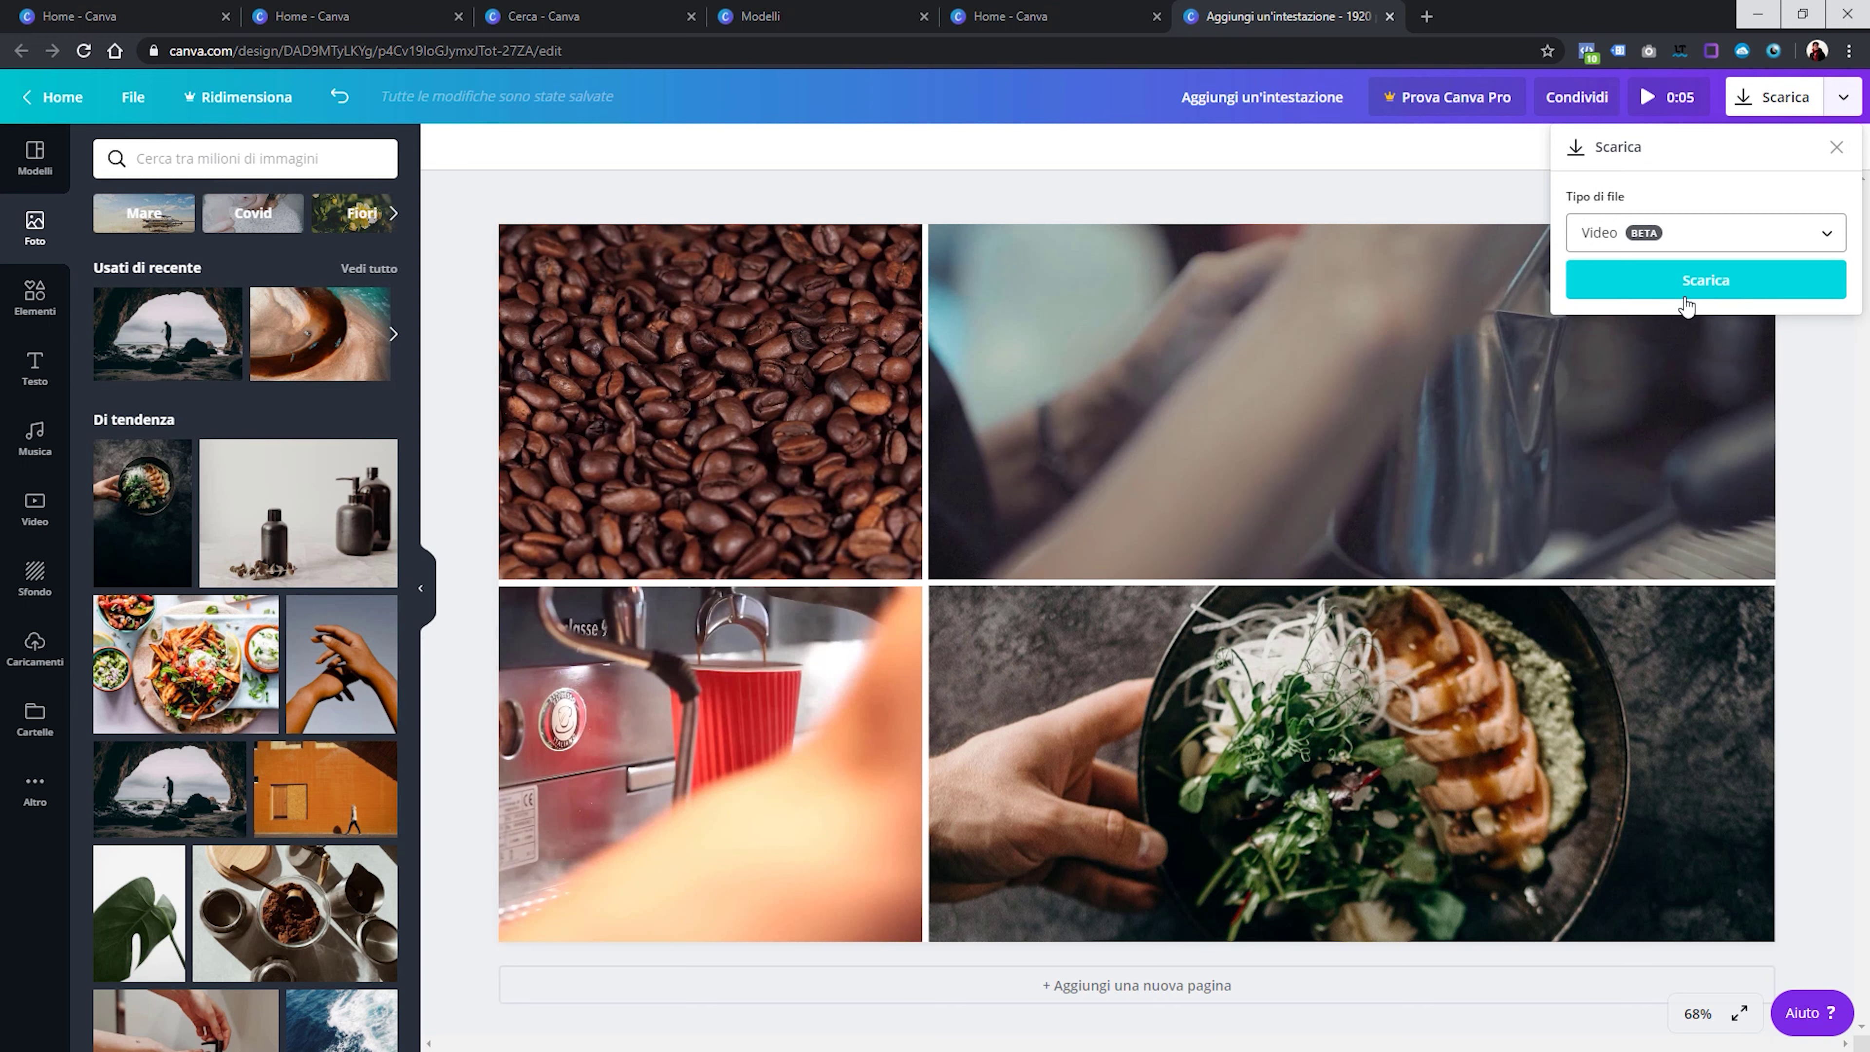
click(1738, 293)
Browse the music library and add Happy Whistling Ukulele (2:03) as background music
click(63, 449)
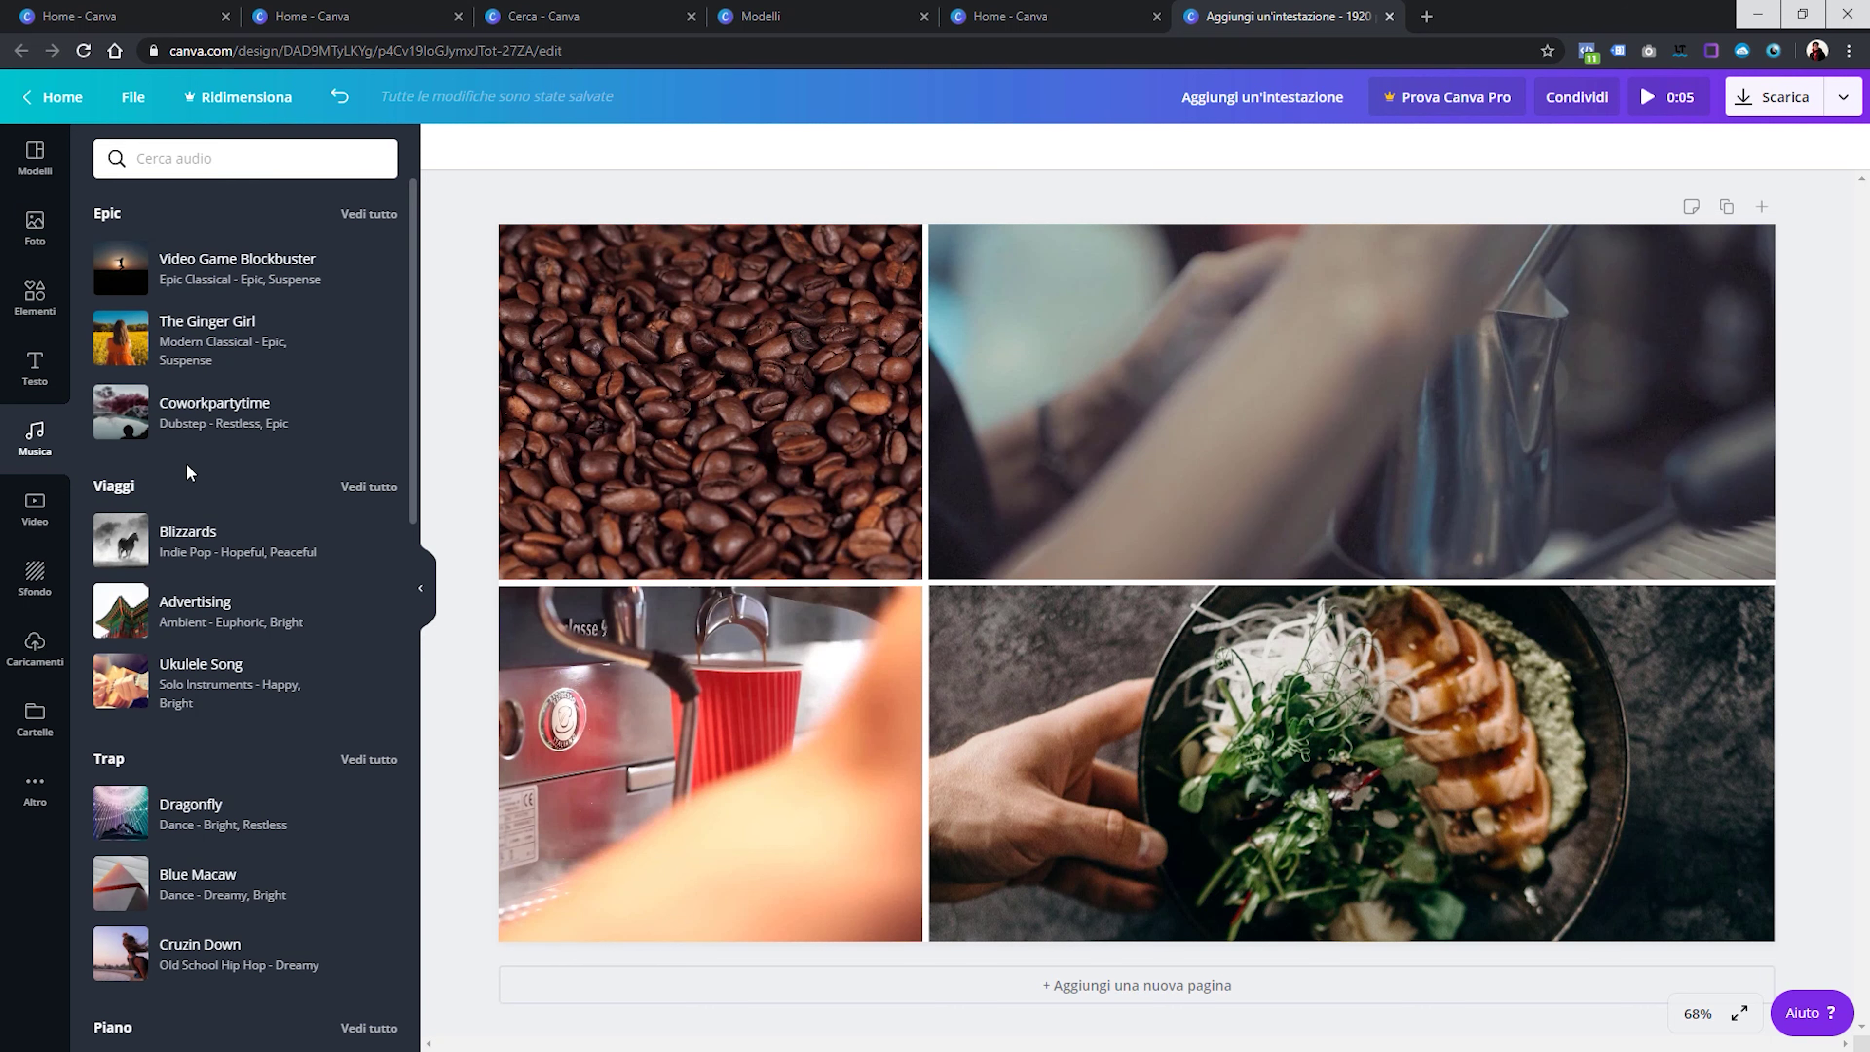
scroll(187, 471, down, 5)
scroll(187, 471, down, 3)
scroll(186, 471, down, 3)
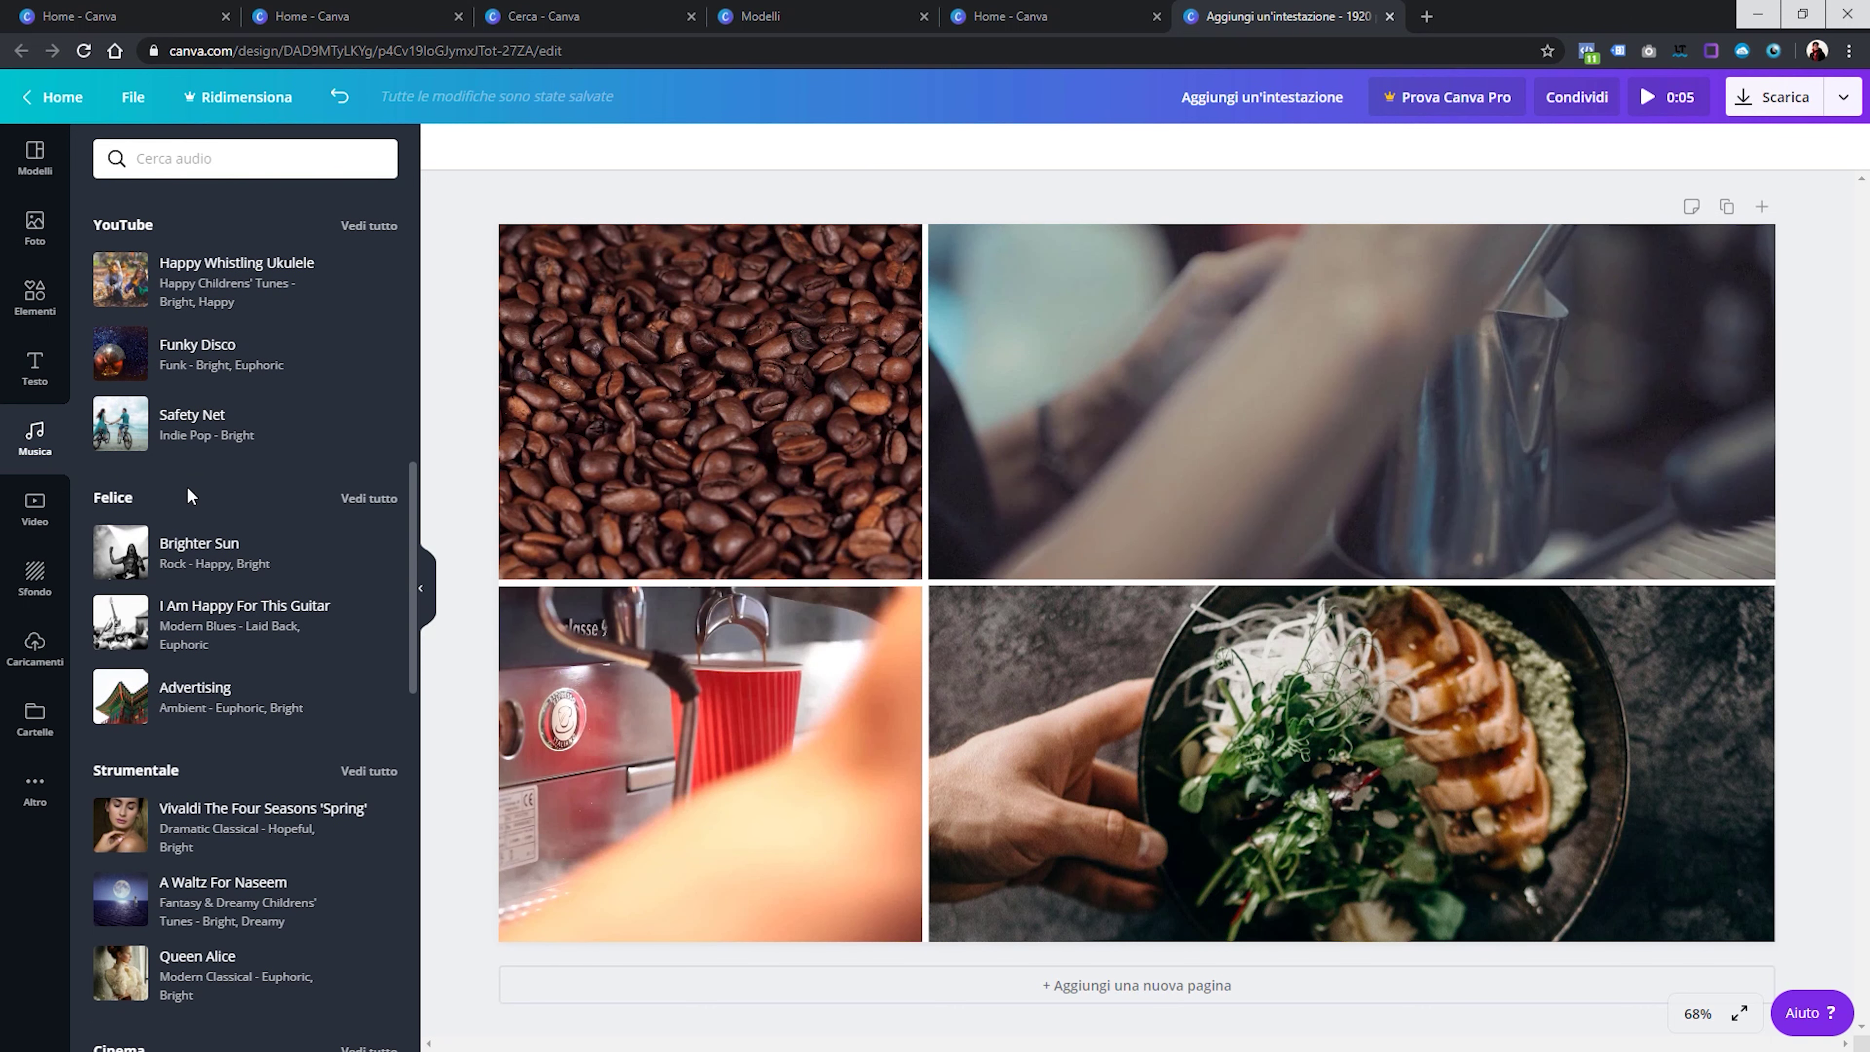
scroll(187, 486, up, 1)
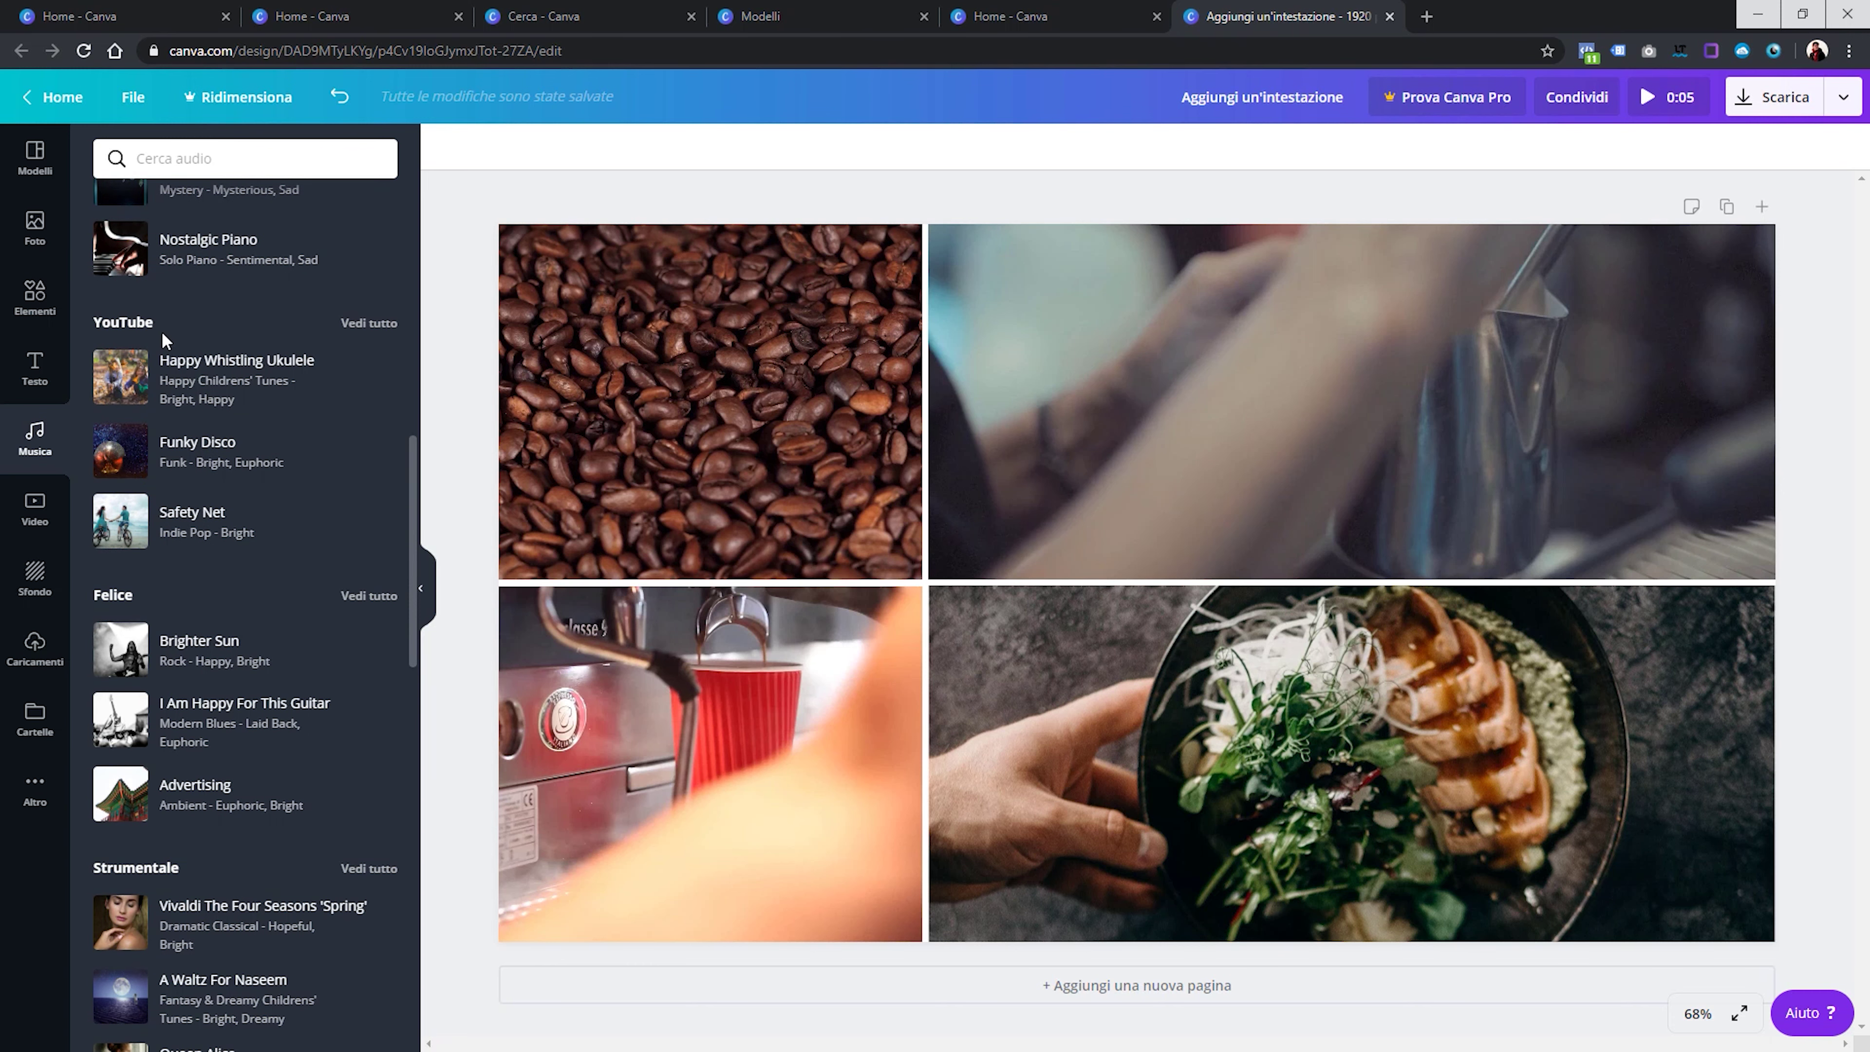
scroll(188, 363, up, 1)
scroll(236, 442, up, 1)
mouse_move(234, 443)
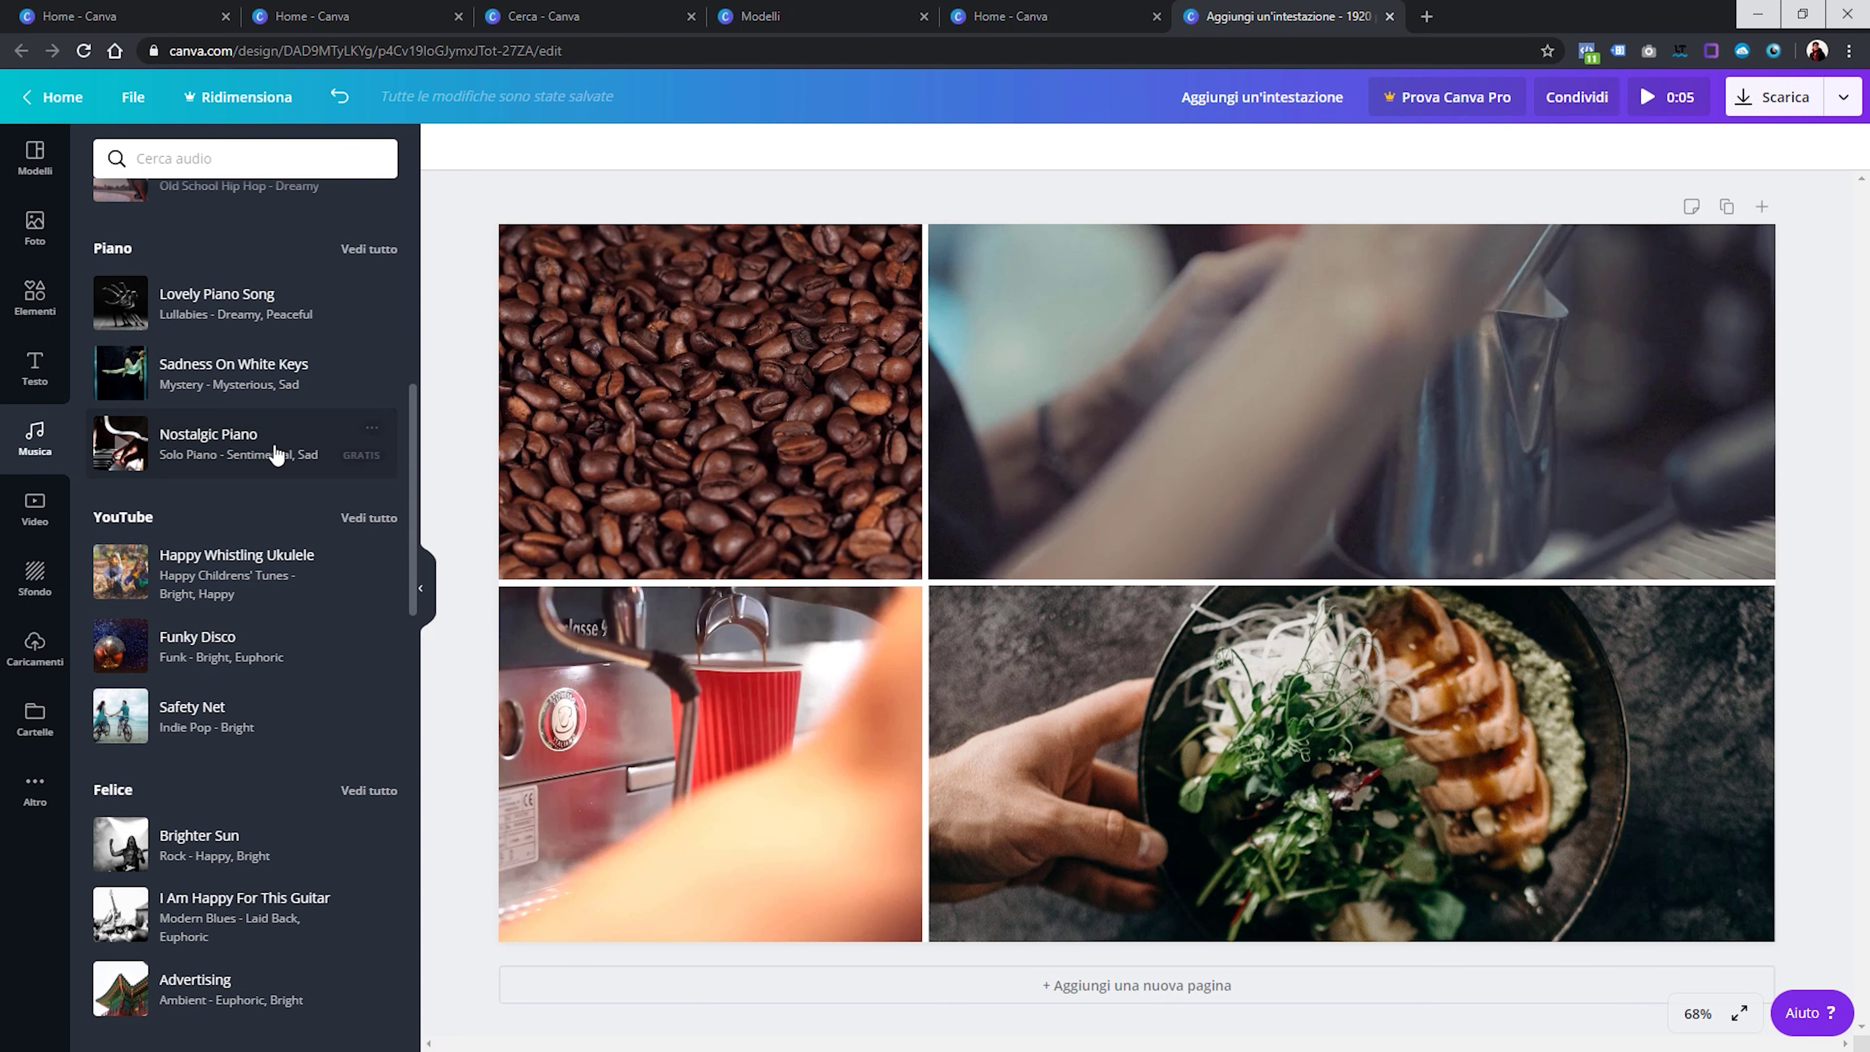
click(371, 428)
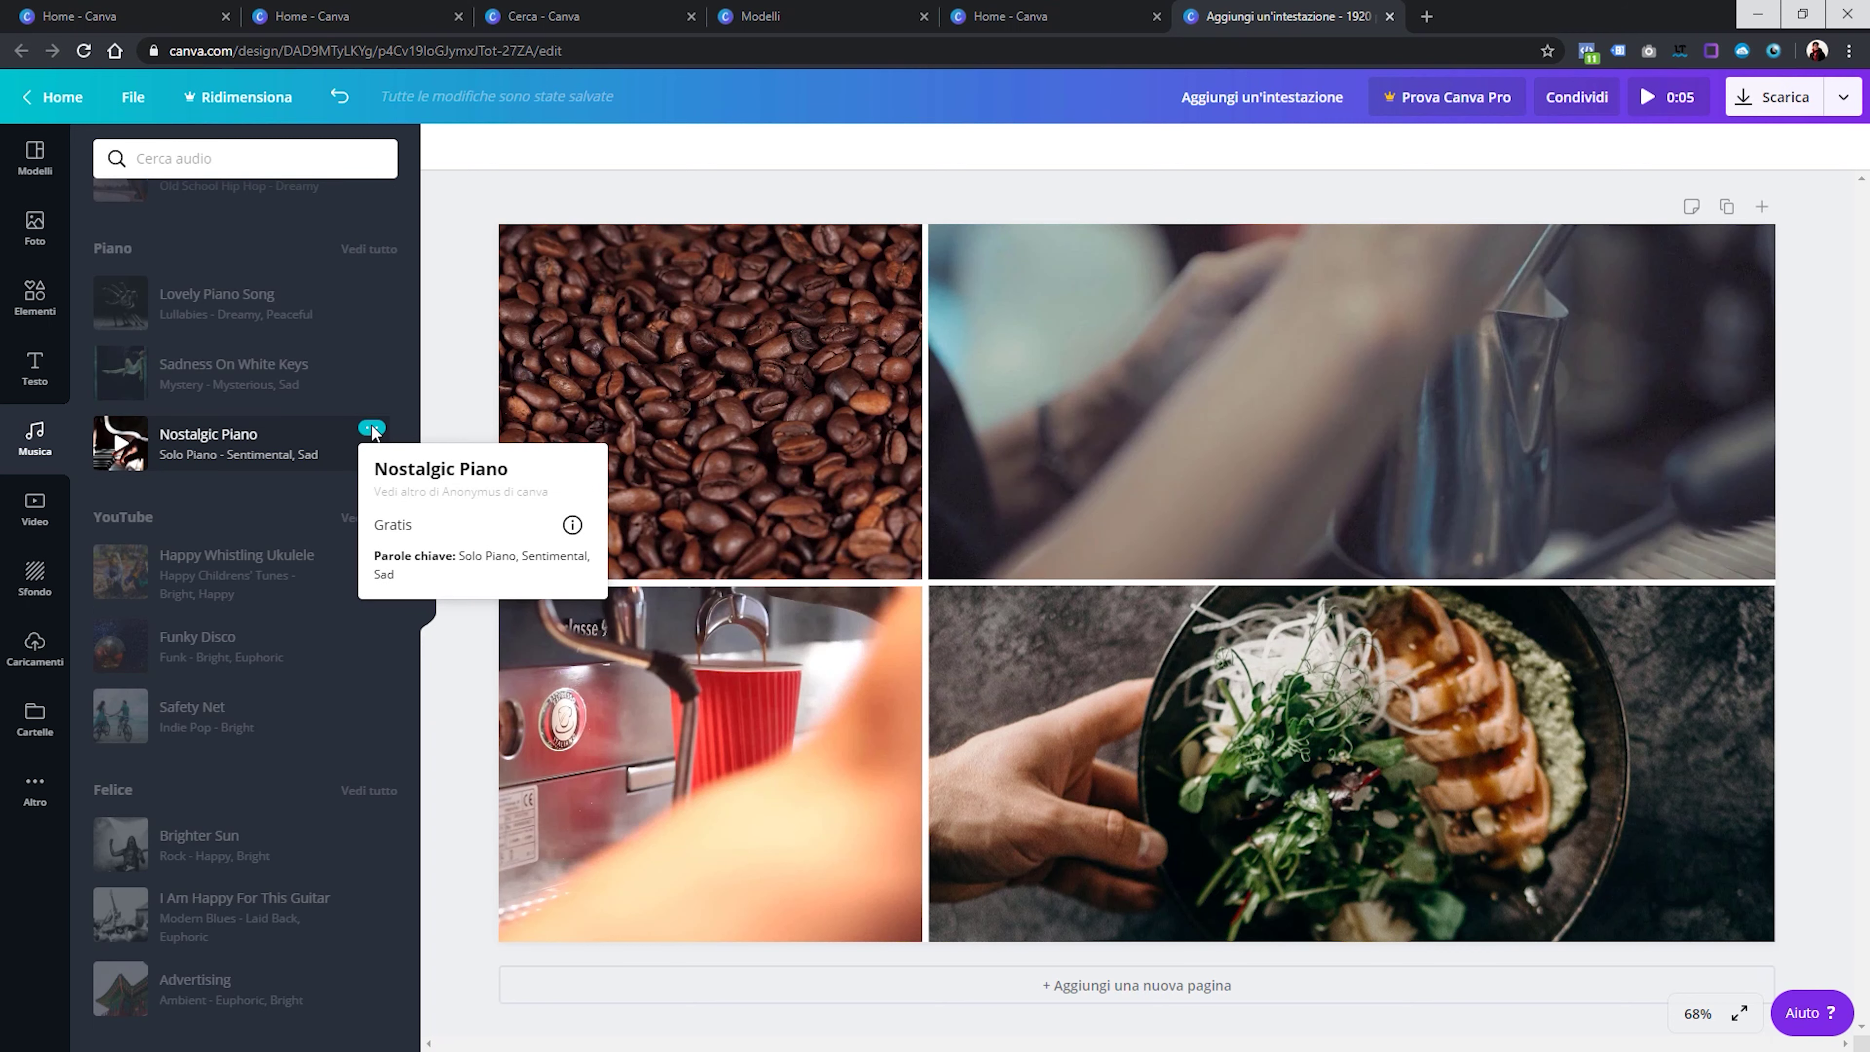
click(268, 552)
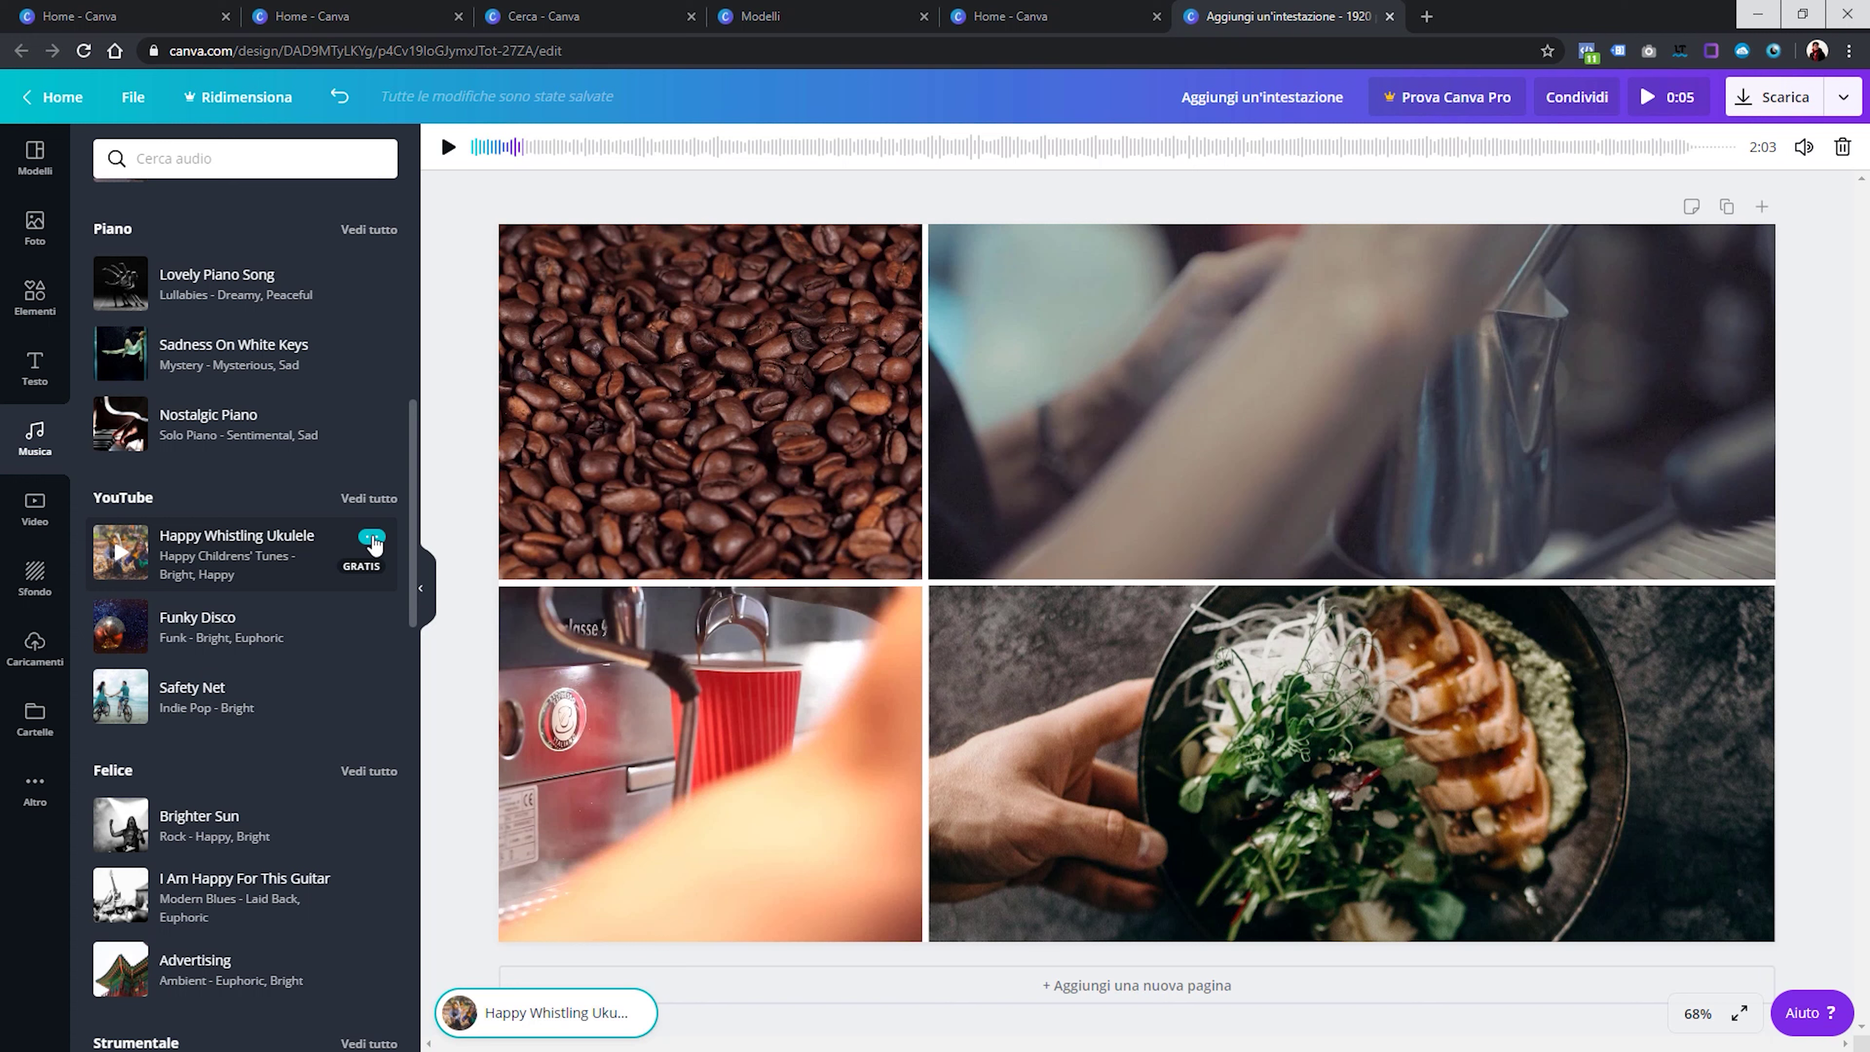
click(372, 537)
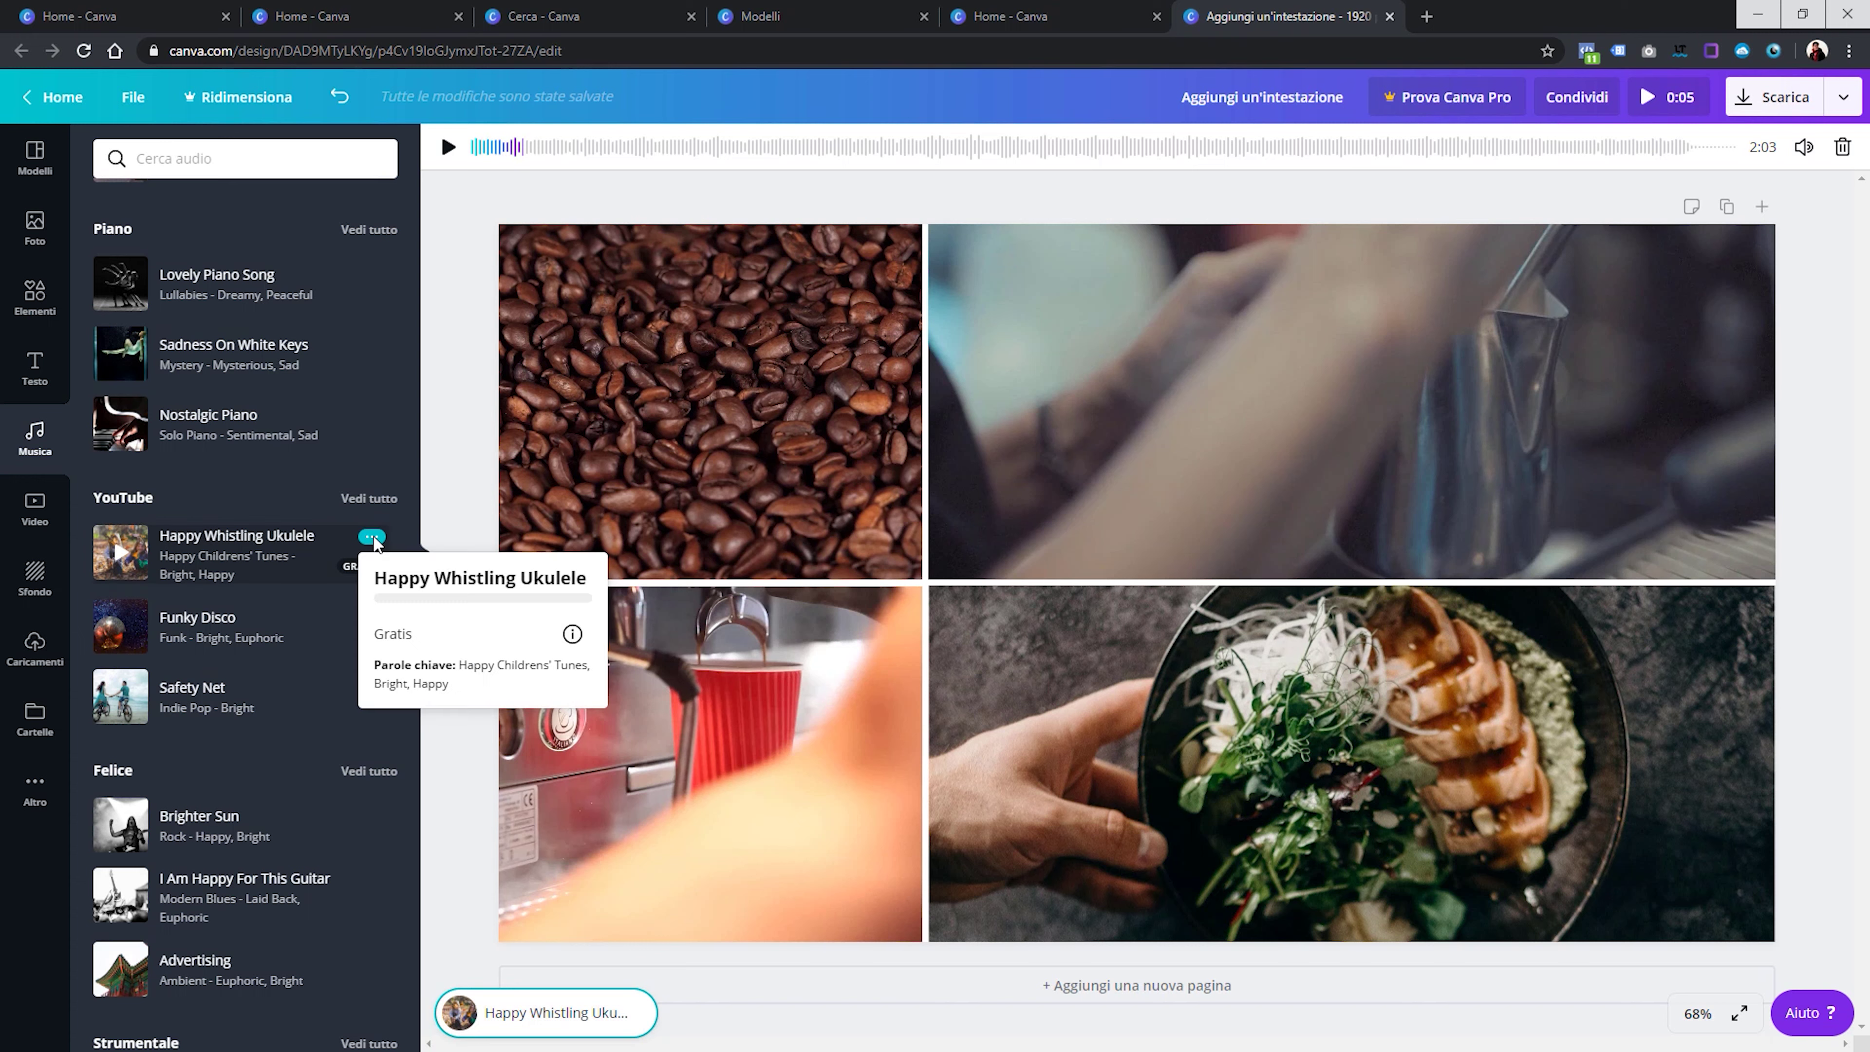
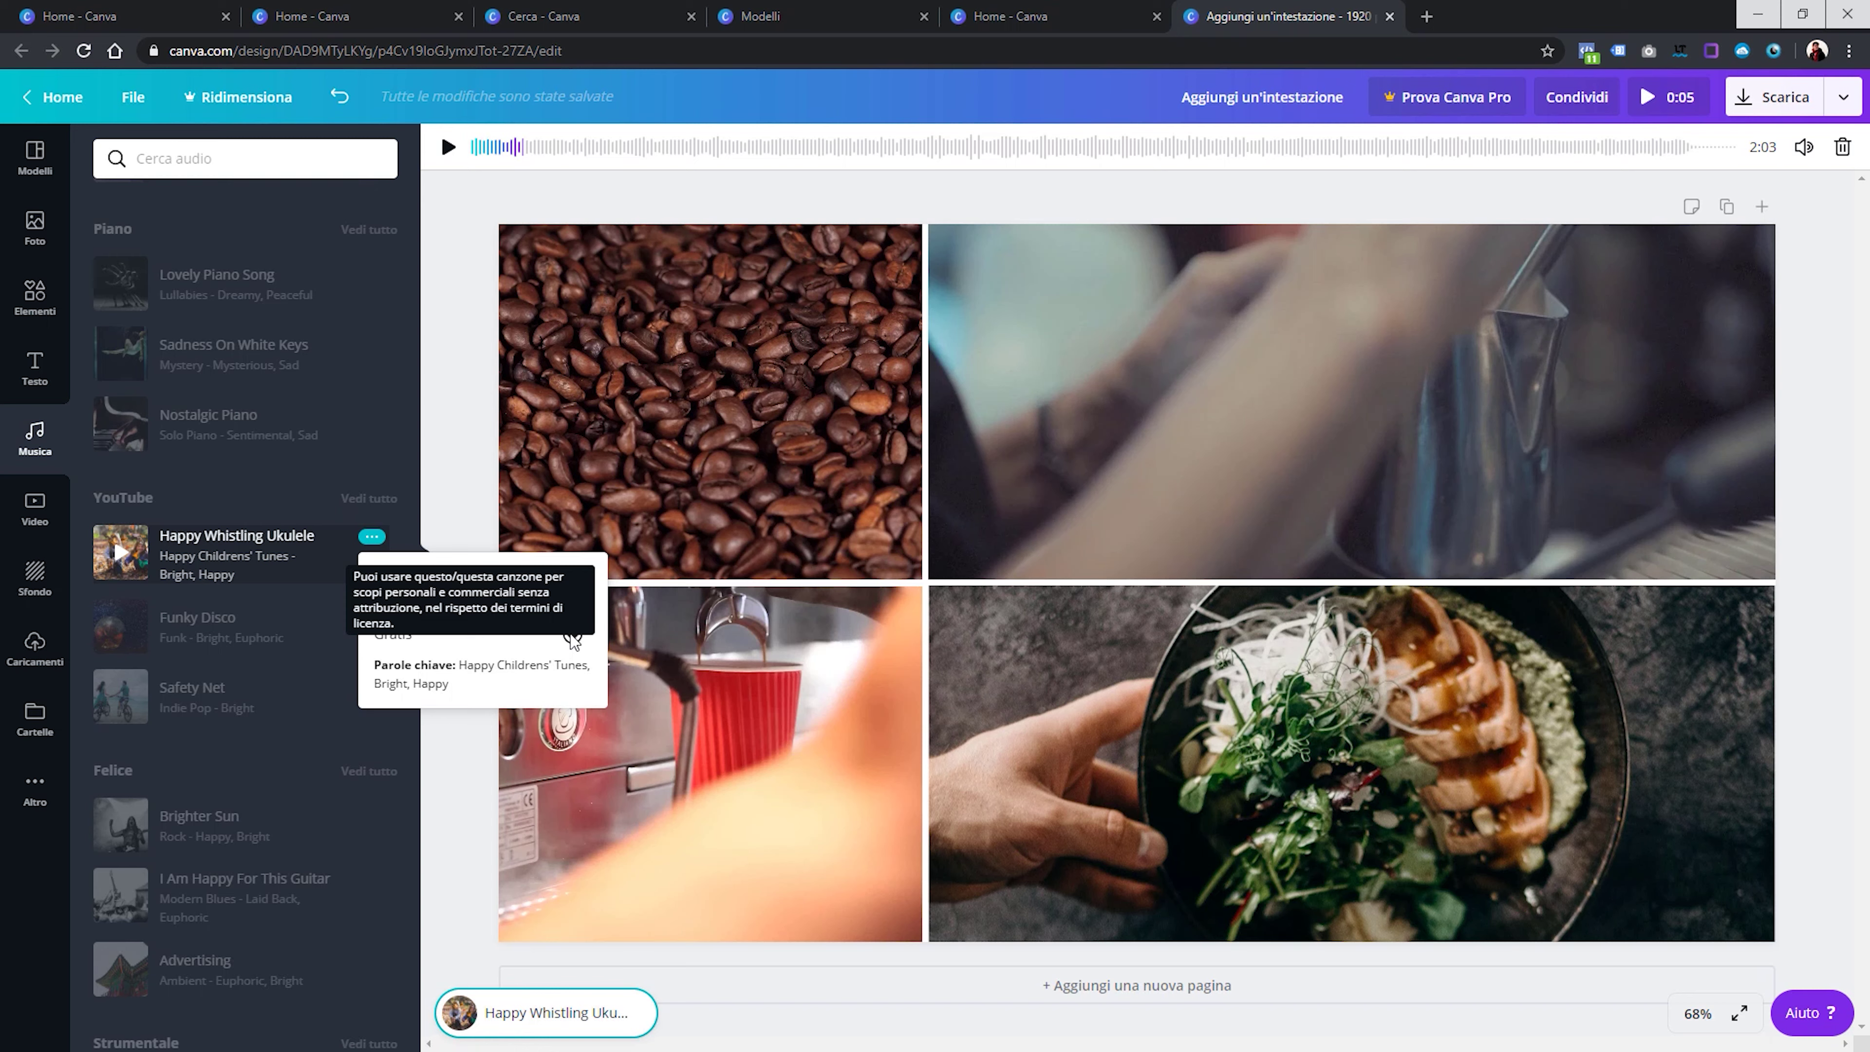
Check the info for the Brighter Sun, Queen Alice and Champ De Tournesol tracks, and read the media licence
scroll(243, 589, down, 1)
scroll(365, 532, down, 3)
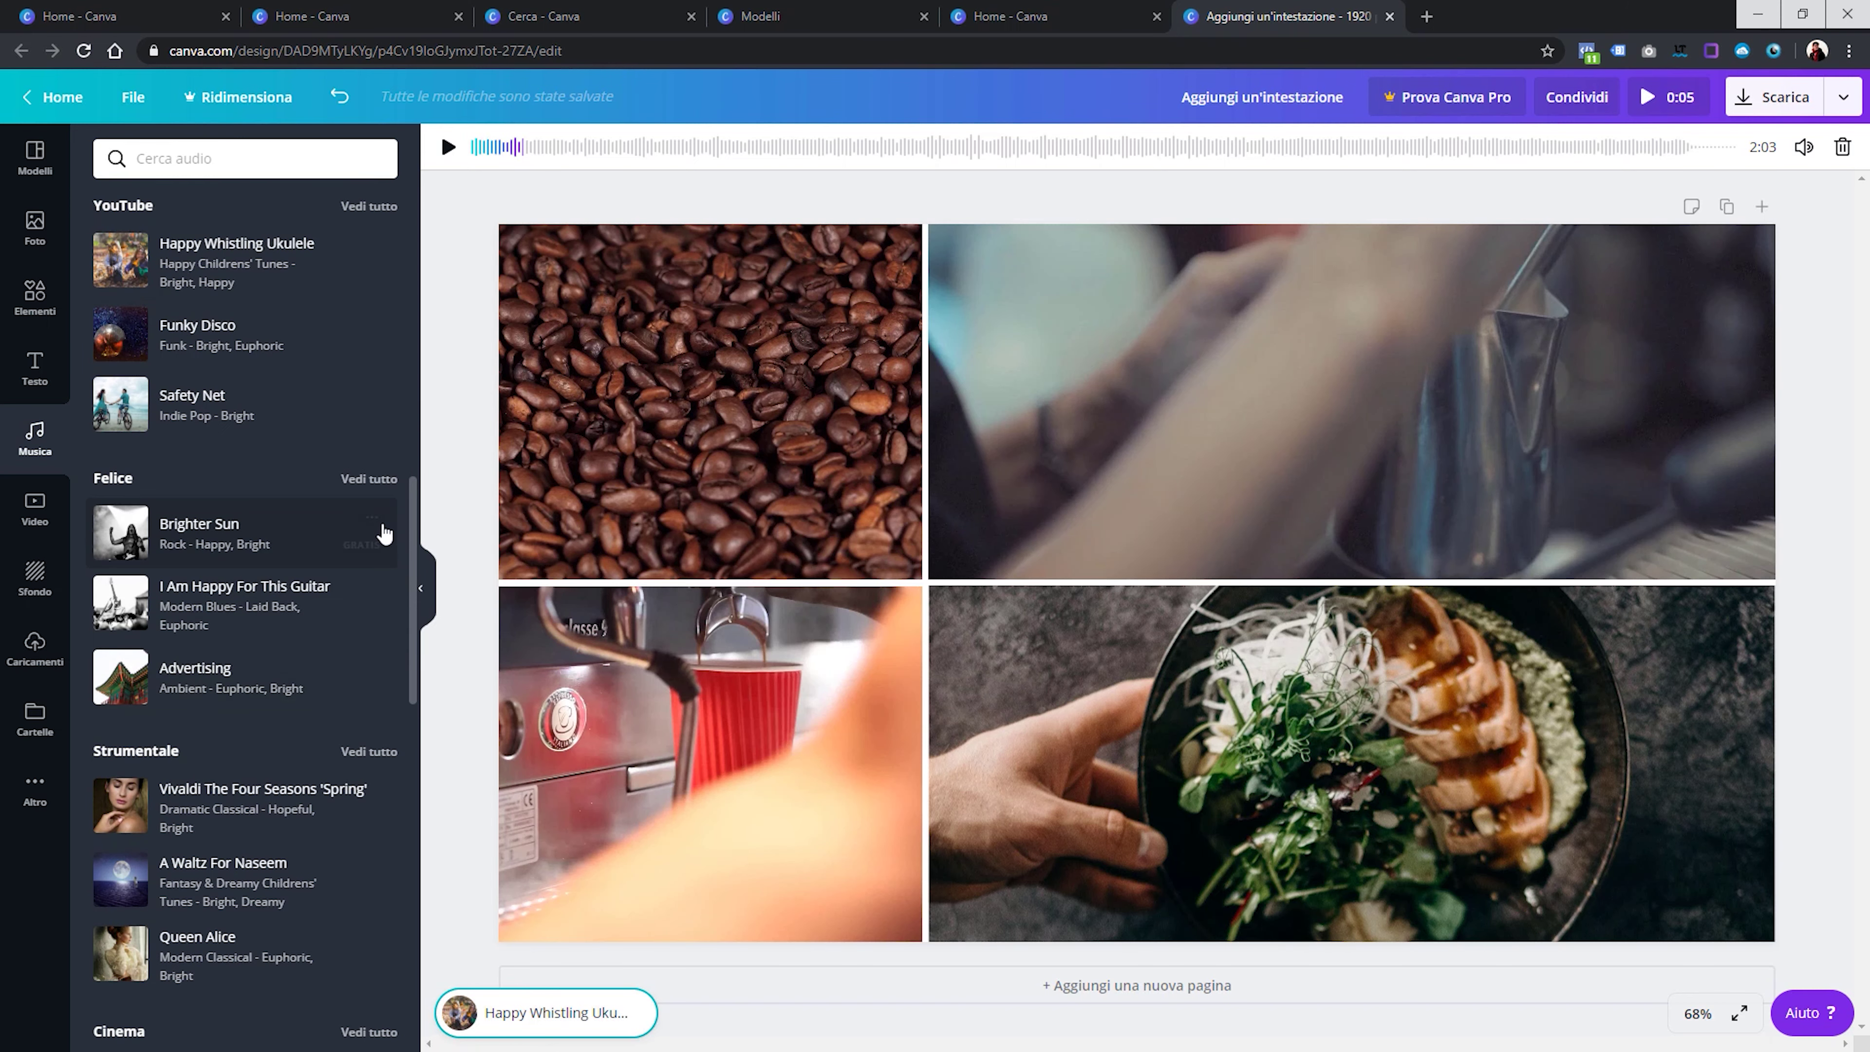
click(372, 517)
mouse_move(571, 615)
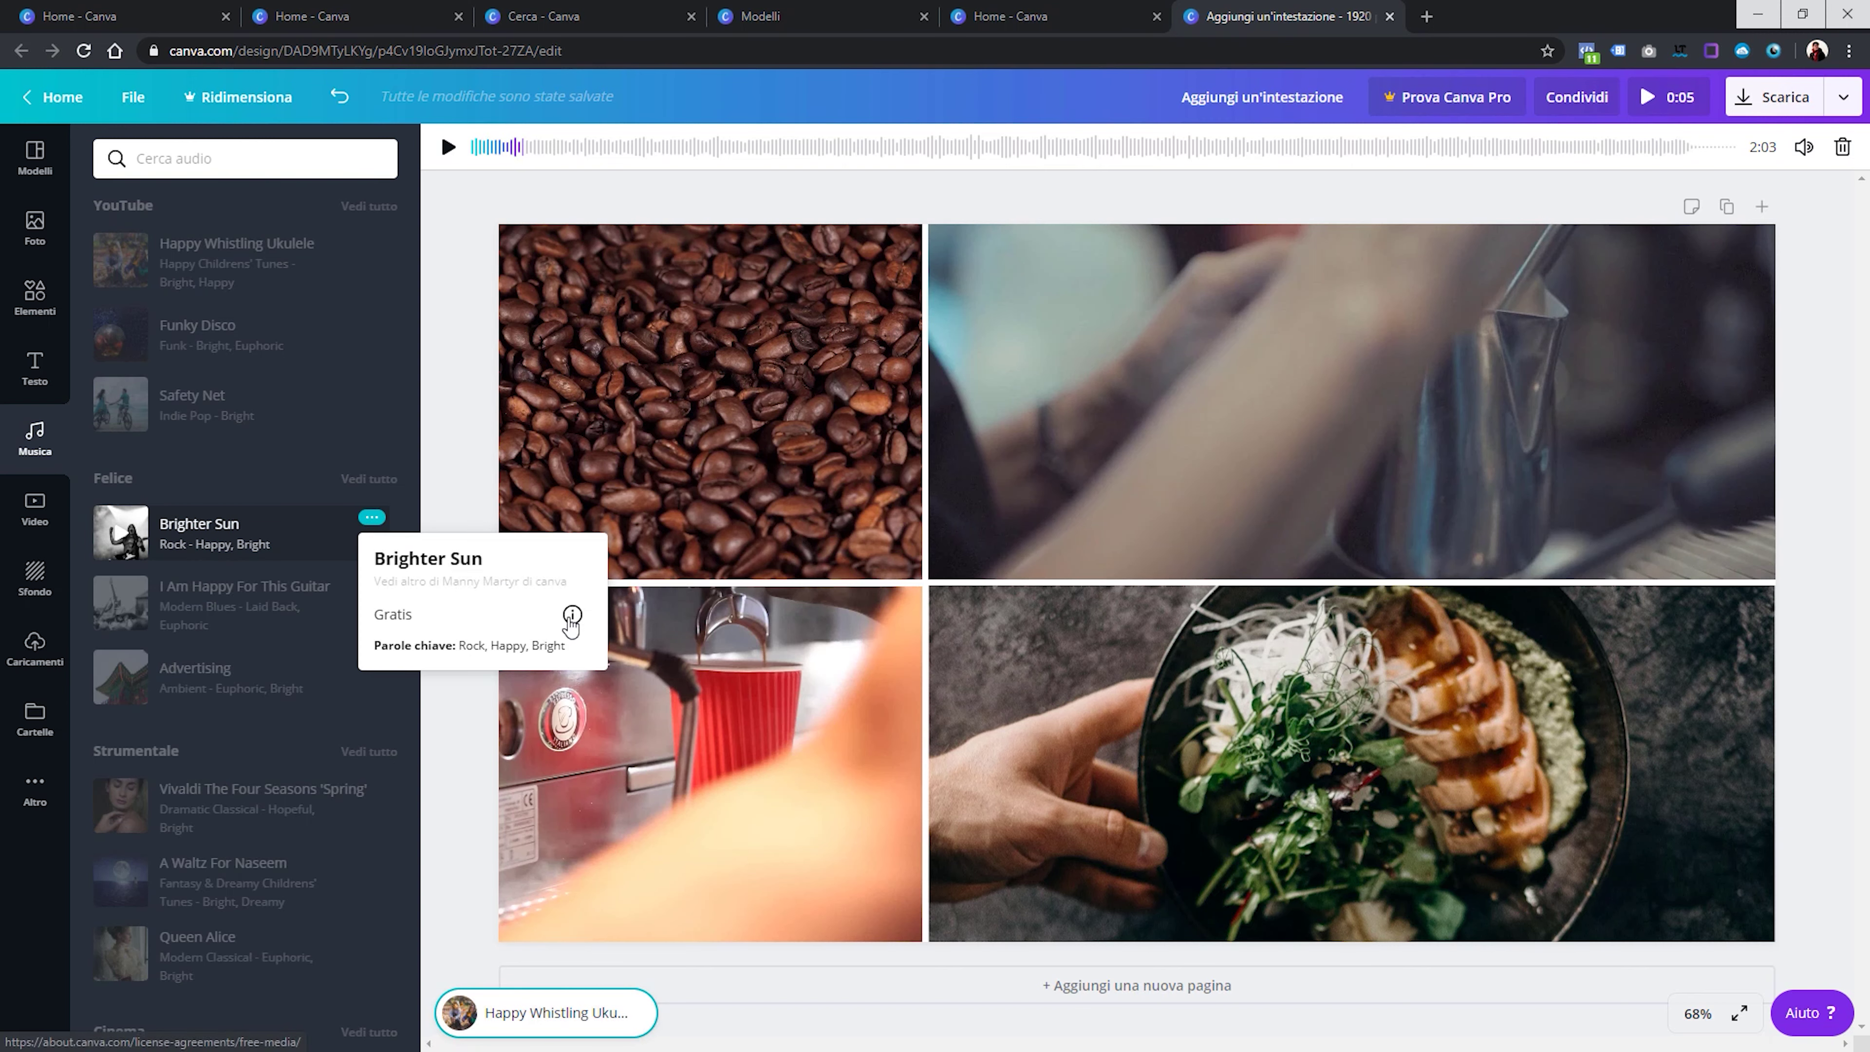
scroll(346, 707, down, 10)
scroll(378, 553, down, 5)
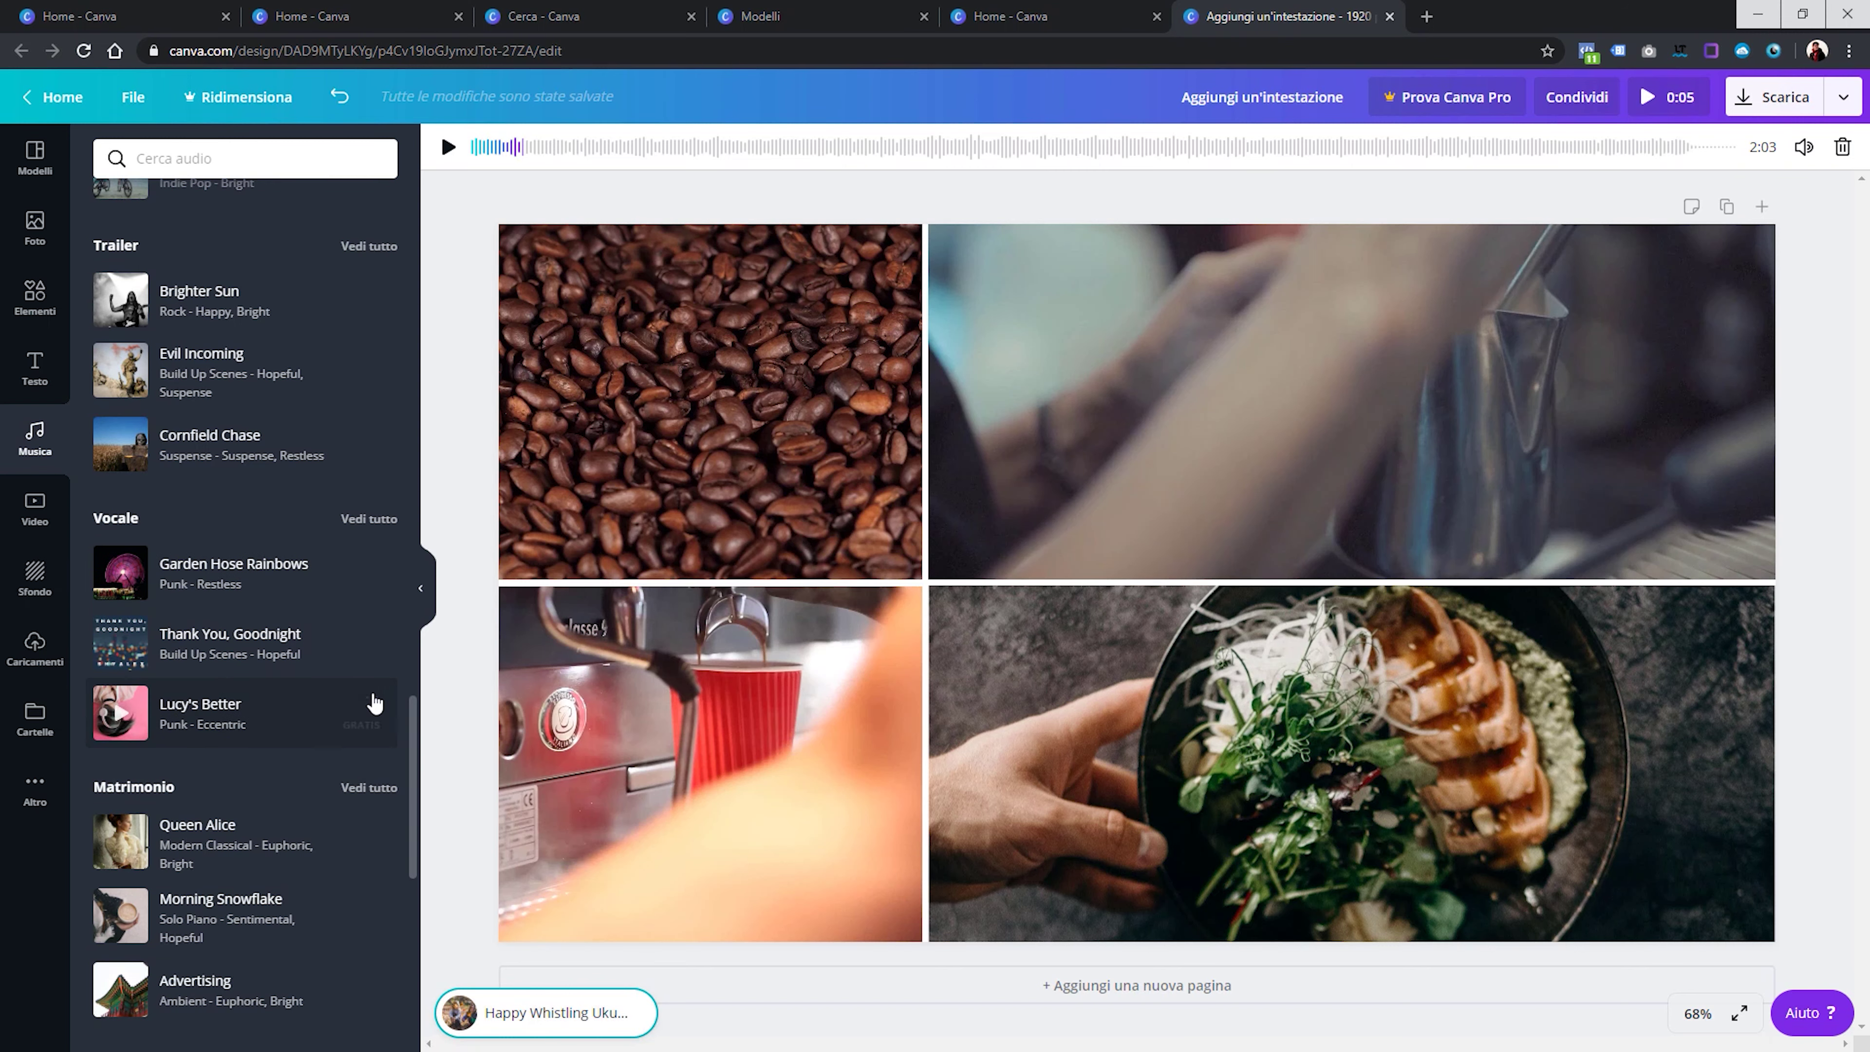
scroll(372, 700, down, 4)
click(372, 542)
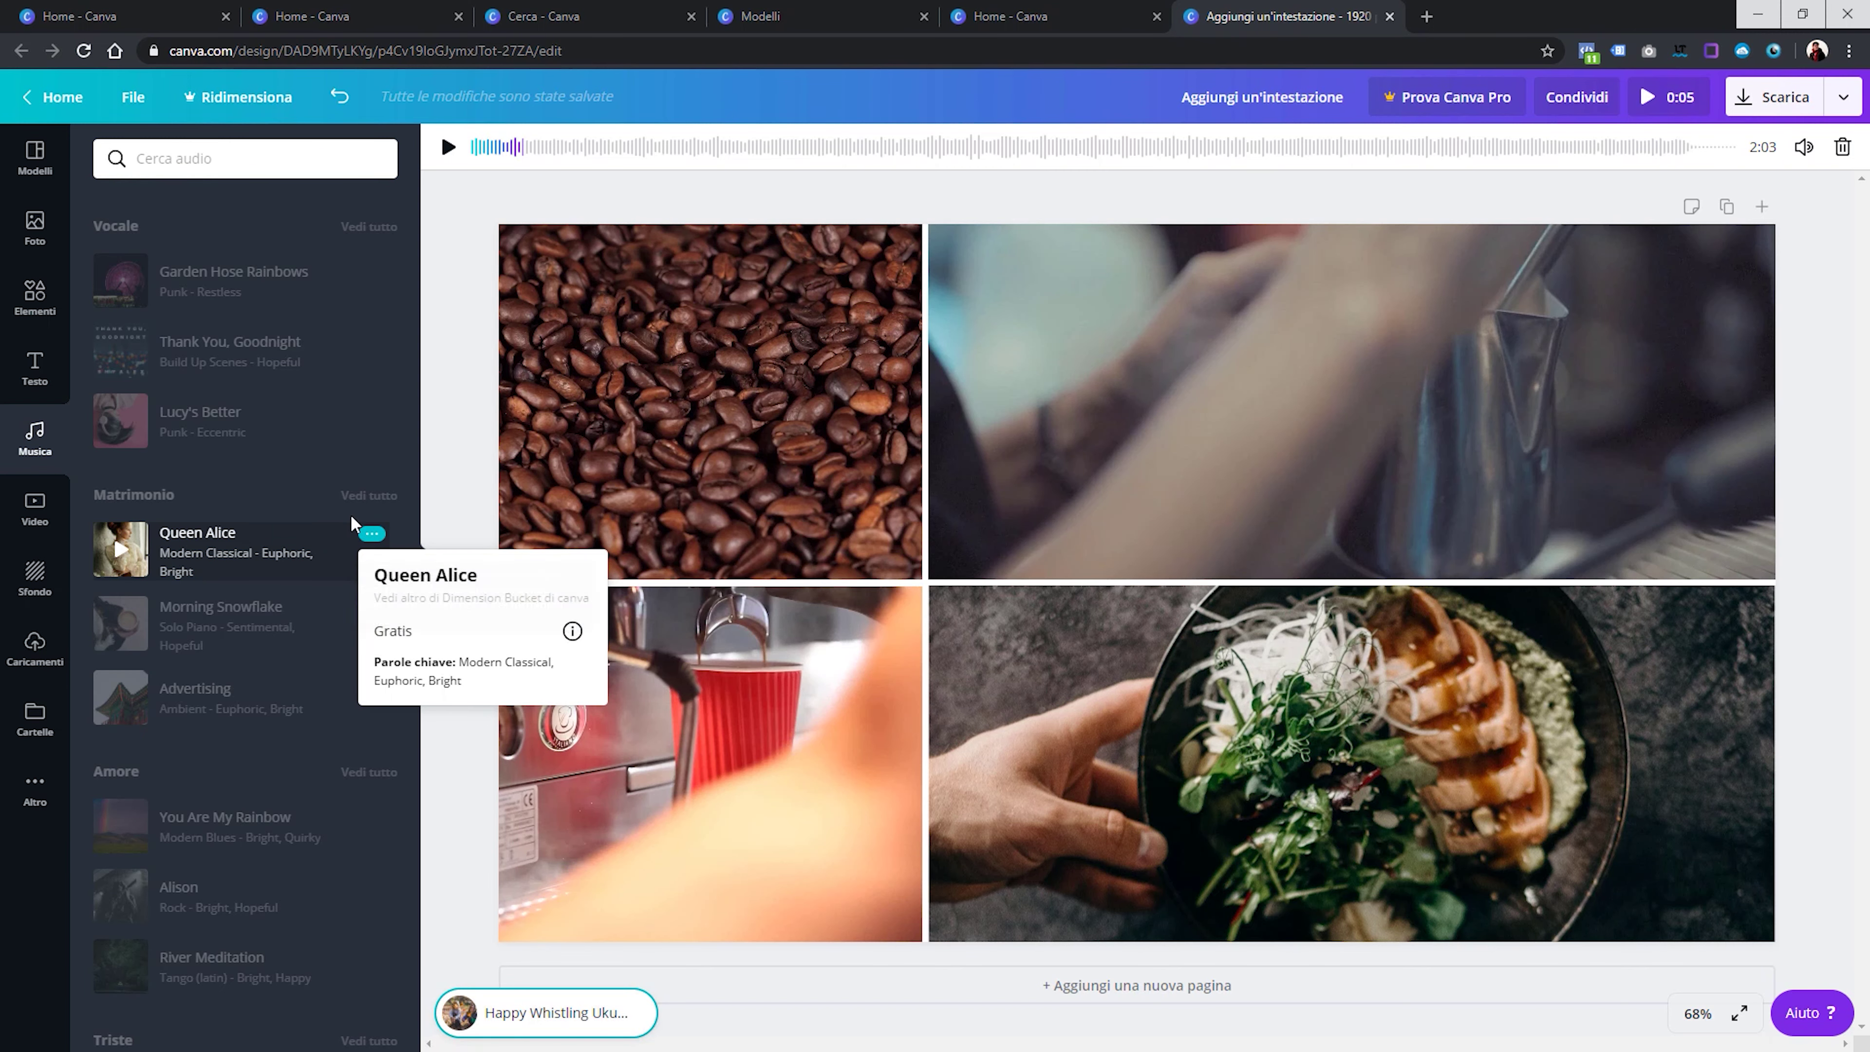
scroll(344, 685, down, 7)
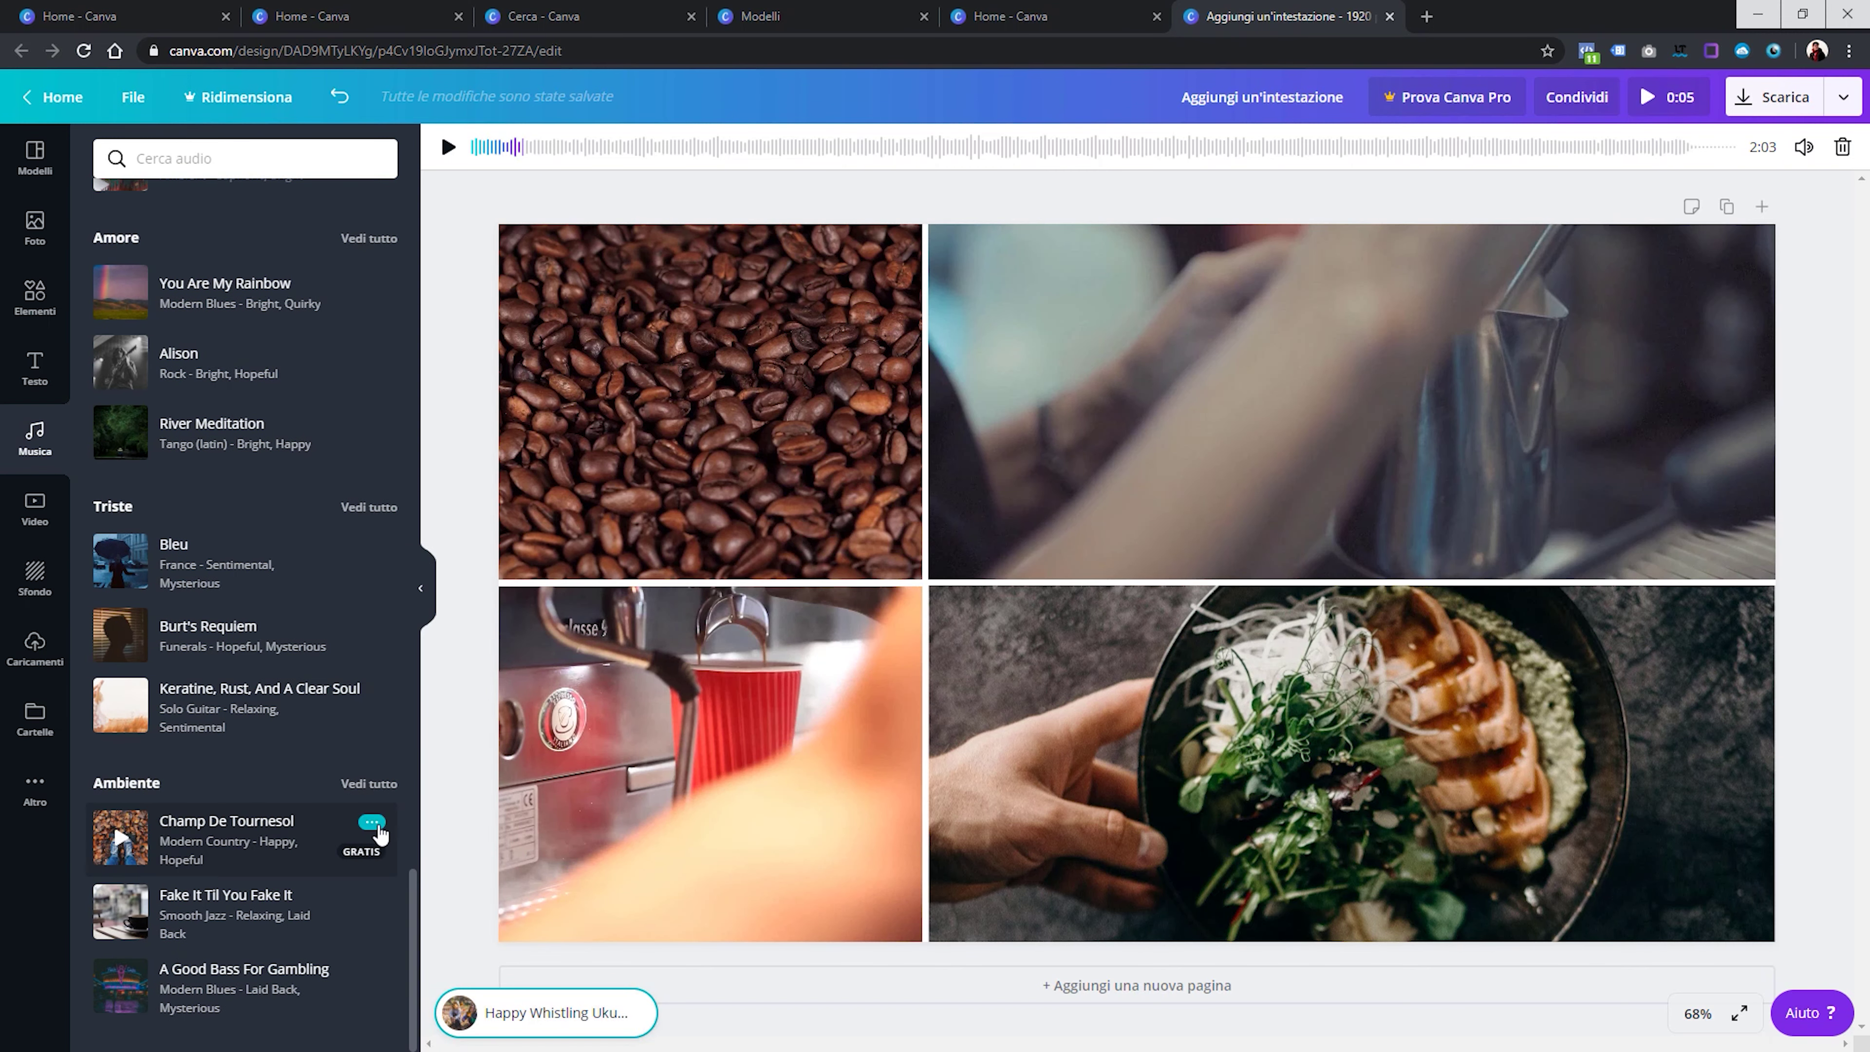
click(371, 821)
click(572, 934)
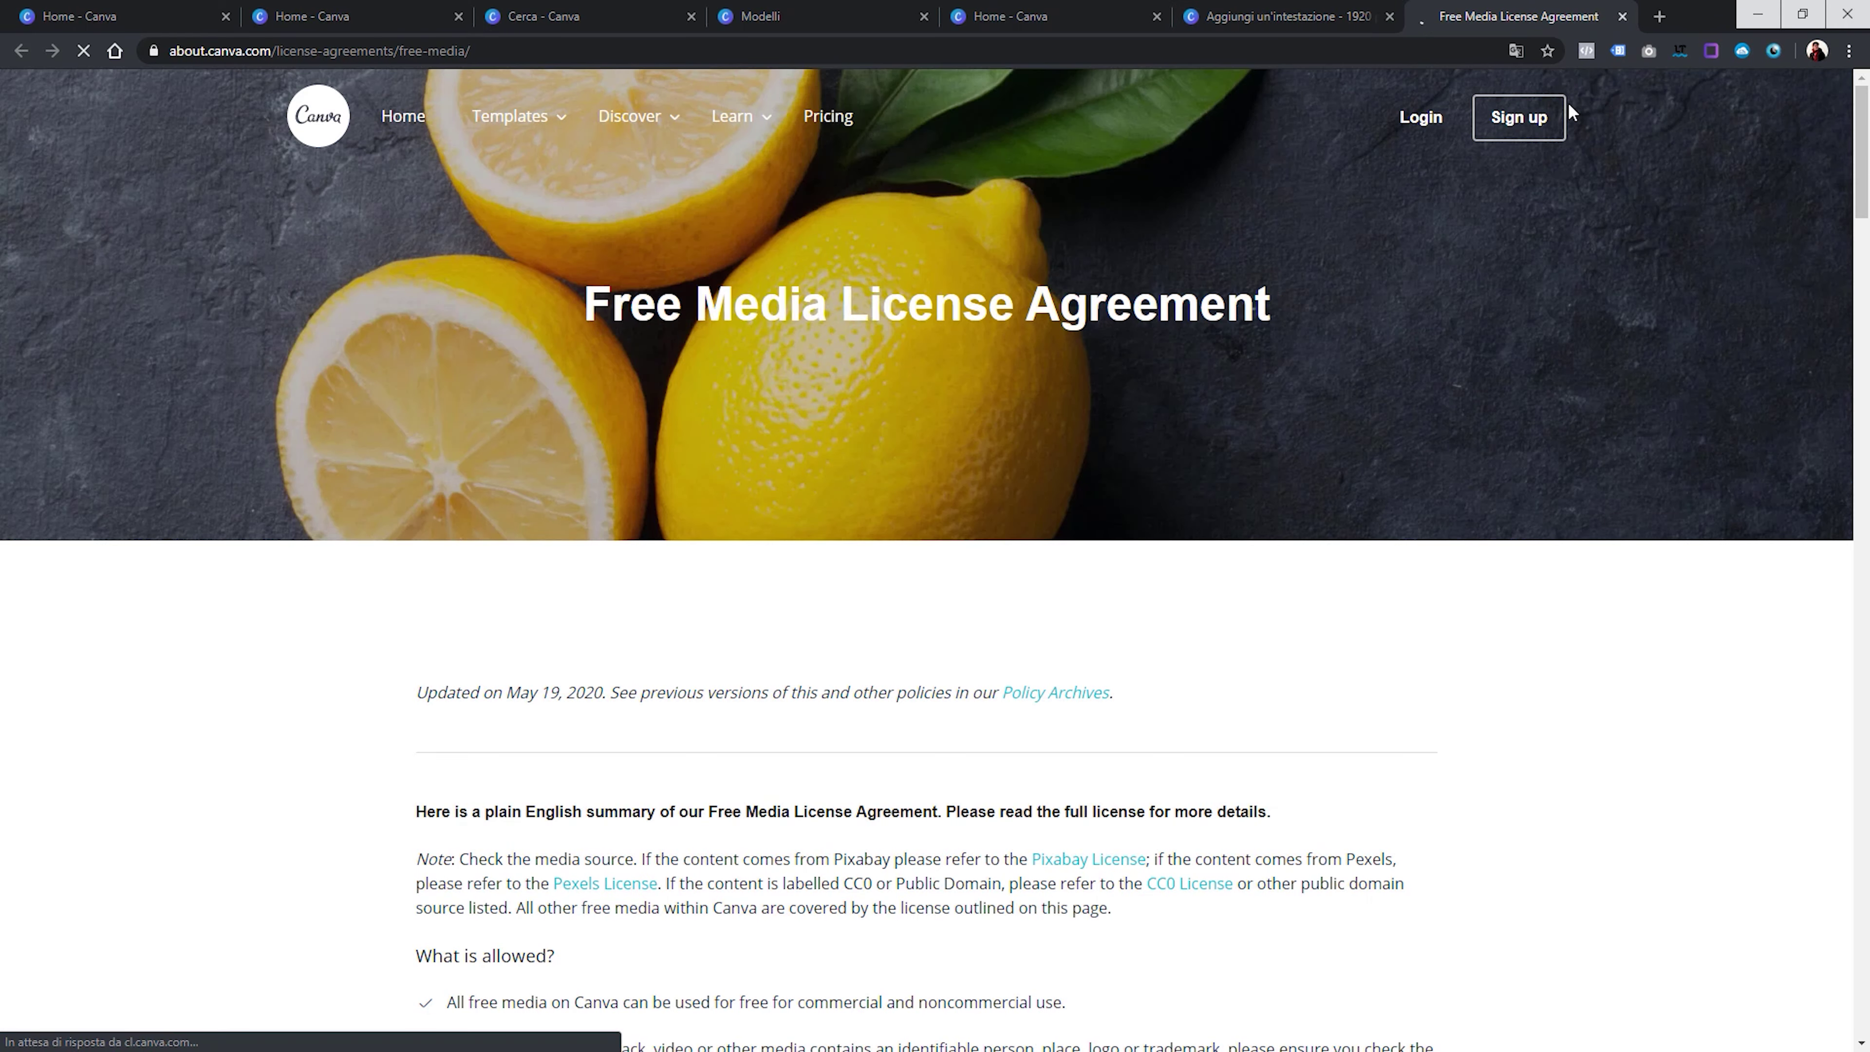
click(1622, 16)
List all Trap tracks and add Happy Whistling Ukulele as the collage soundtrack
scroll(346, 720, up, 3)
scroll(328, 718, up, 5)
scroll(328, 719, up, 9)
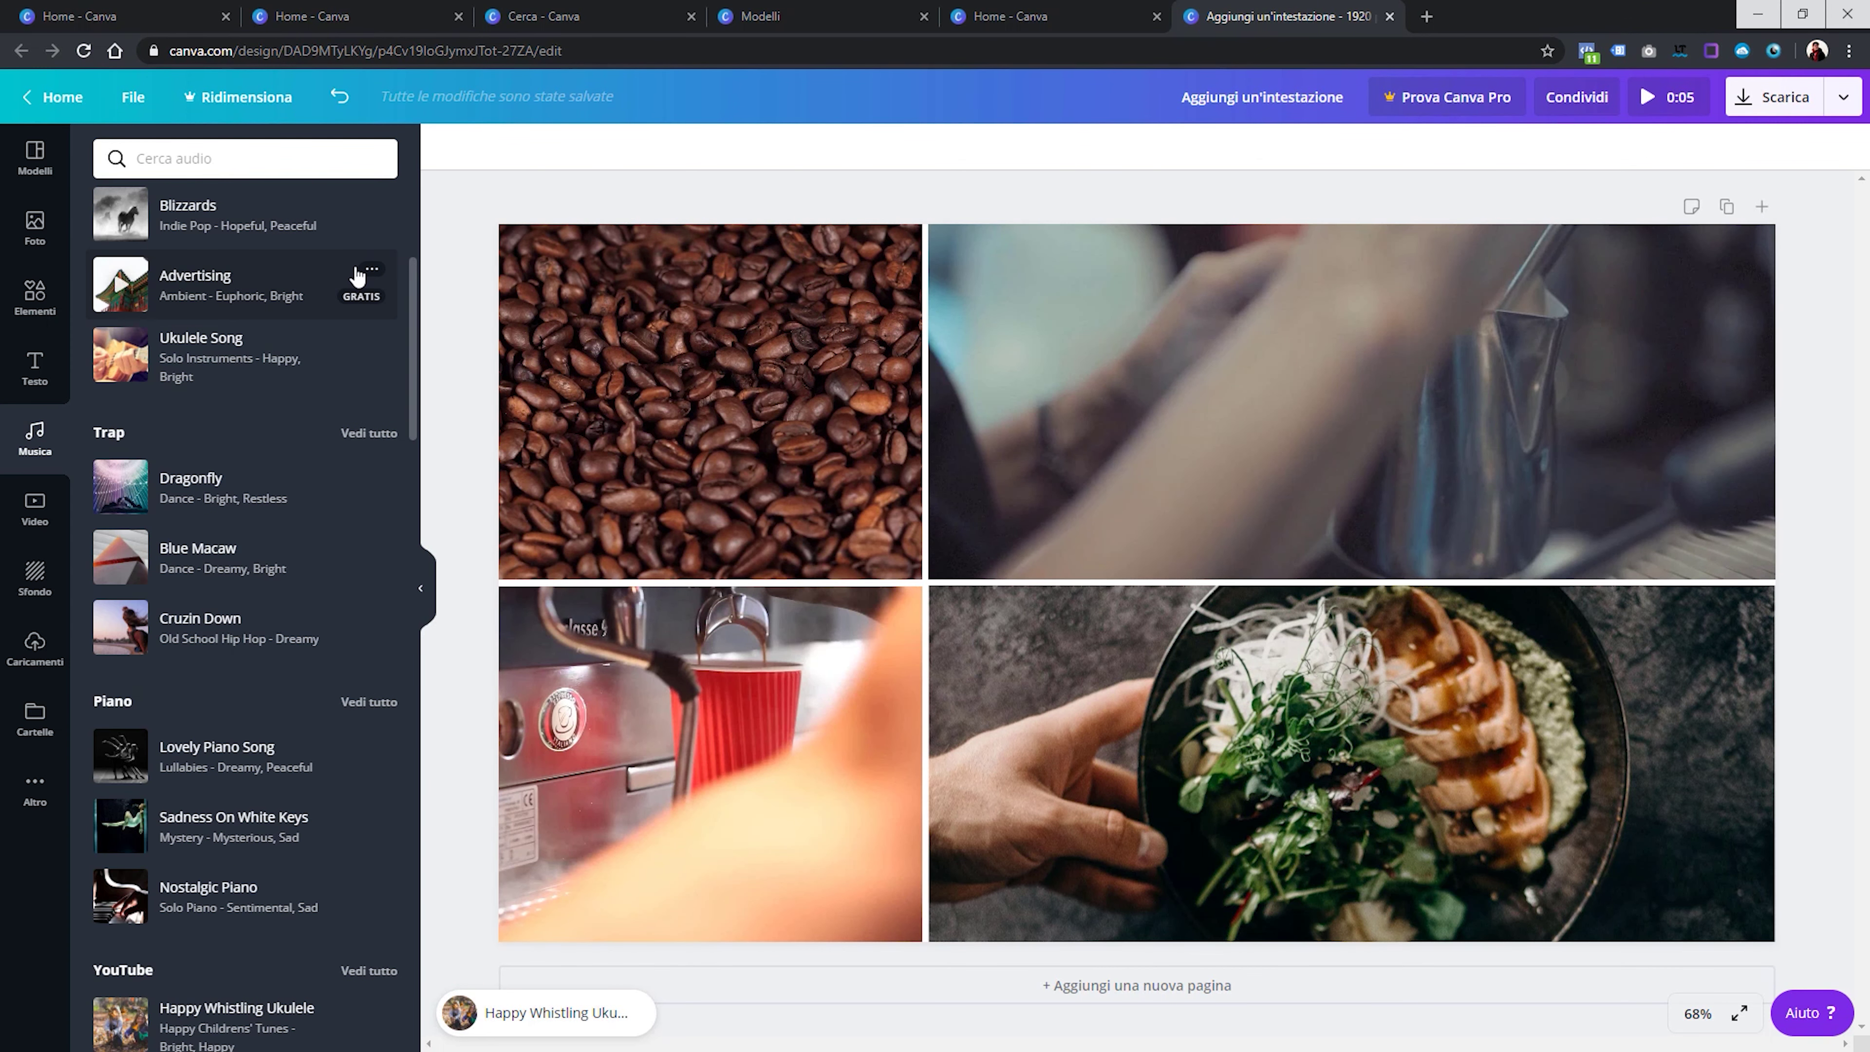
click(372, 434)
mouse_move(360, 748)
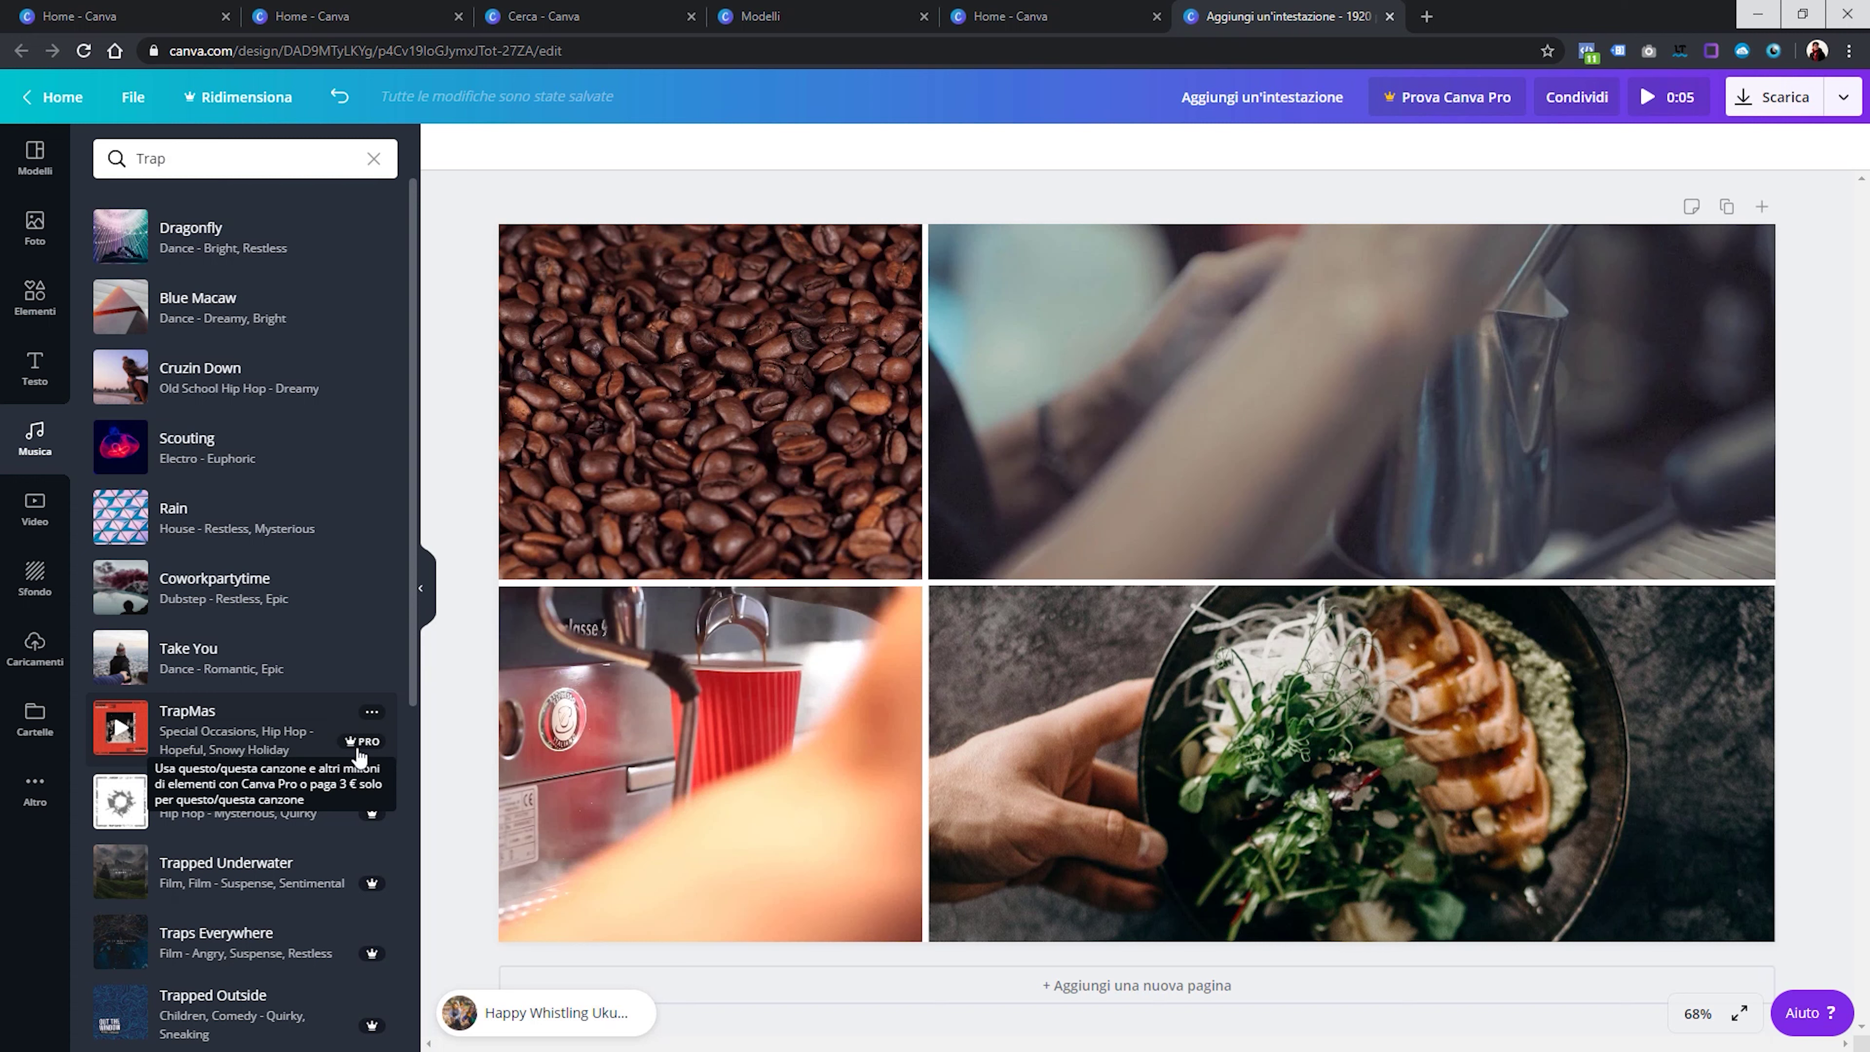
click(513, 1026)
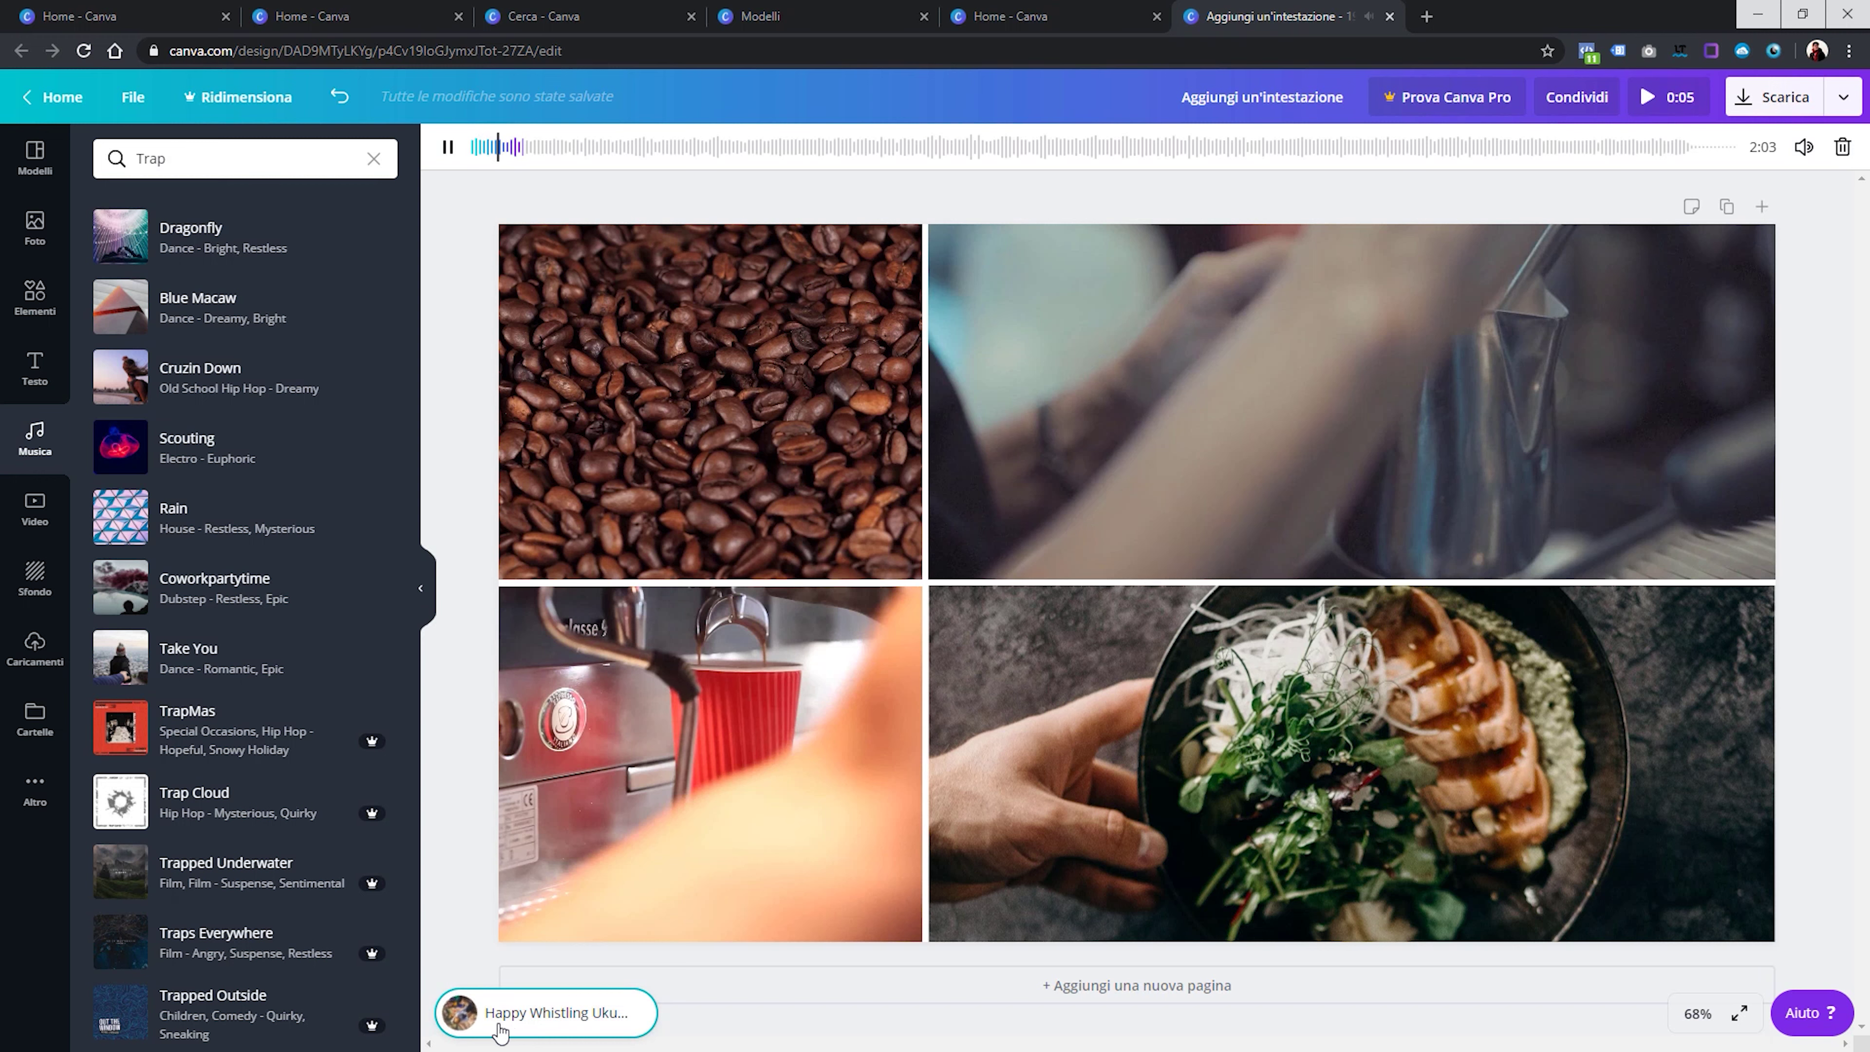
Set the ukulele track volume to 0 and slide its 5-second excerpt to about 1:08
click(1805, 148)
drag(1735, 197, 1539, 197)
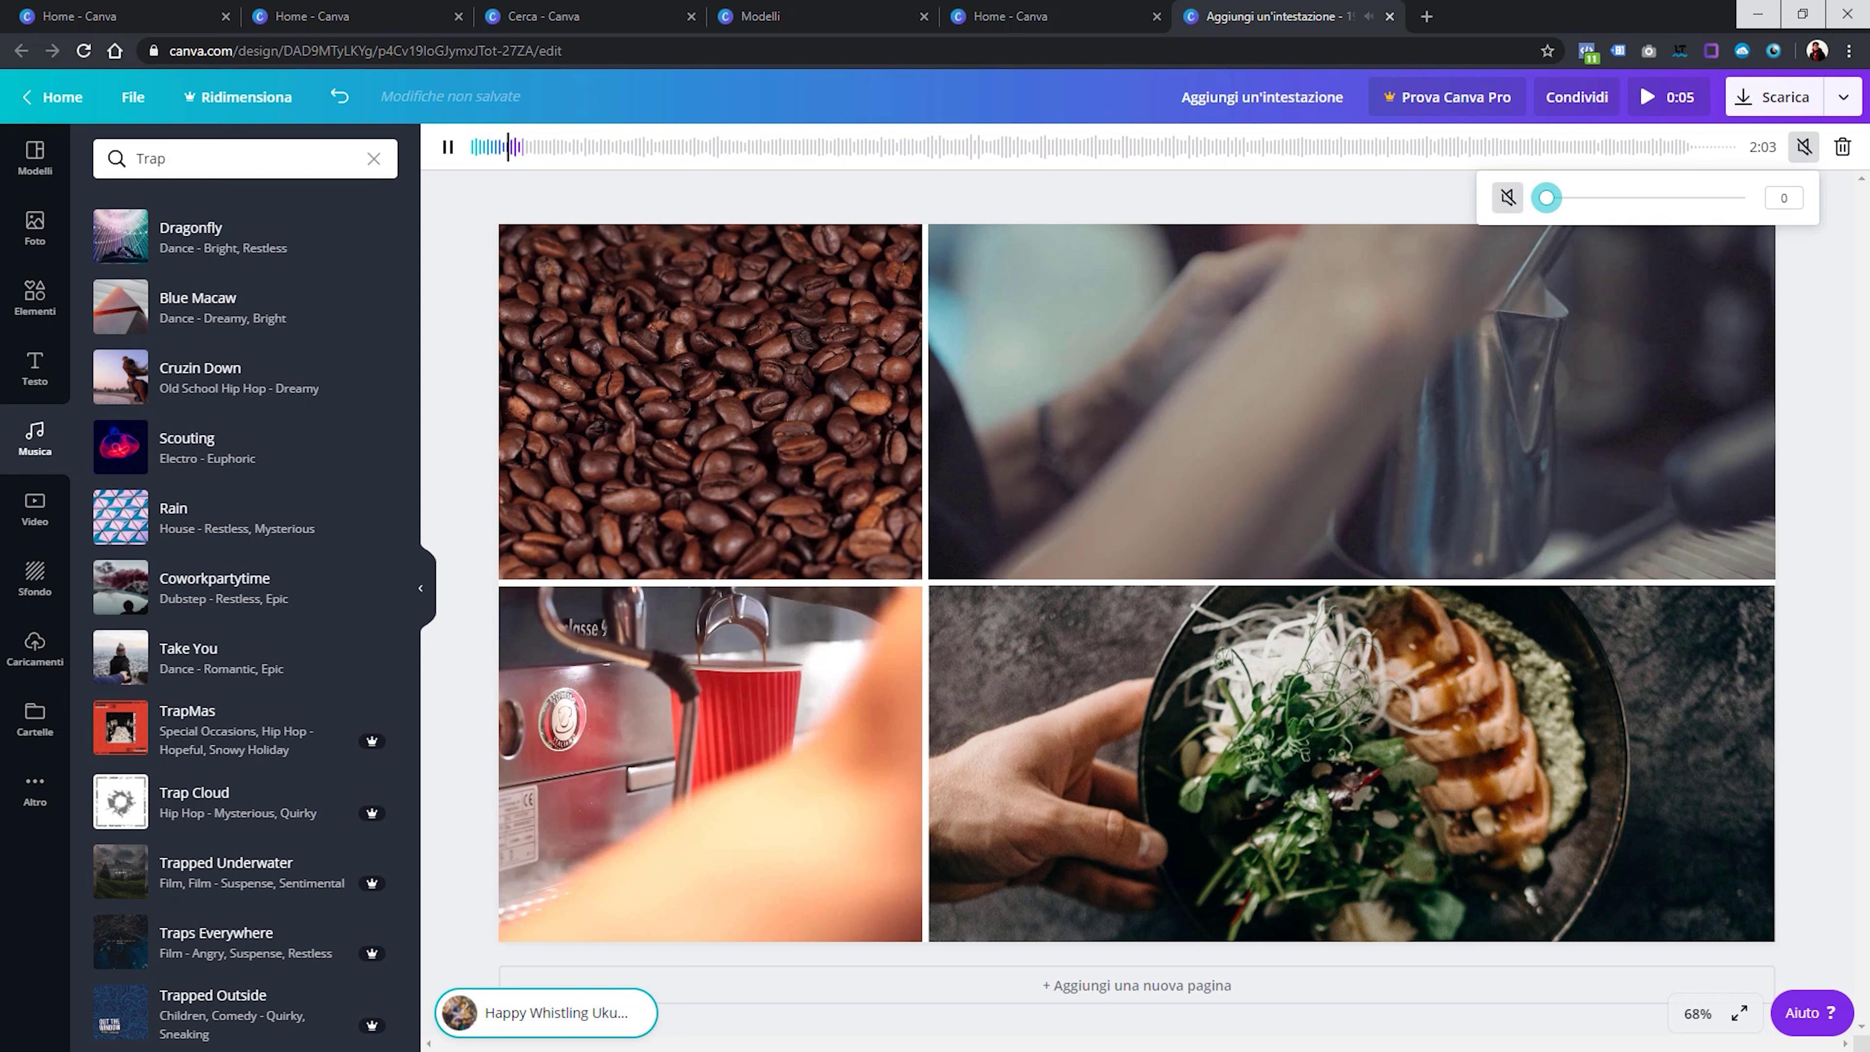
drag(499, 154, 967, 171)
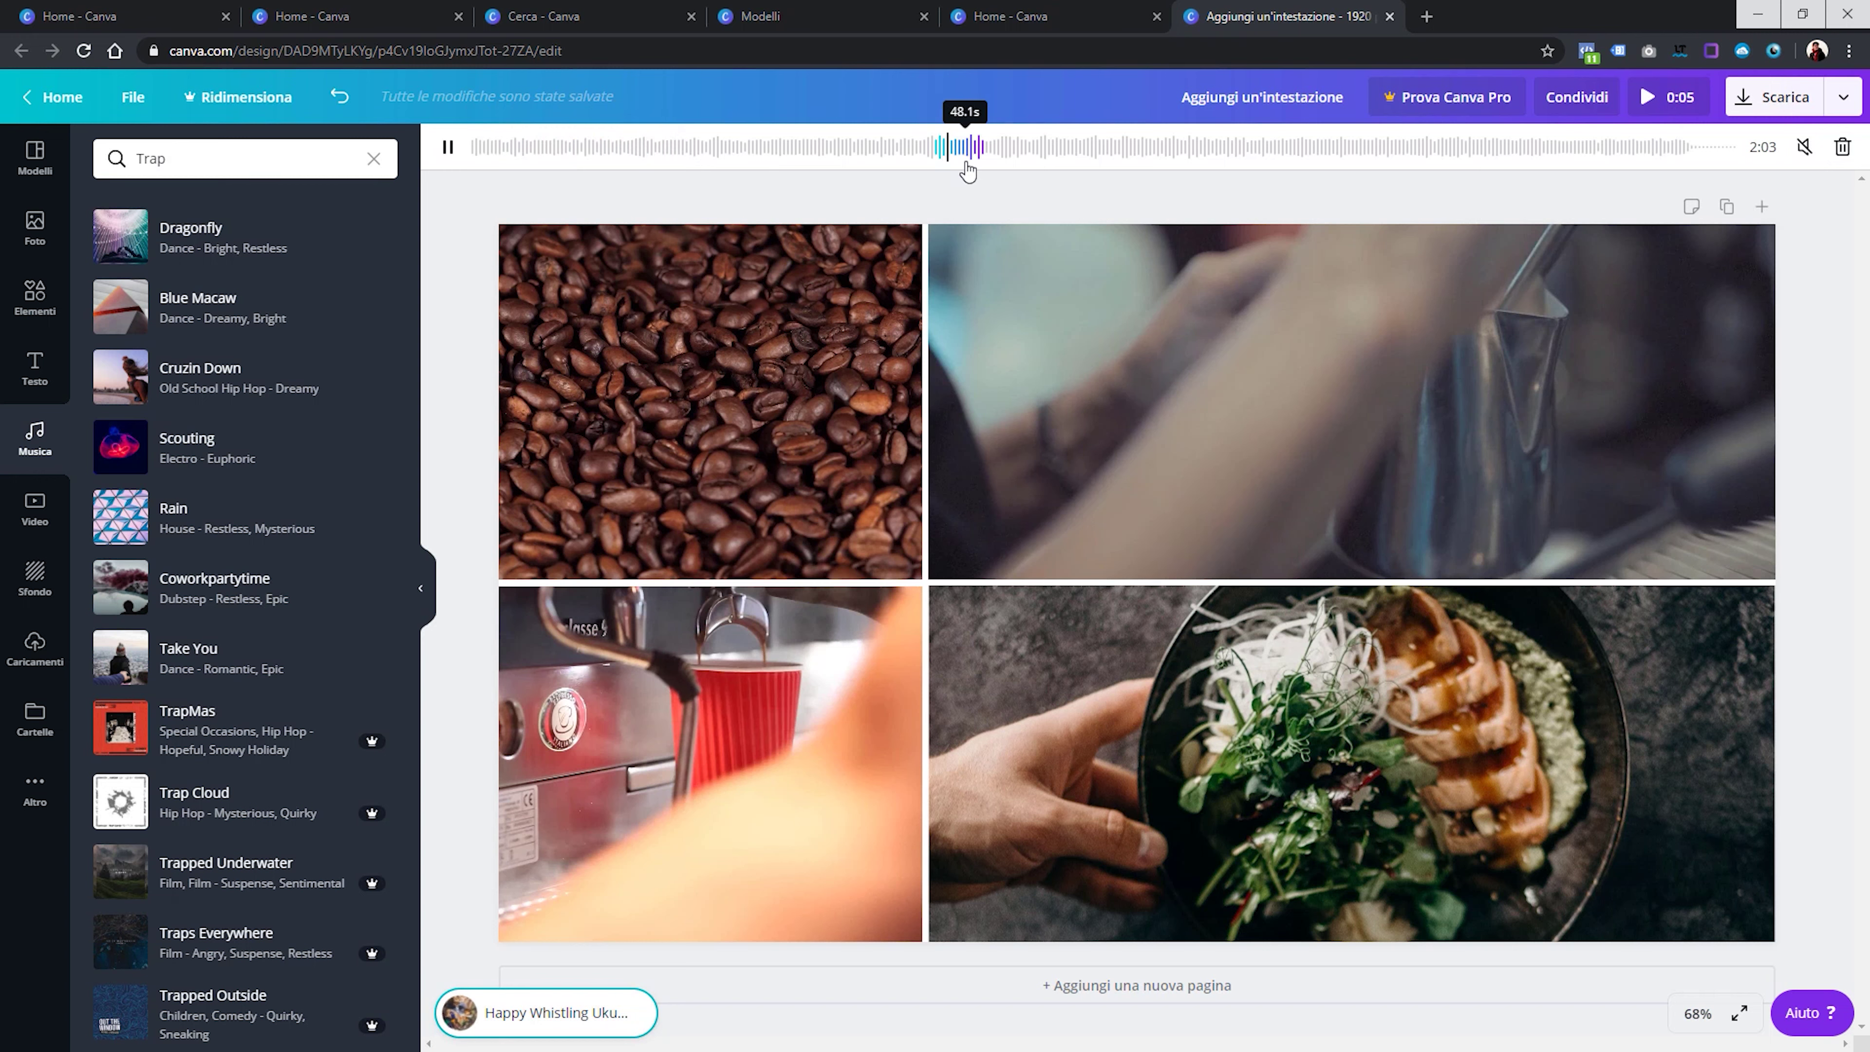
drag(968, 168, 1175, 165)
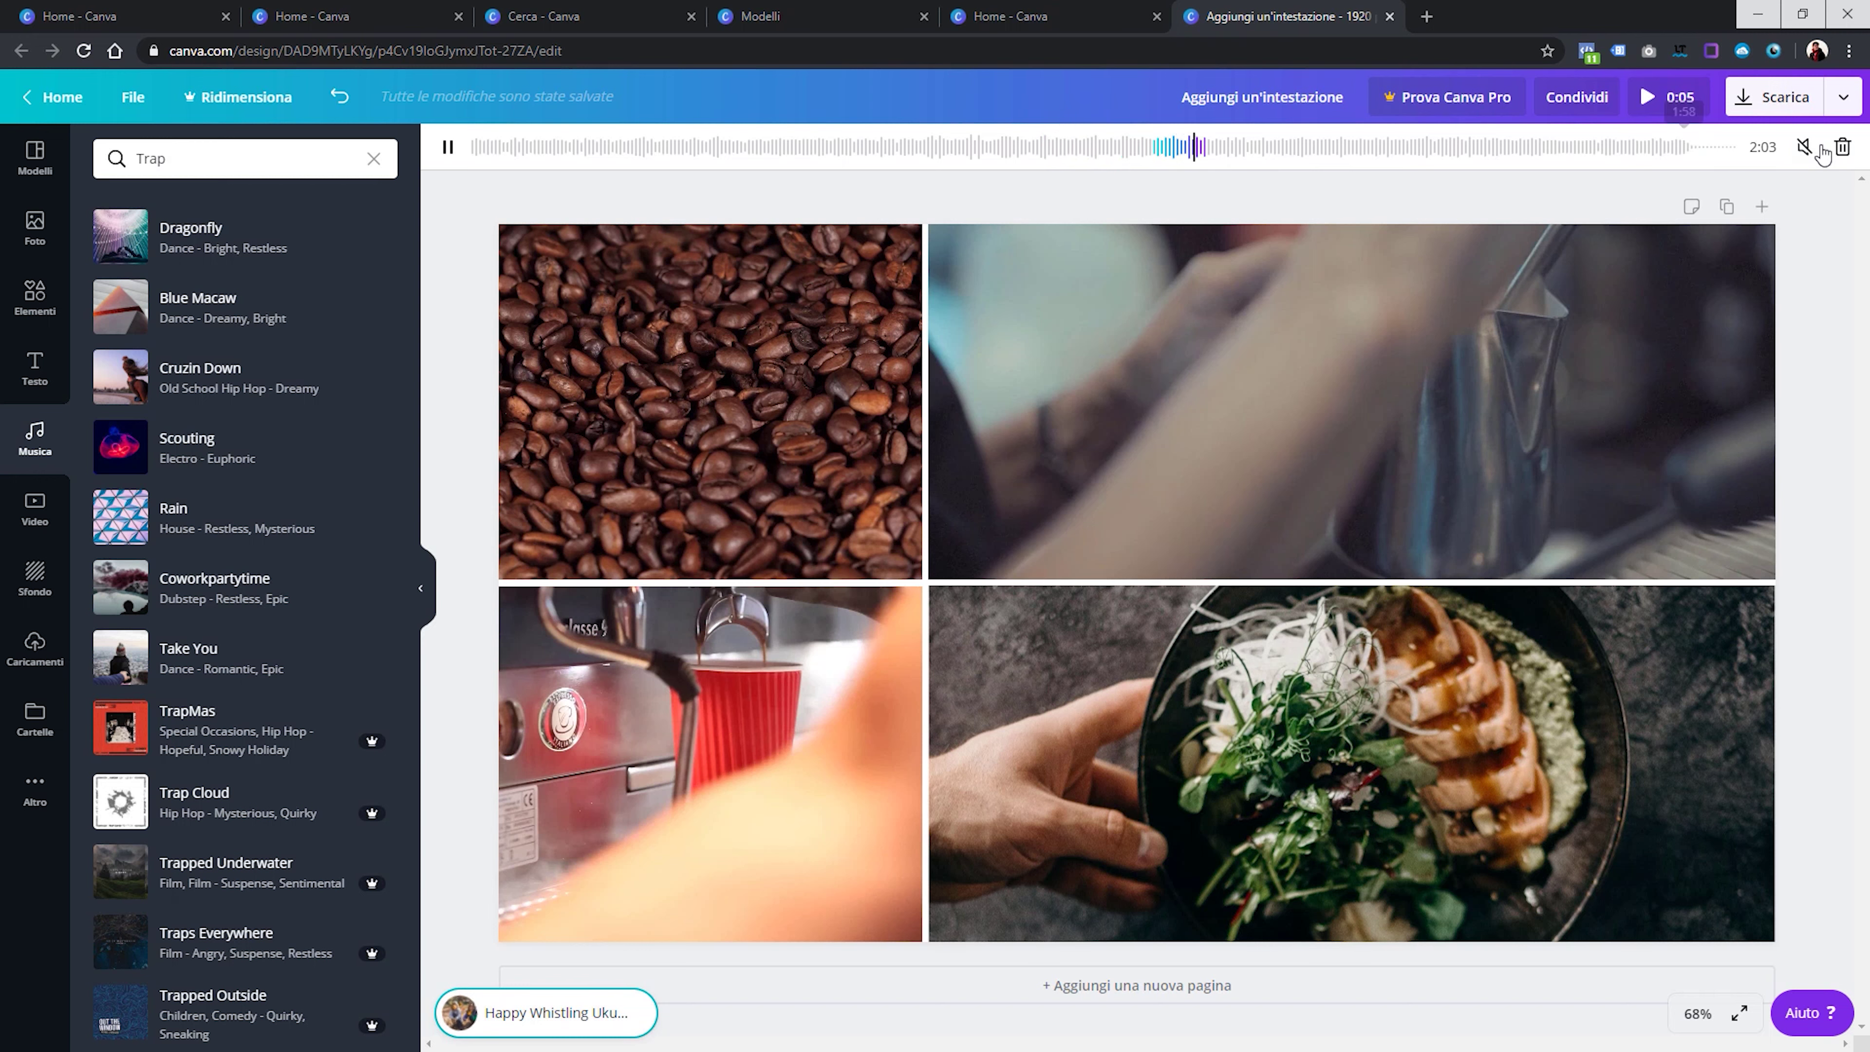
Deselect the audio, browse uploaded videos and images, then view the Folders list
click(1843, 146)
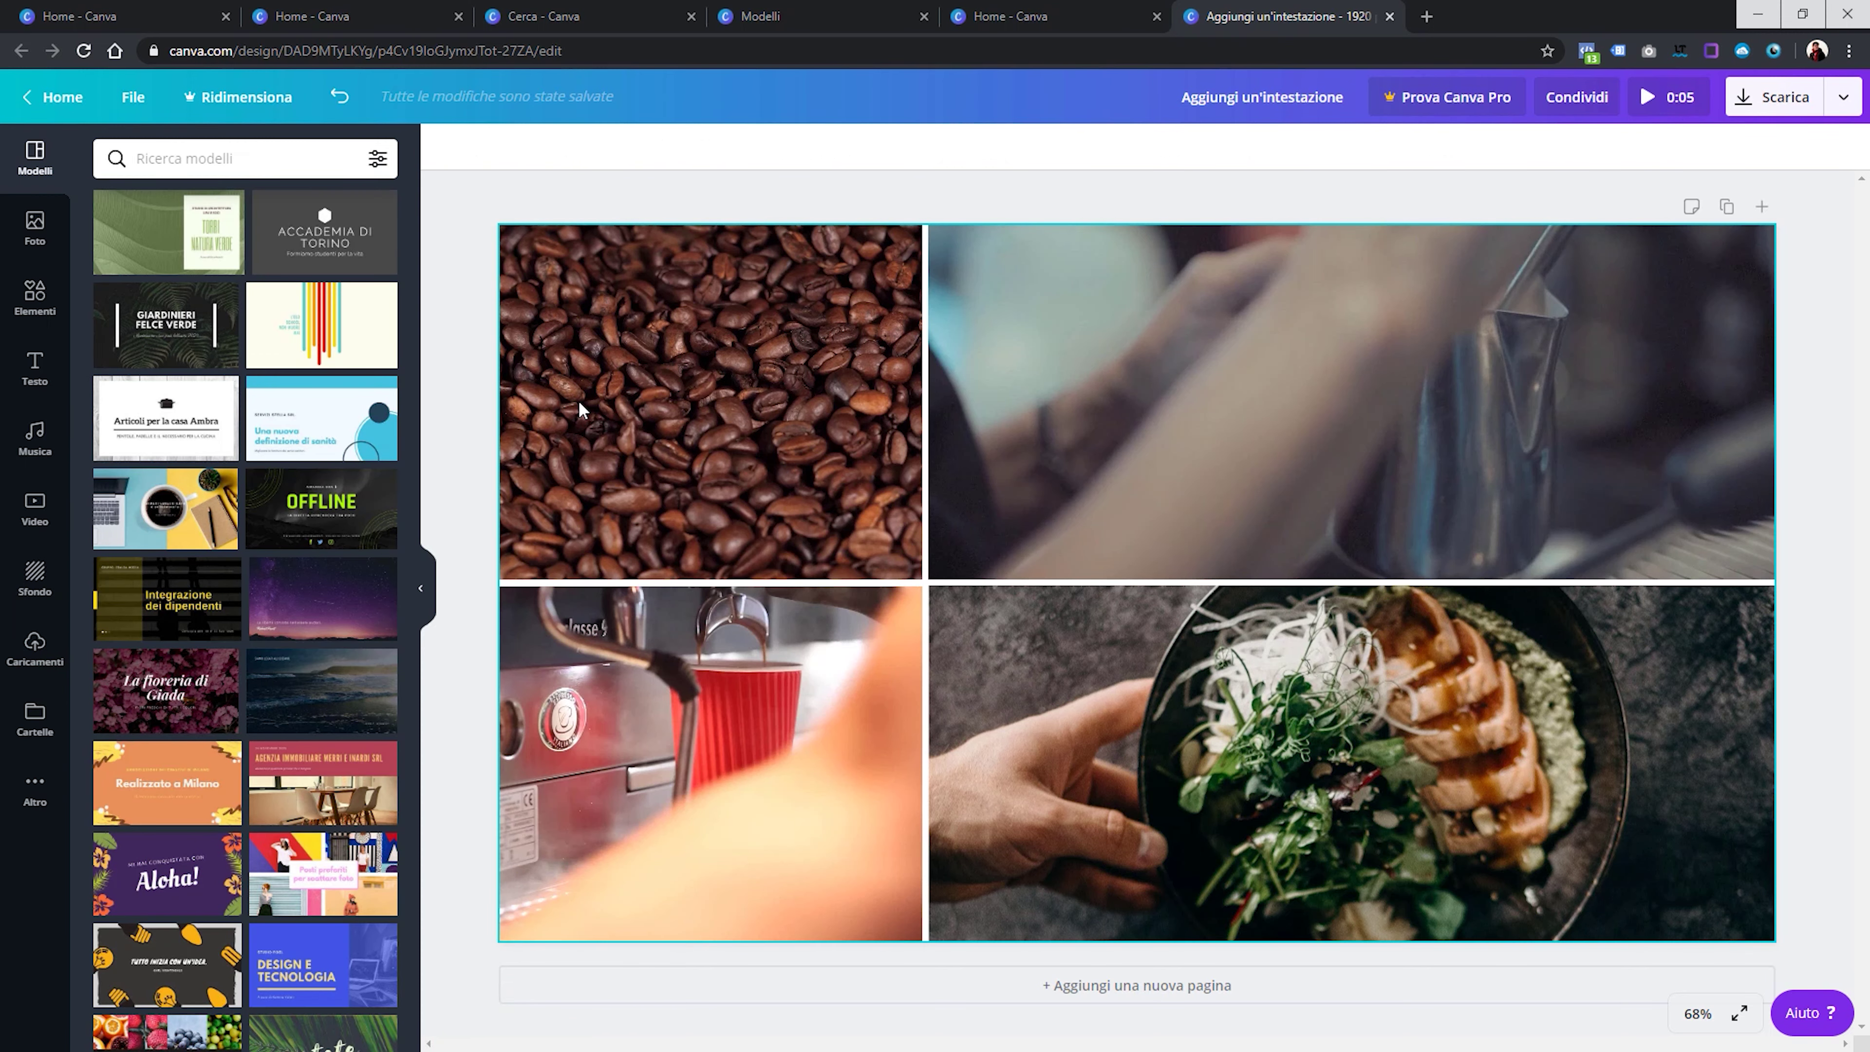
click(22, 666)
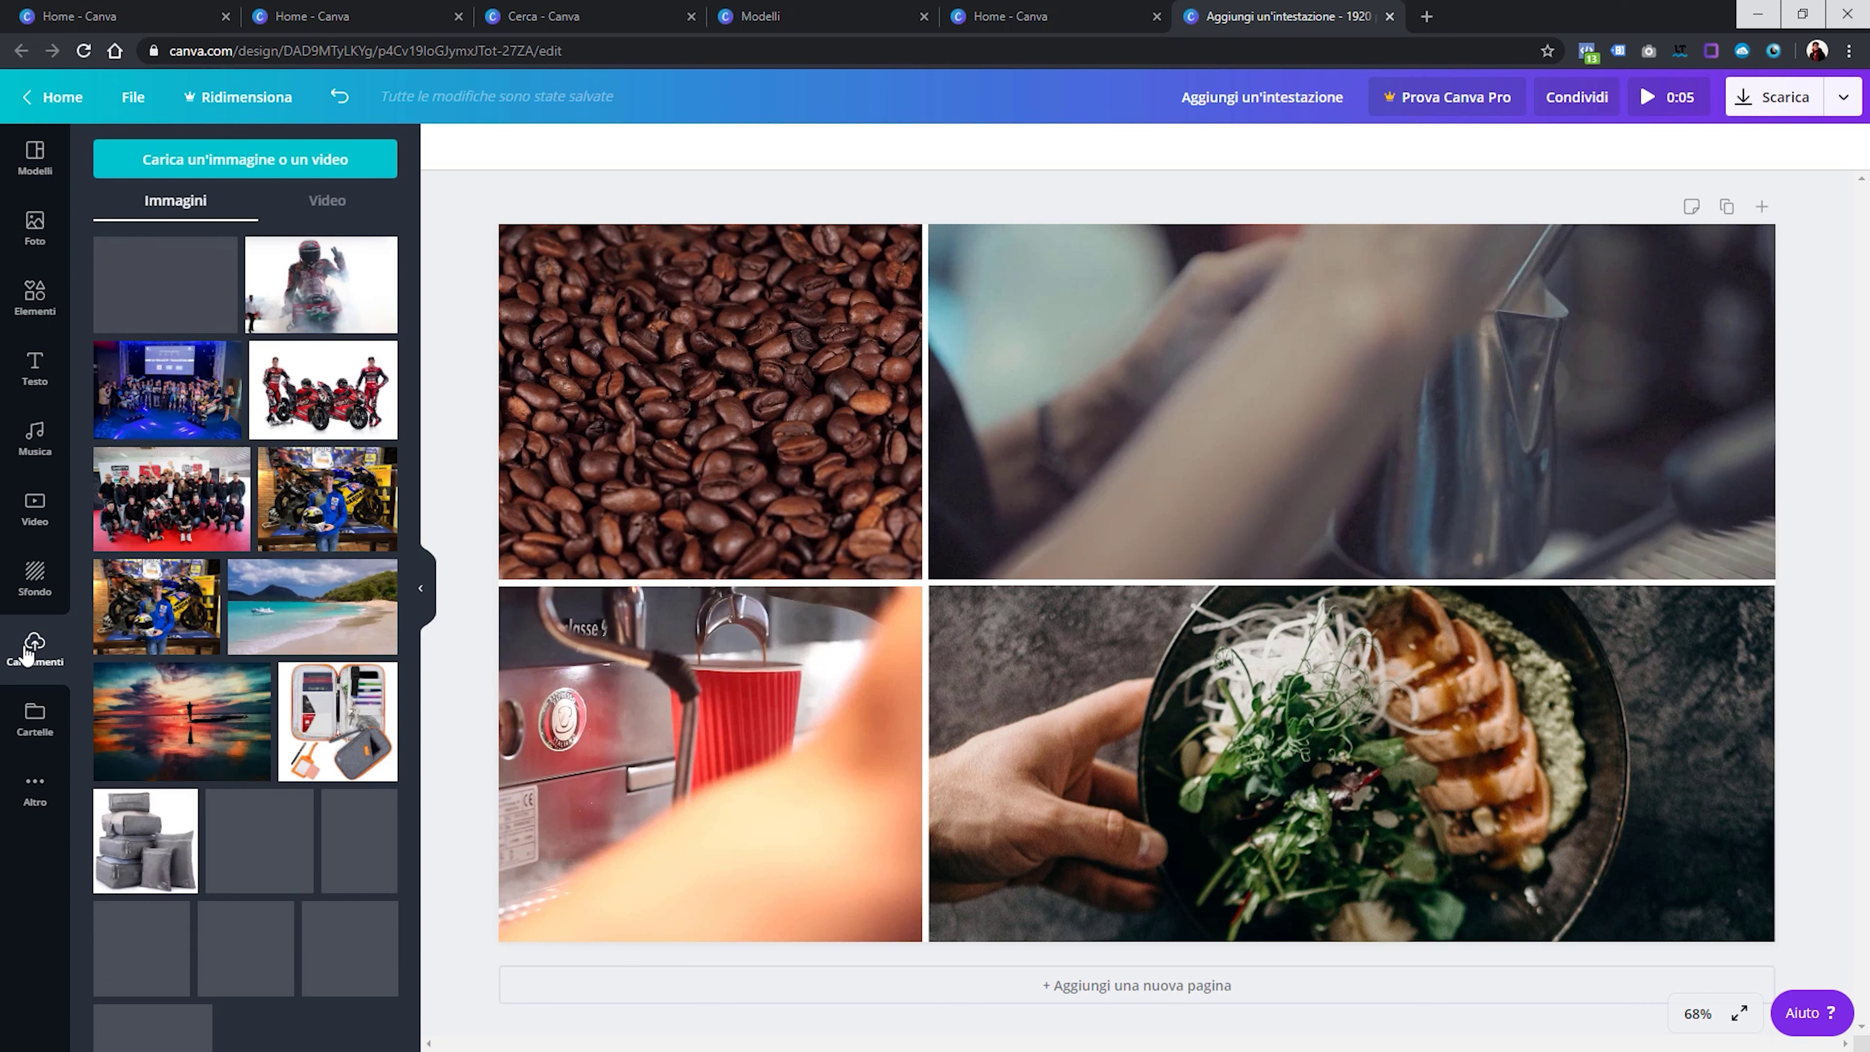
scroll(242, 515, down, 1)
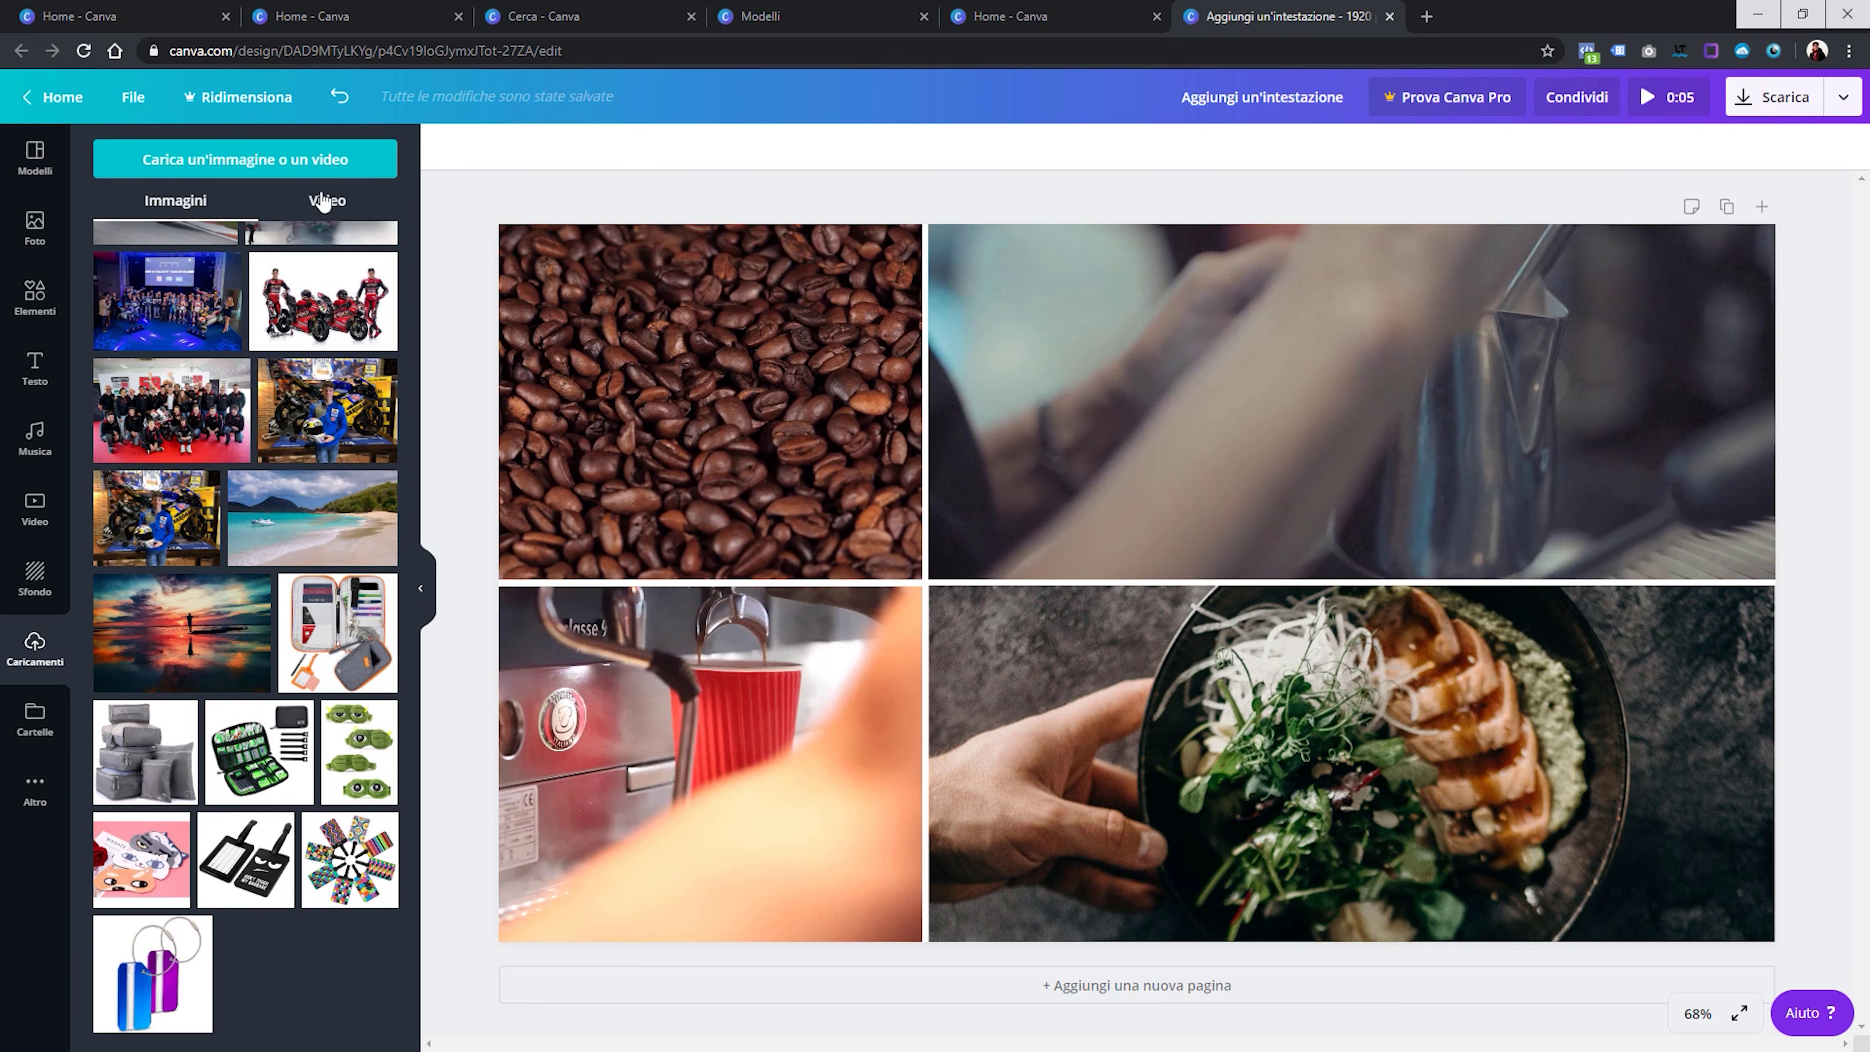
click(324, 200)
click(186, 213)
click(44, 737)
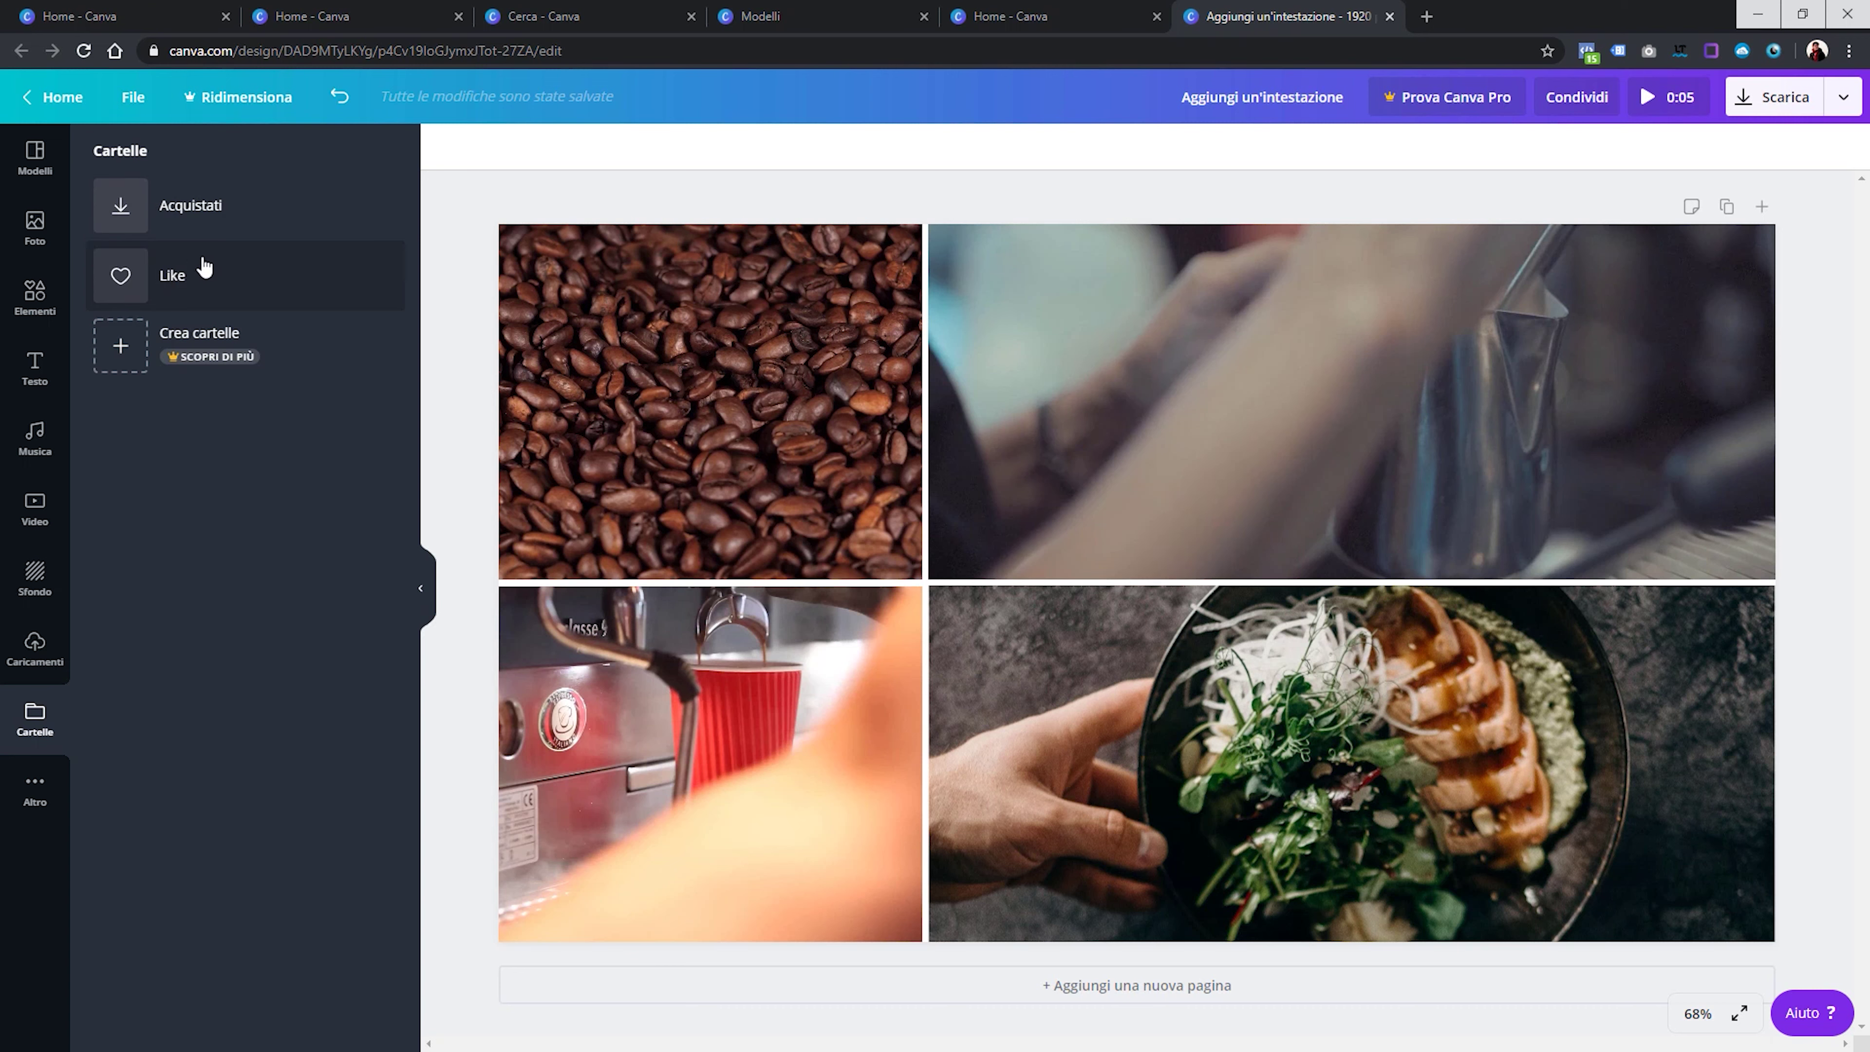
Like the food-bowl stock photo, check the Folders list, then show the More apps panel
click(37, 228)
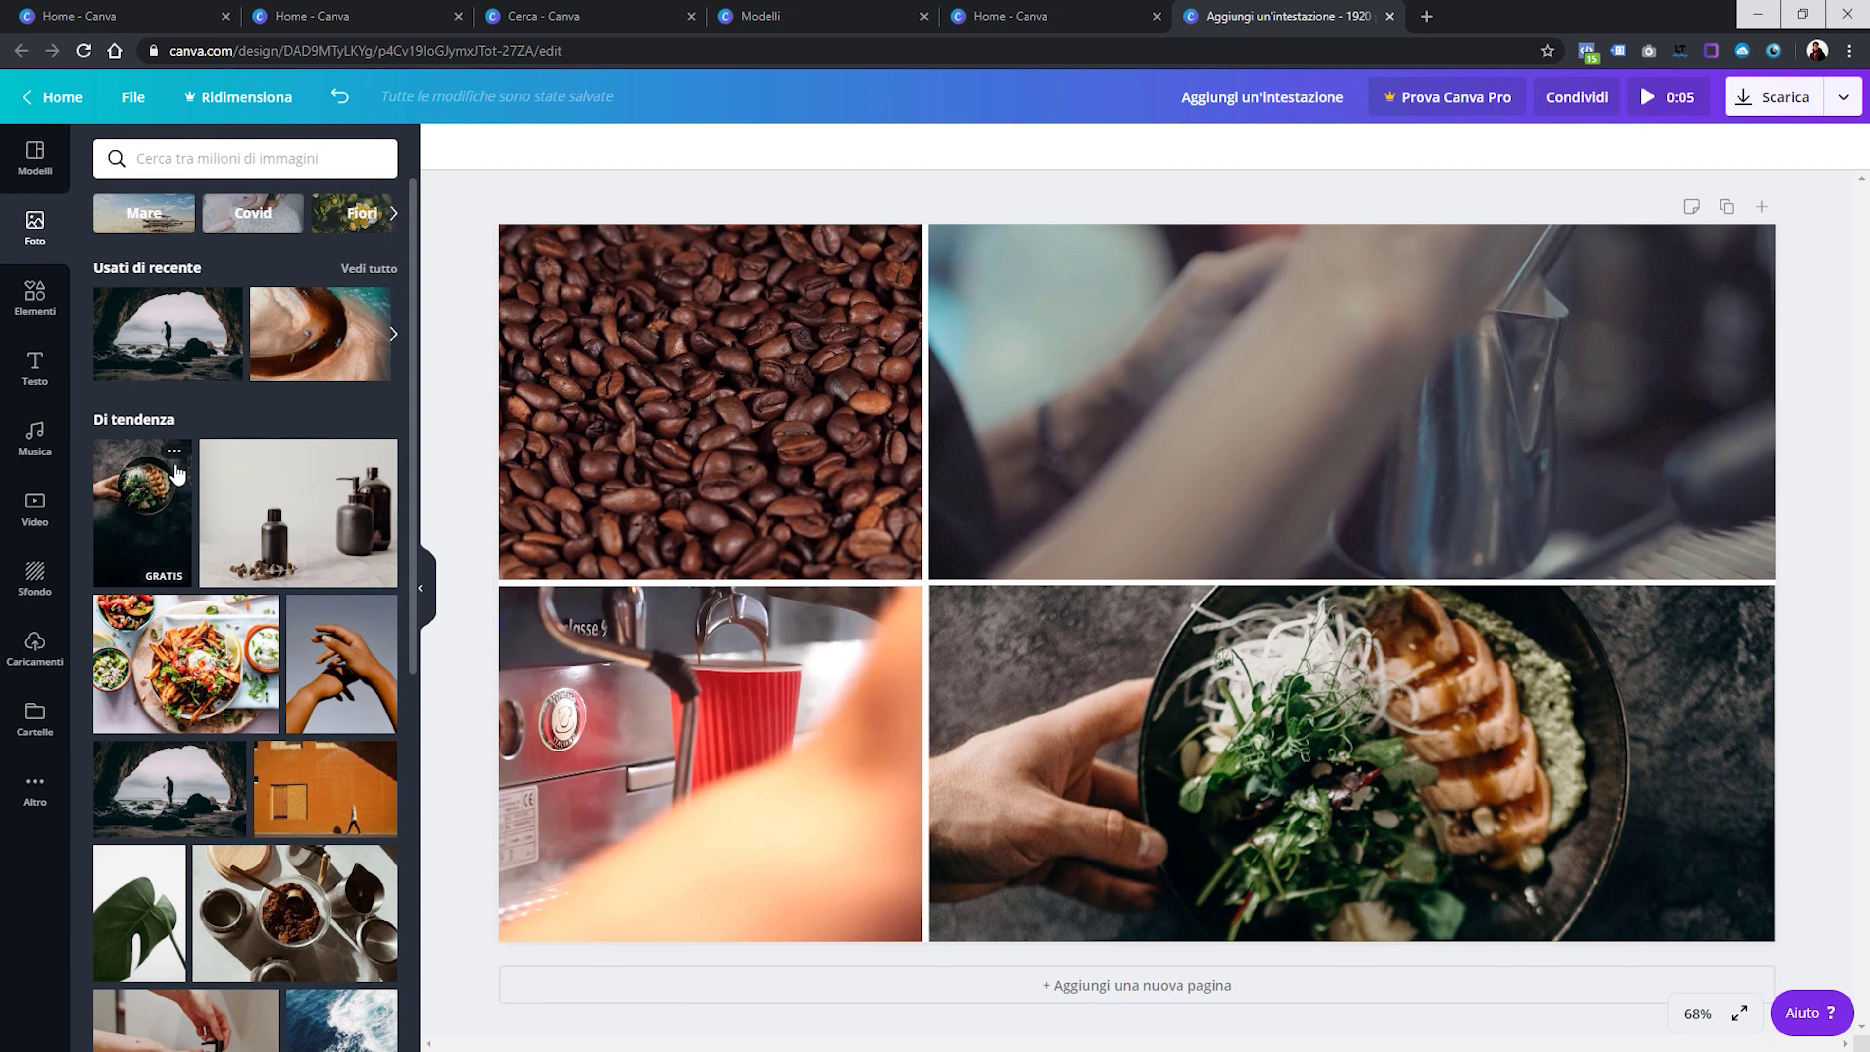
click(174, 449)
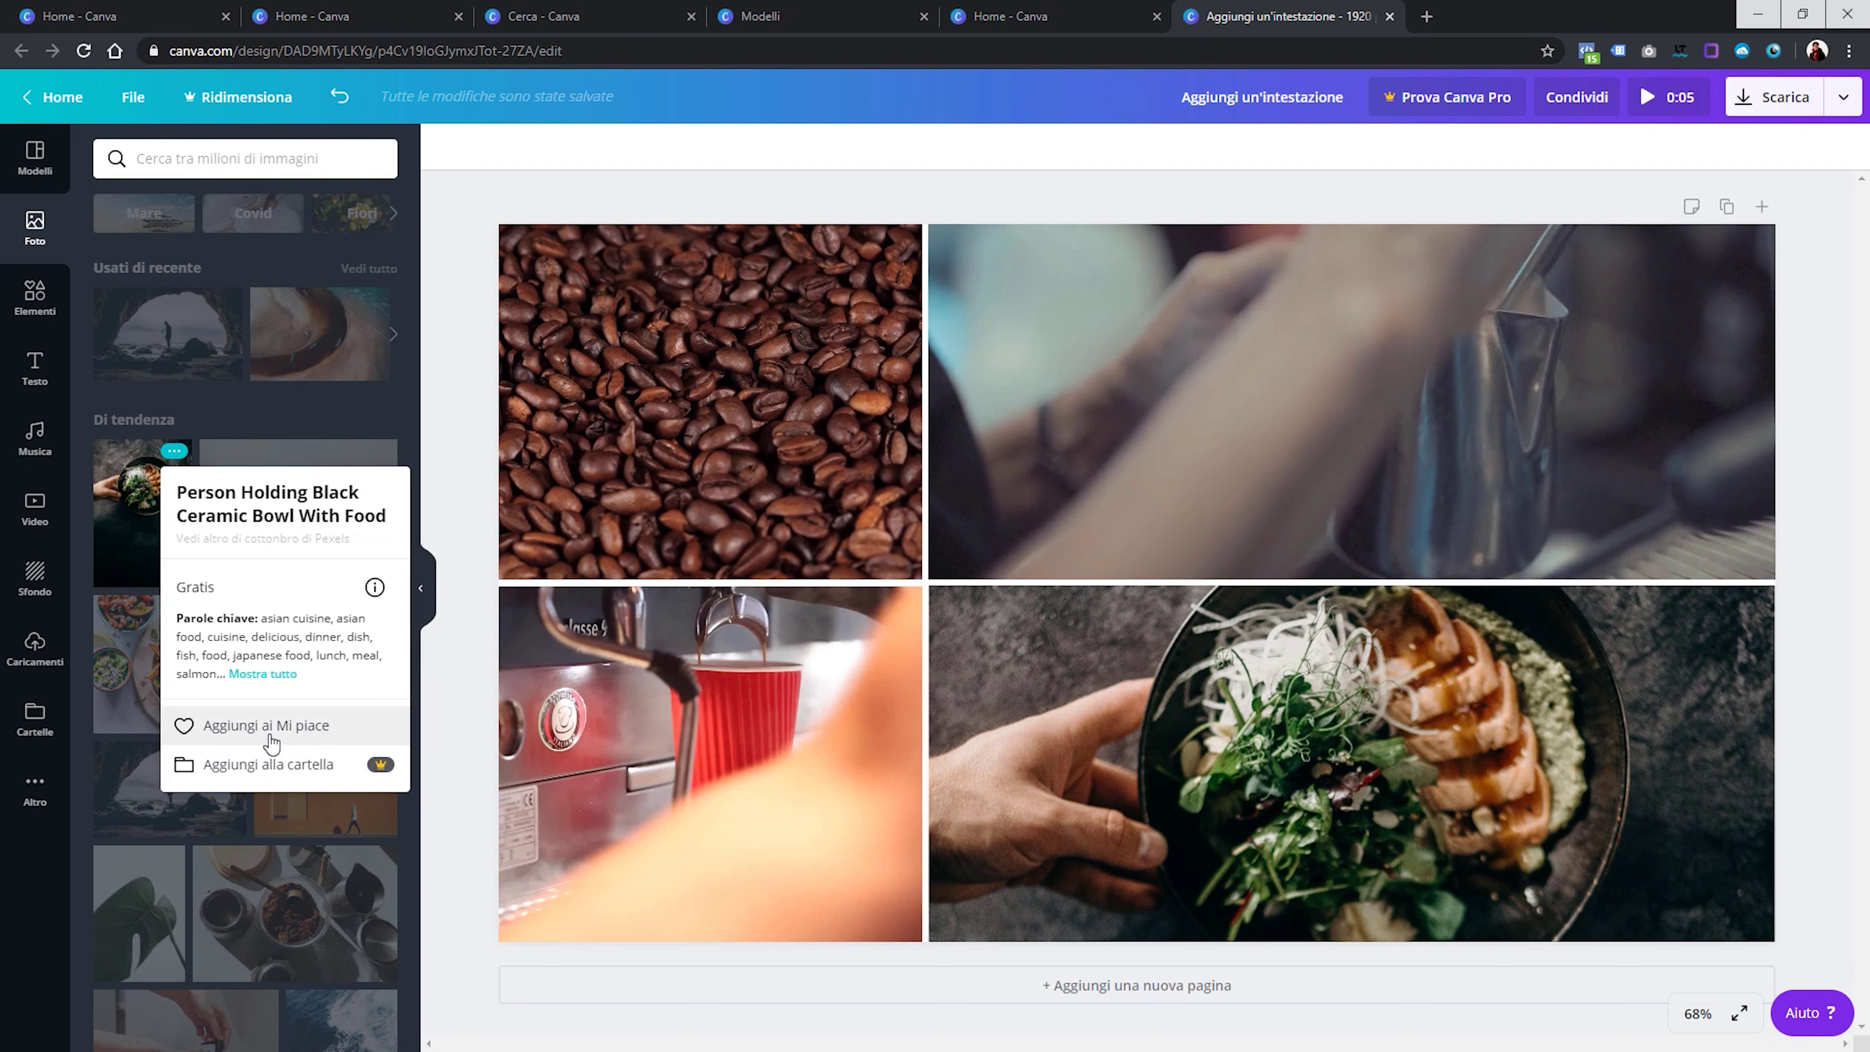
click(266, 726)
click(48, 729)
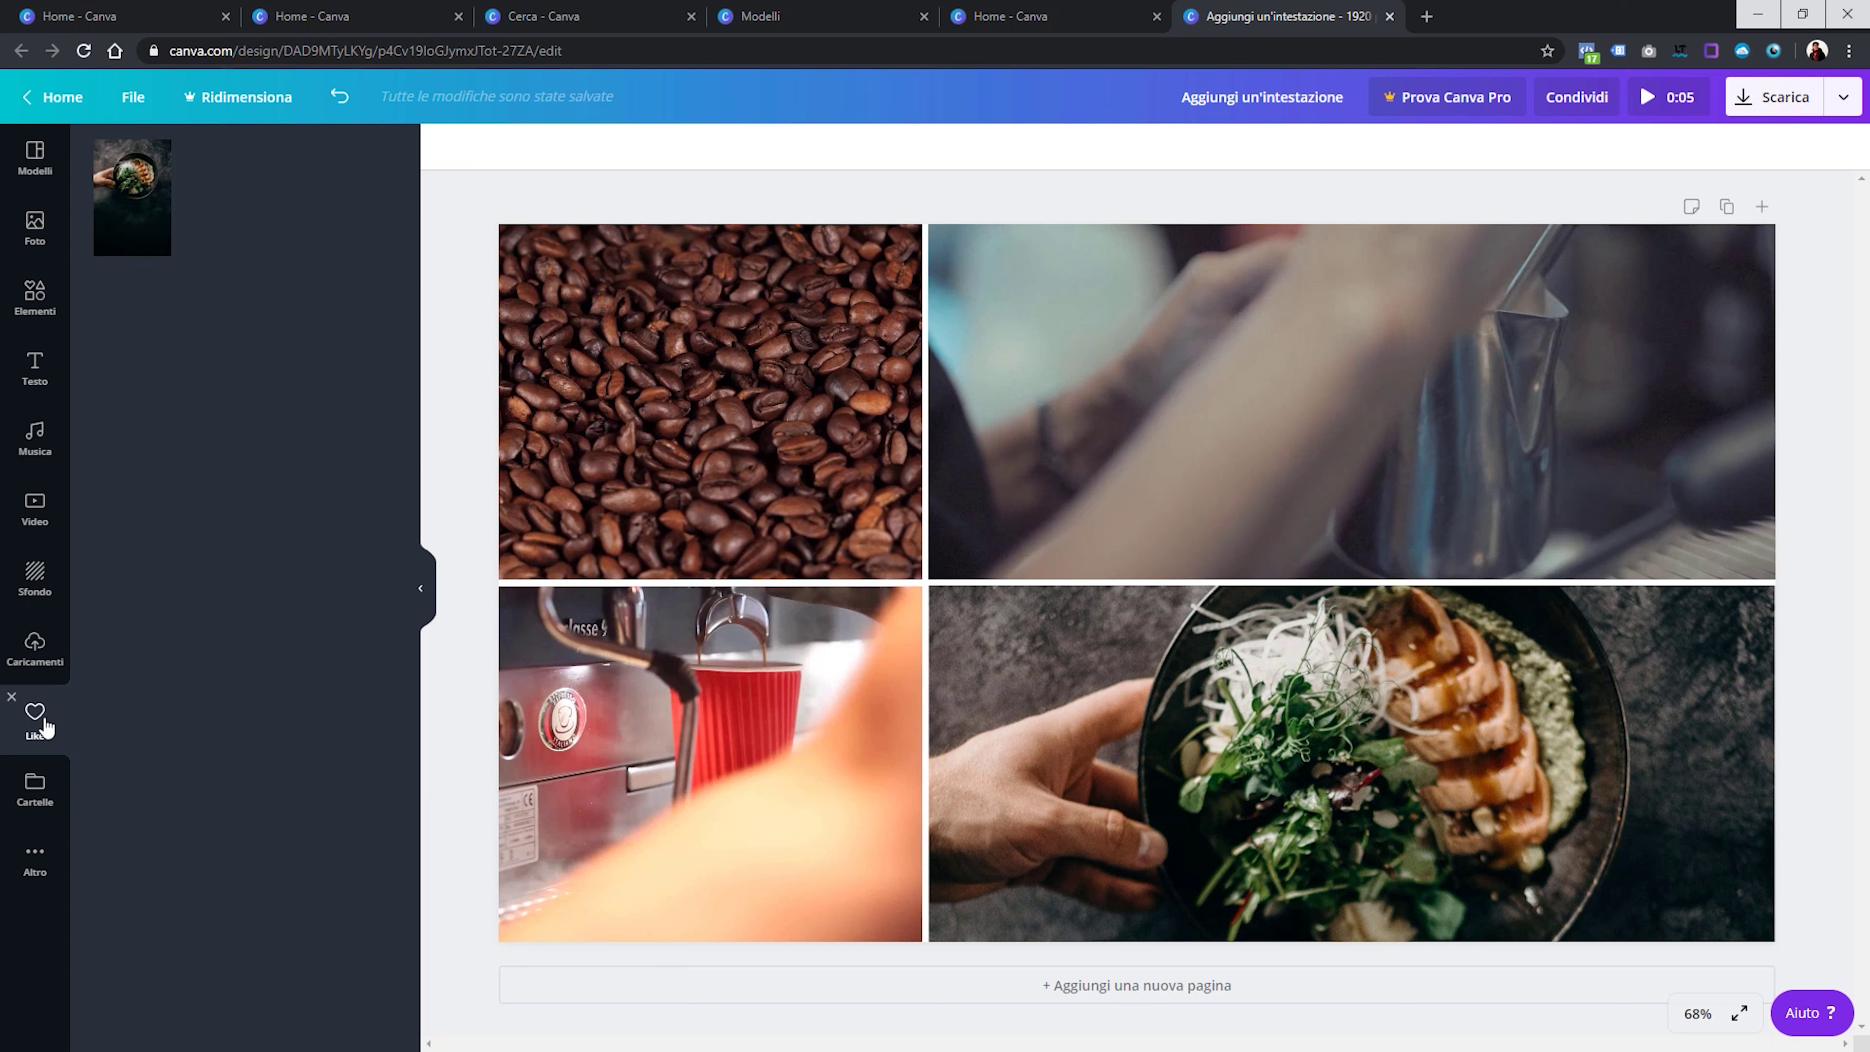
click(12, 696)
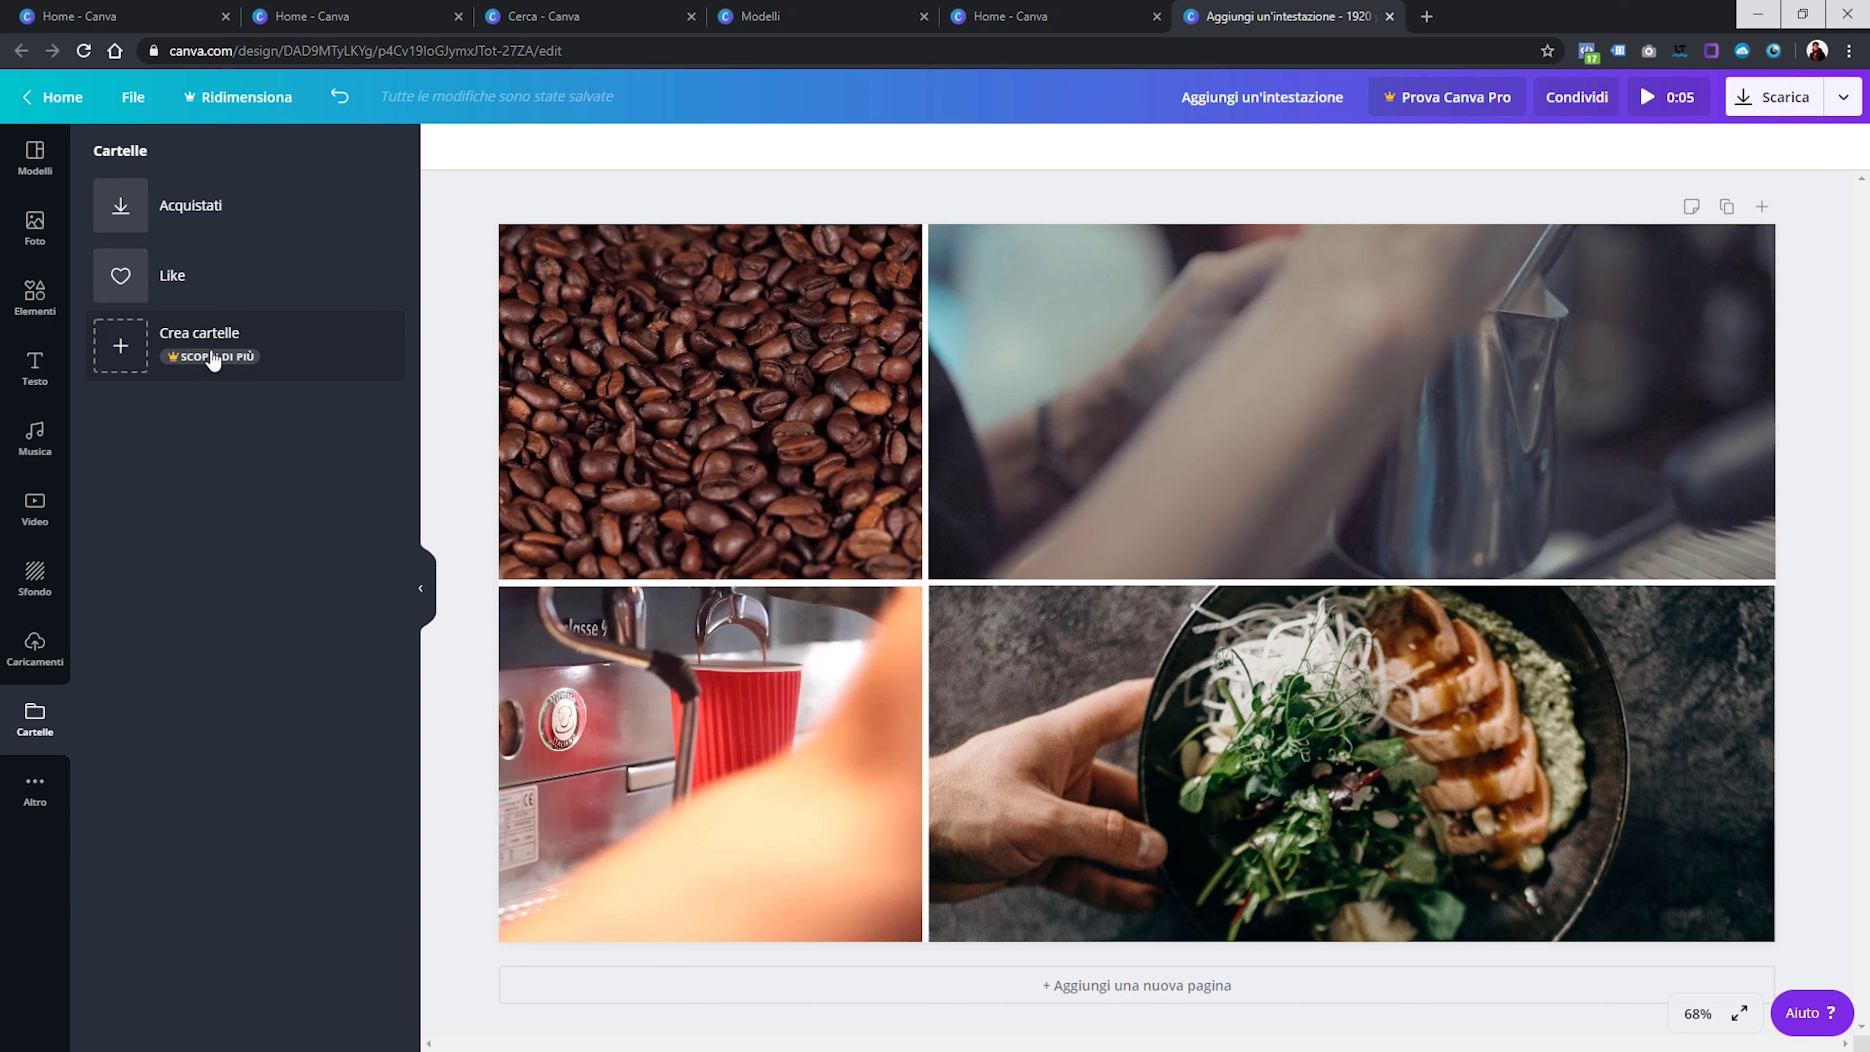
click(35, 792)
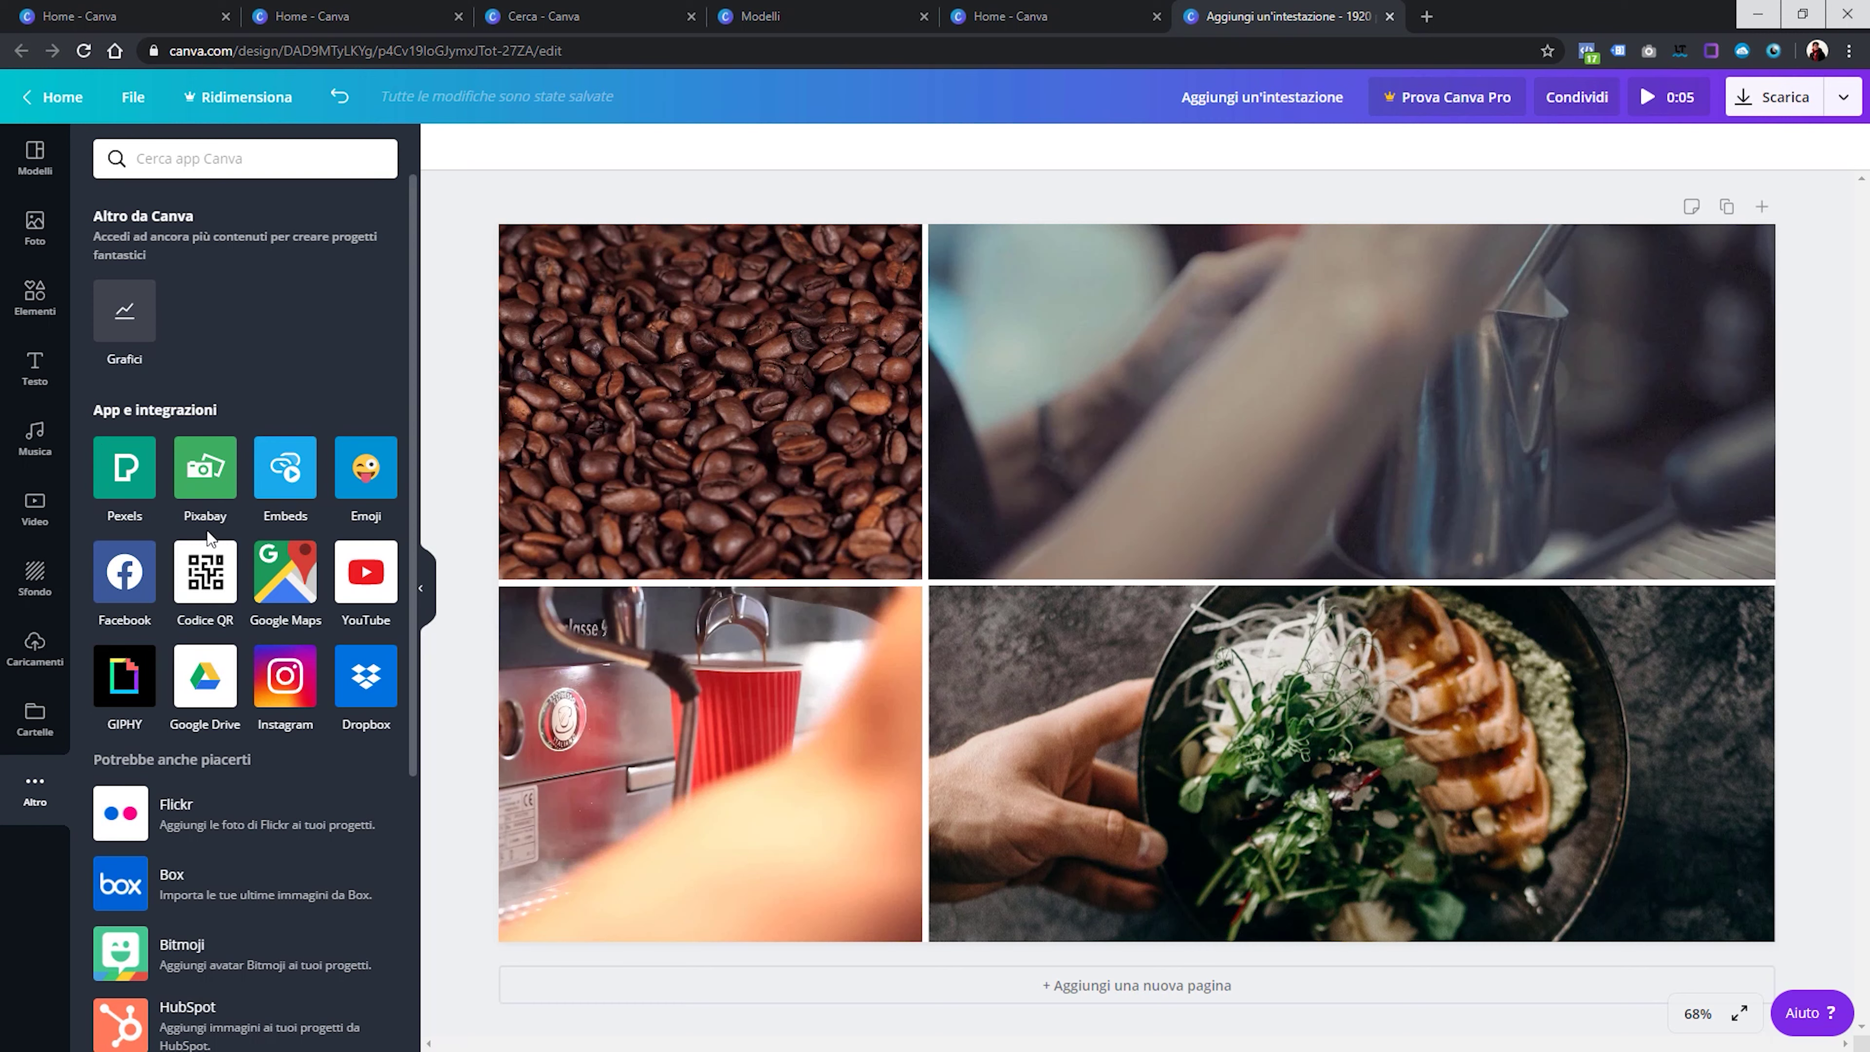
Place an enlarged heart-eyes emoji over the coffee-beans photo
scroll(207, 540, down, 5)
scroll(207, 538, up, 5)
click(371, 482)
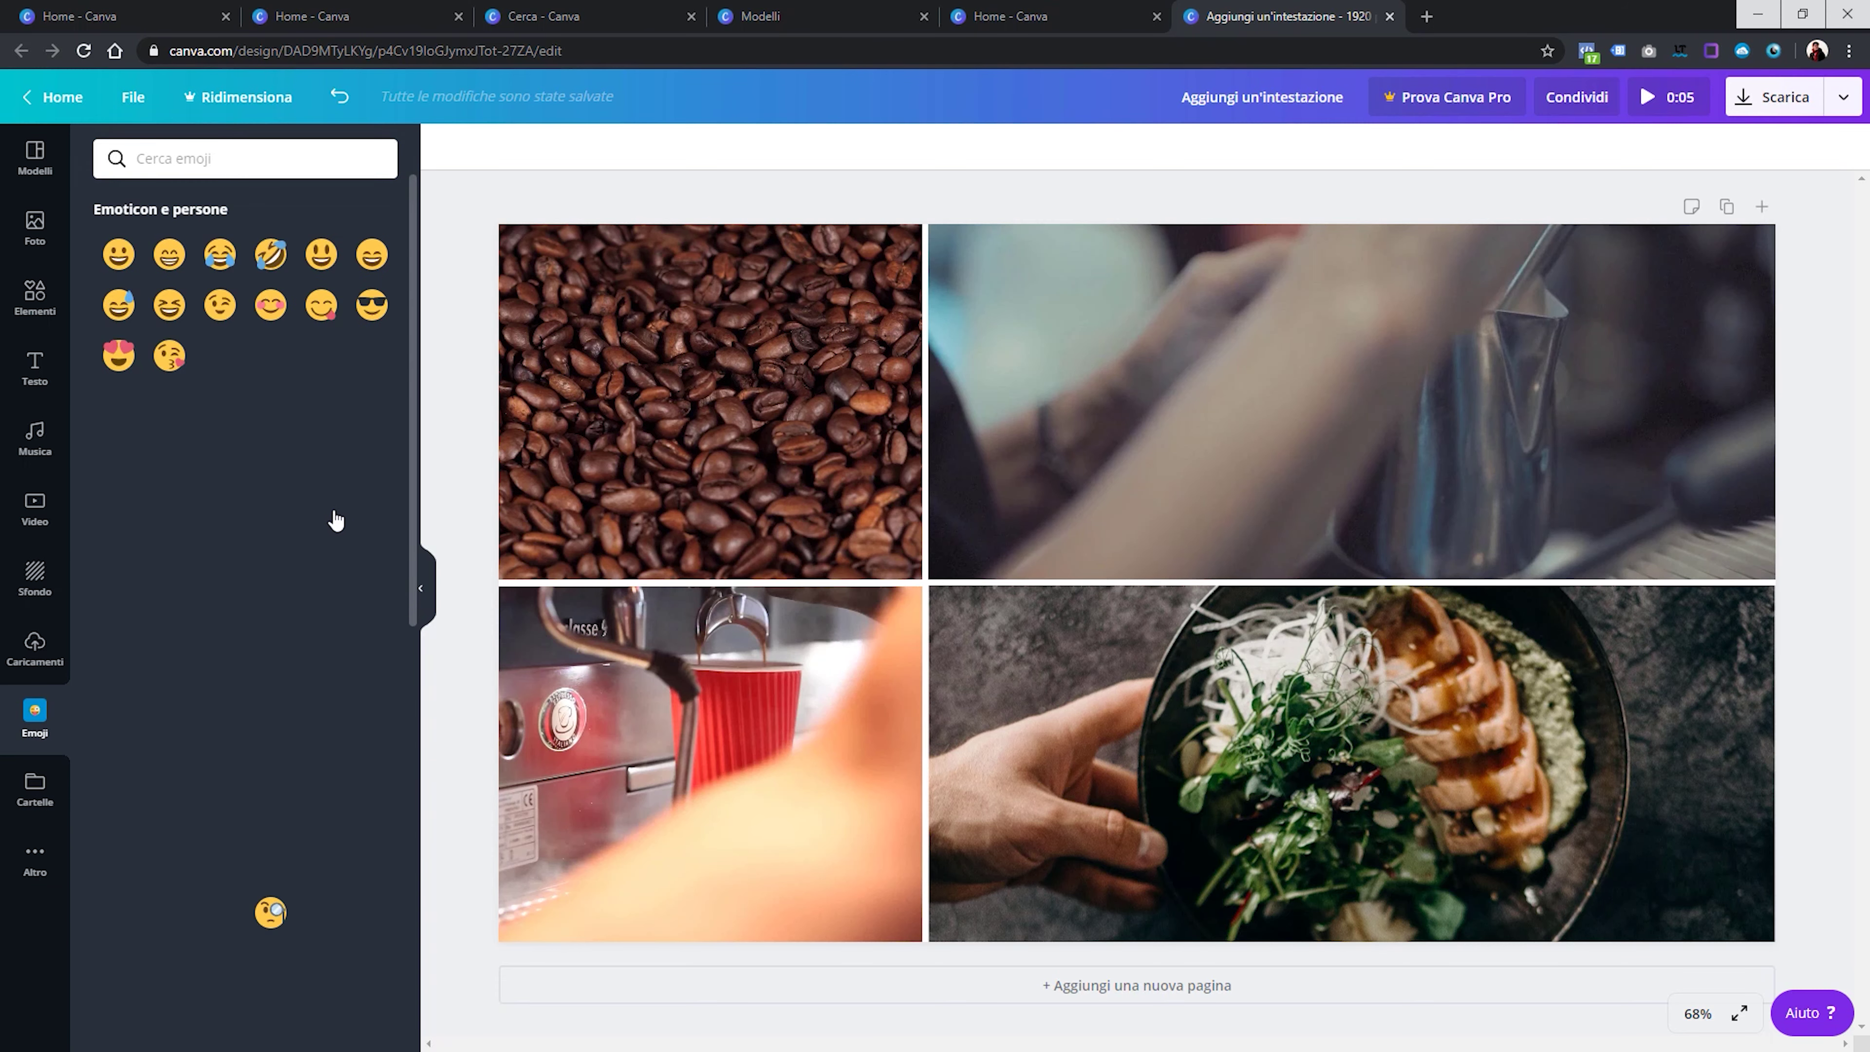
scroll(264, 497, down, 8)
scroll(263, 497, down, 2)
scroll(264, 497, up, 3)
scroll(263, 497, up, 3)
scroll(263, 497, up, 4)
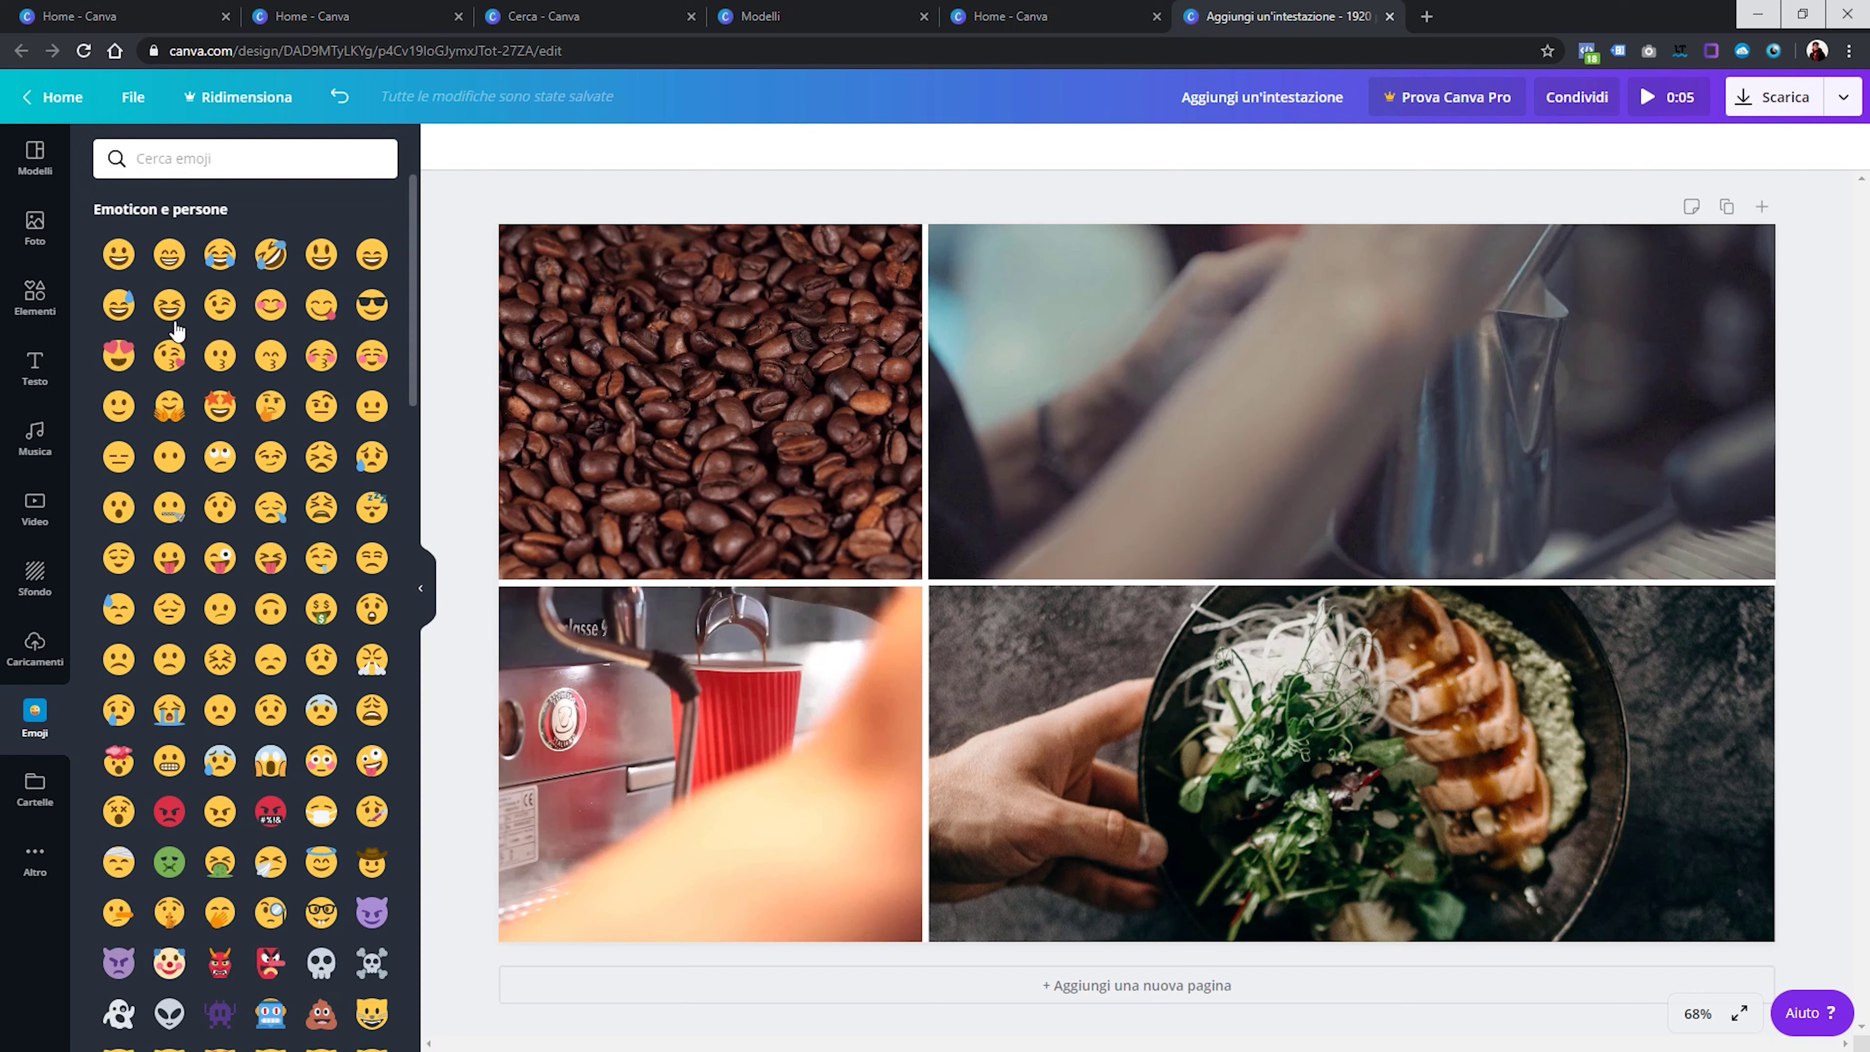
drag(118, 356, 681, 335)
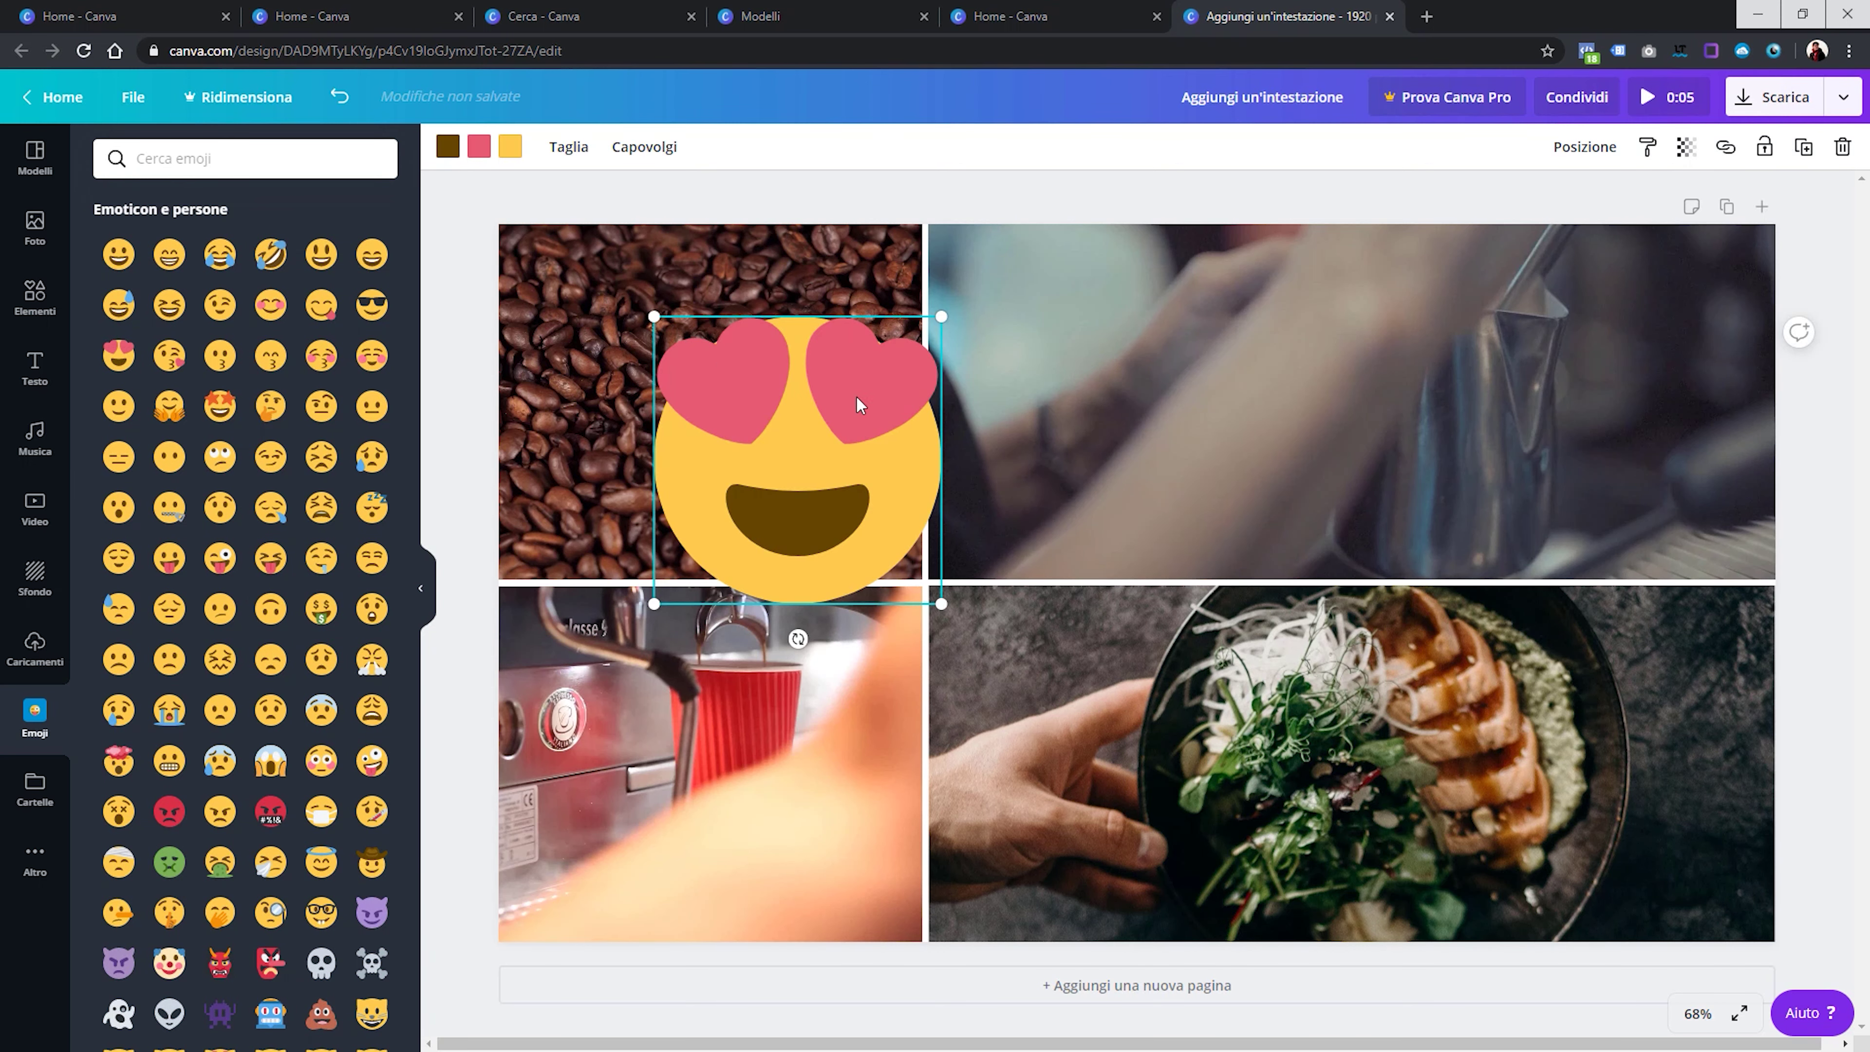
drag(941, 316, 1001, 256)
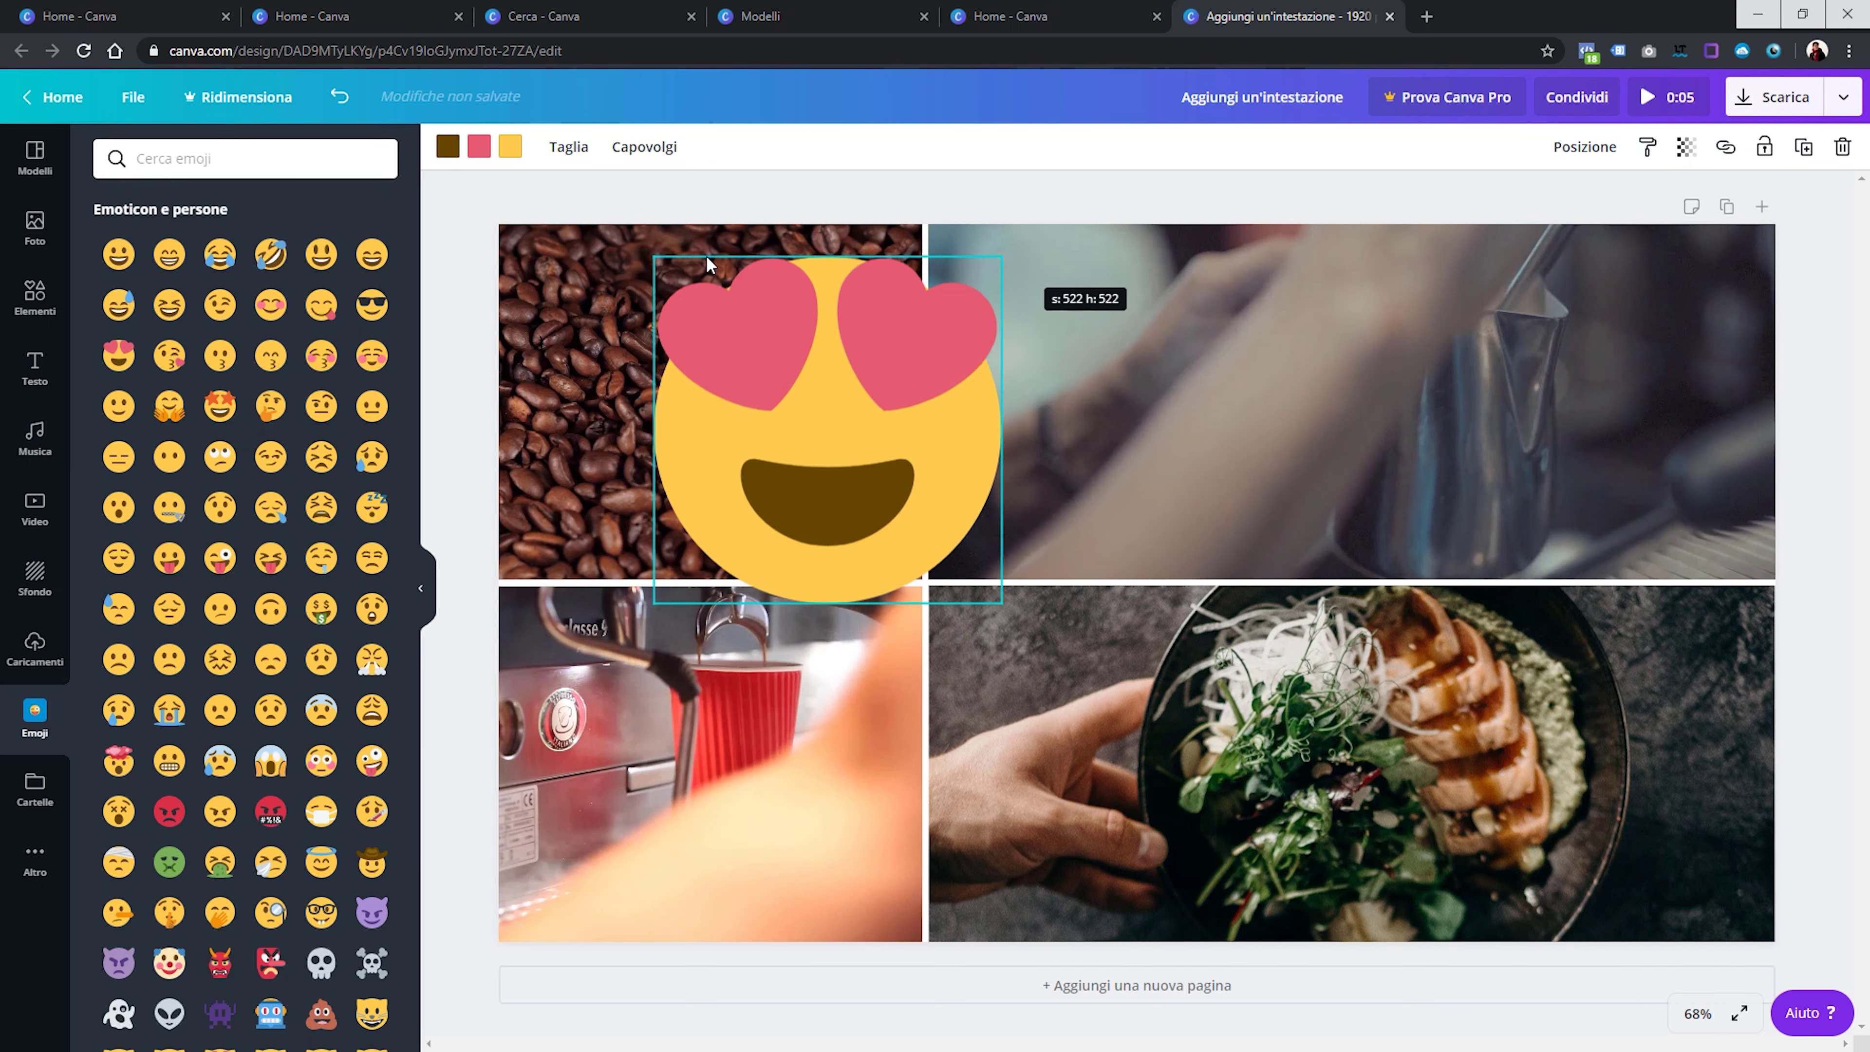
Try pink and grey for the emoji face, restore yellow, and move it onto the food photo
click(510, 145)
click(166, 341)
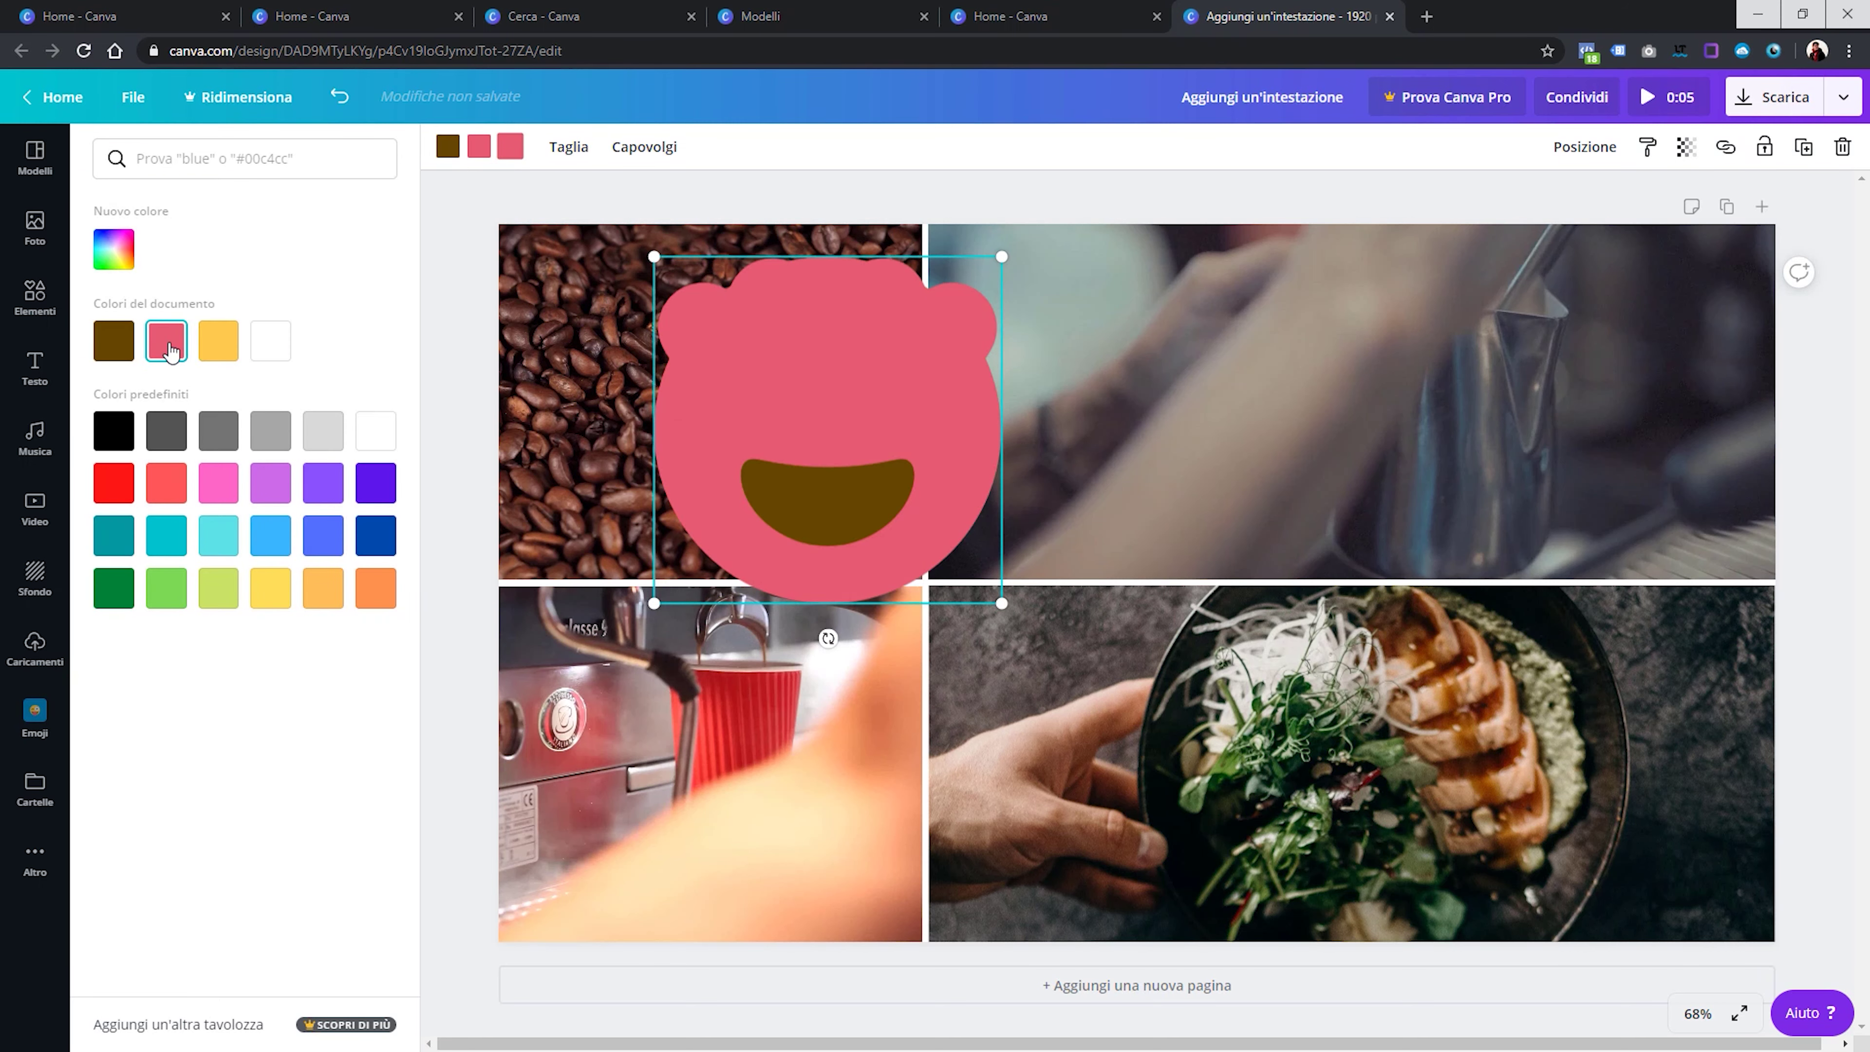
click(272, 442)
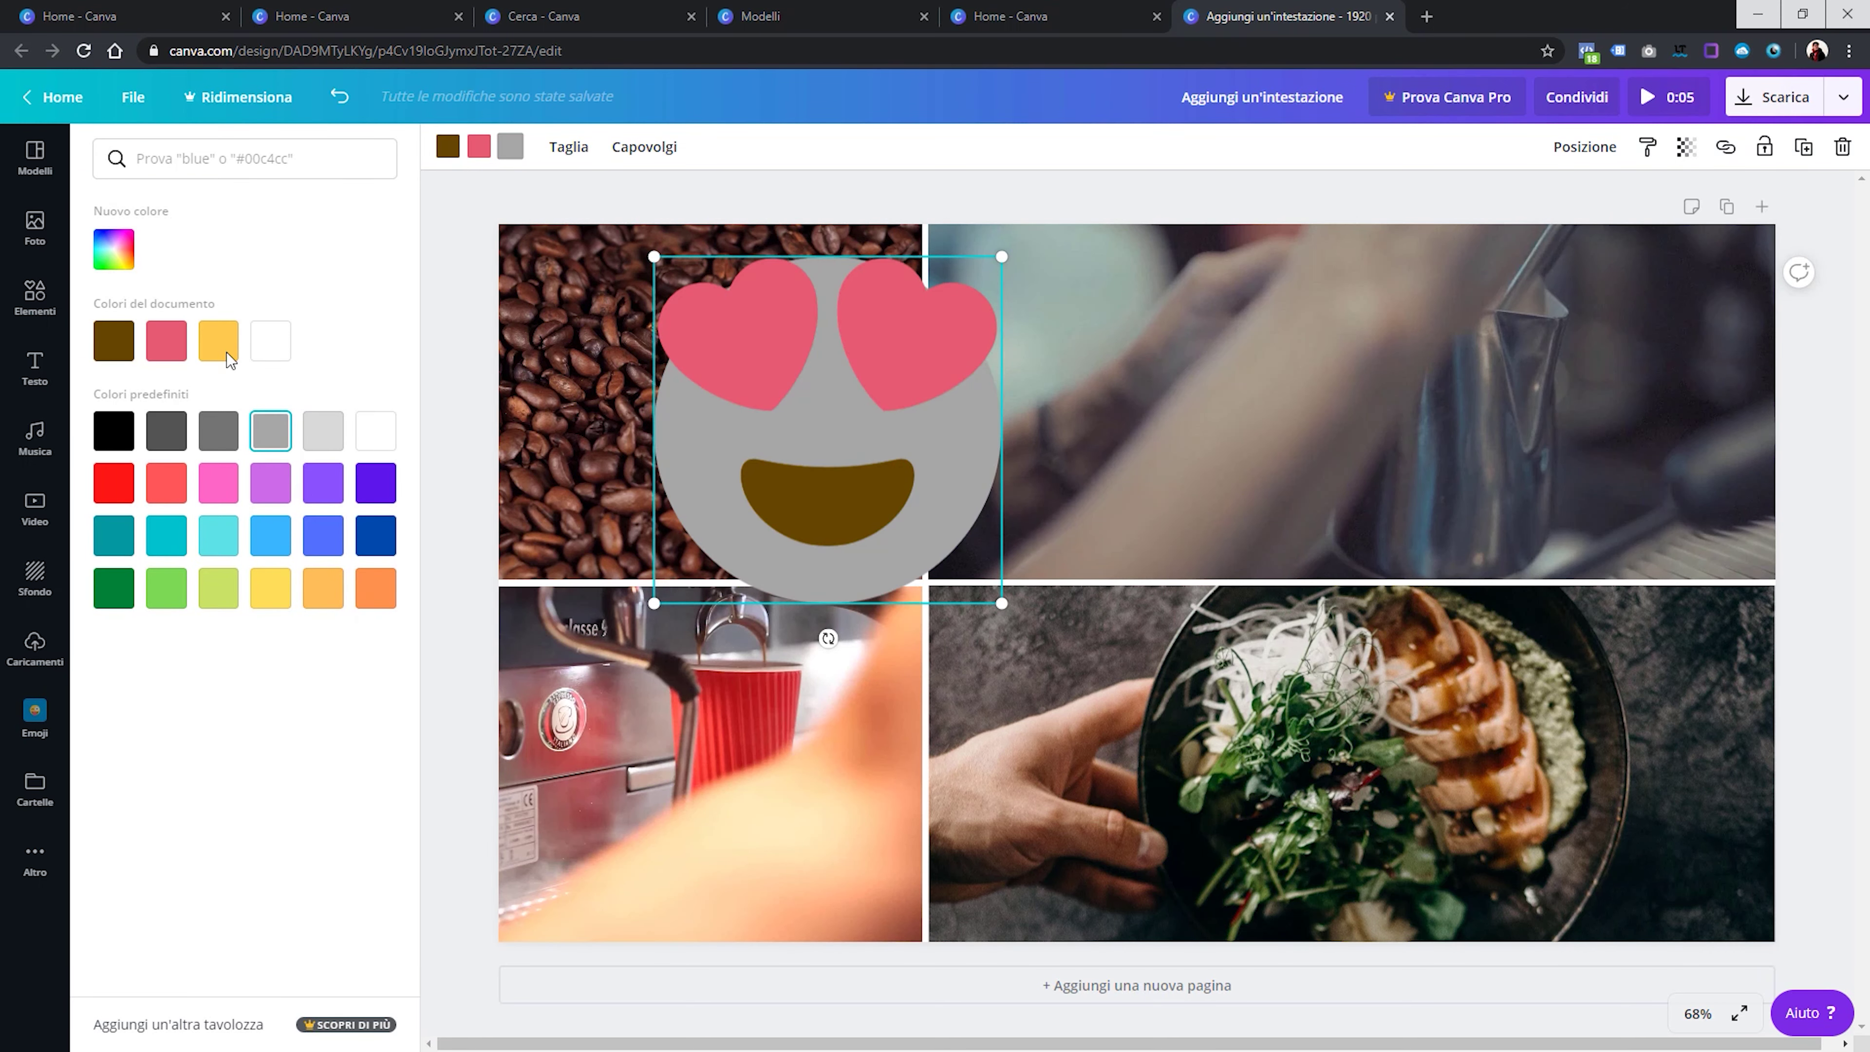
click(218, 341)
drag(812, 402, 1302, 582)
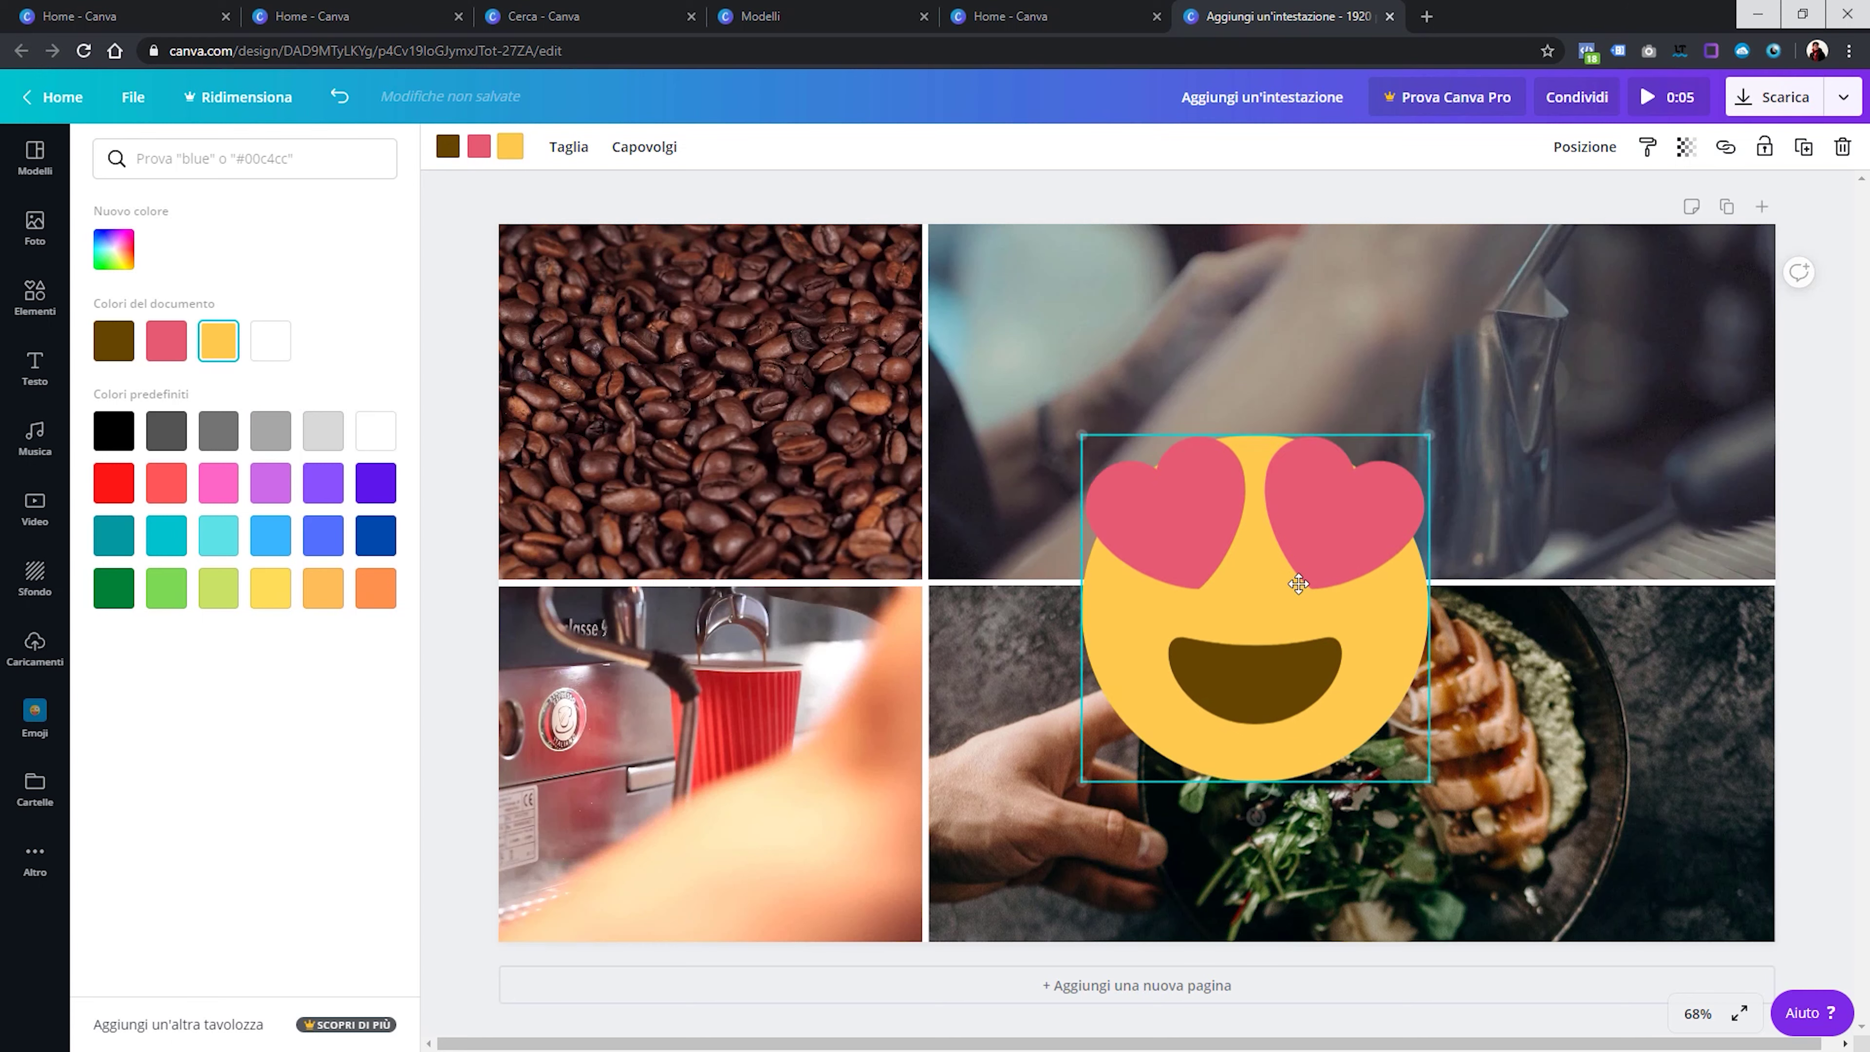
Select the heart-eyes emoji and delete it
click(35, 858)
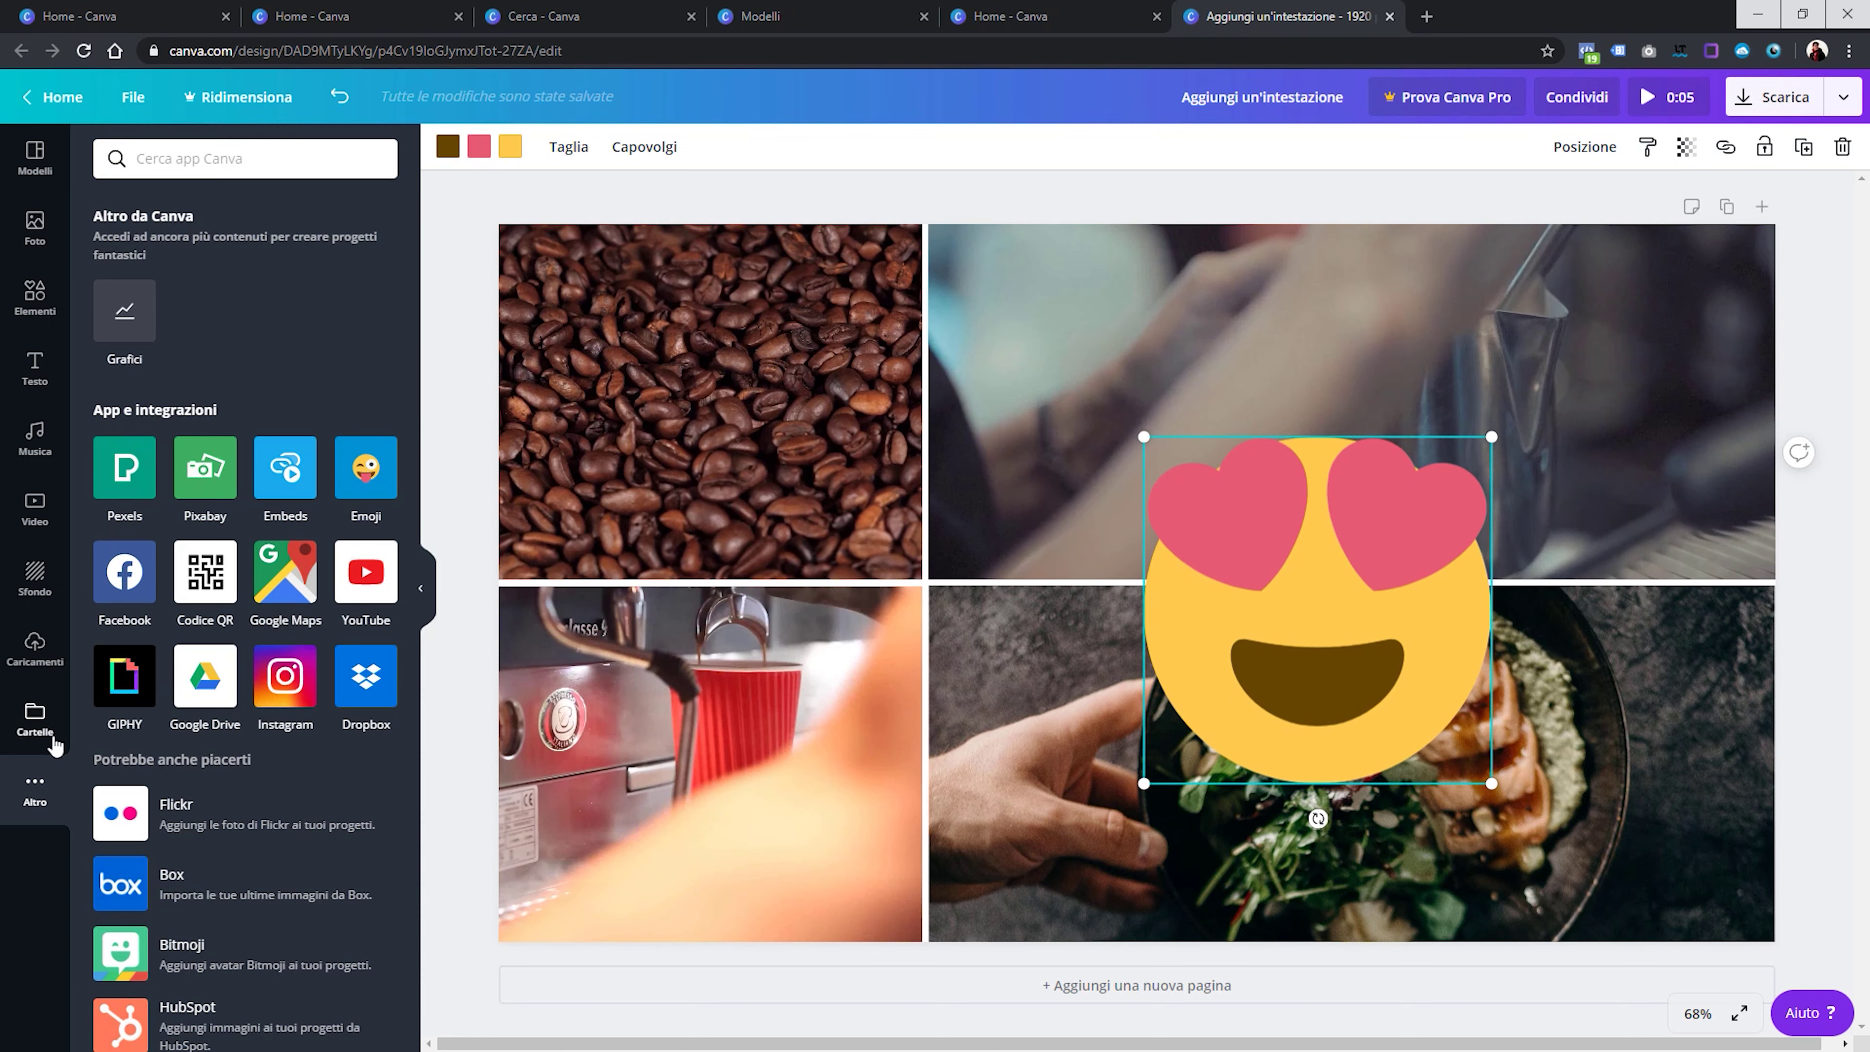
drag(471, 194, 1107, 758)
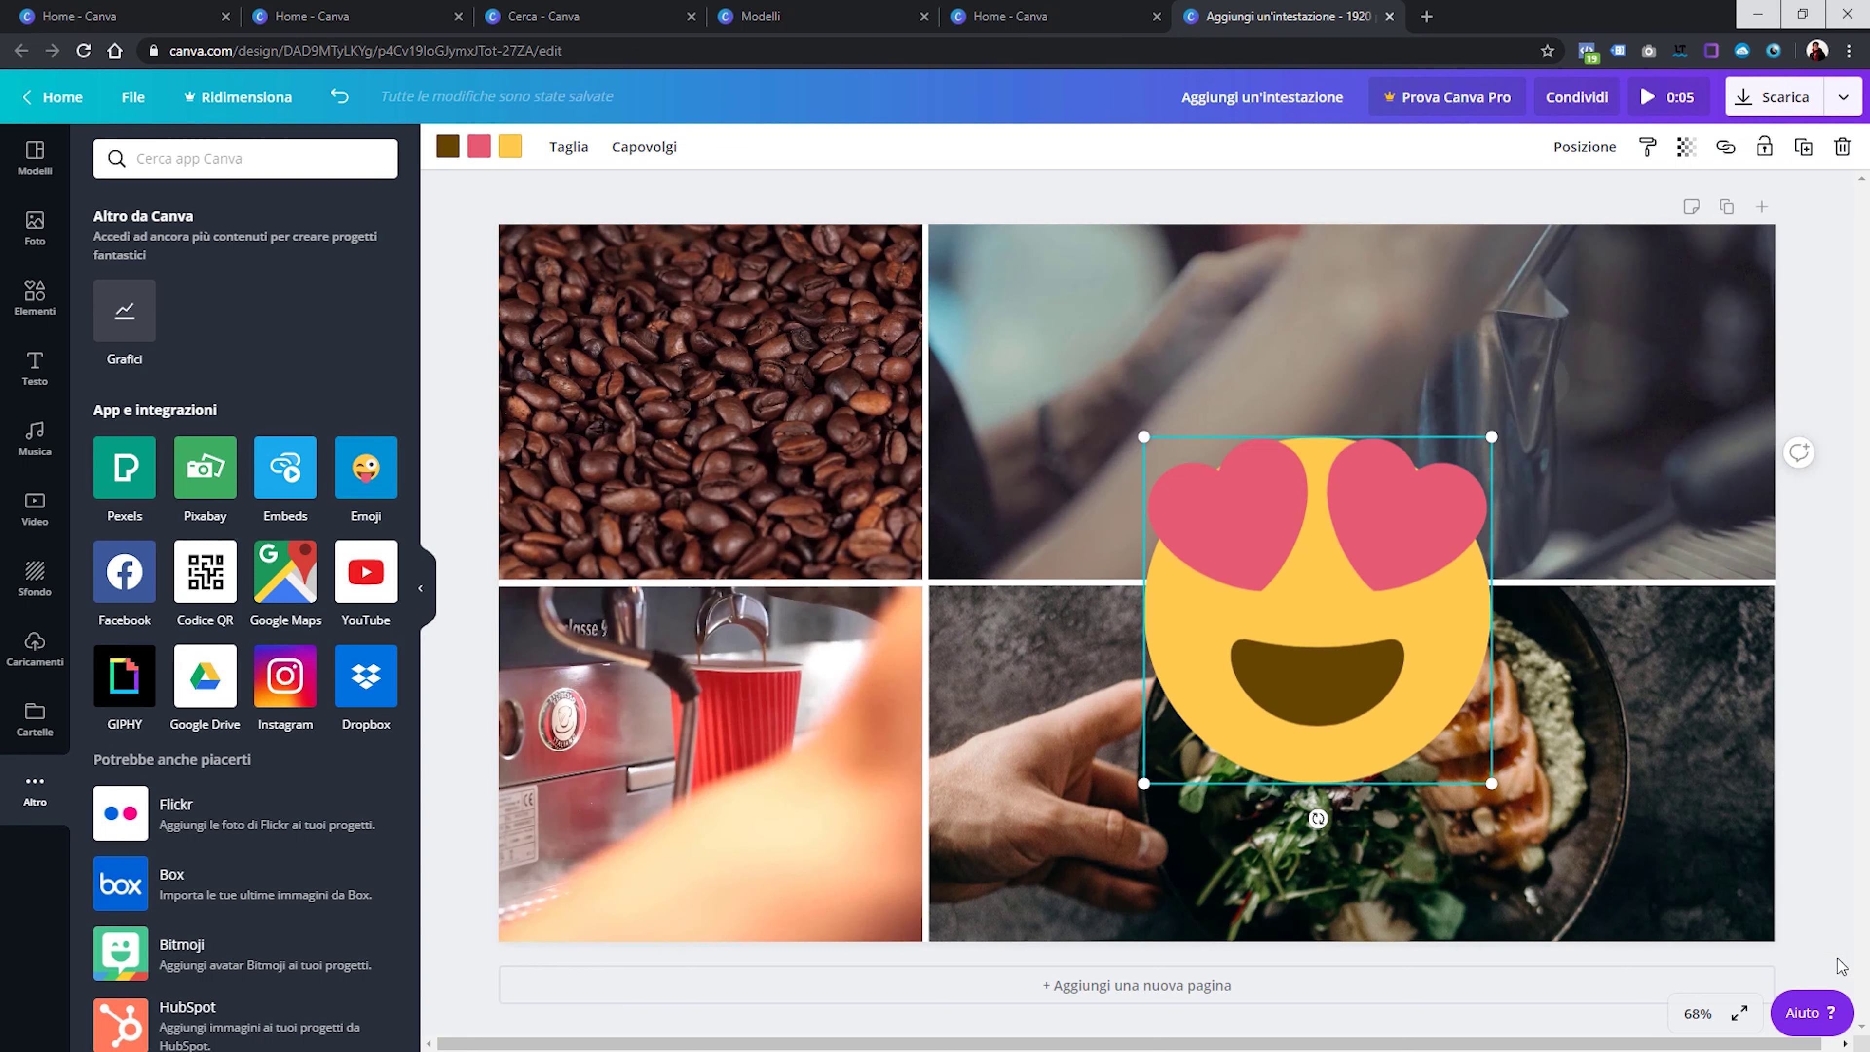
key(Delete)
Delete the photo grid and place a stacked bar chart from Charts on the blank page
click(1371, 697)
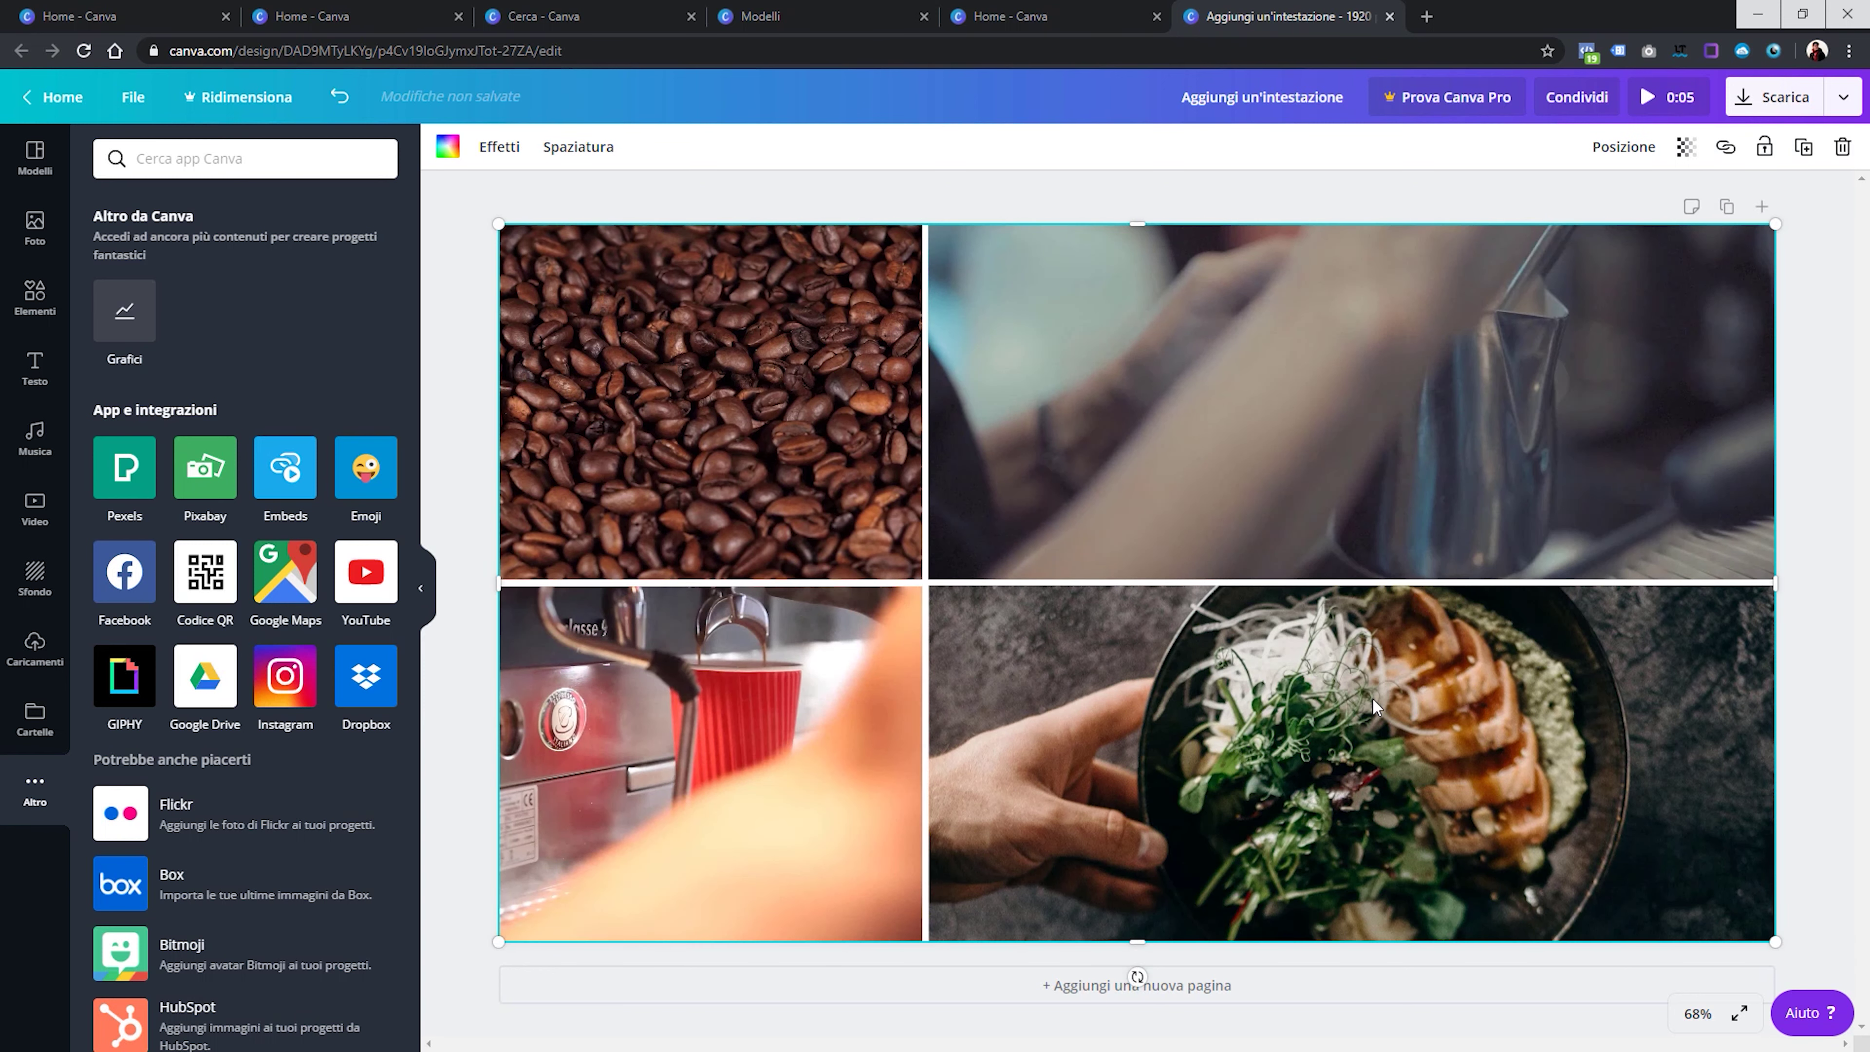
key(Delete)
key(Delete)
key(Delete)
key(Delete)
key(Delete)
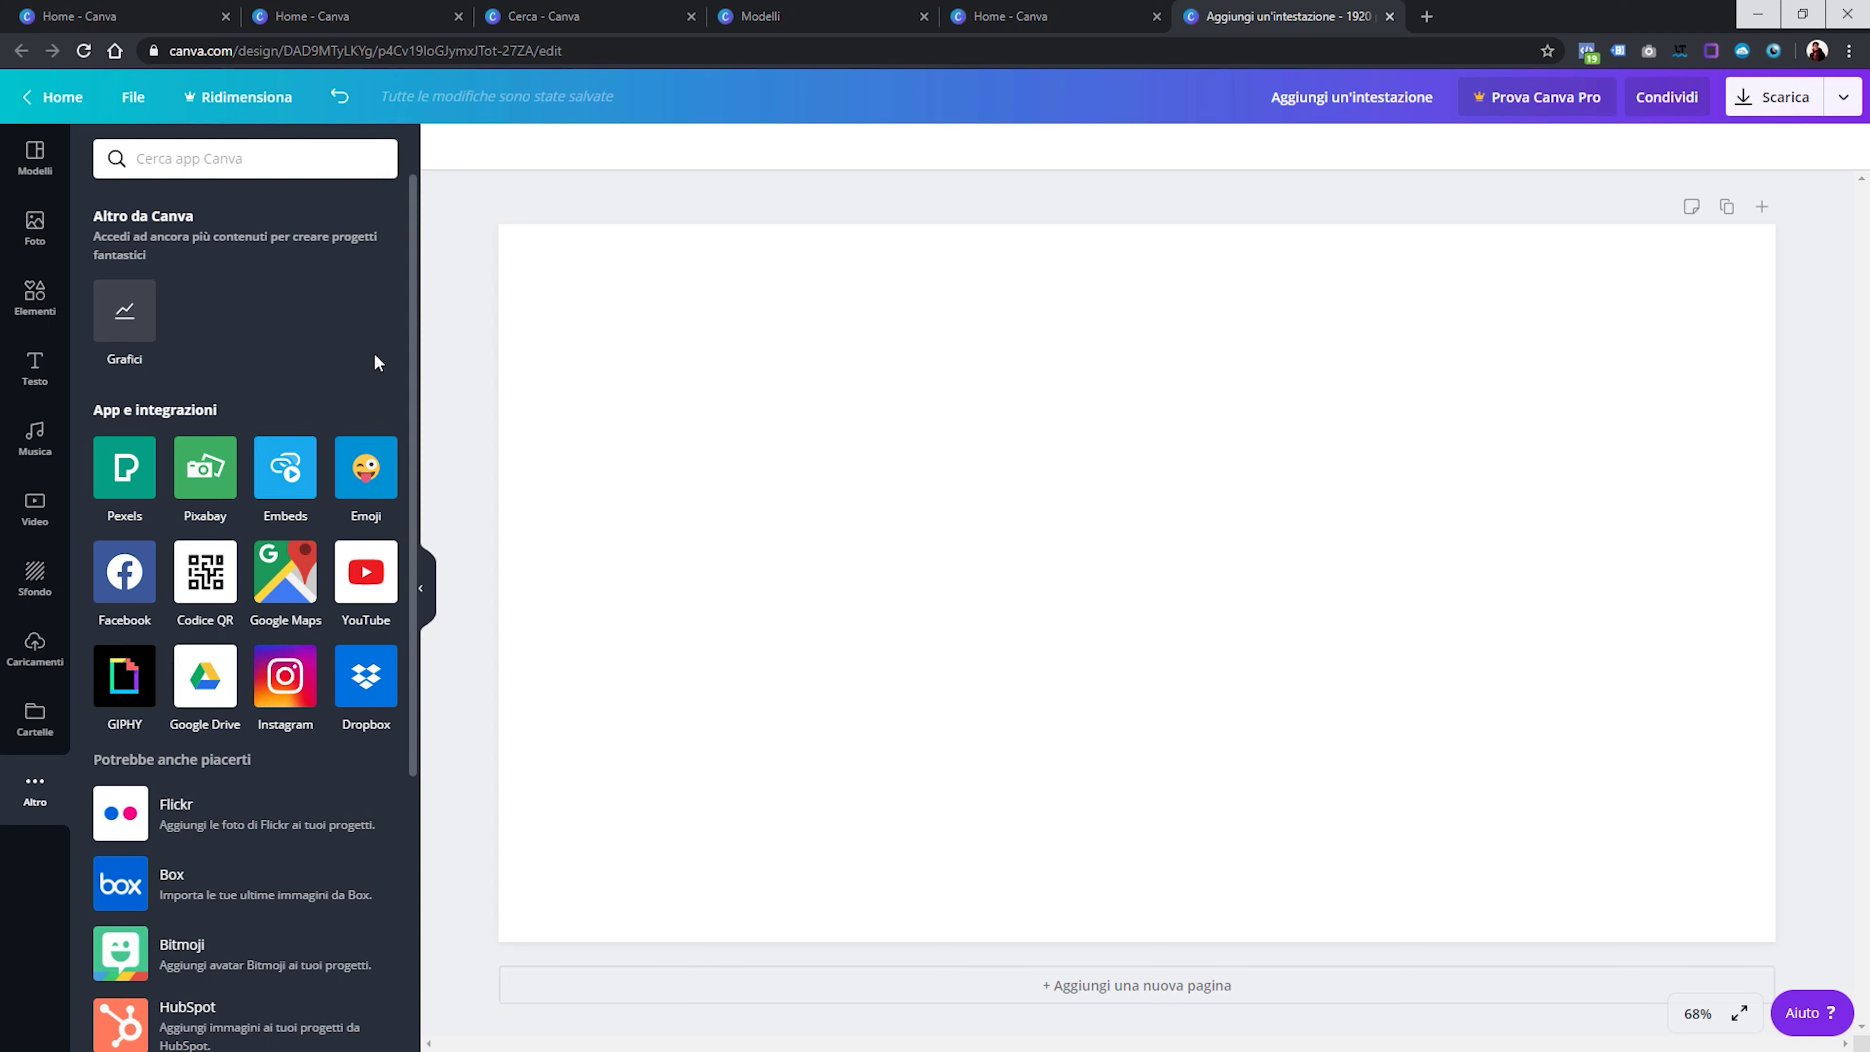
click(140, 313)
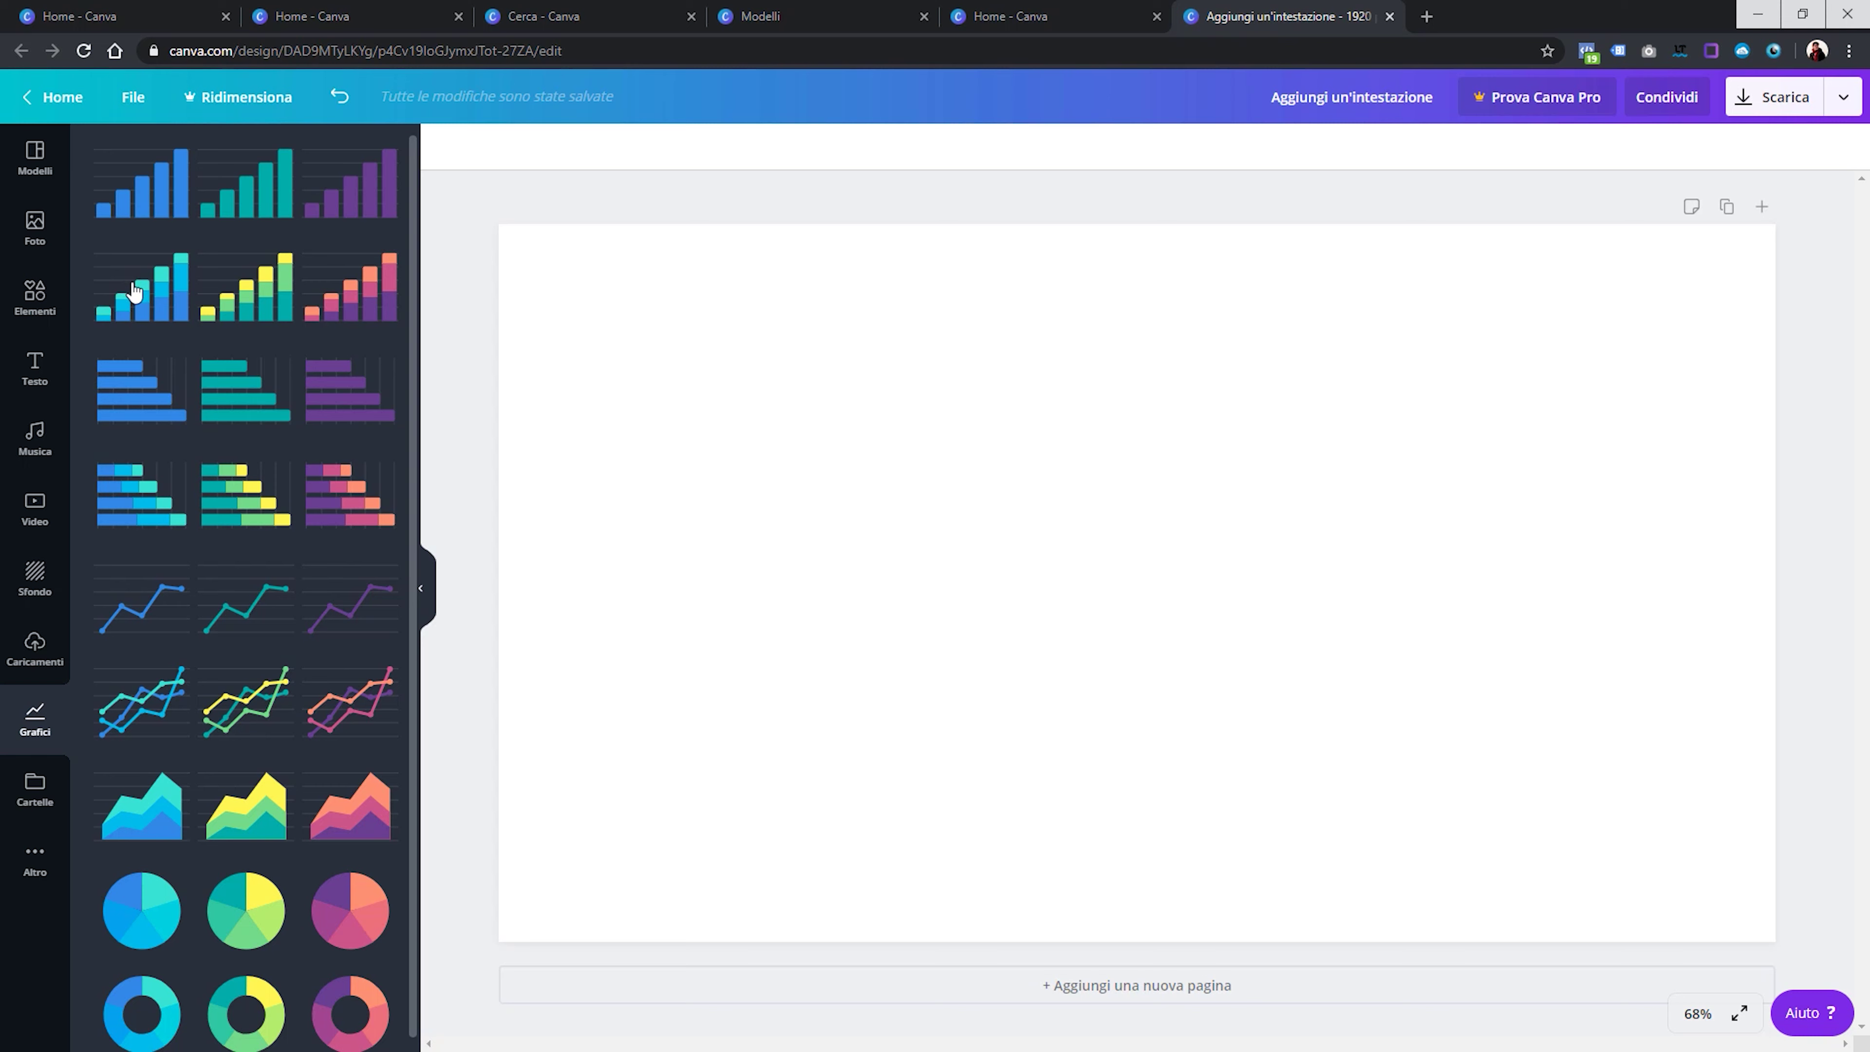
drag(134, 292, 814, 483)
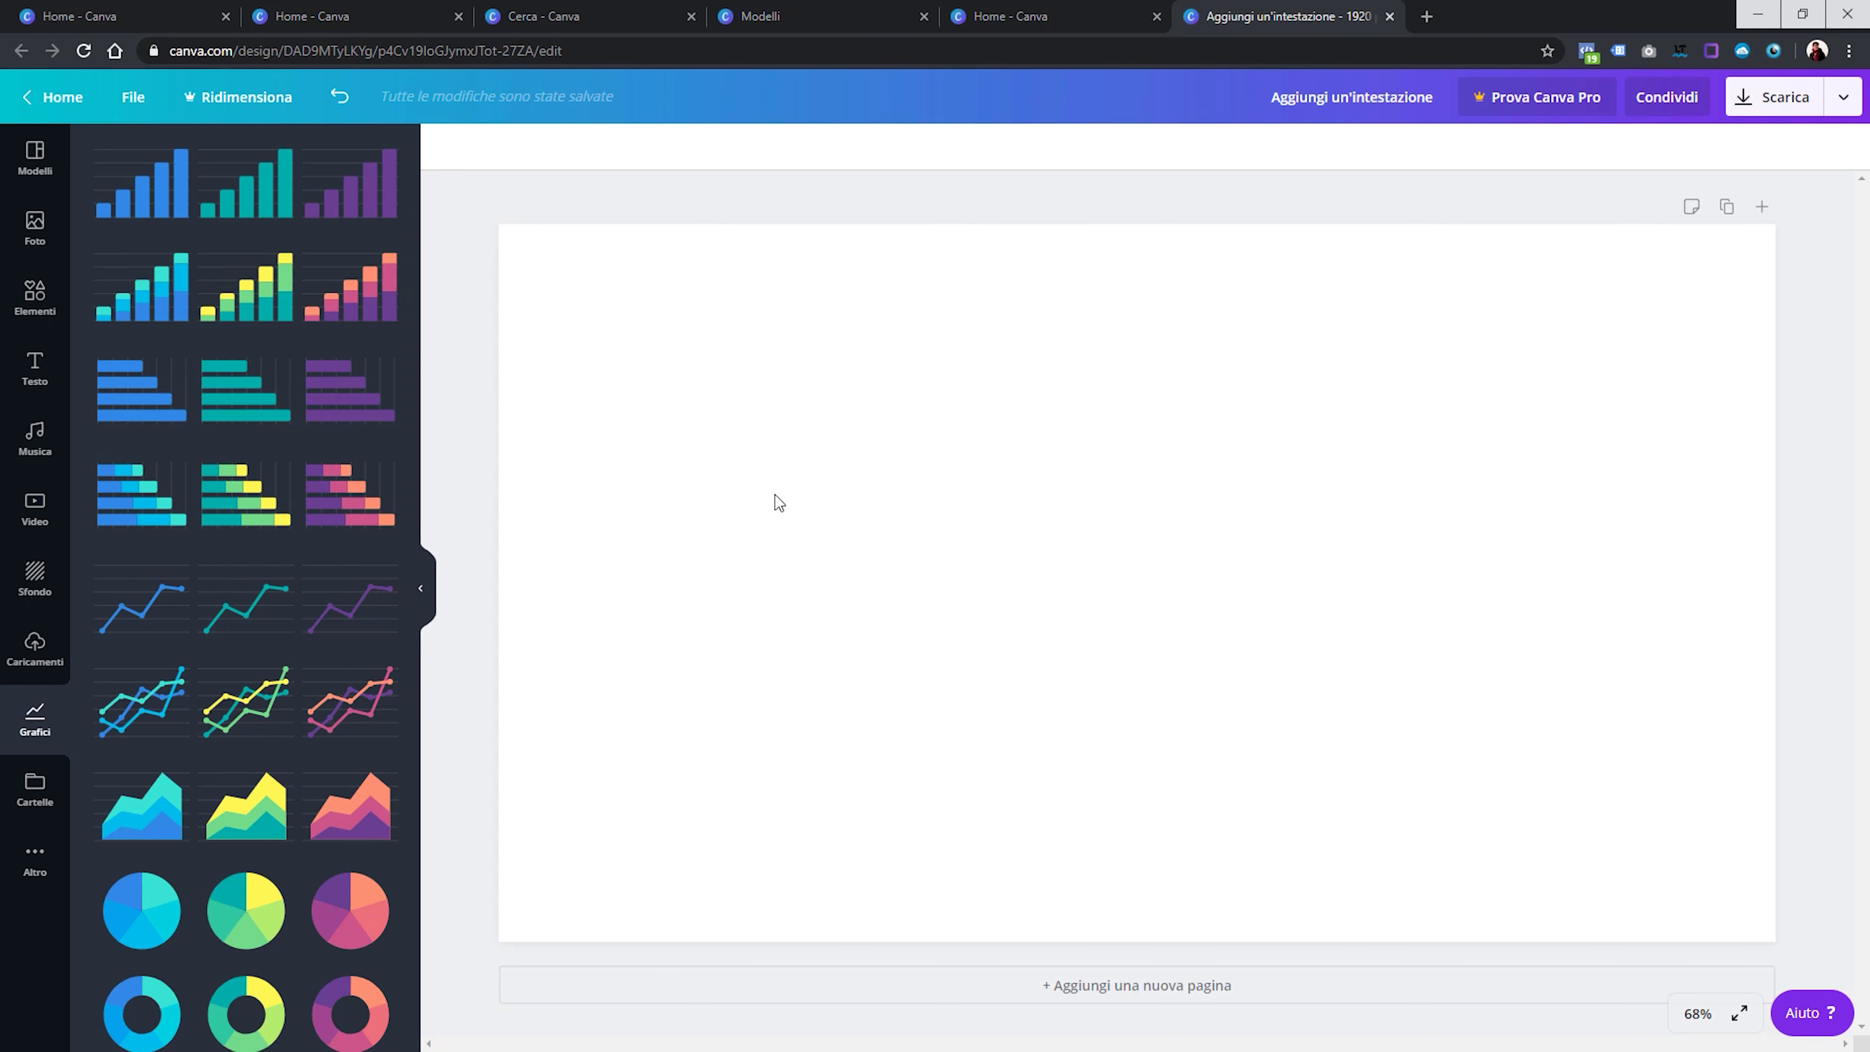
drag(1094, 678, 853, 639)
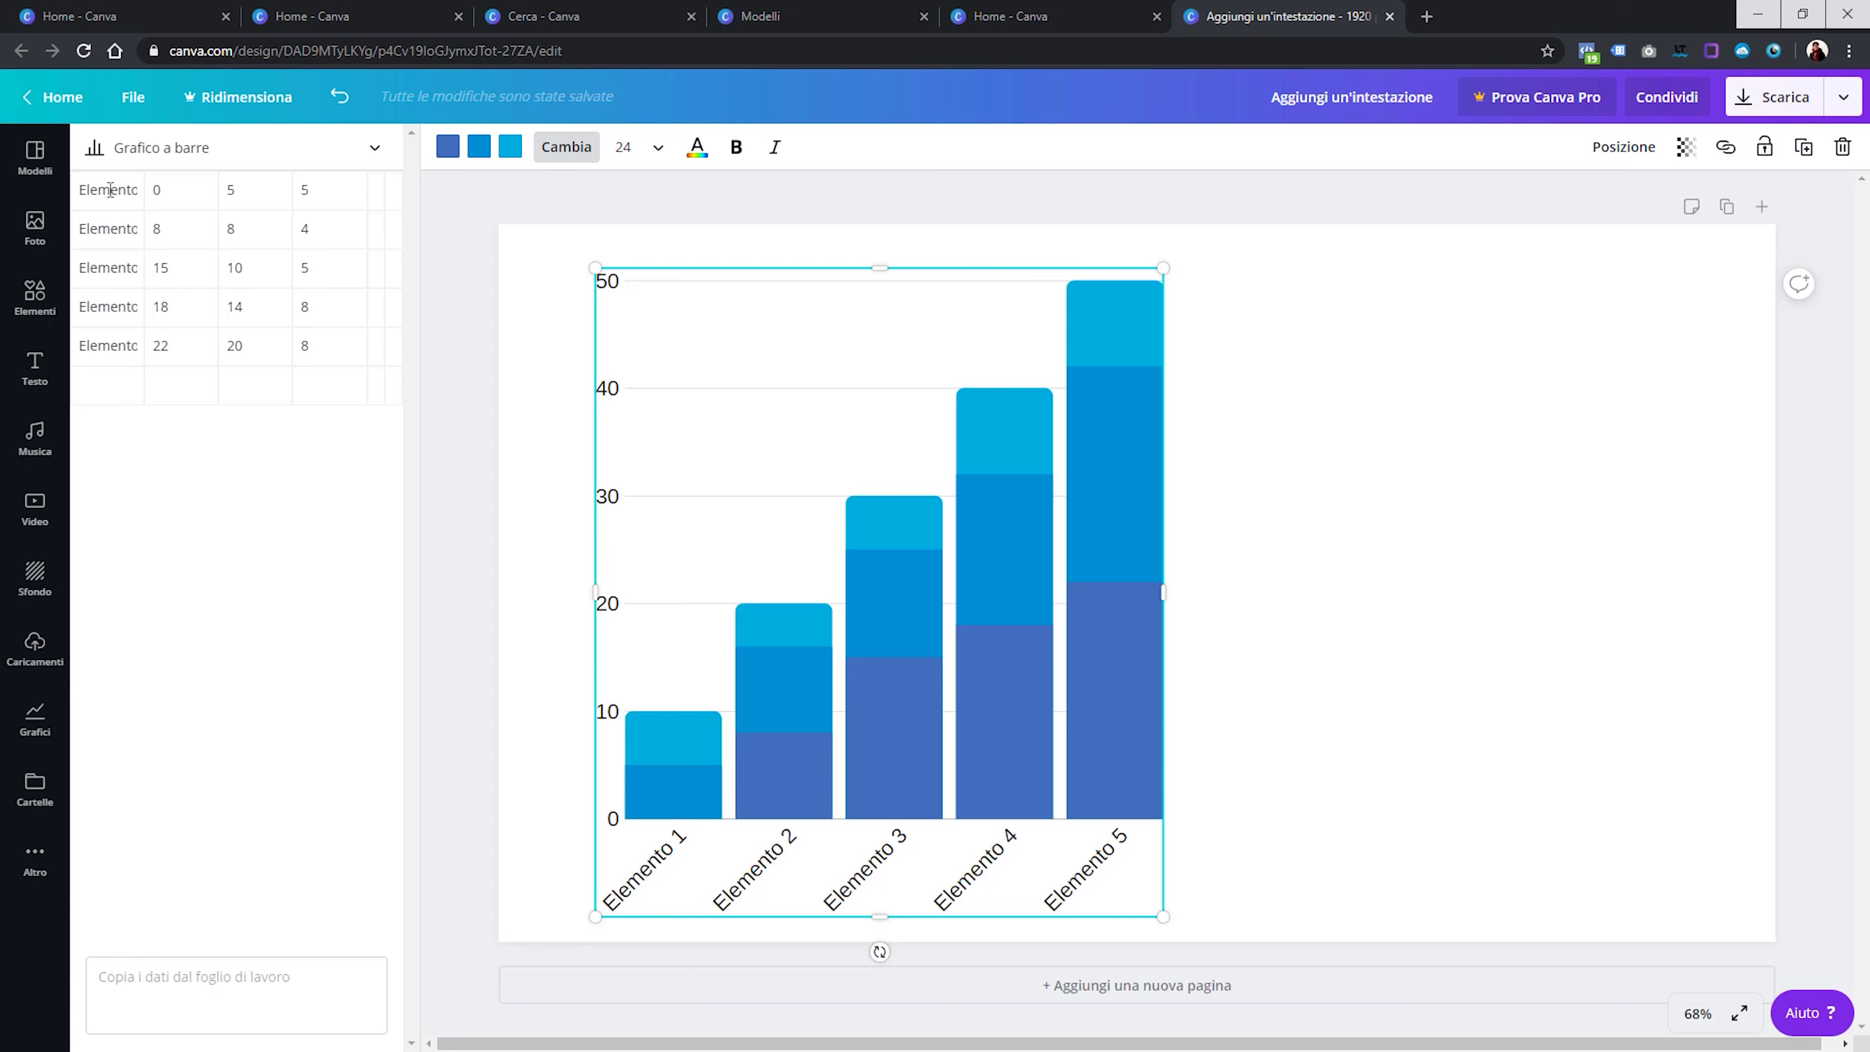
Relabel the first two chart rows as 1 and 2
double_click(118, 230)
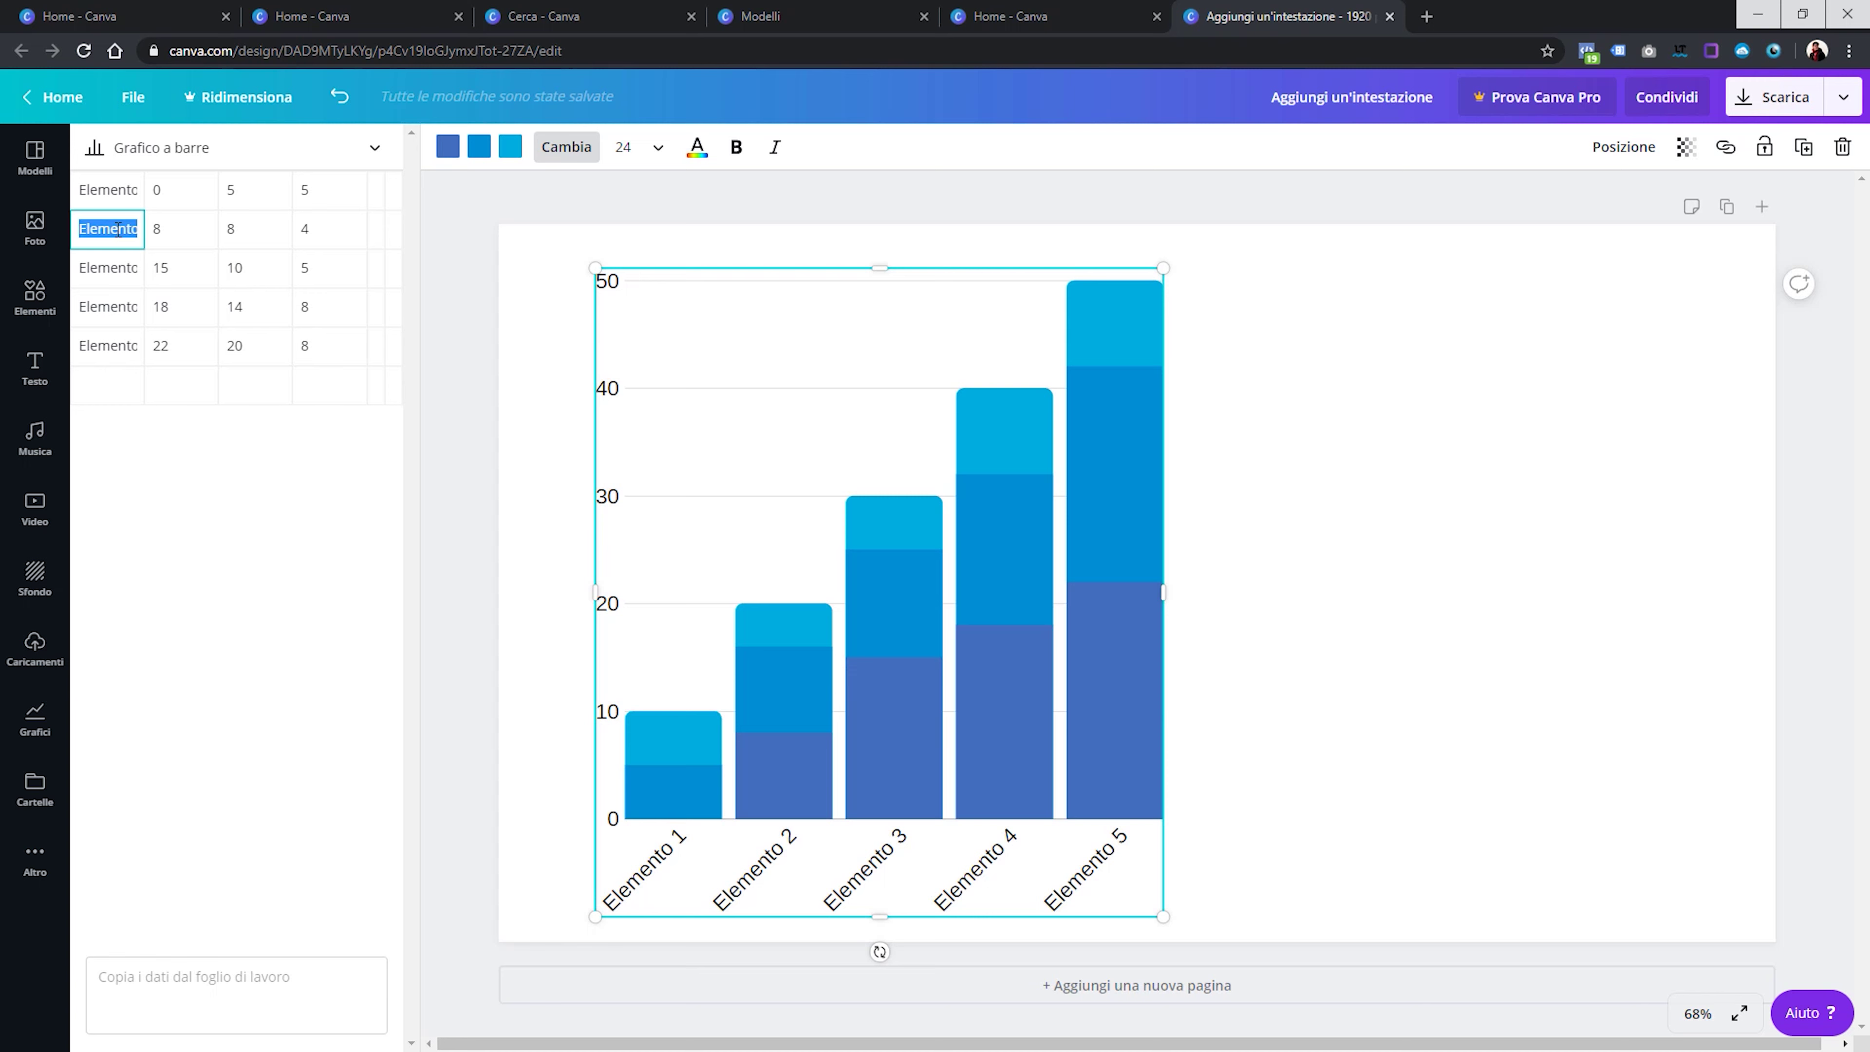
double_click(110, 196)
text(1)
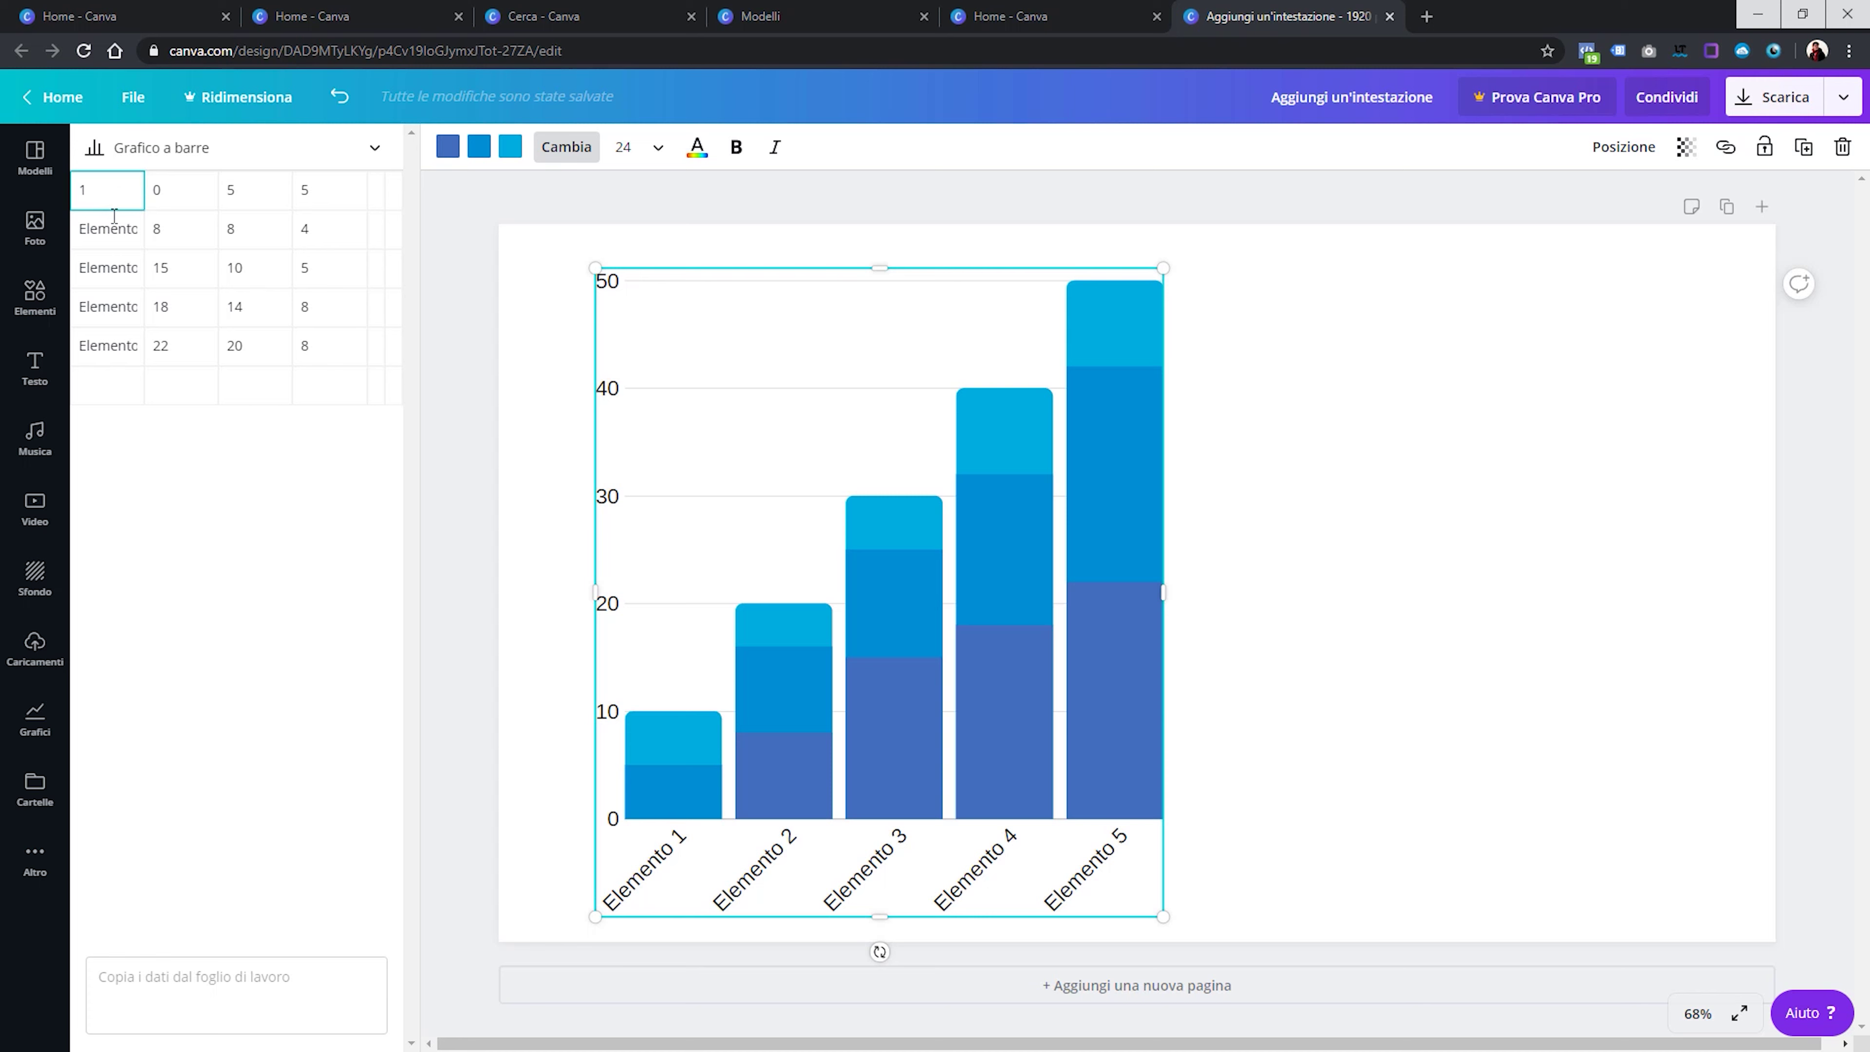
double_click(112, 221)
text(2)
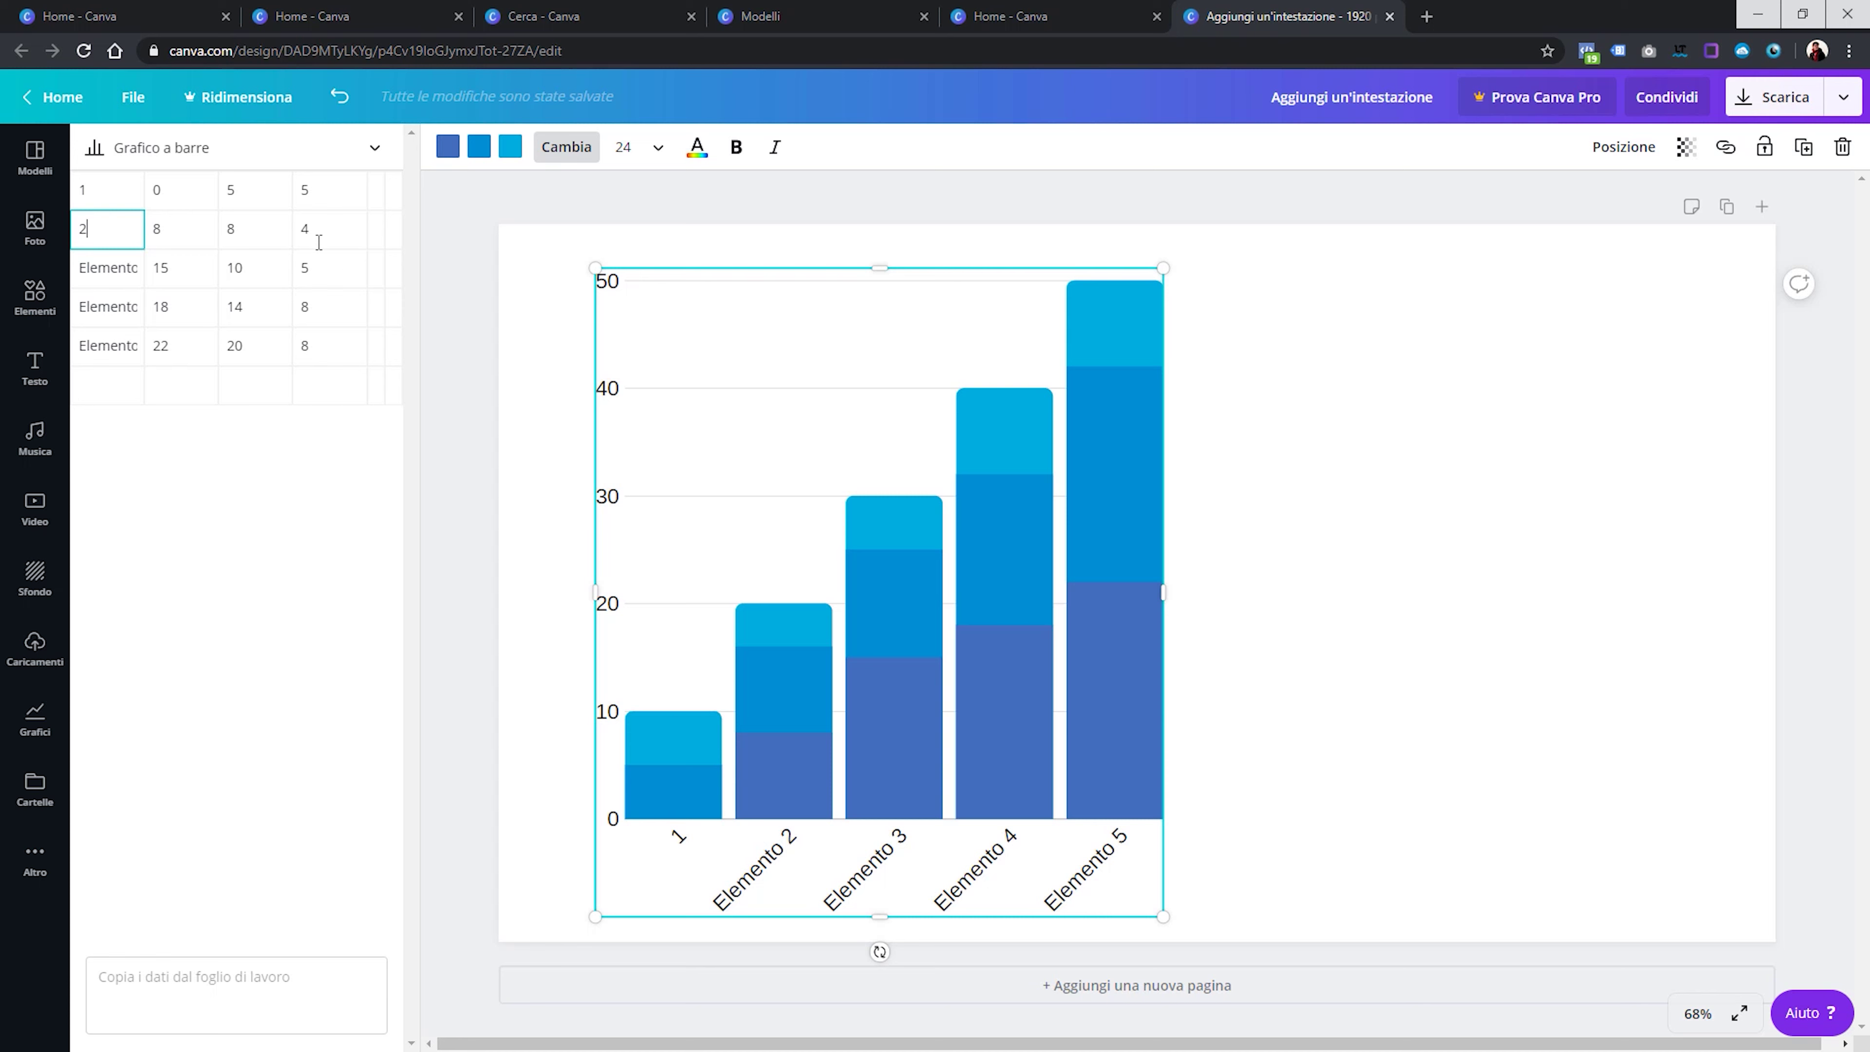
Clear the second and third series values, leaving a single data series
click(183, 189)
double_click(245, 190)
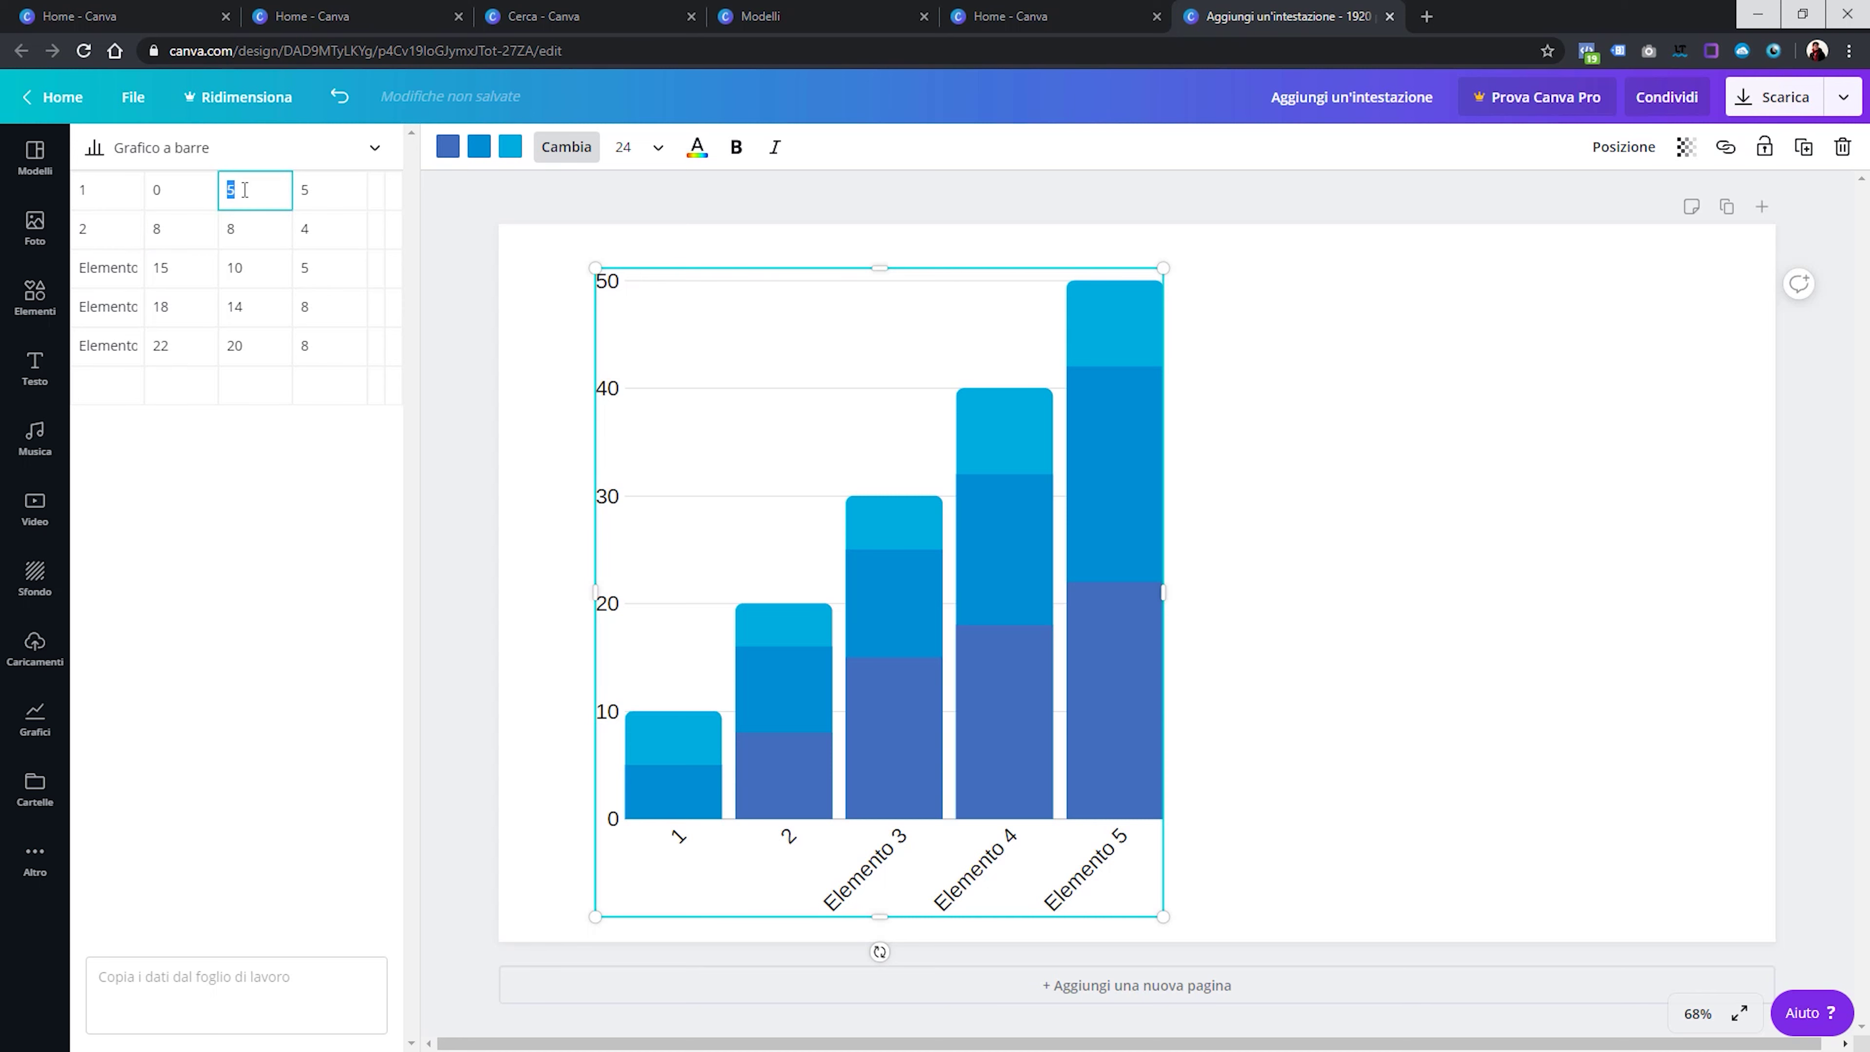
double_click(249, 226)
key(BackSpace)
double_click(253, 261)
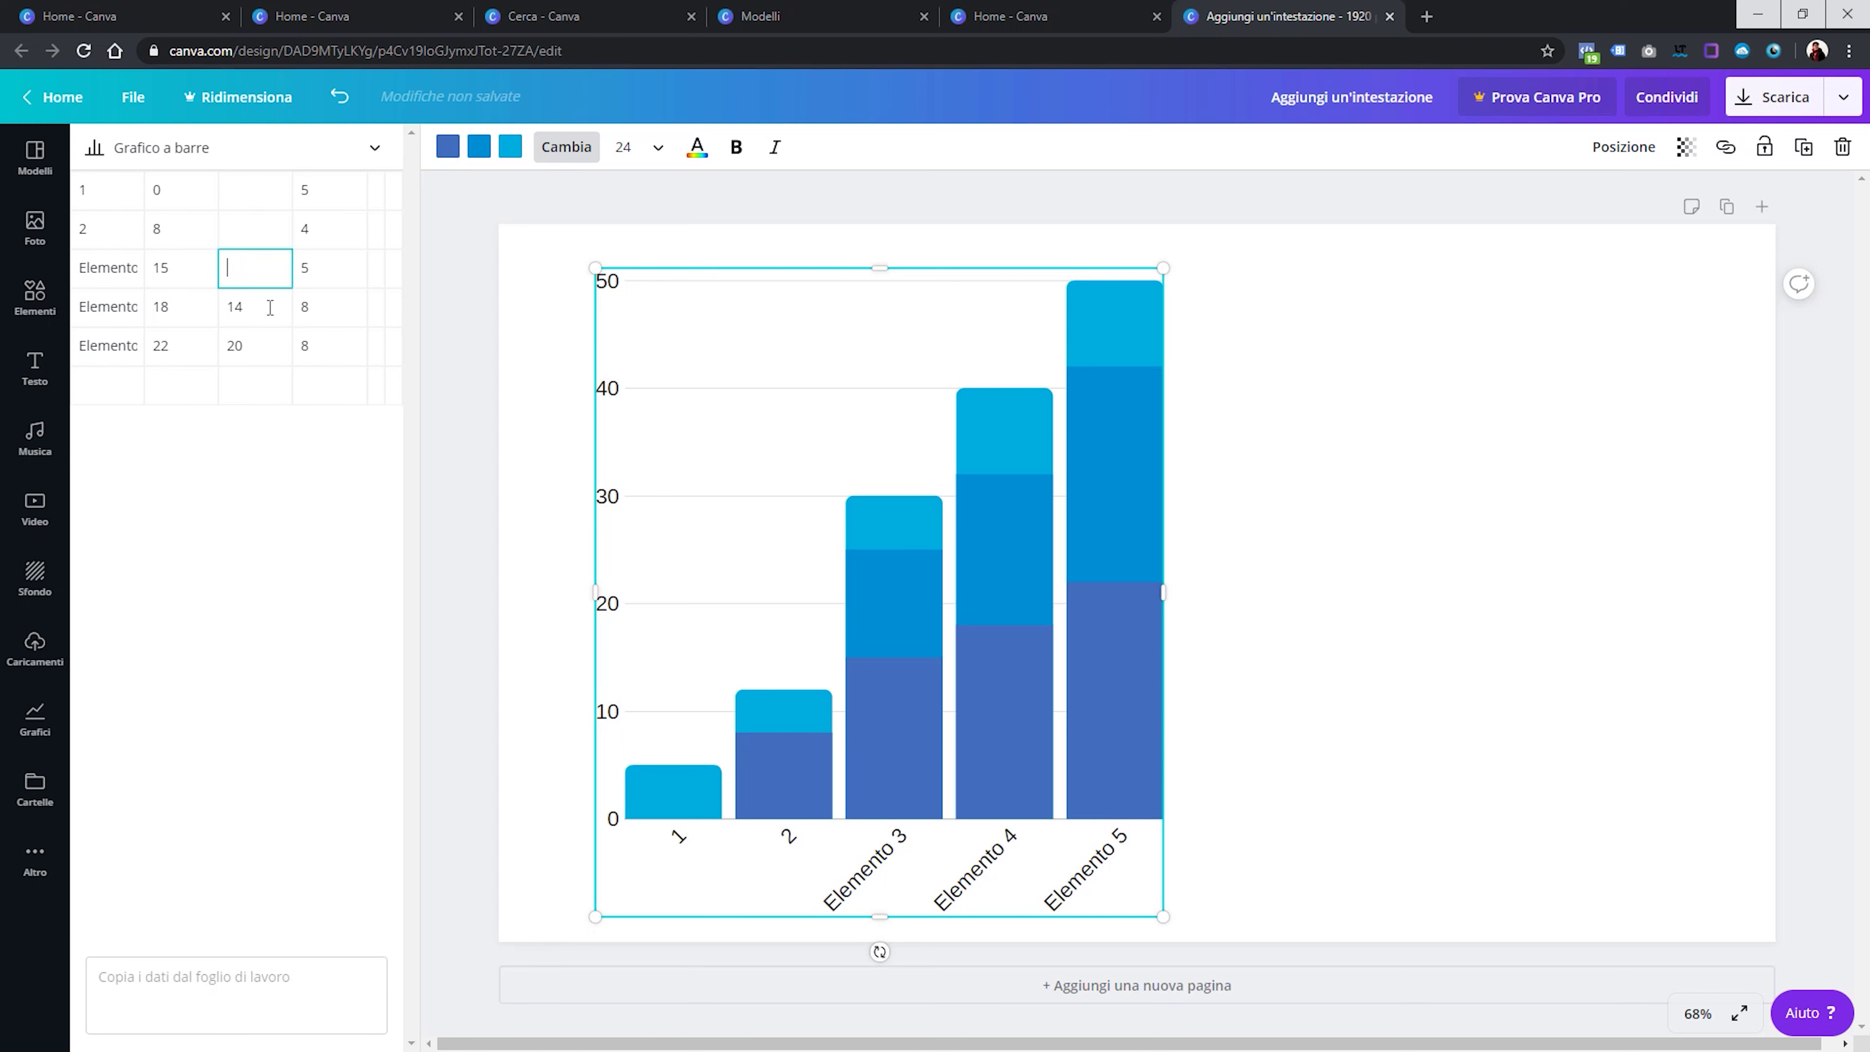
double_click(271, 307)
key(BackSpace)
double_click(253, 344)
key(BackSpace)
key(BackSpace)
double_click(321, 310)
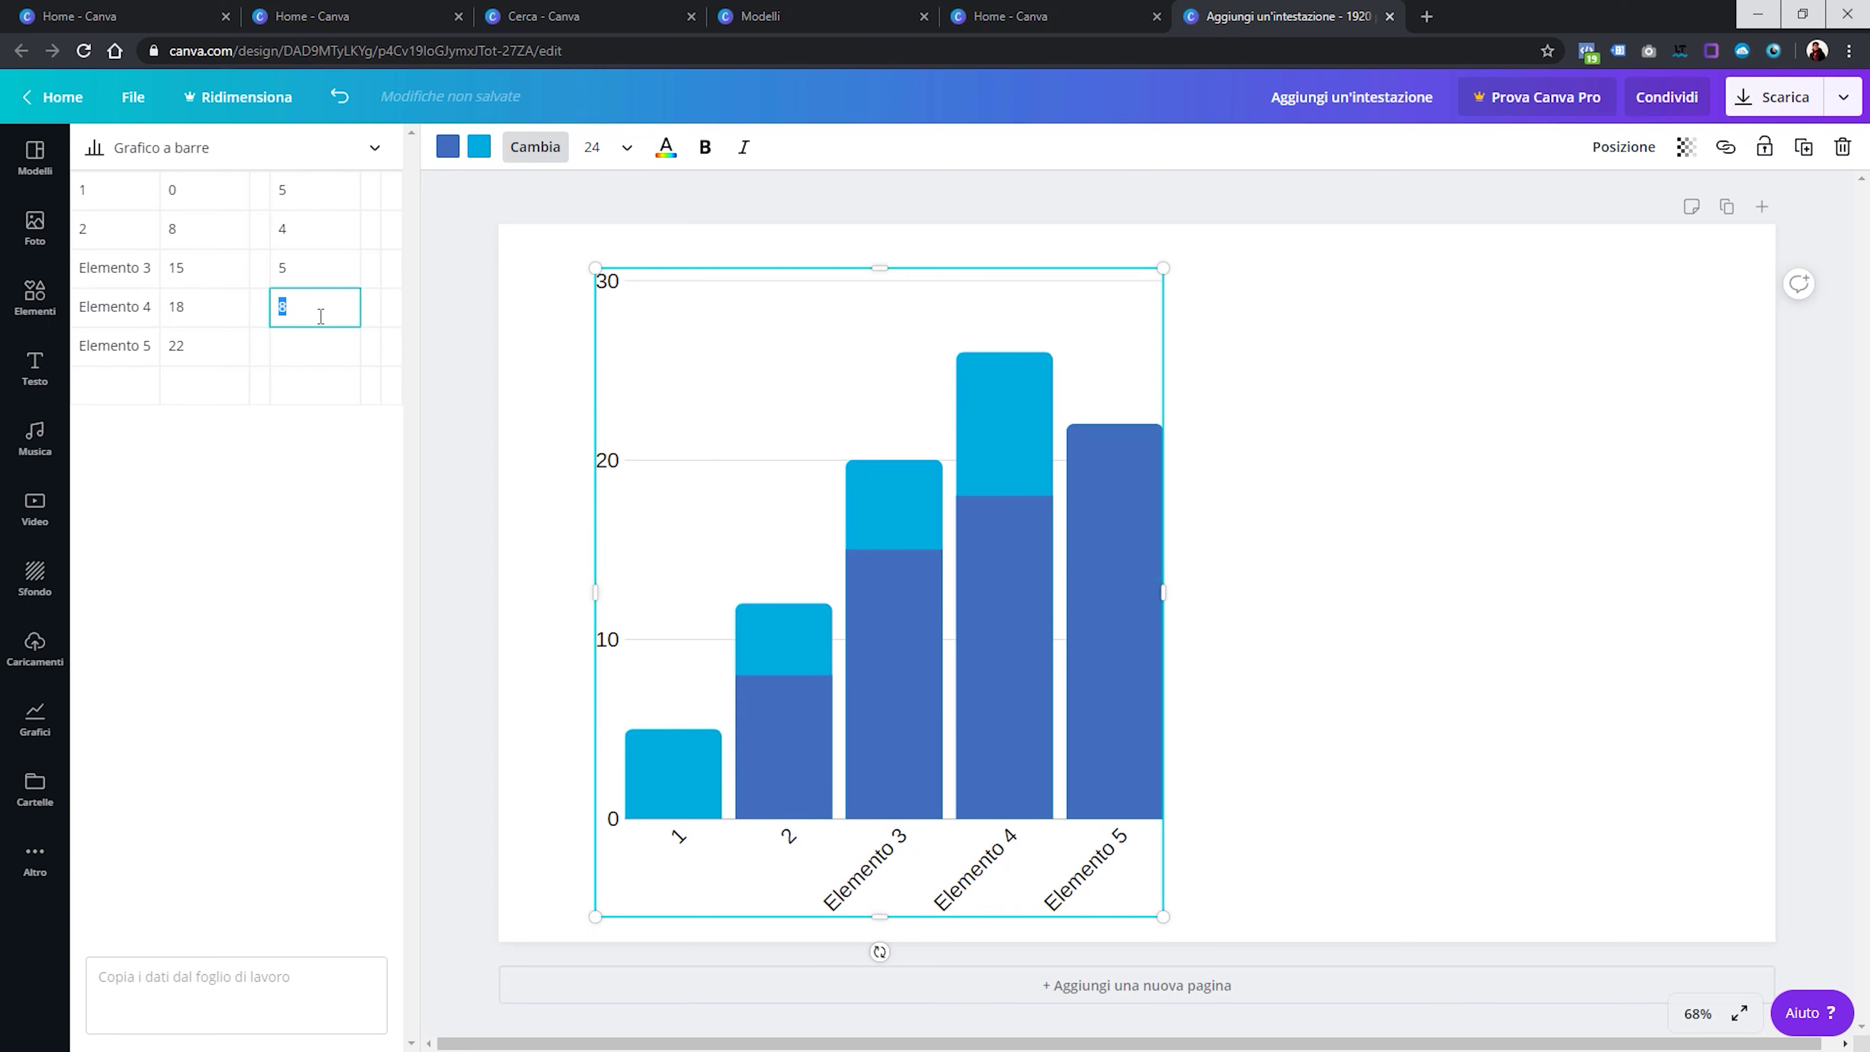
double_click(310, 263)
key(BackSpace)
double_click(311, 228)
key(BackSpace)
double_click(311, 189)
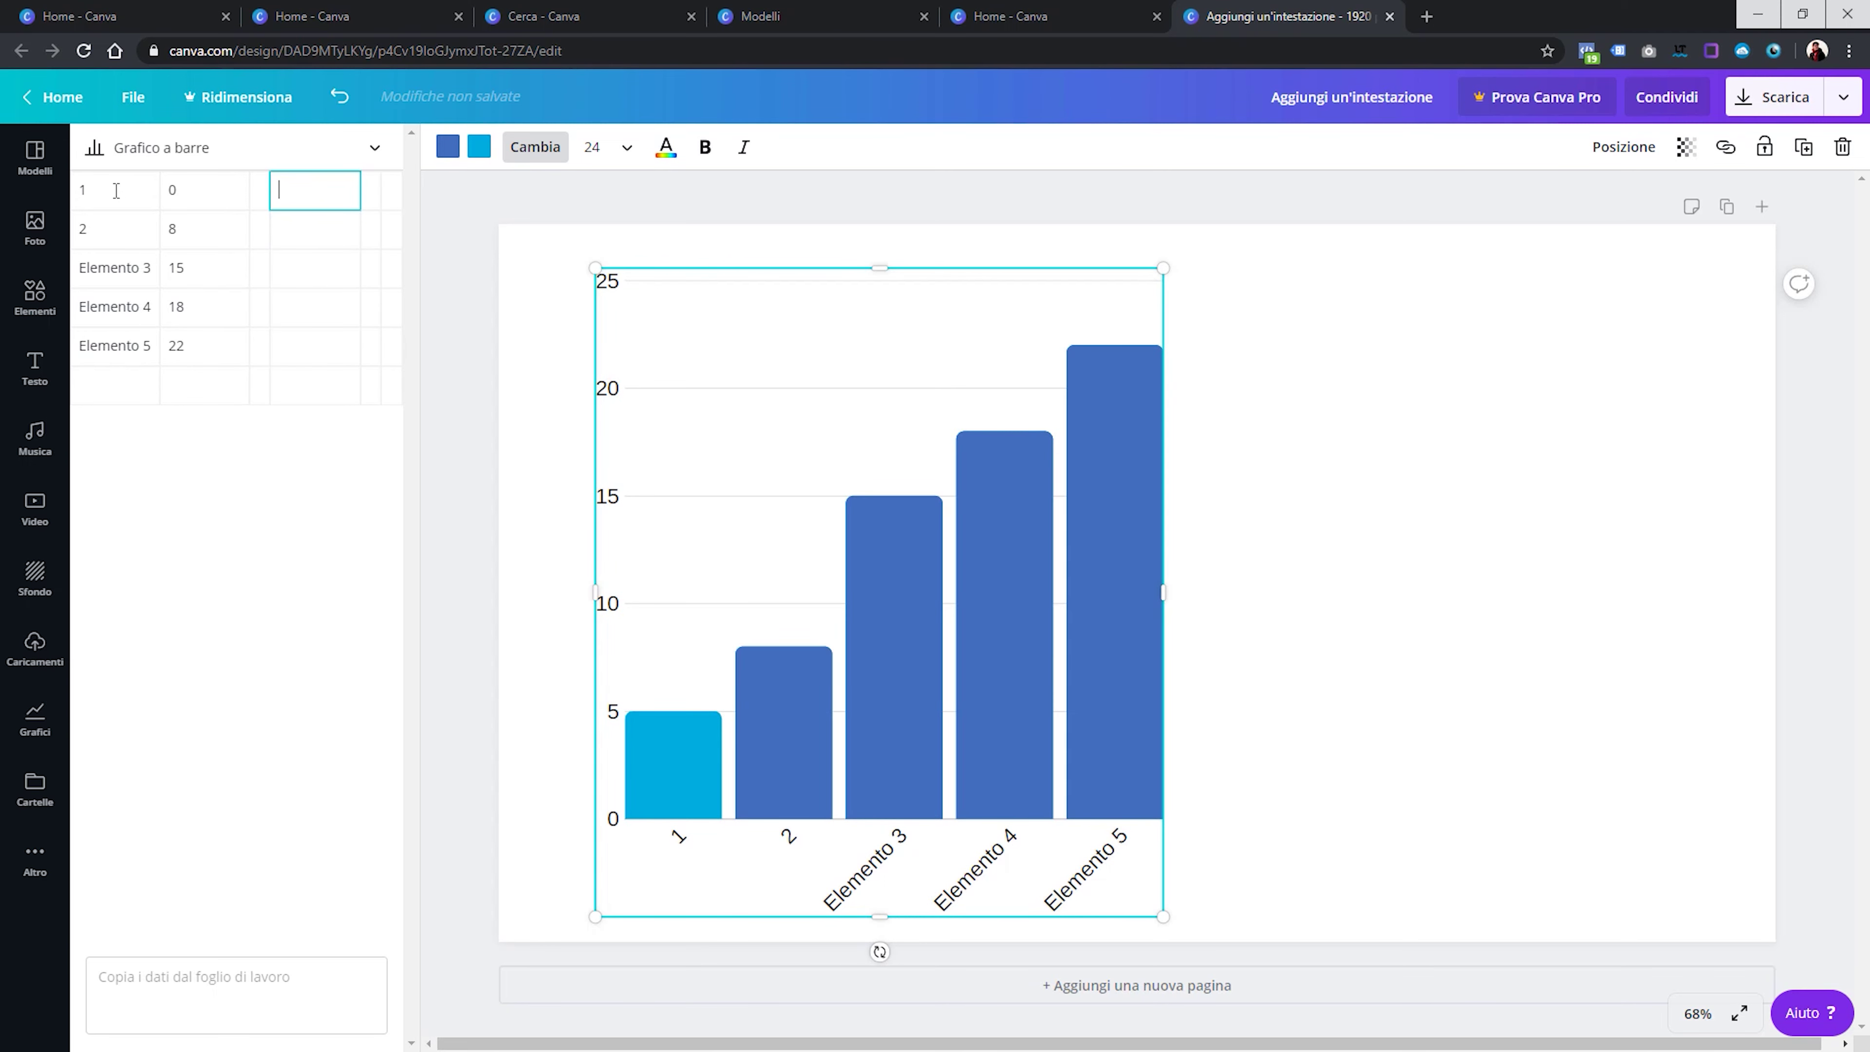
key(BackSpace)
Relabel the remaining rows 3, 4 and 5 and finish editing the chart data
double_click(122, 272)
text(2)
double_click(116, 306)
text(3)
double_click(110, 345)
click(111, 306)
double_click(109, 277)
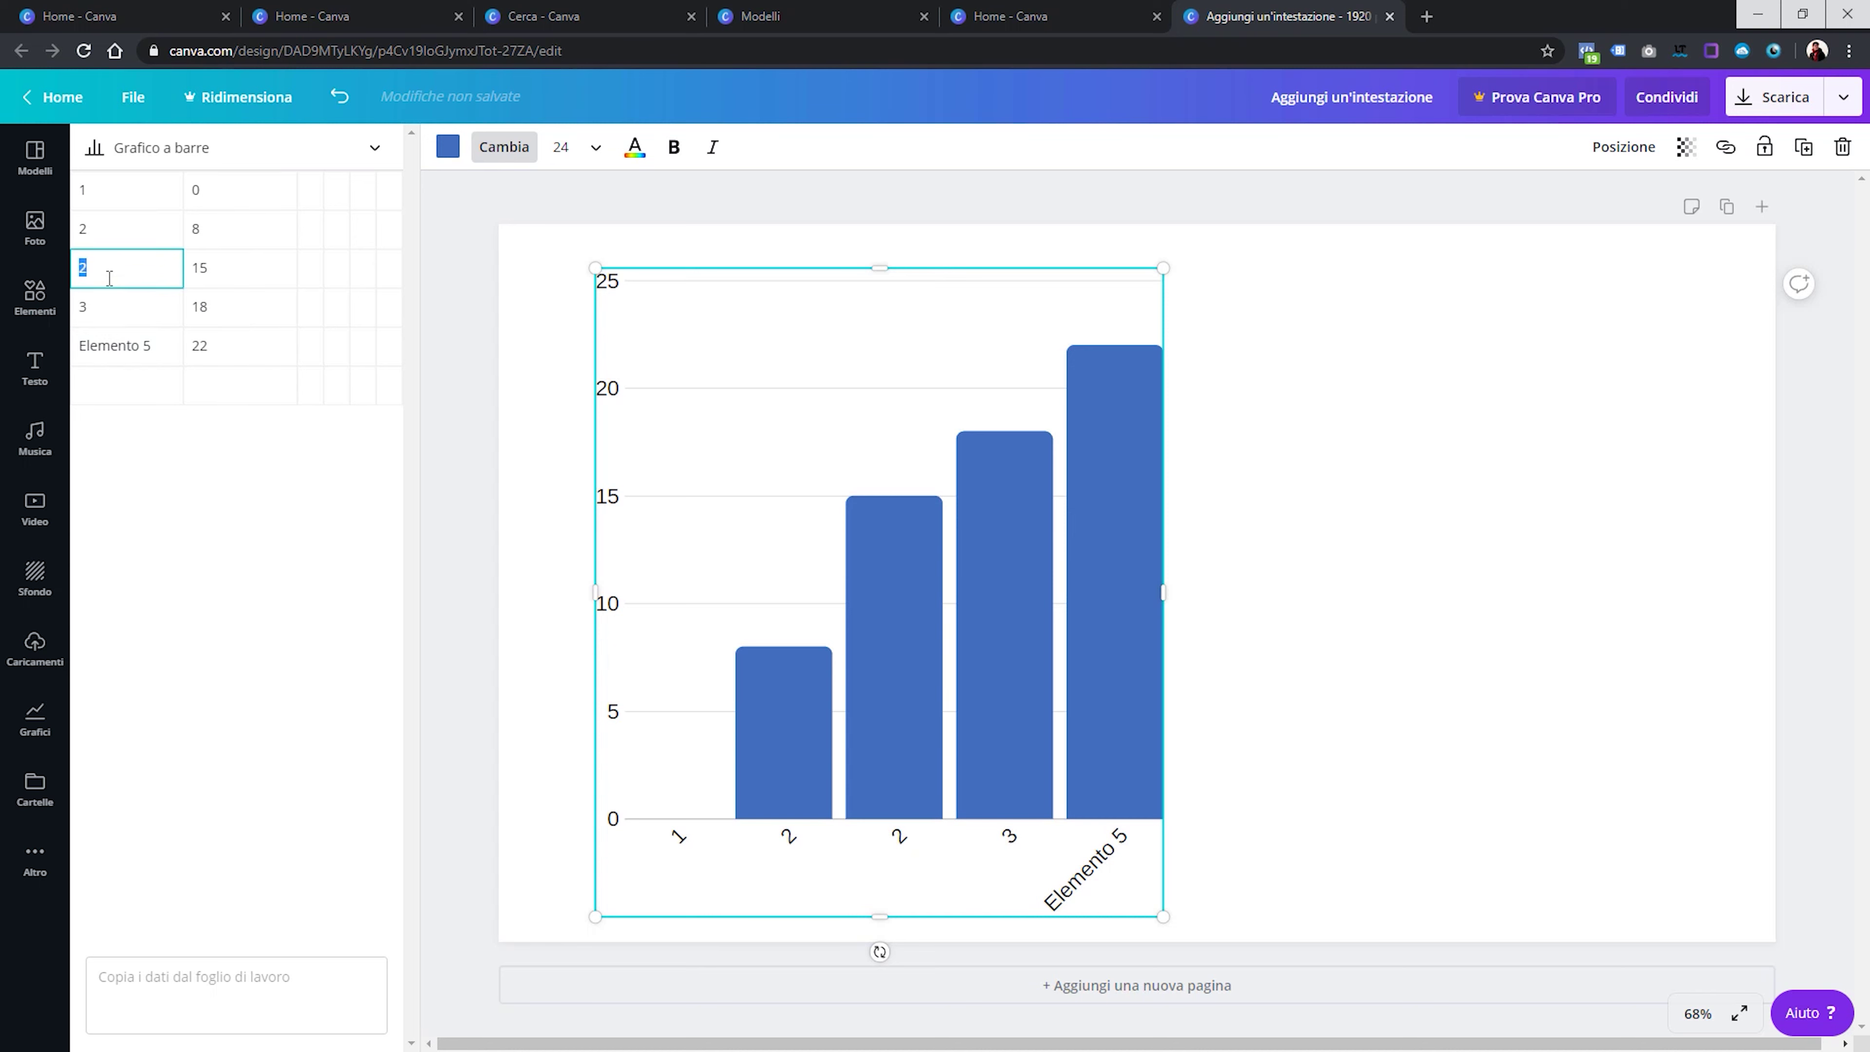
text(3)
double_click(108, 297)
double_click(114, 345)
text(5)
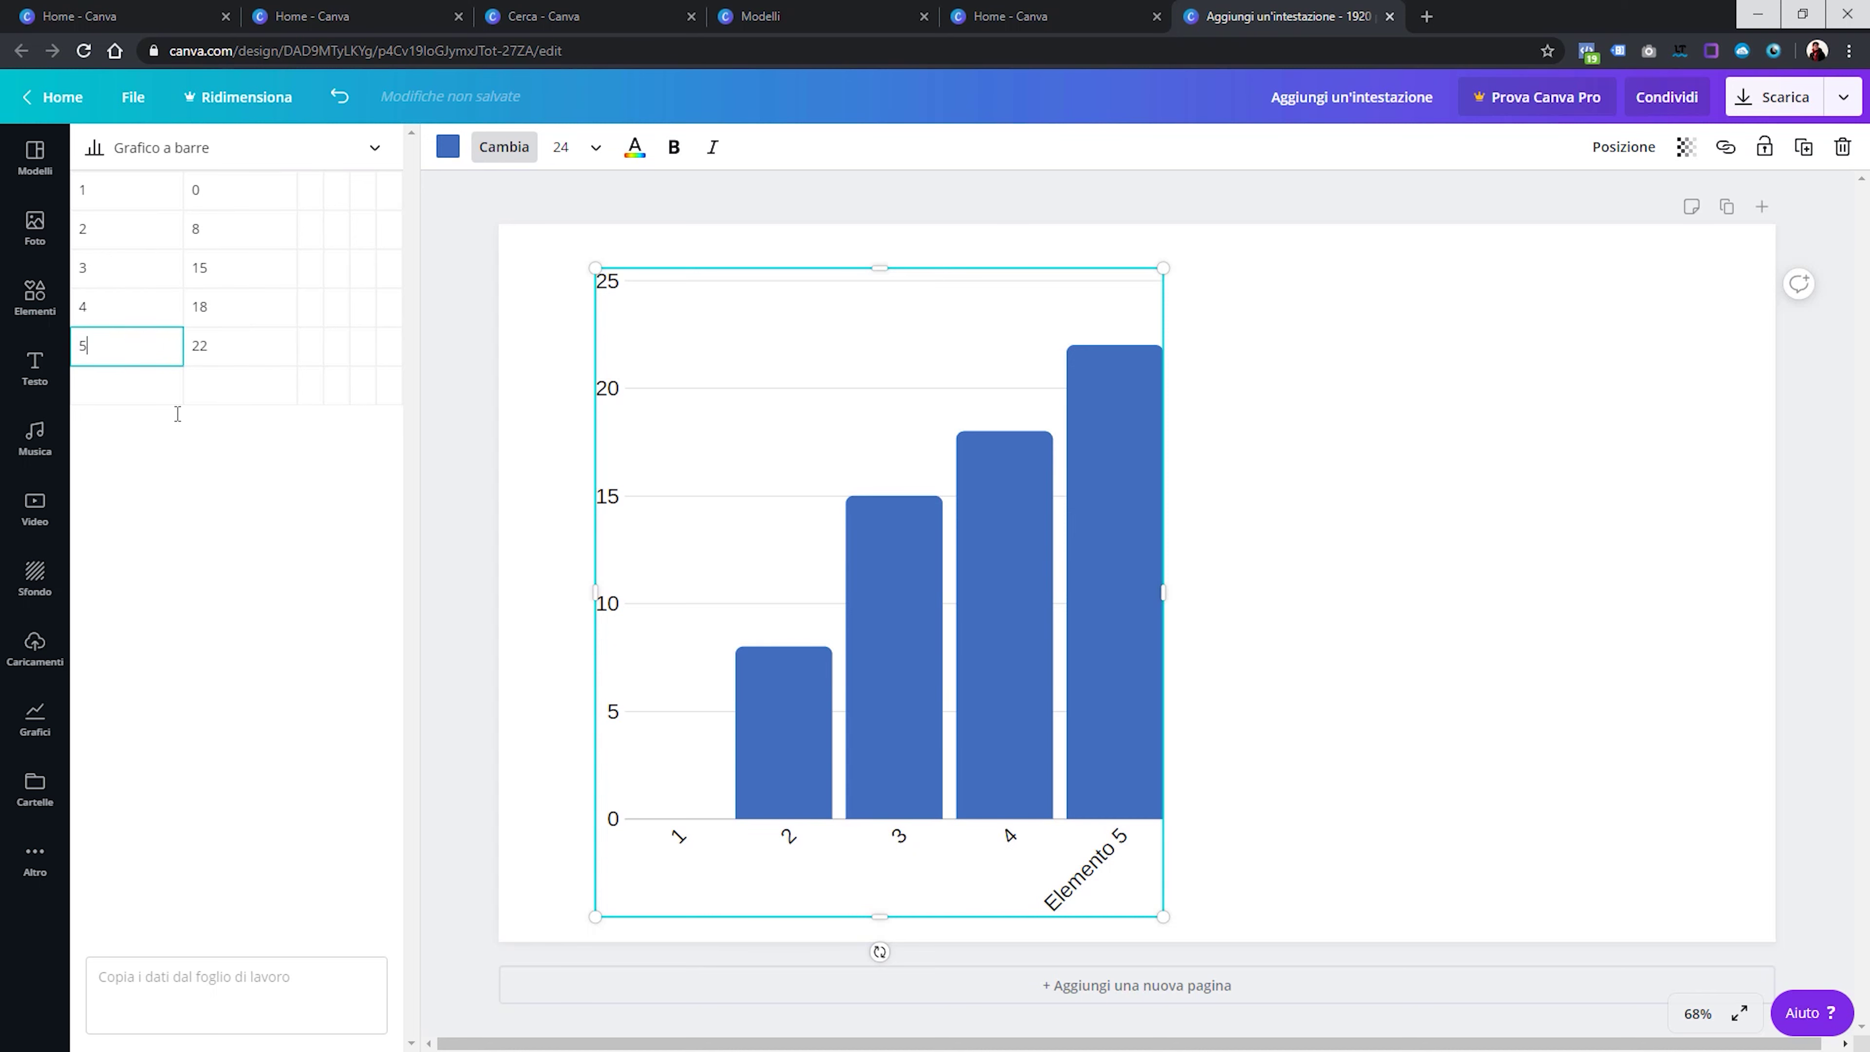
click(232, 410)
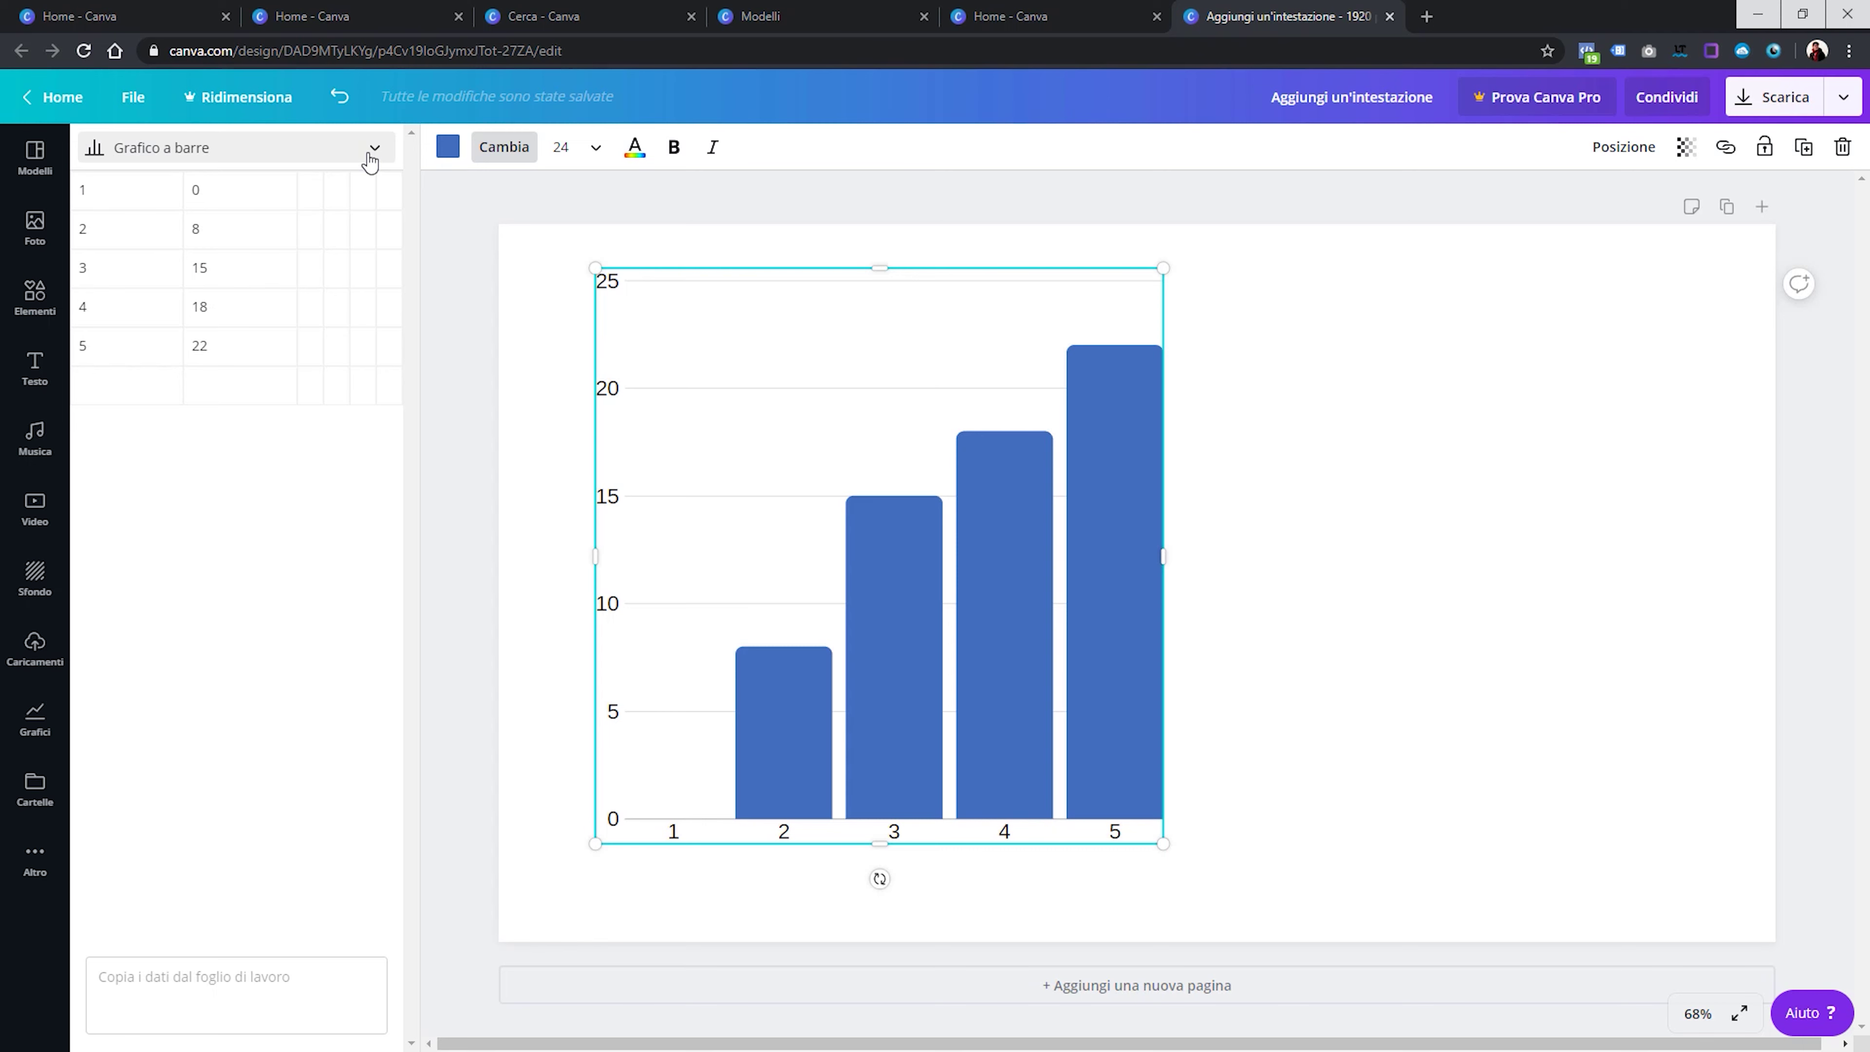
Recolour the chart bars purple and return to the Canva Home page
click(449, 147)
click(270, 482)
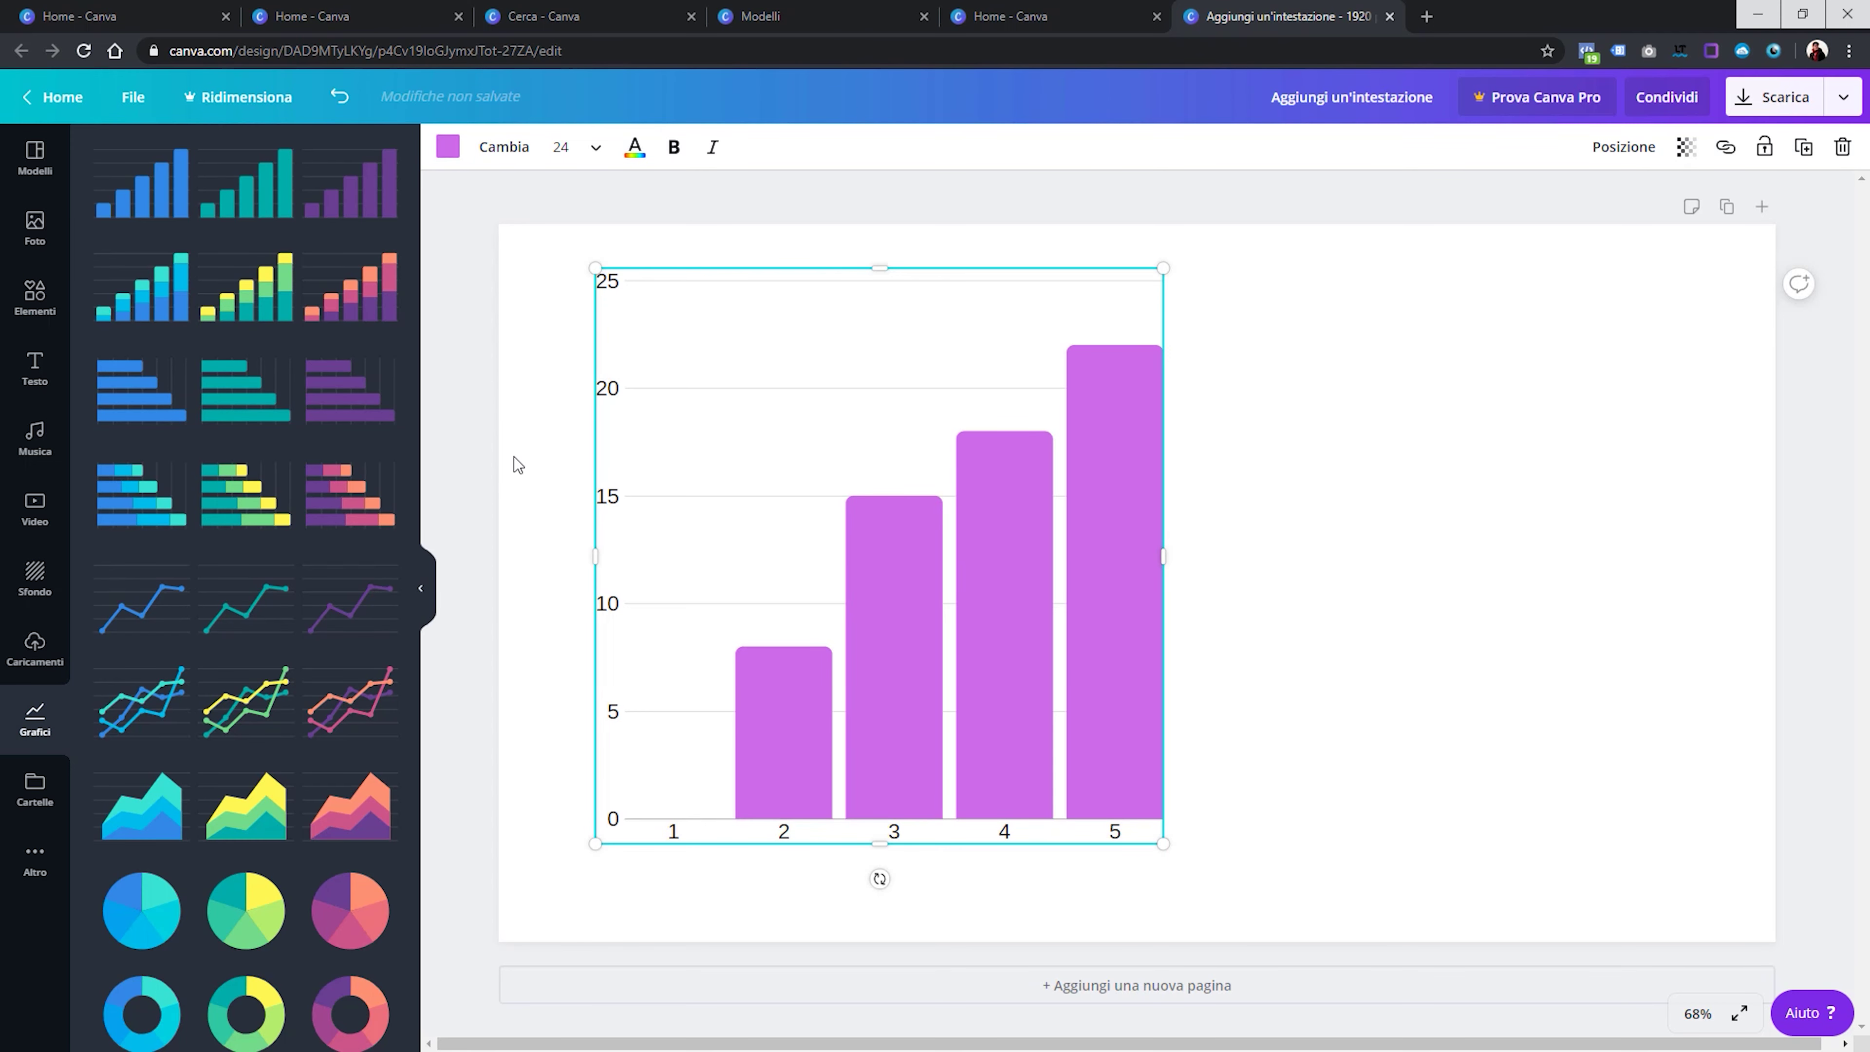
click(515, 457)
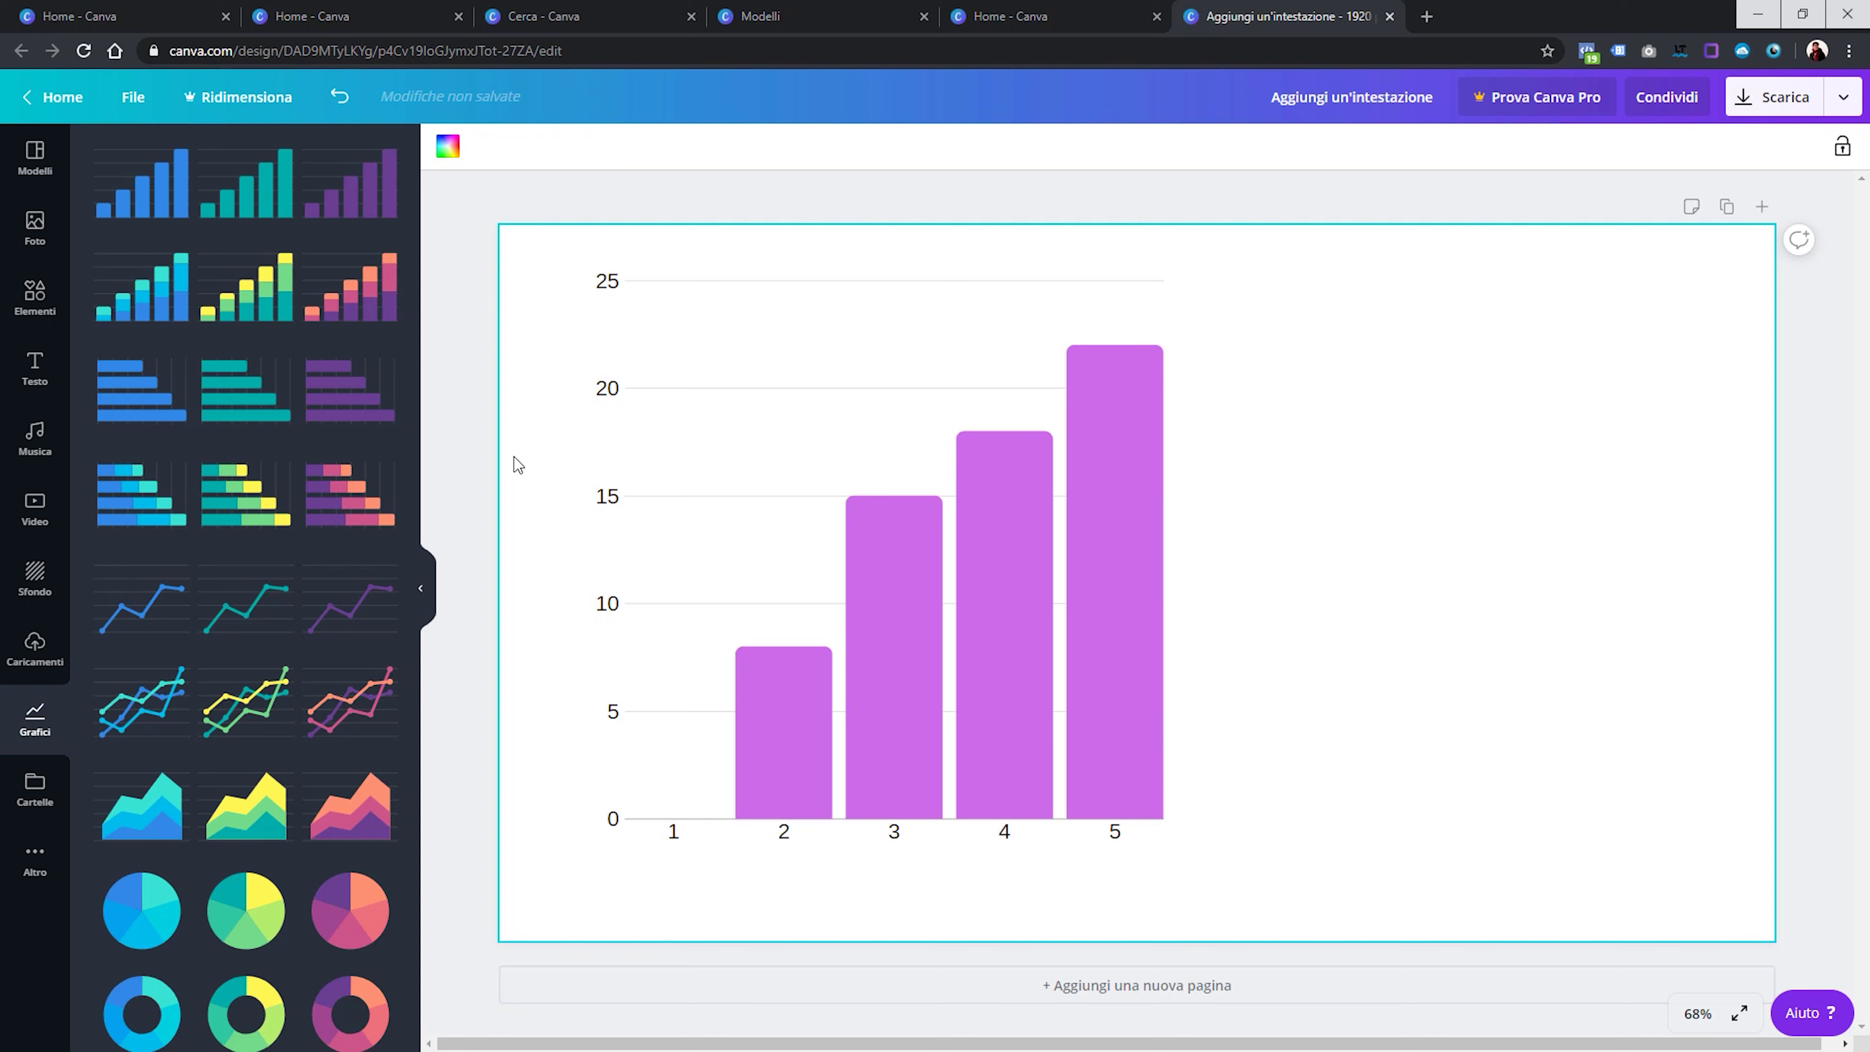
click(727, 639)
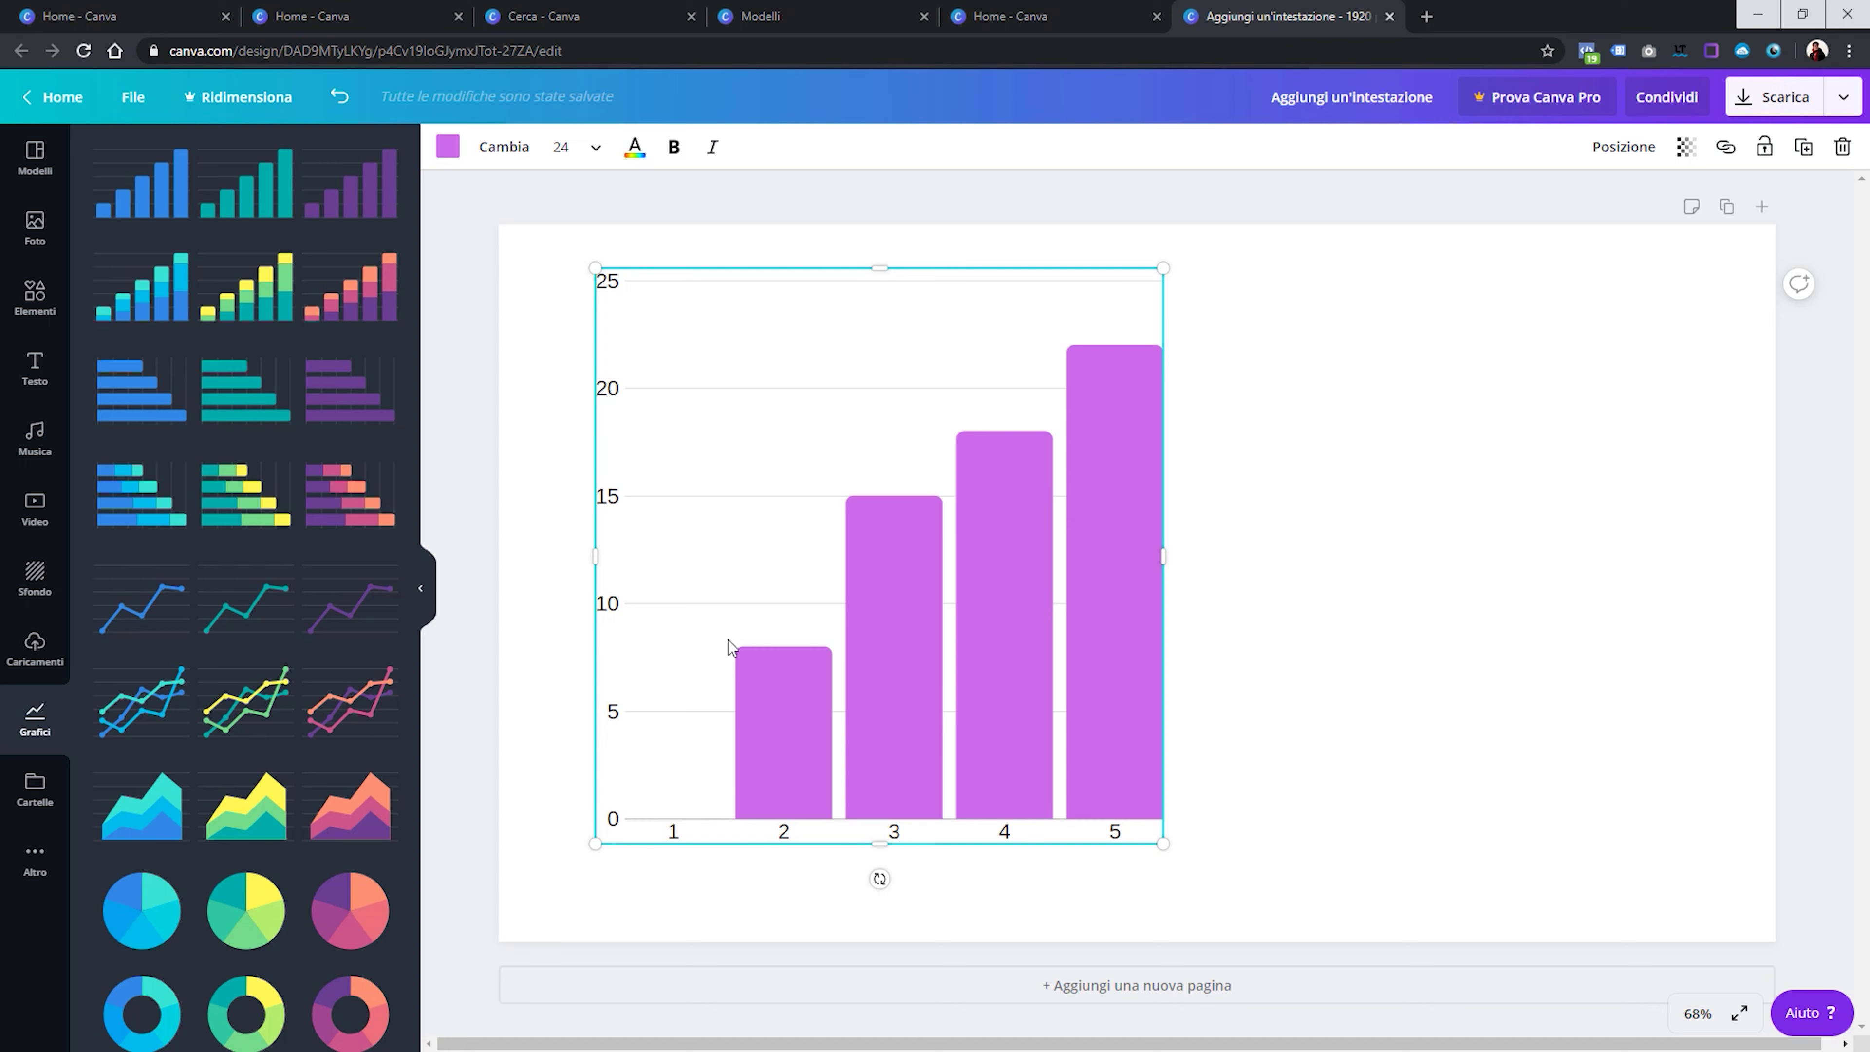
click(29, 103)
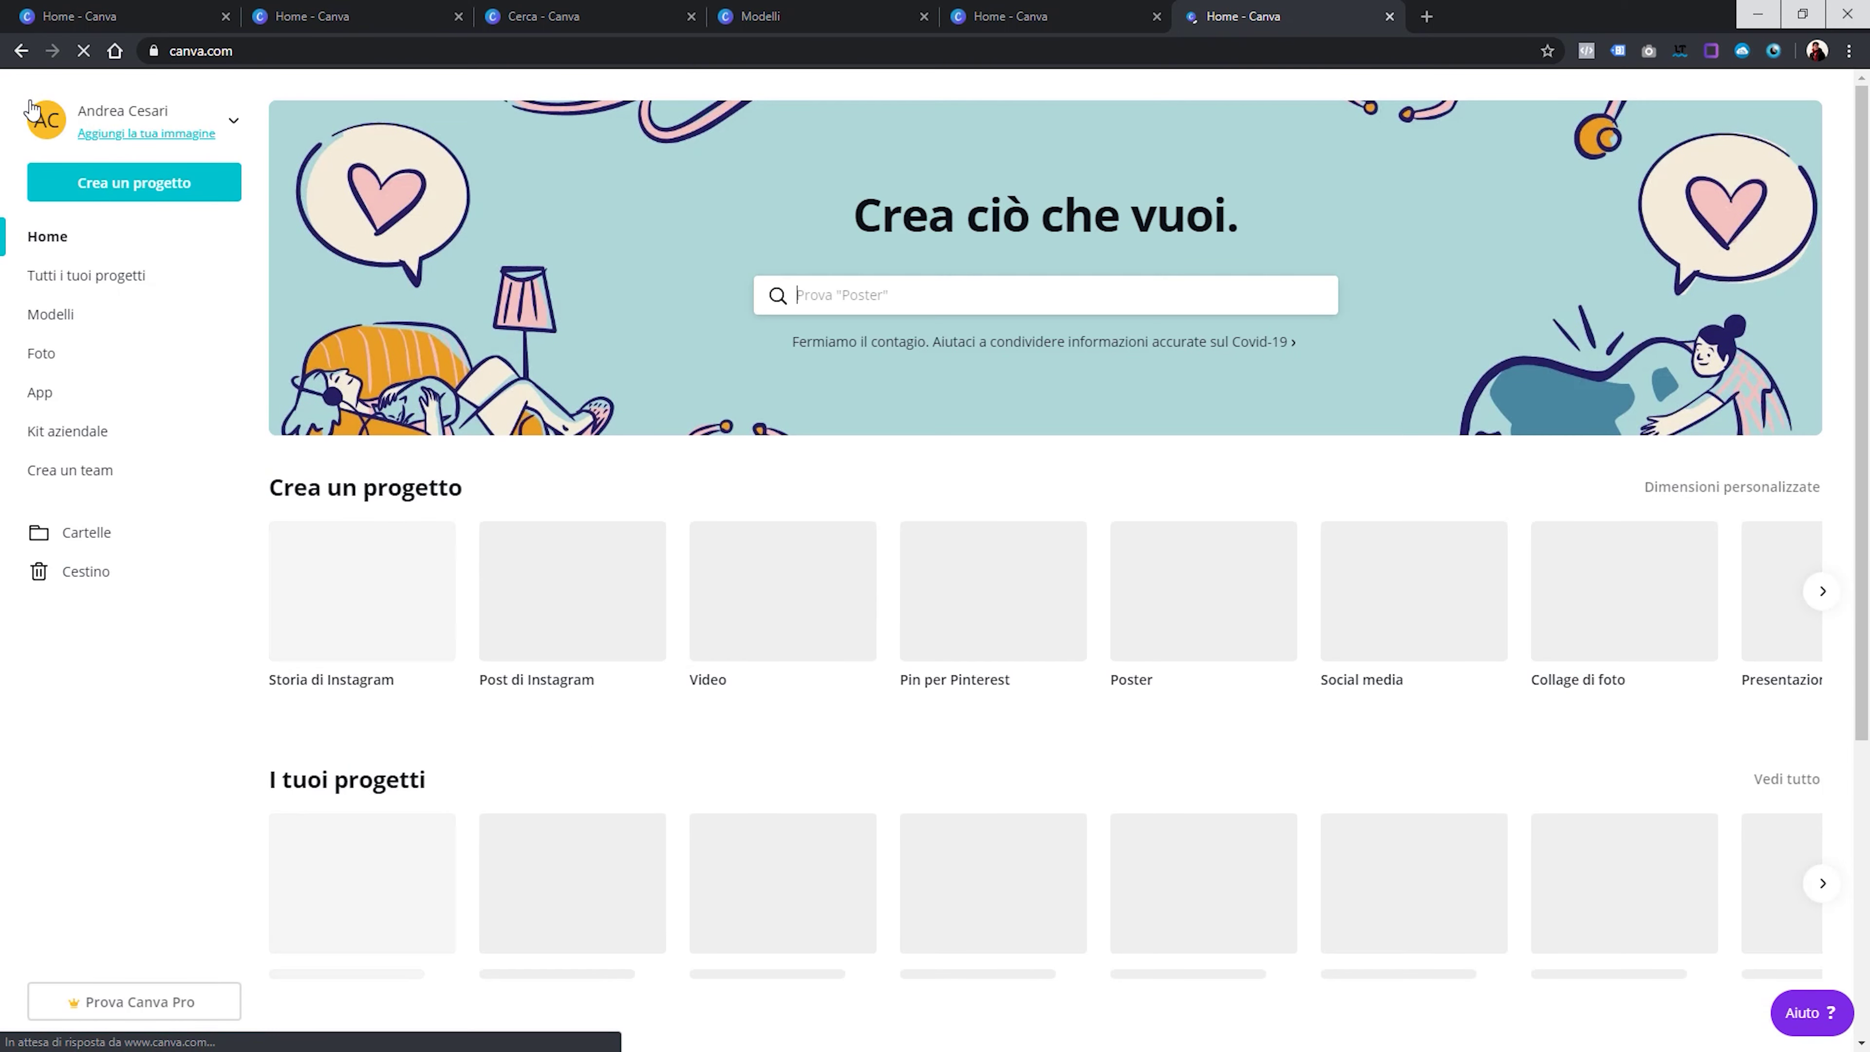